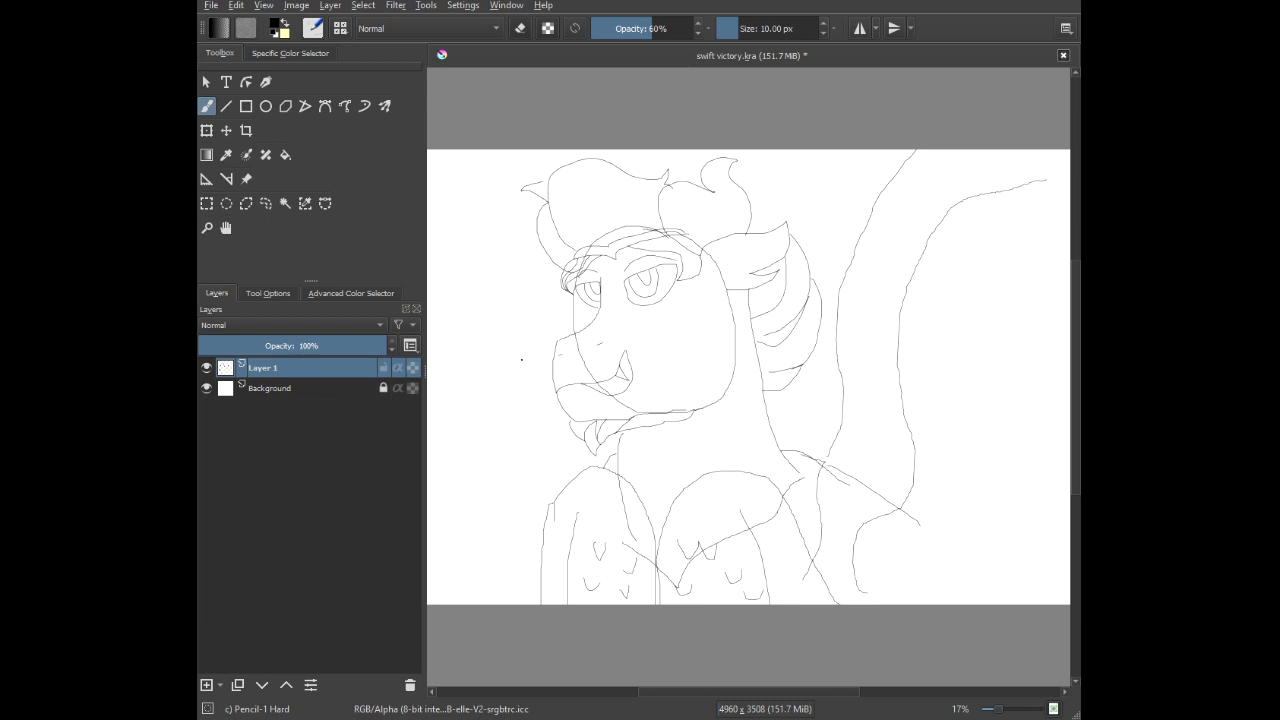
Sketch a short line inside the mouth, running forward from the base of the tooth.
left_click_drag(815, 396, 846, 422)
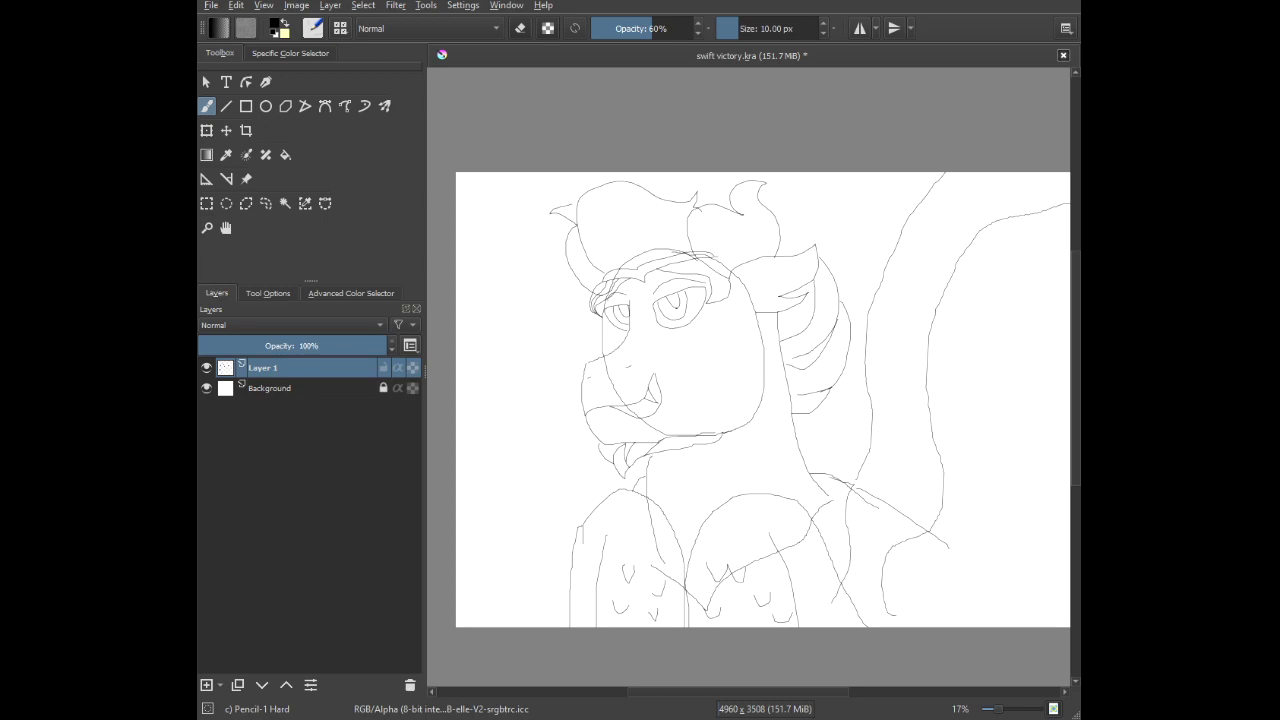
scroll(678, 308, "up", 3)
scroll(797, 374, "down", 4)
left_click_drag(795, 374, 651, 329)
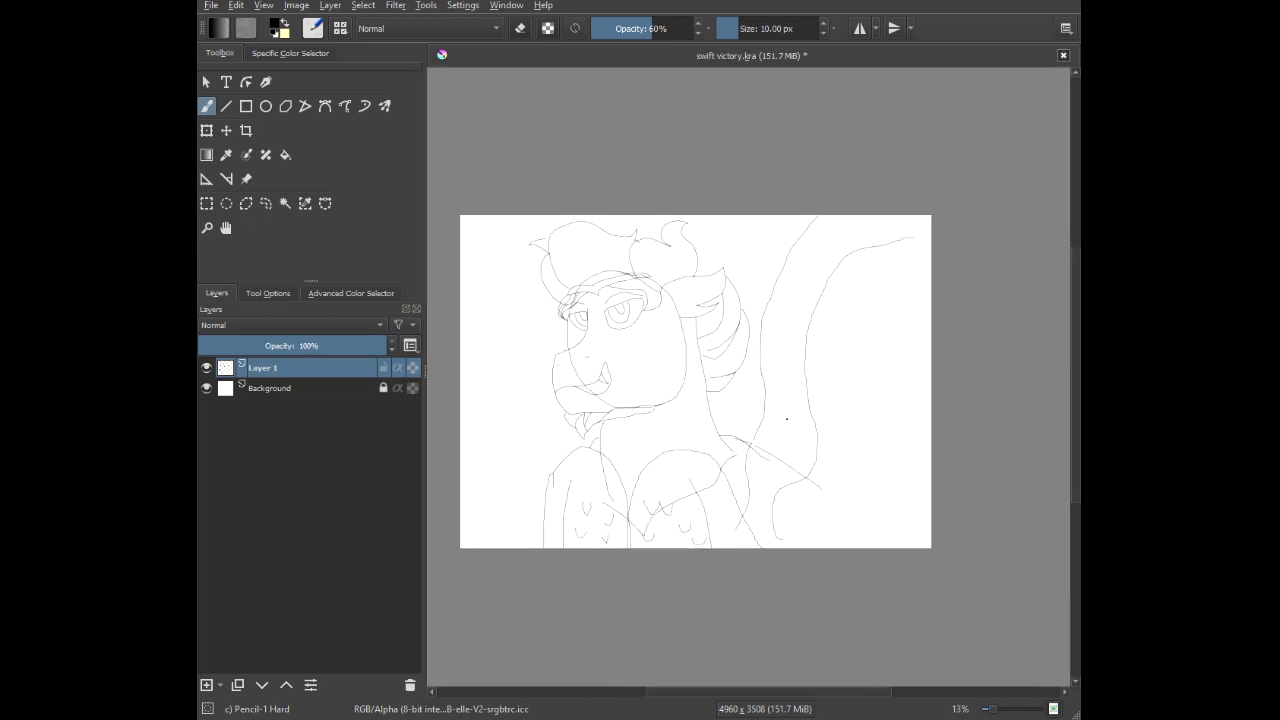
left_click_drag(786, 419, 737, 407)
scroll(569, 401, "up", 8)
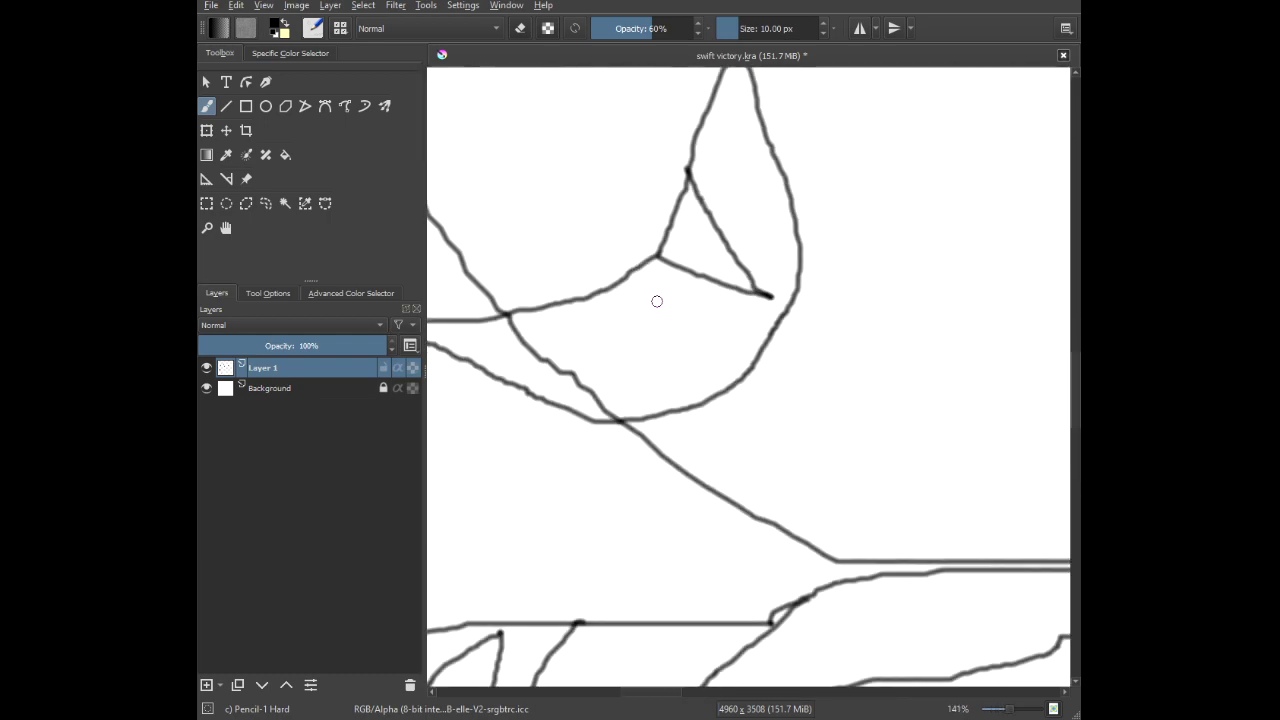
mouse_move(694, 277)
left_mouse_down()
mouse_move(648, 315)
mouse_move(543, 349)
left_mouse_up()
scroll(543, 349, "down", 6)
scroll(748, 368, "down", 2)
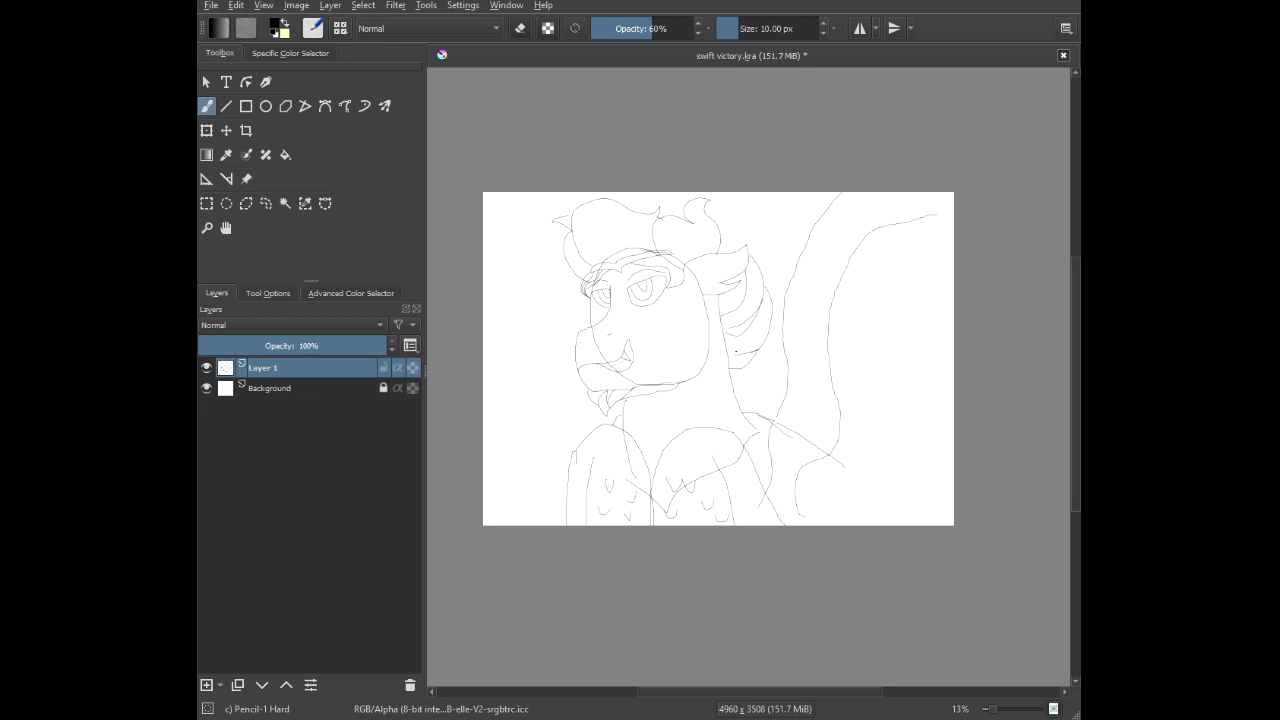
Sketch a second contour line inside the front wing, following its leading edge down to the base.
left_click_drag(753, 367, 585, 362)
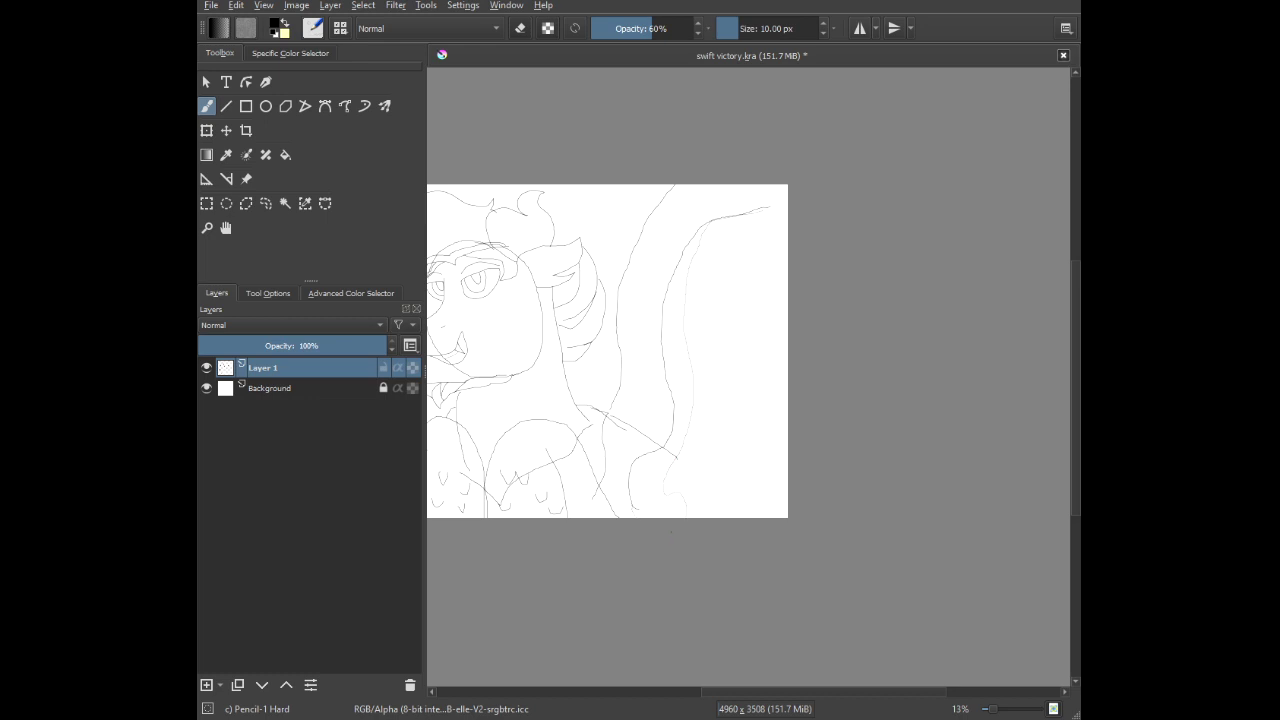
left_click_drag(668, 374, 604, 377)
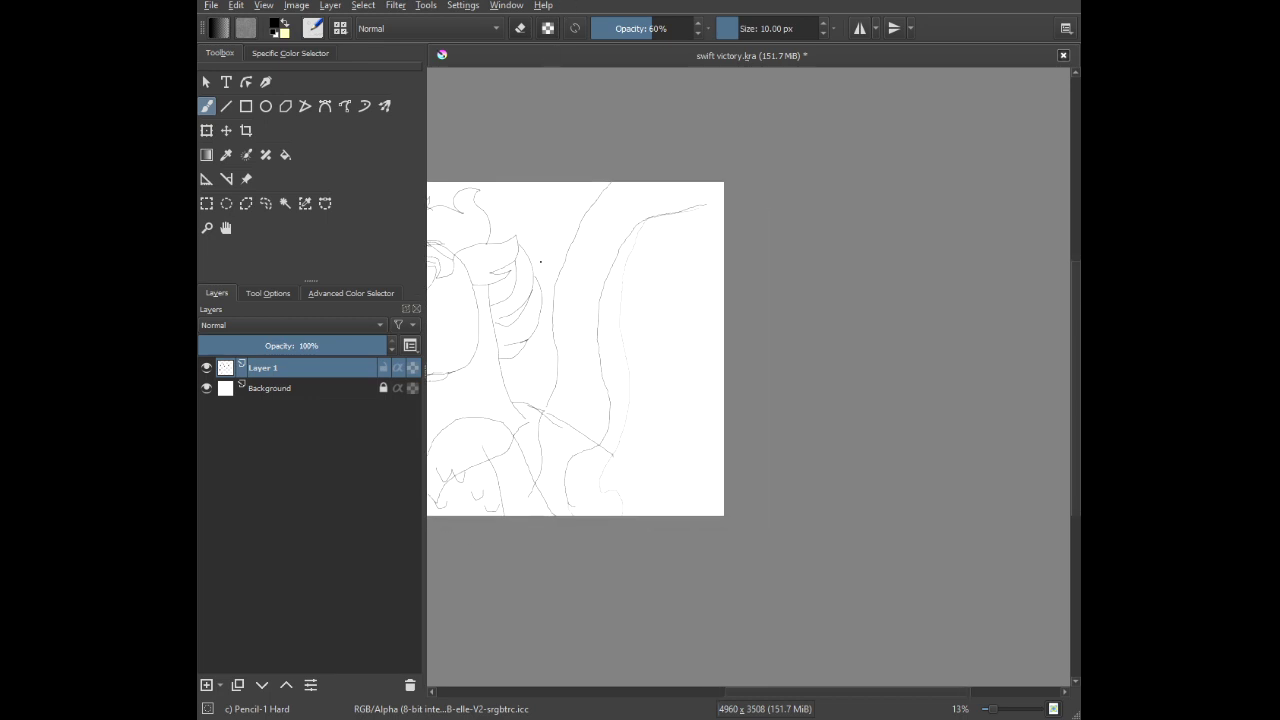
left_click_drag(651, 276, 756, 259)
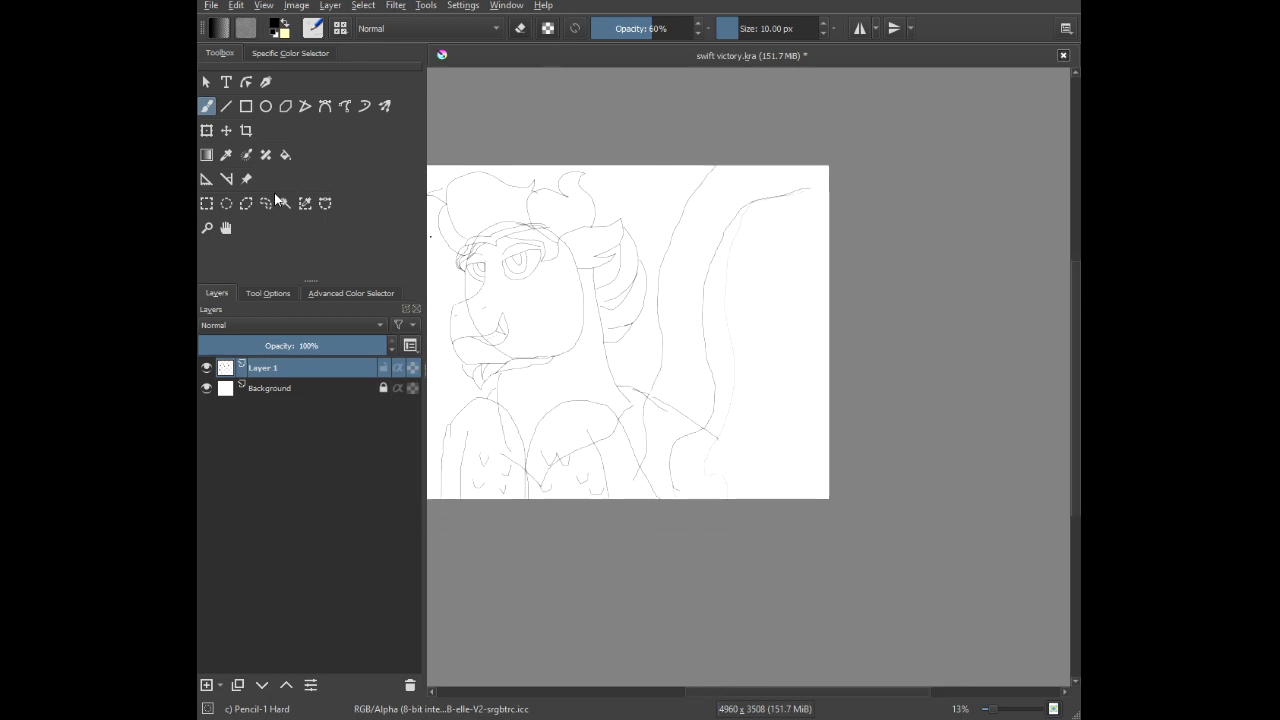
Scale down the whole sketch on Layer 1 with the Transform tool and reposition it to fit the wing on the canvas.
left_click(205, 134)
left_click_drag(689, 203, 752, 192)
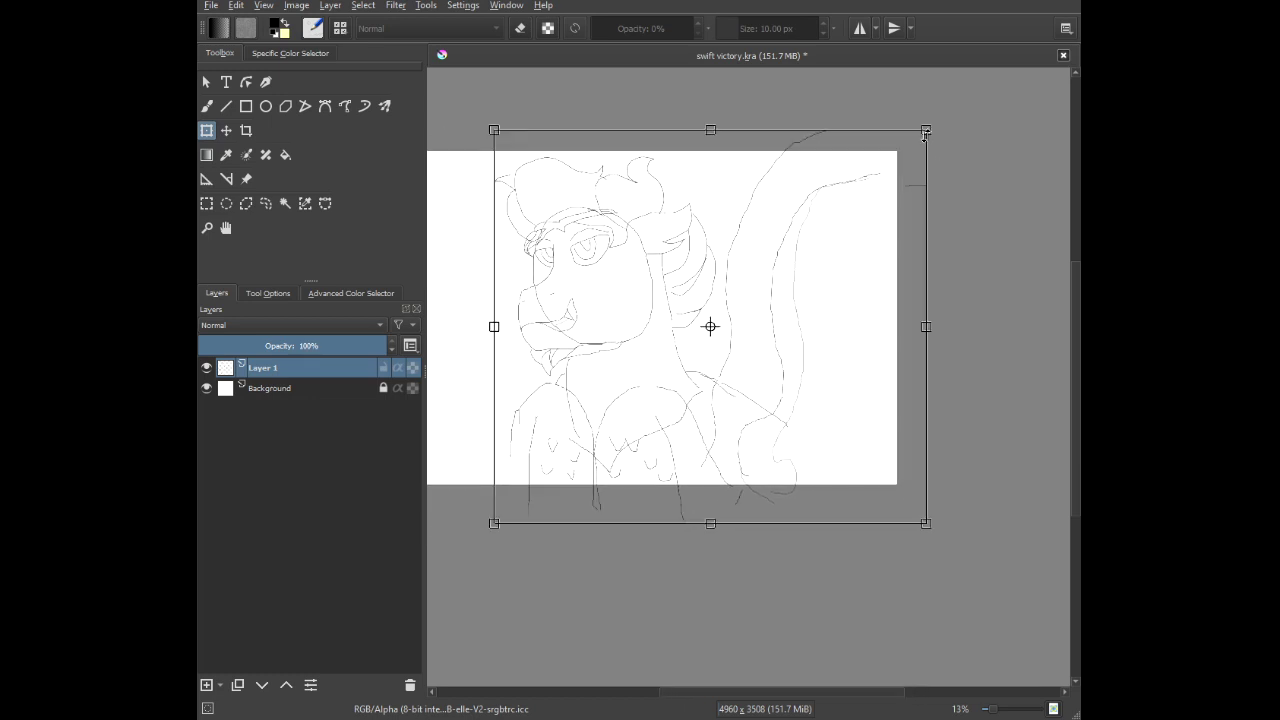
left_click_drag(925, 134, 866, 186)
left_click_drag(697, 331, 630, 331)
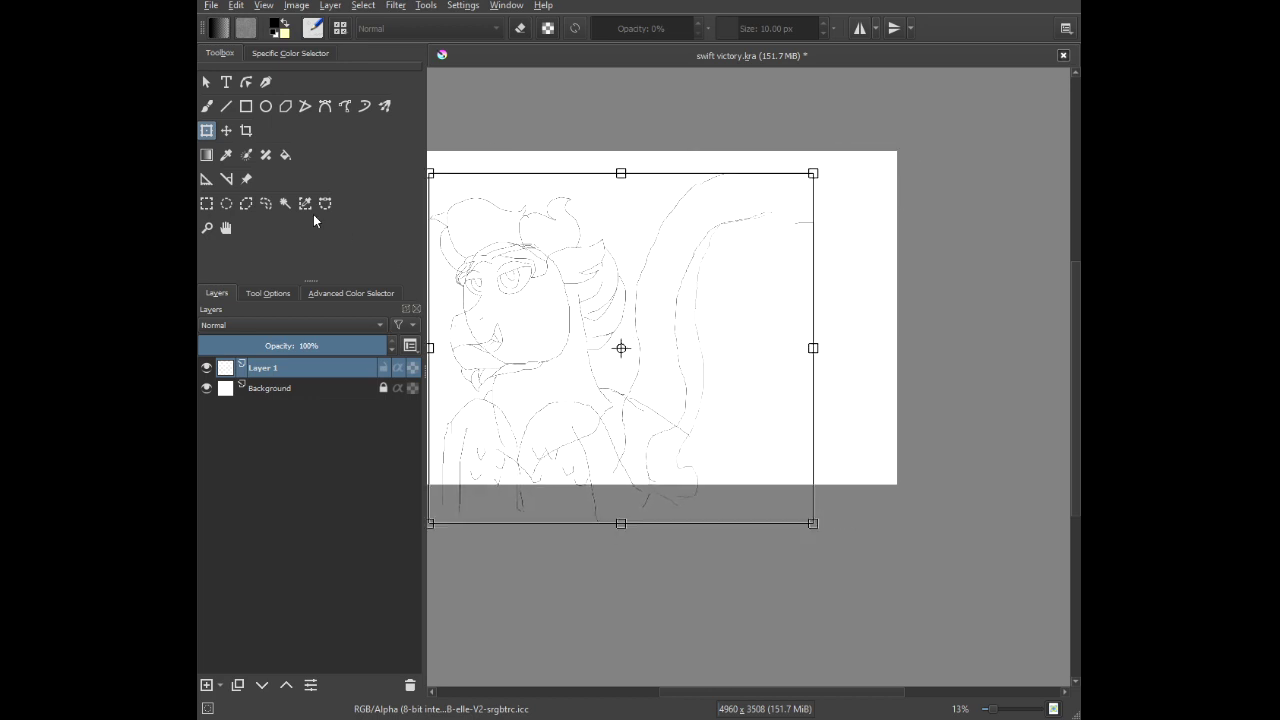
left_click_drag(594, 119, 590, 129)
left_click_drag(615, 322, 643, 317)
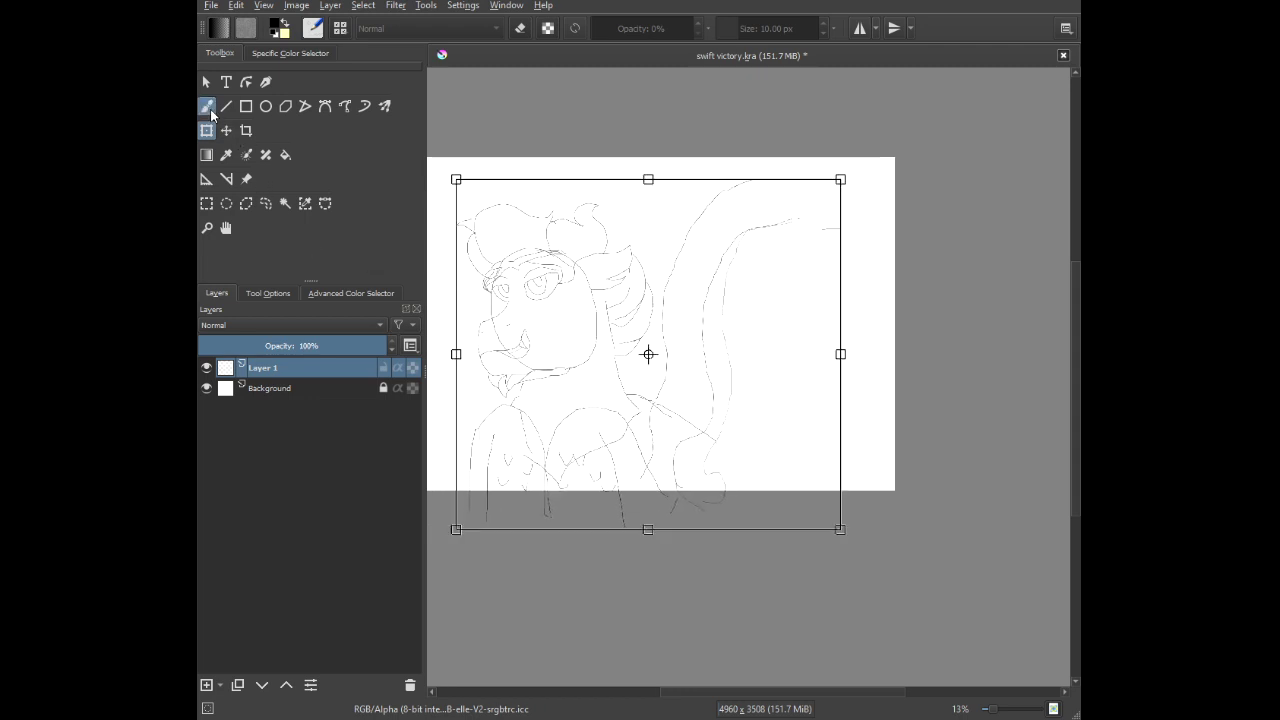
left_click(206, 106)
Sketch the front wing's top edge, long outer feather and column of short rounded feathers, undoing unsatisfactory strokes.
scroll(803, 286, "up", 1)
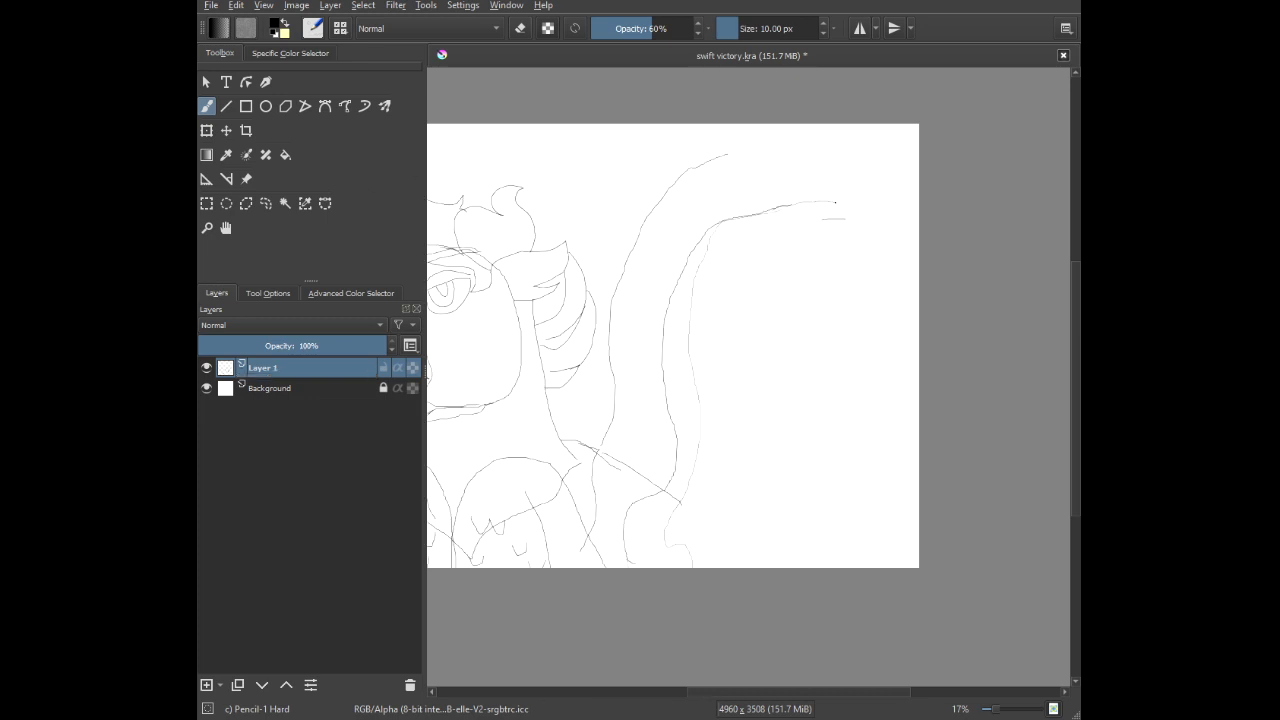
mouse_move(822, 216)
left_mouse_down()
mouse_move(849, 326)
mouse_move(839, 393)
mouse_move(808, 455)
left_mouse_up()
key("ctrl+z")
mouse_move(818, 196)
left_mouse_down()
mouse_move(857, 196)
mouse_move(820, 210)
left_mouse_up()
mouse_move(820, 332)
left_mouse_down()
mouse_move(834, 412)
mouse_move(815, 447)
left_mouse_up()
mouse_move(727, 217)
left_mouse_down()
mouse_move(781, 199)
mouse_move(783, 214)
left_mouse_up()
key("ctrl+z")
key("ctrl+z")
left_click_drag(783, 326, 751, 361)
scroll(816, 435, "up", 1)
key("ctrl+z")
mouse_move(703, 243)
left_mouse_down()
mouse_move(752, 219)
mouse_move(771, 240)
mouse_move(760, 274)
mouse_move(679, 323)
left_mouse_up()
mouse_move(781, 374)
left_mouse_down()
mouse_move(757, 354)
mouse_move(711, 234)
left_mouse_up()
mouse_move(643, 185)
left_mouse_down()
mouse_move(683, 202)
mouse_move(678, 234)
mouse_move(627, 271)
mouse_move(664, 269)
mouse_move(673, 312)
mouse_move(647, 341)
mouse_move(597, 346)
mouse_move(635, 346)
mouse_move(633, 391)
mouse_move(570, 404)
mouse_move(595, 416)
mouse_move(586, 460)
mouse_move(548, 472)
left_mouse_up()
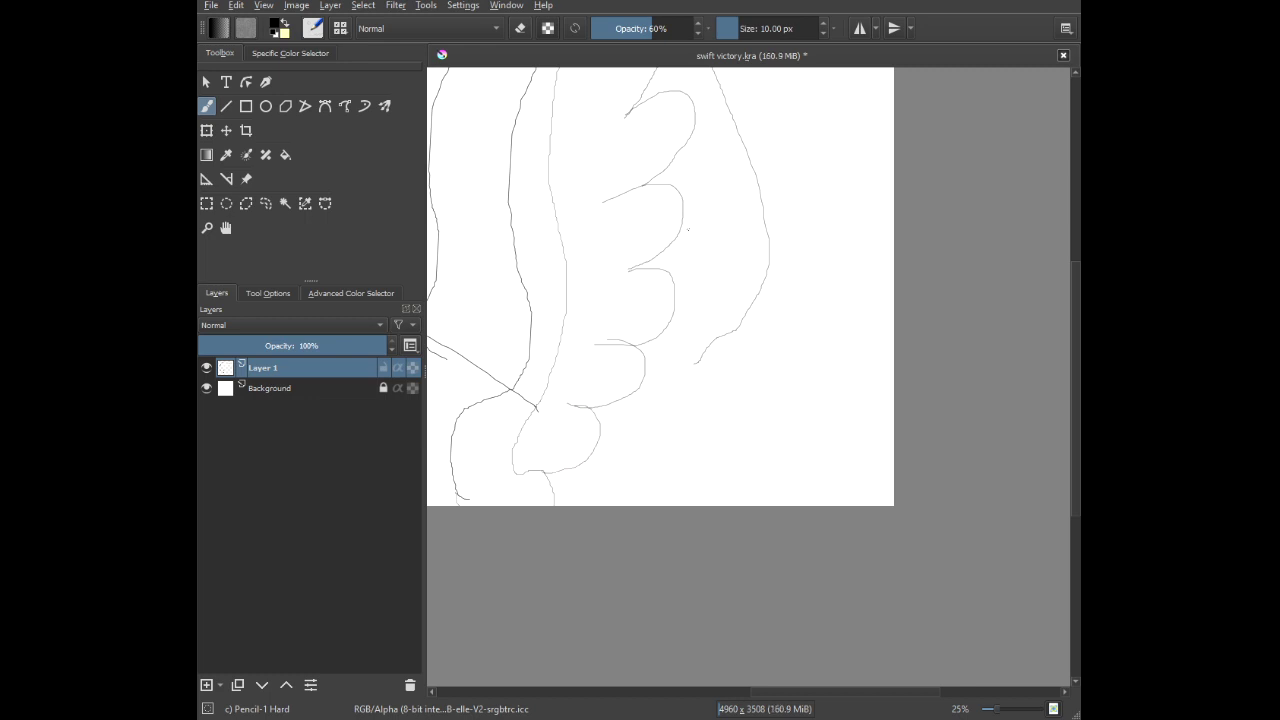
Sketch the large rounded feathers at the lower part of the front wing, down to the canvas edge.
mouse_move(681, 230)
left_mouse_down()
mouse_move(755, 262)
mouse_move(759, 346)
mouse_move(651, 389)
left_mouse_up()
left_click_drag(680, 298, 710, 309)
mouse_move(647, 389)
left_mouse_down()
mouse_move(683, 495)
mouse_move(562, 491)
left_mouse_up()
left_click_drag(603, 452, 619, 454)
left_click_drag(564, 492, 596, 504)
scroll(732, 364, "down", 2)
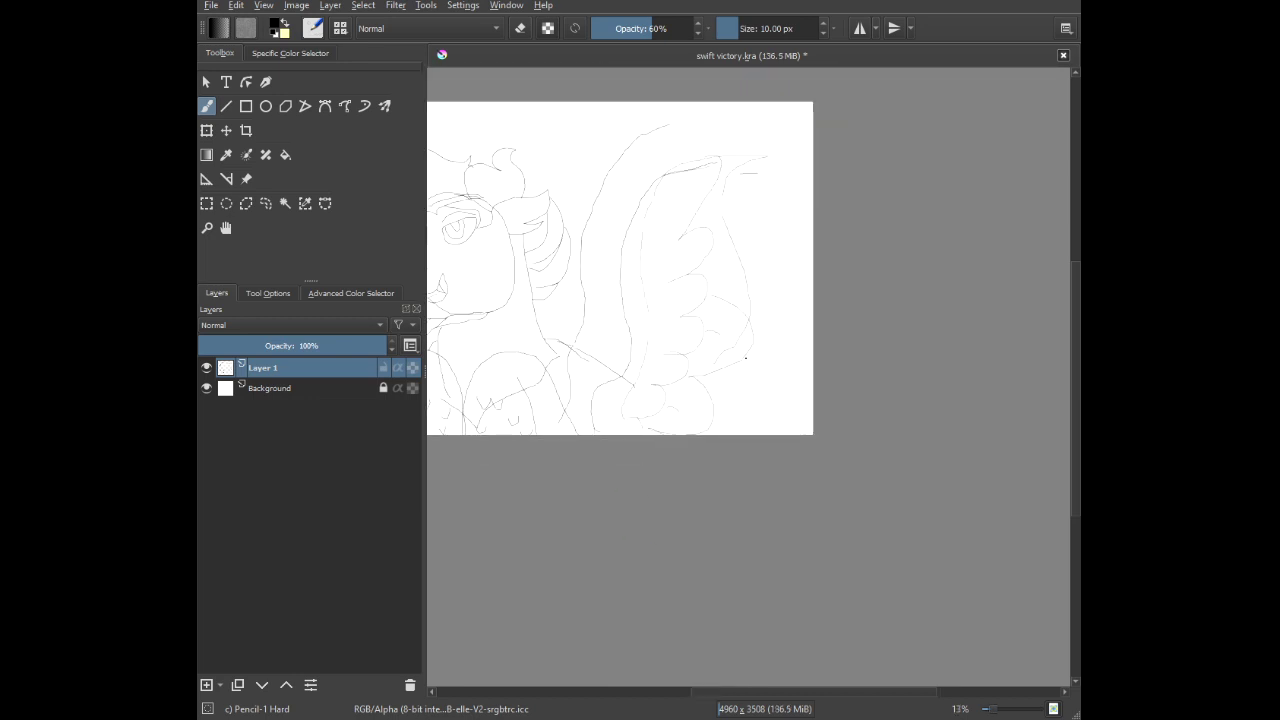
left_click_drag(754, 357, 740, 361)
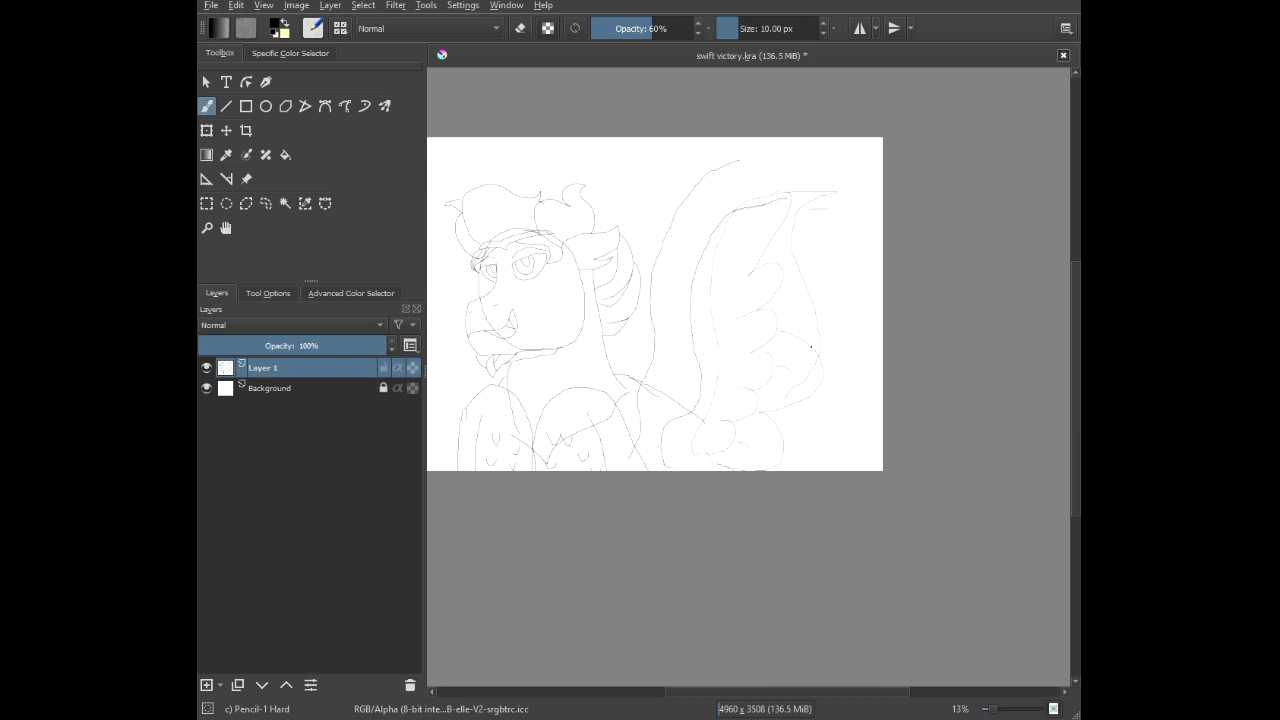
Sketch the front wing's pointed tip and the outer edge curving down from it to the lower feathers.
scroll(846, 269, "up", 5)
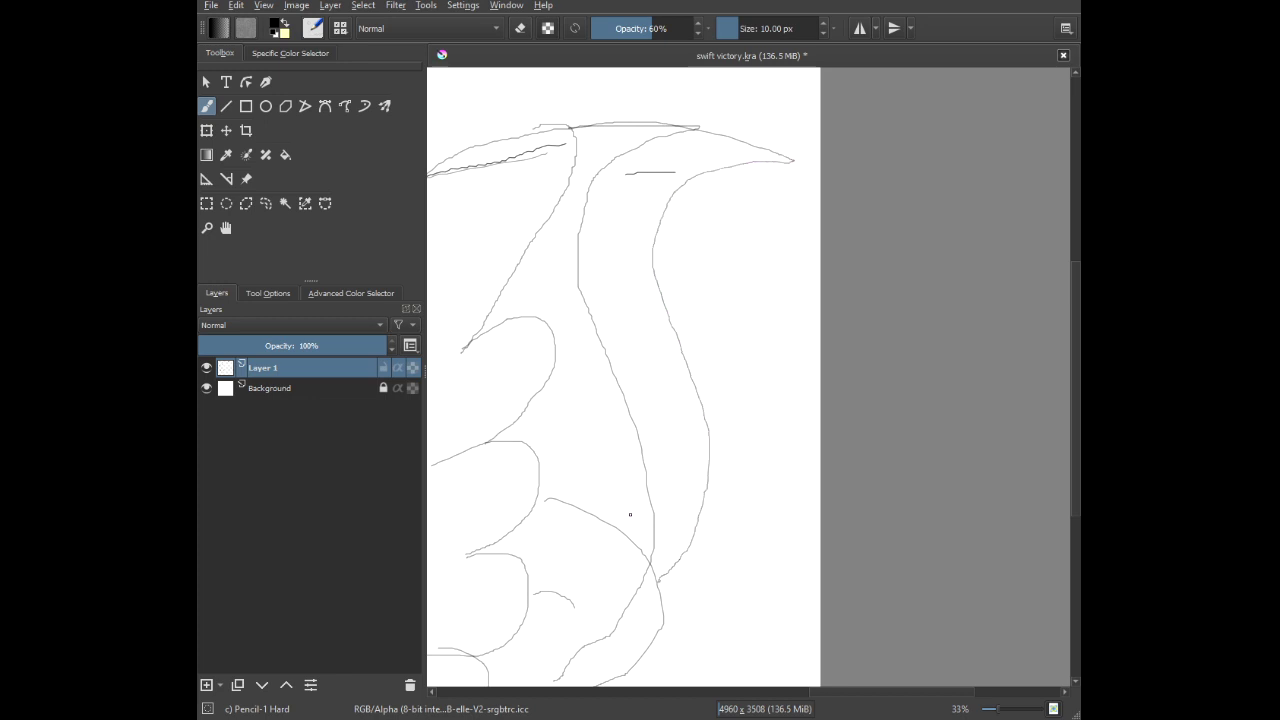
scroll(630, 514, "down", 5)
left_click_drag(626, 431, 755, 341)
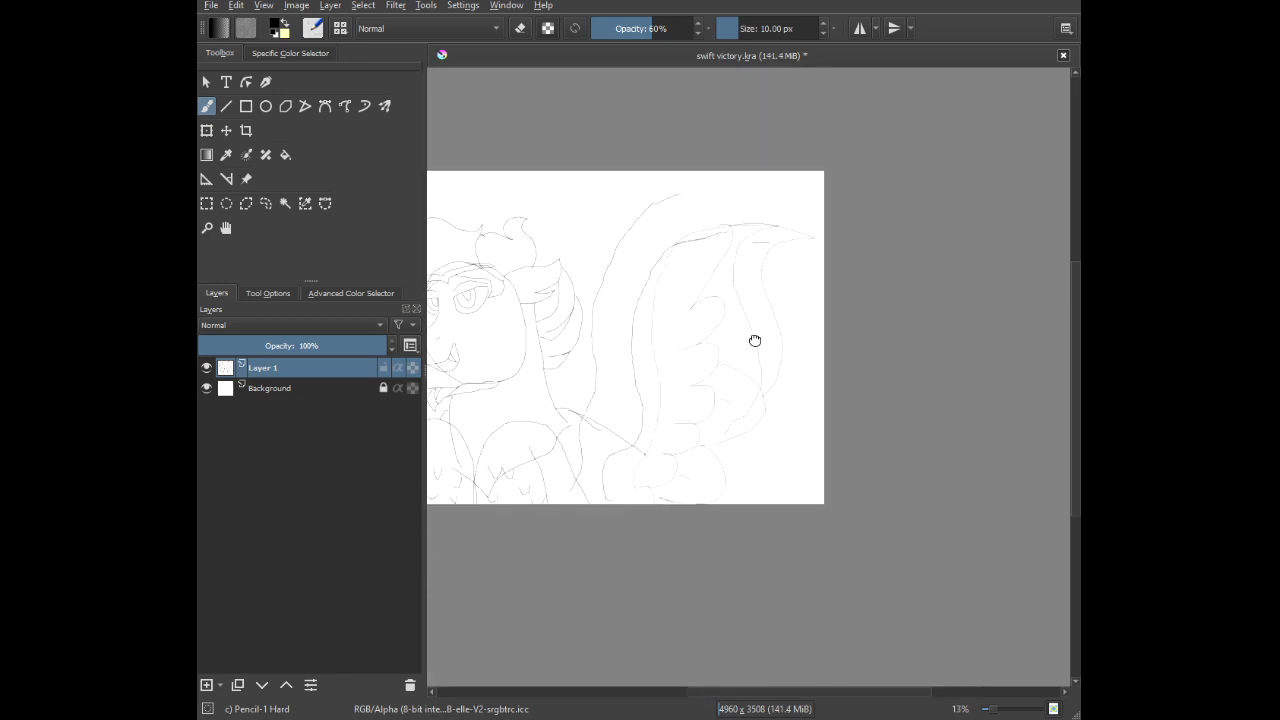
Refine the curves of the lower wing feathers and extend the rear wing's top edge into a pointed tip.
scroll(674, 271, "up", 5)
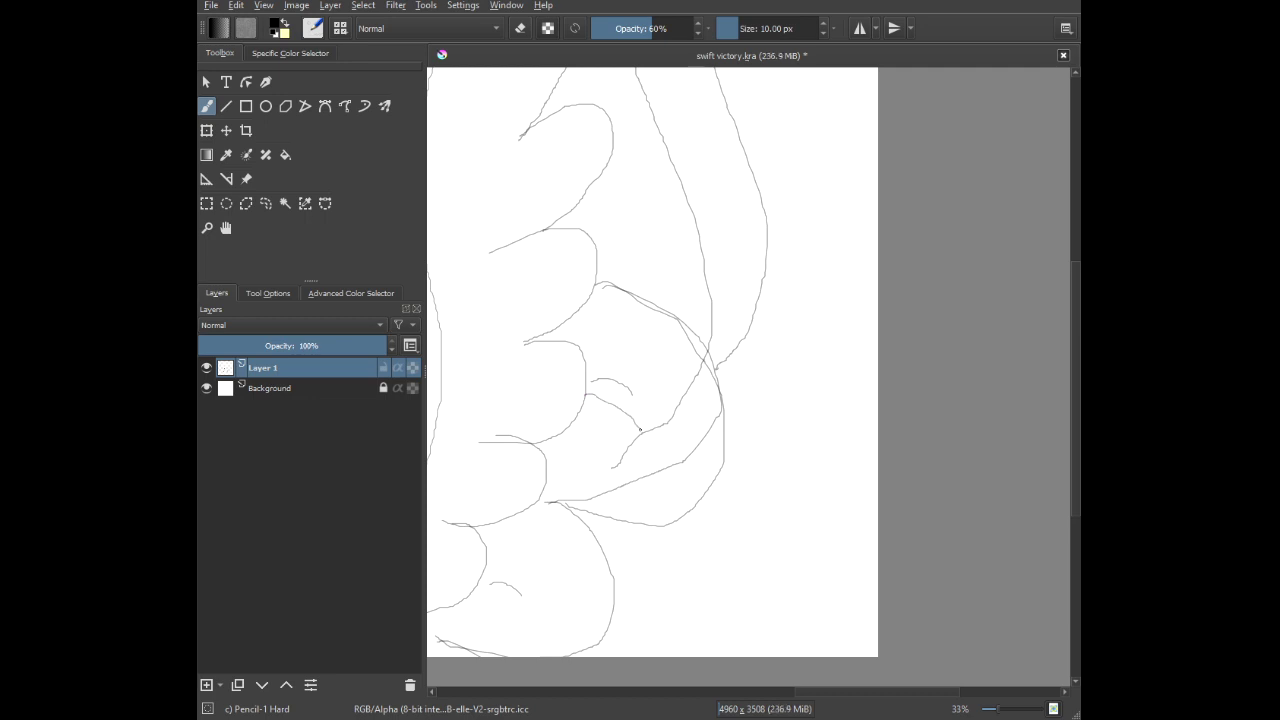
scroll(640, 429, "down", 5)
left_click_drag(605, 377, 644, 377)
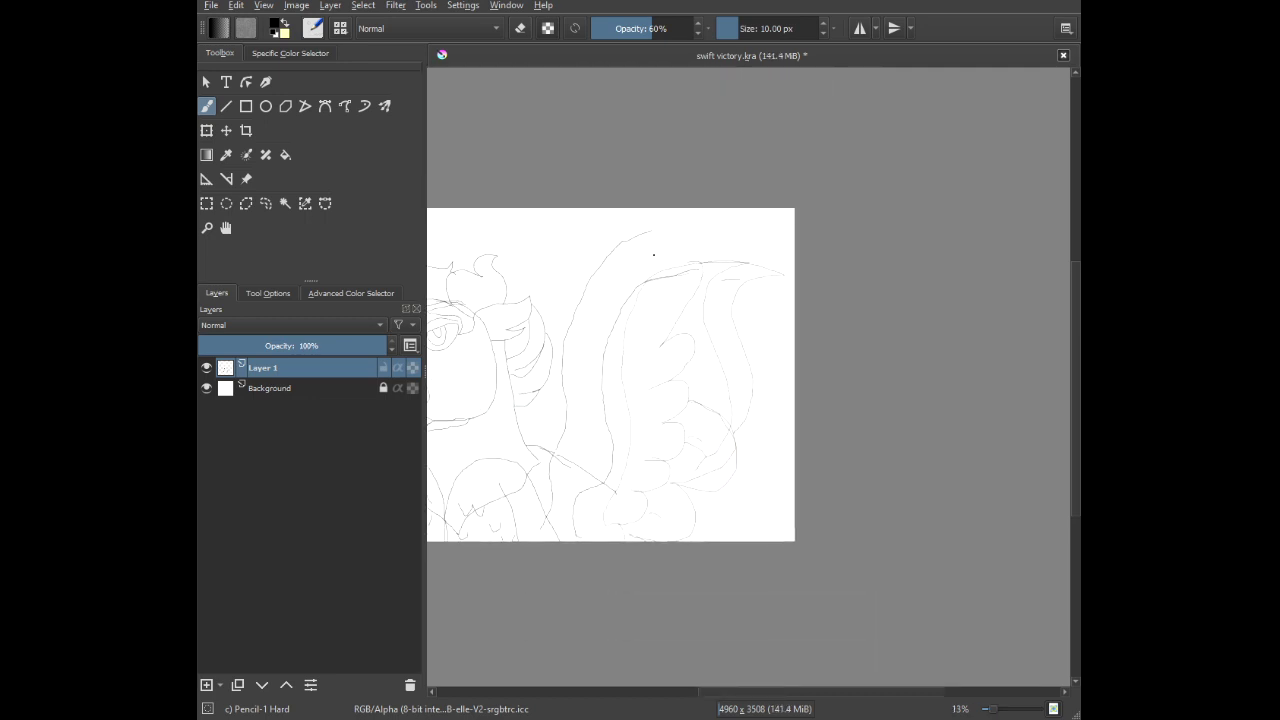
scroll(653, 255, "up", 5)
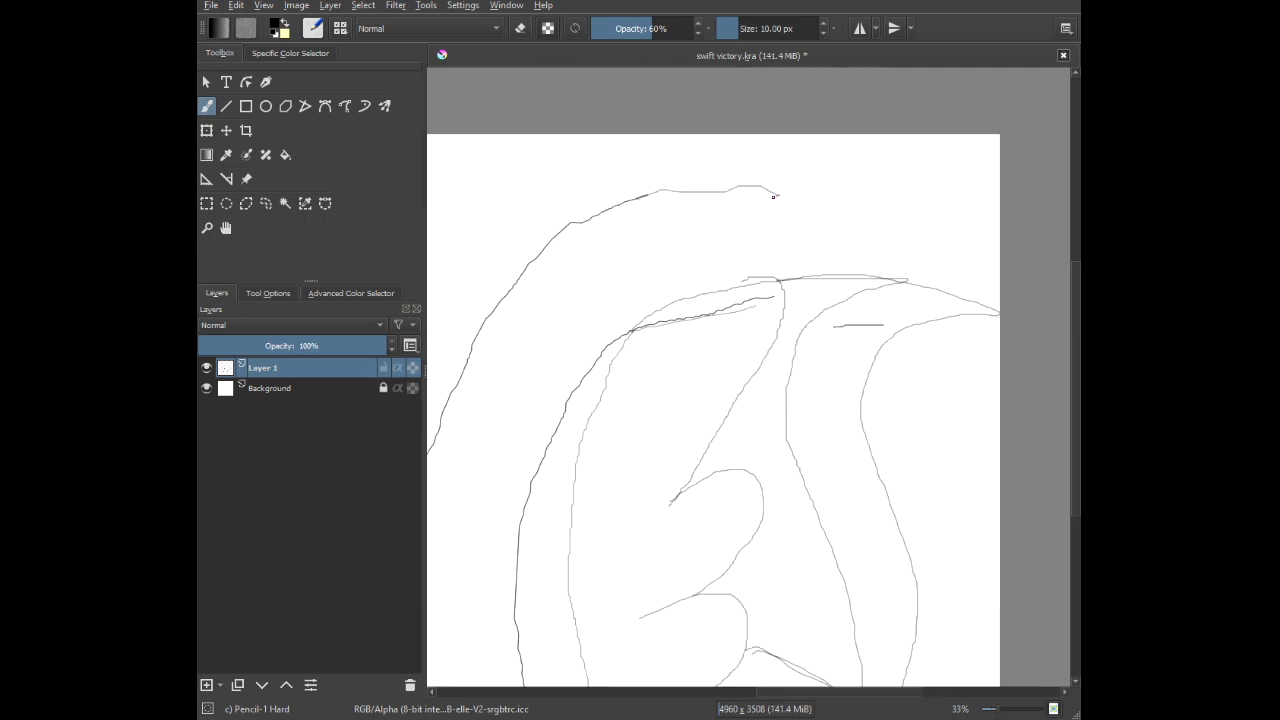
scroll(634, 319, "down", 5)
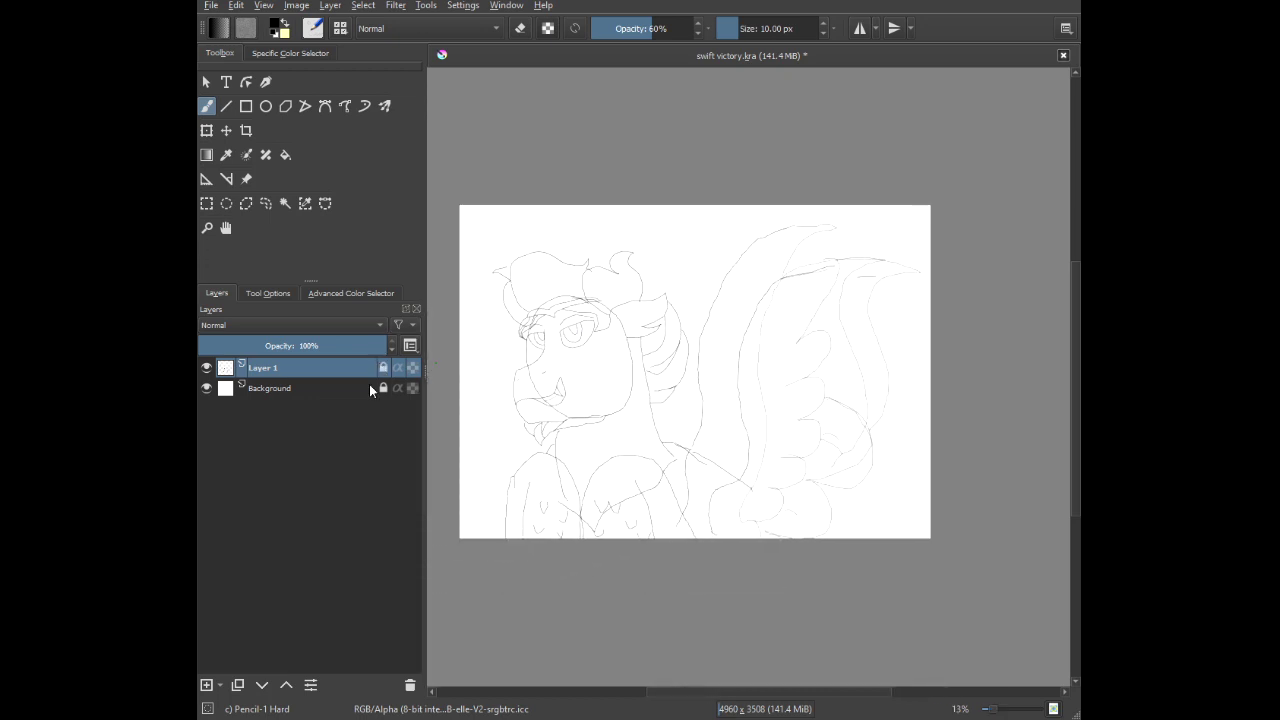
Add a new paint layer above the sketch and choose the Basic-5 Size Opacity brush preset.
left_click(207, 685)
right_click(688, 295)
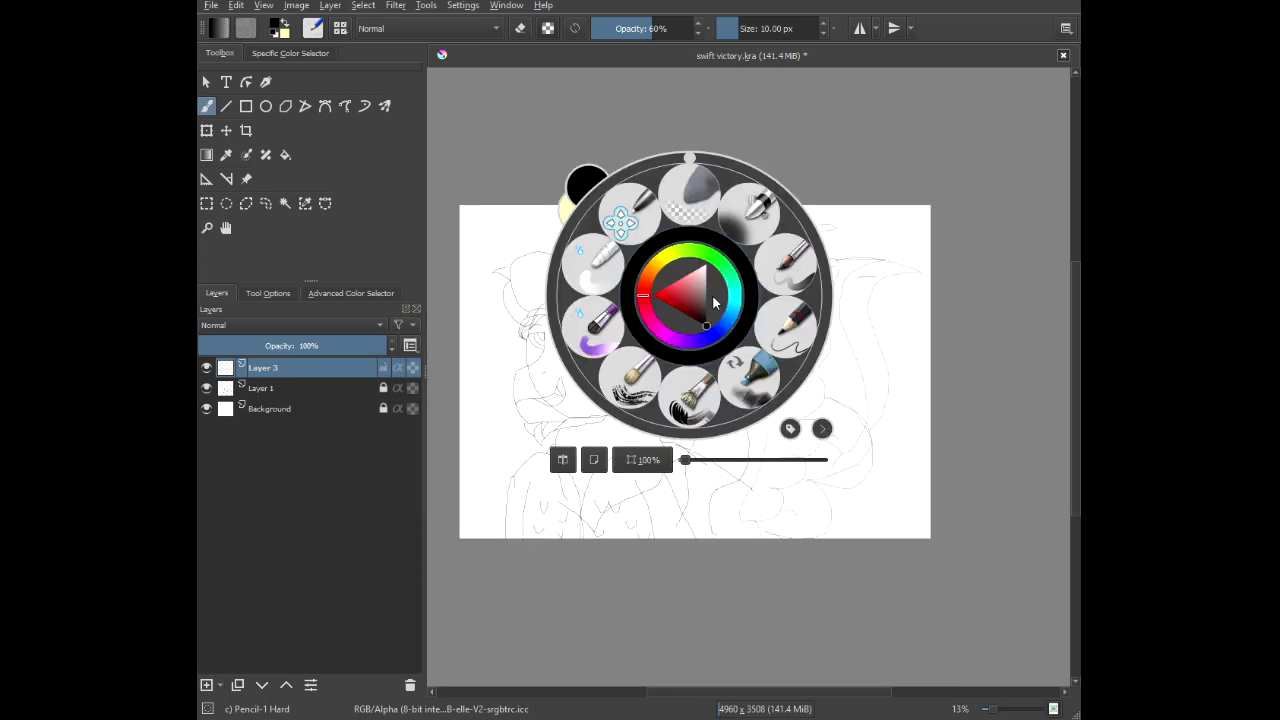
left_click(793, 287)
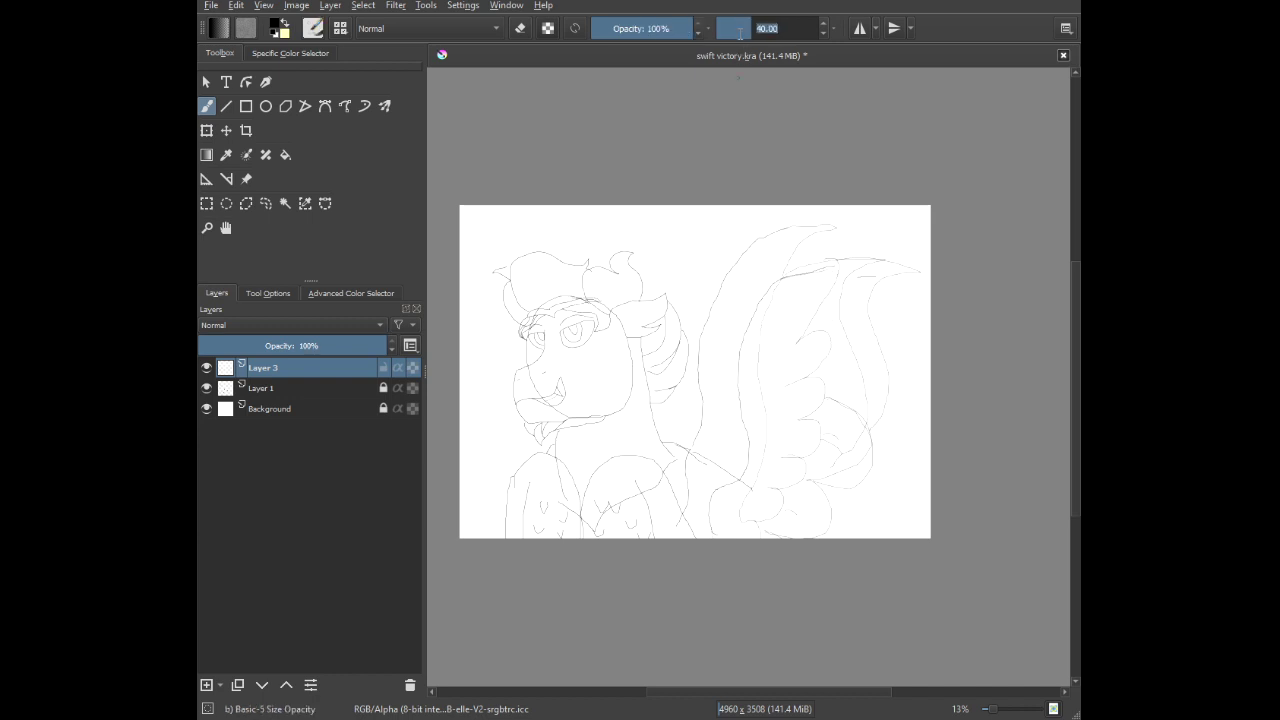
Set the brush size to 25 px and the brush smoothing to Stabilizer.
left_click(264, 293)
left_click(292, 331)
left_click(305, 374)
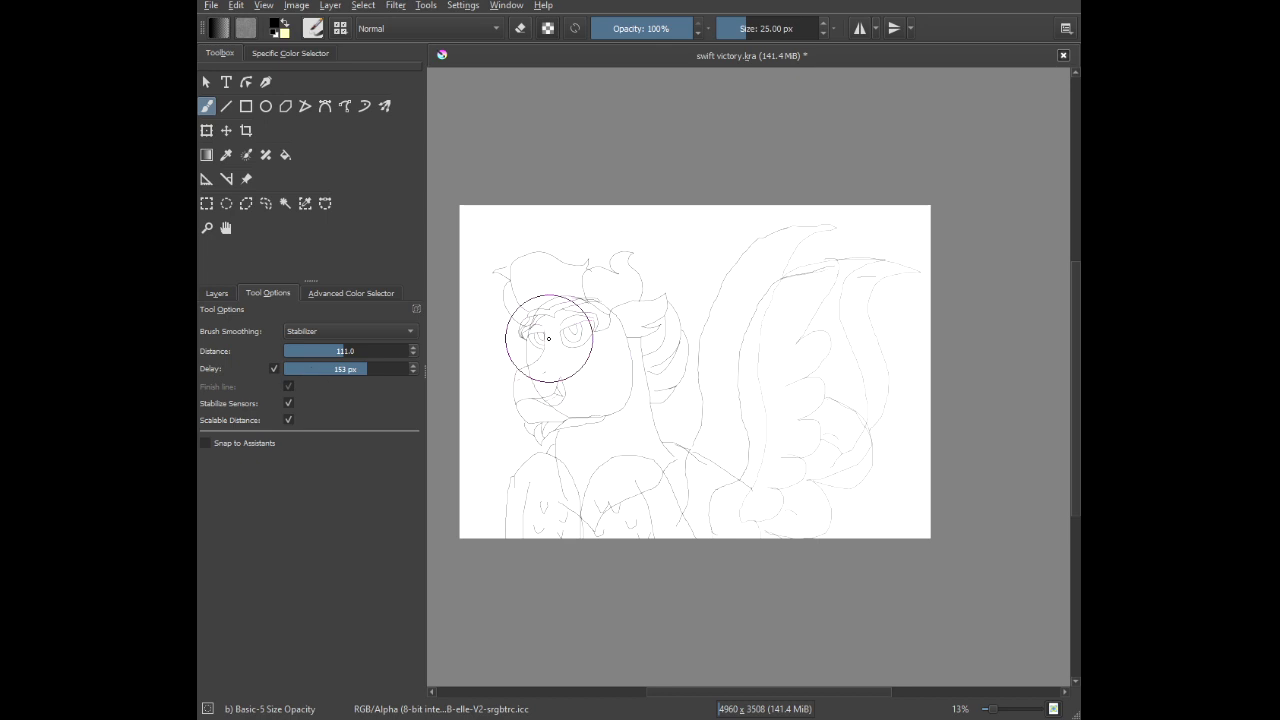
Ink the near eye's upper lid and rounded lower outline over the sketch.
scroll(548, 339, "up", 7)
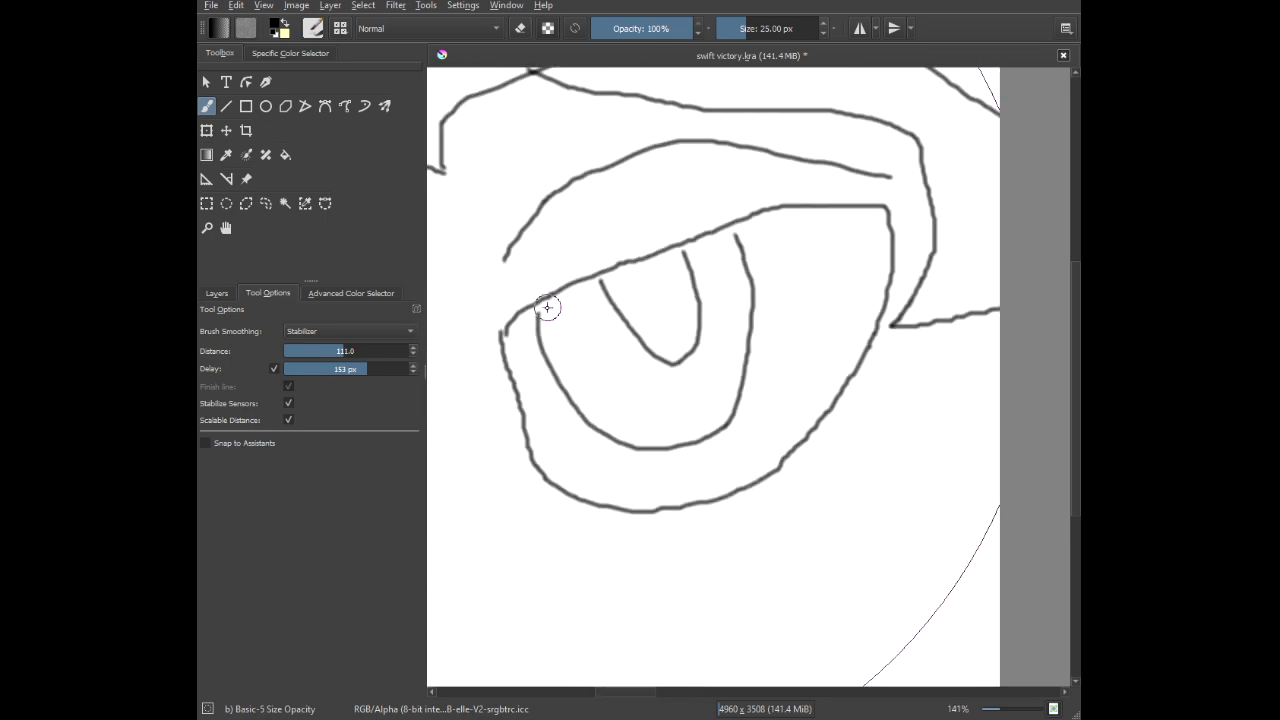
mouse_move(488, 351)
left_mouse_down()
mouse_move(518, 312)
mouse_move(860, 182)
mouse_move(945, 196)
mouse_move(896, 204)
left_mouse_up()
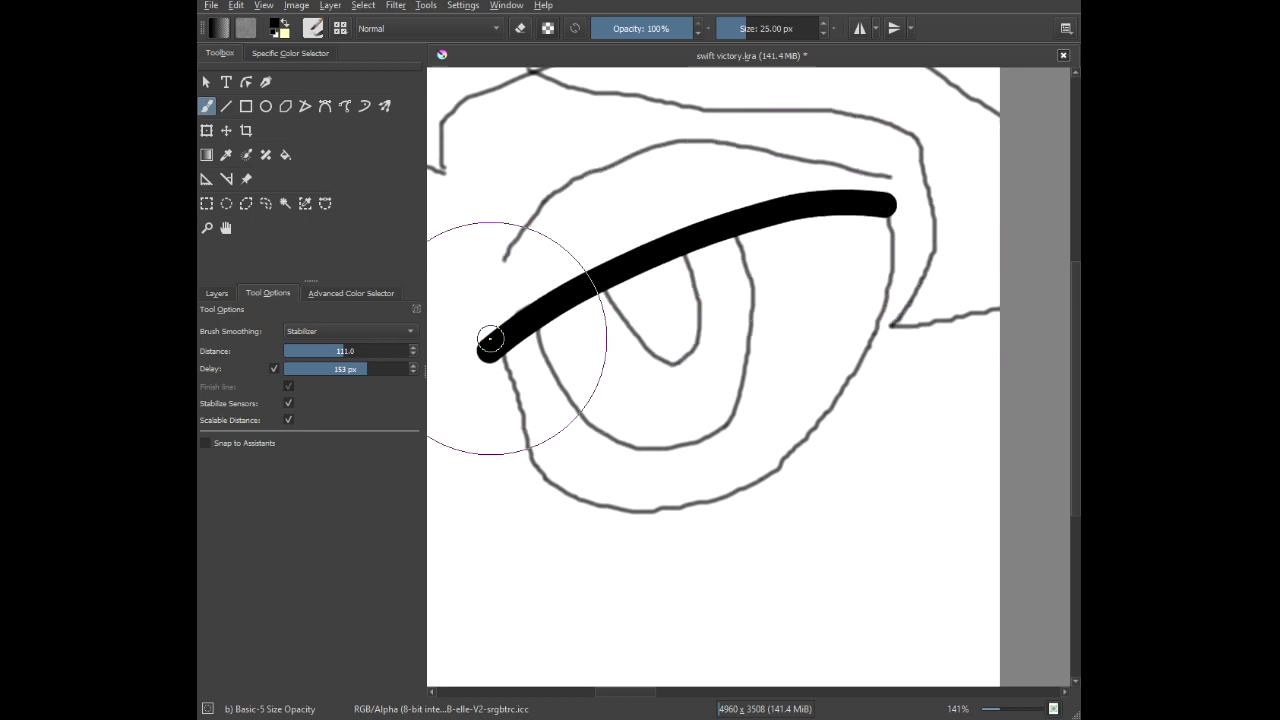
mouse_move(494, 347)
left_mouse_down()
mouse_move(548, 519)
mouse_move(581, 546)
mouse_move(707, 538)
mouse_move(816, 457)
mouse_move(885, 343)
mouse_move(896, 284)
mouse_move(876, 101)
left_mouse_up()
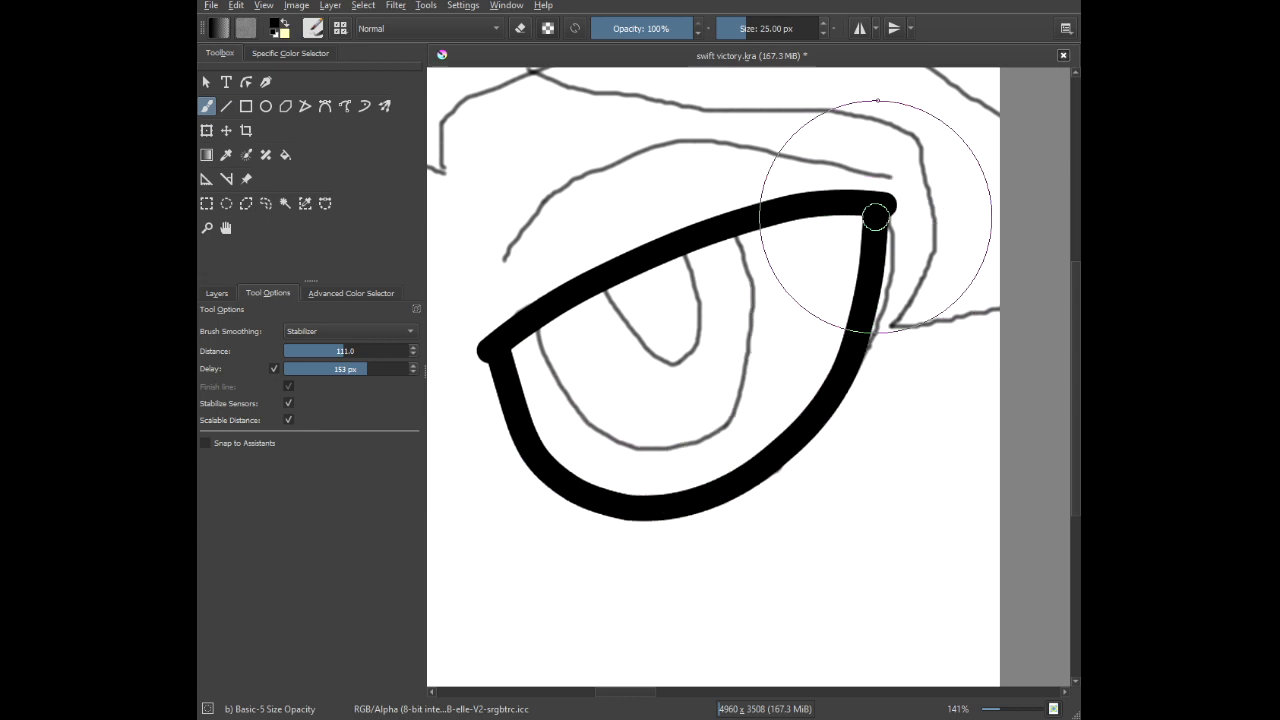
Ink the near eye's pupil and fill it solid black beneath the upper lid.
scroll(660, 278, "up", 3)
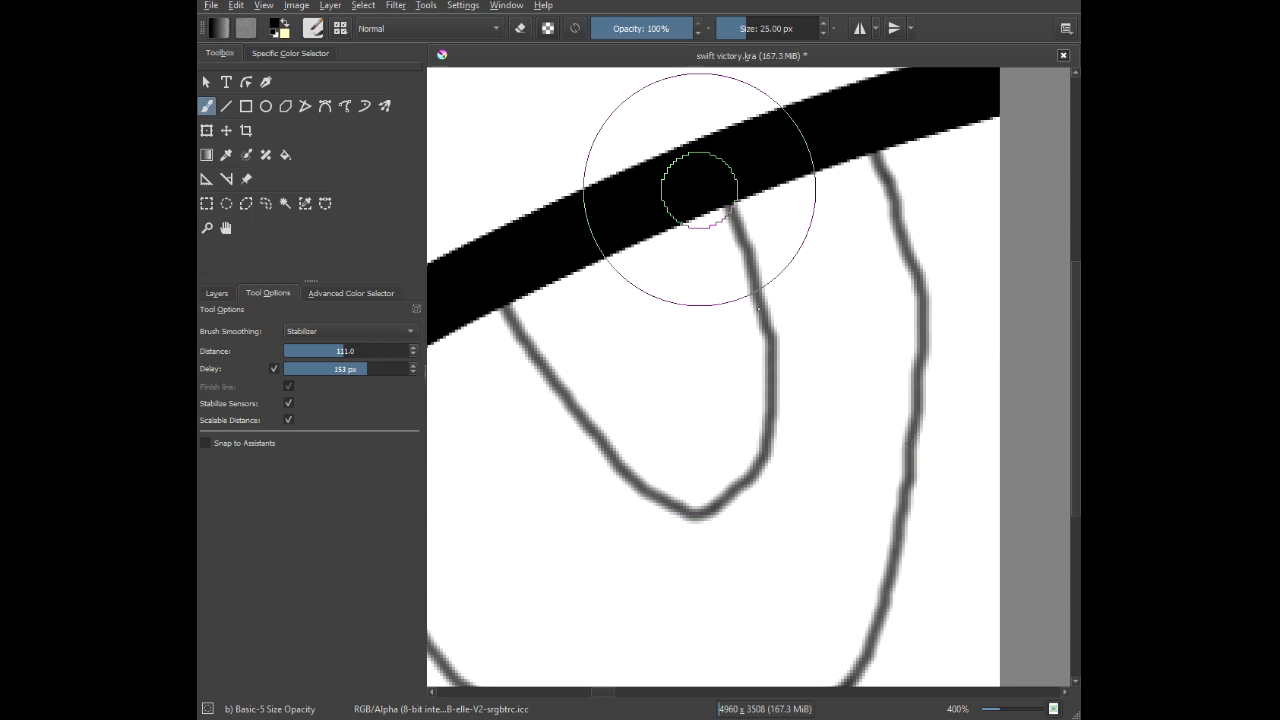
mouse_move(757, 309)
left_mouse_down()
mouse_move(757, 406)
mouse_move(705, 545)
mouse_move(652, 586)
mouse_move(522, 519)
mouse_move(466, 391)
mouse_move(432, 199)
mouse_move(505, 352)
mouse_move(625, 510)
mouse_move(790, 438)
mouse_move(715, 273)
mouse_move(675, 244)
mouse_move(627, 120)
mouse_move(705, 471)
mouse_move(593, 309)
mouse_move(648, 178)
mouse_move(578, 173)
mouse_move(550, 435)
mouse_move(636, 545)
mouse_move(535, 312)
left_mouse_up()
scroll(543, 309, "down", 8)
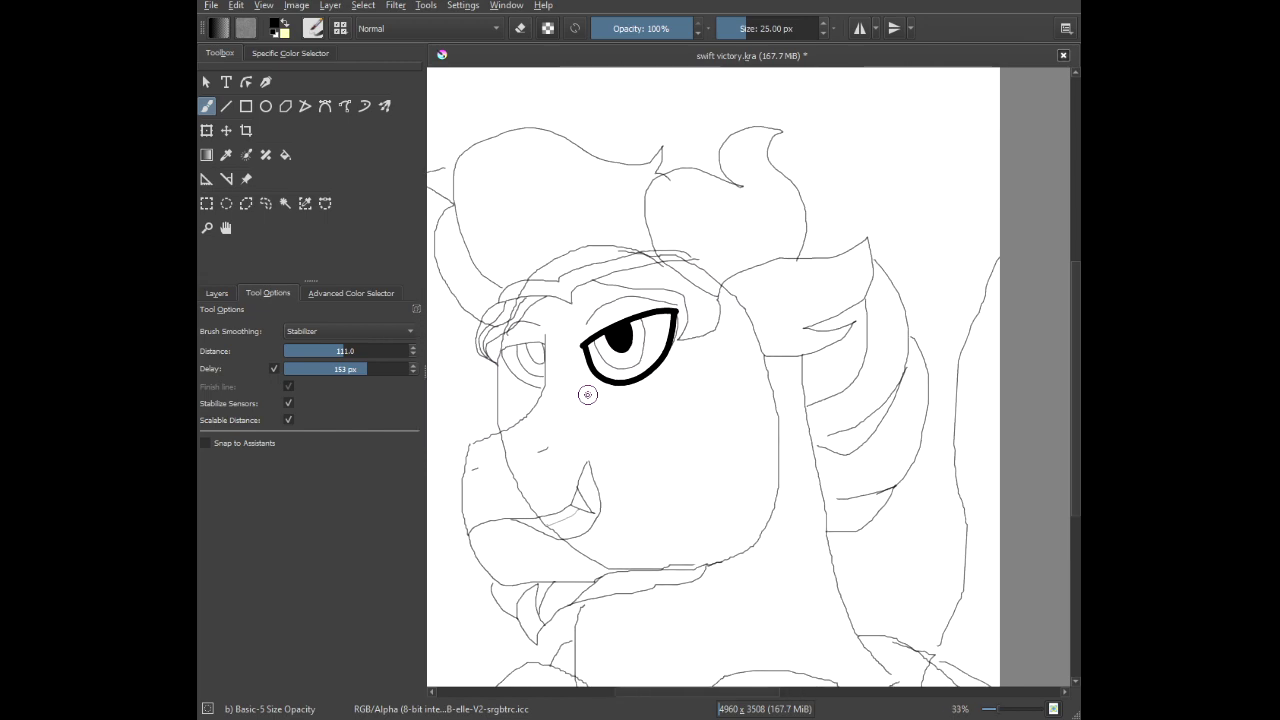
Ink the bridge of the snout in one curve from beside the far eye down to the nose.
scroll(587, 394, "up", 5)
scroll(564, 330, "down", 5)
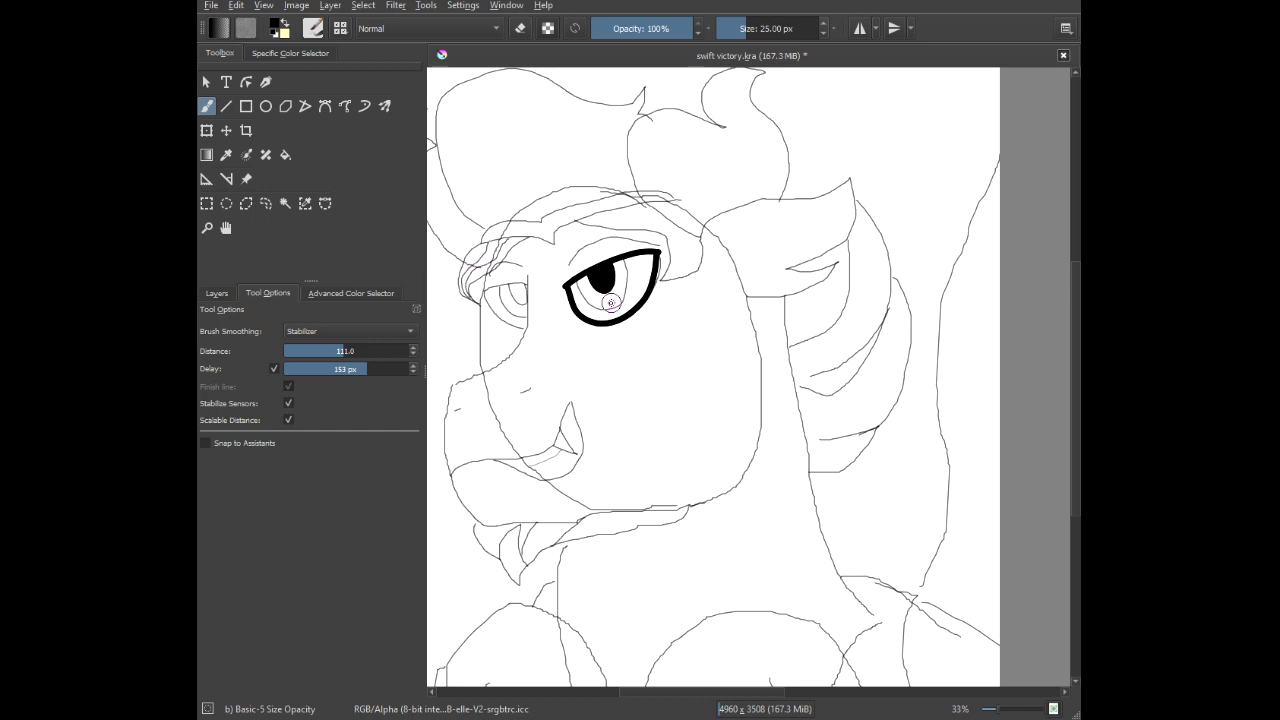
scroll(481, 303, "up", 6)
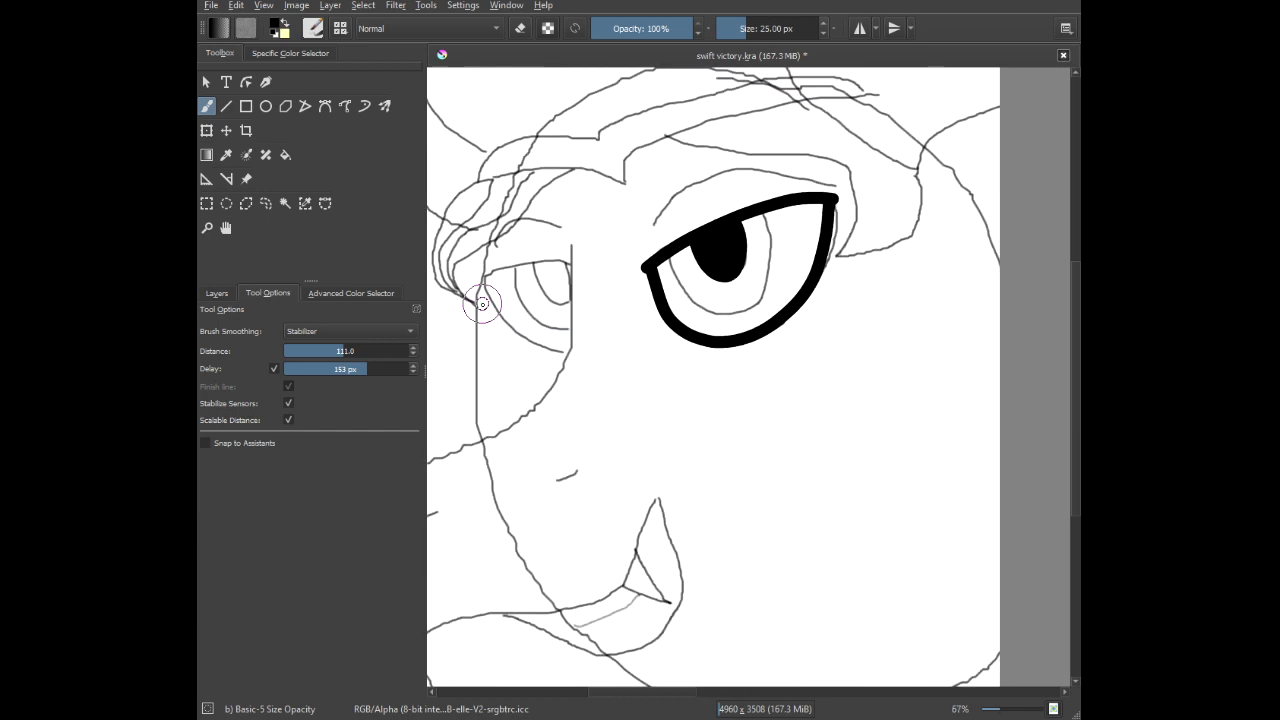
scroll(709, 194, "down", 3)
scroll(749, 213, "up", 2)
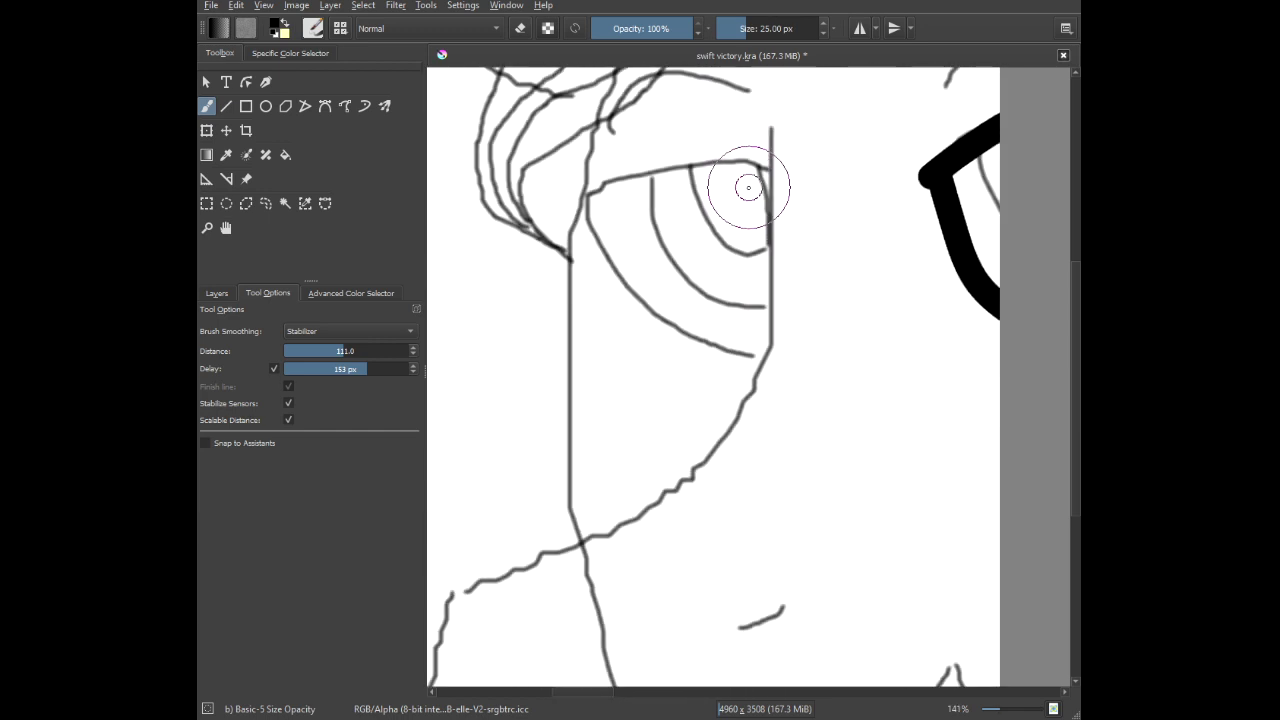
mouse_move(757, 137)
left_mouse_down()
mouse_move(766, 130)
mouse_move(777, 189)
mouse_move(774, 317)
mouse_move(737, 451)
mouse_move(610, 549)
left_mouse_up()
left_click_drag(478, 593, 337, 631)
mouse_move(429, 530)
left_mouse_down()
mouse_move(469, 463)
mouse_move(441, 209)
left_mouse_up()
Ink the near and far nostrils as short marks over the sketched lines on the snout.
scroll(757, 288, "up", 3)
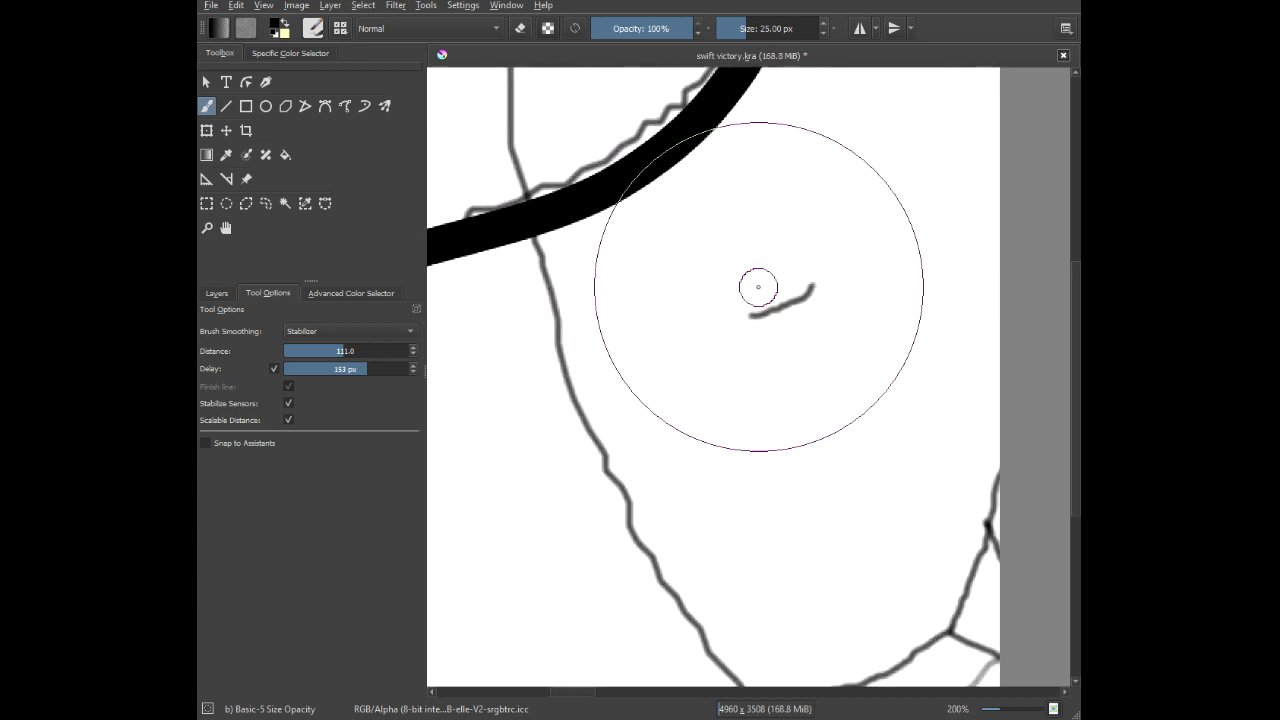
left_click_drag(840, 270, 766, 329)
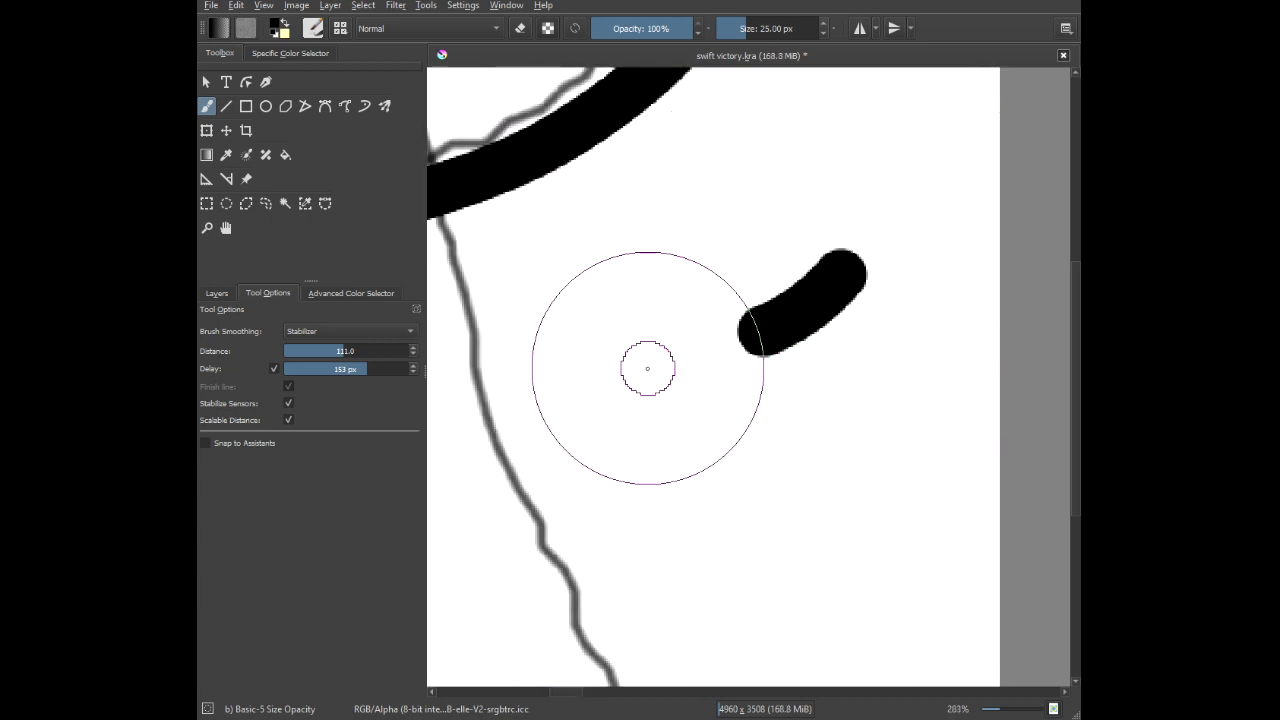
scroll(629, 371, "down", 3)
scroll(486, 351, "up", 3)
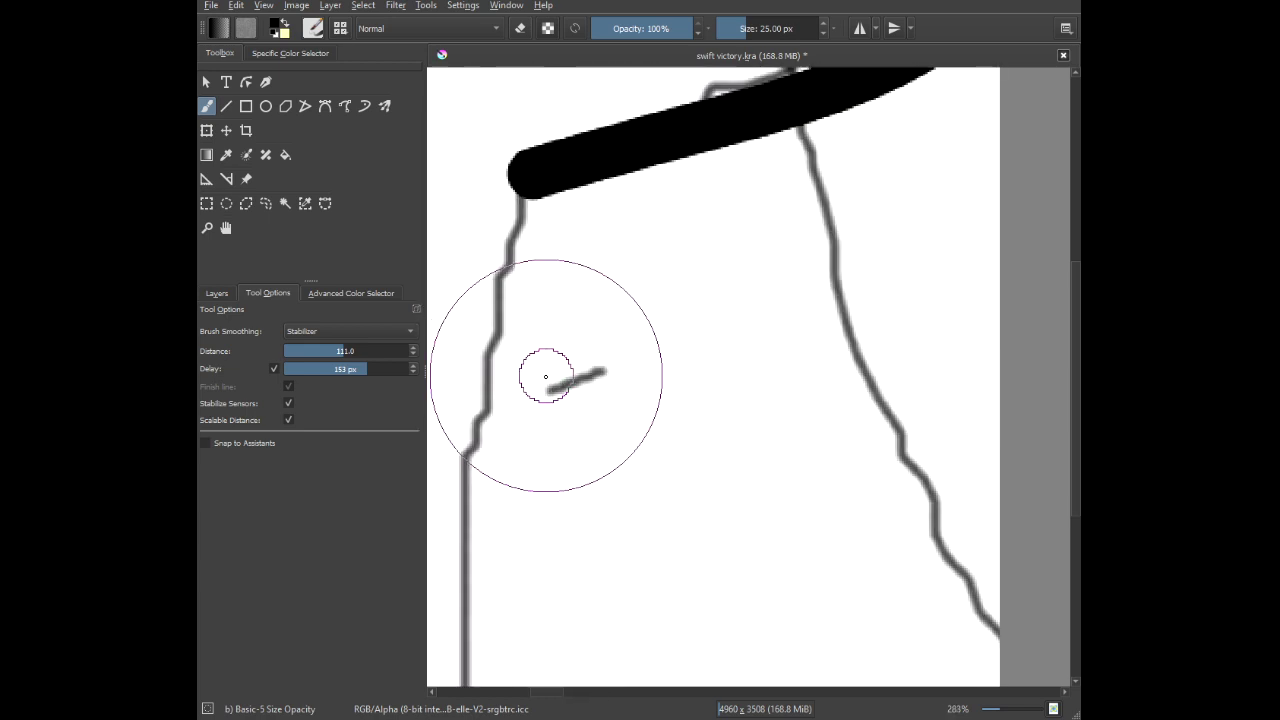
left_click_drag(543, 366, 589, 370)
scroll(680, 340, "down", 4)
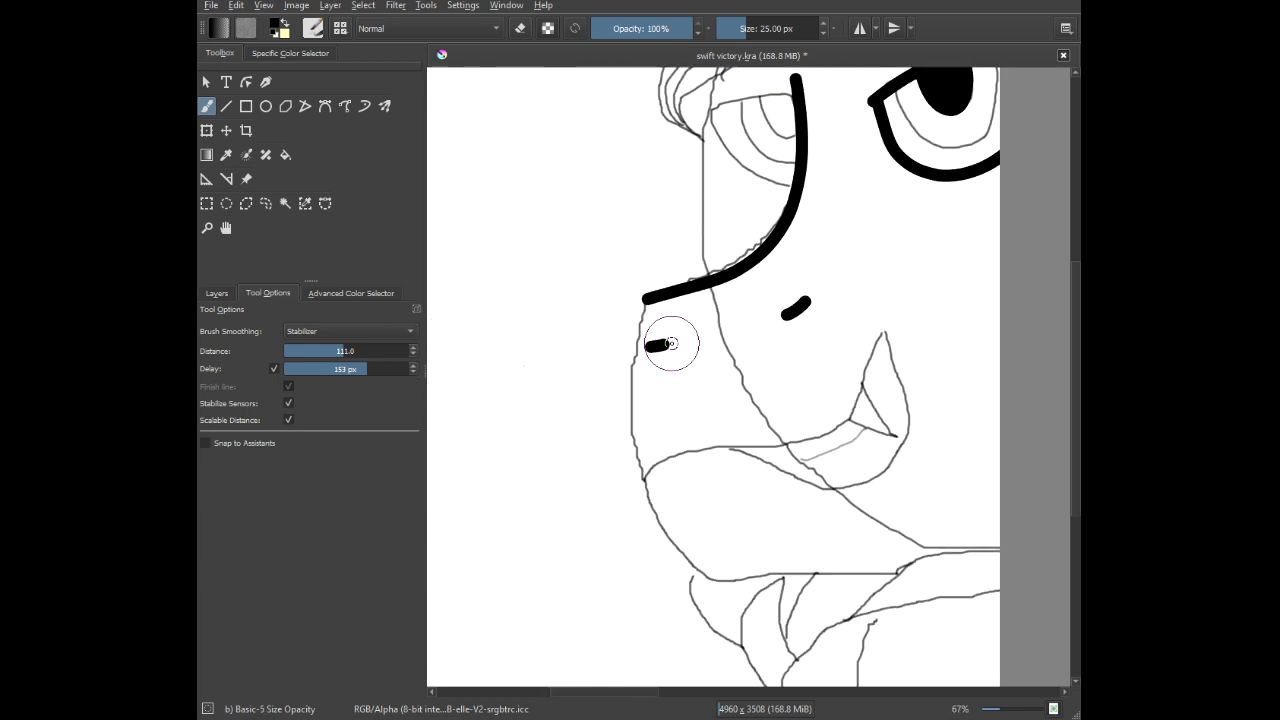
Ink the front edge of the snout down to the lip and the mouth line curving up to the cheek.
scroll(671, 343, "up", 4)
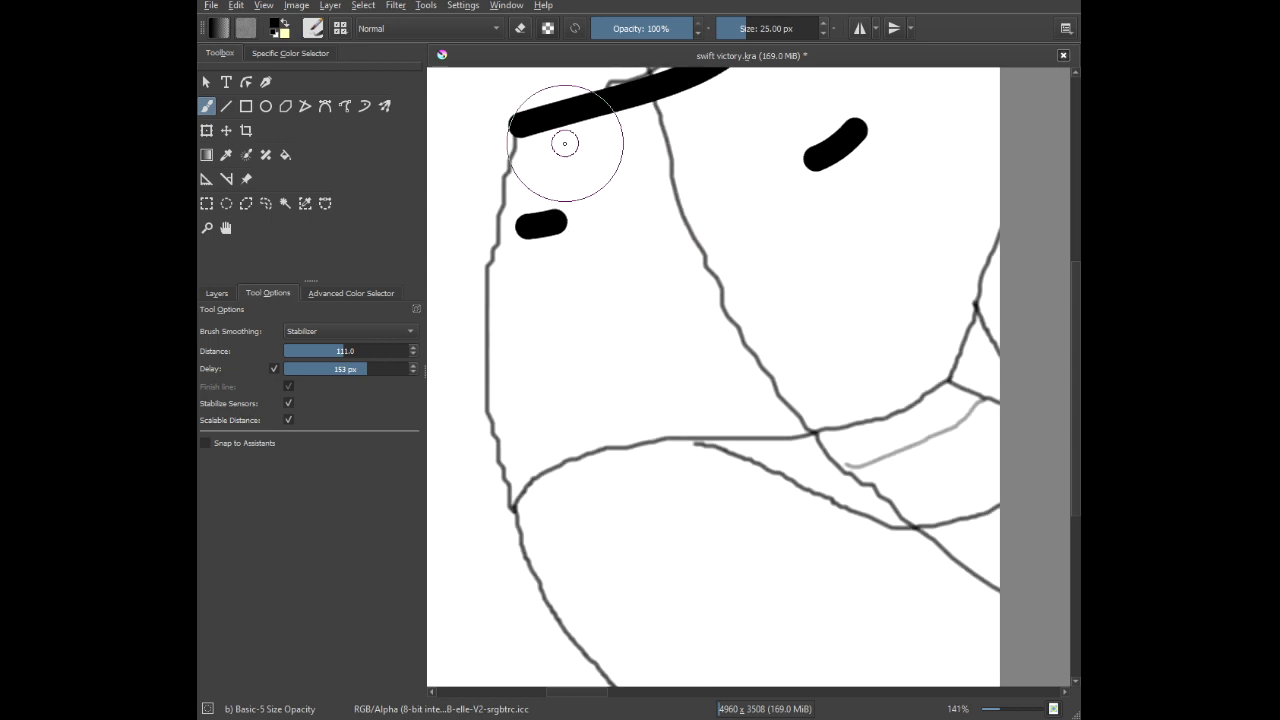
left_click_drag(669, 207, 617, 227)
mouse_move(466, 147)
left_mouse_down()
mouse_move(452, 189)
mouse_move(470, 290)
mouse_move(465, 415)
mouse_move(496, 641)
left_mouse_up()
mouse_move(486, 453)
left_mouse_down()
mouse_move(577, 418)
mouse_move(786, 449)
mouse_move(936, 408)
mouse_move(973, 278)
mouse_move(987, 171)
mouse_move(971, 89)
left_mouse_up()
scroll(897, 329, "down", 6)
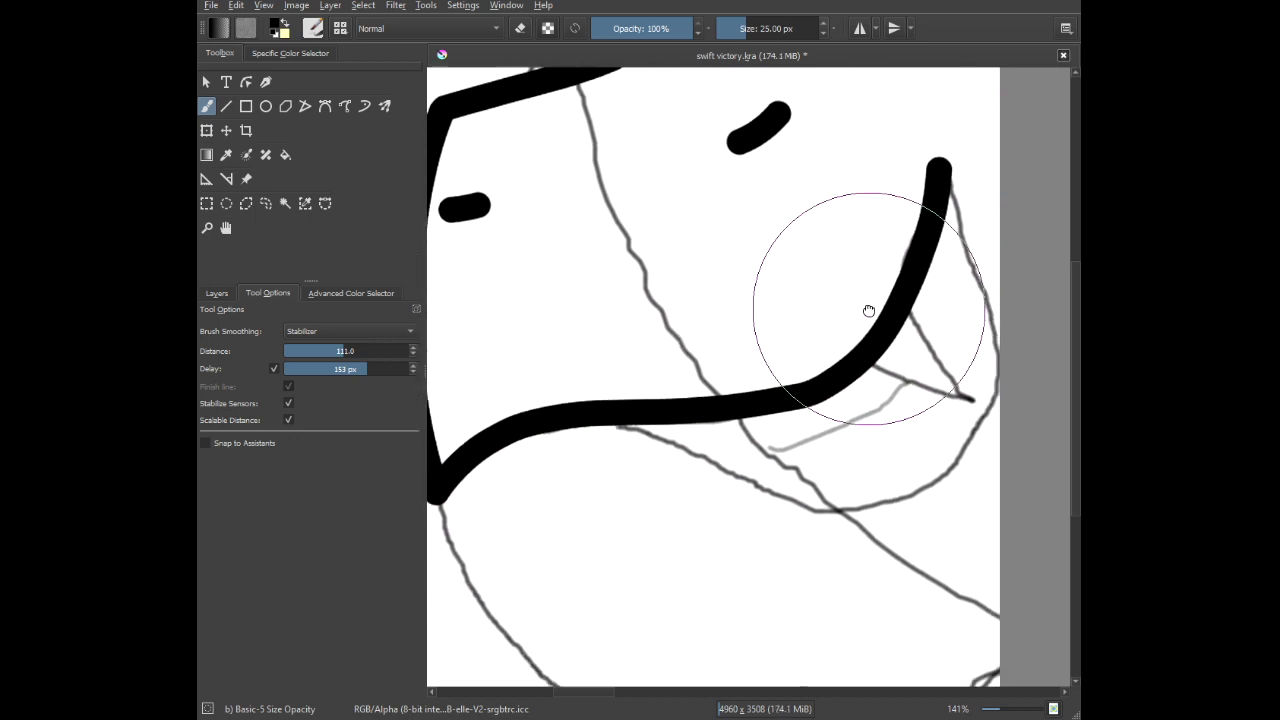
scroll(913, 188, "up", 2)
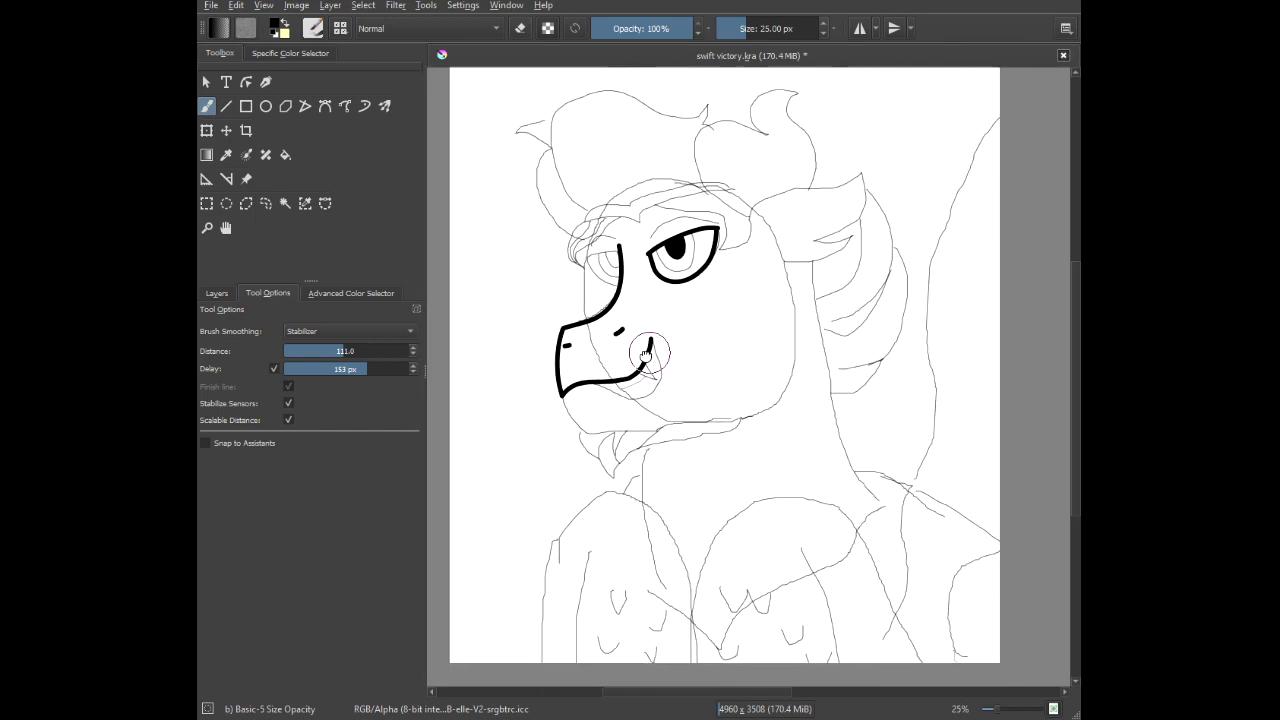
Ink the far eye's upper lid and curved lower outline, meeting the bridge of the snout.
scroll(666, 304, "up", 5)
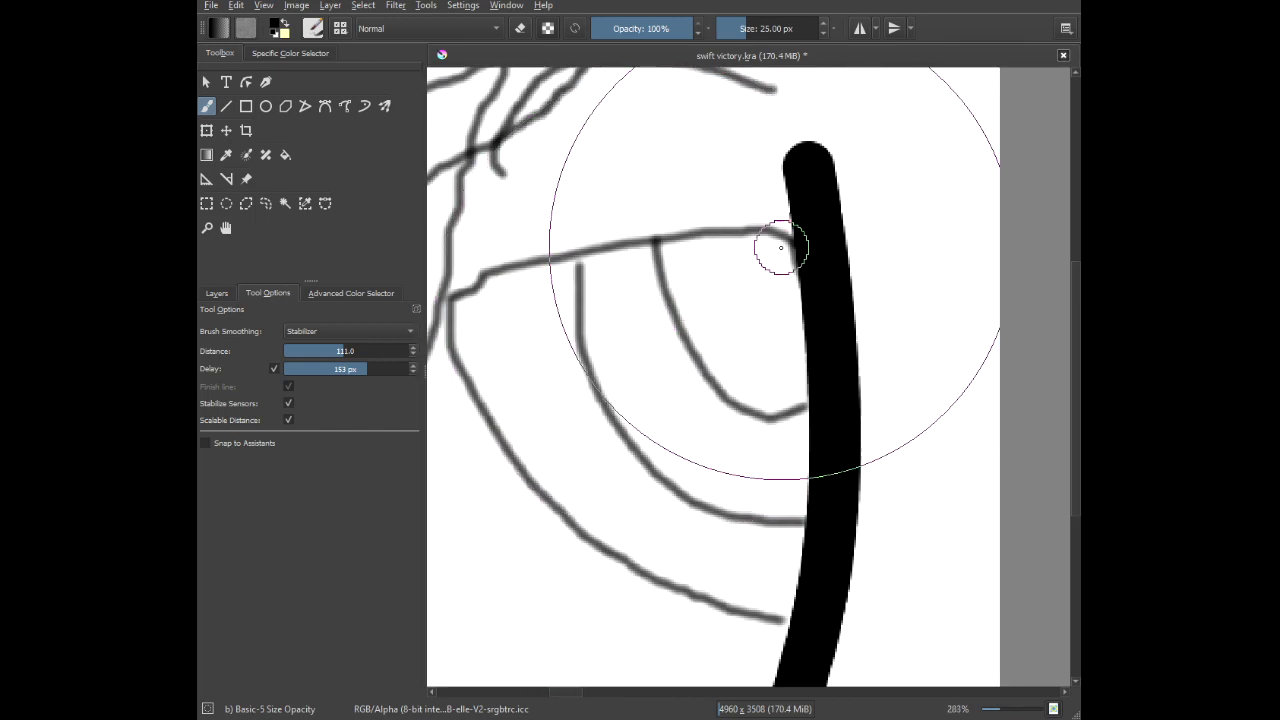
scroll(791, 240, "down", 1)
left_click_drag(791, 240, 665, 257)
mouse_move(541, 278)
left_mouse_down()
mouse_move(428, 351)
mouse_move(556, 306)
mouse_move(545, 301)
mouse_move(625, 479)
mouse_move(690, 527)
mouse_move(816, 548)
mouse_move(906, 535)
left_mouse_up()
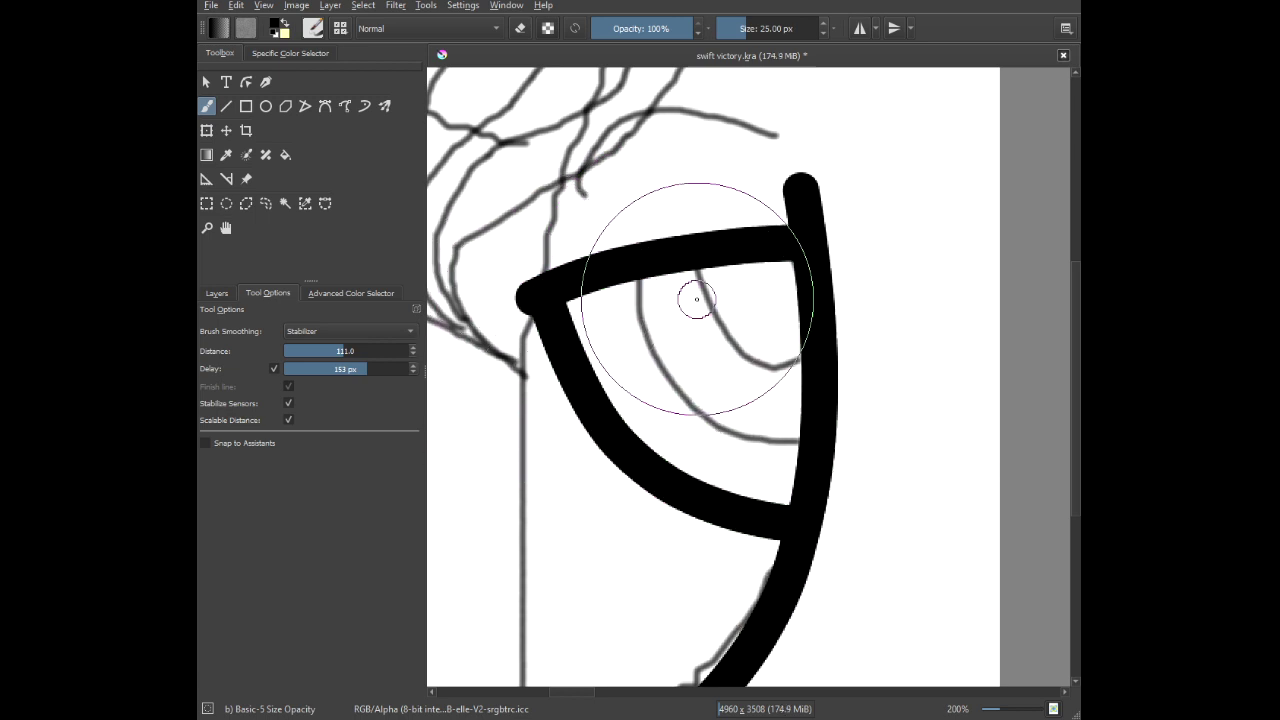
Ink the far eye's pupil and fill it solid black between the upper lid and the snout bridge.
scroll(715, 288, "up", 3)
mouse_move(578, 283)
left_mouse_down()
mouse_move(869, 542)
mouse_move(901, 509)
mouse_move(928, 393)
mouse_move(810, 264)
mouse_move(790, 106)
mouse_move(775, 307)
mouse_move(782, 500)
mouse_move(801, 449)
mouse_move(757, 442)
mouse_move(695, 177)
mouse_move(725, 324)
mouse_move(715, 201)
mouse_move(692, 220)
mouse_move(680, 375)
mouse_move(614, 216)
left_mouse_up()
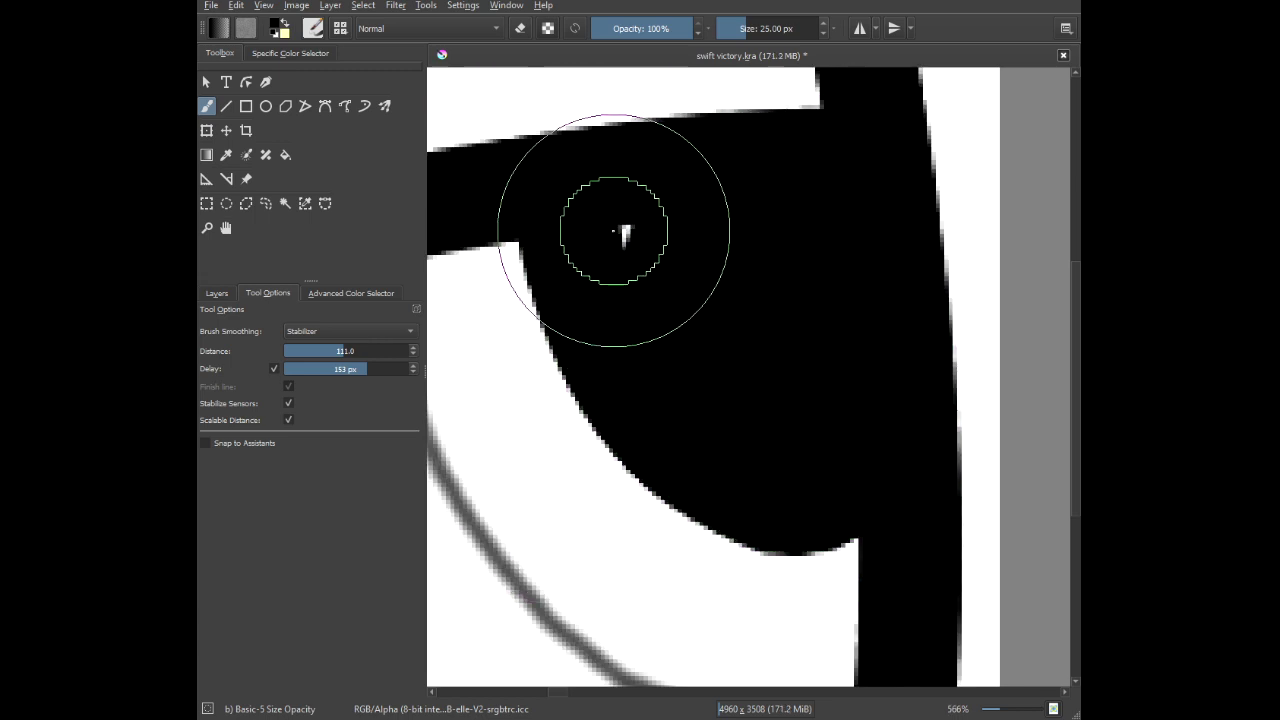
scroll(637, 386, "down", 10)
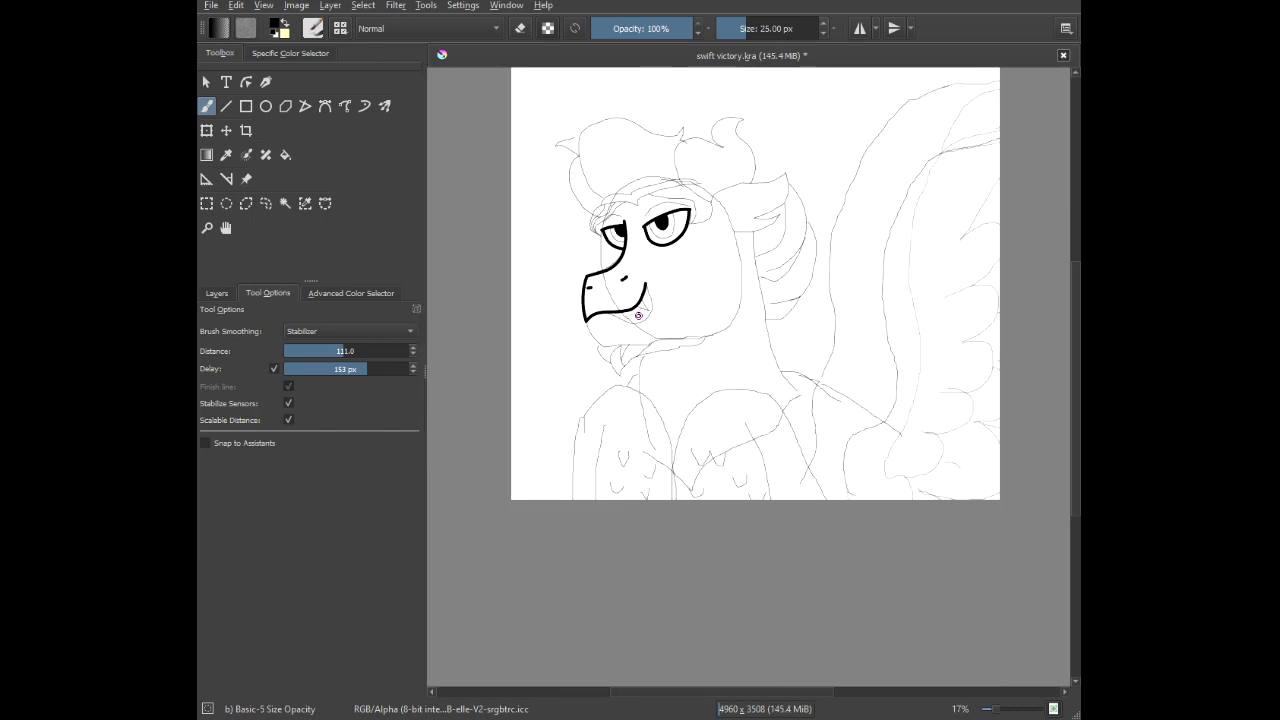
Ink the curved eyelid crease above the near eye over the sketched line.
scroll(638, 315, "up", 2)
scroll(613, 167, "up", 1)
scroll(711, 134, "up", 2)
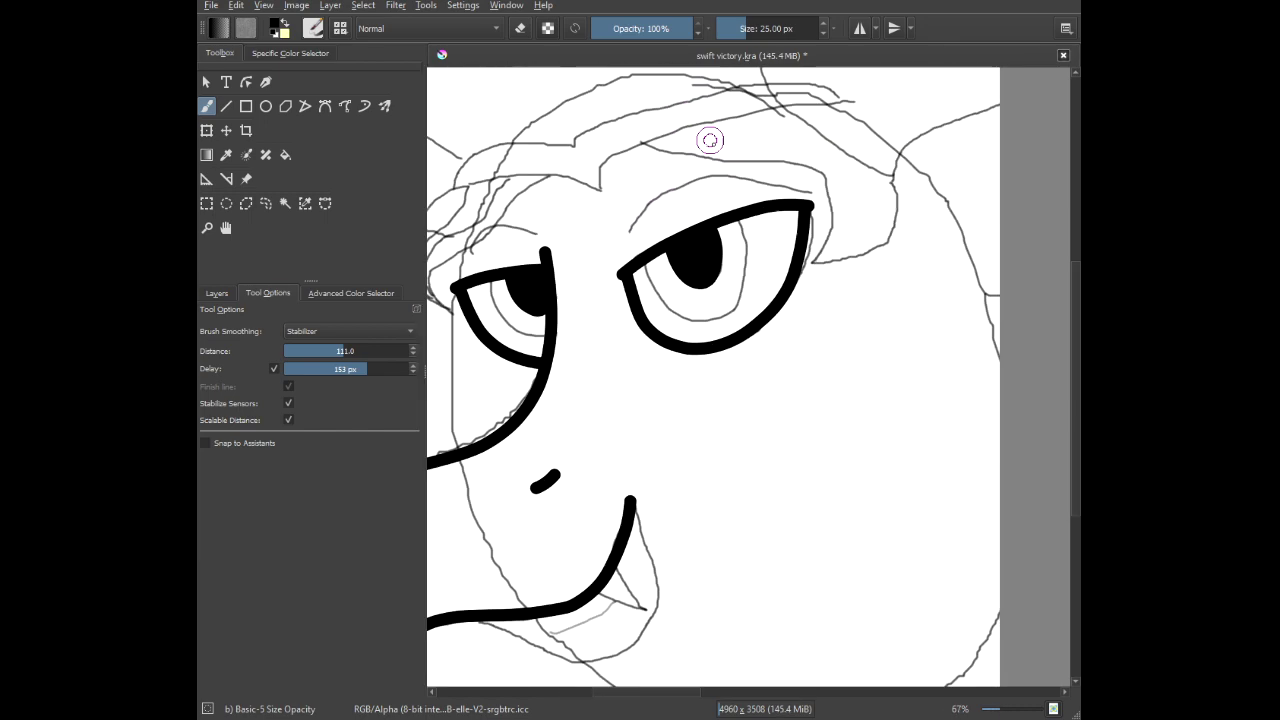
scroll(975, 262, "up", 3)
mouse_move(983, 265)
left_mouse_down()
mouse_move(795, 228)
mouse_move(705, 236)
mouse_move(616, 291)
mouse_move(570, 385)
left_mouse_up()
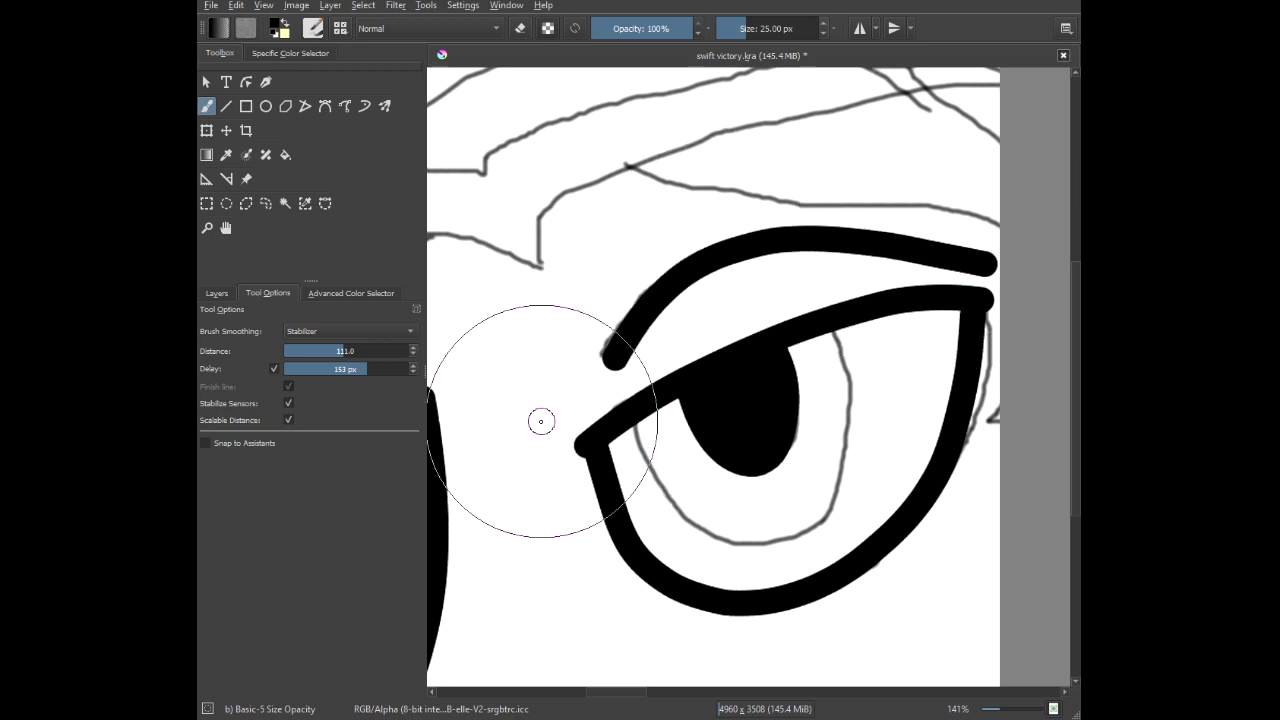
Ink the short arched eyelid crease above the far eye.
scroll(587, 363, "down", 3)
scroll(587, 363, "up", 3)
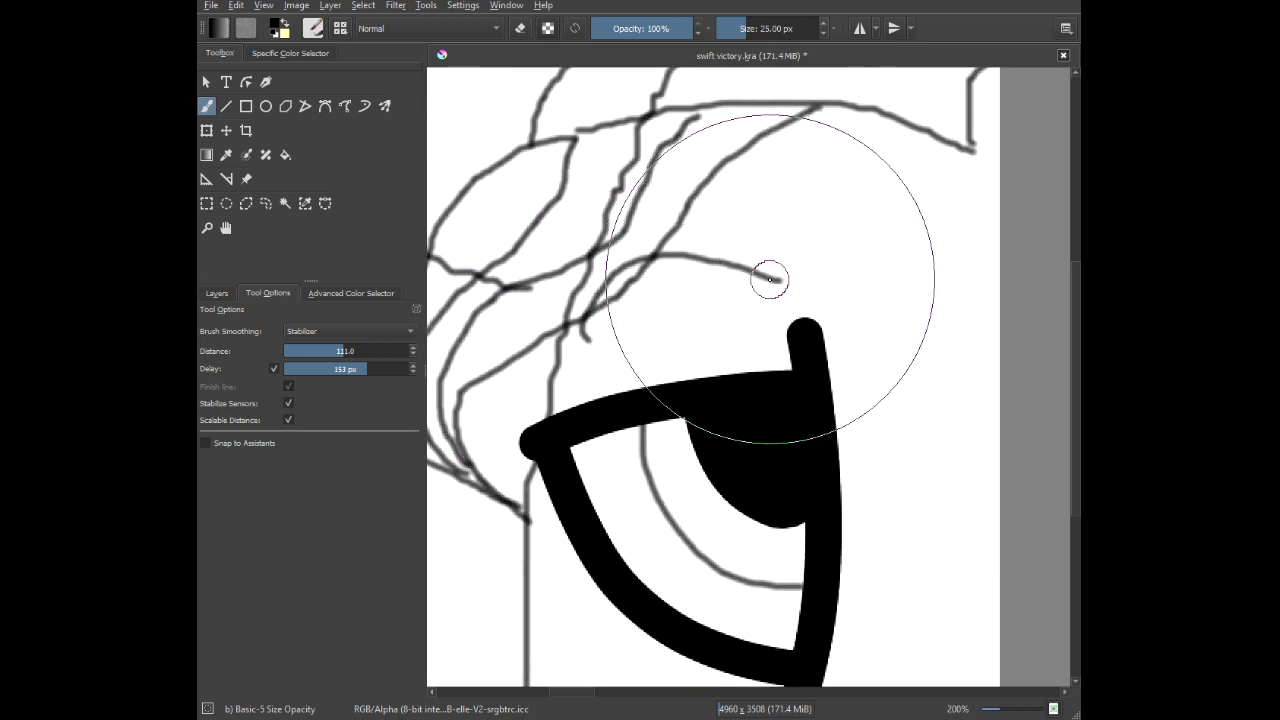
mouse_move(775, 280)
left_mouse_down()
mouse_move(705, 252)
mouse_move(591, 245)
mouse_move(539, 281)
mouse_move(540, 358)
left_mouse_up()
Set the brush size to 15 px and ink the open mouth's lower outline from the mouth corner back to the lip.
scroll(556, 287, "down", 6)
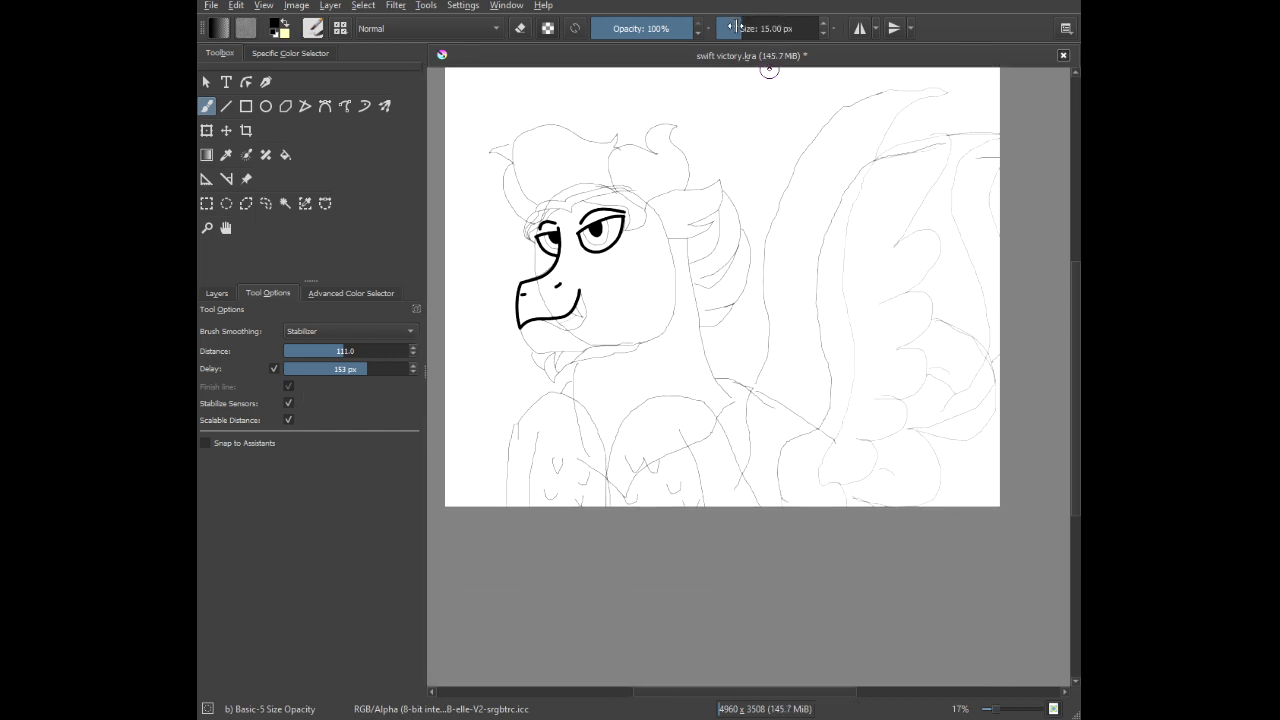
scroll(546, 289, "up", 6)
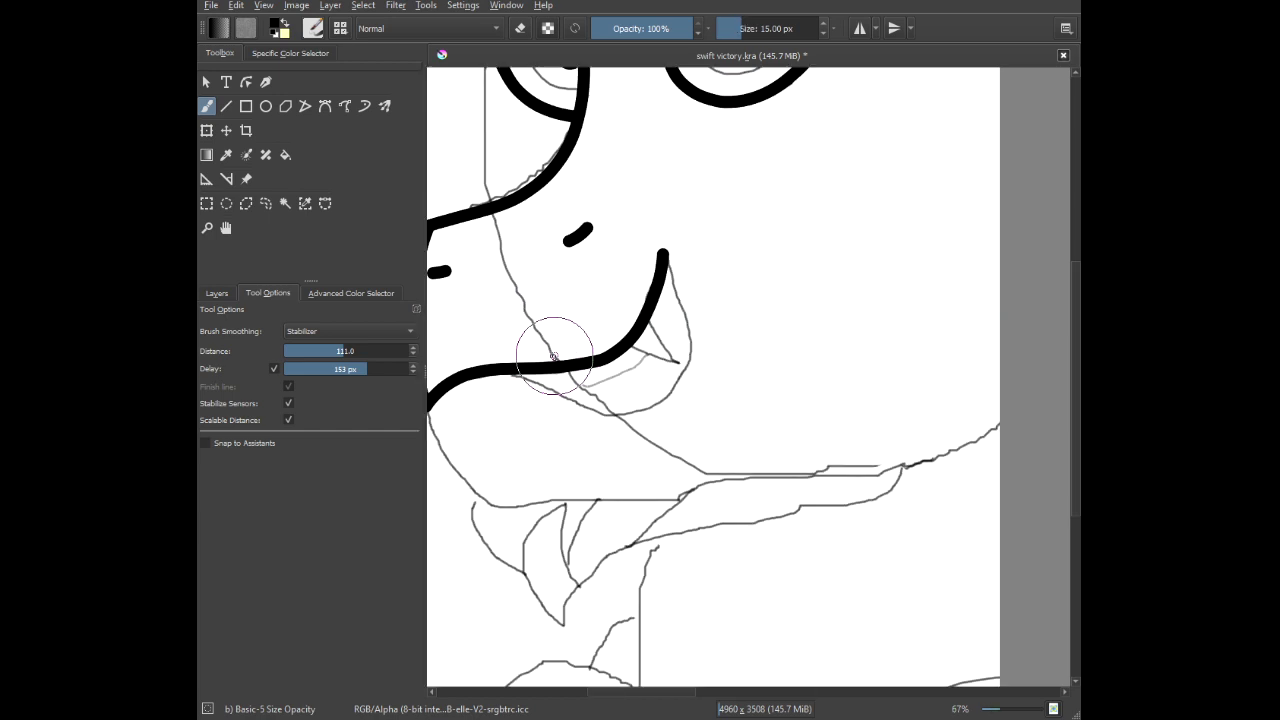
mouse_move(563, 352)
left_mouse_down()
mouse_move(749, 223)
mouse_move(786, 140)
mouse_move(854, 415)
mouse_move(811, 491)
mouse_move(674, 523)
mouse_move(390, 378)
mouse_move(340, 375)
left_mouse_up()
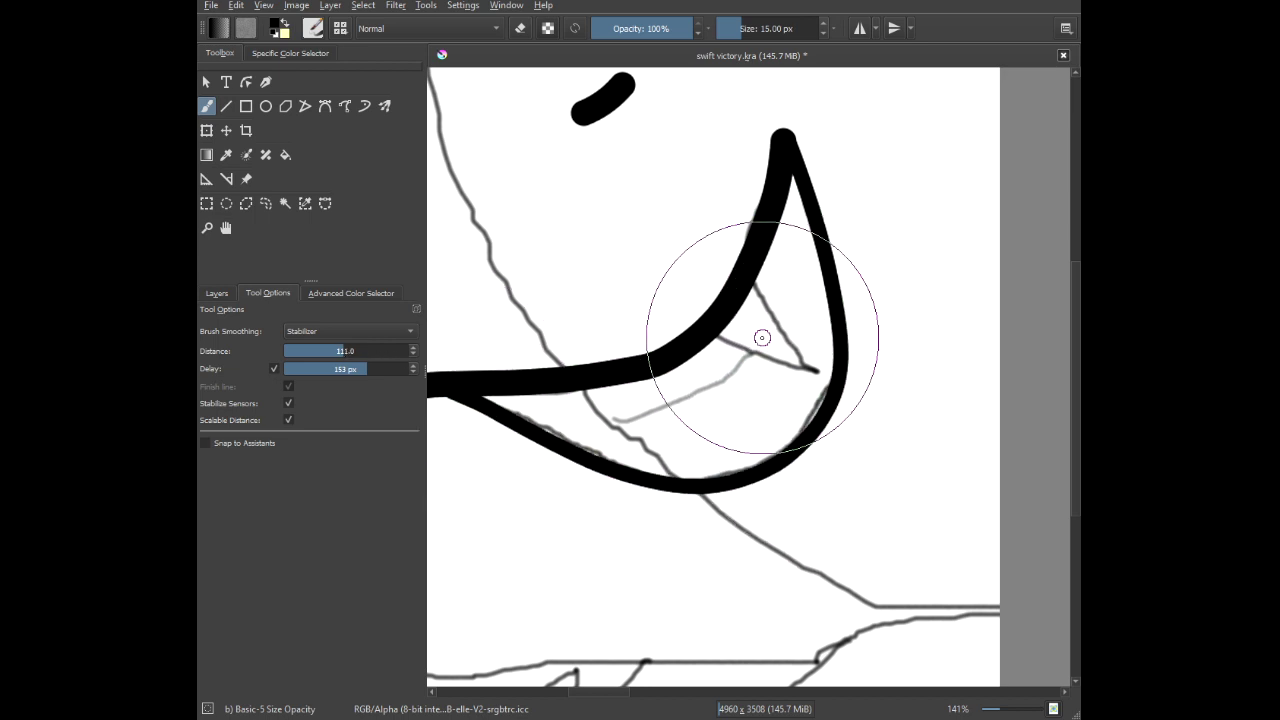
Ink the pointed fang near the mouth corner and the curved inner line running from its tip along the mouth.
scroll(757, 309, "up", 2)
left_click_drag(742, 293, 794, 217)
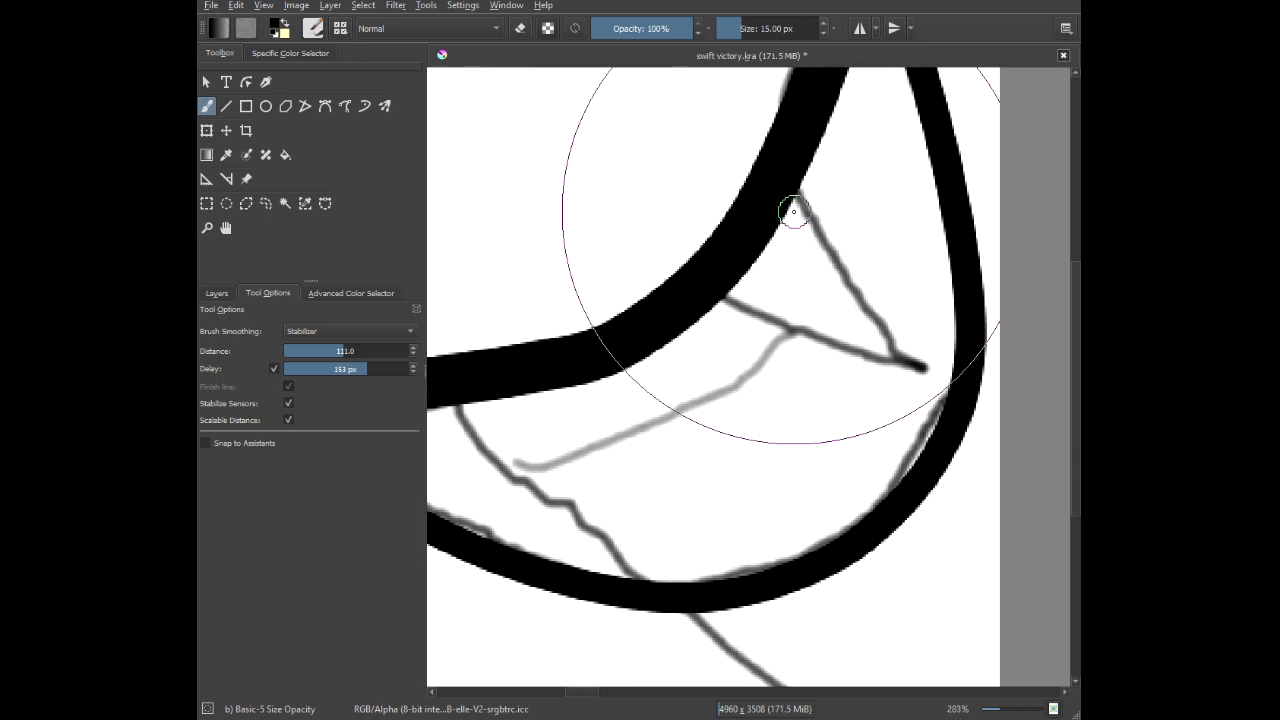
mouse_move(777, 172)
left_mouse_down()
mouse_move(910, 383)
mouse_move(921, 527)
left_mouse_up()
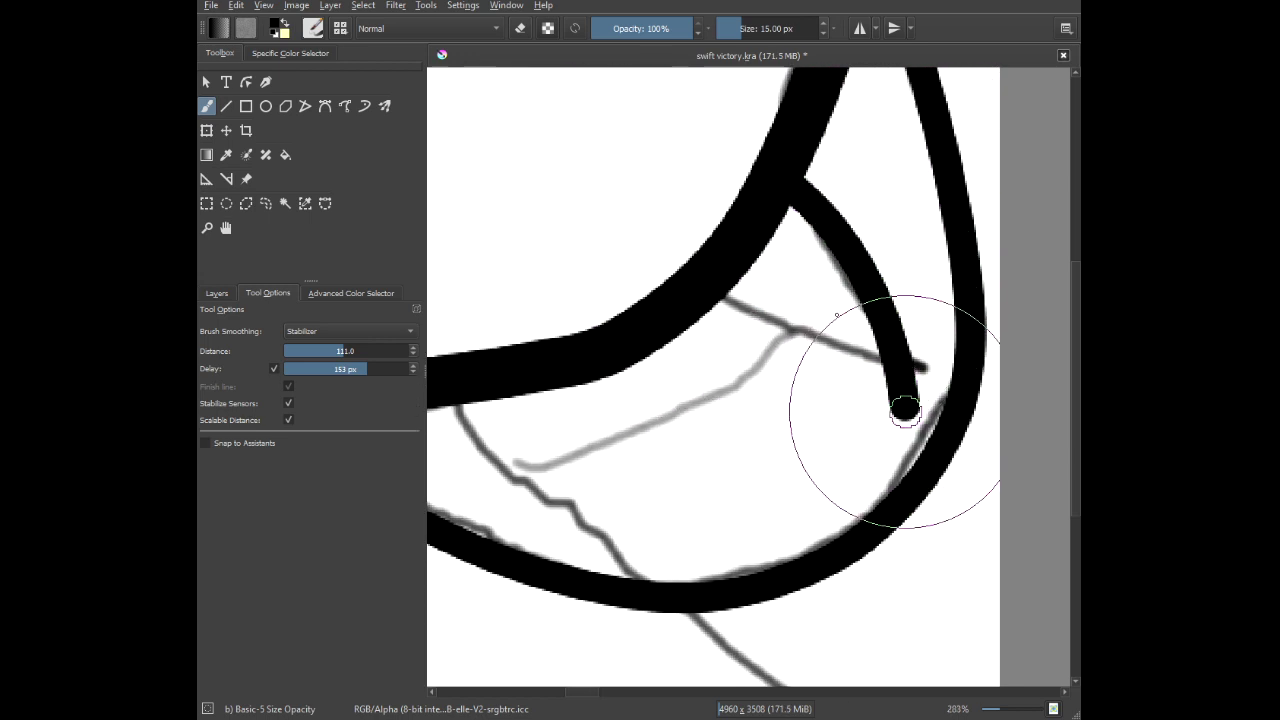
mouse_move(905, 410)
left_mouse_down()
mouse_move(801, 335)
mouse_move(617, 474)
mouse_move(450, 465)
mouse_move(410, 444)
left_mouse_up()
scroll(752, 382, "down", 7)
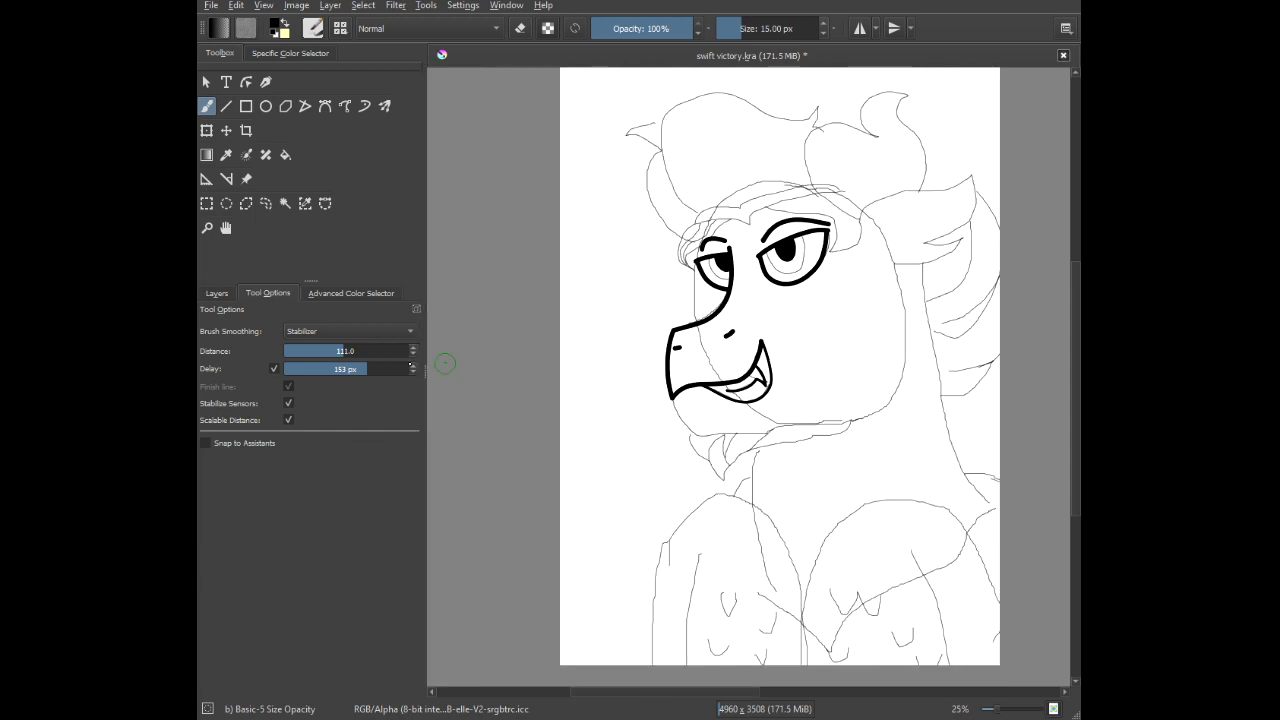
Hide the sketch on Layer 1 to check the inked lines alone, and show it again.
left_click(215, 293)
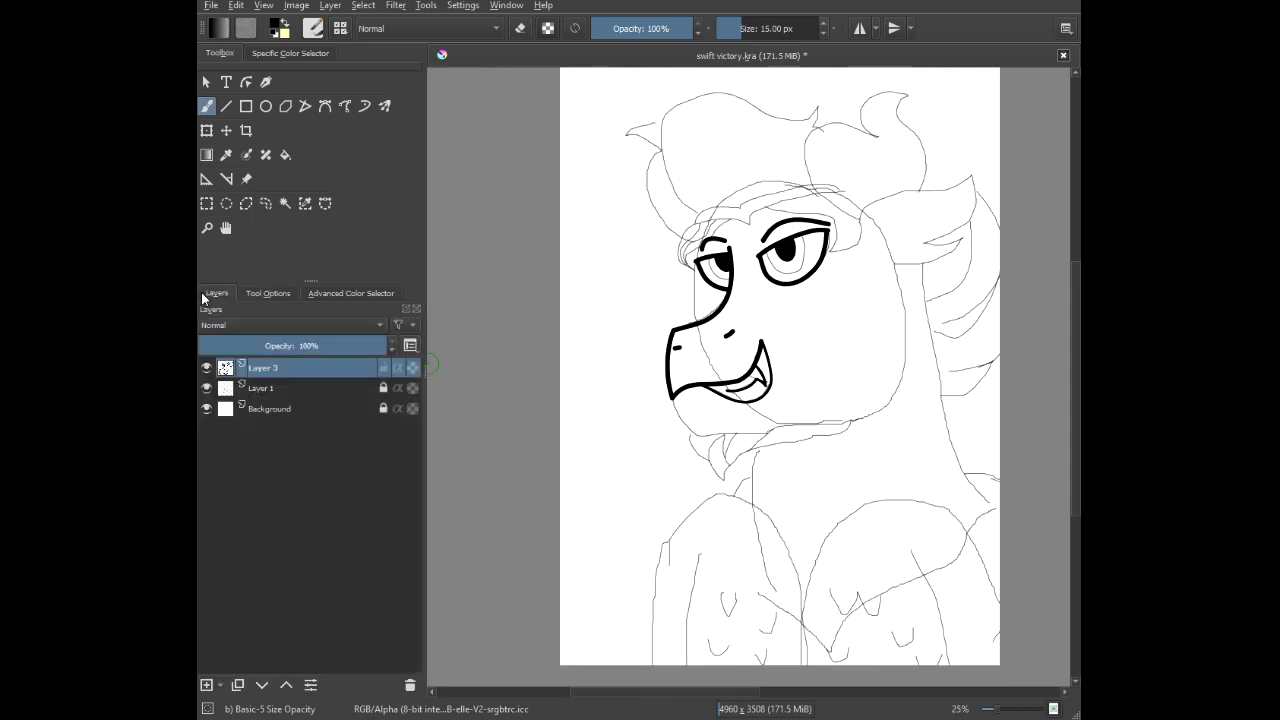
left_click(206, 388)
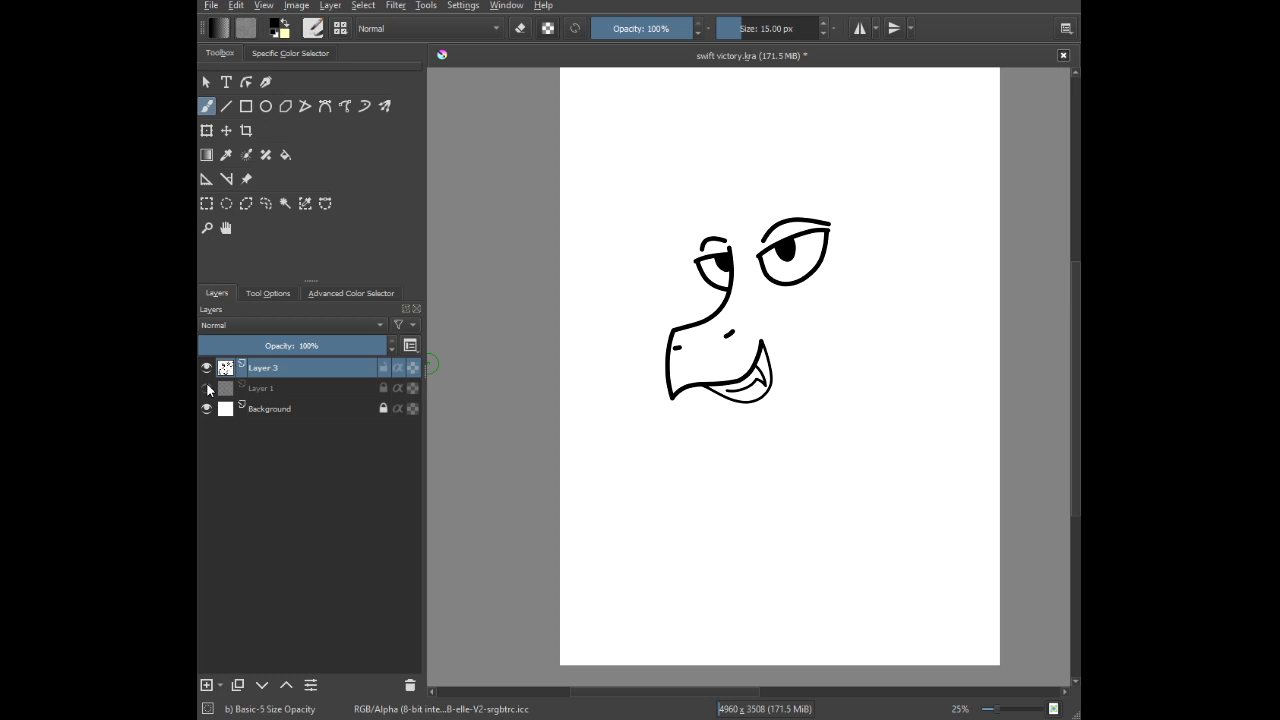
left_click(207, 387)
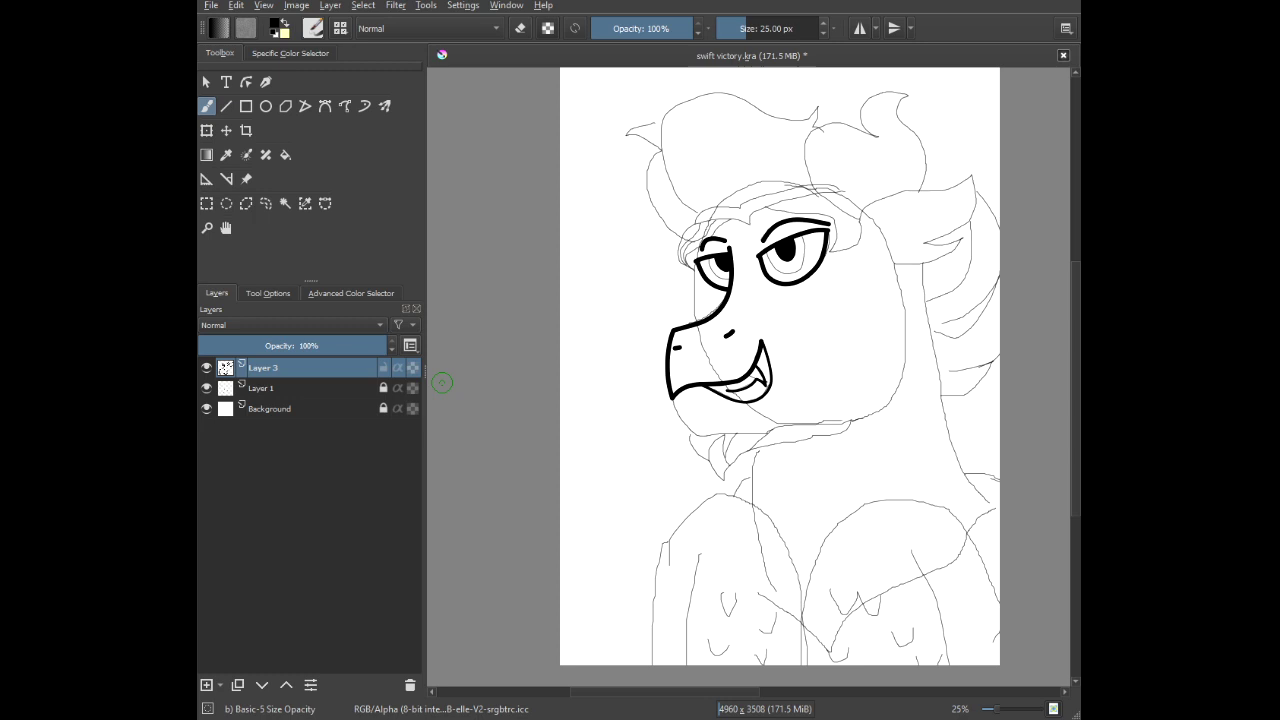
With the brush size at 25 px, ink the chin and jaw in one stroke from the lip around to the back of the cheek.
scroll(786, 445, "up", 2)
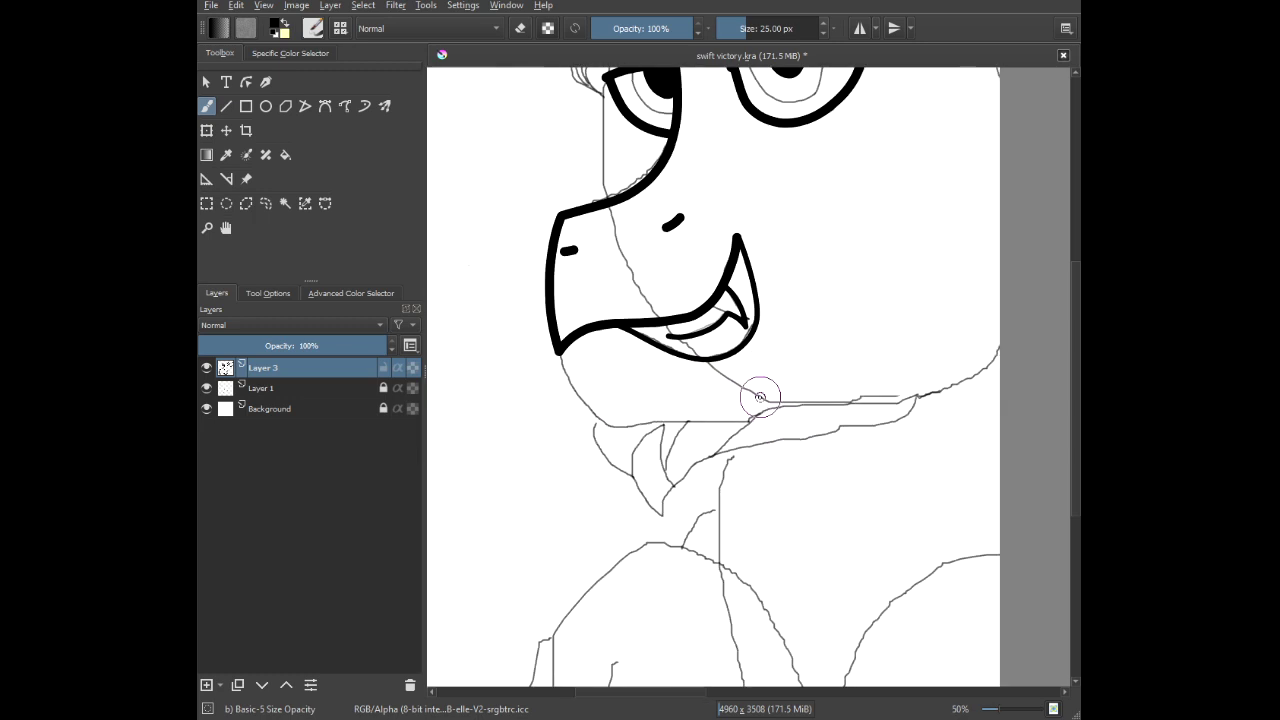
left_click_drag(760, 397, 626, 392)
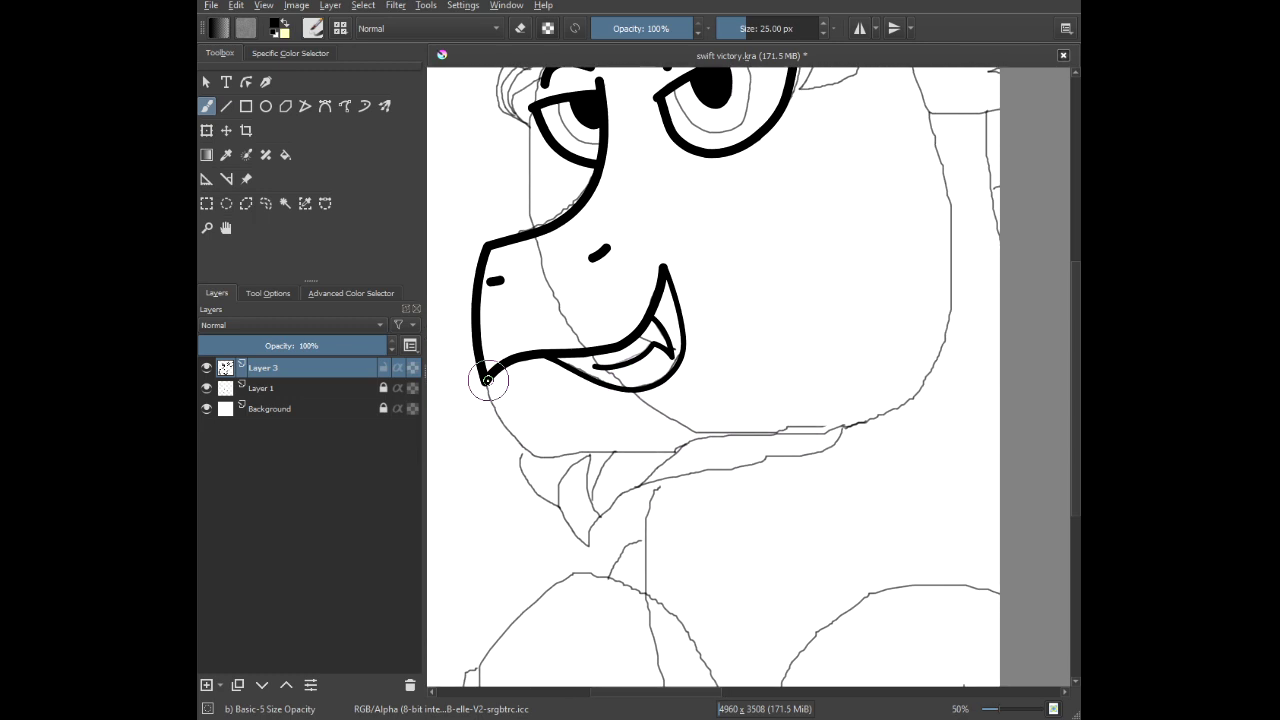
mouse_move(485, 380)
left_mouse_down()
mouse_move(523, 503)
mouse_move(582, 534)
mouse_move(637, 494)
mouse_move(530, 450)
mouse_move(689, 446)
mouse_move(828, 427)
mouse_move(899, 400)
mouse_move(942, 337)
mouse_move(954, 285)
mouse_move(933, 112)
left_mouse_up()
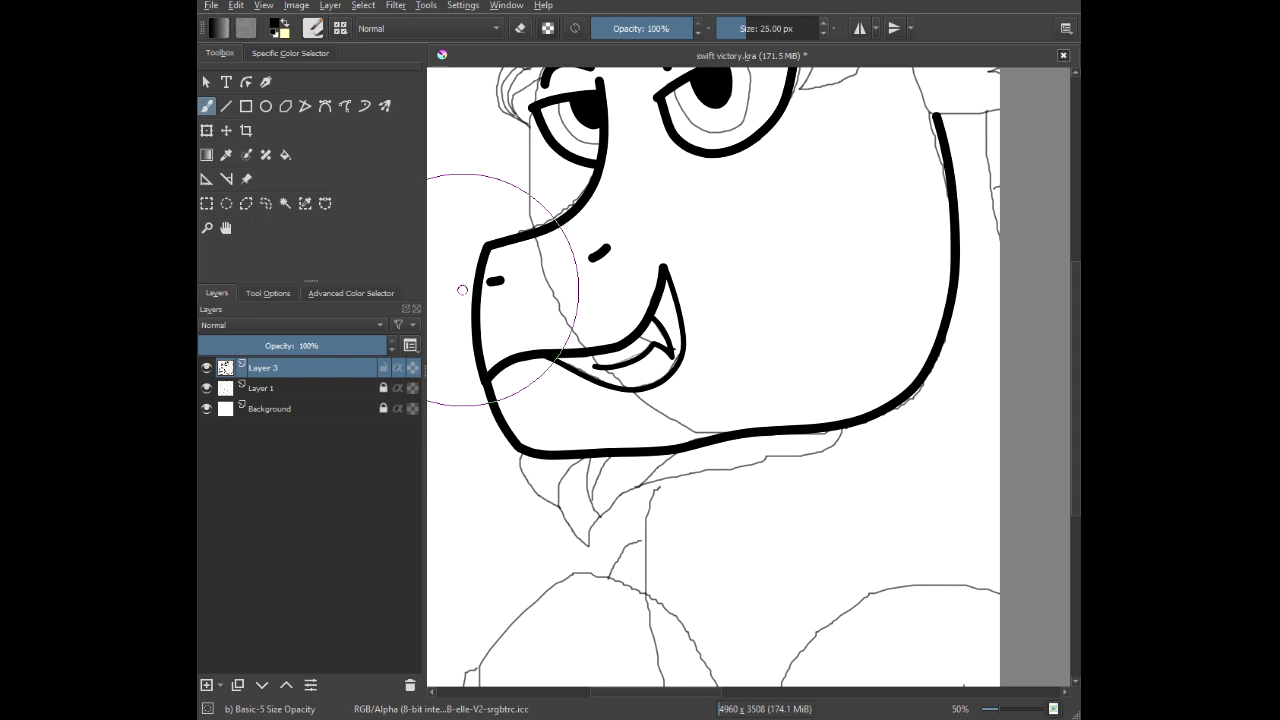
Ink the long pointed fur tuft along the underside of the jaw.
scroll(745, 354, "down", 1)
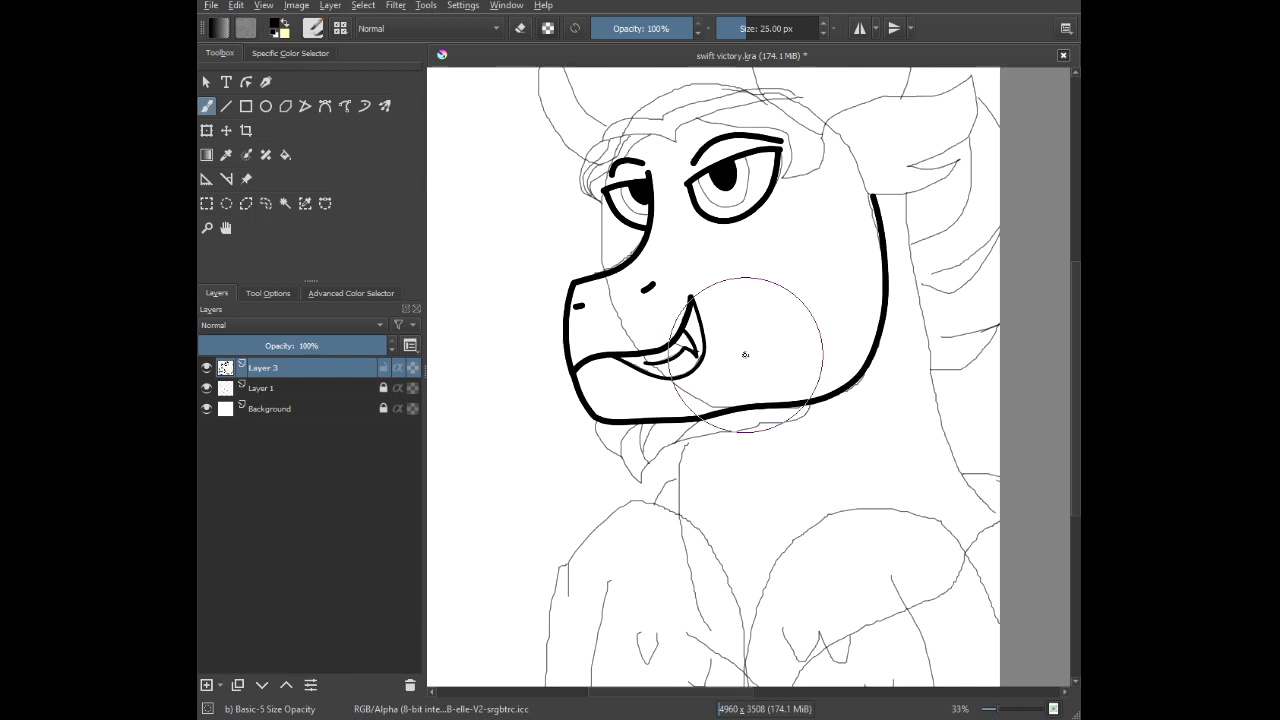
scroll(745, 354, "down", 1)
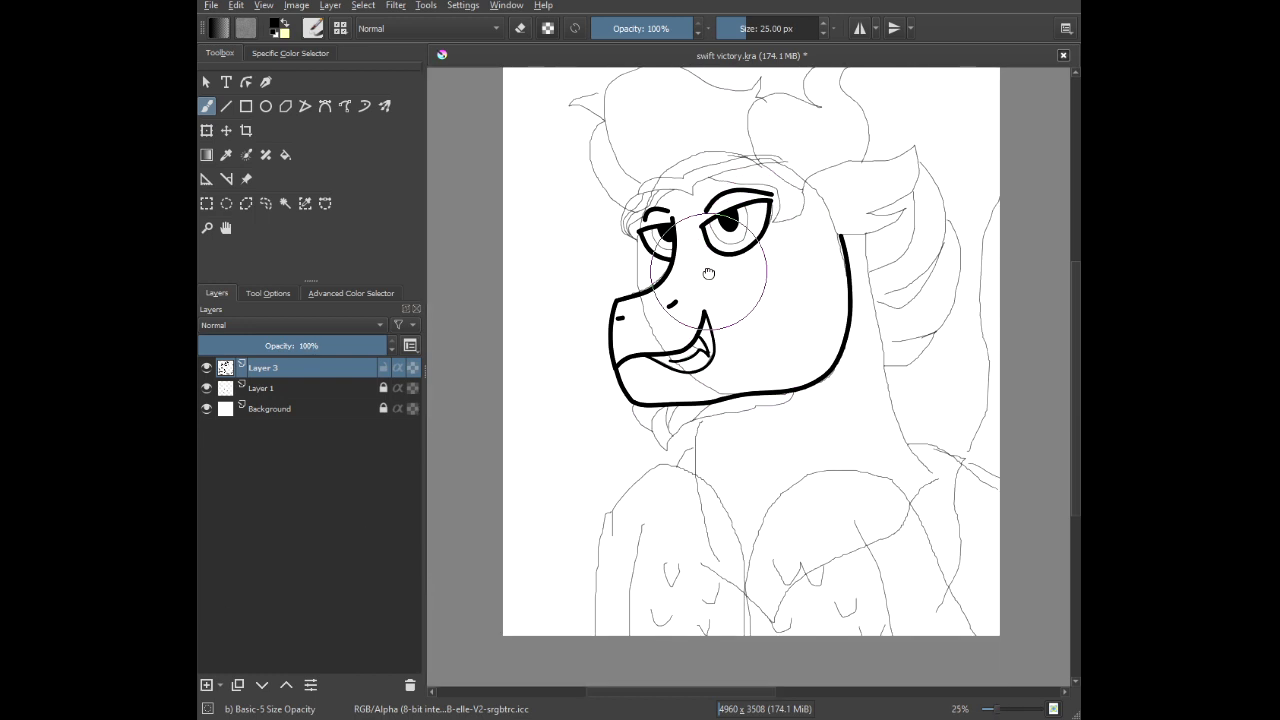
mouse_move(708, 273)
left_mouse_down()
mouse_move(730, 483)
mouse_move(636, 408)
mouse_move(575, 292)
left_mouse_up()
scroll(480, 433, "up", 4)
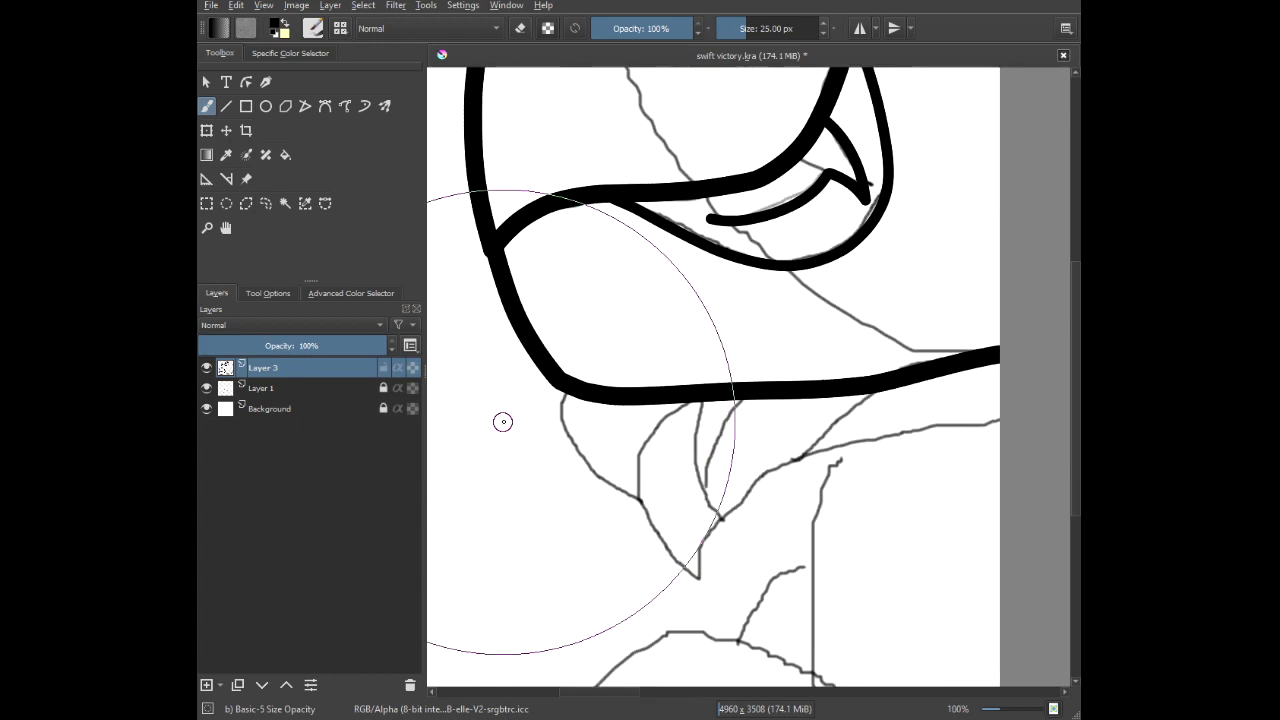
scroll(634, 398, "down", 2)
left_click_drag(676, 395, 621, 420)
scroll(630, 421, "up", 1)
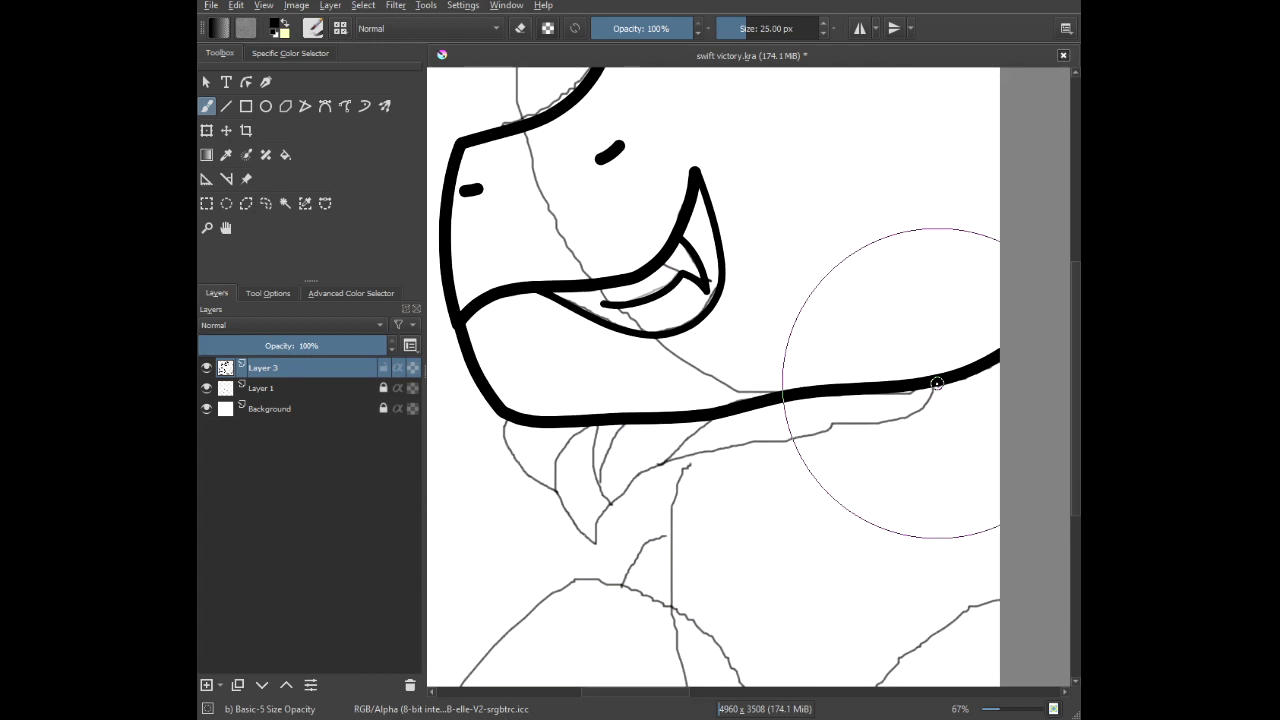
mouse_move(886, 418)
left_mouse_down()
mouse_move(786, 429)
mouse_move(641, 476)
mouse_move(699, 425)
left_mouse_up()
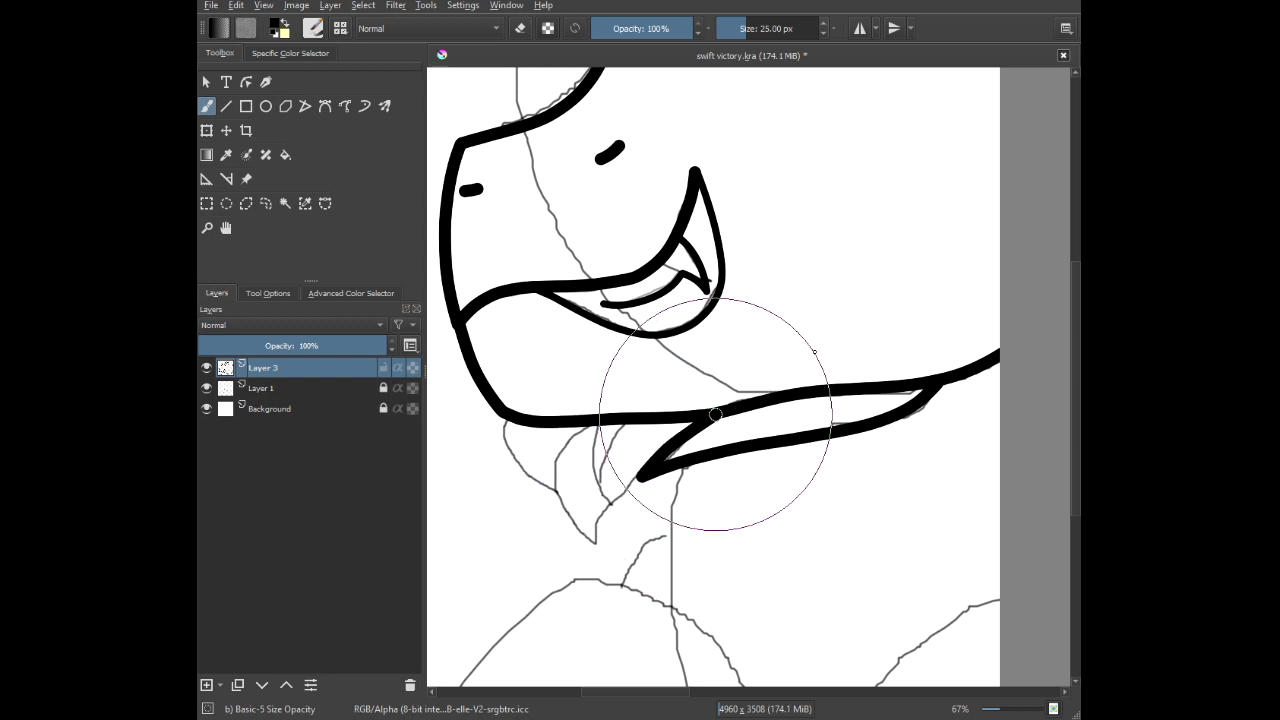
Ink the overlapping pointed tufts of the beard hanging below the chin.
scroll(640, 491, "up", 3)
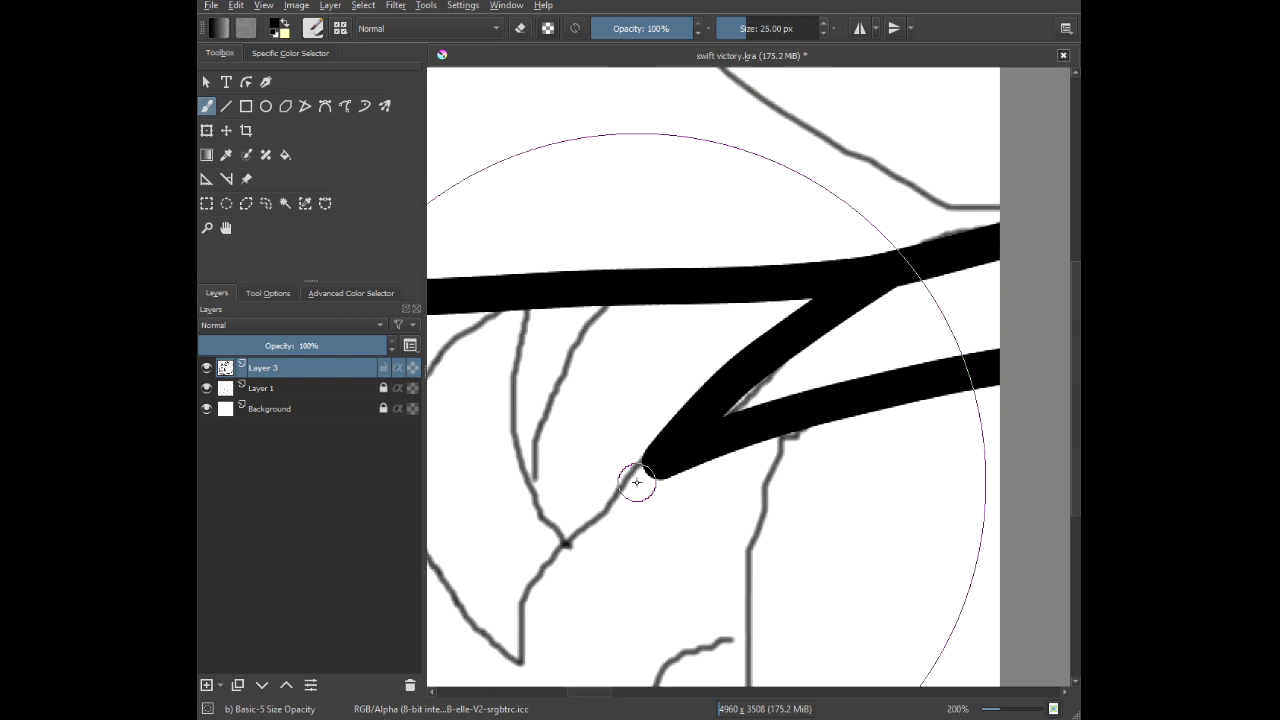
mouse_move(606, 293)
left_mouse_down()
mouse_move(523, 478)
mouse_move(530, 572)
mouse_move(665, 445)
left_mouse_up()
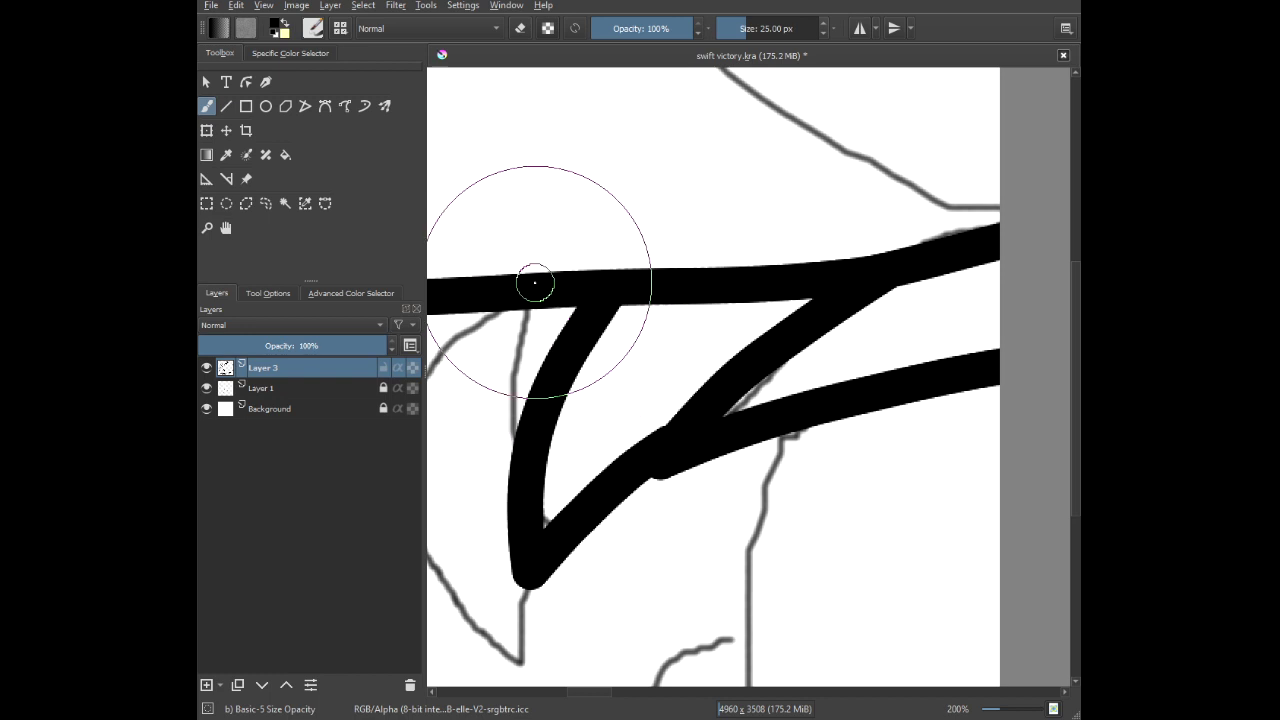
mouse_move(519, 294)
left_mouse_down()
mouse_move(497, 451)
mouse_move(515, 525)
mouse_move(654, 457)
left_mouse_up()
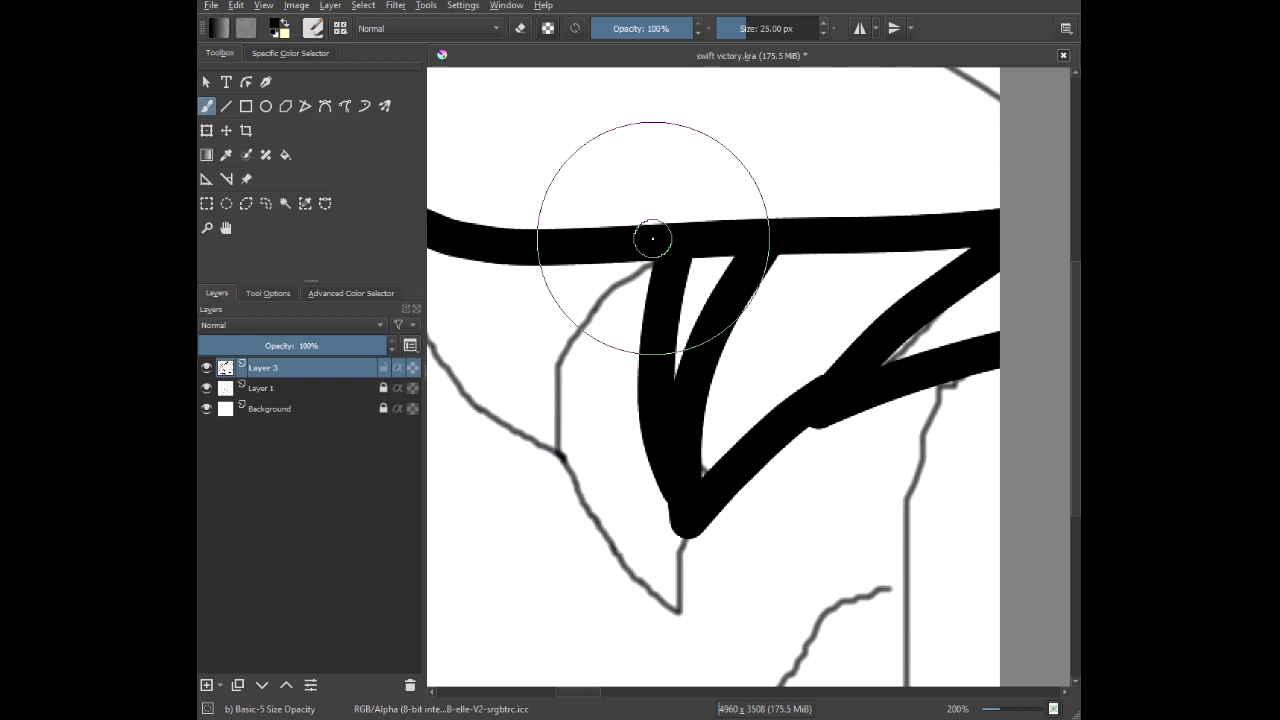
mouse_move(654, 242)
left_mouse_down()
mouse_move(560, 343)
mouse_move(609, 586)
mouse_move(686, 643)
mouse_move(678, 600)
left_mouse_up()
mouse_move(433, 244)
left_mouse_down()
mouse_move(663, 434)
mouse_move(694, 563)
mouse_move(797, 630)
left_mouse_up()
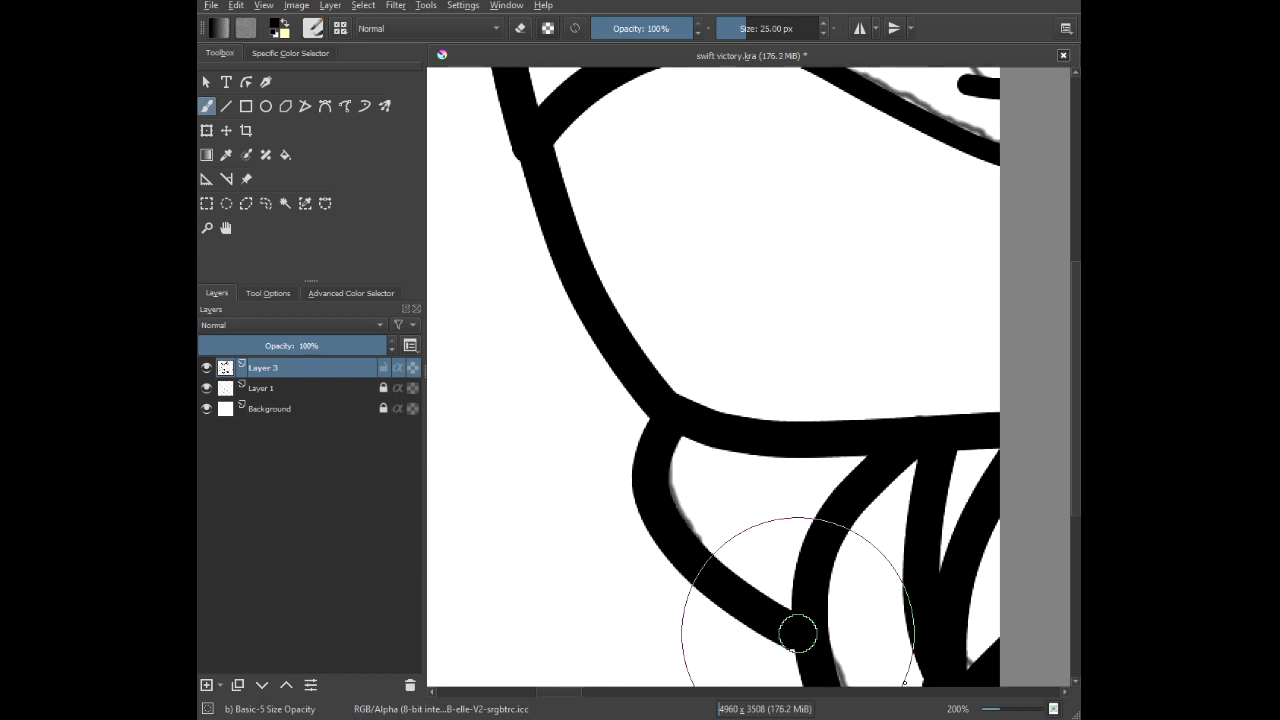
Ink the outline of the curved, pointed brow tuft above and around the far eye.
scroll(816, 527, "down", 4)
key("minus")
left_click_drag(813, 527, 565, 445)
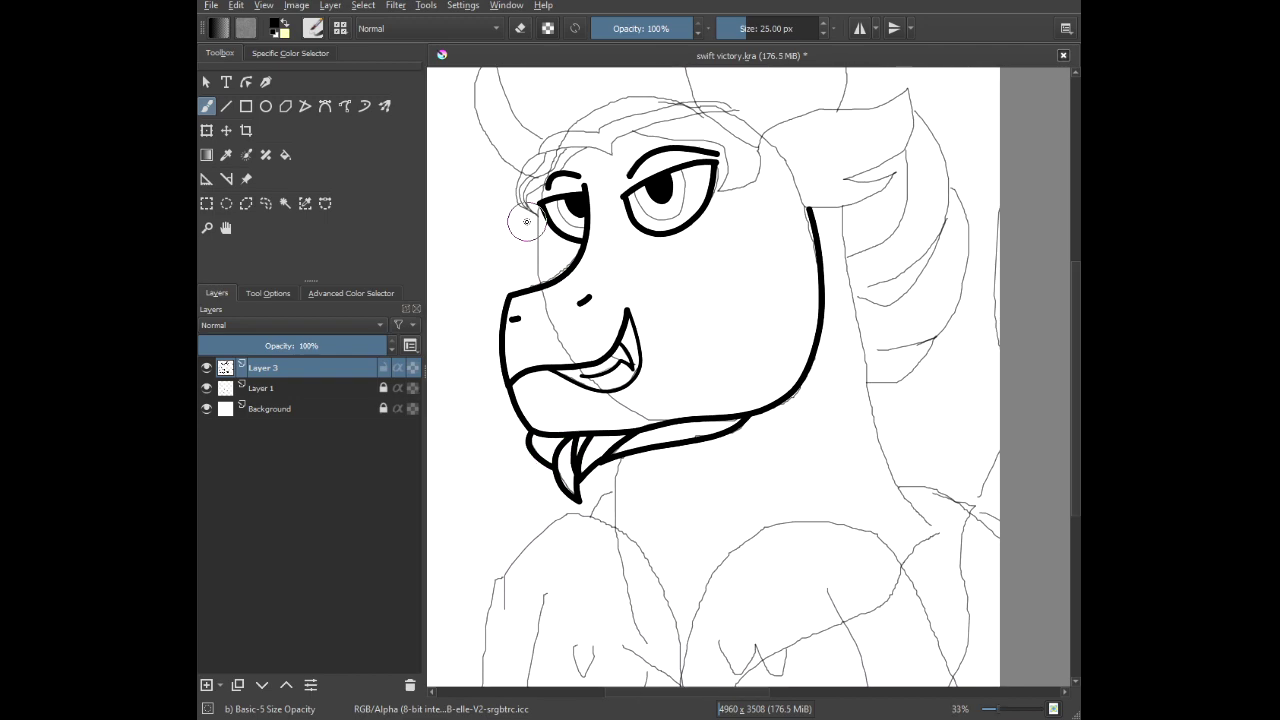
key("plus")
key("plus")
key("plus")
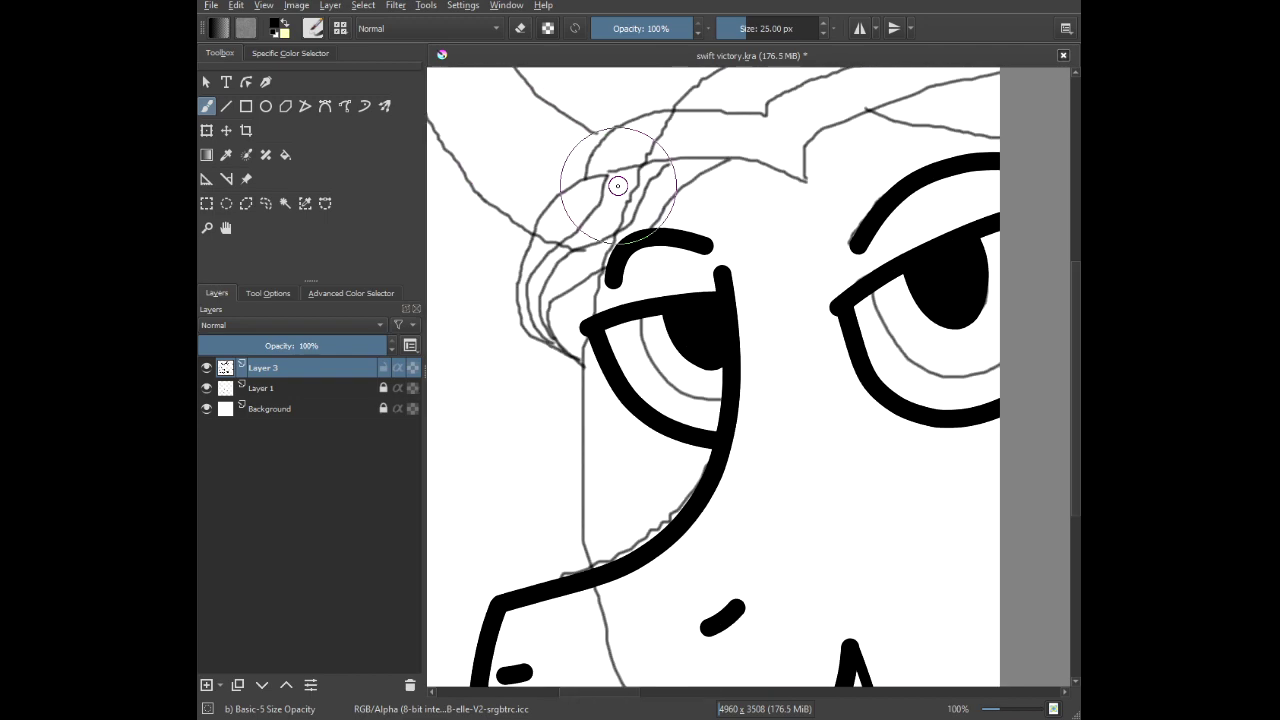
key("plus")
mouse_move(790, 168)
left_mouse_down()
mouse_move(734, 194)
mouse_move(530, 374)
mouse_move(542, 428)
mouse_move(607, 530)
mouse_move(649, 533)
mouse_move(512, 476)
mouse_move(466, 427)
mouse_move(430, 355)
mouse_move(433, 302)
mouse_move(478, 217)
mouse_move(523, 176)
mouse_move(682, 133)
mouse_move(829, 152)
mouse_move(702, 153)
mouse_move(790, 160)
left_mouse_up()
scroll(700, 170, "up", 2)
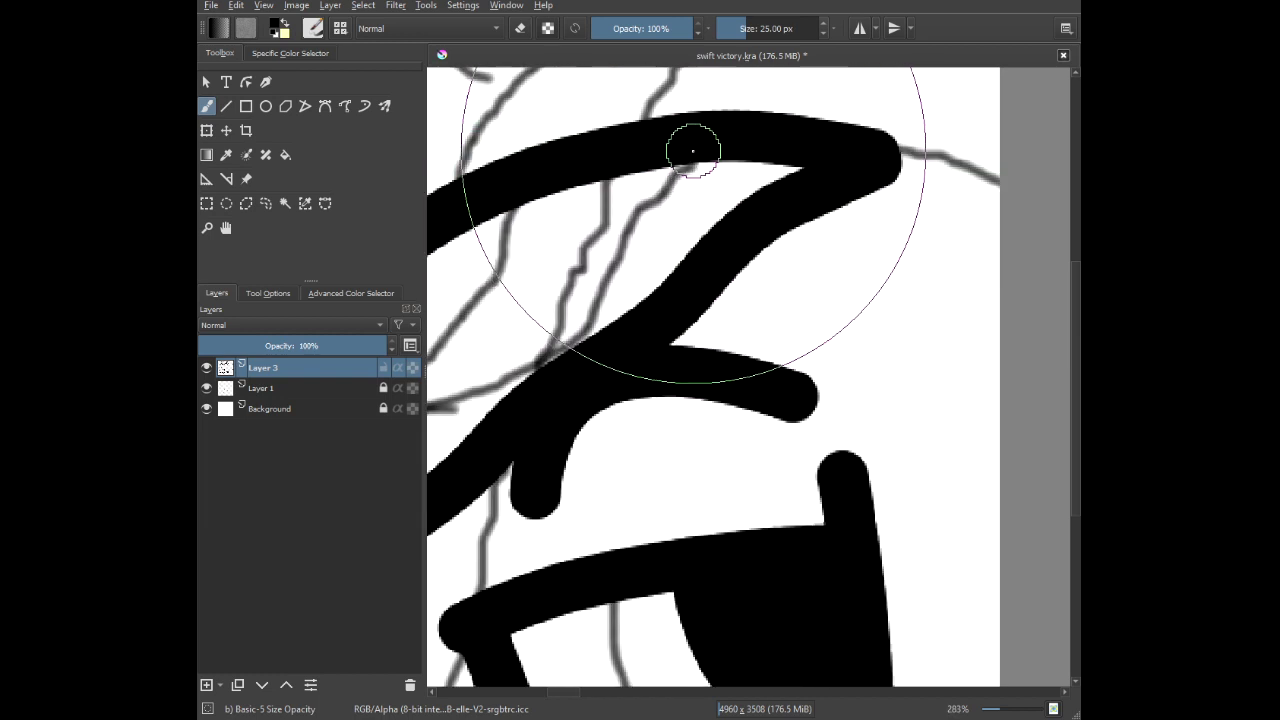
Ink the curved inner strand lines that divide the brow tuft over the far eye.
left_click_drag(686, 157, 455, 438)
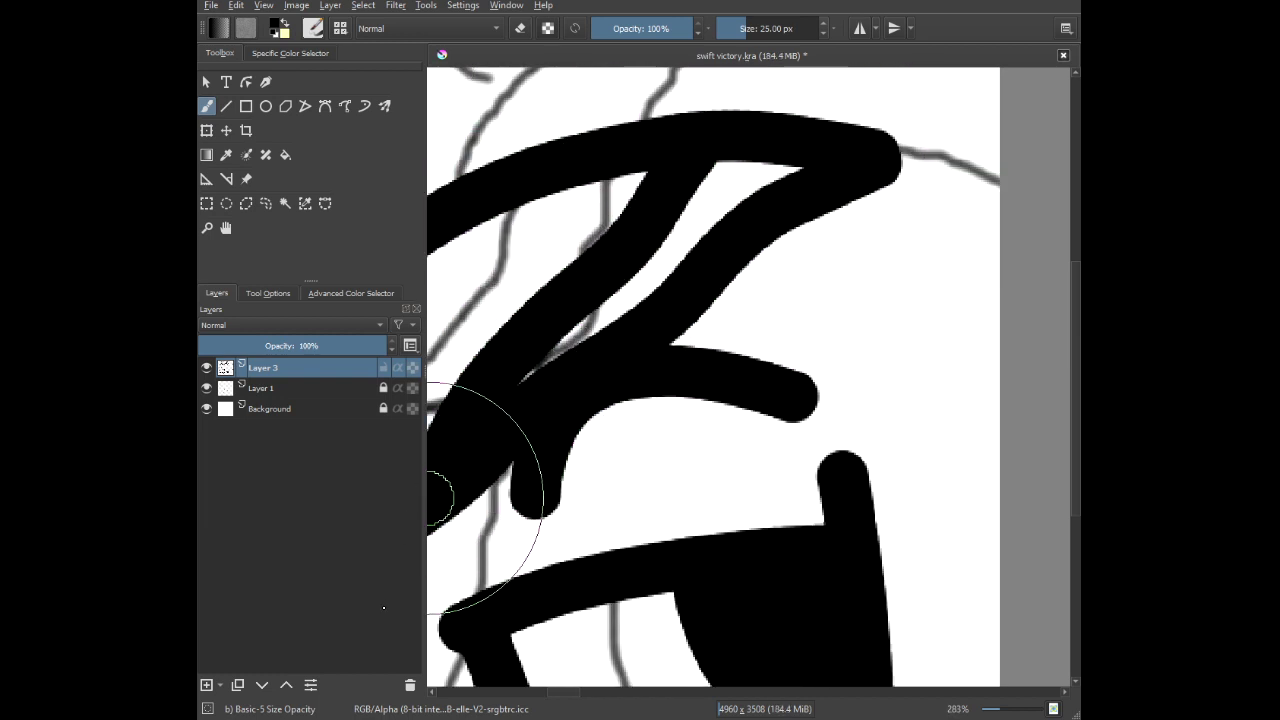
left_click_drag(384, 608, 400, 686)
scroll(530, 380, "down", 3)
left_click_drag(537, 374, 664, 351)
scroll(623, 371, "up", 2)
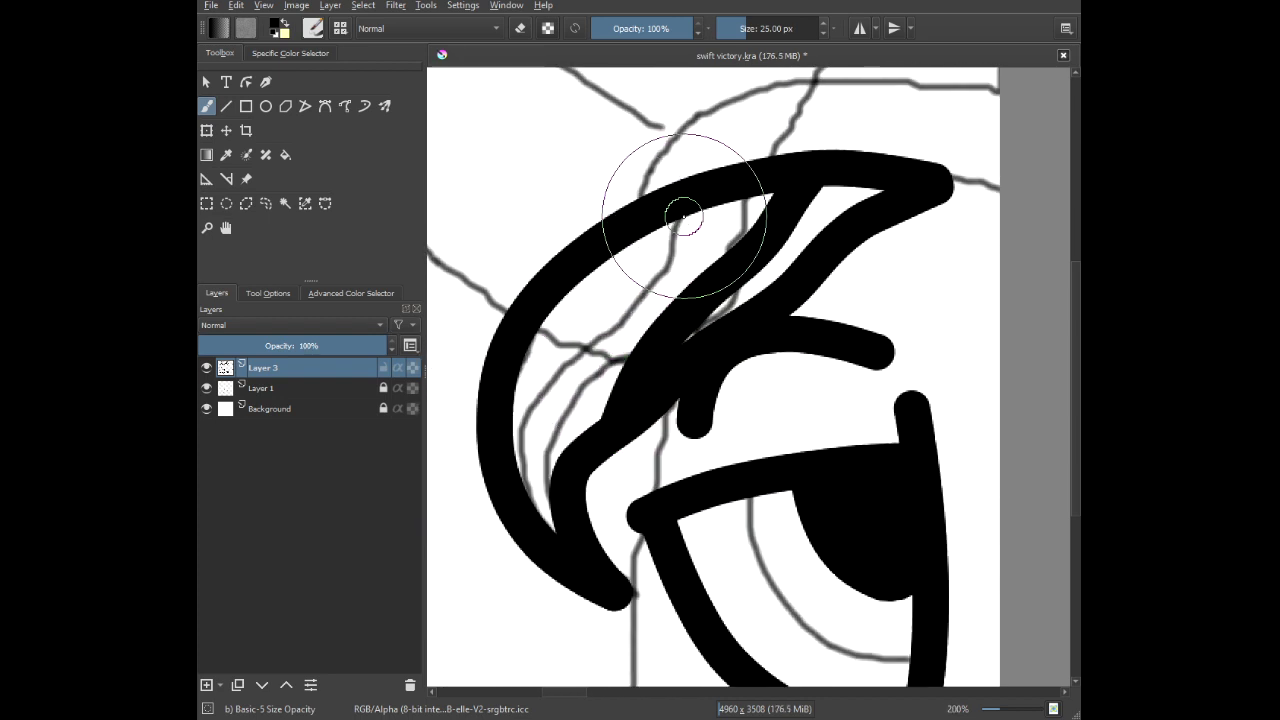
mouse_move(702, 193)
left_mouse_down()
mouse_move(649, 234)
mouse_move(523, 425)
mouse_move(545, 535)
left_mouse_up()
scroll(583, 395, "down", 6)
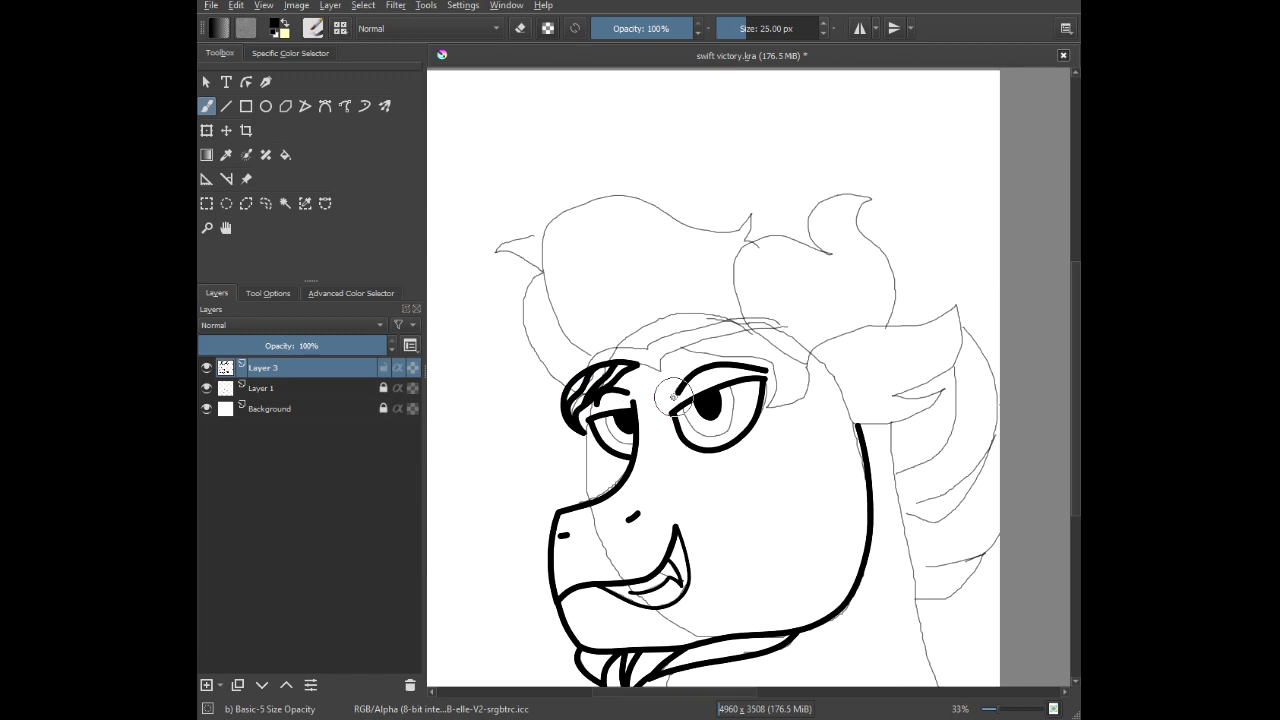
Ink the lower edge of the brow band from the far tuft's tip, through the central dip, to the end above the near eye.
scroll(657, 368, "up", 3)
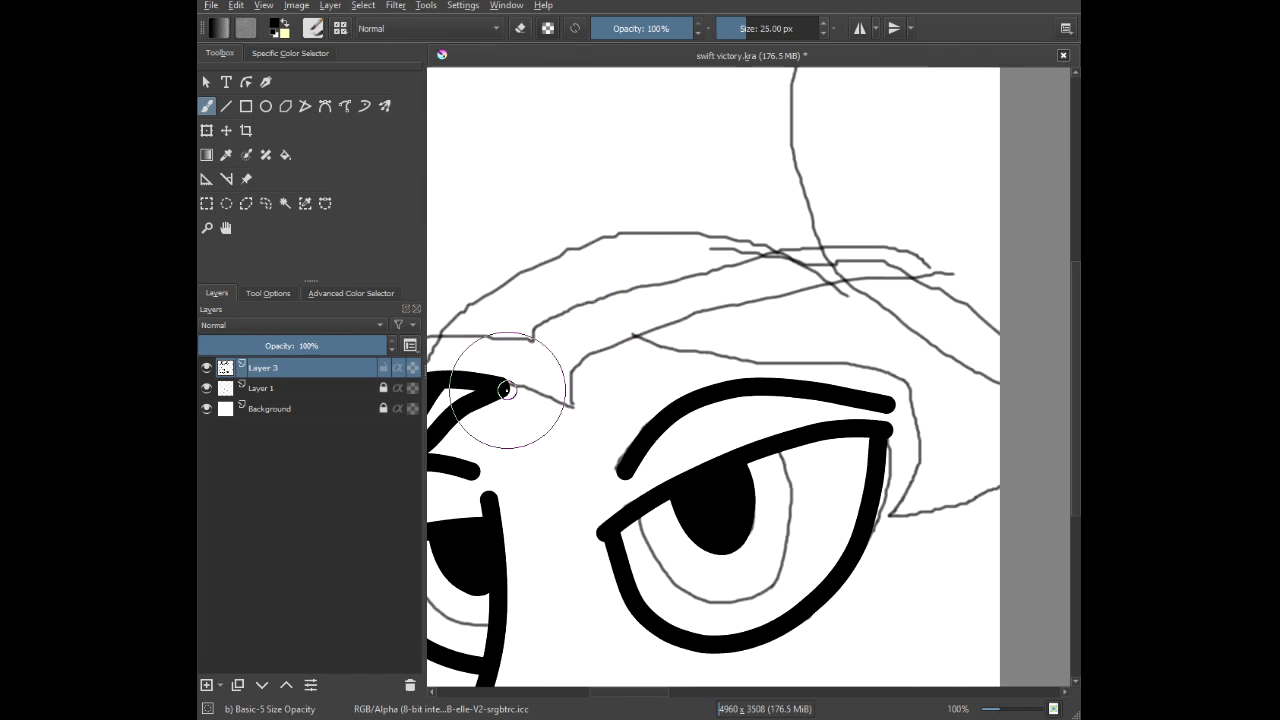
mouse_move(531, 393)
left_mouse_down()
mouse_move(565, 403)
mouse_move(609, 343)
mouse_move(706, 306)
mouse_move(884, 280)
left_mouse_up()
scroll(950, 280, "up", 4)
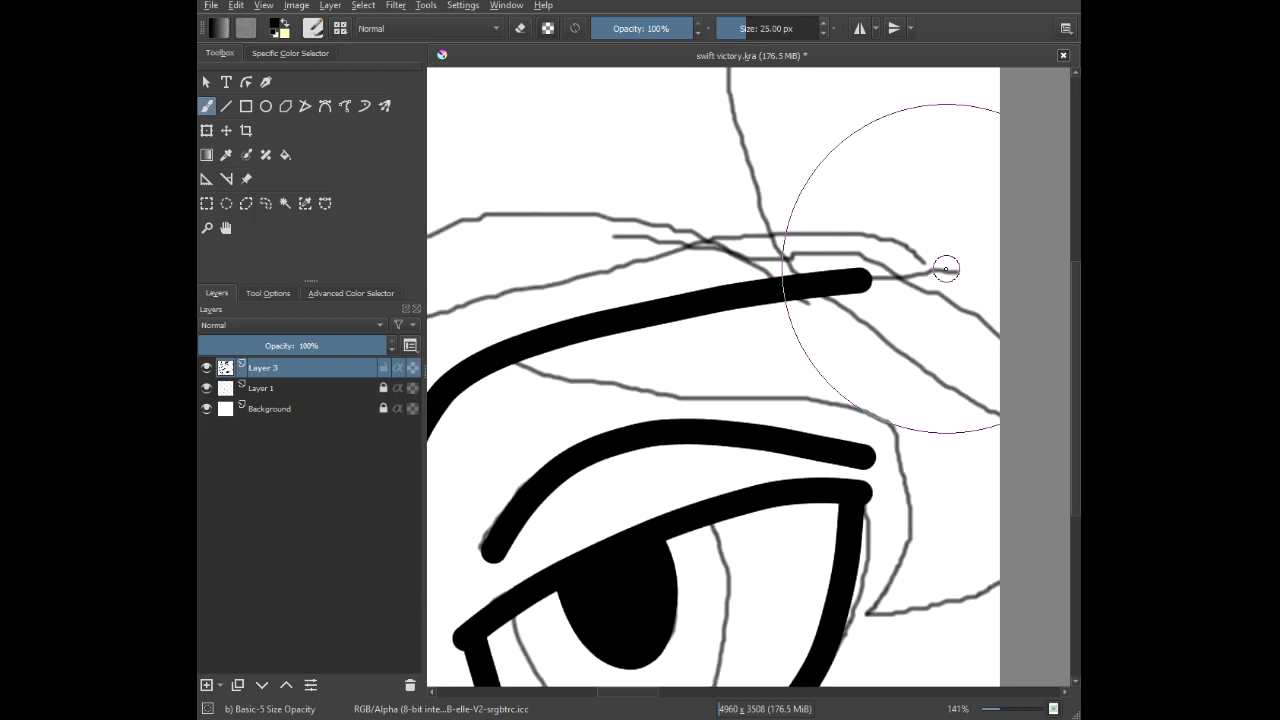
left_click_drag(695, 302, 871, 286)
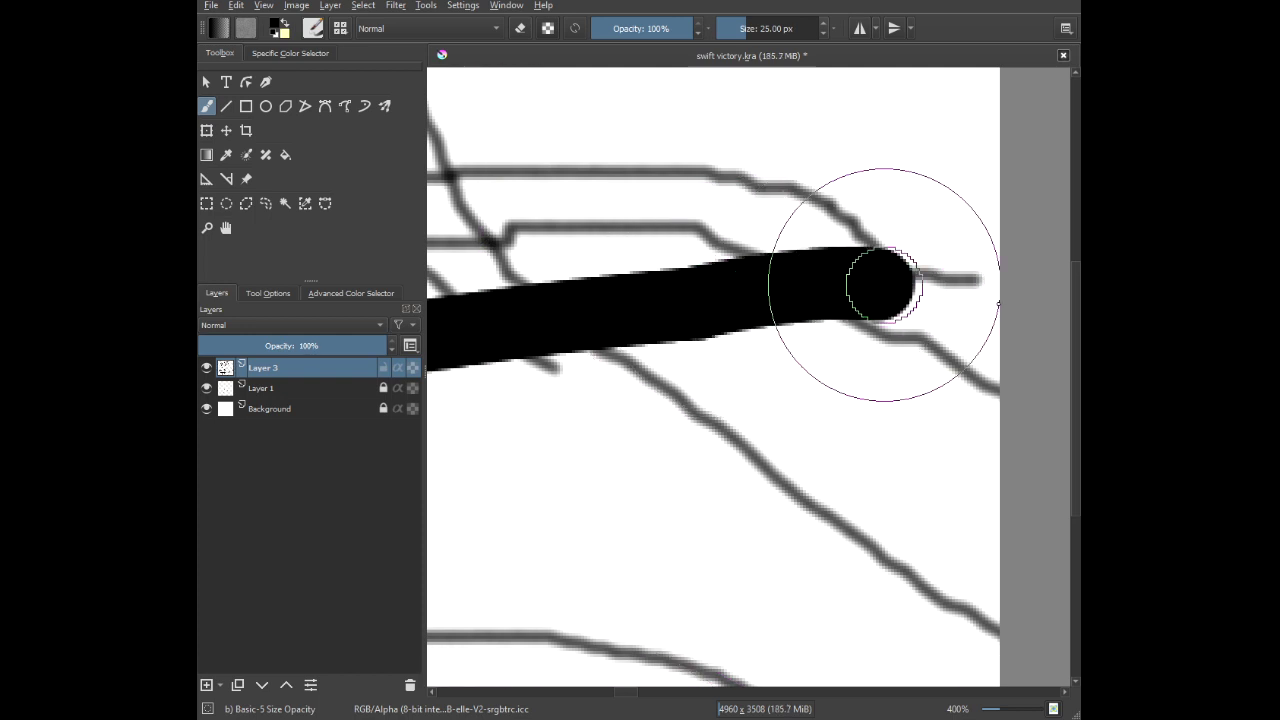
scroll(797, 300, "down", 5)
scroll(734, 294, "up", 1)
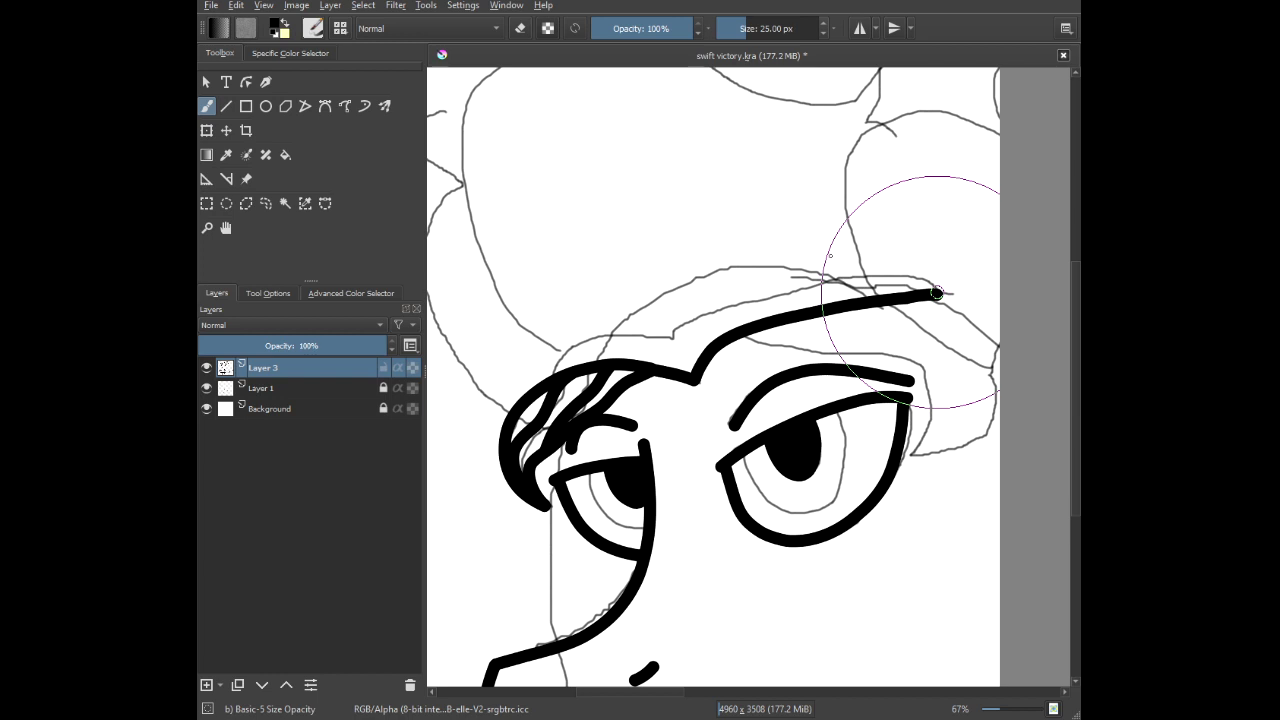
Ink the upper edge of the brow band from its end above the near eye back to the far brow tuft.
mouse_move(873, 282)
left_mouse_down()
mouse_move(737, 290)
mouse_move(693, 320)
left_mouse_up()
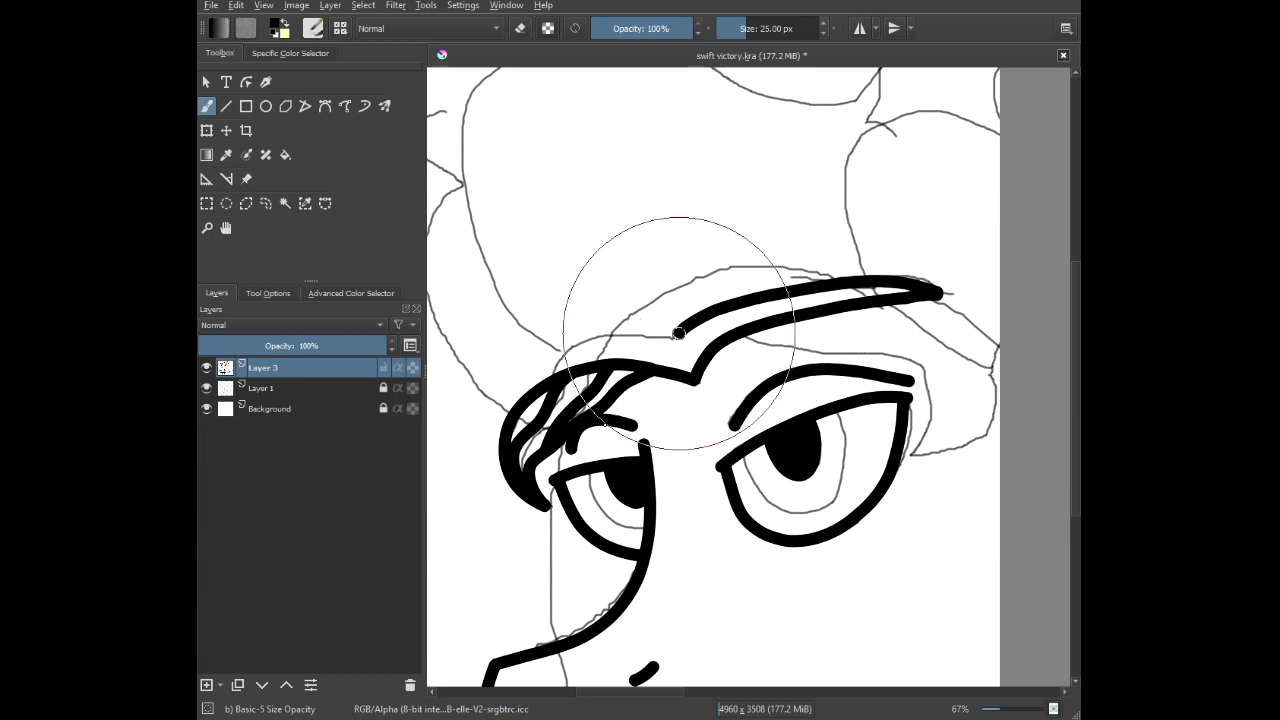
scroll(505, 385, "up", 1)
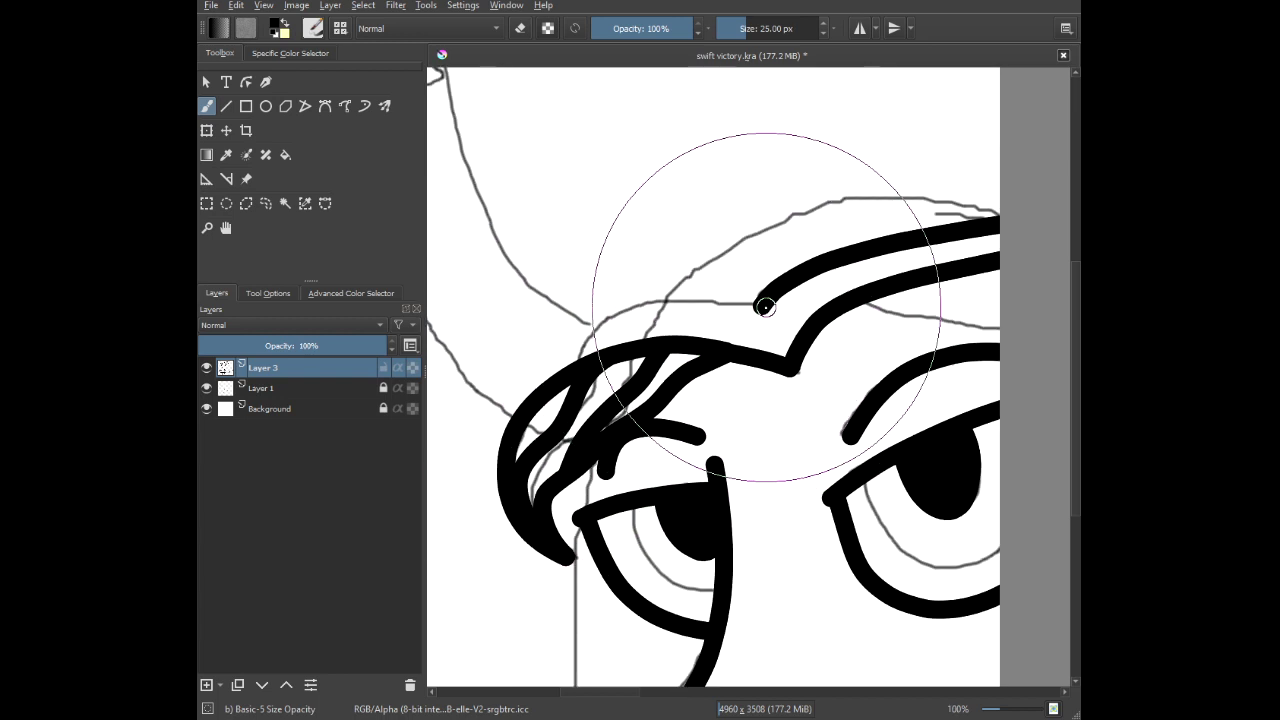
mouse_move(766, 308)
left_mouse_down()
mouse_move(641, 286)
mouse_move(587, 299)
mouse_move(495, 401)
mouse_move(478, 470)
mouse_move(537, 393)
left_mouse_up()
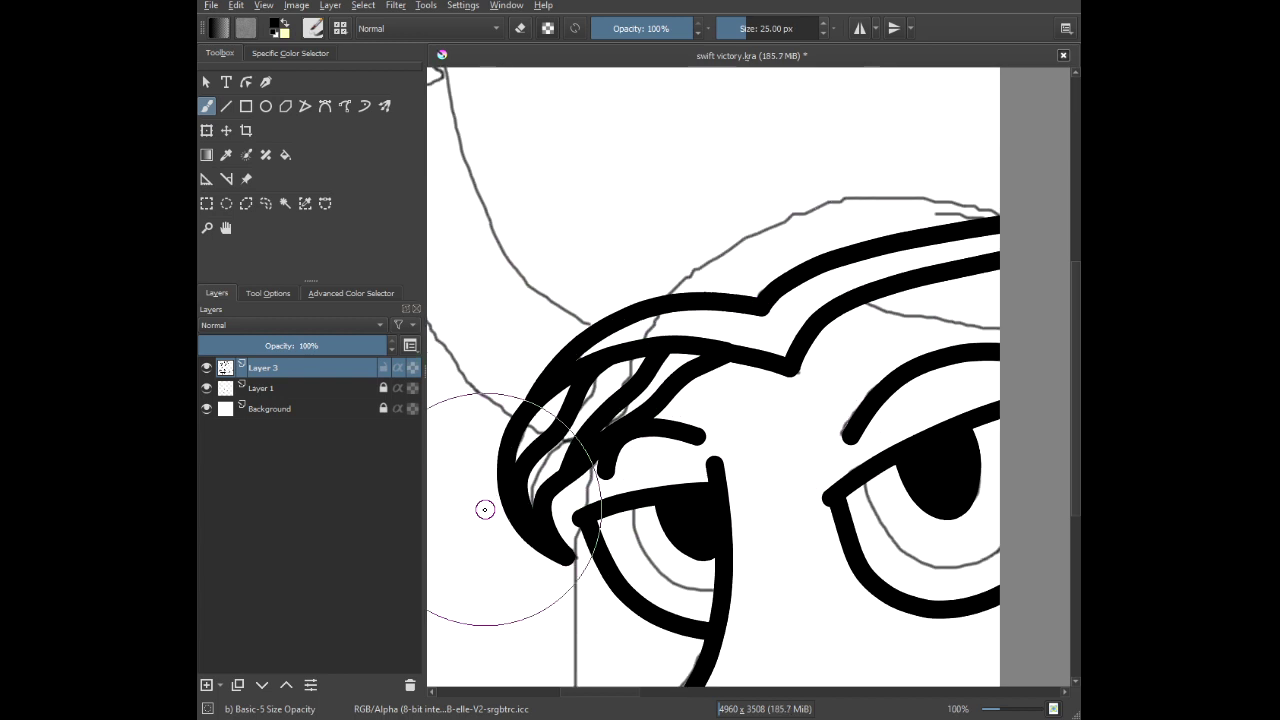
scroll(484, 509, "down", 5)
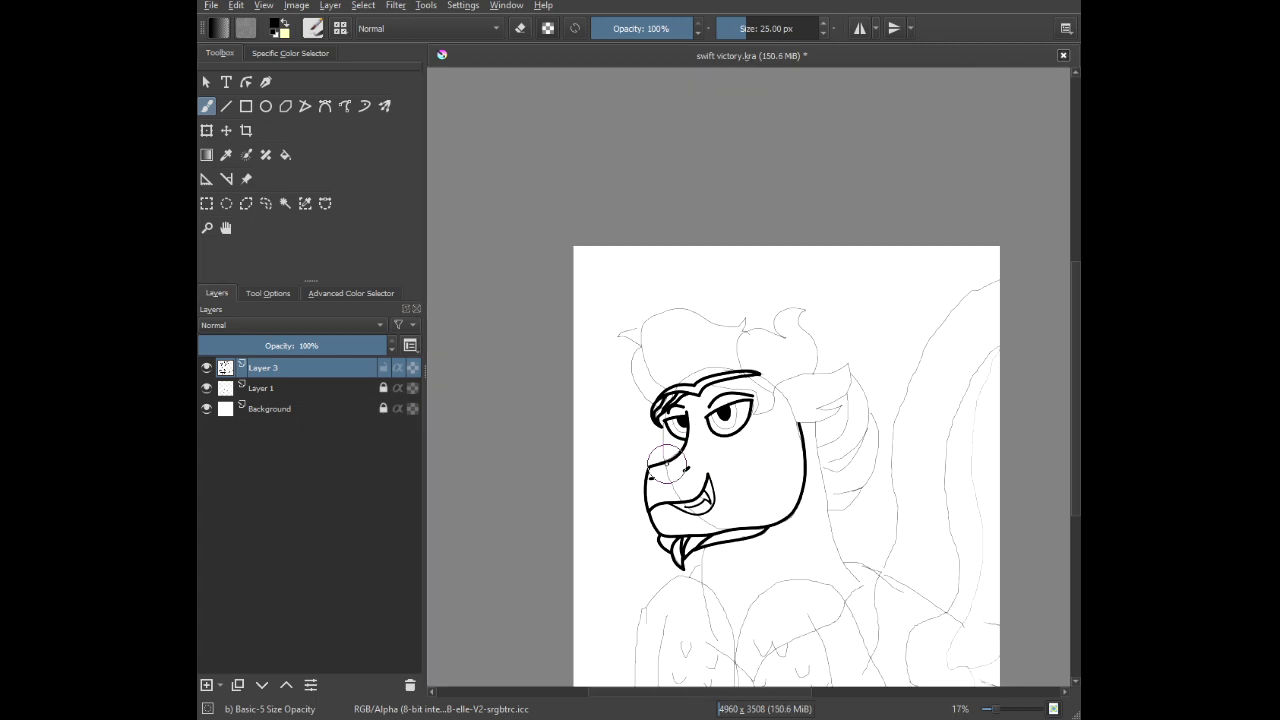
Ink the far edge of the face from the brow tuft down past the far eye to the muzzle bridge.
scroll(665, 460, "up", 7)
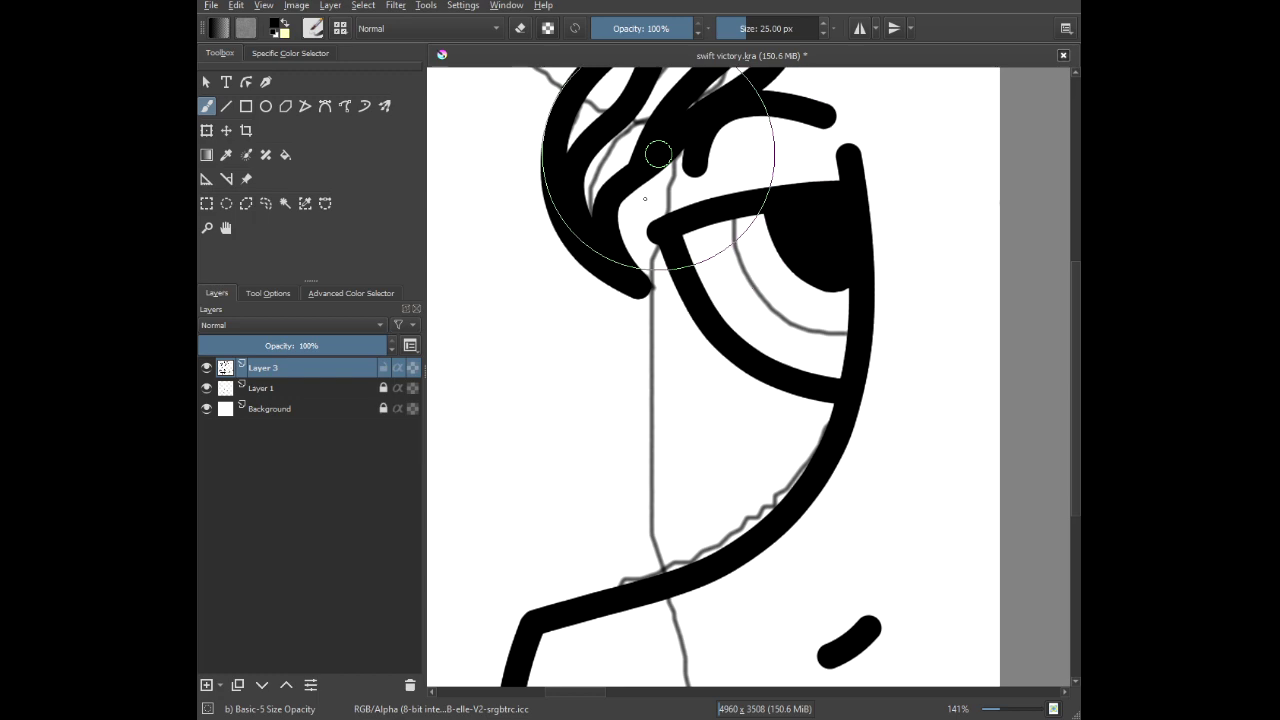
mouse_move(658, 153)
left_mouse_down()
mouse_move(653, 490)
mouse_move(676, 567)
left_mouse_up()
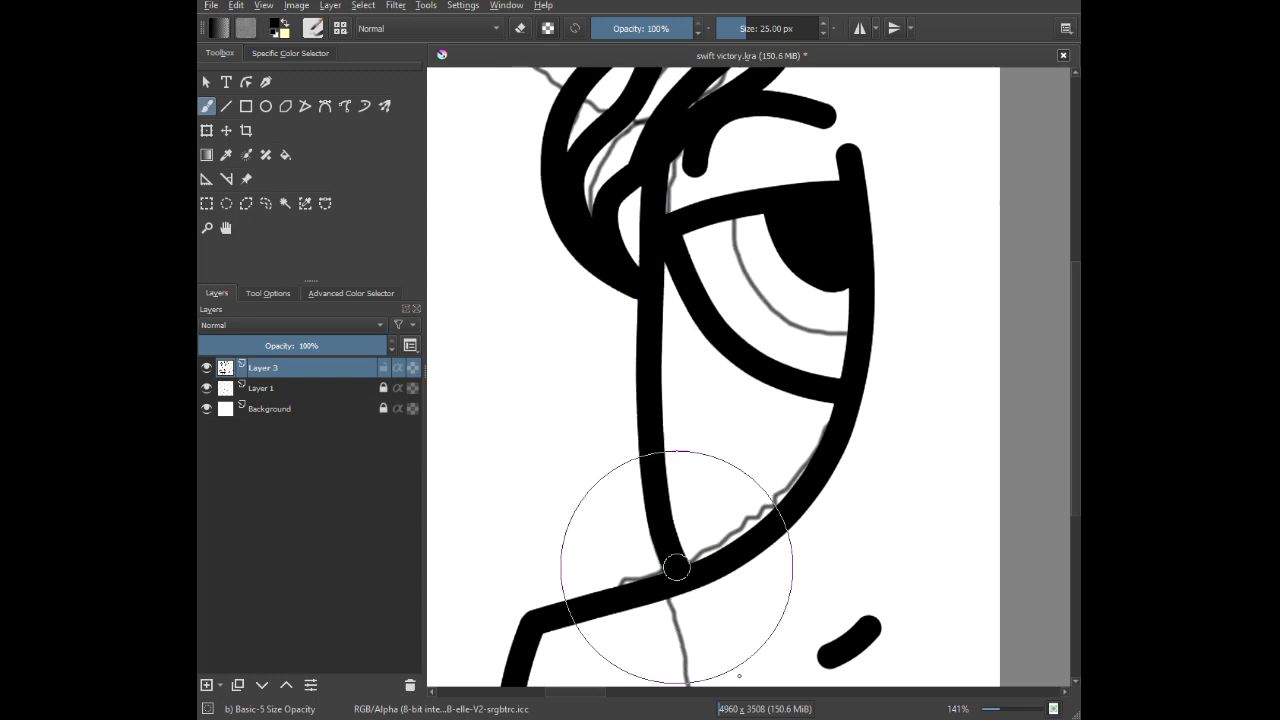
scroll(676, 567, "down", 8)
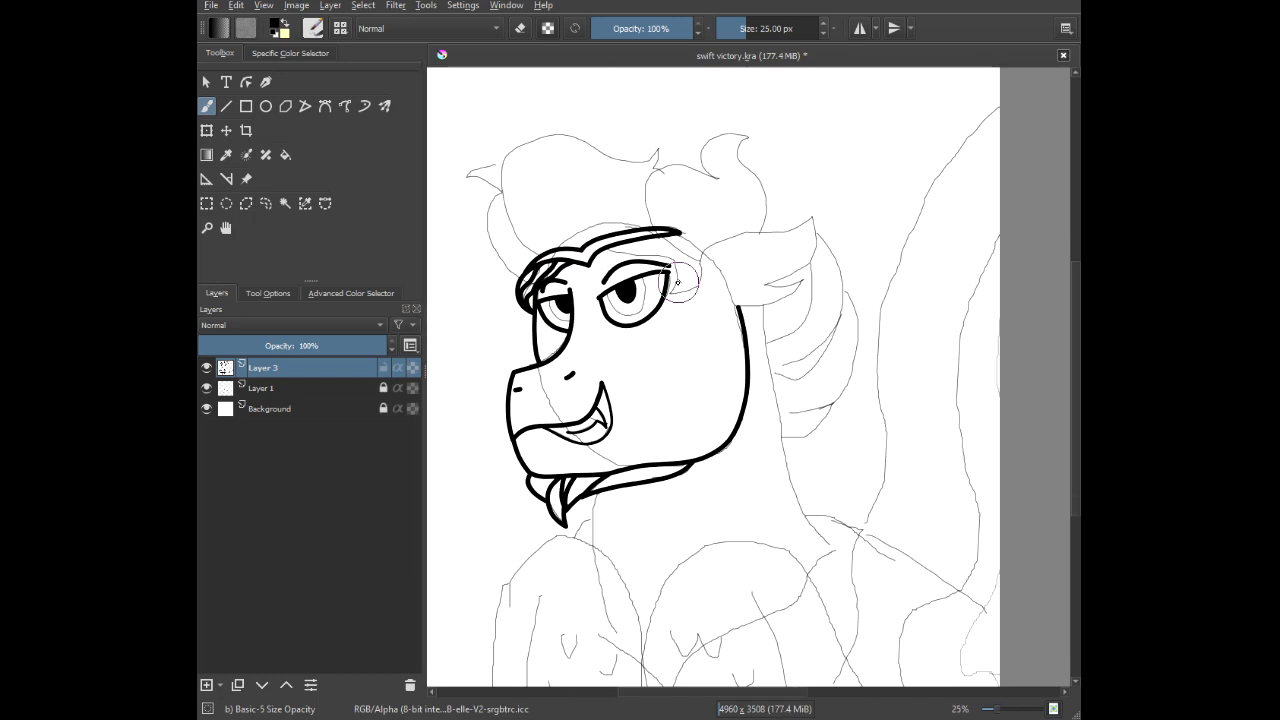
Ink the drooping brow tuft that curves from the brow band around the outer corner of the near eye.
scroll(648, 258, "up", 4)
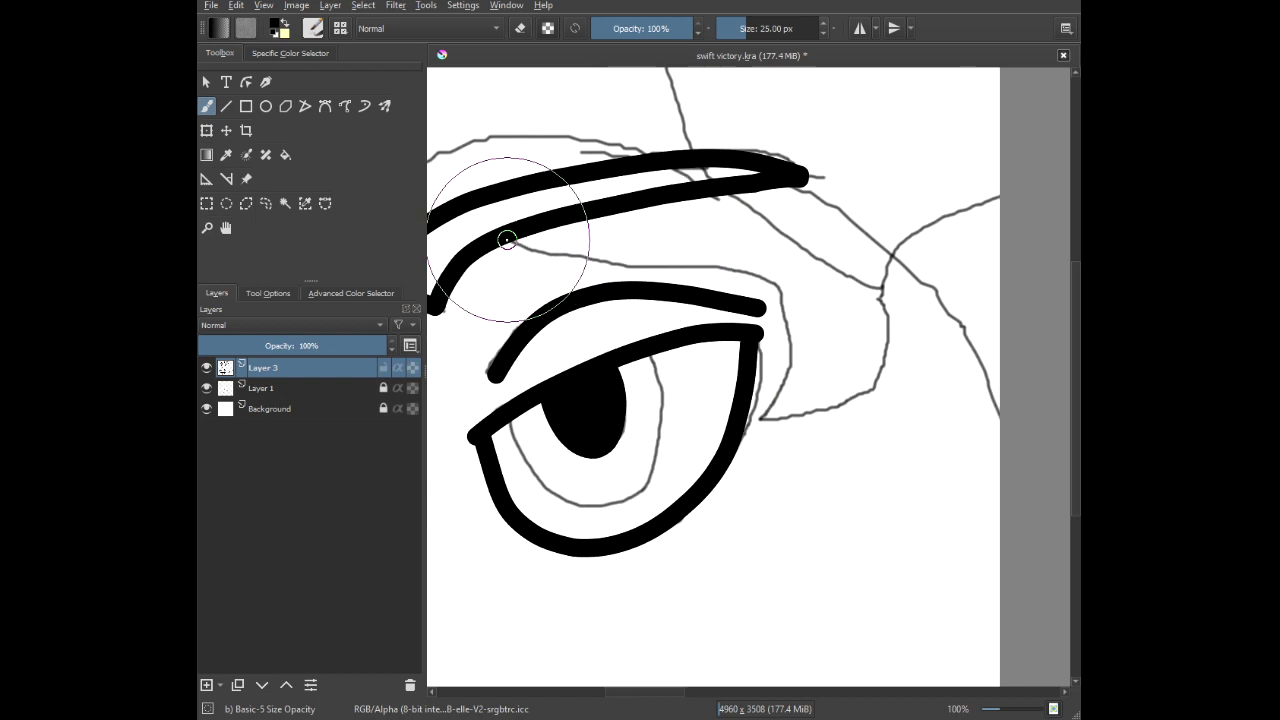
mouse_move(505, 240)
left_mouse_down()
mouse_move(737, 270)
mouse_move(795, 328)
mouse_move(762, 416)
mouse_move(876, 404)
mouse_move(892, 367)
mouse_move(874, 299)
mouse_move(813, 242)
mouse_move(706, 190)
left_mouse_up()
scroll(730, 243, "down", 4)
left_click_drag(814, 264, 712, 291)
scroll(768, 263, "up", 2)
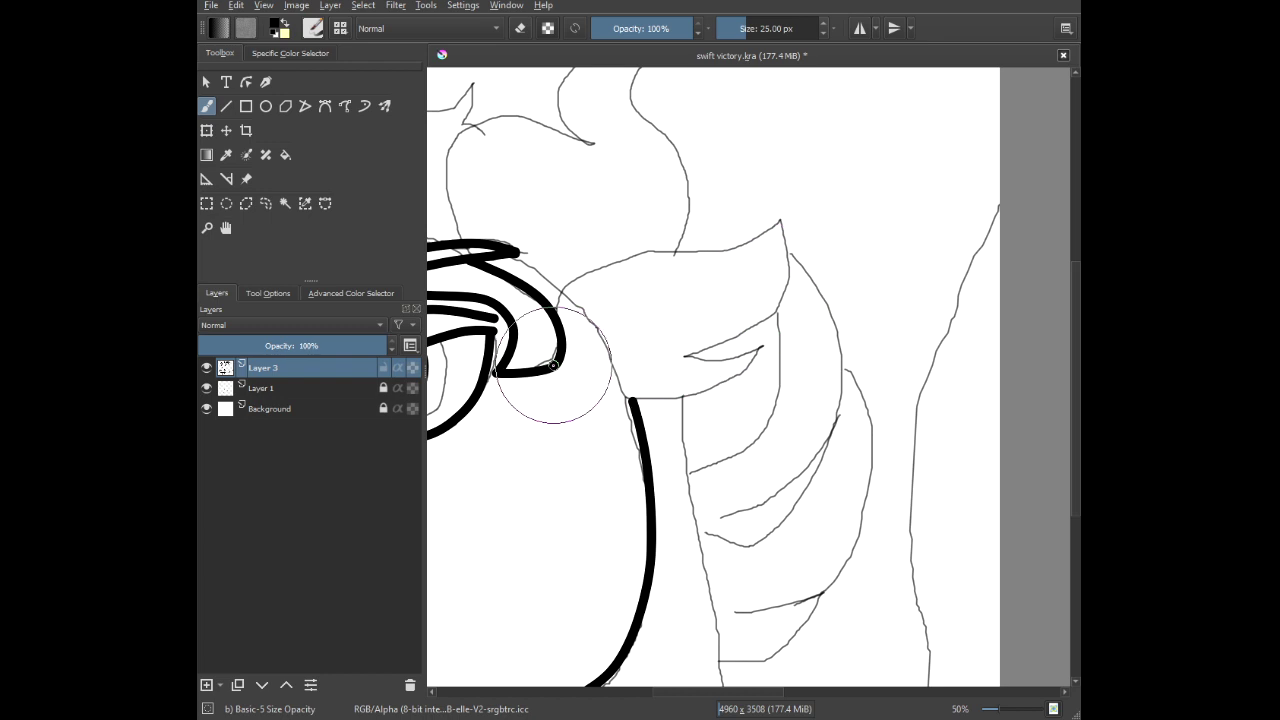
Ink the ear from the near brow tuft over its pointed tip, around the notched lower point and back to the cheek line.
scroll(571, 320, "up", 2)
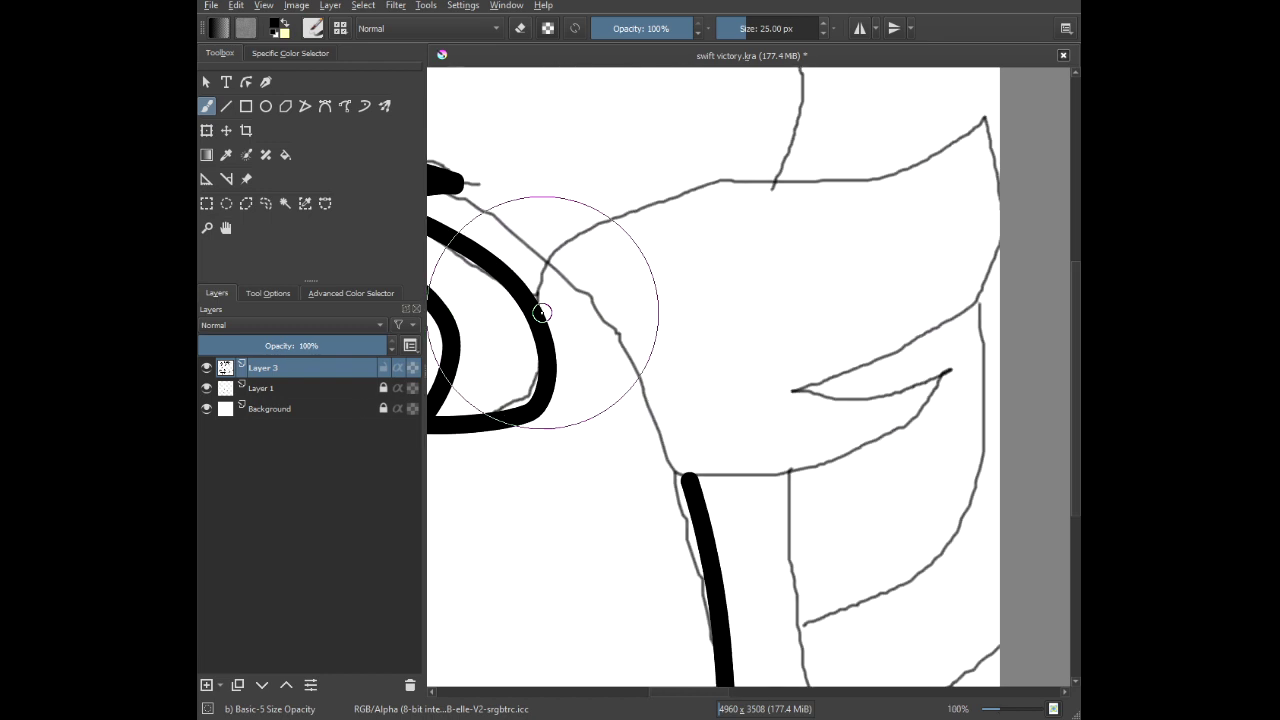
mouse_move(535, 292)
left_mouse_down()
mouse_move(601, 224)
mouse_move(887, 166)
mouse_move(939, 118)
mouse_move(962, 63)
mouse_move(981, 149)
mouse_move(960, 268)
mouse_move(922, 316)
mouse_move(794, 380)
left_mouse_up()
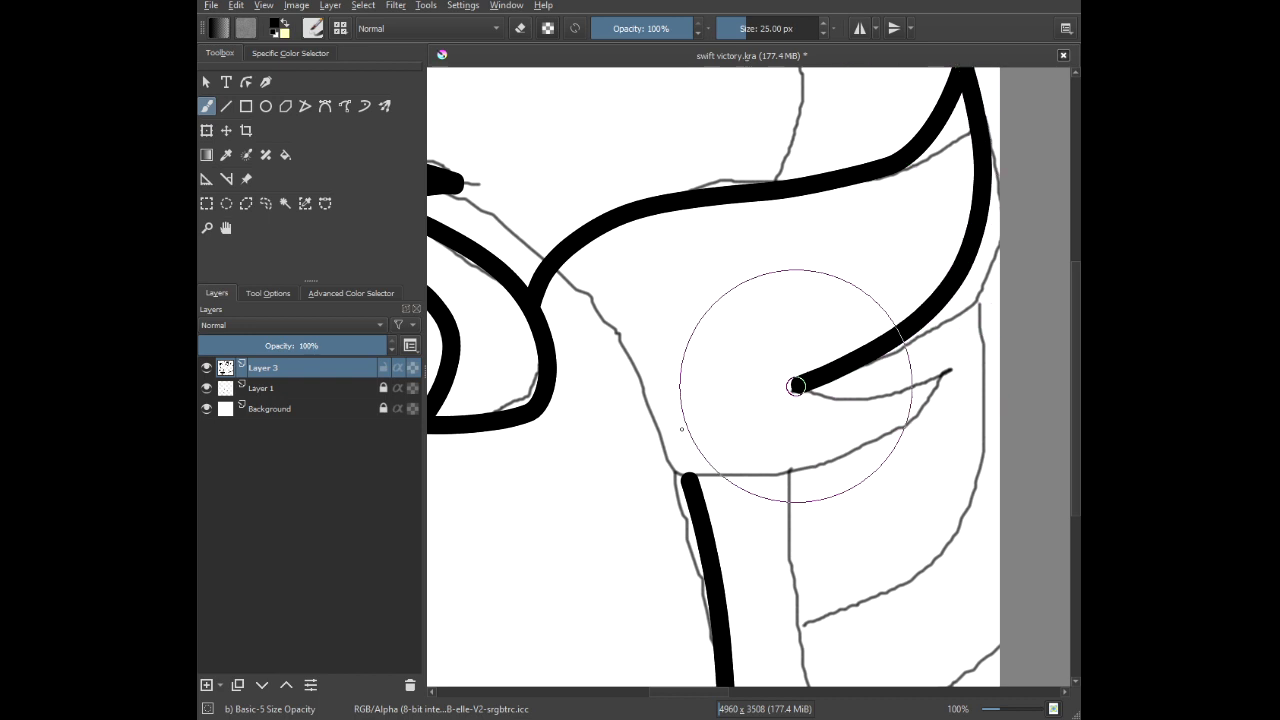
scroll(646, 375, "down", 2)
scroll(646, 375, "down", 1)
scroll(737, 449, "up", 4)
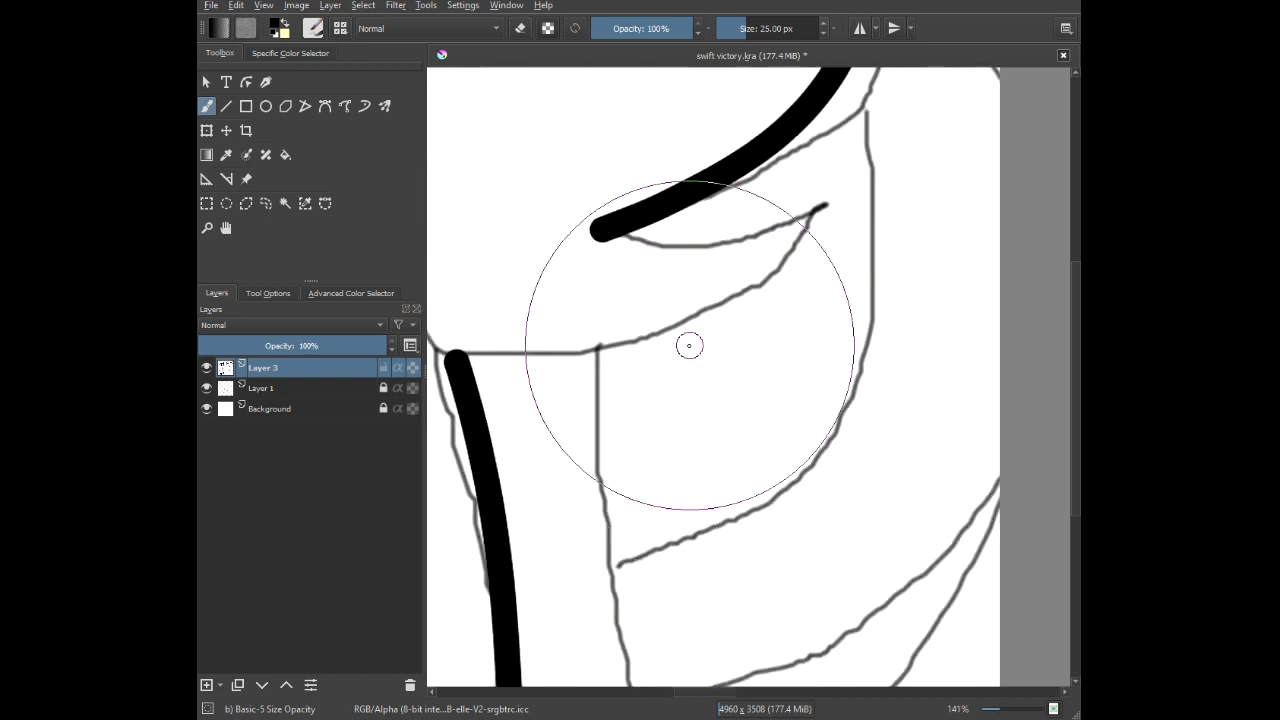
scroll(628, 238, "down", 1)
mouse_move(610, 233)
left_mouse_down()
mouse_move(794, 239)
mouse_move(839, 195)
mouse_move(850, 132)
mouse_move(843, 119)
mouse_move(800, 259)
mouse_move(758, 322)
mouse_move(688, 376)
mouse_move(579, 380)
mouse_move(471, 339)
mouse_move(593, 345)
mouse_move(526, 330)
left_mouse_up()
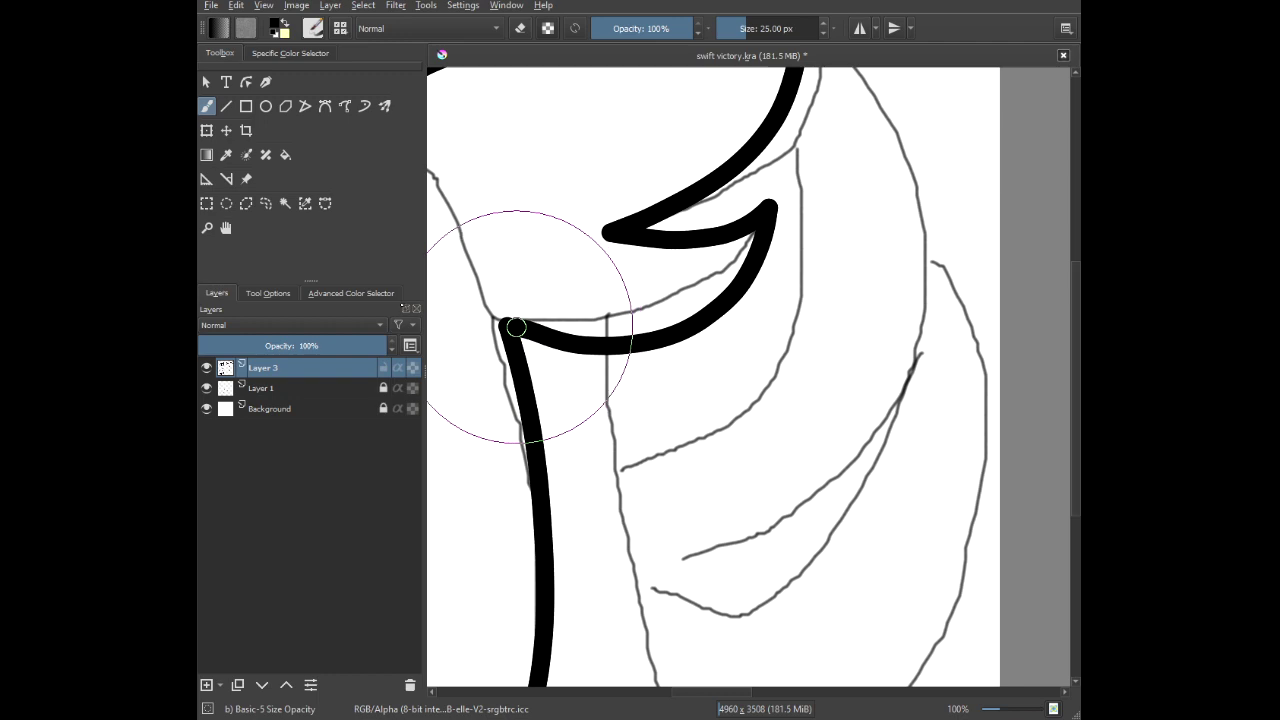
scroll(510, 326, "down", 4)
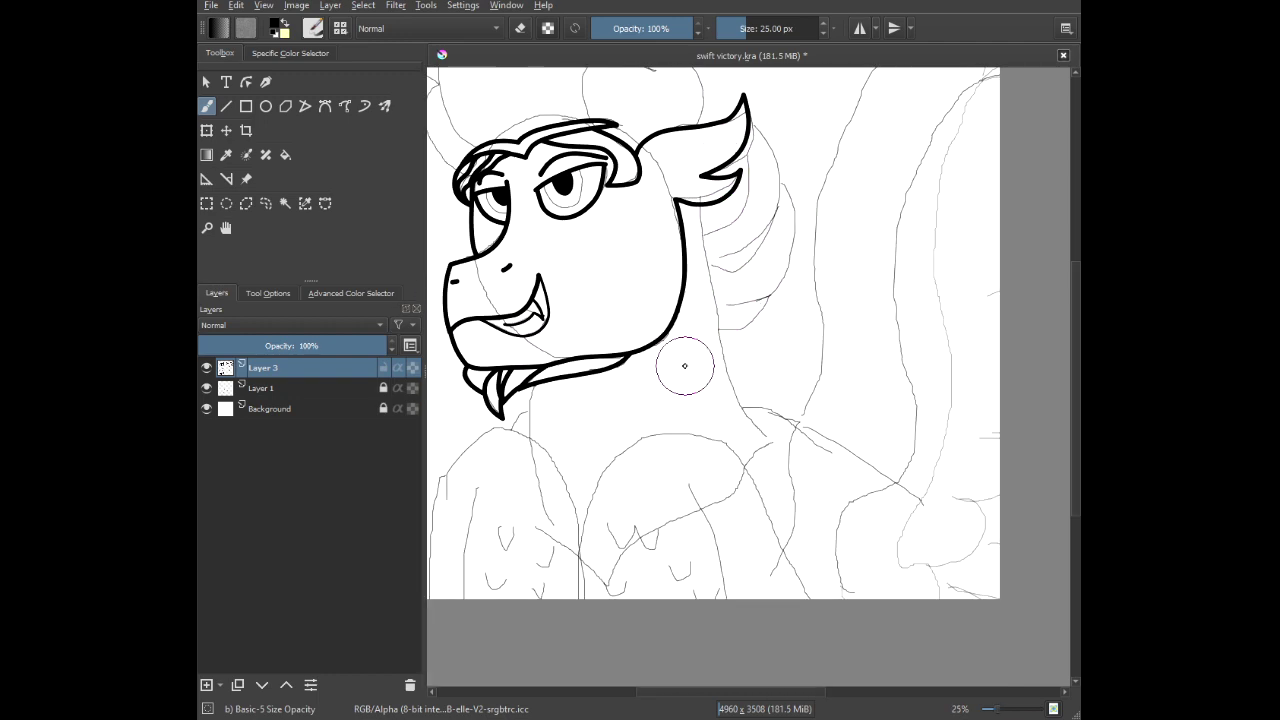
Ink the inner line and the rounded outline of the foreleg beneath the beard, down to the canvas edge.
scroll(622, 445, "down", 1)
scroll(511, 542, "up", 3)
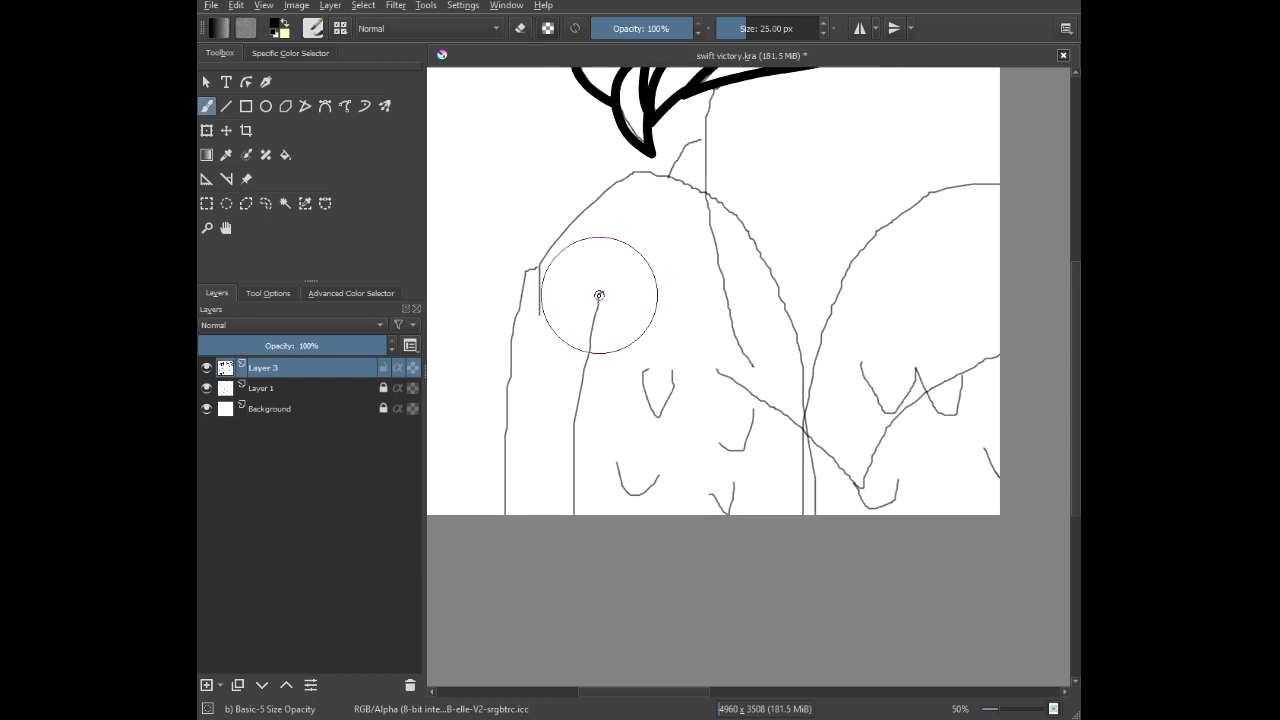
mouse_move(600, 289)
left_mouse_down()
mouse_move(576, 408)
mouse_move(583, 542)
left_mouse_up()
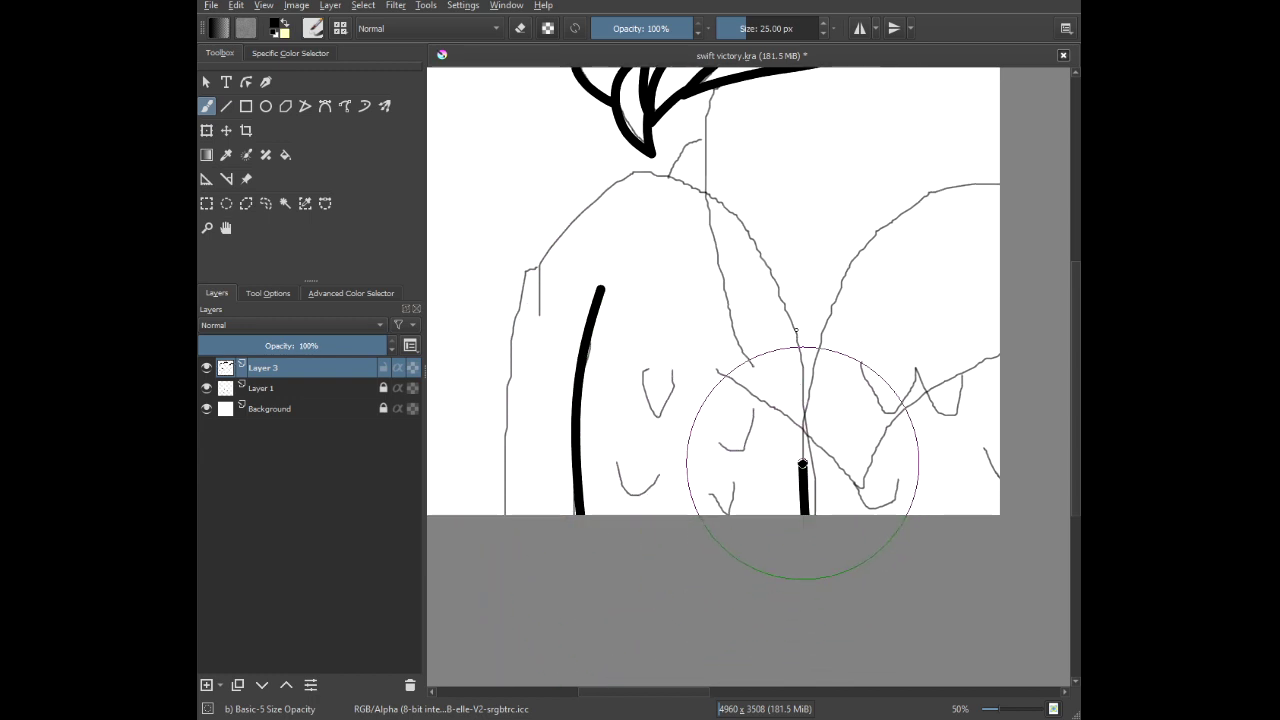
mouse_move(802, 465)
left_mouse_down()
mouse_move(774, 277)
mouse_move(716, 212)
mouse_move(645, 179)
mouse_move(601, 197)
mouse_move(542, 265)
mouse_move(520, 313)
mouse_move(501, 467)
left_mouse_up()
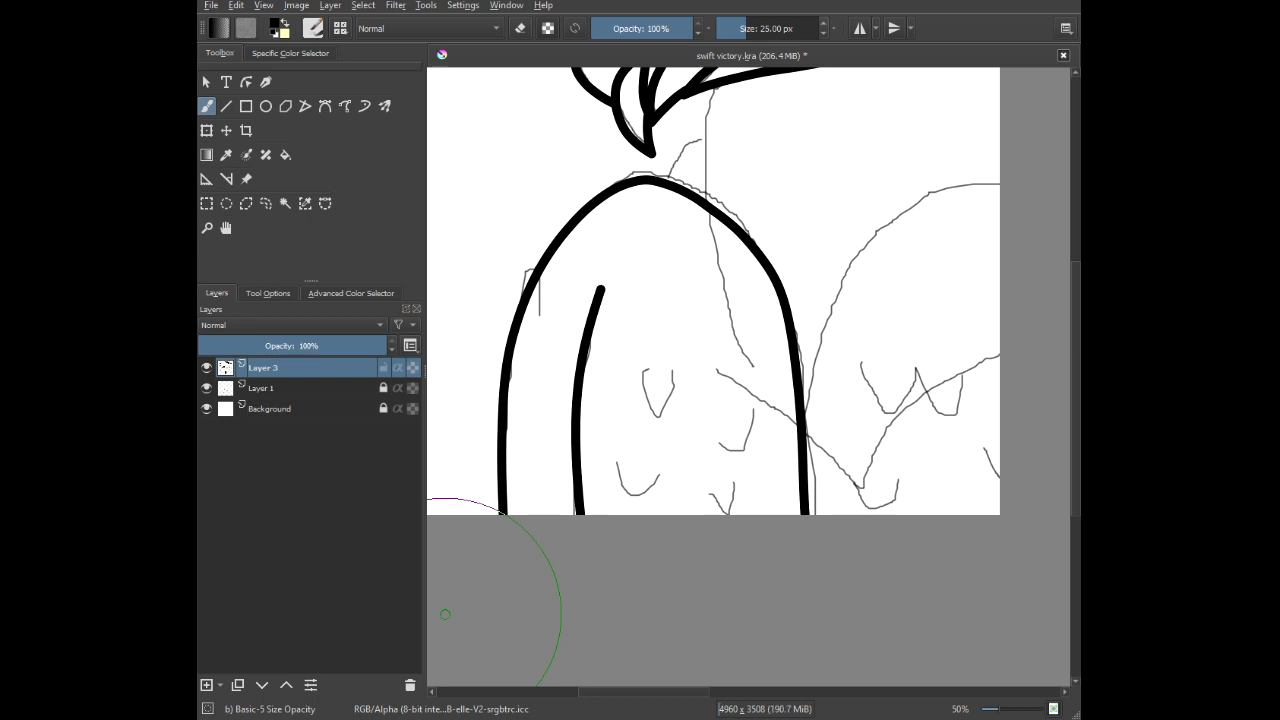
Ink the front of the neck from the jaw tuft down to the foreleg, plus the short curve joining the two.
scroll(678, 352, "down", 3)
left_click_drag(673, 358, 621, 385)
scroll(644, 338, "up", 4)
scroll(601, 229, "up", 2)
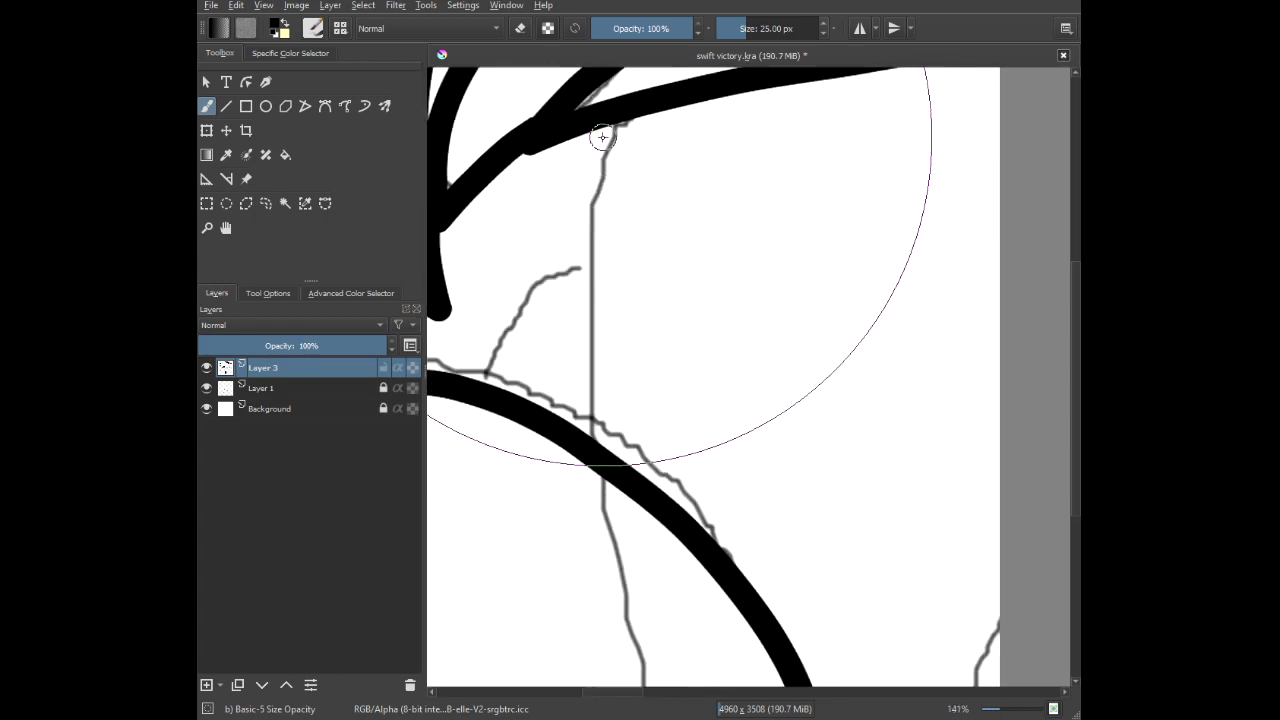
mouse_move(617, 111)
left_mouse_down()
mouse_move(597, 268)
mouse_move(605, 463)
left_mouse_up()
scroll(546, 271, "up", 1)
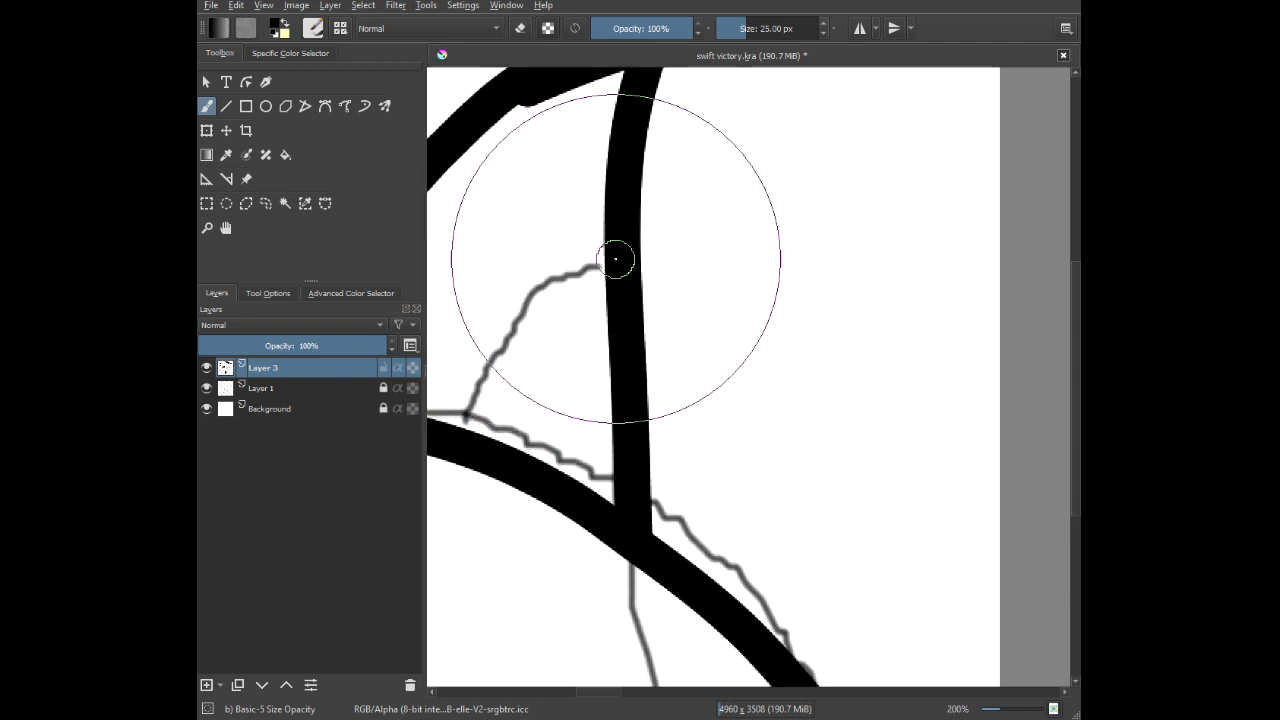
mouse_move(610, 262)
left_mouse_down()
mouse_move(527, 322)
mouse_move(483, 390)
left_mouse_up()
scroll(600, 396, "down", 6)
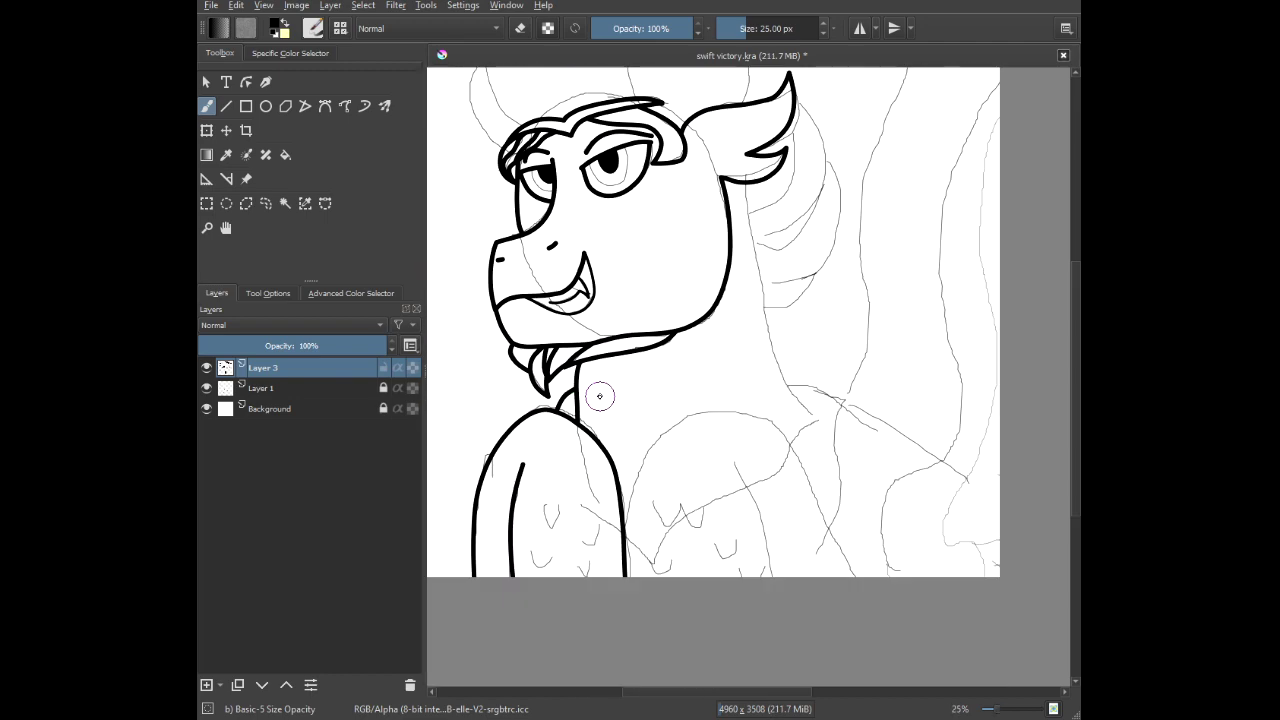
Ink the rounded outline and inner line of the nearer, larger foreleg, down to the canvas edge.
scroll(600, 403, "up", 1)
scroll(512, 426, "up", 1)
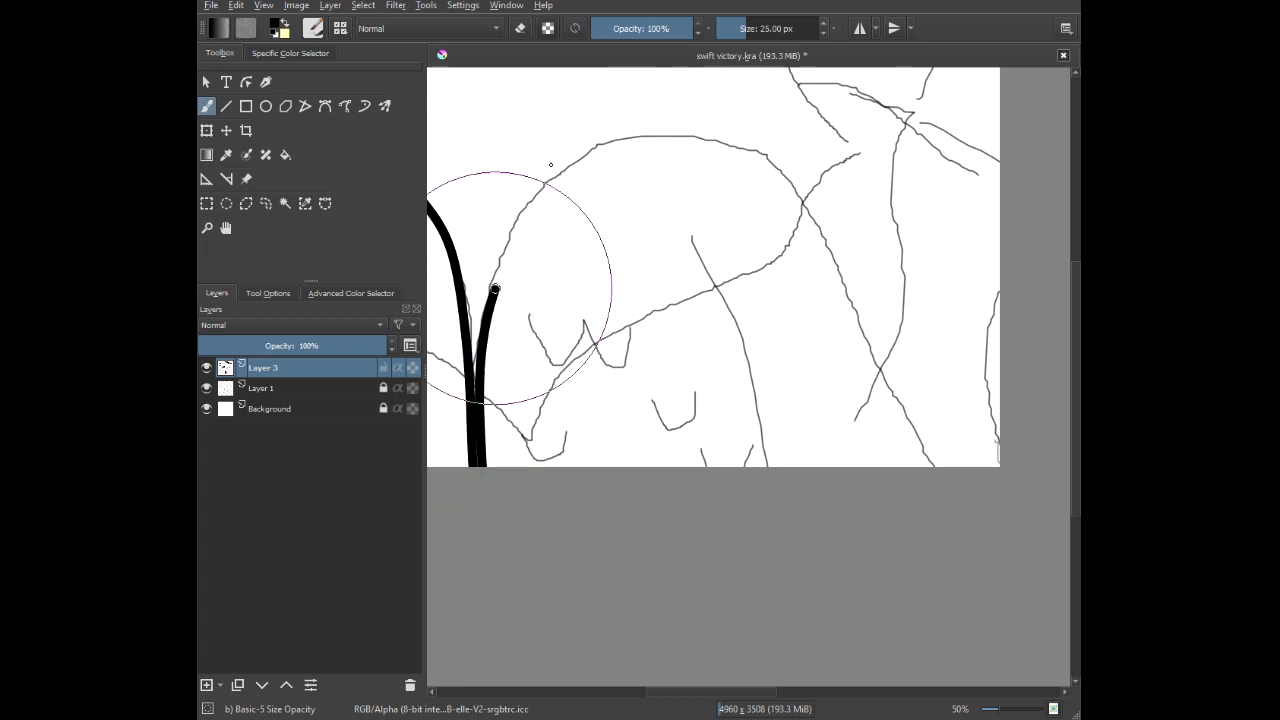
mouse_move(494, 289)
left_mouse_down()
mouse_move(555, 198)
mouse_move(616, 158)
left_mouse_up()
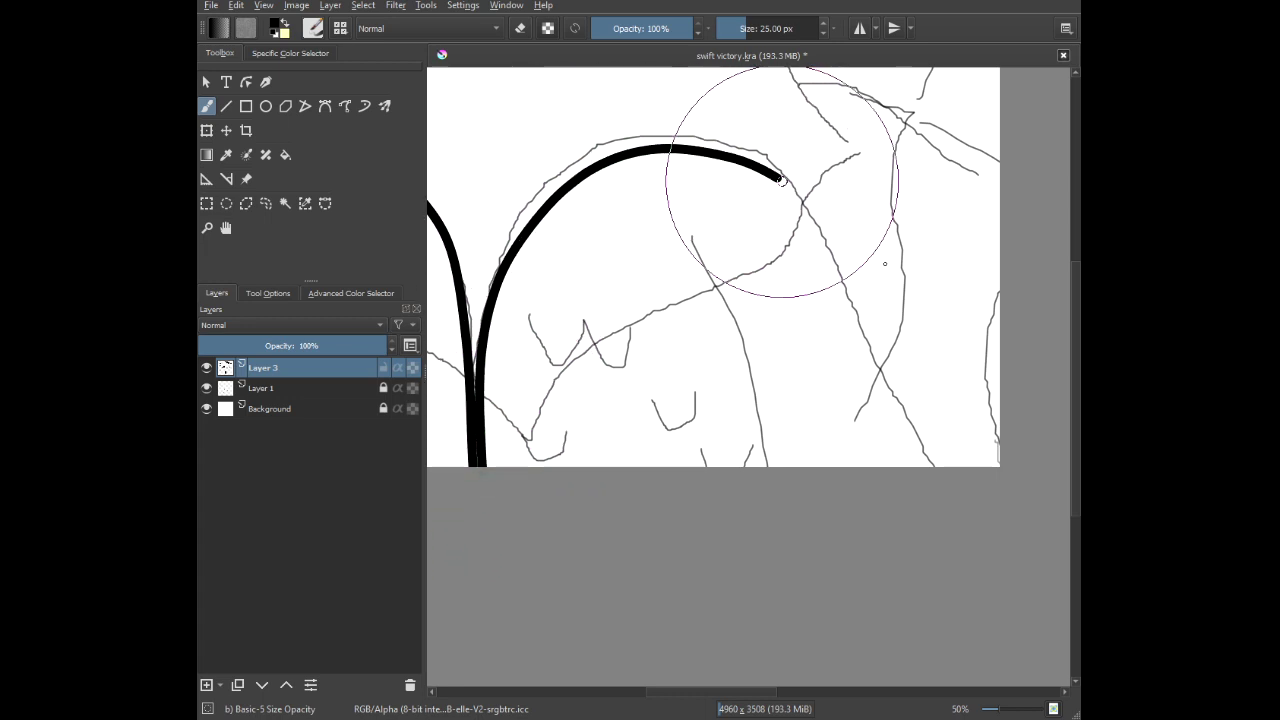
mouse_move(781, 180)
left_mouse_down()
mouse_move(824, 220)
mouse_move(879, 338)
mouse_move(958, 629)
left_mouse_up()
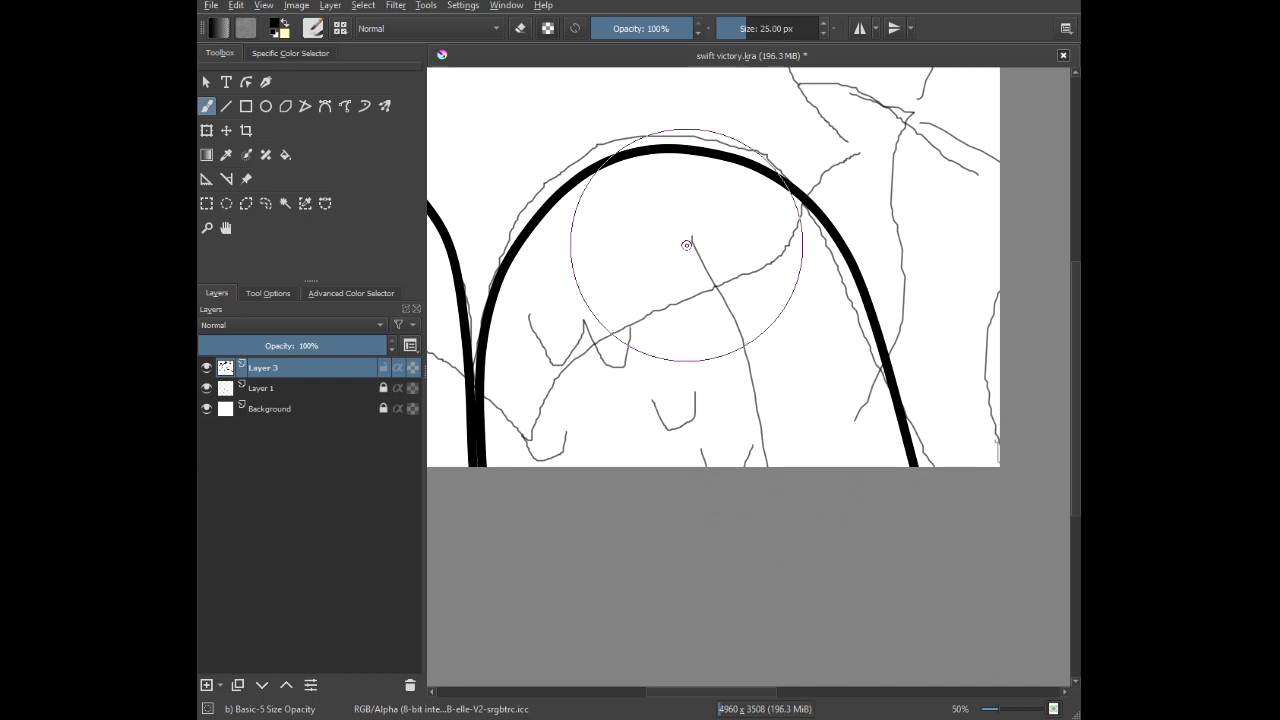
left_click_drag(690, 246, 768, 459)
scroll(768, 390, "down", 3)
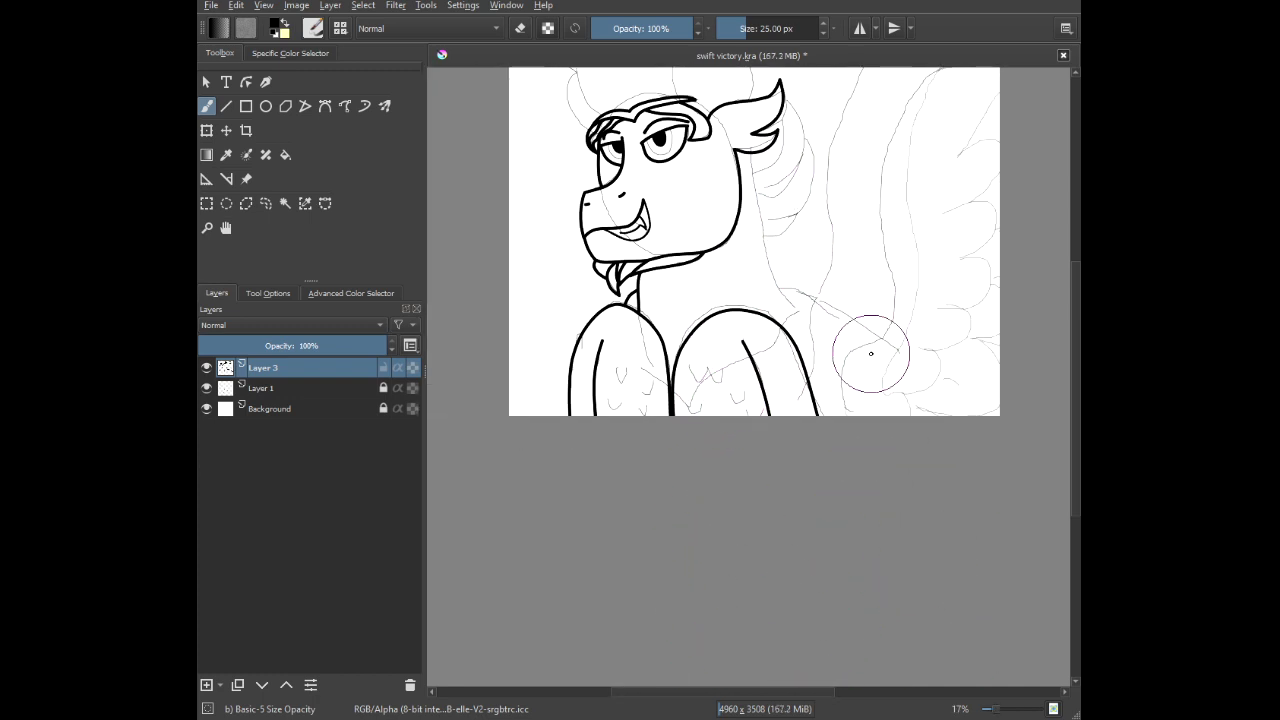
mouse_move(875, 388)
left_mouse_down()
mouse_move(831, 423)
mouse_move(597, 514)
mouse_move(710, 536)
left_mouse_up()
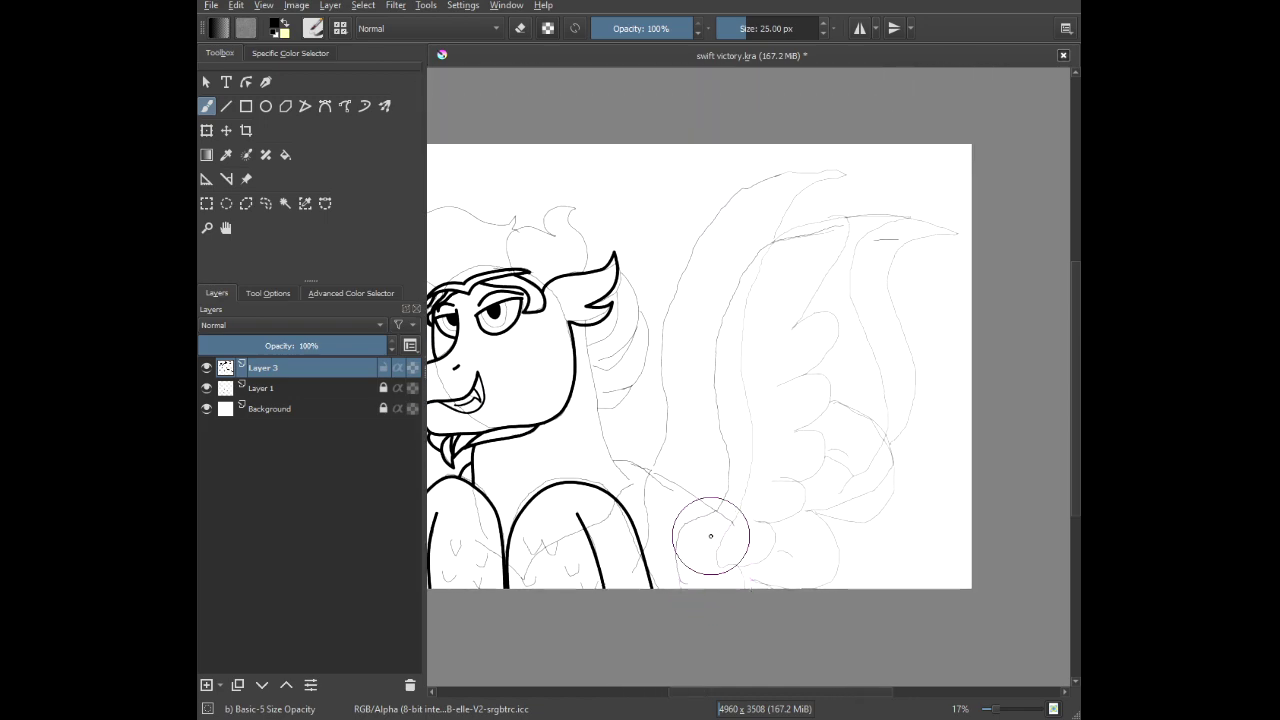
Ink the rounded hair tuft above the near brow and its curled, pointed lock running down to the ear.
scroll(569, 299, "up", 4)
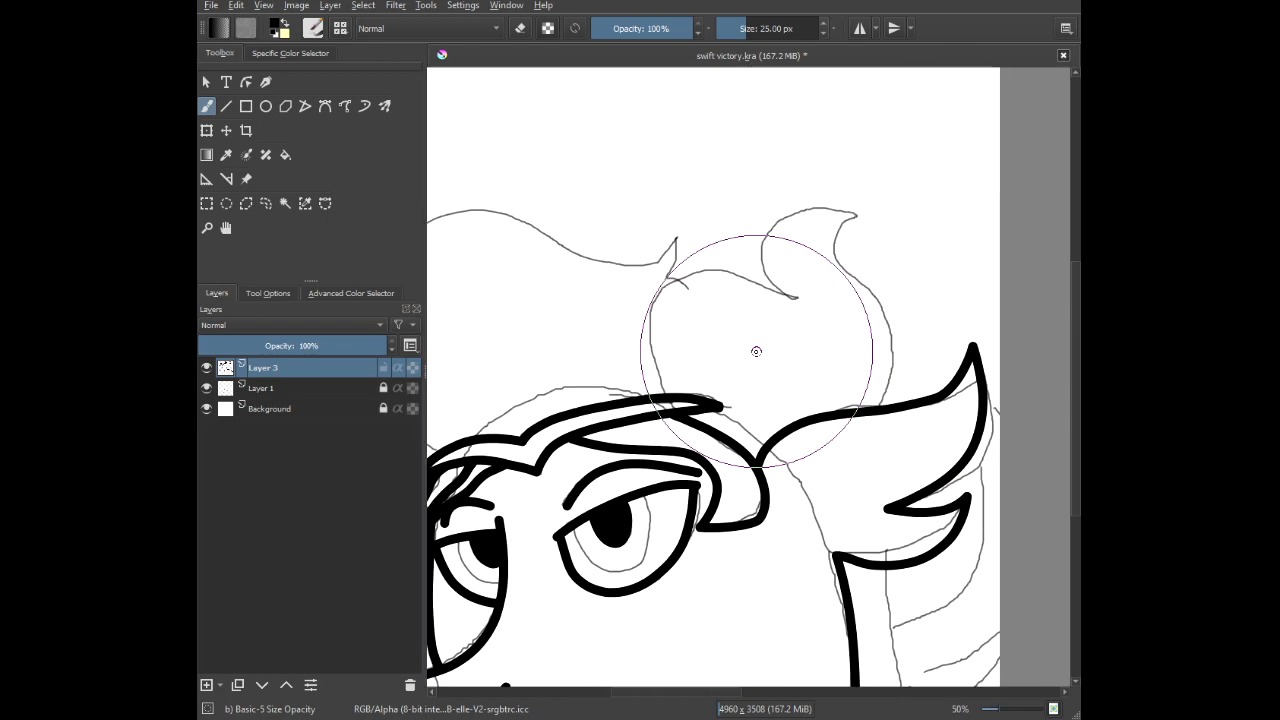
mouse_move(737, 376)
left_mouse_down()
mouse_move(551, 390)
mouse_move(546, 355)
mouse_move(572, 295)
mouse_move(630, 276)
mouse_move(675, 279)
mouse_move(765, 325)
left_mouse_up()
scroll(902, 291, "up", 1)
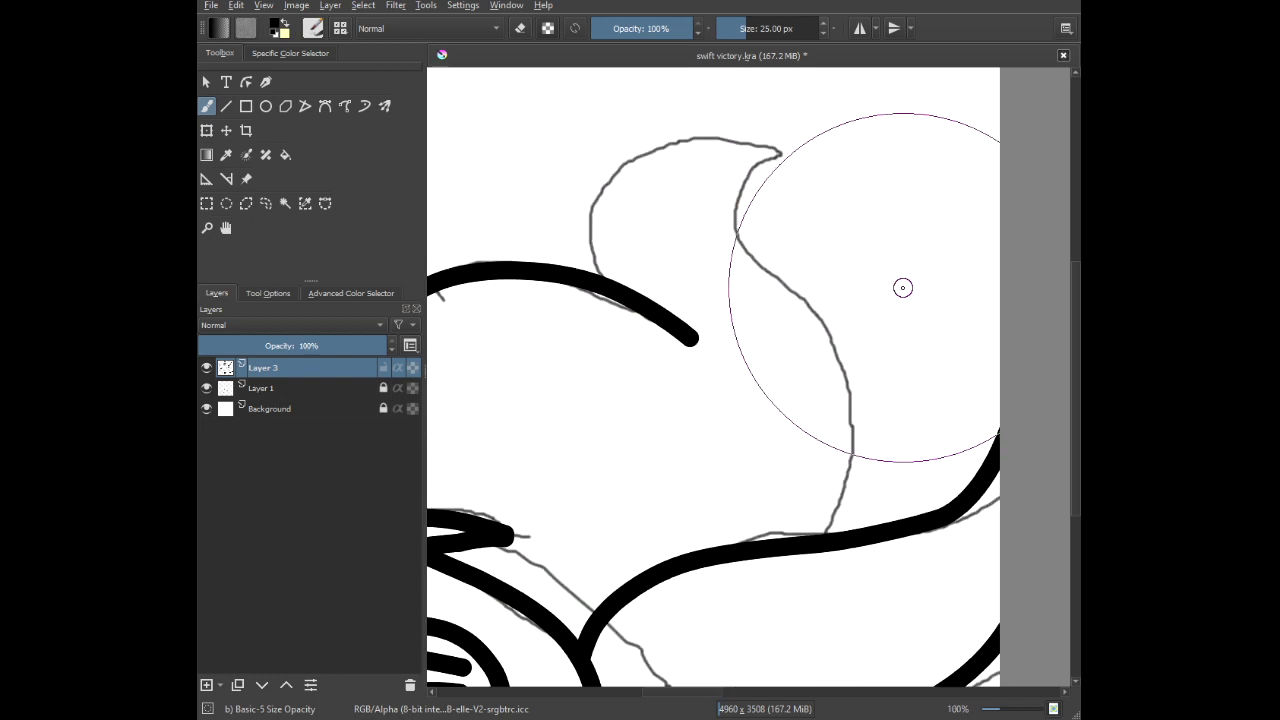
mouse_move(599, 273)
left_mouse_down()
mouse_move(604, 200)
mouse_move(708, 128)
mouse_move(796, 146)
mouse_move(731, 200)
mouse_move(794, 289)
mouse_move(846, 400)
mouse_move(848, 490)
mouse_move(823, 540)
left_mouse_up()
scroll(685, 469, "down", 4)
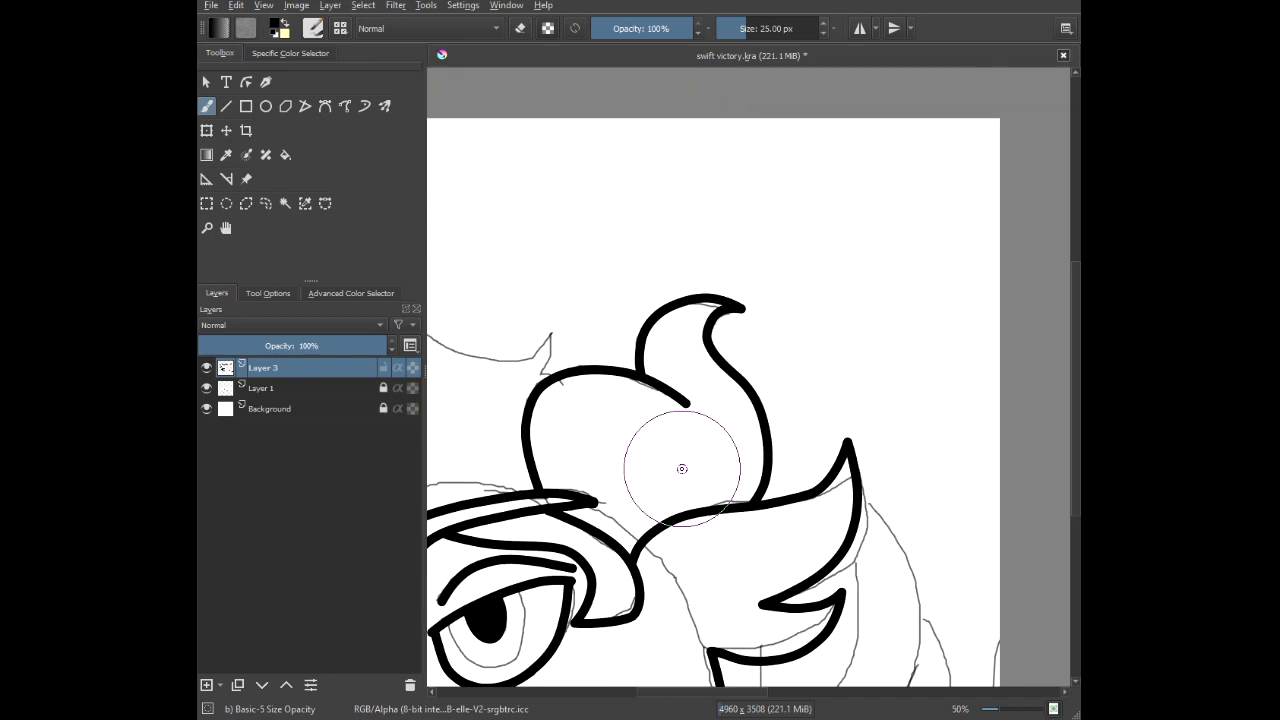
Ink the large forelock from the far brow up and over to its pointed tip, and check it with the Layer 1 sketch hidden.
left_click_drag(638, 478, 745, 455)
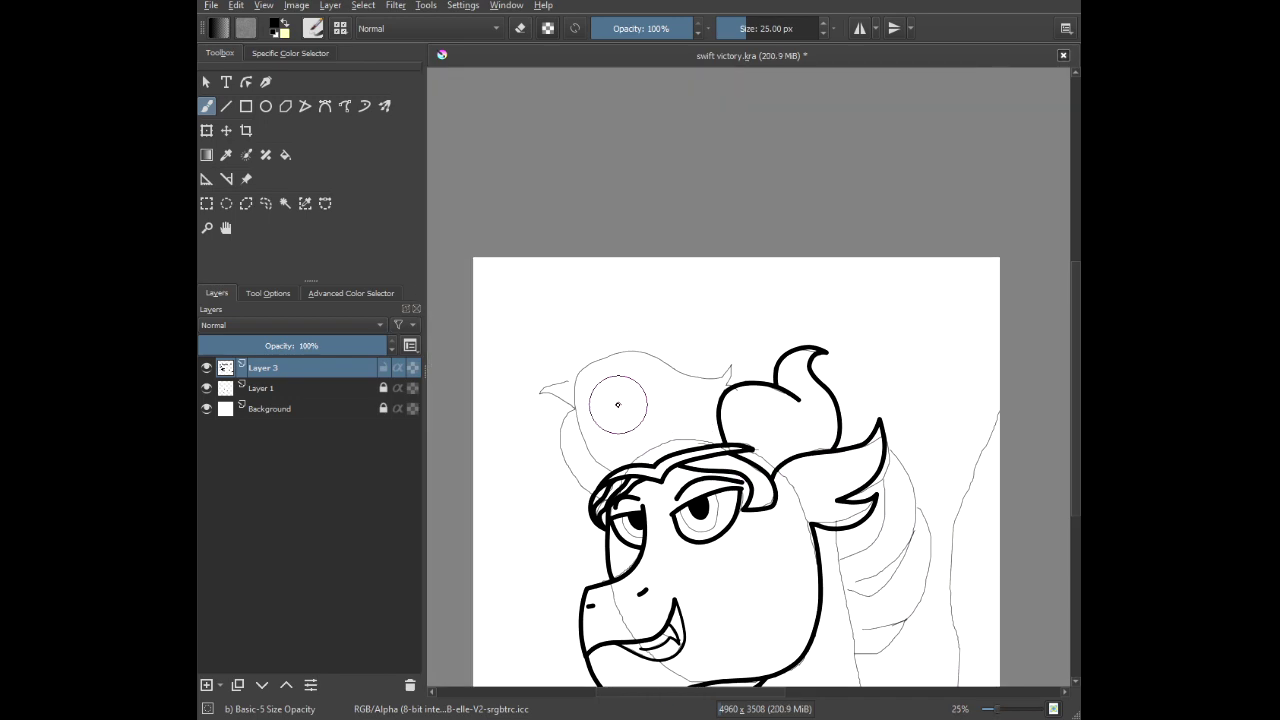
key("plus")
key("plus")
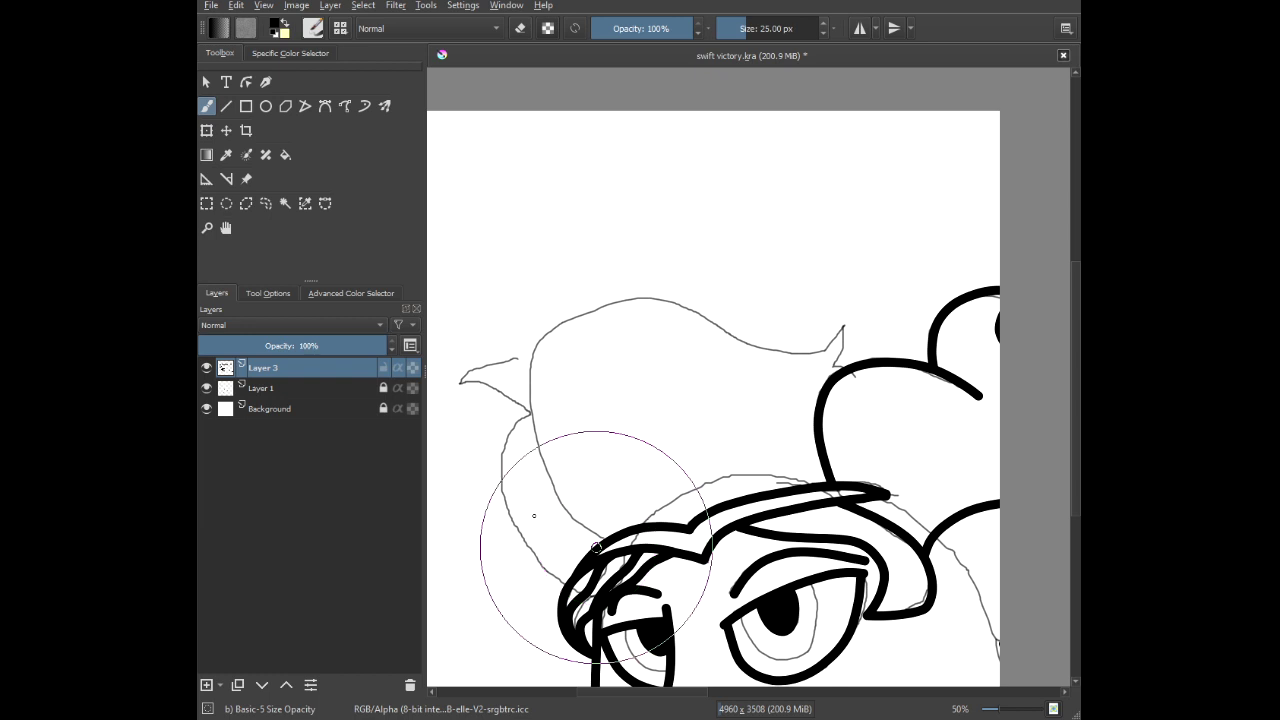
mouse_move(596, 547)
left_mouse_down()
mouse_move(500, 385)
mouse_move(545, 290)
mouse_move(690, 300)
mouse_move(840, 350)
left_mouse_up()
key("ctrl+z")
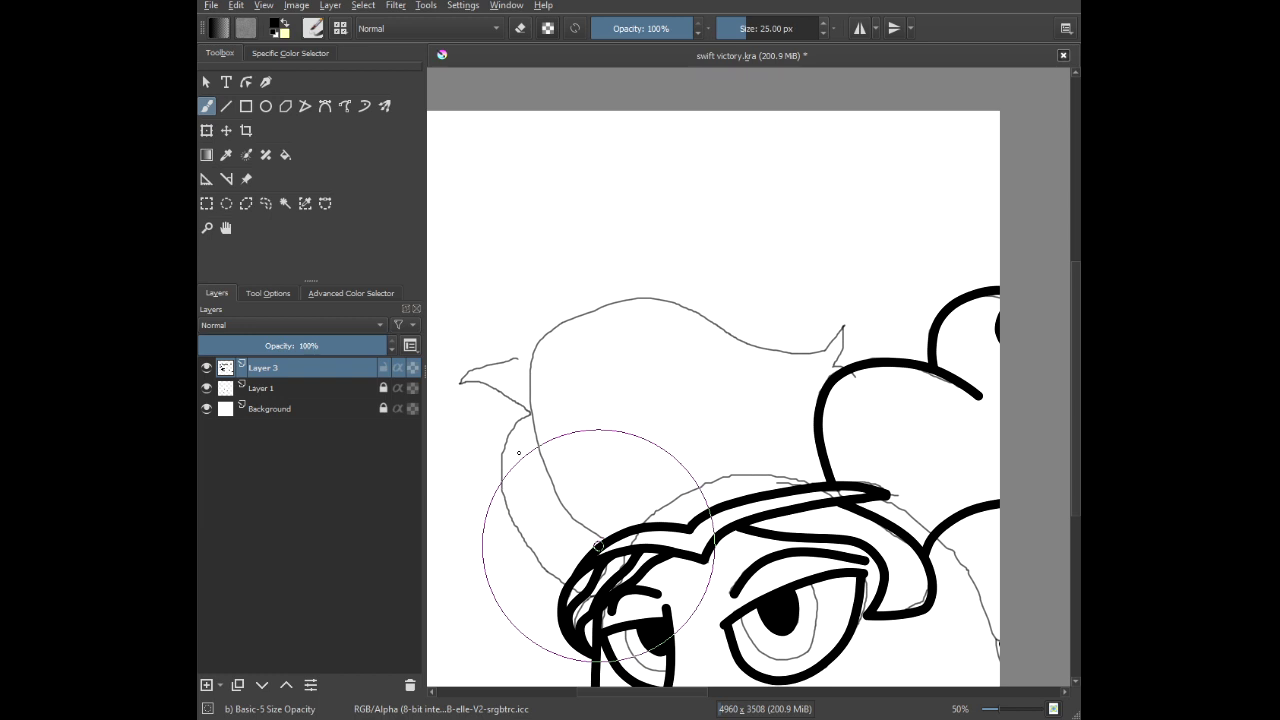
mouse_move(597, 545)
left_mouse_down()
mouse_move(546, 478)
mouse_move(504, 372)
mouse_move(511, 309)
mouse_move(548, 269)
mouse_move(630, 262)
mouse_move(809, 310)
mouse_move(886, 284)
mouse_move(876, 358)
left_mouse_up()
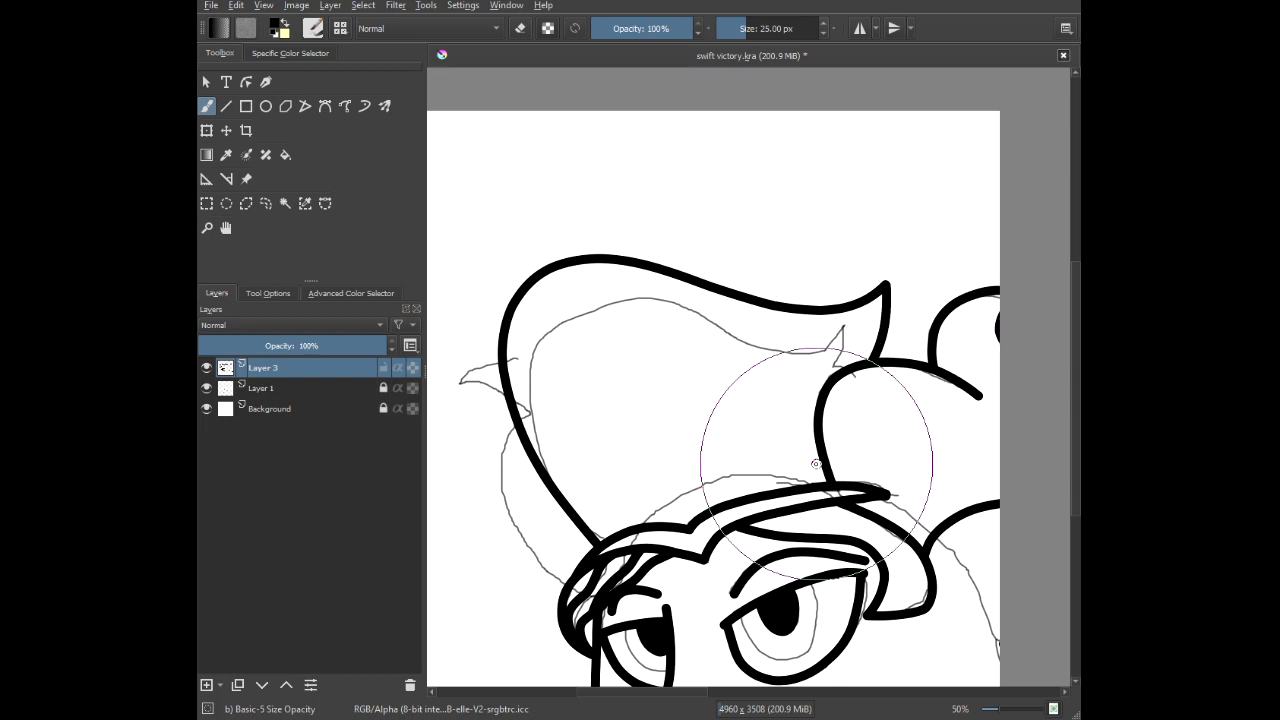
scroll(570, 367, "down", 3)
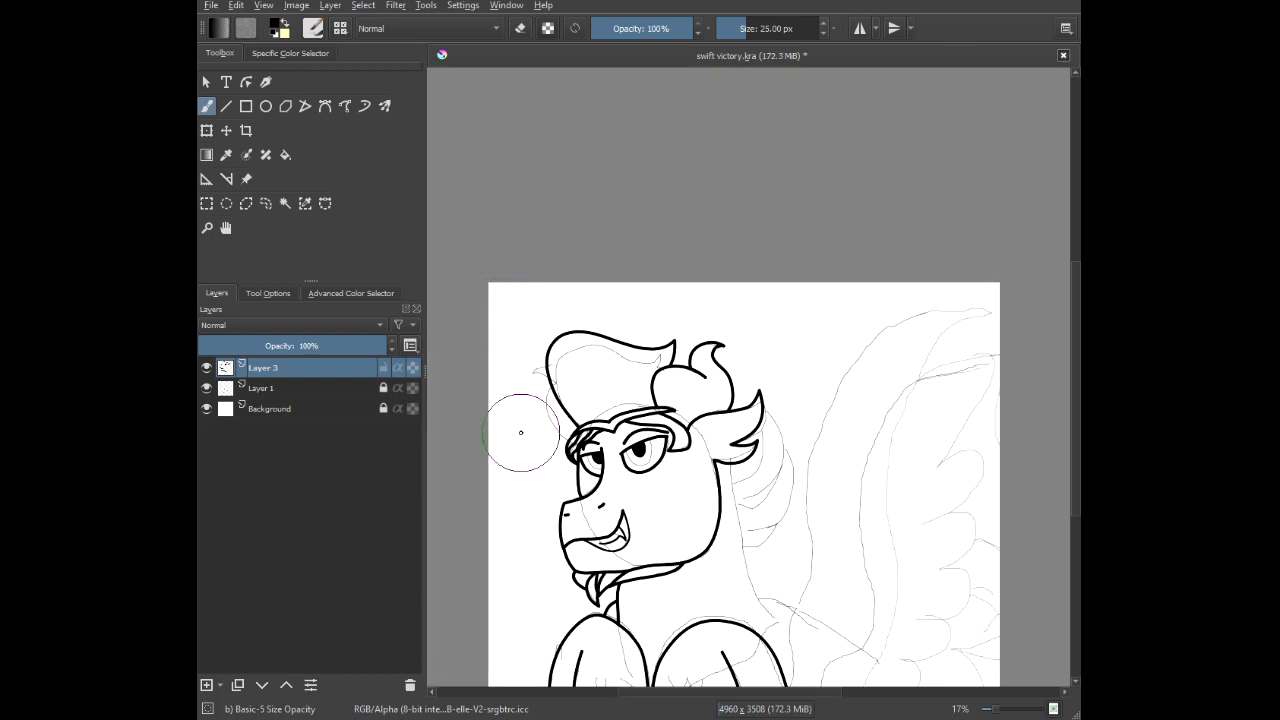
left_click(207, 388)
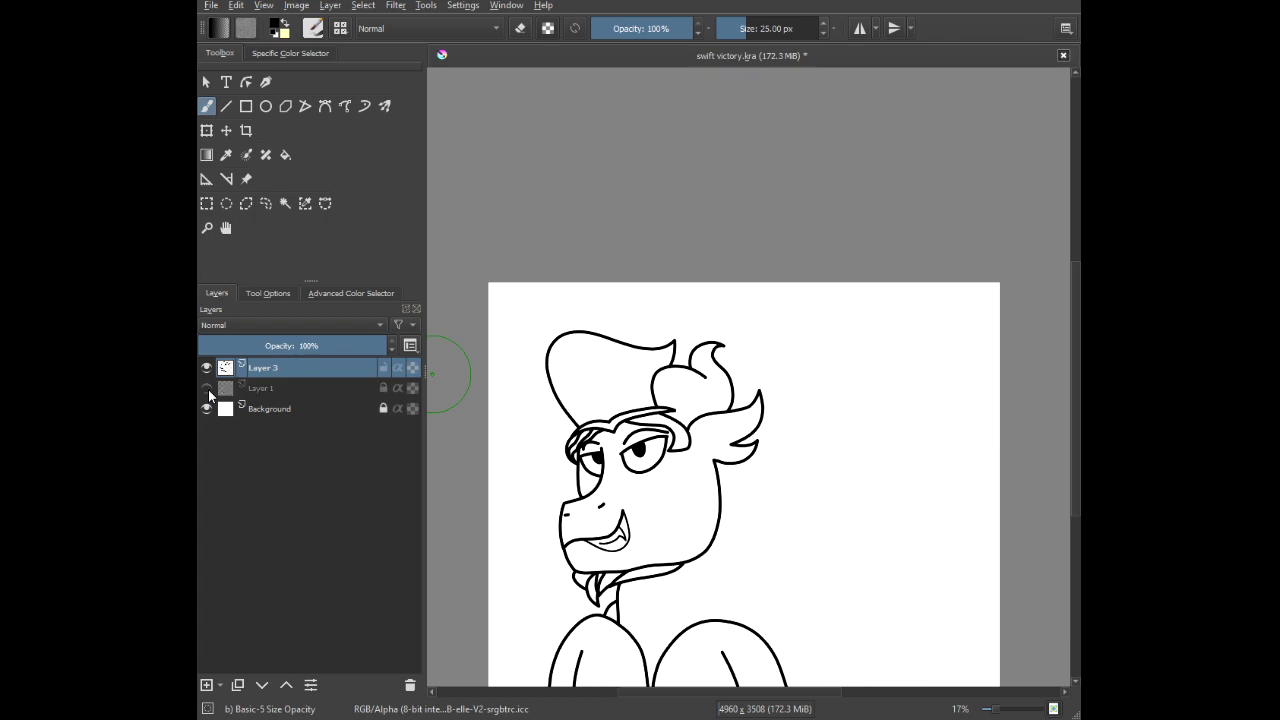
left_click(207, 388)
Erase two round highlights into each pupil and check the line art with the Layer 1 sketch hidden.
scroll(575, 455, "up", 3)
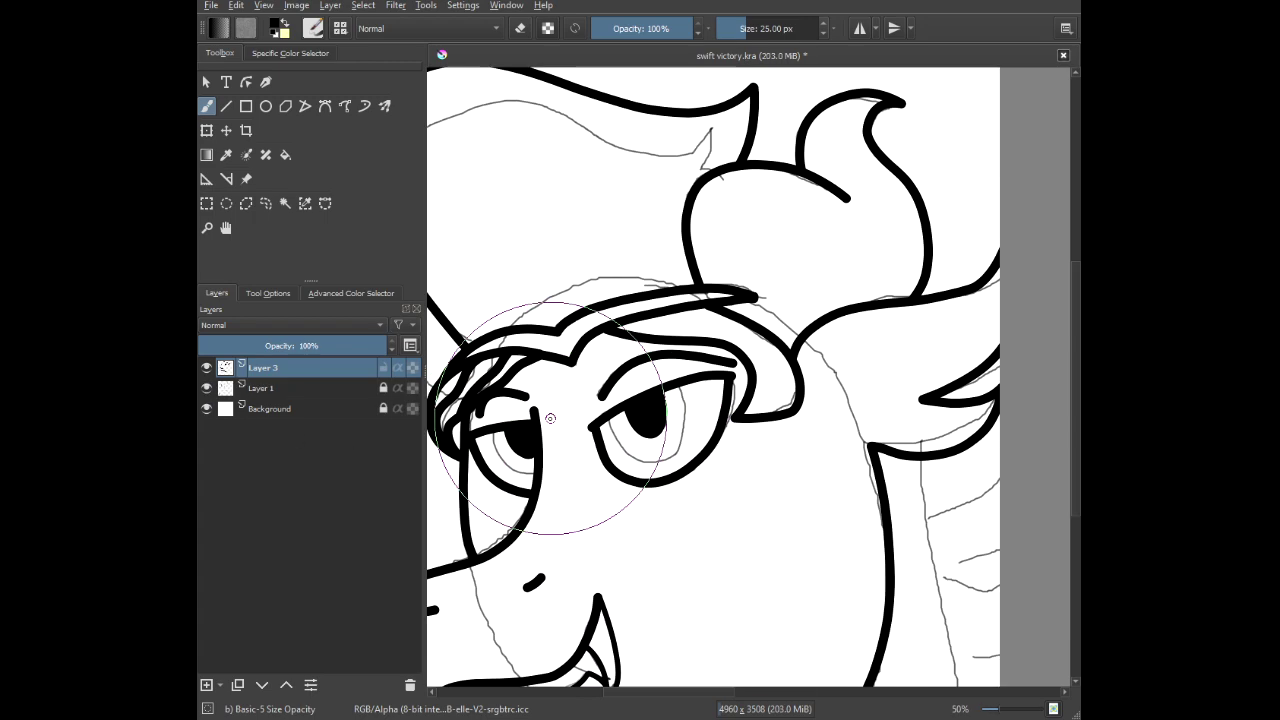
scroll(785, 453, "up", 4)
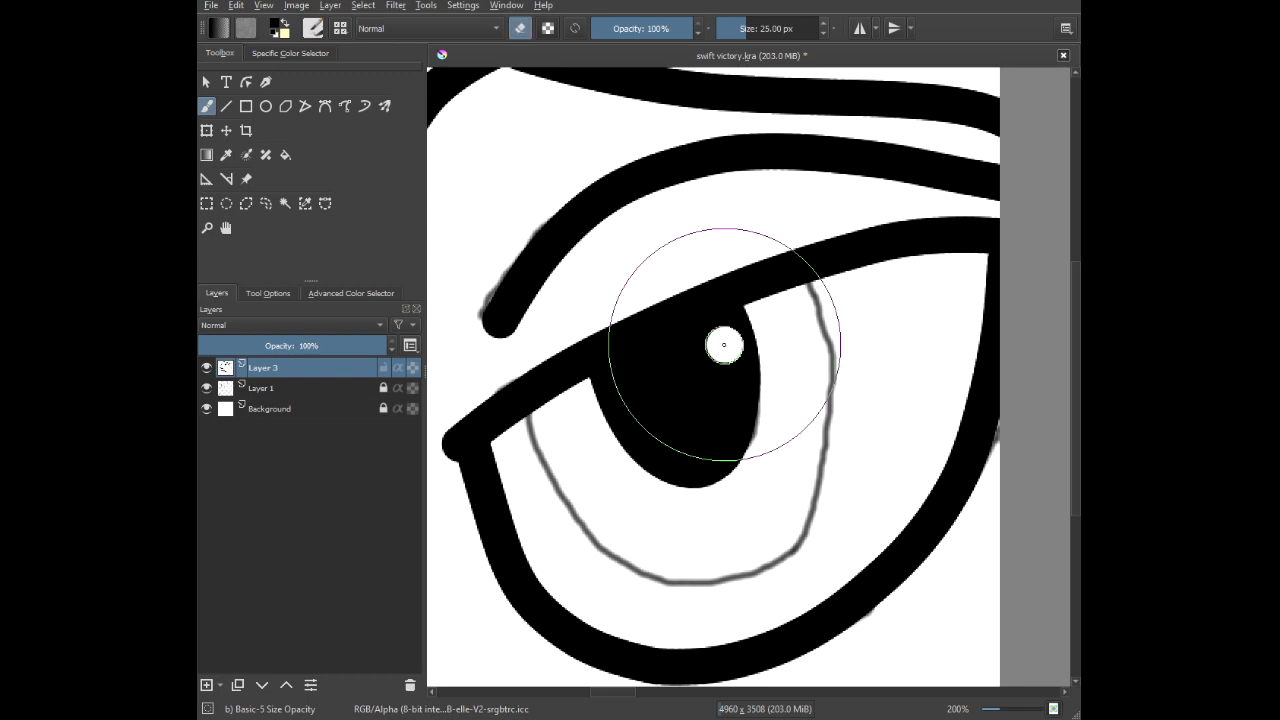
scroll(655, 458, "down", 5)
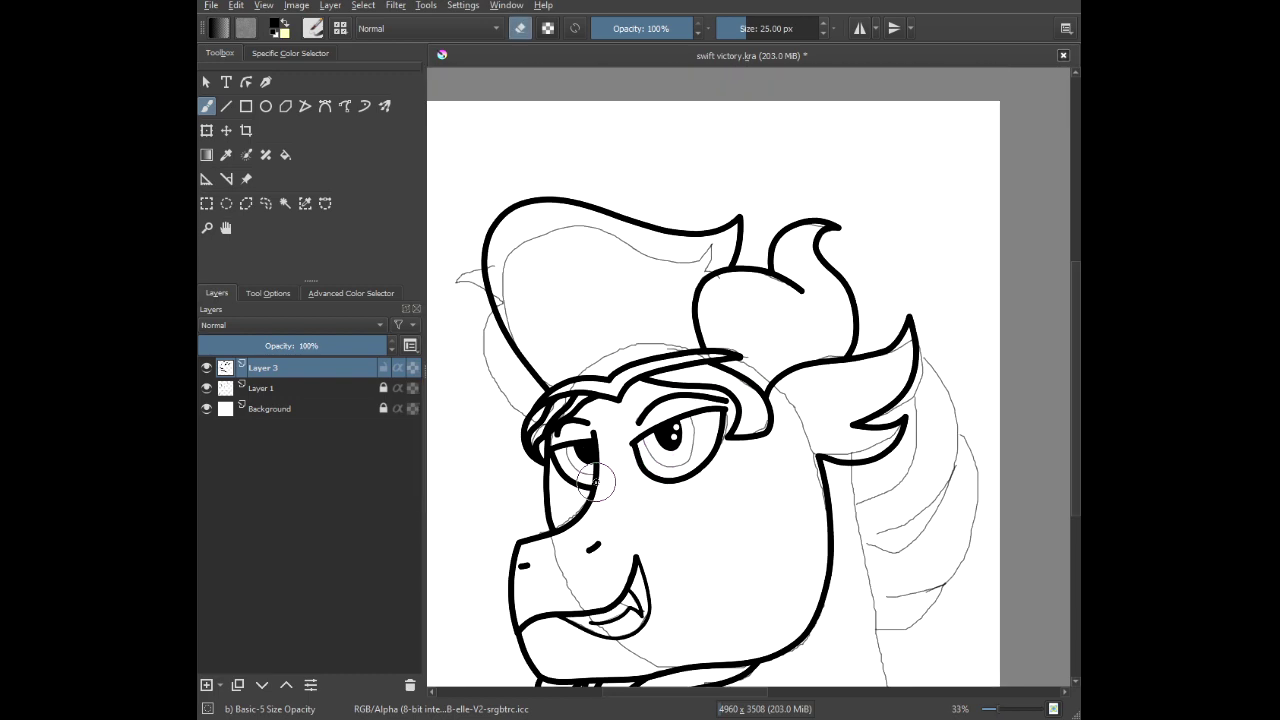
scroll(596, 483, "up", 6)
left_click(588, 315)
left_click(560, 376)
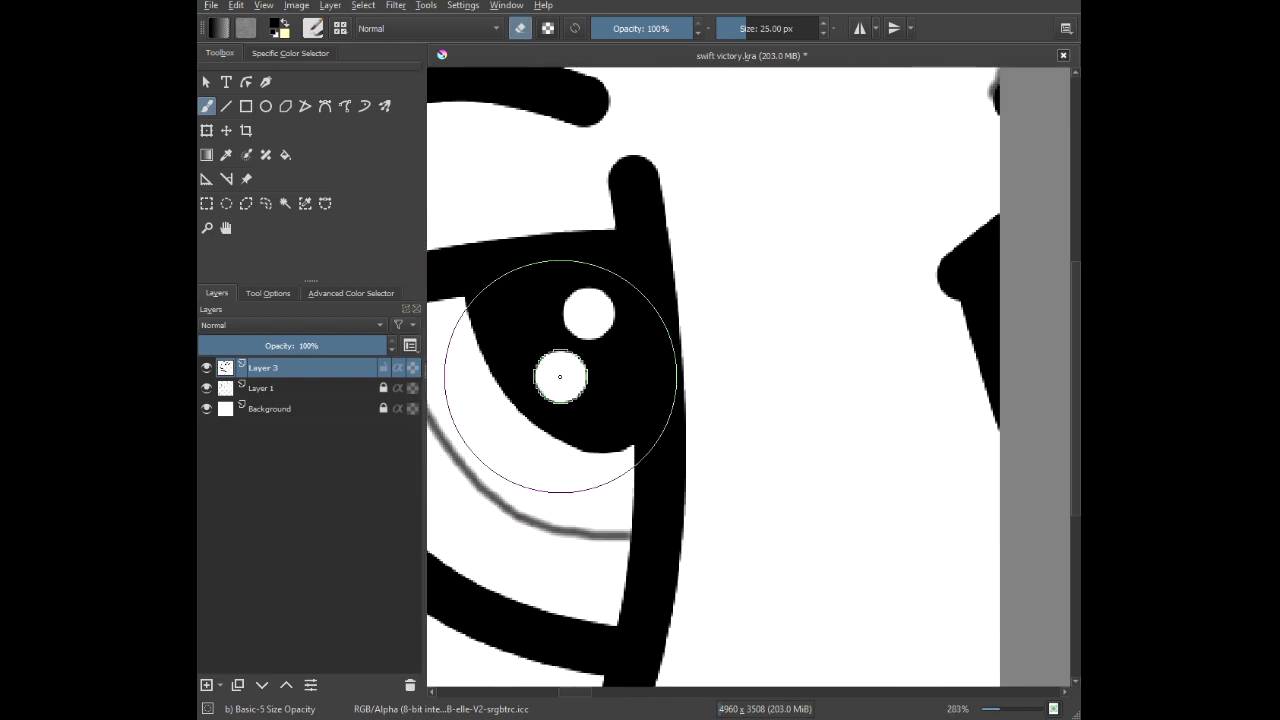
scroll(560, 376, "down", 6)
left_click(206, 388)
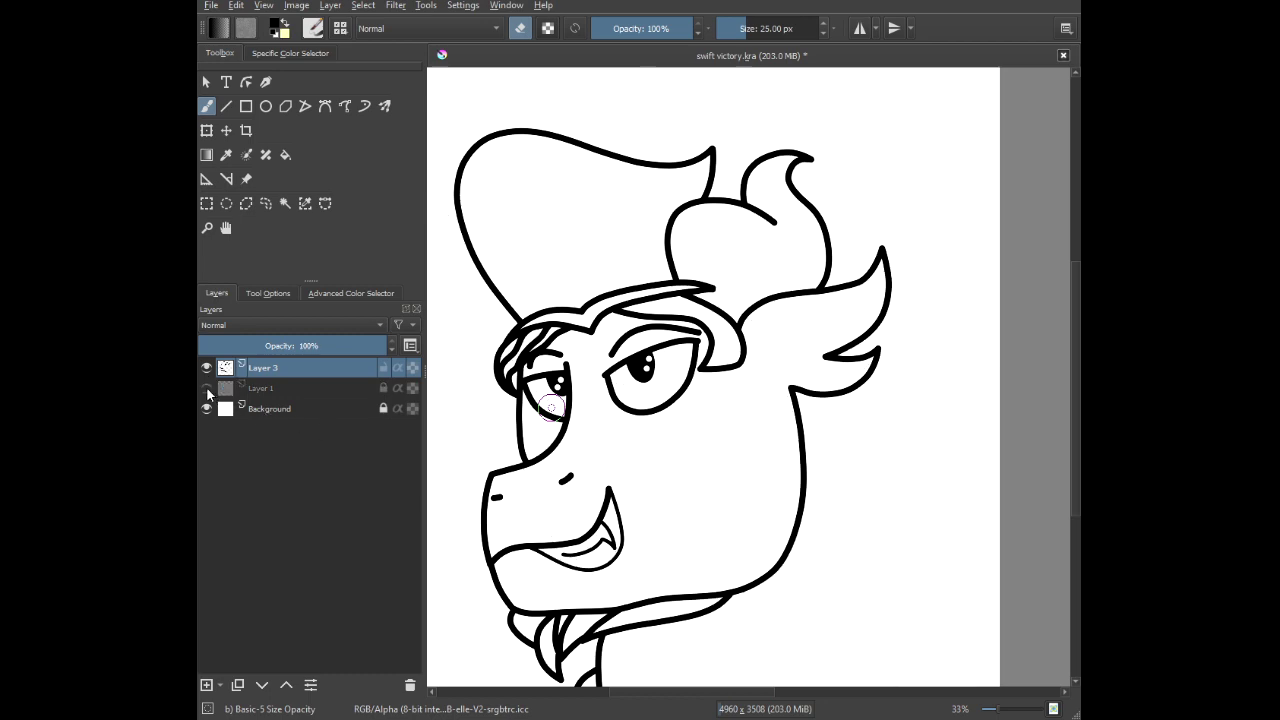
left_click(206, 388)
Ink the small pointed tuft on the forelock's far side and the rounded lock below it down to the far brow.
left_click_drag(528, 243, 668, 256)
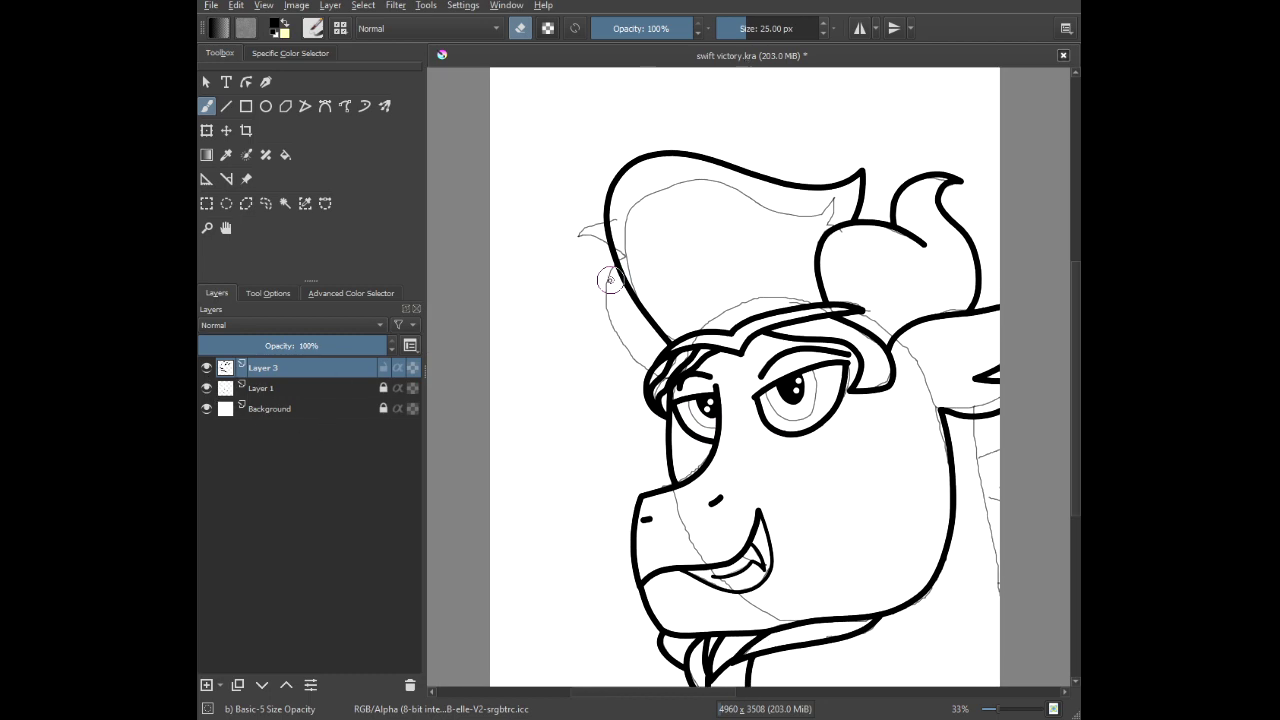
scroll(610, 280, "up", 5)
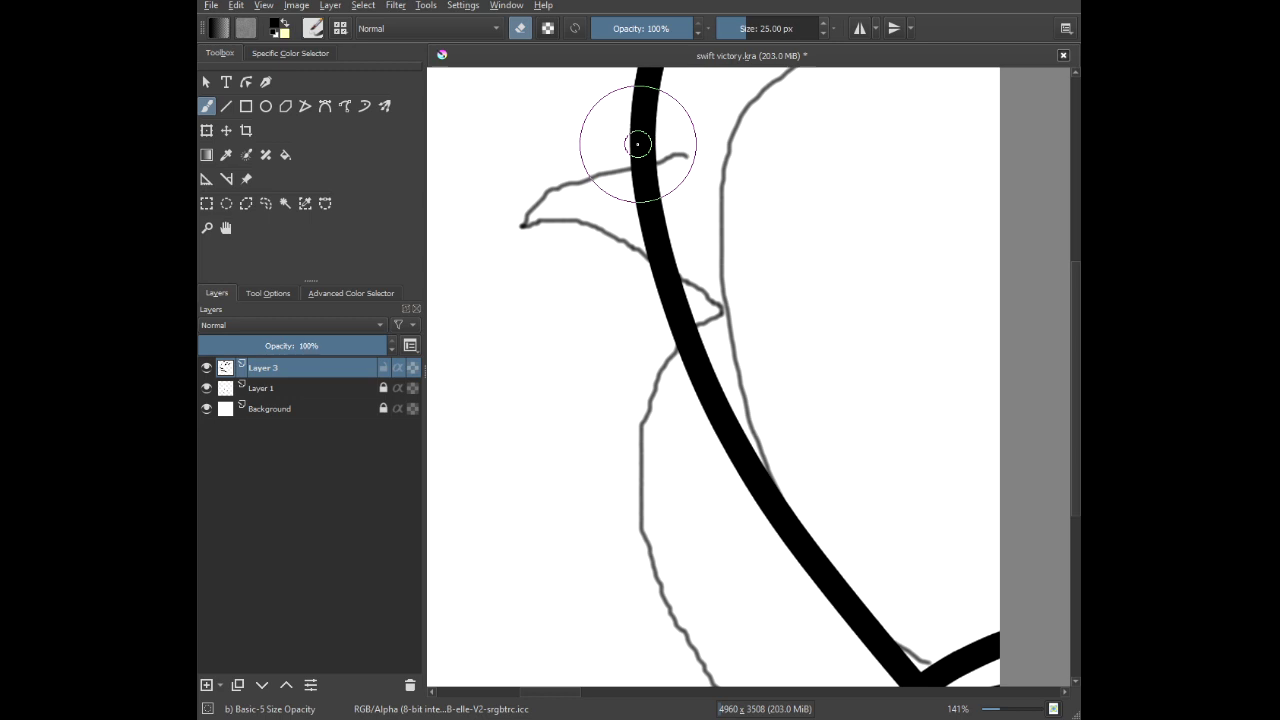
mouse_move(610, 149)
left_mouse_down()
mouse_move(523, 191)
mouse_move(452, 286)
mouse_move(591, 260)
mouse_move(657, 277)
left_mouse_up()
scroll(625, 265, "down", 3)
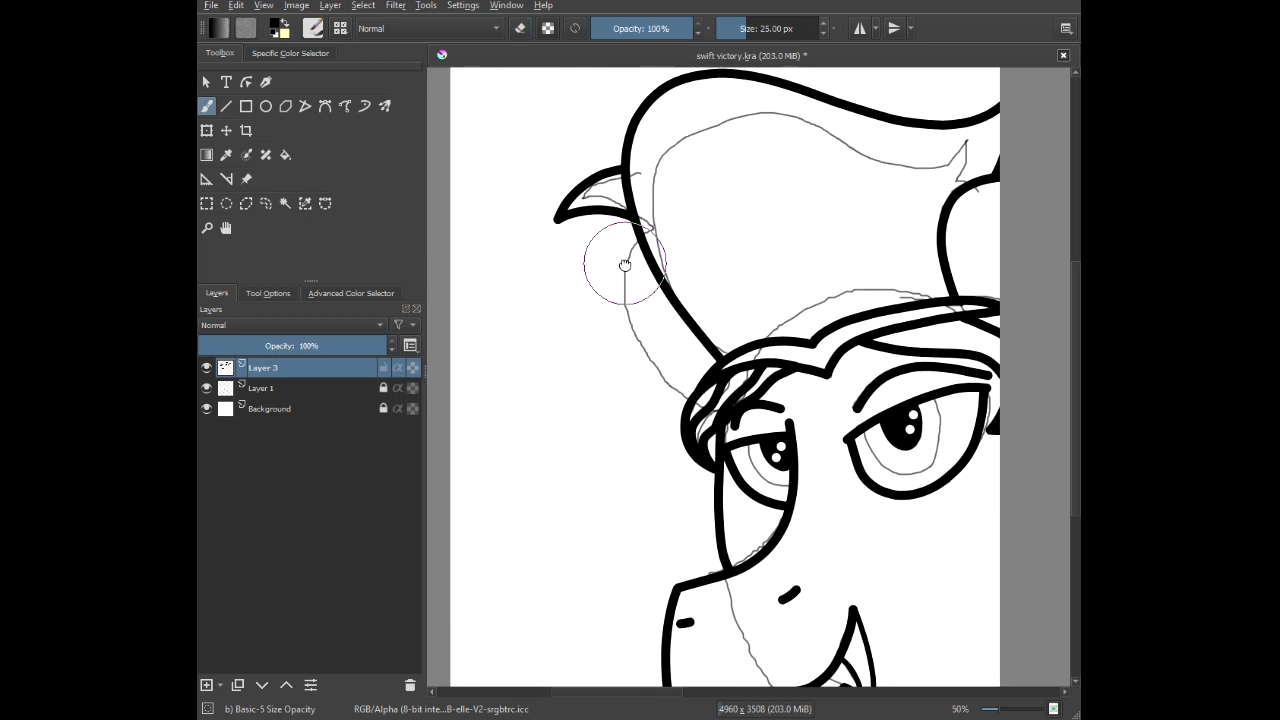
scroll(624, 265, "up", 2)
mouse_move(638, 218)
left_mouse_down()
mouse_move(572, 290)
mouse_move(574, 405)
mouse_move(641, 502)
mouse_move(745, 552)
left_mouse_up()
scroll(804, 476, "down", 4)
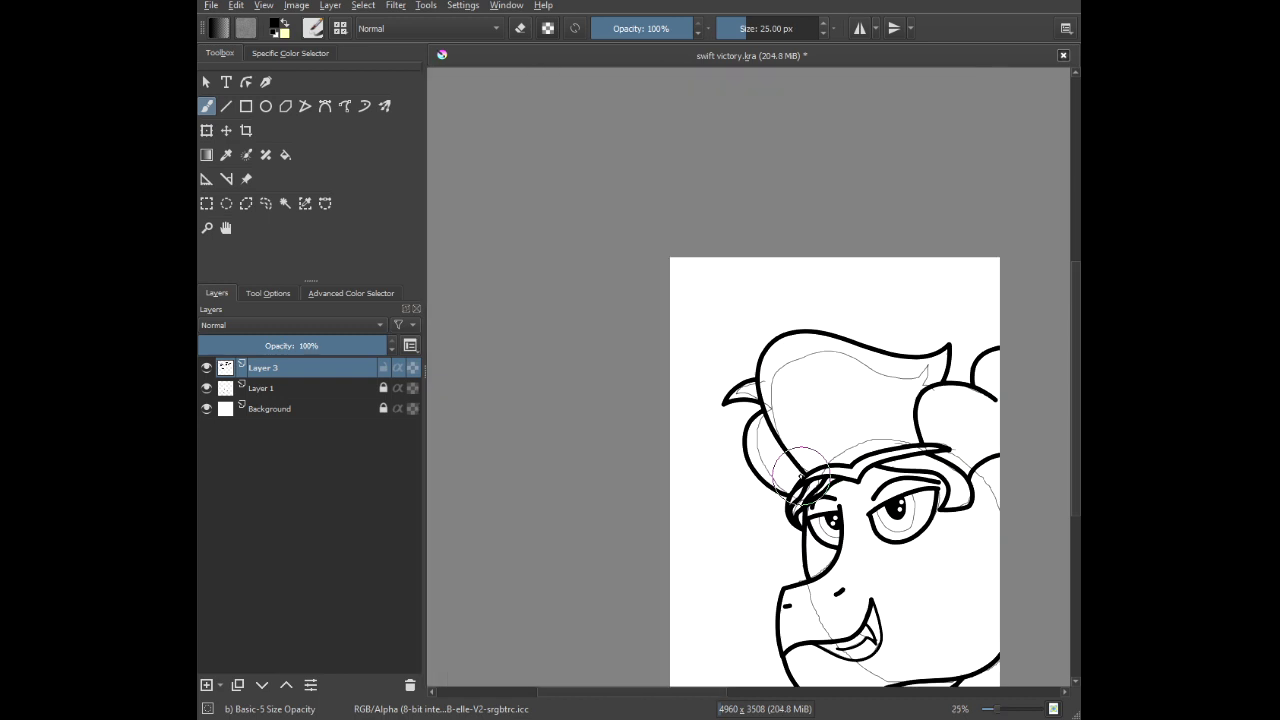
Ink two long strand lines inside the forelock, rising from the brow band to its upper edge and its far edge.
left_click_drag(804, 476, 503, 301)
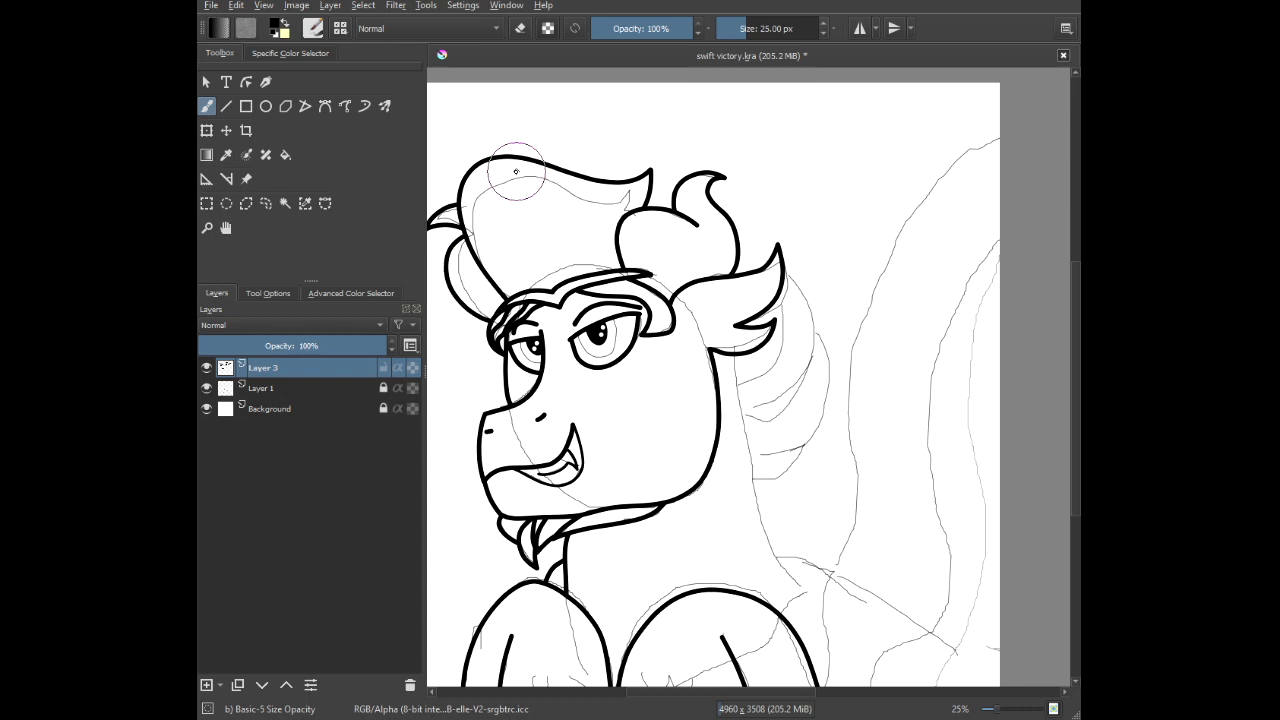
scroll(516, 171, "up", 3)
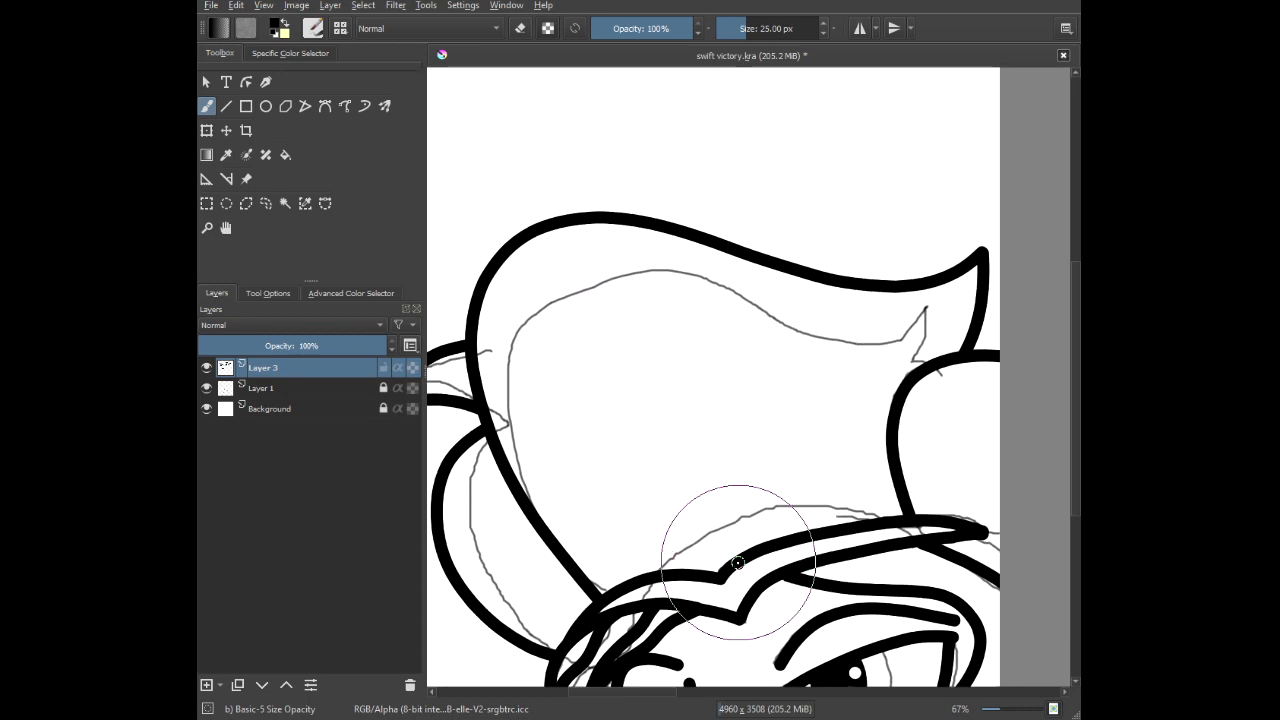
mouse_move(735, 563)
left_mouse_down()
mouse_move(665, 447)
mouse_move(660, 343)
mouse_move(730, 314)
mouse_move(884, 294)
left_mouse_up()
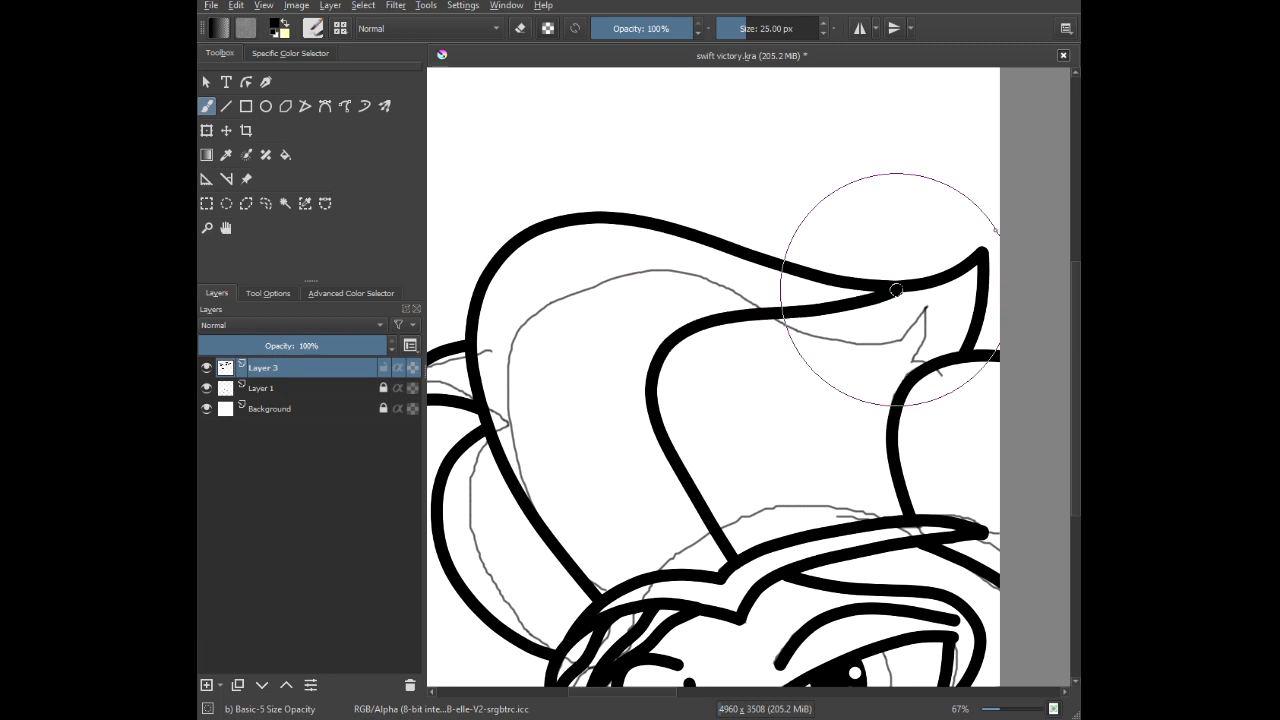
mouse_move(689, 570)
left_mouse_down()
mouse_move(660, 525)
mouse_move(545, 440)
mouse_move(488, 350)
left_mouse_up()
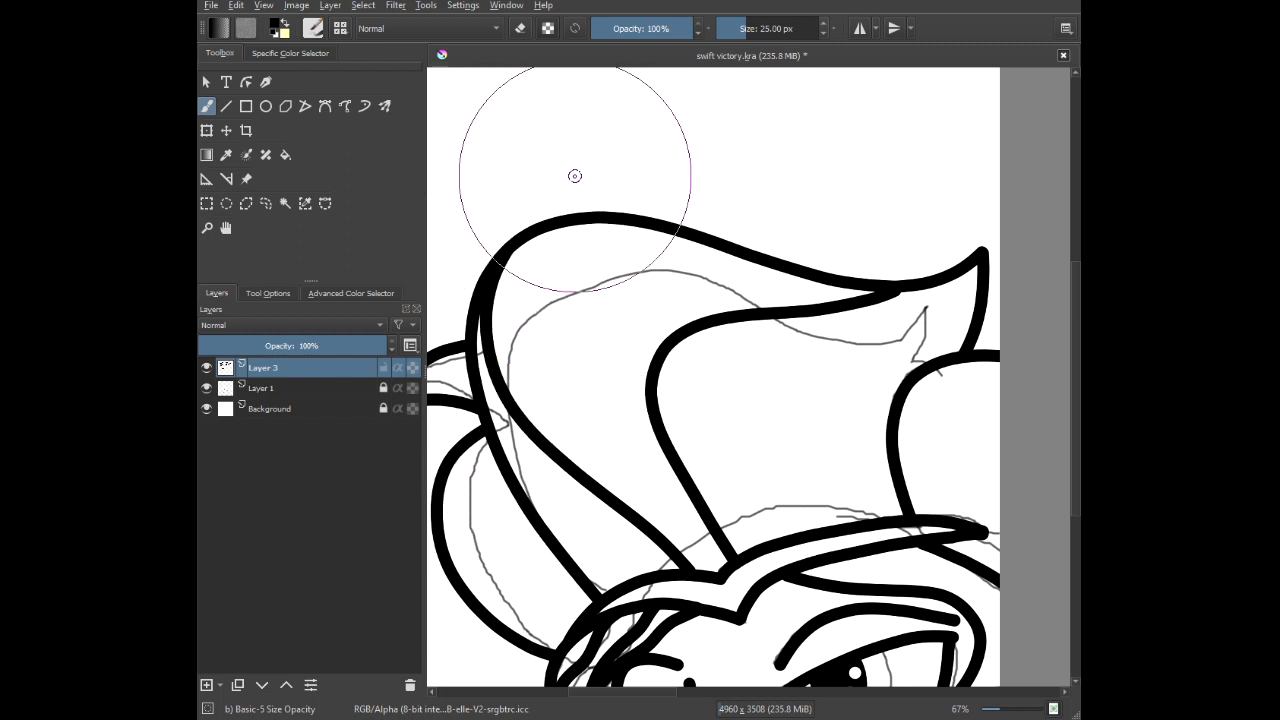
scroll(777, 477, "up", 1)
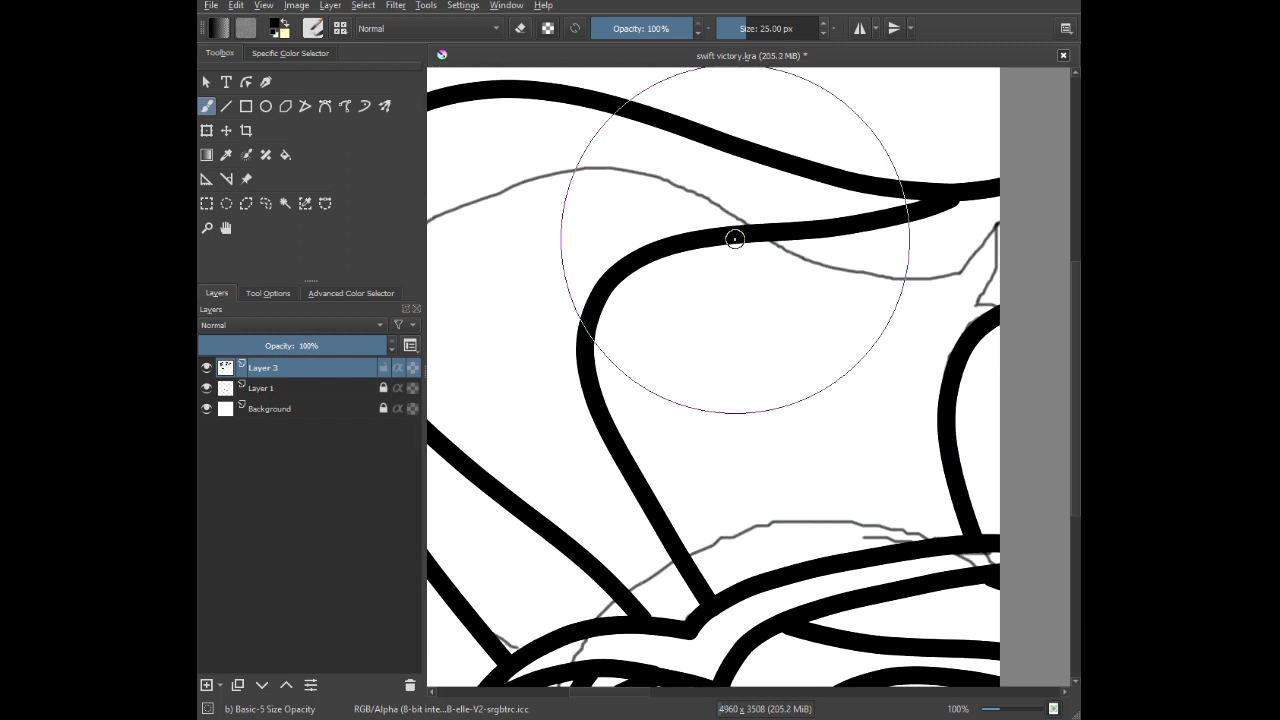
mouse_move(734, 236)
left_mouse_down()
mouse_move(666, 273)
mouse_move(630, 361)
mouse_move(646, 433)
mouse_move(750, 575)
left_mouse_up()
scroll(717, 414, "down", 2)
scroll(717, 414, "down", 1)
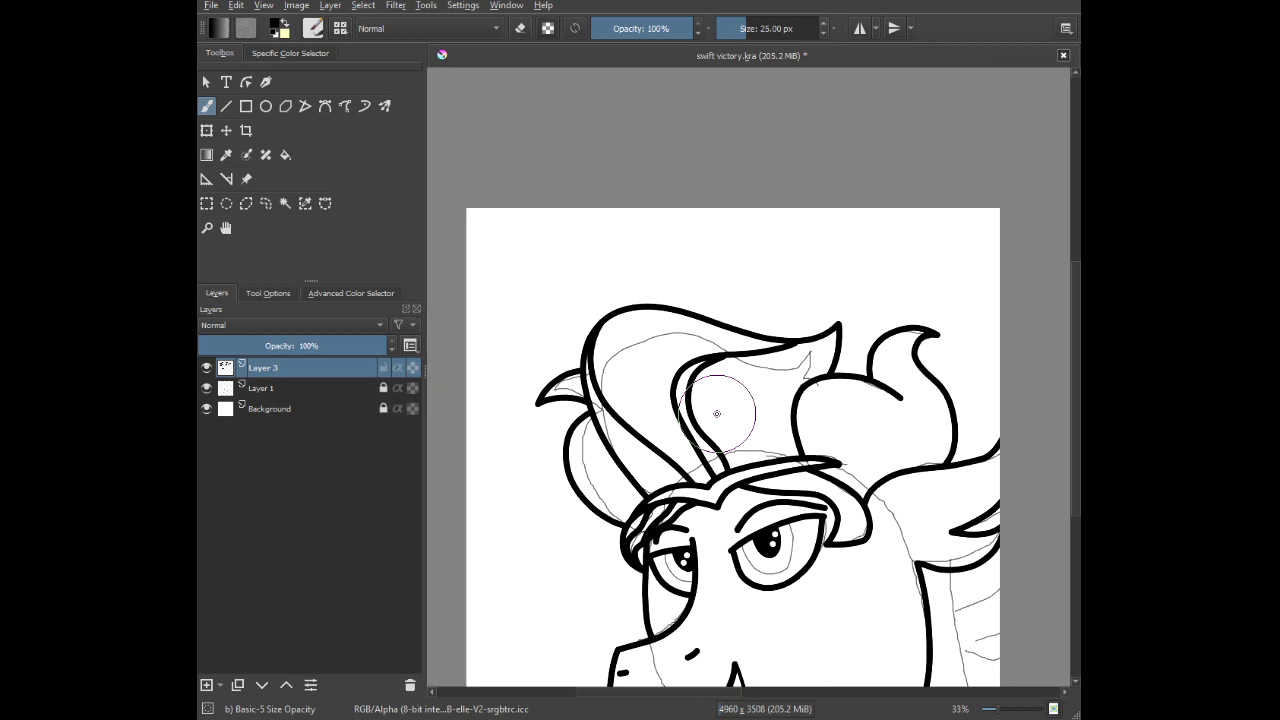
Ink a second strand line beside the forelock's inner curve, from the brow band up to where it merges, and inspect the join.
scroll(714, 411, "up", 3)
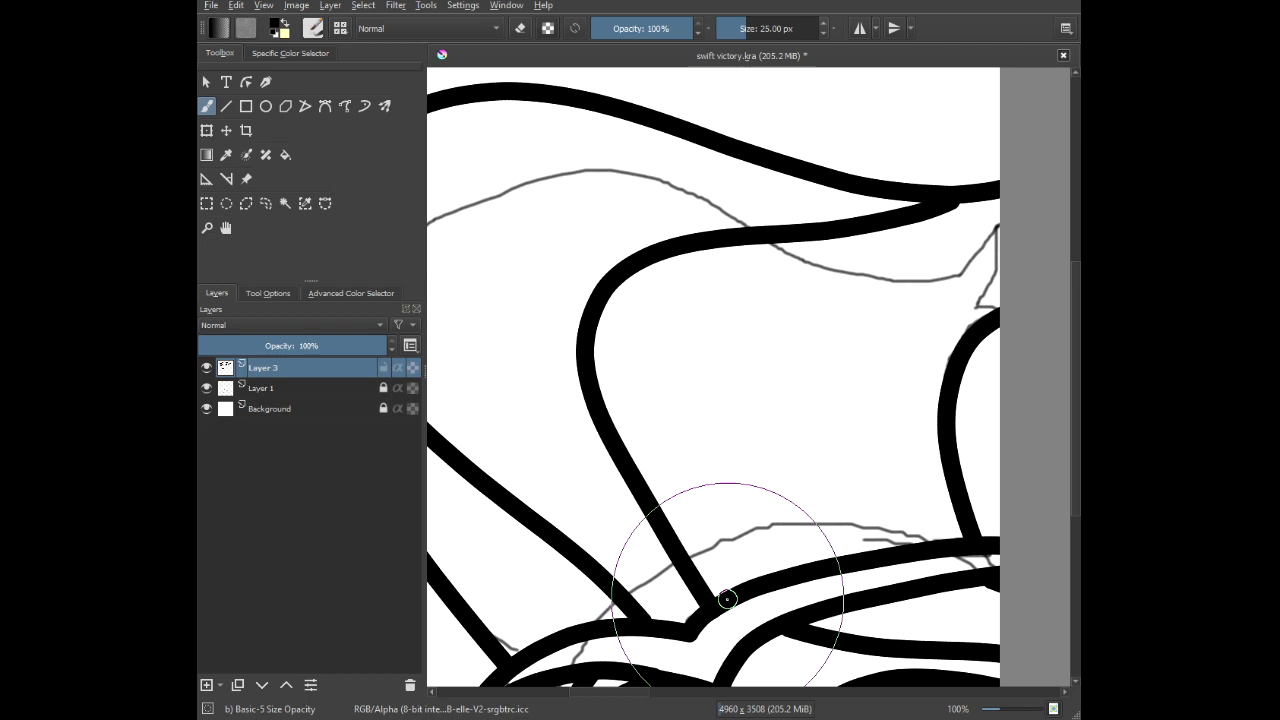
mouse_move(727, 598)
left_mouse_down()
mouse_move(649, 391)
mouse_move(654, 345)
mouse_move(690, 294)
mouse_move(788, 241)
left_mouse_up()
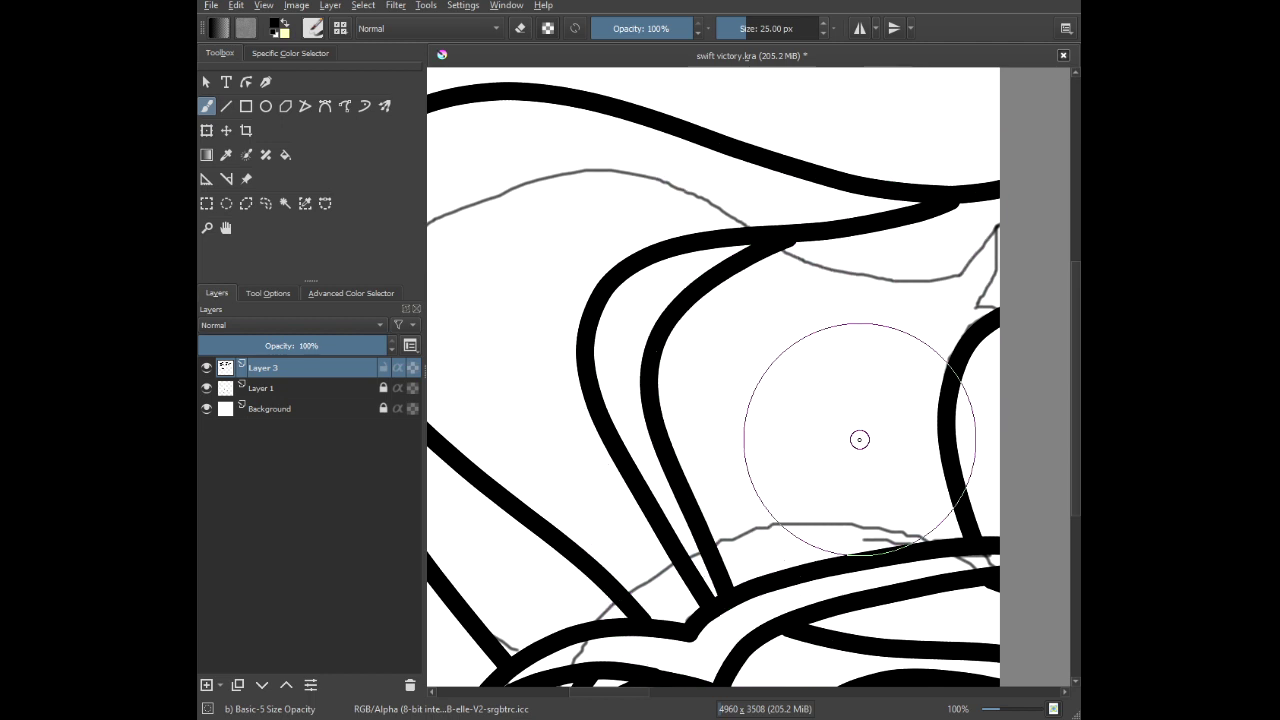
left_click_drag(860, 440, 638, 373)
scroll(565, 150, "up", 5)
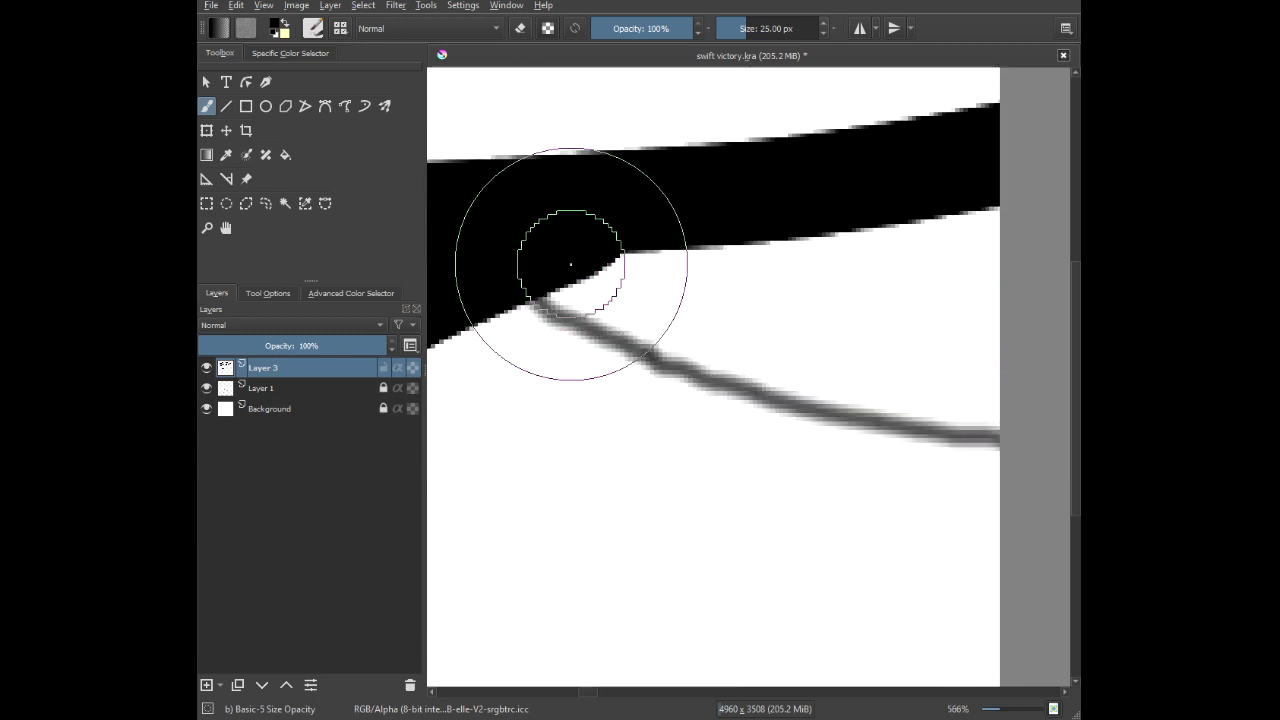
scroll(580, 260, "down", 5)
Ink curved strand lines inside the near brow tuft, beside the outer corner of the eye.
left_click_drag(618, 410, 653, 286)
scroll(675, 345, "up", 2)
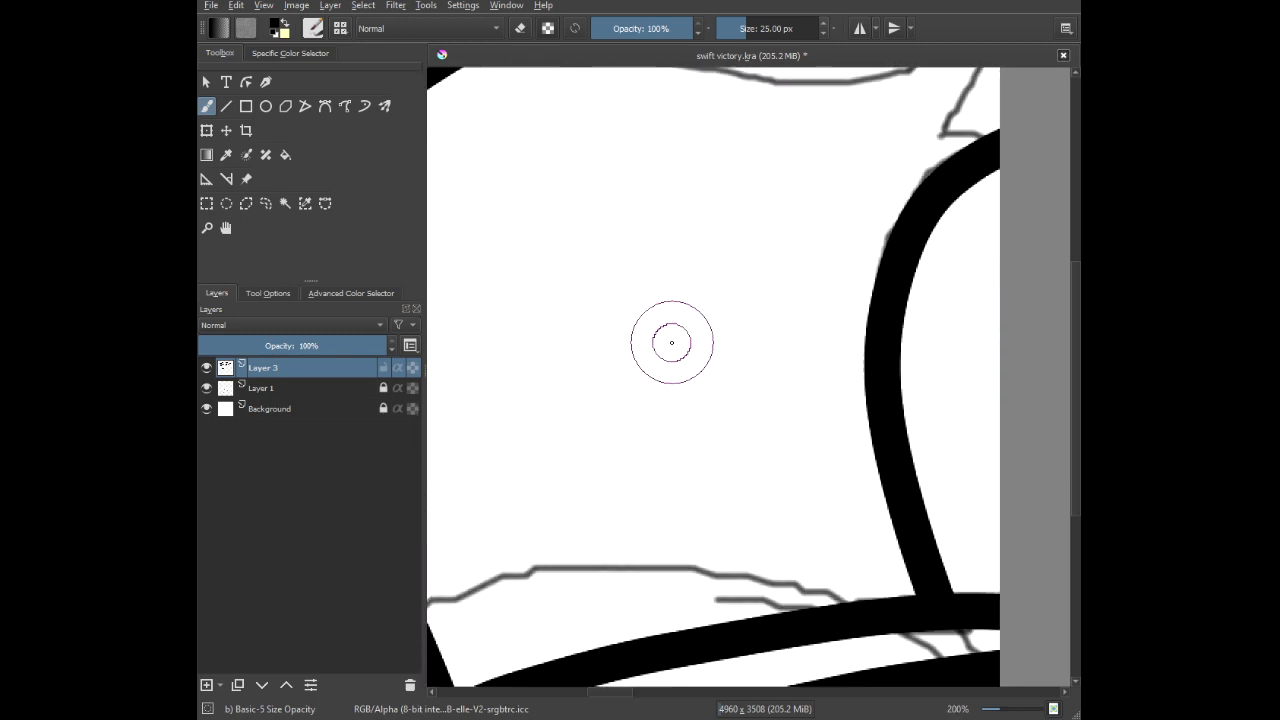
scroll(669, 343, "down", 6)
scroll(665, 355, "down", 1)
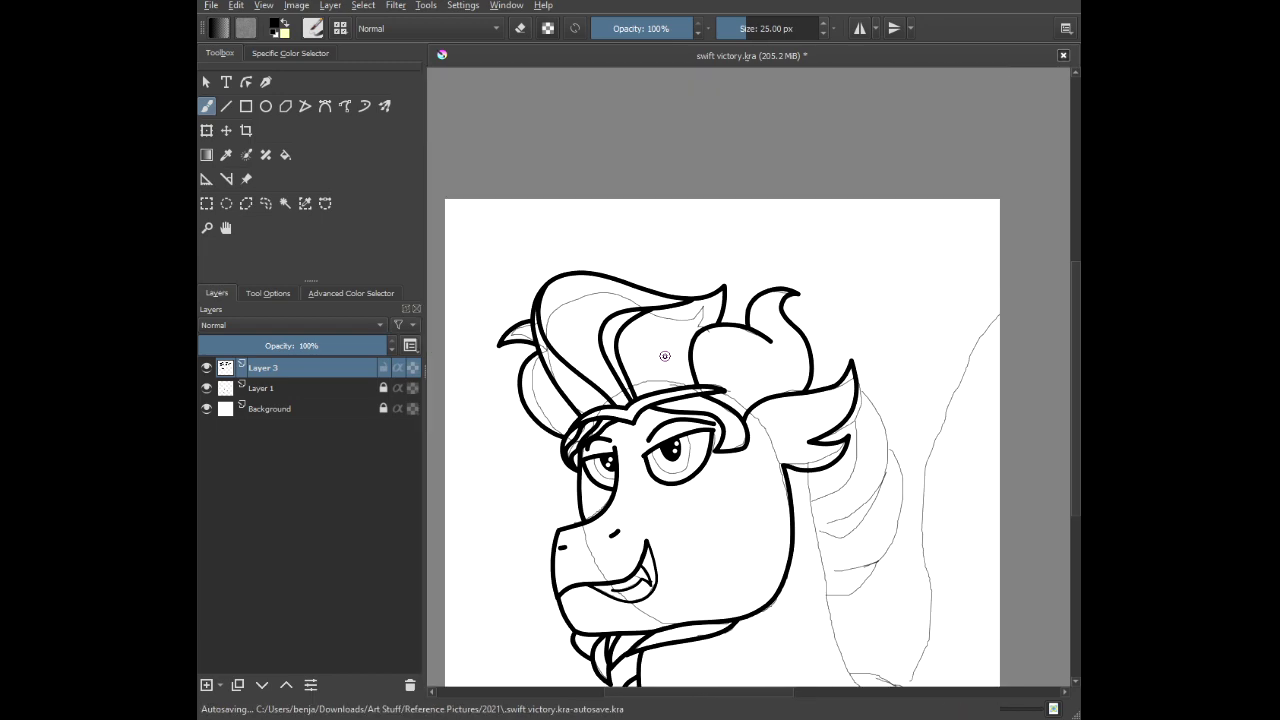
scroll(725, 430, "up", 6)
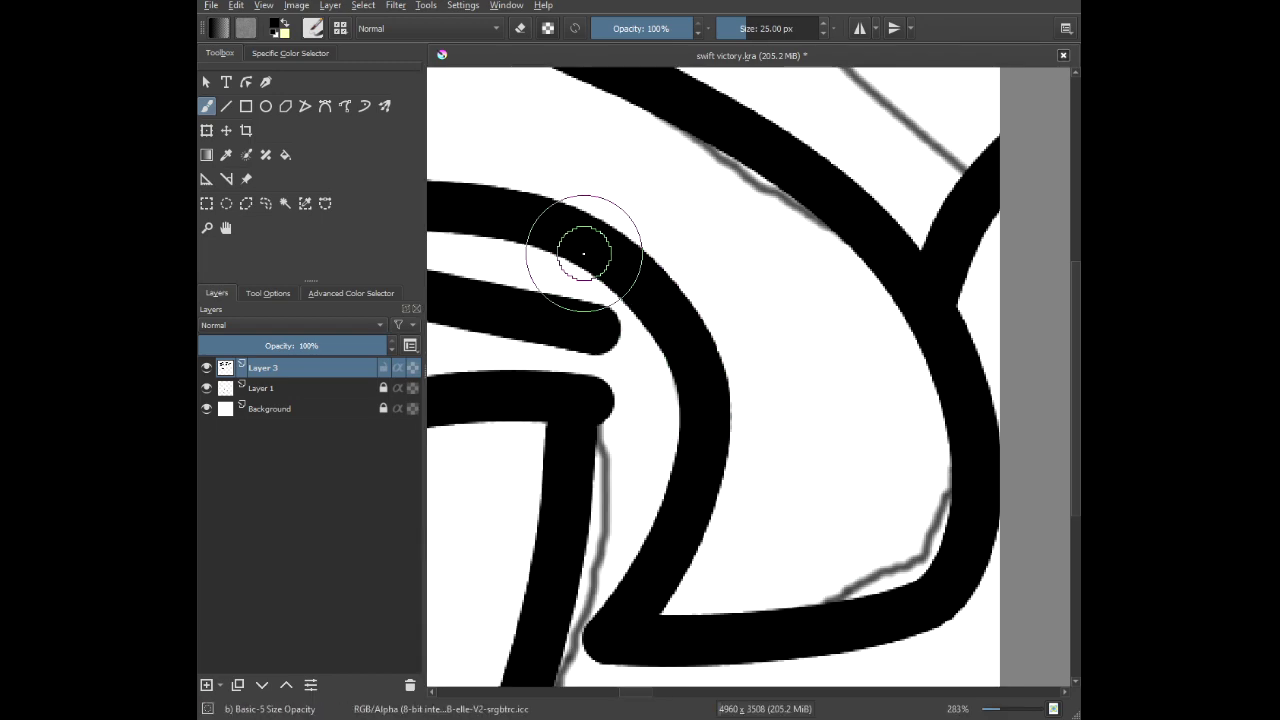
mouse_move(557, 230)
left_mouse_down()
mouse_move(614, 229)
mouse_move(797, 346)
mouse_move(791, 523)
mouse_move(700, 598)
mouse_move(543, 571)
left_mouse_up()
scroll(657, 378, "down", 7)
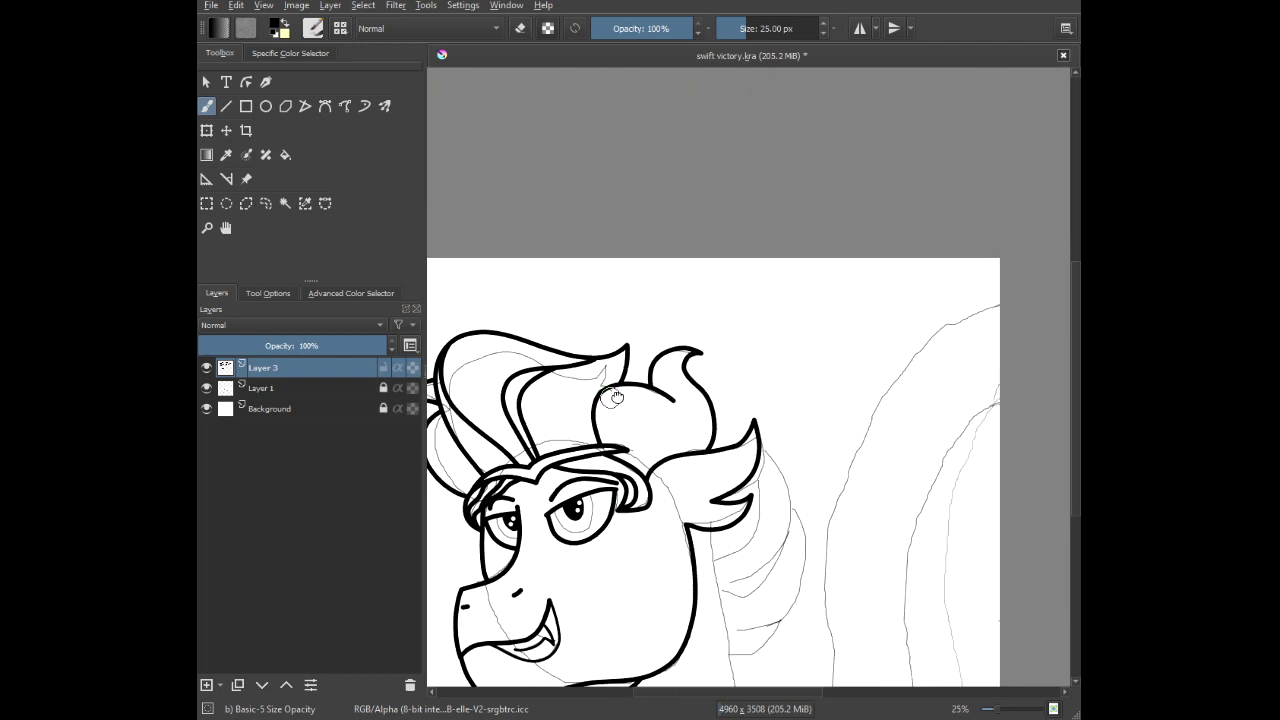
Ink two curved strand lines from the brow band up to the side of the rounded hair tuft.
scroll(657, 378, "up", 4)
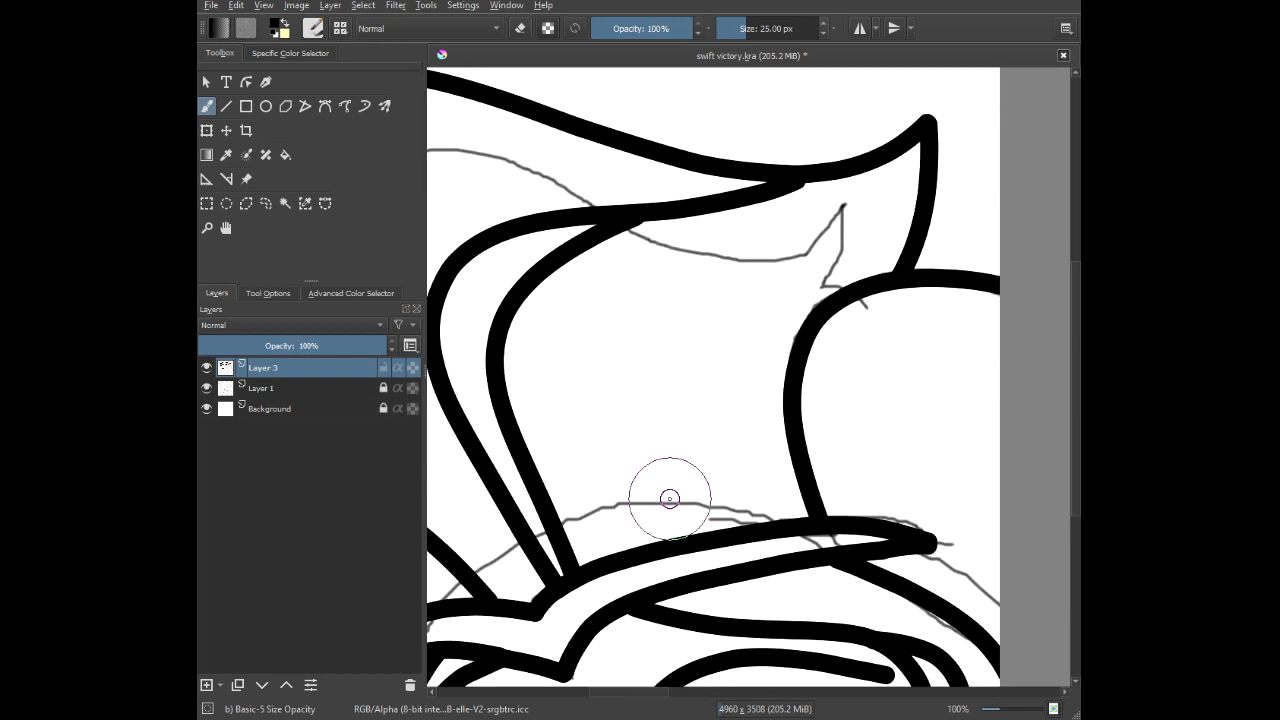
mouse_move(649, 549)
left_mouse_down()
mouse_move(698, 463)
mouse_move(785, 414)
left_mouse_up()
mouse_move(795, 360)
left_mouse_down()
mouse_move(686, 415)
mouse_move(607, 562)
left_mouse_up()
scroll(607, 562, "down", 4)
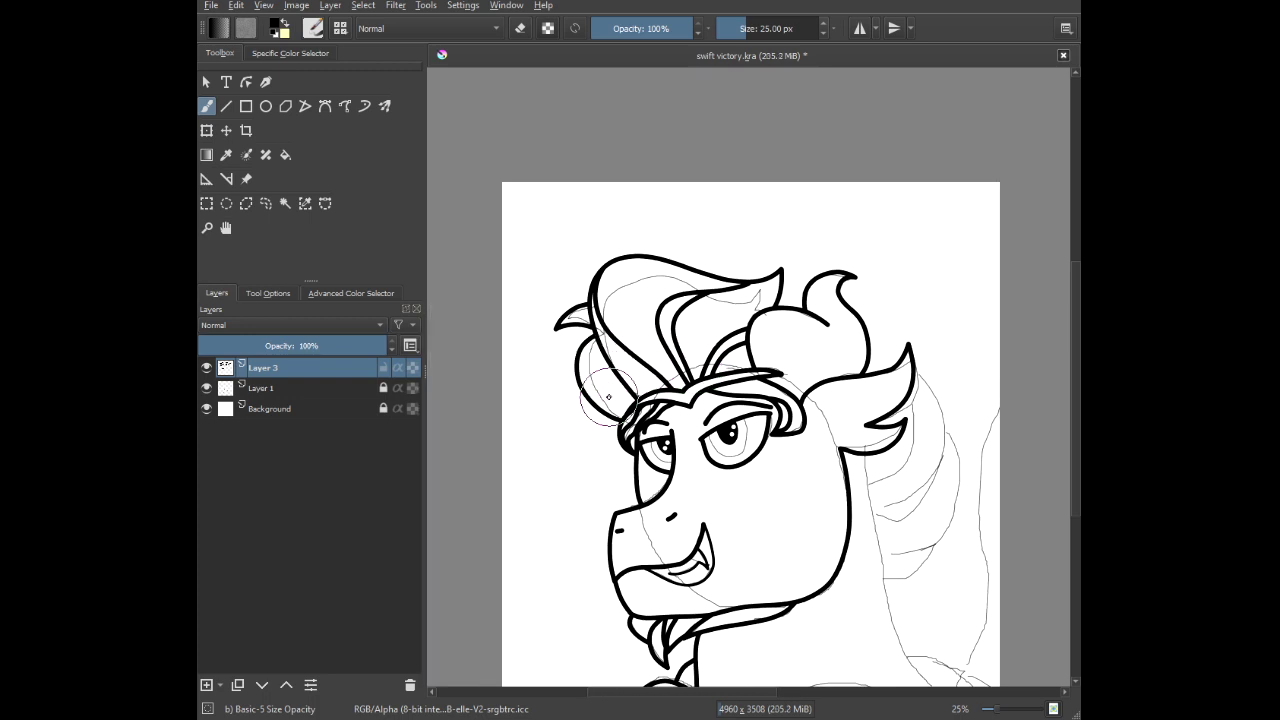
scroll(608, 397, "down", 2)
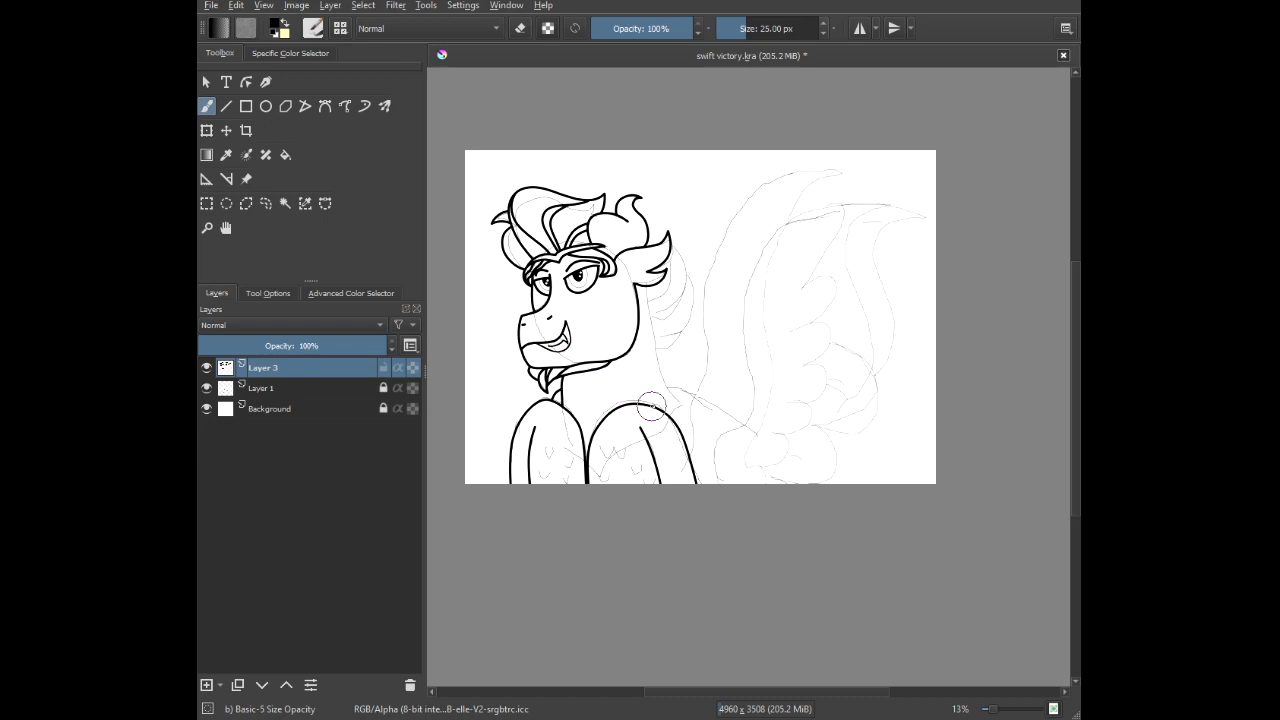
scroll(665, 350, "up", 4)
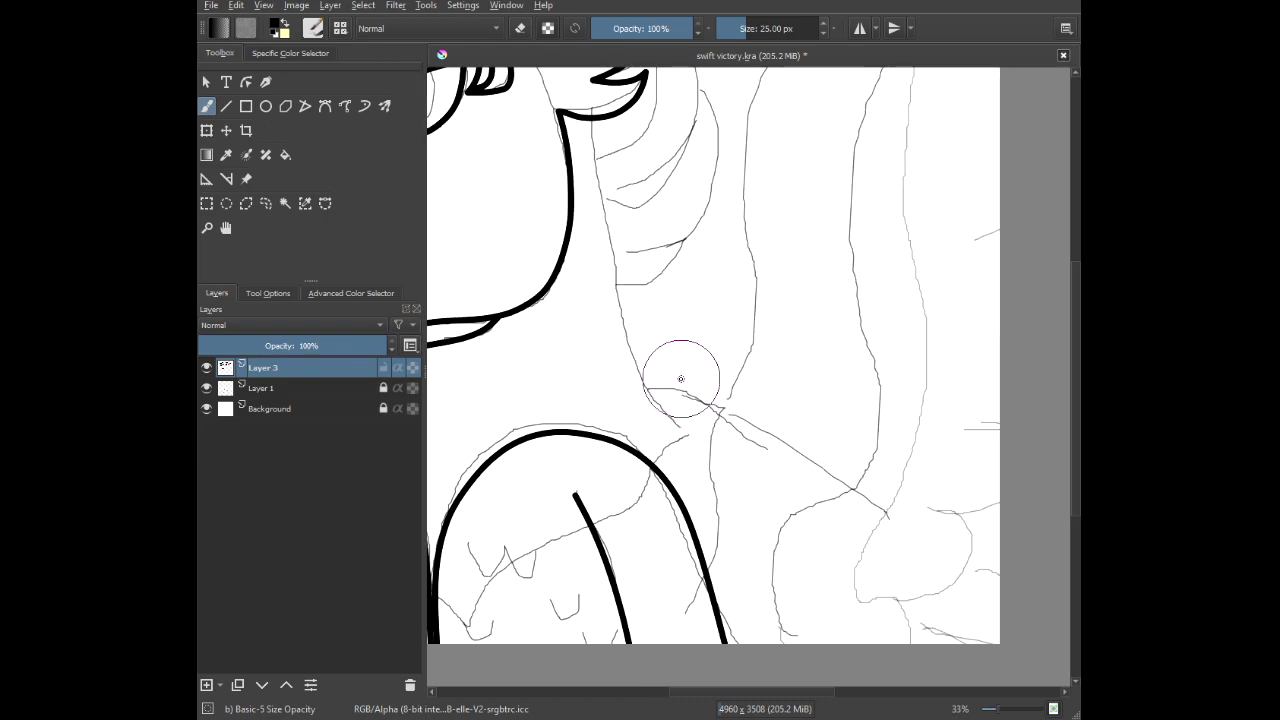
Ink the short rounded arc at the base of the wing, down to the canvas edge.
scroll(680, 378, "down", 3)
left_click_drag(688, 346, 598, 394)
scroll(672, 525, "up", 1)
scroll(672, 525, "up", 4)
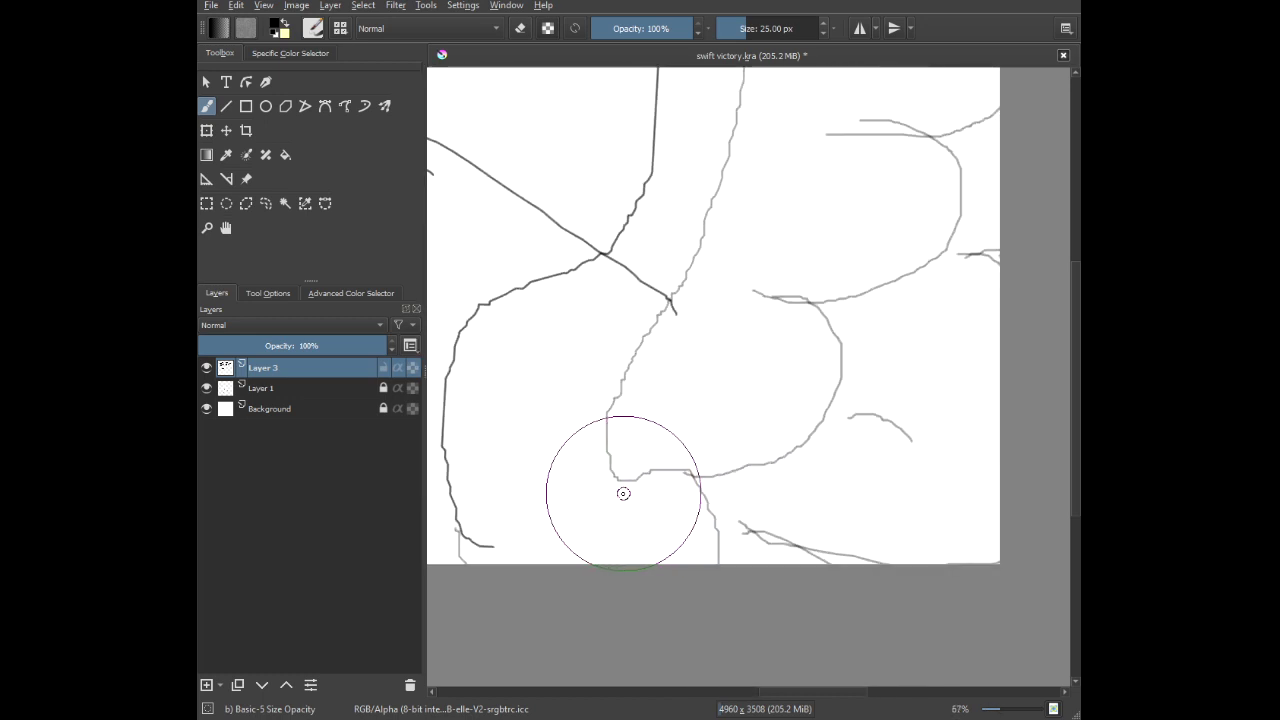
mouse_move(622, 487)
left_mouse_down()
mouse_move(689, 494)
mouse_move(719, 539)
mouse_move(620, 680)
left_mouse_up()
Ink the two long curved edges of the wing's arm, running between the wing base and the upper wing joint.
scroll(663, 372, "down", 1)
scroll(600, 620, "down", 1)
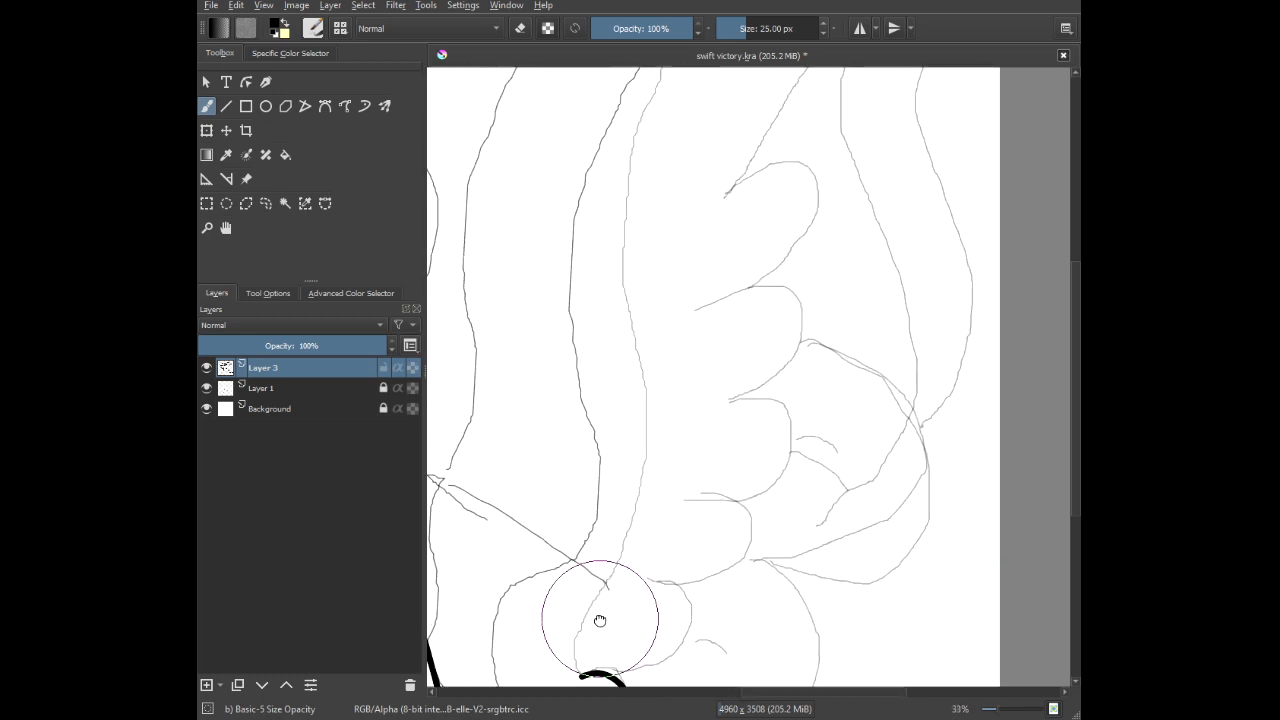
scroll(587, 412, "down", 1)
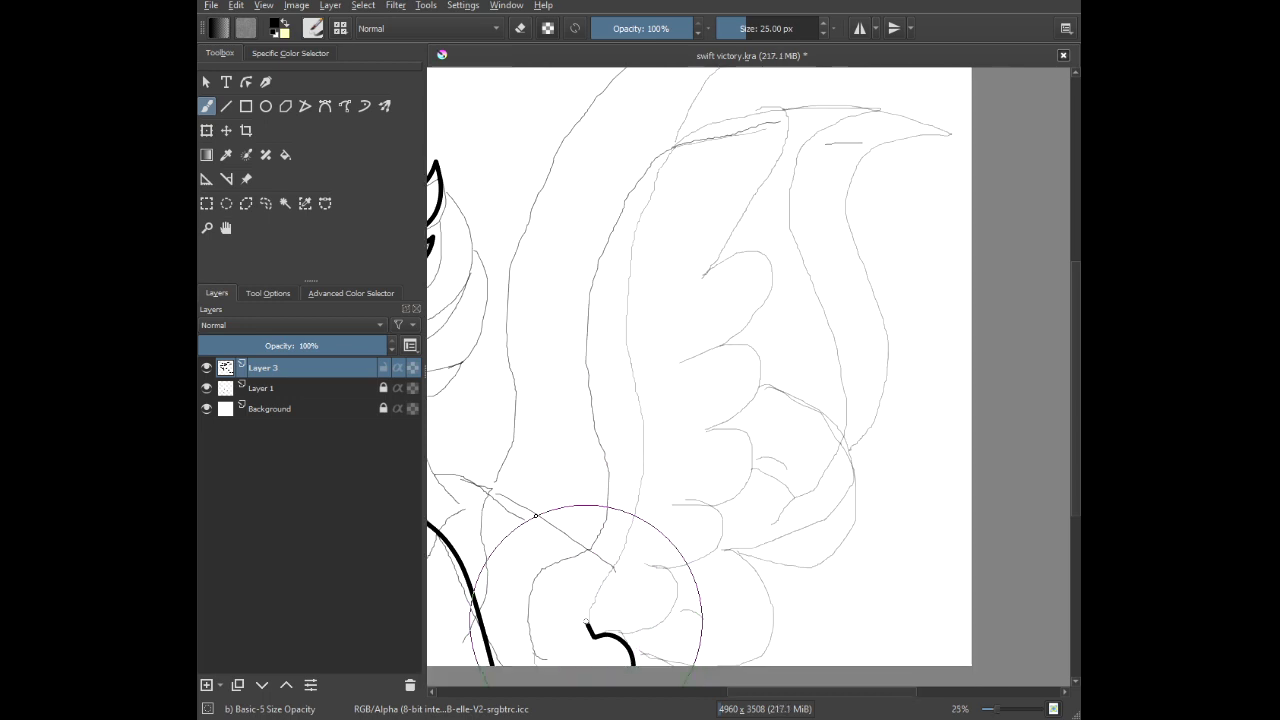
mouse_move(597, 562)
left_mouse_down()
mouse_move(637, 425)
mouse_move(632, 241)
mouse_move(643, 201)
mouse_move(684, 156)
left_mouse_up()
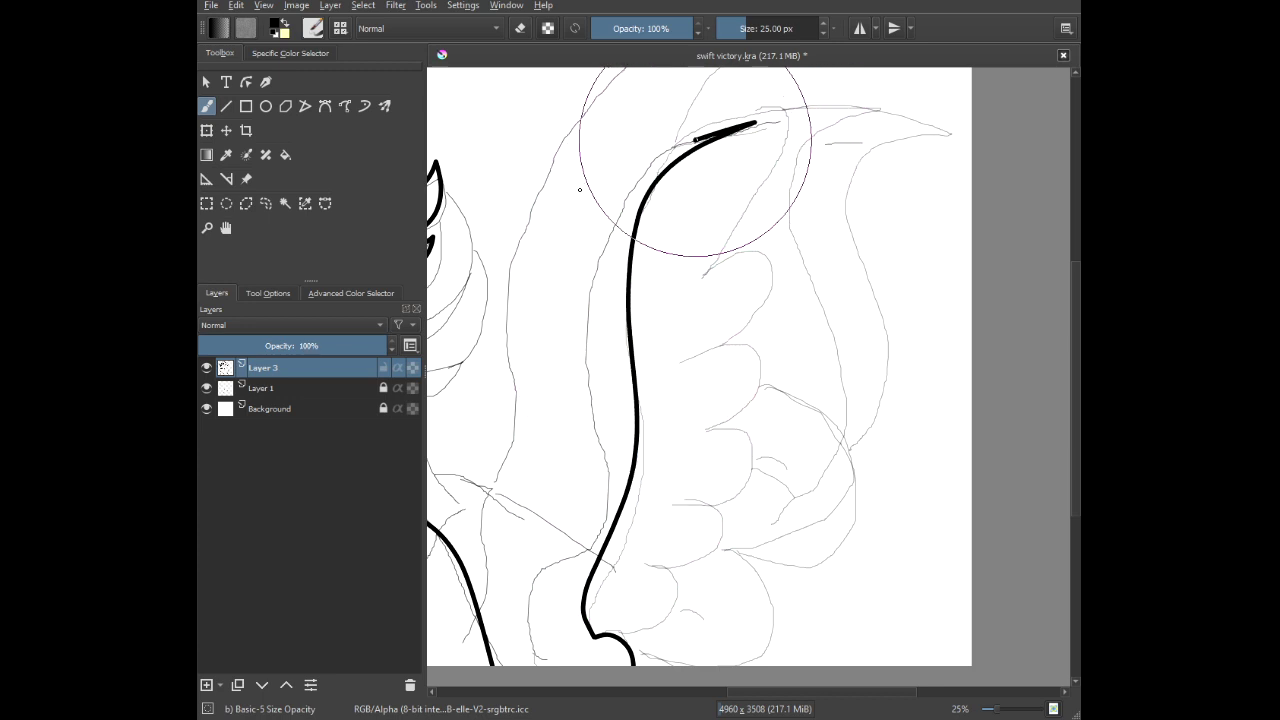
mouse_move(654, 161)
left_mouse_down()
mouse_move(614, 200)
mouse_move(592, 265)
mouse_move(590, 500)
mouse_move(575, 551)
left_mouse_up()
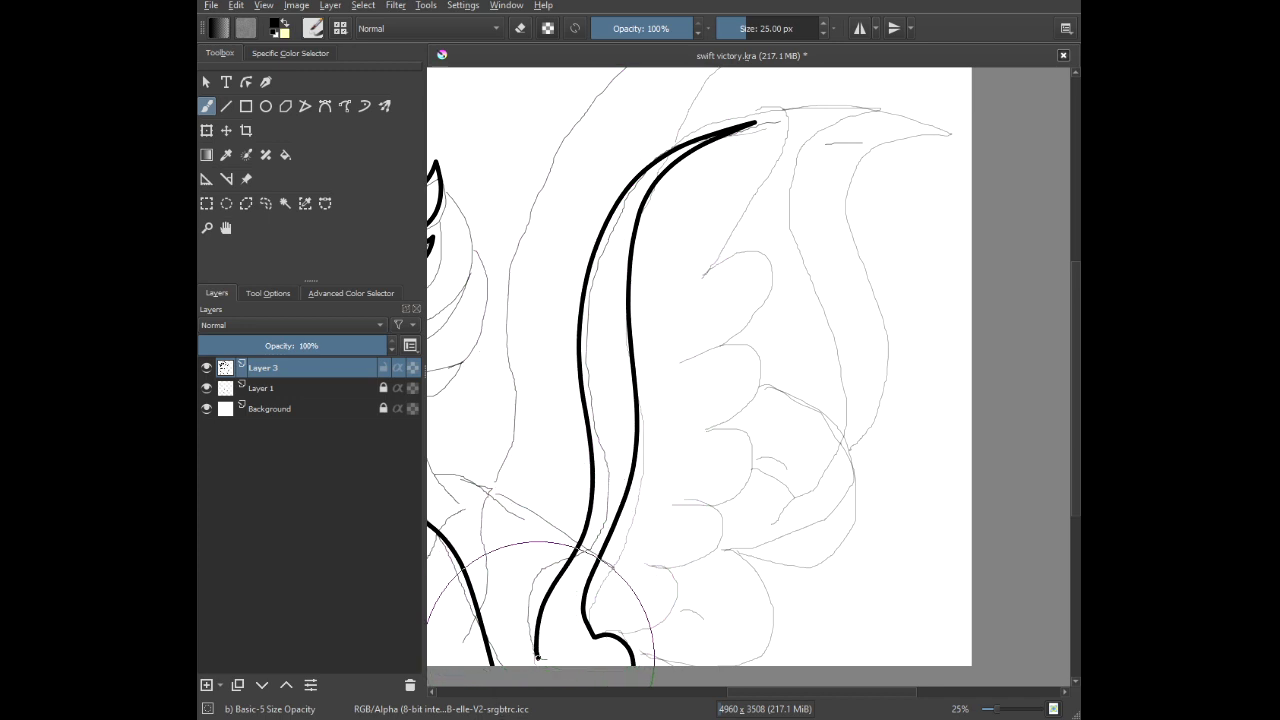
Ink the uppermost feather's outer edge, from the upper wing joint around its rounded tip and down to the first notch.
left_click_drag(574, 489, 523, 406)
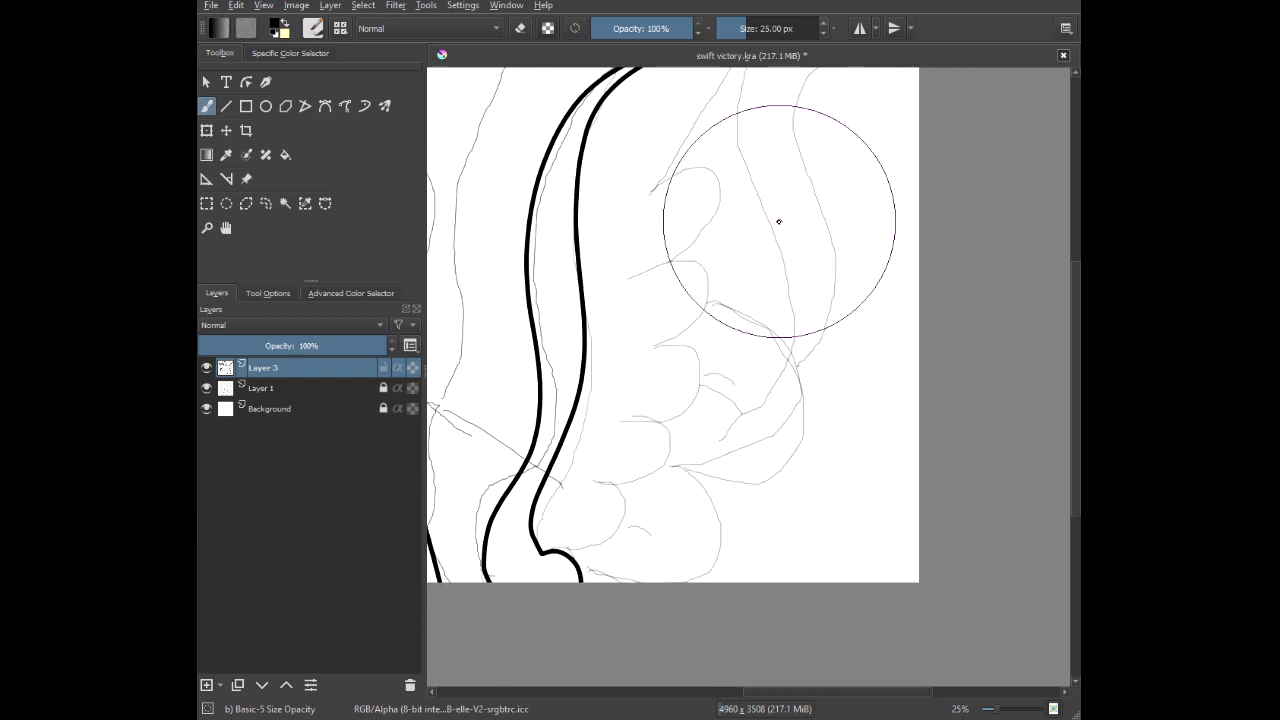
left_click_drag(760, 151, 751, 280)
scroll(686, 165, "up", 3)
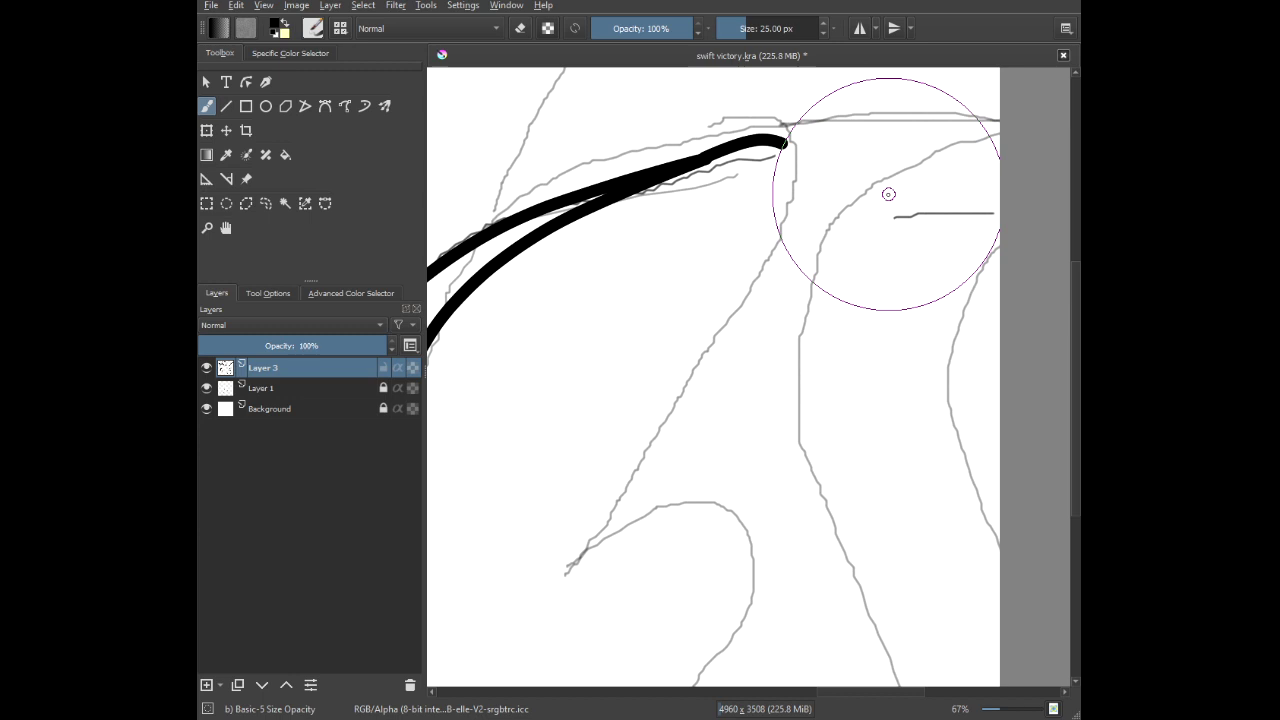
key("ctrl+z")
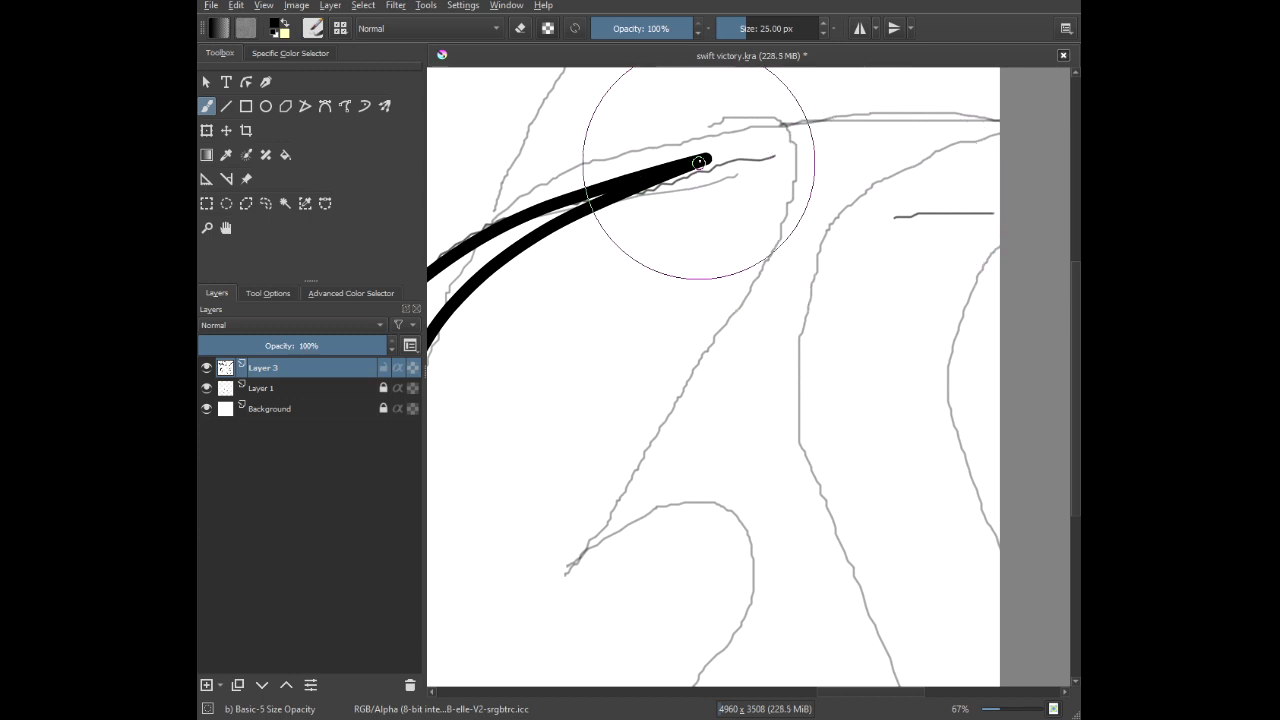
mouse_move(700, 163)
left_mouse_down()
mouse_move(791, 157)
mouse_move(826, 200)
mouse_move(734, 391)
mouse_move(576, 578)
left_mouse_up()
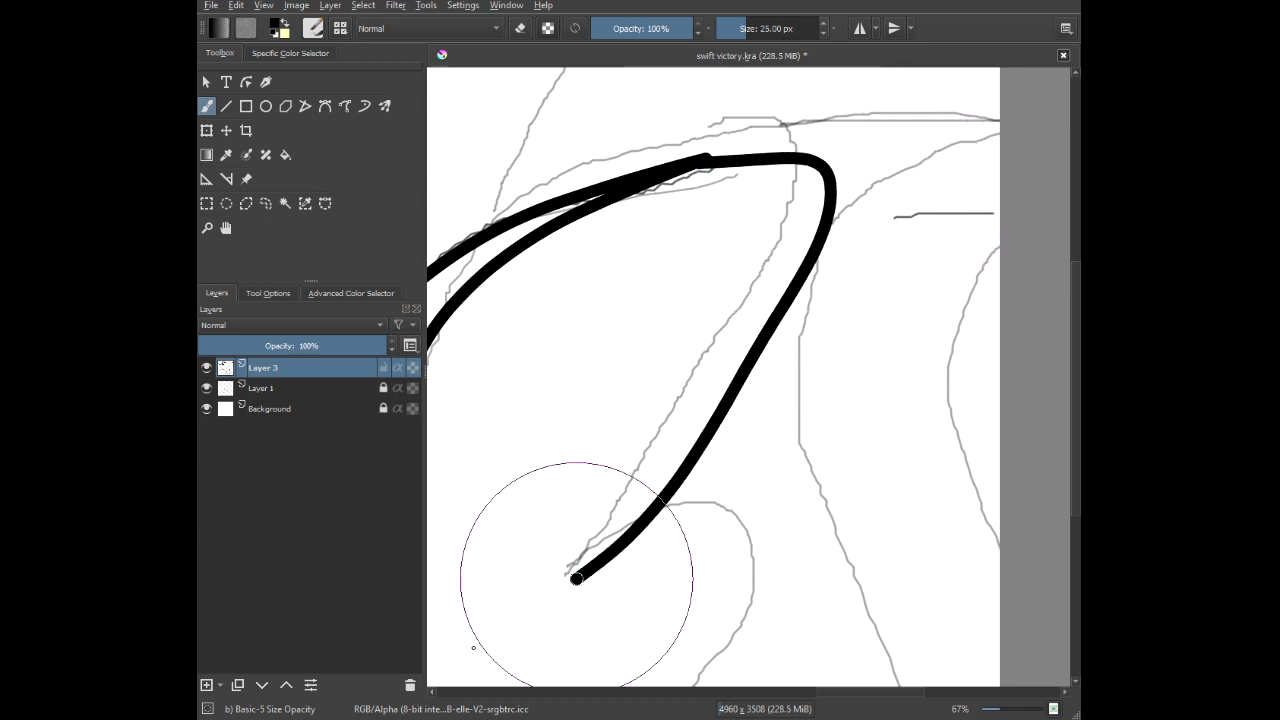
Ink the first rounded feather scallop below the uppermost feather, curving back inward to its lower notch.
scroll(604, 494, "down", 1)
mouse_move(604, 494)
left_mouse_down()
mouse_move(586, 194)
mouse_move(608, 162)
left_mouse_up()
scroll(607, 217, "up", 2)
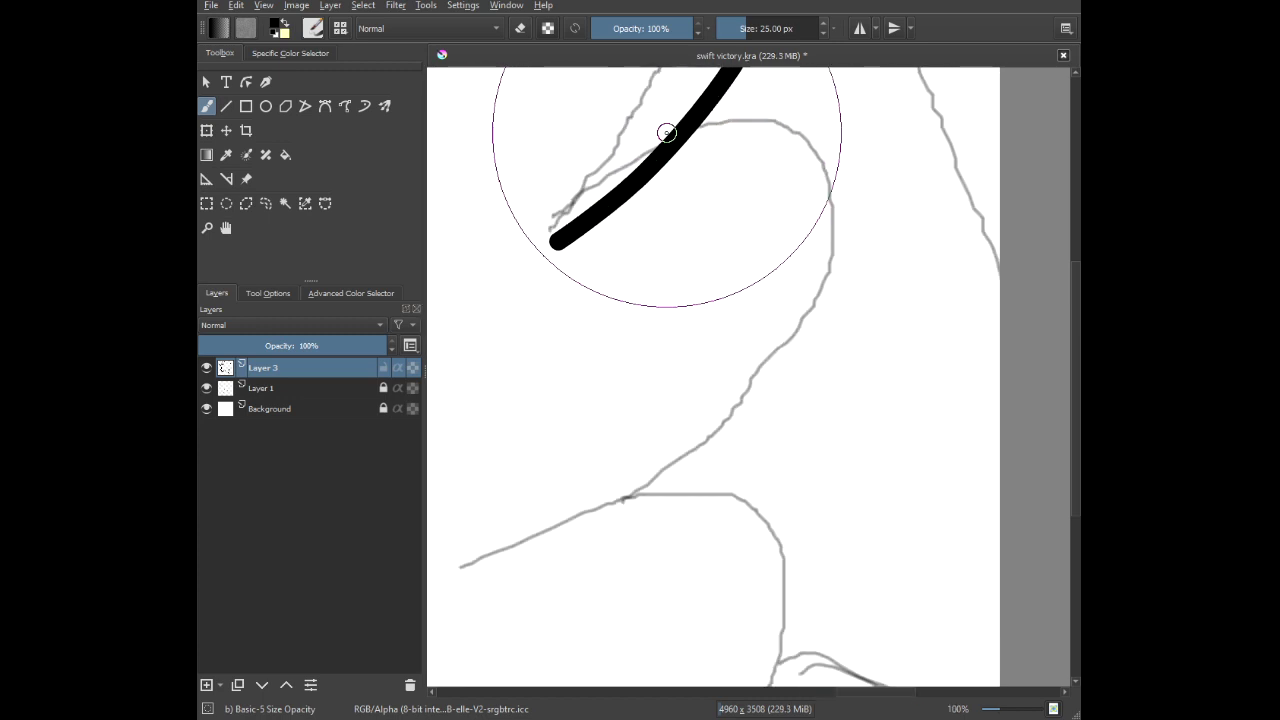
mouse_move(725, 107)
left_mouse_down()
mouse_move(834, 150)
mouse_move(840, 330)
left_mouse_up()
key("ctrl+z")
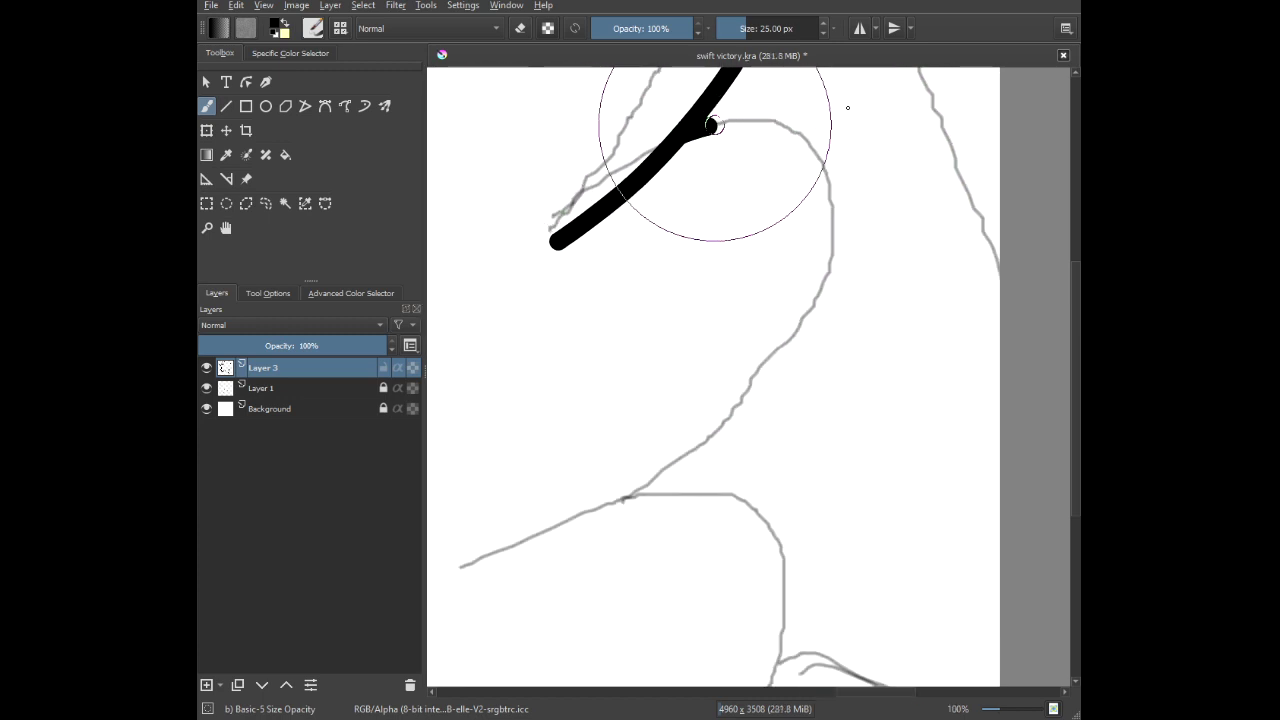
mouse_move(711, 125)
left_mouse_down()
mouse_move(845, 194)
mouse_move(823, 337)
mouse_move(632, 488)
mouse_move(473, 553)
left_mouse_up()
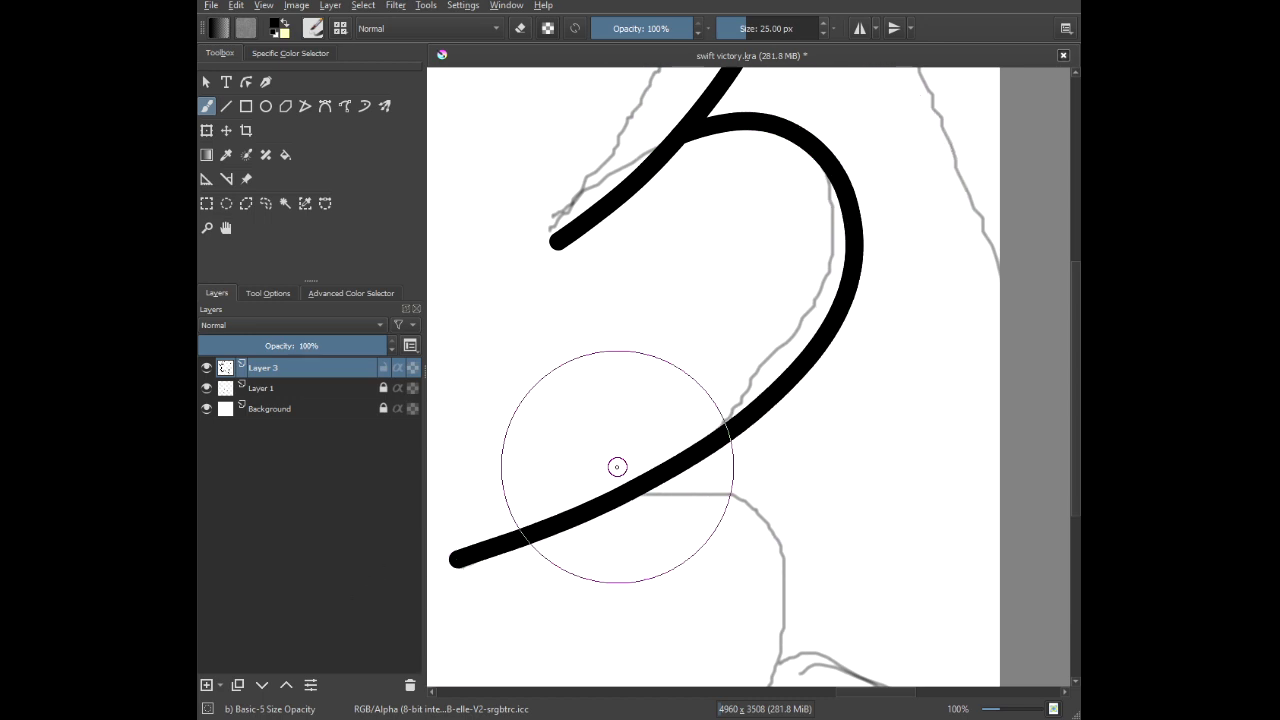
Ink the remaining rounded feather scallops down the wing until they meet the arc at the wing base.
mouse_move(617, 467)
left_mouse_down()
mouse_move(571, 179)
mouse_move(607, 143)
mouse_move(805, 121)
mouse_move(889, 211)
mouse_move(837, 383)
mouse_move(648, 479)
mouse_move(791, 377)
mouse_move(654, 460)
mouse_move(518, 508)
left_mouse_up()
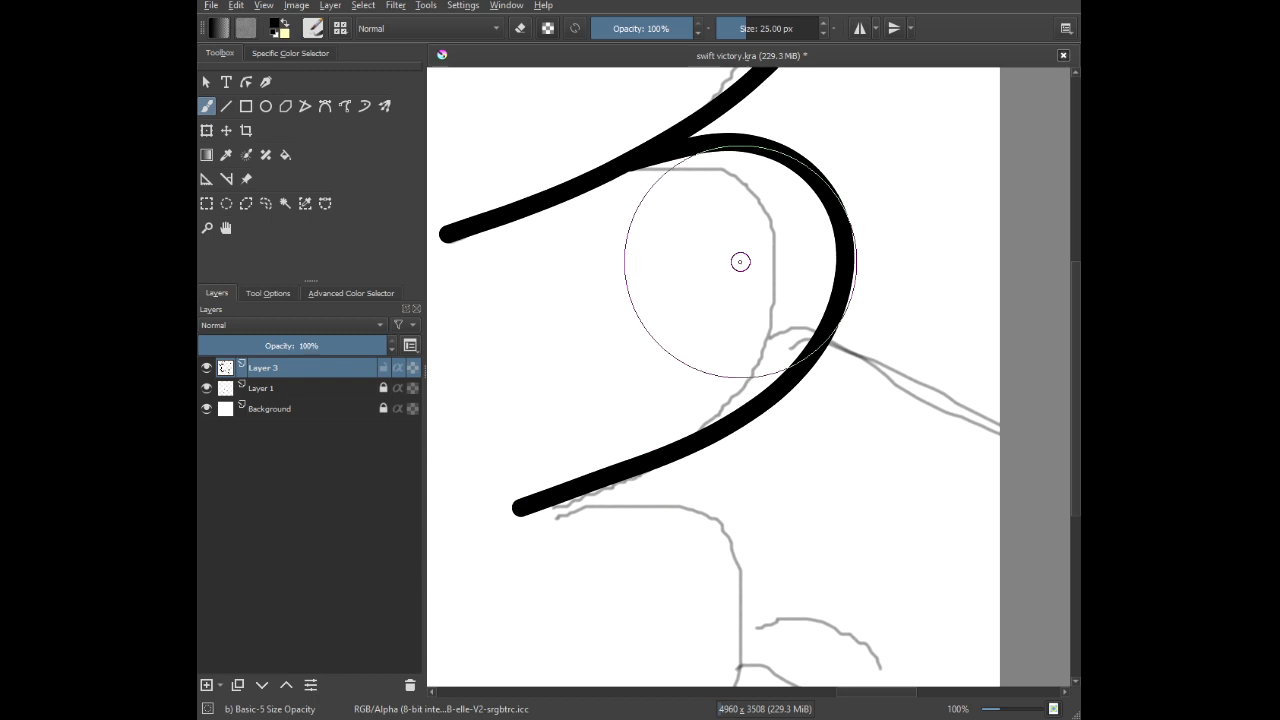
mouse_move(609, 522)
left_mouse_down()
mouse_move(581, 441)
mouse_move(591, 258)
mouse_move(614, 189)
mouse_move(674, 222)
mouse_move(664, 150)
mouse_move(729, 147)
mouse_move(807, 167)
mouse_move(867, 245)
mouse_move(779, 443)
mouse_move(627, 501)
mouse_move(531, 503)
left_mouse_up()
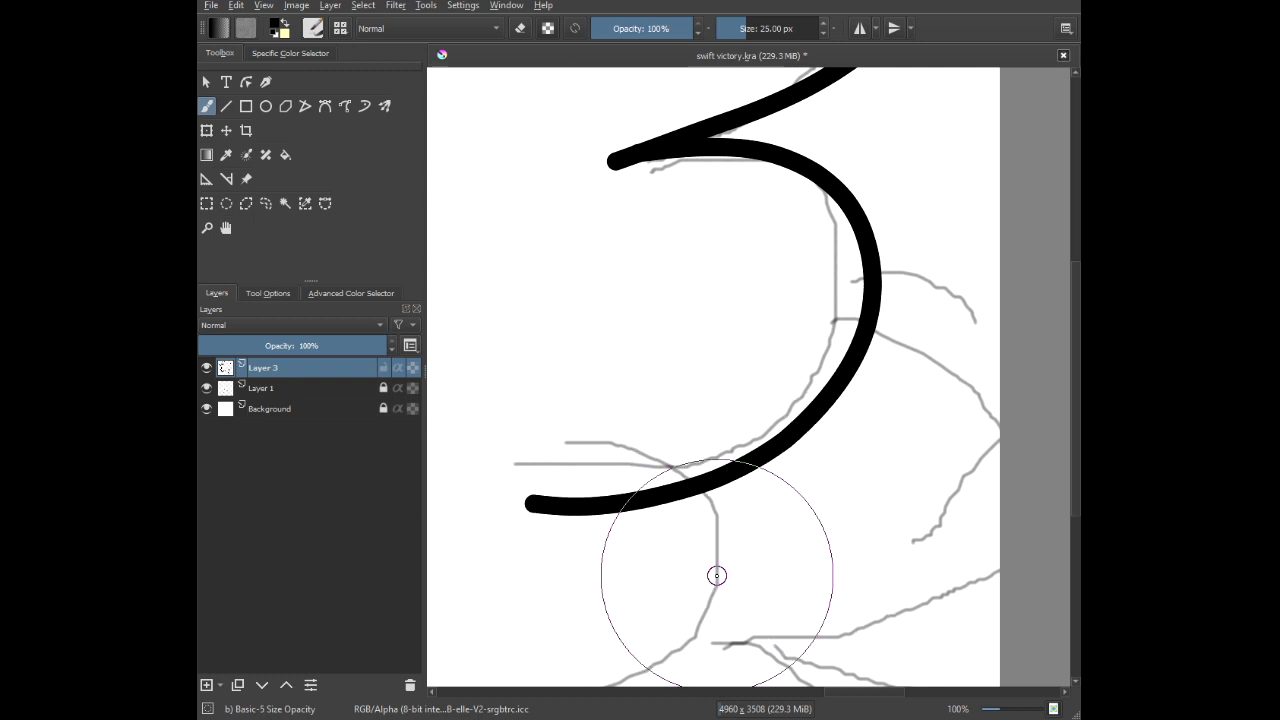
left_click_drag(717, 575, 780, 289)
mouse_move(616, 221)
left_mouse_down()
mouse_move(737, 240)
mouse_move(686, 423)
mouse_move(471, 451)
left_mouse_up()
left_click_drag(623, 451, 912, 271)
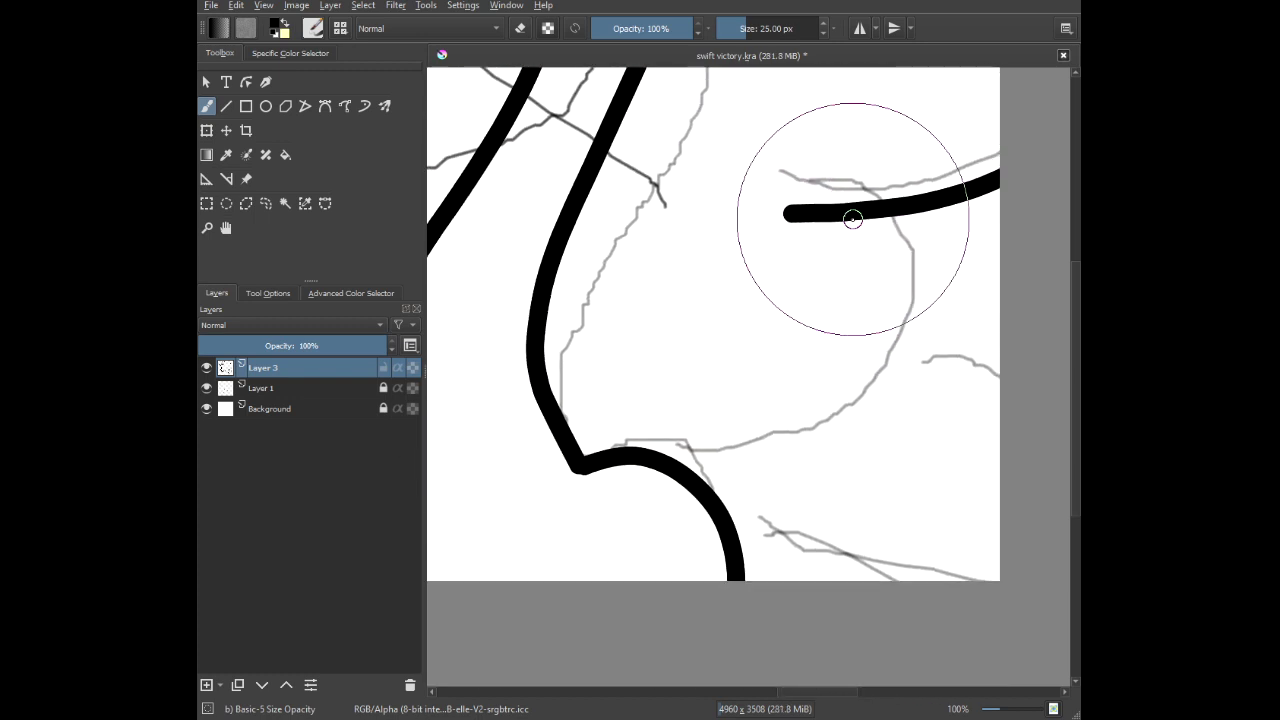
mouse_move(794, 211)
left_mouse_down()
mouse_move(889, 237)
mouse_move(932, 307)
mouse_move(796, 471)
mouse_move(719, 494)
left_mouse_up()
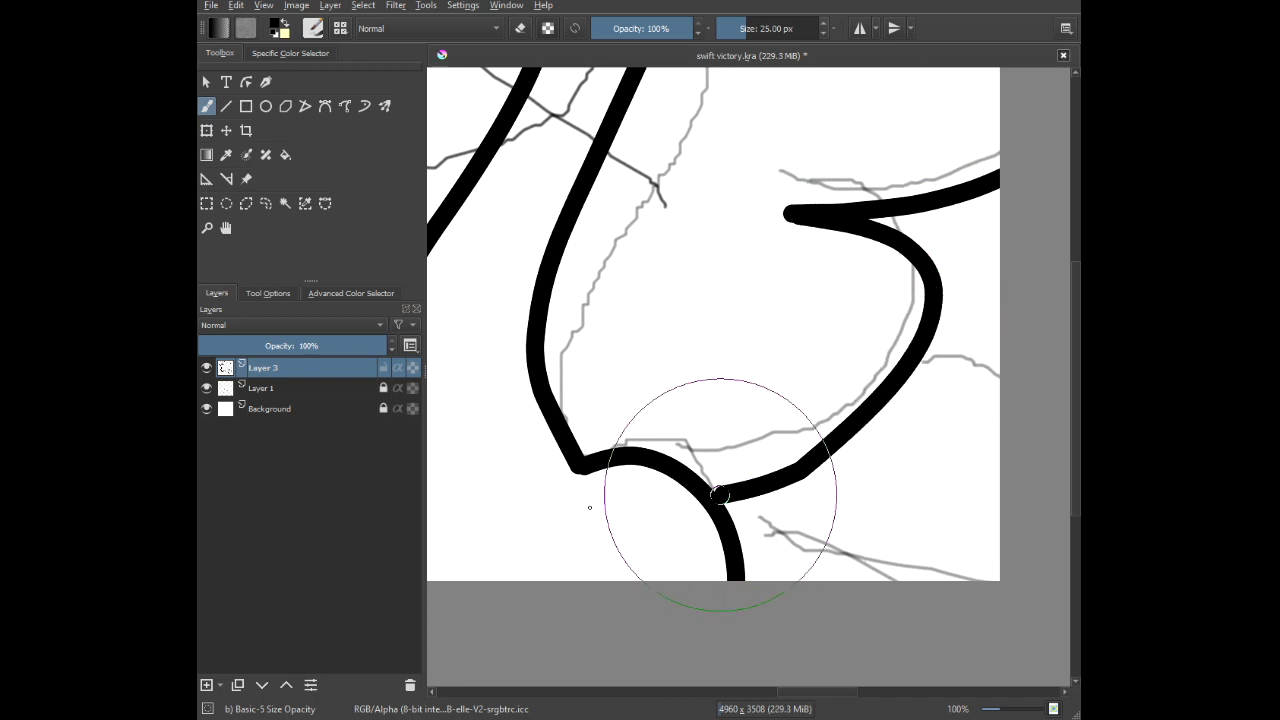
Ink the two large rounded lobes outside the feather scallops, closing the lower one at the wing base arc.
scroll(699, 332, "down", 4)
left_click_drag(762, 307, 596, 373)
left_click_drag(689, 223, 610, 195)
scroll(612, 190, "up", 1)
scroll(615, 151, "up", 1)
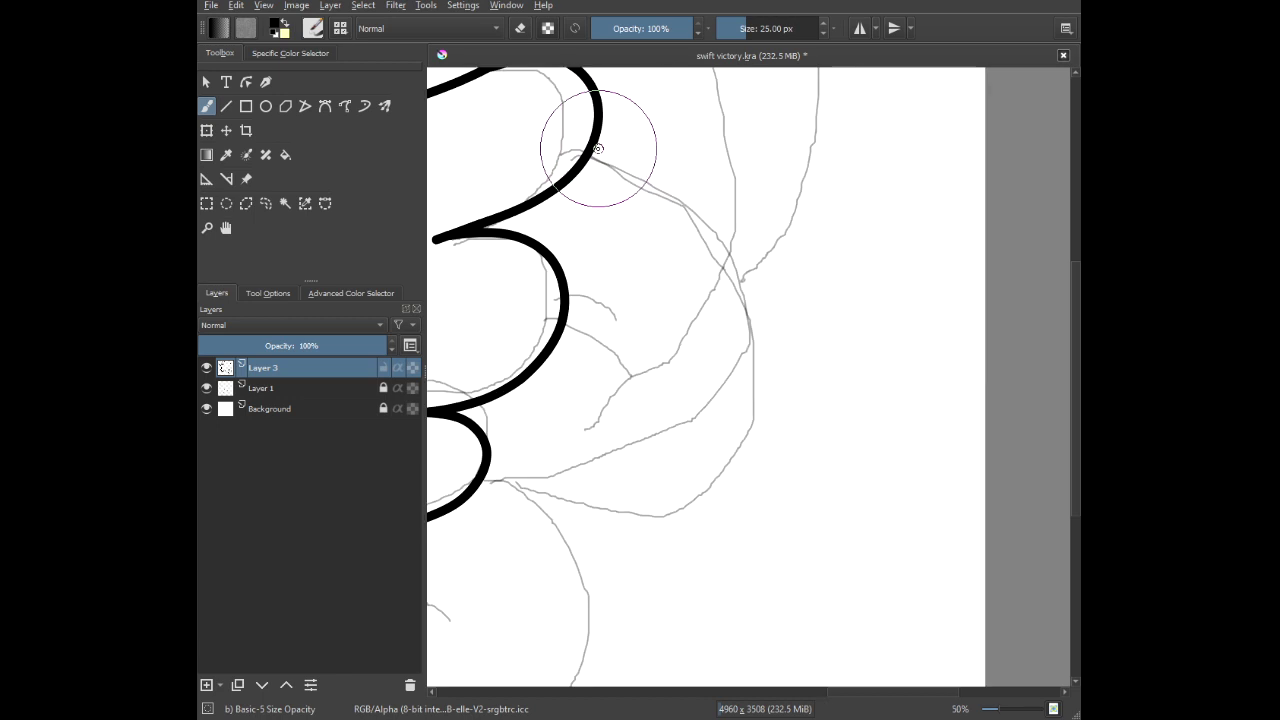
mouse_move(590, 152)
left_mouse_down()
mouse_move(652, 166)
mouse_move(786, 291)
mouse_move(717, 486)
mouse_move(571, 504)
mouse_move(501, 477)
mouse_move(551, 371)
mouse_move(695, 260)
mouse_move(740, 292)
mouse_move(755, 435)
left_mouse_up()
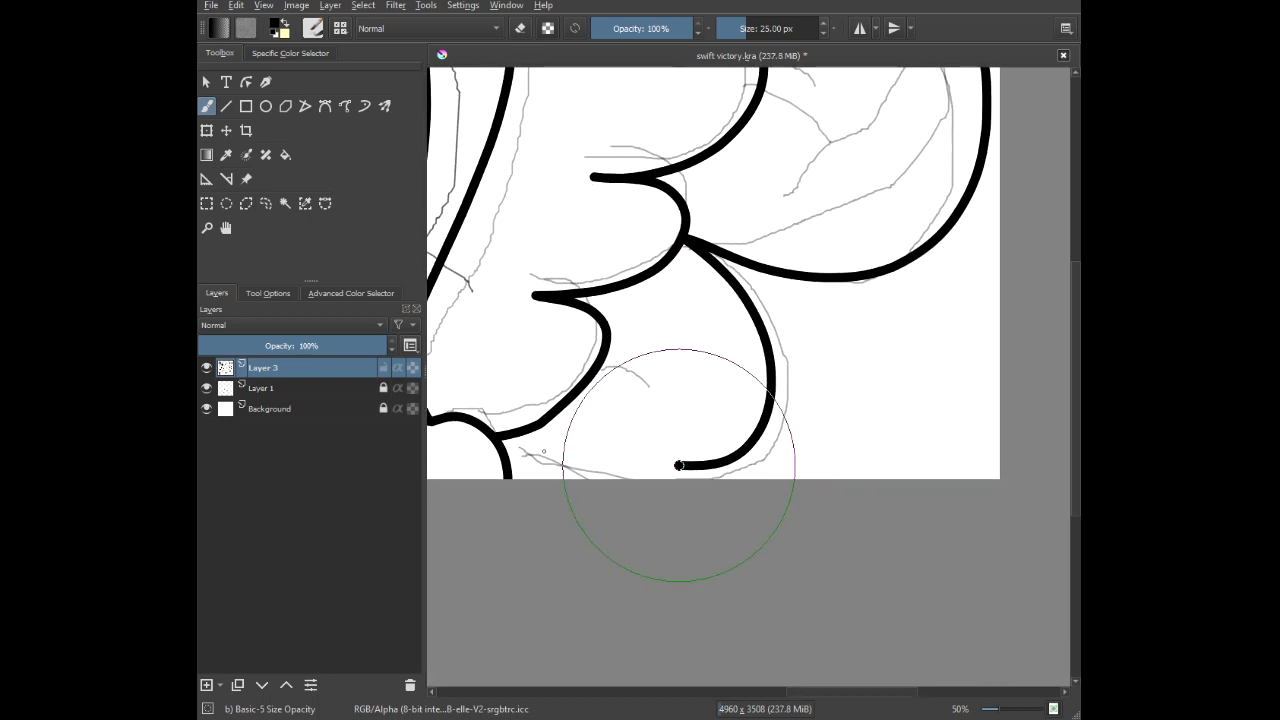
left_click_drag(679, 465, 583, 452)
scroll(651, 371, "up", 3)
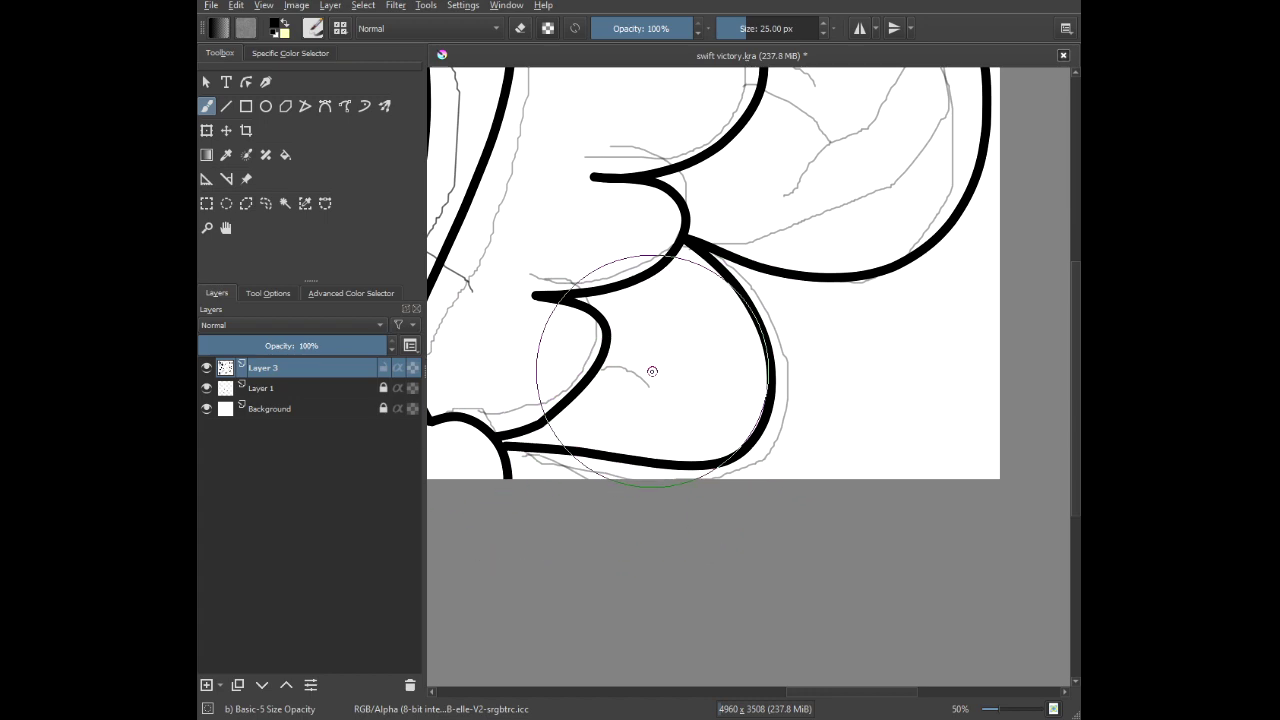
Ink a short curved crease line inside each of the two large wing lobes, starting from the feather scallops.
scroll(558, 356, "down", 5)
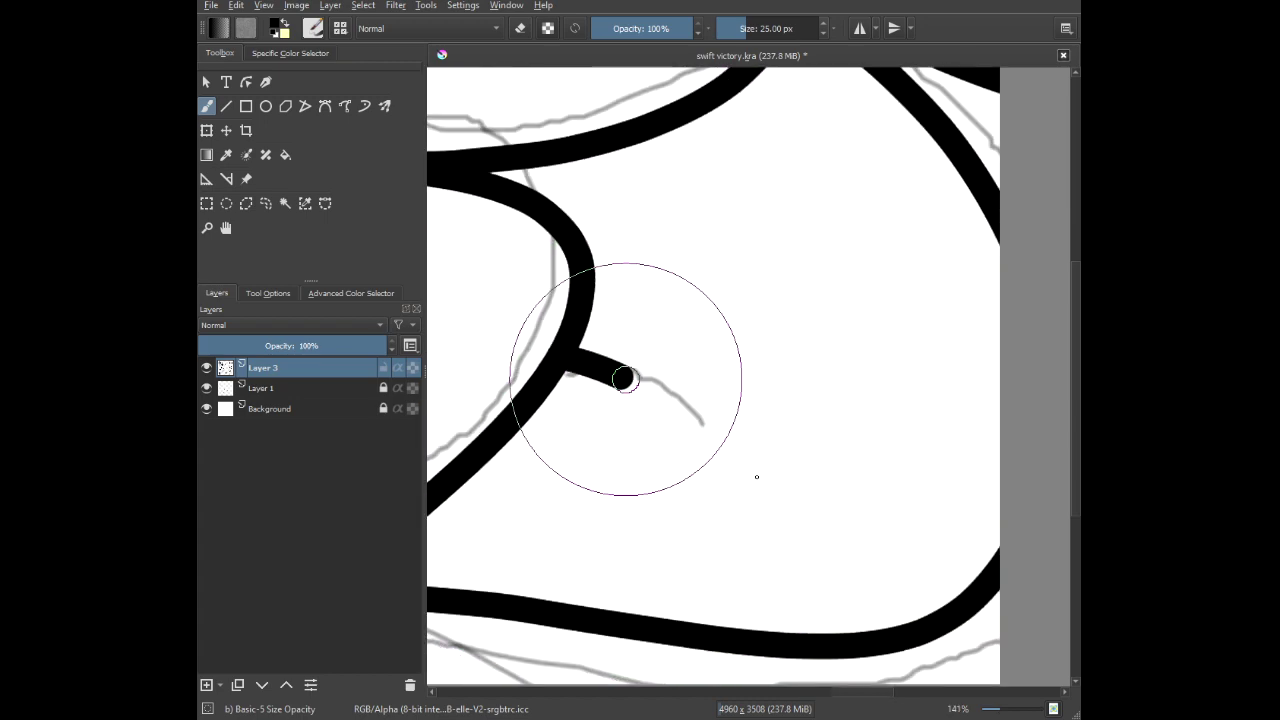
scroll(597, 411, "up", 4)
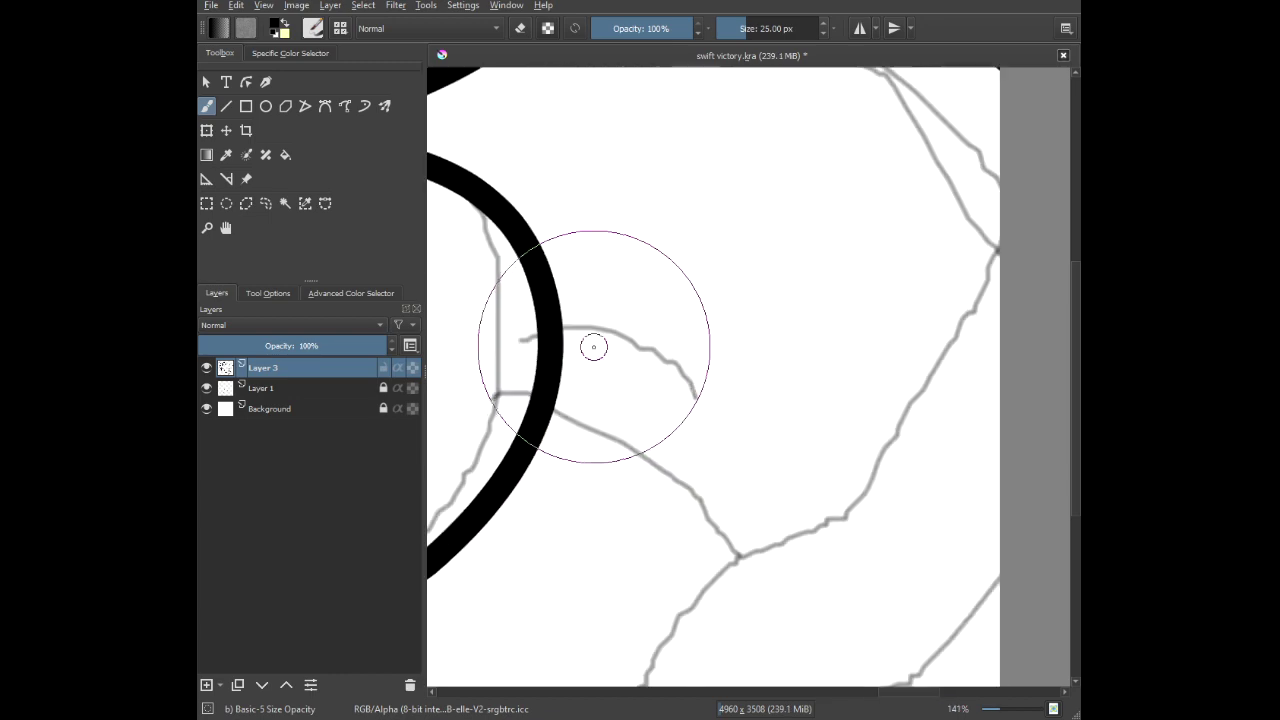
left_click_drag(554, 331, 712, 414)
scroll(749, 446, "down", 8)
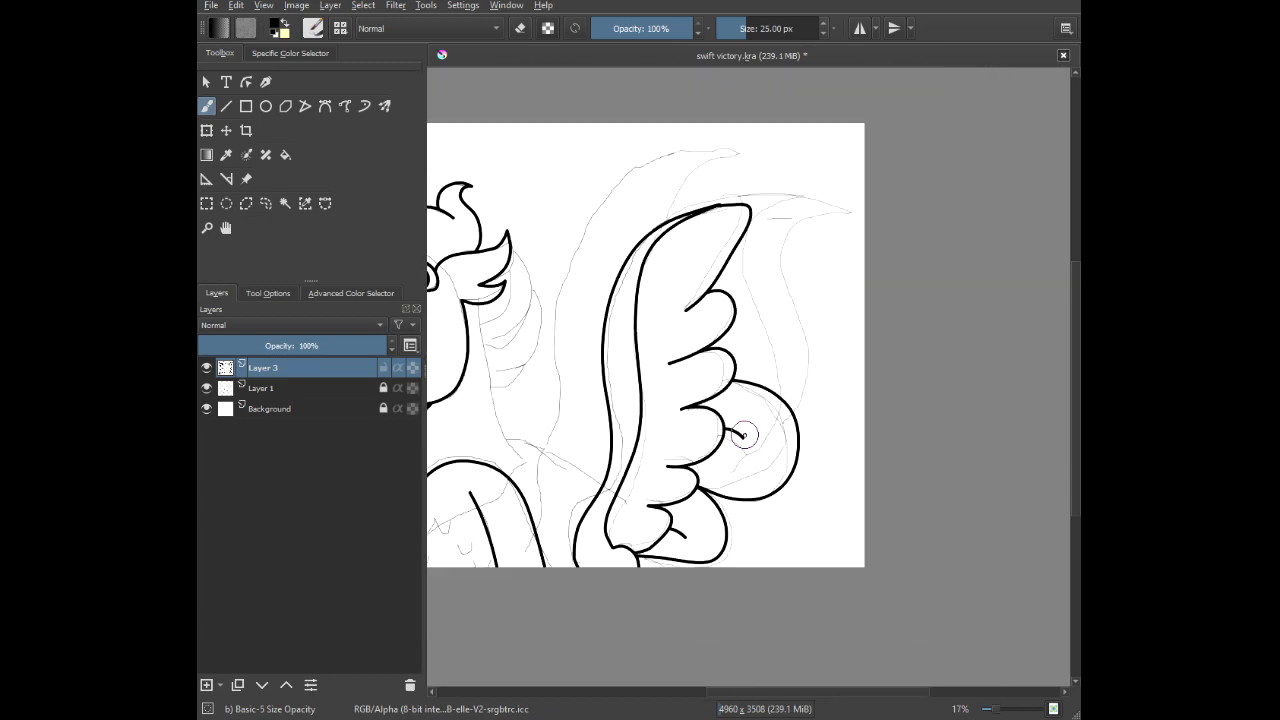
Ink the wing's outer membrane from the upper joint to its sharp tip and down to the upper large lobe.
scroll(766, 315, "up", 4)
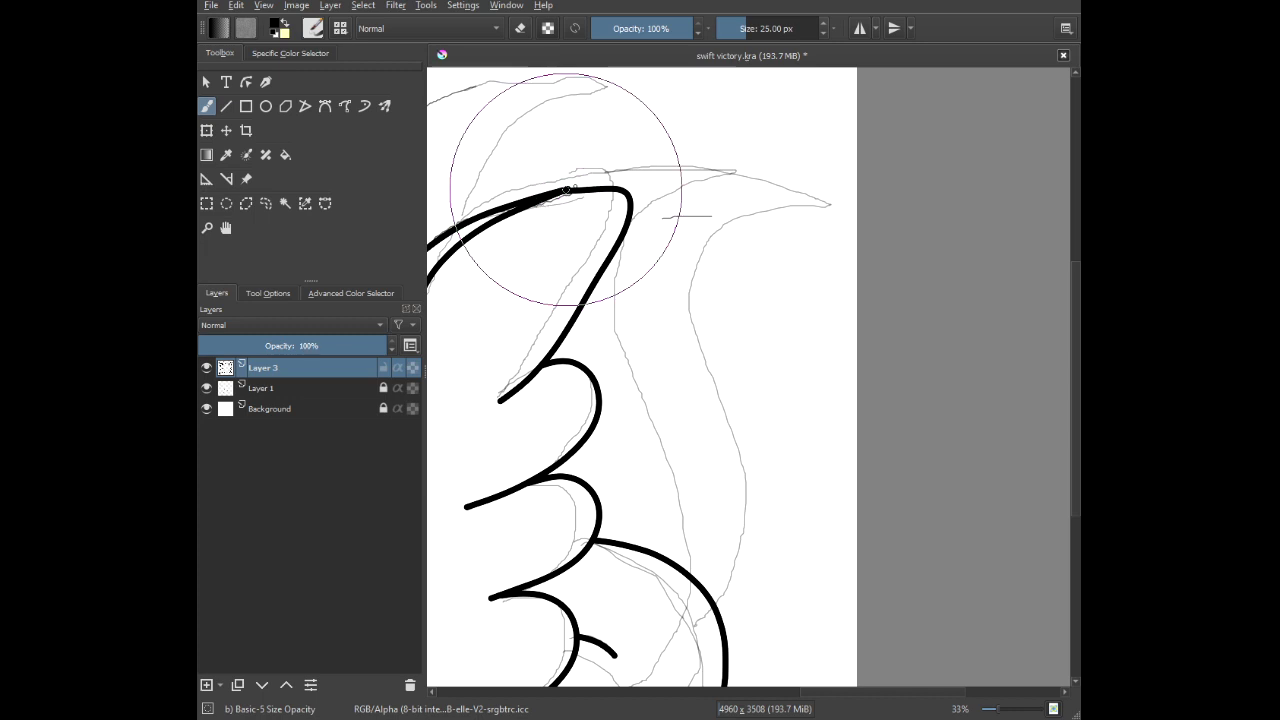
mouse_move(566, 189)
left_mouse_down()
mouse_move(720, 185)
mouse_move(837, 202)
mouse_move(760, 214)
mouse_move(720, 250)
mouse_move(702, 310)
mouse_move(753, 455)
mouse_move(762, 540)
mouse_move(738, 590)
left_mouse_up()
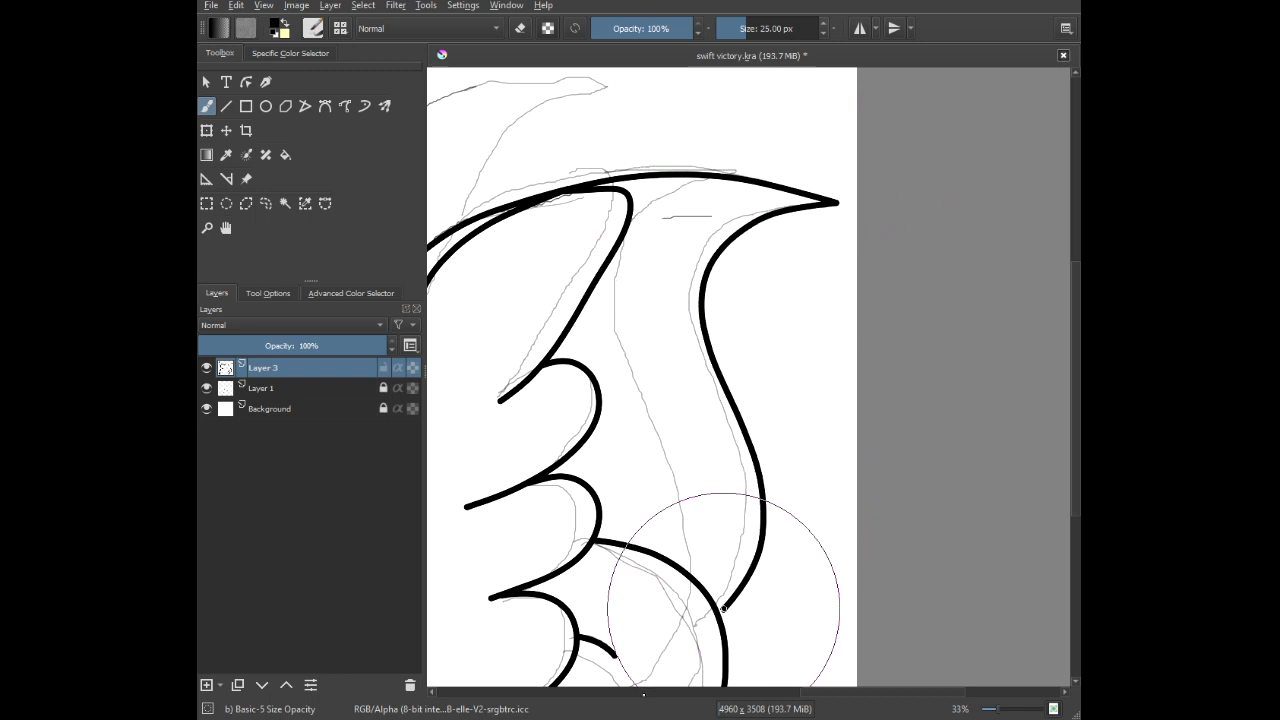
scroll(566, 400, "down", 3)
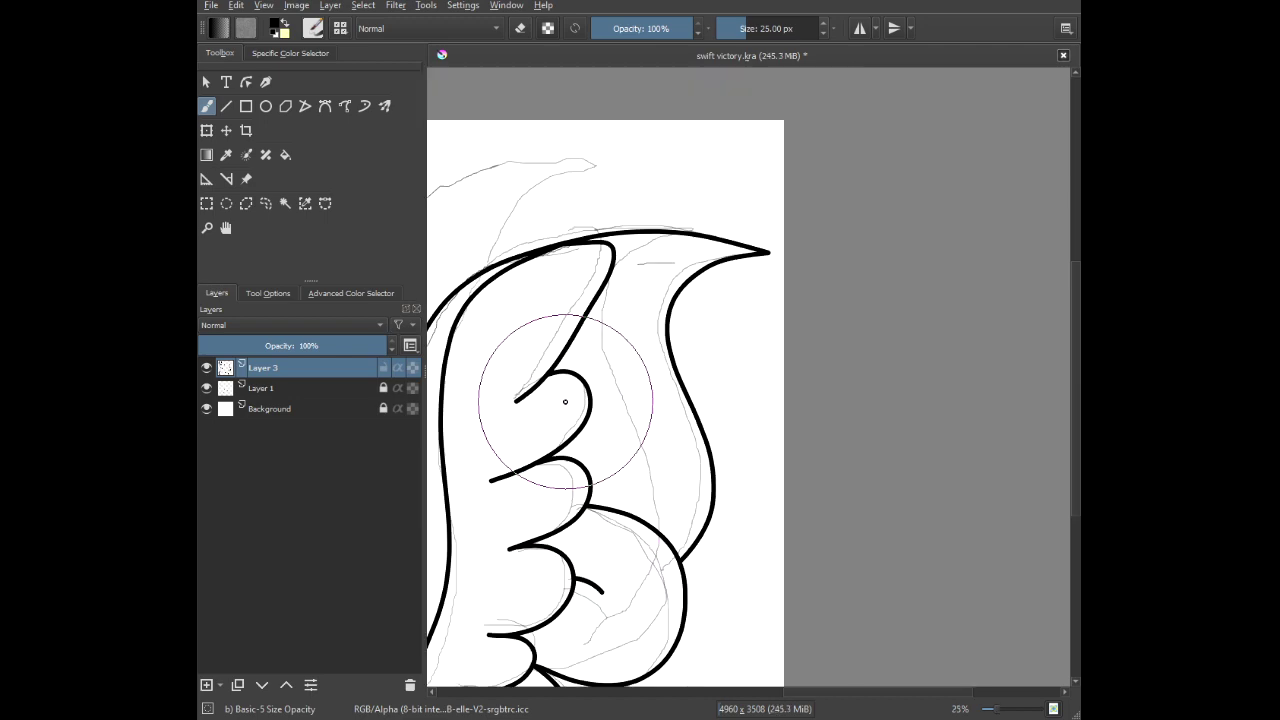
left_click_drag(558, 404, 722, 374)
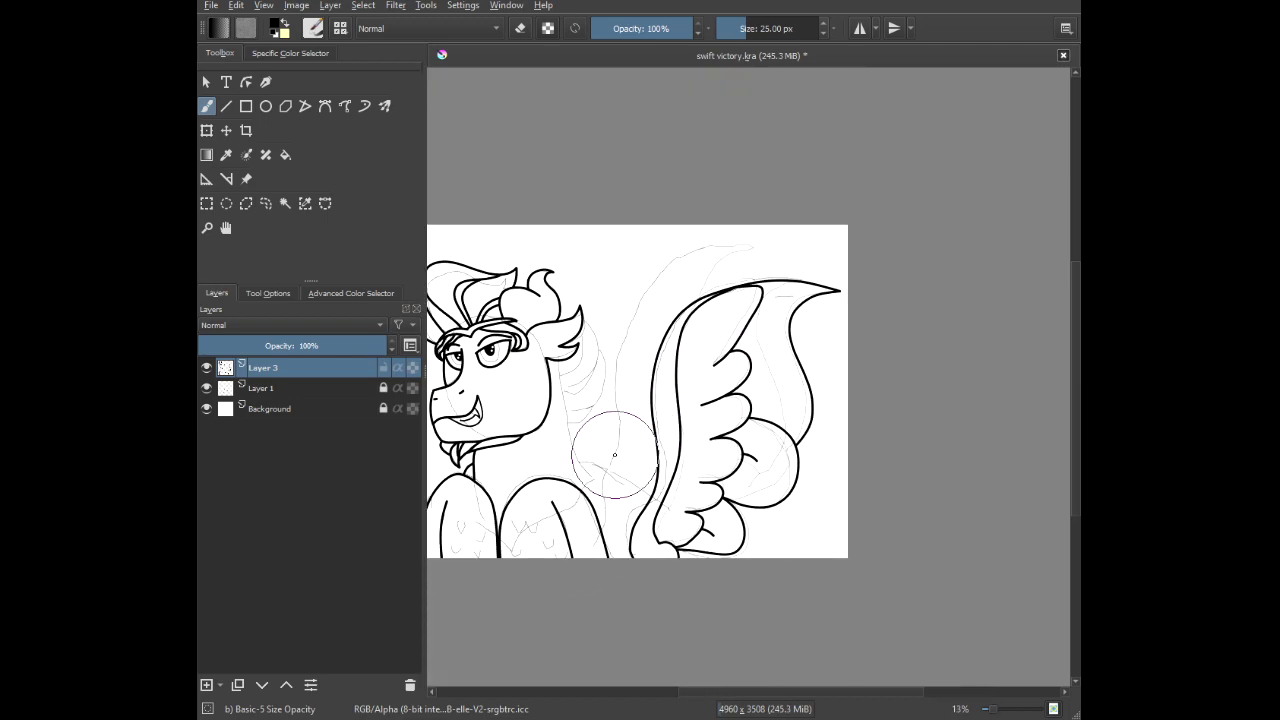
Ink the pointed tuft behind the near leg, from a hump at the neck base to its corner and down to the leg.
scroll(586, 514, "up", 4)
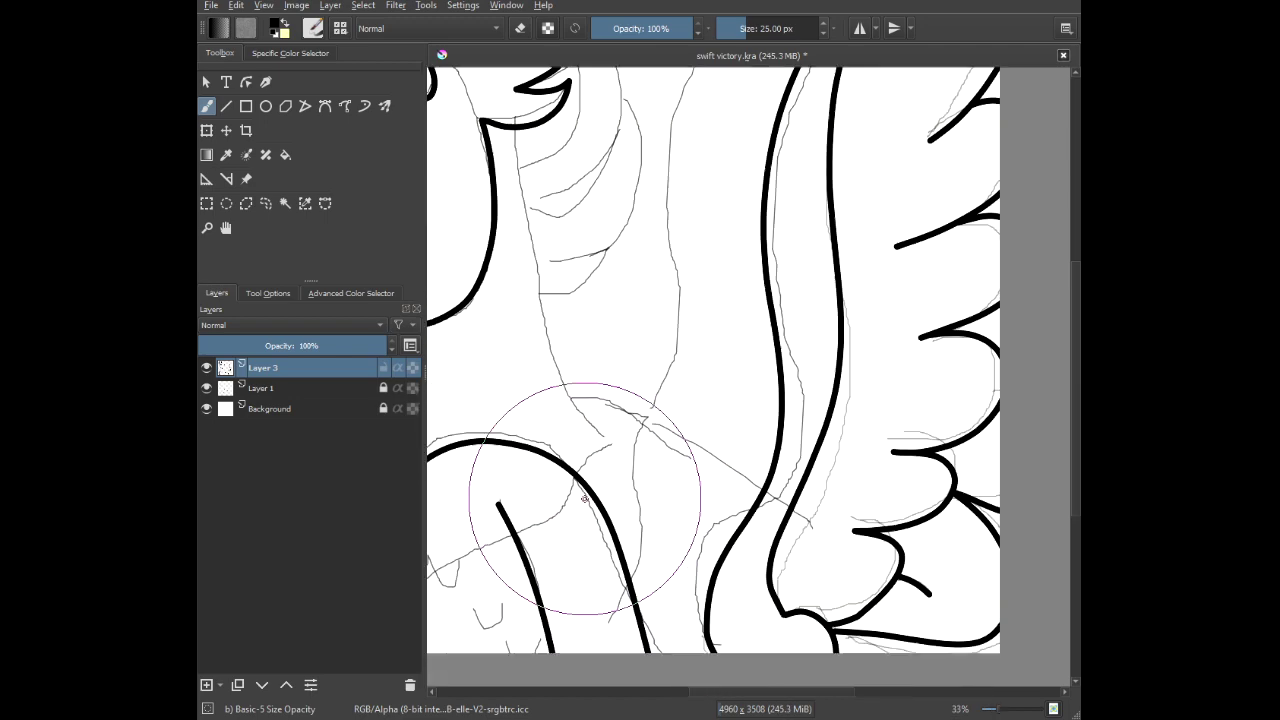
scroll(602, 441, "down", 5)
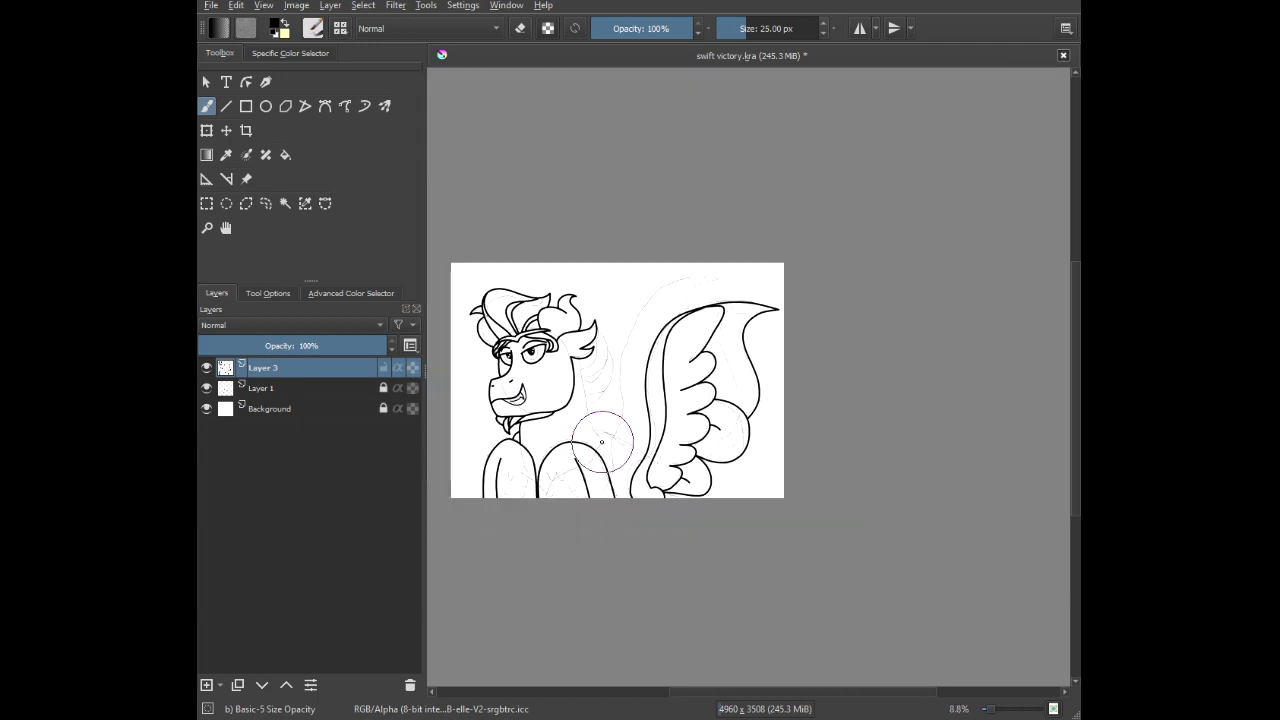
scroll(602, 441, "up", 4)
left_click_drag(578, 412, 577, 331)
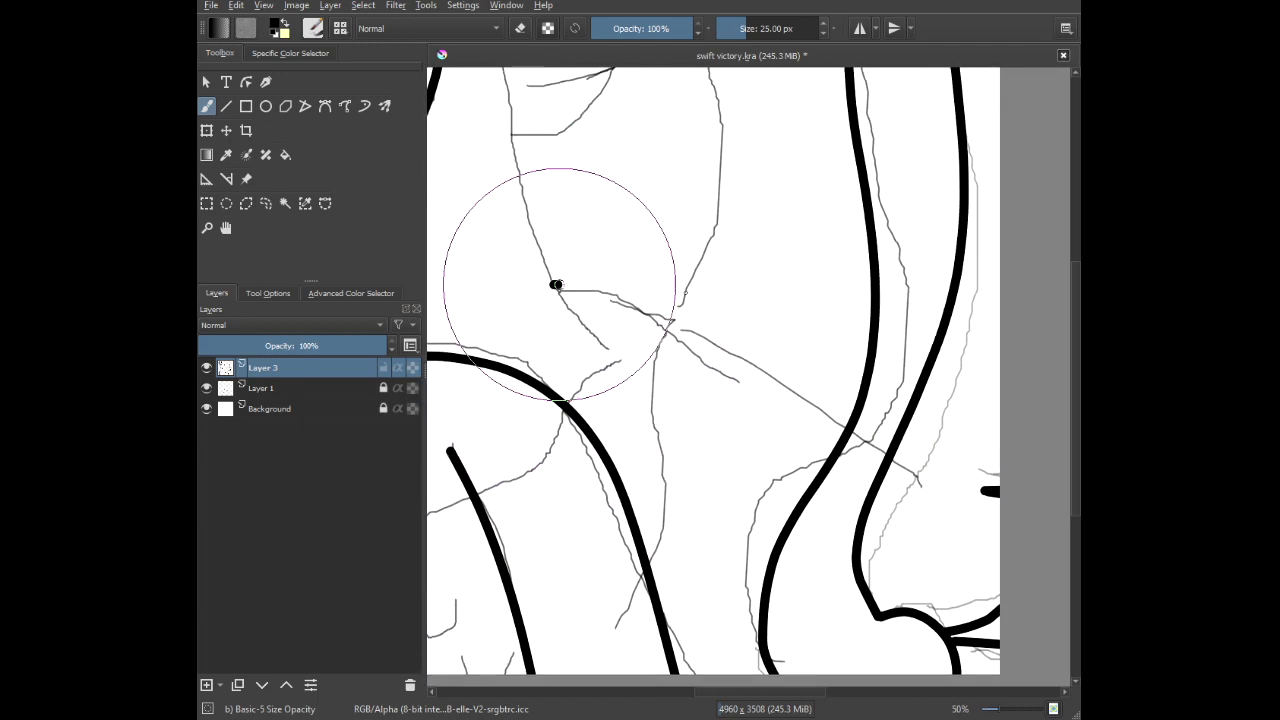
mouse_move(553, 285)
left_mouse_down()
mouse_move(645, 309)
mouse_move(690, 349)
mouse_move(842, 371)
left_mouse_up()
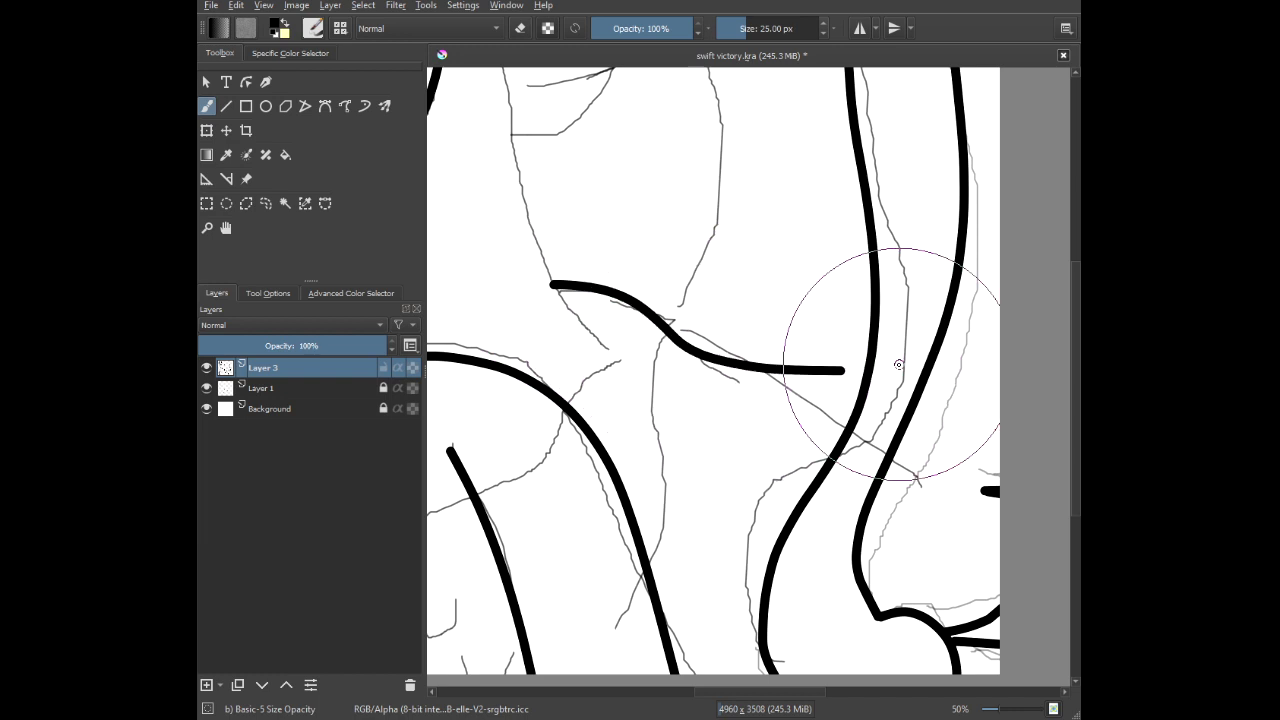
scroll(597, 314, "up", 3)
mouse_move(484, 232)
left_mouse_down()
mouse_move(613, 169)
mouse_move(756, 220)
mouse_move(882, 288)
mouse_move(803, 474)
mouse_move(806, 634)
left_mouse_up()
scroll(543, 286, "down", 2)
scroll(621, 374, "up", 1)
mouse_move(622, 350)
left_mouse_down()
mouse_move(611, 307)
mouse_move(605, 182)
mouse_move(661, 194)
mouse_move(718, 447)
mouse_move(679, 601)
mouse_move(702, 438)
mouse_move(678, 566)
mouse_move(618, 648)
left_mouse_up()
scroll(618, 648, "down", 5)
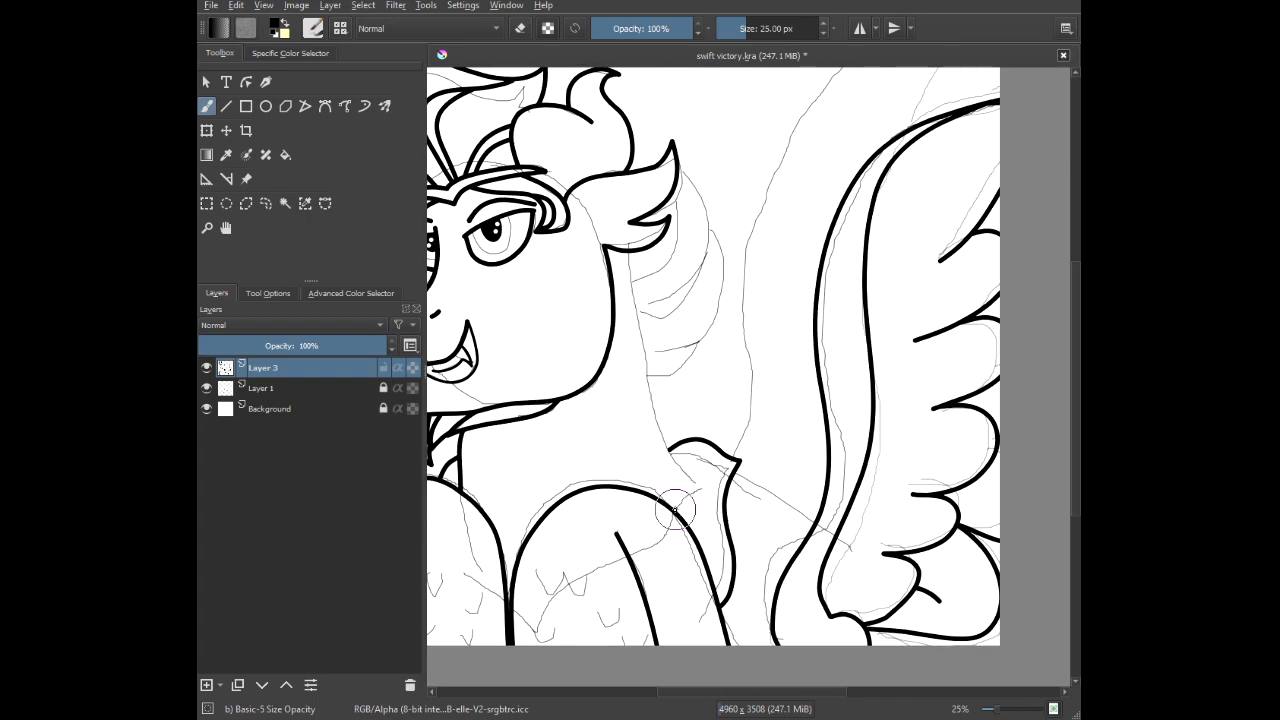
Ink the pointed notch from the tuft's start to the near leg, and the neck's back line up to the ear tuft.
scroll(675, 510, "up", 4)
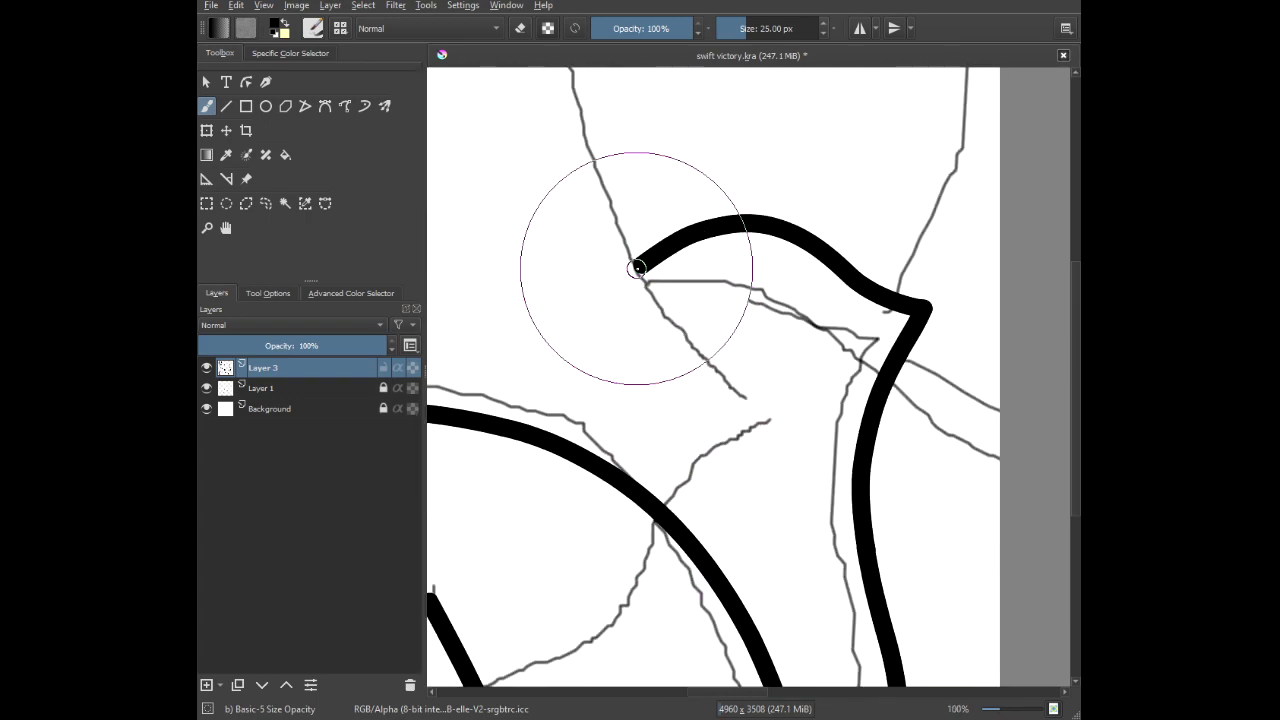
mouse_move(637, 268)
left_mouse_down()
mouse_move(706, 370)
mouse_move(762, 413)
mouse_move(658, 497)
left_mouse_up()
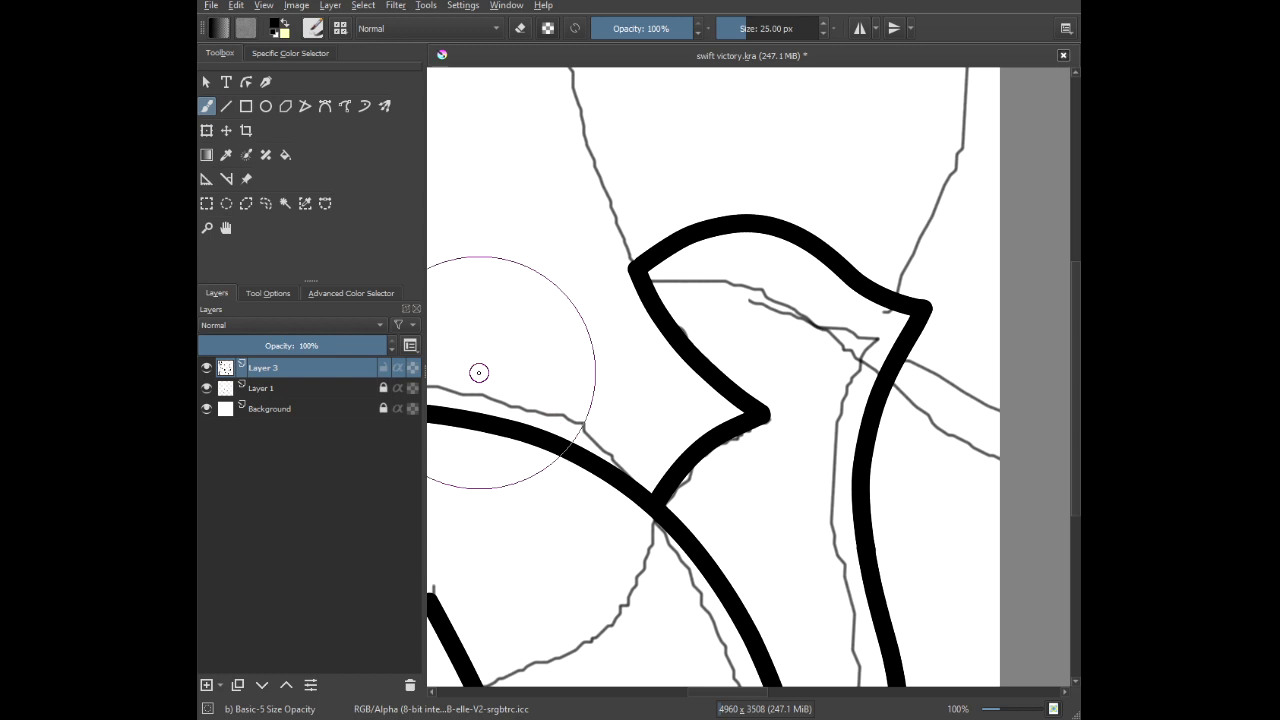
scroll(505, 314, "down", 2)
mouse_move(505, 314)
left_mouse_down()
mouse_move(594, 586)
mouse_move(660, 565)
mouse_move(608, 419)
mouse_move(578, 157)
left_mouse_up()
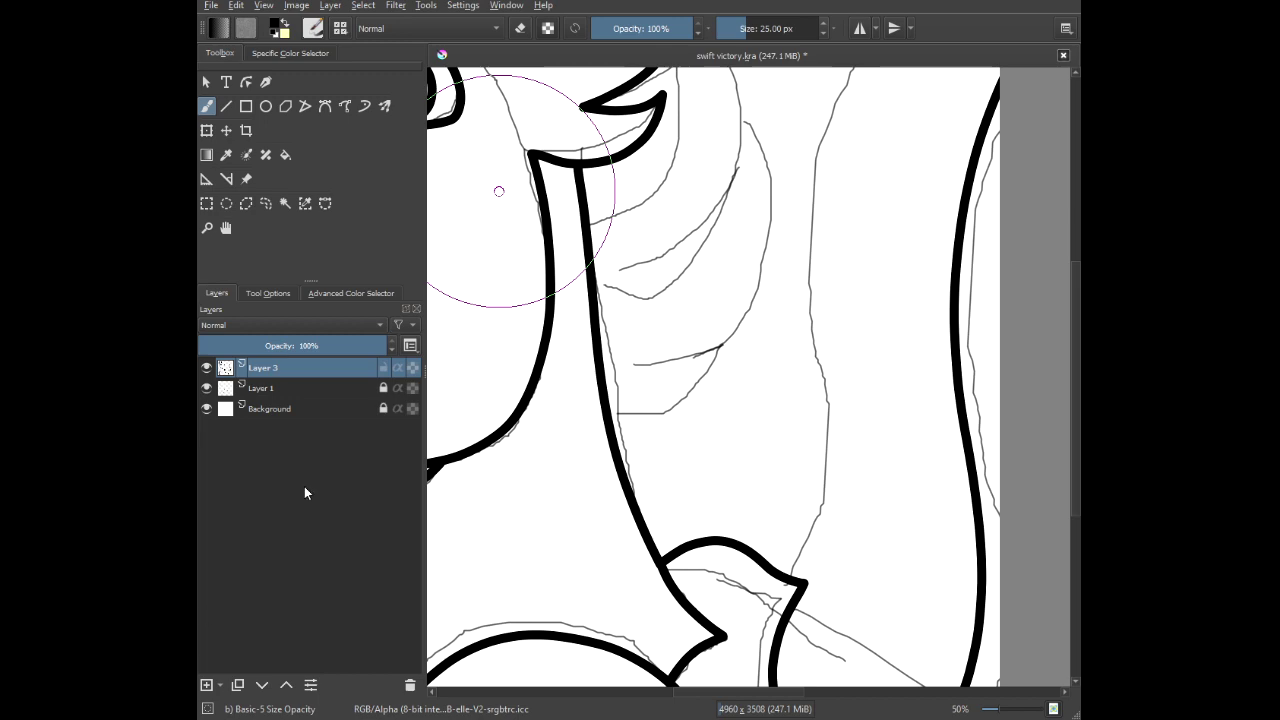
mouse_move(470, 310)
left_mouse_down()
mouse_move(671, 486)
mouse_move(771, 386)
mouse_move(797, 328)
left_mouse_up()
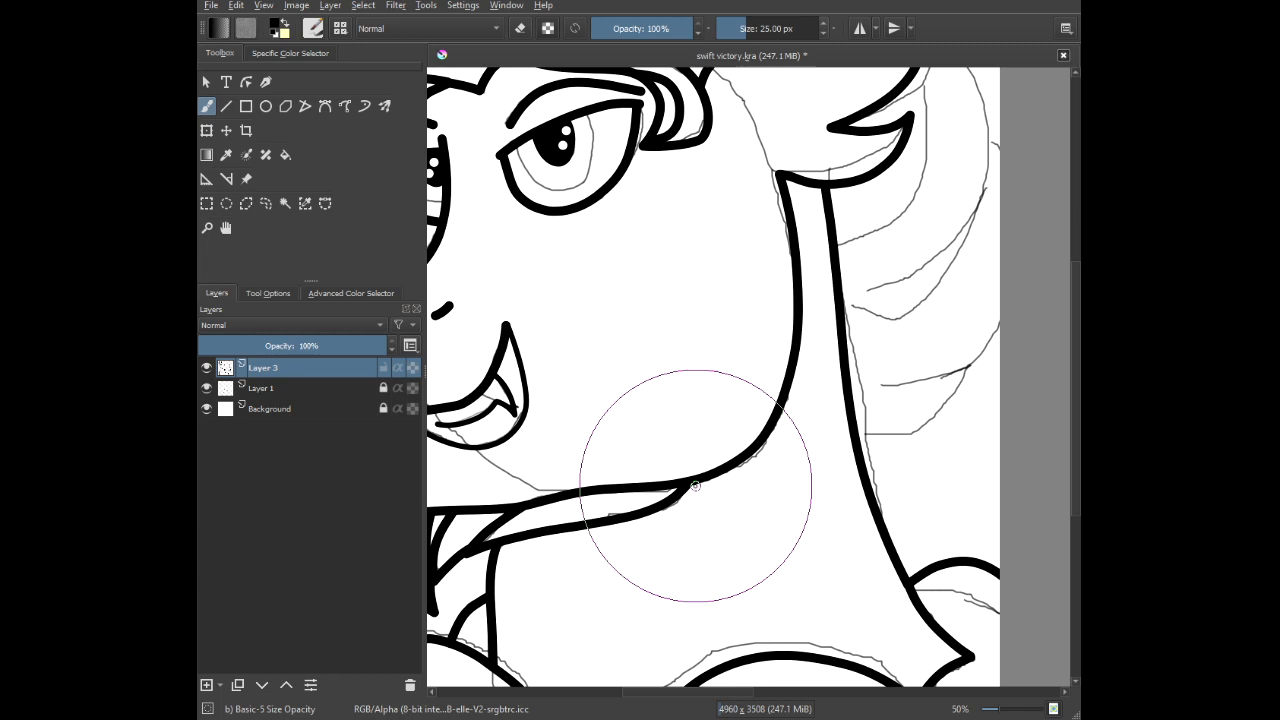
Erase along the jaw line just past the beard's joint so its end tapers to a point.
scroll(695, 485, "up", 4)
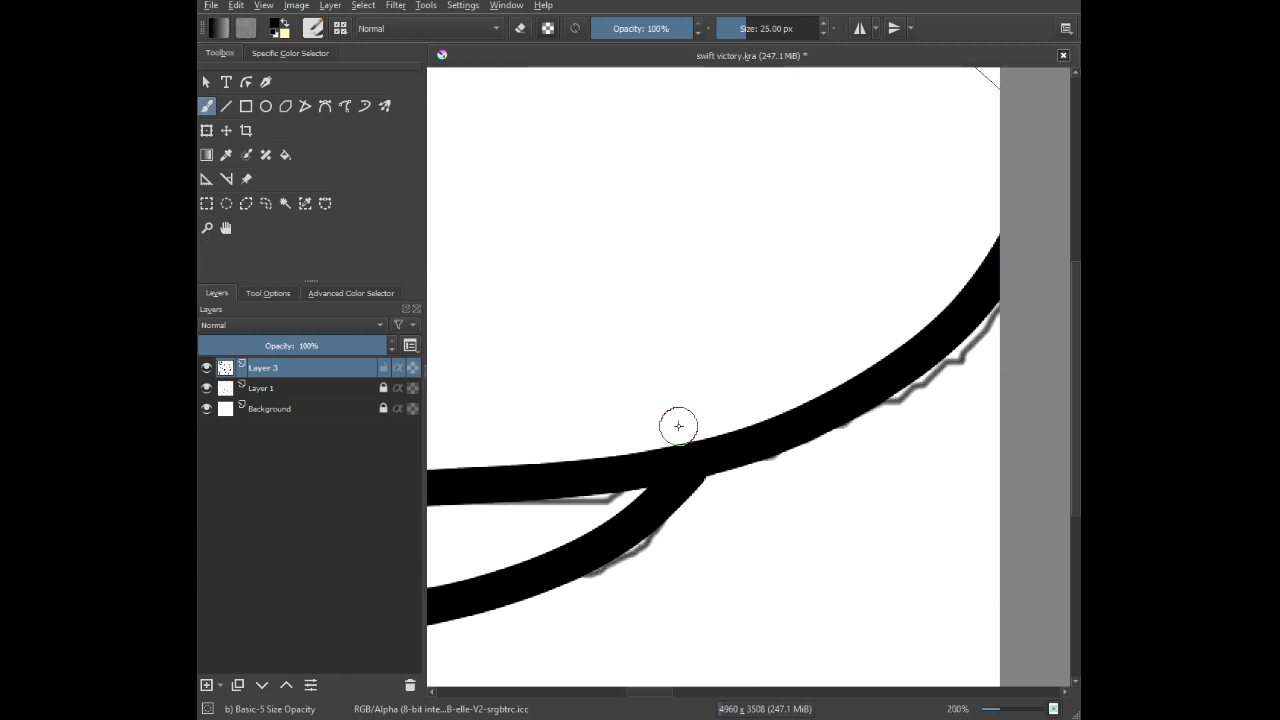
mouse_move(733, 424)
left_mouse_down()
mouse_move(836, 382)
mouse_move(990, 206)
left_mouse_up()
left_click_drag(749, 340, 651, 372)
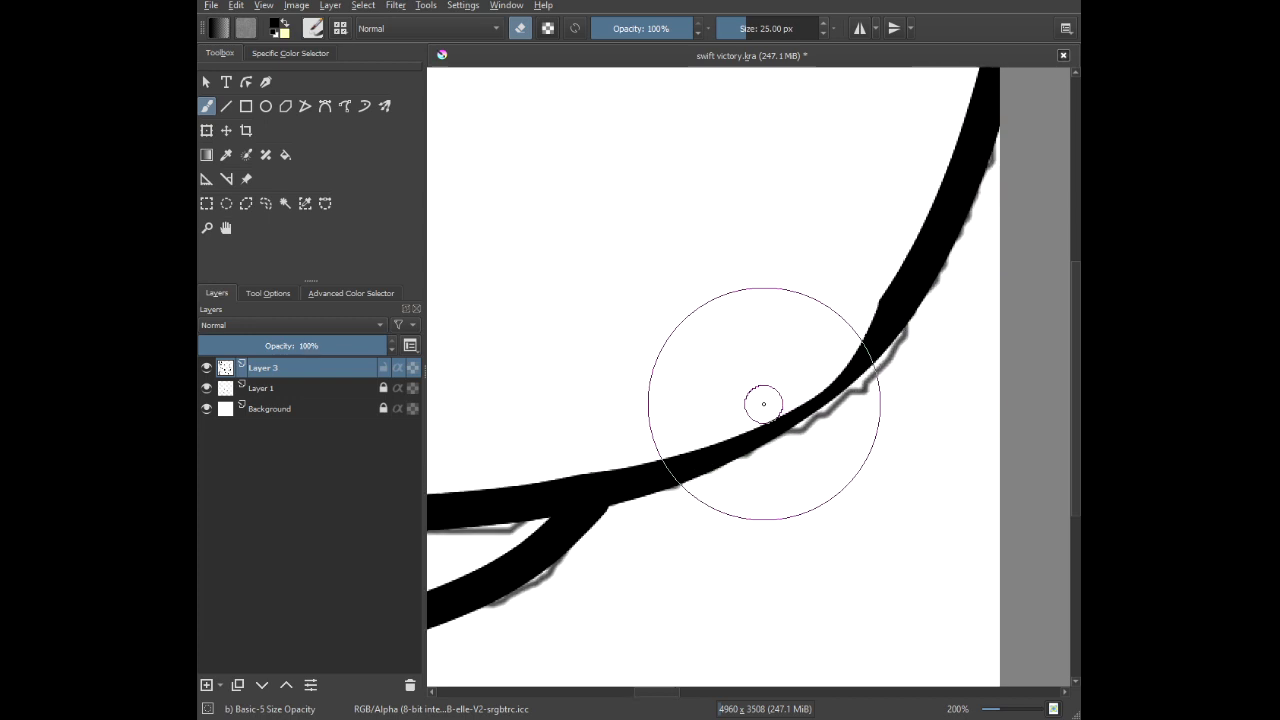
mouse_move(788, 395)
left_mouse_down()
mouse_move(914, 340)
mouse_move(974, 294)
mouse_move(976, 276)
left_mouse_up()
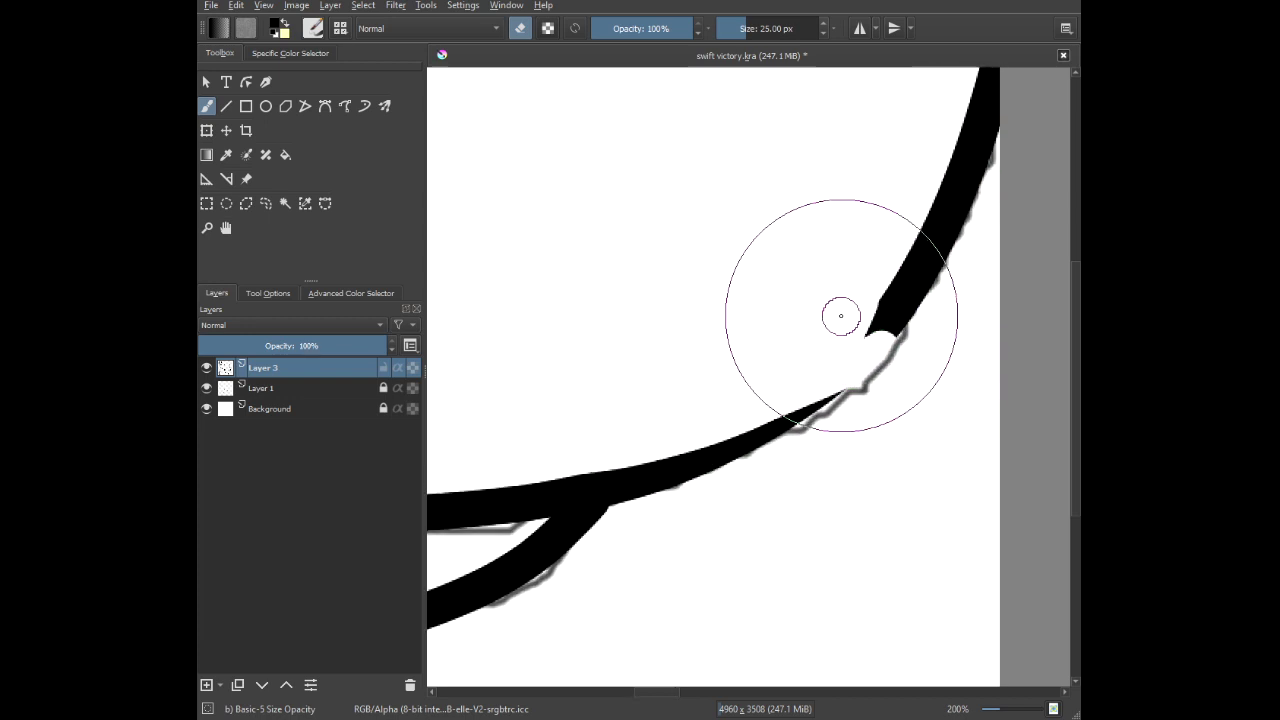
Erase the jaw line's junction with the ear, shaping the ear's lower corner into a tapered point.
scroll(840, 313, "down", 2)
mouse_move(840, 313)
left_mouse_down()
mouse_move(721, 475)
mouse_move(683, 627)
left_mouse_up()
scroll(759, 103, "up", 3)
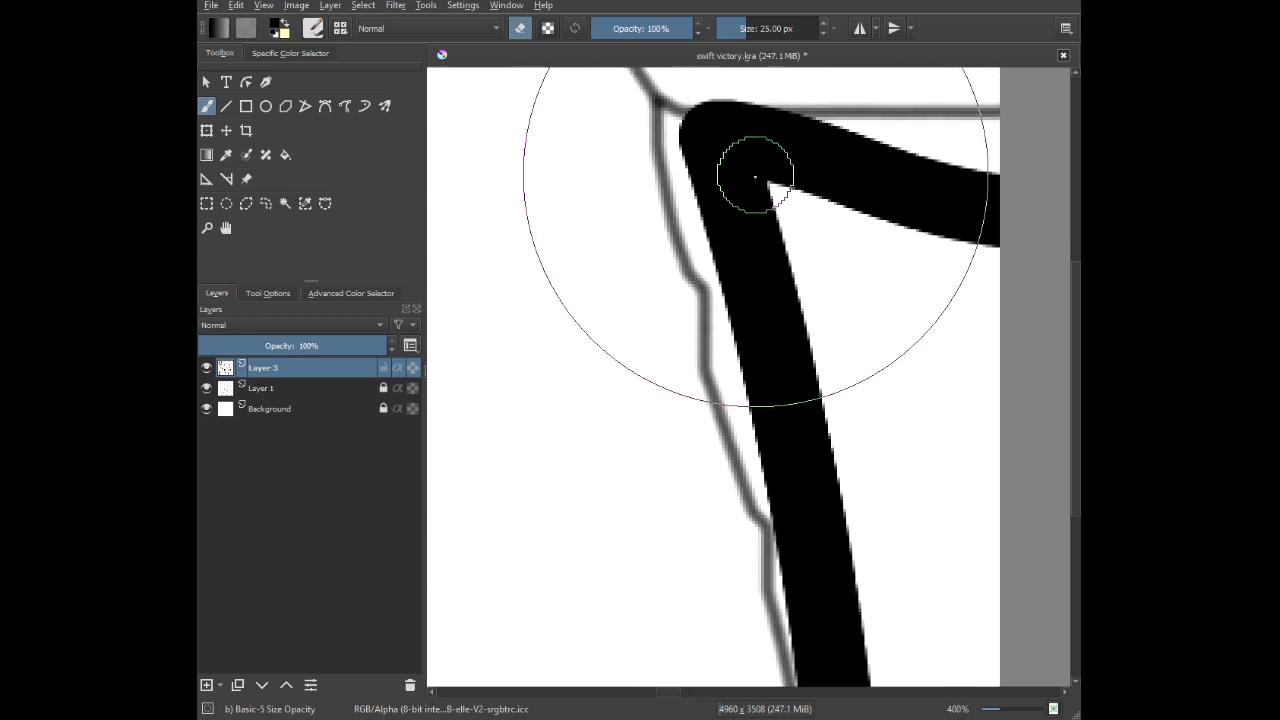
mouse_move(767, 220)
left_mouse_down()
mouse_move(686, 179)
mouse_move(537, 28)
mouse_move(656, 139)
mouse_move(537, 350)
mouse_move(518, 314)
mouse_move(579, 366)
mouse_move(778, 467)
mouse_move(955, 516)
left_mouse_up()
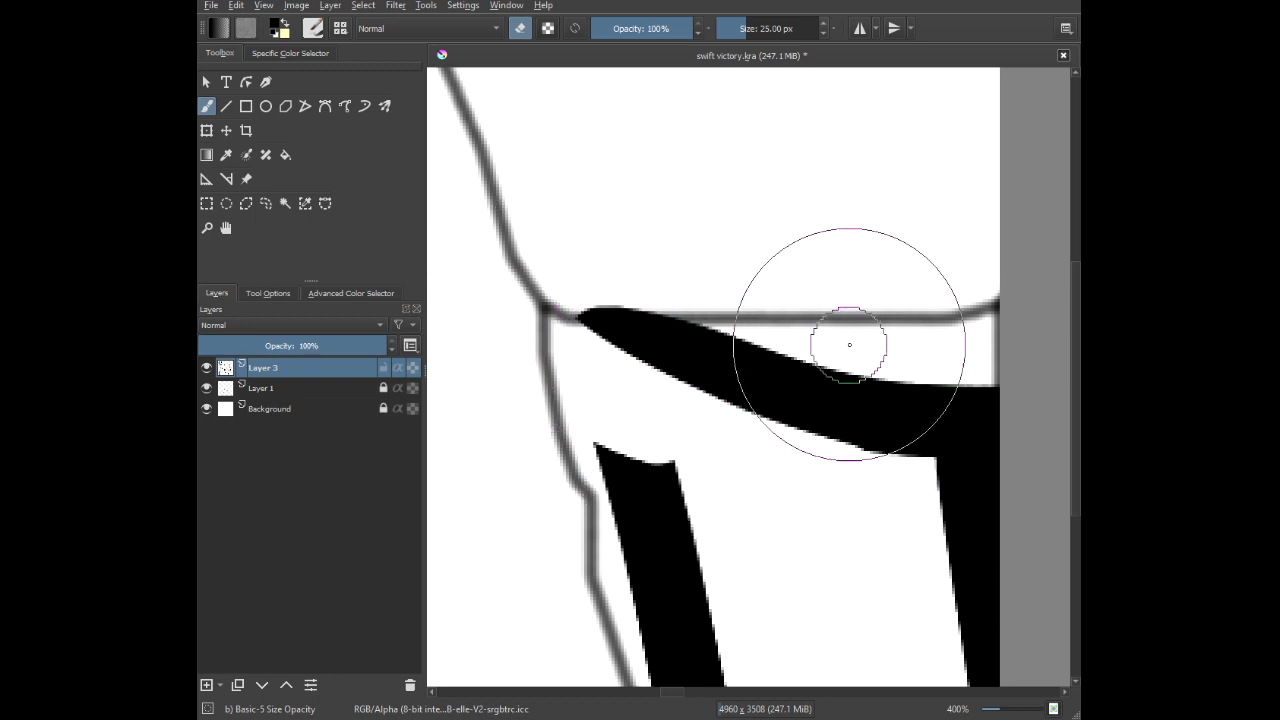
left_click_drag(792, 328, 396, 213)
Set the eraser to 74.65 px and erase the remaining jaw line between the ear and the tapered end.
scroll(594, 382, "down", 3)
mouse_move(594, 386)
left_mouse_down()
mouse_move(634, 167)
mouse_move(666, 266)
mouse_move(690, 425)
left_mouse_up()
scroll(620, 150, "down", 2)
left_click_drag(617, 253, 689, 211)
left_click(758, 22)
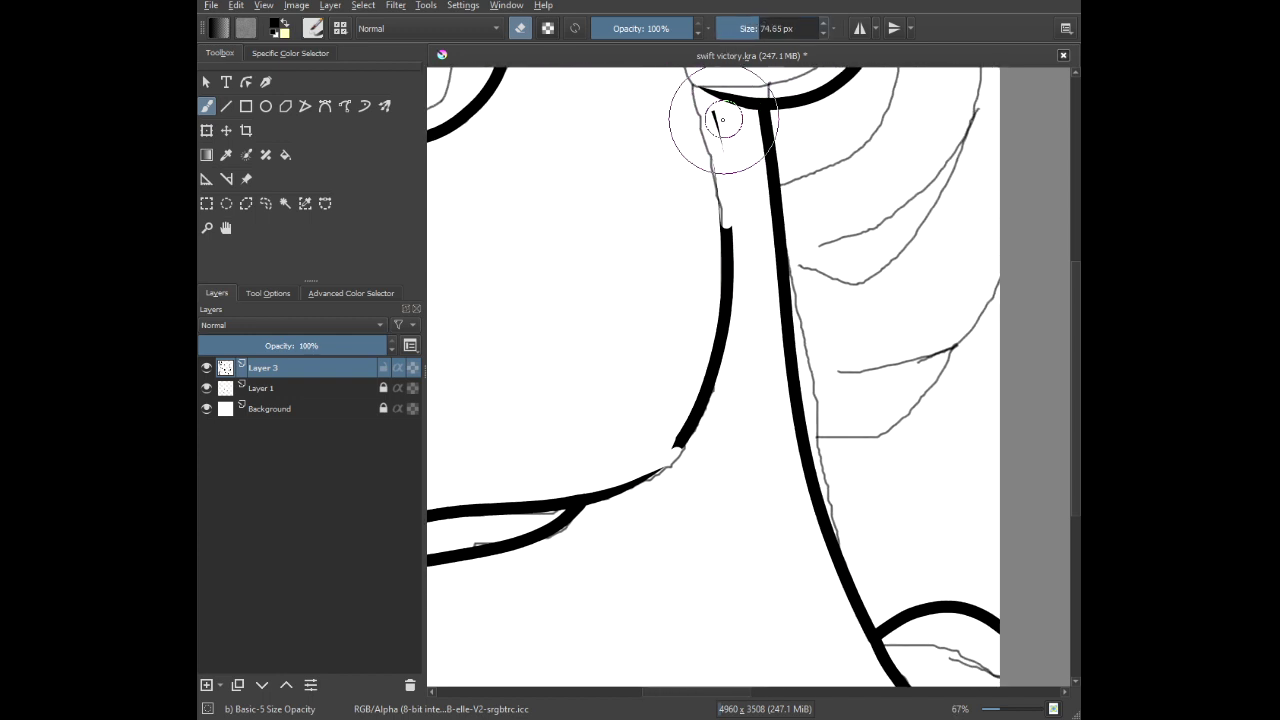
mouse_move(716, 123)
left_mouse_down()
mouse_move(743, 277)
mouse_move(728, 359)
mouse_move(684, 458)
left_mouse_up()
left_click_drag(720, 327, 681, 443)
scroll(660, 440, "down", 3)
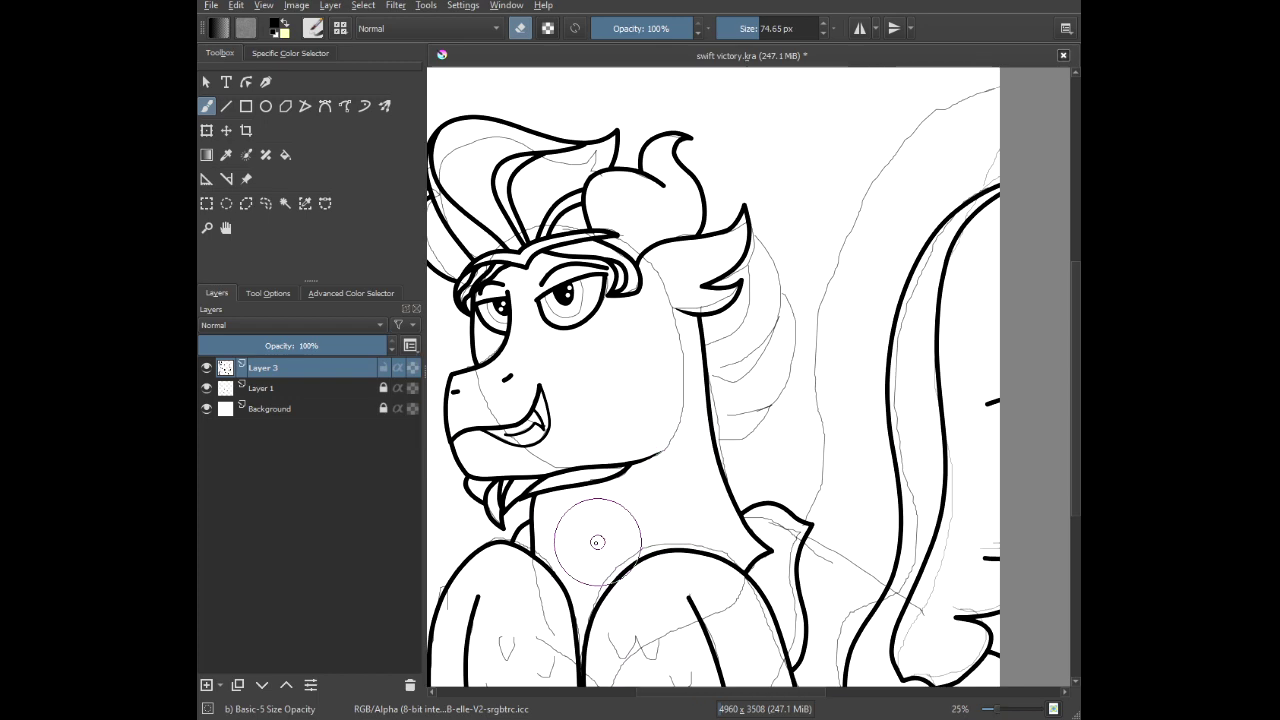
Return to painting at 25 px and ink the first mane curve from the ear's outer edge to the neck line.
left_click_drag(597, 542, 674, 504)
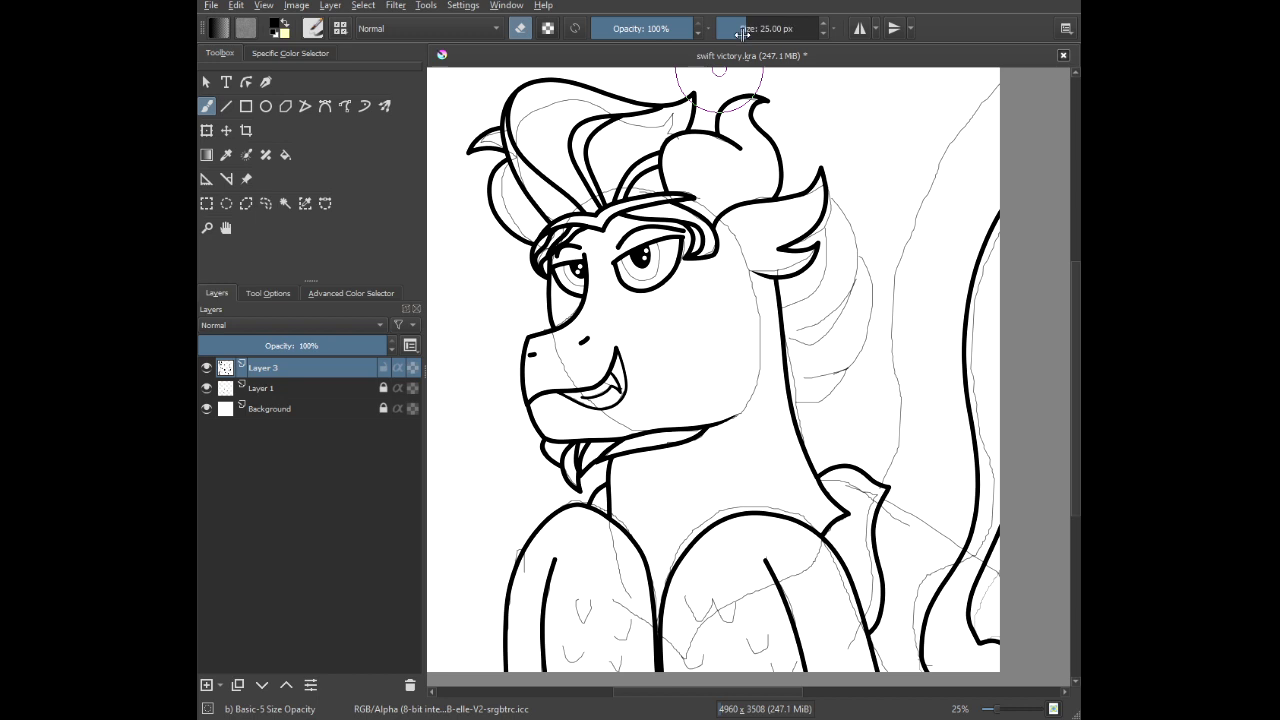
scroll(855, 220, "up", 3)
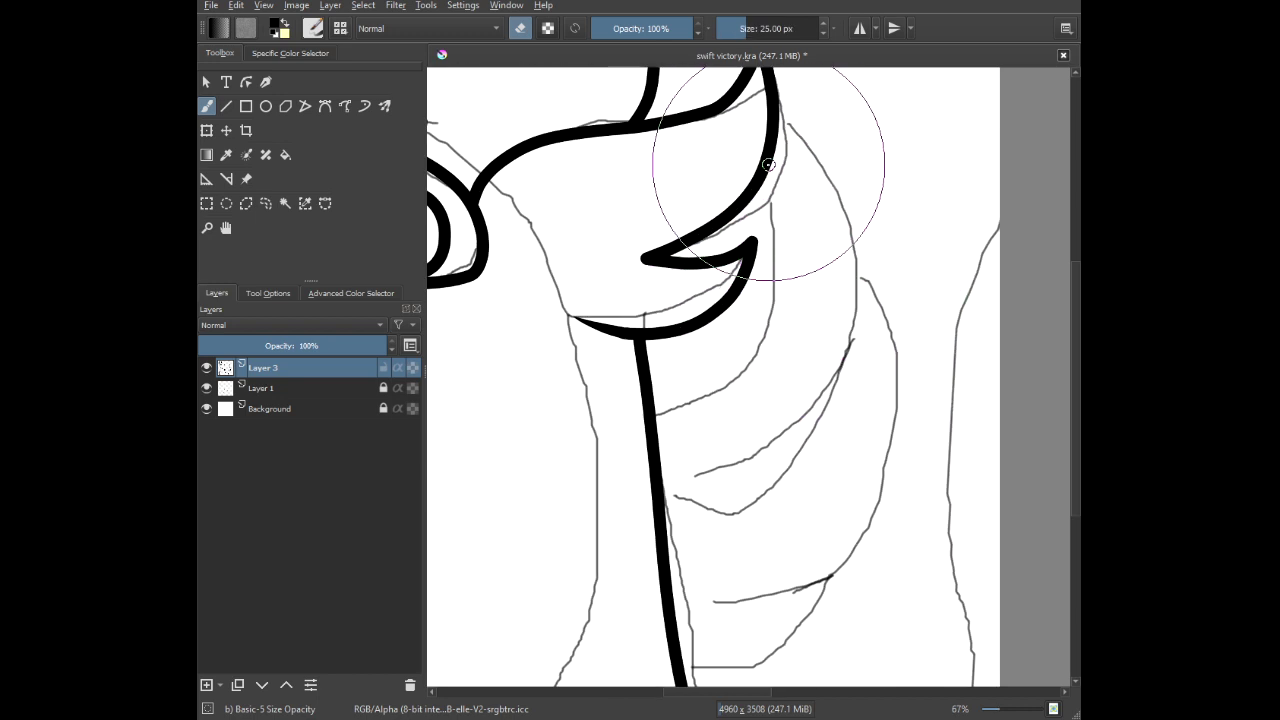
key("e")
mouse_move(763, 176)
left_mouse_down()
mouse_move(779, 264)
mouse_move(760, 328)
mouse_move(645, 425)
left_mouse_up()
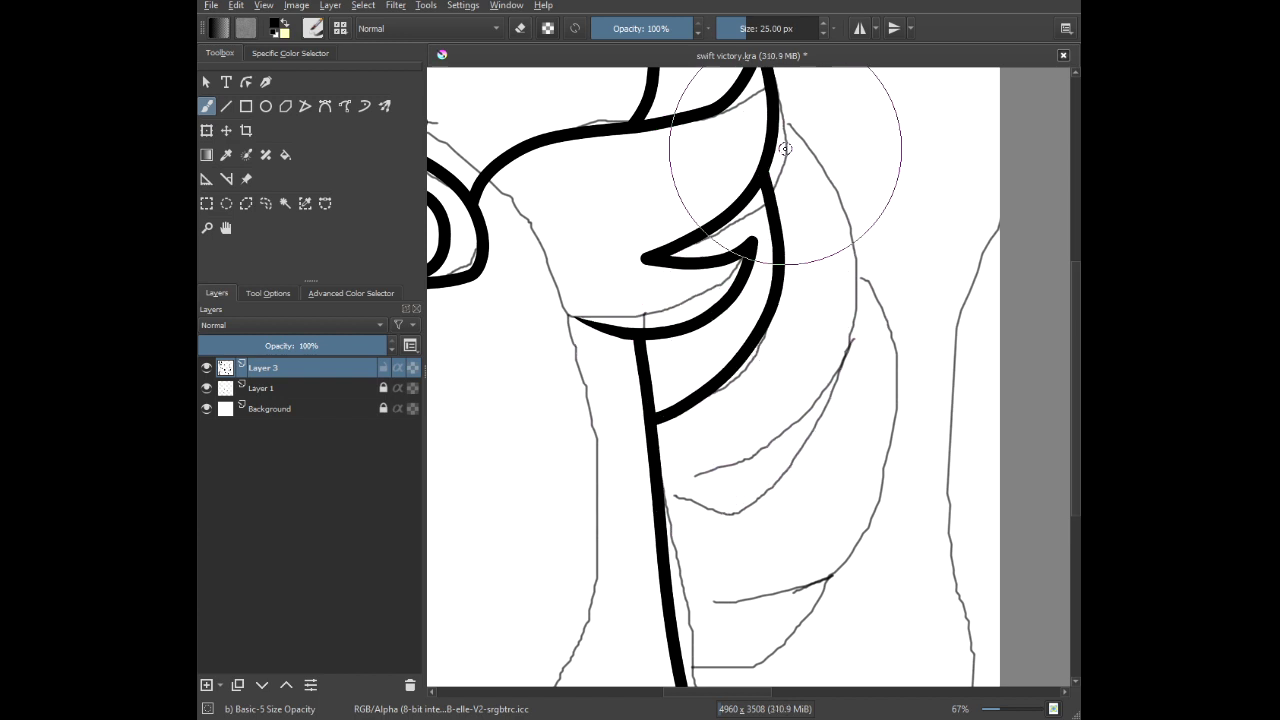
Ink the second mane lock from the ear tuft, and its lower edge curving in to the neck line.
mouse_move(778, 112)
left_mouse_down()
mouse_move(833, 168)
mouse_move(861, 293)
mouse_move(836, 385)
mouse_move(803, 430)
mouse_move(690, 462)
left_mouse_up()
scroll(775, 515, "up", 2)
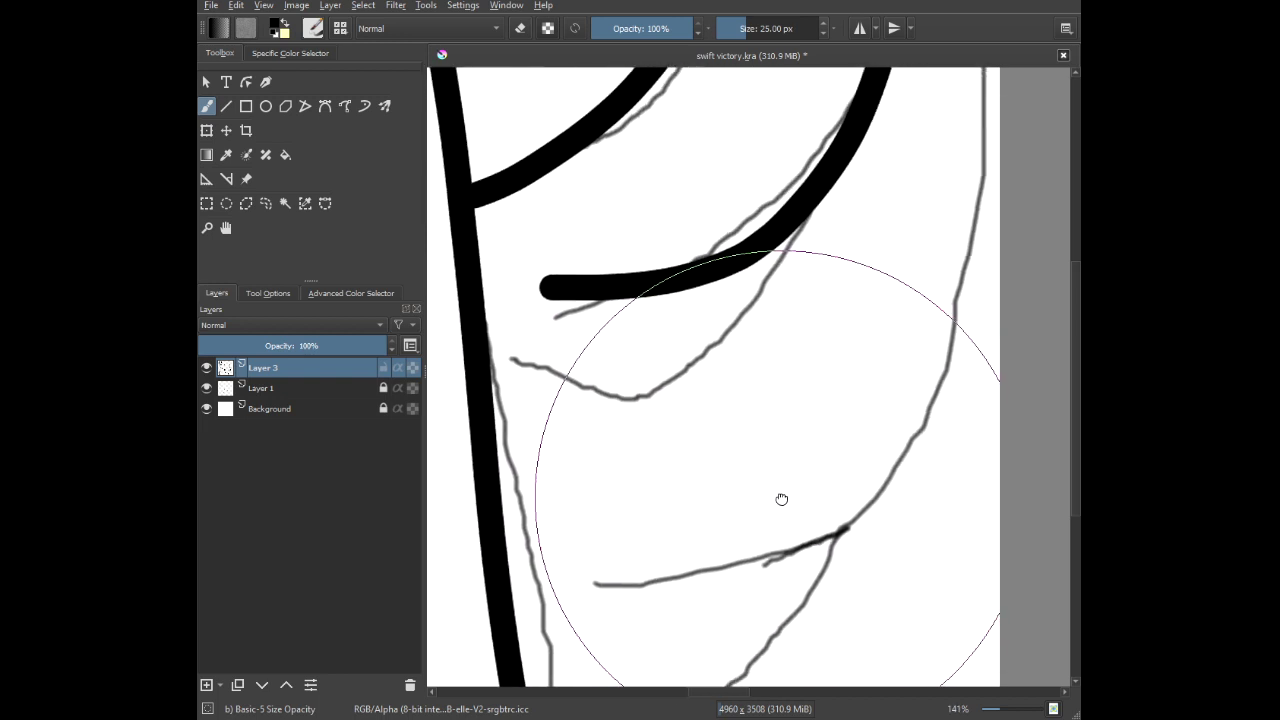
mouse_move(866, 107)
left_mouse_down()
mouse_move(846, 246)
mouse_move(654, 369)
mouse_move(487, 352)
left_mouse_up()
Ink the third mane lock below the second, and the short curve from its lower edge to the neck line.
scroll(640, 290, "down", 3)
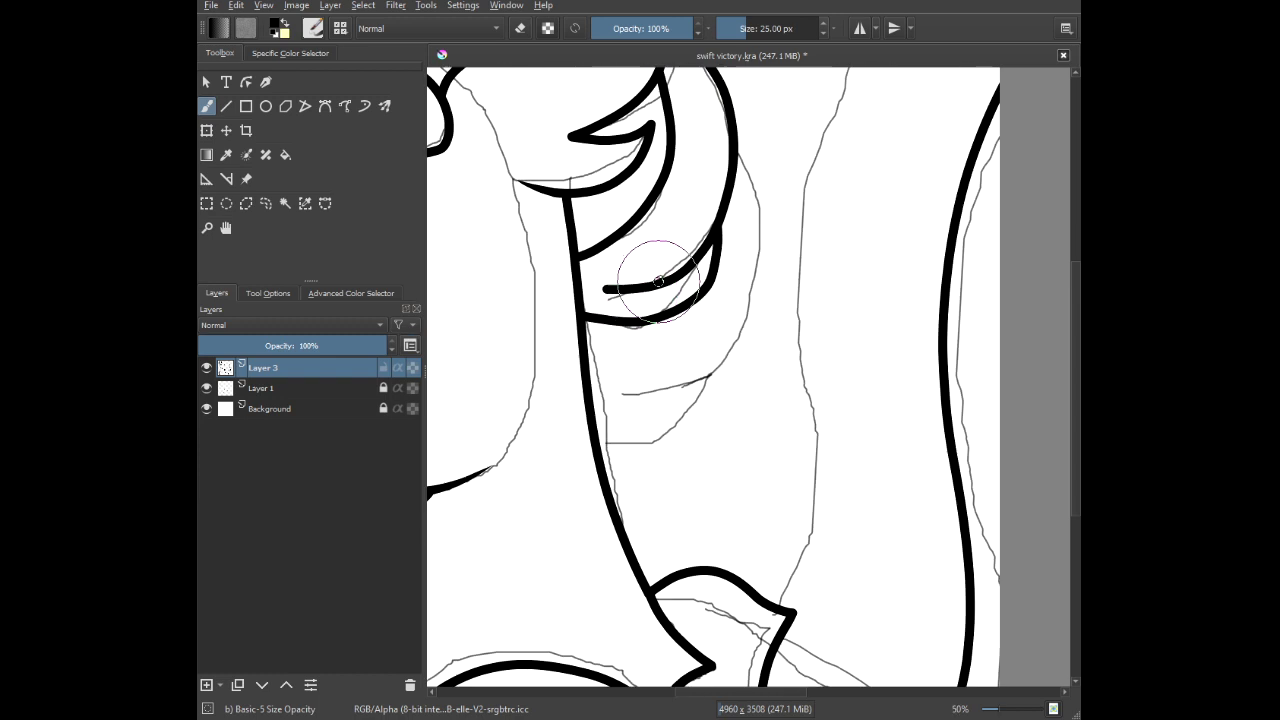
mouse_move(737, 157)
left_mouse_down()
mouse_move(766, 295)
mouse_move(700, 385)
mouse_move(622, 401)
left_mouse_up()
scroll(623, 510, "up", 3)
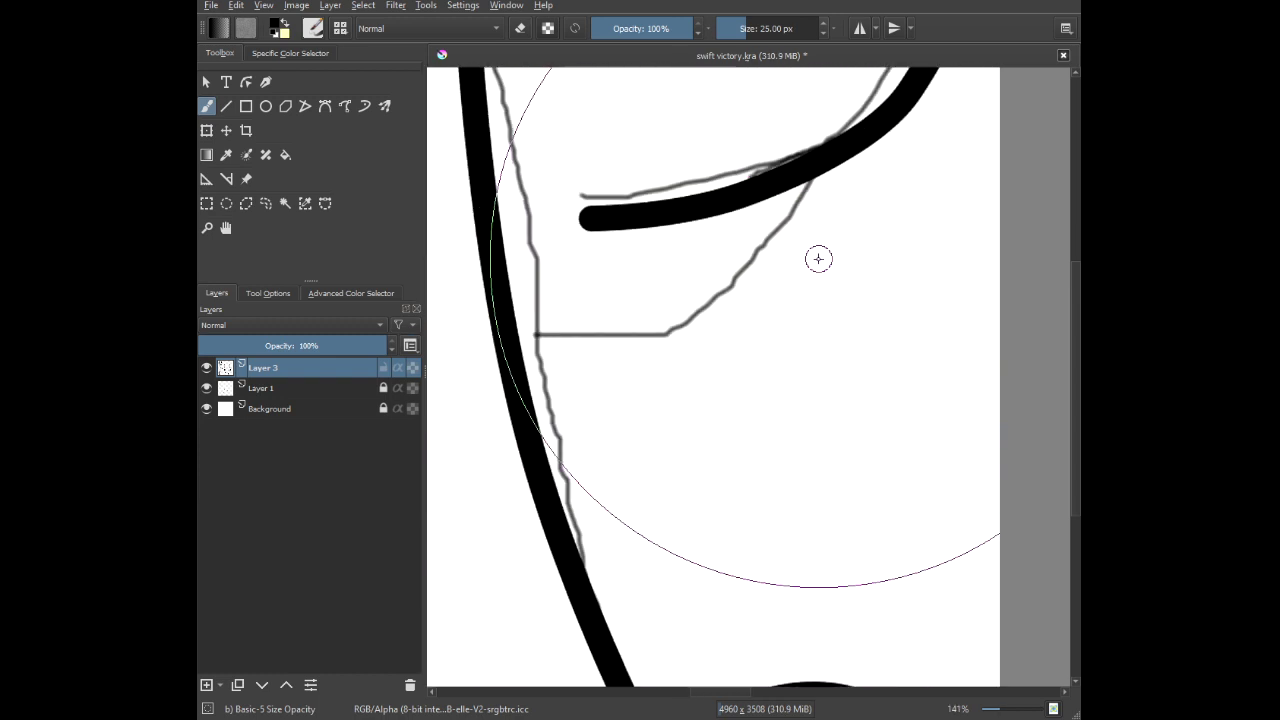
mouse_move(814, 171)
left_mouse_down()
mouse_move(793, 258)
mouse_move(718, 345)
mouse_move(617, 374)
mouse_move(526, 371)
left_mouse_up()
scroll(520, 340, "down", 6)
scroll(508, 308, "down", 5)
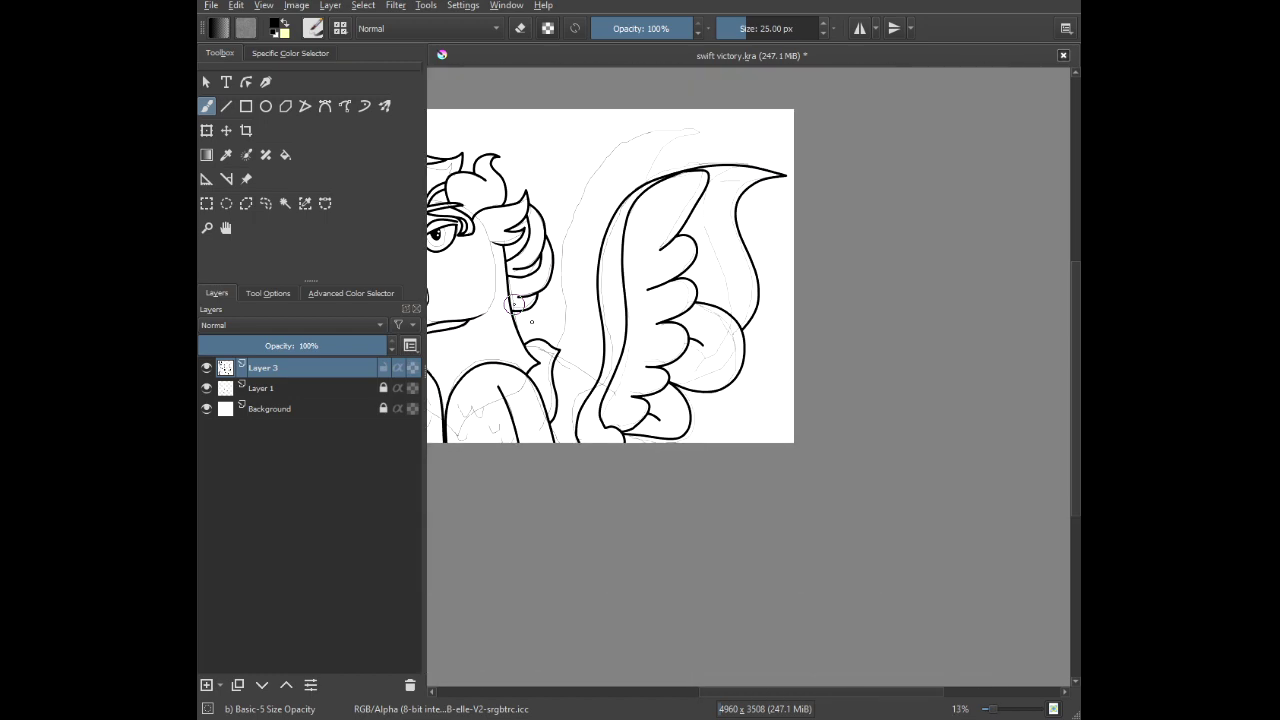
Ink the back line from the tuft's corner to the near wing, and a short line below the wing's lowest lobe.
scroll(641, 286, "up", 5)
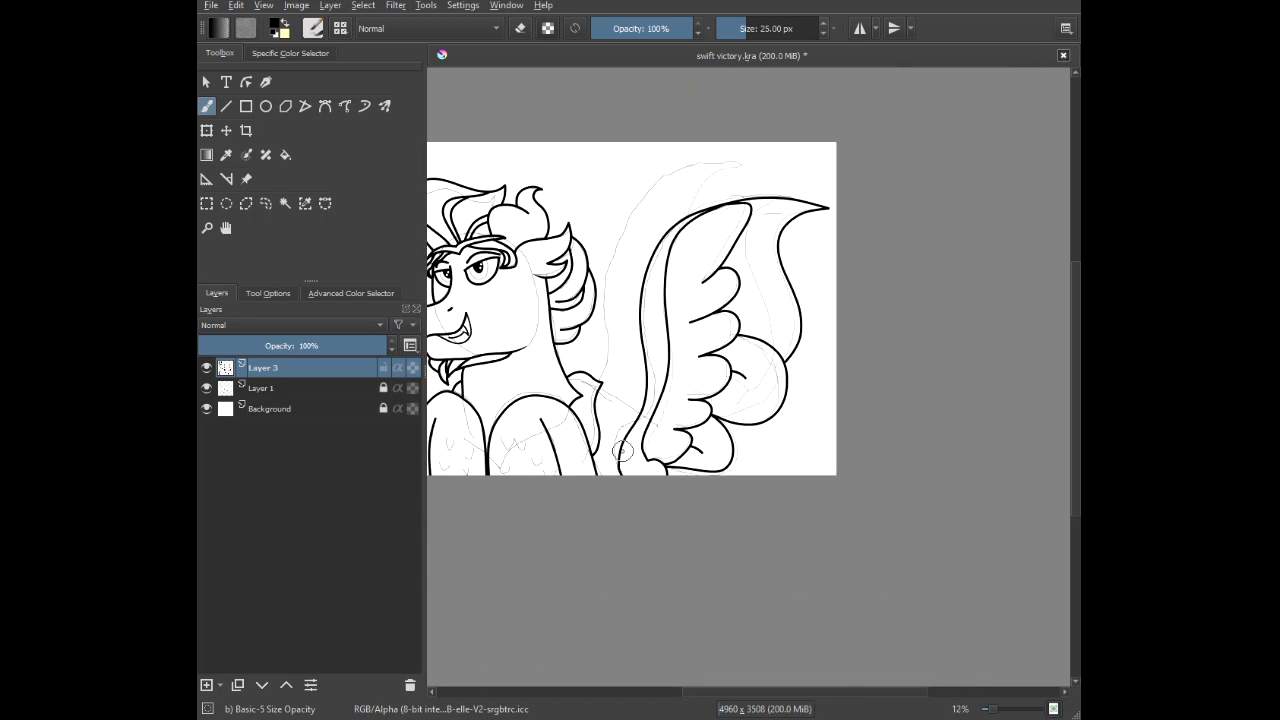
scroll(578, 326, "up", 1)
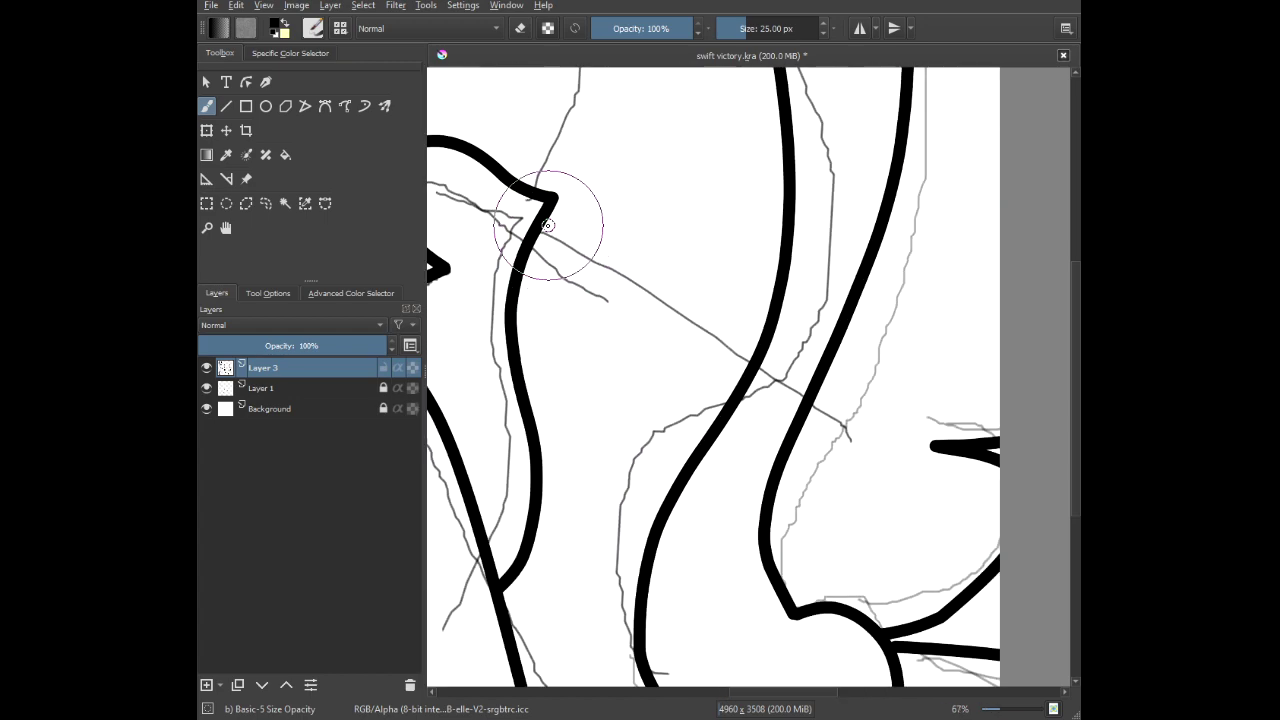
left_click_drag(538, 230, 750, 345)
scroll(749, 286, "down", 4)
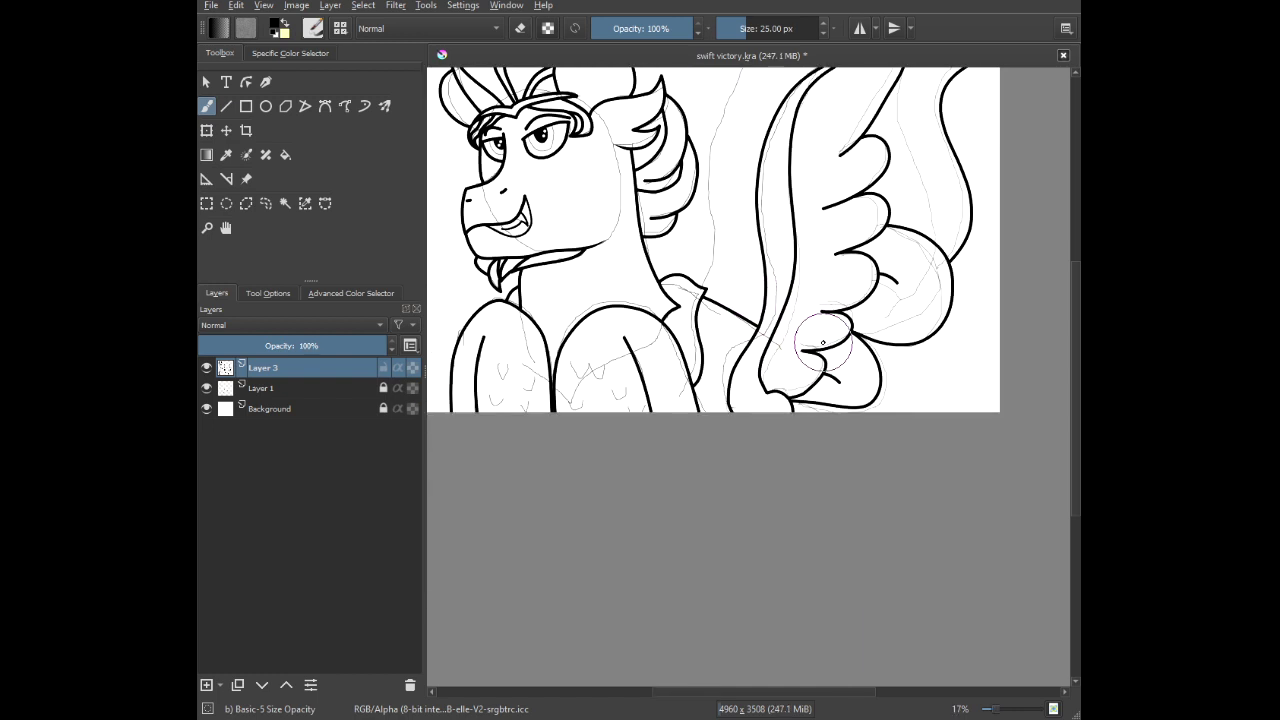
scroll(871, 394, "up", 3)
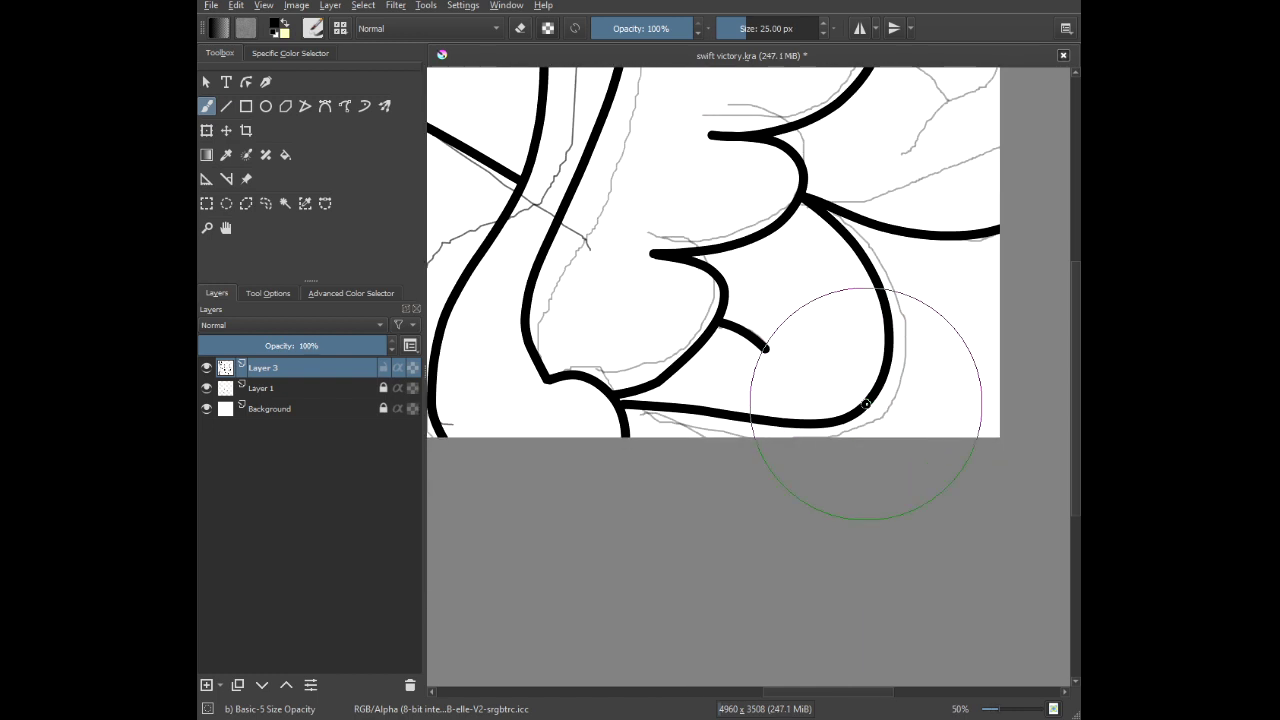
scroll(772, 335, "down", 3)
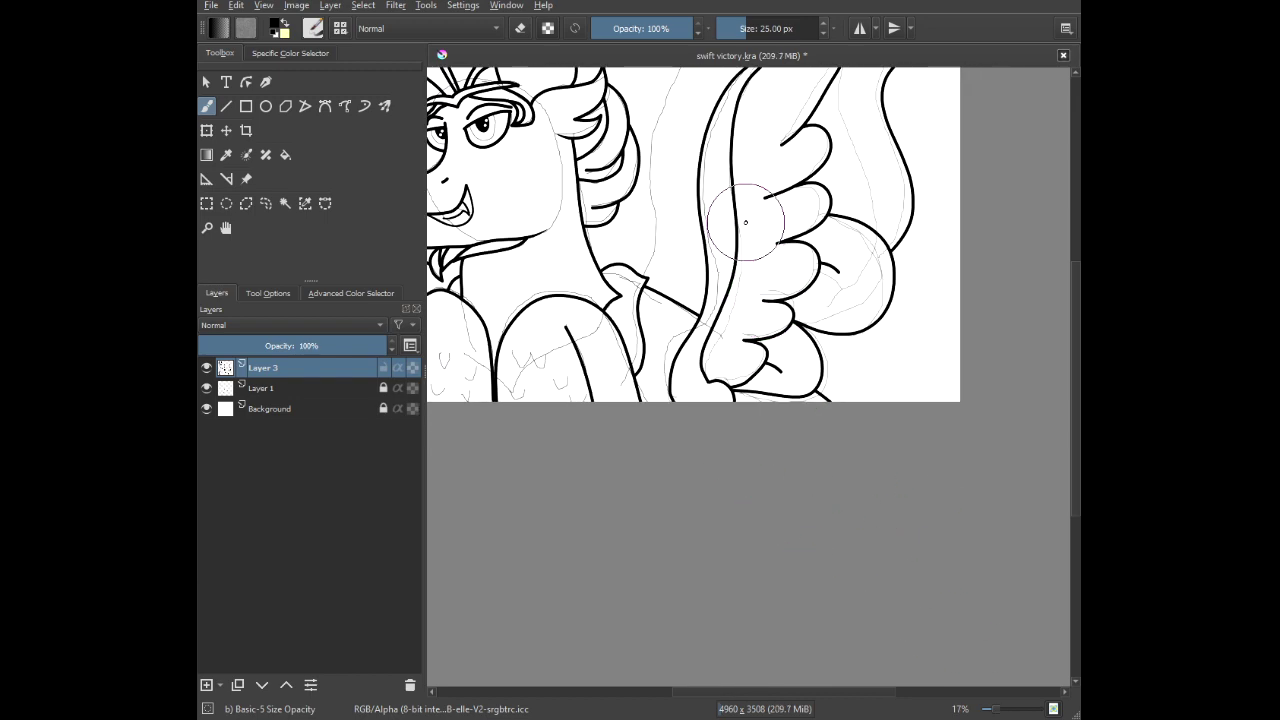
Ink the far wing from the tuft's corner up to its tip and back to the near wing, and hide Layer 1.
mouse_move(733, 201)
left_mouse_down()
mouse_move(763, 314)
mouse_move(727, 374)
left_mouse_up()
scroll(732, 191, "up", 1)
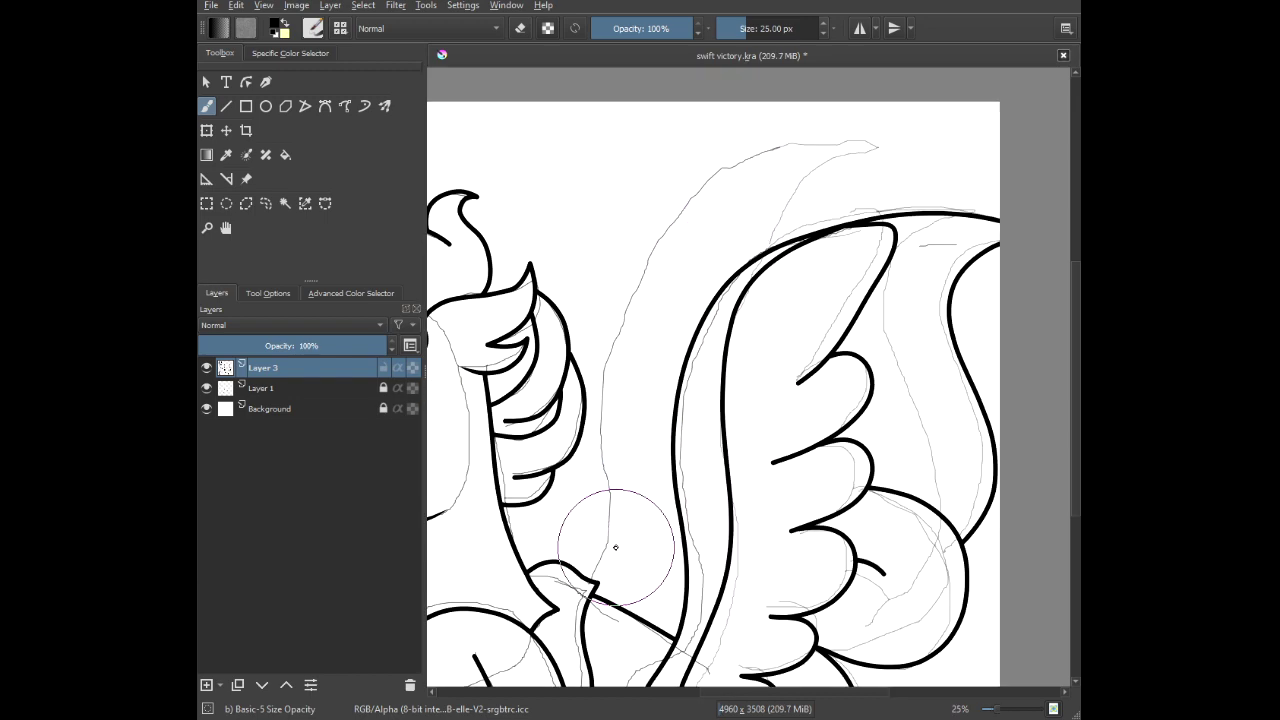
mouse_move(588, 578)
left_mouse_down()
mouse_move(606, 450)
mouse_move(595, 306)
mouse_move(645, 195)
mouse_move(790, 122)
mouse_move(888, 128)
mouse_move(829, 157)
mouse_move(732, 323)
left_mouse_up()
scroll(732, 323, "down", 5)
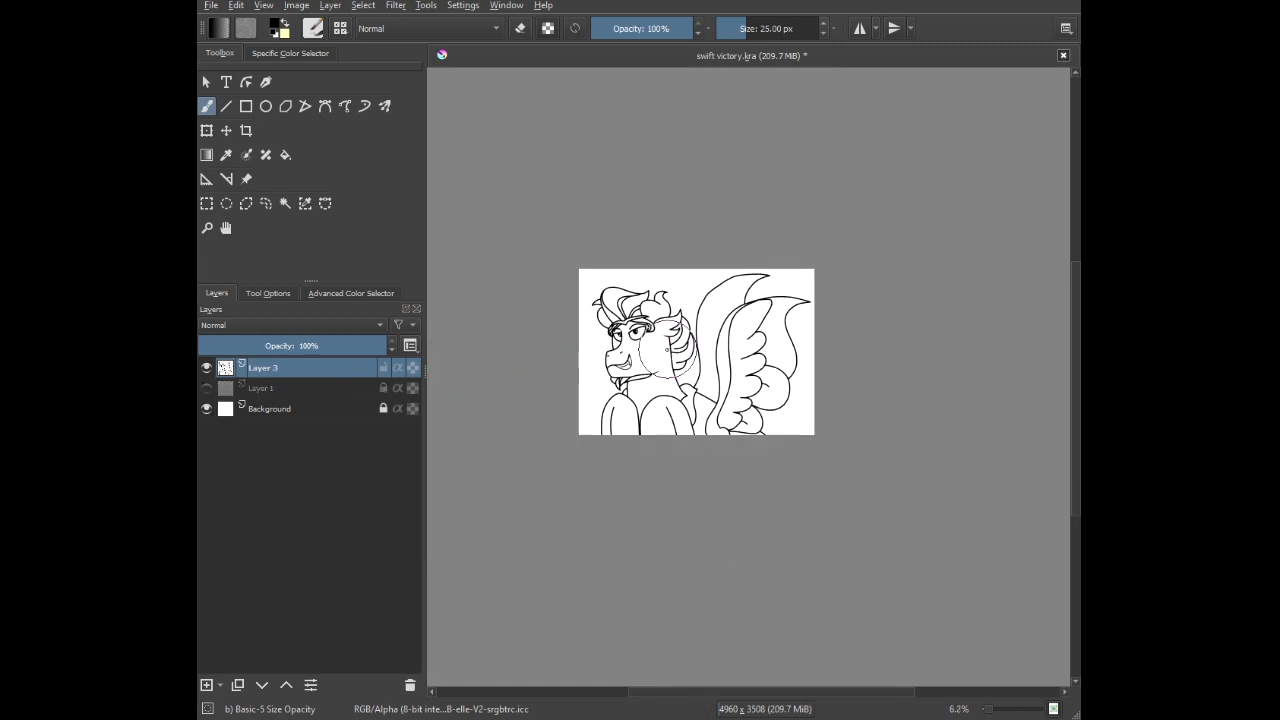
Enlarge the near eye's pupil in black and paint over its two white highlights.
scroll(737, 372, "up", 2)
scroll(589, 350, "up", 6)
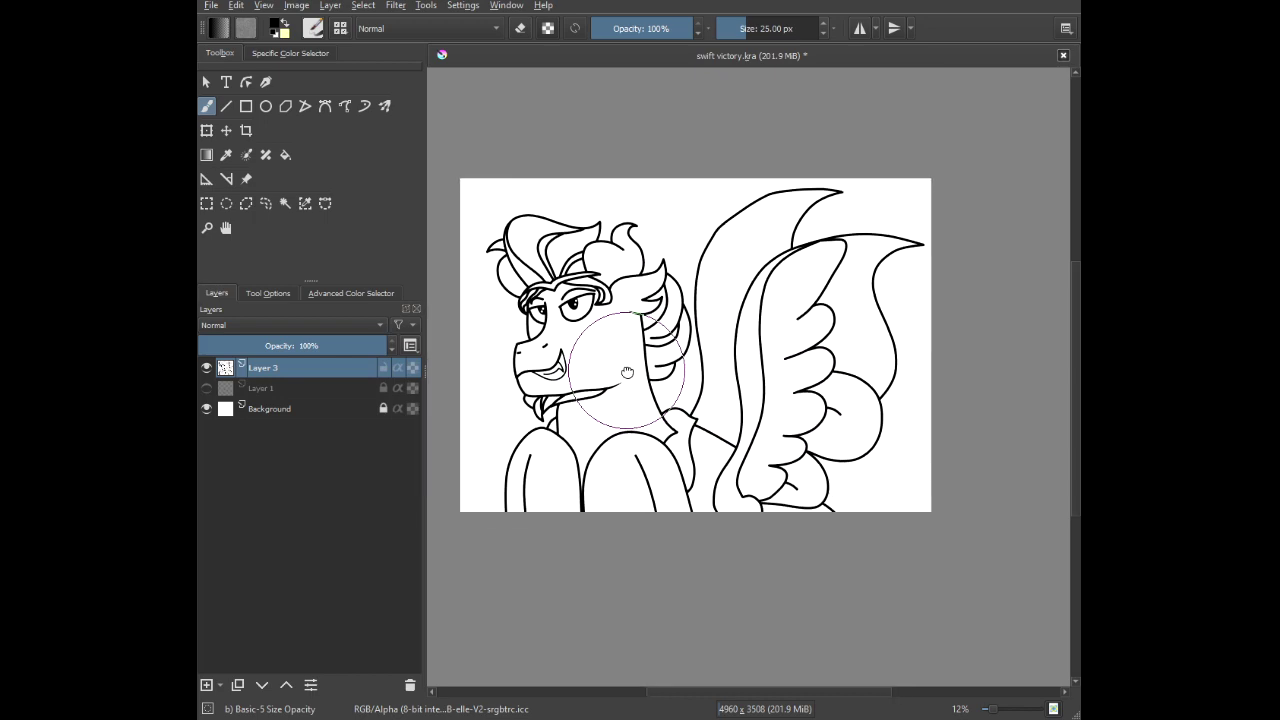
scroll(611, 255, "up", 3)
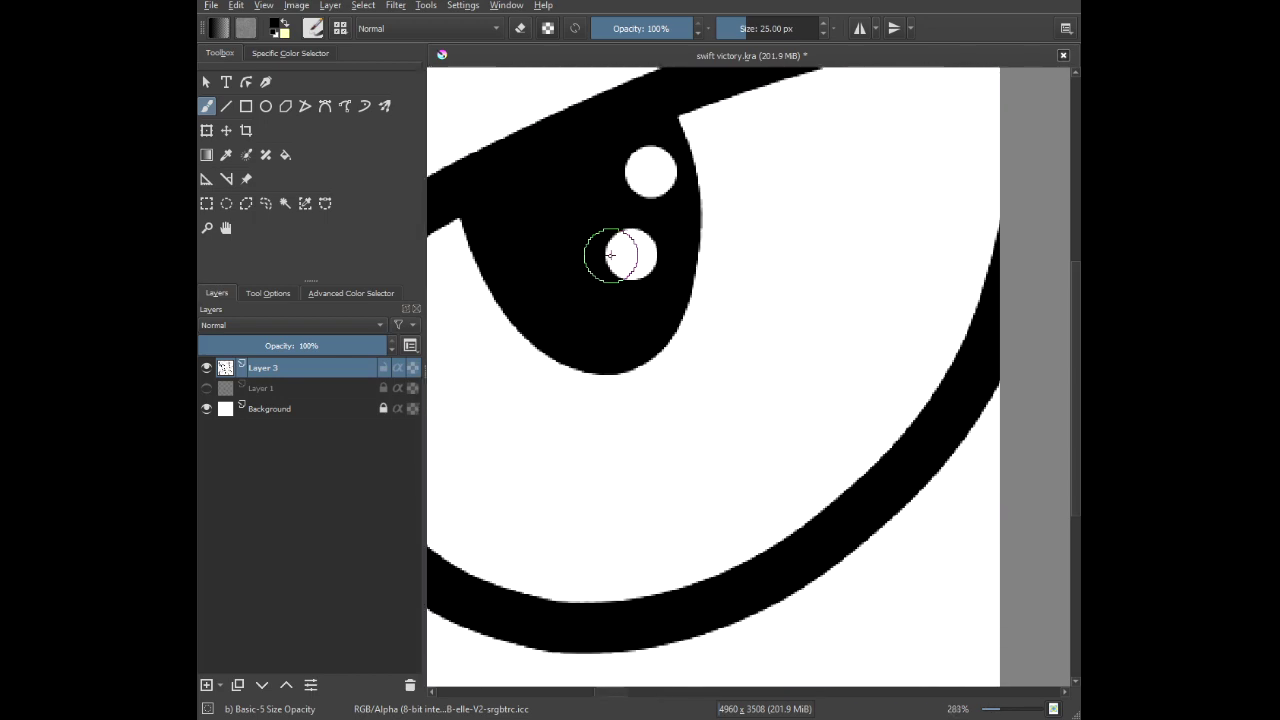
mouse_move(672, 104)
left_mouse_down()
mouse_move(695, 176)
mouse_move(707, 333)
mouse_move(645, 413)
mouse_move(575, 432)
mouse_move(523, 413)
mouse_move(468, 354)
mouse_move(434, 273)
mouse_move(415, 123)
mouse_move(654, 150)
mouse_move(630, 278)
mouse_move(609, 251)
left_mouse_up()
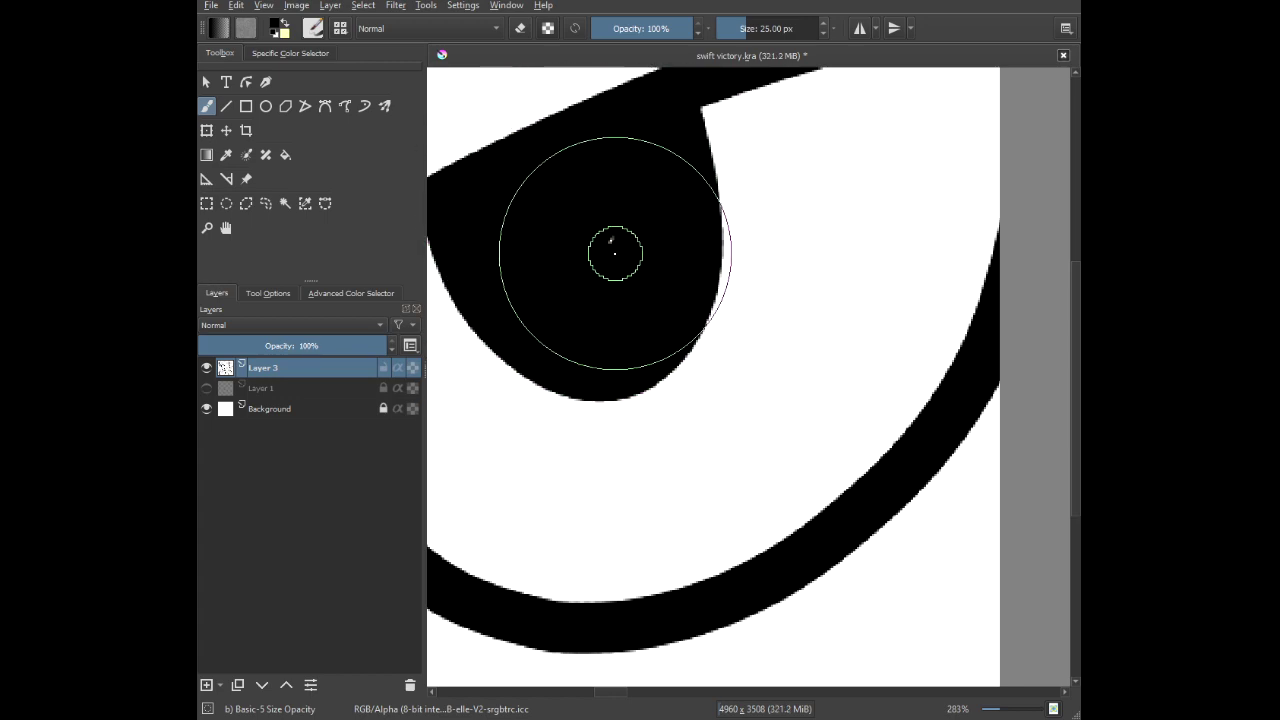
Enlarge the far eye's pupil in black and paint over its two white highlights.
scroll(629, 343, "down", 5)
scroll(629, 343, "up", 6)
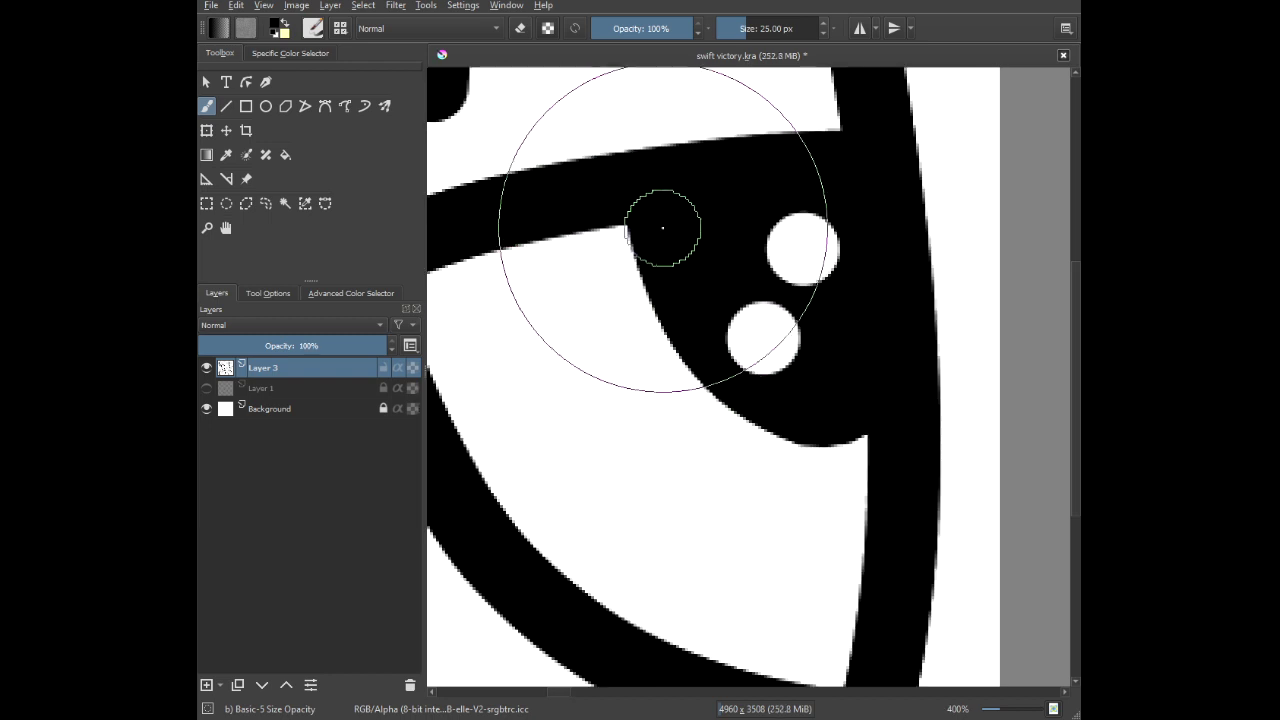
mouse_move(642, 285)
left_mouse_down()
mouse_move(726, 419)
mouse_move(830, 470)
mouse_move(894, 475)
mouse_move(934, 424)
mouse_move(942, 367)
mouse_move(924, 325)
mouse_move(810, 210)
left_mouse_up()
scroll(766, 334, "down", 7)
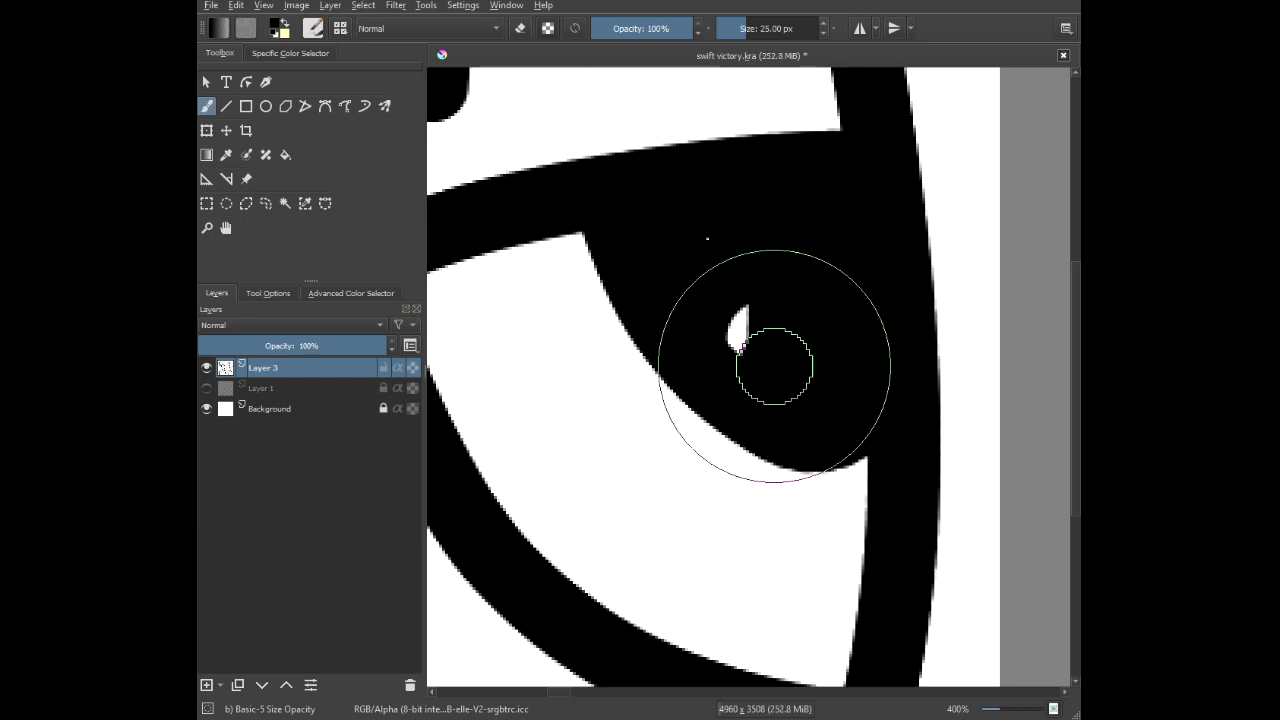
scroll(732, 231, "down", 3)
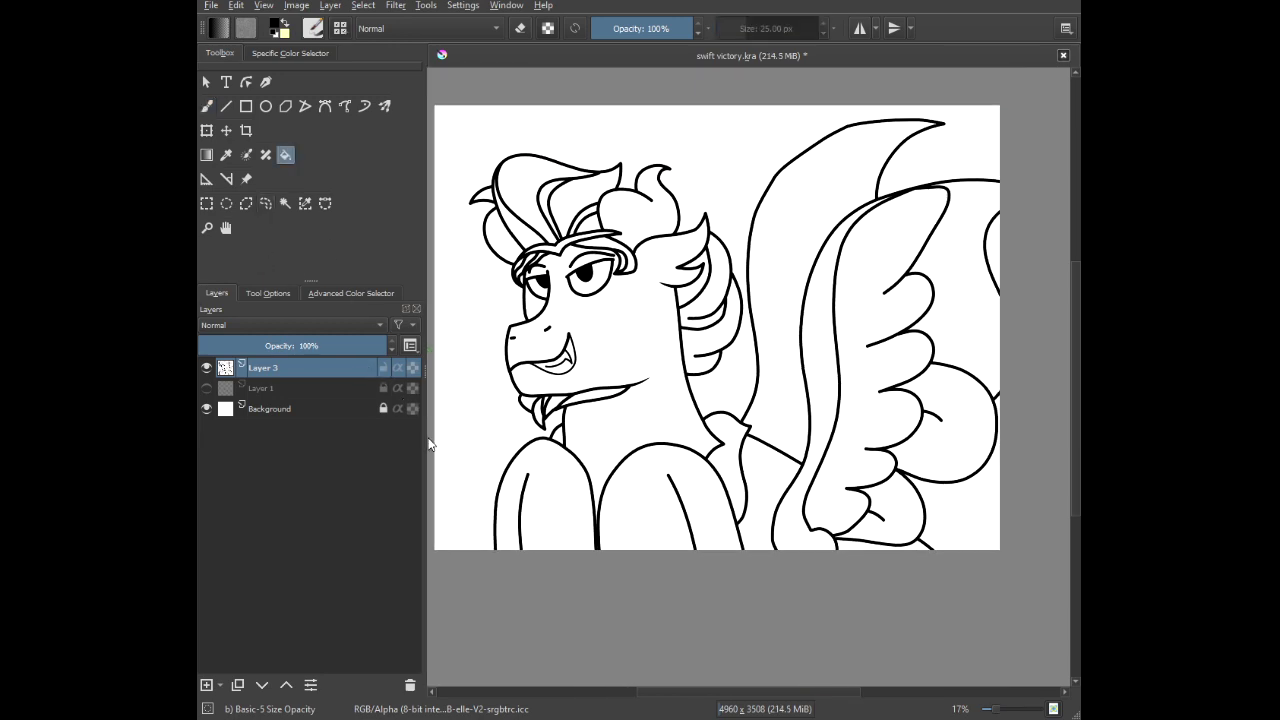
Duplicate Layer 3 and group it with its copy.
key("ctrl+j")
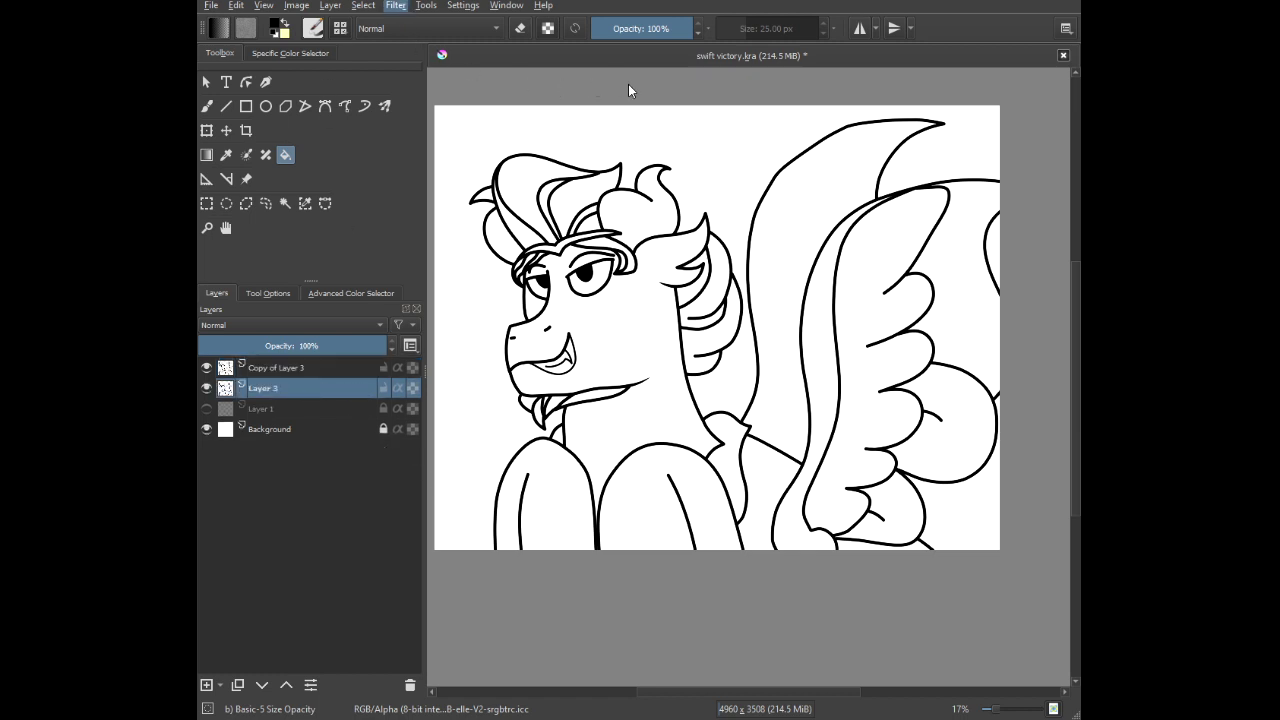
left_click(296, 366, "ctrl")
key("ctrl+g")
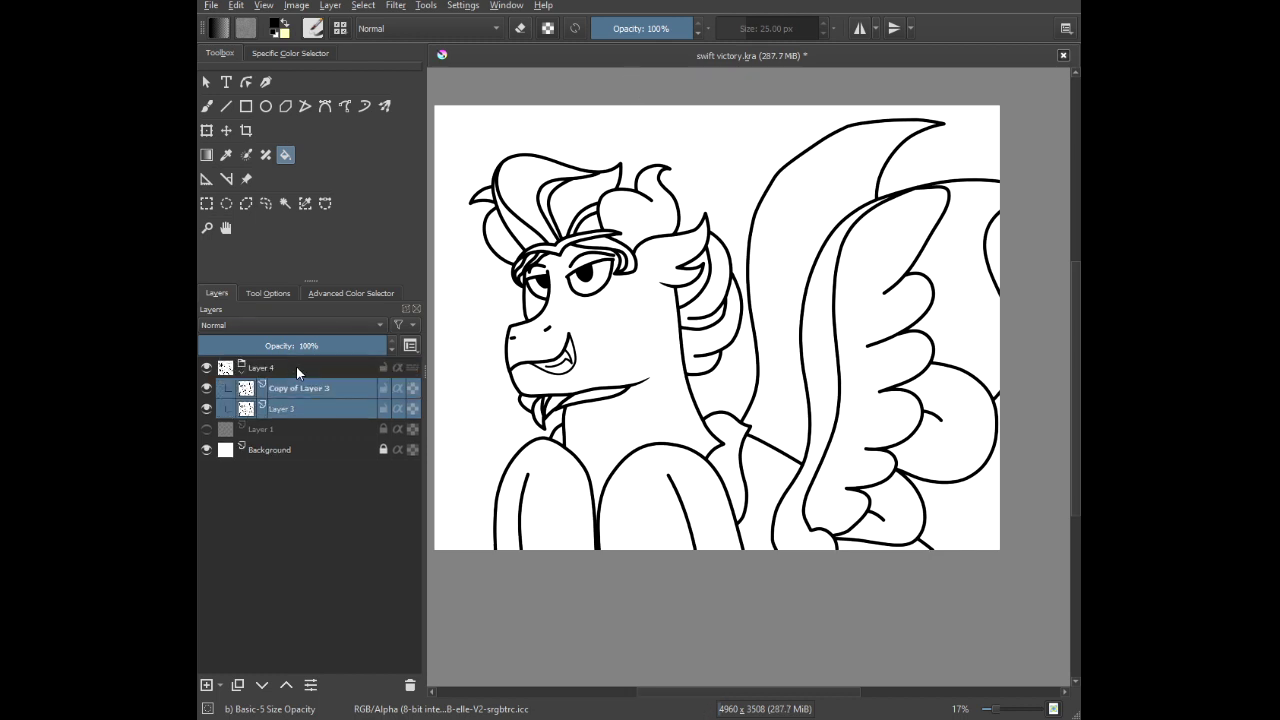
Rename the line art group as linear, collapse it and lock it.
double_click(278, 370)
type("linear")
key("Return")
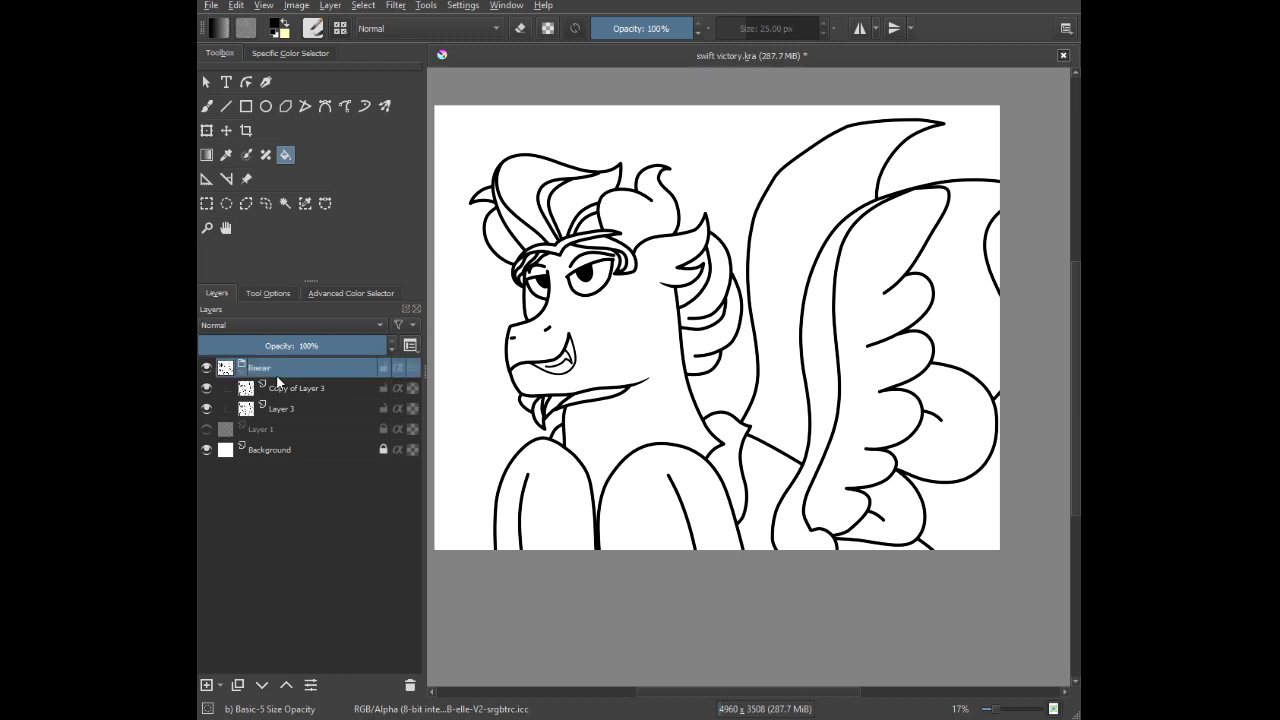
left_click(241, 373)
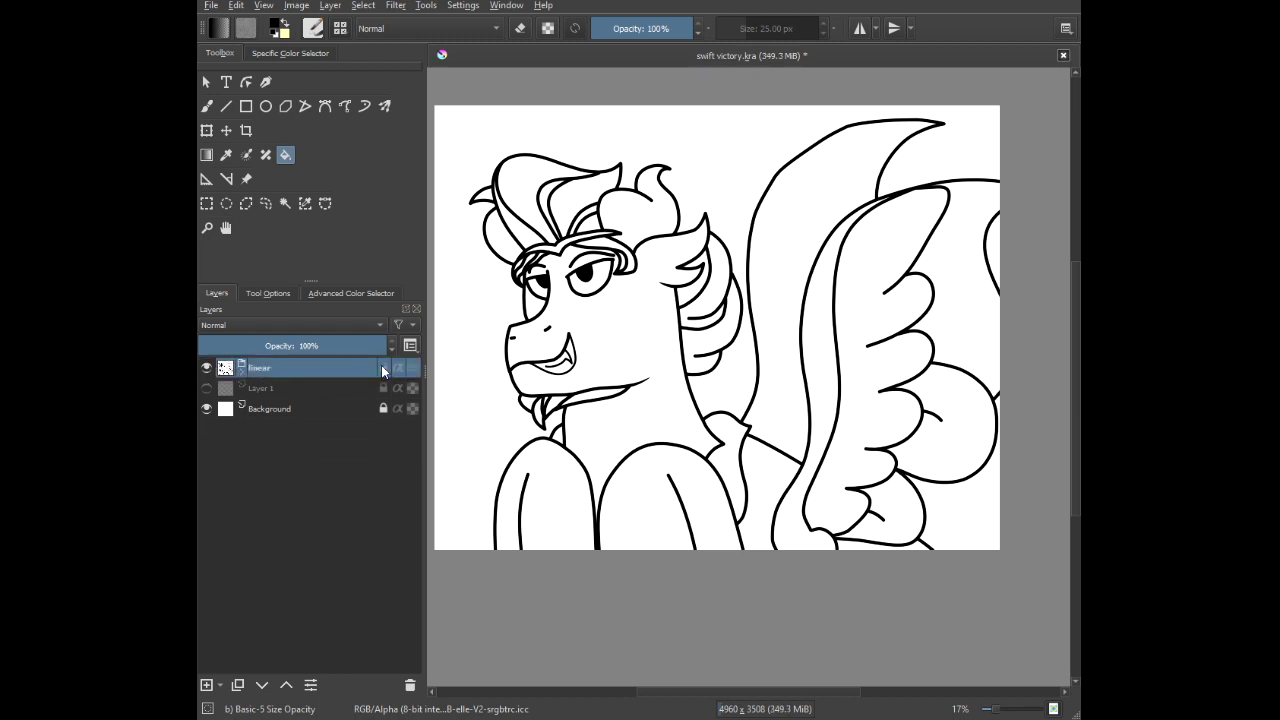
Add a paint layer below the linear group, put it in its own group and rename the layer as corrector.
left_click(207, 685)
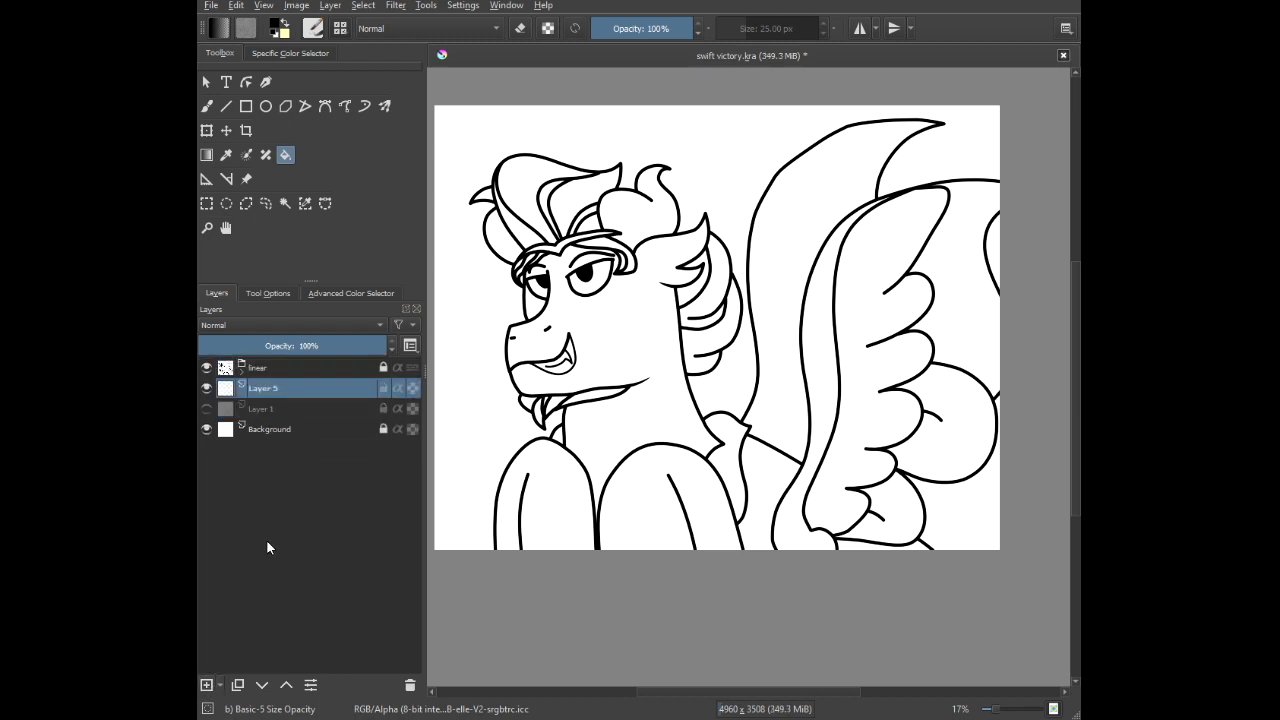
key("ctrl+g")
double_click(275, 408)
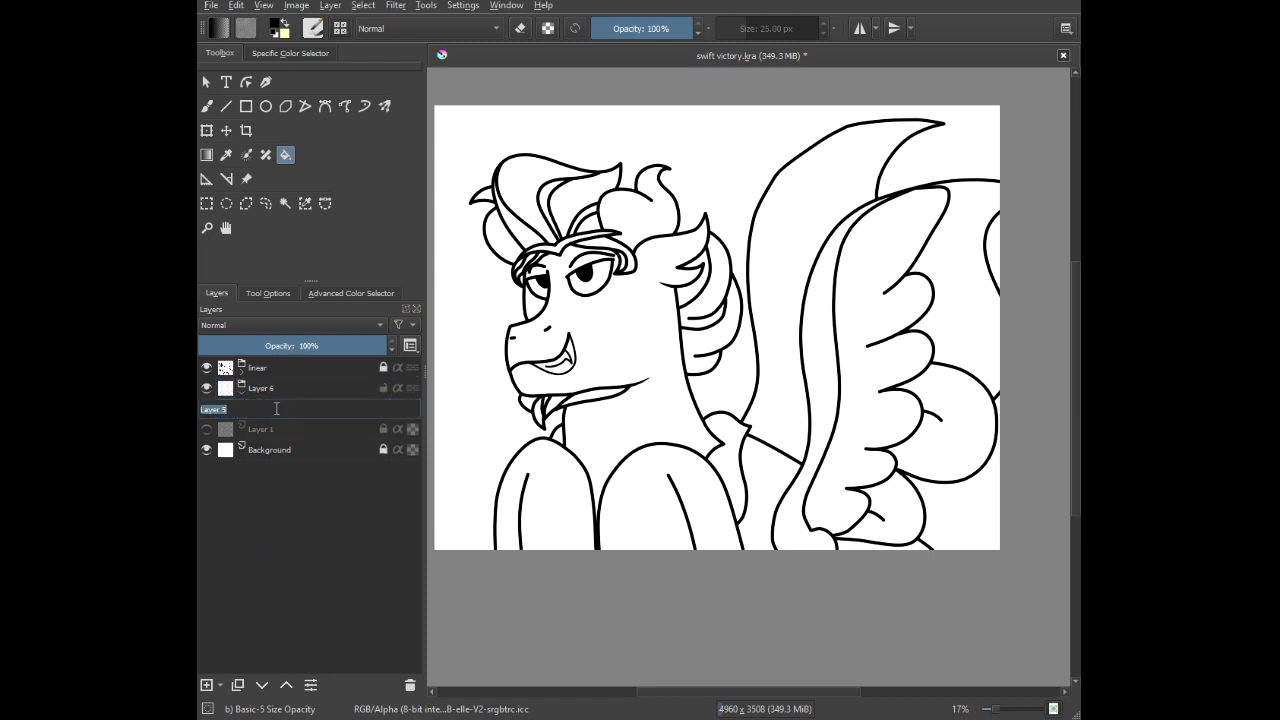
type("col")
type("rector")
key("Return")
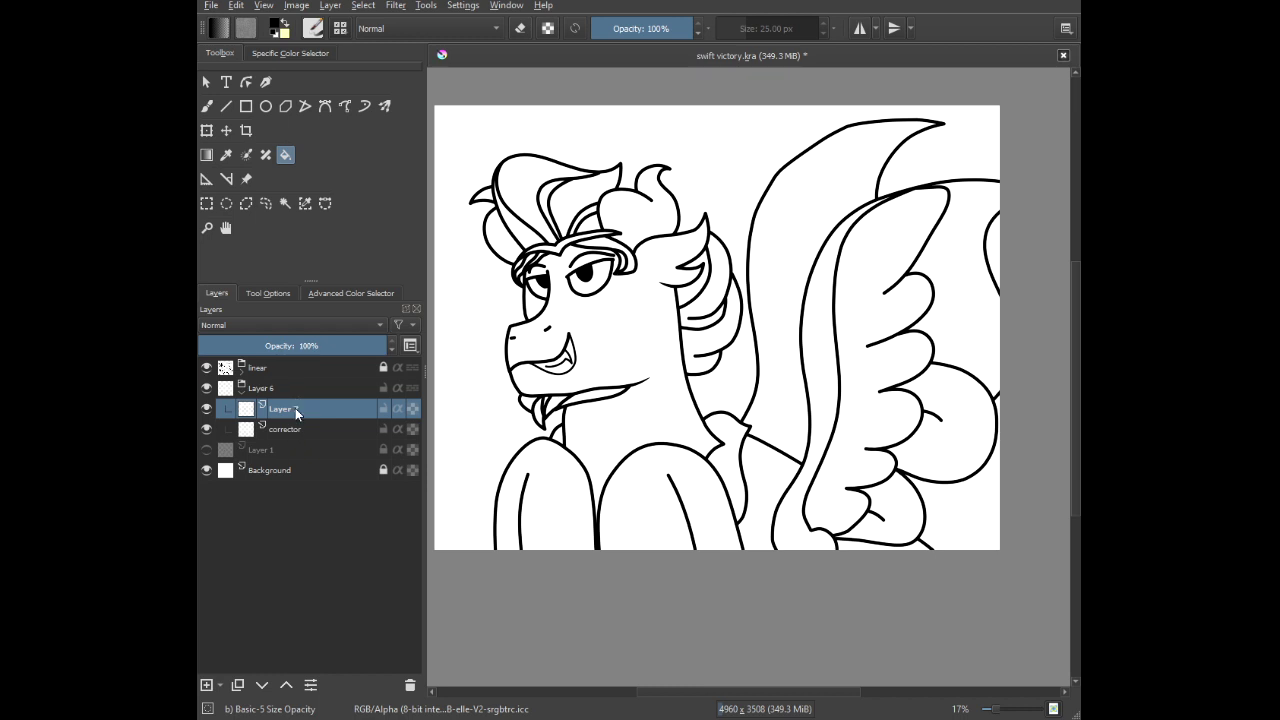
Name the new layer above corrector basde.
double_click(280, 408)
type("basde")
key("Return")
Mix a dark navy blue for the body, testing shades by filling the head and undoing each test fill.
right_click(580, 352)
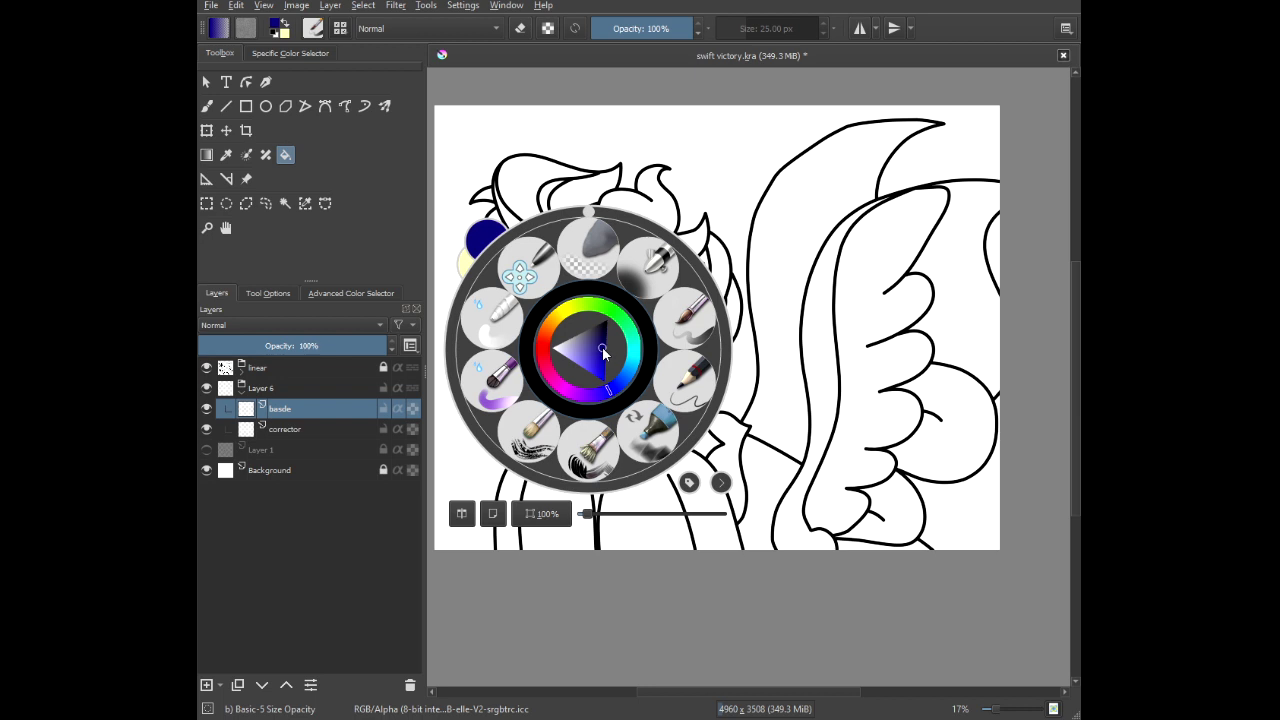
left_click(527, 155)
left_click(610, 320)
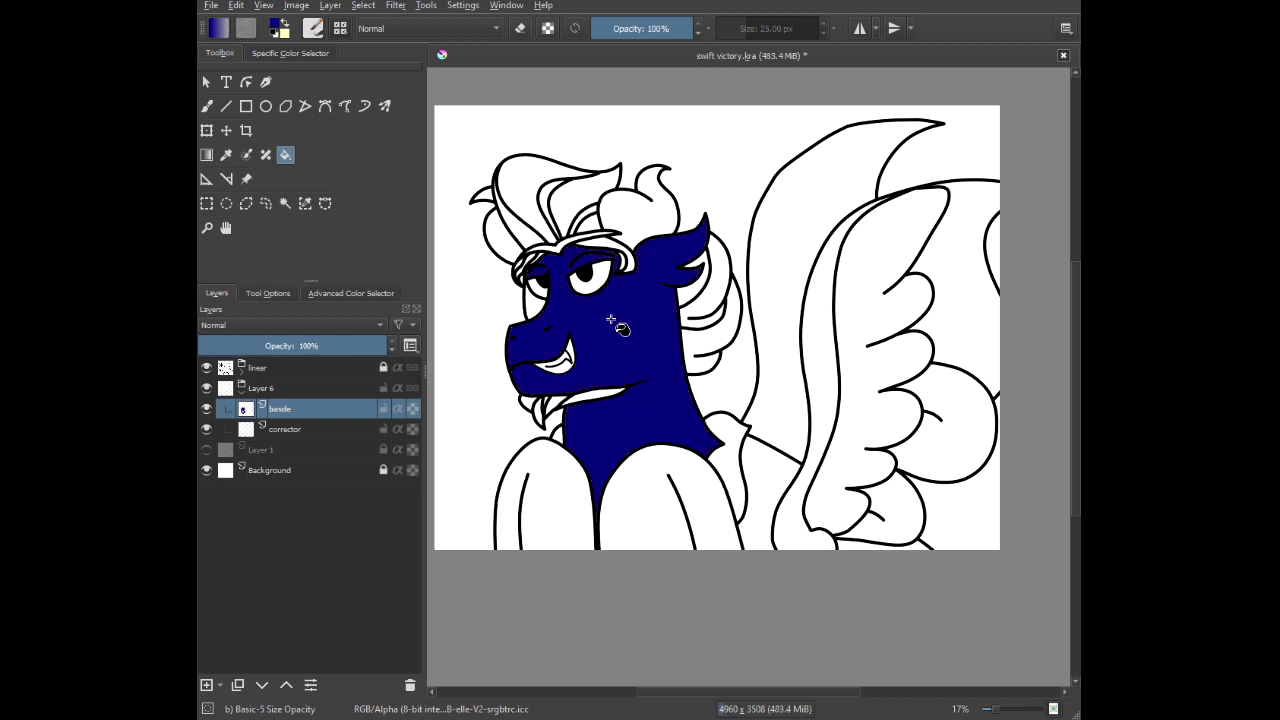
key("ctrl+z")
scroll(618, 328, "up", 2)
right_click(612, 328)
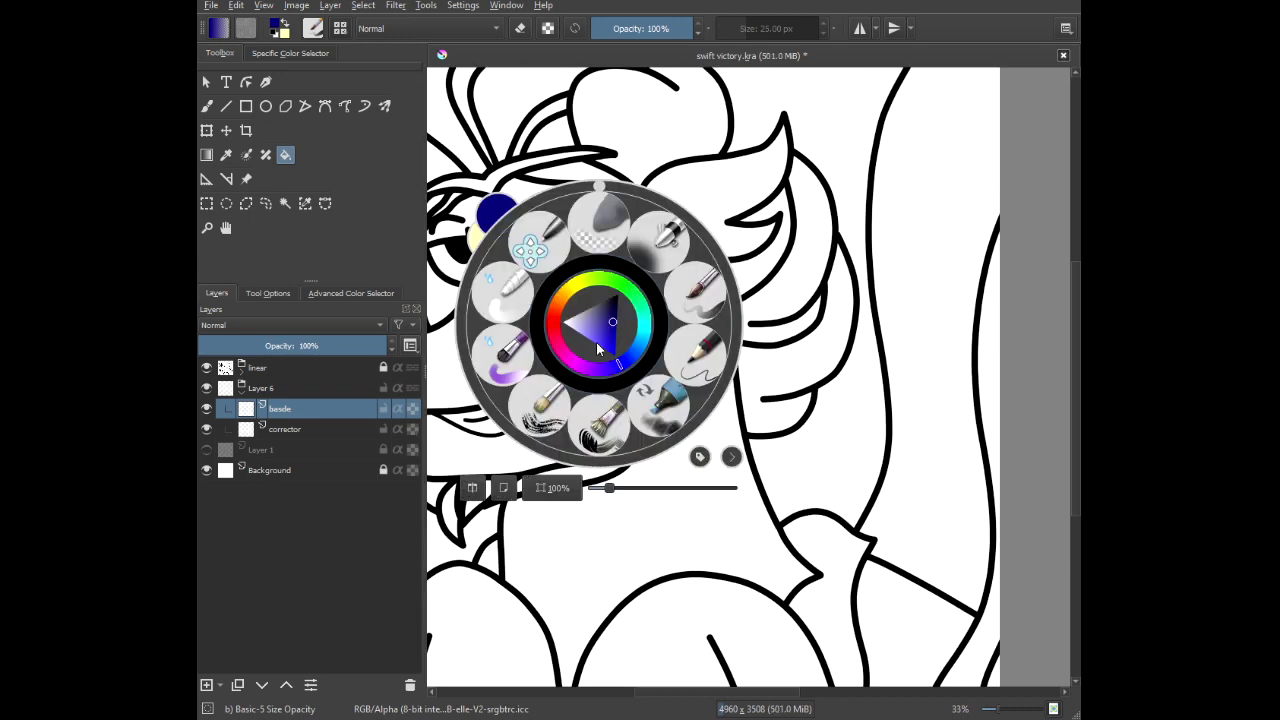
left_click(577, 112)
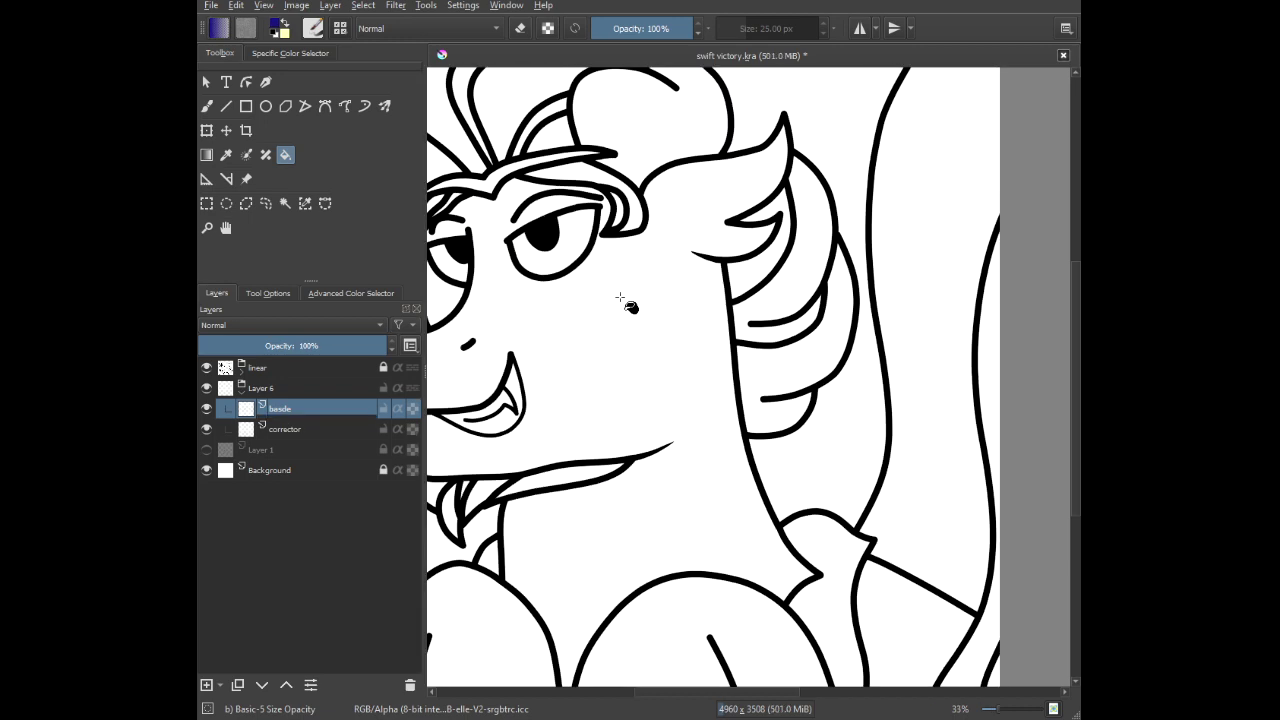
left_click(620, 298)
key("ctrl+z")
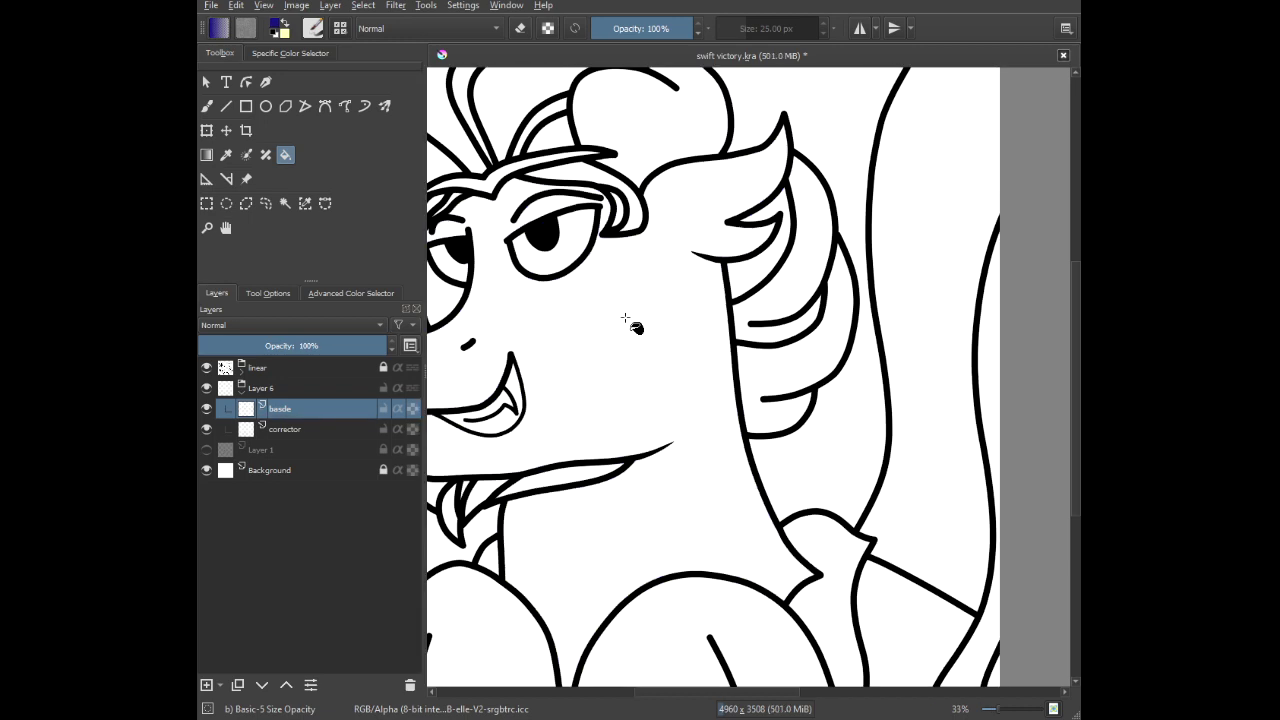
right_click(628, 322)
left_click(588, 168)
Fill the head, neck, far side of the face and the visible body behind the front legs with navy blue.
left_click(627, 330)
left_click_drag(594, 310, 735, 352)
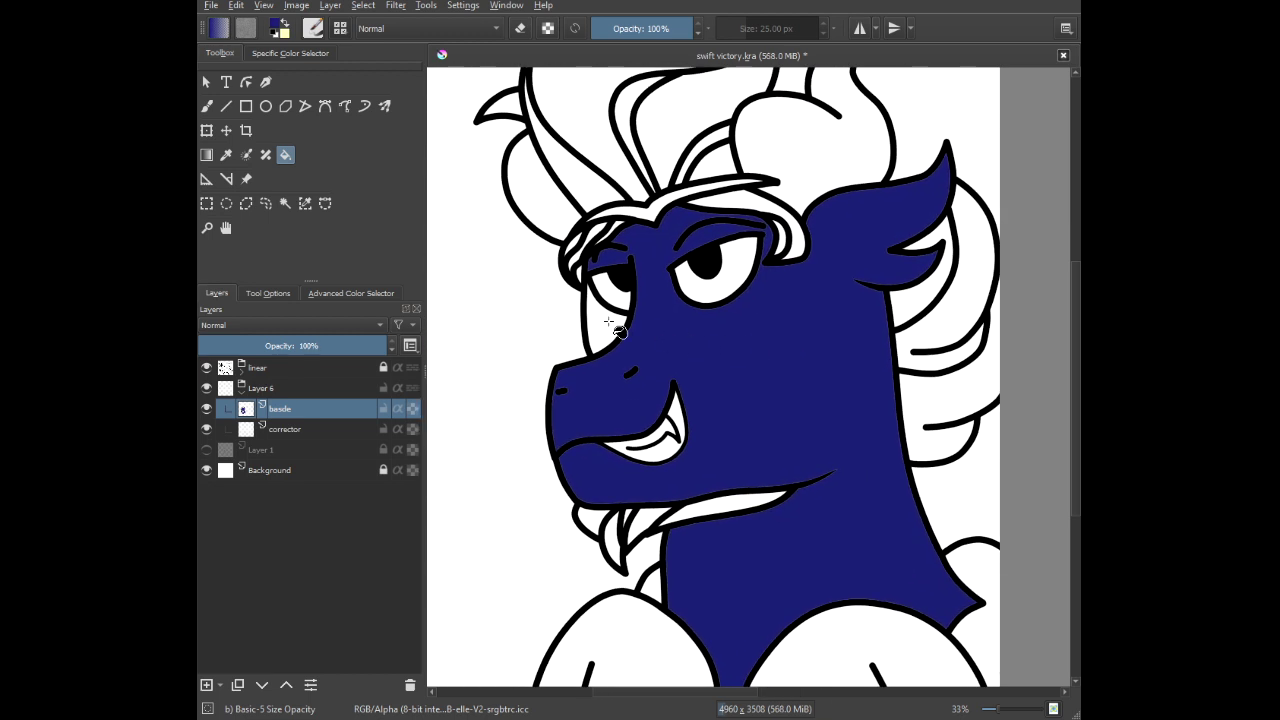
left_click_drag(691, 395, 566, 236)
left_click_drag(768, 399, 640, 377)
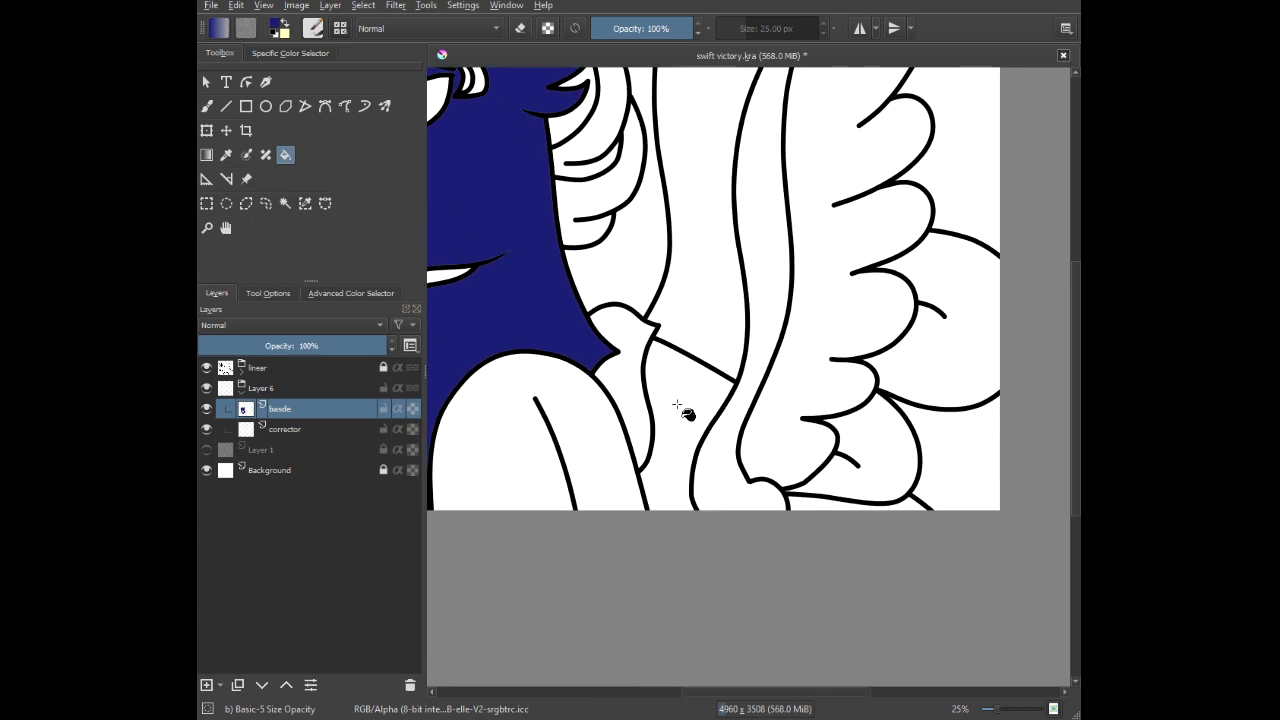
left_click(690, 440)
scroll(663, 343, "down", 2)
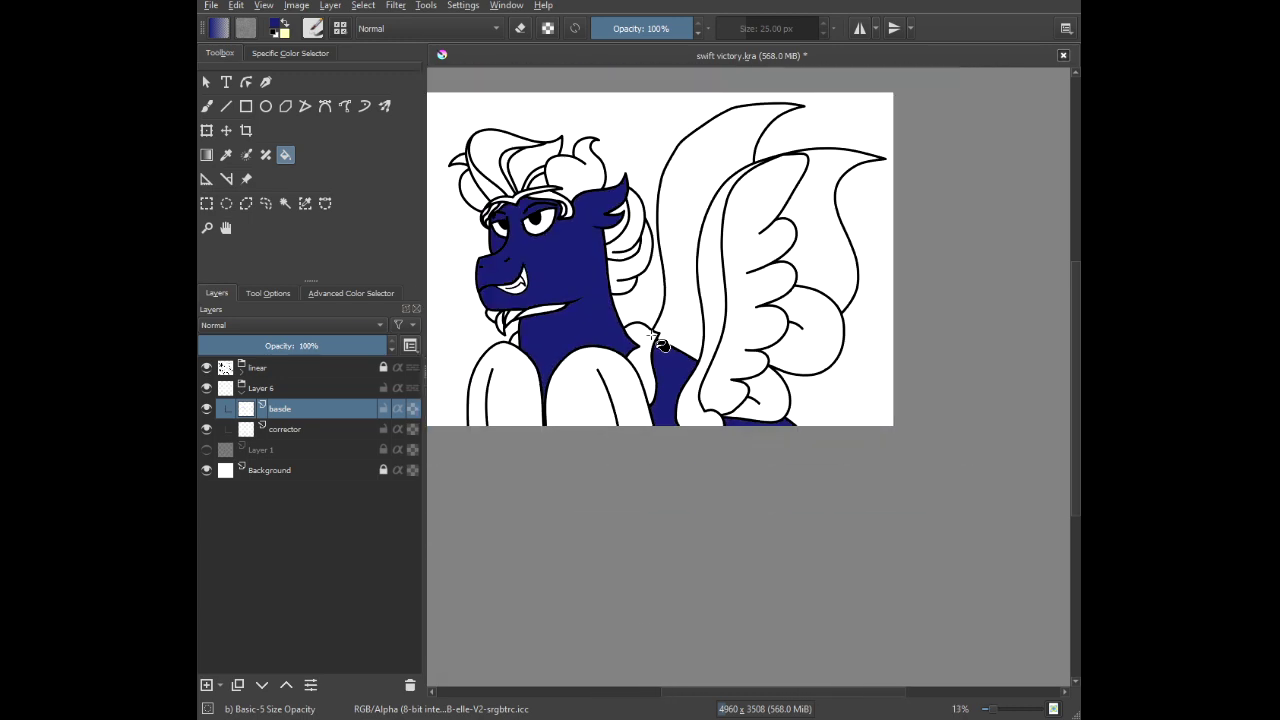
left_click_drag(658, 342, 686, 412)
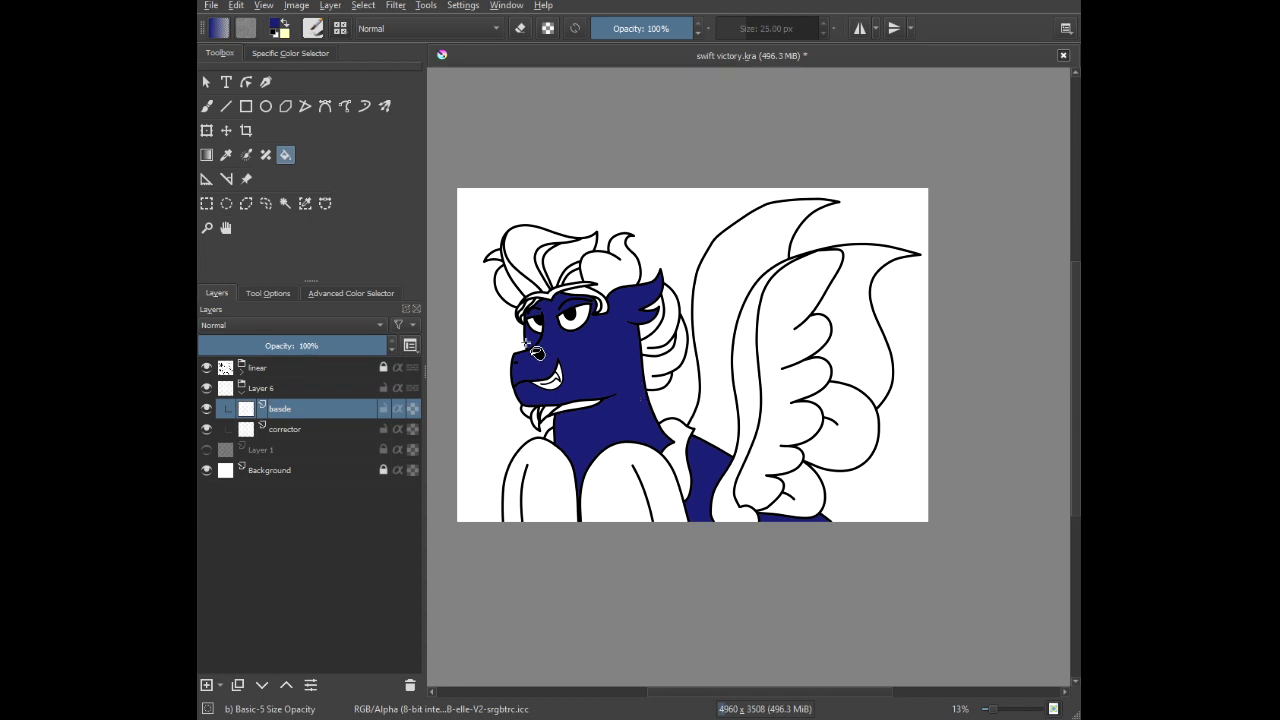
left_click_drag(519, 334, 576, 331)
scroll(576, 331, "up", 3)
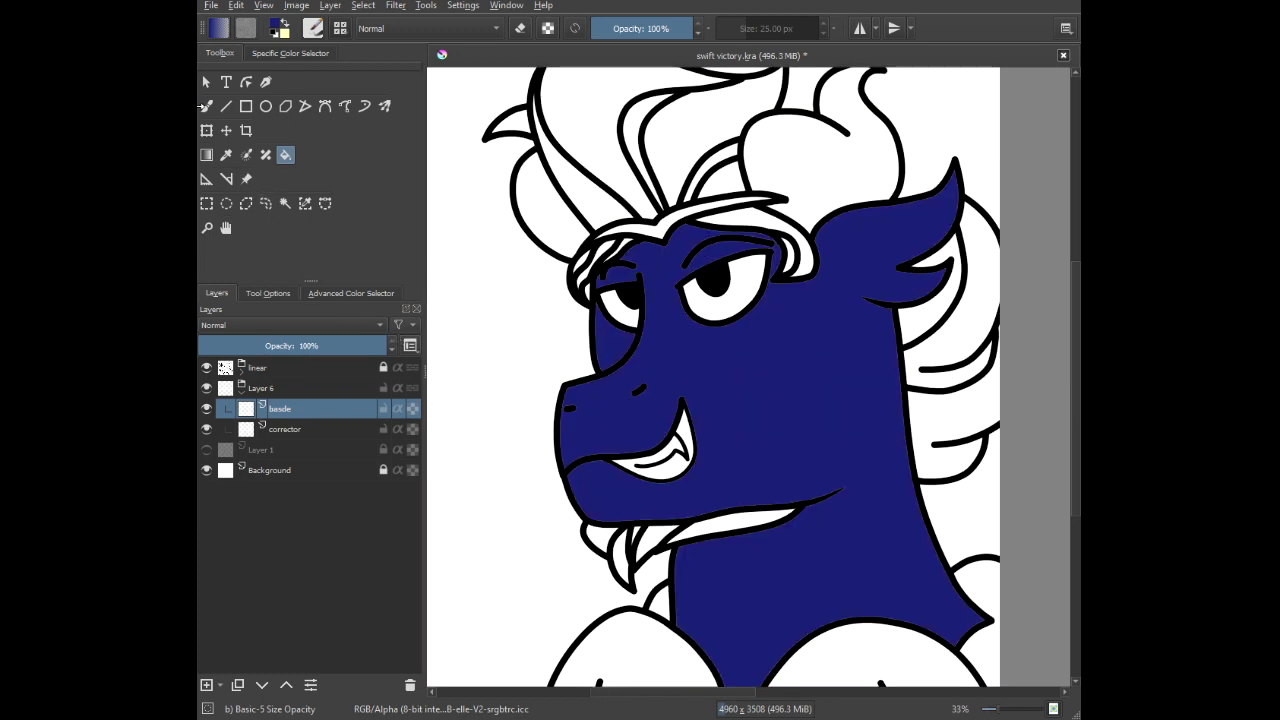
Show the Layer 1 sketch temporarily to check the iris outline in the near eye, and hide it again.
key("b")
left_click(206, 450)
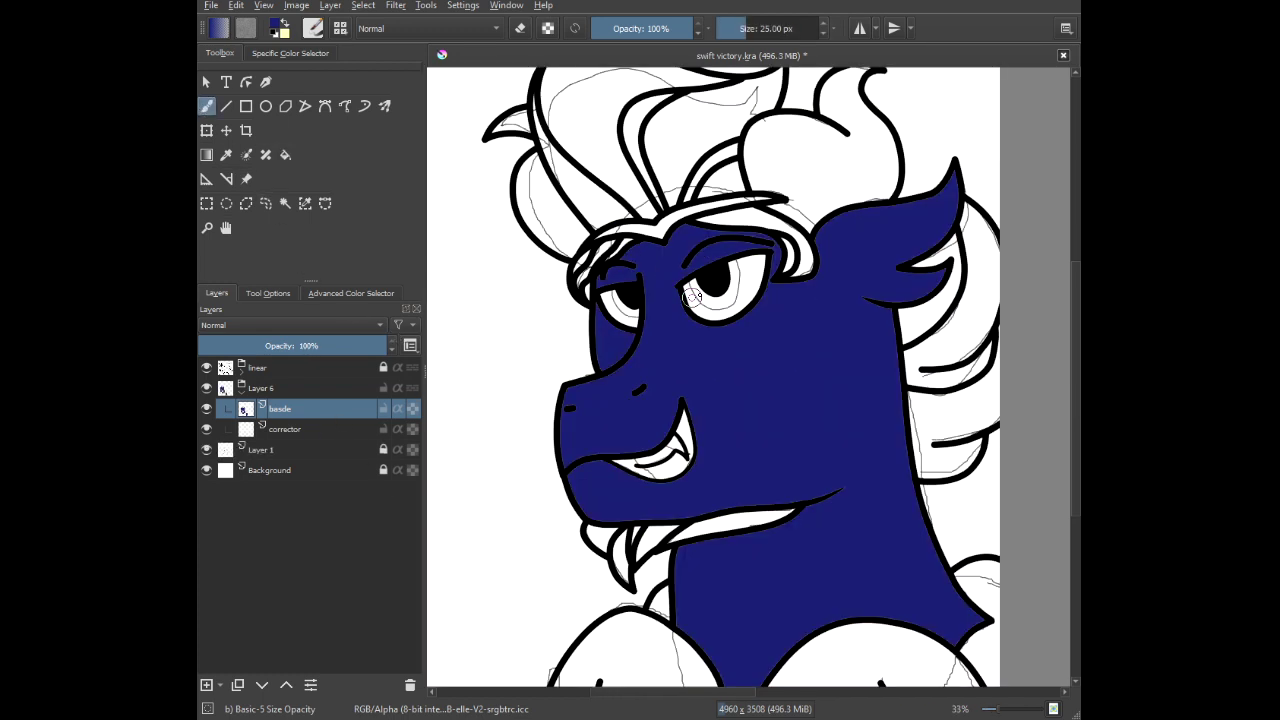
scroll(720, 275, "up", 5)
right_click(678, 290)
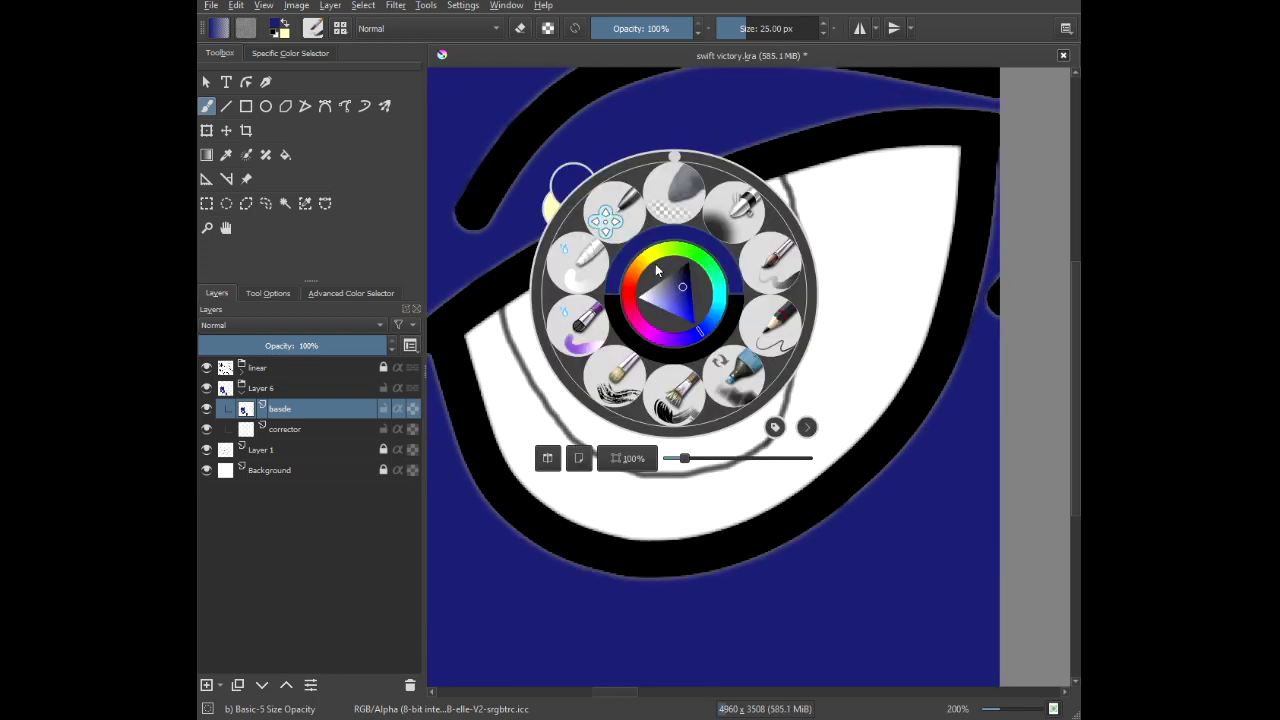
left_click(530, 267)
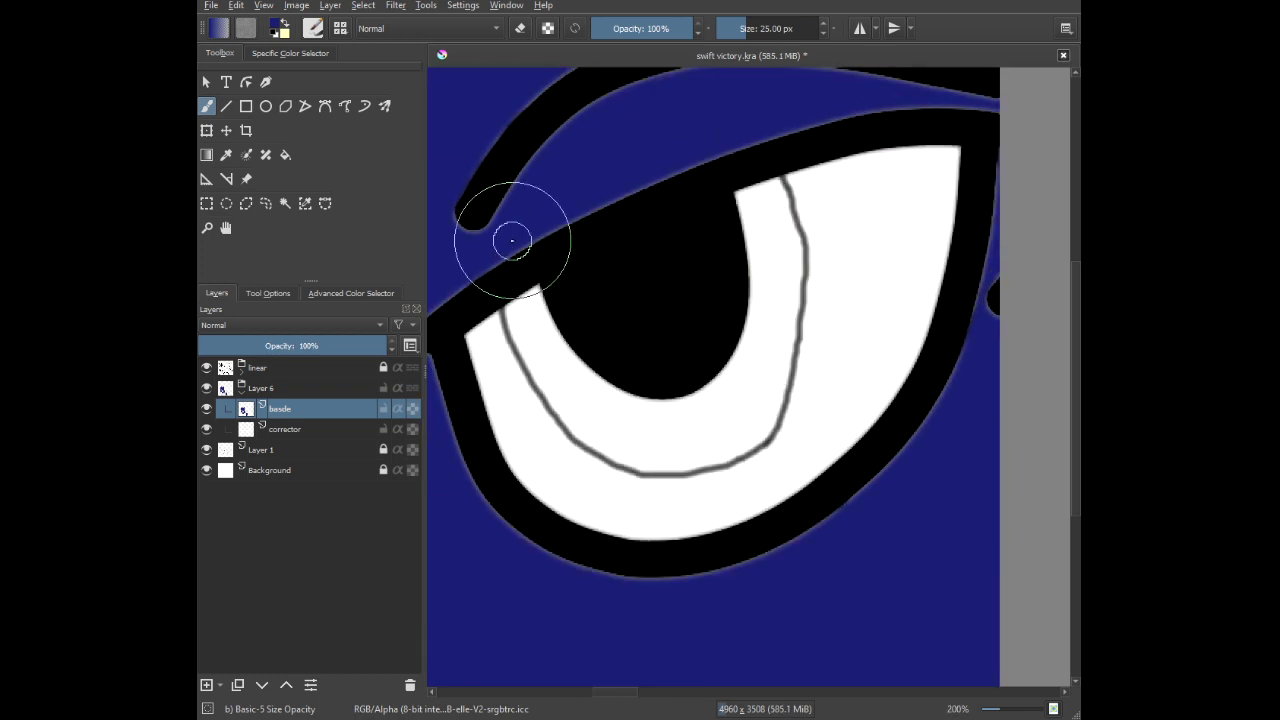
left_click(206, 450)
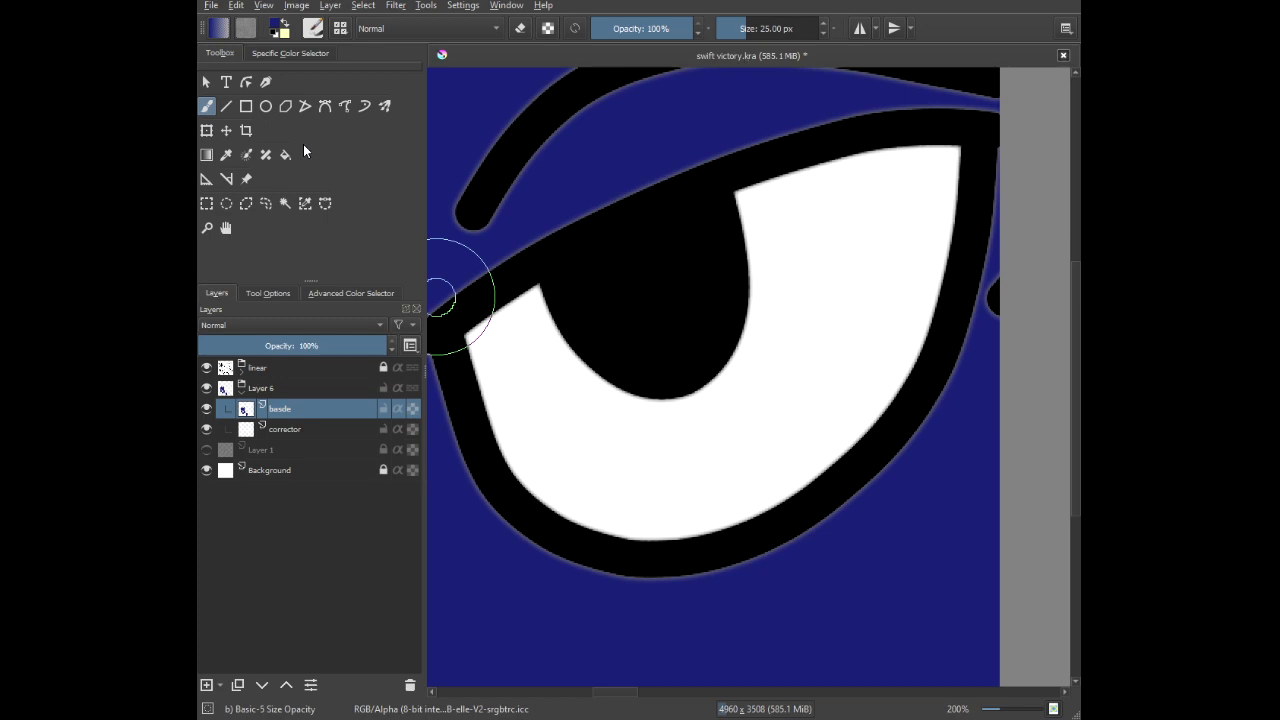
Expand the linear group and hide Layer 3, leaving only its copy visible.
left_click(242, 391)
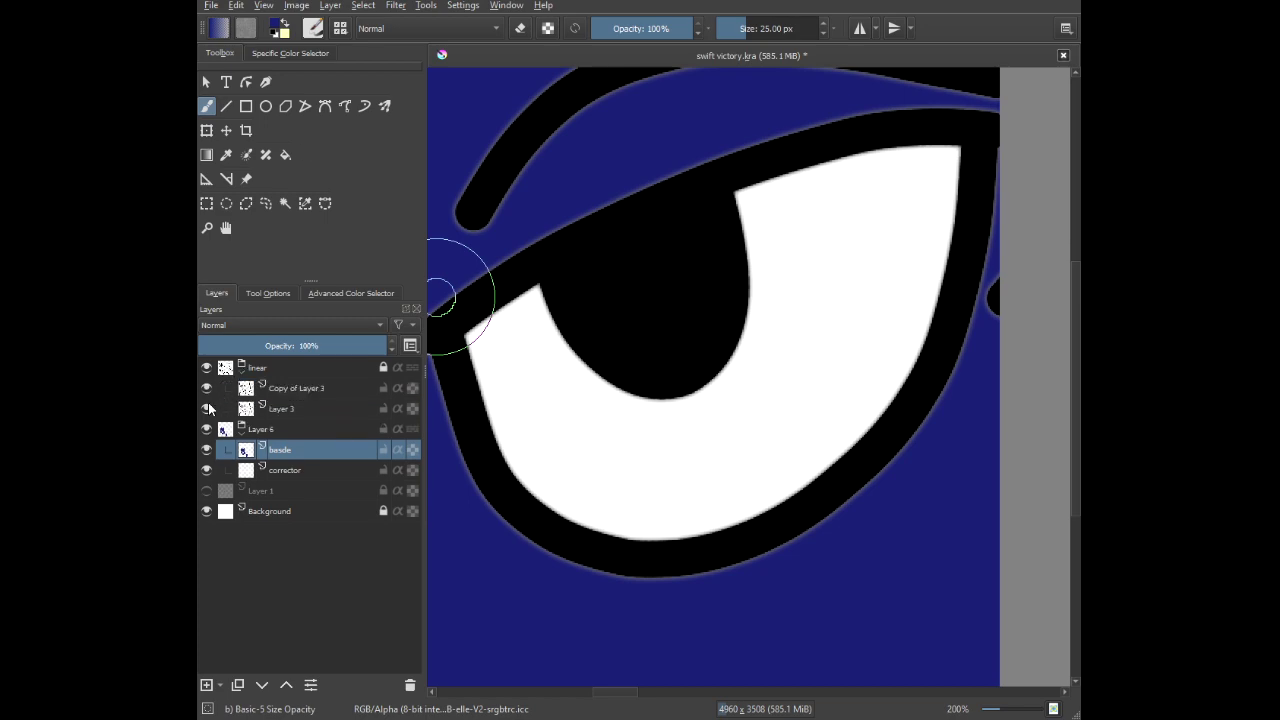
left_click(206, 408)
scroll(735, 340, "down", 6)
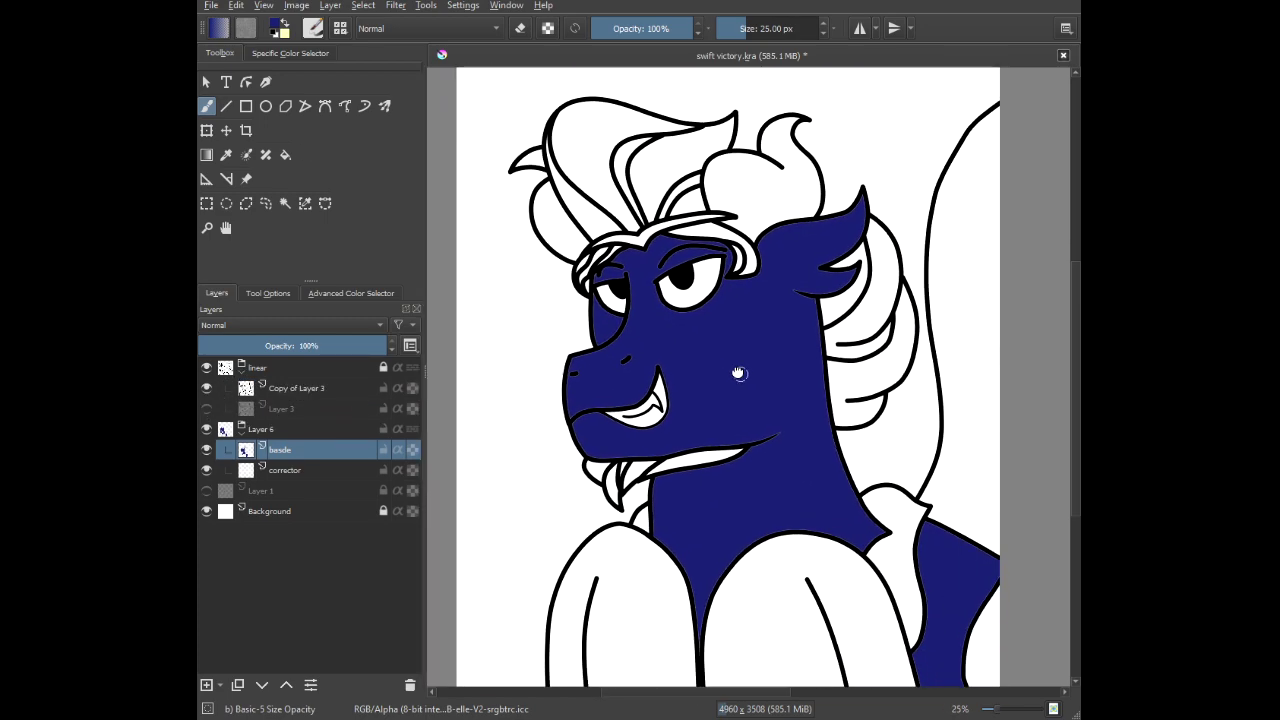
Undo all the navy fills on the head, neck and body.
mouse_move(739, 373)
left_mouse_down()
mouse_move(759, 390)
mouse_move(725, 367)
left_mouse_up()
key("ctrl+z")
key("ctrl+z")
key("ctrl+z")
key("ctrl+z")
key("ctrl+z")
key("ctrl+z")
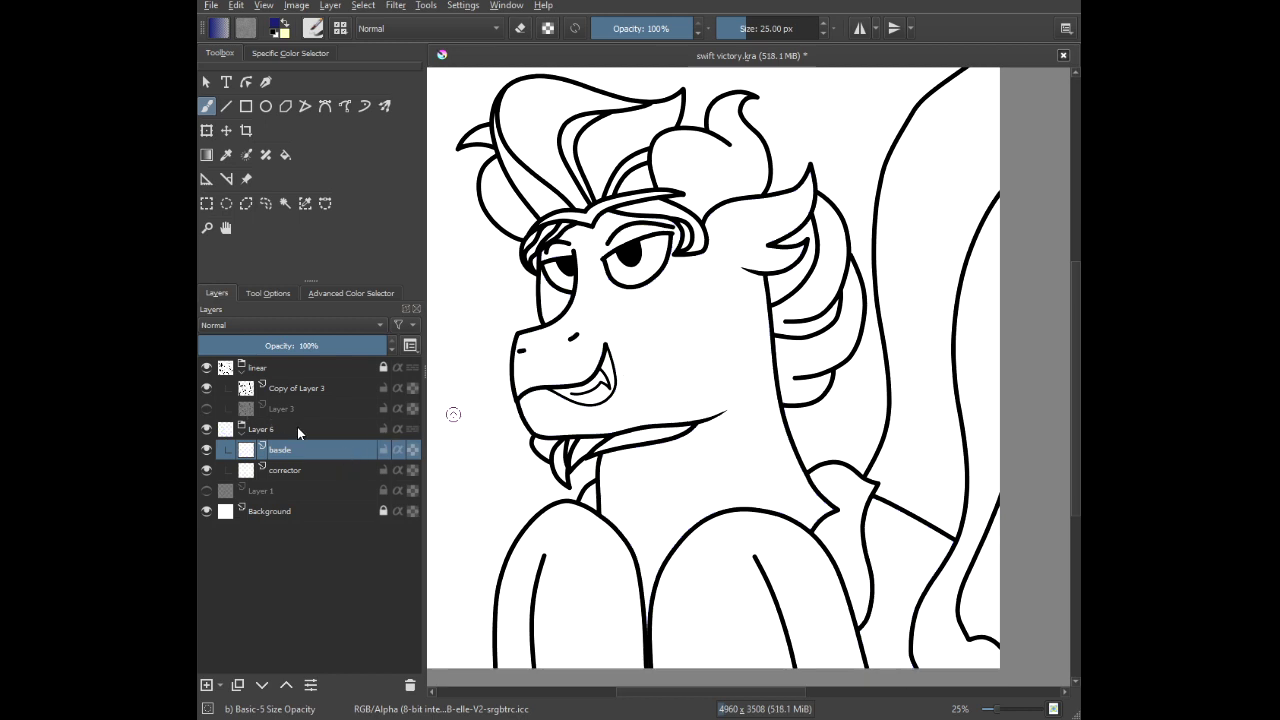
Bucket-fill the head, neck, far side of the face and visible body parts with navy blue, and collapse the linear group.
left_click(285, 154)
left_click(640, 340)
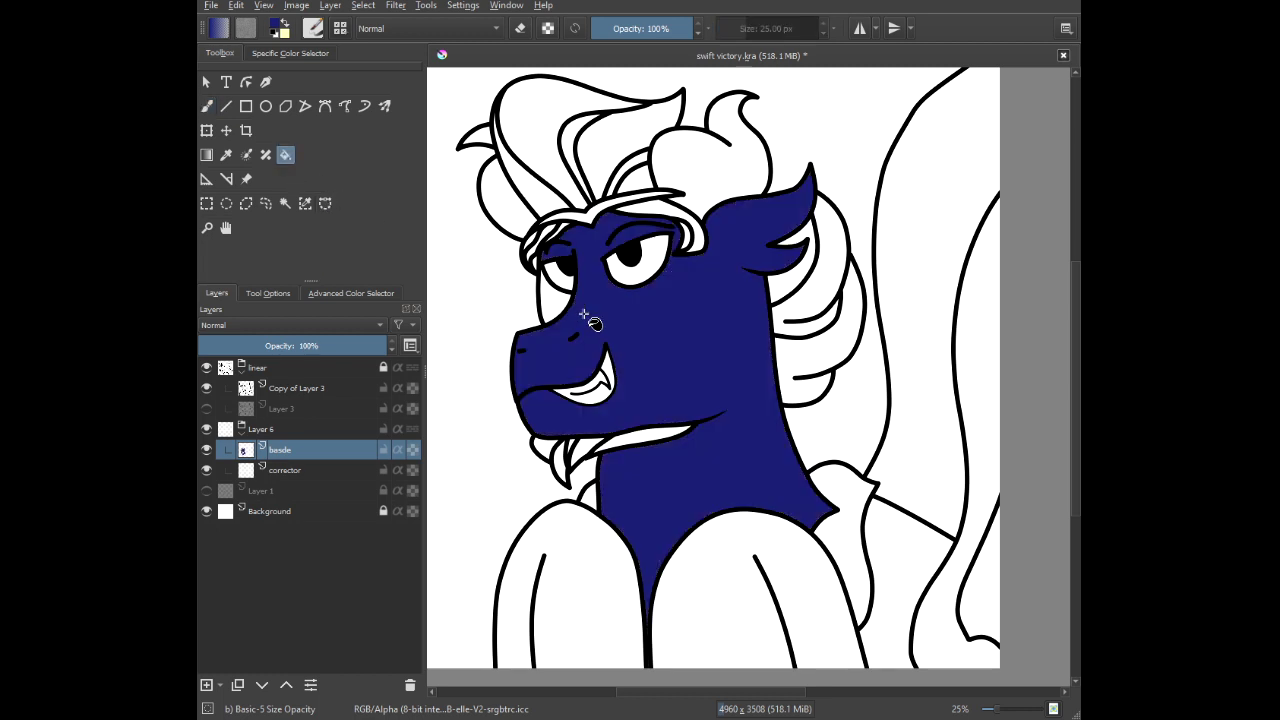
left_click(553, 301)
left_click(895, 544)
left_click_drag(876, 540, 576, 427)
left_click(737, 547)
left_click_drag(585, 330, 732, 420)
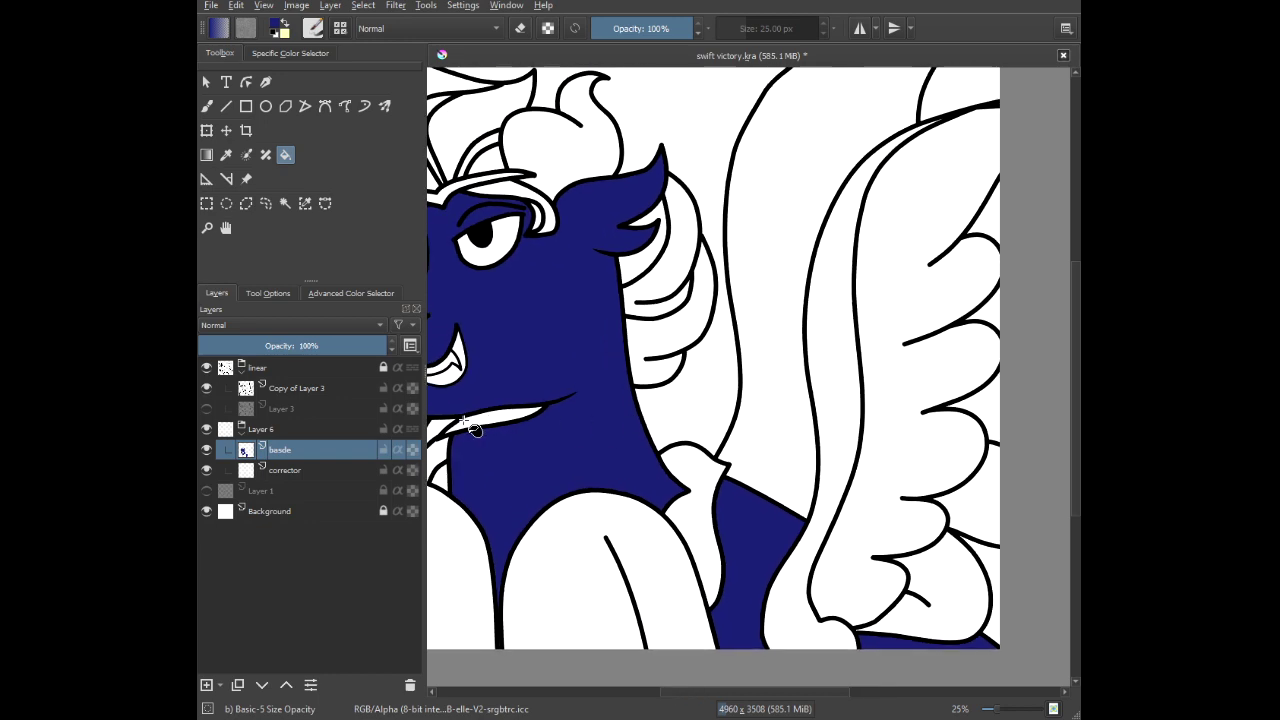
left_click(241, 367)
Choose a medium blue and fill both front legs with it.
left_click_drag(559, 286, 707, 311)
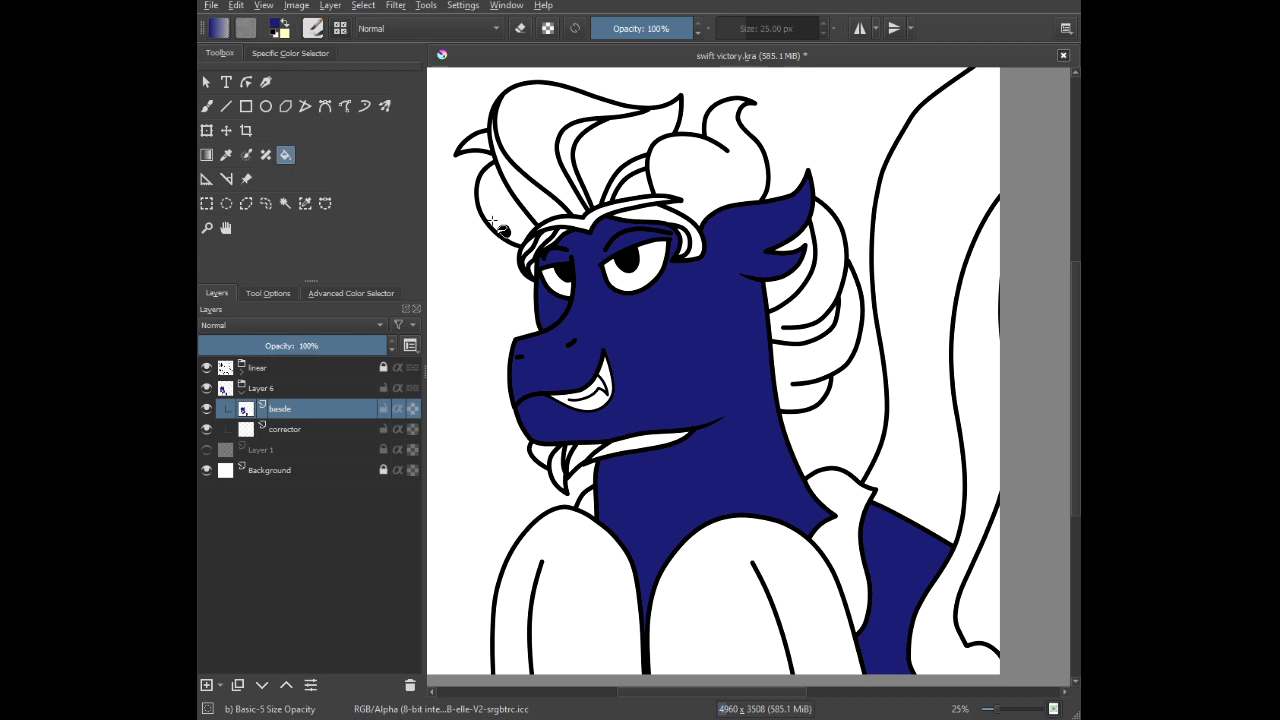
scroll(527, 224, "down", 3)
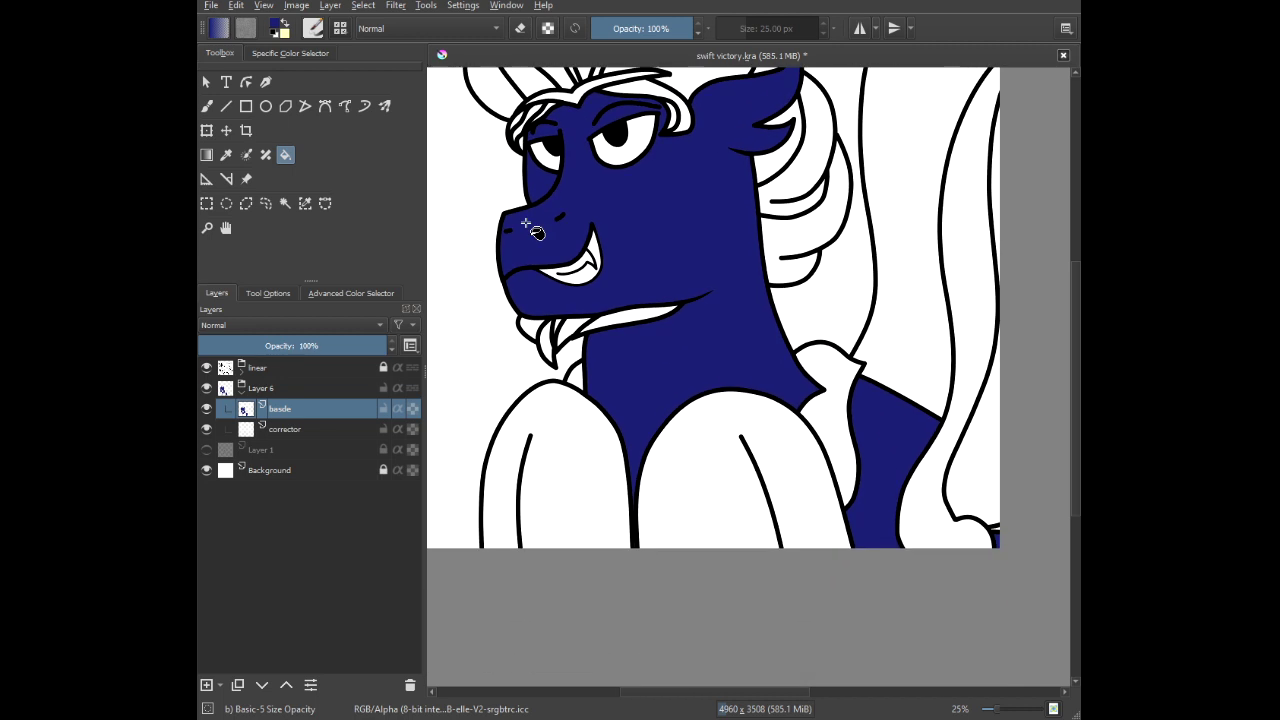
right_click(543, 428)
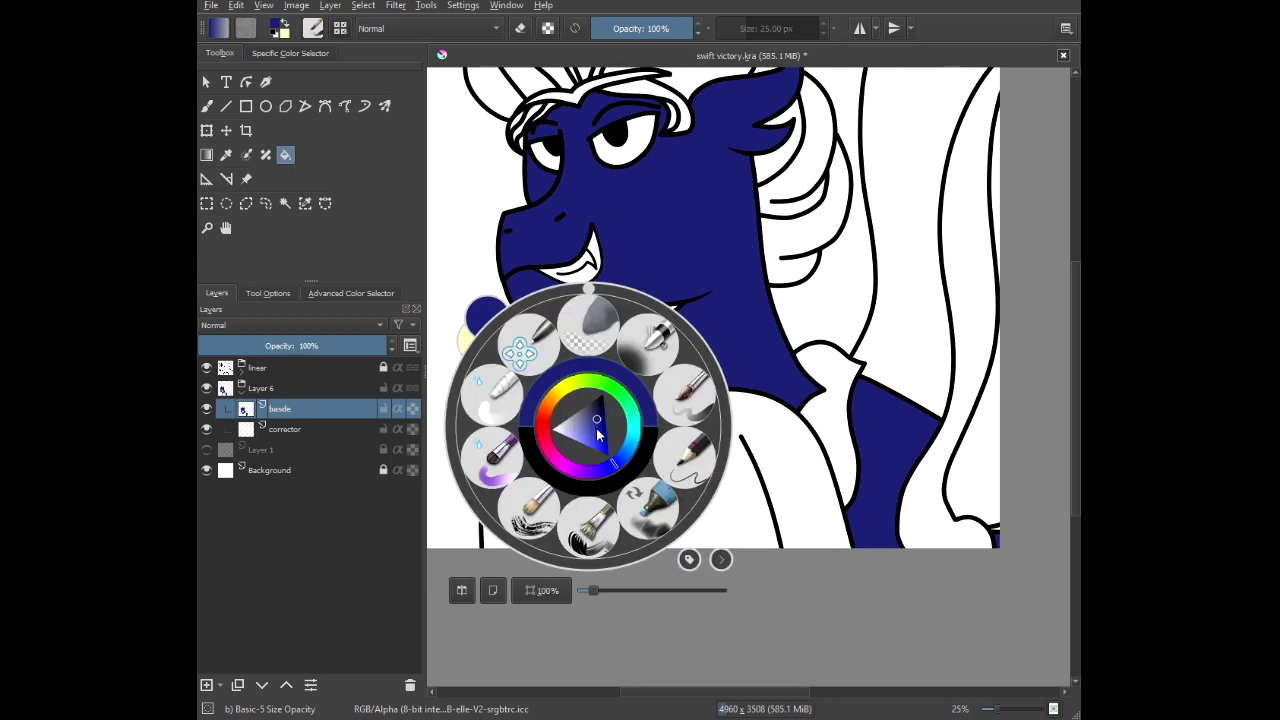
left_click(594, 420)
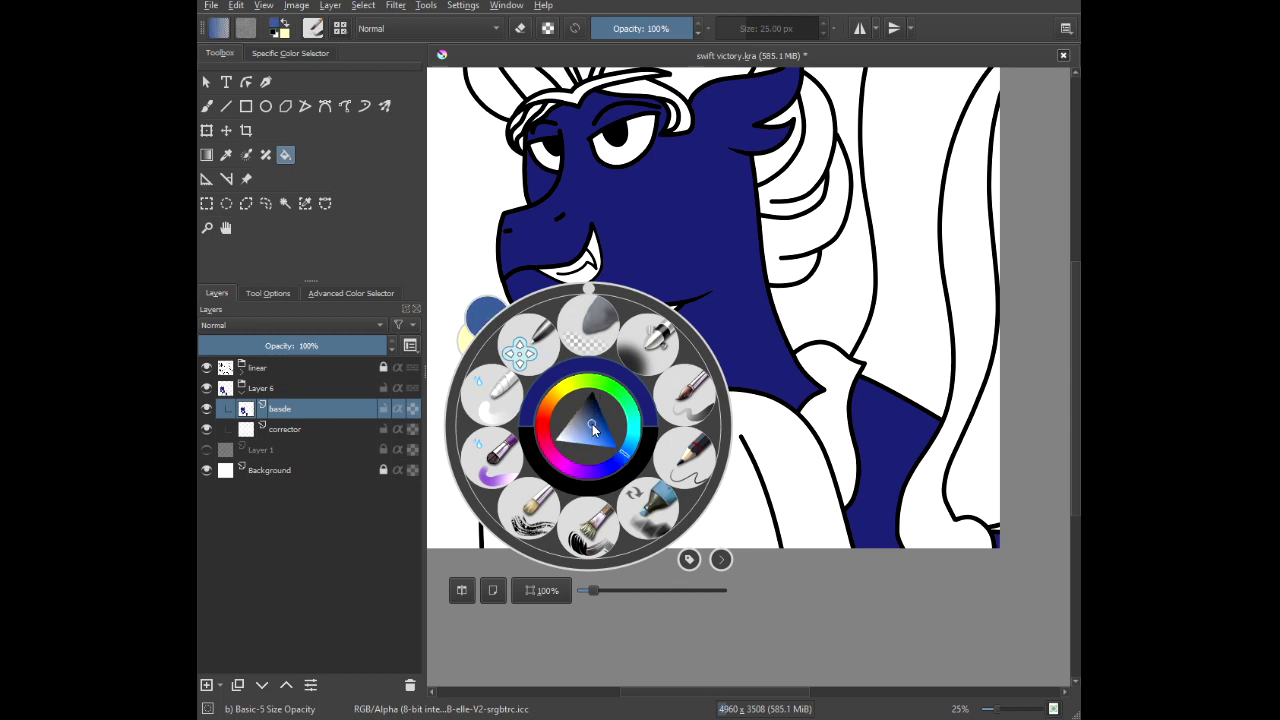
left_click(590, 427)
left_click(532, 244)
left_click(565, 452)
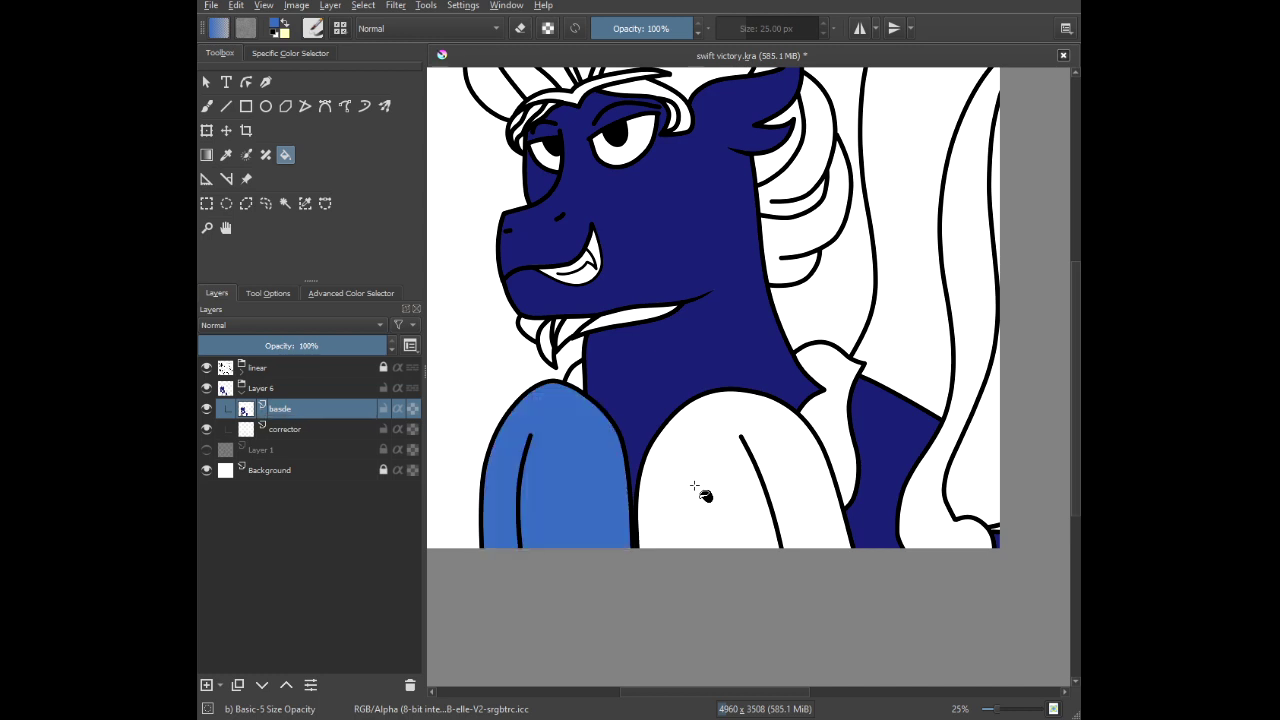
left_click(680, 435)
scroll(690, 443, "down", 2)
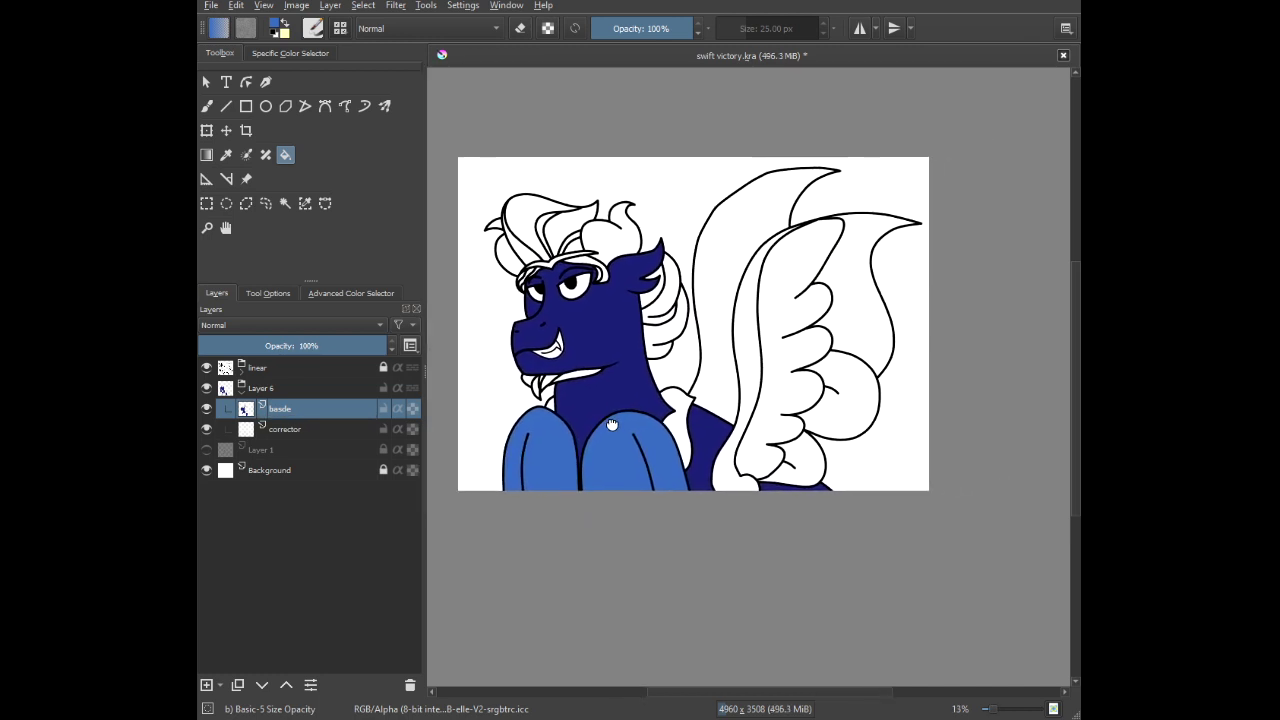
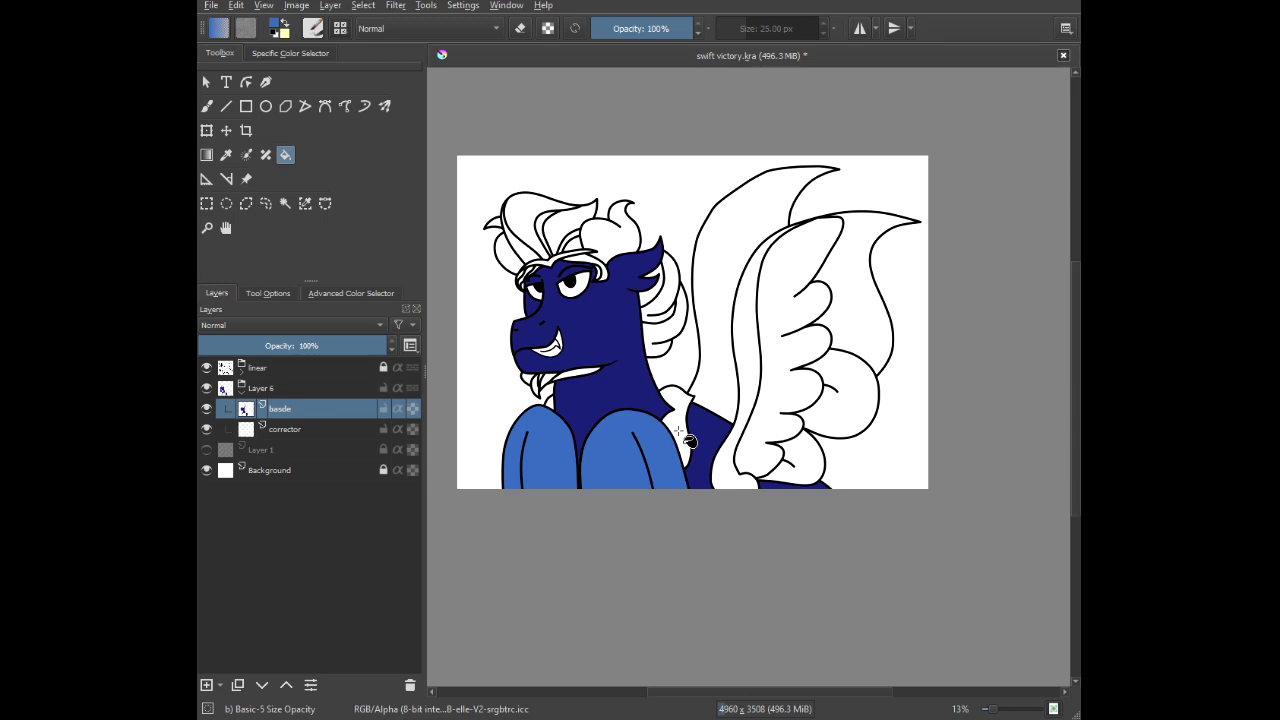
Choose a pale green and fill the whites of both eyes with it.
scroll(530, 290, "up", 5)
right_click(575, 336)
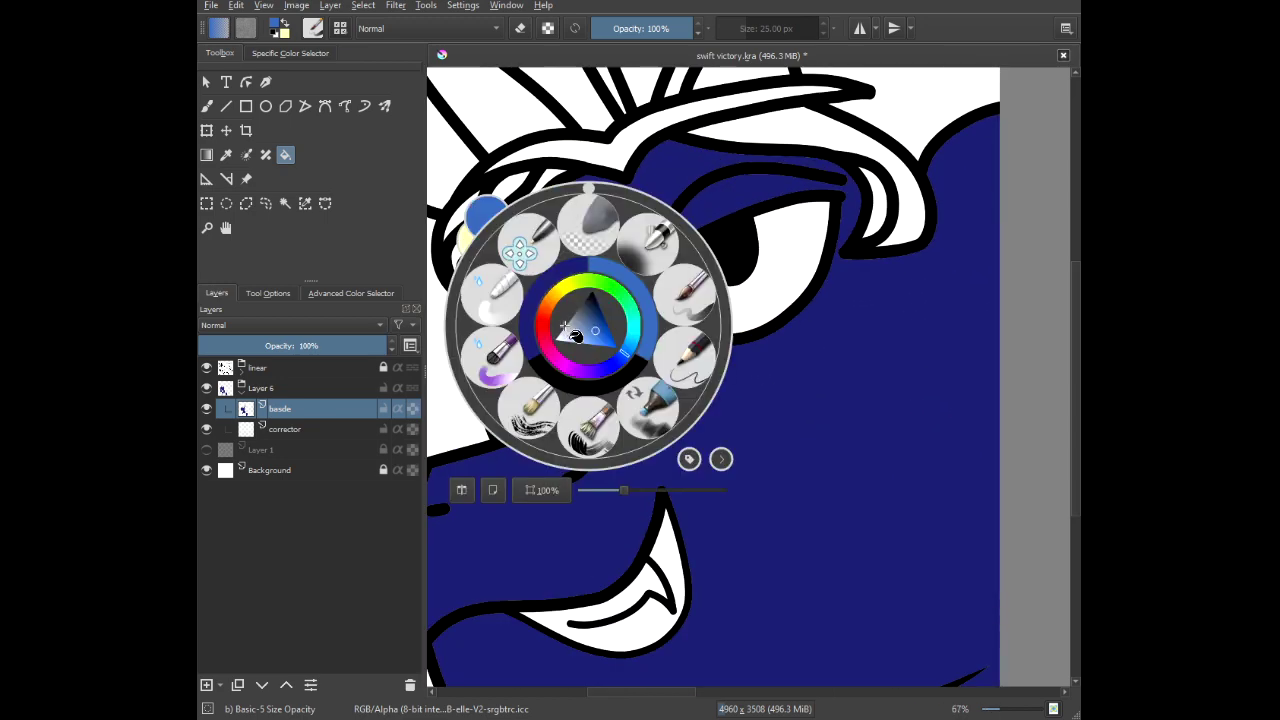
left_click_drag(605, 286, 603, 337)
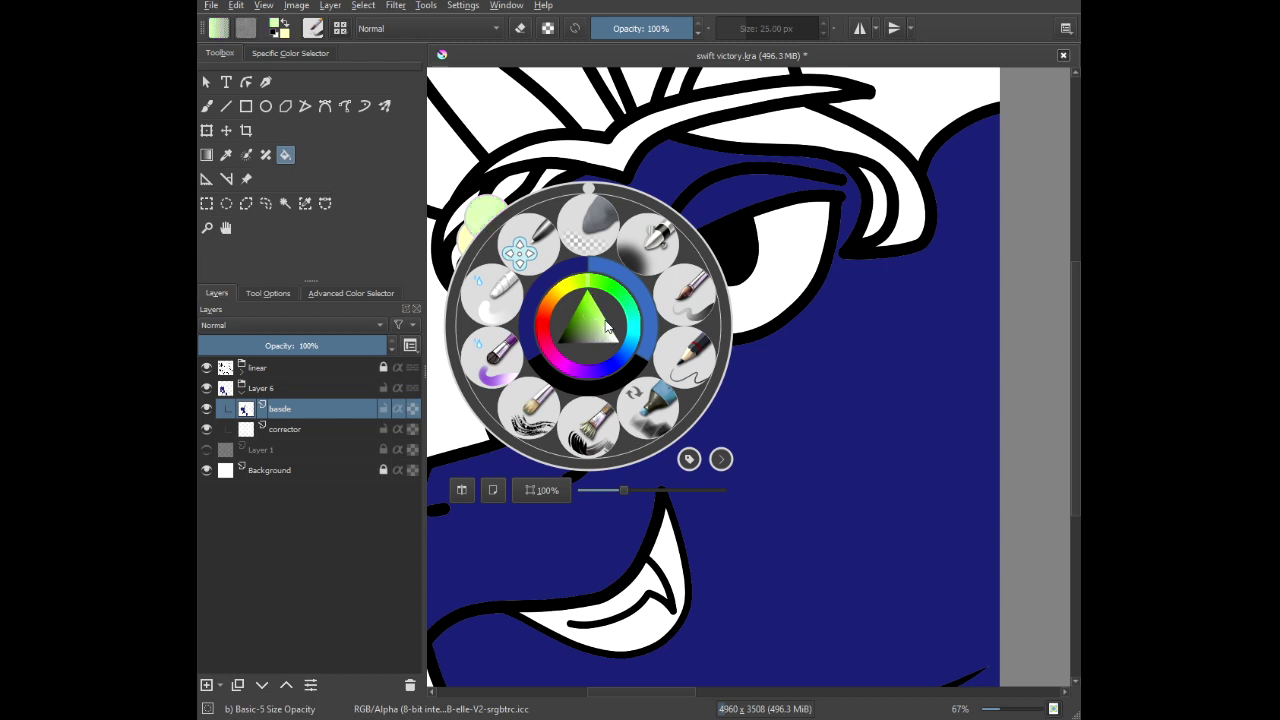
left_click_drag(598, 289, 607, 291)
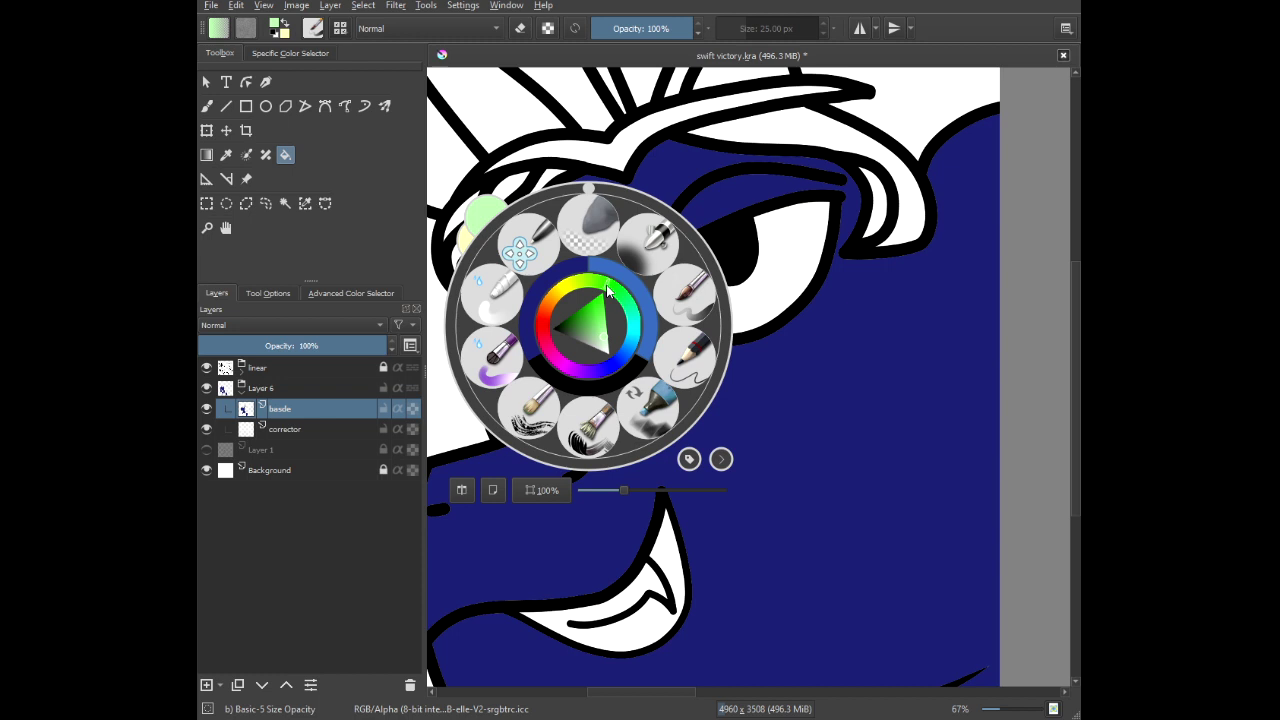
left_click(518, 152)
left_click(545, 316)
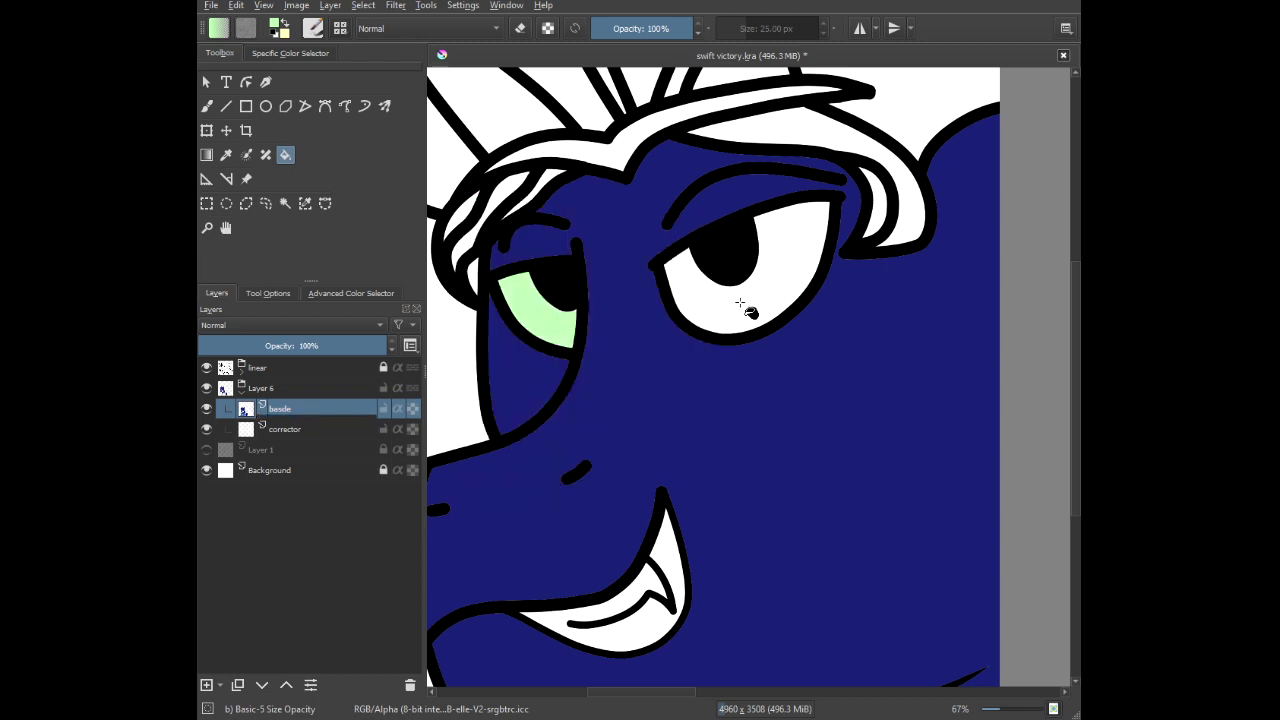
left_click(740, 303)
Choose a light golden orange and brush an iris ring around the pupil of the far-side eye.
right_click(590, 310)
left_click(568, 290)
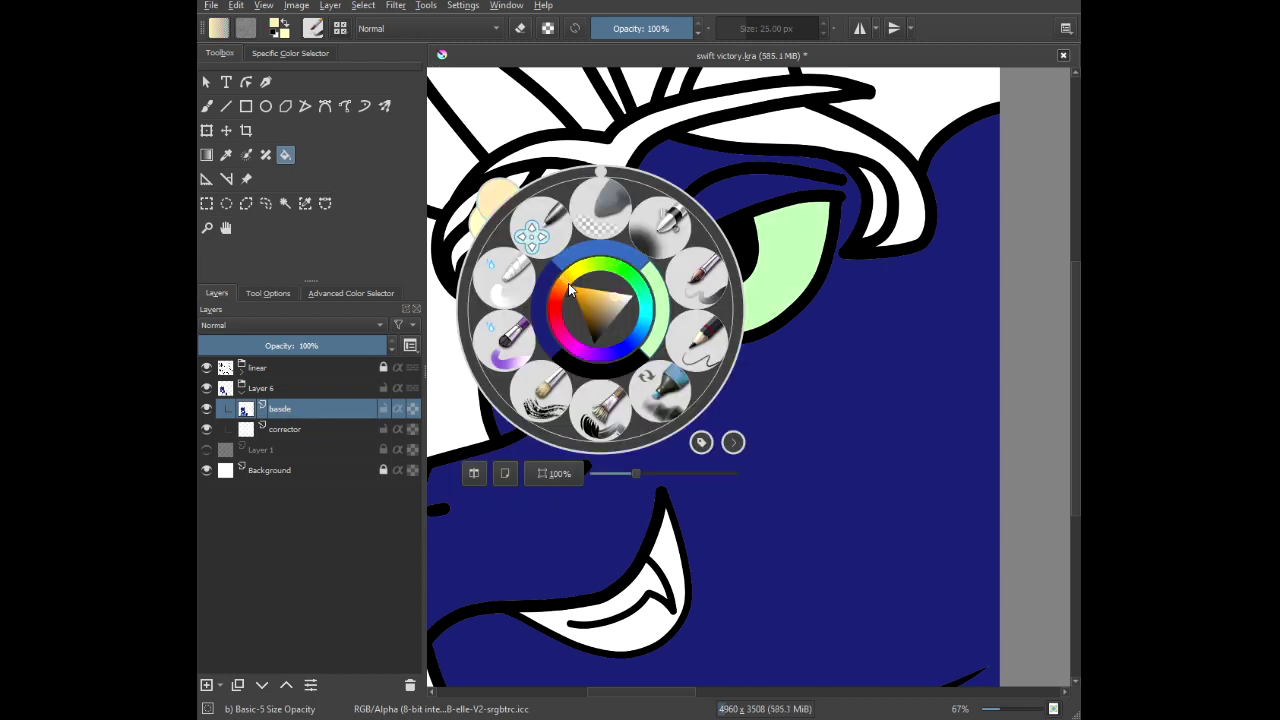
left_click(602, 304)
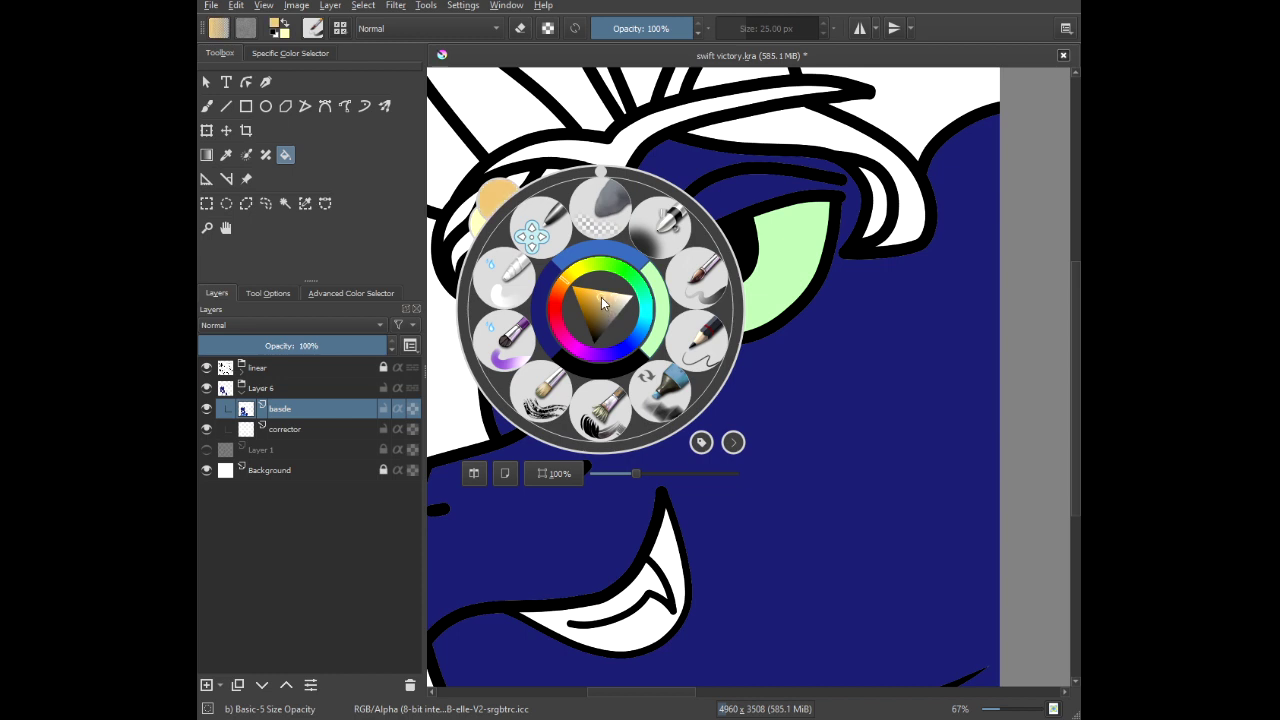
left_click(598, 292)
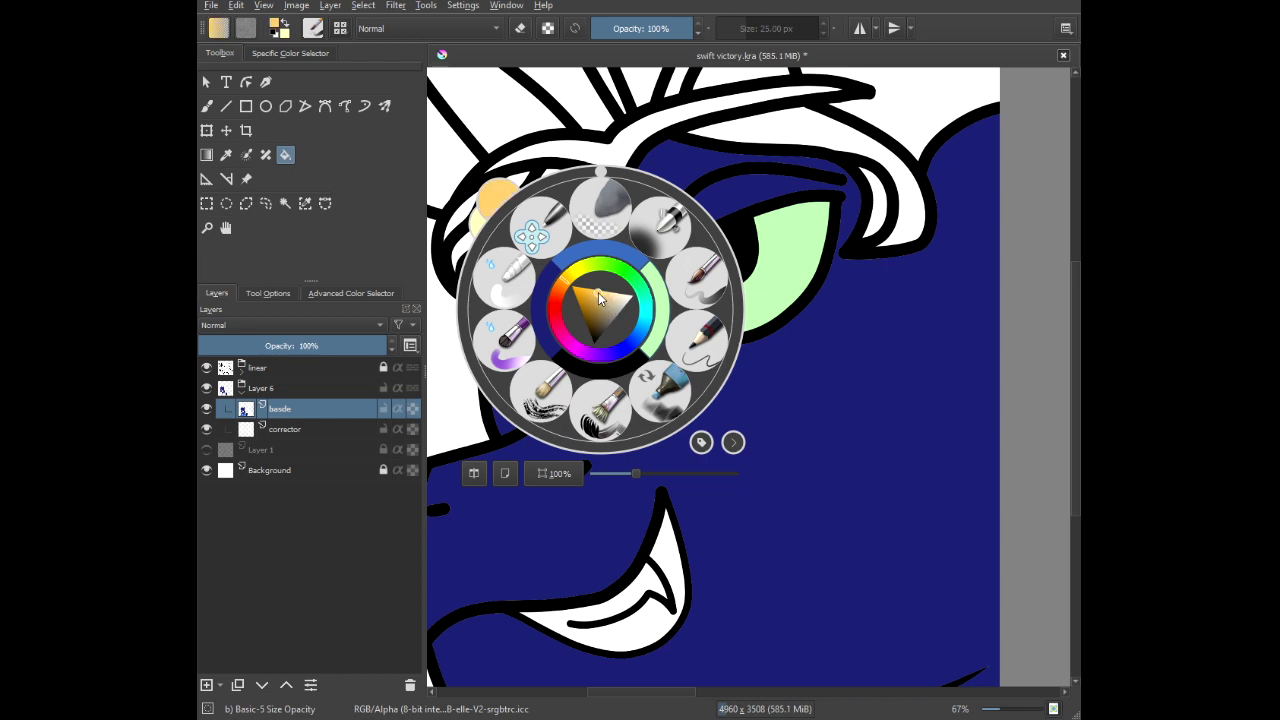
left_click(524, 116)
left_click(207, 101)
left_click(207, 106)
scroll(505, 286, "up", 6)
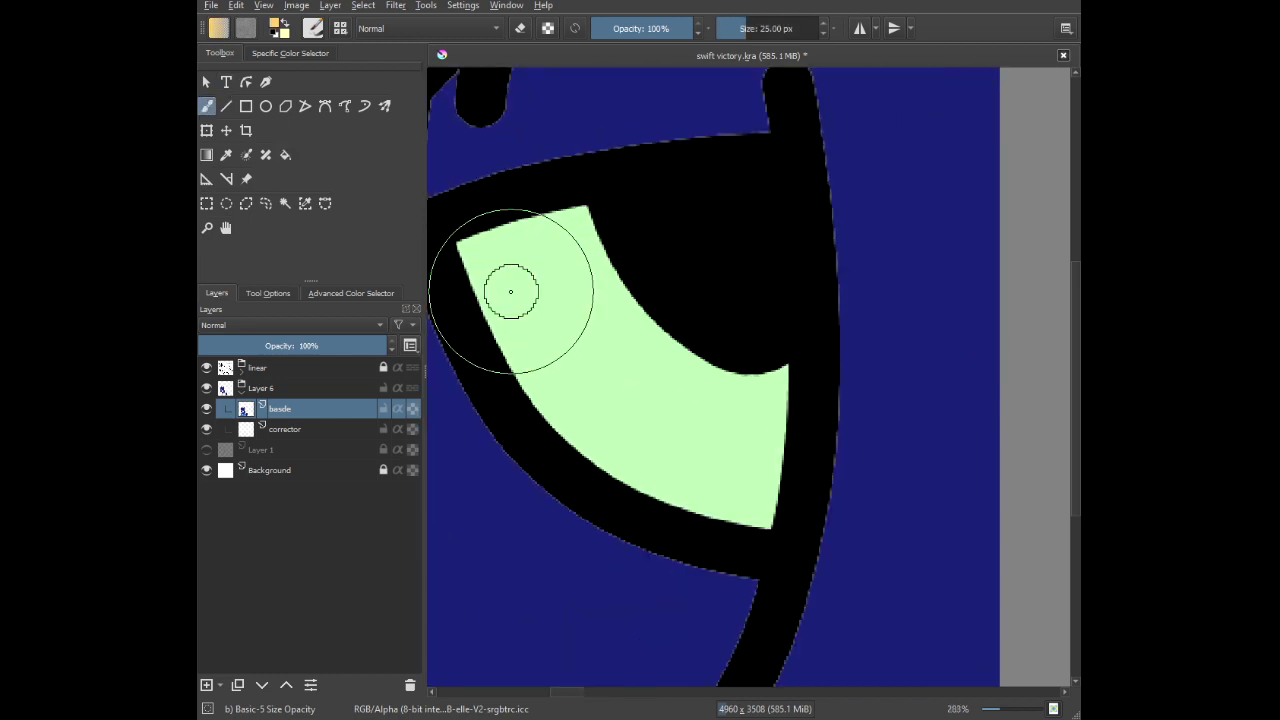
mouse_move(520, 202)
left_mouse_down()
mouse_move(557, 272)
mouse_move(748, 452)
mouse_move(888, 484)
left_mouse_up()
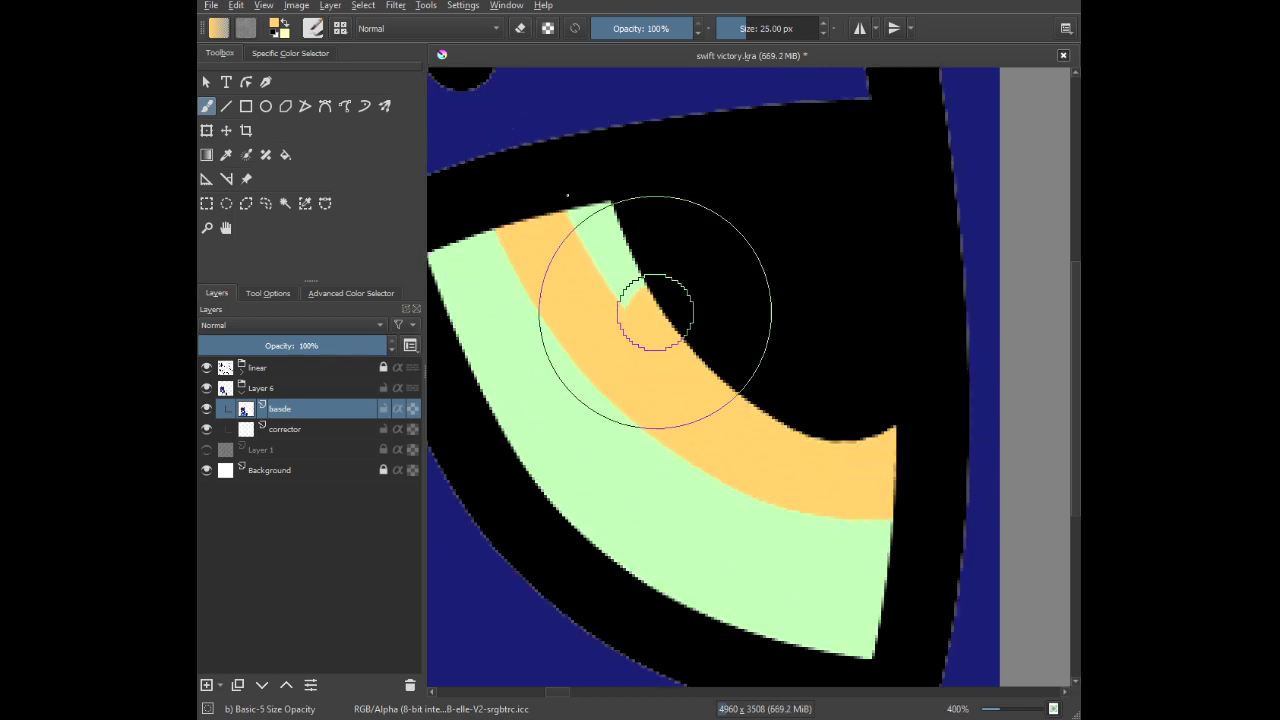
scroll(624, 176, "down", 4)
scroll(700, 200, "down", 1)
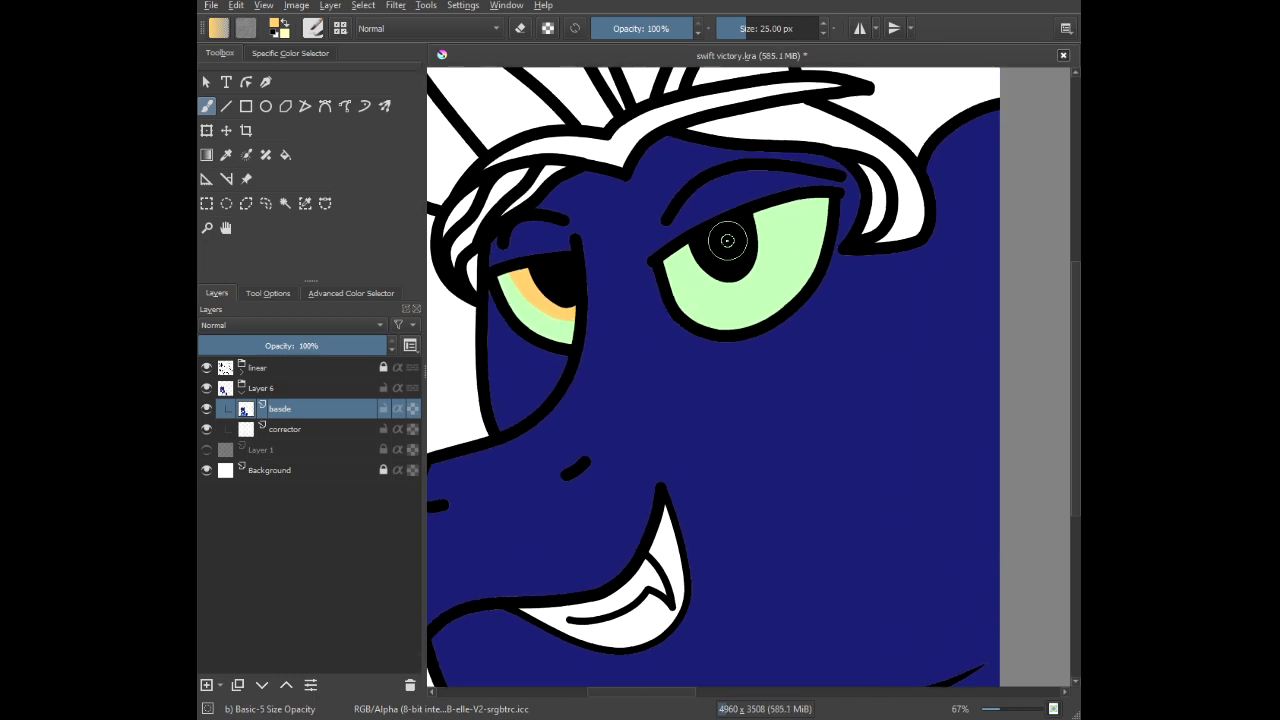
Brush a matching golden orange iris ring around the pupil of the near eye.
scroll(857, 163, "up", 4)
mouse_move(859, 104)
left_mouse_down()
mouse_move(891, 153)
mouse_move(897, 252)
mouse_move(896, 390)
mouse_move(862, 472)
mouse_move(764, 501)
mouse_move(692, 480)
mouse_move(578, 416)
left_mouse_up()
mouse_move(707, 448)
left_mouse_down()
mouse_move(557, 346)
mouse_move(517, 283)
mouse_move(557, 251)
mouse_move(568, 300)
mouse_move(723, 434)
mouse_move(820, 386)
mouse_move(846, 214)
mouse_move(836, 126)
left_mouse_up()
scroll(812, 192, "down", 5)
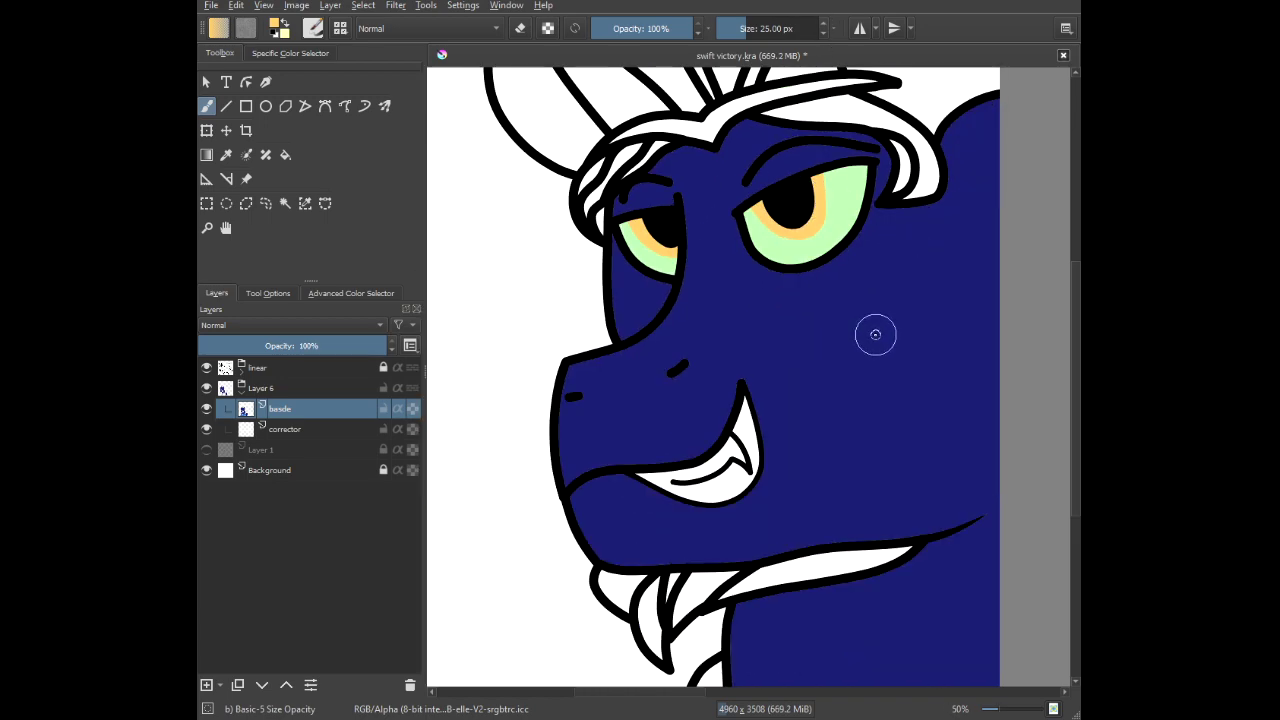
scroll(869, 338, "down", 3)
Add a new layer above the base colour layer and name it highlights.
key("plus")
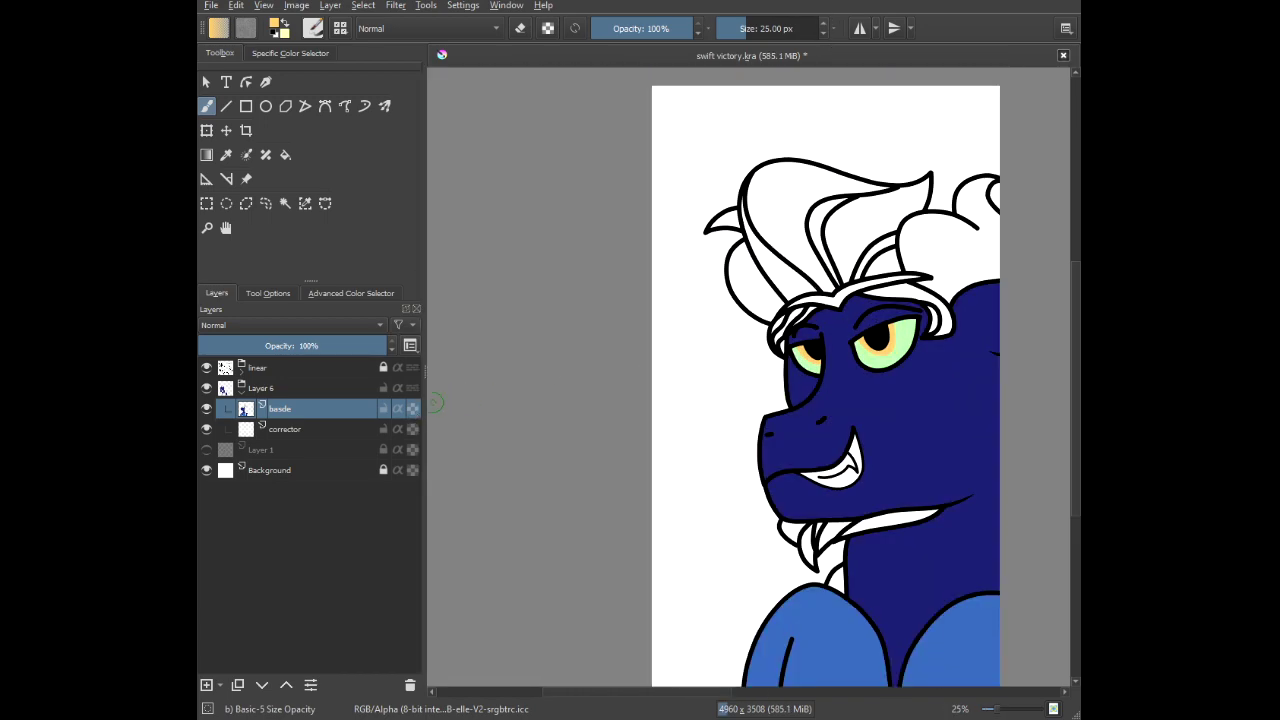
left_click(206, 684)
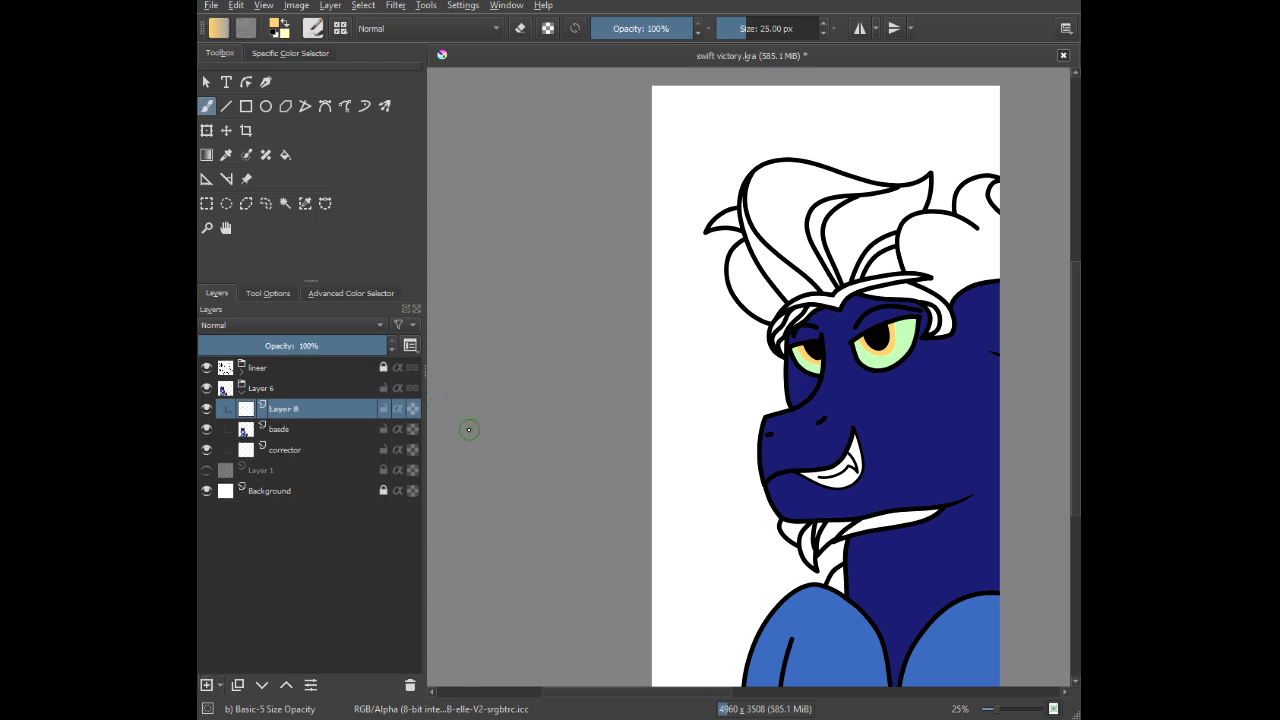
double_click(281, 416)
type("highligh")
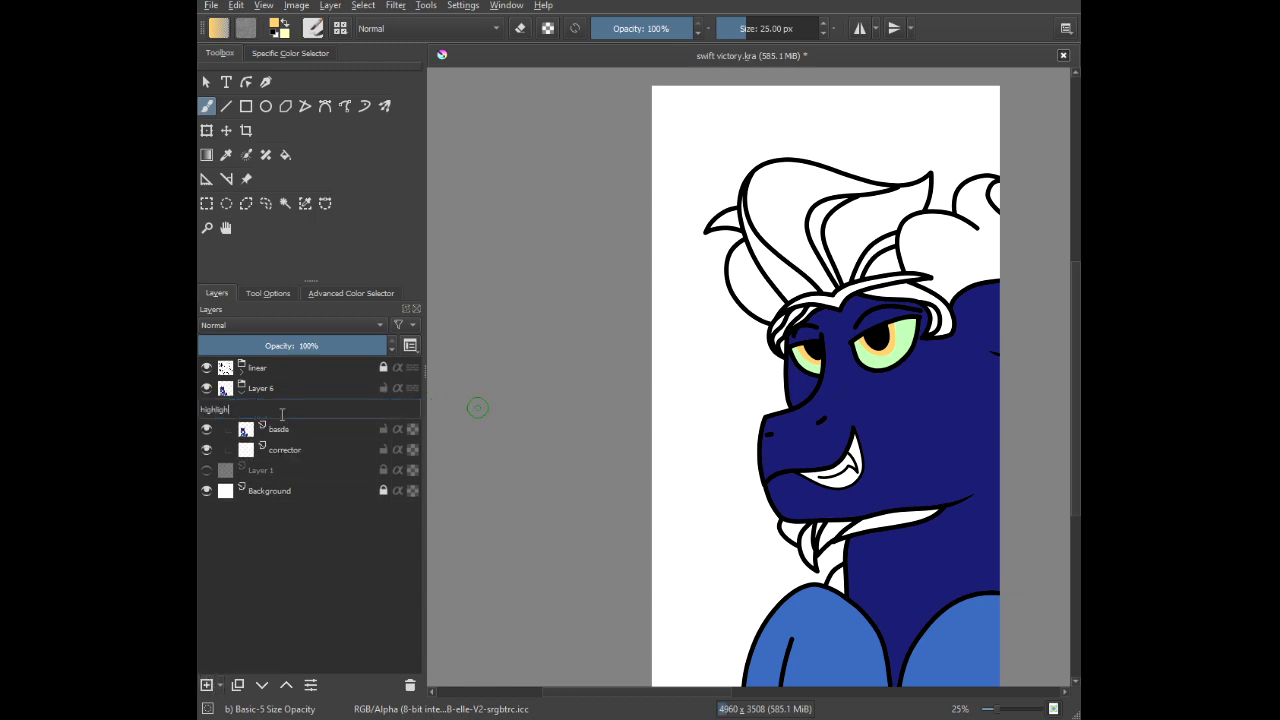
type("ts")
key("Return")
Choose a near-white cream colour and move the highlights layer above the linear group.
right_click(681, 350)
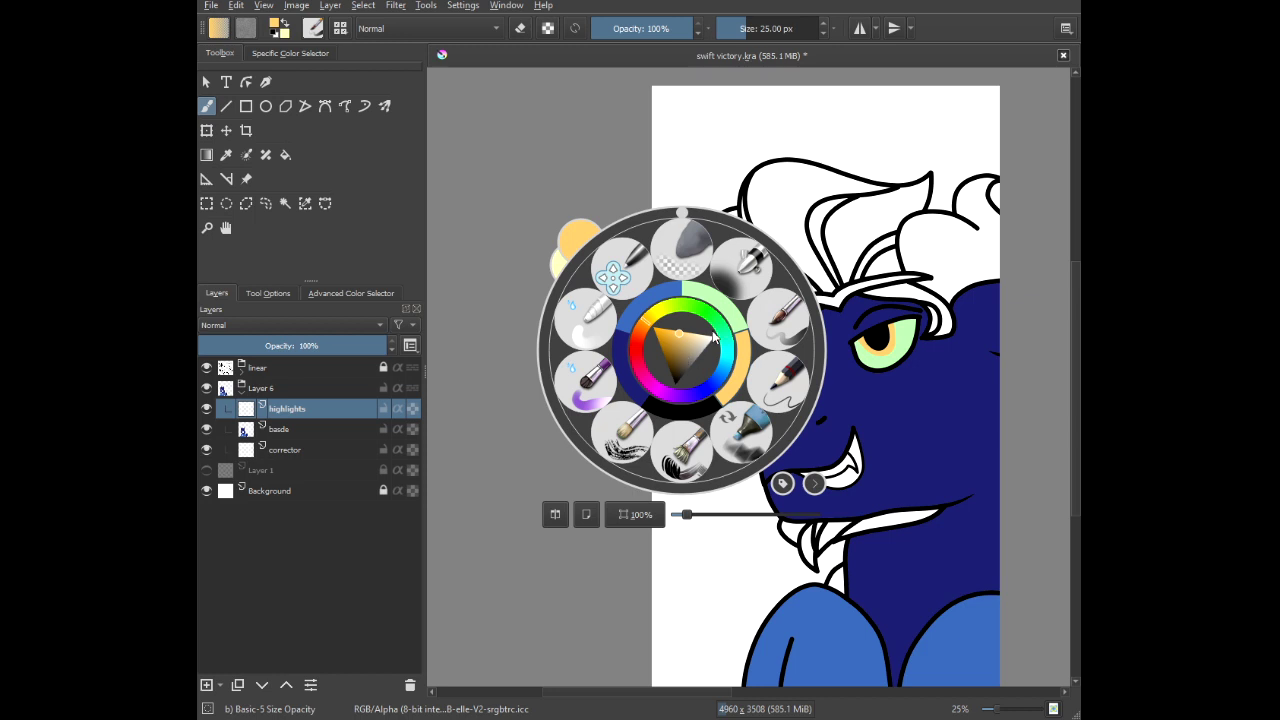
left_click(707, 339)
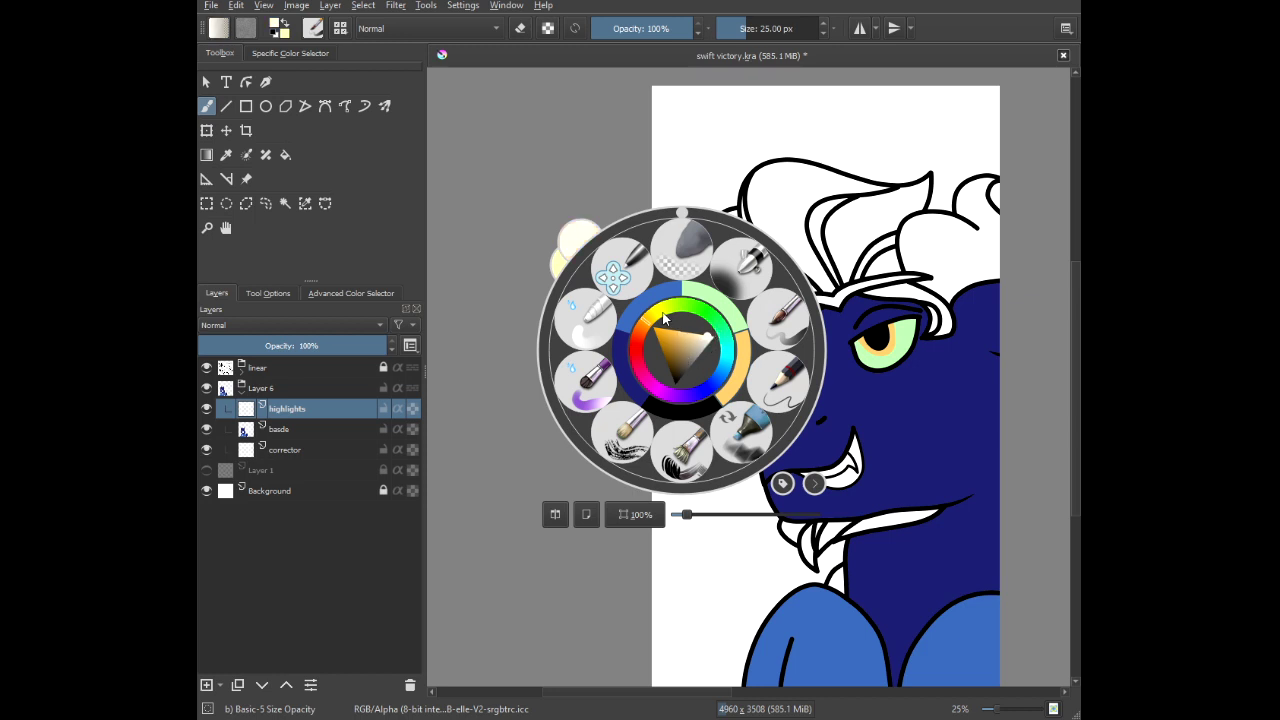
left_click(663, 318)
left_click(316, 372)
left_click(296, 411)
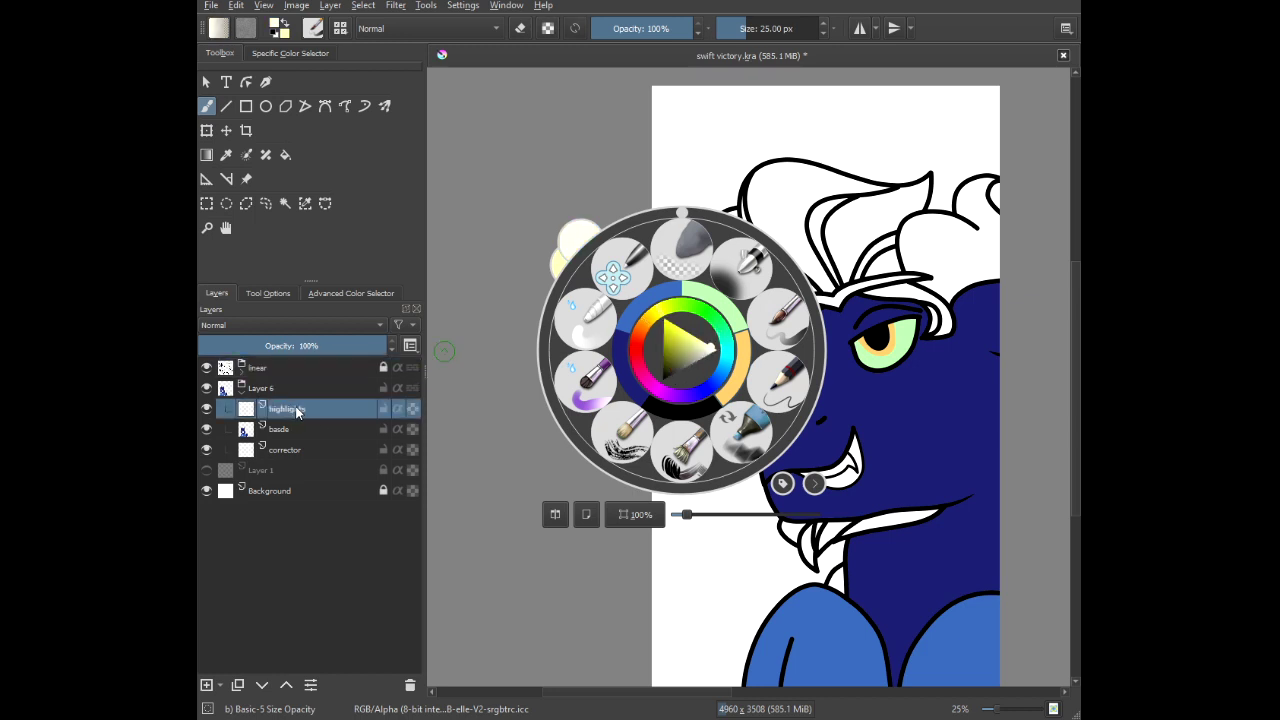
left_click_drag(296, 411, 298, 357)
left_click(672, 124)
Paint a large round cream highlight on the near eye's upper pupil and a smaller one below it.
scroll(949, 346, "up", 8)
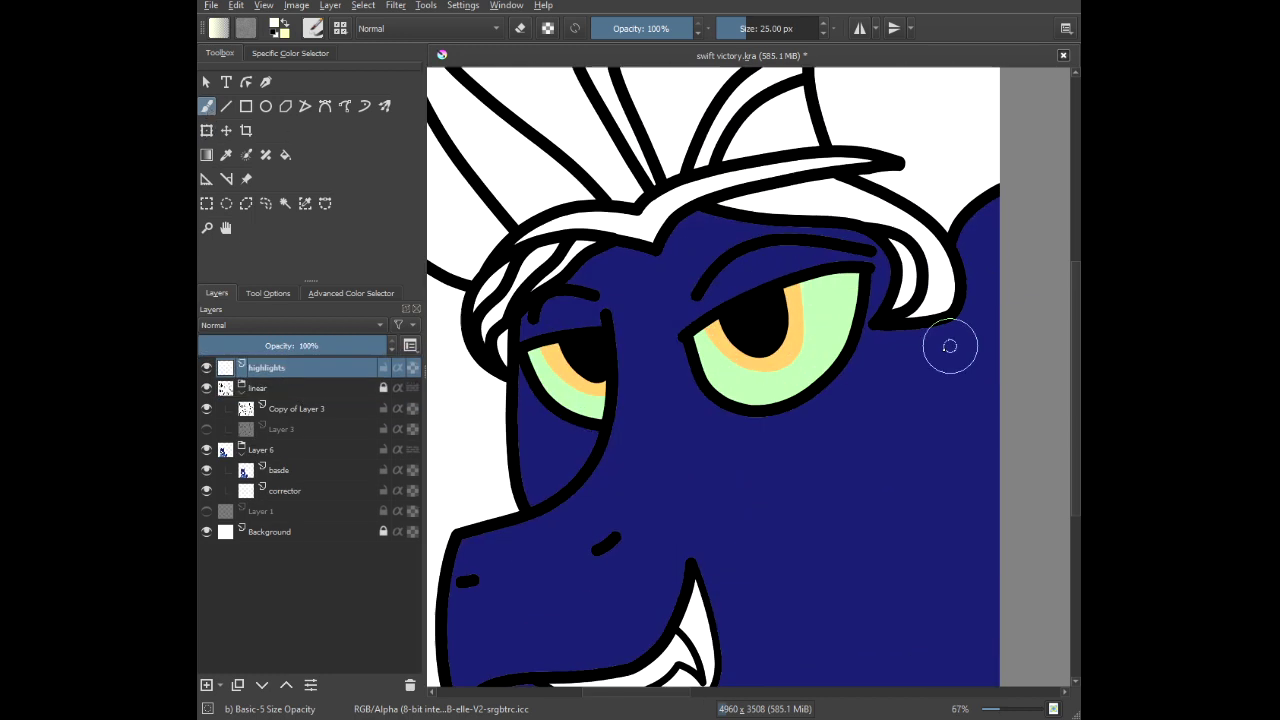
scroll(592, 252, "up", 3)
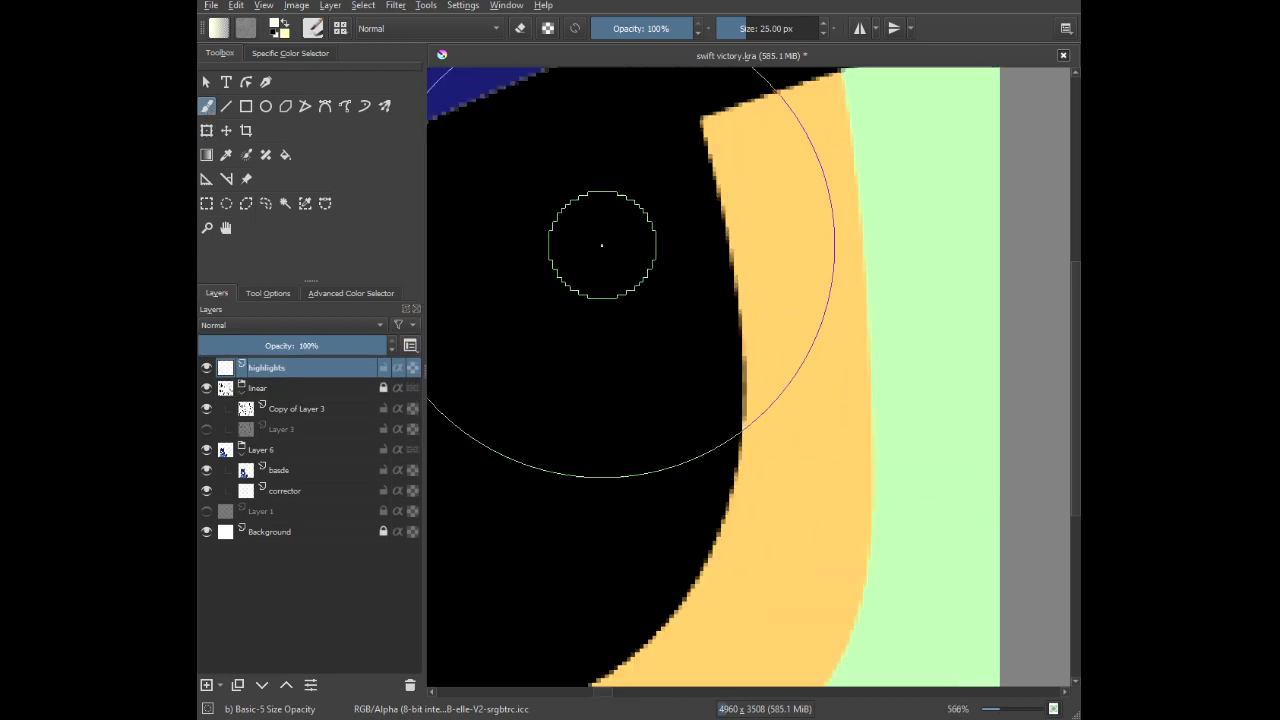
mouse_move(589, 189)
left_mouse_down()
mouse_move(556, 306)
mouse_move(611, 396)
mouse_move(740, 381)
mouse_move(781, 292)
mouse_move(751, 180)
mouse_move(679, 147)
mouse_move(601, 195)
mouse_move(591, 252)
mouse_move(610, 282)
mouse_move(673, 306)
mouse_move(683, 211)
left_mouse_up()
scroll(669, 320, "down", 5)
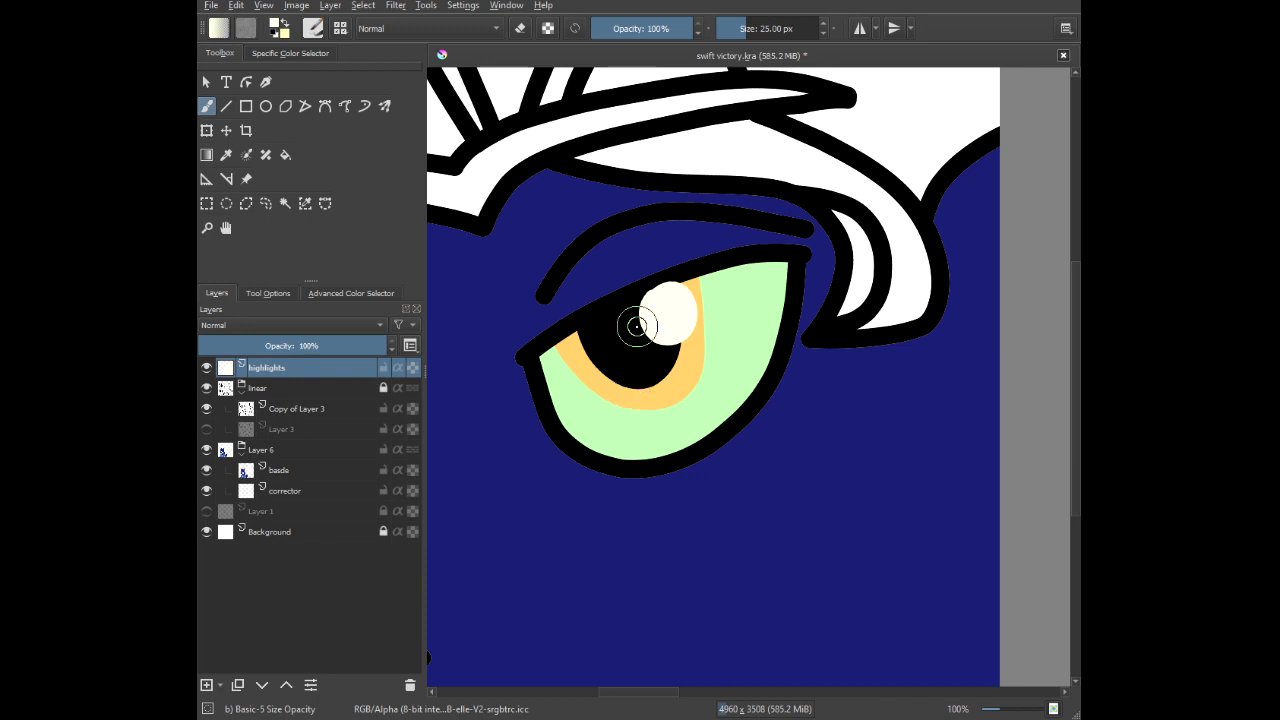
scroll(652, 318, "up", 6)
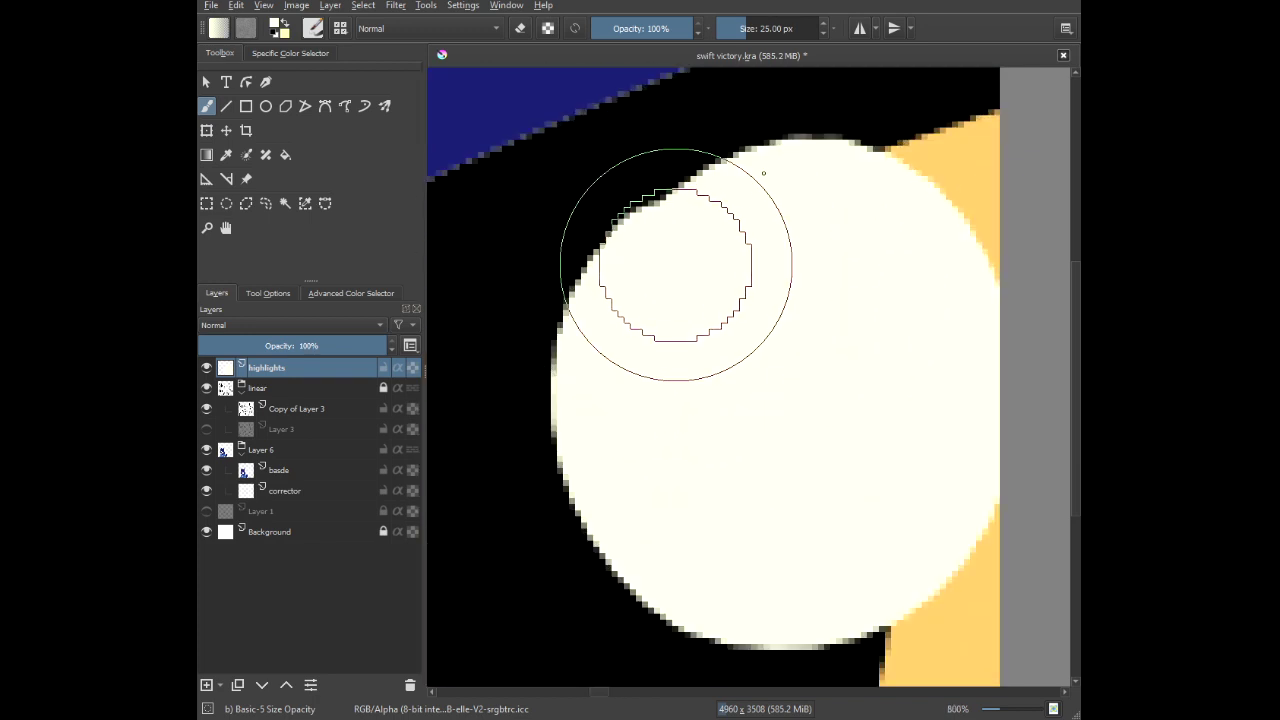
scroll(790, 311, "down", 4)
scroll(790, 311, "up", 3)
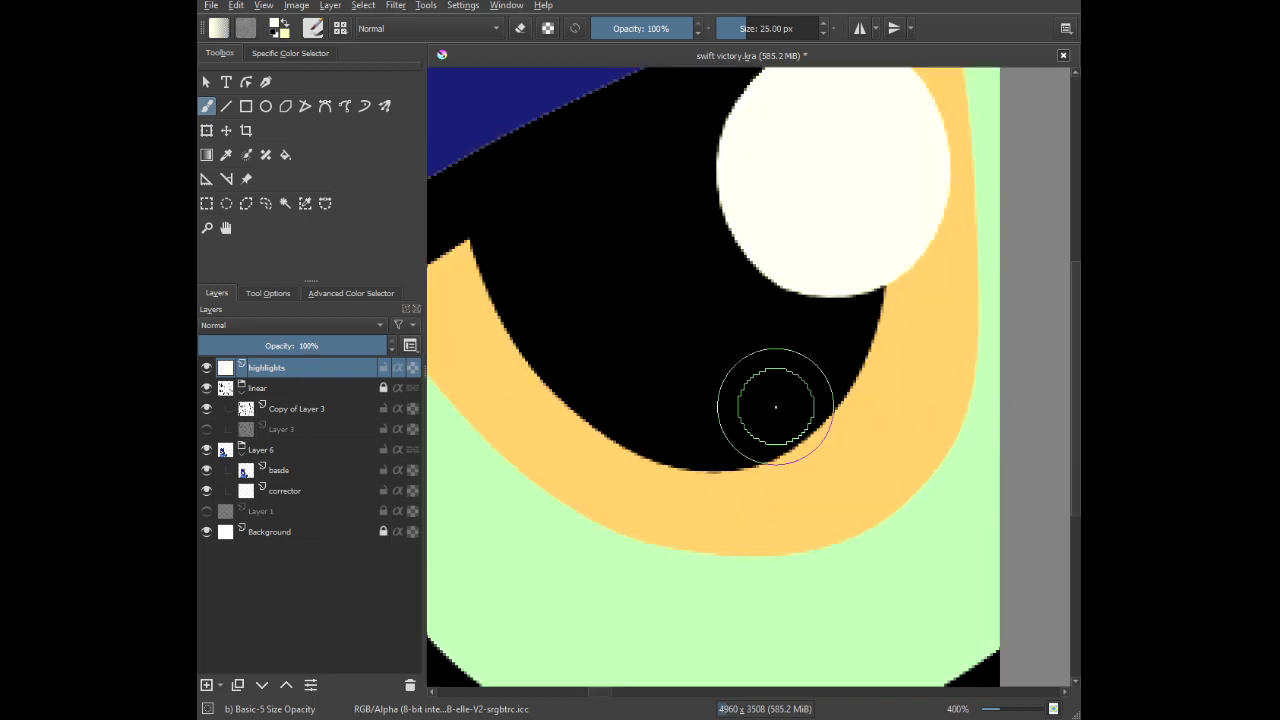
mouse_move(648, 350)
left_mouse_down()
mouse_move(677, 388)
mouse_move(669, 403)
mouse_move(643, 390)
left_mouse_up()
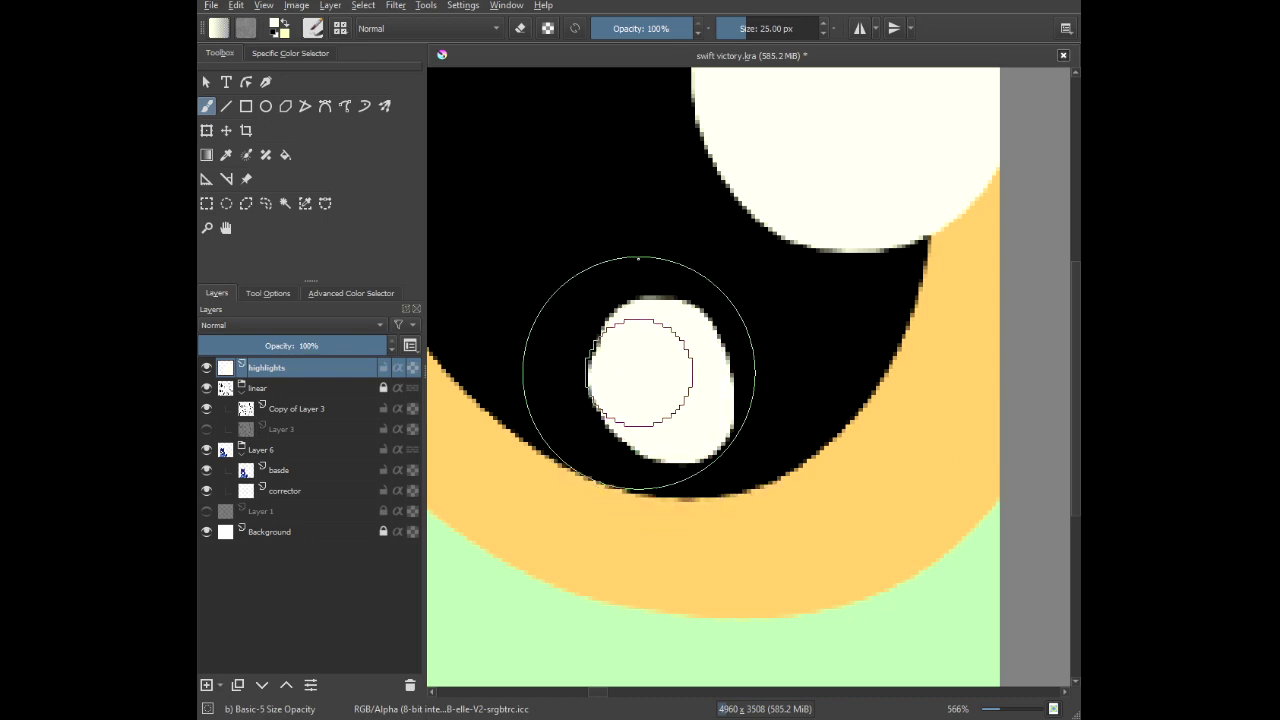
Paint a large cream highlight on the far eye's pupil and a small one on the iris beneath it.
scroll(640, 340, "down", 8)
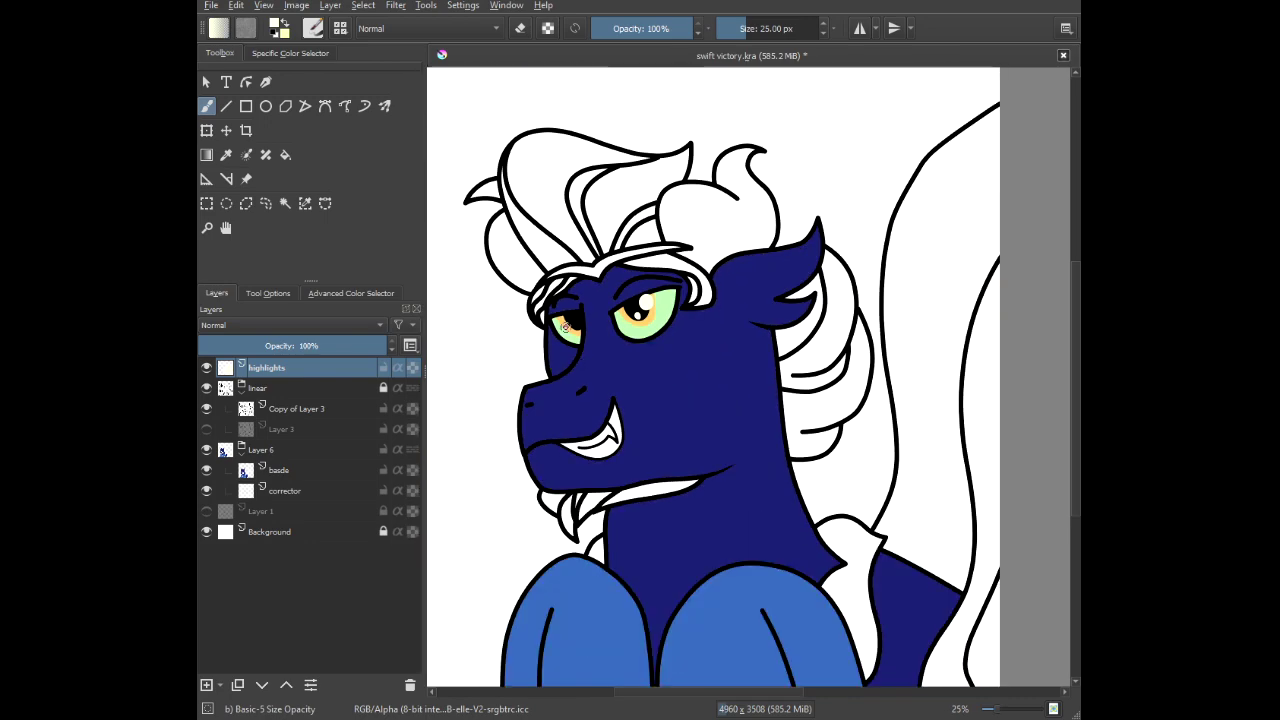
scroll(618, 327, "up", 8)
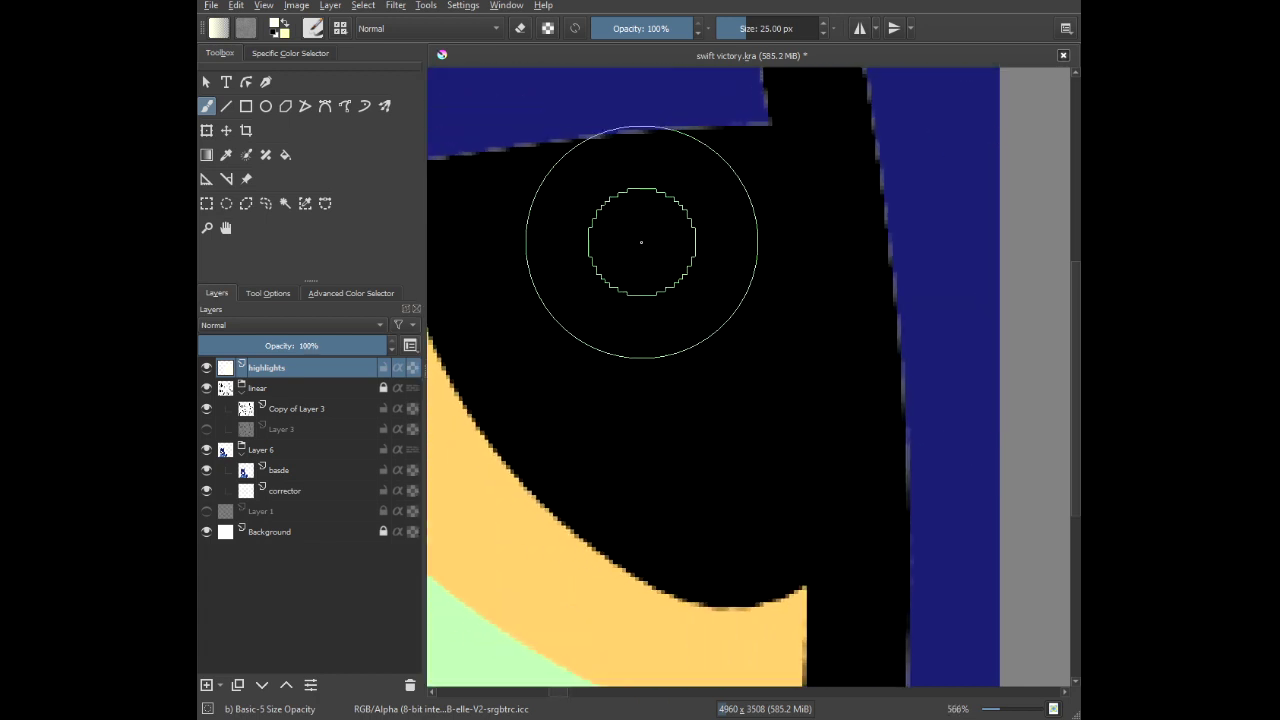
mouse_move(562, 392)
left_mouse_down()
mouse_move(557, 308)
mouse_move(593, 248)
mouse_move(650, 212)
mouse_move(683, 242)
mouse_move(628, 363)
mouse_move(614, 310)
mouse_move(703, 229)
left_mouse_up()
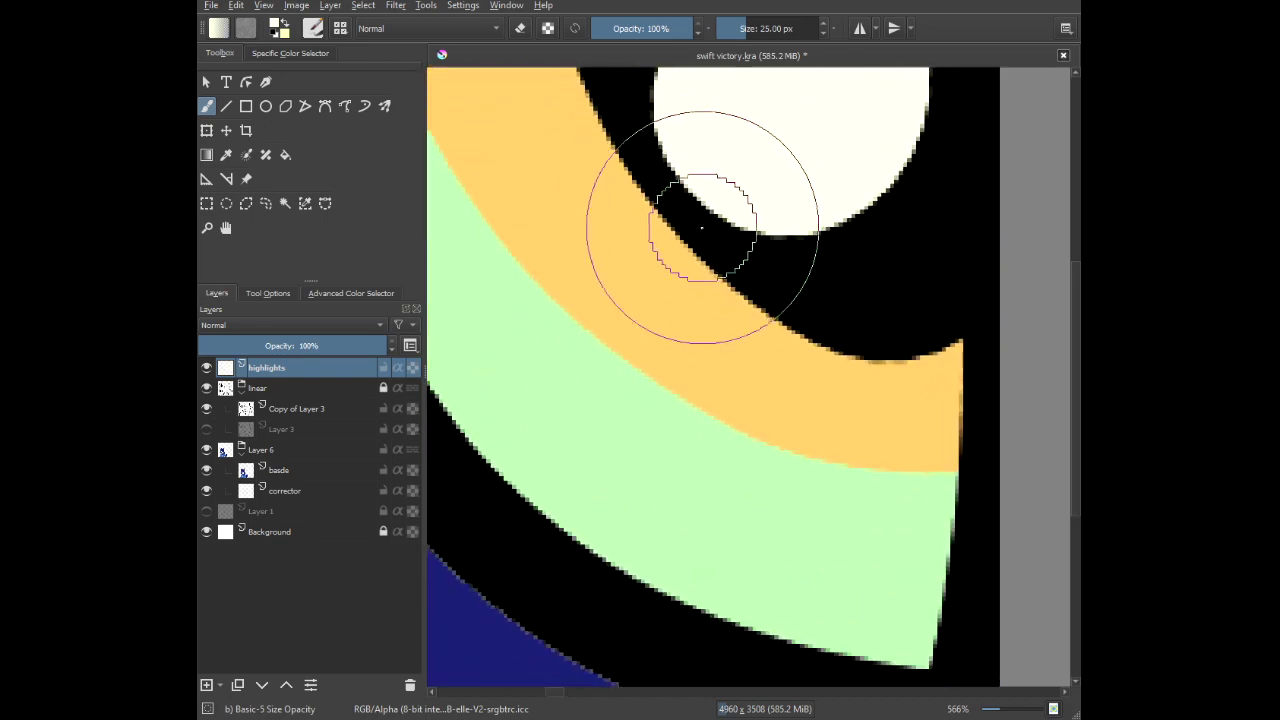
scroll(677, 247, "up", 2)
mouse_move(643, 300)
left_mouse_down()
mouse_move(613, 435)
mouse_move(586, 331)
left_mouse_up()
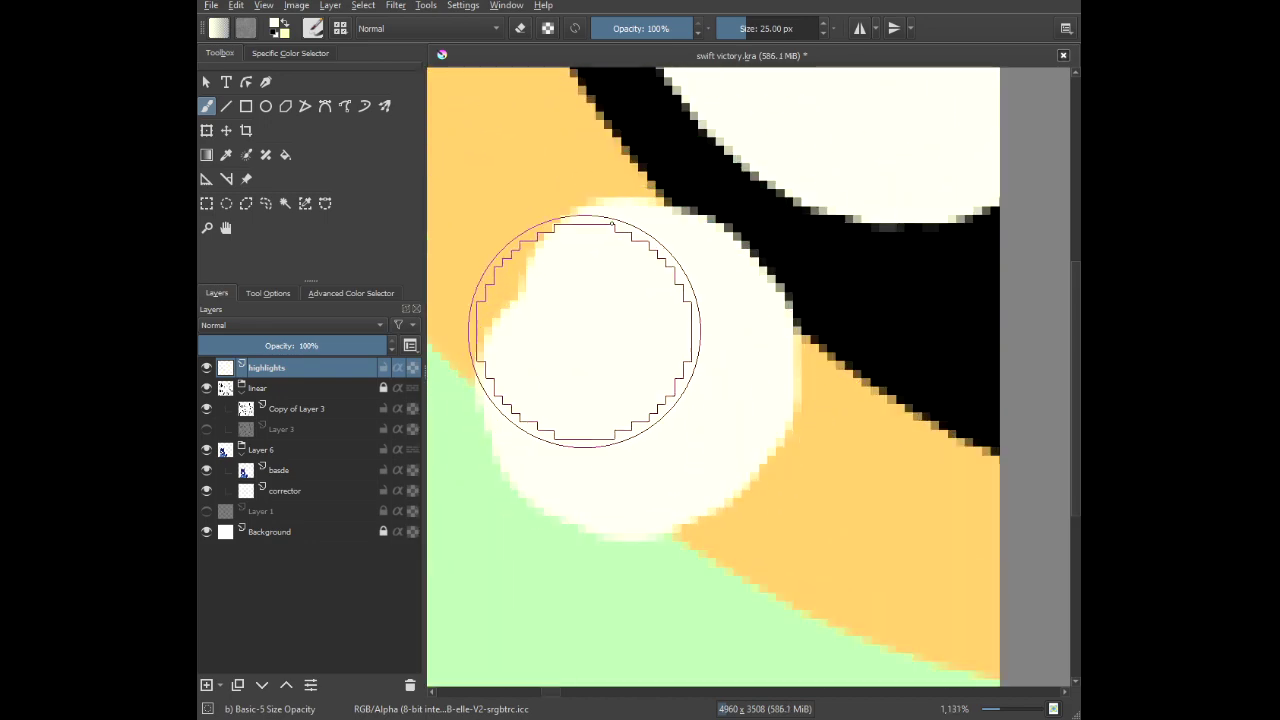
scroll(663, 270, "down", 9)
scroll(671, 335, "down", 3)
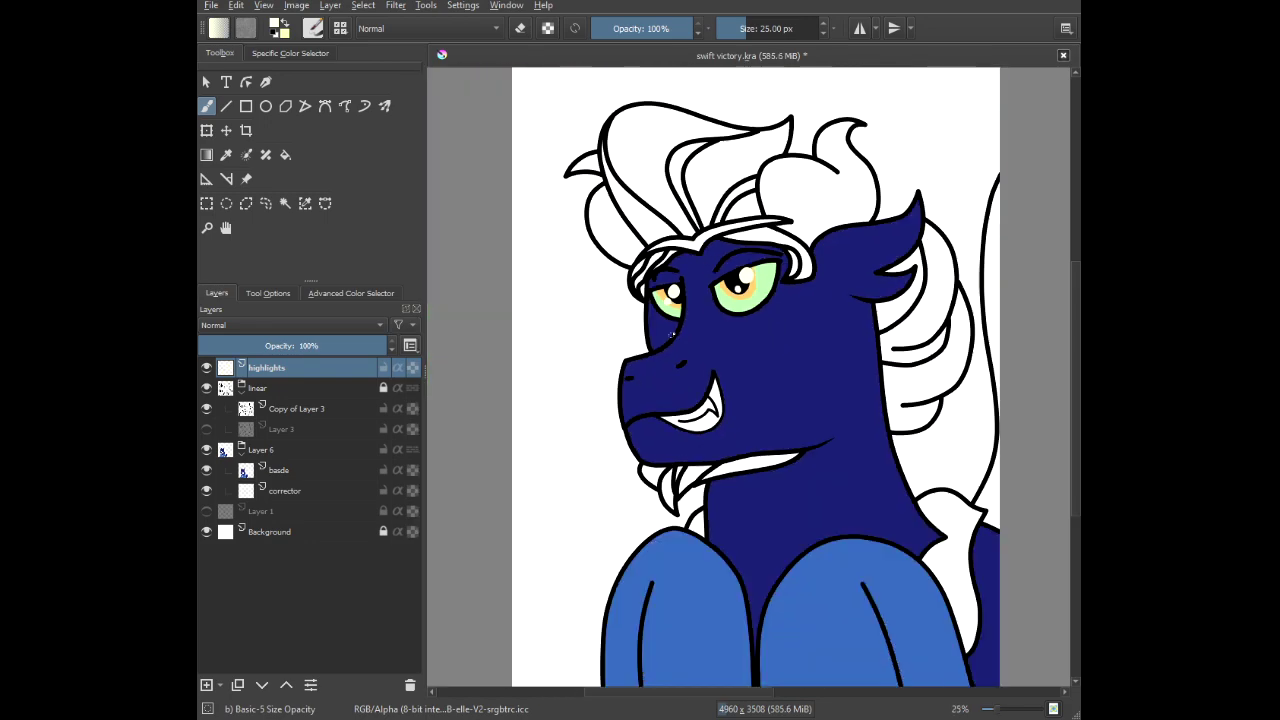
Set the highlights layer to Screen blending at 100% opacity and lock it.
left_click(254, 335)
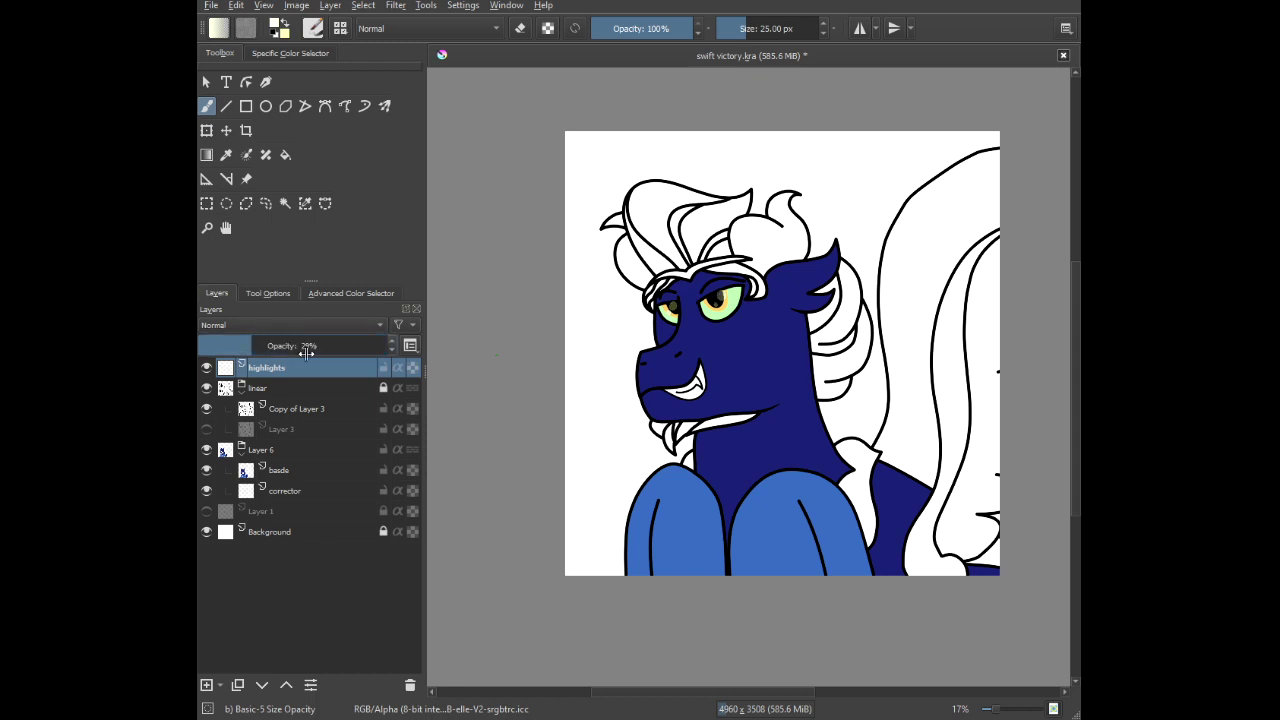
left_click_drag(306, 352, 400, 338)
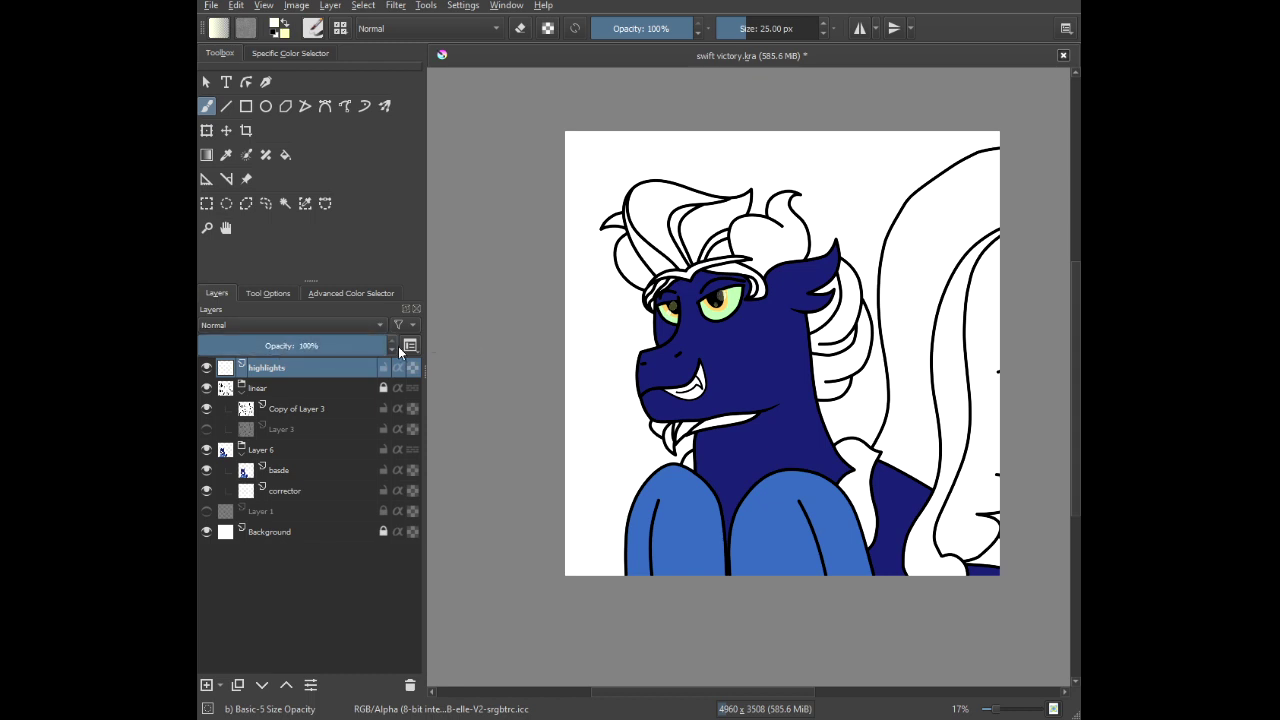
left_click(287, 497)
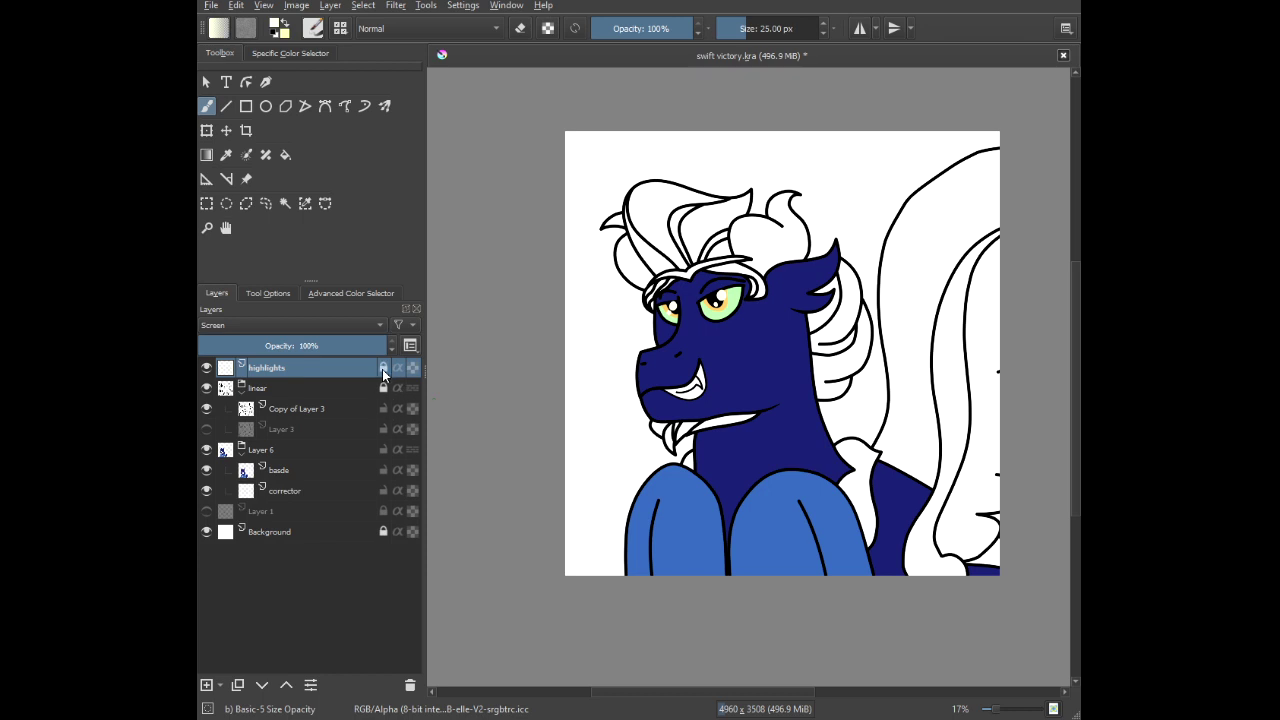
Collapse the linear group and make the base colour layer in Layer 6 active.
left_click(317, 428)
left_click(316, 411)
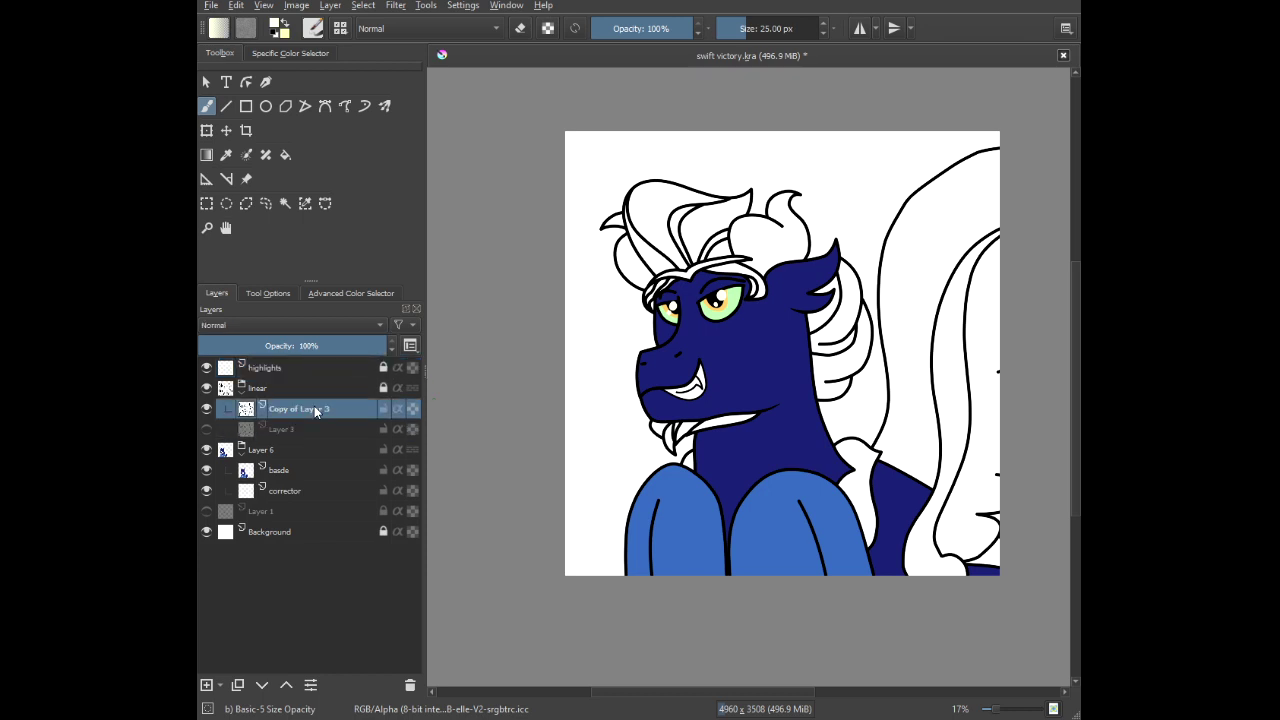
scroll(690, 420, "up", 7)
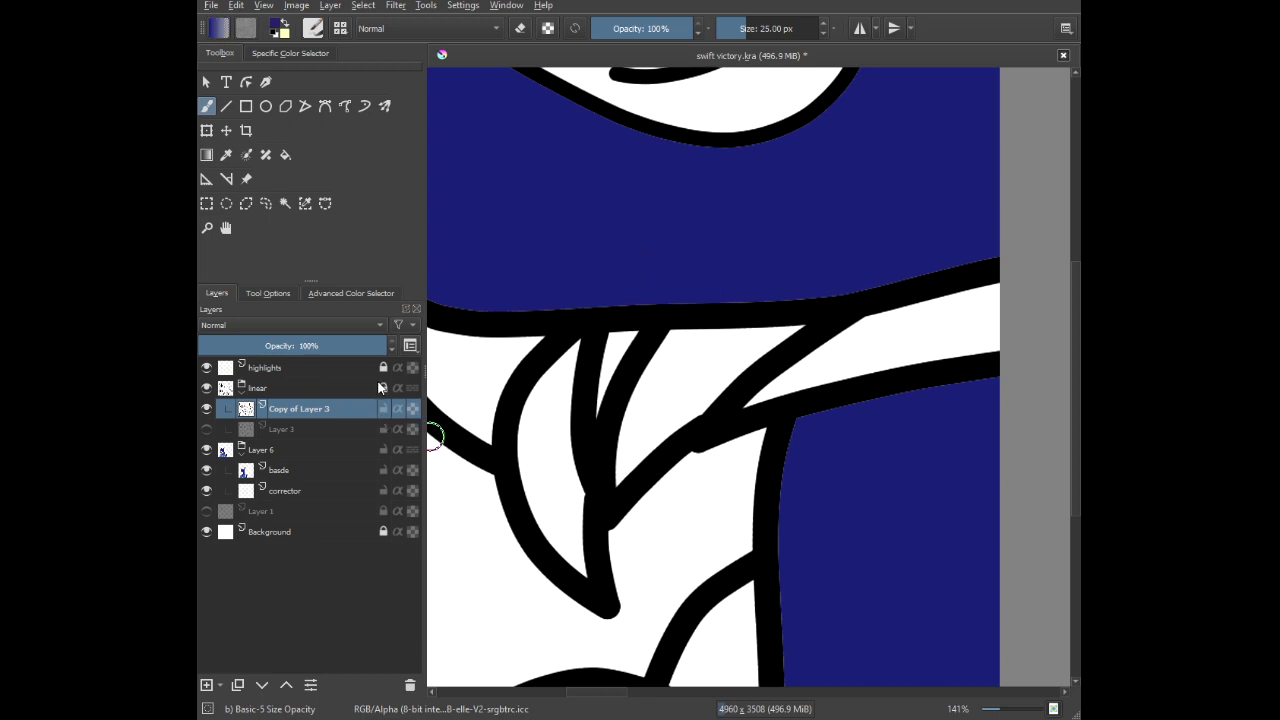
left_click(241, 394)
left_click(303, 431)
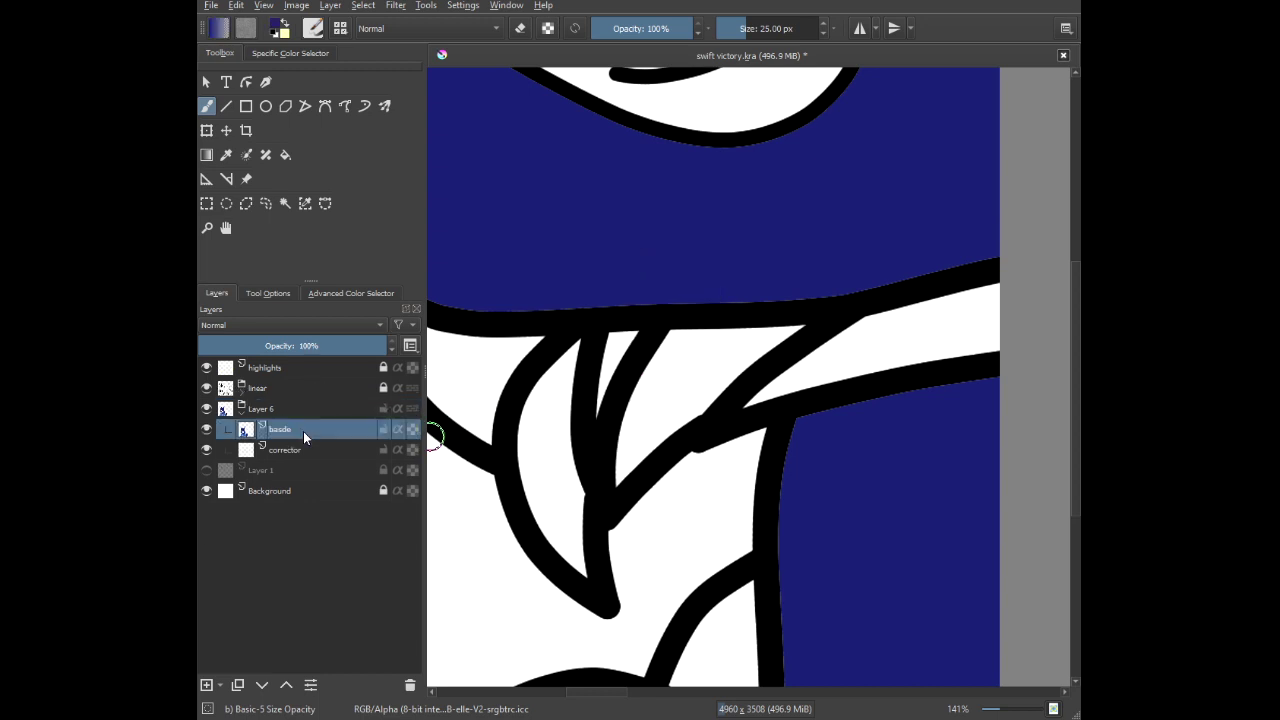
Choose a very dark navy and fill the front tuft of the beard beneath the chin.
right_click(661, 341)
left_click(672, 328)
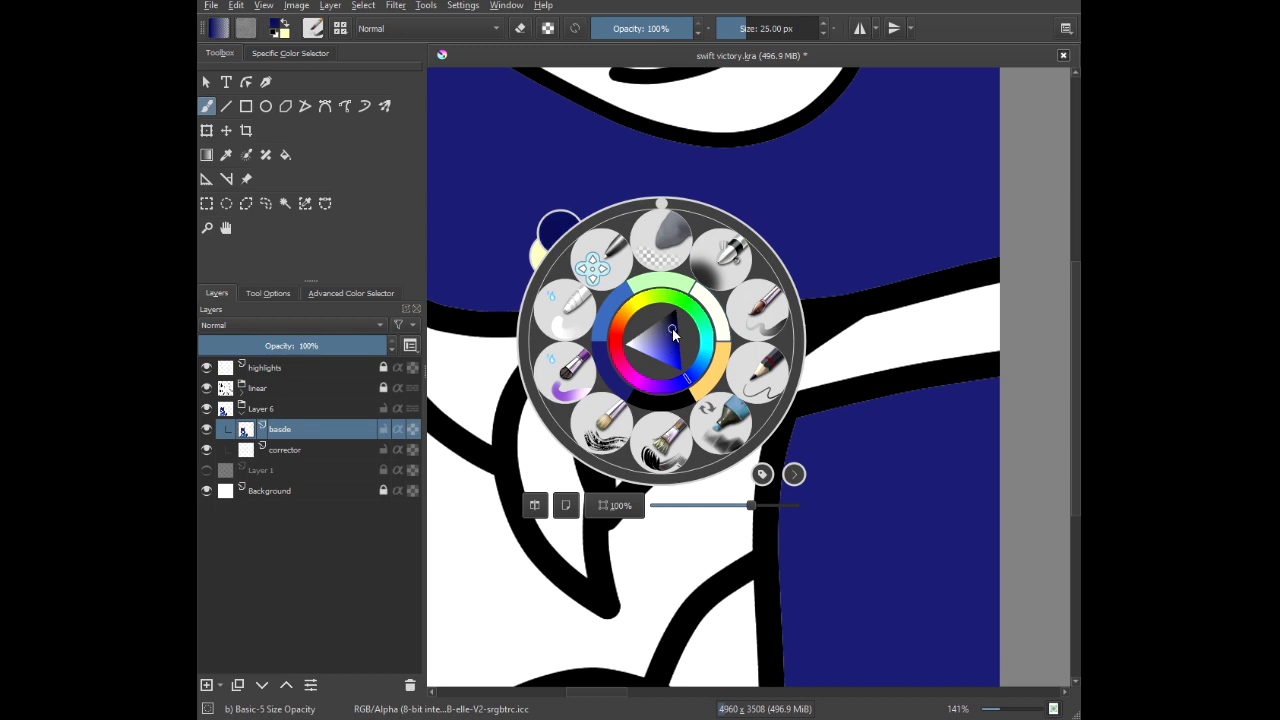
left_click_drag(671, 326, 675, 331)
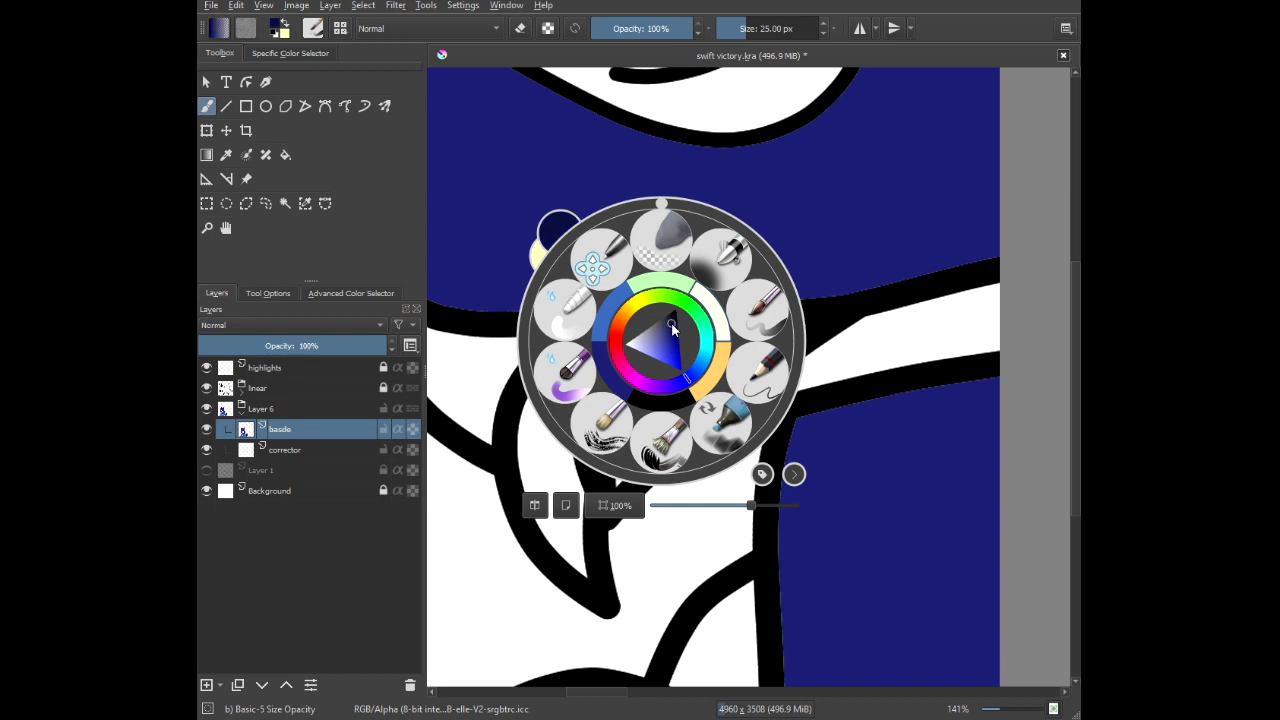
left_click(683, 382)
left_click(523, 171)
left_click(285, 155)
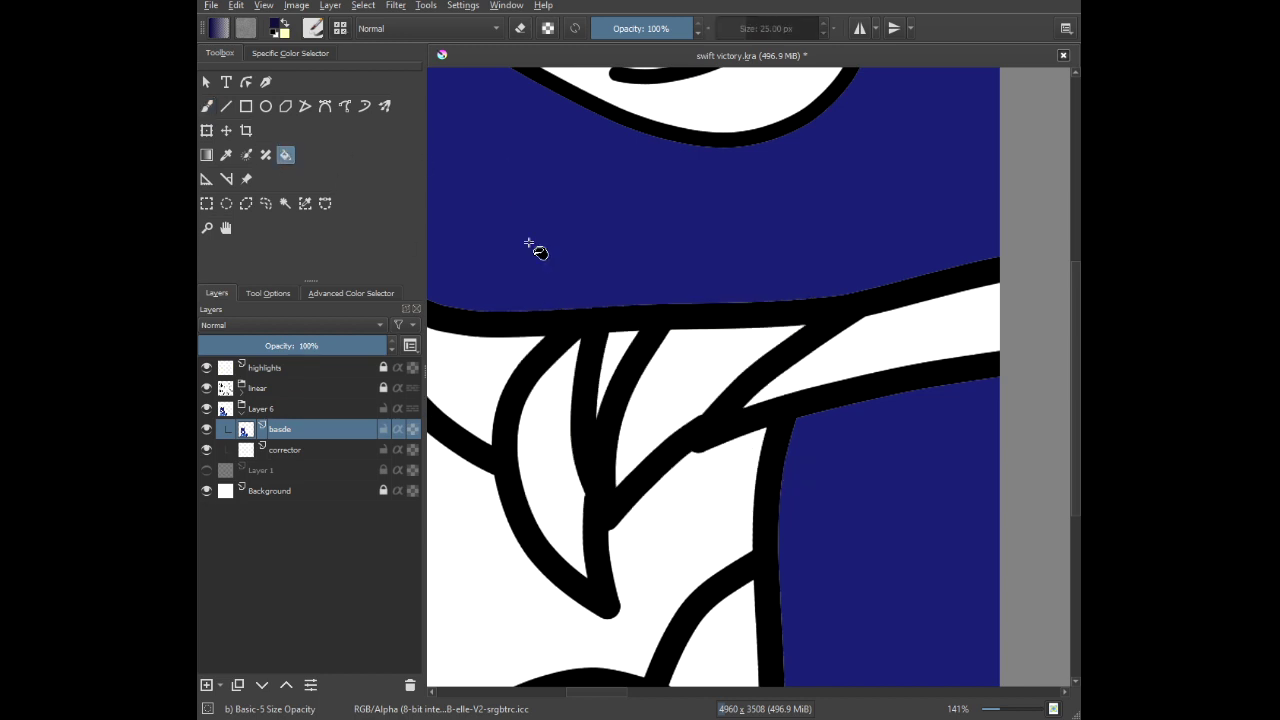
left_click_drag(862, 312, 946, 272)
scroll(615, 381, "down", 1)
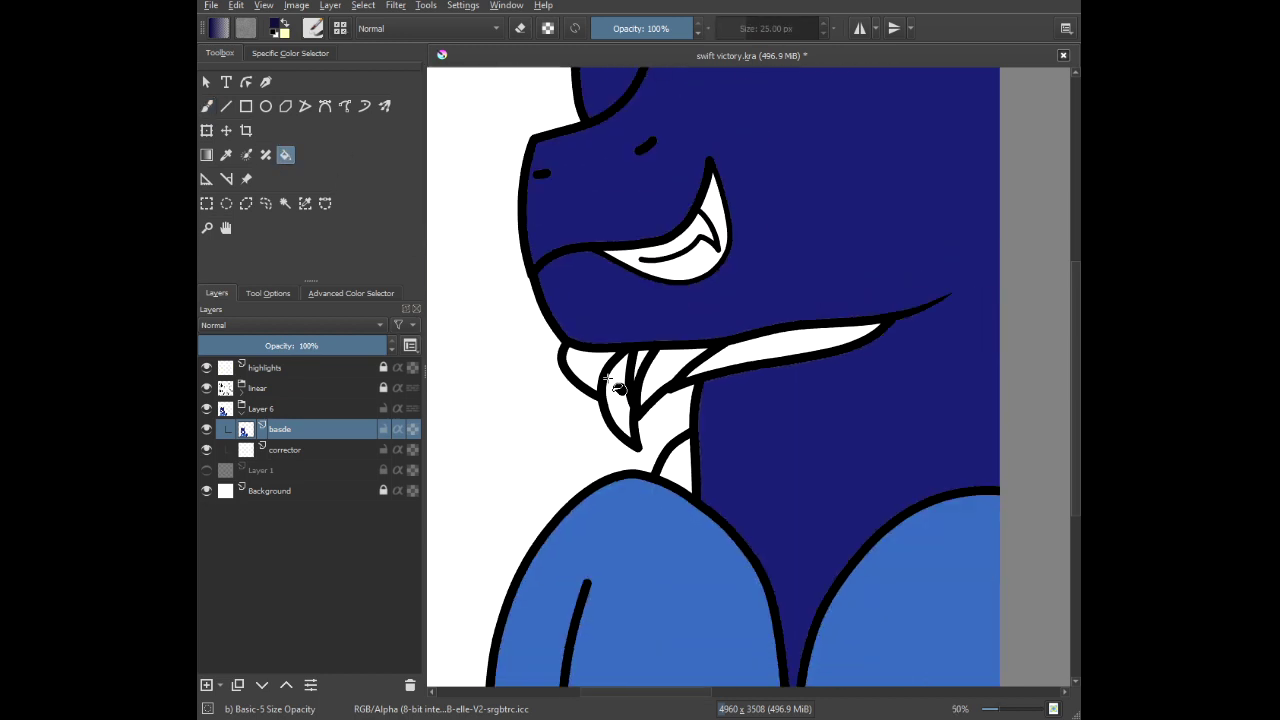
left_click(571, 355)
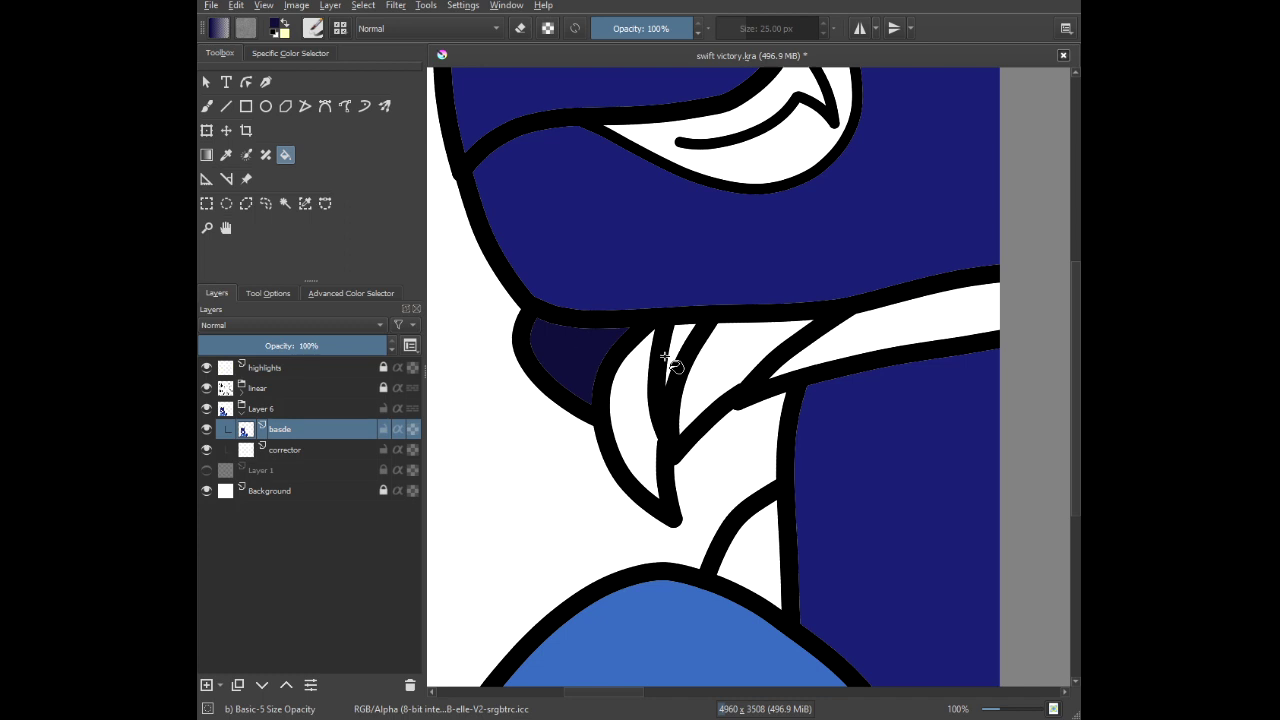
Fill the narrow gap between the beard strands and the long strip beneath the jaw with the dark navy.
left_click_drag(757, 349, 585, 357)
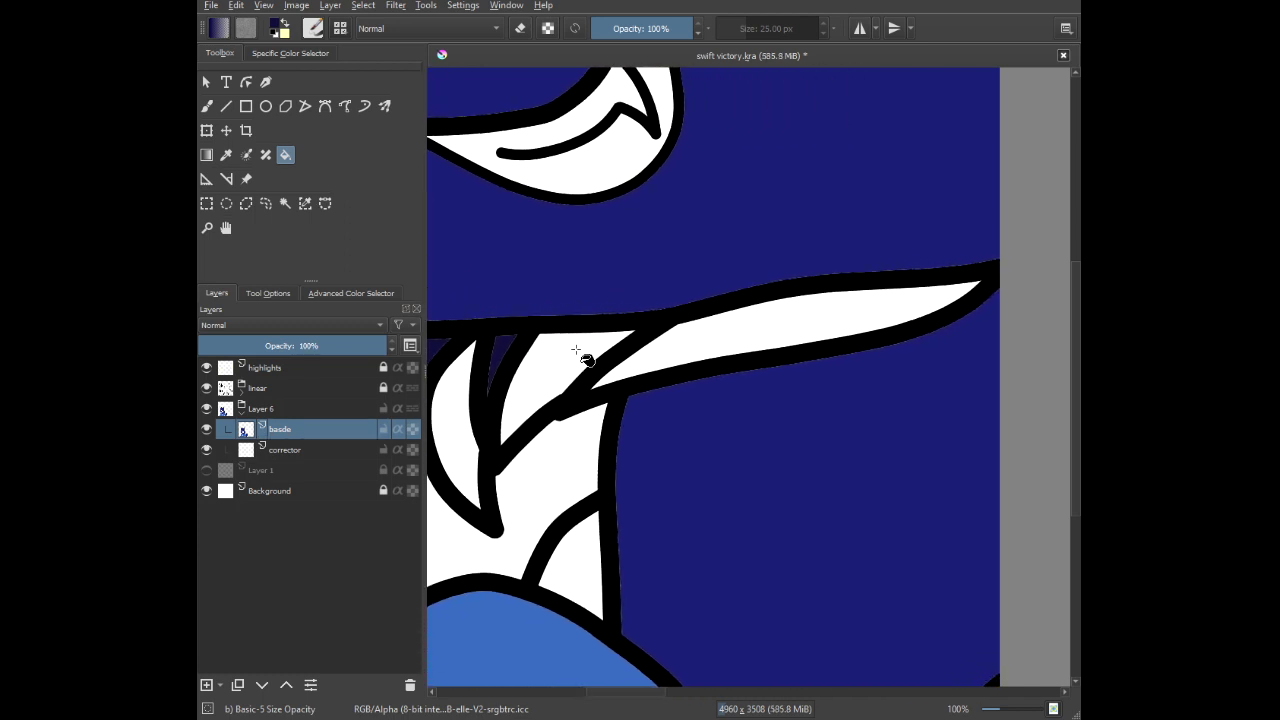
left_click(701, 343)
scroll(703, 345, "down", 5)
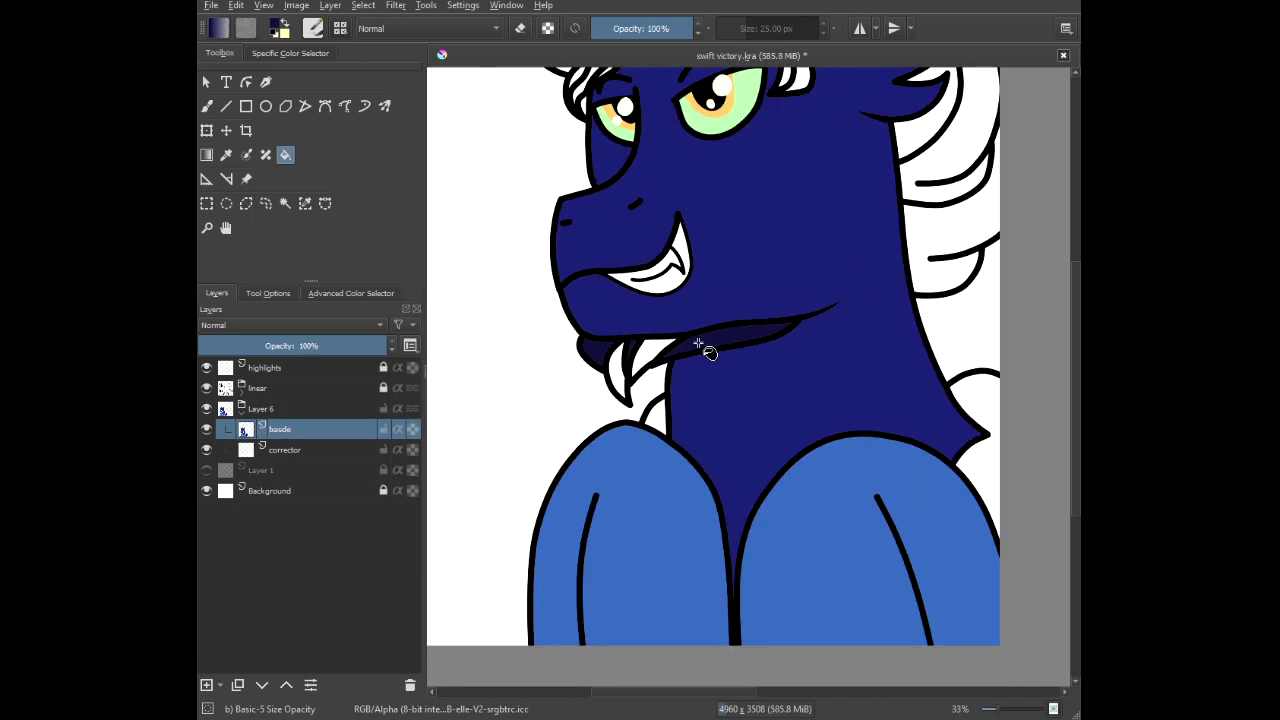
Fill the slim front section rising from the forehead and the two rear sections of the upswept forelock with dark navy.
scroll(648, 178, "up", 3)
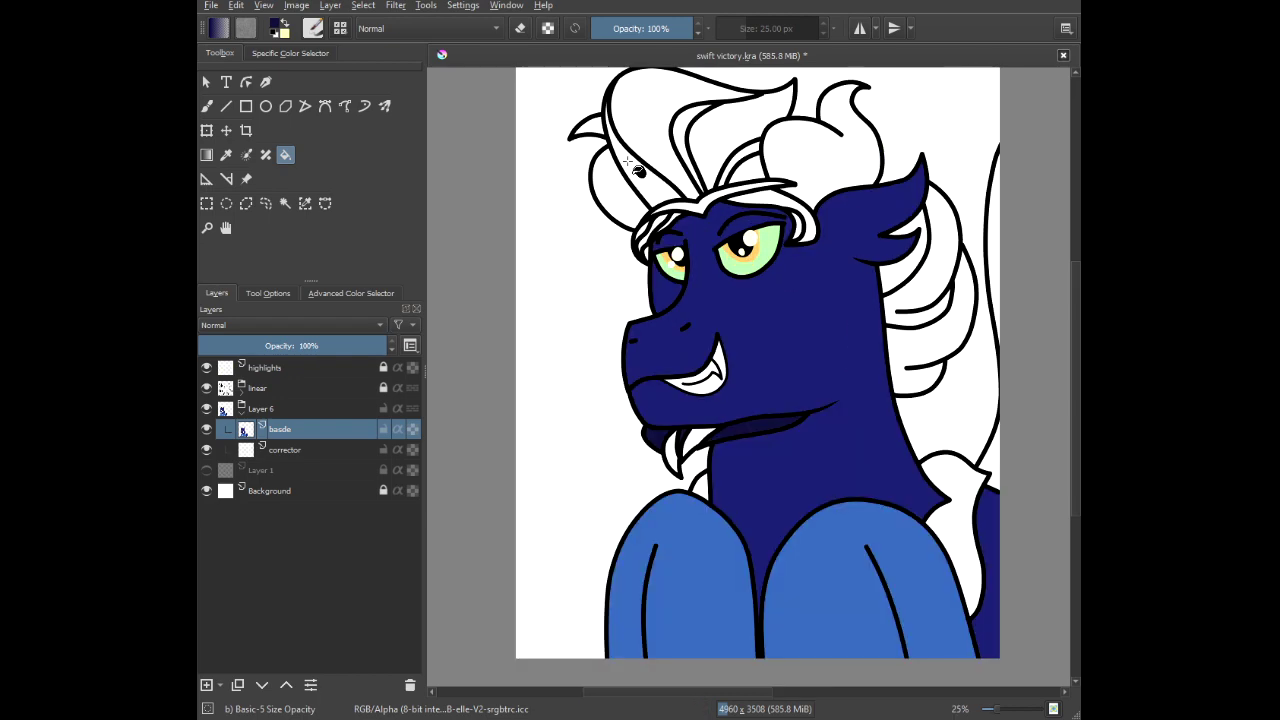
left_click(661, 190)
left_click_drag(788, 206, 721, 356)
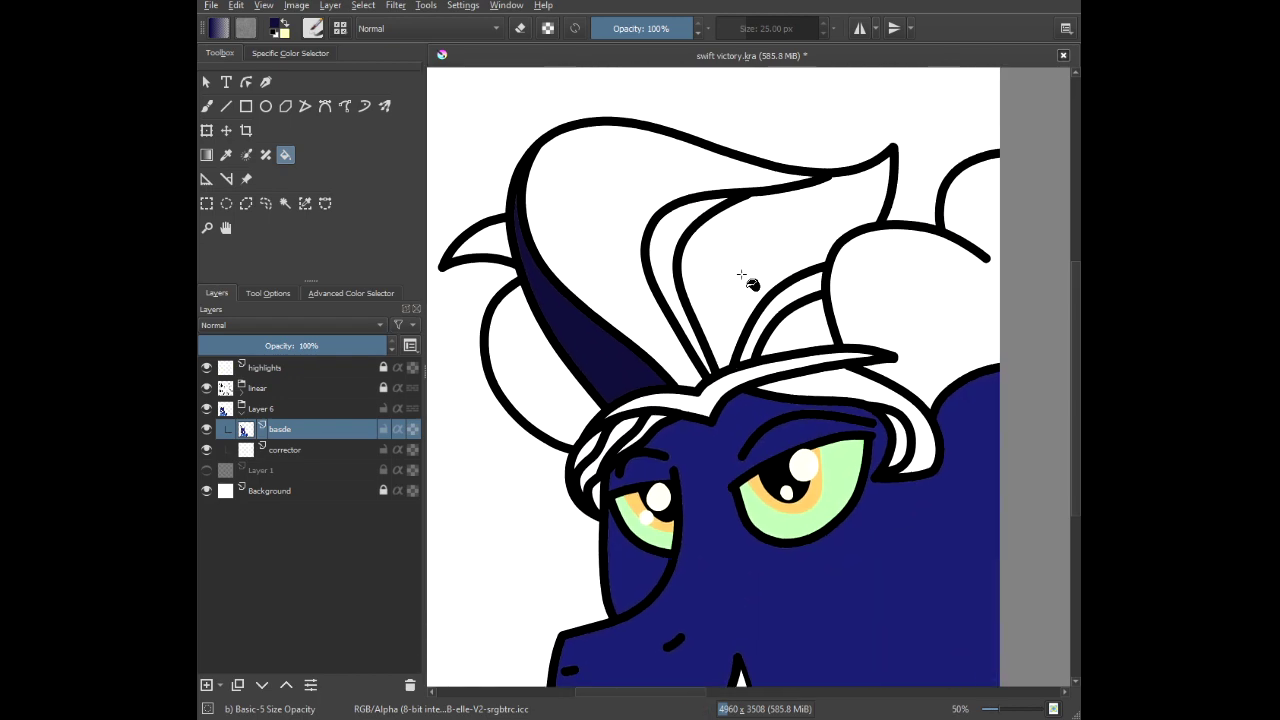
left_click(743, 275)
left_click(801, 331)
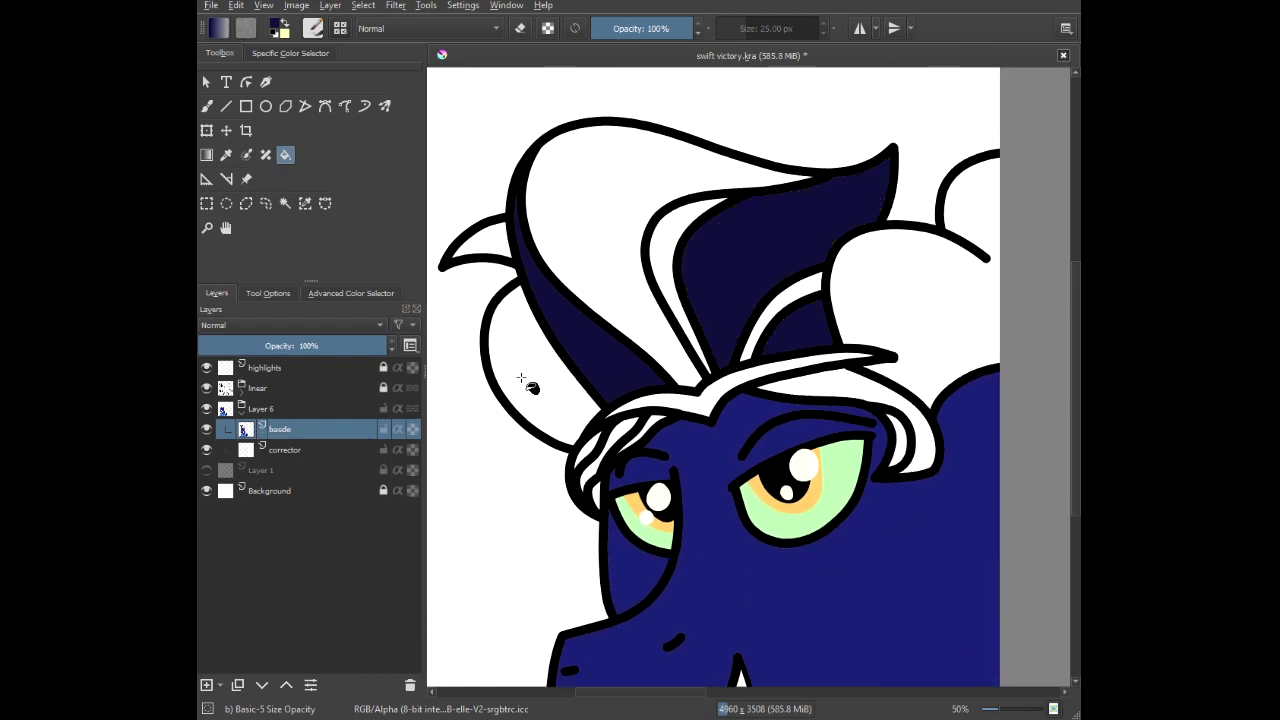
Fill the thin forelock gaps around the far eye and the lock curving over the near eye with dark navy.
scroll(604, 430, "up", 4)
left_click(721, 469)
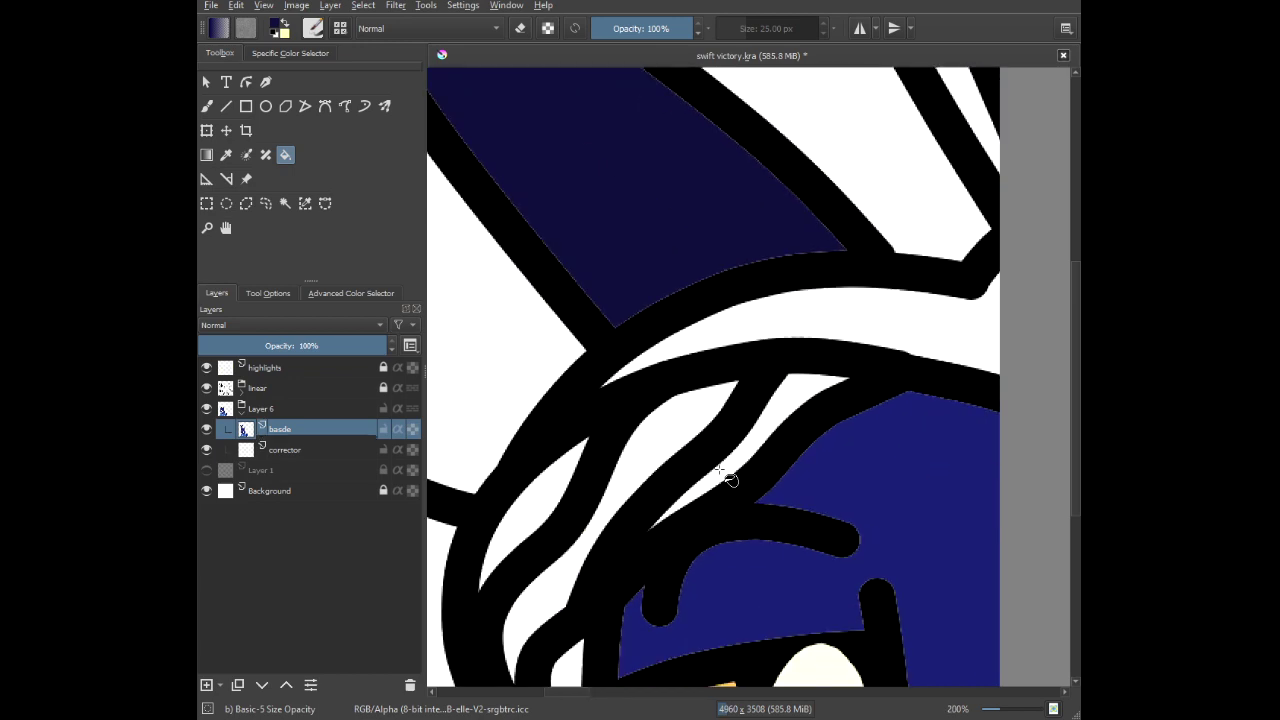
left_click_drag(615, 494, 608, 323)
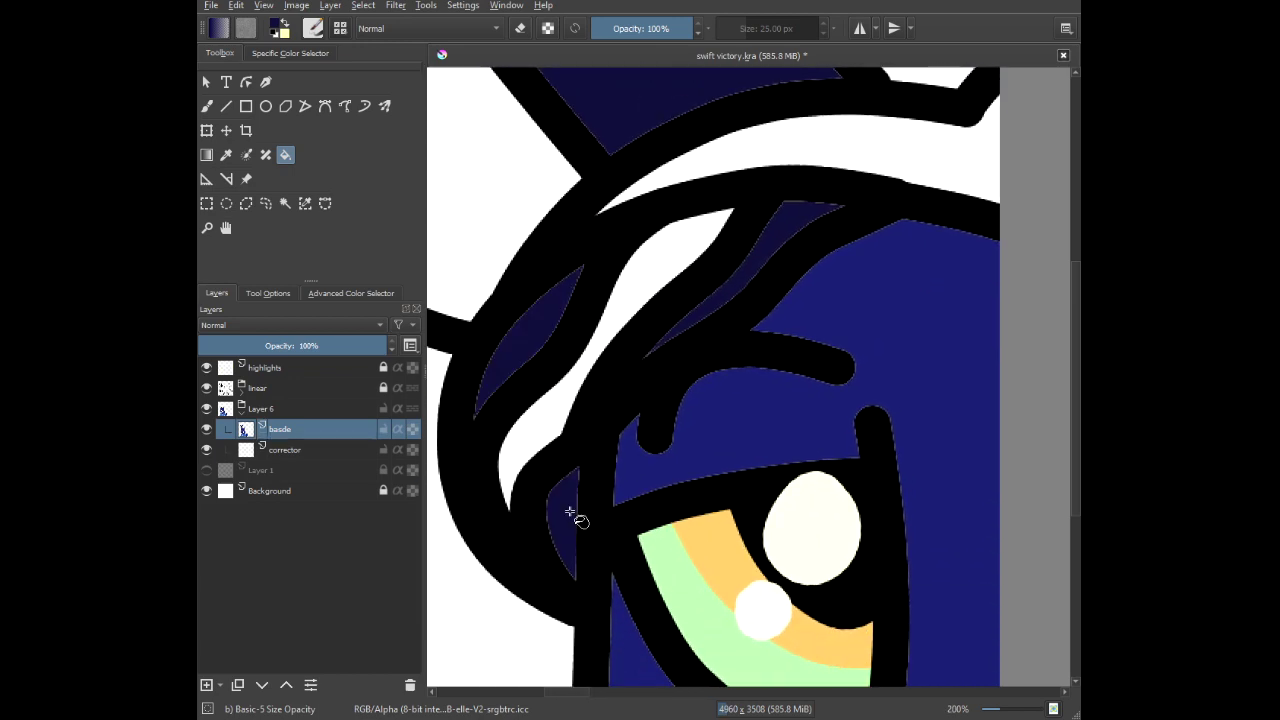
scroll(708, 484, "down", 4)
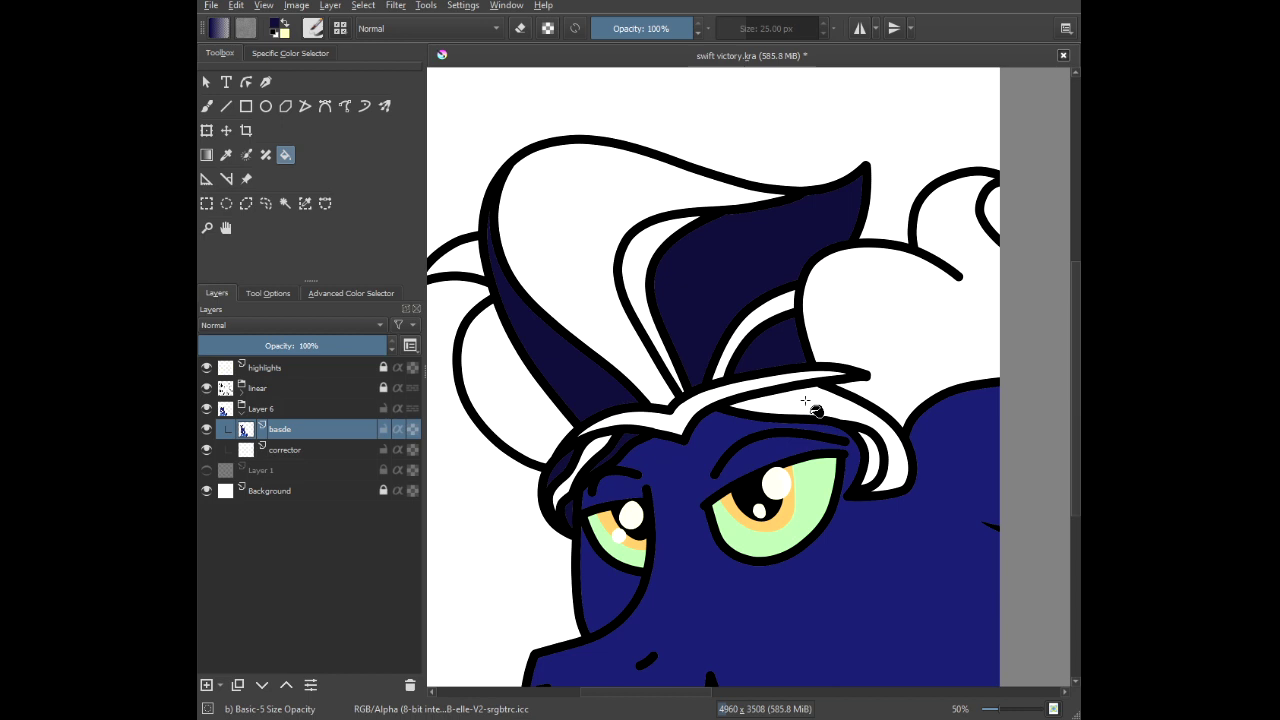
scroll(805, 400, "down", 5)
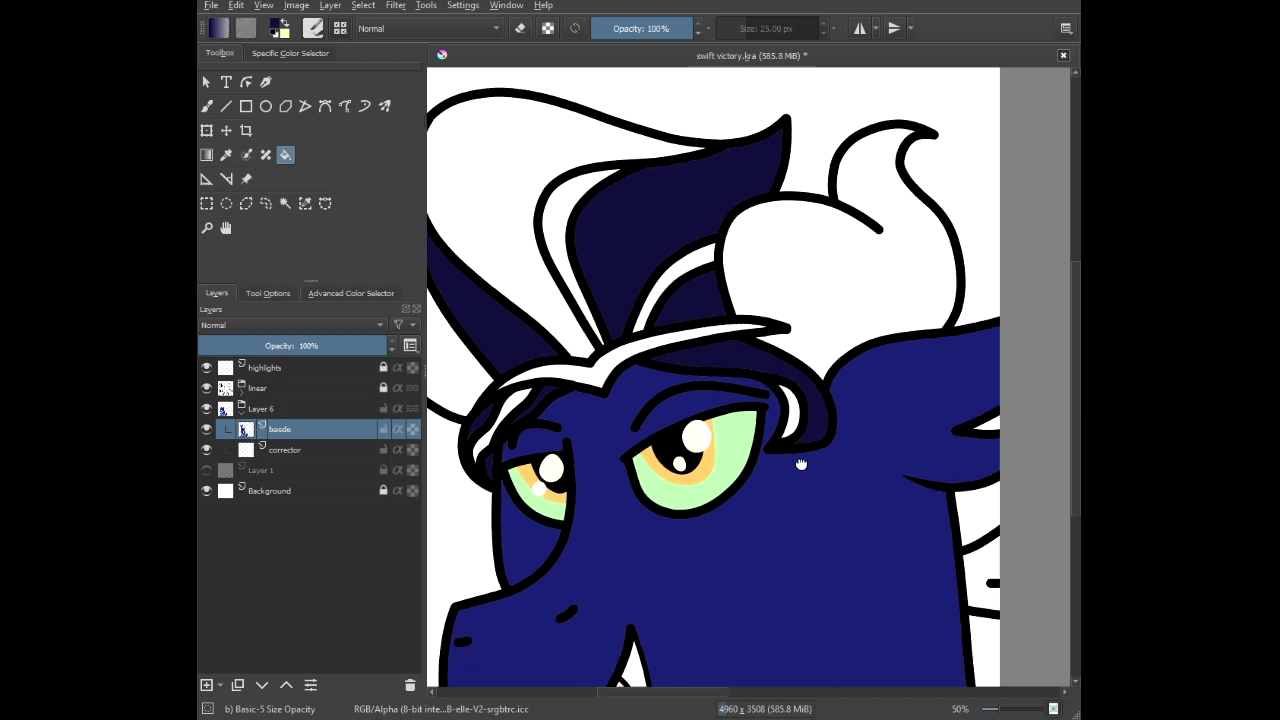
scroll(655, 310, "down", 3)
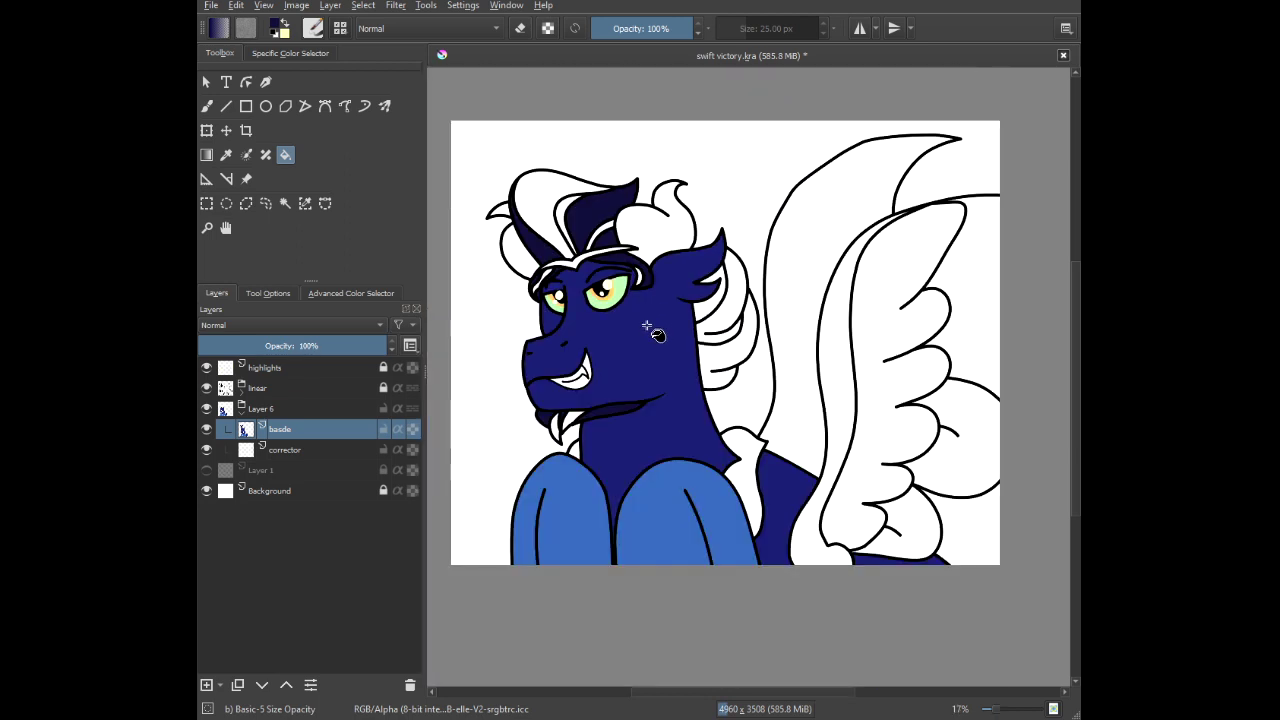
left_click_drag(649, 325, 659, 321)
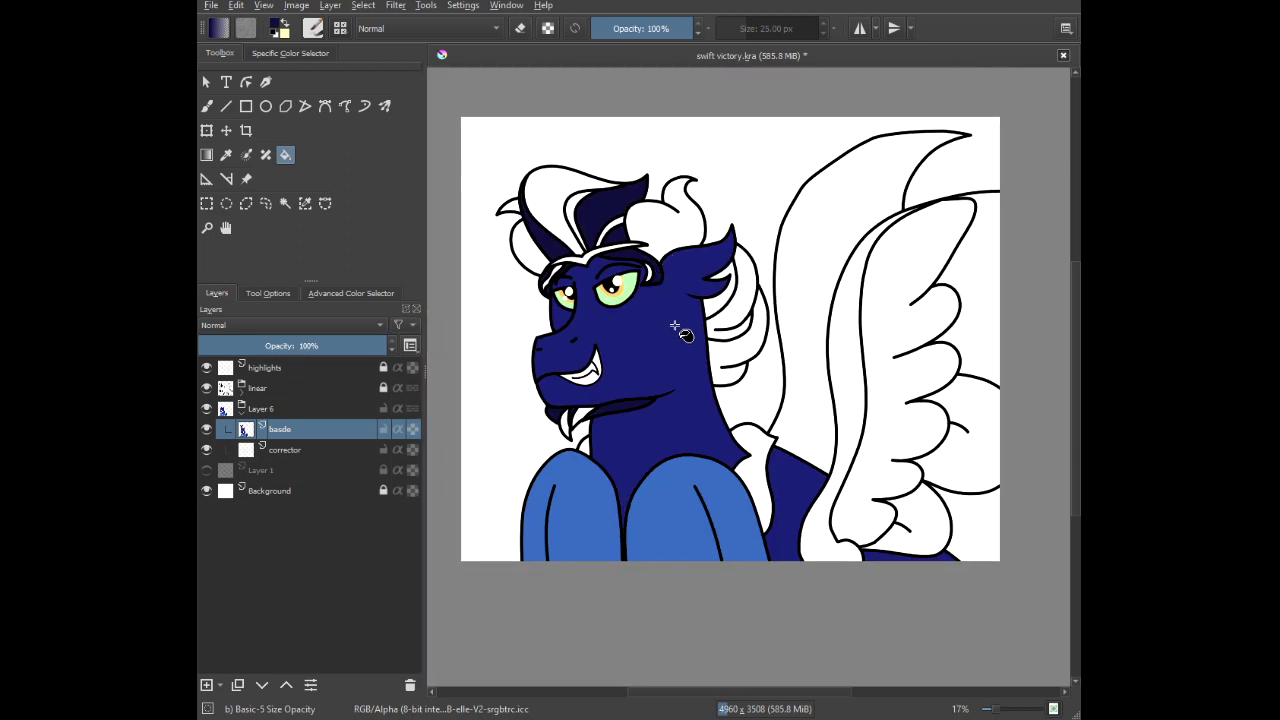
Unlock and expand the linear group and delete the hidden Layer 3 inside it.
left_click(290, 389)
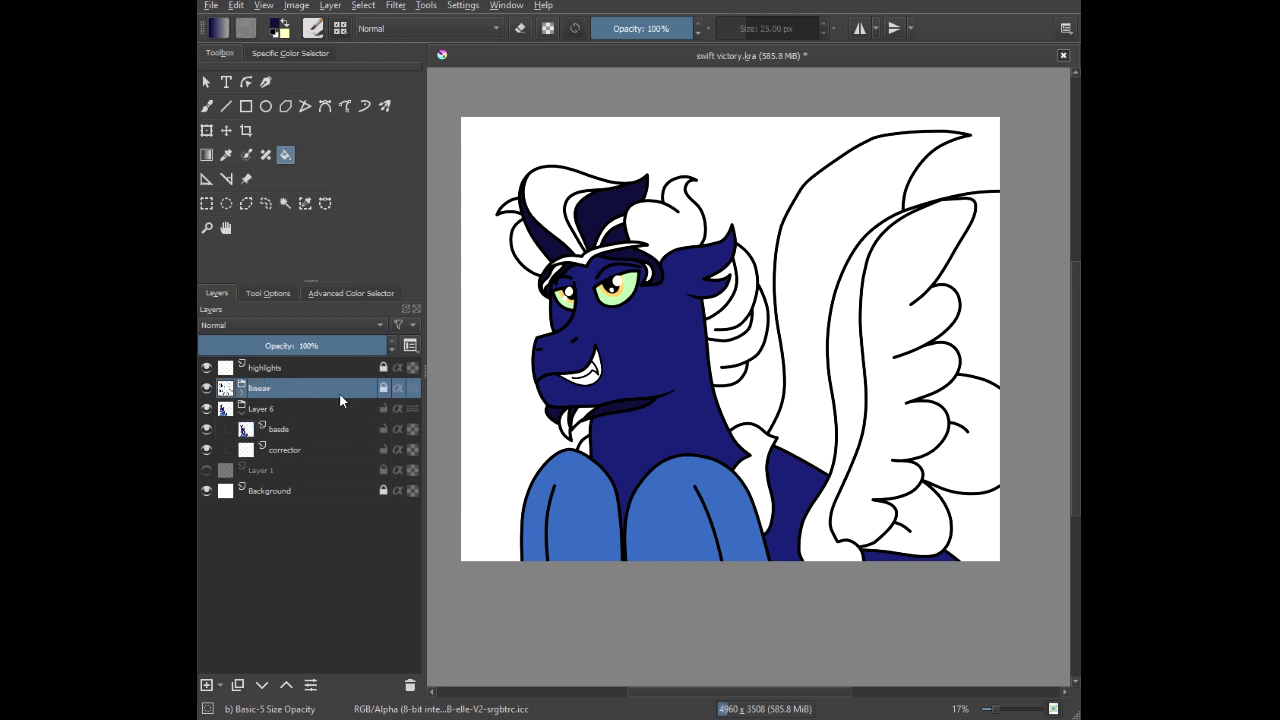
left_click(246, 397)
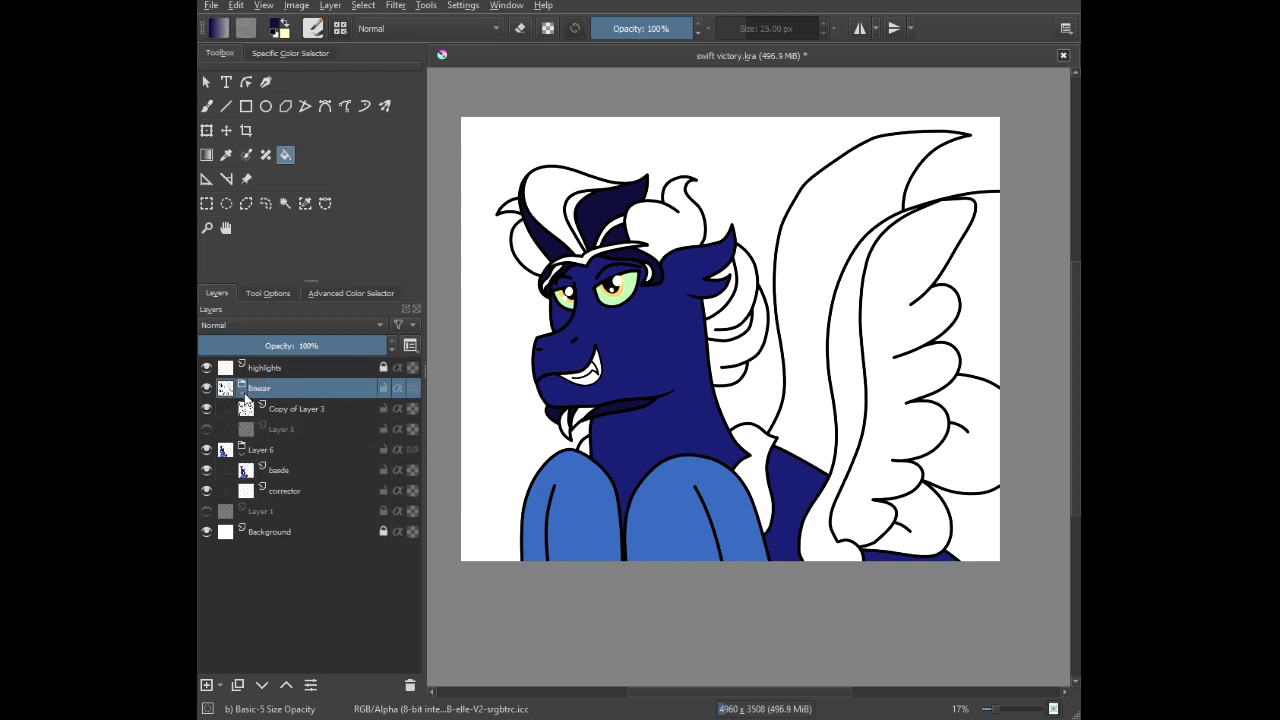
left_click(302, 430)
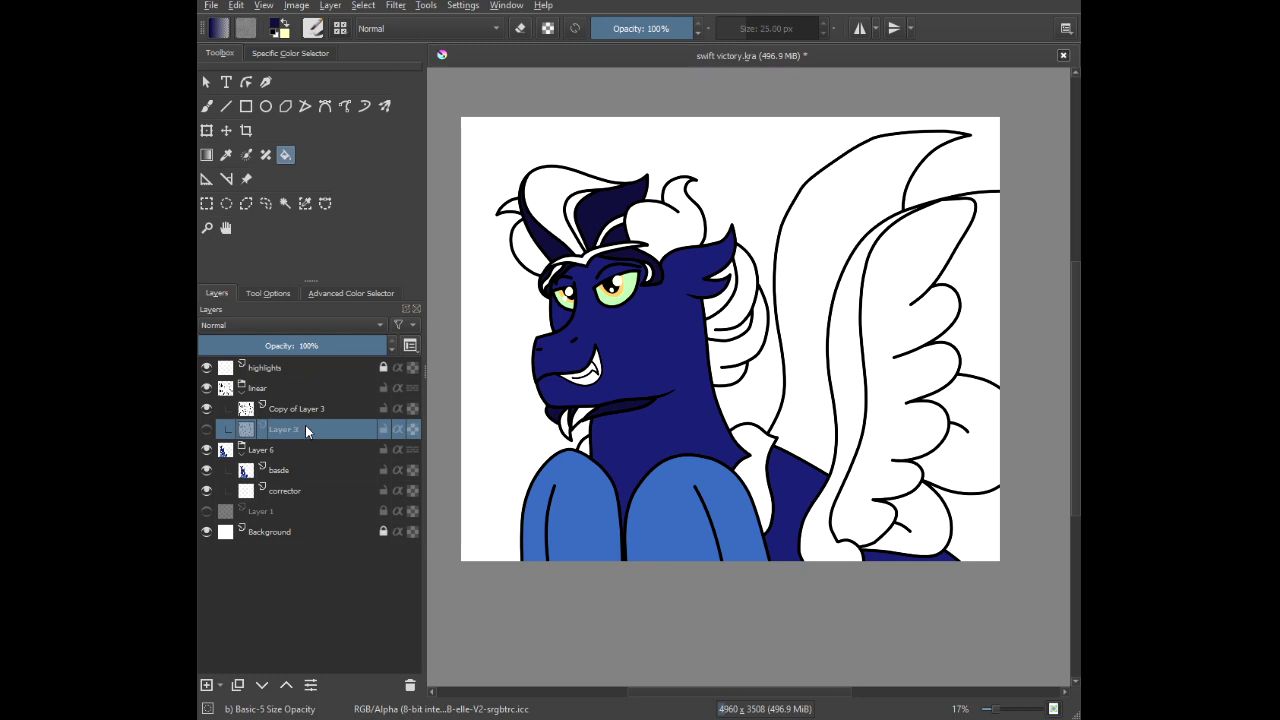
key("shift+Delete")
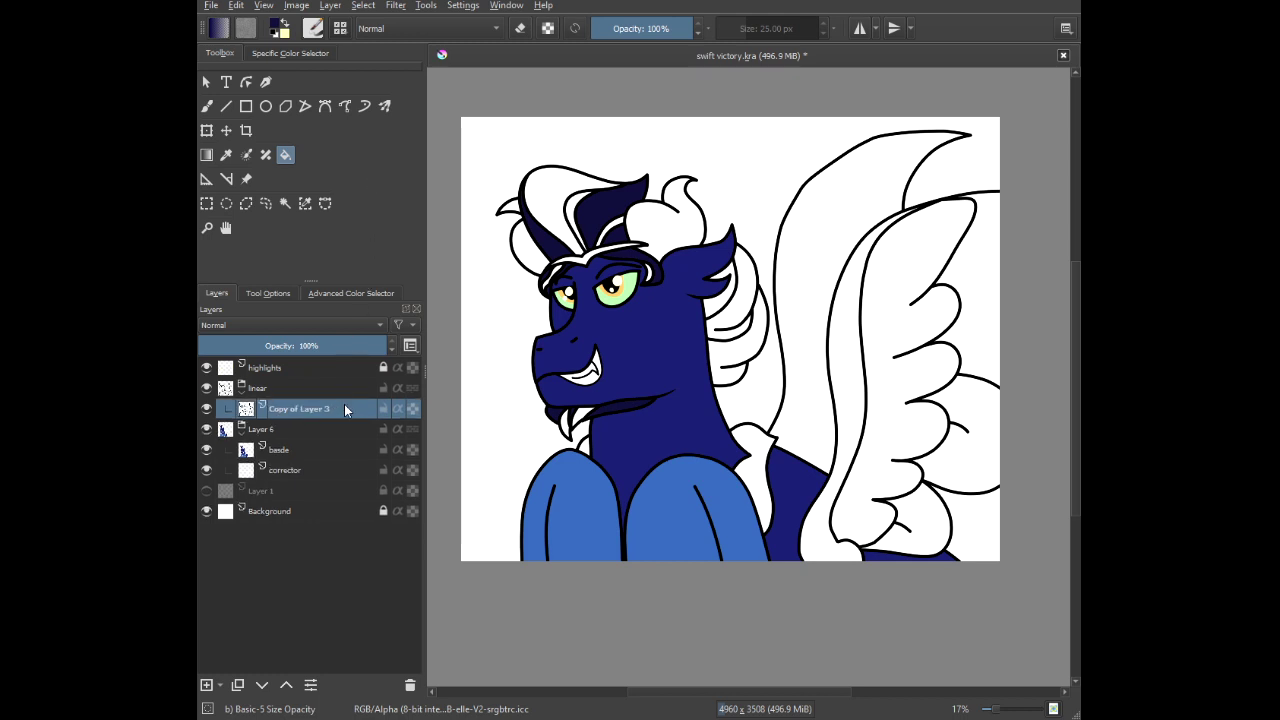
Make the base colour layer in Layer 6 active and fill the mane behind the ear and its lower neck locks with dark navy.
right_click(521, 277)
left_click(499, 104)
scroll(771, 348, "up", 3)
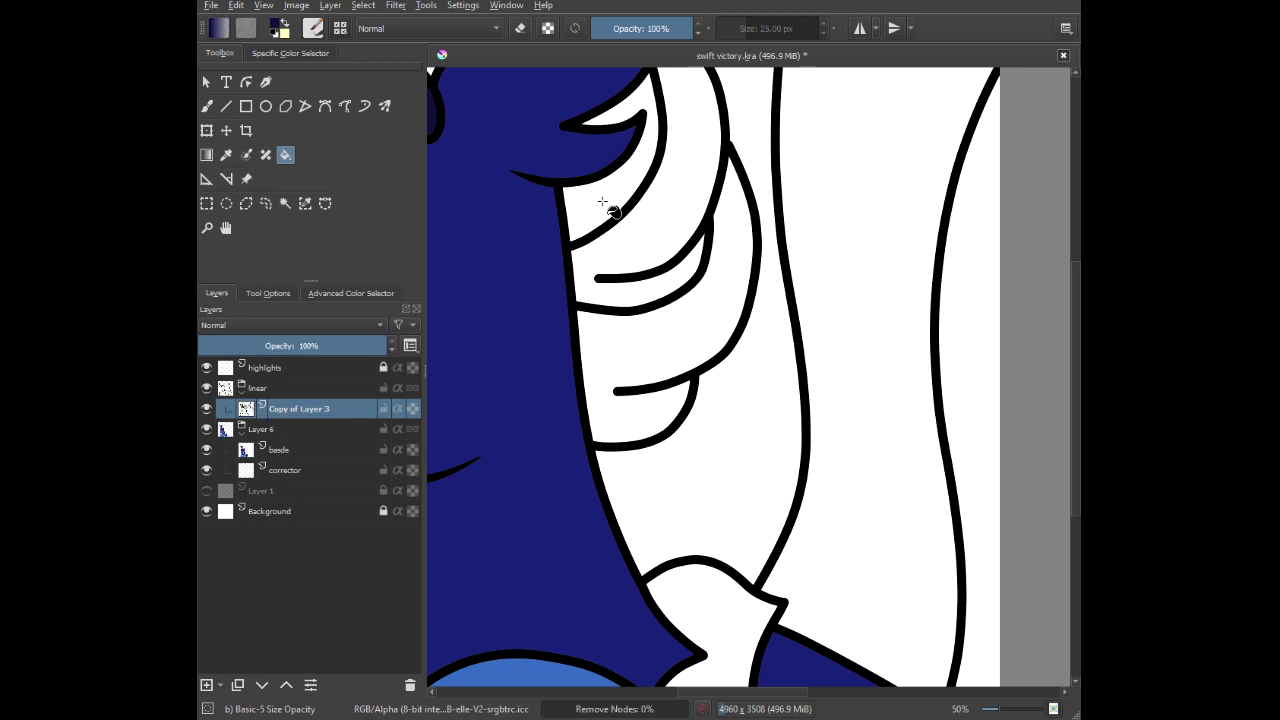
left_click(603, 204)
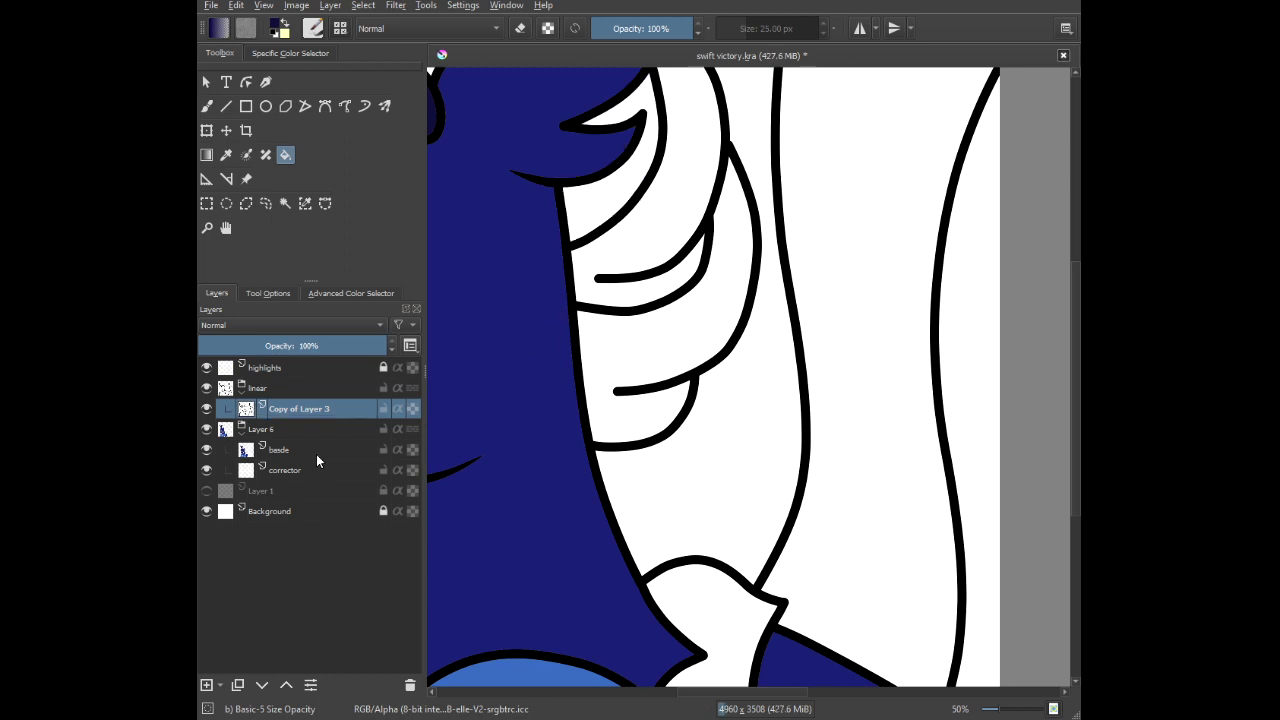
left_click(314, 451)
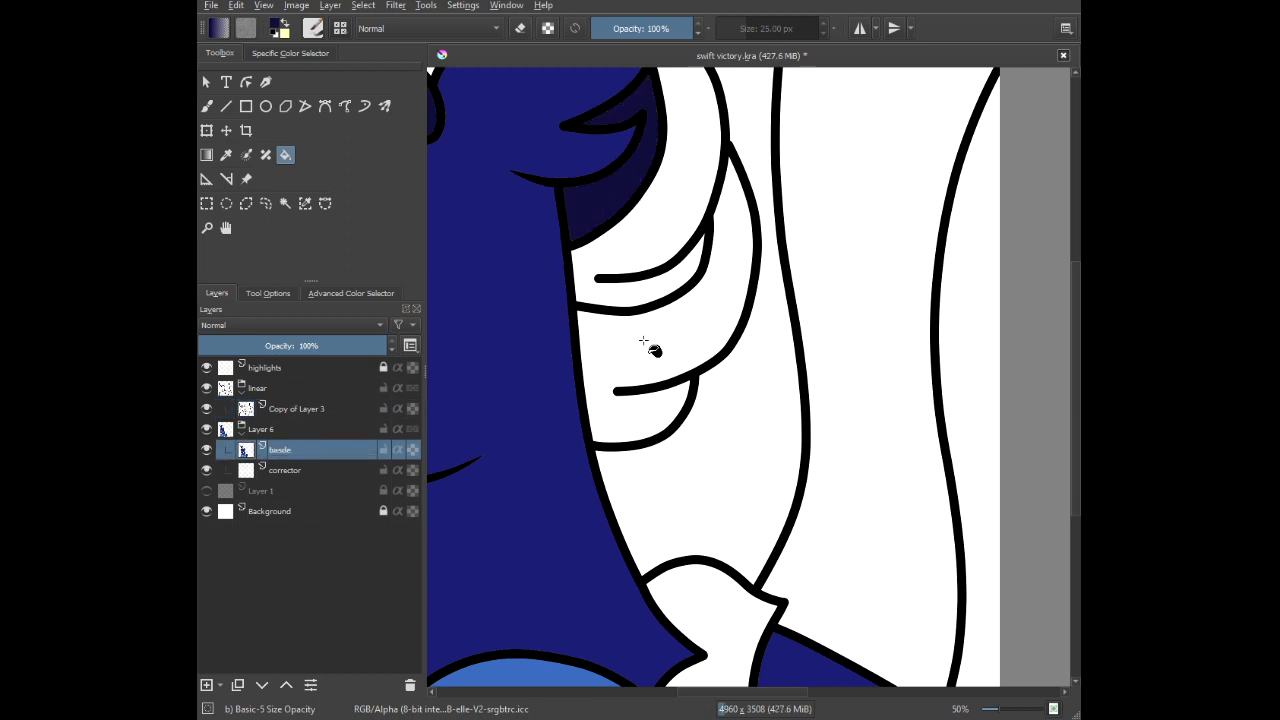
scroll(635, 348, "down", 4)
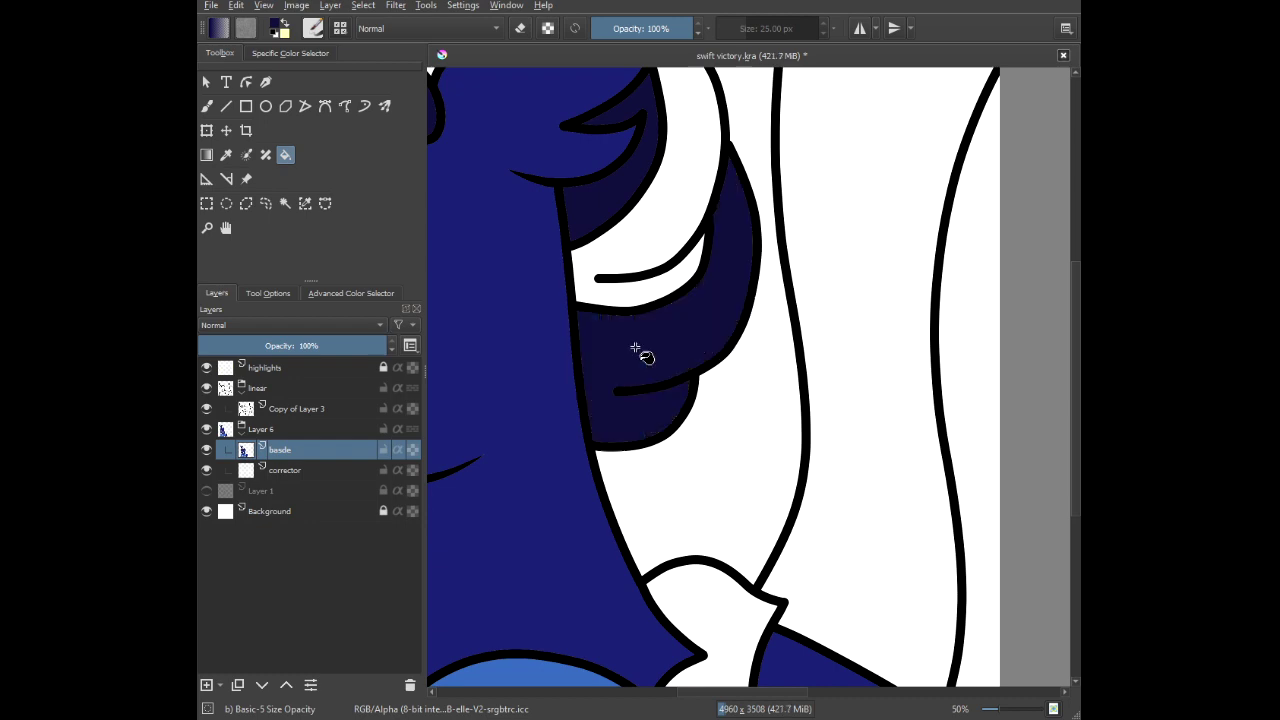
Fill the tall wing section, the wing section behind the feathers, and the tuft at the base of the neck with dark navy.
left_click_drag(645, 358, 598, 389)
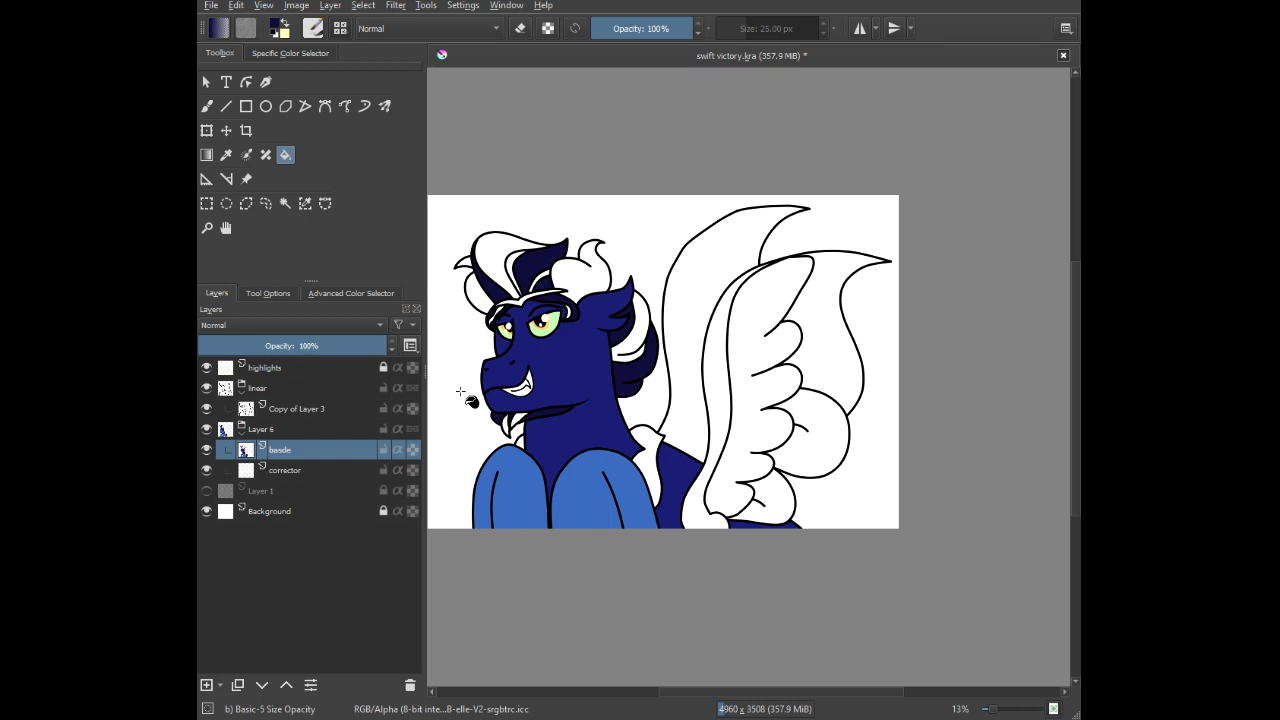
left_click(697, 268)
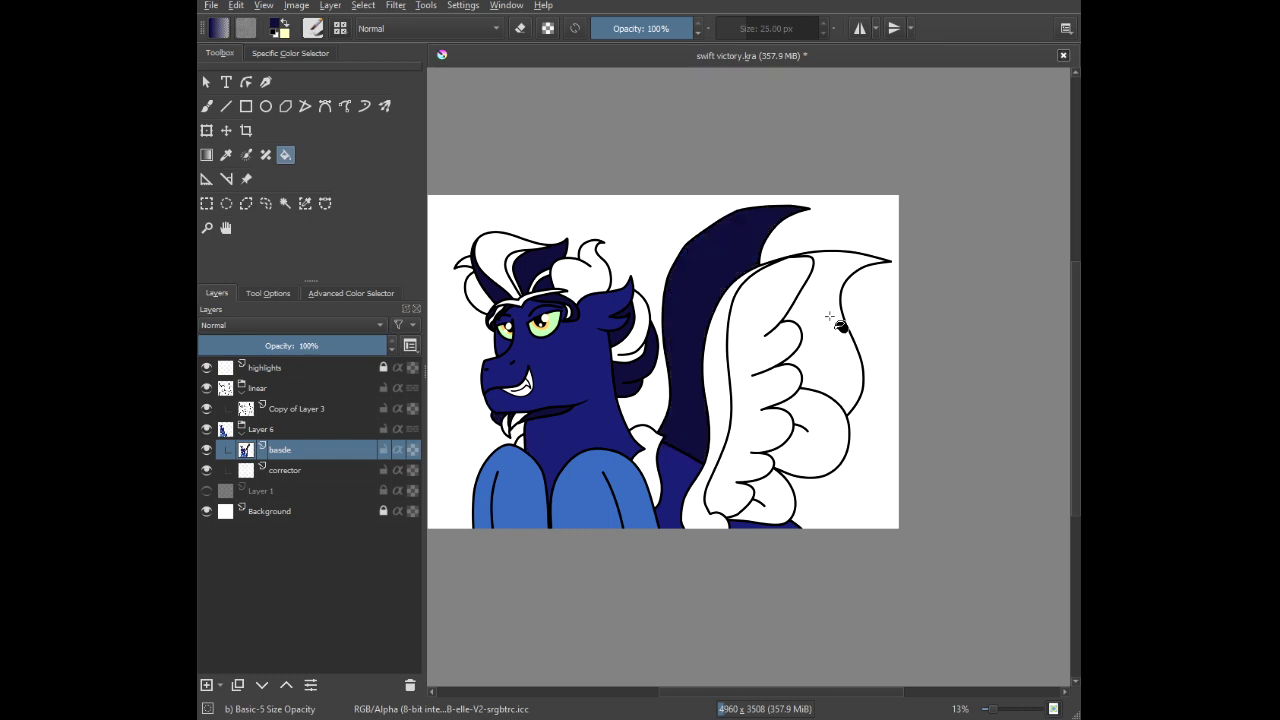
left_click(828, 330)
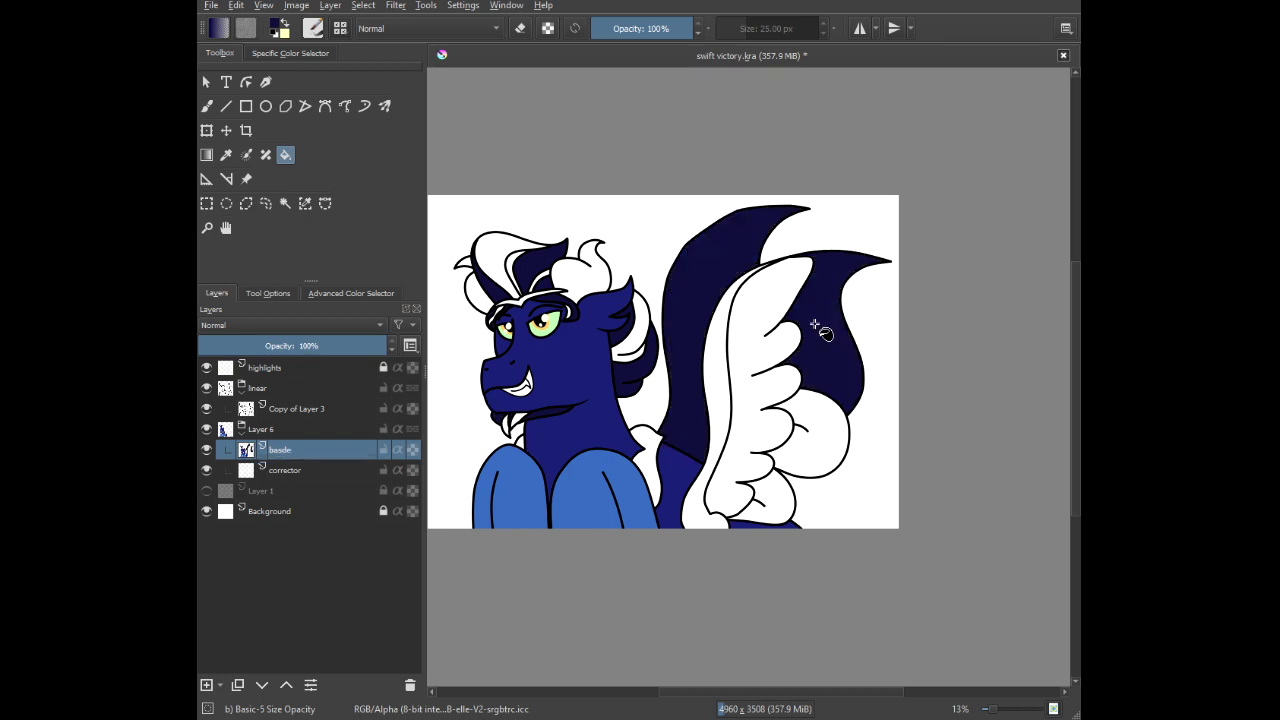
left_click(655, 441)
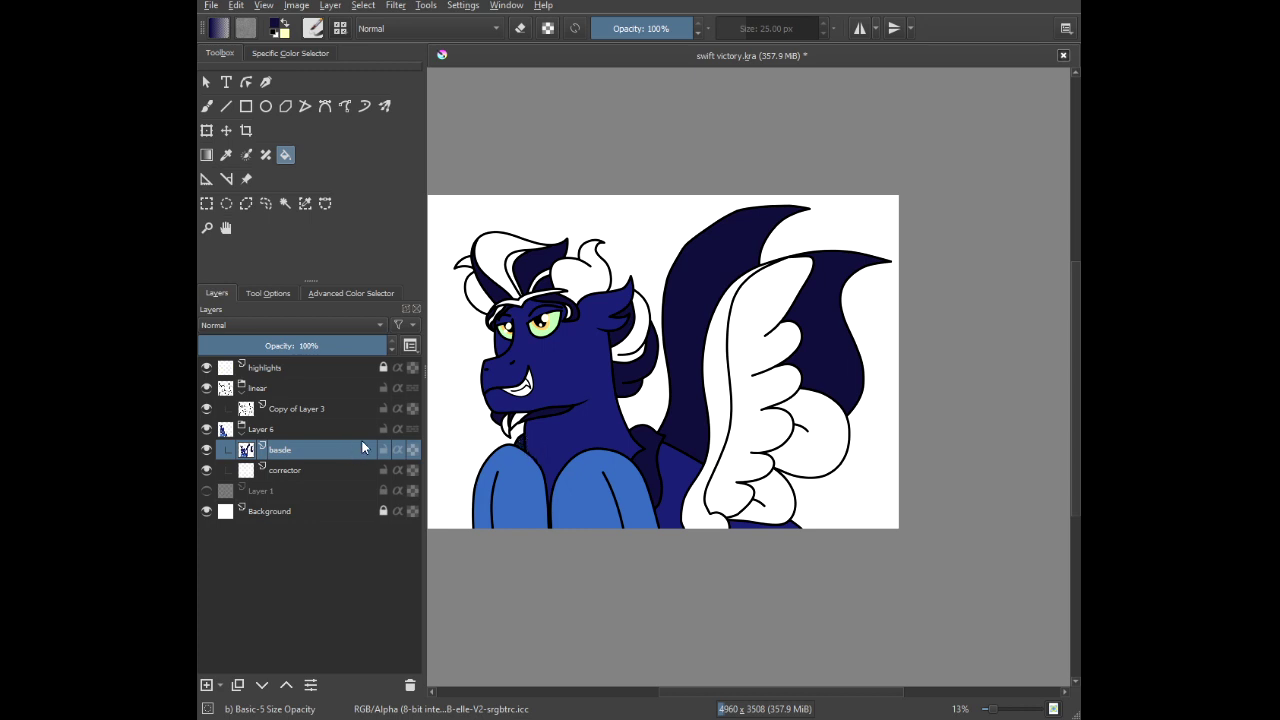
Make Copy of Layer 3 in the linear group active and ready the freehand brush with black for line work.
left_click(312, 396)
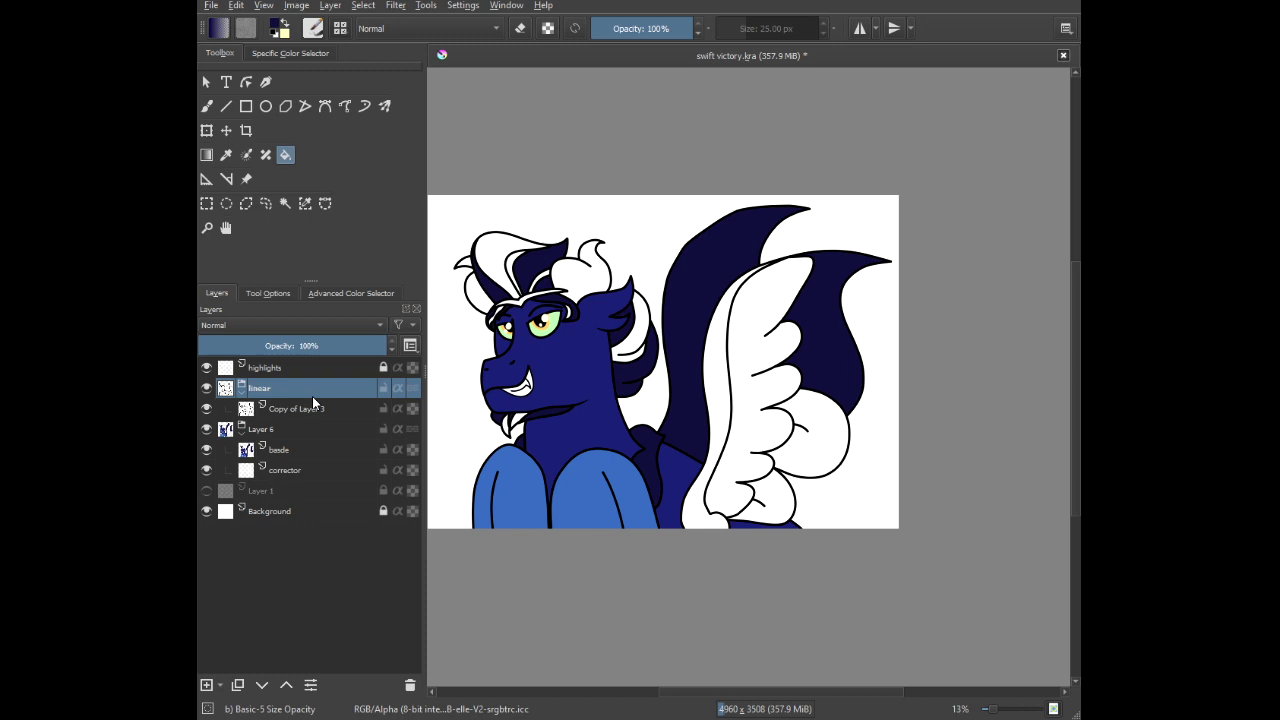
right_click(690, 266)
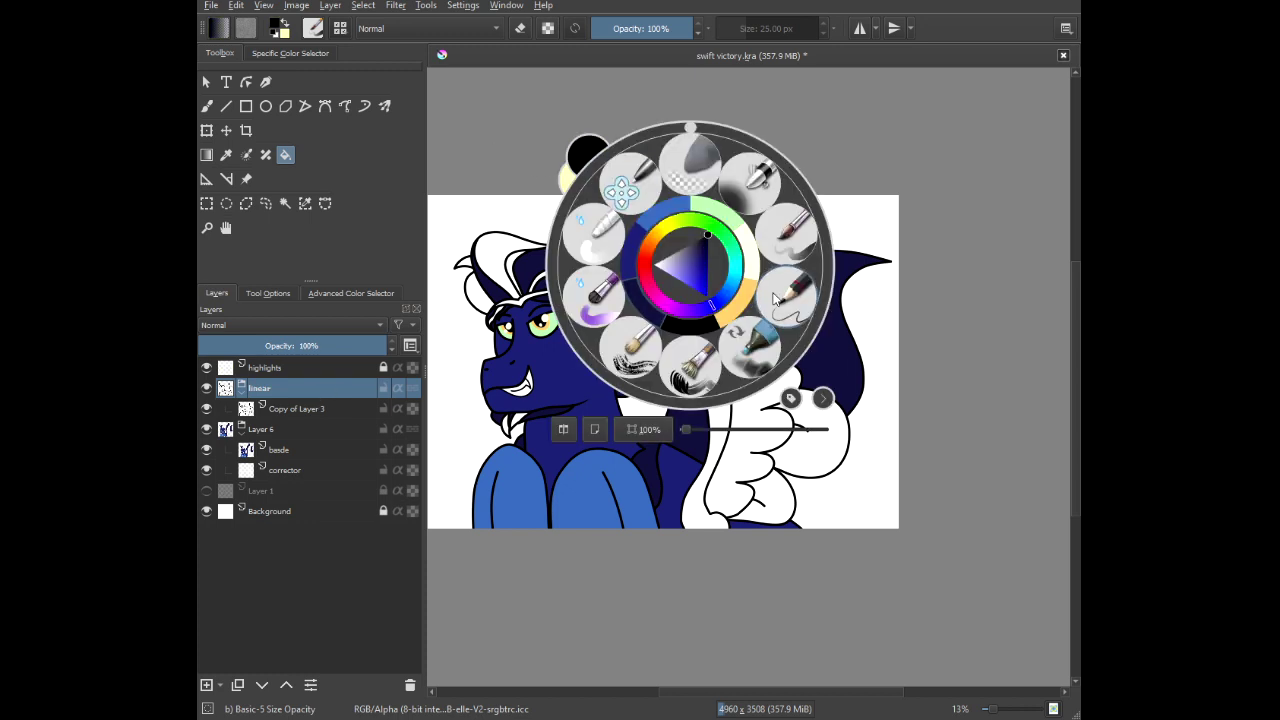
left_click(458, 352)
left_click(348, 408)
scroll(488, 328, "up", 2)
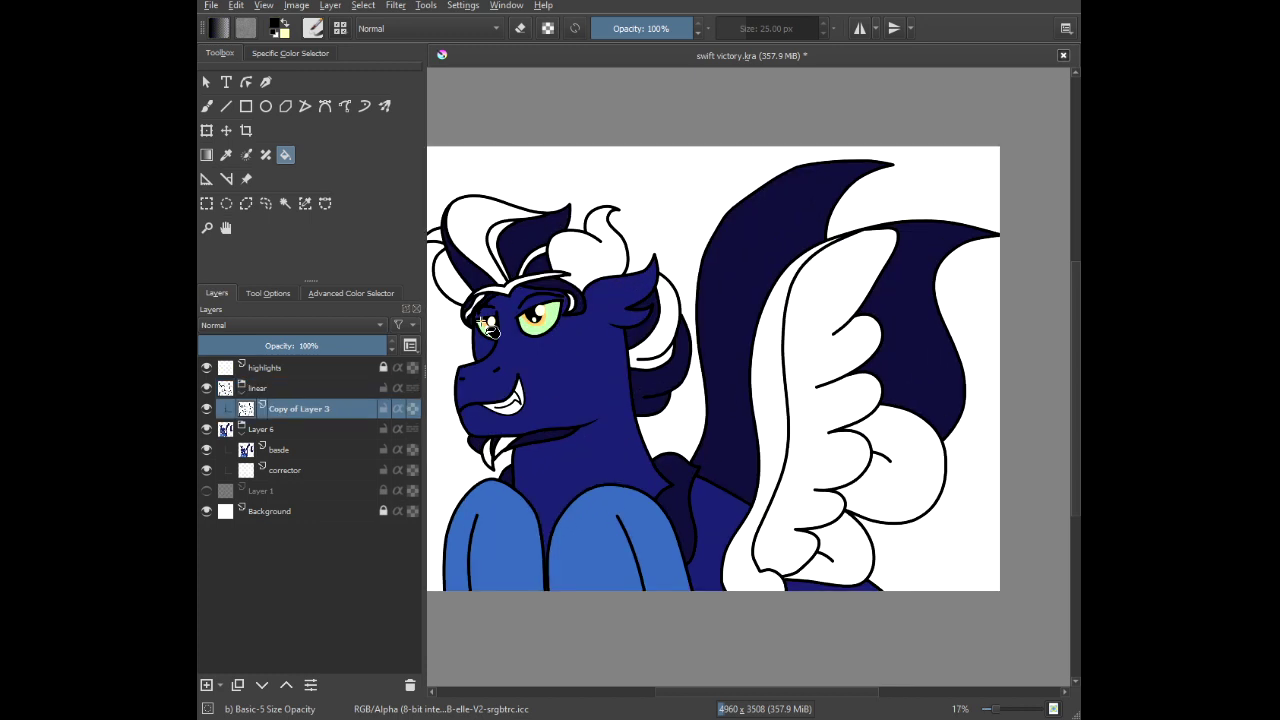
left_click(207, 106)
Draw a black-outlined sideburn lock from the front of the ear down to two pointed cheek tips and back up beside the near eye.
scroll(566, 335, "up", 3)
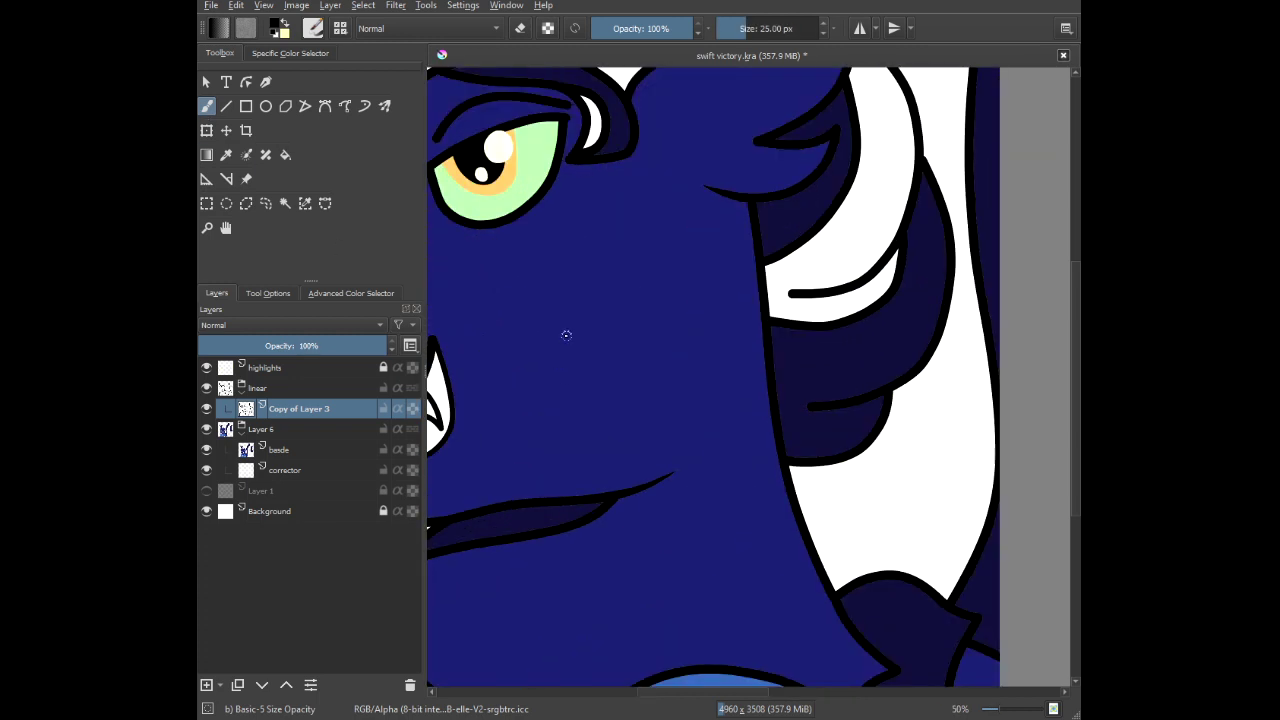
scroll(583, 170, "up", 1)
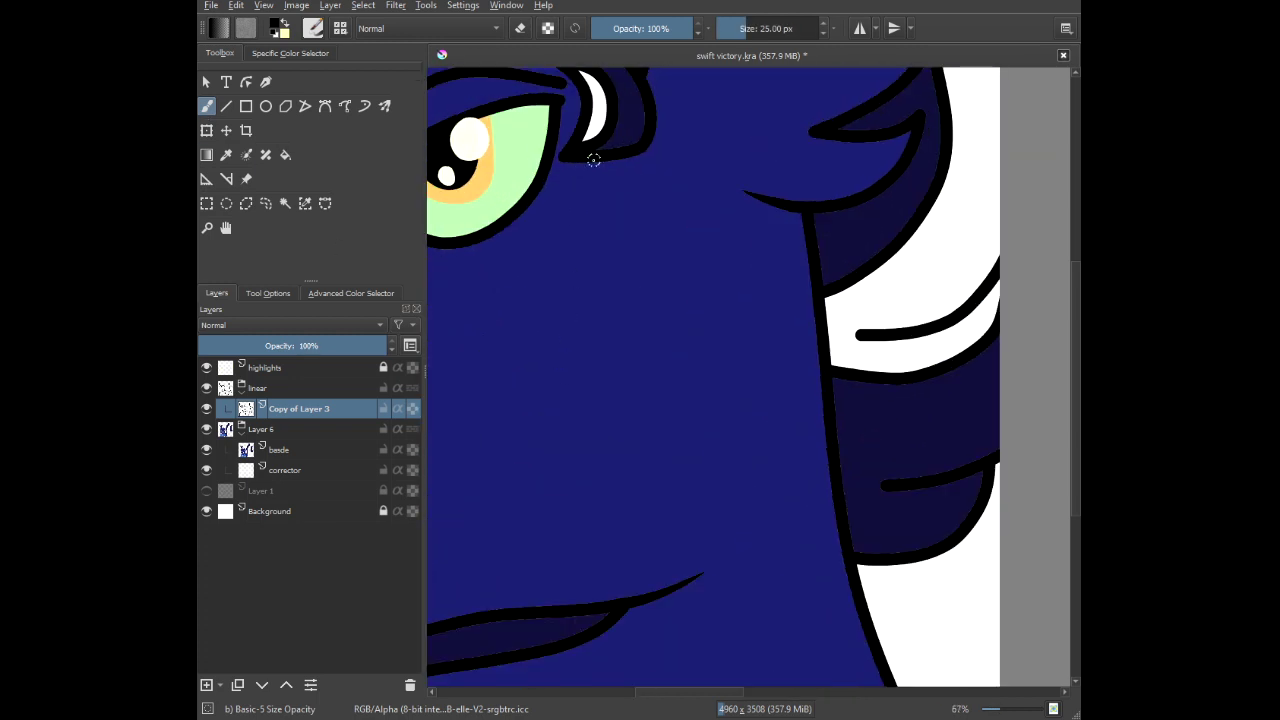
scroll(666, 243, "up", 3)
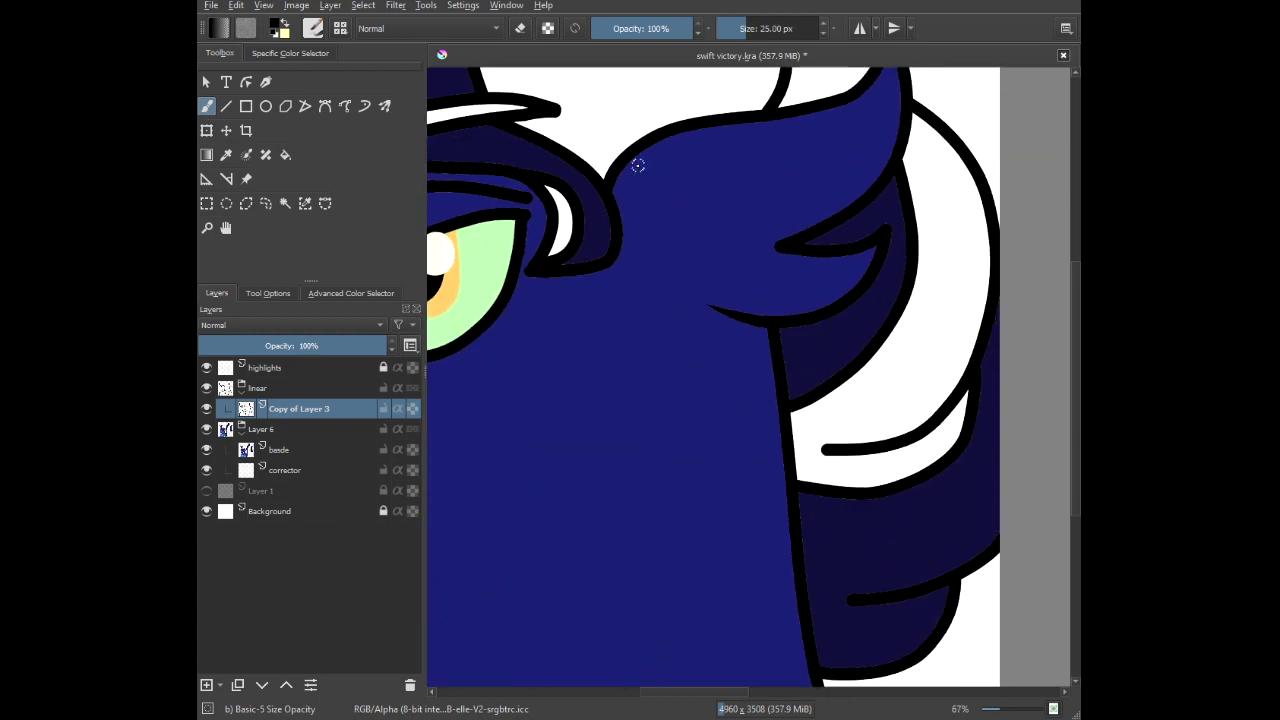
scroll(638, 165, "down", 1)
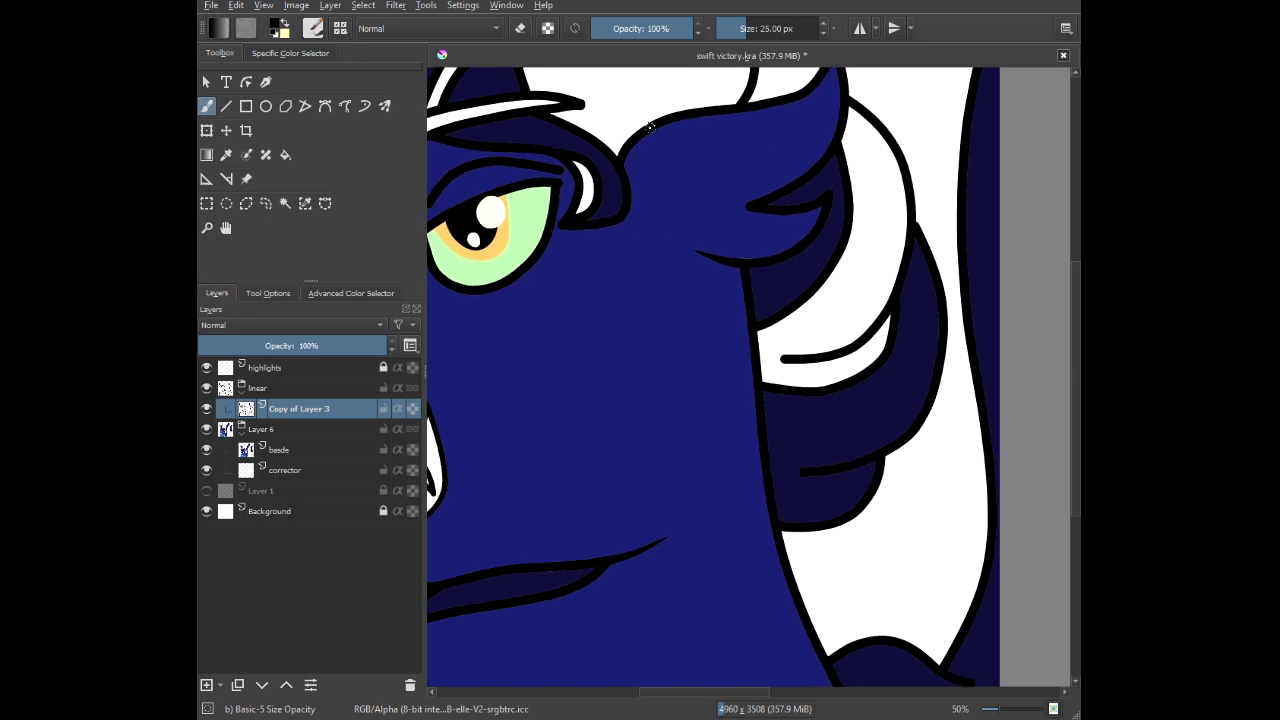
mouse_move(650, 127)
left_mouse_down()
mouse_move(640, 204)
mouse_move(689, 439)
mouse_move(647, 496)
mouse_move(651, 452)
mouse_move(628, 396)
mouse_move(606, 444)
mouse_move(523, 423)
left_mouse_up()
scroll(493, 285, "up", 2)
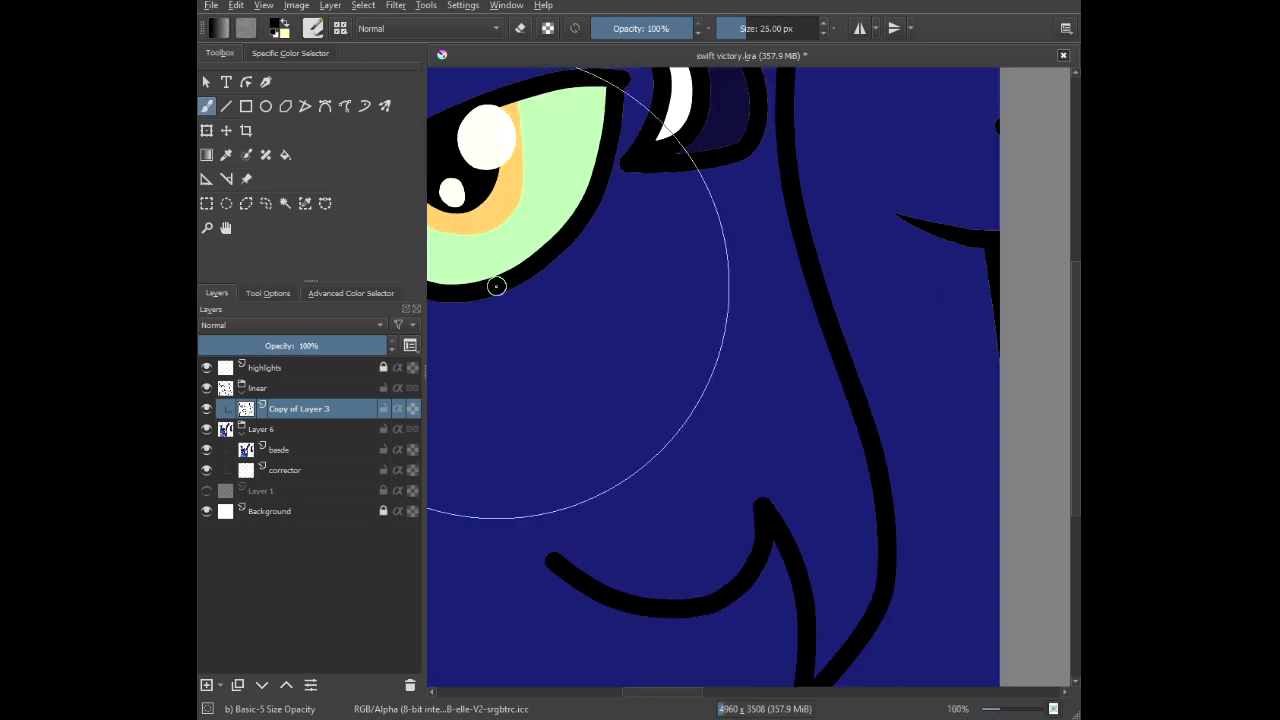
mouse_move(689, 162)
left_mouse_down()
mouse_move(723, 307)
mouse_move(703, 397)
mouse_move(643, 510)
mouse_move(572, 548)
left_mouse_up()
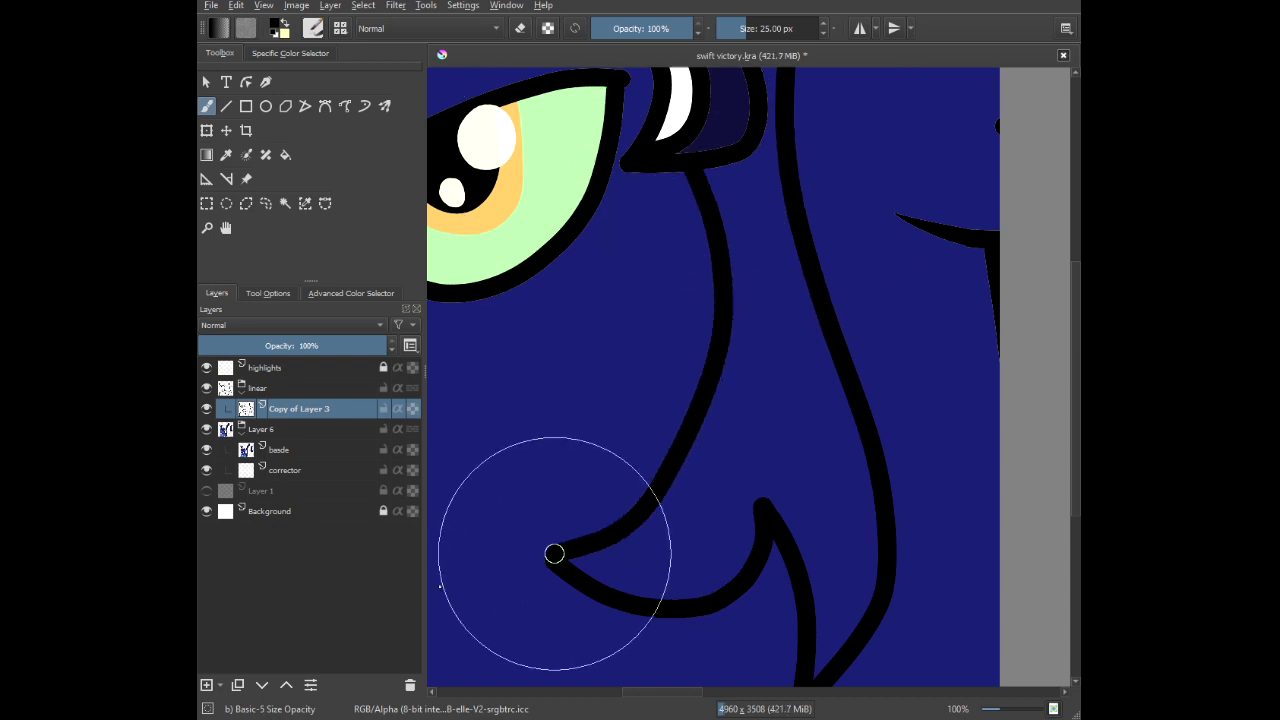
scroll(590, 466, "down", 4)
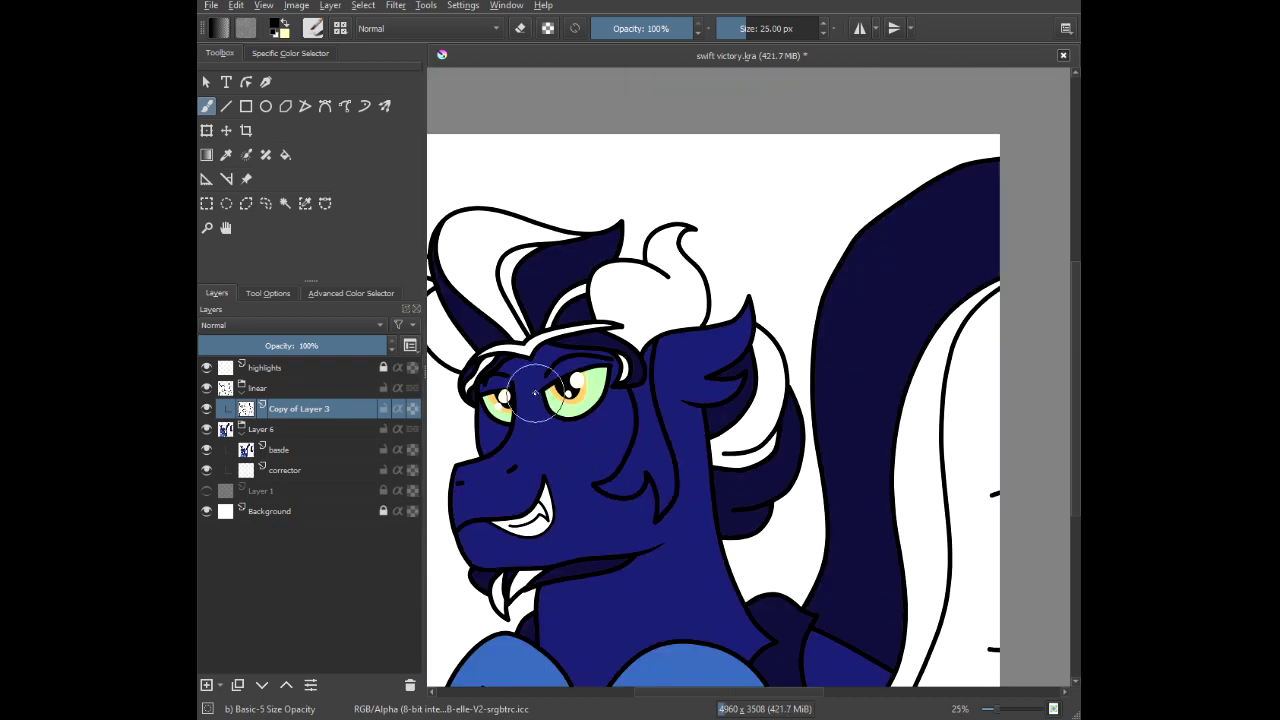
scroll(617, 491, "up", 3)
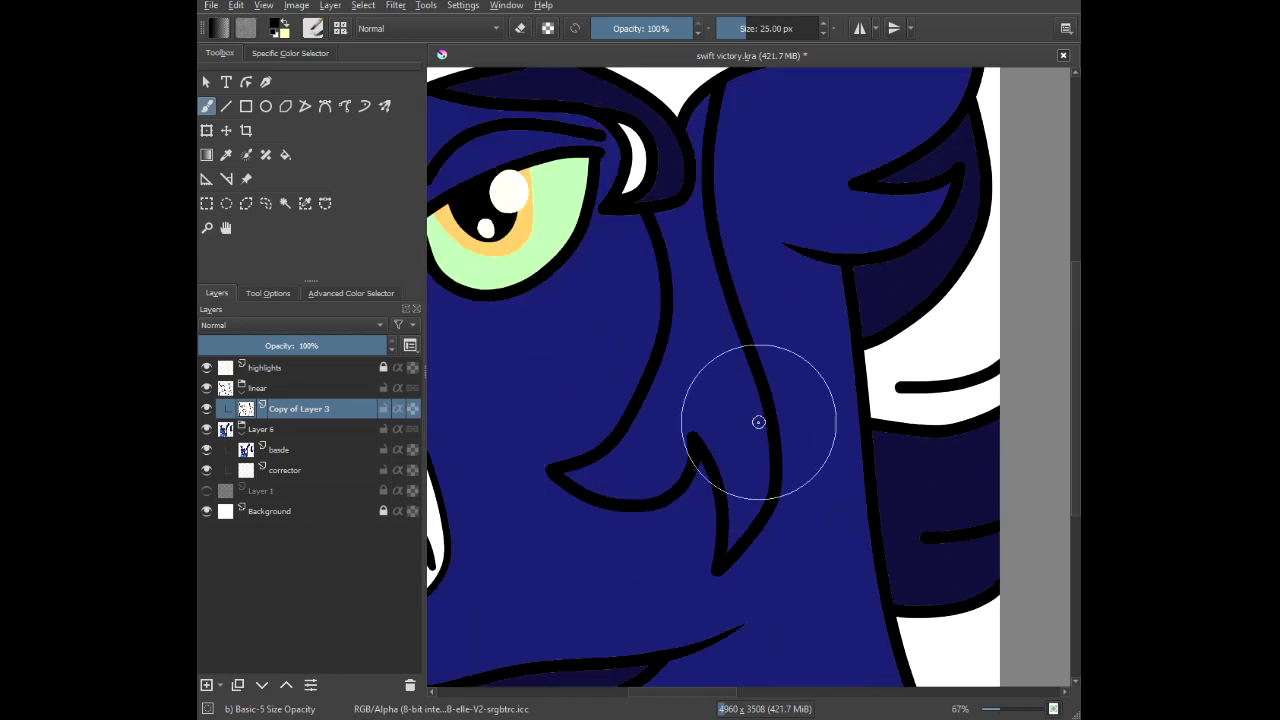
scroll(720, 358, "up", 1)
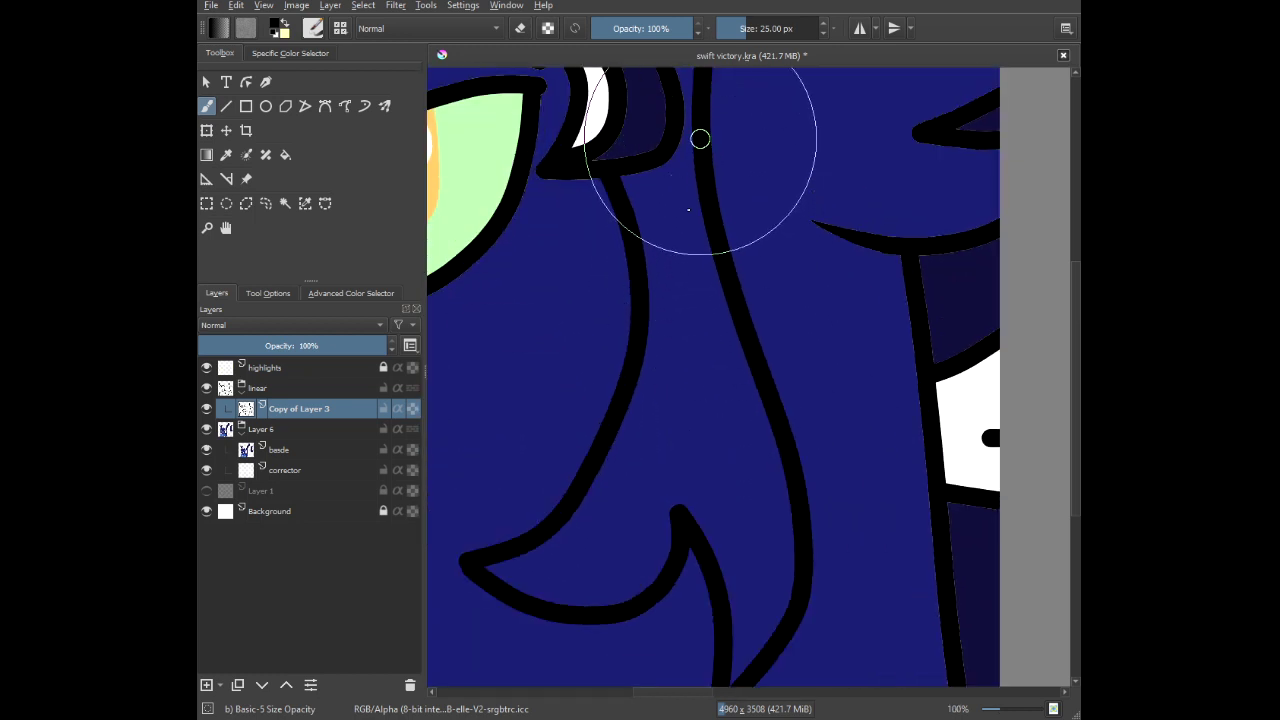
mouse_move(700, 134)
left_mouse_down()
mouse_move(691, 458)
mouse_move(729, 674)
left_mouse_up()
scroll(629, 500, "down", 4)
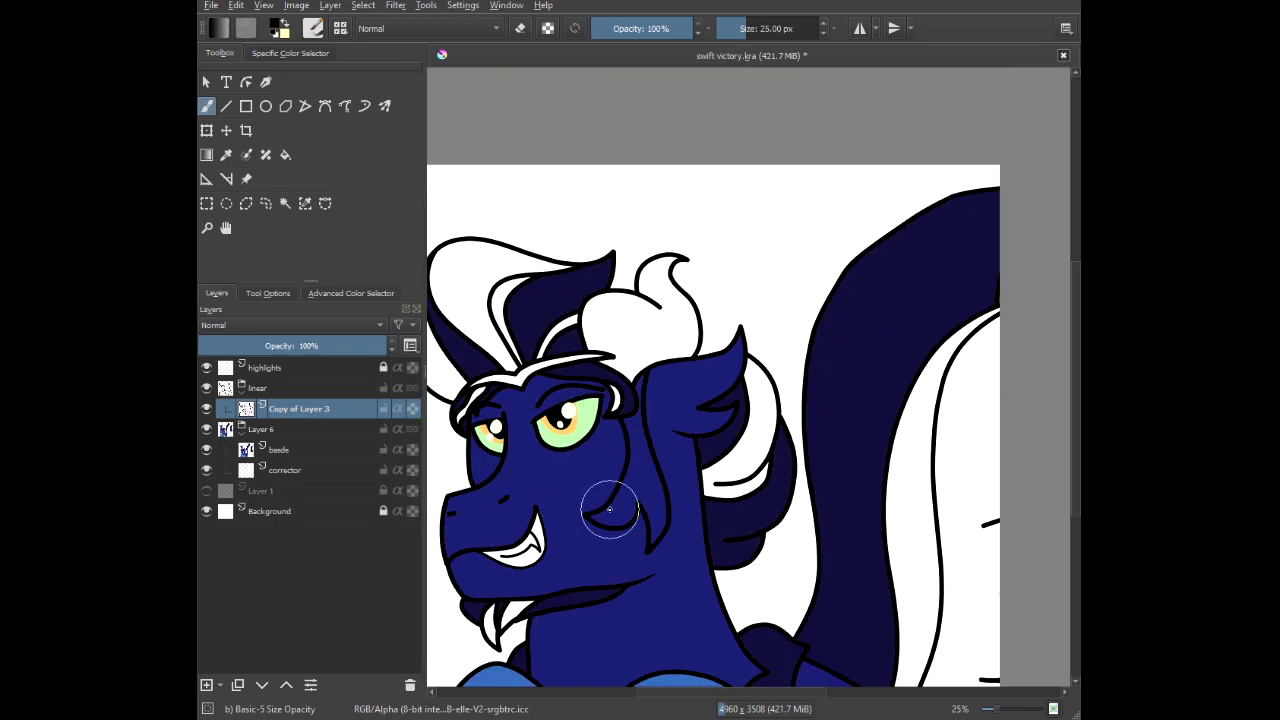
Draw a curved black strand line from the notch between the sideburn's two tips up to the hair beside the near eye.
scroll(625, 507, "up", 5)
left_click_drag(682, 504, 668, 495)
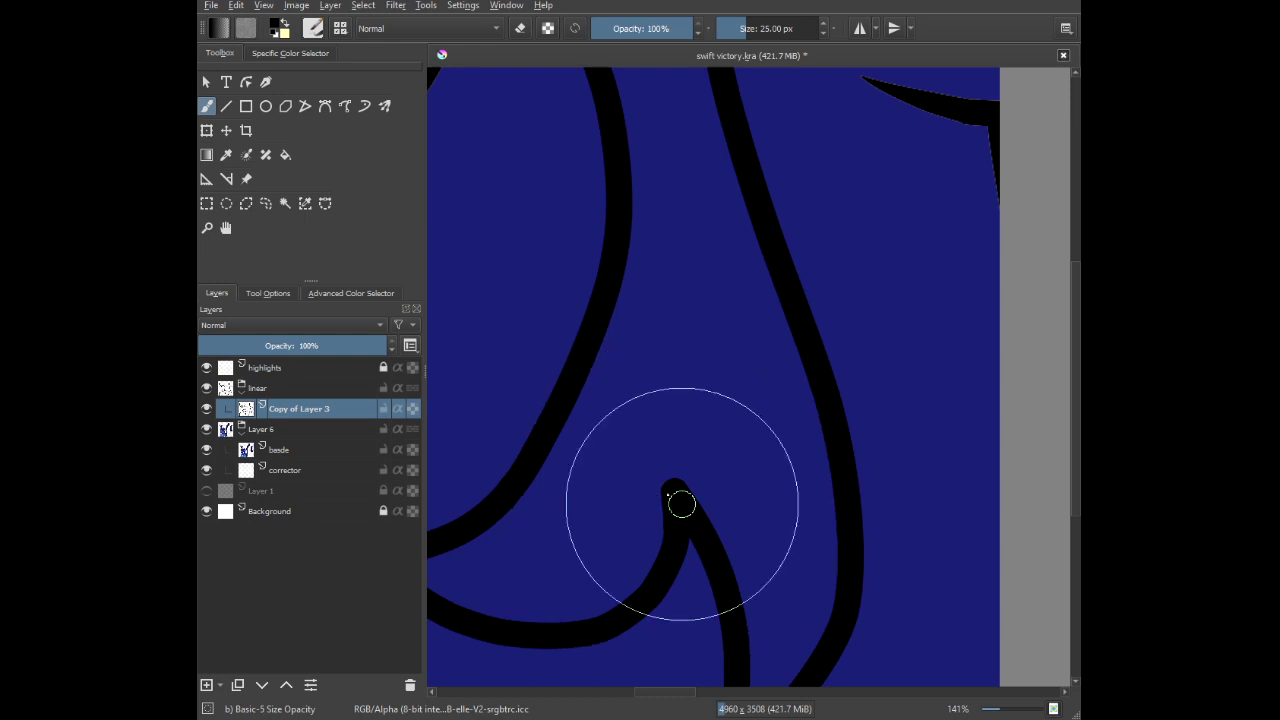
mouse_move(613, 402)
left_mouse_down()
mouse_move(615, 330)
mouse_move(639, 275)
left_mouse_up()
key("ctrl+z")
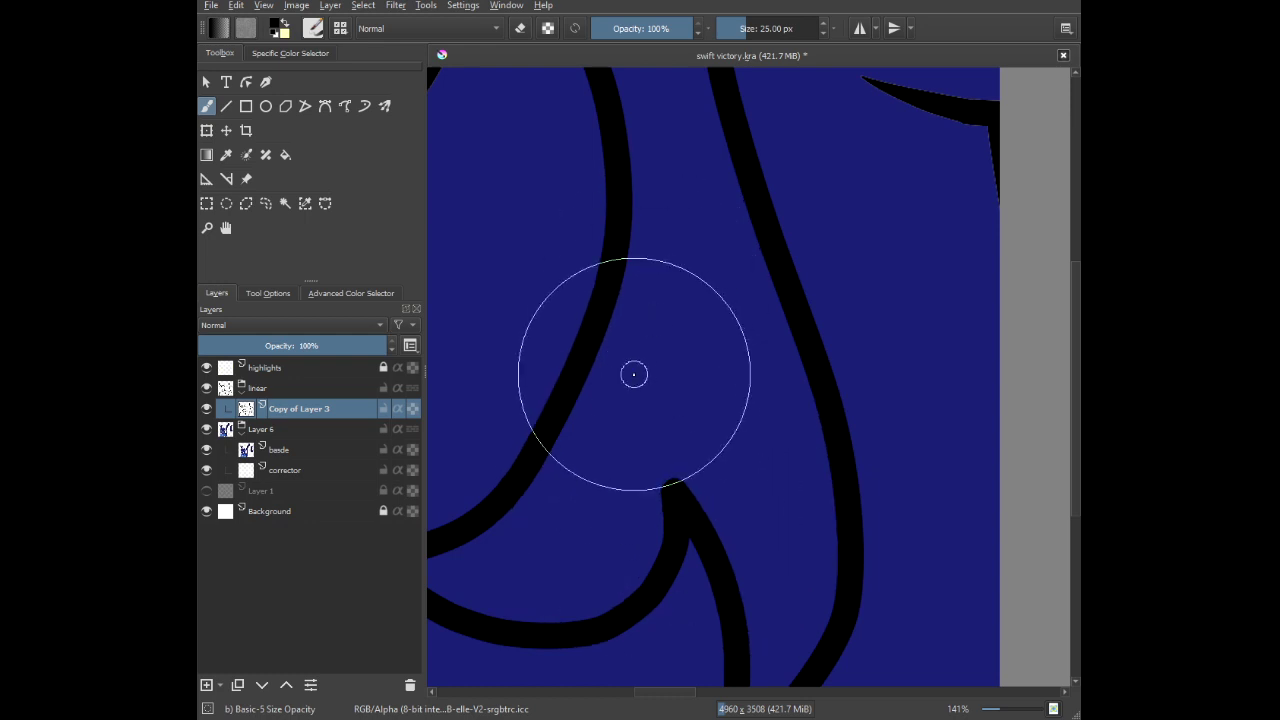
scroll(634, 374, "down", 2)
left_click_drag(634, 374, 658, 533)
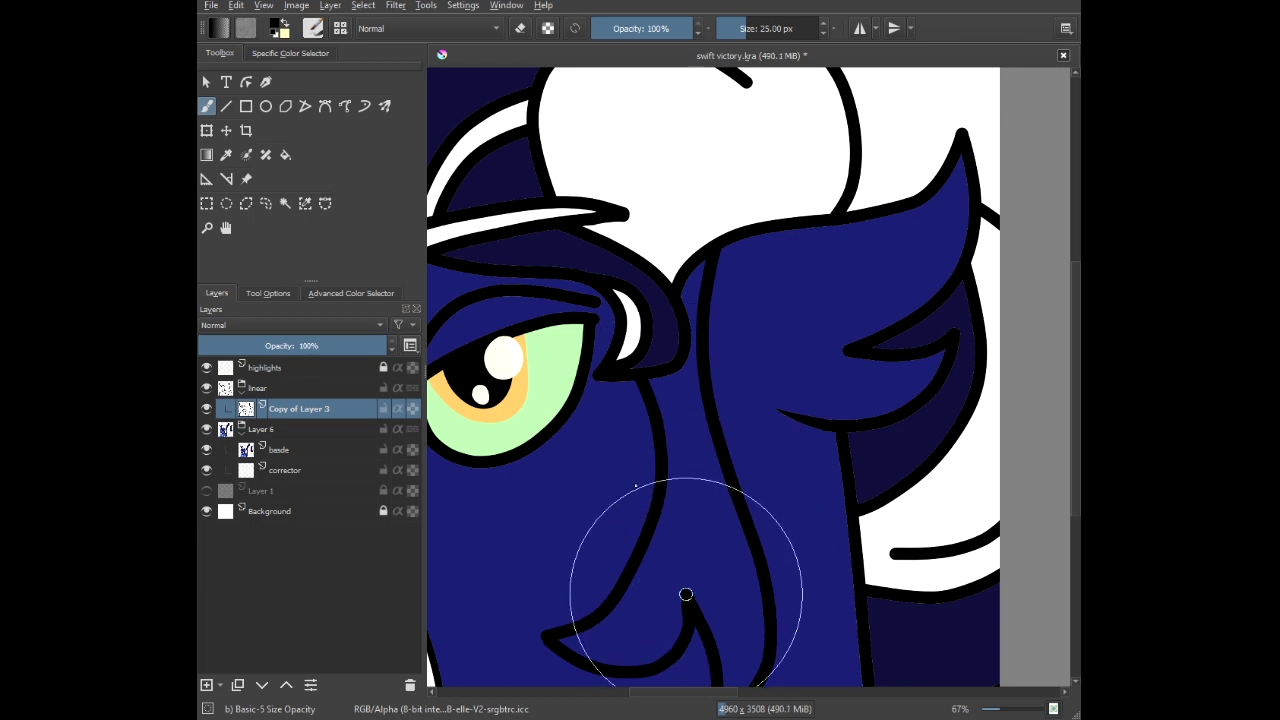
scroll(700, 606, "up", 2)
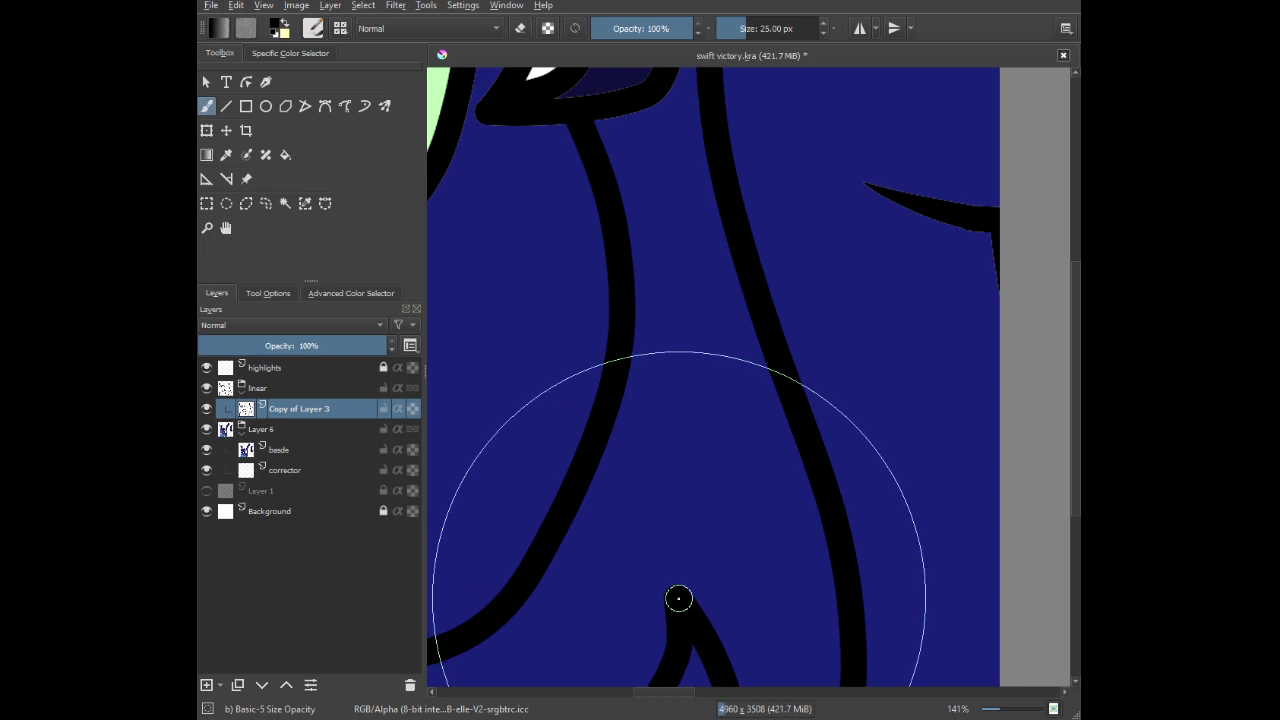
mouse_move(680, 600)
left_mouse_down()
mouse_move(647, 473)
mouse_move(686, 183)
mouse_move(681, 70)
left_mouse_up()
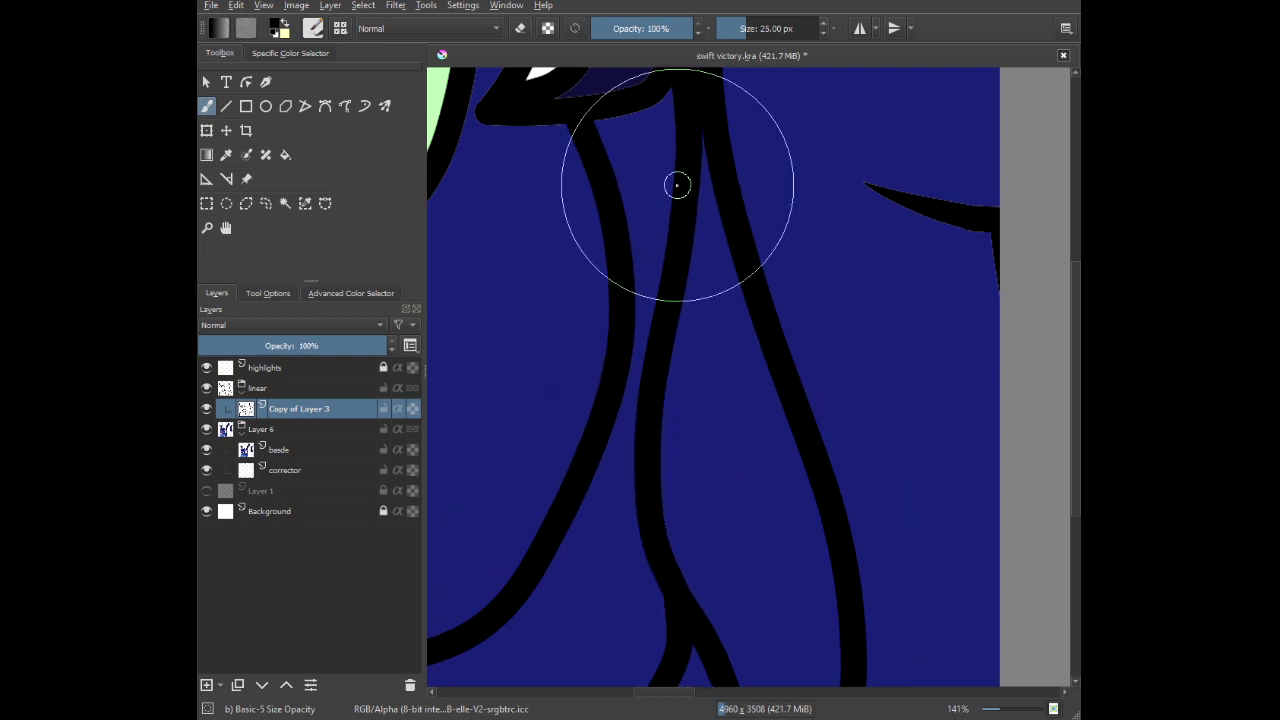
Join the black outline of the hair strand beside the ear to the brow lock's outline with a 25 px brush.
left_click_drag(678, 186, 703, 450)
scroll(703, 324, "up", 3)
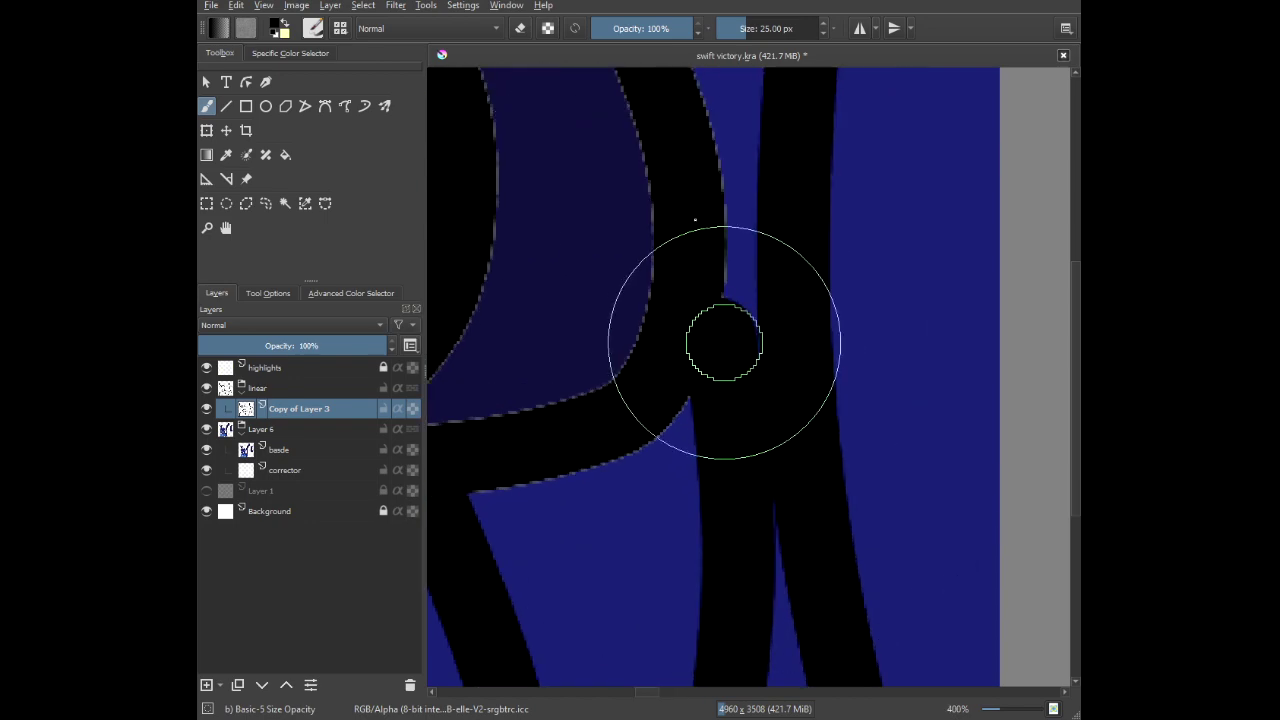
scroll(679, 302, "down", 5)
scroll(679, 302, "down", 3)
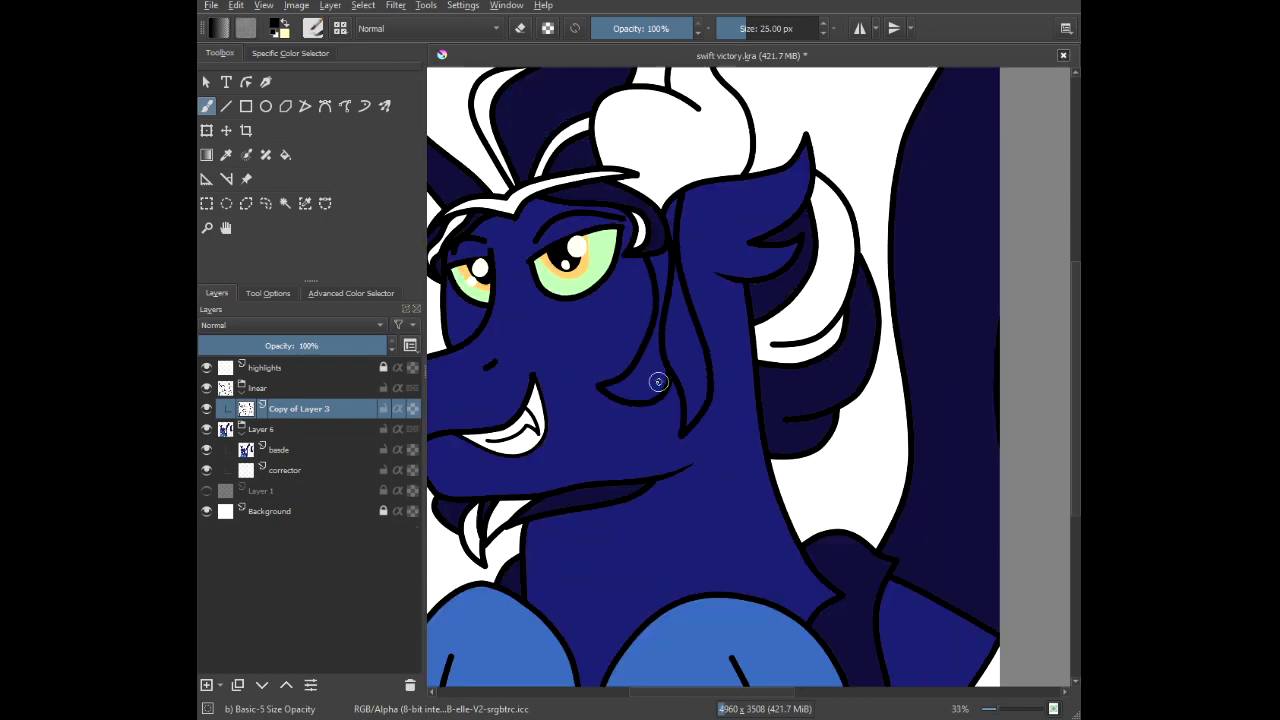
left_click_drag(603, 394, 659, 428)
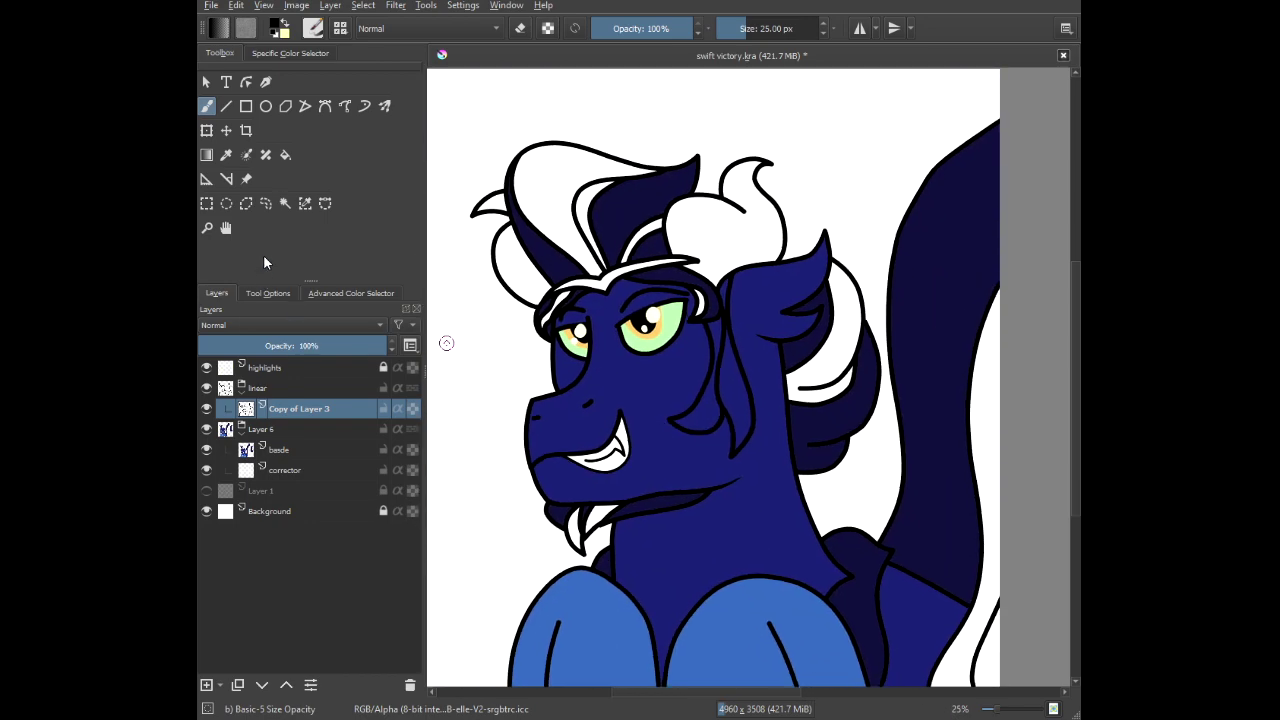
Select the curved hair area beside the cheek by colour and duplicate the Copy of Layer 3 line art layer.
left_click(285, 204)
scroll(697, 466, "up", 2)
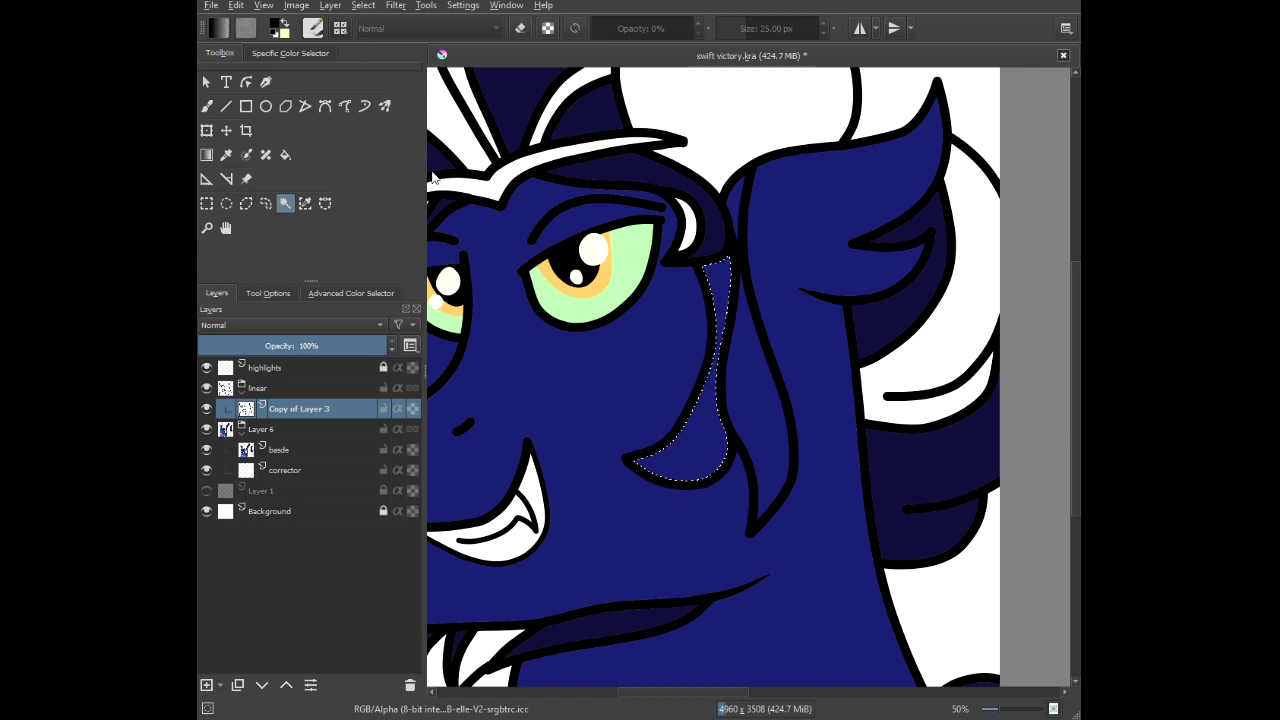
key("ctrl+j")
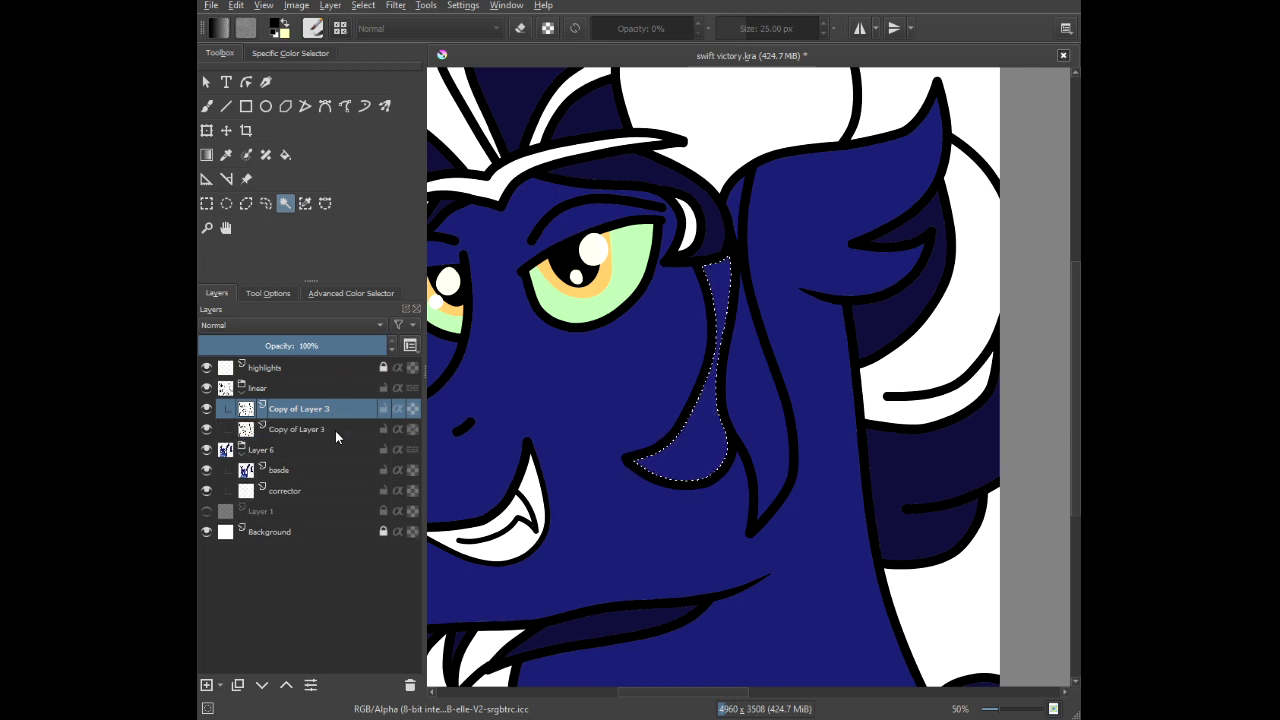
left_click(366, 428)
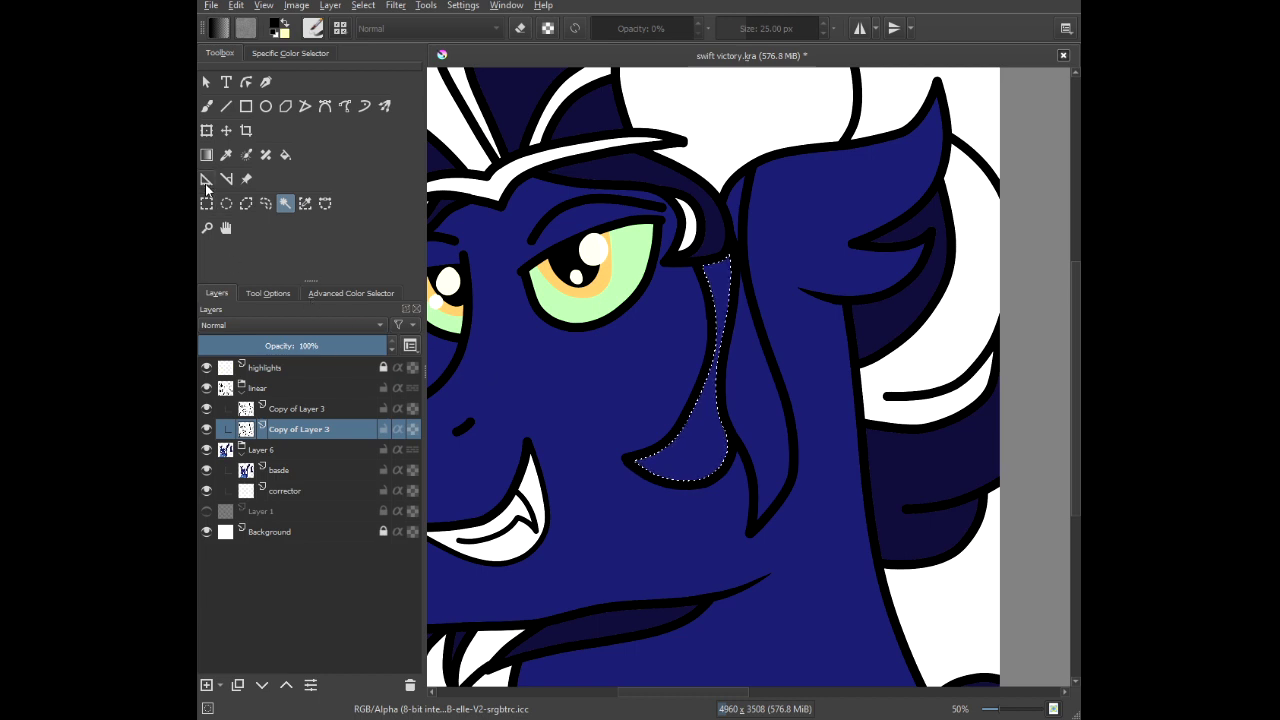
Paint the selected cheek strand with dark navy sampled from the mane, on the base colour layer above corrector, using a 186.59 px brush.
left_click(212, 107)
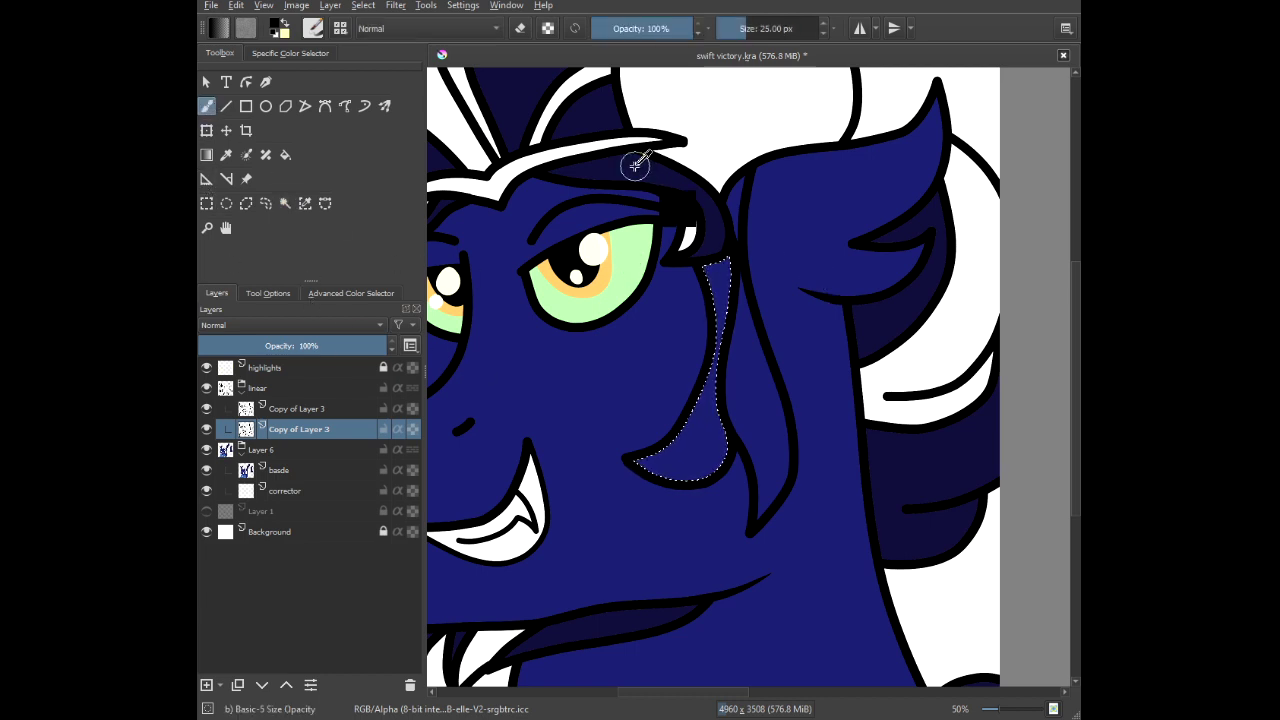
left_click(289, 472)
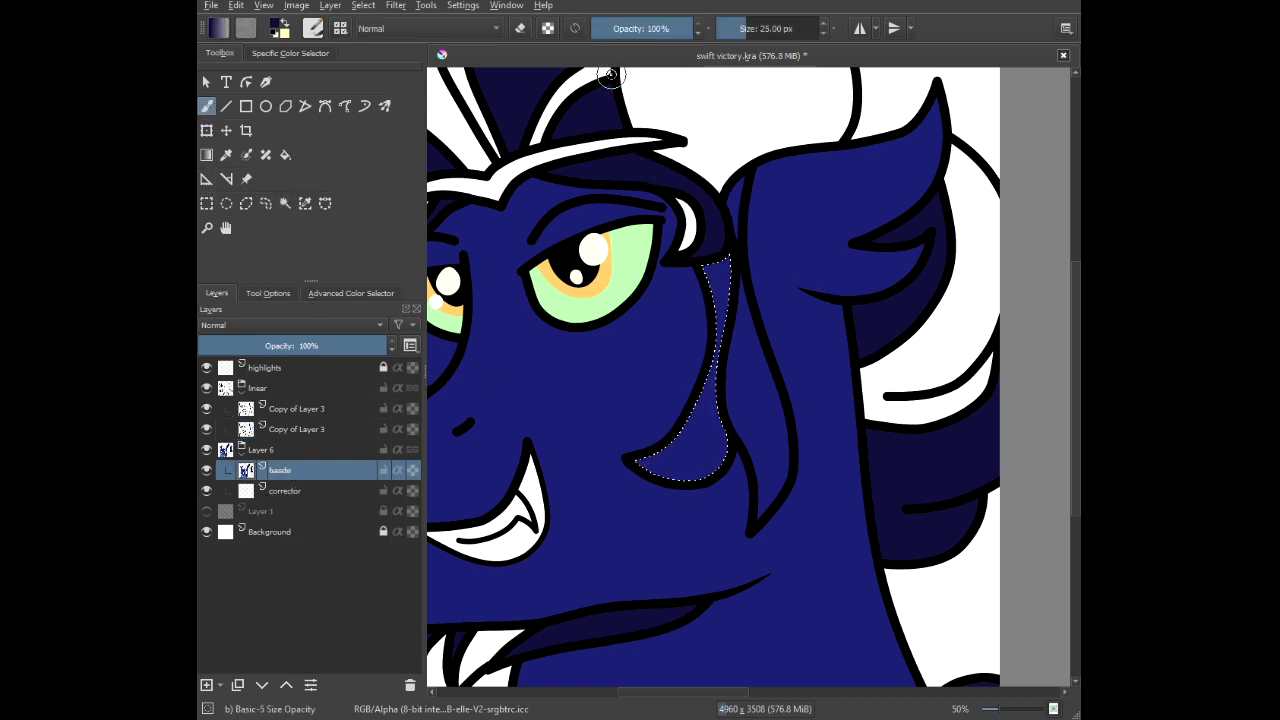
left_click(773, 25)
mouse_move(717, 200)
left_mouse_down()
mouse_move(717, 424)
mouse_move(640, 446)
left_mouse_up()
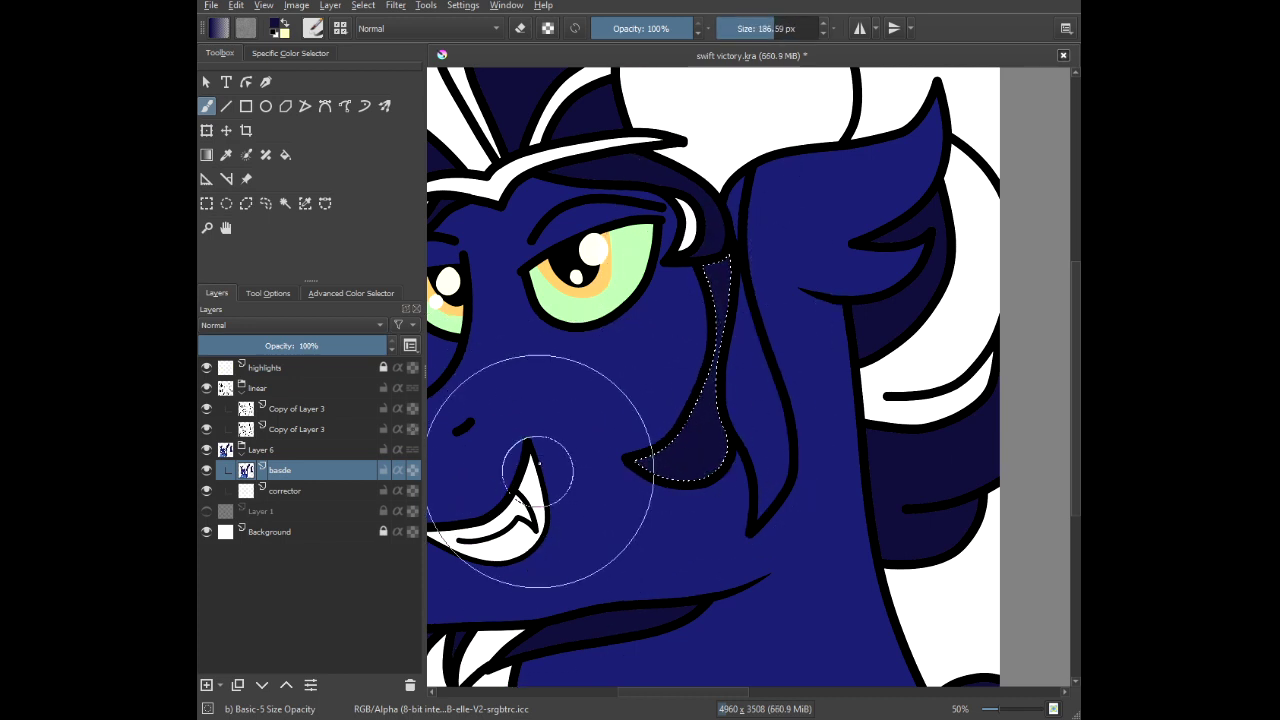
scroll(650, 320, "down", 1)
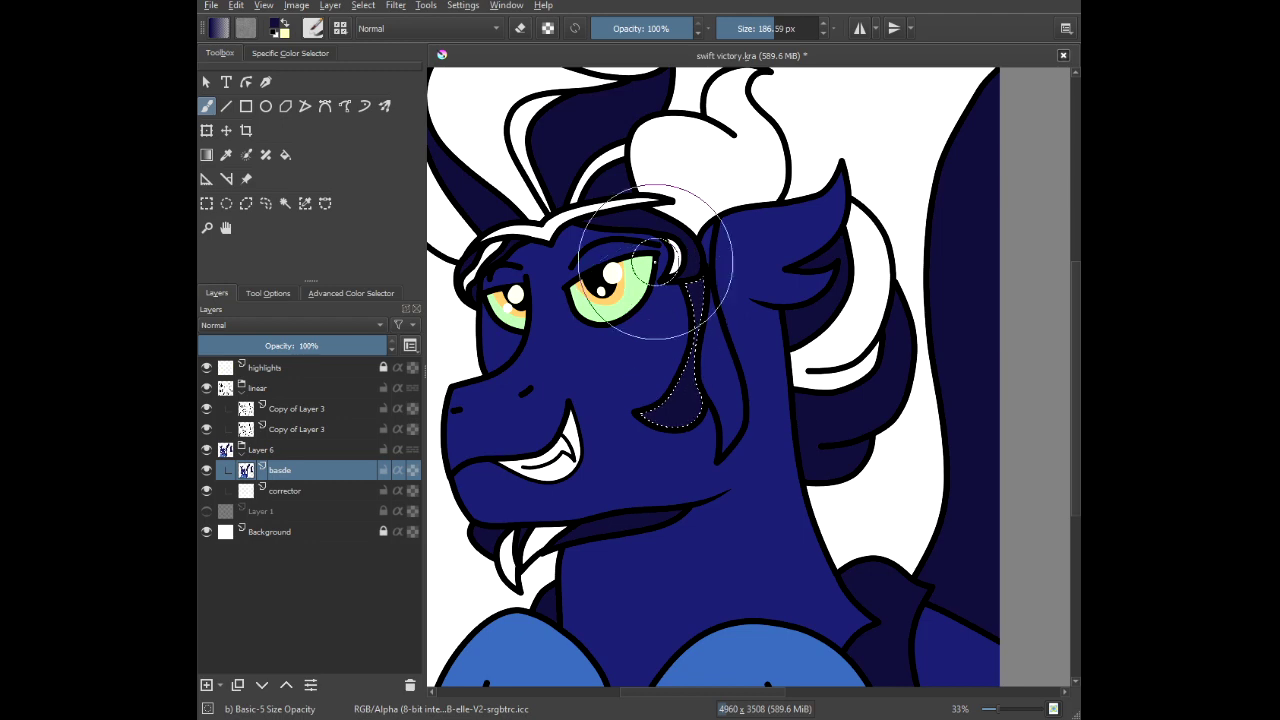
Choose a greyish lavender, select the long pointed hair strand in front of the ear, and paint it with that colour.
scroll(655, 250, "up", 3)
right_click(650, 255)
left_click_drag(650, 255, 643, 257)
left_click(462, 152)
scroll(599, 221, "down", 1)
scroll(598, 221, "down", 1)
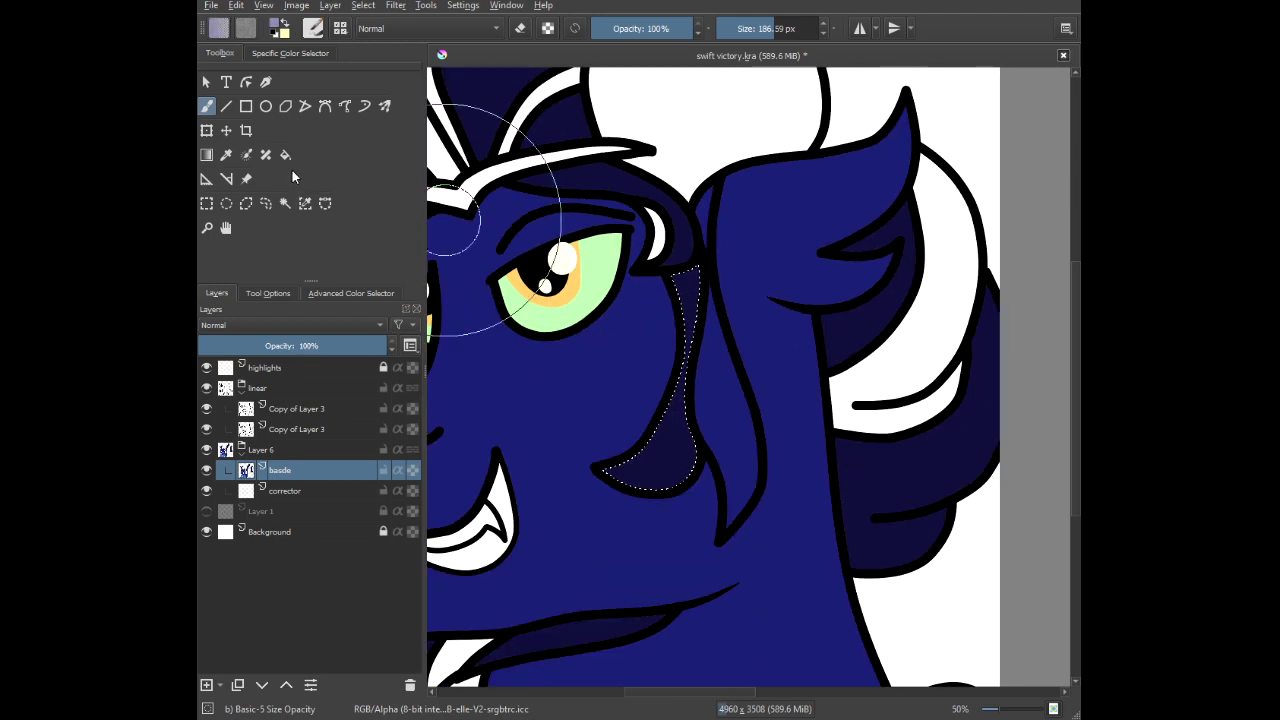
left_click(285, 203)
left_click(704, 392)
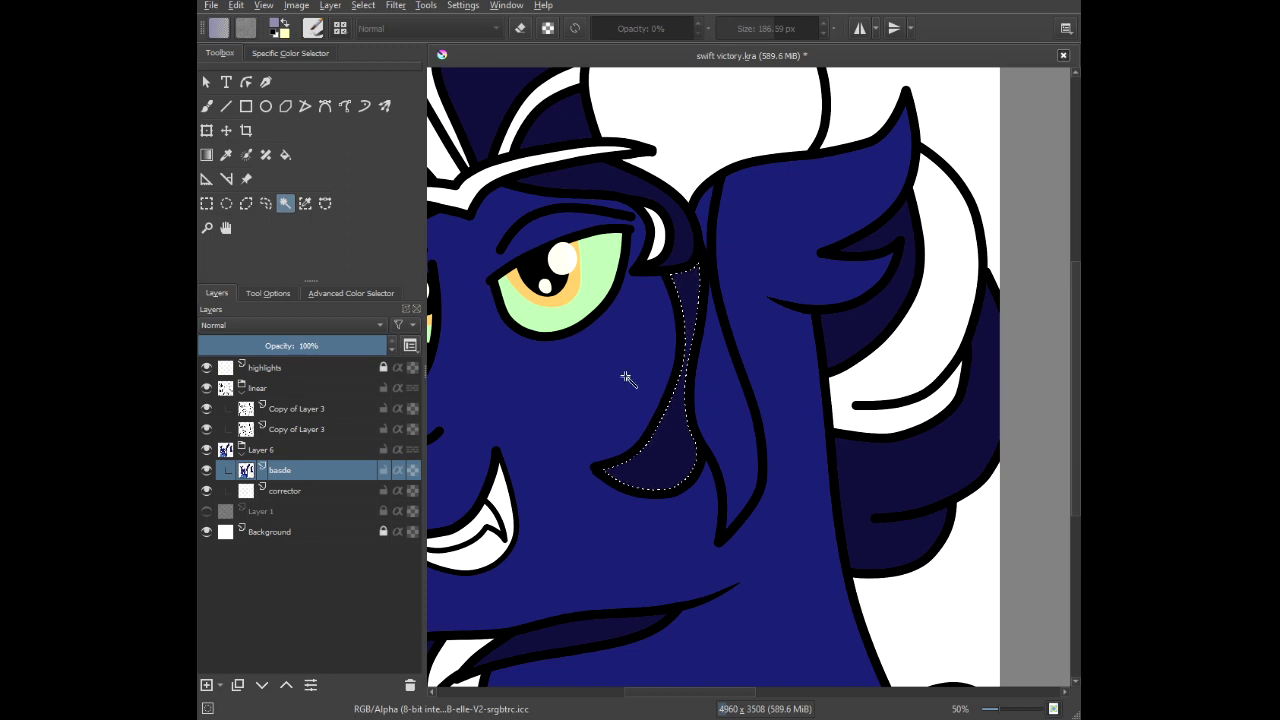
left_click(206, 105)
mouse_move(690, 325)
left_mouse_down()
mouse_move(730, 507)
mouse_move(721, 534)
mouse_move(698, 314)
mouse_move(661, 334)
left_mouse_up()
scroll(736, 150, "up", 1)
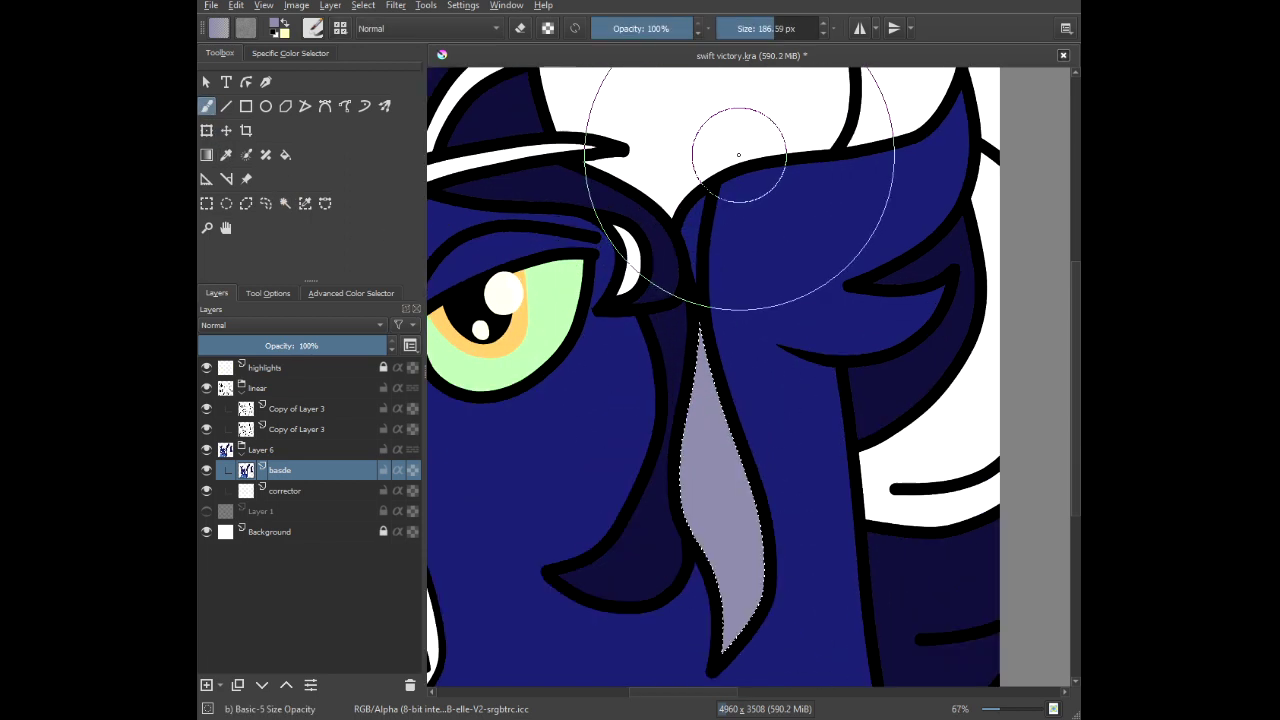
Select the small sliver of hair at the base of the ear and paint it greyish lavender.
left_click(285, 203)
left_click(694, 221)
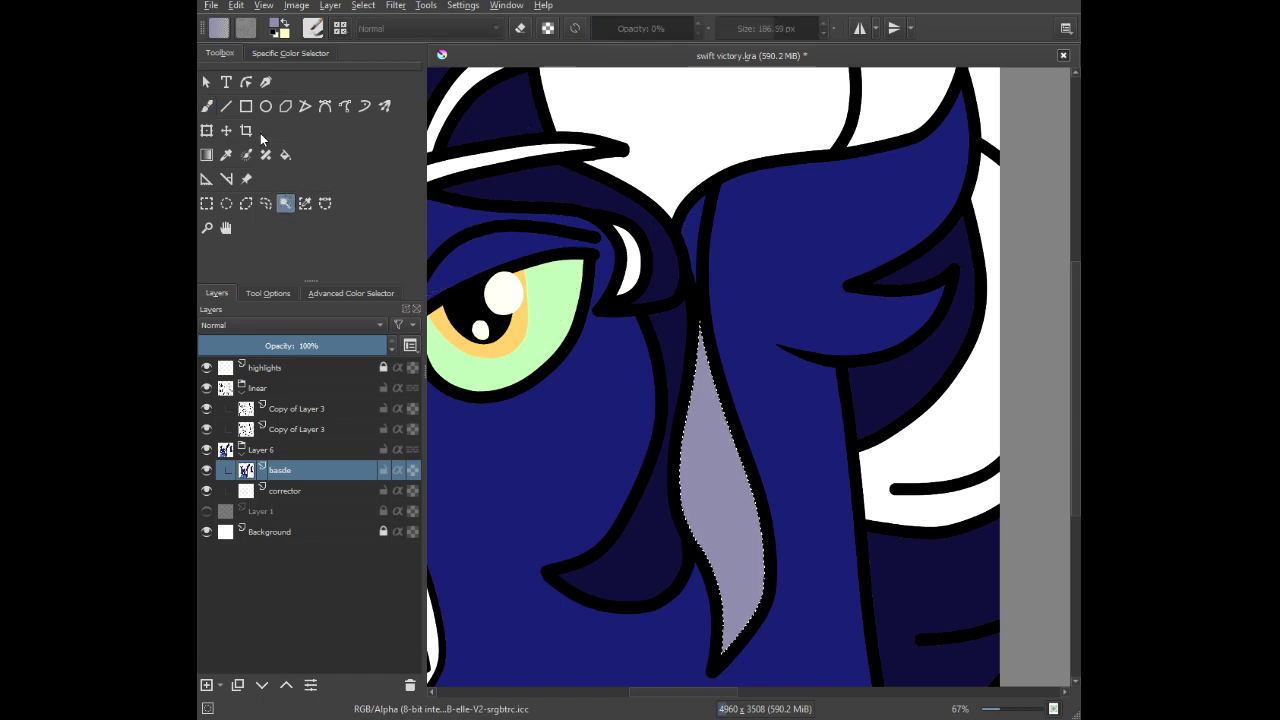
left_click(206, 154)
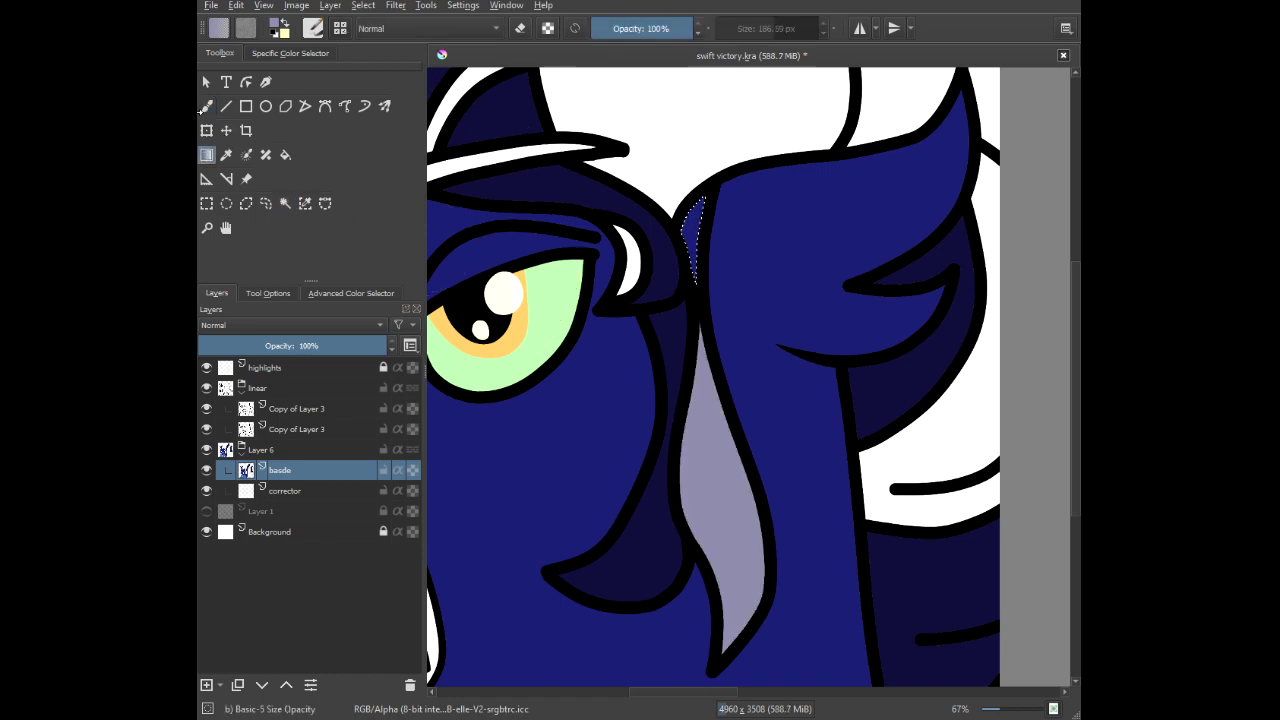
left_click(206, 106)
mouse_move(749, 243)
left_mouse_down()
mouse_move(686, 286)
mouse_move(700, 186)
left_mouse_up()
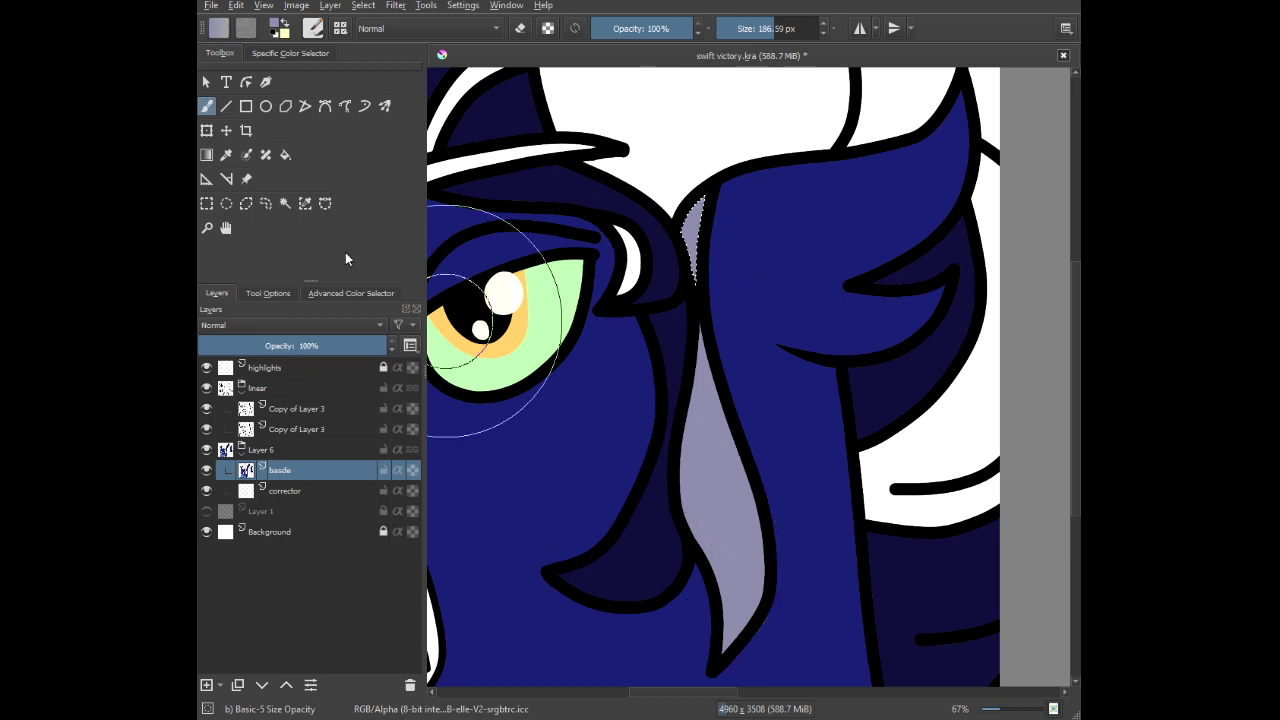
Clear the selection around the painted sliver and make the Fill tool active.
left_click(285, 155)
left_click(285, 203)
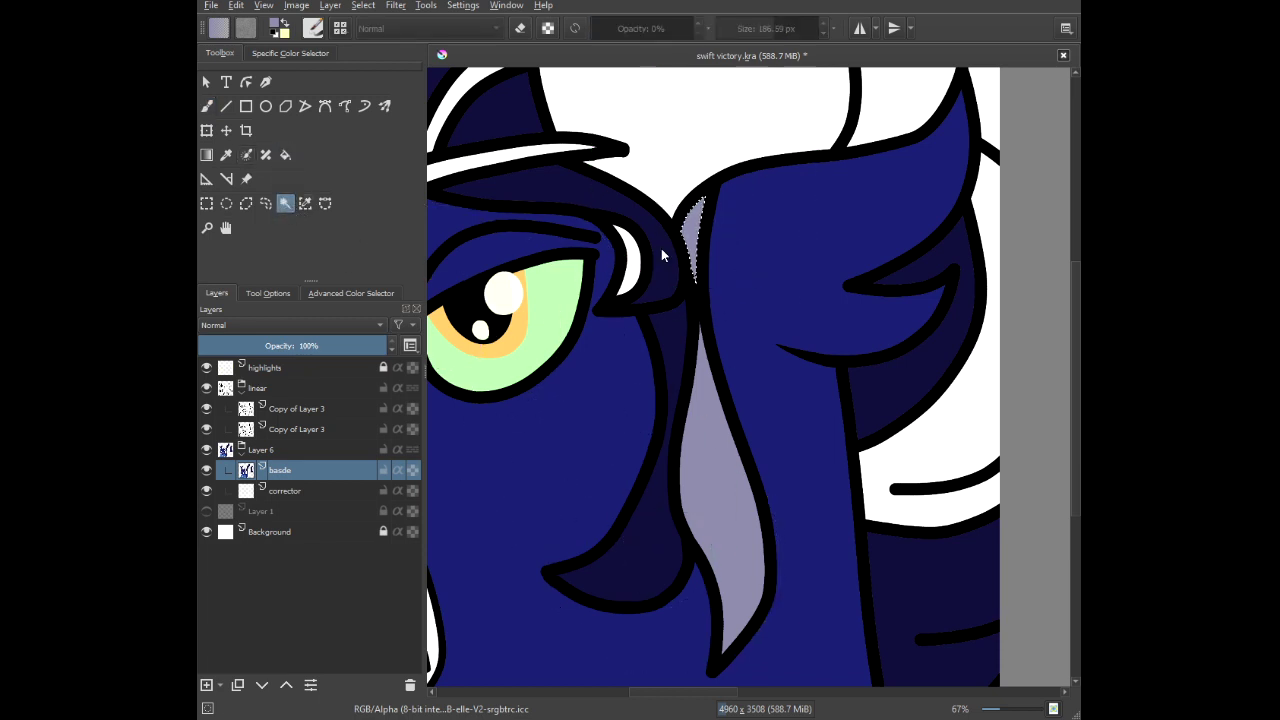
key("ctrl+shift+a")
left_click(285, 154)
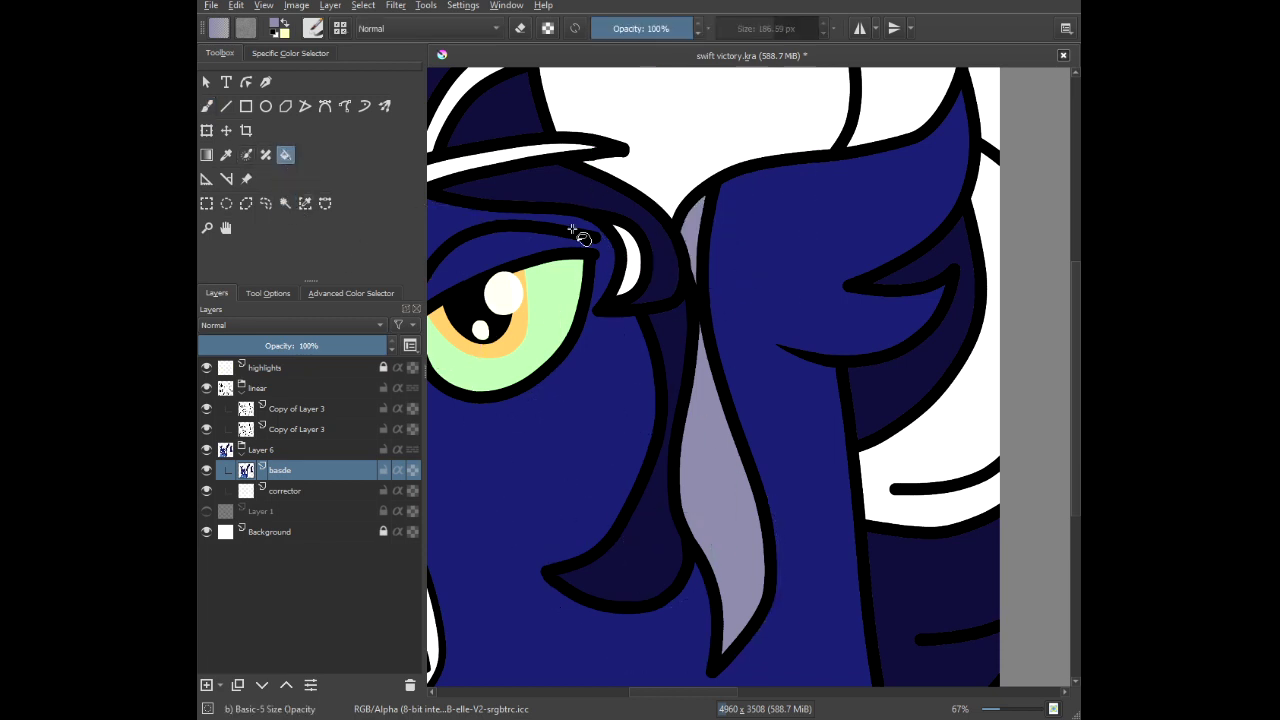
left_click(637, 256)
mouse_move(555, 292)
left_mouse_down()
mouse_move(604, 320)
mouse_move(740, 456)
left_mouse_up()
scroll(565, 293, "down", 1)
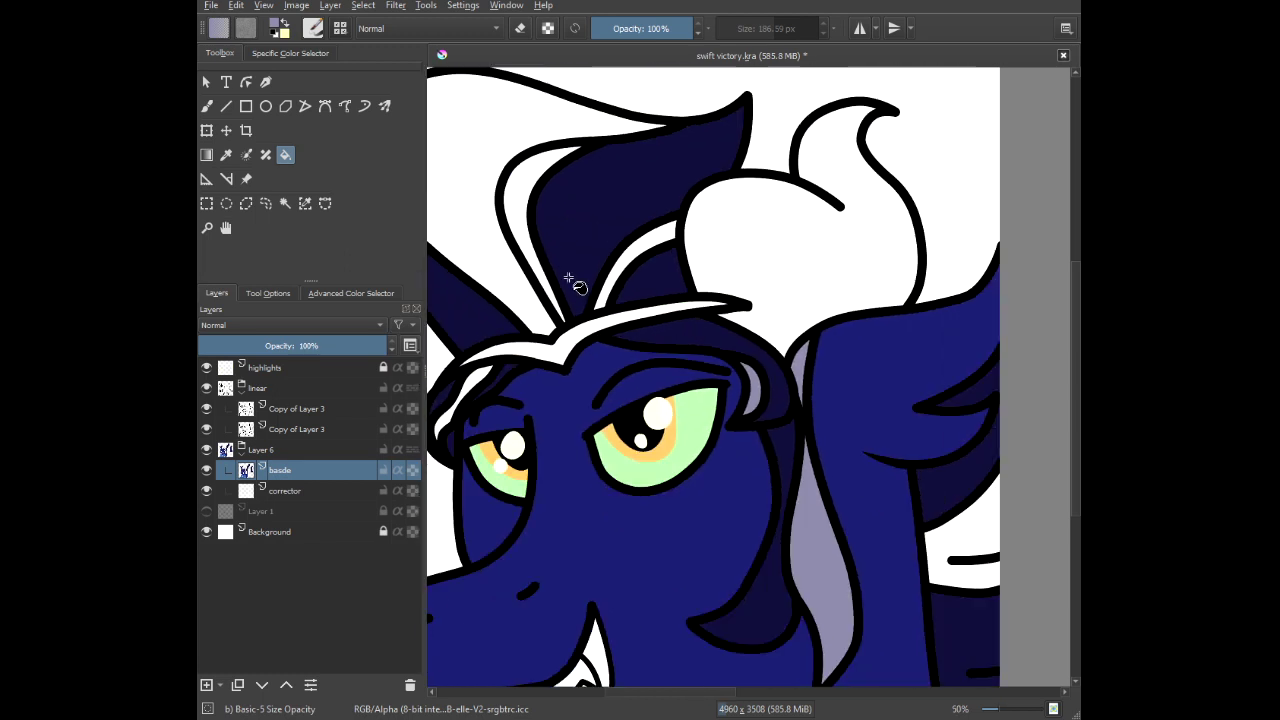
scroll(517, 230, "up", 1)
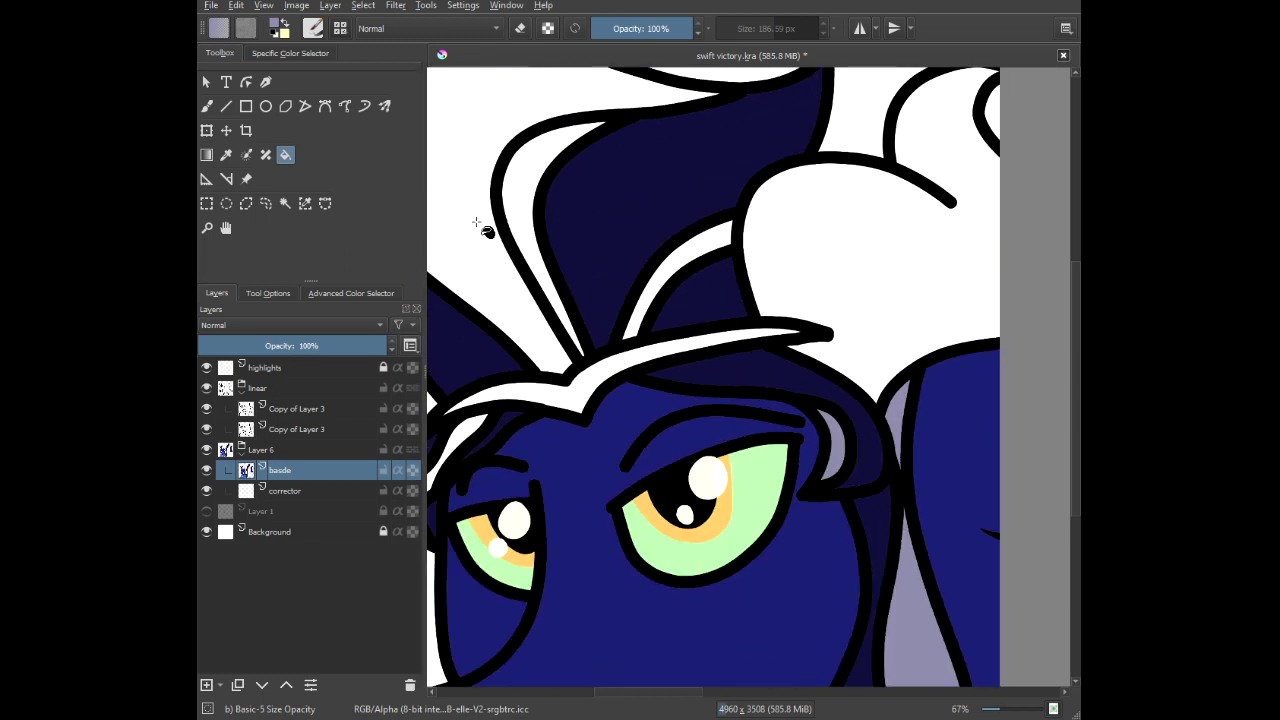
left_click(478, 223)
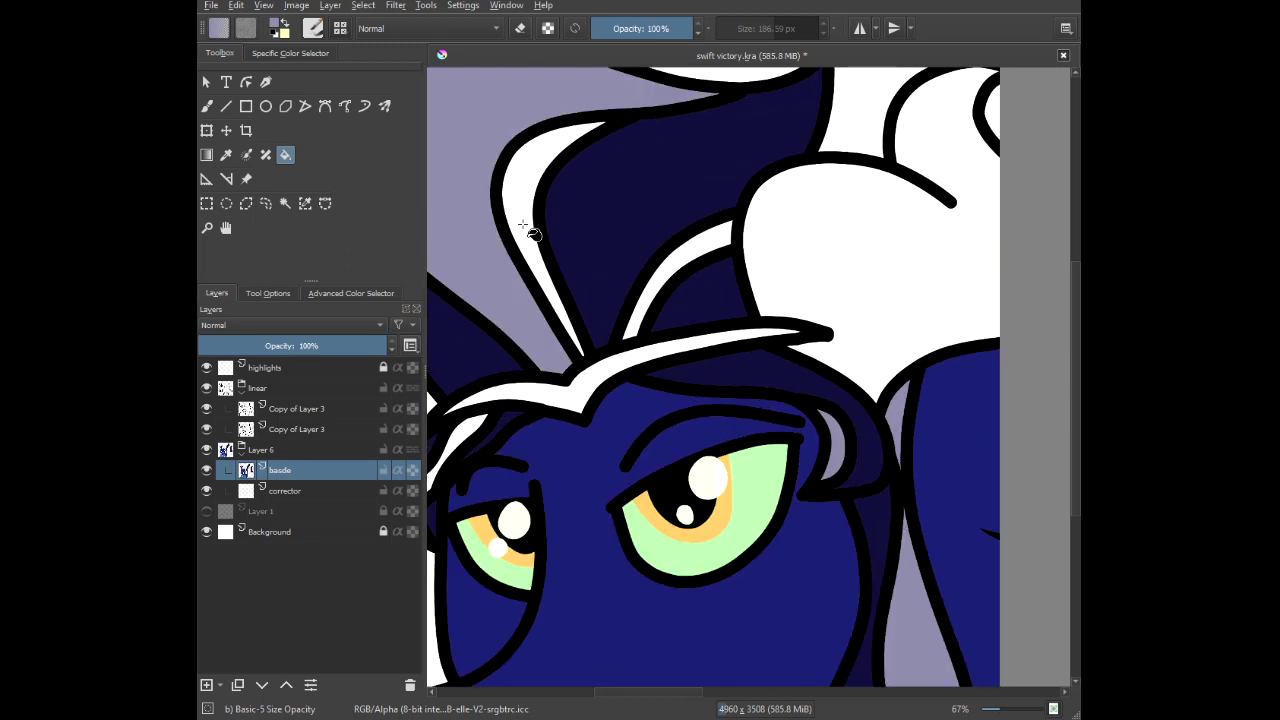
left_click(669, 270)
key("ctrl+z")
key("ctrl+z")
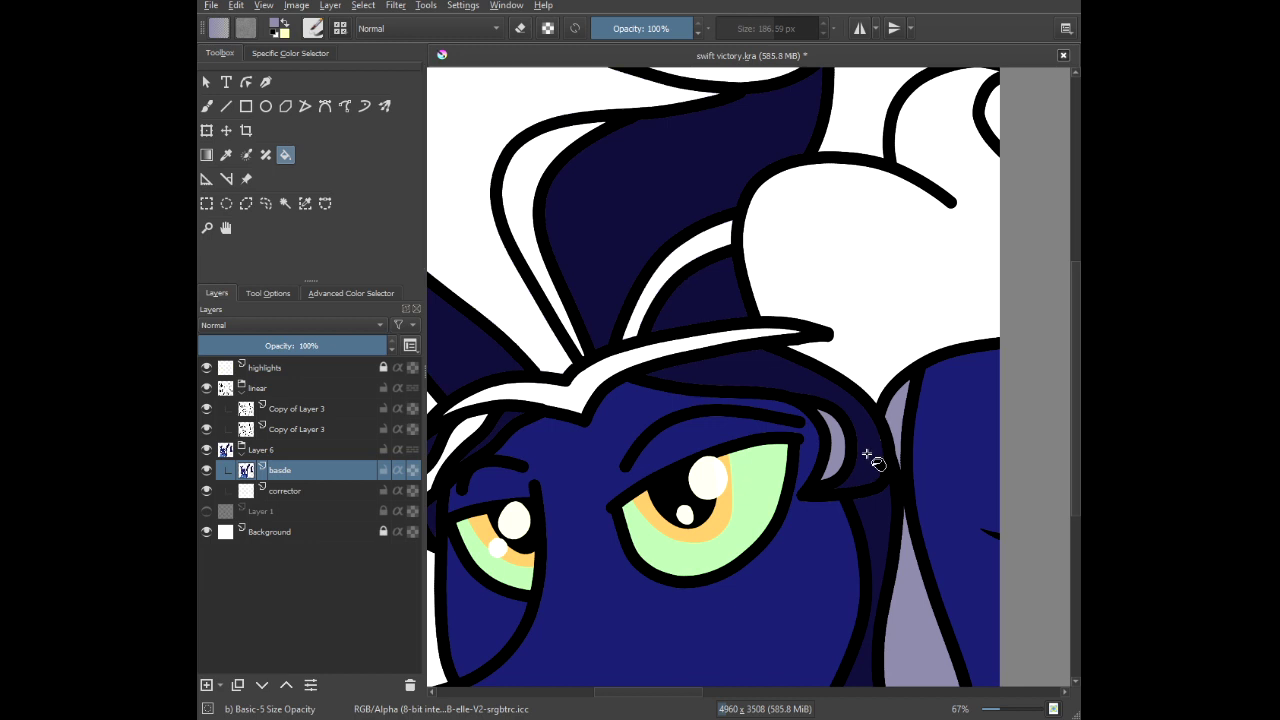
key("ctrl+z")
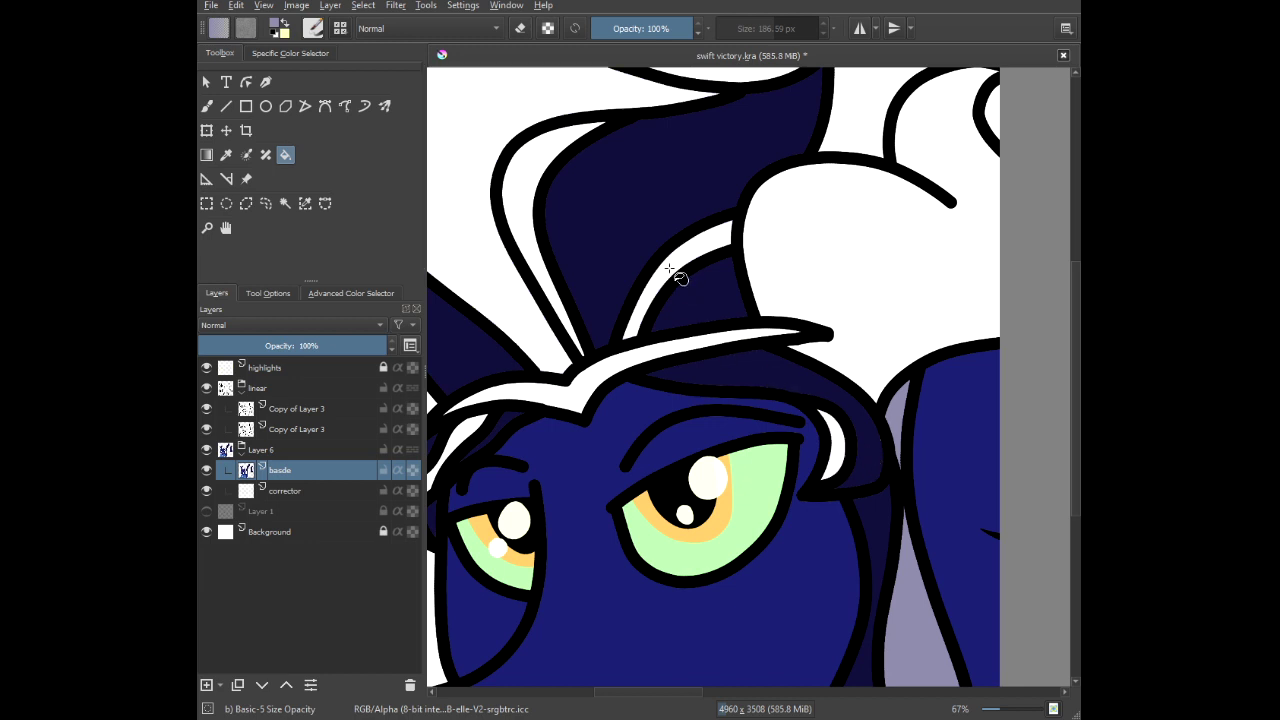
Fill the large front mane lock, the thin forelock strand and the rear beard tuft with greyish lavender.
left_click(675, 273)
scroll(548, 246, "down", 3)
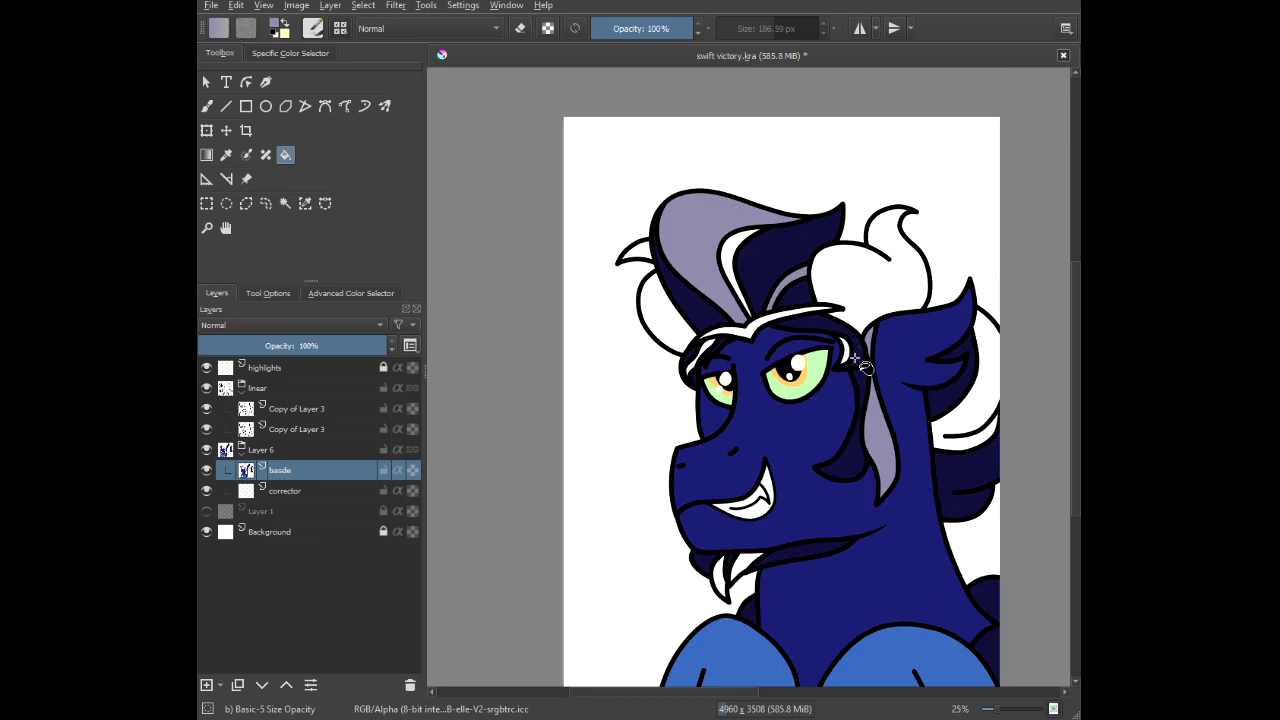
scroll(560, 520, "up", 4)
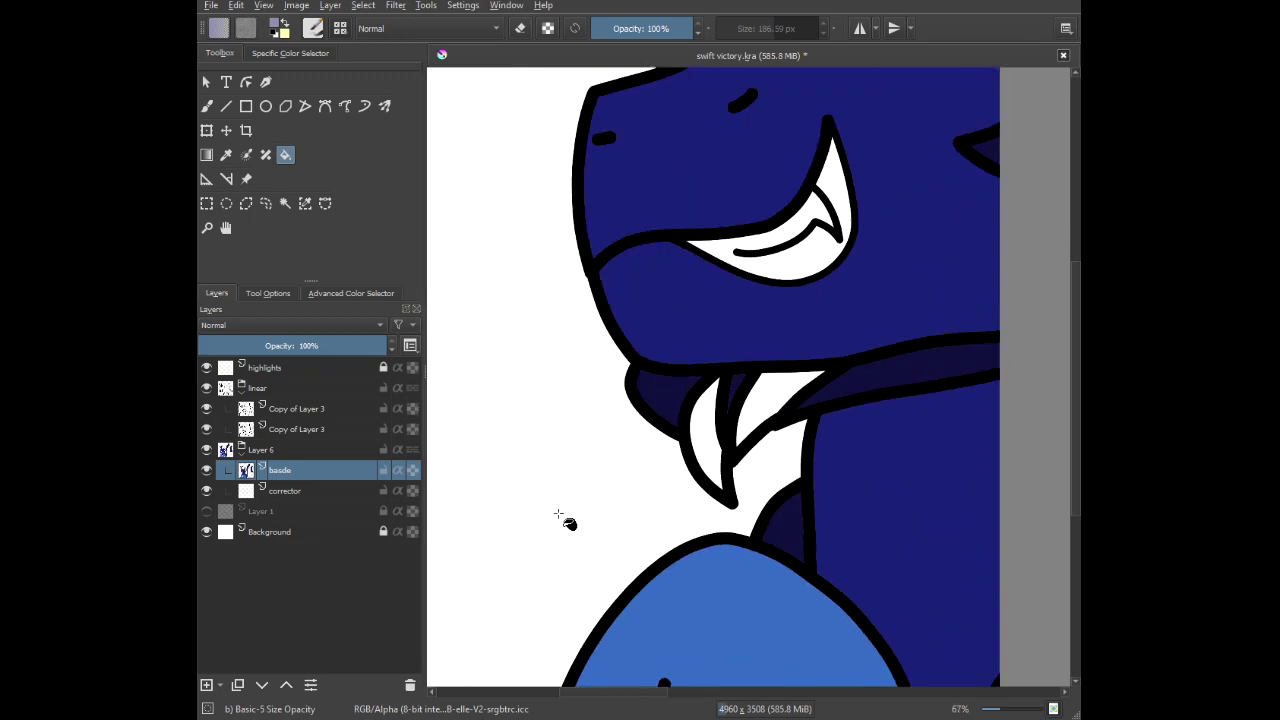
scroll(920, 415, "down", 4)
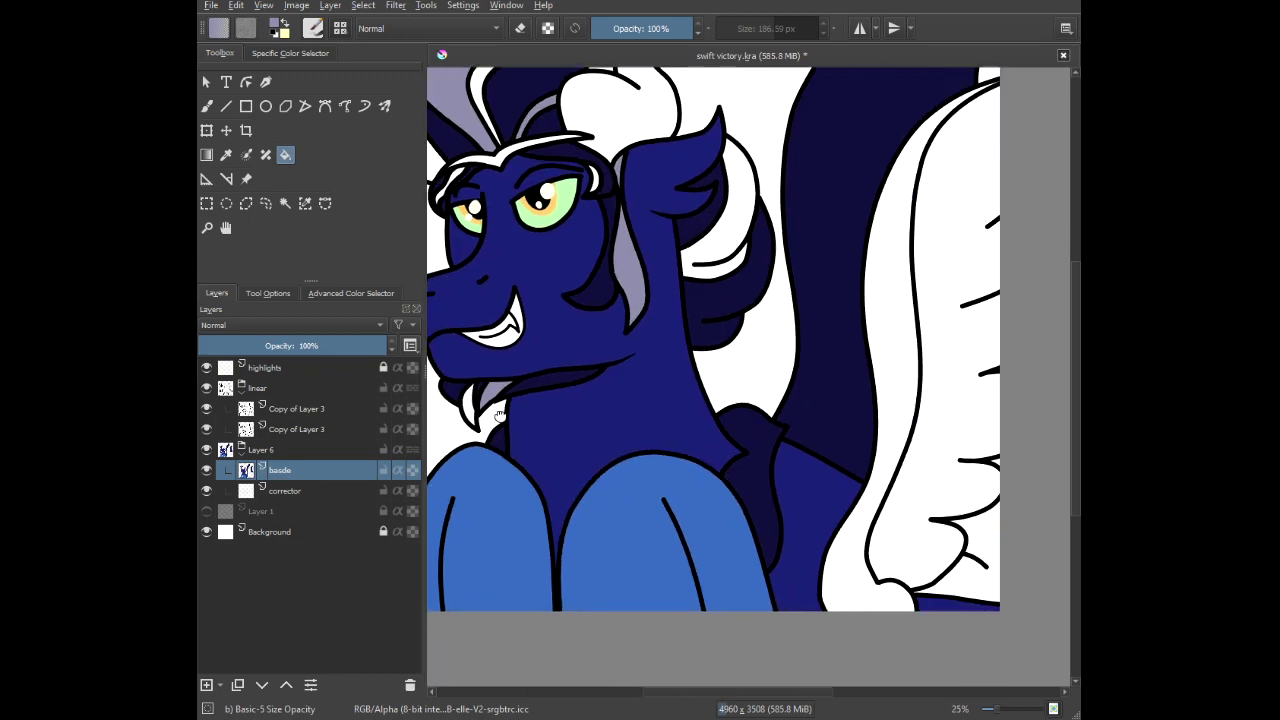
Fill the mane lock behind the ear and the wing's scalloped feather area with greyish lavender.
mouse_move(643, 420)
left_mouse_down()
mouse_move(686, 436)
mouse_move(644, 452)
left_mouse_up()
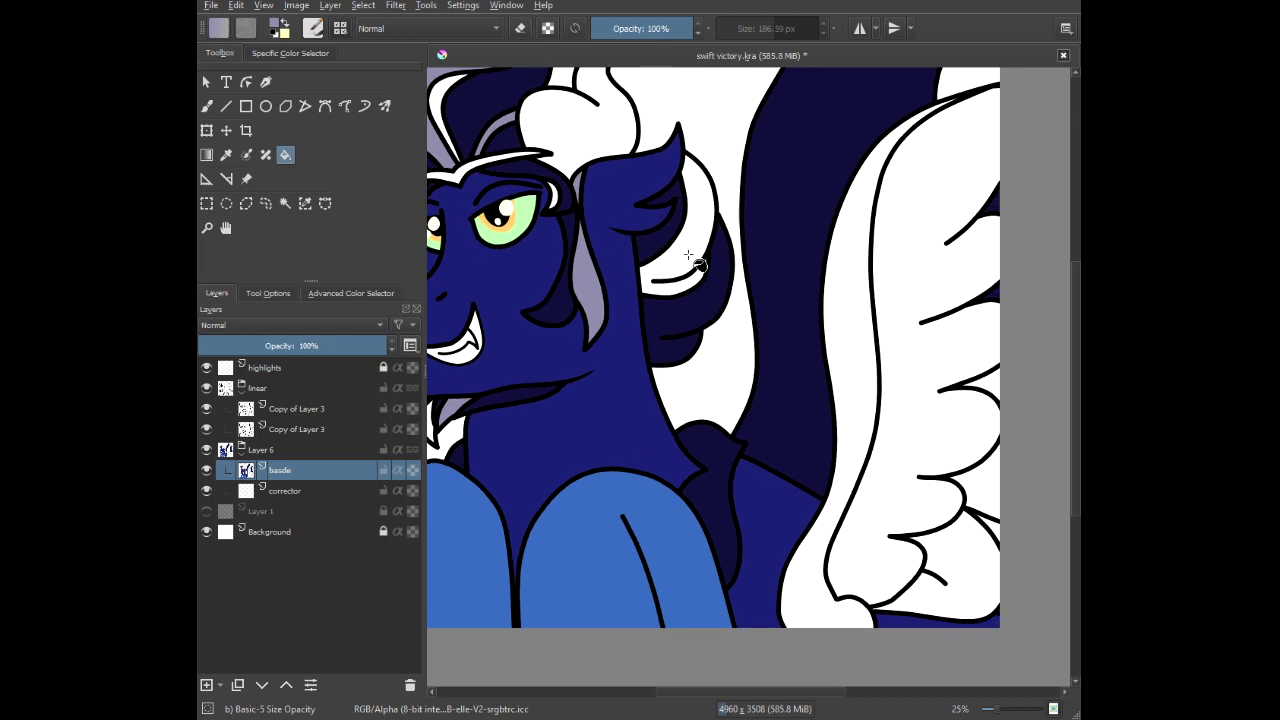
scroll(760, 396, "down", 3)
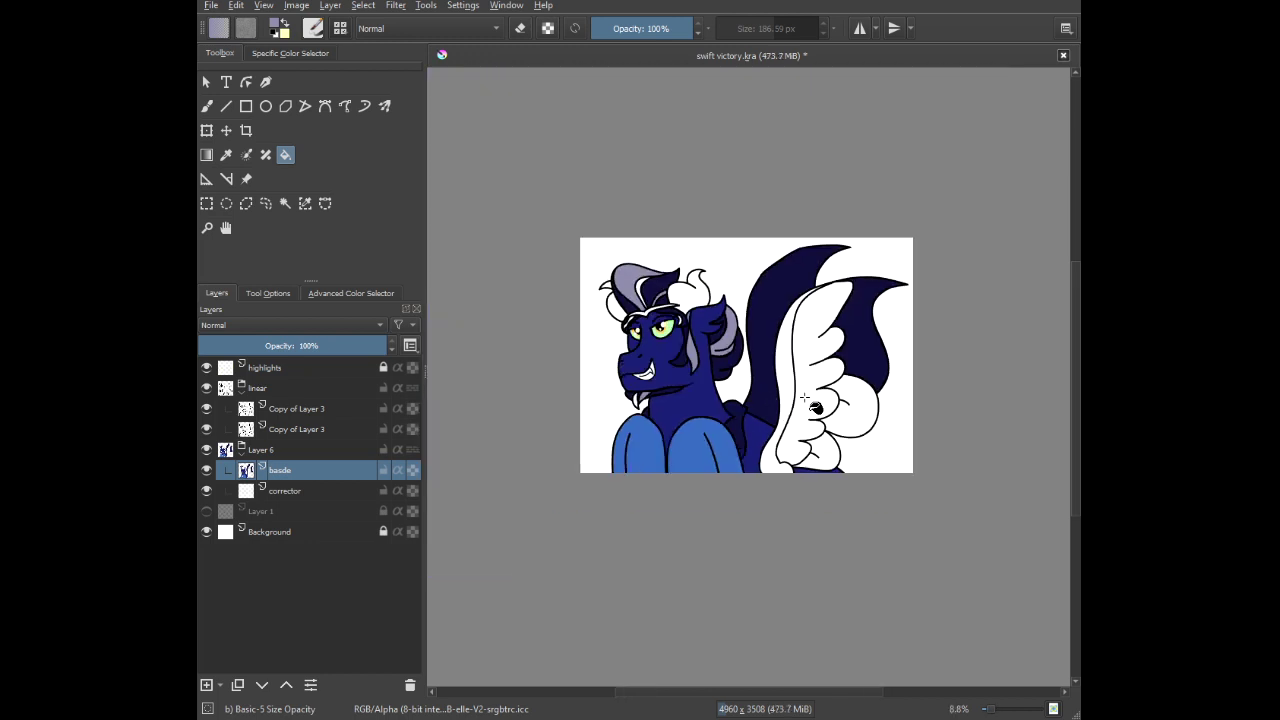
left_click(803, 398)
scroll(845, 472, "up", 1)
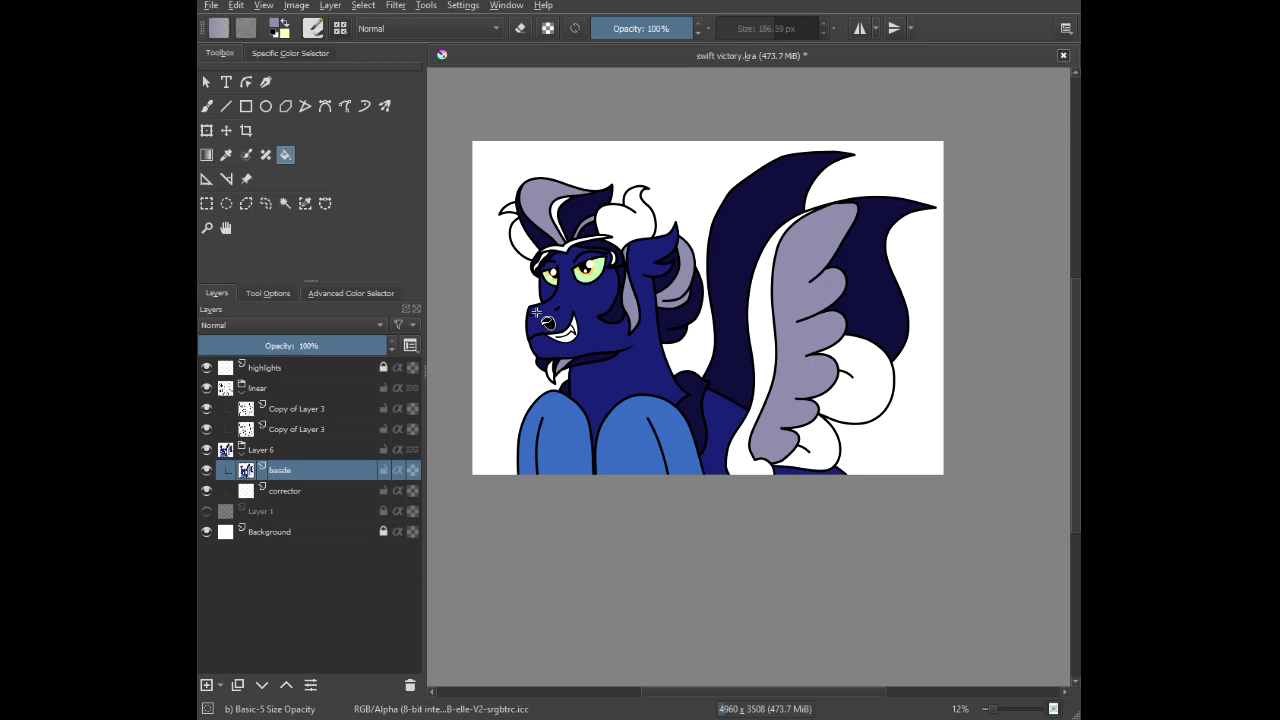
Sample the yellow-orange from the iris and fill the pointed brow band and the rounded shape behind the front mane.
scroll(556, 280, "up", 5)
left_click(667, 287, "ctrl")
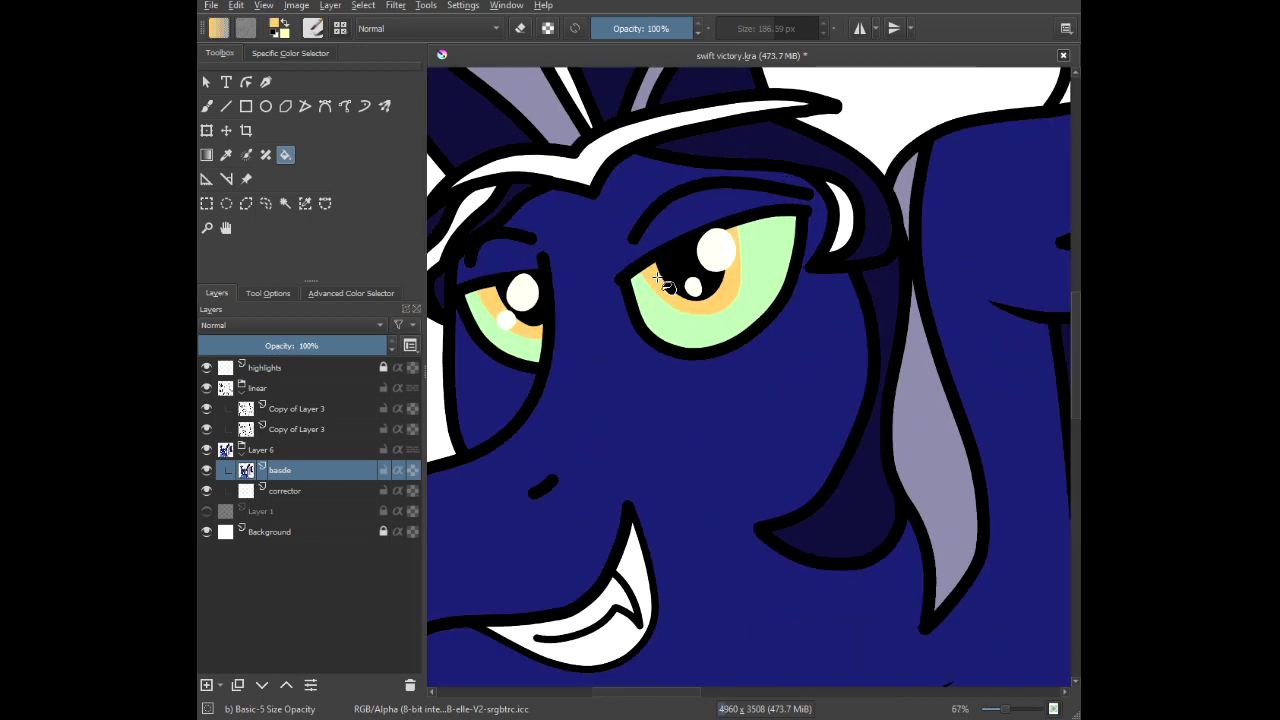
scroll(670, 288, "down", 3)
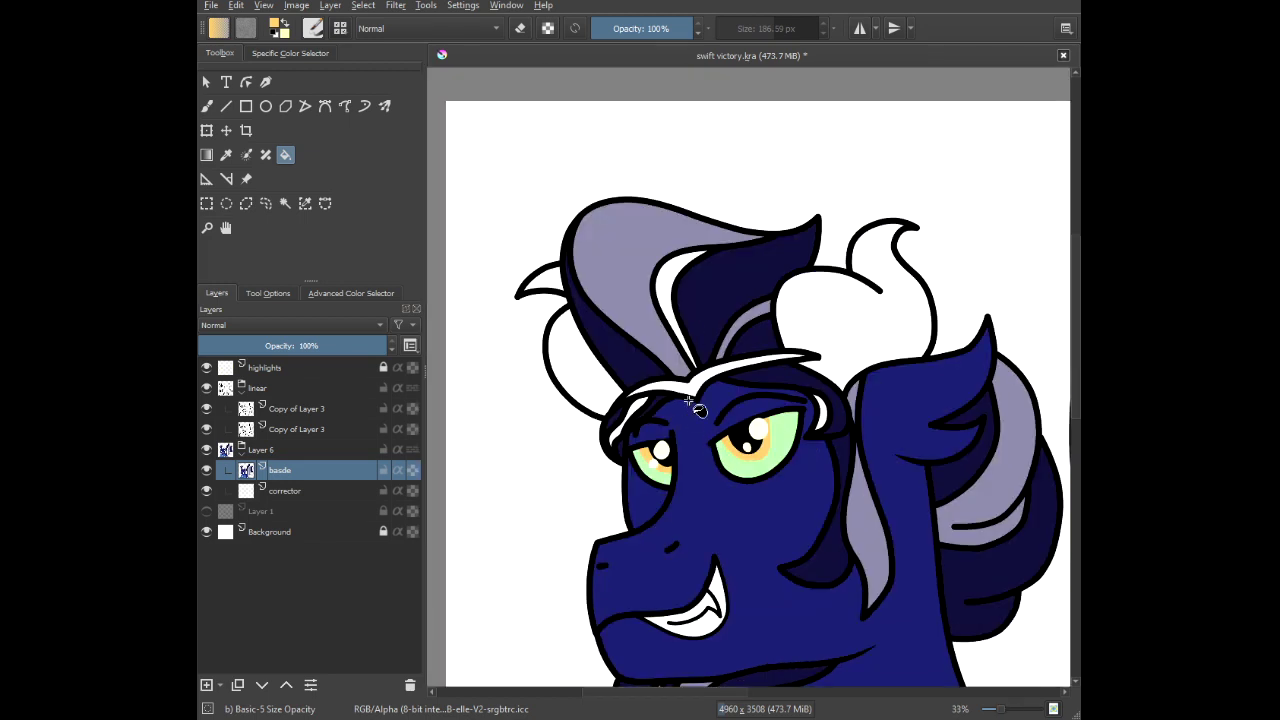
left_click(686, 381)
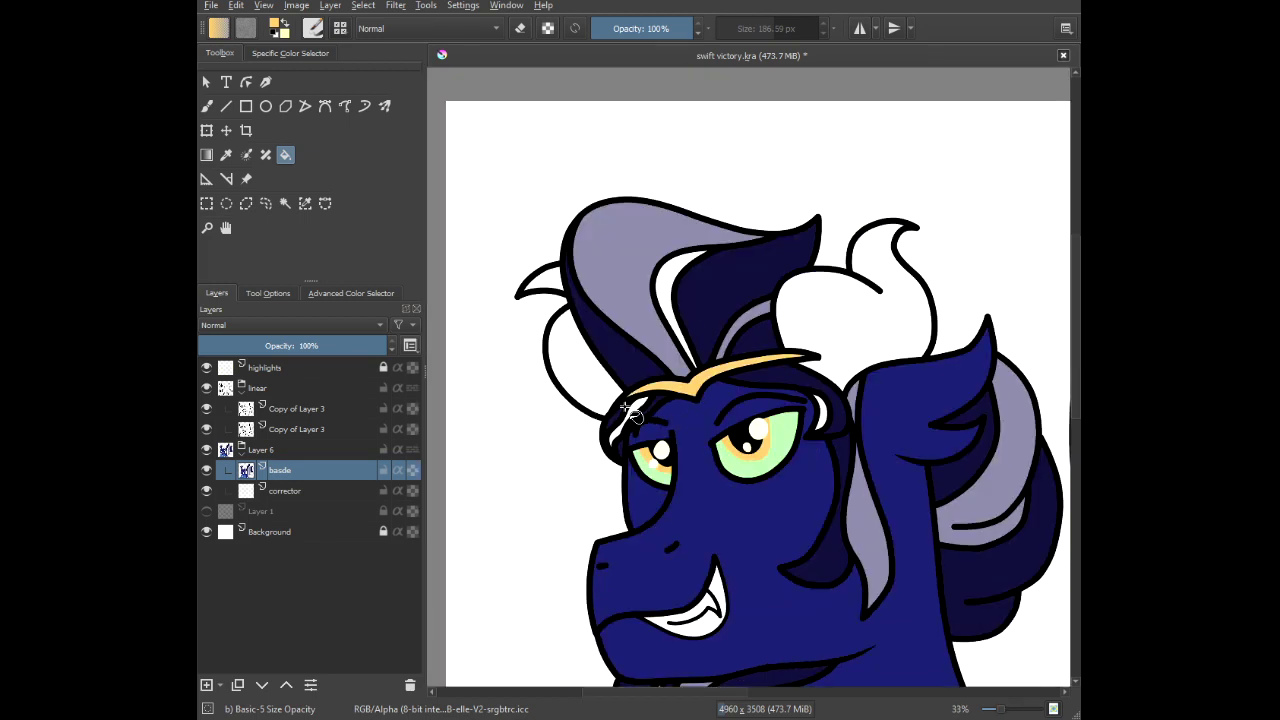
left_click(576, 372)
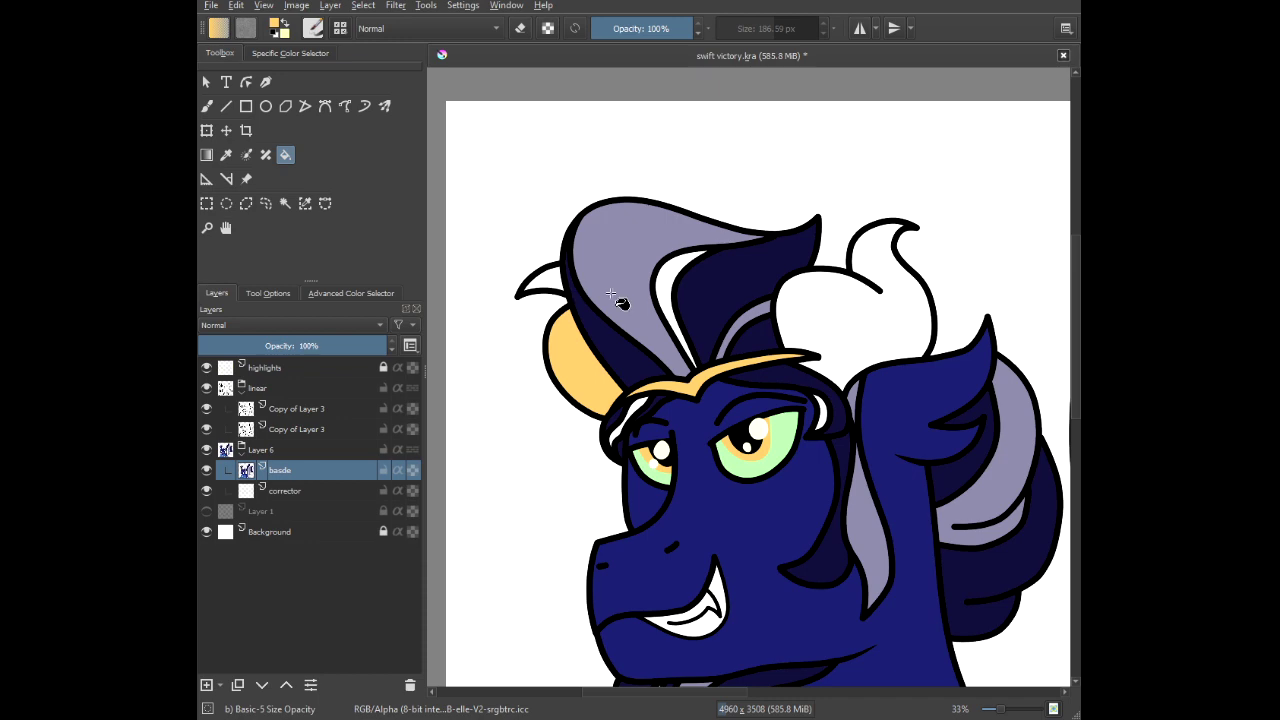
Fill the wing's long front edge and the smaller rounded puff below the feathers with yellow-orange.
scroll(866, 400, "down", 1)
left_click_drag(866, 408, 654, 218)
left_click(906, 386)
scroll(740, 320, "right", 4)
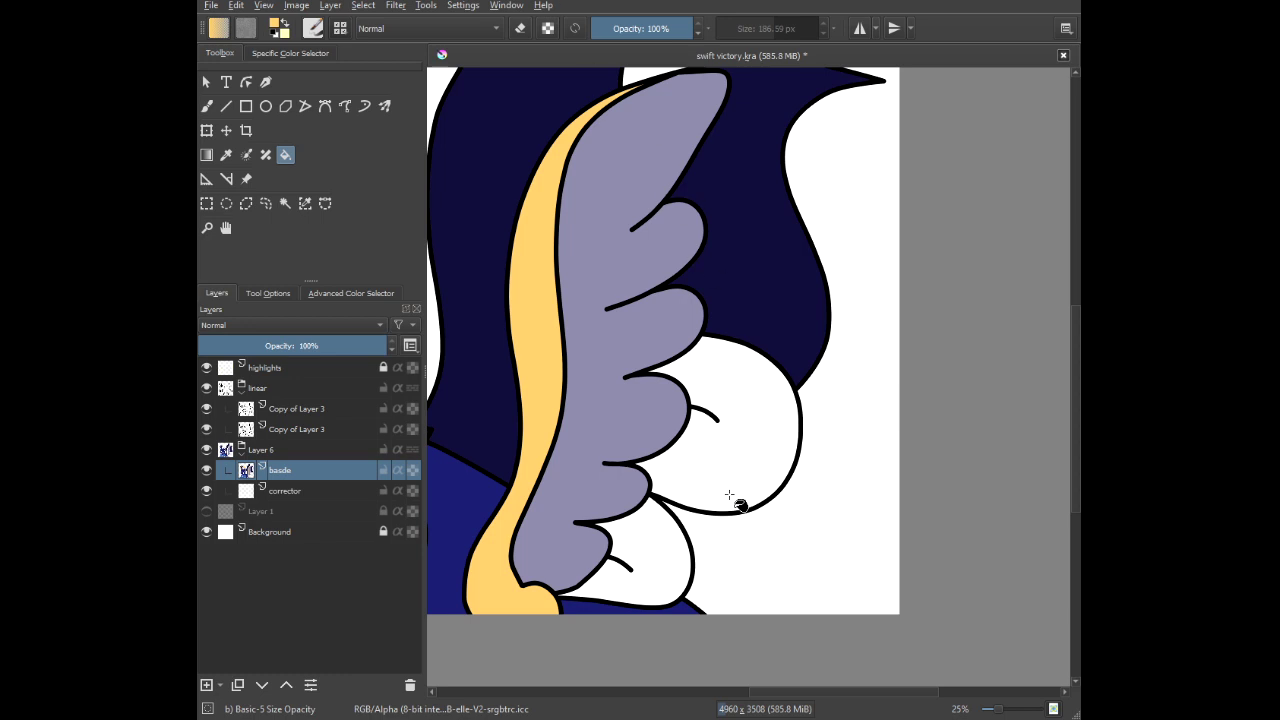
left_click(661, 549)
scroll(676, 556, "down", 2)
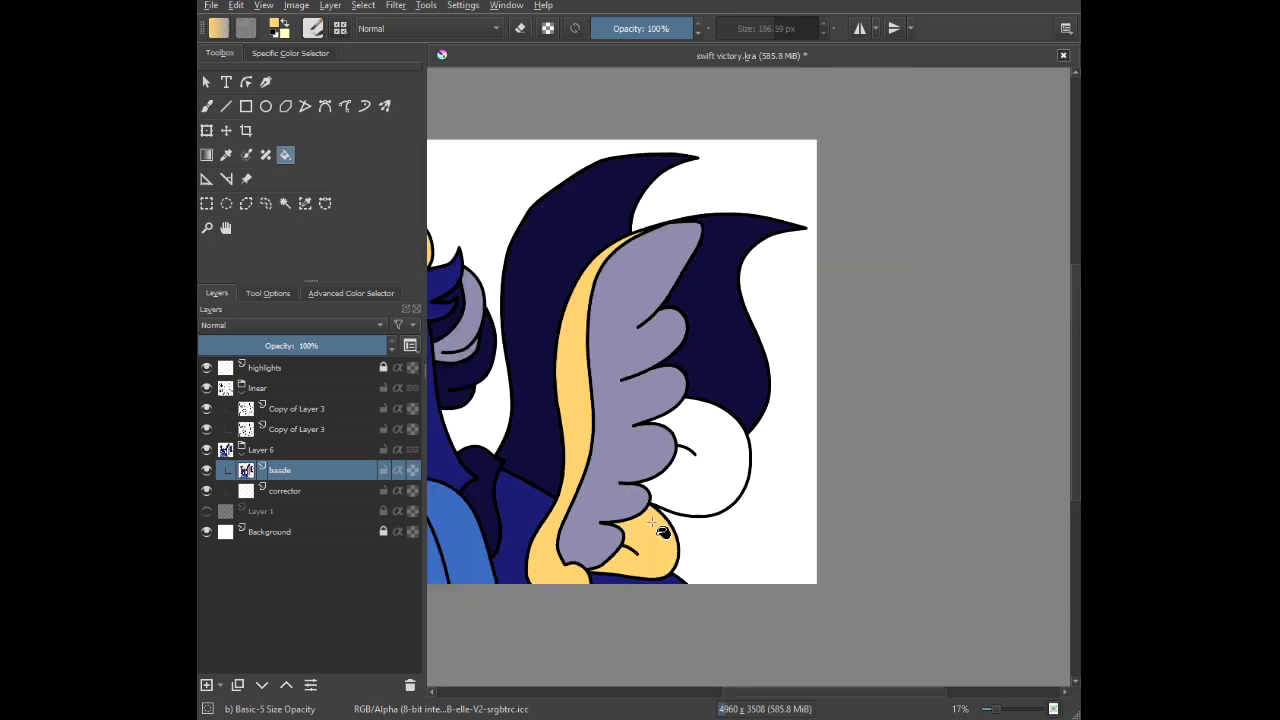
Fill the remaining large rounded puff behind the wing feathers with yellow-orange.
left_click(672, 482)
scroll(600, 450, "left", 3)
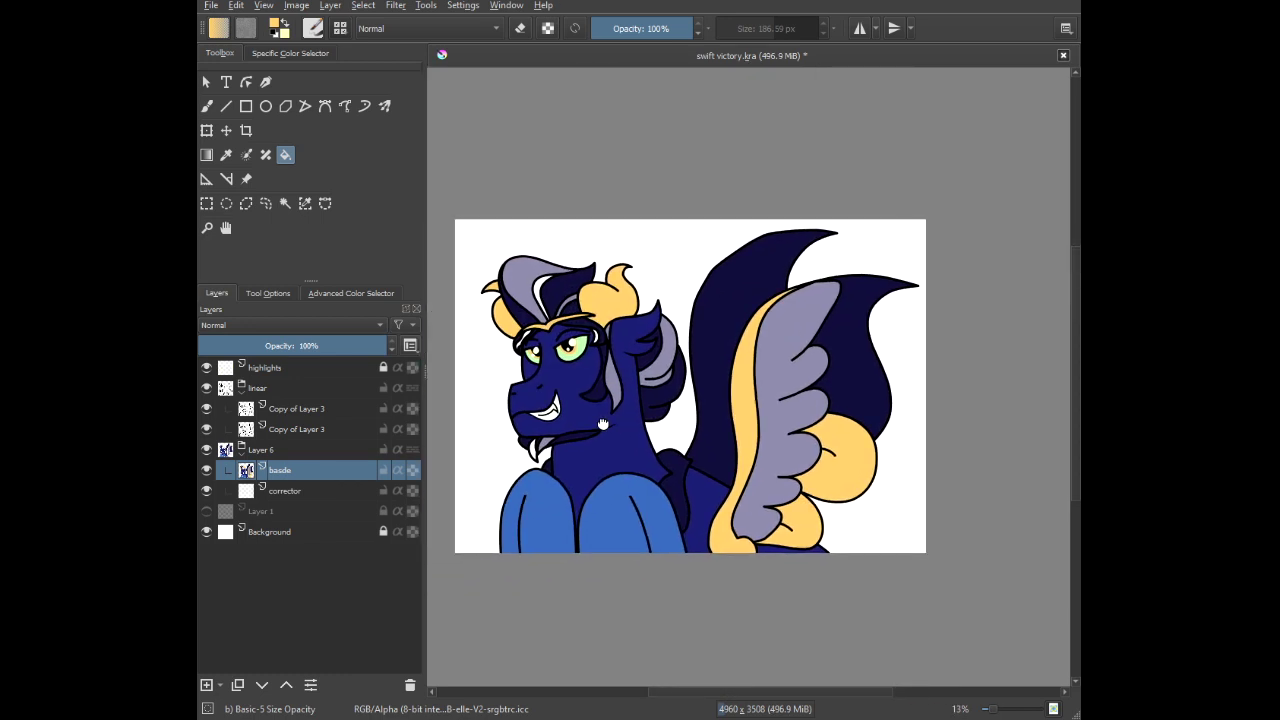
Set the foreground colour to white.
scroll(480, 360, "up", 3)
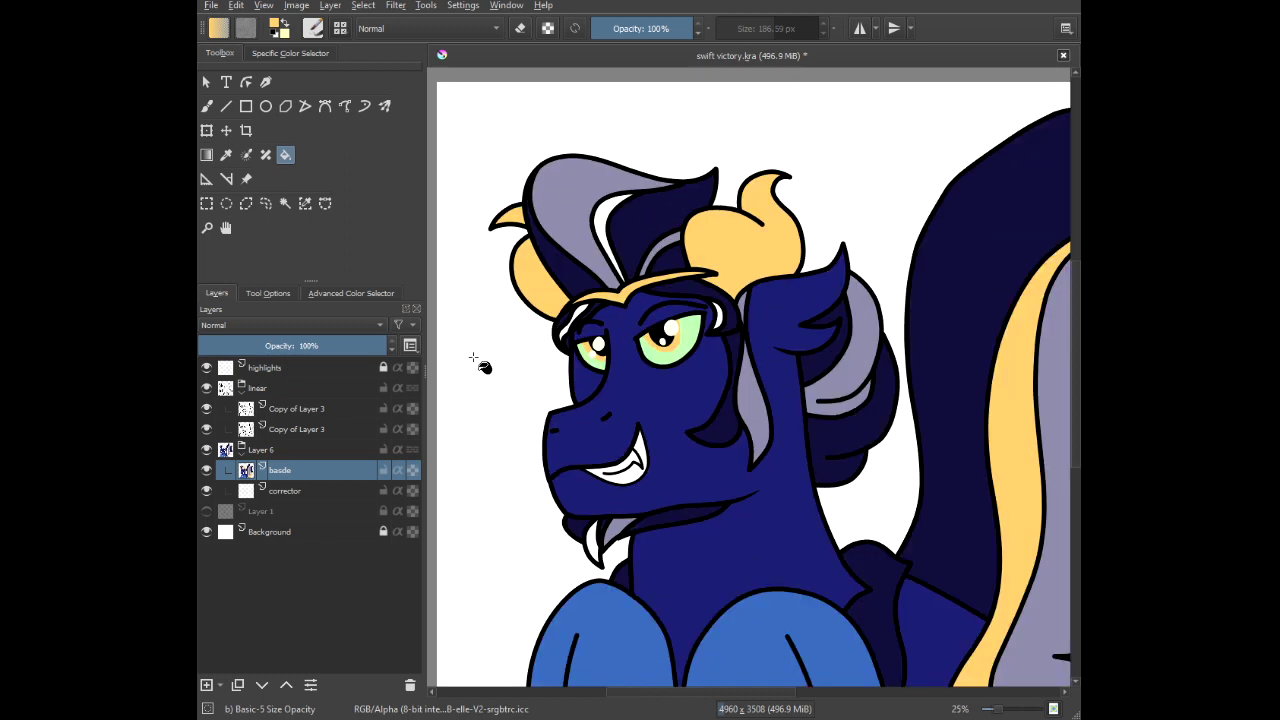
right_click(607, 451)
left_click(648, 441)
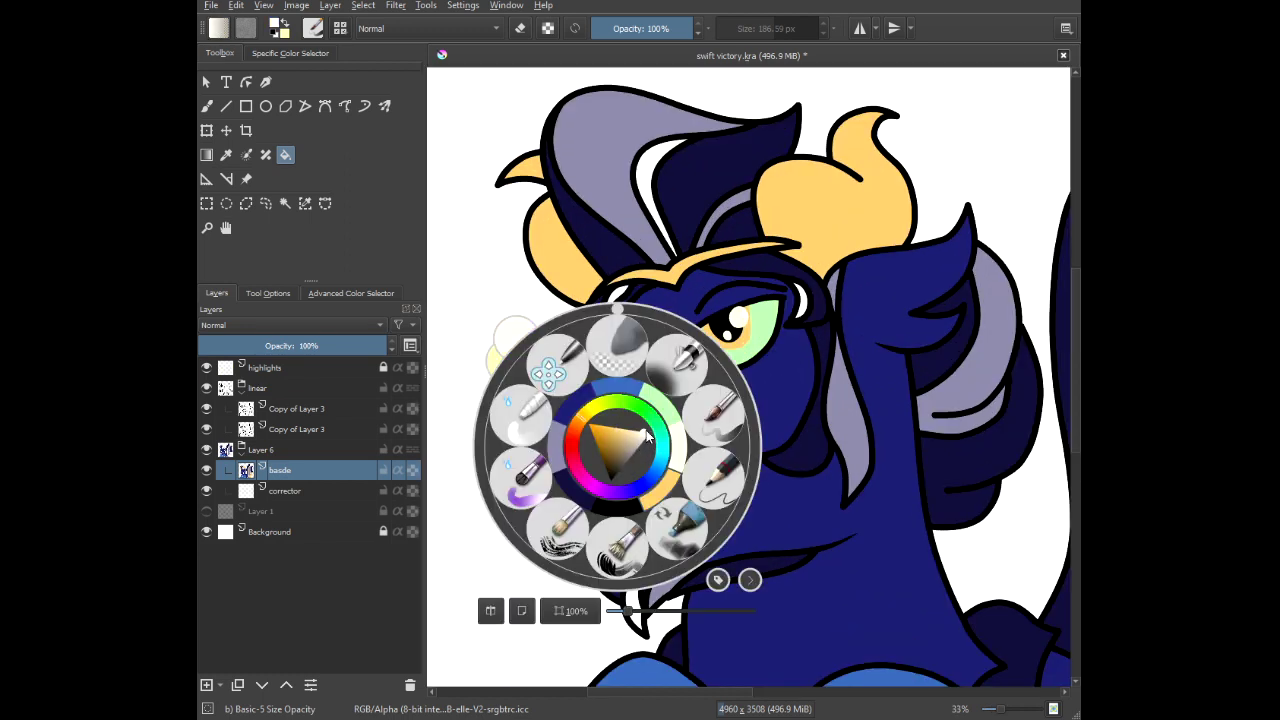
left_click(597, 410)
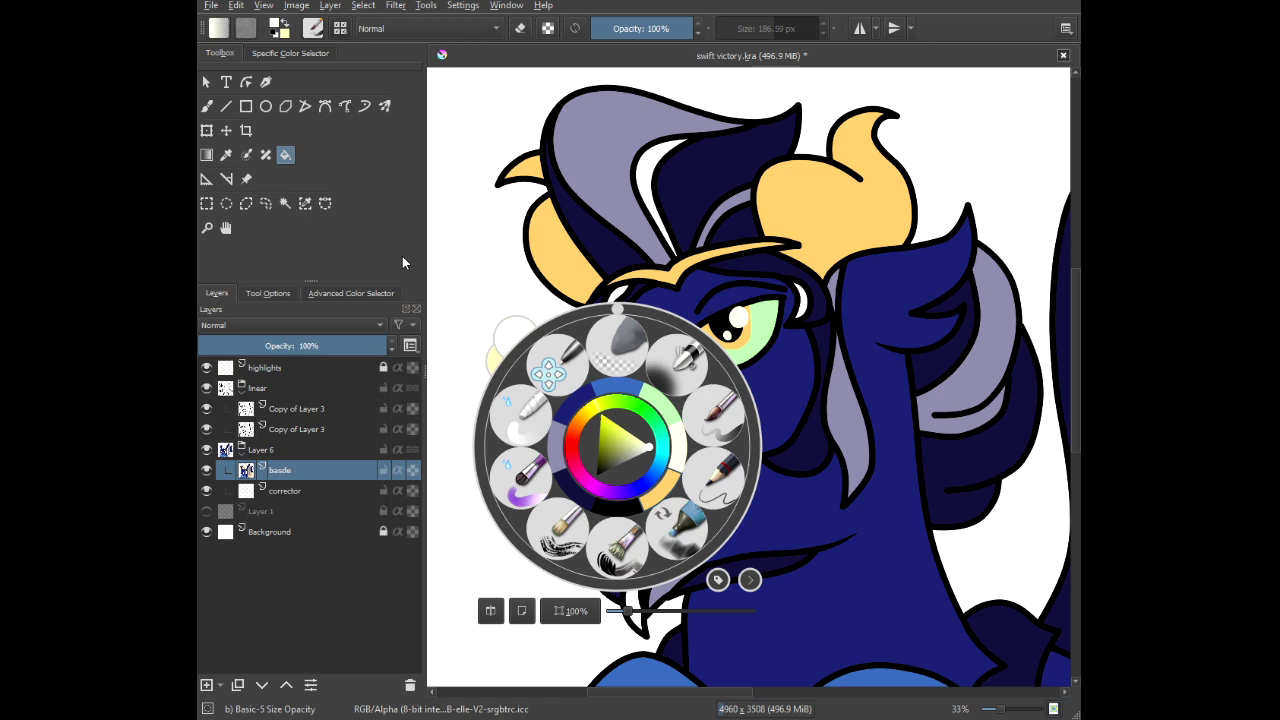
left_click(479, 301)
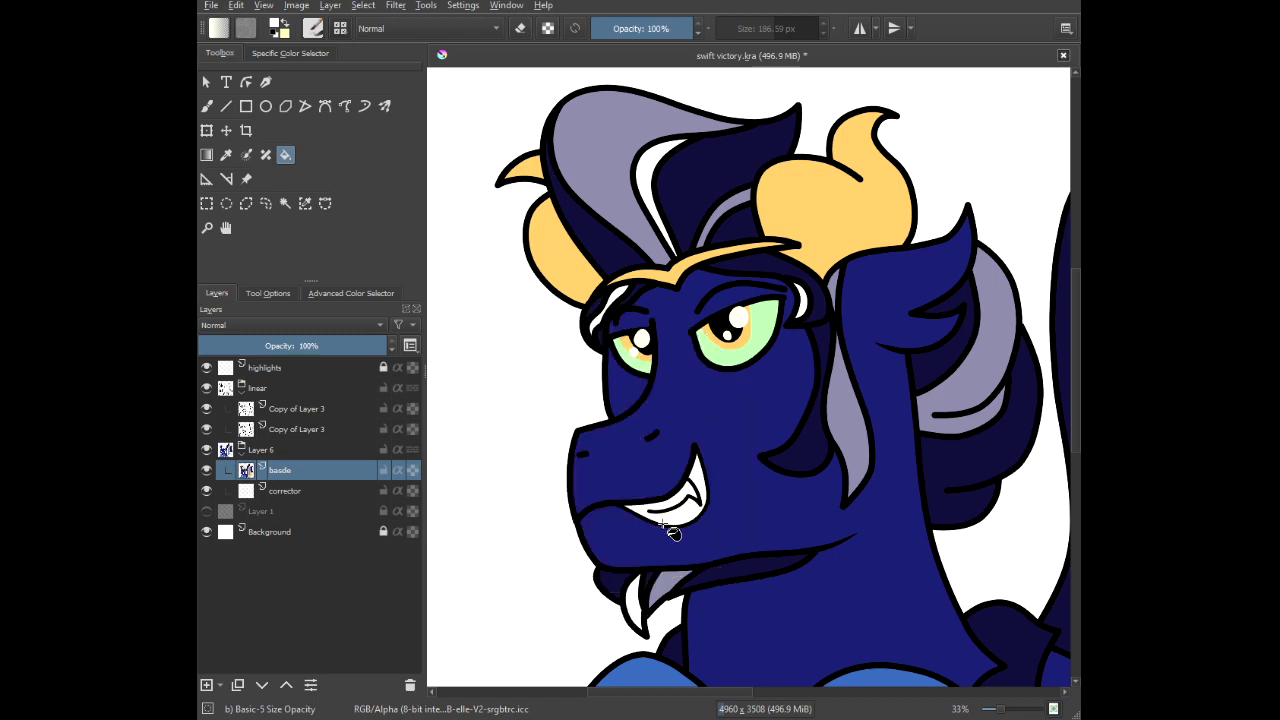
Examine the teeth, beard tuft, mane streak and small locks beside the eyes up close for missed areas.
scroll(514, 470, "down", 3)
left_click_drag(508, 565, 520, 483)
scroll(520, 483, "up", 2)
scroll(520, 484, "up", 1)
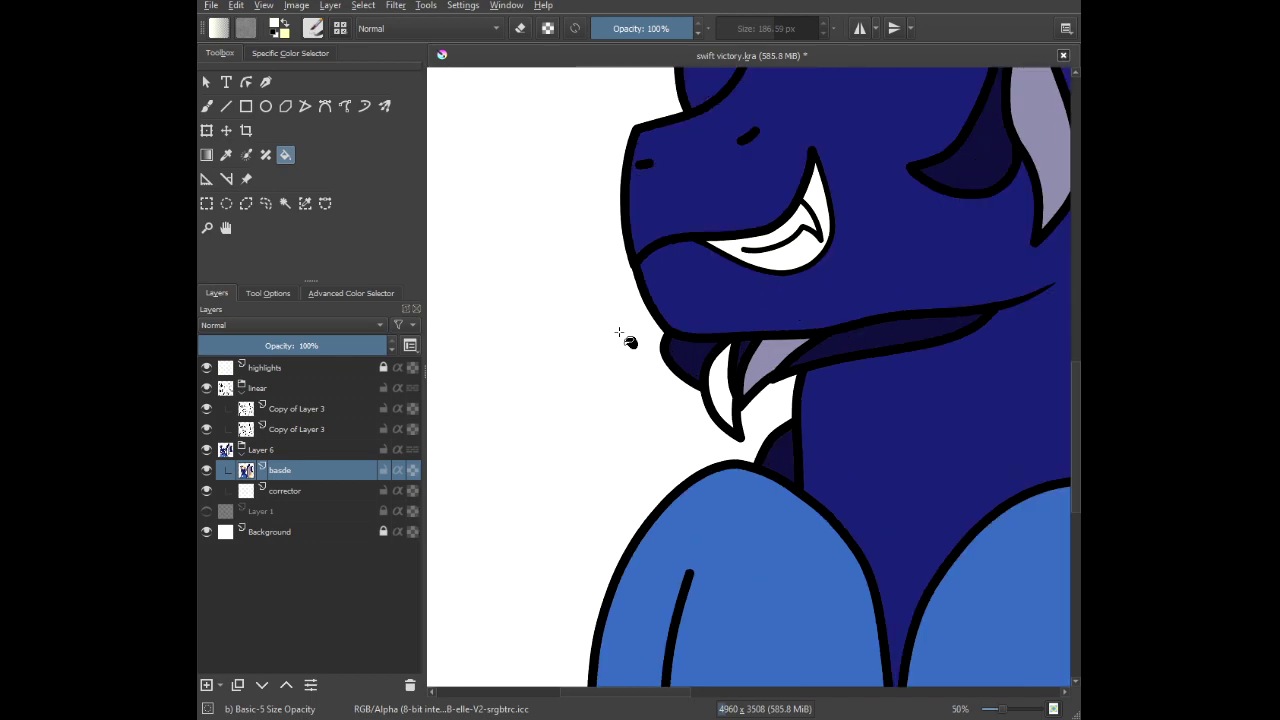
scroll(650, 372, "up", 2)
scroll(730, 405, "down", 3)
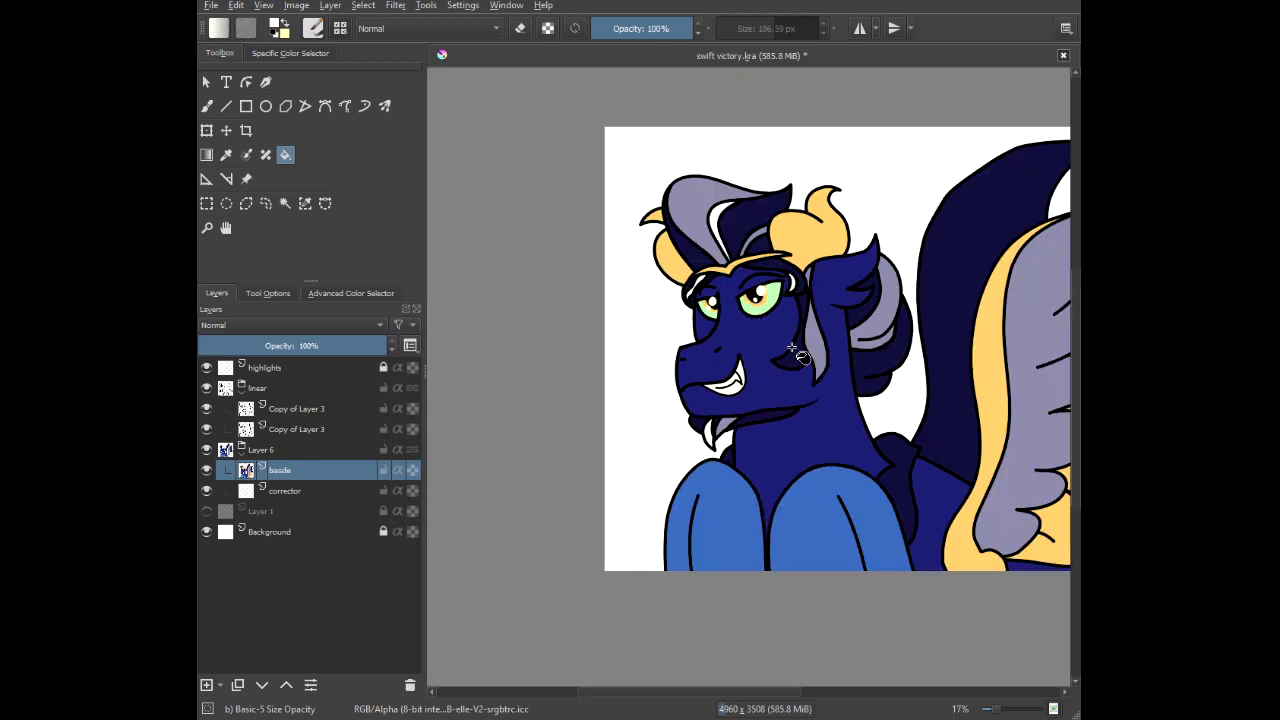
left_click_drag(812, 330, 786, 384)
scroll(723, 282, "up", 1)
scroll(686, 278, "up", 2)
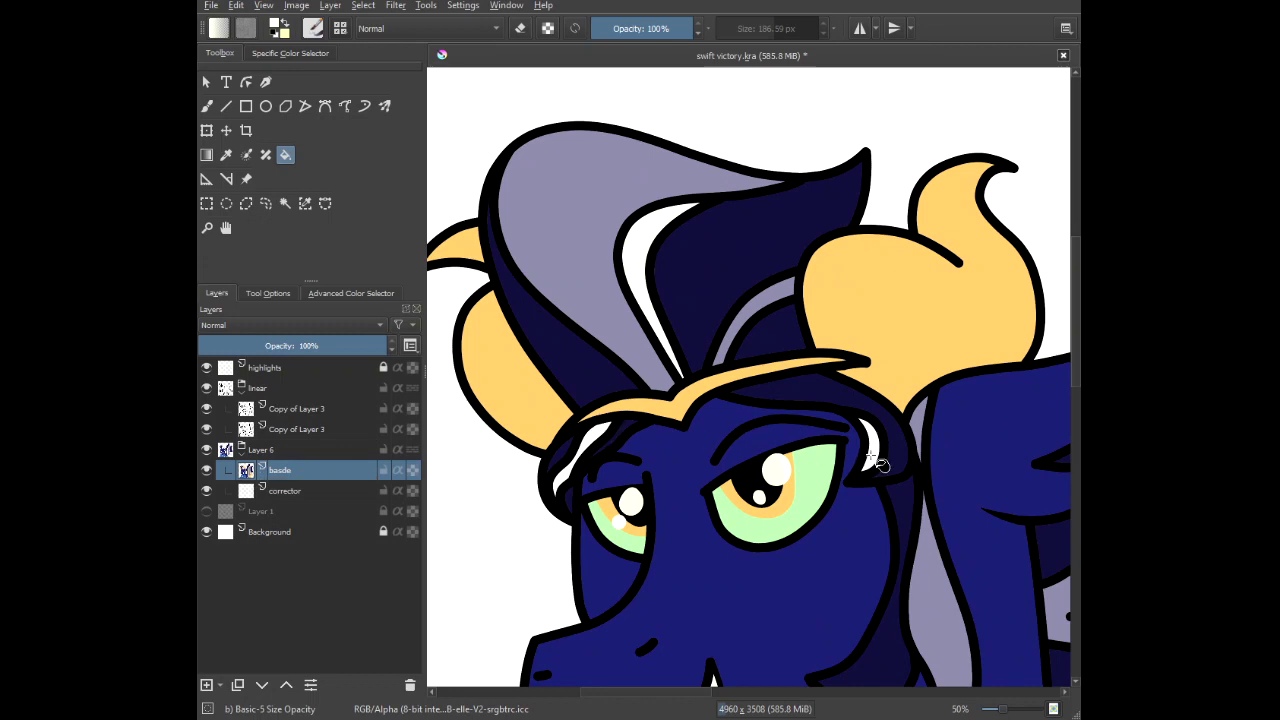
scroll(883, 463, "down", 4)
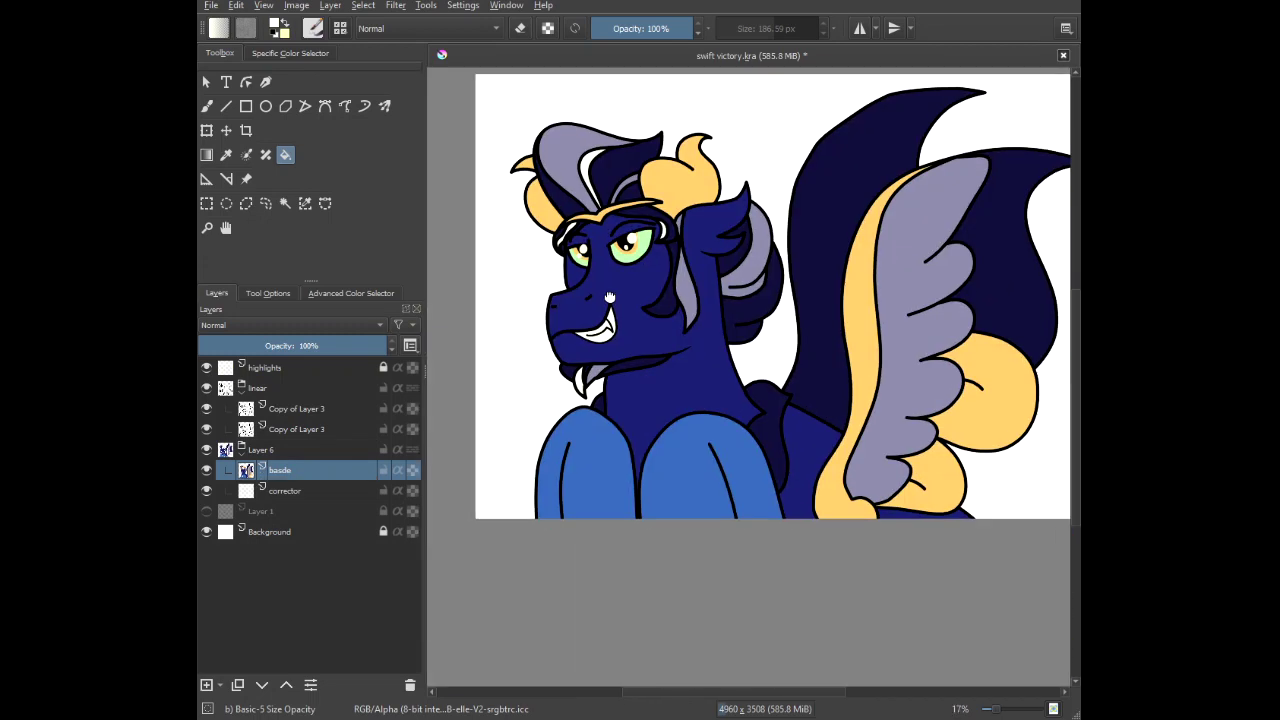
left_click_drag(610, 297, 591, 376)
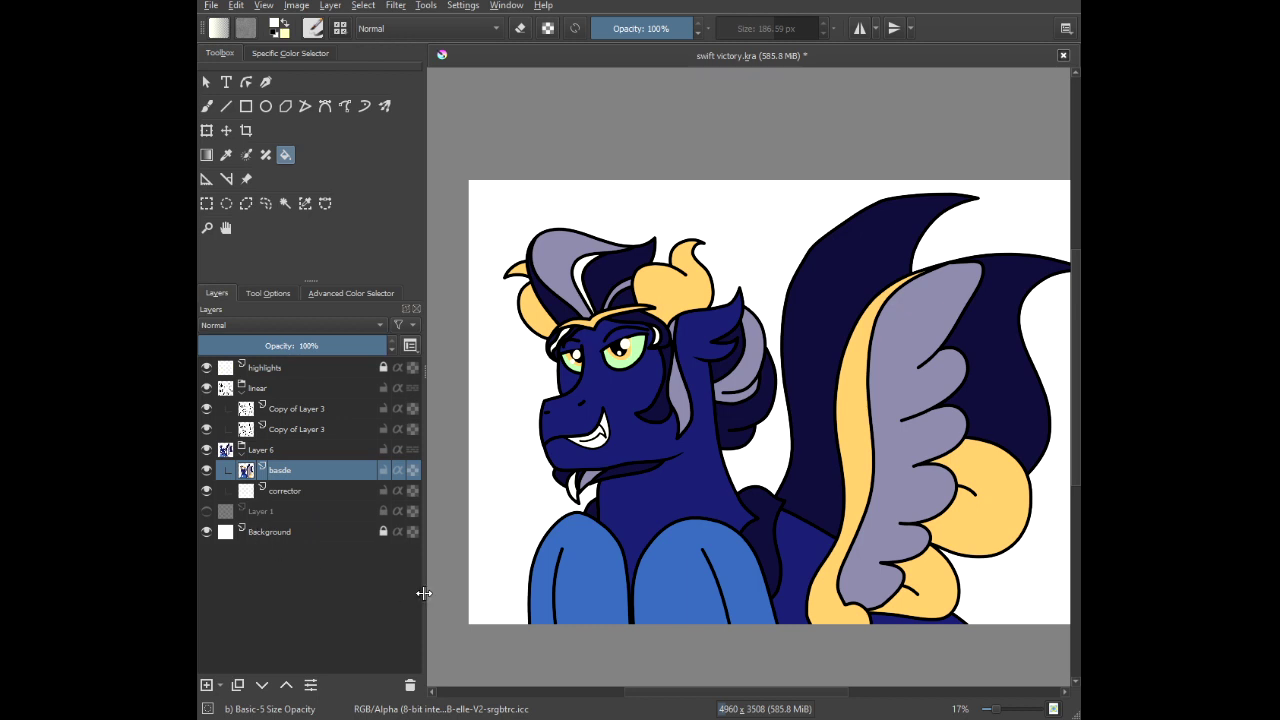
Switch to the freehand brush with the yellow-orange colour and a brush size of 15 px.
left_click(205, 107)
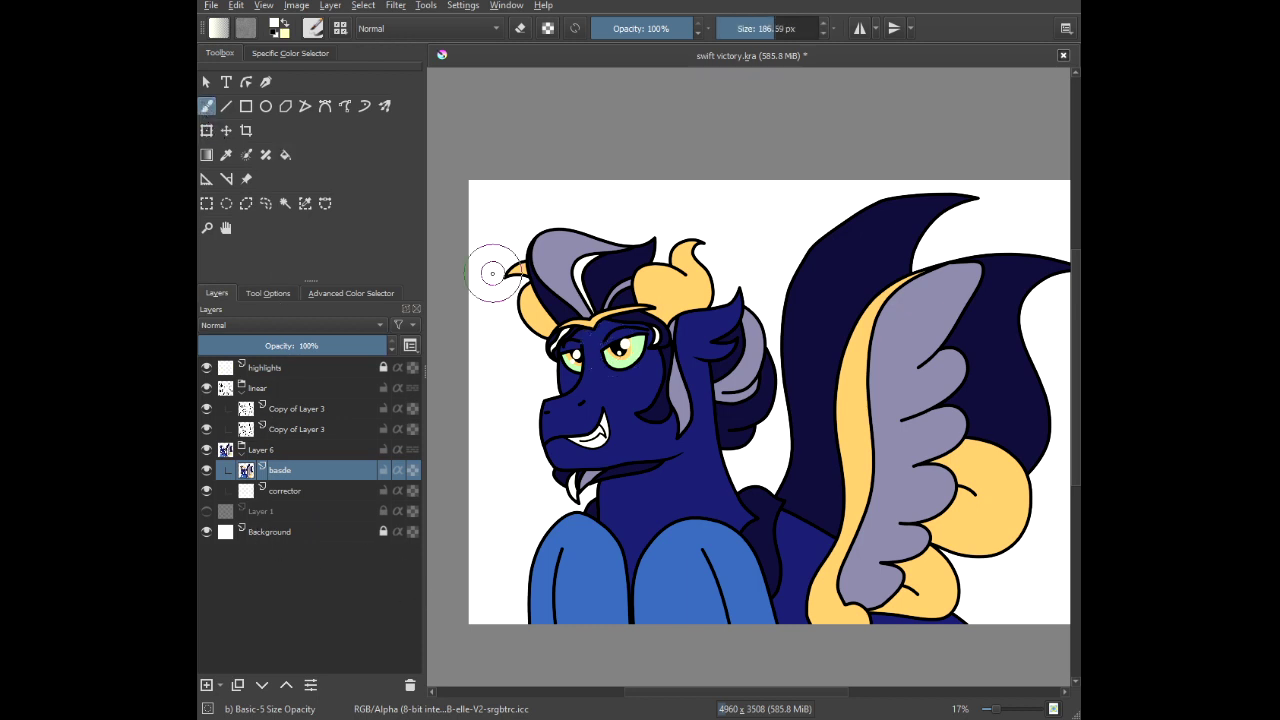
left_click(755, 30)
type("40")
key("Return")
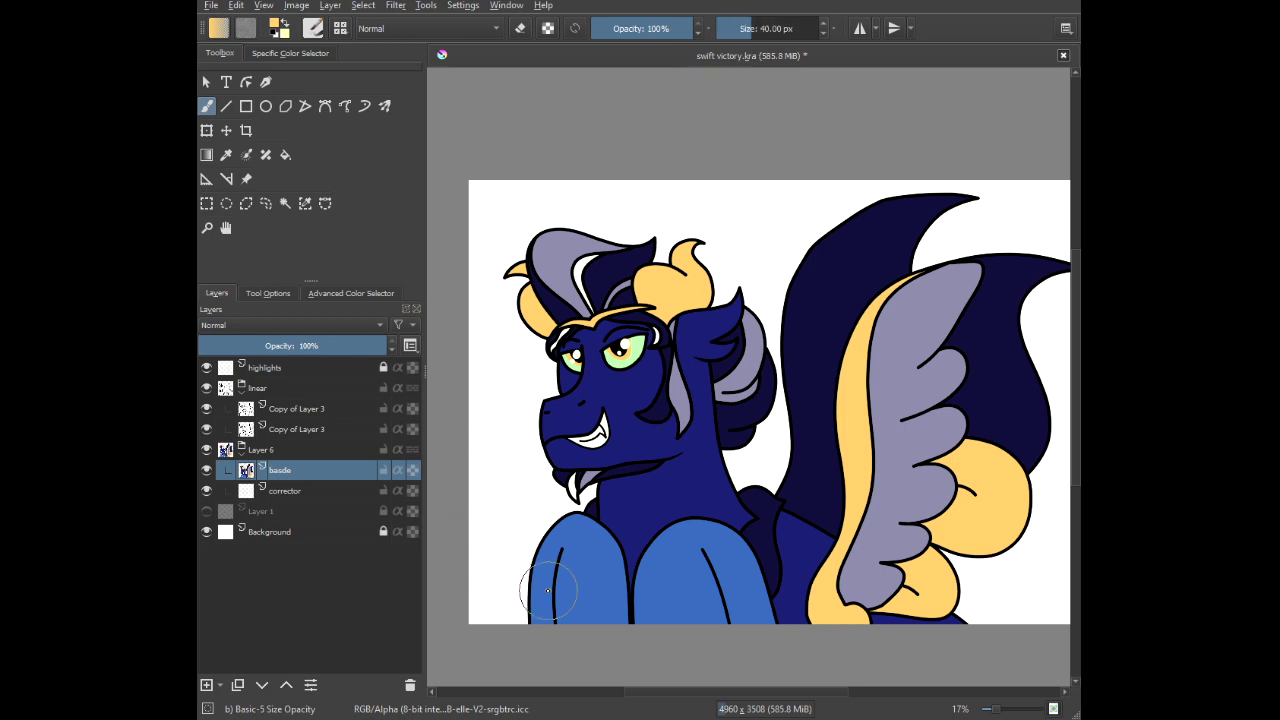
scroll(570, 613, "up", 2)
scroll(570, 613, "up", 1)
left_click(735, 30)
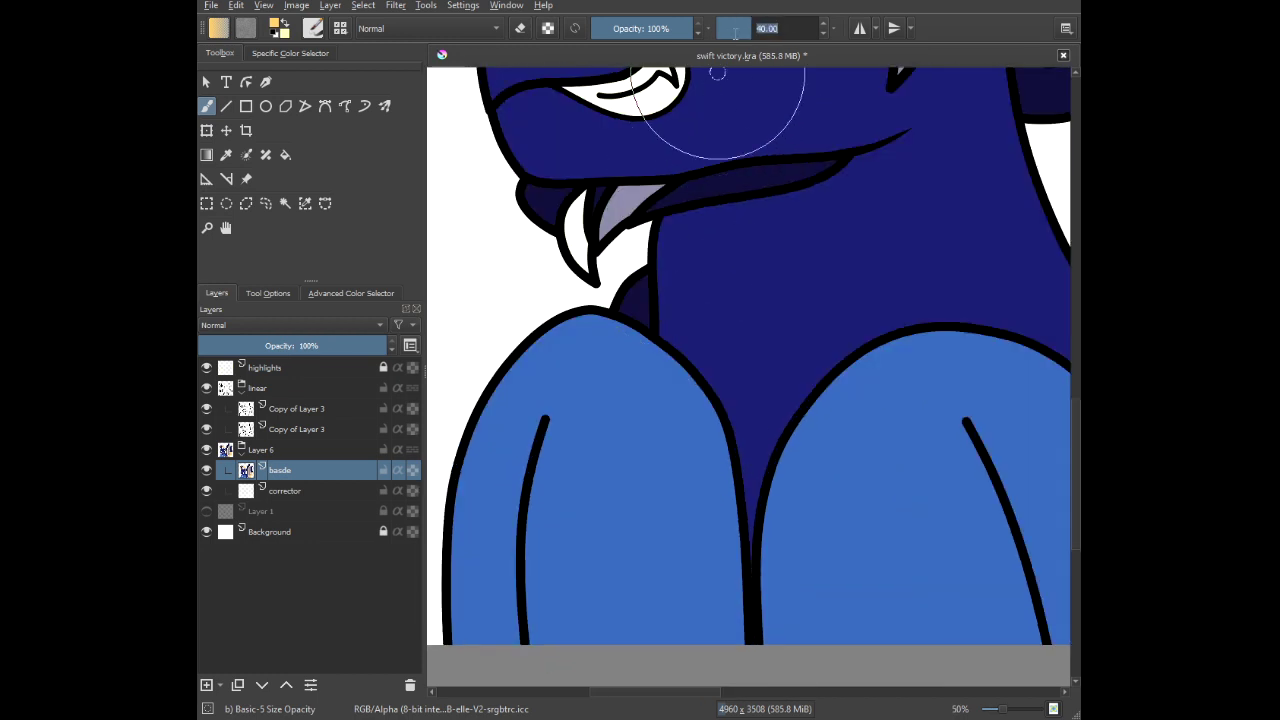
type("15")
key("Return")
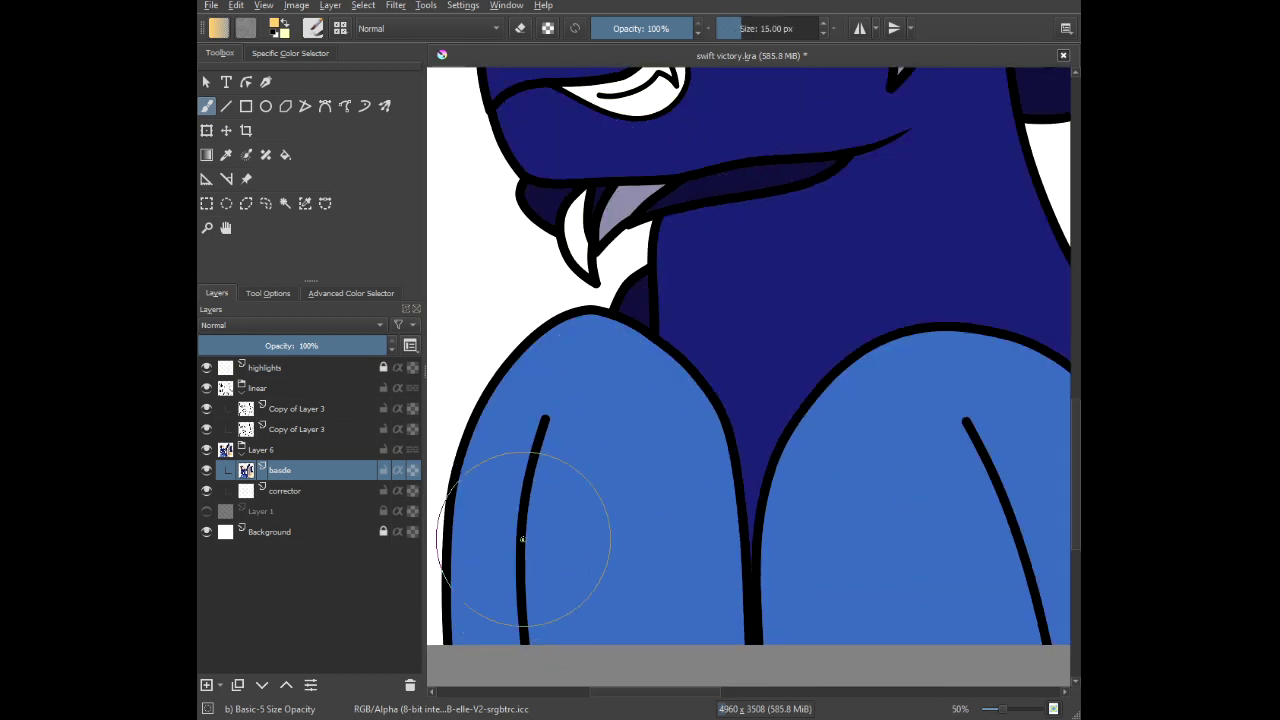
Paint two yellow-orange U-shaped fur marks on the left foreleg of the drawing.
scroll(522, 540, "up", 2)
mouse_move(575, 430)
left_mouse_down()
mouse_move(627, 530)
mouse_move(675, 430)
mouse_move(694, 609)
mouse_move(874, 463)
left_mouse_up()
scroll(726, 494, "up", 2)
scroll(871, 420, "down", 4)
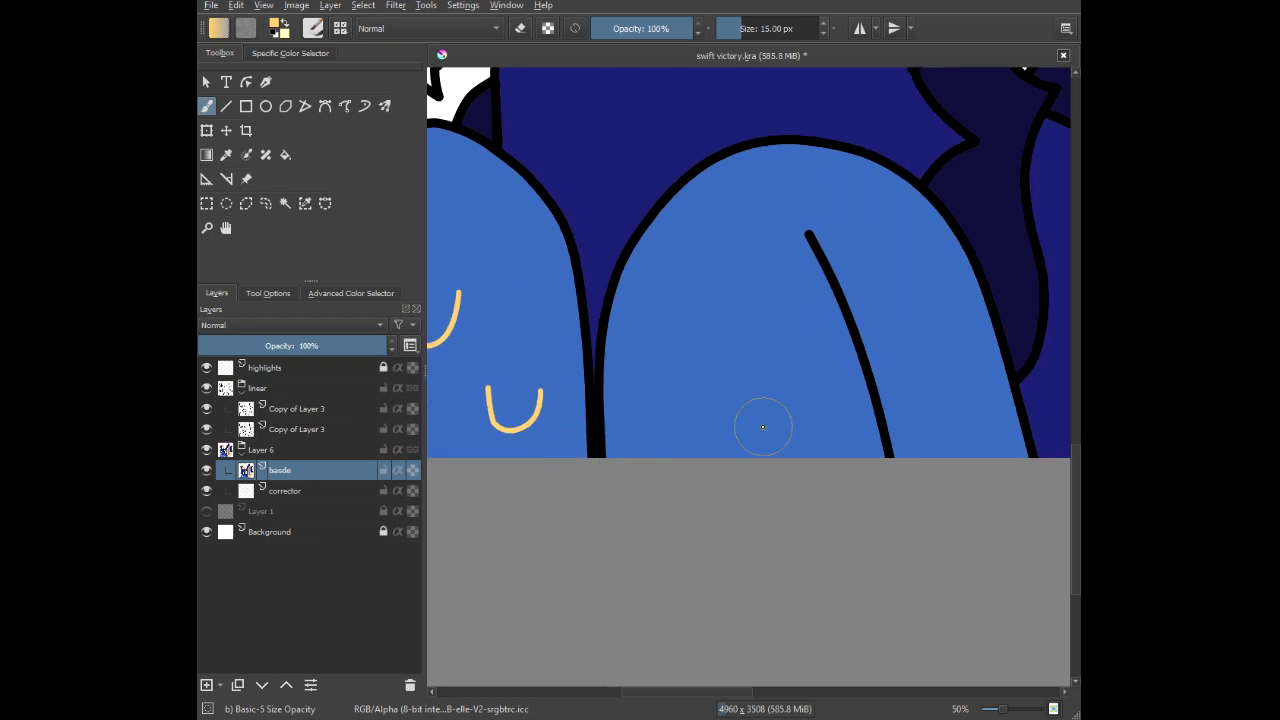
Paint one large and one small yellow-orange U-shaped mark on the right foreleg of the drawing.
scroll(762, 427, "up", 2)
mouse_move(723, 352)
left_mouse_down()
mouse_move(737, 405)
mouse_move(886, 343)
mouse_move(885, 303)
left_mouse_up()
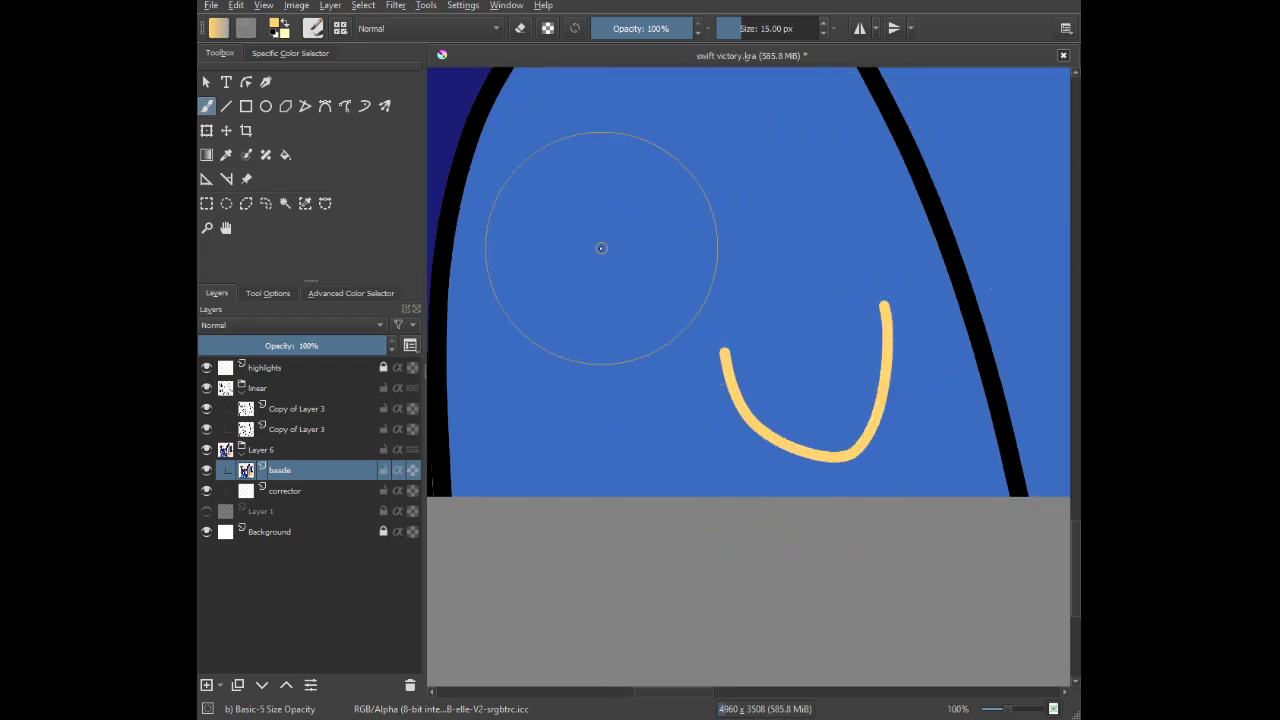
mouse_move(514, 193)
left_mouse_down()
mouse_move(543, 275)
mouse_move(603, 210)
left_mouse_up()
scroll(897, 316, "down", 1)
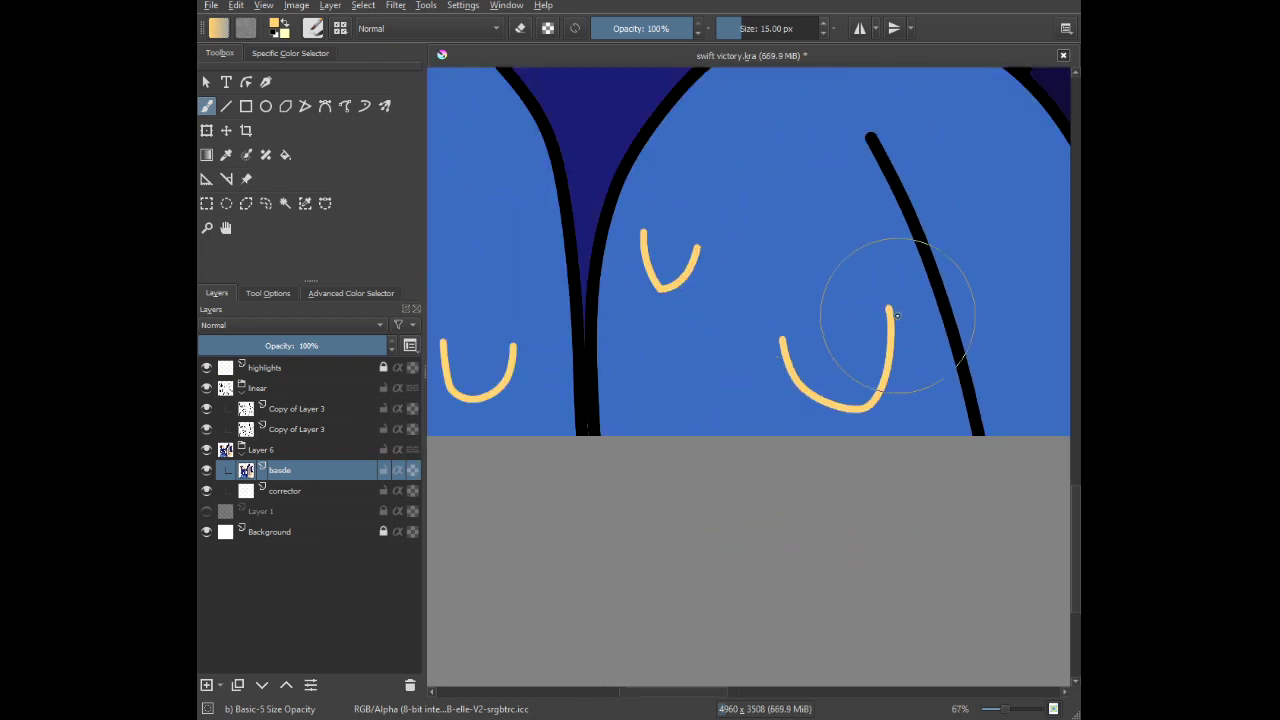
left_click_drag(1057, 335, 663, 394)
scroll(580, 328, "down", 2)
left_click_drag(580, 328, 908, 453)
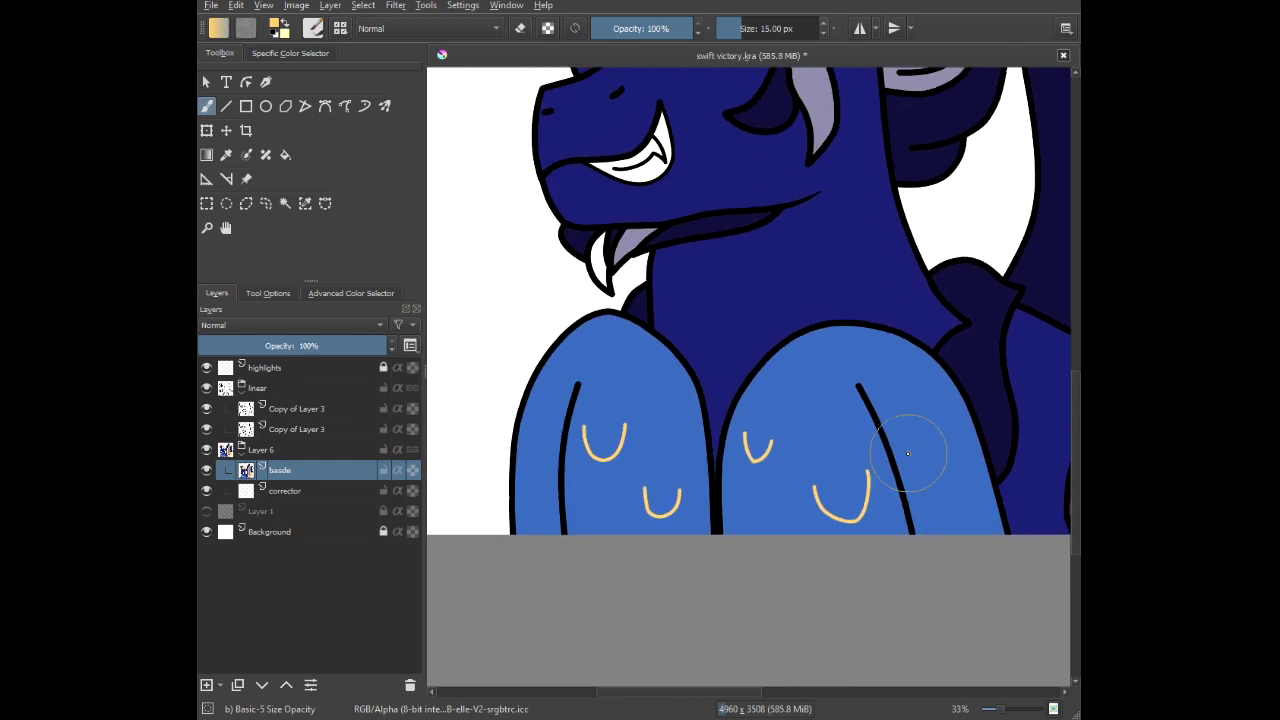
Sample the dark blue of the body and paint a W-shaped mark on the right foreleg between the yellow ones.
scroll(908, 453, "down", 2)
scroll(789, 411, "up", 3)
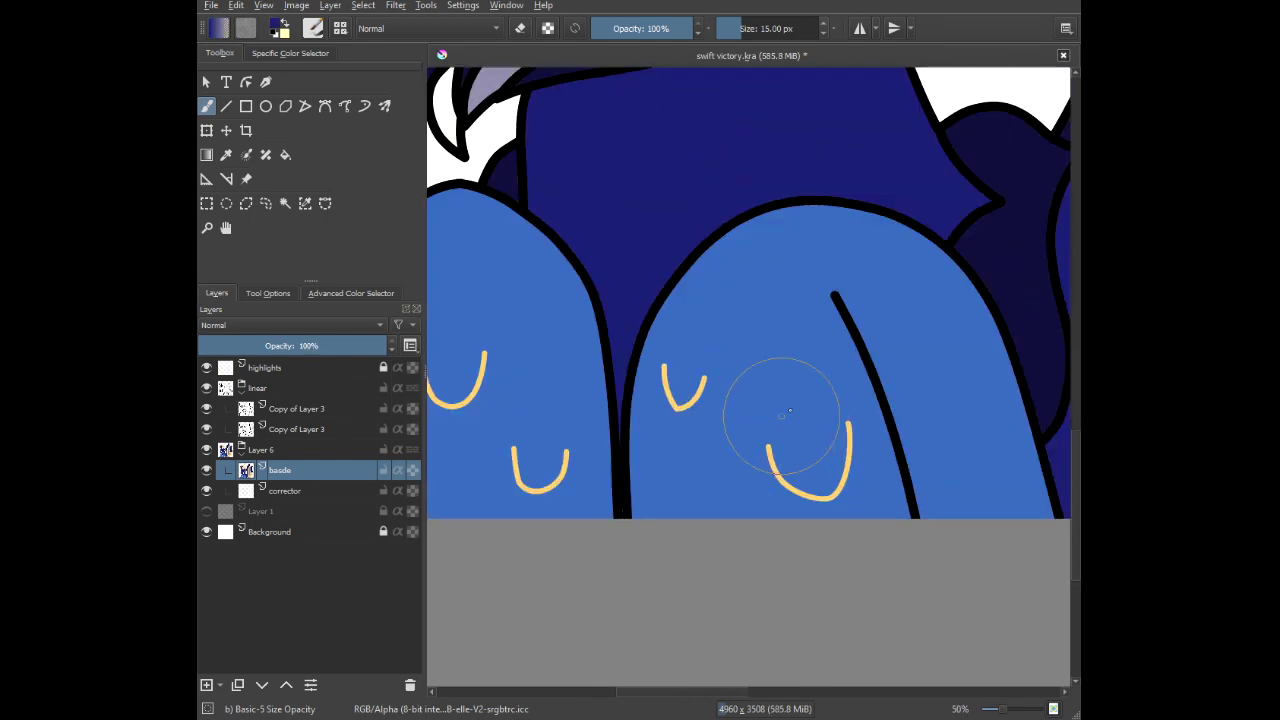
scroll(789, 411, "up", 2)
mouse_move(730, 336)
left_mouse_down()
mouse_move(762, 412)
mouse_move(806, 340)
mouse_move(833, 391)
mouse_move(830, 370)
mouse_move(857, 330)
left_mouse_up()
scroll(860, 470, "down", 3)
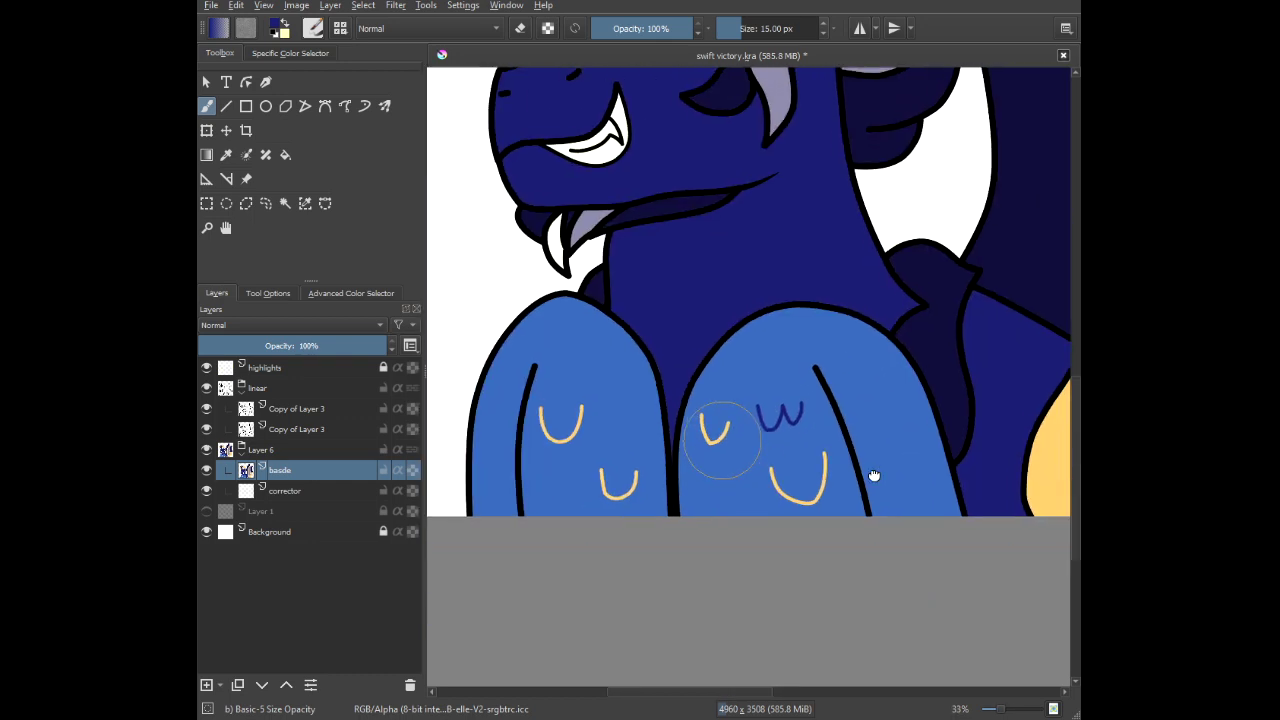
left_click_drag(874, 476, 892, 494)
Paint a dark blue U-shaped mark low on the left foreleg, beneath its upper yellow mark.
scroll(738, 549, "up", 4)
scroll(621, 464, "up", 2)
left_click_drag(597, 404, 661, 659)
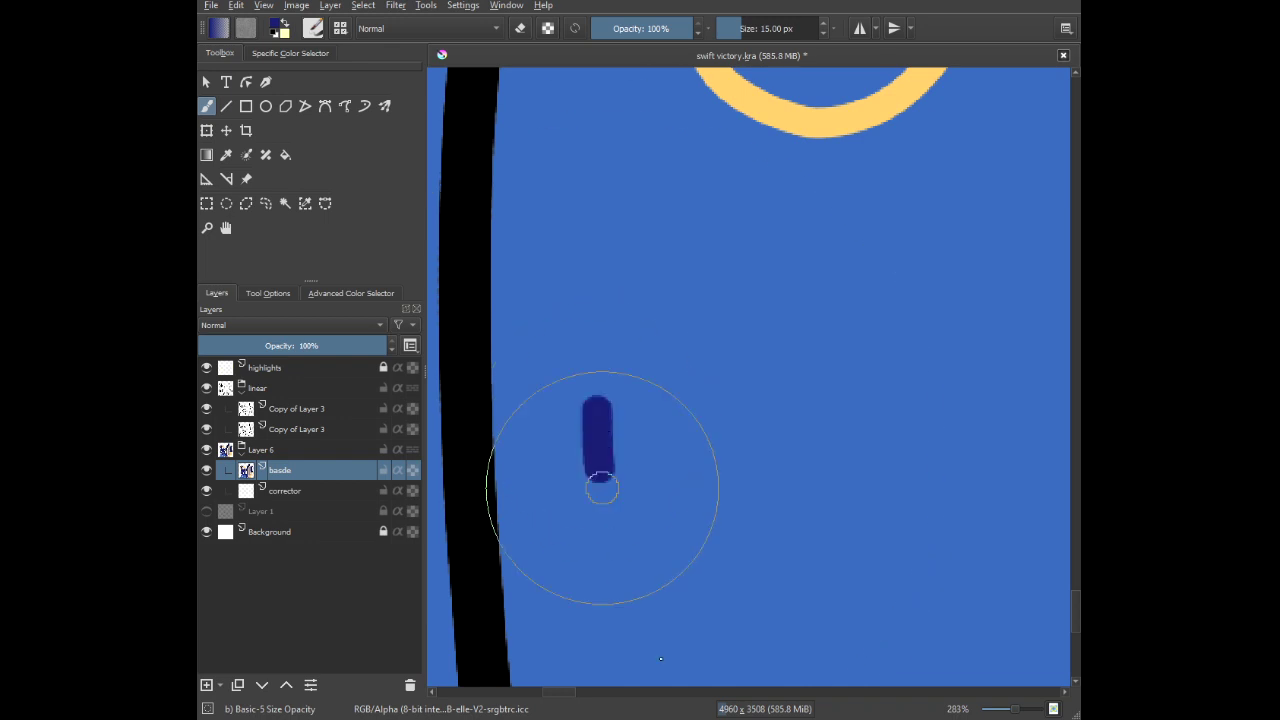
mouse_move(601, 488)
left_mouse_down()
mouse_move(771, 557)
mouse_move(750, 457)
left_mouse_up()
scroll(740, 634, "down", 4)
scroll(866, 409, "up", 2)
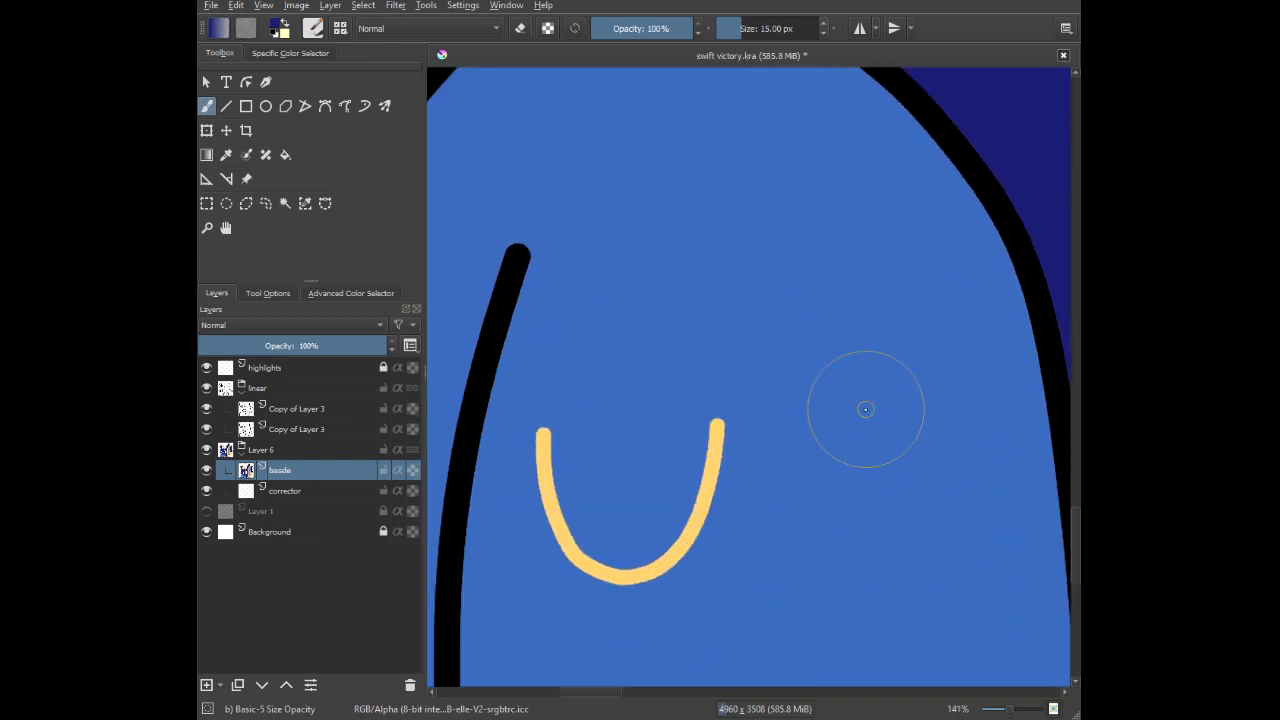
Paint a second dark blue U-shaped mark on the left foreleg beside the upper yellow mark.
scroll(866, 409, "up", 1)
mouse_move(771, 337)
left_mouse_down()
mouse_move(857, 509)
mouse_move(934, 329)
left_mouse_up()
scroll(921, 247, "down", 3)
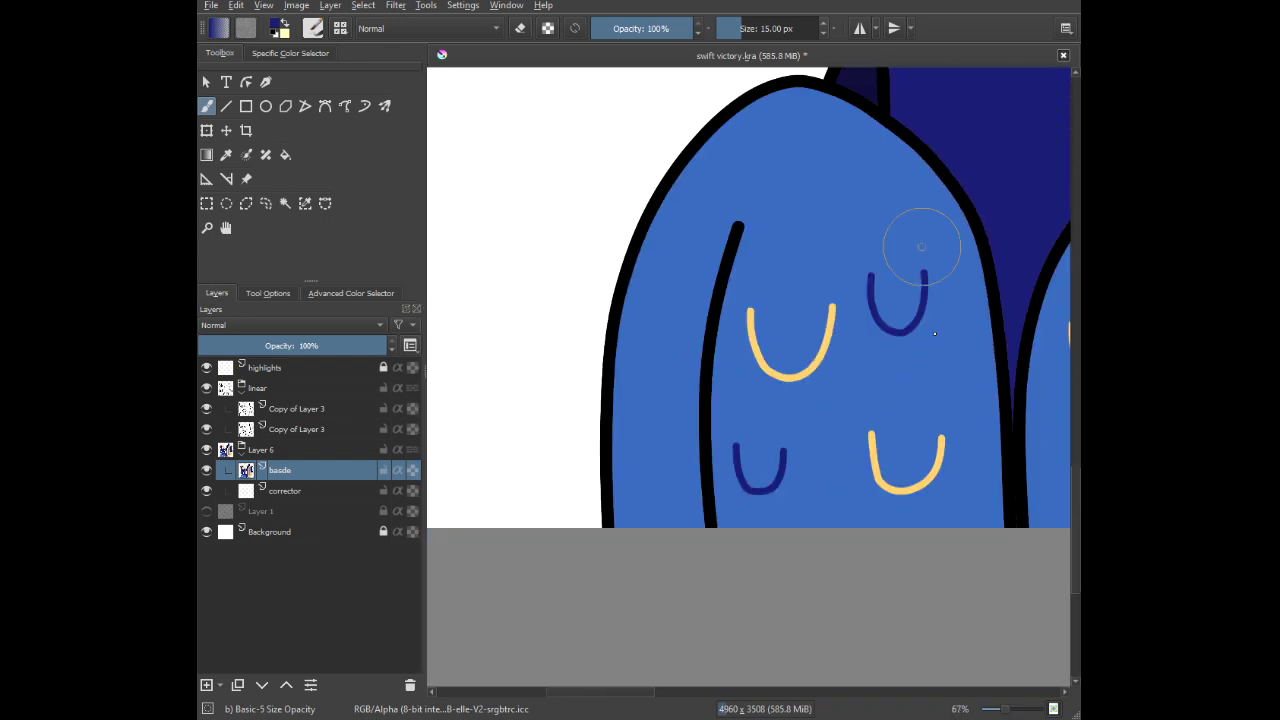
scroll(921, 247, "down", 4)
scroll(596, 525, "up", 2)
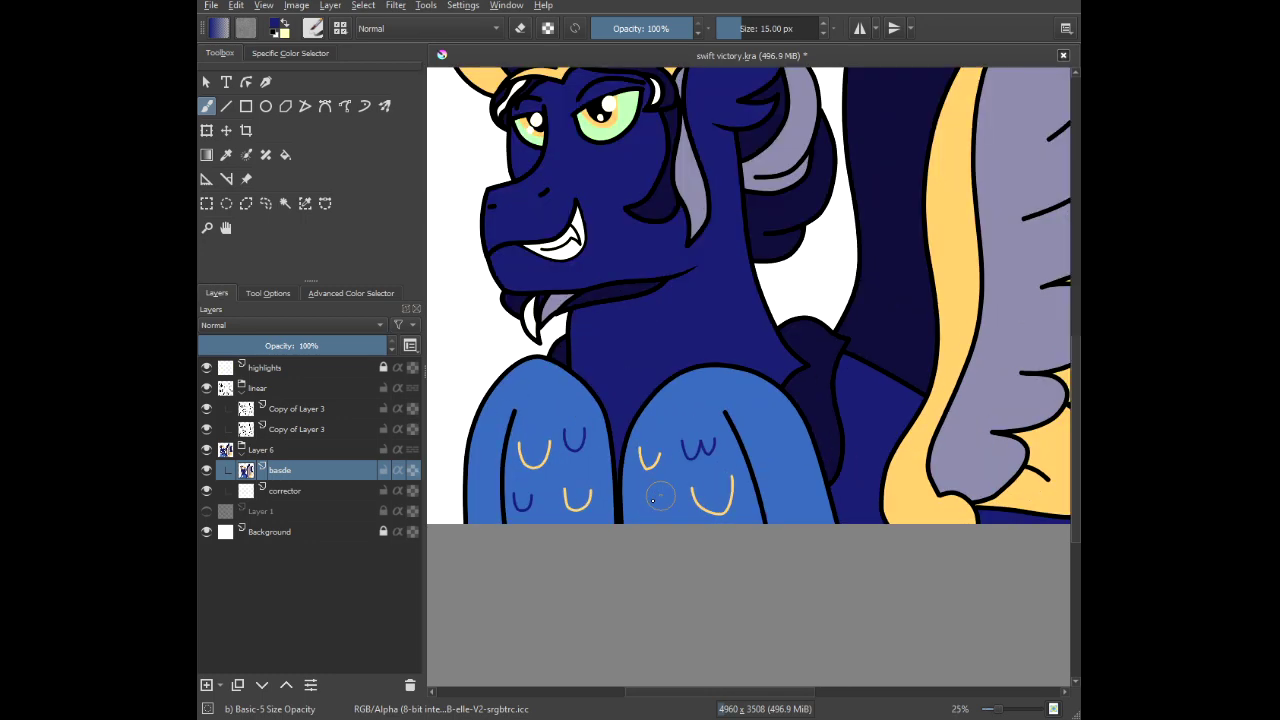
scroll(653, 499, "up", 1)
scroll(665, 520, "down", 4)
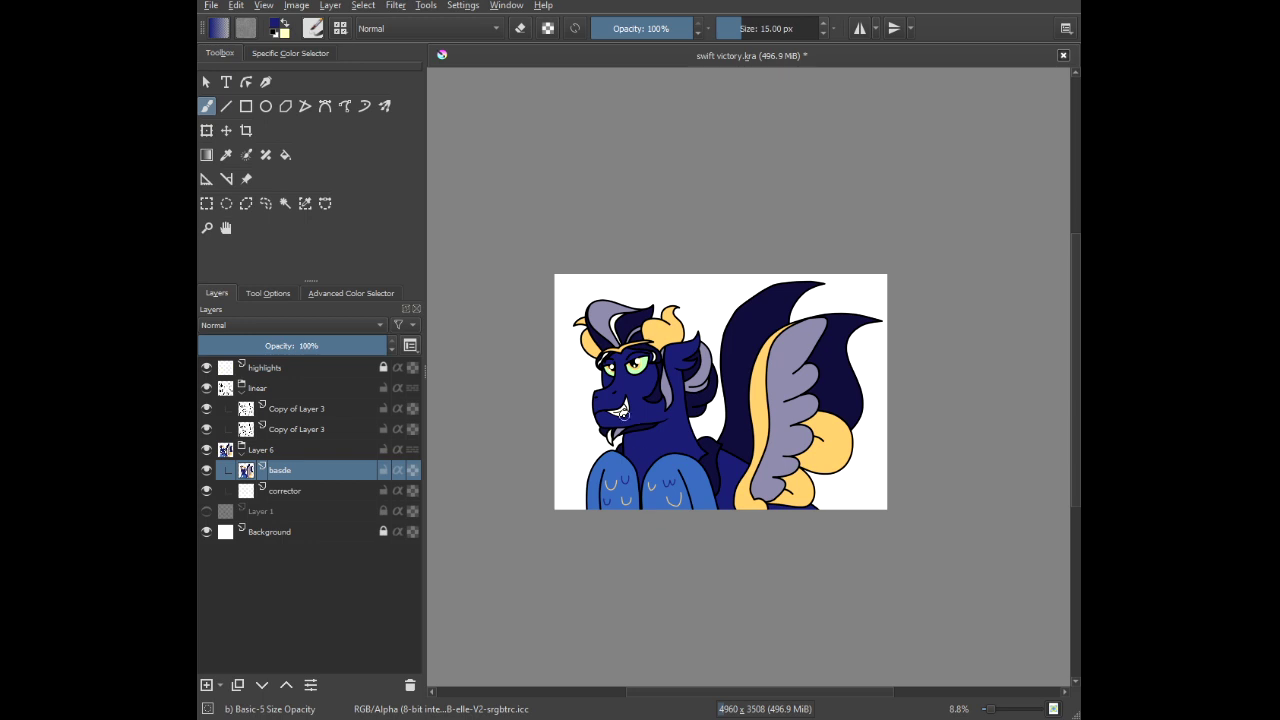
Select the lower Copy of Layer 3 in the linear group and compare the line layers by hiding and showing them.
scroll(575, 385, "up", 3)
scroll(594, 371, "up", 3)
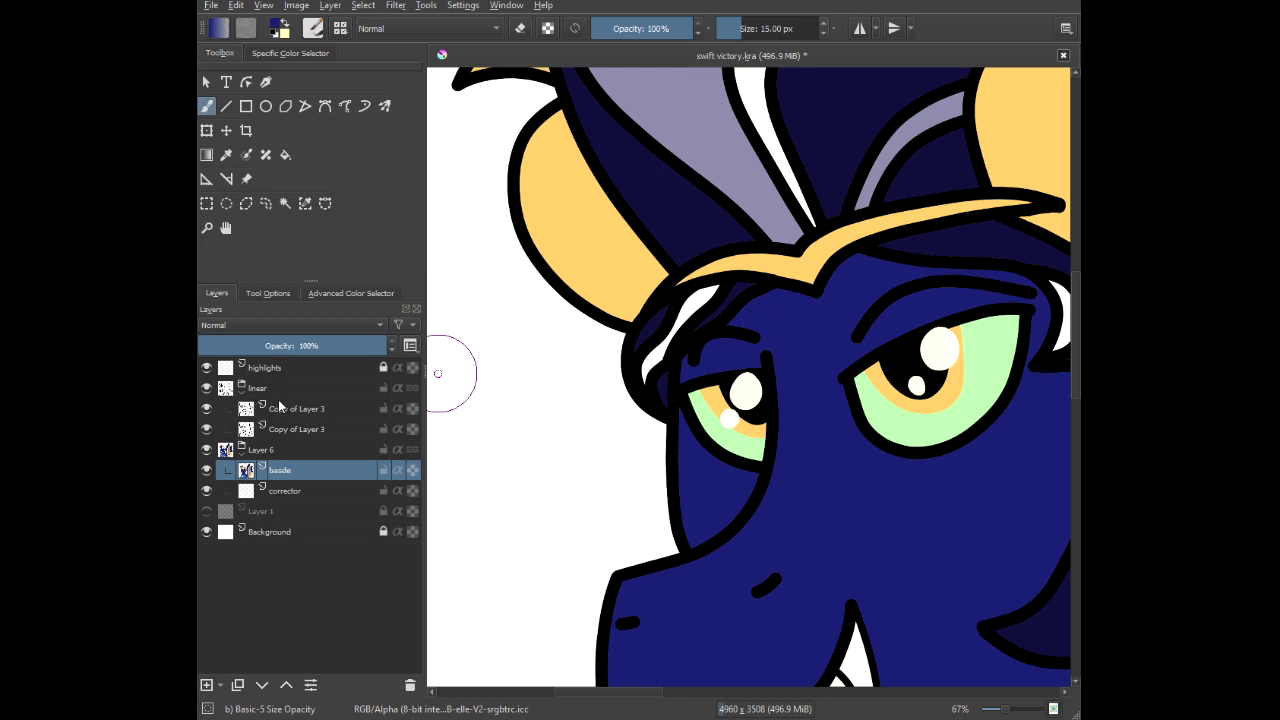
left_click(244, 395)
left_click(244, 395)
left_click(217, 431)
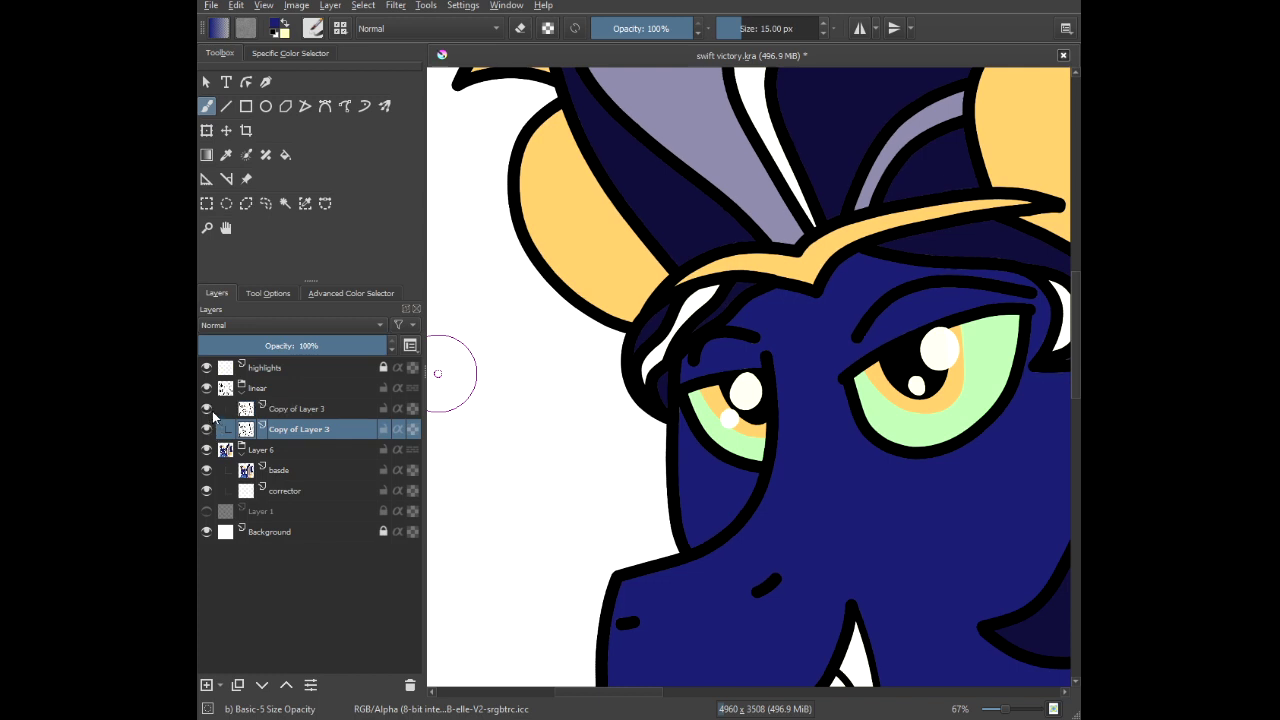
left_click(207, 409)
left_click(213, 418)
left_click(211, 437)
left_click(211, 437)
left_click(210, 430)
left_click(209, 430)
Apply the Gaussian Blur filter to the lower Copy of Layer 3 and check it by toggling its visibility.
key("F2")
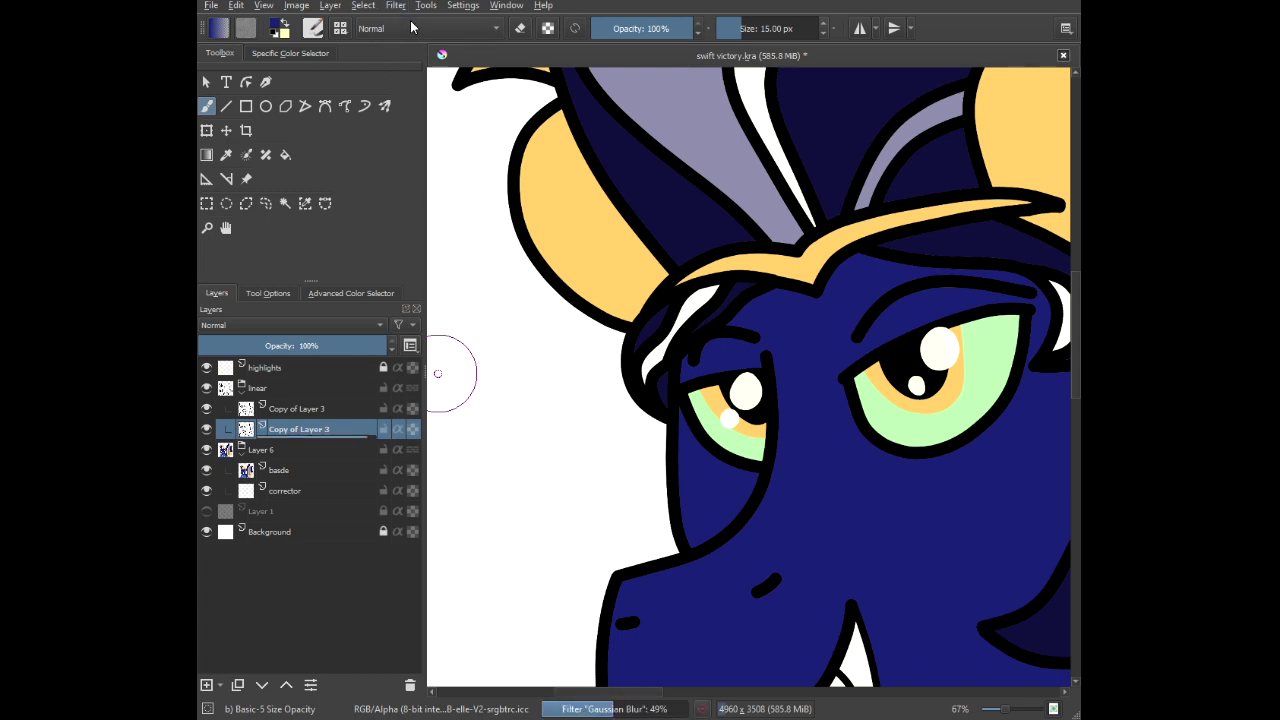
left_click(207, 431)
left_click(207, 431)
Lock the linear group and collapse it.
scroll(503, 451, "down", 6)
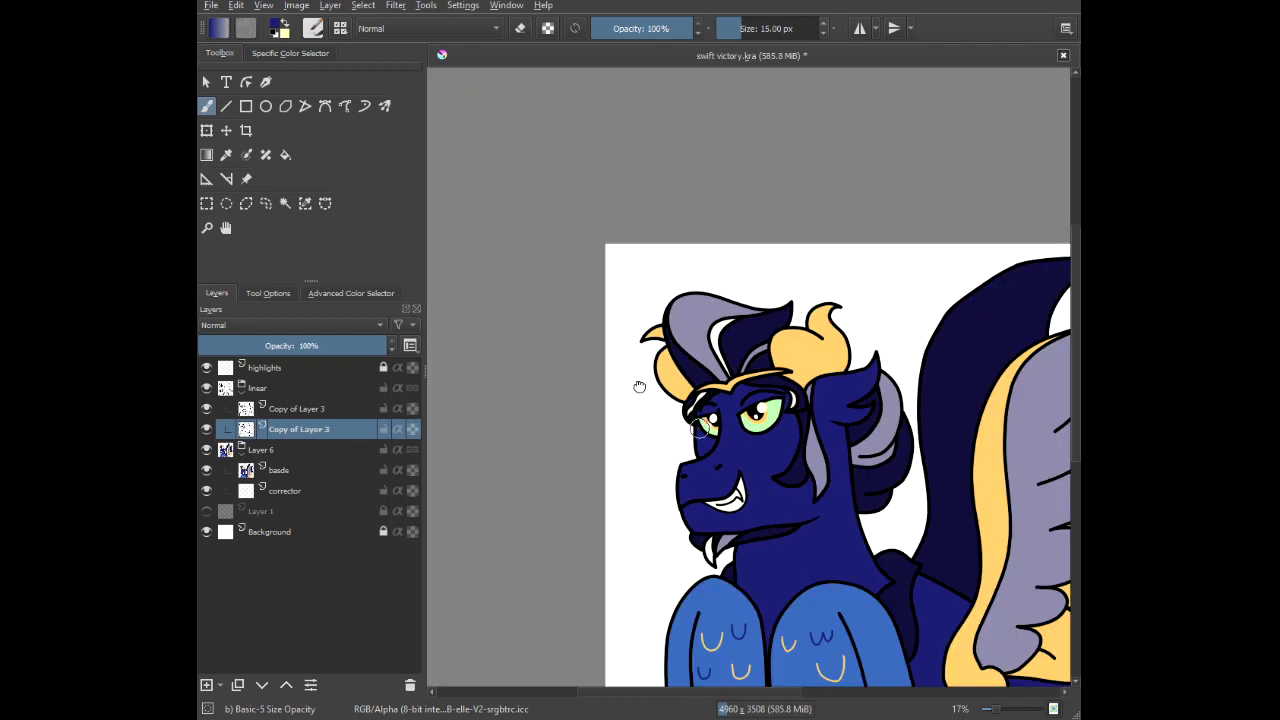
left_click_drag(639, 387, 523, 342)
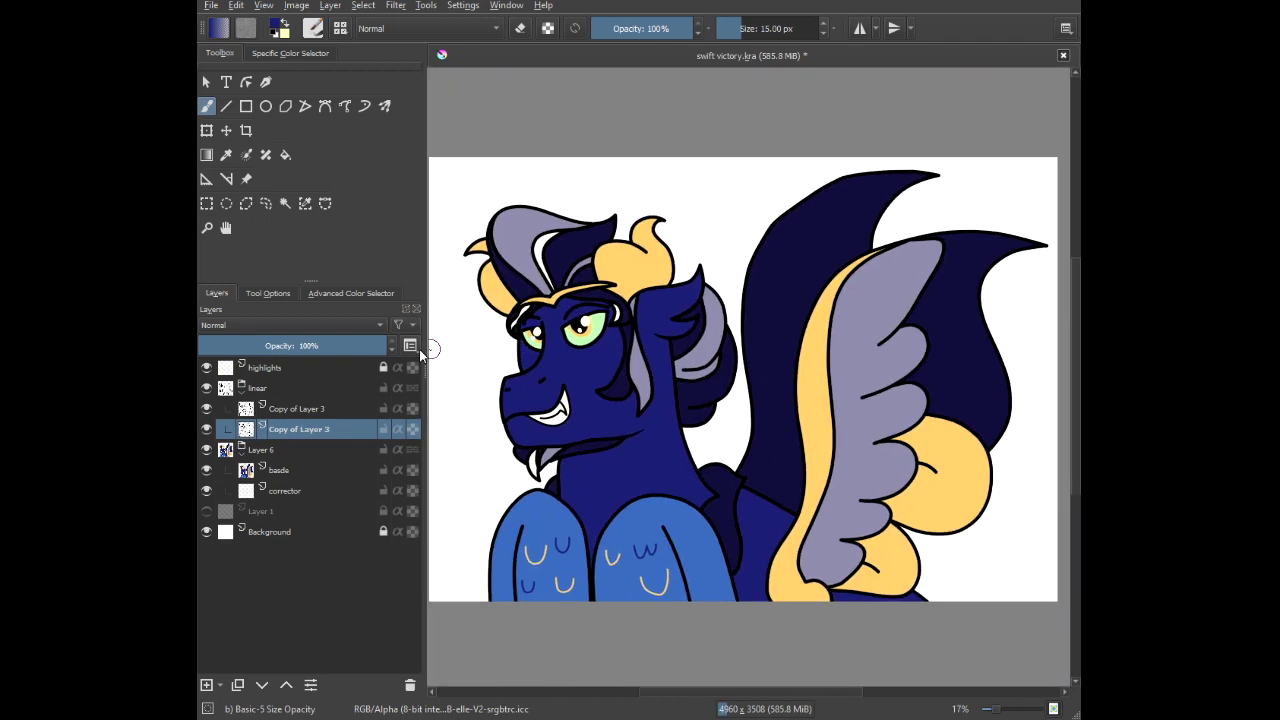
left_click(383, 389)
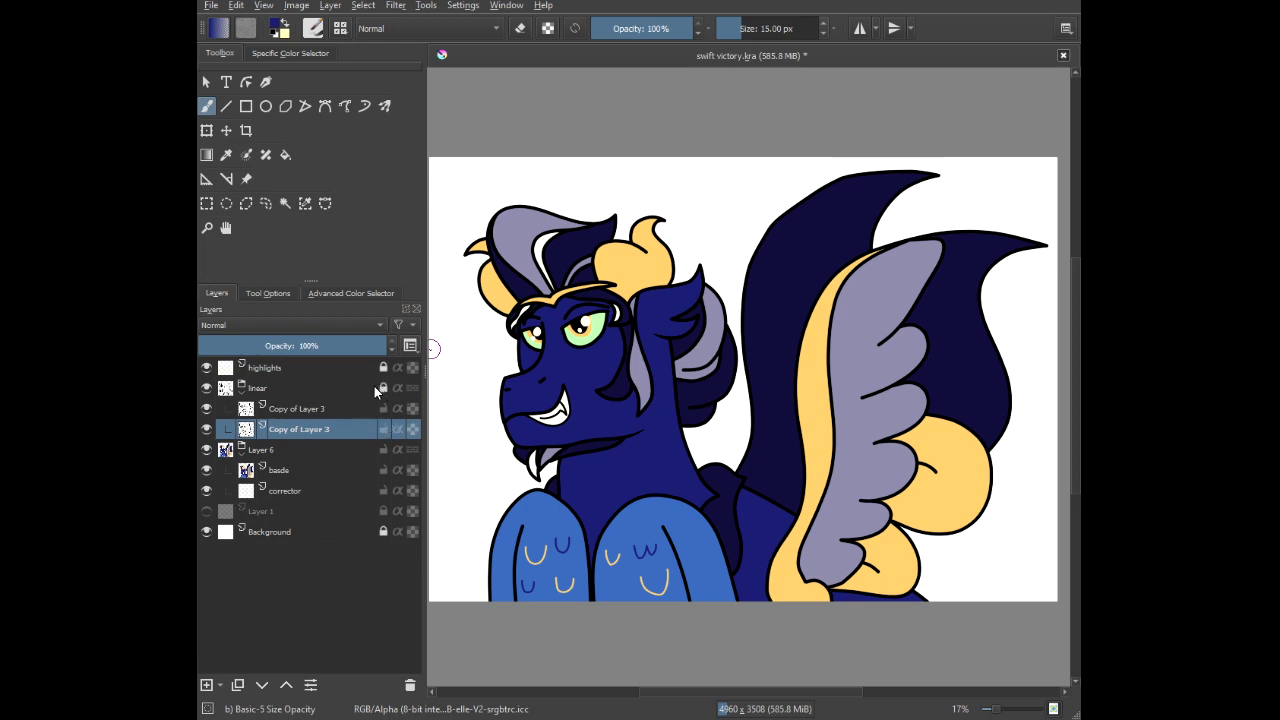
left_click(242, 393)
Add a new paint layer above the base colour layer in Layer 6 and name it gradient.
left_click(298, 430)
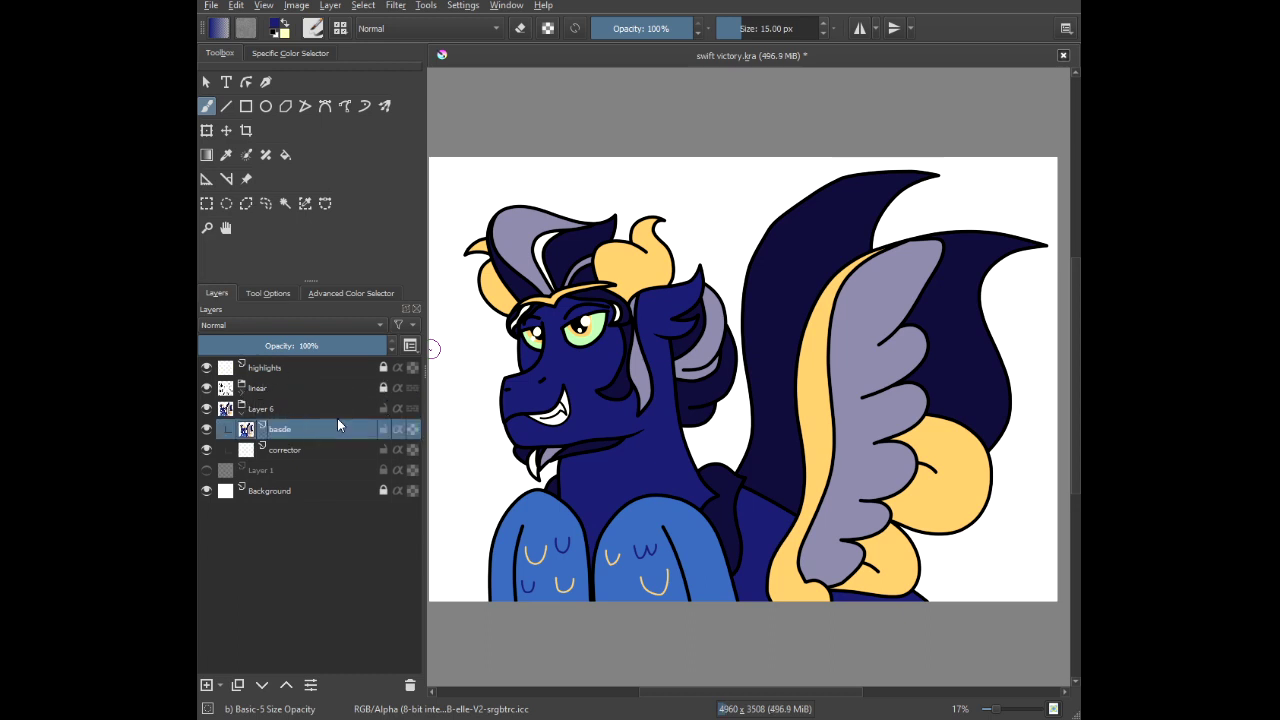
left_click(207, 685)
double_click(285, 430)
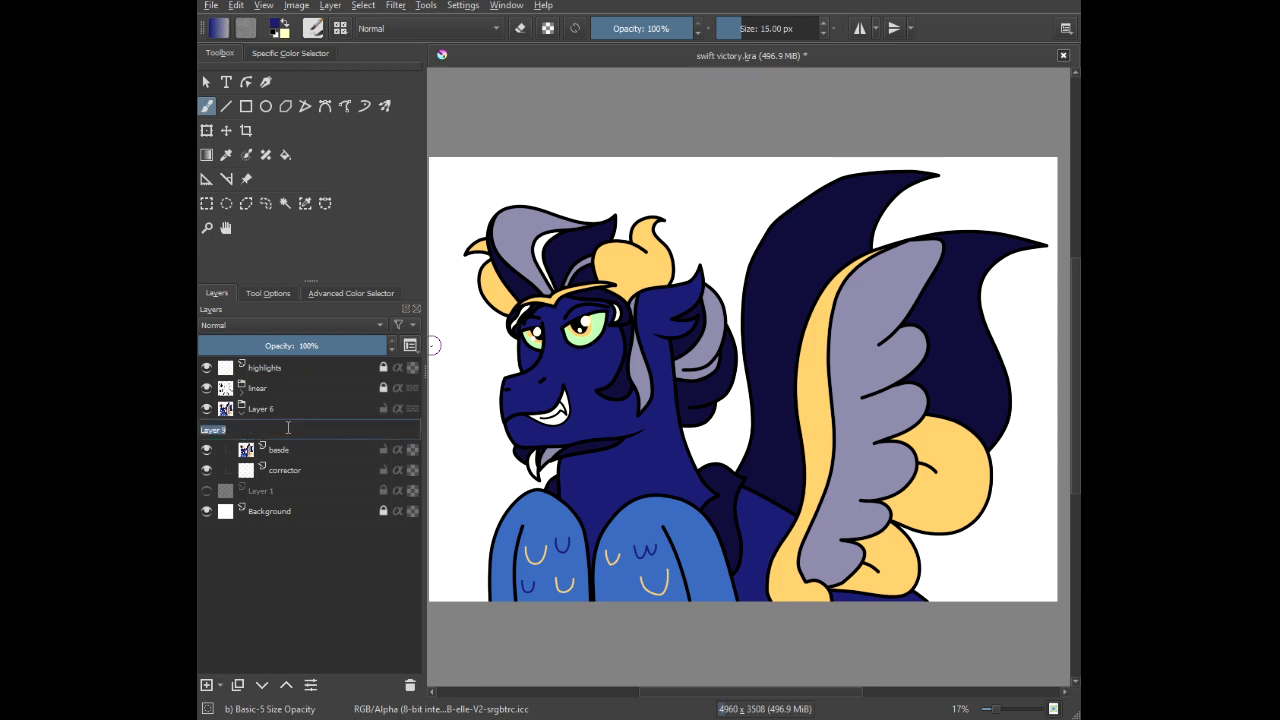
type("gradient")
key("Return")
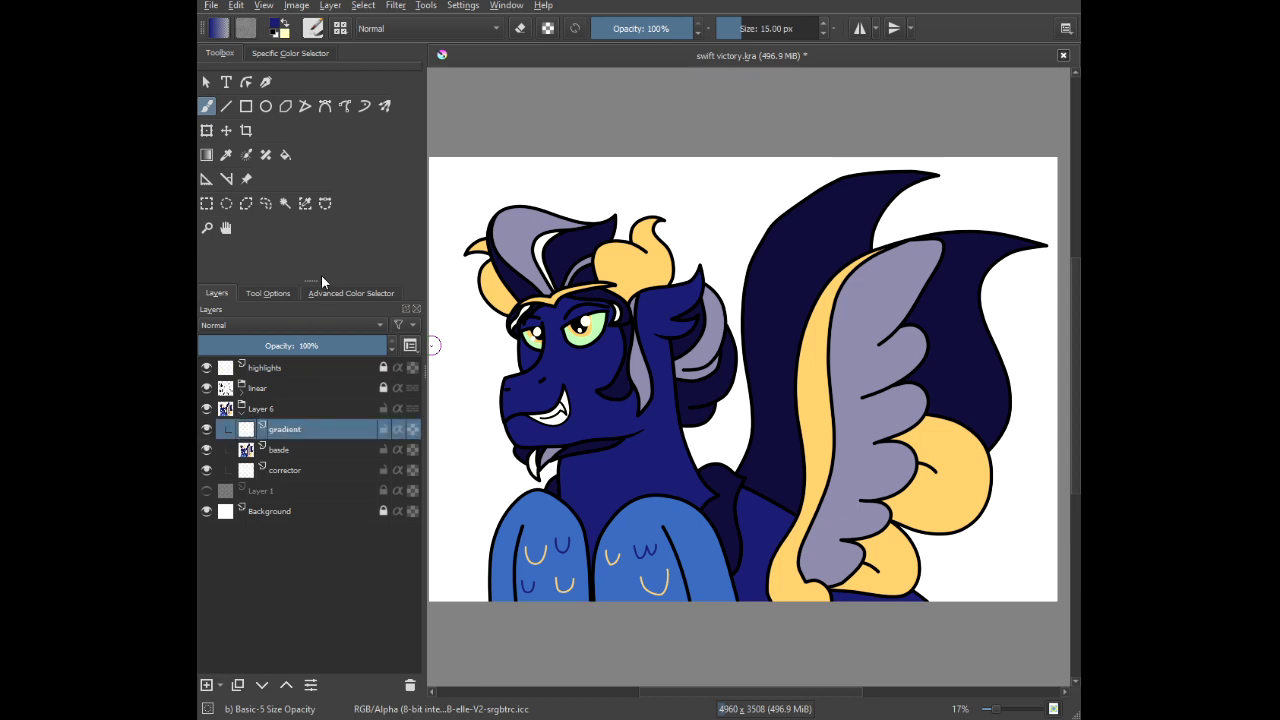
Select the dark blue fur by colour on the base colour layer and set a dark purple as the gradient colour.
left_click(306, 205)
left_click(325, 450)
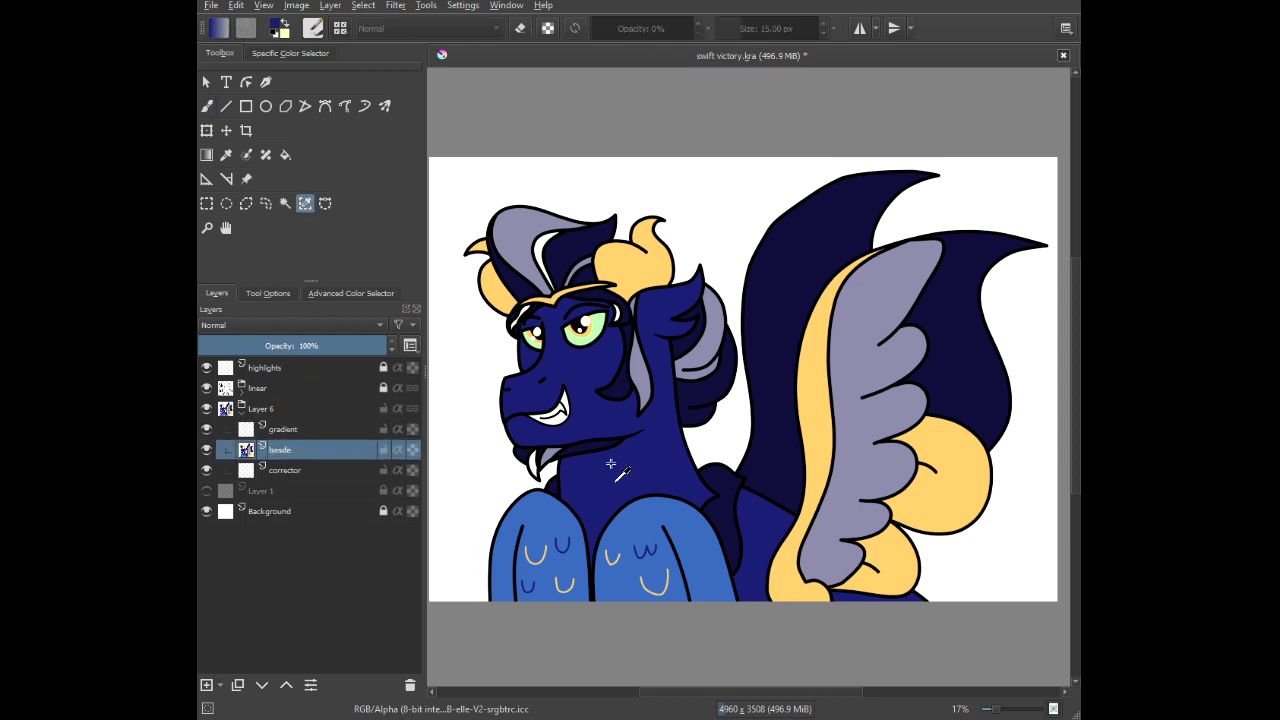
left_click(731, 428)
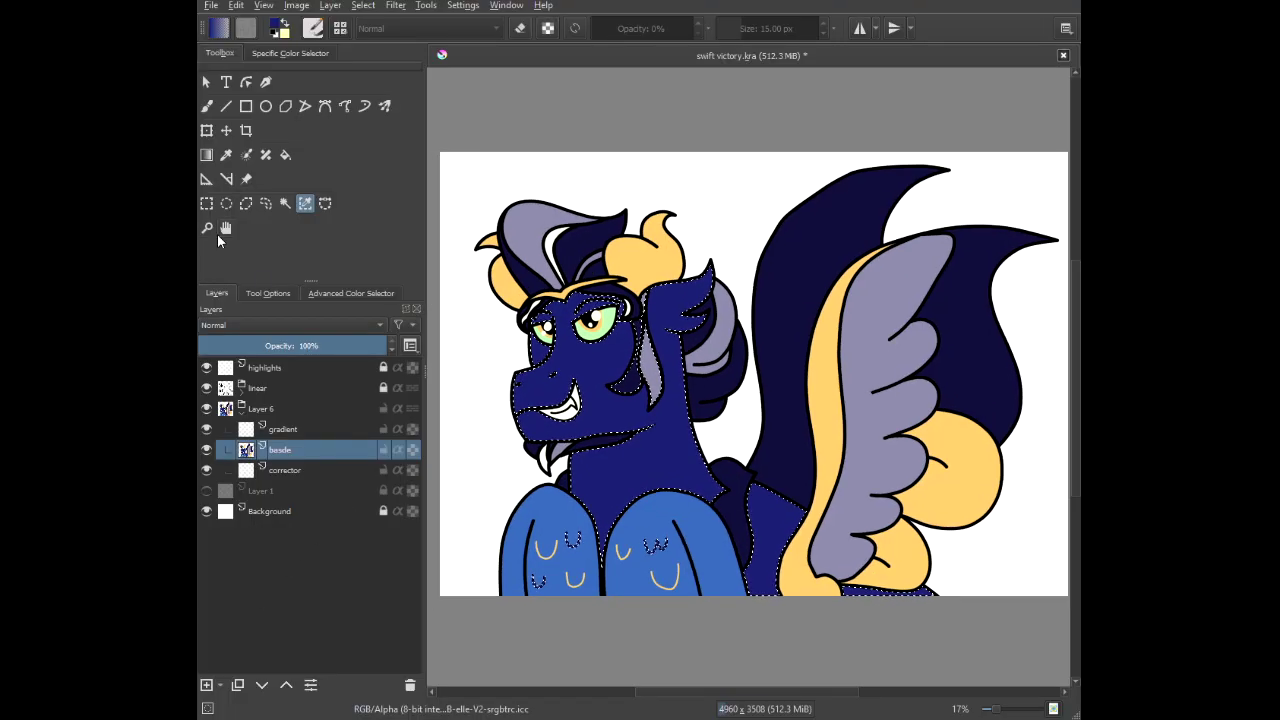
left_click(206, 154)
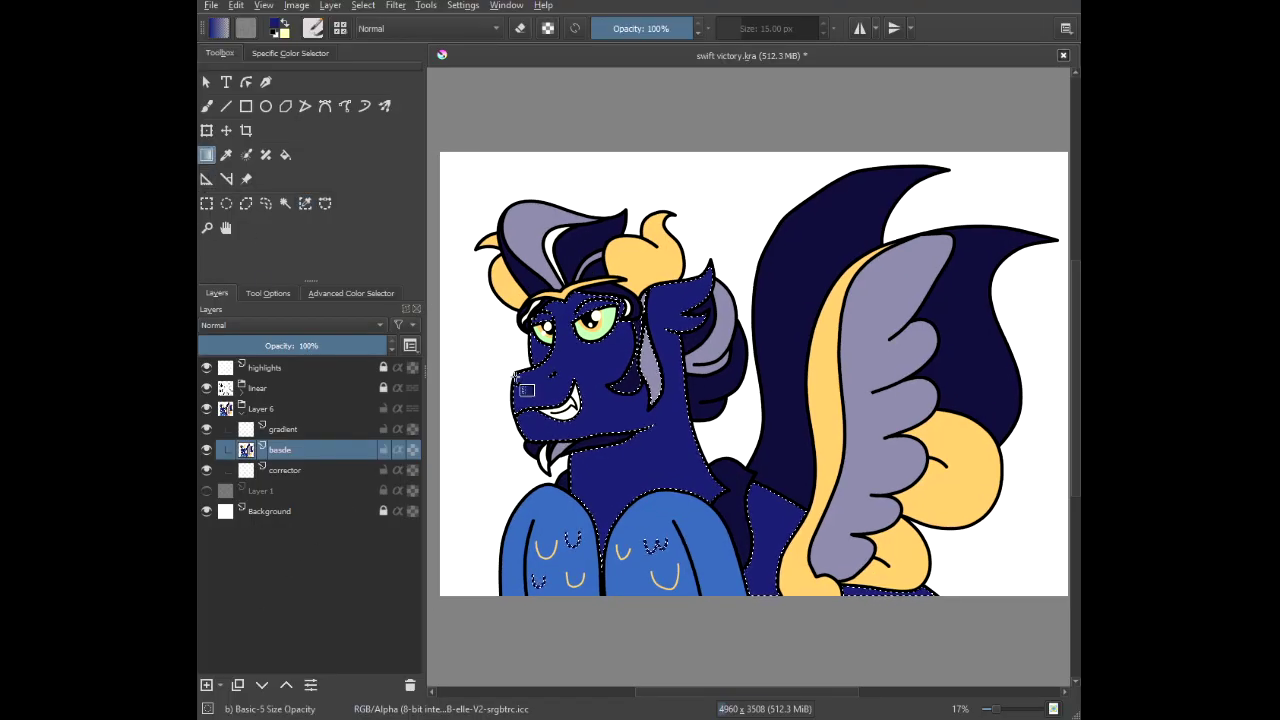
right_click(588, 374)
left_click(586, 421)
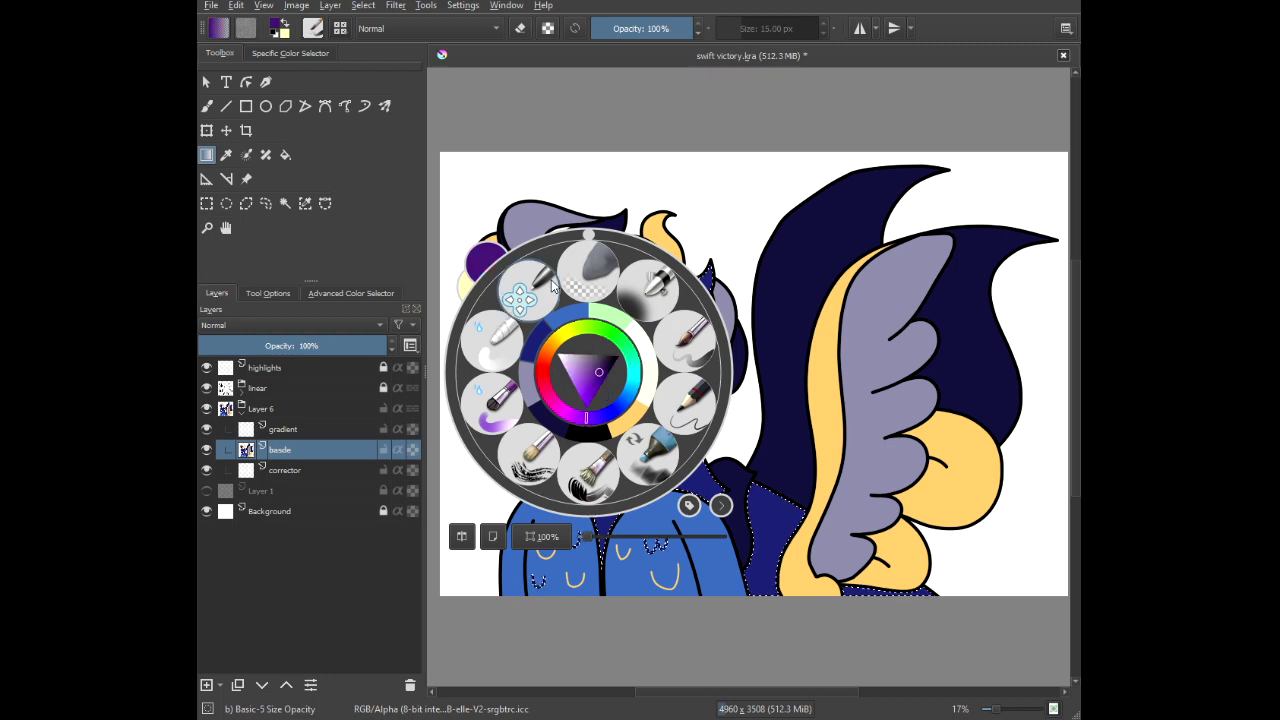
left_click(537, 195)
Try a purple gradient across the body fur on the base colour layer, test the Overlay blending mode, and undo it.
left_click_drag(470, 408, 836, 376)
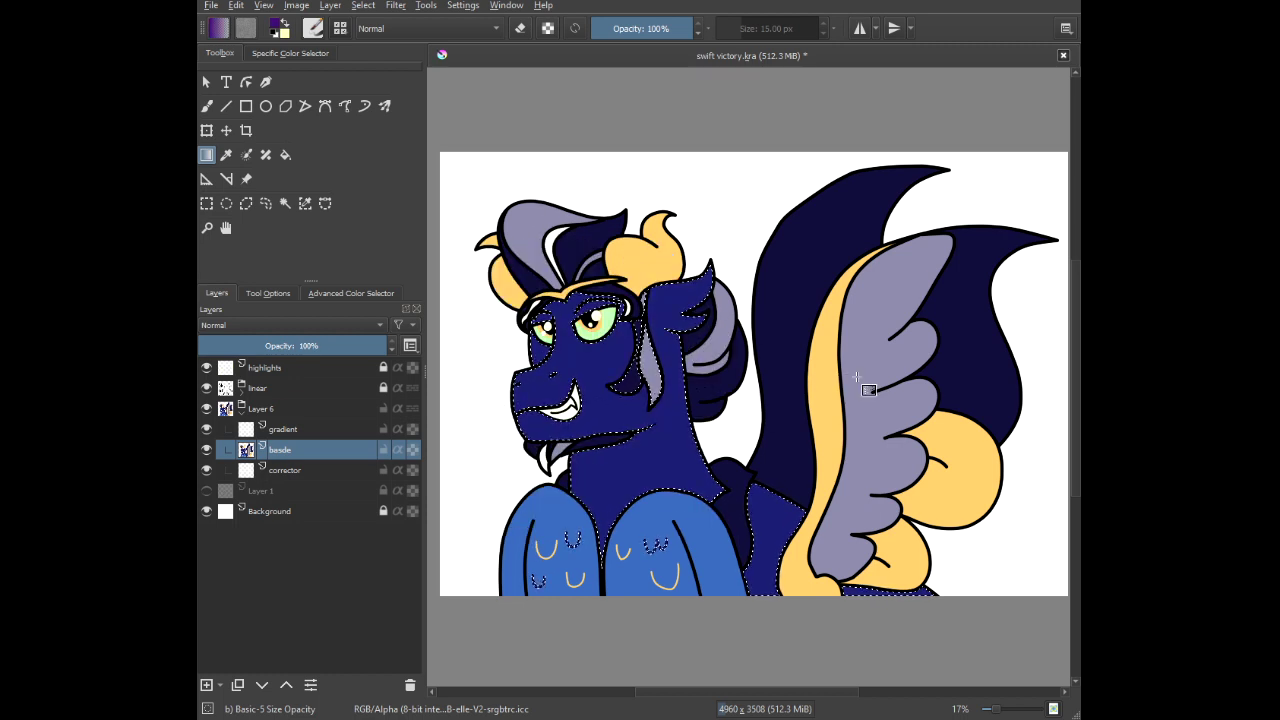
left_click(303, 326)
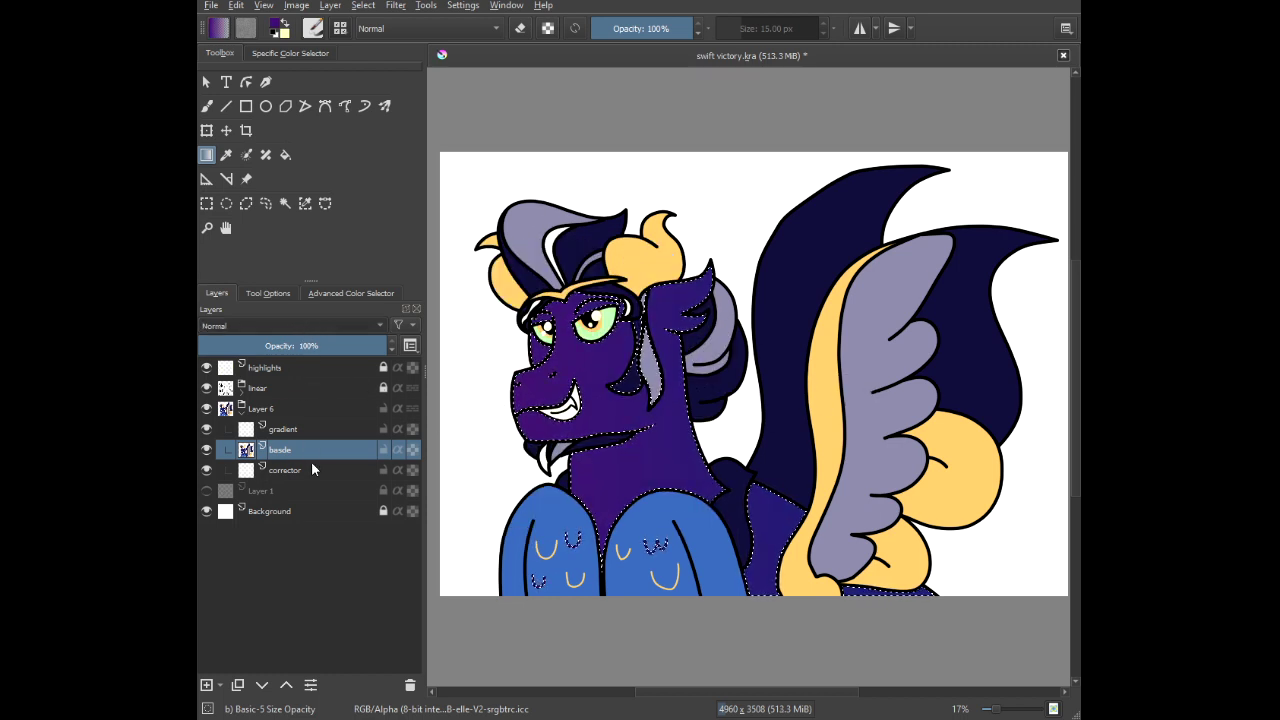
left_click(319, 480)
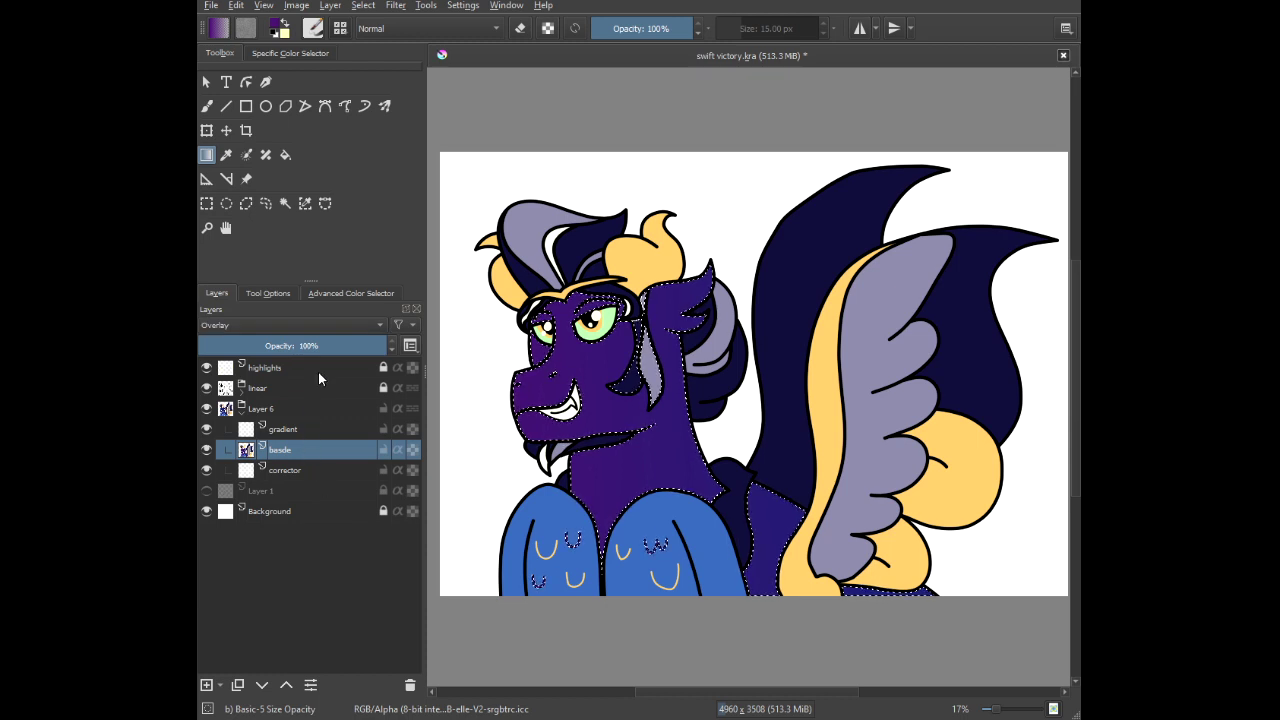
left_click(303, 461)
key("alt+shift+n")
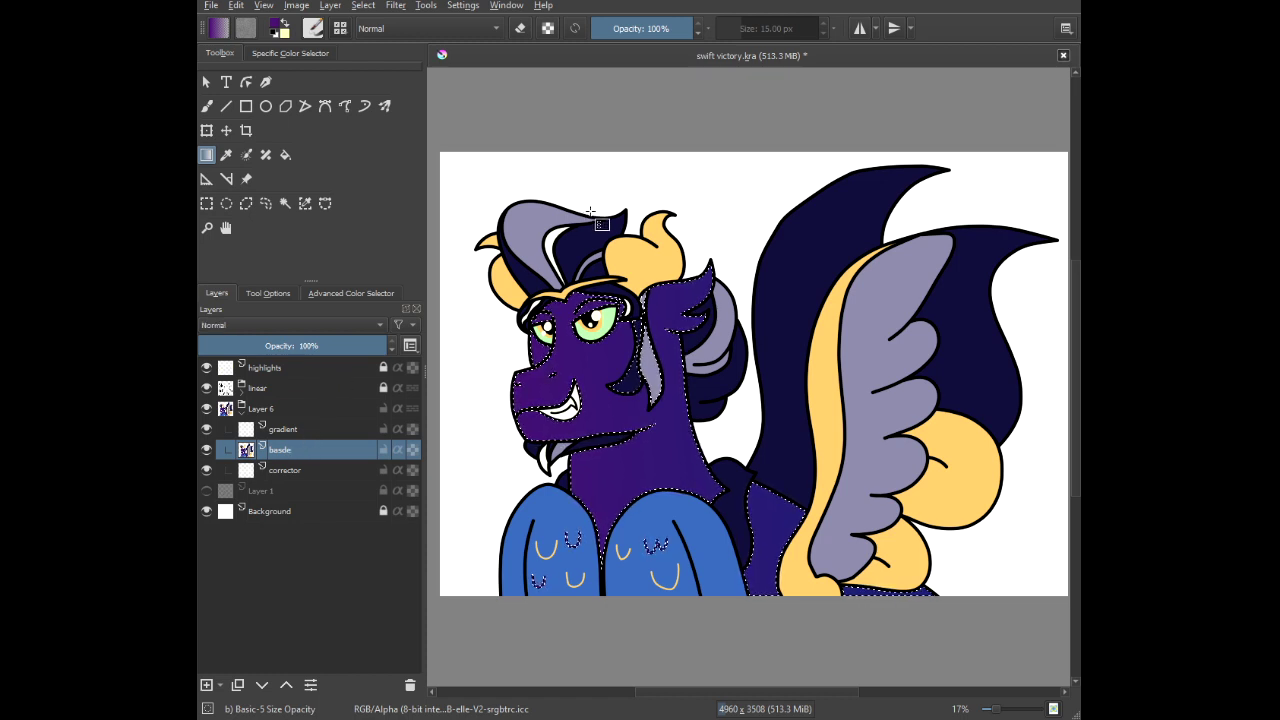
key("ctrl+z")
Draw the purple gradient over the body fur on the gradient layer and set that layer to Multiply at 51% opacity.
left_click(308, 428)
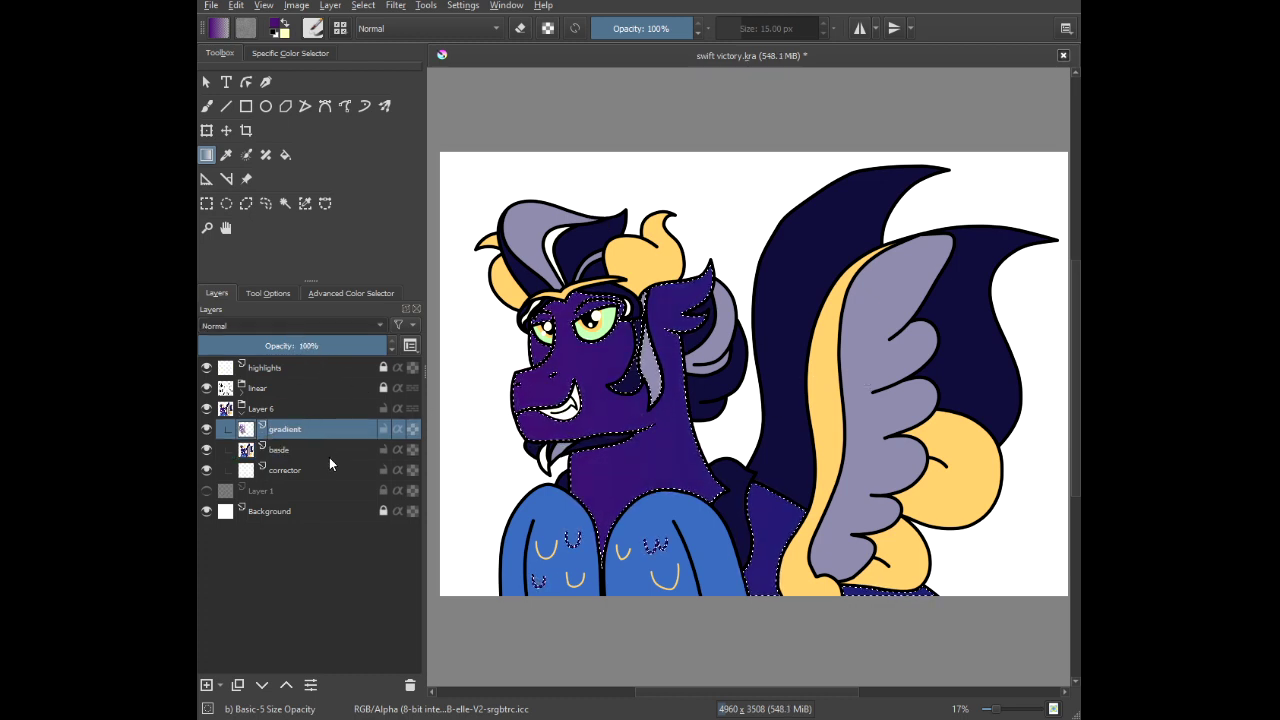
left_click(303, 452)
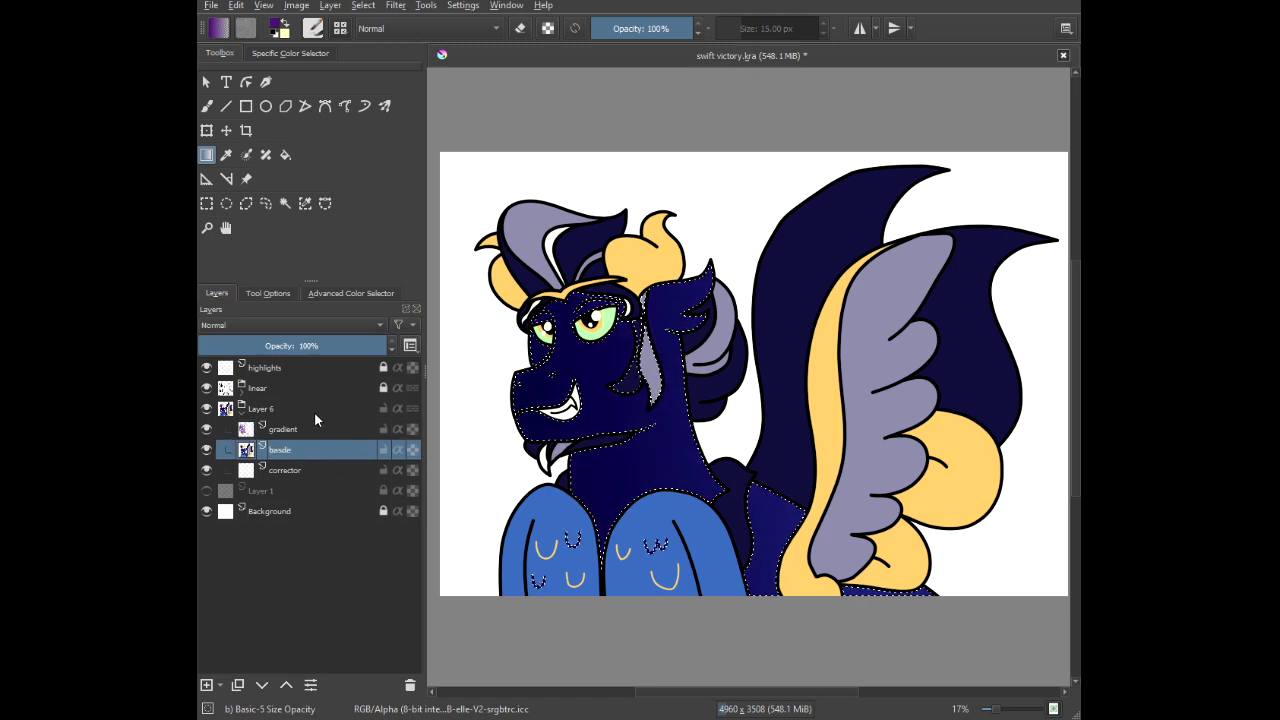
left_click(293, 432)
left_click(295, 347)
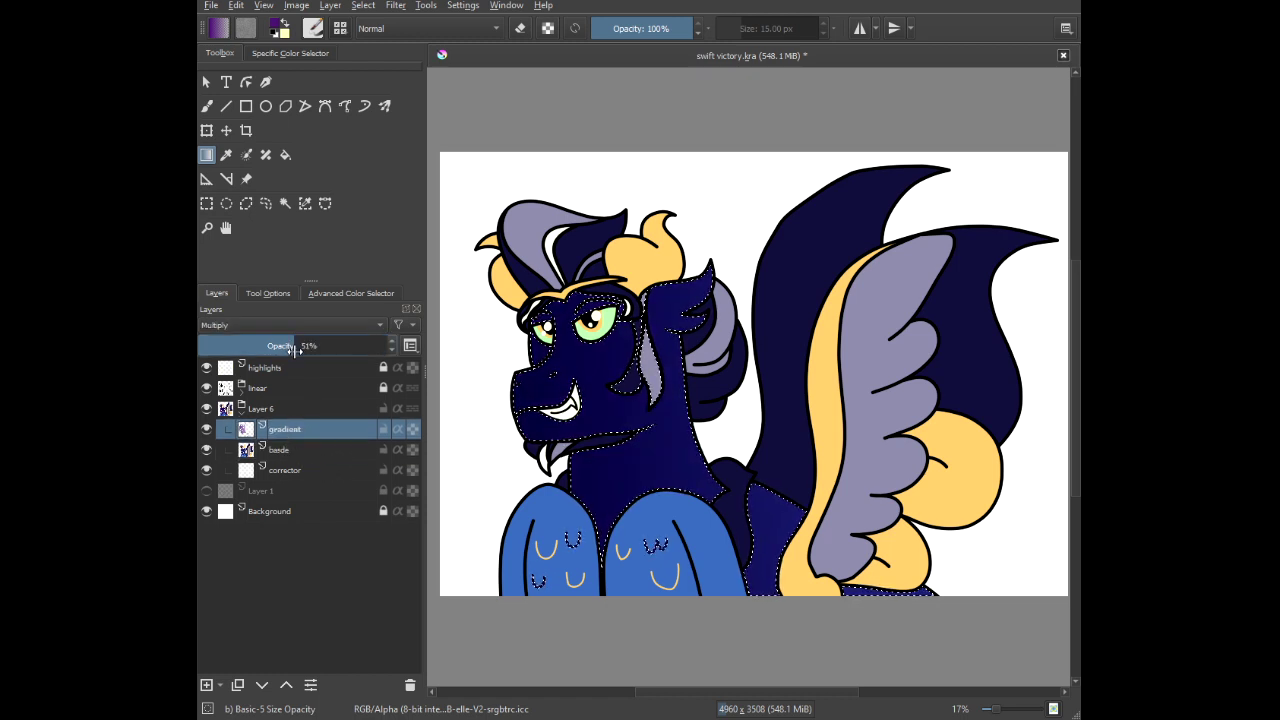
Select the light blue foreleg areas by colour on the base colour layer.
left_click(305, 203)
left_click(333, 450)
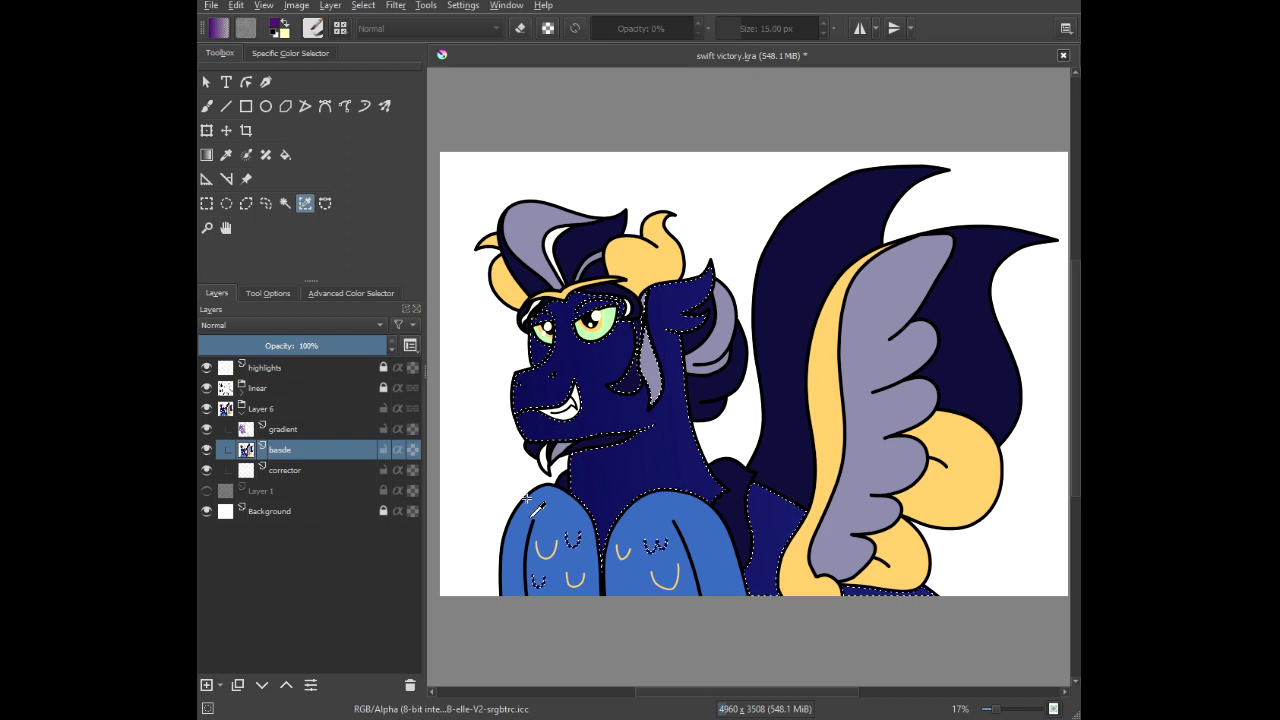
left_click(527, 497)
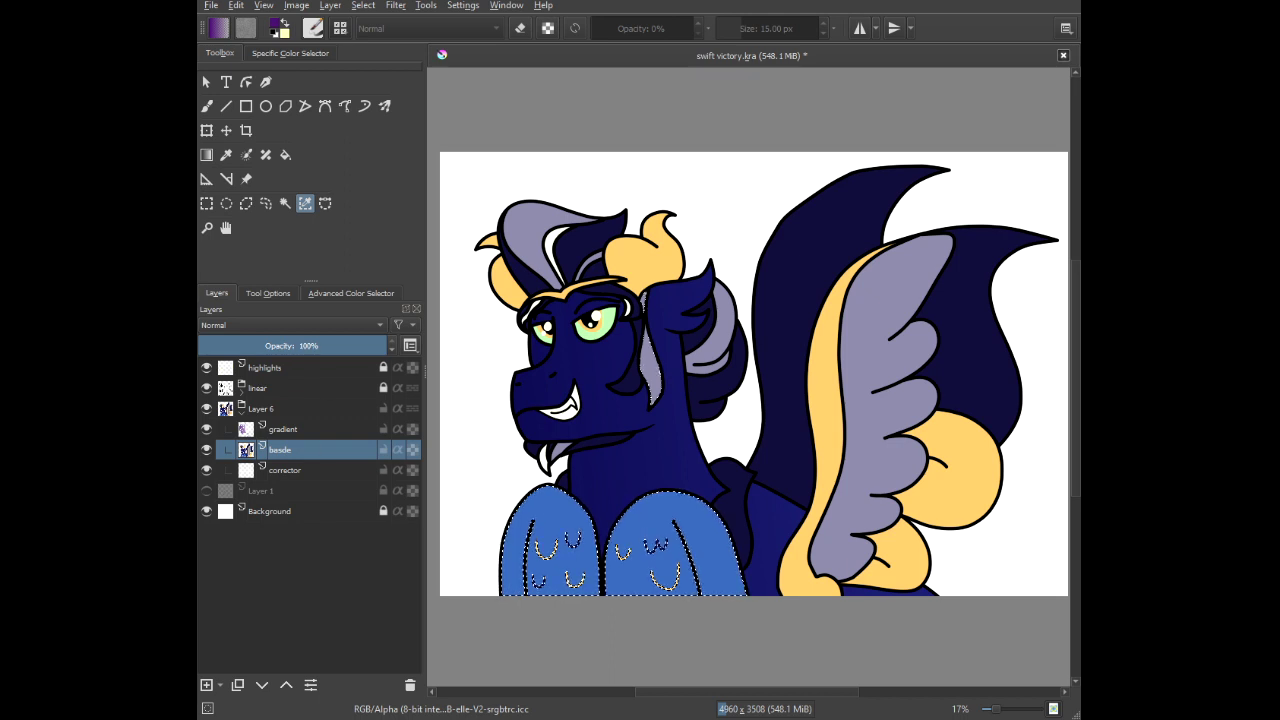
Pick a brighter purple and draw a gradient across the selected forelegs on the gradient layer.
left_click(206, 155)
right_click(590, 488)
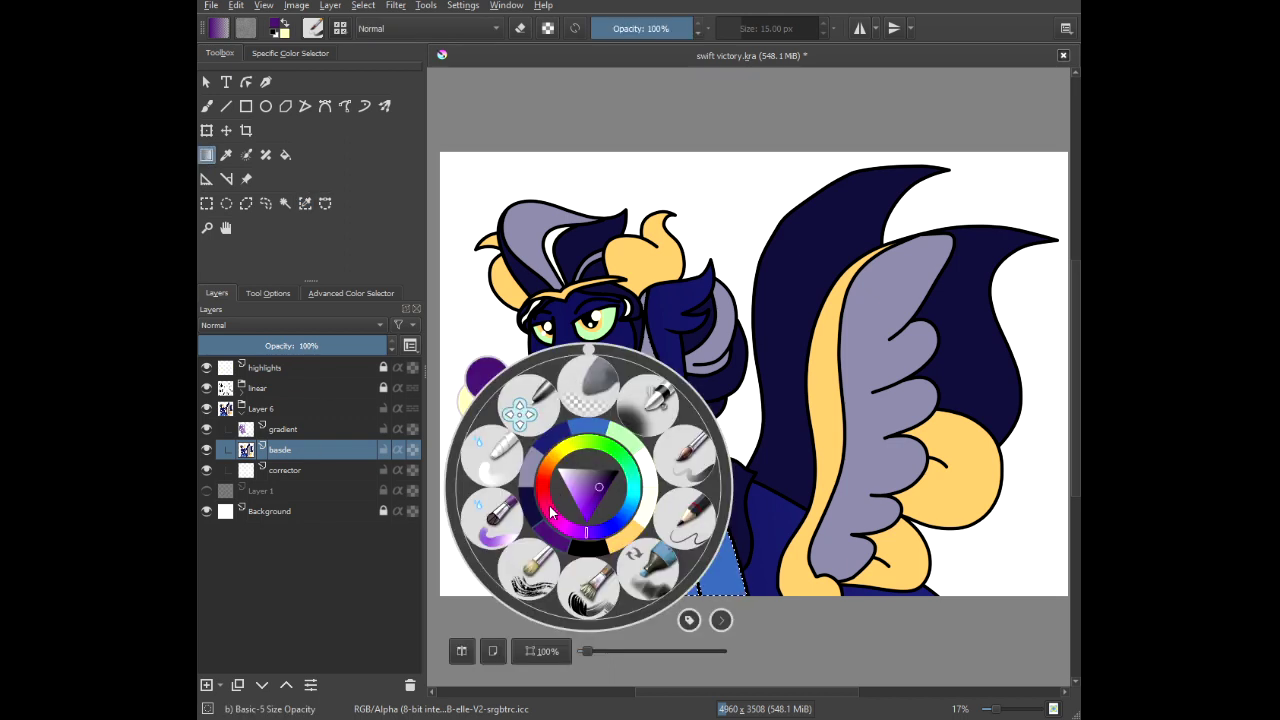
left_click(588, 538)
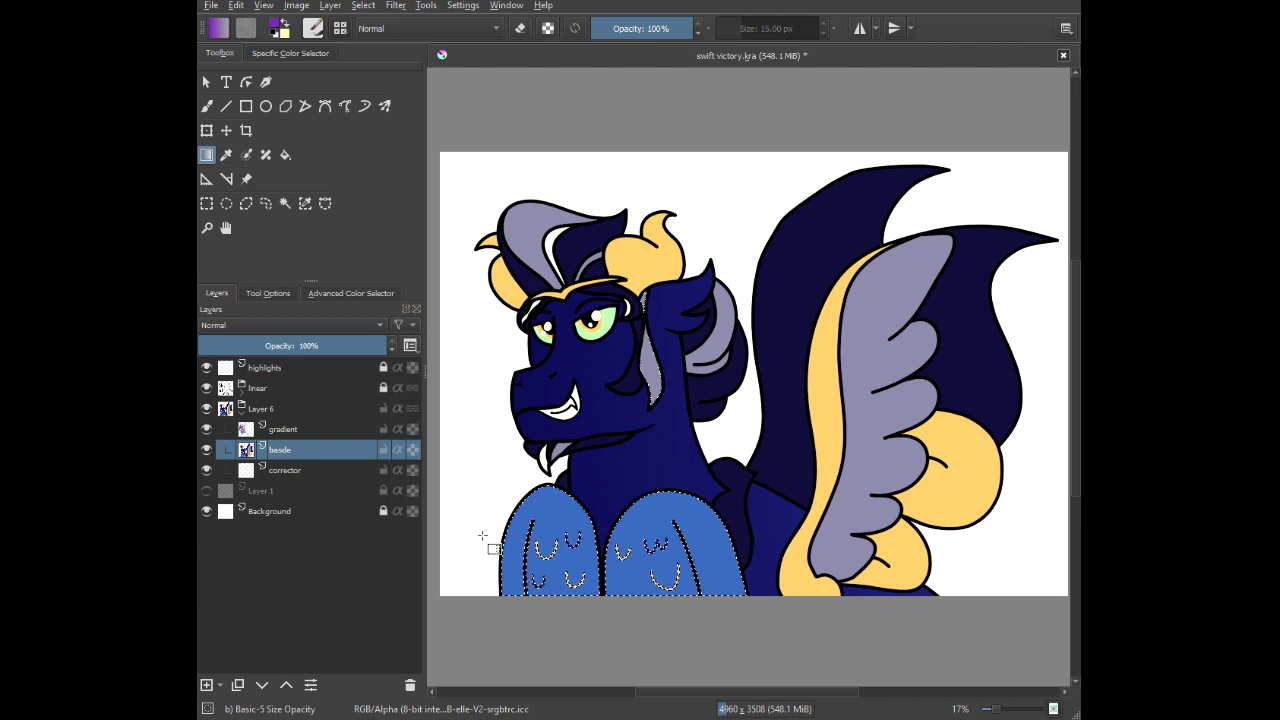
key("ctrl+z")
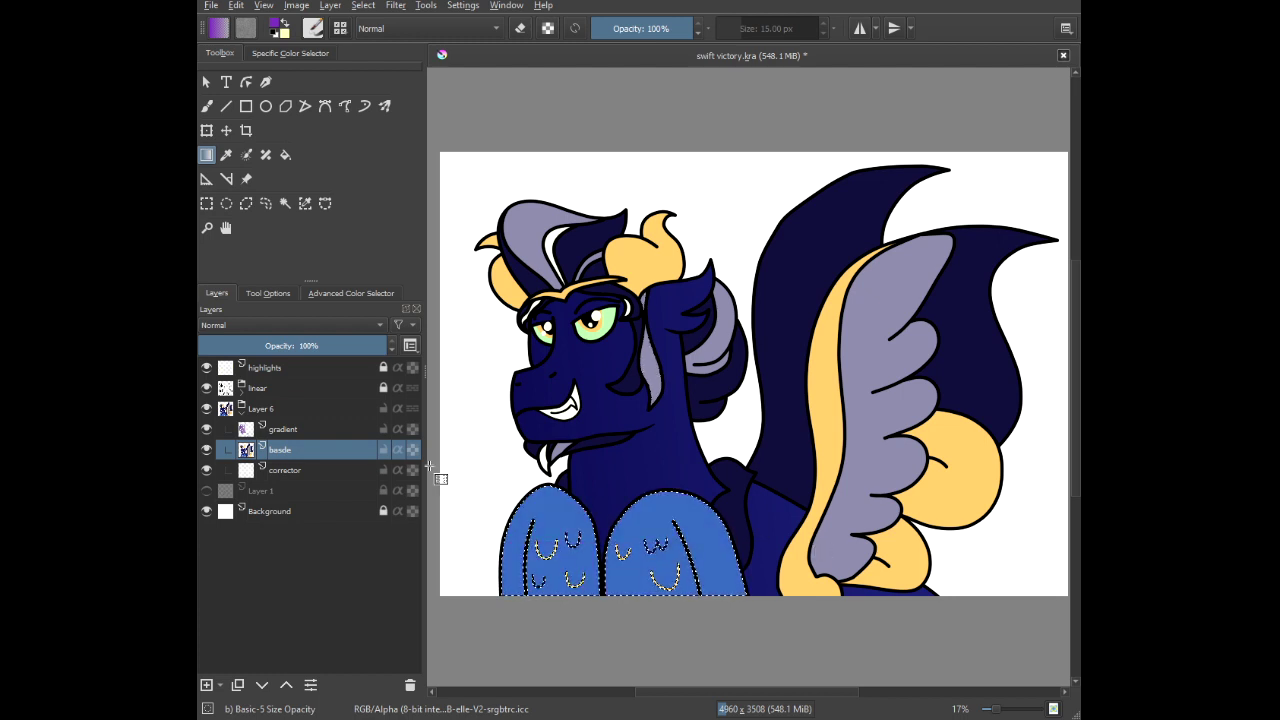
left_click(329, 436)
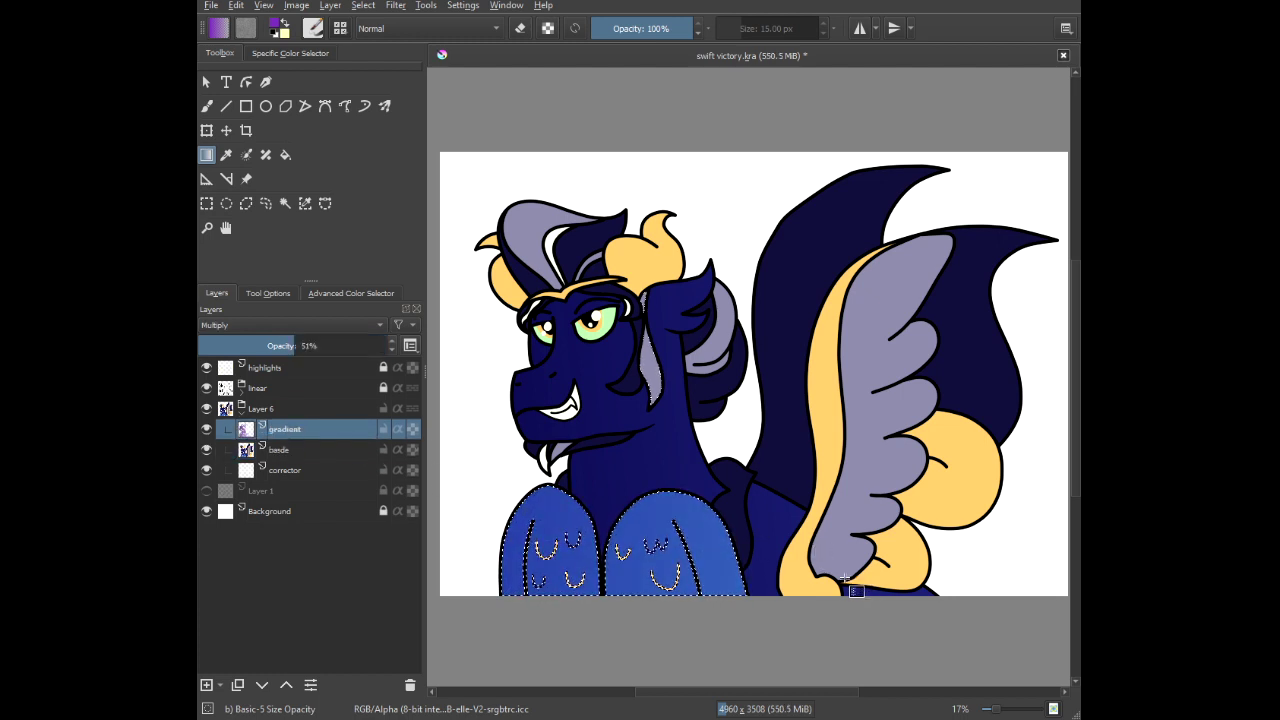
Select the darkest navy mane and wing areas by colour on the base colour layer and activate the Gradient tool.
left_click(318, 451)
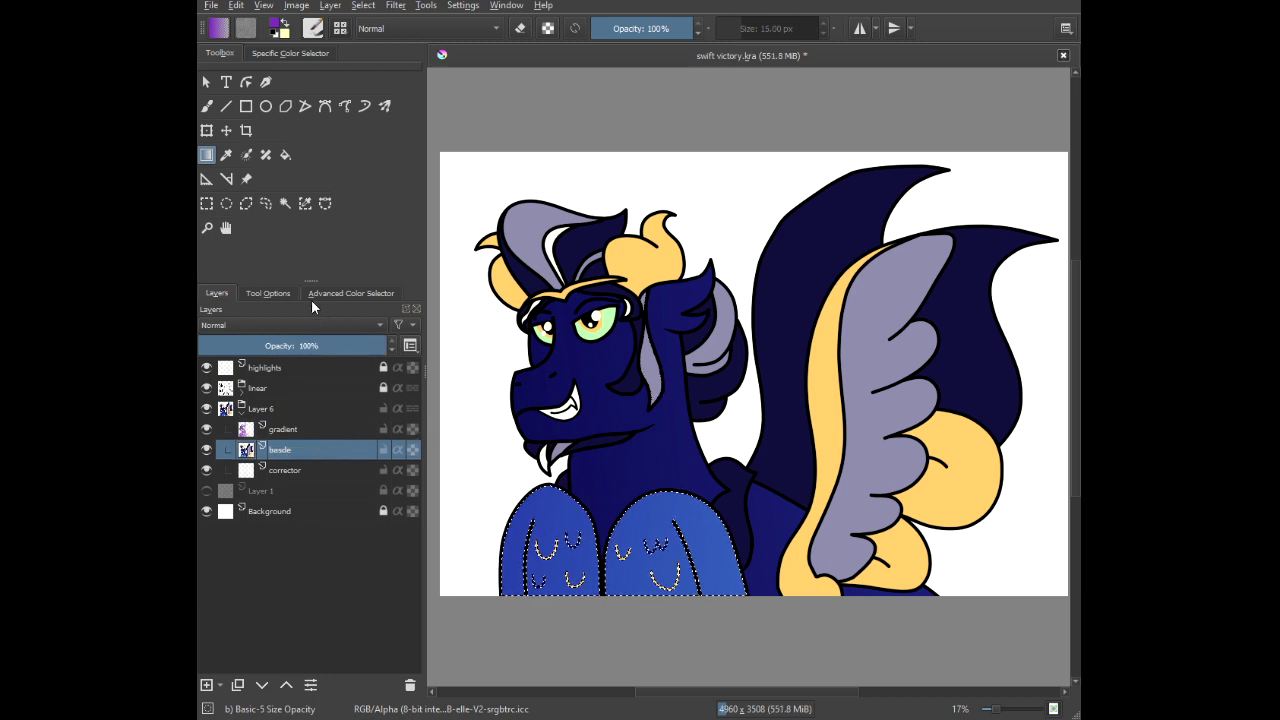
left_click(305, 203)
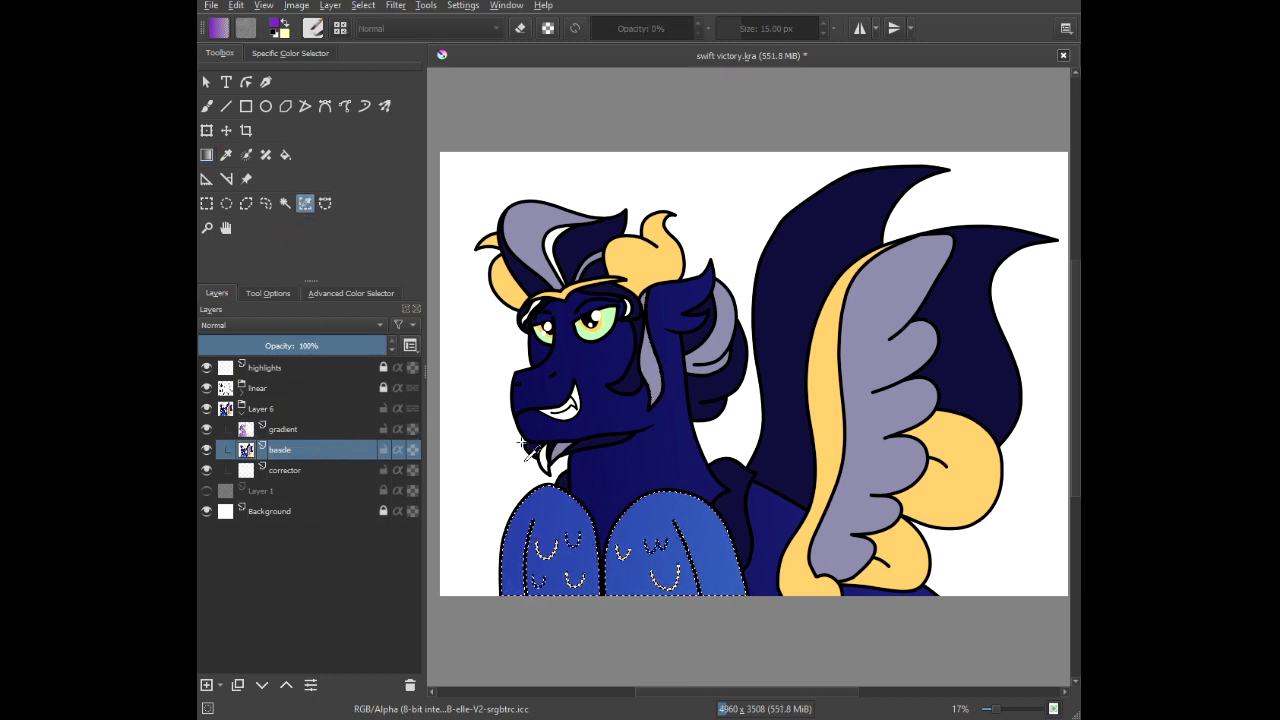
left_click(533, 287)
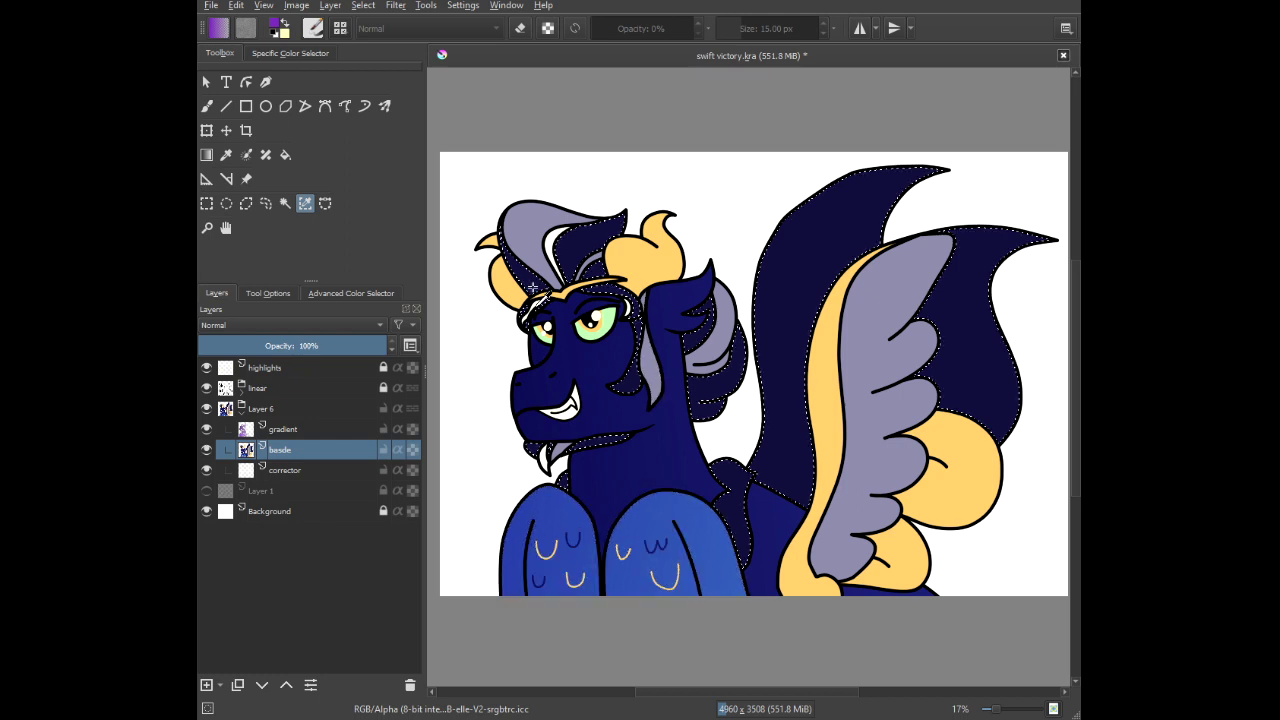
key("g")
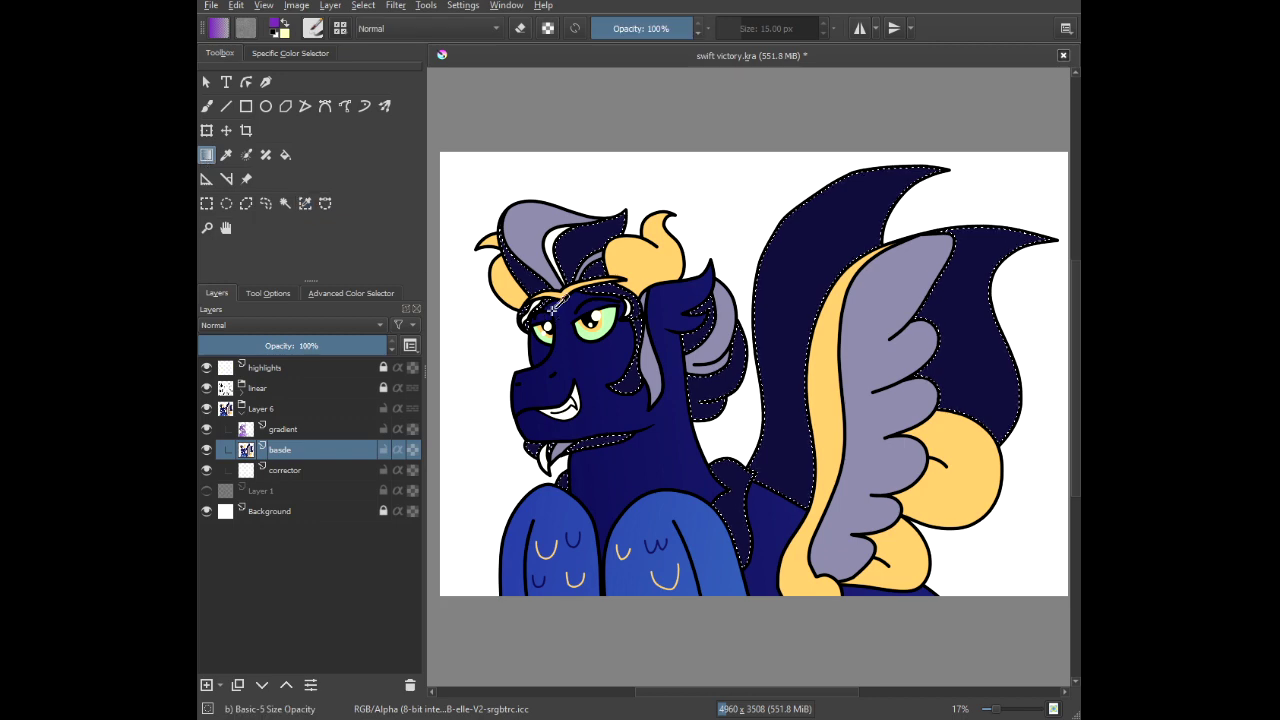
Pick a very dark purple and draw a gradient across the navy mane and wings on the gradient layer.
left_click(320, 429)
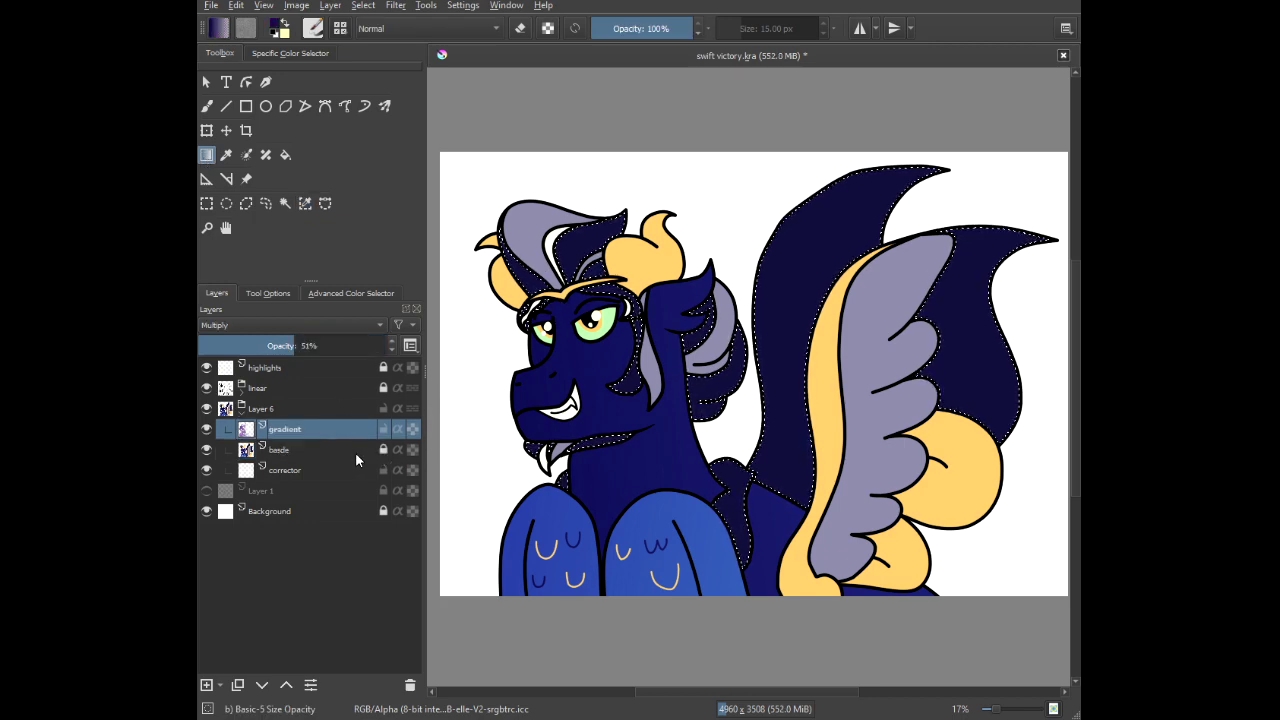
right_click(525, 285)
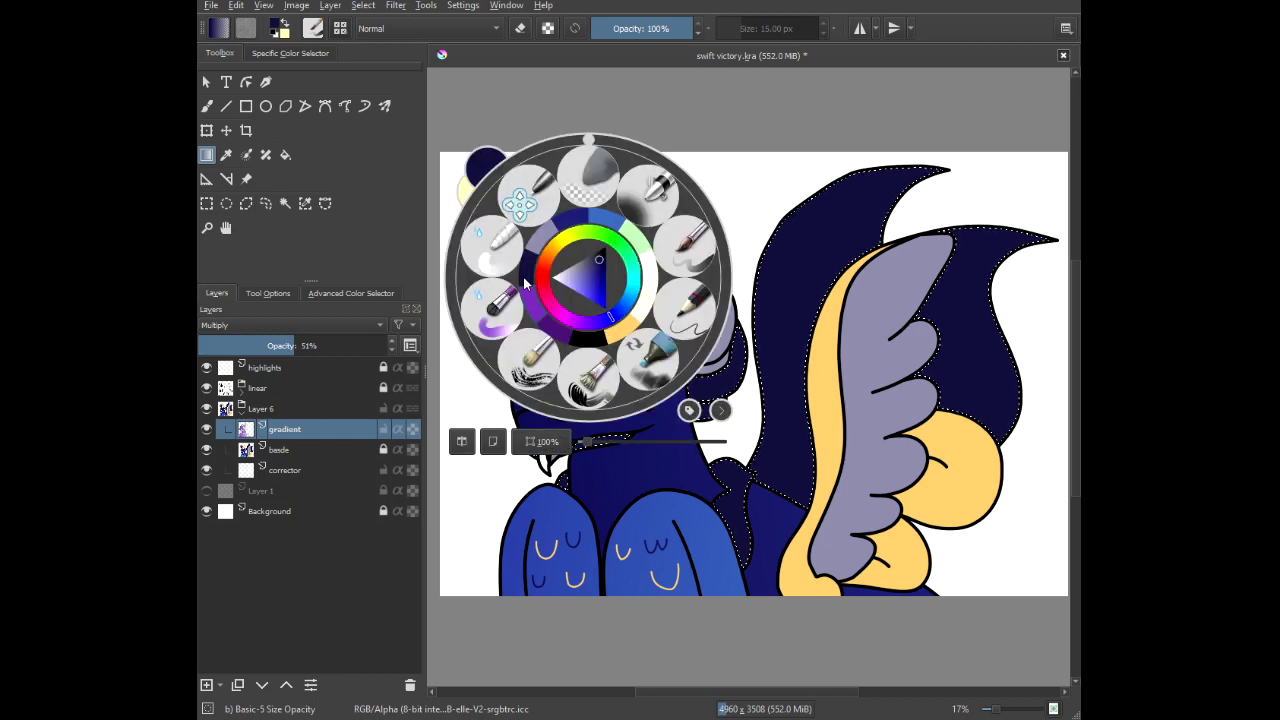
left_click(587, 323)
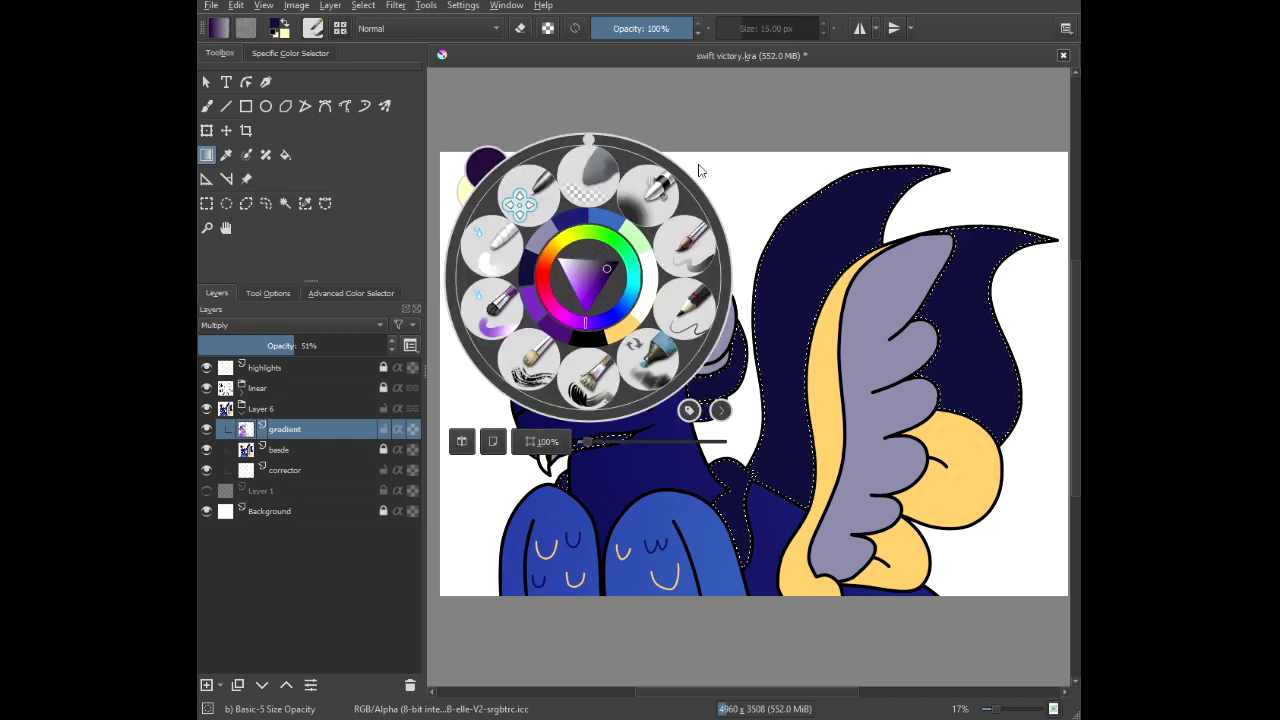
left_click(699, 170)
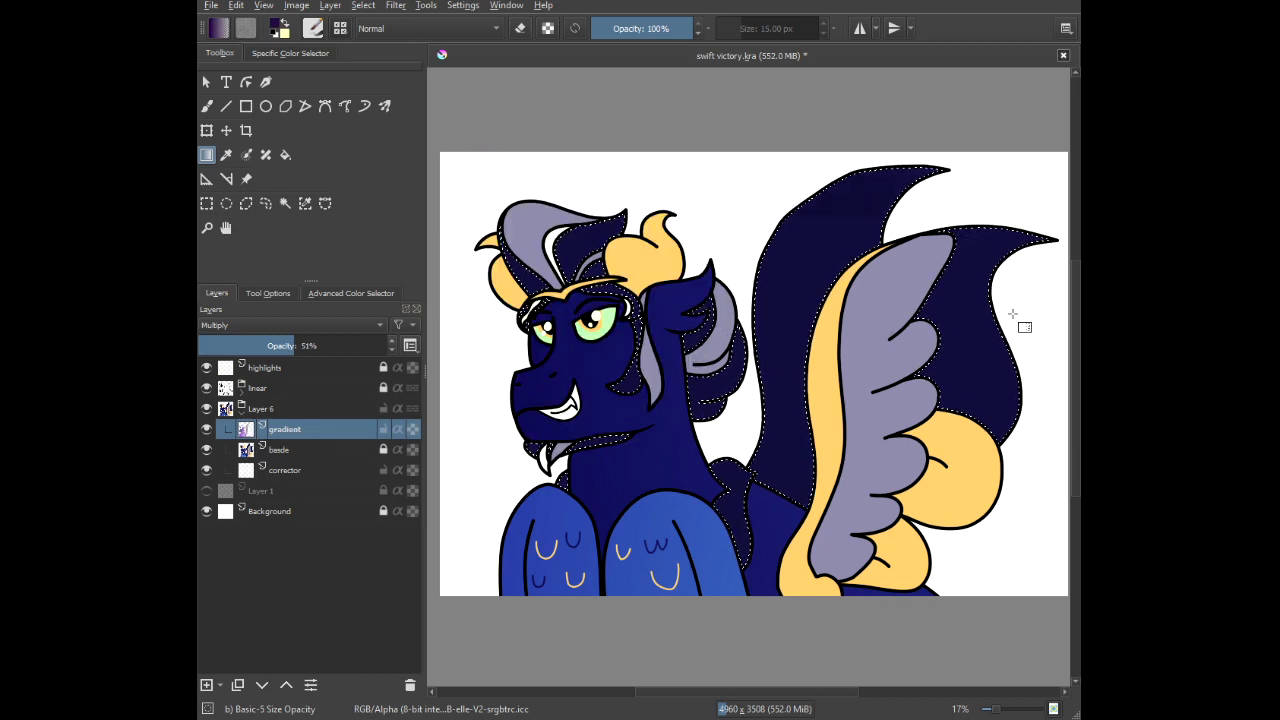
Select the golden hair and wing areas by colour on the base colour layer.
left_click(305, 203)
left_click(313, 452)
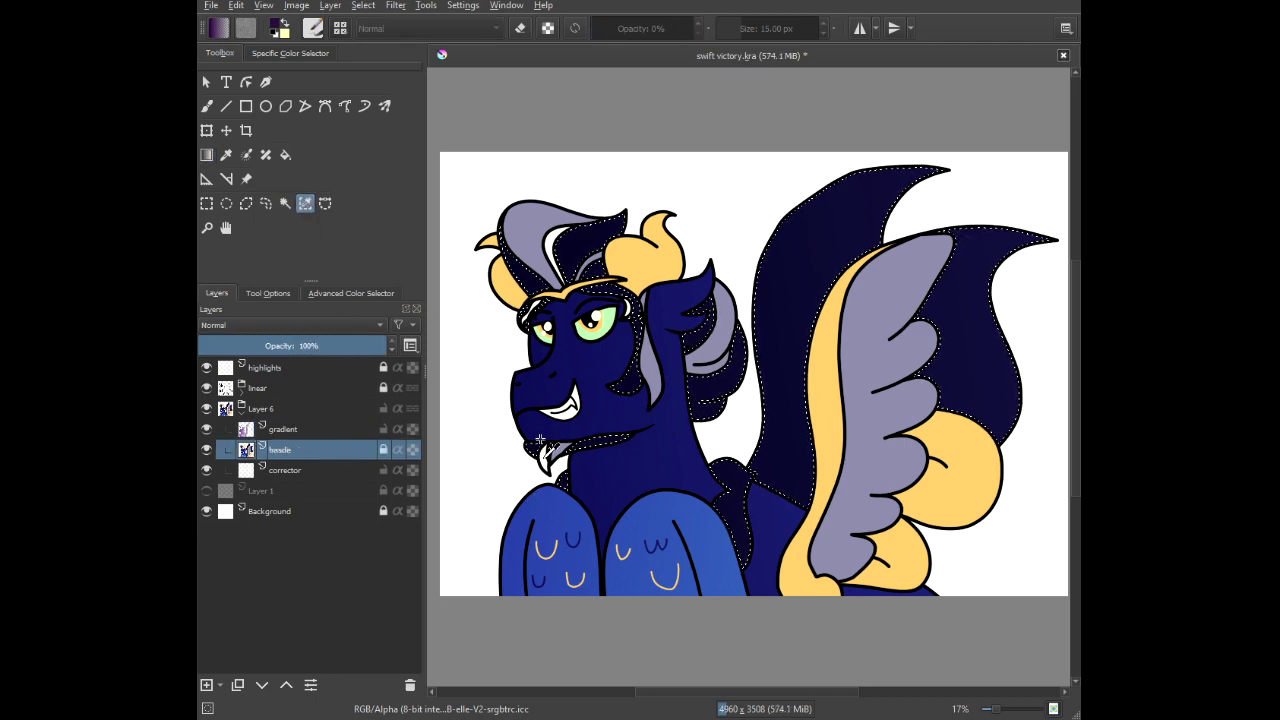
left_click(634, 268)
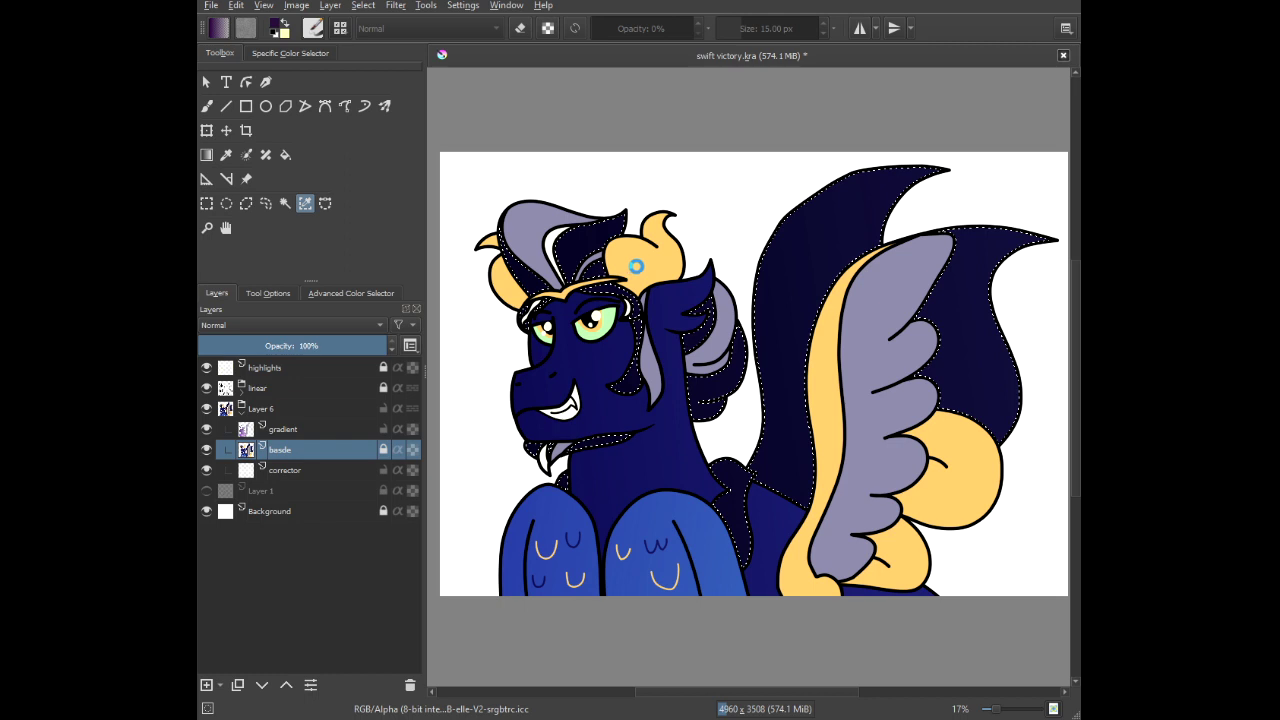
left_click(317, 433)
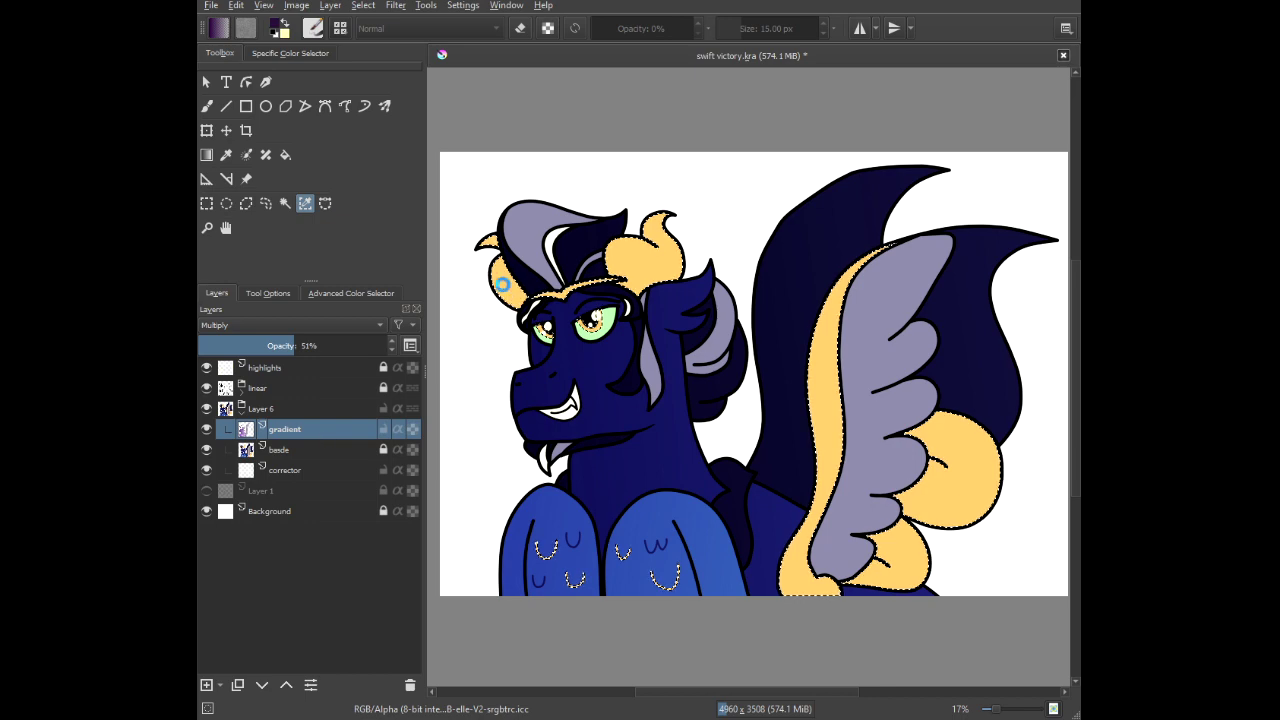
left_click(455, 290)
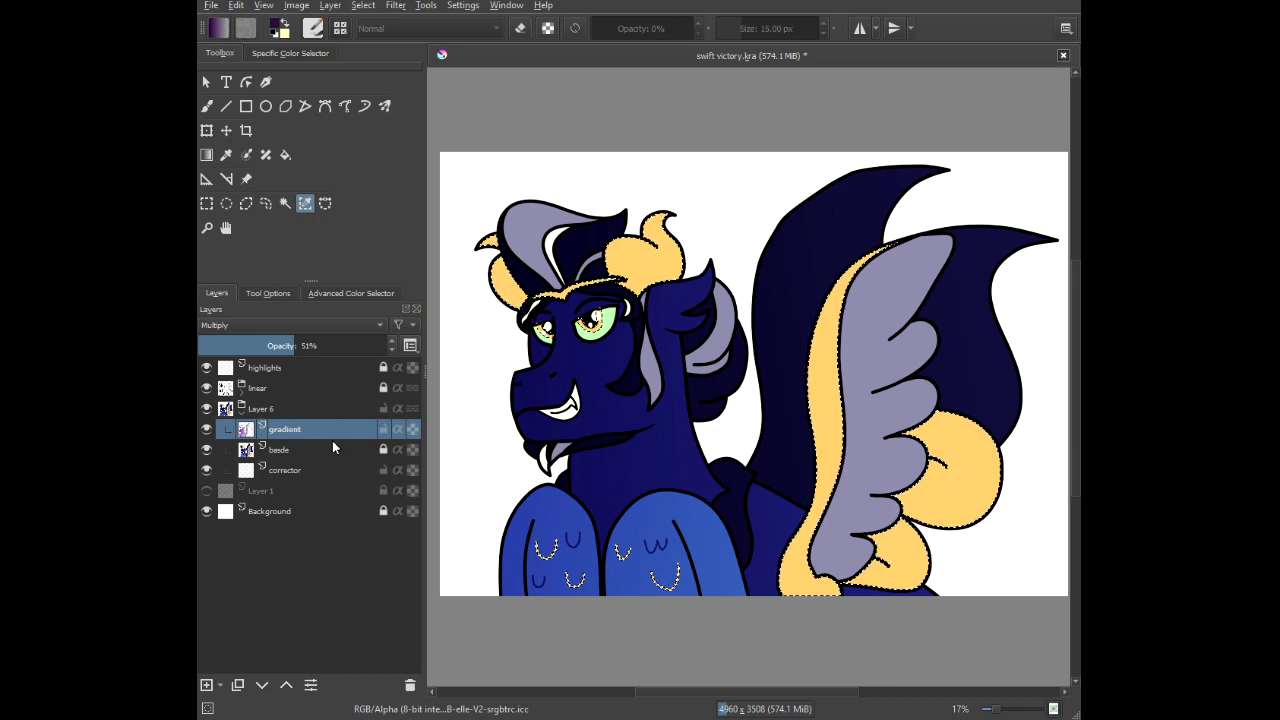
left_click(207, 106)
left_click(207, 154)
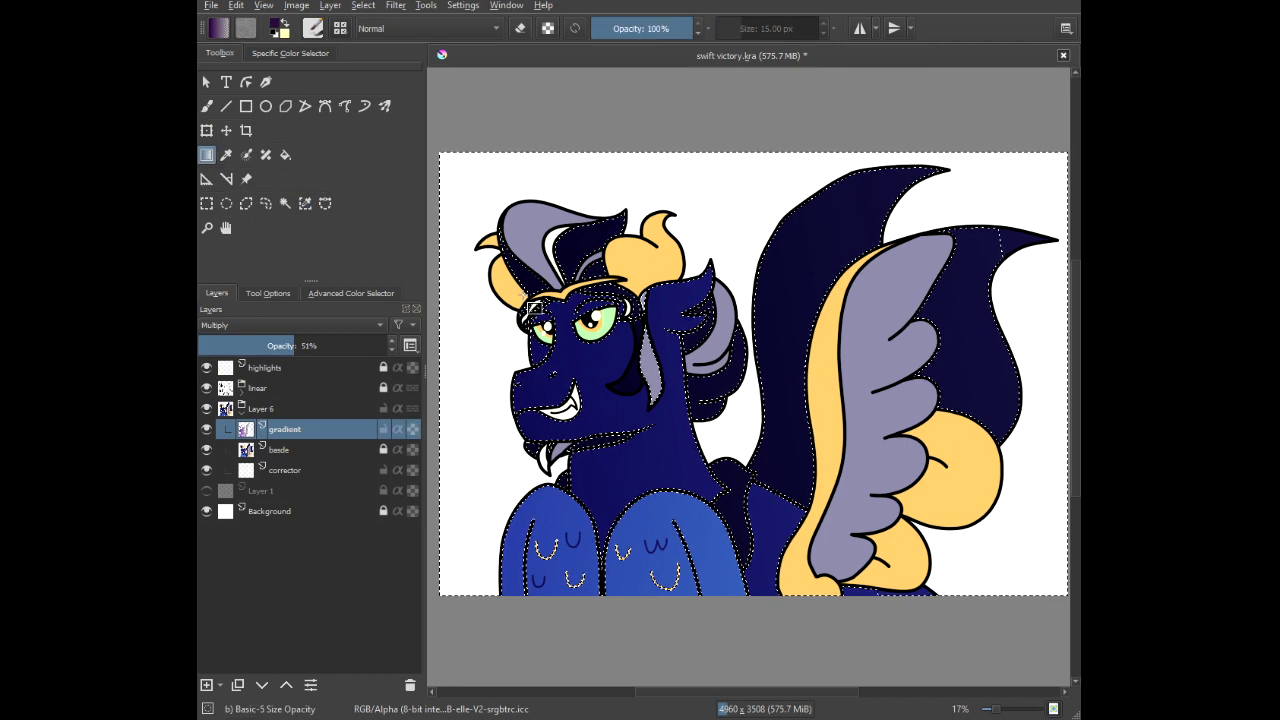
right_click(586, 291)
left_click(524, 132)
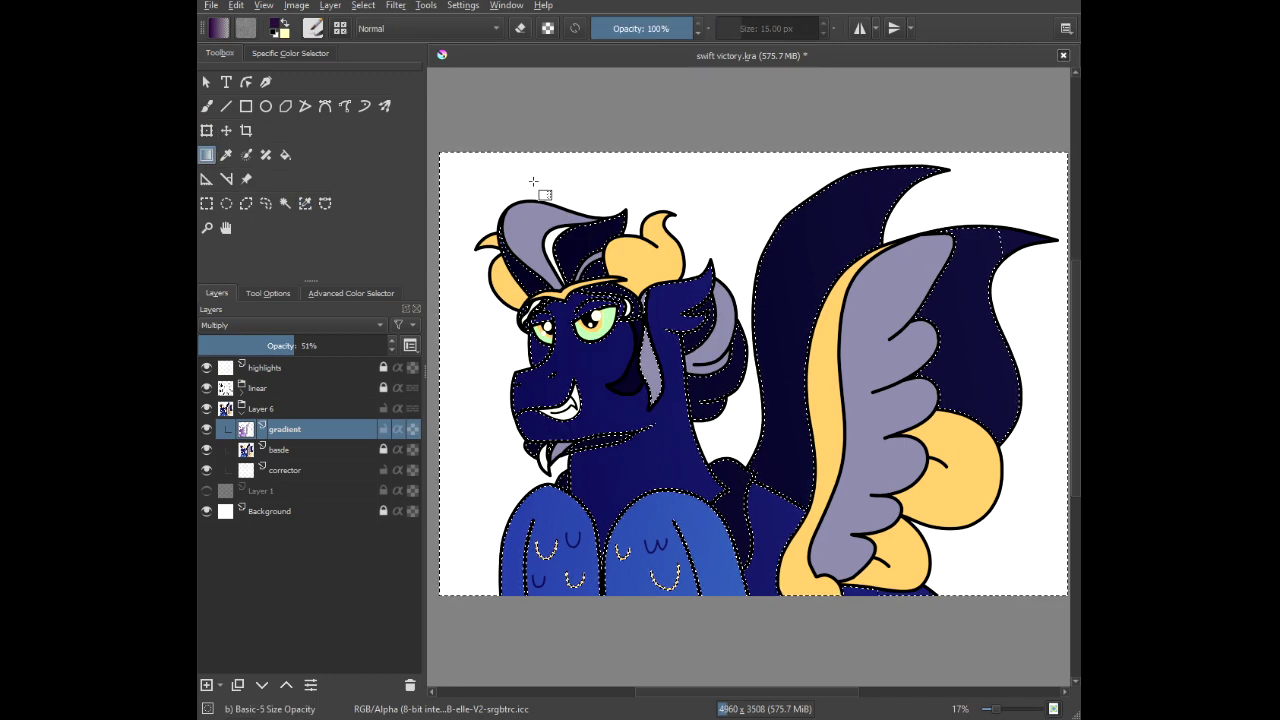
Reselect the golden hair and wing areas from the base colour layer and ready the Gradient tool on the gradient layer.
left_click(298, 449)
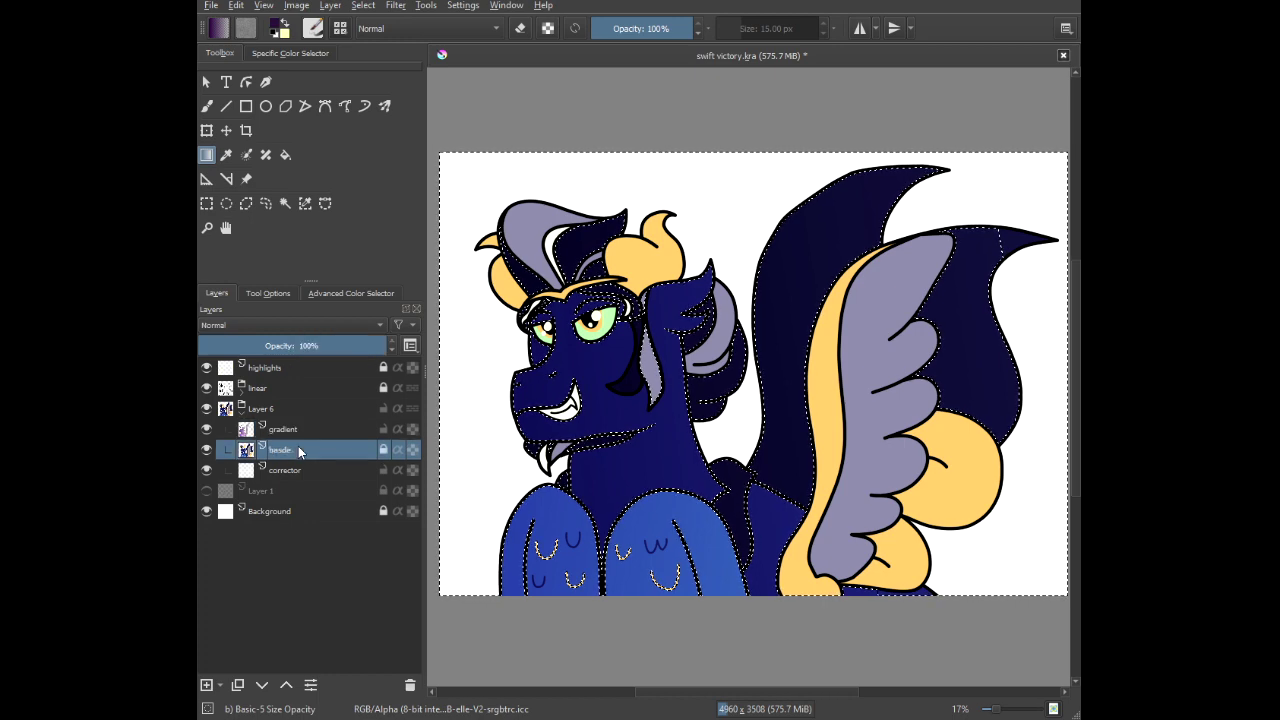
left_click(304, 204)
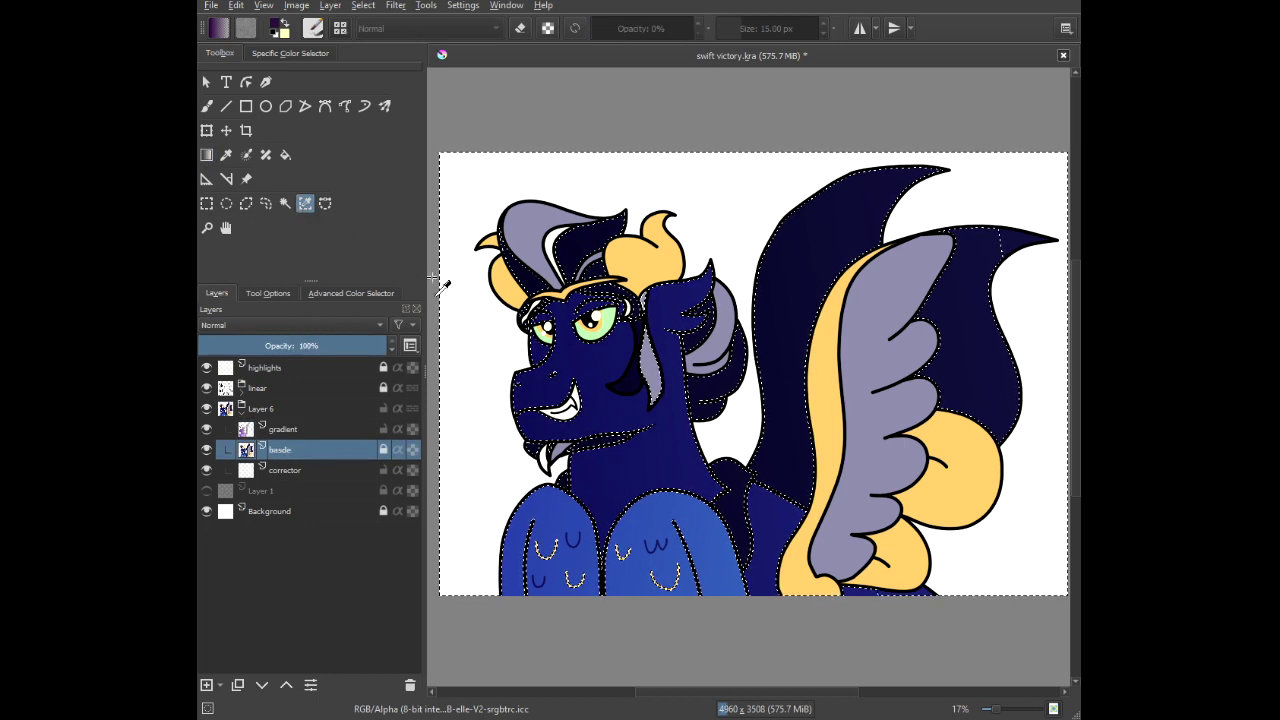
left_click(495, 280)
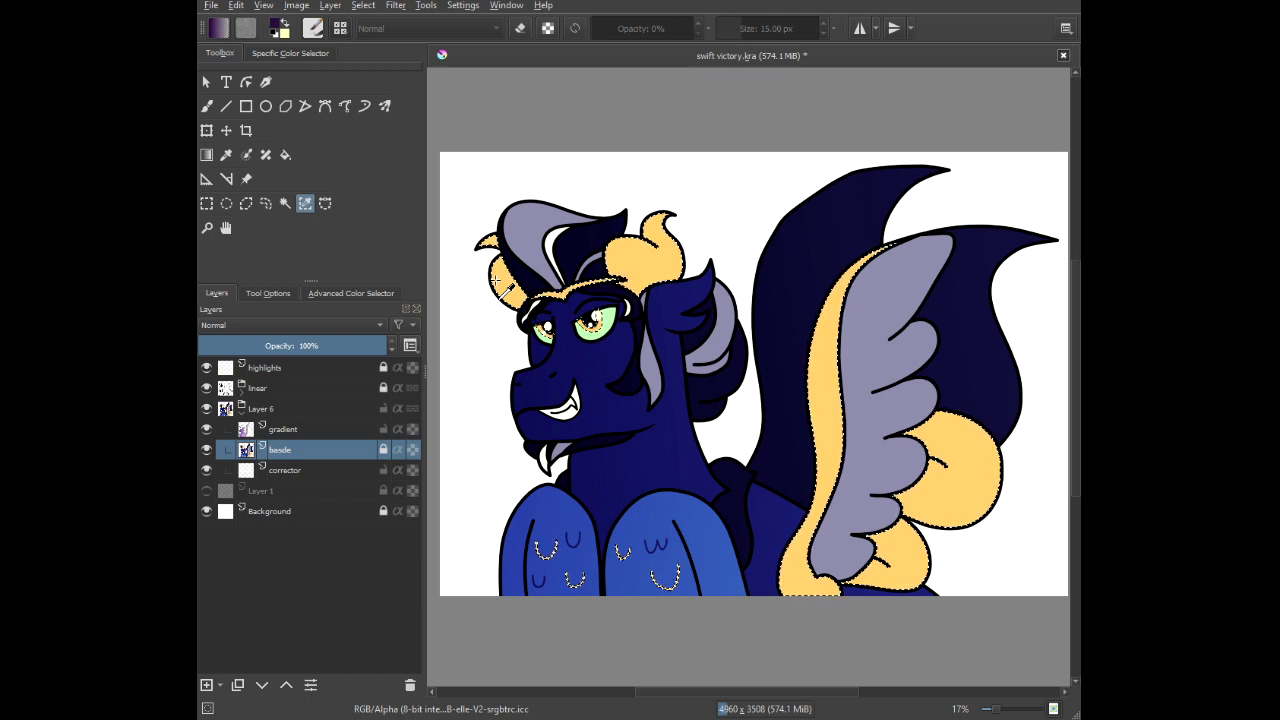
left_click(322, 430)
left_click(206, 154)
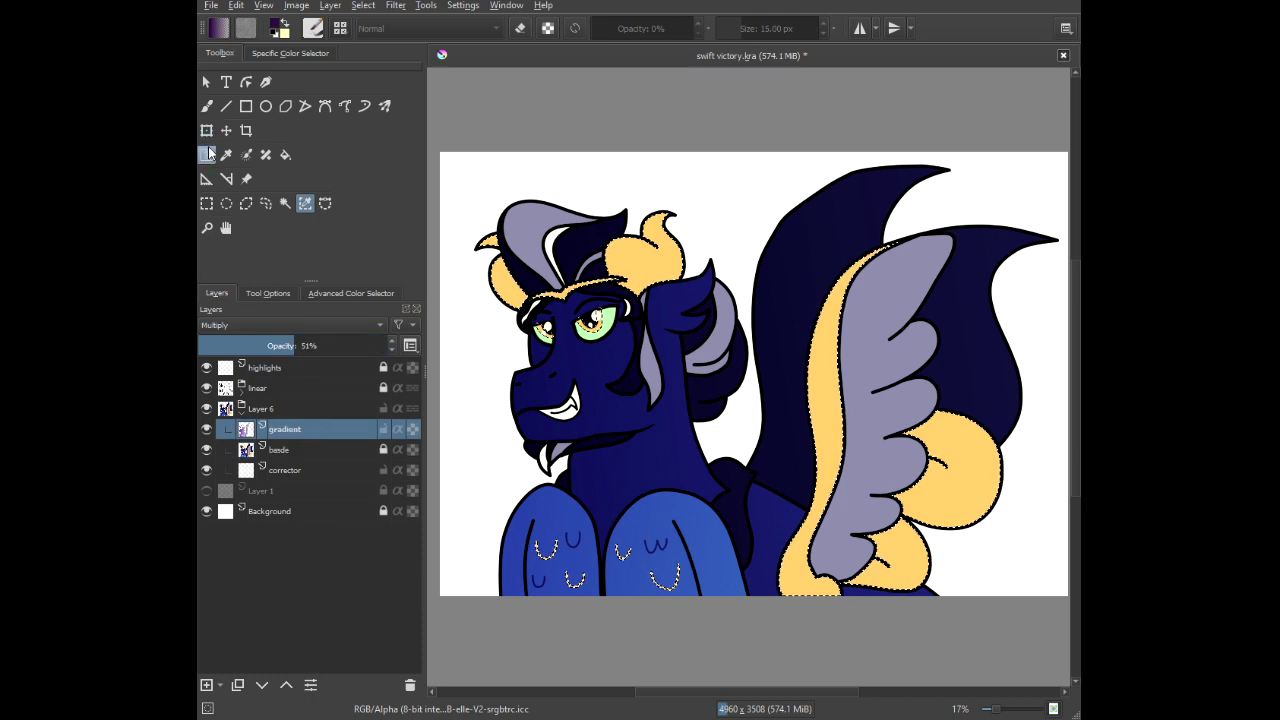
Pick a warm light orange and draw a gradient across the selected golden hair and wing areas on the gradient layer.
right_click(497, 285)
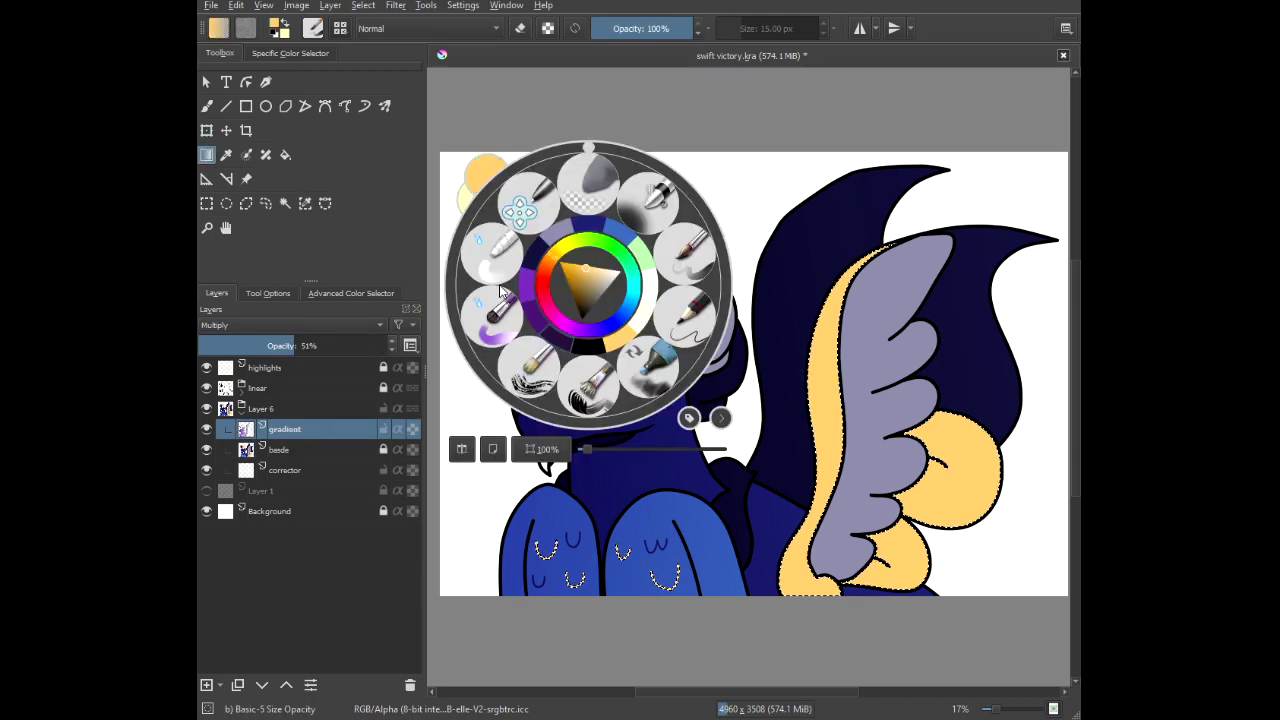
left_click(584, 287)
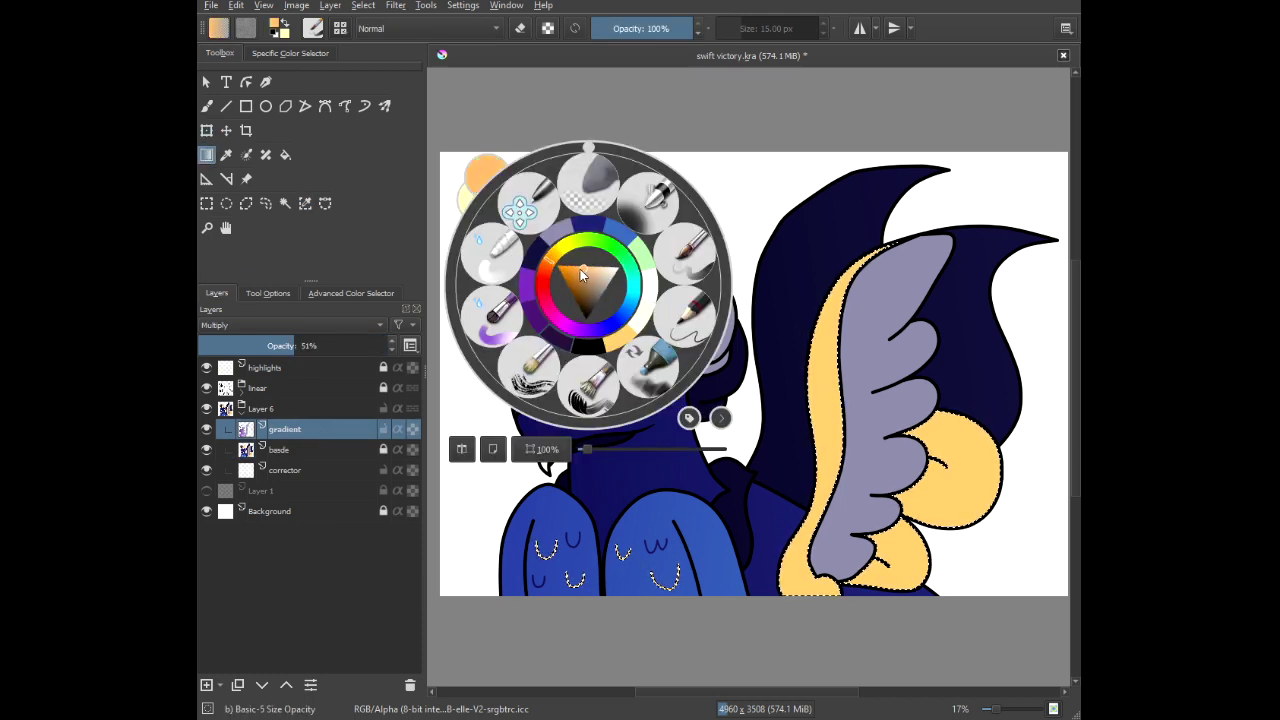
left_click(694, 117)
left_click_drag(489, 448, 1060, 374)
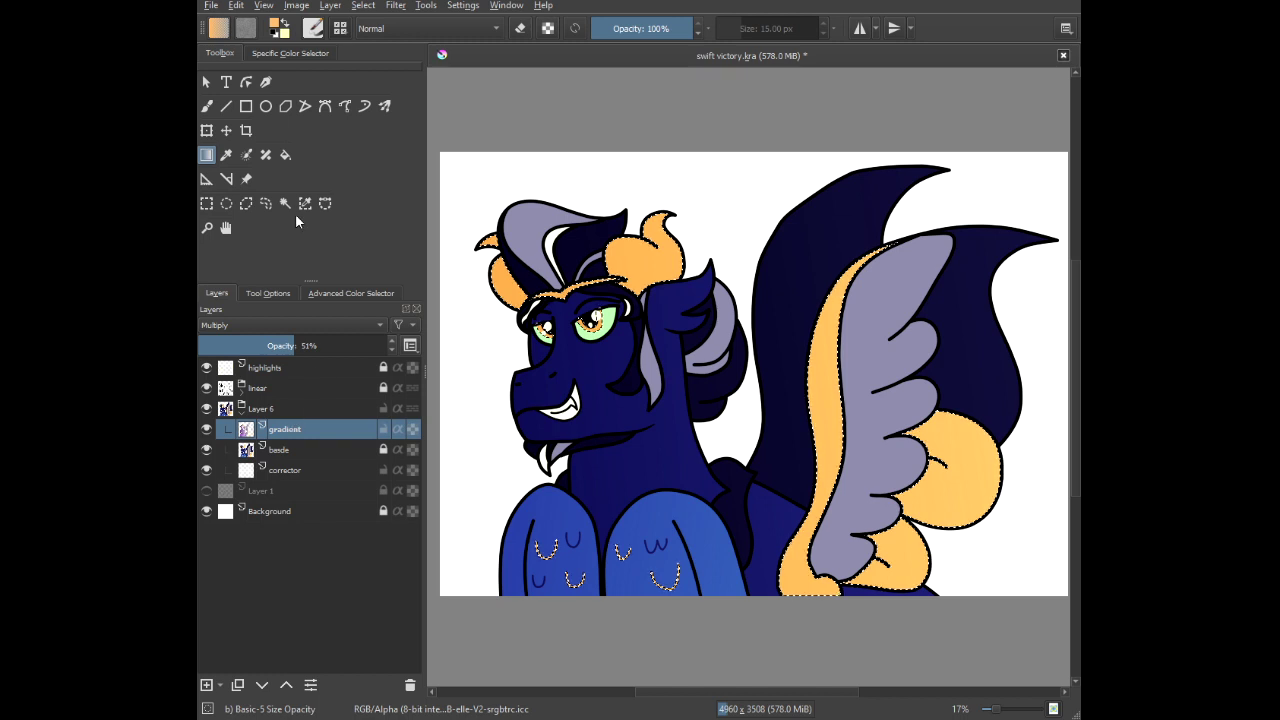
Select the grey-lavender mane and feather areas by colour on the base colour layer and ready the Gradient tool on the gradient layer.
left_click(305, 203)
left_click(336, 450)
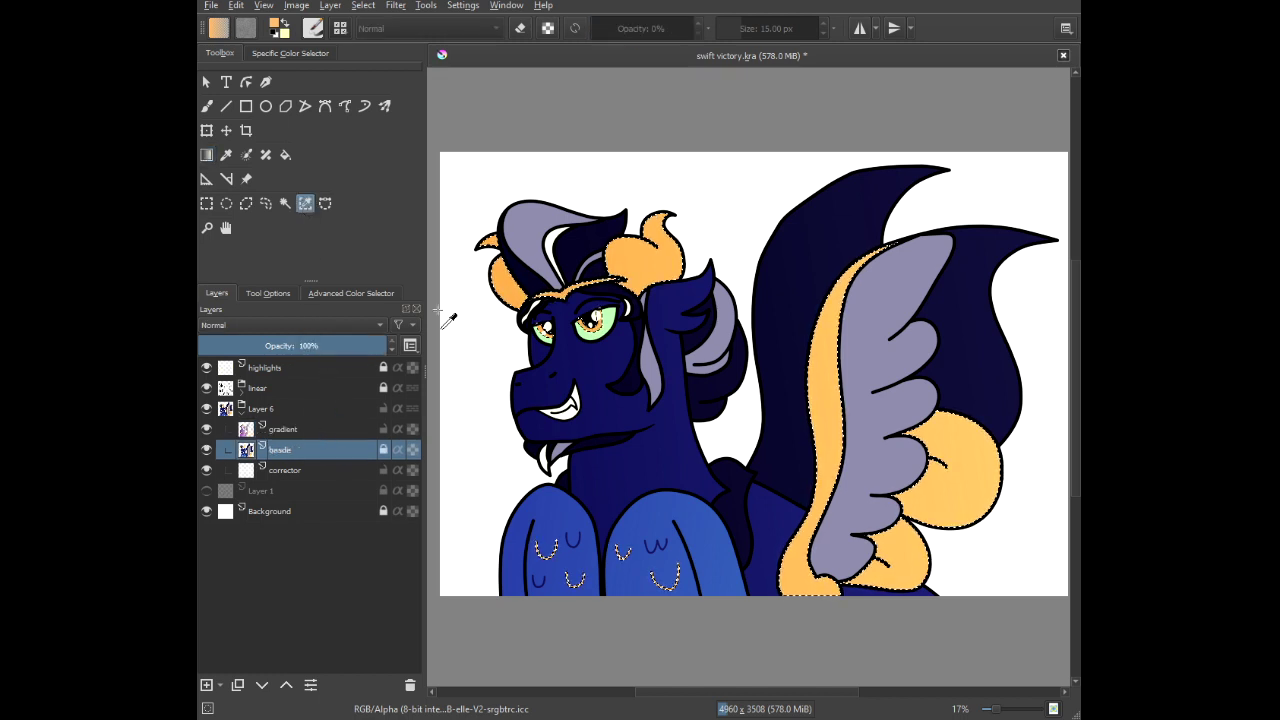
left_click(535, 222)
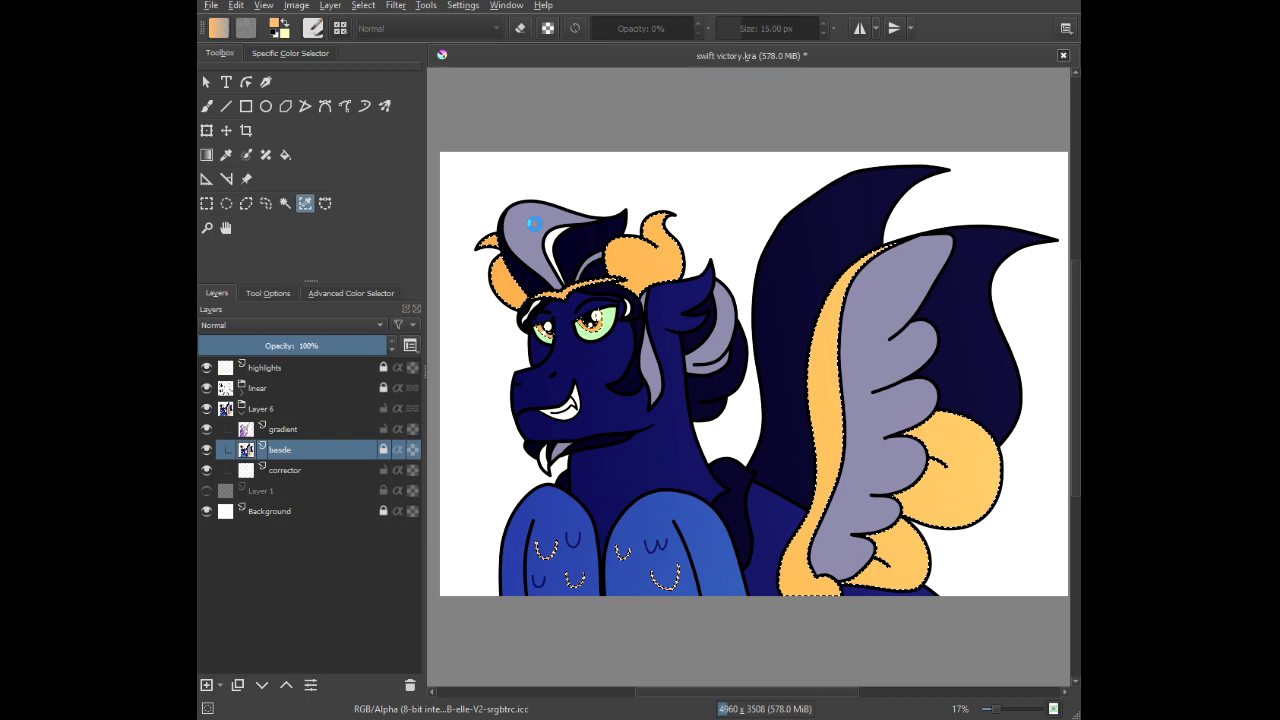
left_click(311, 433)
key("g")
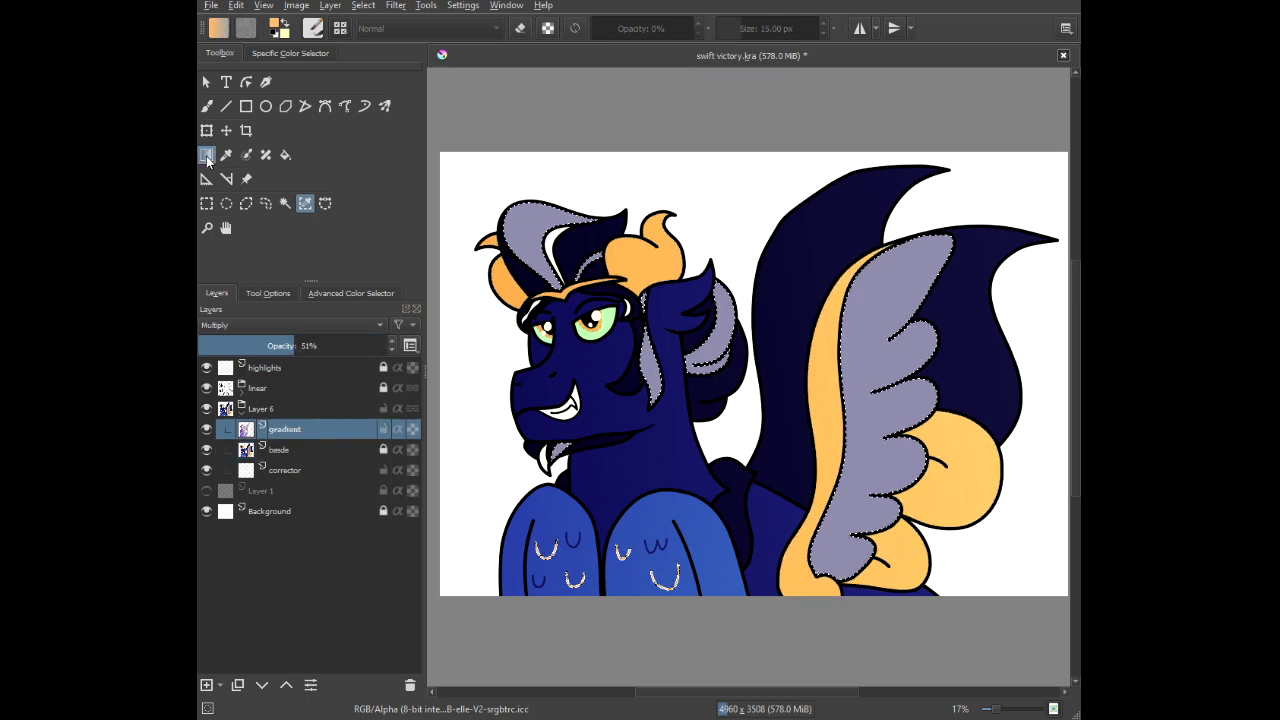
Pick a greyish purple and draw a gradient across the grey-lavender mane and feathers.
right_click(536, 237)
left_click(556, 177)
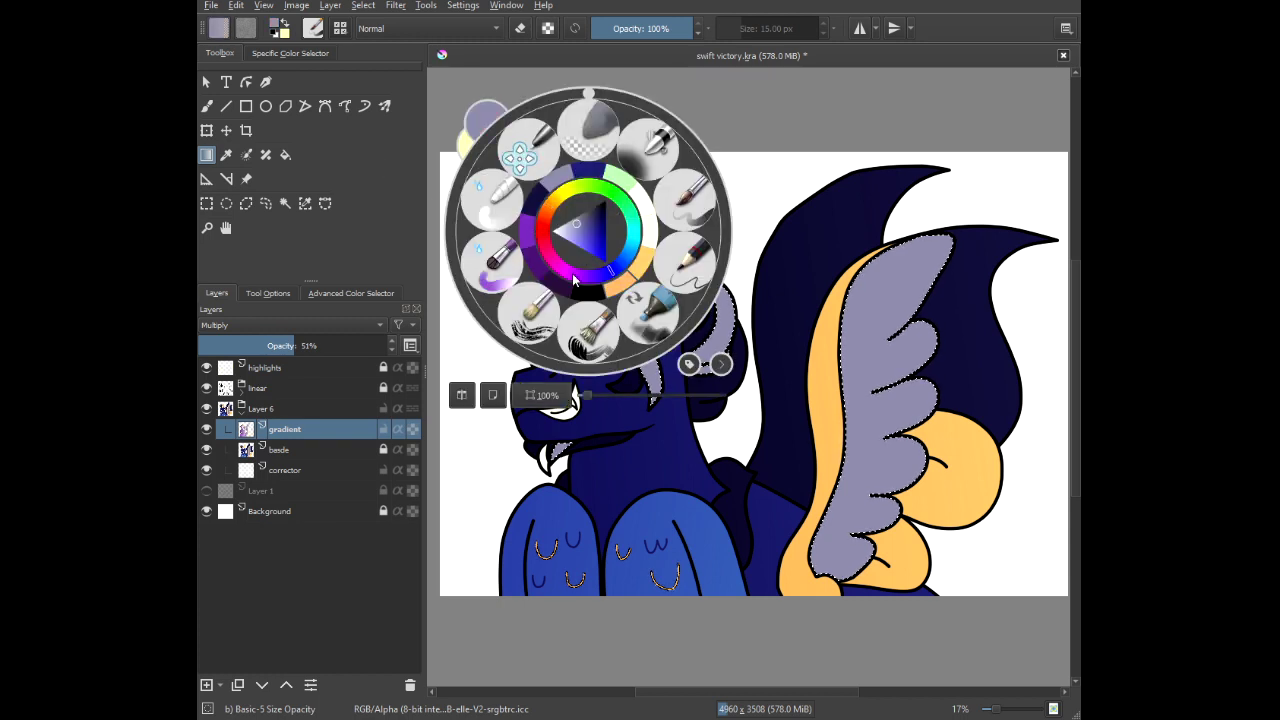
left_click(586, 275)
left_click(815, 121)
left_click_drag(492, 294, 1034, 363)
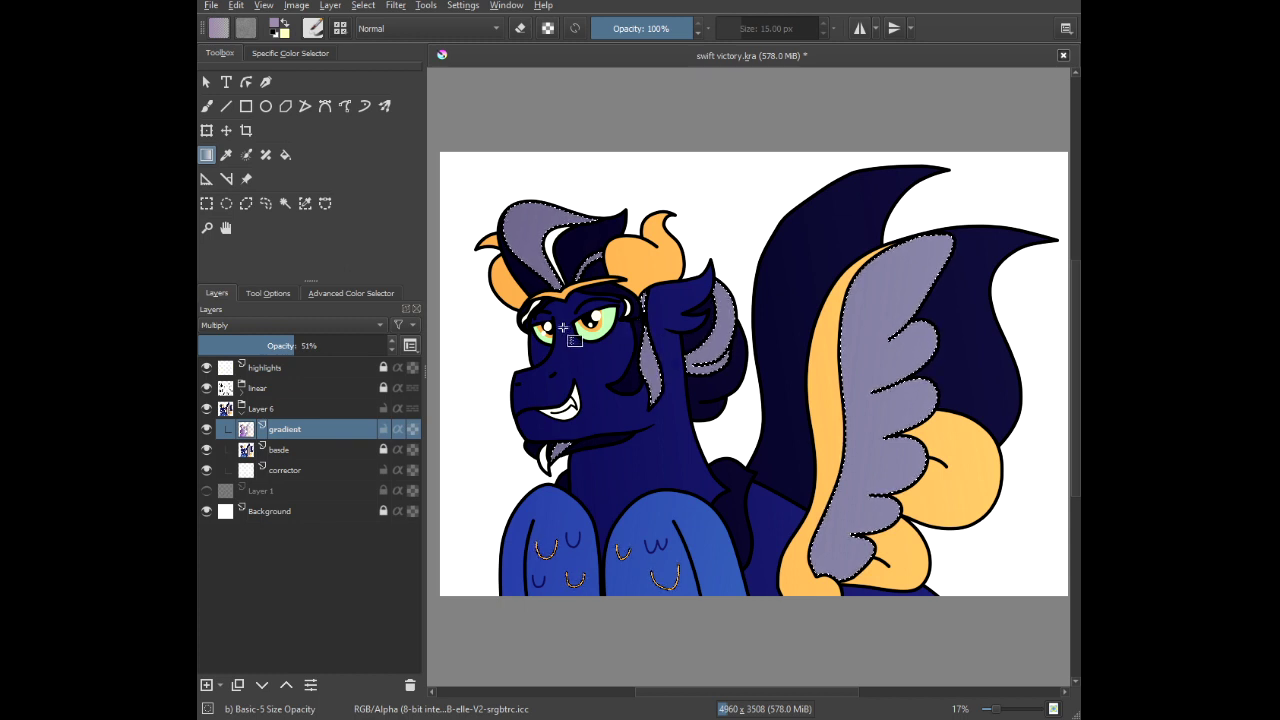
Select the green eye areas by colour on the base colour layer and ready the Gradient tool on the gradient layer.
scroll(527, 322, "up", 2)
left_click(305, 203)
left_click(343, 452)
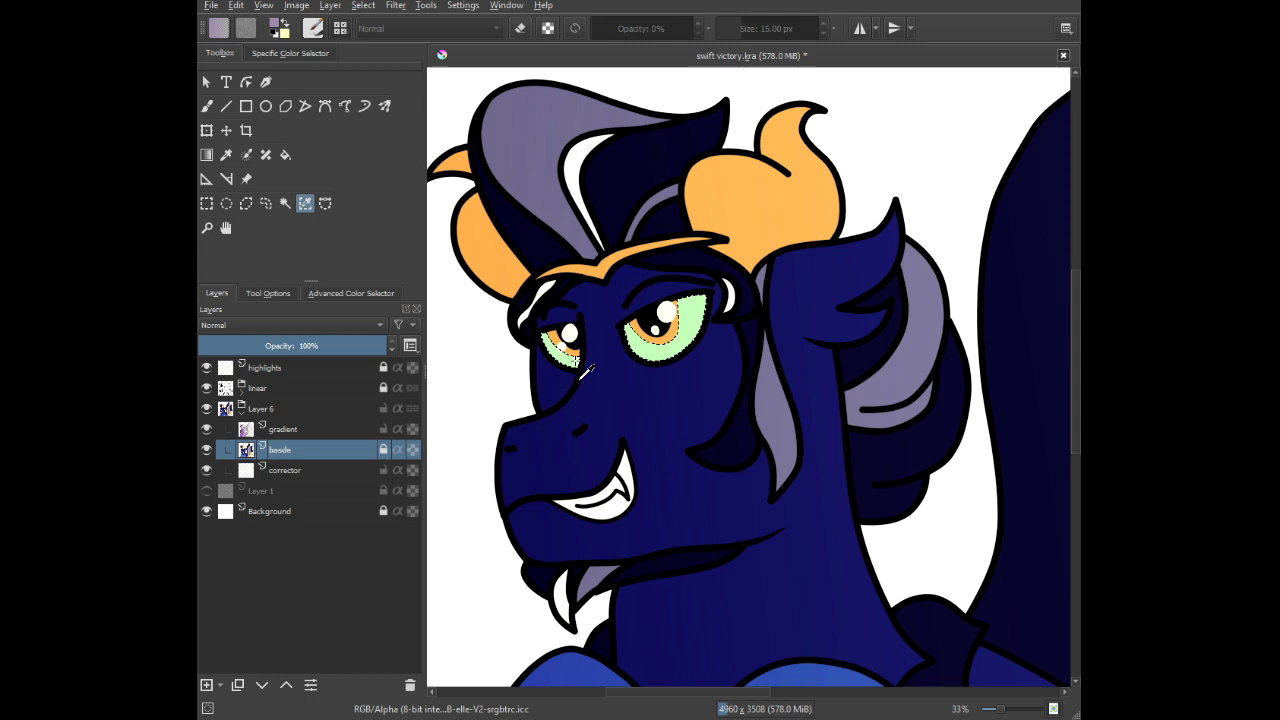
left_click(208, 156)
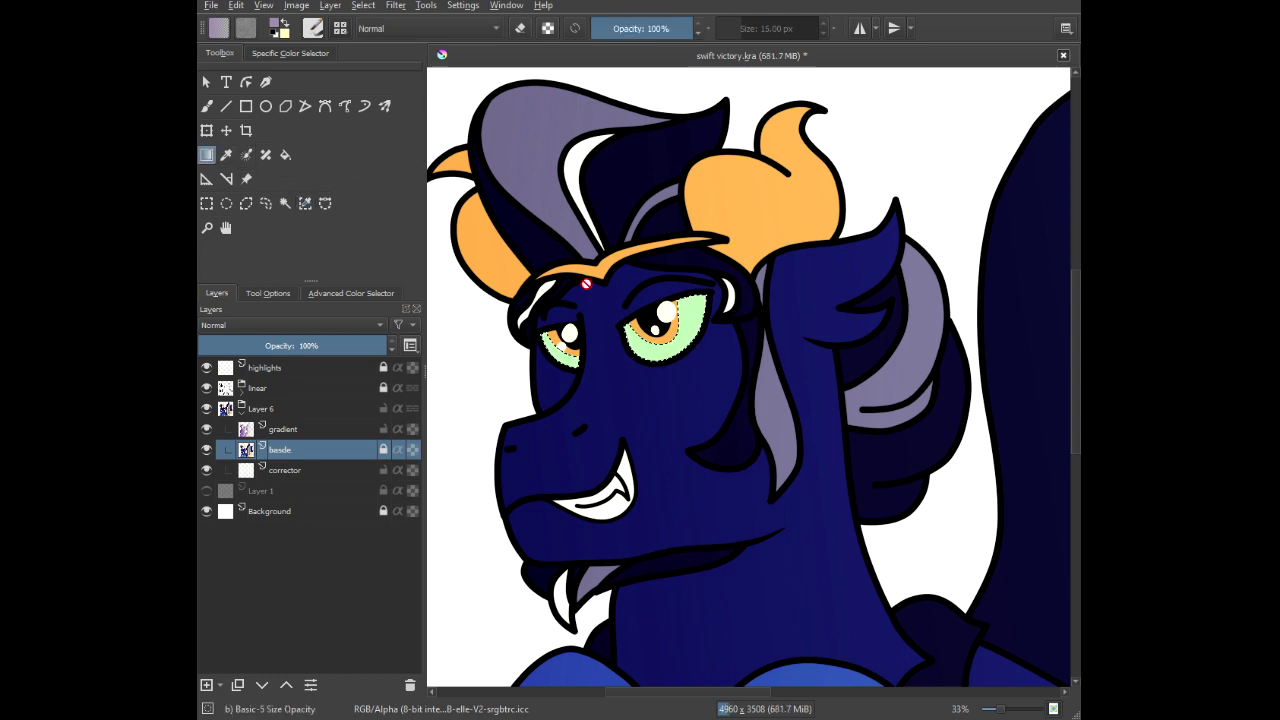
left_click(314, 429)
Sample the eye green, shift it to a pale teal and apply it as a gradient over the green eye areas.
left_click(570, 335, "ctrl")
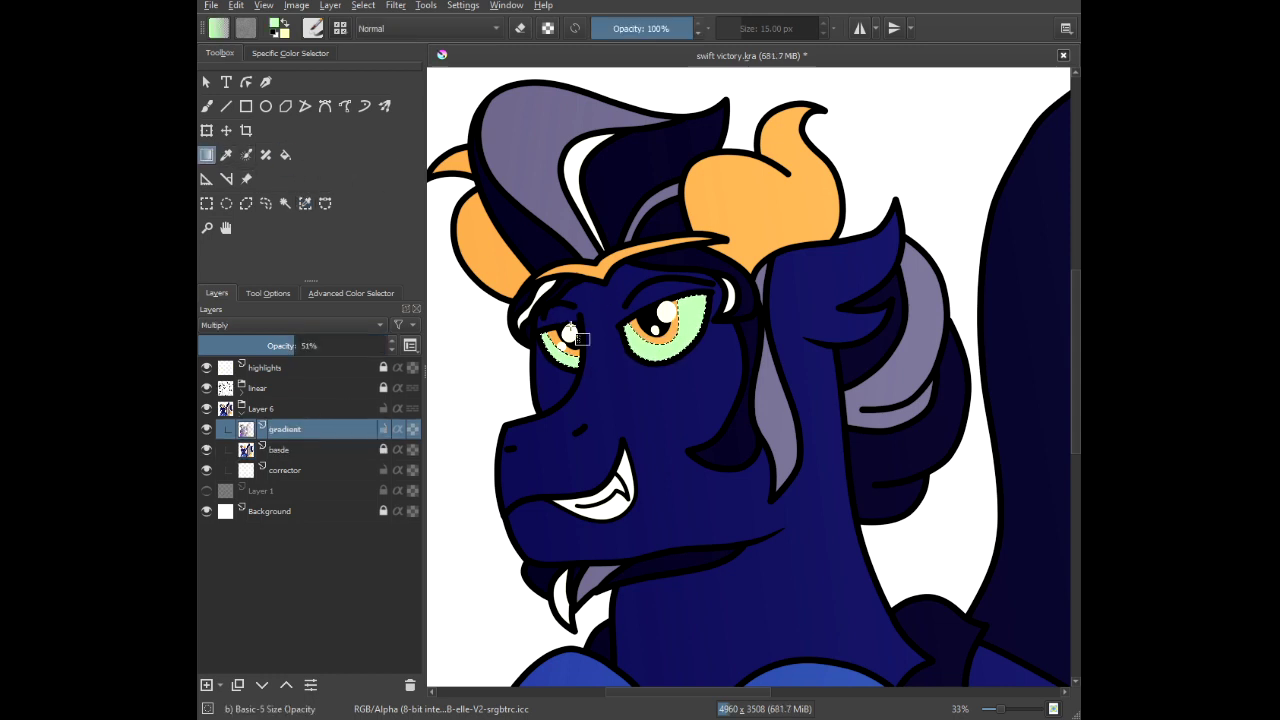
right_click(568, 362)
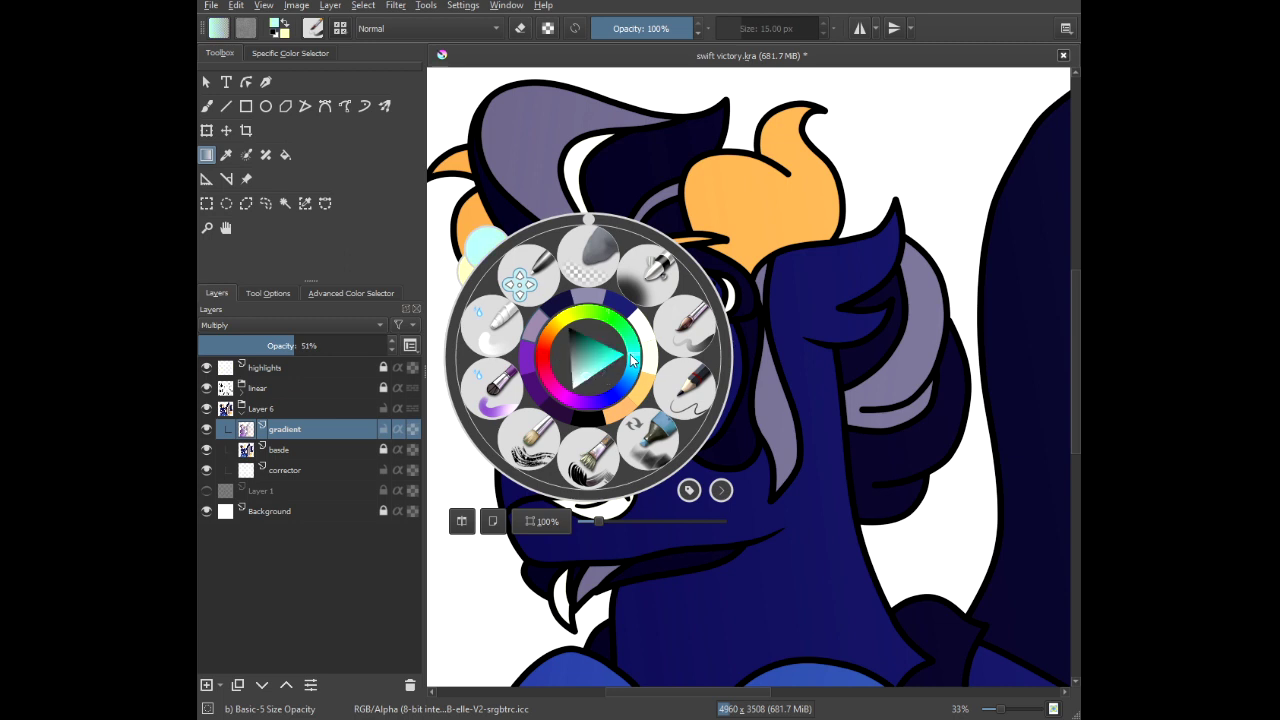
left_click(473, 196)
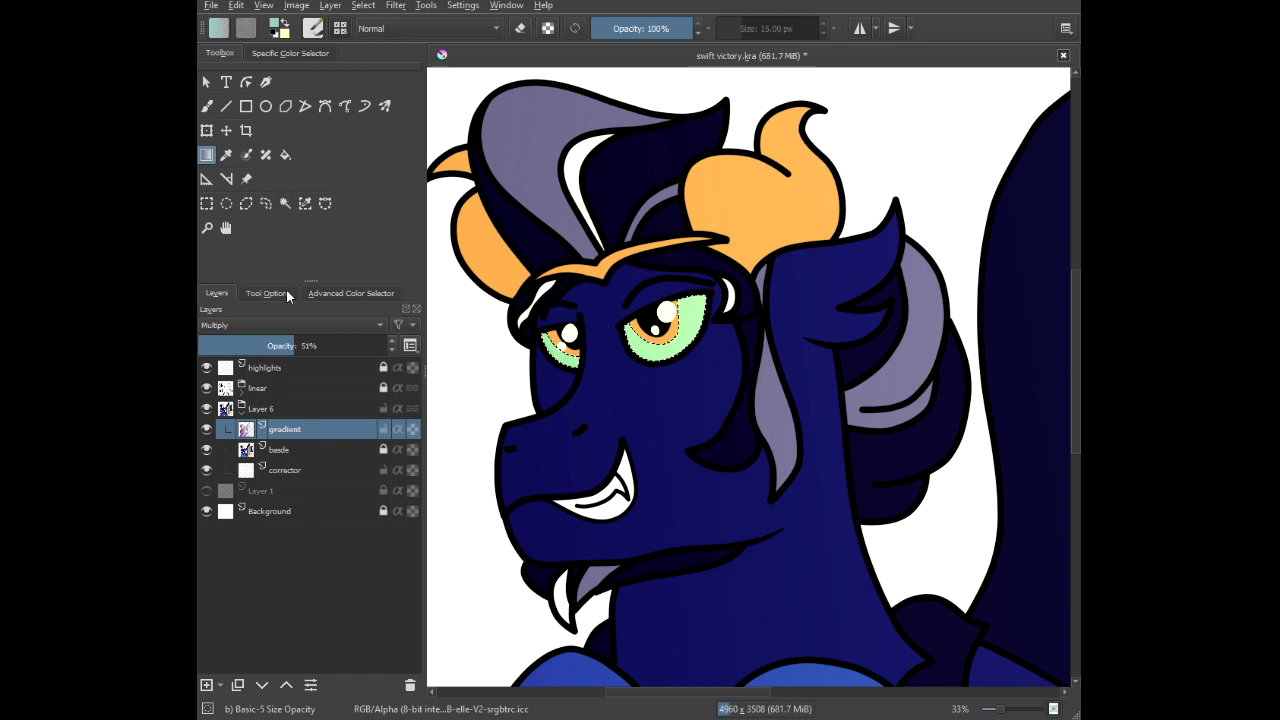
Select the white teeth and hair streak areas by colour on the base colour layer and activate the Gradient tool.
left_click(300, 449)
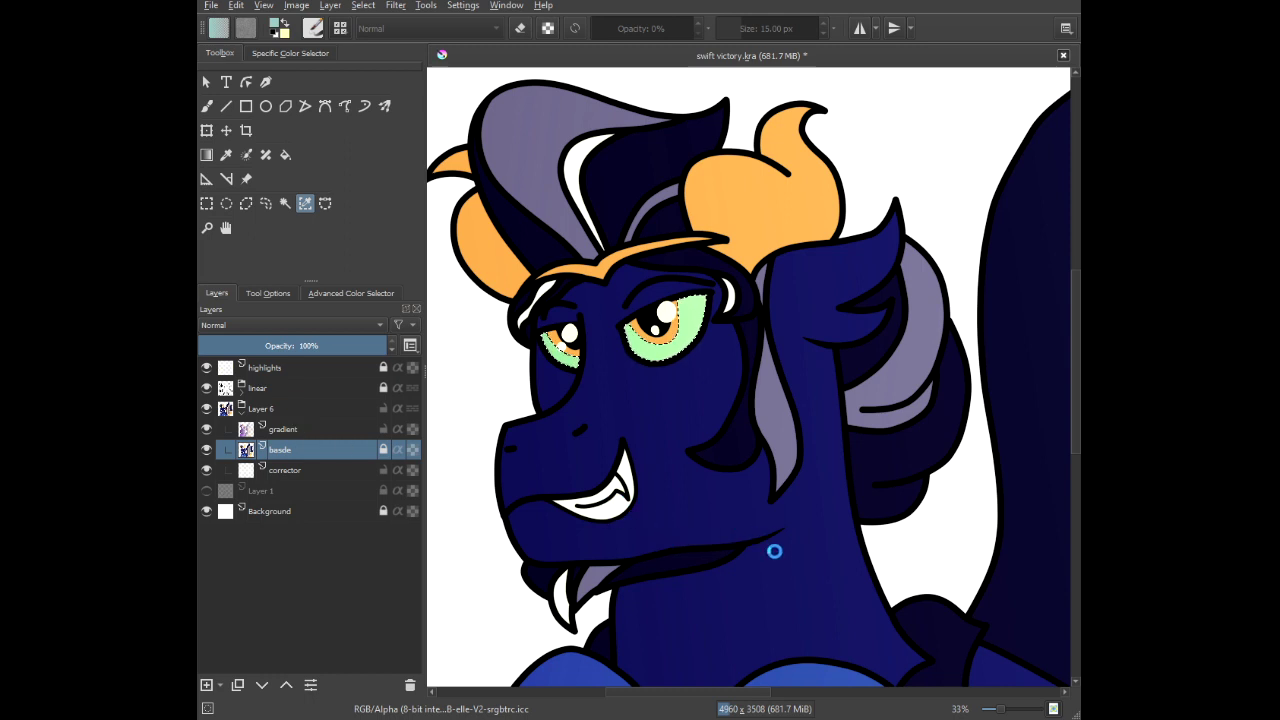
scroll(752, 514, "down", 1)
left_click_drag(752, 514, 657, 385)
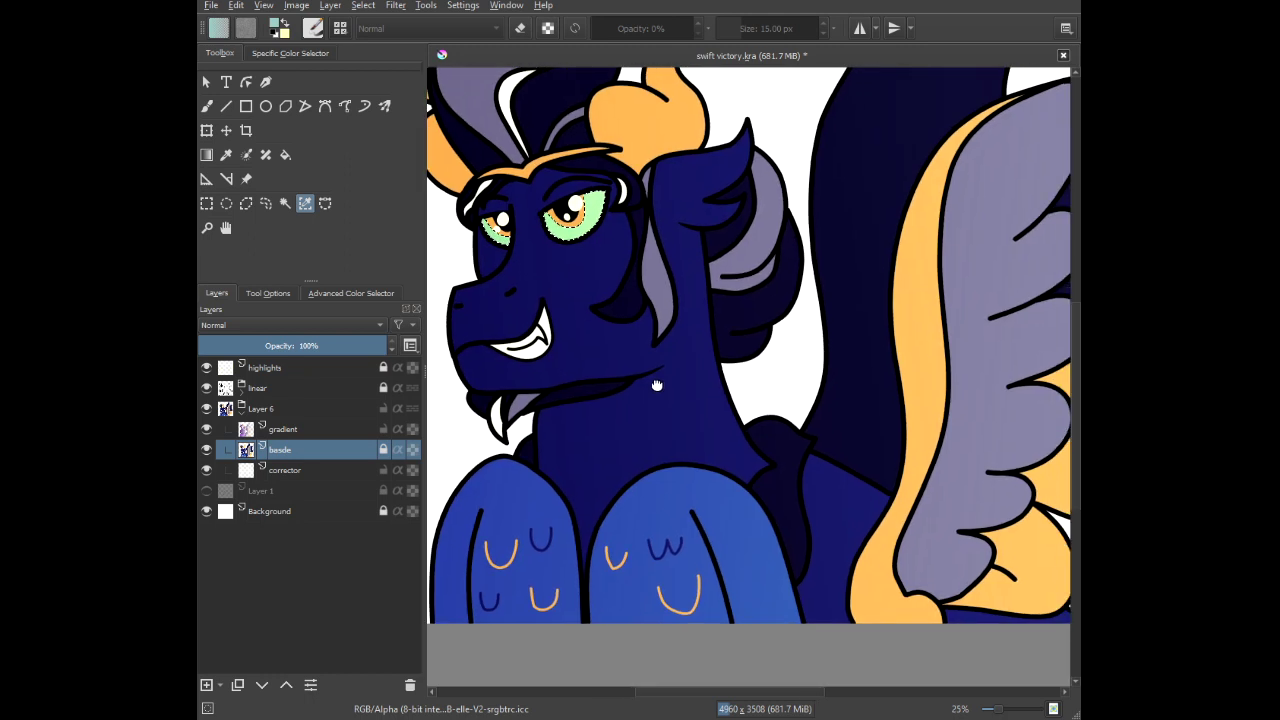
left_click(208, 155)
Pick a pale cream, tint the selected white areas with a gradient on the gradient layer, and clear the selection.
right_click(515, 335)
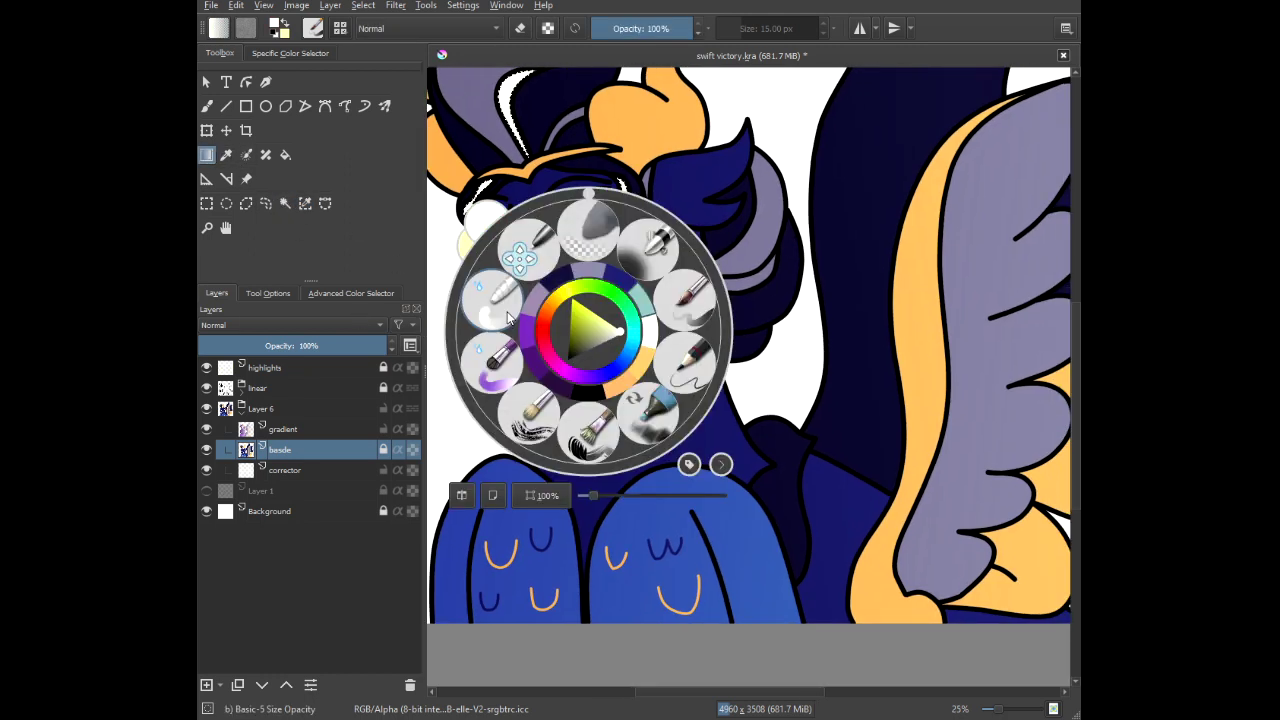
left_click(556, 307)
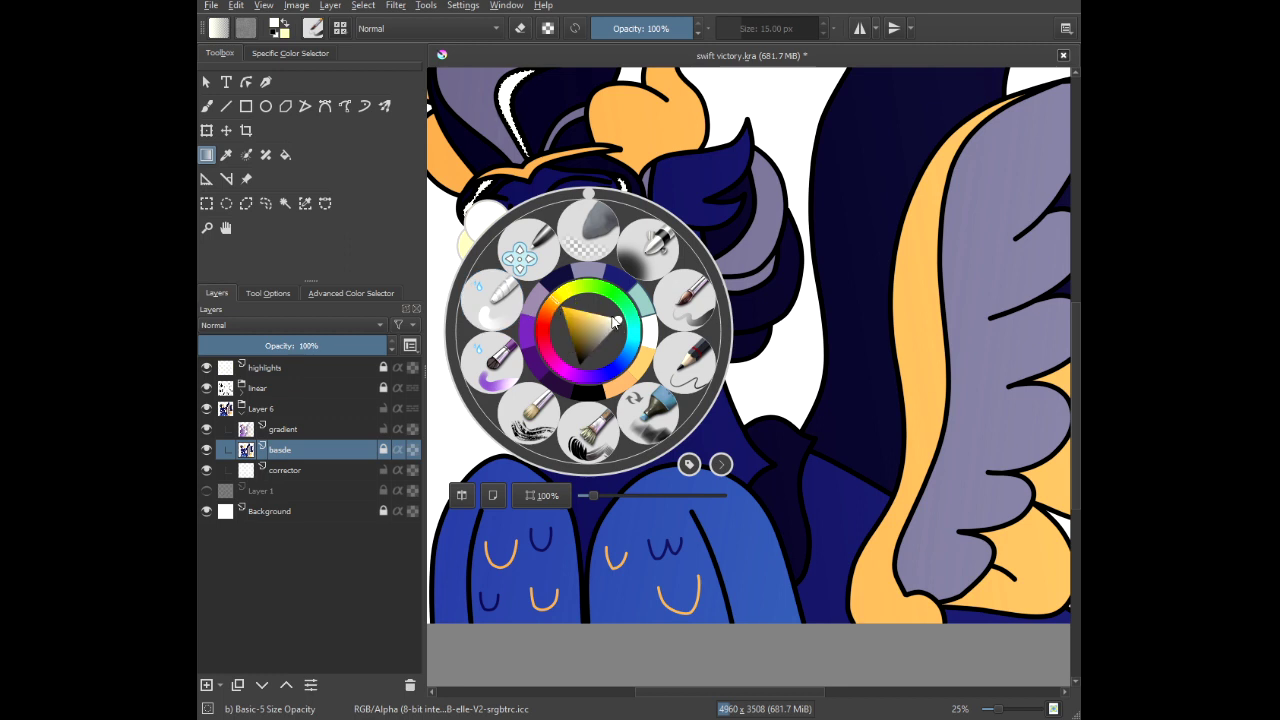
left_click(578, 158)
scroll(645, 400, "down", 2)
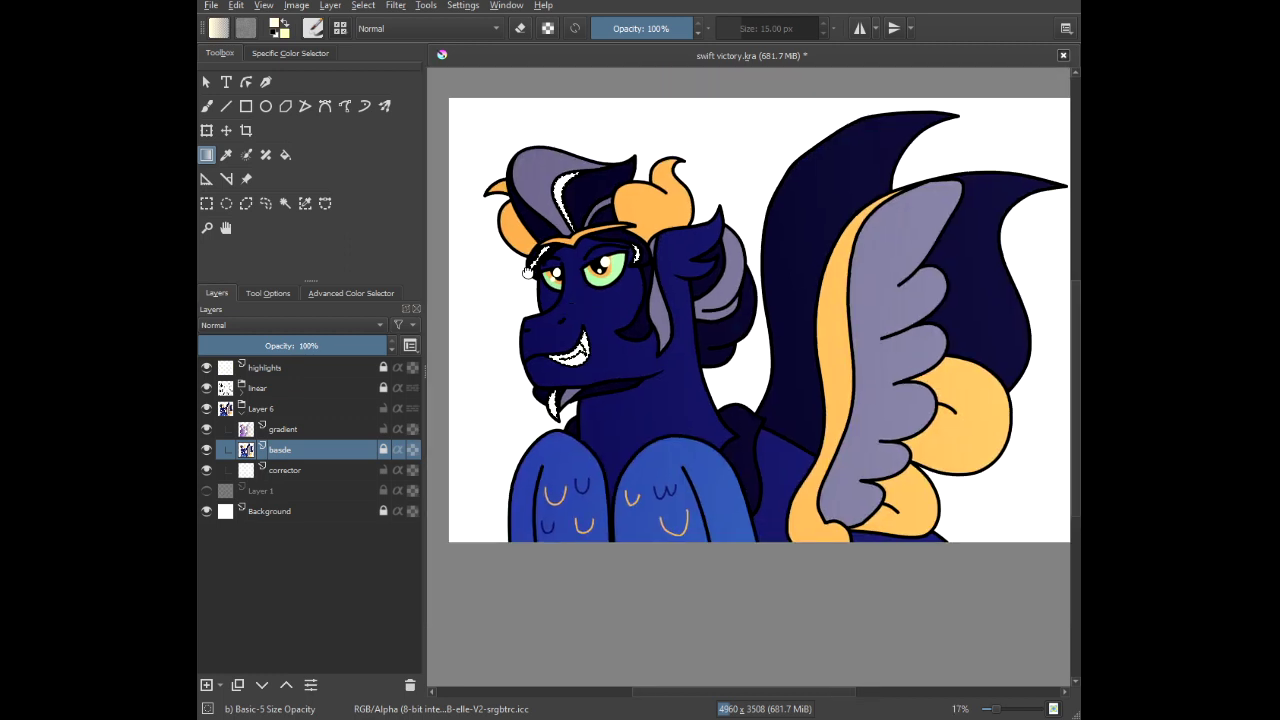
left_click(359, 429)
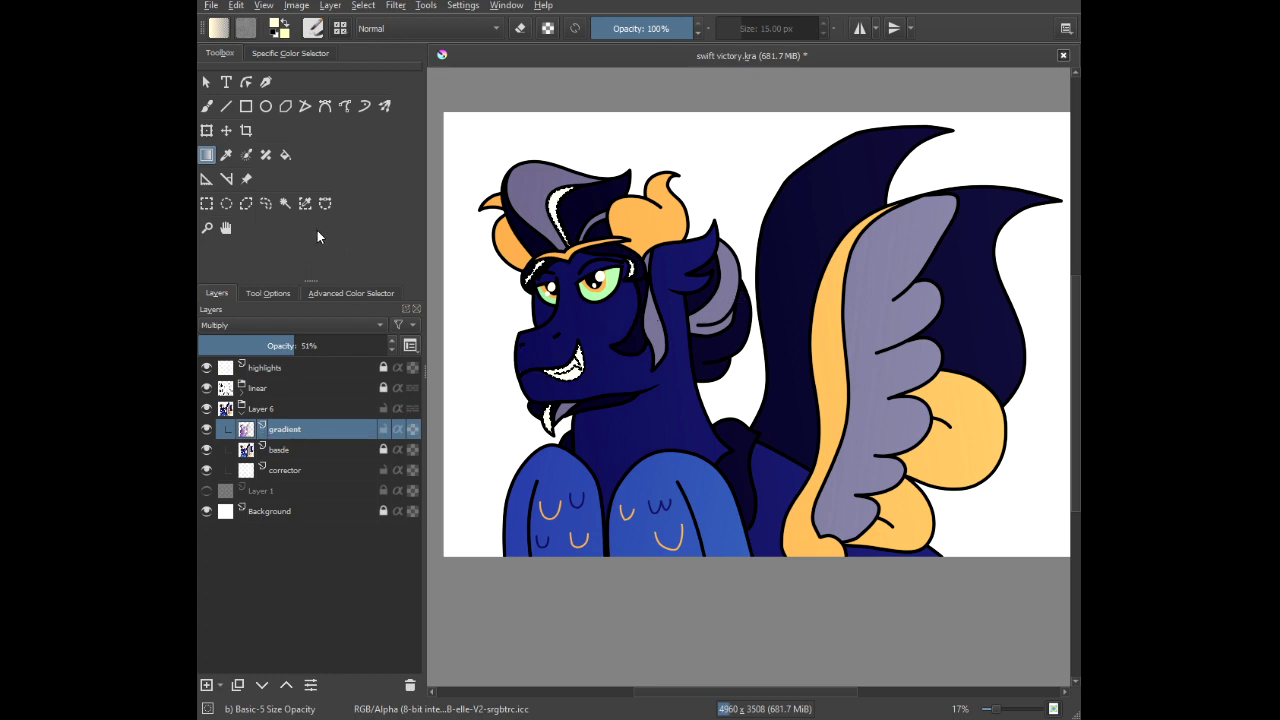
left_click(291, 203)
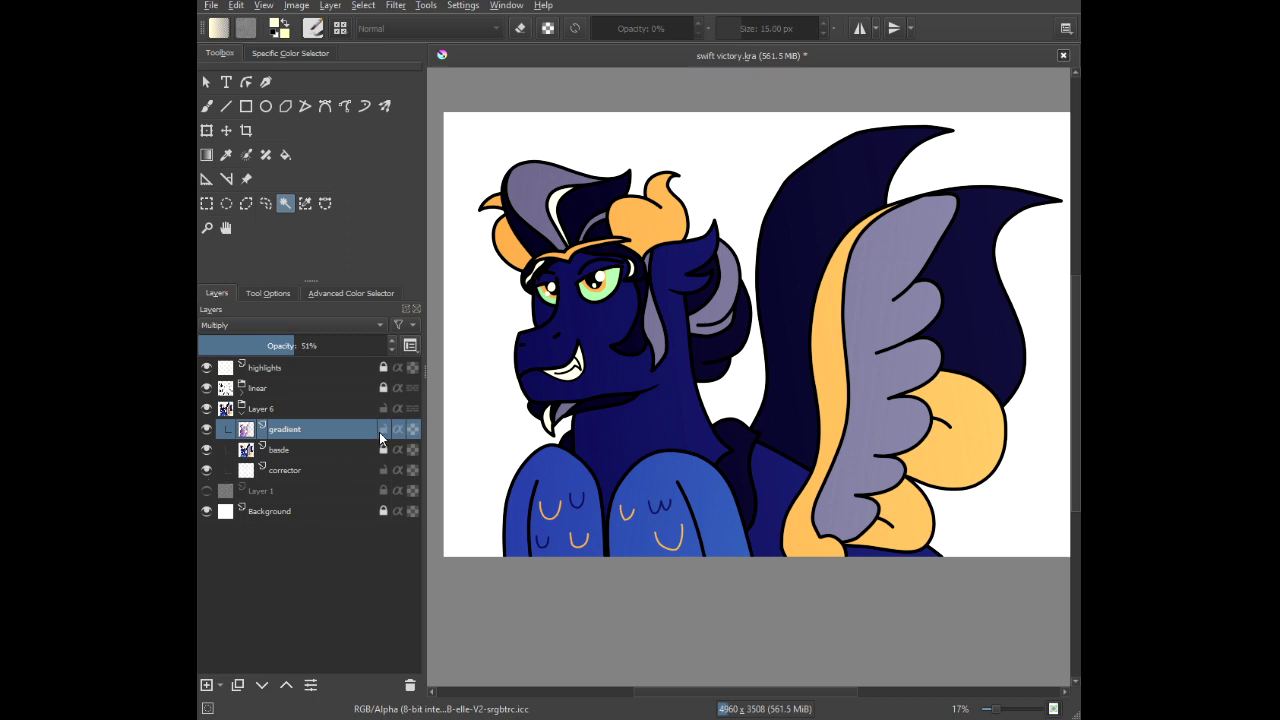
Add a layer named "shading" above the gradient layer, with Multiply blending and 51% opacity.
left_click(207, 685)
double_click(302, 434)
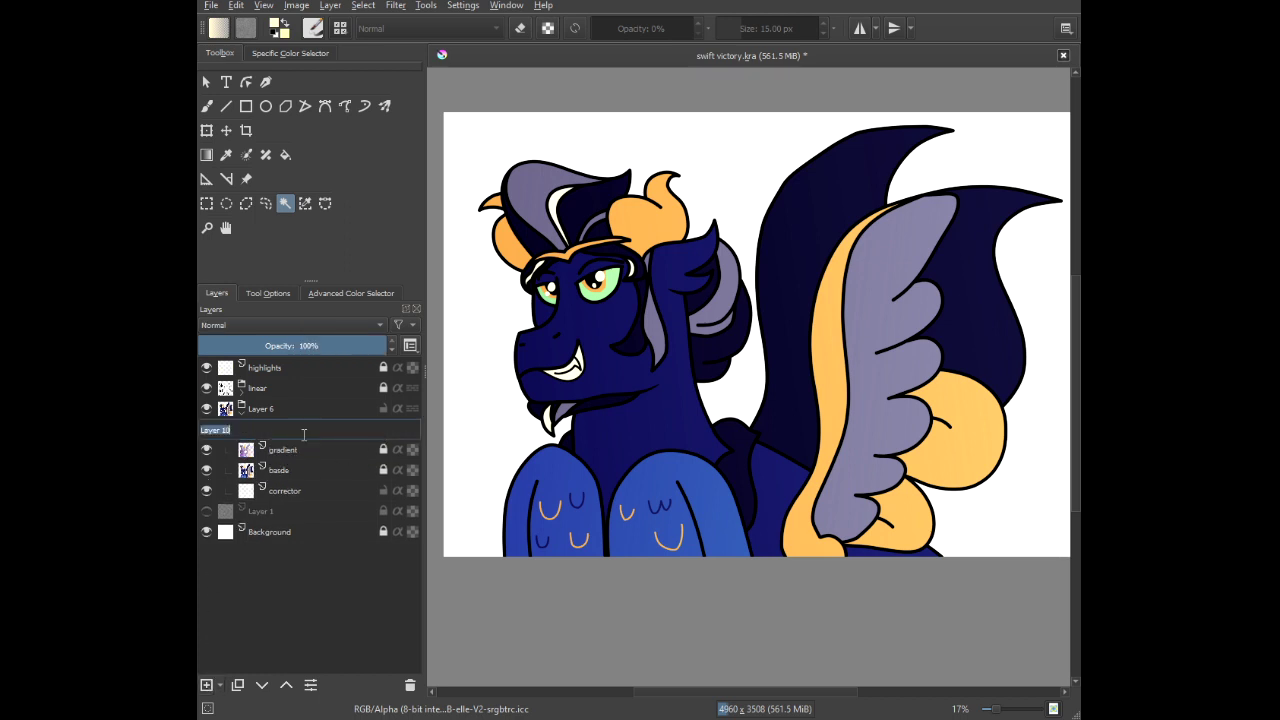
type("shading")
key("Return")
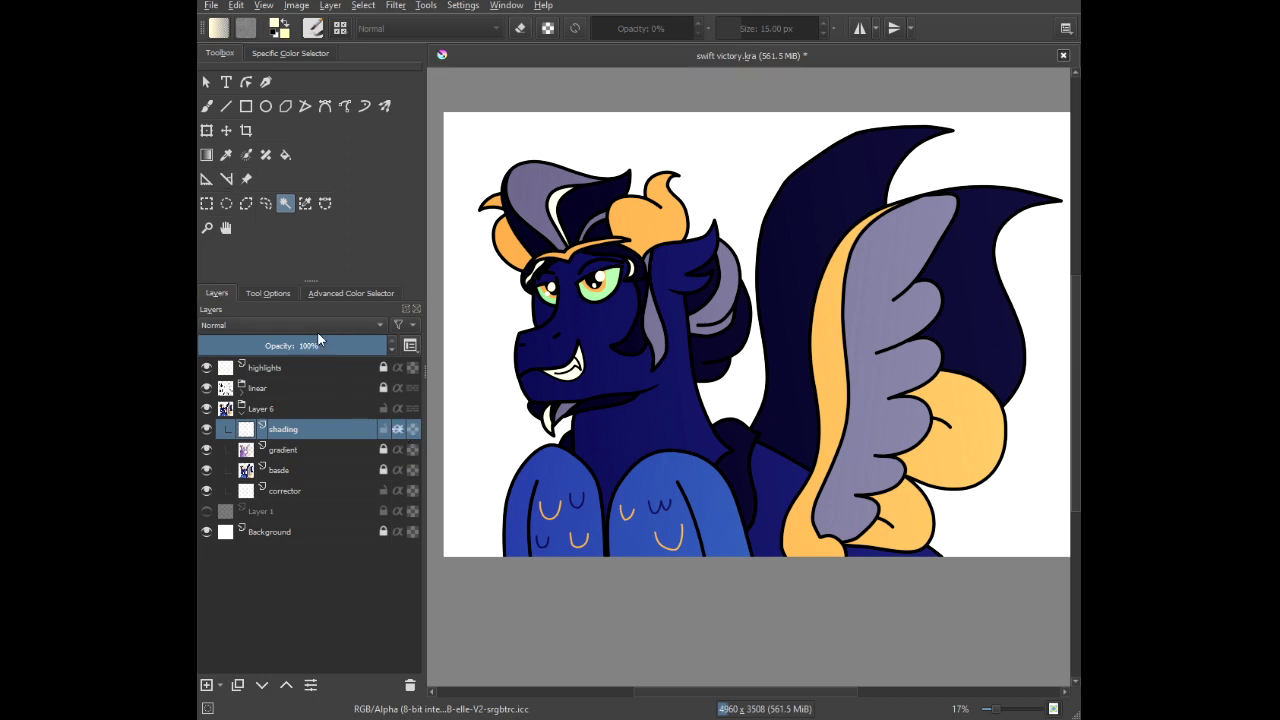
left_click(299, 461)
left_click(296, 349)
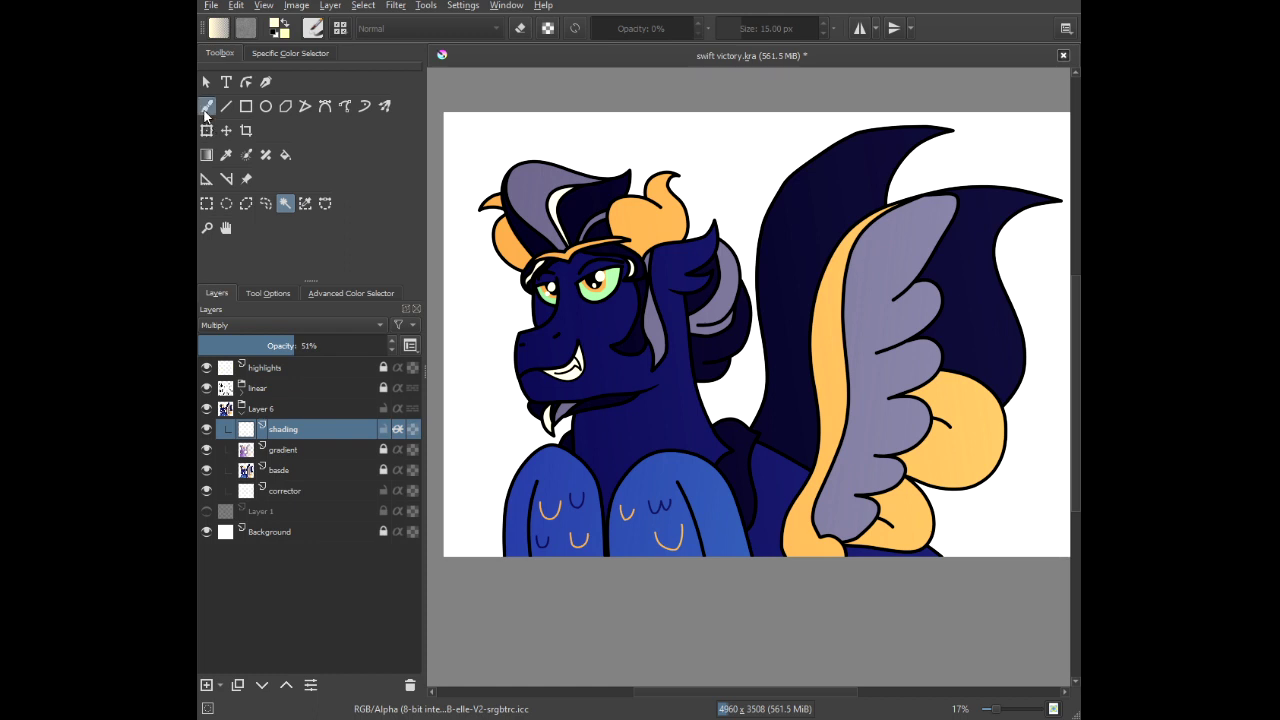
Set up the freehand brush with the Bristles-2 Flat Rough preset and a very dark purple colour.
left_click(206, 107)
right_click(585, 279)
left_click(593, 375)
right_click(573, 293)
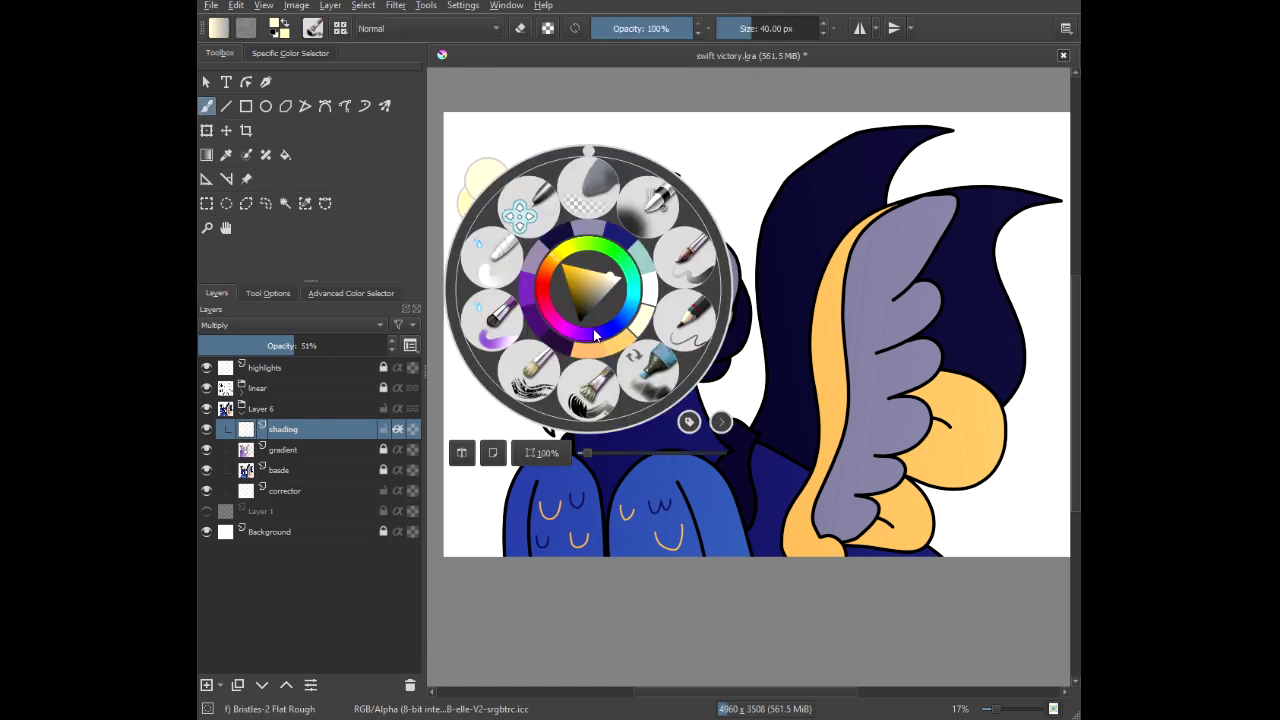
left_click(594, 336)
left_click(607, 290)
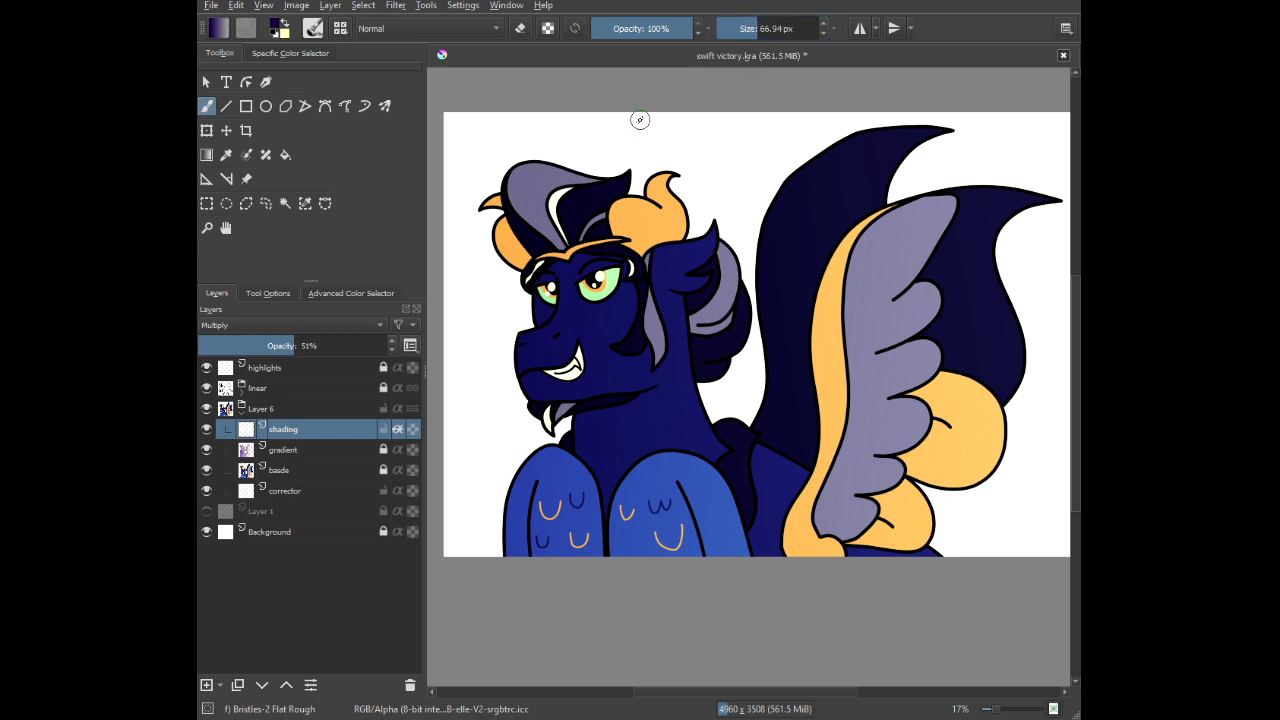
Try to shade the near eye's upper eyelid with dark purple strokes of the 66.94 px bristle brush.
scroll(572, 272, "up", 2)
scroll(566, 289, "up", 2)
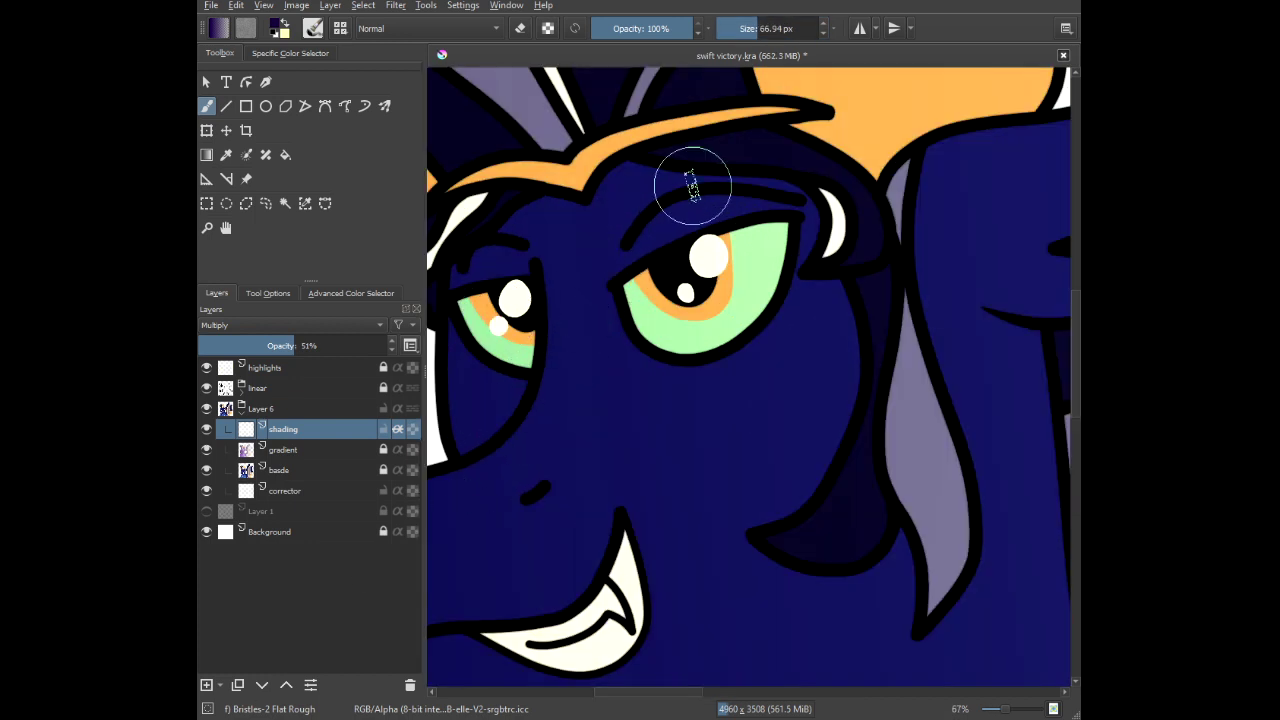
scroll(686, 186, "up", 3)
scroll(950, 255, "down", 1)
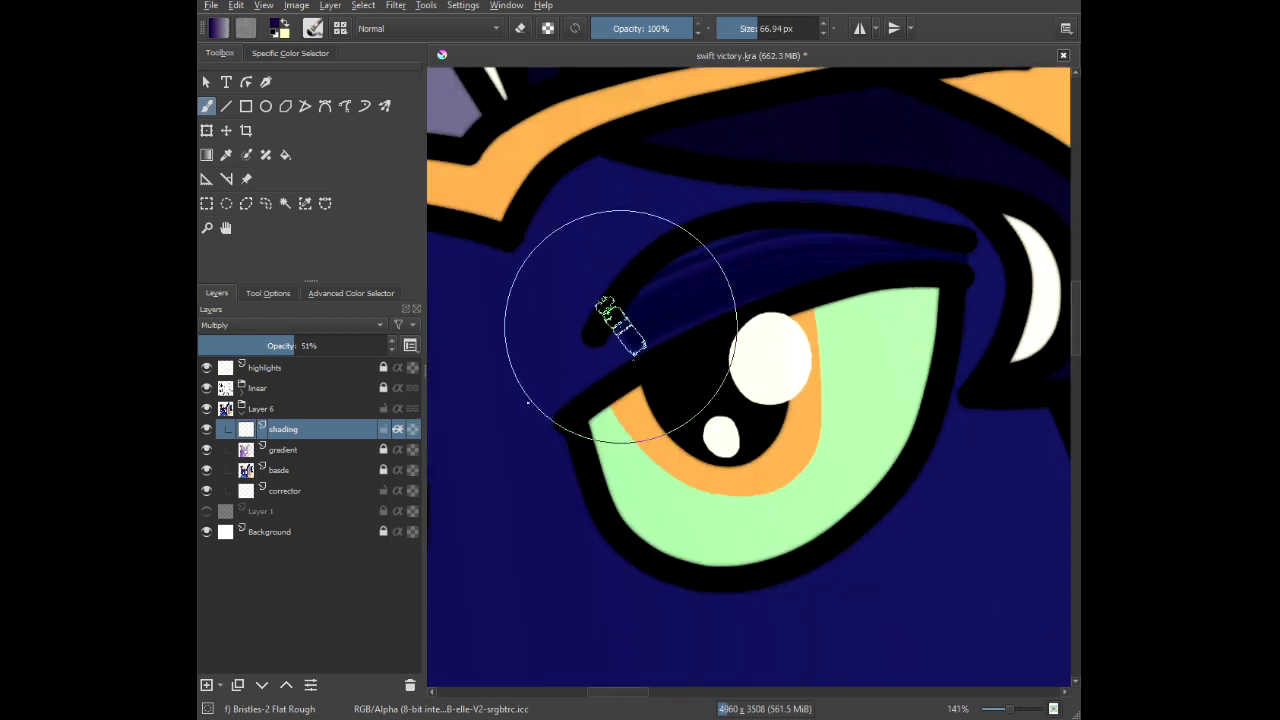
scroll(510, 393, "down", 3)
scroll(510, 393, "down", 1)
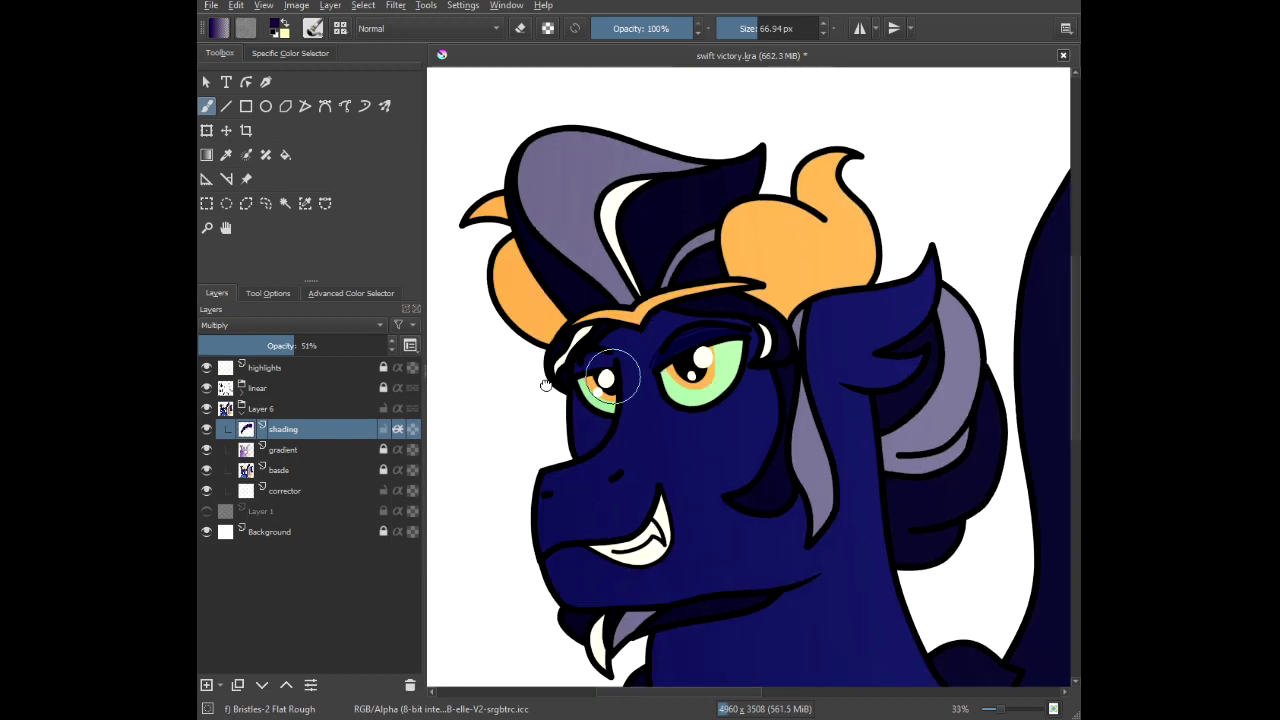
scroll(639, 386, "up", 5)
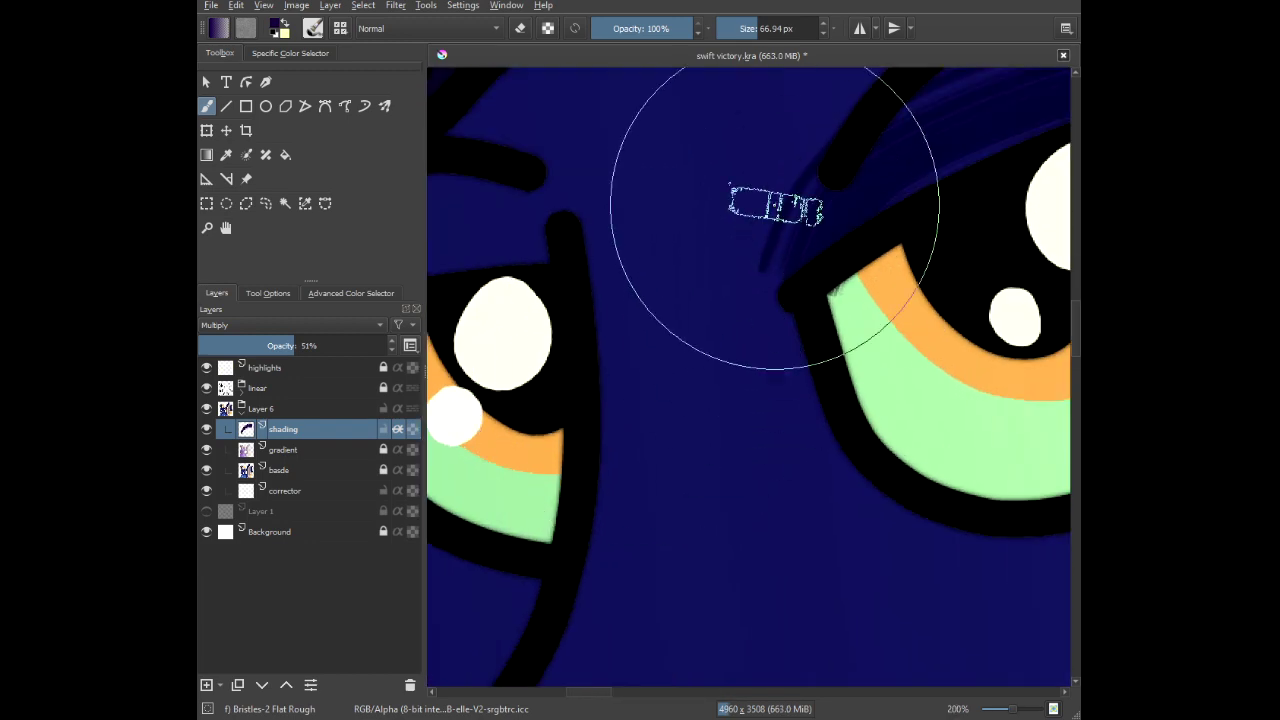
scroll(785, 125, "up", 1)
left_click_drag(855, 176, 688, 342)
scroll(728, 280, "down", 2)
scroll(727, 277, "down", 1)
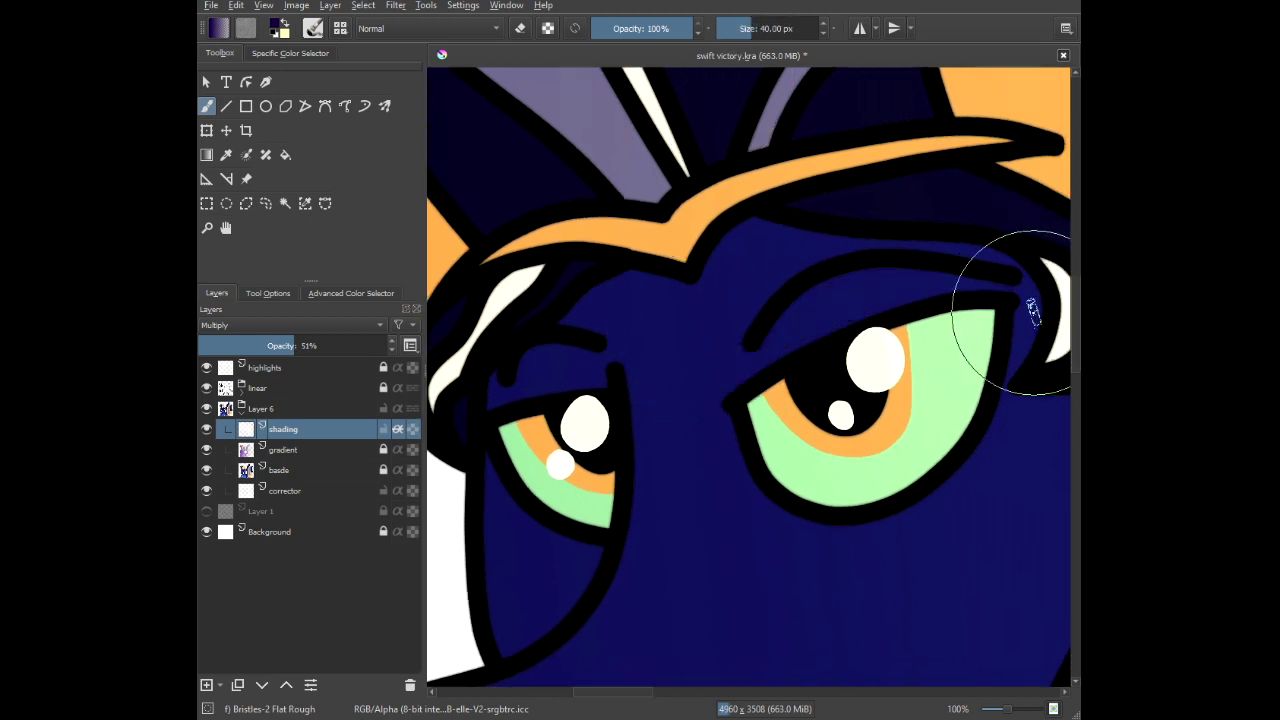
Shade the near eye's upper eyelid with dark purple strokes along the lash line, using a 40 px brush.
scroll(1033, 312, "up", 1)
mouse_move(1010, 280)
left_mouse_down()
mouse_move(857, 273)
mouse_move(751, 304)
mouse_move(628, 416)
mouse_move(618, 436)
mouse_move(629, 491)
left_mouse_up()
scroll(800, 320, "up", 1)
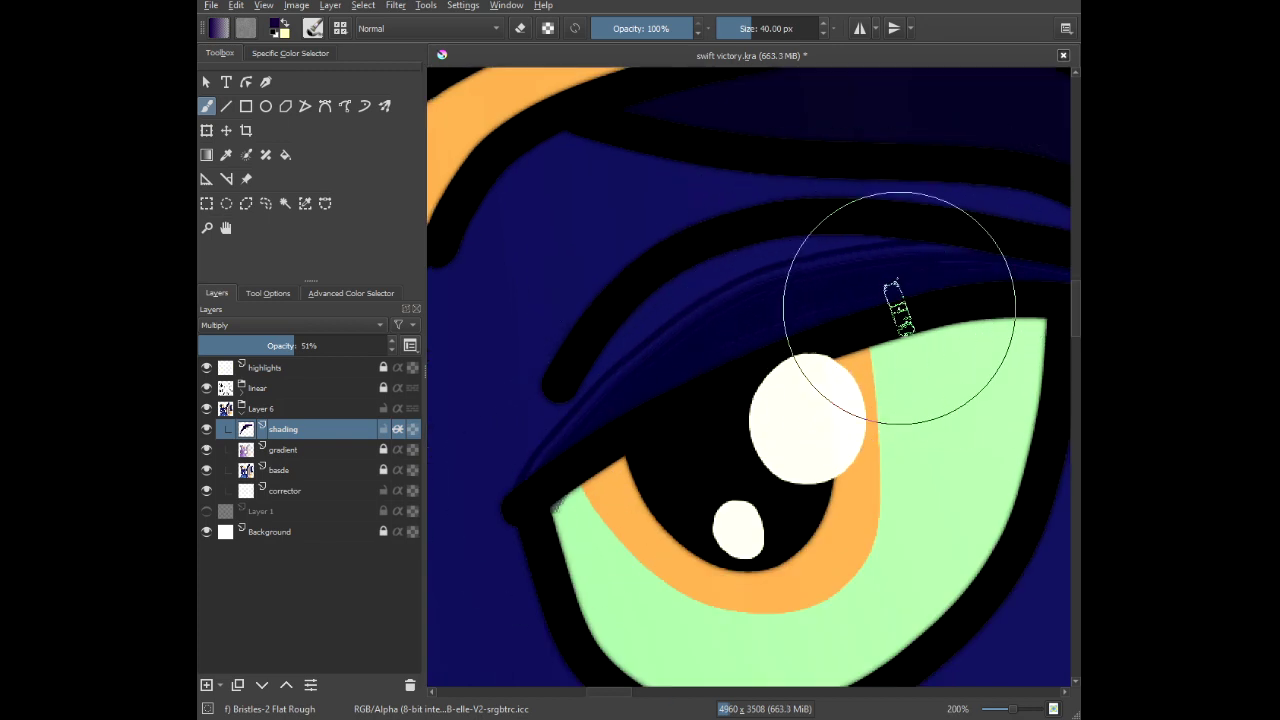
mouse_move(920, 240)
left_mouse_down()
mouse_move(773, 266)
mouse_move(672, 305)
mouse_move(624, 343)
mouse_move(548, 465)
left_mouse_up()
Shade the far eye's upper eyelid with dark purple strokes and undo the last stroke.
scroll(530, 490, "down", 4)
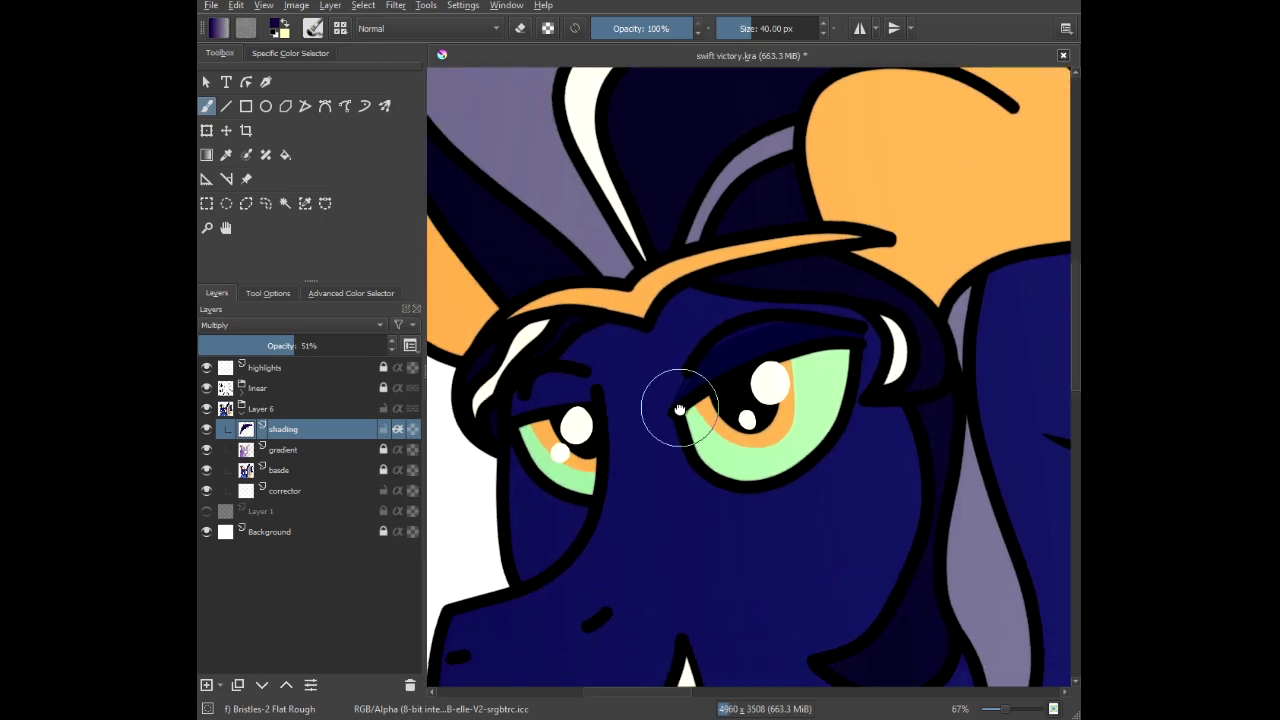
scroll(560, 380, "up", 4)
scroll(715, 410, "up", 1)
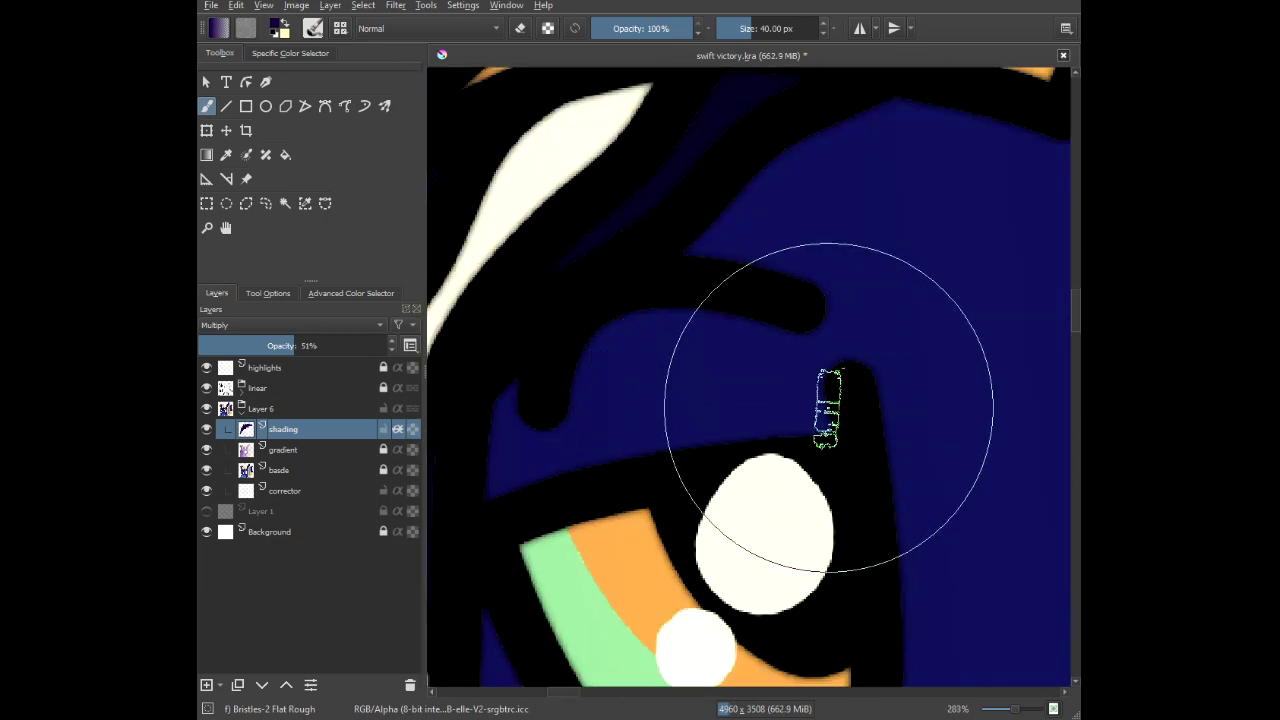
left_click_drag(528, 467, 503, 486)
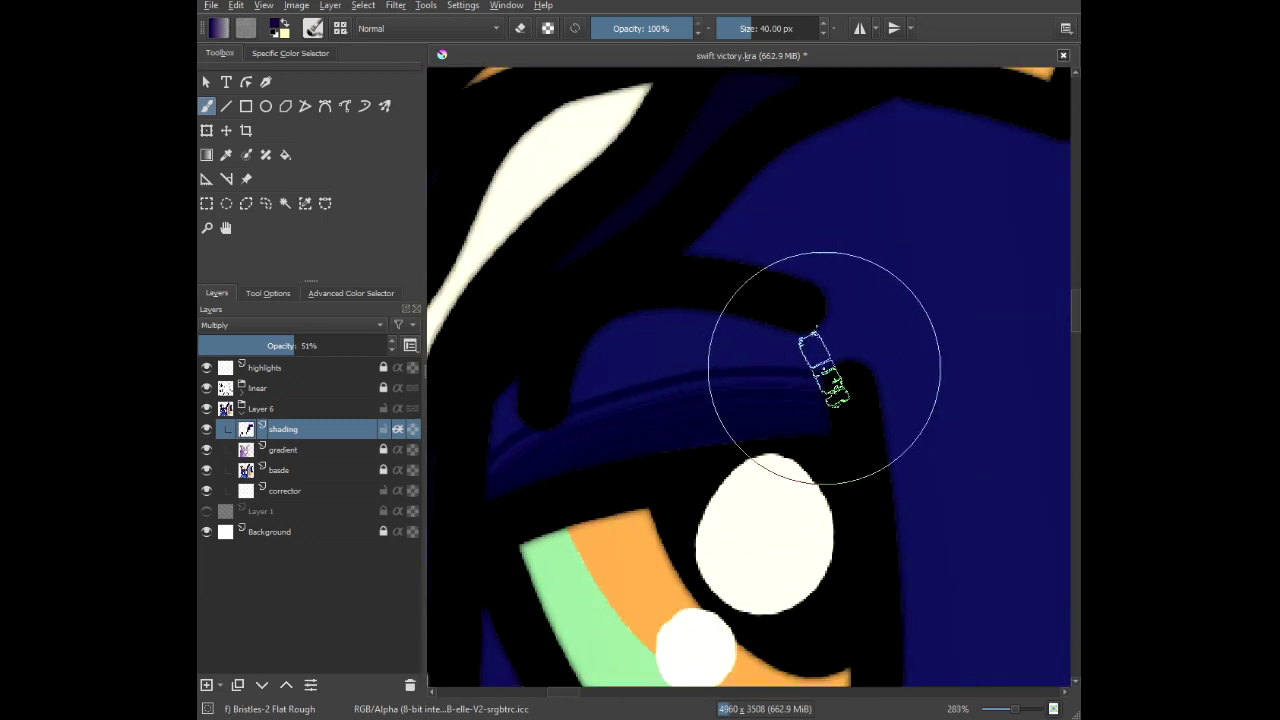
mouse_move(831, 366)
left_mouse_down()
mouse_move(756, 346)
mouse_move(620, 366)
left_mouse_up()
key("ctrl+z")
scroll(514, 294, "down", 4)
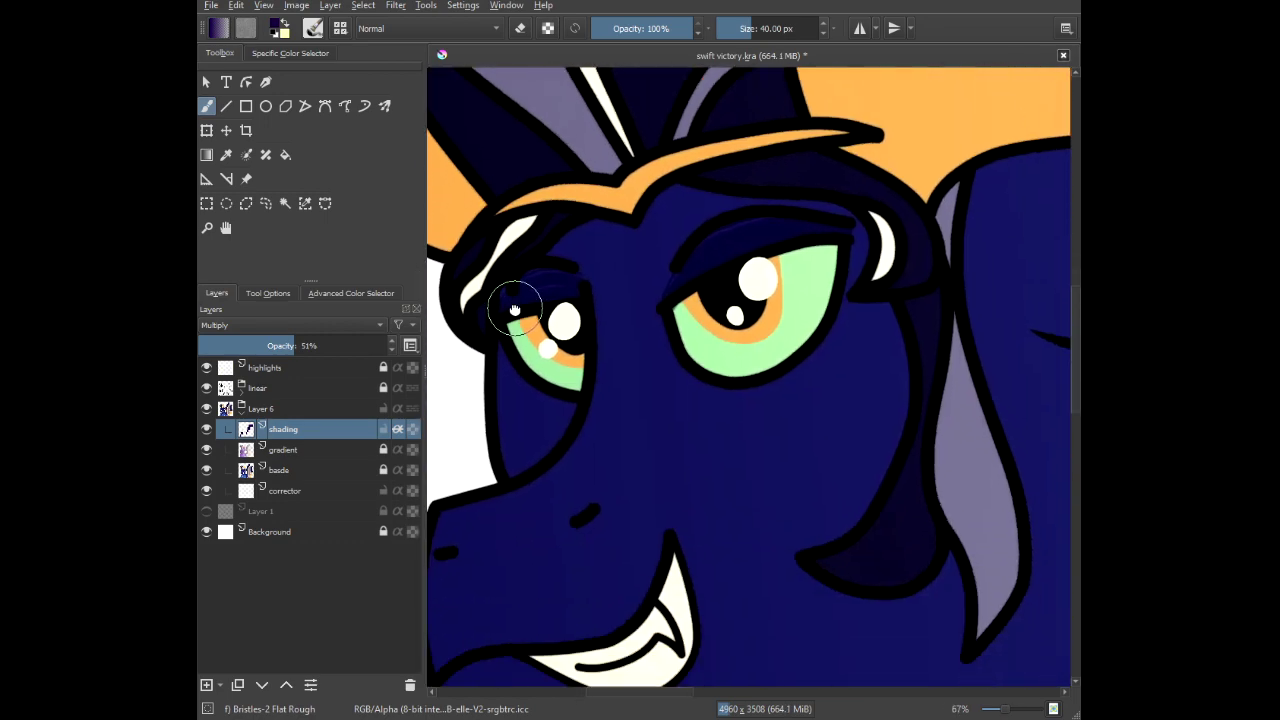
Shade the muzzle with a dark purple stroke along the line curving from the far eye down to the nose bridge.
scroll(657, 311, "up", 2)
scroll(731, 206, "down", 1)
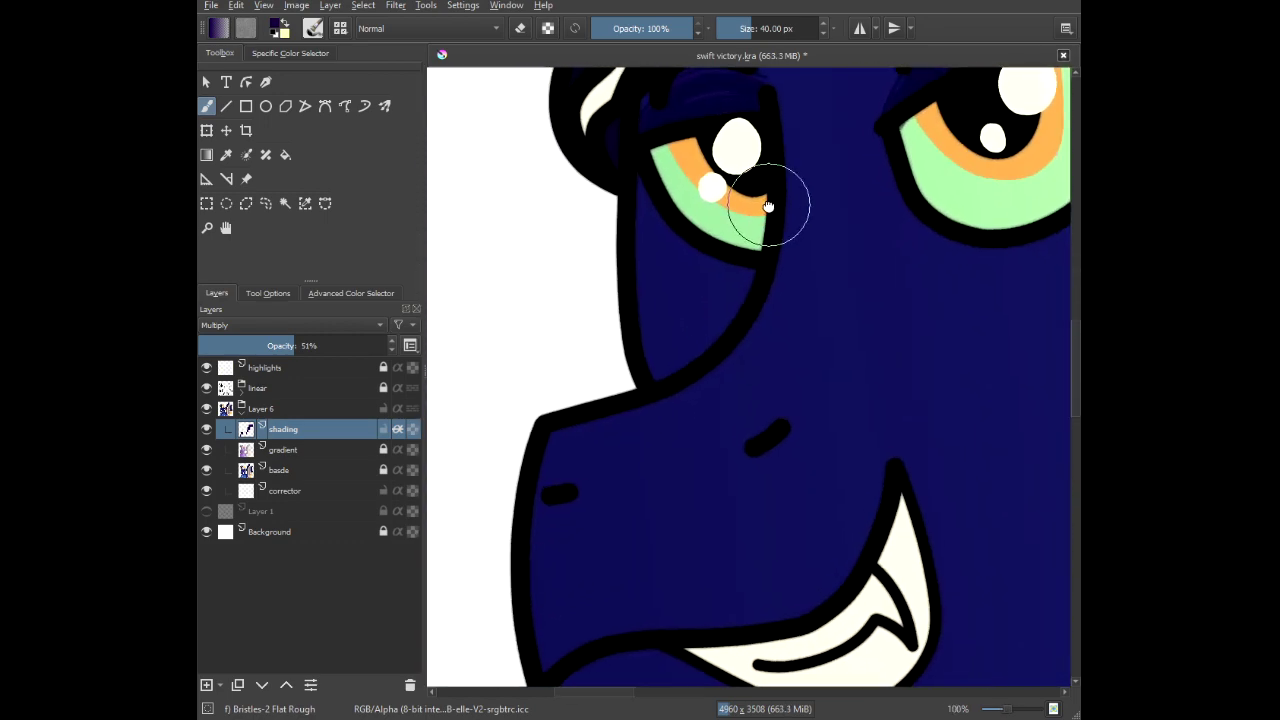
mouse_move(772, 90)
left_mouse_down()
mouse_move(790, 220)
mouse_move(776, 287)
mouse_move(736, 361)
mouse_move(664, 406)
left_mouse_up()
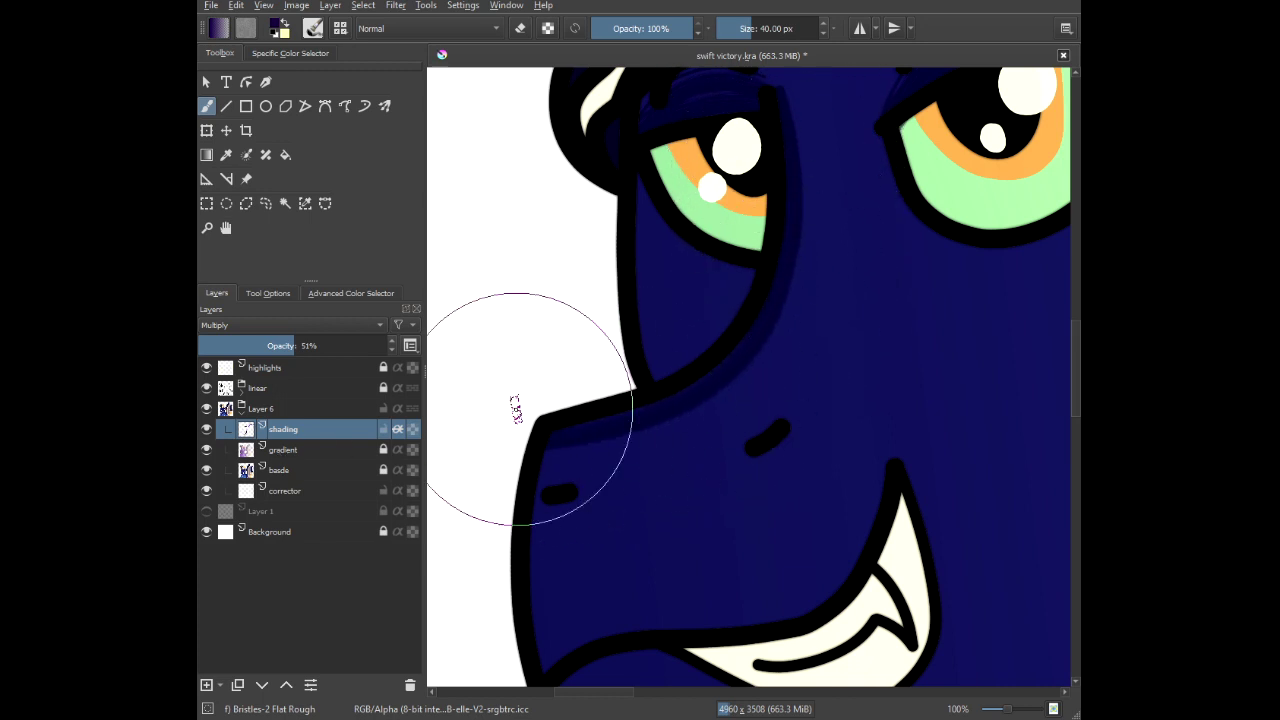
scroll(500, 366, "down", 4)
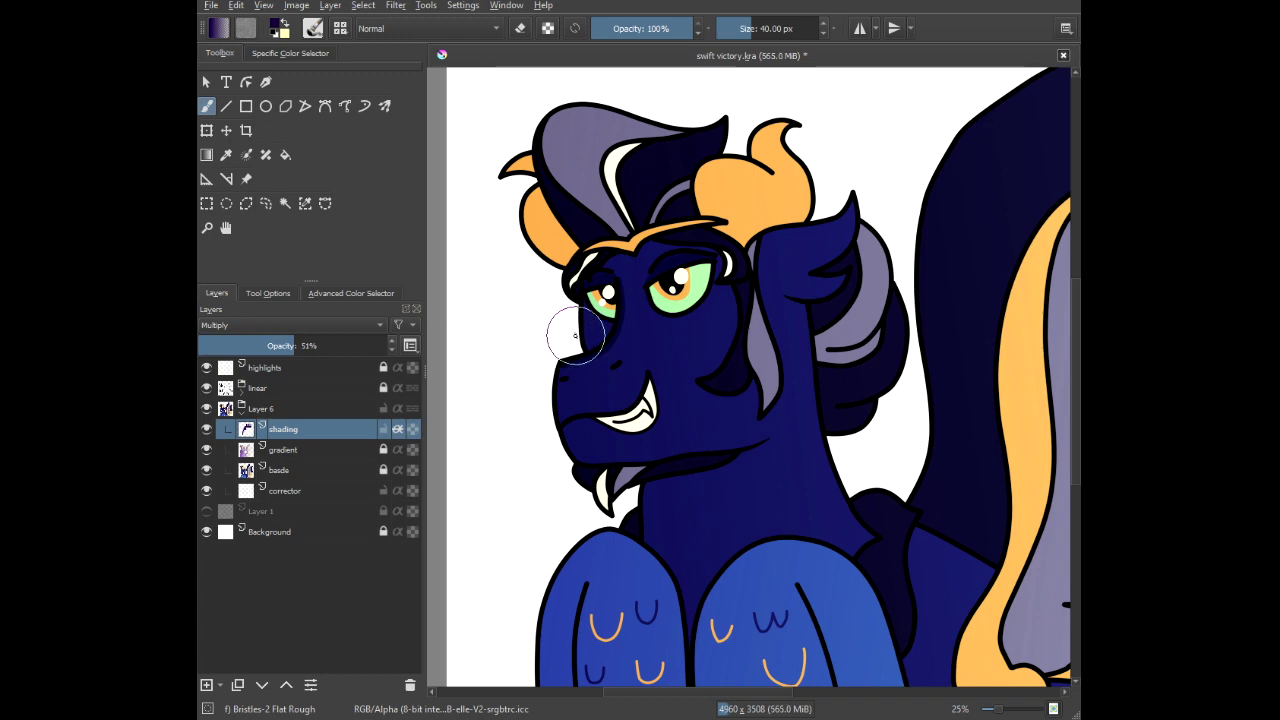
scroll(575, 335, "up", 4)
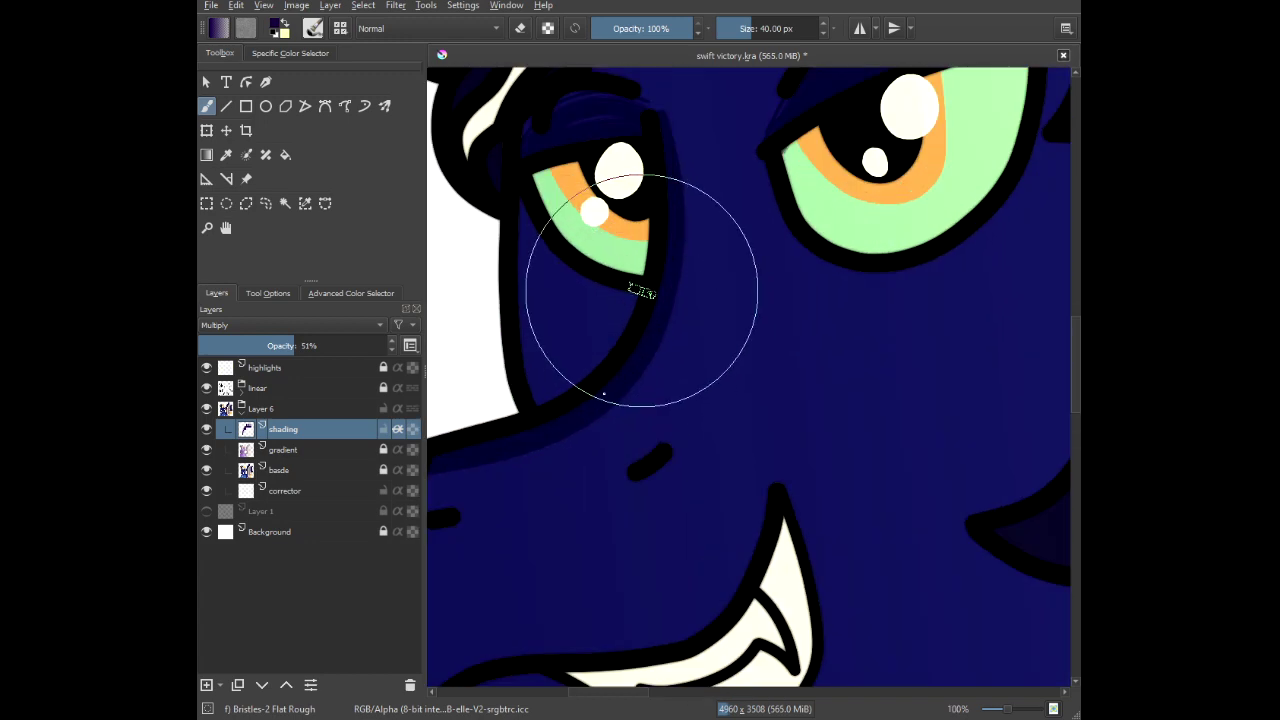
scroll(543, 328, "down", 3)
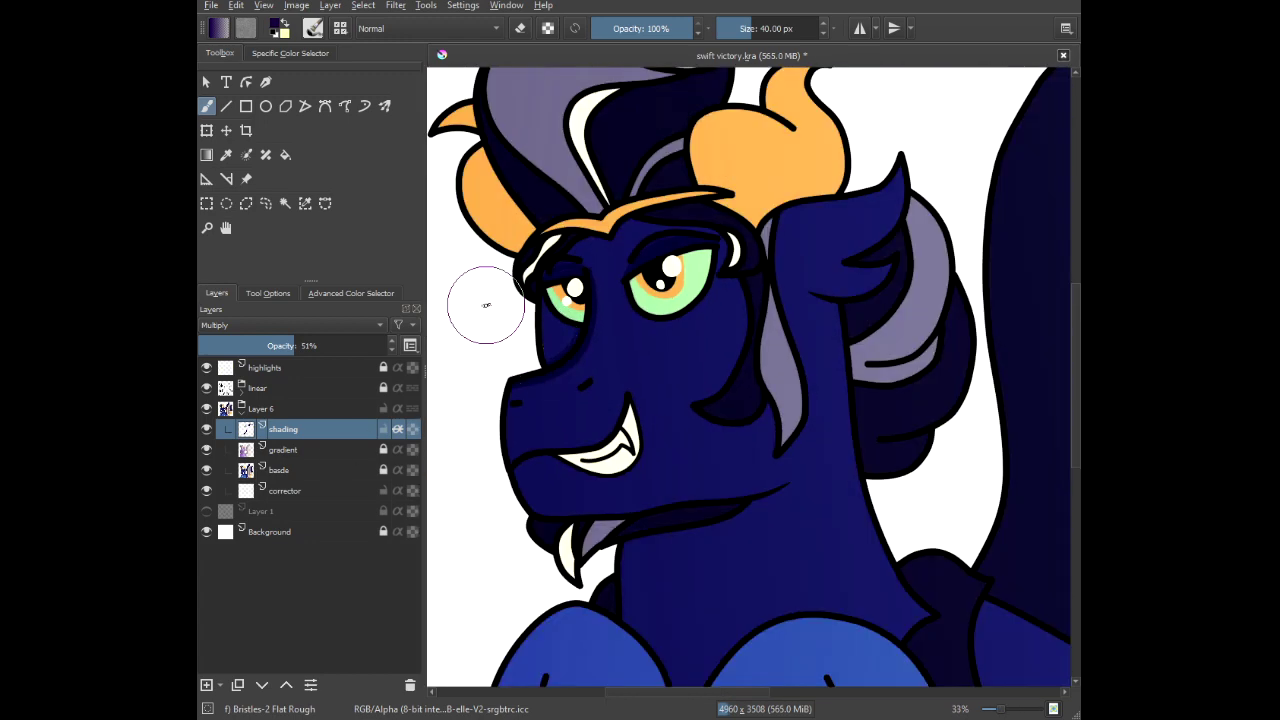
left_click_drag(498, 251, 532, 235)
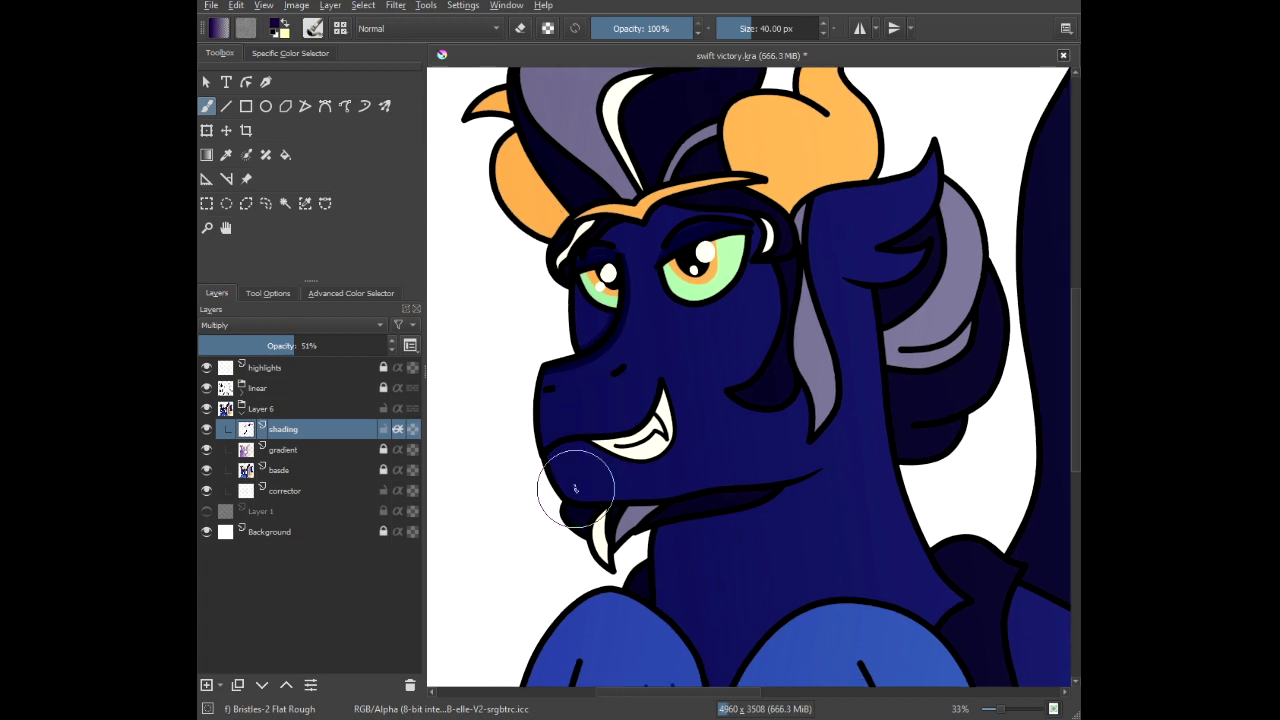
Shade the neck with a dark purple stroke along the underside of the jaw, from the cheek line to the beard.
scroll(760, 500, "up", 1)
scroll(720, 520, "up", 1)
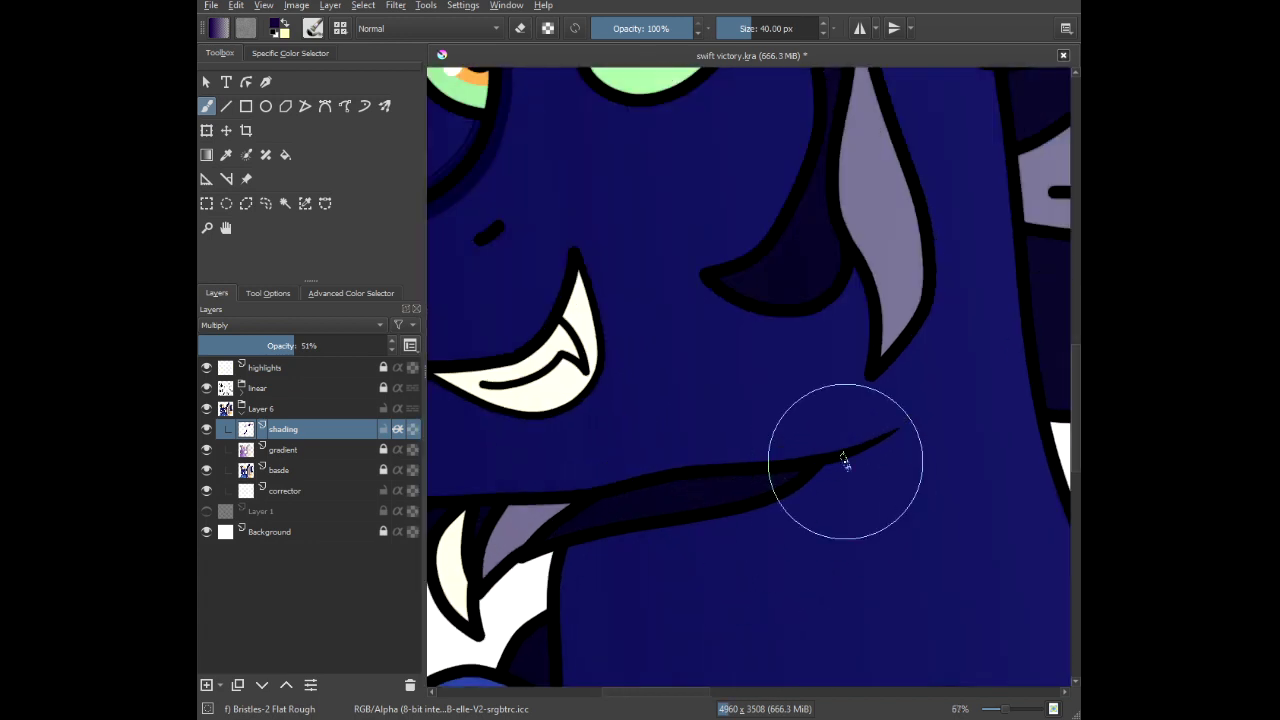
mouse_move(900, 435)
left_mouse_down()
mouse_move(750, 512)
mouse_move(580, 555)
left_mouse_up()
scroll(632, 498, "down", 3)
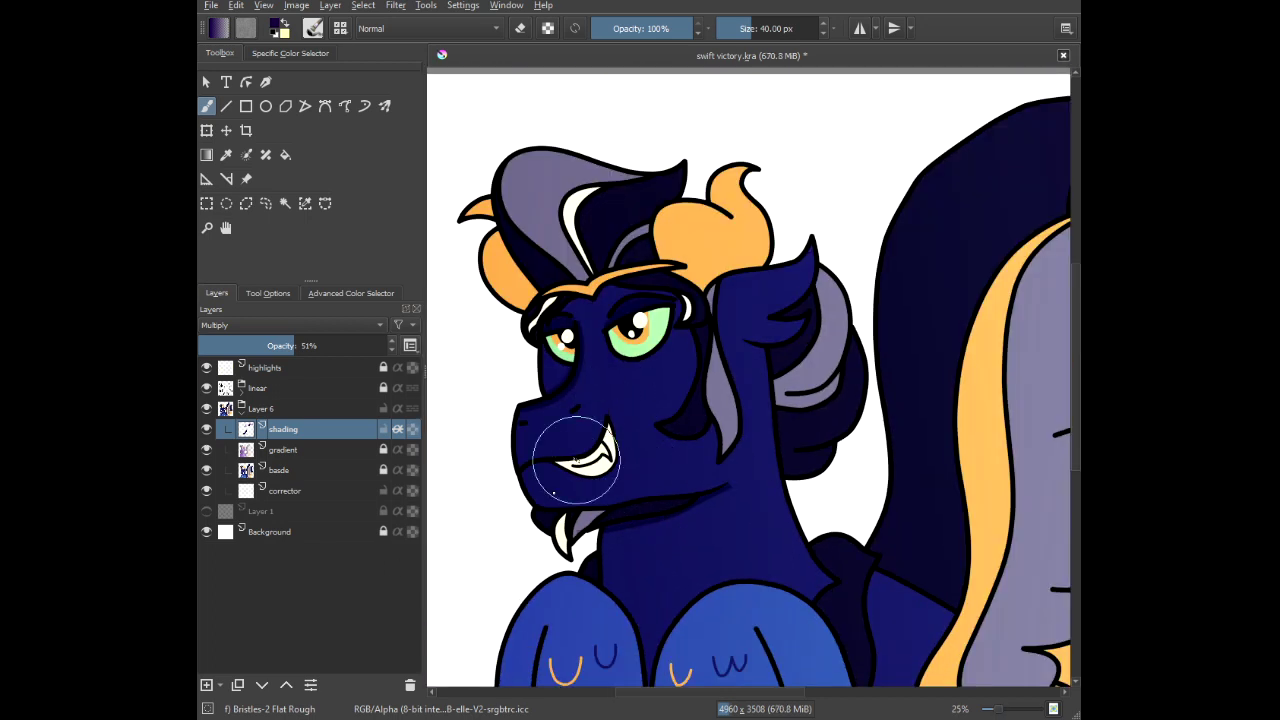
Shade the dark hair lock beside the near cheek with dark purple strokes along its inner edge.
scroll(679, 437, "up", 5)
scroll(686, 349, "down", 2)
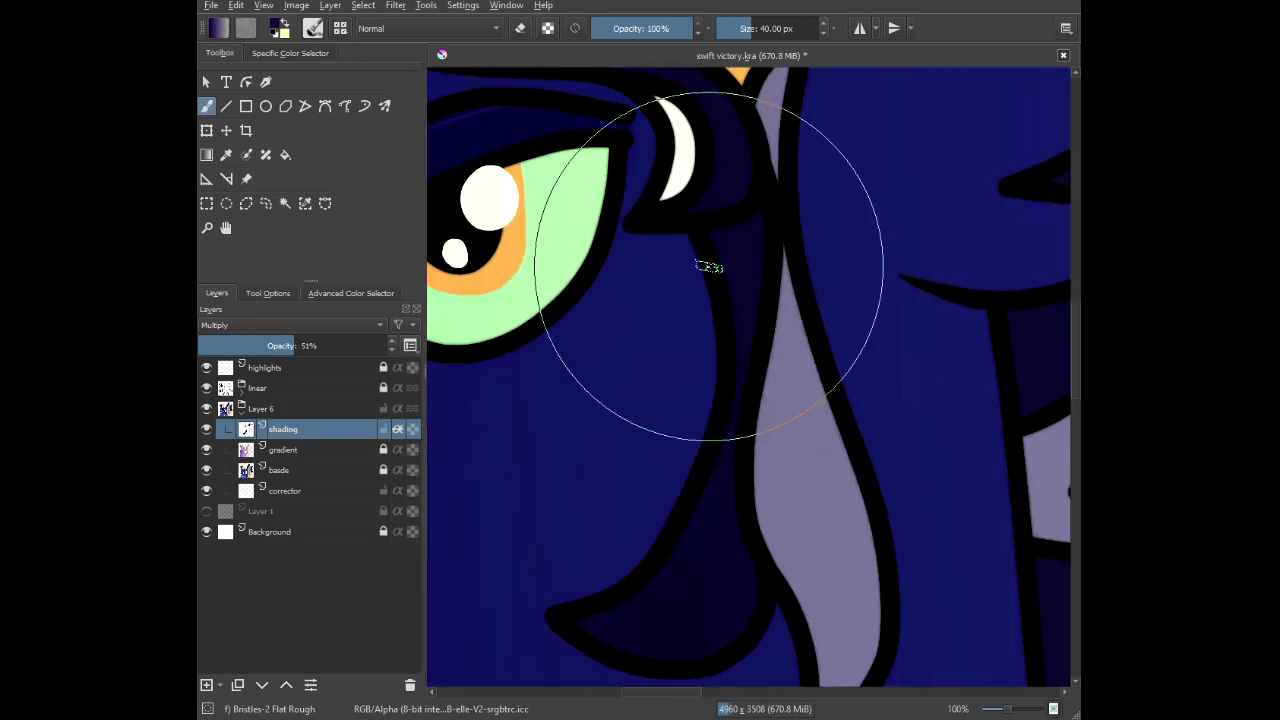
left_click_drag(755, 201, 785, 503)
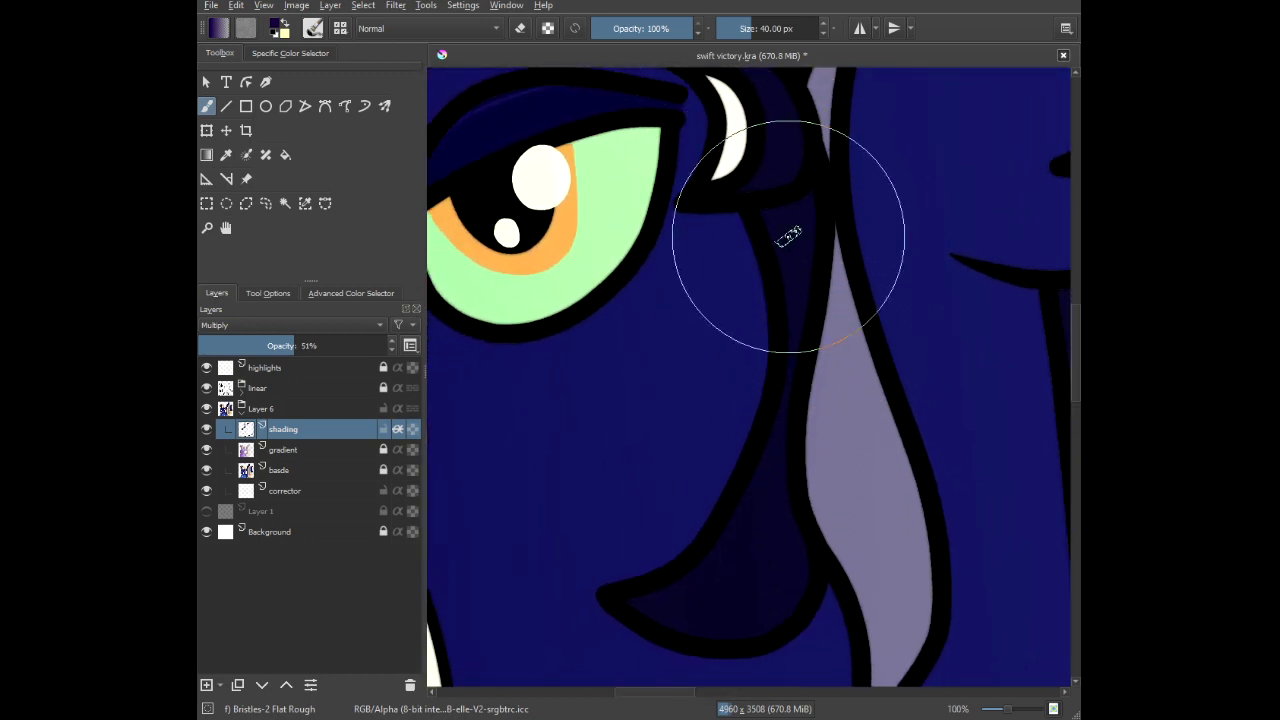
mouse_move(761, 203)
left_mouse_down()
mouse_move(787, 359)
mouse_move(767, 471)
mouse_move(739, 533)
mouse_move(663, 590)
left_mouse_up()
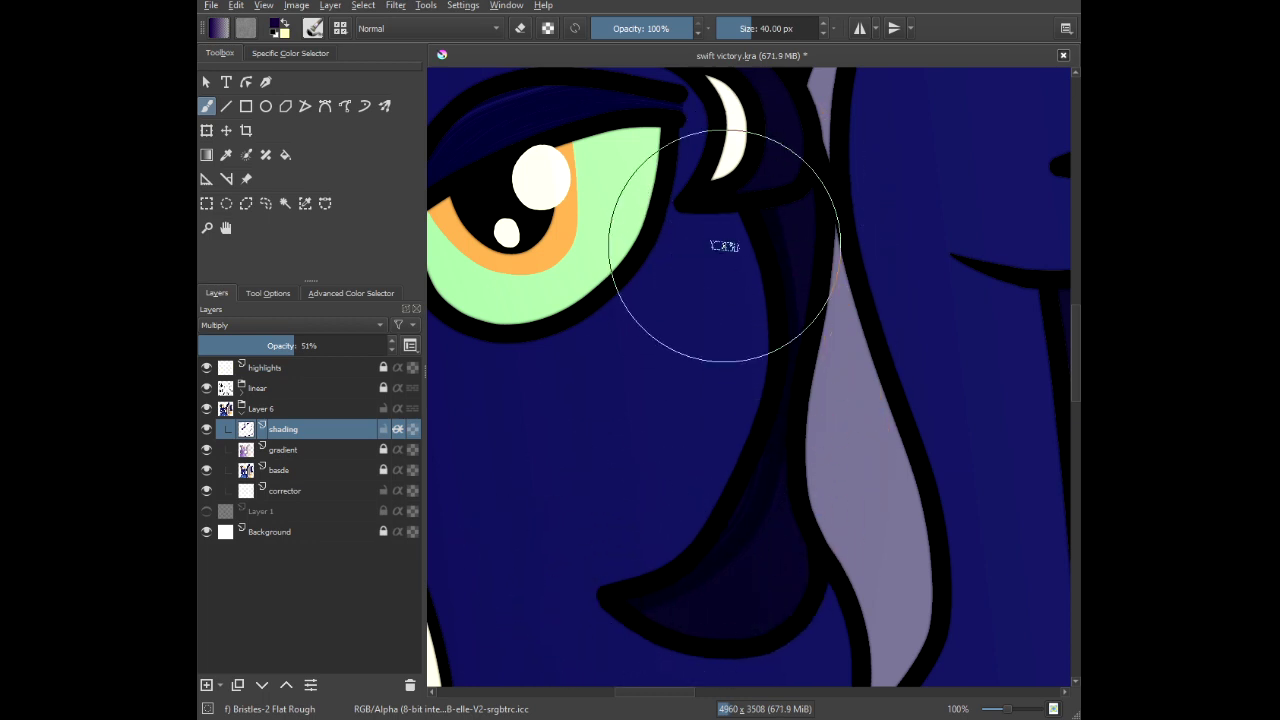
Shade the near cheek along the dark hair lock, undoing the first stroke and repainting it closer to the outline.
mouse_move(740, 205)
left_mouse_down()
mouse_move(777, 349)
mouse_move(760, 560)
left_mouse_up()
key("ctrl+z")
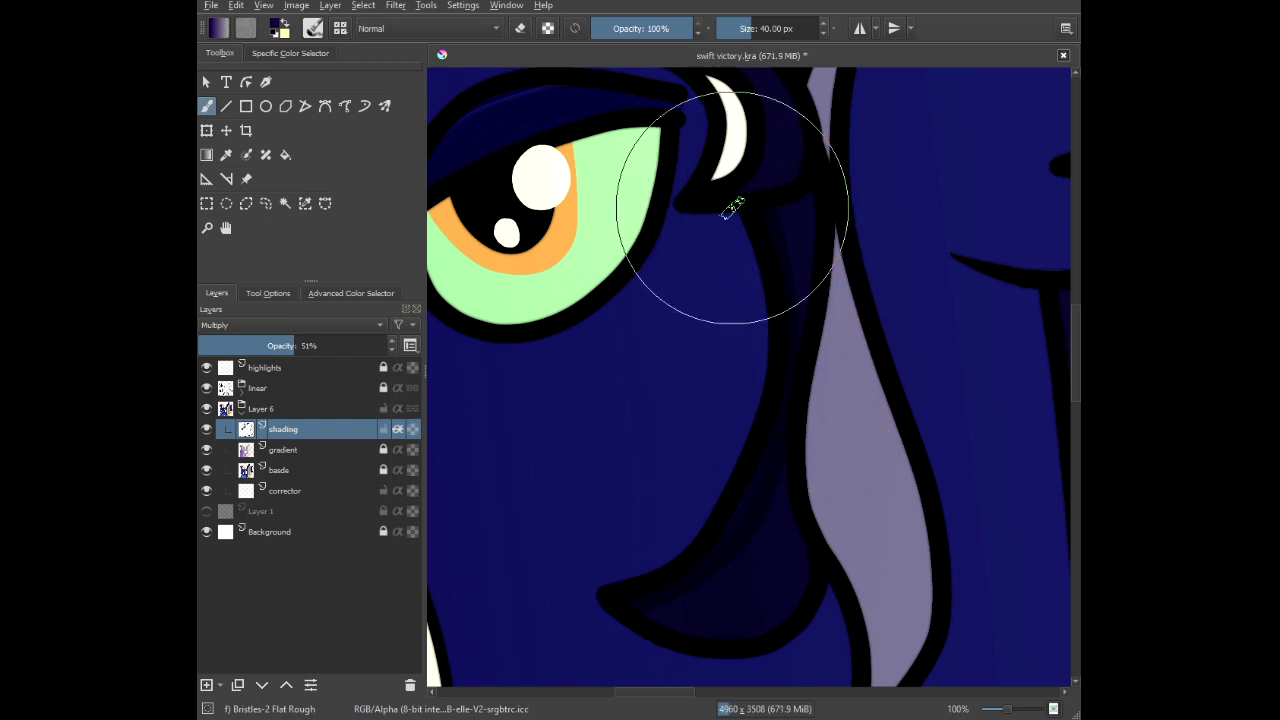
left_click_drag(737, 211, 768, 313)
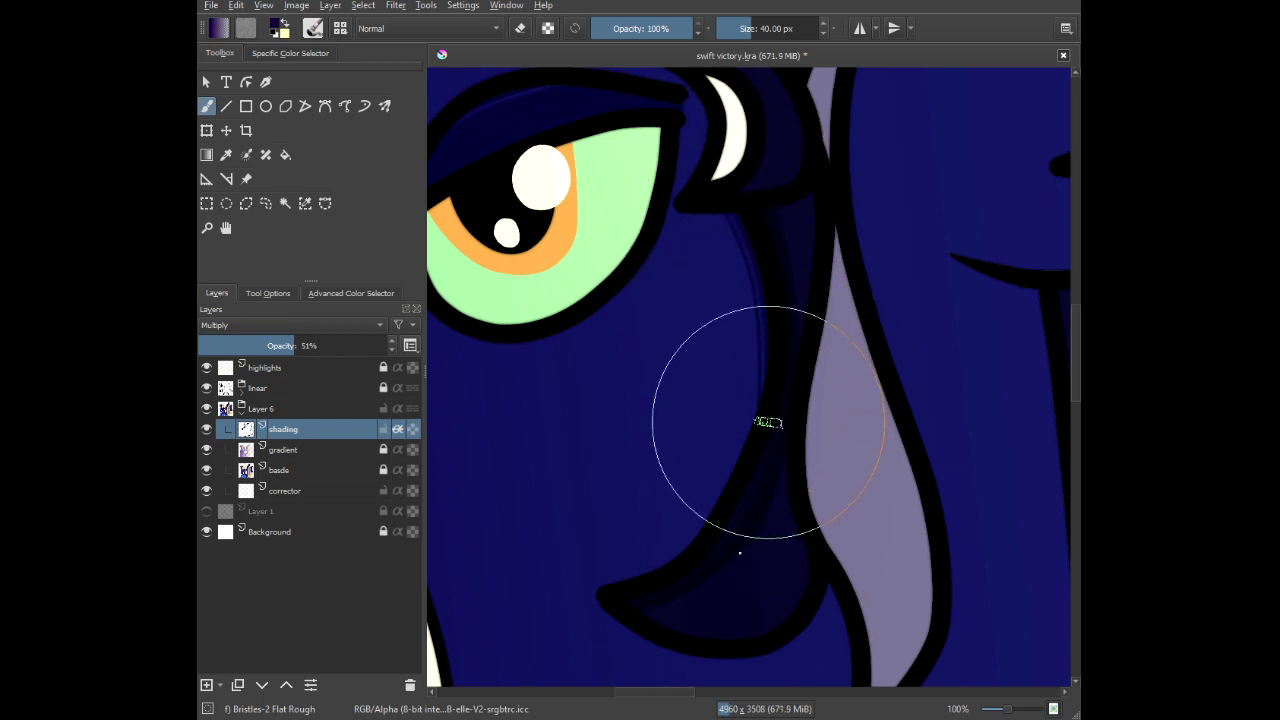
left_click_drag(701, 201, 786, 471)
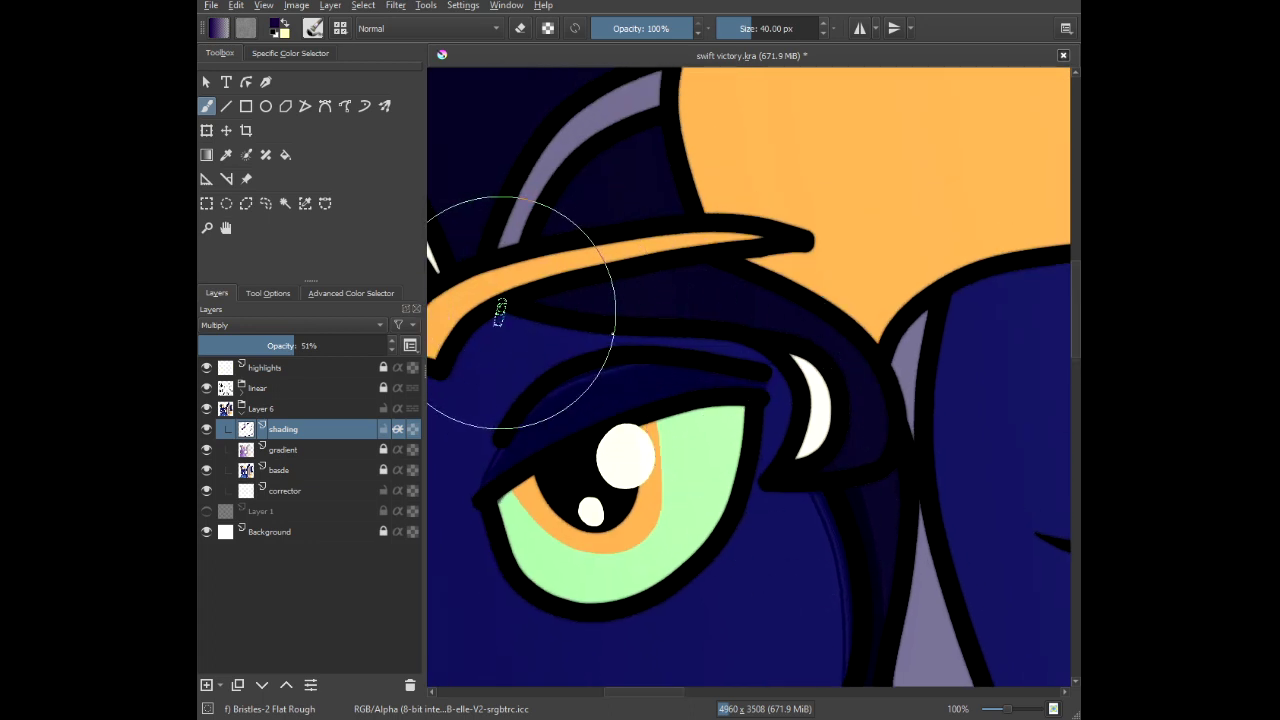
Shade the forehead beneath the near fringe and the white streaks in both side locks, undoing and redoing the first stroke.
left_click_drag(613, 334, 767, 328)
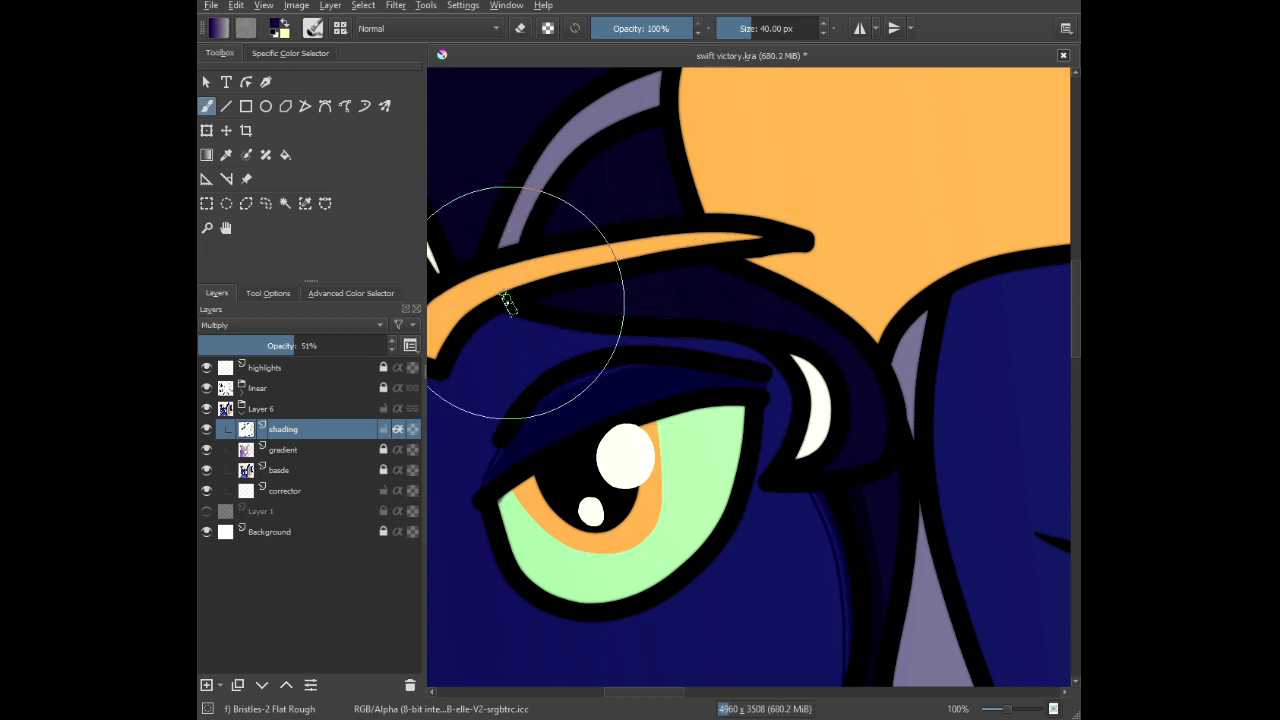
key("ctrl+z")
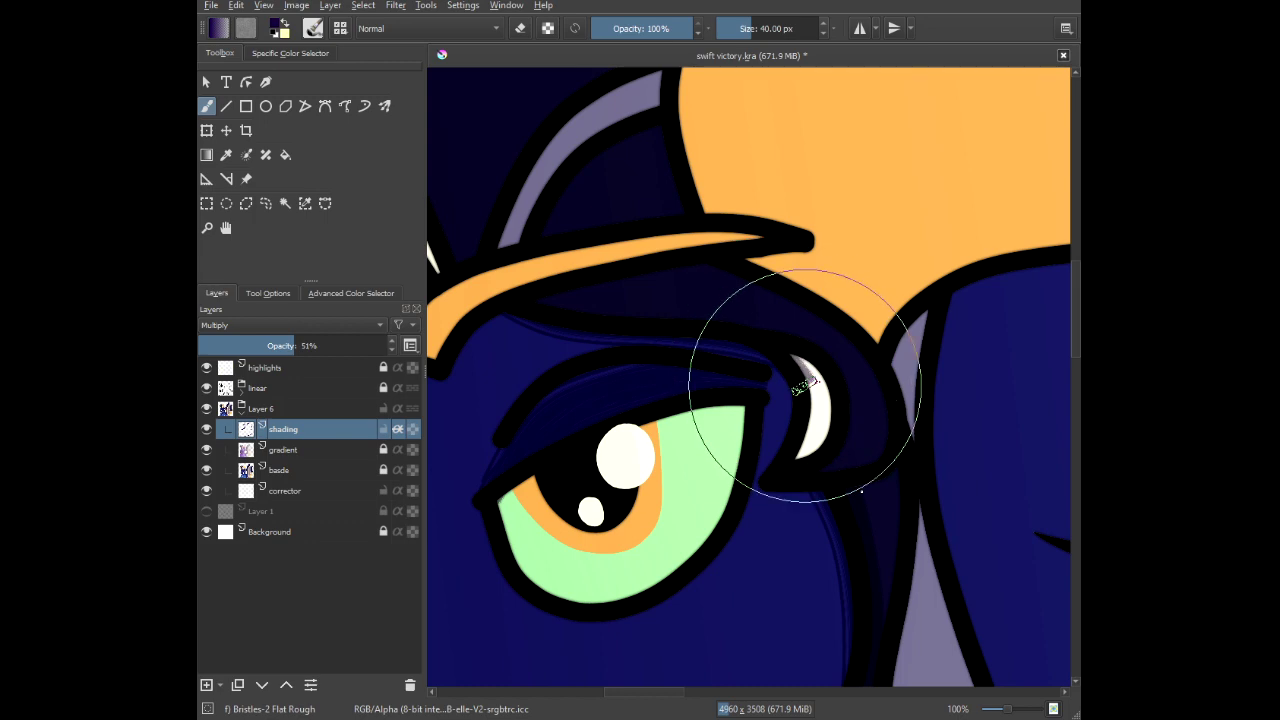
scroll(704, 427, "down", 2)
scroll(704, 427, "down", 1)
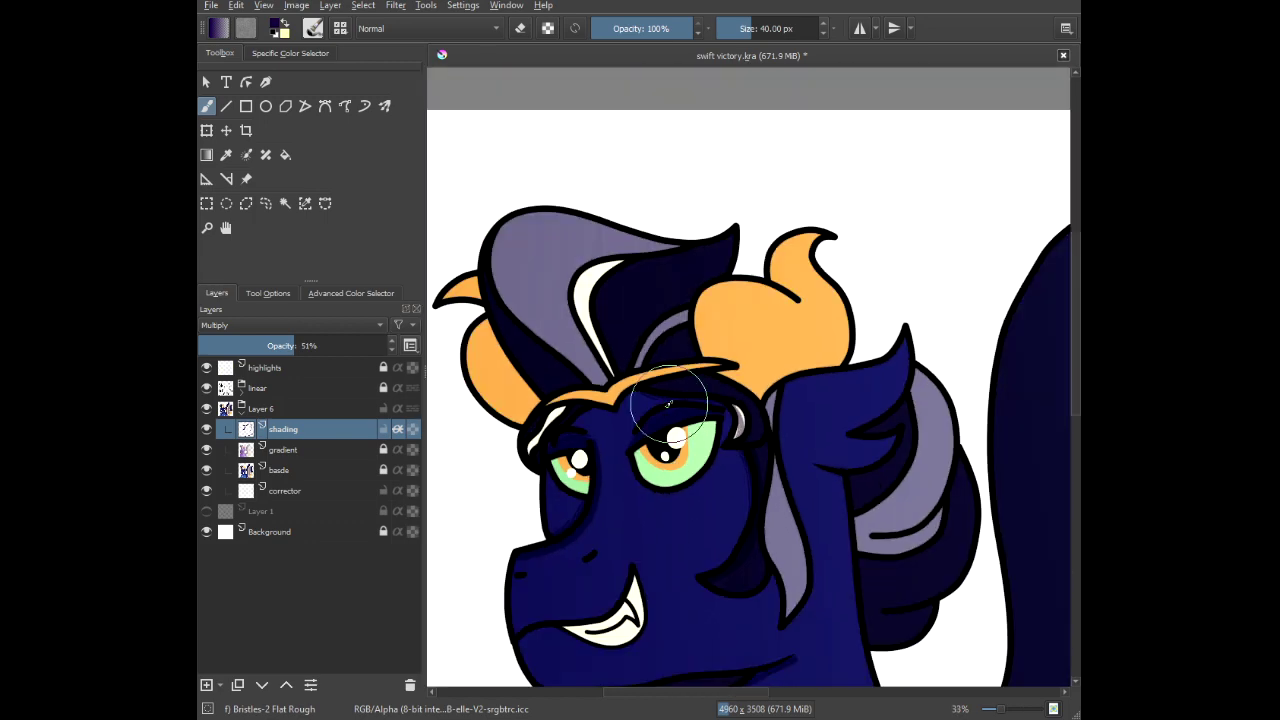
scroll(590, 445, "up", 5)
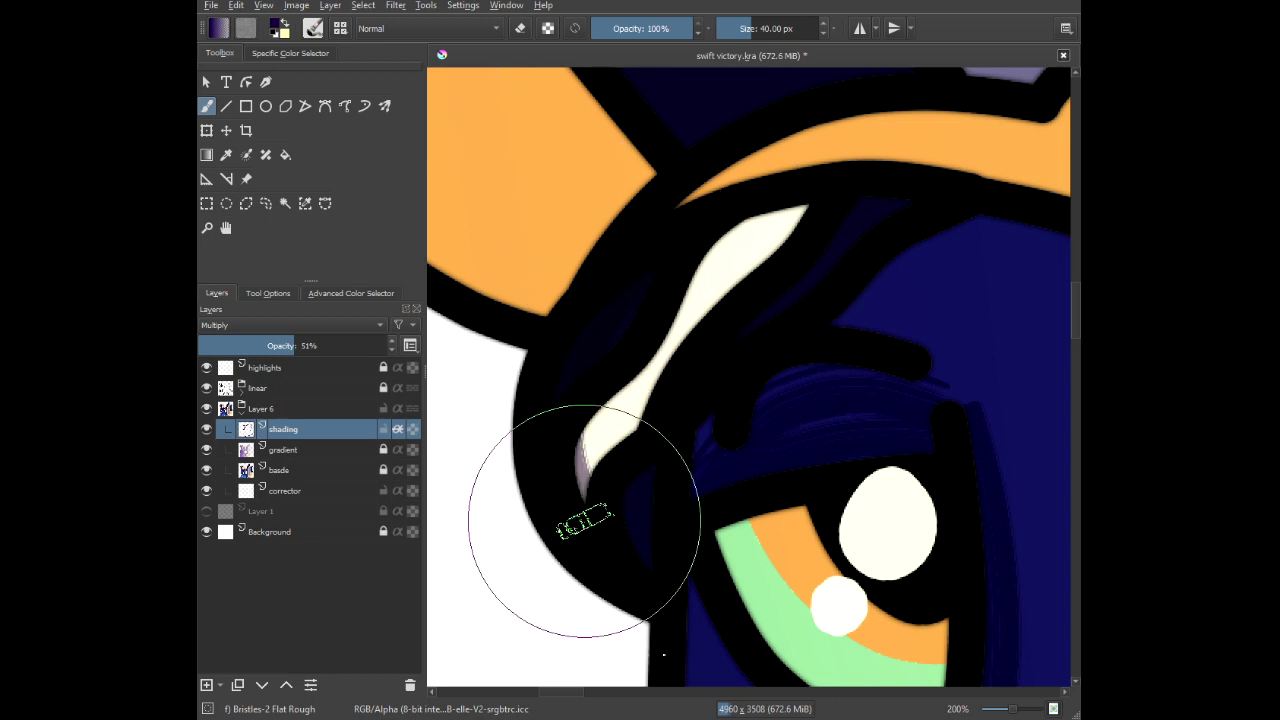
scroll(610, 522, "down", 3)
Shade the forelock with dark purple strokes along the outer edge of its dark and grey sections.
left_click_drag(465, 313, 600, 338)
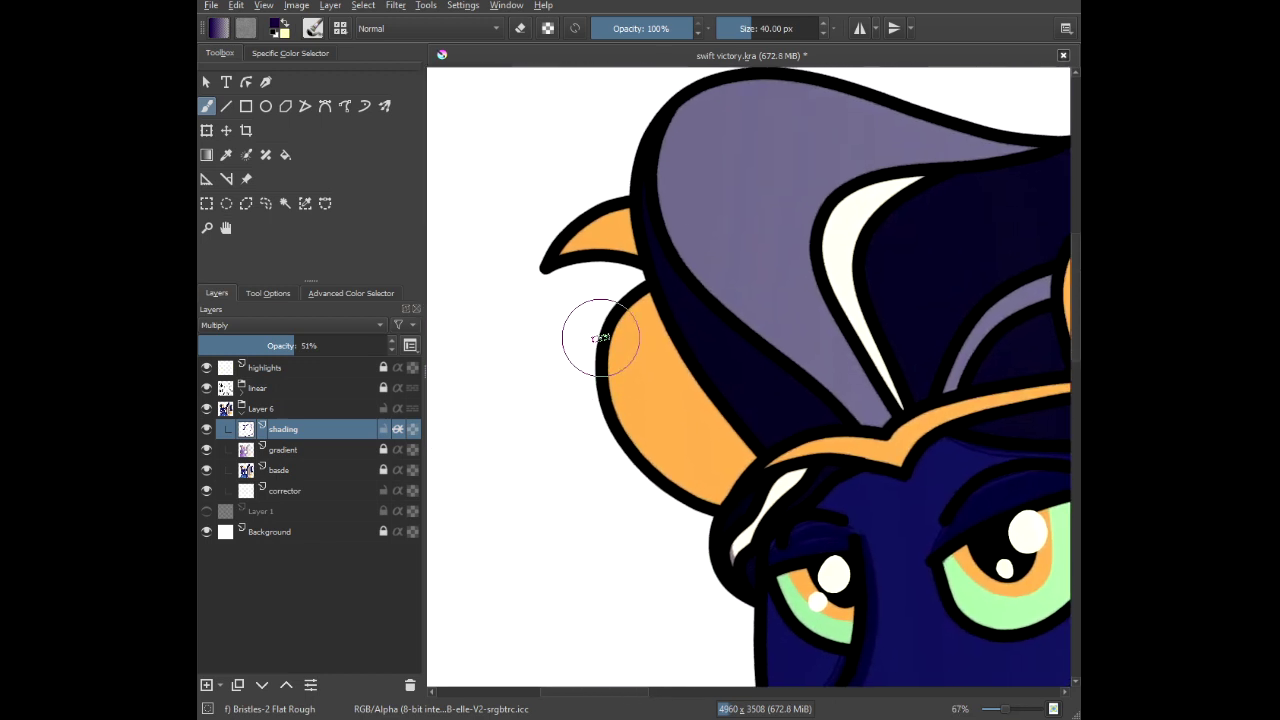
scroll(655, 108, "up", 2)
scroll(685, 97, "down", 1)
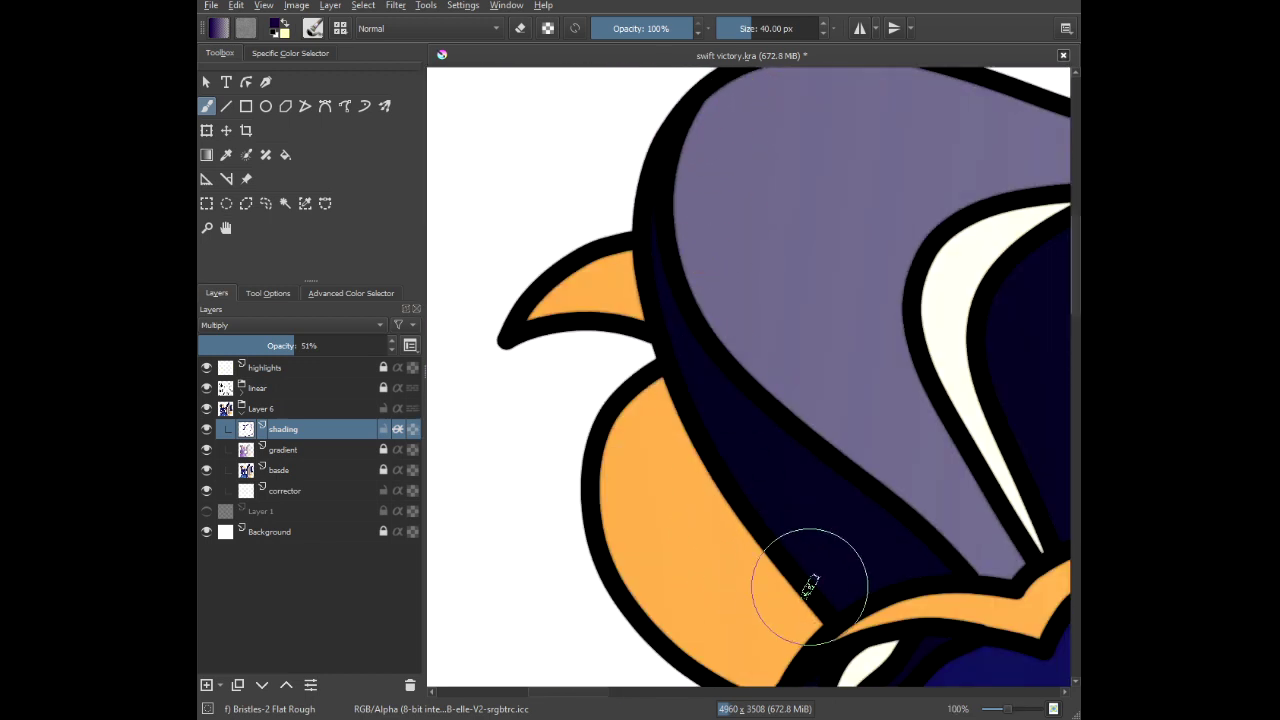
mouse_move(839, 610)
left_mouse_down()
mouse_move(776, 531)
mouse_move(706, 388)
mouse_move(667, 272)
mouse_move(661, 196)
mouse_move(680, 150)
mouse_move(750, 83)
mouse_move(914, 72)
left_mouse_up()
scroll(845, 243, "down", 3)
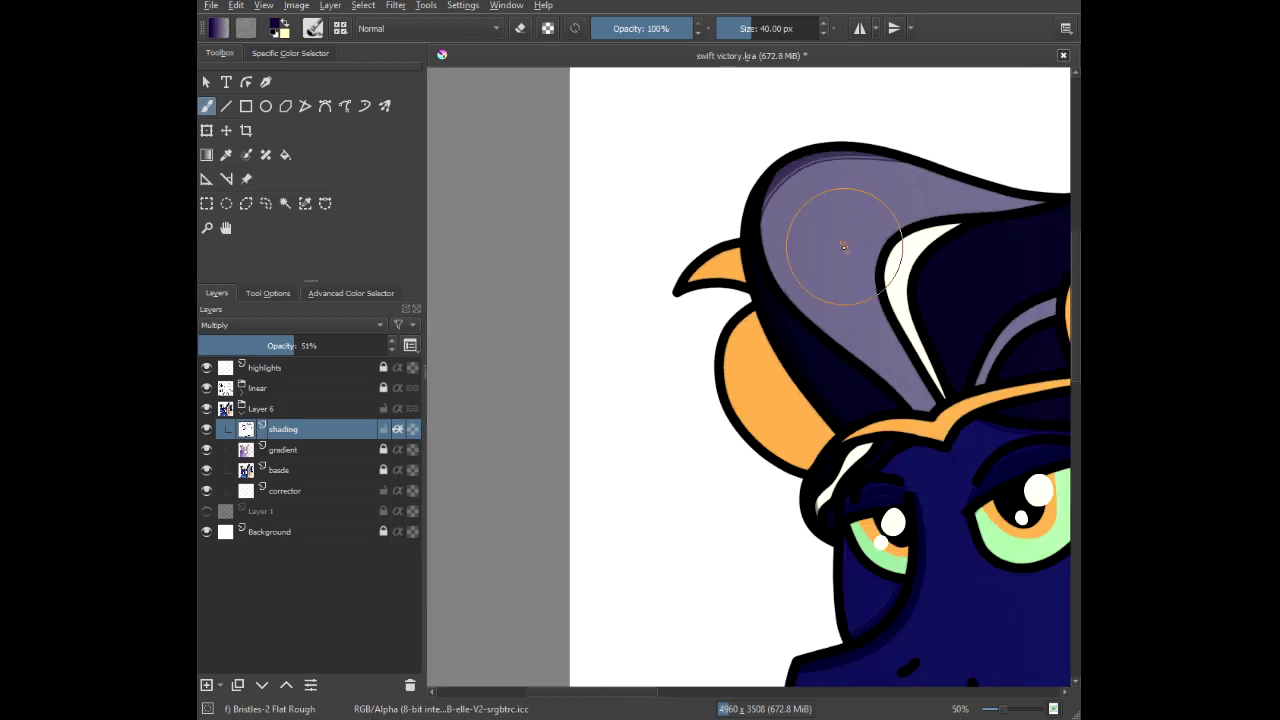
left_click_drag(843, 246, 556, 203)
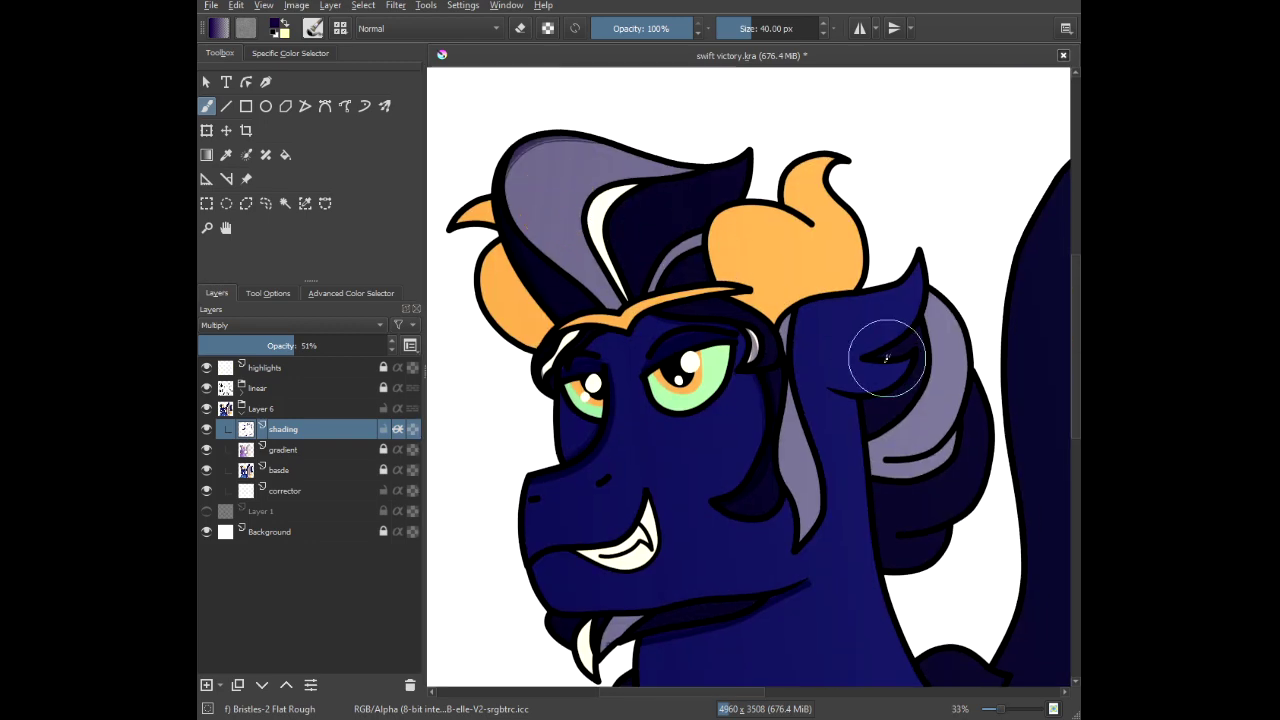
Shade the hanging grey hair lock in front of the ear with a dark purple stroke along its inner edge to the tip.
scroll(886, 358, "down", 1)
scroll(920, 402, "down", 1)
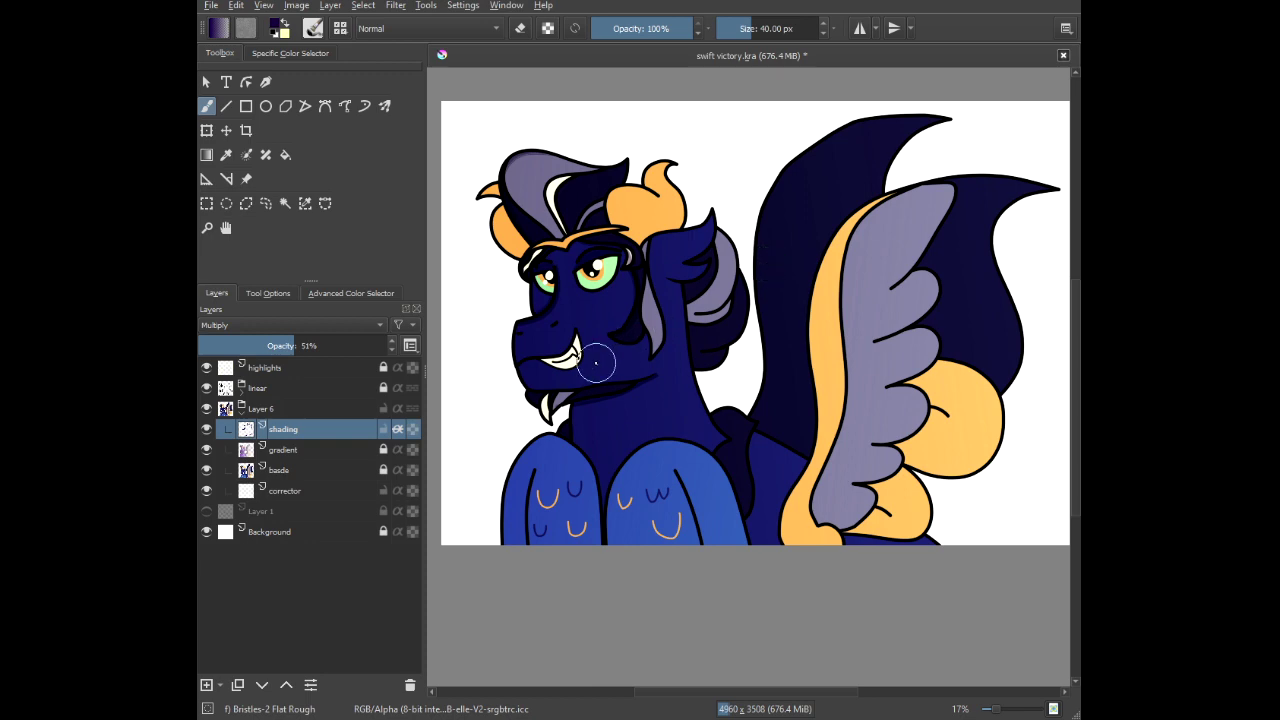
scroll(520, 430, "up", 1)
scroll(514, 346, "up", 1)
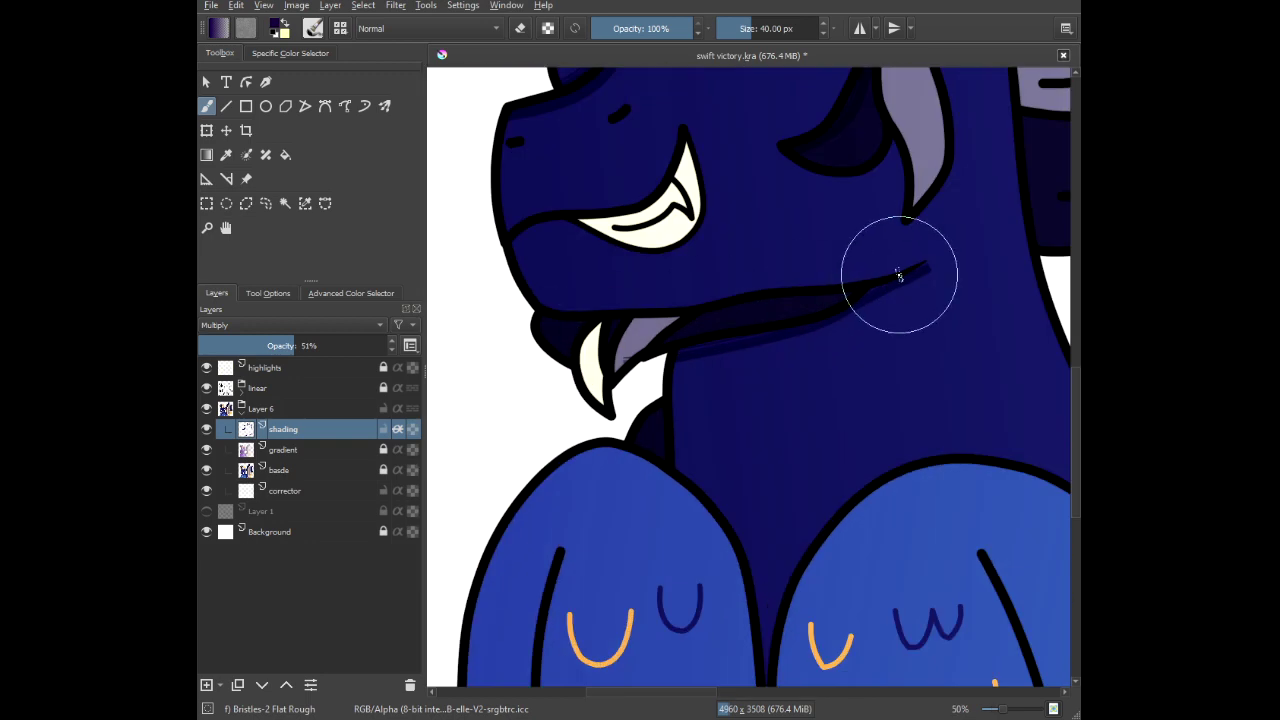
scroll(894, 289, "up", 1)
left_click_drag(894, 289, 679, 558)
scroll(648, 384, "up", 3)
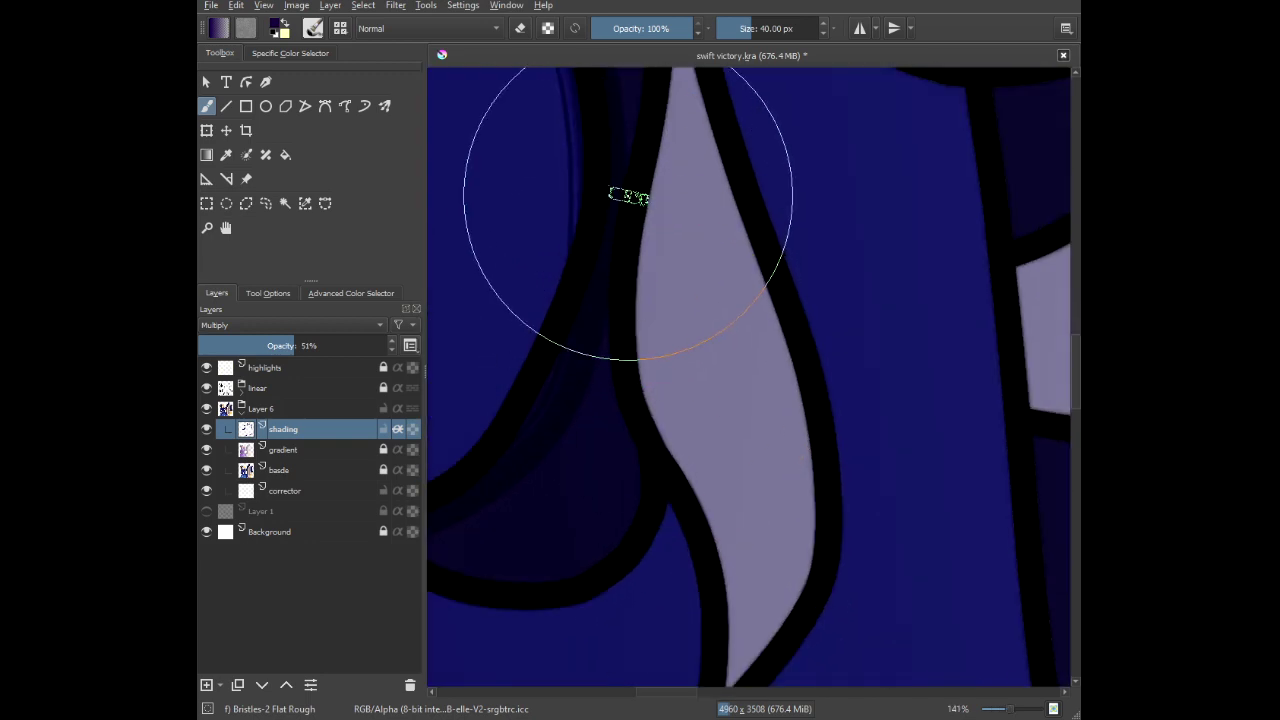
mouse_move(631, 178)
left_mouse_down()
mouse_move(634, 294)
mouse_move(655, 384)
mouse_move(722, 537)
mouse_move(737, 663)
left_mouse_up()
left_click_drag(616, 577, 561, 323)
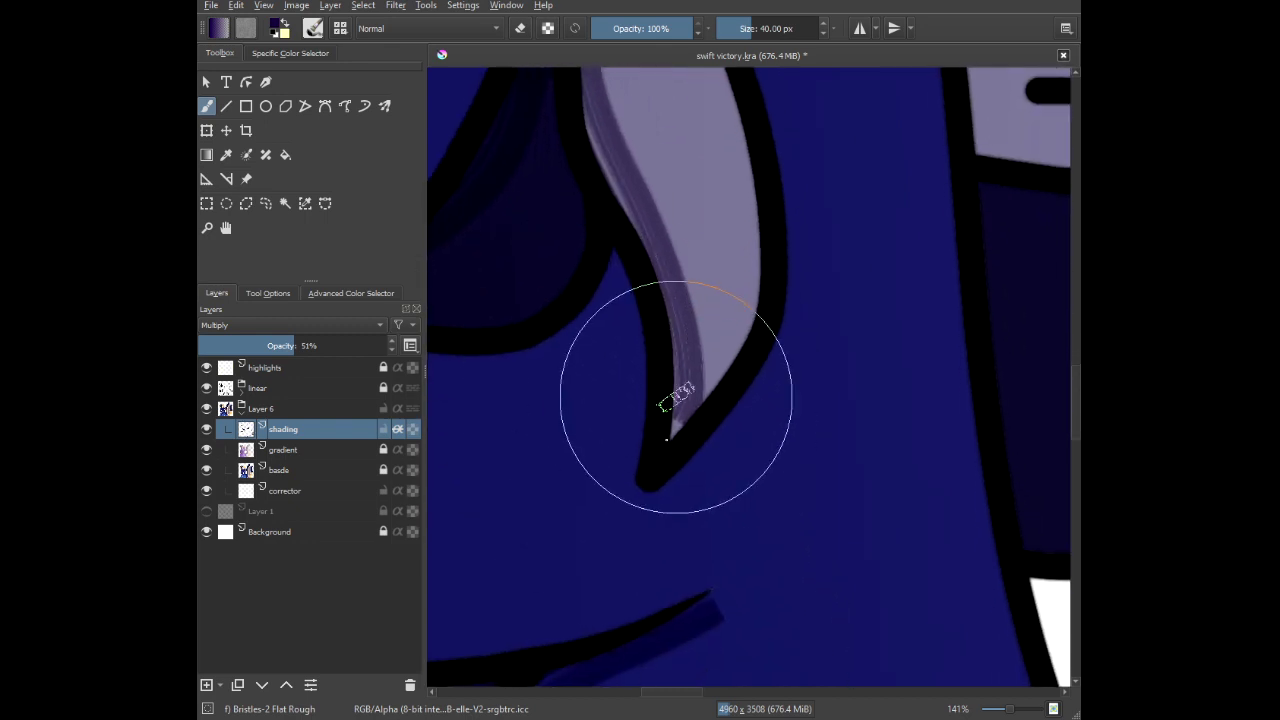
left_click_drag(674, 394, 635, 525)
scroll(680, 448, "down", 3)
Shade the outer edge of the grey streak in the hair behind the ear and the dark hair directly beneath it.
left_click_drag(805, 276, 694, 394)
scroll(731, 283, "up", 1)
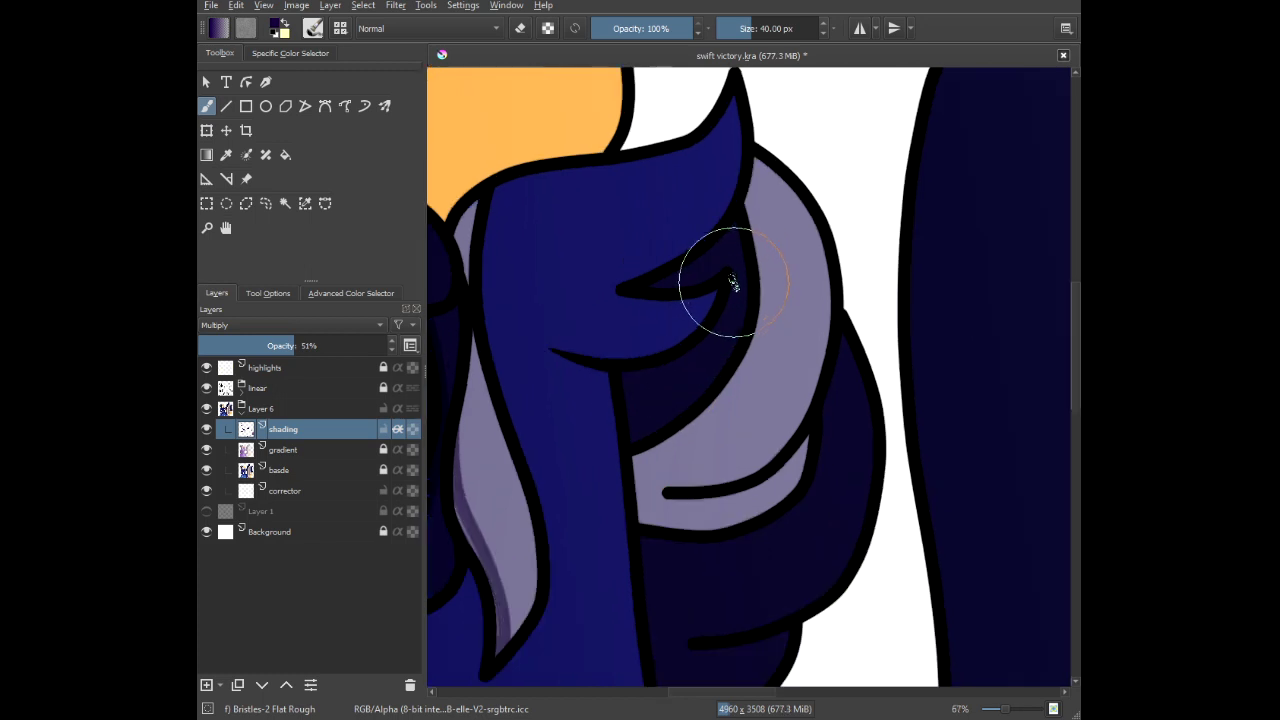
left_click_drag(731, 283, 602, 210)
mouse_move(620, 80)
left_mouse_down()
mouse_move(673, 148)
mouse_move(702, 250)
left_mouse_up()
mouse_move(700, 302)
left_mouse_down()
mouse_move(683, 400)
mouse_move(660, 440)
mouse_move(586, 476)
mouse_move(510, 478)
left_mouse_up()
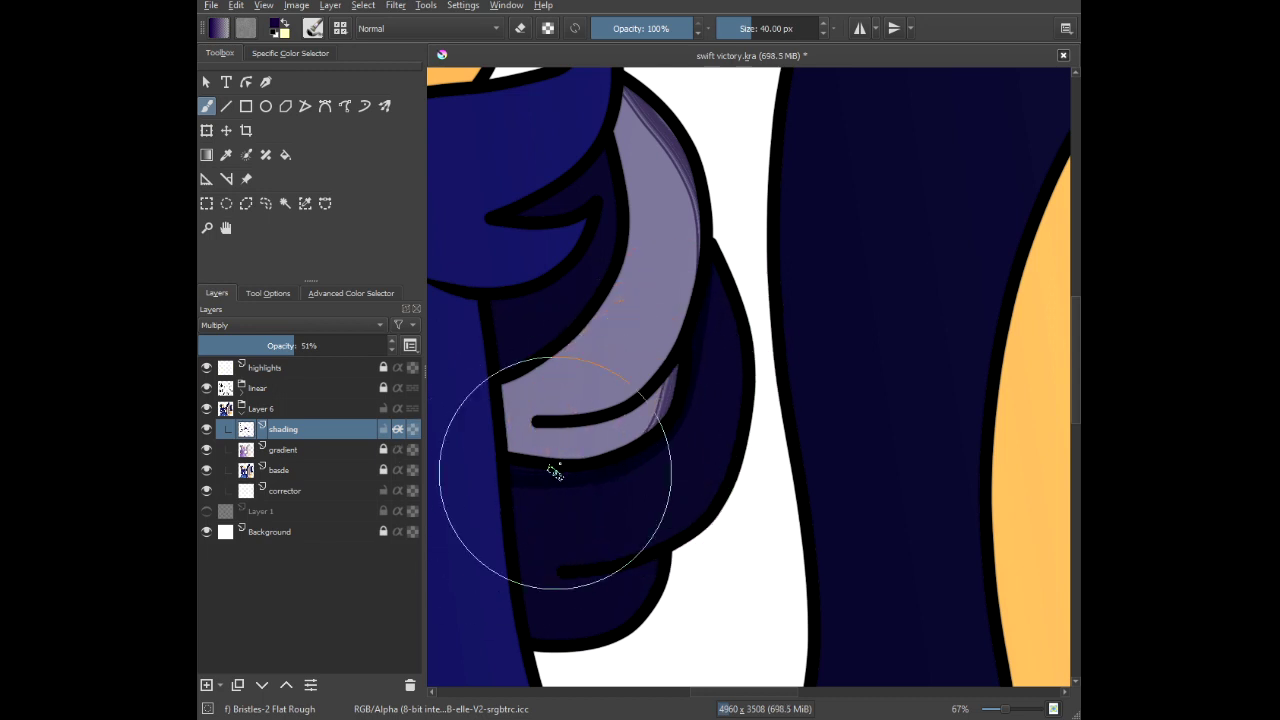
Shade the lower edge of the small grey strand at the base of the streak behind the ear.
scroll(618, 413, "up", 4)
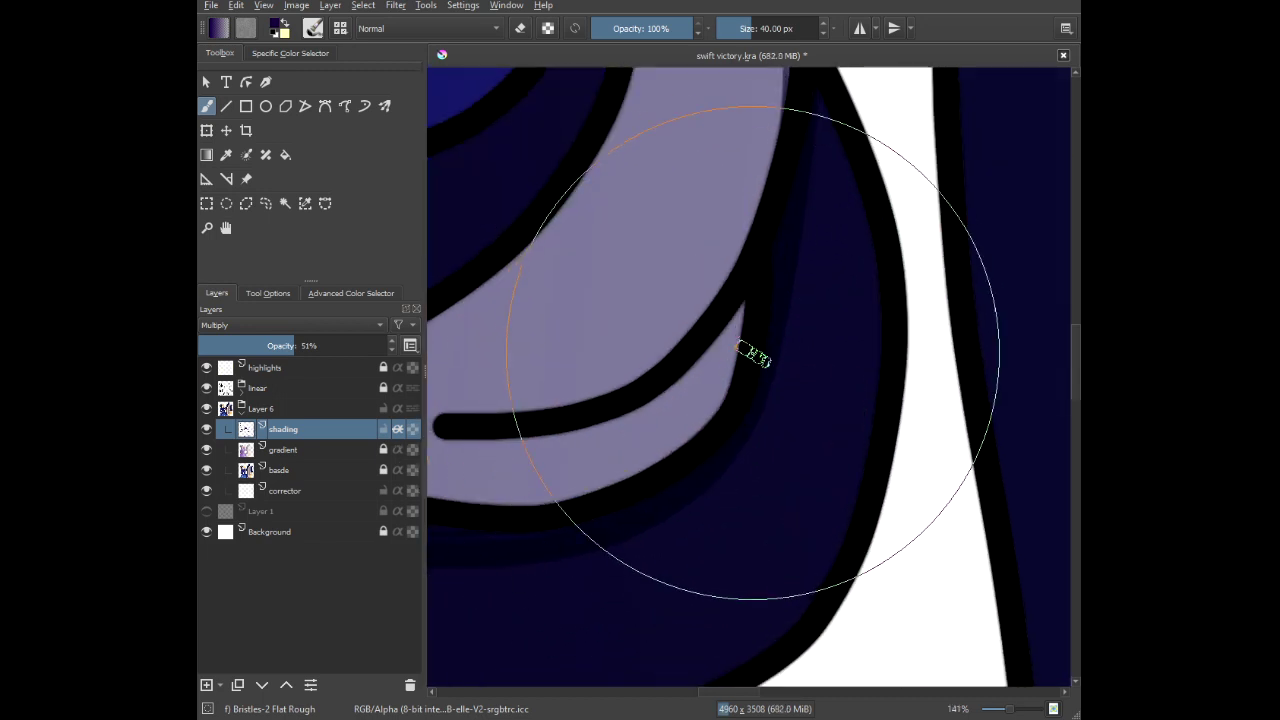
mouse_move(736, 372)
left_mouse_down()
mouse_move(672, 451)
mouse_move(620, 479)
mouse_move(491, 510)
left_mouse_up()
scroll(647, 401, "down", 3)
left_click_drag(650, 398, 714, 306)
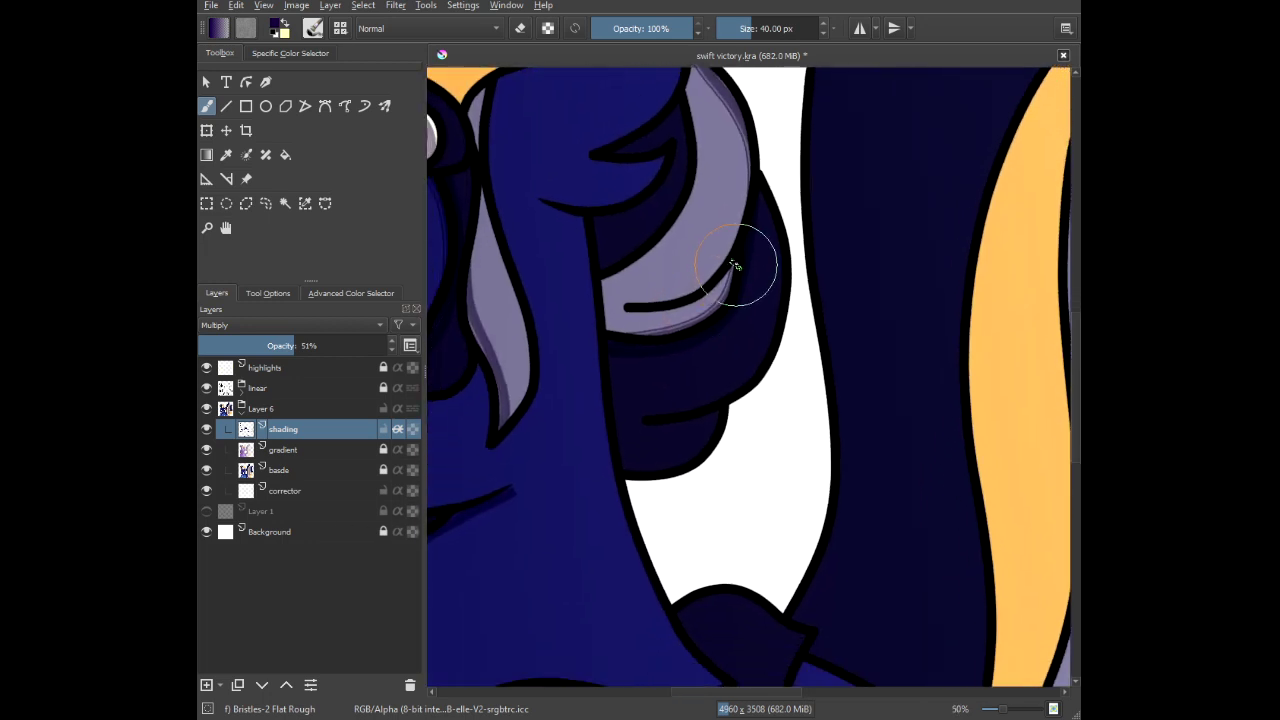
Shade the outer edge of the dark hair behind the neck and the lower rim of its bottom curl.
scroll(750, 262, "up", 1)
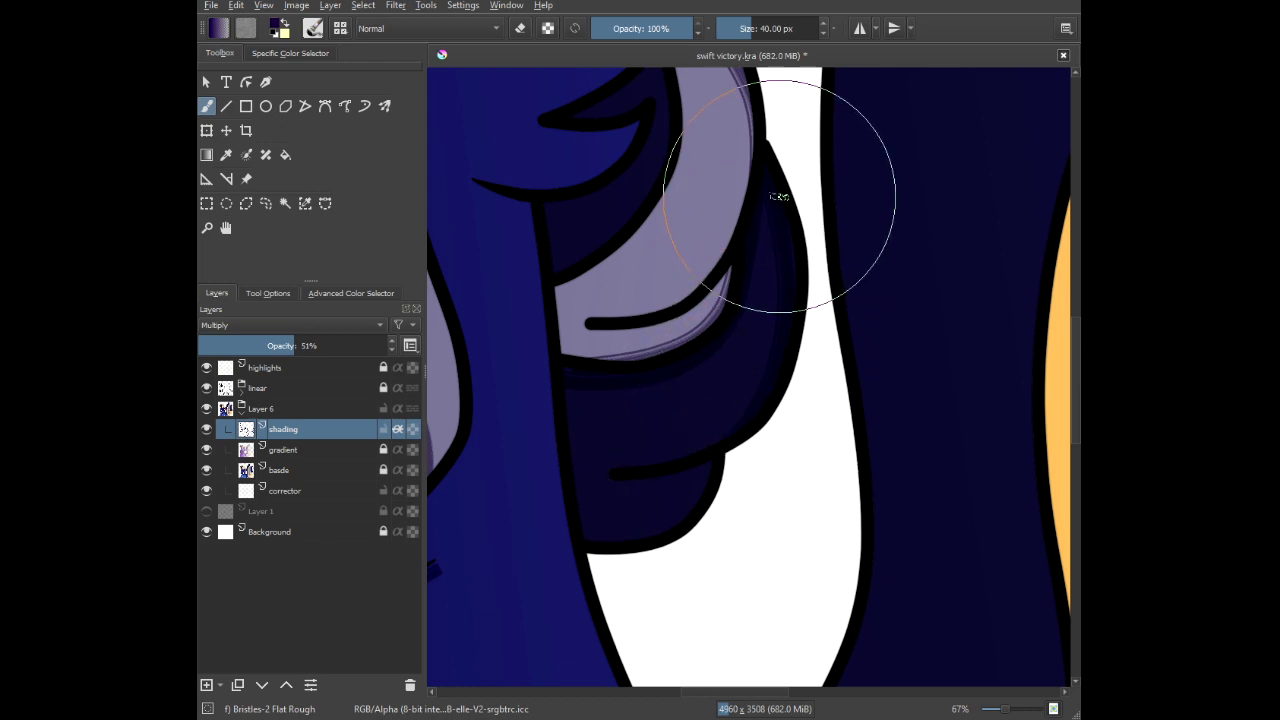
scroll(753, 465, "up", 6)
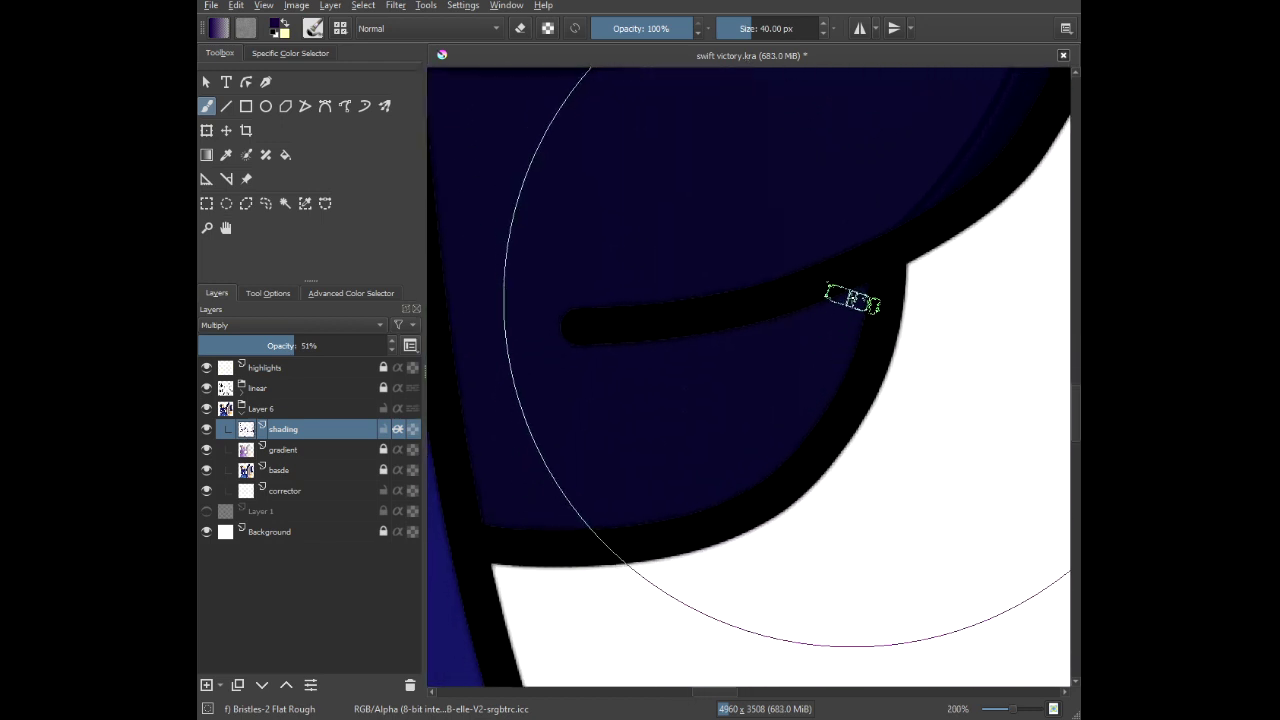
mouse_move(880, 262)
left_mouse_down()
mouse_move(794, 414)
mouse_move(537, 514)
mouse_move(368, 538)
left_mouse_up()
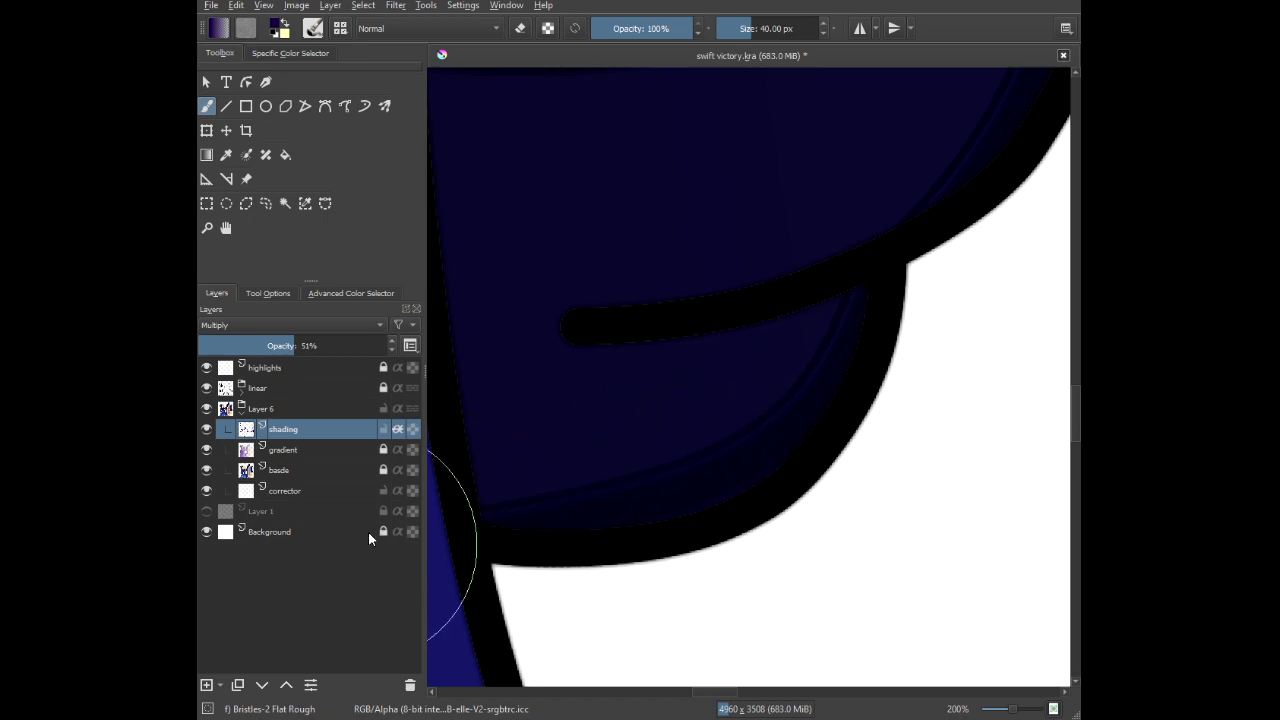
scroll(551, 300, "down", 10)
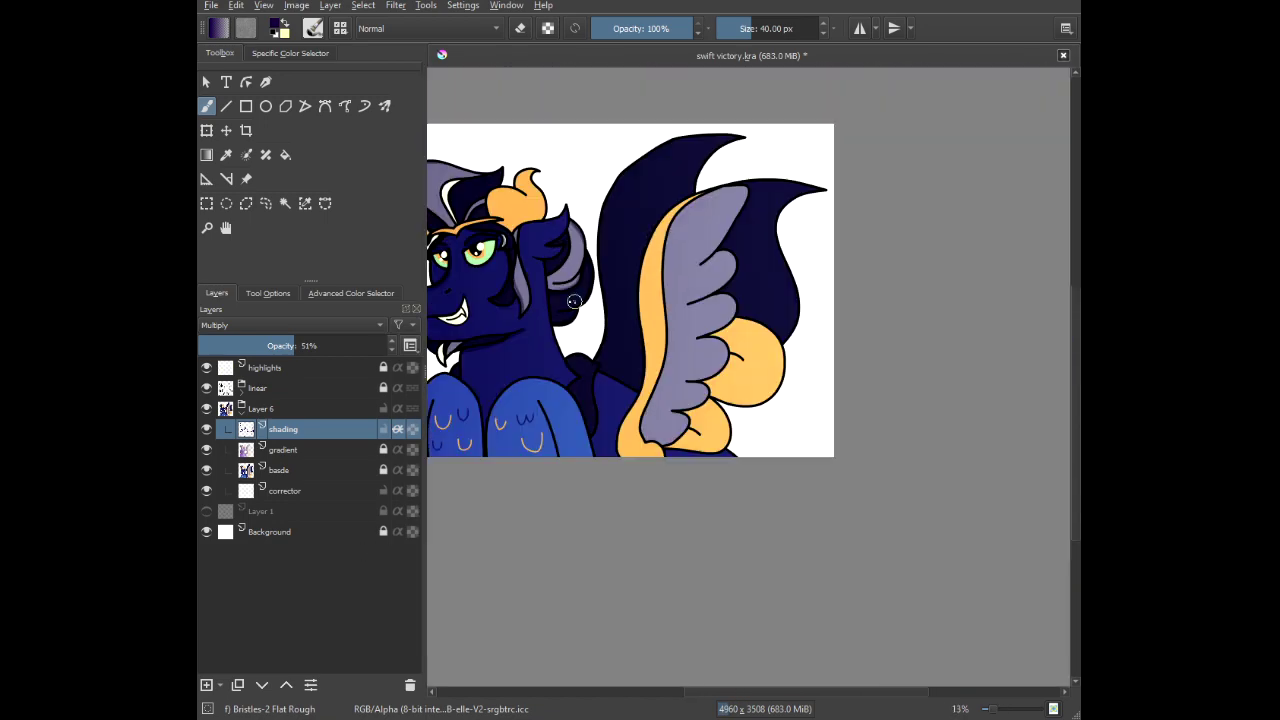
scroll(581, 288, "up", 10)
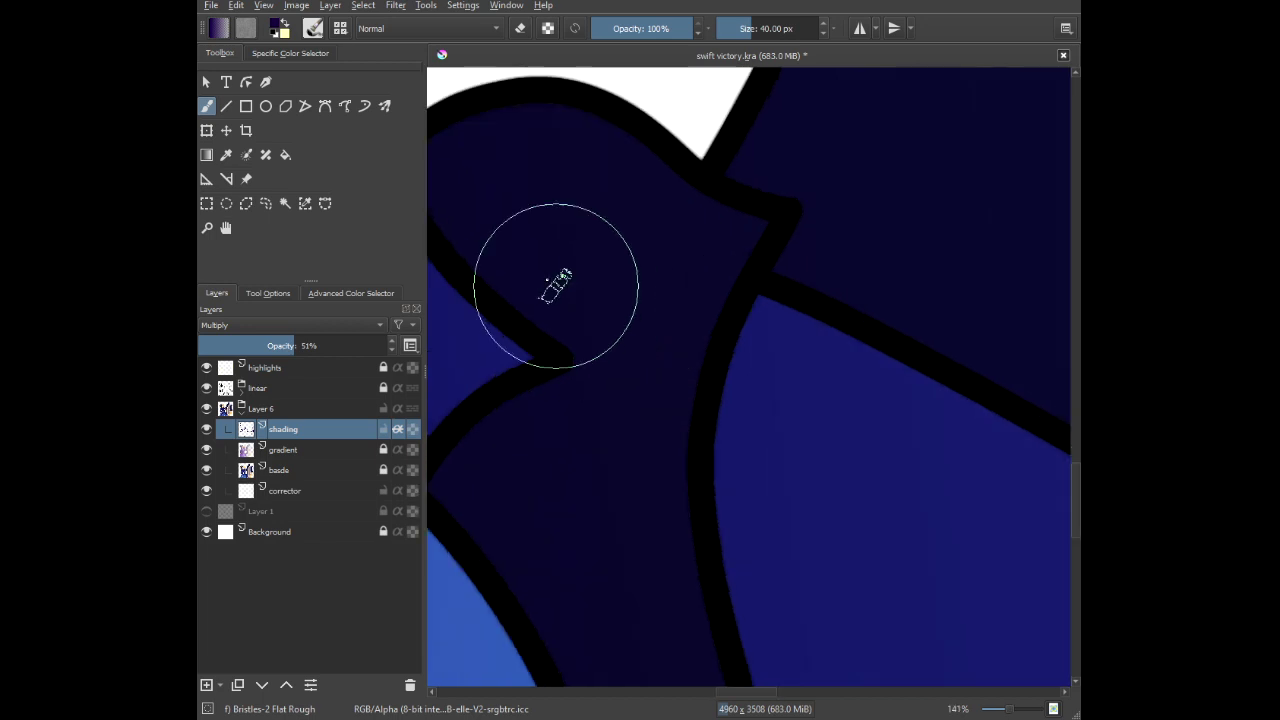
Shade the top and outer edge of the dark tuft between the neck and the wing, down towards its tip.
left_click_drag(499, 250, 596, 304)
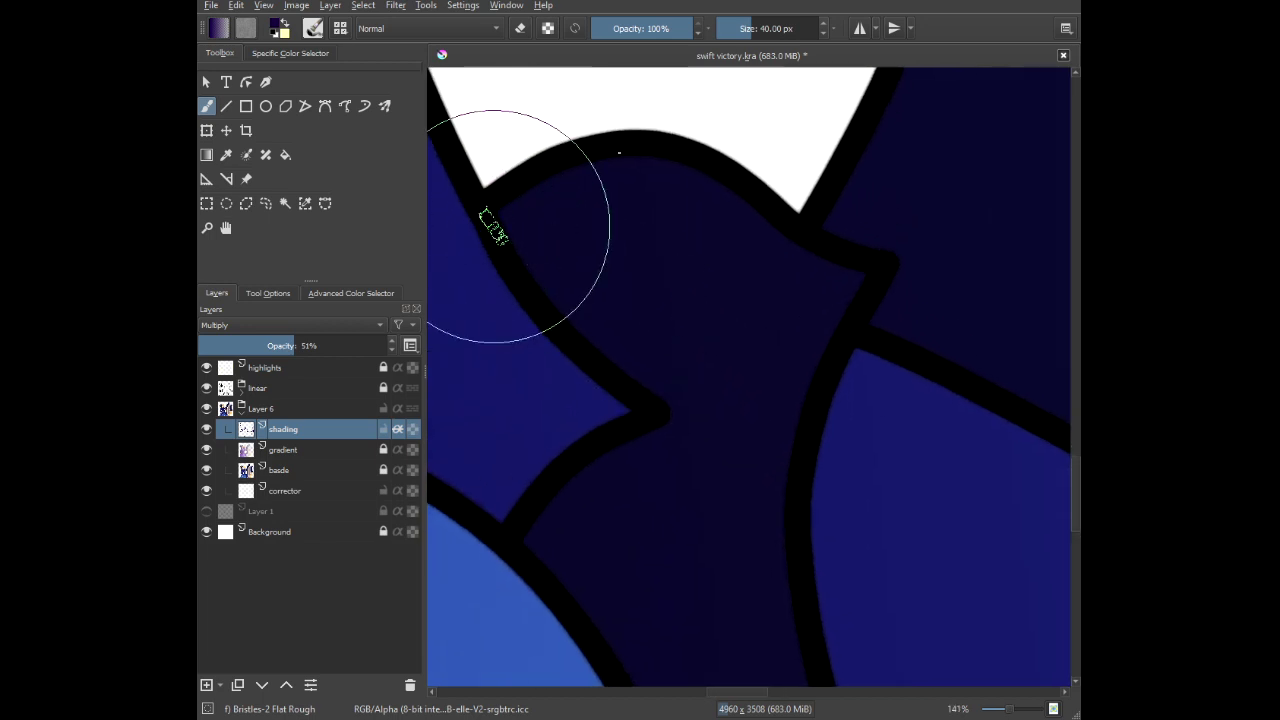
left_click_drag(862, 347, 832, 222)
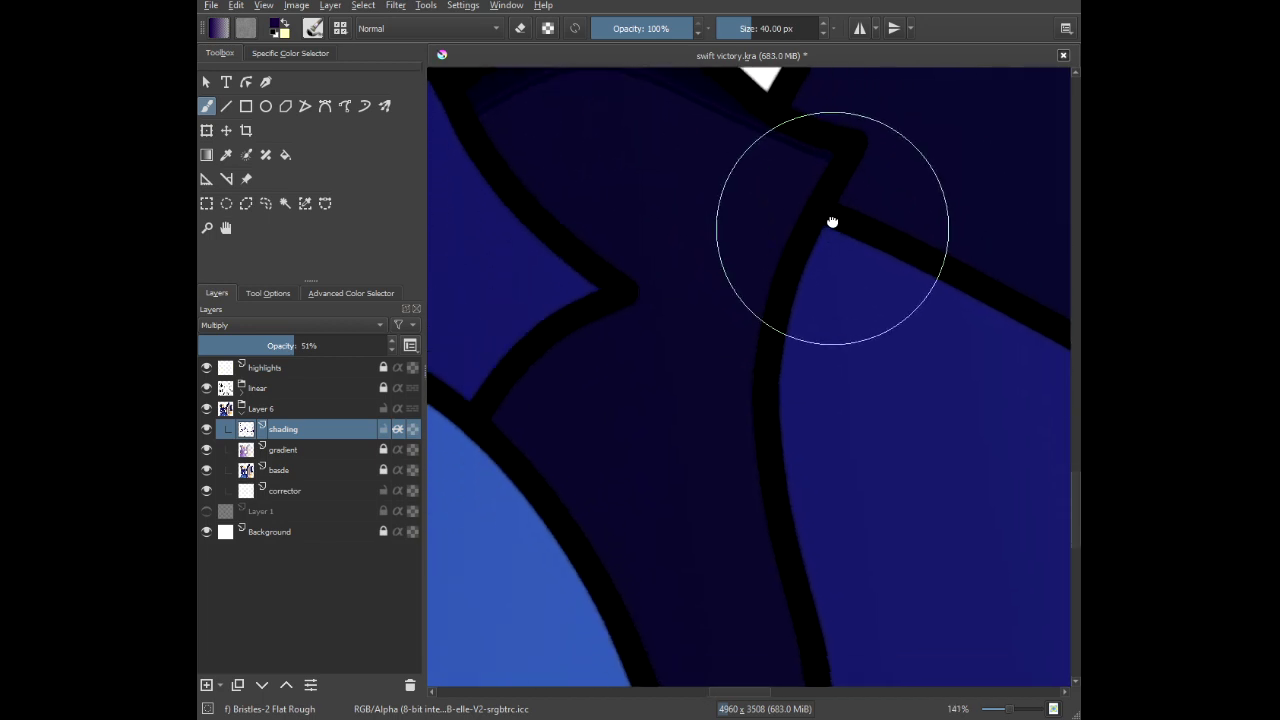
scroll(829, 120, "down", 1)
mouse_move(802, 124)
left_mouse_down()
mouse_move(742, 347)
mouse_move(770, 520)
mouse_move(767, 628)
left_mouse_up()
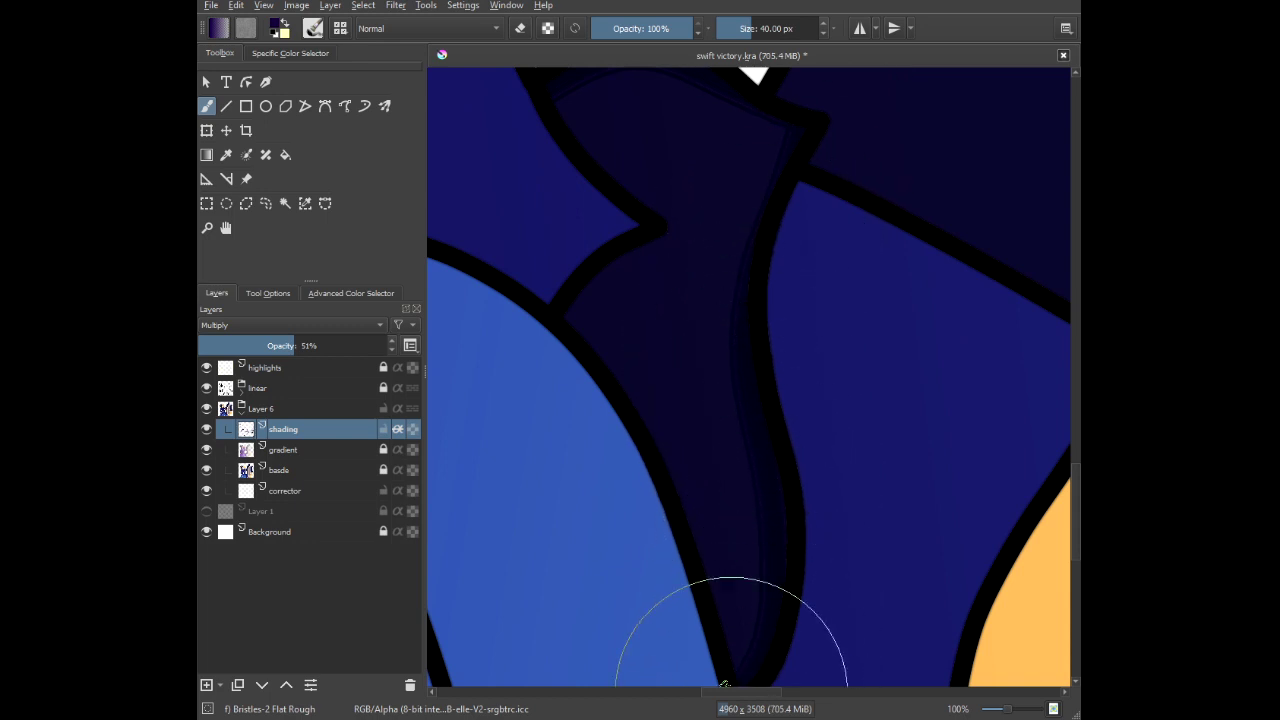
Shade the small dark tuft in front of the chest, along the neck line above the front leg.
scroll(686, 643, "down", 4)
scroll(587, 379, "down", 1)
left_click_drag(484, 345, 561, 334)
scroll(500, 377, "up", 2)
scroll(516, 390, "up", 6)
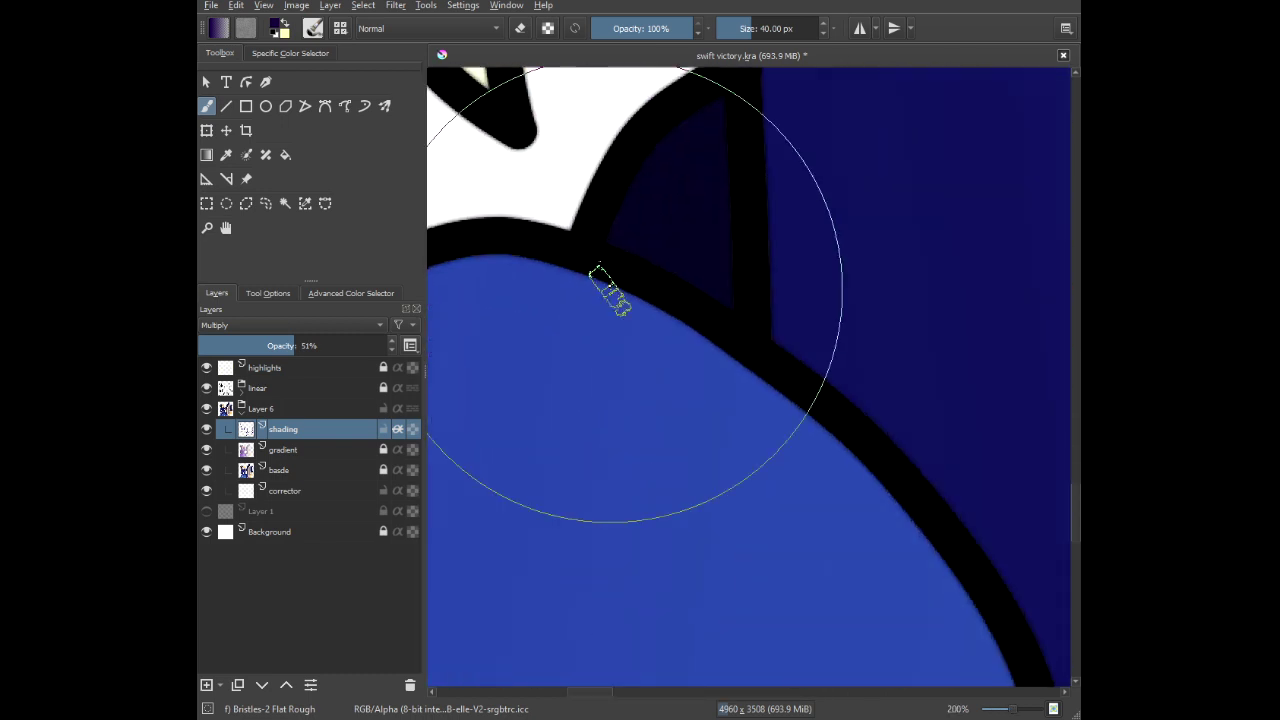
left_click_drag(709, 166, 716, 286)
mouse_move(780, 213)
left_mouse_down()
mouse_move(761, 211)
mouse_move(628, 392)
mouse_move(614, 484)
left_mouse_up()
left_click_drag(771, 280, 652, 567)
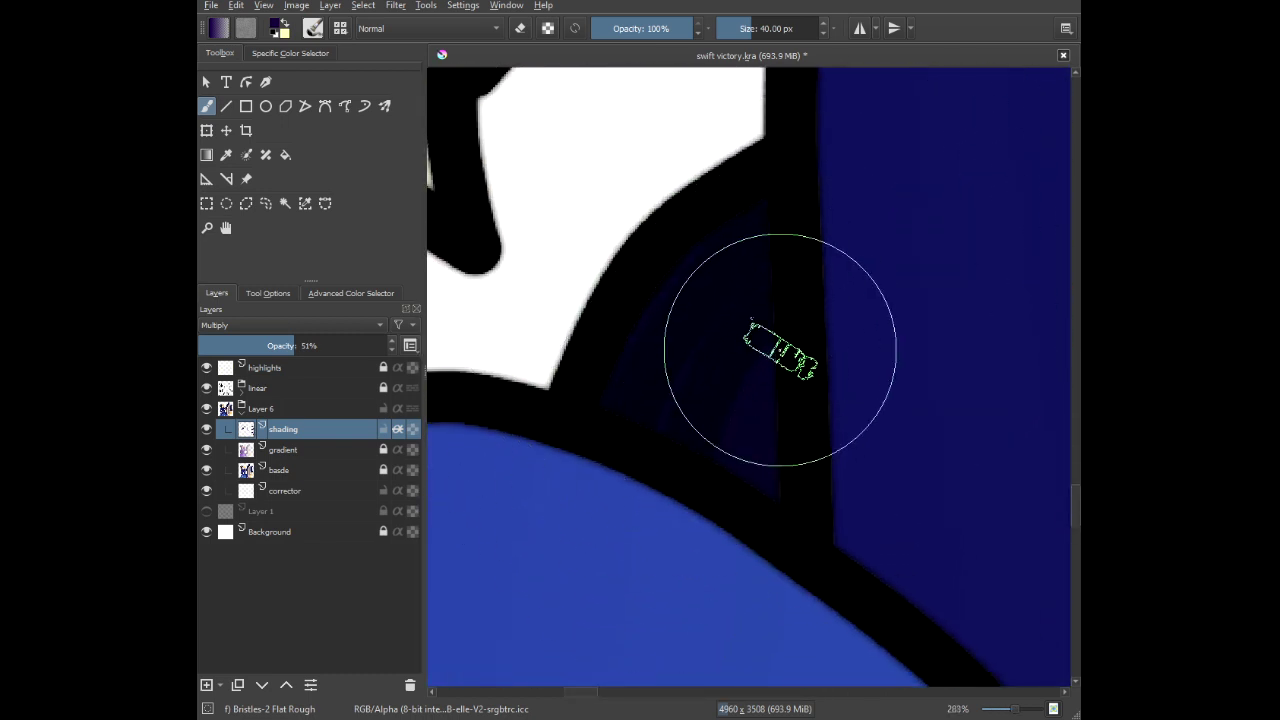
Lock the shading layer and add a Multiply layer named midshazing above it at 50% opacity.
scroll(694, 409, "down", 6)
scroll(650, 372, "down", 2)
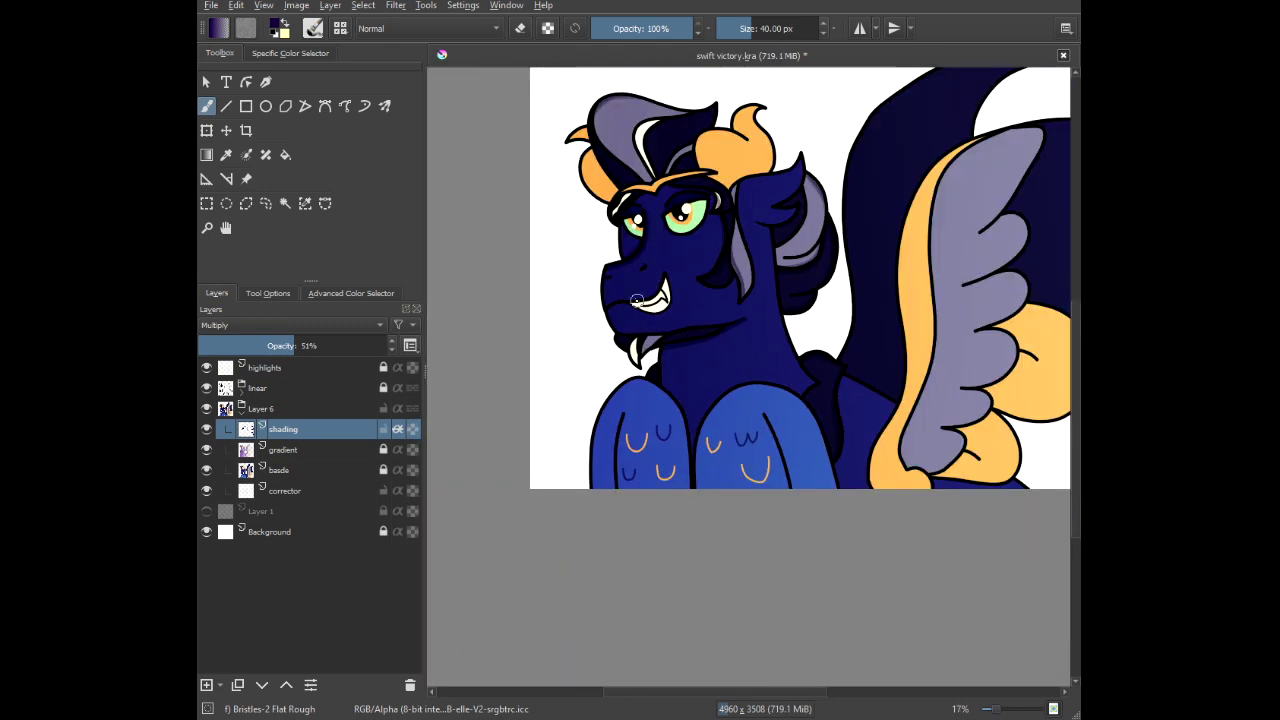
left_click_drag(514, 341, 441, 414)
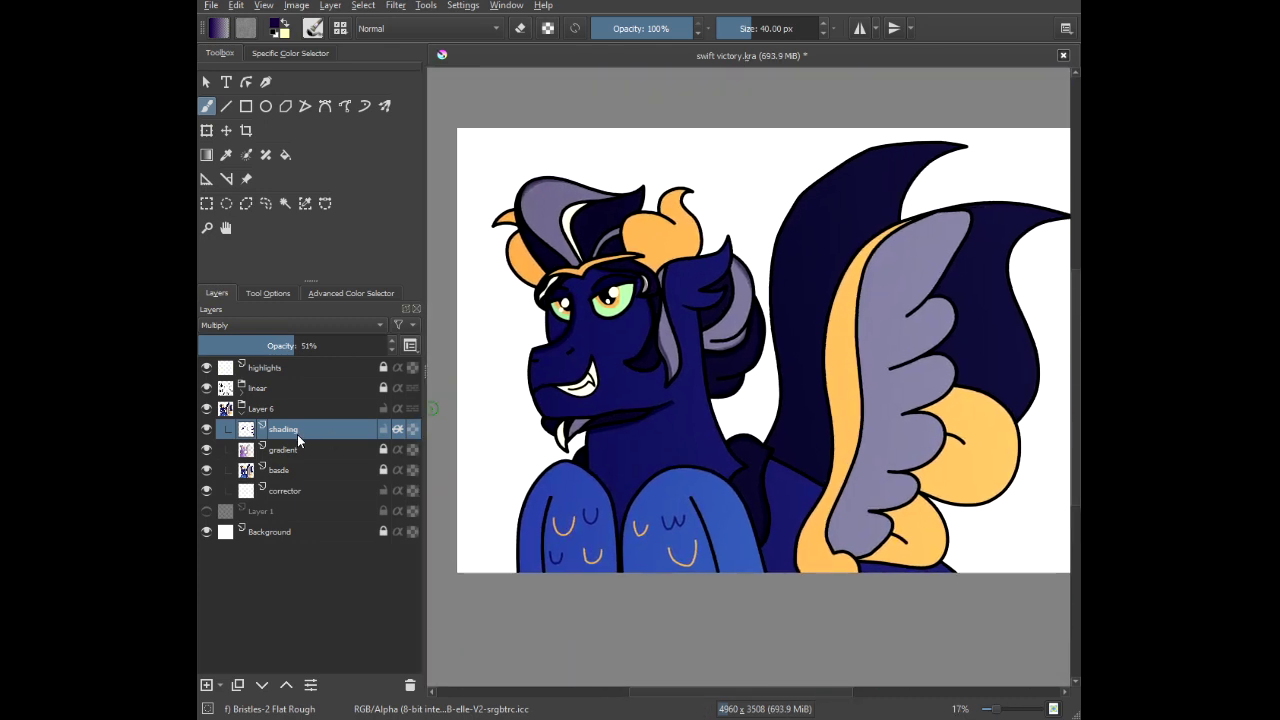
left_click(208, 427)
left_click(207, 684)
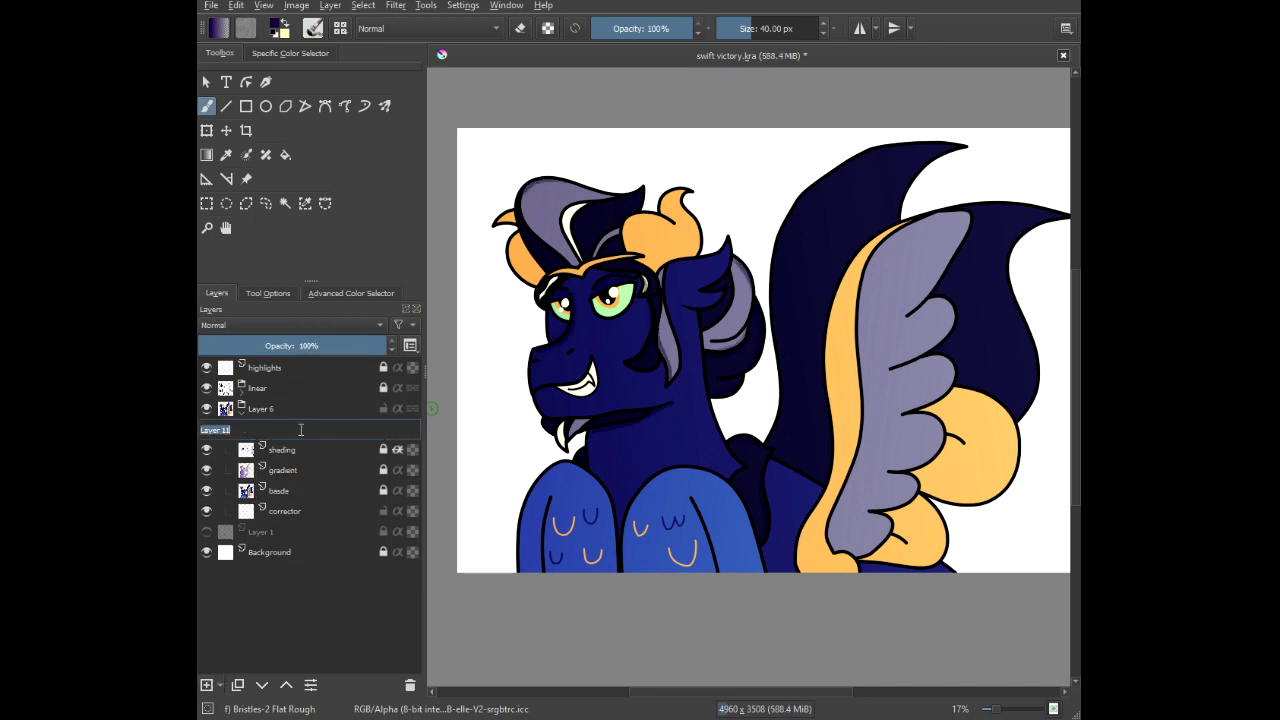
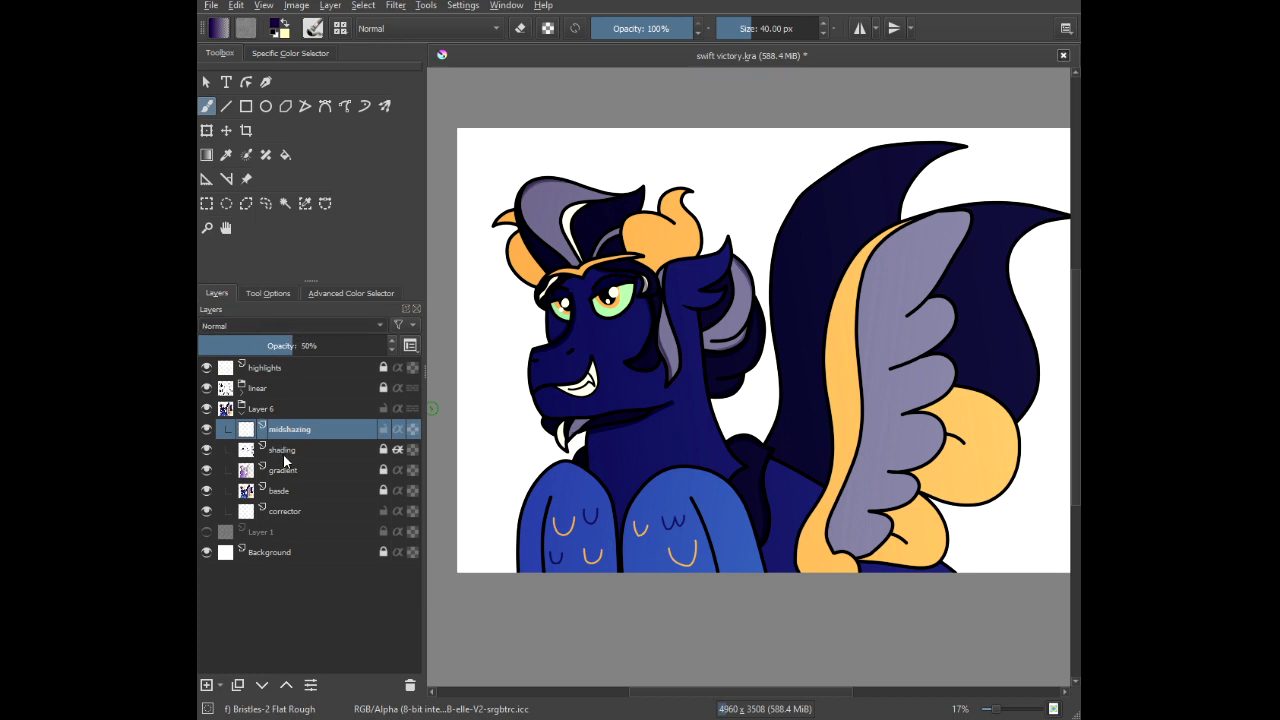
With a muted purple 50 px brush, shade the forehead below the gold band and the upper part of the smaller eye.
right_click(652, 350)
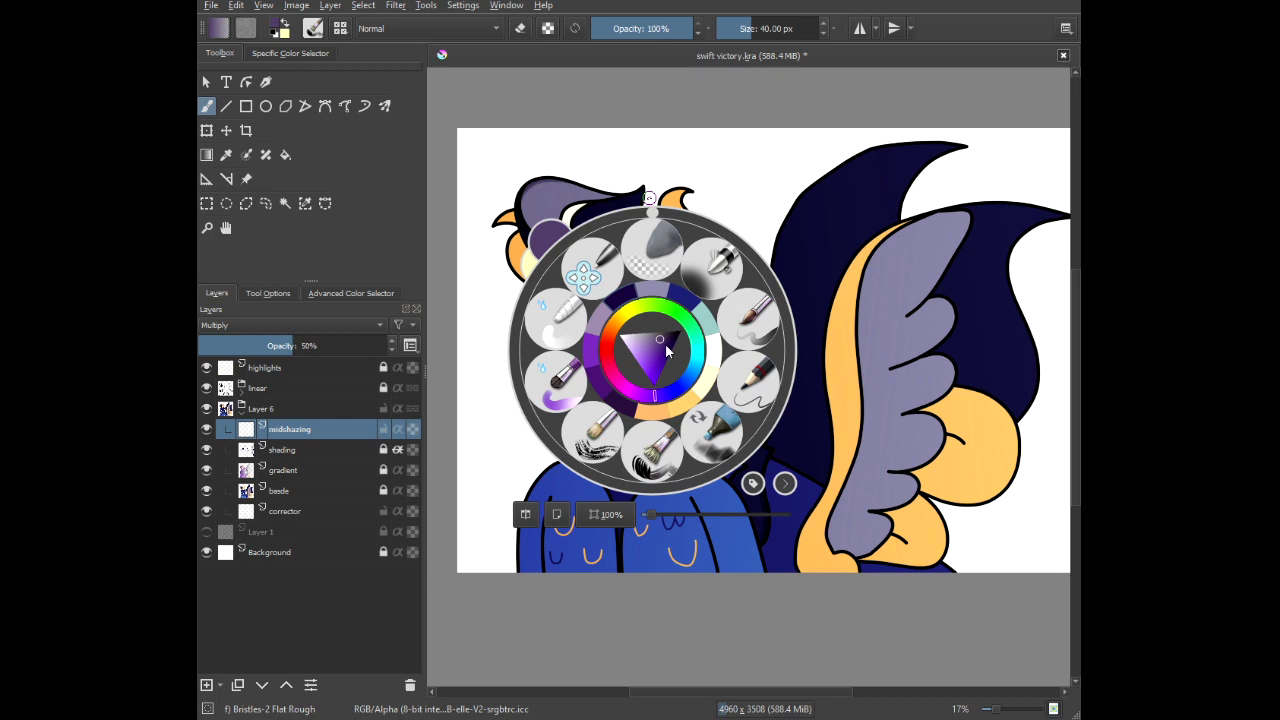
left_click(723, 158)
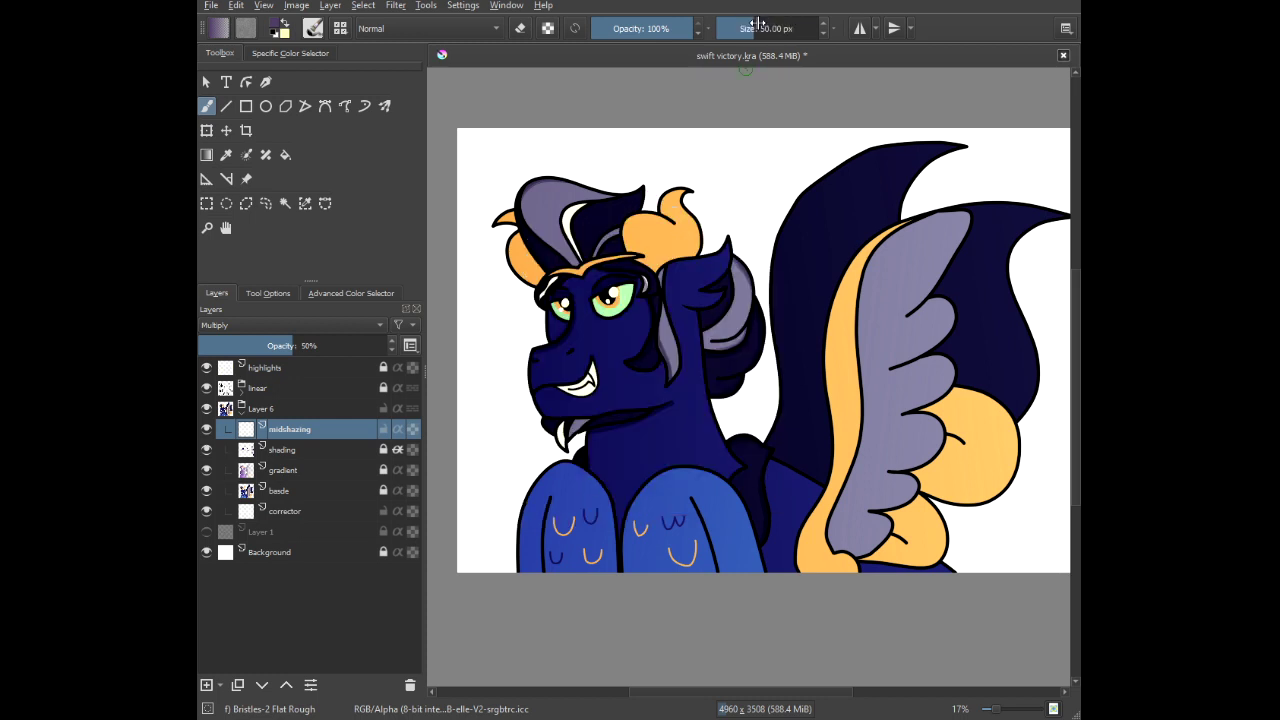
scroll(535, 283, "up", 4)
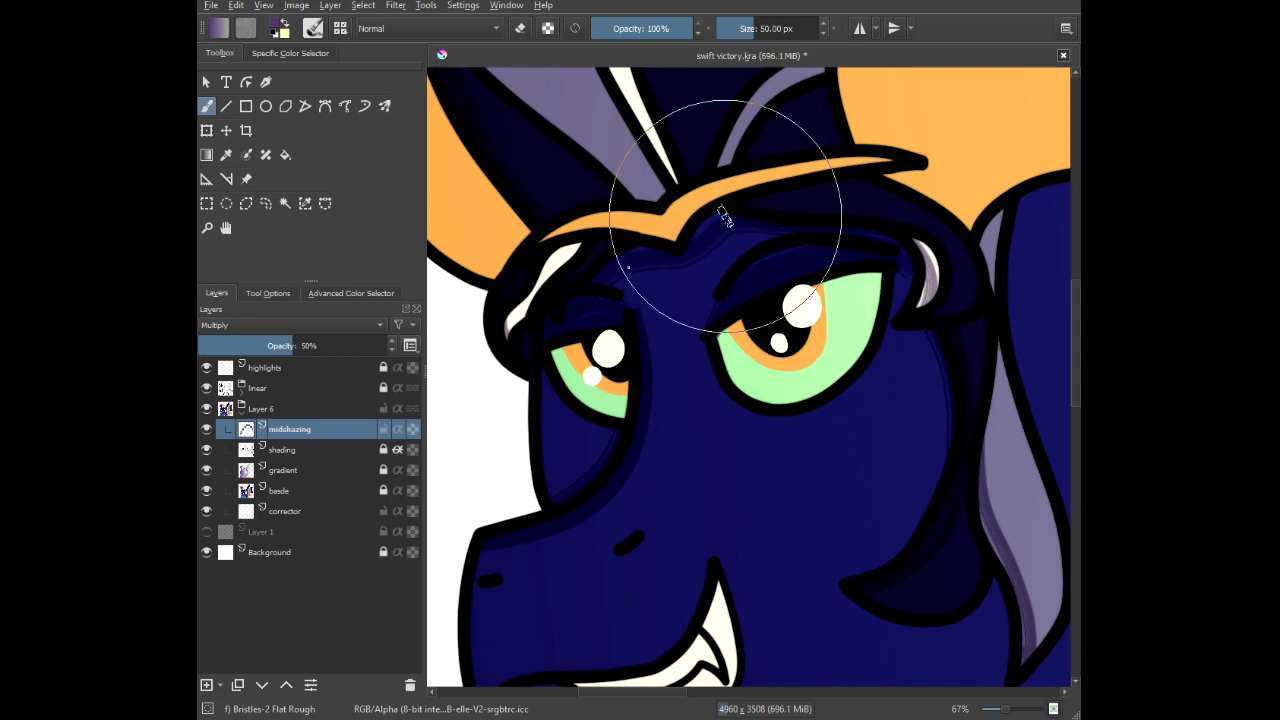
scroll(552, 362, "up", 3)
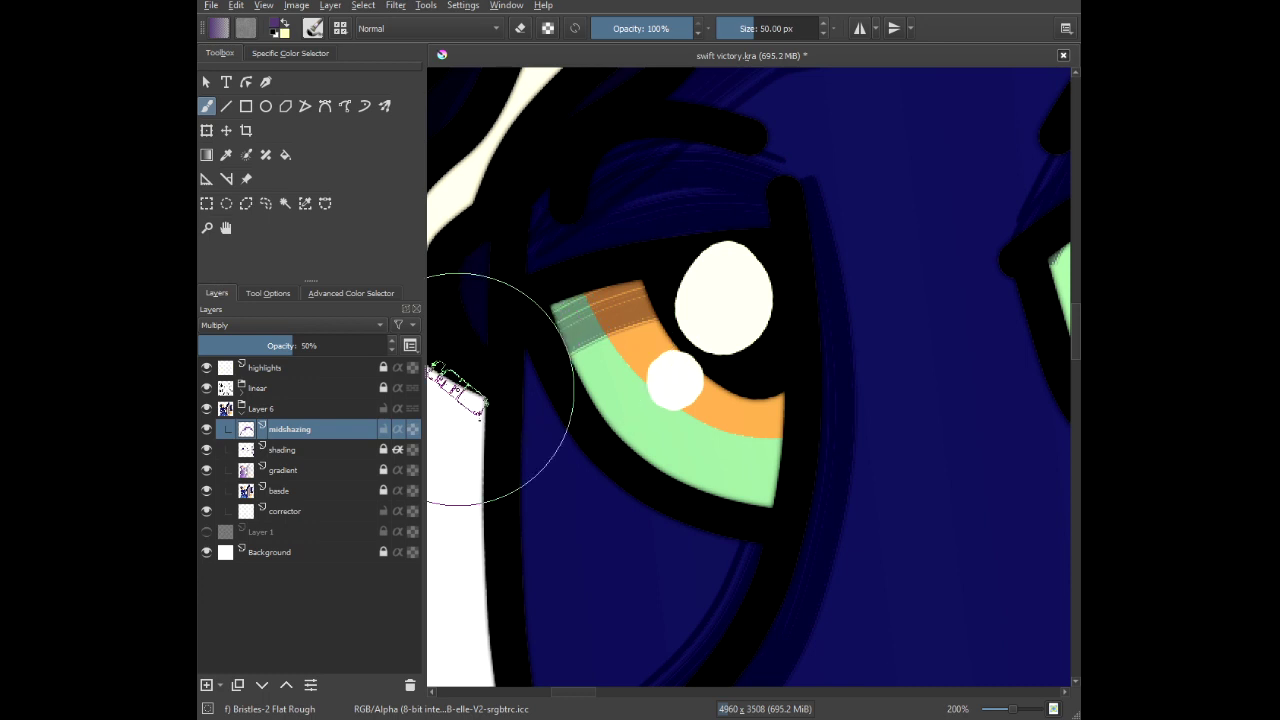
Shade the upper part of the larger eye beneath its lid, including the inner corner of the iris.
scroll(700, 303, "down", 3)
scroll(961, 265, "up", 2)
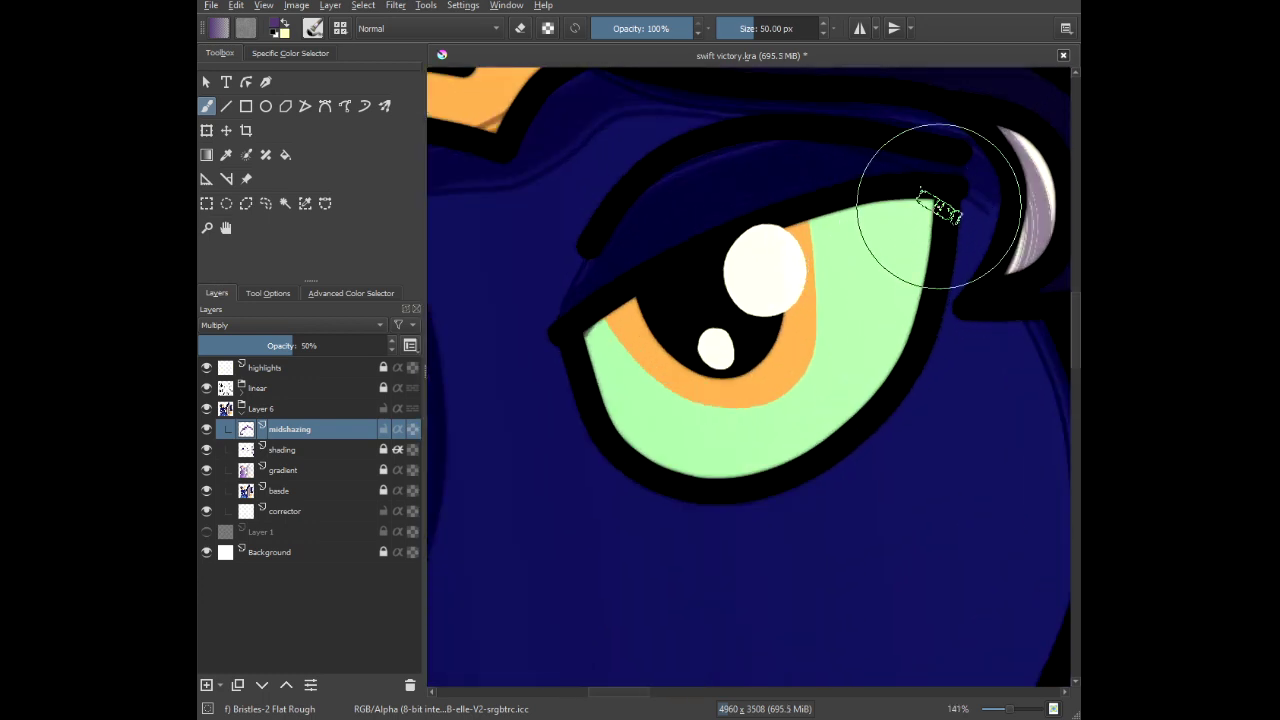
mouse_move(940, 205)
left_mouse_down()
mouse_move(842, 221)
mouse_move(660, 295)
mouse_move(573, 365)
mouse_move(536, 465)
left_mouse_up()
left_click_drag(641, 300, 550, 408)
scroll(545, 390, "down", 3)
scroll(509, 463, "up", 5)
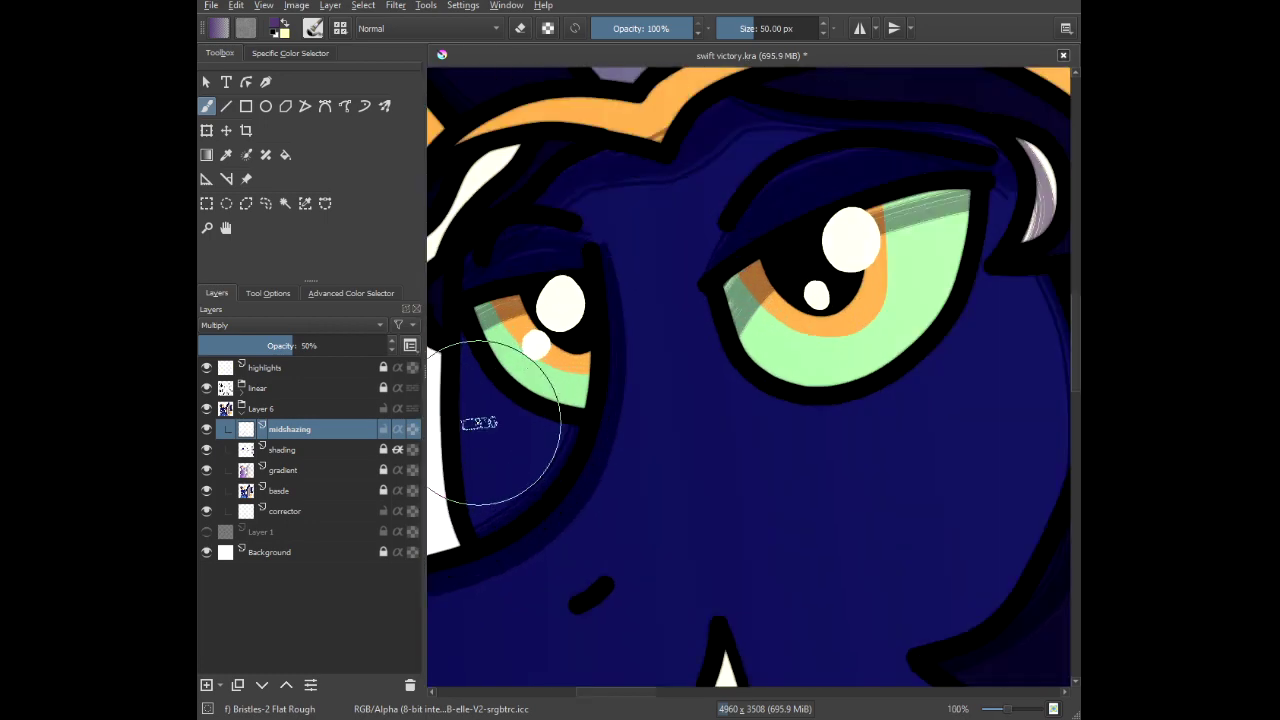
Shade the skin beneath the larger eye, following its lower outline.
left_click_drag(511, 323, 544, 337)
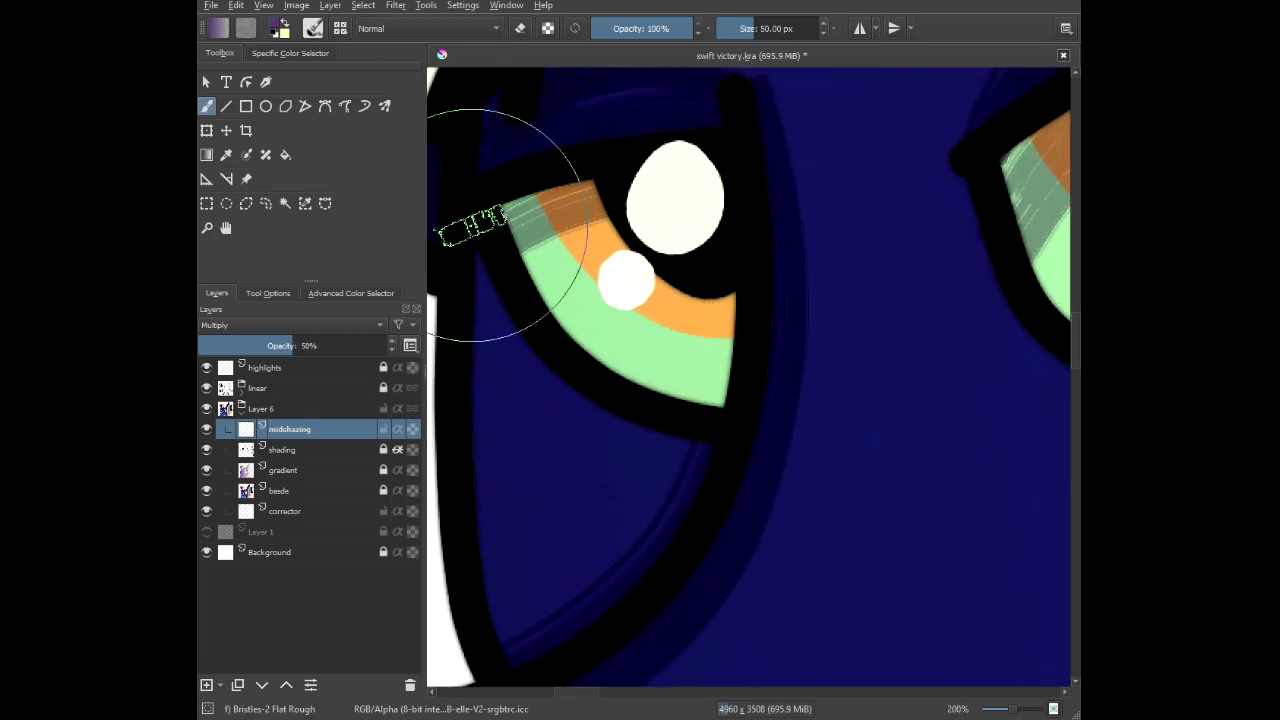
scroll(787, 444, "down", 4)
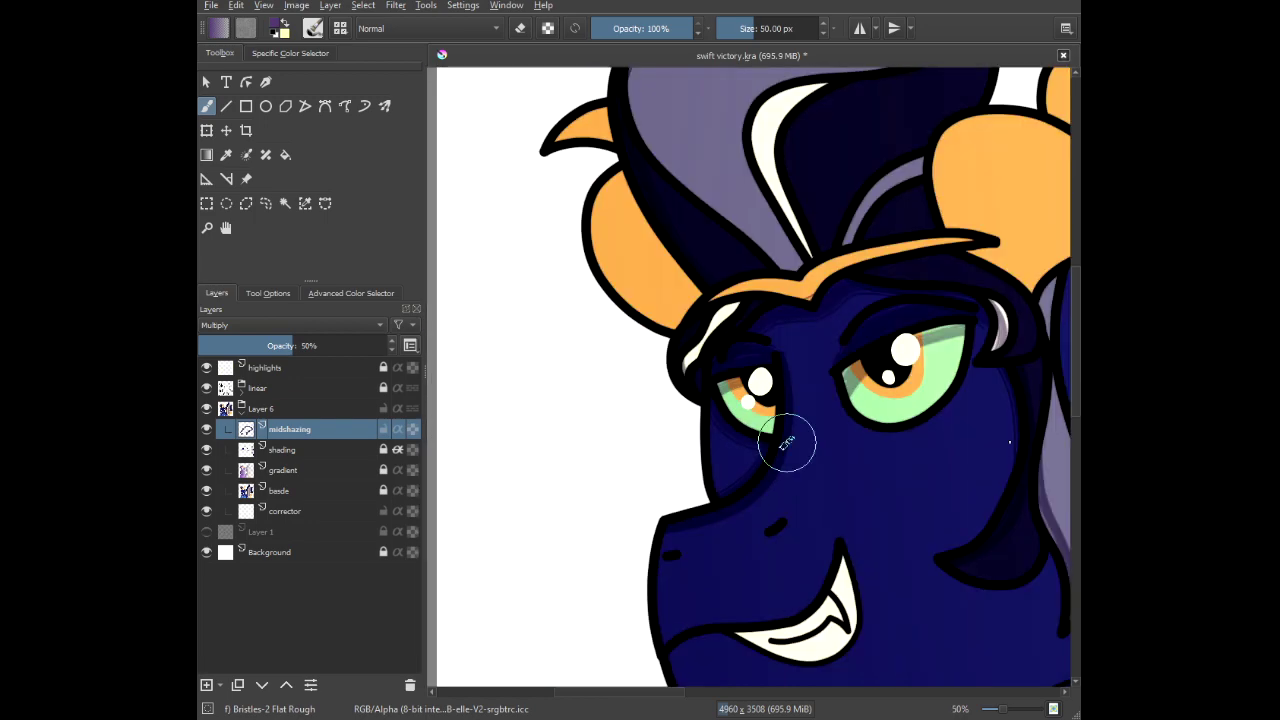
scroll(787, 444, "down", 2)
scroll(929, 402, "up", 5)
left_click_drag(725, 427, 918, 389)
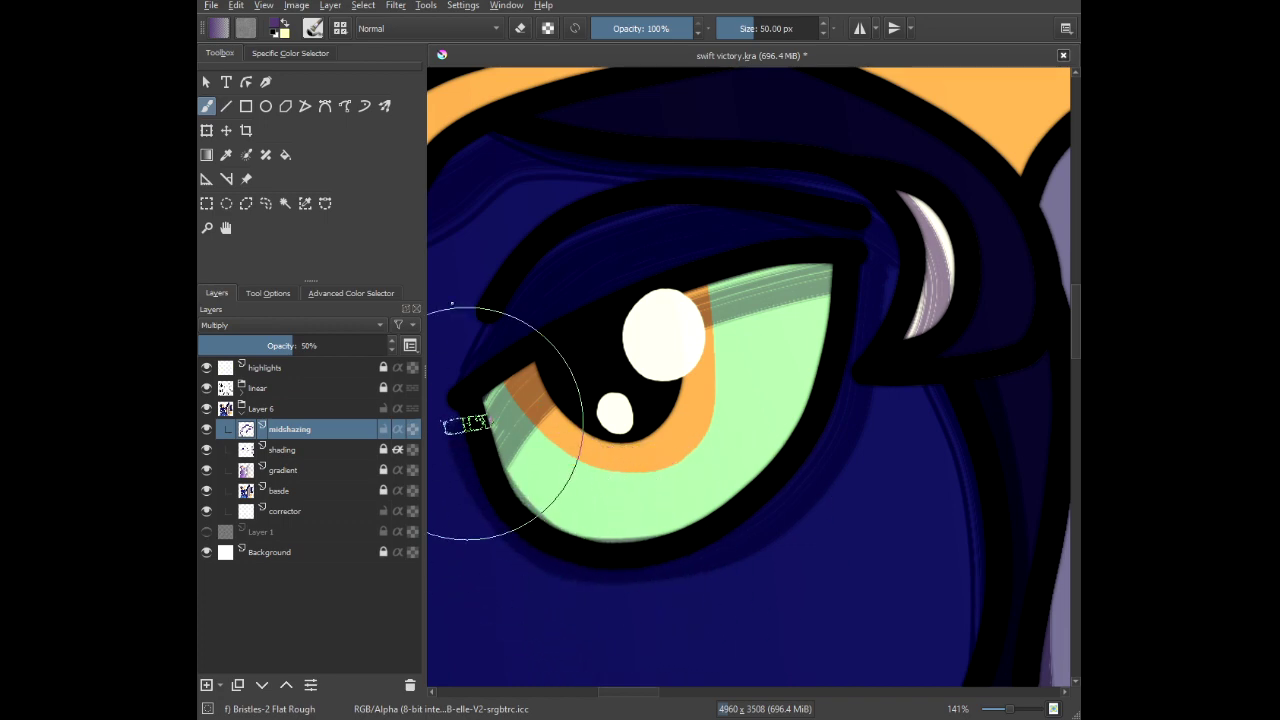
Shade the cheek beneath the smaller eye and the bridge of the muzzle beside it.
scroll(480, 289, "down", 4)
scroll(560, 386, "up", 3)
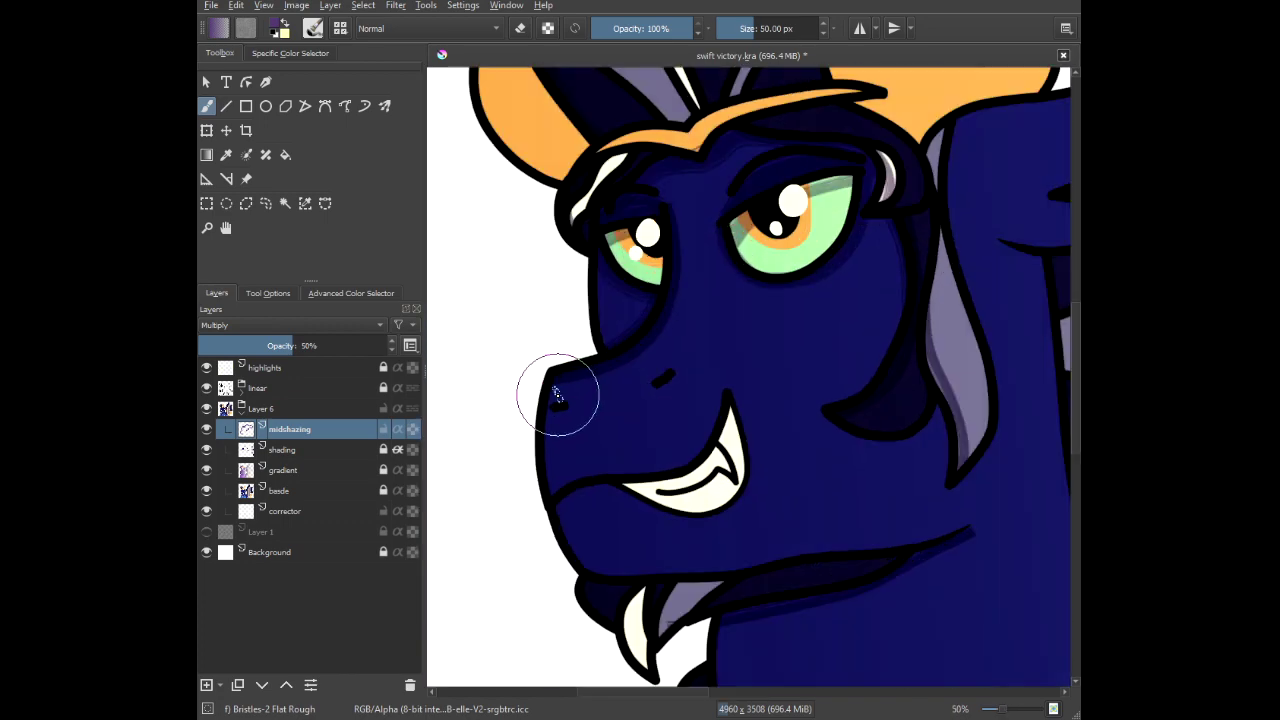
left_click_drag(770, 328, 821, 444)
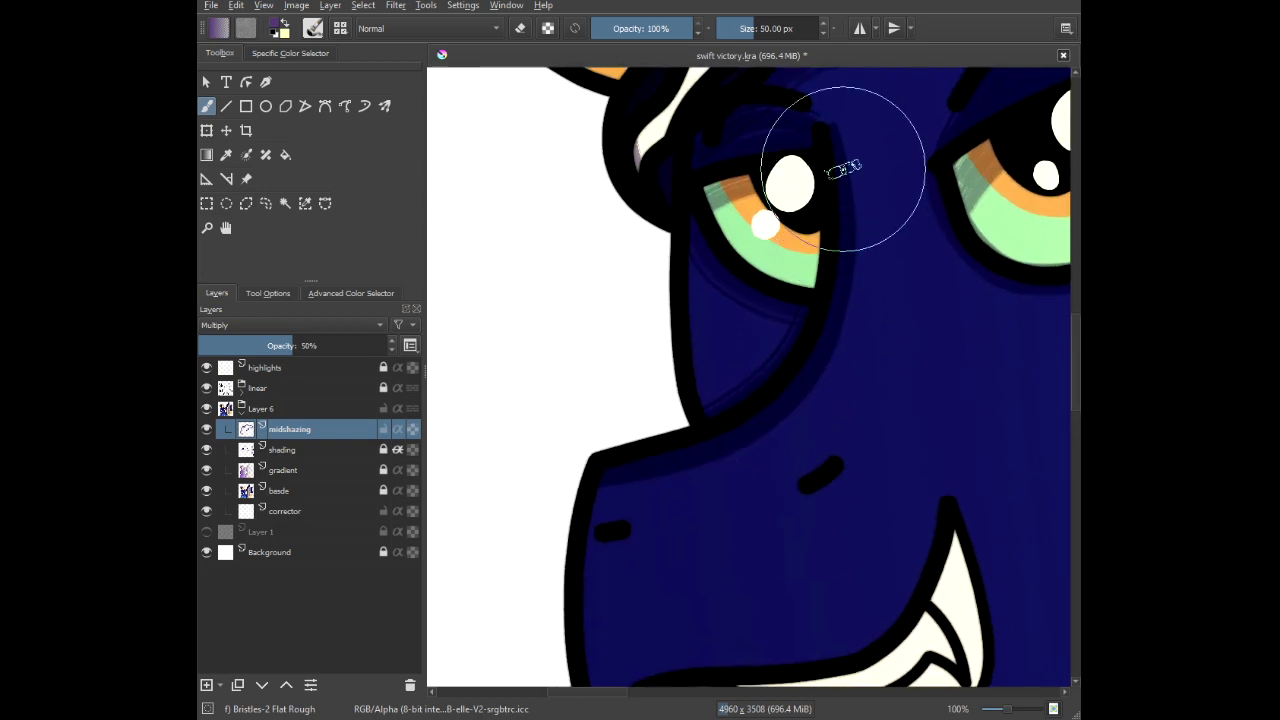
mouse_move(846, 293)
left_mouse_down()
mouse_move(851, 394)
mouse_move(734, 471)
mouse_move(489, 500)
mouse_move(420, 492)
left_mouse_up()
Shade the eyelid between the smaller eye and its brow.
scroll(752, 158, "up", 5)
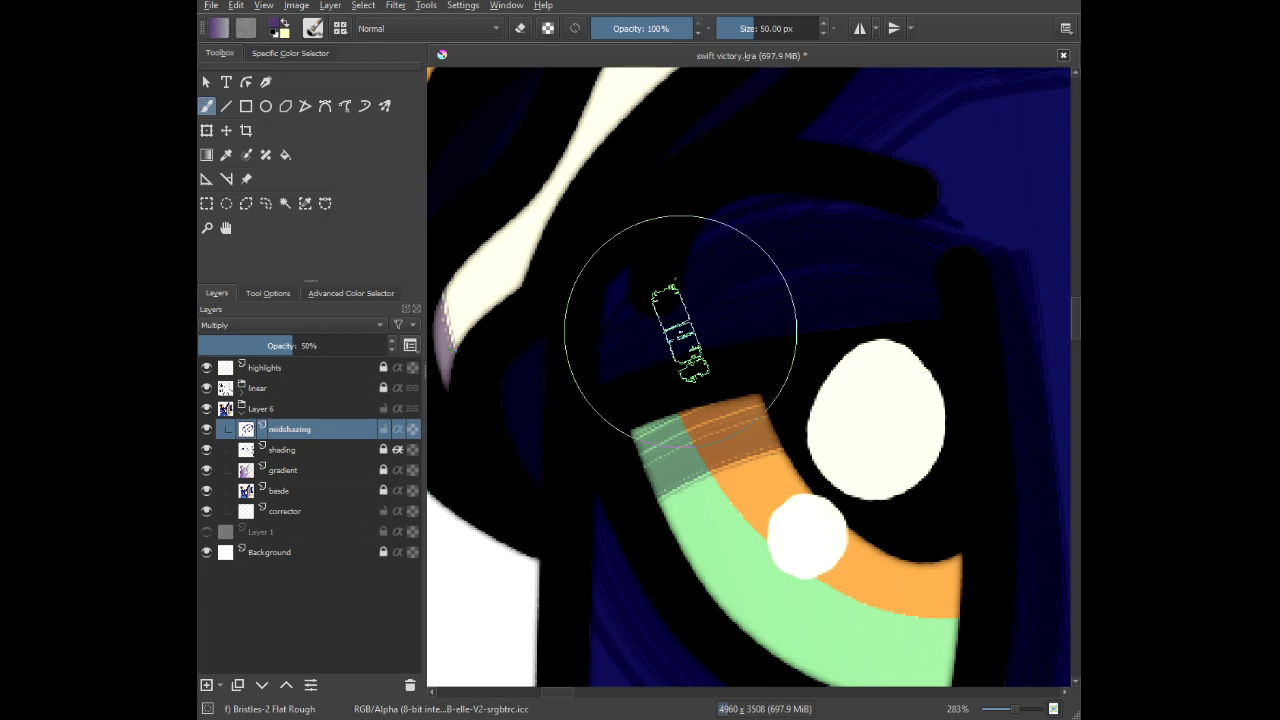
scroll(871, 286, "down", 4)
scroll(908, 251, "up", 3)
scroll(1040, 298, "down", 1)
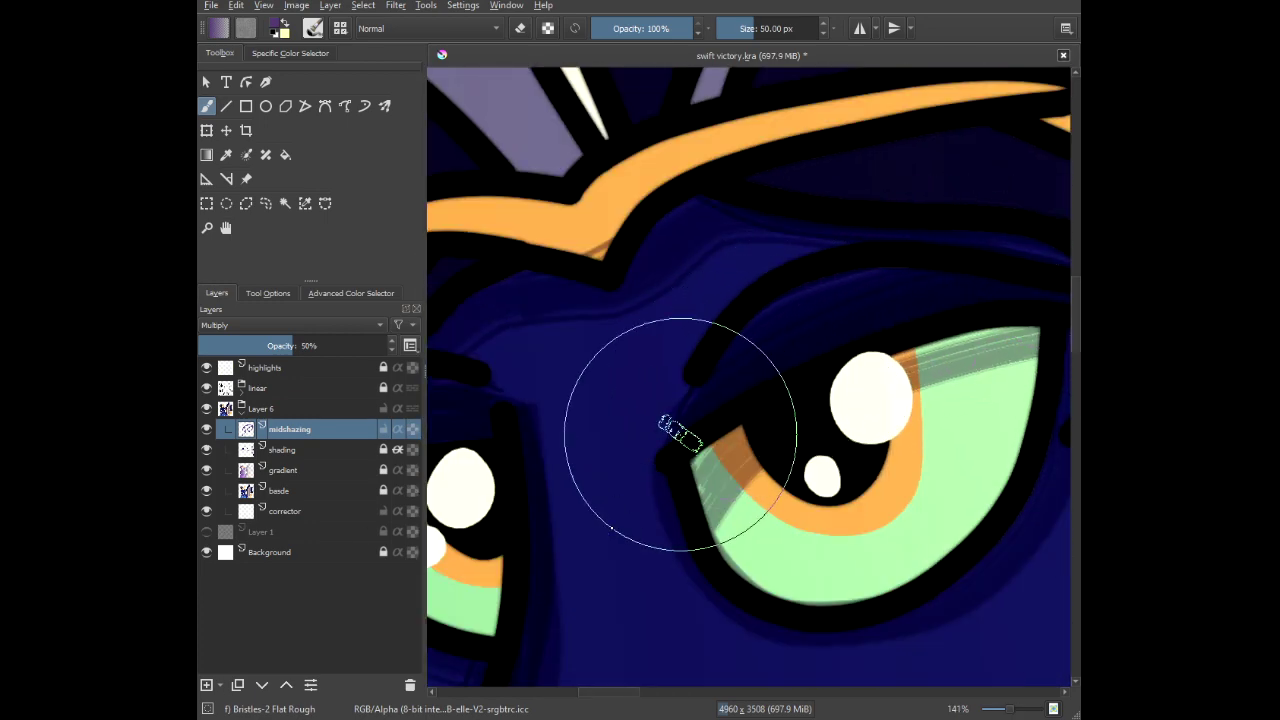
Shade the lower edge of the gold headband and the white hair streak below it, enabling inherit alpha on the midshazing layer.
scroll(859, 258, "down", 3)
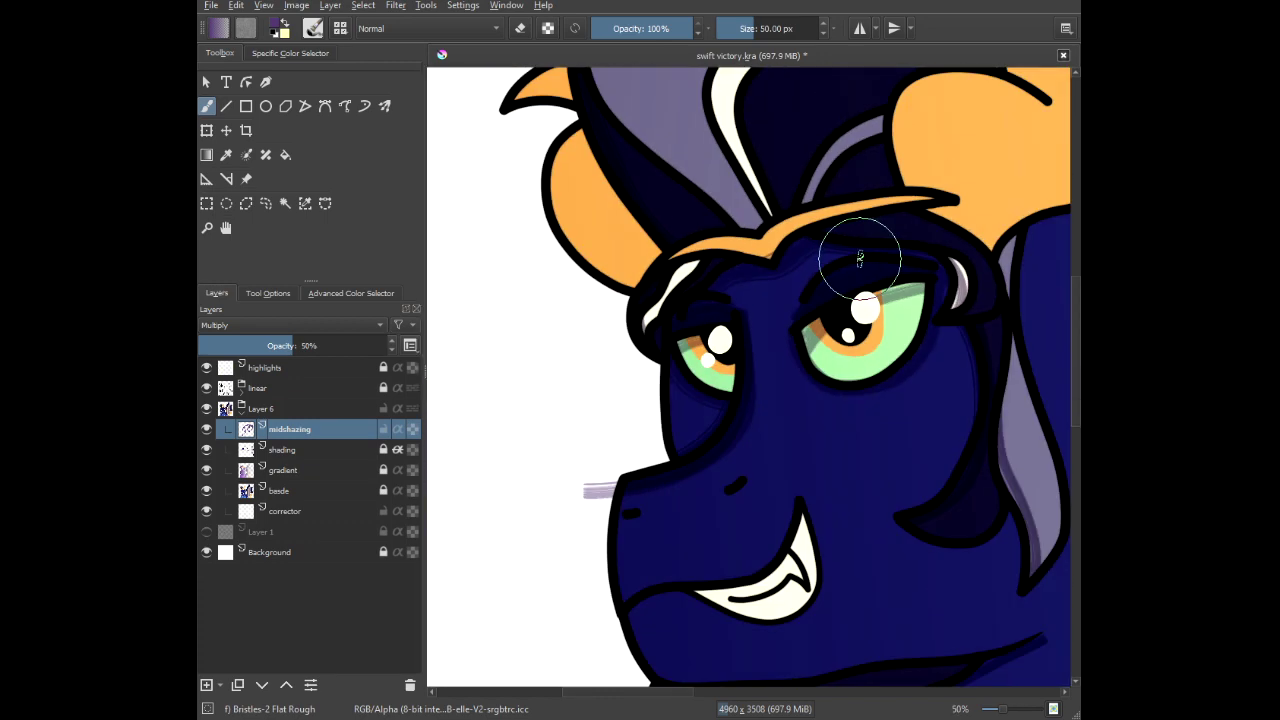
scroll(714, 230, "up", 3)
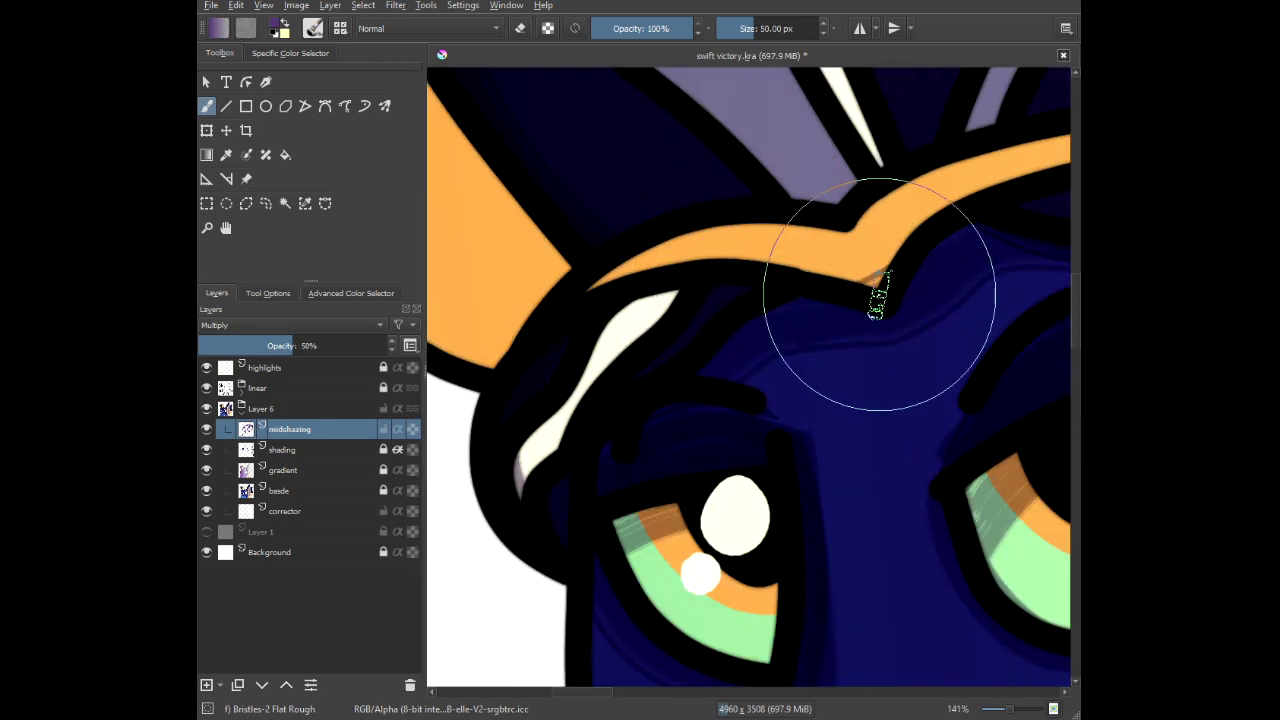
mouse_move(851, 285)
left_mouse_down()
mouse_move(729, 257)
mouse_move(594, 300)
mouse_move(503, 529)
mouse_move(500, 595)
left_mouse_up()
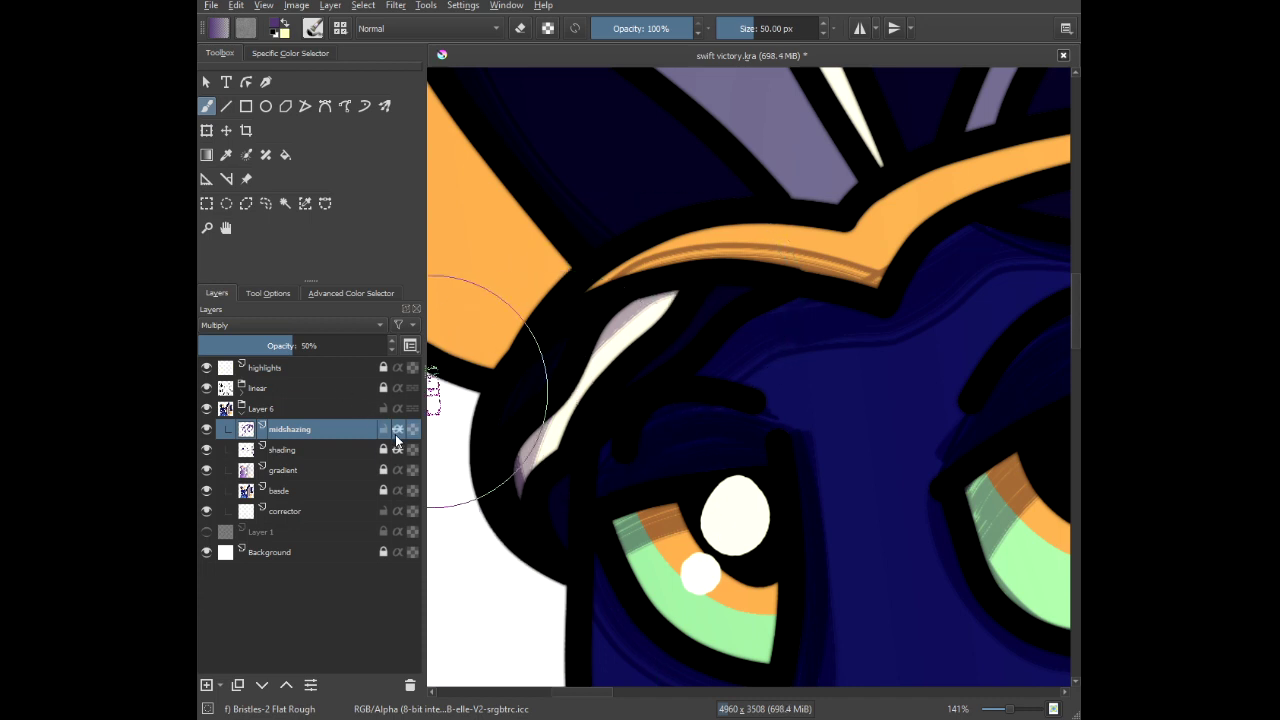
left_click_drag(560, 550, 523, 460)
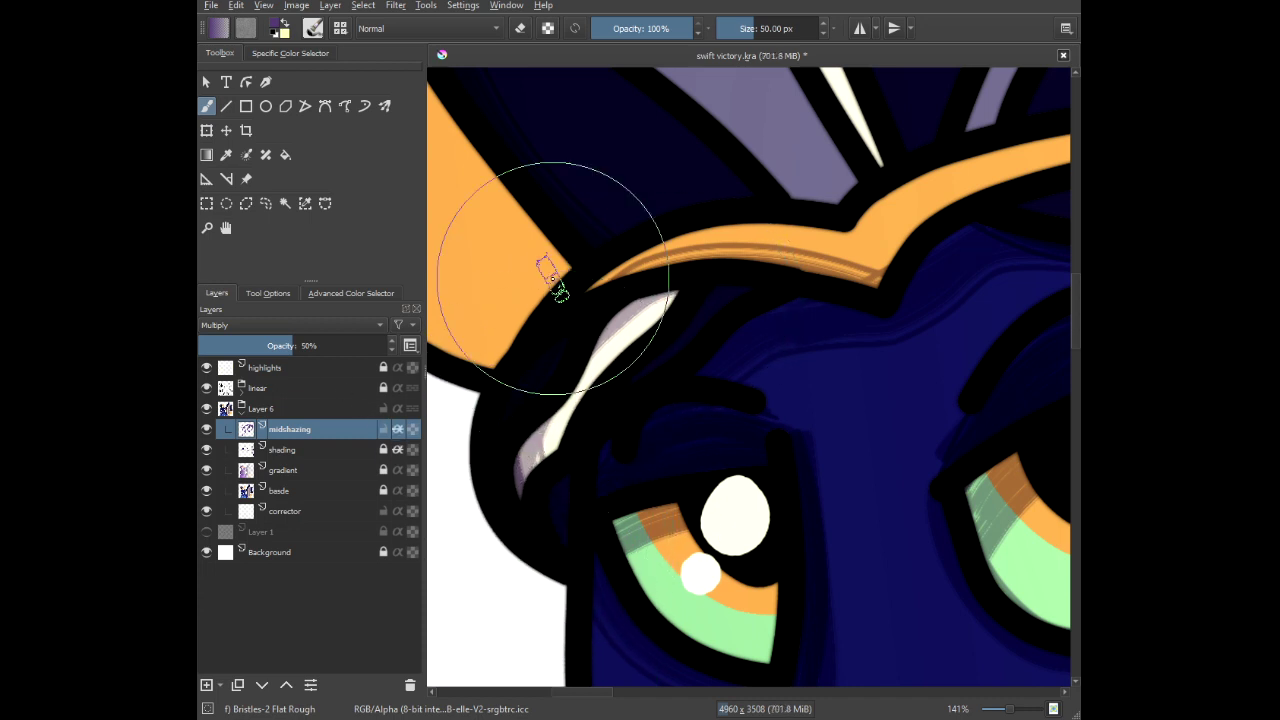
mouse_move(583, 313)
left_mouse_down()
mouse_move(545, 508)
mouse_move(554, 579)
mouse_move(677, 279)
mouse_move(610, 335)
mouse_move(523, 491)
left_mouse_up()
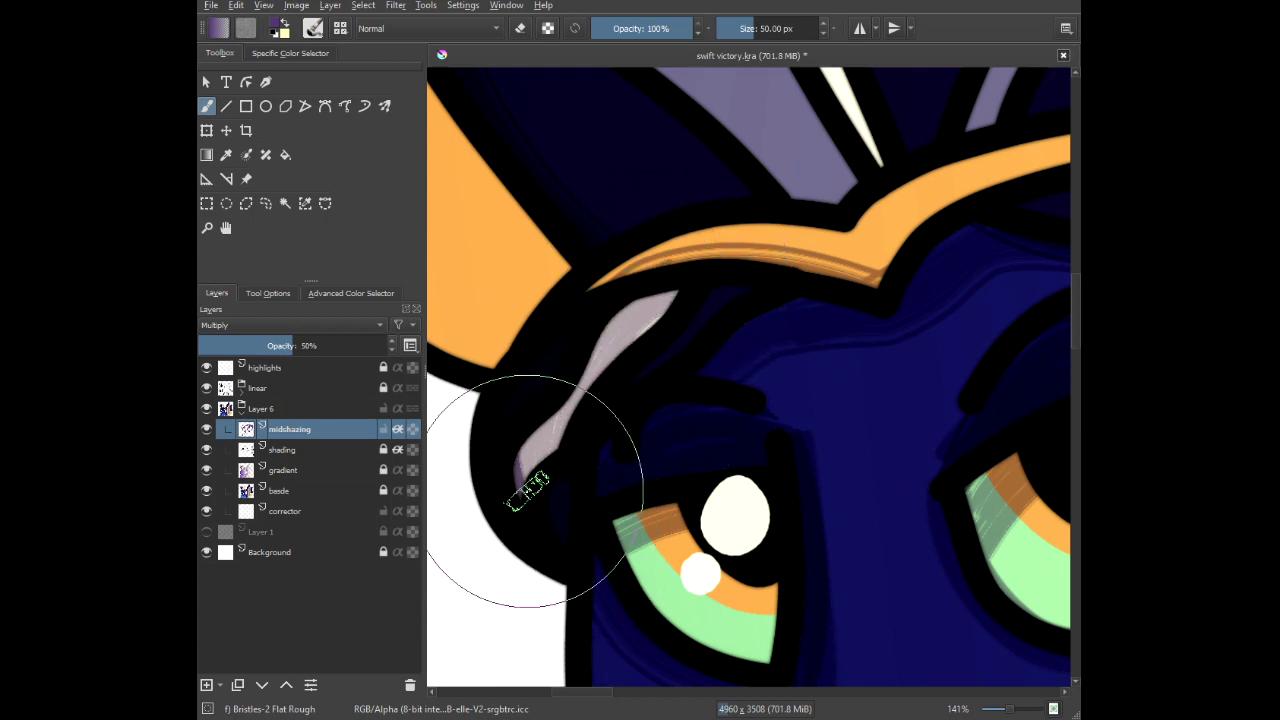
Shade the outer edge of the far orange horn and the upper edge of its small pointed tip.
scroll(560, 423, "down", 4)
scroll(560, 423, "up", 3)
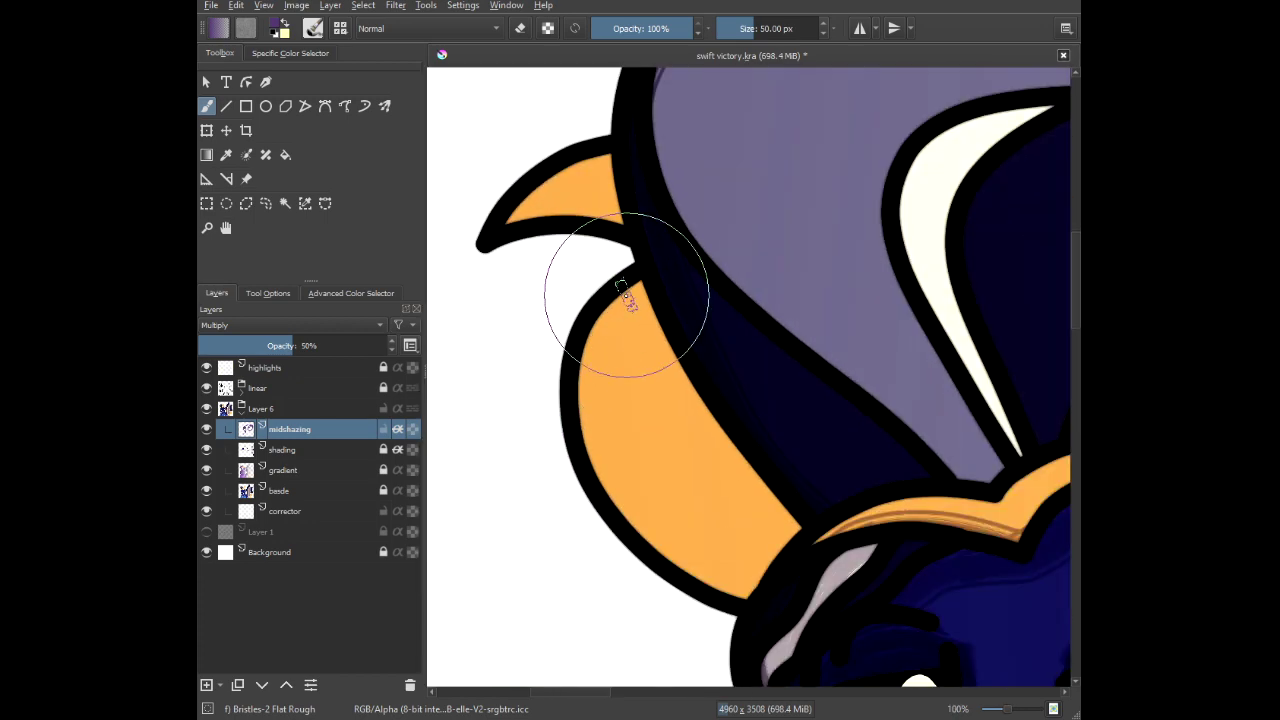
mouse_move(641, 285)
left_mouse_down()
mouse_move(599, 358)
mouse_move(611, 463)
mouse_move(641, 517)
mouse_move(693, 581)
left_mouse_up()
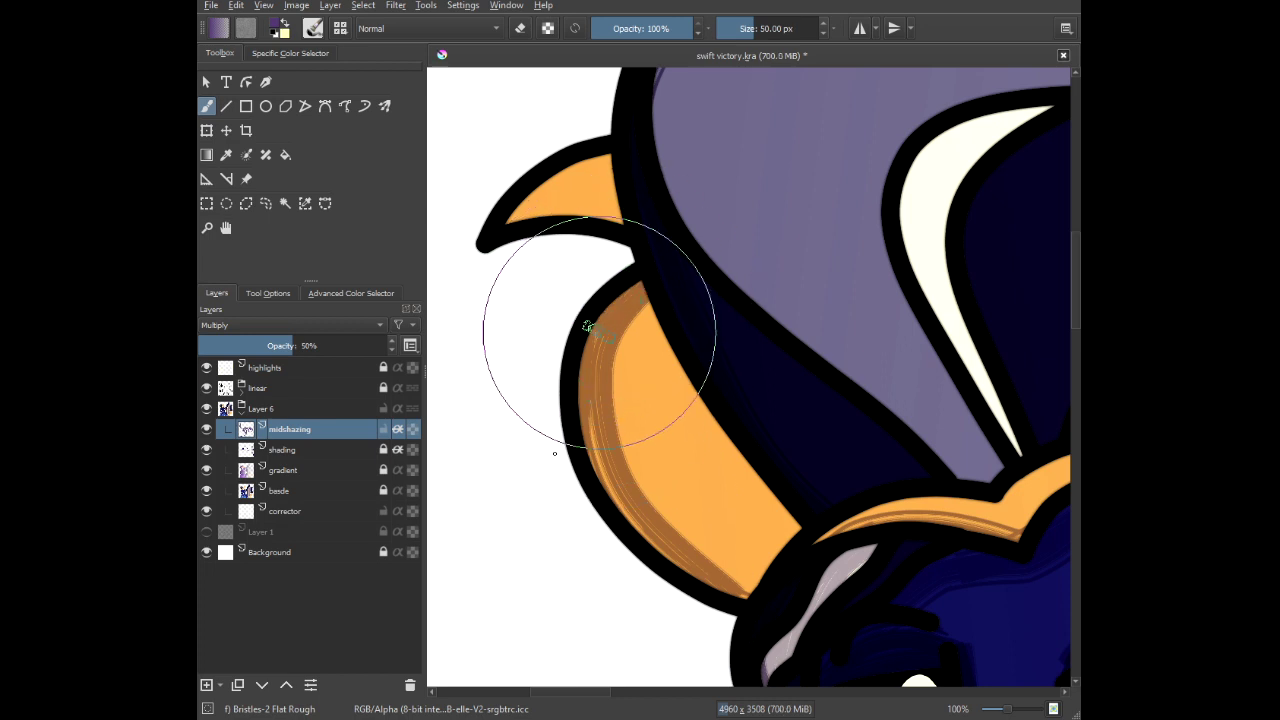
scroll(503, 162, "up", 1)
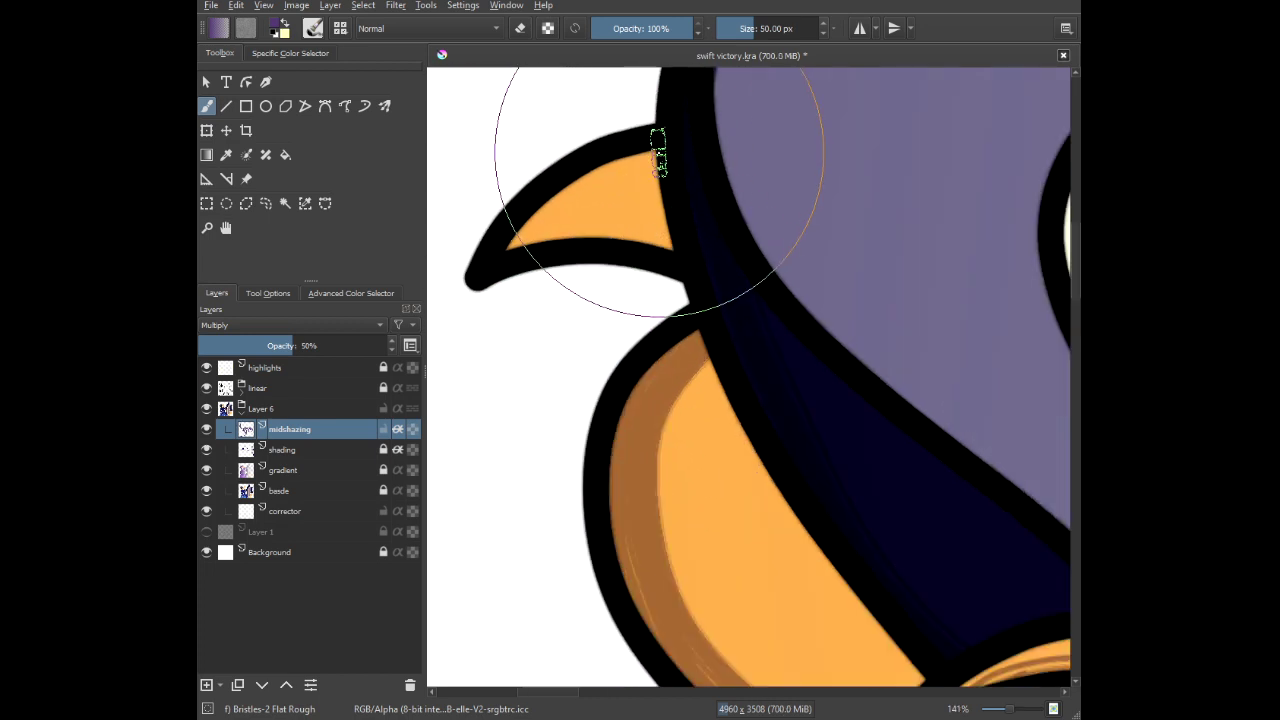
scroll(614, 255, "down", 4)
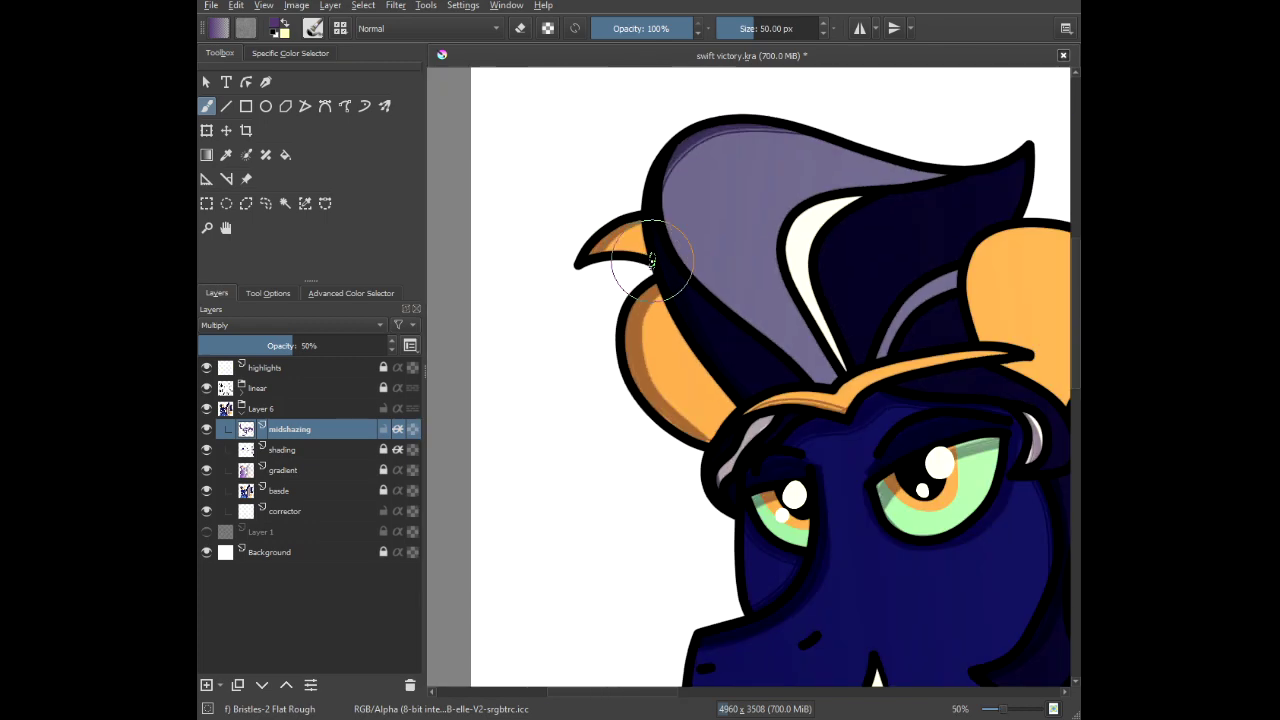
scroll(775, 290, "down", 1)
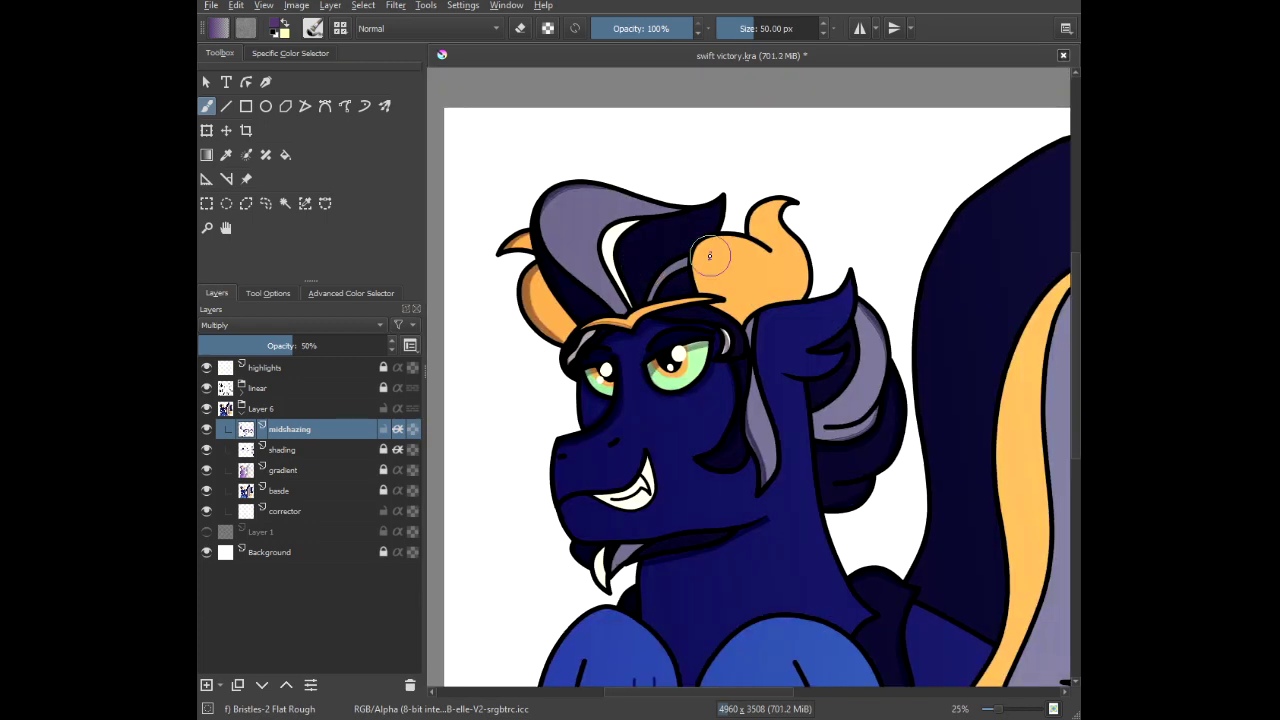
Shade the near orange horn along its rounded upper and inner edge, from the short inner line down to the gold band.
scroll(709, 256, "up", 5)
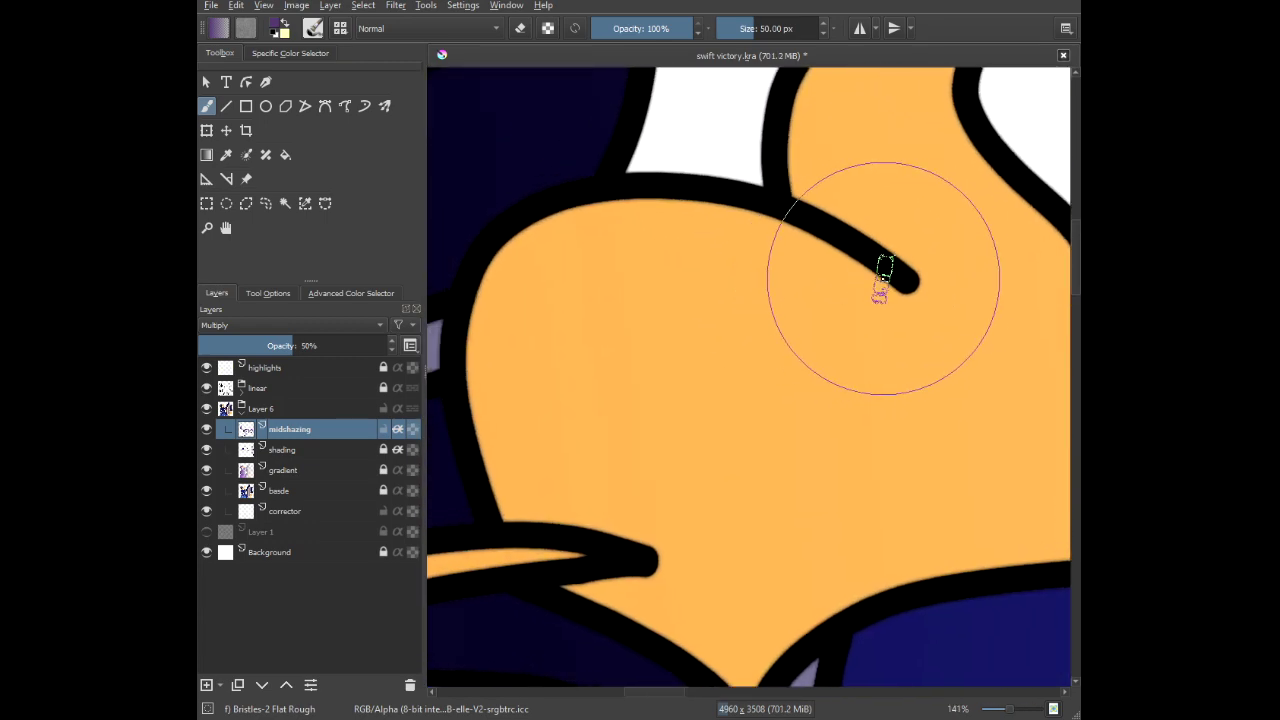
mouse_move(906, 277)
left_mouse_down()
mouse_move(710, 208)
mouse_move(624, 217)
mouse_move(563, 246)
mouse_move(509, 304)
mouse_move(495, 394)
mouse_move(537, 536)
left_mouse_up()
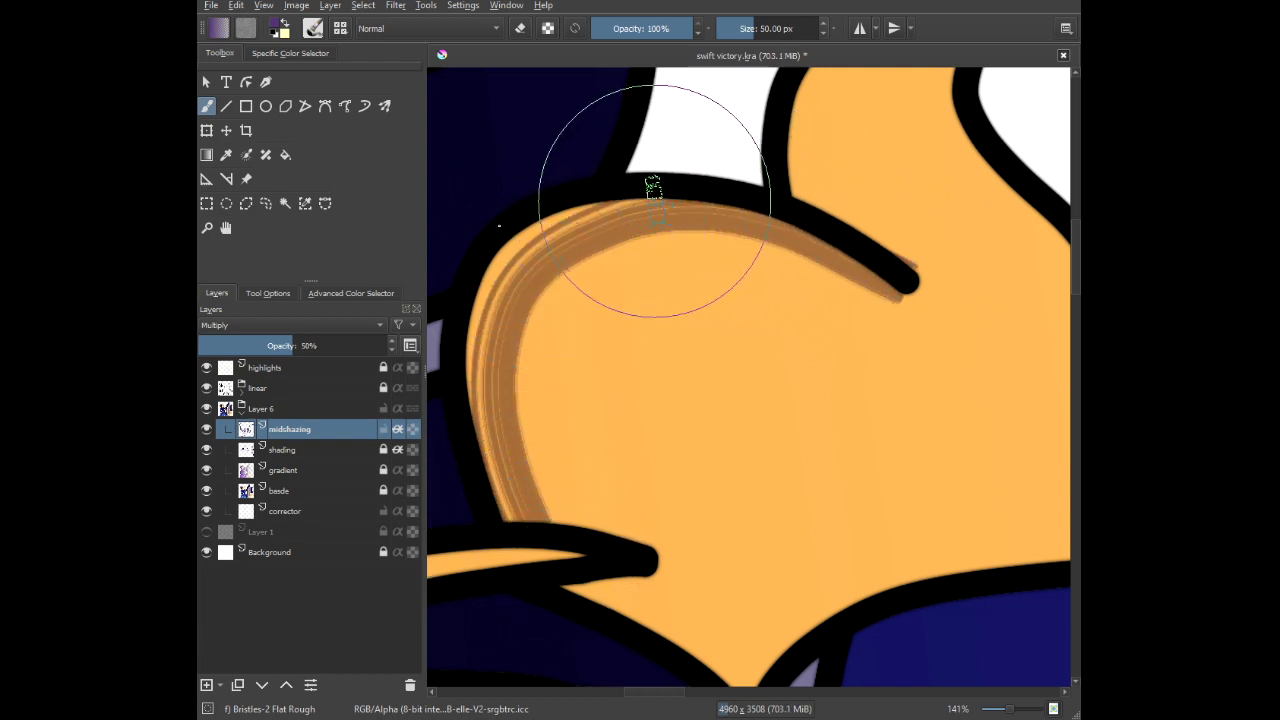
mouse_move(654, 201)
left_mouse_down()
mouse_move(546, 223)
mouse_move(515, 246)
mouse_move(483, 316)
mouse_move(486, 393)
mouse_move(553, 570)
left_mouse_up()
scroll(572, 548, "down", 3)
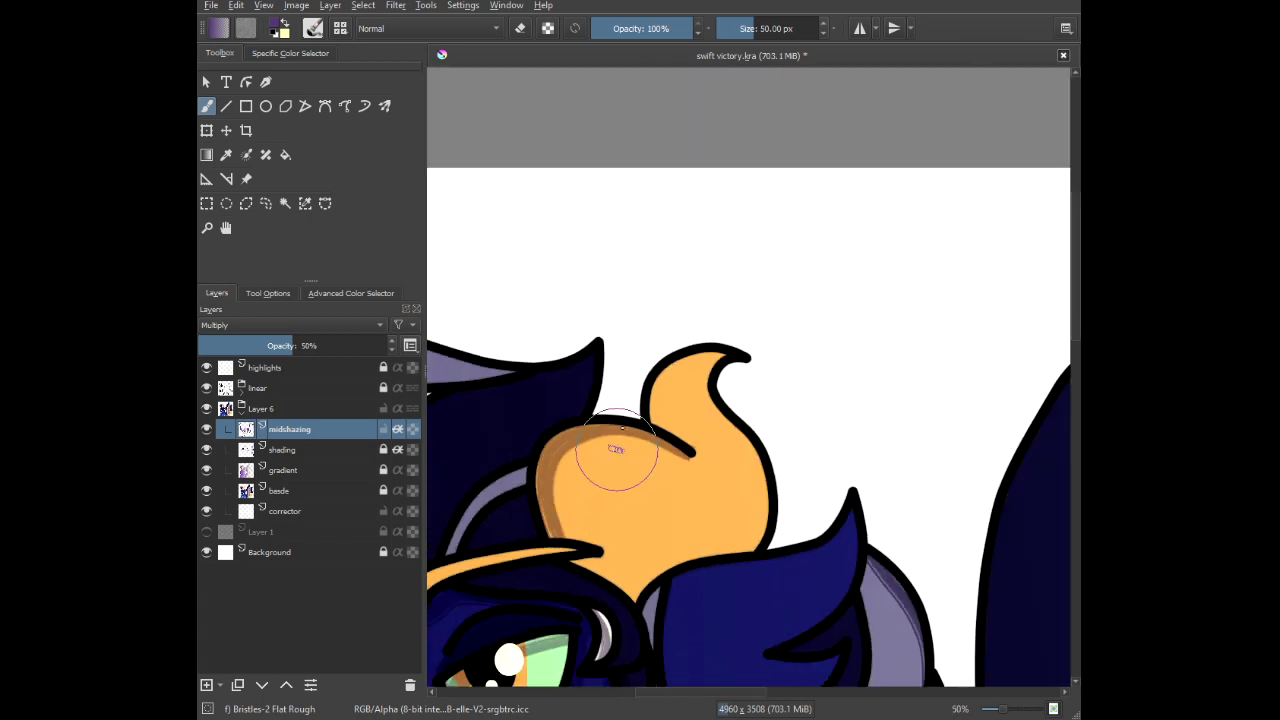
Shade the outer edge of the near orange horn's curled tip, from the point down to the short inner line.
scroll(616, 450, "up", 3)
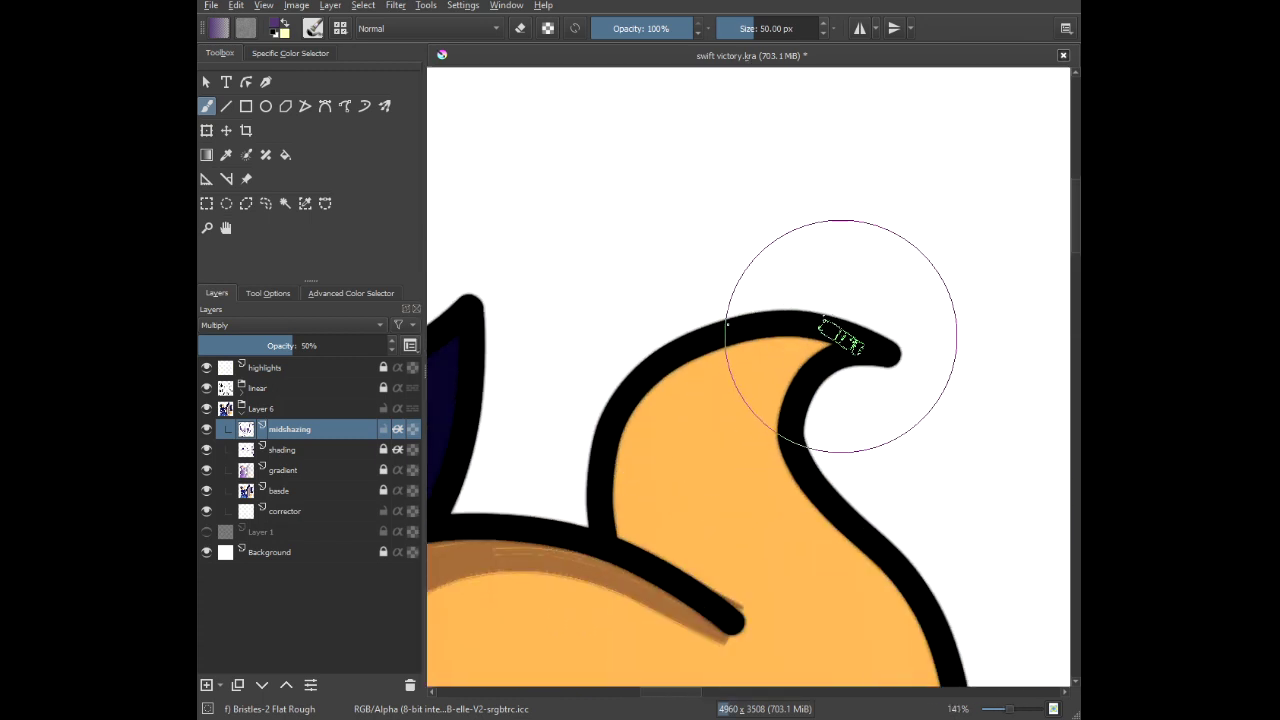
mouse_move(841, 336)
left_mouse_down()
mouse_move(761, 338)
mouse_move(677, 388)
mouse_move(637, 440)
mouse_move(606, 534)
left_mouse_up()
scroll(620, 480, "down", 3)
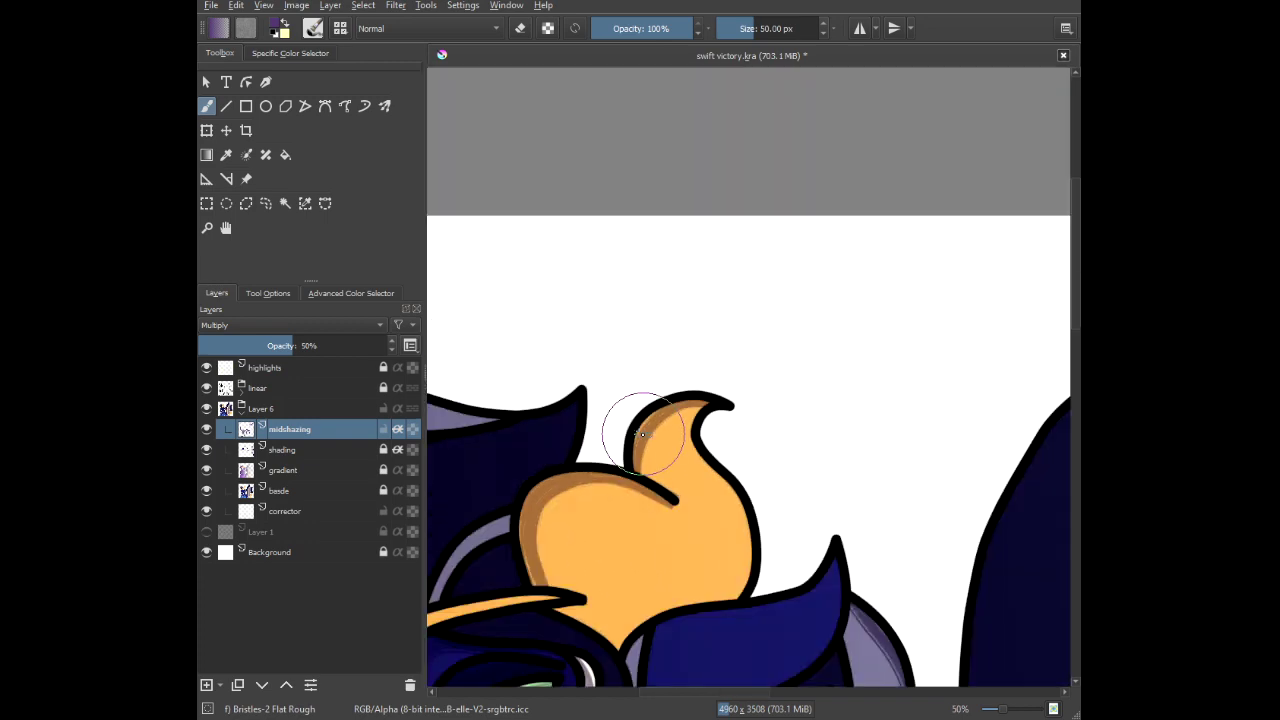
Shade the upper edge of the blue ear with a band running from its base to the pointed tip.
scroll(643, 433, "down", 2)
left_click_drag(643, 433, 657, 215)
scroll(669, 311, "up", 4)
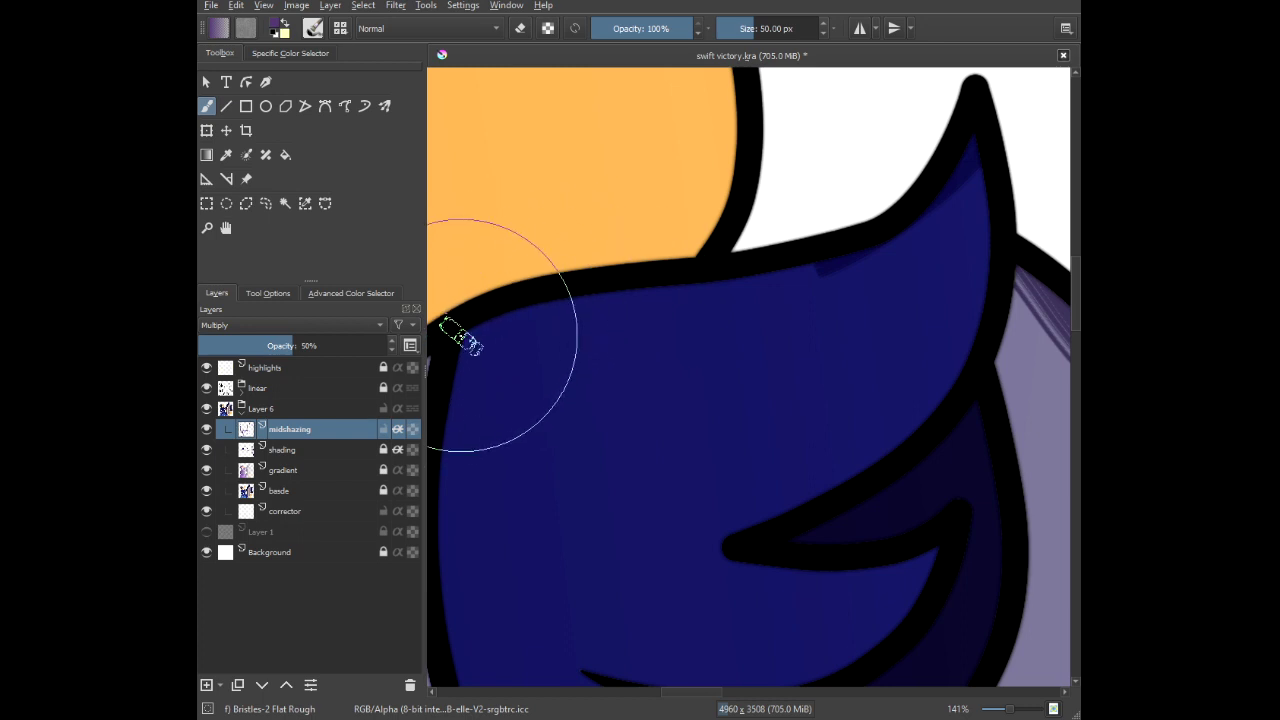
mouse_move(442, 344)
left_mouse_down()
mouse_move(868, 238)
mouse_move(953, 179)
left_mouse_up()
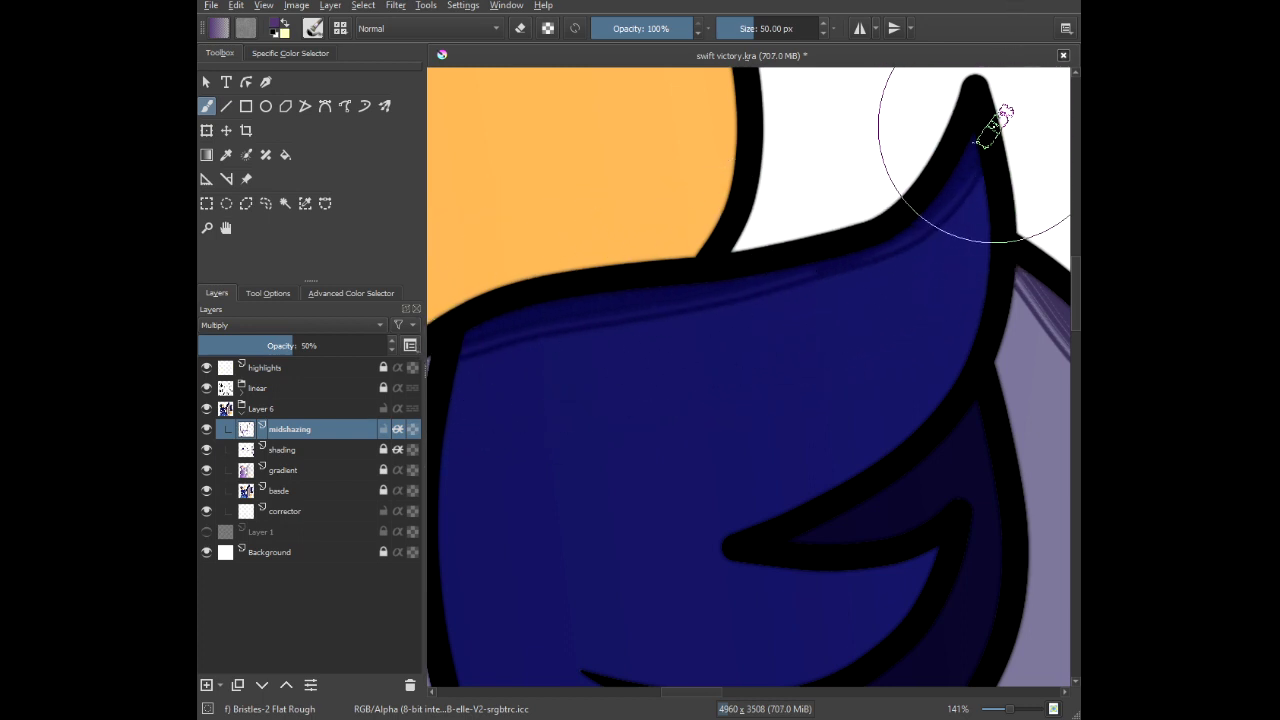
mouse_move(997, 124)
left_mouse_down()
mouse_move(923, 206)
mouse_move(823, 266)
mouse_move(530, 333)
left_mouse_up()
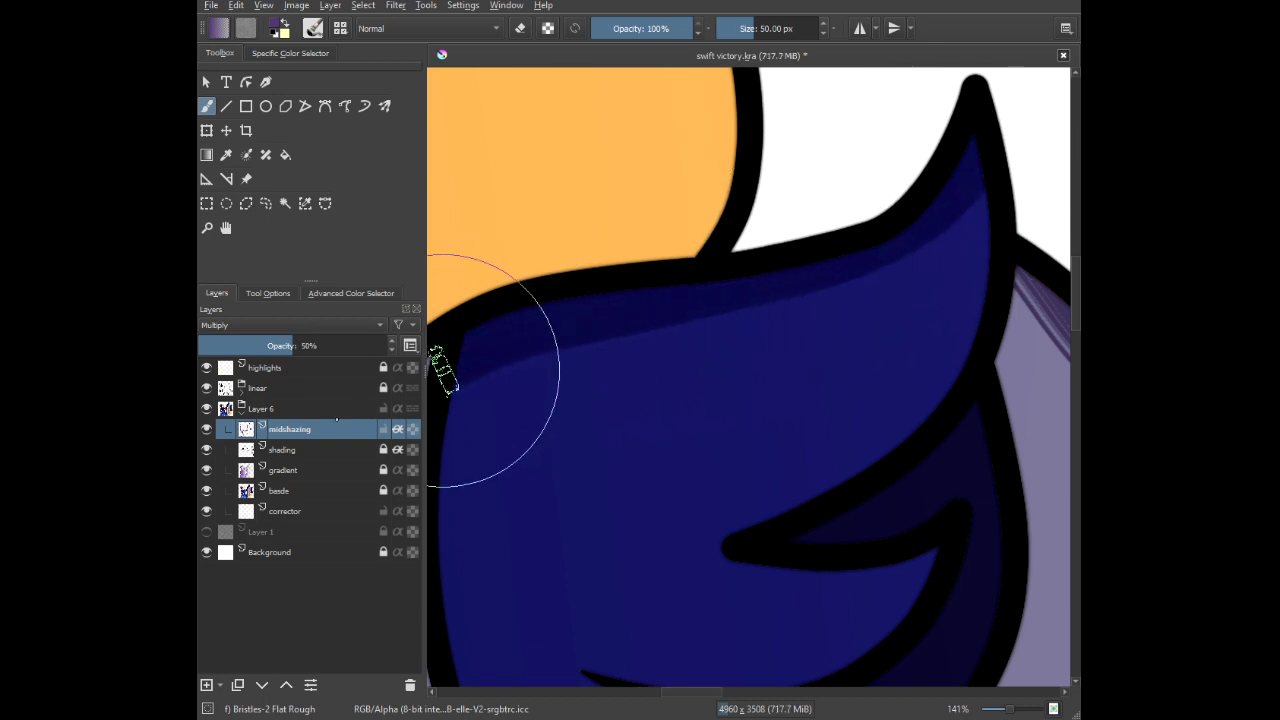
Shade the neck directly beneath the jaw line, following the line up to its thin end.
scroll(571, 371, "down", 5)
scroll(571, 373, "down", 2)
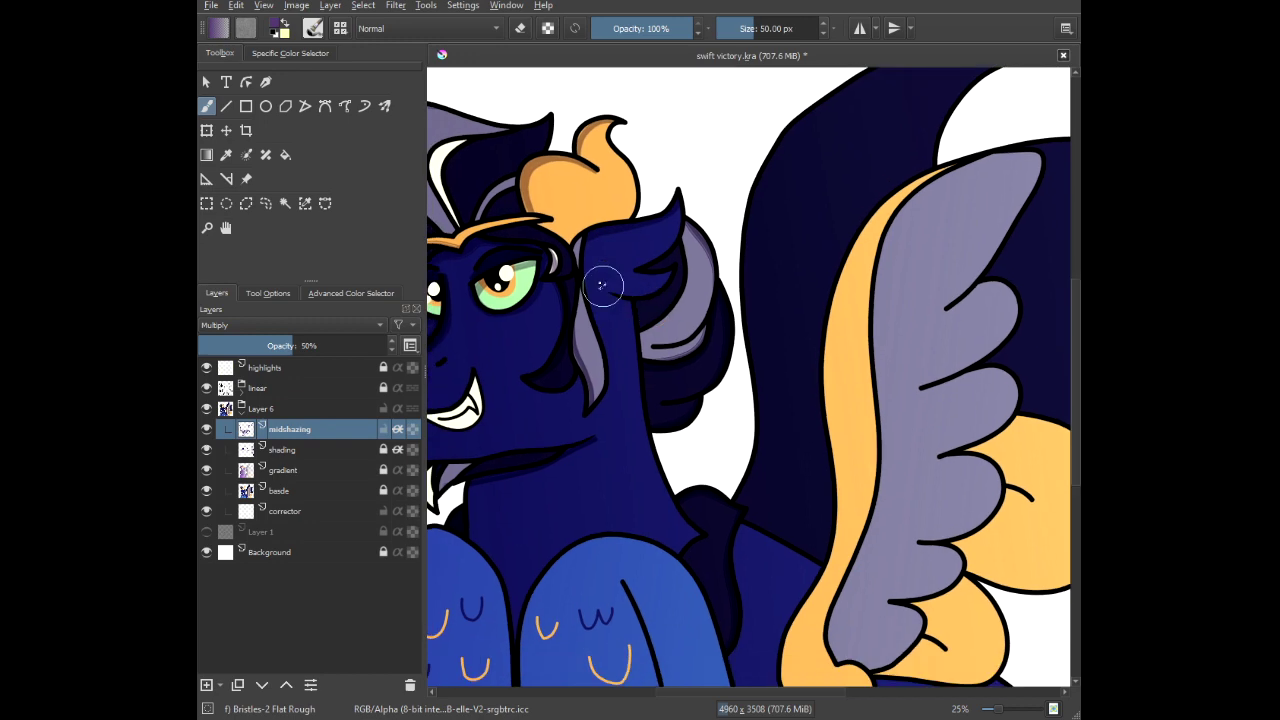
left_click_drag(646, 305, 795, 243)
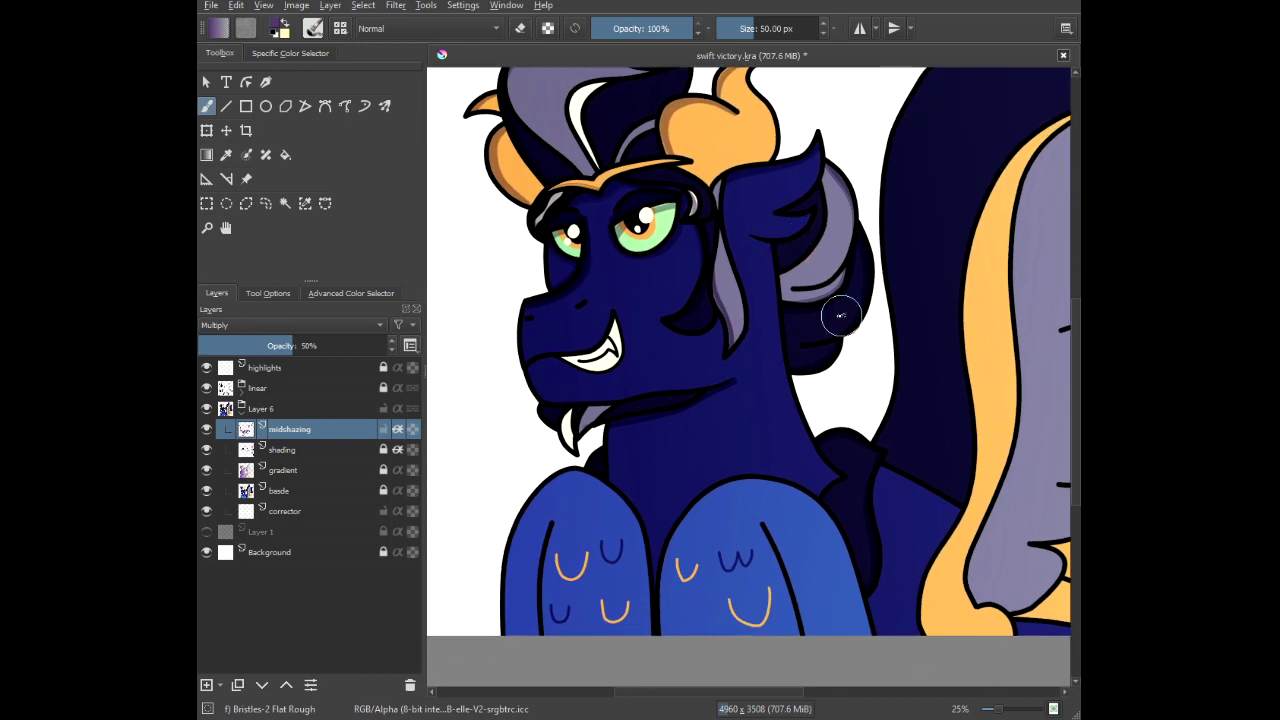
scroll(817, 351, "down", 1)
scroll(837, 300, "up", 4)
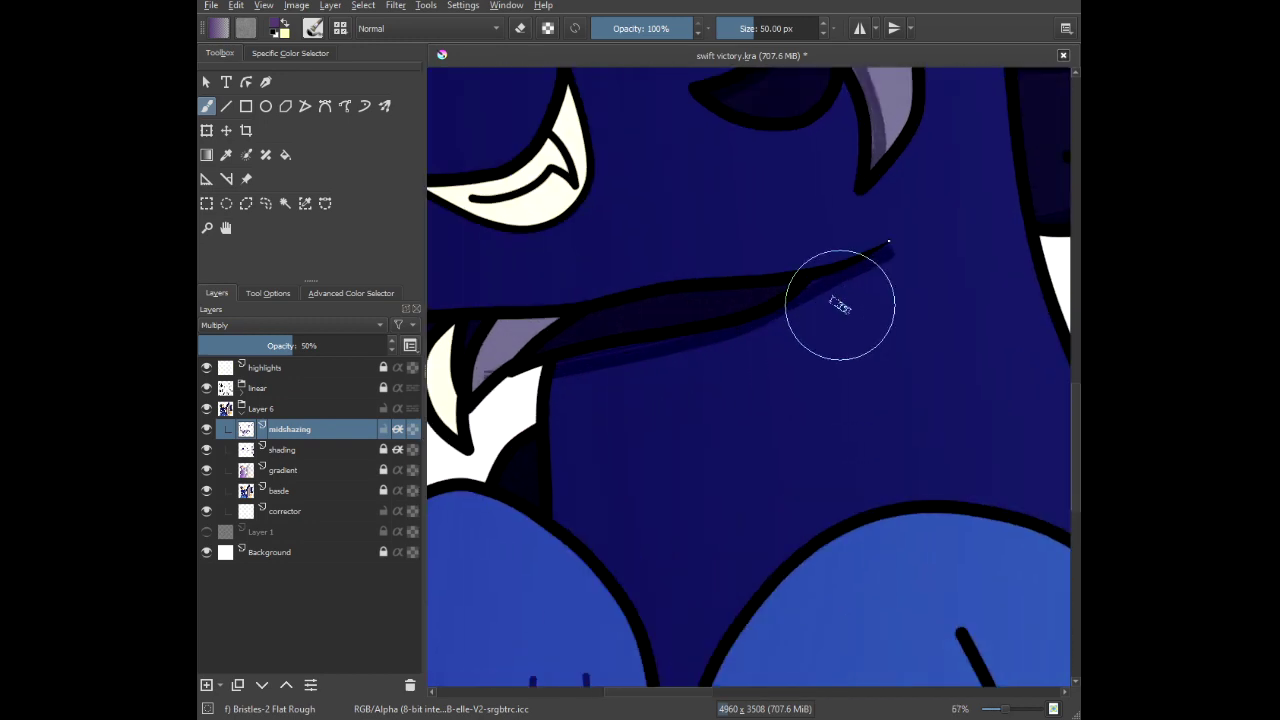
left_click_drag(890, 251, 891, 253)
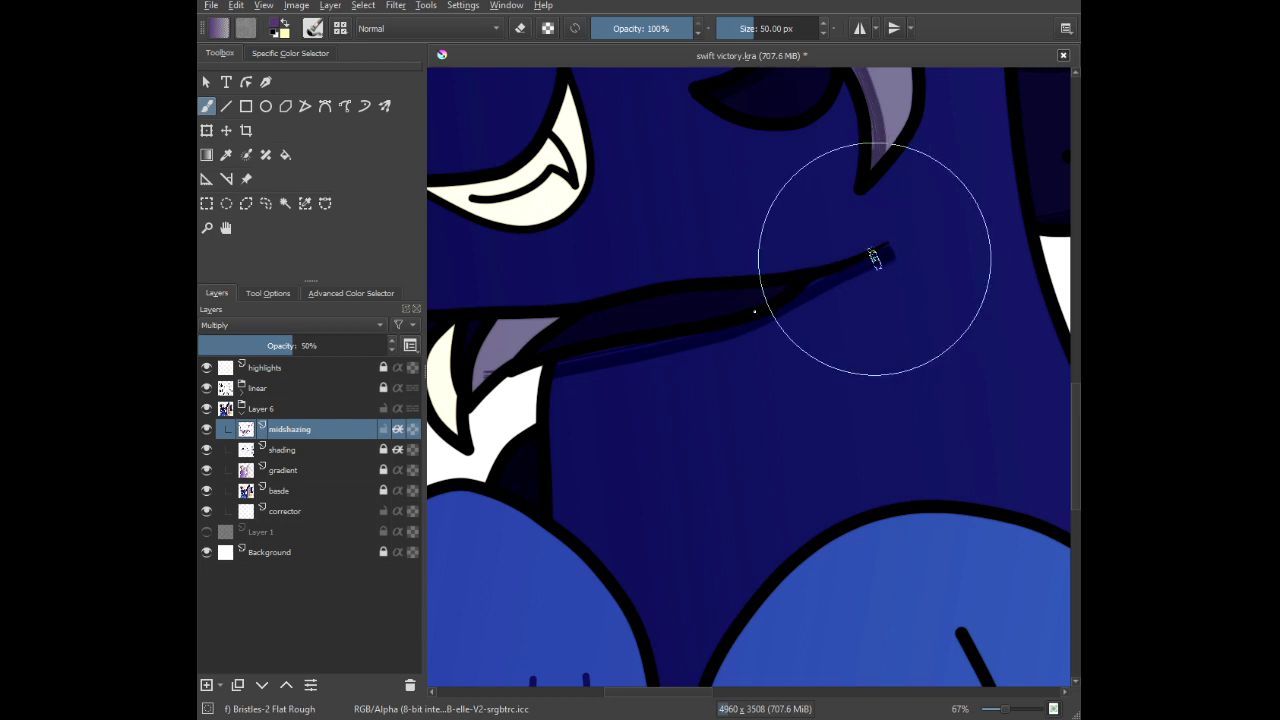
Shade the outer edge of the white chin tuft and the lower edge of the grey tuft beside it.
left_click_drag(562, 387, 654, 383)
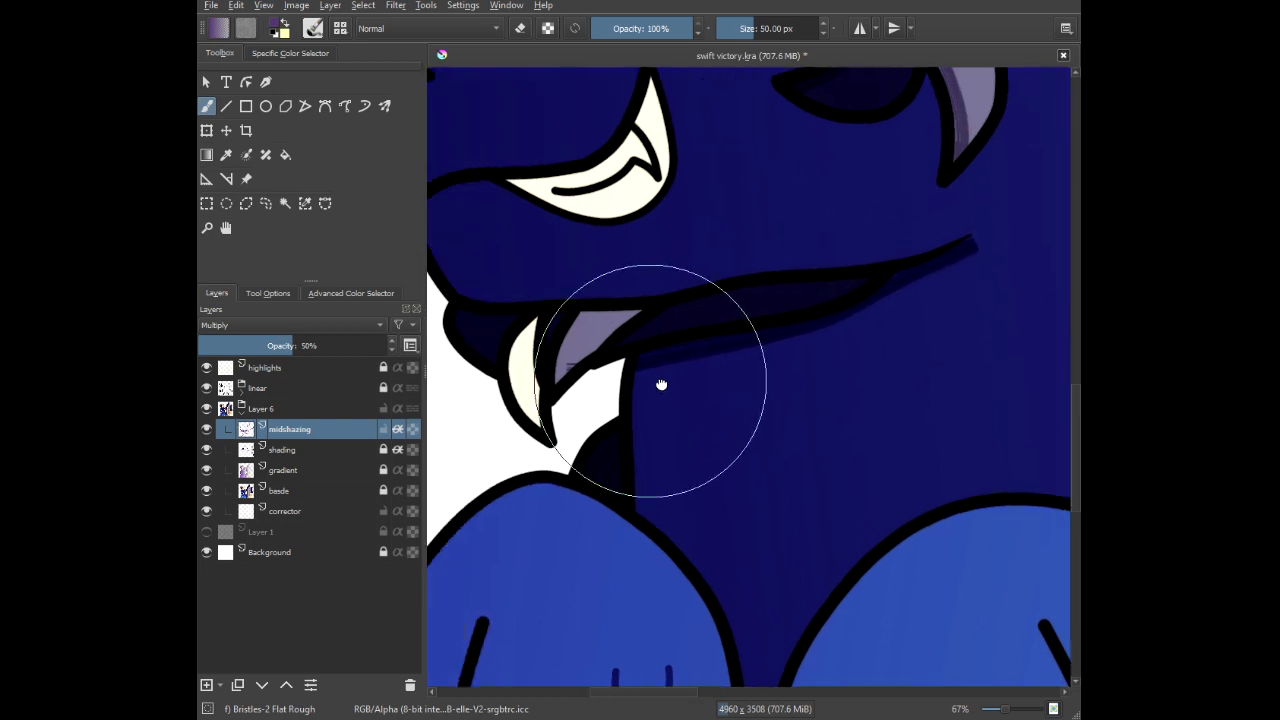
scroll(645, 380, "up", 3)
scroll(526, 334, "down", 1)
mouse_move(484, 304)
left_mouse_down()
mouse_move(549, 308)
mouse_move(660, 470)
left_mouse_up()
mouse_move(689, 334)
left_mouse_down()
mouse_move(666, 374)
mouse_move(650, 476)
mouse_move(784, 644)
mouse_move(684, 440)
mouse_move(704, 318)
mouse_move(651, 466)
left_mouse_up()
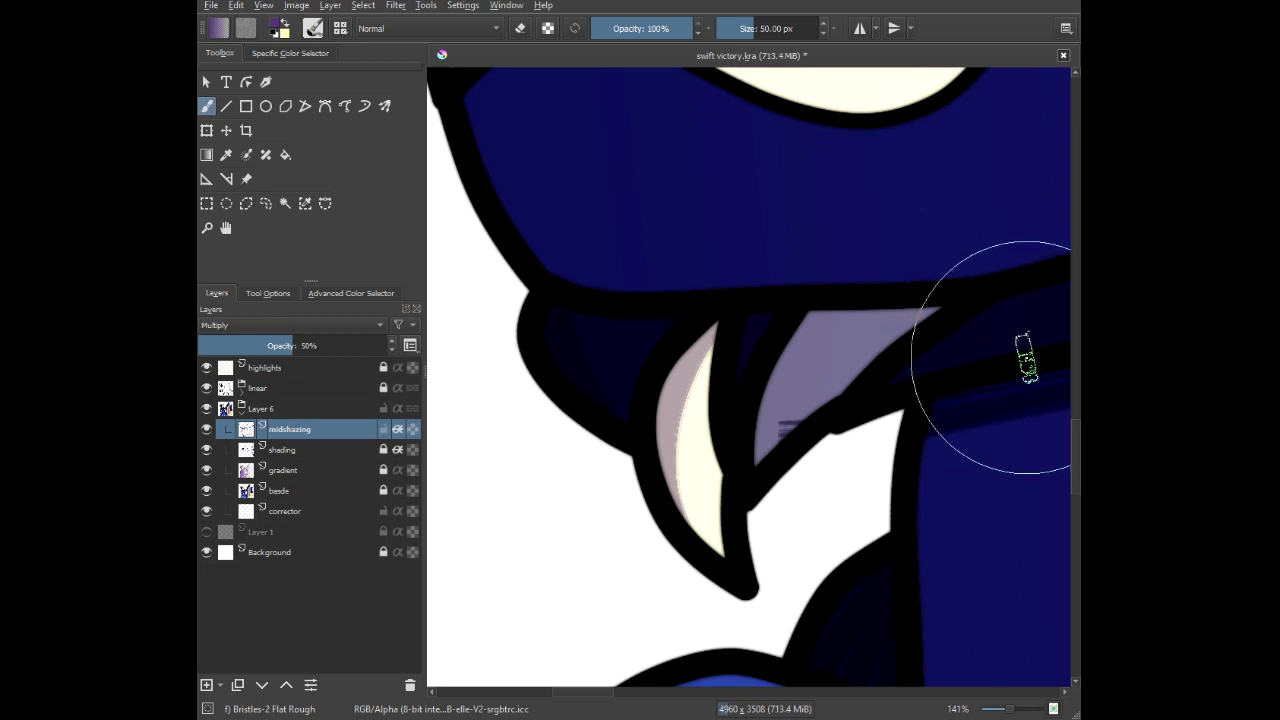
mouse_move(1048, 362)
left_mouse_down()
mouse_move(854, 404)
mouse_move(797, 442)
mouse_move(779, 460)
mouse_move(720, 649)
mouse_move(810, 495)
mouse_move(774, 512)
mouse_move(742, 503)
mouse_move(743, 466)
mouse_move(760, 589)
mouse_move(736, 585)
mouse_move(732, 529)
mouse_move(752, 468)
left_mouse_up()
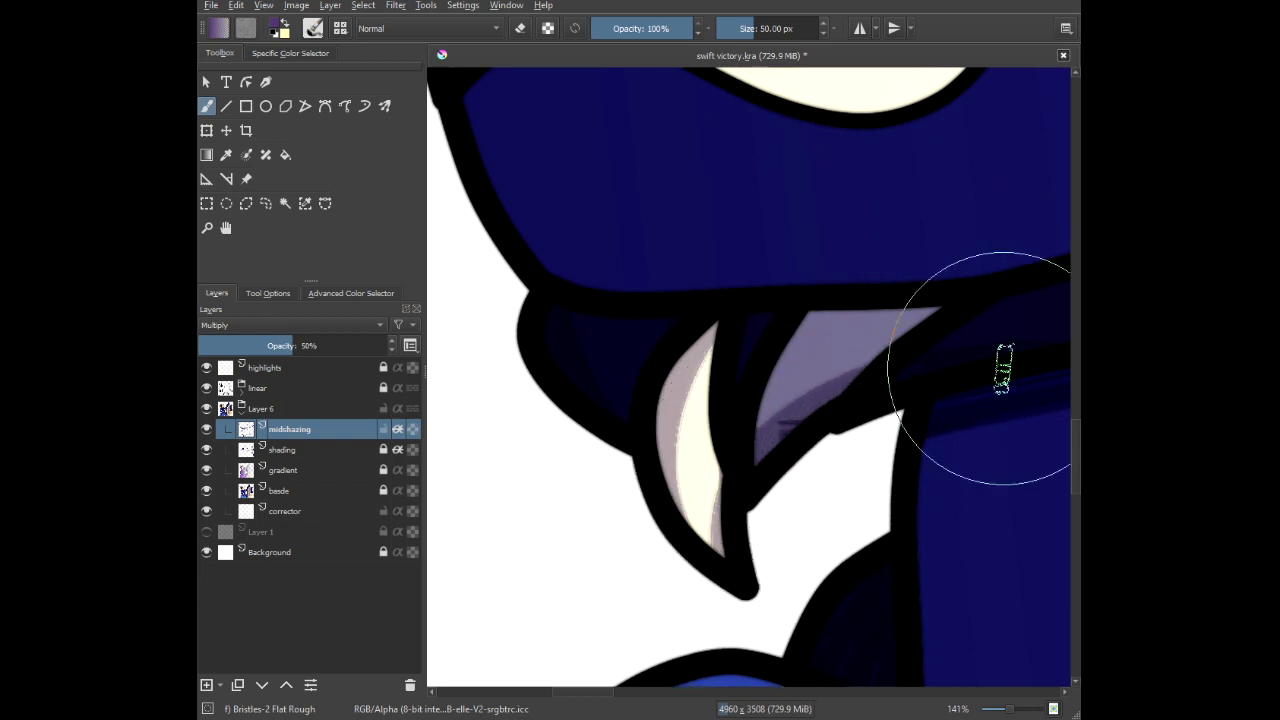
Erase the stray dark marks on the grey chin tuft from the shading layer, lock that layer again and reselect midshazing.
scroll(812, 348, "down", 5)
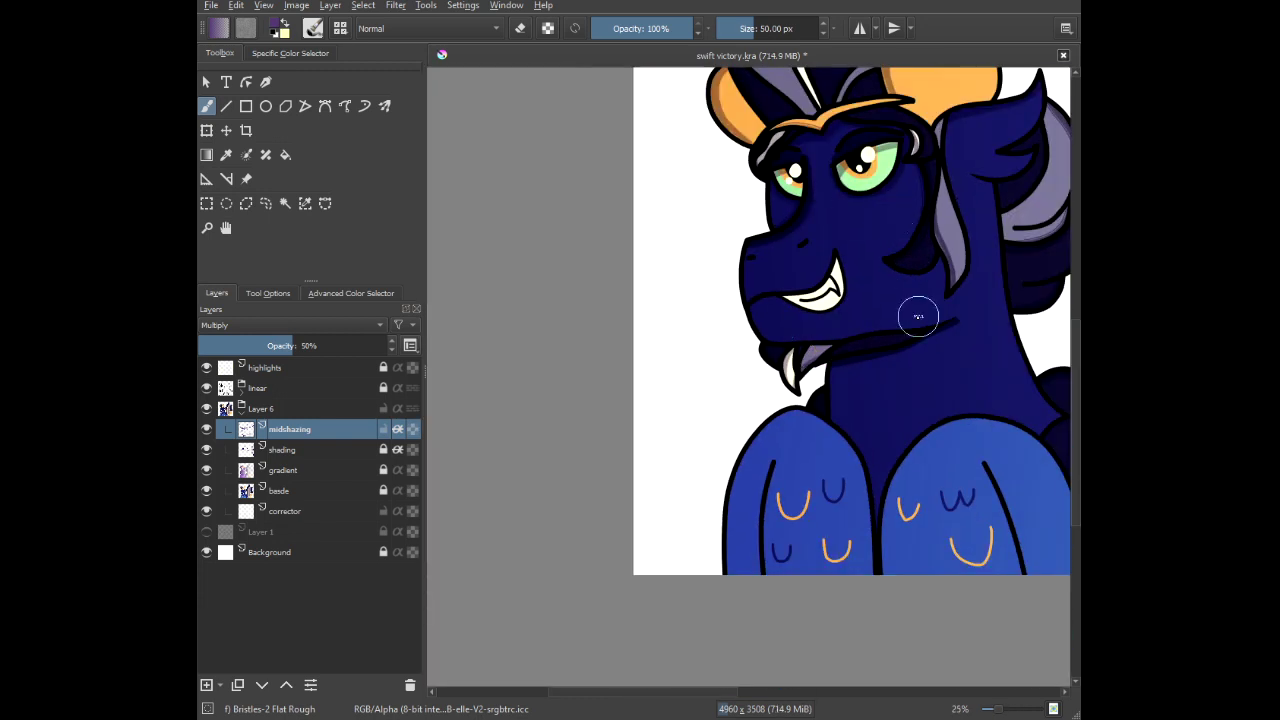
scroll(881, 359, "up", 4)
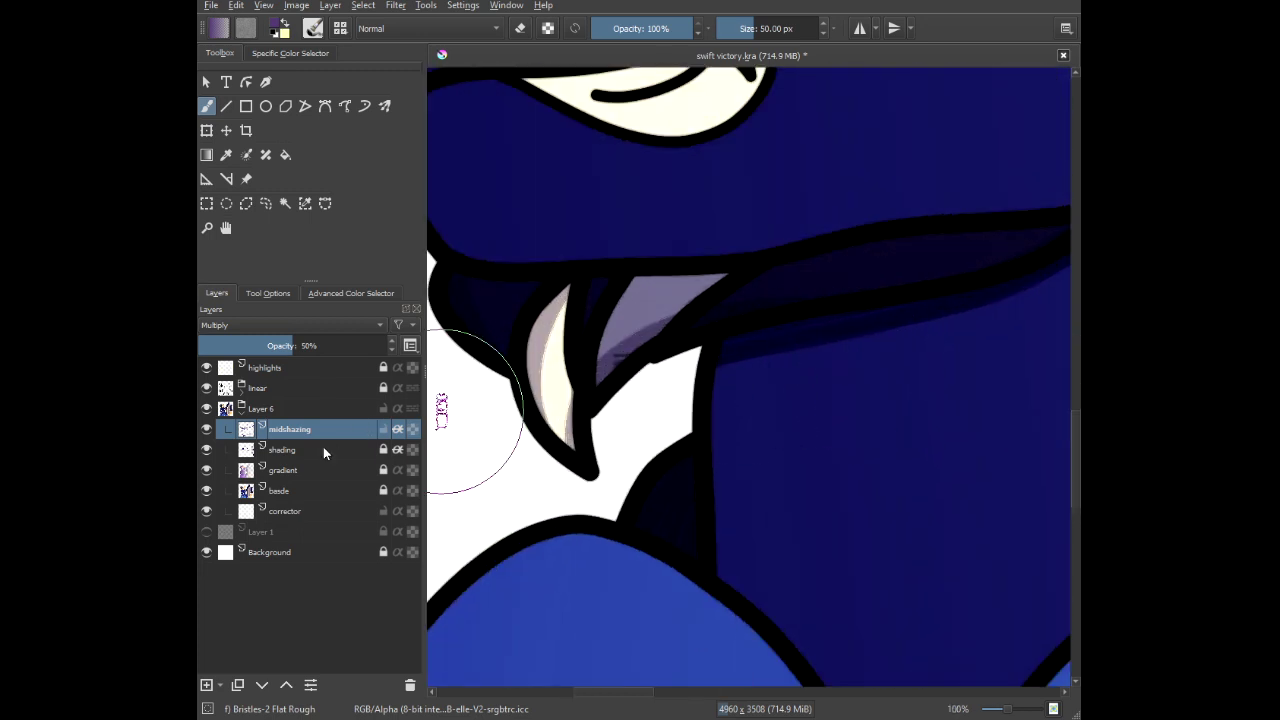
scroll(531, 390, "up", 2)
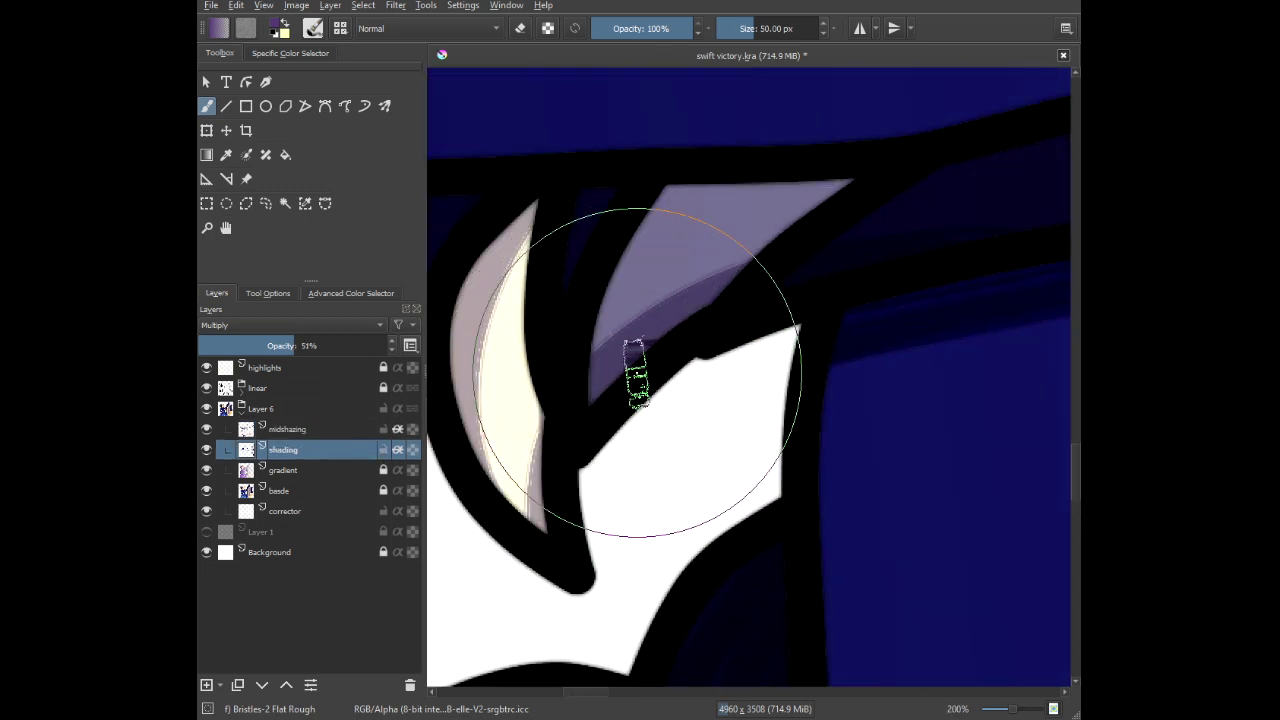
key("e")
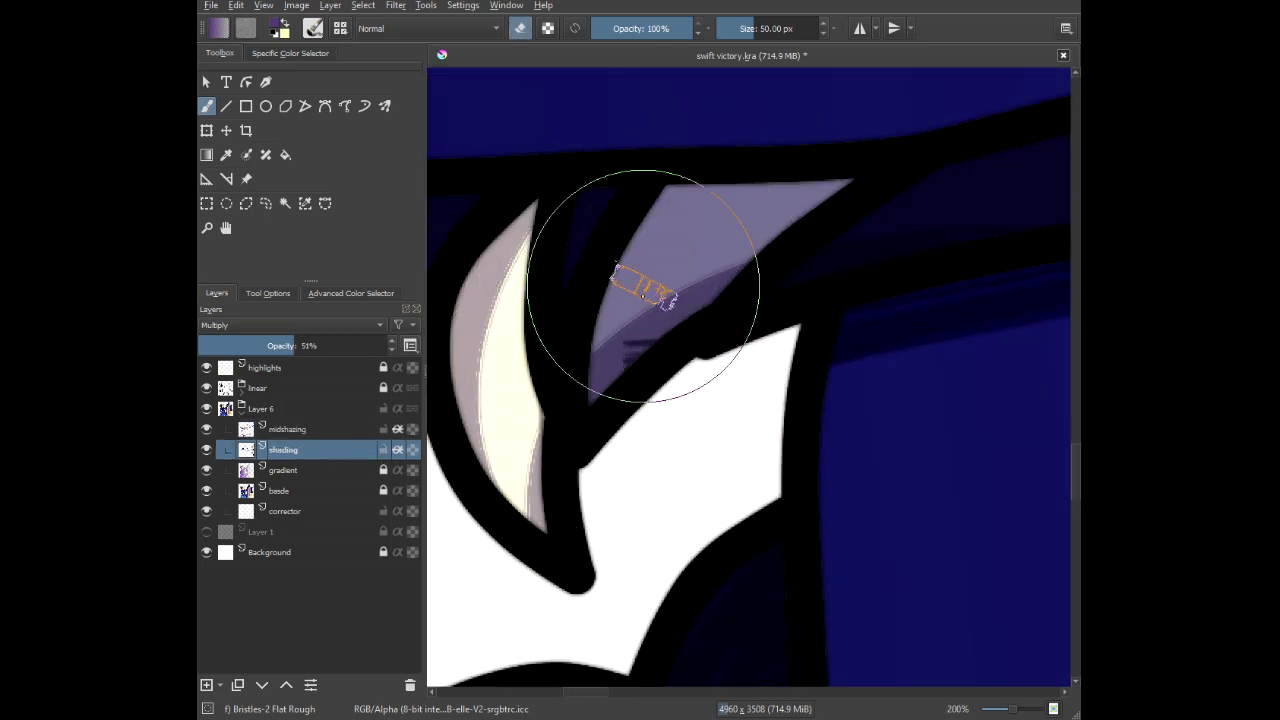
left_click(349, 429)
scroll(605, 352, "down", 2)
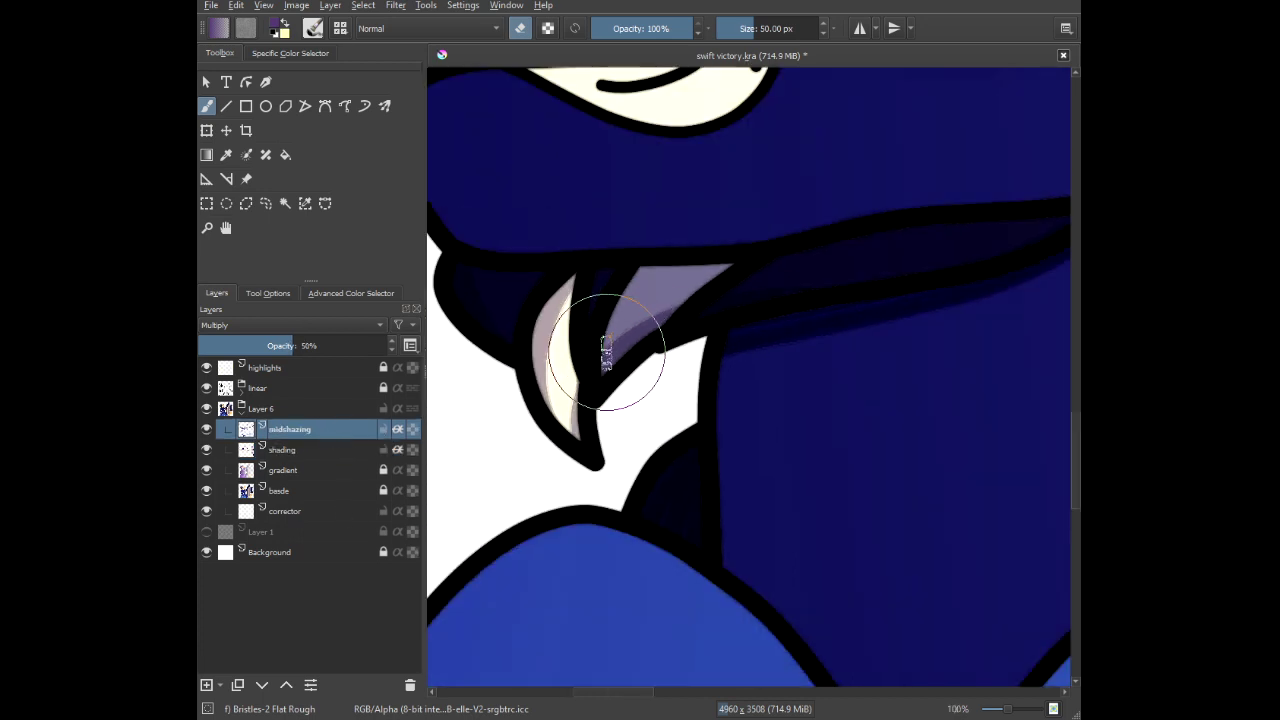
left_click(384, 450)
Shade the front edge of the neck from below the jaw down to the raised foreleg.
scroll(717, 357, "down", 2)
scroll(743, 424, "up", 4)
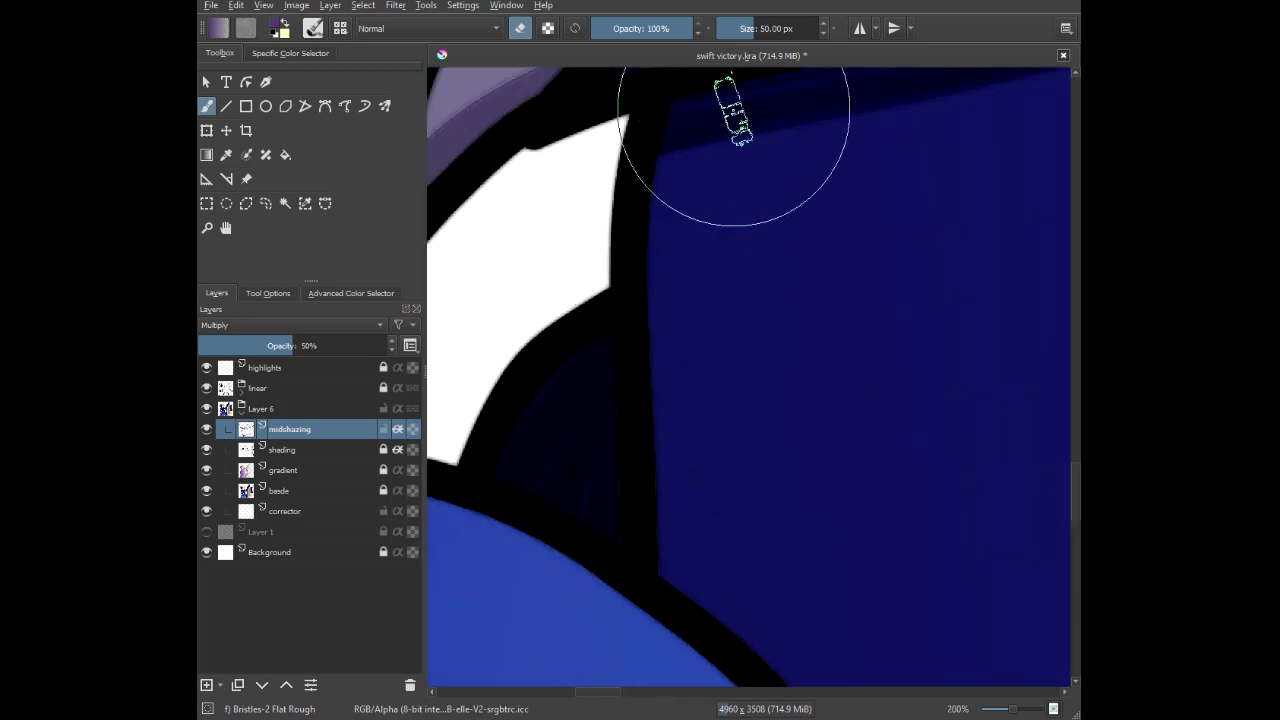
key("e")
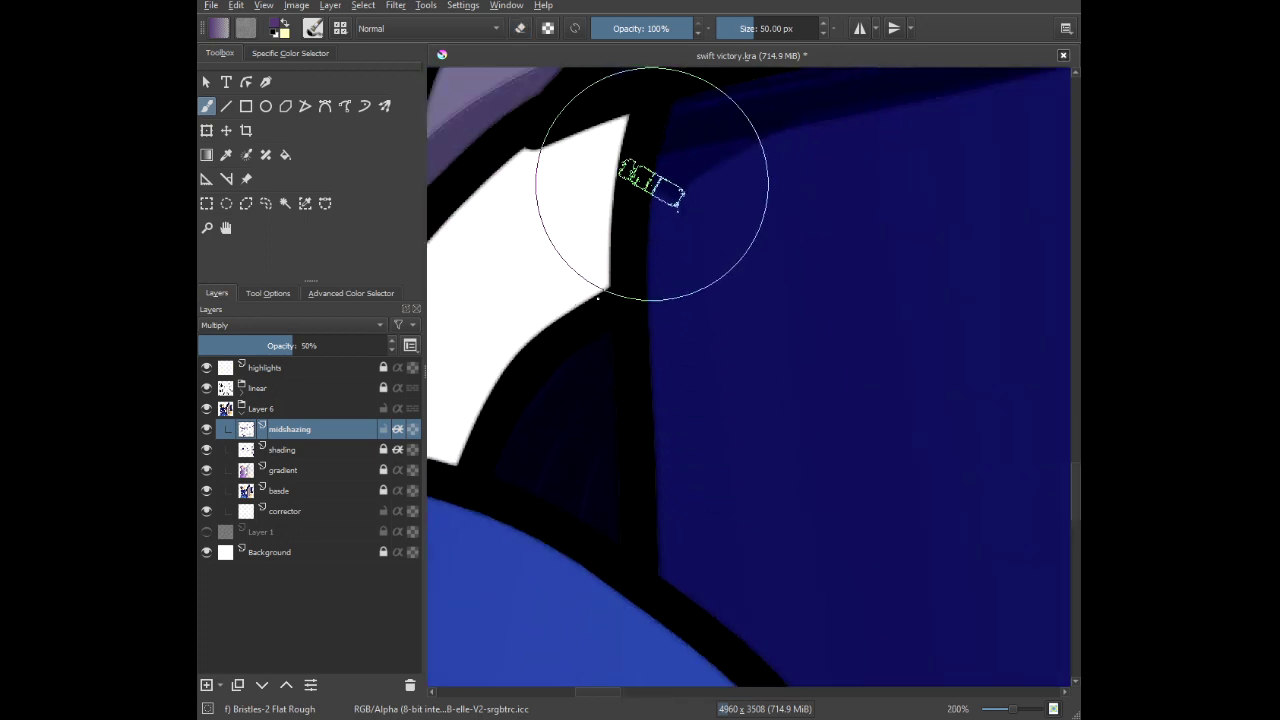
mouse_move(652, 184)
left_mouse_down()
mouse_move(633, 314)
mouse_move(672, 612)
left_mouse_up()
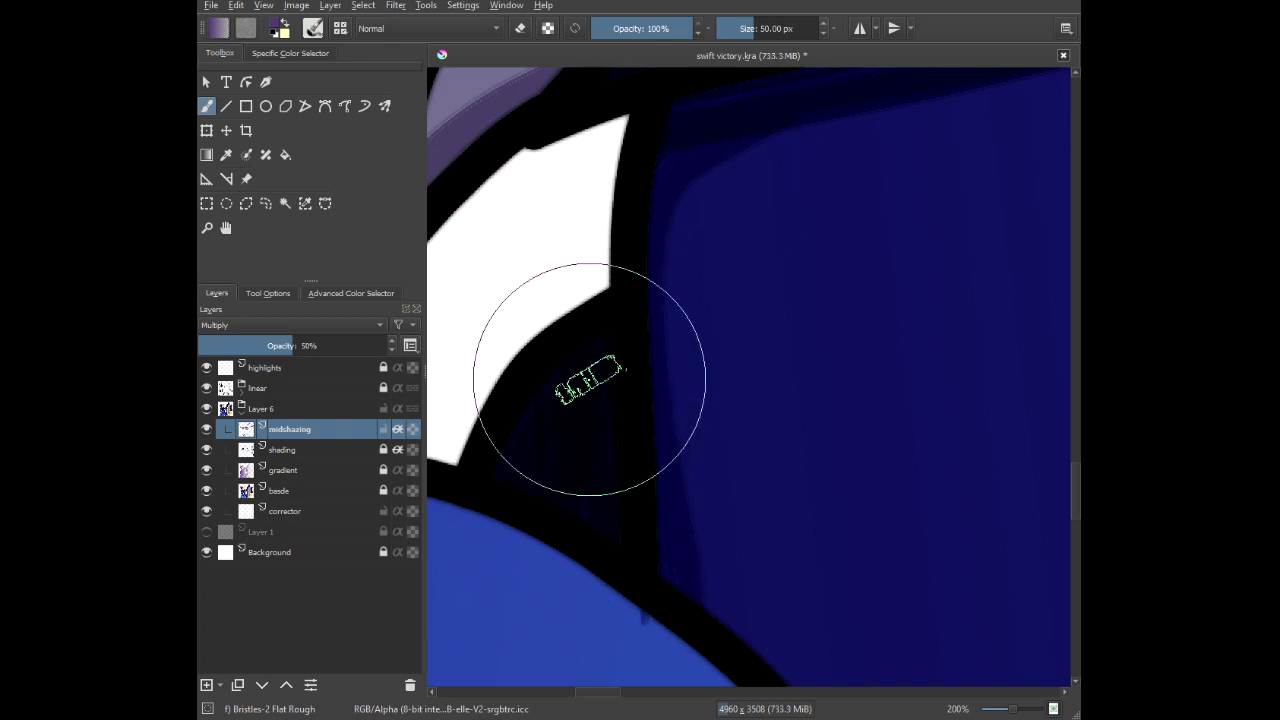
Shade the rounded top and outer edge of the foreleg below the chin, down to the canvas edge.
scroll(532, 458, "down", 4)
left_click_drag(534, 457, 697, 214)
scroll(697, 230, "up", 2)
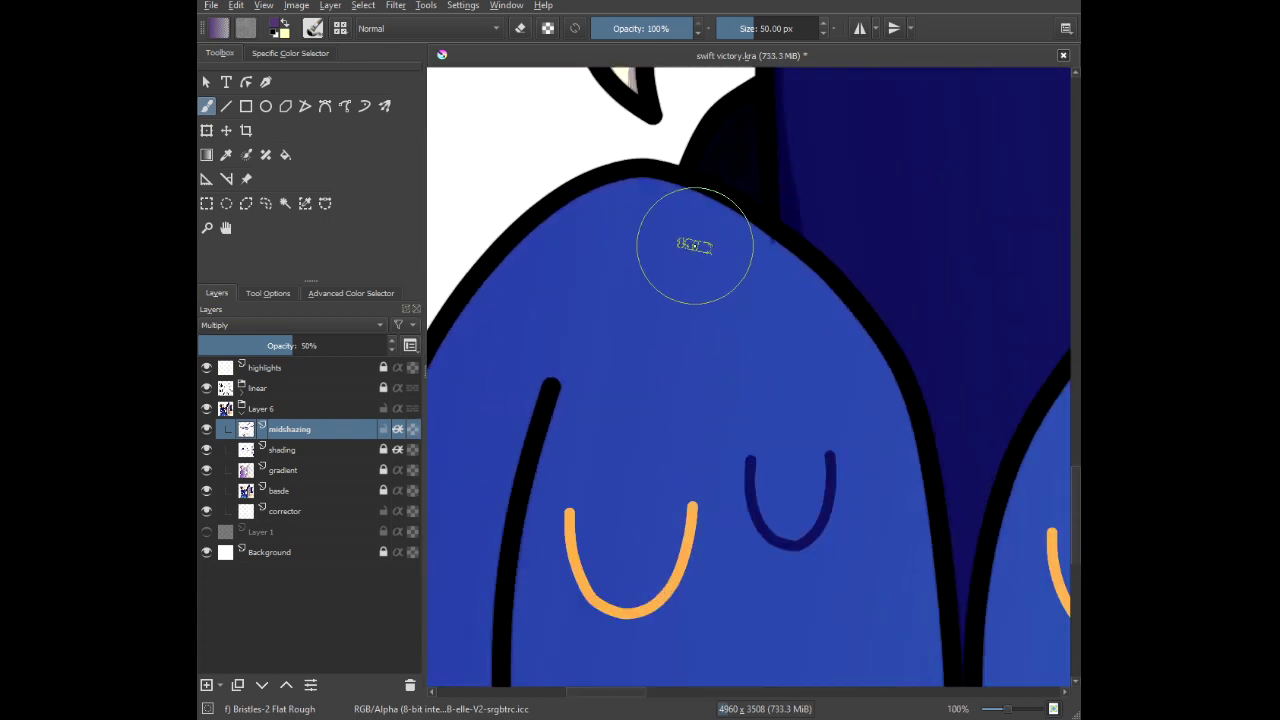
scroll(694, 245, "down", 1)
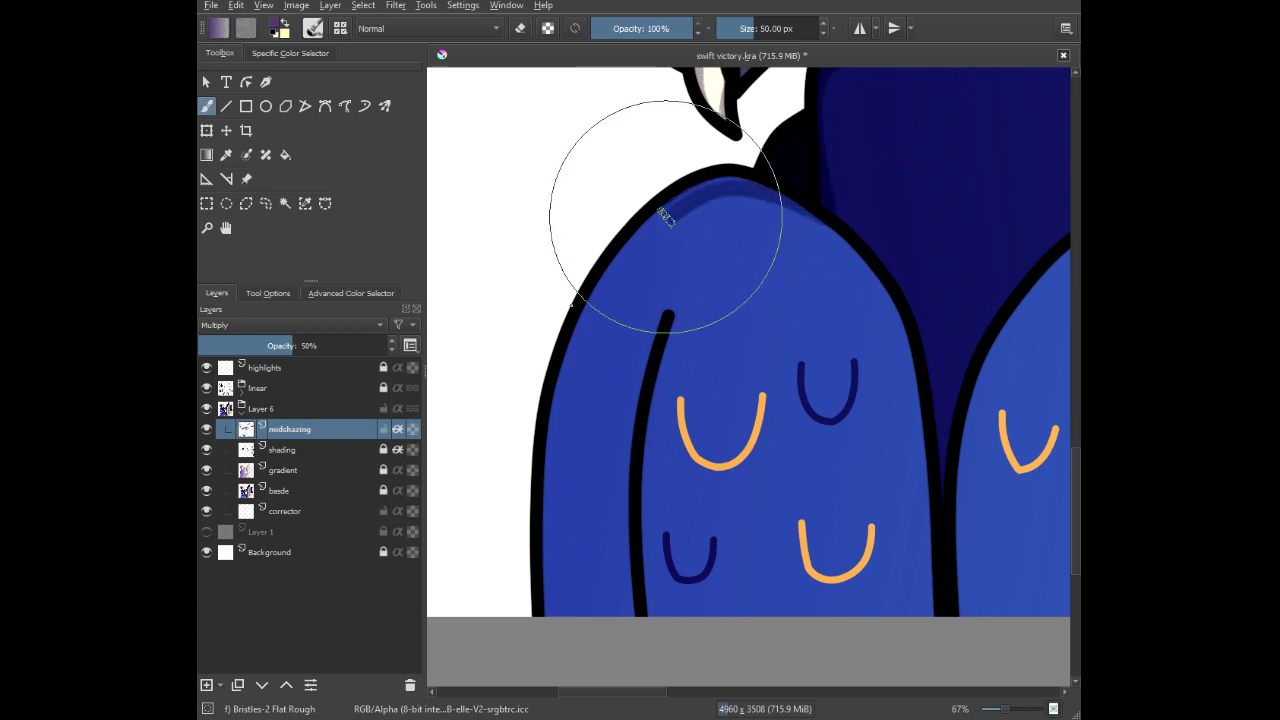
mouse_move(663, 215)
left_mouse_down()
mouse_move(623, 251)
mouse_move(577, 334)
mouse_move(545, 565)
left_mouse_up()
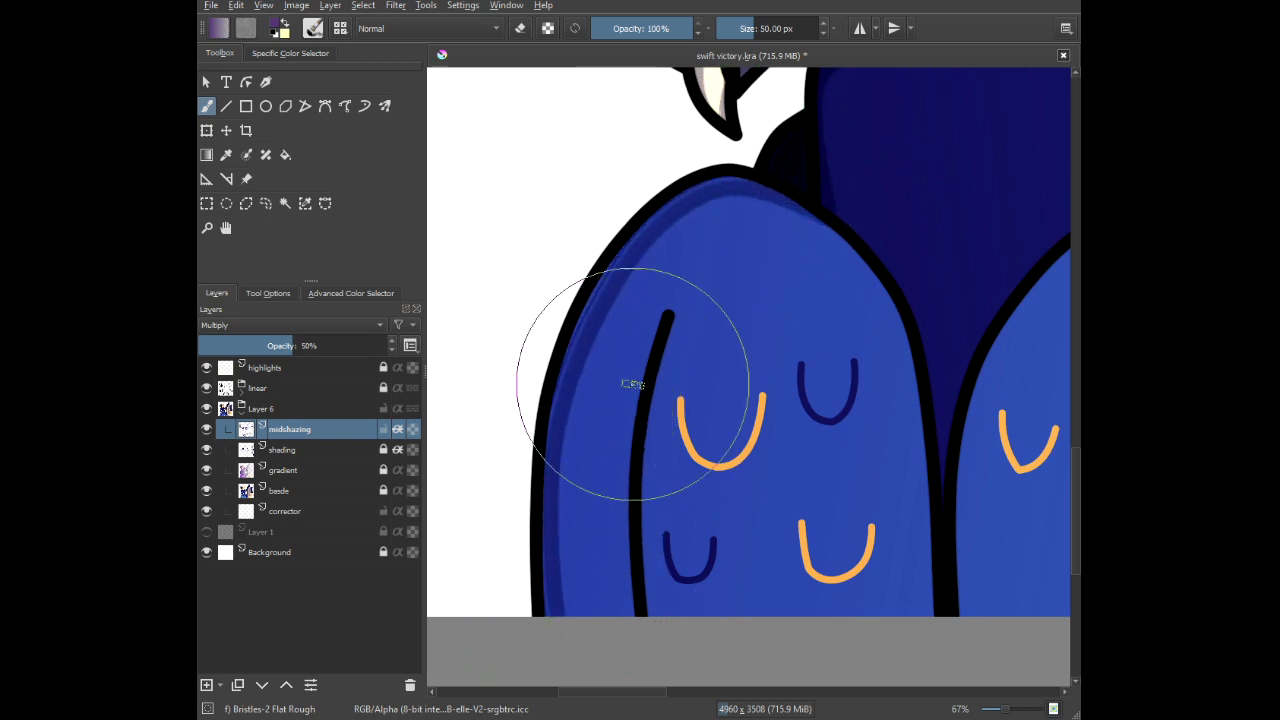
Shade the other foreleg with a wide band over its rounded top and down the side facing the first foreleg.
scroll(631, 340, "down", 3)
left_click_drag(745, 350, 672, 314)
scroll(698, 290, "up", 2)
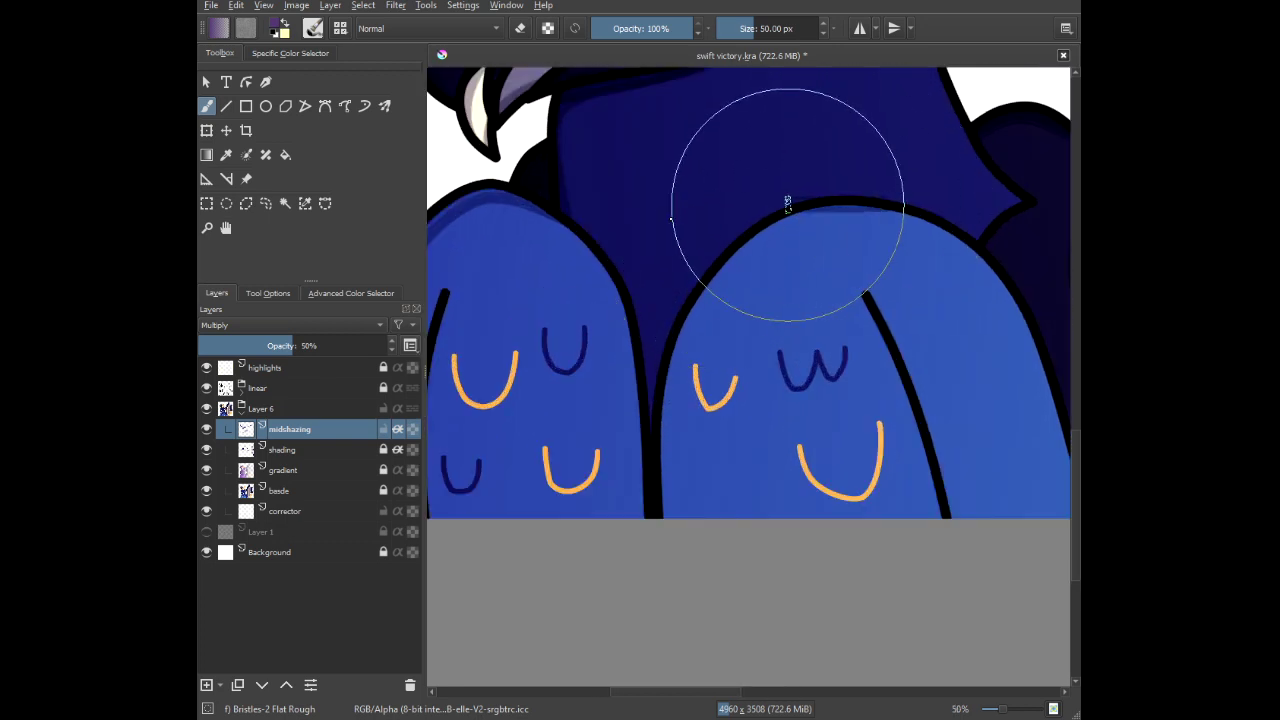
scroll(840, 337, "up", 1)
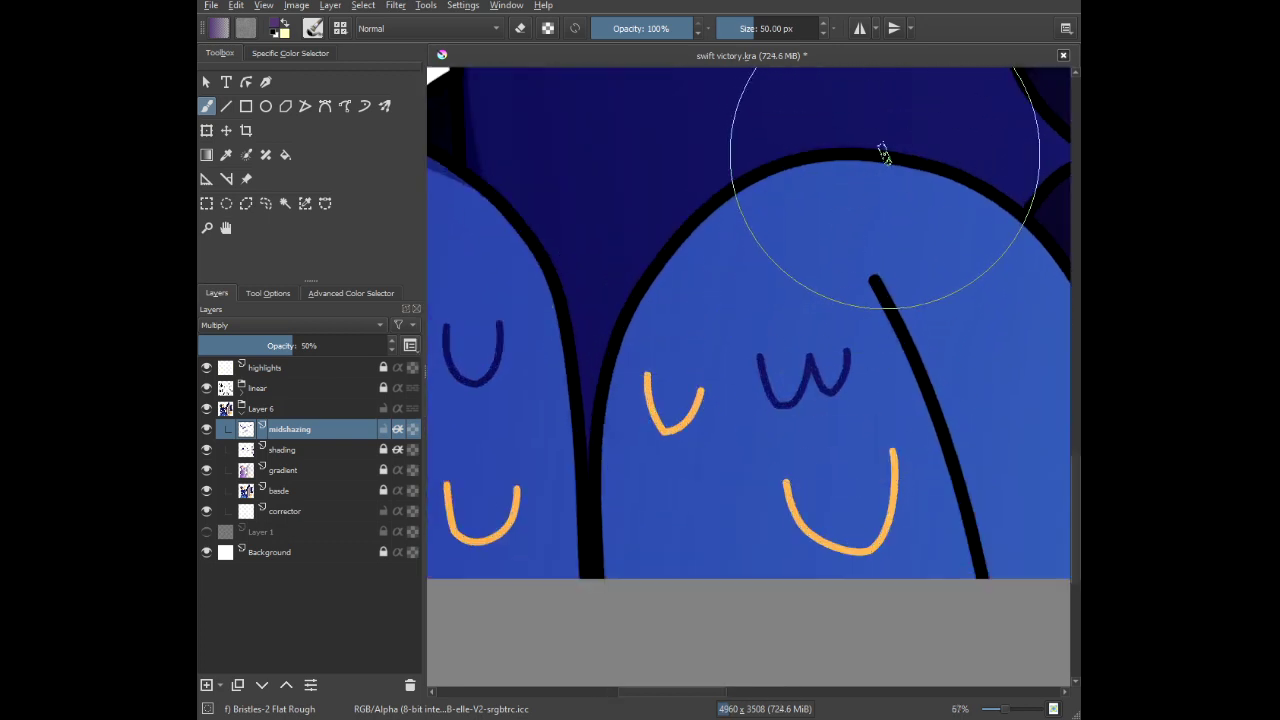
mouse_move(906, 160)
left_mouse_down()
mouse_move(829, 166)
mouse_move(766, 194)
mouse_move(703, 258)
mouse_move(651, 397)
mouse_move(648, 628)
left_mouse_up()
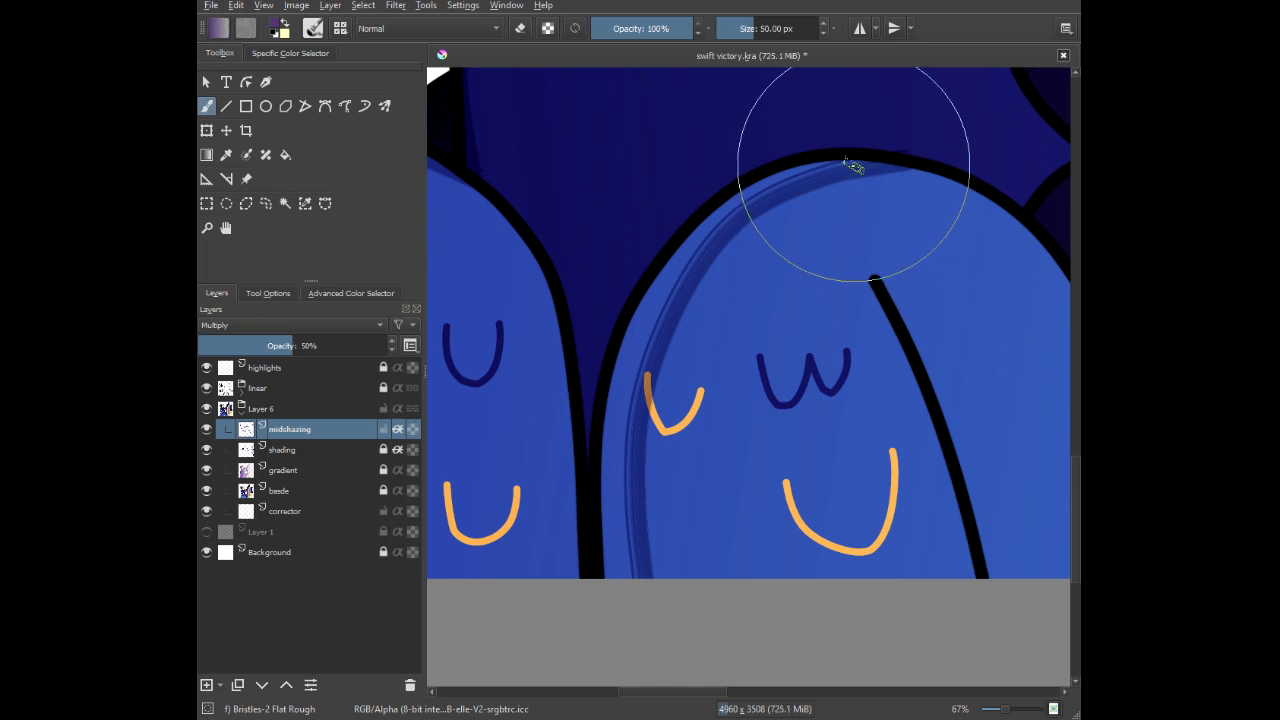
mouse_move(853, 165)
left_mouse_down()
mouse_move(779, 178)
mouse_move(733, 208)
mouse_move(650, 316)
mouse_move(617, 450)
mouse_move(643, 586)
left_mouse_up()
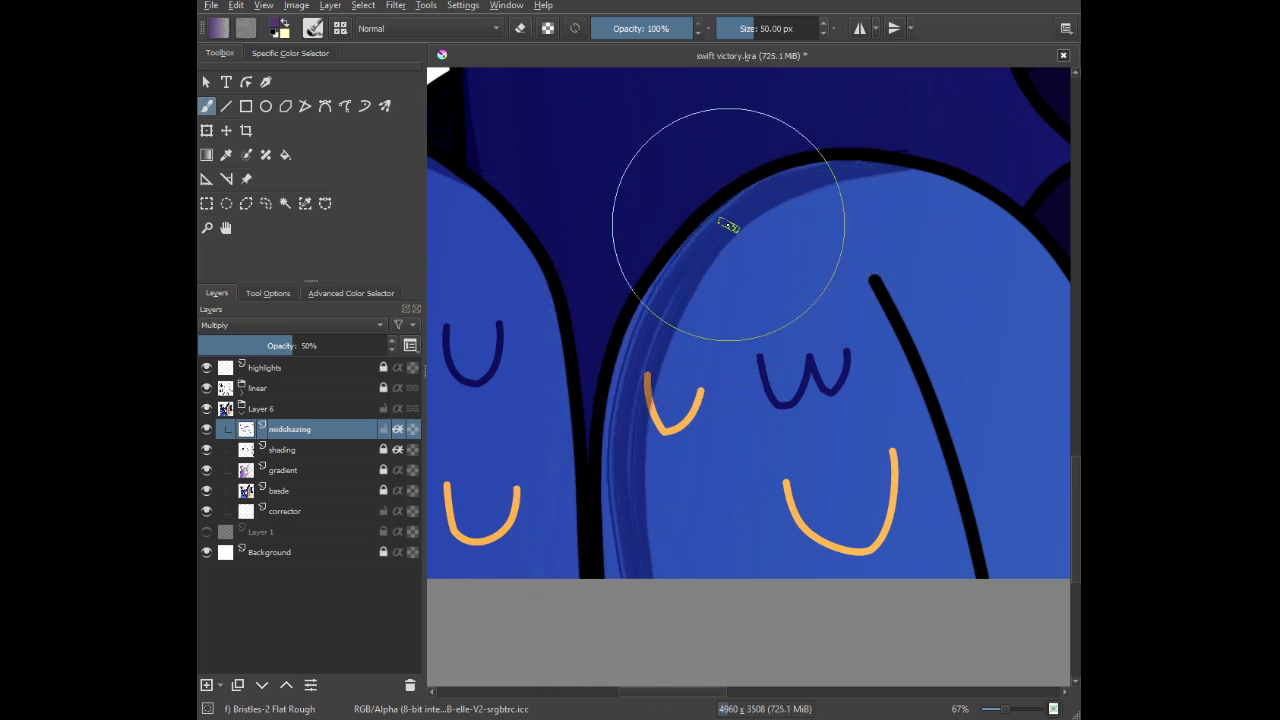
mouse_move(815, 170)
left_mouse_down()
mouse_move(705, 229)
mouse_move(623, 331)
mouse_move(591, 449)
mouse_move(618, 718)
left_mouse_up()
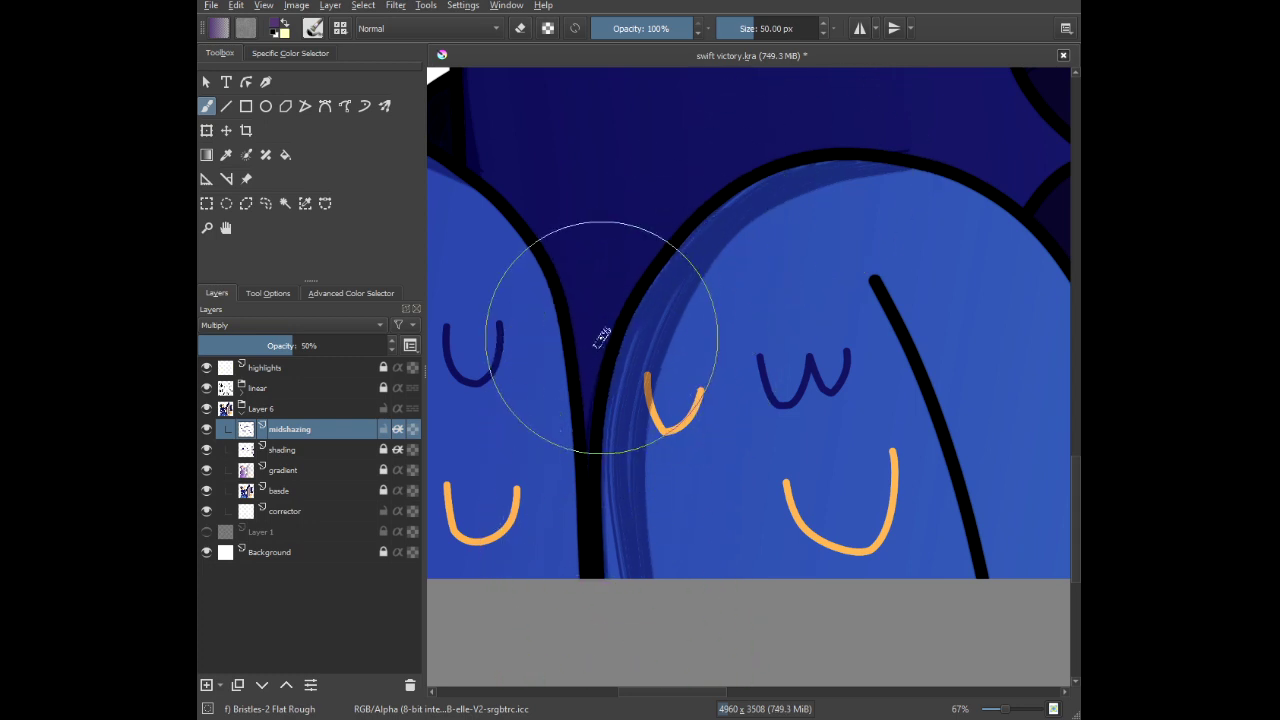
mouse_move(640, 335)
left_mouse_down()
mouse_move(620, 397)
mouse_move(613, 515)
left_mouse_up()
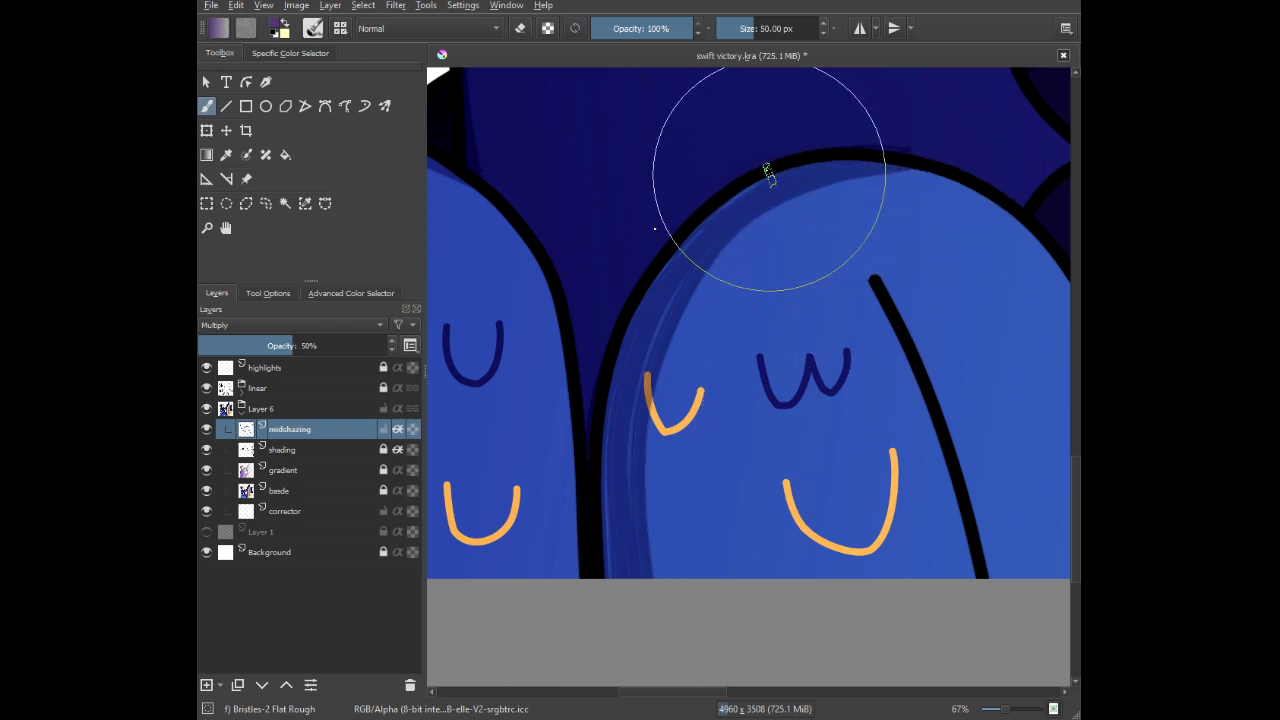
mouse_move(767, 174)
left_mouse_down()
mouse_move(671, 248)
mouse_move(581, 385)
mouse_move(571, 456)
mouse_move(601, 565)
left_mouse_up()
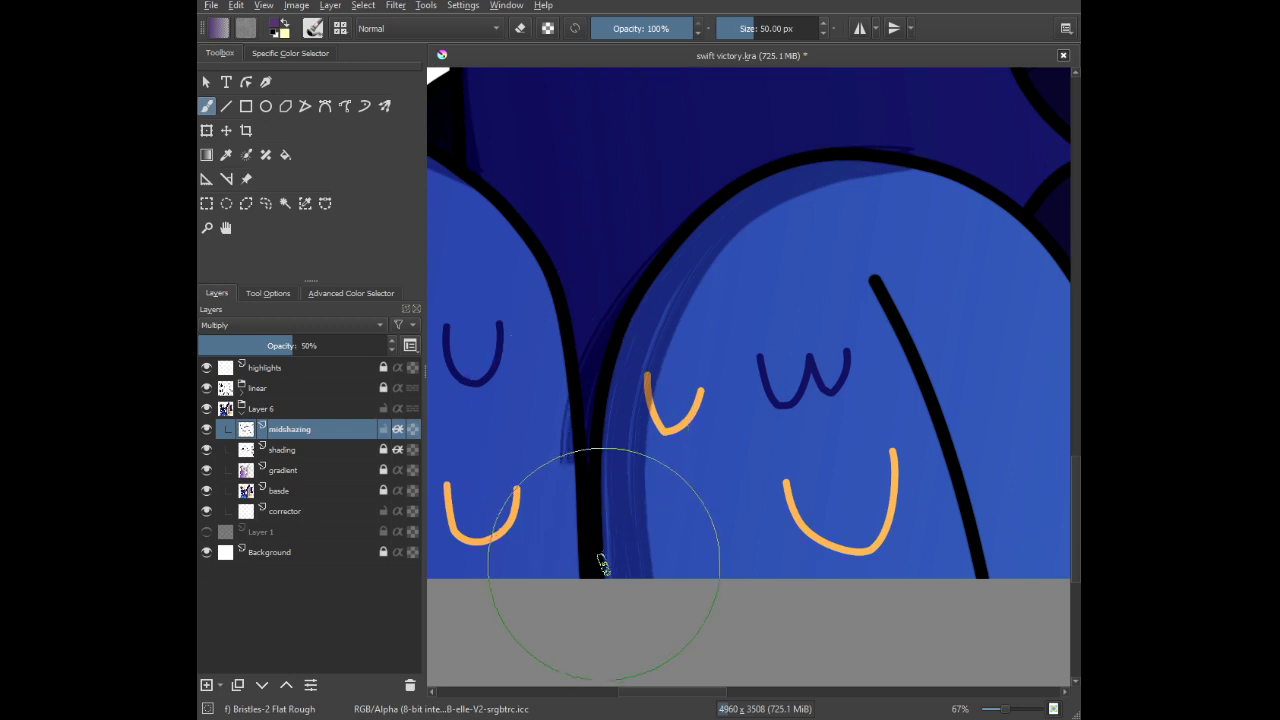
Erase the shading that spilled onto the inner edge of the first foreleg.
scroll(557, 450, "up", 5)
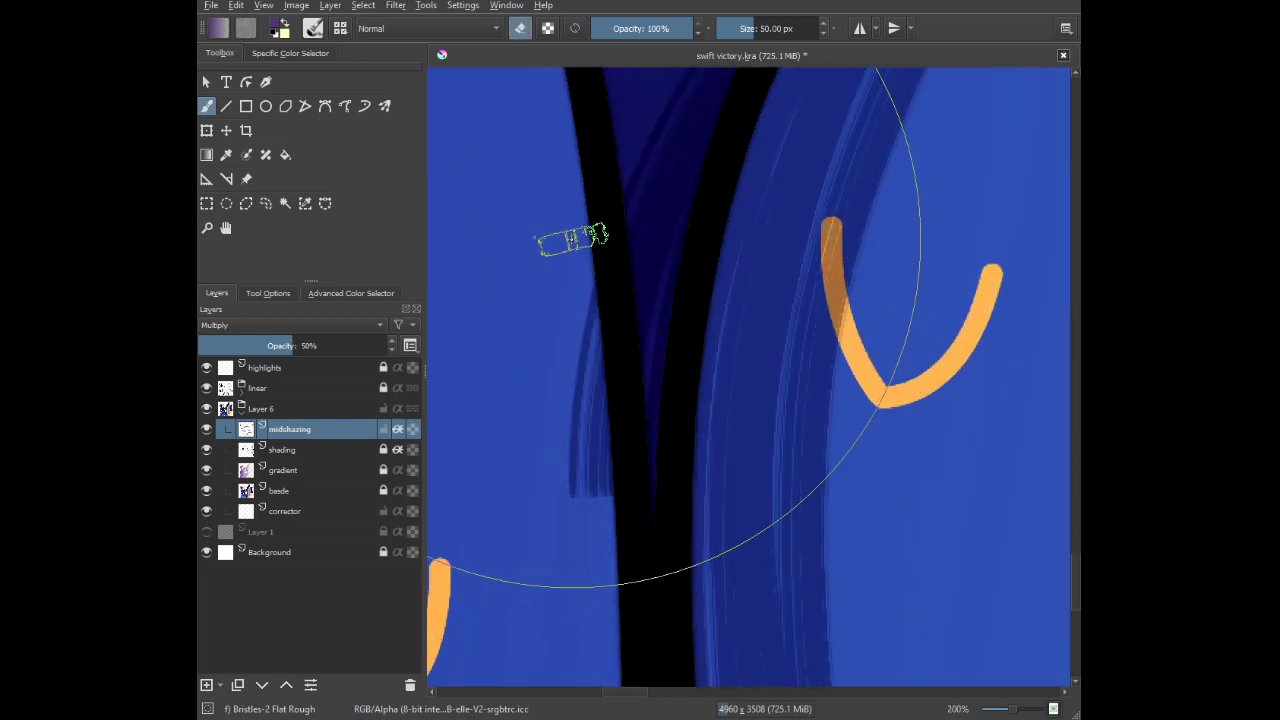
key("e")
left_click_drag(536, 260, 600, 686)
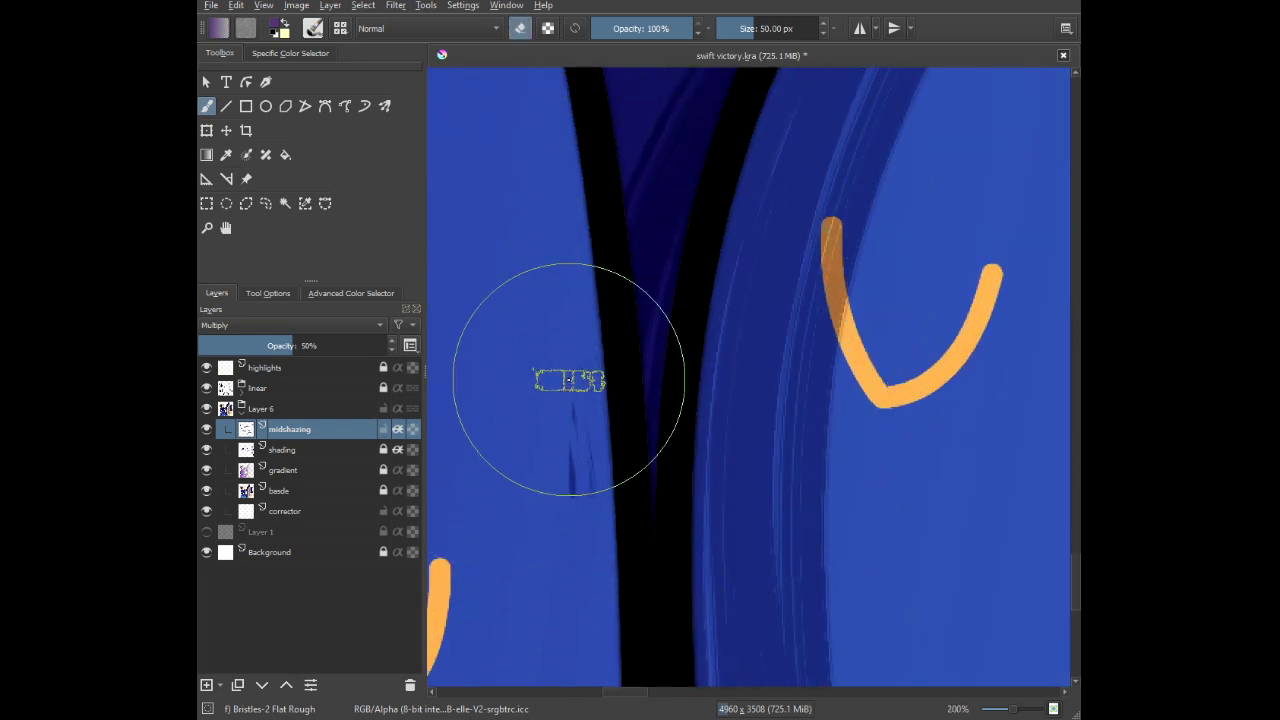
left_click_drag(569, 380, 572, 518)
Shade the outer edge of the near wing's orange arm from its upper curve down toward the narrow bend.
scroll(608, 217, "down", 10)
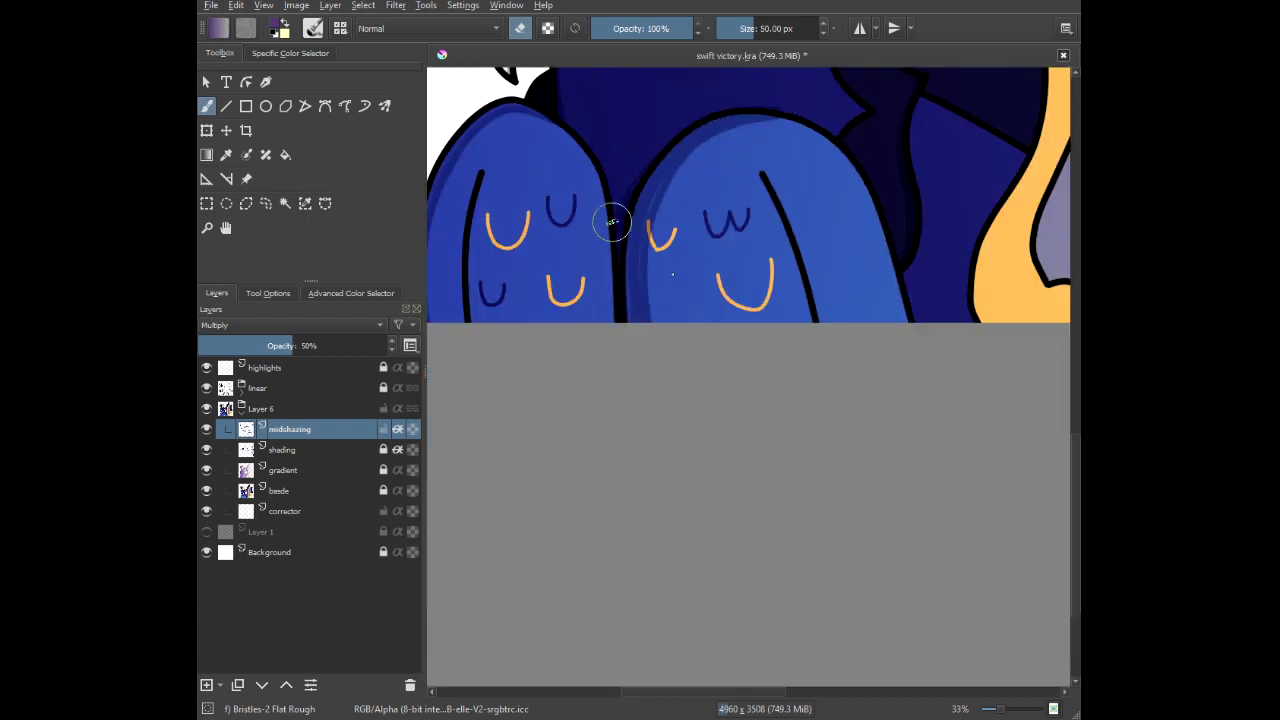
left_click_drag(760, 270, 666, 437)
scroll(699, 442, "up", 3)
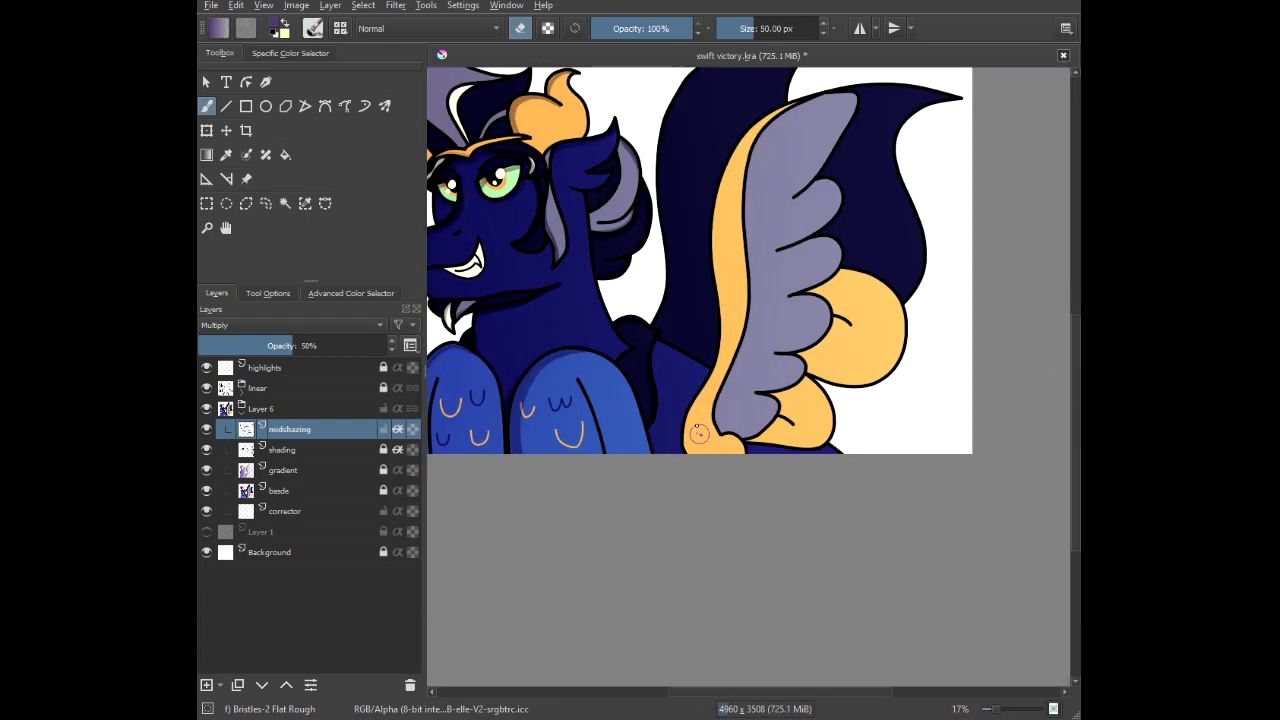
left_click_drag(792, 273, 758, 343)
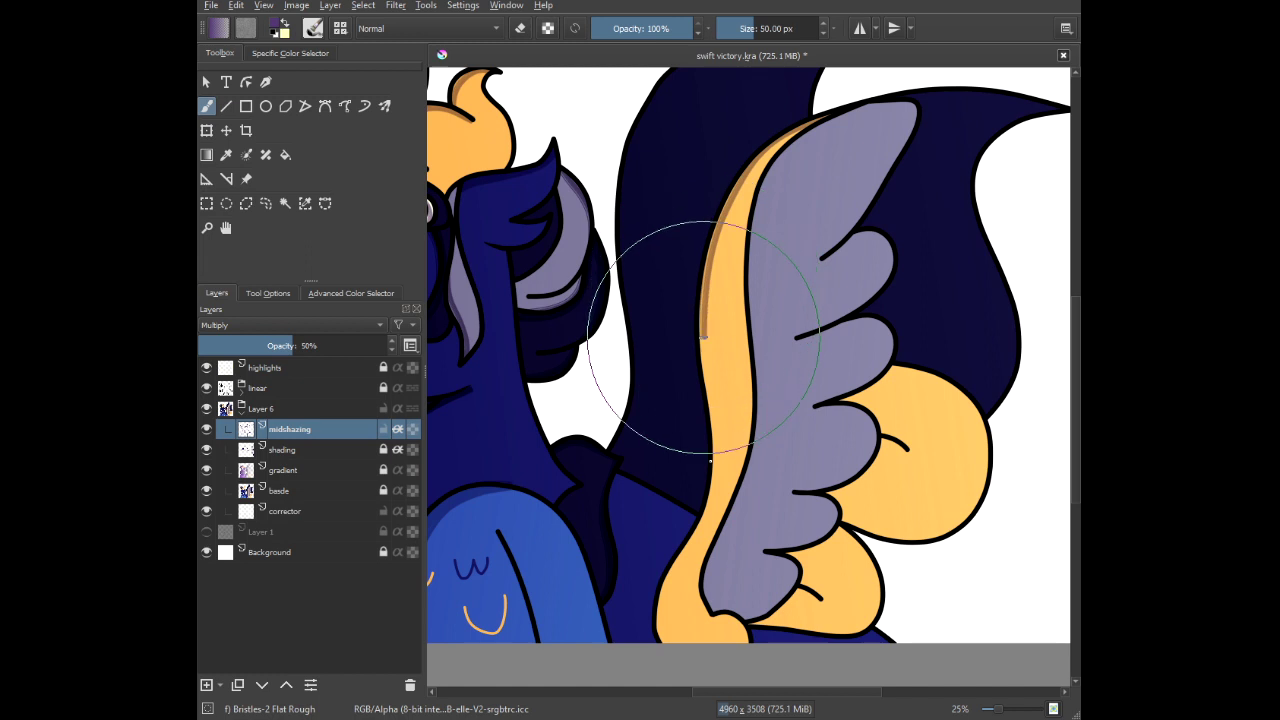
left_click_drag(704, 337, 708, 379)
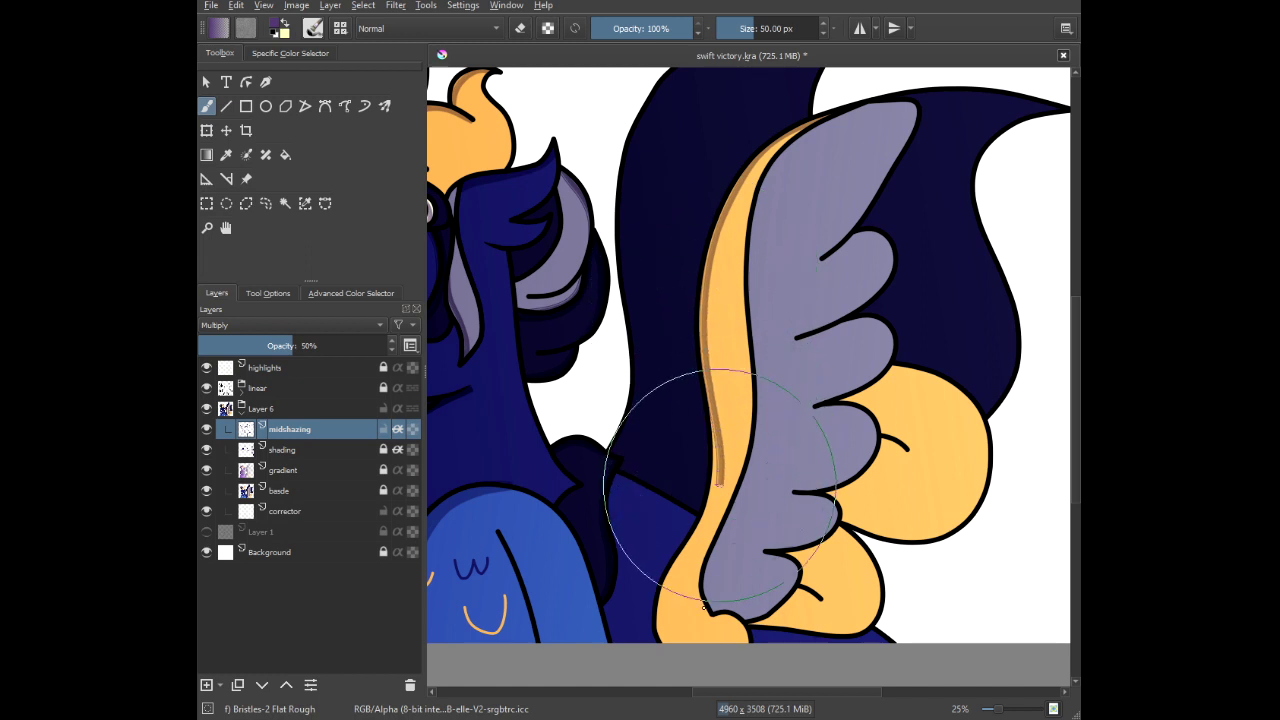
left_click_drag(680, 516, 689, 307)
scroll(690, 306, "up", 2)
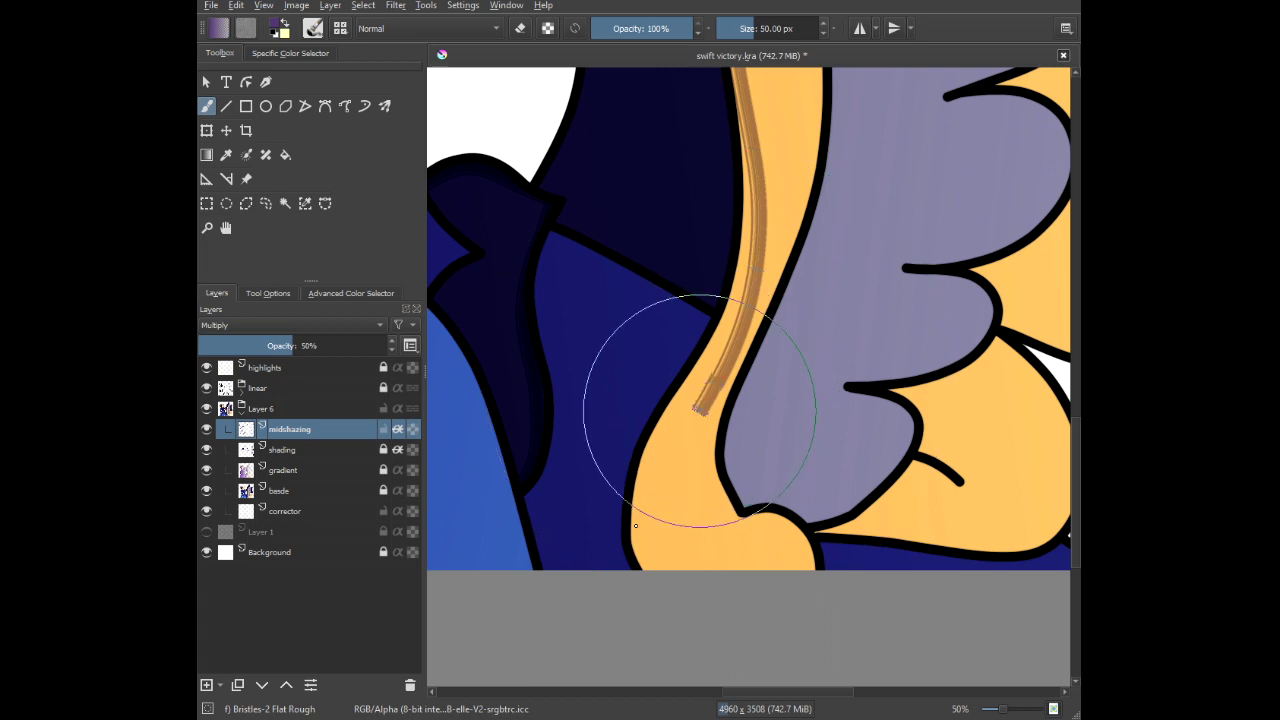
Extend the shading along the lower part of the orange wing arm to the canvas edge, filling it out to the outline.
left_click_drag(700, 411, 653, 506)
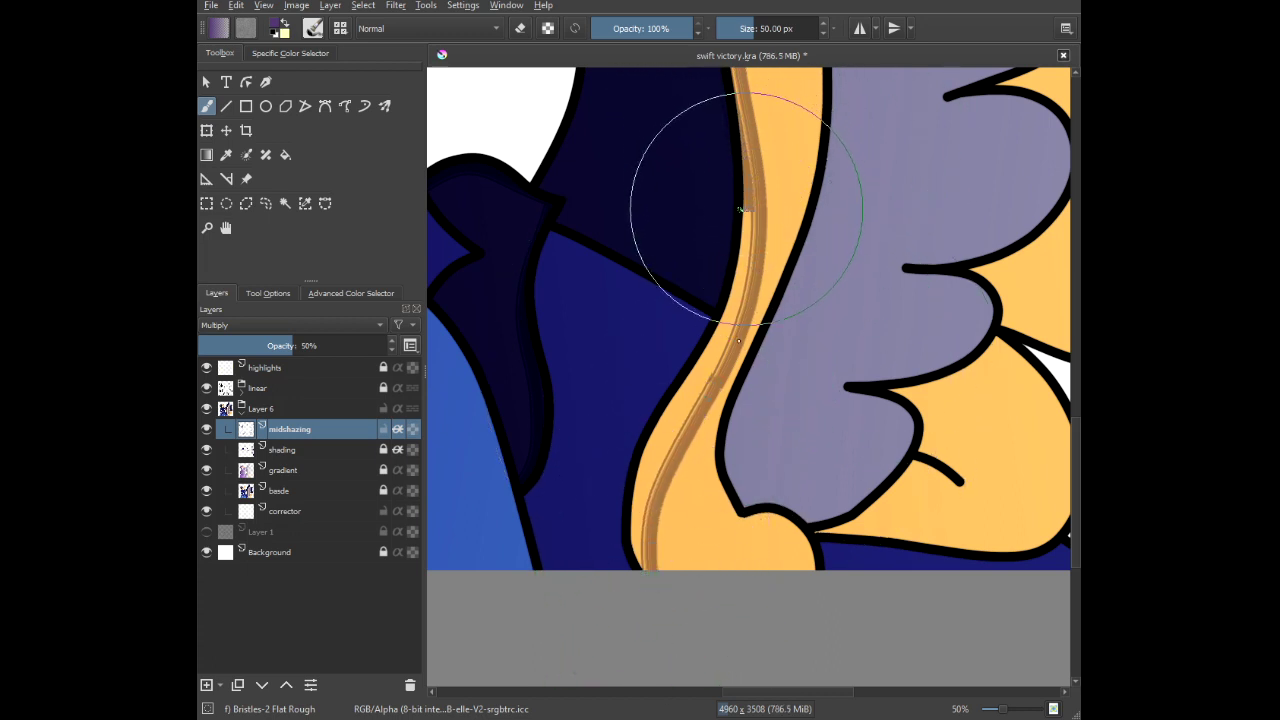
left_click_drag(731, 274, 707, 353)
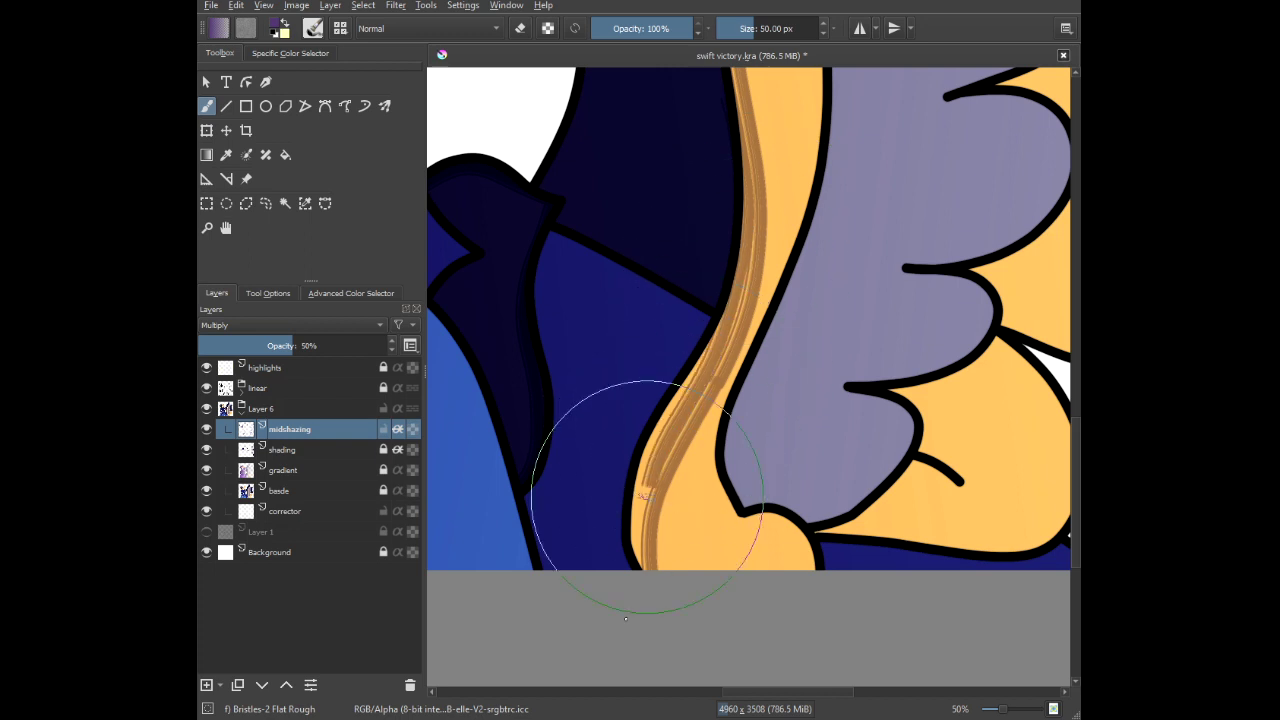
scroll(634, 548, "up", 2)
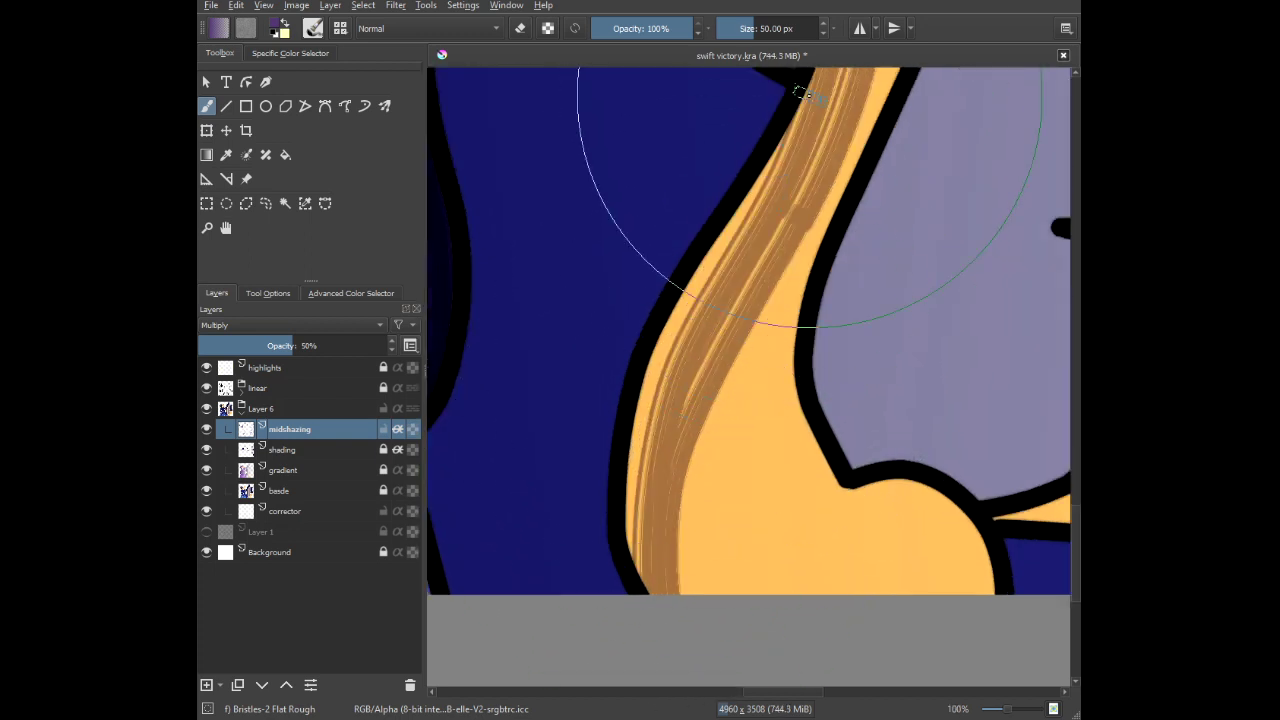
mouse_move(810, 137)
left_mouse_down()
mouse_move(737, 180)
mouse_move(629, 451)
mouse_move(685, 705)
left_mouse_up()
scroll(680, 409, "down", 1)
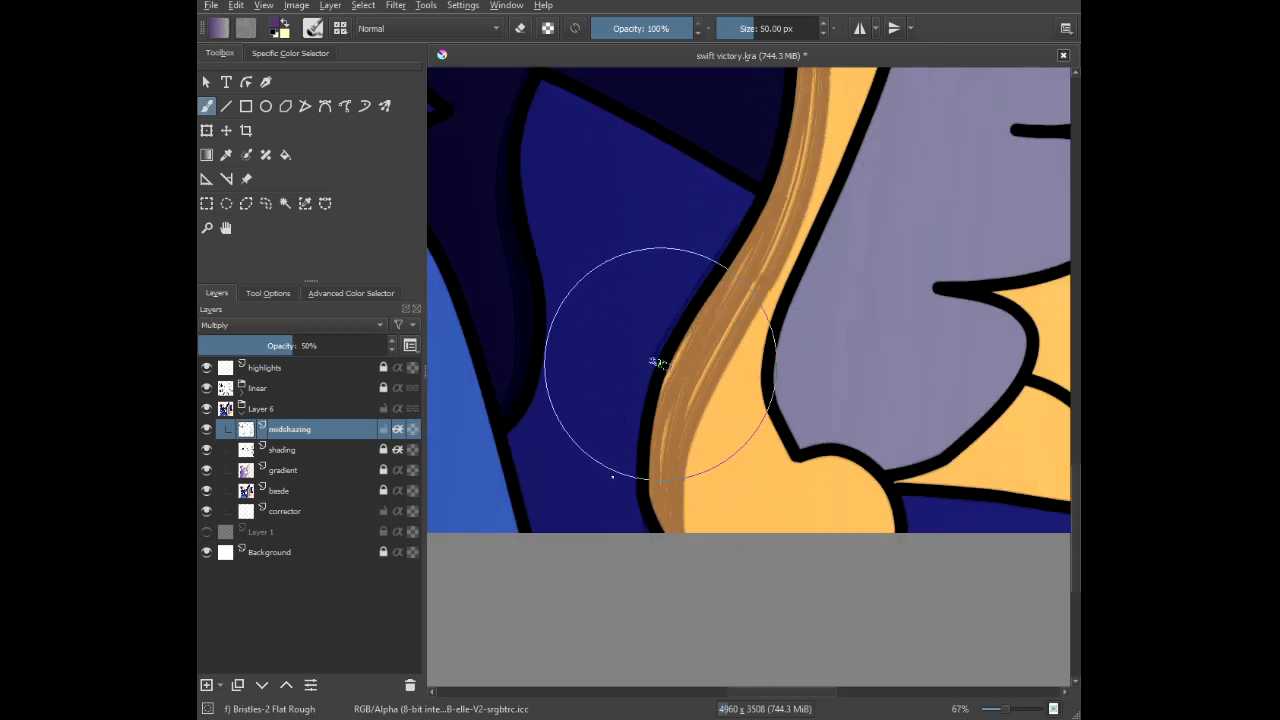
scroll(674, 363, "down", 3)
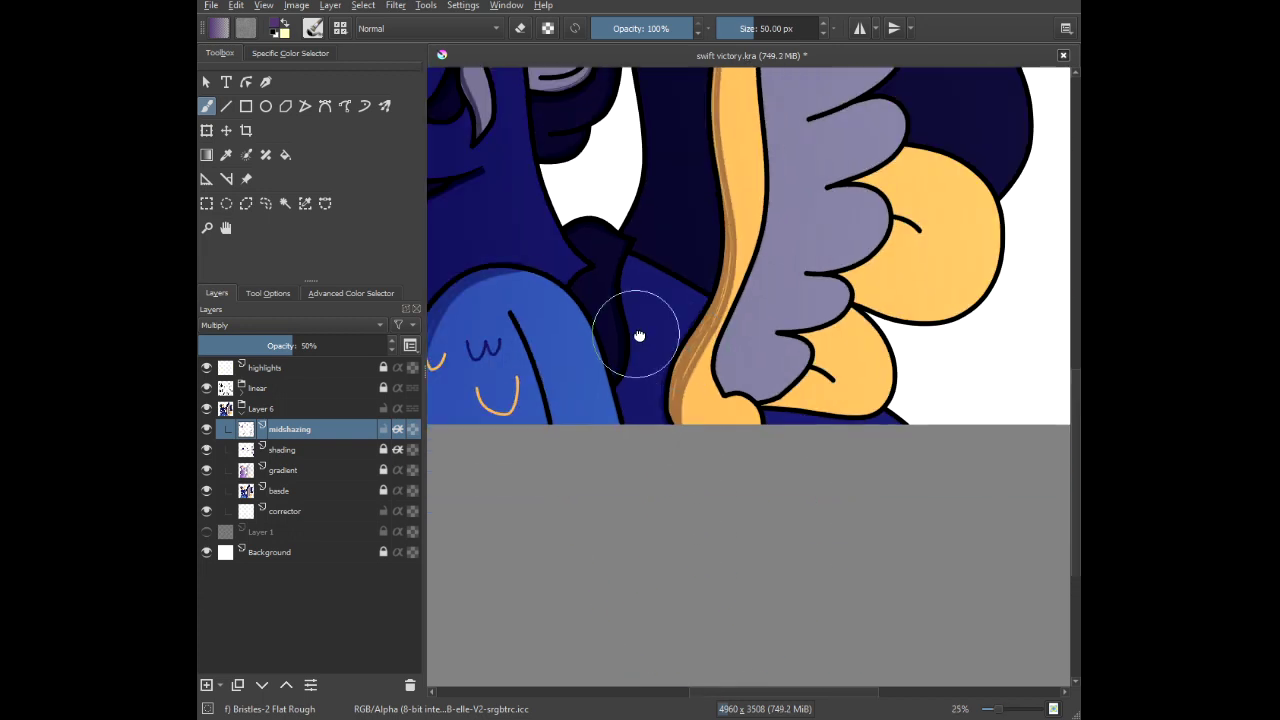
left_click_drag(640, 337, 806, 506)
mouse_move(818, 200)
left_mouse_down()
mouse_move(801, 230)
mouse_move(789, 366)
left_mouse_up()
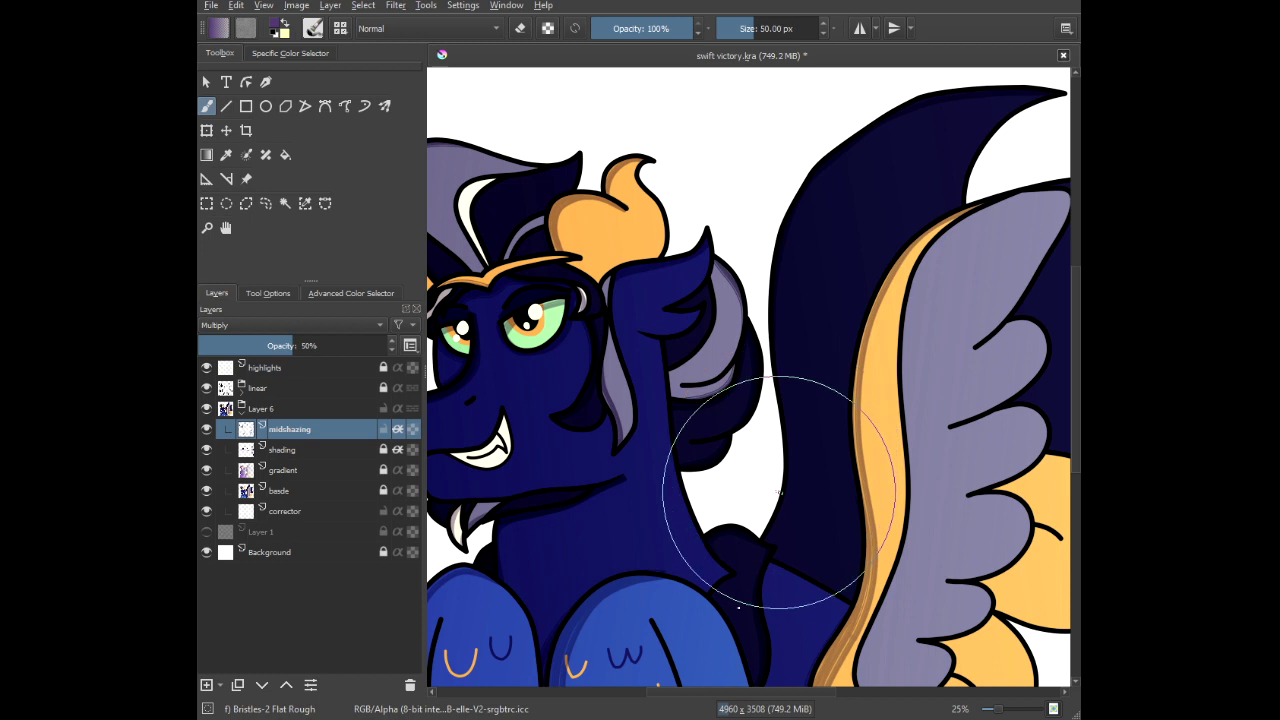
scroll(736, 451, "down", 6)
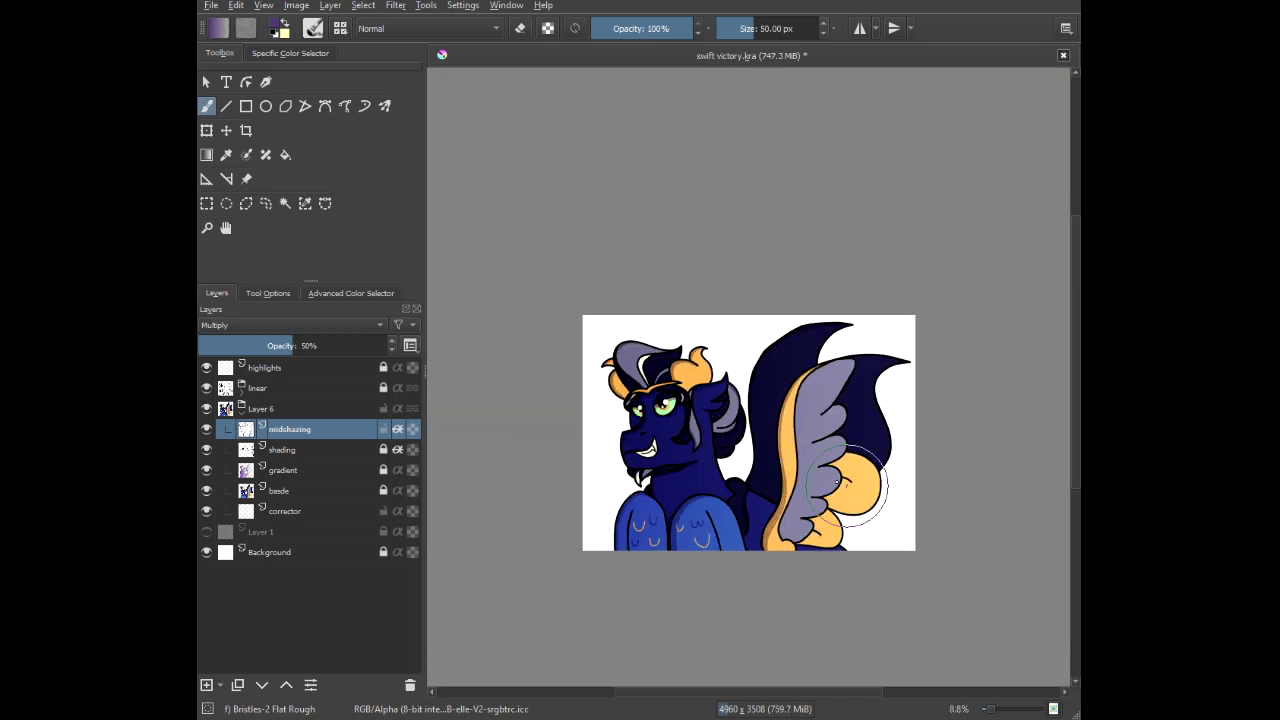
left_click_drag(837, 482, 806, 409)
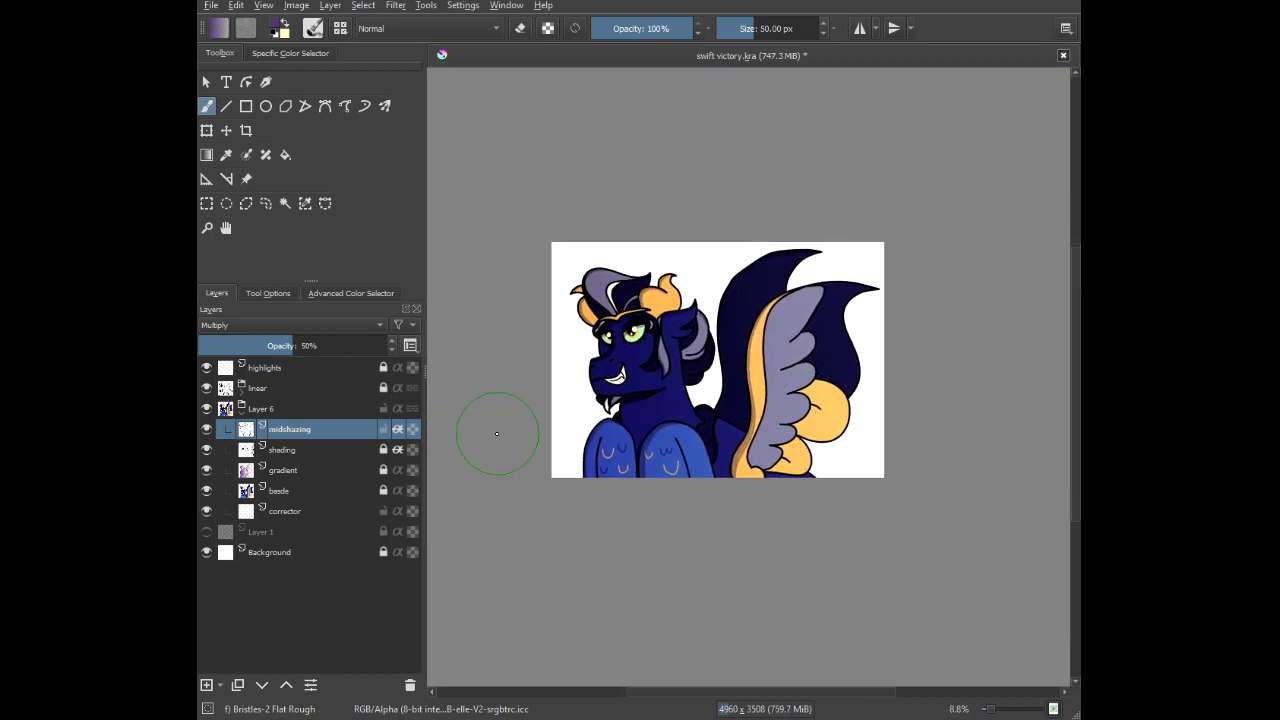
Add a new layer above midshazing and name it "MOAR SAHDIN".
left_click(207, 431)
left_click(212, 684)
double_click(272, 430)
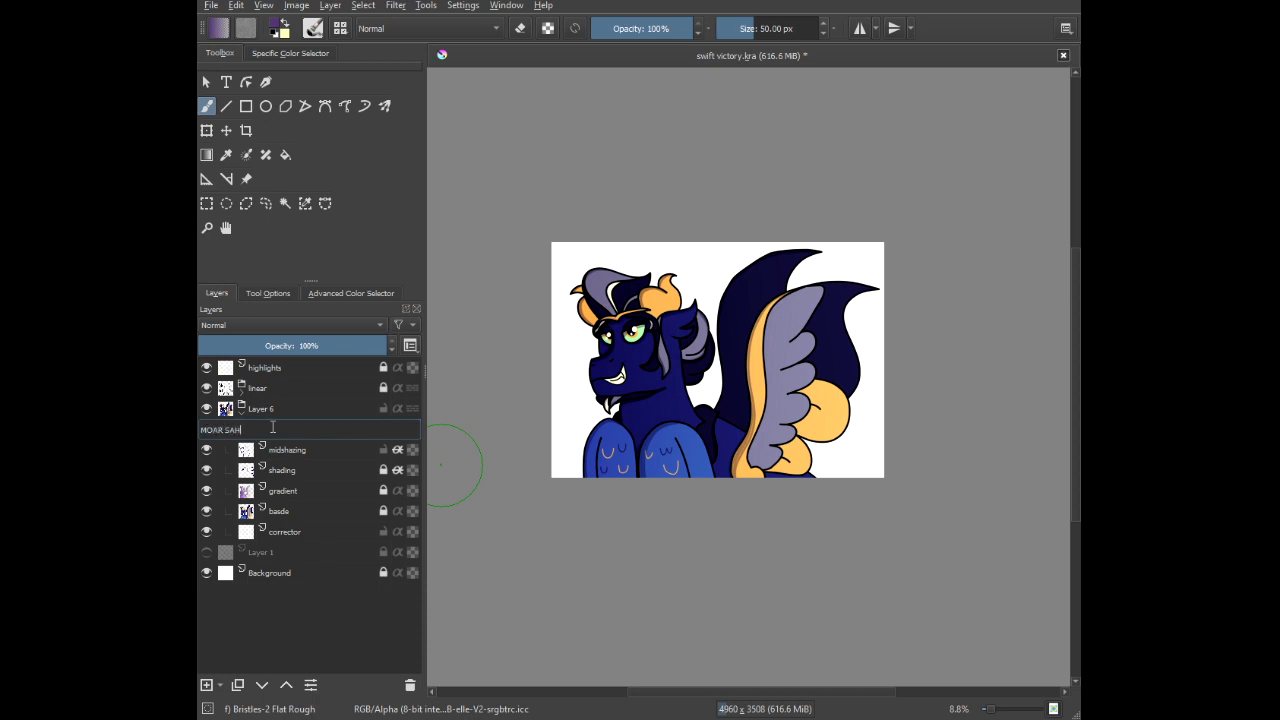
key("Return")
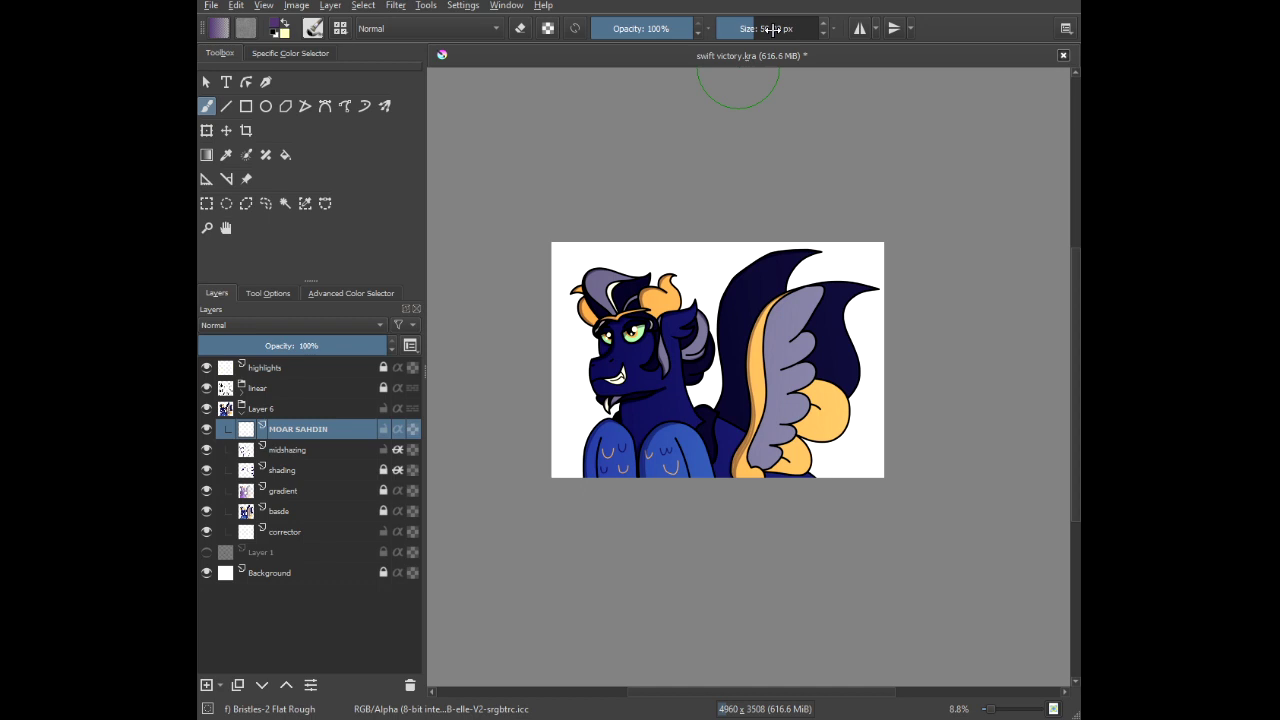
Set the brush size to 261.04 px and the MOAR SAHDIN layer to Multiply at 33% opacity.
scroll(598, 356, "up", 3)
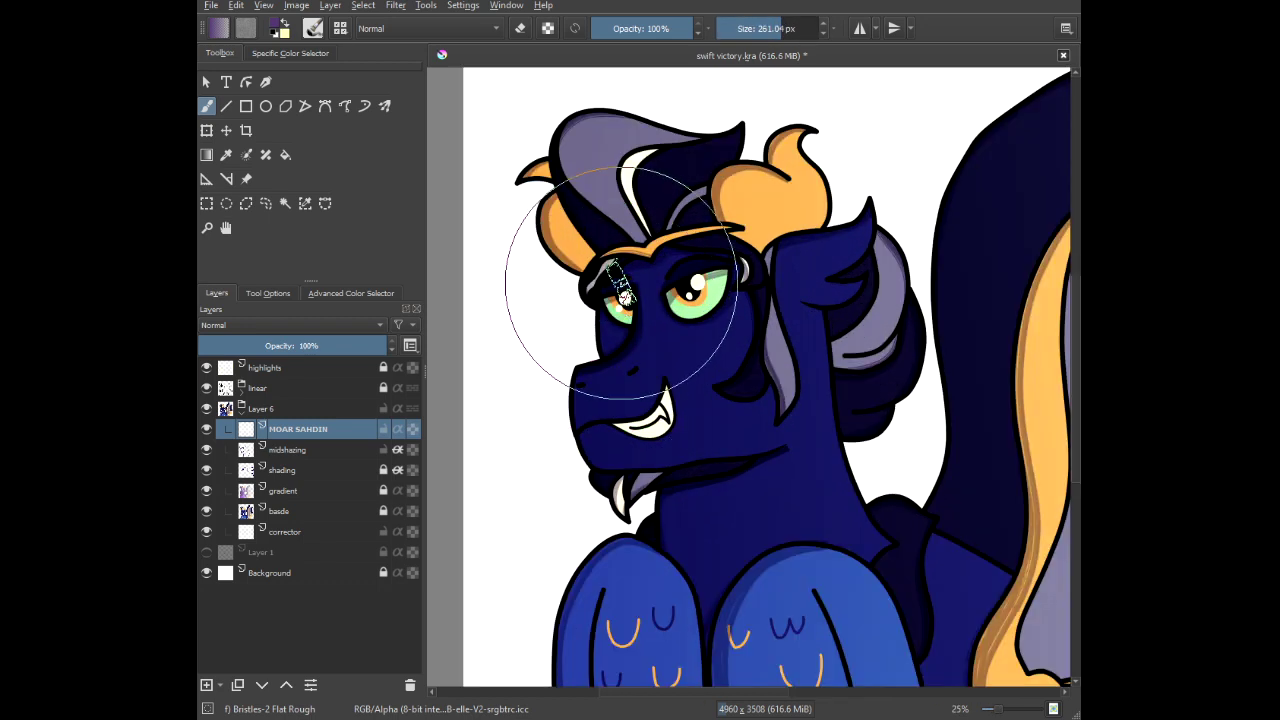
scroll(623, 274, "down", 1)
left_click_drag(618, 298, 546, 320)
left_click(291, 347)
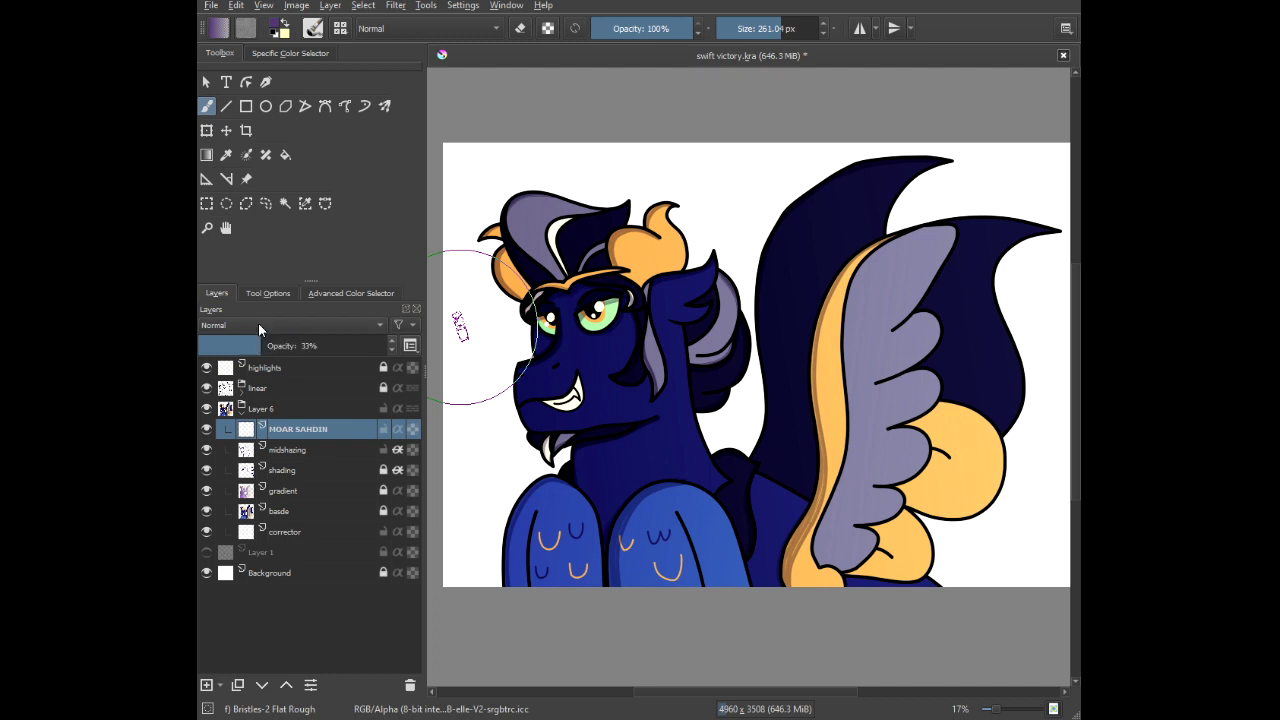
left_click(258, 323)
left_click(280, 470)
Pick a lighter, muted purple and shade the forelock above the forehead with broad strokes.
right_click(589, 364)
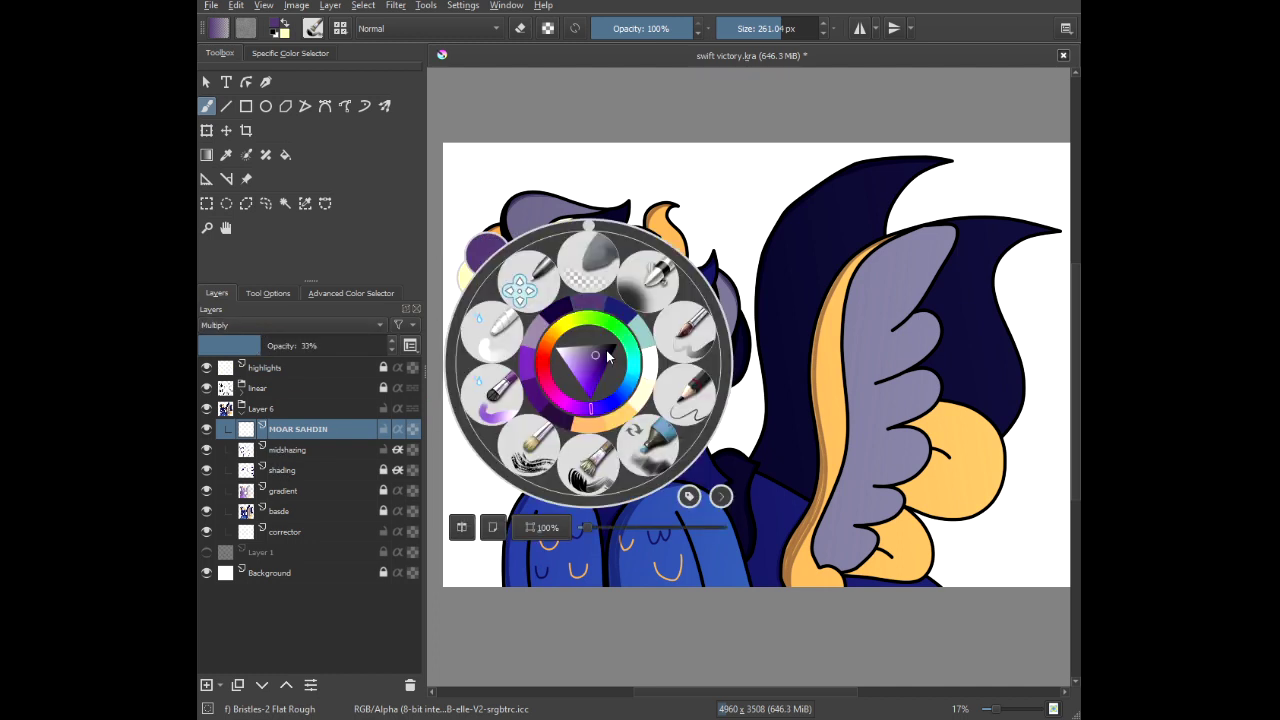
left_click(597, 196)
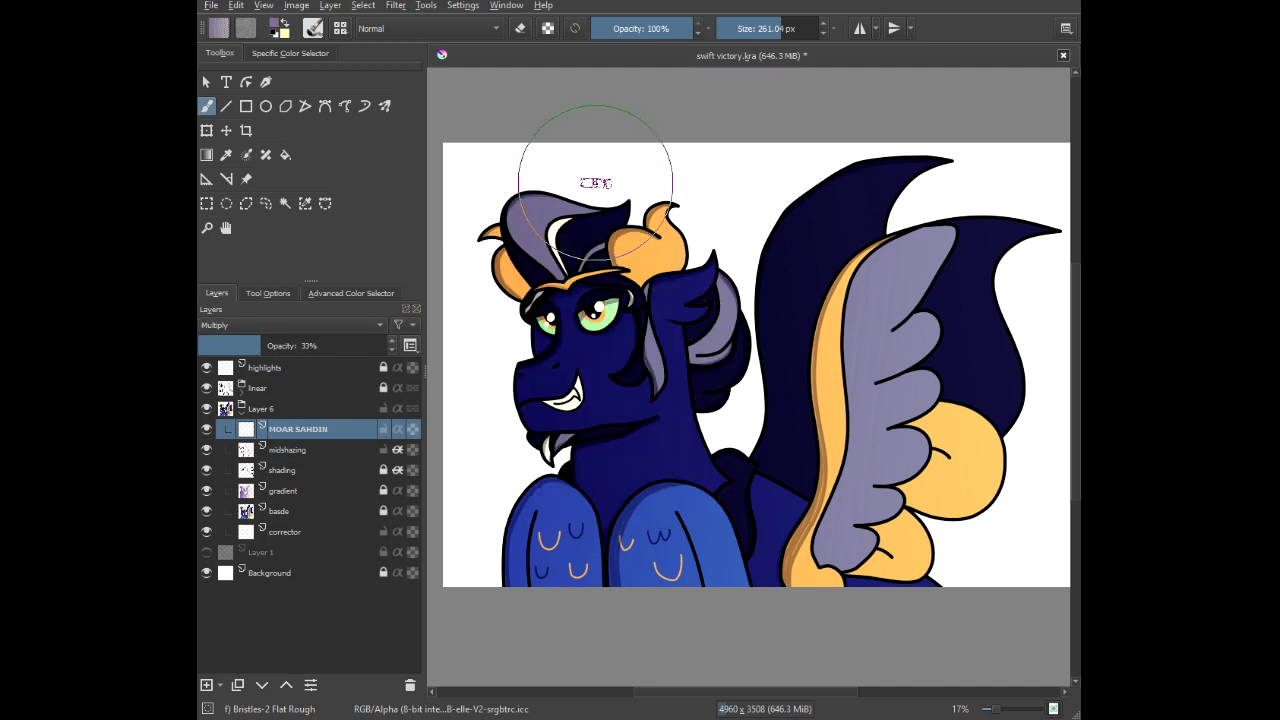
scroll(597, 196, "up", 2)
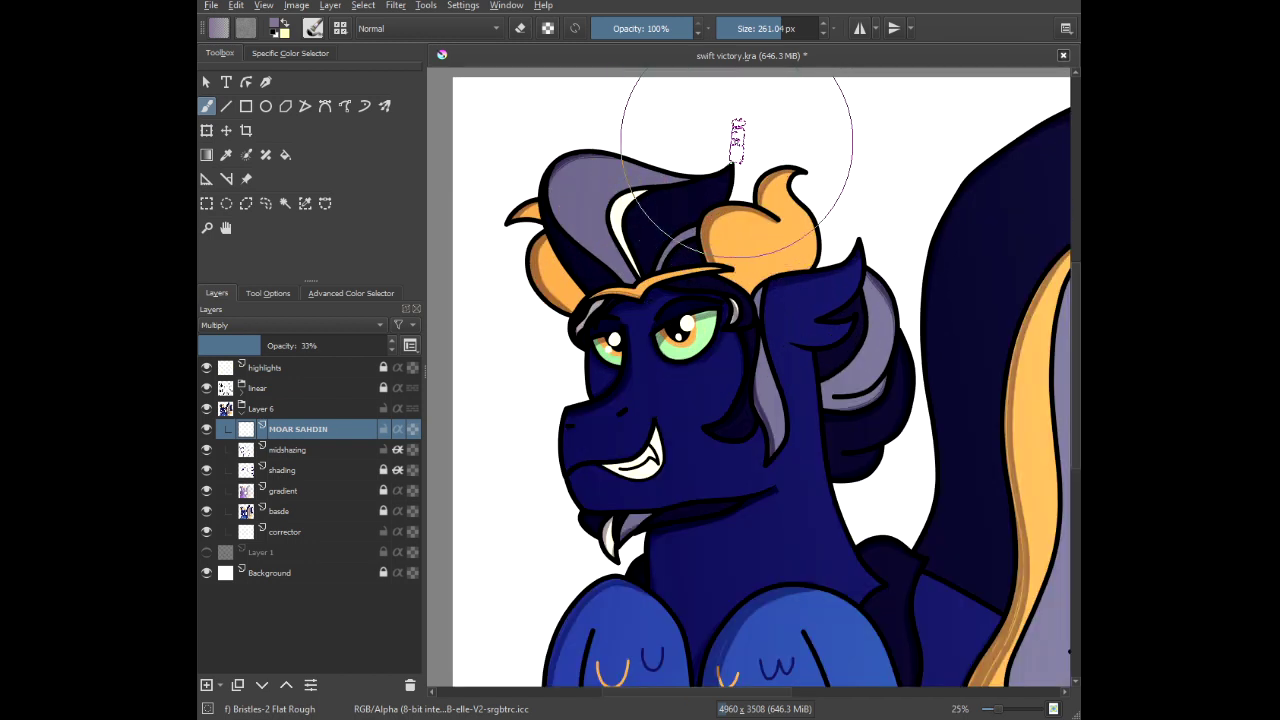
scroll(735, 140, "up", 1)
left_click_drag(788, 130, 680, 223)
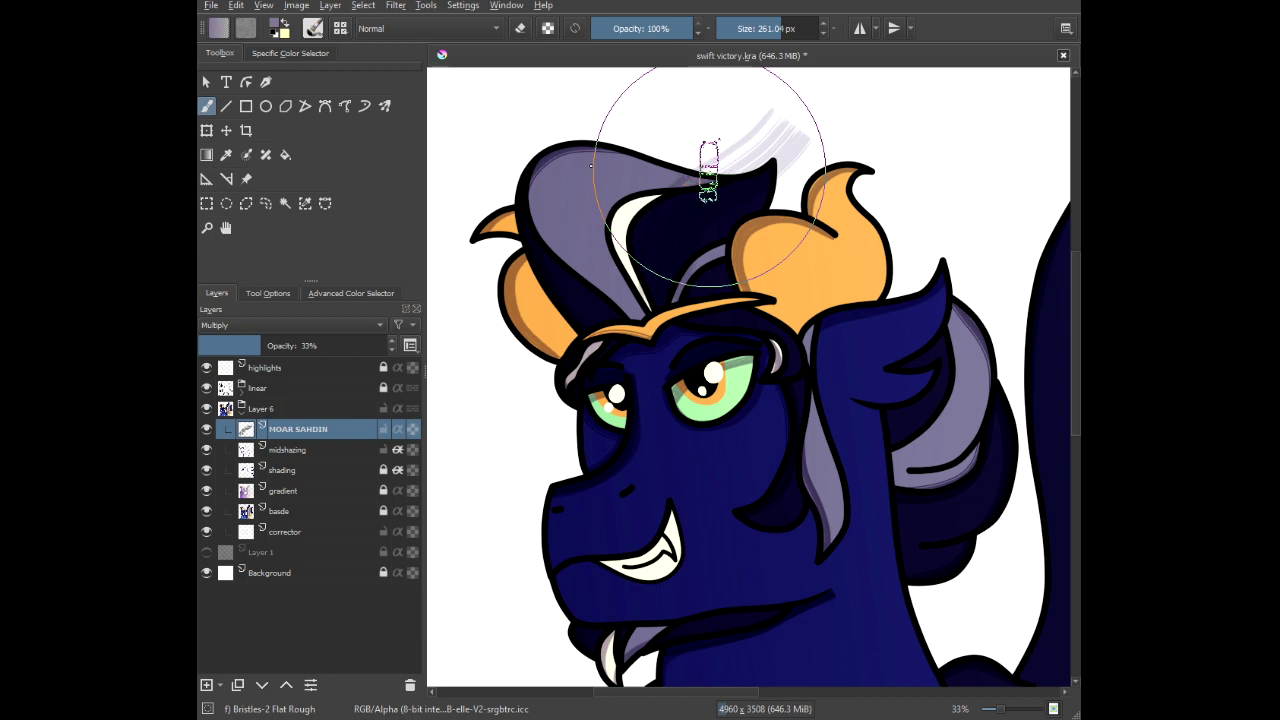
mouse_move(709, 170)
left_mouse_down()
mouse_move(598, 170)
mouse_move(556, 185)
mouse_move(550, 248)
mouse_move(580, 312)
left_mouse_up()
scroll(627, 204, "up", 1)
mouse_move(628, 200)
left_mouse_down()
mouse_move(668, 160)
mouse_move(582, 218)
mouse_move(657, 371)
mouse_move(630, 160)
mouse_move(643, 371)
mouse_move(560, 300)
mouse_move(736, 323)
left_mouse_up()
Shade the far horn from tip to base, turning on alpha inheritance so the MOAR SAHDIN layer stays within the artwork.
scroll(521, 235, "up", 2)
mouse_move(524, 240)
left_mouse_down()
mouse_move(661, 241)
mouse_move(817, 340)
left_mouse_up()
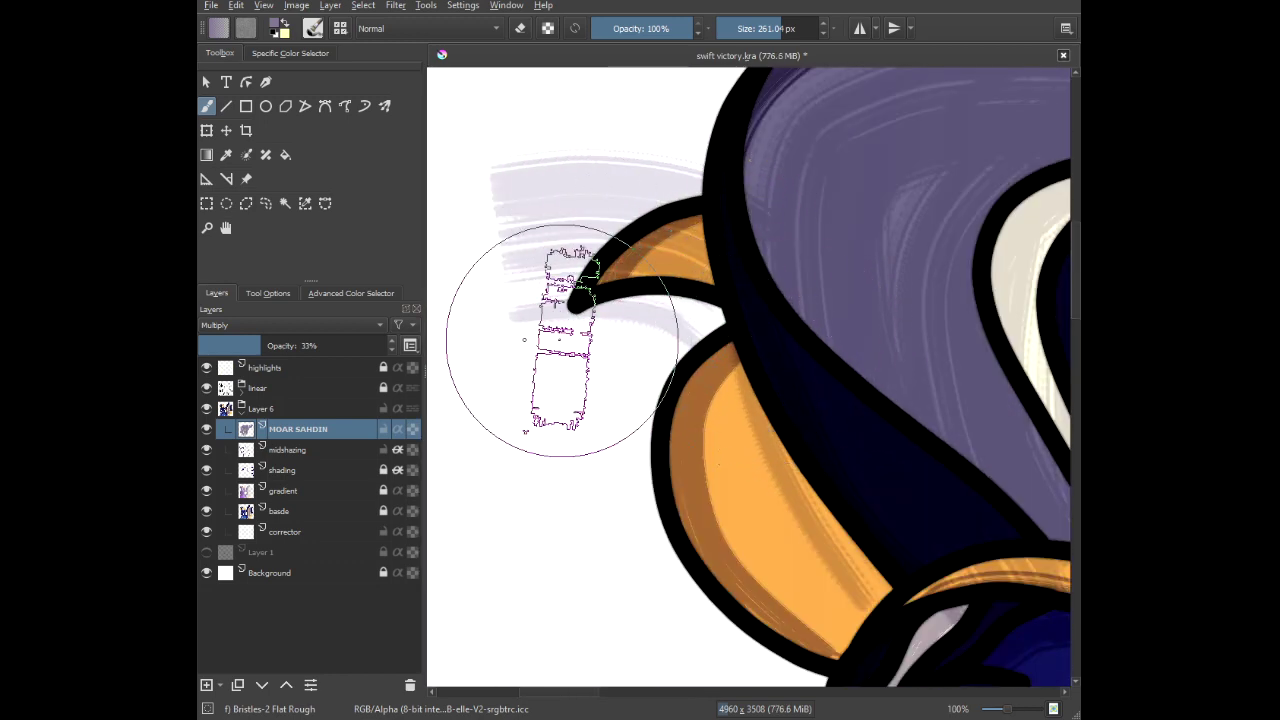
left_click(397, 431)
mouse_move(724, 346)
left_mouse_down()
mouse_move(662, 230)
mouse_move(640, 309)
mouse_move(837, 608)
left_mouse_up()
scroll(800, 392, "down", 1)
Shade the far side of the face over the far eye and the bridge of the snout.
mouse_move(803, 391)
left_mouse_down()
mouse_move(525, 227)
mouse_move(586, 143)
left_mouse_up()
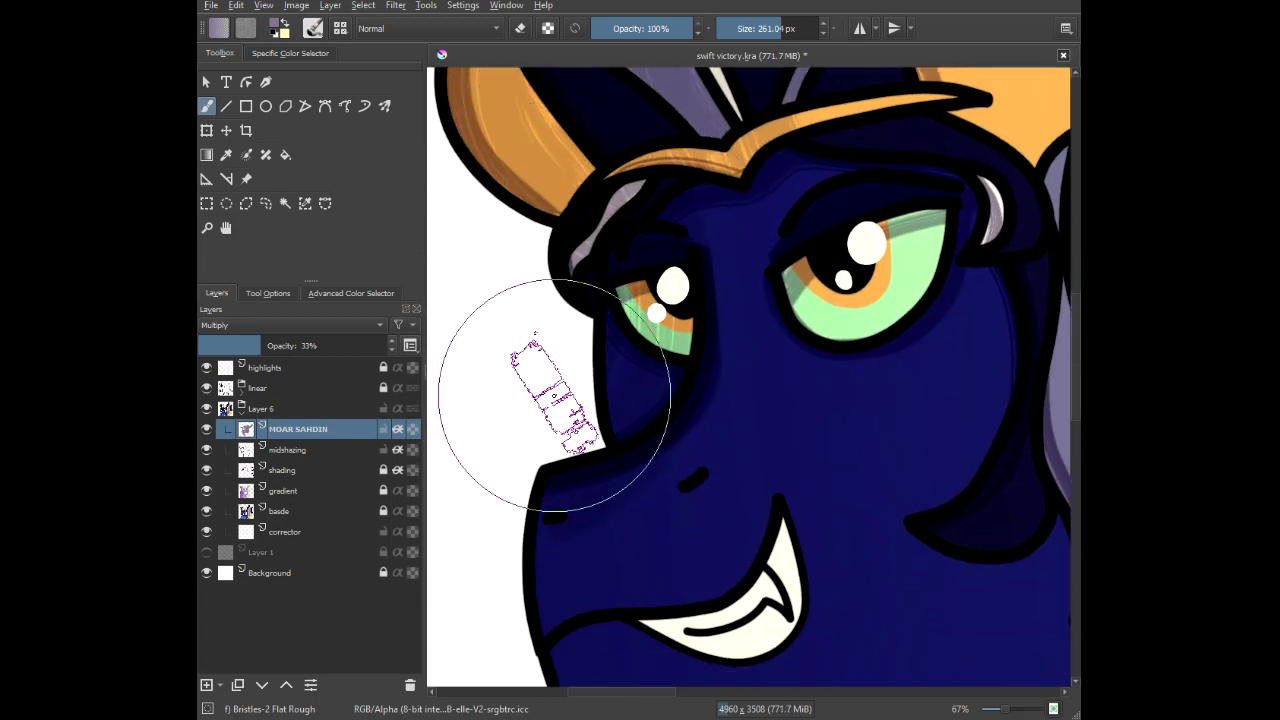
left_click_drag(554, 396, 522, 332)
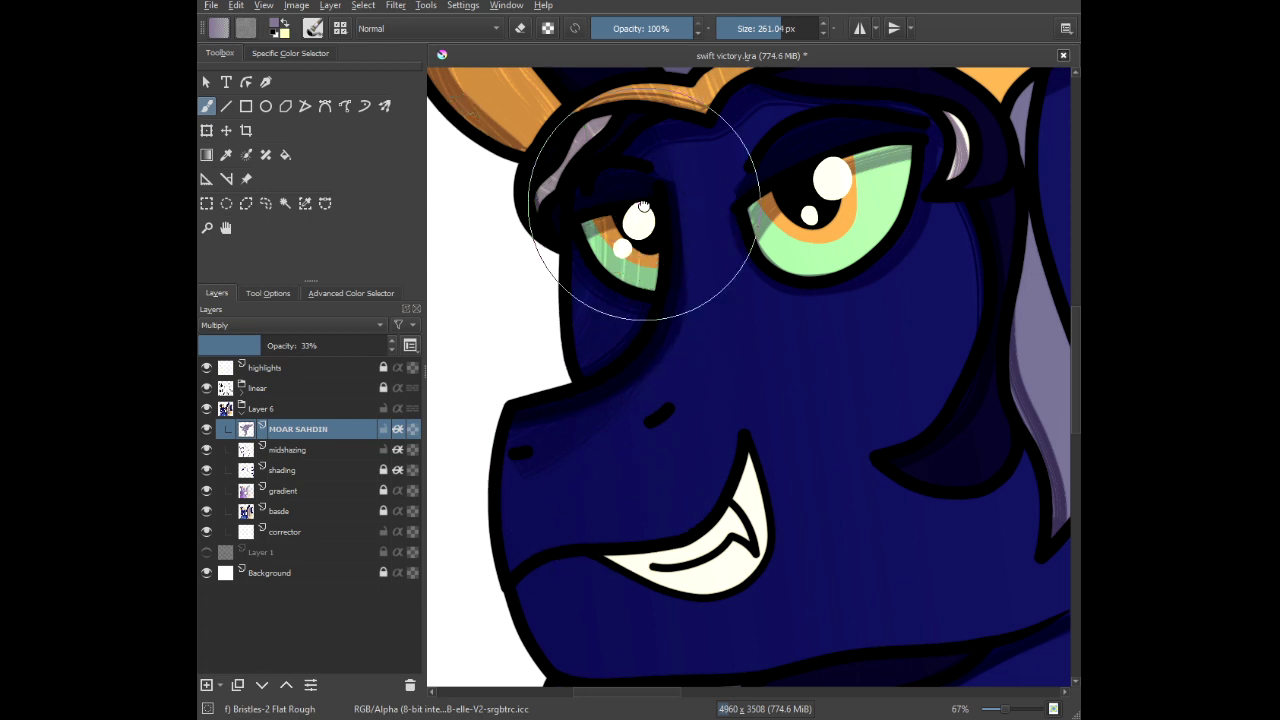
left_click_drag(644, 209, 672, 223)
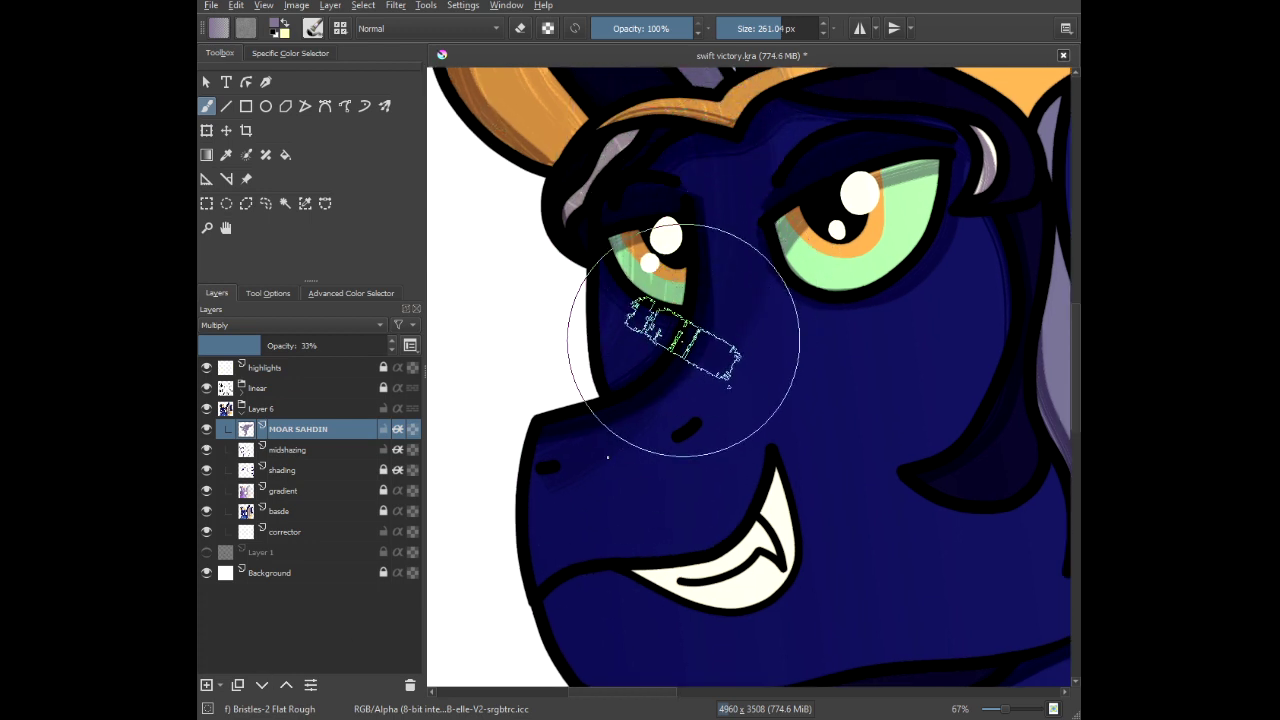
scroll(731, 345, "down", 1)
left_click_drag(731, 345, 624, 299)
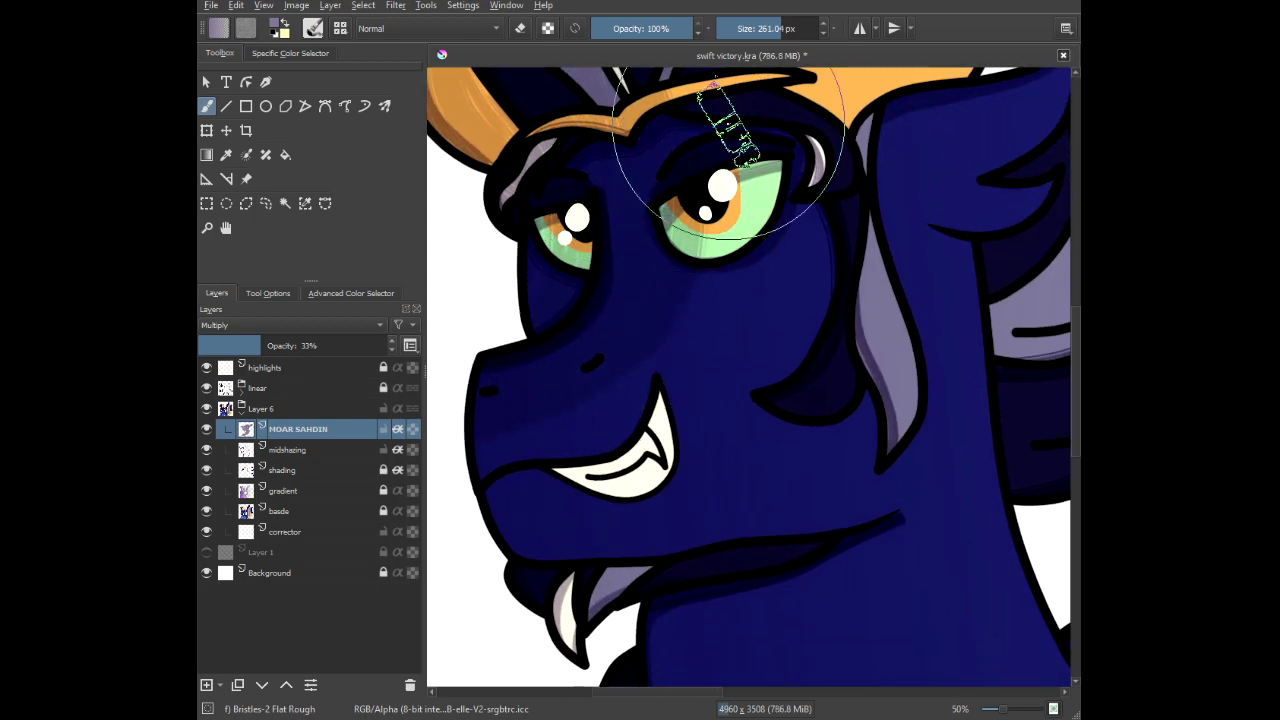
Shade the near eye, muzzle, teeth, cheek and hanging hair lock with broad diagonal strokes.
mouse_move(729, 129)
left_mouse_down()
mouse_move(737, 178)
mouse_move(643, 388)
mouse_move(508, 473)
left_mouse_up()
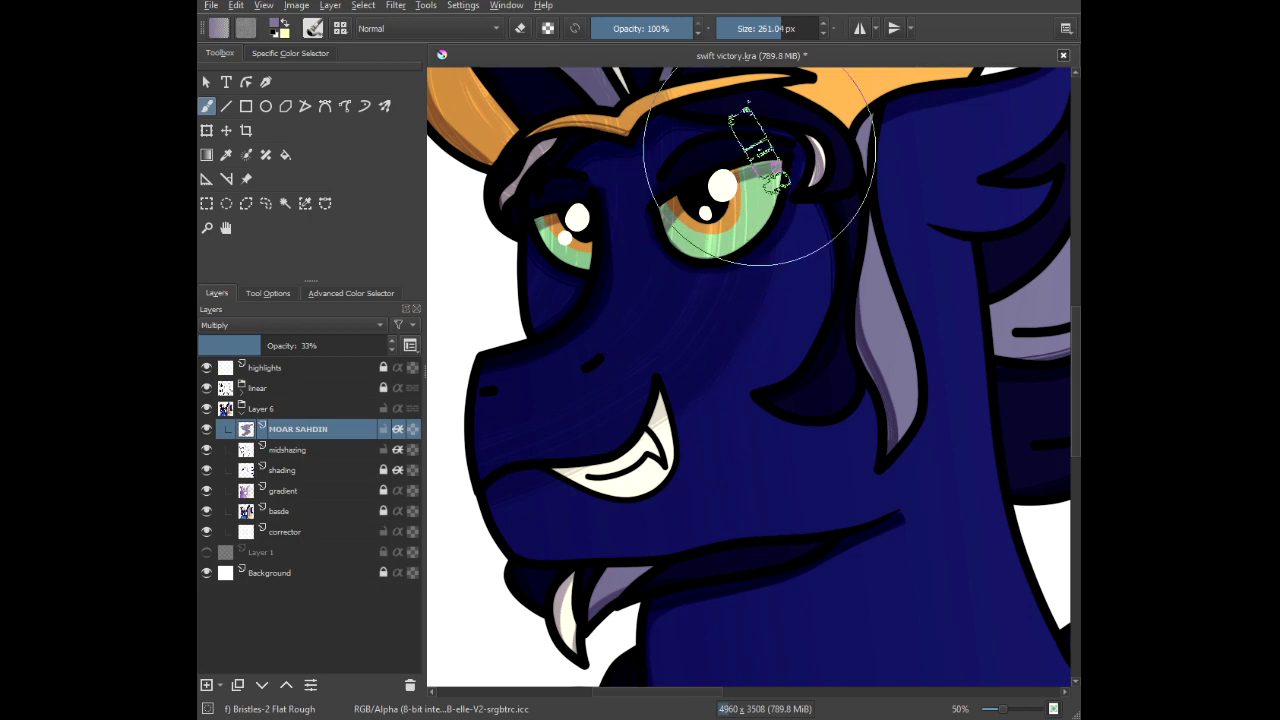
mouse_move(786, 143)
left_mouse_down()
mouse_move(731, 396)
mouse_move(460, 530)
left_mouse_up()
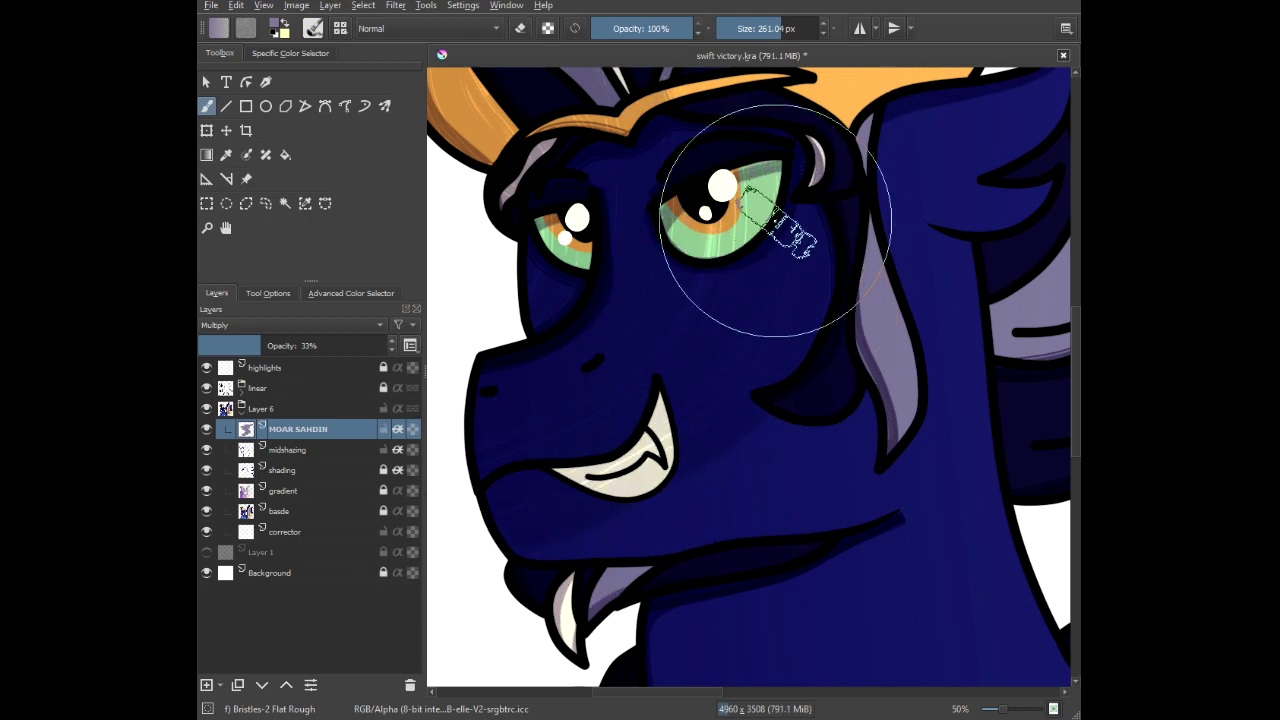
mouse_move(817, 197)
left_mouse_down()
mouse_move(830, 118)
mouse_move(835, 235)
mouse_move(517, 623)
left_mouse_up()
mouse_move(794, 310)
left_mouse_down()
mouse_move(851, 135)
mouse_move(904, 287)
mouse_move(891, 394)
left_mouse_up()
mouse_move(566, 545)
left_mouse_down()
mouse_move(777, 380)
mouse_move(869, 251)
mouse_move(649, 514)
mouse_move(656, 329)
left_mouse_up()
scroll(657, 329, "down", 2)
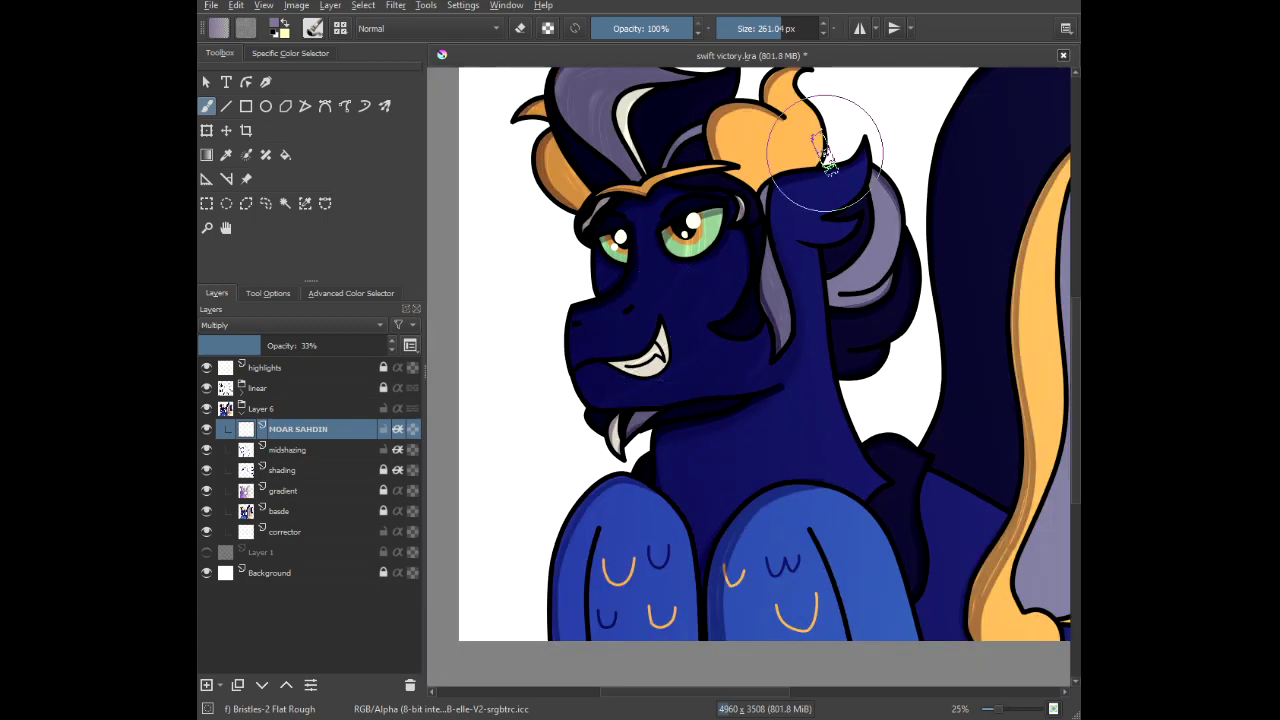
Cover the near horn with broad curved strokes from its tip down to the base, filling the unshaded gaps.
scroll(826, 160, "up", 4)
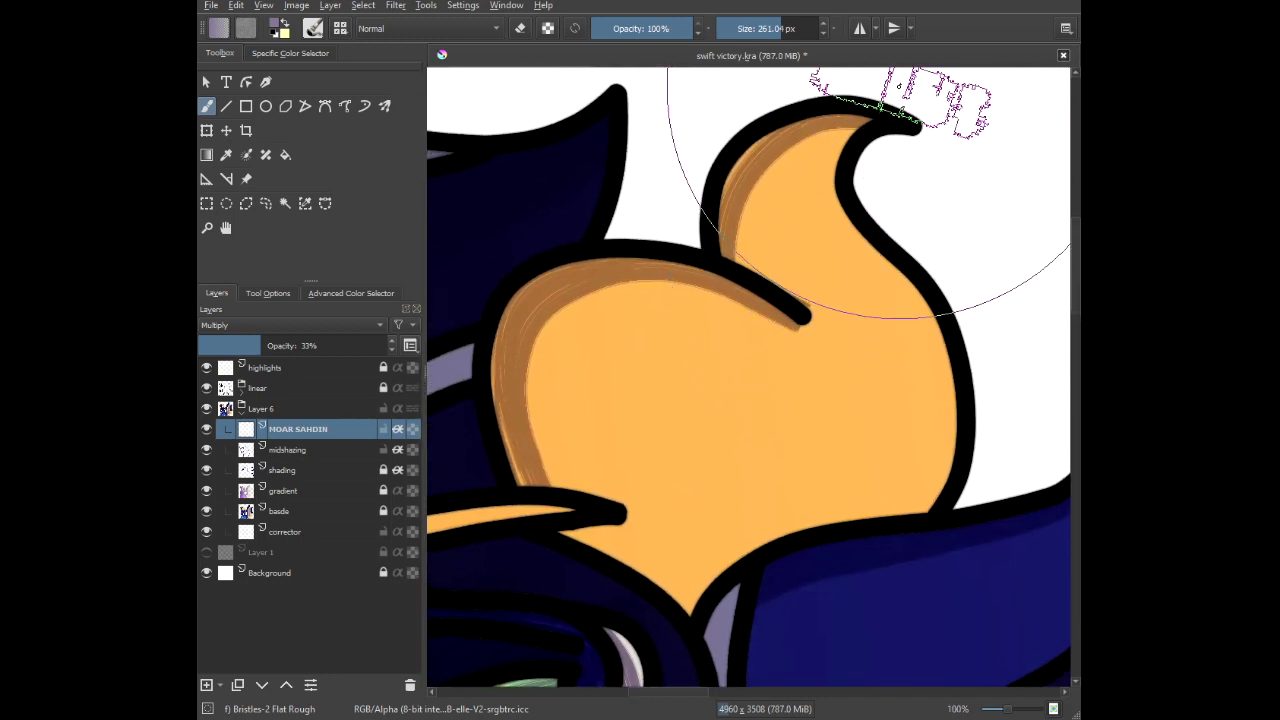
mouse_move(900, 100)
left_mouse_down()
mouse_move(770, 110)
mouse_move(830, 200)
mouse_move(851, 406)
mouse_move(620, 670)
mouse_move(570, 685)
left_mouse_up()
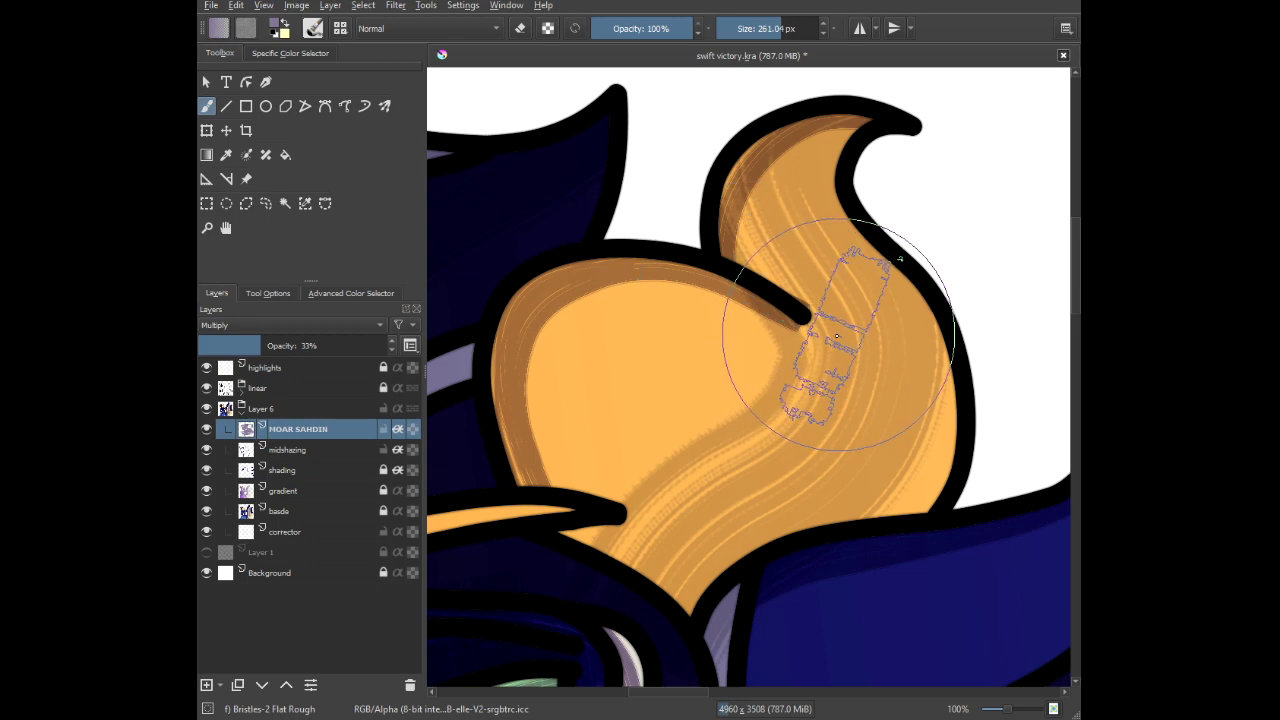
mouse_move(643, 320)
left_mouse_down()
mouse_move(600, 329)
mouse_move(563, 429)
mouse_move(560, 660)
left_mouse_up()
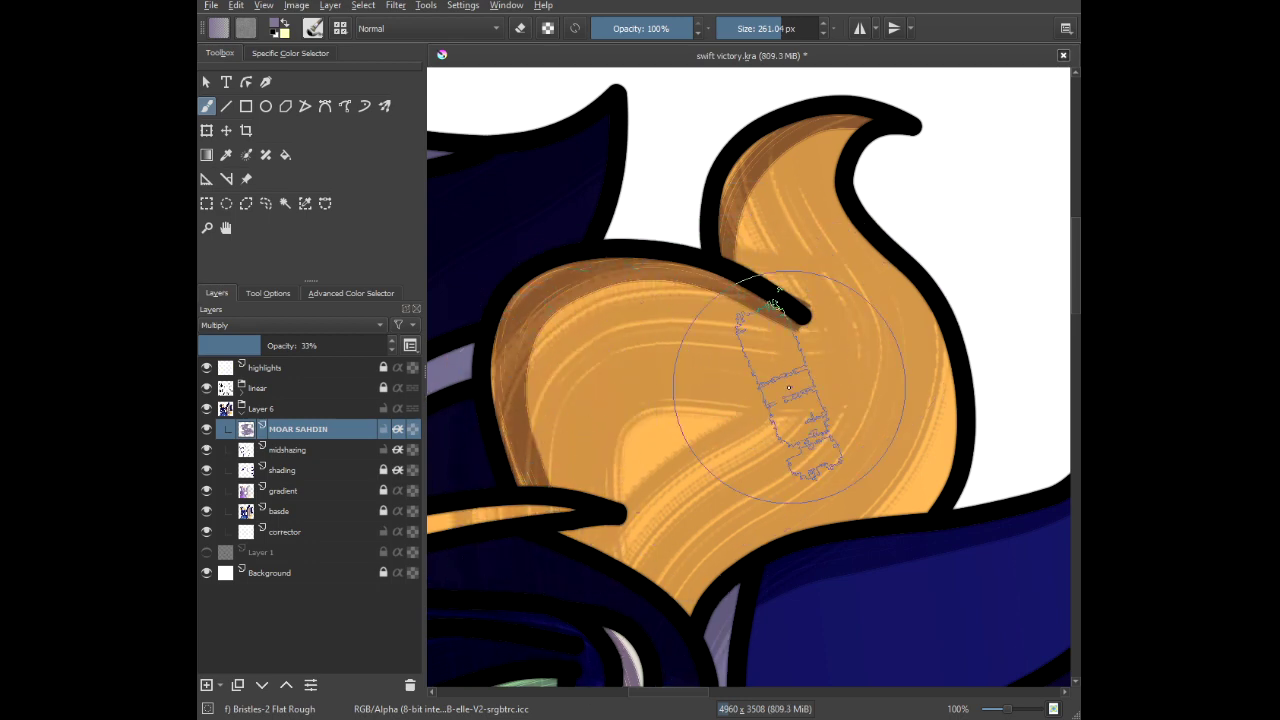
mouse_move(877, 307)
left_mouse_down()
mouse_move(907, 451)
mouse_move(884, 500)
left_mouse_up()
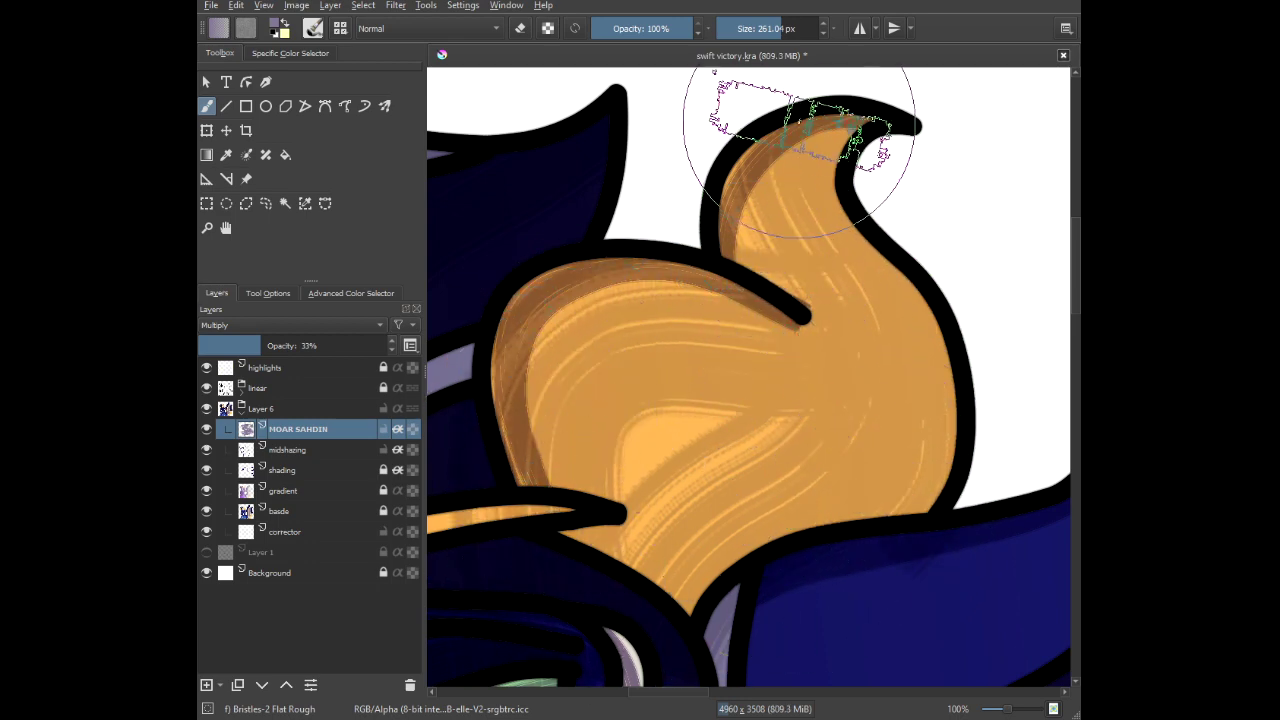
mouse_move(776, 185)
left_mouse_down()
mouse_move(799, 351)
mouse_move(706, 466)
mouse_move(617, 686)
left_mouse_up()
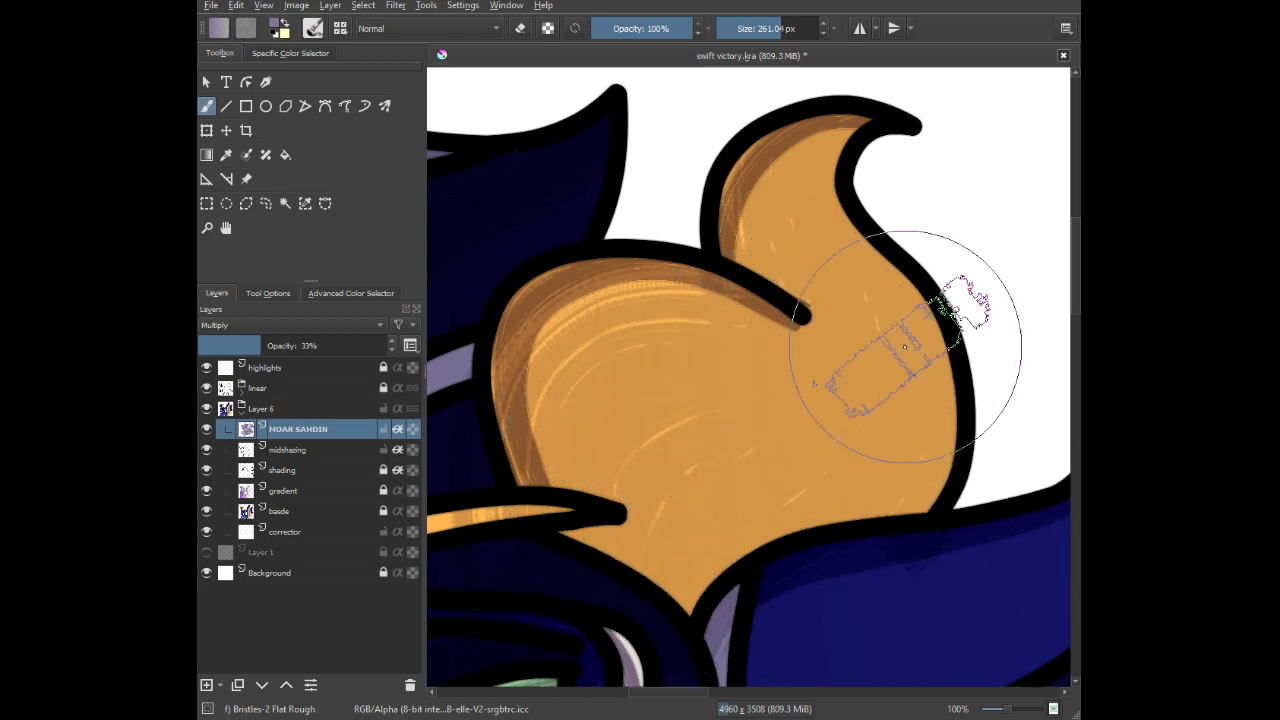
scroll(905, 365, "down", 3)
scroll(850, 240, "up", 3)
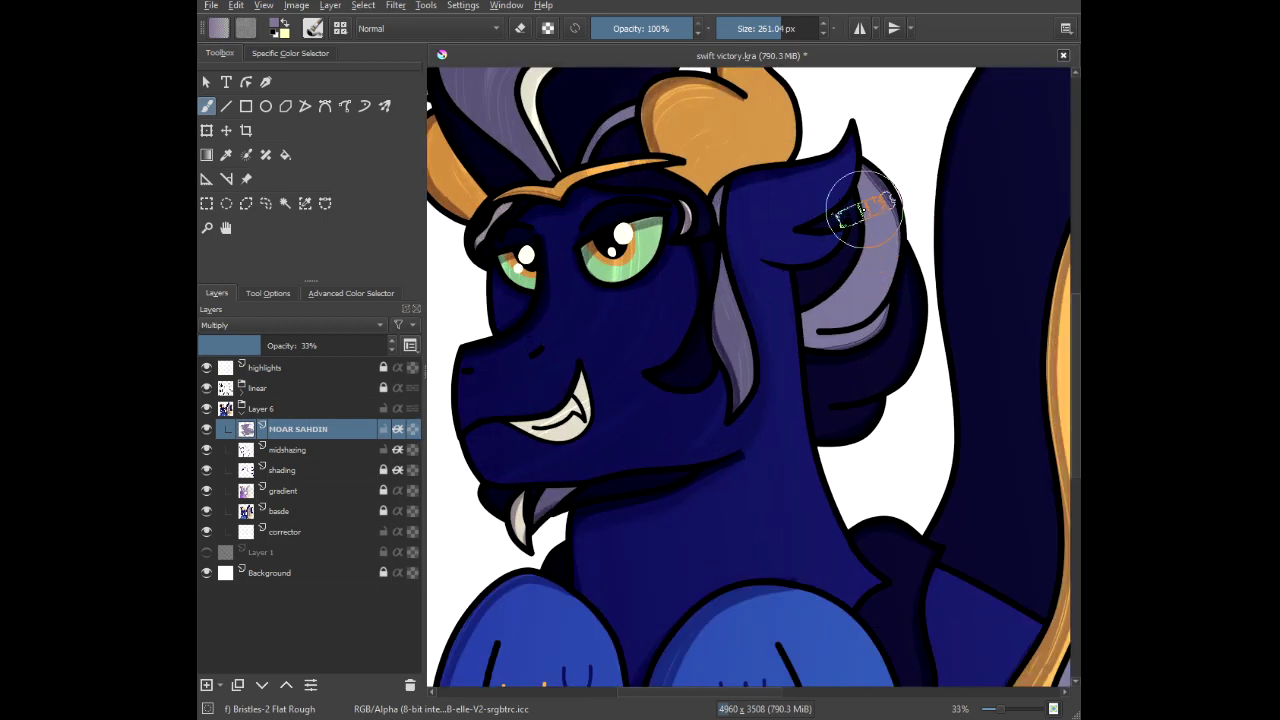
Shade the near ear from its tip down to the tuft with broad curved strokes.
scroll(840, 125, "up", 2)
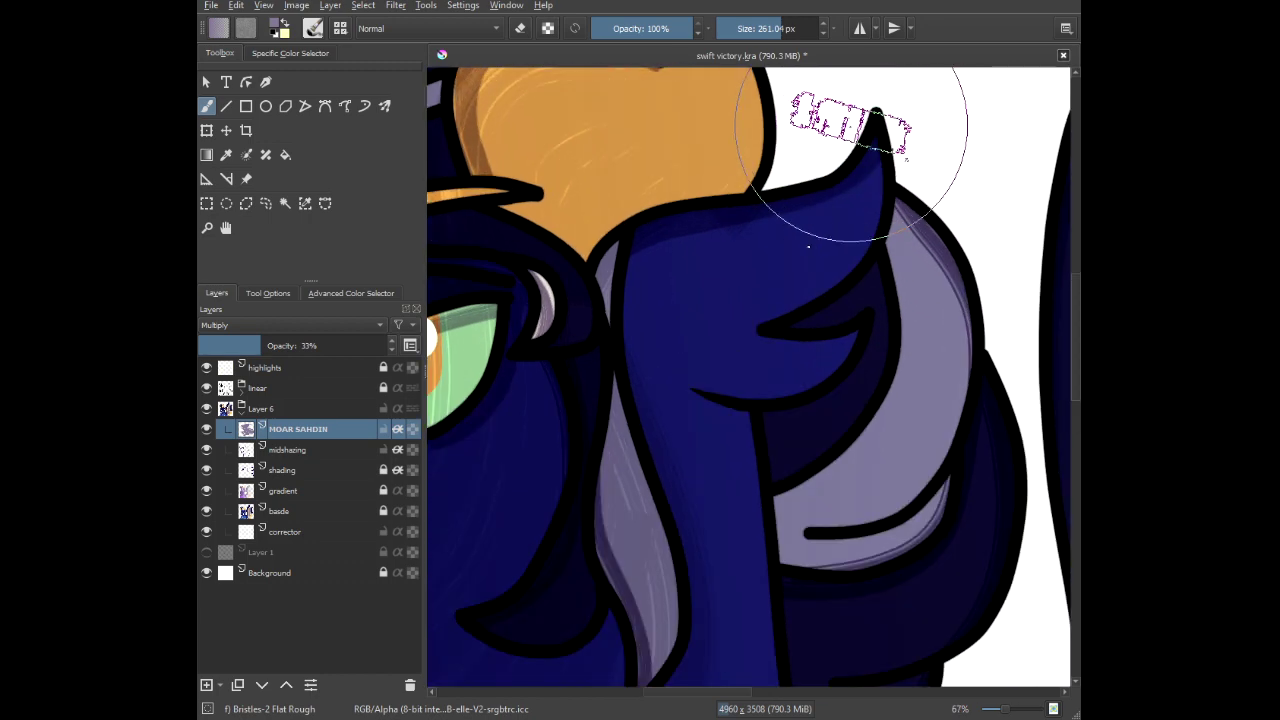
left_click_drag(759, 236, 529, 463)
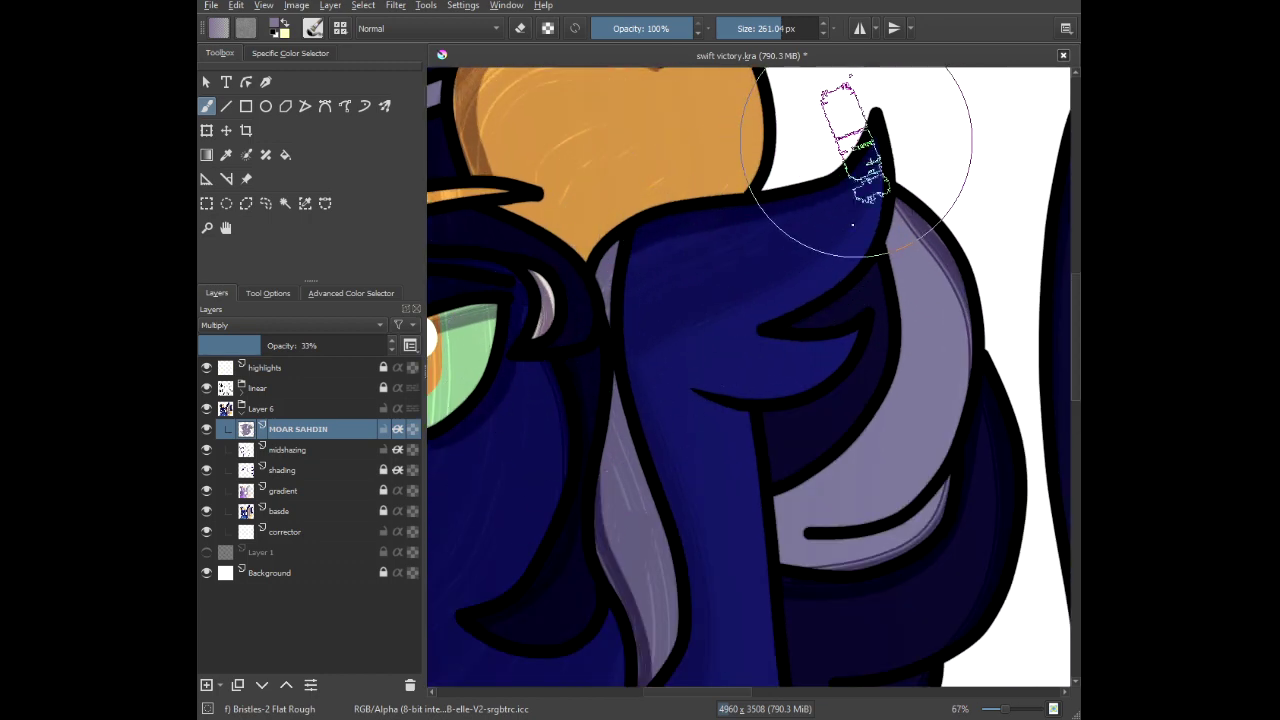
mouse_move(857, 154)
left_mouse_down()
mouse_move(839, 208)
mouse_move(781, 293)
mouse_move(655, 371)
mouse_move(571, 457)
left_mouse_up()
left_click_drag(803, 365, 791, 300)
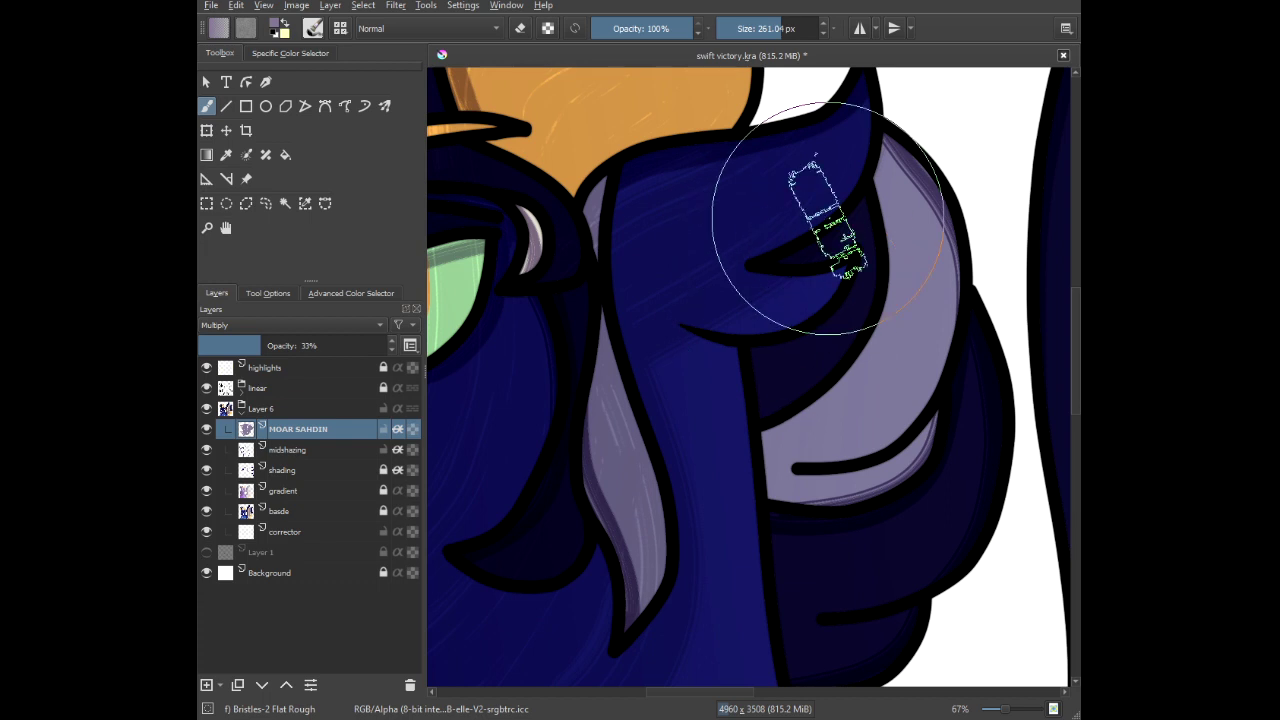
mouse_move(831, 220)
left_mouse_down()
mouse_move(695, 331)
mouse_move(478, 340)
left_mouse_up()
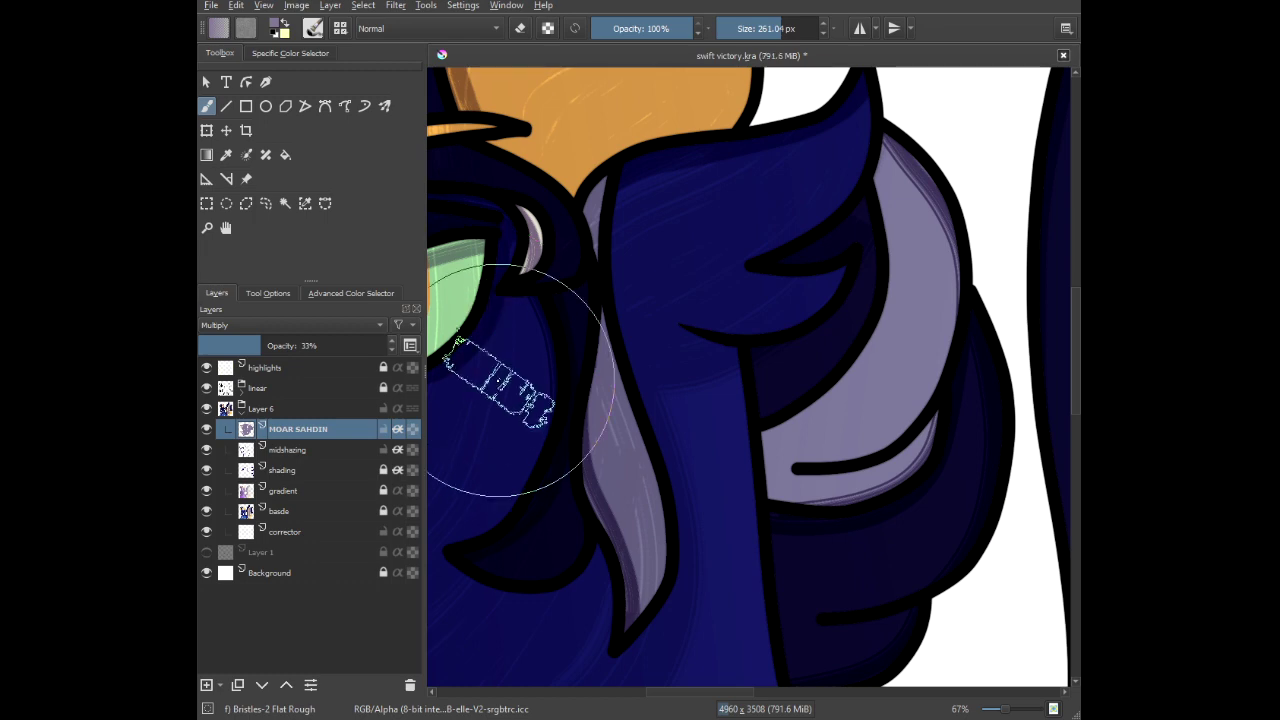
Shade the neck from below the ear and jaw down to the tops of the forelegs.
left_click_drag(602, 363, 615, 95)
scroll(653, 131, "down", 1)
scroll(655, 125, "down", 1)
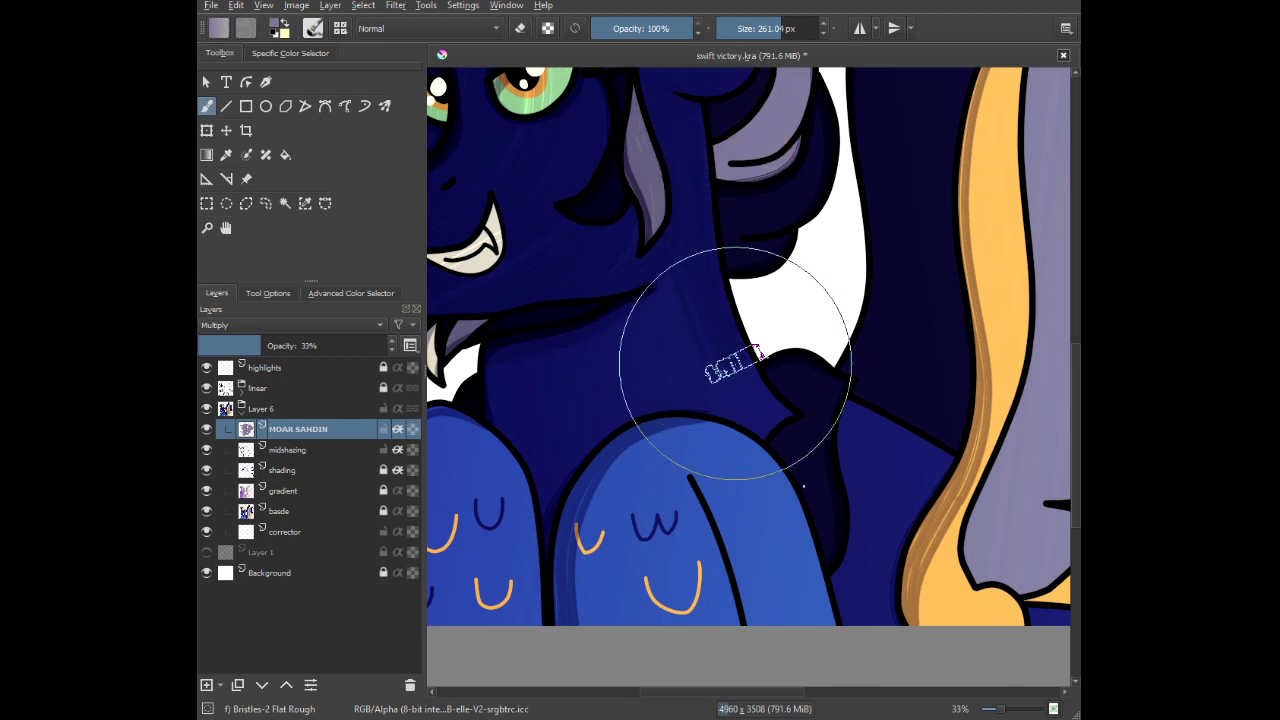
mouse_move(735, 362)
left_mouse_down()
mouse_move(774, 427)
mouse_move(679, 211)
mouse_move(649, 191)
mouse_move(707, 413)
mouse_move(664, 363)
mouse_move(613, 239)
mouse_move(667, 481)
left_mouse_up()
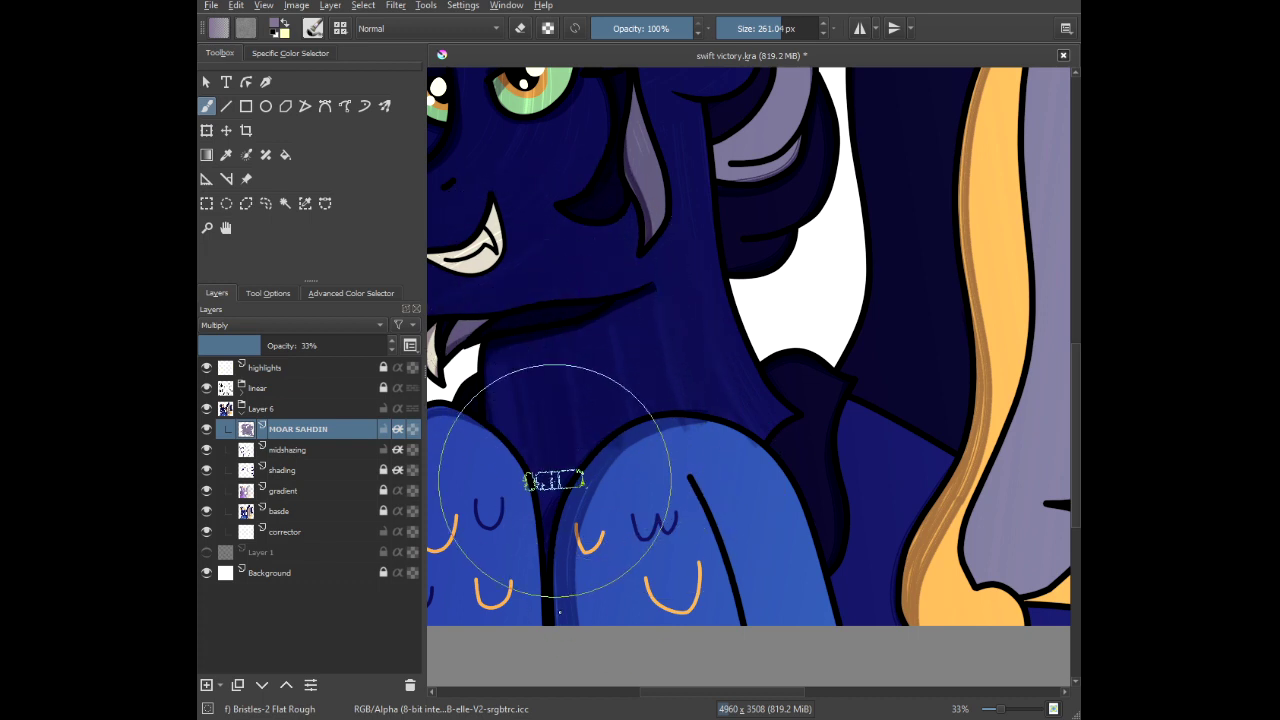
left_click_drag(525, 350, 578, 348)
left_click_drag(541, 301, 585, 508)
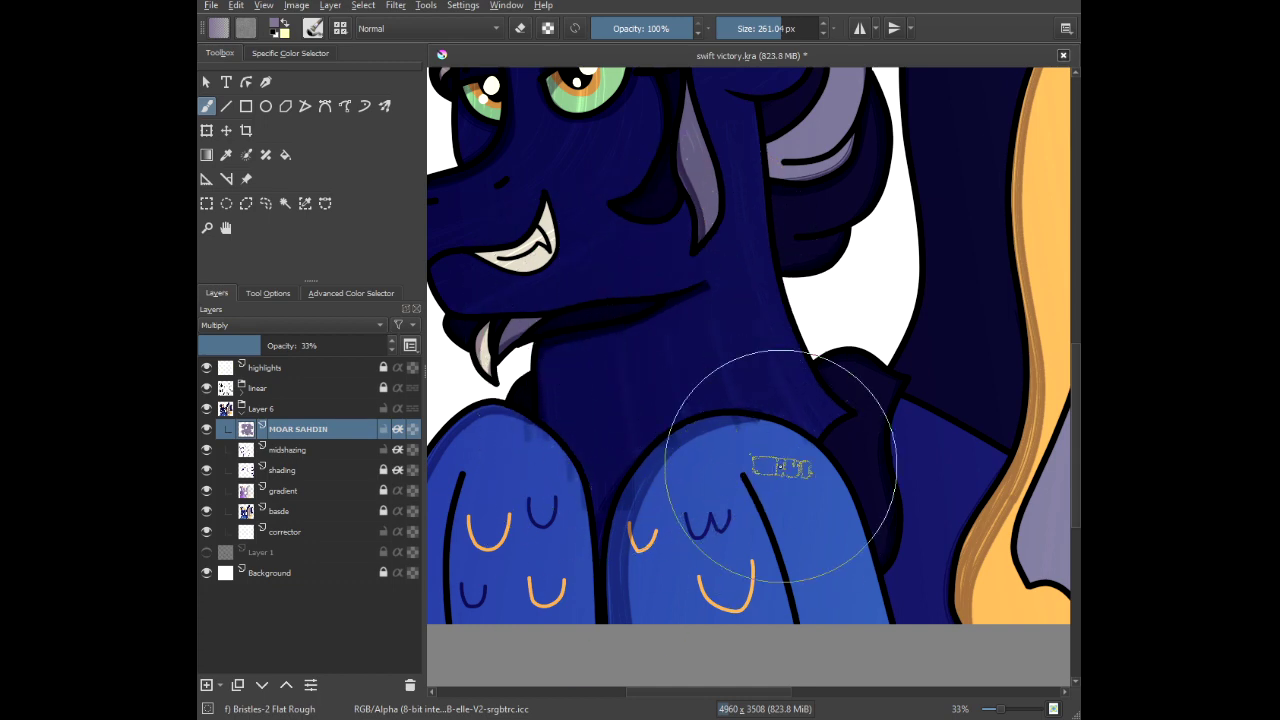
Shade the lavender and dark mane locks behind the ear with long curved strokes.
scroll(880, 386, "up", 3)
scroll(786, 194, "up", 1)
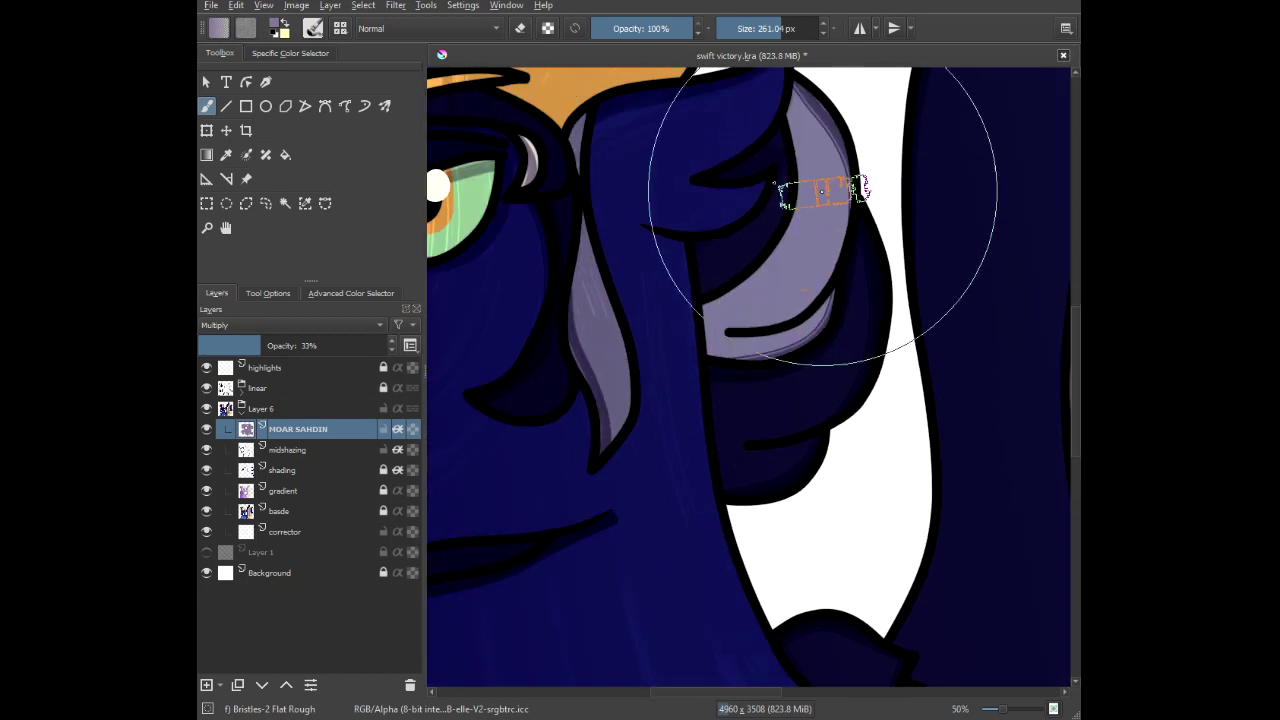
mouse_move(728, 122)
left_mouse_down()
mouse_move(749, 217)
mouse_move(740, 451)
mouse_move(724, 237)
mouse_move(751, 171)
mouse_move(737, 429)
mouse_move(766, 166)
mouse_move(720, 170)
left_mouse_up()
mouse_move(704, 356)
left_mouse_down()
mouse_move(647, 300)
mouse_move(699, 167)
left_mouse_up()
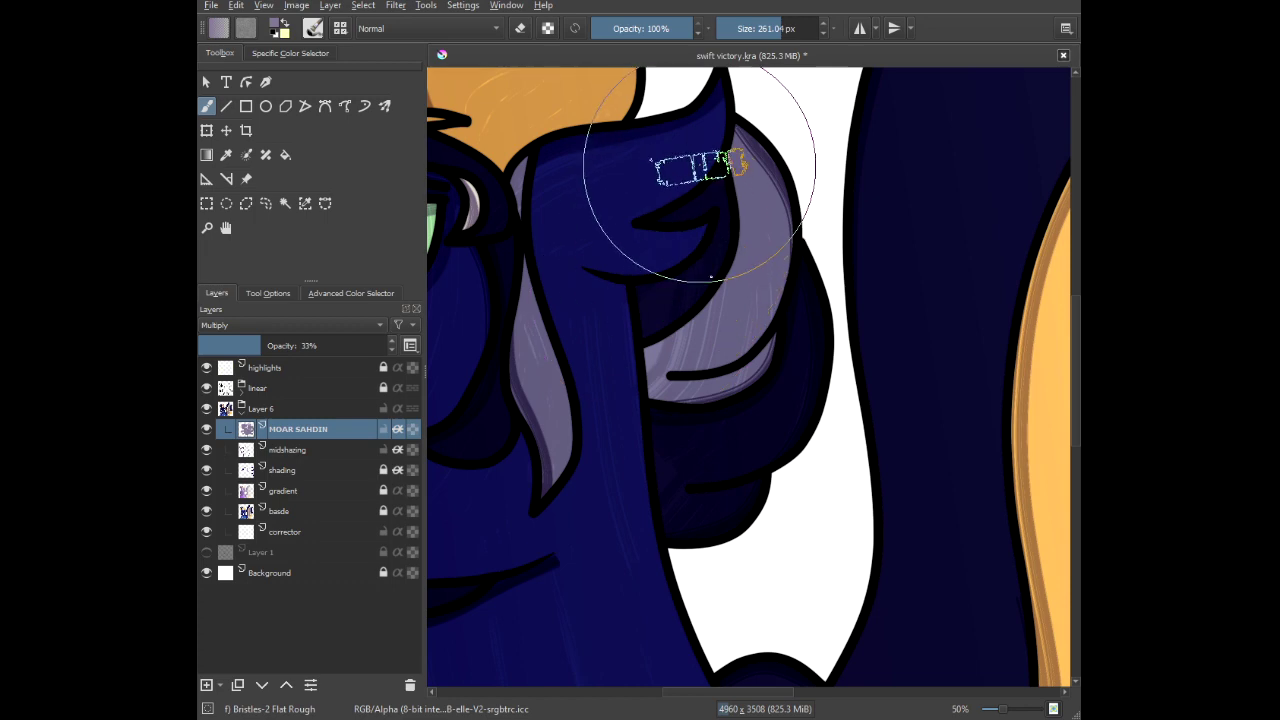
scroll(661, 178, "down", 4)
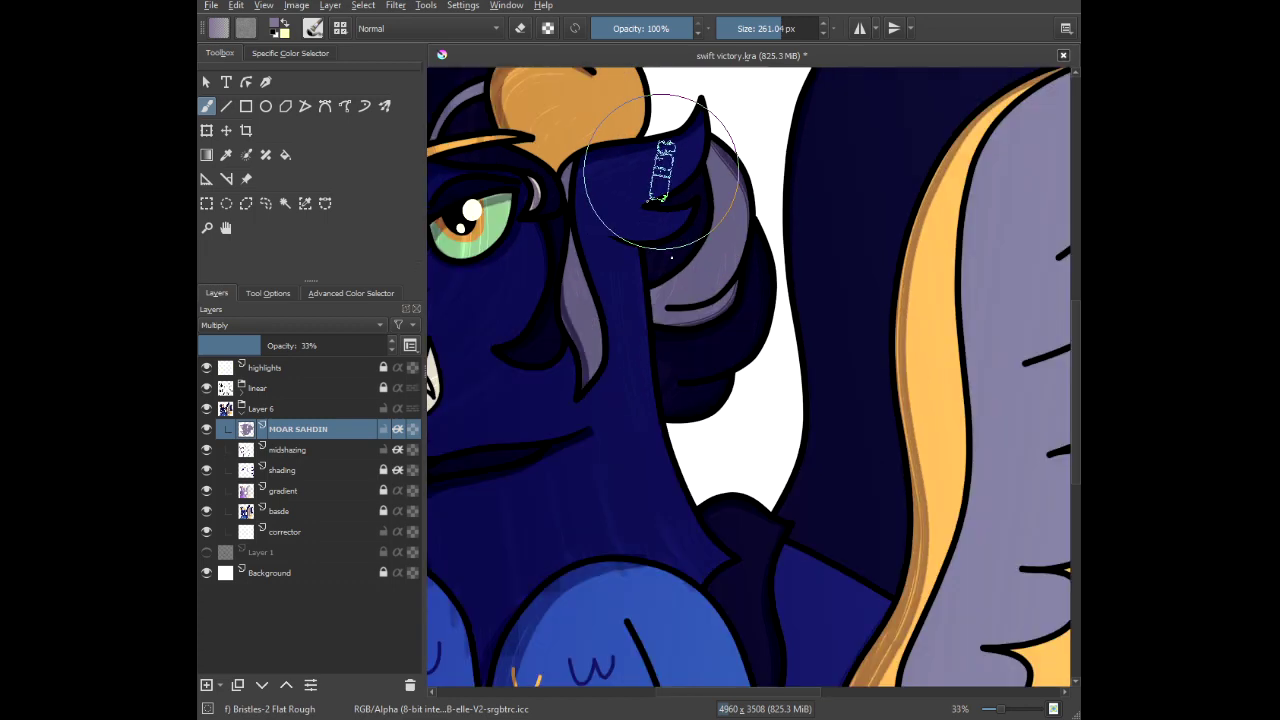
left_click_drag(578, 410, 657, 278)
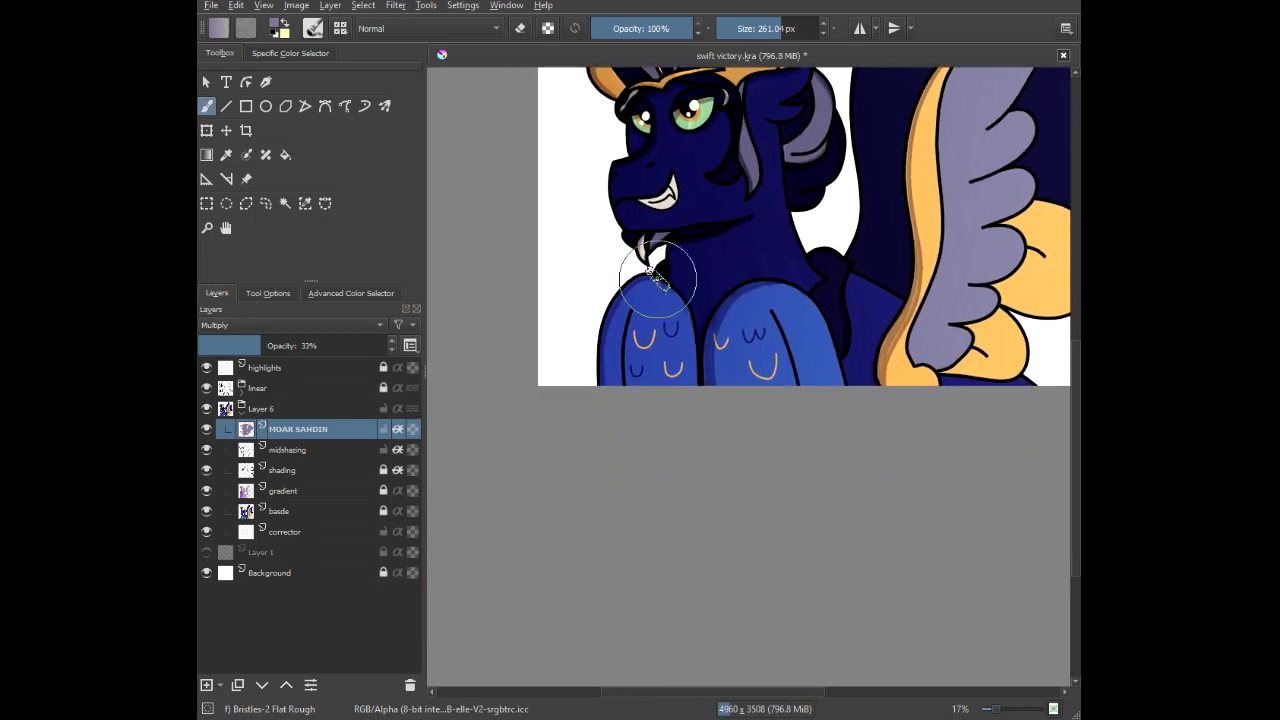
Cover the far foreleg, including its outer strip and scale marks, with long downward shading strokes.
scroll(637, 292, "up", 4)
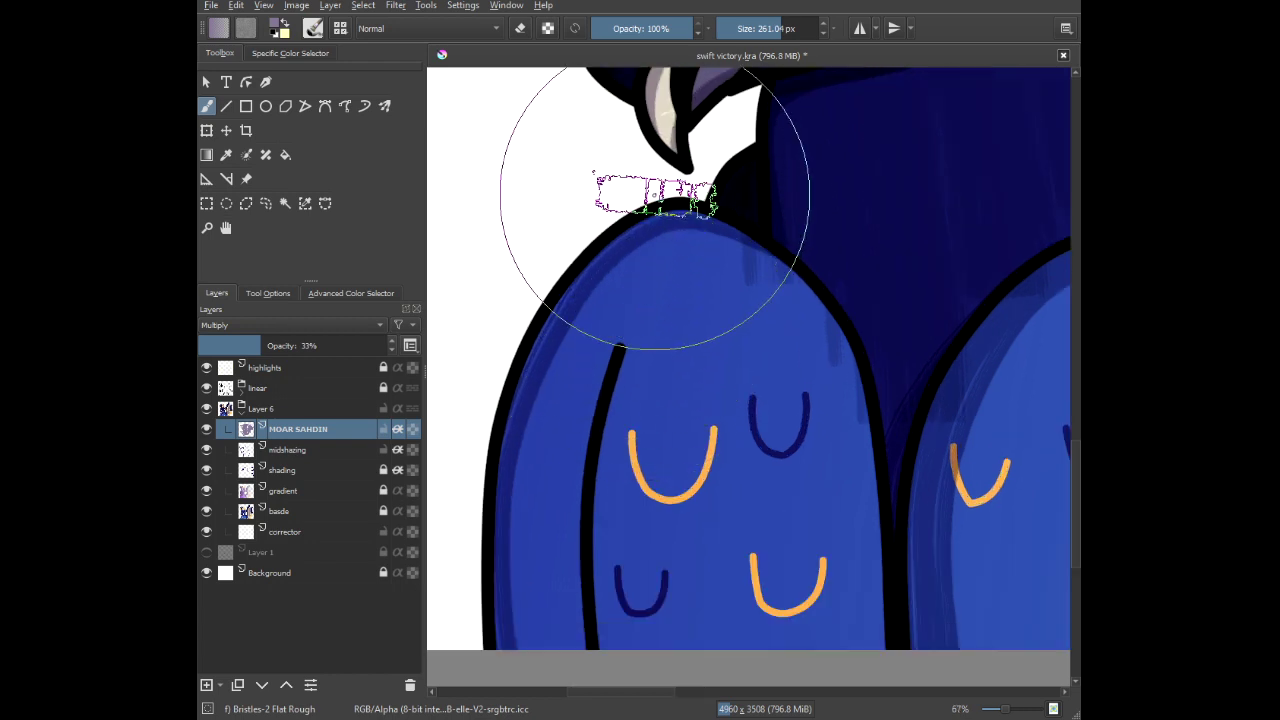
mouse_move(654, 163)
left_mouse_down()
mouse_move(791, 384)
mouse_move(806, 569)
mouse_move(731, 528)
mouse_move(629, 140)
left_mouse_up()
mouse_move(712, 355)
left_mouse_down()
mouse_move(631, 512)
mouse_move(598, 160)
mouse_move(619, 261)
mouse_move(621, 580)
mouse_move(654, 266)
left_mouse_up()
left_click_drag(704, 302, 604, 275)
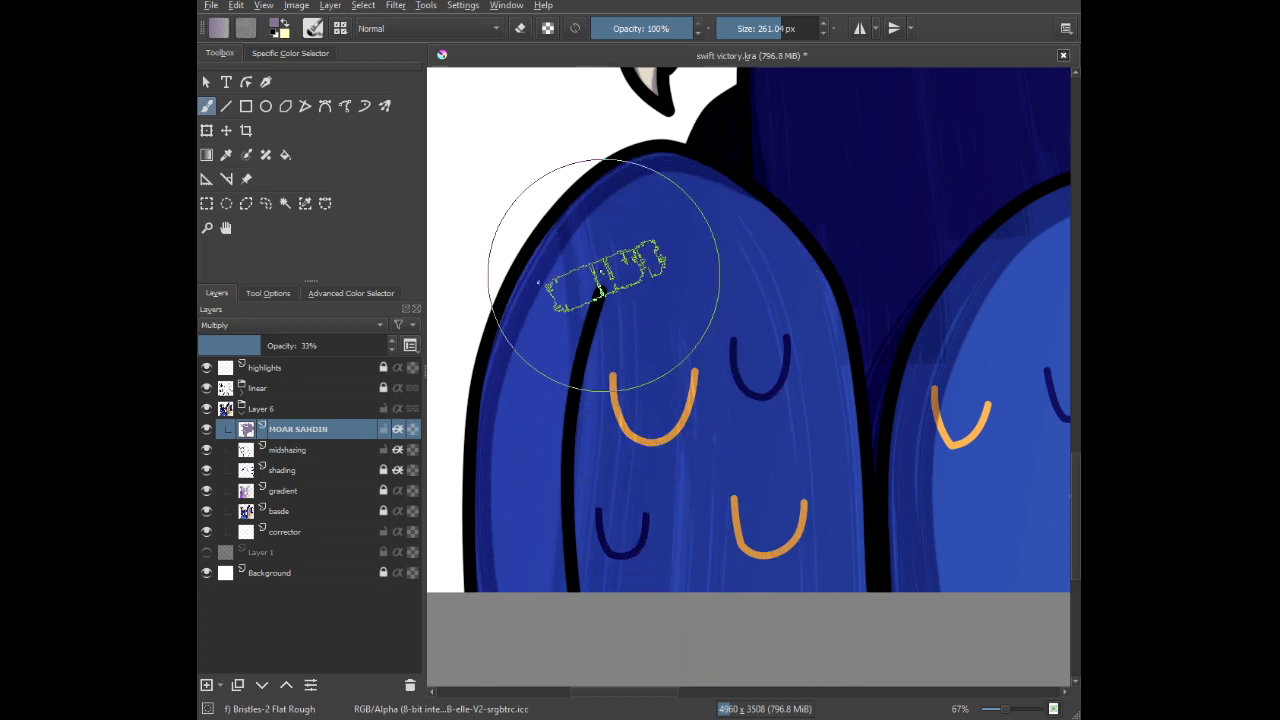
left_click_drag(571, 148, 527, 652)
mouse_move(660, 218)
left_mouse_down()
mouse_move(634, 600)
mouse_move(636, 180)
left_mouse_up()
left_click_drag(718, 188, 823, 583)
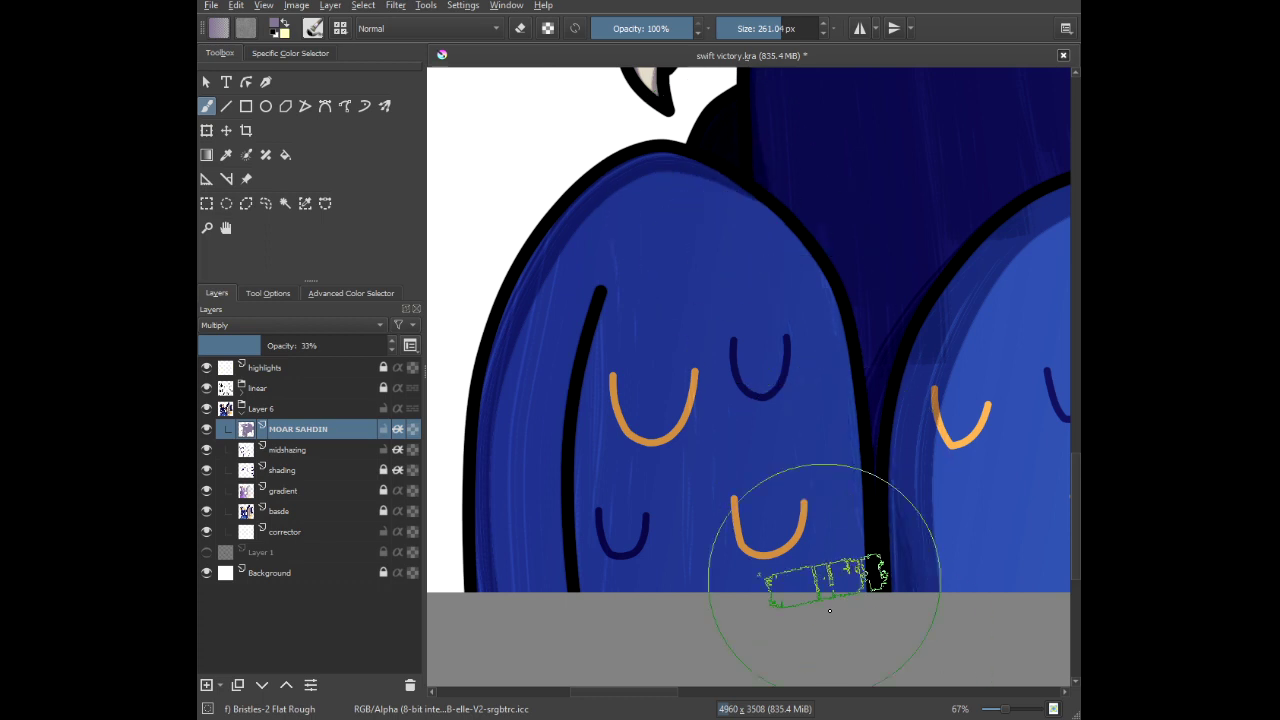
Cover the near foreleg on both sides of its inner line with broad shading strokes.
mouse_move(926, 310)
left_mouse_down()
mouse_move(900, 320)
mouse_move(614, 281)
left_mouse_up()
mouse_move(860, 197)
left_mouse_down()
mouse_move(610, 148)
mouse_move(714, 235)
left_mouse_up()
scroll(610, 148, "down", 1)
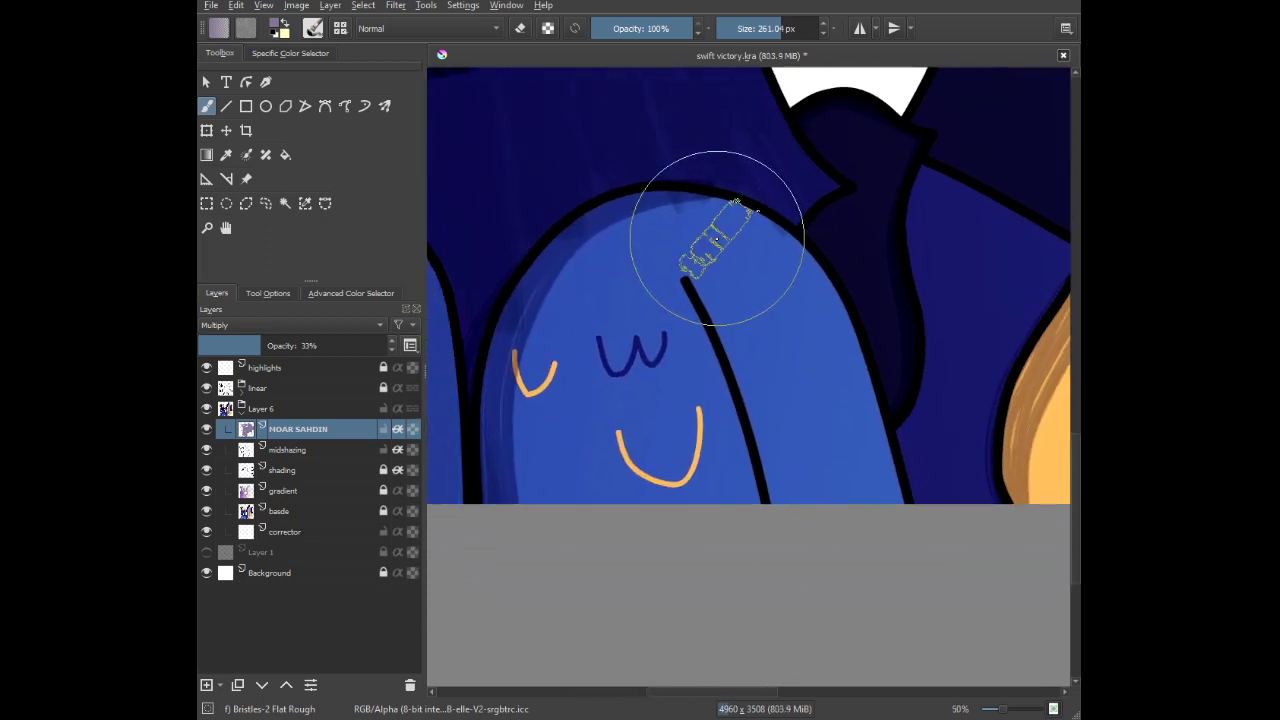
mouse_move(622, 148)
left_mouse_down()
mouse_move(794, 294)
mouse_move(878, 450)
left_mouse_up()
mouse_move(755, 414)
left_mouse_down()
mouse_move(609, 177)
mouse_move(823, 526)
mouse_move(640, 160)
mouse_move(594, 237)
mouse_move(571, 690)
mouse_move(563, 230)
mouse_move(466, 480)
mouse_move(617, 337)
mouse_move(634, 234)
mouse_move(571, 609)
mouse_move(634, 229)
mouse_move(585, 549)
mouse_move(651, 266)
mouse_move(663, 514)
mouse_move(694, 323)
mouse_move(776, 572)
mouse_move(671, 300)
mouse_move(675, 420)
left_mouse_up()
mouse_move(670, 178)
left_mouse_down()
mouse_move(787, 355)
mouse_move(709, 557)
left_mouse_up()
scroll(709, 557, "down", 3)
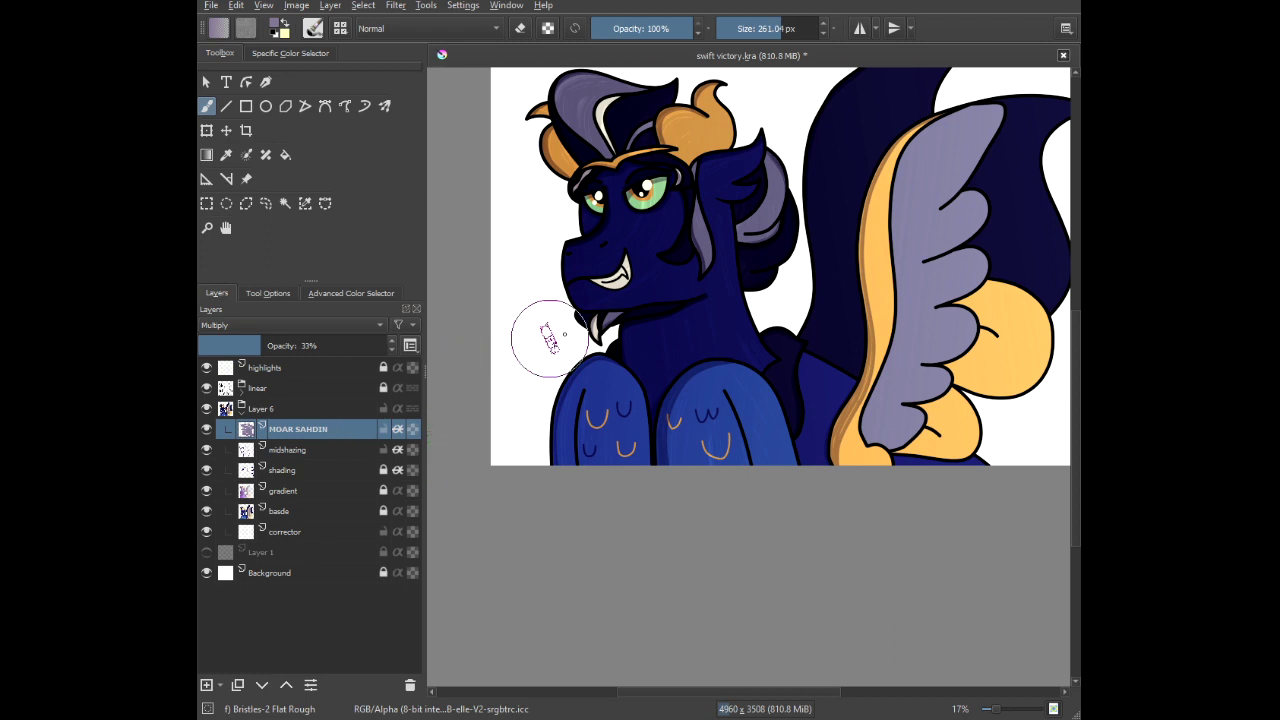
Shade the dark mane tuft at the shoulder and the blue body section between it and the wing.
left_click_drag(800, 338, 676, 380)
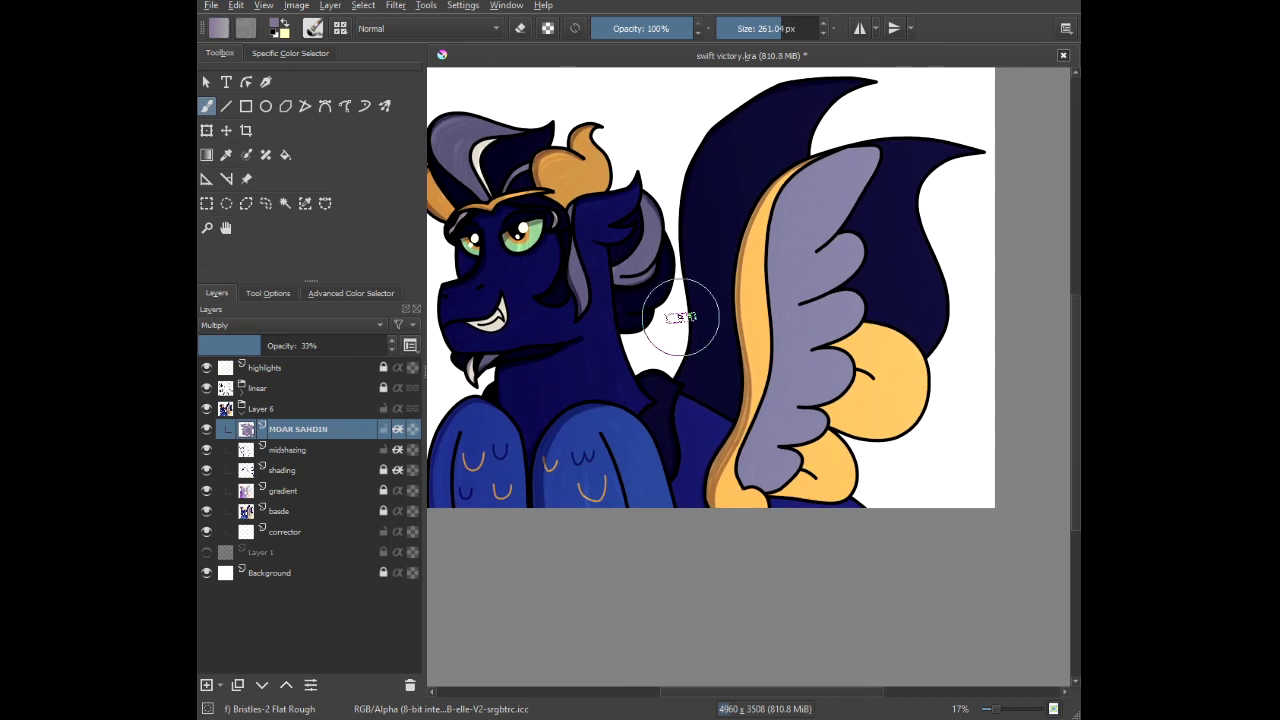
scroll(693, 381, "up", 5)
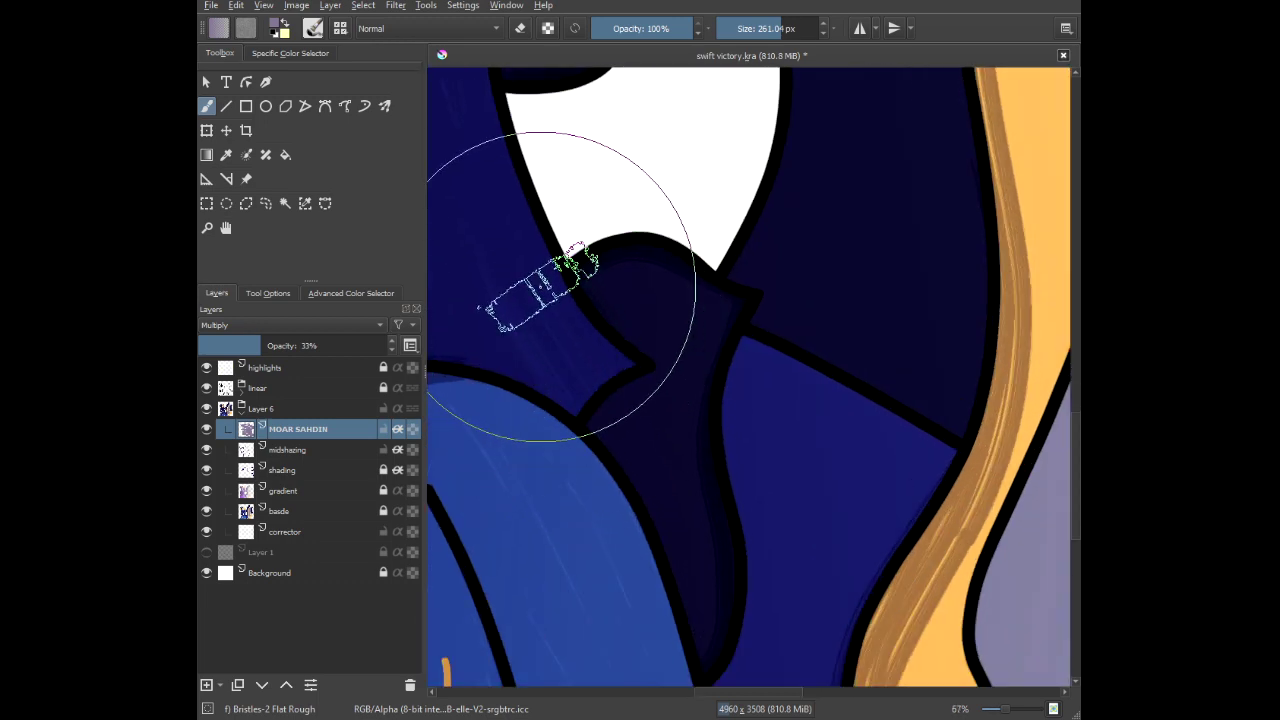
left_click_drag(681, 407, 687, 566)
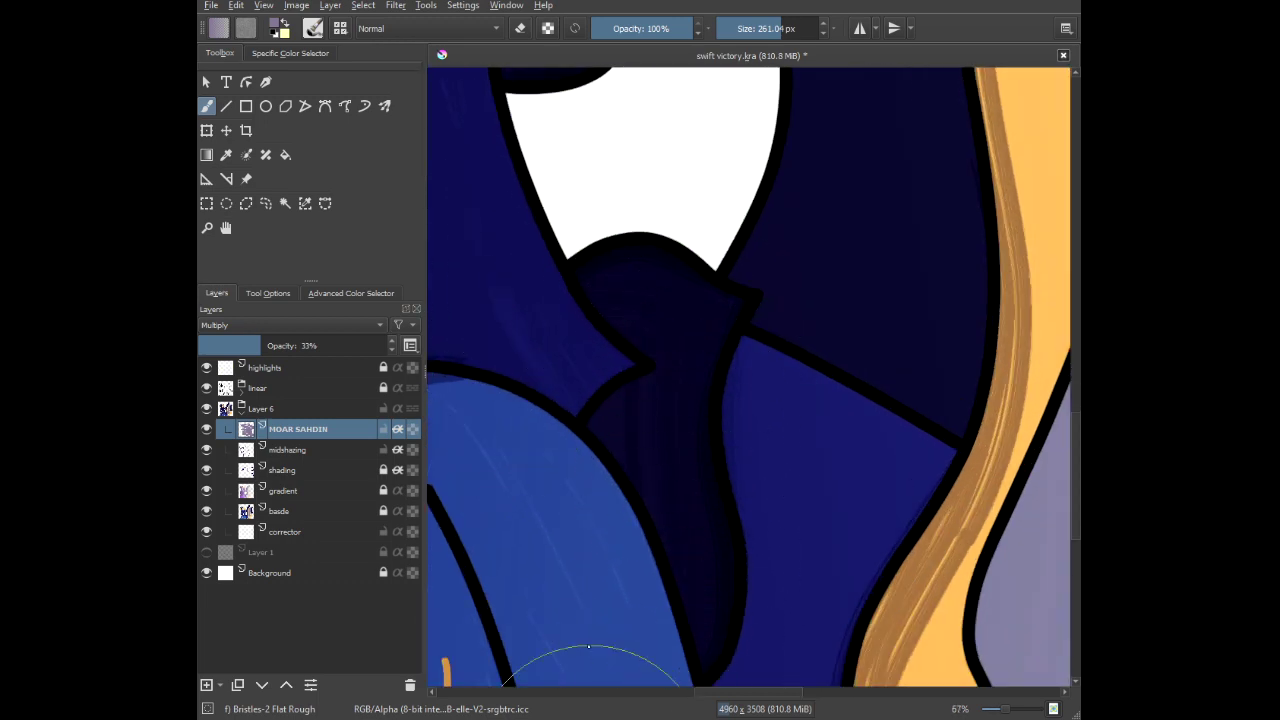
scroll(607, 310, "down", 2)
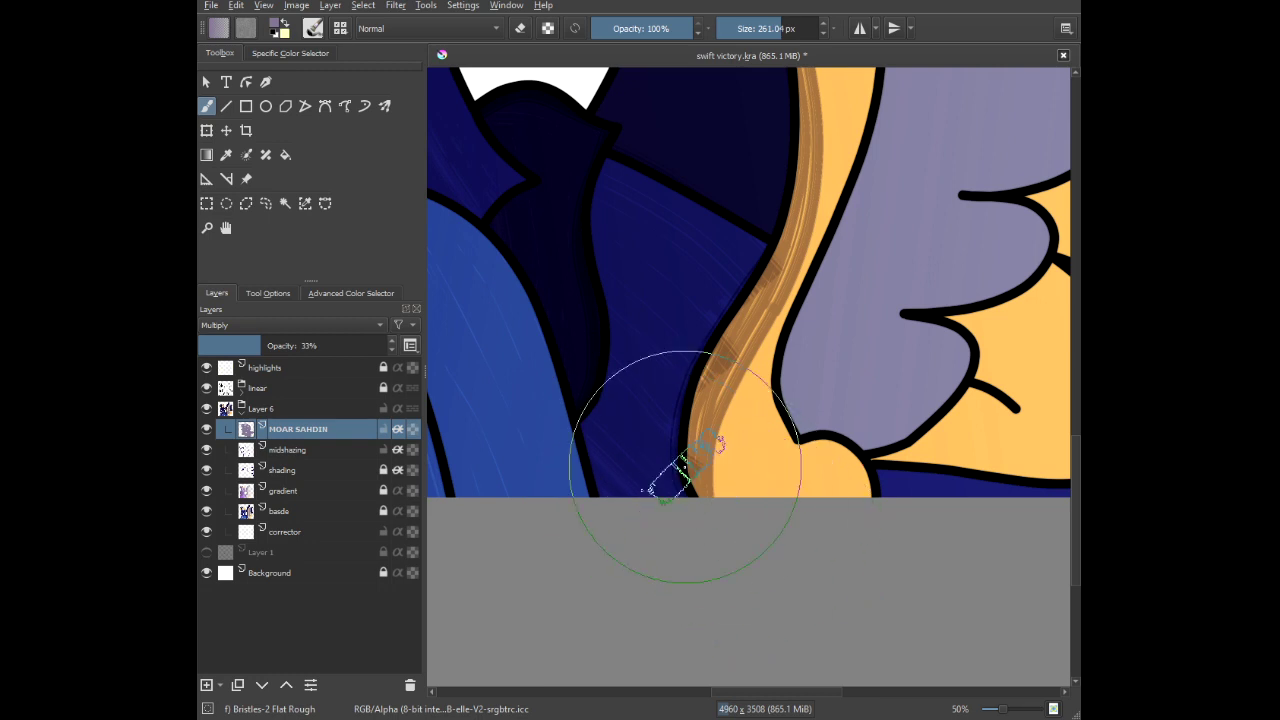
scroll(709, 276, "down", 1)
left_click_drag(706, 280, 626, 463)
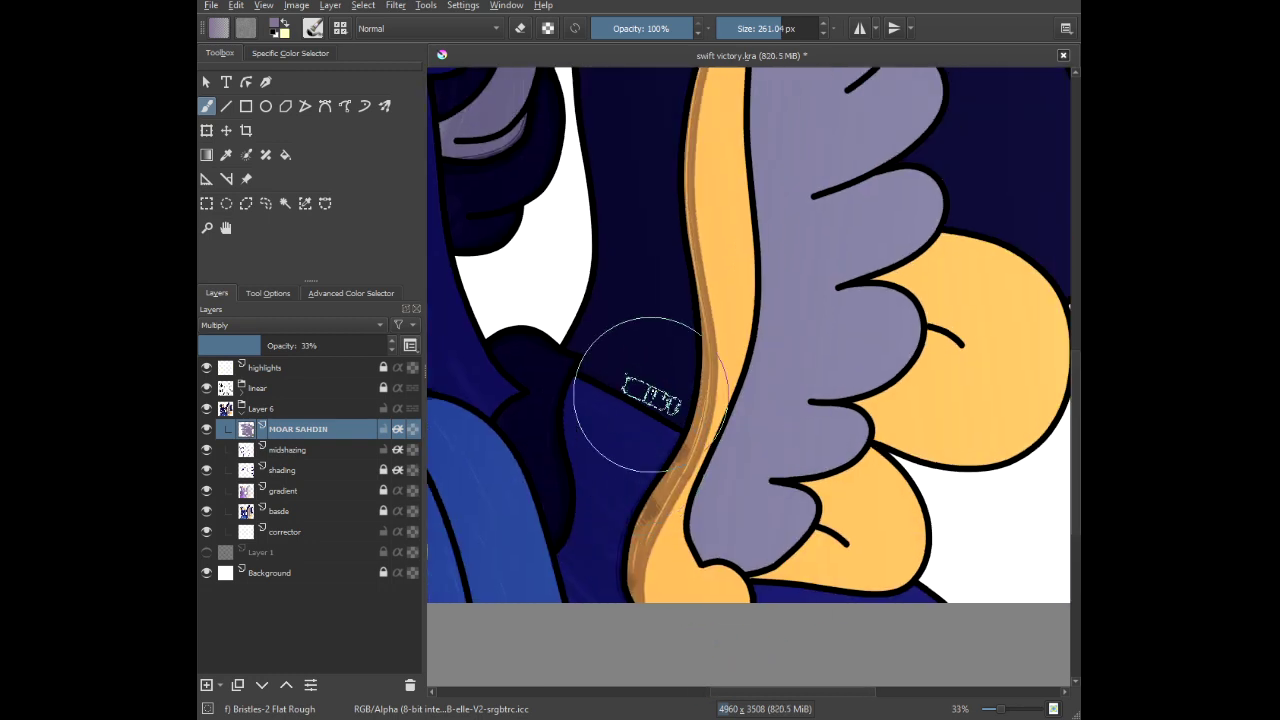
Shade the golden leading edge of the wing with long strokes from its upper tip down to the base.
scroll(711, 269, "down", 1)
left_click_drag(711, 269, 668, 402)
mouse_move(753, 176)
left_mouse_down()
mouse_move(777, 75)
mouse_move(697, 145)
mouse_move(667, 205)
mouse_move(653, 261)
mouse_move(665, 454)
mouse_move(636, 580)
left_mouse_up()
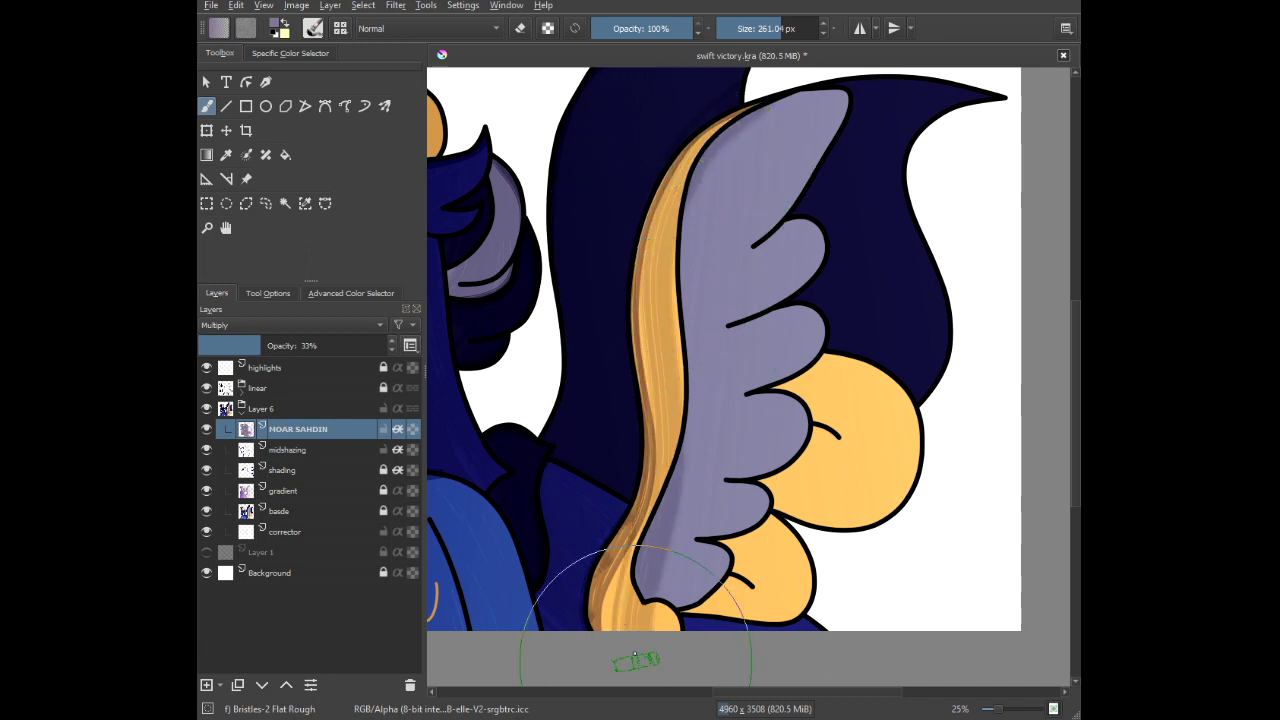
scroll(674, 380, "down", 2)
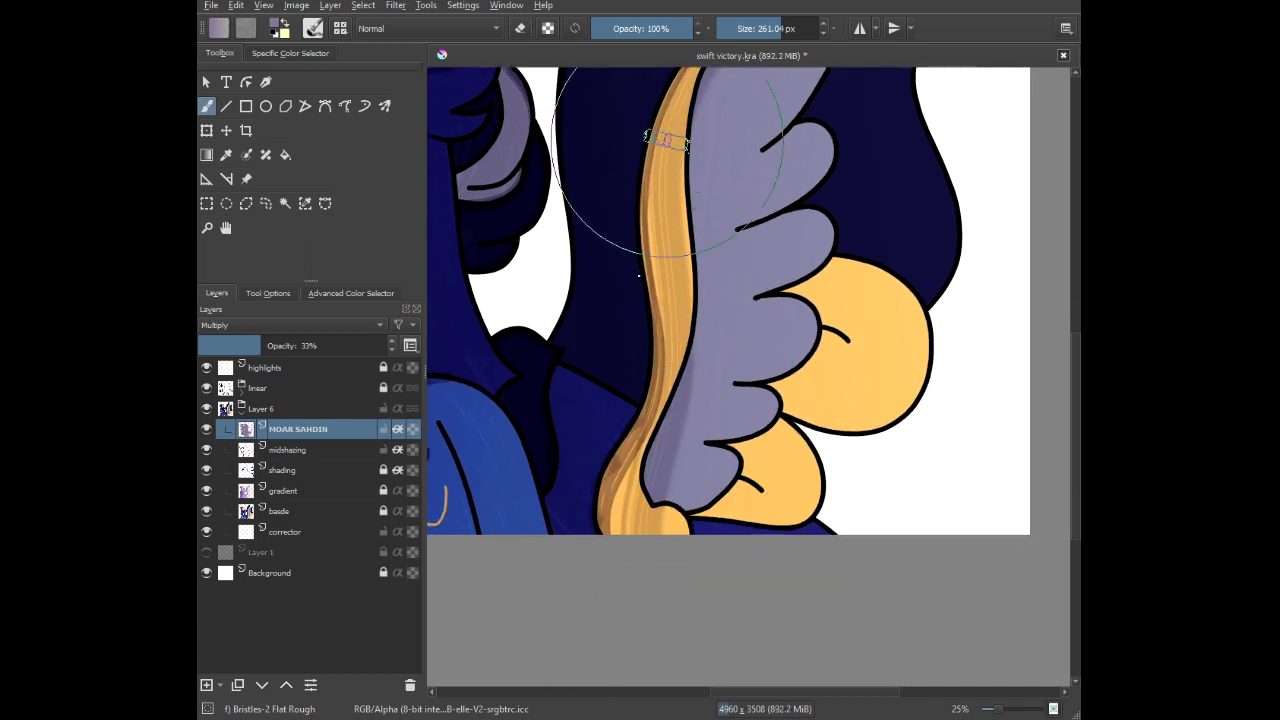
left_click_drag(667, 140, 666, 258)
mouse_move(585, 536)
left_mouse_down()
mouse_move(575, 587)
mouse_move(622, 679)
left_mouse_up()
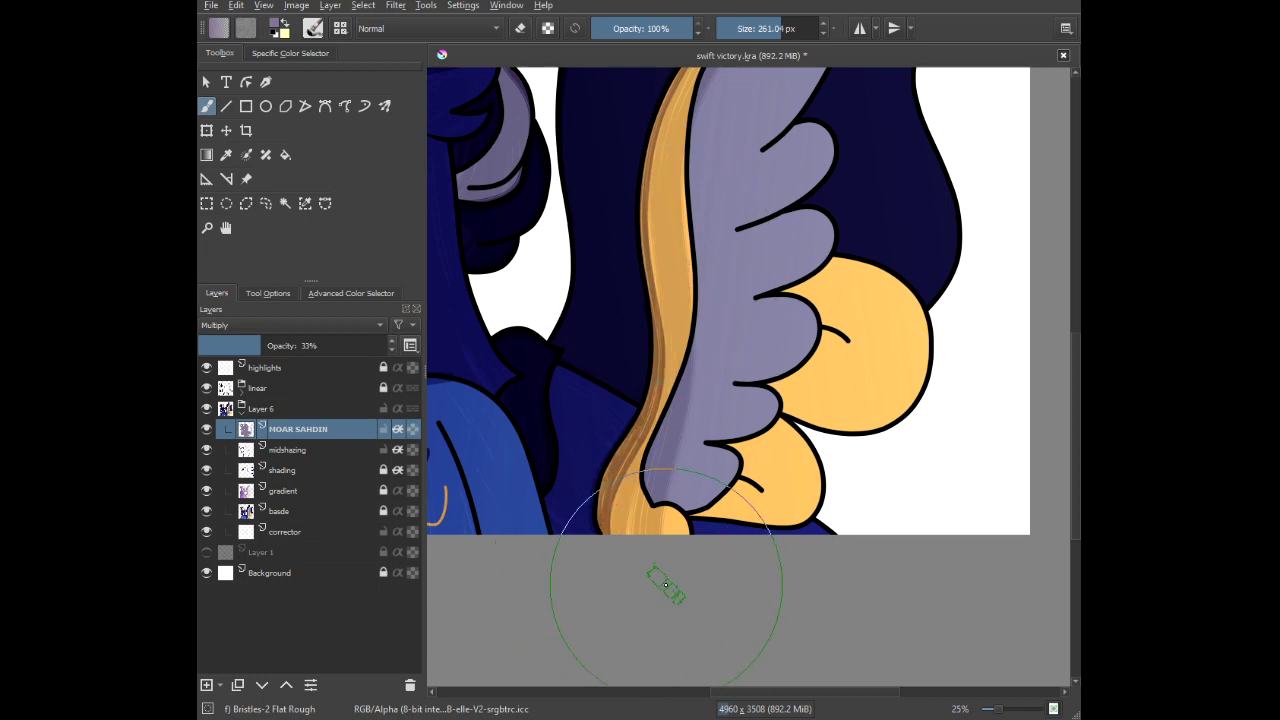
Fill the remaining light gaps on the golden wing base and its rounded knob with shading.
scroll(665, 584, "up", 4)
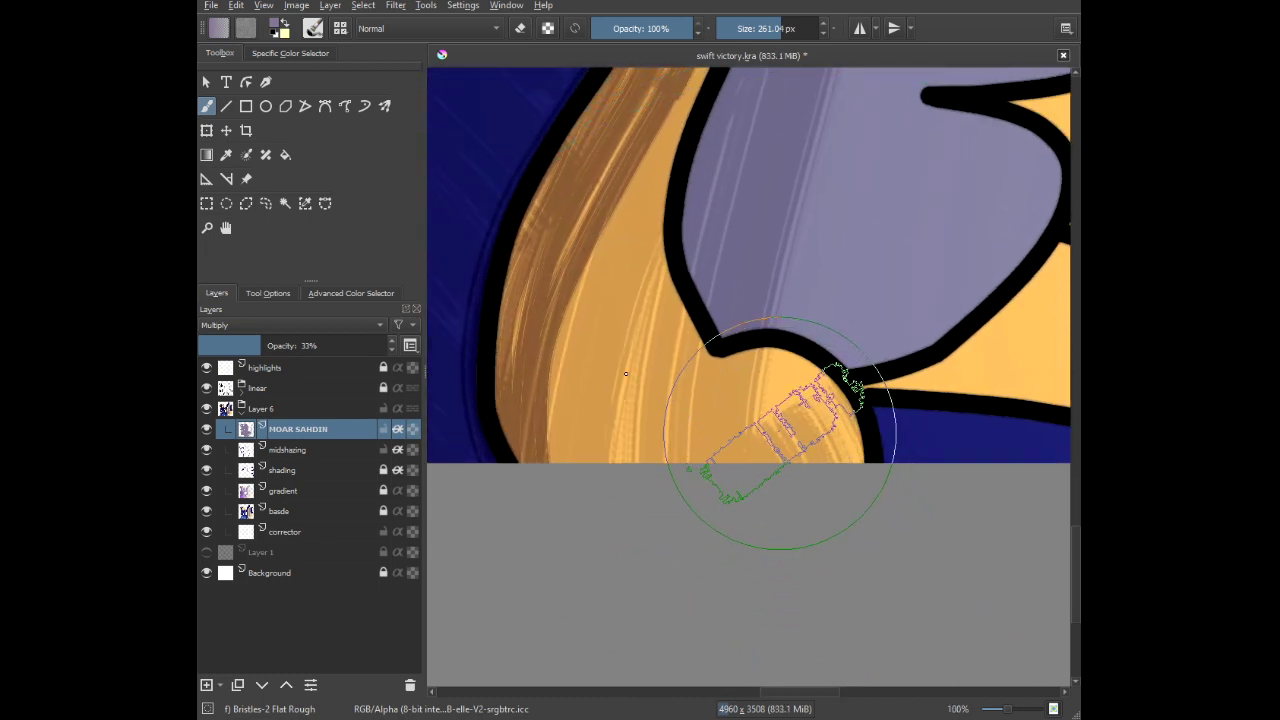
scroll(540, 468, "down", 1)
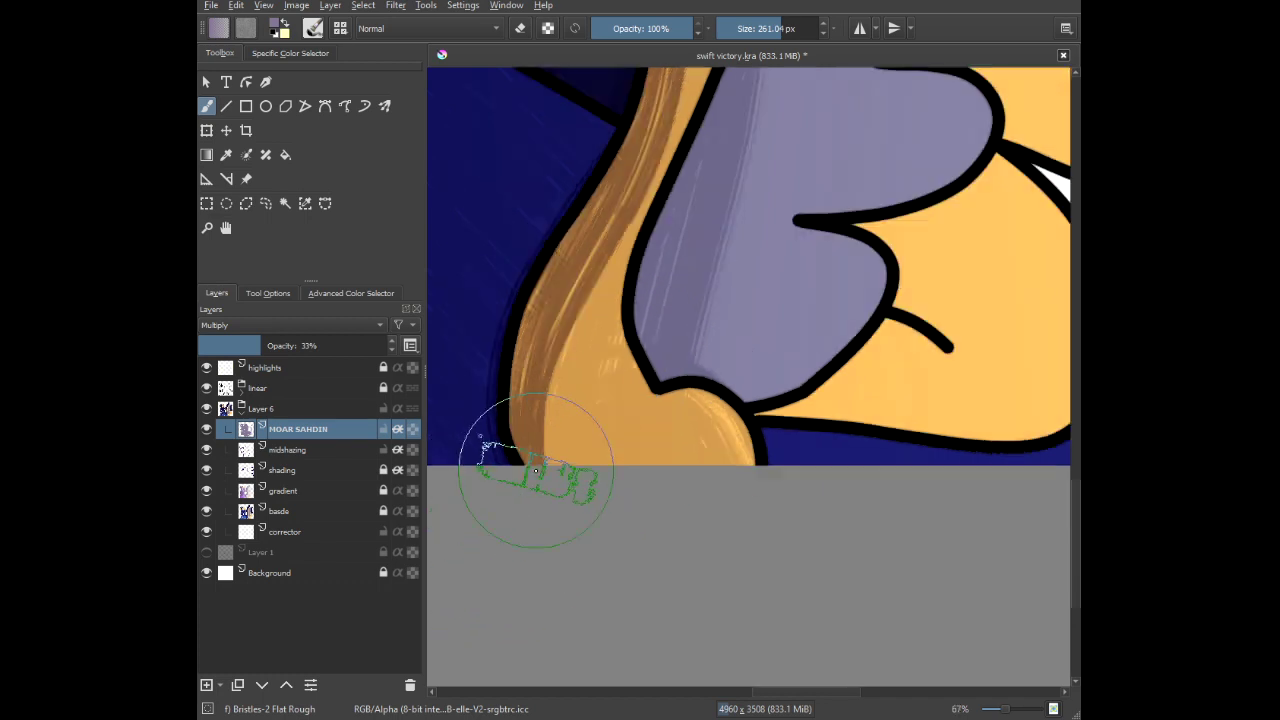
scroll(571, 450, "down", 3)
Enlarge the brush to about 492 px and shade the wing's lavender feathers from the tip down to the lowest lobe.
left_click_drag(694, 339, 663, 514)
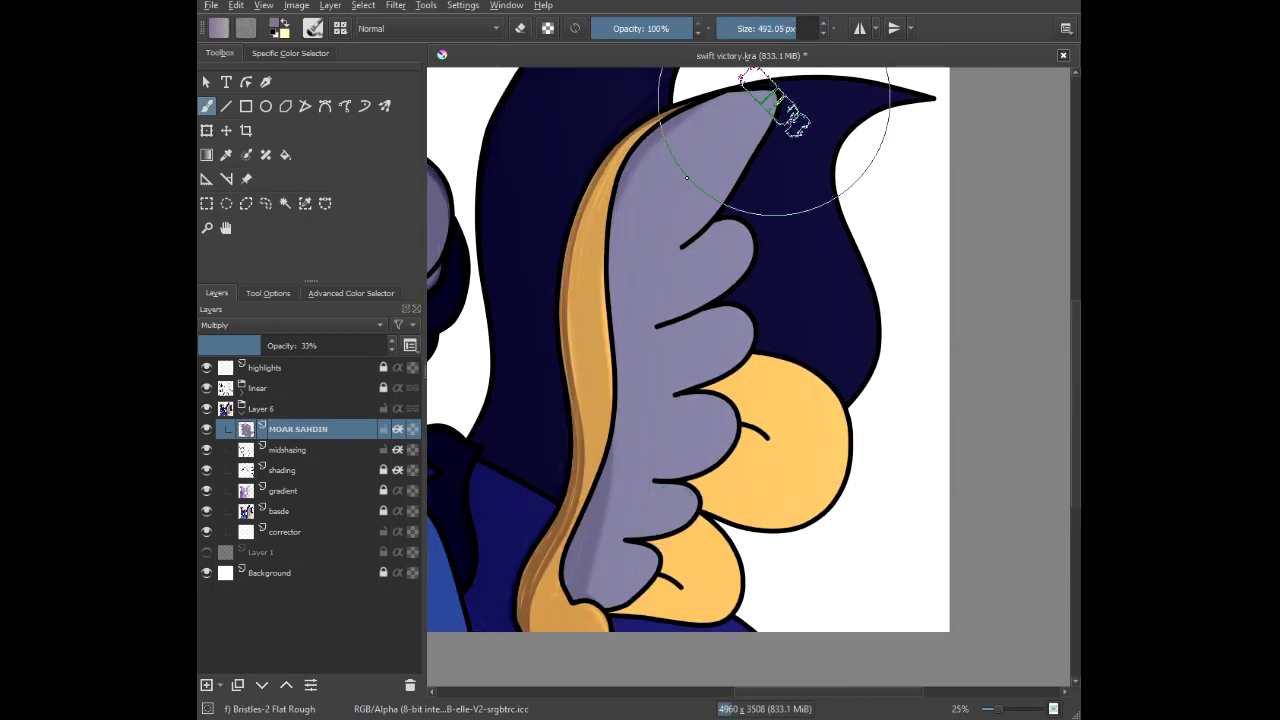
mouse_move(774, 99)
left_mouse_down()
mouse_move(680, 203)
mouse_move(581, 349)
left_mouse_up()
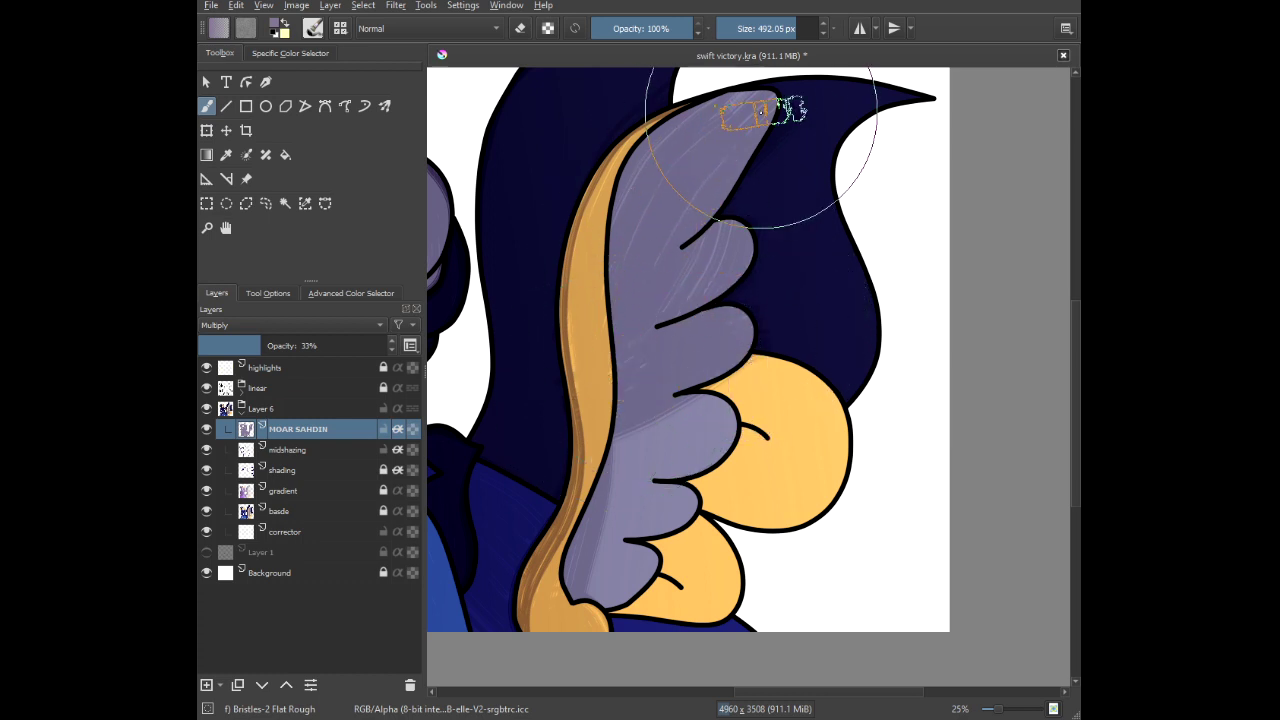
left_click_drag(591, 418, 595, 239)
scroll(661, 251, "up", 2)
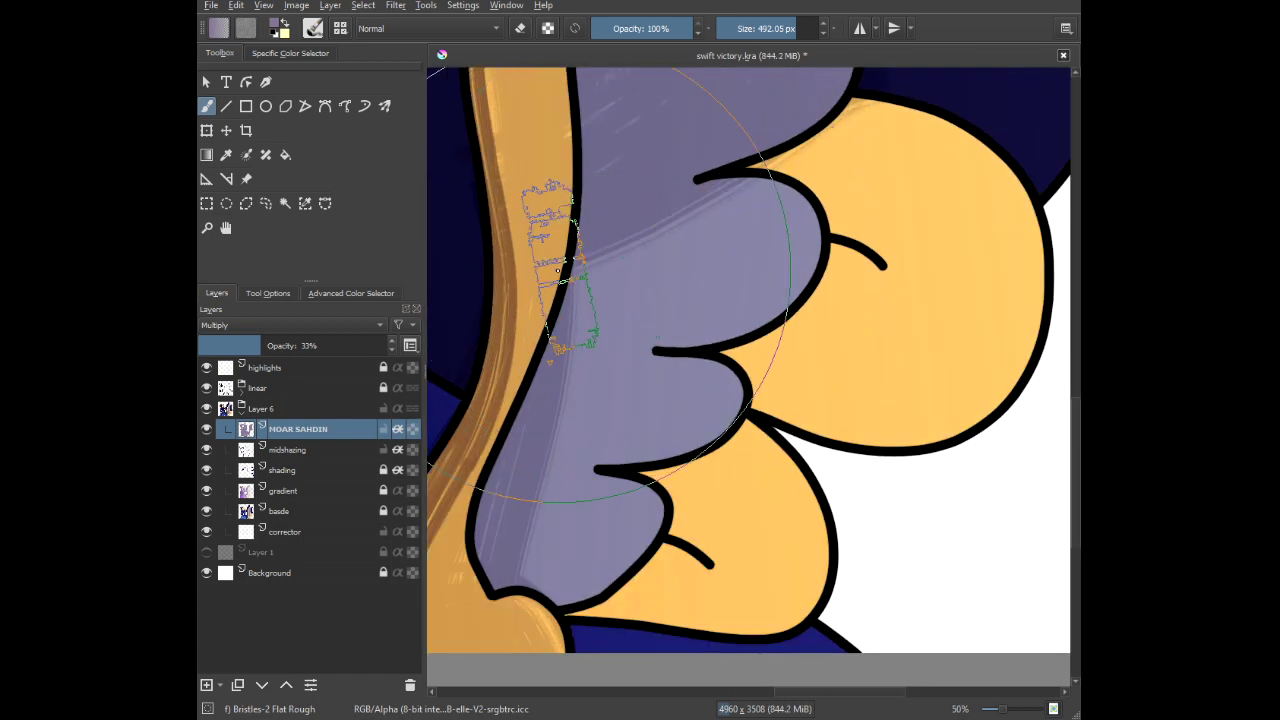
left_click_drag(710, 238, 753, 257)
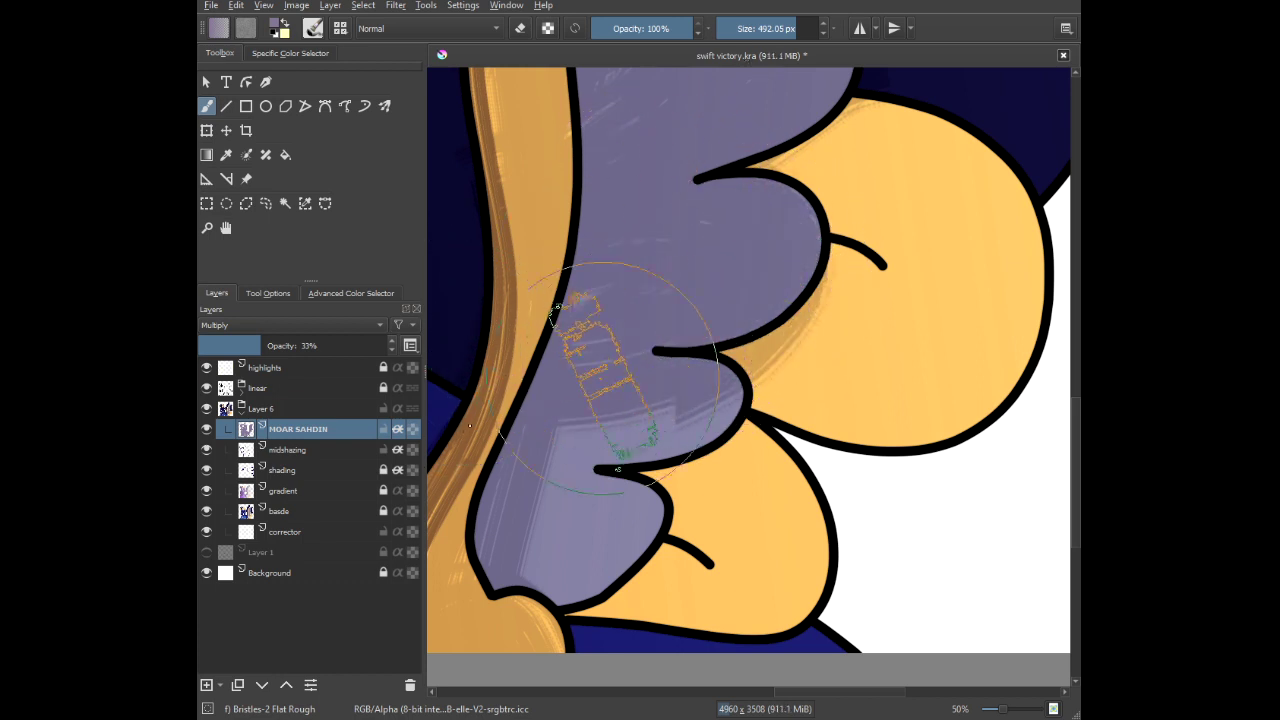
mouse_move(615, 303)
left_mouse_down()
mouse_move(709, 186)
mouse_move(697, 196)
left_mouse_up()
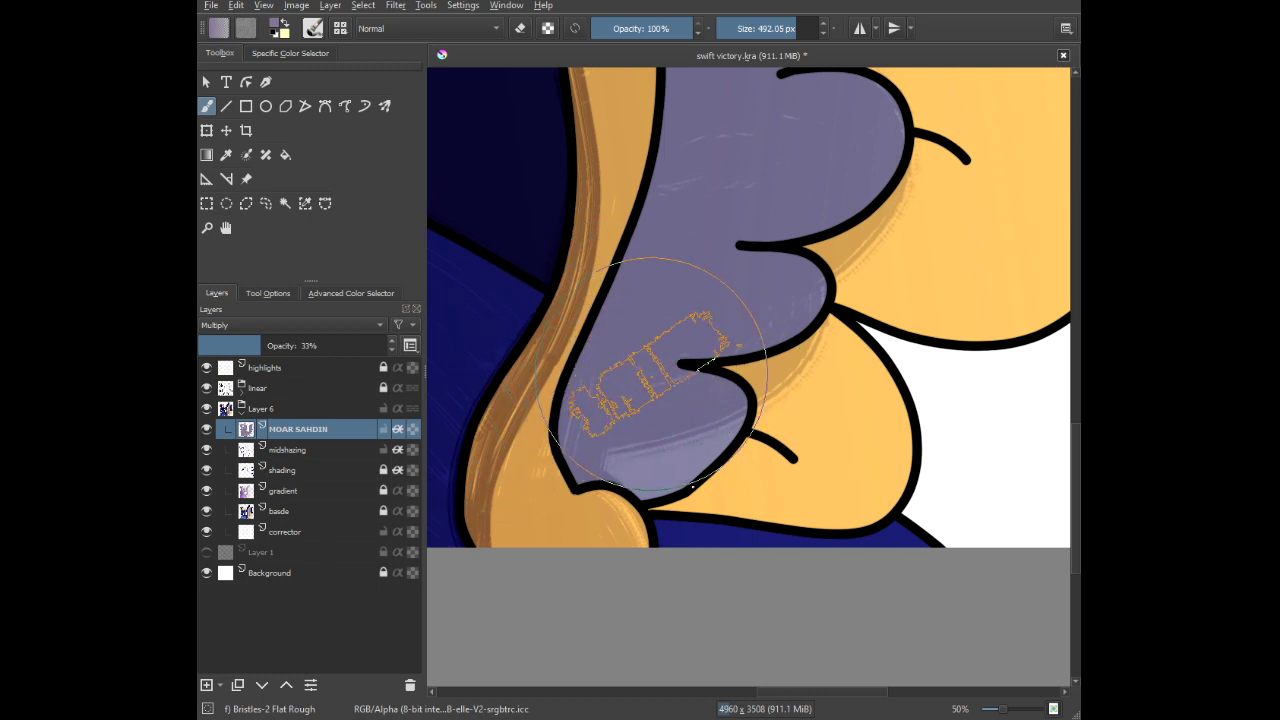
scroll(645, 365, "down", 2)
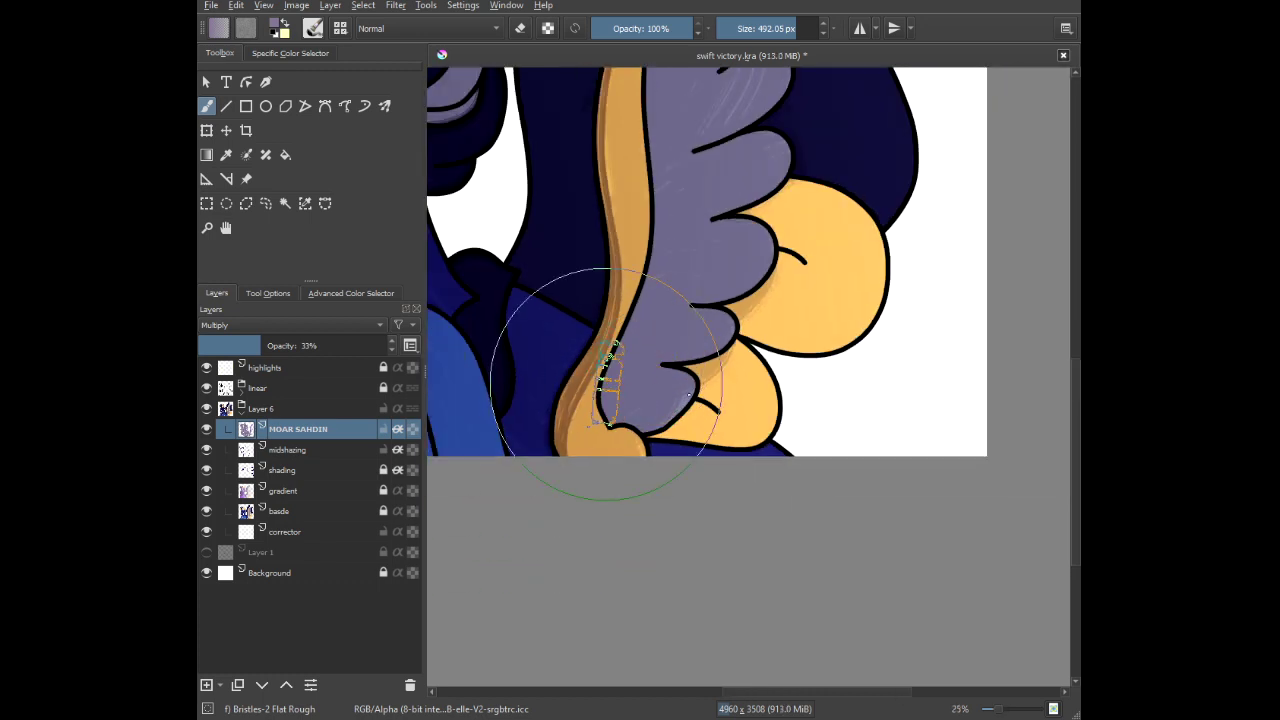
Shade the two golden lobes behind the lavender feathers, starting with the lower one, using broad curved strokes.
scroll(651, 457, "up", 2)
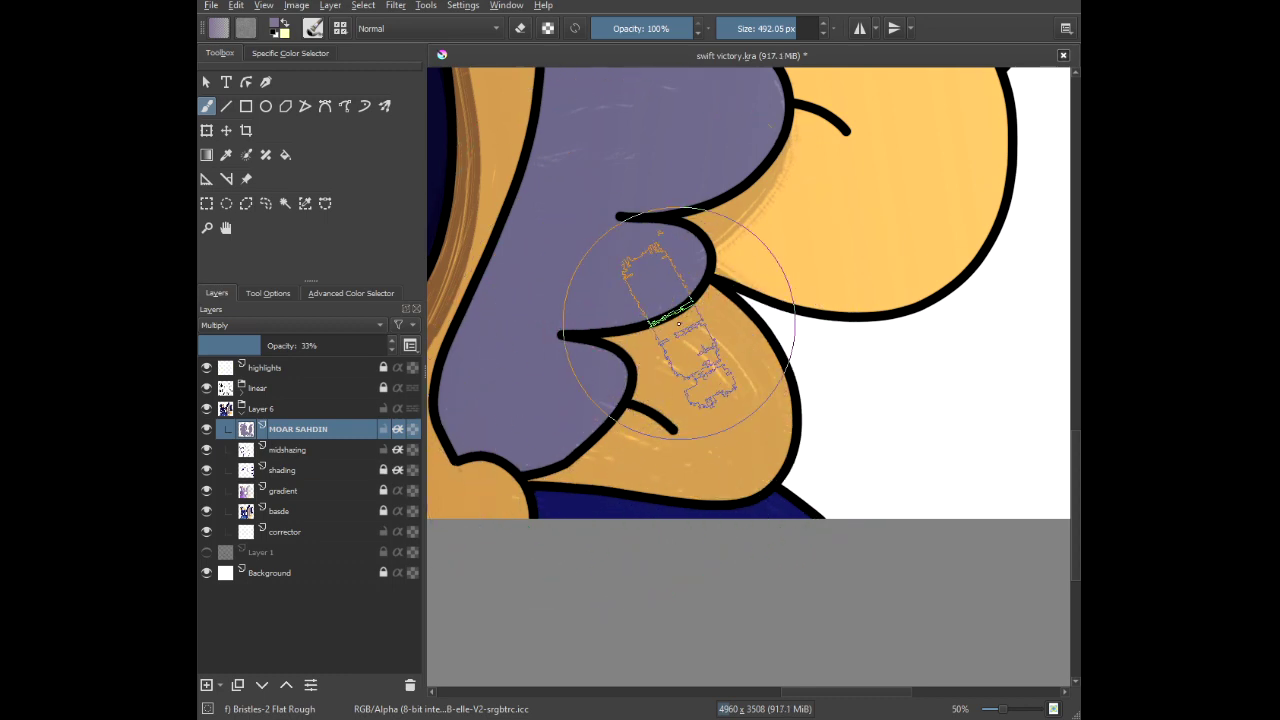
scroll(623, 442, "down", 1)
scroll(660, 300, "up", 1)
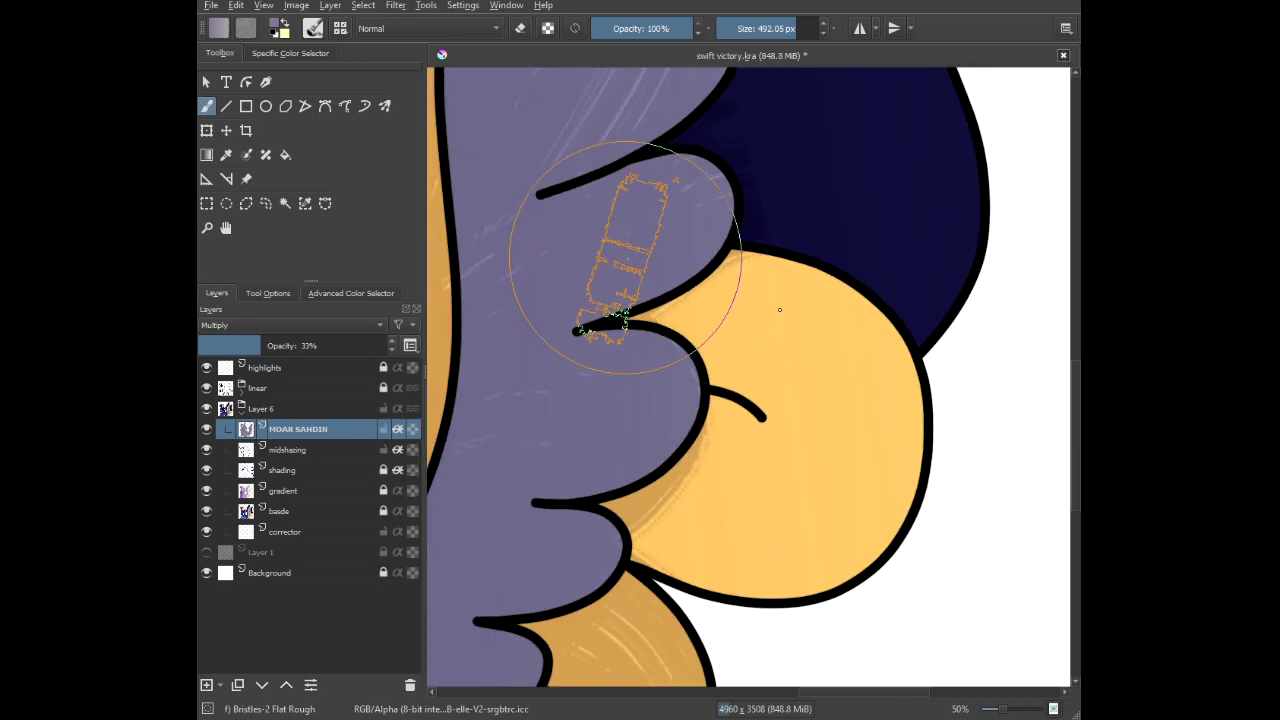
mouse_move(779, 309)
left_mouse_down()
mouse_move(889, 475)
mouse_move(821, 557)
mouse_move(691, 593)
mouse_move(485, 415)
left_mouse_up()
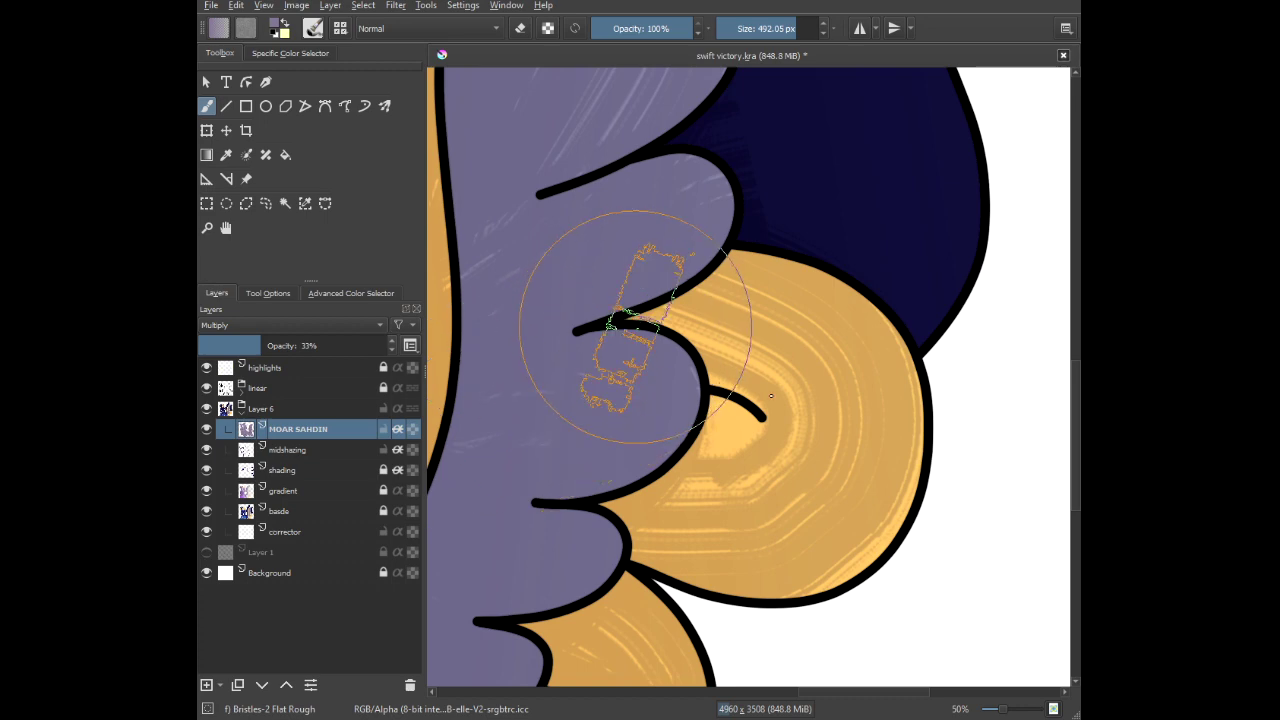
Paint Multiply shading over the large yellow lobe and the purple feathers beside it on the MOAR SAHDIN layer.
mouse_move(771, 396)
left_mouse_down()
mouse_move(556, 549)
mouse_move(593, 366)
left_mouse_up()
scroll(705, 300, "down", 1)
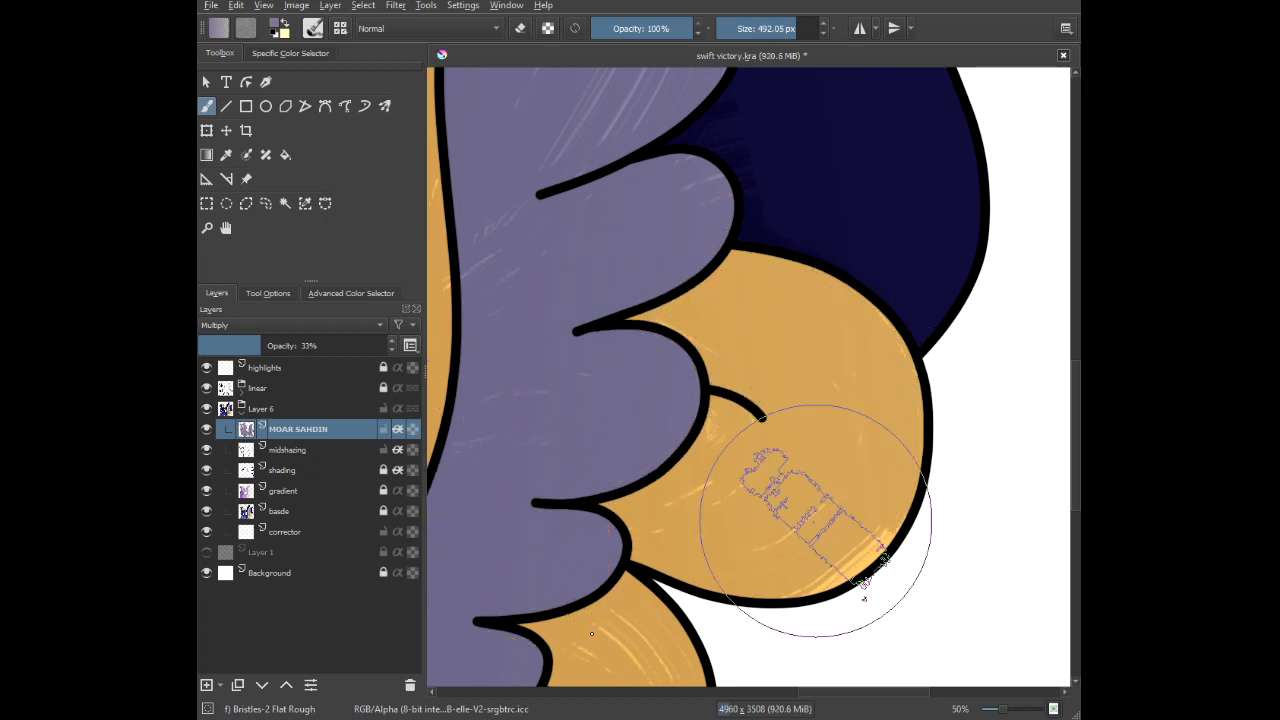
scroll(671, 330, "down", 1)
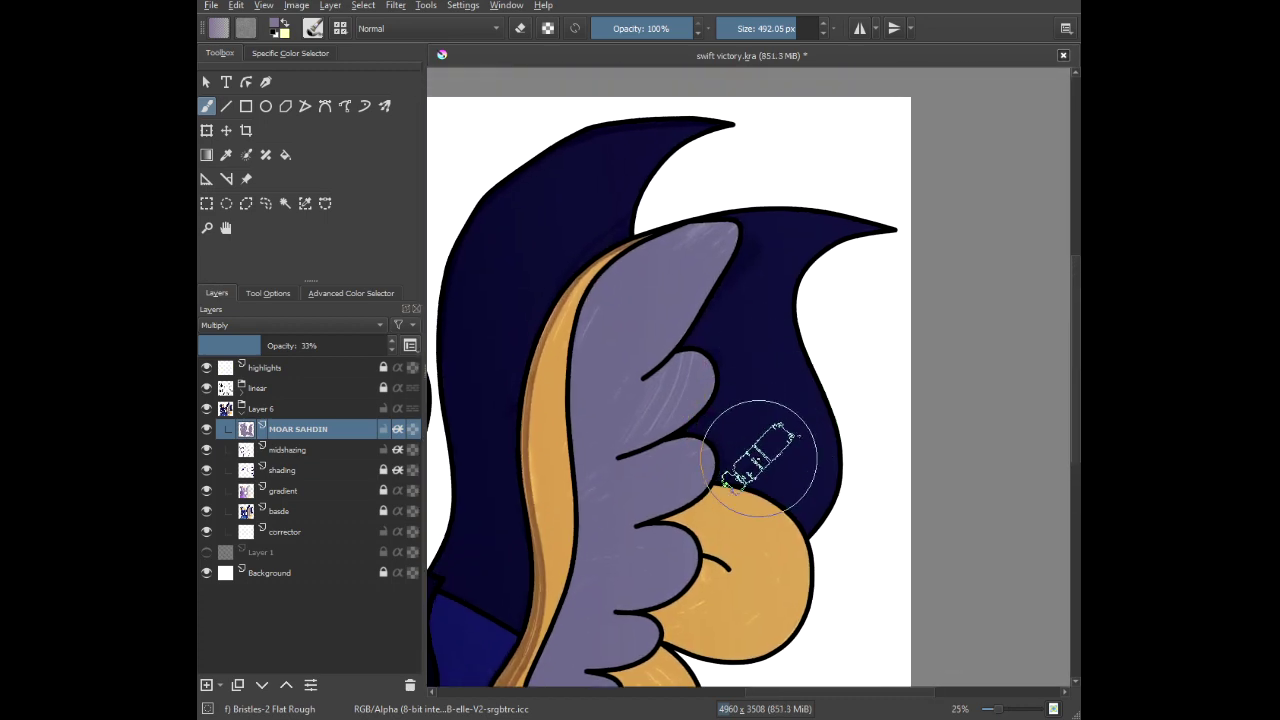
Shade the dark blue wing membrane behind the purple feathers with broad brush strokes down its length.
scroll(752, 458, "up", 1)
left_click_drag(802, 207, 809, 548)
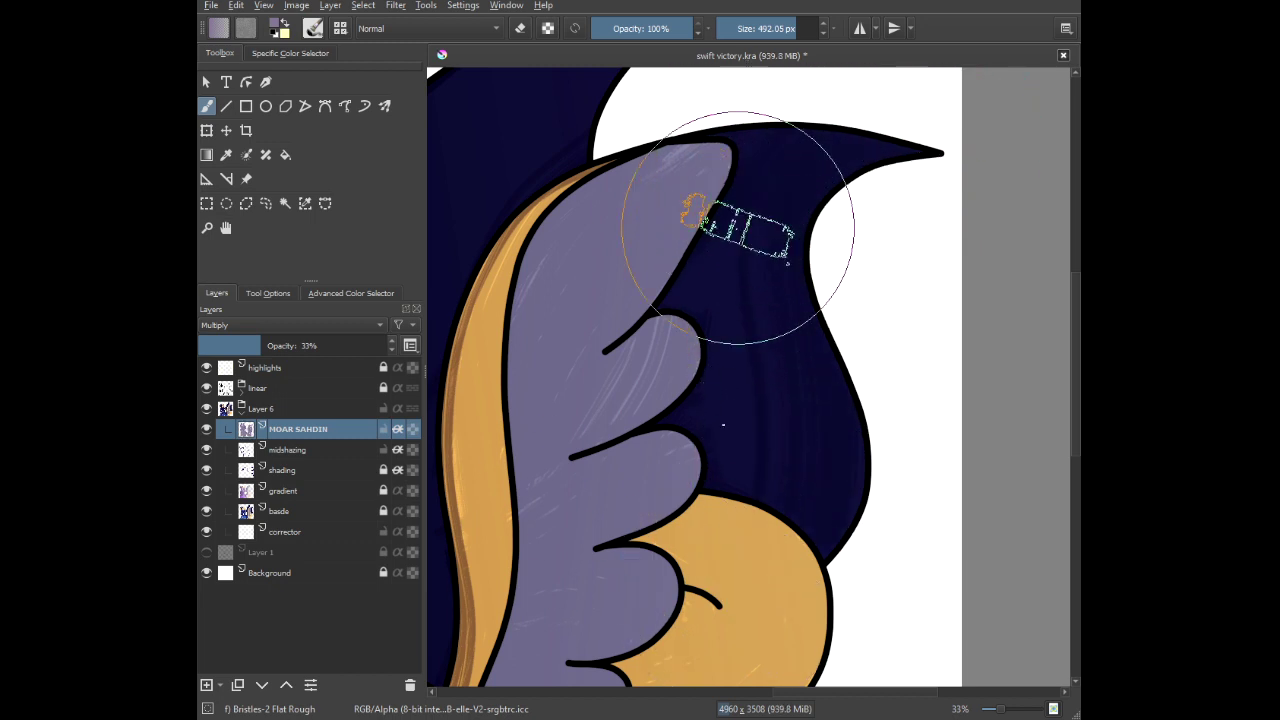
scroll(697, 200, "down", 1)
scroll(697, 200, "down", 1)
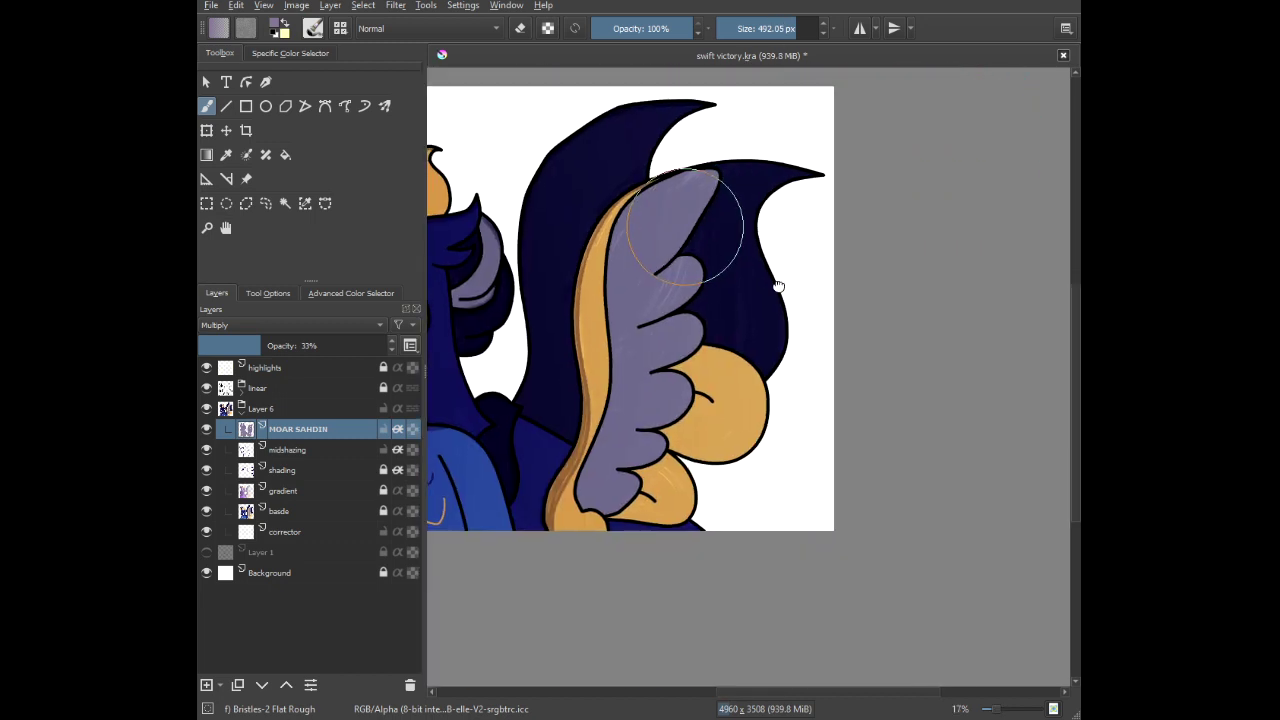
scroll(709, 229, "up", 1)
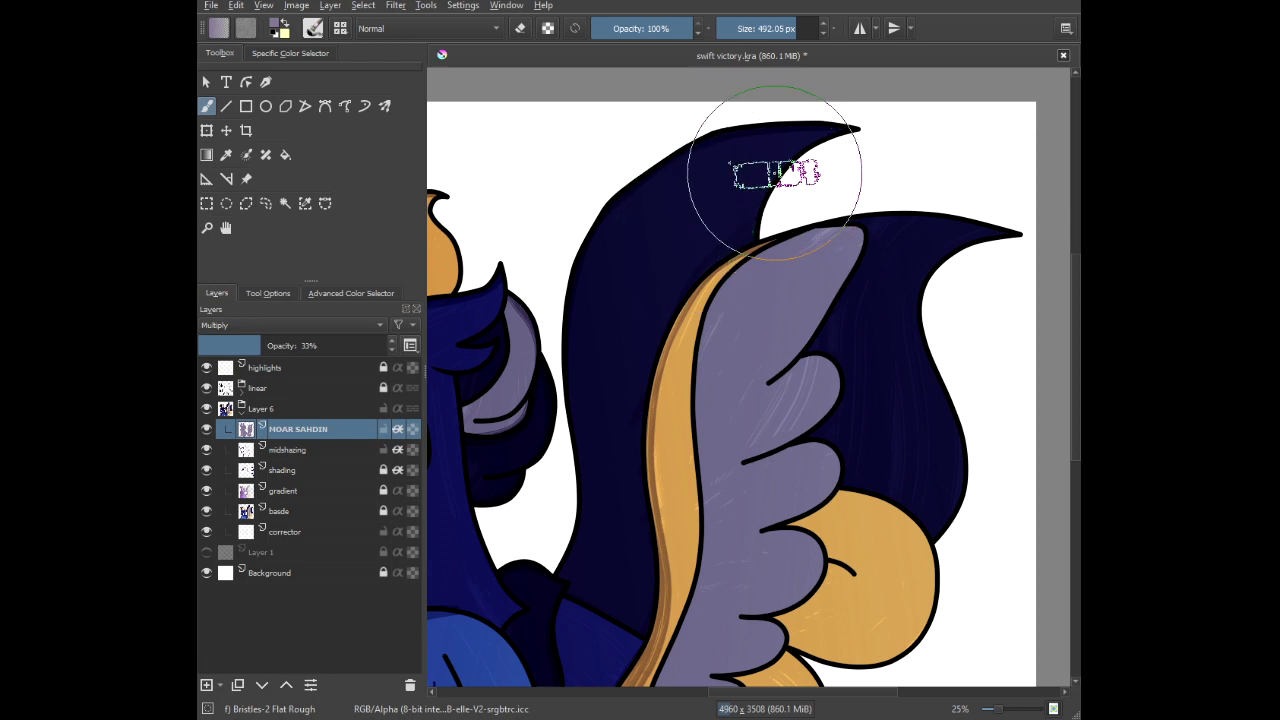
Shade the tall rear dark blue wing from its pointed tip down to the base with long bristle strokes.
left_click_drag(753, 162, 691, 289)
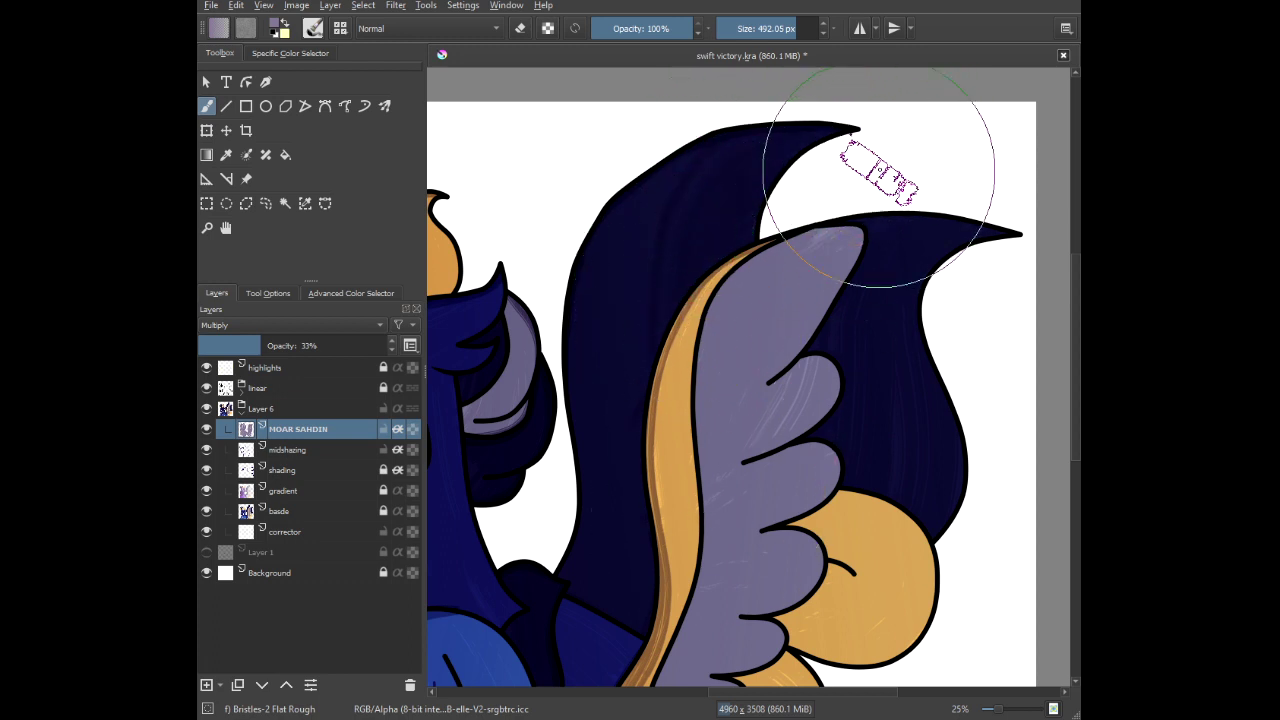
mouse_move(834, 140)
left_mouse_down()
mouse_move(756, 245)
mouse_move(682, 498)
left_mouse_up()
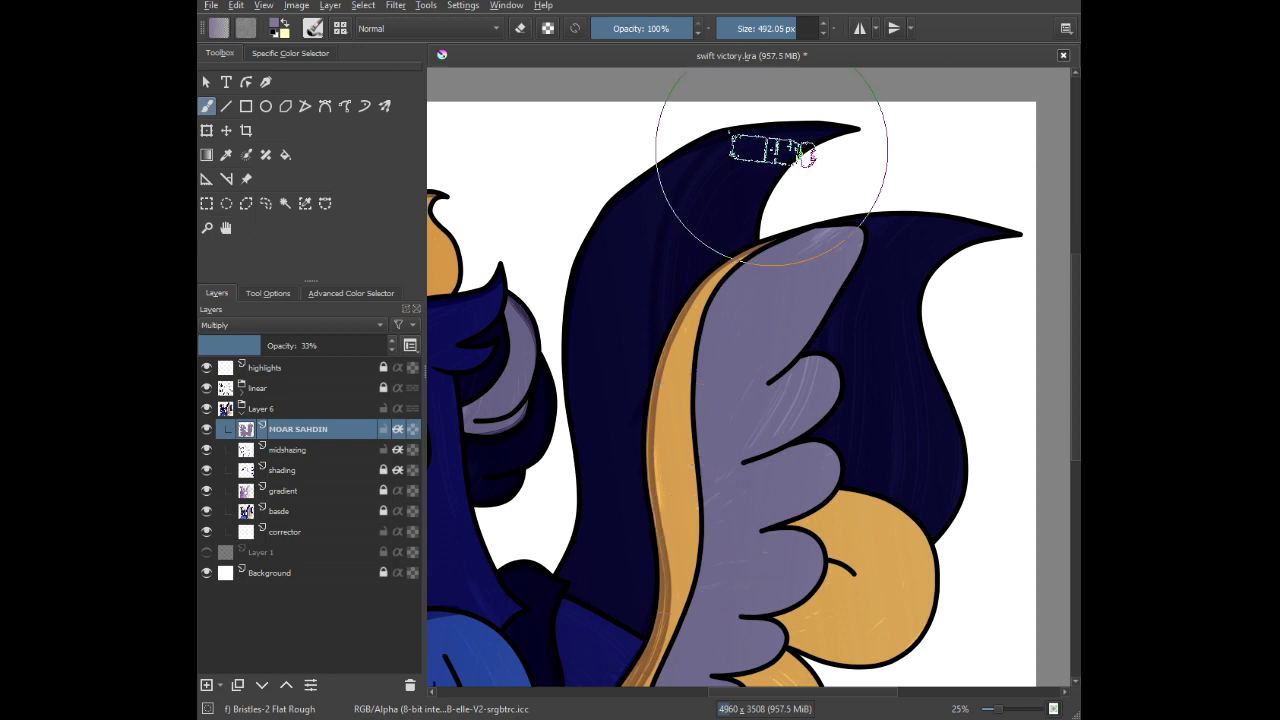
mouse_move(774, 127)
left_mouse_down()
mouse_move(654, 200)
mouse_move(611, 428)
left_mouse_up()
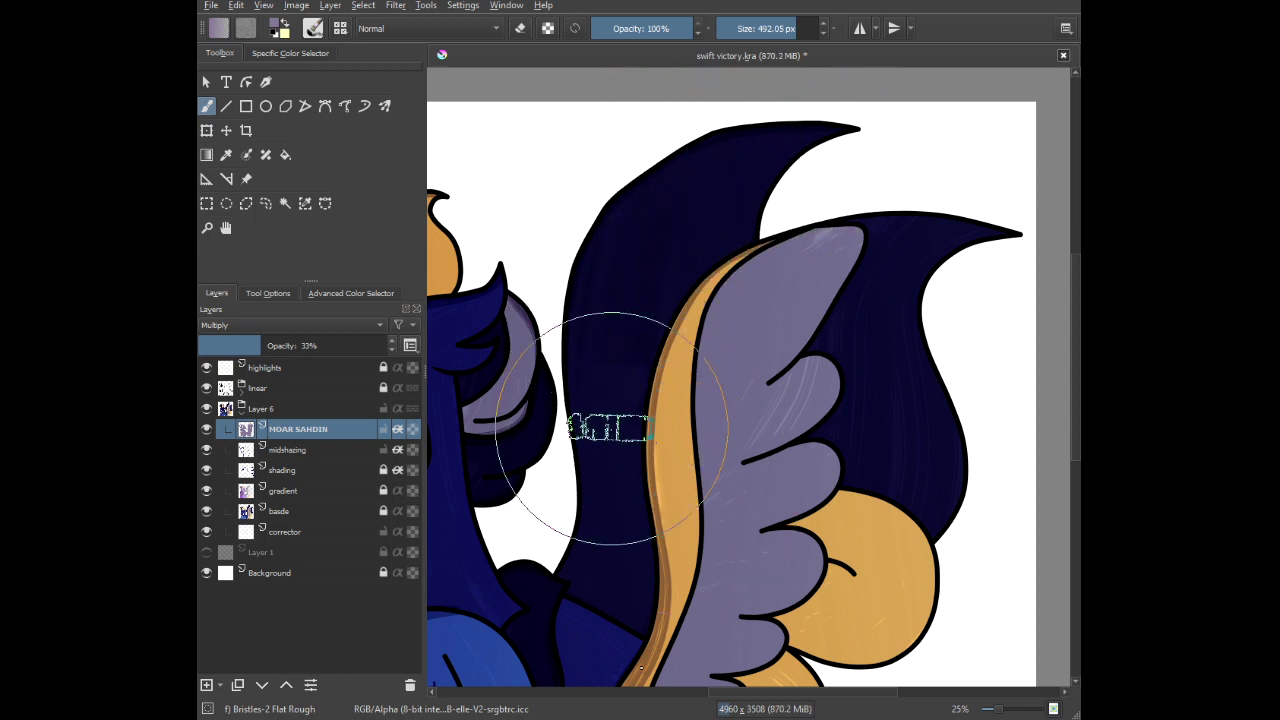
mouse_move(651, 177)
left_mouse_down()
mouse_move(590, 354)
mouse_move(579, 621)
left_mouse_up()
scroll(571, 521, "down", 4)
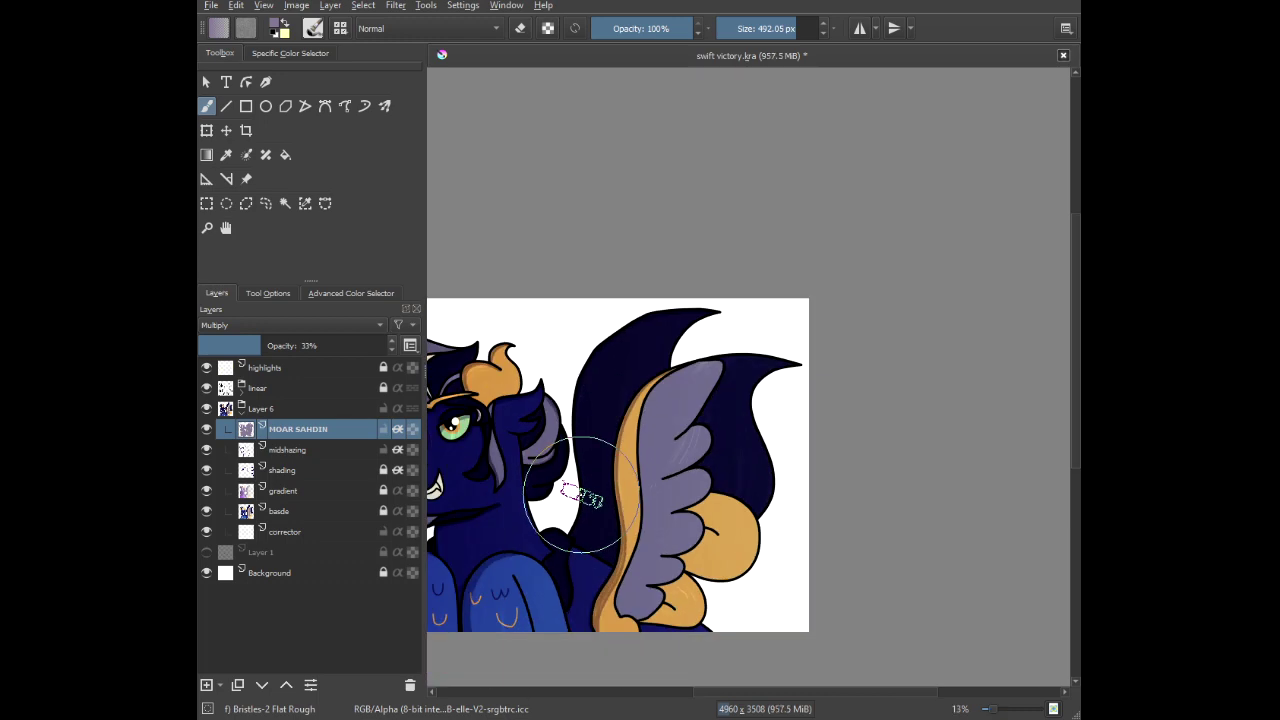
Even out the streaky shading on the upper purple wing feathers.
scroll(623, 429, "up", 5)
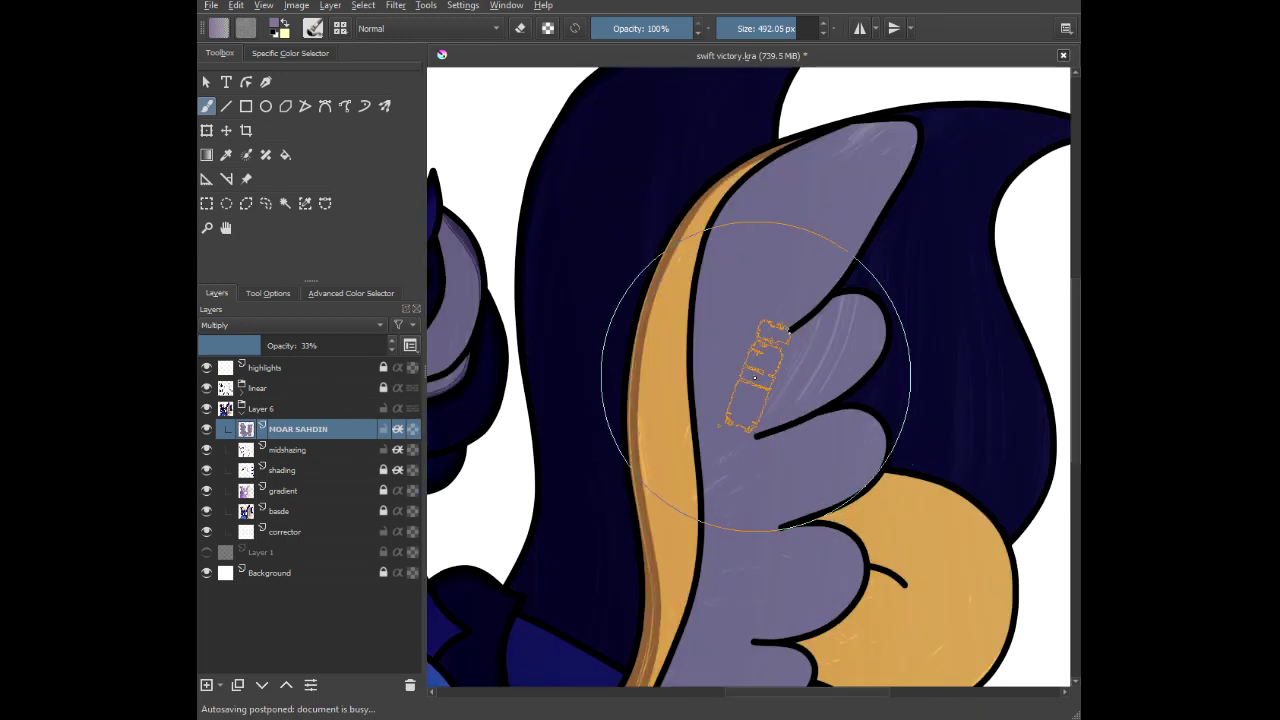
scroll(770, 365, "up", 2)
scroll(744, 416, "down", 5)
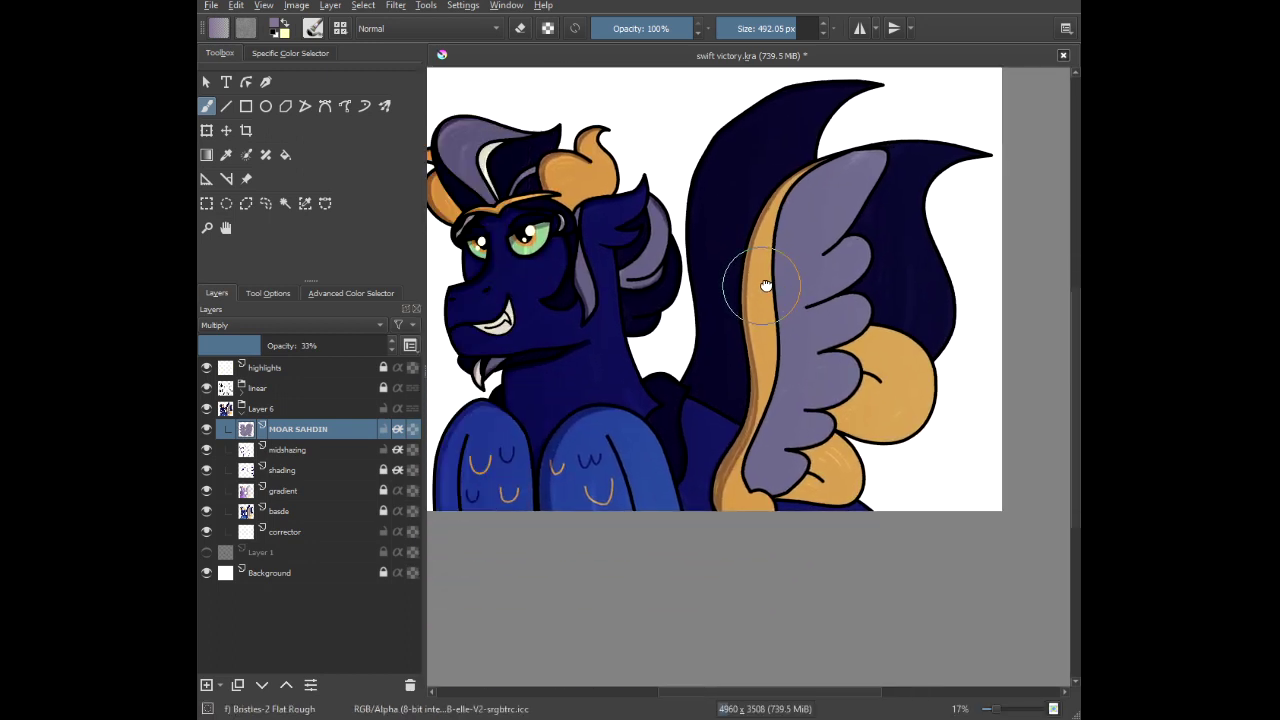
left_click_drag(766, 286, 806, 284)
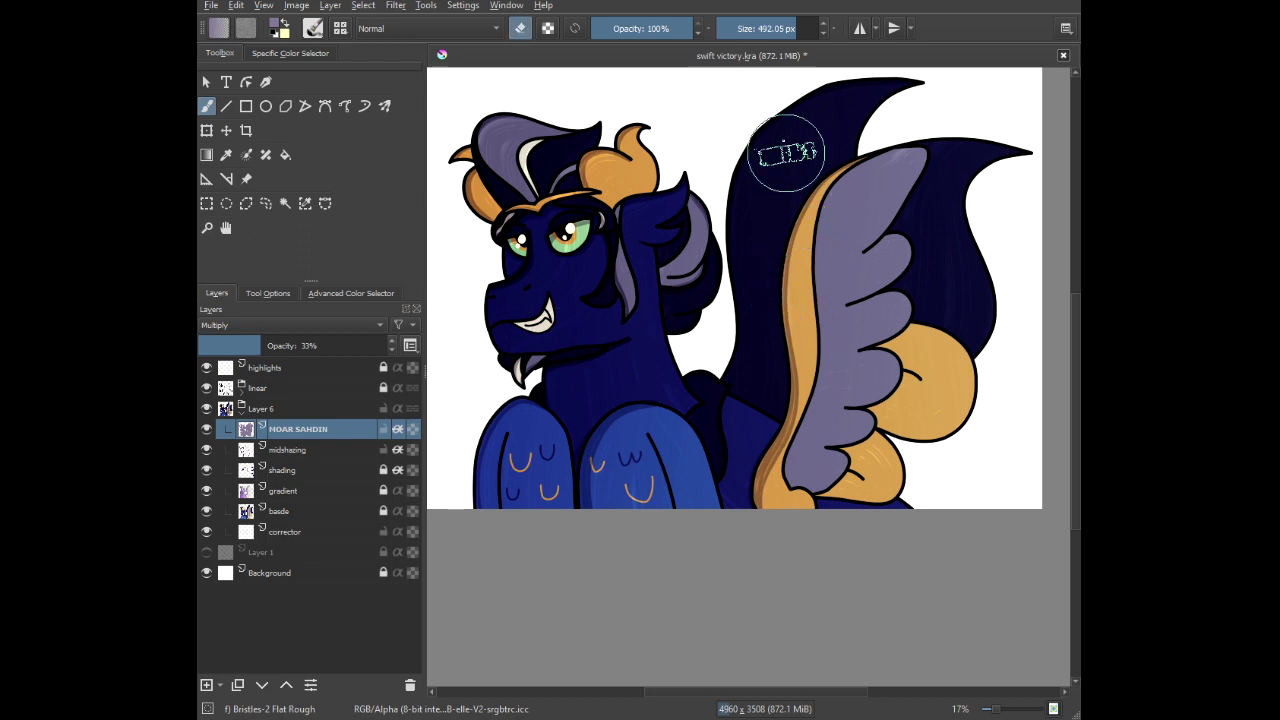
Try erasing shading down the outer wing membrane and yellow lobes with the 492.05 px brush, then undo the stroke.
scroll(982, 157, "up", 2)
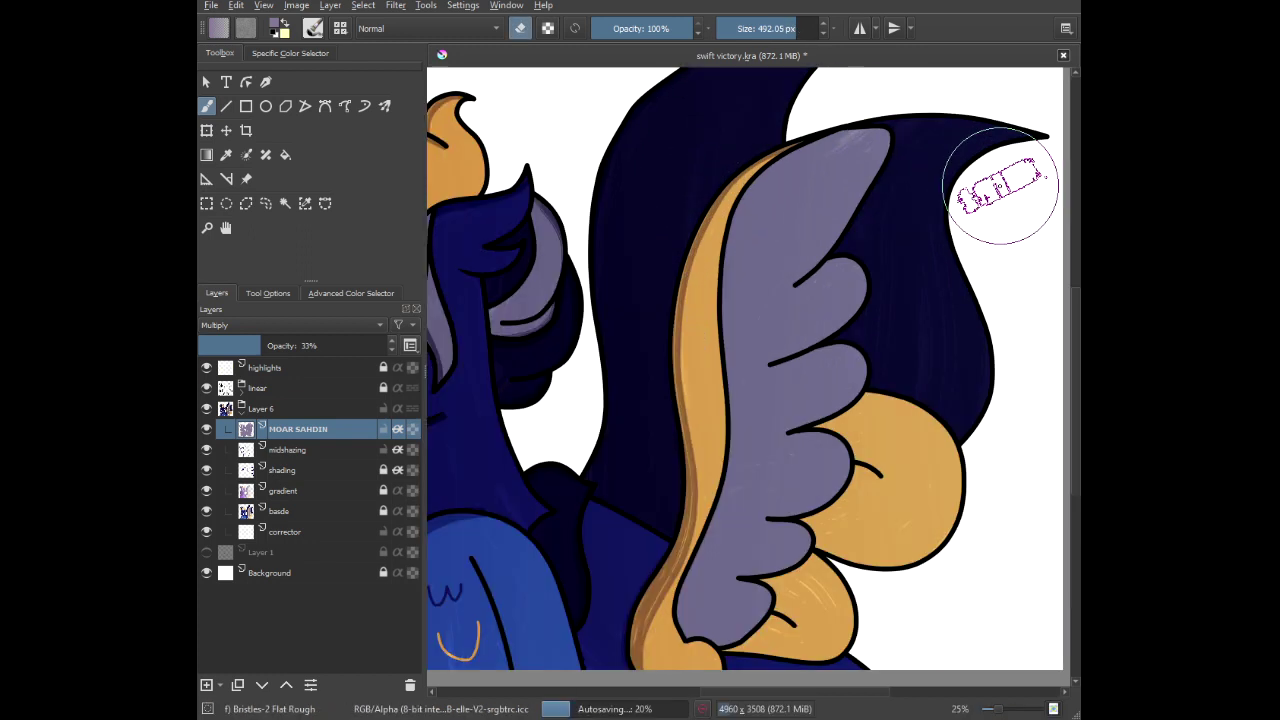
left_click_drag(1005, 179, 923, 163)
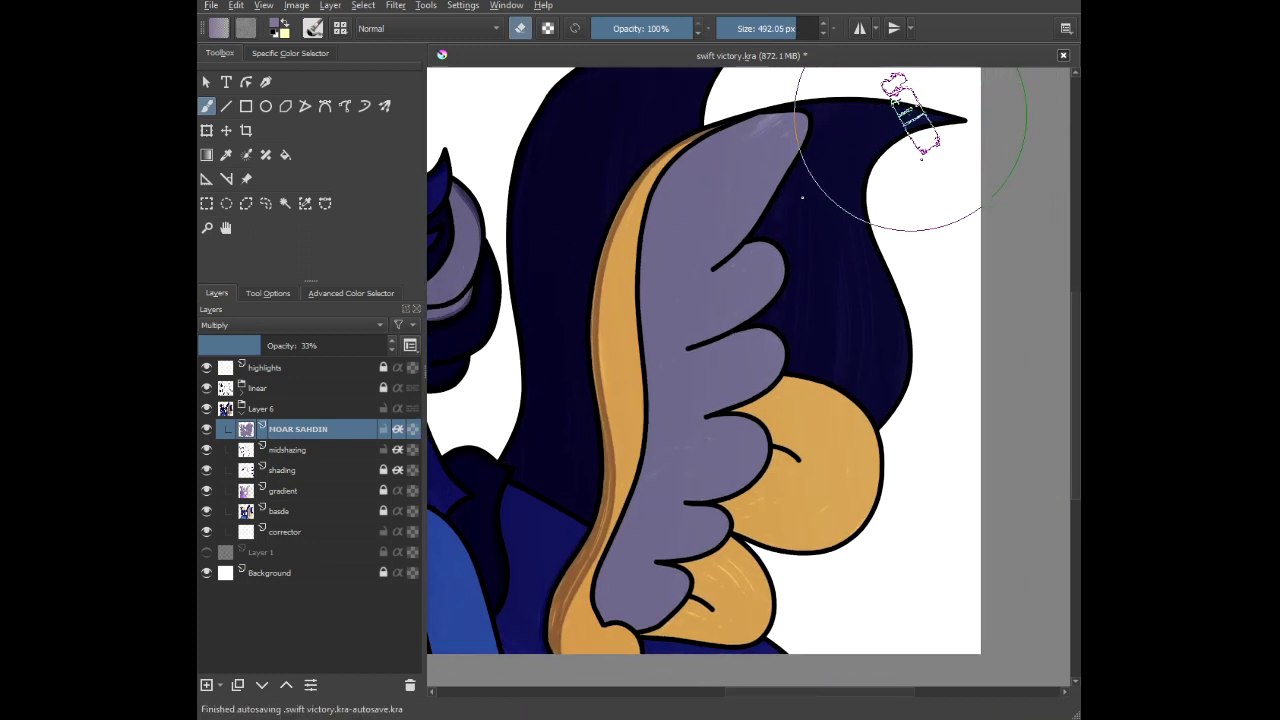
mouse_move(911, 114)
left_mouse_down()
mouse_move(844, 197)
mouse_move(854, 444)
mouse_move(840, 502)
mouse_move(760, 660)
left_mouse_up()
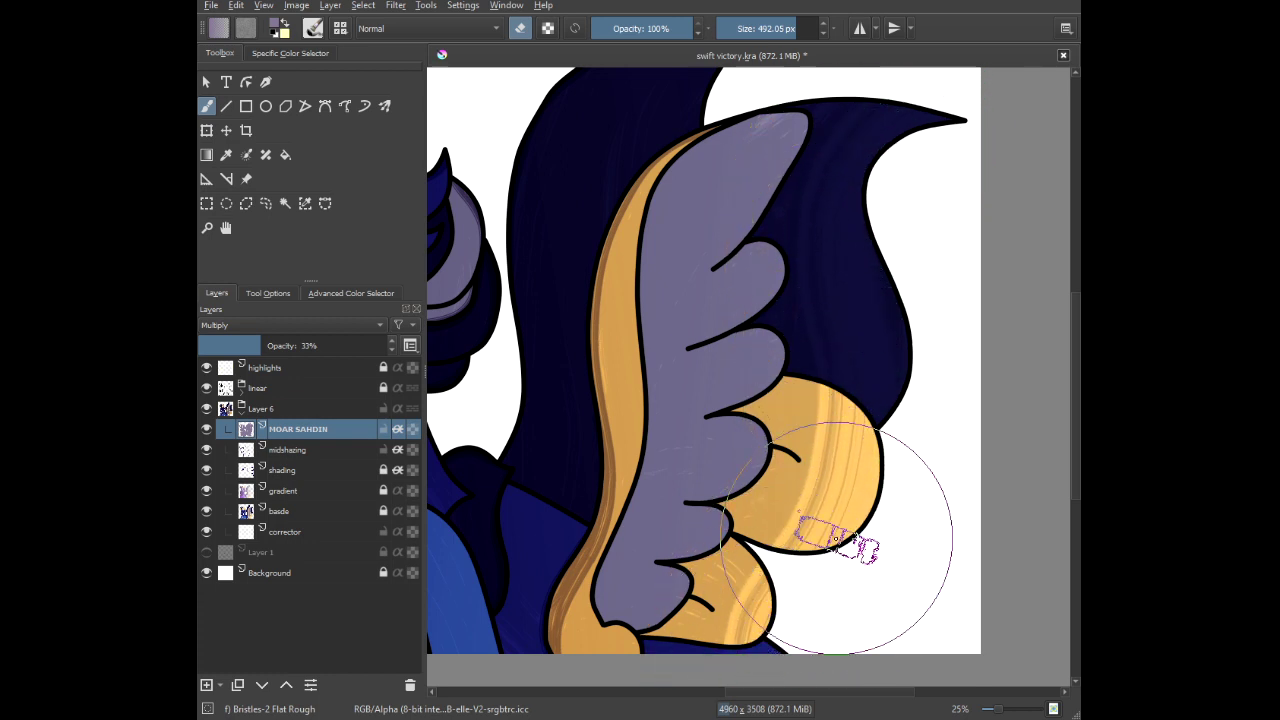
key("ctrl+z")
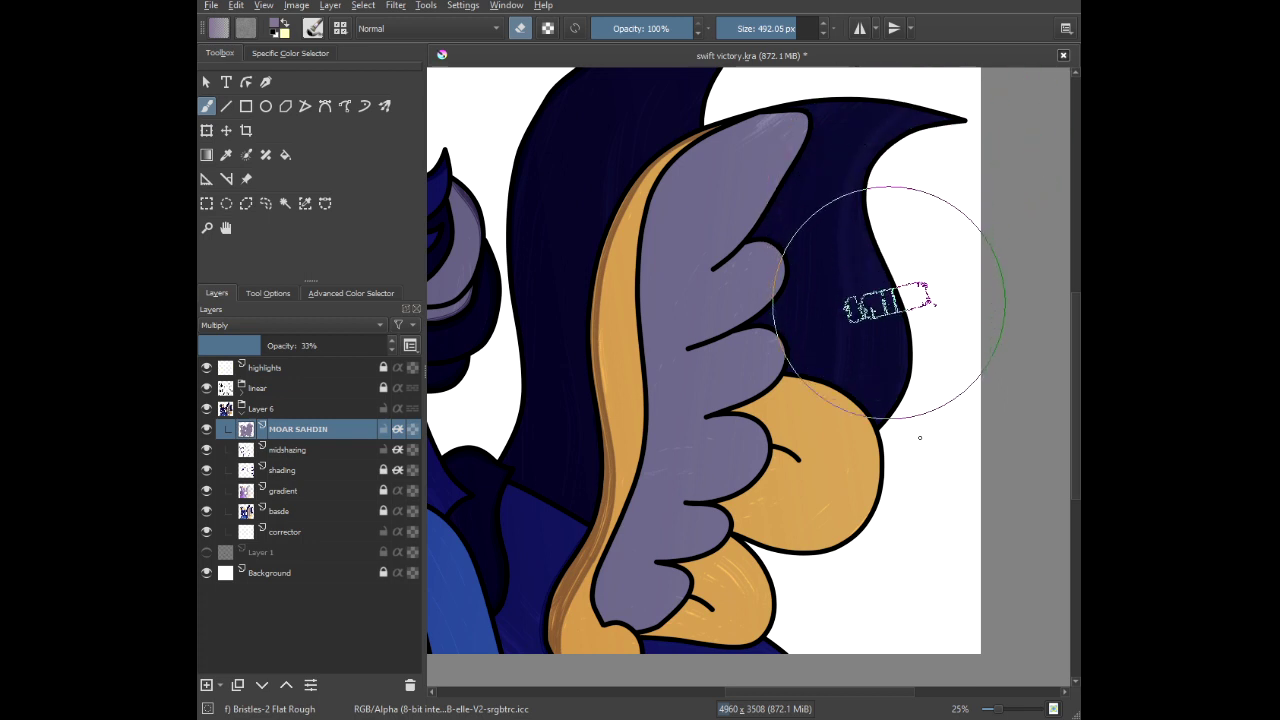
Try erasing shading along the yellow lobes' outer edges at a brush size of 194.05 px, undoing each attempt.
scroll(880, 608, "up", 2)
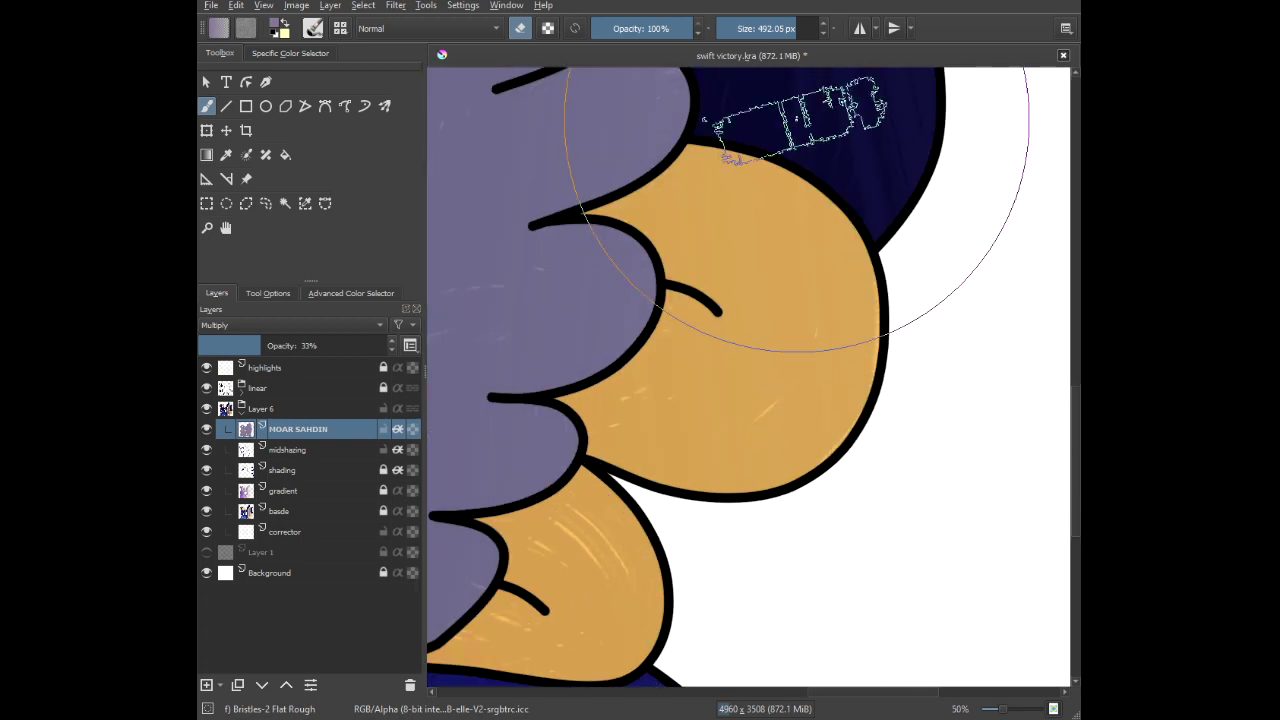
left_click(774, 36)
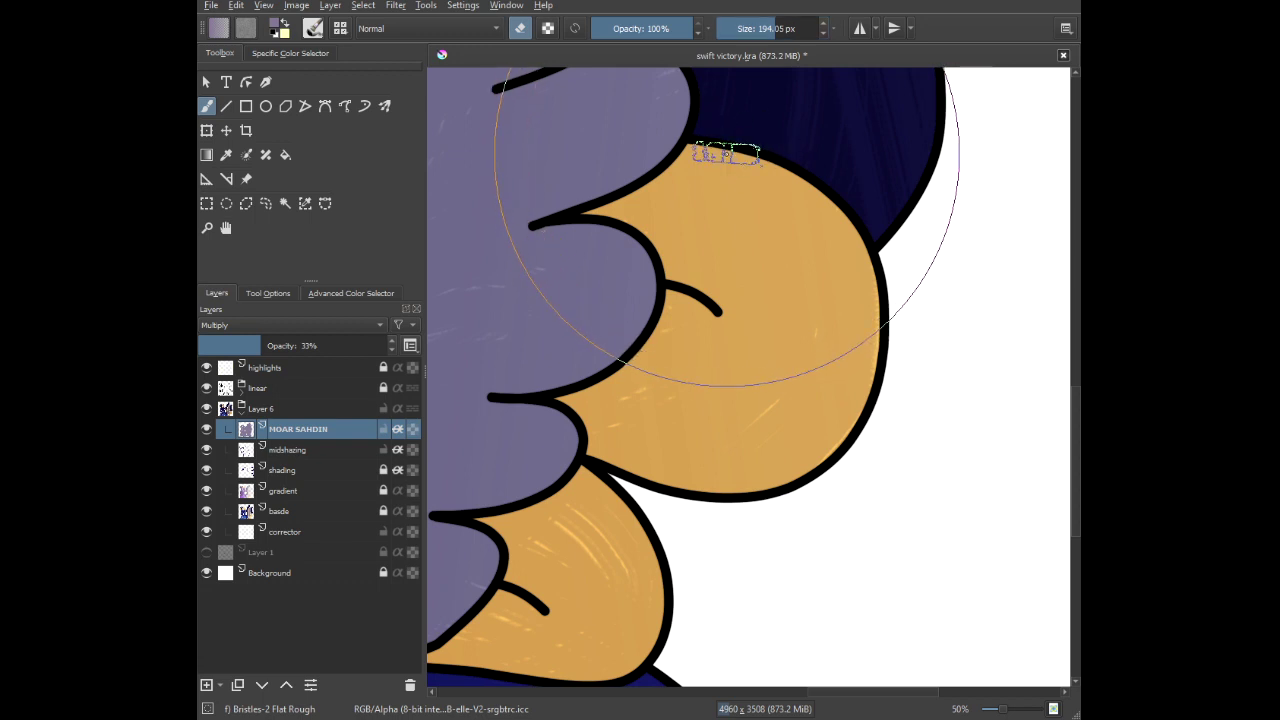
mouse_move(727, 153)
left_mouse_down()
mouse_move(804, 198)
mouse_move(842, 246)
mouse_move(864, 394)
mouse_move(600, 450)
left_mouse_up()
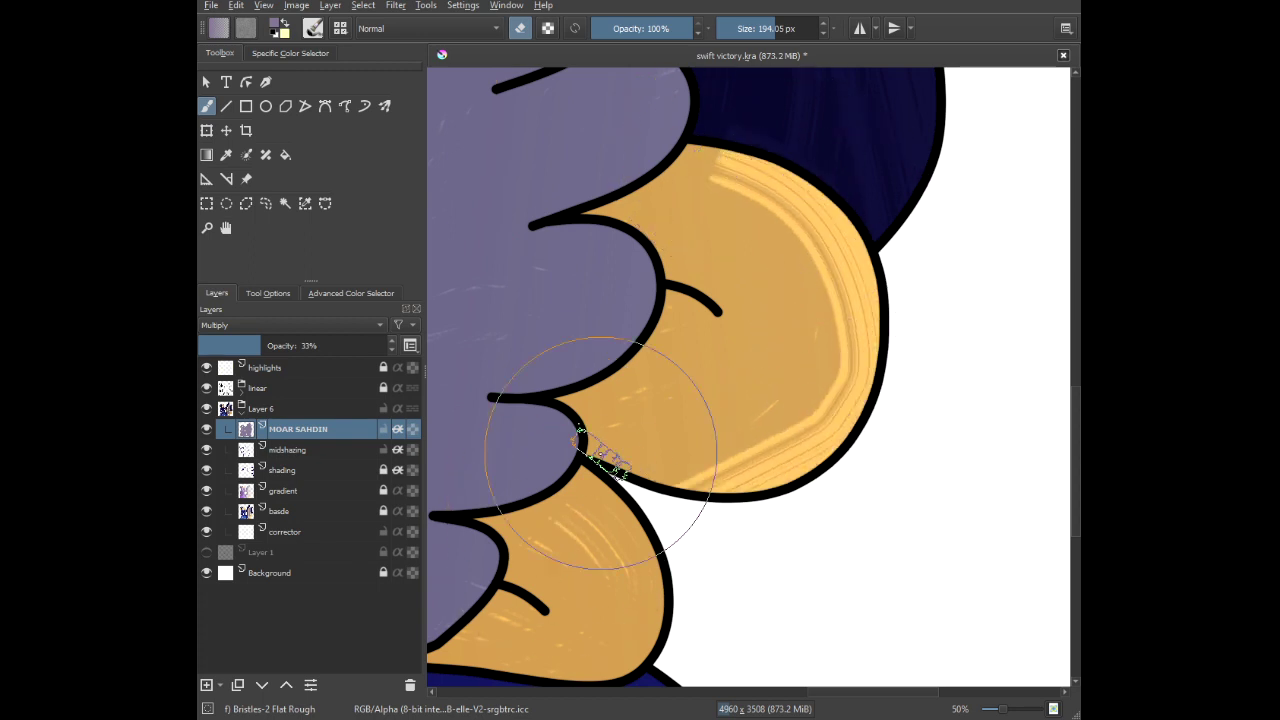
key("ctrl+z")
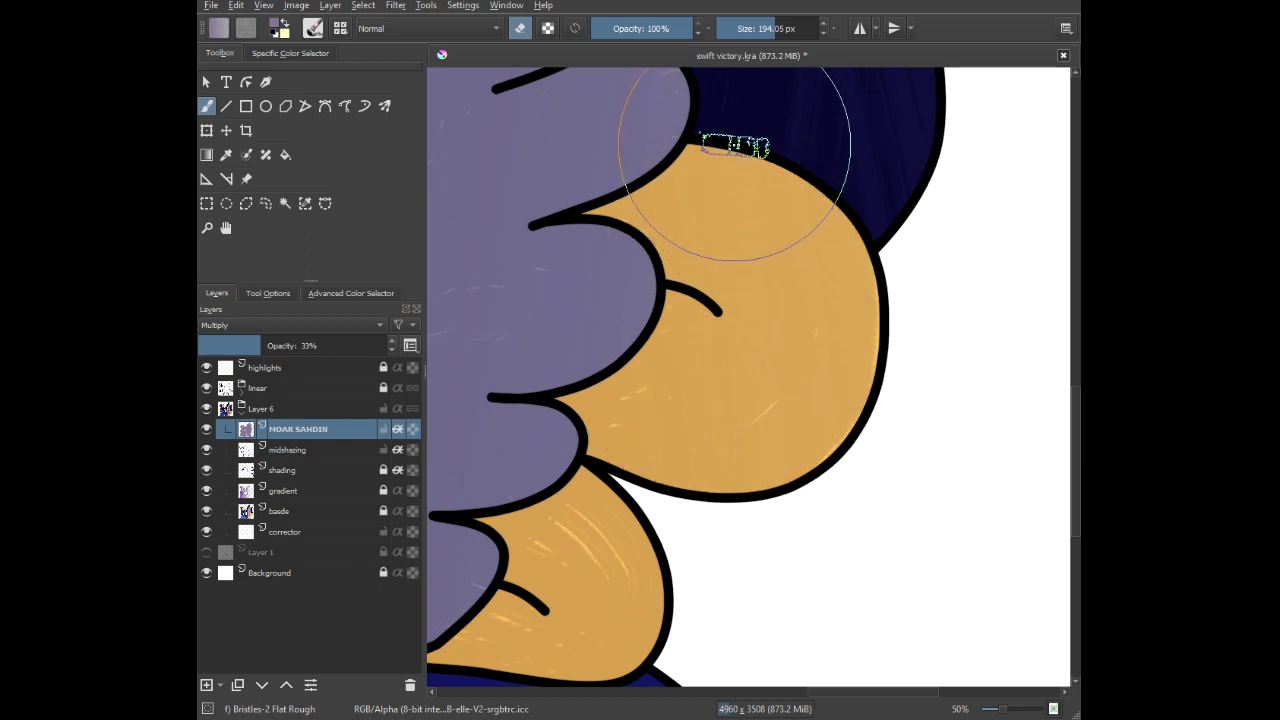
mouse_move(735, 146)
left_mouse_down()
mouse_move(814, 214)
mouse_move(820, 420)
mouse_move(525, 527)
left_mouse_up()
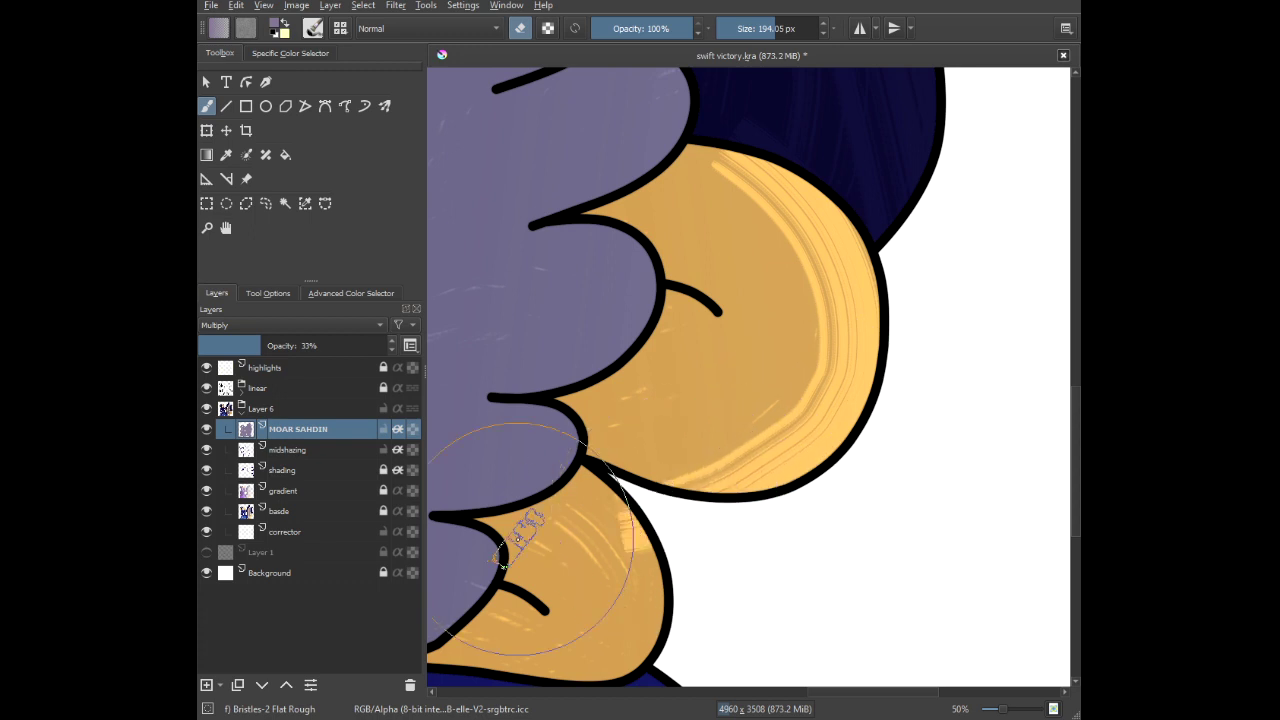
key("ctrl+z")
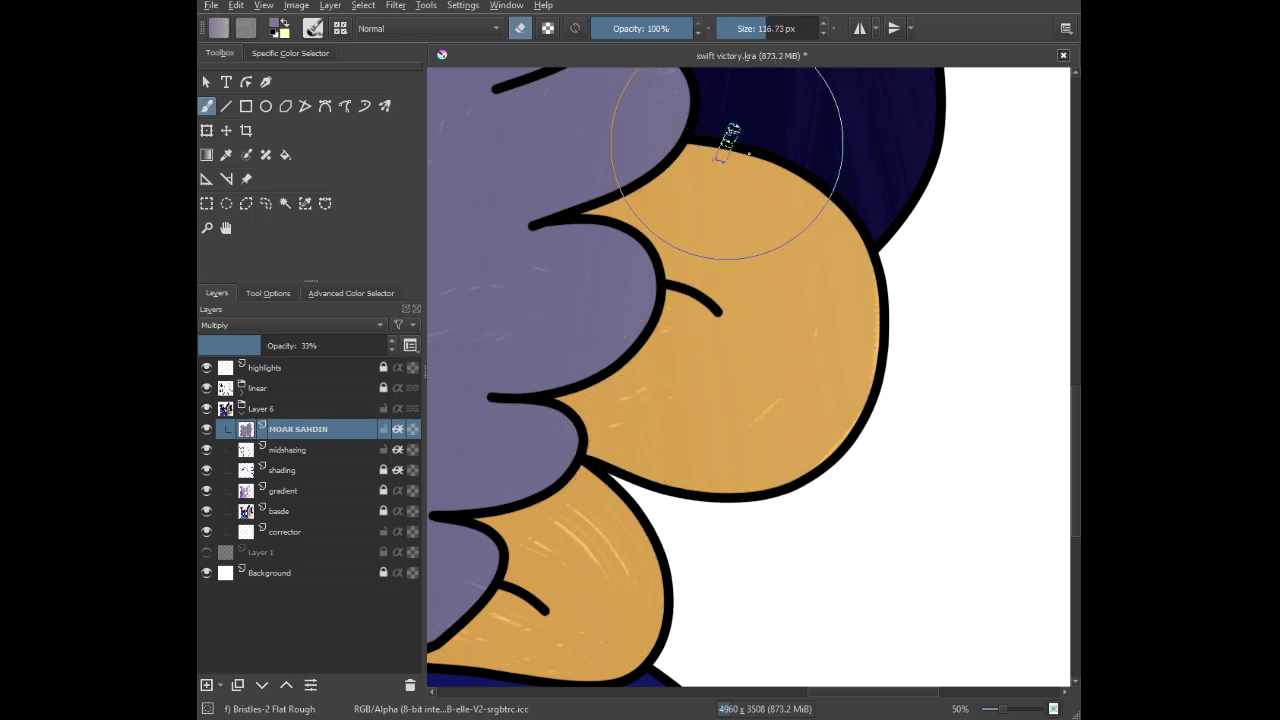
Try erasing a narrower rim of shading along the large yellow lobe with a 116.73 px brush, then undo it.
mouse_move(743, 151)
left_mouse_down()
mouse_move(836, 232)
mouse_move(866, 316)
mouse_move(833, 434)
mouse_move(712, 491)
left_mouse_up()
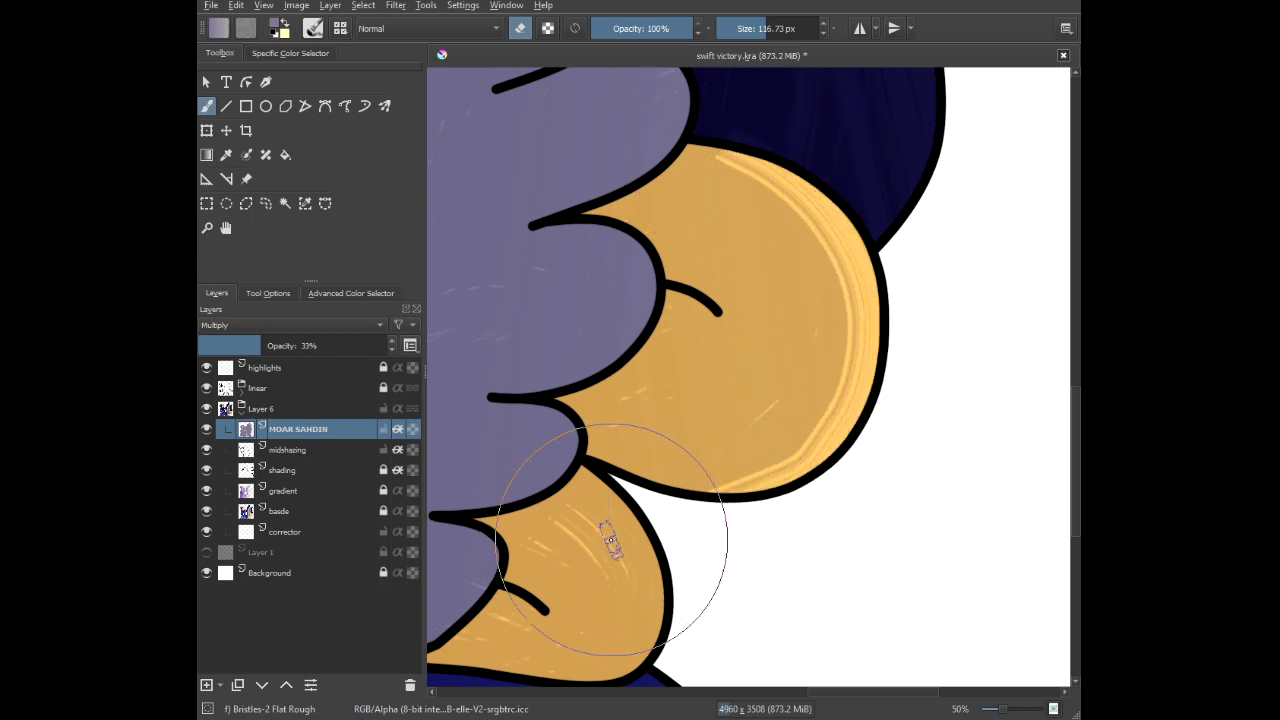
left_click_drag(629, 483, 651, 389)
left_click_drag(699, 180, 655, 320)
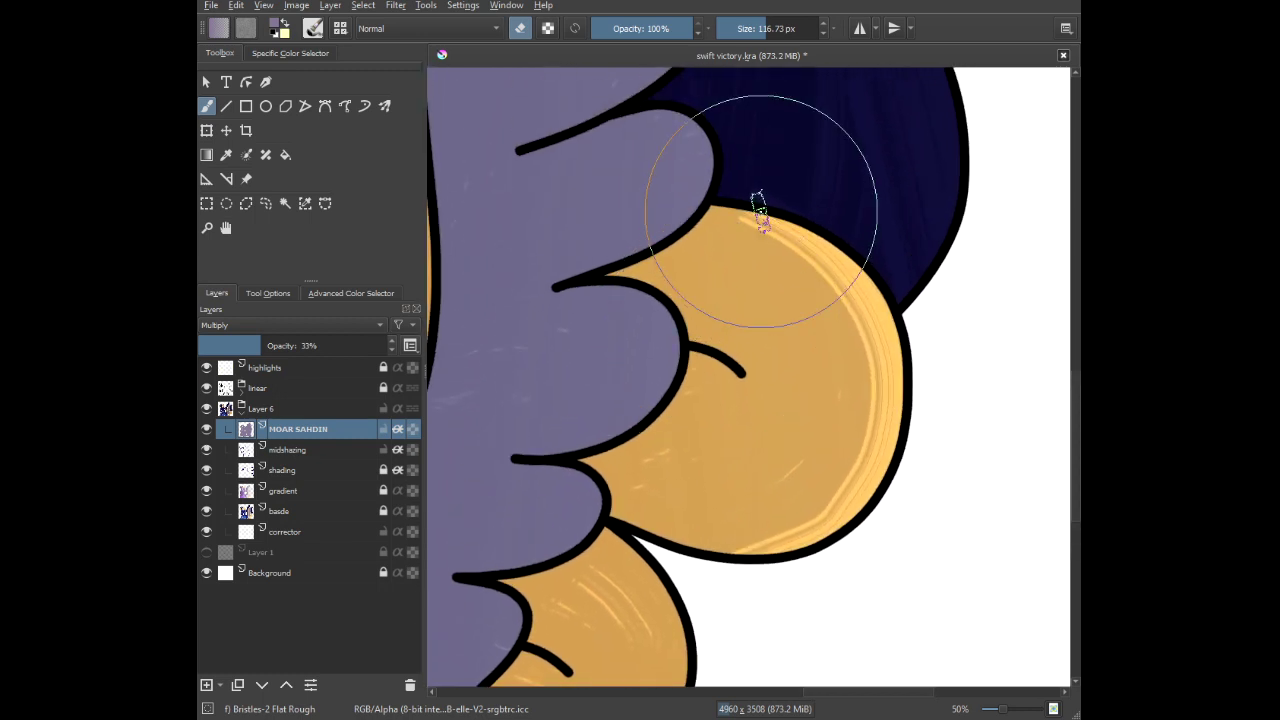
scroll(757, 190, "up", 3)
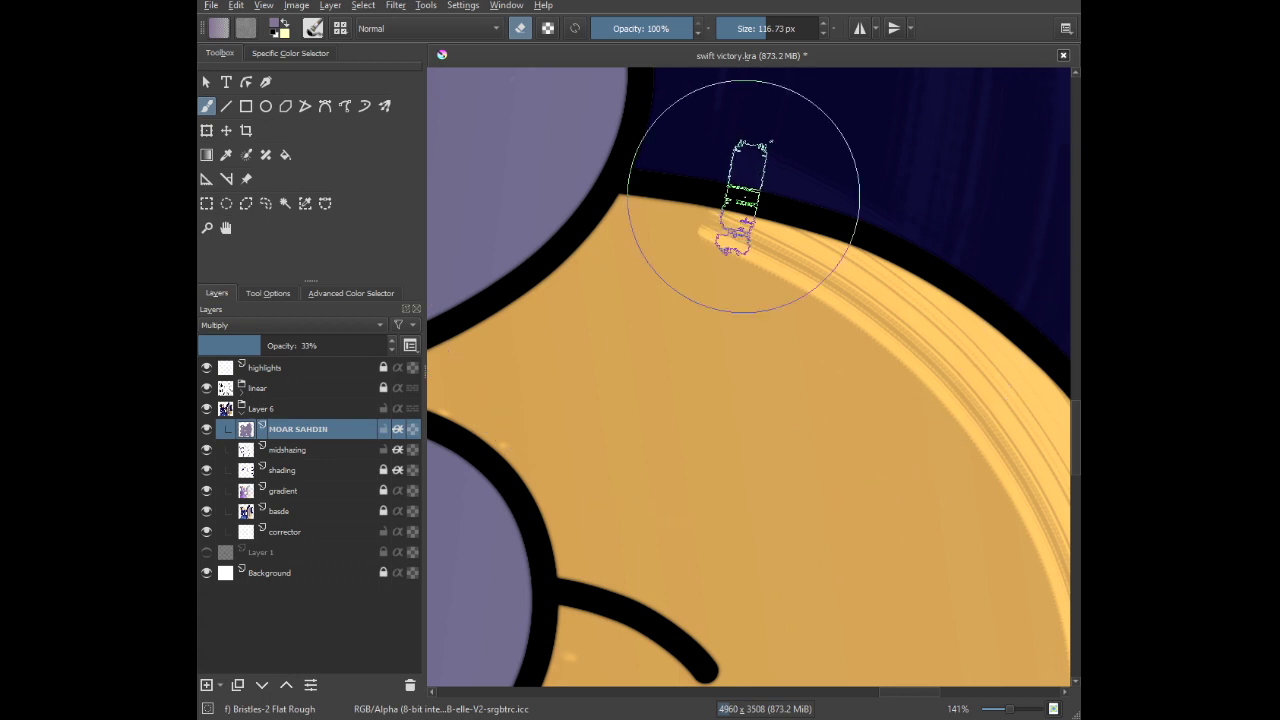
left_click_drag(744, 196, 630, 184)
key("ctrl+z")
key("ctrl+z")
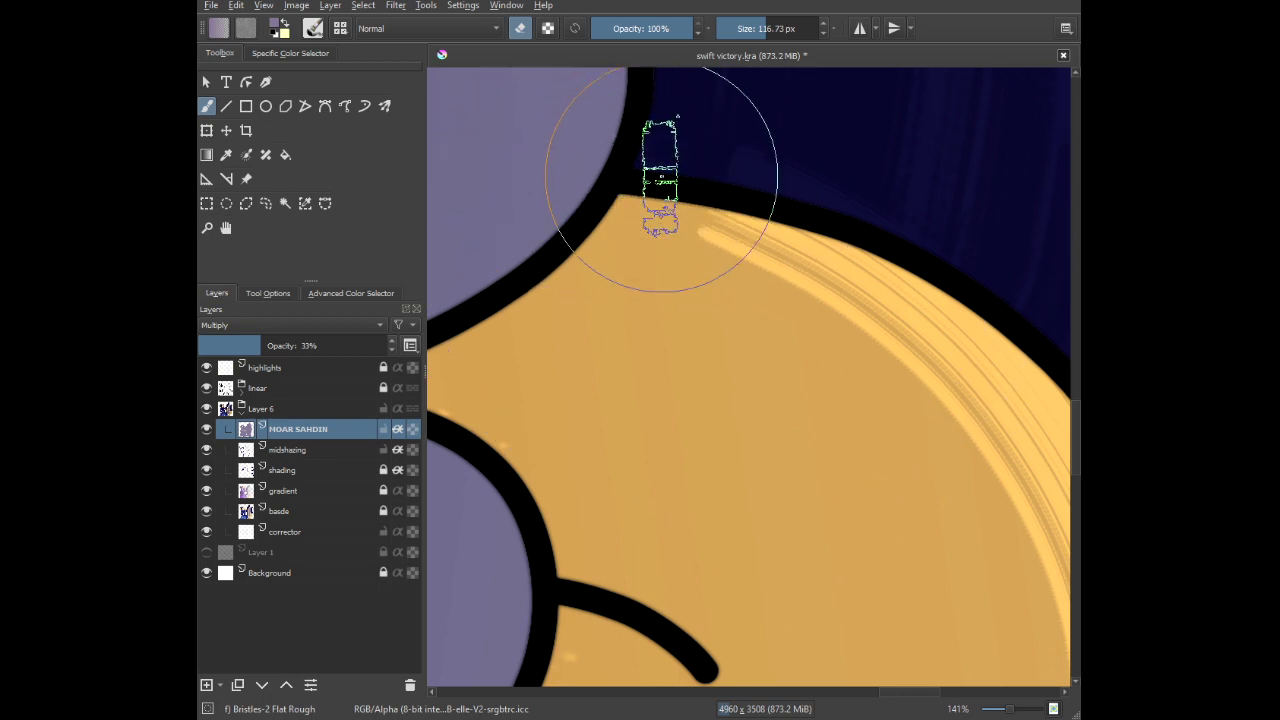
scroll(691, 176, "down", 3)
left_click_drag(706, 203, 652, 140)
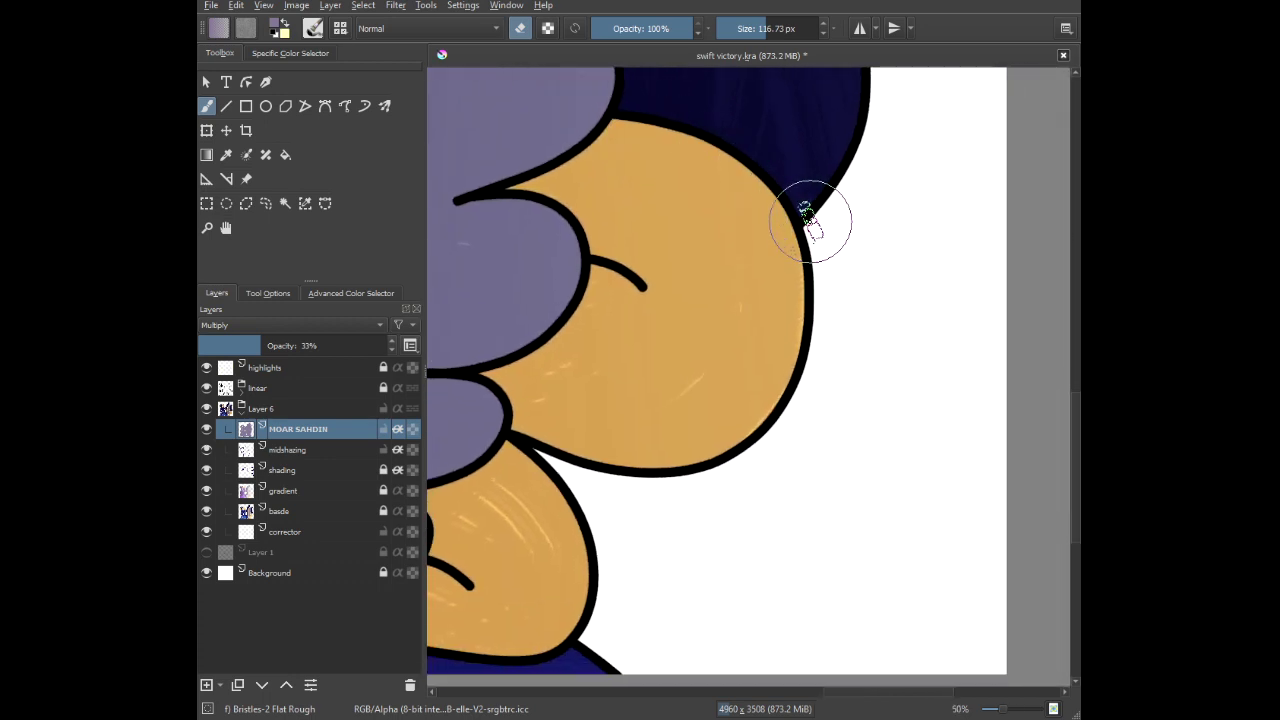
Erase the shading along the outer edges of the large and small yellow lobes with the 116.73 px brush.
mouse_move(811, 220)
left_mouse_down()
mouse_move(797, 307)
mouse_move(741, 393)
mouse_move(694, 432)
mouse_move(644, 457)
mouse_move(492, 485)
mouse_move(731, 385)
mouse_move(778, 331)
mouse_move(805, 324)
mouse_move(771, 407)
mouse_move(711, 459)
mouse_move(697, 431)
left_mouse_up()
scroll(701, 413, "down", 2)
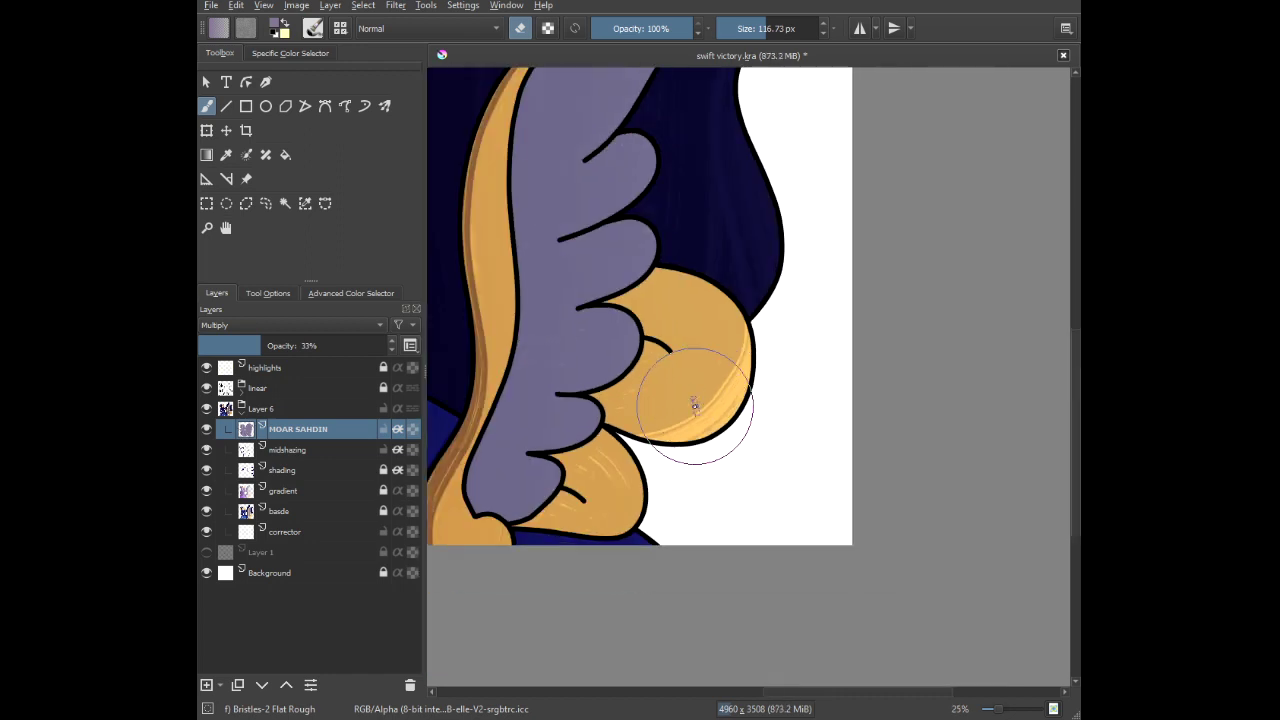
scroll(701, 413, "up", 3)
left_click_drag(728, 329, 725, 205)
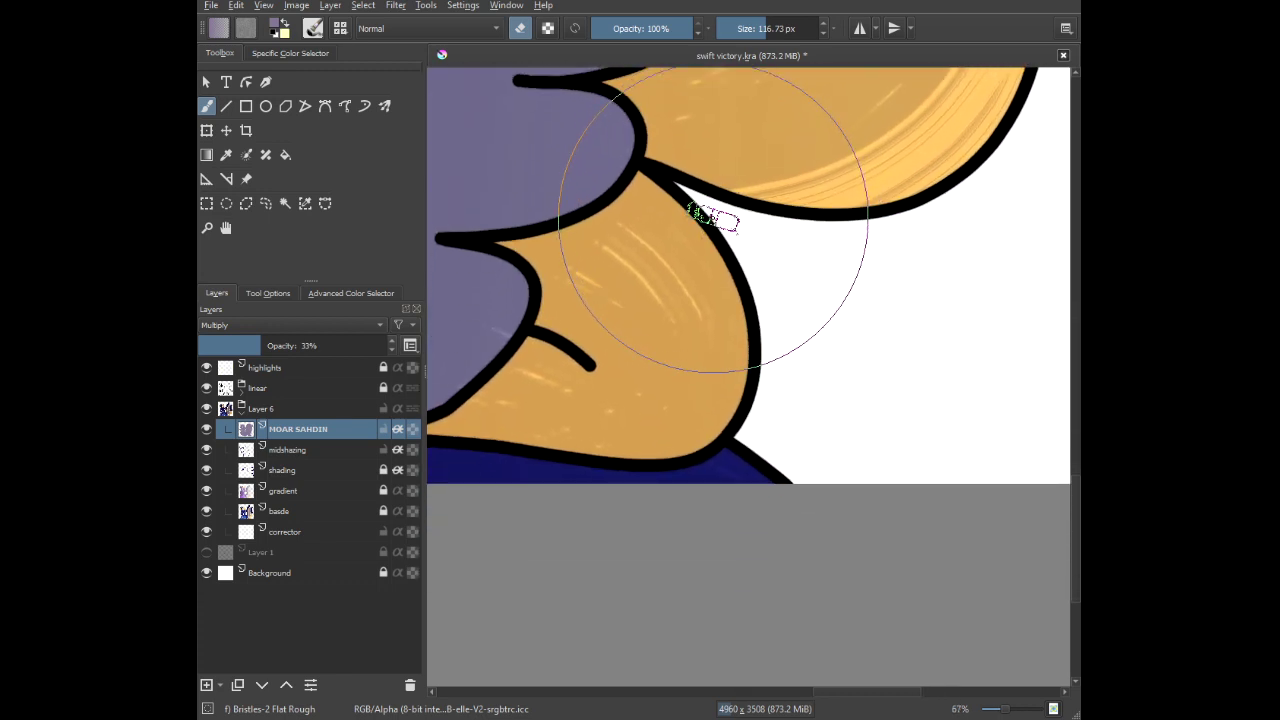
mouse_move(713, 212)
left_mouse_down()
mouse_move(730, 345)
mouse_move(714, 395)
mouse_move(657, 451)
left_mouse_up()
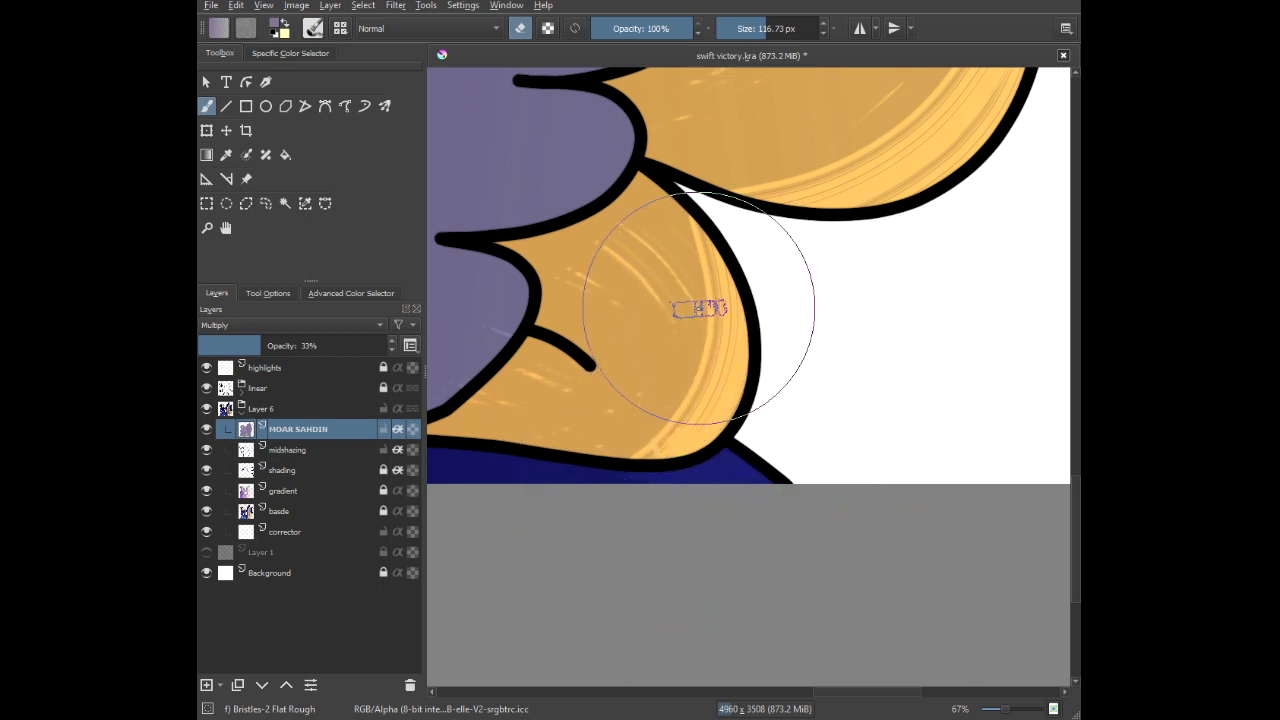
left_click_drag(709, 200, 722, 285)
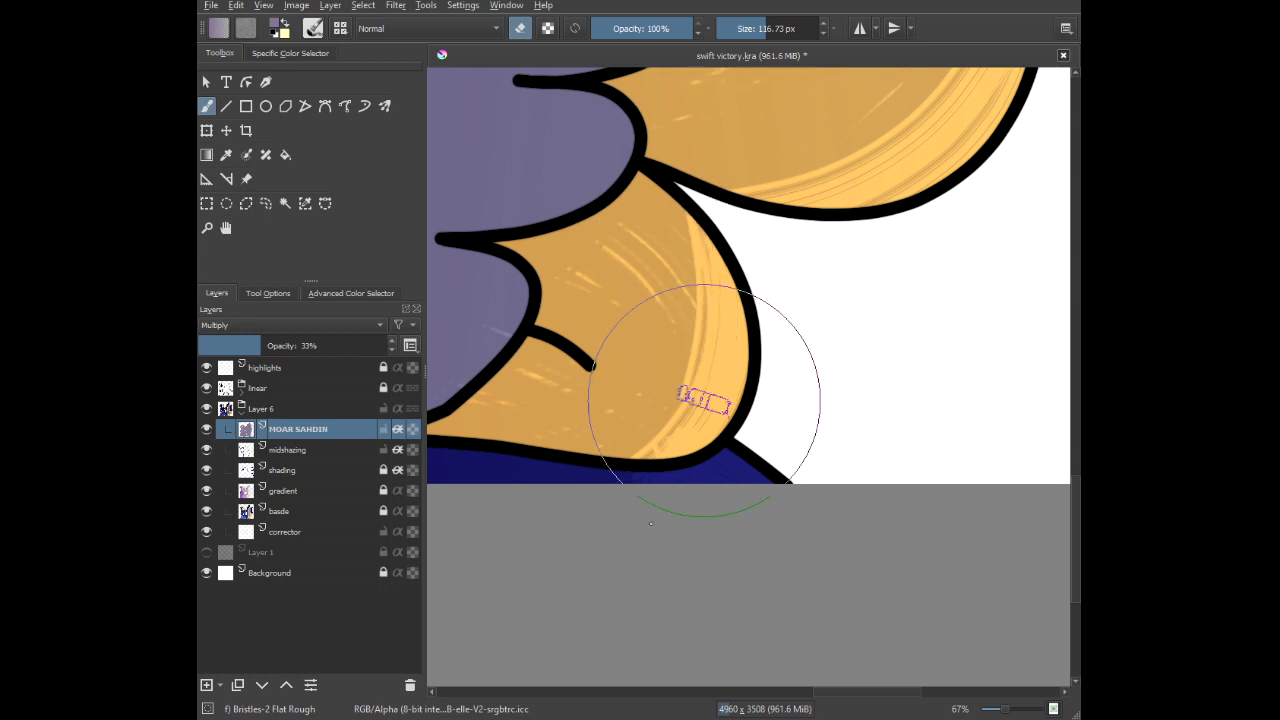
Set the eraser brush size to 194.05 px and erase light streaks into the shading of the purple hair strand behind the ear.
scroll(630, 480, "down", 4)
scroll(643, 479, "down", 3)
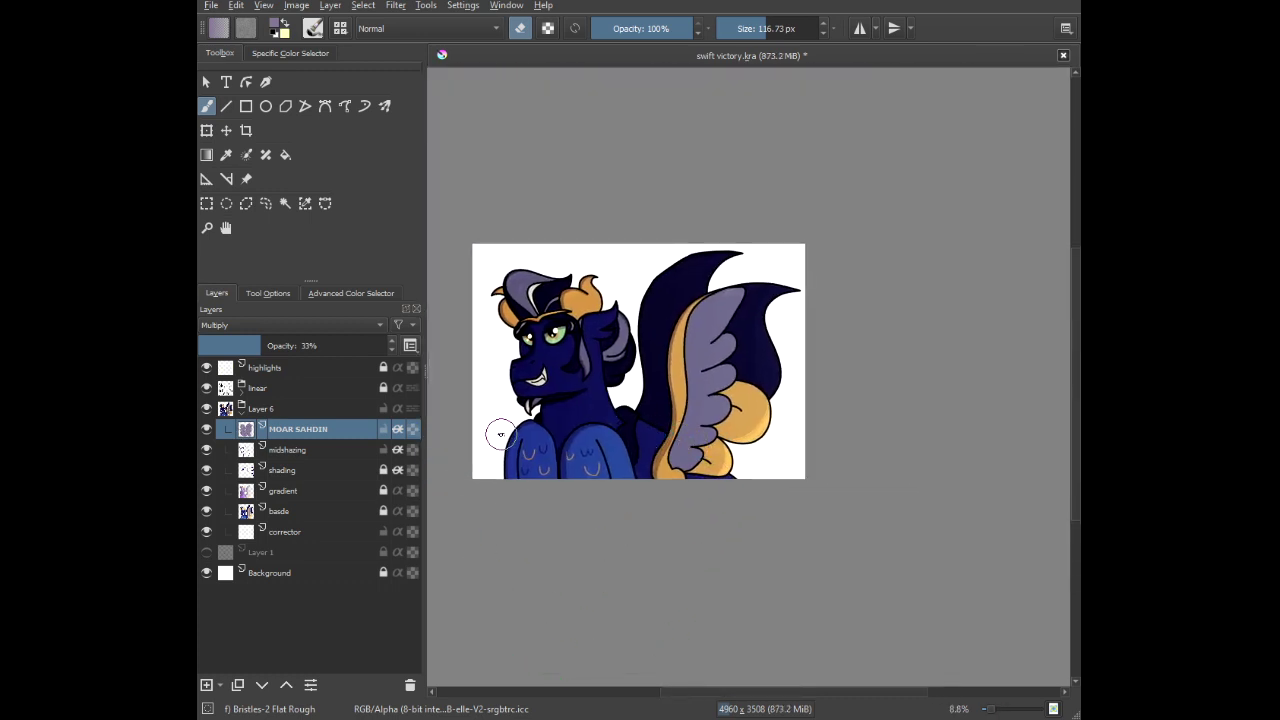
scroll(625, 345, "up", 7)
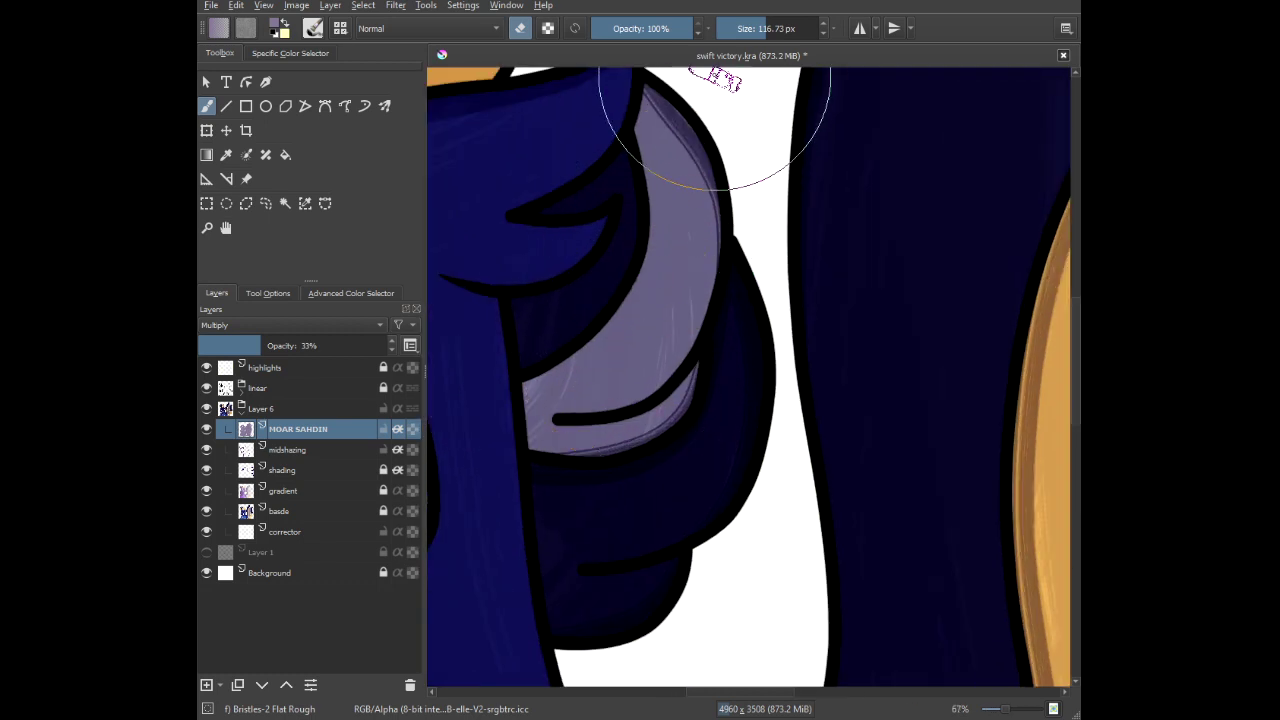
left_click(774, 29)
left_click_drag(697, 119, 736, 123)
scroll(736, 128, "down", 1)
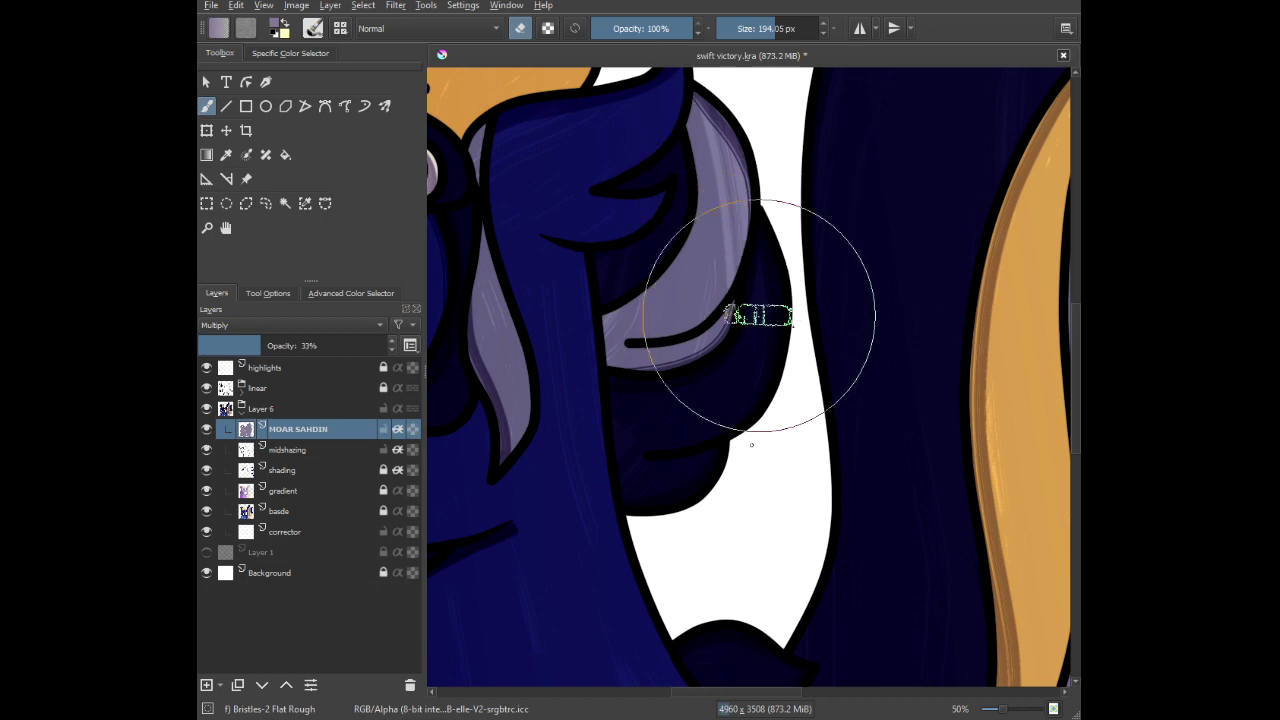
left_click_drag(703, 209, 799, 349)
left_click_drag(700, 149, 826, 263)
scroll(775, 135, "up", 1)
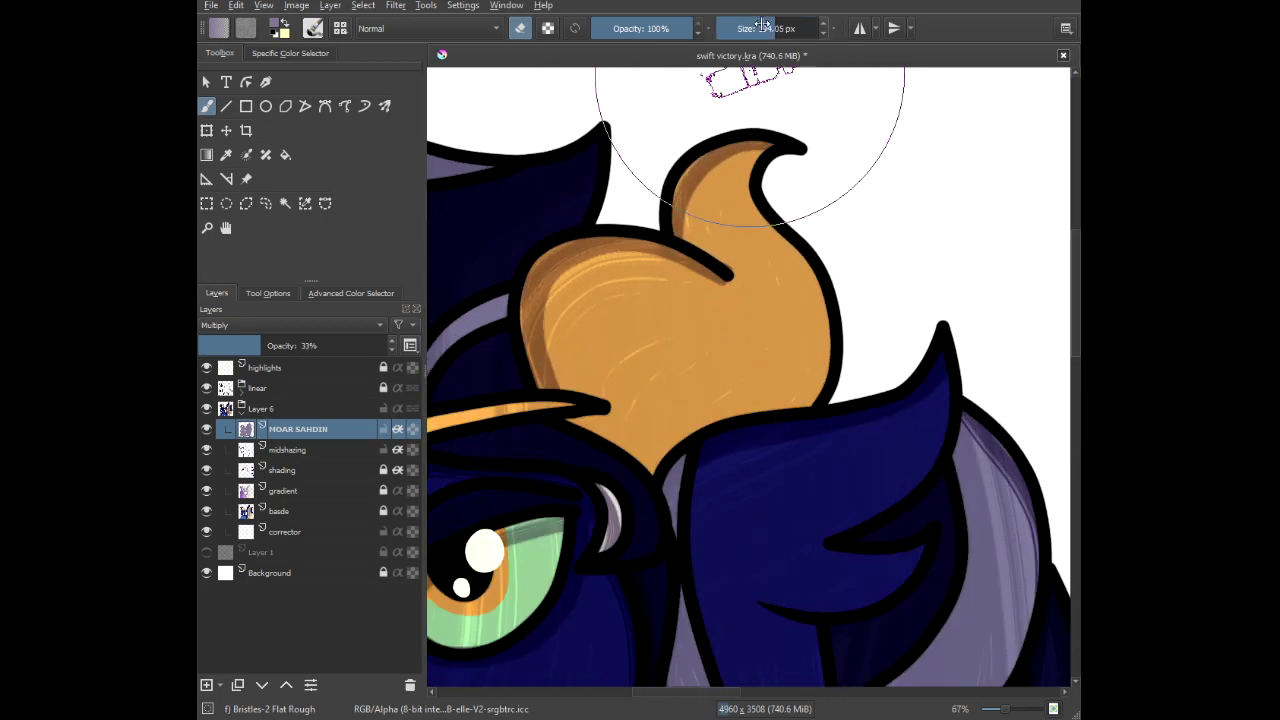
Erase shading along the outer curved edge of the yellow head tuft in front of the ear with an 87.30 px brush.
scroll(765, 110, "up", 3)
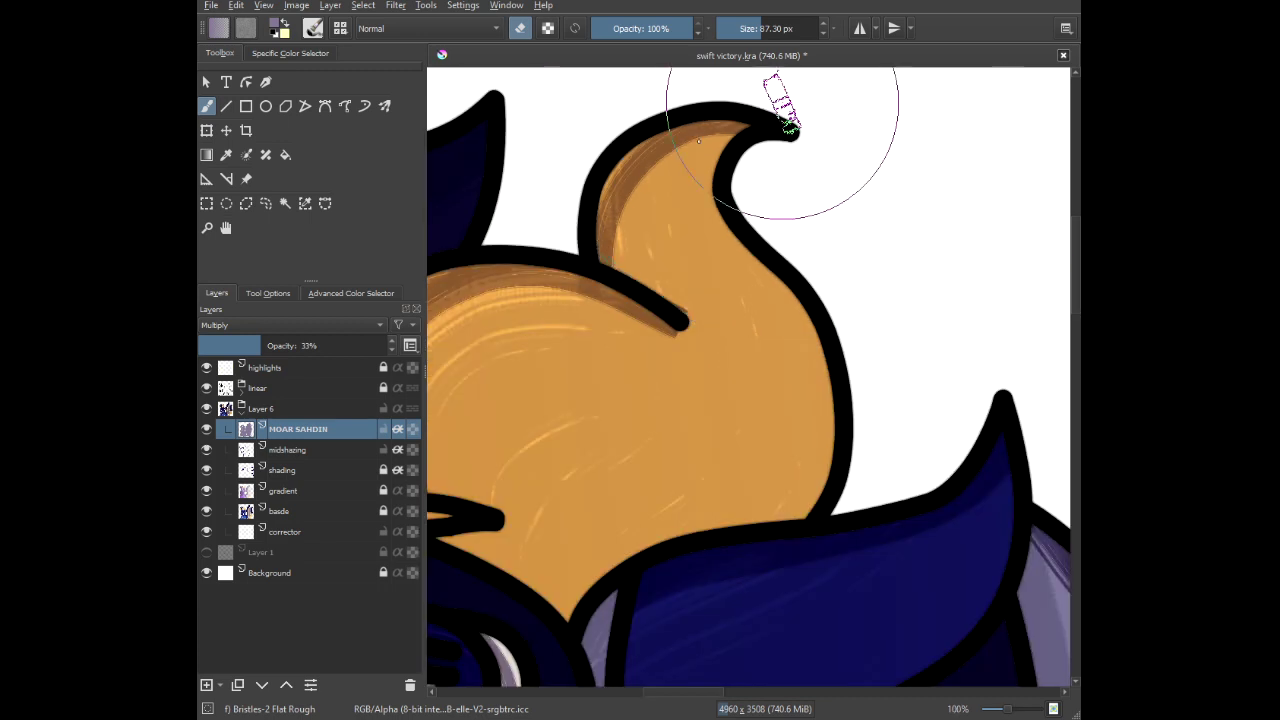
mouse_move(777, 109)
left_mouse_down()
mouse_move(737, 114)
mouse_move(731, 166)
mouse_move(800, 451)
mouse_move(802, 521)
left_mouse_up()
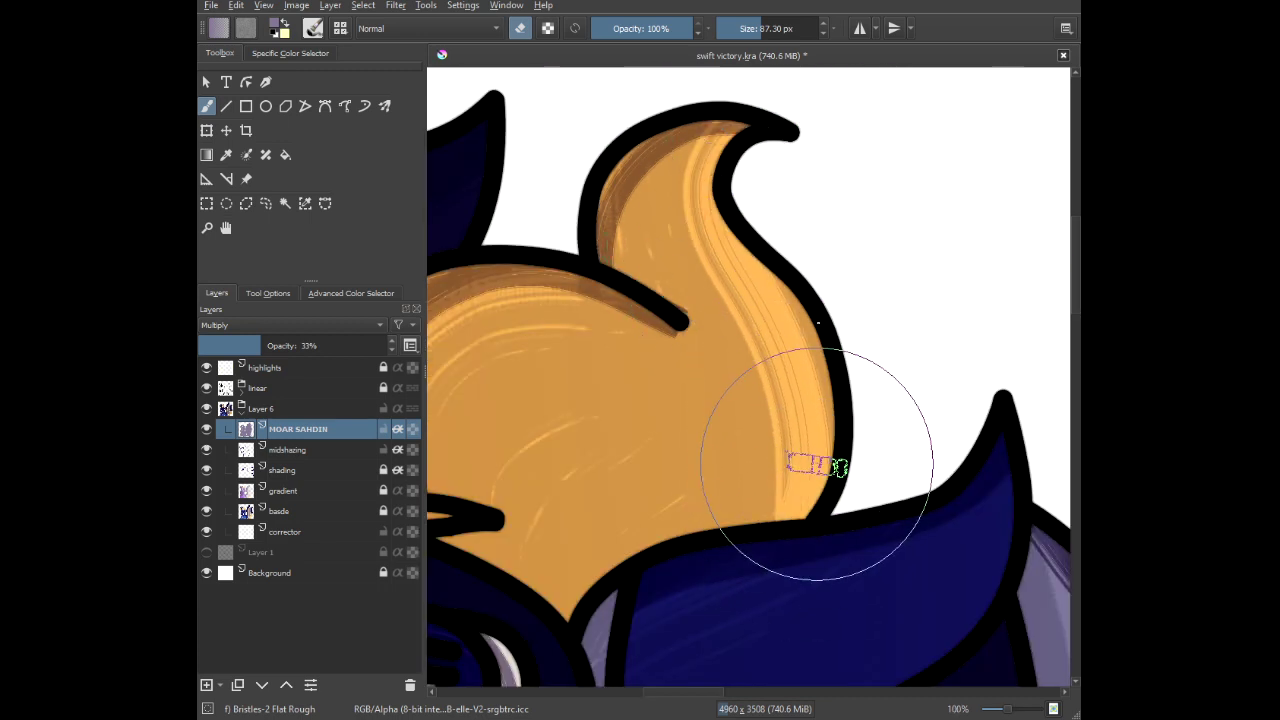
scroll(752, 182, "down", 1)
left_click_drag(752, 182, 918, 281)
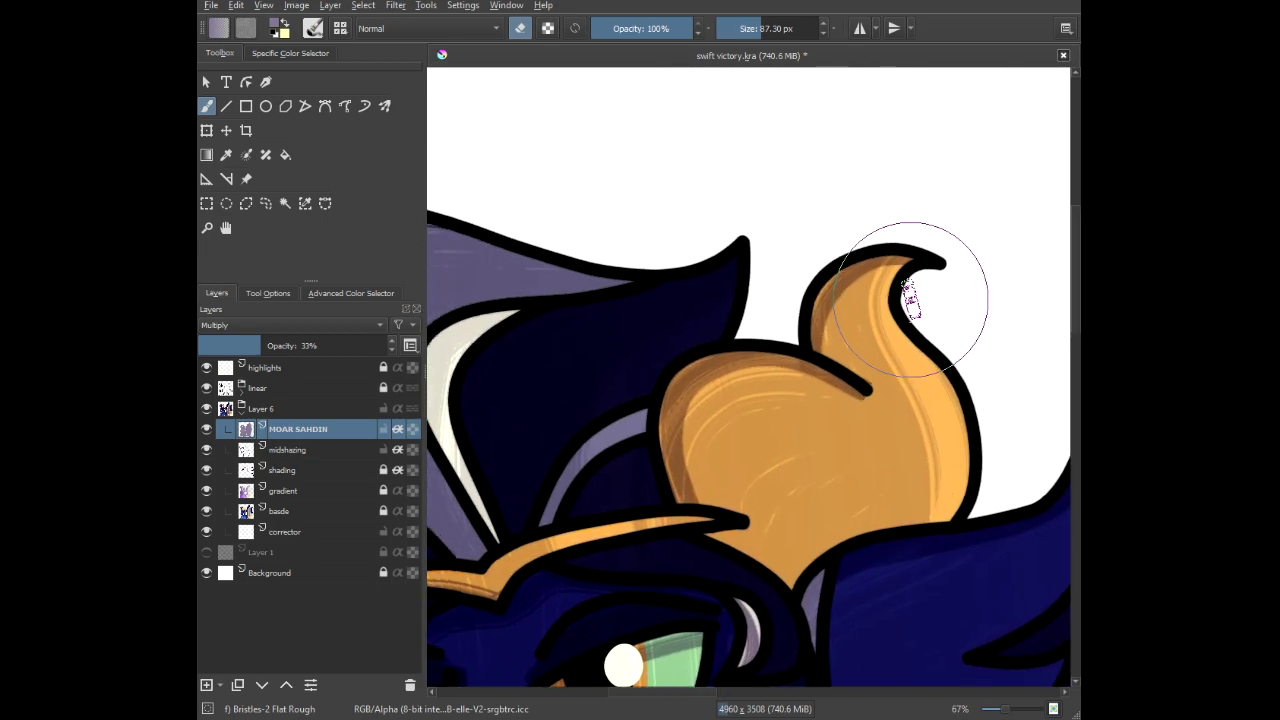
scroll(765, 271, "up", 3)
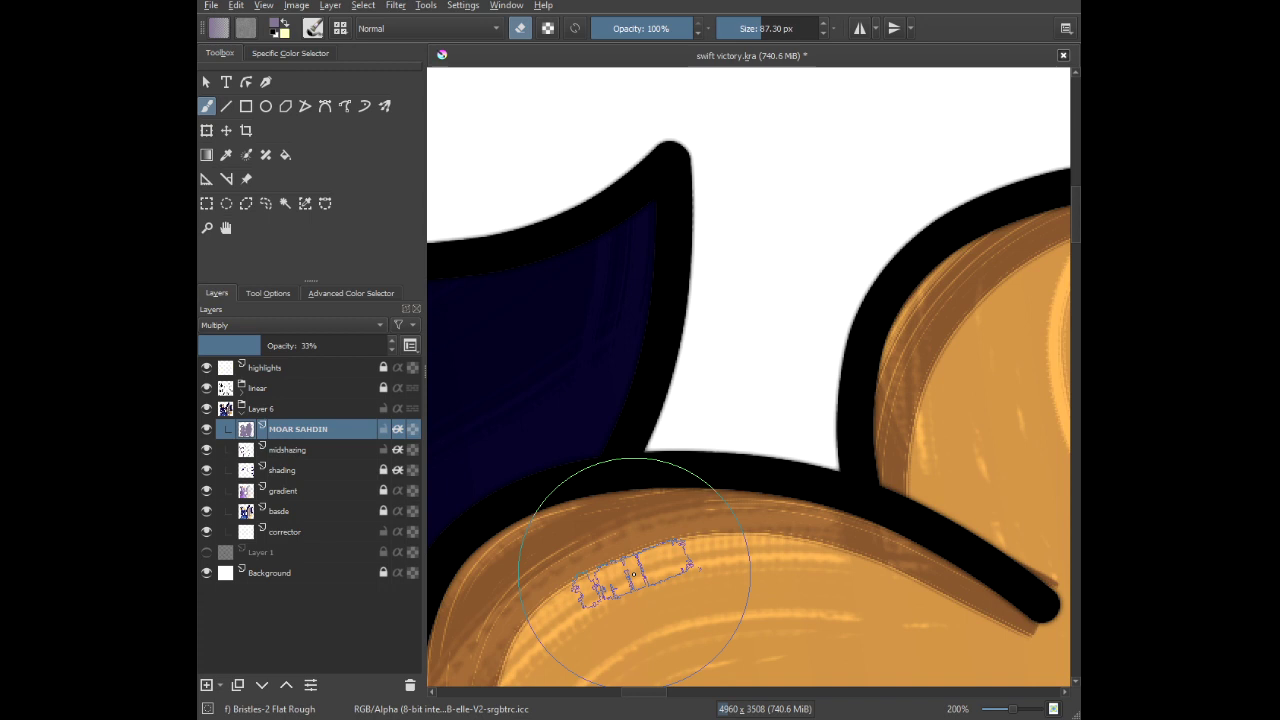
scroll(634, 573, "down", 4)
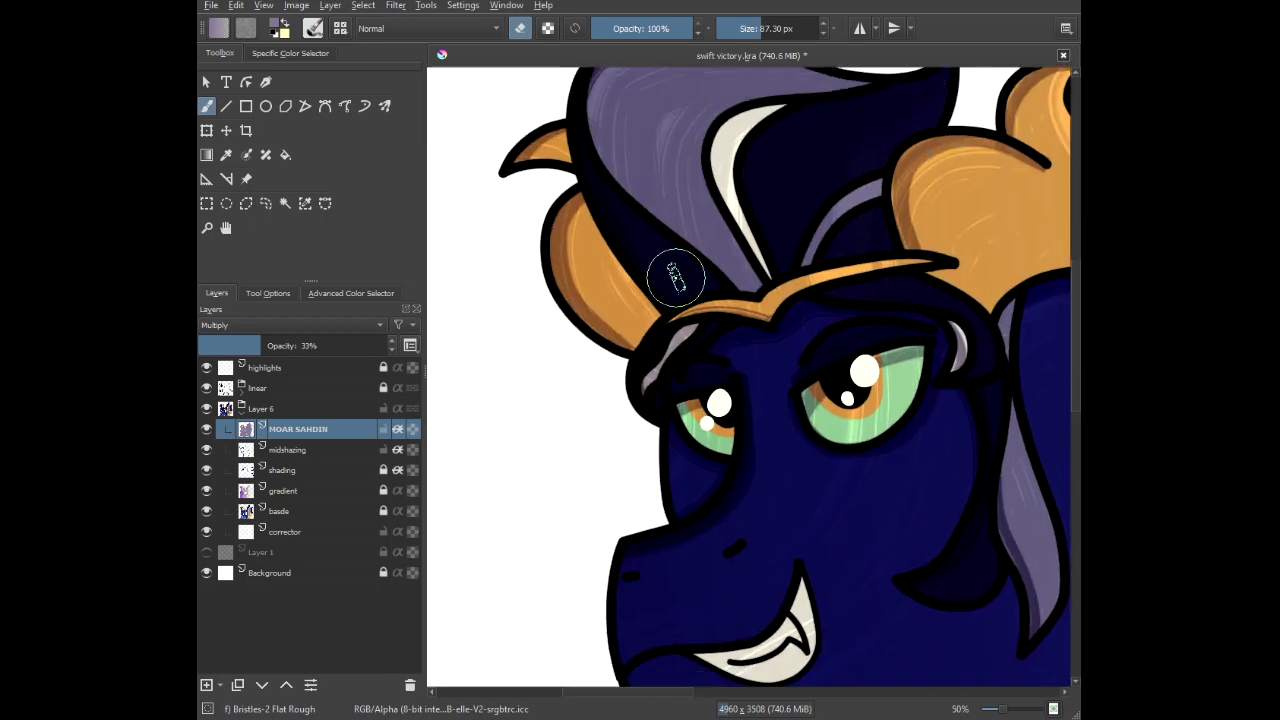
Set the eraser brush size to 464.47 px and erase shading from the wing's outer dark membrane and the yellow lobes.
scroll(675, 278, "down", 2)
scroll(615, 368, "down", 2)
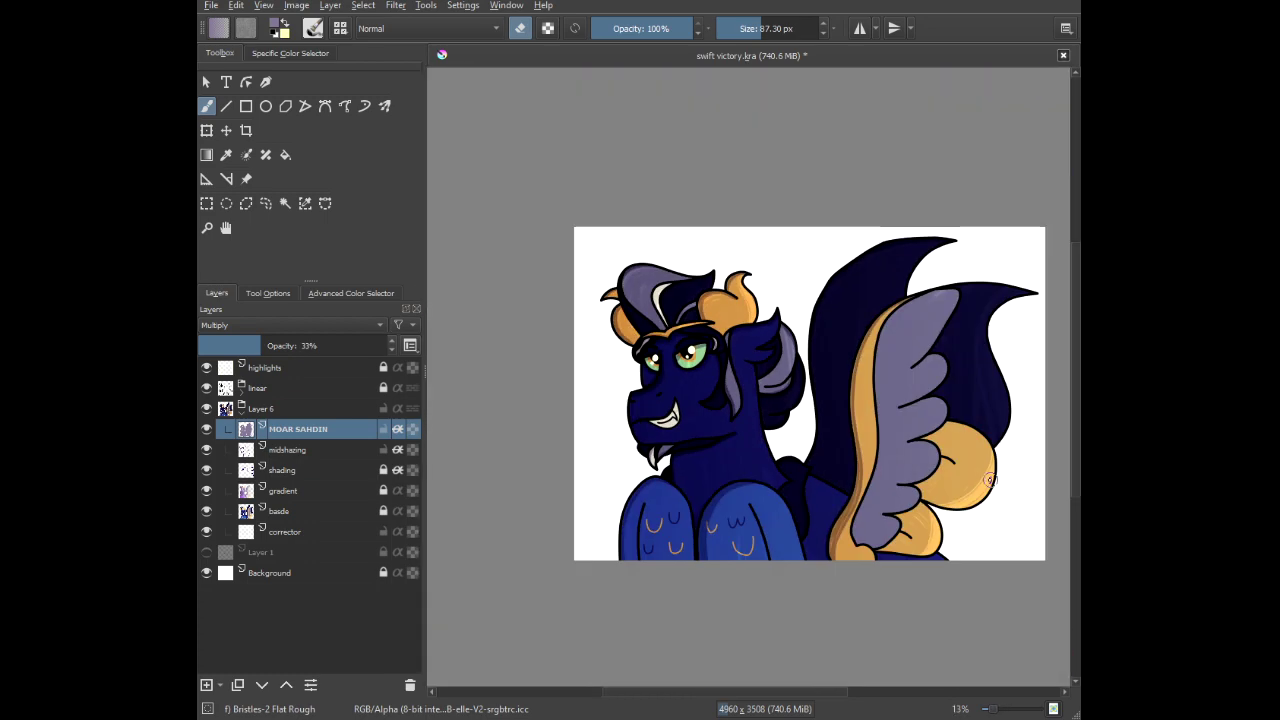
left_click_drag(990, 480, 856, 441)
scroll(826, 290, "up", 1)
left_click(779, 28)
scroll(812, 300, "down", 2)
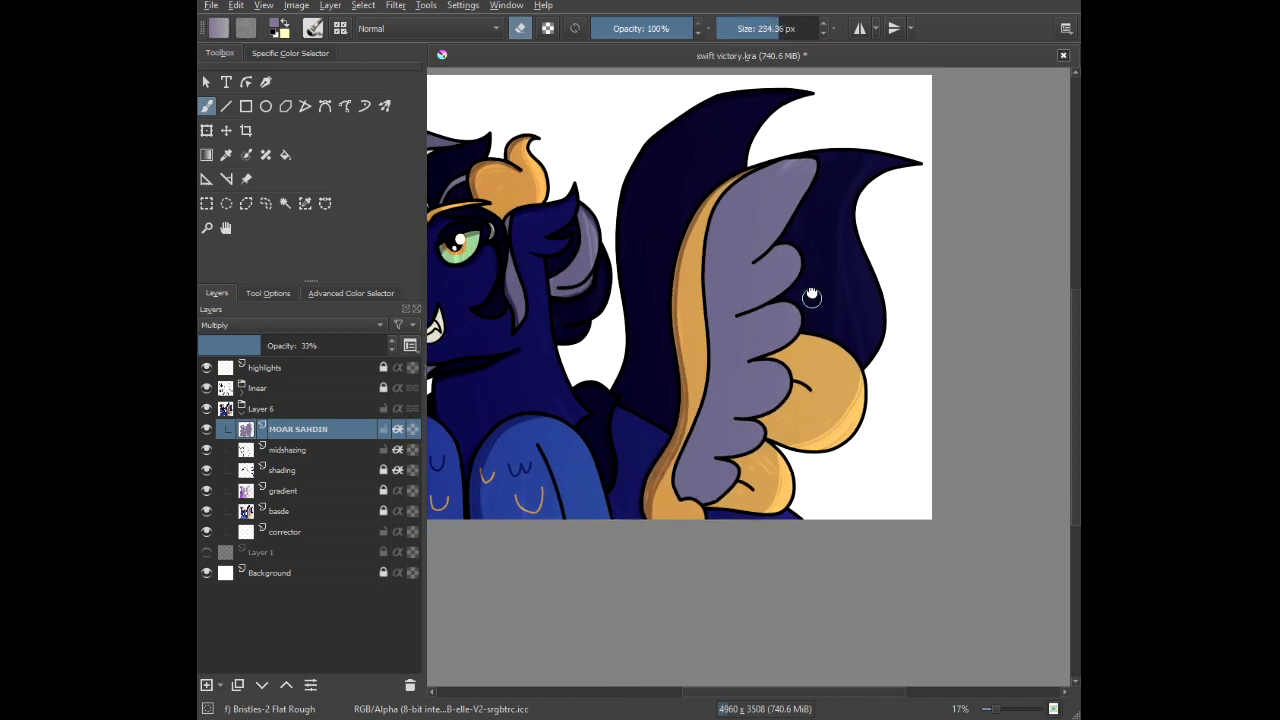
left_click(791, 28)
left_click_drag(797, 134, 799, 162)
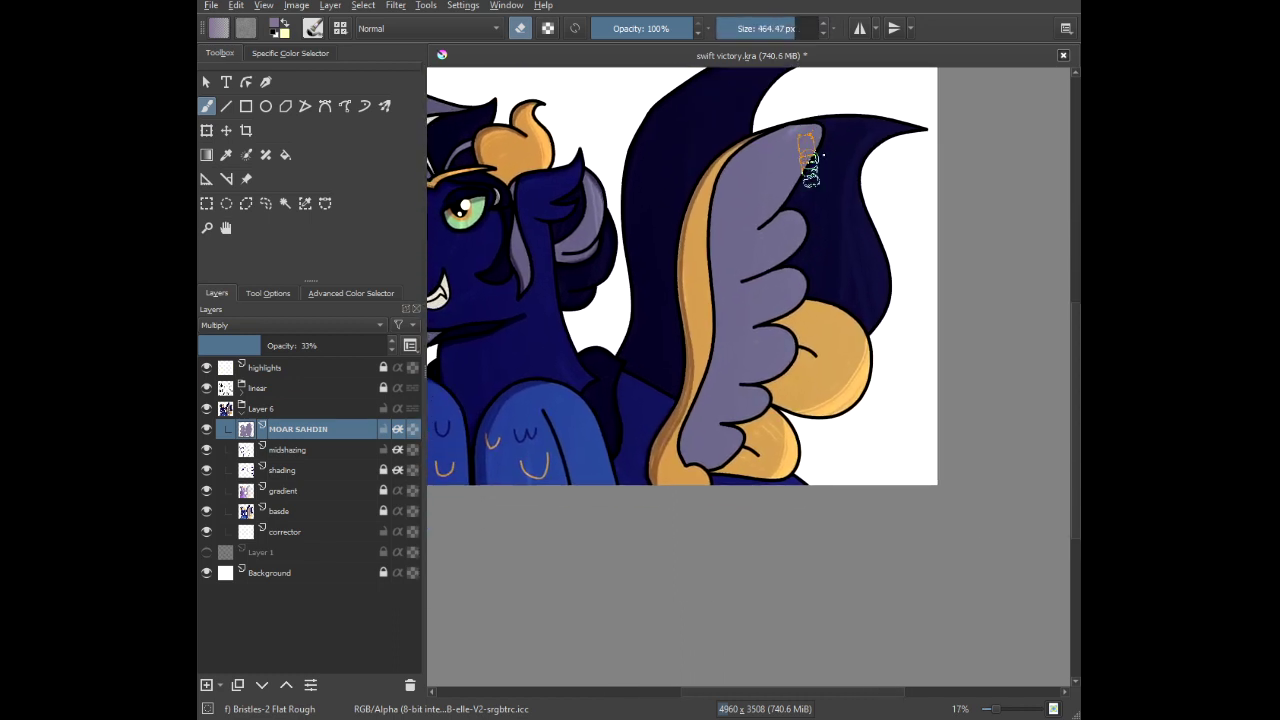
scroll(812, 158, "up", 2)
scroll(943, 100, "down", 1)
left_click_drag(941, 104, 924, 161)
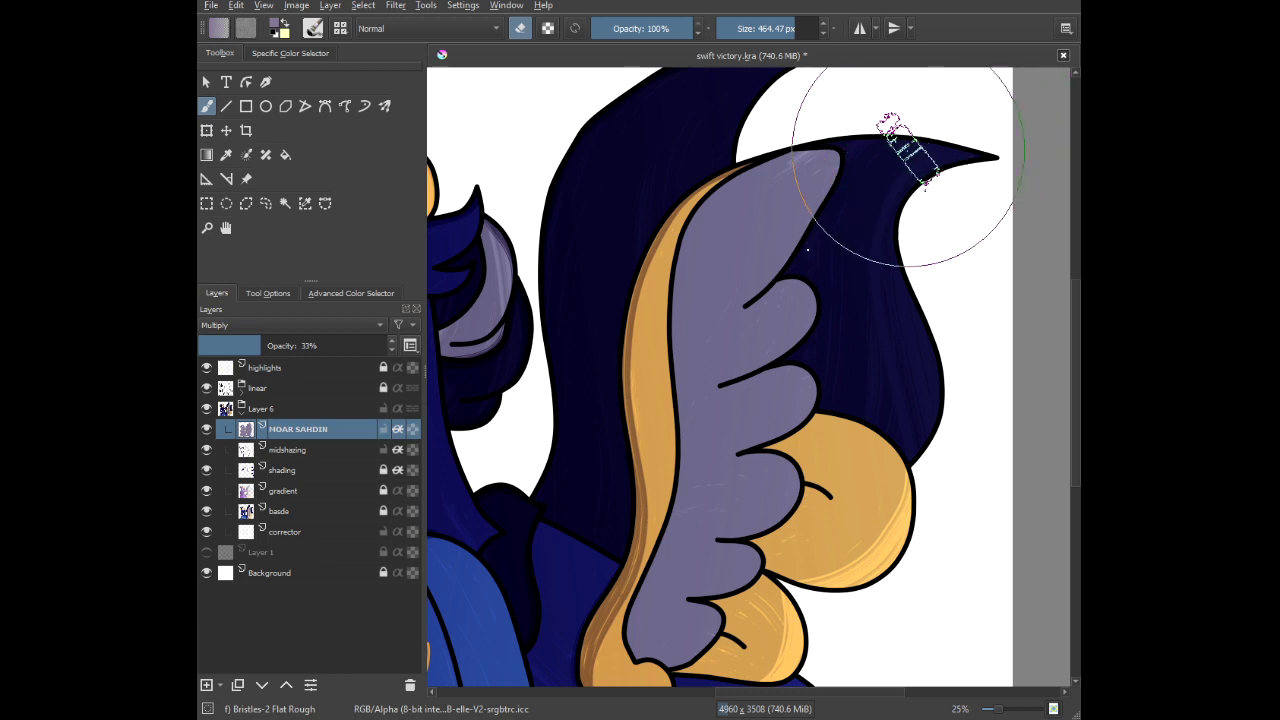
left_click_drag(871, 371, 843, 529)
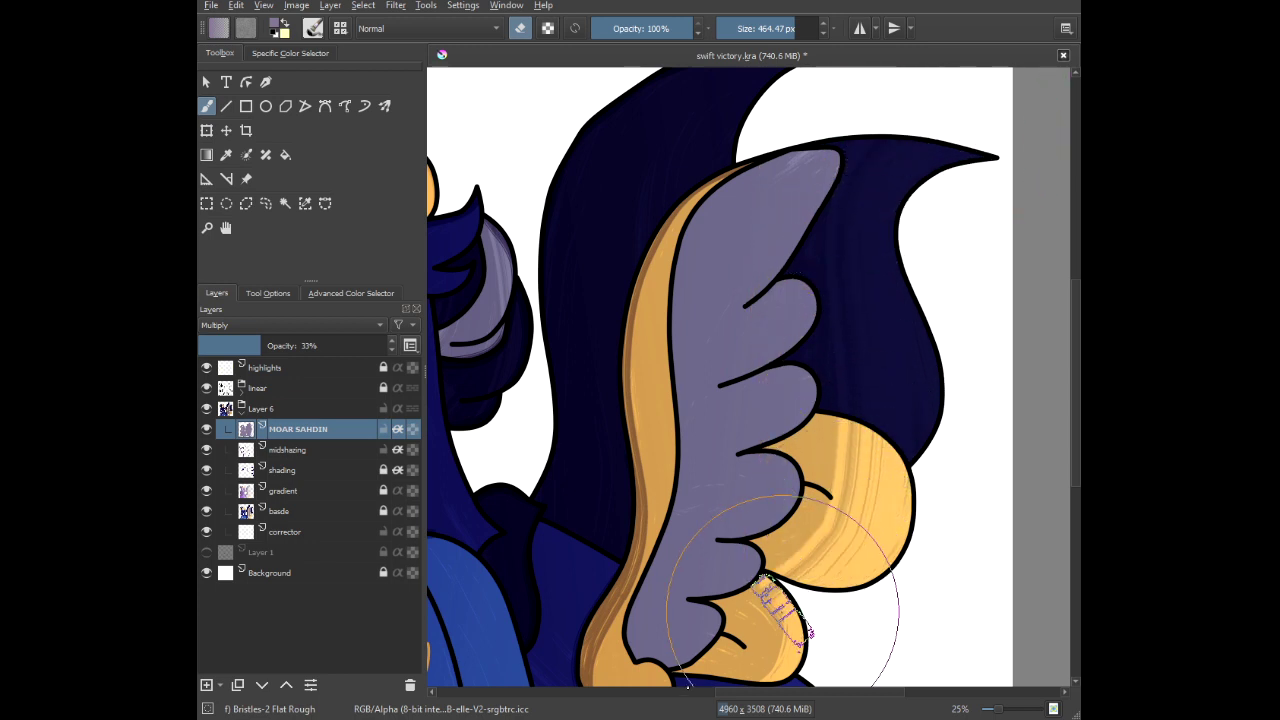
left_click_drag(759, 444, 785, 357)
Erase shading in long streaks down the purple feathers of the wing, from the tip to the base.
scroll(786, 337, "down", 1)
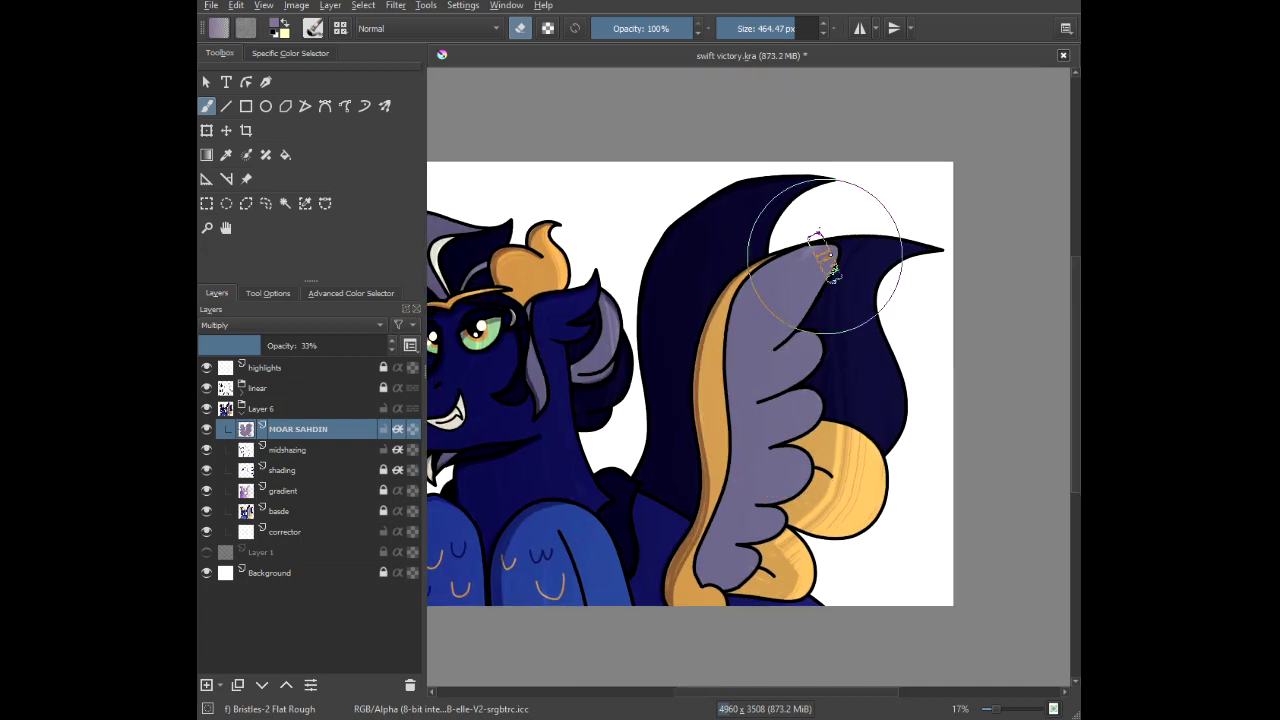
mouse_move(823, 271)
left_mouse_down()
mouse_move(771, 371)
mouse_move(731, 563)
mouse_move(705, 600)
left_mouse_up()
mouse_move(812, 247)
left_mouse_down()
mouse_move(767, 298)
mouse_move(736, 488)
mouse_move(737, 639)
left_mouse_up()
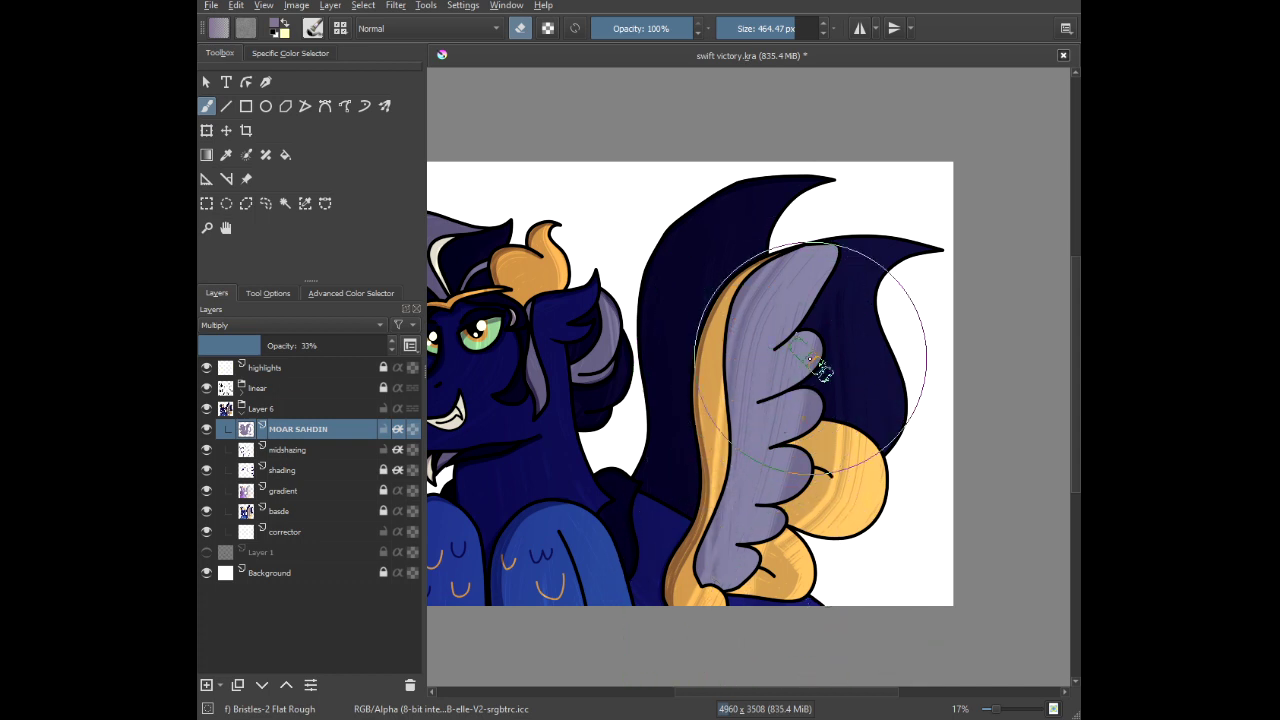
mouse_move(821, 285)
left_mouse_down()
mouse_move(811, 407)
mouse_move(764, 563)
mouse_move(738, 580)
left_mouse_up()
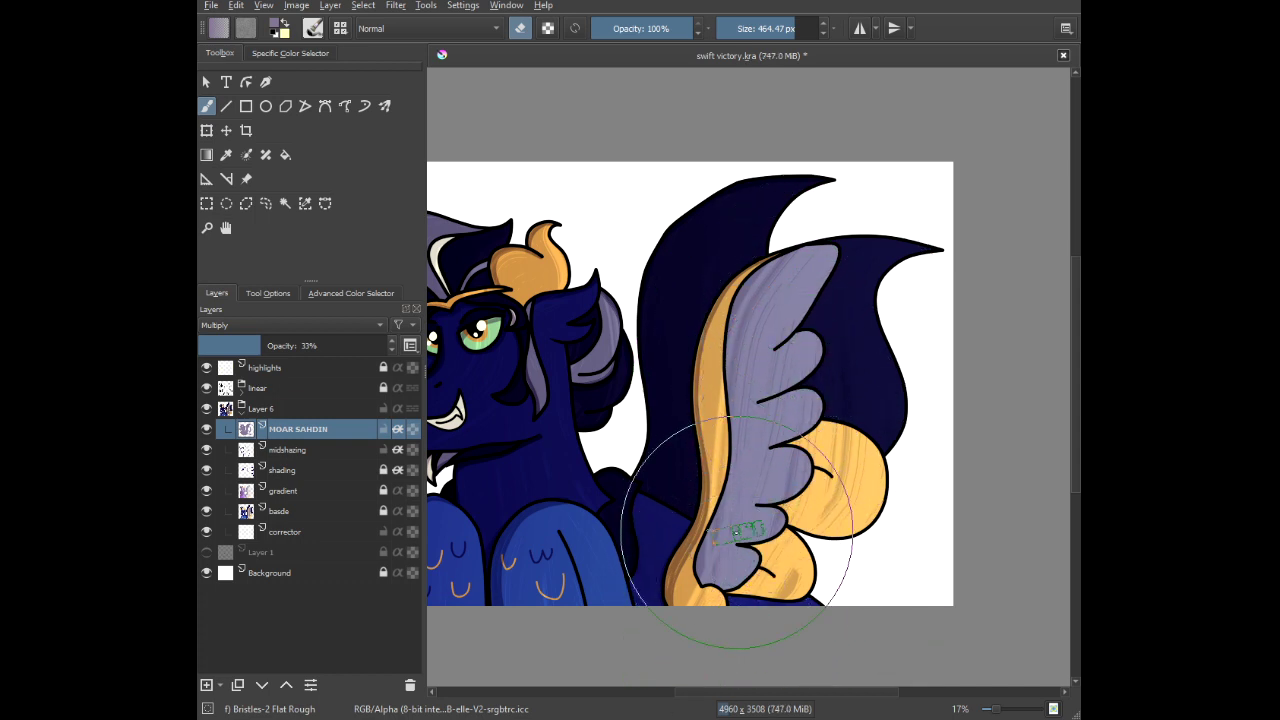
mouse_move(785, 403)
left_mouse_down()
mouse_move(737, 600)
mouse_move(780, 525)
mouse_move(840, 540)
mouse_move(777, 414)
mouse_move(814, 243)
mouse_move(760, 286)
mouse_move(737, 343)
mouse_move(722, 406)
mouse_move(731, 514)
mouse_move(706, 602)
mouse_move(713, 564)
mouse_move(812, 500)
left_mouse_up()
Erase shading from the lowest purple feathers and the lower part of the wing's yellow strip.
scroll(711, 564, "up", 2)
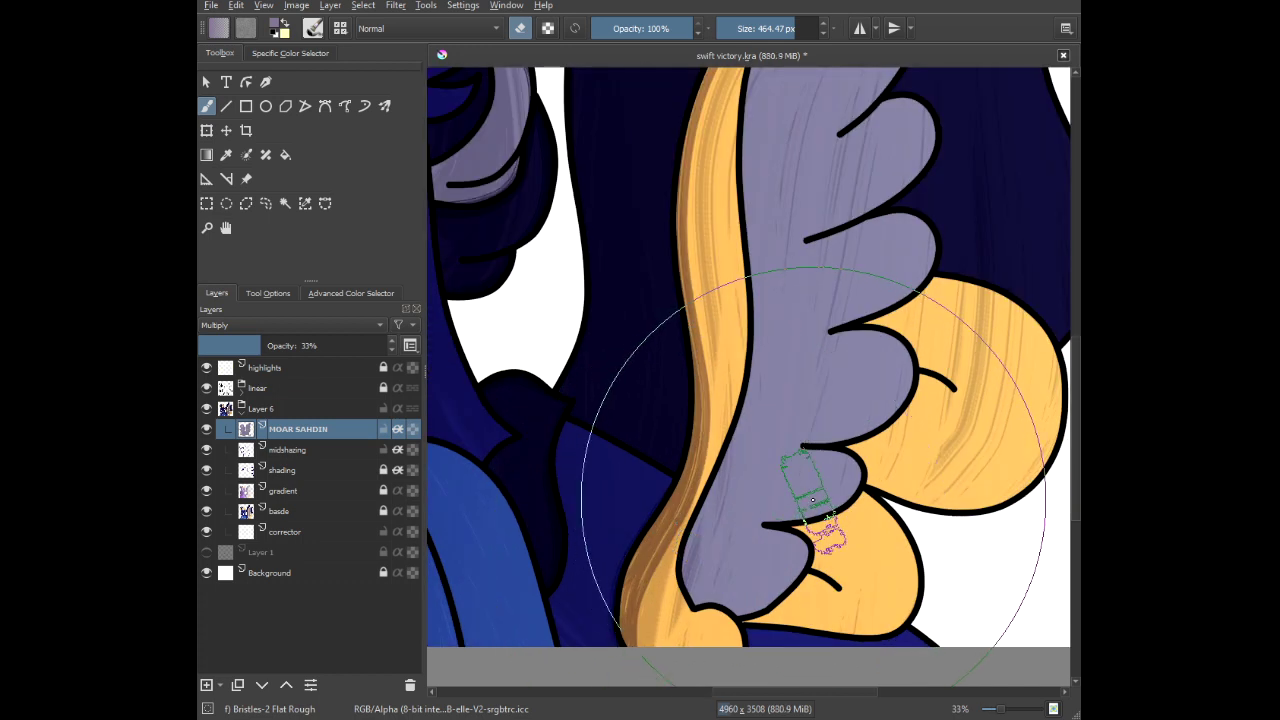
scroll(748, 501, "up", 1)
left_click_drag(771, 477, 801, 420)
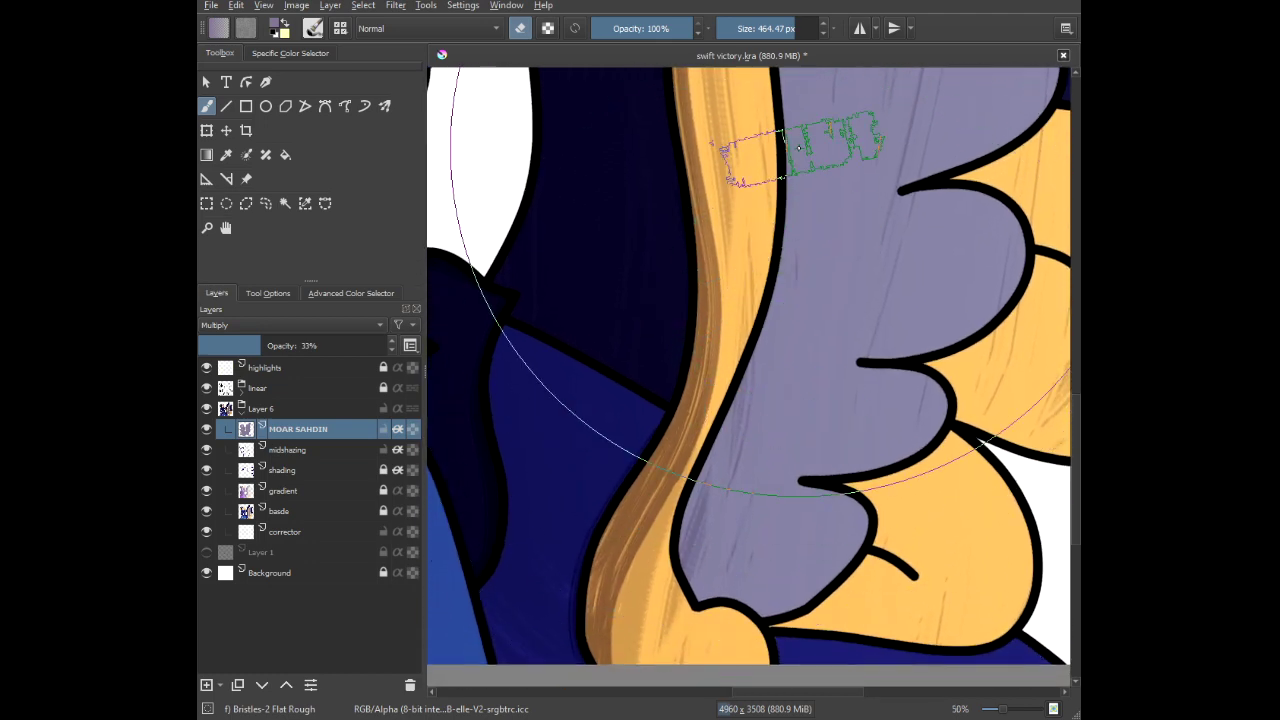
mouse_move(798, 148)
left_mouse_down()
mouse_move(758, 424)
mouse_move(655, 588)
mouse_move(637, 660)
mouse_move(670, 580)
mouse_move(672, 648)
left_mouse_up()
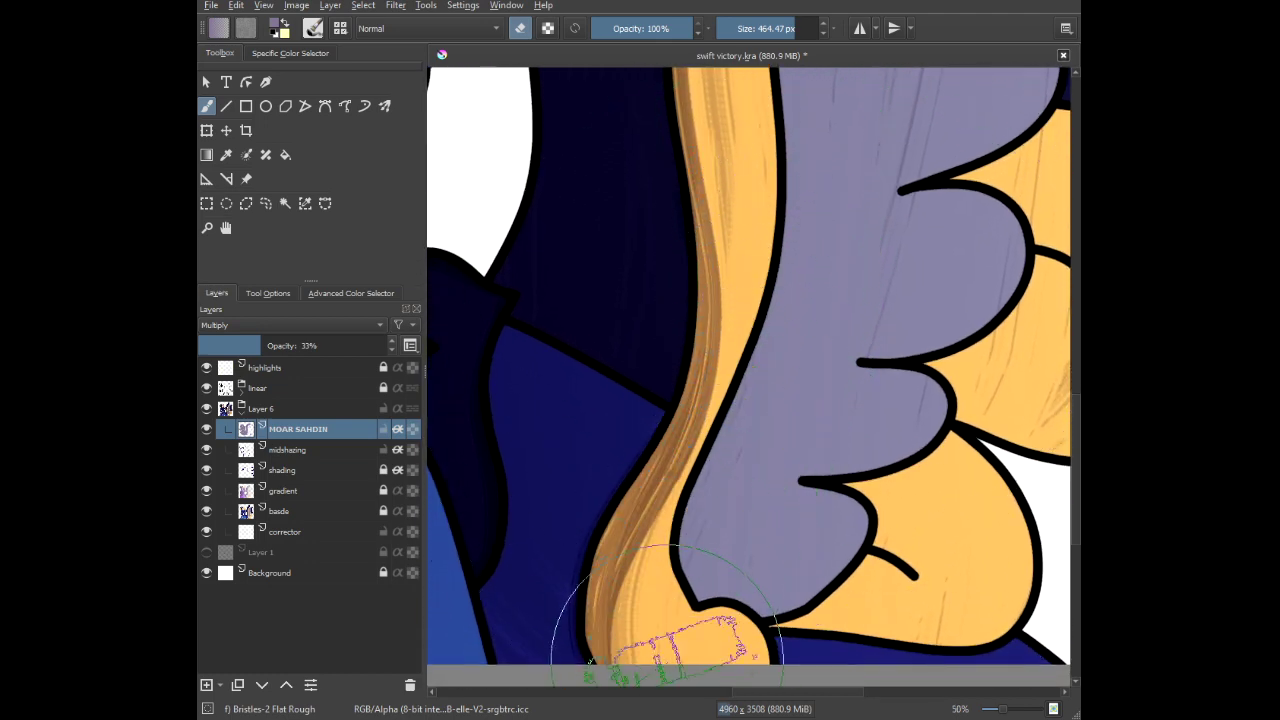
Erase shading across the rear dark wing membrane and along the upper part of the yellow strip.
scroll(742, 436, "down", 3)
left_click_drag(754, 161, 771, 242)
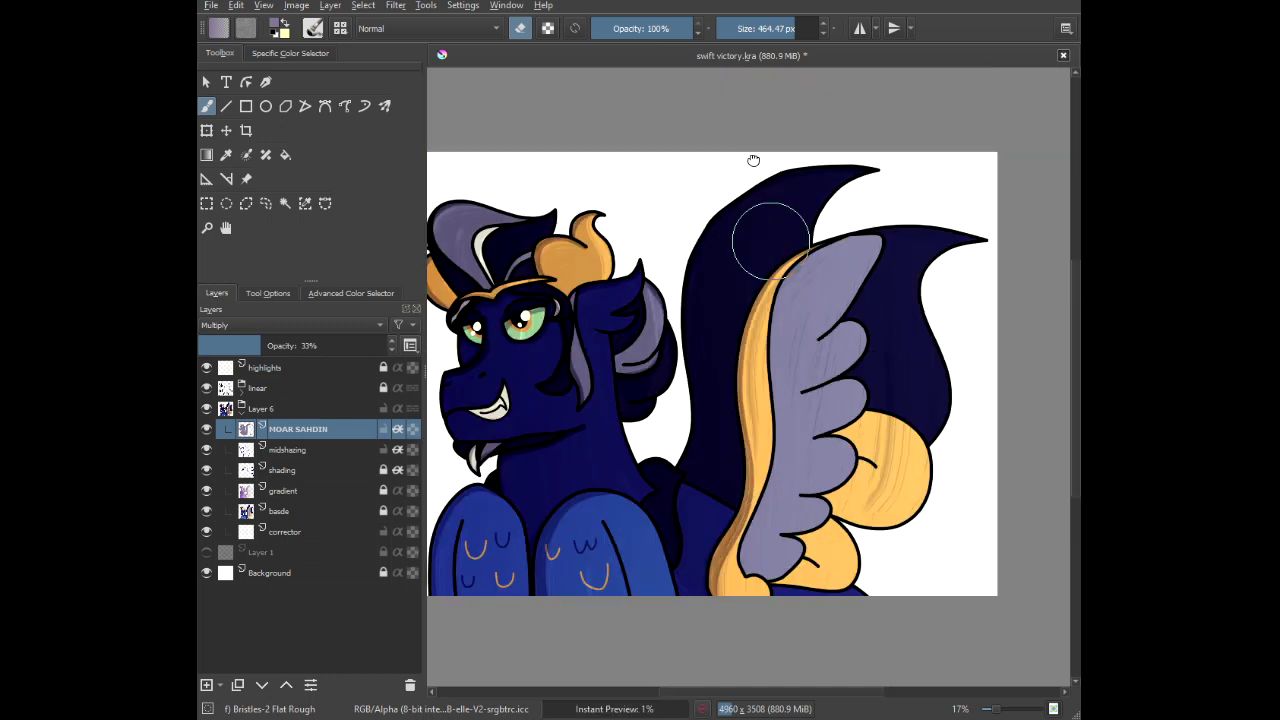
scroll(835, 180, "up", 2)
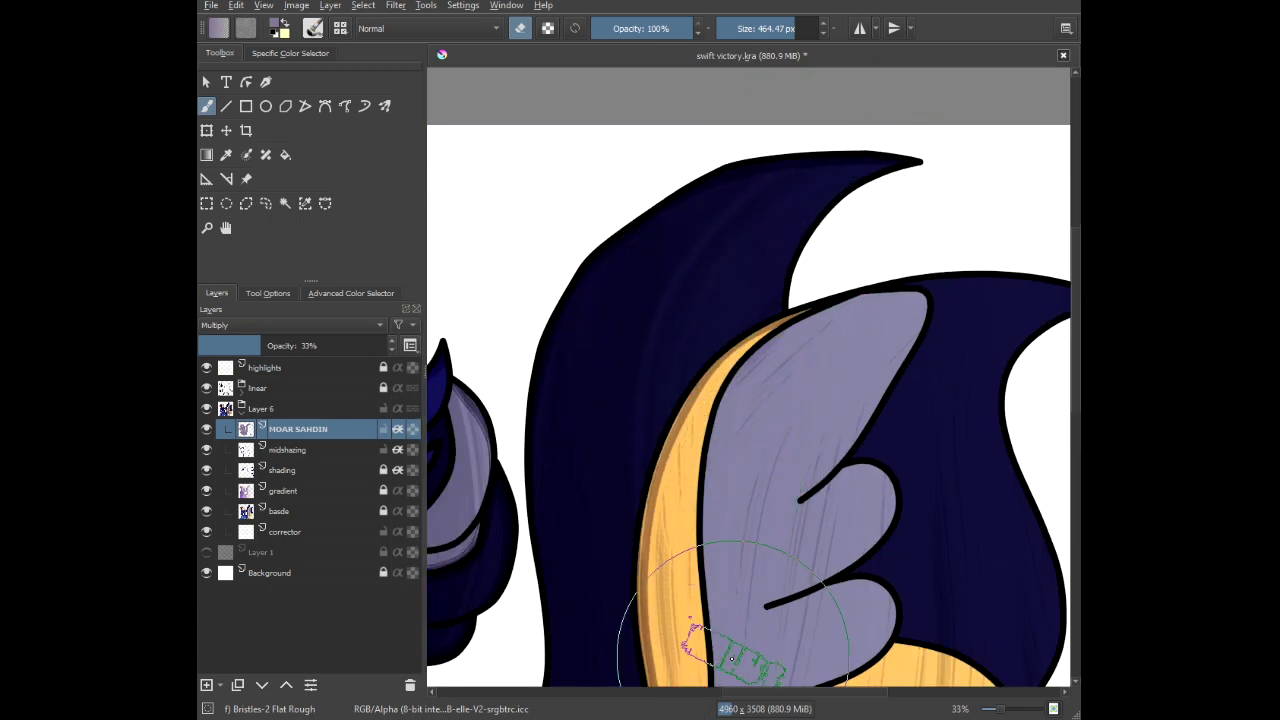
Erase the remaining shading streaks from the large and small yellow lobes of the wing.
scroll(729, 429, "down", 3)
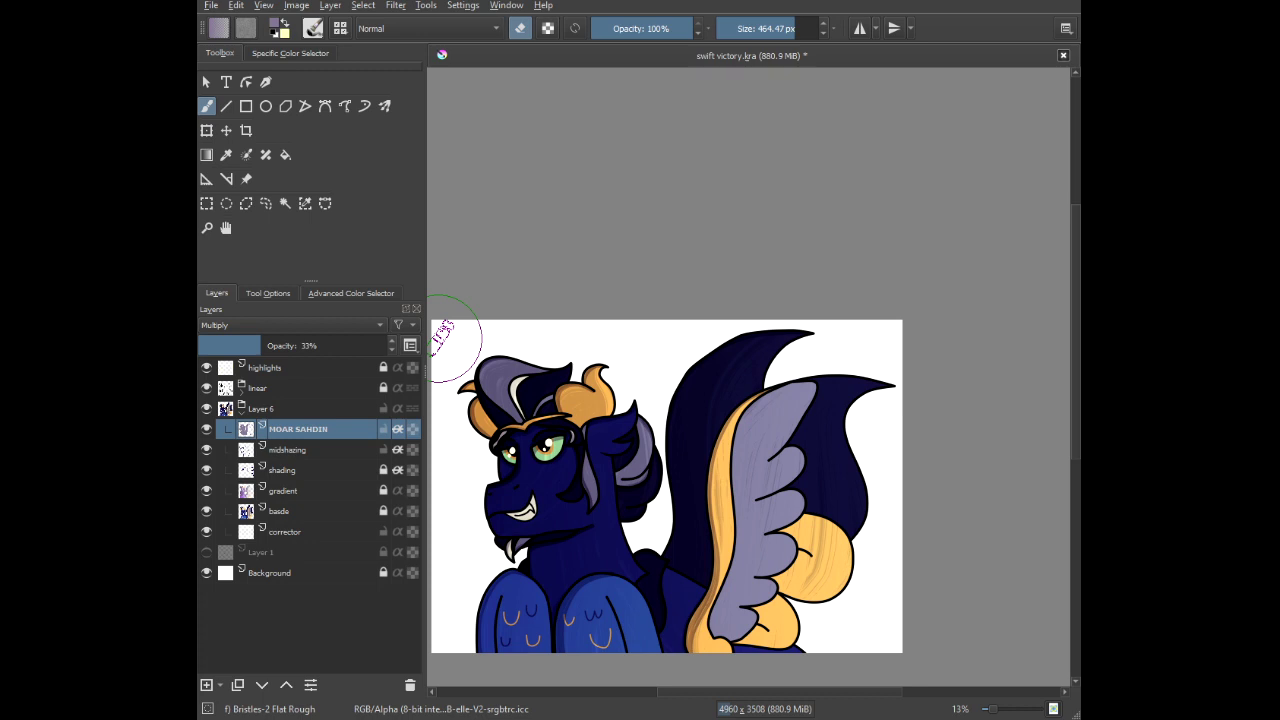
left_click_drag(600, 368, 614, 297)
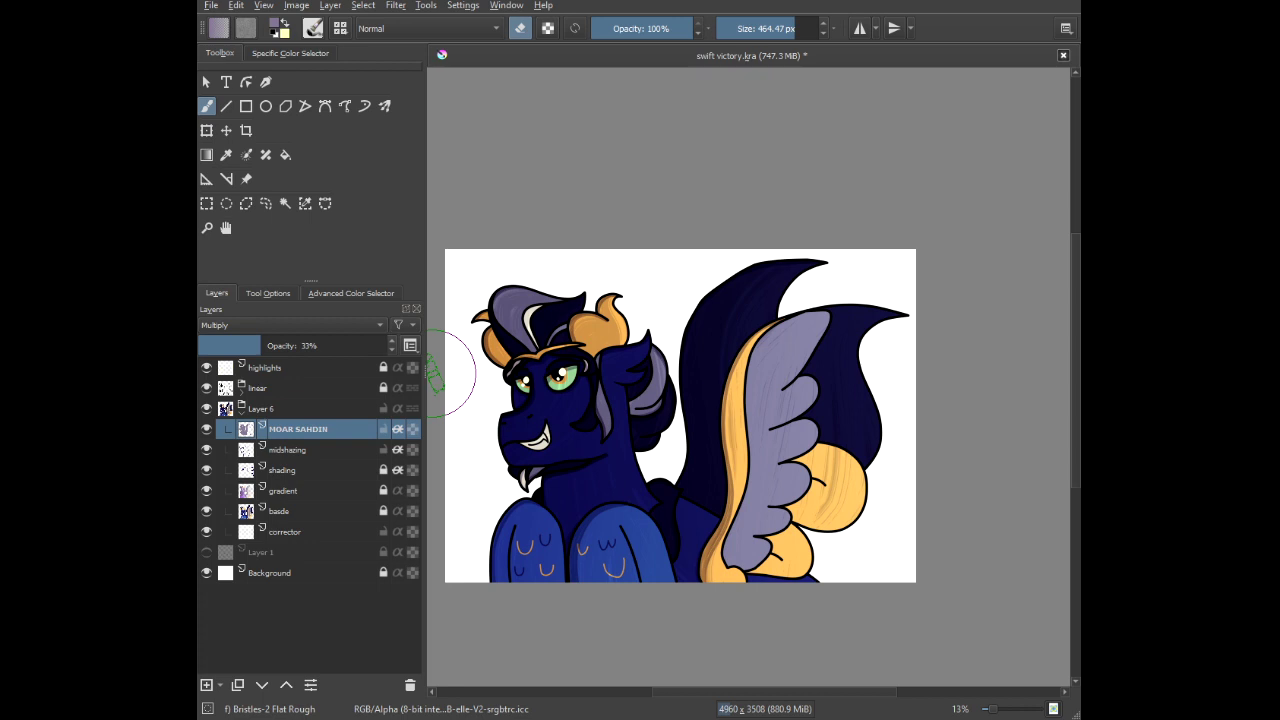
left_click_drag(539, 303, 556, 264)
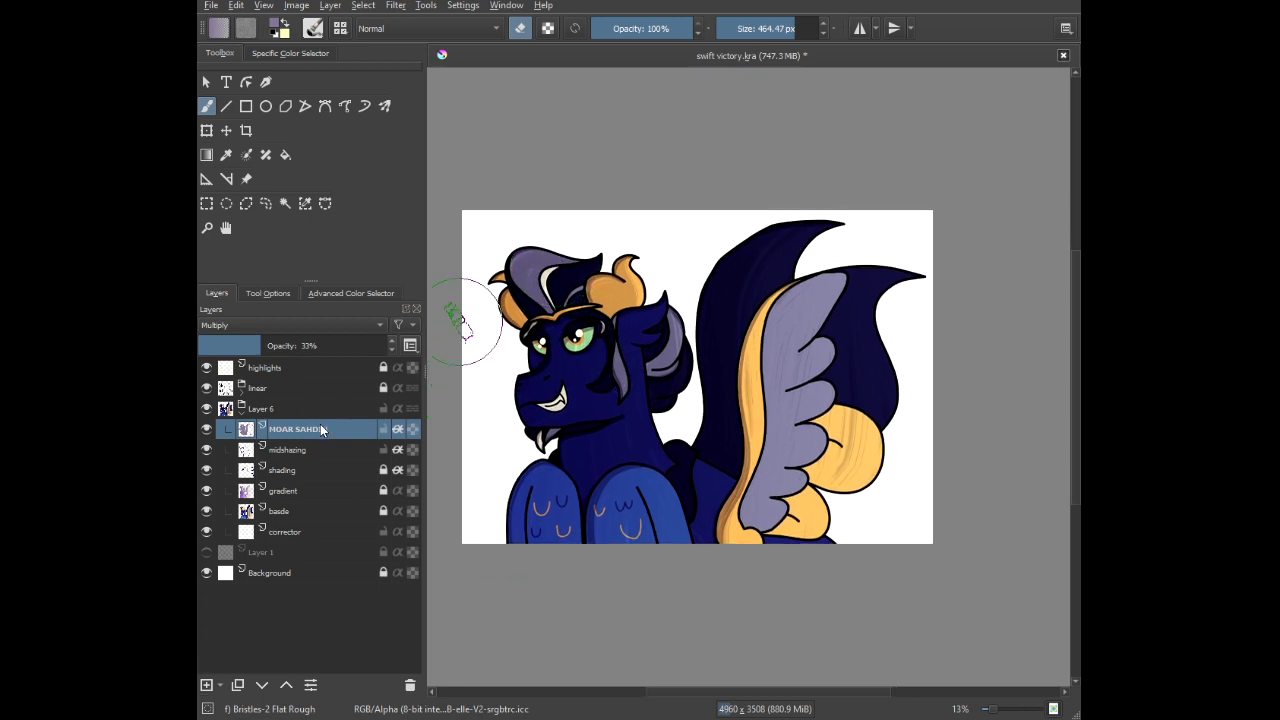
scroll(886, 443, "up", 3)
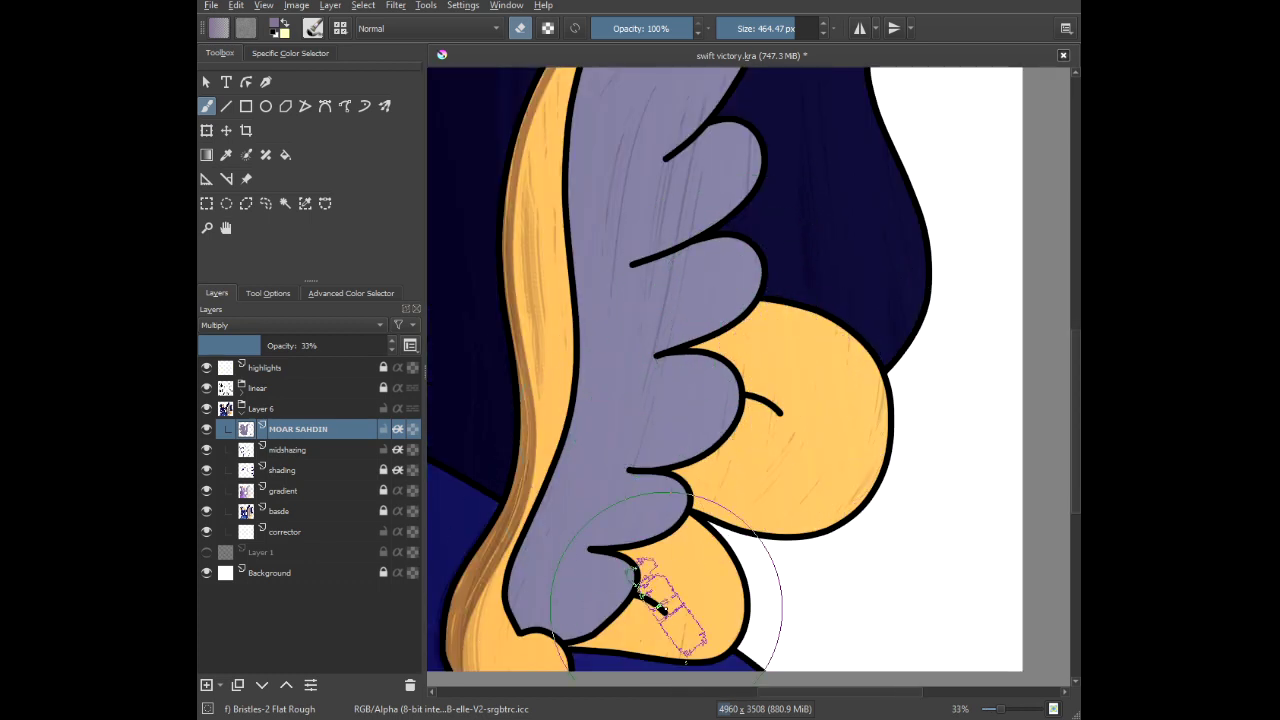
scroll(724, 432, "down", 1)
scroll(724, 432, "down", 3)
scroll(780, 434, "up", 4)
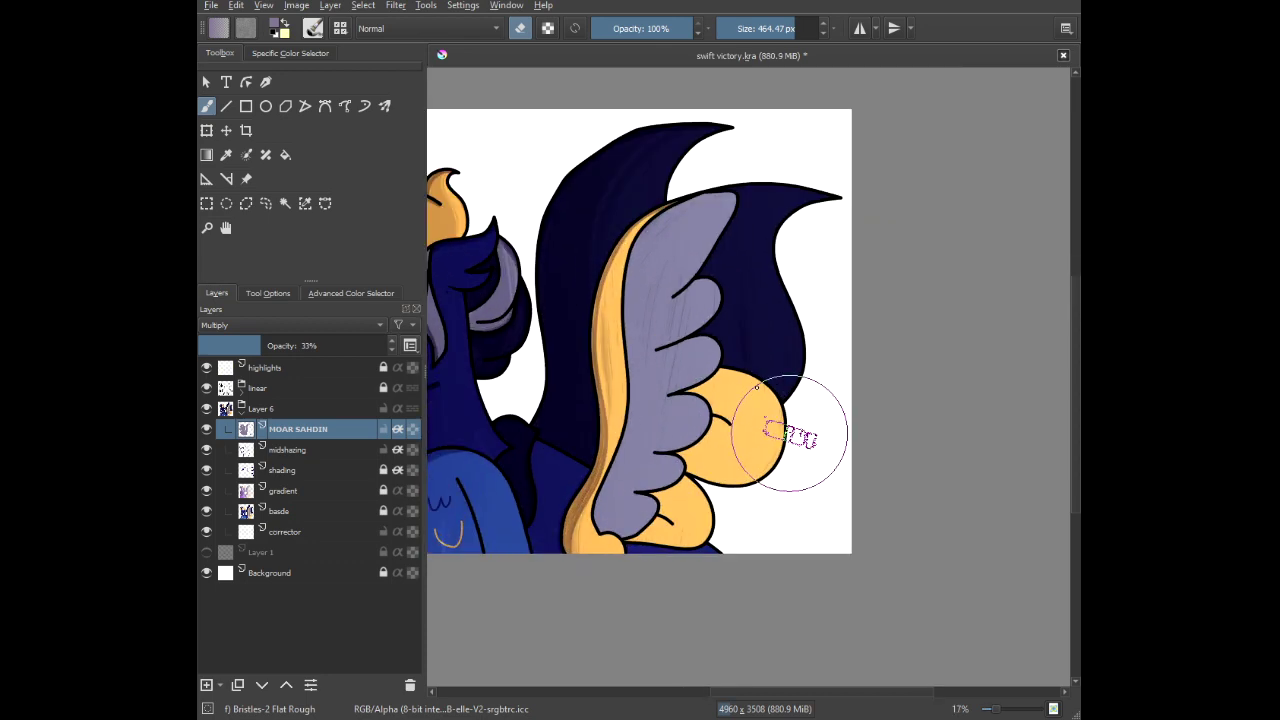
Lock the MOAR SAHDIN layer and add a new paint layer above it named silhouette.
scroll(738, 487, "down", 3)
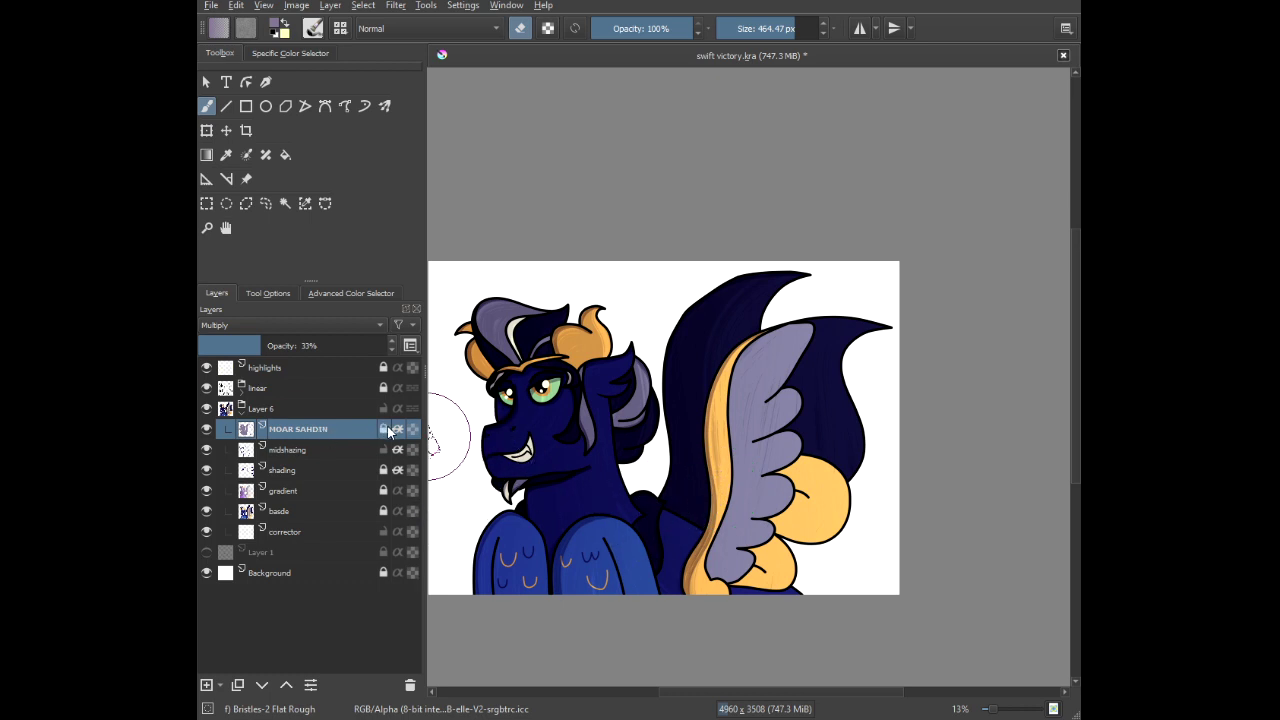
left_click(207, 685)
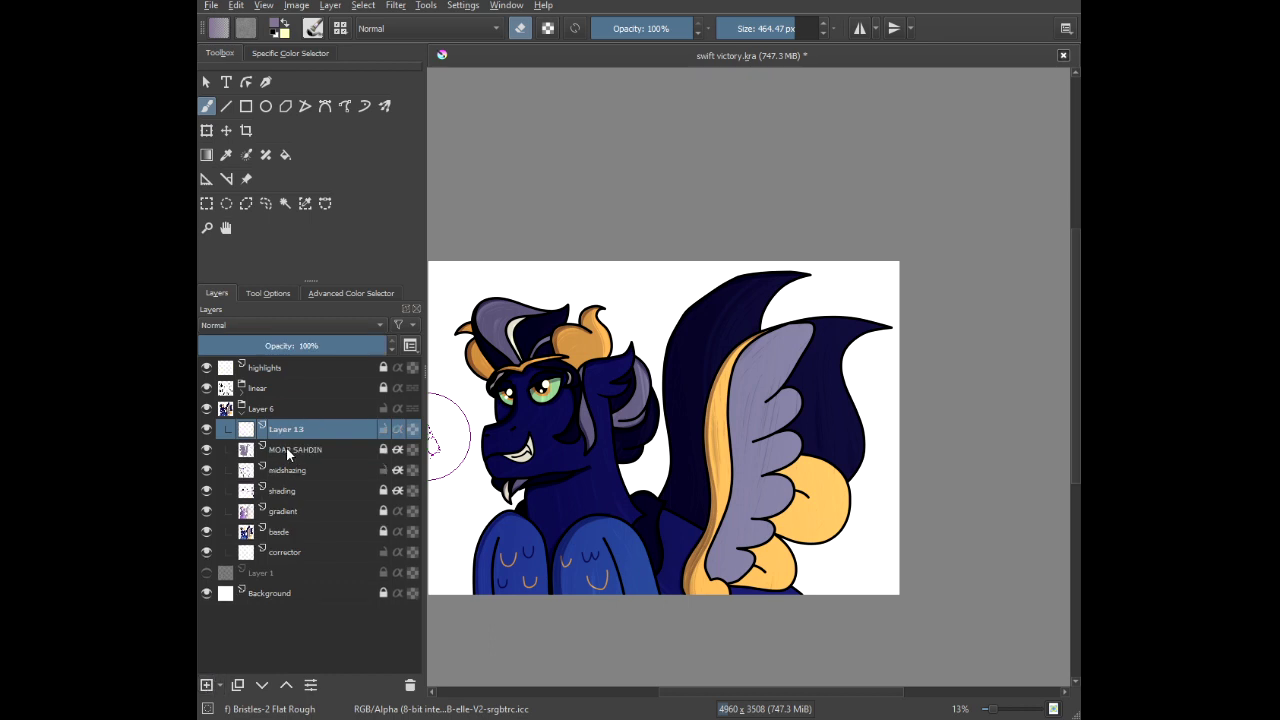
double_click(287, 431)
type("sillhou")
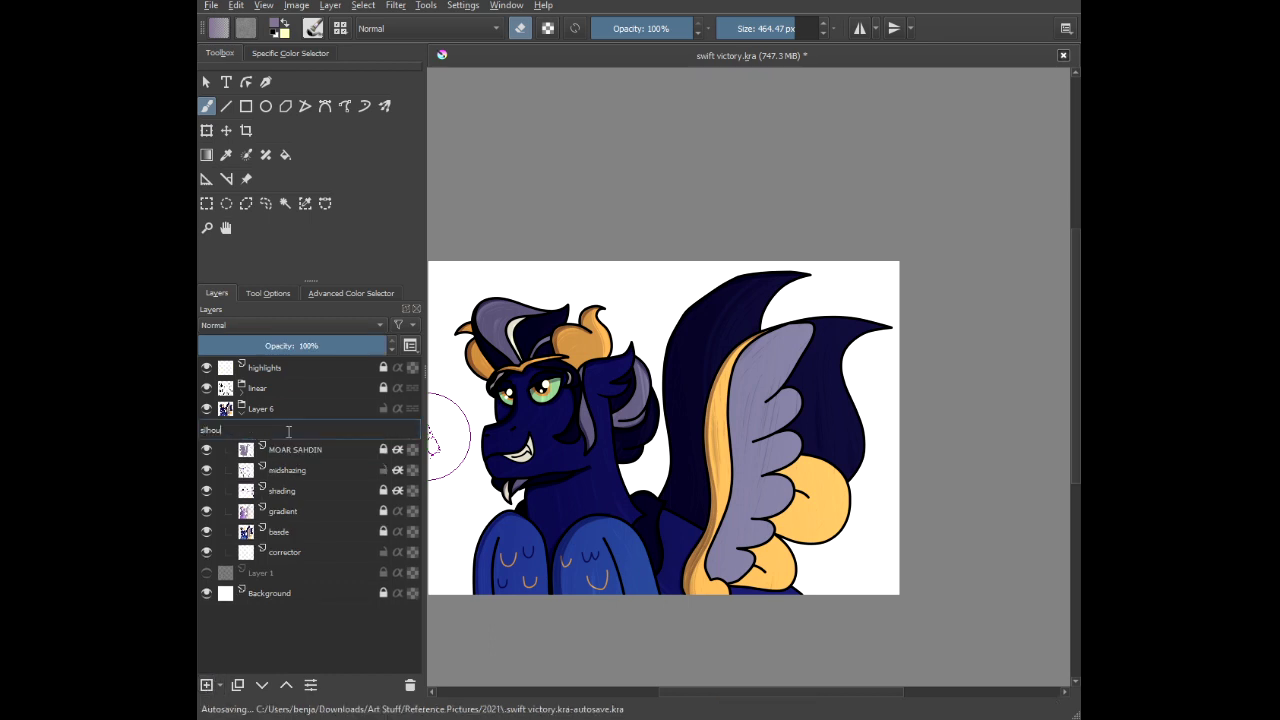
type("ette")
key("Return")
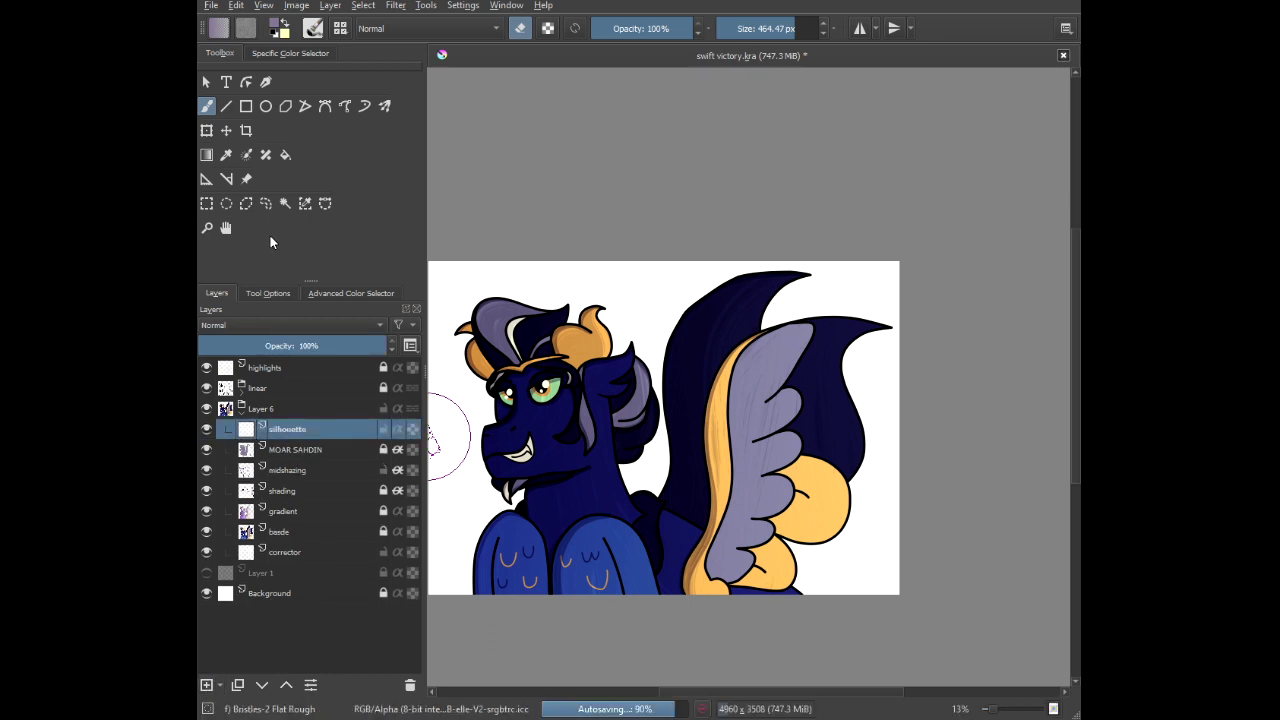
Choose the Pencil-2 brush with a pale cream colour and a size of 40 px.
right_click(588, 229)
left_click(672, 256)
right_click(682, 228)
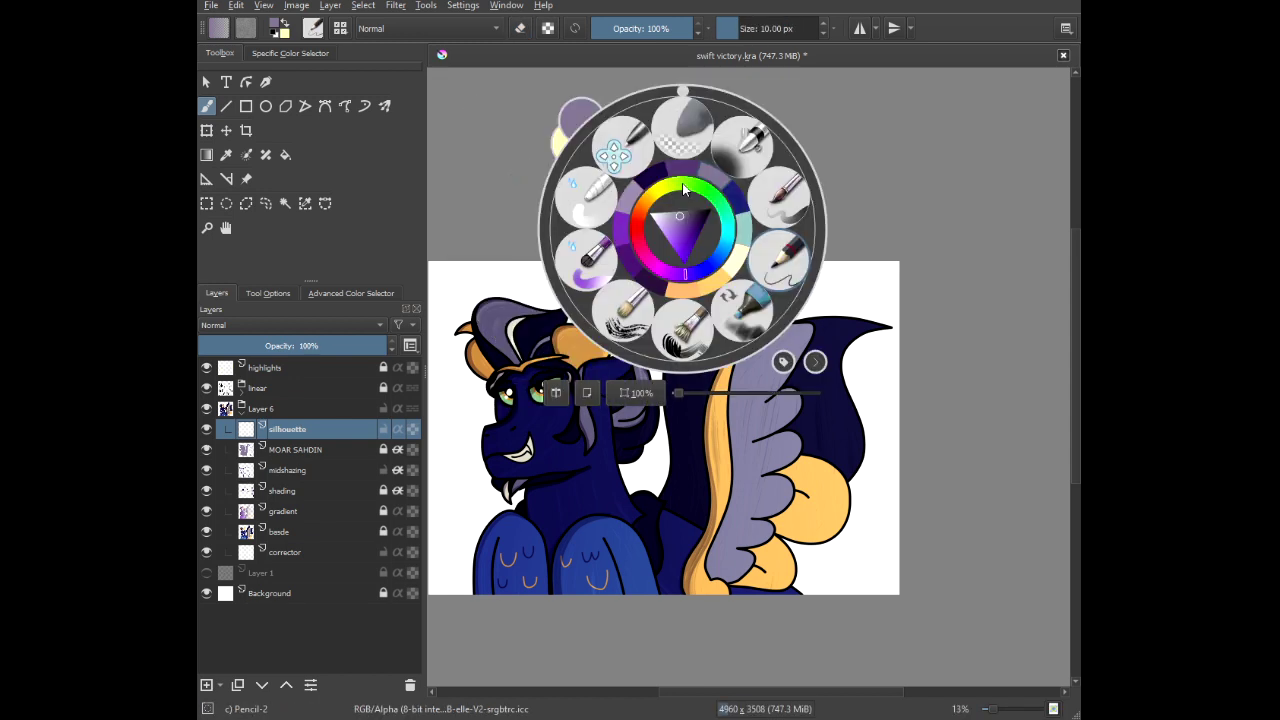
left_click(657, 196)
left_click_drag(688, 227, 718, 224)
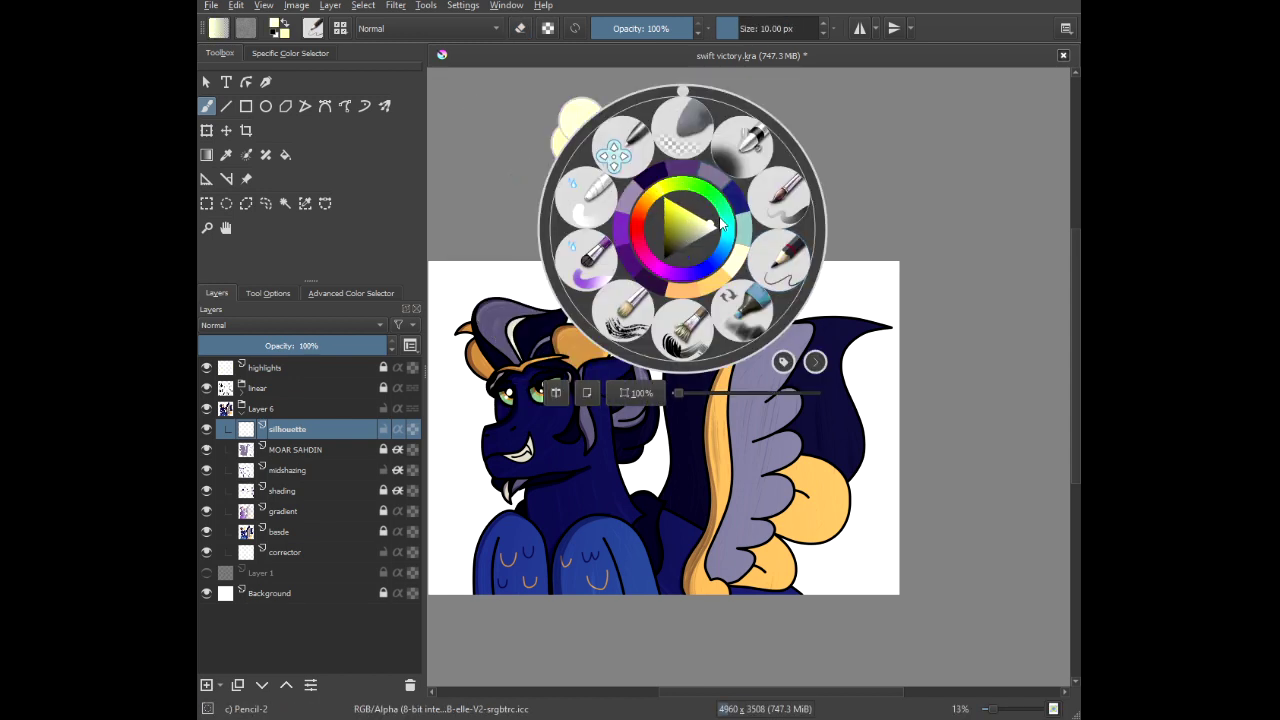
left_click(494, 126)
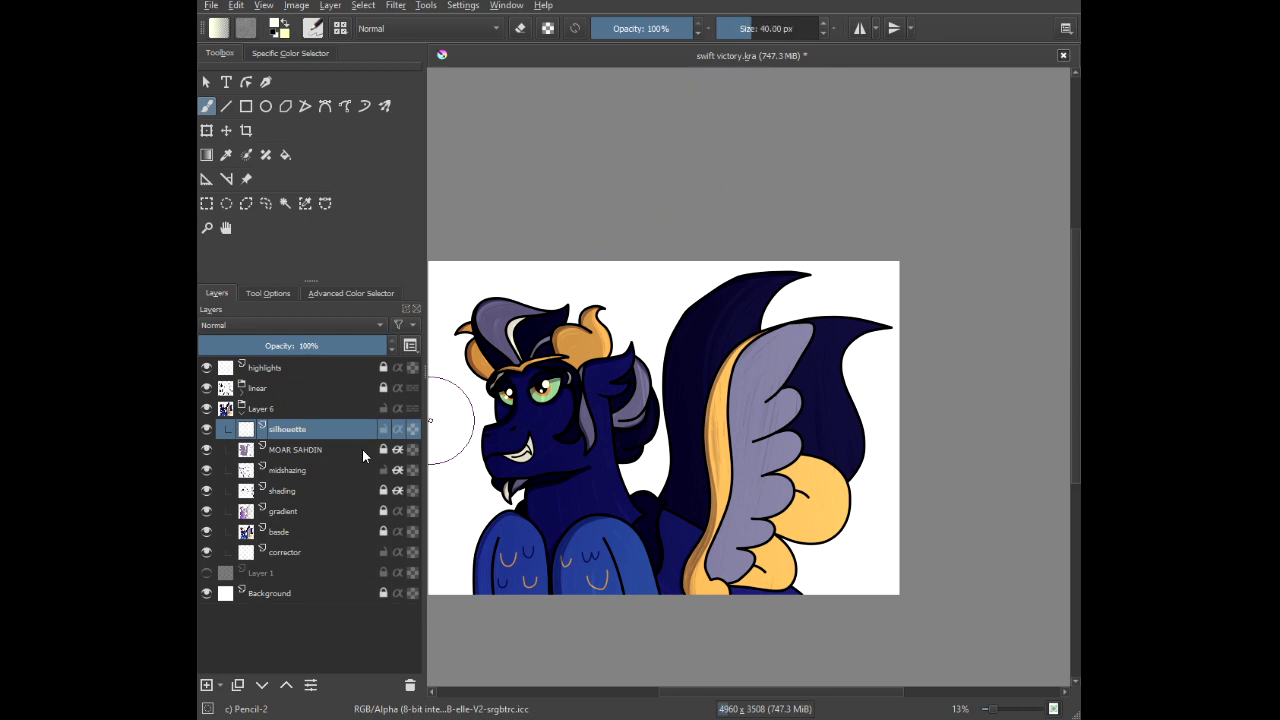
Turn on alpha inheritance for the silhouette layer and paint a cream rim light along the front leg's outer edge.
scroll(514, 460, "up", 4)
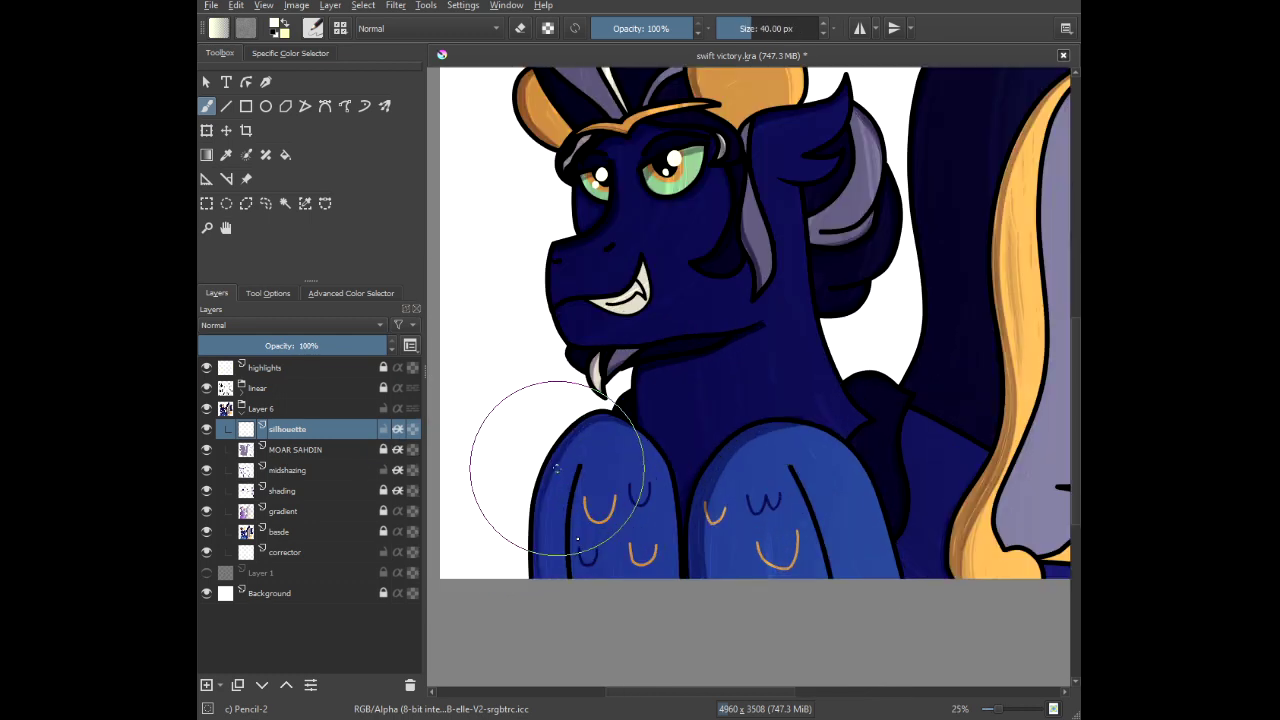
scroll(543, 517, "up", 1)
scroll(566, 420, "up", 1)
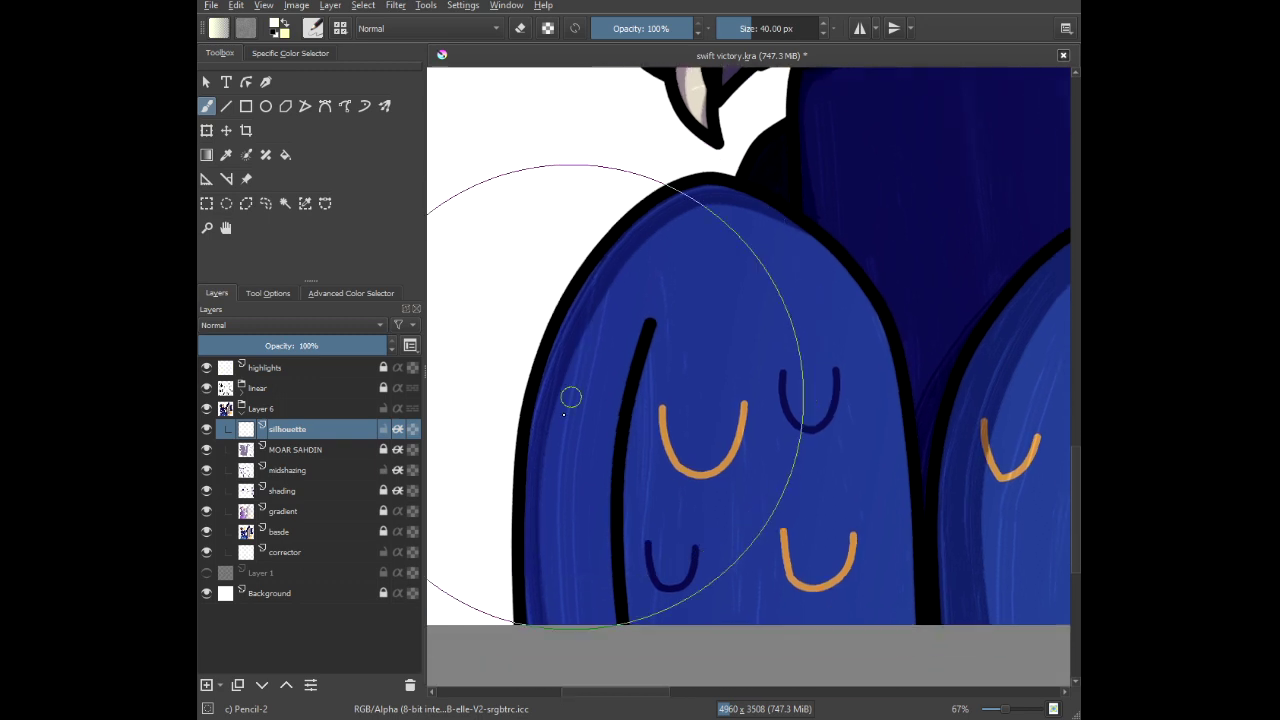
mouse_move(522, 620)
left_mouse_down()
mouse_move(535, 410)
mouse_move(574, 286)
mouse_move(663, 208)
mouse_move(729, 177)
mouse_move(676, 196)
left_mouse_up()
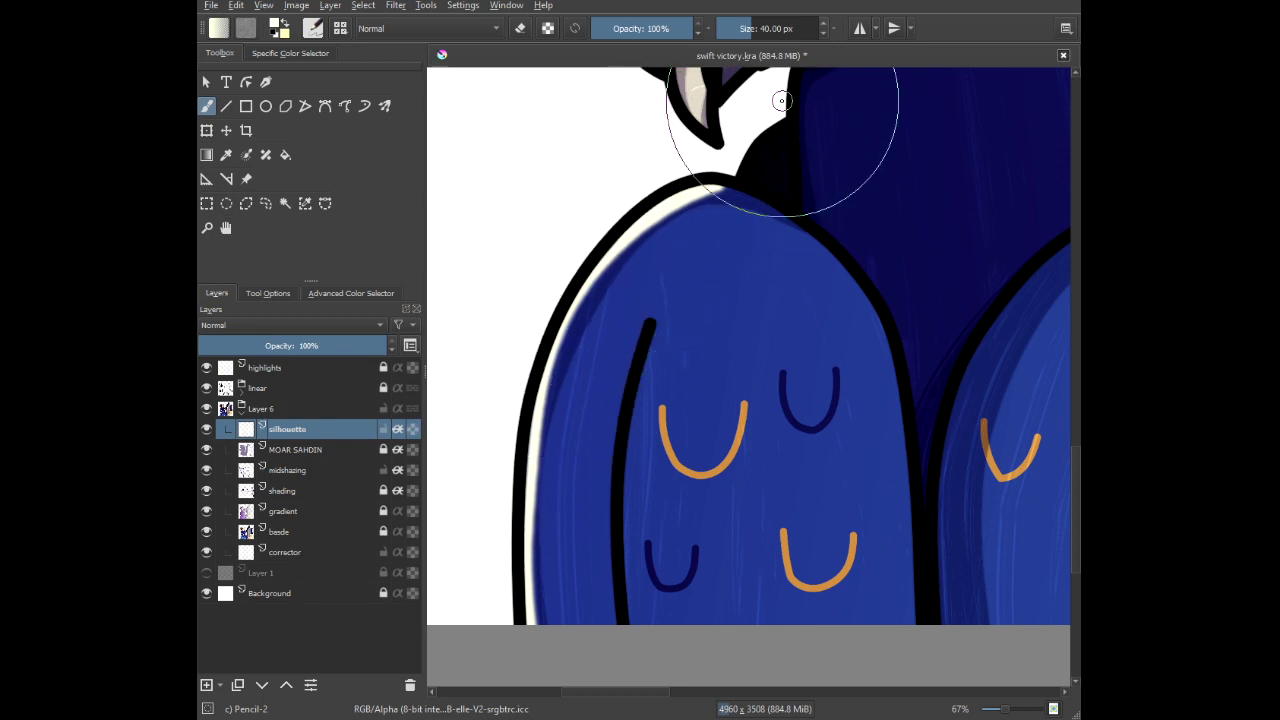
Paint a cream rim light along the upper edge of the dark shape between the front leg and the neck.
scroll(611, 246, "up", 4)
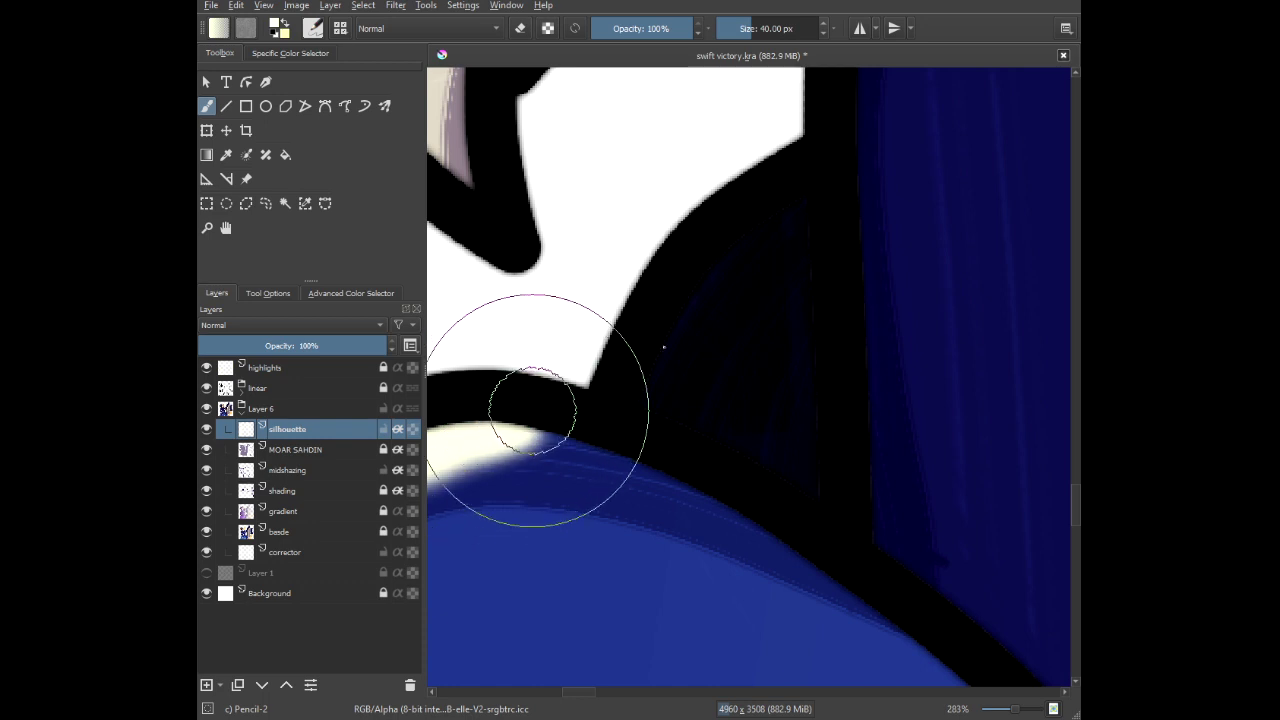
mouse_move(805, 205)
left_mouse_down()
mouse_move(653, 305)
mouse_move(627, 353)
mouse_move(605, 509)
mouse_move(623, 421)
mouse_move(632, 429)
mouse_move(618, 437)
mouse_move(486, 427)
mouse_move(617, 435)
mouse_move(517, 432)
left_mouse_up()
scroll(675, 318, "down", 2)
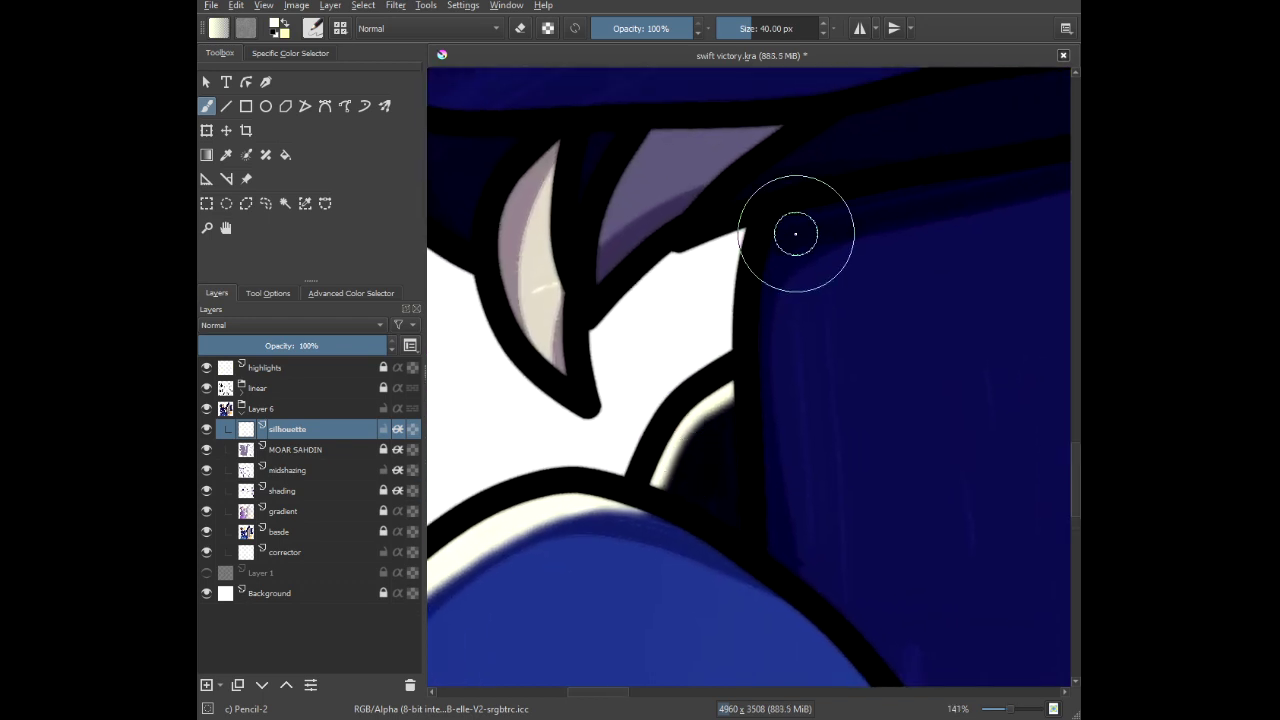
Paint a cream rim light along the front edge of the neck, beneath the jaw.
left_click_drag(773, 208, 743, 363)
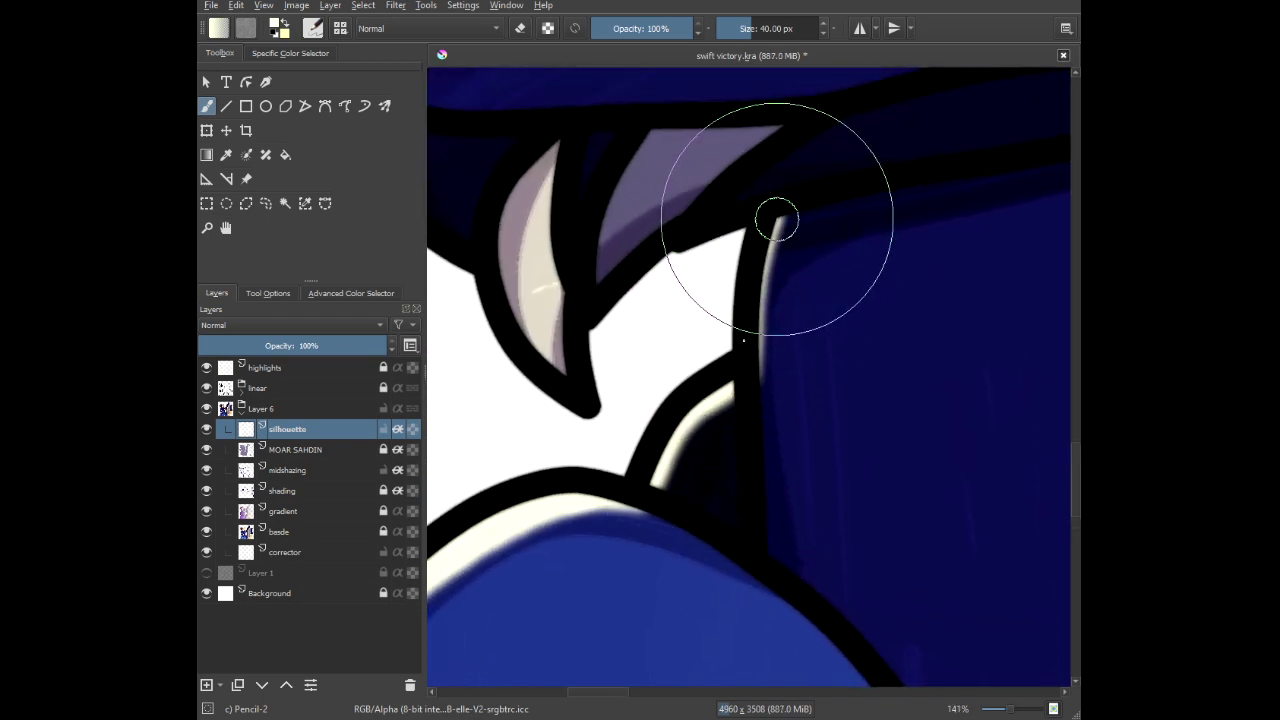
left_click_drag(777, 220, 751, 383)
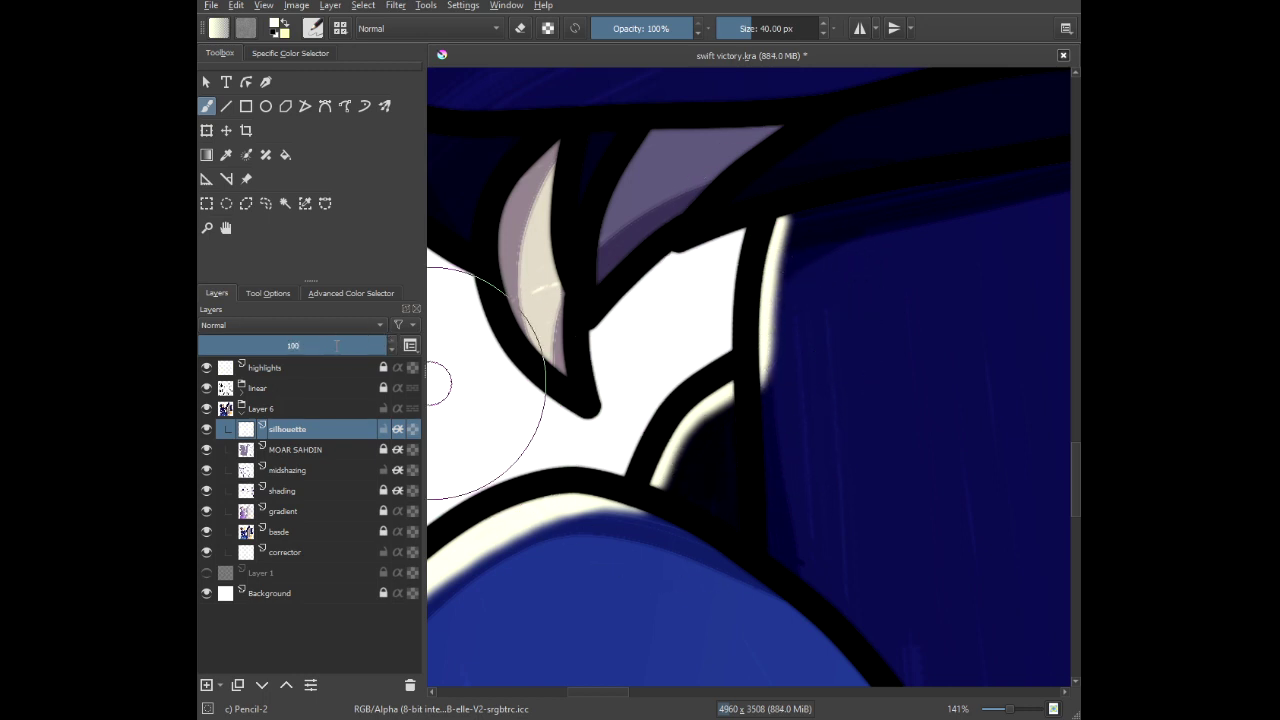
Set the silhouette layer's opacity to 33% and its blending mode to Screen.
key("Return")
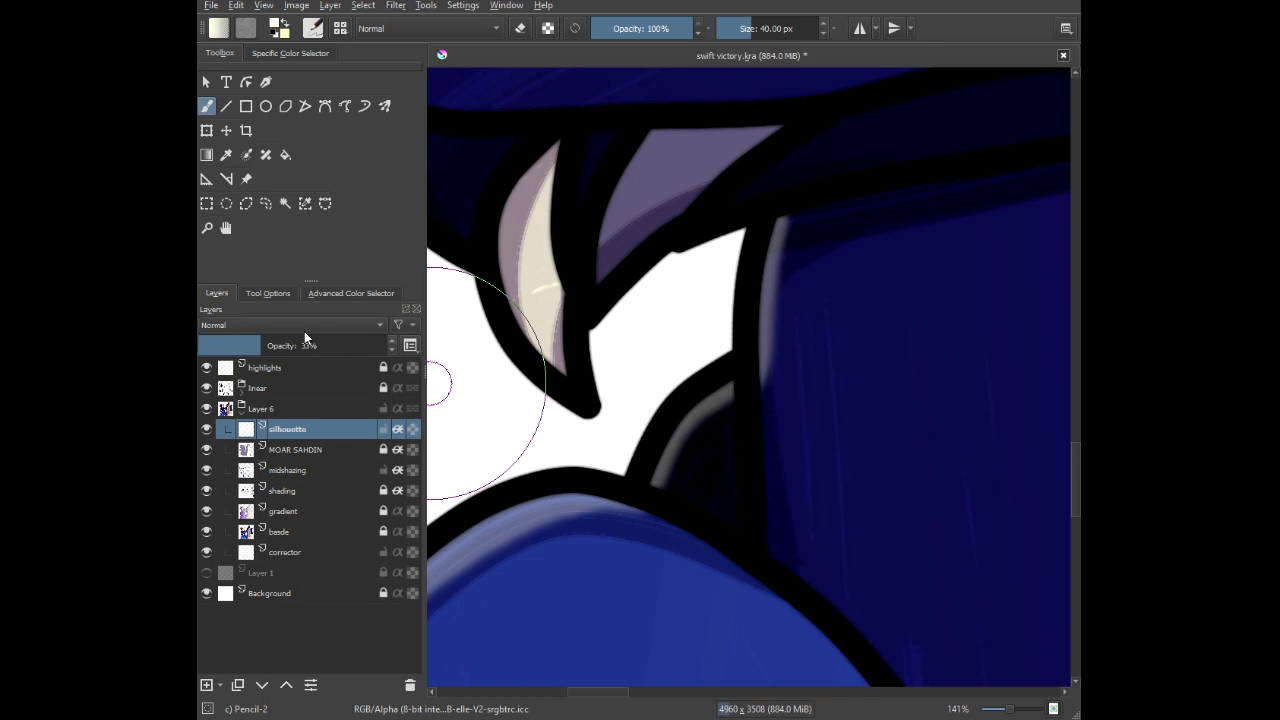
left_click(292, 488)
left_click_drag(702, 247, 748, 258)
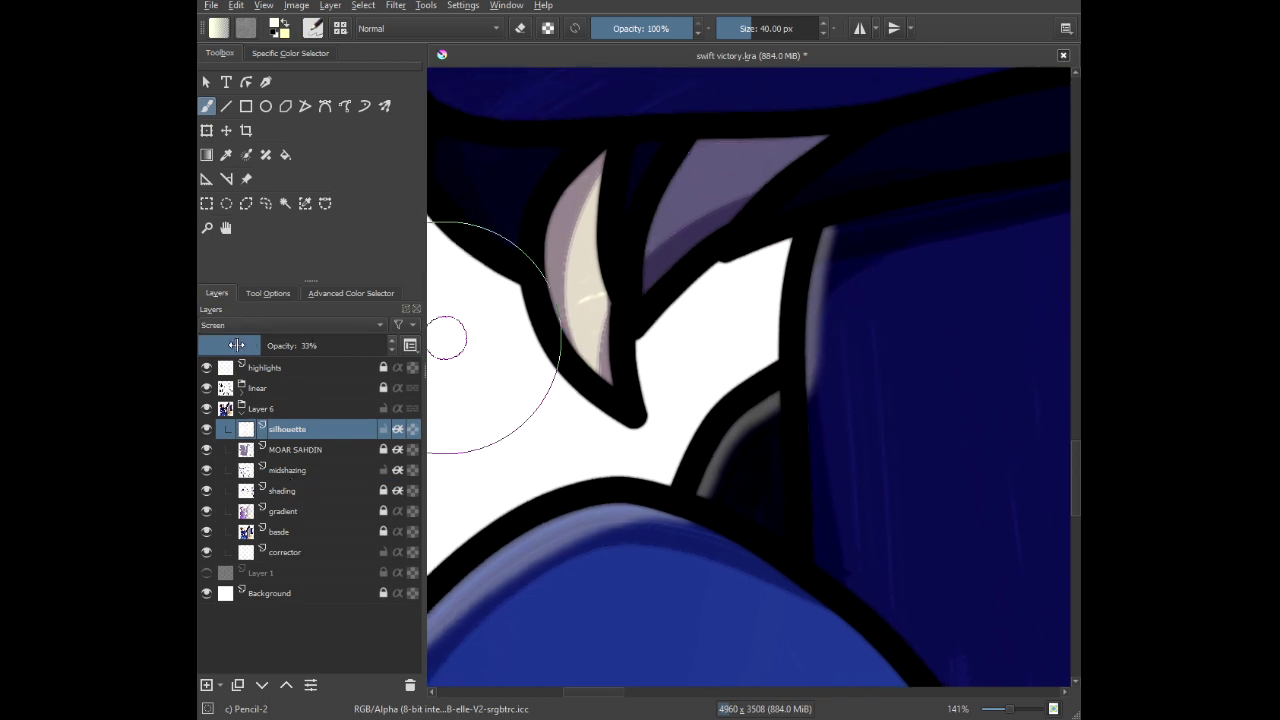
Paint rim light along the outer edges of the lavender, cream and dark beard tufts under the chin.
scroll(760, 207, "up", 2)
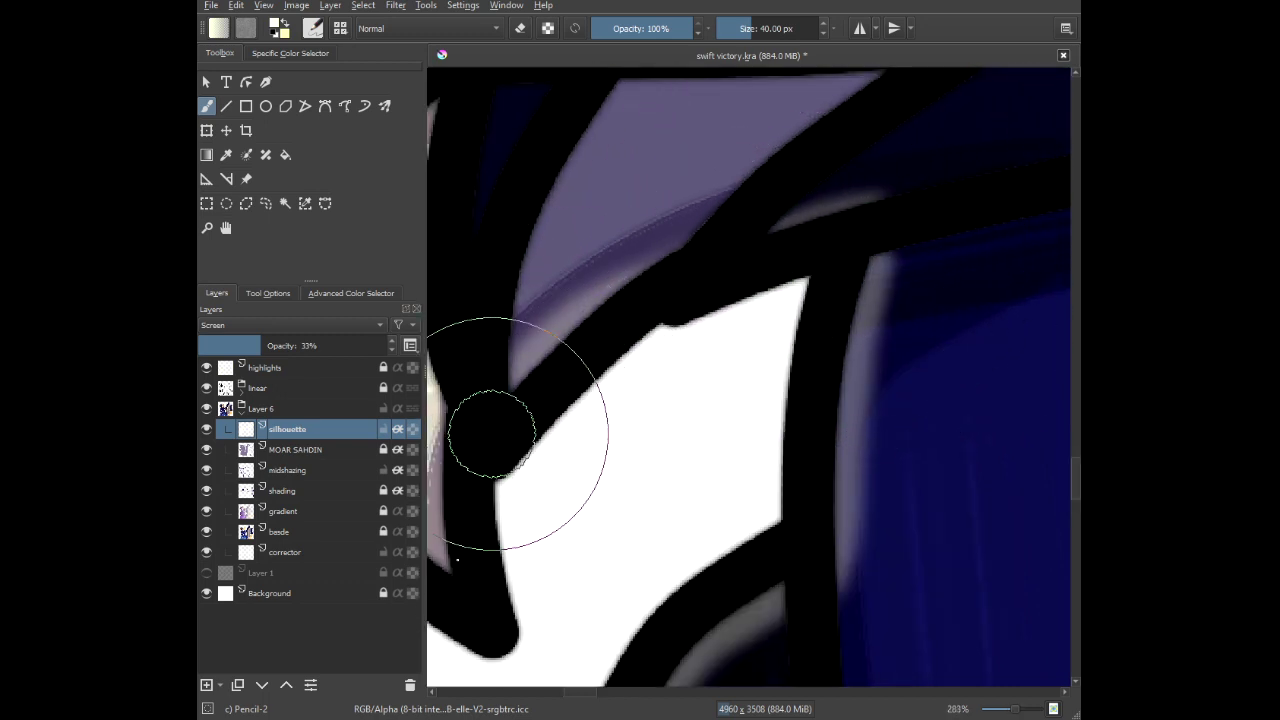
mouse_move(565, 408)
left_mouse_down()
mouse_move(670, 390)
mouse_move(768, 313)
left_mouse_up()
left_click_drag(666, 349, 674, 643)
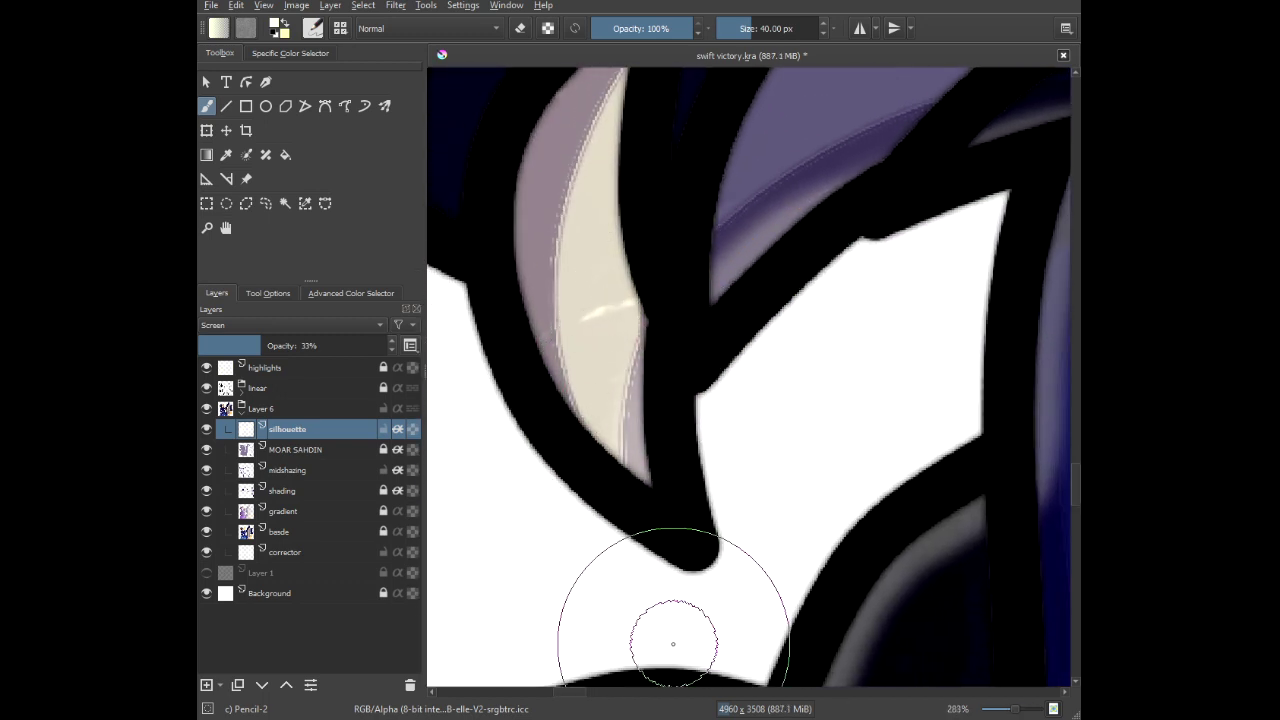
left_click_drag(628, 395, 828, 510)
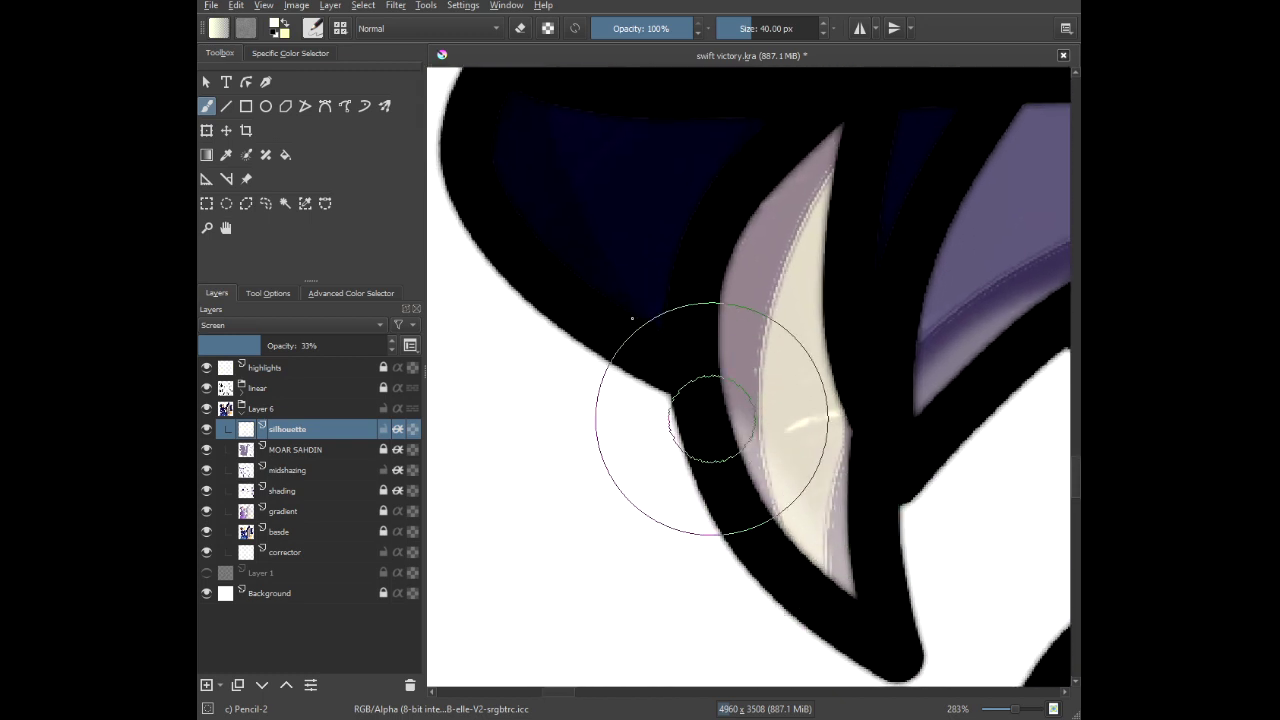
scroll(619, 315, "down", 1)
left_click_drag(619, 315, 672, 400)
Paint a rim light down the front edge of the muzzle, from the nose tip to the chin.
scroll(663, 217, "down", 6)
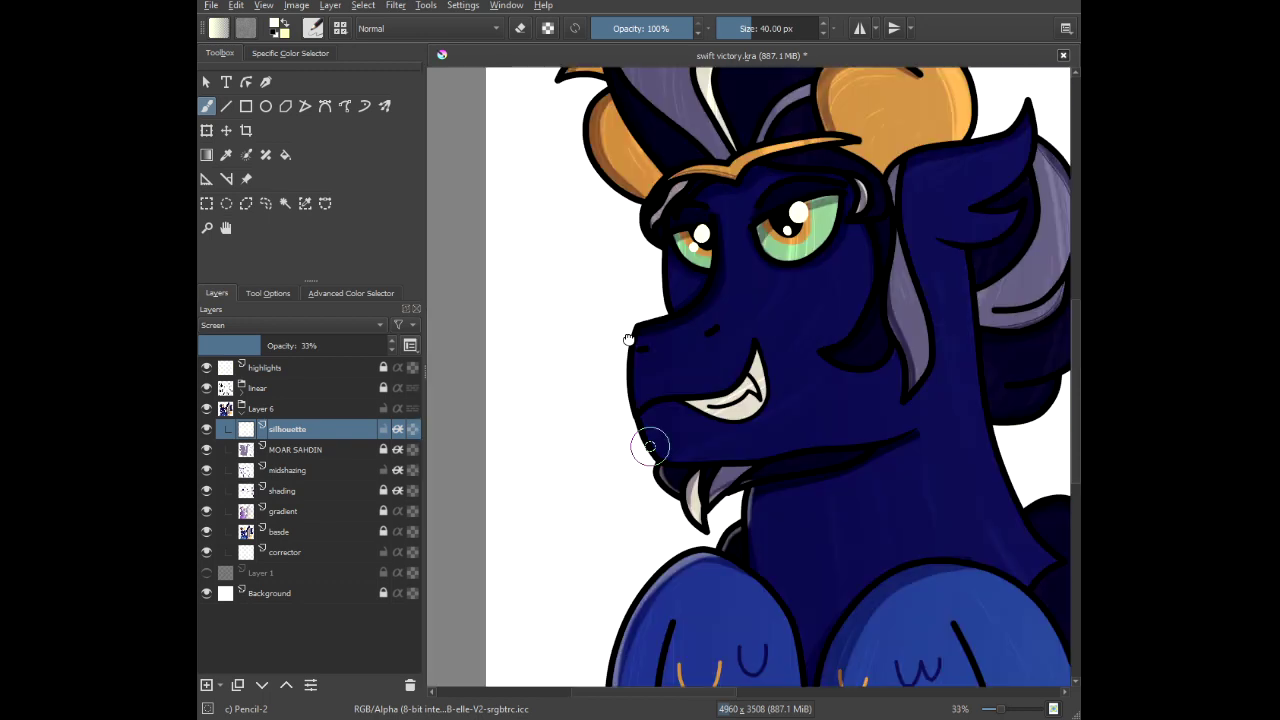
scroll(653, 442, "up", 3)
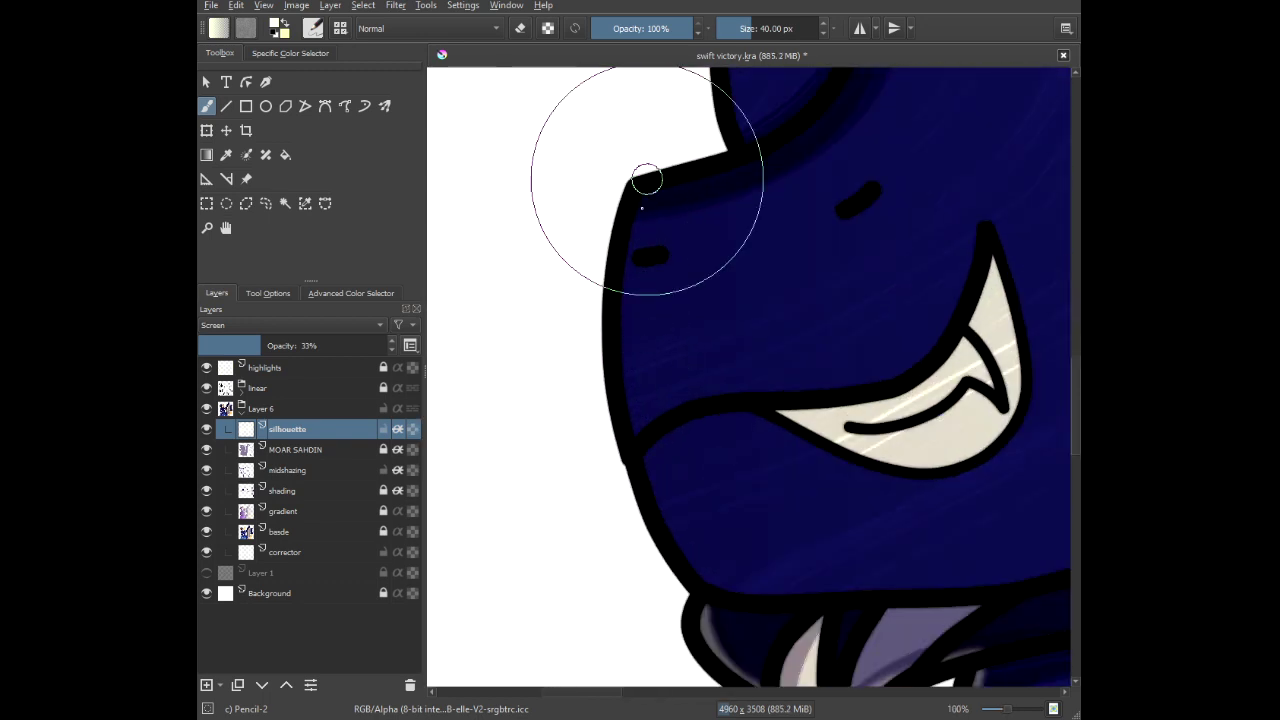
left_click_drag(646, 183, 626, 383)
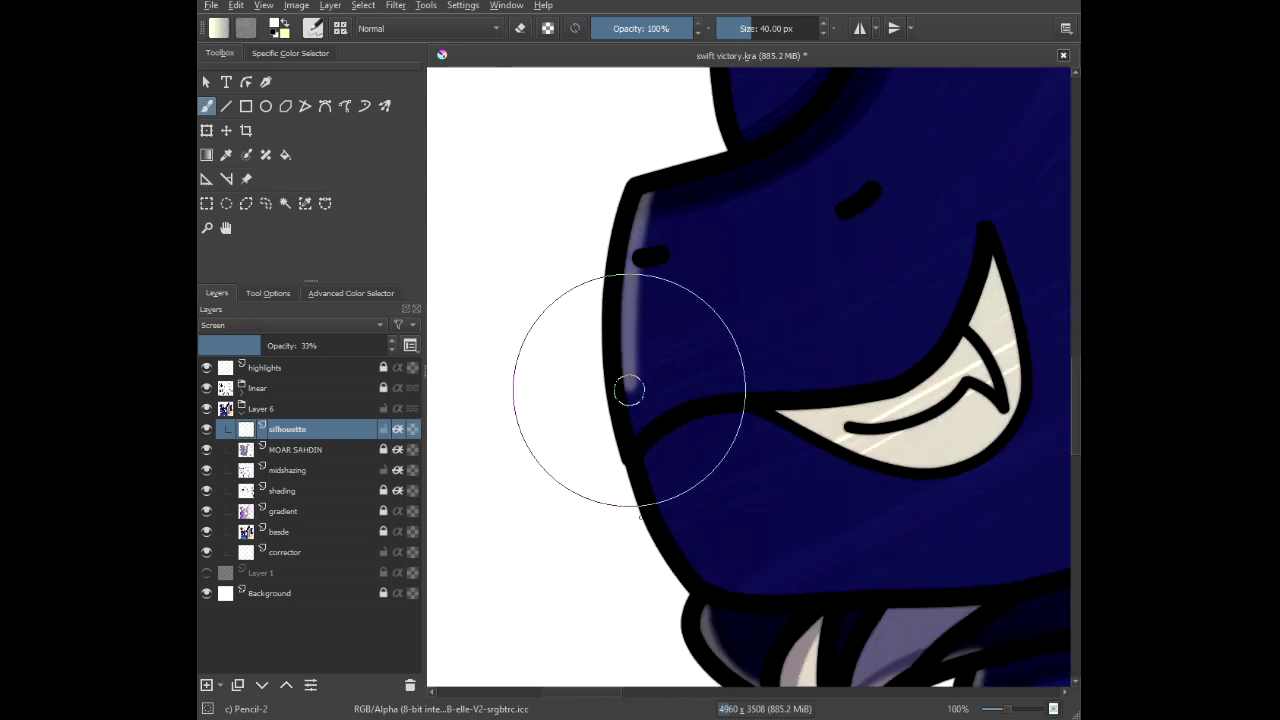
left_click_drag(636, 440, 696, 583)
scroll(696, 583, "down", 4)
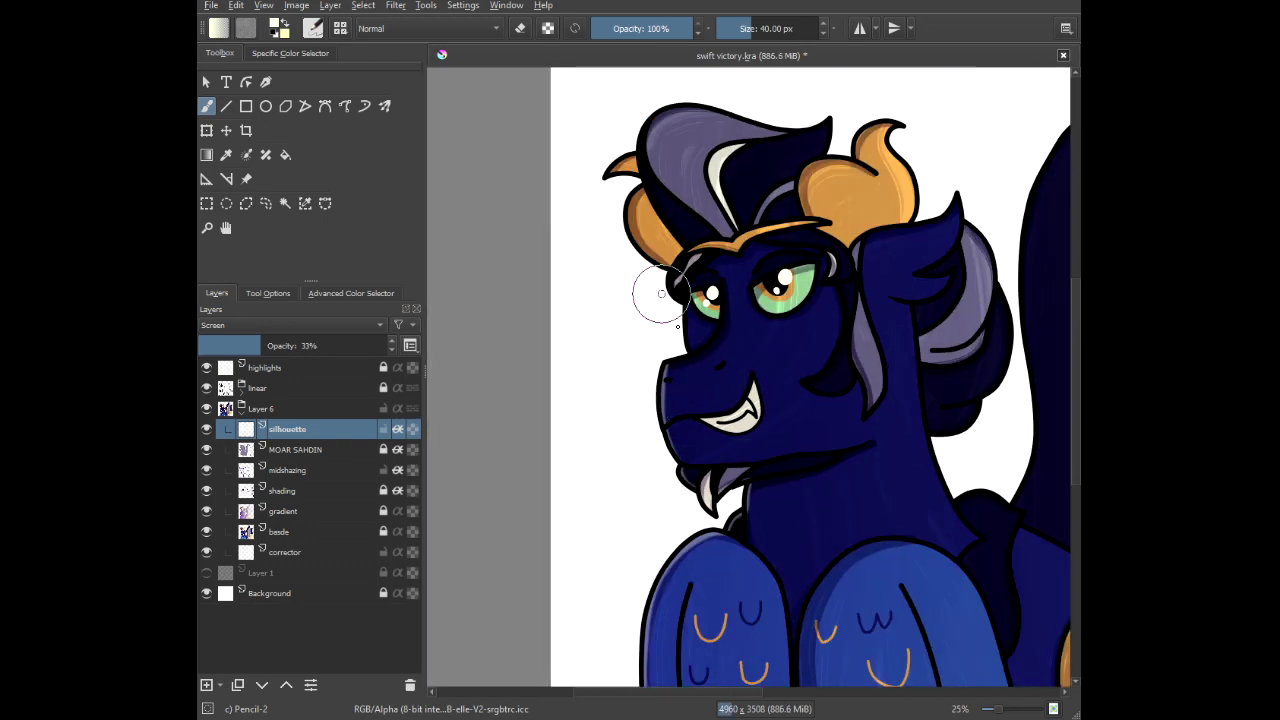
Paint a rim light along the face's outer edge below the far eye, undoing the first stroke and repainting it.
scroll(692, 338, "up", 5)
mouse_move(734, 177)
left_mouse_down()
mouse_move(757, 477)
mouse_move(669, 517)
left_mouse_up()
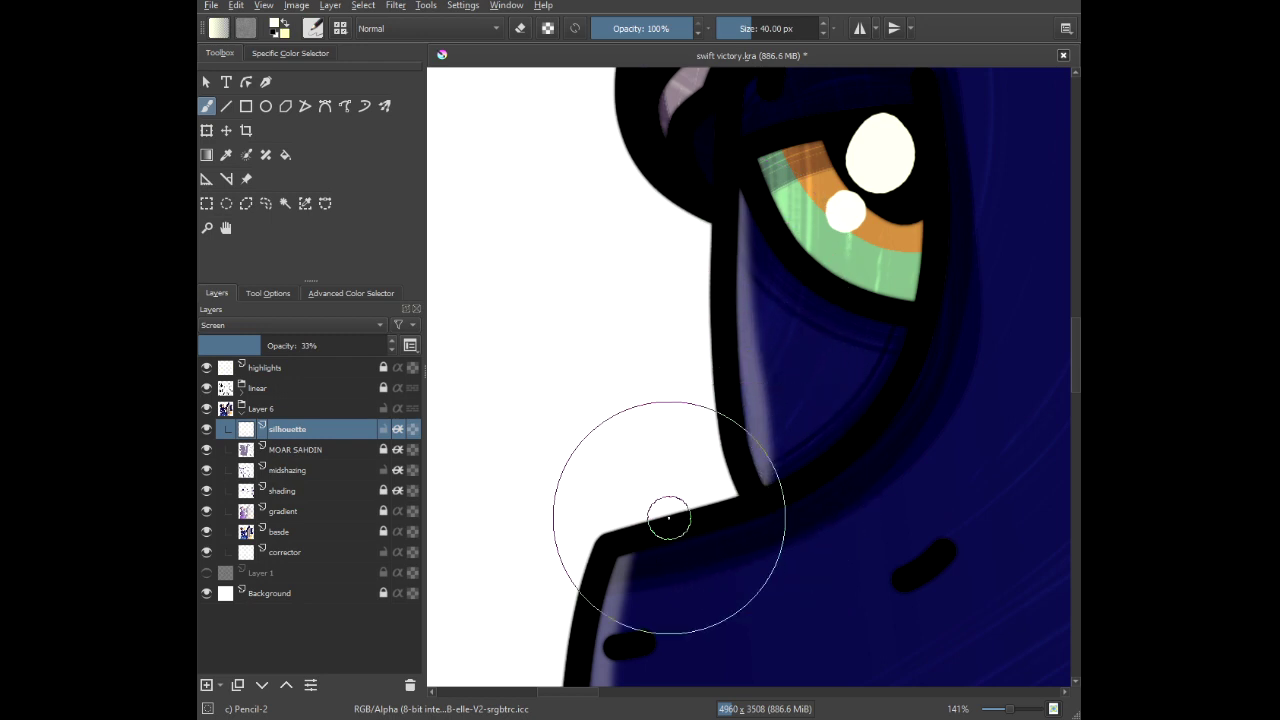
key("ctrl+z")
mouse_move(757, 471)
left_mouse_down()
mouse_move(731, 340)
mouse_move(729, 140)
left_mouse_up()
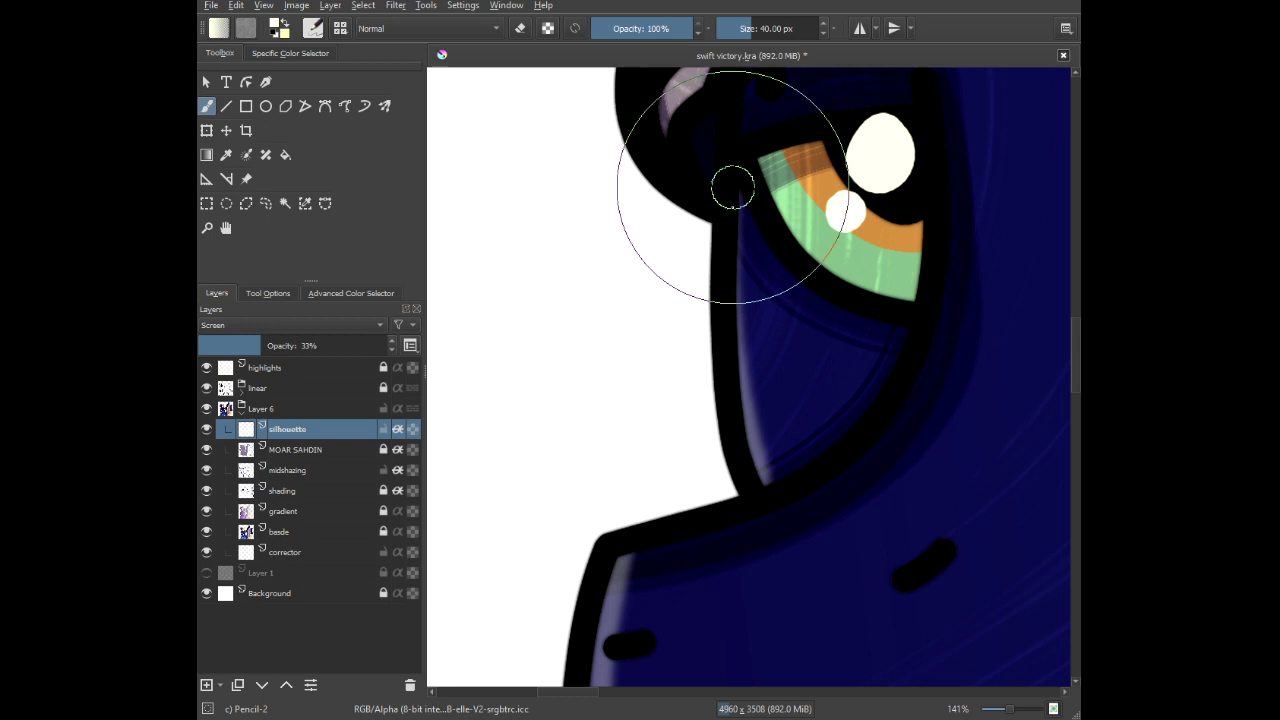
left_click_drag(731, 187, 733, 242)
mouse_move(734, 368)
left_mouse_down()
mouse_move(797, 572)
mouse_move(790, 589)
left_mouse_up()
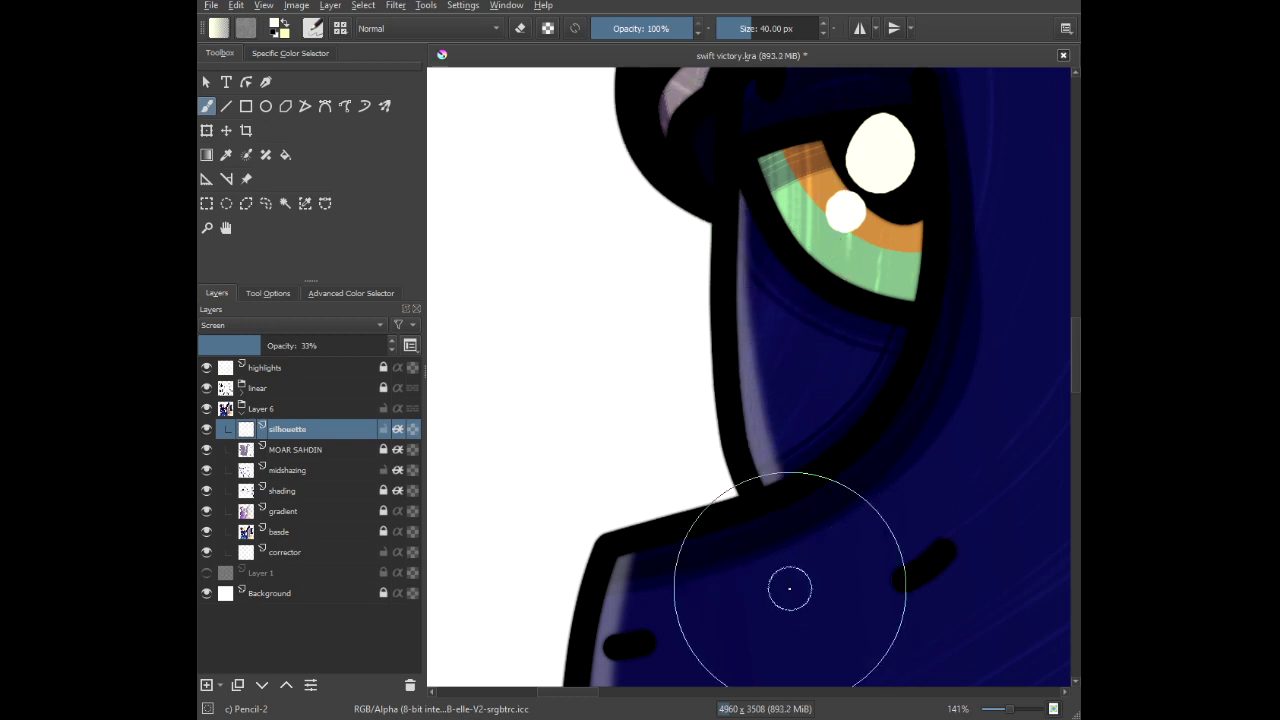
mouse_move(776, 491)
left_mouse_down()
mouse_move(668, 571)
mouse_move(546, 584)
mouse_move(498, 613)
mouse_move(483, 662)
mouse_move(692, 527)
mouse_move(772, 497)
mouse_move(672, 551)
mouse_move(603, 561)
mouse_move(537, 594)
mouse_move(523, 628)
mouse_move(583, 599)
mouse_move(545, 660)
left_mouse_up()
Paint rim light on the small dark patches around the lilac brow streak beside the far eye.
scroll(695, 344, "down", 2)
scroll(697, 240, "up", 5)
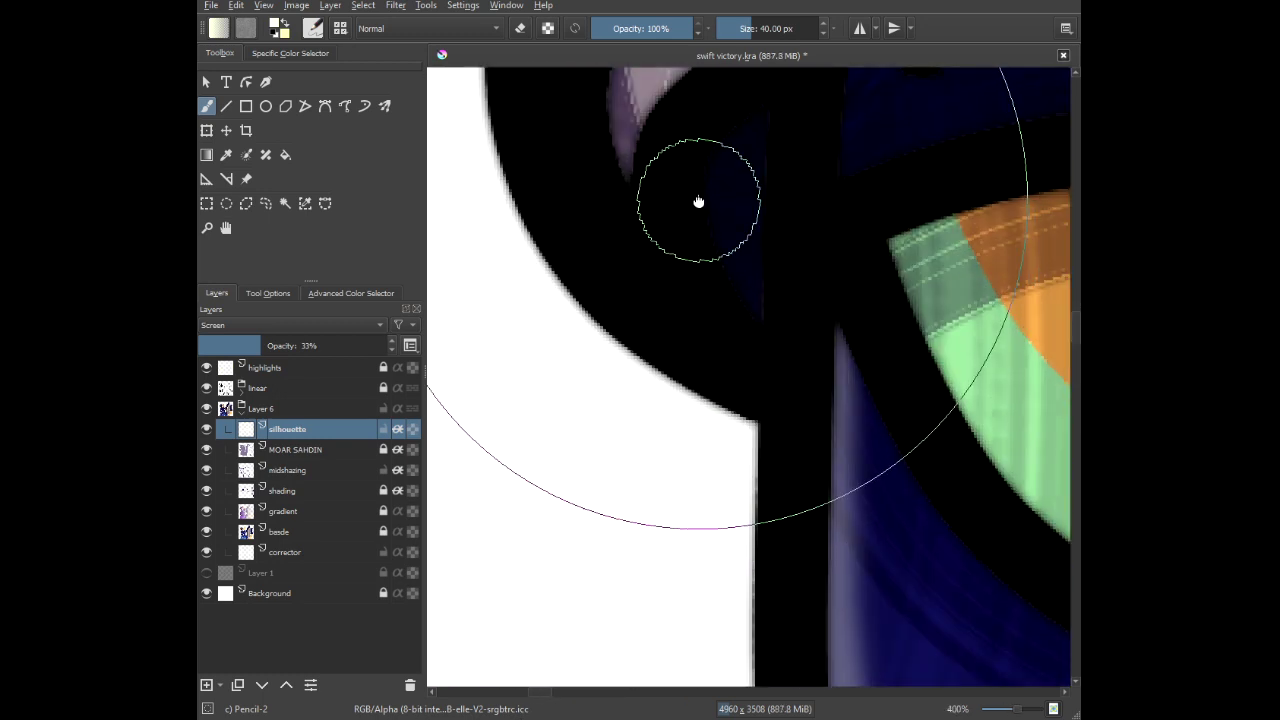
left_click_drag(697, 200, 776, 354)
scroll(836, 446, "down", 1)
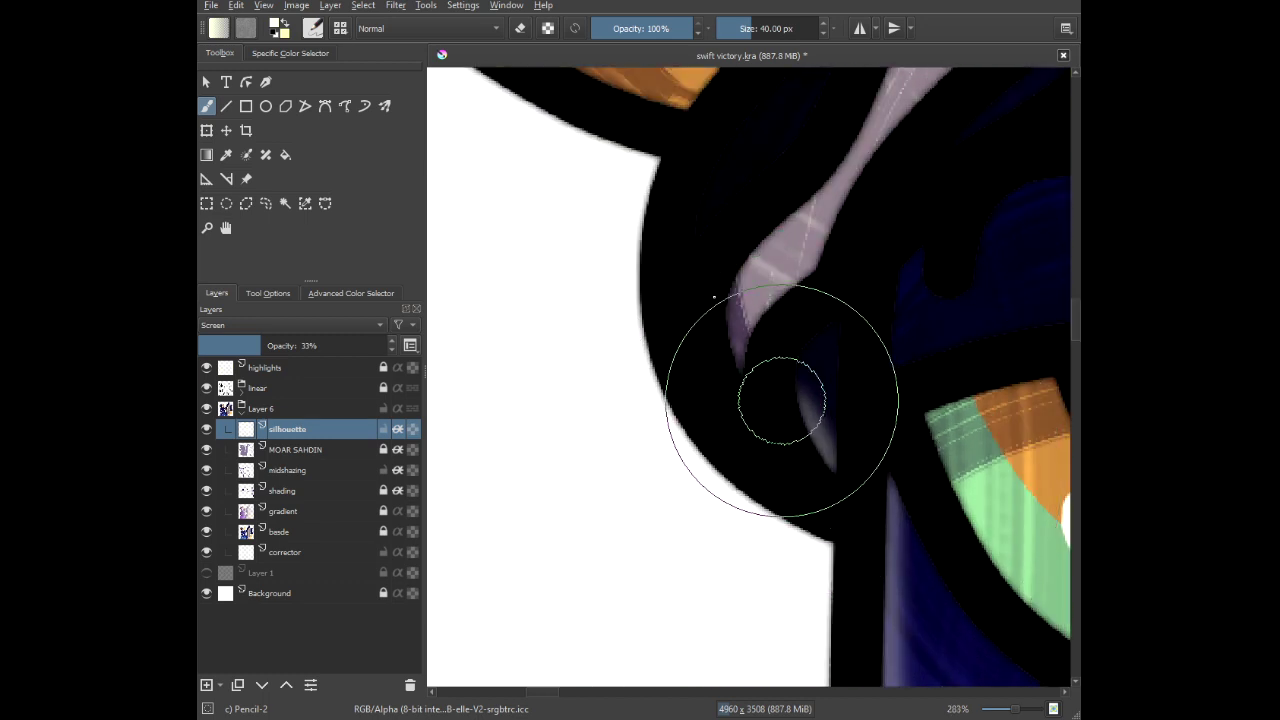
scroll(723, 143, "down", 2)
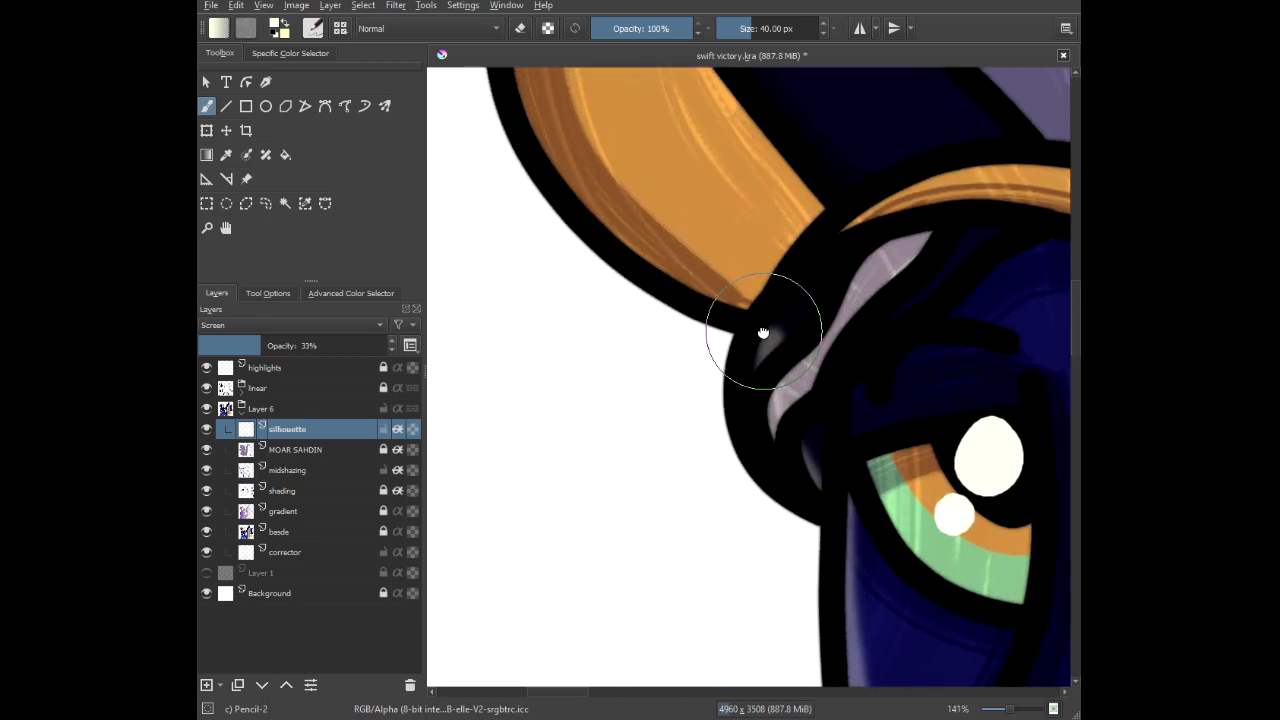
Erase the excess rim light from the dark patch between the far orange horn and the lilac brow streak.
scroll(787, 316, "up", 3)
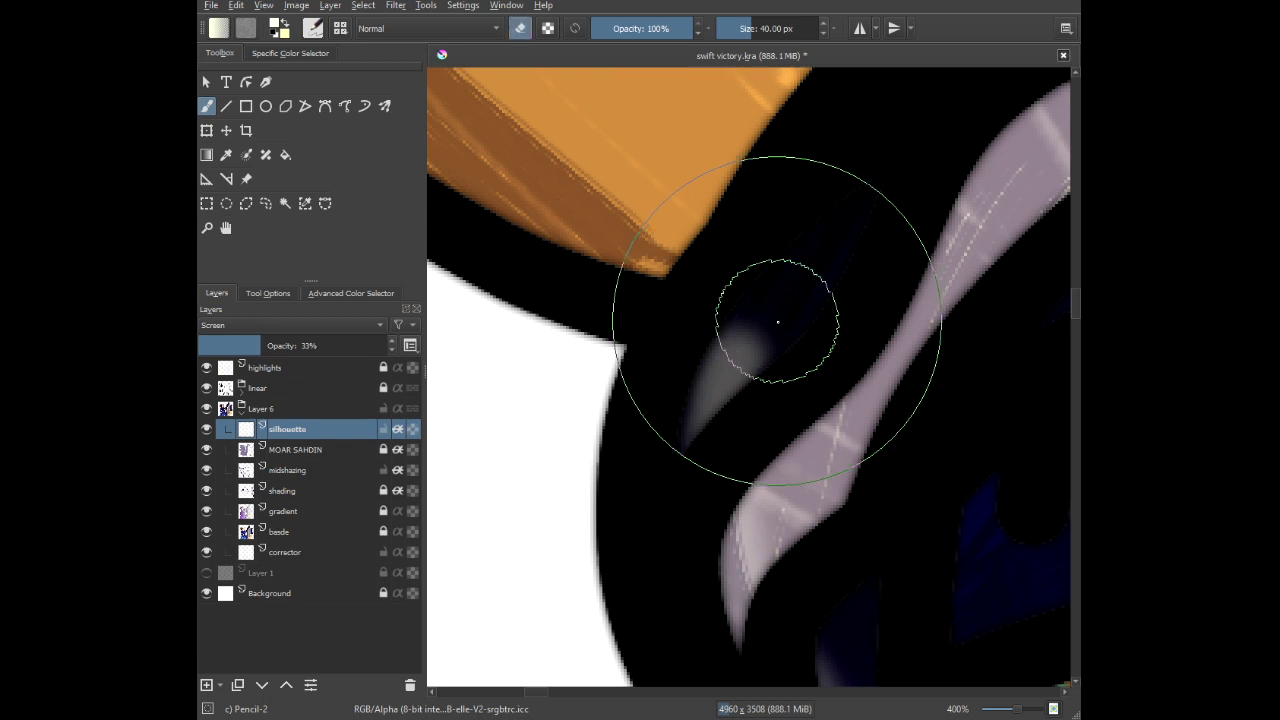
key("e")
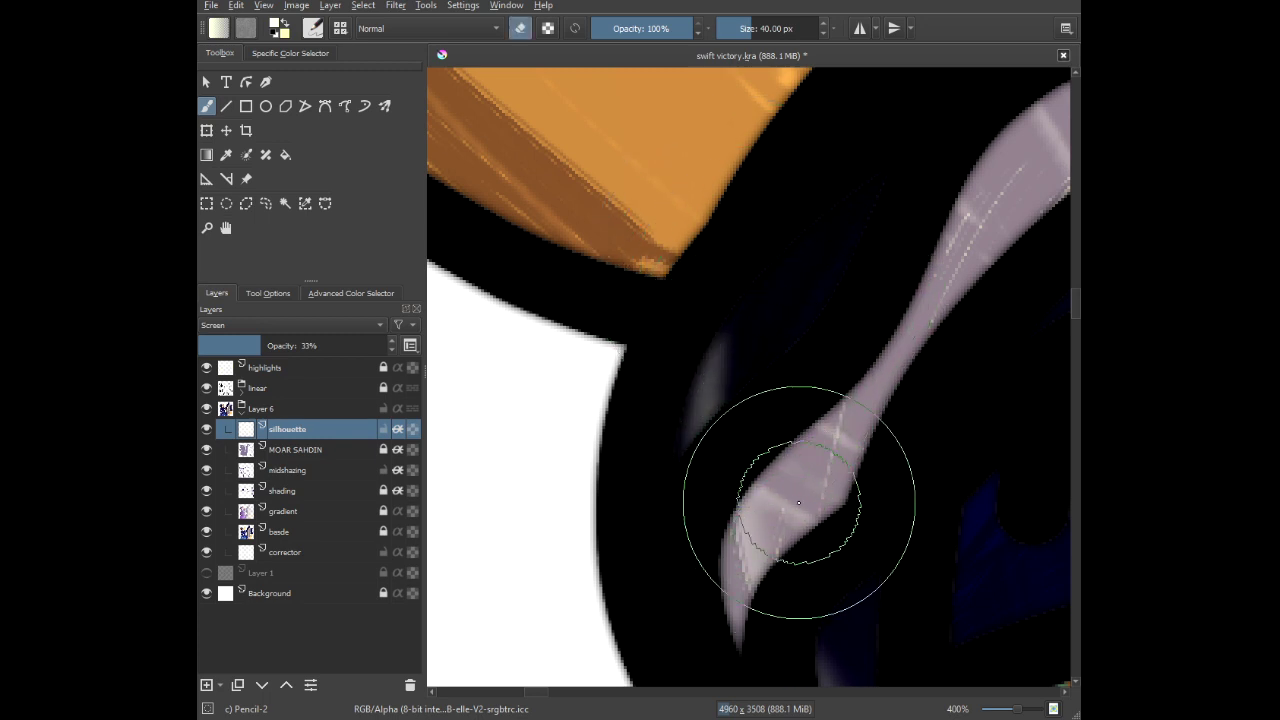
scroll(692, 320, "down", 3)
left_click_drag(668, 298, 728, 544)
key("e")
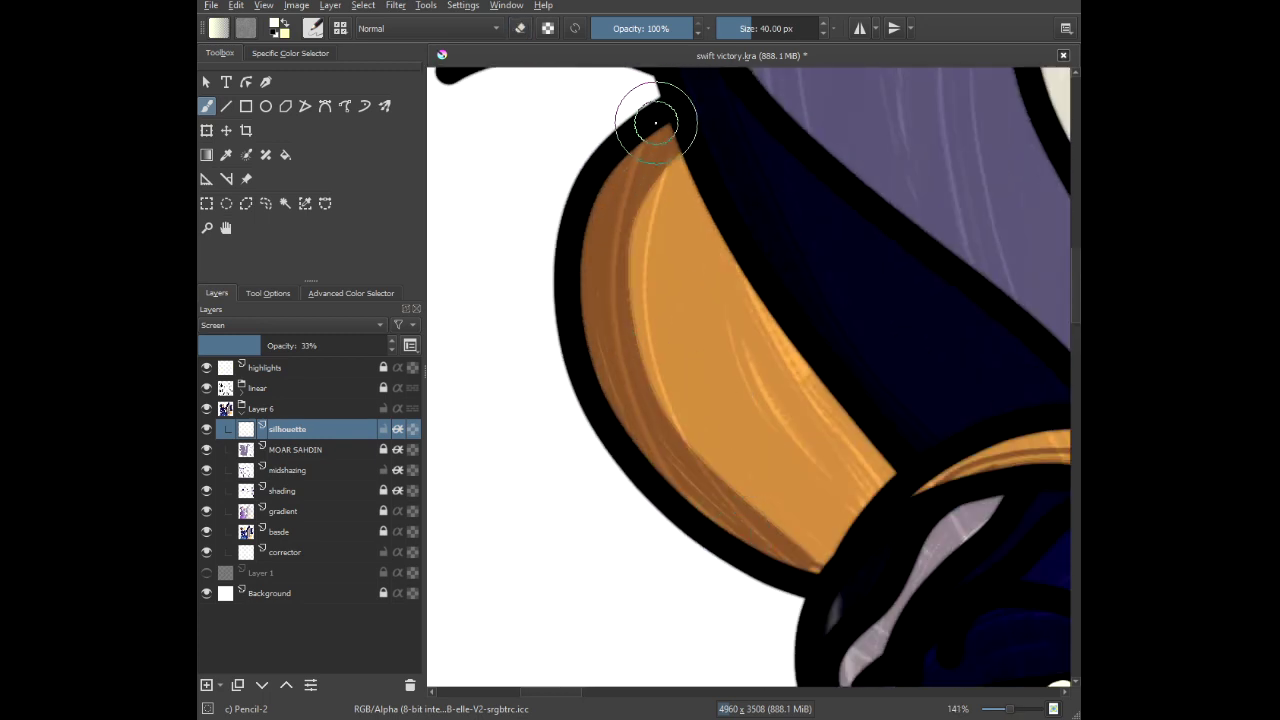
Paint rim light along the outer edges of the far orange horn, its pointed tip and the dark mane beside them.
mouse_move(663, 124)
left_mouse_down()
mouse_move(623, 155)
mouse_move(593, 209)
mouse_move(587, 302)
mouse_move(609, 399)
mouse_move(703, 516)
mouse_move(816, 570)
left_mouse_up()
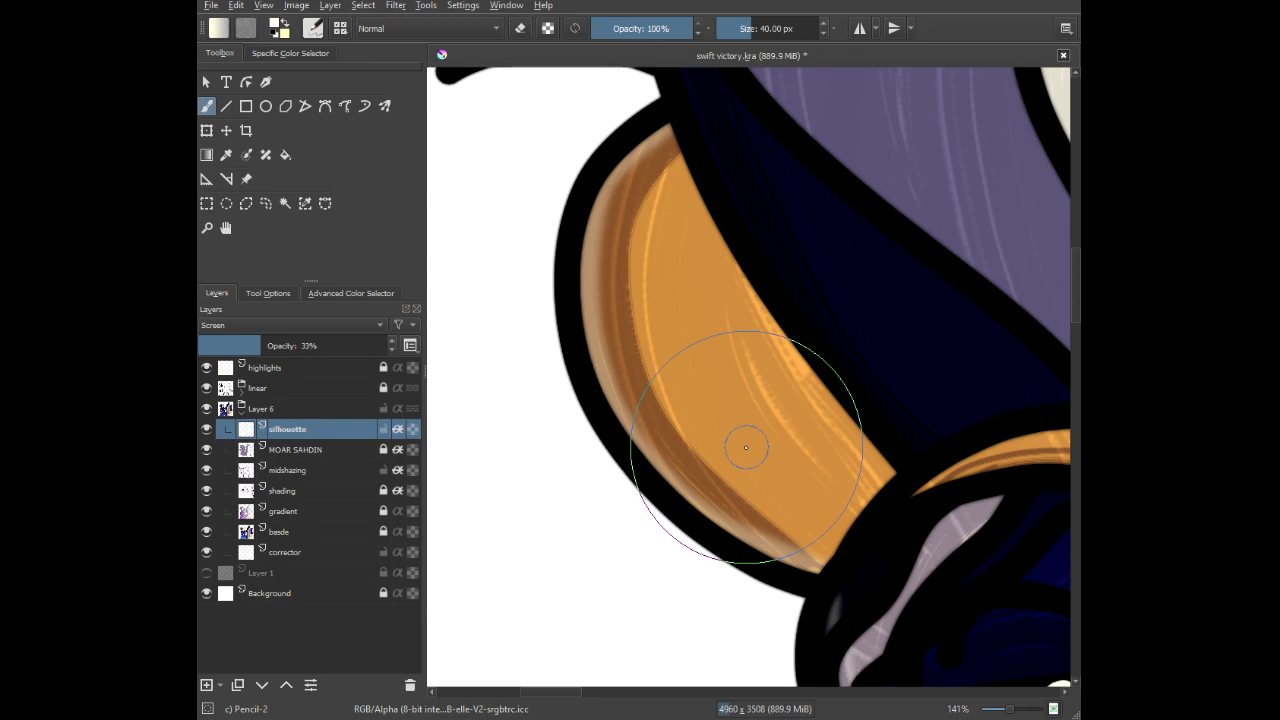
left_click_drag(663, 120, 709, 372)
scroll(697, 264, "up", 4)
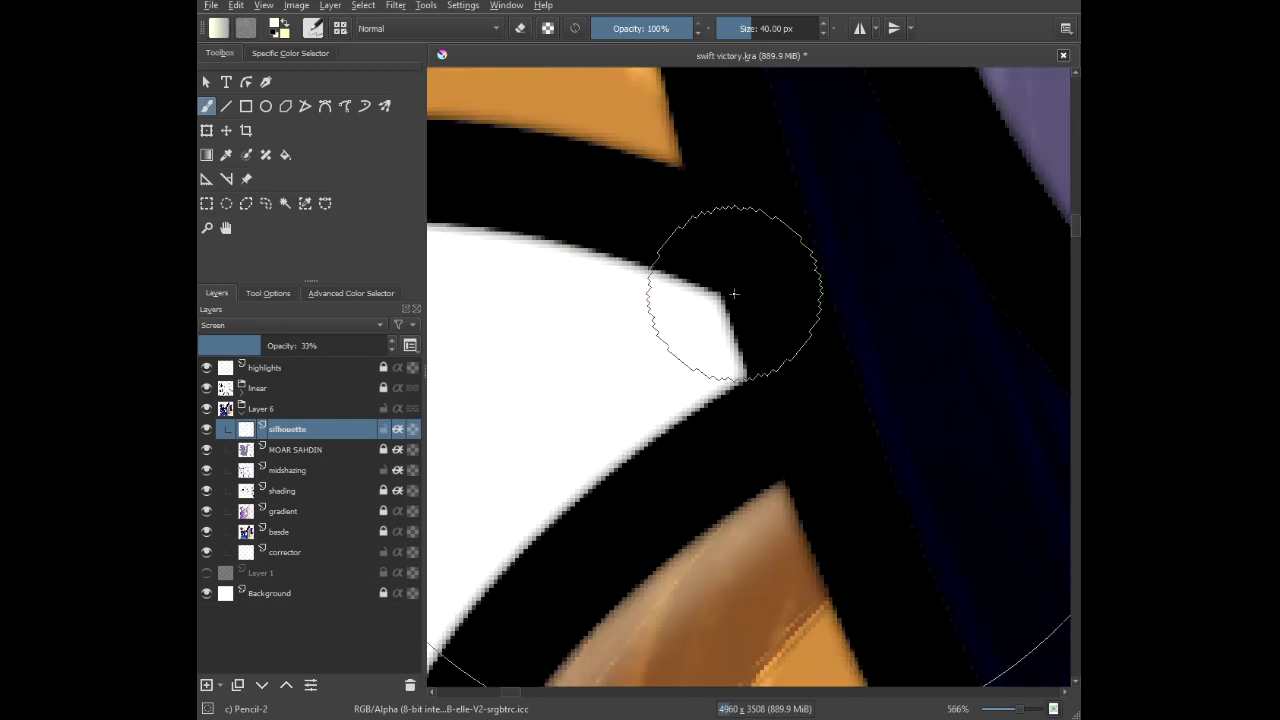
left_click_drag(795, 230, 860, 443)
scroll(700, 440, "down", 3)
left_click_drag(700, 440, 877, 512)
mouse_move(894, 430)
left_mouse_down()
mouse_move(757, 411)
mouse_move(516, 444)
mouse_move(630, 410)
mouse_move(814, 400)
mouse_move(867, 290)
mouse_move(808, 277)
mouse_move(748, 309)
left_mouse_up()
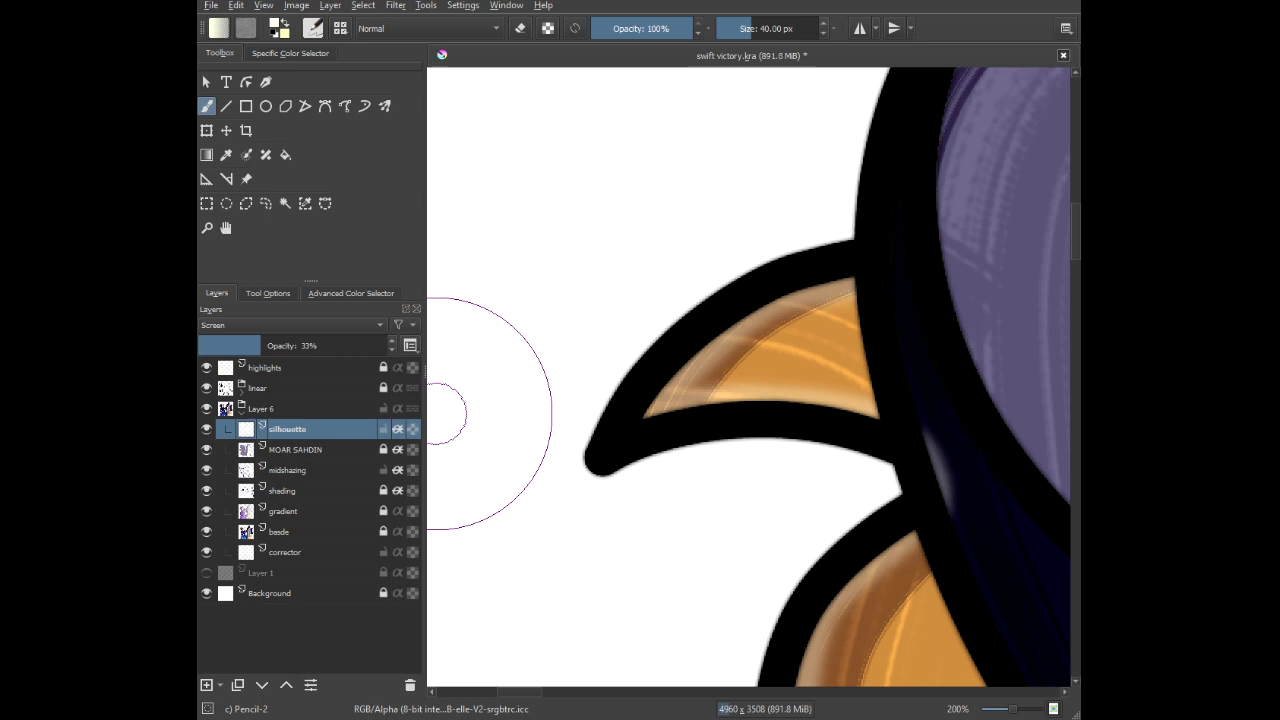
Paint a rim light along the upper outer edge of the large lavender mane lock.
scroll(720, 314, "down", 4)
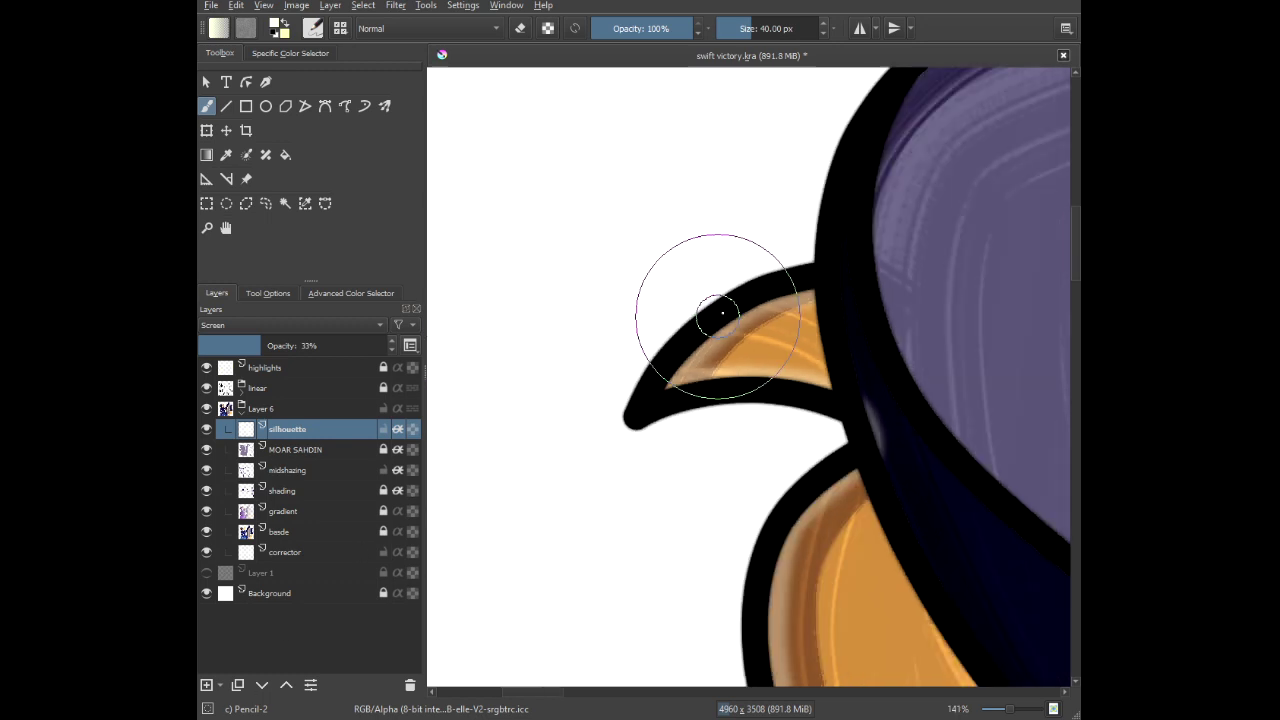
left_click_drag(691, 294, 577, 286)
scroll(765, 223, "up", 1)
scroll(765, 223, "up", 1)
scroll(561, 300, "down", 1)
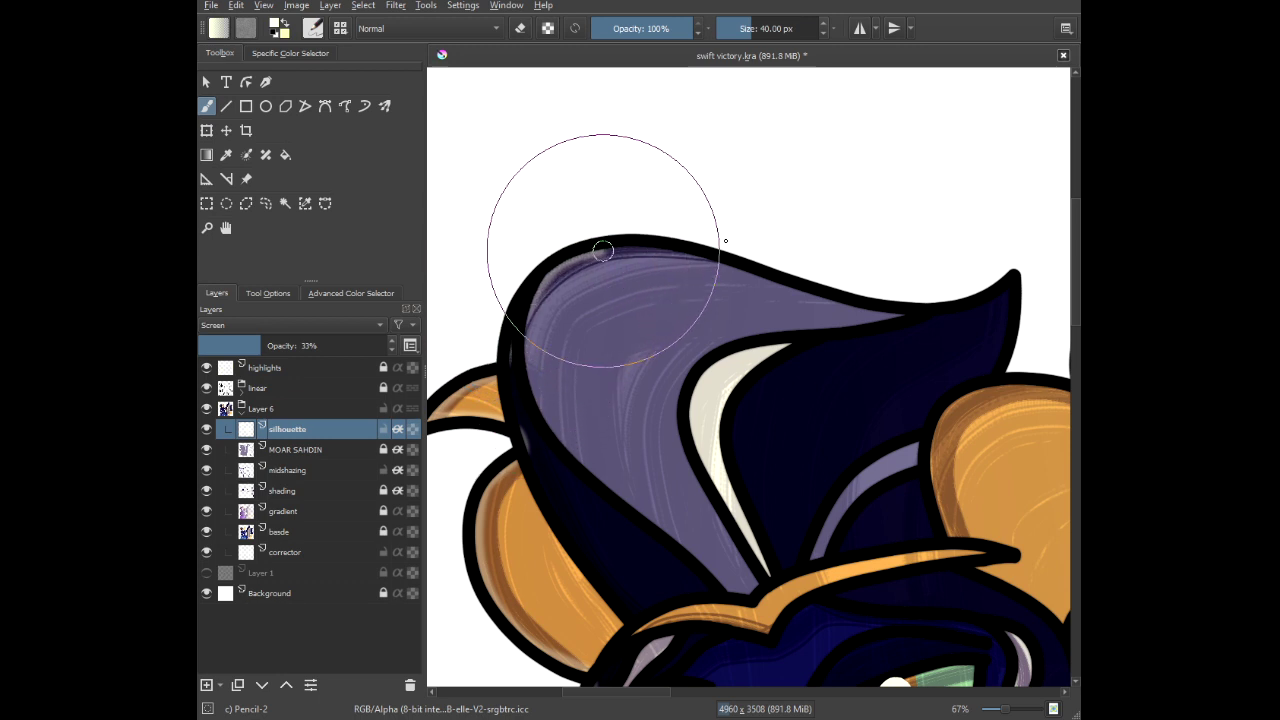
mouse_move(678, 256)
left_mouse_down()
mouse_move(723, 254)
mouse_move(750, 278)
mouse_move(886, 317)
mouse_move(977, 306)
left_mouse_up()
scroll(860, 292, "up", 1)
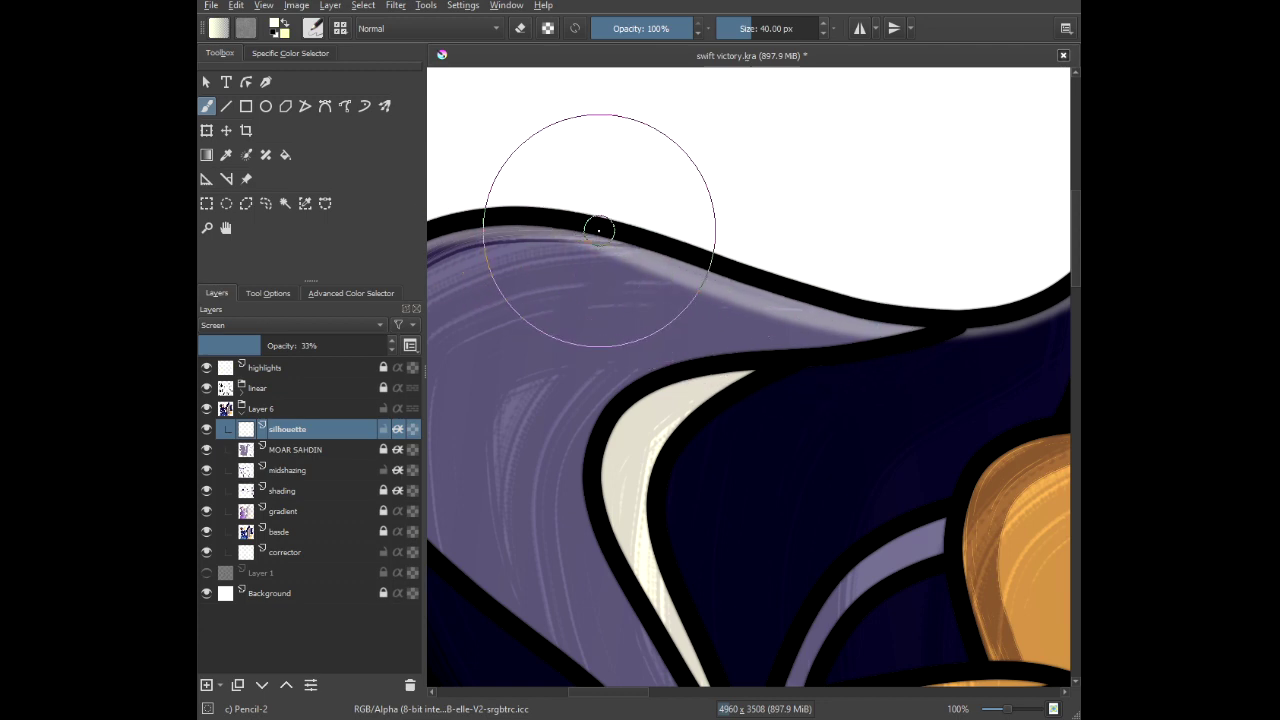
Paint rim light along both outer edges of the dark mane lock's pointed tip.
scroll(915, 300, "down", 3)
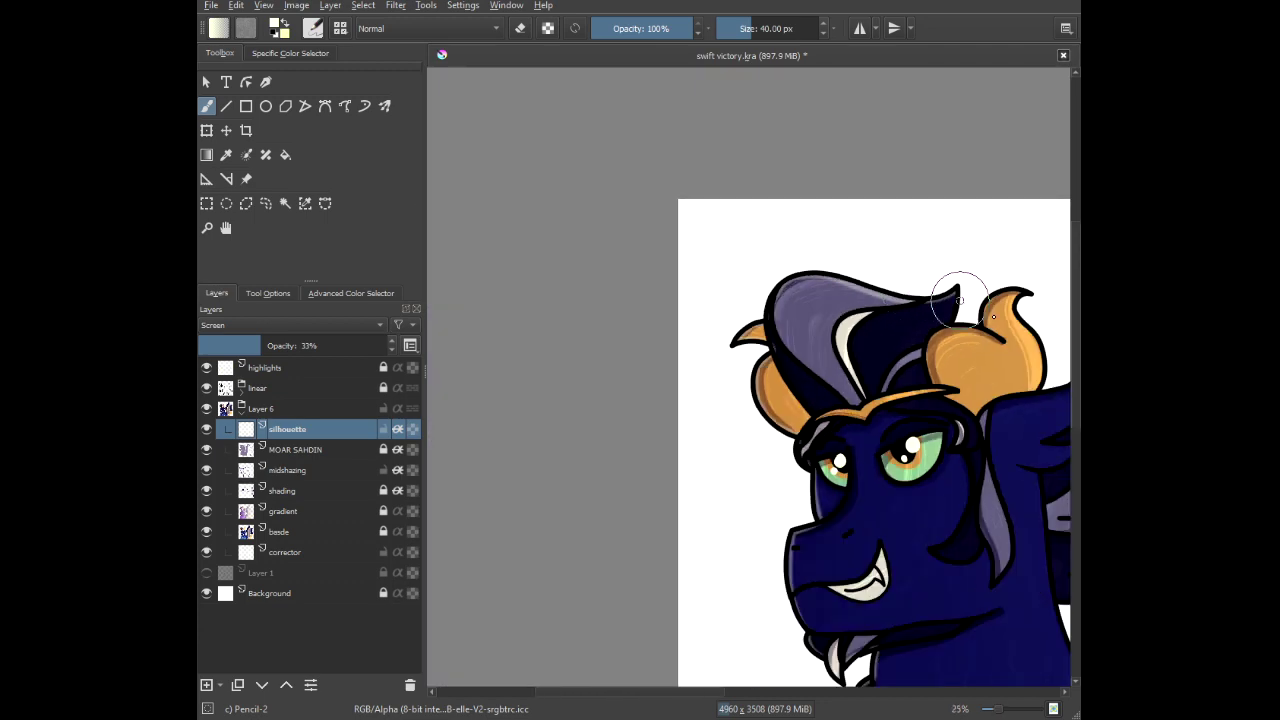
scroll(909, 271, "up", 5)
mouse_move(928, 222)
left_mouse_down()
mouse_move(945, 397)
mouse_move(928, 484)
mouse_move(888, 543)
mouse_move(890, 497)
mouse_move(879, 495)
mouse_move(904, 457)
mouse_move(939, 300)
mouse_move(930, 178)
mouse_move(895, 86)
left_mouse_up()
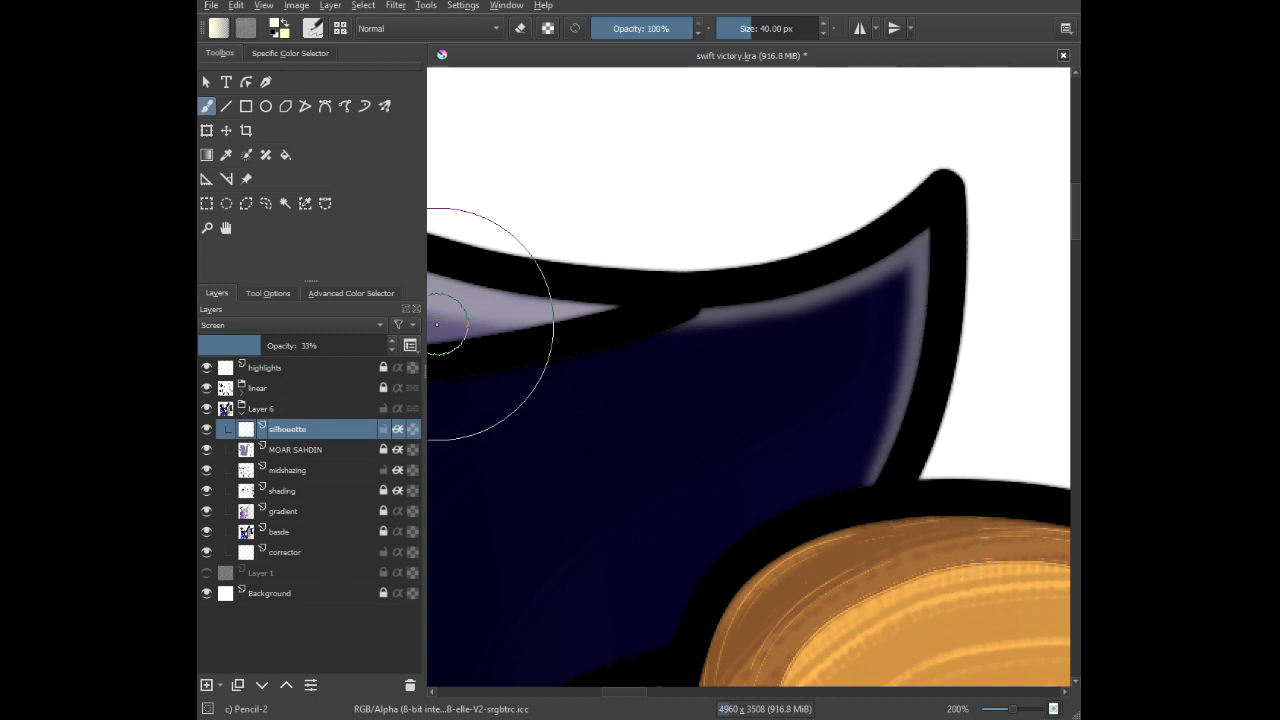
Paint rim light along the near orange horn's upper edge and the outer curve of its curled tip.
scroll(875, 350, "down", 3)
left_click_drag(900, 376, 683, 339)
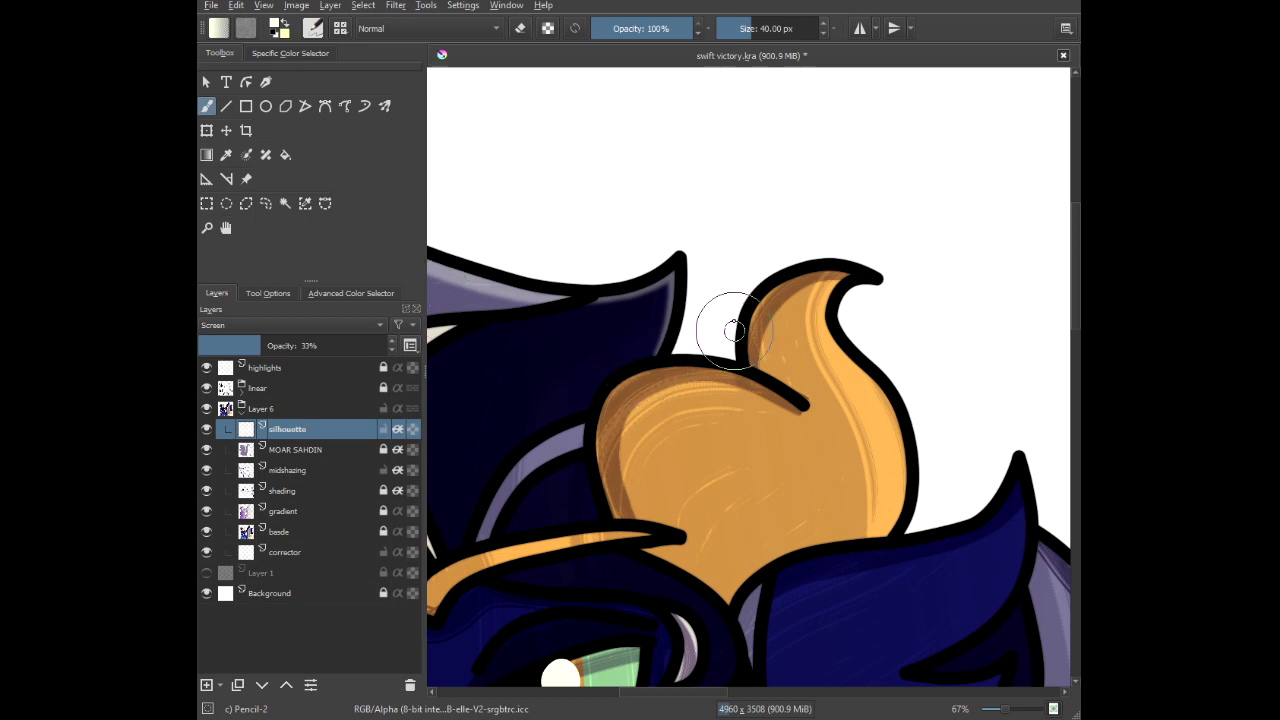
scroll(735, 330, "up", 2)
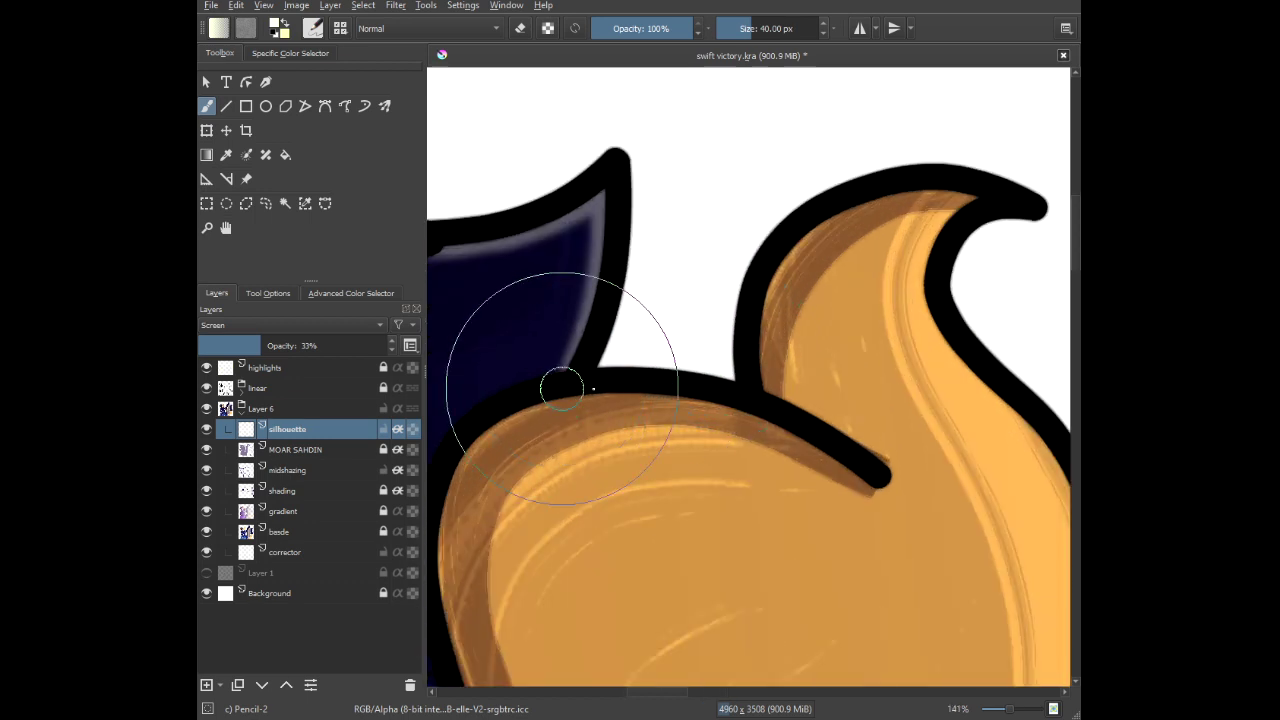
left_click_drag(580, 380, 754, 412)
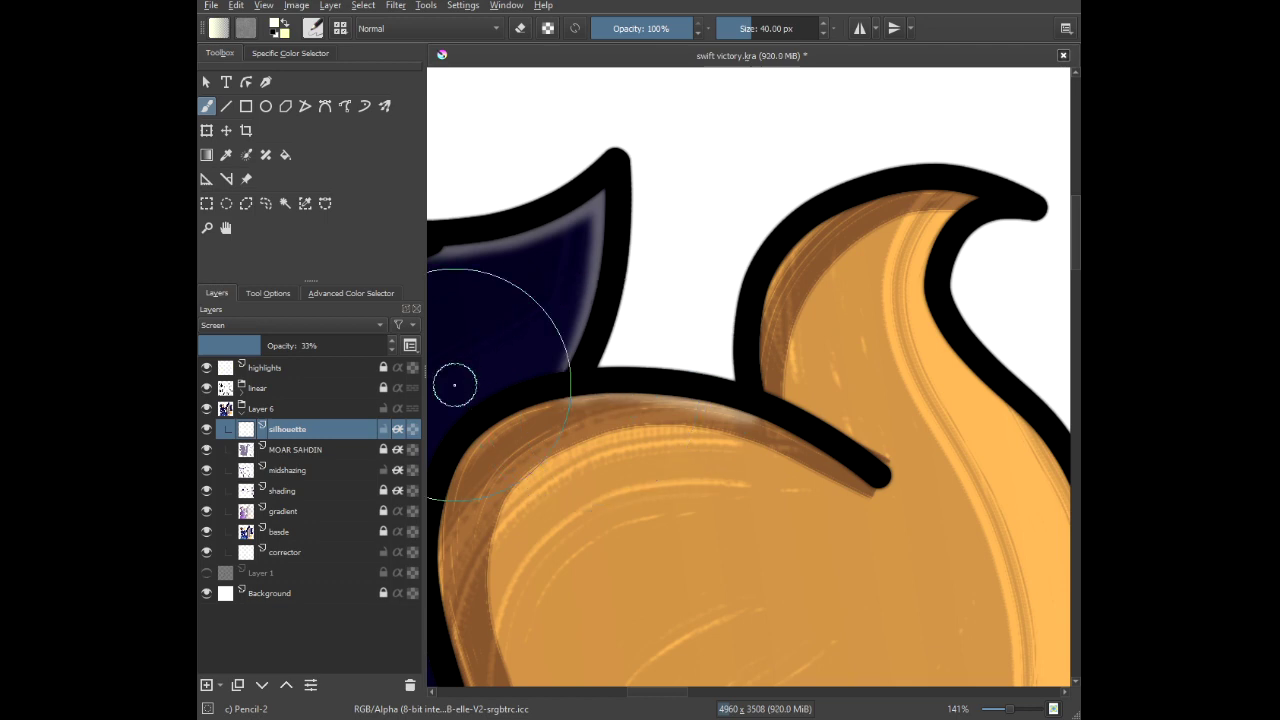
scroll(694, 337, "up", 2)
scroll(614, 470, "down", 1)
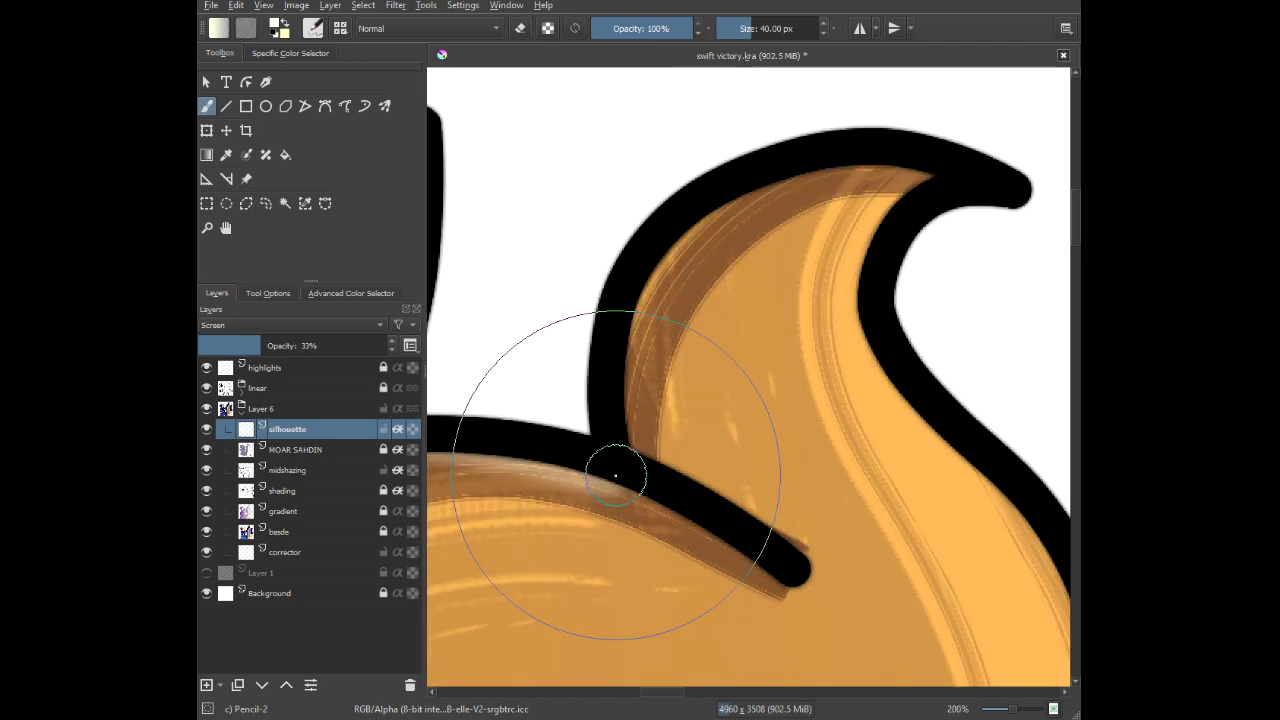
mouse_move(613, 470)
left_mouse_down()
mouse_move(663, 277)
mouse_move(777, 174)
mouse_move(923, 176)
left_mouse_up()
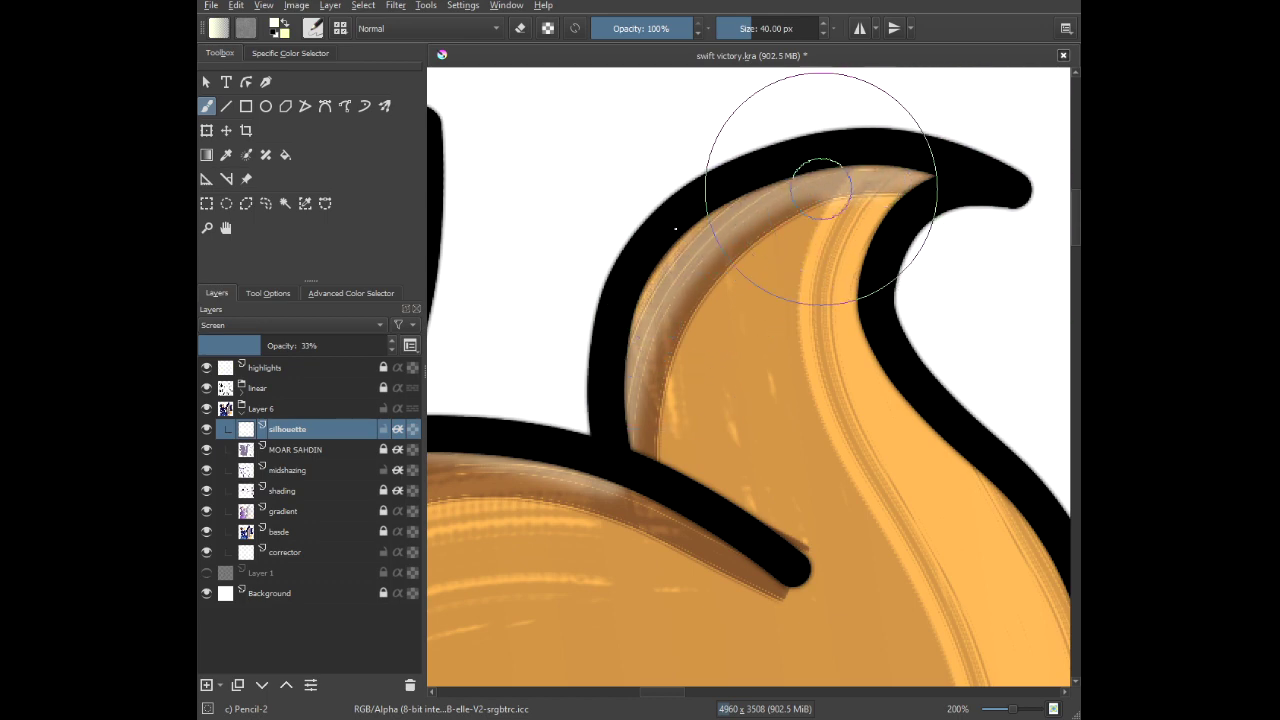
Paint a rim light down the near orange horn's rear edge, from the curled tip to the ear.
scroll(662, 415, "down", 3)
scroll(662, 415, "up", 2)
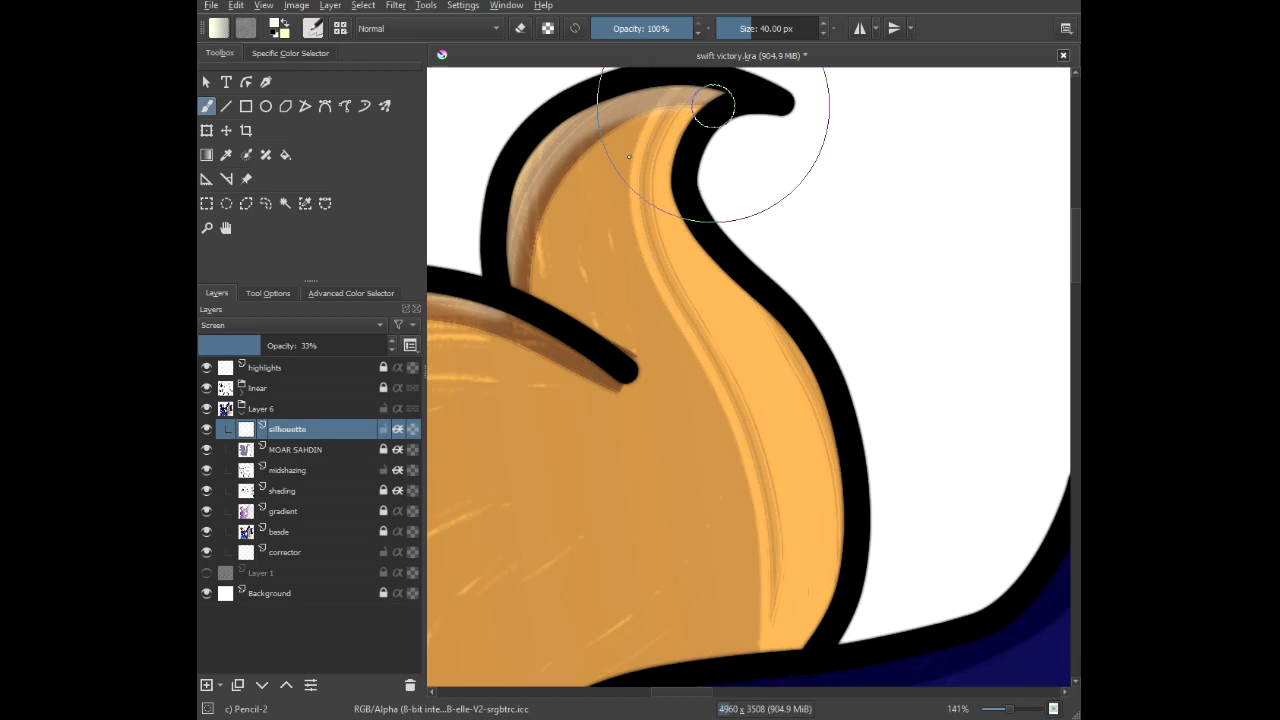
mouse_move(688, 129)
left_mouse_down()
mouse_move(672, 171)
mouse_move(680, 218)
mouse_move(789, 350)
mouse_move(837, 469)
mouse_move(836, 547)
mouse_move(808, 647)
left_mouse_up()
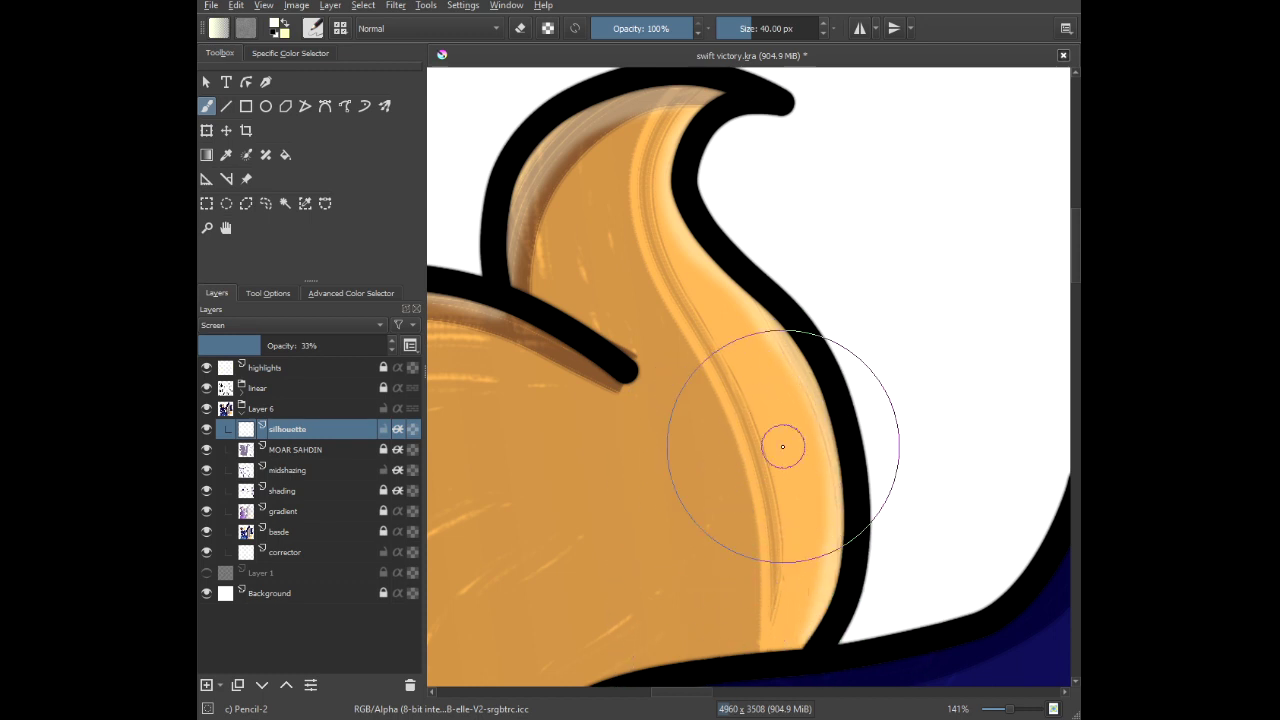
Paint rim light along the blue ear's upper edge and down the rear edge of its pointed tip.
key("minus")
mouse_move(857, 457)
left_mouse_down()
mouse_move(628, 275)
mouse_move(620, 210)
left_mouse_up()
scroll(663, 340, "up", 2)
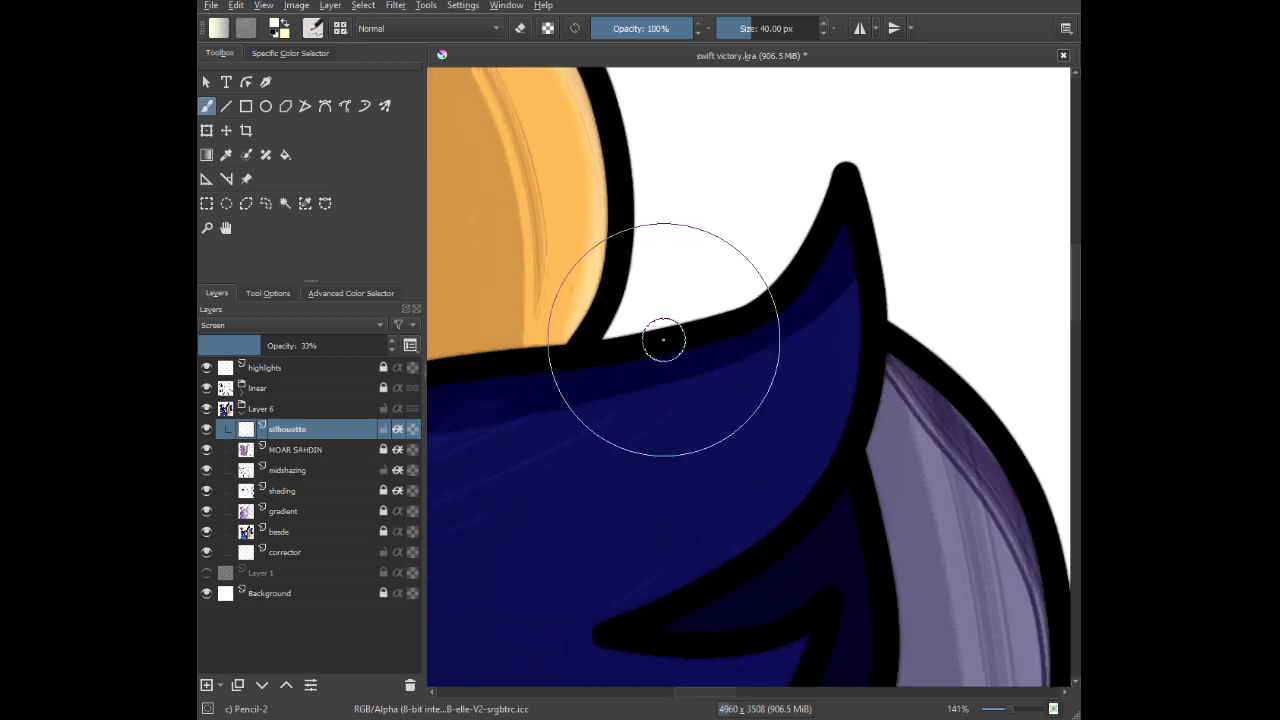
mouse_move(521, 370)
left_mouse_down()
mouse_move(789, 314)
mouse_move(868, 270)
mouse_move(917, 189)
left_mouse_up()
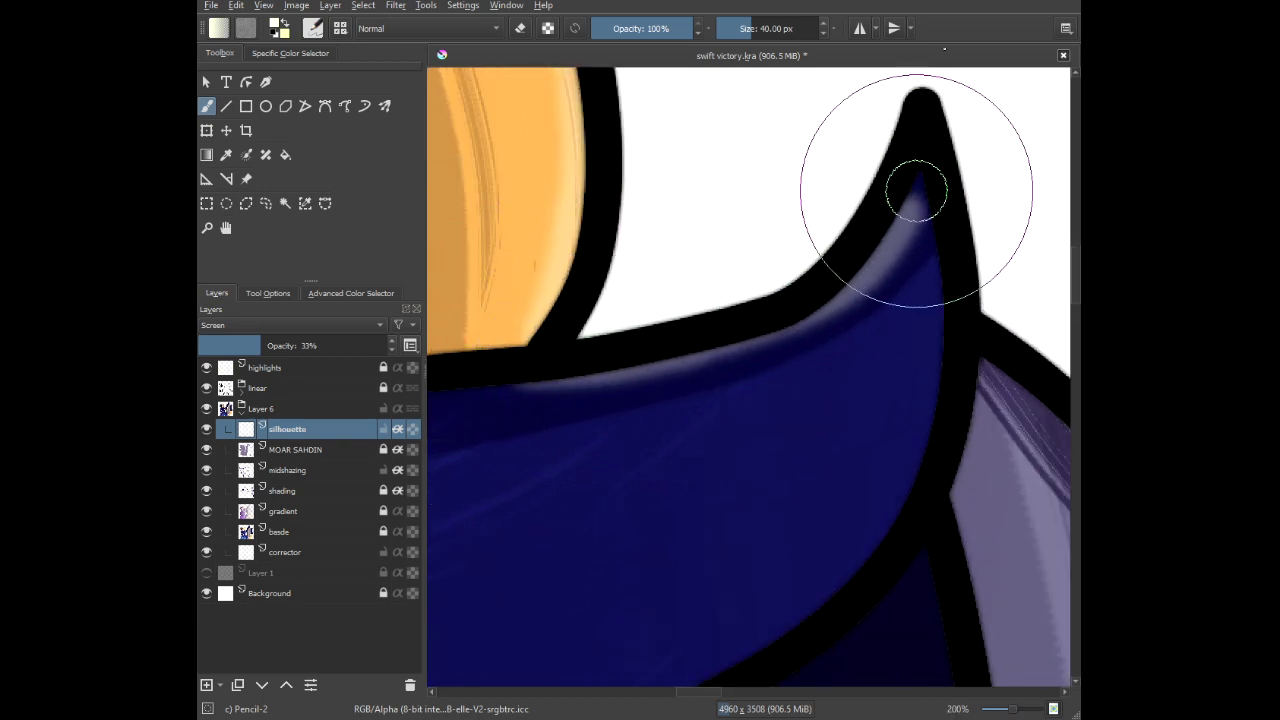
scroll(986, 262, "down", 1)
left_click_drag(986, 257, 723, 200)
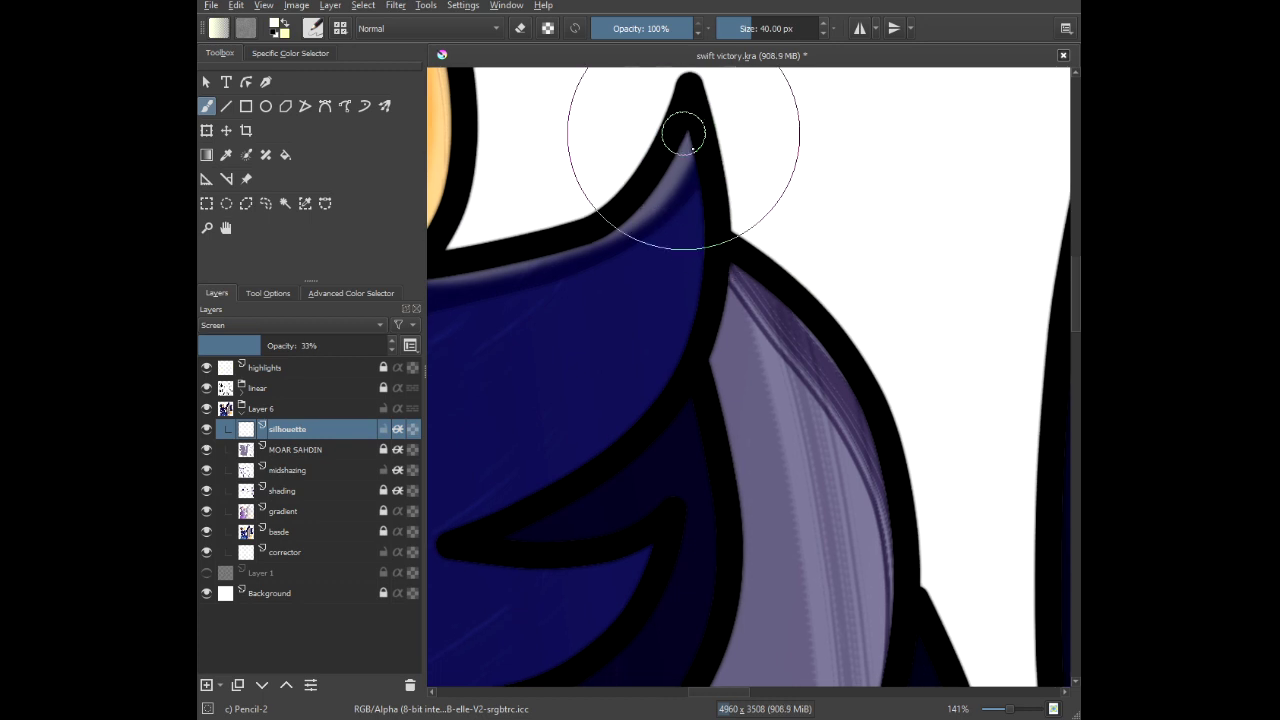
left_click_drag(684, 133, 736, 283)
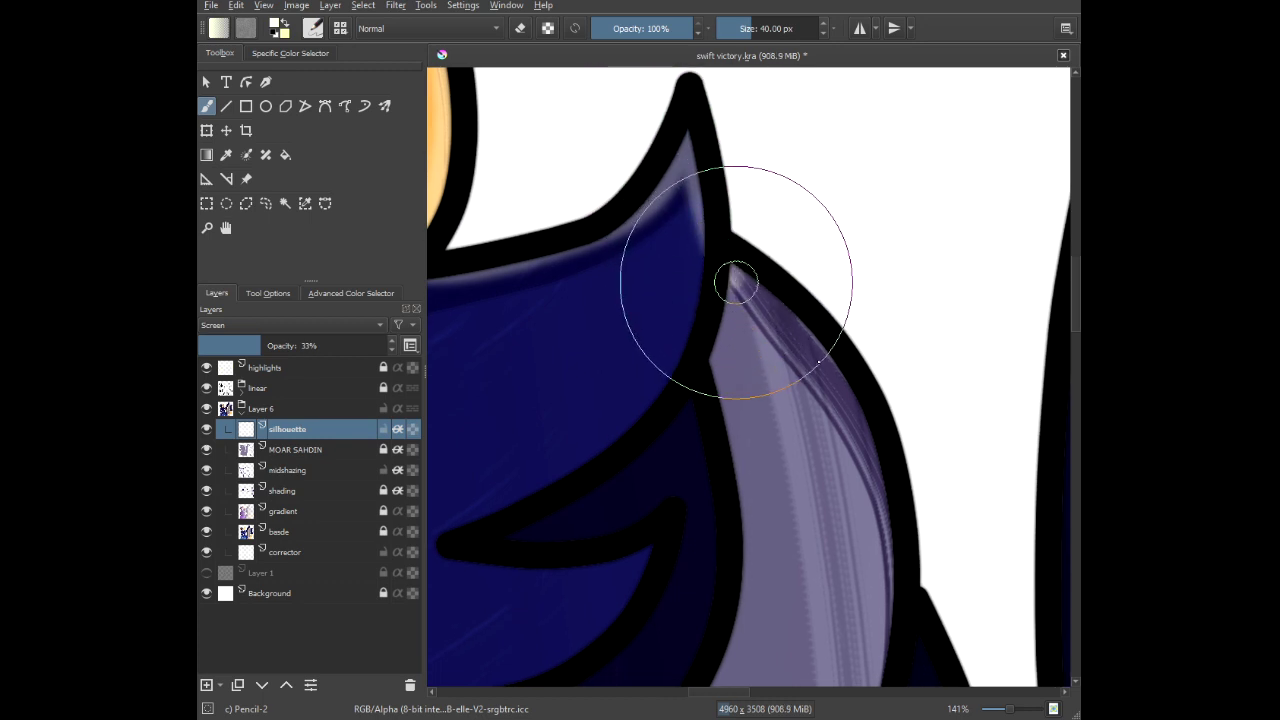
key("ctrl+z")
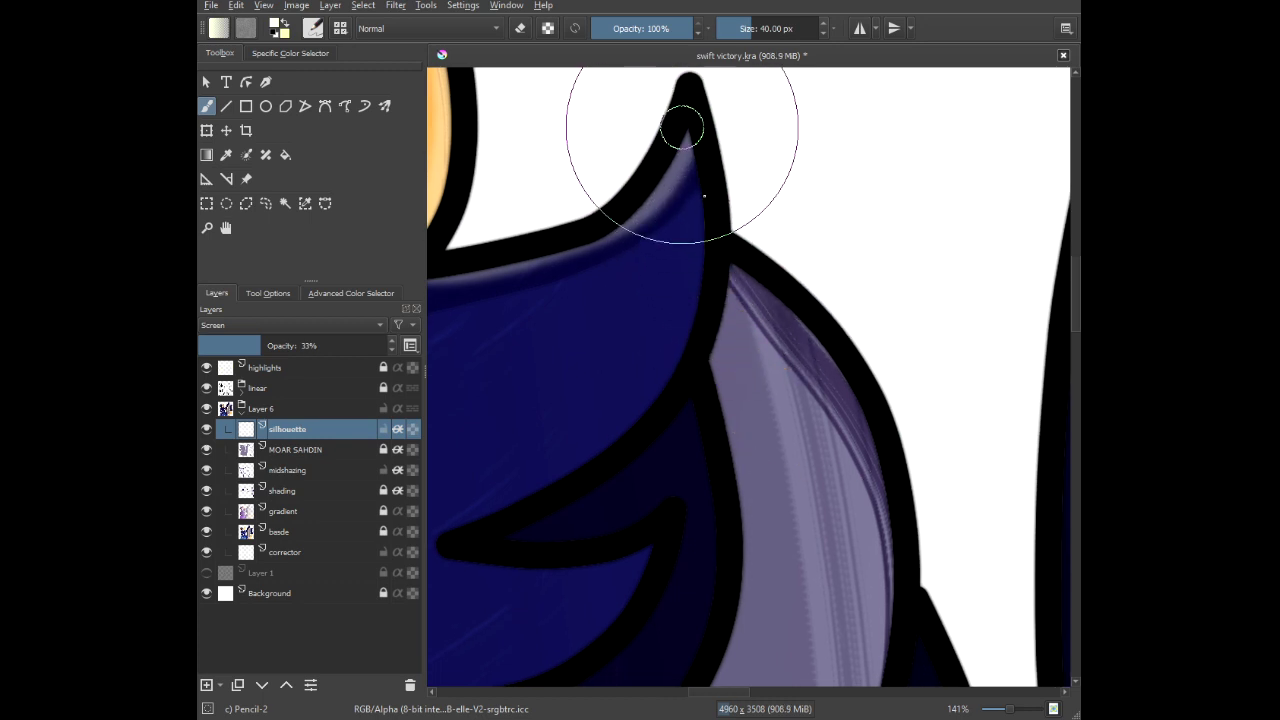
left_click_drag(682, 127, 706, 266)
Paint rim light along the outer edges of the lavender and dark mane locks hanging behind the ear.
left_click_drag(815, 408, 666, 285)
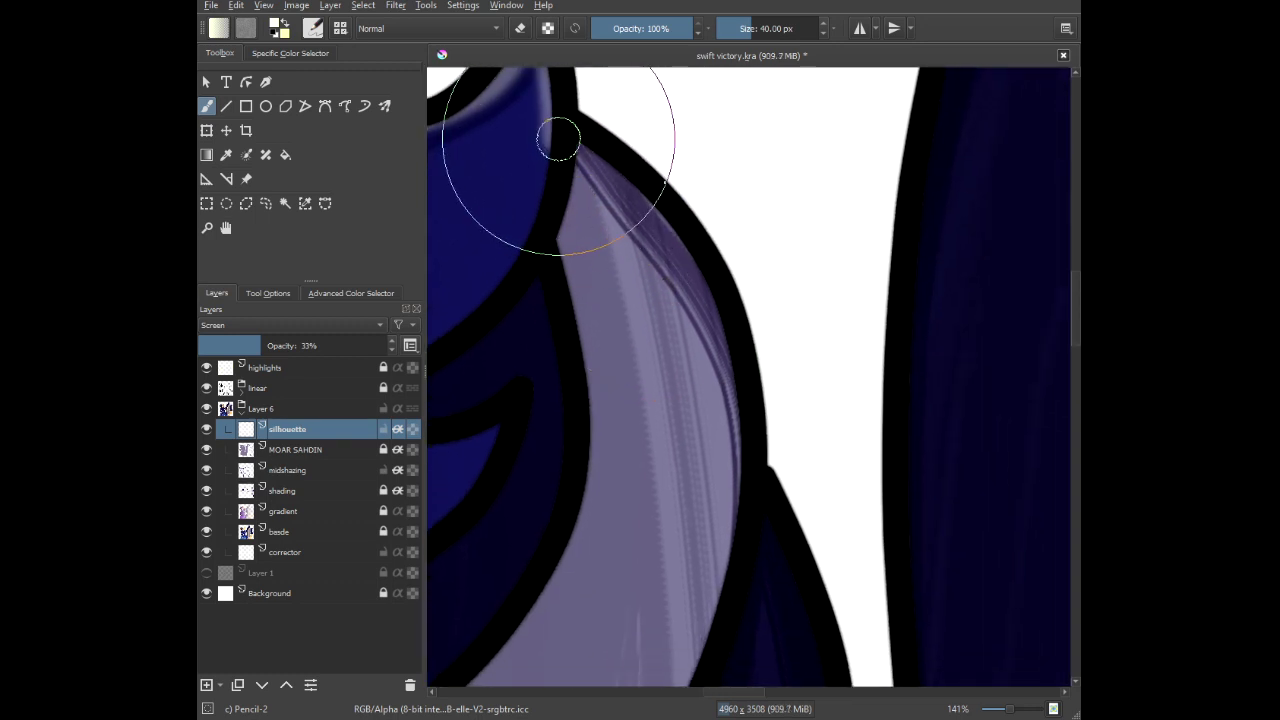
mouse_move(558, 140)
left_mouse_down()
mouse_move(642, 186)
mouse_move(686, 248)
mouse_move(796, 532)
mouse_move(679, 226)
left_mouse_up()
scroll(796, 534, "down", 1)
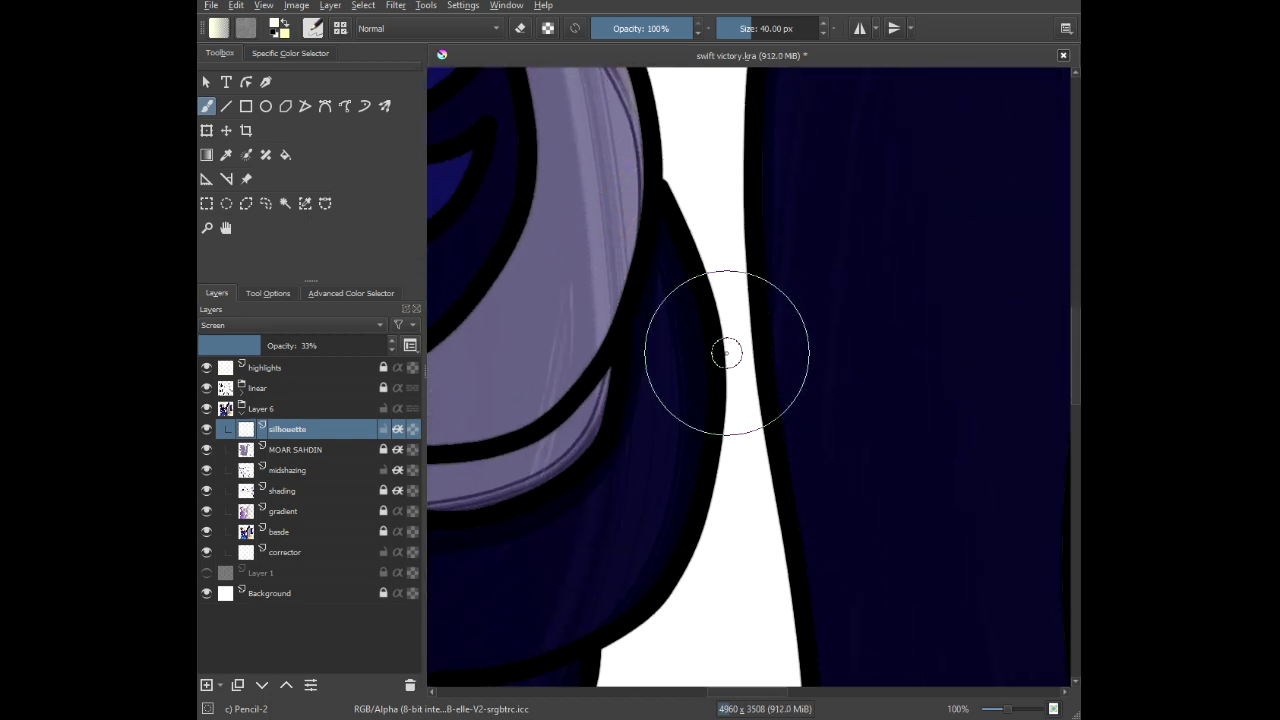
mouse_move(727, 353)
left_mouse_down()
mouse_move(779, 334)
mouse_move(744, 295)
left_mouse_up()
mouse_move(716, 132)
left_mouse_down()
mouse_move(759, 251)
mouse_move(752, 398)
mouse_move(708, 506)
mouse_move(625, 510)
mouse_move(731, 243)
left_mouse_up()
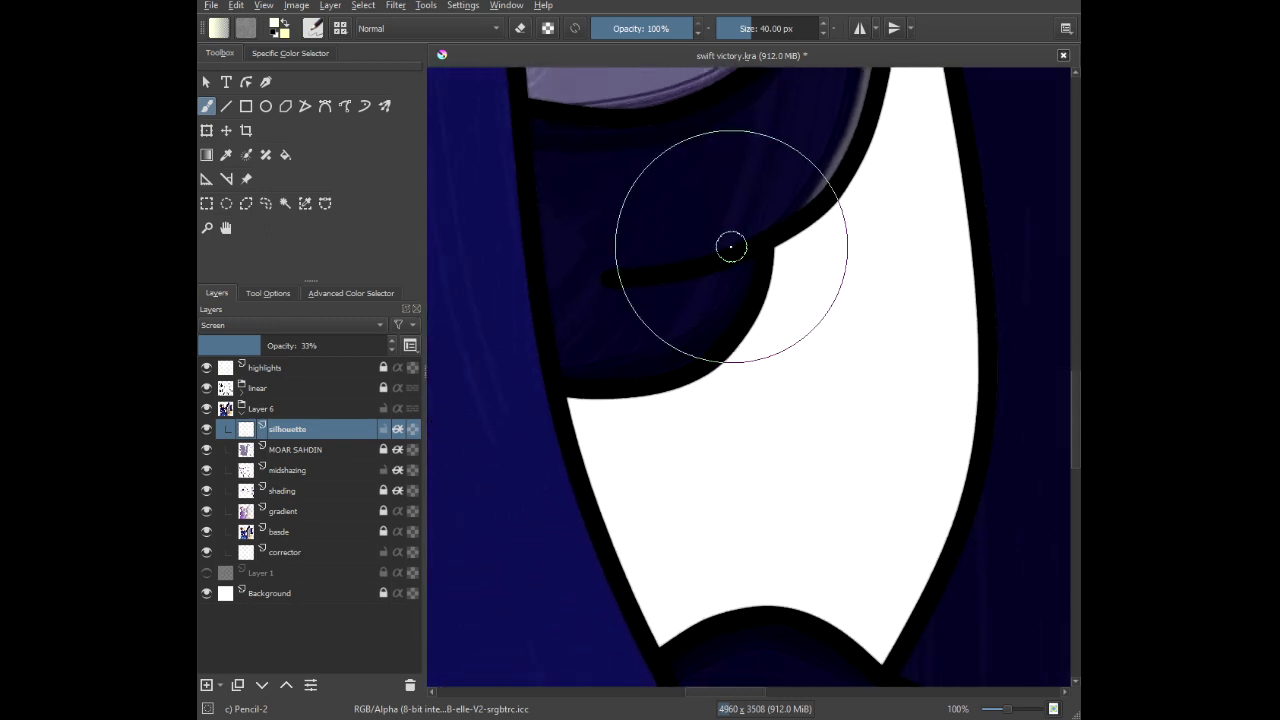
scroll(685, 358, "up", 2)
mouse_move(813, 168)
left_mouse_down()
mouse_move(876, 150)
mouse_move(922, 172)
mouse_move(894, 286)
mouse_move(795, 392)
mouse_move(609, 423)
mouse_move(537, 420)
left_mouse_up()
Paint rim light down the back of the neck, from below the mane locks to the dark hump.
scroll(486, 363, "down", 3)
scroll(482, 372, "down", 2)
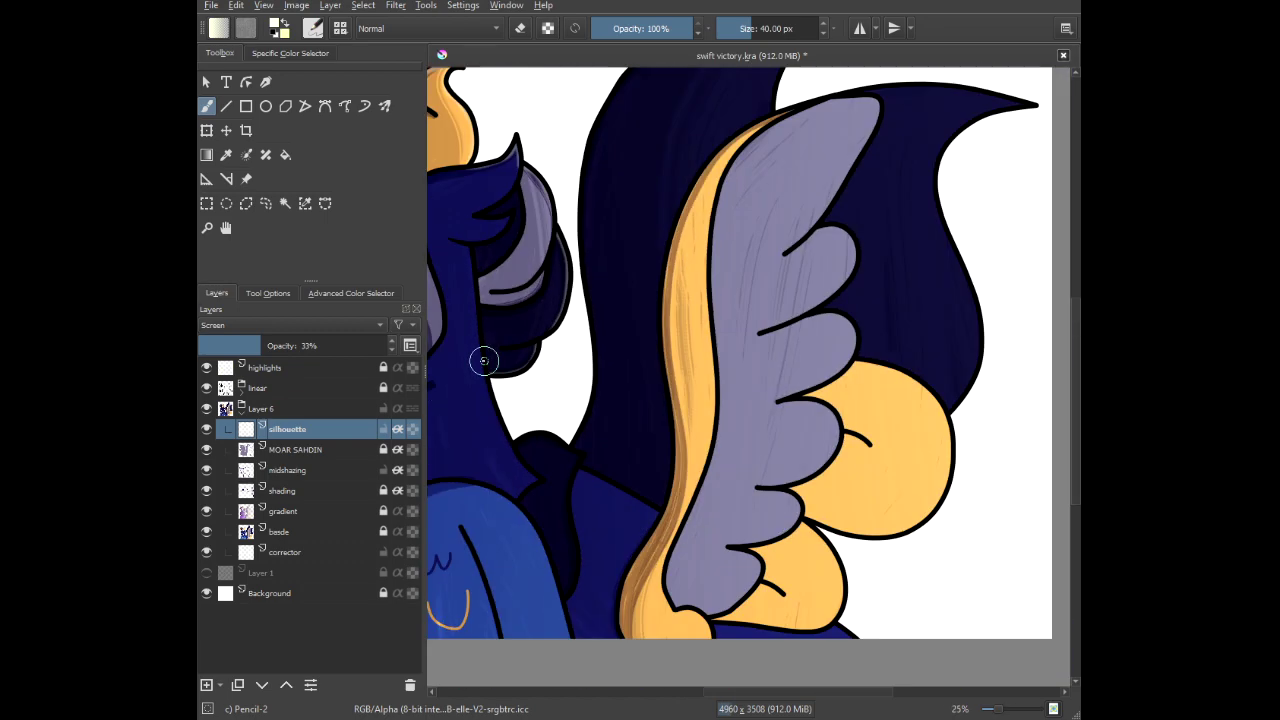
mouse_move(483, 357)
left_mouse_down()
mouse_move(651, 303)
mouse_move(722, 318)
left_mouse_up()
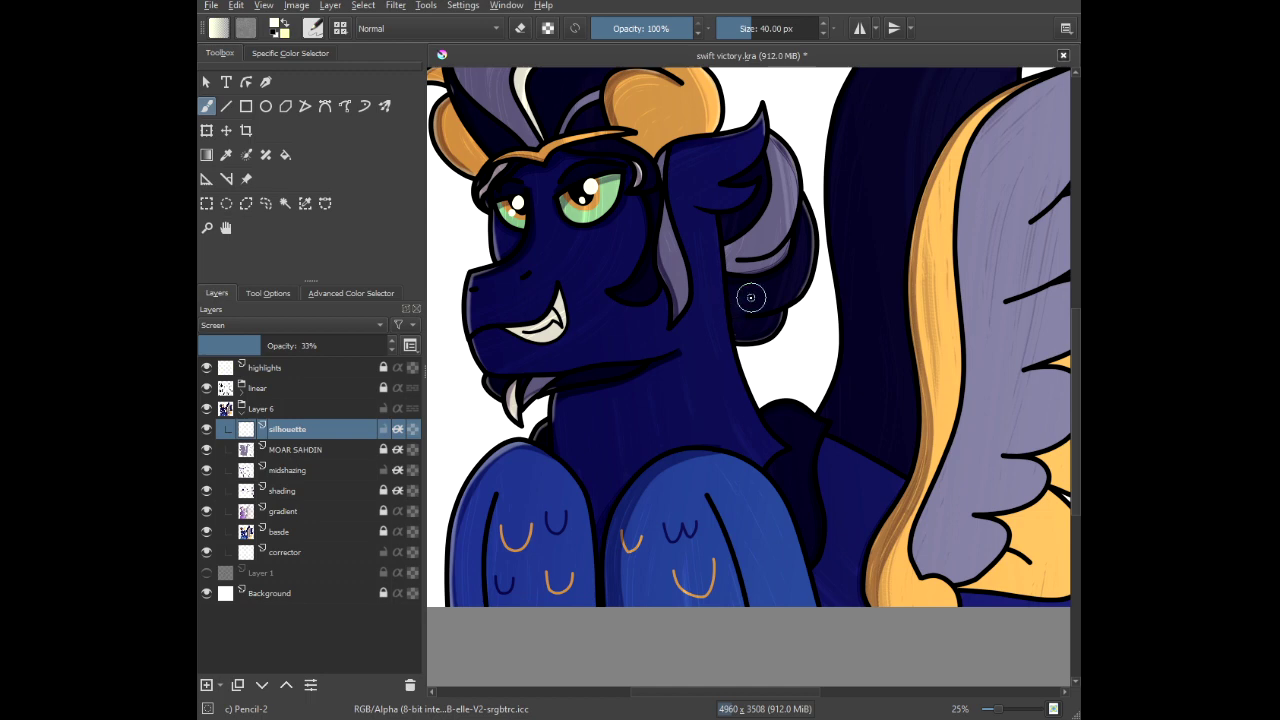
scroll(764, 414, "up", 5)
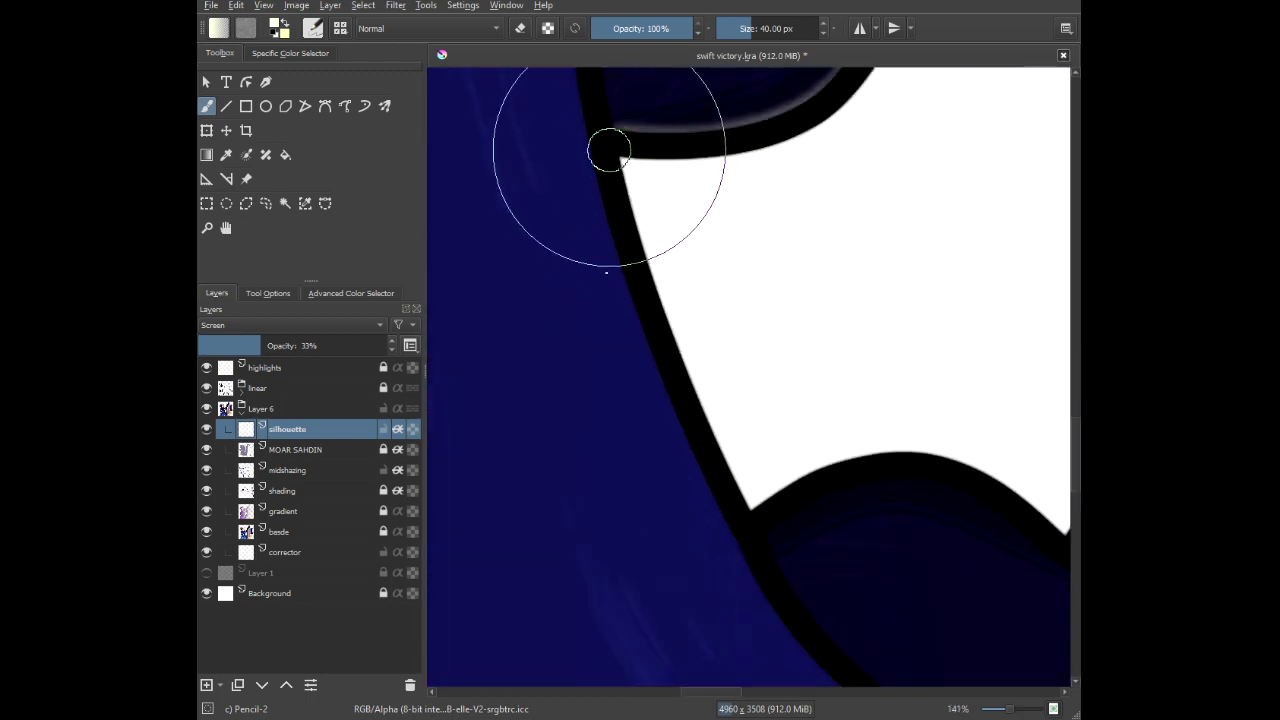
mouse_move(609, 149)
left_mouse_down()
mouse_move(639, 319)
mouse_move(734, 526)
left_mouse_up()
Paint rim light along the upper edge of the dark hump between the neck and the far wing.
mouse_move(846, 485)
left_mouse_down()
mouse_move(586, 329)
mouse_move(601, 330)
left_mouse_up()
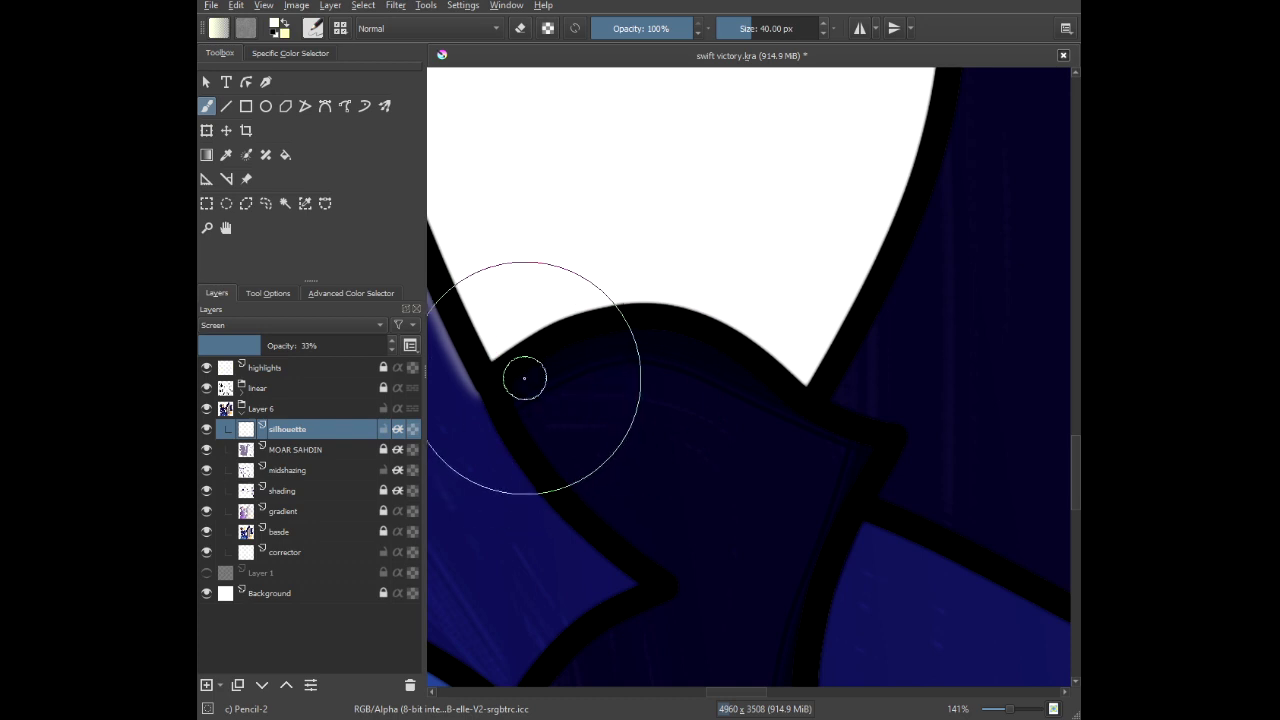
scroll(523, 376, "up", 1)
mouse_move(526, 366)
left_mouse_down()
mouse_move(584, 346)
mouse_move(565, 362)
mouse_move(697, 294)
mouse_move(786, 294)
mouse_move(897, 340)
mouse_move(945, 388)
left_mouse_up()
Paint rim light along the far wing's upper edge, from the pointed tip around to its front edge.
scroll(963, 395, "down", 4)
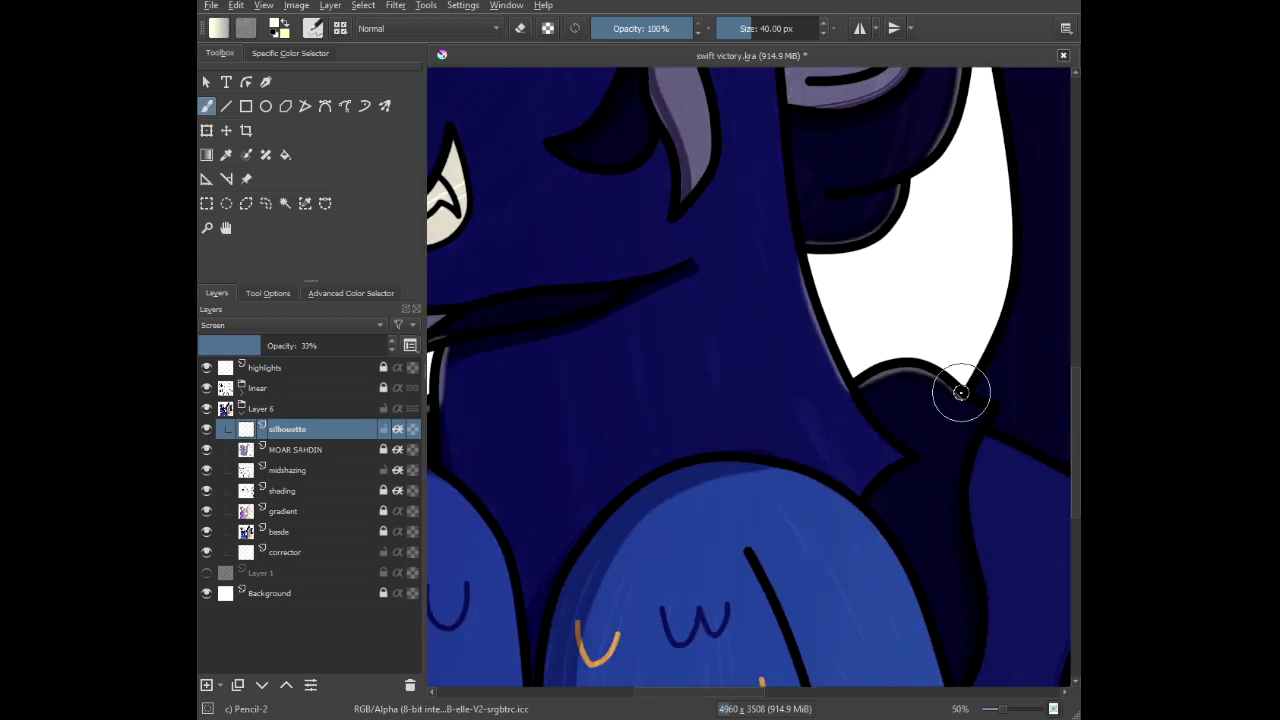
scroll(644, 519, "down", 2)
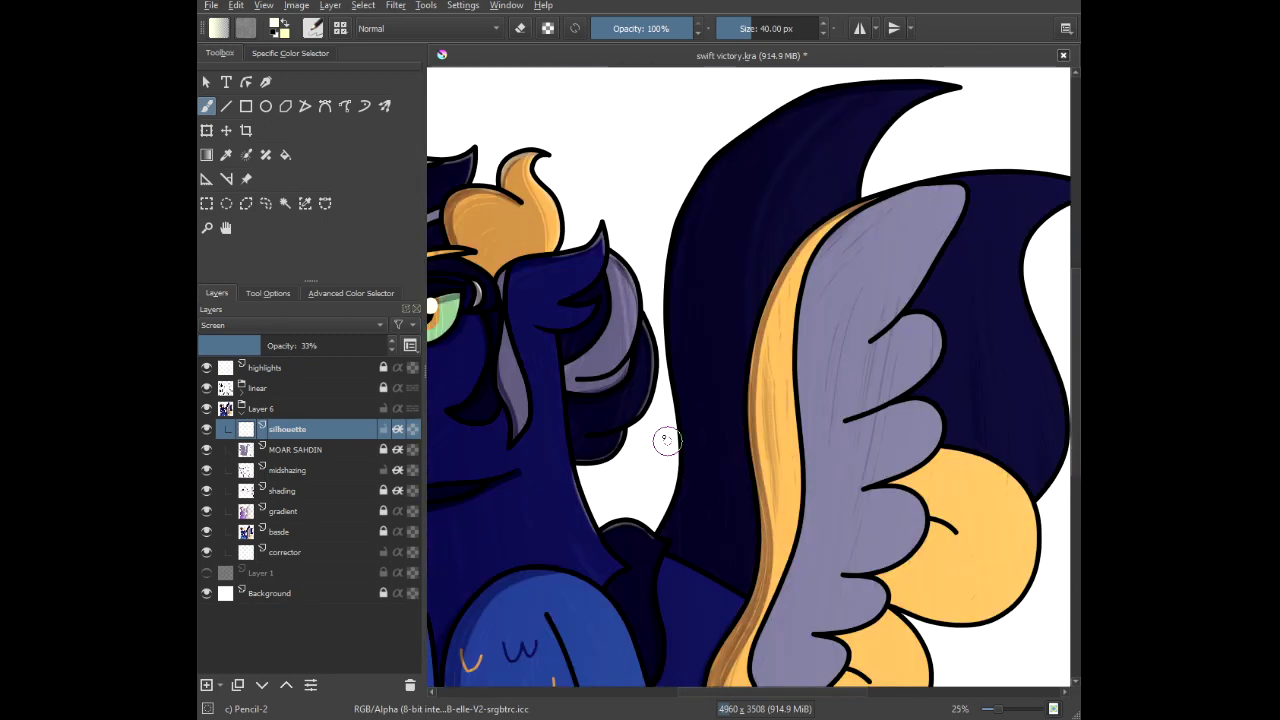
scroll(878, 113, "up", 2)
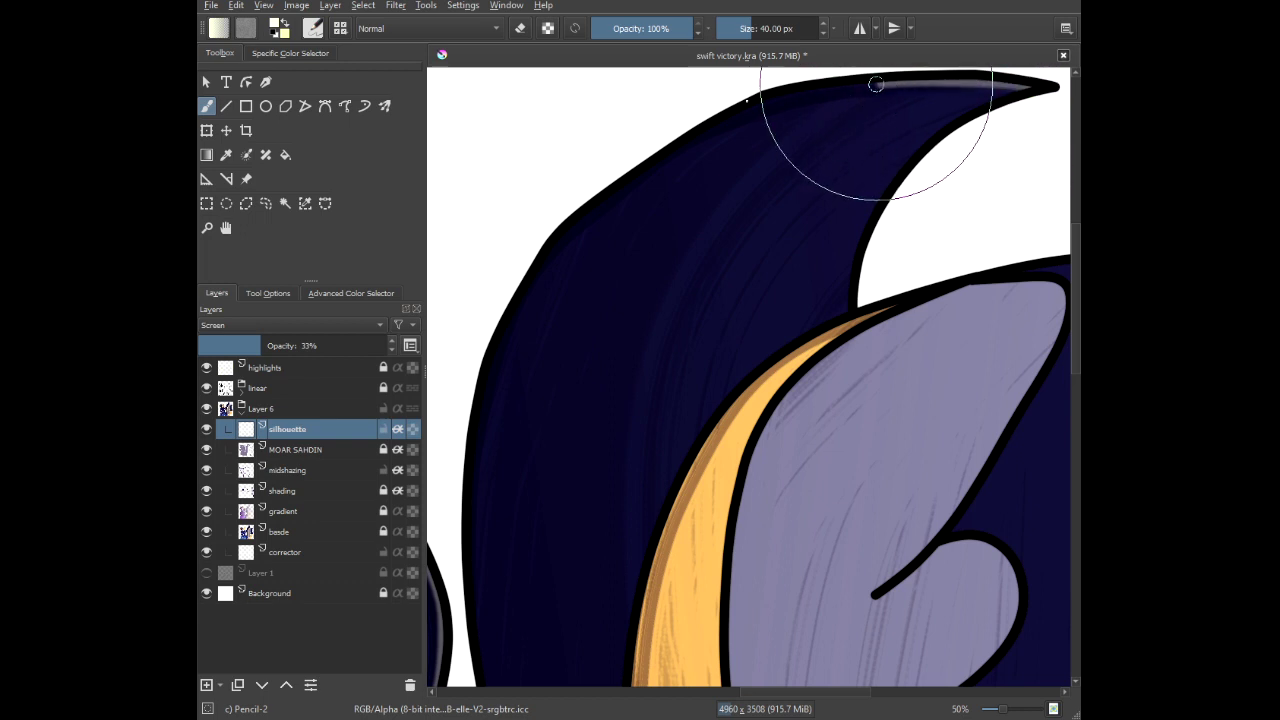
mouse_move(876, 84)
left_mouse_down()
mouse_move(700, 129)
mouse_move(563, 229)
mouse_move(534, 268)
left_mouse_up()
left_click_drag(491, 311, 592, 219)
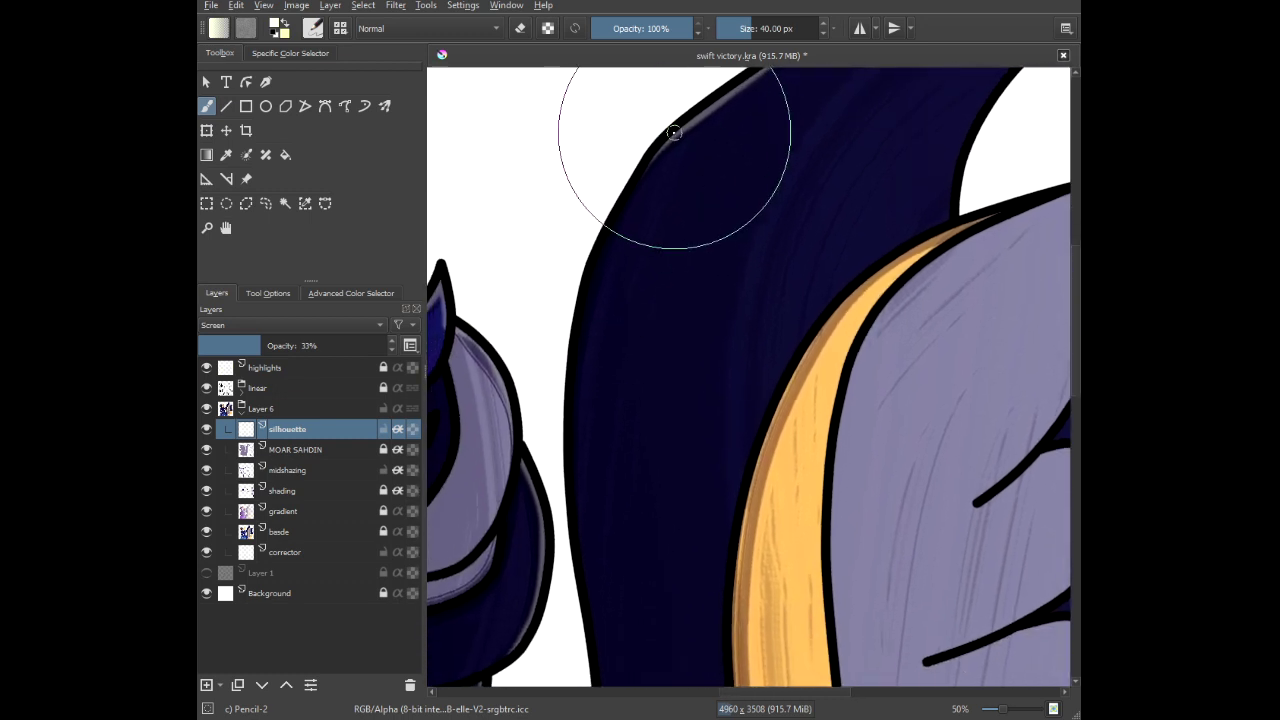
mouse_move(682, 126)
left_mouse_down()
mouse_move(658, 138)
mouse_move(627, 207)
left_mouse_up()
left_click_drag(595, 279, 566, 217)
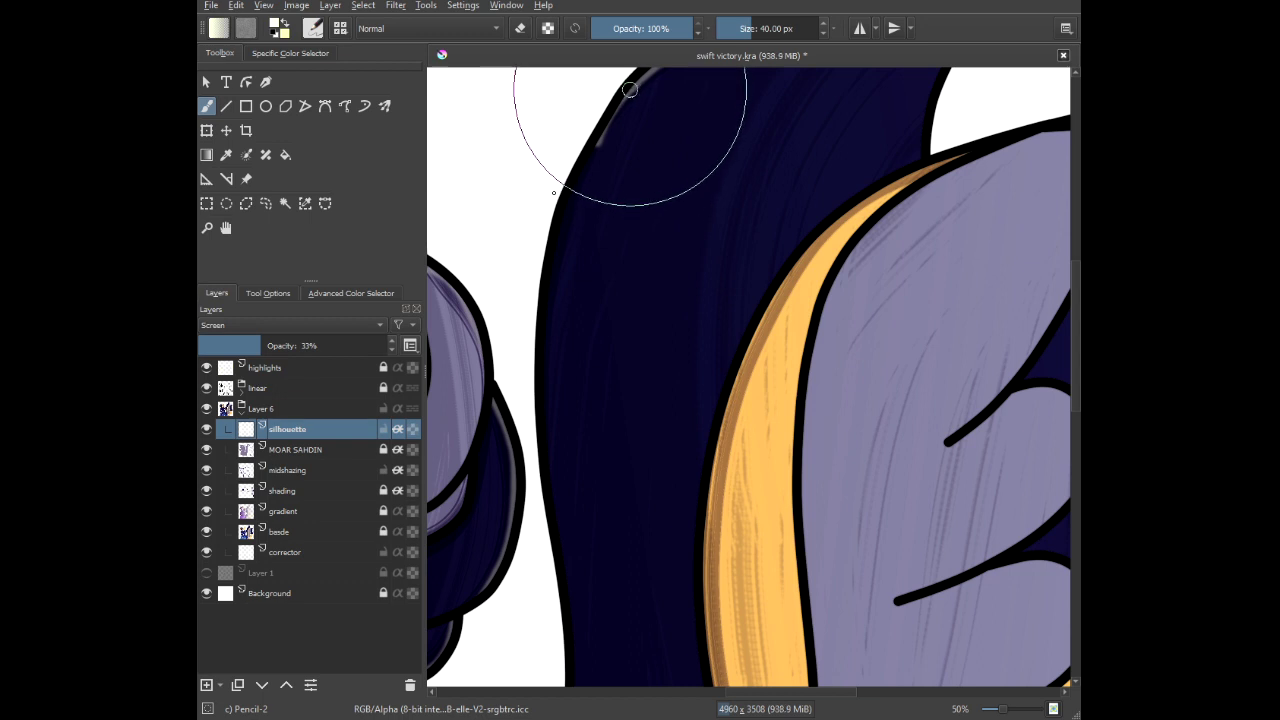
mouse_move(630, 89)
left_mouse_down()
mouse_move(560, 241)
mouse_move(543, 417)
left_mouse_up()
Extend the rim light down the far wing's front edge to its base and thicken it along the lower curve.
scroll(520, 443, "up", 2)
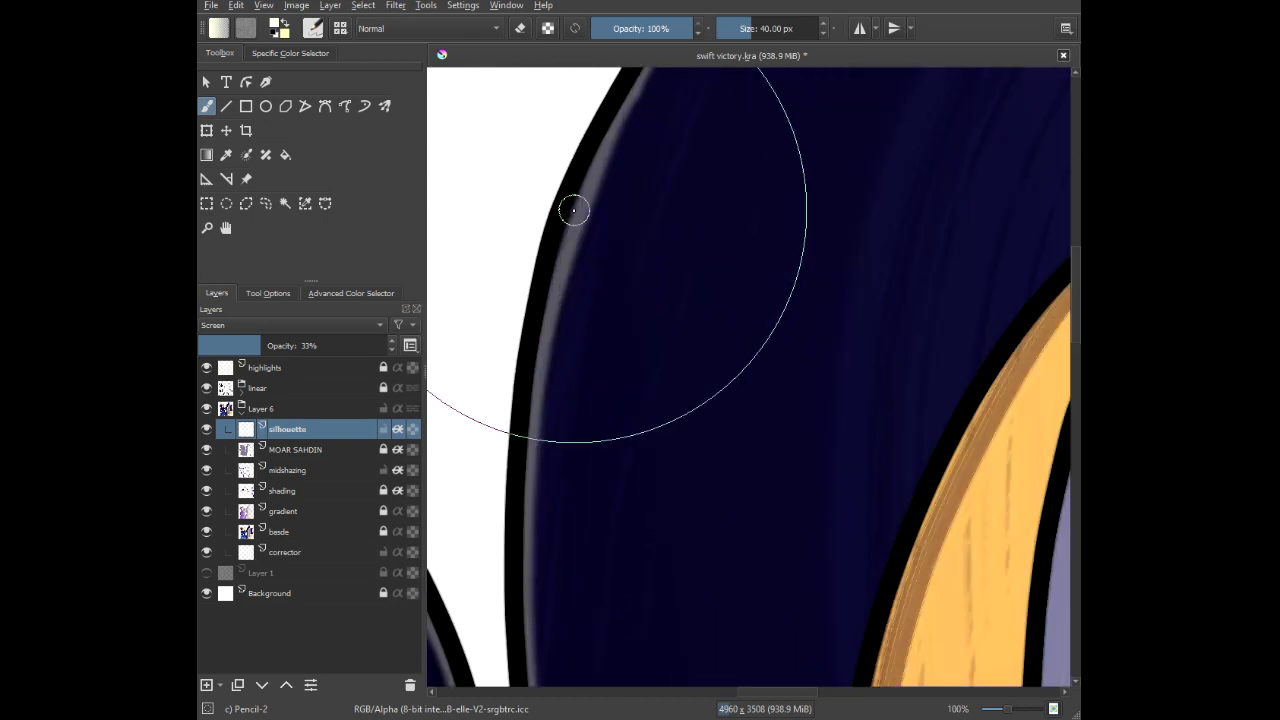
scroll(607, 245, "down", 3)
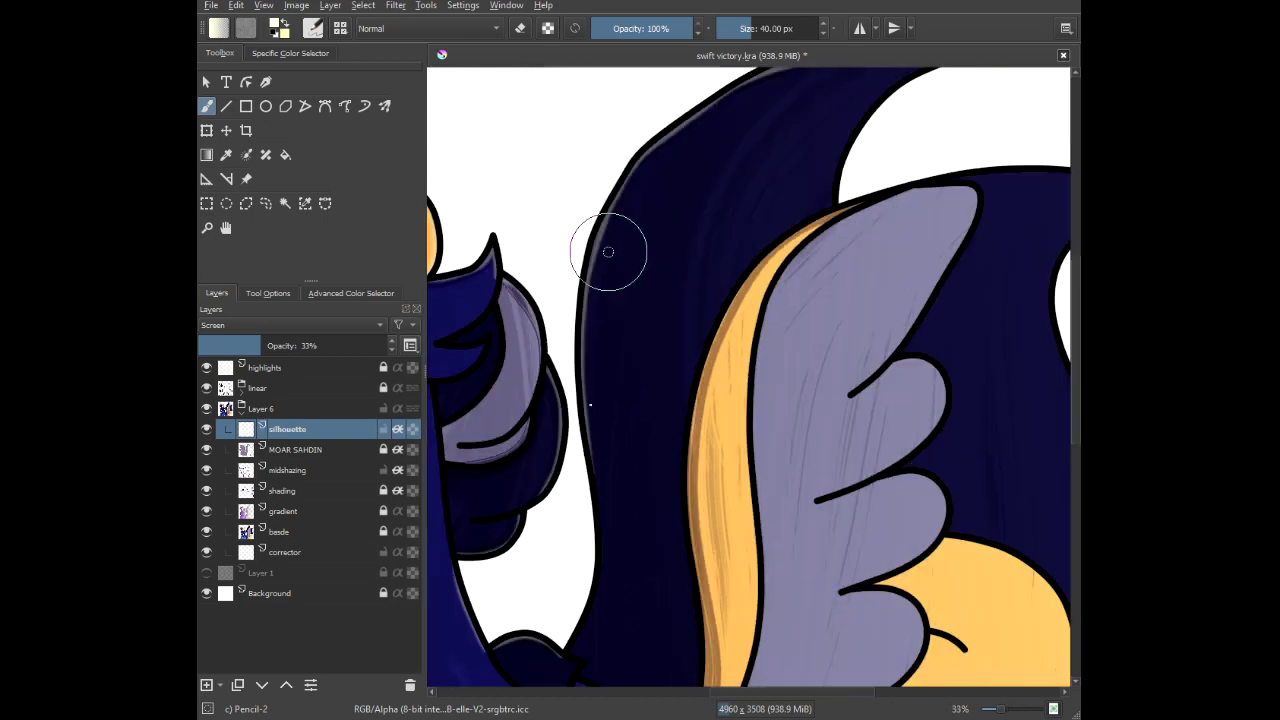
scroll(605, 152, "down", 1)
scroll(577, 94, "up", 2)
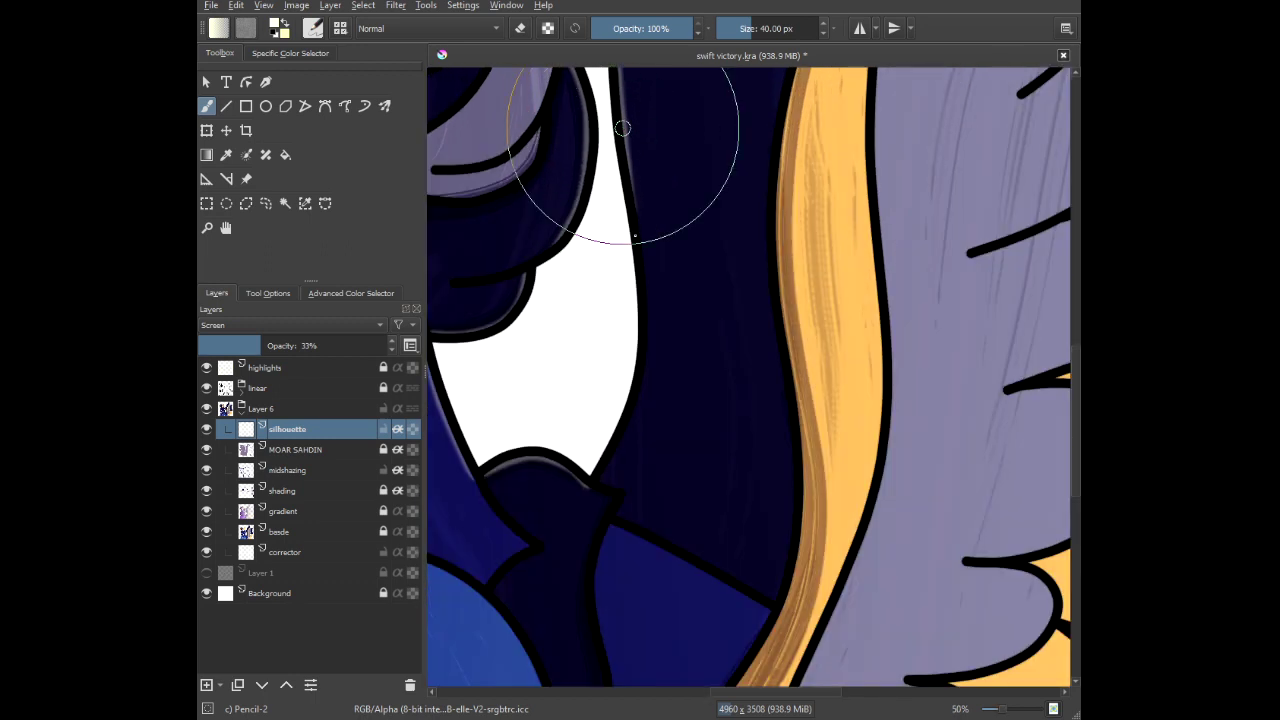
mouse_move(622, 128)
left_mouse_down()
mouse_move(646, 317)
mouse_move(631, 424)
mouse_move(599, 480)
left_mouse_up()
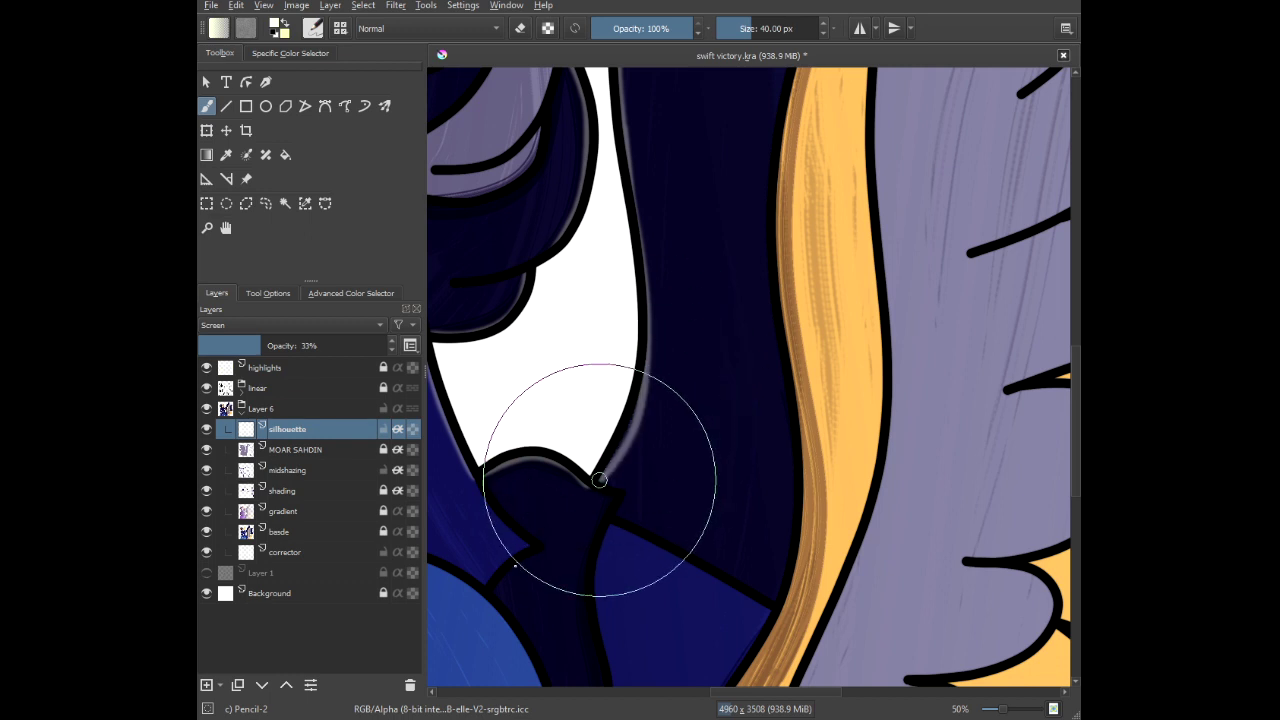
scroll(594, 429, "up", 3)
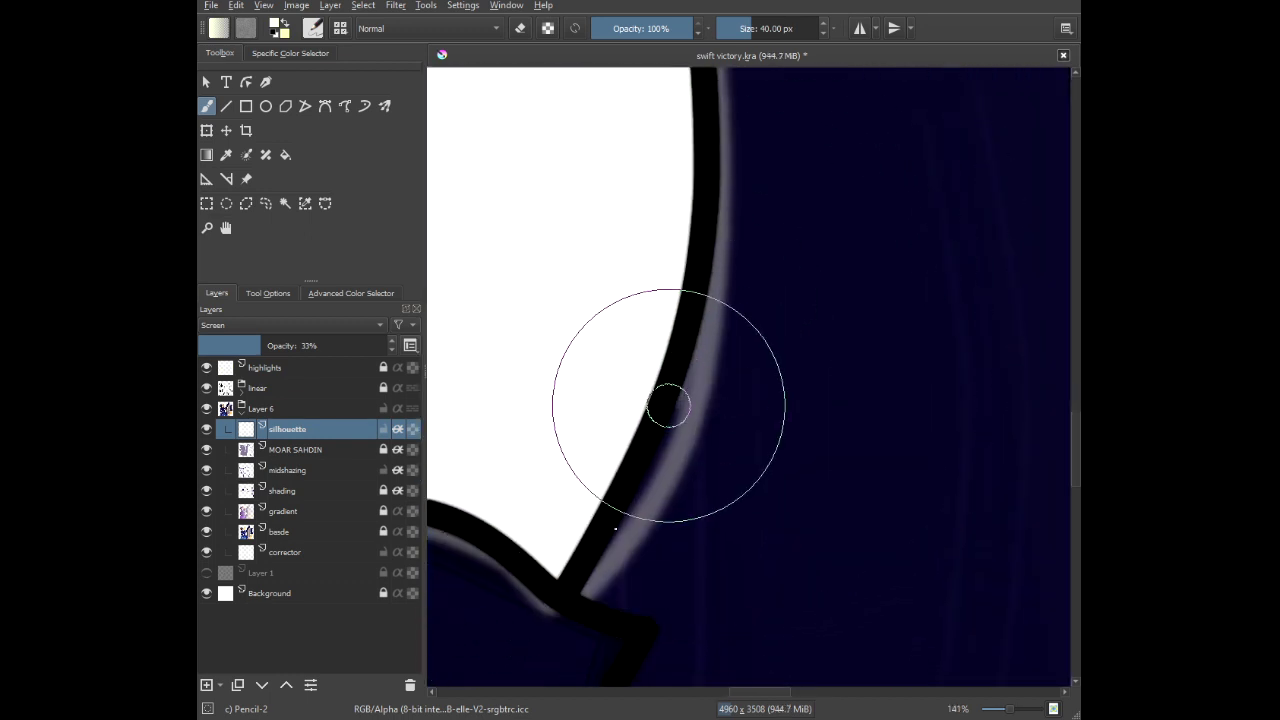
mouse_move(646, 476)
left_mouse_down()
mouse_move(614, 484)
mouse_move(694, 364)
mouse_move(666, 435)
mouse_move(638, 489)
mouse_move(712, 287)
left_mouse_up()
Paint rim light along the far wing's concave rear edge, from the pointed tip to the near wing.
scroll(712, 287, "down", 5)
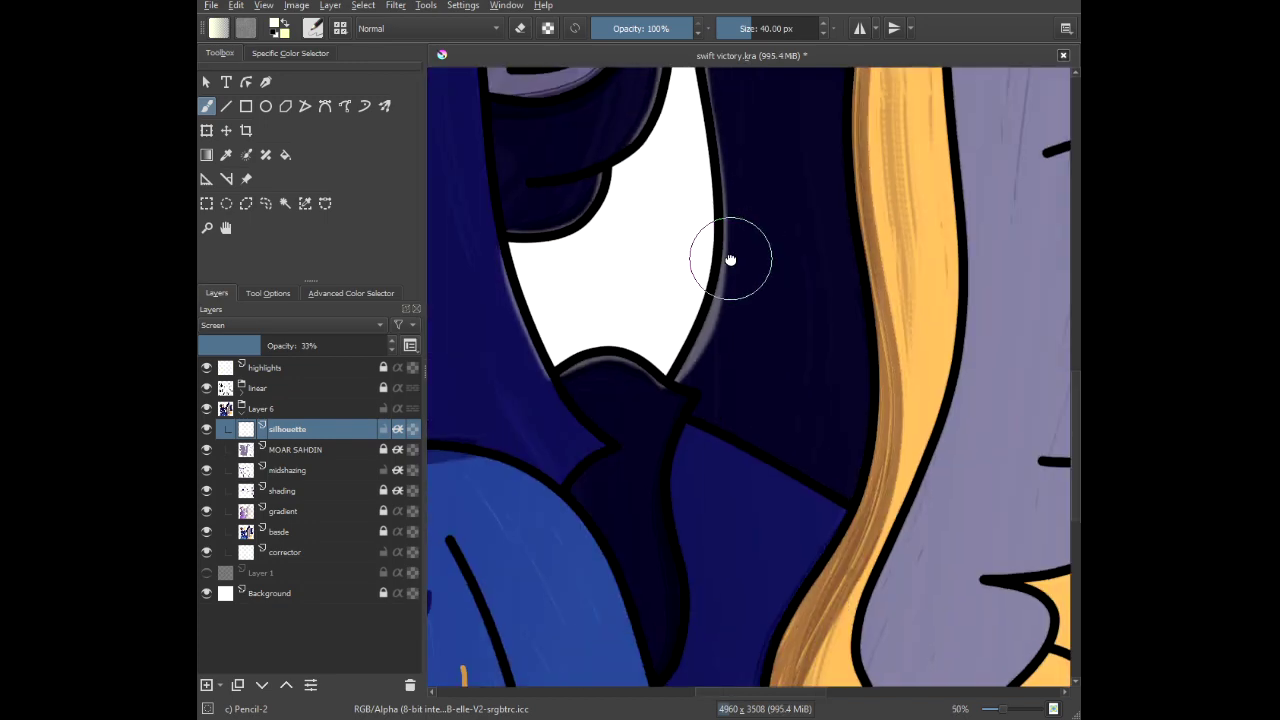
scroll(699, 500, "down", 4)
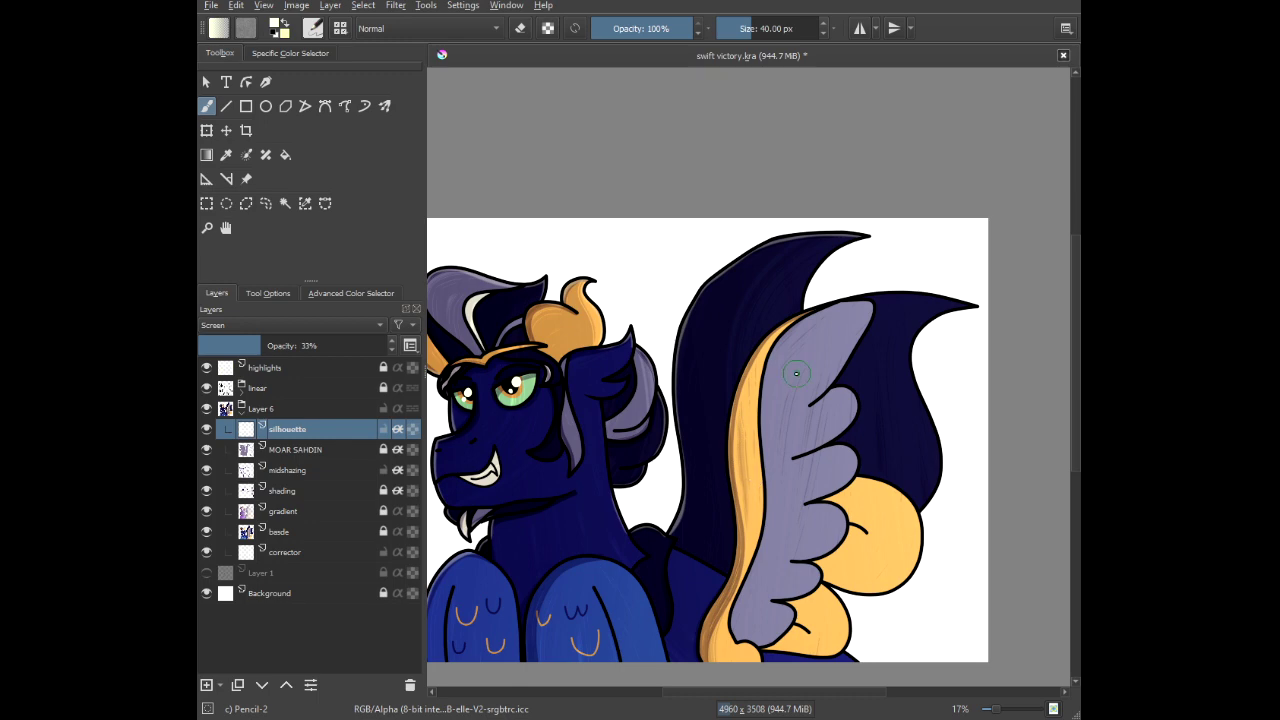
left_click_drag(796, 373, 816, 332)
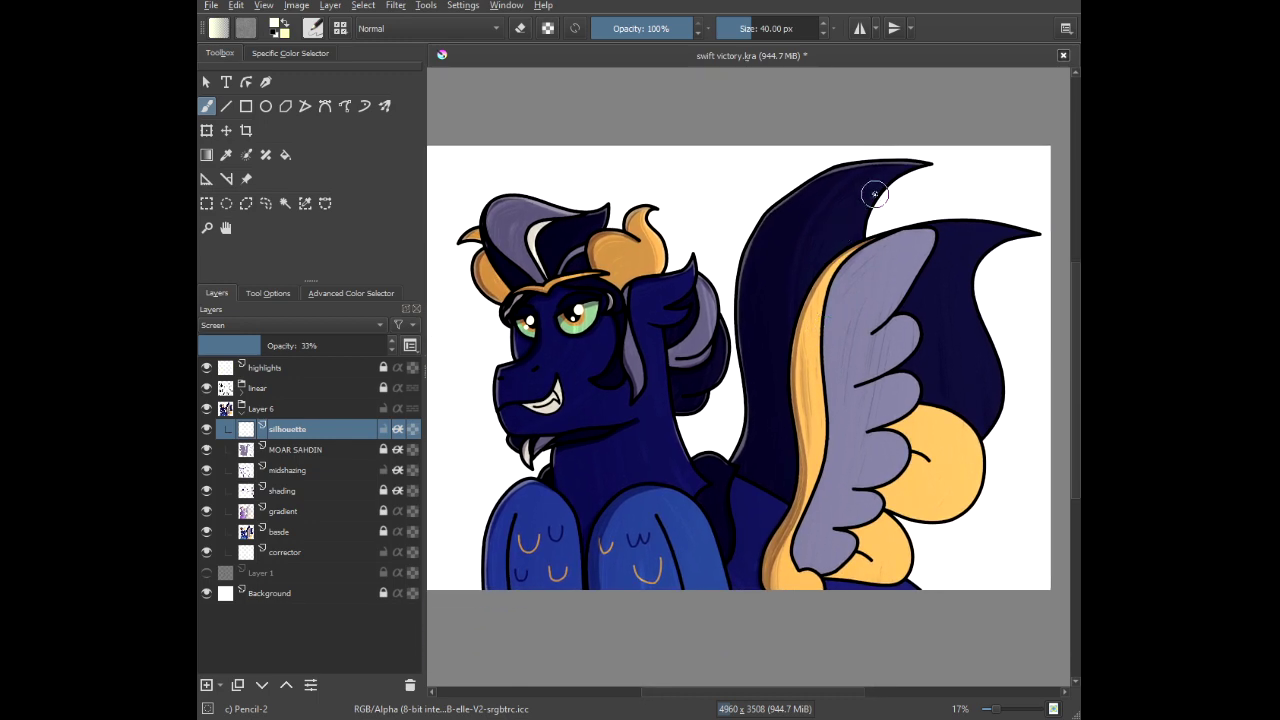
scroll(917, 183, "up", 1)
scroll(917, 183, "up", 4)
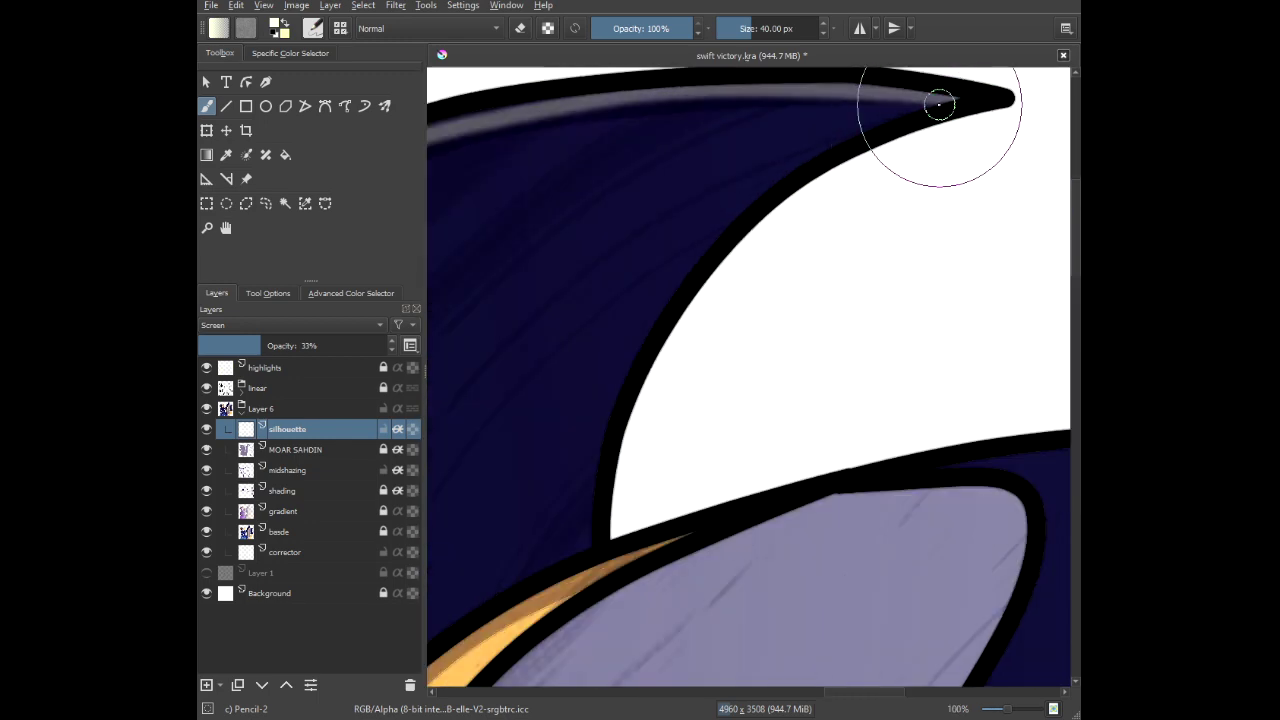
mouse_move(875, 127)
left_mouse_down()
mouse_move(817, 152)
mouse_move(758, 202)
mouse_move(637, 346)
mouse_move(584, 540)
left_mouse_up()
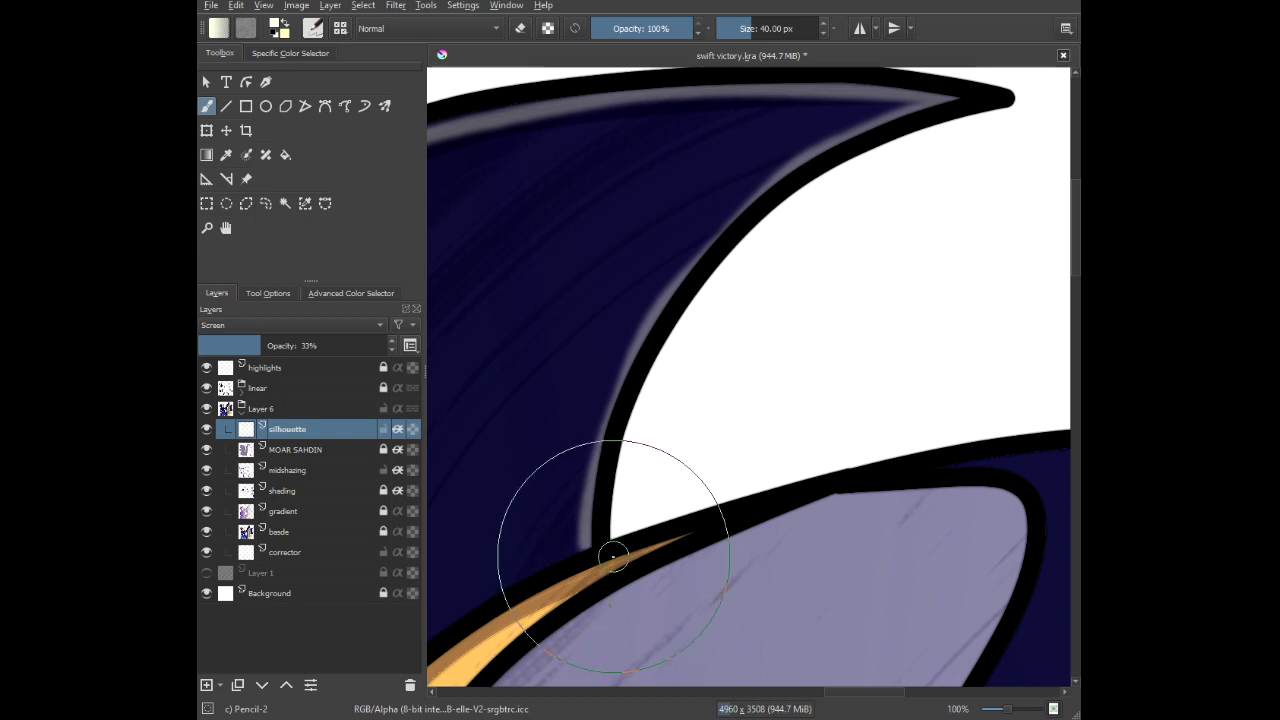
Paint rim light along the upper edge of the near wing's dark membrane out to its pointed tip.
scroll(613, 557, "down", 4)
scroll(640, 300, "down", 5)
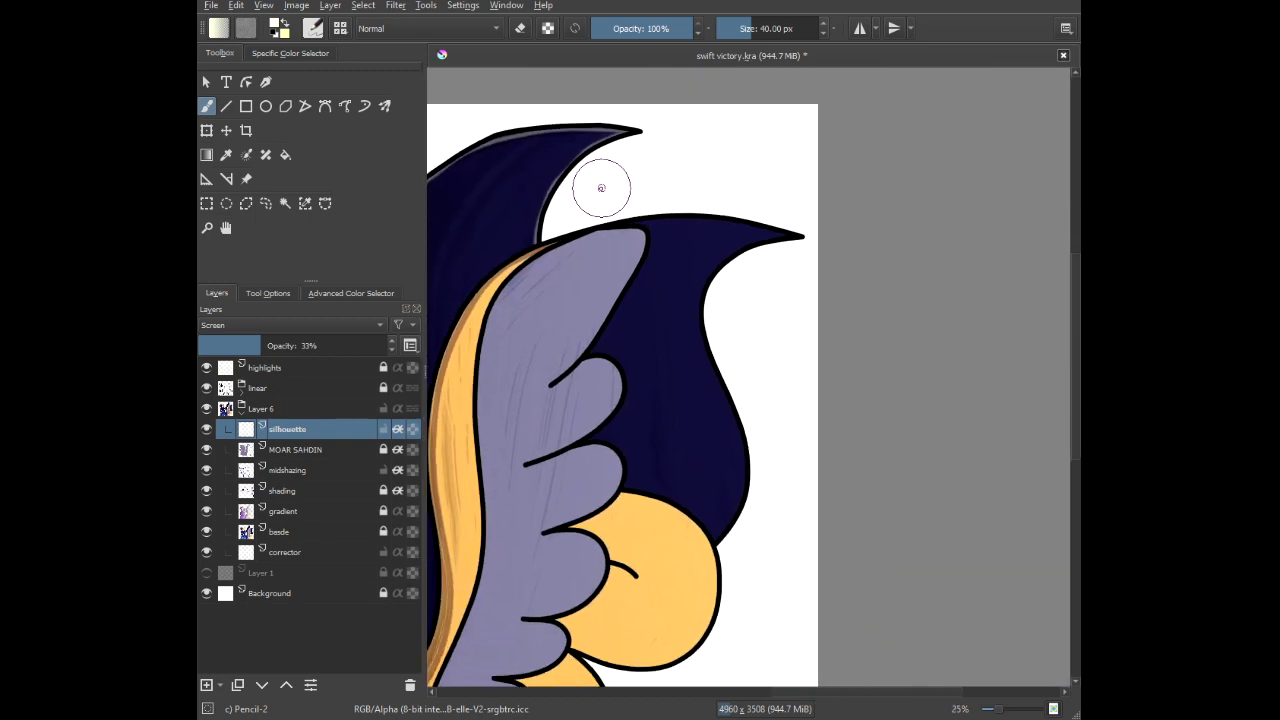
scroll(601, 188, "up", 2)
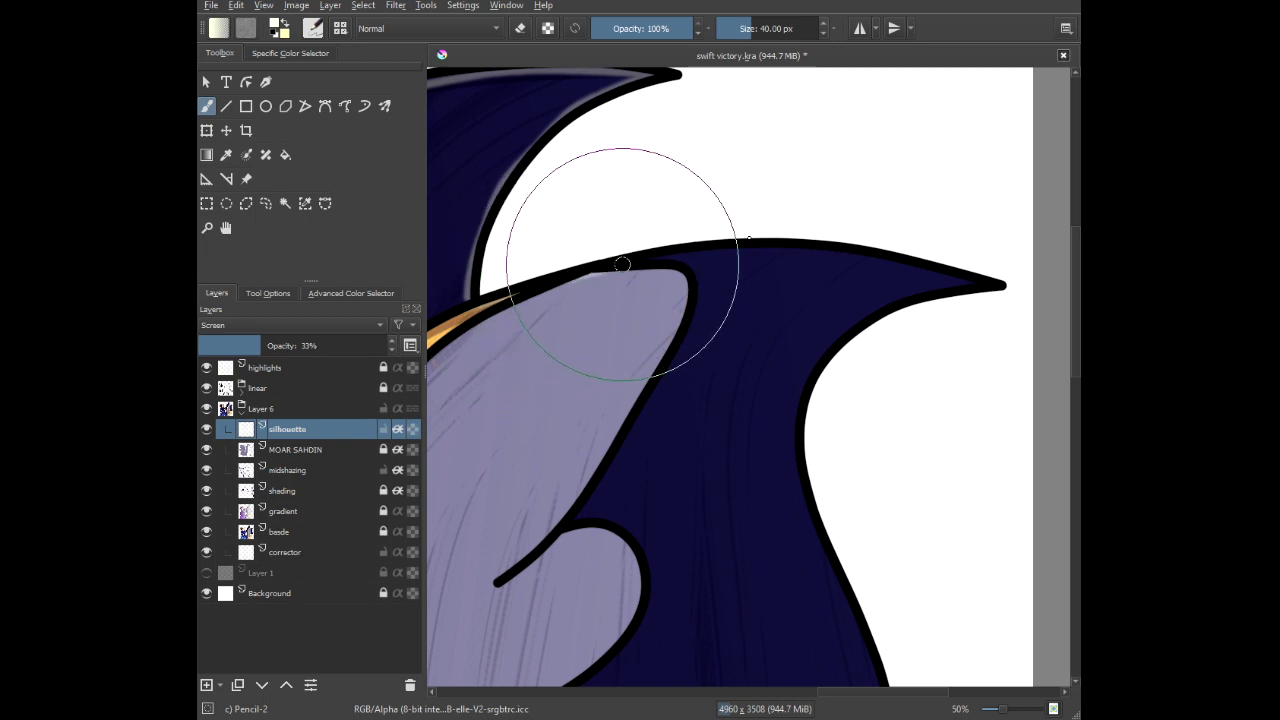
mouse_move(656, 257)
left_mouse_down()
mouse_move(821, 251)
mouse_move(955, 281)
left_mouse_up()
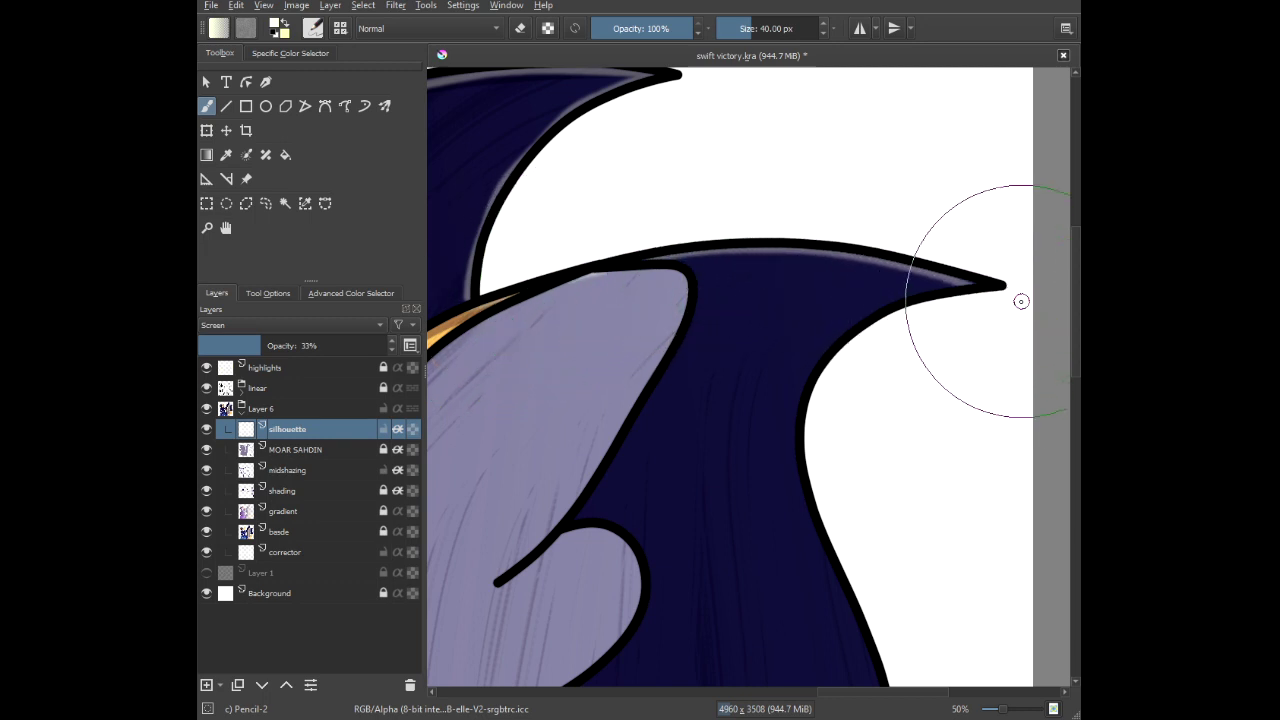
Paint rim light from the near wing's pointed tip down the membrane's curved rear edge, and thicken it along the lower bulge.
left_click_drag(903, 483, 776, 277)
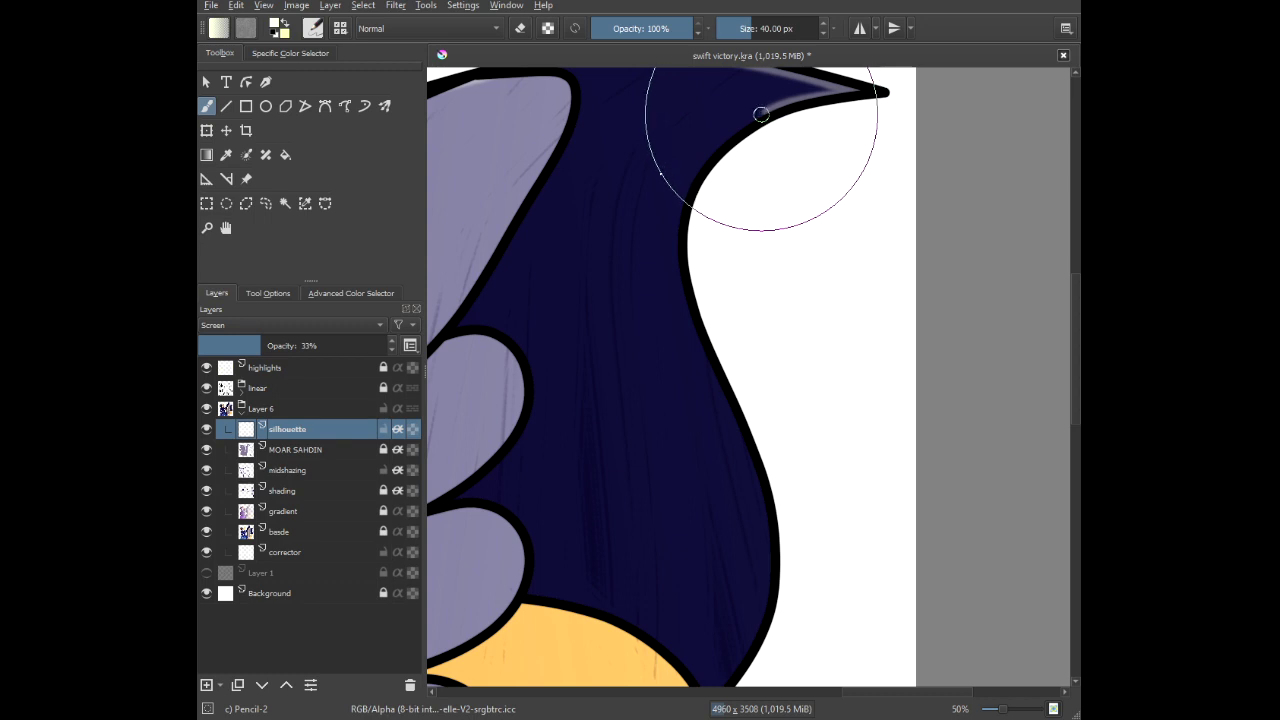
mouse_move(703, 166)
left_mouse_down()
mouse_move(674, 217)
mouse_move(671, 266)
mouse_move(749, 480)
mouse_move(761, 635)
left_mouse_up()
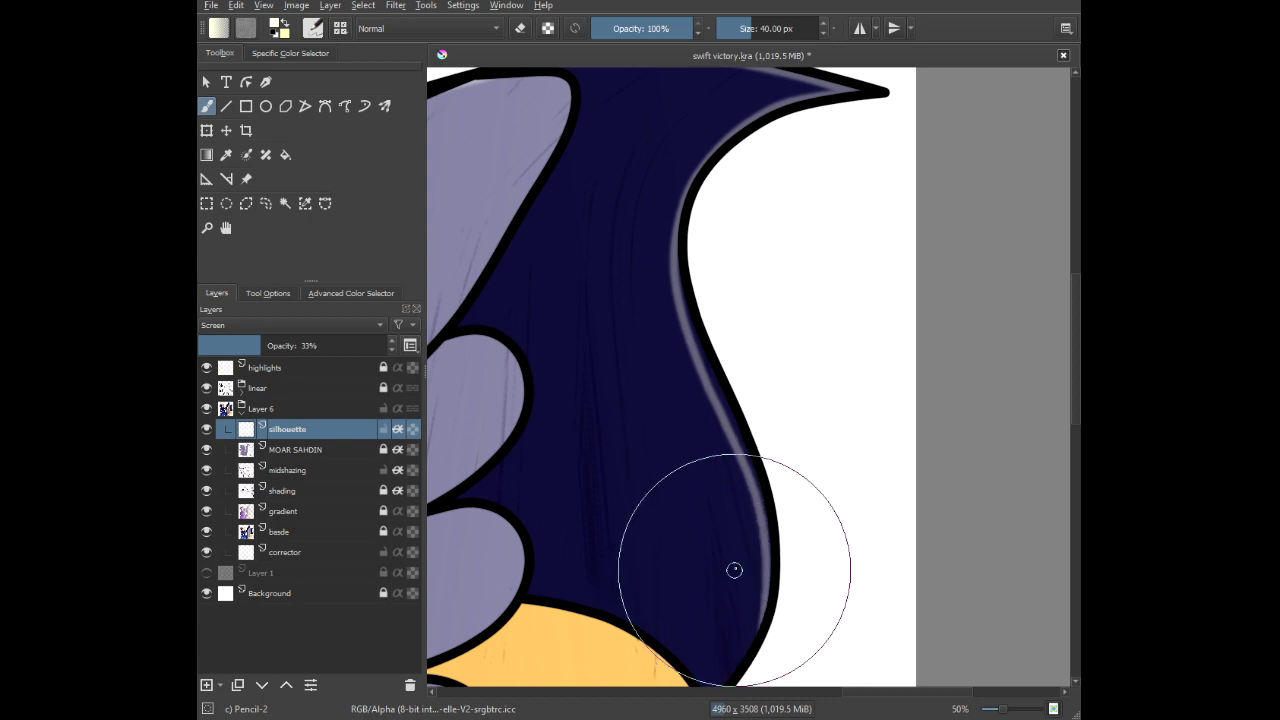
scroll(766, 456, "up", 1)
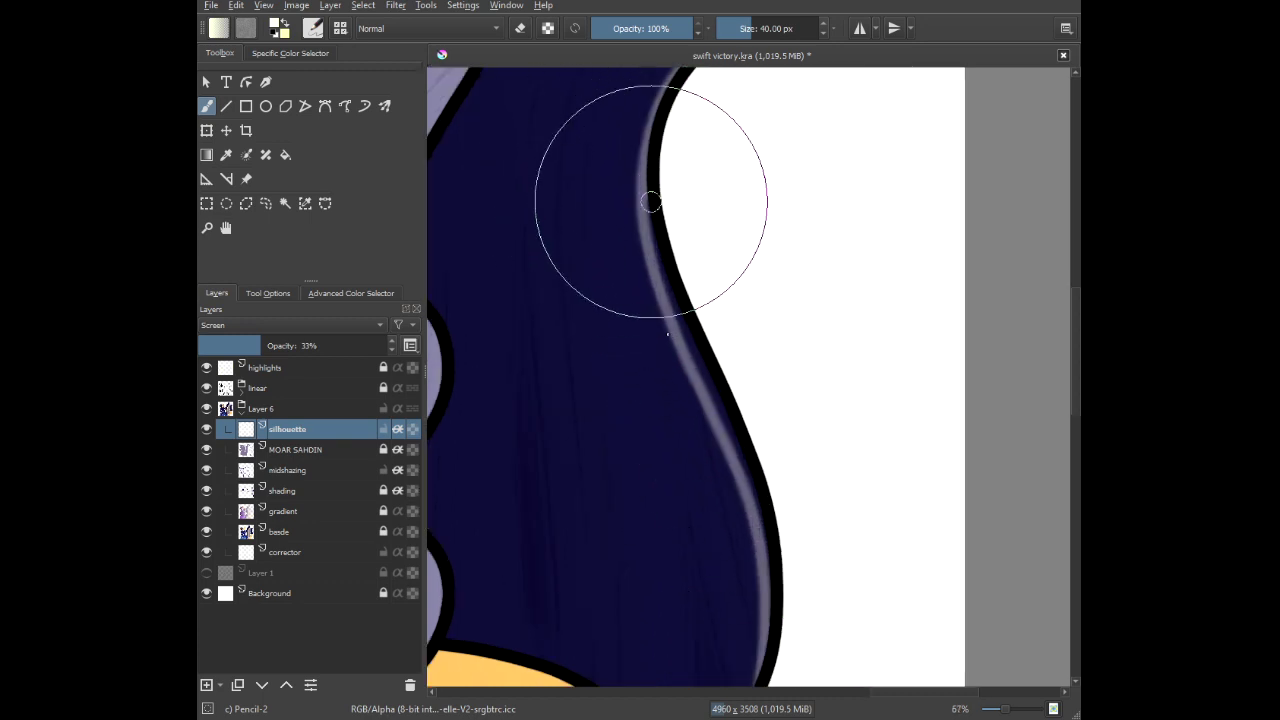
mouse_move(651, 202)
left_mouse_down()
mouse_move(676, 322)
mouse_move(754, 485)
mouse_move(780, 661)
left_mouse_up()
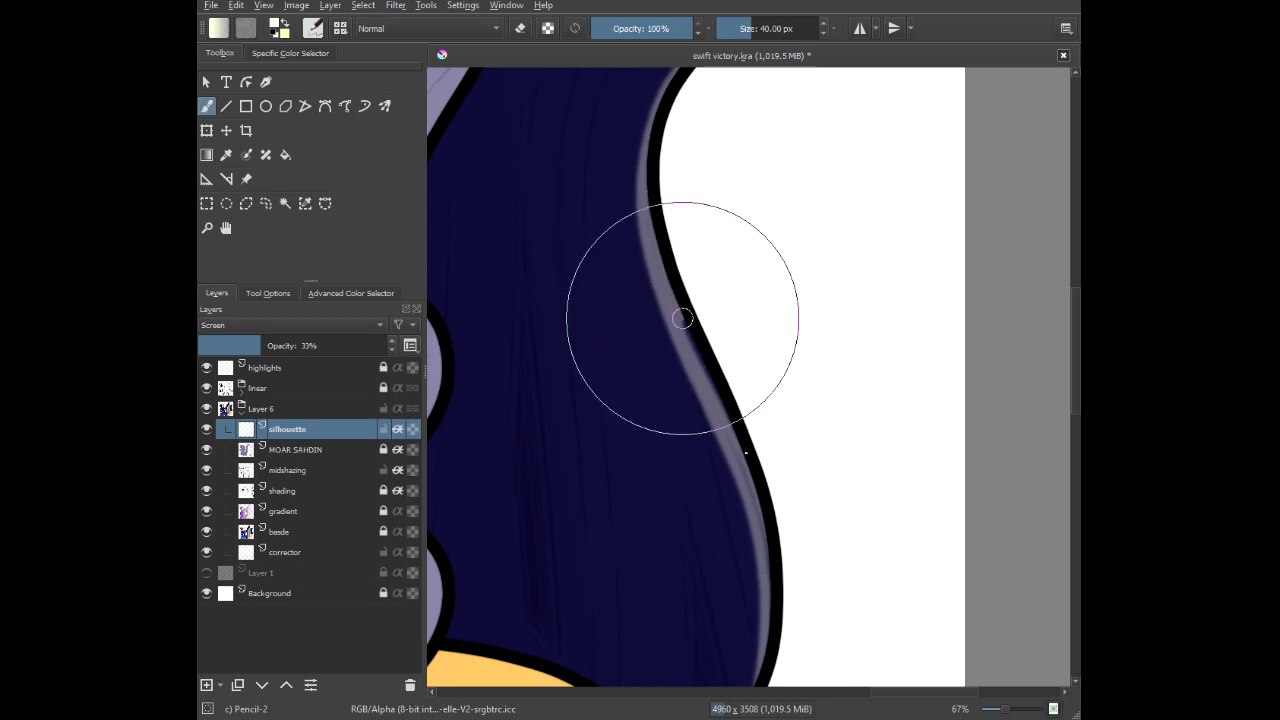
mouse_move(781, 525)
left_mouse_down()
mouse_move(734, 196)
mouse_move(714, 194)
mouse_move(714, 337)
mouse_move(690, 400)
left_mouse_up()
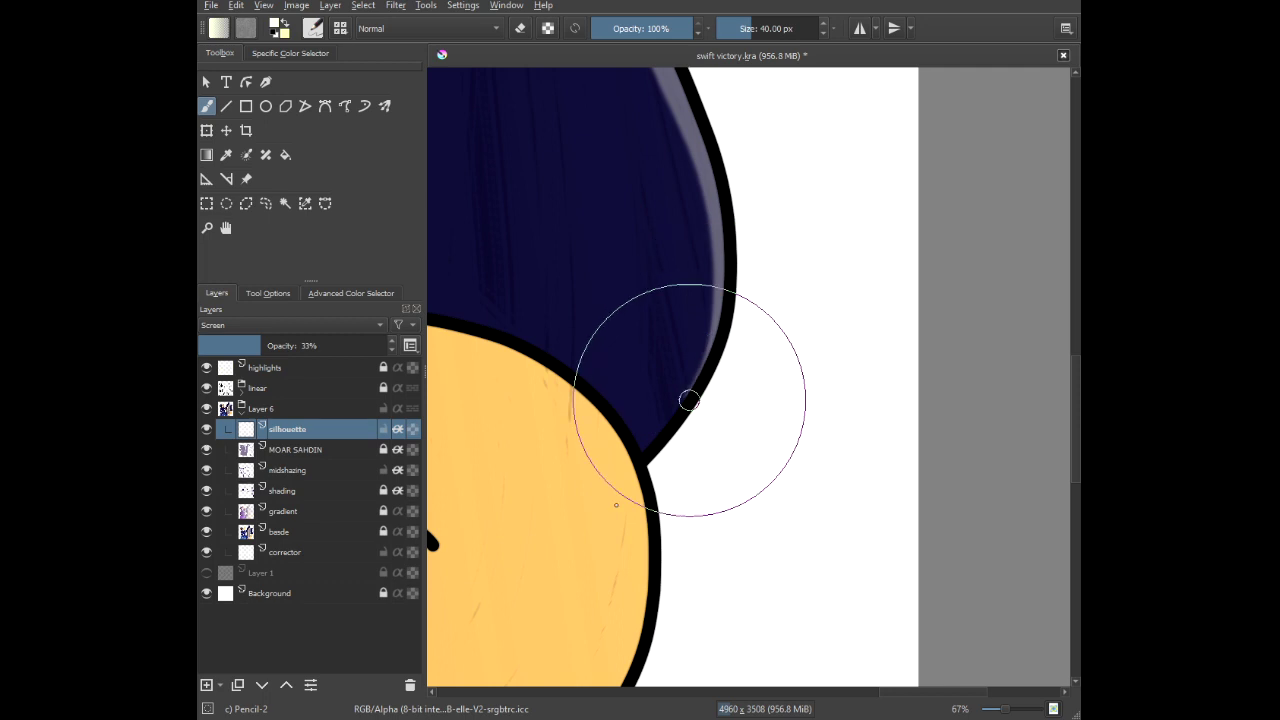
Extend the rim light along the membrane's lower rear edge down to where it meets the yellow feather.
scroll(609, 426, "down", 1)
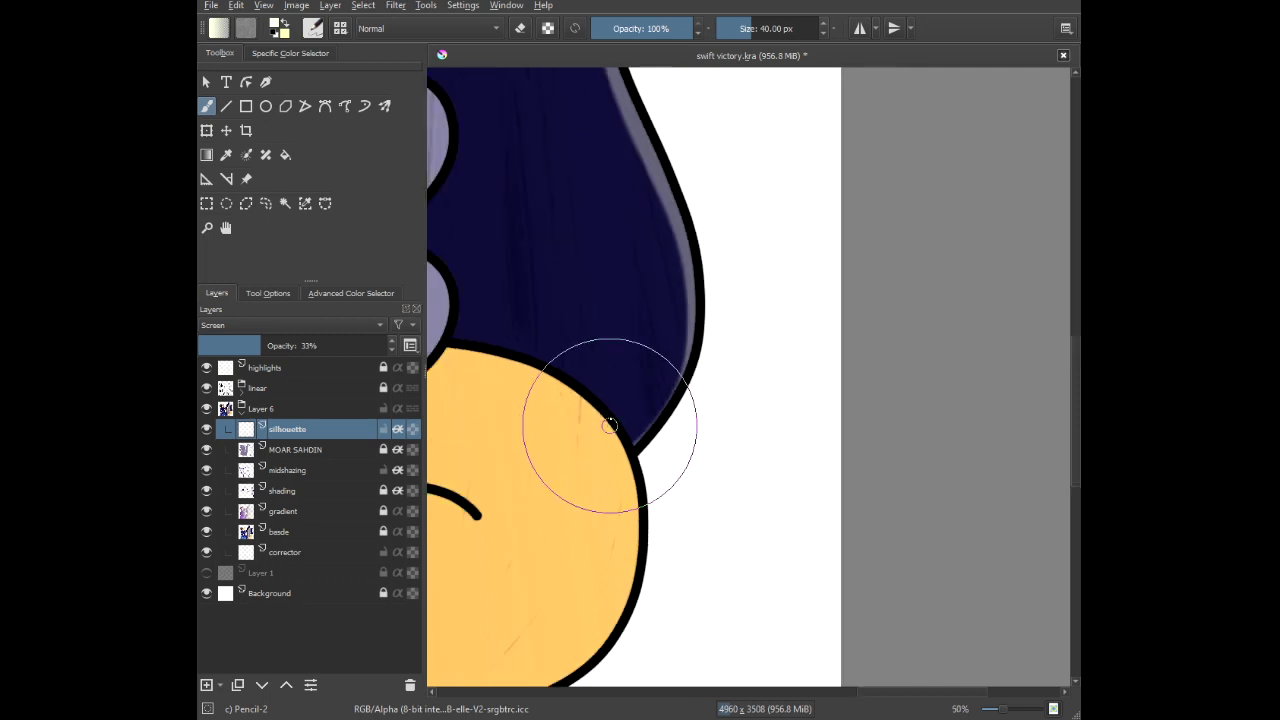
scroll(612, 424, "down", 2)
left_click_drag(616, 422, 831, 318)
scroll(886, 306, "up", 5)
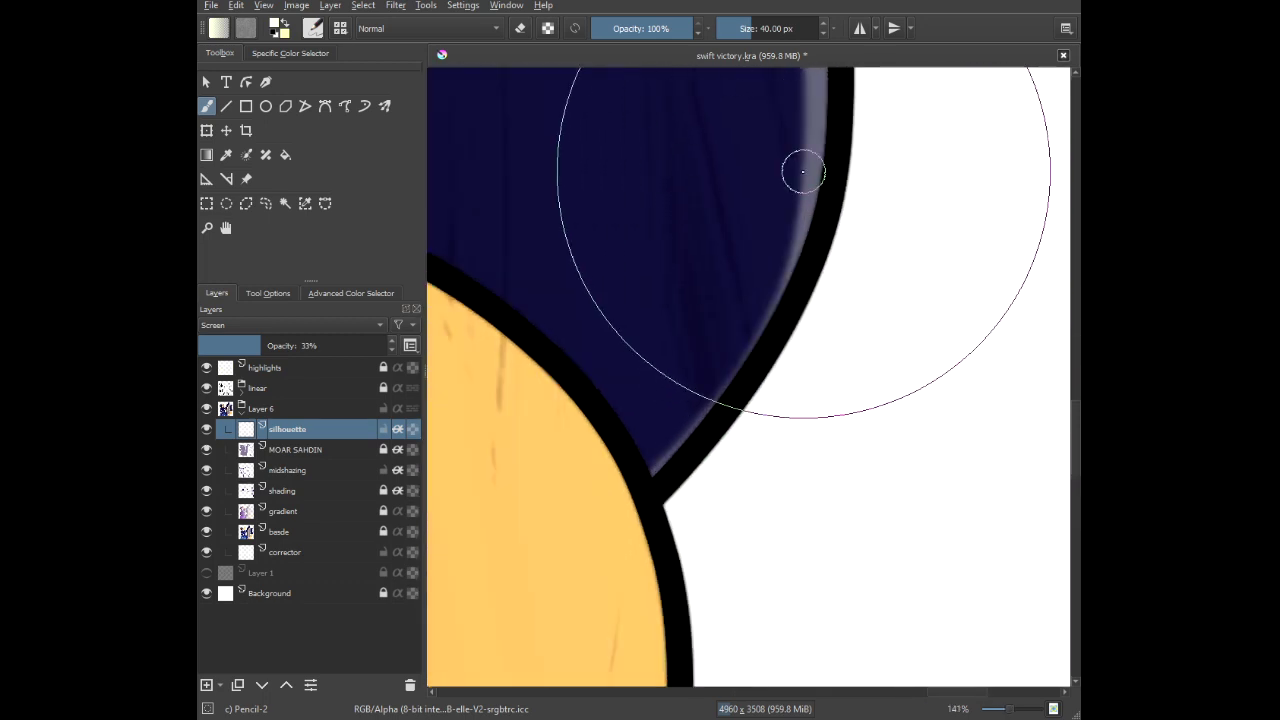
mouse_move(819, 151)
left_mouse_down()
mouse_move(809, 264)
mouse_move(758, 360)
left_mouse_up()
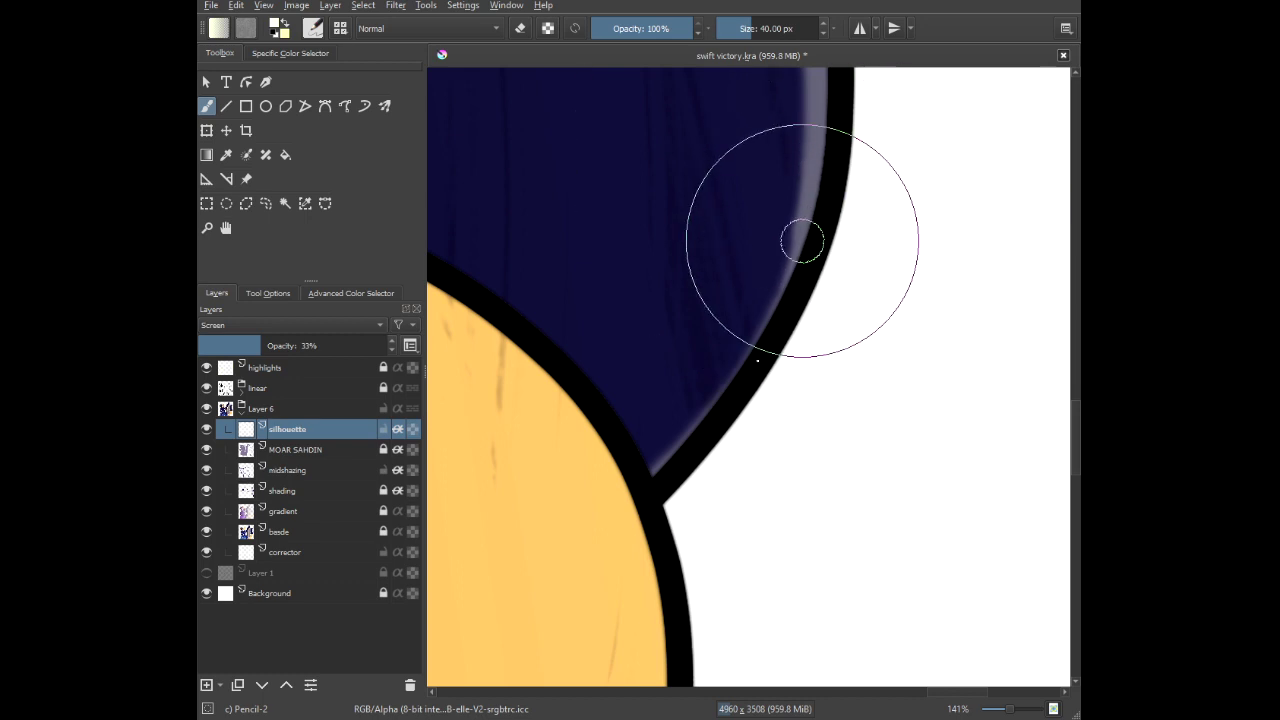
Paint rim light around the outer and lower edge of the near wing's large yellow feather.
scroll(666, 323, "down", 3)
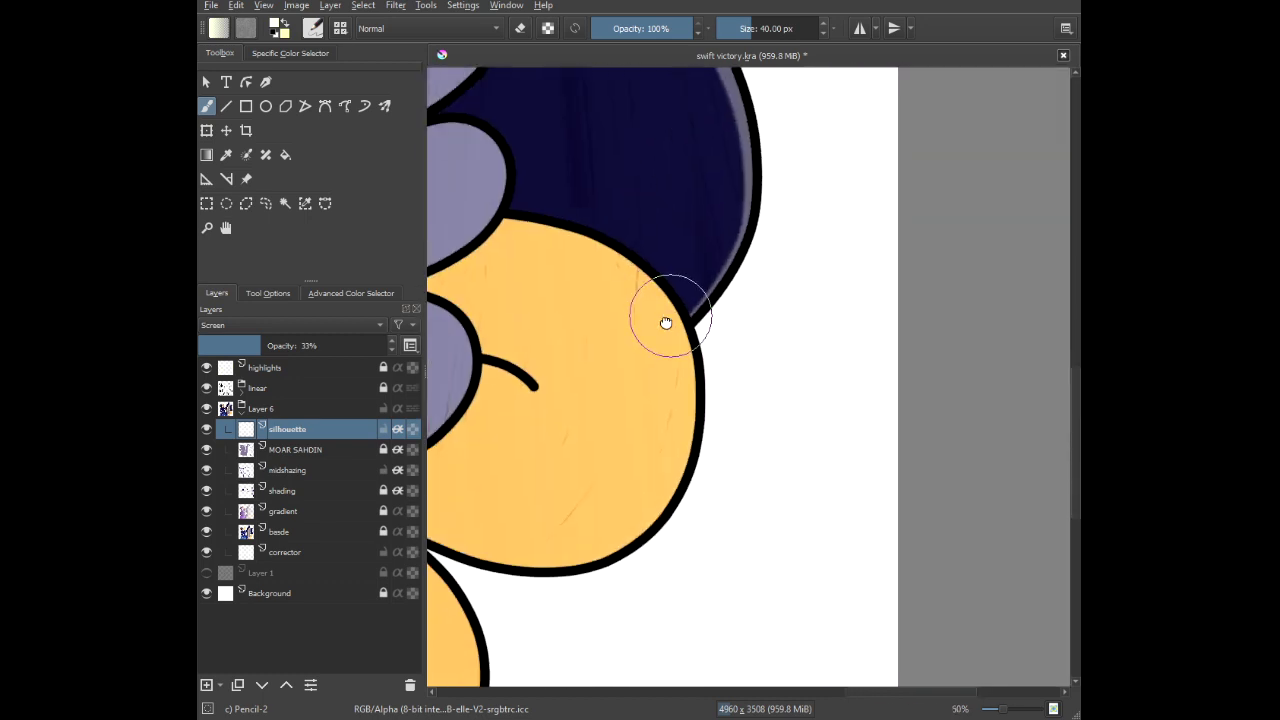
left_click_drag(666, 323, 776, 169)
scroll(678, 203, "up", 1)
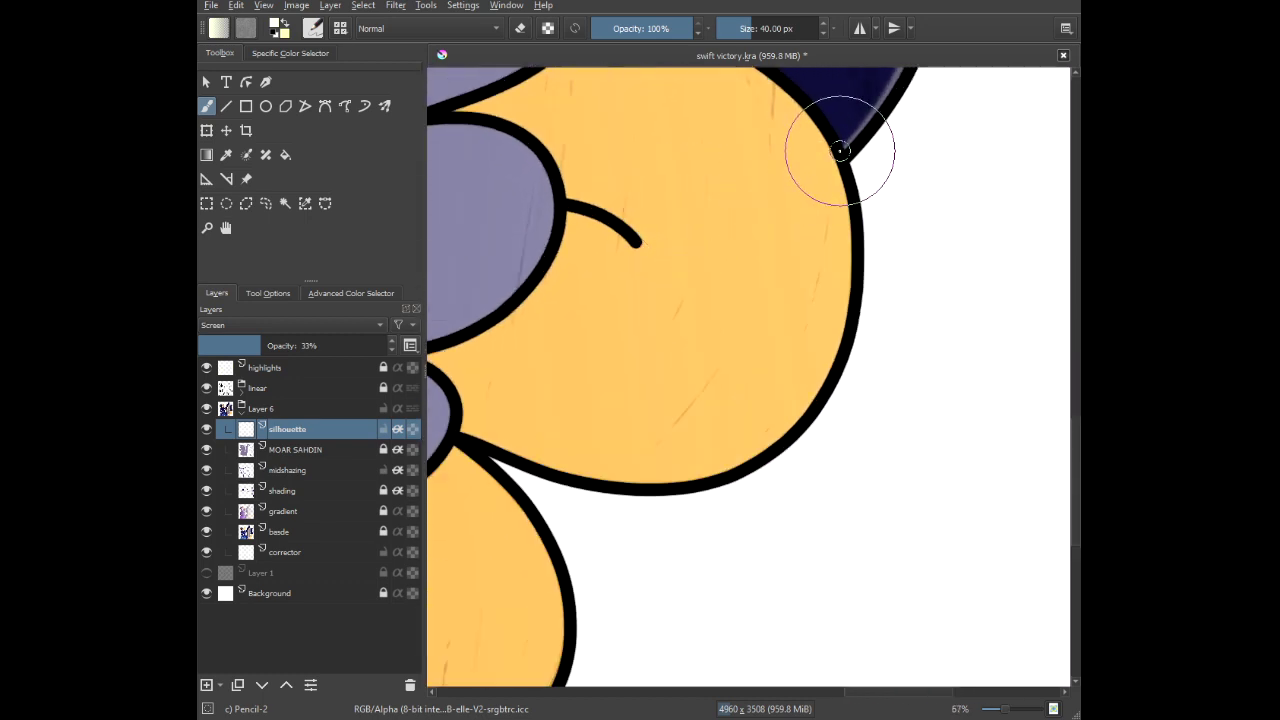
mouse_move(842, 276)
left_mouse_down()
mouse_move(815, 392)
mouse_move(737, 461)
mouse_move(604, 476)
mouse_move(472, 436)
left_mouse_up()
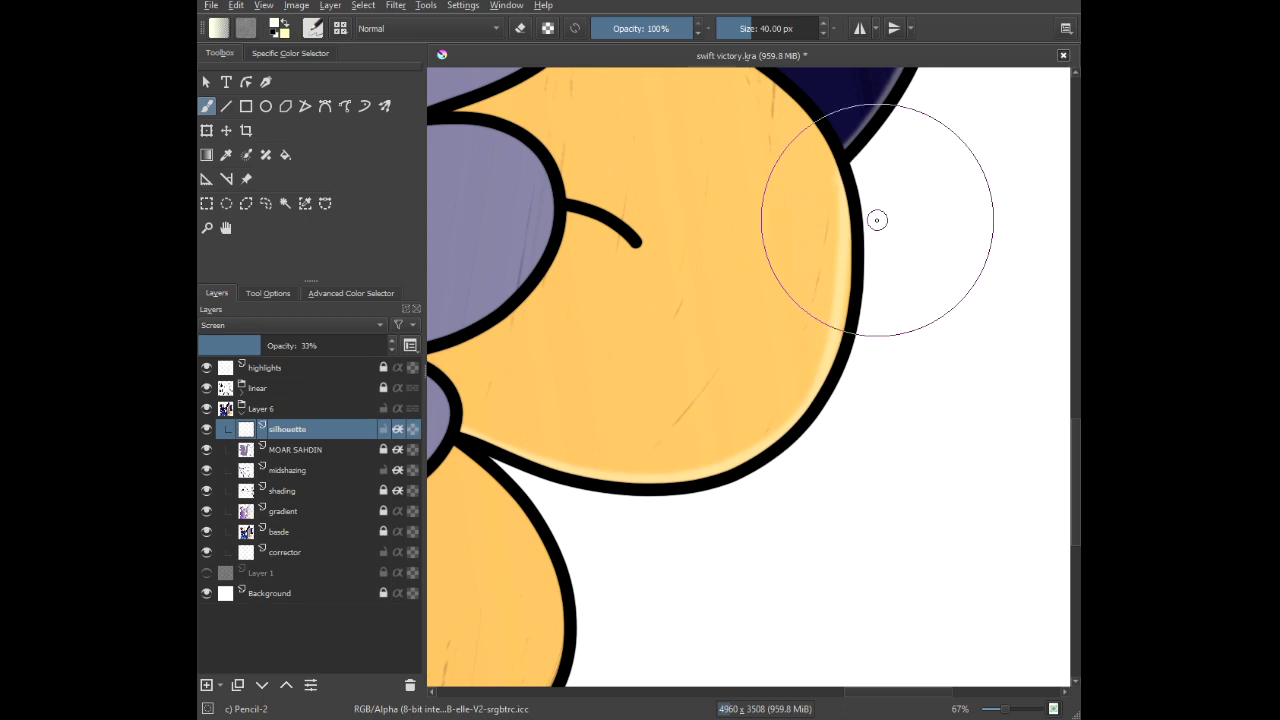
left_click_drag(851, 199, 834, 367)
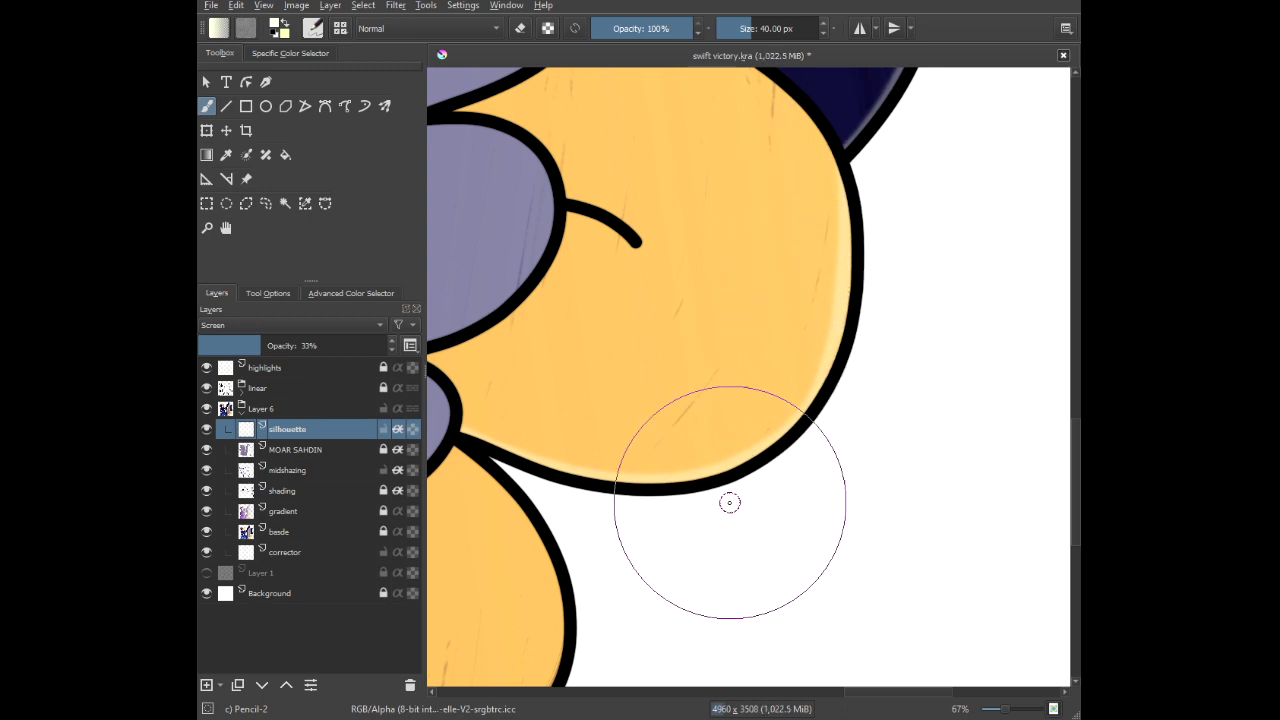
Paint rim light along the outer edge of the lowest yellow feather and the blue body patch beneath it.
left_click_drag(704, 500, 898, 151)
scroll(687, 169, "up", 1)
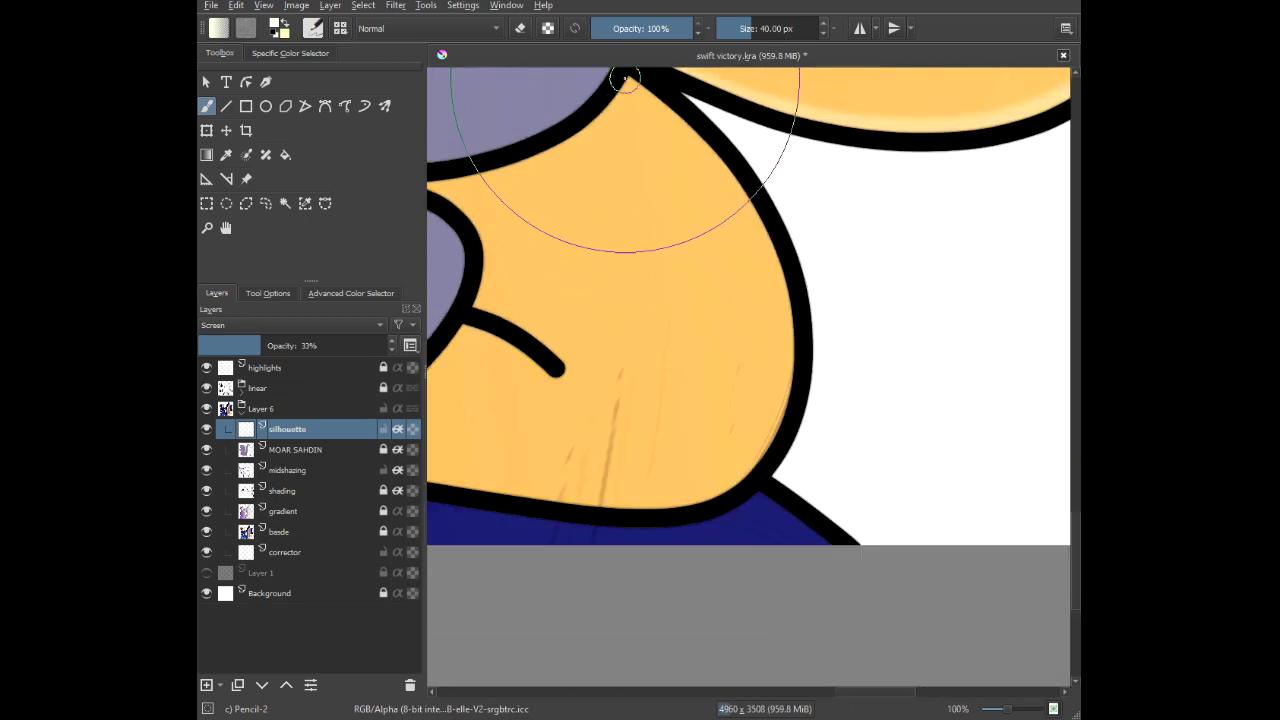
mouse_move(690, 131)
left_mouse_down()
mouse_move(749, 214)
mouse_move(774, 291)
mouse_move(783, 374)
mouse_move(745, 470)
mouse_move(766, 509)
mouse_move(833, 561)
left_mouse_up()
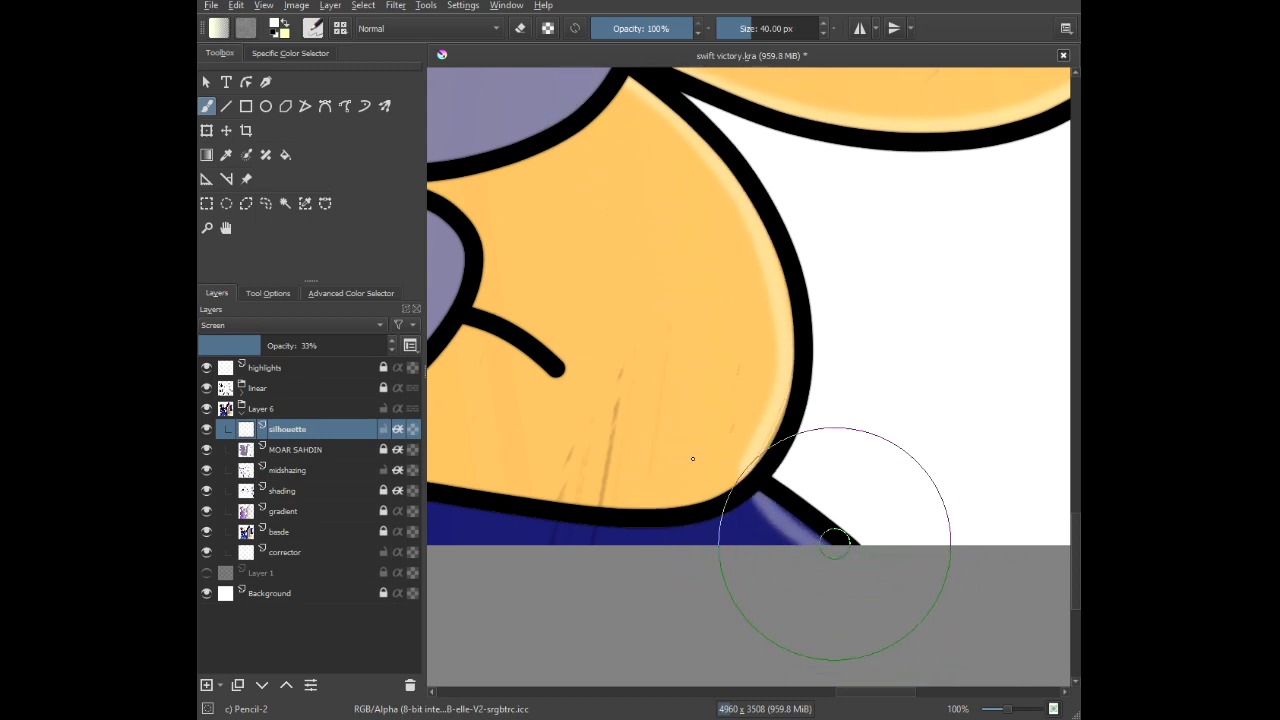
scroll(680, 420, "down", 4)
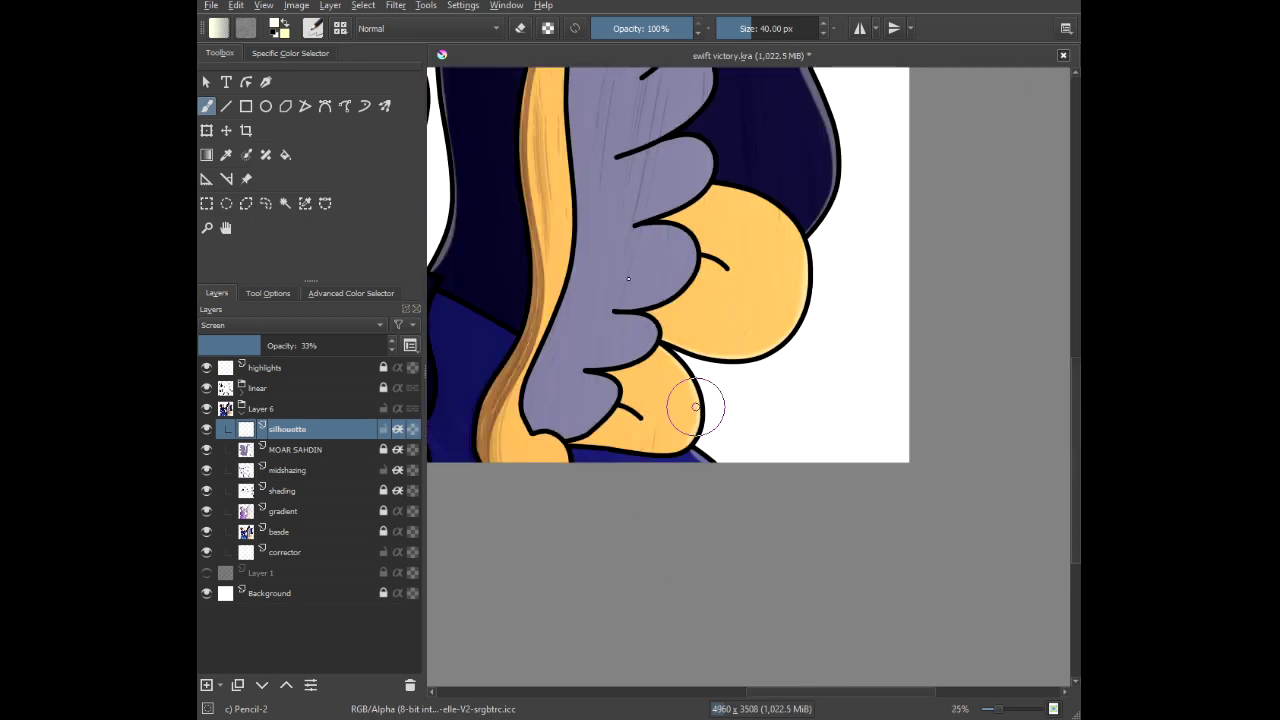
scroll(695, 406, "down", 3)
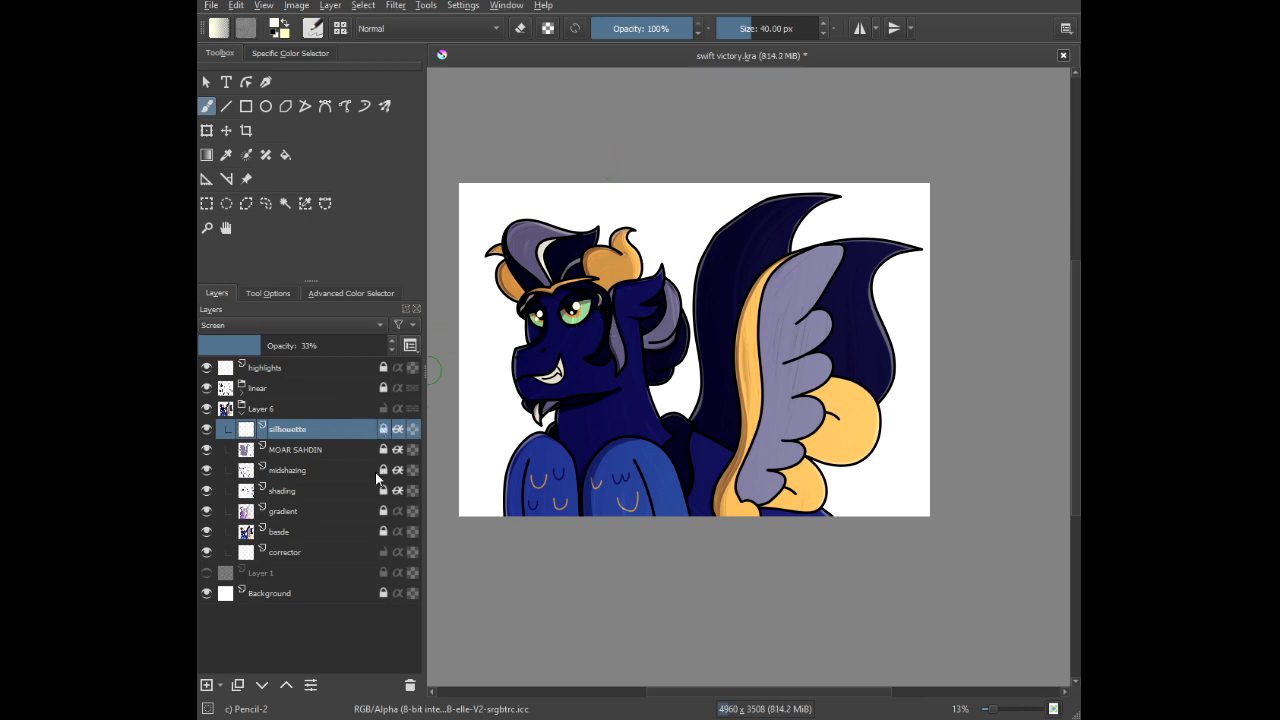
Add a layer named glaze above the silhouette layer, in Multiply mode at 33% opacity.
left_click(206, 686)
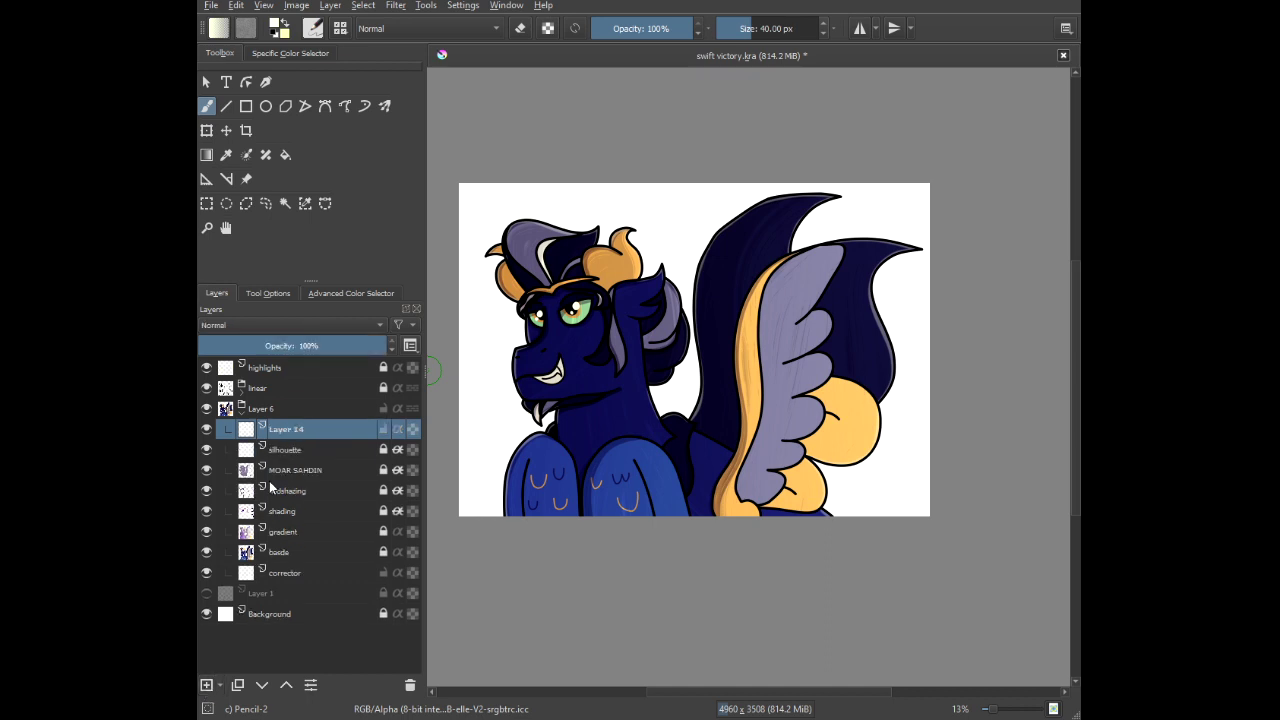
double_click(305, 430)
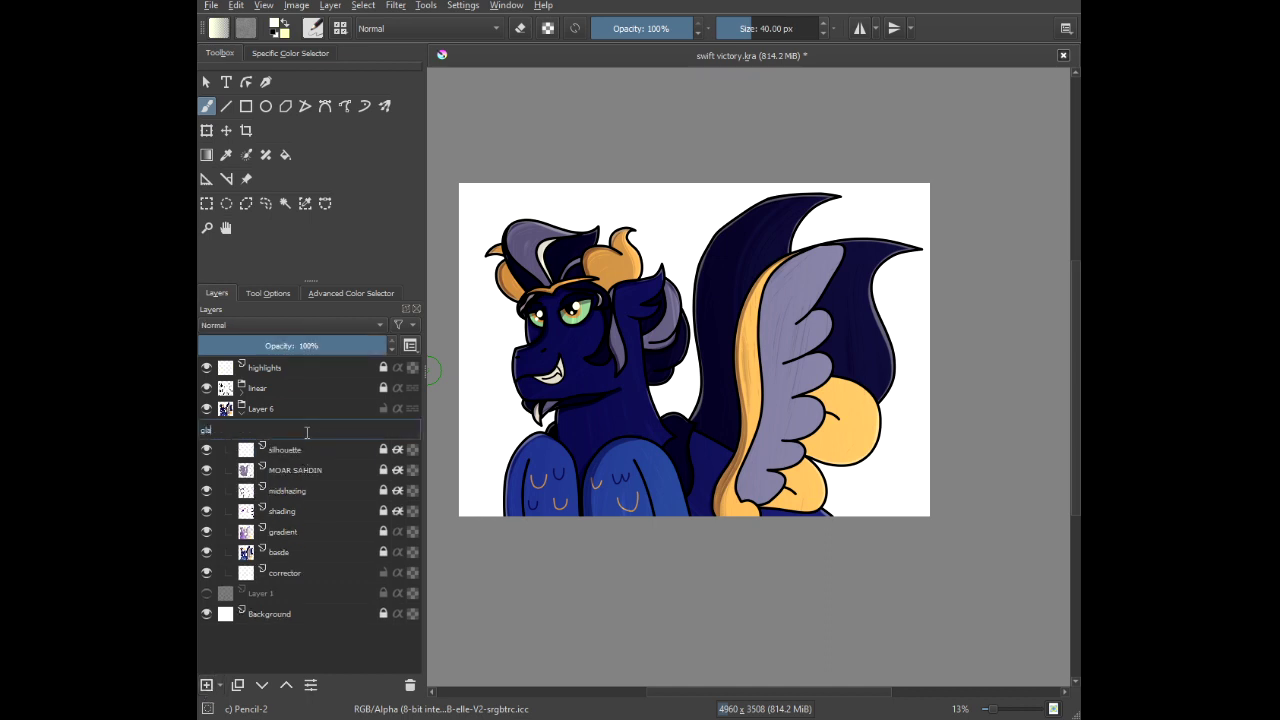
left_click(285, 343)
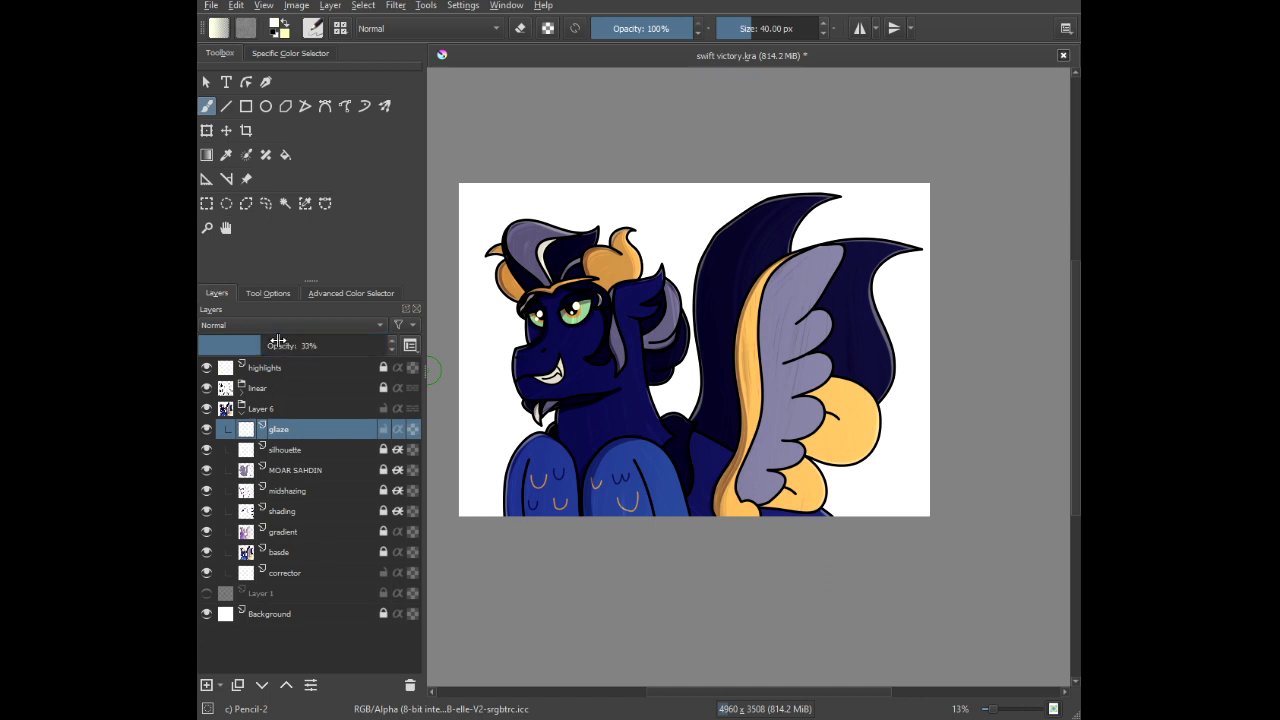
Choose the Airbrush Soft brush at 600 px with a very dark purple colour.
right_click(612, 345)
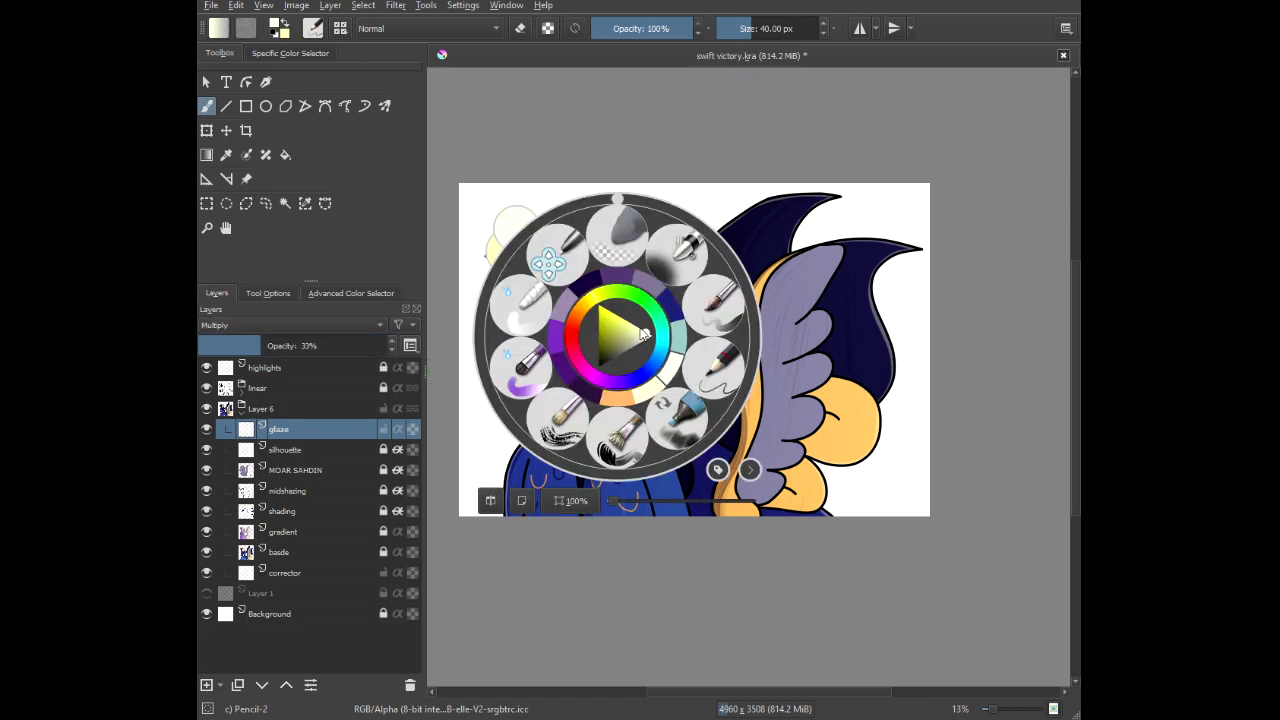
left_click(673, 263)
right_click(688, 197)
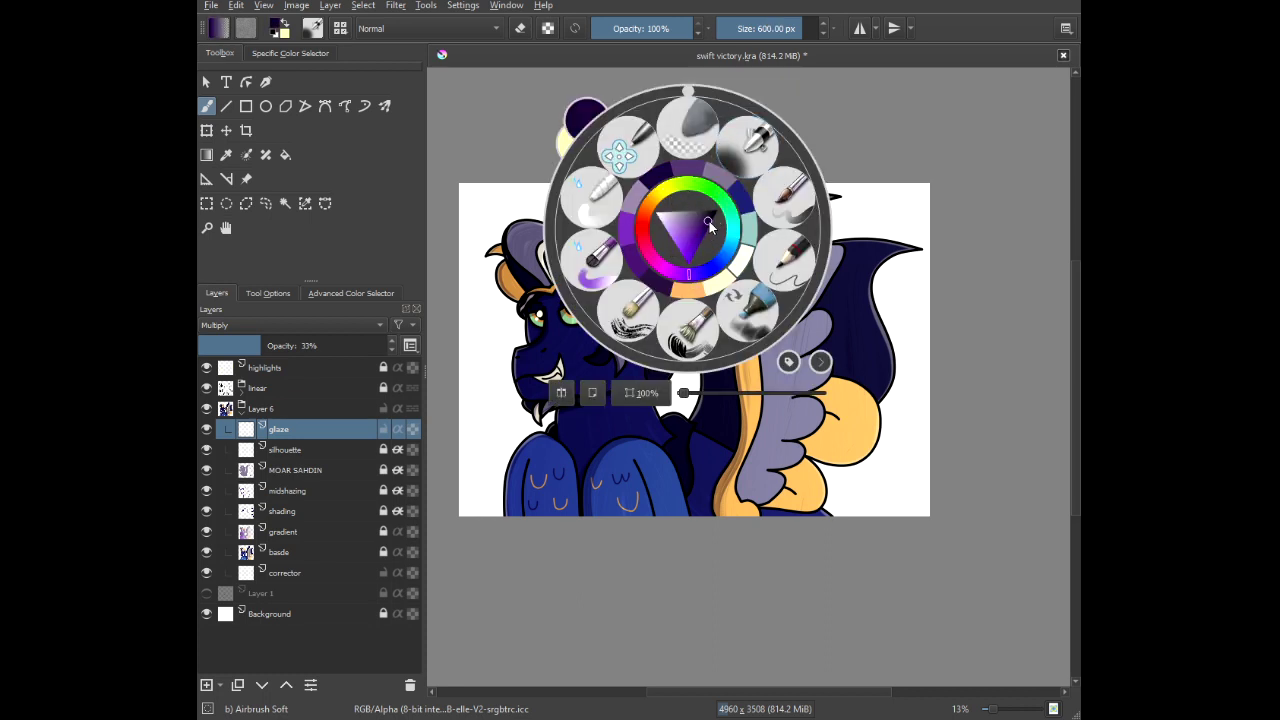
left_click(572, 174)
scroll(496, 346, "up", 2)
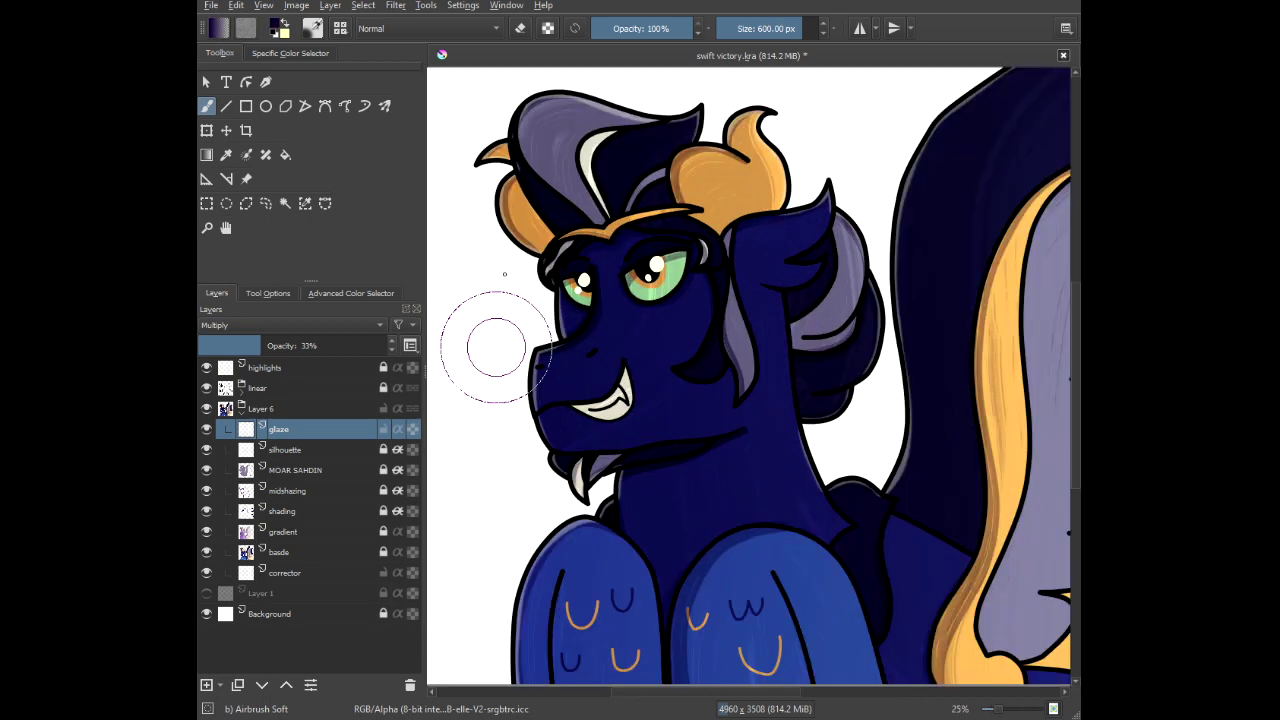
Airbrush dark purple glaze down the front of the head and face, and turn on alpha inheritance for the glaze layer.
mouse_move(578, 82)
left_mouse_down()
mouse_move(524, 143)
mouse_move(574, 296)
mouse_move(543, 457)
mouse_move(550, 570)
left_mouse_up()
left_click_drag(474, 150, 462, 385)
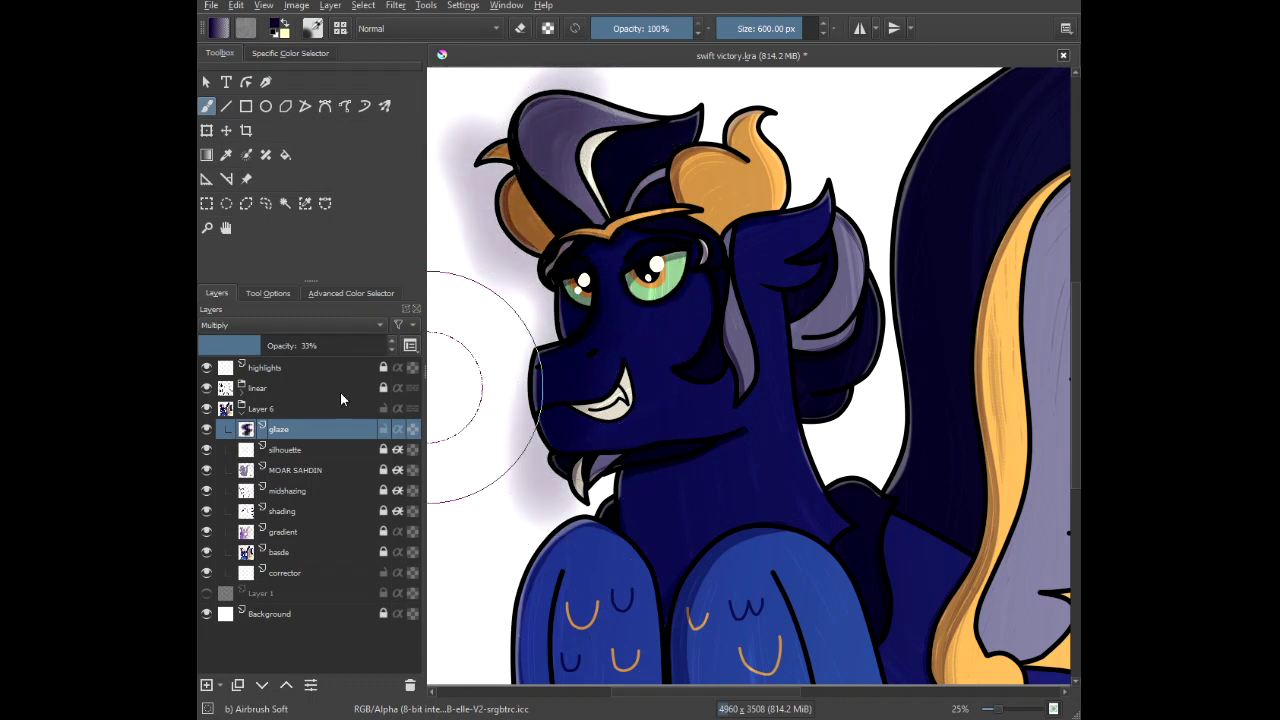
left_click(398, 429)
Airbrush soft dark glaze over the upper parts and inner sides of both forelegs.
left_click_drag(551, 404, 611, 241)
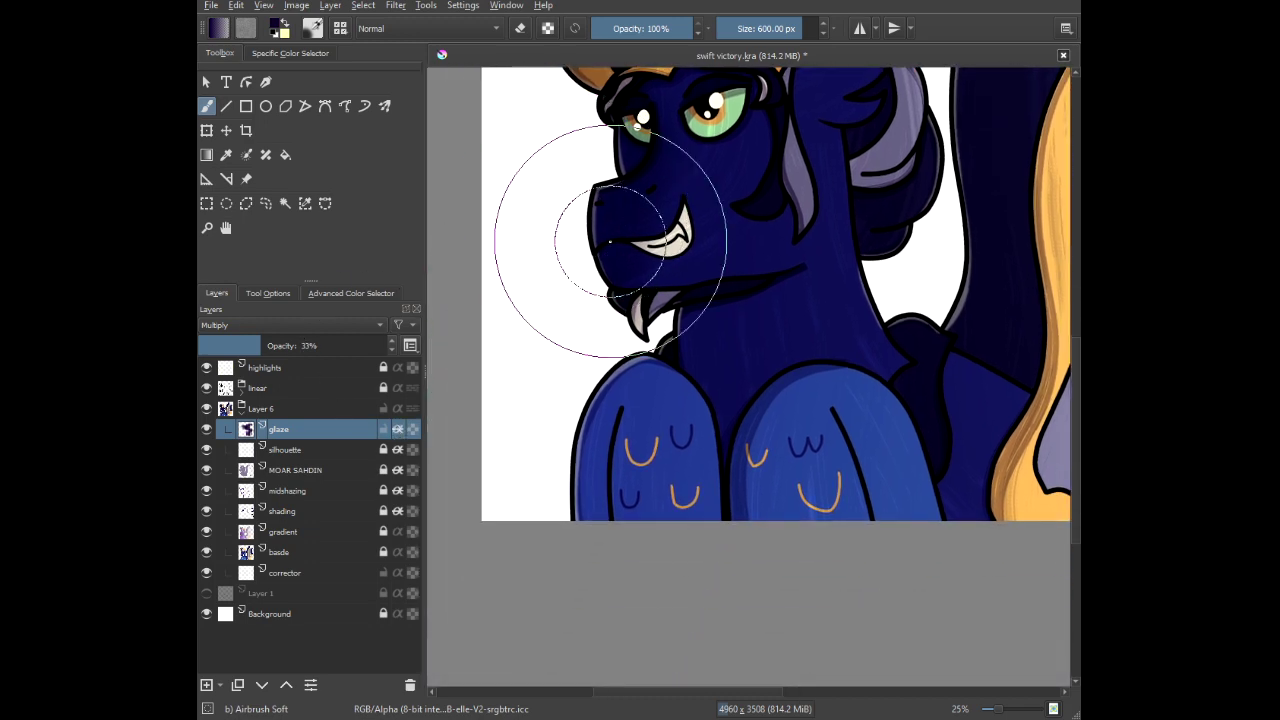
left_click_drag(643, 376, 666, 429)
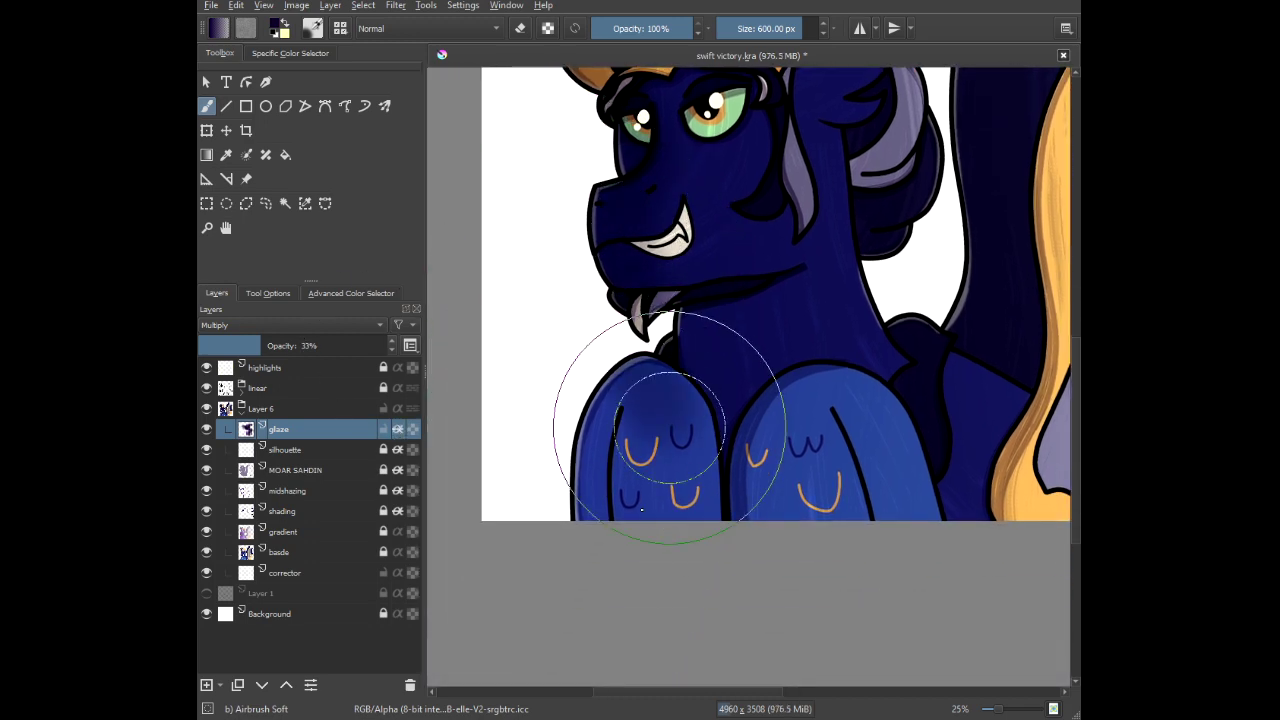
mouse_move(729, 323)
left_mouse_down()
mouse_move(677, 324)
mouse_move(672, 309)
mouse_move(682, 321)
mouse_move(550, 535)
left_mouse_up()
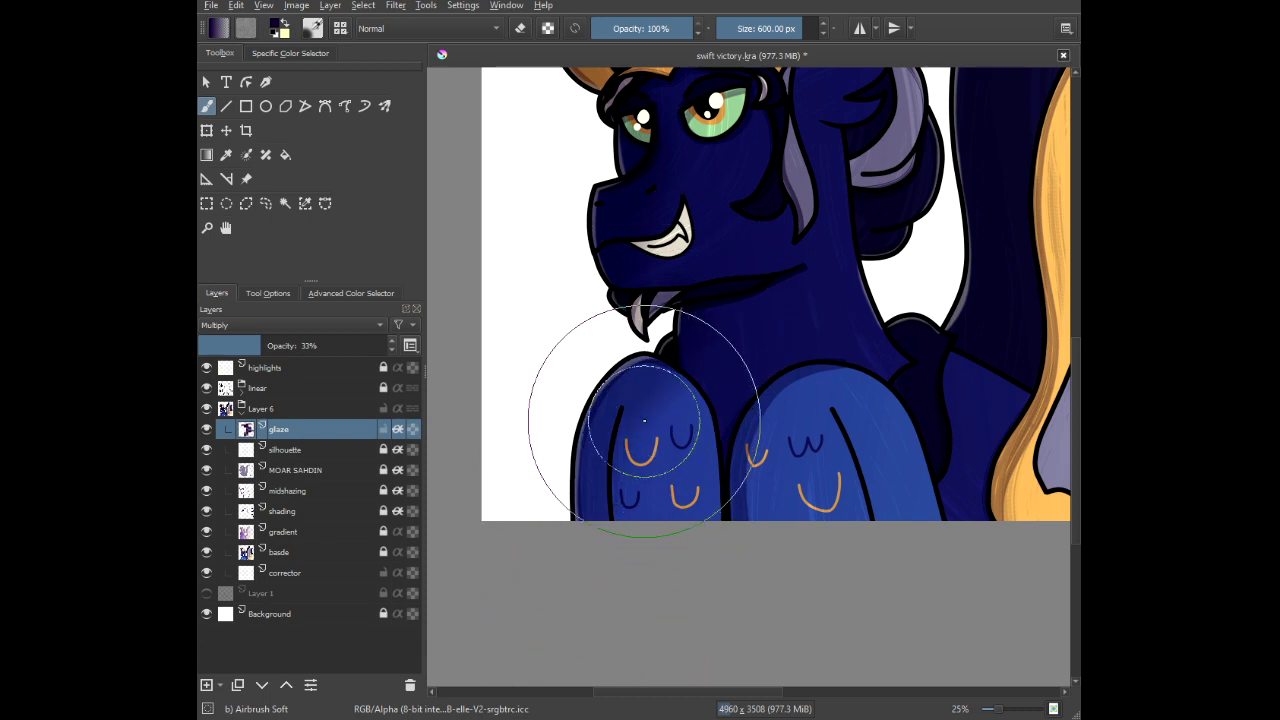
scroll(734, 407, "down", 2)
left_click_drag(857, 454, 776, 468)
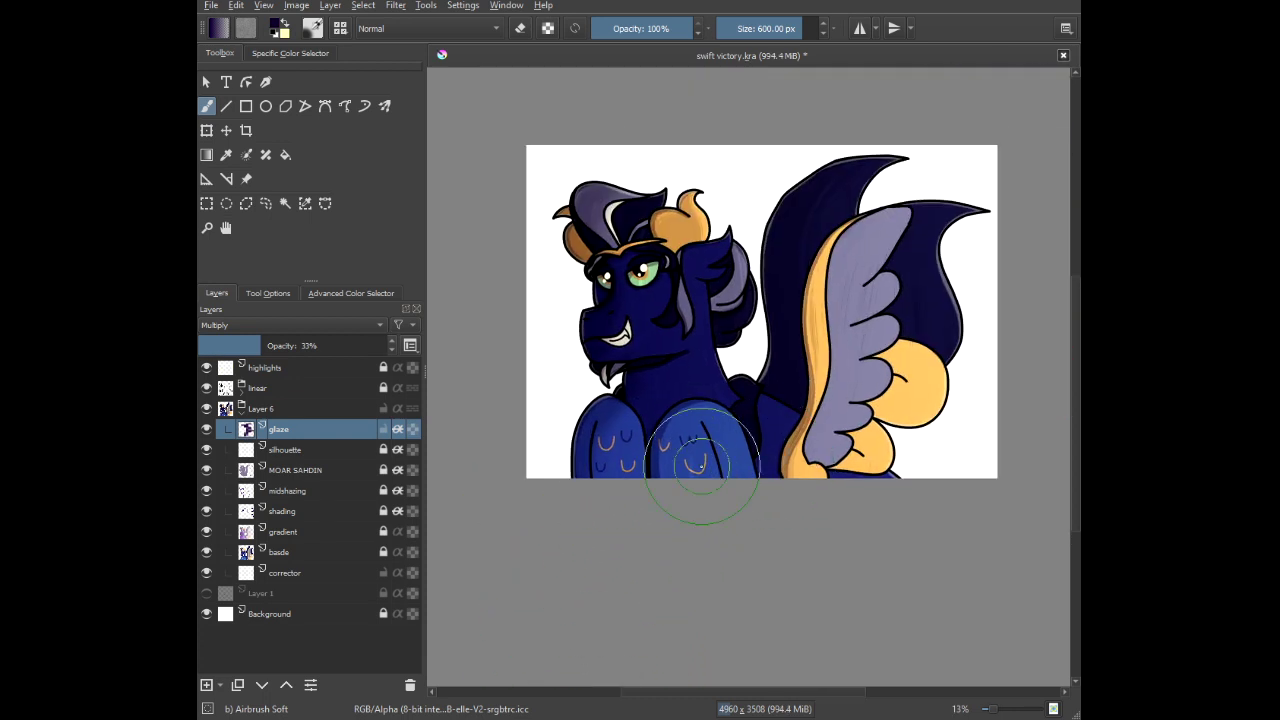
scroll(586, 323, "up", 2)
left_click_drag(795, 326, 657, 462)
scroll(637, 222, "up", 3)
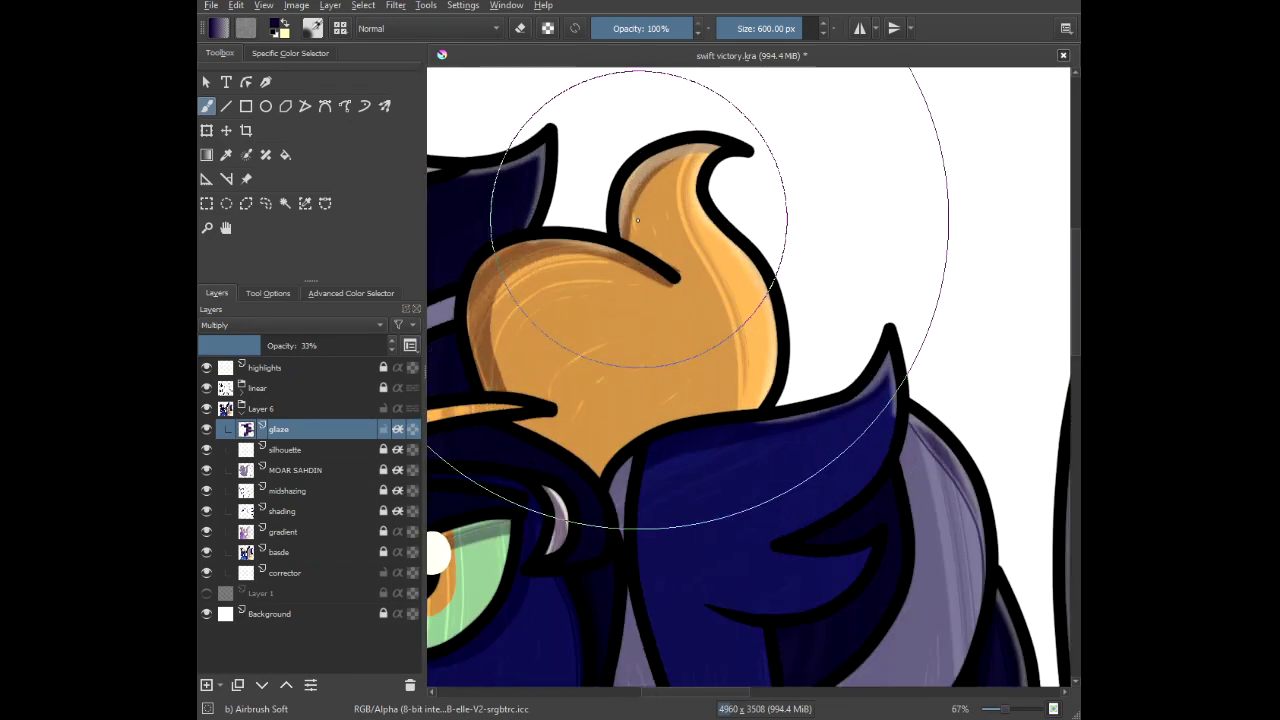
scroll(701, 190, "down", 3)
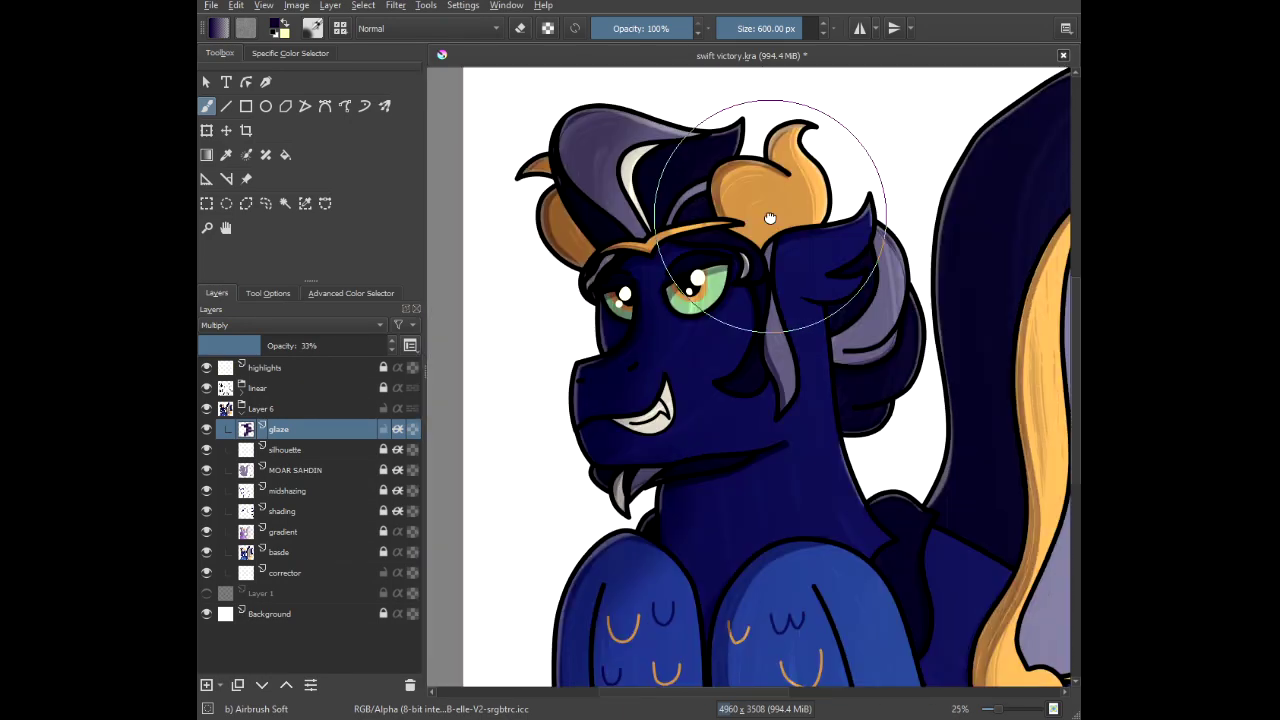
scroll(609, 400, "down", 3)
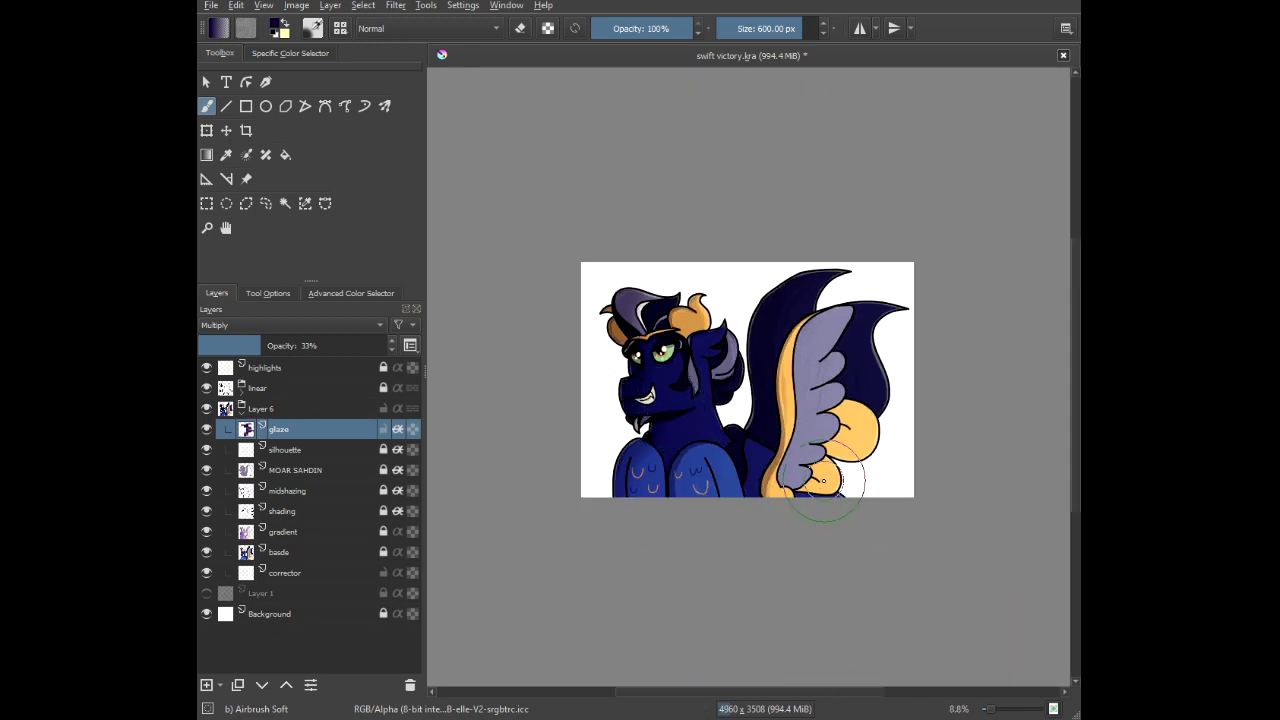
Airbrush dark glaze along the near wing's orange front edge and grey feathers, and across the far wing's upper part.
scroll(815, 400, "up", 2)
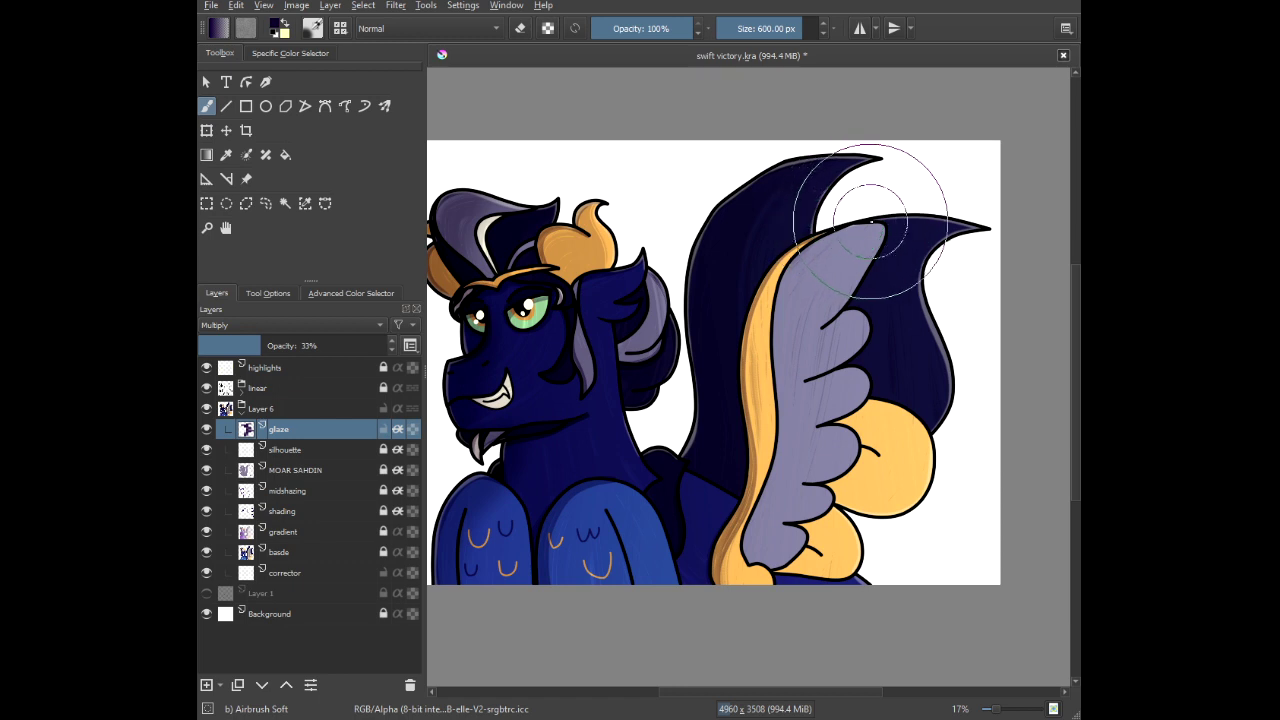
mouse_move(955, 221)
left_mouse_down()
mouse_move(880, 225)
mouse_move(825, 250)
mouse_move(775, 340)
mouse_move(735, 600)
left_mouse_up()
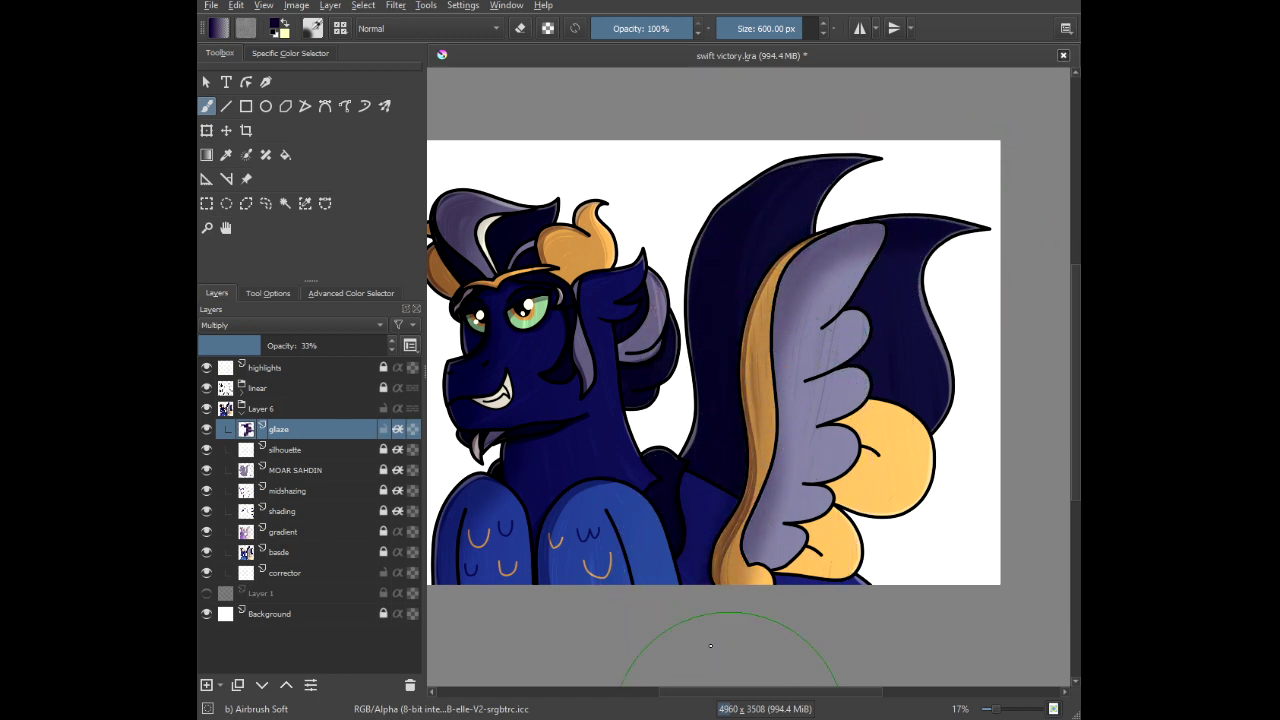
mouse_move(854, 162)
left_mouse_down()
mouse_move(743, 302)
mouse_move(721, 450)
mouse_move(685, 483)
mouse_move(706, 330)
mouse_move(772, 188)
left_mouse_up()
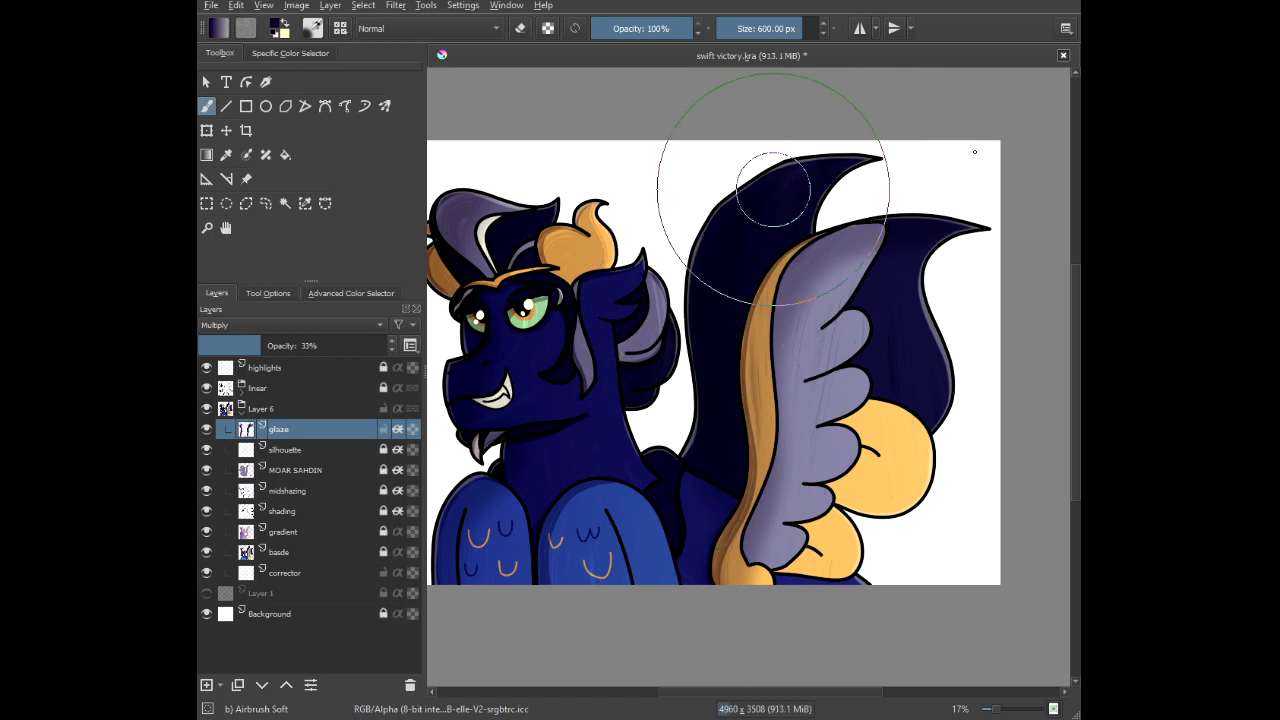
key("minus")
key("minus")
key("minus")
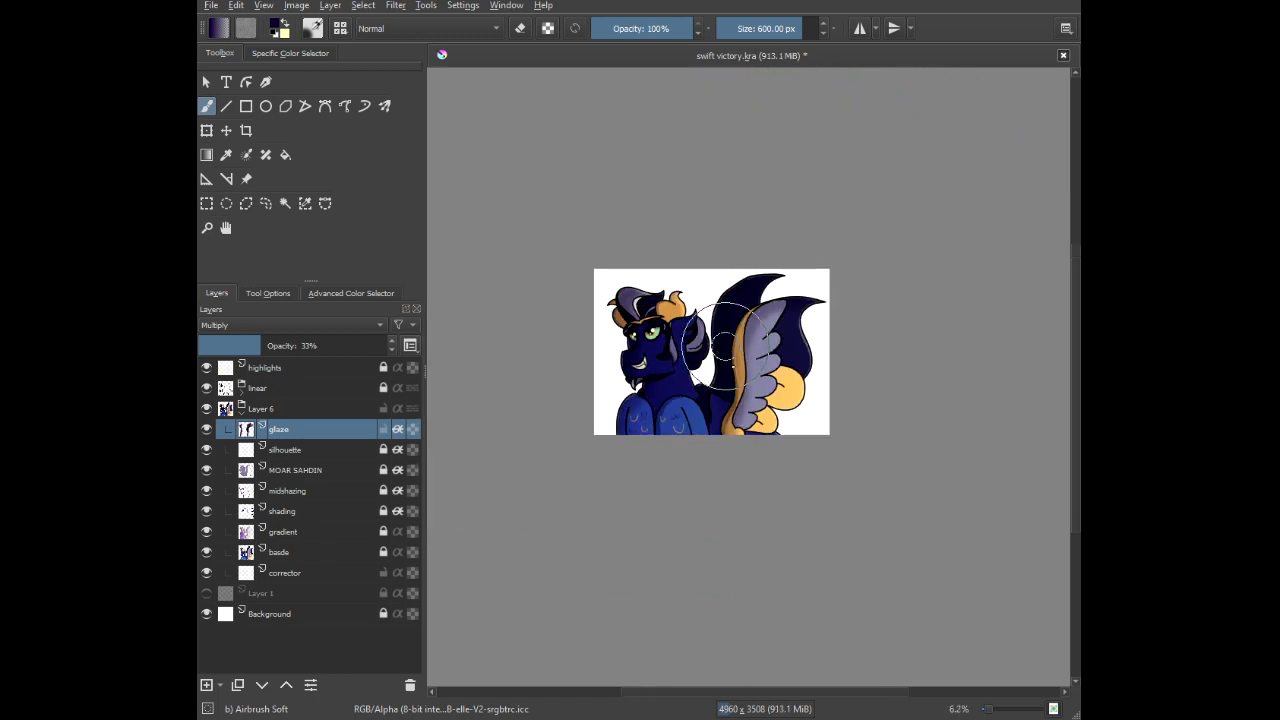
scroll(637, 416, "up", 2)
scroll(637, 416, "up", 1)
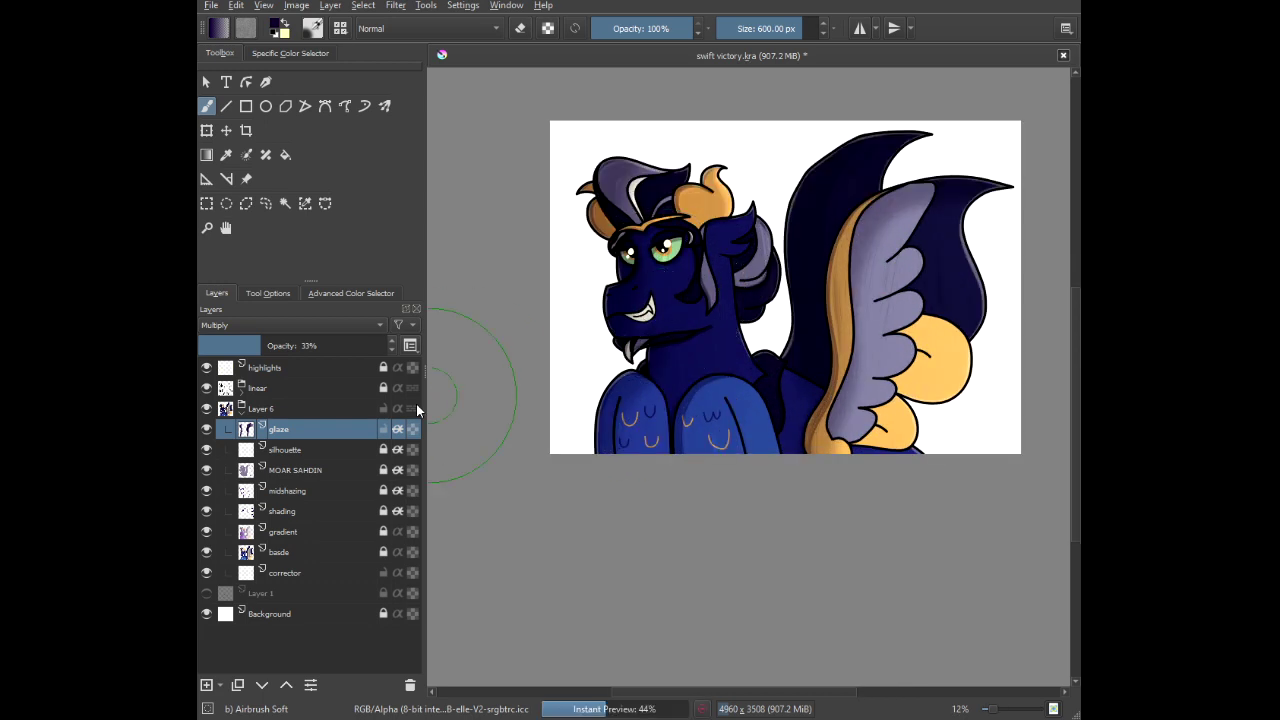
Add a layer above the glaze layer, set it to Overlay at 33% opacity, and turn on alpha inheritance.
left_click(207, 685)
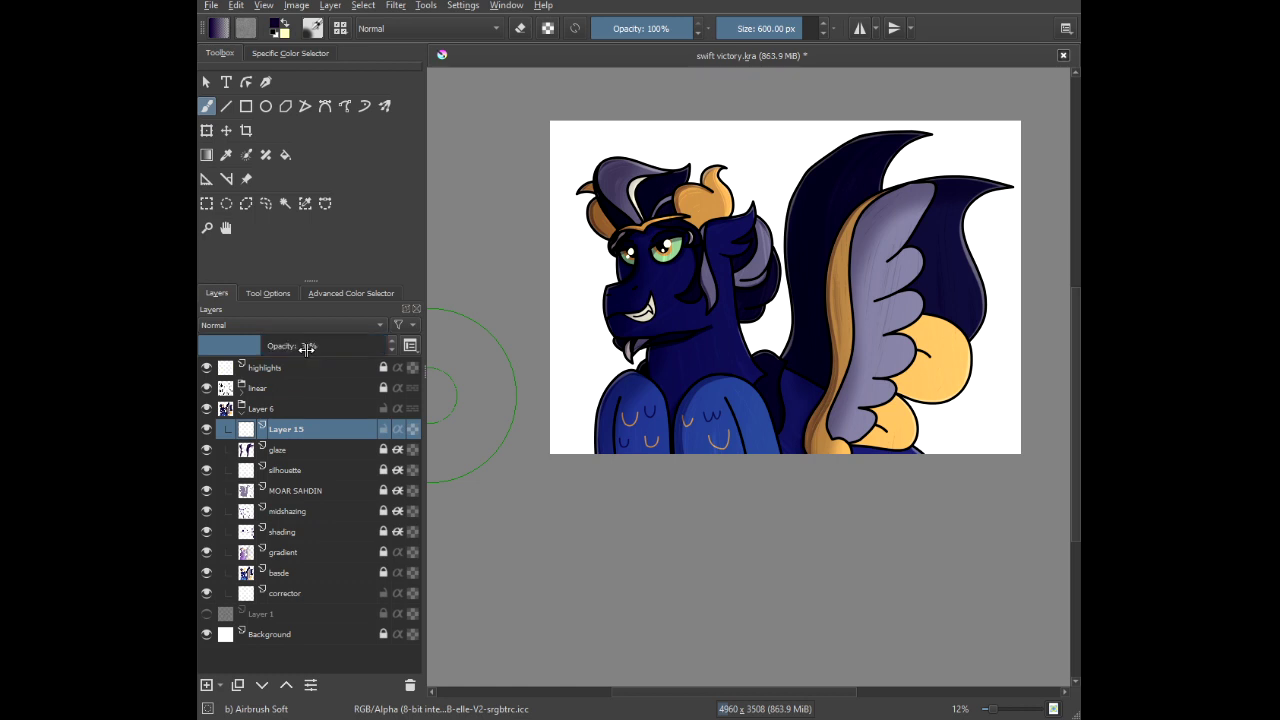
left_click(330, 481)
scroll(610, 213, "up", 1)
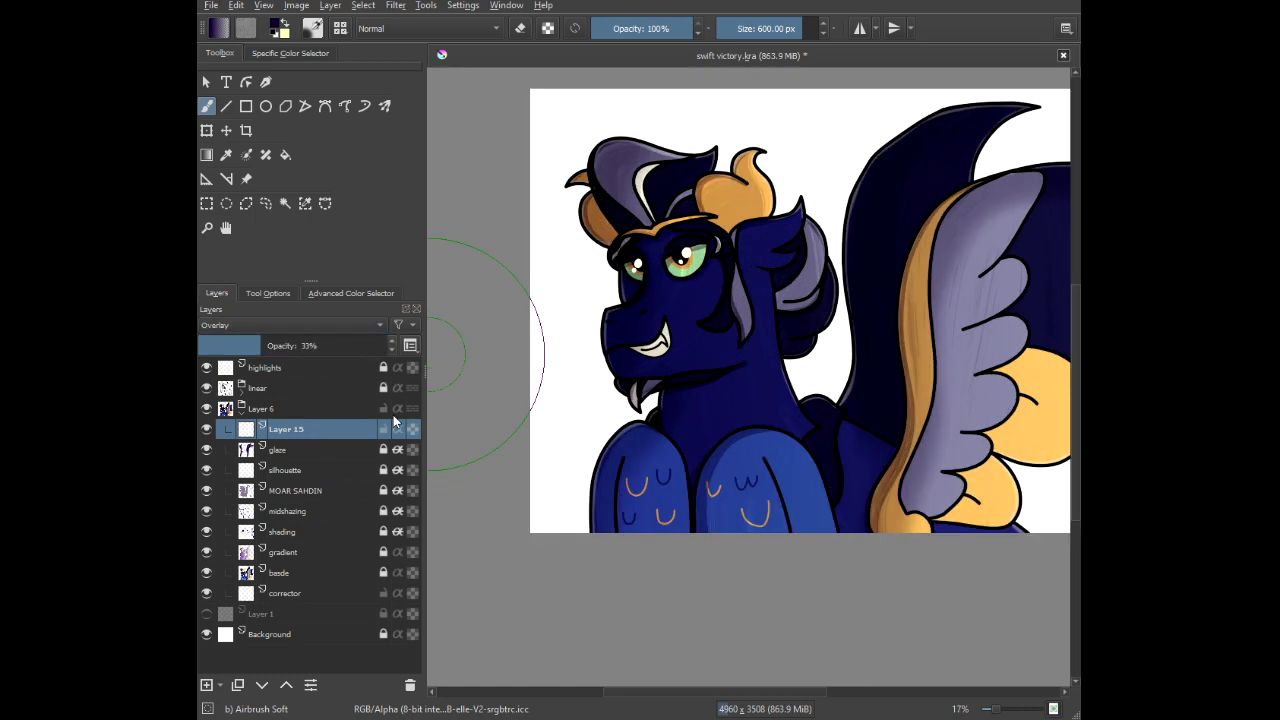
scroll(624, 162, "up", 3)
scroll(636, 158, "down", 1)
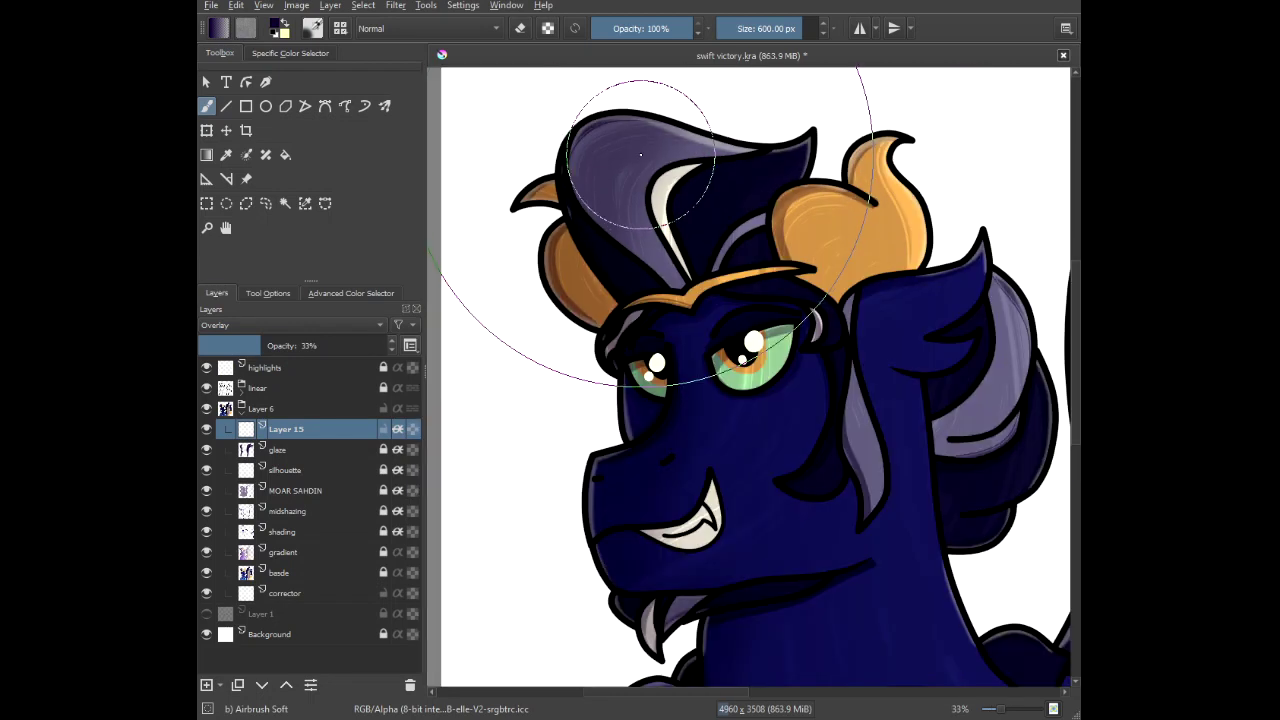
Airbrush dark purple overlay shading over the forelock, far horn, front of the face and the upper far foreleg.
left_click_drag(651, 154, 668, 146)
mouse_move(742, 98)
left_mouse_down()
mouse_move(560, 148)
mouse_move(546, 181)
mouse_move(584, 330)
mouse_move(623, 392)
mouse_move(628, 527)
mouse_move(554, 218)
mouse_move(676, 460)
mouse_move(617, 339)
mouse_move(637, 408)
mouse_move(625, 473)
mouse_move(645, 645)
left_mouse_up()
scroll(600, 560, "up", 2)
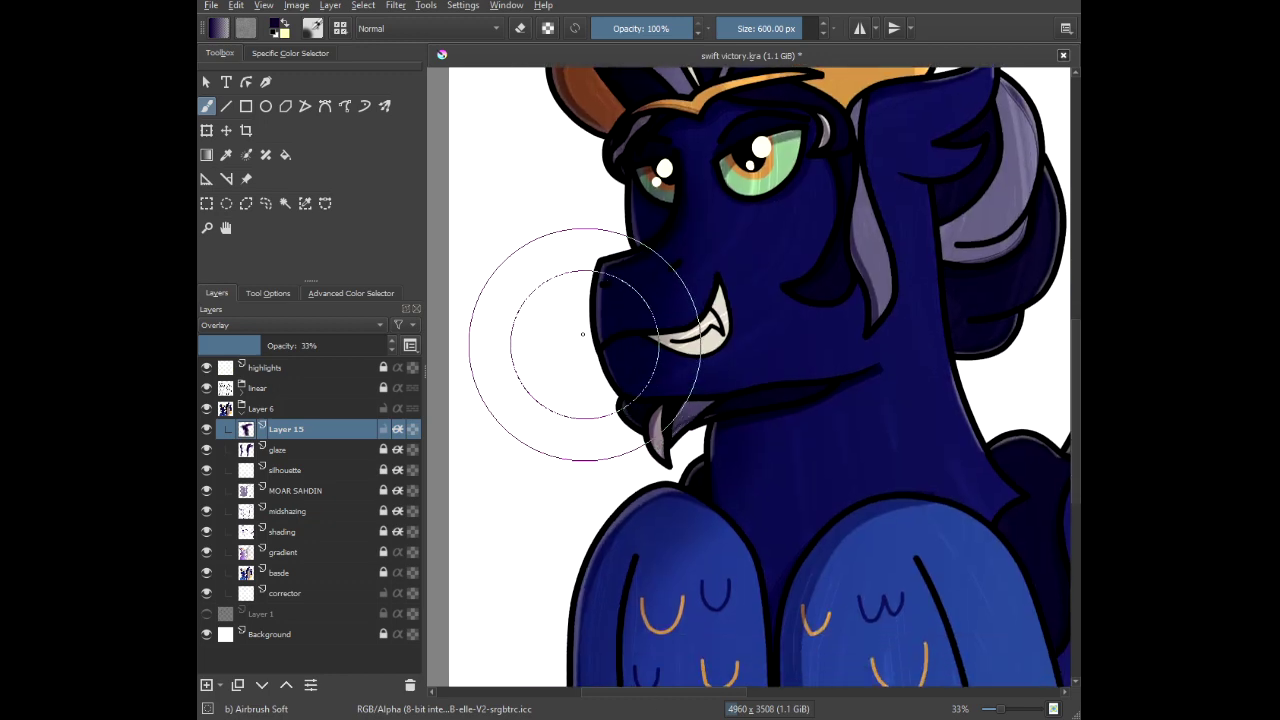
mouse_move(836, 252)
left_mouse_down()
mouse_move(719, 269)
mouse_move(505, 394)
mouse_move(549, 395)
mouse_move(672, 350)
left_mouse_up()
scroll(672, 350, "down", 2)
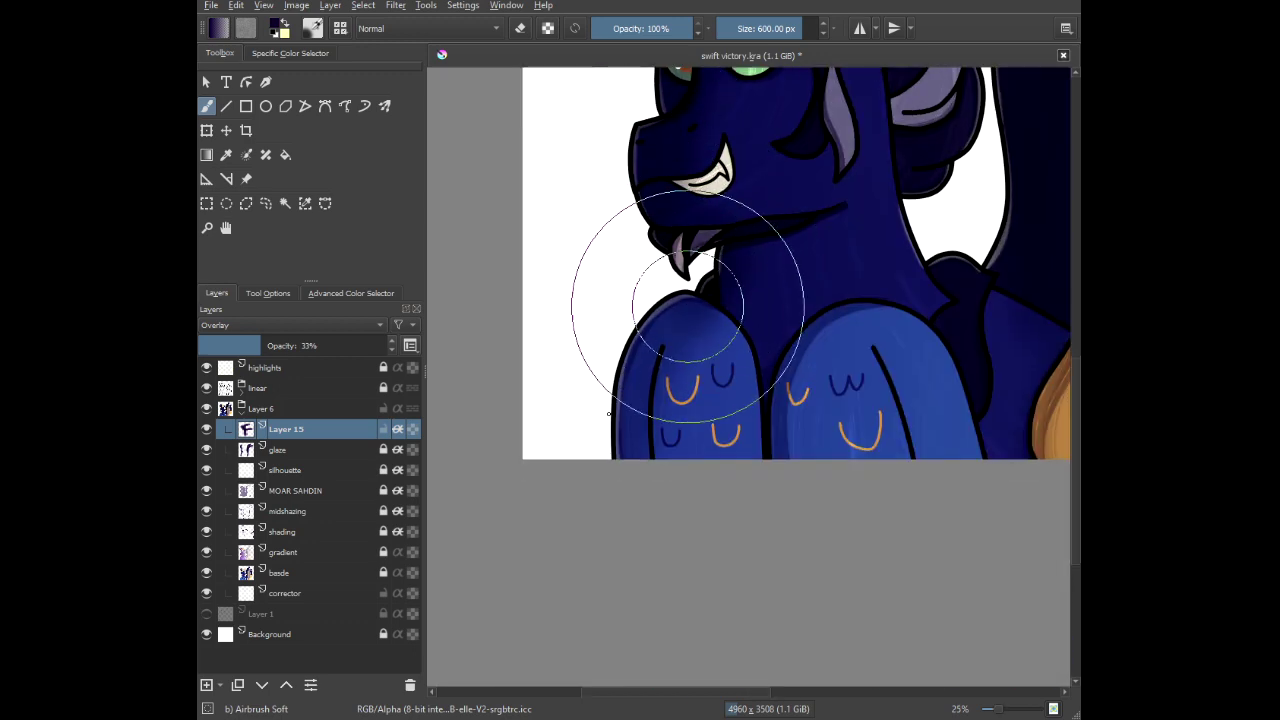
mouse_move(688, 308)
left_mouse_down()
mouse_move(627, 457)
mouse_move(643, 350)
left_mouse_up()
scroll(643, 350, "down", 3)
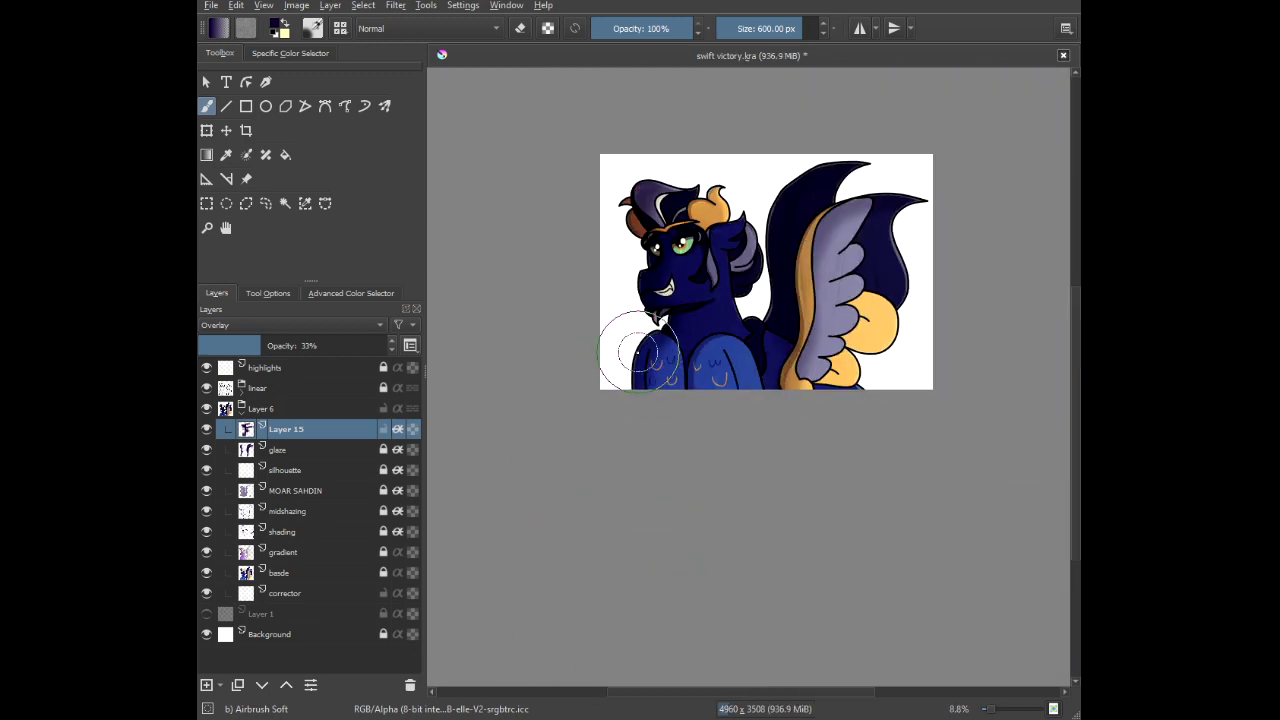
Airbrush dark overlay shading over the wings and along the neck beneath the jaw.
scroll(812, 175, "up", 3)
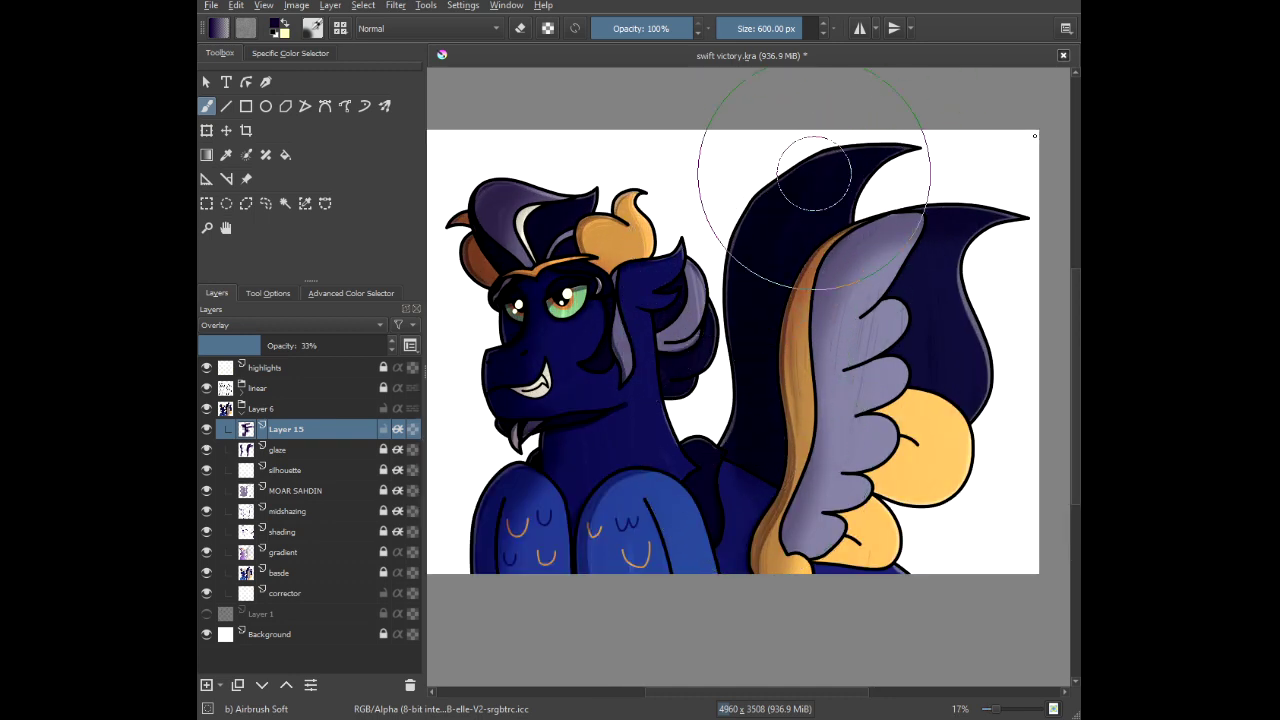
scroll(505, 420, "up", 2)
scroll(540, 447, "up", 1)
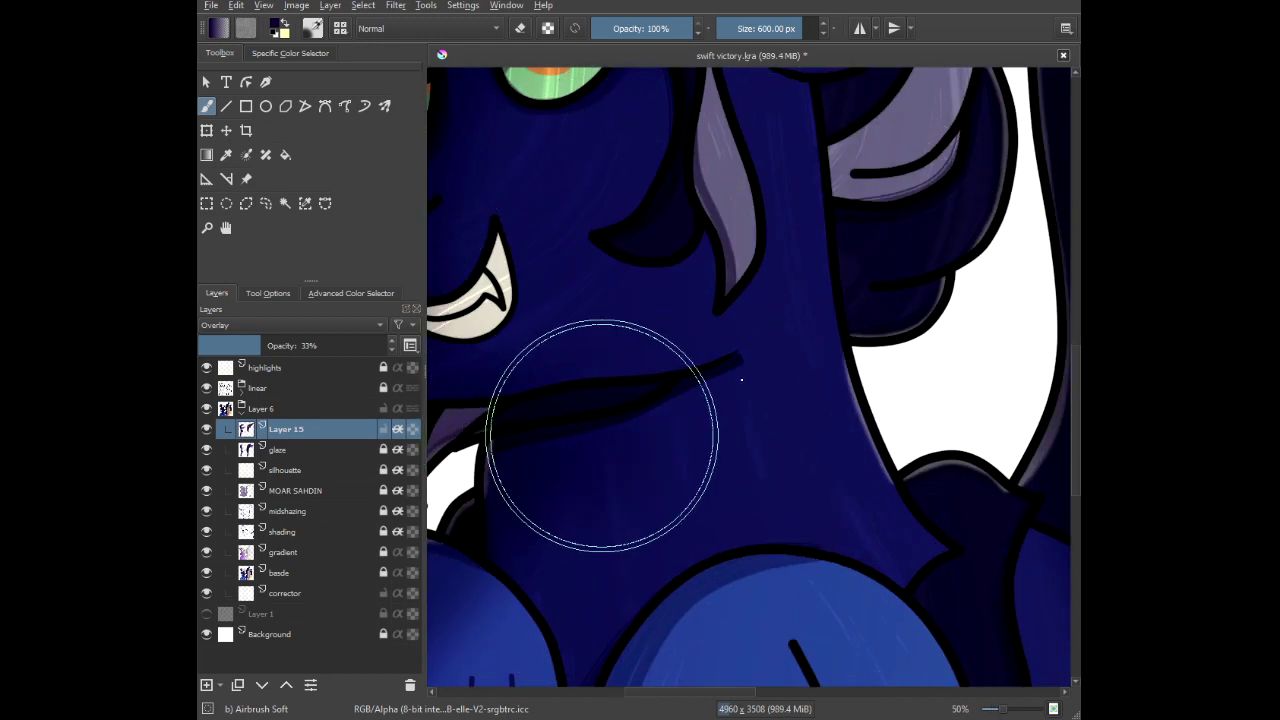
scroll(805, 403, "down", 1)
scroll(807, 403, "down", 1)
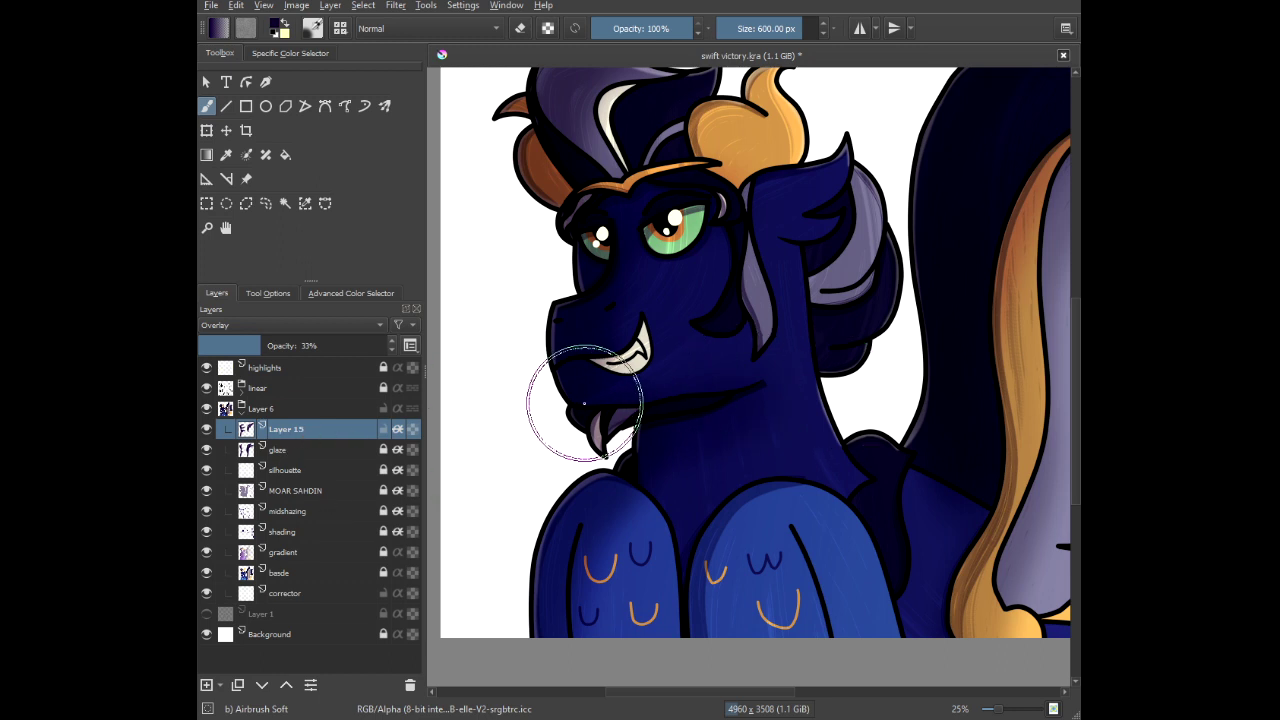
Deepen the dark overlay shading around the muzzle and brow.
scroll(600, 325, "up", 3)
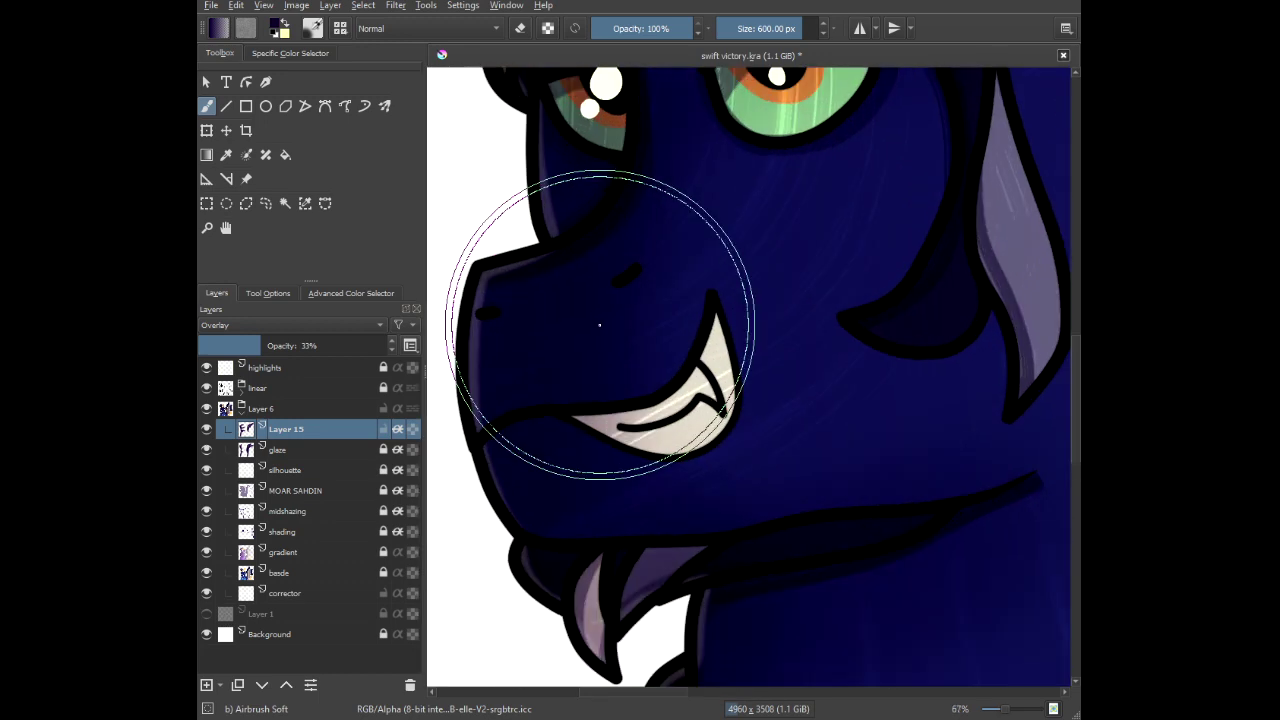
scroll(600, 318, "down", 1)
left_click_drag(594, 294, 623, 605)
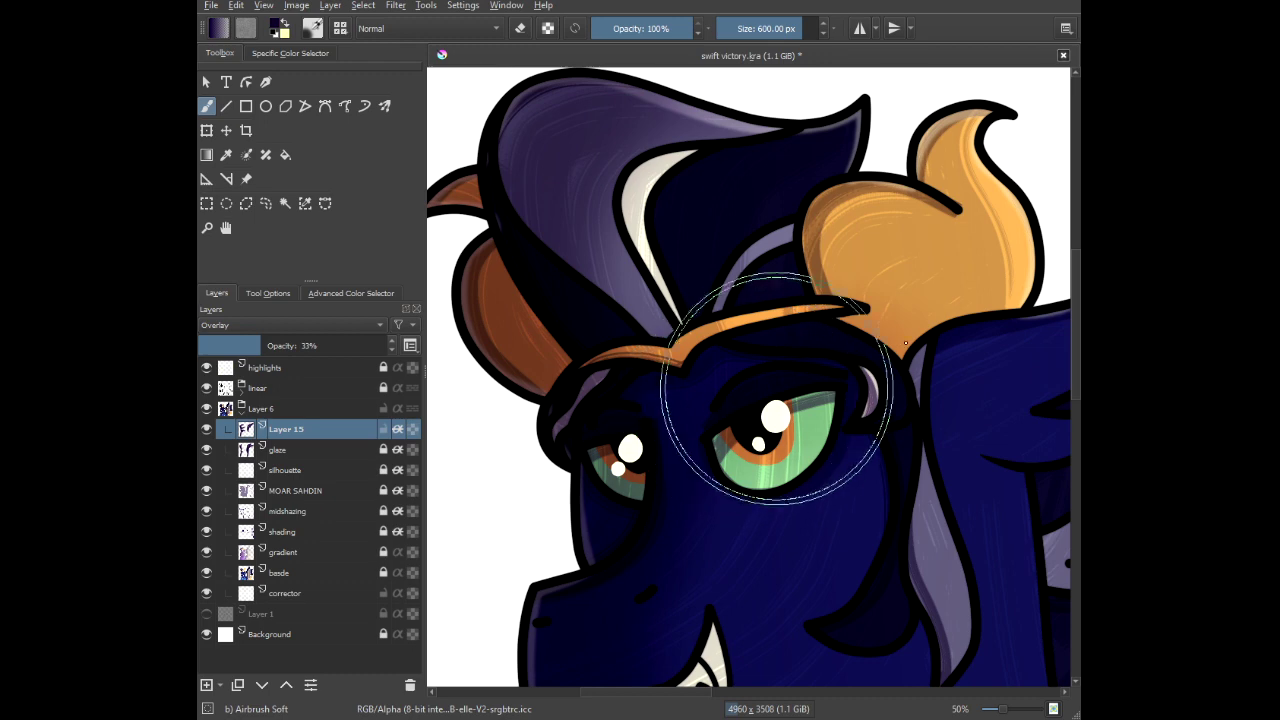
scroll(935, 405, "down", 2)
scroll(935, 405, "down", 1)
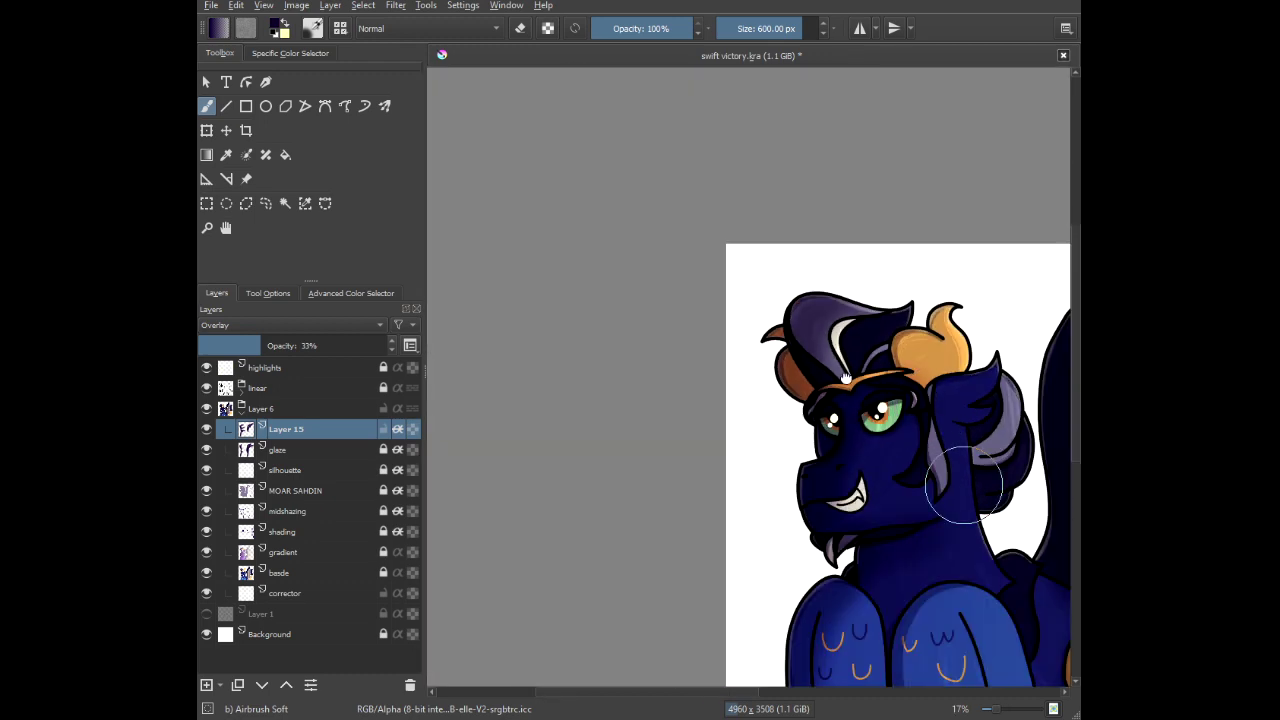
left_click_drag(964, 485, 848, 376)
Extend the dark overlay shading across the forelock and the shoulder, and lock the shading layer.
left_click_drag(714, 230, 684, 211)
scroll(682, 212, "up", 3)
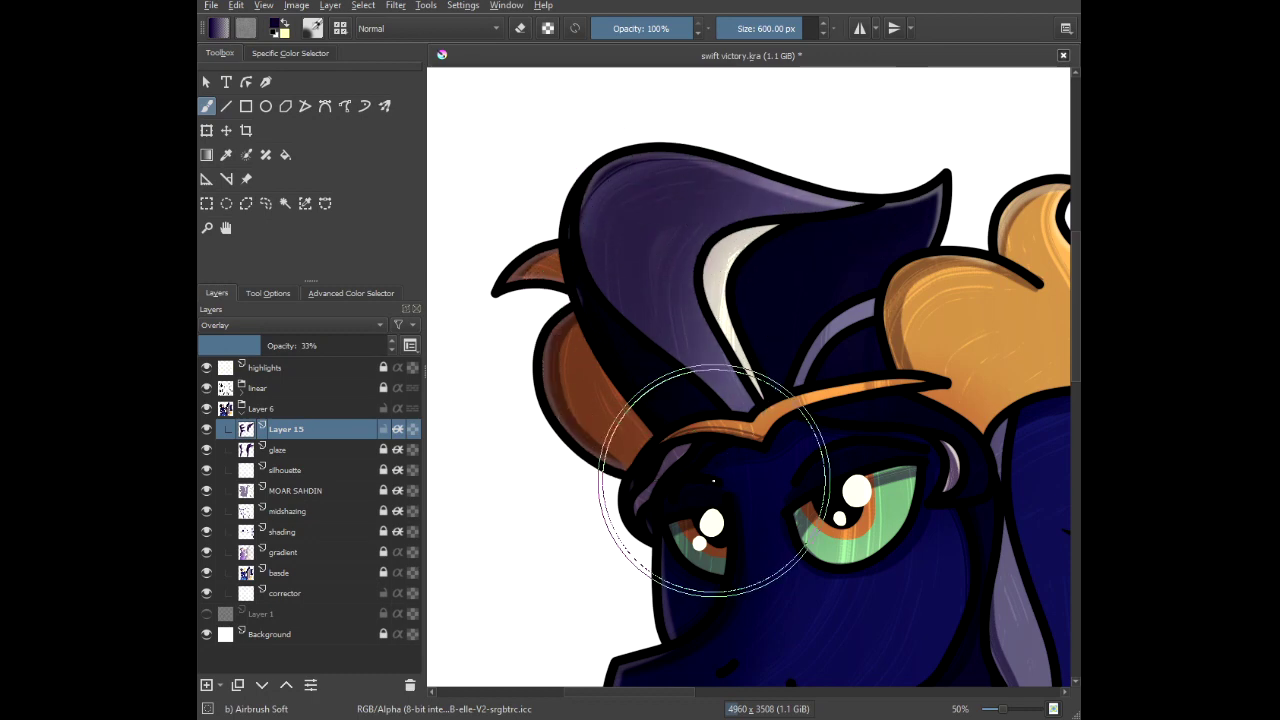
scroll(725, 430, "down", 2)
left_click_drag(614, 211, 624, 215)
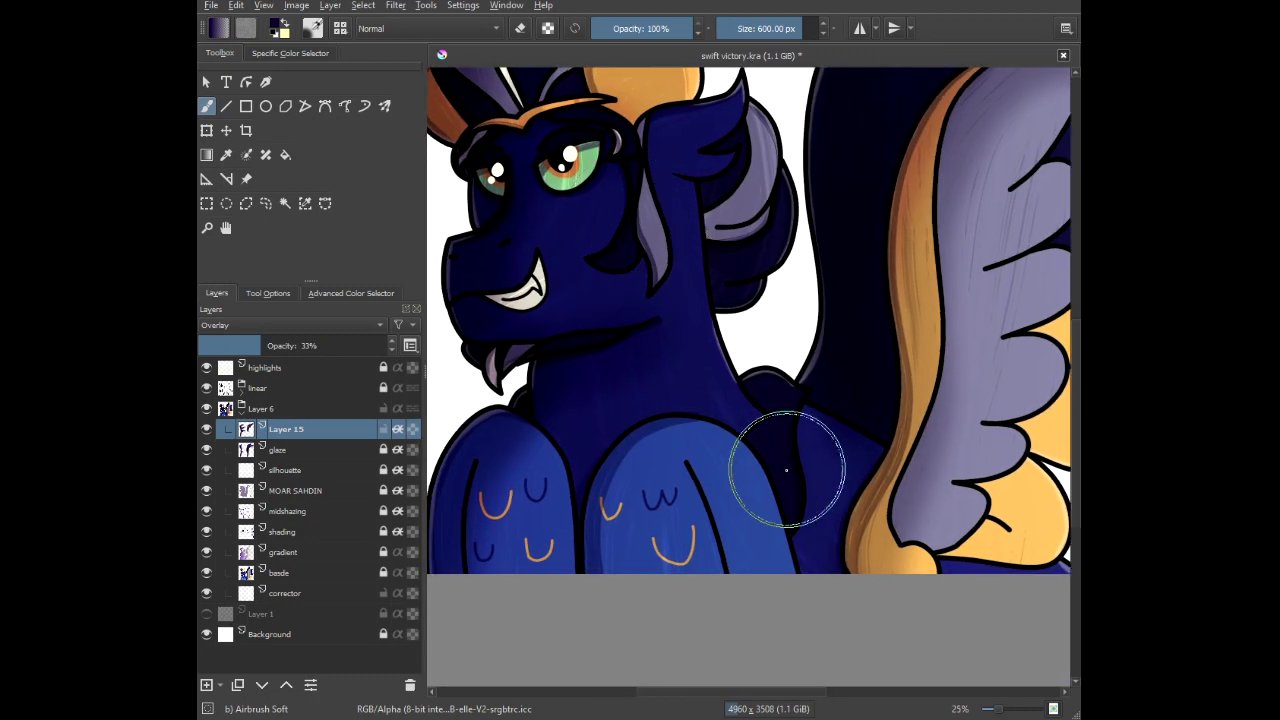
scroll(786, 470, "down", 2)
mouse_move(782, 472)
left_mouse_down()
mouse_move(723, 498)
mouse_move(739, 538)
left_mouse_up()
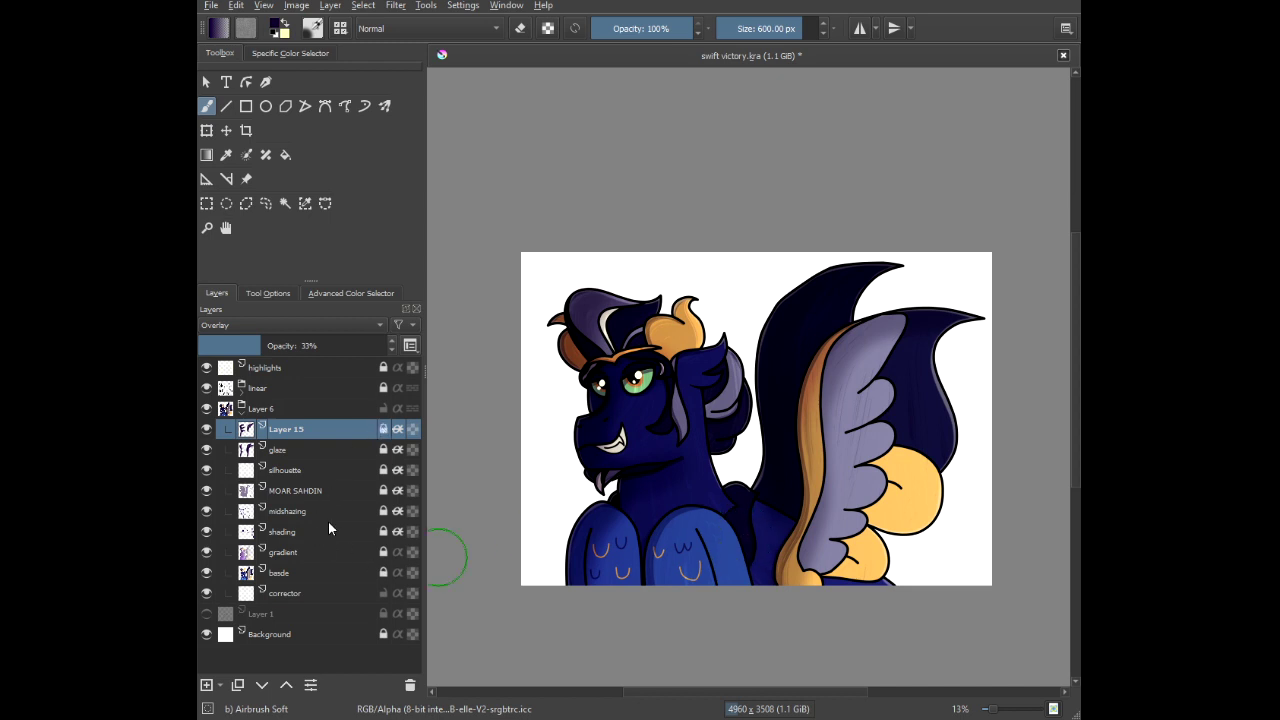
Add another Overlay layer at 33% opacity on top and switch to the Bristles-2 Flat Rough brush.
left_click(208, 685)
right_click(691, 398)
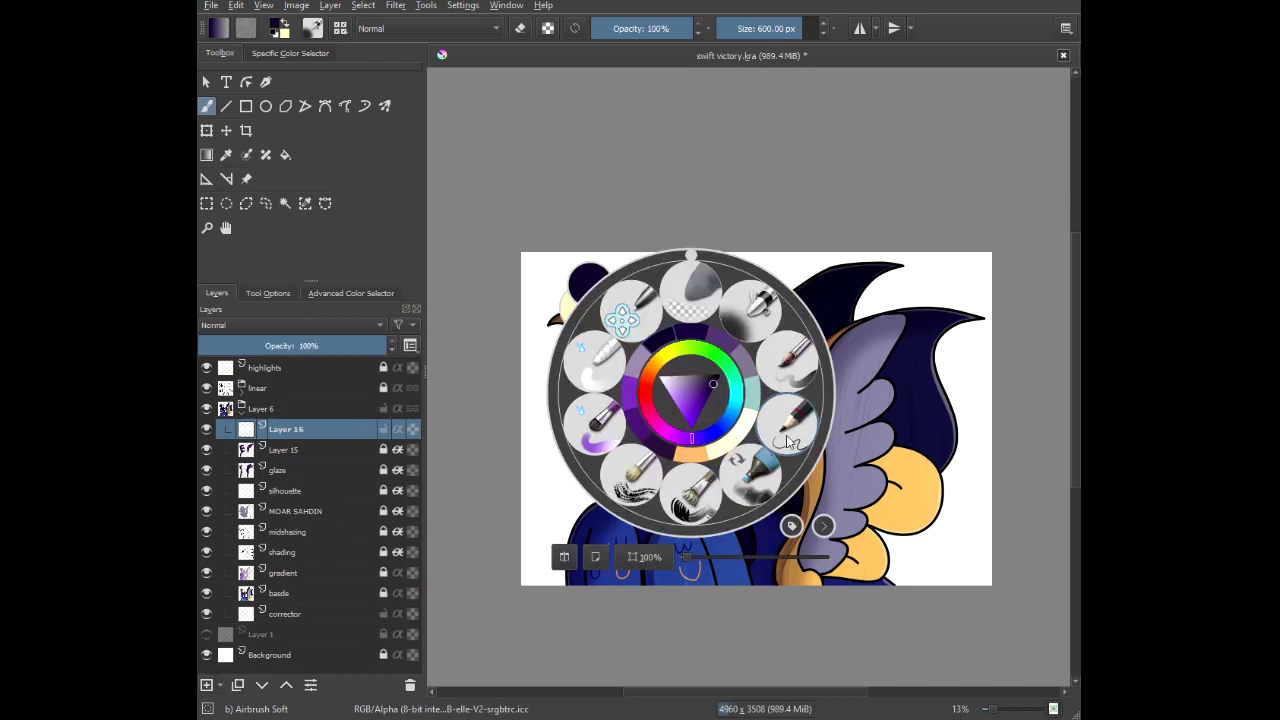
left_click(683, 510)
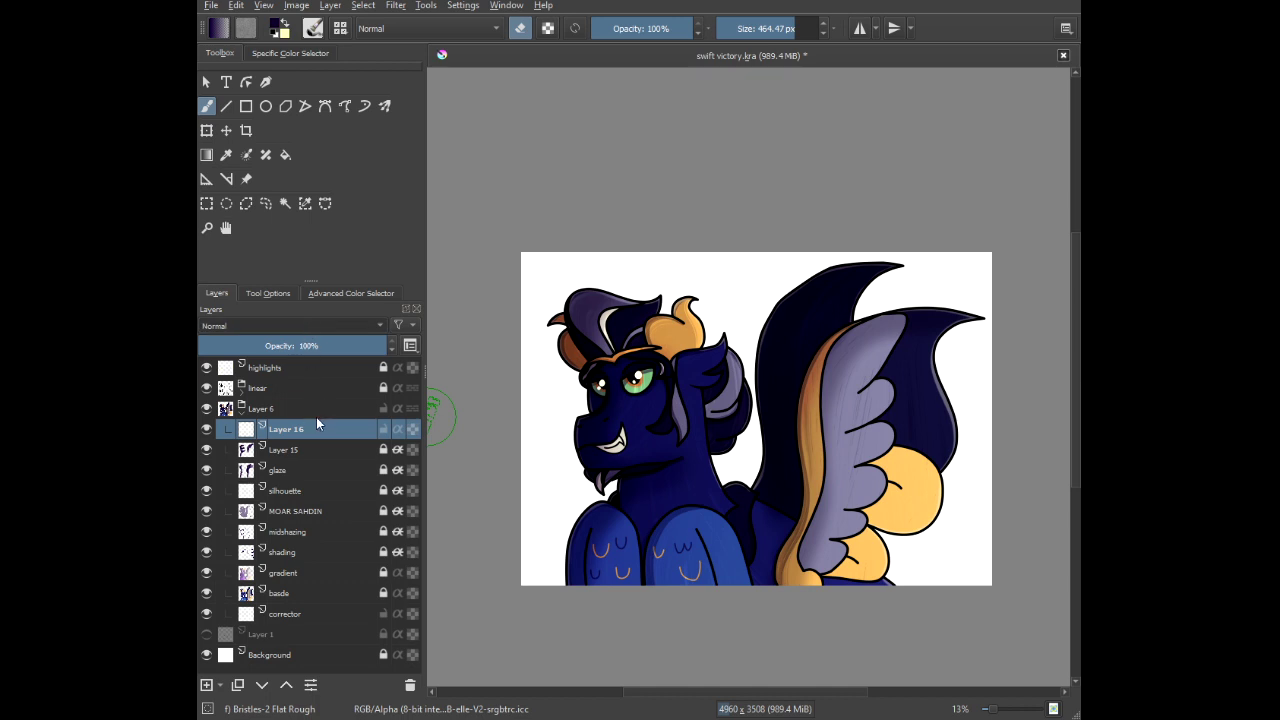
key("alt+shift+o")
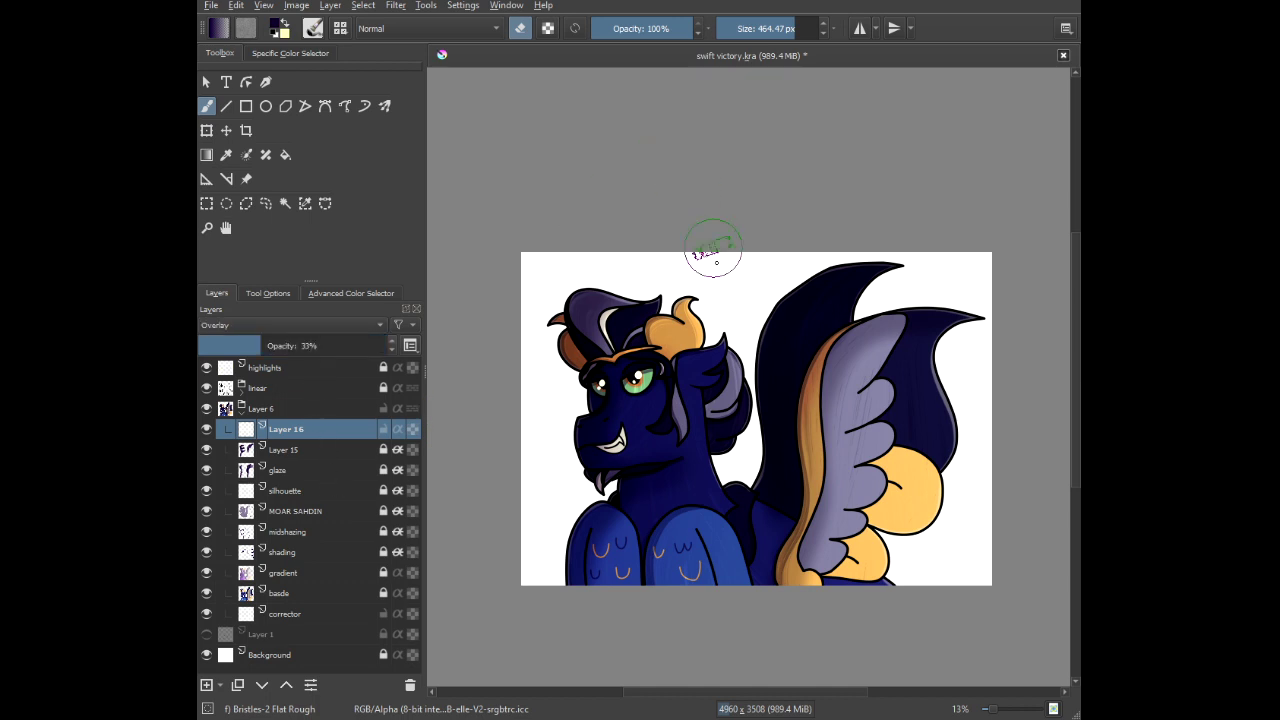
scroll(588, 384, "up", 1)
scroll(585, 378, "up", 2)
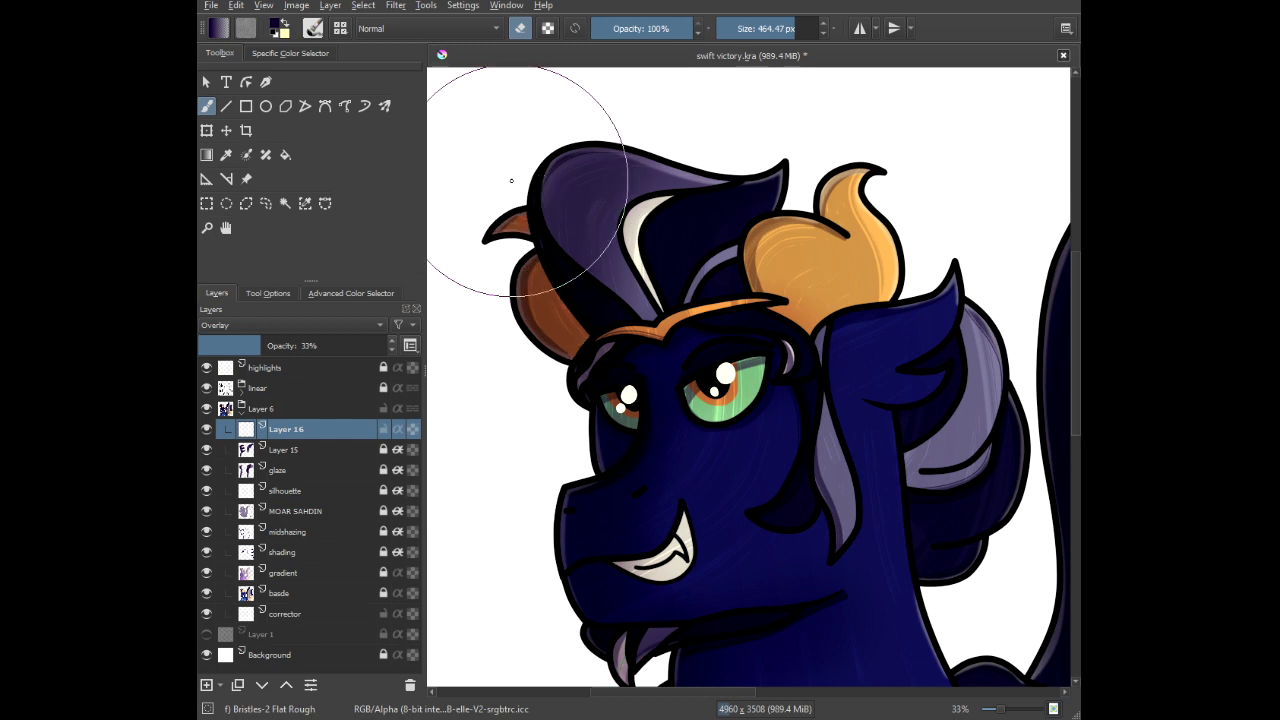
Turn off eraser mode and change the brush colour to pale cream.
left_click_drag(511, 181, 512, 200)
right_click(735, 226)
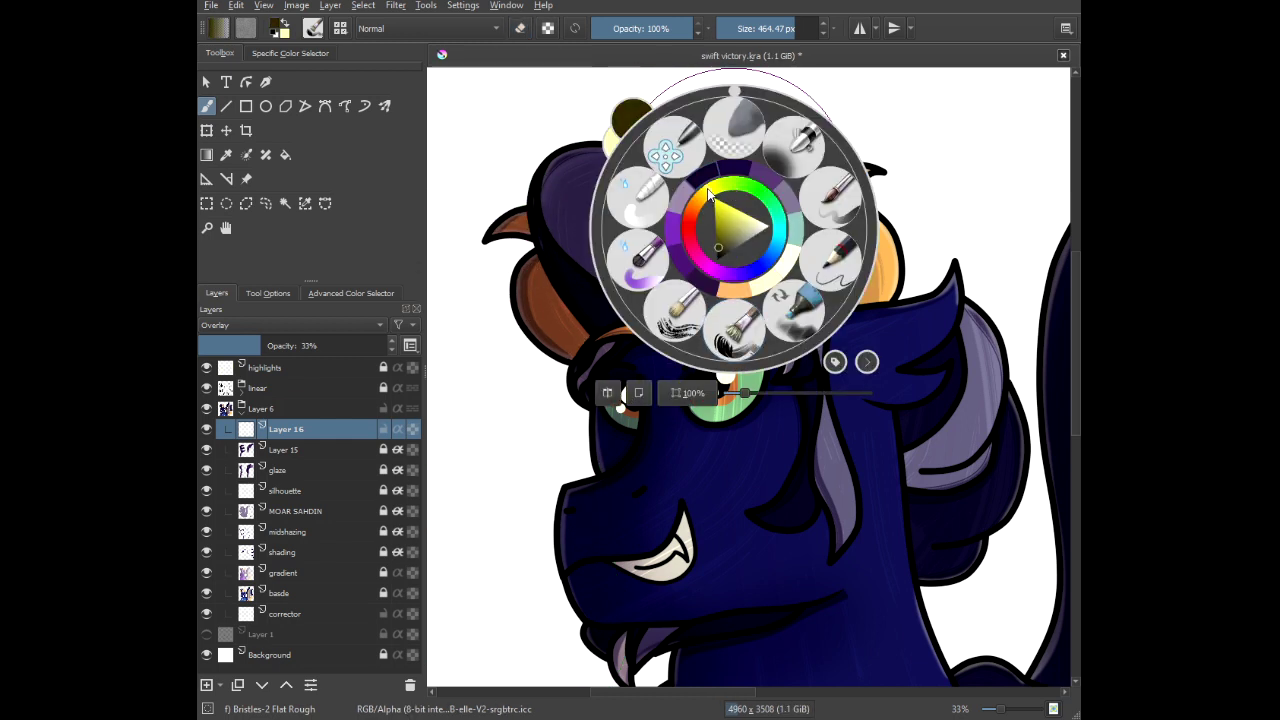
left_click(929, 152)
scroll(900, 180, "down", 2)
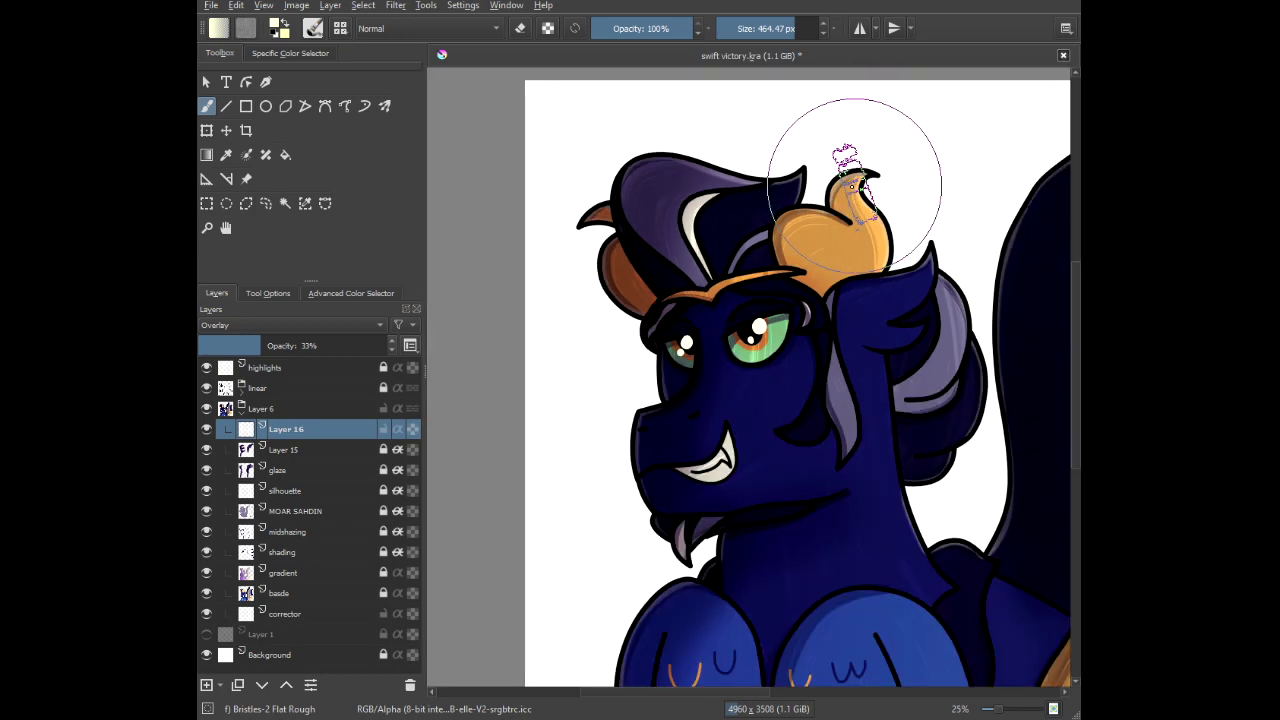
Brush cream bristle highlights down the forelock and the face, and undo the last stroke.
left_click_drag(894, 186, 712, 203)
scroll(637, 178, "up", 2)
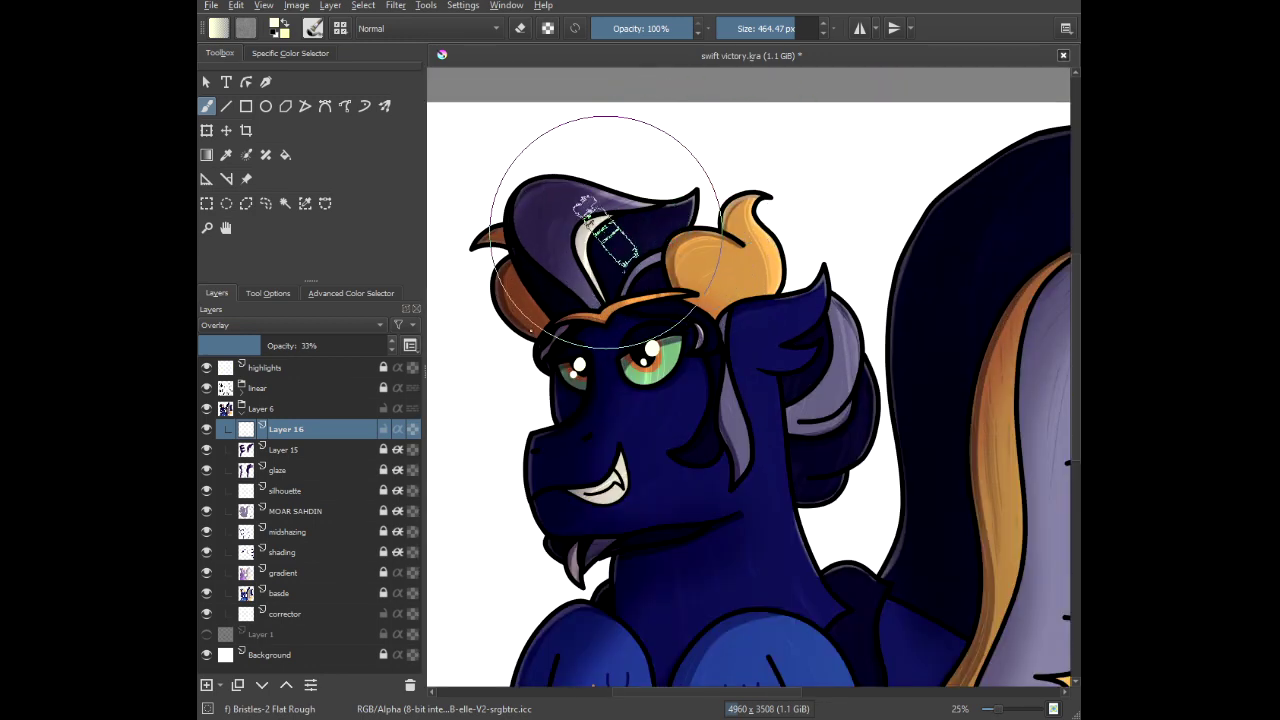
mouse_move(593, 295)
left_mouse_down()
mouse_move(627, 416)
mouse_move(607, 547)
left_mouse_up()
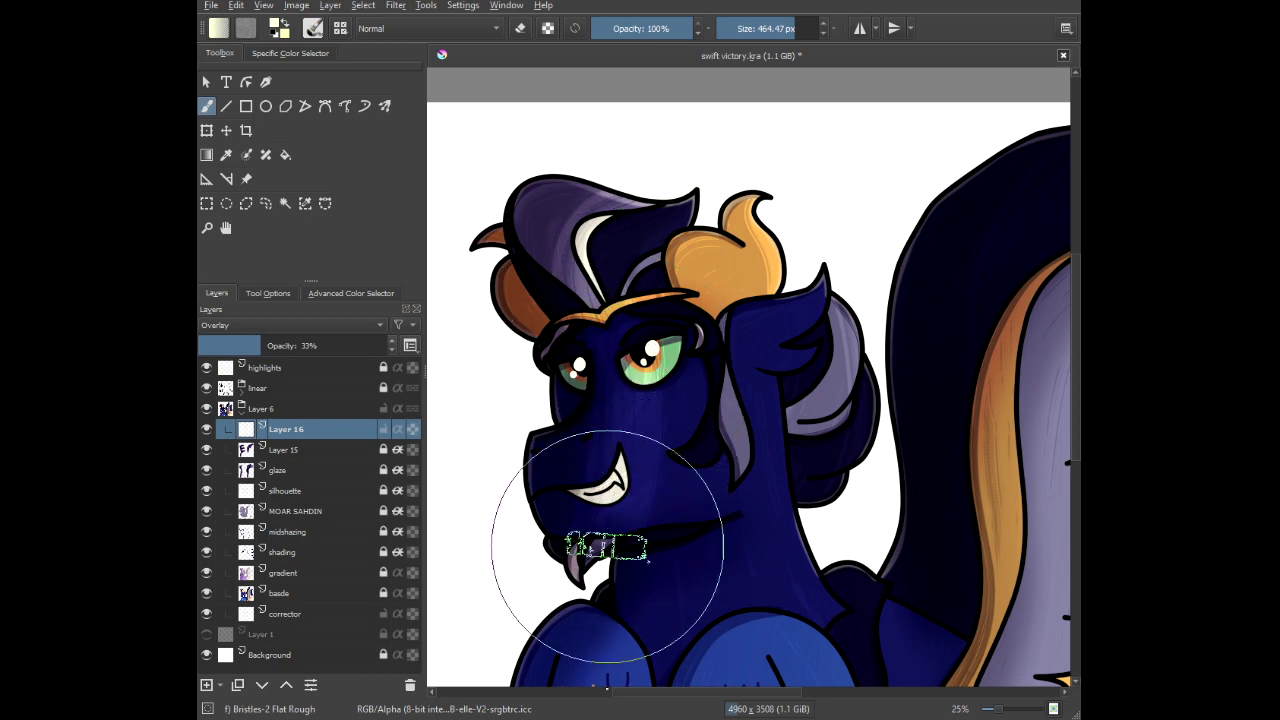
left_click_drag(657, 324, 583, 238)
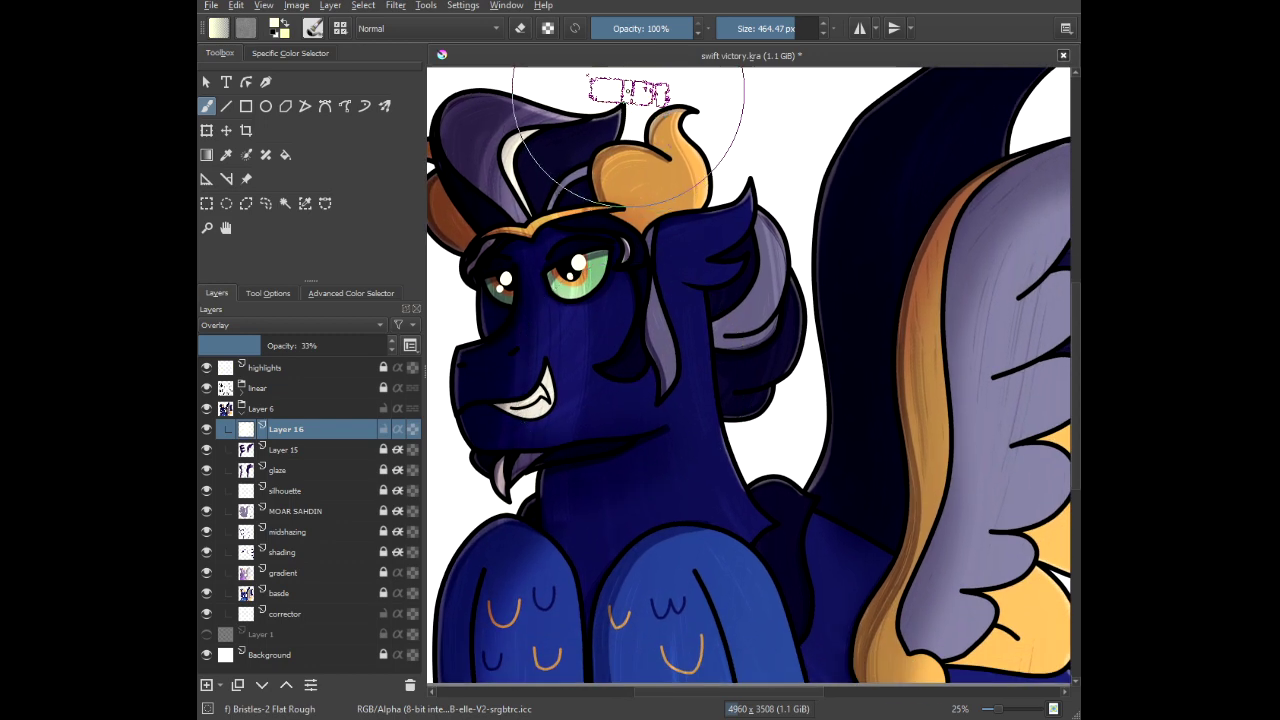
key("ctrl+z")
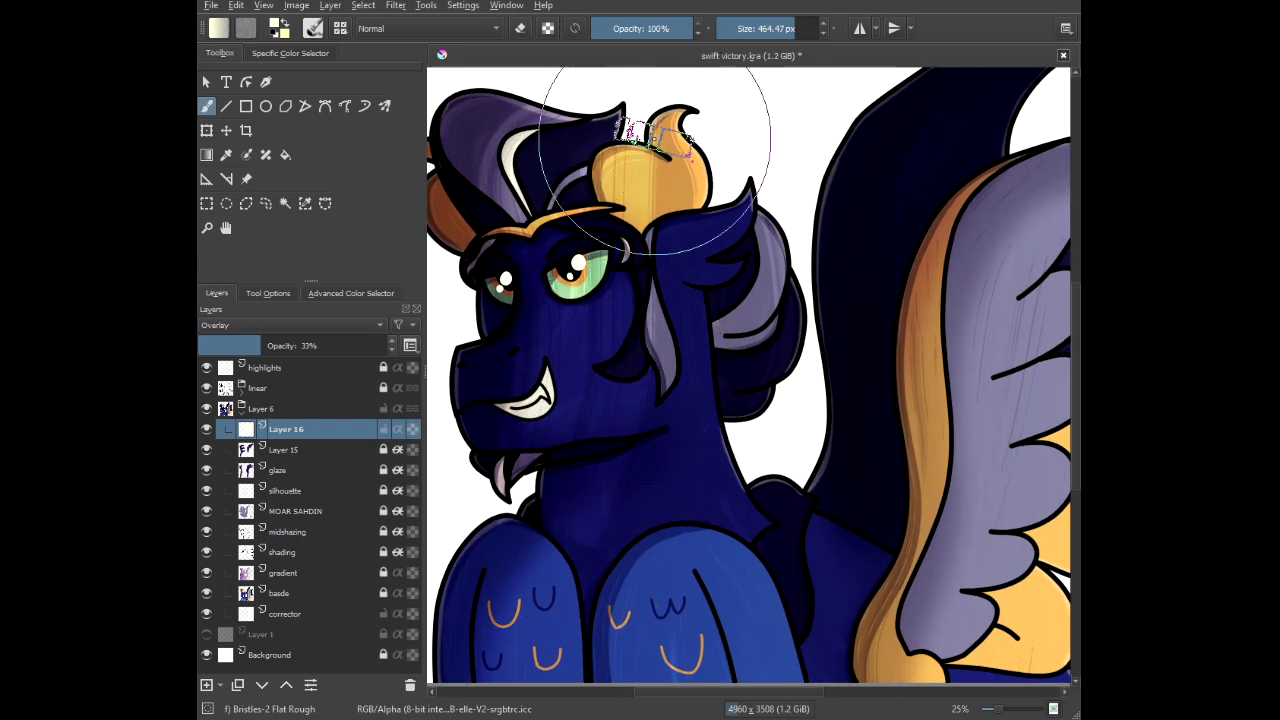
Brush cream bristle highlights over the whole near horn.
scroll(660, 92, "up", 1)
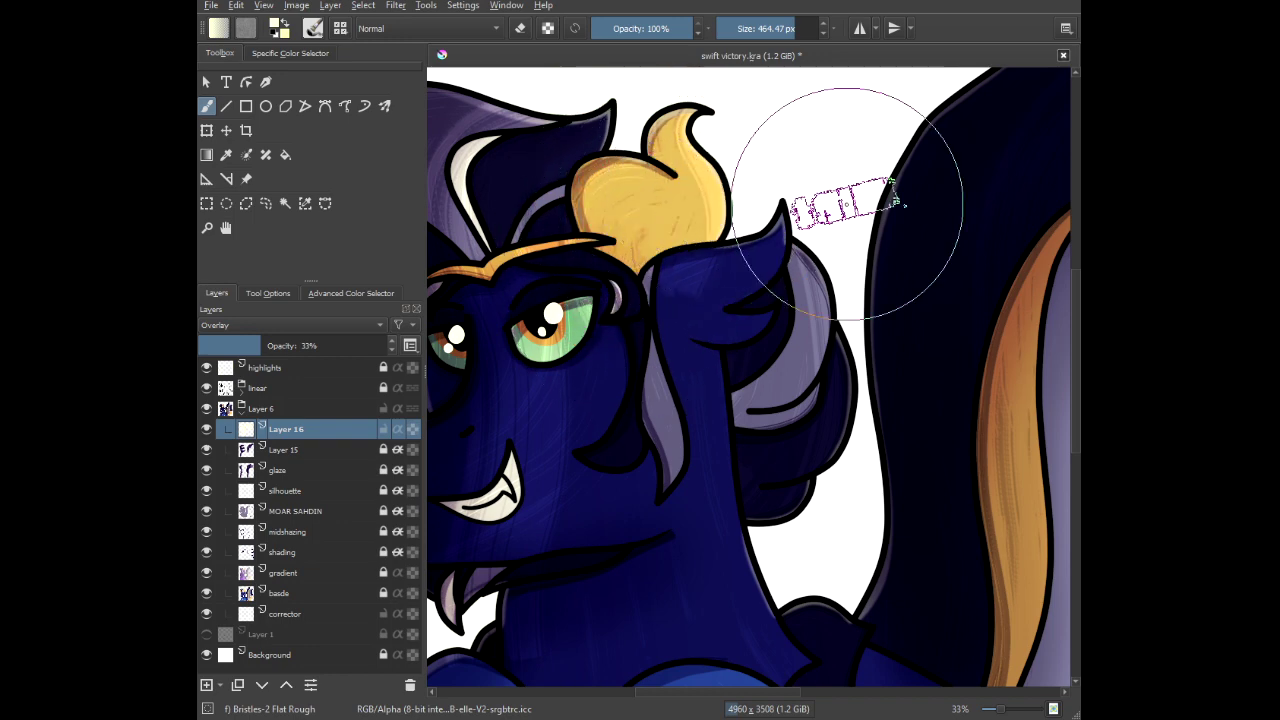
scroll(610, 222, "up", 1)
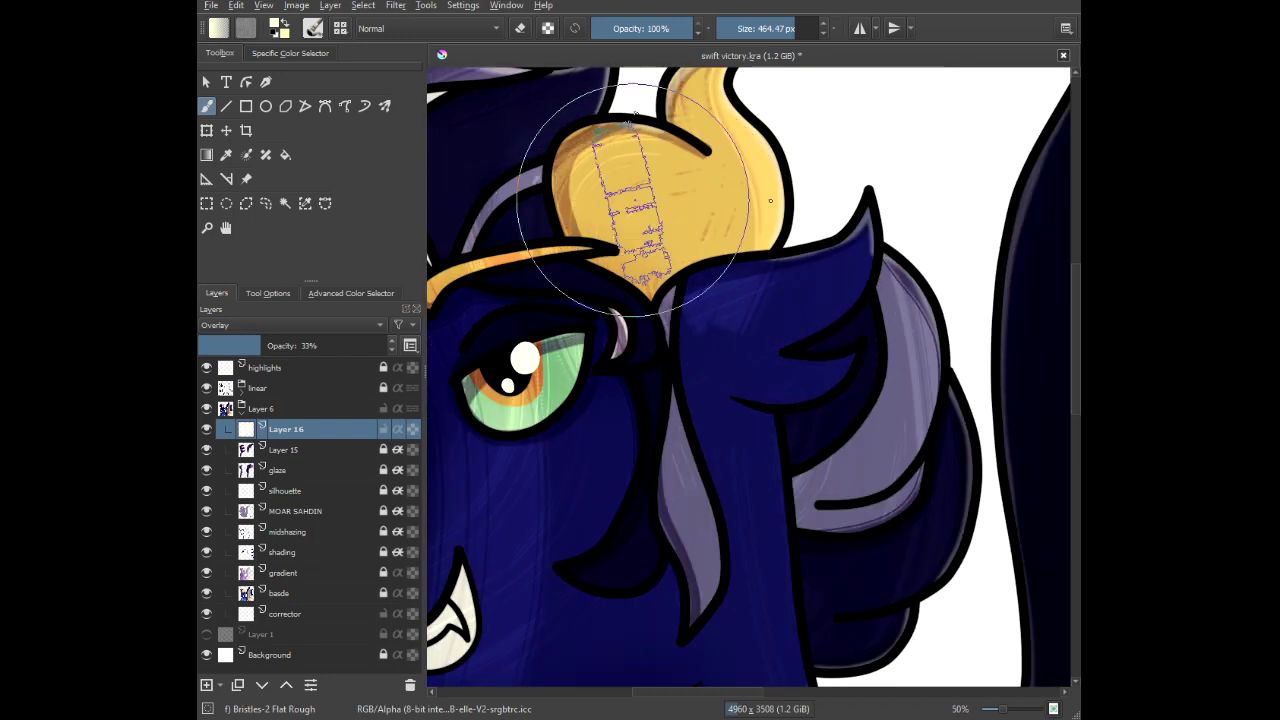
left_click_drag(711, 93, 769, 129)
left_click_drag(835, 60, 723, 103)
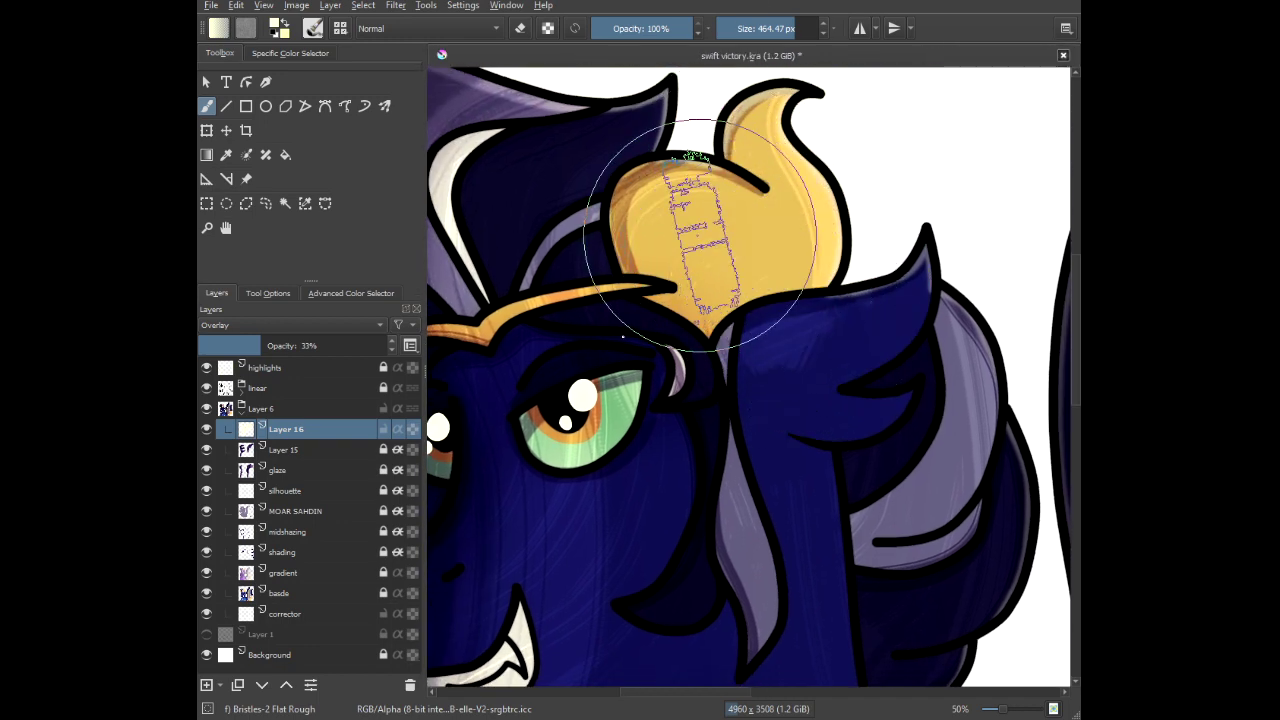
Brush cream bristle highlights over the cheek, the ear and the hair lock beside it.
scroll(690, 449, "down", 1)
left_click_drag(690, 449, 685, 272)
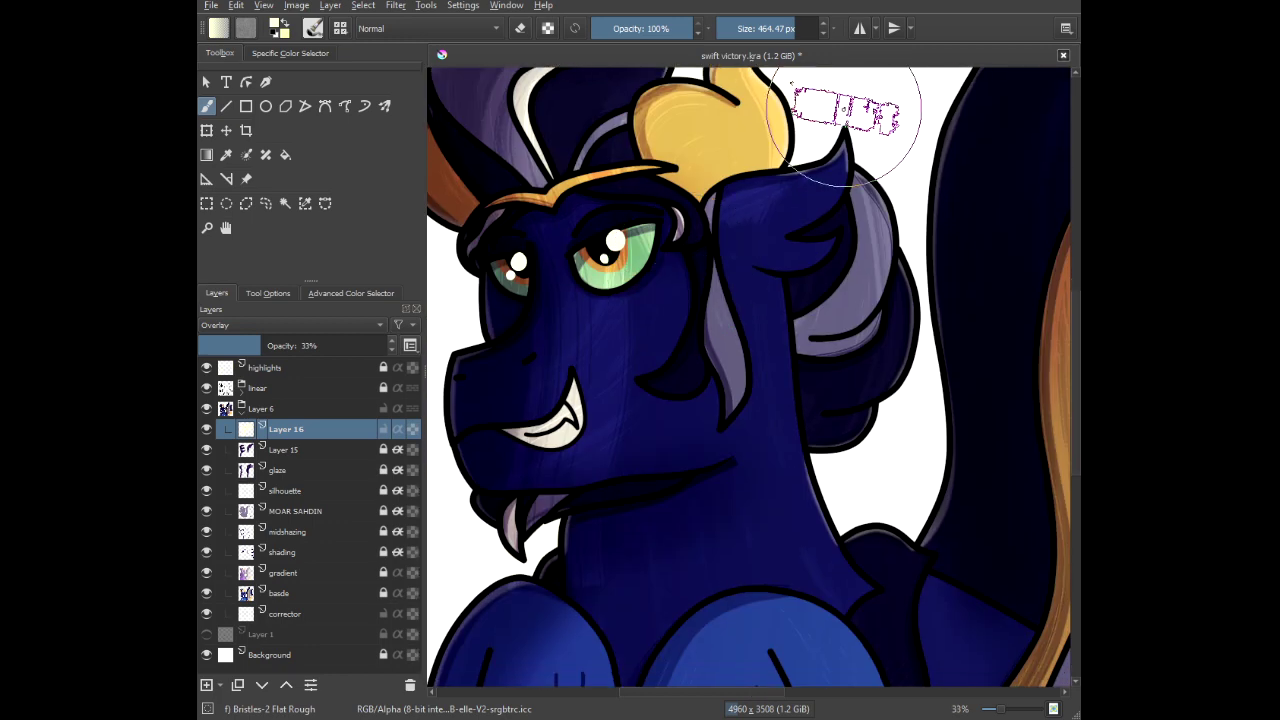
mouse_move(848, 118)
left_mouse_down()
mouse_move(807, 216)
mouse_move(755, 262)
left_mouse_up()
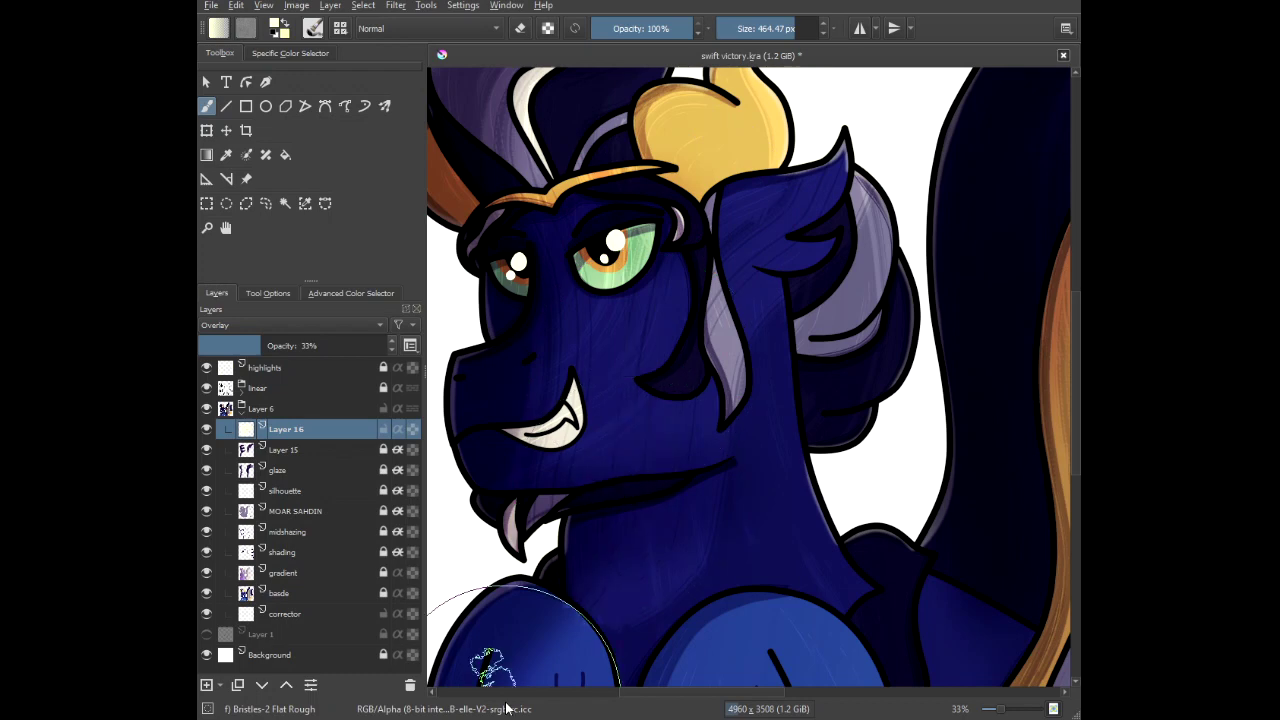
Brush vertical cream bristle highlights down the inner part of the far foreleg and onto the near foreleg.
scroll(568, 492, "down", 1)
left_click_drag(568, 492, 616, 234)
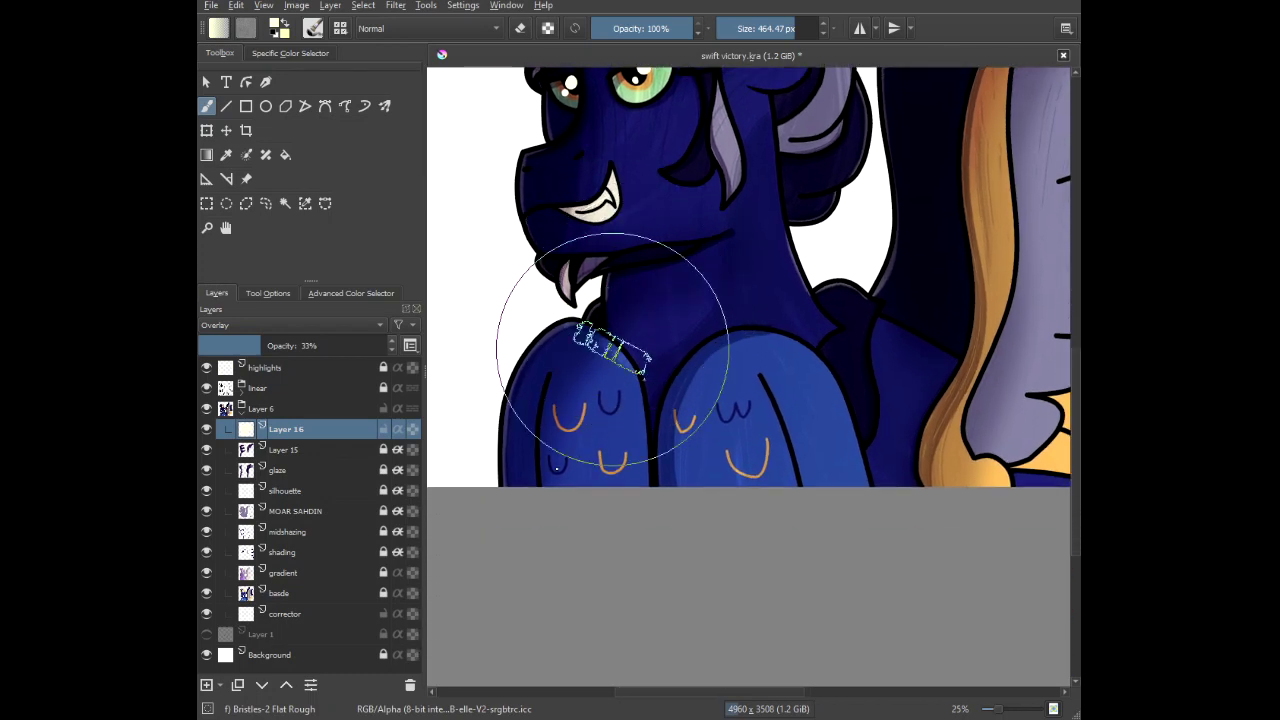
mouse_move(612, 350)
left_mouse_down()
mouse_move(571, 520)
mouse_move(680, 288)
mouse_move(612, 460)
mouse_move(714, 400)
mouse_move(657, 206)
mouse_move(730, 640)
left_mouse_up()
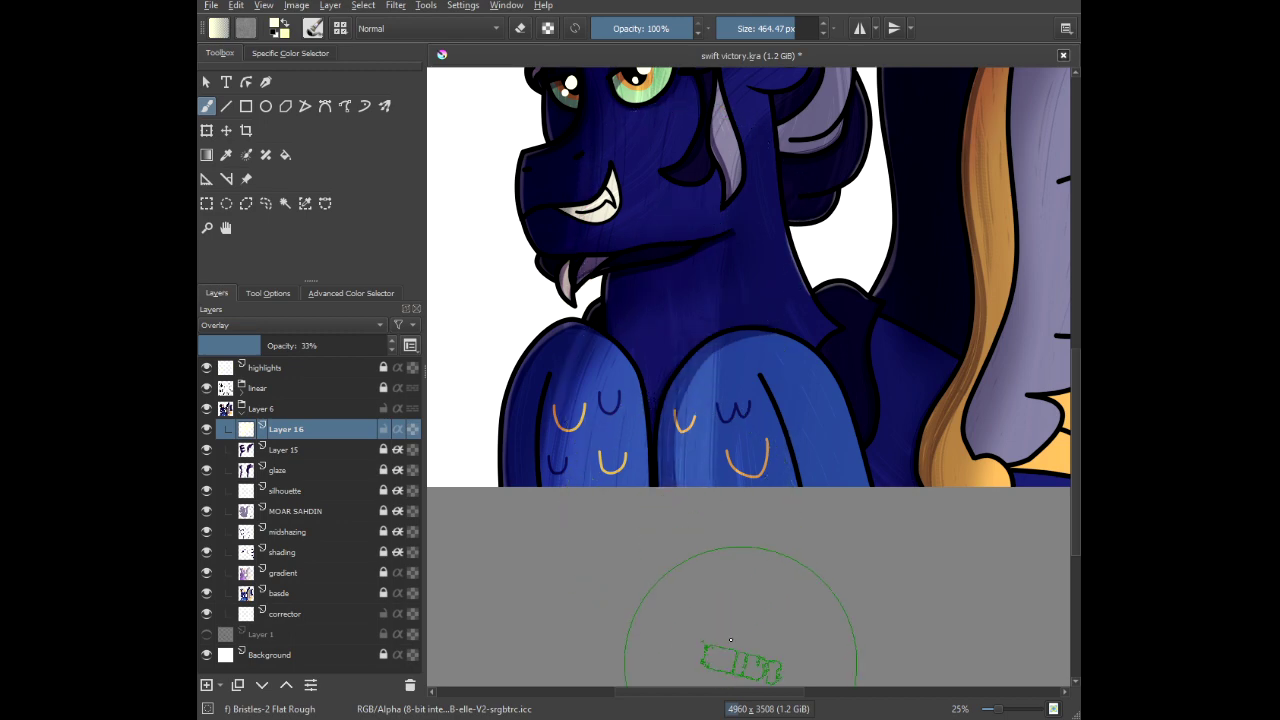
mouse_move(778, 382)
left_mouse_down()
mouse_move(700, 537)
mouse_move(712, 539)
left_mouse_up()
Brush cream bristle highlights over the hair behind the ear, the neck and the rest of the near foreleg.
left_click_drag(771, 160, 718, 444)
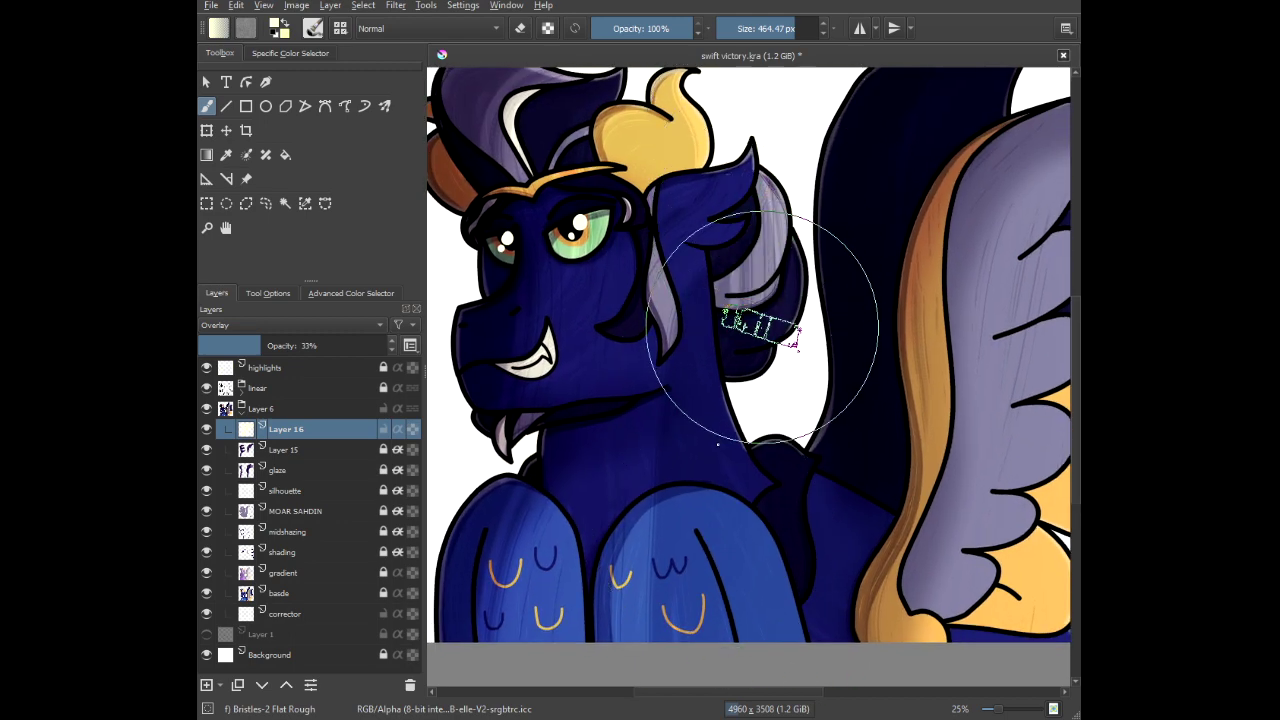
mouse_move(762, 327)
left_mouse_down()
mouse_move(735, 447)
mouse_move(772, 600)
left_mouse_up()
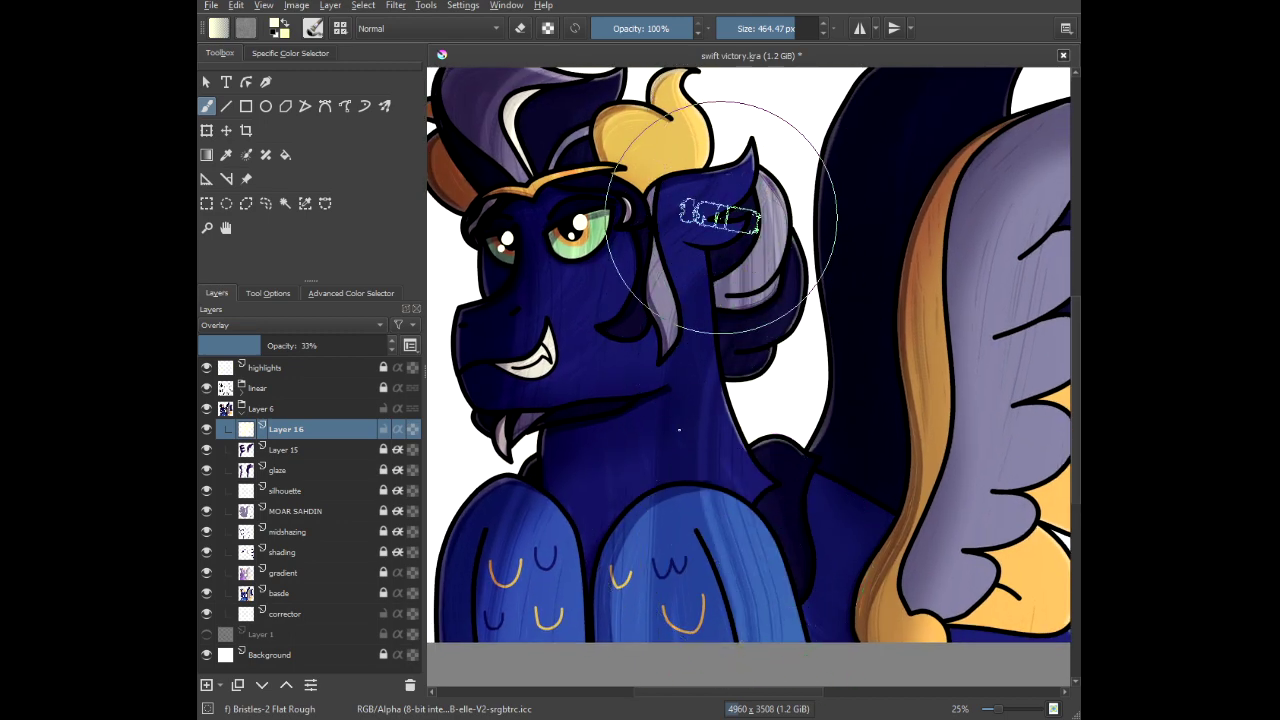
mouse_move(720, 220)
left_mouse_down()
mouse_move(673, 460)
mouse_move(674, 649)
left_mouse_up()
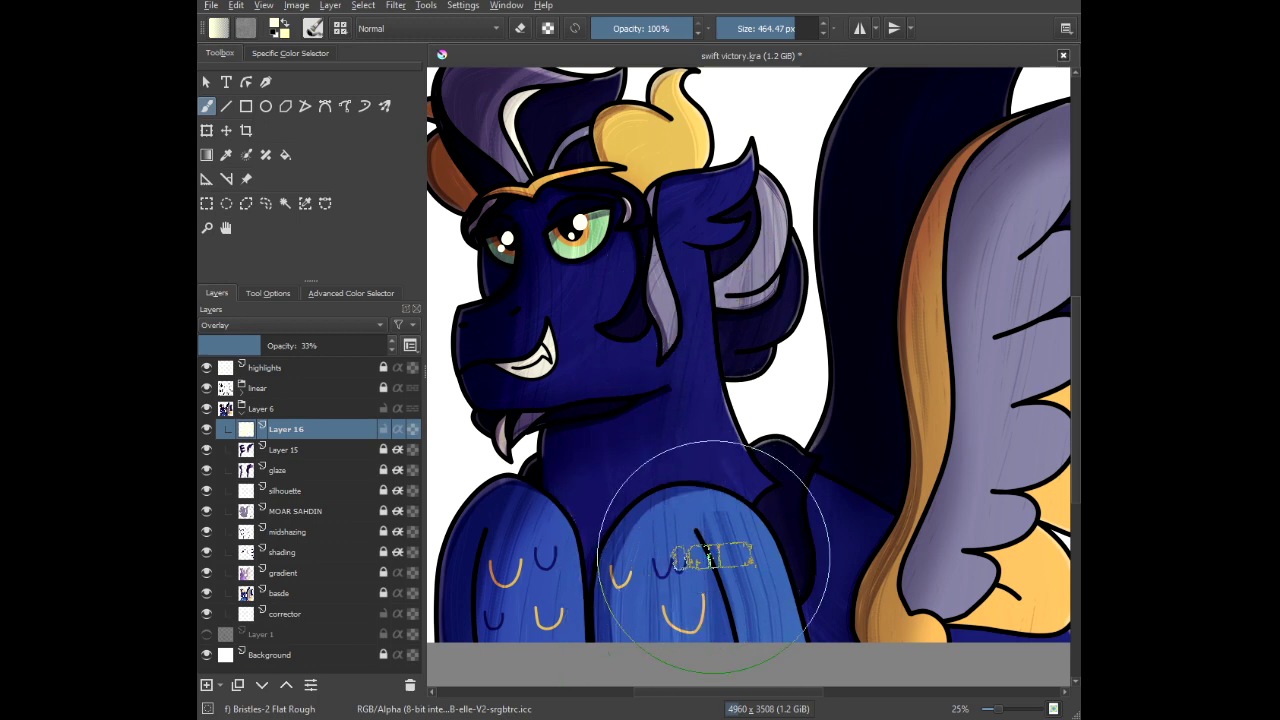
Enlarge the brush to about 934 px and brush cream bristle highlights over the wings and feathers, with Layer 16 inheriting alpha.
scroll(825, 358, "down", 1)
scroll(842, 287, "down", 2)
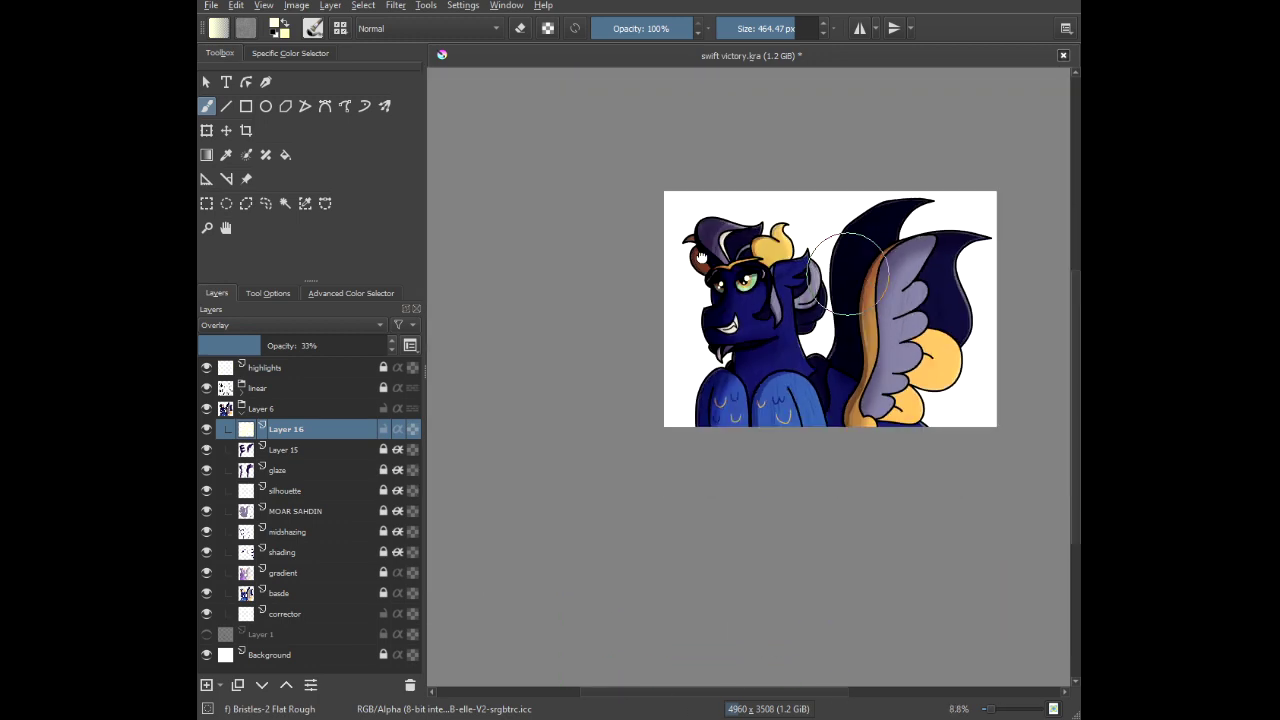
left_click_drag(846, 286, 672, 275)
scroll(716, 266, "up", 1)
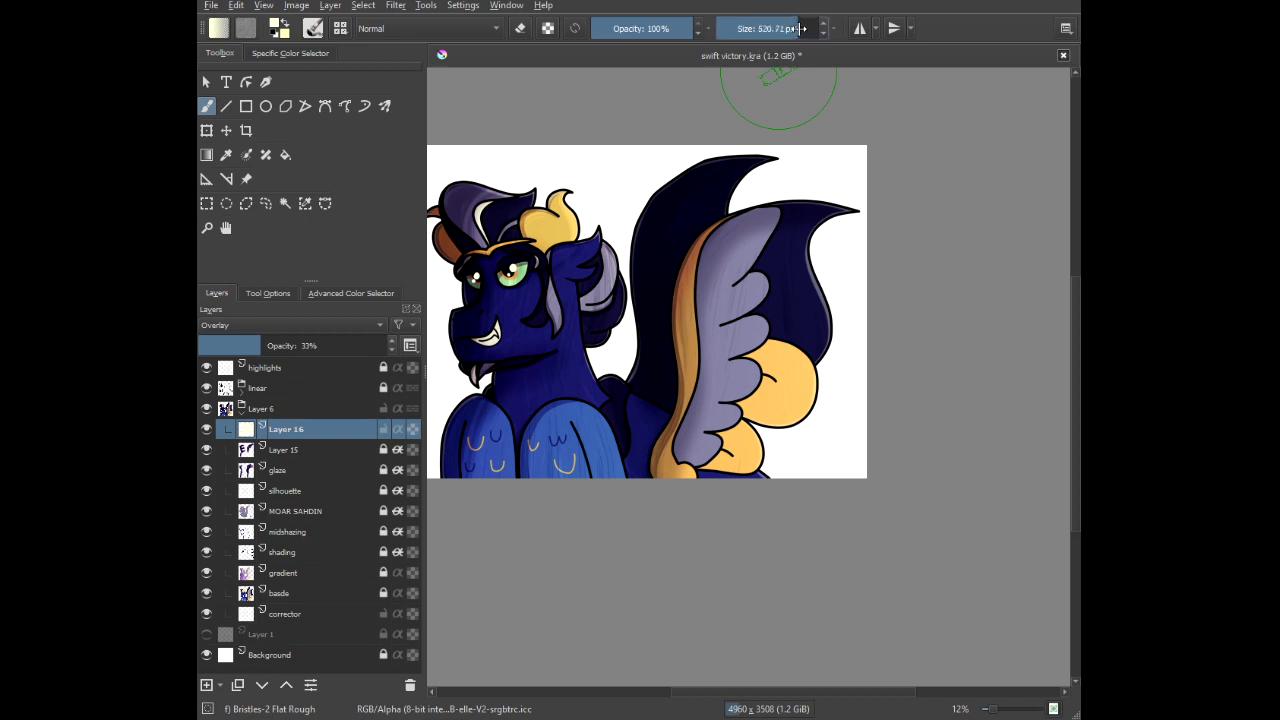
mouse_move(848, 213)
left_mouse_down()
mouse_move(814, 196)
mouse_move(740, 245)
mouse_move(735, 288)
mouse_move(714, 314)
mouse_move(714, 500)
mouse_move(829, 371)
mouse_move(843, 250)
mouse_move(810, 287)
mouse_move(805, 330)
mouse_move(808, 295)
mouse_move(757, 262)
mouse_move(780, 230)
left_mouse_up()
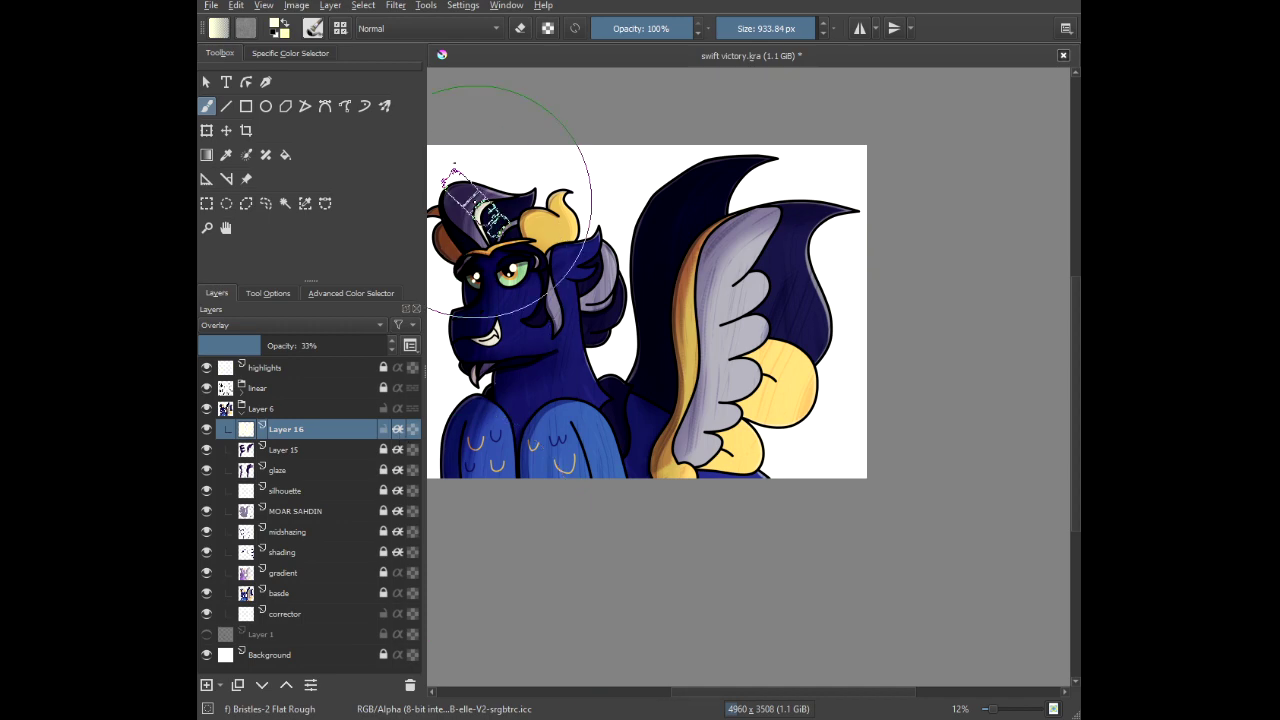
Brush curved cream bristle highlights along the purple forelock with a brush size of about 243 px.
scroll(590, 220, "up", 3)
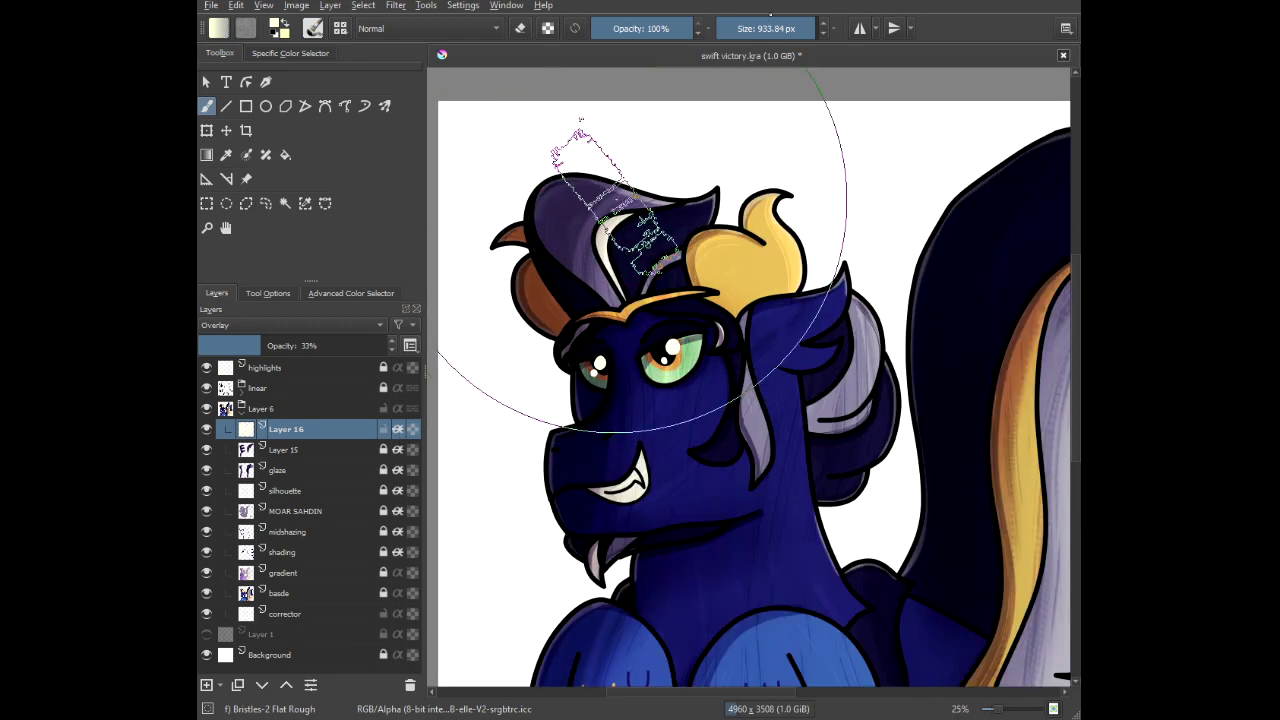
scroll(630, 240, "up", 1)
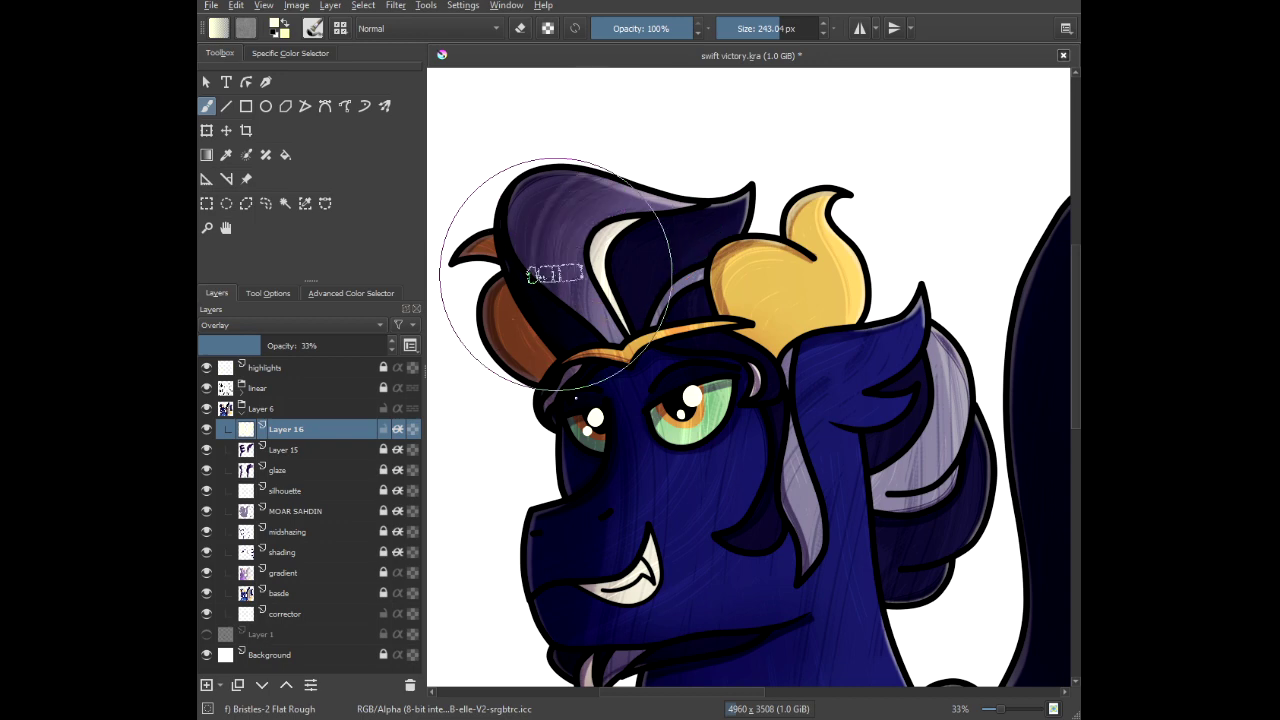
scroll(700, 186, "down", 3)
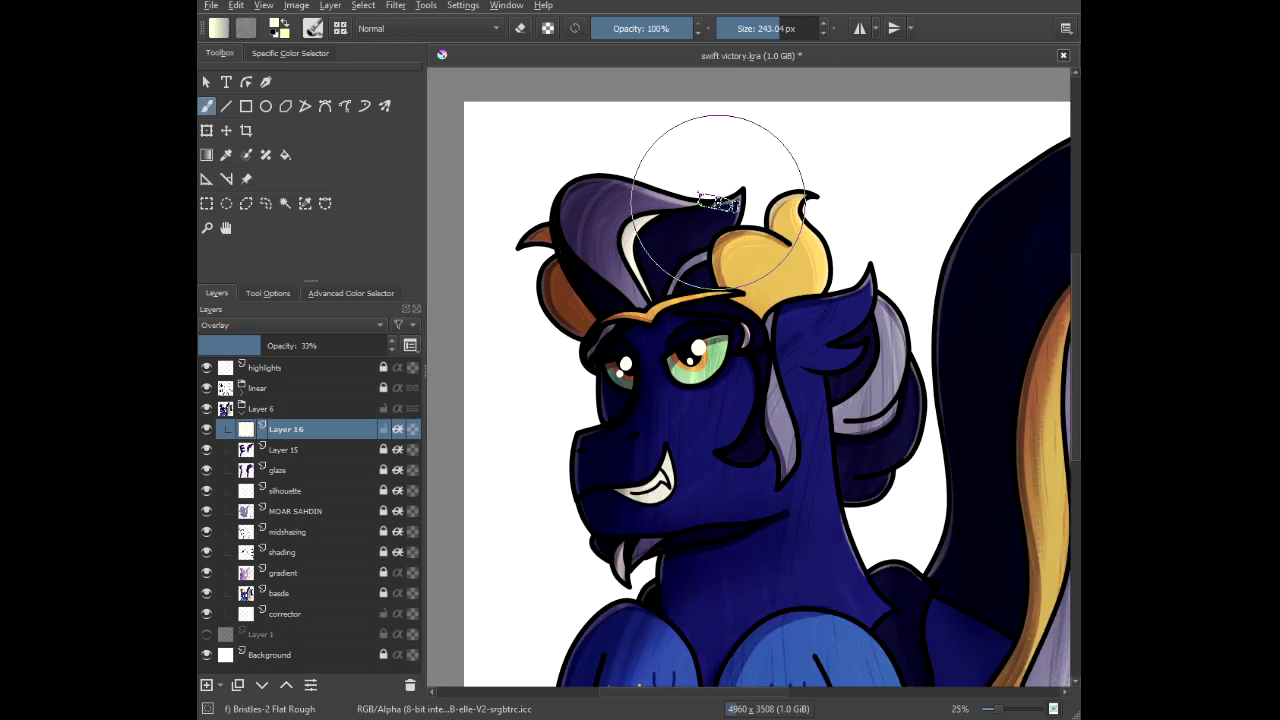
scroll(656, 215, "up", 3)
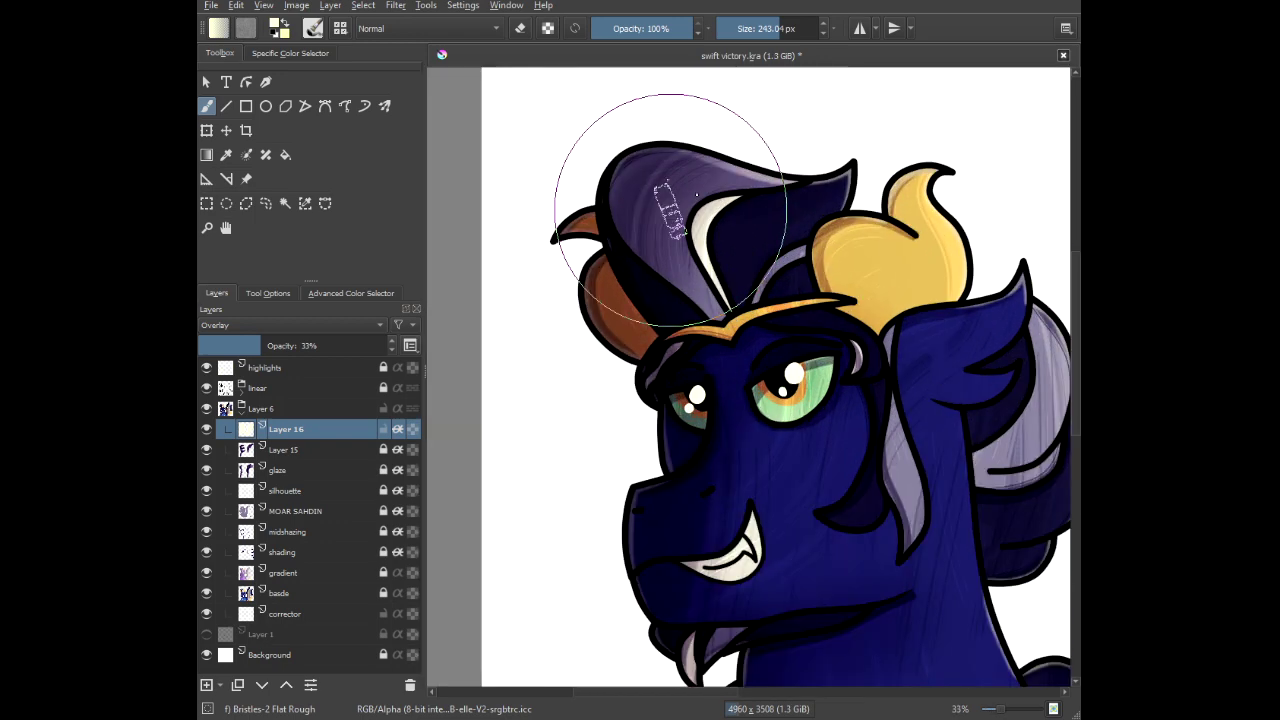
mouse_move(746, 150)
left_mouse_down()
mouse_move(677, 149)
mouse_move(626, 194)
mouse_move(677, 357)
mouse_move(720, 382)
left_mouse_up()
Lock Layer 16 and select the corrector layer with the Basic-5 Size Opacity brush at 65 px.
scroll(770, 258, "down", 5)
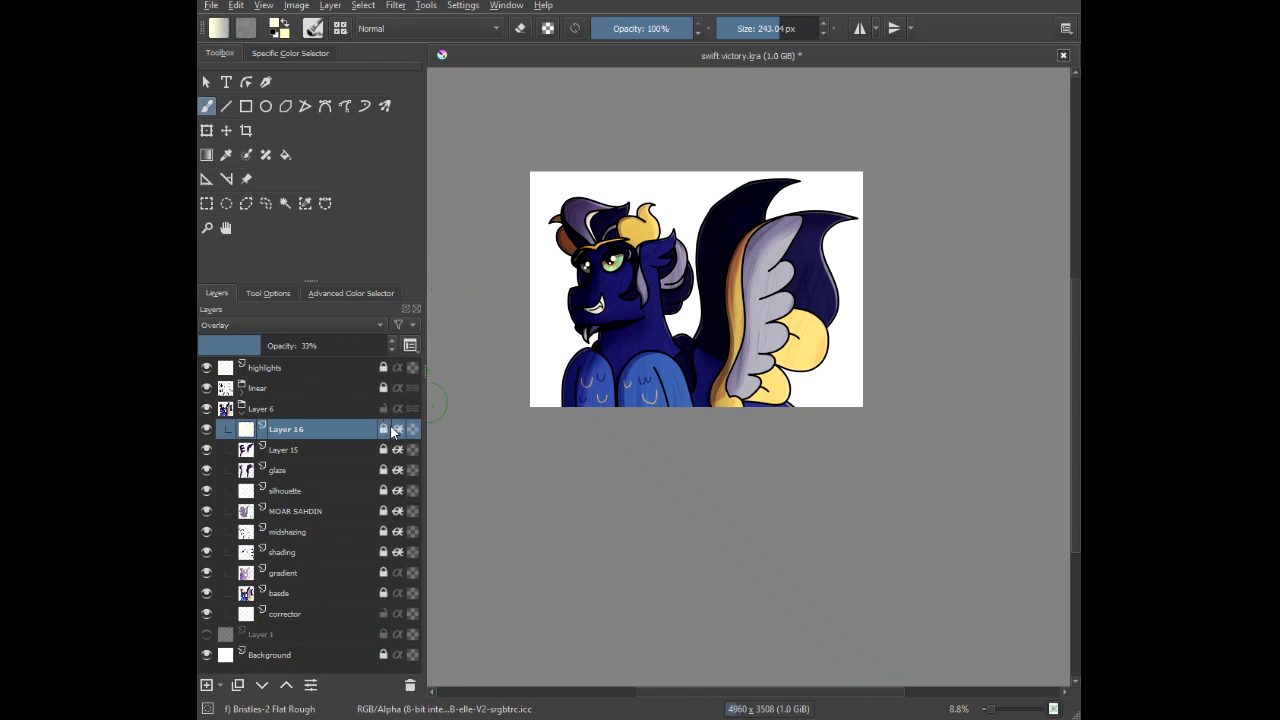
scroll(538, 168, "down", 1)
left_click_drag(534, 170, 518, 297)
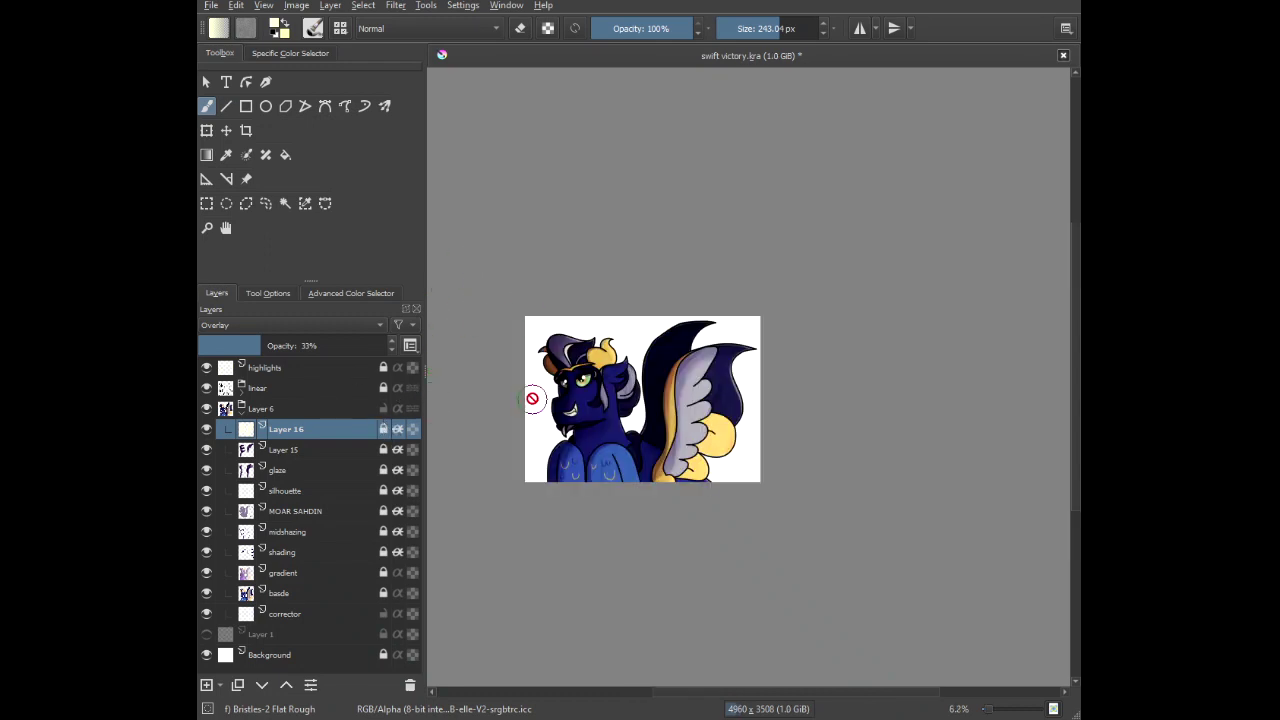
scroll(538, 432, "up", 2)
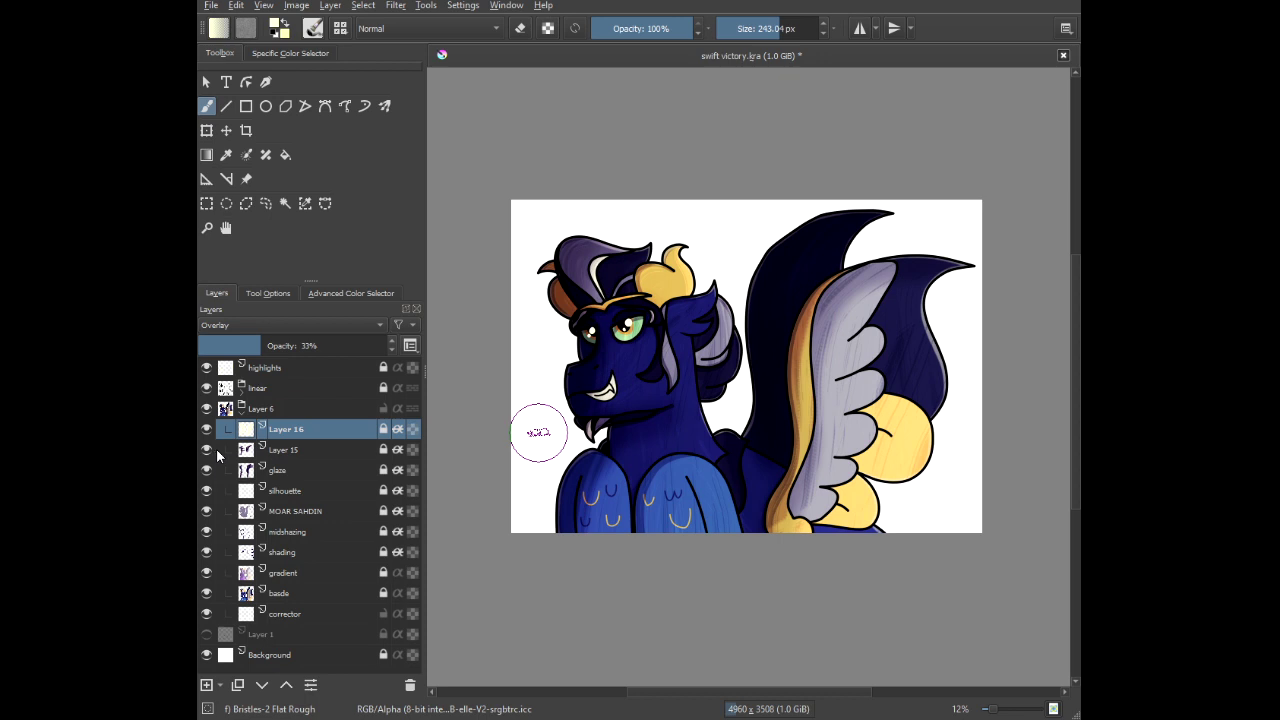
left_click(305, 612)
right_click(588, 424)
left_click(670, 396)
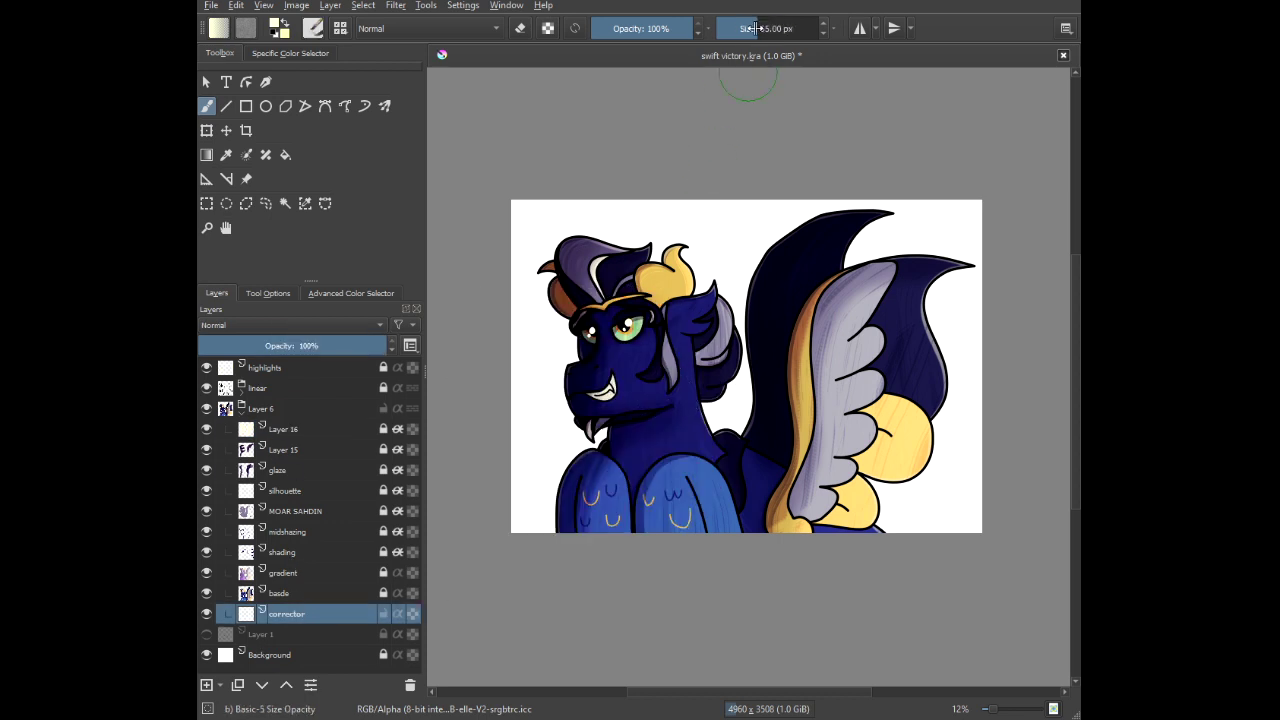
scroll(578, 368, "up", 2)
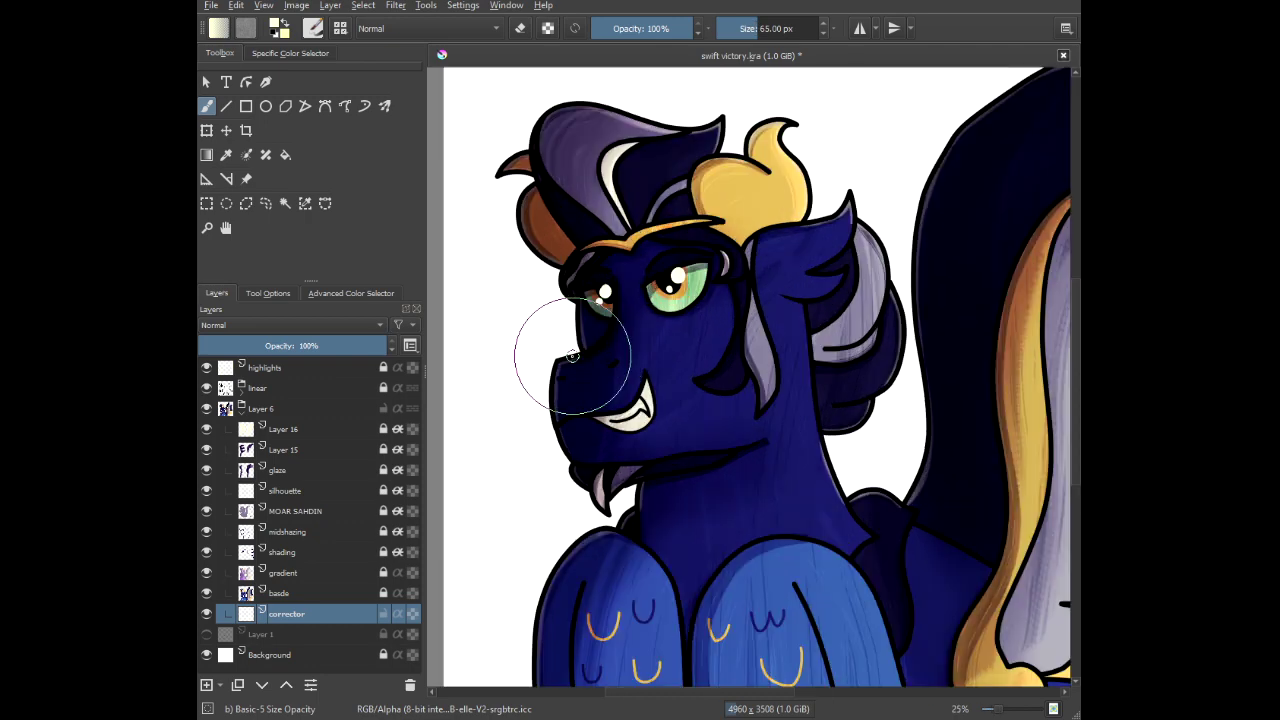
scroll(565, 275, "up", 5)
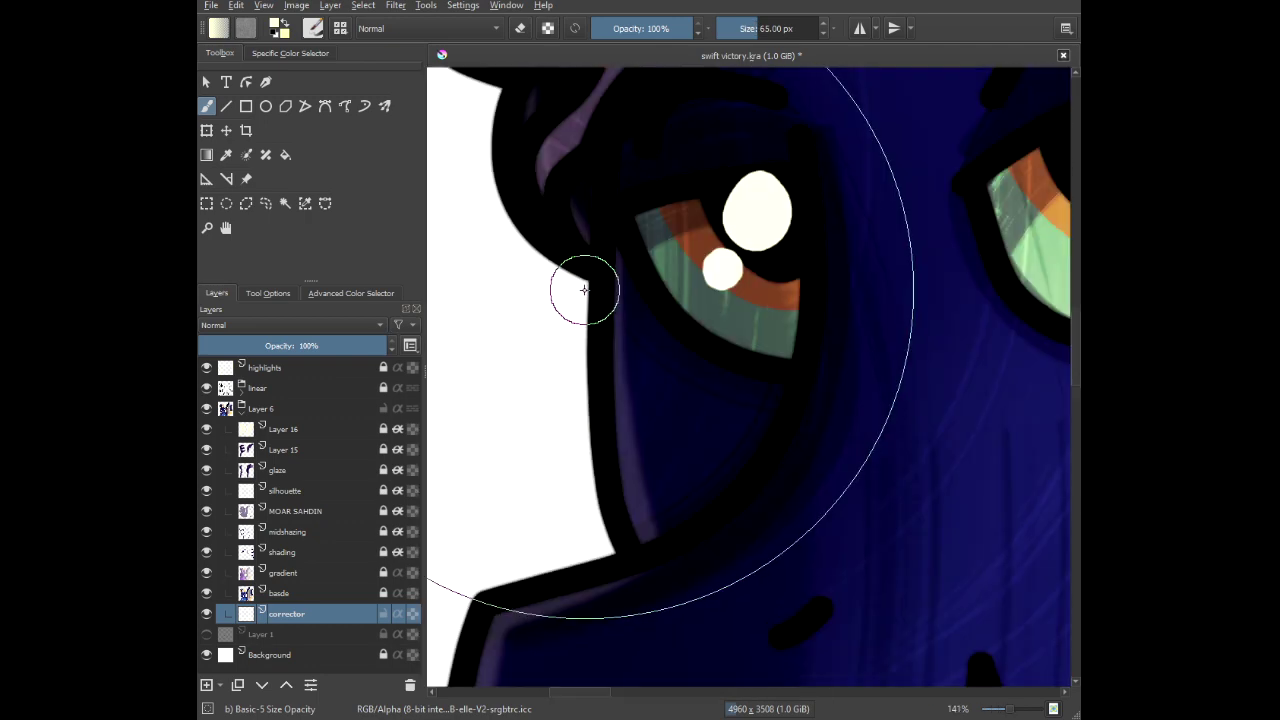
left_click_drag(581, 174, 566, 322)
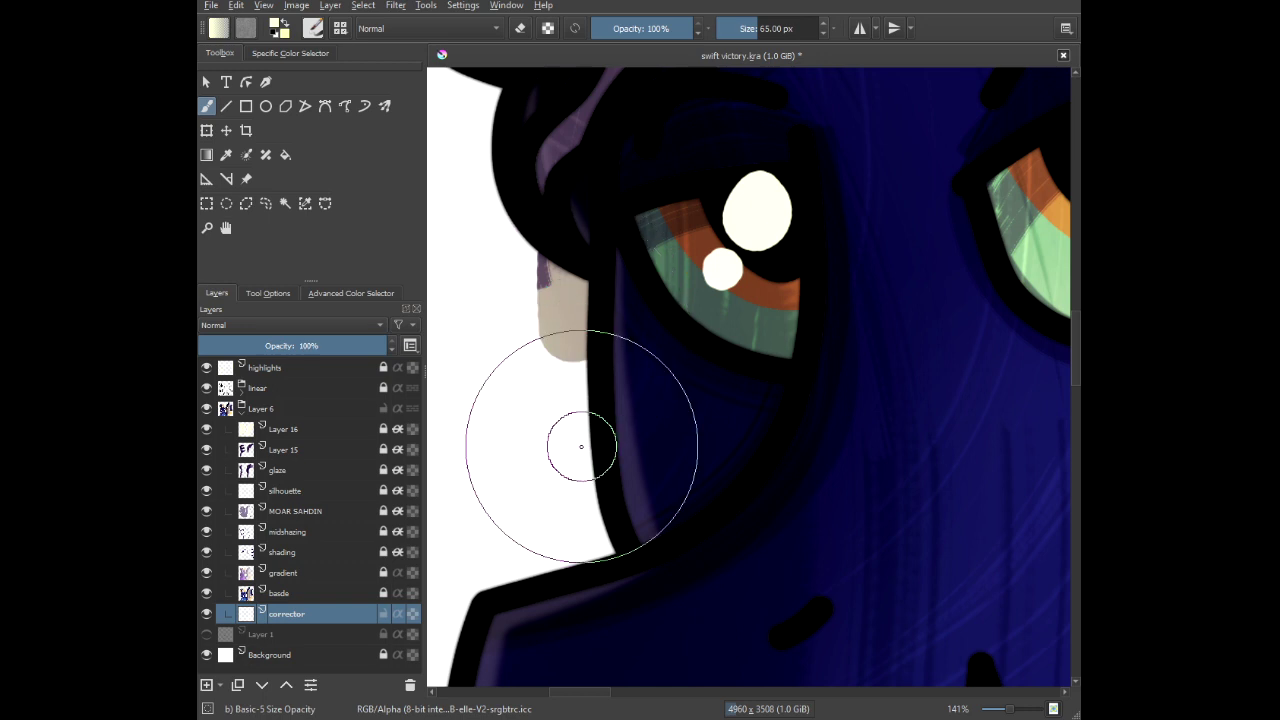
Set the paint colour to black and move the corrector layer out of the Layer 6 group, directly below it.
right_click(594, 246)
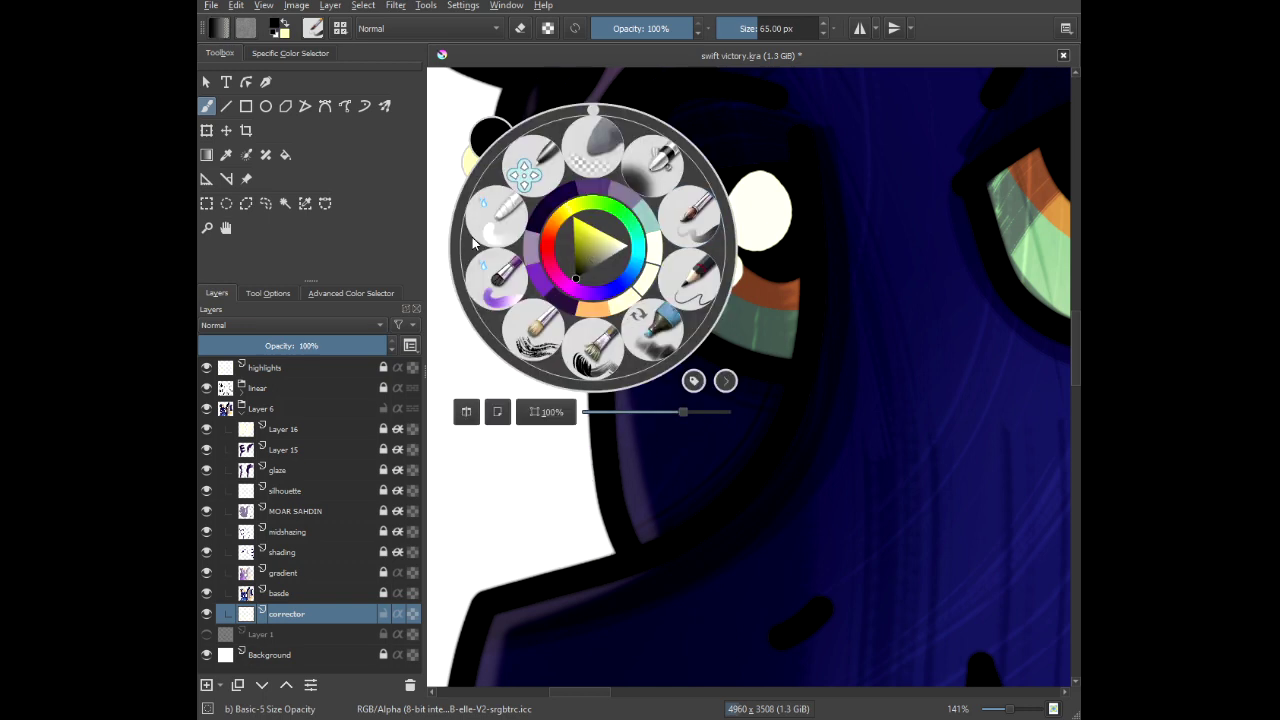
left_click(433, 208)
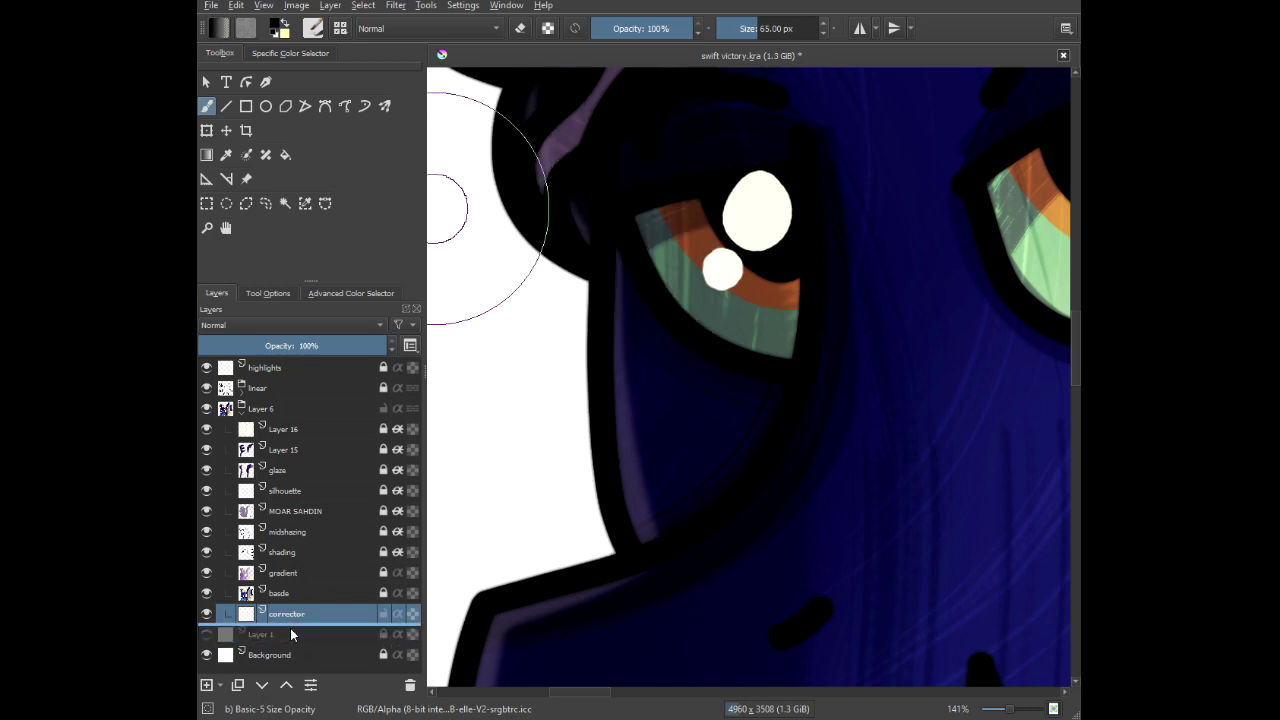
Paint a thick black outer outline along the far side of the face, from above the muzzle up around the far brow.
mouse_move(578, 180)
left_mouse_down()
mouse_move(563, 317)
mouse_move(600, 514)
left_mouse_up()
scroll(578, 206, "down", 1)
left_click_drag(578, 206, 691, 396)
scroll(611, 331, "up", 2)
mouse_move(677, 238)
left_mouse_down()
mouse_move(620, 335)
mouse_move(606, 407)
left_mouse_up()
mouse_move(651, 288)
left_mouse_down()
mouse_move(651, 429)
mouse_move(857, 500)
left_mouse_up()
scroll(737, 395, "down", 2)
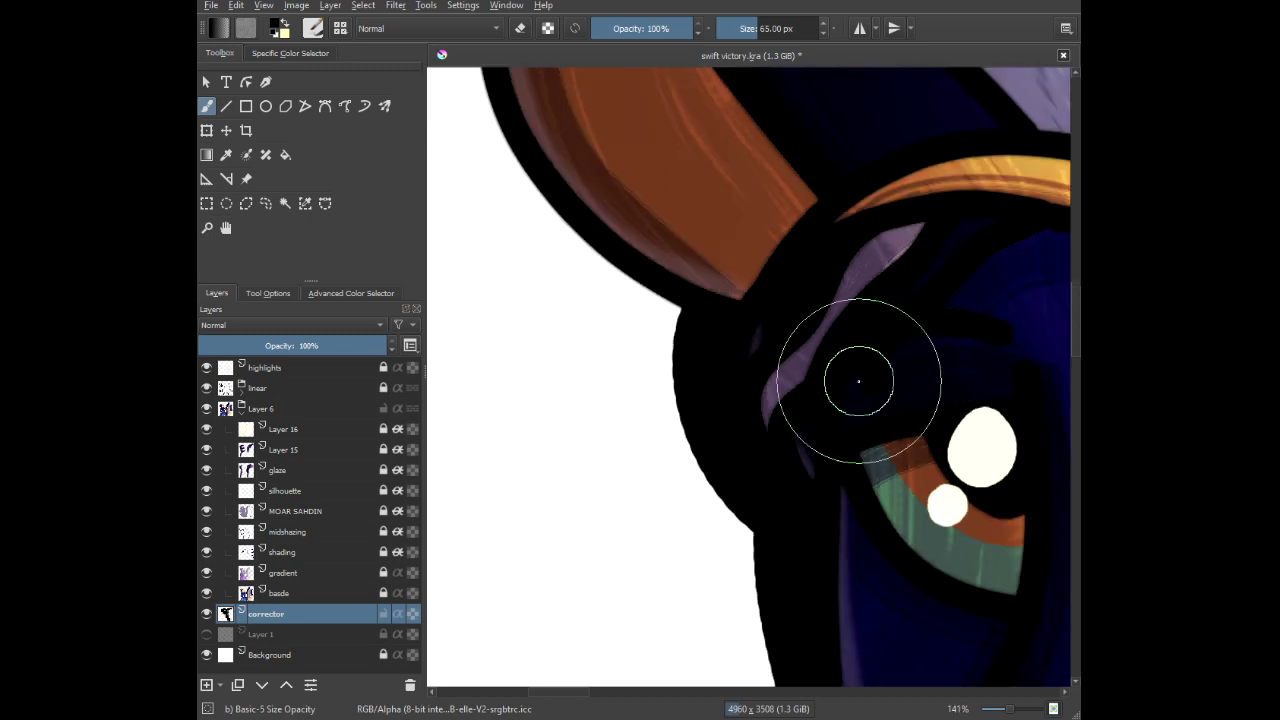
scroll(857, 371, "up", 1)
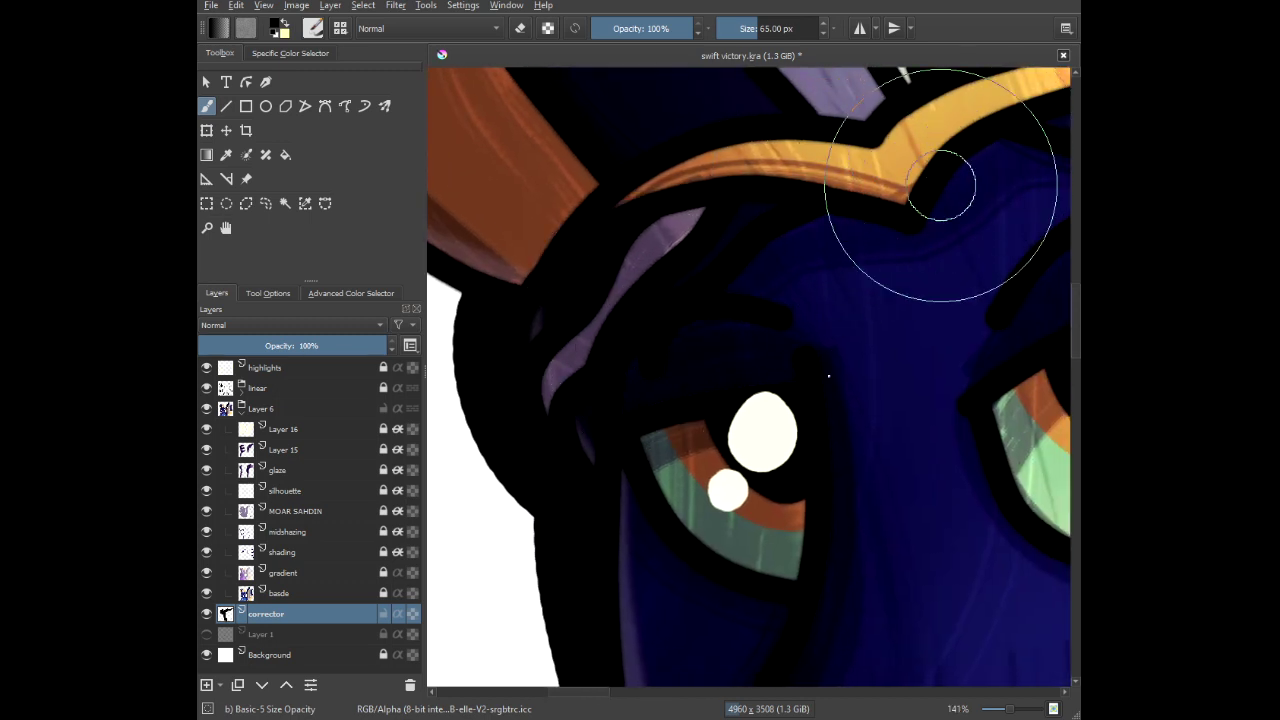
left_click_drag(672, 284, 995, 569)
Paint a thick black outer outline around the brown far horn, from its base up around the pointed tip.
scroll(716, 302, "down", 1)
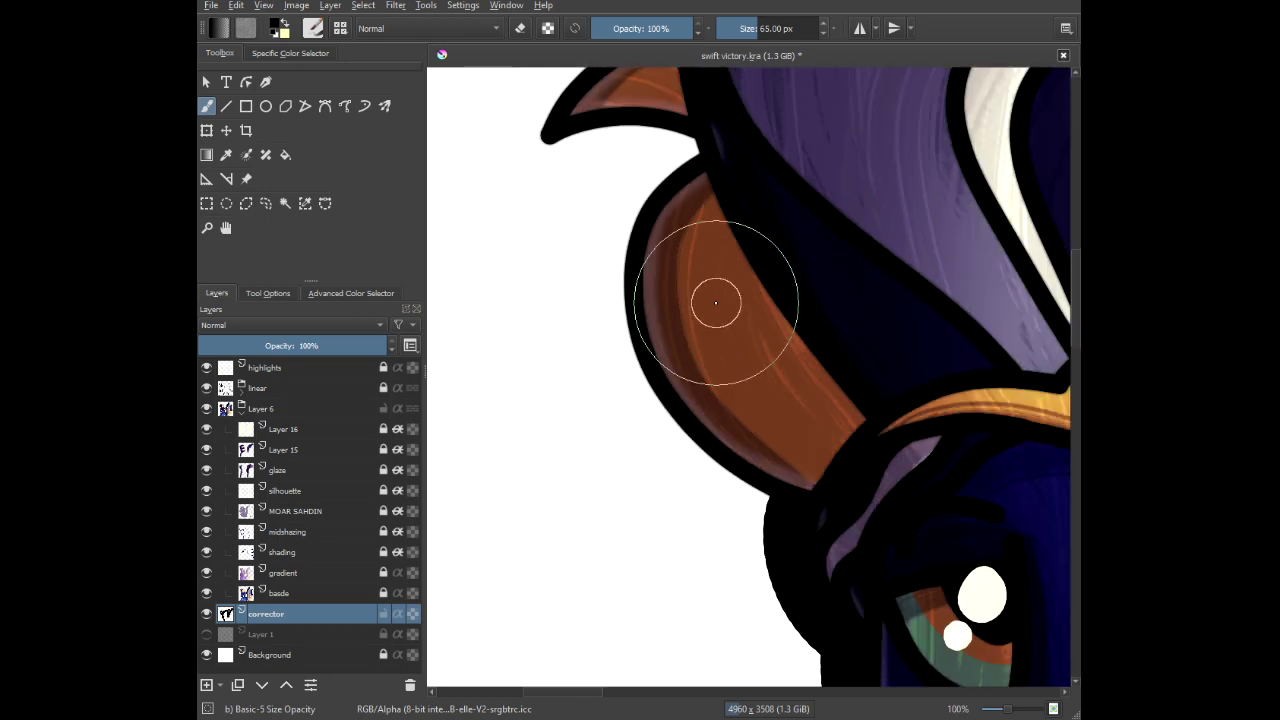
mouse_move(711, 138)
left_mouse_down()
mouse_move(638, 193)
mouse_move(615, 300)
mouse_move(656, 420)
mouse_move(773, 516)
left_mouse_up()
left_click_drag(677, 132, 829, 326)
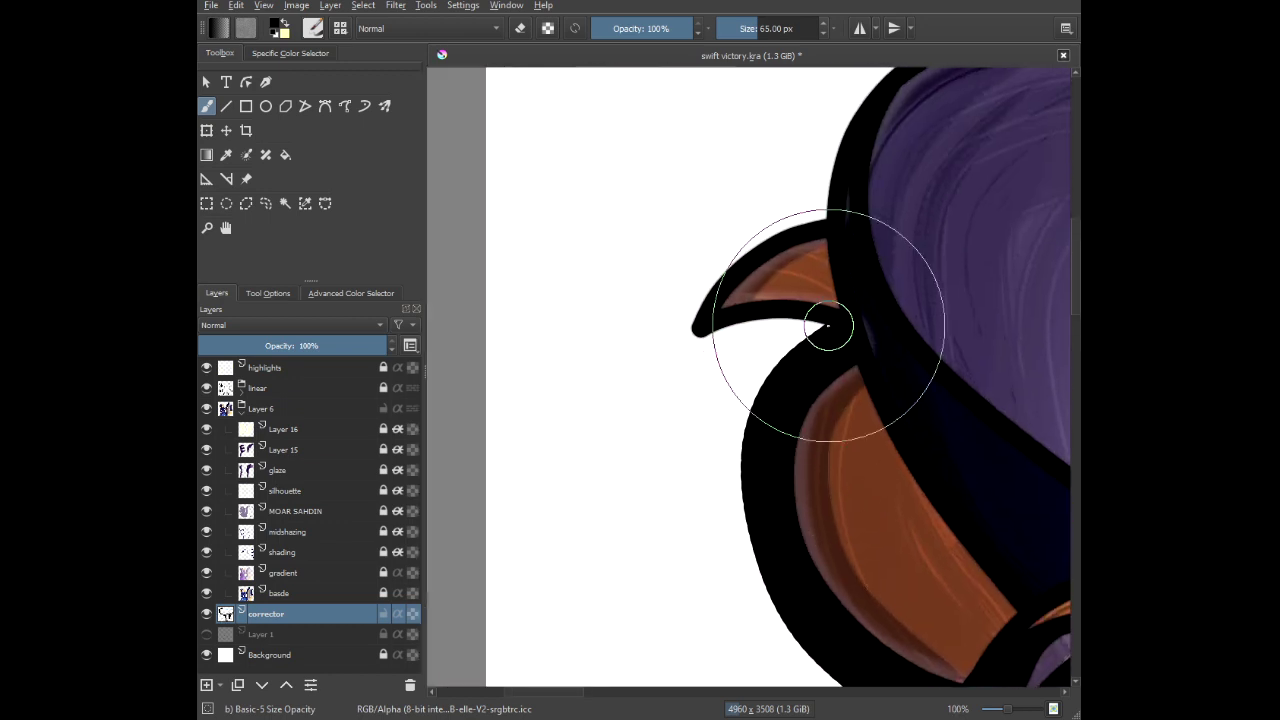
scroll(890, 218, "up", 1)
mouse_move(860, 201)
left_mouse_down()
mouse_move(711, 234)
mouse_move(665, 275)
mouse_move(611, 398)
left_mouse_up()
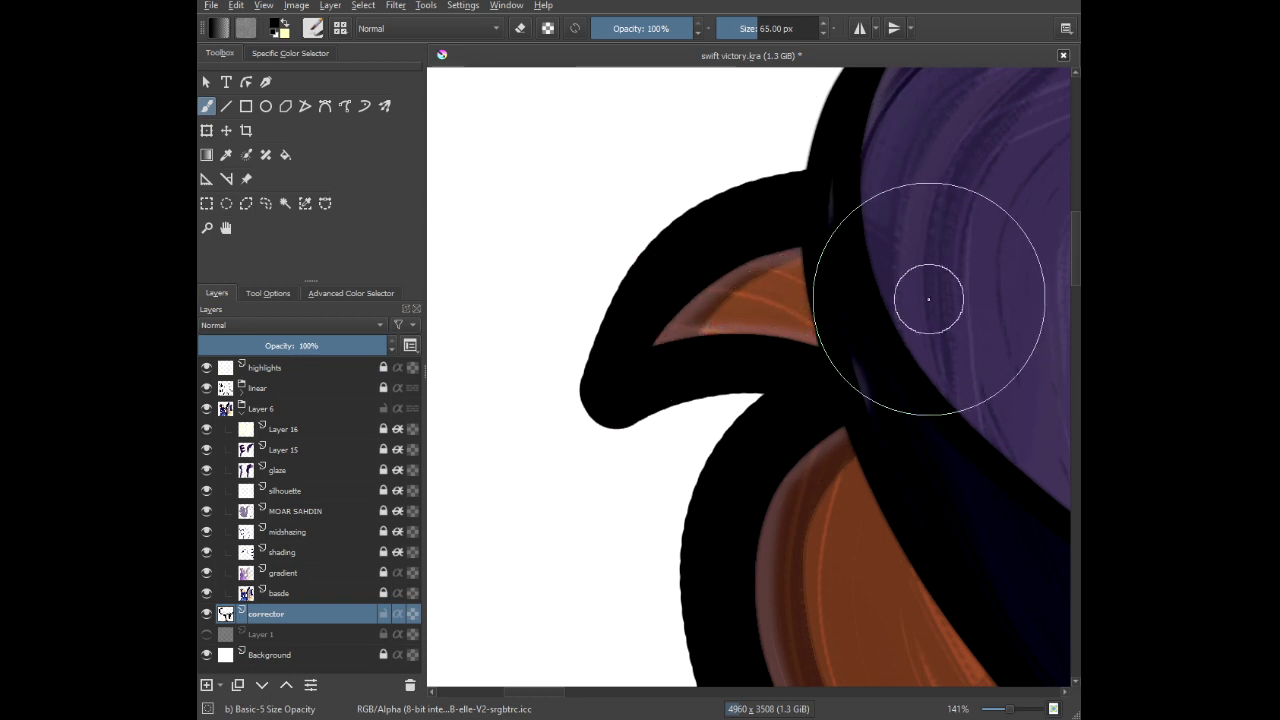
scroll(929, 286, "down", 4)
scroll(670, 275, "up", 2)
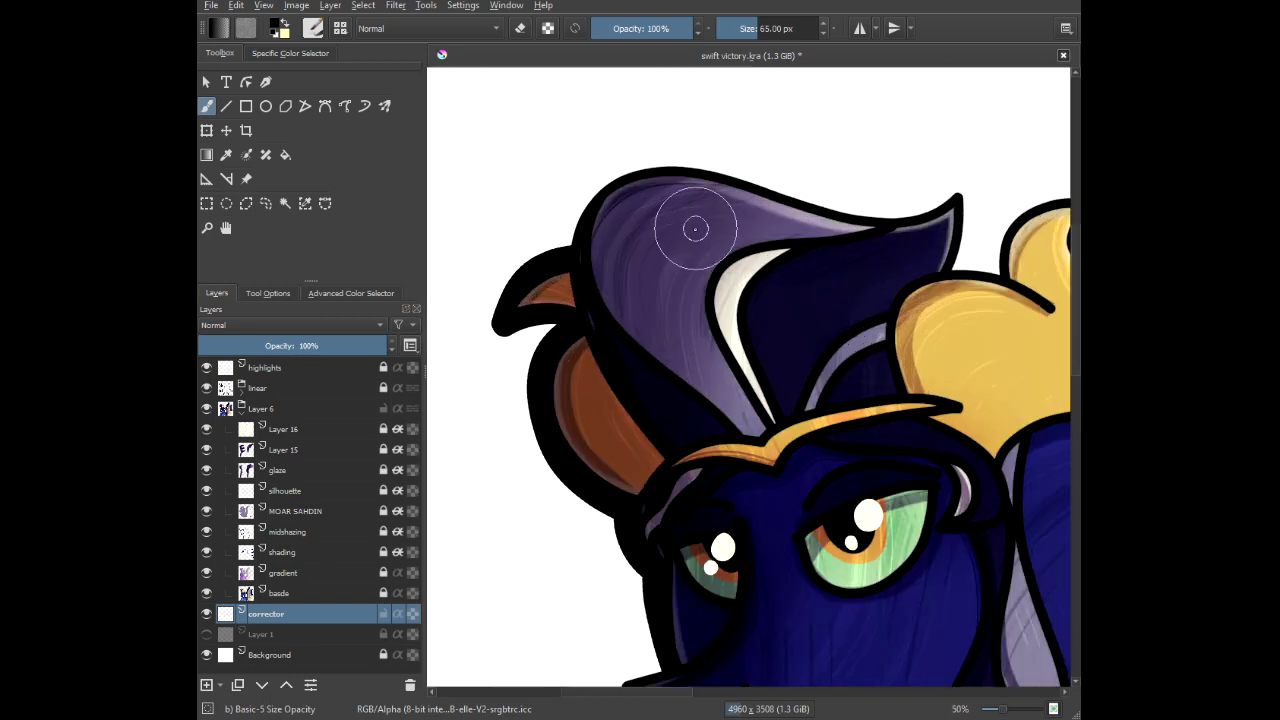
Paint a thick black outer outline over the bridge of the snout, around the muzzle and down to the chin.
left_click_drag(660, 474, 701, 153)
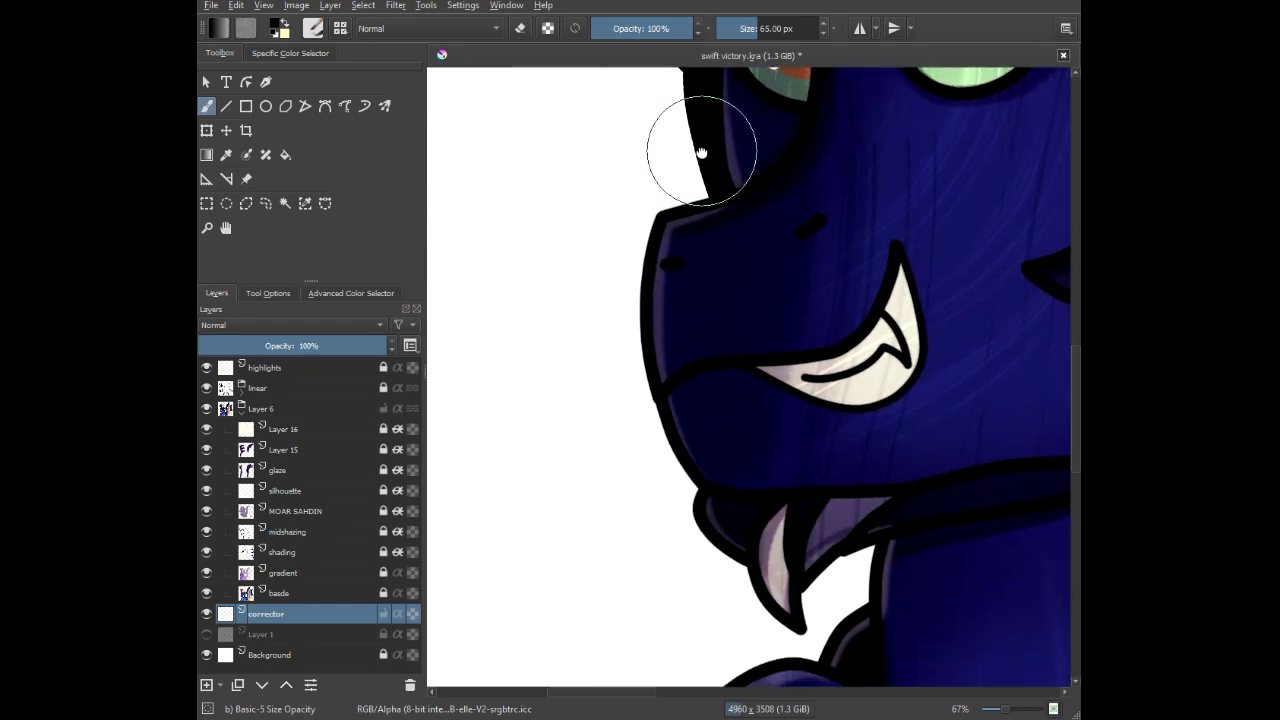
scroll(718, 232, "up", 1)
scroll(717, 223, "down", 1)
left_click_drag(717, 223, 695, 175)
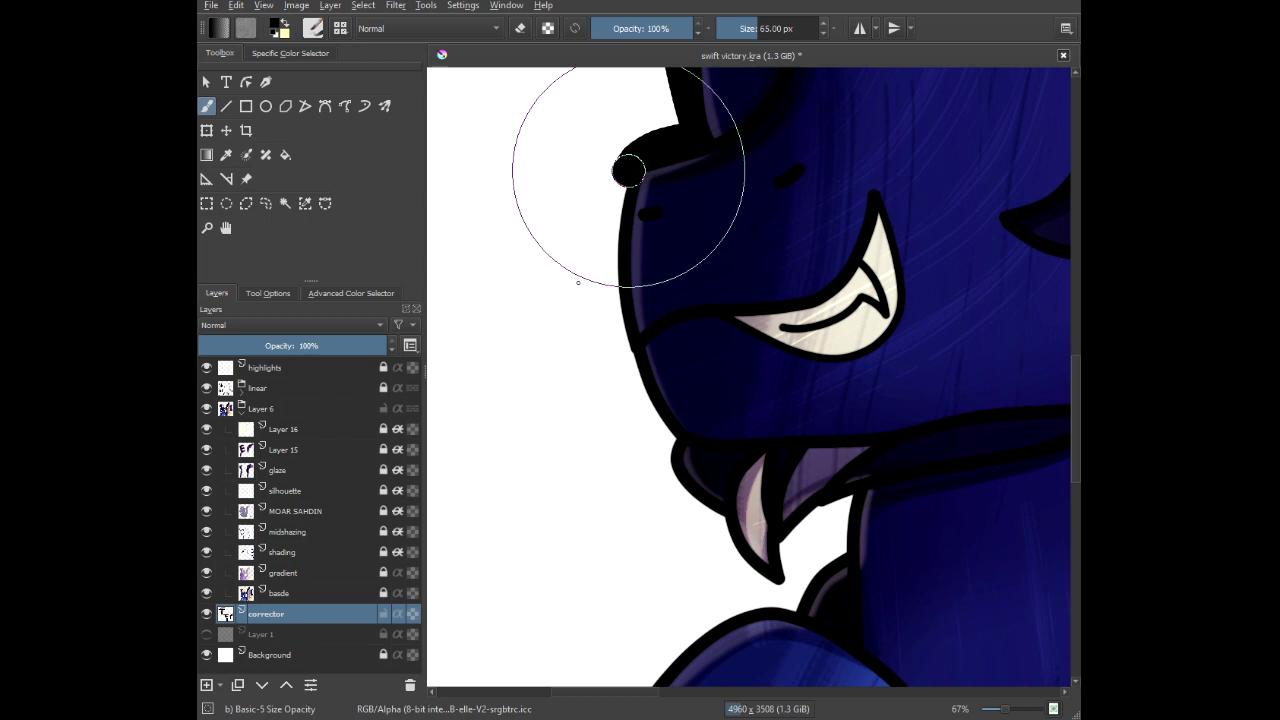
mouse_move(628, 172)
left_mouse_down()
mouse_move(608, 223)
mouse_move(608, 291)
mouse_move(631, 371)
mouse_move(670, 435)
left_mouse_up()
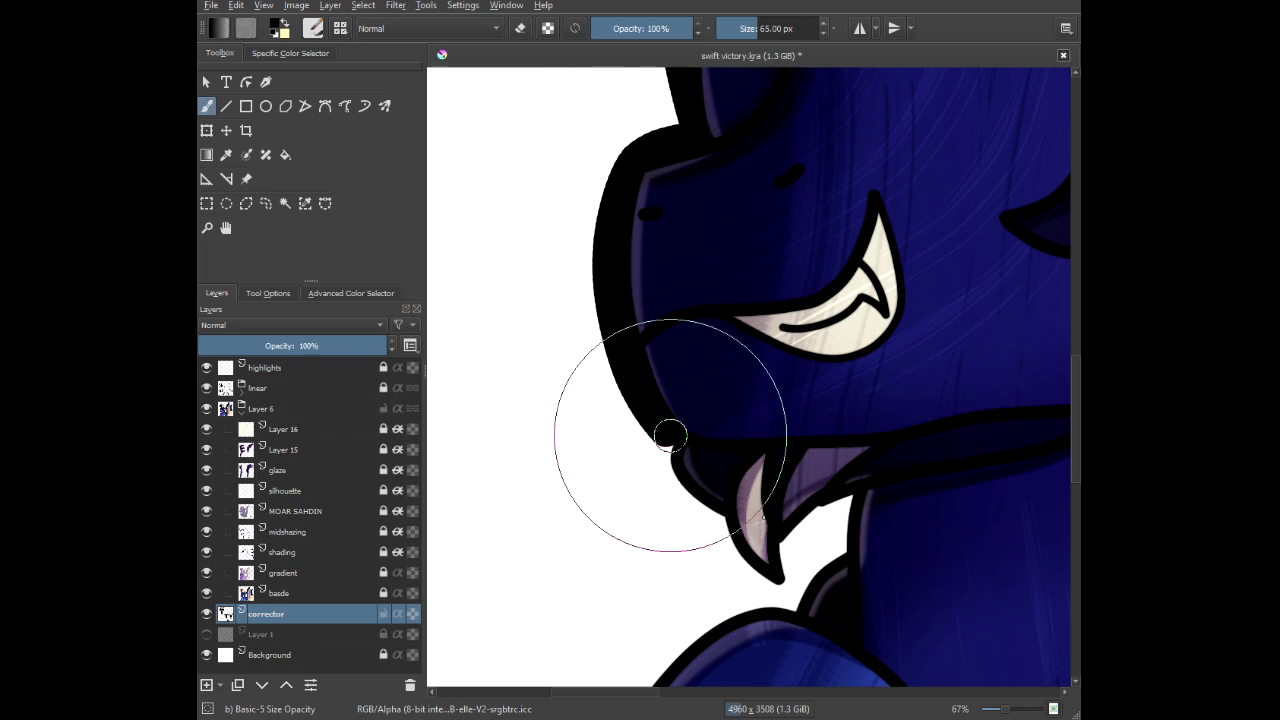
scroll(782, 537, "up", 3)
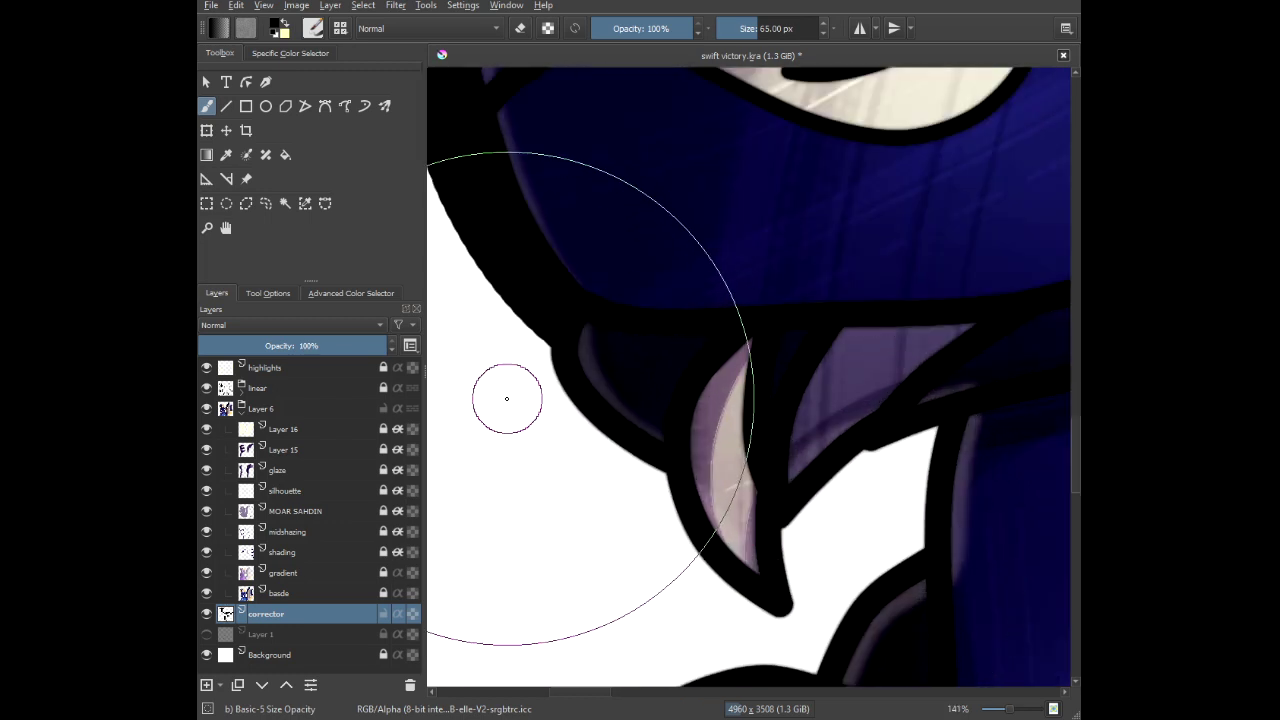
Paint a thick black outer outline around the chin beard and along the throat and chest edges beside it.
mouse_move(543, 275)
left_mouse_down()
mouse_move(545, 343)
mouse_move(623, 446)
mouse_move(672, 480)
left_mouse_up()
mouse_move(778, 432)
left_mouse_down()
mouse_move(553, 476)
mouse_move(601, 542)
mouse_move(734, 598)
mouse_move(644, 494)
mouse_move(630, 377)
mouse_move(651, 331)
left_mouse_up()
mouse_move(829, 333)
left_mouse_down()
mouse_move(736, 368)
mouse_move(631, 471)
left_mouse_up()
left_click_drag(681, 418, 685, 298)
mouse_move(795, 207)
left_mouse_down()
mouse_move(767, 297)
mouse_move(802, 487)
mouse_move(822, 522)
mouse_move(815, 338)
mouse_move(697, 401)
mouse_move(677, 481)
left_mouse_up()
scroll(677, 480, "down", 6)
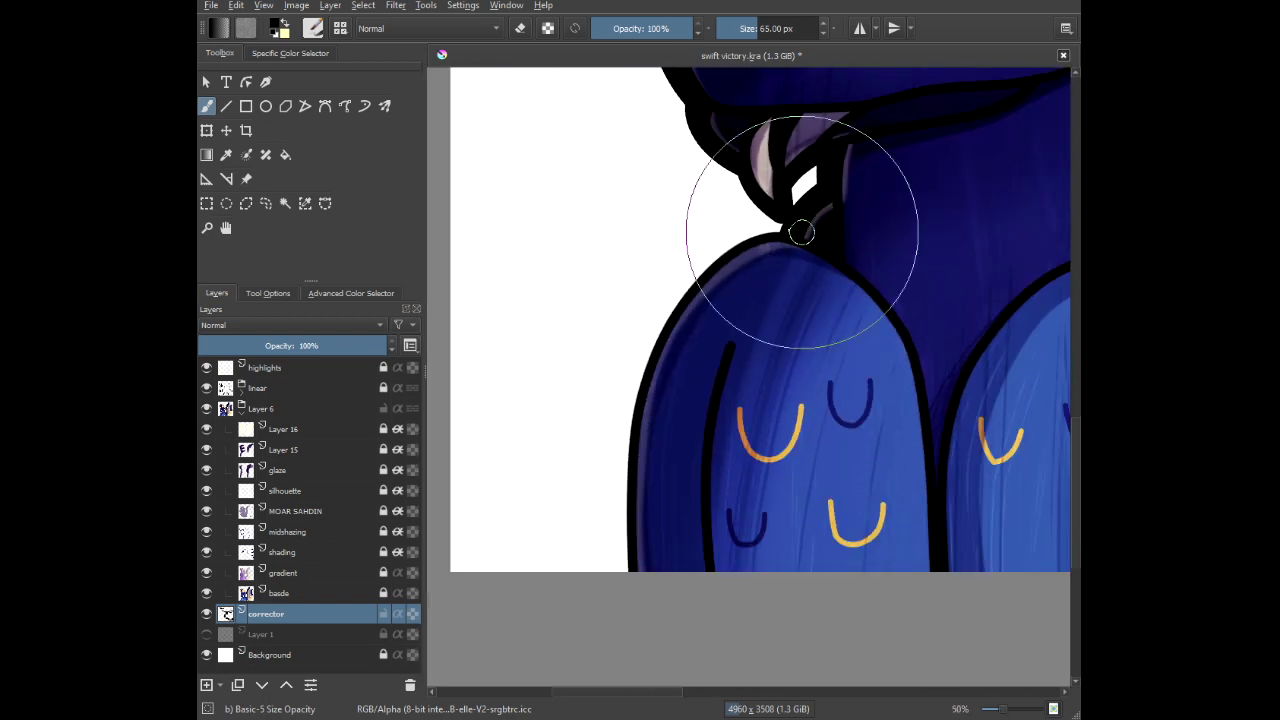
Paint a thick black outer outline over the top of the far foreleg and down its outer edge.
mouse_move(740, 225)
left_mouse_down()
mouse_move(663, 298)
mouse_move(625, 396)
mouse_move(630, 590)
left_mouse_up()
scroll(693, 354, "down", 2)
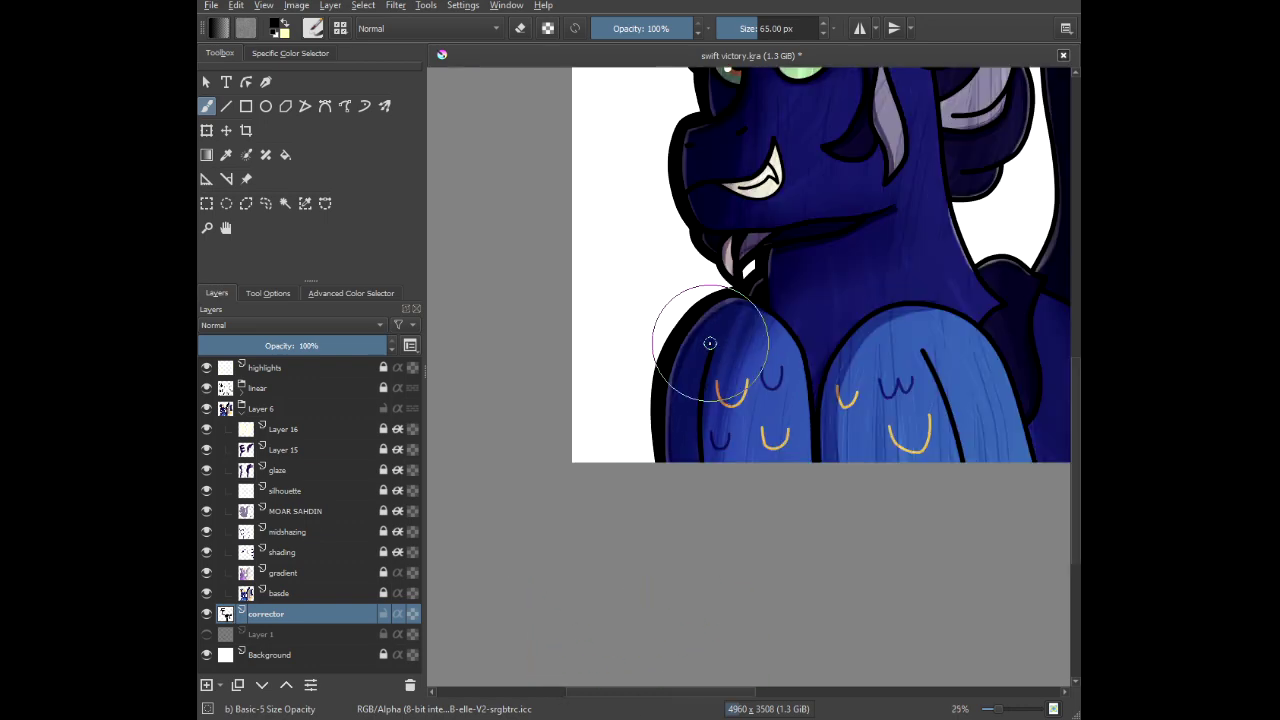
scroll(710, 343, "down", 1)
Paint a thick black outer outline along the back and top of the purple forelock and around its pointed tip.
left_click_drag(777, 232, 717, 486)
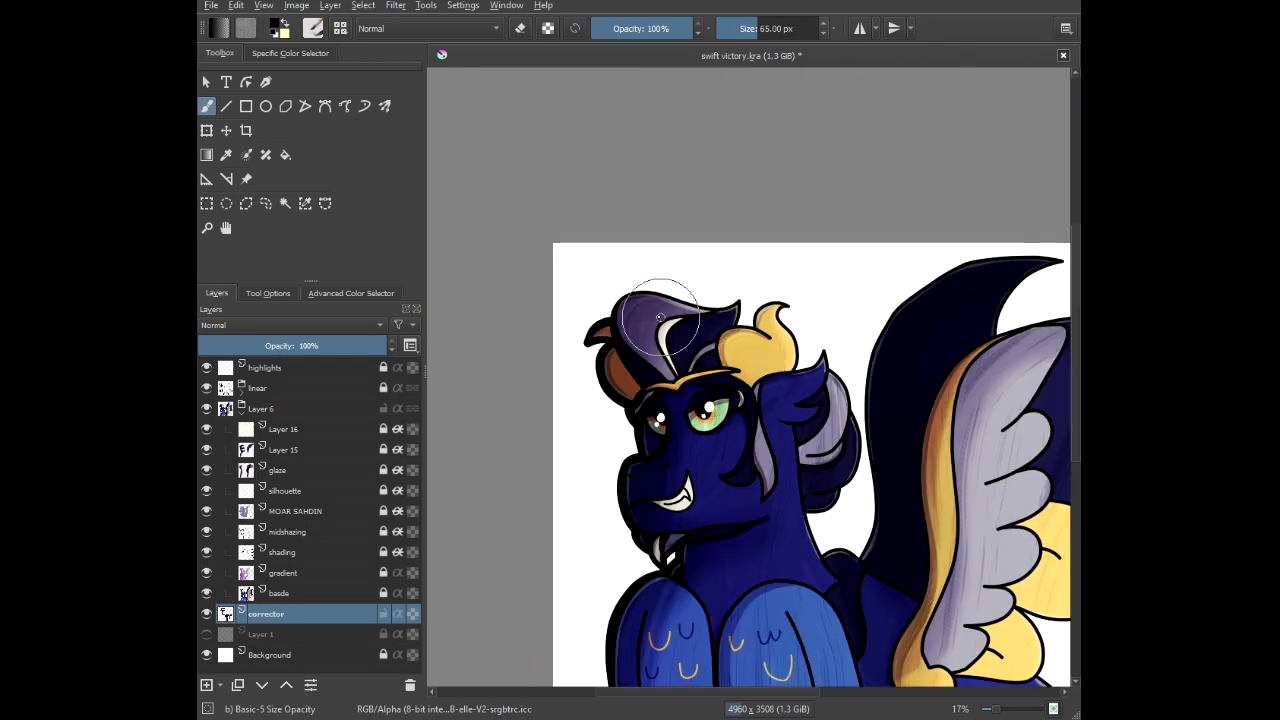
scroll(655, 316, "up", 3)
scroll(655, 316, "up", 1)
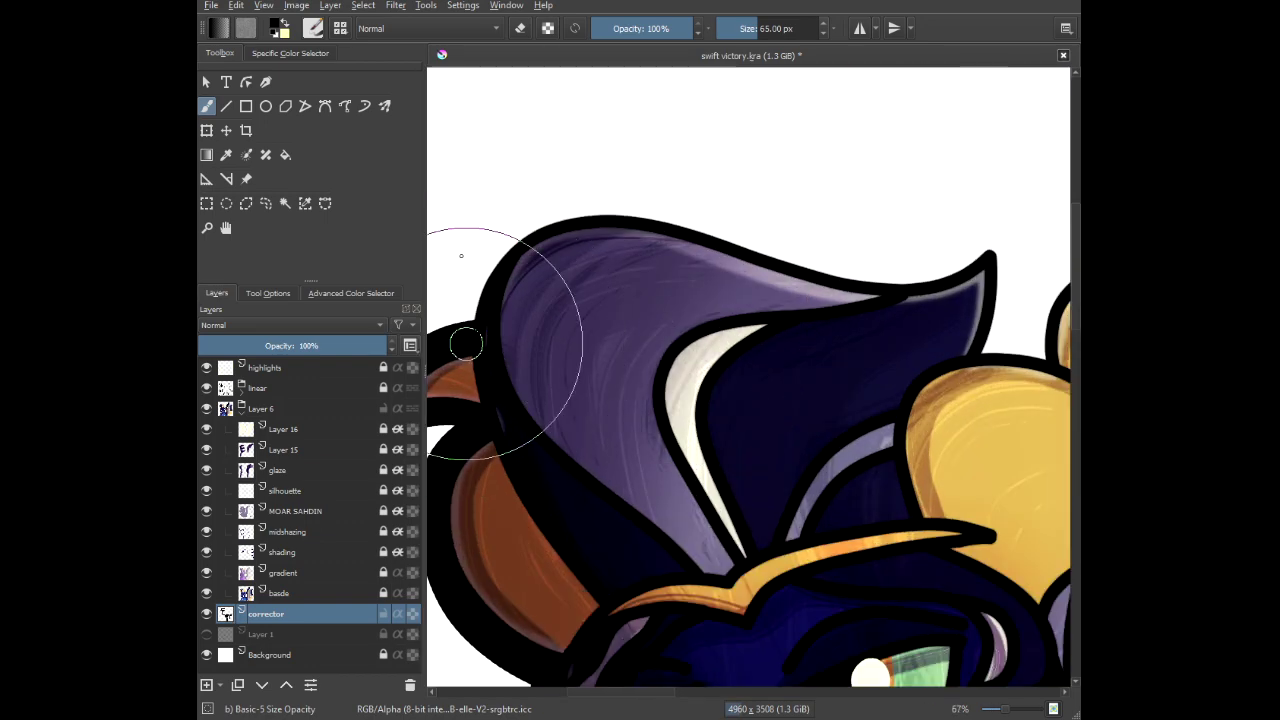
mouse_move(467, 300)
left_mouse_down()
mouse_move(512, 228)
mouse_move(565, 216)
mouse_move(921, 281)
left_mouse_up()
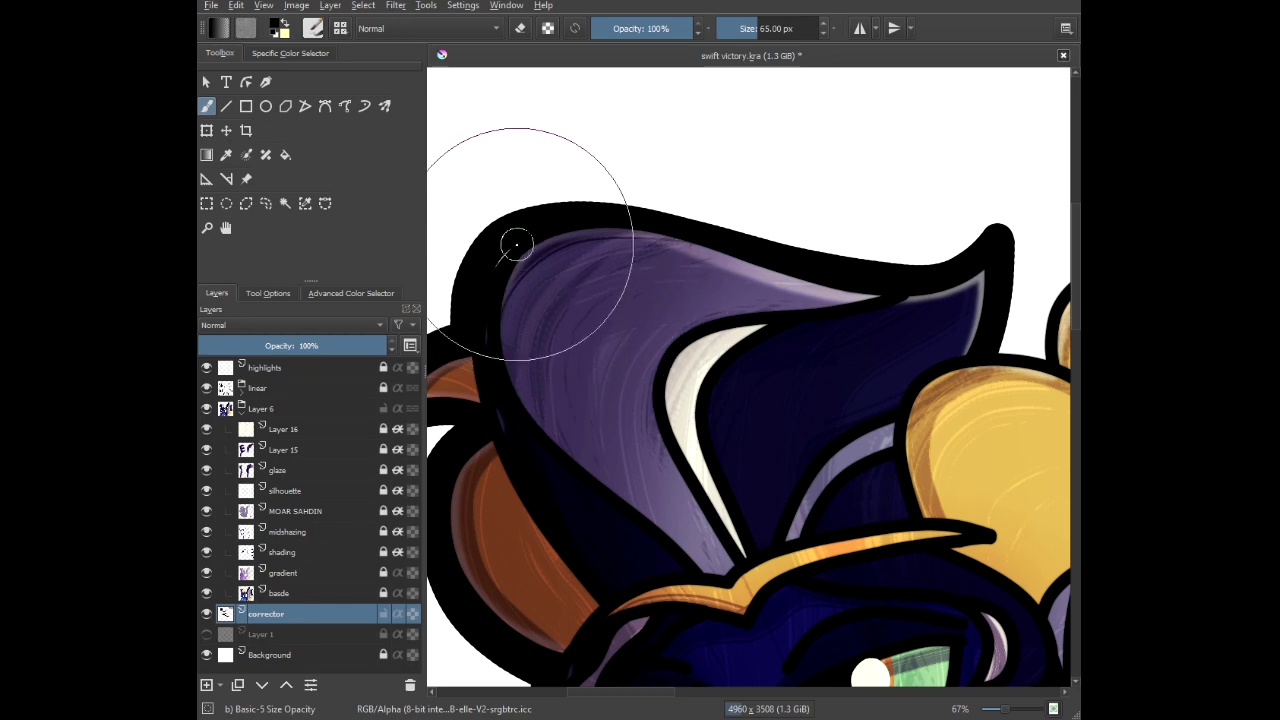
Paint a thick black outer outline around the yellow near horn, over its curled tip and down to the ear.
mouse_move(888, 355)
left_mouse_down()
mouse_move(652, 312)
mouse_move(765, 300)
left_mouse_up()
scroll(750, 298, "up", 2)
scroll(729, 371, "down", 3)
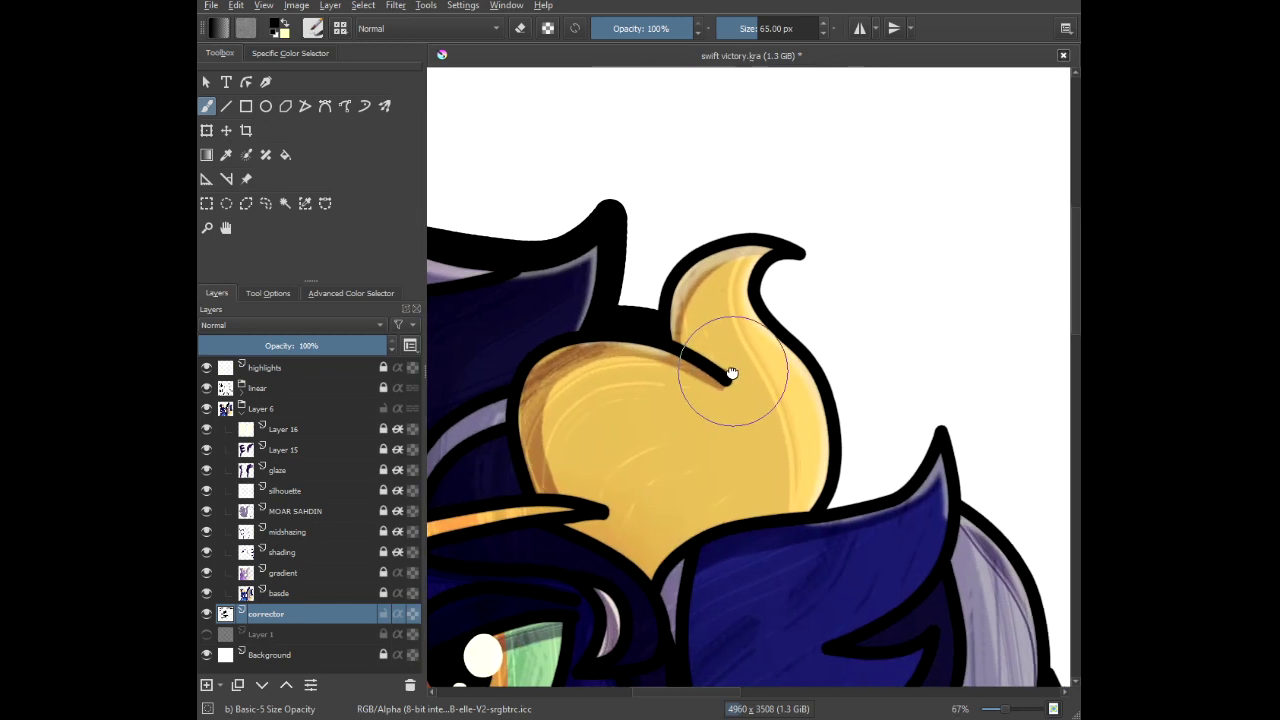
key("]")
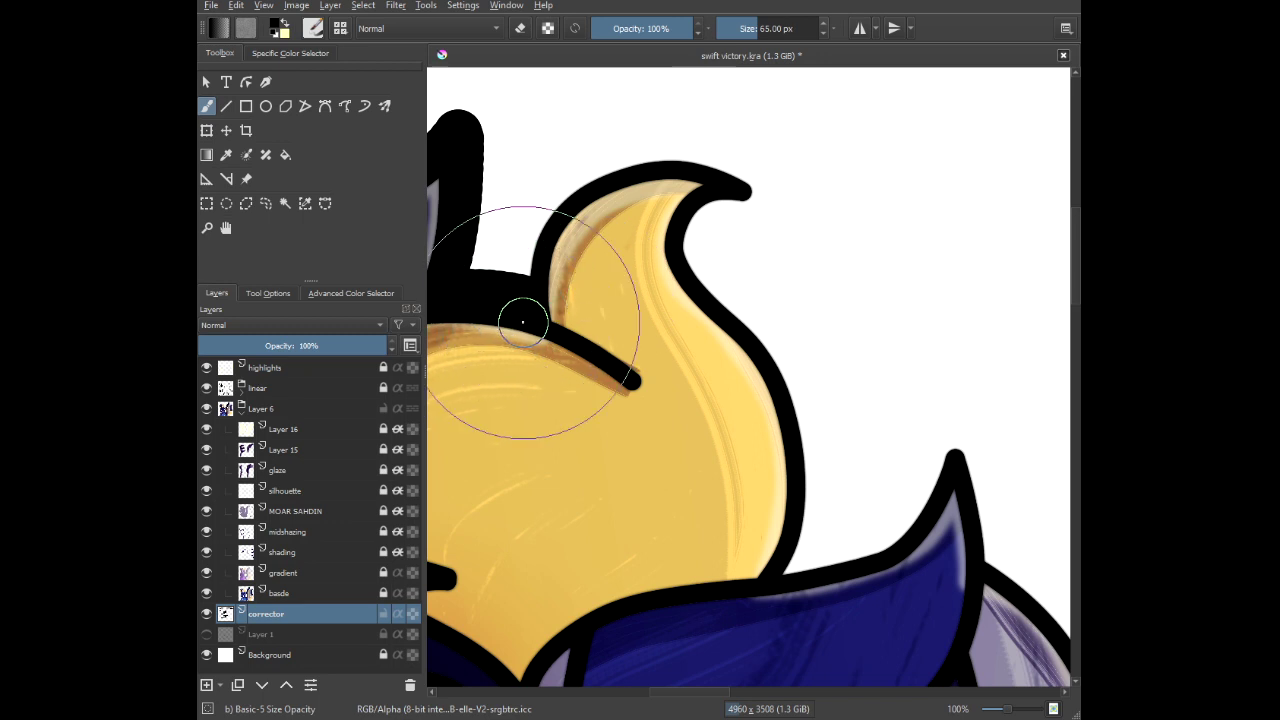
mouse_move(522, 316)
left_mouse_down()
mouse_move(535, 218)
mouse_move(625, 152)
mouse_move(728, 168)
mouse_move(761, 190)
mouse_move(706, 234)
mouse_move(714, 271)
mouse_move(766, 340)
mouse_move(800, 560)
left_mouse_up()
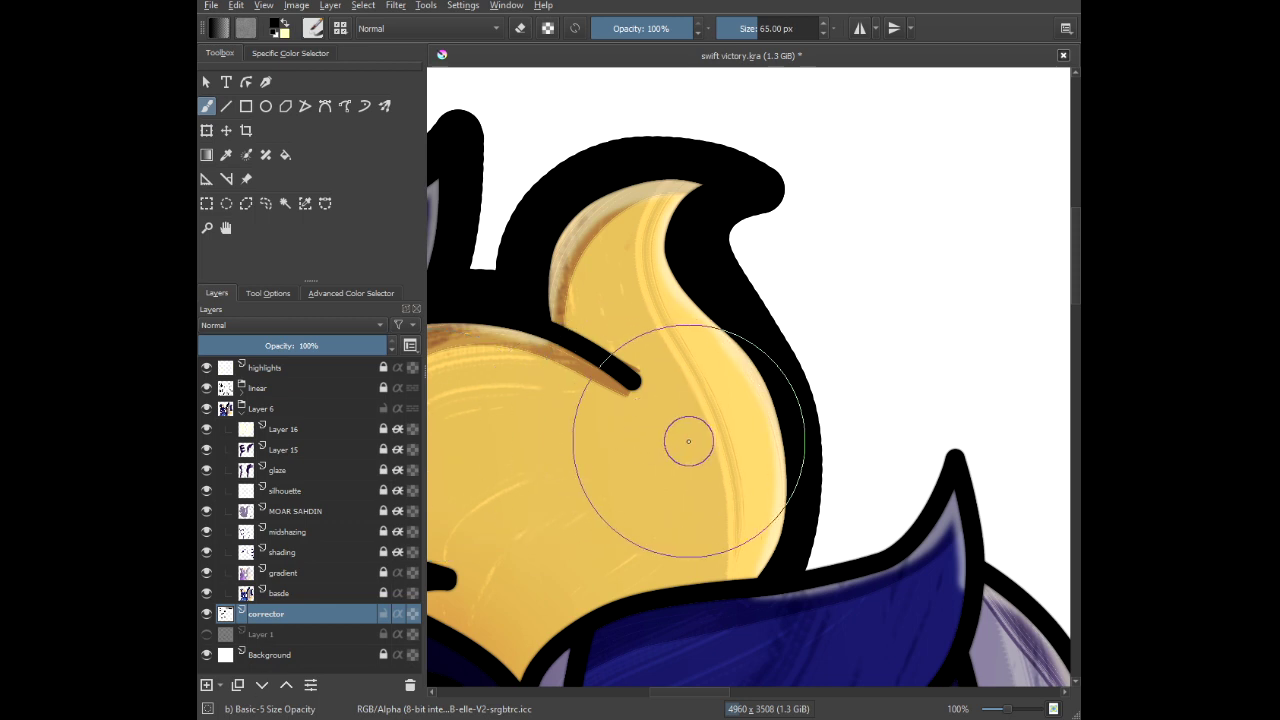
Paint a thick black outer outline along the ear's upper edge and around its tip to the hair behind it.
left_click_drag(686, 440, 523, 243)
mouse_move(714, 237)
left_mouse_down()
mouse_move(806, 406)
mouse_move(723, 263)
left_mouse_up()
scroll(780, 295, "up", 1)
mouse_move(803, 250)
left_mouse_down()
mouse_move(786, 283)
mouse_move(600, 414)
mouse_move(790, 279)
mouse_move(814, 243)
mouse_move(870, 435)
left_mouse_up()
scroll(813, 506, "down", 1)
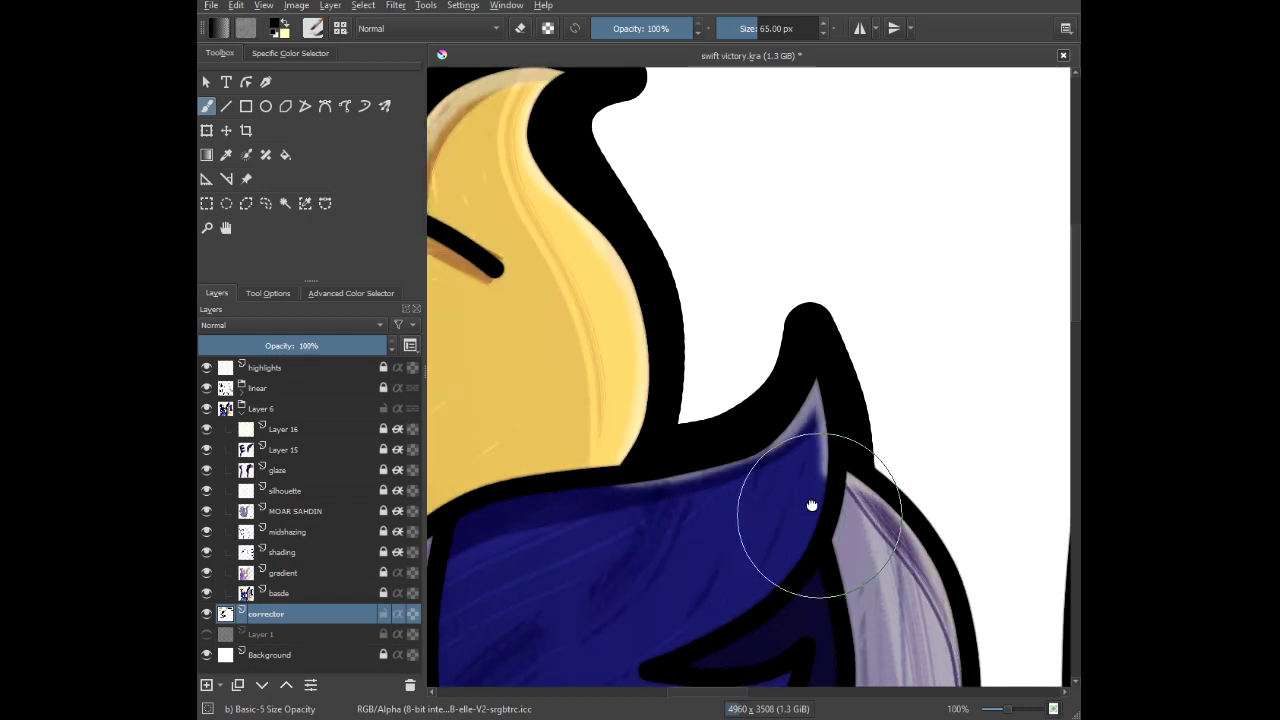
Paint a thick black outer outline around the rounded hair behind the ear and over the tuft between neck and far wing.
left_click_drag(813, 506, 590, 155)
mouse_move(581, 111)
left_mouse_down()
mouse_move(683, 162)
mouse_move(727, 207)
mouse_move(759, 326)
mouse_move(737, 390)
left_mouse_up()
scroll(737, 390, "down", 1)
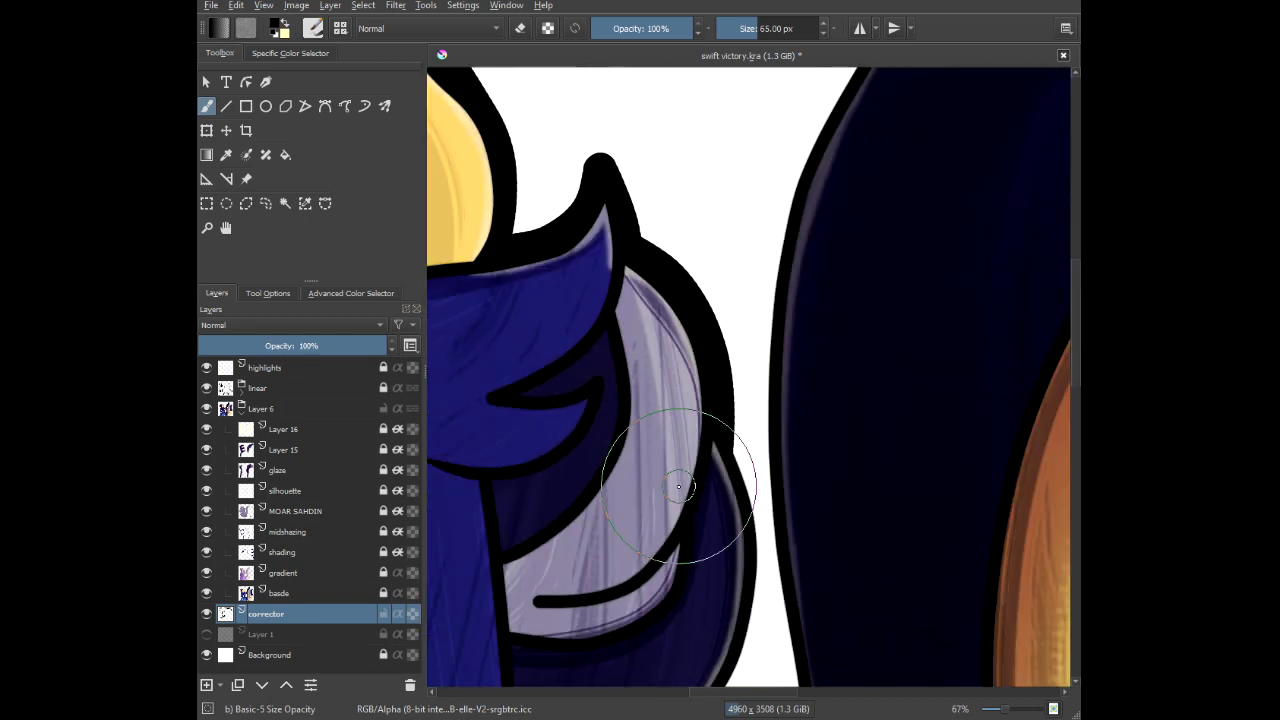
mouse_move(700, 457)
left_mouse_down()
mouse_move(614, 143)
mouse_move(709, 206)
mouse_move(729, 294)
mouse_move(720, 391)
mouse_move(645, 485)
mouse_move(668, 264)
left_mouse_up()
scroll(669, 264, "up", 1)
mouse_move(686, 310)
left_mouse_down()
mouse_move(709, 275)
mouse_move(759, 246)
mouse_move(643, 414)
mouse_move(566, 400)
mouse_move(606, 125)
mouse_move(649, 351)
mouse_move(700, 450)
left_mouse_up()
mouse_move(783, 508)
left_mouse_down()
mouse_move(929, 434)
mouse_move(829, 366)
mouse_move(657, 400)
left_mouse_up()
scroll(657, 400, "down", 3)
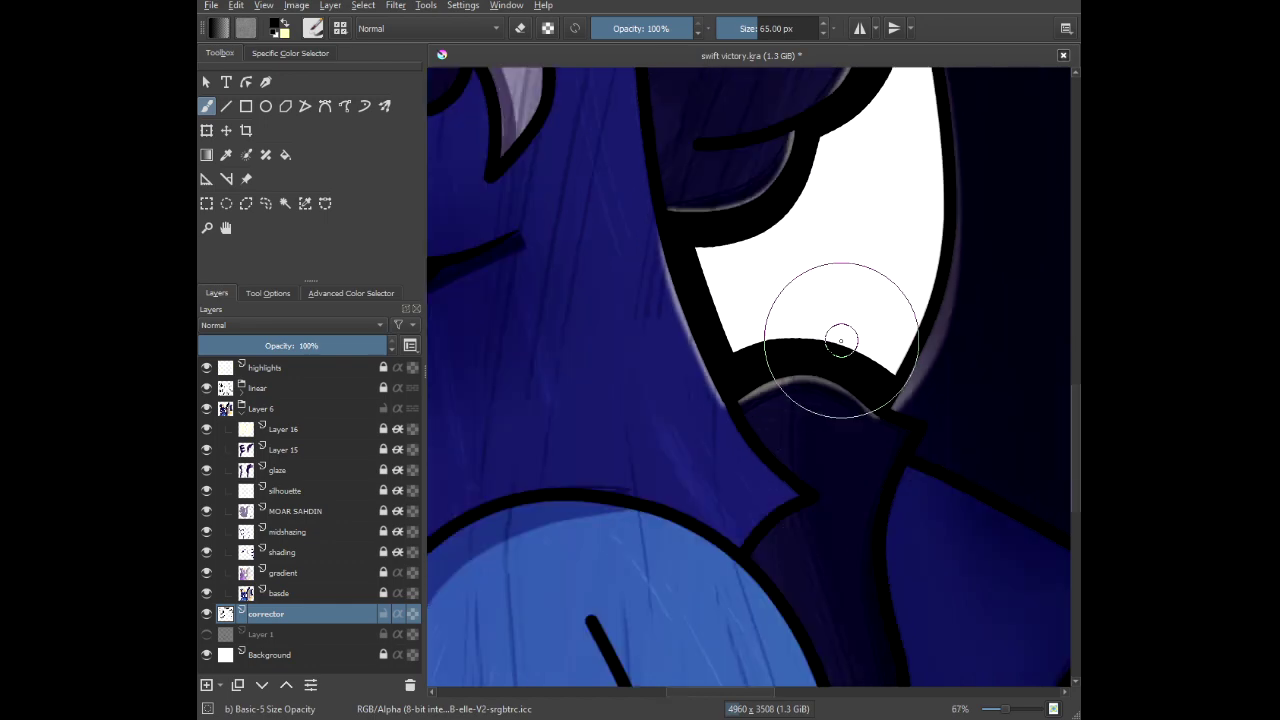
scroll(714, 363, "down", 1)
scroll(702, 341, "down", 1)
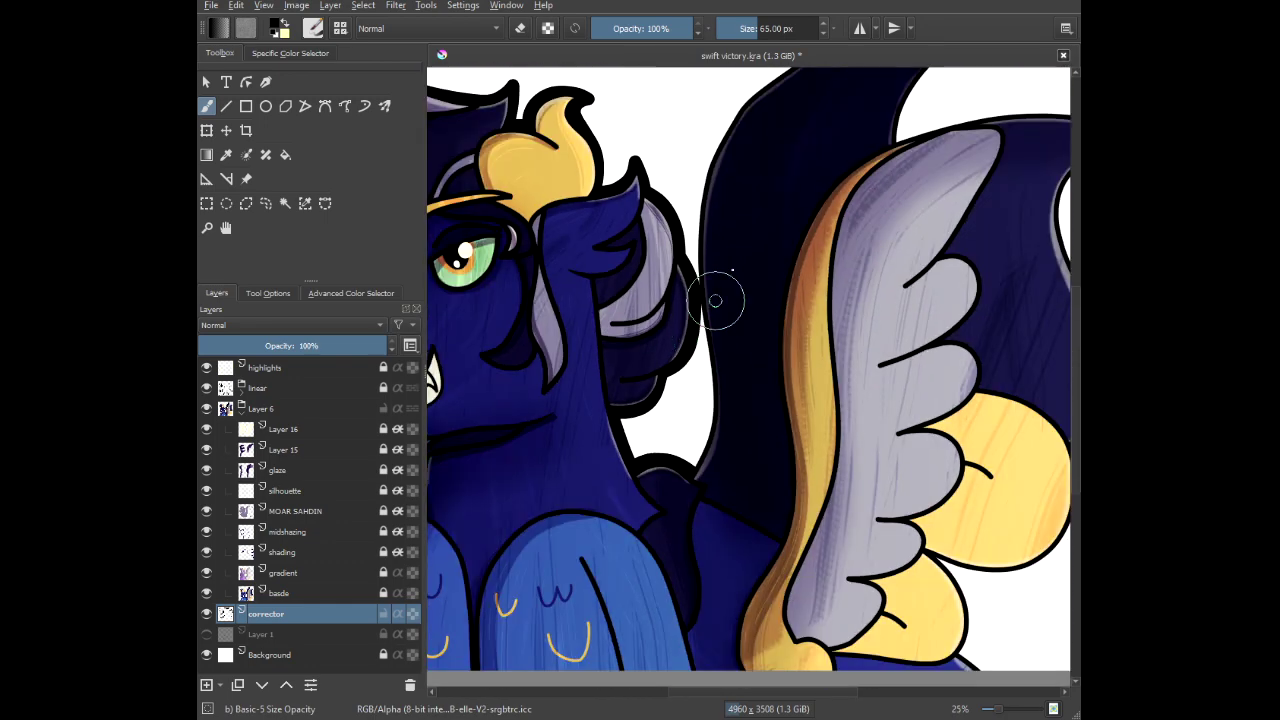
Paint a thick black outer outline along the far wing's leading edge, around its tip and down its inner edge to the near wing.
scroll(720, 294, "up", 2)
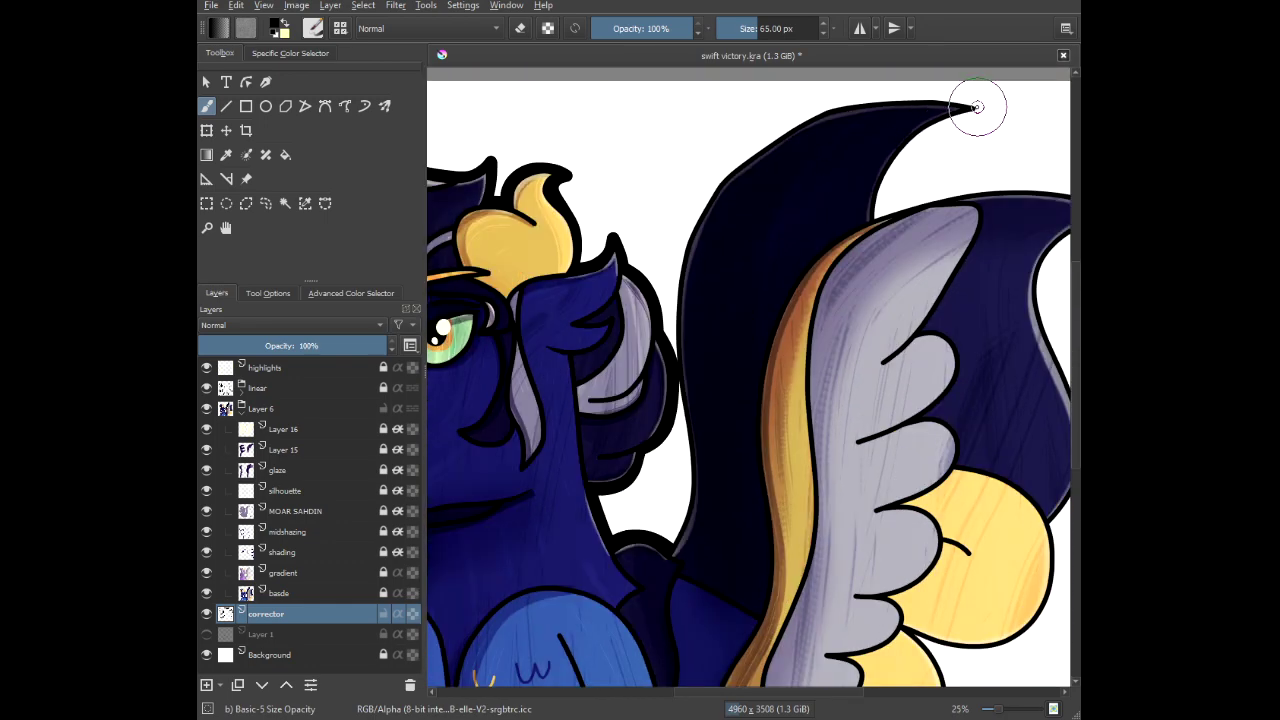
mouse_move(977, 107)
left_mouse_down()
mouse_move(828, 108)
mouse_move(757, 148)
mouse_move(702, 210)
mouse_move(684, 276)
mouse_move(676, 533)
mouse_move(600, 670)
left_mouse_up()
left_click_drag(866, 270, 731, 329)
scroll(817, 192, "up", 3)
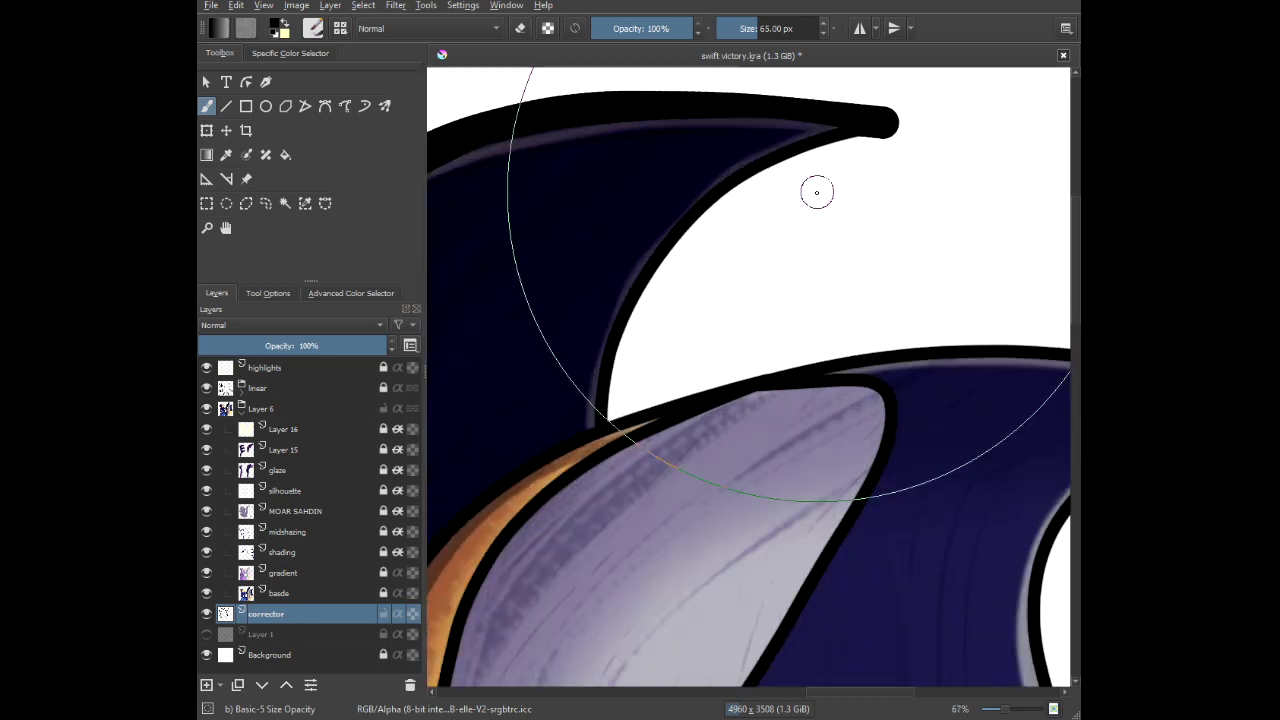
mouse_move(884, 121)
left_mouse_down()
mouse_move(808, 143)
mouse_move(731, 193)
mouse_move(660, 283)
mouse_move(614, 434)
mouse_move(640, 346)
mouse_move(589, 441)
left_mouse_up()
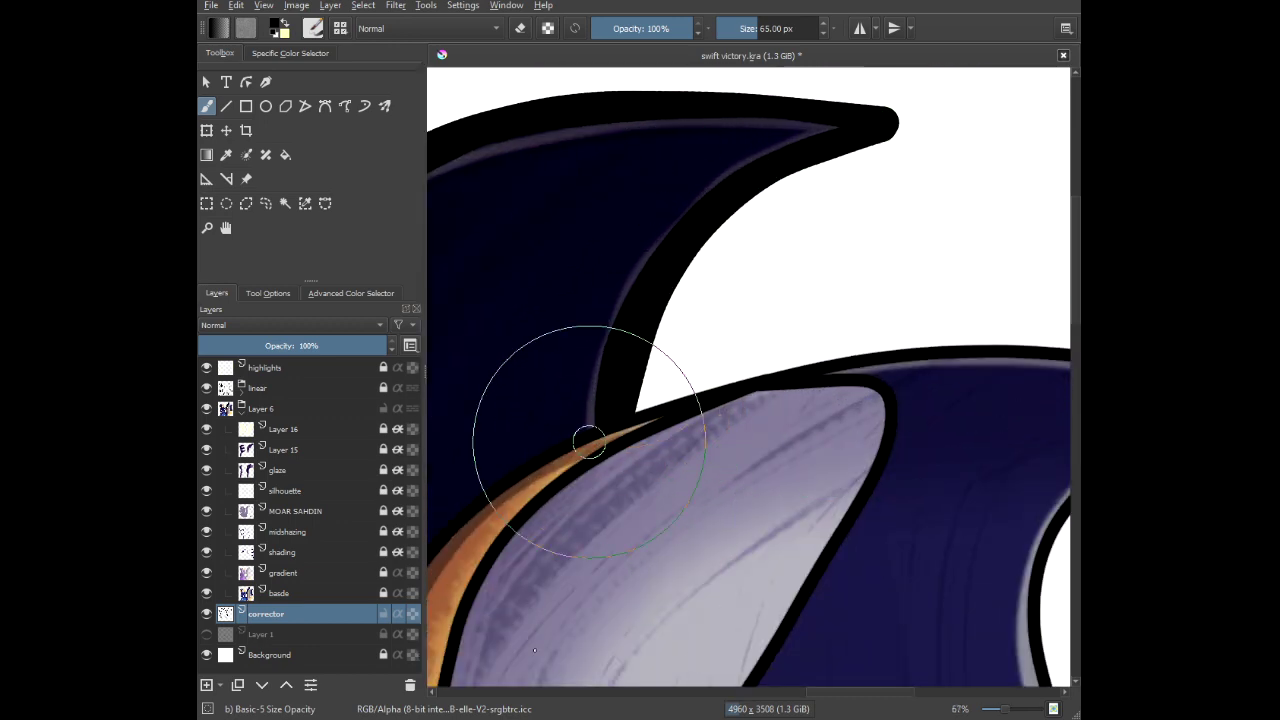
Paint a thick black outer outline over the near wing's top, around its pointed tip and down its trailing edge to the yellow feathers.
scroll(557, 427, "down", 3)
left_click_drag(592, 380, 618, 234)
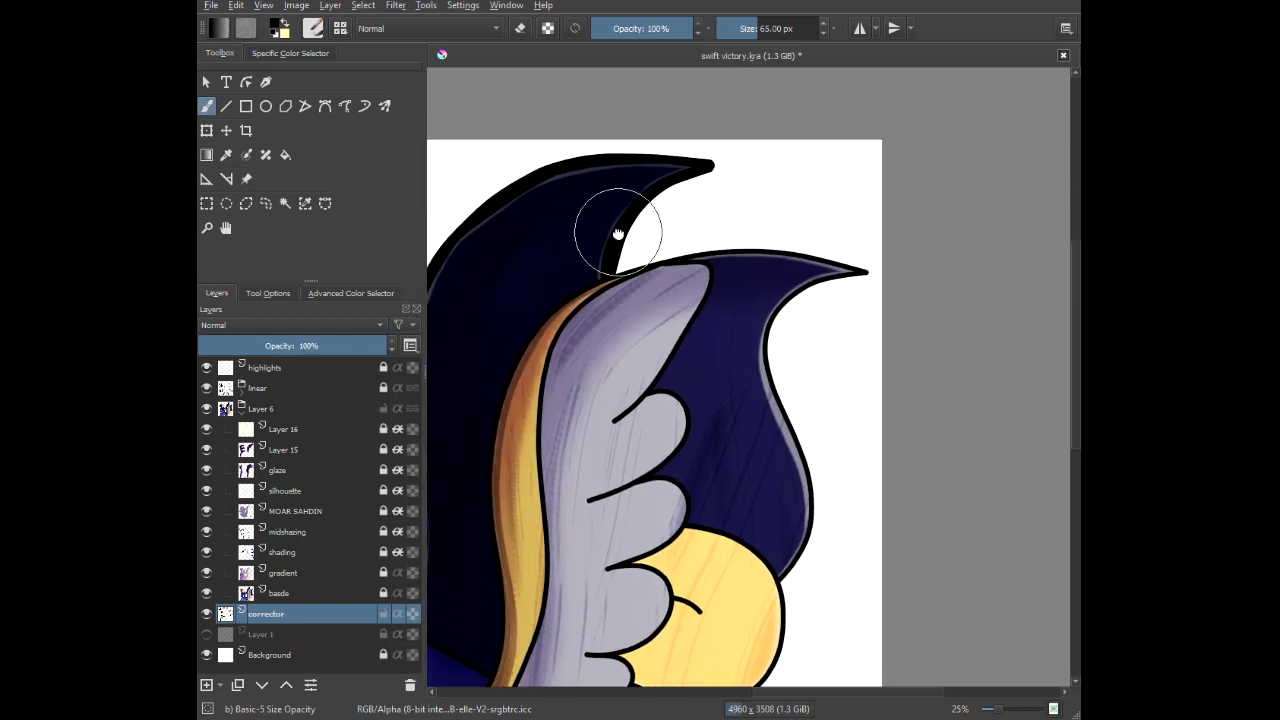
scroll(806, 263, "up", 2)
scroll(886, 263, "down", 1)
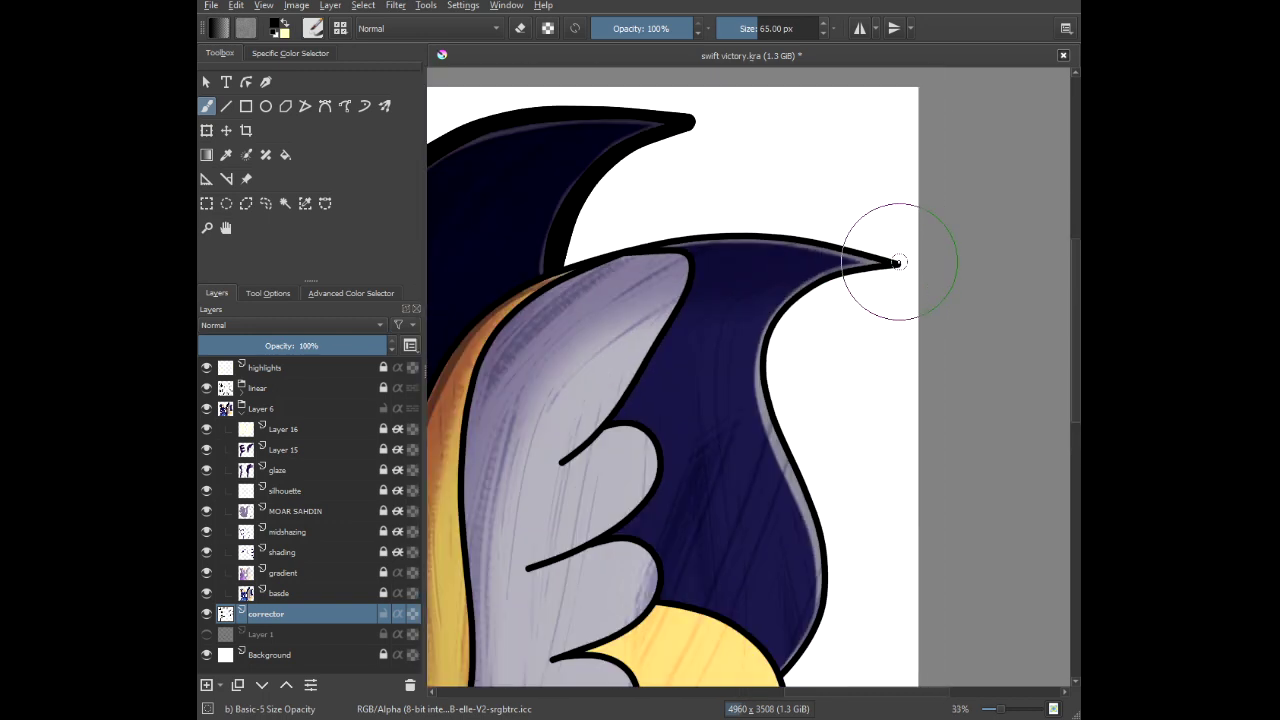
mouse_move(898, 262)
left_mouse_down()
mouse_move(847, 229)
mouse_move(714, 214)
mouse_move(518, 256)
mouse_move(572, 258)
left_mouse_up()
left_click_drag(810, 410, 703, 240)
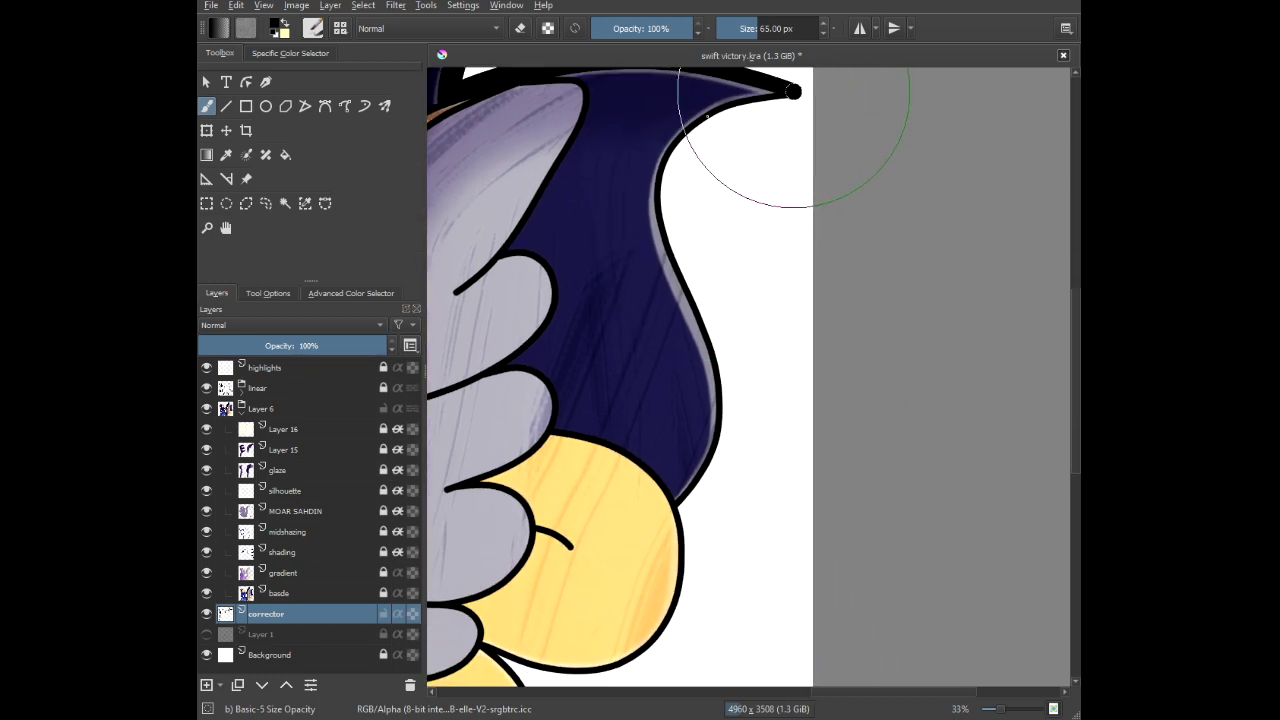
mouse_move(792, 91)
left_mouse_down()
mouse_move(696, 131)
mouse_move(668, 178)
mouse_move(667, 224)
mouse_move(727, 403)
mouse_move(720, 456)
mouse_move(668, 518)
left_mouse_up()
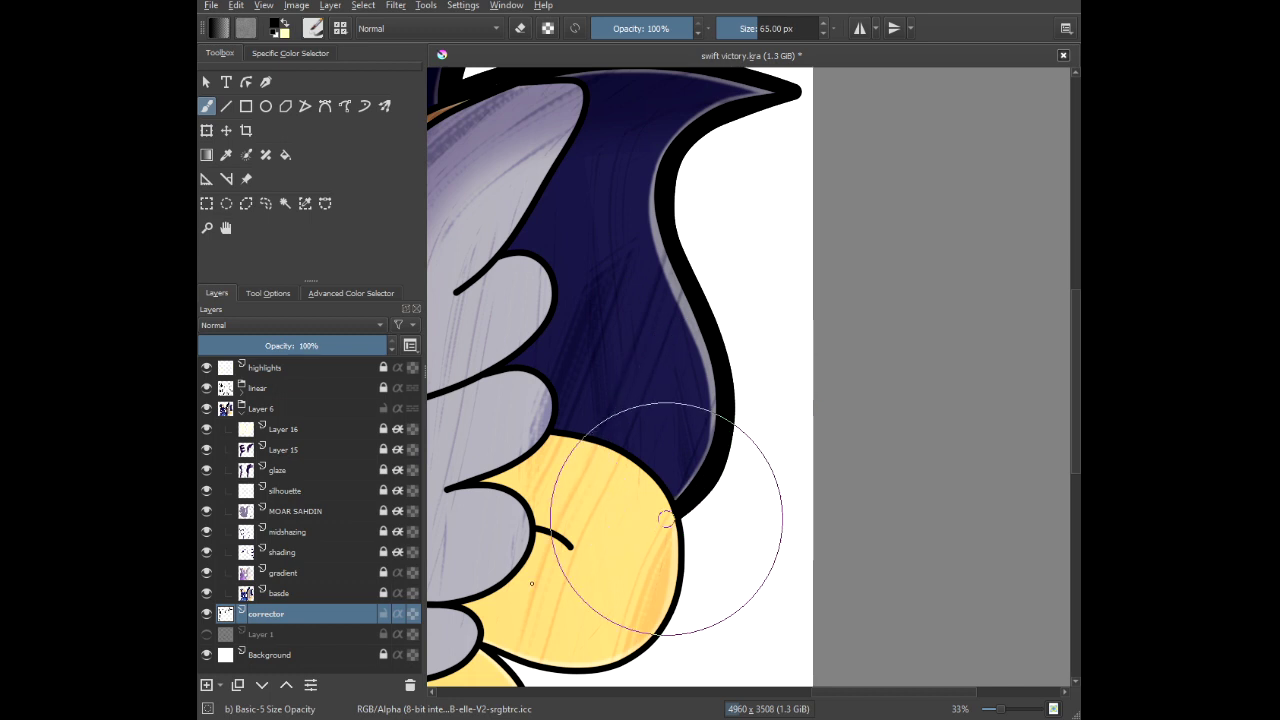
Paint a thick black outer outline around both yellow feather lobes and the bit of blue body below them at the canvas edge.
left_click_drag(563, 530, 603, 188)
scroll(543, 300, "up", 1)
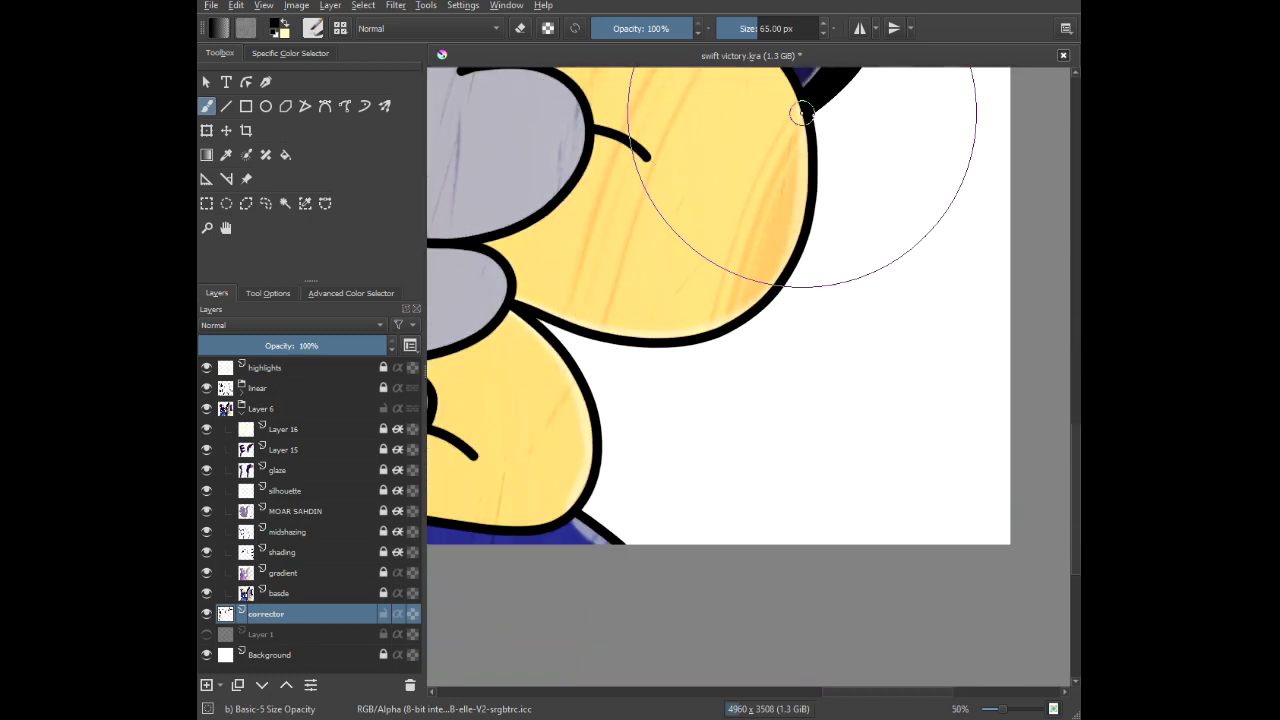
mouse_move(814, 86)
left_mouse_down()
mouse_move(824, 245)
mouse_move(812, 285)
mouse_move(738, 387)
mouse_move(646, 402)
mouse_move(512, 345)
mouse_move(567, 342)
mouse_move(506, 306)
left_mouse_up()
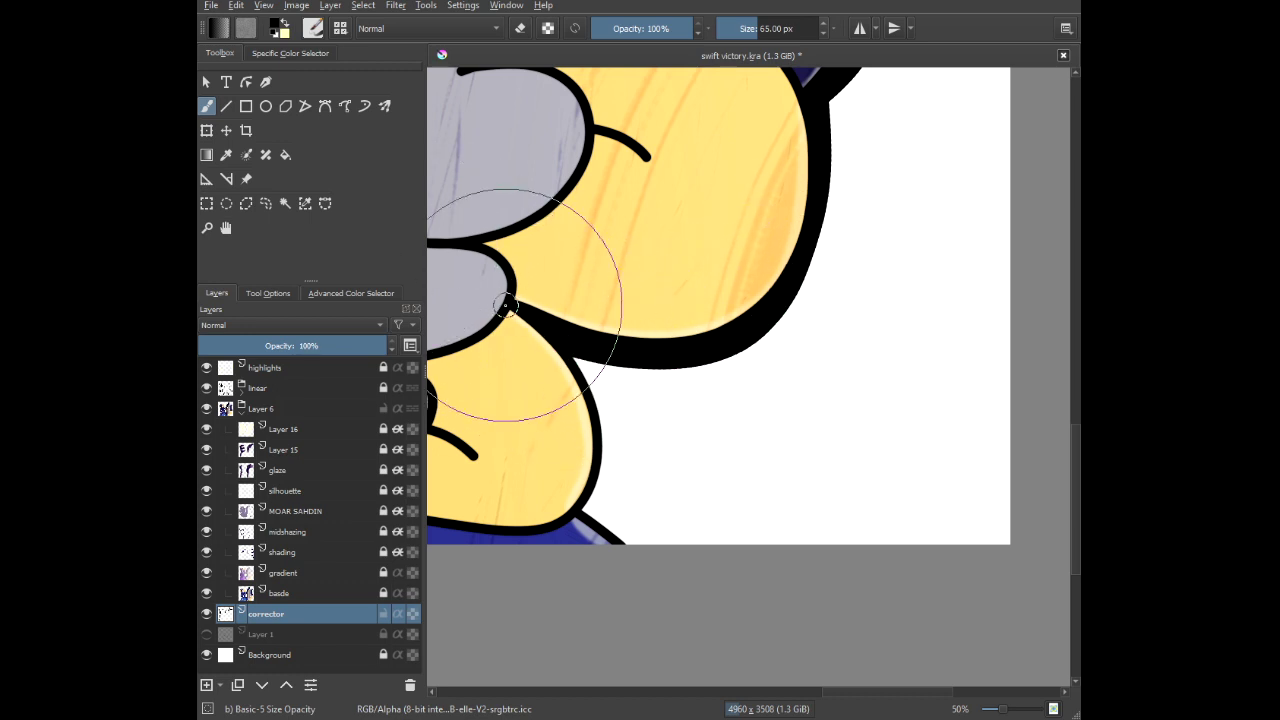
mouse_move(615, 432)
left_mouse_down()
mouse_move(618, 498)
mouse_move(601, 529)
mouse_move(533, 585)
mouse_move(463, 571)
left_mouse_up()
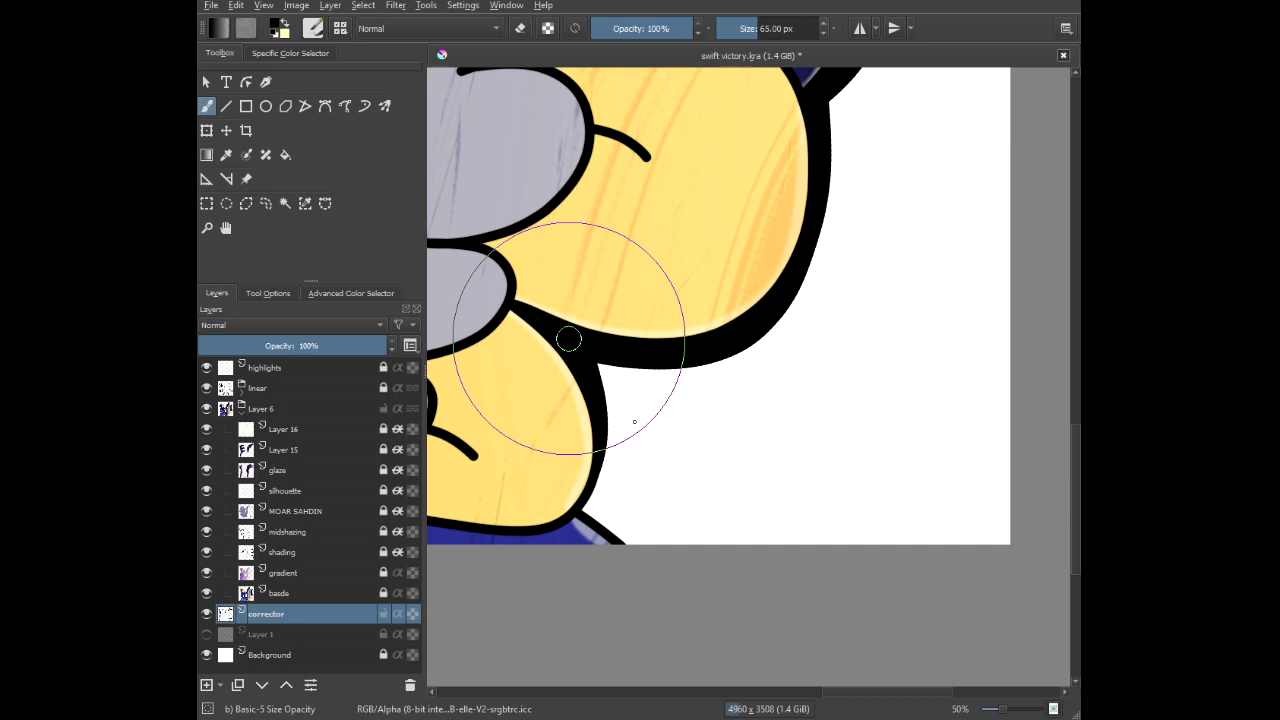
left_click_drag(586, 371, 602, 450)
mouse_move(571, 581)
left_mouse_down()
mouse_move(518, 602)
mouse_move(570, 492)
mouse_move(688, 584)
mouse_move(720, 656)
left_mouse_up()
scroll(661, 435, "down", 1)
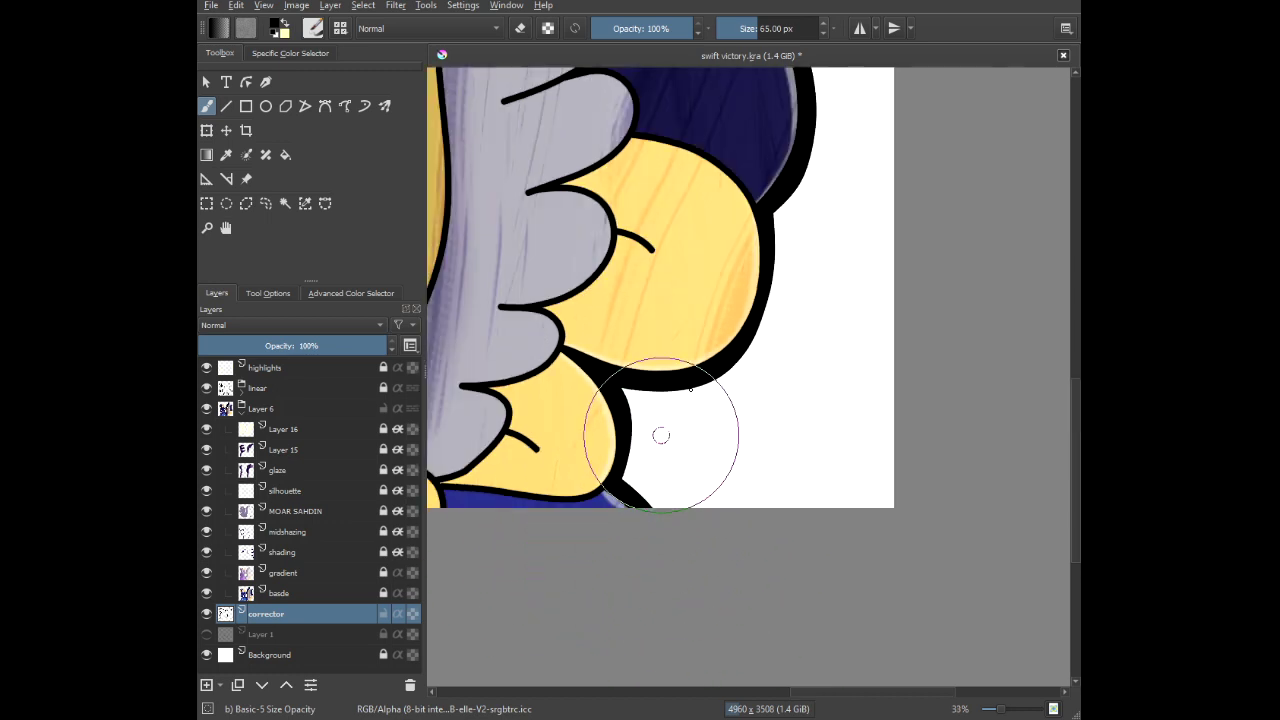
scroll(661, 435, "down", 3)
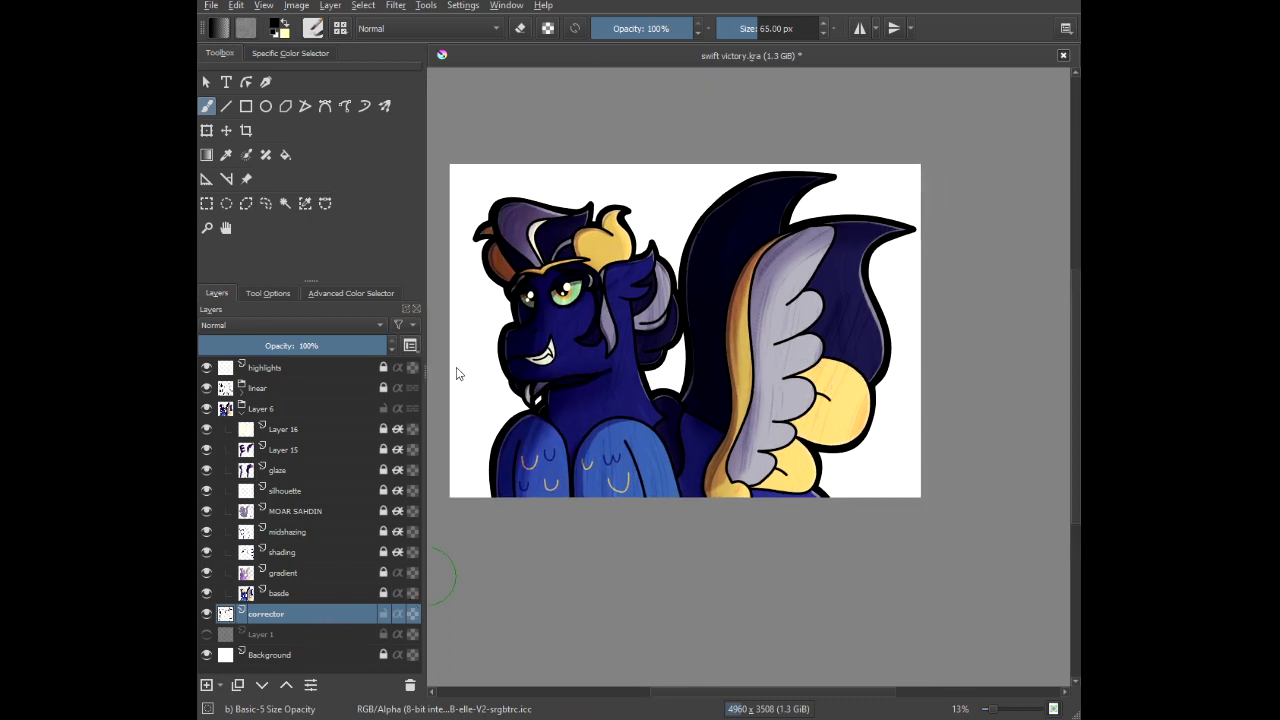
Duplicate the corrector layer and reapply the Gaussian Blur filter to the original beneath the copy.
key("ctrl+j")
left_click(293, 634)
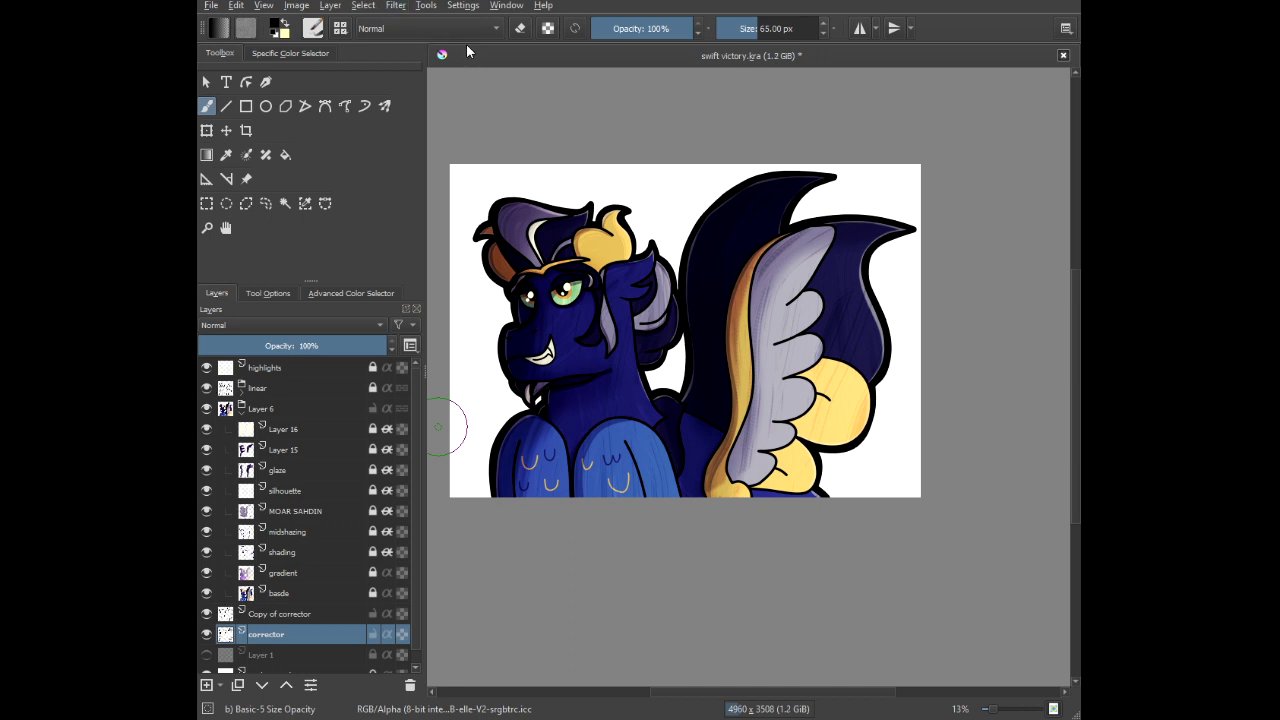
key("ctrl+f")
Add a new paint layer directly above the hidden Layer 1, beneath the corrector layer.
scroll(312, 517, "down", 1)
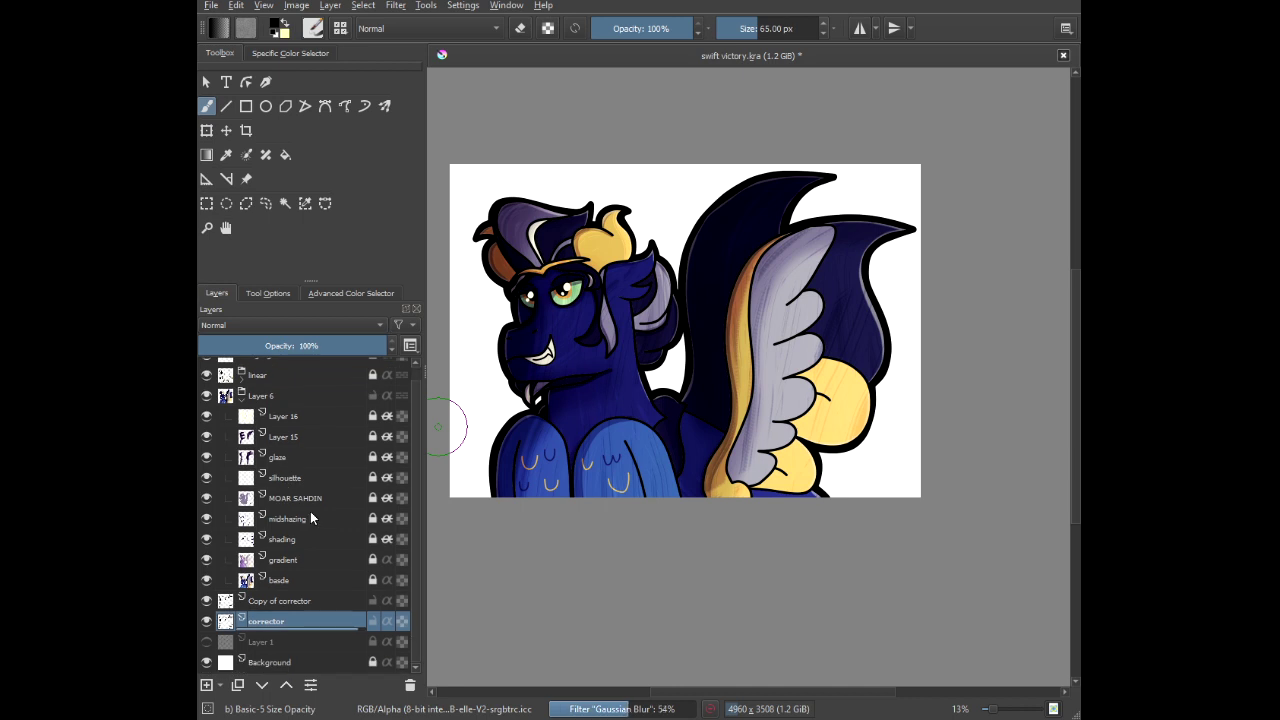
left_click(279, 646)
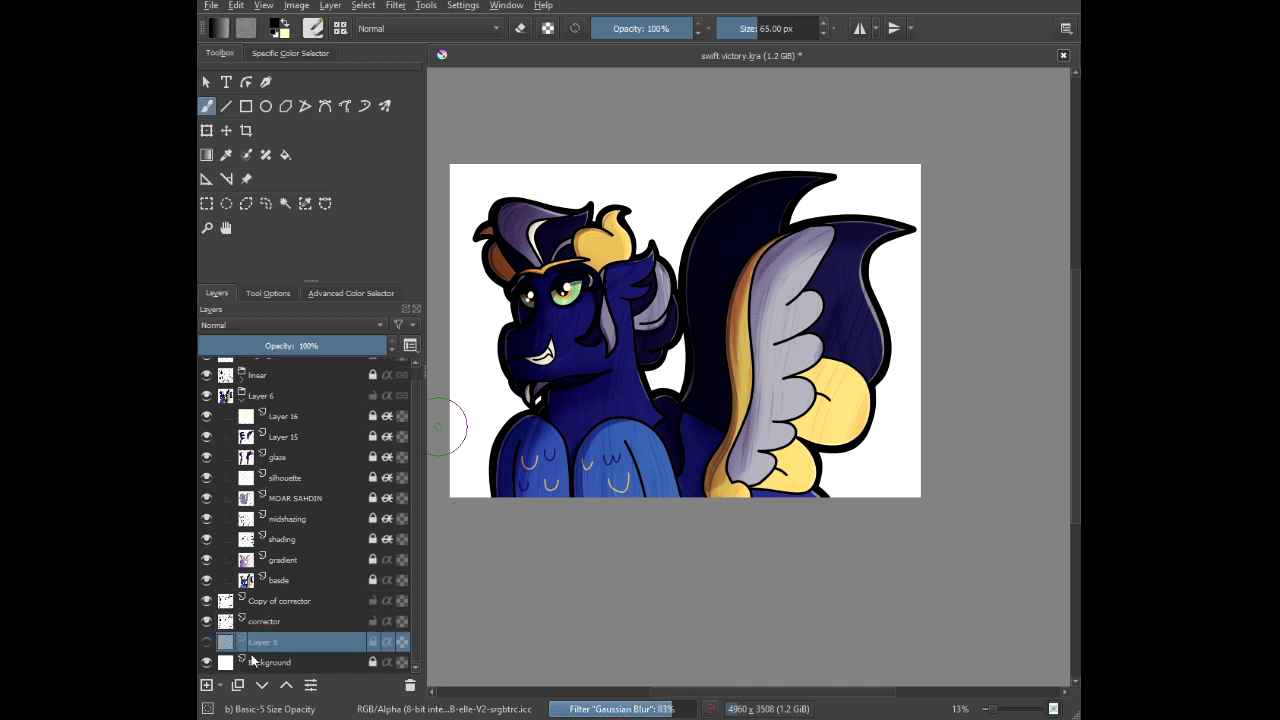
left_click(207, 686)
left_click(266, 296)
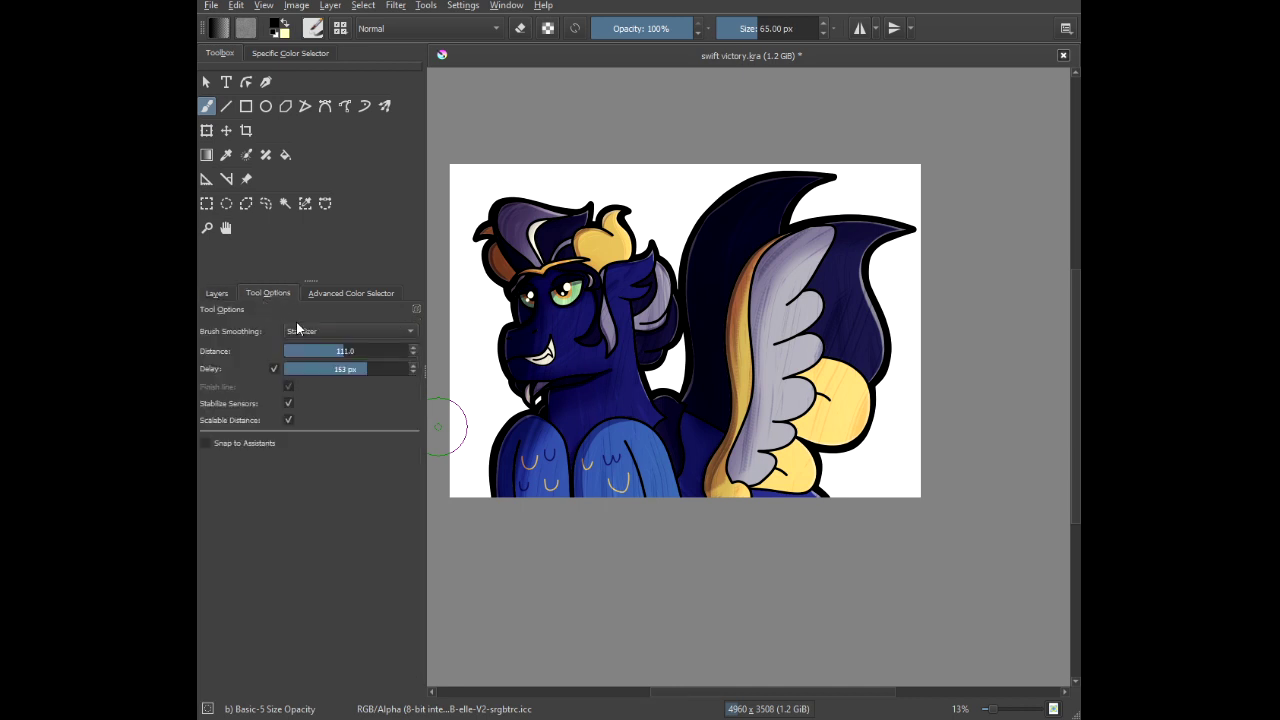
left_click(216, 293)
Cover the whole background on the new layer in very dark purple with a 698.38 px brush, and save the drawing.
right_click(588, 300)
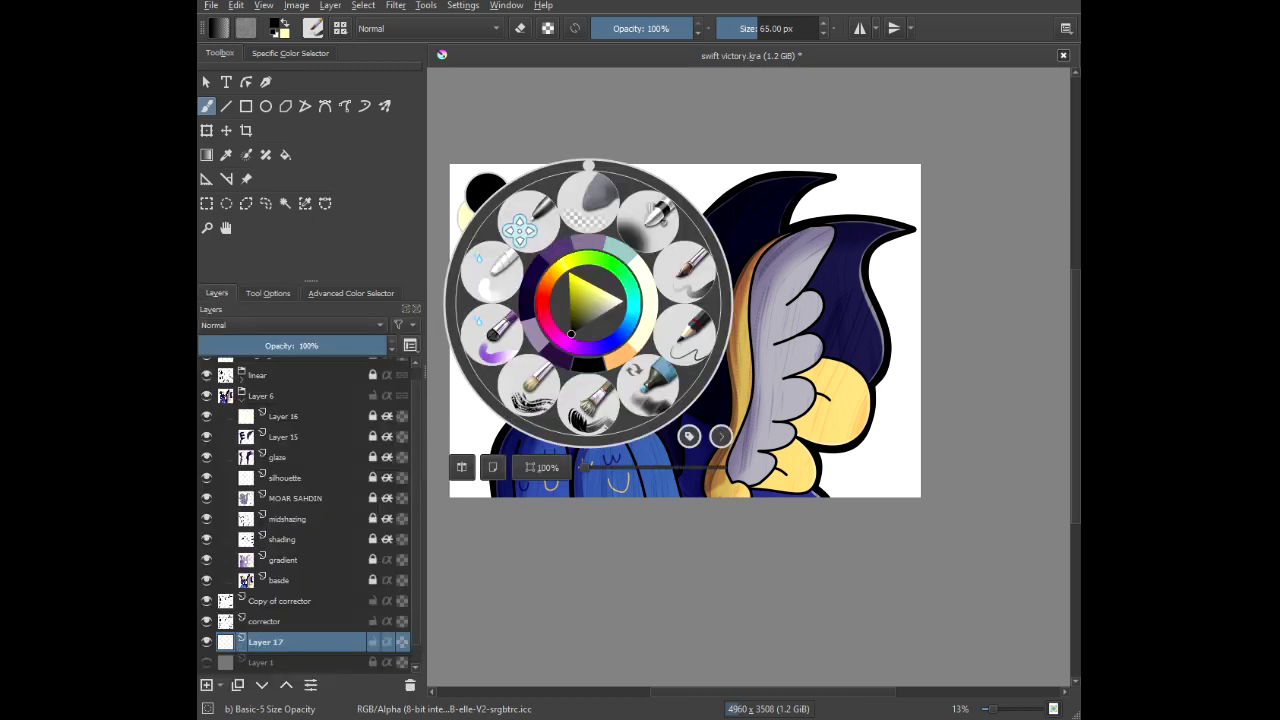
left_click(588, 348)
left_click(612, 296)
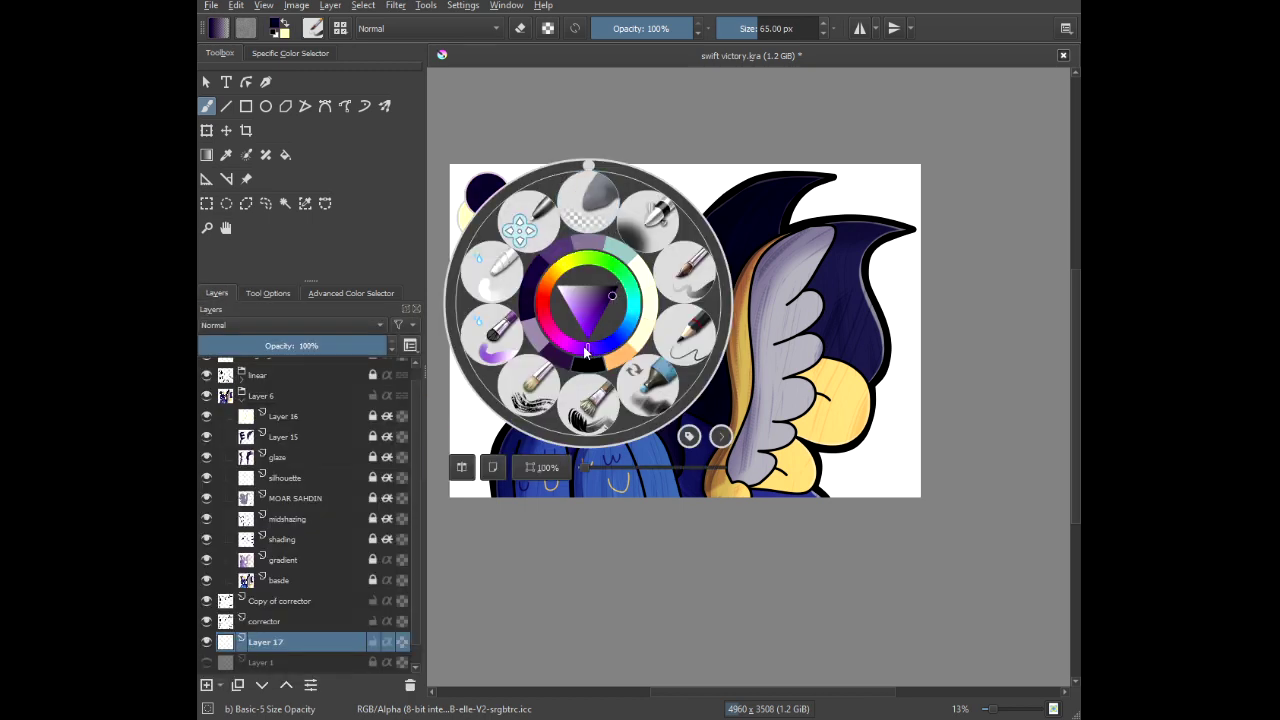
left_click(546, 113)
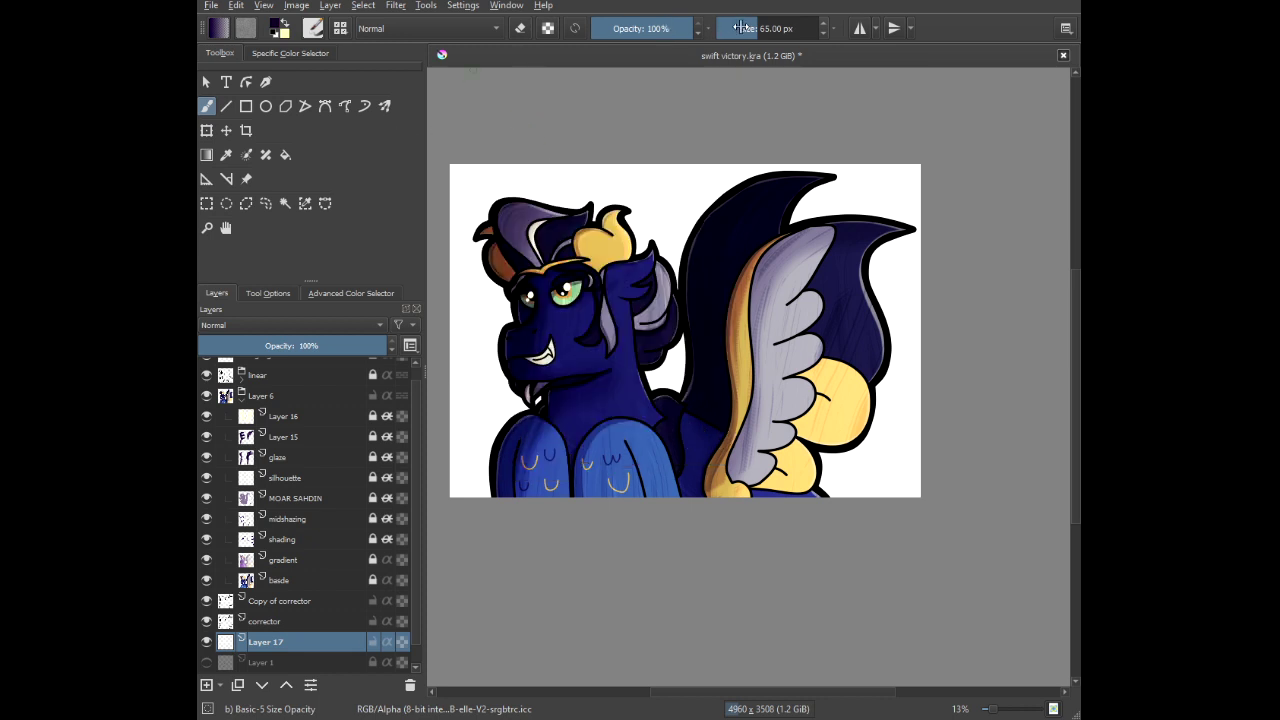
left_click_drag(741, 28, 801, 35)
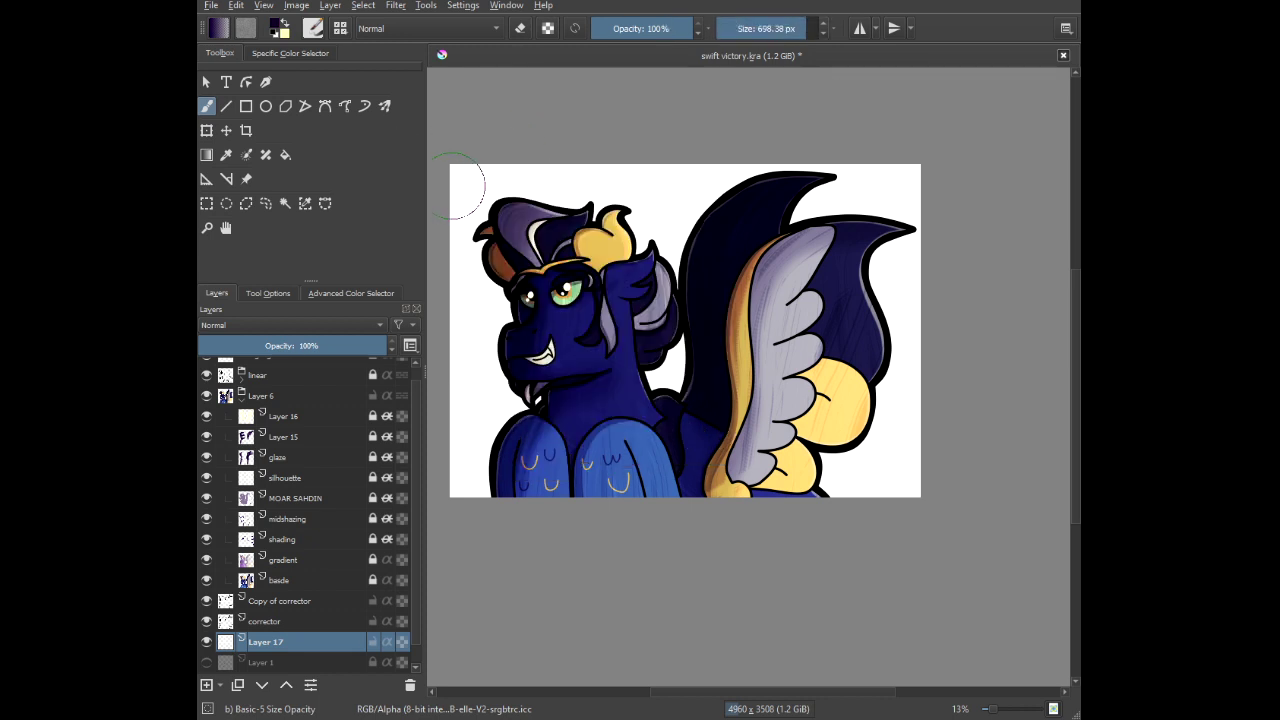
mouse_move(460, 185)
left_mouse_down()
mouse_move(880, 195)
mouse_move(480, 250)
mouse_move(880, 260)
mouse_move(750, 295)
mouse_move(480, 420)
mouse_move(684, 290)
mouse_move(971, 400)
mouse_move(460, 550)
mouse_move(880, 530)
left_mouse_up()
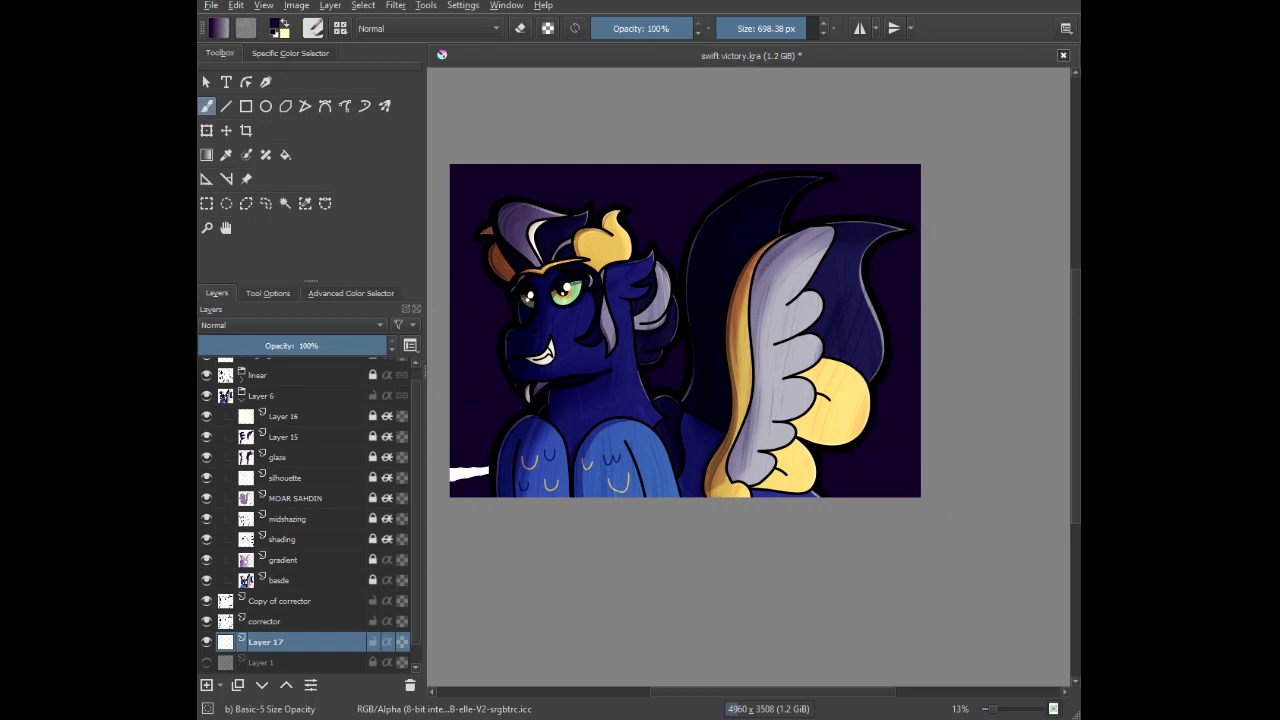
left_click_drag(510, 455, 455, 475)
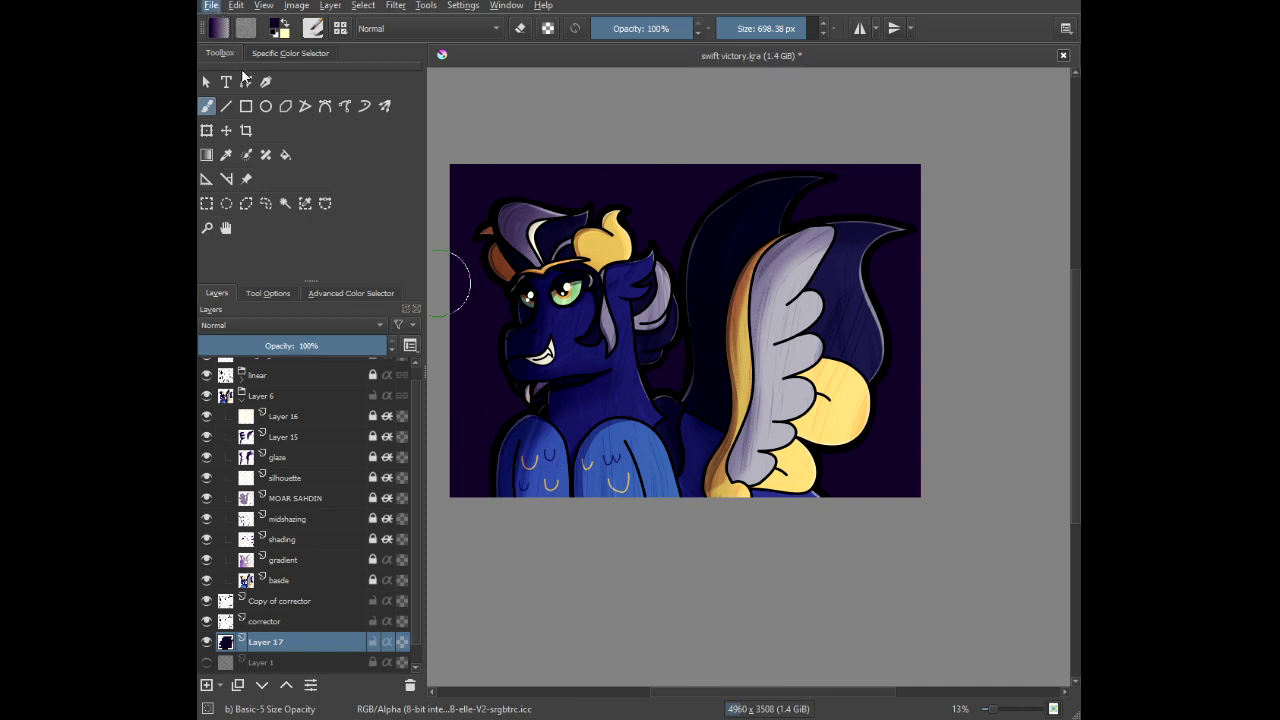
key("ctrl+s")
Paint a broad bright purple band across the middle of the background, leaving dark strips along the canvas's upper and lower edges.
right_click(589, 297)
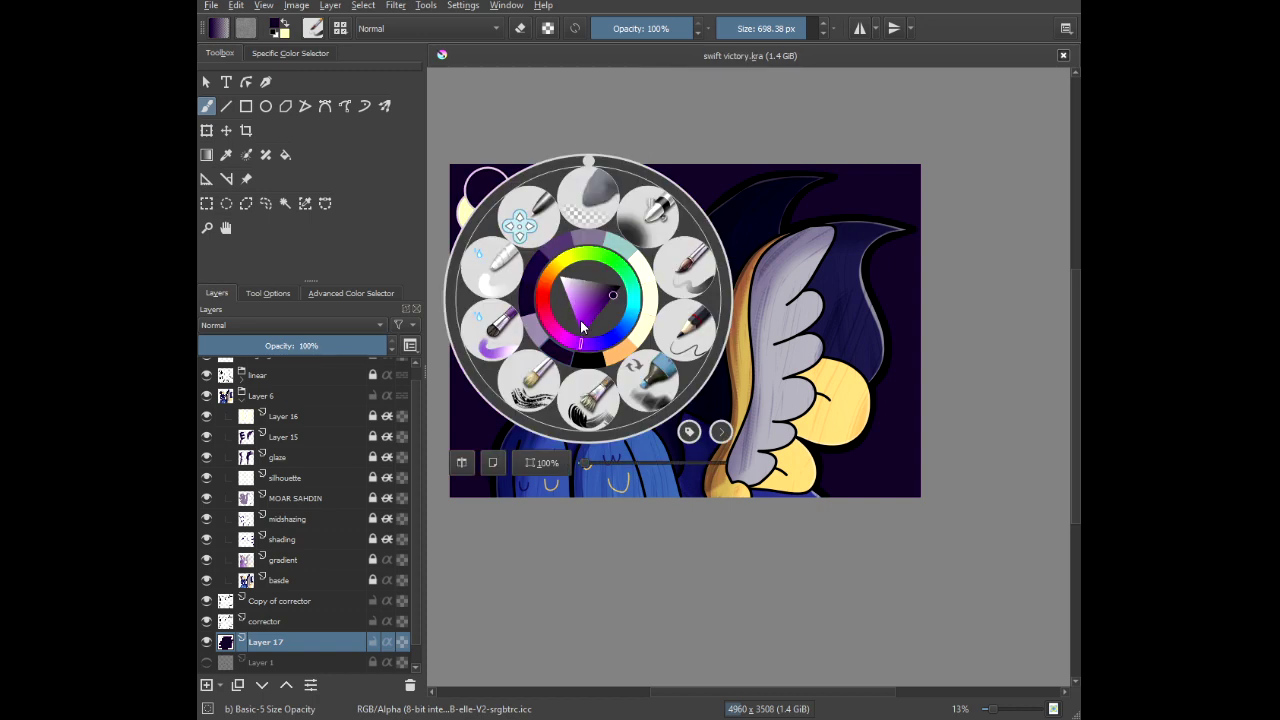
left_click_drag(581, 327, 577, 309)
left_click(750, 218)
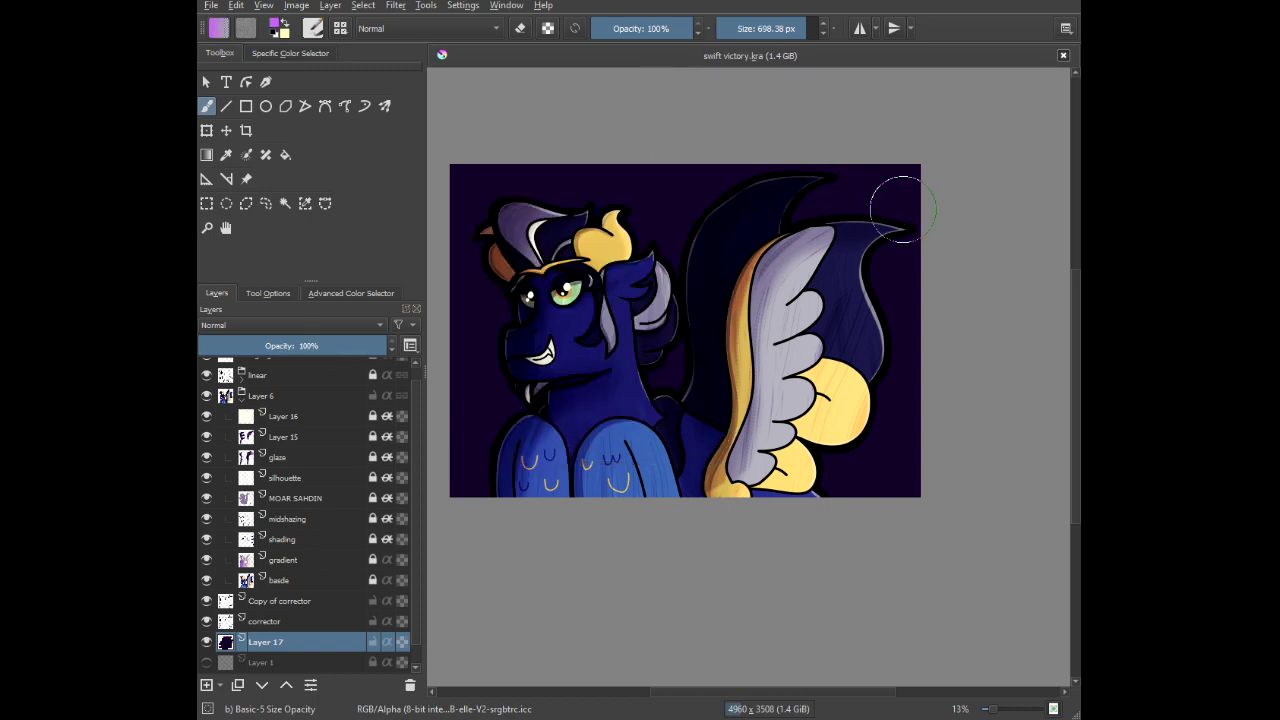
mouse_move(952, 238)
left_mouse_down()
mouse_move(914, 256)
mouse_move(702, 284)
mouse_move(445, 290)
left_mouse_up()
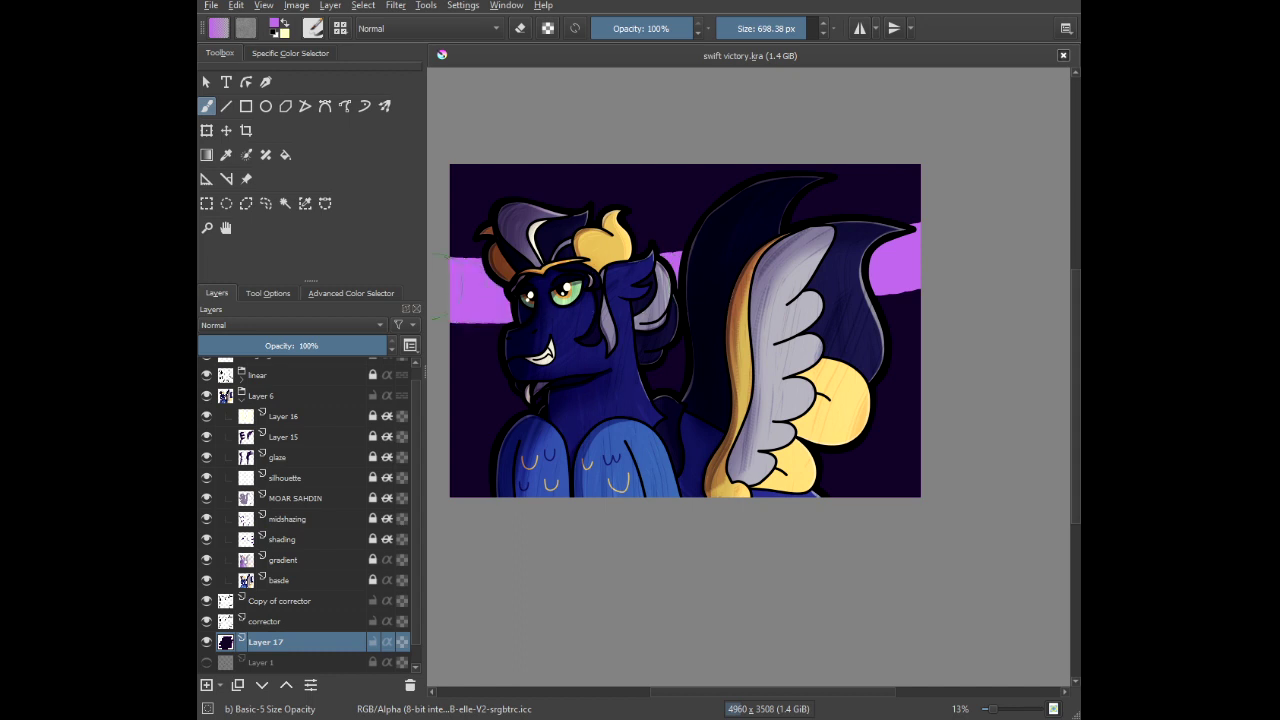
mouse_move(426, 242)
left_mouse_down()
mouse_move(549, 230)
mouse_move(423, 246)
mouse_move(758, 250)
left_mouse_up()
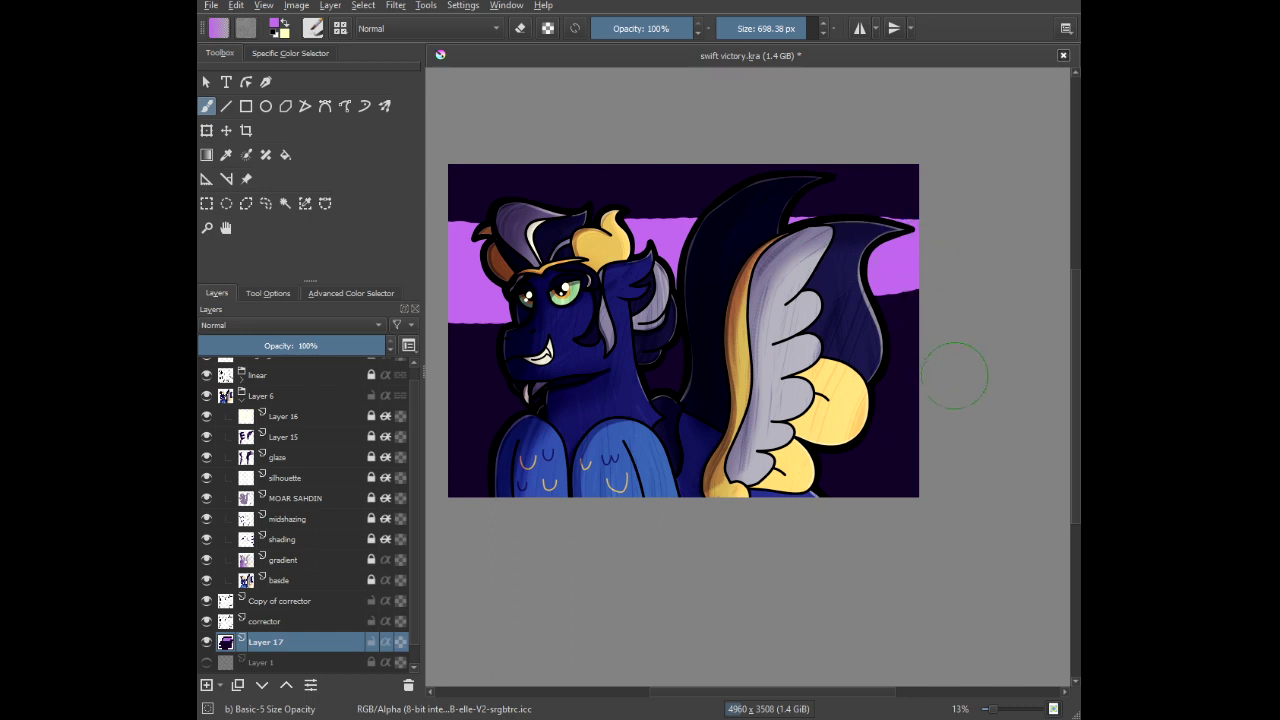
mouse_move(948, 405)
left_mouse_down()
mouse_move(452, 402)
mouse_move(443, 387)
mouse_move(735, 340)
mouse_move(920, 320)
left_mouse_up()
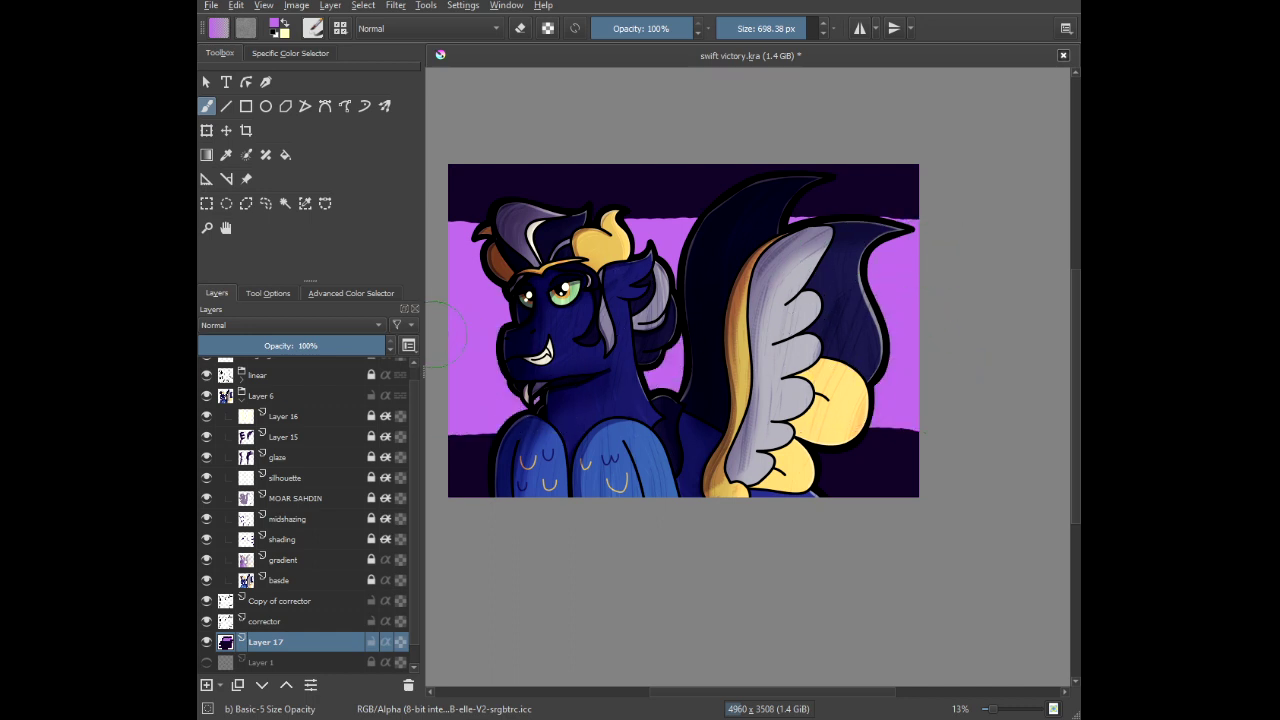
Paint a blocky pale lilac shape over the purple band in front of the character's face, using a 194.05 px brush.
right_click(560, 340)
left_click(573, 340)
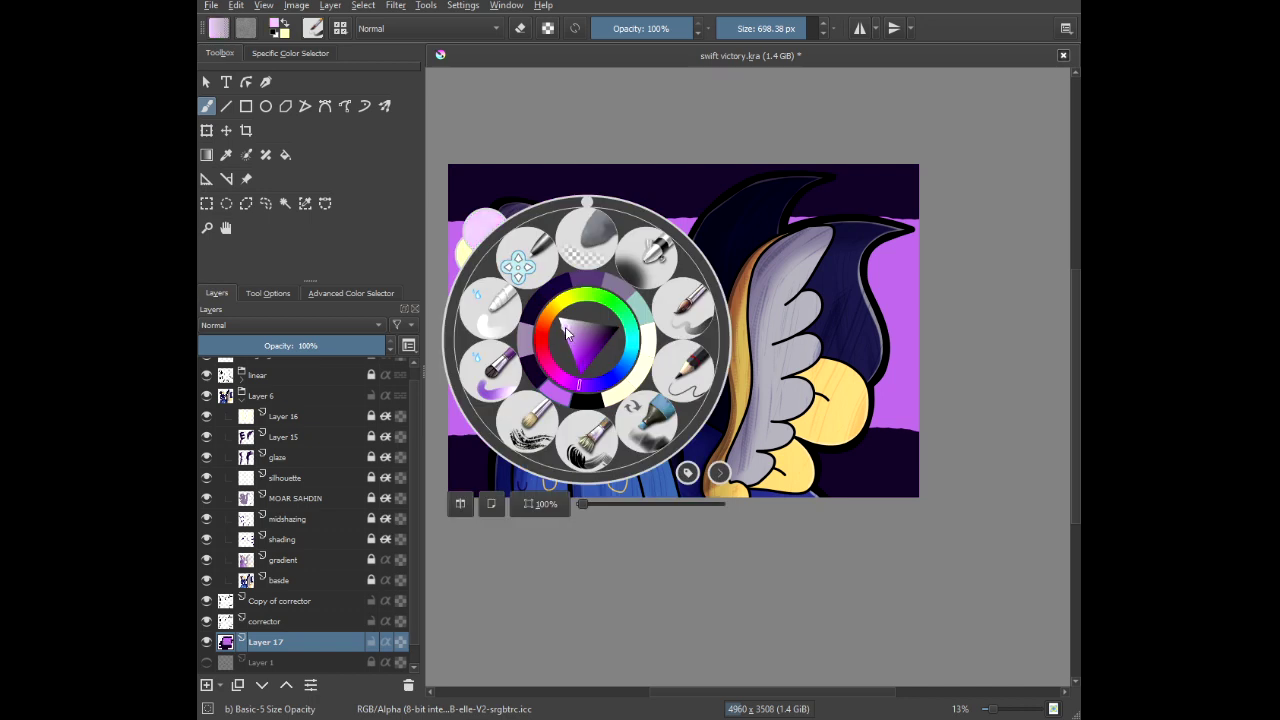
left_click(700, 92)
left_click_drag(767, 29, 785, 29)
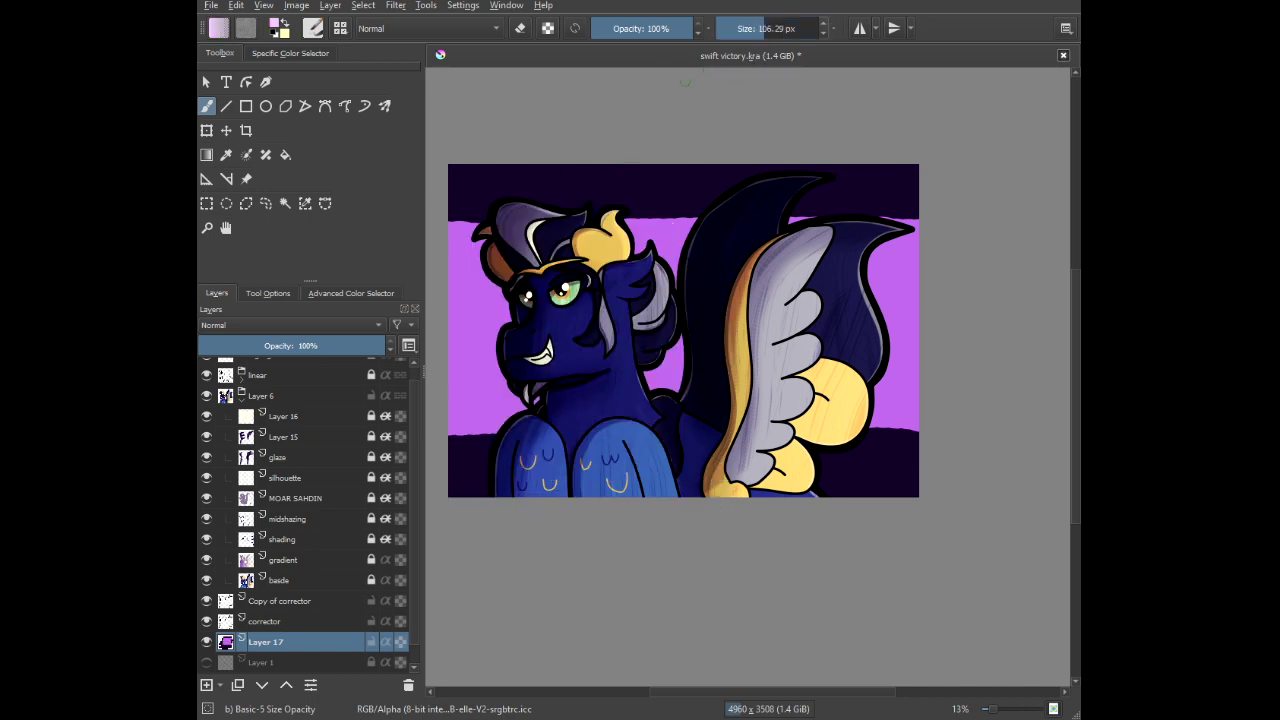
scroll(469, 302, "up", 4)
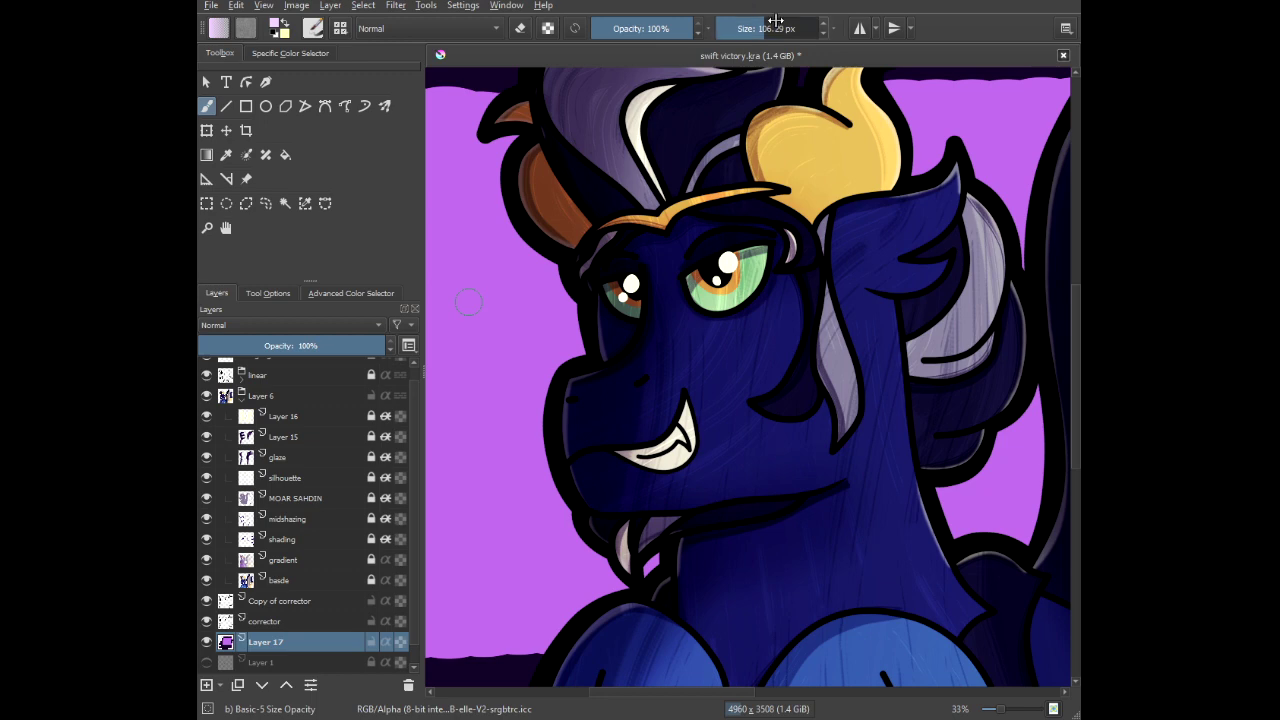
left_click_drag(628, 278, 756, 246)
mouse_move(507, 248)
left_mouse_down()
mouse_move(643, 260)
mouse_move(645, 512)
mouse_move(516, 518)
left_mouse_up()
mouse_move(643, 291)
left_mouse_down()
mouse_move(610, 282)
mouse_move(623, 493)
mouse_move(539, 477)
mouse_move(544, 267)
mouse_move(574, 351)
mouse_move(584, 474)
left_mouse_up()
mouse_move(607, 382)
left_mouse_down()
mouse_move(585, 606)
mouse_move(584, 382)
mouse_move(622, 586)
left_mouse_up()
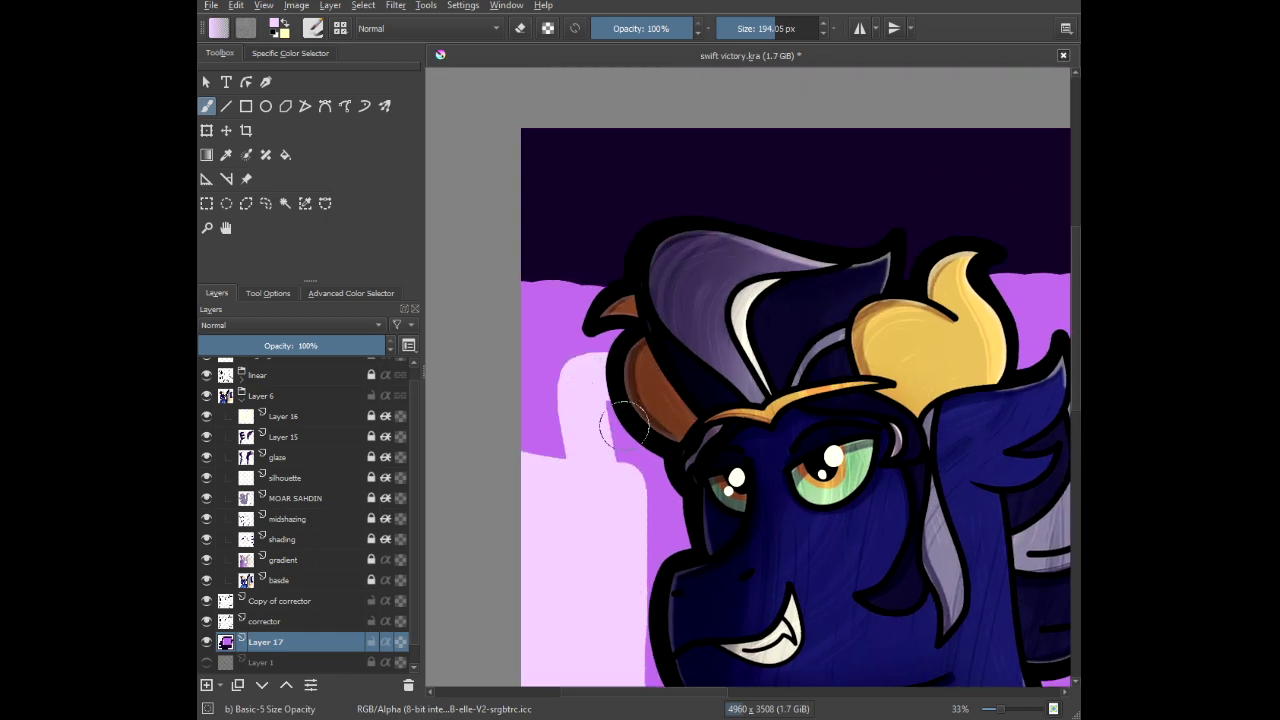
mouse_move(624, 425)
left_mouse_down()
mouse_move(652, 562)
mouse_move(645, 607)
left_mouse_up()
scroll(684, 462, "down", 3)
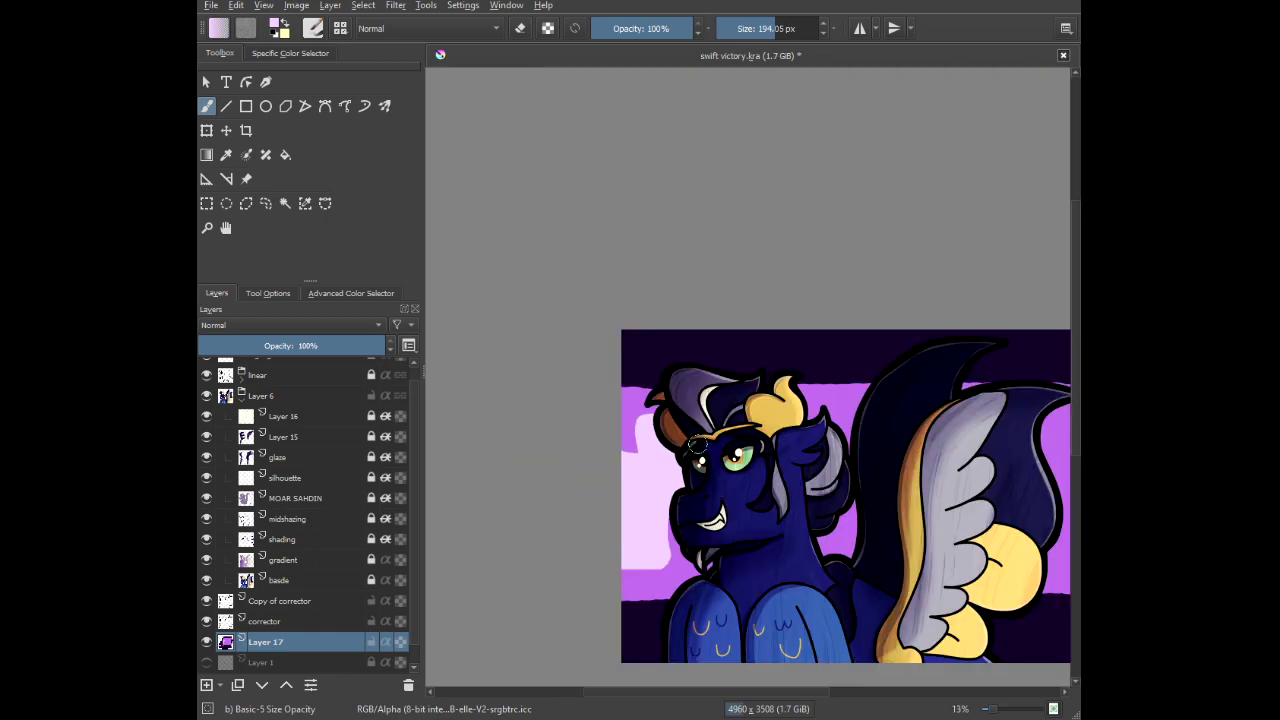
Paint a pale lilac patch over the purple background between the character's head and the wing.
left_click_drag(686, 450, 514, 381)
scroll(675, 392, "up", 3)
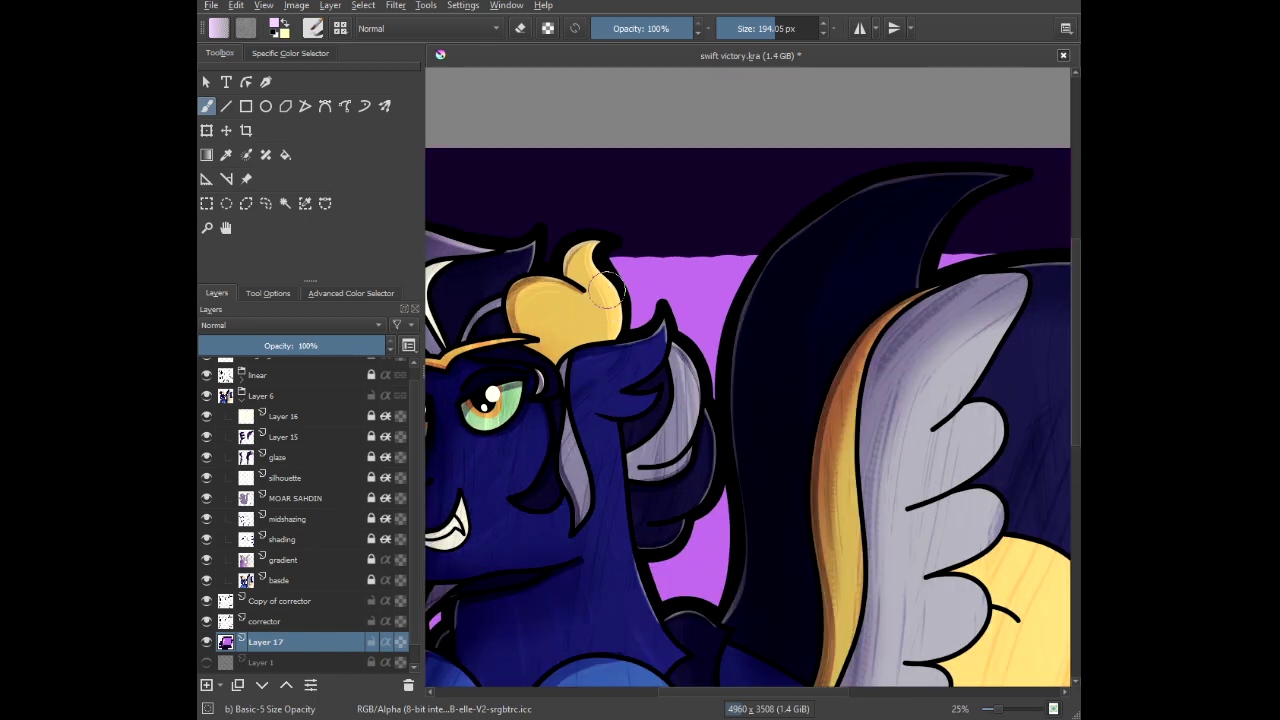
left_click_drag(737, 317, 713, 396)
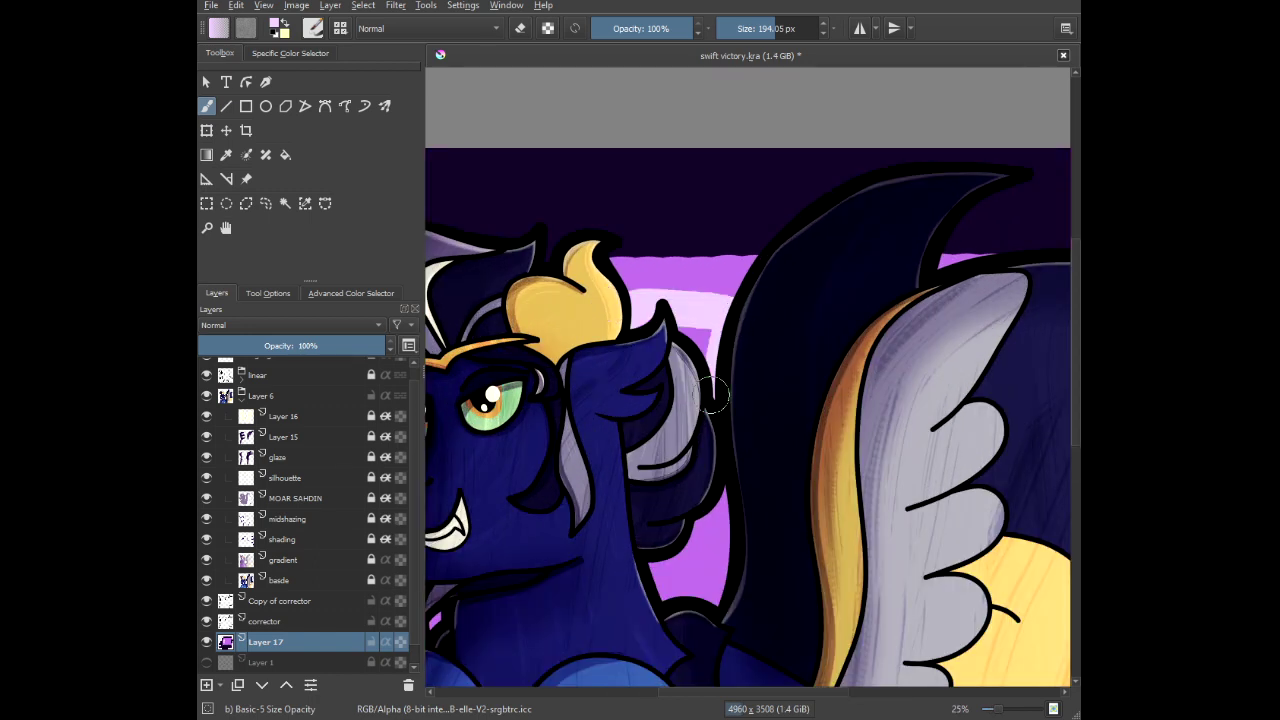
mouse_move(743, 455)
left_mouse_down()
mouse_move(745, 500)
mouse_move(686, 516)
left_mouse_up()
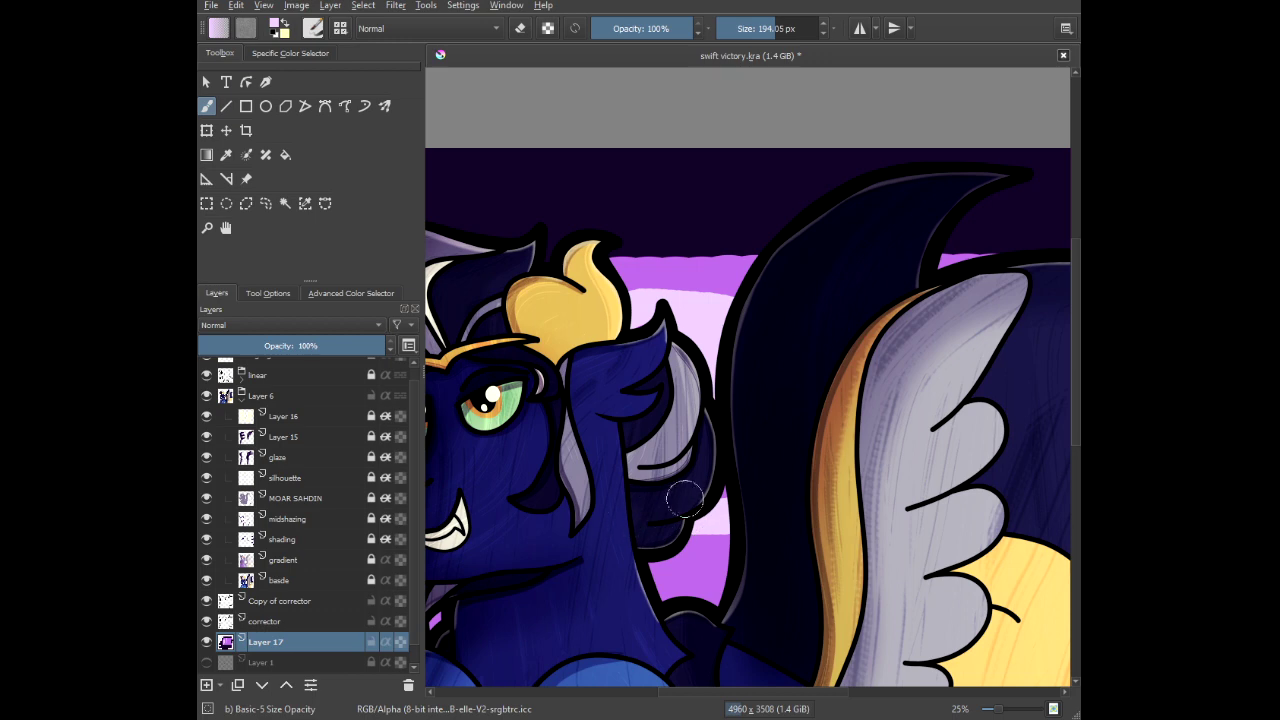
scroll(711, 493, "down", 2)
Paint a stepped pale lilac shape over the purple band between the wing's outer edge and the canvas border.
left_click_drag(788, 493, 629, 406)
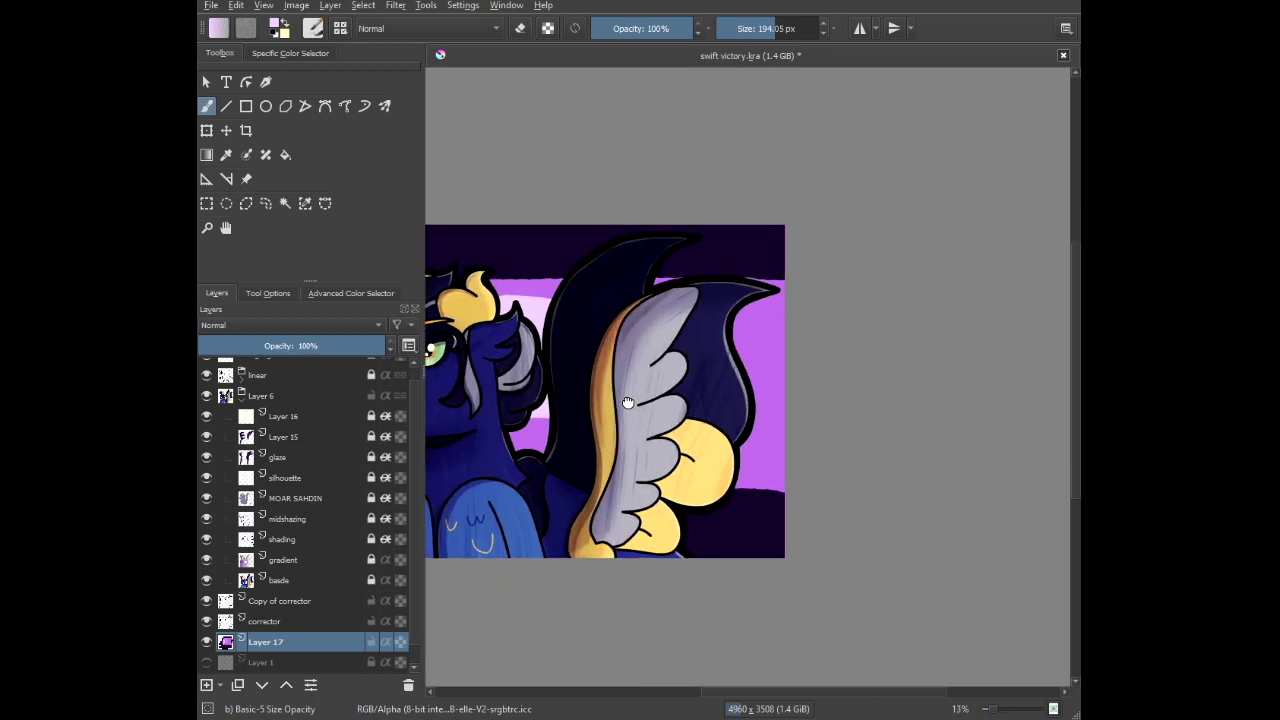
scroll(822, 369, "up", 2)
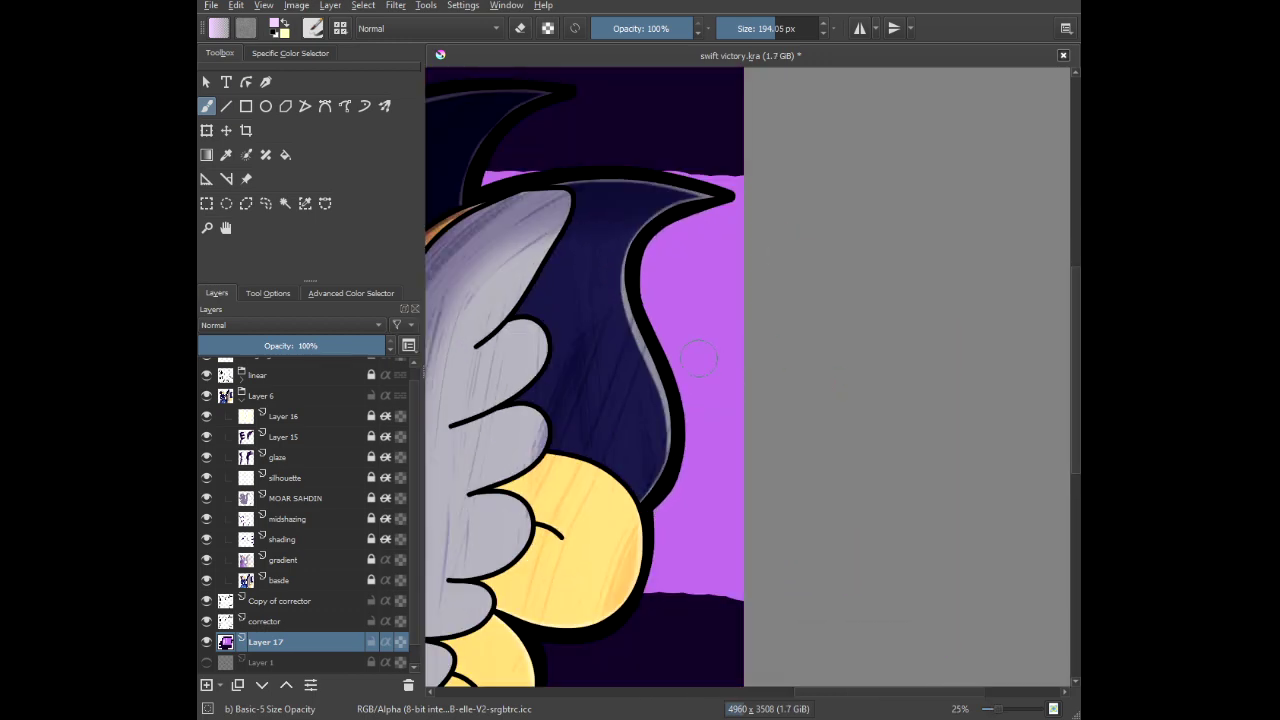
mouse_move(699, 357)
left_mouse_down()
mouse_move(722, 505)
mouse_move(748, 530)
left_mouse_up()
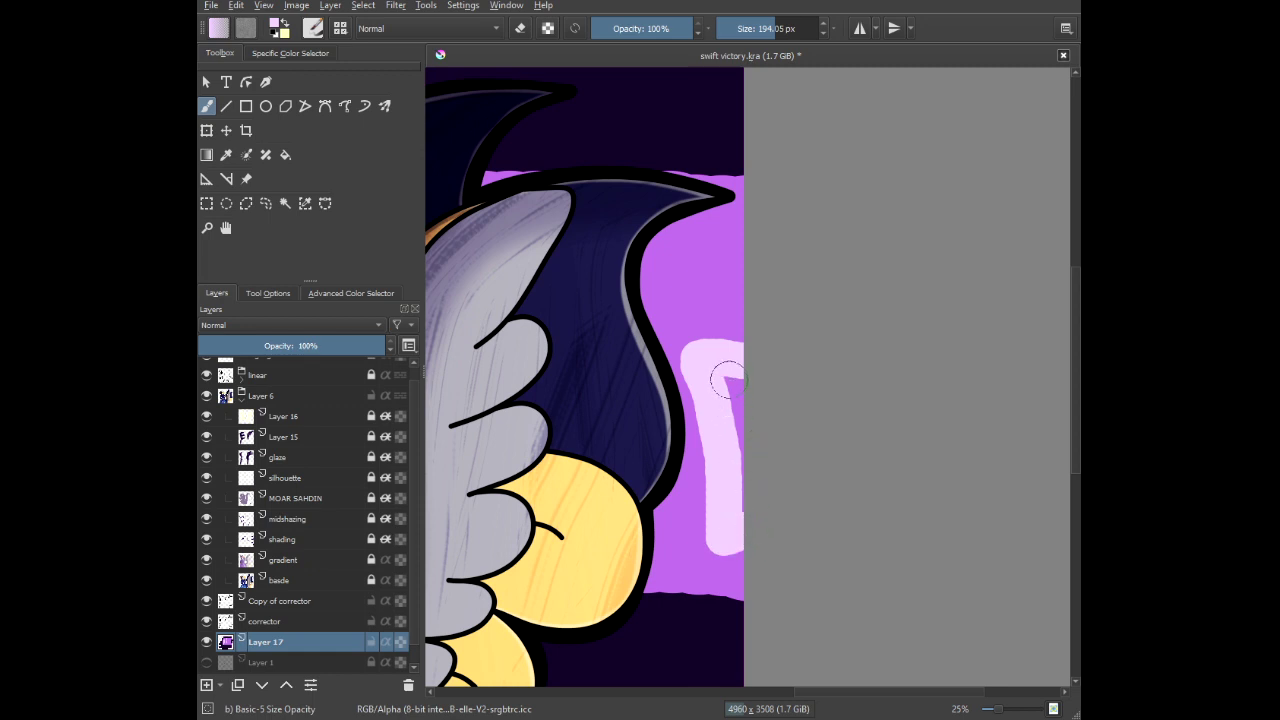
left_click_drag(726, 380, 744, 516)
mouse_move(709, 353)
left_mouse_down()
mouse_move(700, 252)
mouse_move(622, 262)
left_mouse_up()
left_click_drag(724, 458, 695, 461)
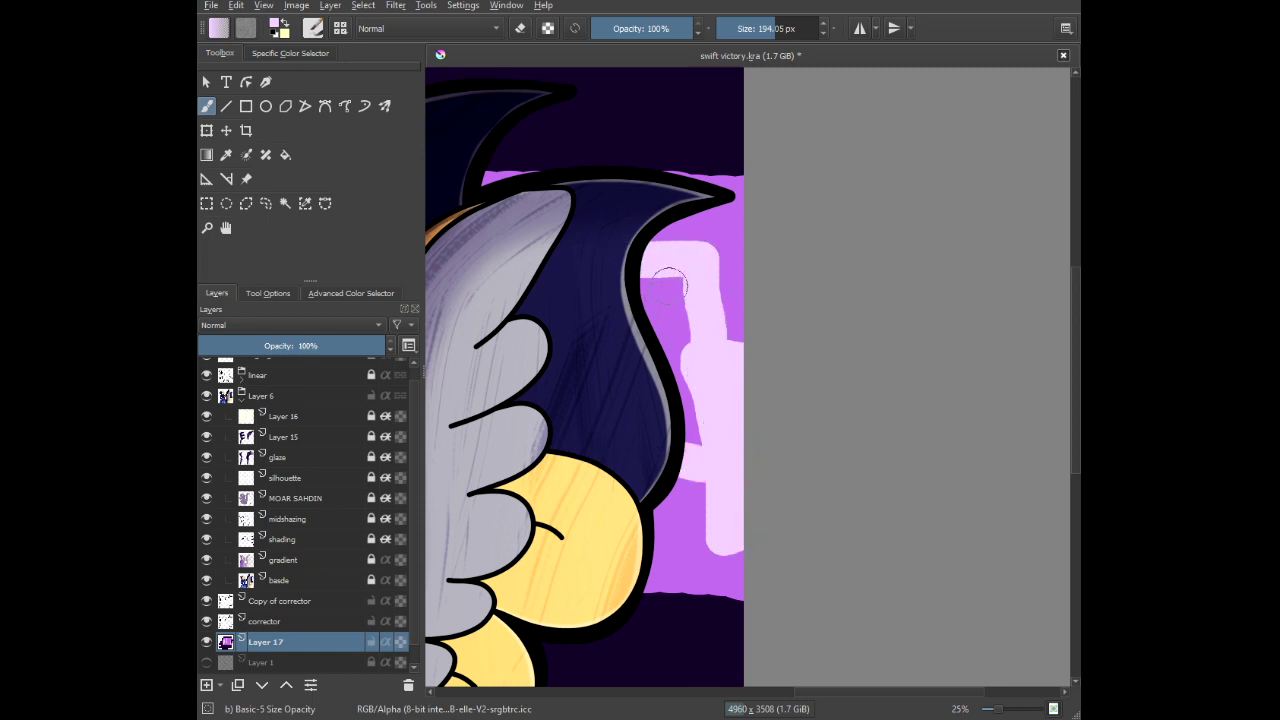
mouse_move(670, 283)
left_mouse_down()
mouse_move(686, 383)
mouse_move(641, 294)
left_mouse_up()
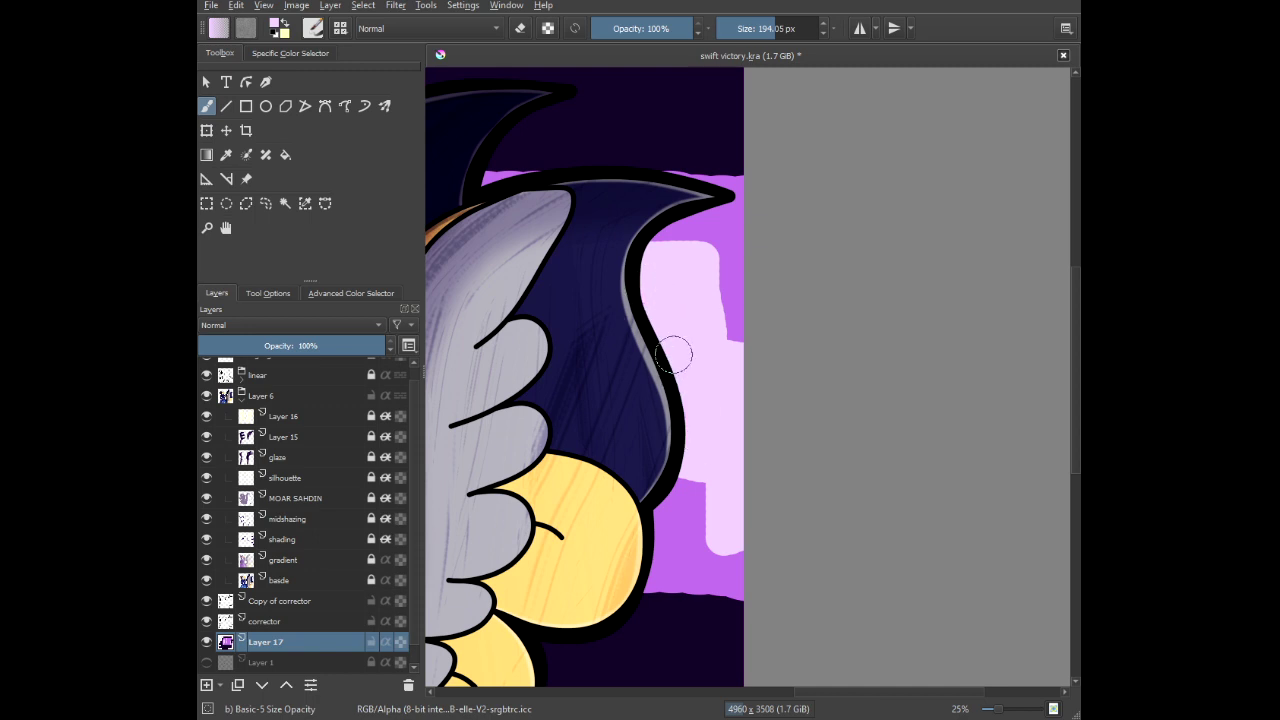
Reapply the blur filter to Layer 17 to soften the edges of the background bands and lilac shapes.
scroll(673, 353, "down", 4)
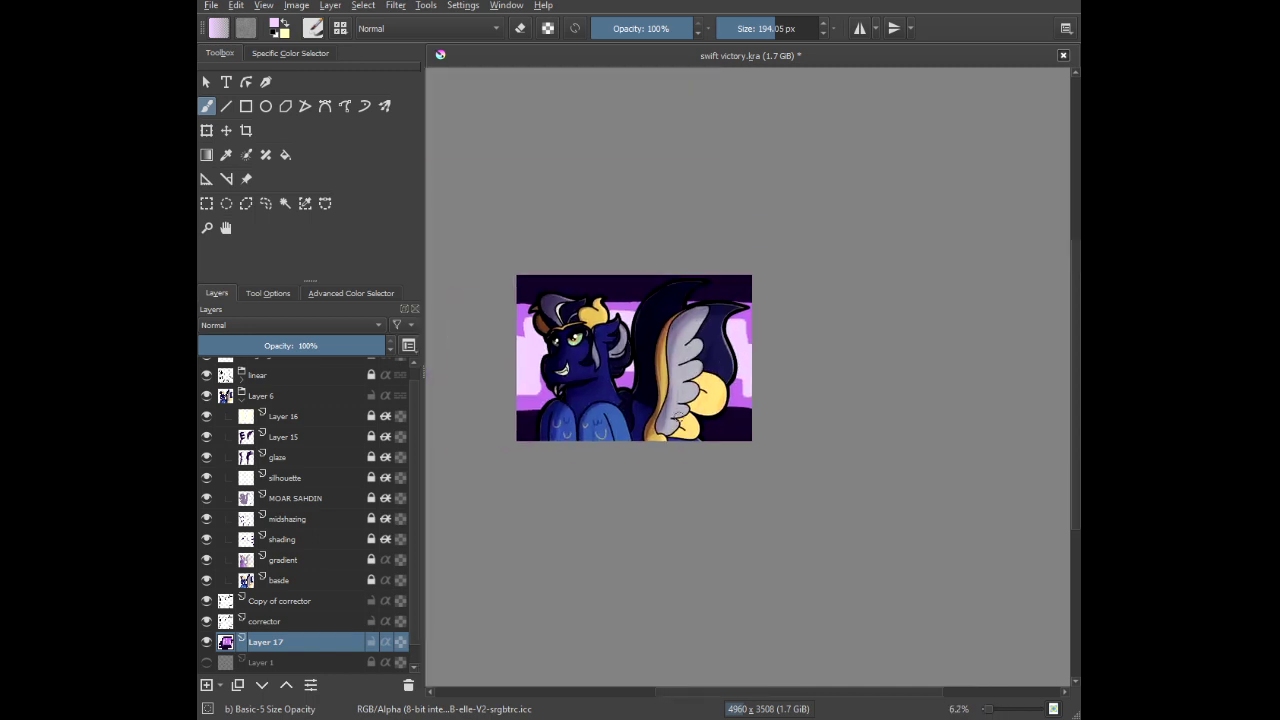
scroll(536, 394, "up", 2)
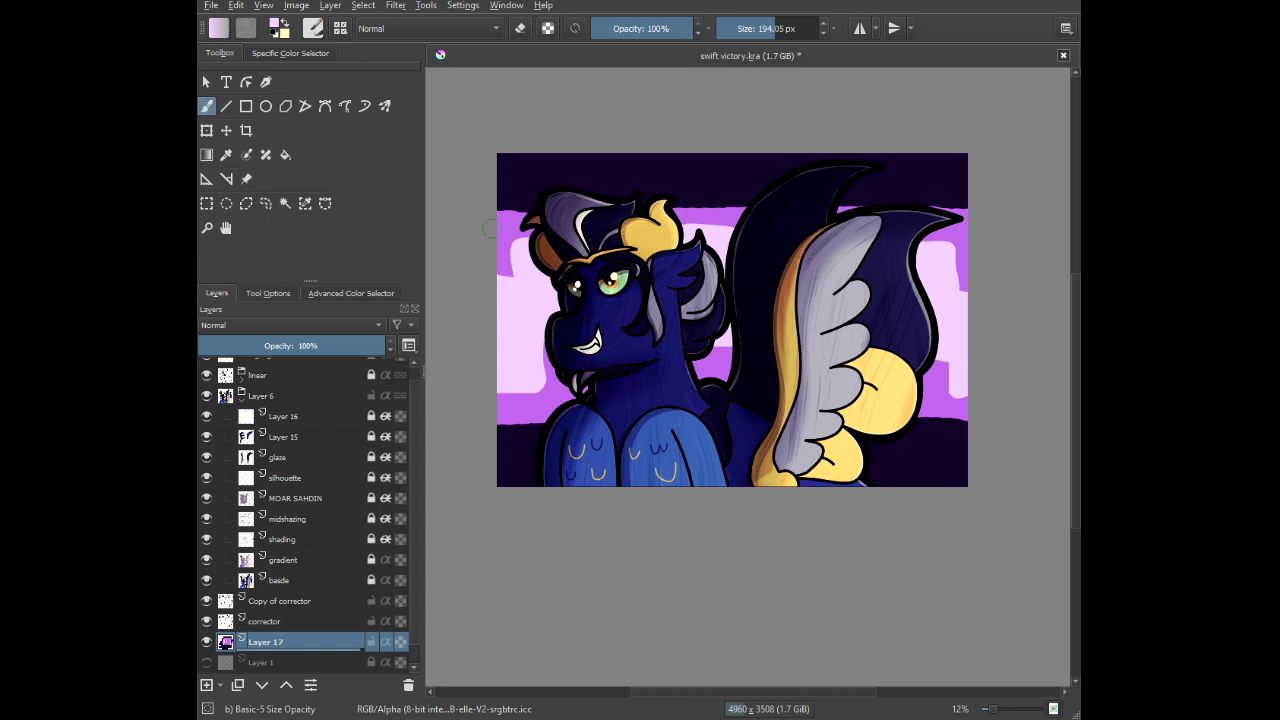
key("ctrl+f")
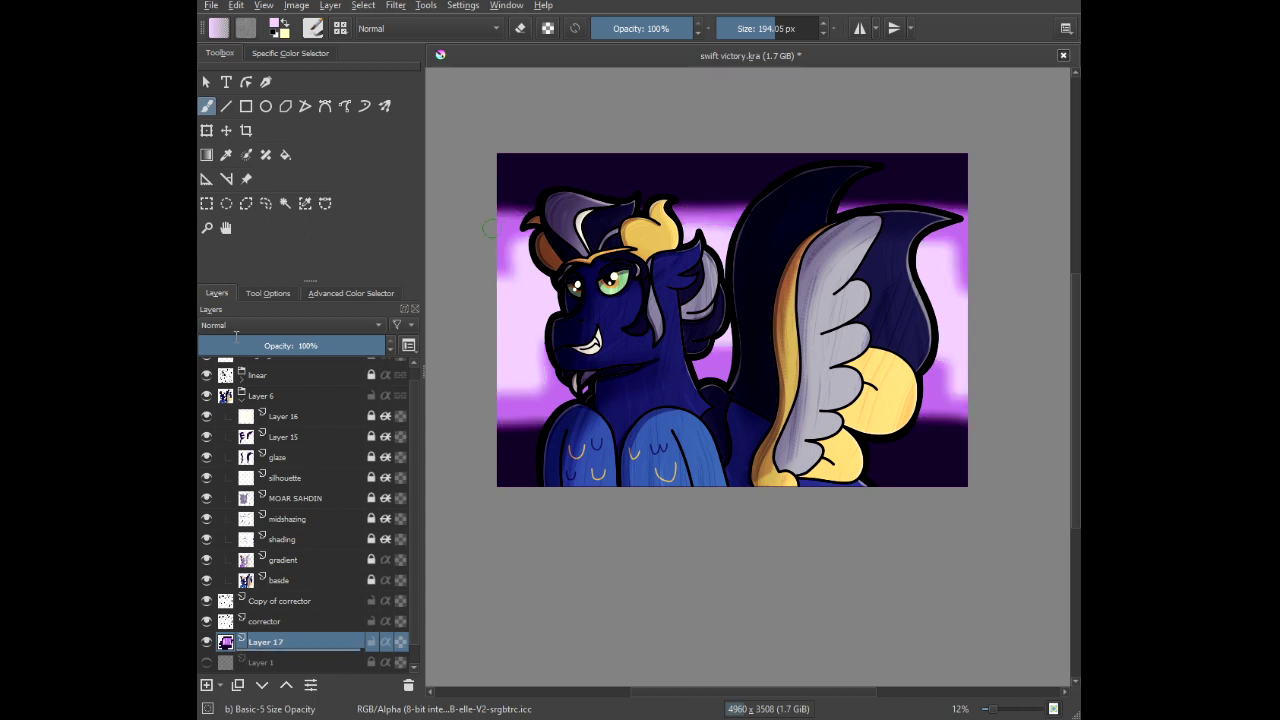
left_click(593, 330)
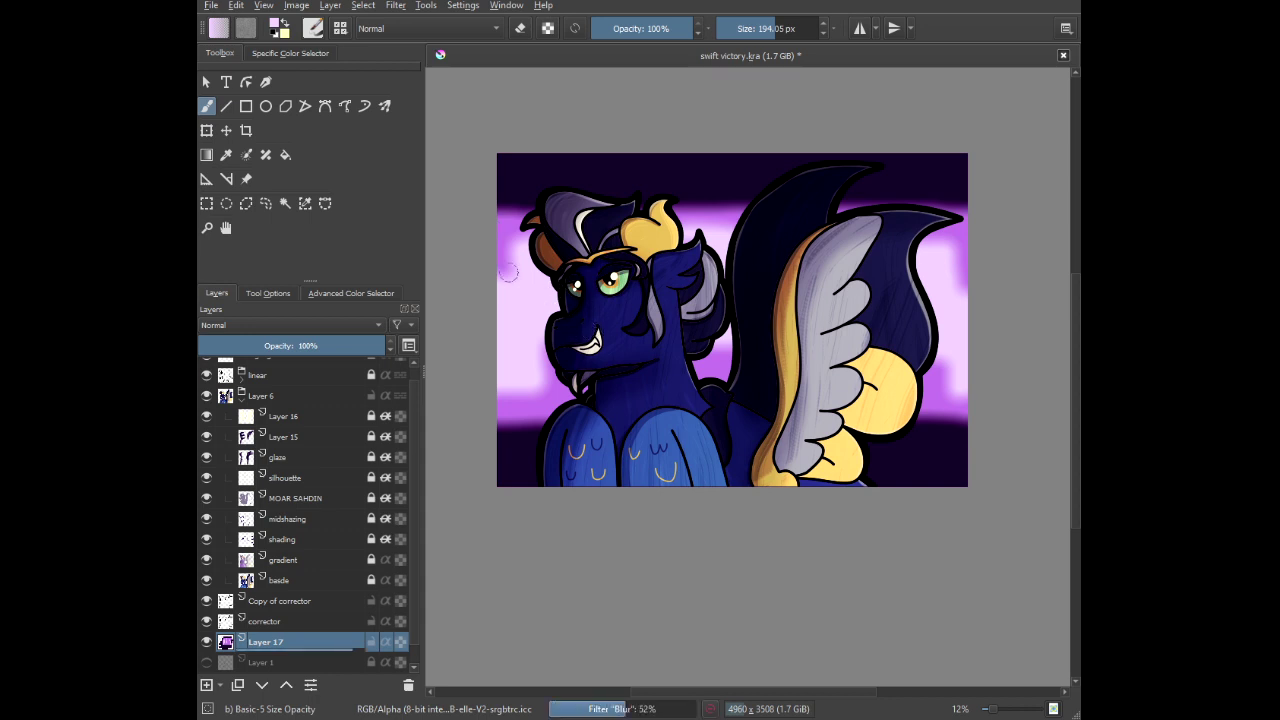
left_click_drag(527, 198, 515, 236)
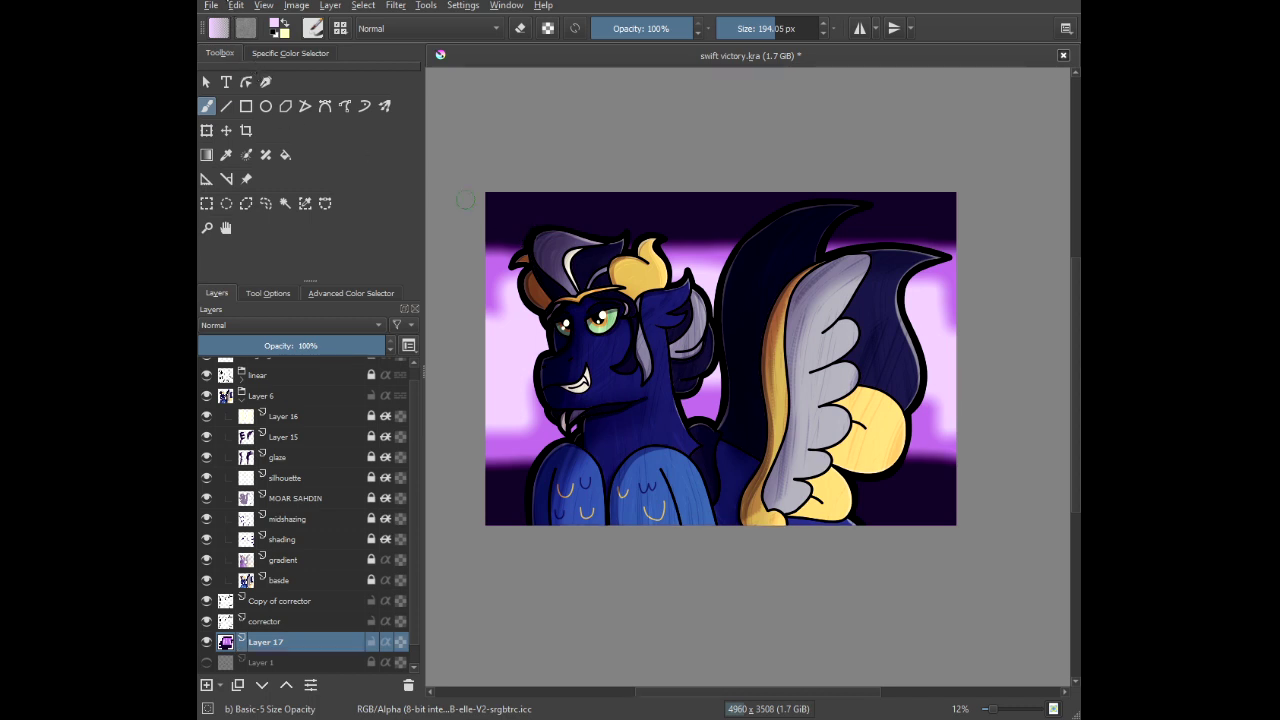
Save the finished drawing, including a PNG version named swift victory.png.
left_click(210, 6)
left_click(233, 91)
key("ctrl+s")
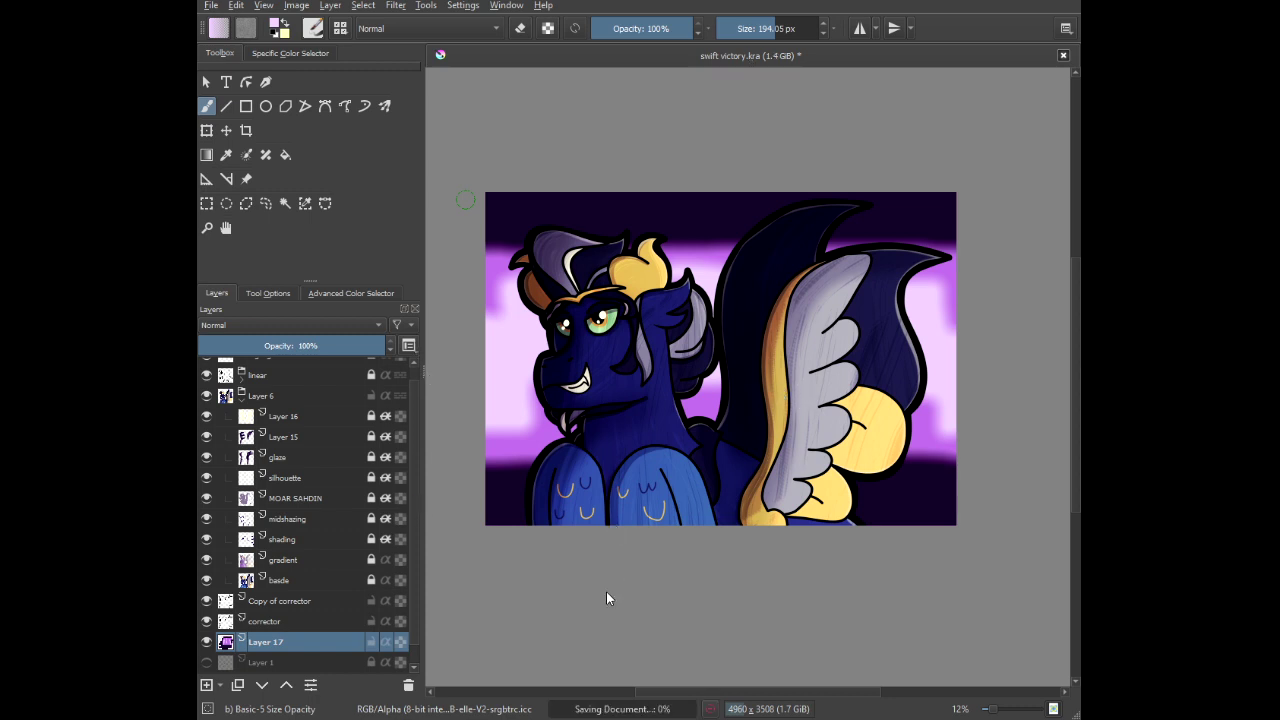
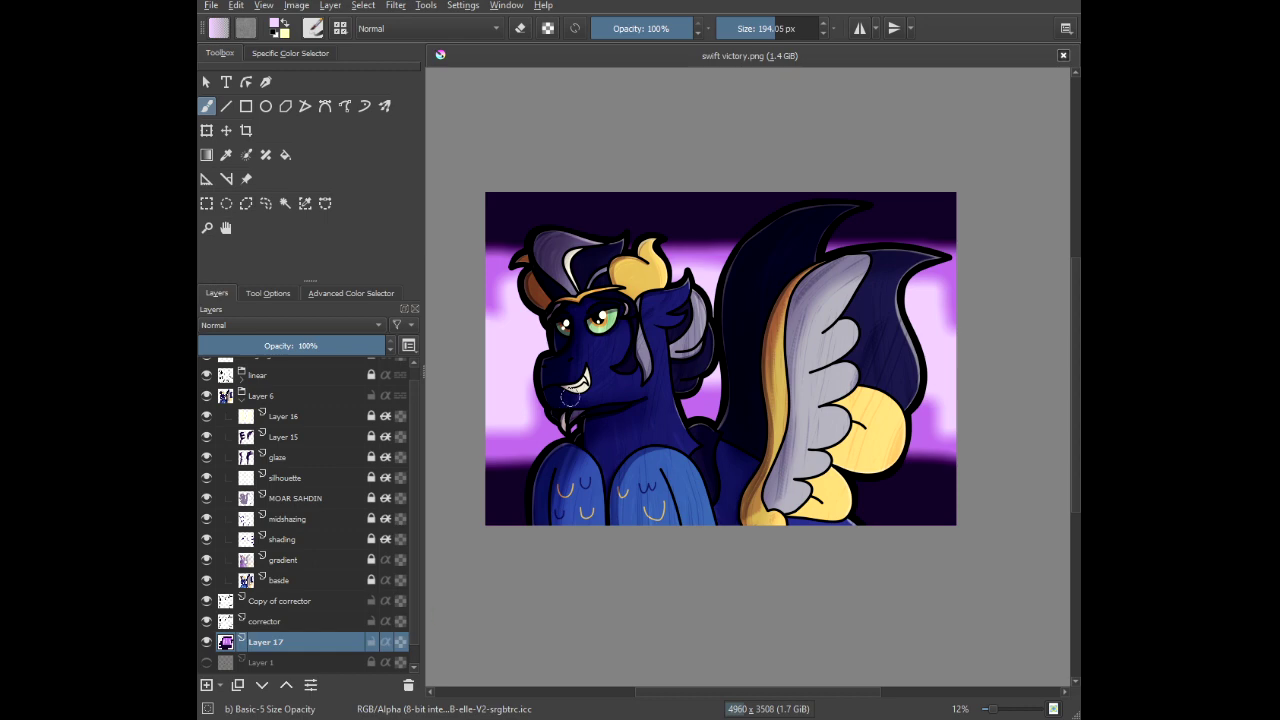
scroll(550, 318, "up", 2)
scroll(474, 347, "up", 1)
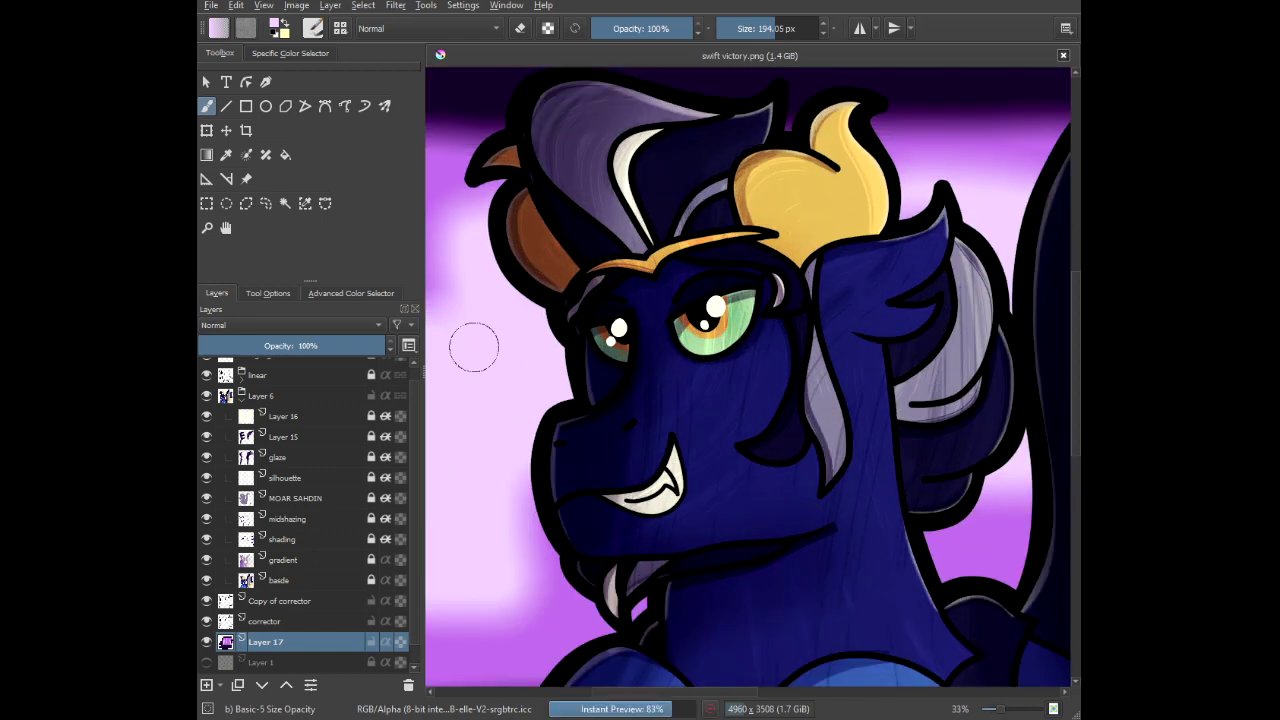
scroll(480, 318, "down", 1)
scroll(480, 318, "down", 2)
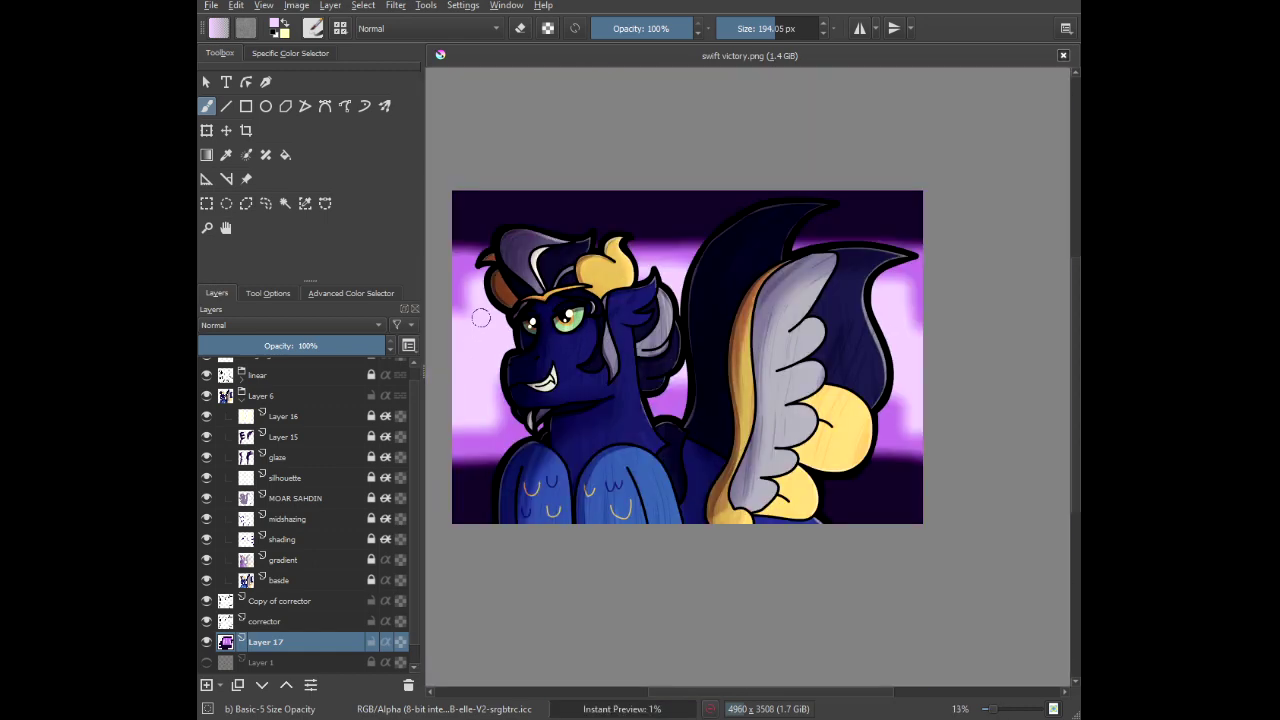
left_click_drag(463, 282, 487, 292)
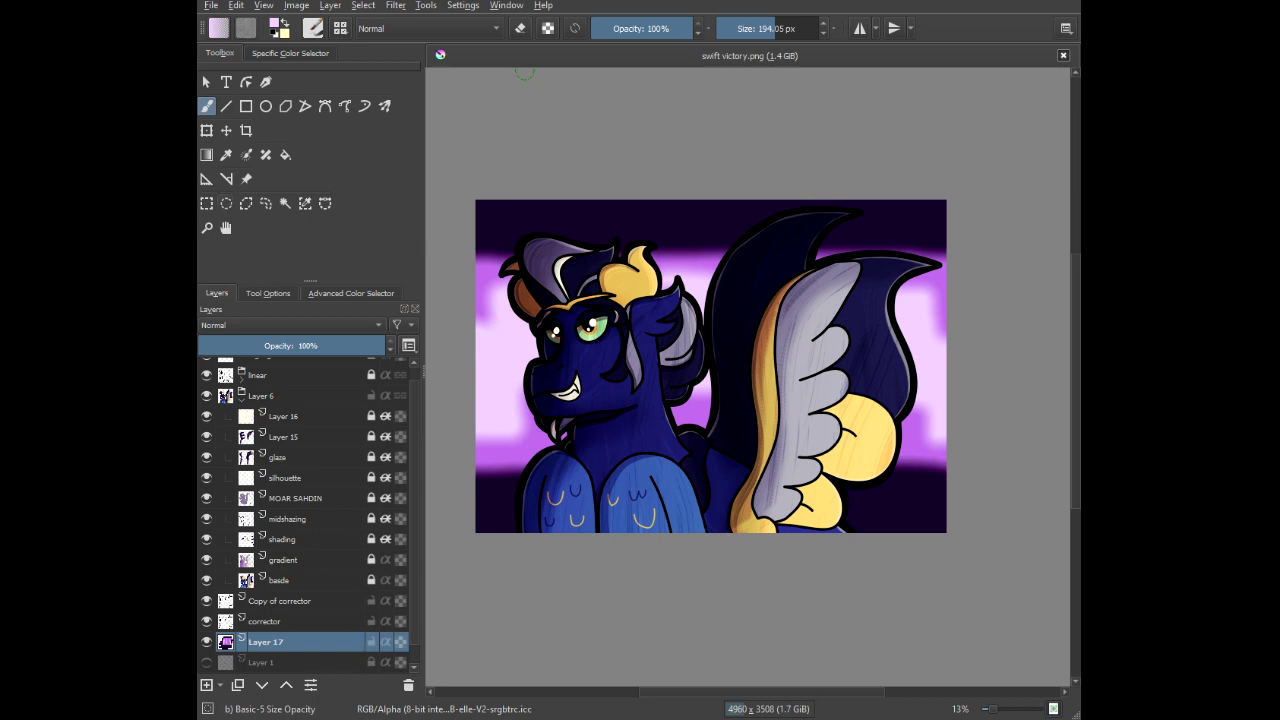
Open the Bahabug.kra sketch and add a new paint layer above Layer 1.
left_click(210, 4)
left_click(598, 88)
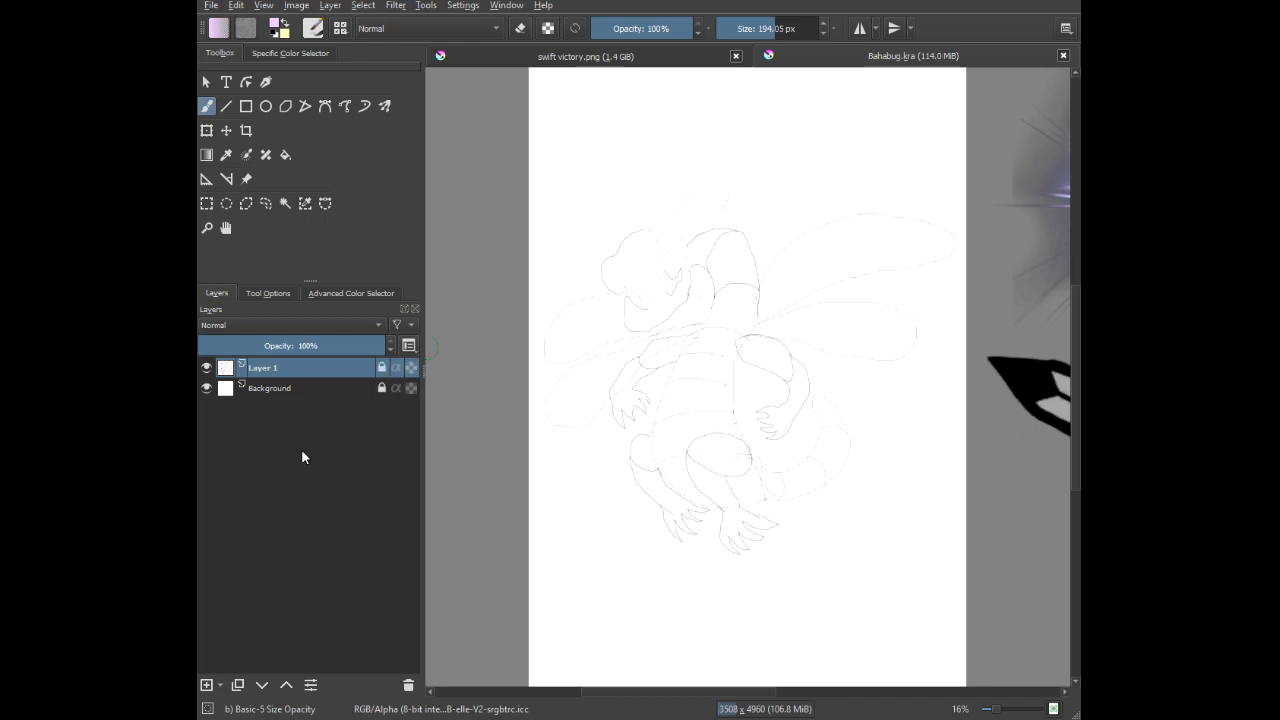
left_click(206, 685)
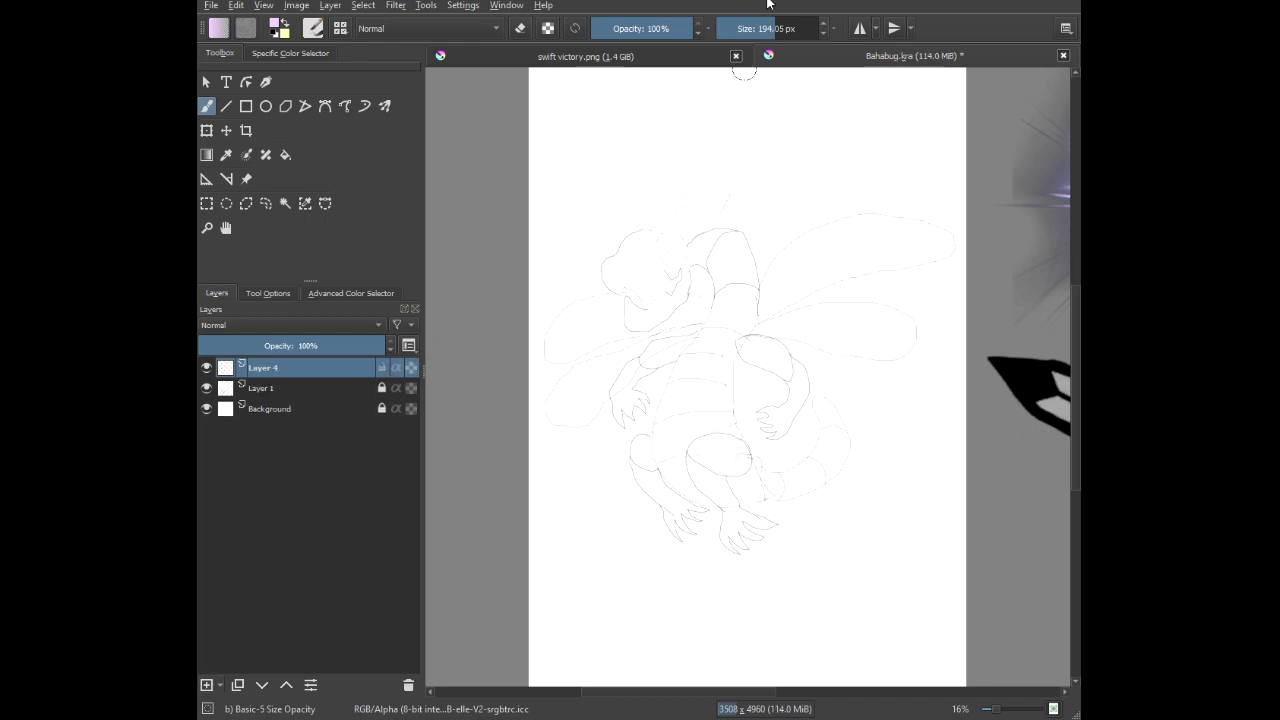
Set the brush size to 25 px and the painting colour to black.
type("25")
right_click(662, 229)
right_click(739, 205)
right_click(737, 80)
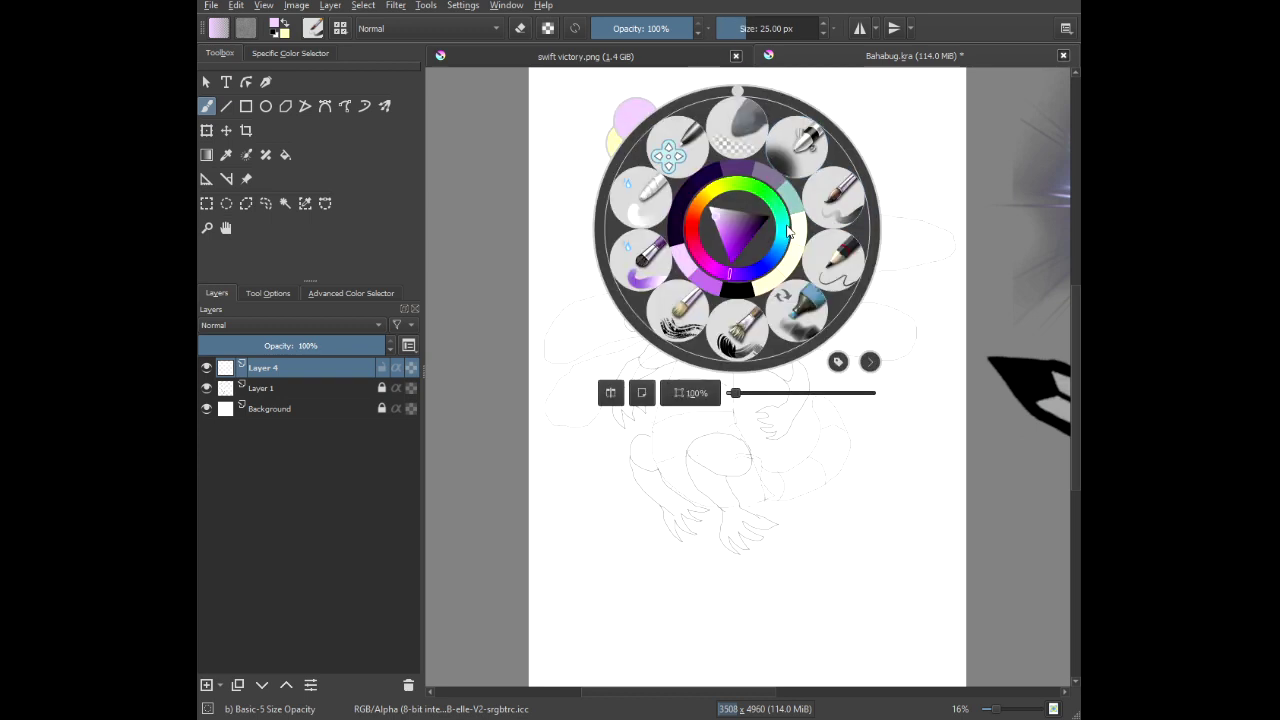
left_click_drag(744, 242, 823, 220)
left_click(432, 275)
Set the brush smoothing to Stabilizer.
left_click(265, 293)
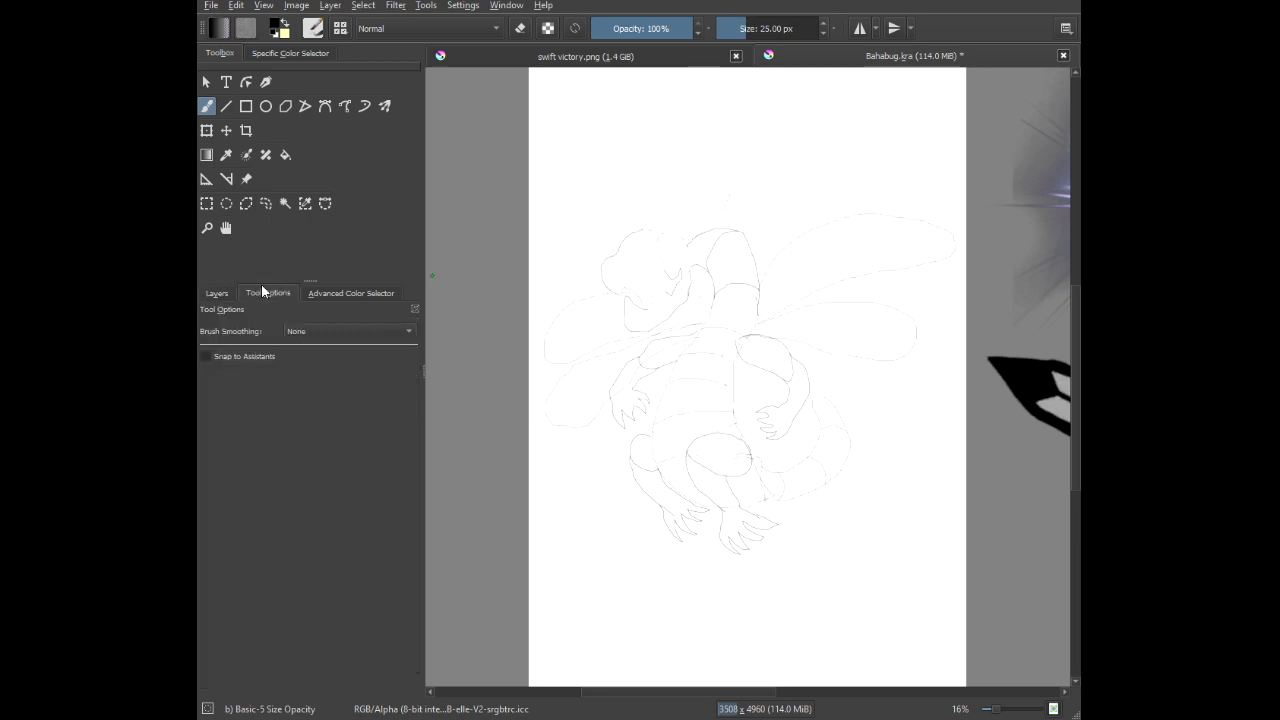
left_click(292, 333)
left_click(298, 374)
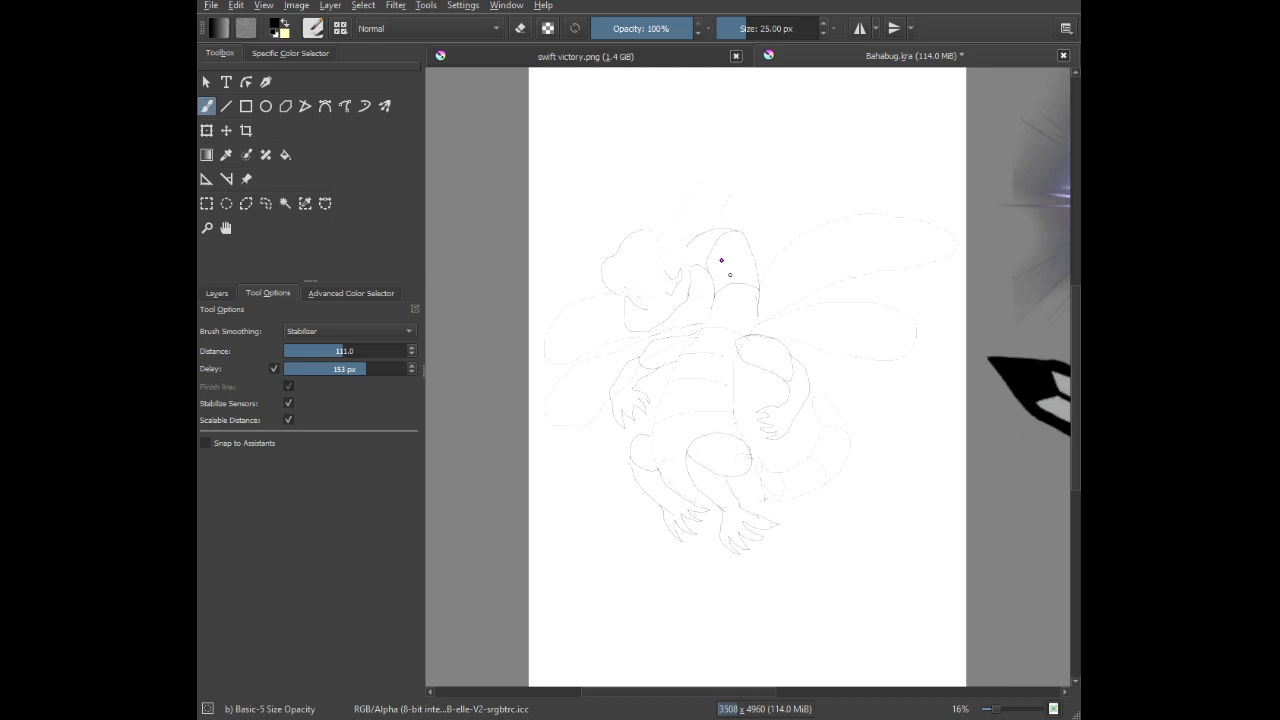
Ink the creature's large oval eye and the diagonal line dividing it, following the sketch.
scroll(666, 249, "up", 8)
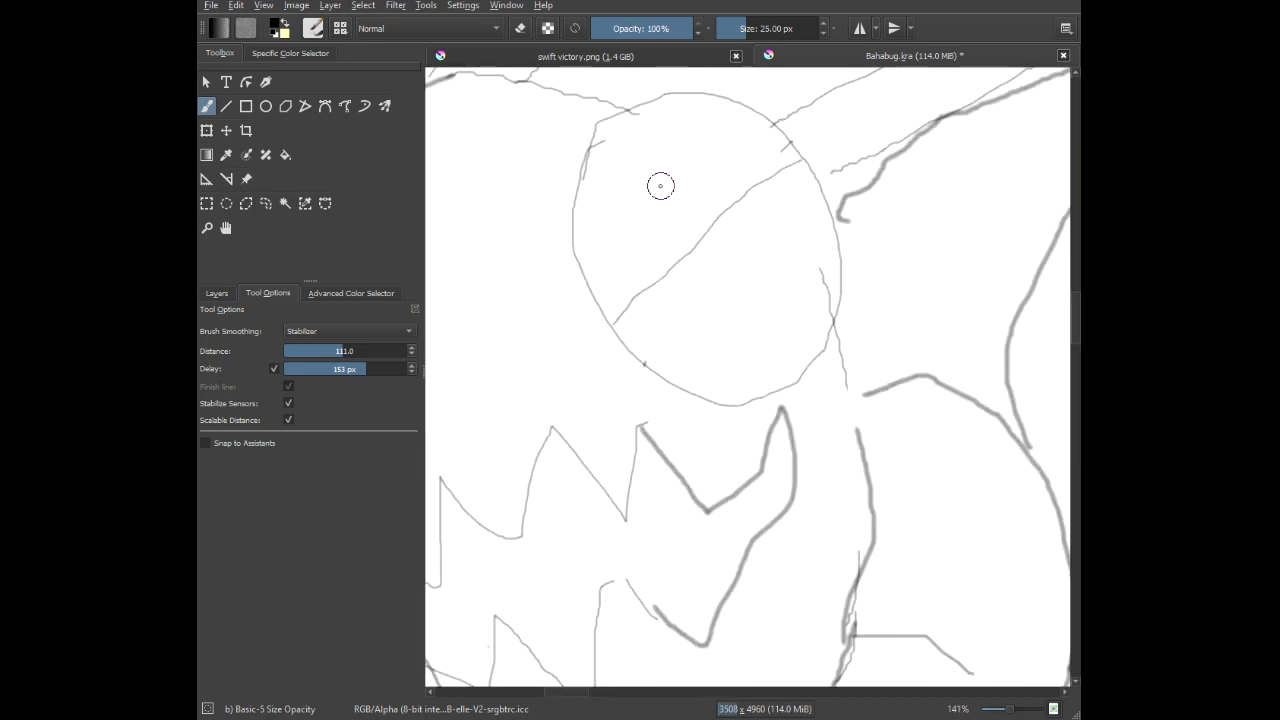
left_click_drag(660, 186, 689, 274)
scroll(693, 278, "up", 1)
right_click(587, 318)
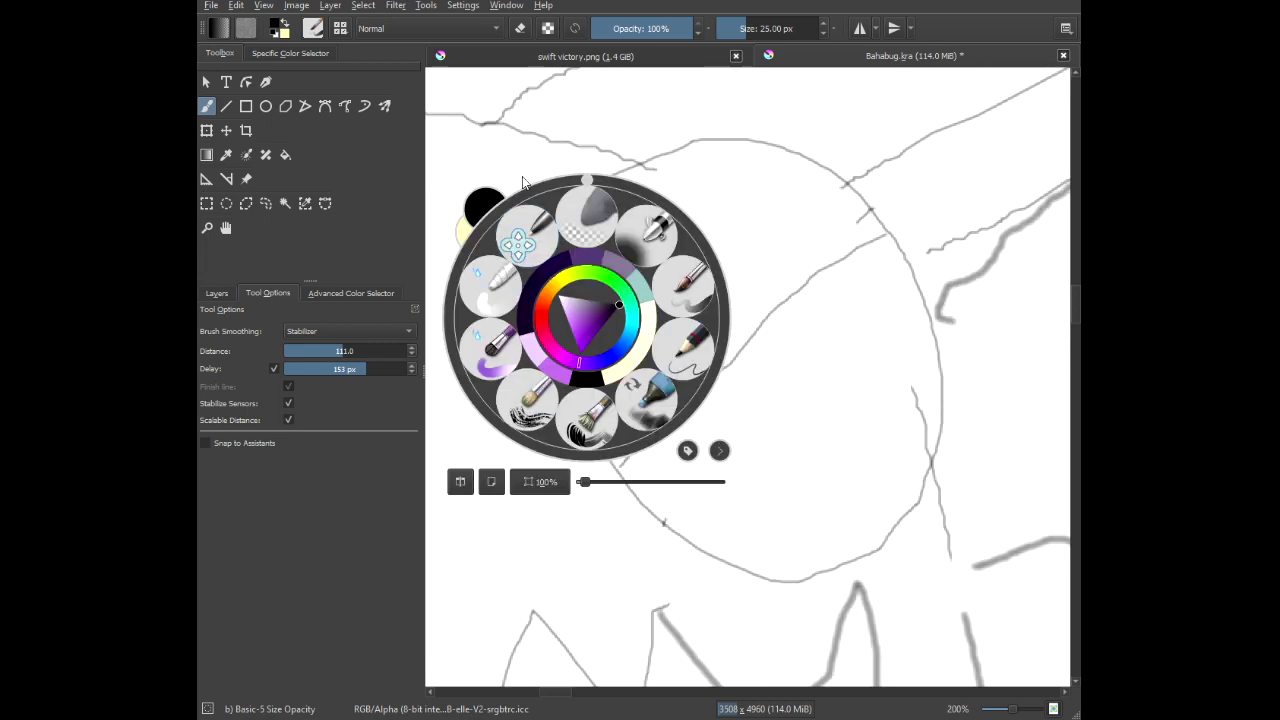
left_click(520, 131)
left_click_drag(620, 479, 620, 479)
mouse_move(540, 387)
left_mouse_down()
mouse_move(518, 271)
mouse_move(580, 186)
mouse_move(669, 123)
mouse_move(745, 118)
mouse_move(854, 163)
mouse_move(915, 219)
mouse_move(963, 292)
mouse_move(965, 476)
mouse_move(939, 543)
mouse_move(839, 618)
mouse_move(765, 626)
mouse_move(670, 593)
mouse_move(635, 557)
mouse_move(548, 402)
left_mouse_up()
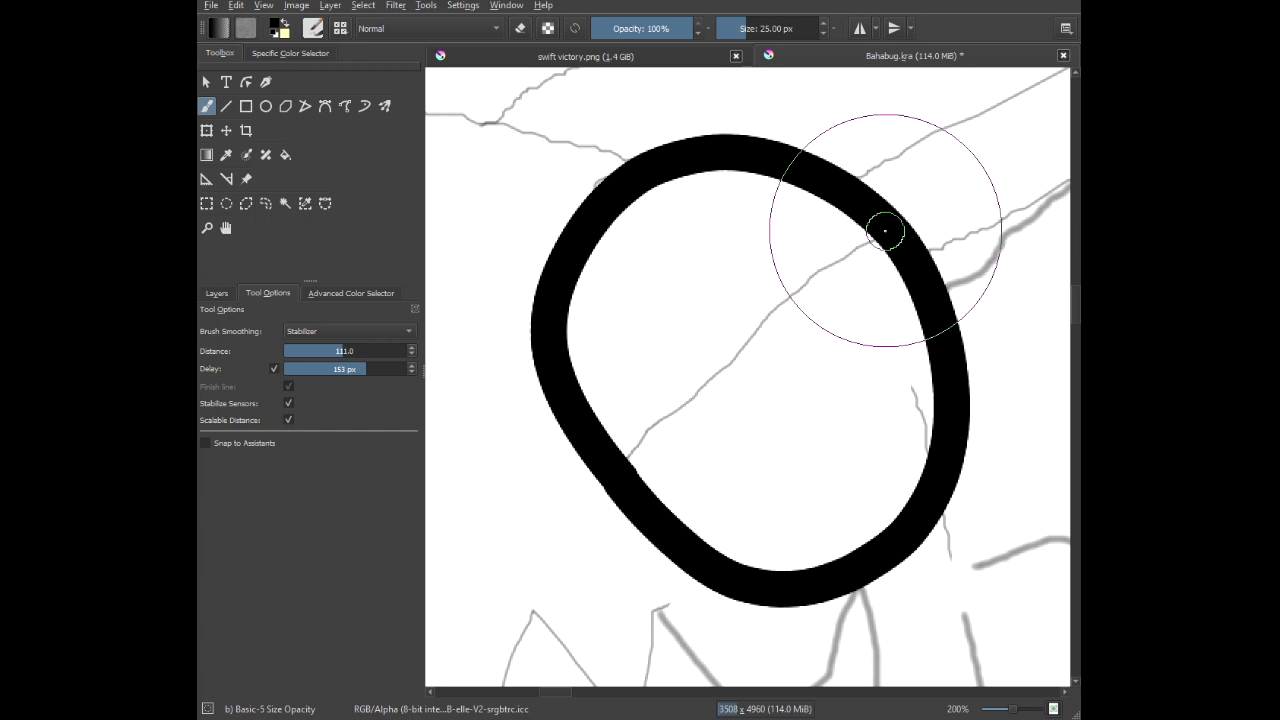
mouse_move(886, 236)
left_mouse_down()
mouse_move(694, 351)
mouse_move(575, 490)
mouse_move(563, 486)
mouse_move(609, 366)
left_mouse_up()
Ink the head outline from the top of the eye over the brow and around the snout to the mouth.
scroll(585, 449, "down", 4)
scroll(489, 372, "up", 2)
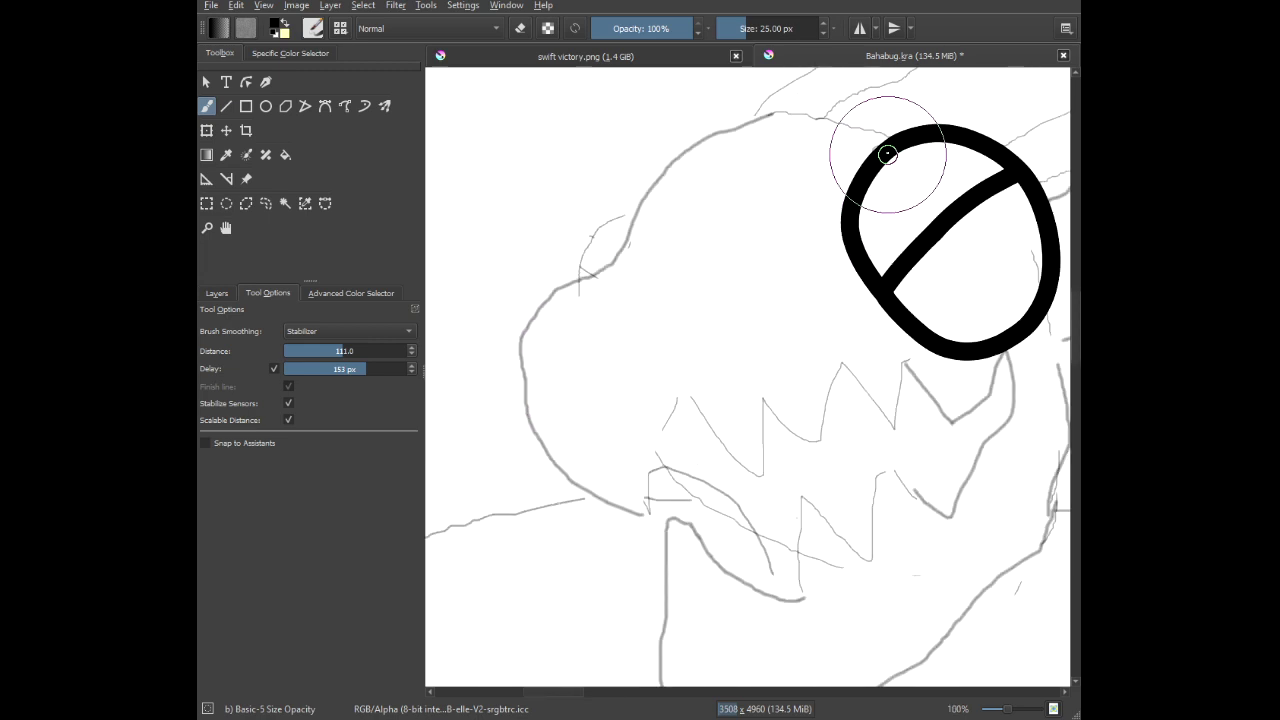
mouse_move(882, 146)
left_mouse_down()
mouse_move(790, 103)
mouse_move(728, 101)
mouse_move(673, 120)
mouse_move(644, 137)
mouse_move(604, 197)
mouse_move(573, 322)
mouse_move(496, 335)
mouse_move(471, 361)
mouse_move(483, 458)
mouse_move(531, 520)
mouse_move(608, 546)
mouse_move(710, 553)
left_mouse_up()
mouse_move(600, 500)
left_mouse_down()
mouse_move(620, 515)
mouse_move(610, 510)
mouse_move(643, 391)
mouse_move(730, 153)
left_mouse_up()
Ink the zigzag upper teeth from the front of the mouth back to the underside of the eye.
scroll(614, 505, "up", 2)
mouse_move(795, 235)
left_mouse_down()
mouse_move(666, 229)
mouse_move(600, 200)
left_mouse_up()
mouse_move(504, 246)
left_mouse_down()
mouse_move(552, 267)
mouse_move(632, 429)
mouse_move(750, 457)
mouse_move(686, 365)
mouse_move(664, 228)
left_mouse_up()
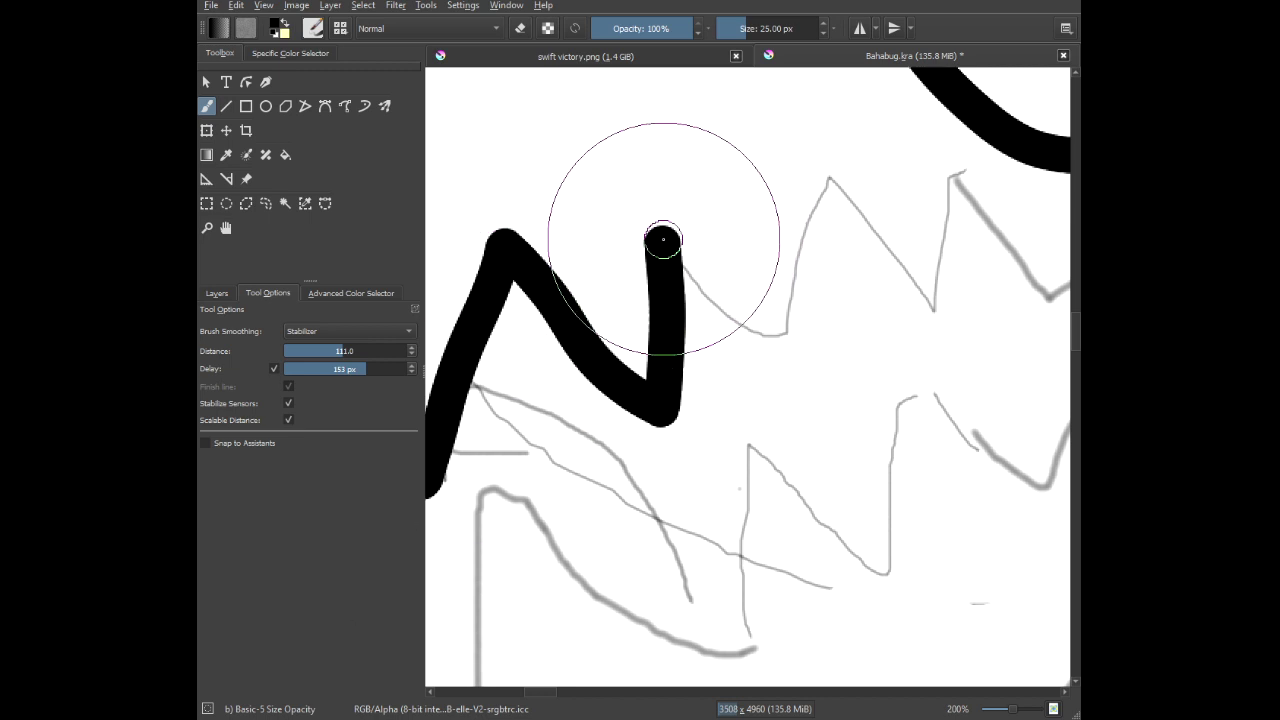
mouse_move(663, 240)
left_mouse_down()
mouse_move(798, 389)
mouse_move(877, 371)
mouse_move(829, 251)
mouse_move(837, 129)
mouse_move(866, 75)
mouse_move(905, 240)
mouse_move(960, 350)
mouse_move(986, 363)
mouse_move(960, 107)
left_mouse_up()
left_click_drag(944, 236, 949, 195)
mouse_move(932, 259)
left_mouse_down()
mouse_move(681, 300)
mouse_move(586, 374)
left_mouse_up()
mouse_move(605, 312)
left_mouse_down()
mouse_move(661, 402)
mouse_move(775, 495)
mouse_move(853, 307)
mouse_move(851, 262)
mouse_move(797, 146)
left_mouse_up()
scroll(744, 261, "down", 4)
scroll(625, 346, "up", 3)
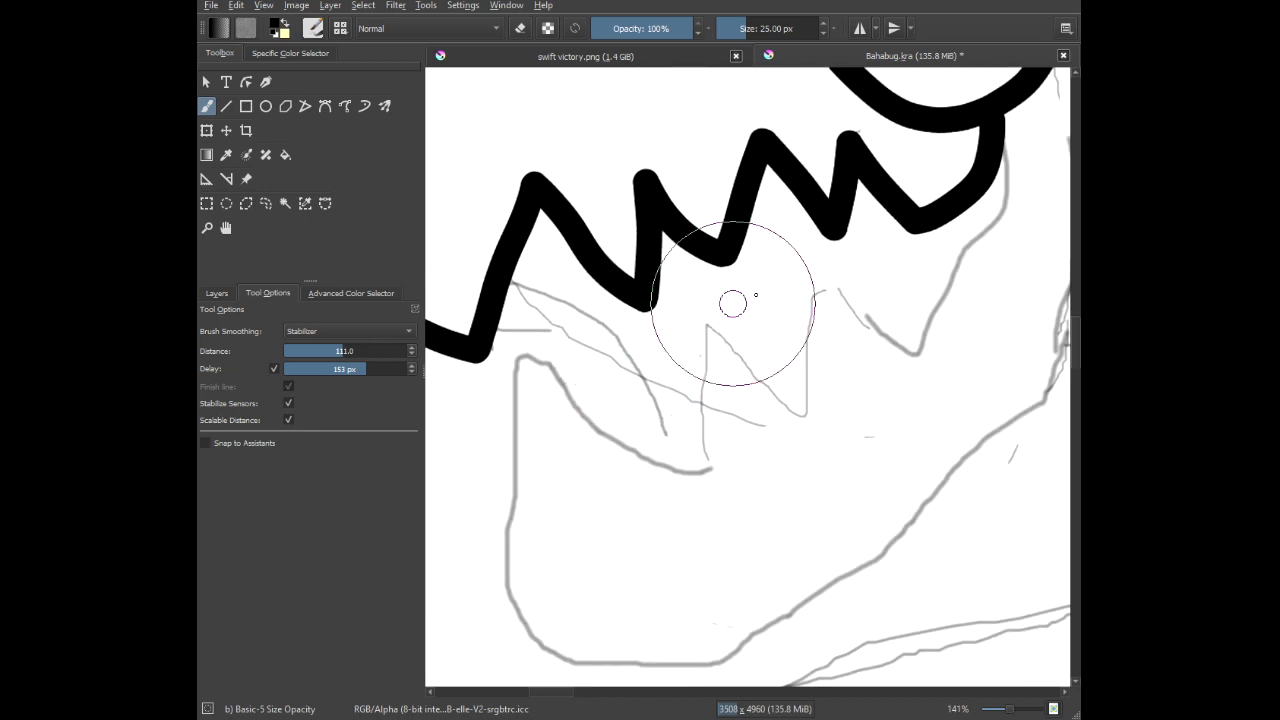
left_click_drag(883, 243, 920, 348)
scroll(920, 348, "down", 1)
scroll(919, 347, "down", 1)
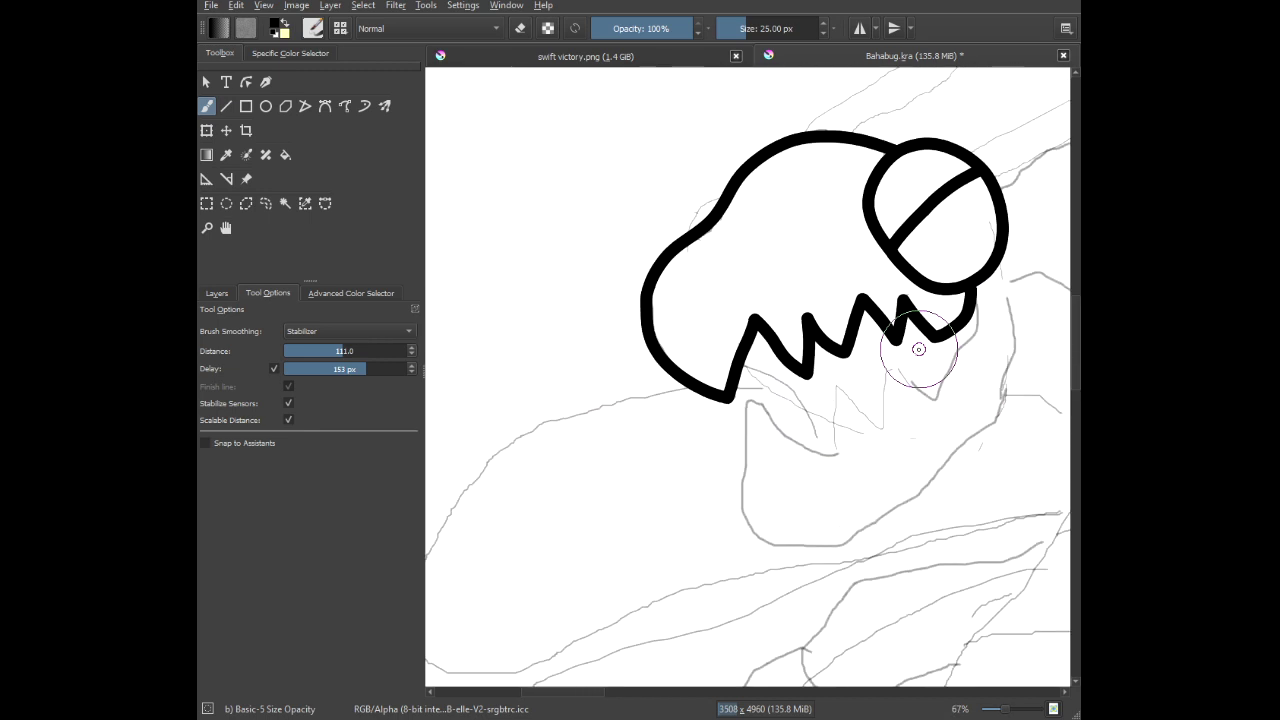
Undo the strokes of the zigzag upper teeth, back to the finished head outline.
key("ctrl+z")
key("ctrl+z")
key("ctrl+z")
key("ctrl+z")
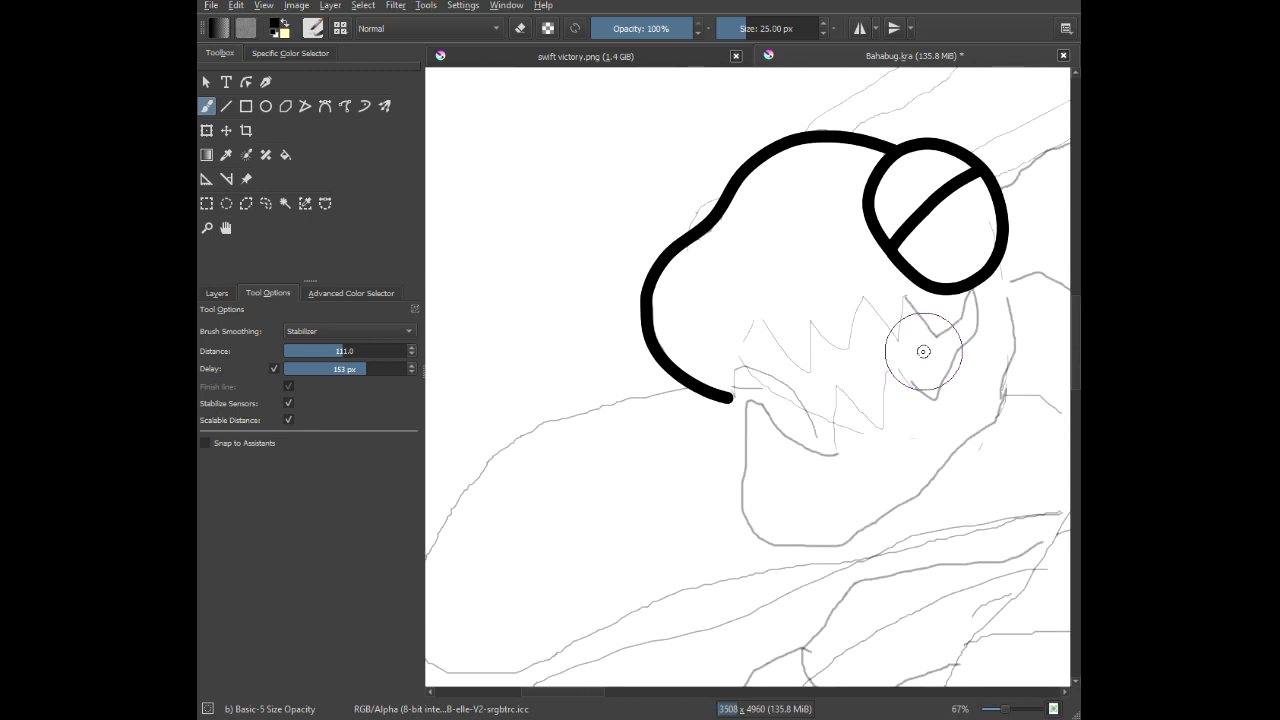
Re-ink the zigzag upper teeth with a 15 px brush, from the front of the mouth back to the underside of the eye.
left_click(741, 28)
type("15")
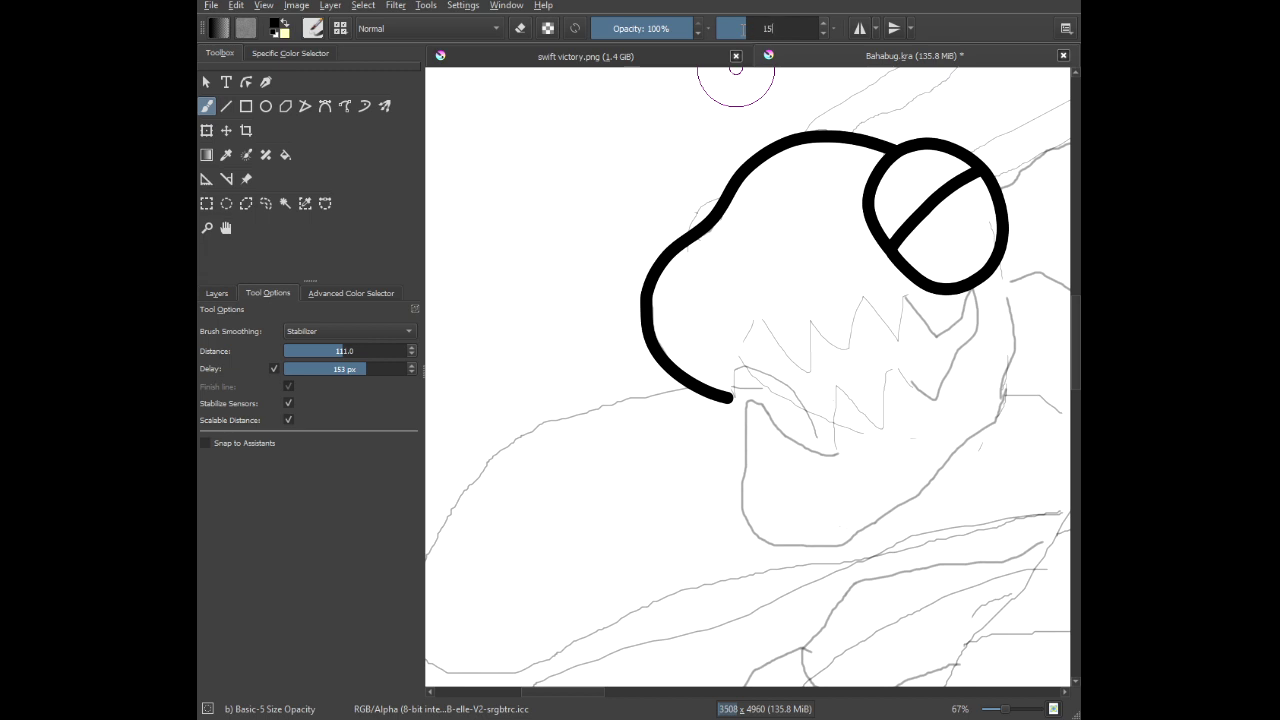
key("Return")
scroll(763, 364, "up", 4)
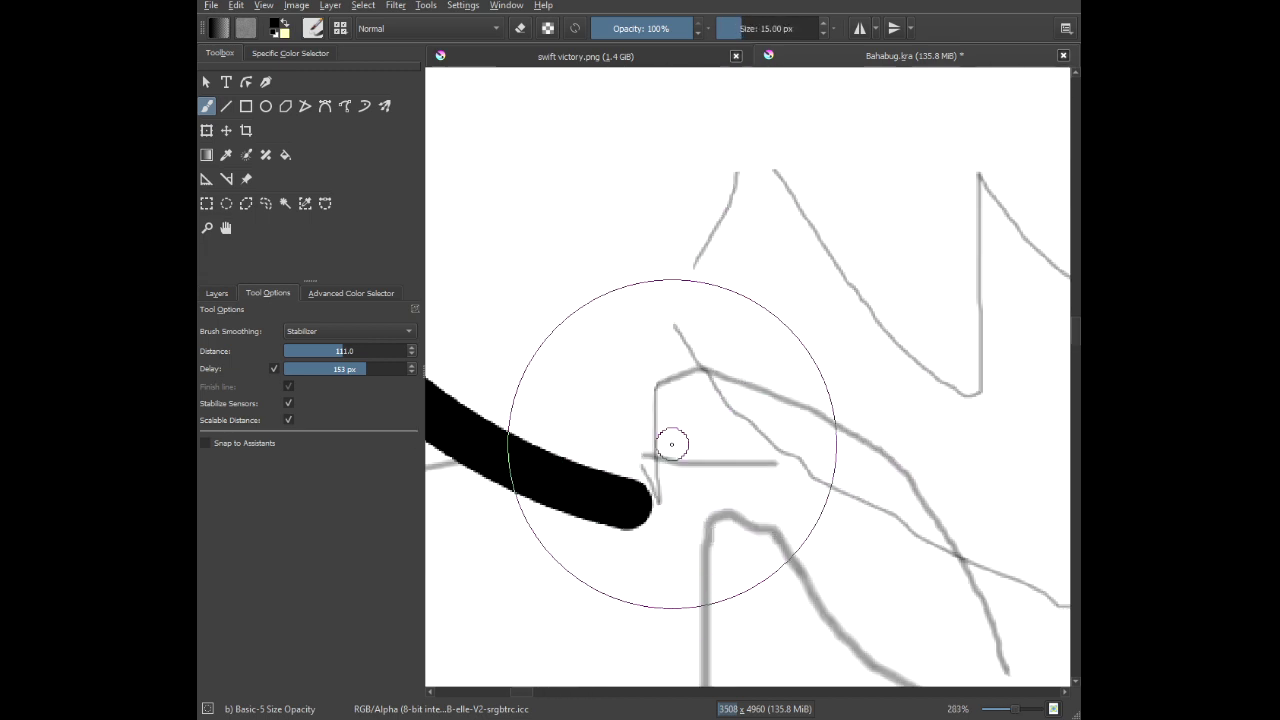
mouse_move(641, 371)
left_mouse_down()
mouse_move(755, 141)
mouse_move(740, 78)
mouse_move(790, 70)
mouse_move(851, 214)
mouse_move(954, 368)
mouse_move(1068, 456)
left_mouse_up()
scroll(983, 414, "down", 4)
mouse_move(982, 420)
left_mouse_down()
mouse_move(744, 420)
mouse_move(666, 318)
mouse_move(663, 197)
mouse_move(743, 279)
mouse_move(835, 327)
mouse_move(845, 398)
mouse_move(737, 445)
left_mouse_up()
scroll(744, 421, "up", 4)
left_click_drag(774, 394, 660, 441)
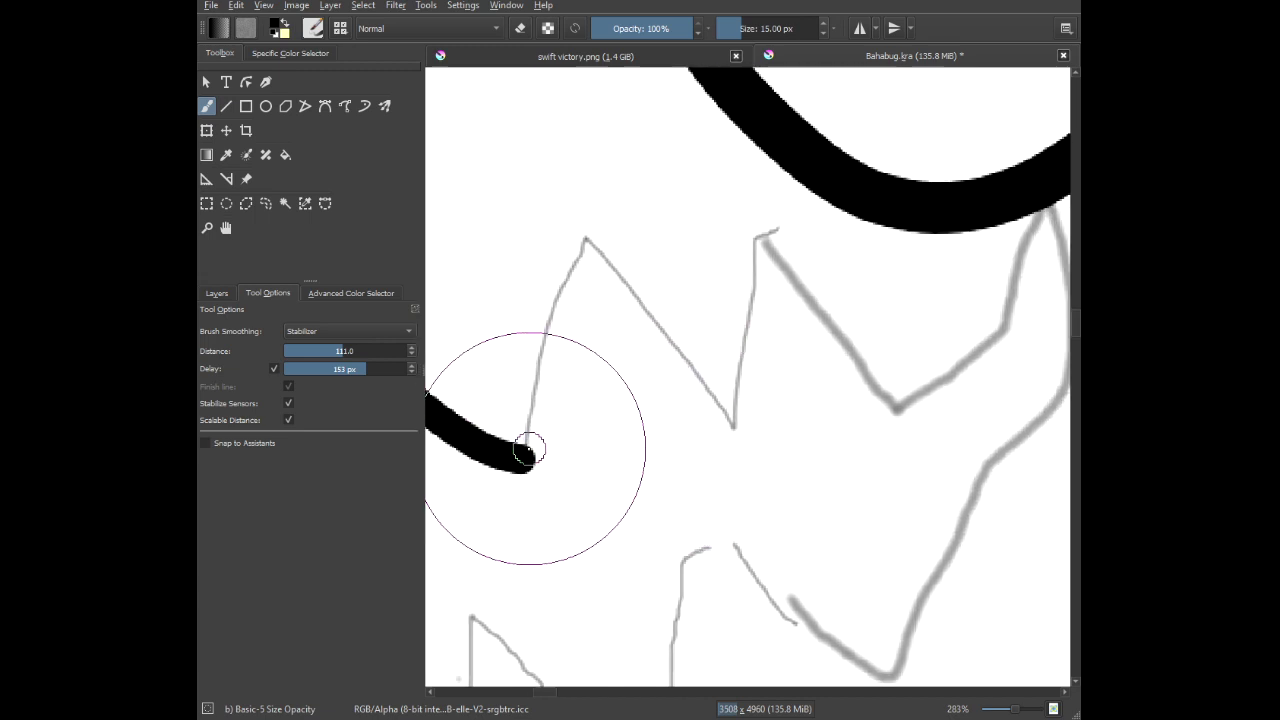
mouse_move(527, 452)
left_mouse_down()
mouse_move(586, 223)
mouse_move(726, 426)
mouse_move(738, 383)
left_mouse_up()
mouse_move(776, 246)
left_mouse_down()
mouse_move(749, 240)
mouse_move(750, 225)
left_mouse_up()
mouse_move(809, 288)
left_mouse_down()
mouse_move(763, 306)
mouse_move(598, 307)
mouse_move(686, 433)
mouse_move(832, 297)
mouse_move(834, 103)
mouse_move(836, 170)
left_mouse_up()
scroll(827, 197, "down", 3)
left_click_drag(766, 245, 813, 229)
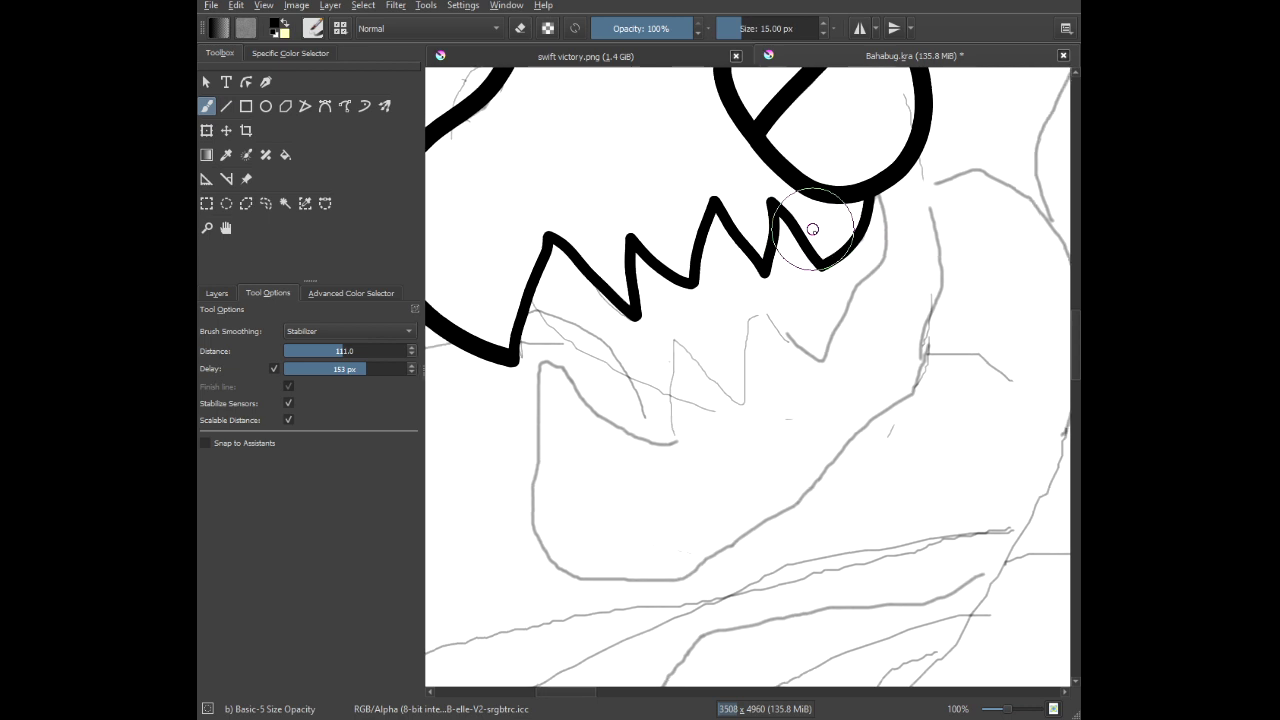
Ink the back corner of the mouth from under the eye and continue forward along the zigzag lower teeth.
scroll(812, 229, "up", 3)
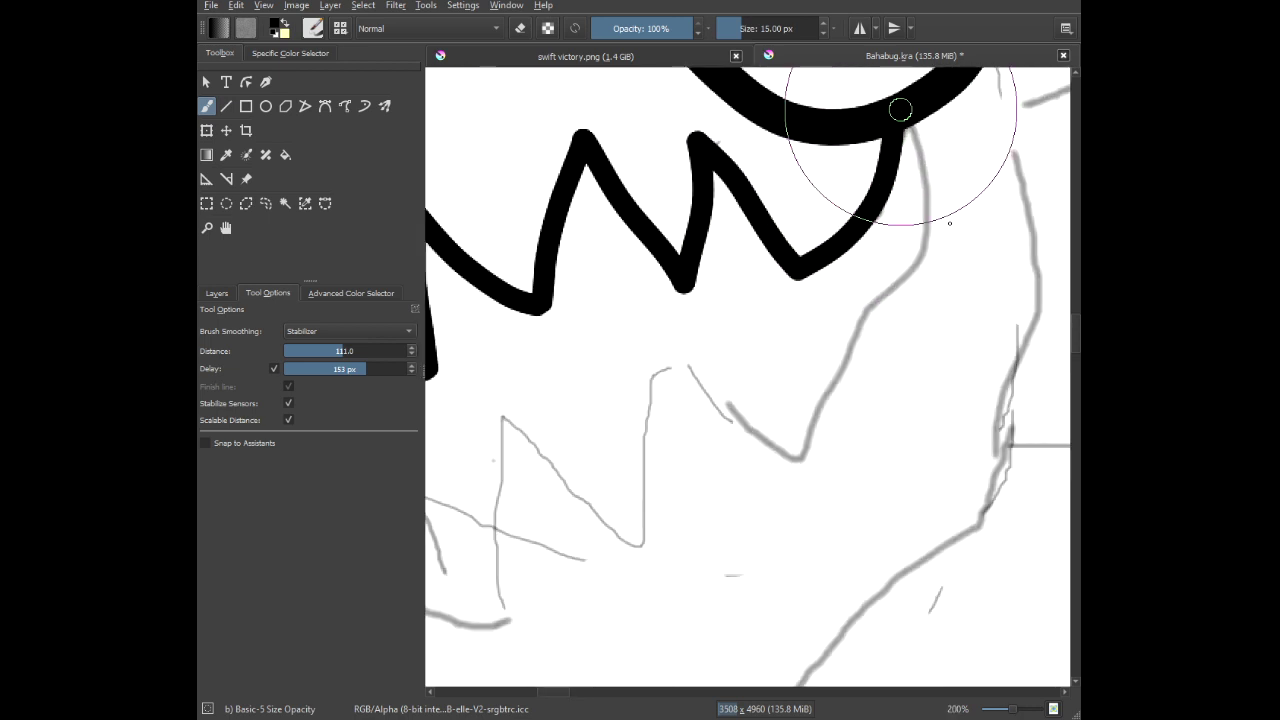
mouse_move(900, 110)
left_mouse_down()
mouse_move(926, 219)
mouse_move(805, 457)
mouse_move(748, 430)
mouse_move(680, 370)
mouse_move(643, 405)
mouse_move(631, 443)
mouse_move(635, 535)
left_mouse_up()
mouse_move(577, 463)
left_mouse_down()
mouse_move(853, 372)
mouse_move(875, 317)
left_mouse_up()
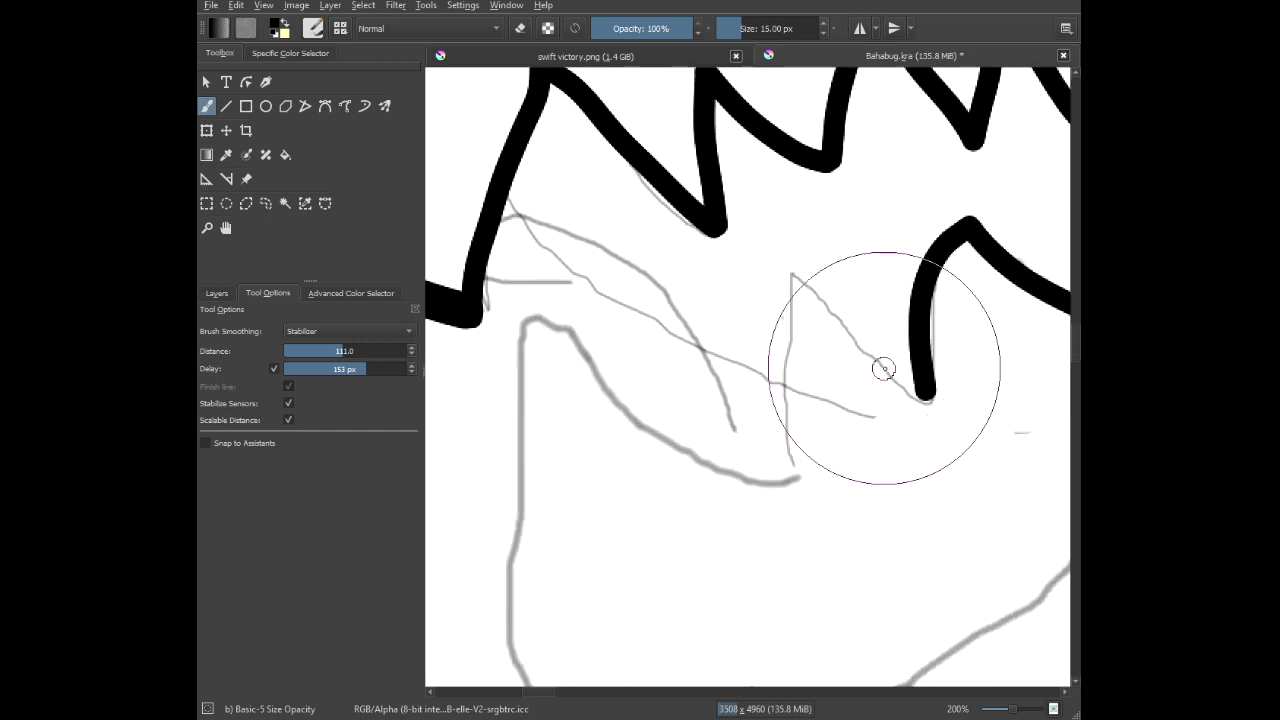
Ink the remaining lower teeth, the front of the lower jaw and its chin over the sketch with the 15 px brush.
scroll(890, 381, "up", 1)
mouse_move(939, 394)
left_mouse_down()
mouse_move(799, 307)
mouse_move(686, 137)
mouse_move(755, 300)
mouse_move(758, 517)
mouse_move(777, 614)
left_mouse_up()
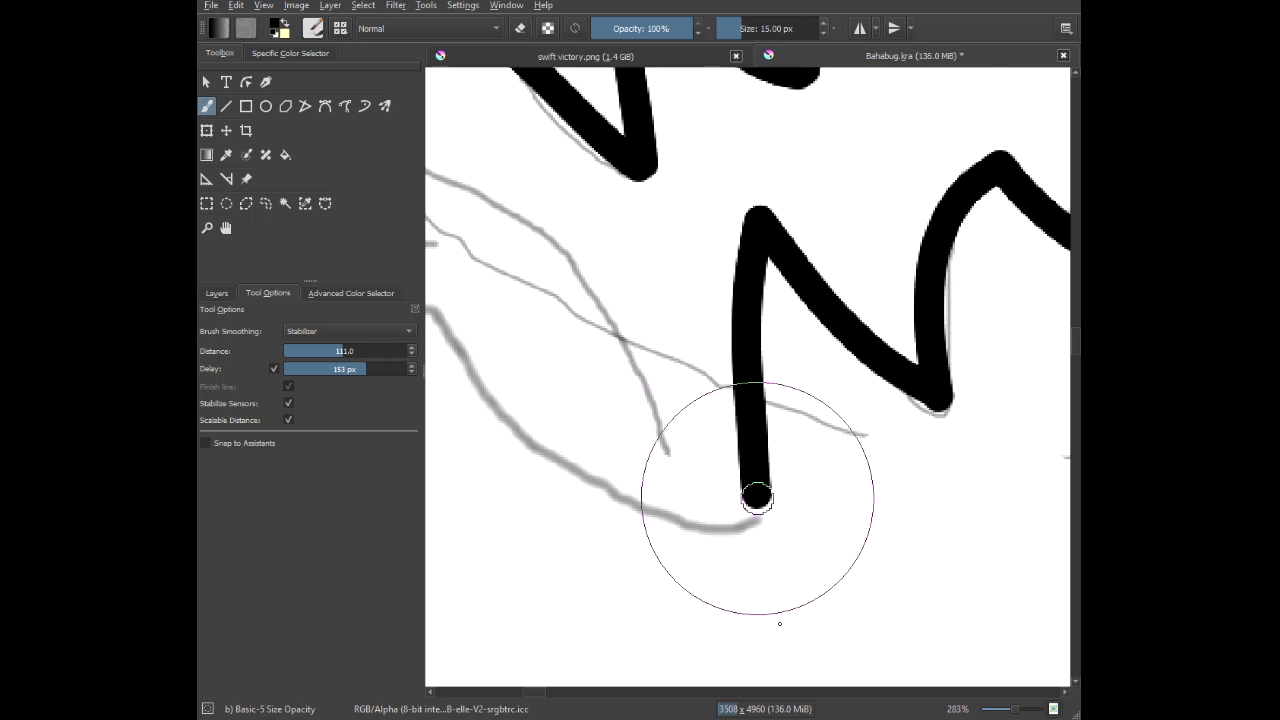
scroll(677, 509, "down", 1)
mouse_move(677, 509)
left_mouse_down()
mouse_move(917, 366)
mouse_move(968, 362)
mouse_move(888, 360)
mouse_move(802, 304)
mouse_move(749, 236)
left_mouse_up()
mouse_move(660, 142)
left_mouse_down()
mouse_move(630, 190)
mouse_move(700, 290)
mouse_move(702, 330)
mouse_move(702, 443)
mouse_move(671, 551)
mouse_move(720, 646)
mouse_move(809, 680)
mouse_move(873, 683)
mouse_move(960, 660)
mouse_move(1050, 625)
mouse_move(1075, 530)
left_mouse_up()
left_click_drag(1070, 587, 1107, 566)
scroll(988, 408, "down", 4)
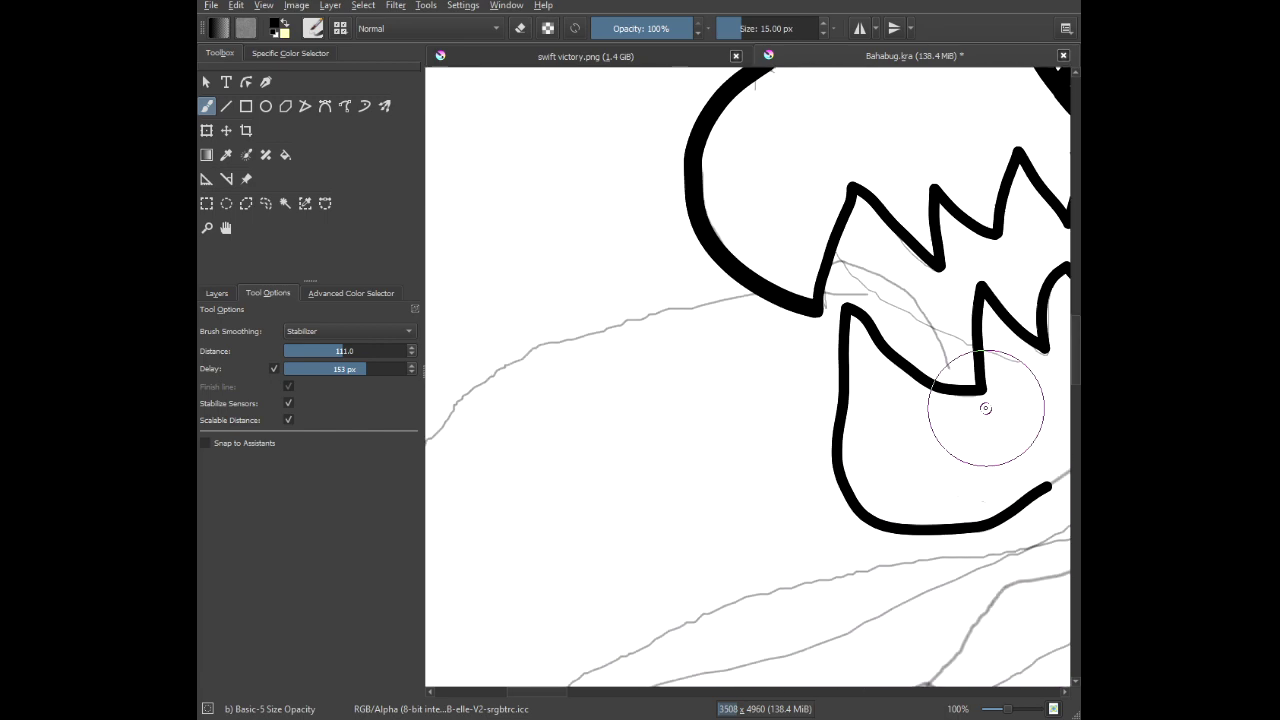
Extend the lower jaw's inked outline from the chin along the sketched underside and up towards the eye.
mouse_move(986, 409)
left_mouse_down()
mouse_move(671, 383)
mouse_move(591, 363)
left_mouse_up()
scroll(600, 368, "up", 2)
scroll(600, 368, "up", 1)
left_click_drag(664, 340, 611, 494)
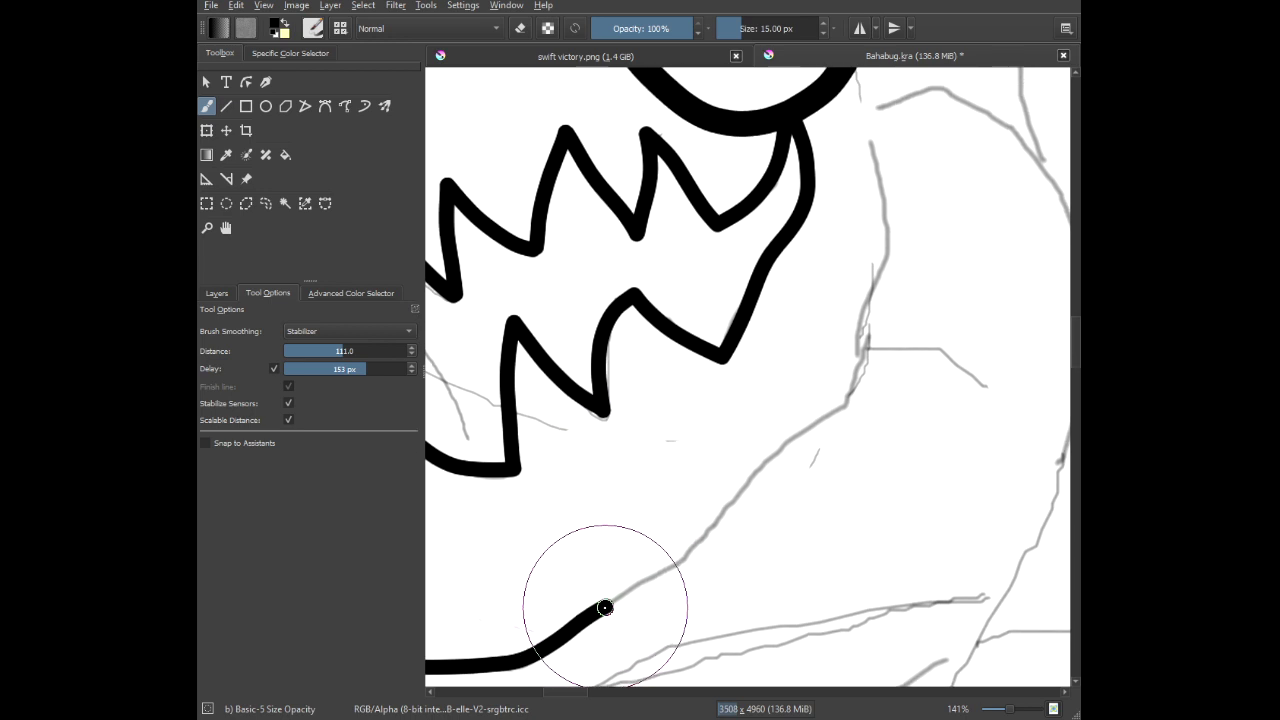
mouse_move(607, 605)
left_mouse_down()
mouse_move(765, 490)
mouse_move(910, 300)
mouse_move(871, 114)
mouse_move(830, 62)
left_mouse_up()
scroll(847, 100, "down", 5)
left_click_drag(866, 190, 760, 445)
scroll(686, 370, "up", 8)
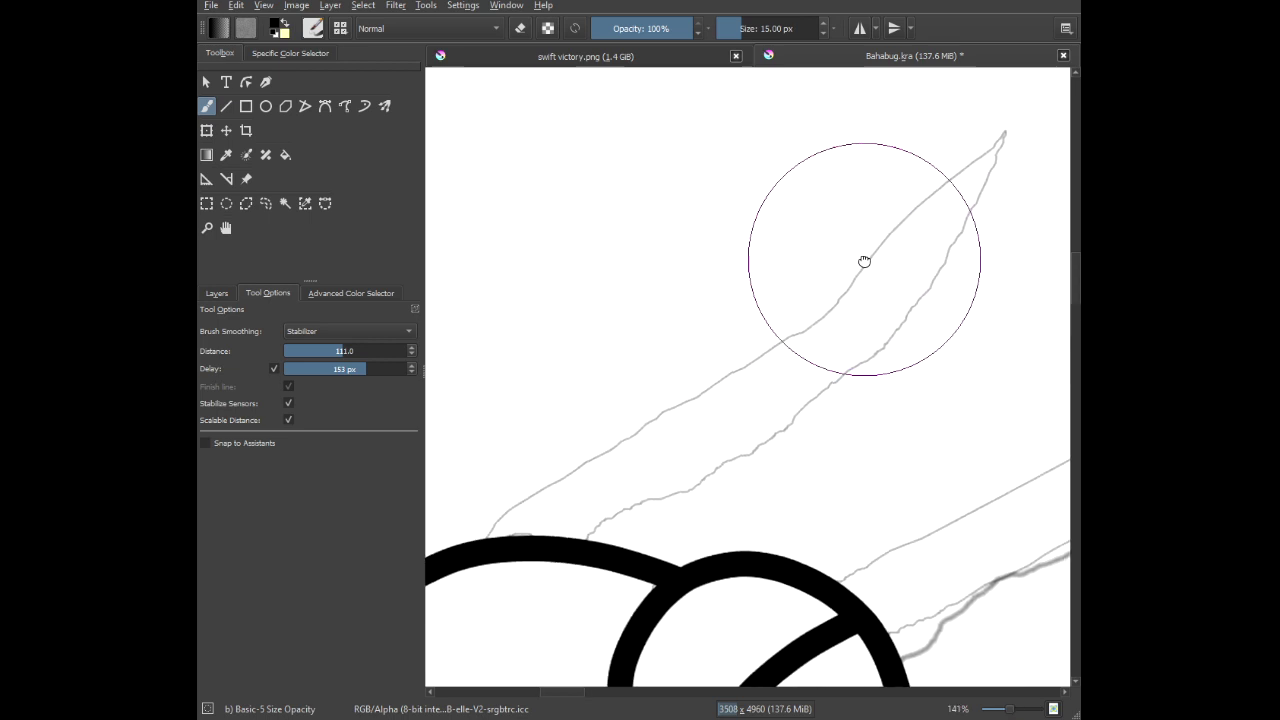
mouse_move(488, 566)
left_mouse_down()
mouse_move(524, 481)
mouse_move(765, 409)
mouse_move(918, 288)
mouse_move(1041, 29)
left_mouse_up()
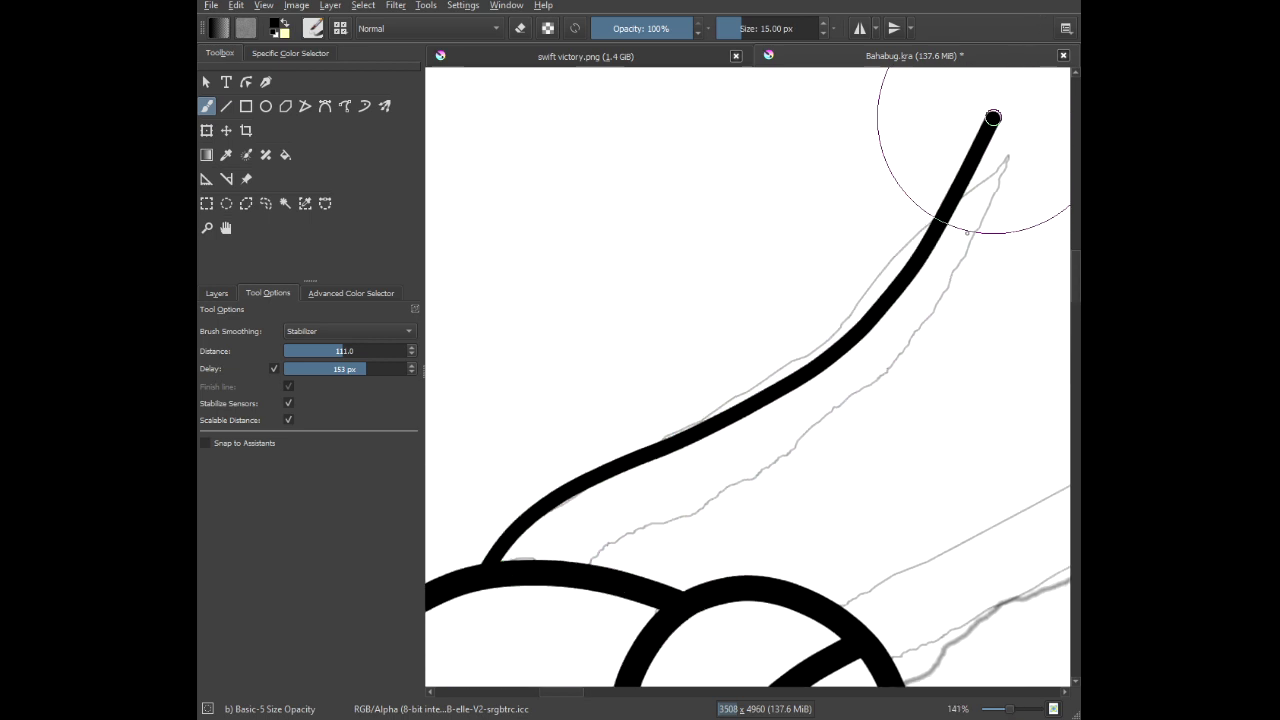
mouse_move(966, 232)
left_mouse_down()
mouse_move(933, 344)
mouse_move(903, 383)
mouse_move(765, 441)
mouse_move(572, 550)
mouse_move(528, 613)
mouse_move(517, 665)
mouse_move(559, 352)
left_mouse_up()
scroll(529, 552, "down", 5)
key("ctrl+z")
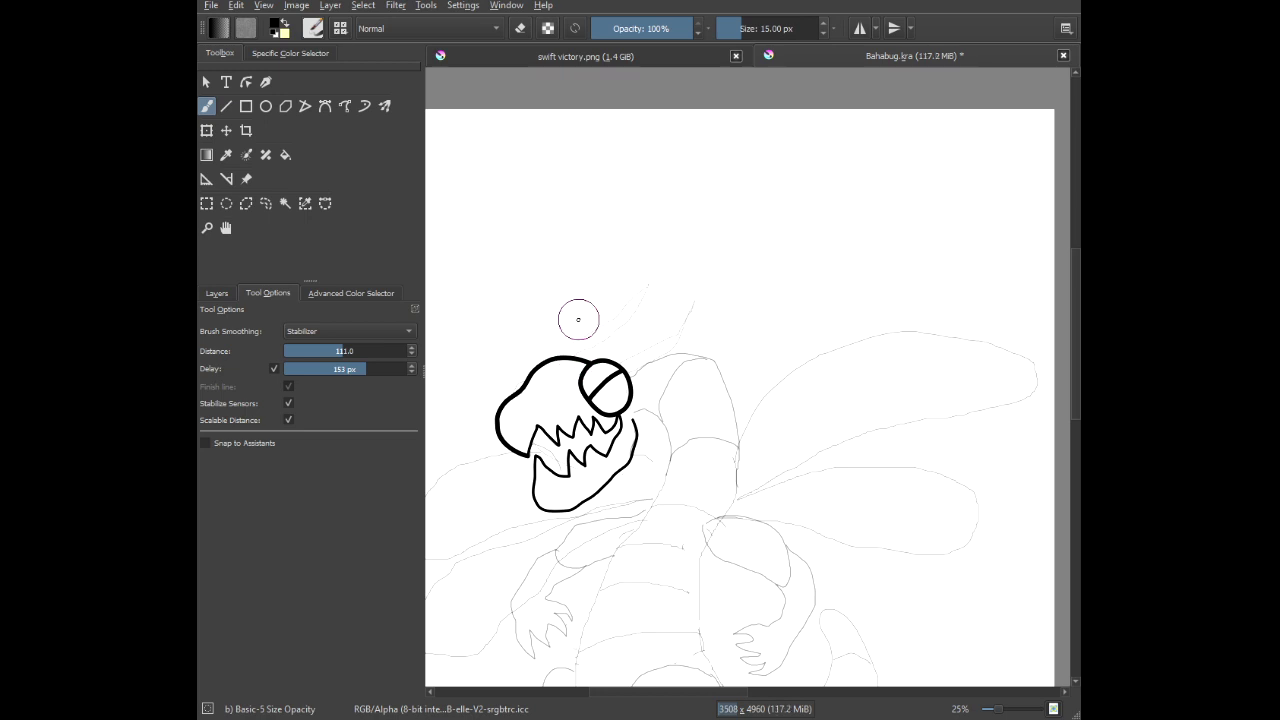
Ink both curved edges of the front antenna, from its pointed tip down to the top of the head.
scroll(578, 319, "up", 5)
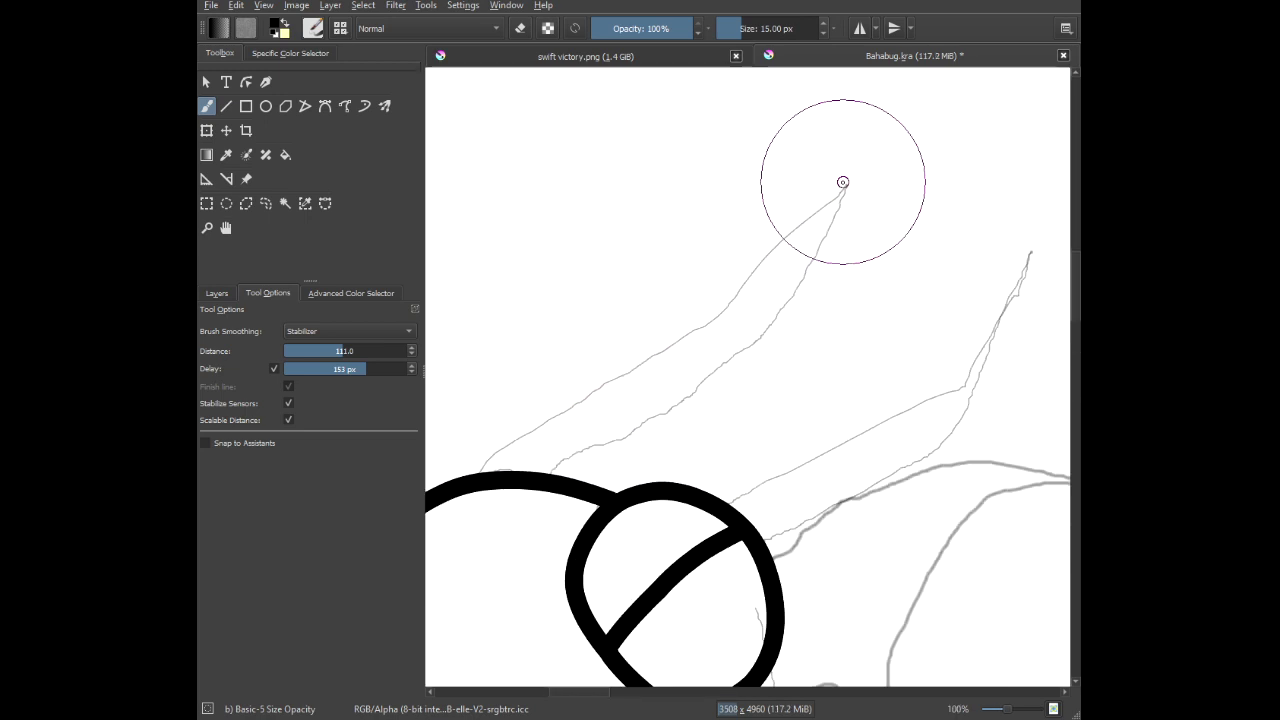
mouse_move(842, 182)
left_mouse_down()
mouse_move(810, 290)
mouse_move(786, 318)
mouse_move(718, 357)
mouse_move(547, 377)
mouse_move(445, 493)
mouse_move(410, 574)
left_mouse_up()
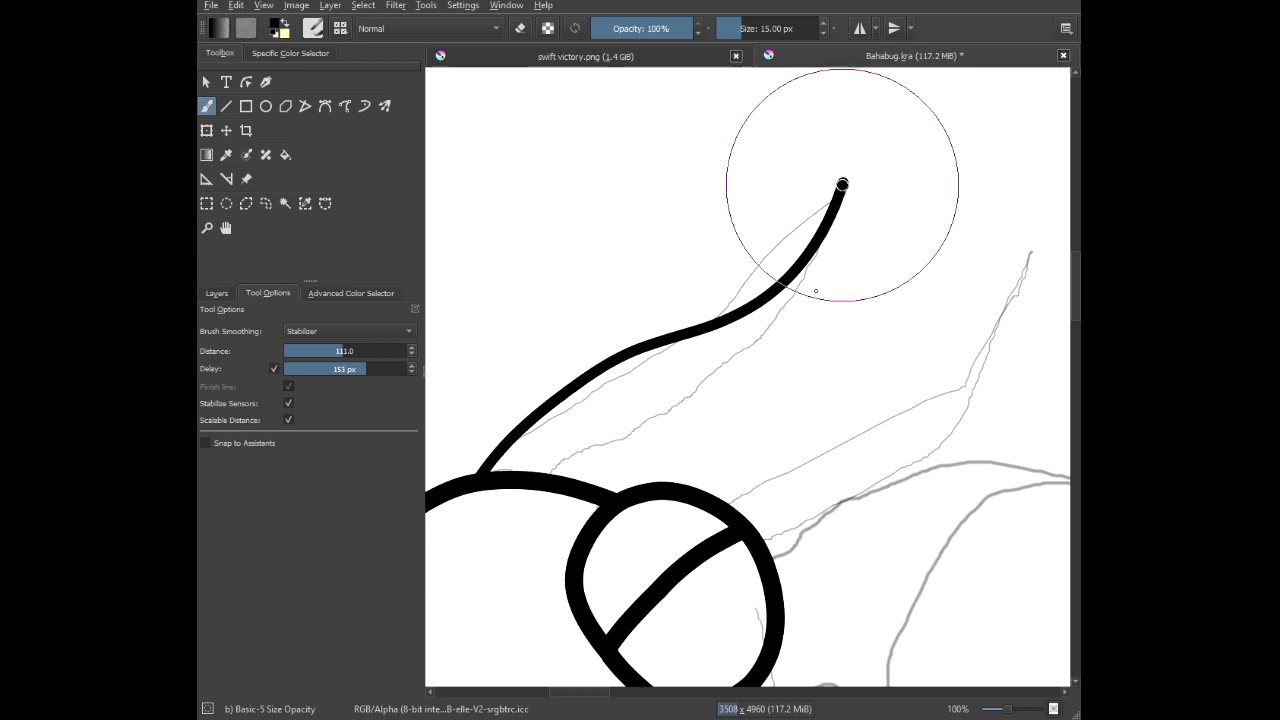
mouse_move(815, 291)
left_mouse_down()
mouse_move(783, 354)
mouse_move(747, 379)
mouse_move(566, 404)
mouse_move(512, 449)
mouse_move(491, 583)
left_mouse_up()
scroll(706, 423, "down", 4)
Ink both edges of the second antenna, rising from the eye's upper edge to a pointed tip.
left_click_drag(748, 471, 712, 369)
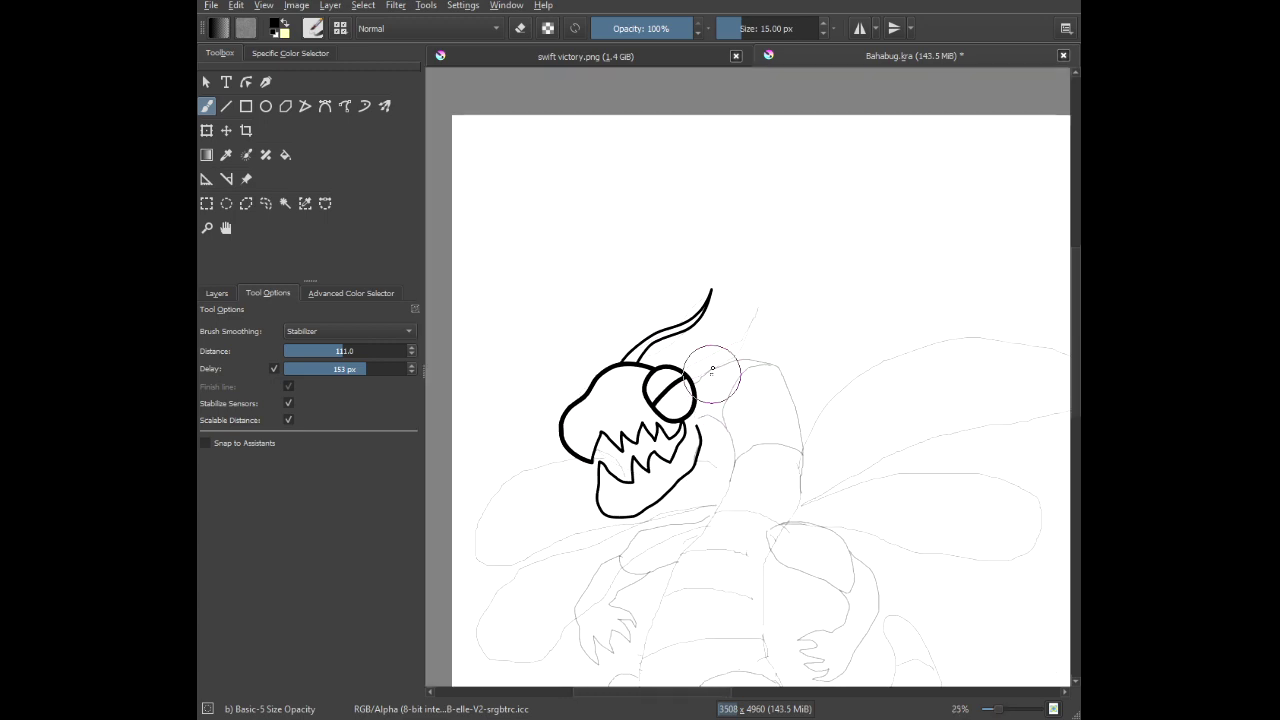
scroll(700, 375, "up", 4)
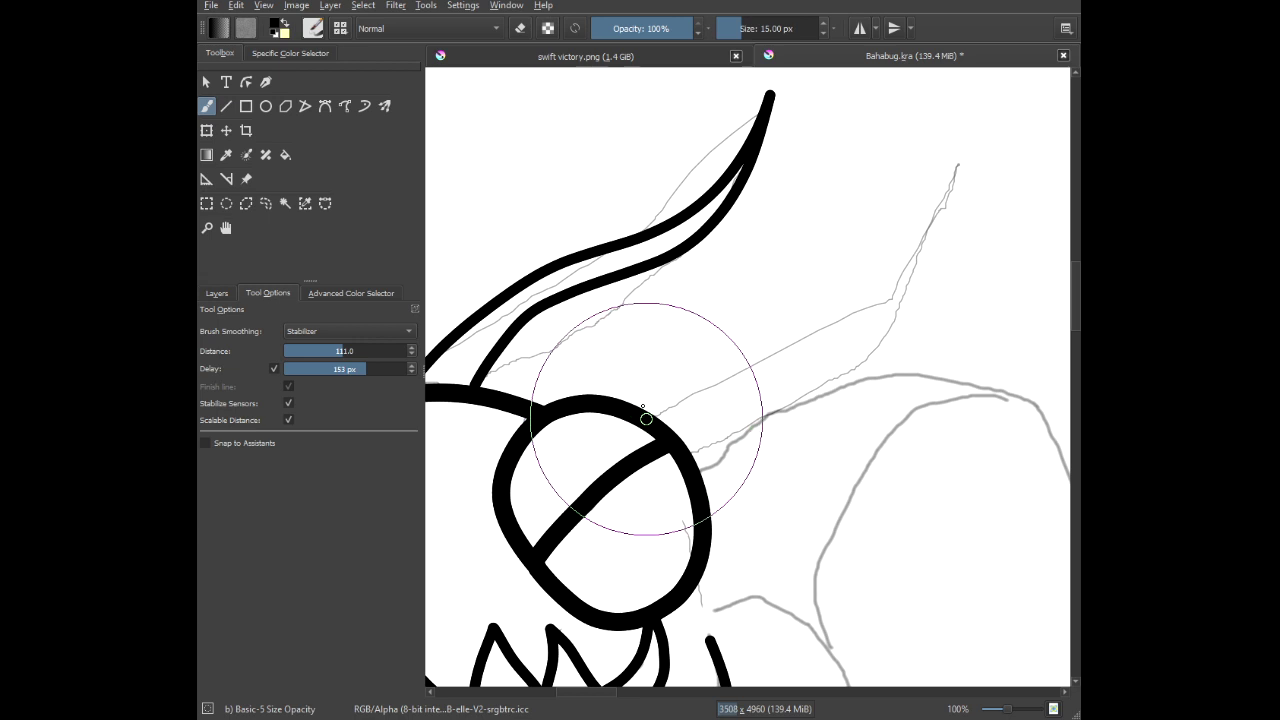
mouse_move(643, 406)
left_mouse_down()
mouse_move(687, 358)
mouse_move(752, 327)
mouse_move(920, 303)
mouse_move(971, 208)
mouse_move(971, 73)
left_mouse_up()
mouse_move(938, 252)
left_mouse_down()
mouse_move(870, 340)
mouse_move(800, 385)
mouse_move(730, 414)
mouse_move(645, 408)
left_mouse_up()
scroll(656, 404, "down", 3)
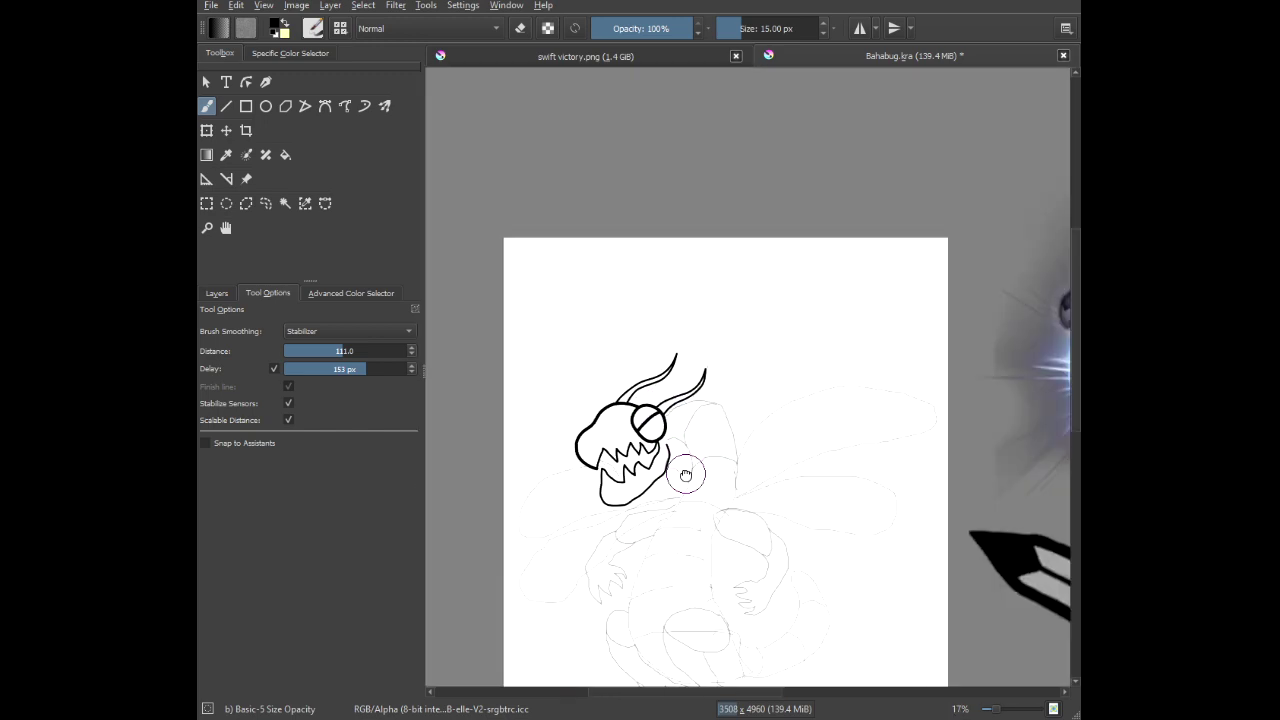
Close the gap at the back of the lower jaw by extending its inked outline up to the eye.
scroll(680, 357, "up", 3)
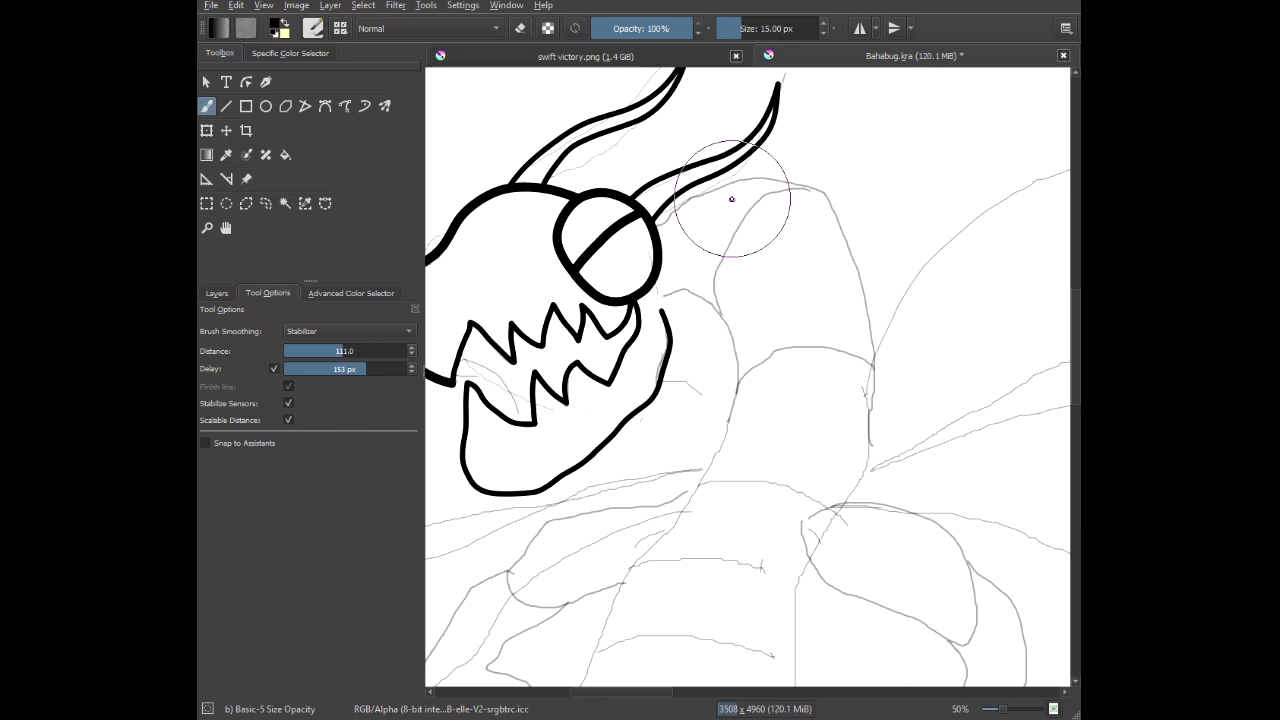
scroll(668, 318, "up", 4)
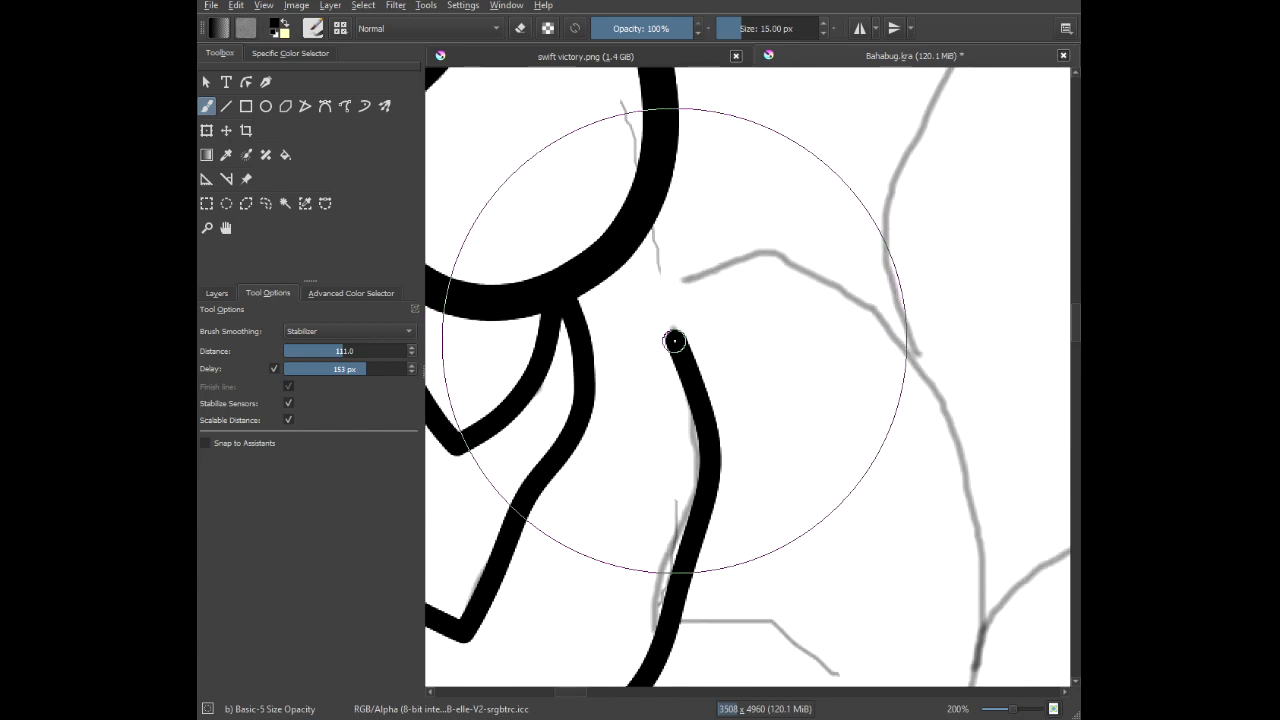
mouse_move(655, 283)
left_mouse_down()
mouse_move(650, 208)
mouse_move(582, 132)
left_mouse_up()
scroll(614, 144, "down", 4)
scroll(614, 143, "down", 2)
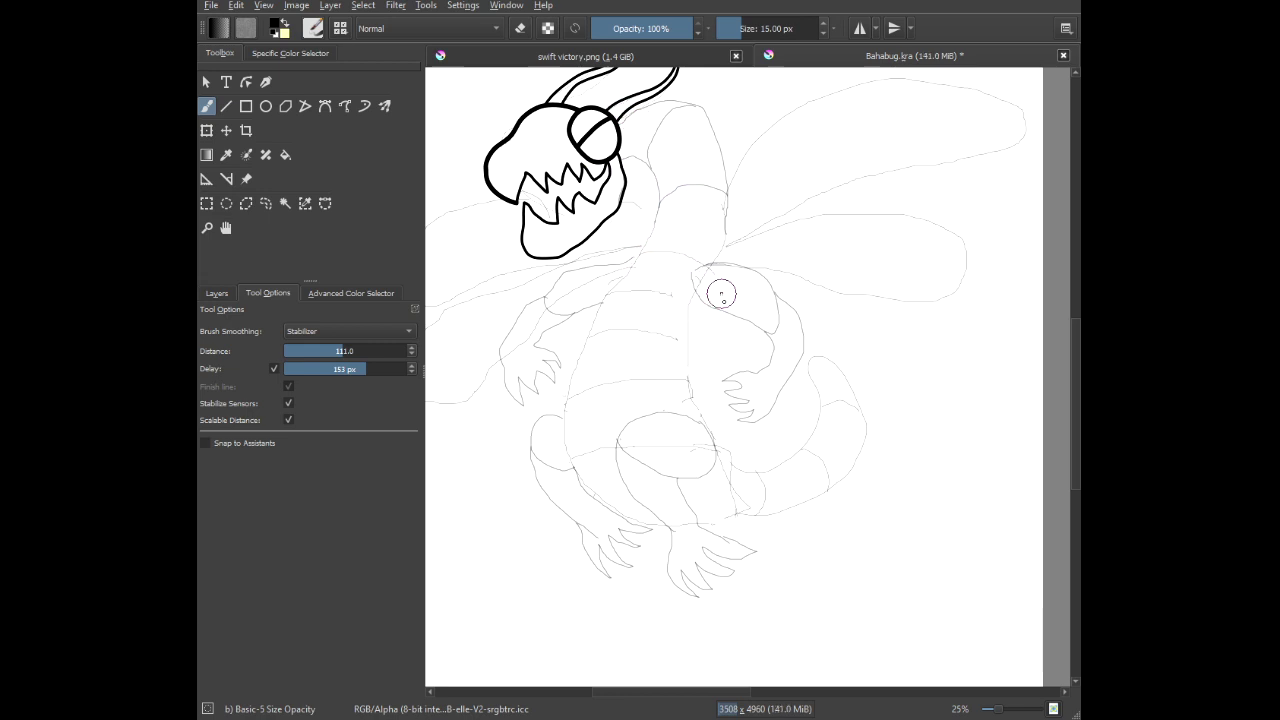
Ink the closed oval outline of the near arm's shoulder segment over the sketch.
scroll(737, 314, "up", 4)
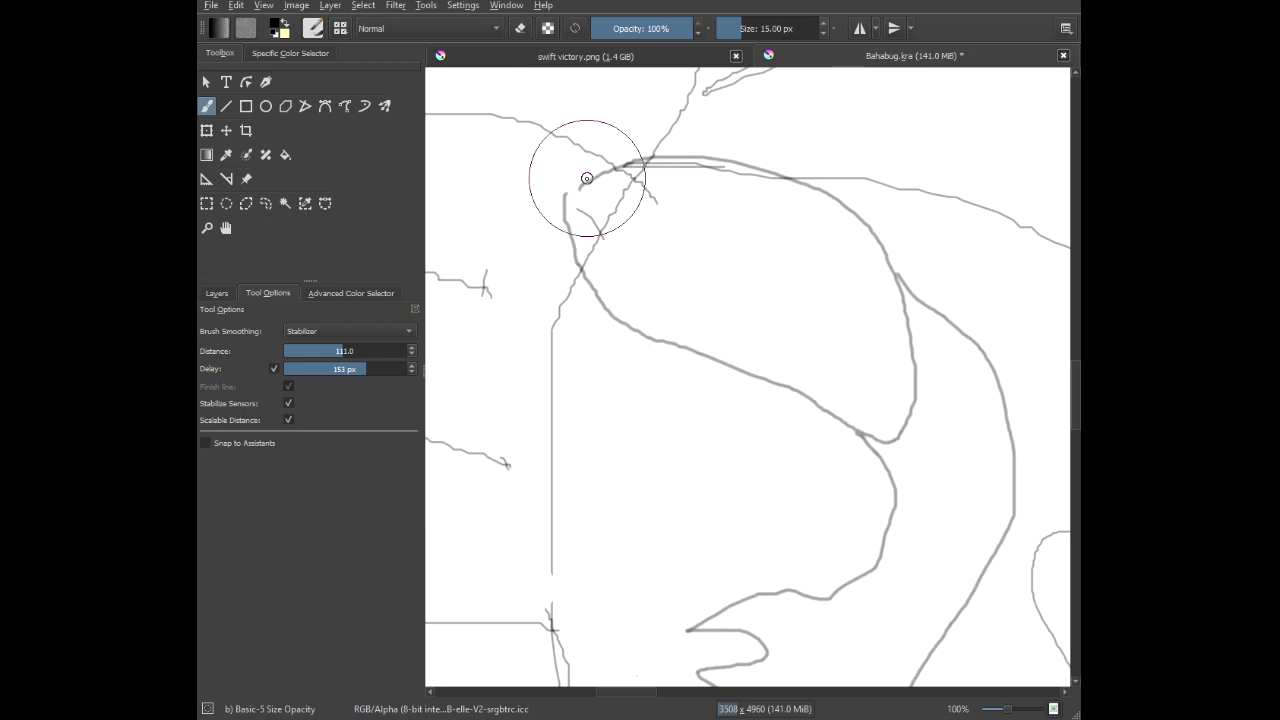
mouse_move(586, 177)
left_mouse_down()
mouse_move(487, 235)
mouse_move(481, 260)
mouse_move(575, 358)
mouse_move(732, 403)
mouse_move(805, 404)
mouse_move(931, 465)
mouse_move(985, 458)
mouse_move(1006, 434)
mouse_move(1003, 387)
mouse_move(924, 280)
mouse_move(875, 170)
mouse_move(779, 131)
mouse_move(685, 134)
mouse_move(547, 163)
mouse_move(475, 228)
left_mouse_up()
scroll(568, 168, "up", 4)
left_click_drag(640, 206, 697, 185)
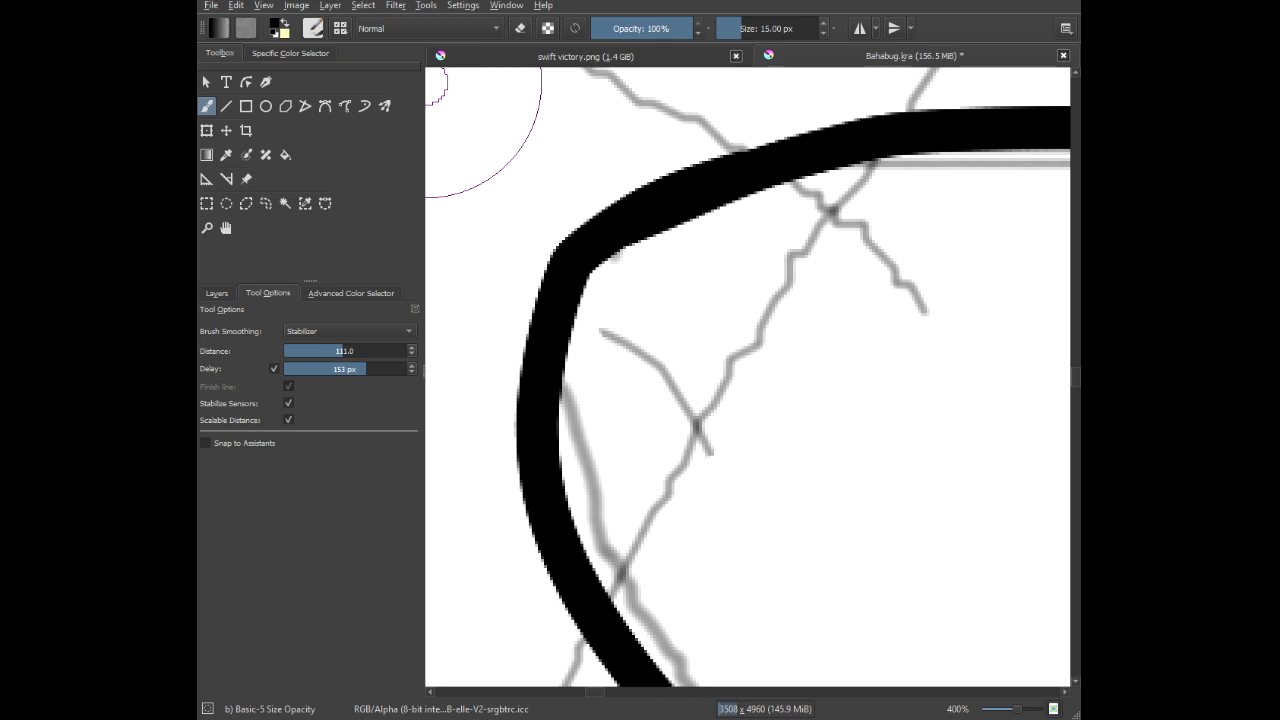
scroll(851, 371, "down", 6)
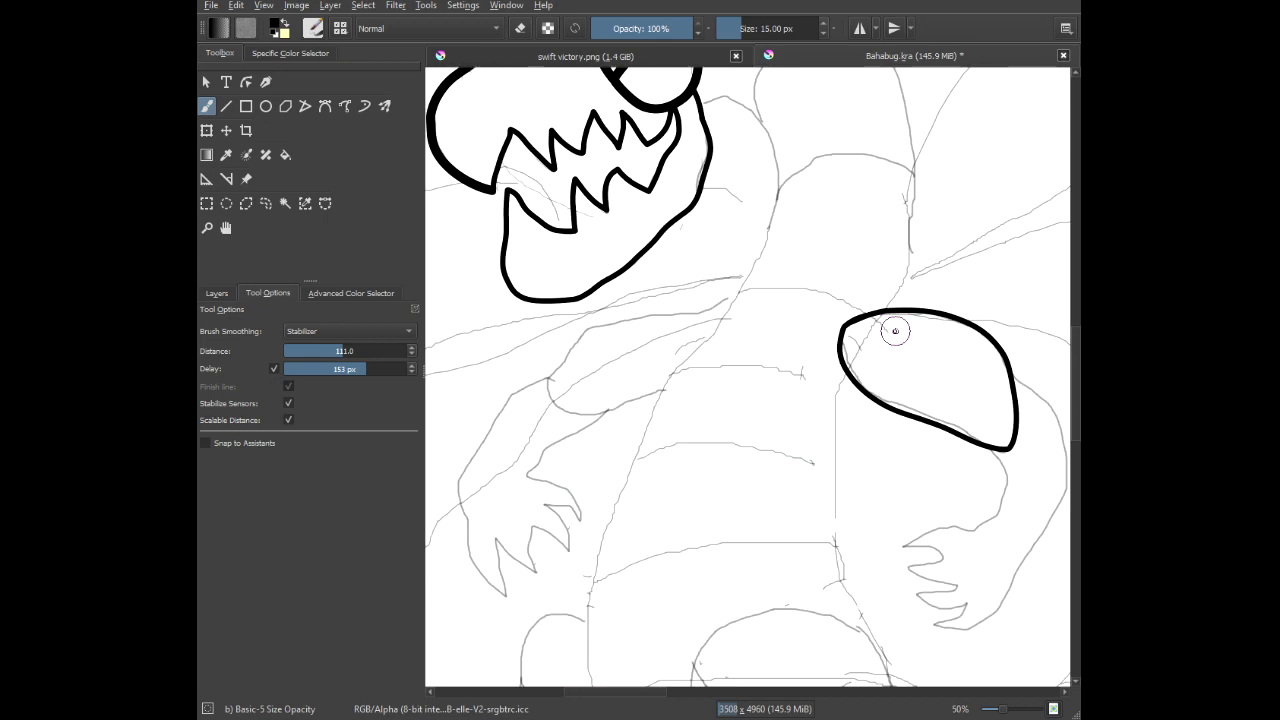
Ink the near forearm and its clawed hand, joining both edges to the shoulder segment.
scroll(637, 274, "up", 4)
scroll(766, 146, "down", 1)
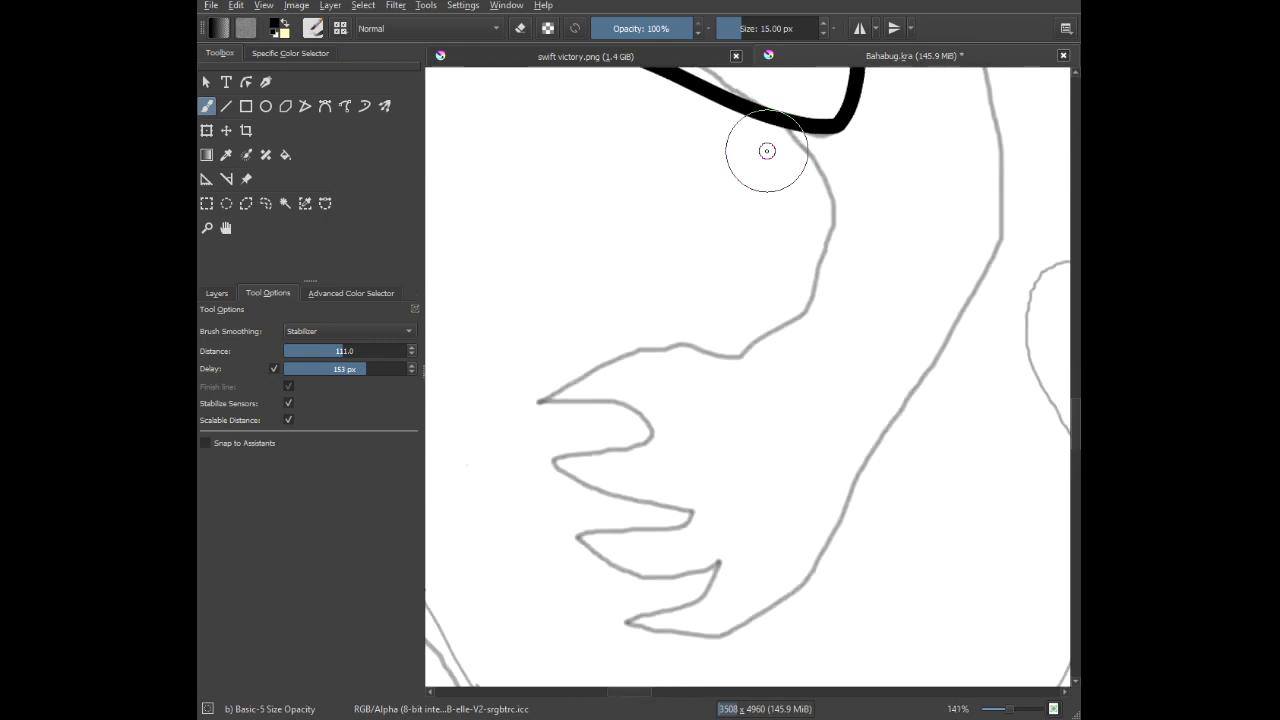
mouse_move(783, 121)
left_mouse_down()
mouse_move(868, 227)
mouse_move(872, 260)
mouse_move(839, 327)
mouse_move(776, 390)
mouse_move(673, 411)
mouse_move(644, 405)
mouse_move(600, 341)
mouse_move(552, 347)
mouse_move(455, 485)
left_mouse_up()
scroll(566, 390, "up", 2)
mouse_move(567, 391)
left_mouse_down()
mouse_move(488, 194)
mouse_move(491, 168)
mouse_move(736, 151)
mouse_move(749, 283)
mouse_move(509, 294)
mouse_move(480, 350)
mouse_move(637, 398)
mouse_move(837, 386)
mouse_move(900, 362)
mouse_move(709, 429)
mouse_move(445, 371)
mouse_move(526, 443)
mouse_move(780, 514)
mouse_move(920, 449)
mouse_move(862, 535)
mouse_move(700, 606)
mouse_move(534, 589)
mouse_move(550, 574)
mouse_move(654, 588)
mouse_move(745, 455)
mouse_move(783, 334)
mouse_move(754, 243)
mouse_move(697, 200)
mouse_move(632, 186)
mouse_move(662, 240)
left_mouse_up()
scroll(552, 572, "down", 4)
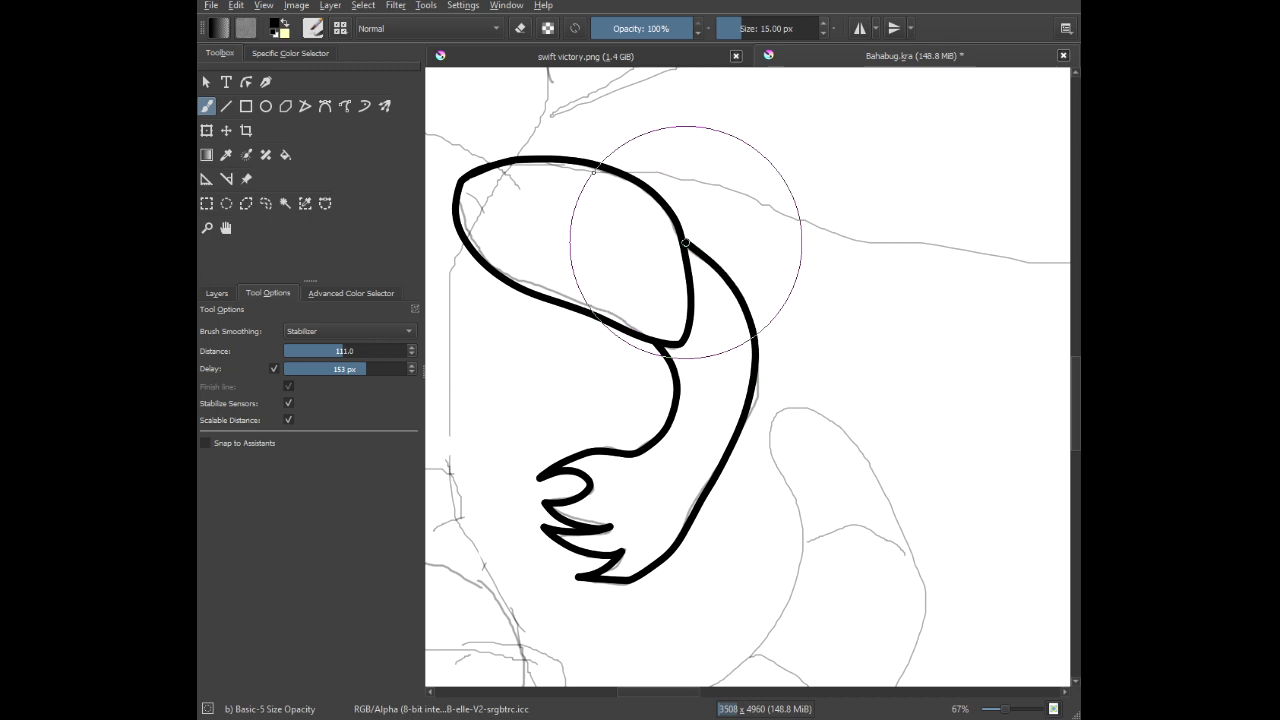
scroll(618, 253, "down", 1)
scroll(618, 253, "down", 2)
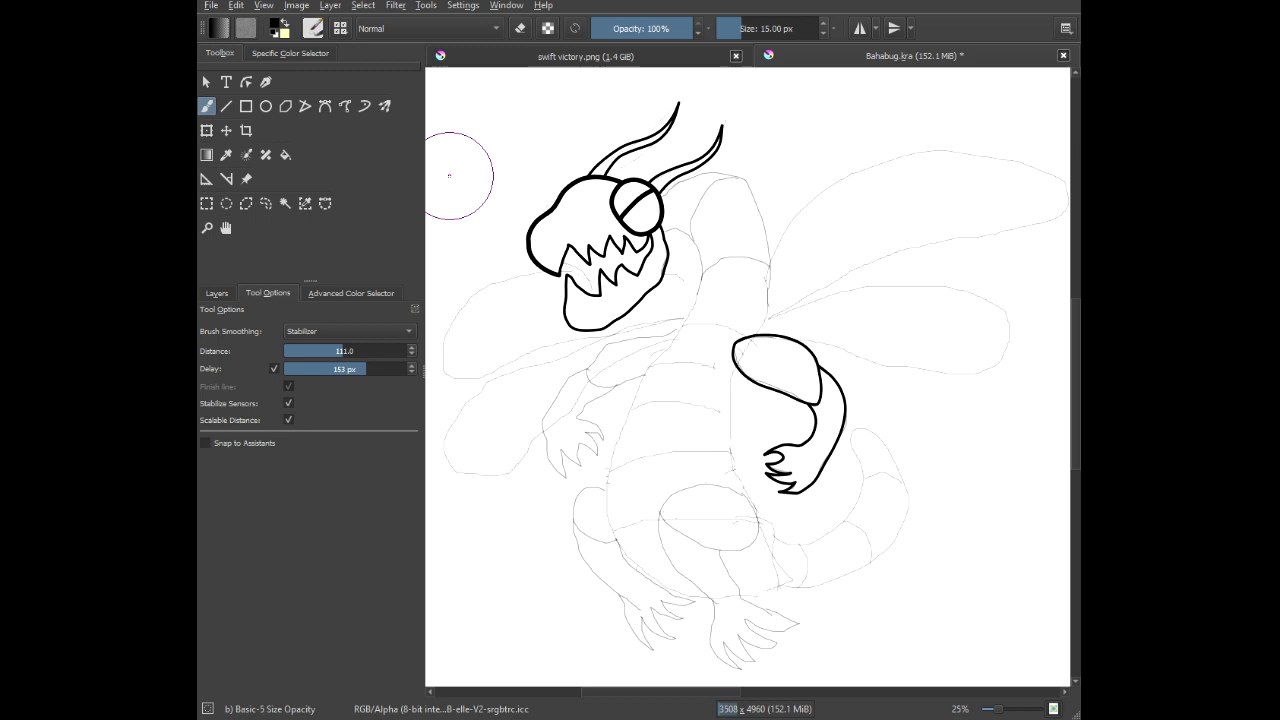
Ink the back of the neck as one curve from behind the eye down to the near shoulder.
scroll(713, 249, "up", 3)
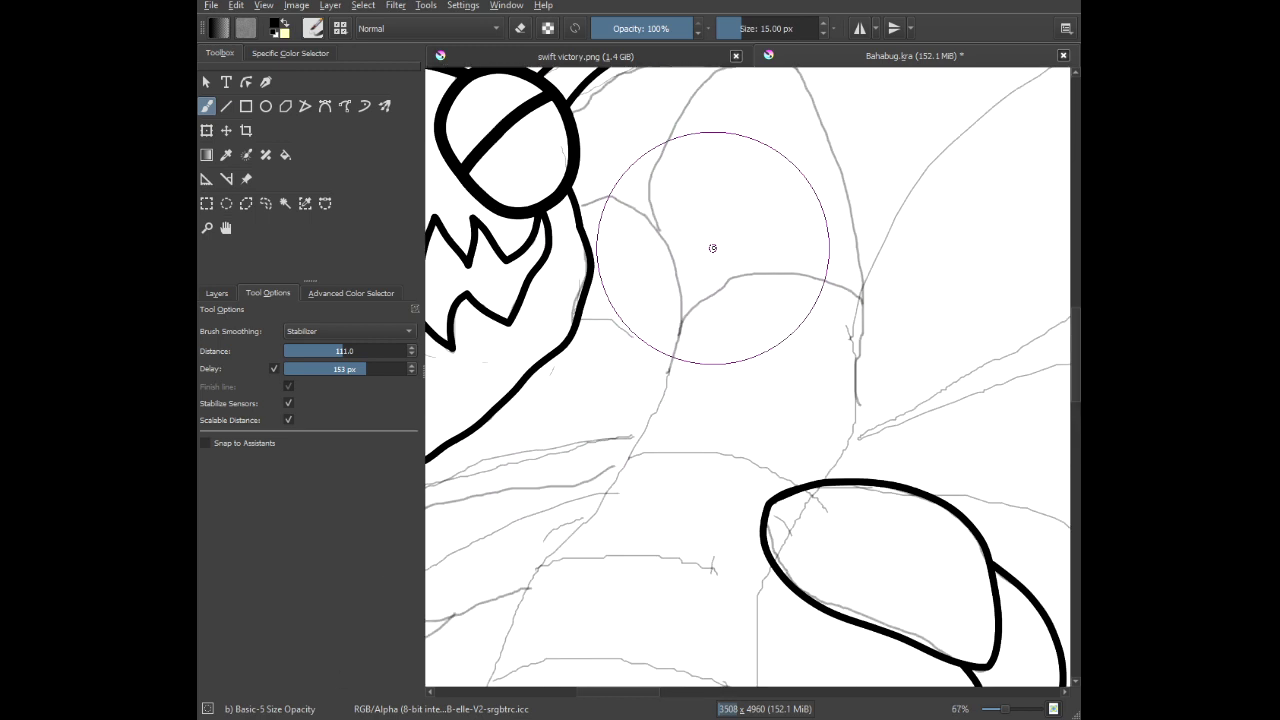
left_click_drag(630, 148, 612, 196)
left_click_drag(552, 158, 683, 77)
mouse_move(587, 141)
left_mouse_down()
mouse_move(740, 135)
mouse_move(810, 150)
mouse_move(849, 277)
mouse_move(851, 400)
mouse_move(821, 500)
left_mouse_up()
left_click_drag(769, 610, 775, 598)
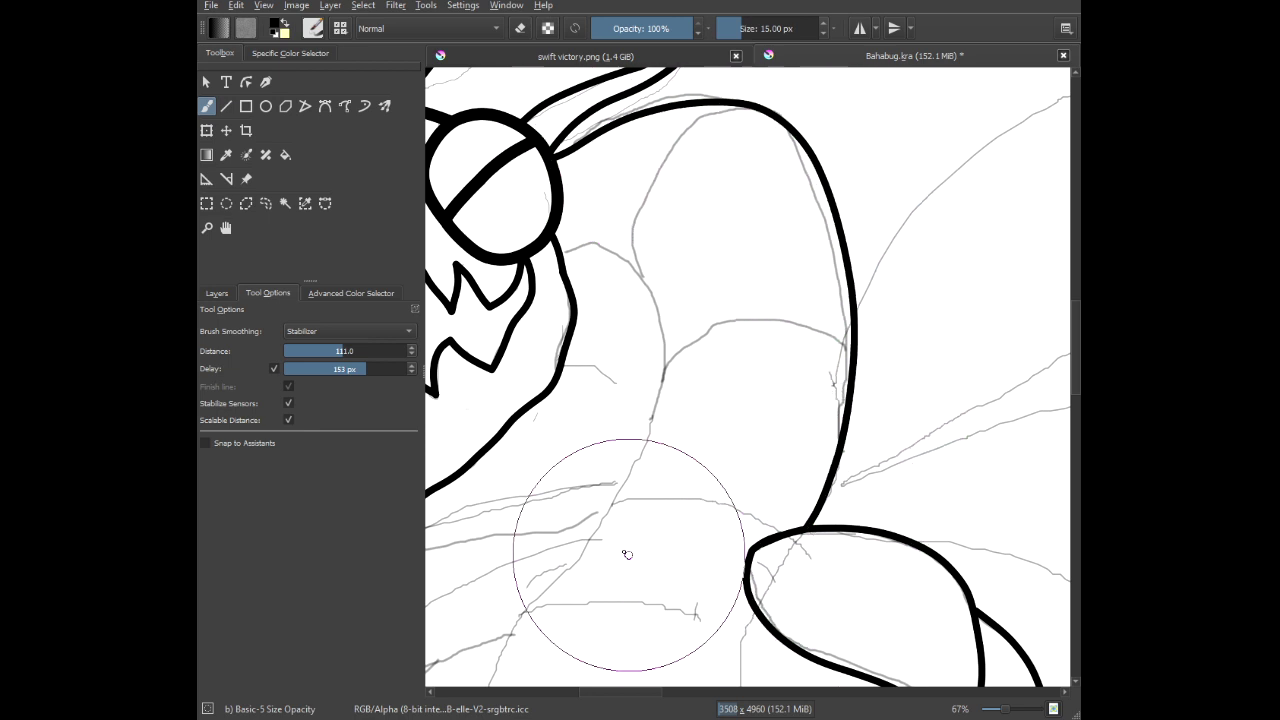
Ink the closed oval outline of the near thigh over the sketch.
scroll(595, 490, "down", 2)
mouse_move(595, 490)
left_mouse_down()
mouse_move(651, 229)
mouse_move(637, 115)
left_mouse_up()
scroll(625, 385, "up", 4)
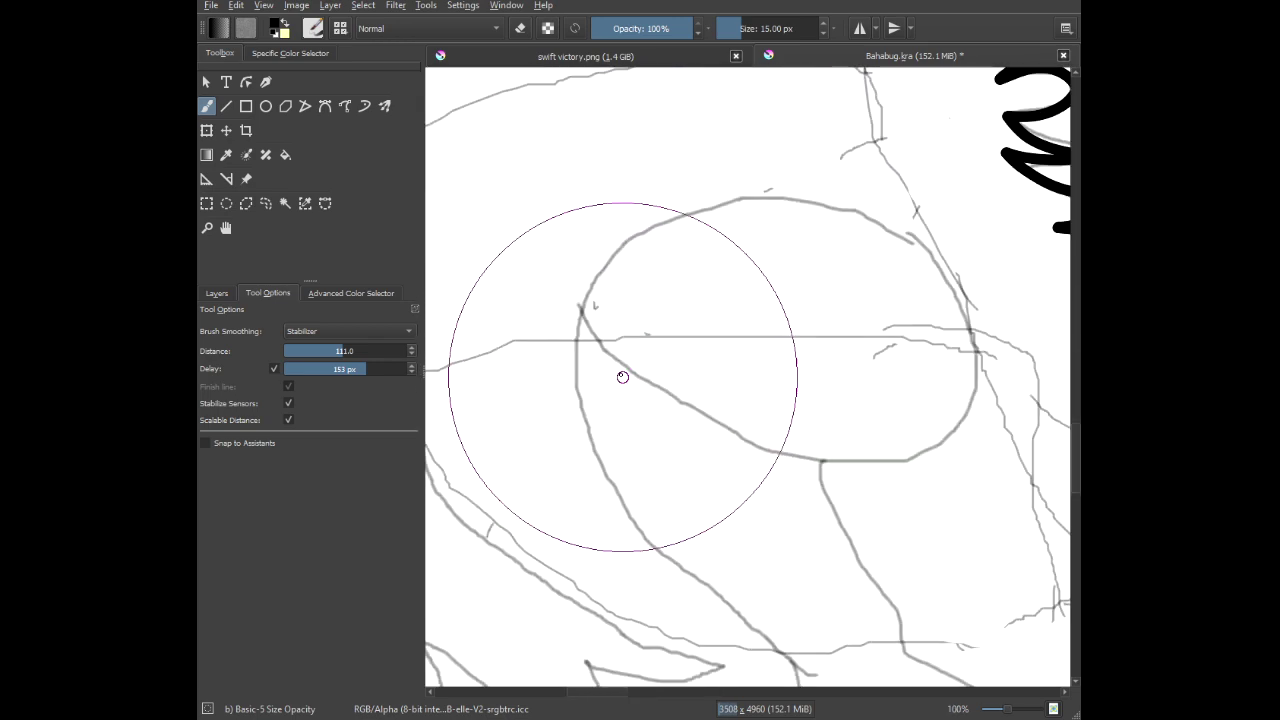
scroll(618, 328, "down", 1)
mouse_move(550, 322)
left_mouse_down()
mouse_move(543, 265)
mouse_move(486, 324)
mouse_move(489, 387)
mouse_move(538, 437)
mouse_move(673, 477)
mouse_move(873, 482)
mouse_move(966, 435)
mouse_move(975, 412)
mouse_move(973, 341)
mouse_move(949, 270)
mouse_move(920, 233)
mouse_move(854, 204)
mouse_move(698, 207)
mouse_move(557, 230)
mouse_move(489, 276)
mouse_move(601, 240)
mouse_move(504, 306)
left_mouse_up()
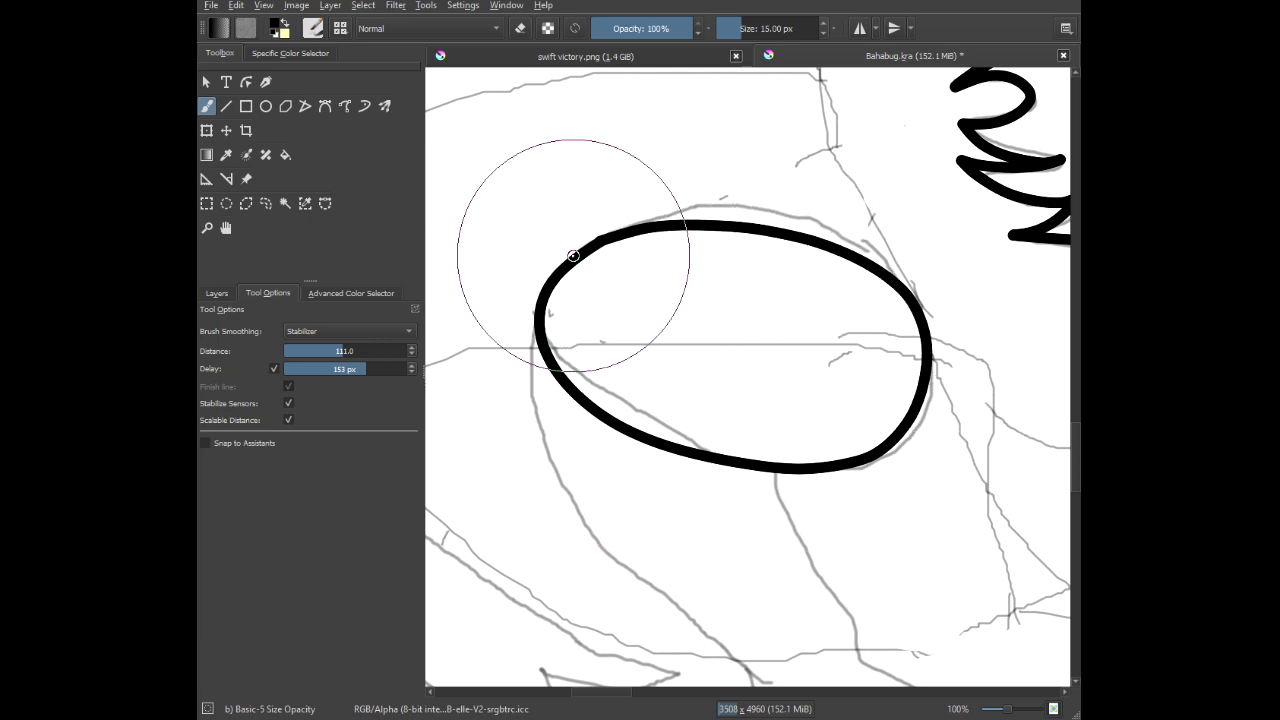
Smooth the uneven join on the thigh oval's outline with the brush in eraser mode, then return to painting.
scroll(580, 258, "up", 3)
scroll(591, 210, "up", 3)
key("e")
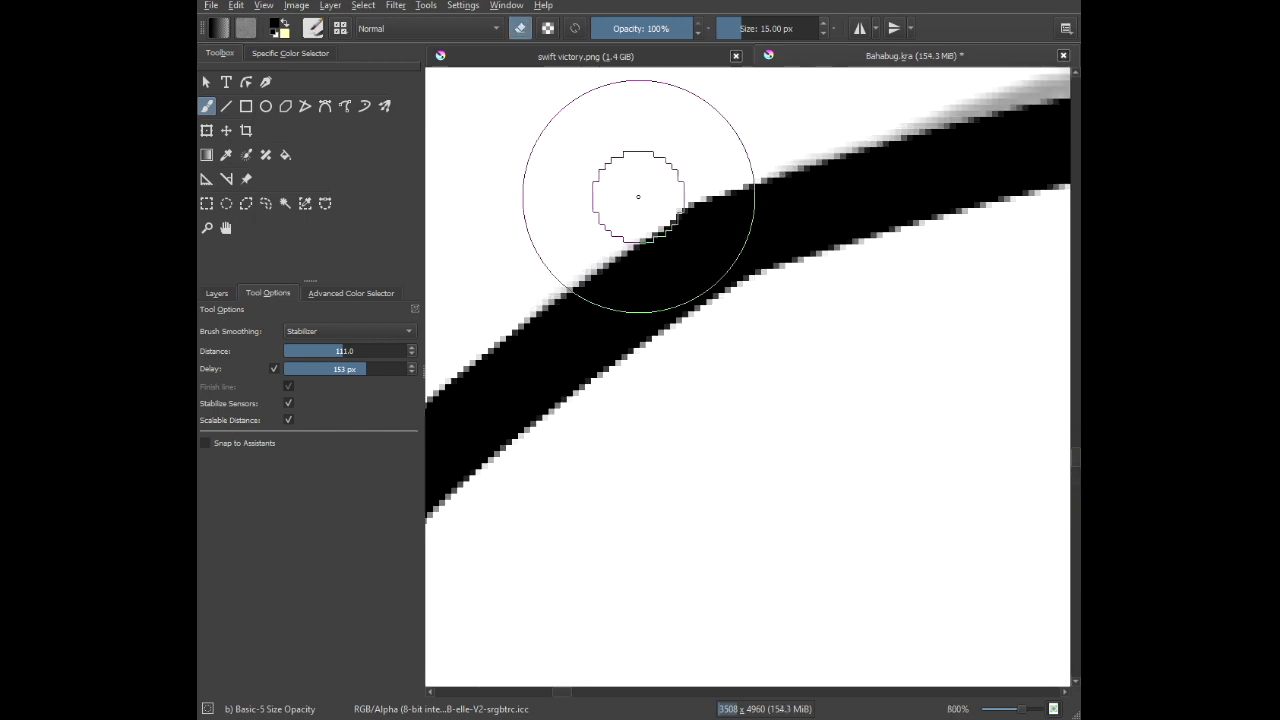
scroll(908, 131, "down", 8)
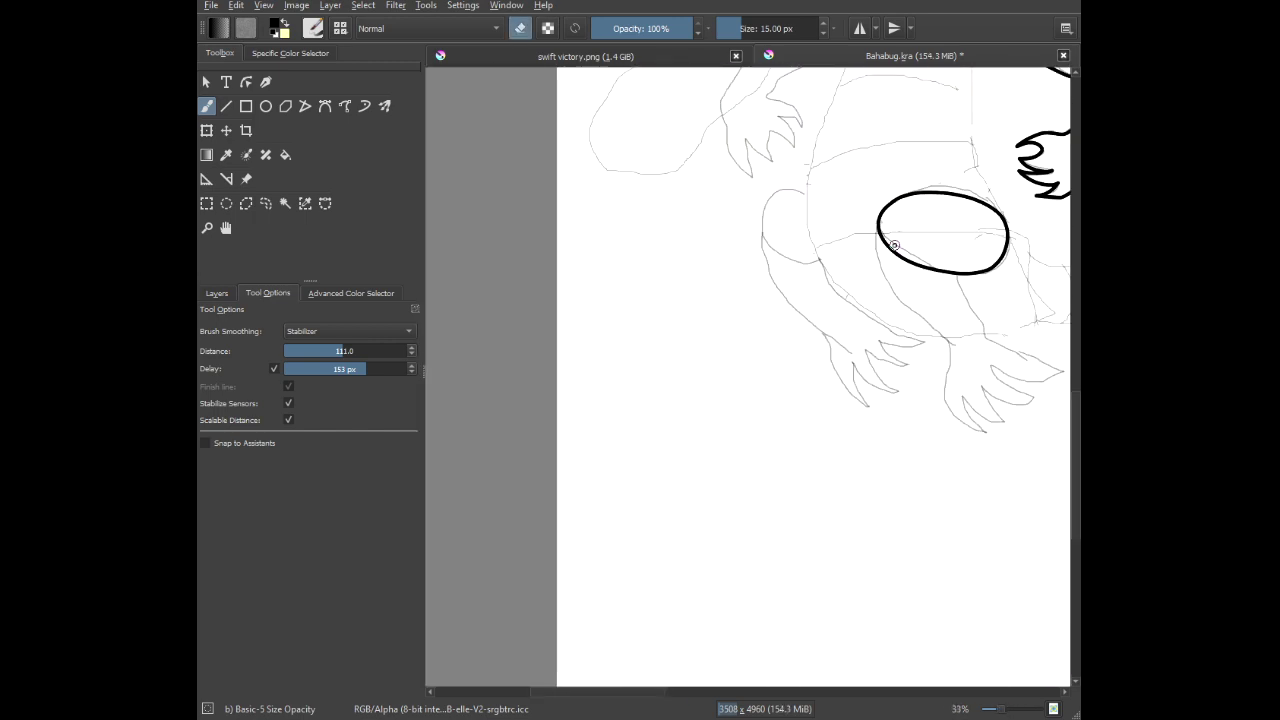
key("e")
Ink the near lower leg and its clawed foot, including both leg edges and all the toes, below the thigh oval.
scroll(705, 170, "up", 2)
left_click_drag(821, 285, 635, 207)
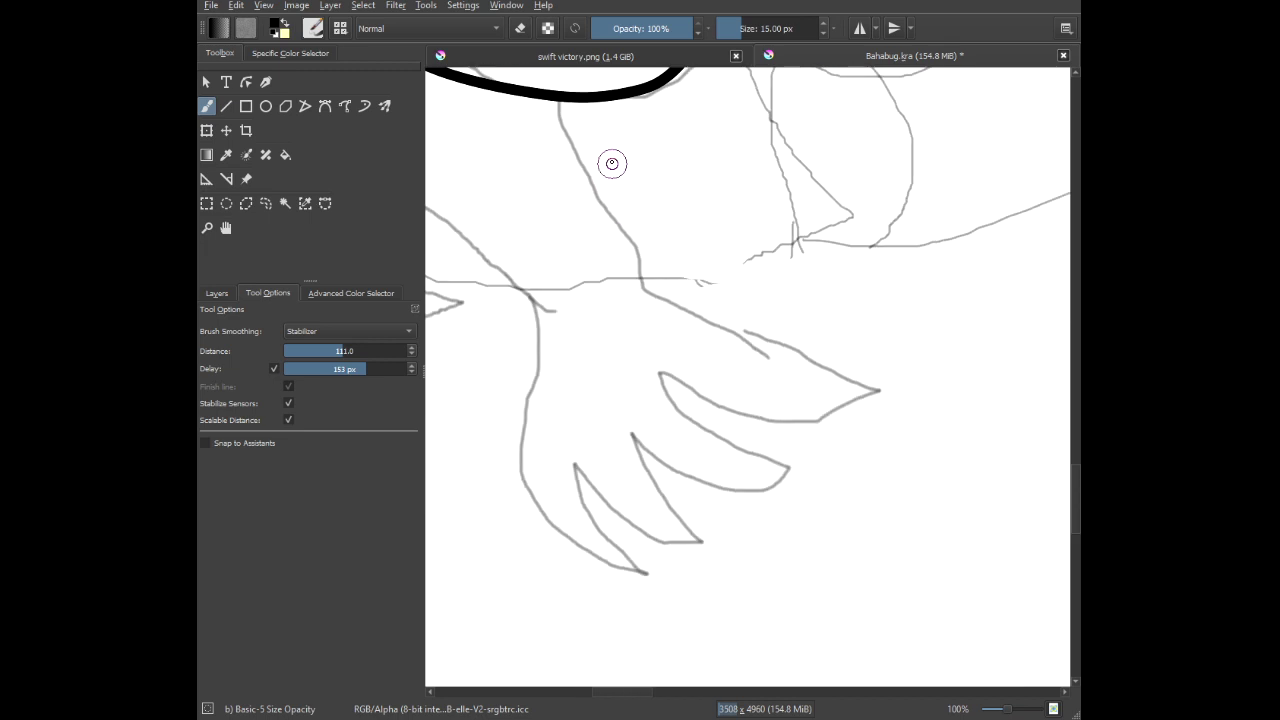
scroll(600, 149, "up", 1)
mouse_move(540, 124)
left_mouse_down()
mouse_move(551, 182)
mouse_move(586, 238)
mouse_move(653, 270)
mouse_move(667, 372)
mouse_move(717, 433)
mouse_move(1062, 450)
left_mouse_up()
mouse_move(946, 534)
left_mouse_down()
mouse_move(946, 500)
mouse_move(777, 517)
mouse_move(706, 477)
mouse_move(596, 370)
left_mouse_up()
mouse_move(661, 485)
left_mouse_down()
mouse_move(606, 277)
mouse_move(730, 424)
mouse_move(917, 487)
mouse_move(1051, 496)
mouse_move(850, 586)
mouse_move(735, 566)
mouse_move(610, 504)
mouse_move(526, 432)
mouse_move(500, 300)
left_mouse_up()
scroll(616, 271, "up", 2)
scroll(532, 384, "down", 1)
mouse_move(532, 384)
left_mouse_down()
mouse_move(590, 167)
mouse_move(620, 169)
mouse_move(652, 288)
mouse_move(810, 423)
mouse_move(875, 441)
mouse_move(671, 414)
mouse_move(597, 387)
mouse_move(505, 279)
mouse_move(456, 132)
mouse_move(501, 305)
mouse_move(568, 405)
mouse_move(757, 494)
left_mouse_up()
left_click_drag(486, 260, 747, 521)
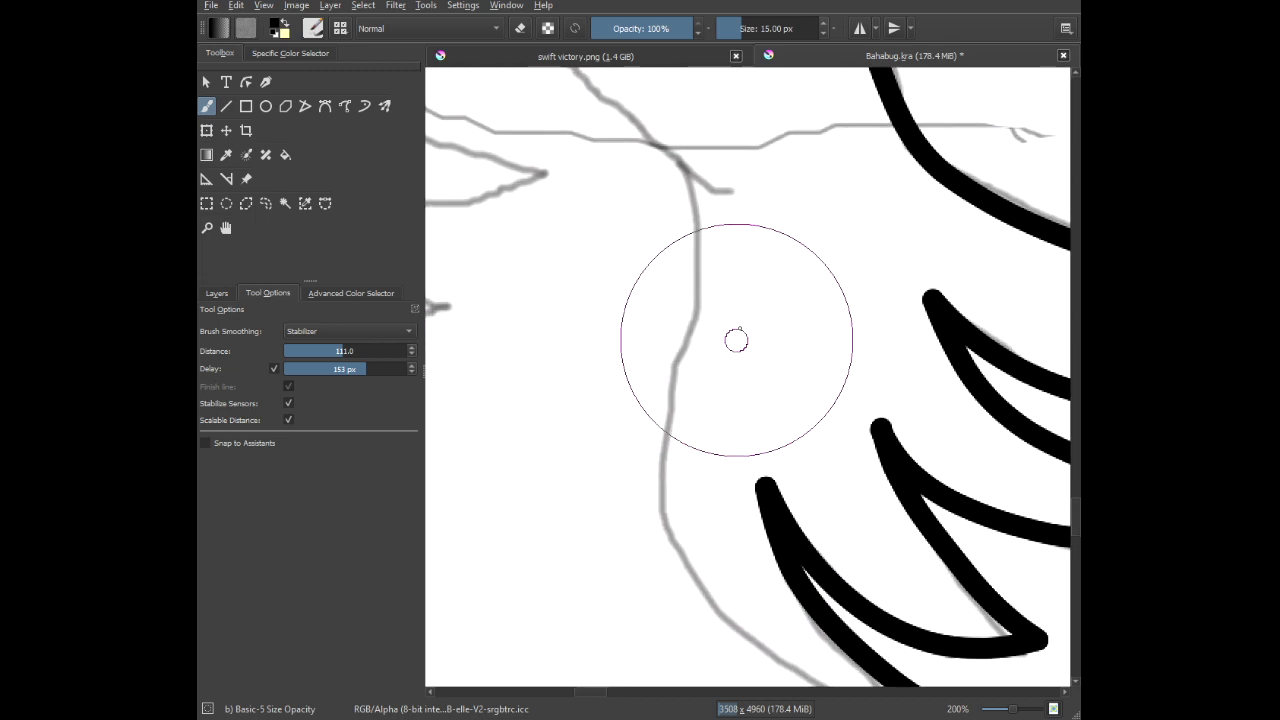
scroll(736, 341, "down", 4)
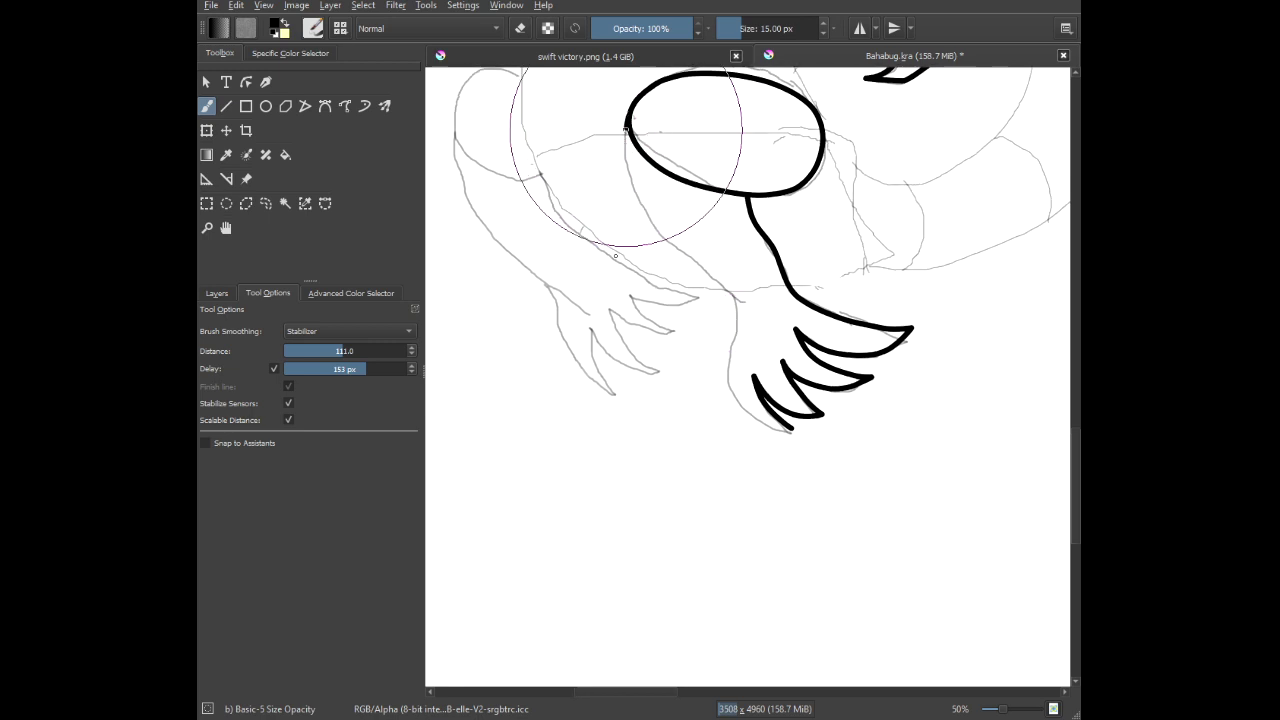
mouse_move(680, 290)
left_mouse_down()
mouse_move(733, 400)
mouse_move(717, 449)
mouse_move(768, 492)
mouse_move(833, 493)
left_mouse_up()
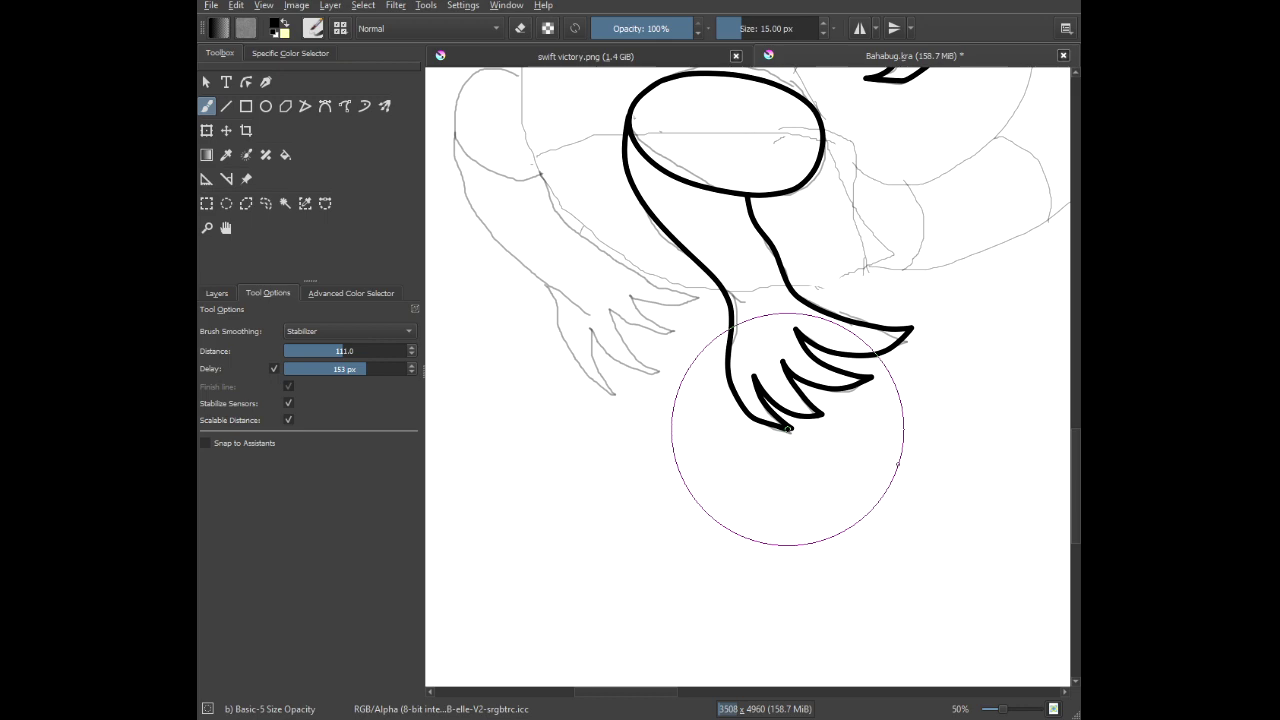
Ink the throat and belly outline as one long curve from the back of the jaw down to the near leg.
left_click_drag(606, 291, 717, 486)
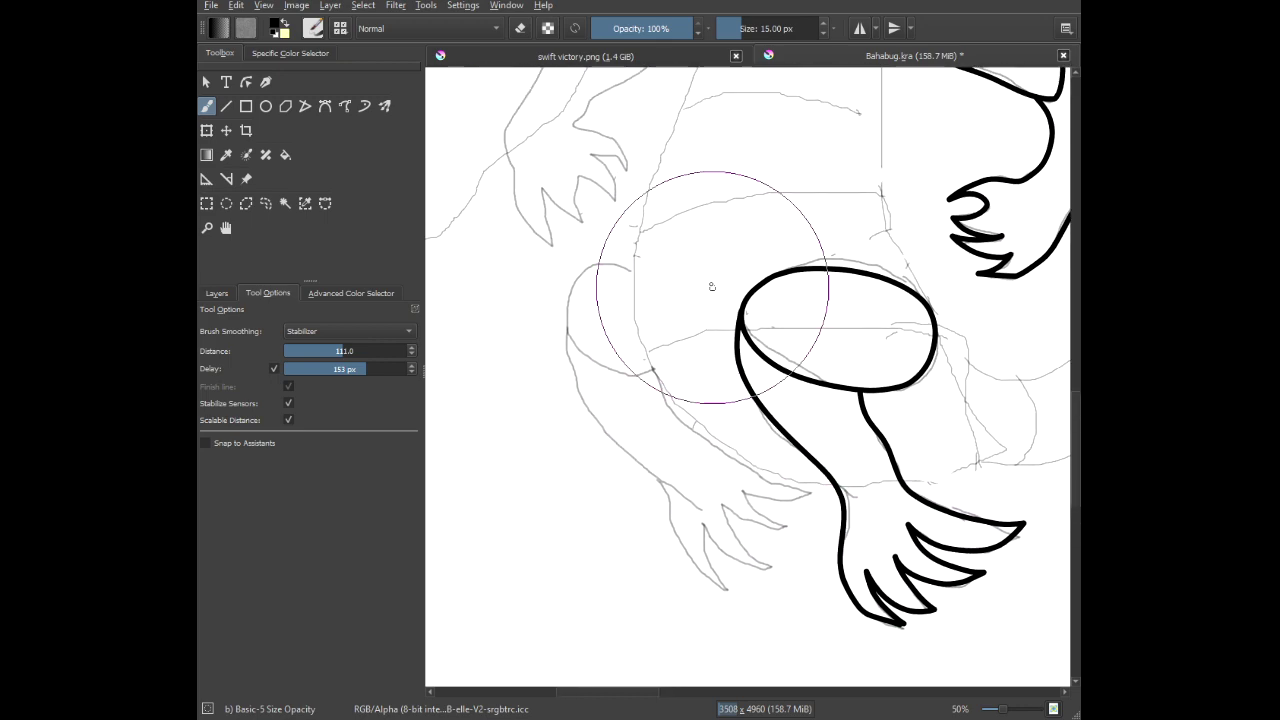
left_click_drag(711, 286, 713, 388)
scroll(713, 388, "down", 1)
left_click_drag(787, 183, 731, 237)
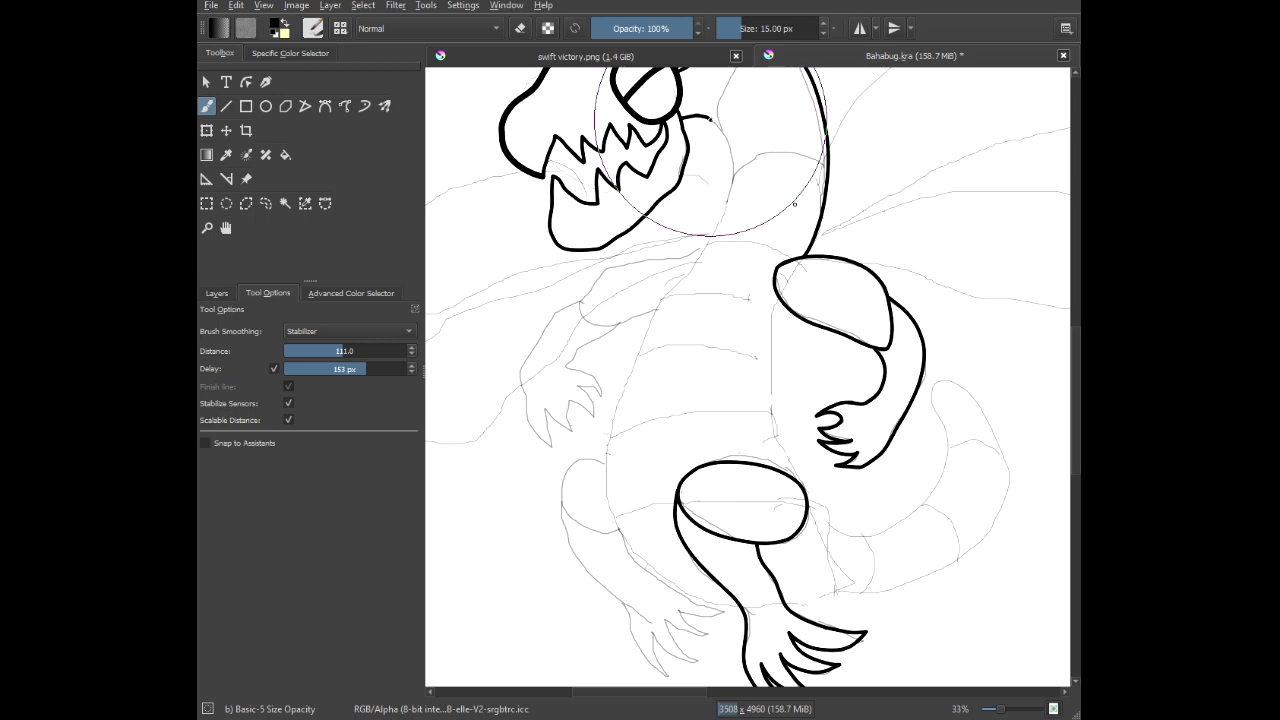
mouse_move(698, 304)
left_mouse_down()
mouse_move(572, 467)
mouse_move(620, 570)
mouse_move(714, 641)
mouse_move(772, 648)
left_mouse_up()
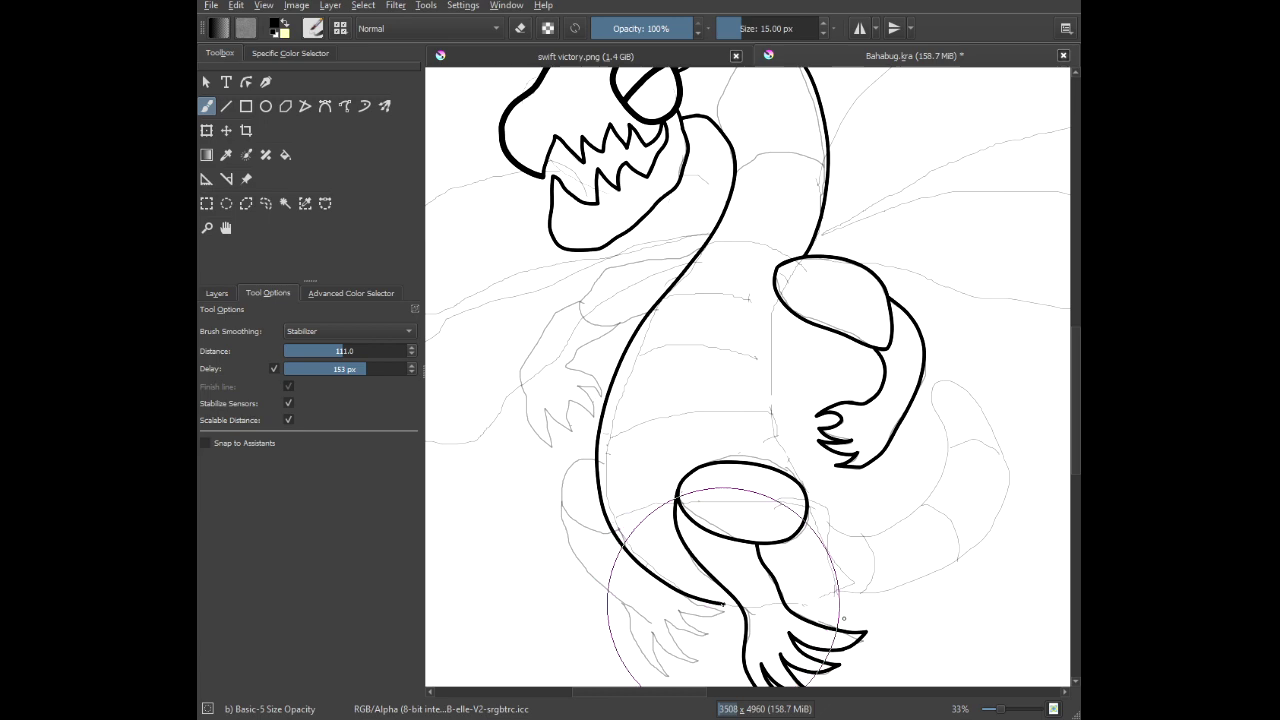
Clean up the end of the belly line where it meets the near leg, using the brush in eraser mode.
scroll(840, 619, "up", 10)
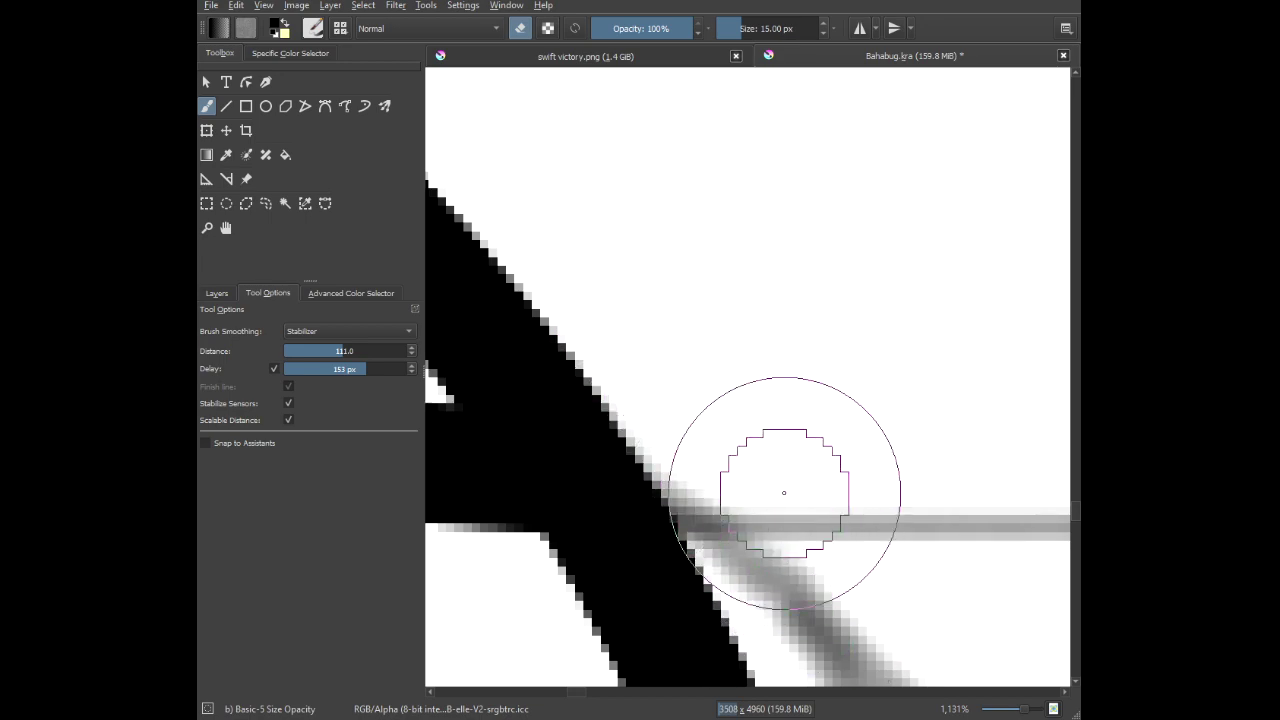
scroll(775, 488, "down", 10)
scroll(765, 478, "down", 2)
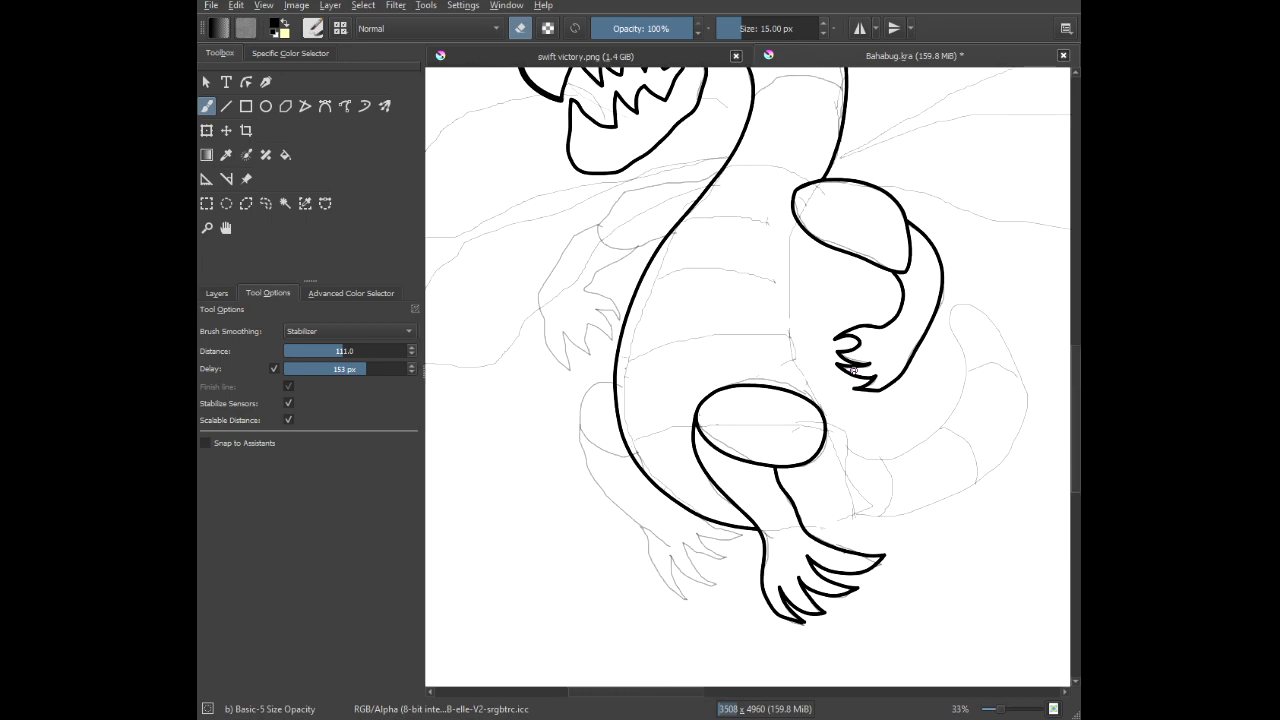
Try inking the tail's lower edge from the near ankle up into an arched curl beyond the forearm.
scroll(893, 440, "up", 2)
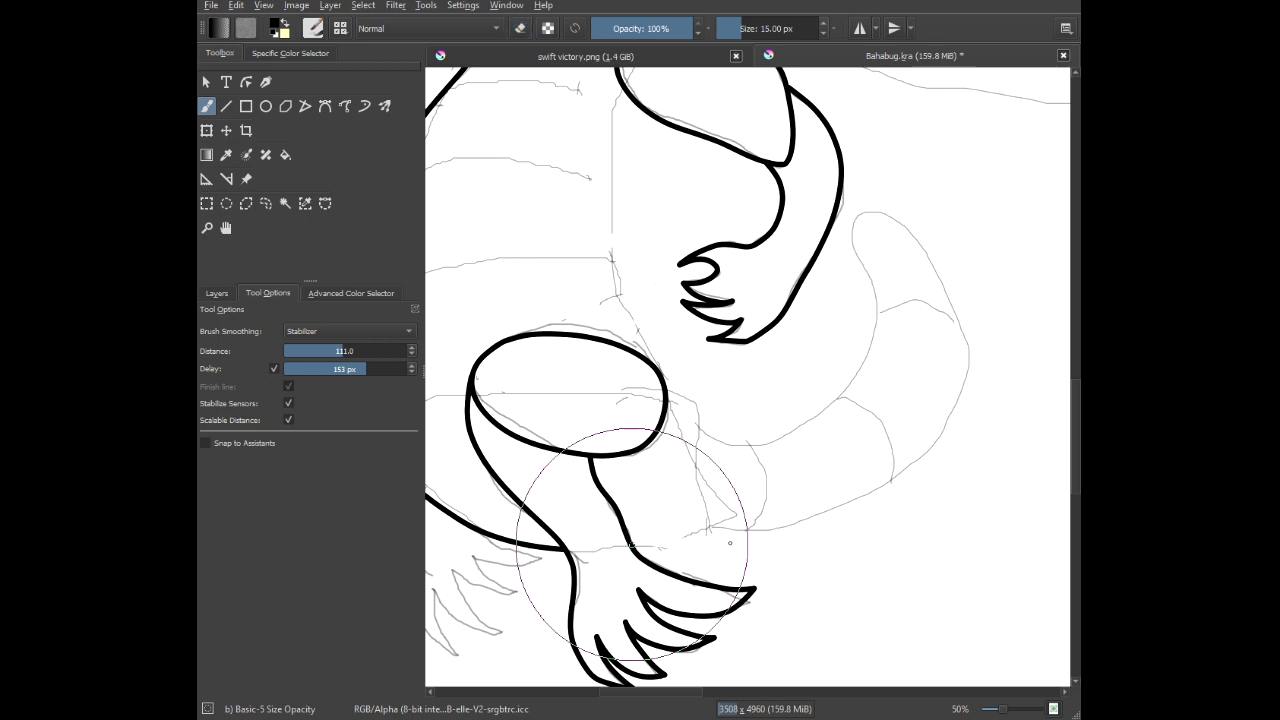
mouse_move(730, 543)
left_mouse_down()
mouse_move(920, 490)
mouse_move(980, 371)
mouse_move(945, 210)
mouse_move(900, 150)
mouse_move(851, 206)
left_mouse_up()
key("ctrl+z")
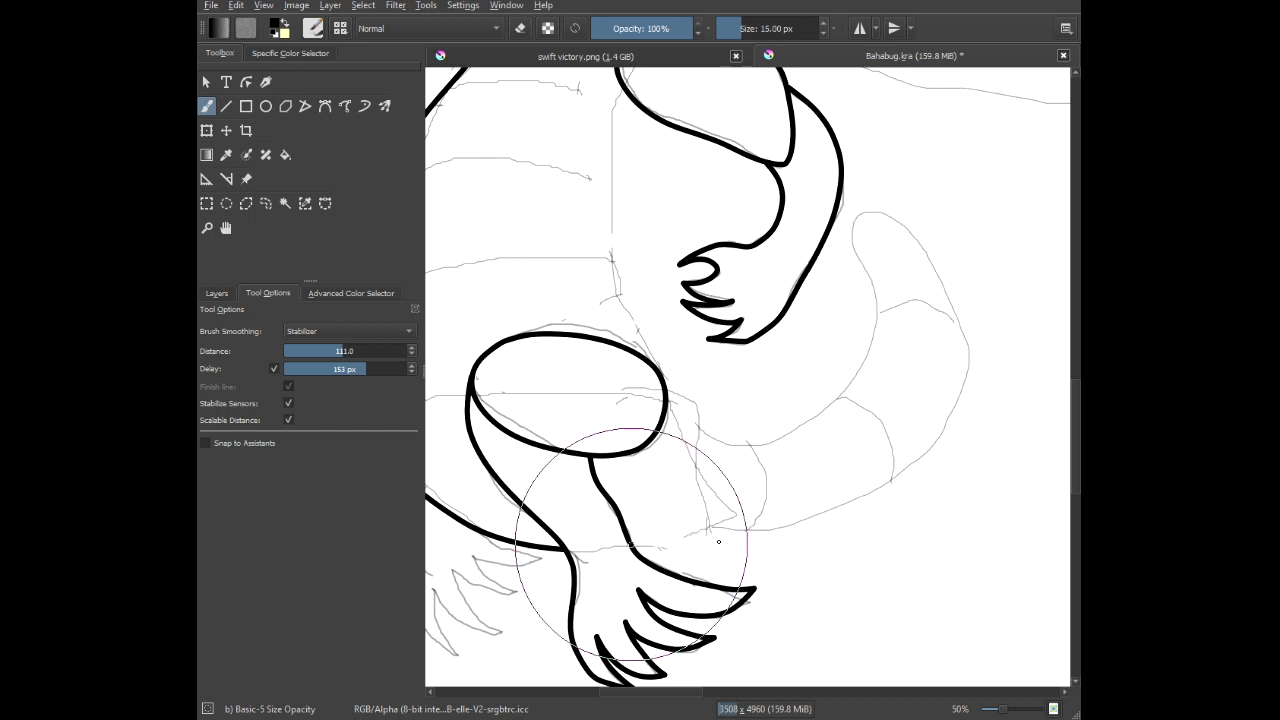
mouse_move(645, 543)
left_mouse_down()
mouse_move(800, 462)
mouse_move(866, 389)
mouse_move(884, 335)
mouse_move(884, 224)
left_mouse_up()
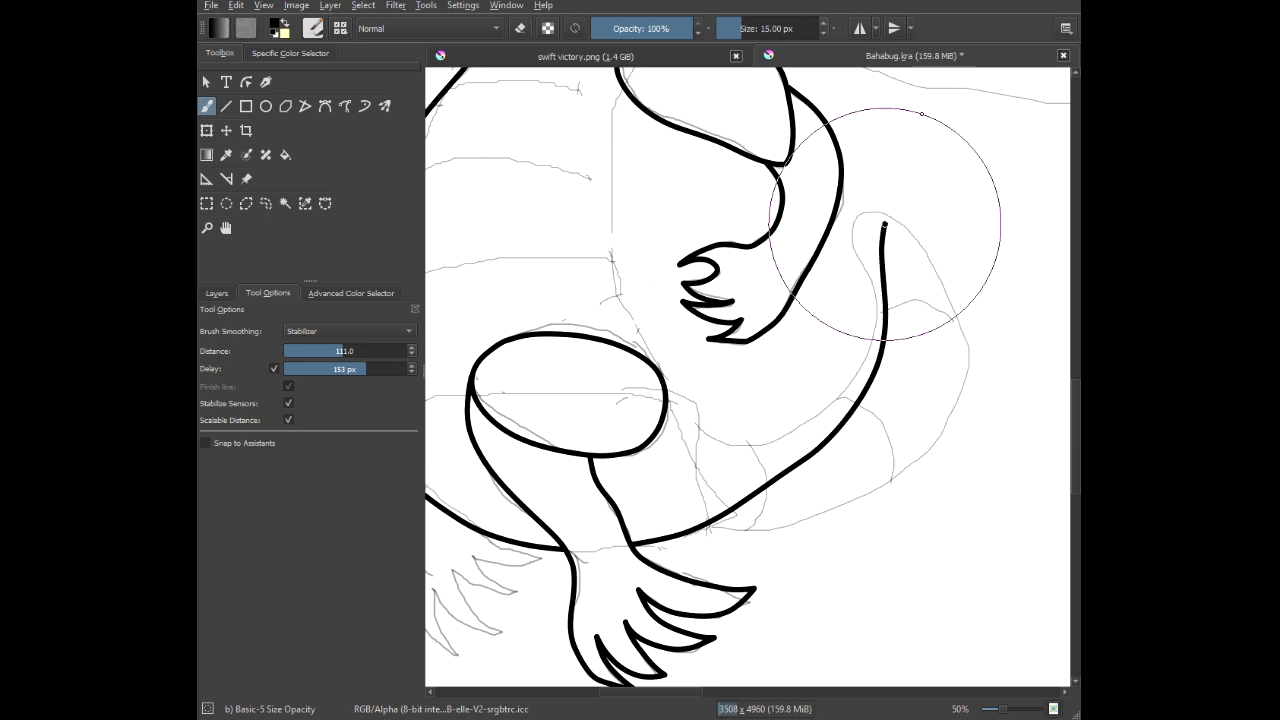
left_click_drag(986, 140, 1050, 272)
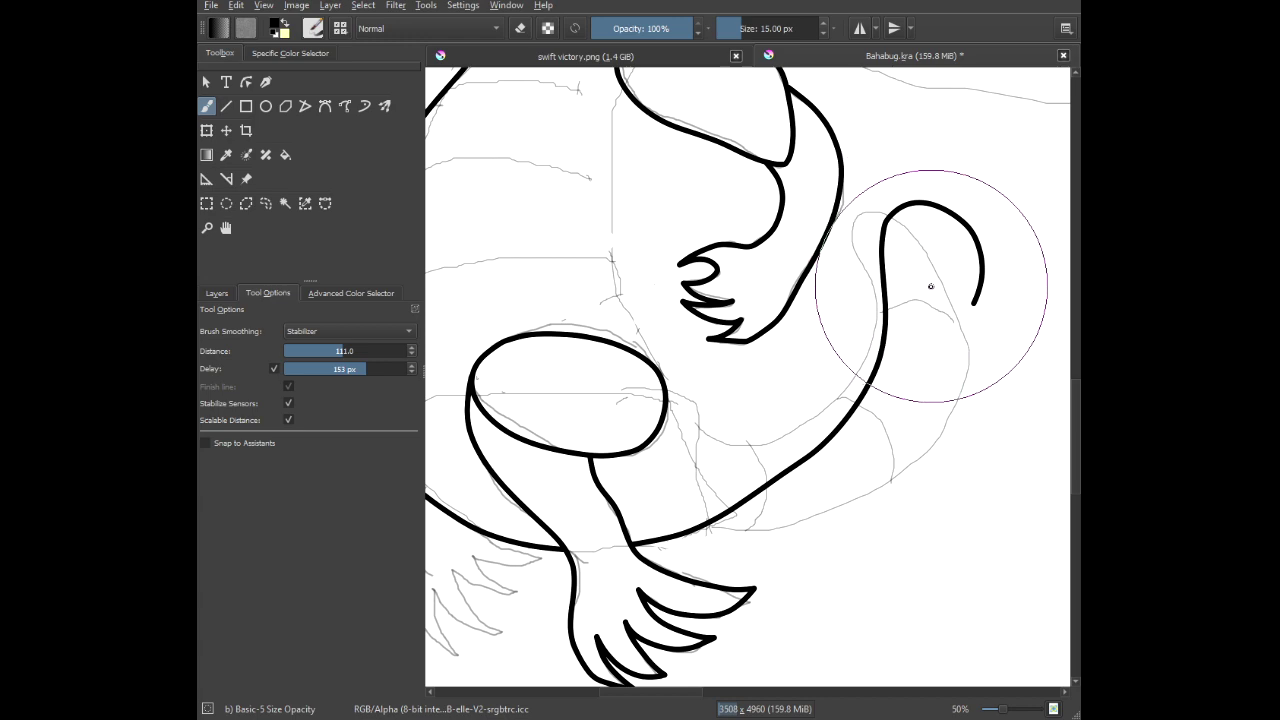
scroll(1016, 288, "up", 3)
scroll(886, 365, "down", 6)
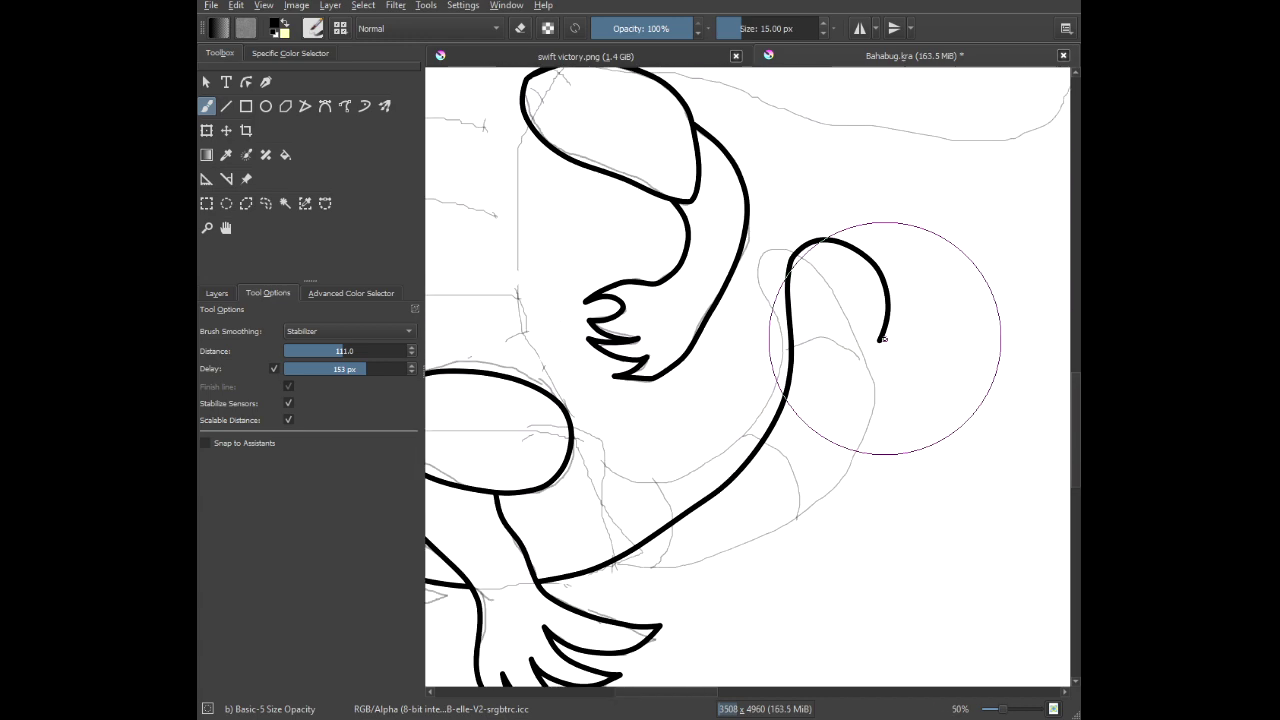
Try inking the curl's rounded hanging tip and its outer edge back over the arch to the near forearm.
scroll(884, 338, "up", 5)
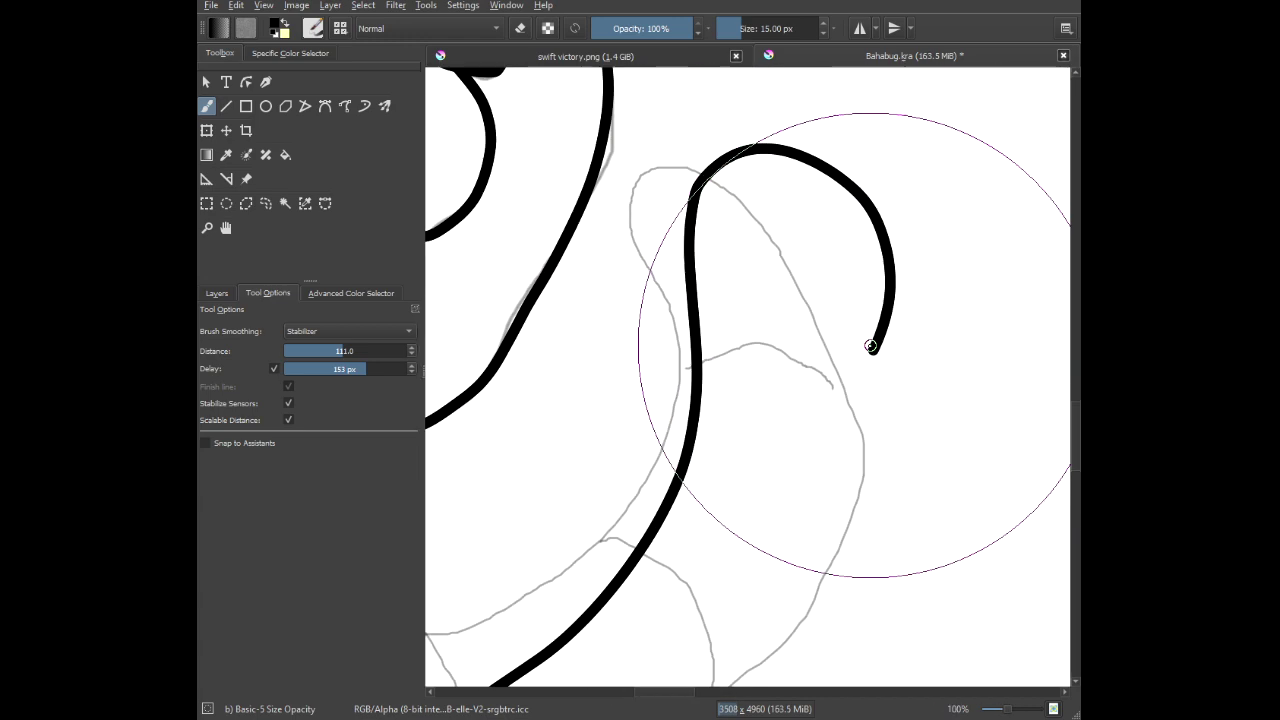
mouse_move(873, 349)
left_mouse_down()
mouse_move(836, 455)
mouse_move(858, 501)
mouse_move(926, 526)
mouse_move(982, 499)
mouse_move(1021, 391)
mouse_move(1008, 296)
mouse_move(923, 92)
mouse_move(885, 93)
left_mouse_up()
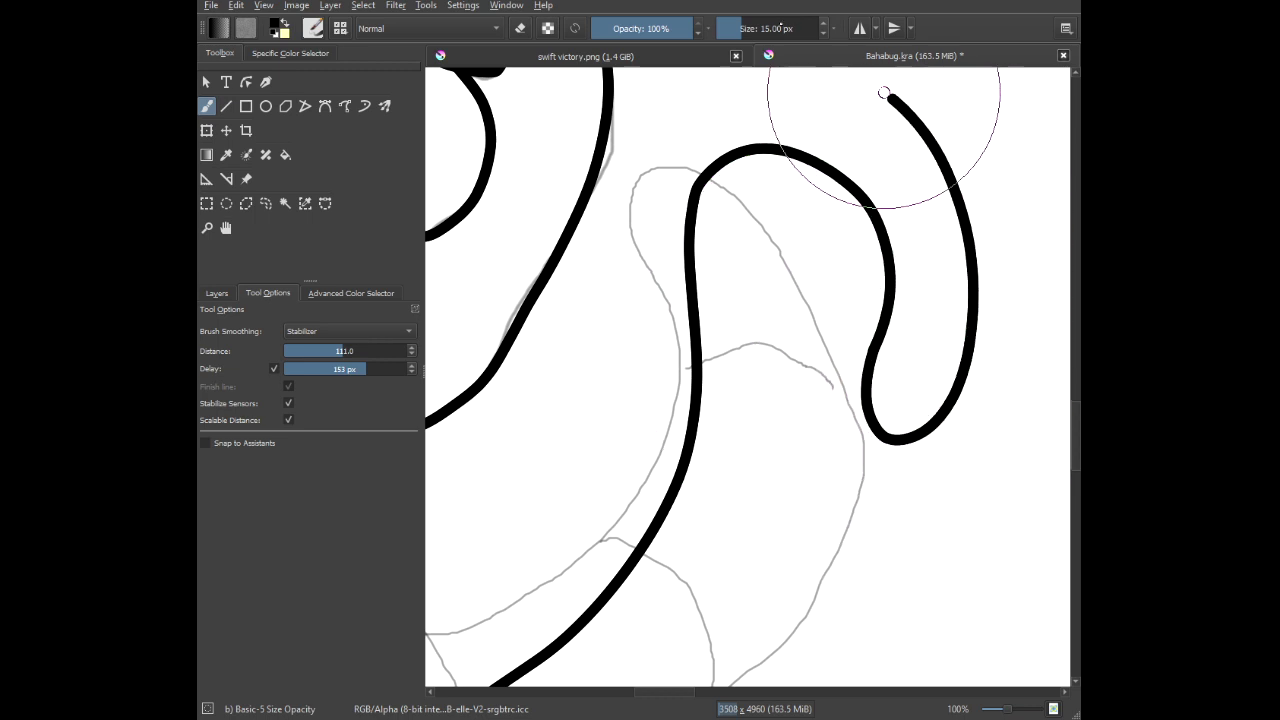
scroll(545, 142, "down", 2)
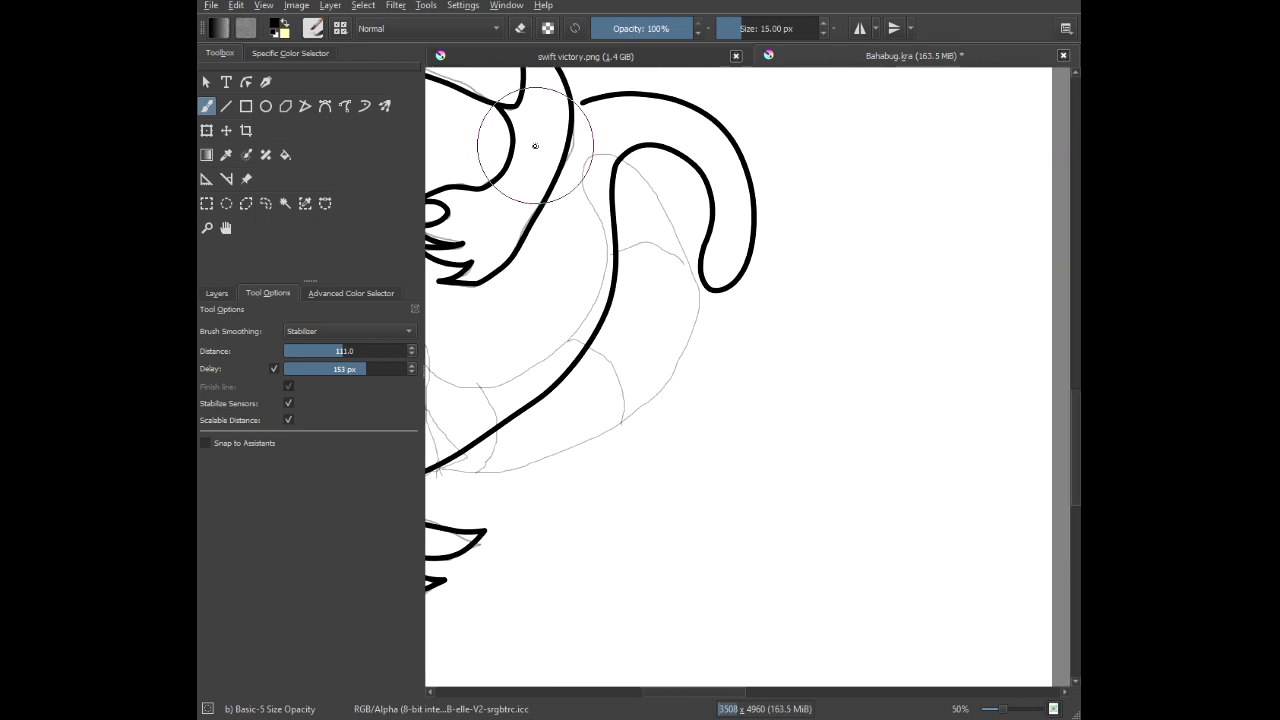
left_click_drag(534, 146, 780, 266)
scroll(796, 263, "up", 2)
scroll(863, 183, "up", 2)
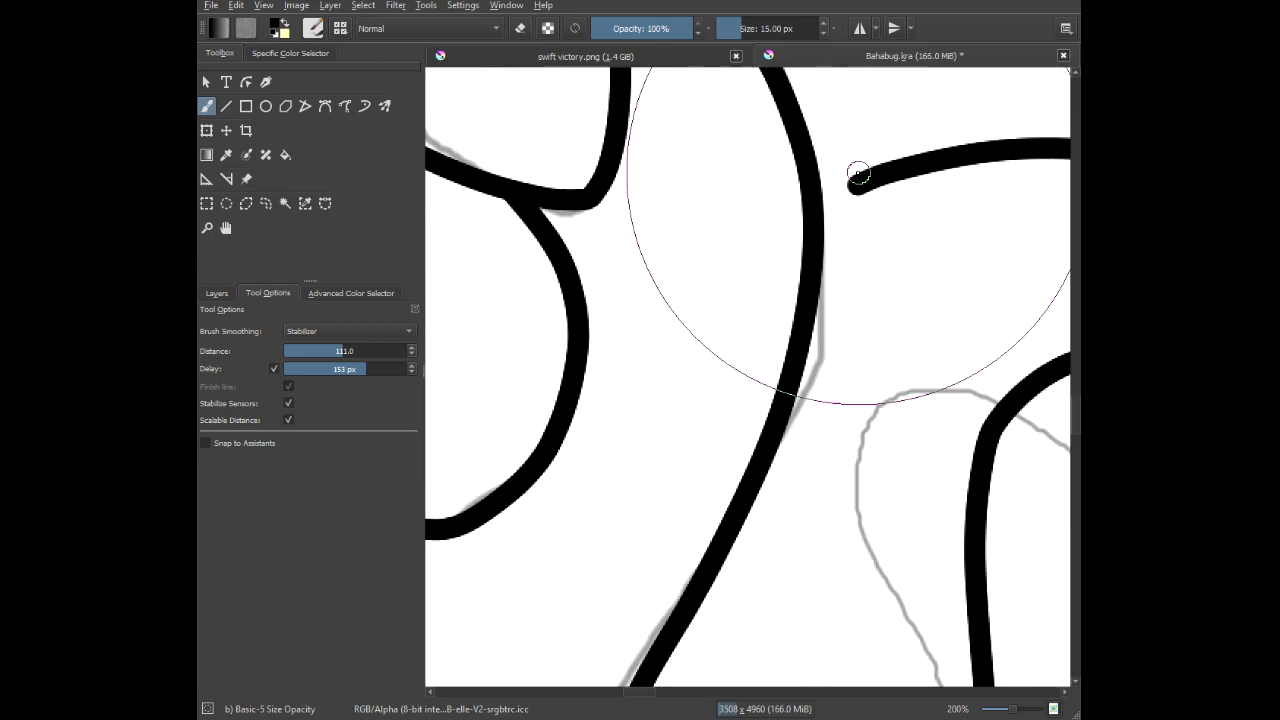
left_click_drag(764, 249, 742, 292)
scroll(740, 316, "down", 5)
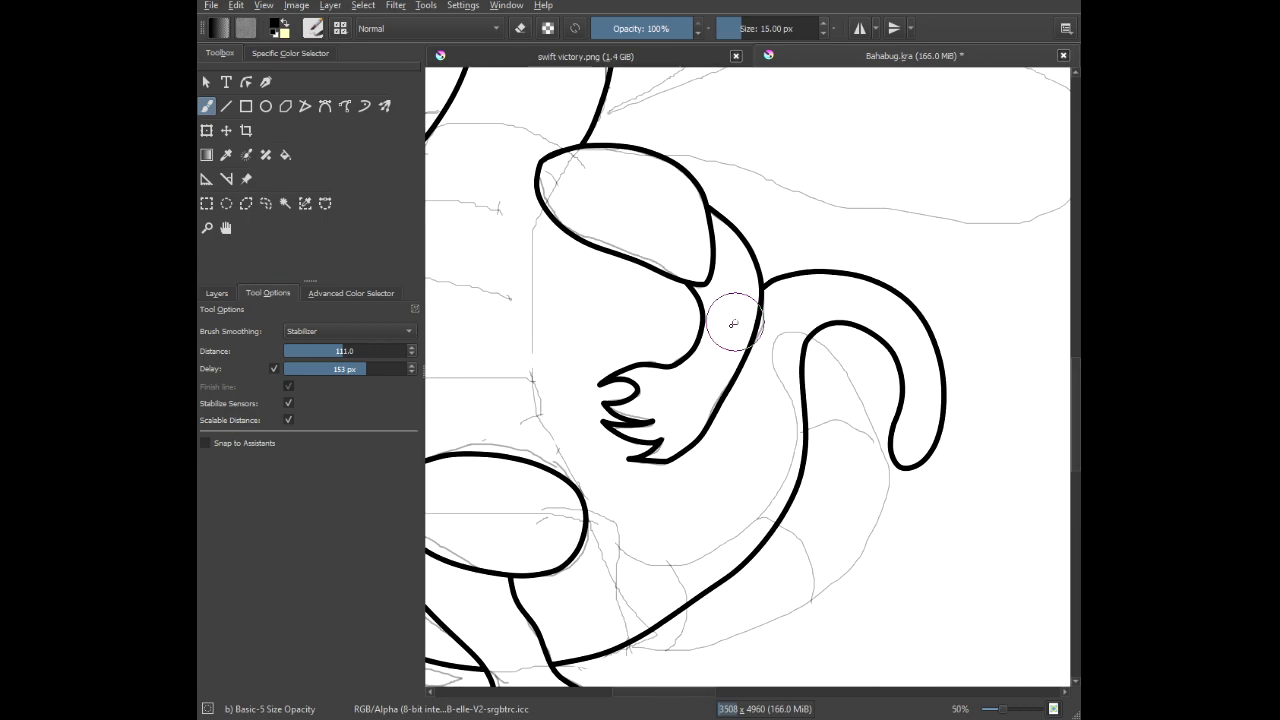
Try inking the tail's upper edge from beneath the near forearm down and across to the thigh oval.
left_click_drag(714, 412, 800, 312)
scroll(830, 219, "up", 2)
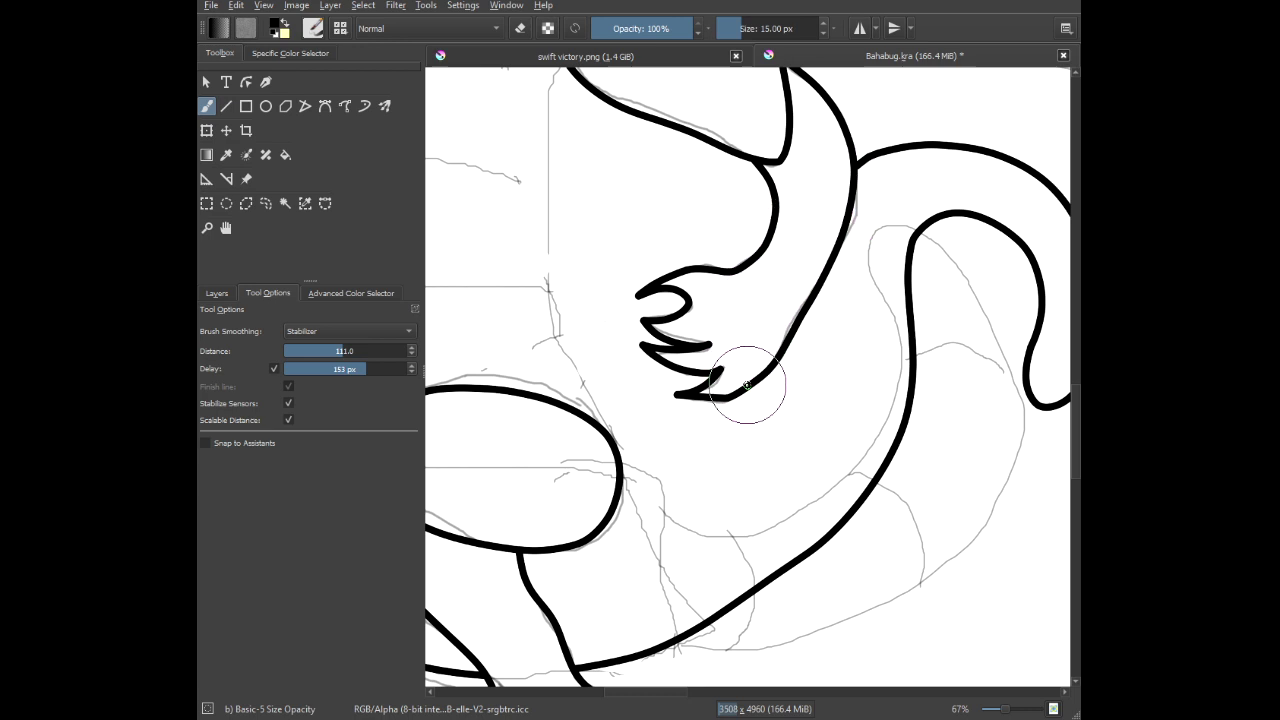
mouse_move(711, 497)
left_mouse_down()
mouse_move(673, 522)
mouse_move(596, 497)
mouse_move(514, 299)
mouse_move(520, 162)
left_mouse_up()
key("ctrl+z")
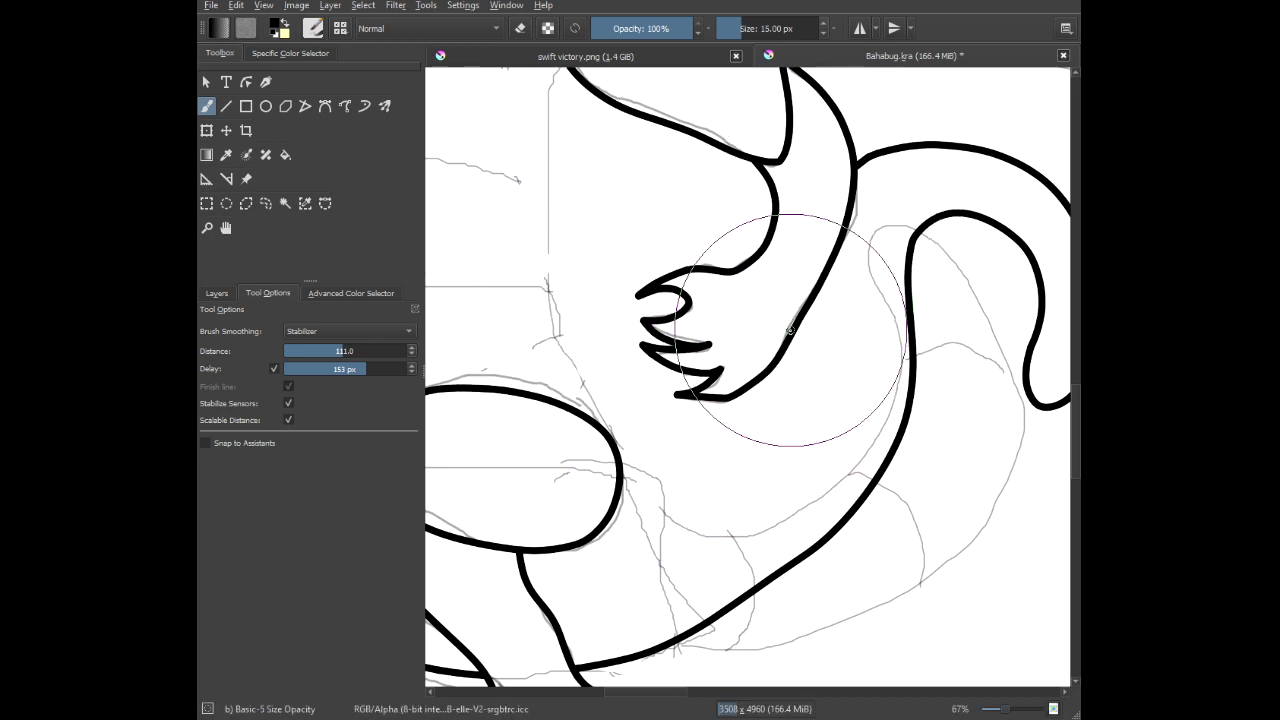
mouse_move(762, 473)
left_mouse_down()
mouse_move(721, 523)
mouse_move(649, 530)
mouse_move(570, 464)
mouse_move(519, 366)
left_mouse_up()
scroll(604, 328, "down", 3)
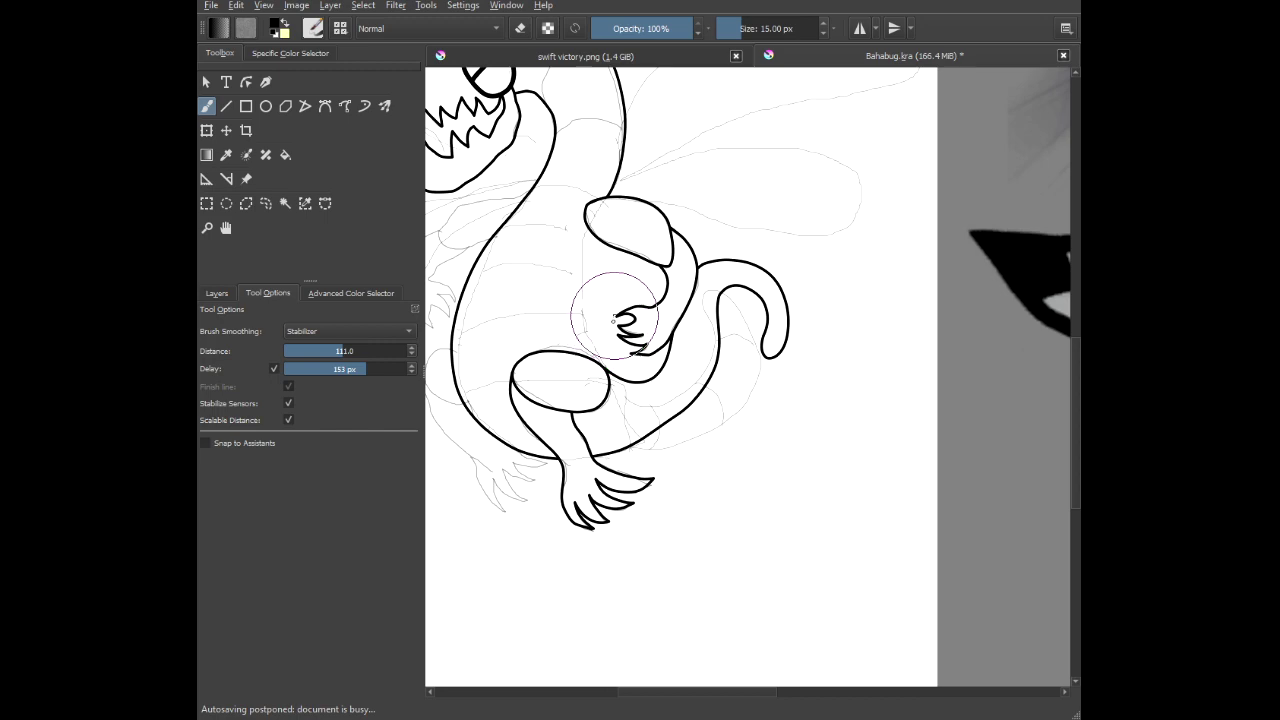
Try inking the first two curved bands across the curled tail, starting near its hanging tip.
left_click_drag(634, 253, 723, 300)
scroll(886, 381, "up", 5)
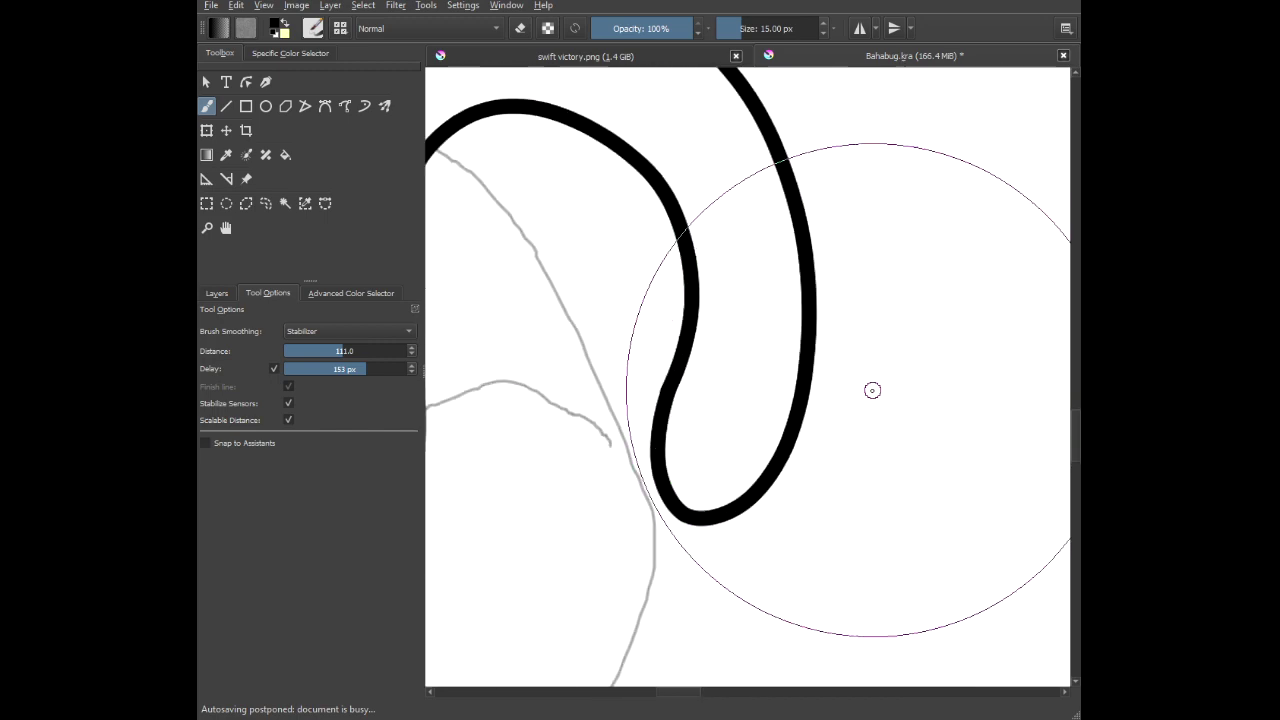
mouse_move(686, 352)
left_mouse_down()
mouse_move(751, 286)
mouse_move(846, 269)
mouse_move(896, 314)
left_mouse_up()
key("ctrl+z")
scroll(651, 351, "up", 3)
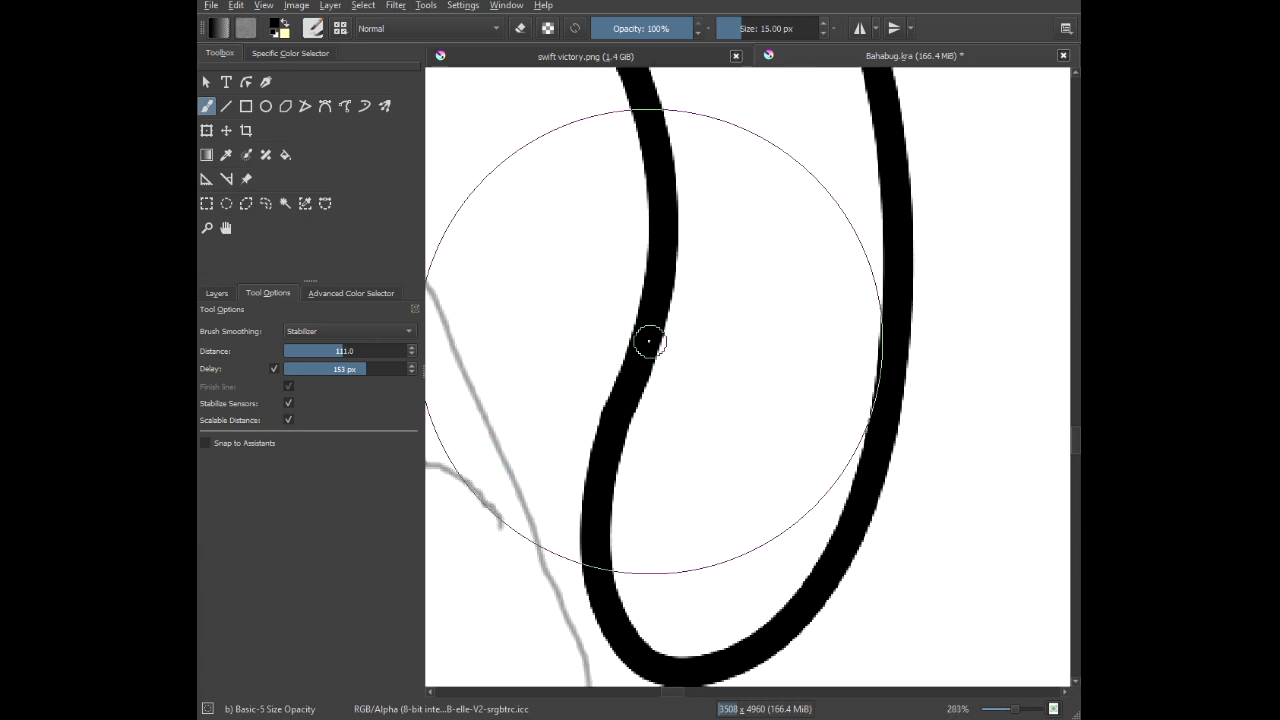
mouse_move(650, 336)
left_mouse_down()
mouse_move(712, 316)
mouse_move(783, 328)
mouse_move(875, 382)
left_mouse_up()
left_click_drag(757, 322, 882, 646)
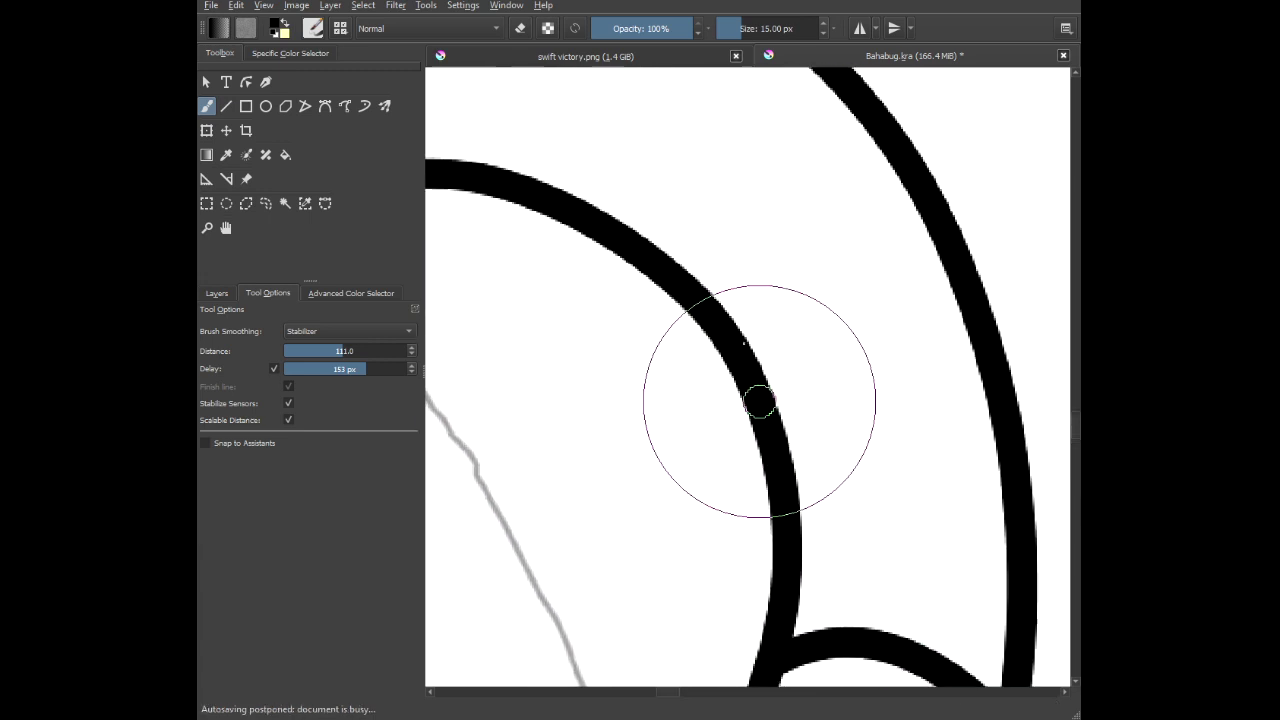
mouse_move(759, 402)
left_mouse_down()
mouse_move(794, 320)
mouse_move(909, 271)
mouse_move(970, 265)
left_mouse_up()
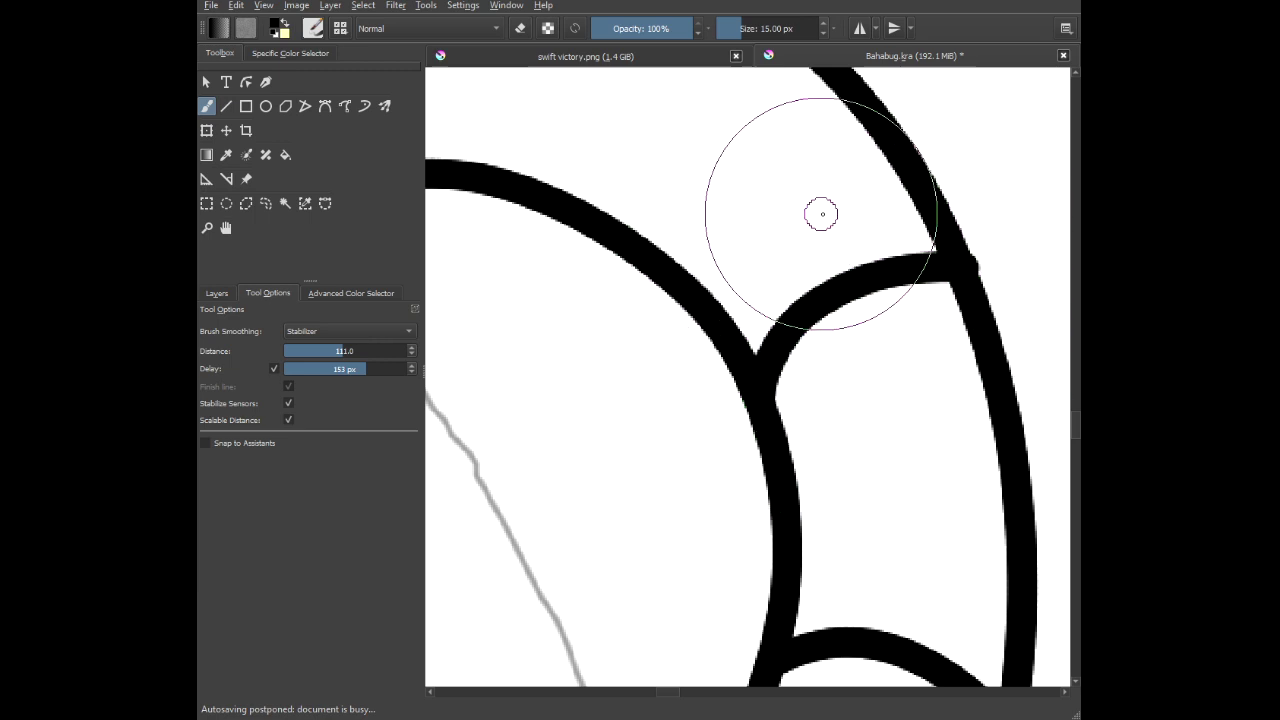
Clean up the band's overshoot on the curl's outer edge with the brush in eraser mode, and return to painting.
scroll(989, 256, "up", 4)
key("e")
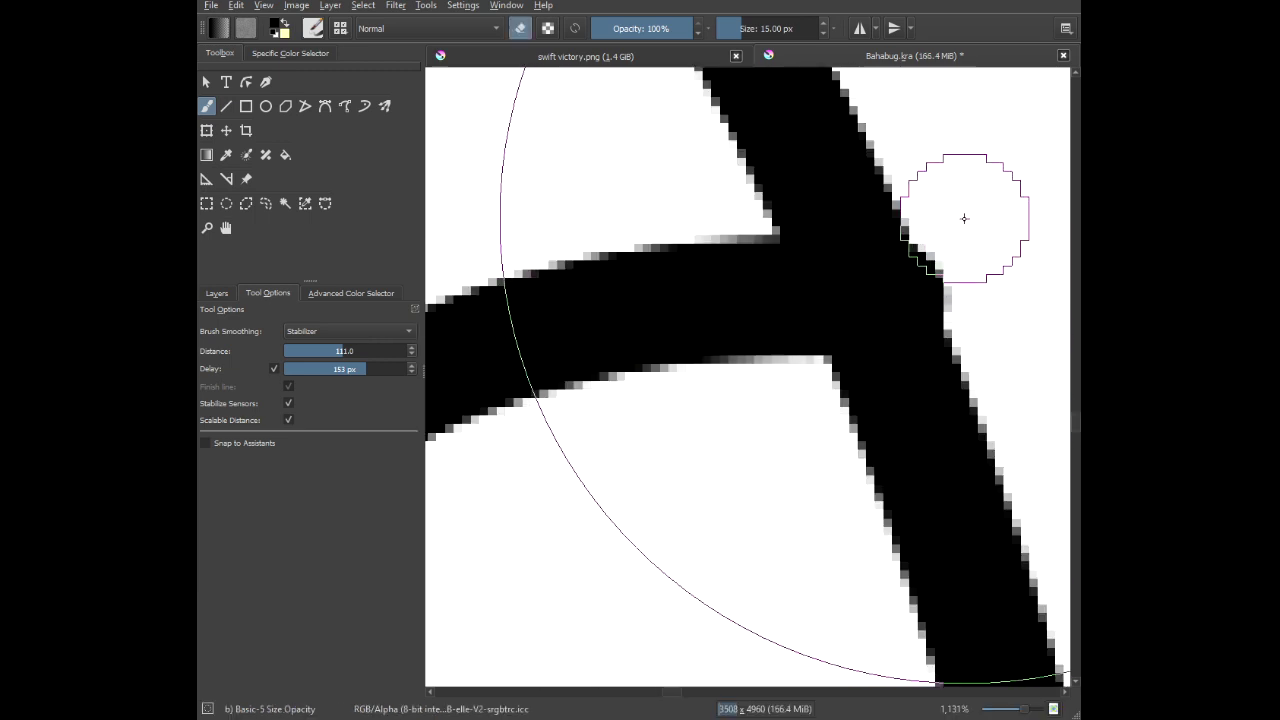
mouse_move(964, 219)
left_mouse_down()
mouse_move(1061, 362)
mouse_move(1073, 405)
mouse_move(1046, 390)
left_mouse_up()
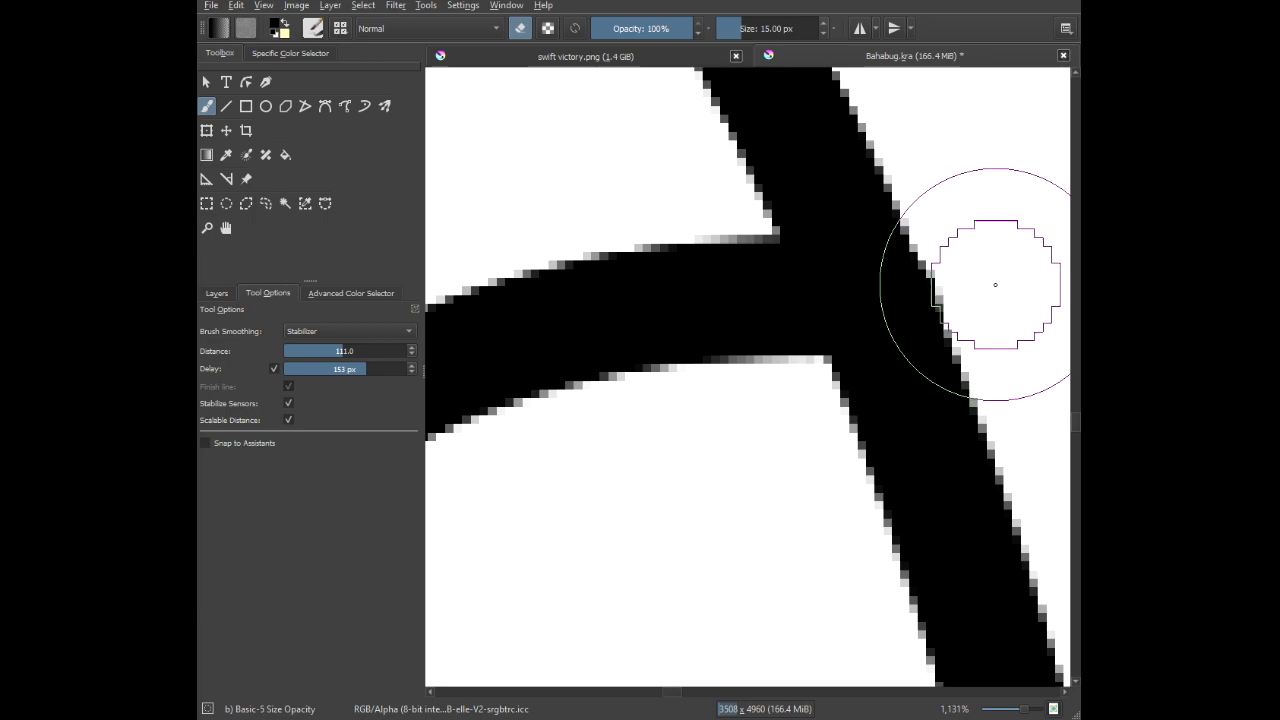
scroll(995, 284, "down", 10)
scroll(849, 351, "up", 5)
key("e")
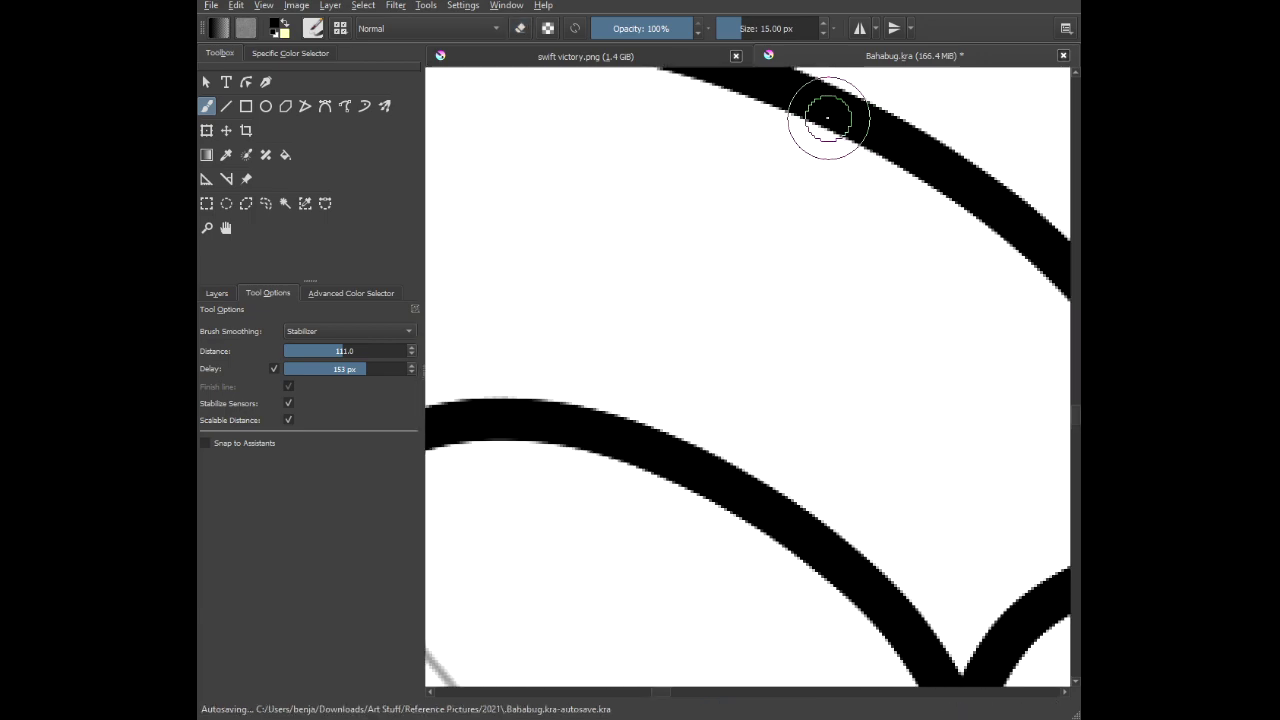
Try inking further curved bands across the top of the tail's arch, continuing toward the near forearm.
mouse_move(827, 118)
left_mouse_down()
mouse_move(691, 200)
mouse_move(631, 391)
mouse_move(640, 420)
left_mouse_up()
scroll(595, 474, "down", 1)
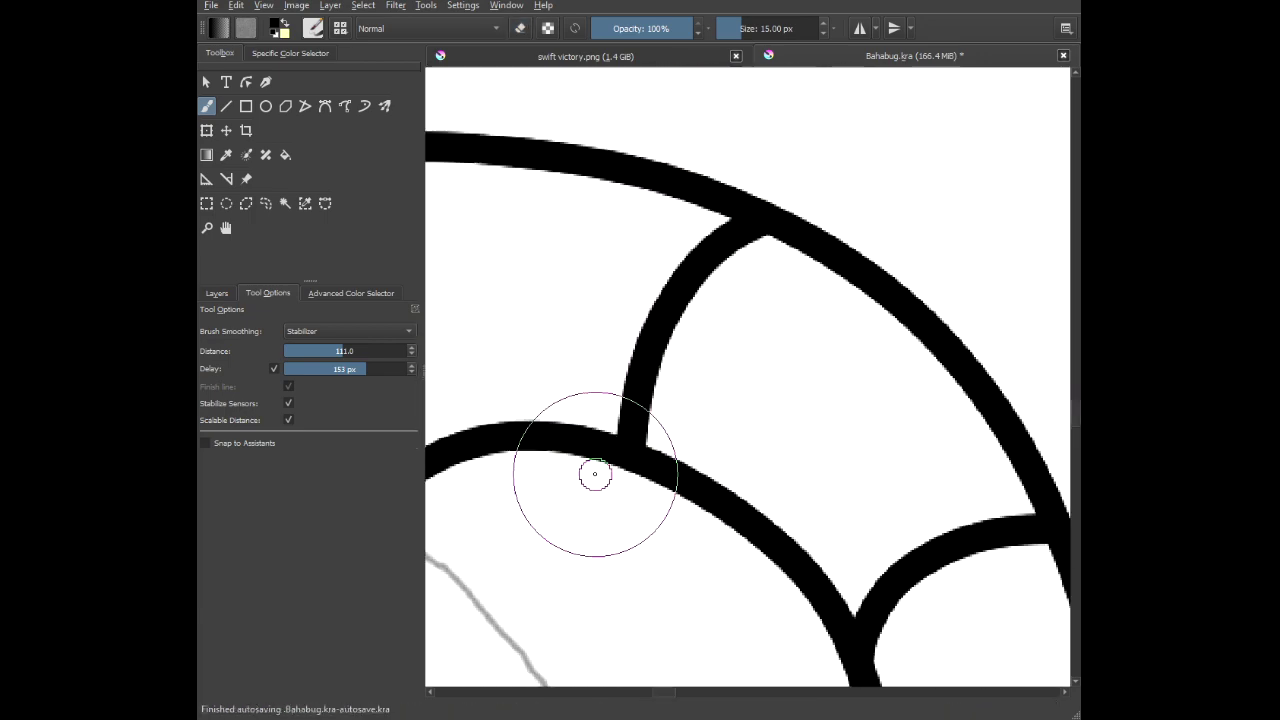
scroll(595, 474, "down", 1)
left_click_drag(595, 474, 912, 480)
mouse_move(666, 273)
left_mouse_down()
mouse_move(688, 447)
mouse_move(731, 497)
mouse_move(840, 556)
left_mouse_up()
scroll(728, 503, "down", 4)
scroll(728, 503, "down", 1)
left_click_drag(728, 503, 699, 276)
scroll(675, 289, "up", 3)
mouse_move(712, 372)
left_mouse_down()
mouse_move(814, 391)
mouse_move(796, 392)
left_mouse_up()
key("ctrl+z")
mouse_move(640, 333)
left_mouse_down()
mouse_move(746, 366)
mouse_move(891, 366)
left_mouse_up()
scroll(835, 386, "down", 4)
scroll(794, 402, "down", 2)
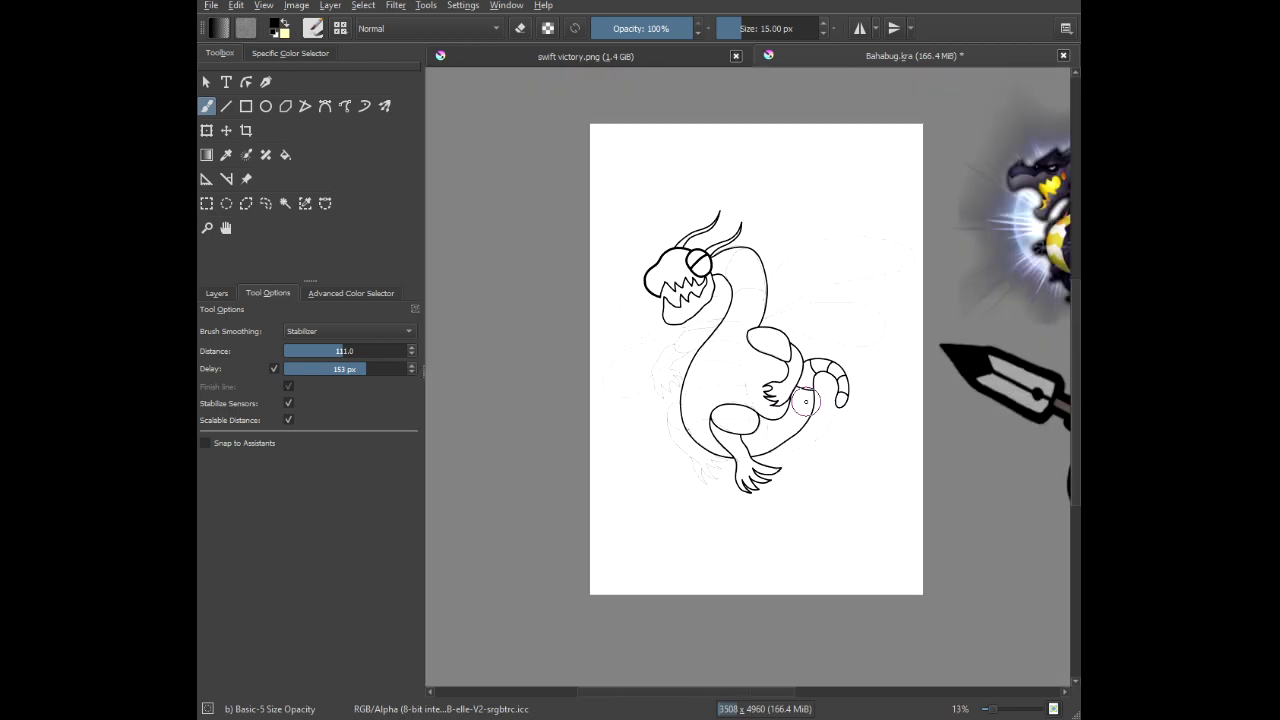
Try inking curved bands across the lower tail, from its outer edge toward the near forearm.
scroll(806, 407, "up", 8)
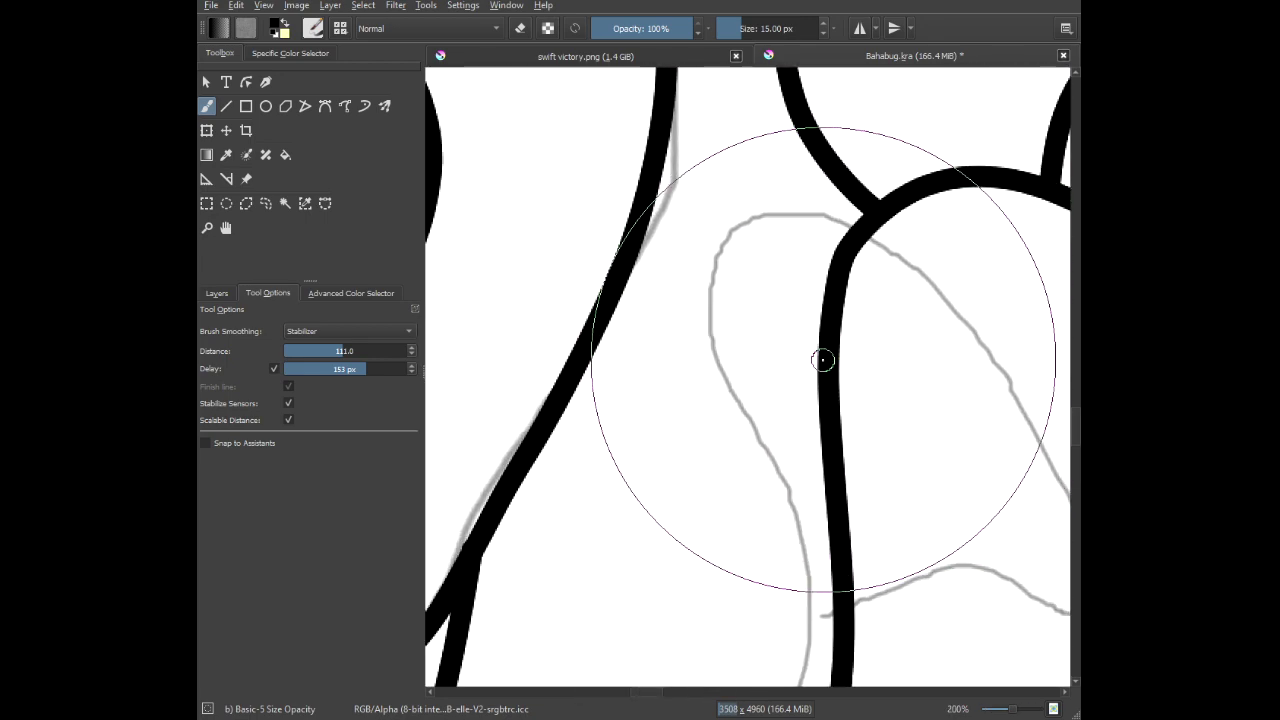
mouse_move(823, 357)
left_mouse_down()
mouse_move(754, 423)
mouse_move(650, 449)
mouse_move(539, 436)
mouse_move(446, 391)
left_mouse_up()
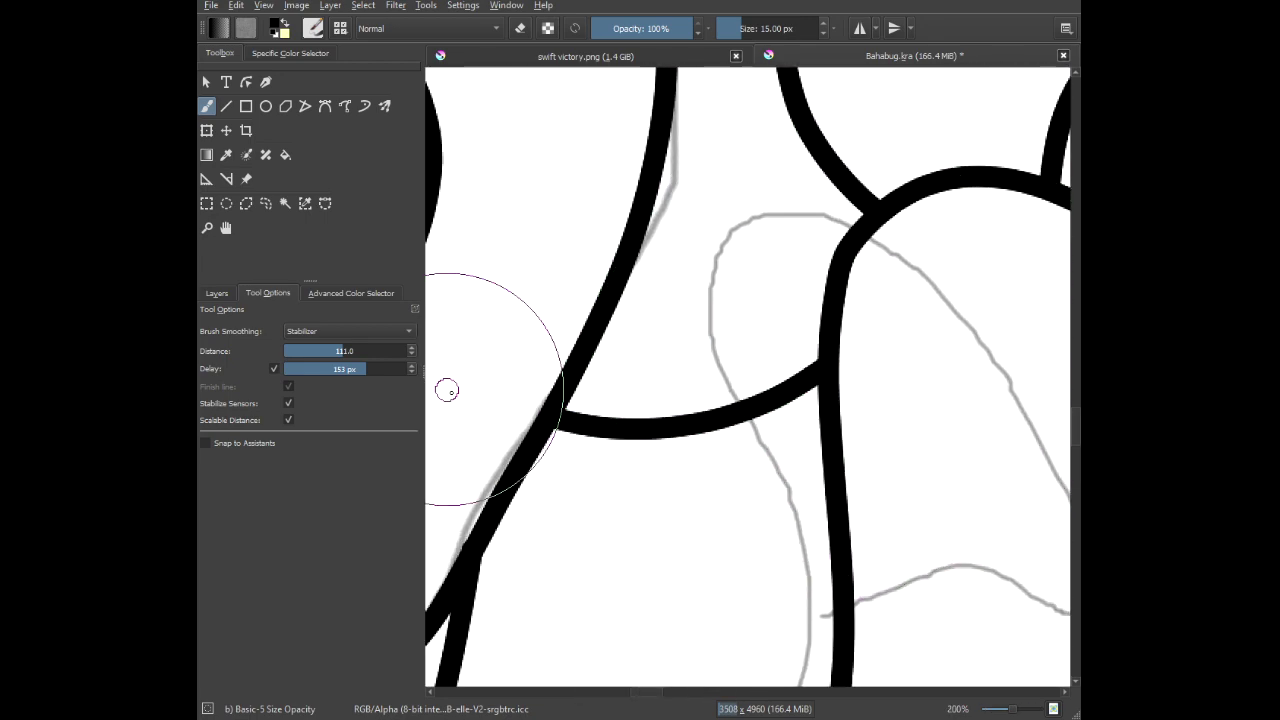
scroll(556, 428, "down", 2)
left_click_drag(556, 428, 663, 157)
scroll(786, 228, "up", 1)
mouse_move(815, 234)
left_mouse_down()
mouse_move(759, 270)
mouse_move(661, 291)
mouse_move(557, 271)
left_mouse_up()
Undo the tail bands and the curled tail outline.
scroll(479, 257, "down", 3)
scroll(479, 256, "down", 2)
left_click_drag(479, 300, 837, 336)
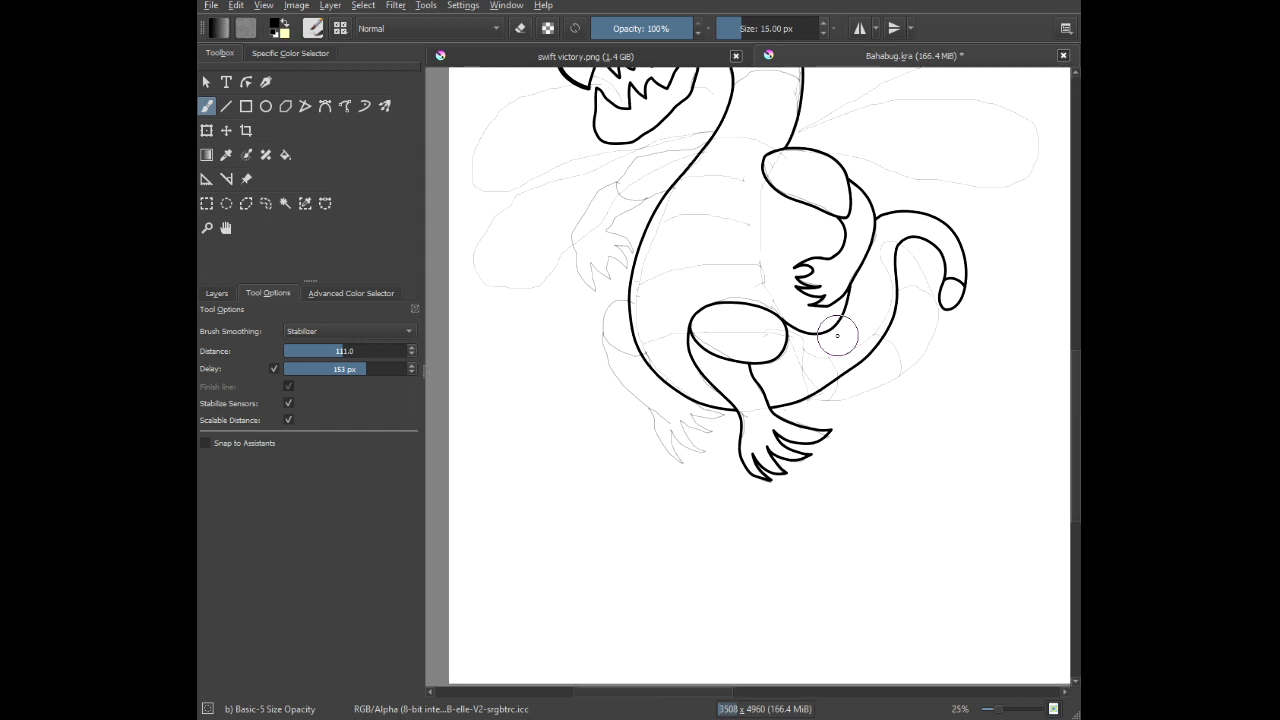
key("ctrl+z")
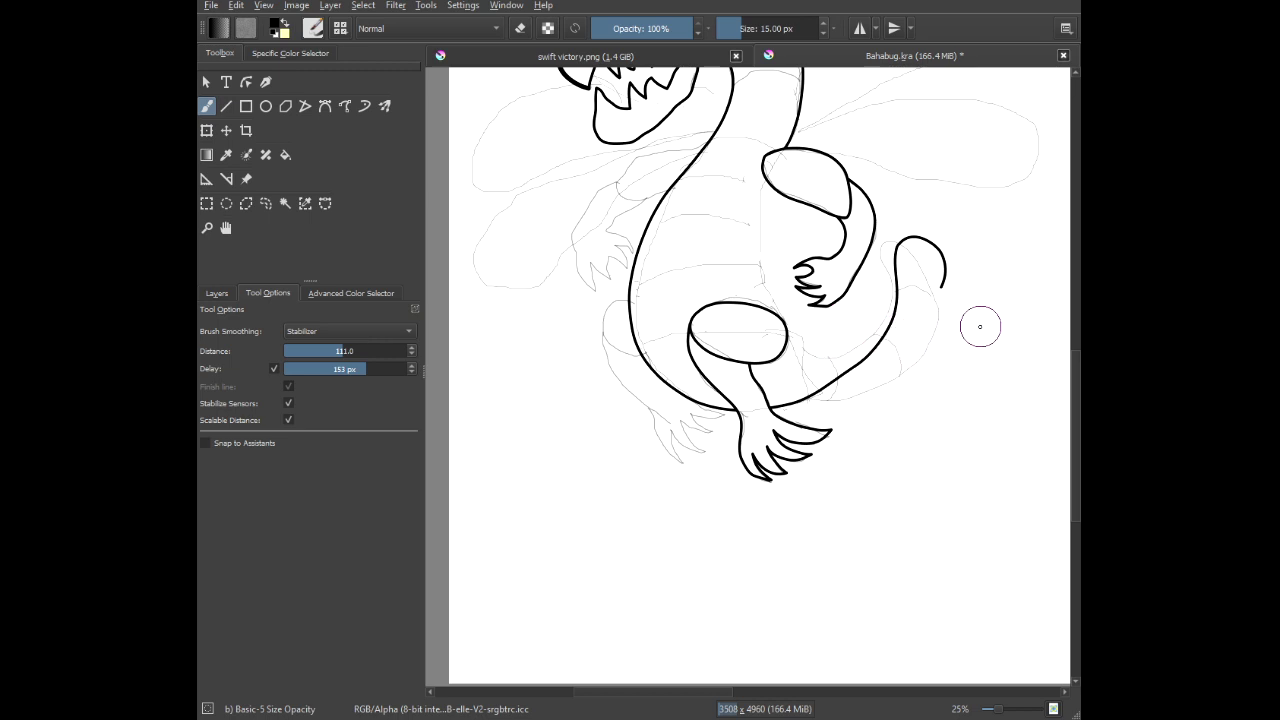
Ink the tail outline from the near ankle around a rounded upright tip and back down beneath the near hand.
scroll(954, 320, "up", 3)
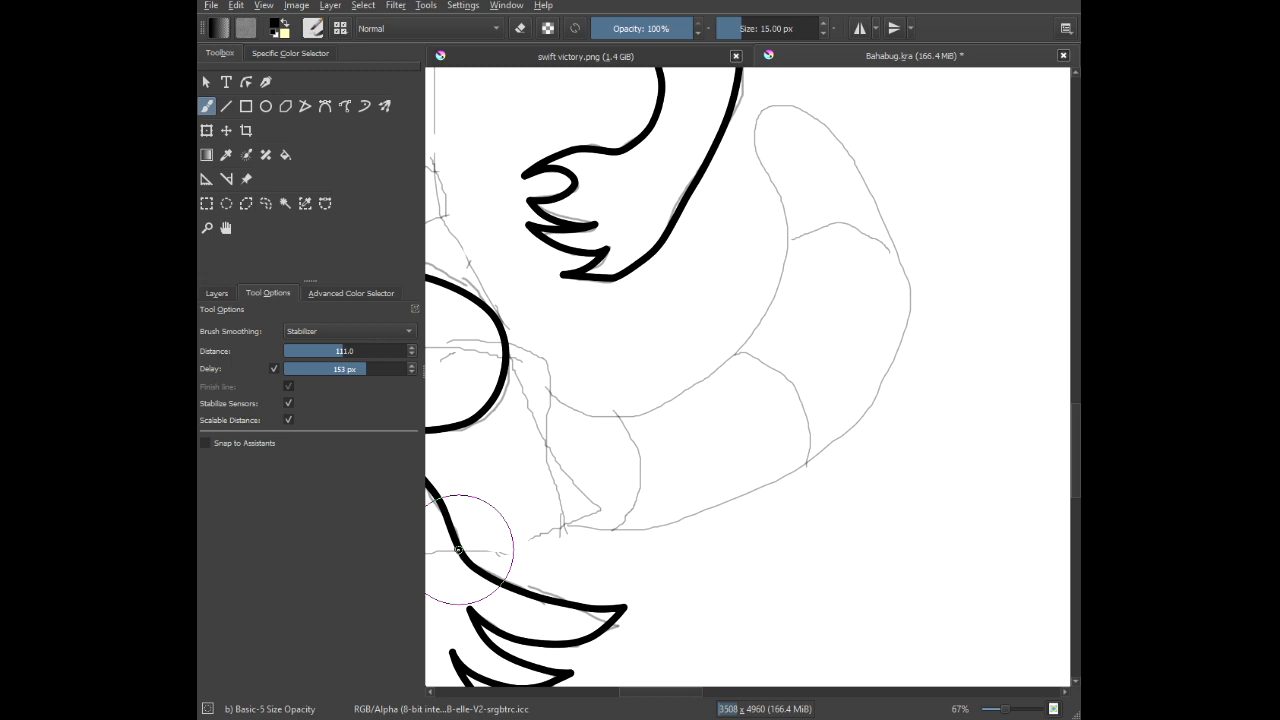
mouse_move(593, 567)
left_mouse_down()
mouse_move(744, 496)
mouse_move(828, 414)
mouse_move(885, 278)
mouse_move(881, 177)
mouse_move(840, 90)
mouse_move(758, 50)
left_mouse_up()
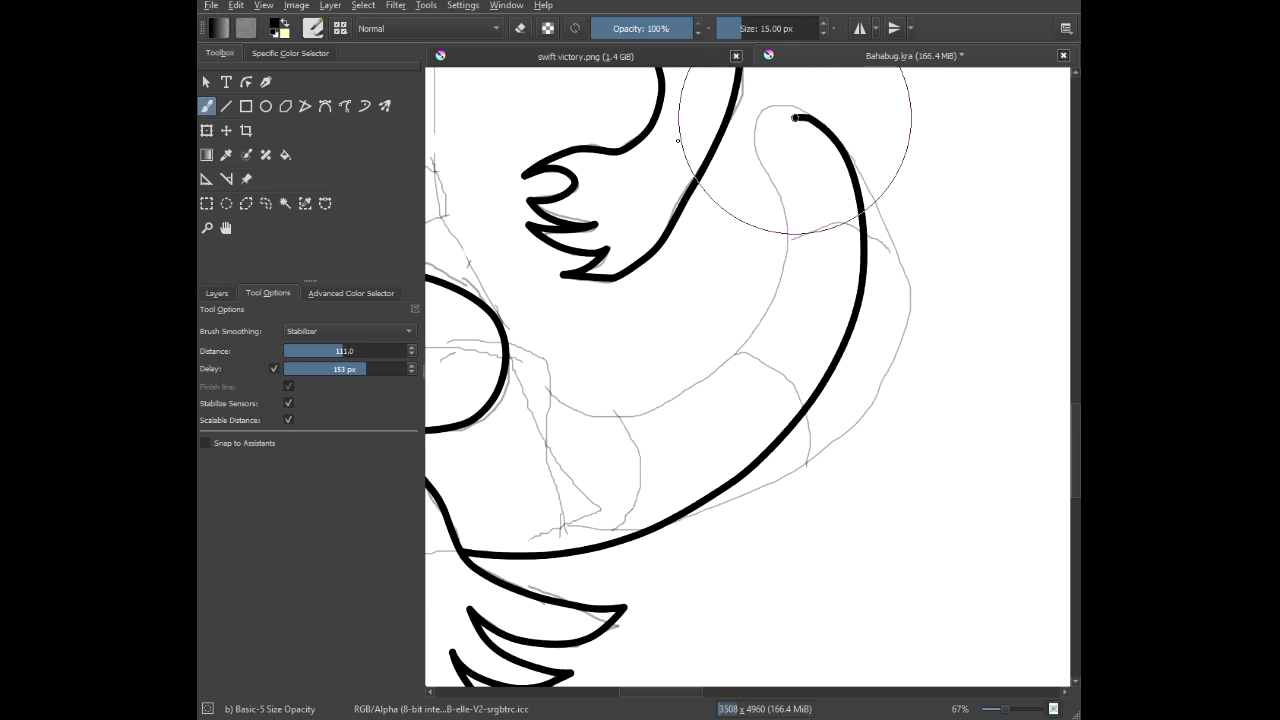
mouse_move(764, 148)
left_mouse_down()
mouse_move(752, 304)
mouse_move(704, 376)
mouse_move(642, 390)
mouse_move(530, 280)
mouse_move(459, 154)
left_mouse_up()
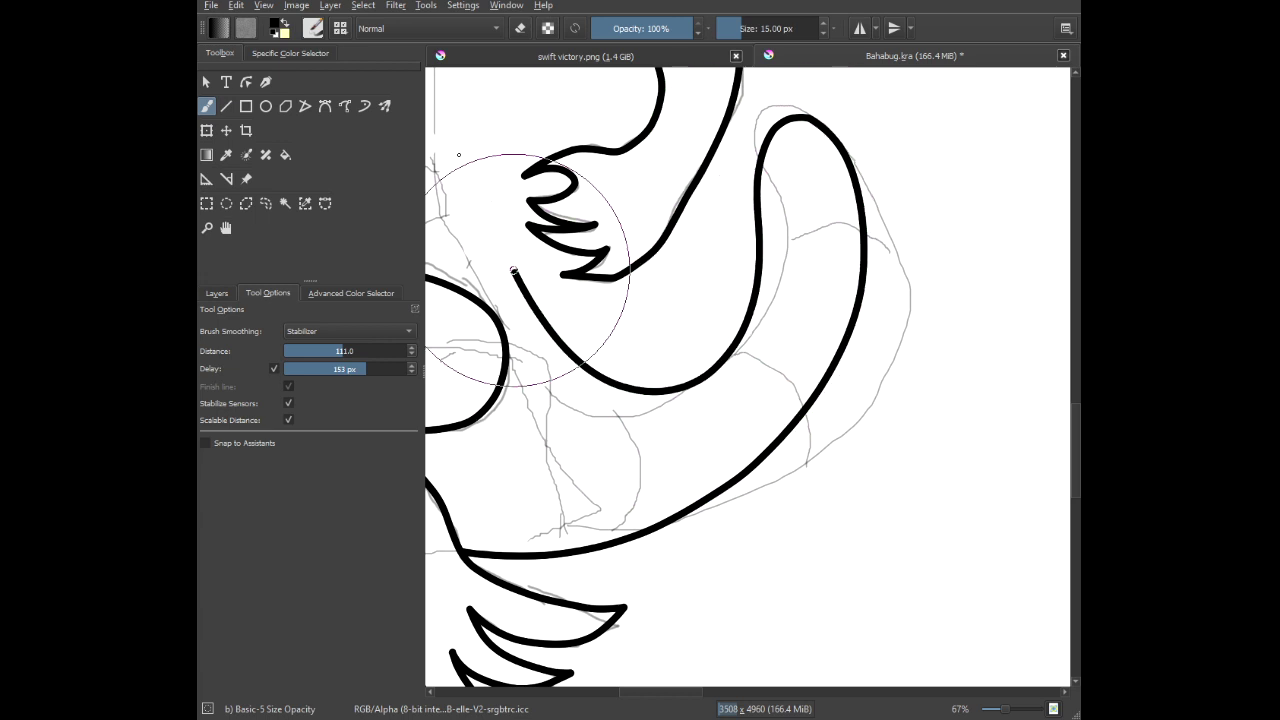
Extend the tail's inner line up behind the near hand as the back outline, meeting the shoulder oval.
scroll(538, 222, "down", 3)
left_click_drag(538, 224, 726, 338)
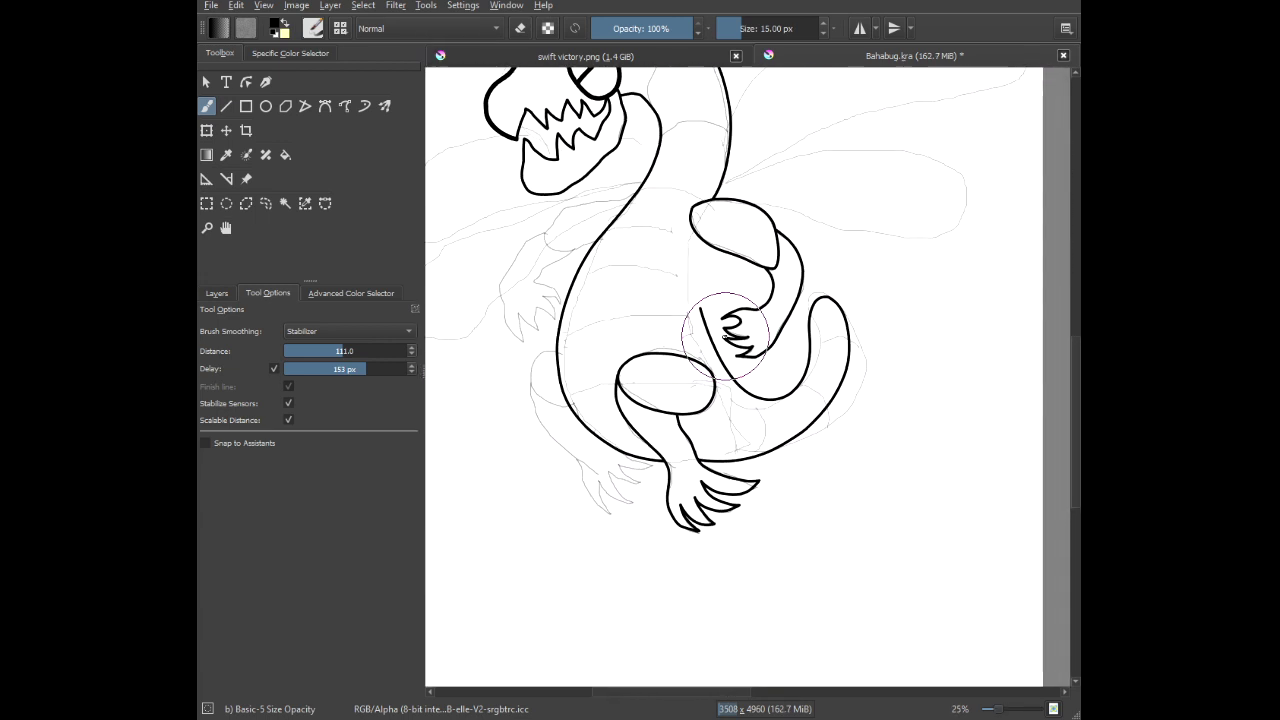
scroll(705, 254, "up", 4)
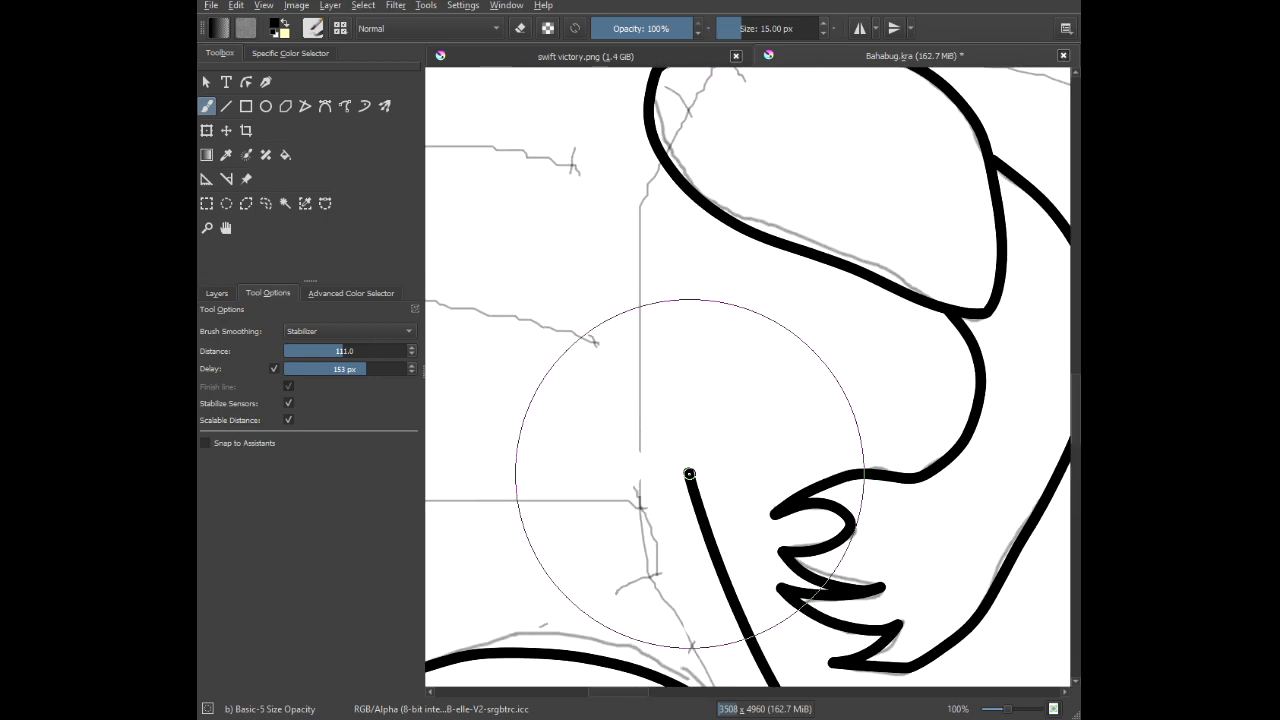
mouse_move(650, 375)
left_mouse_down()
mouse_move(648, 160)
mouse_move(687, 77)
mouse_move(706, 67)
left_mouse_up()
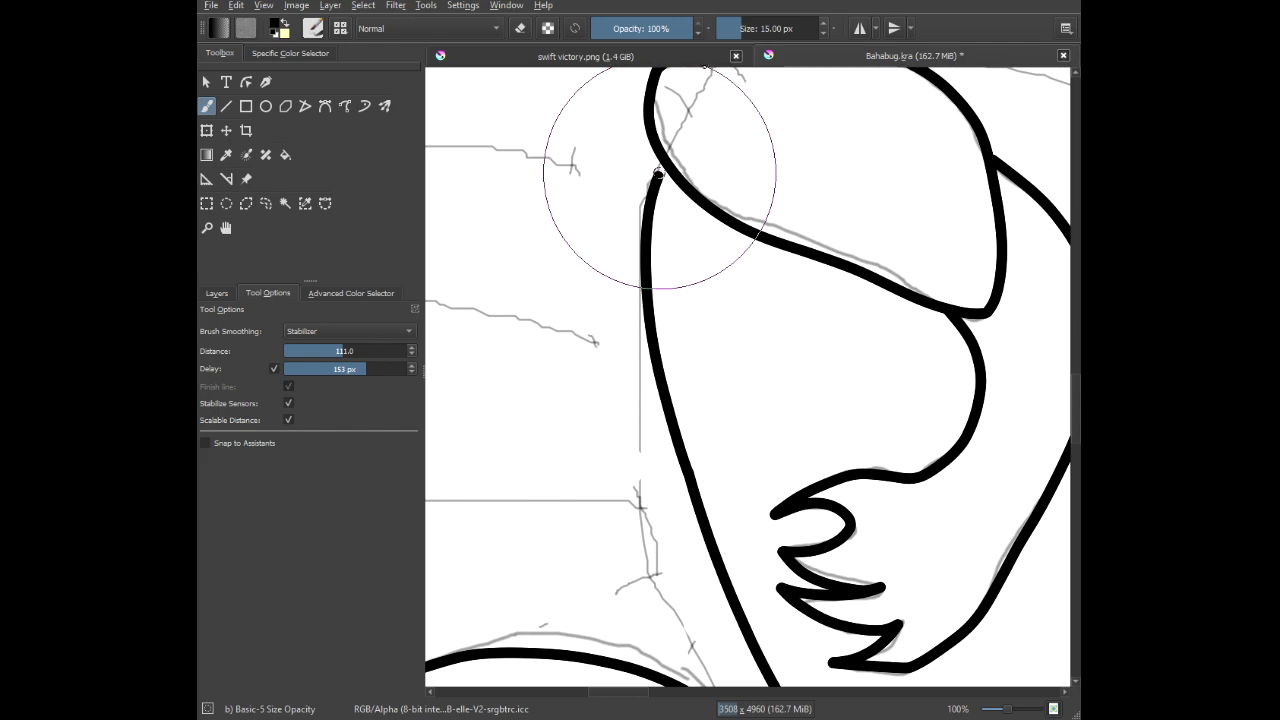
scroll(664, 221, "down", 4)
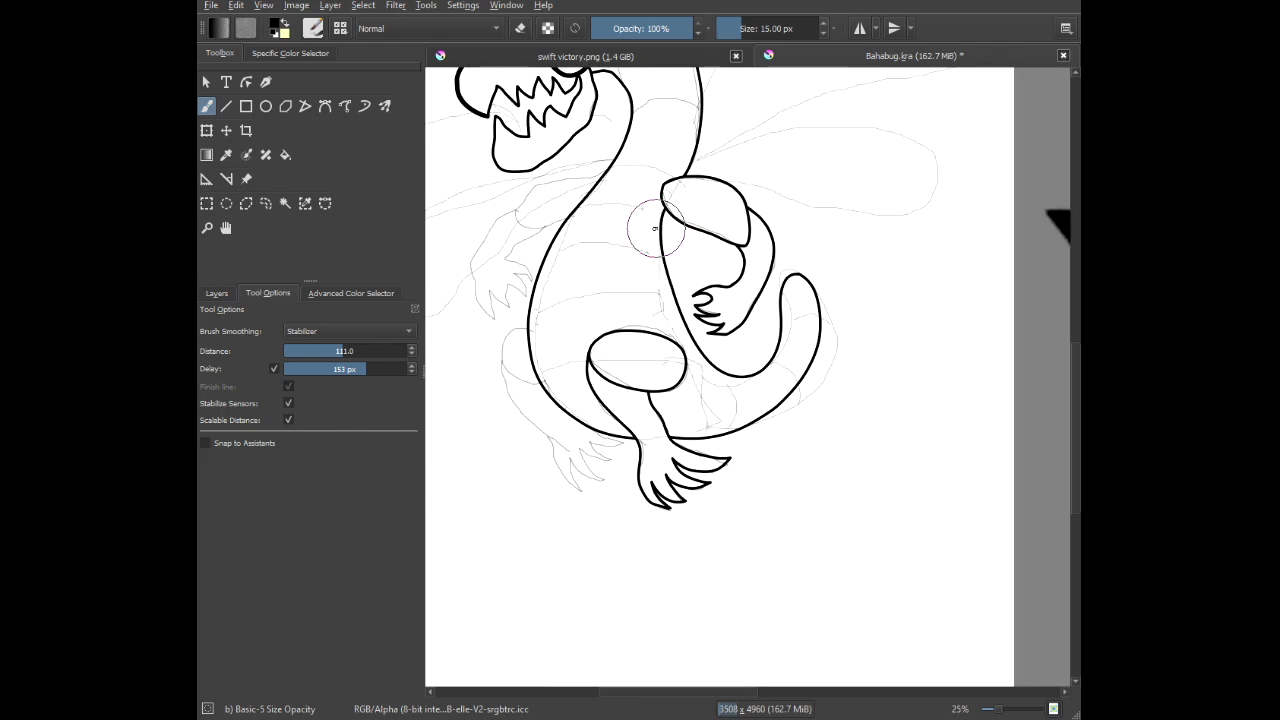
Ink two curved bands across the tail, one below the rounded tip and one at the bend.
key("plus")
key("plus")
key("plus")
key("plus")
key("plus")
key("plus")
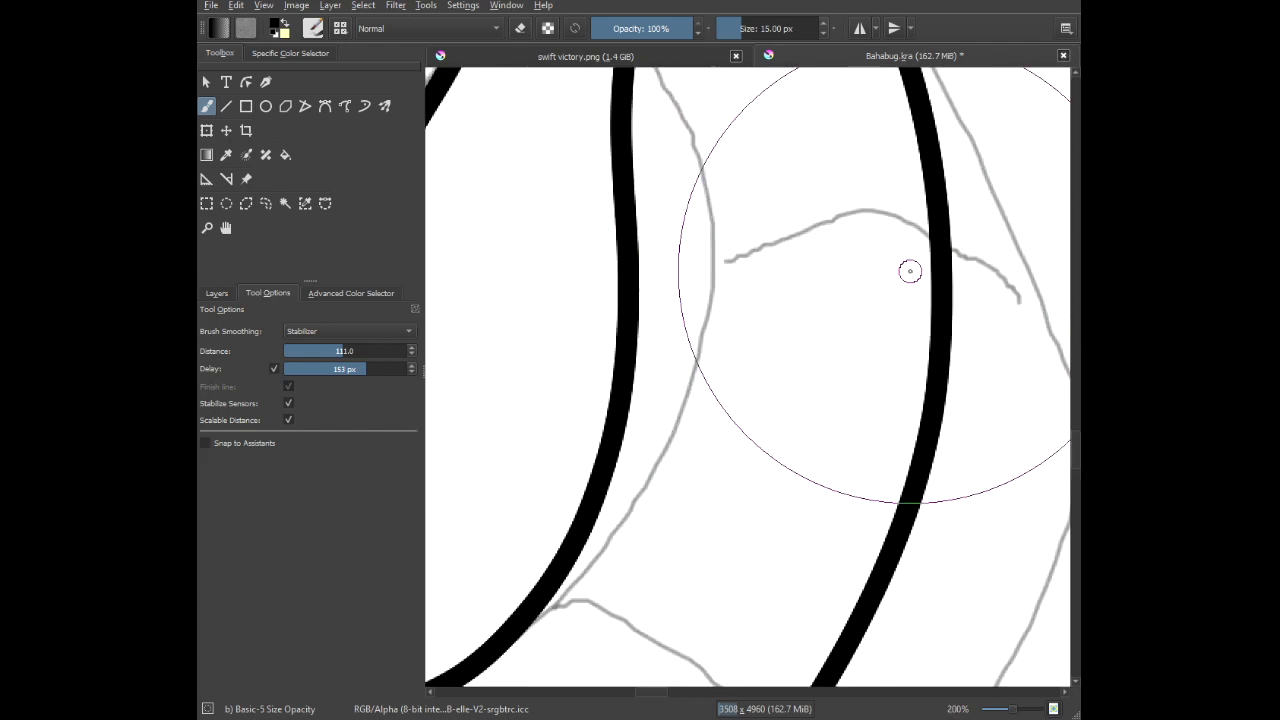
mouse_move(940, 270)
left_mouse_down()
mouse_move(757, 200)
mouse_move(650, 245)
mouse_move(567, 325)
mouse_move(550, 370)
left_mouse_up()
mouse_move(608, 440)
left_mouse_down()
mouse_move(631, 274)
mouse_move(672, 162)
left_mouse_up()
mouse_move(606, 329)
left_mouse_down()
mouse_move(734, 314)
mouse_move(842, 614)
left_mouse_up()
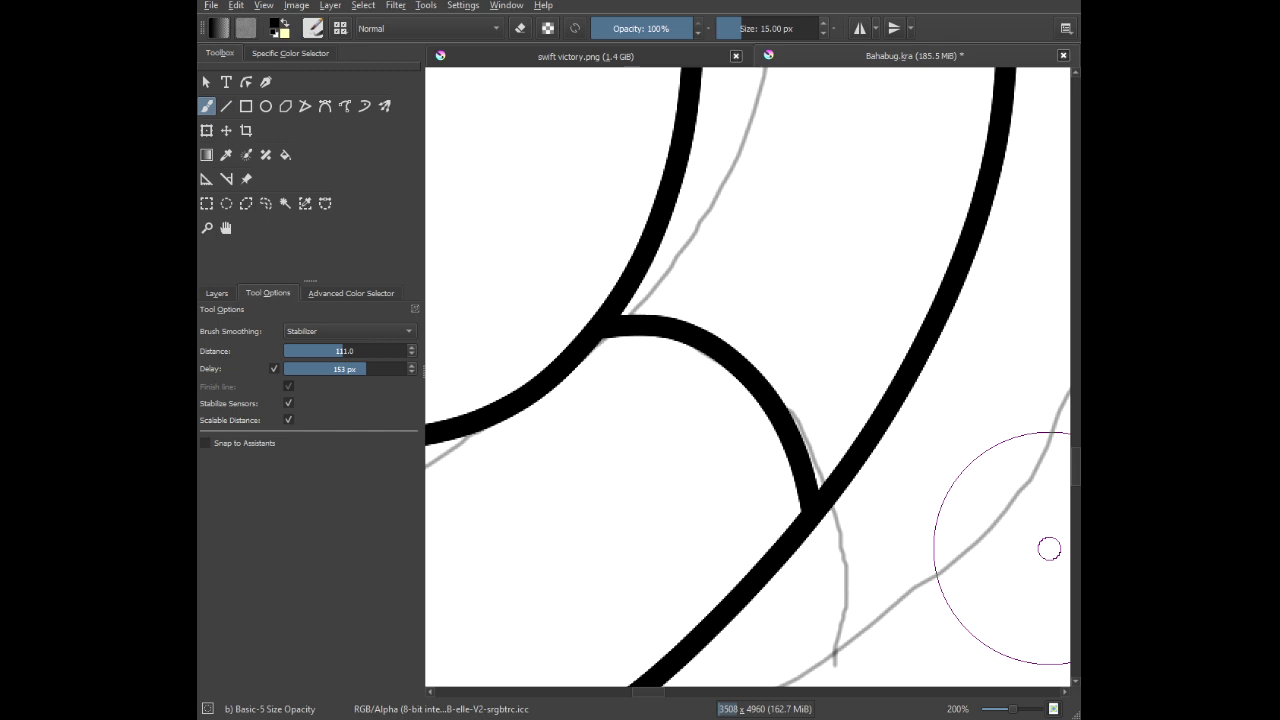
Ink a curved band across the tail's base, from the back outline down to the tail's lower edge.
scroll(761, 411, "down", 7)
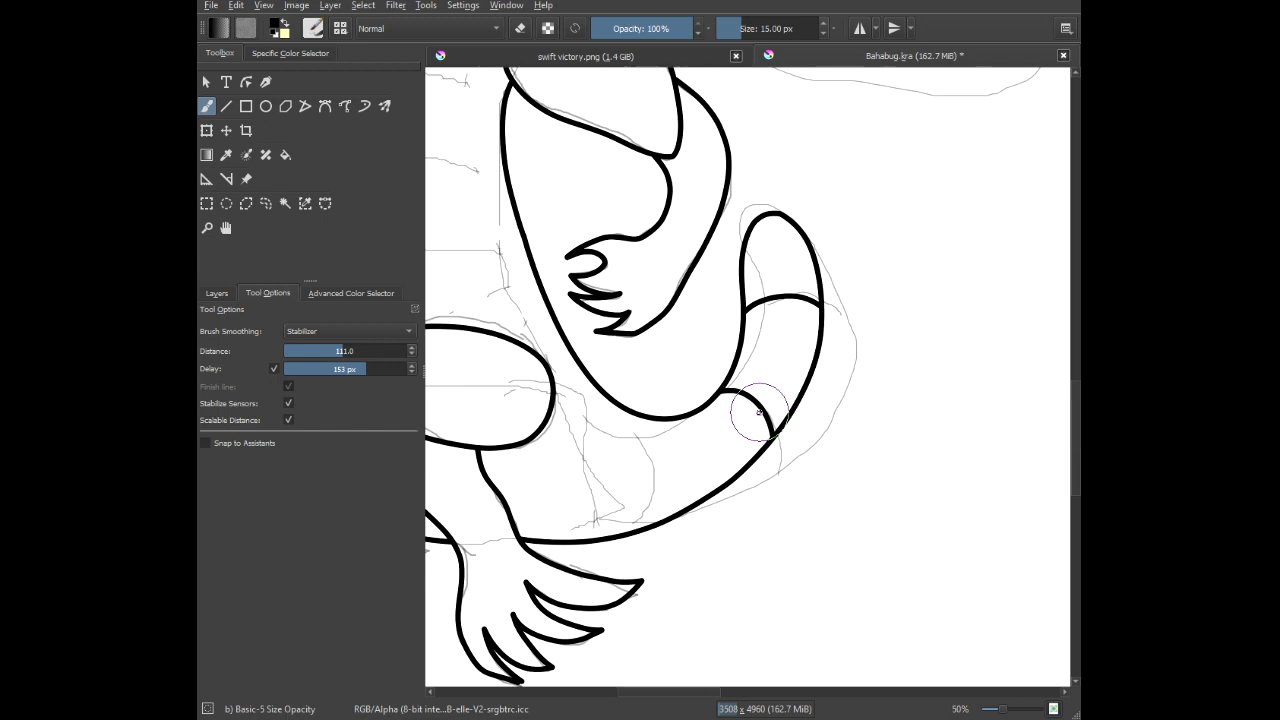
scroll(709, 431, "up", 2)
scroll(709, 431, "up", 4)
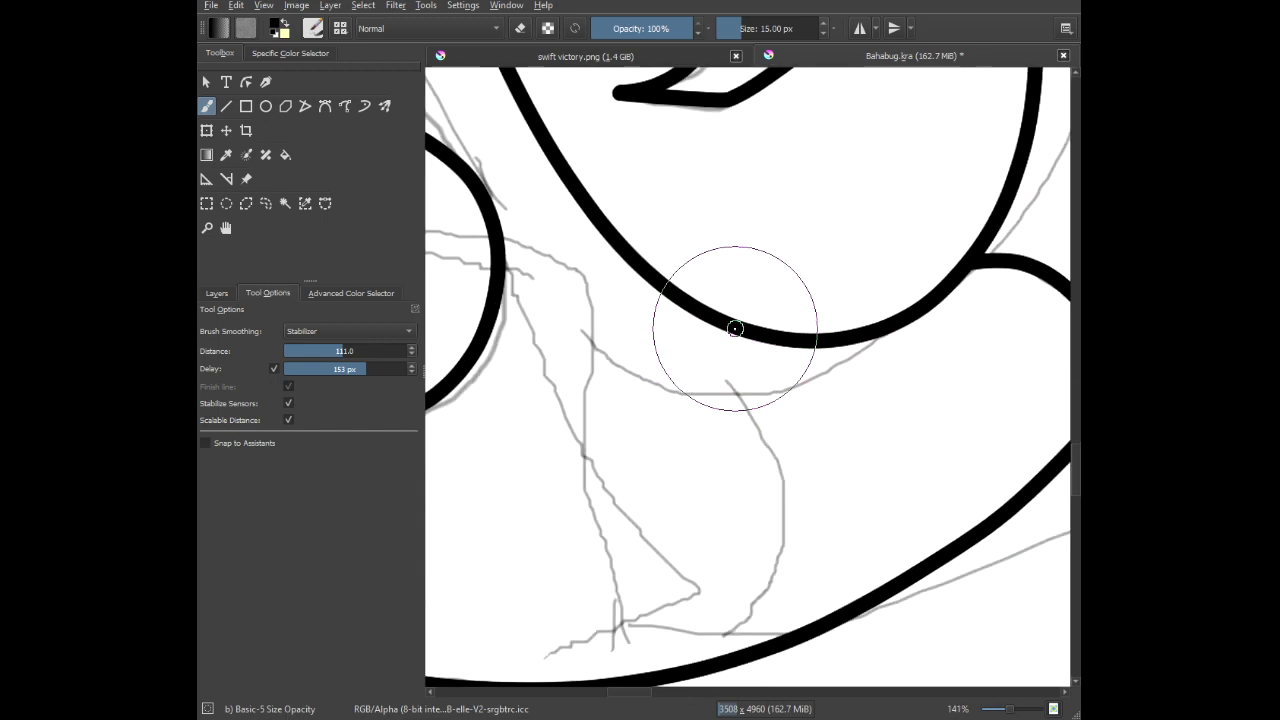
mouse_move(735, 333)
left_mouse_down()
mouse_move(774, 420)
mouse_move(777, 515)
mouse_move(718, 664)
left_mouse_up()
scroll(666, 529, "down", 3)
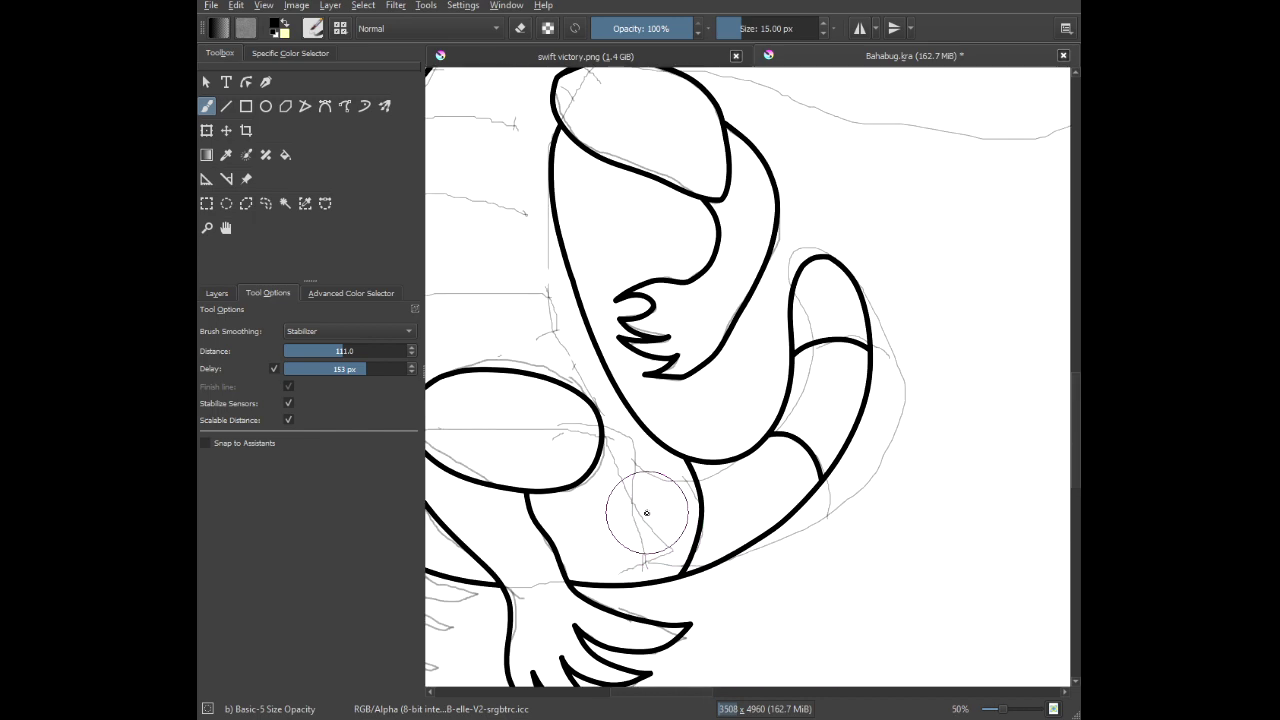
Ink two arched belly bands across the upper torso, between the front outline and the back outline below the near shoulder.
left_click_drag(646, 511, 814, 497)
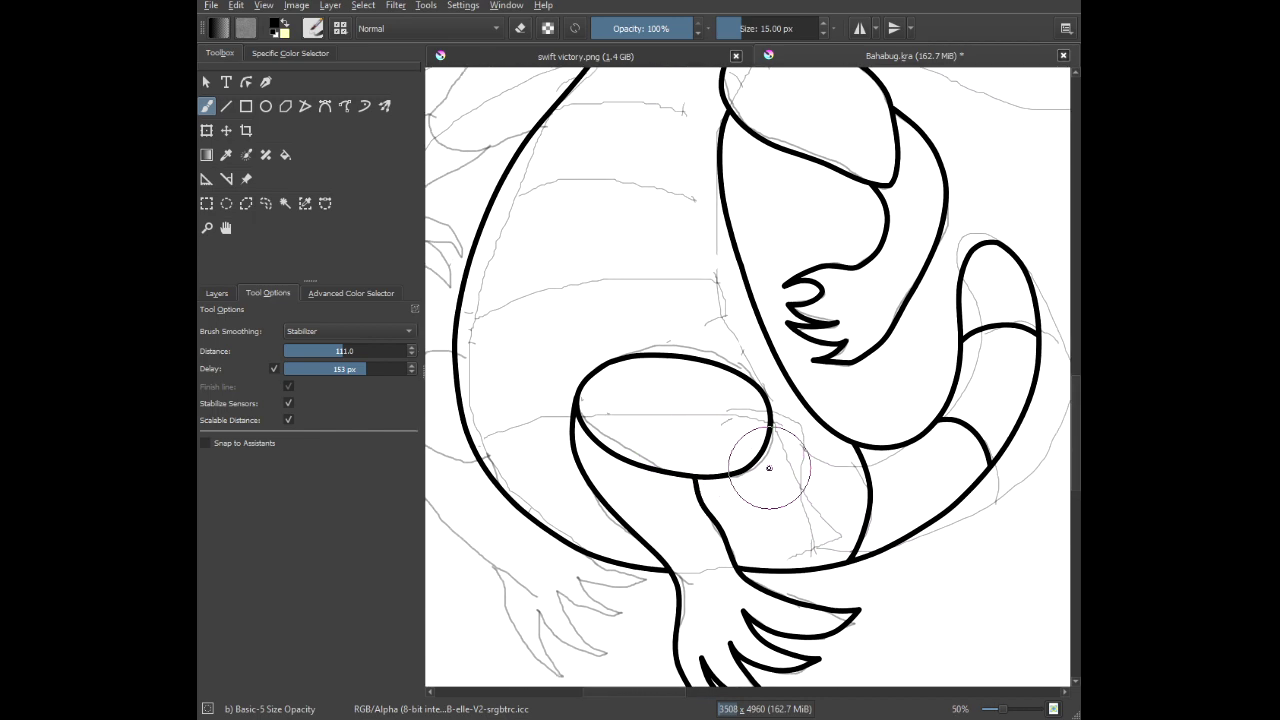
left_click_drag(722, 443, 677, 463)
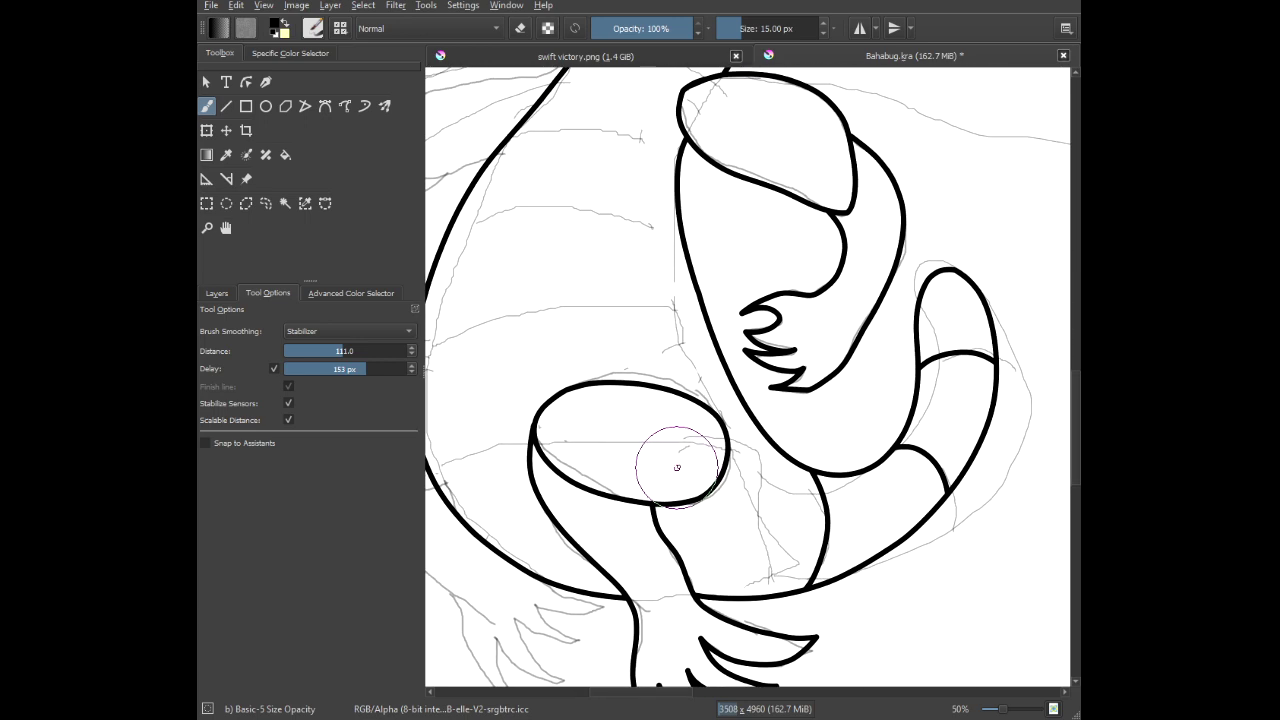
scroll(680, 463, "down", 2)
scroll(600, 293, "up", 4)
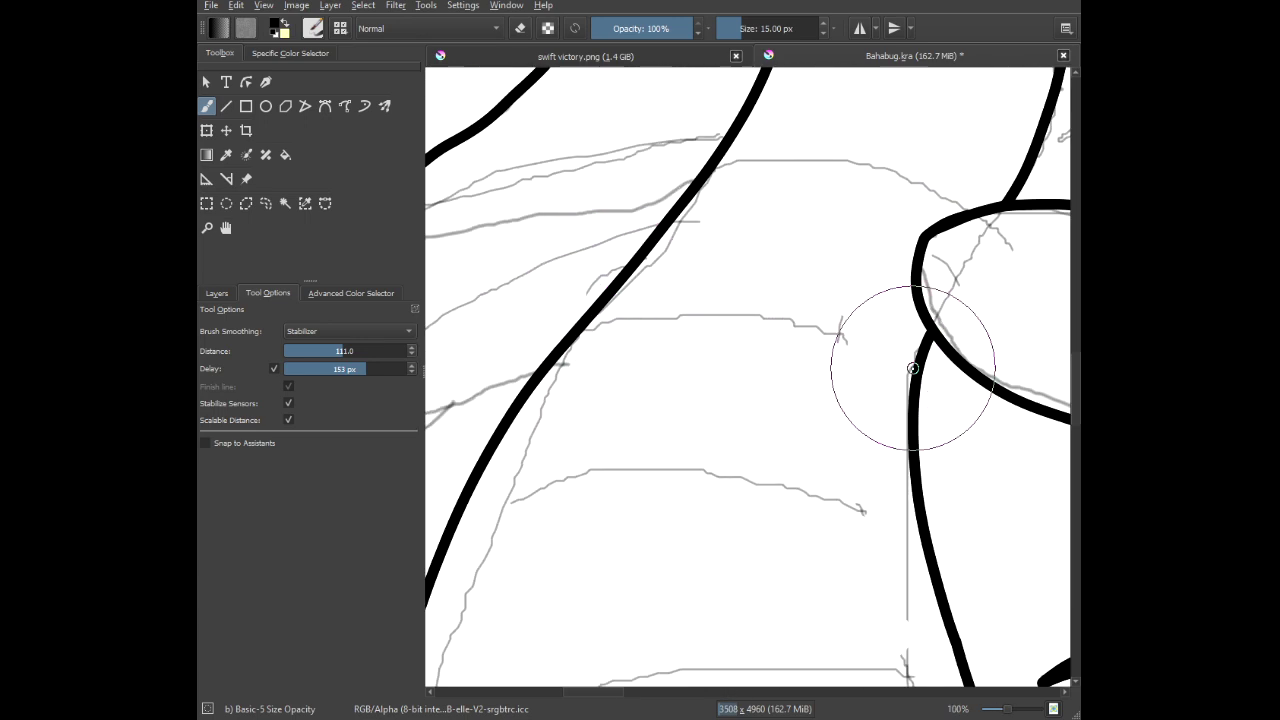
mouse_move(921, 355)
left_mouse_down()
mouse_move(807, 323)
mouse_move(667, 312)
mouse_move(551, 342)
mouse_move(460, 414)
left_mouse_up()
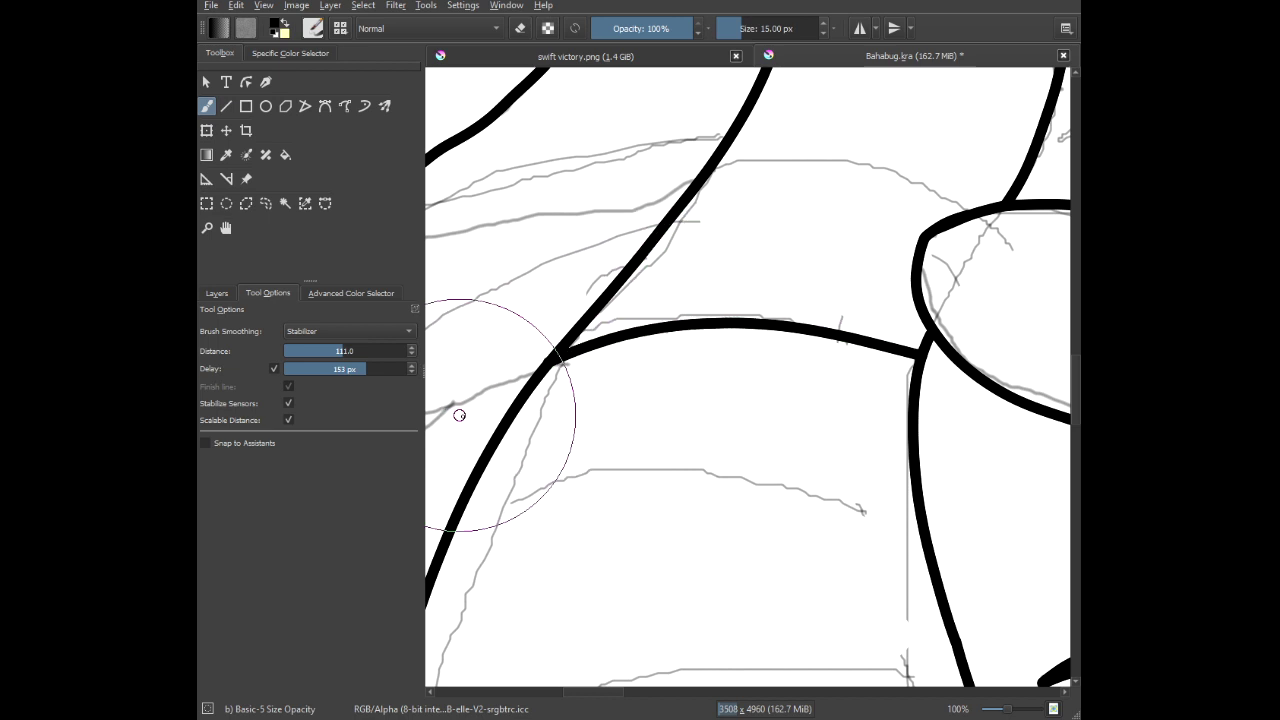
left_click_drag(569, 494, 635, 346)
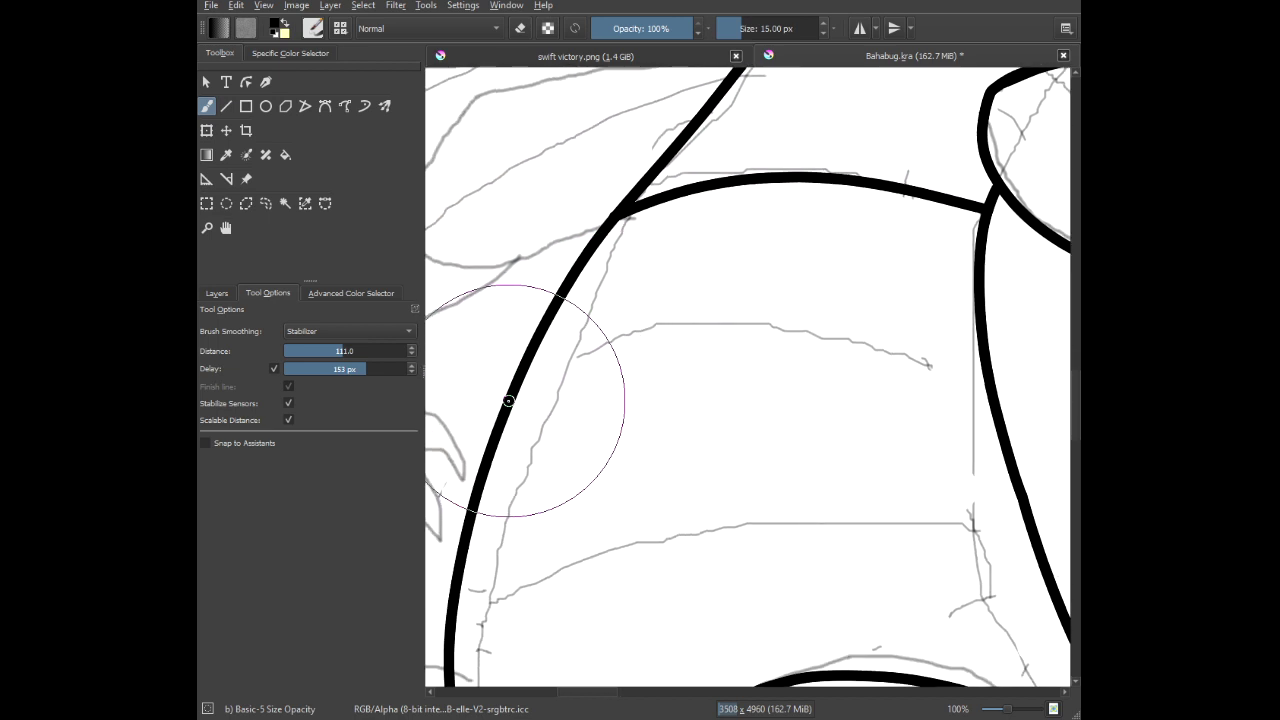
mouse_move(508, 400)
left_mouse_down()
mouse_move(571, 357)
mouse_move(700, 343)
mouse_move(829, 343)
mouse_move(988, 390)
left_mouse_up()
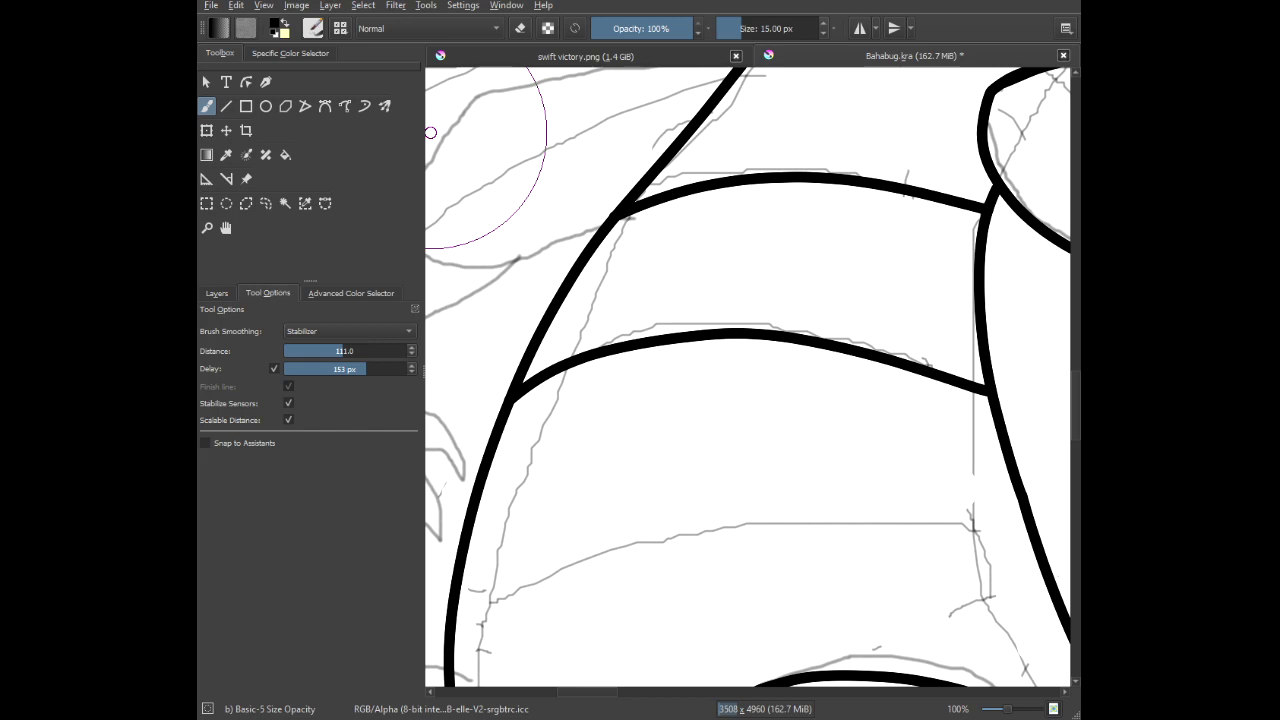
Ink a third arched belly band just above the near thigh, from the back outline to the front outline.
scroll(591, 420, "down", 6)
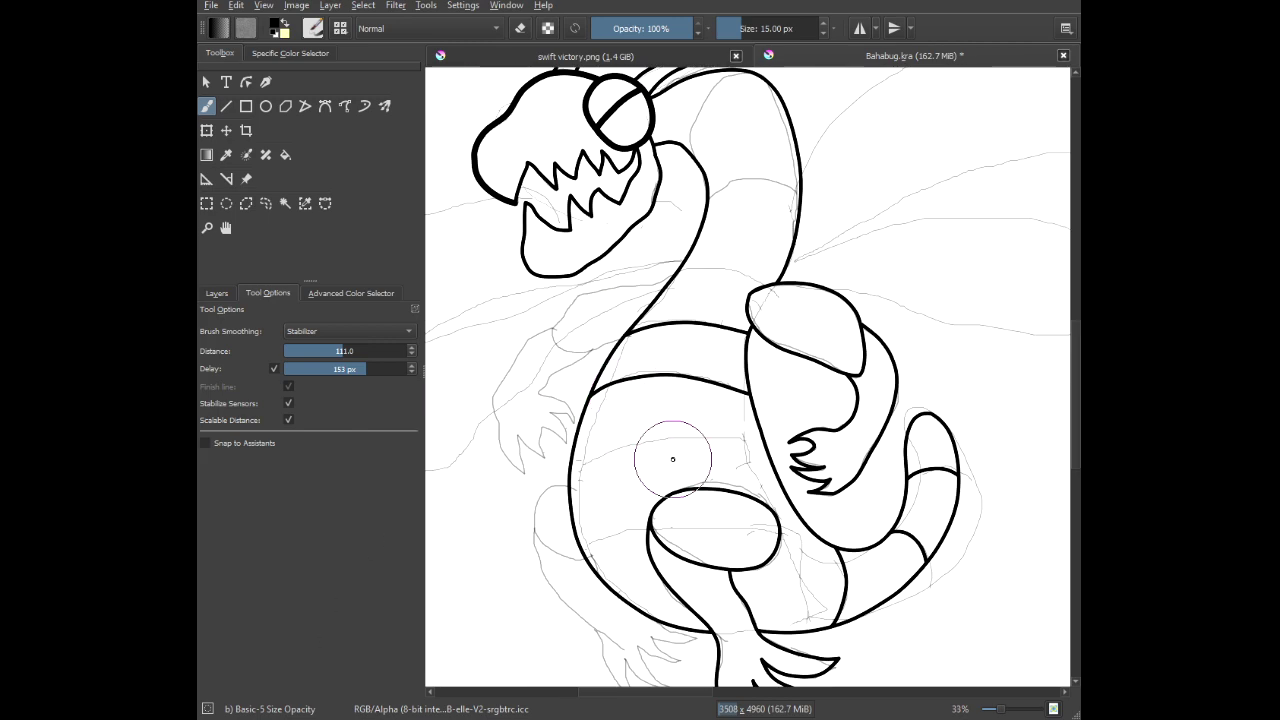
scroll(671, 451, "up", 5)
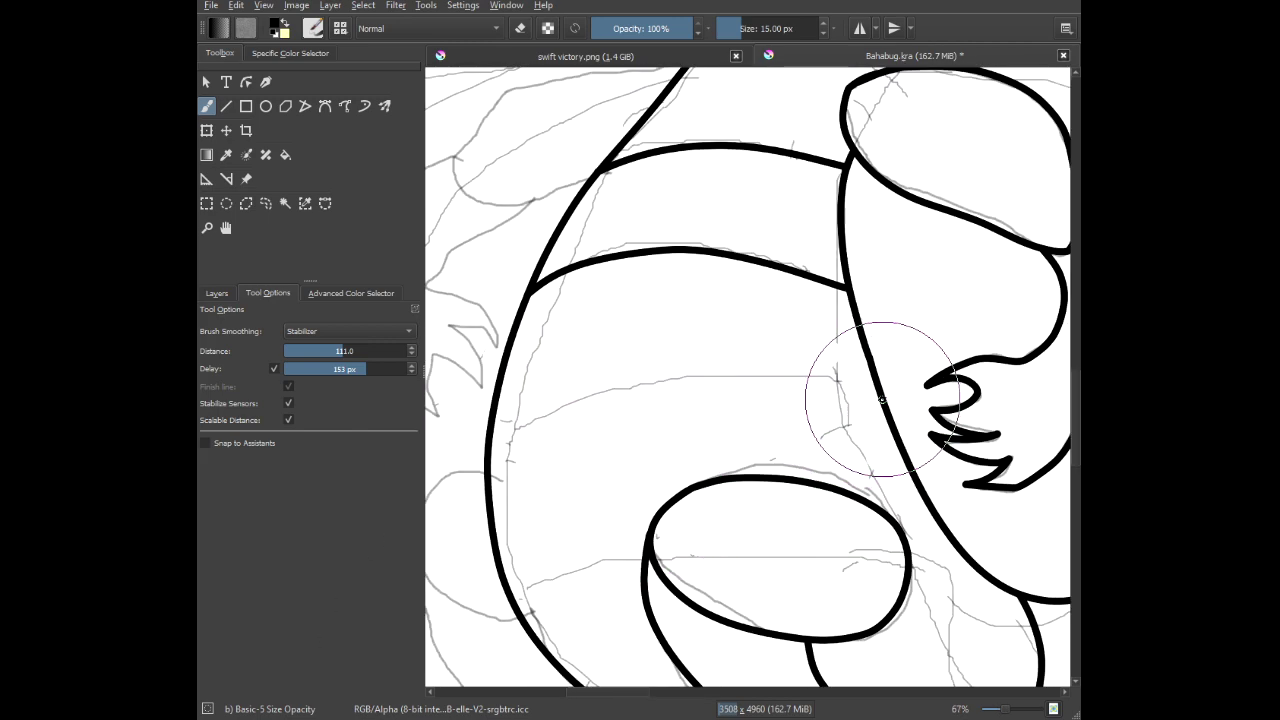
mouse_move(882, 400)
left_mouse_down()
mouse_move(784, 354)
mouse_move(575, 385)
mouse_move(500, 420)
mouse_move(424, 491)
mouse_move(411, 537)
left_mouse_up()
Ink a curved belly band from the front outline to the near thigh oval, undoing the first try and redrawing it.
mouse_move(485, 619)
left_mouse_down()
mouse_move(485, 462)
mouse_move(569, 423)
left_mouse_up()
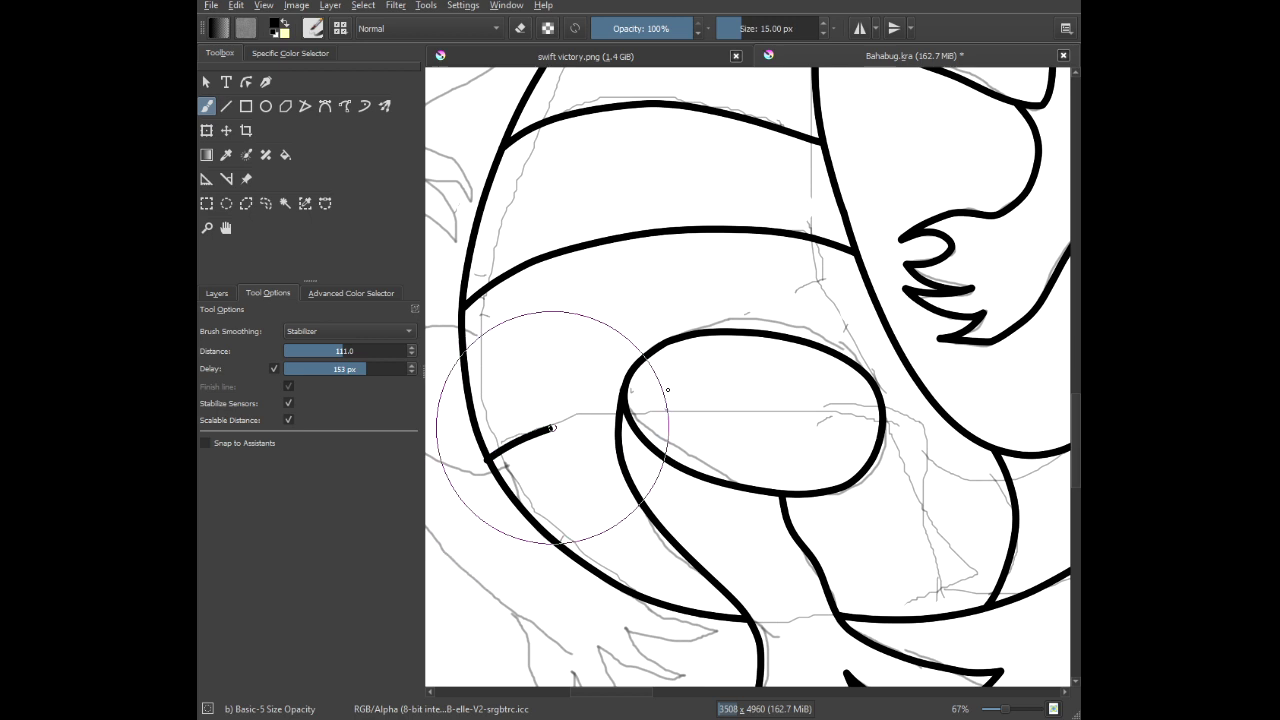
key("ctrl+z")
scroll(517, 465, "up", 1)
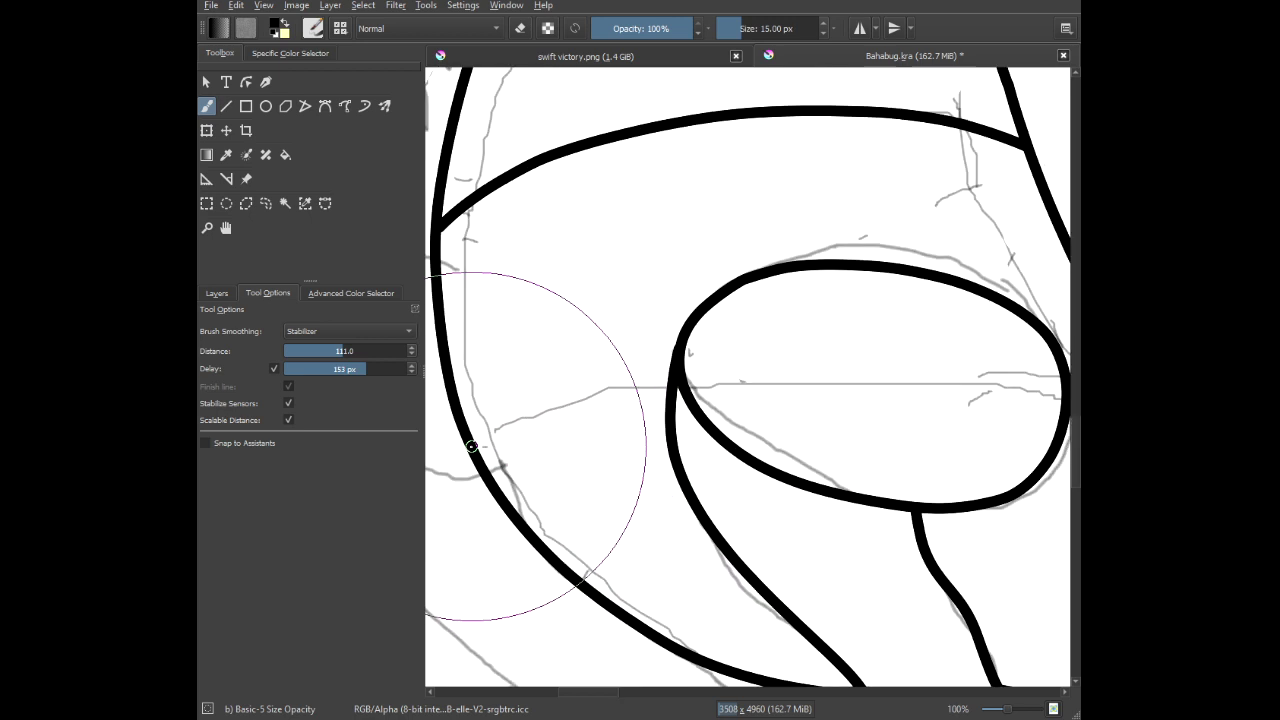
mouse_move(473, 446)
left_mouse_down()
mouse_move(503, 400)
mouse_move(659, 349)
mouse_move(676, 366)
left_mouse_up()
scroll(786, 360, "down", 3)
scroll(780, 369, "up", 5)
scroll(814, 360, "down", 4)
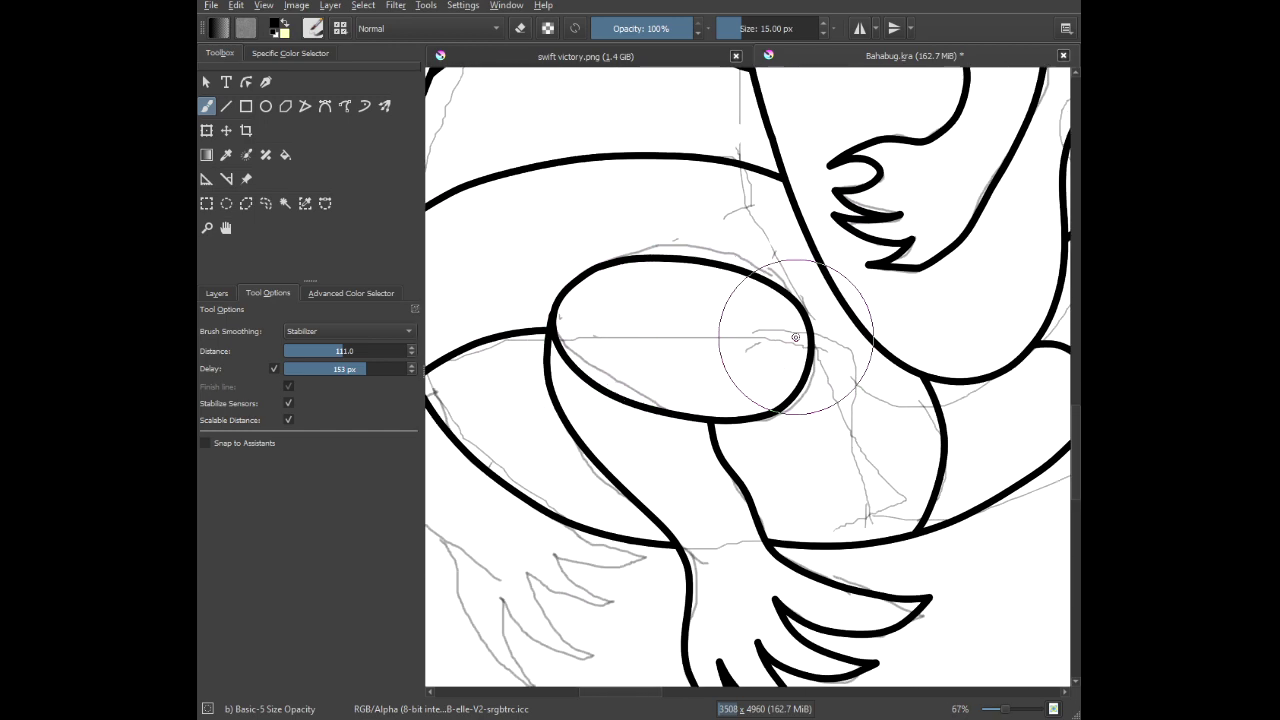
Continue the belly band behind the near thigh with a short line from the thigh oval to the back outline.
left_click_drag(811, 340, 811, 341)
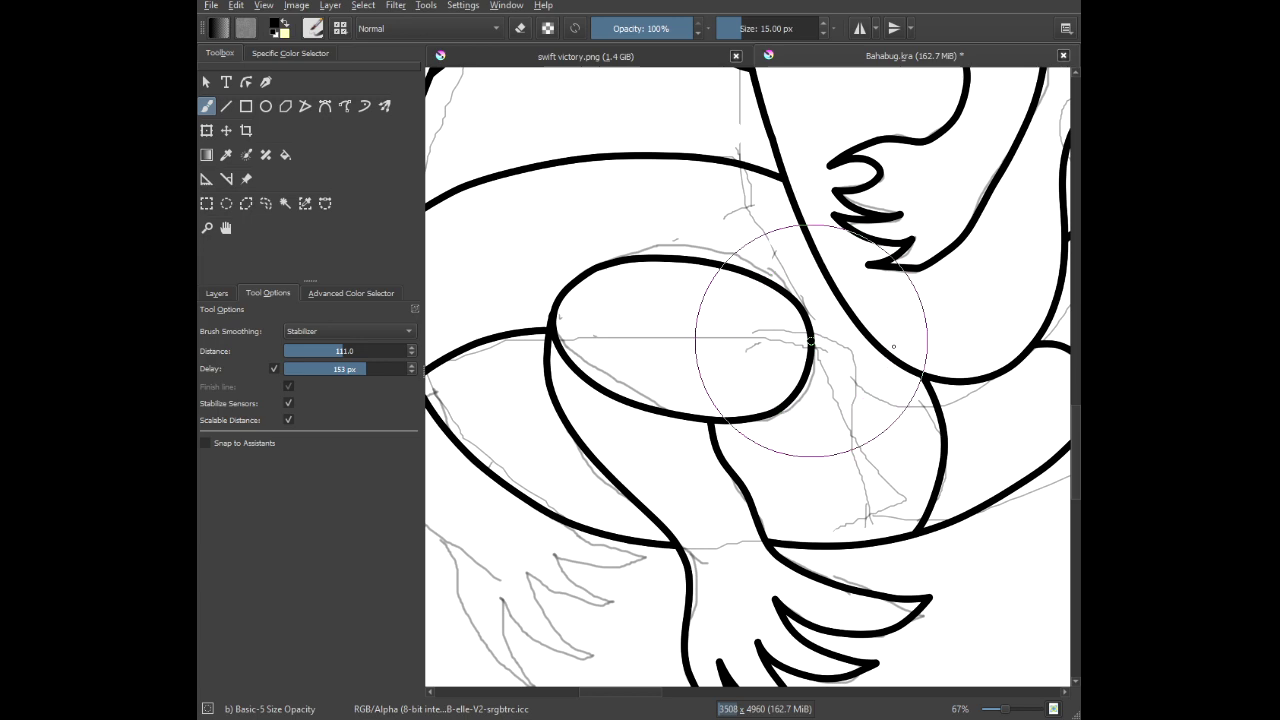
scroll(982, 358, "down", 1)
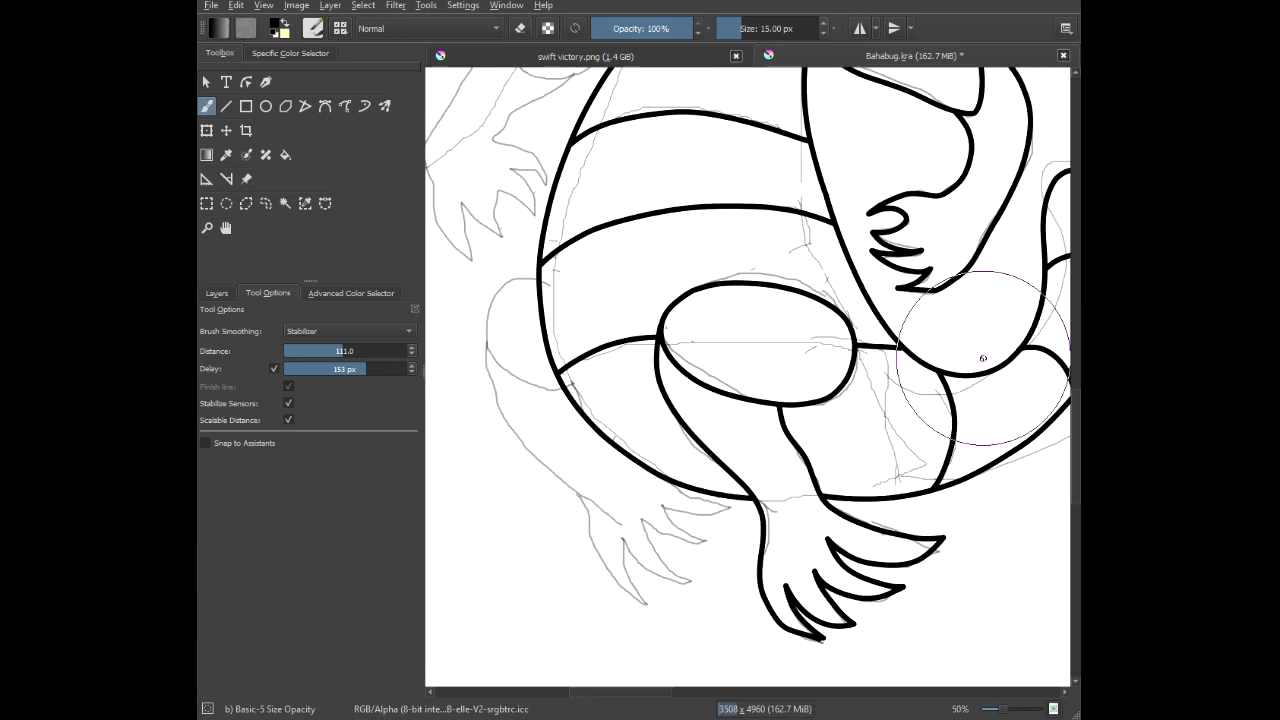
scroll(982, 358, "down", 3)
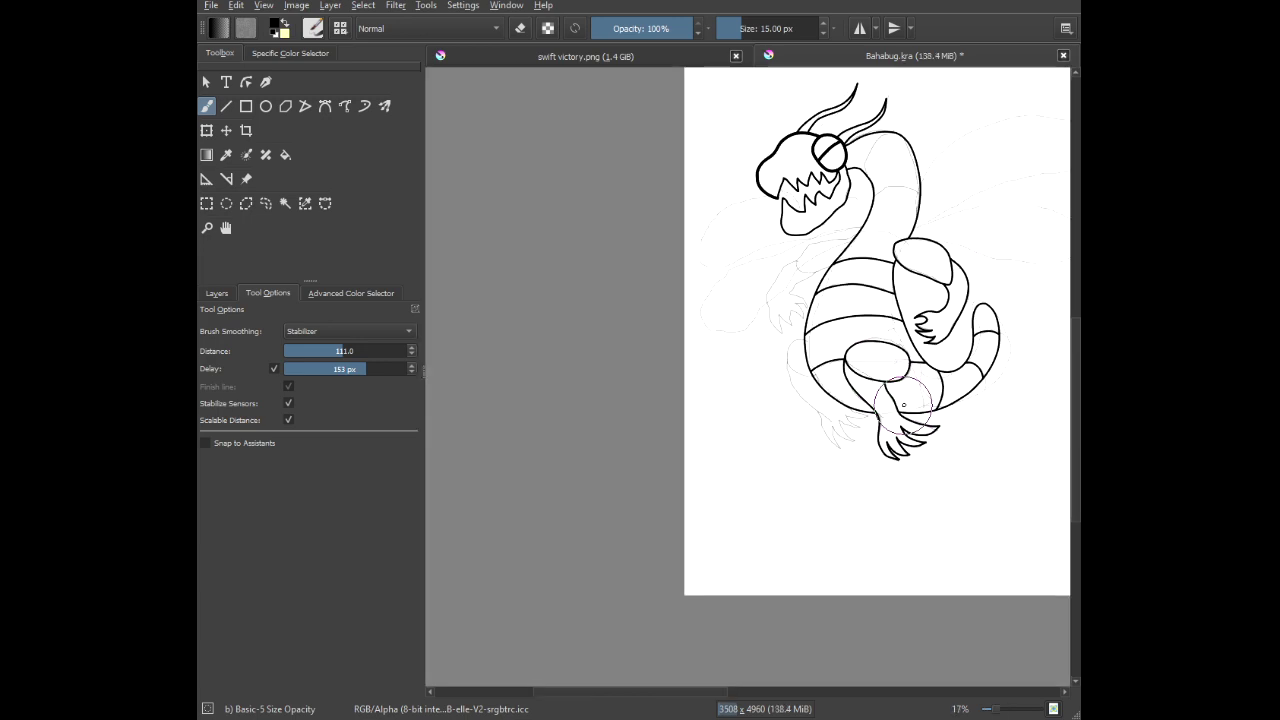
scroll(903, 405, "up", 5)
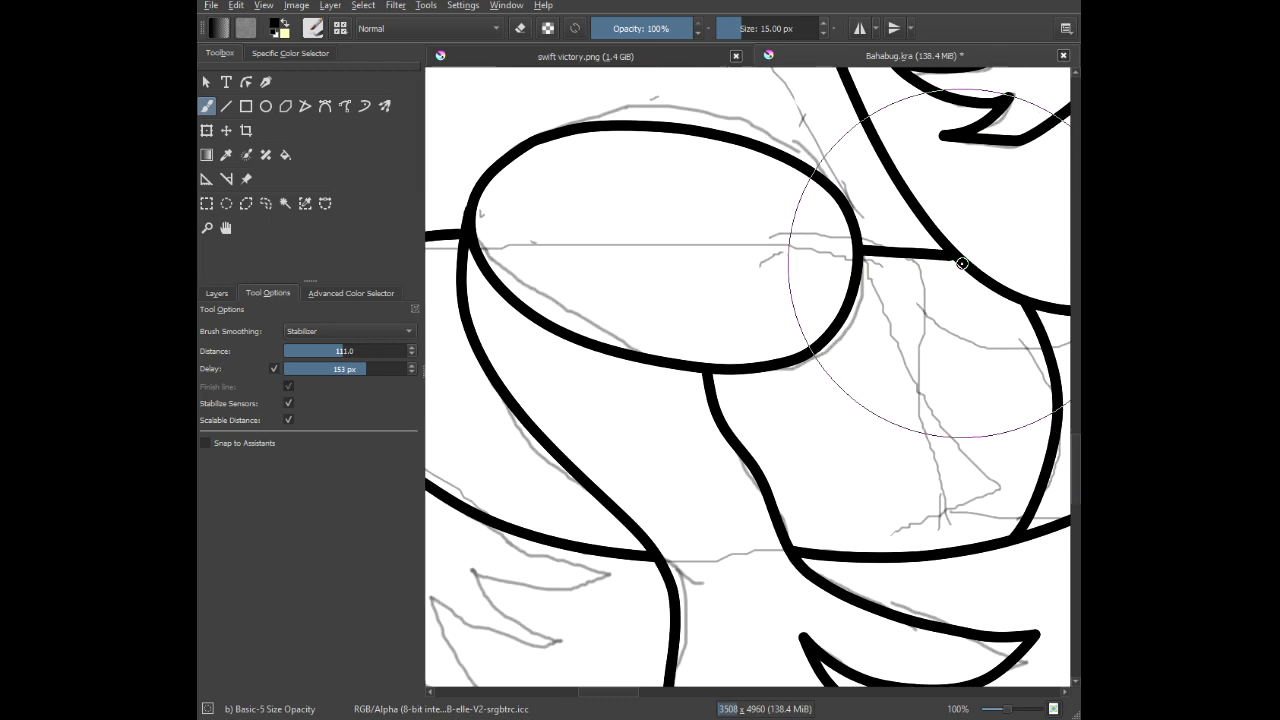
scroll(962, 263, "up", 6)
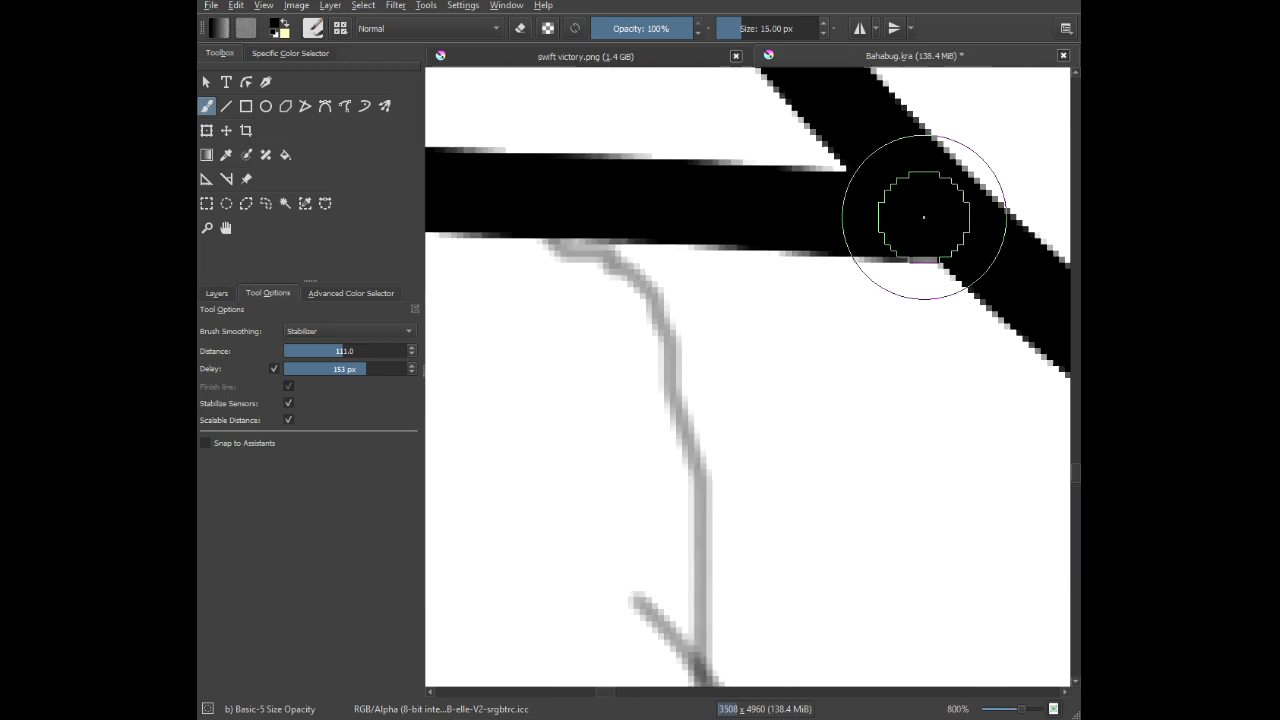
Ink the lowest belly band from the back outline to the near leg, and redraw its front part from the leg to the belly outline.
scroll(923, 217, "down", 6)
mouse_move(980, 263)
left_mouse_down()
mouse_move(855, 391)
mouse_move(800, 420)
mouse_move(700, 434)
mouse_move(740, 452)
mouse_move(605, 455)
left_mouse_up()
scroll(698, 434, "down", 1)
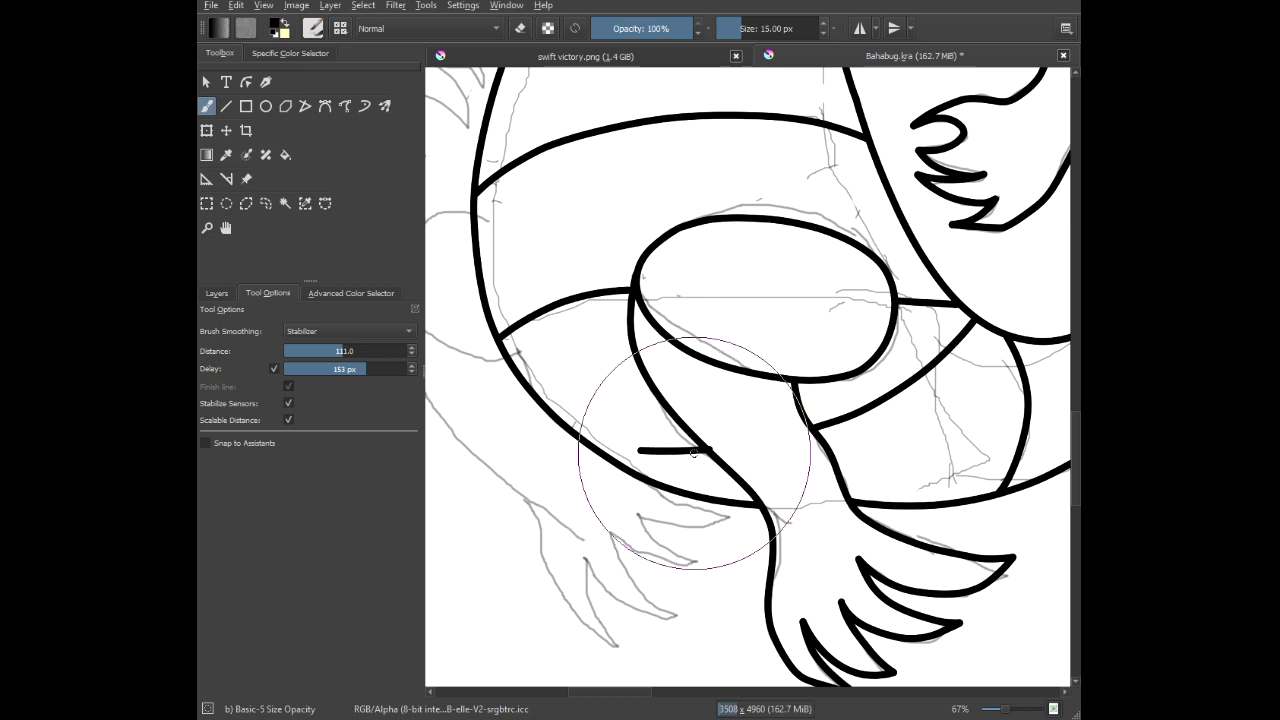
scroll(689, 455, "up", 2)
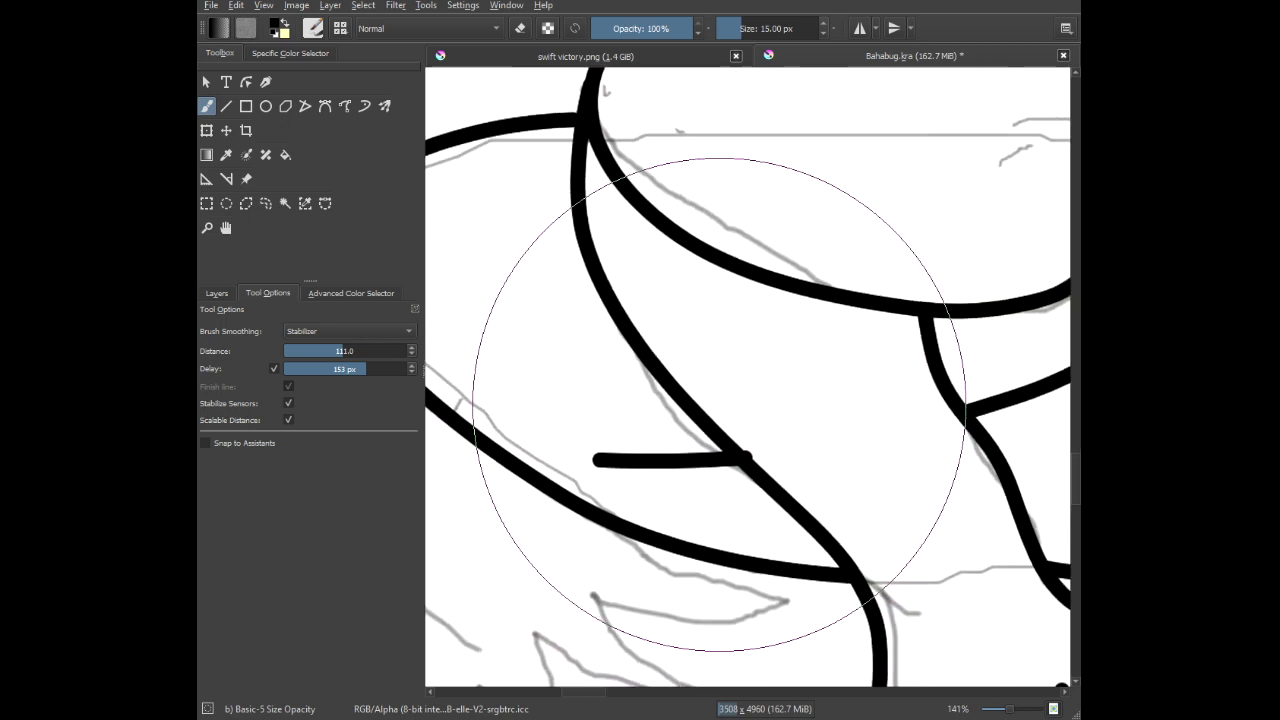
key("ctrl+z")
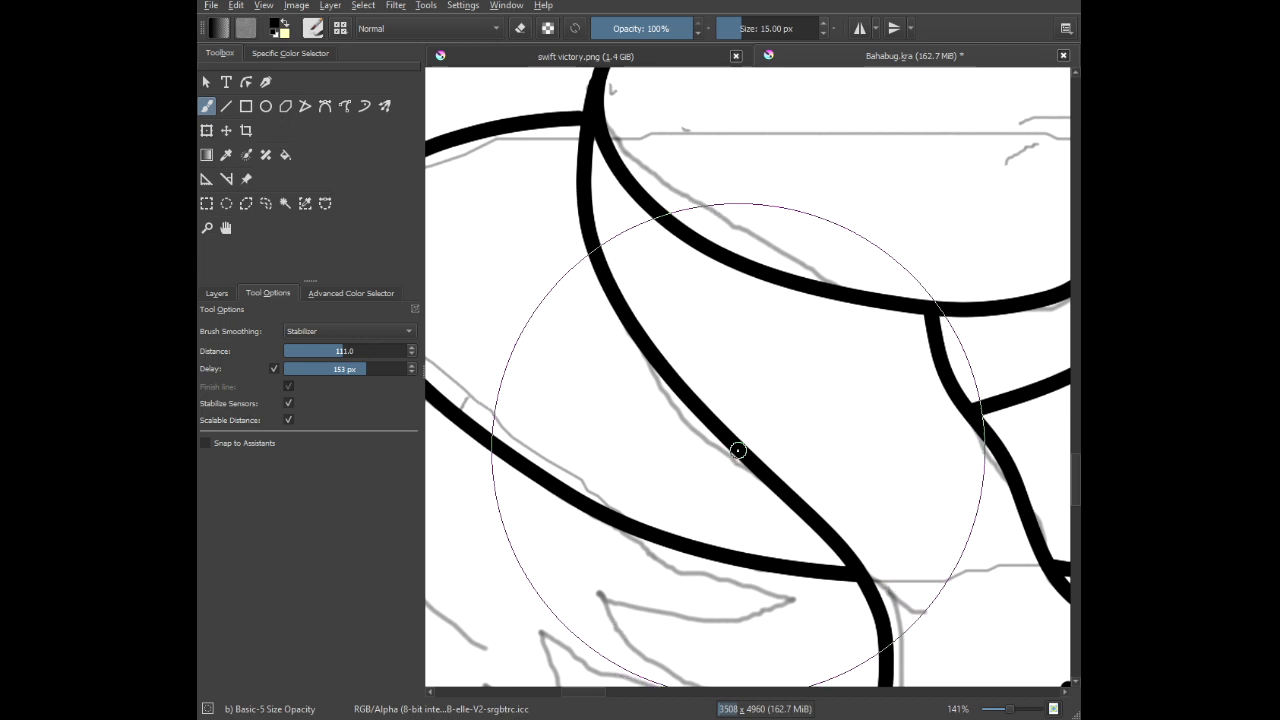
mouse_move(739, 456)
left_mouse_down()
mouse_move(610, 475)
mouse_move(629, 462)
mouse_move(512, 456)
left_mouse_up()
scroll(640, 354, "down", 6)
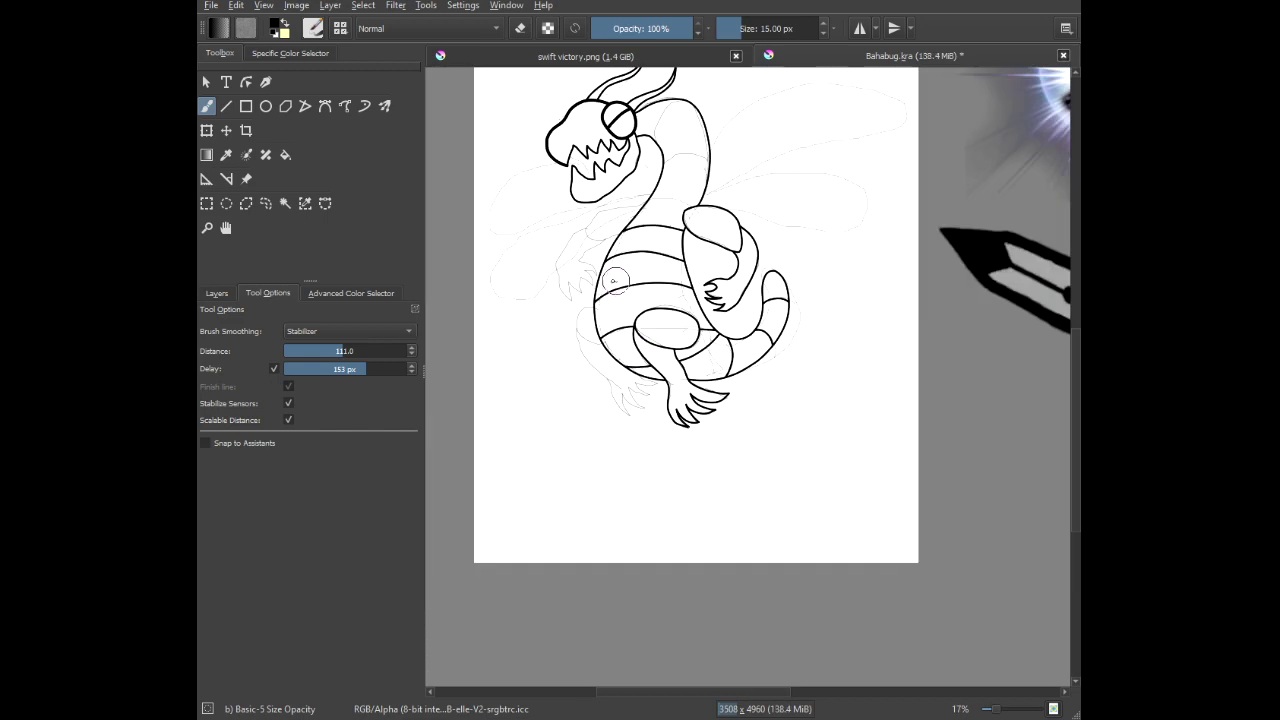
Ink the rounded outline of the far thigh protruding in front of the belly, starting and ending on the belly outline.
left_click_drag(615, 280, 699, 320)
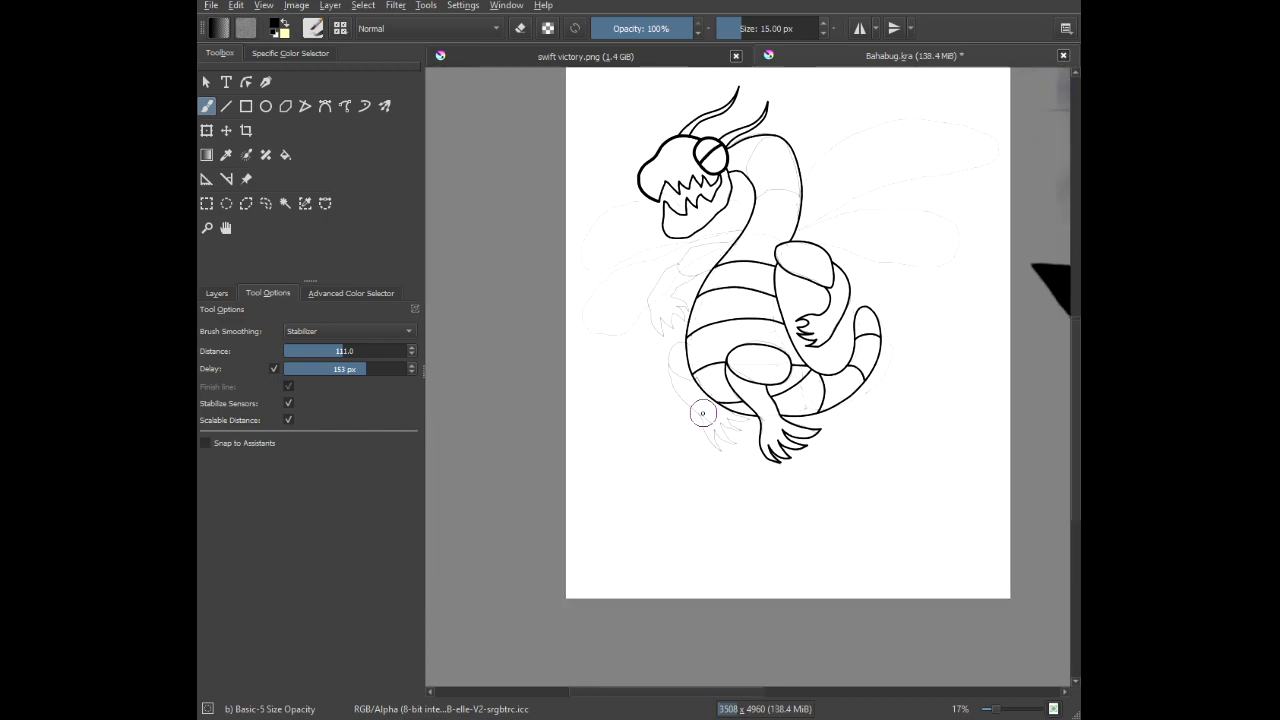
scroll(700, 412, "up", 4)
scroll(578, 148, "up", 3)
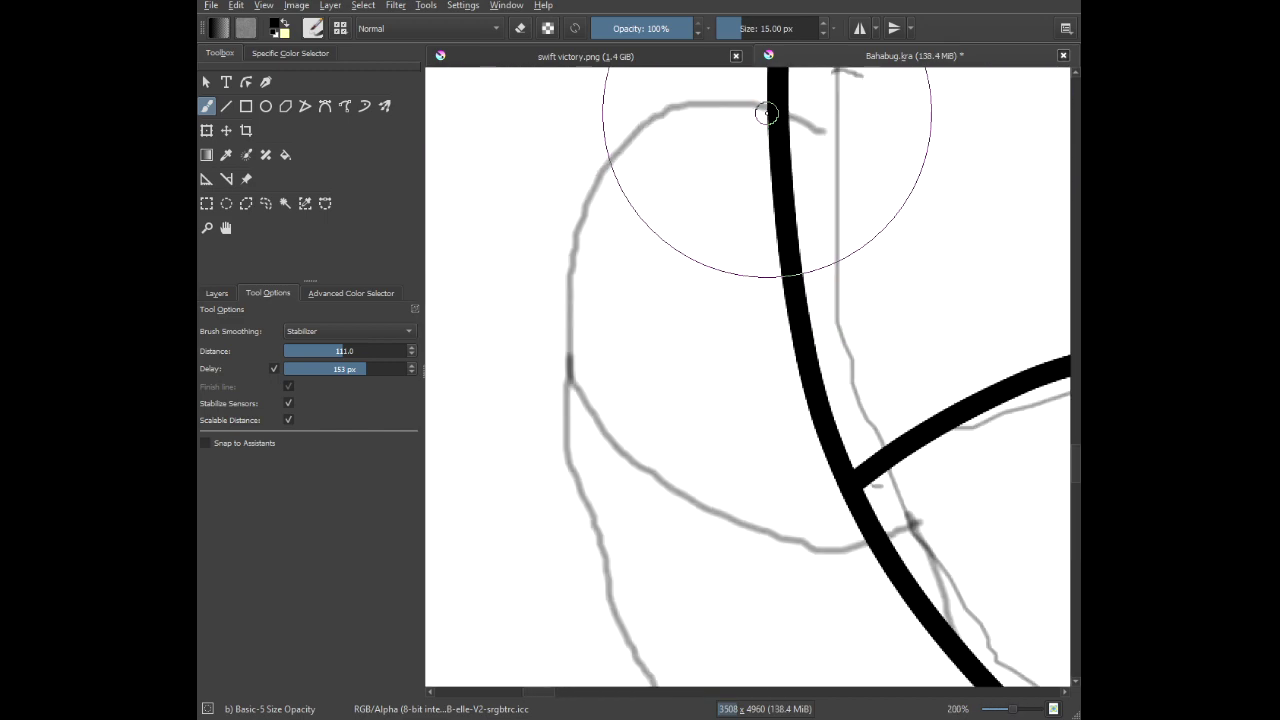
mouse_move(773, 108)
left_mouse_down()
mouse_move(653, 97)
mouse_move(578, 180)
mouse_move(535, 277)
mouse_move(527, 346)
mouse_move(563, 436)
mouse_move(629, 496)
mouse_move(818, 566)
mouse_move(947, 569)
mouse_move(992, 548)
mouse_move(766, 416)
mouse_move(597, 263)
left_mouse_up()
scroll(935, 534, "down", 4)
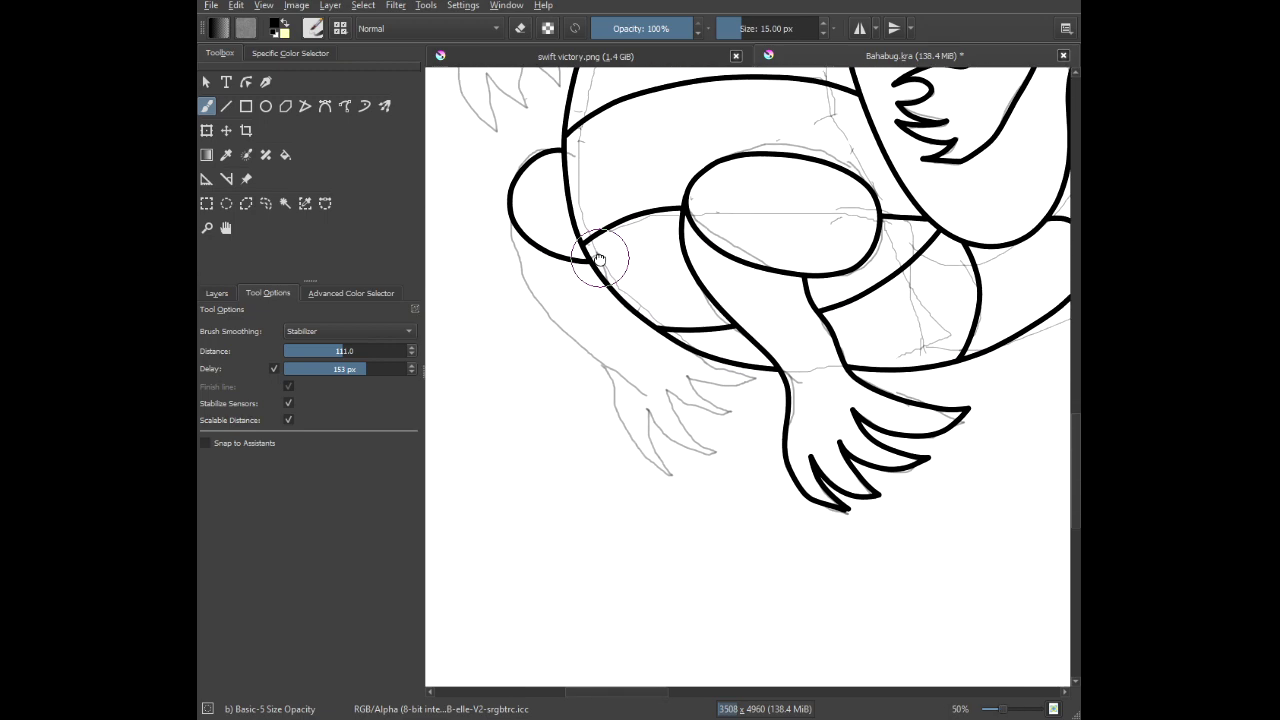
Ink the far leg's outer outline from the thigh down past the ankle toward the tip of the lowest claw.
scroll(566, 323, "up", 2)
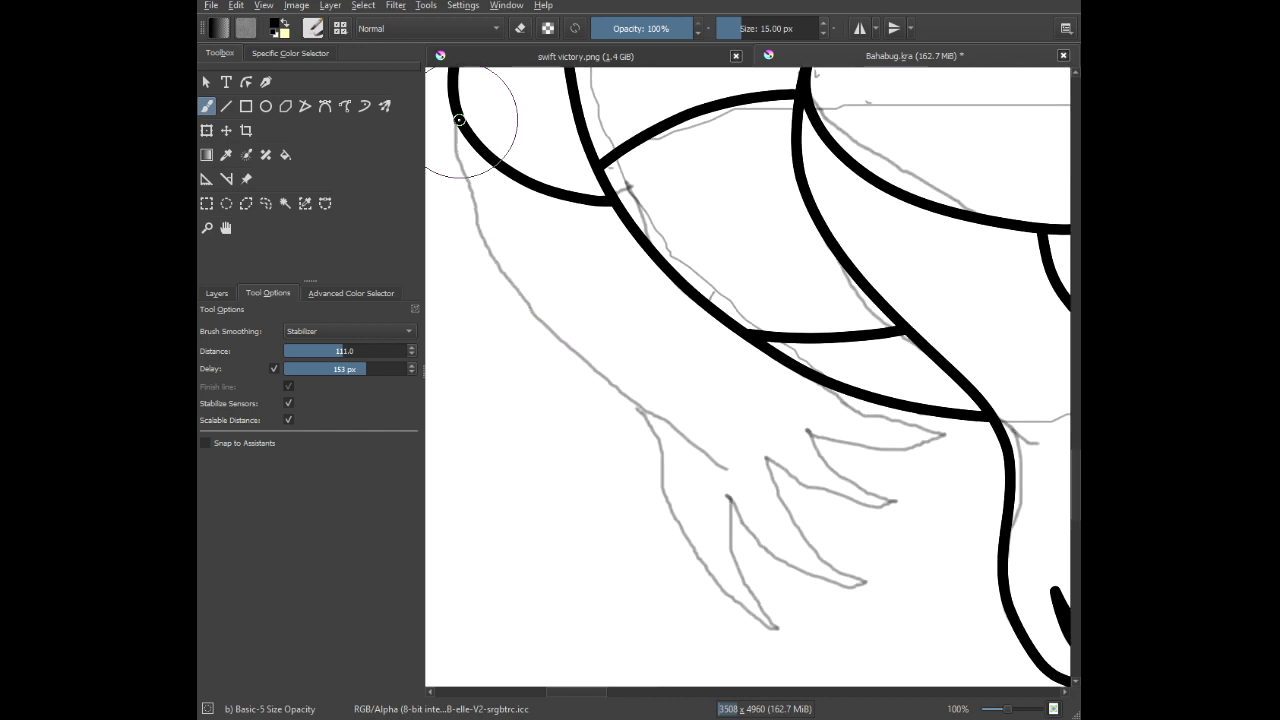
mouse_move(459, 118)
left_mouse_down()
mouse_move(447, 191)
mouse_move(460, 243)
mouse_move(694, 464)
mouse_move(676, 567)
left_mouse_up()
left_click_drag(731, 636, 834, 662)
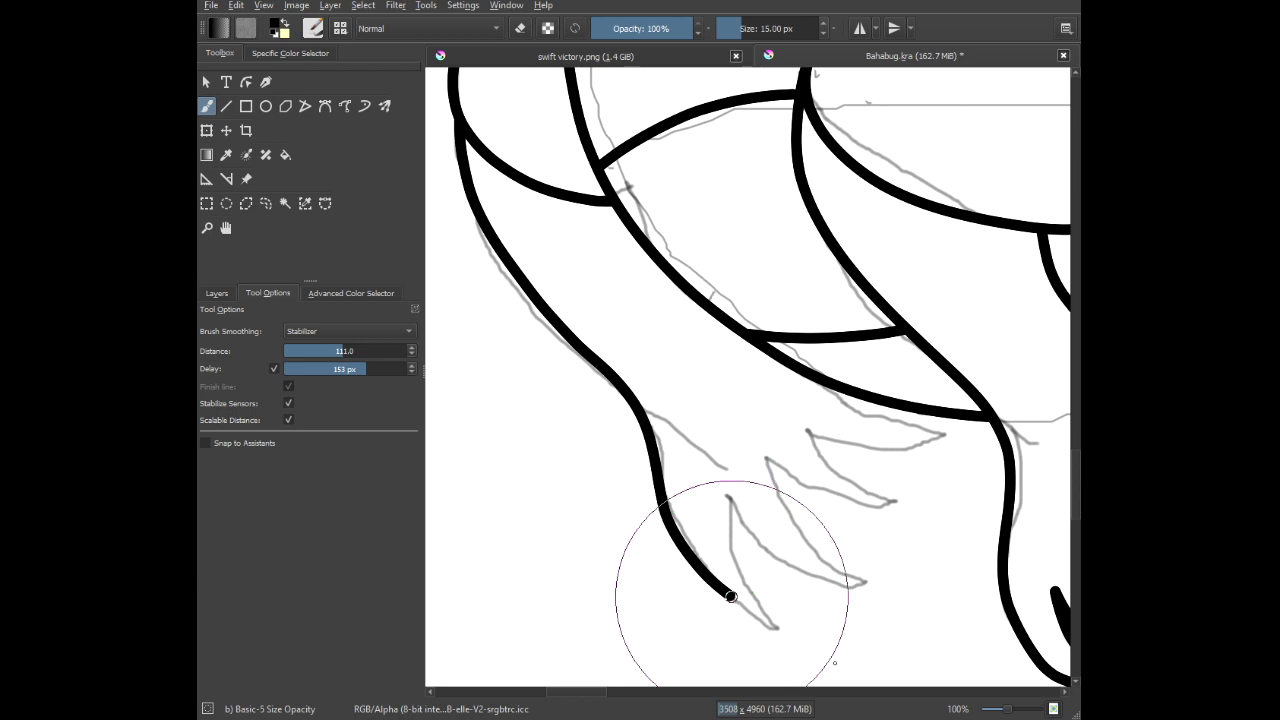
Ink the far foot's four pointed claws over the sketch, ending the uppermost claw on the belly outline.
scroll(817, 625, "up", 2)
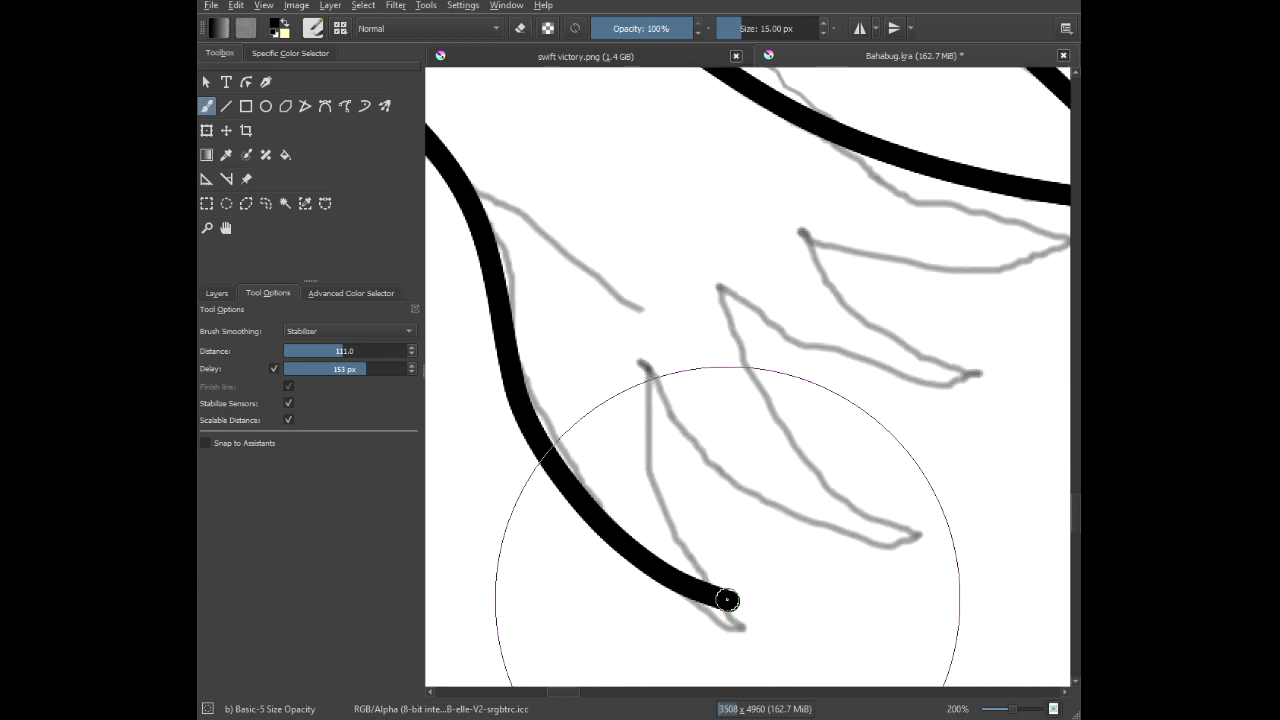
mouse_move(638, 497)
left_mouse_down()
mouse_move(631, 251)
mouse_move(729, 514)
mouse_move(938, 576)
mouse_move(1027, 557)
left_mouse_up()
mouse_move(918, 553)
left_mouse_down()
mouse_move(817, 466)
mouse_move(740, 351)
mouse_move(739, 189)
left_mouse_up()
left_click_drag(832, 247, 622, 330)
mouse_move(663, 469)
left_mouse_down()
mouse_move(889, 451)
mouse_move(546, 243)
mouse_move(700, 318)
mouse_move(854, 354)
mouse_move(967, 262)
left_mouse_up()
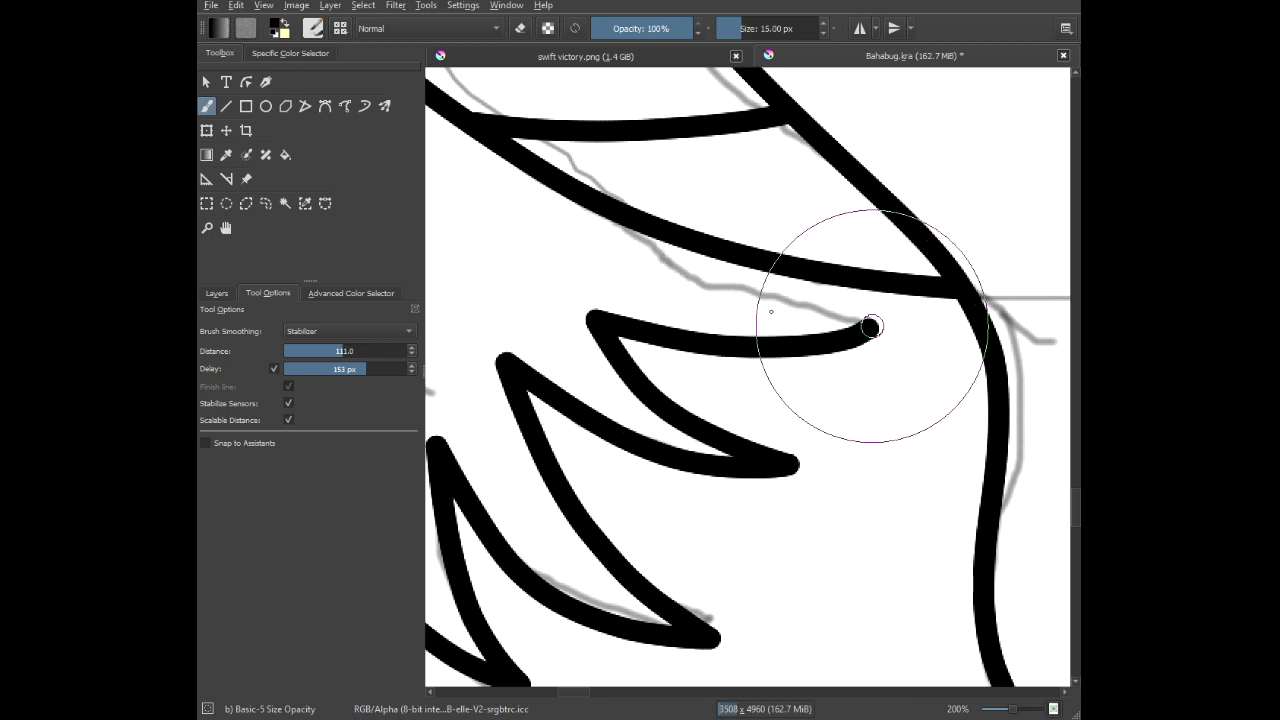
mouse_move(771, 311)
left_mouse_down()
mouse_move(690, 295)
mouse_move(638, 267)
mouse_move(588, 168)
mouse_move(557, 150)
left_mouse_up()
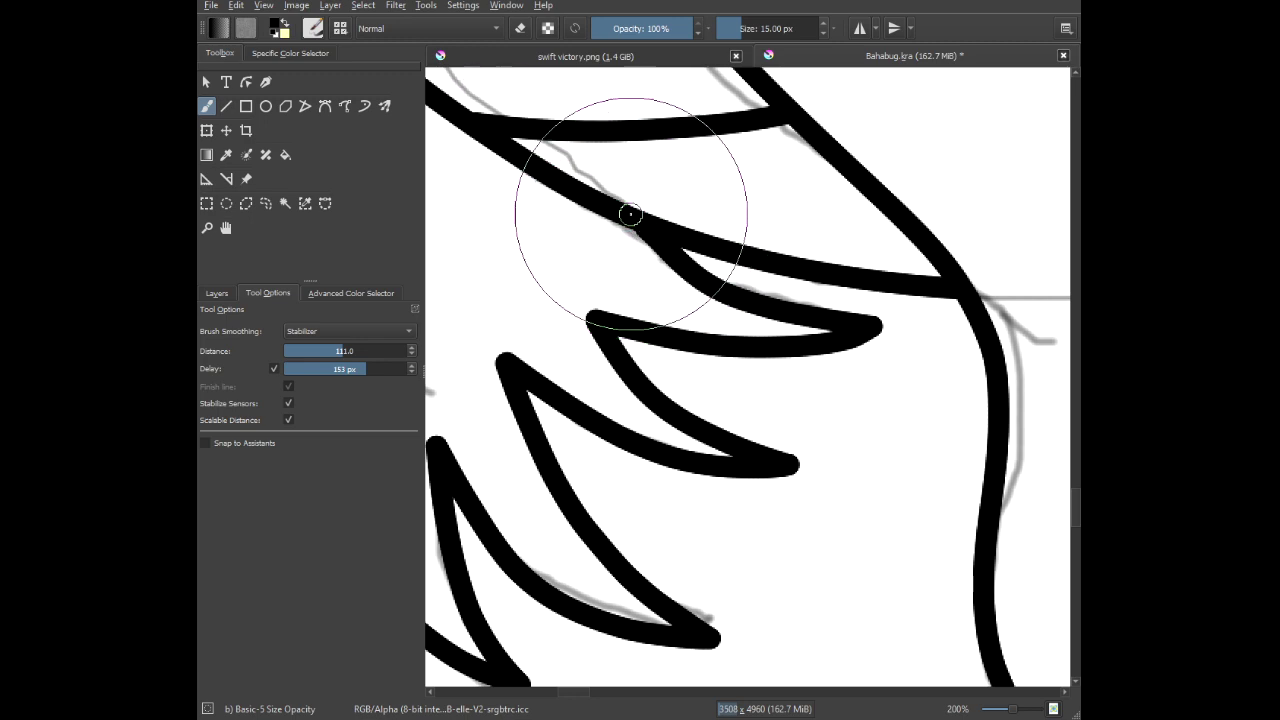
Ink the small curved bump on top of the snout over its sketch line.
scroll(630, 214, "down", 6)
left_click_drag(663, 306, 743, 586)
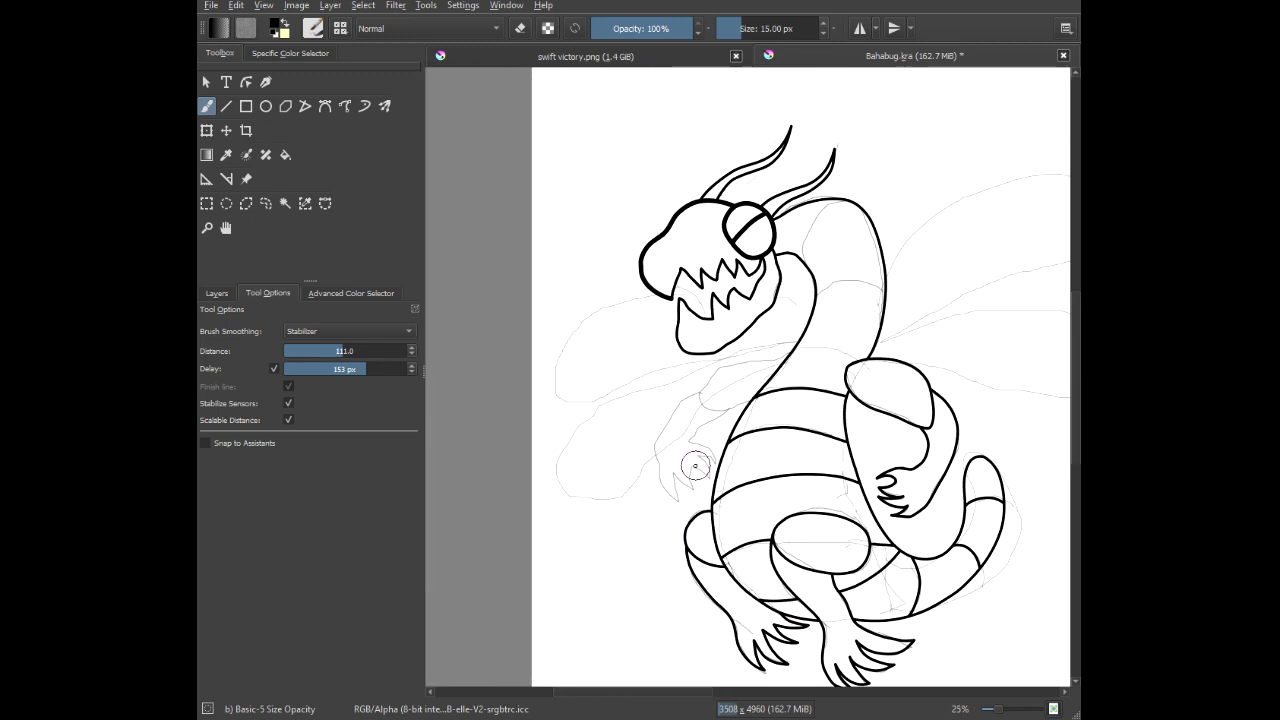
scroll(620, 214, "up", 11)
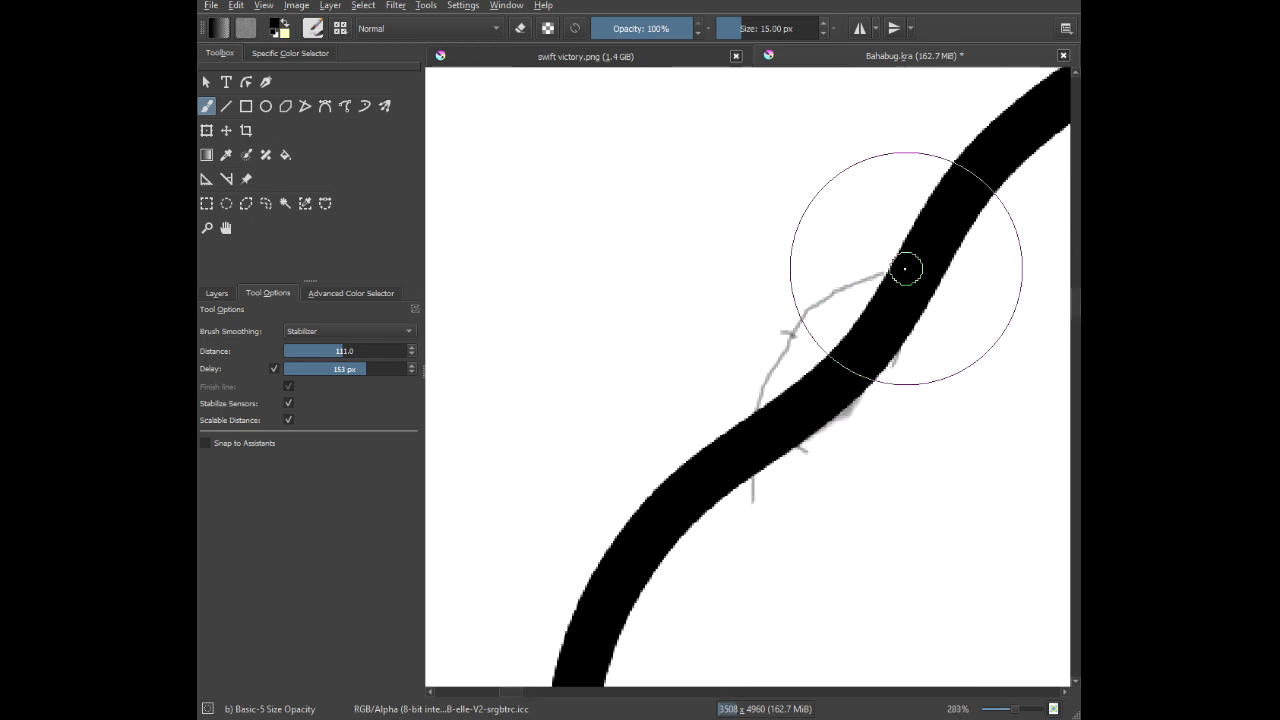
mouse_move(752, 316)
left_mouse_down()
mouse_move(730, 383)
mouse_move(729, 529)
left_mouse_up()
scroll(729, 516, "down", 9)
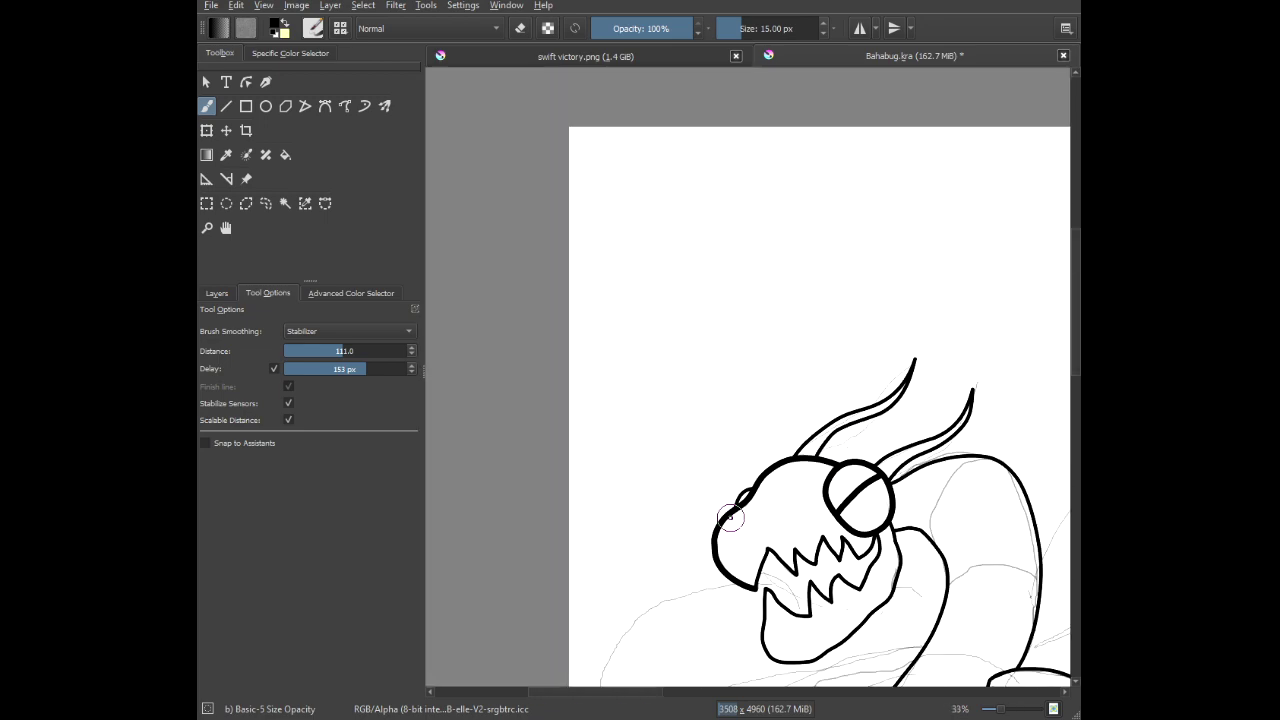
scroll(739, 527, "down", 4)
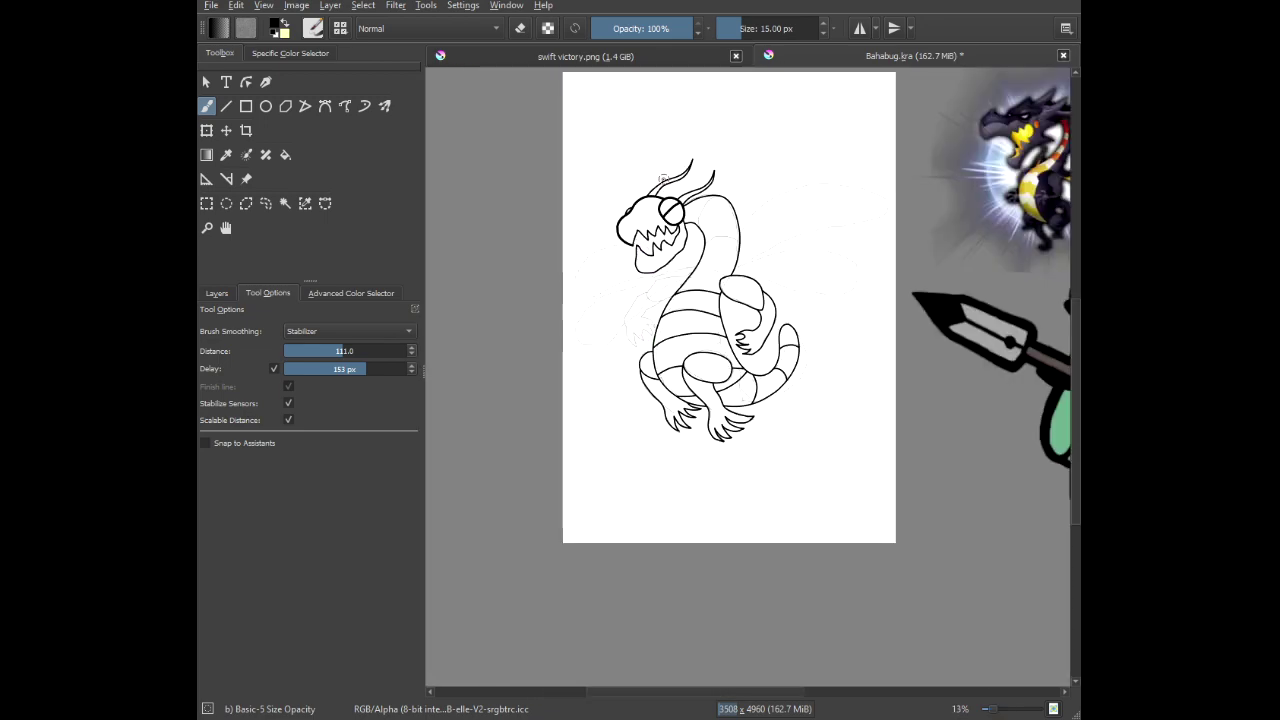
Thicken the lower jaw's outer outline with a 25 px brush, from its front tip around the chin and up to the eye.
scroll(661, 253, "up", 4)
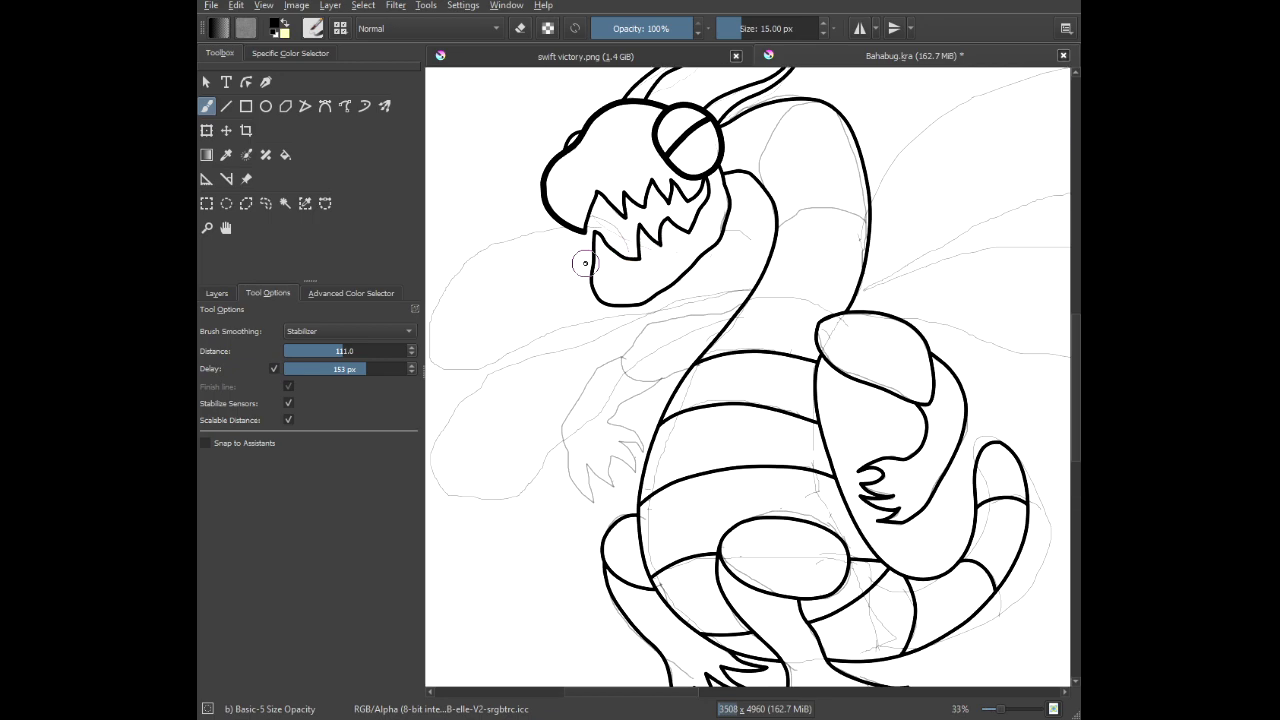
scroll(585, 263, "up", 4)
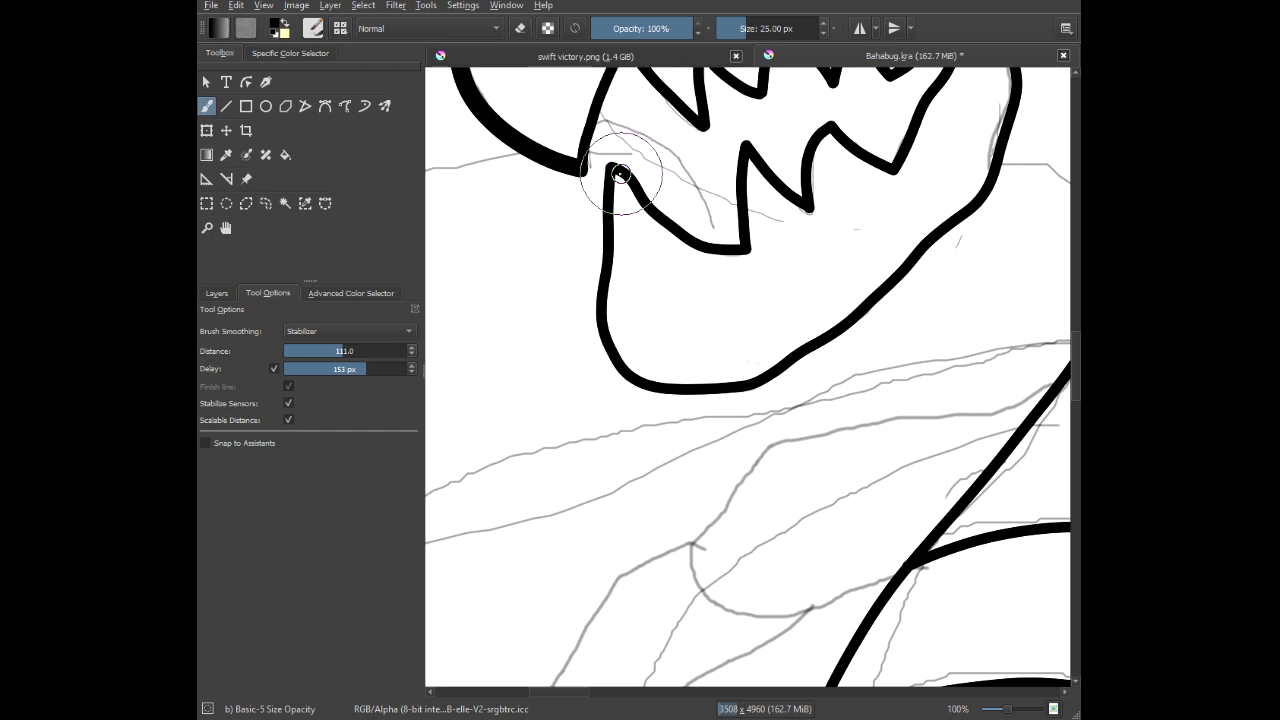
left_click_drag(647, 183, 580, 364)
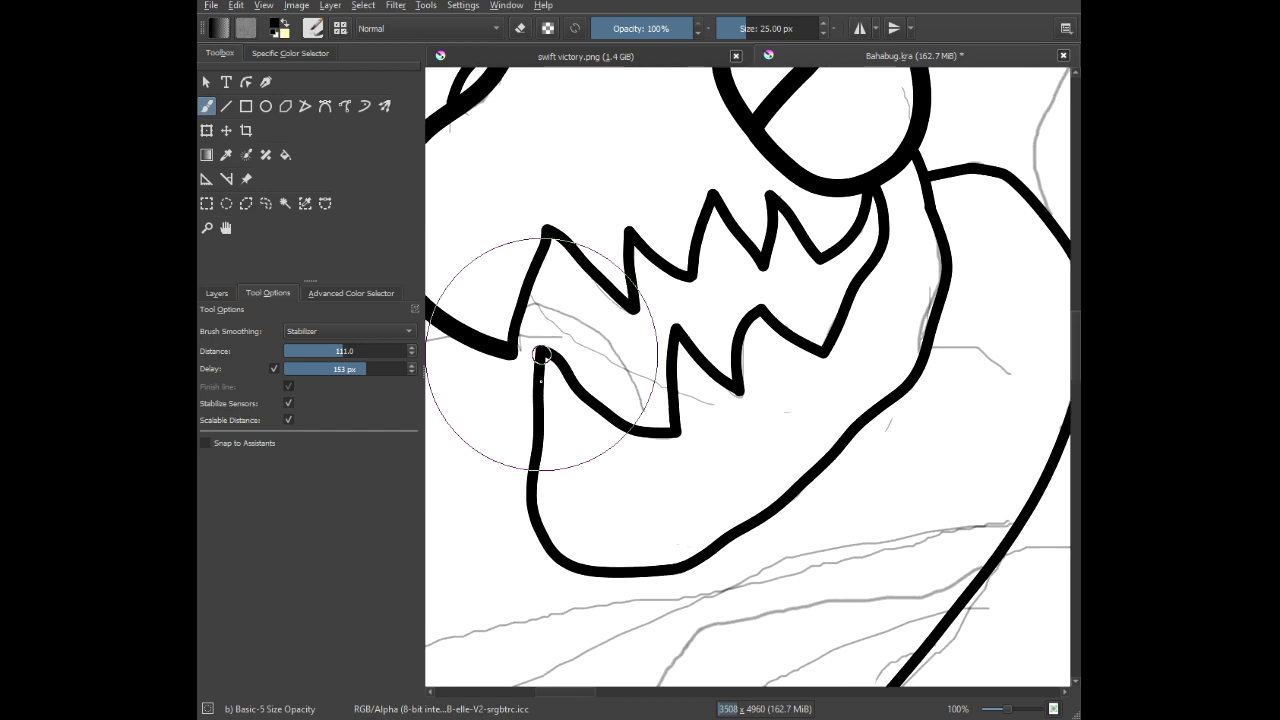
left_click_drag(541, 355, 539, 396)
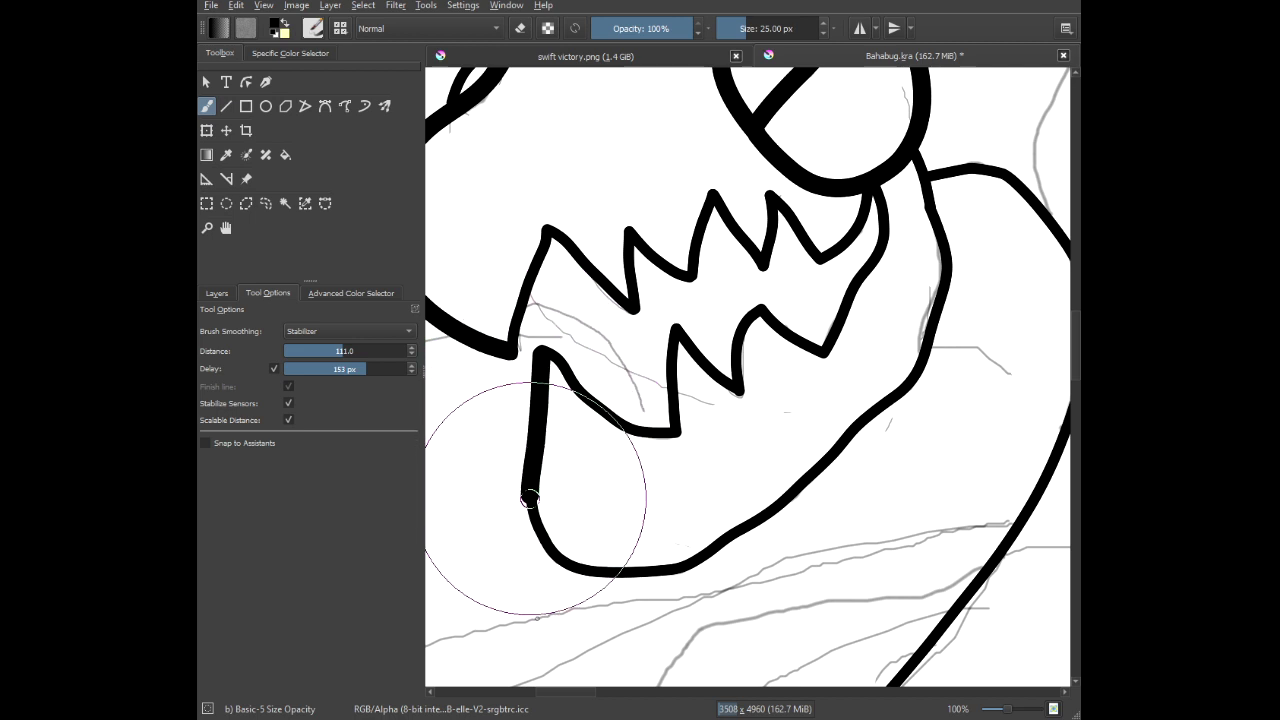
left_click_drag(539, 534, 566, 562)
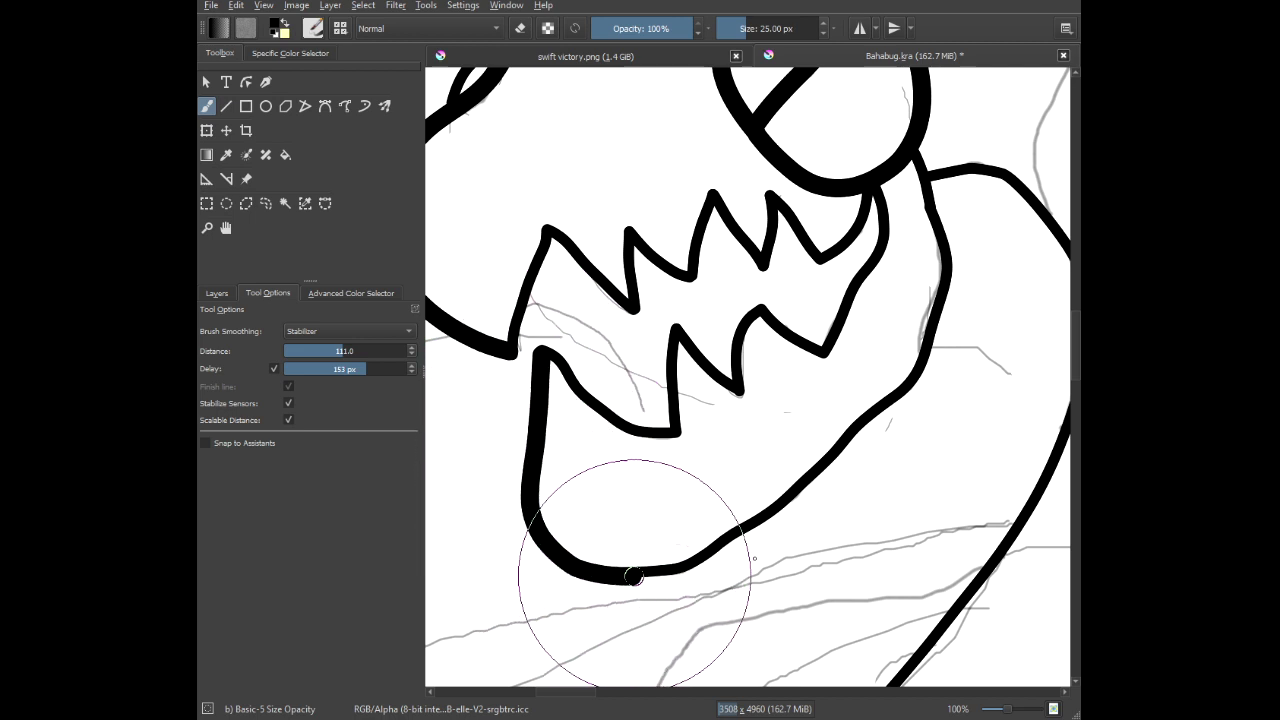
mouse_move(779, 530)
left_mouse_down()
mouse_move(880, 385)
mouse_move(975, 308)
left_mouse_up()
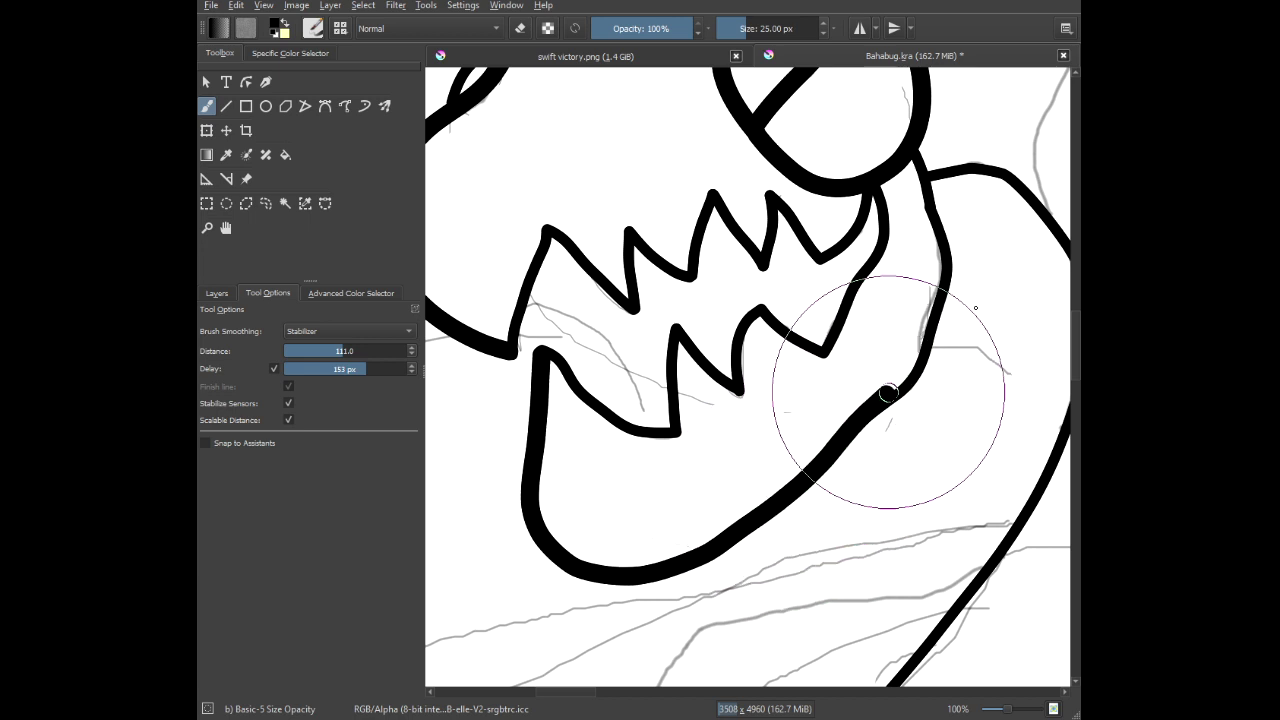
mouse_move(978, 233)
left_mouse_down()
mouse_move(935, 130)
mouse_move(888, 70)
mouse_move(840, 51)
left_mouse_up()
Fill the antenna rising beside the eye, nearest the neck, with solid black strokes from its tip to its base.
scroll(885, 95, "down", 4)
mouse_move(955, 172)
left_mouse_down()
mouse_move(803, 320)
mouse_move(809, 355)
left_mouse_up()
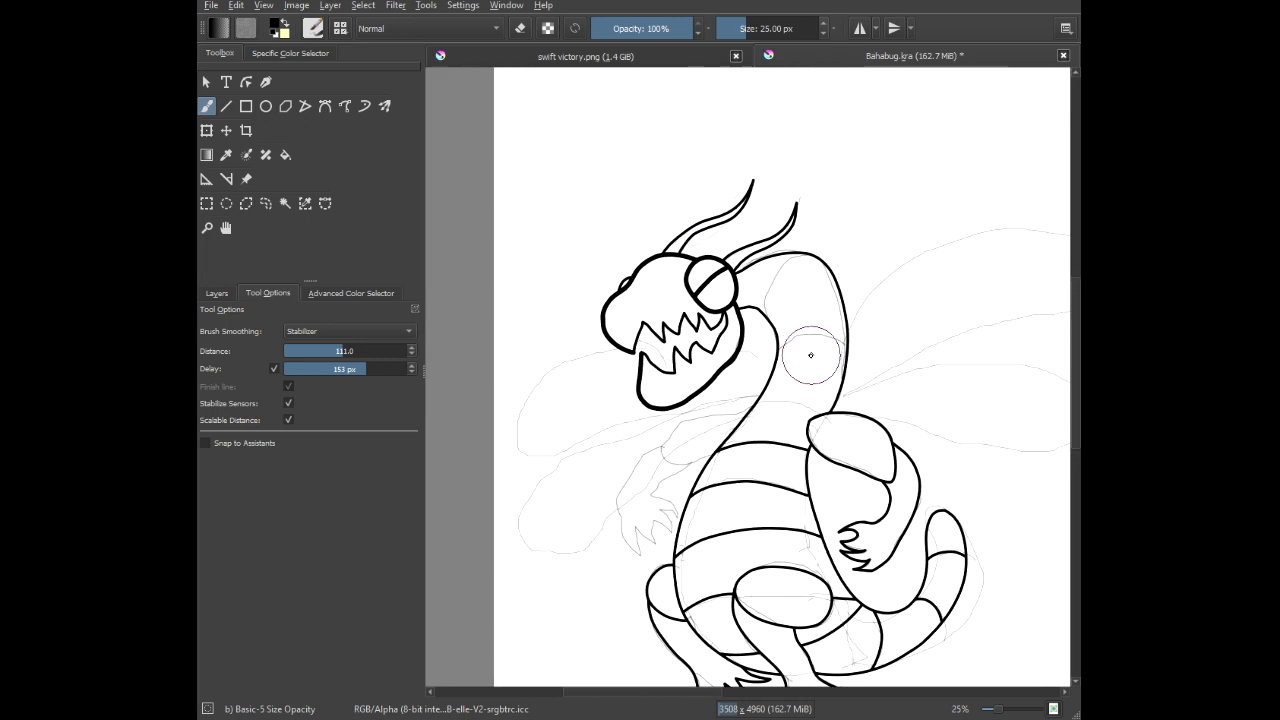
scroll(718, 245, "up", 5)
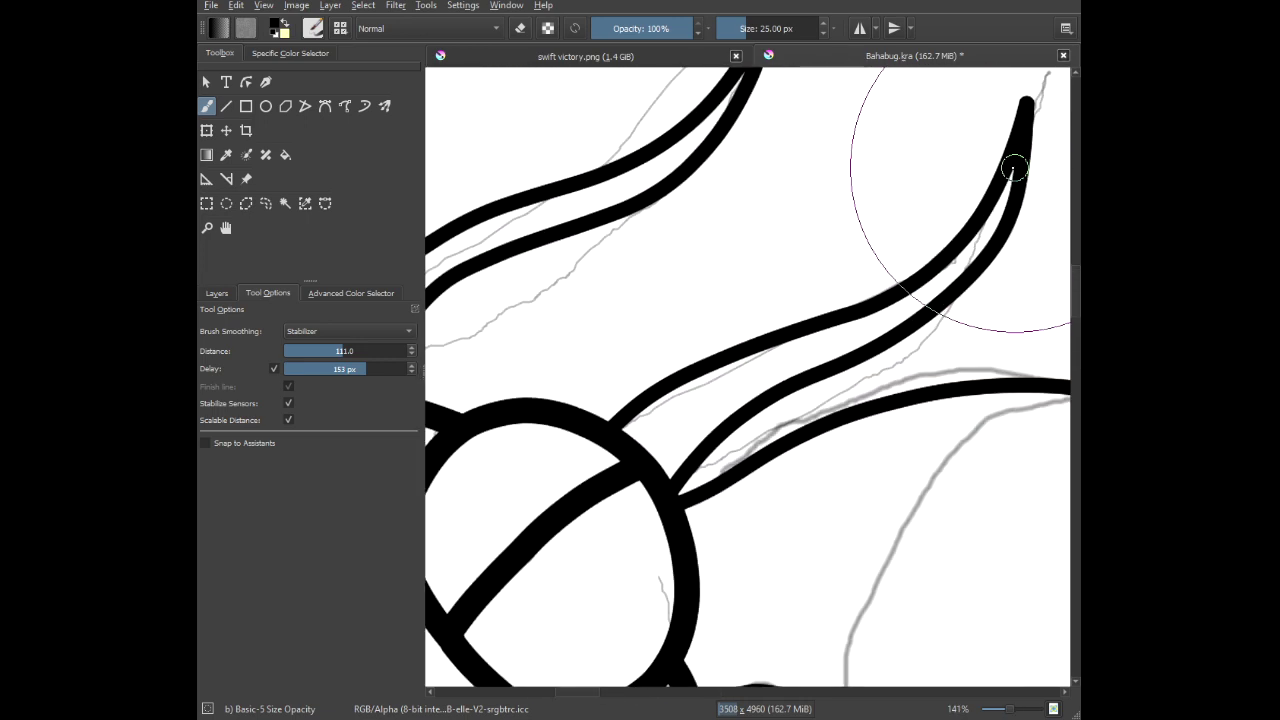
mouse_move(994, 216)
left_mouse_down()
mouse_move(915, 304)
mouse_move(614, 506)
left_mouse_up()
key("ctrl+z")
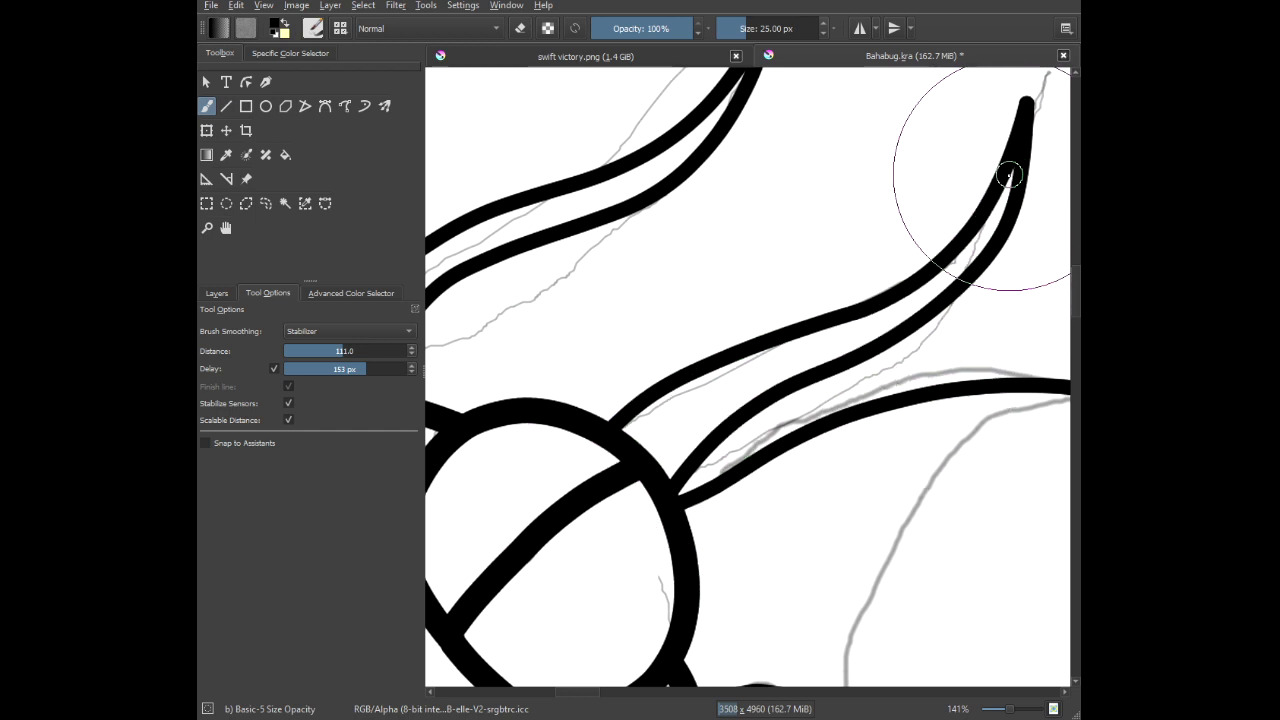
mouse_move(1010, 177)
left_mouse_down()
mouse_move(929, 297)
mouse_move(691, 437)
mouse_move(666, 466)
mouse_move(697, 416)
left_mouse_up()
scroll(710, 410, "up", 1)
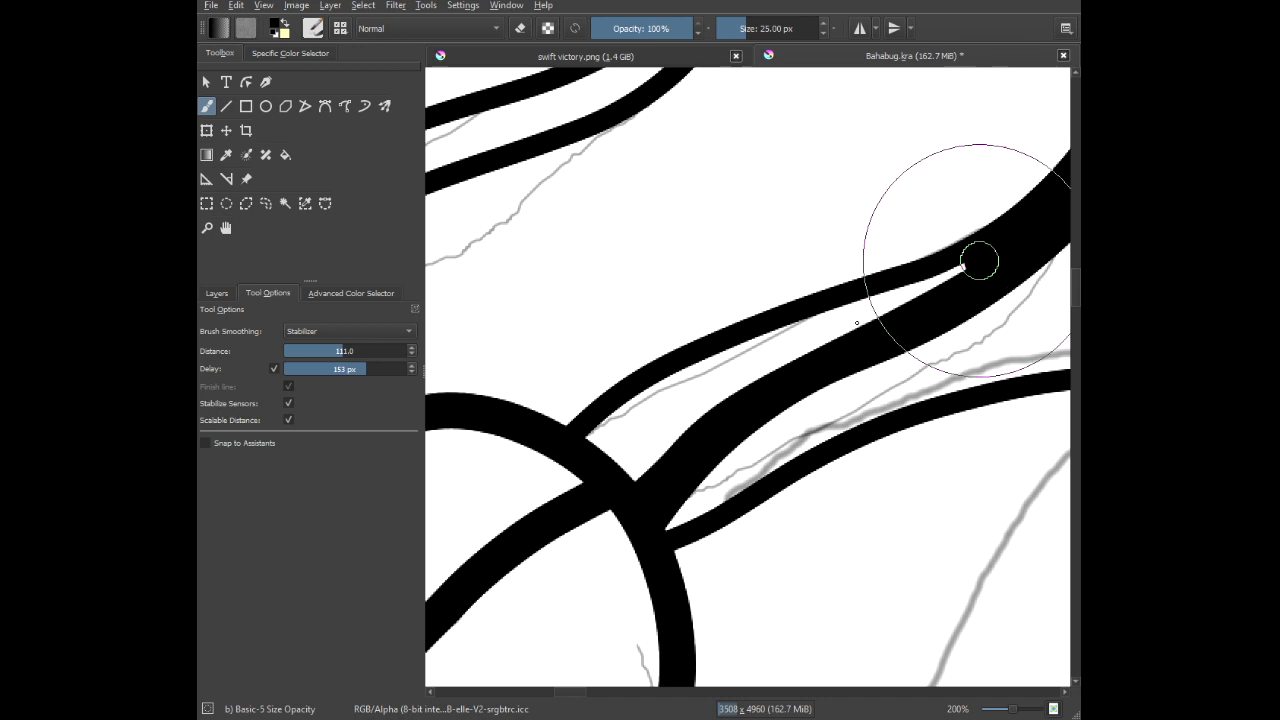
mouse_move(979, 261)
left_mouse_down()
mouse_move(737, 377)
mouse_move(540, 533)
mouse_move(586, 432)
mouse_move(746, 349)
mouse_move(739, 374)
mouse_move(651, 429)
mouse_move(597, 389)
left_mouse_up()
scroll(615, 316, "down", 4)
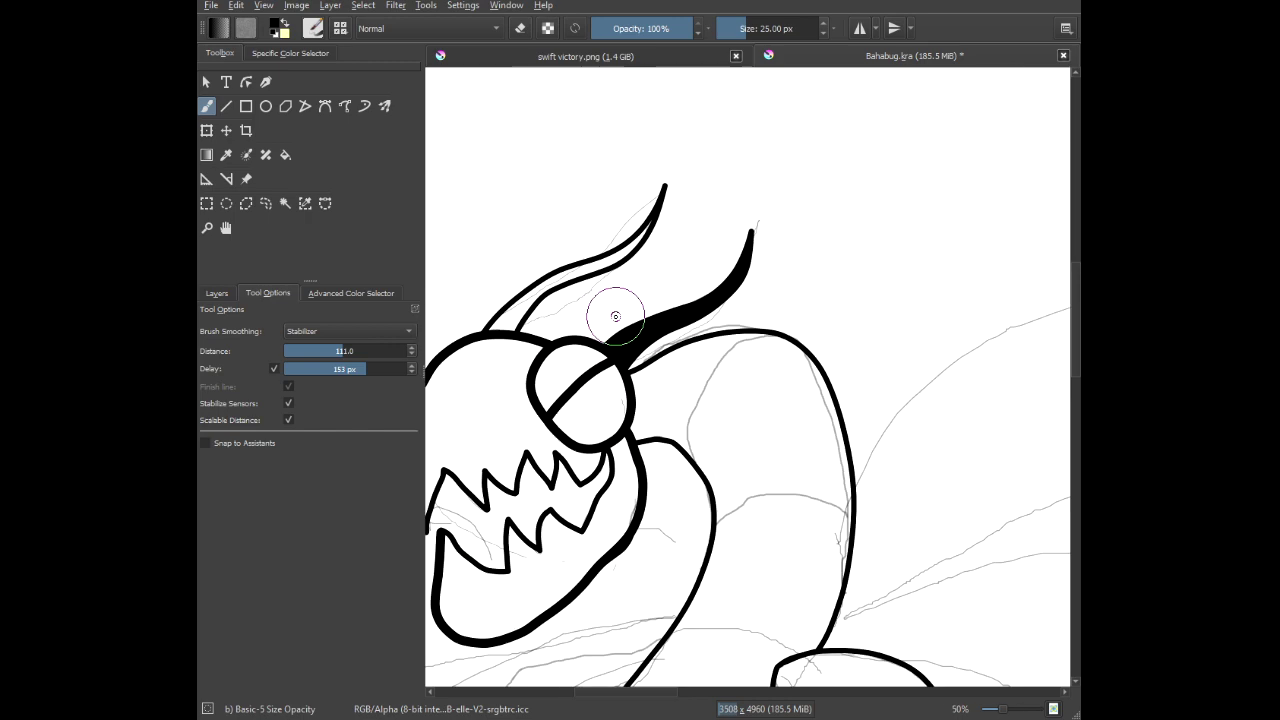
Fill the other antenna on top of the head with solid black strokes from its tip to the head outline.
scroll(615, 316, "up", 3)
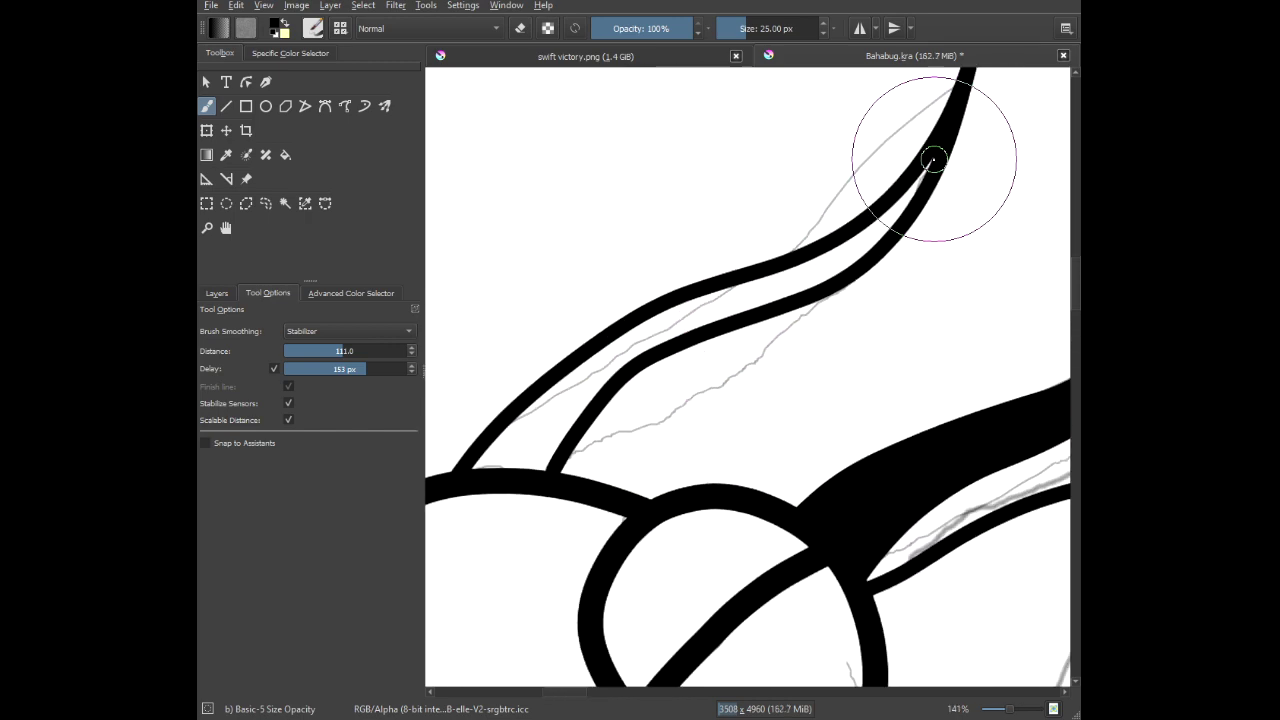
mouse_move(872, 257)
left_mouse_down()
mouse_move(803, 306)
mouse_move(628, 347)
mouse_move(555, 399)
mouse_move(516, 457)
mouse_move(478, 574)
left_mouse_up()
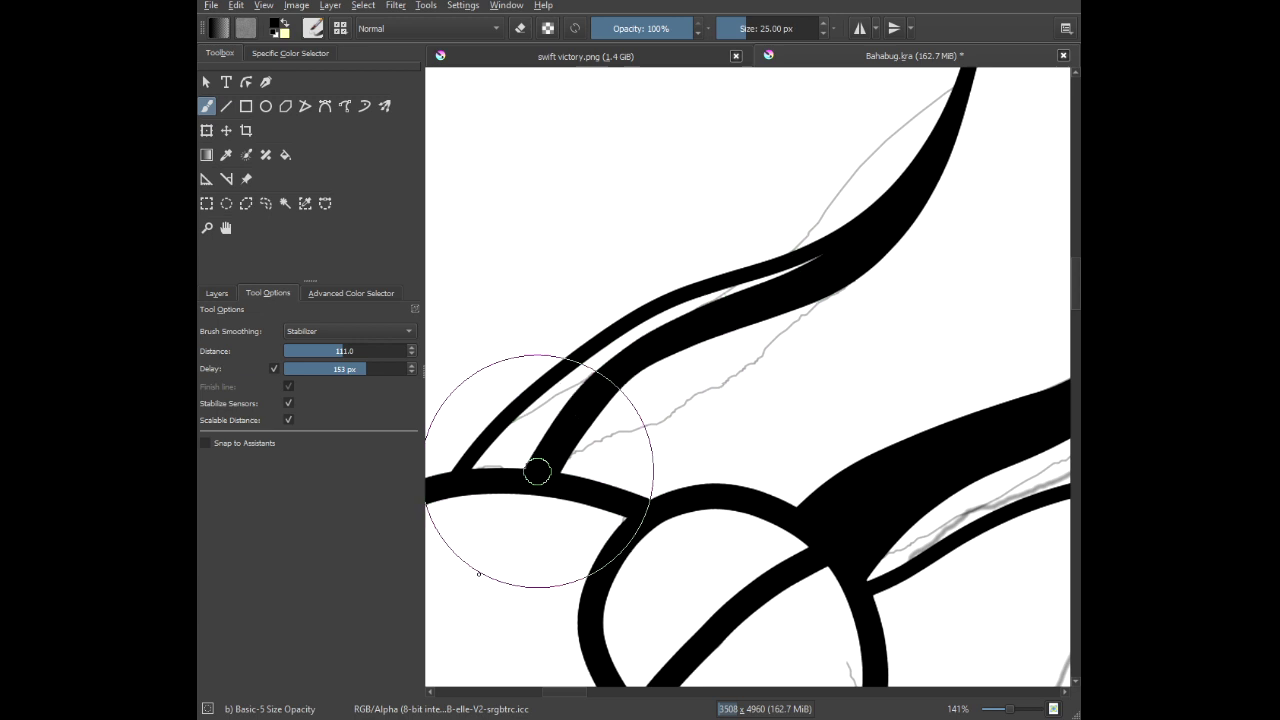
scroll(495, 385, "up", 1)
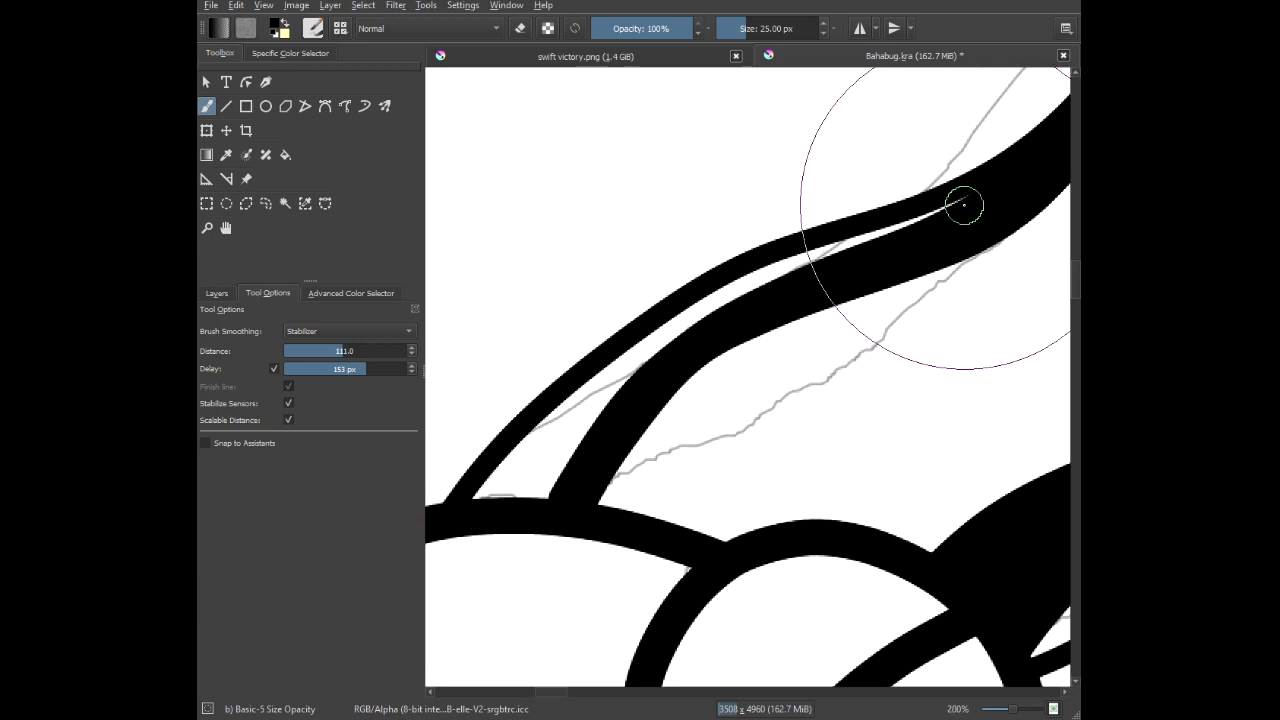
mouse_move(901, 230)
left_mouse_down()
mouse_move(744, 291)
mouse_move(640, 352)
left_mouse_up()
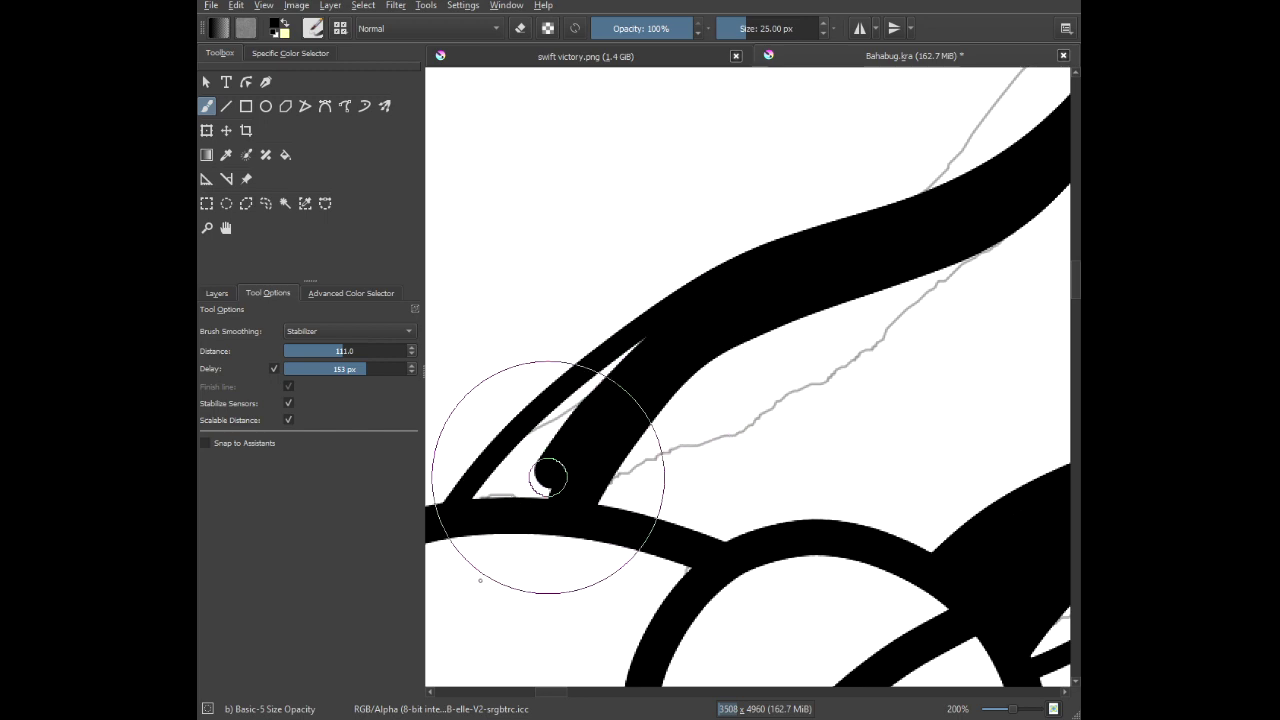
scroll(487, 522, "up", 2)
mouse_move(849, 163)
left_mouse_down()
mouse_move(657, 299)
mouse_move(465, 522)
mouse_move(415, 602)
mouse_move(495, 522)
mouse_move(557, 486)
left_mouse_up()
scroll(557, 486, "down", 10)
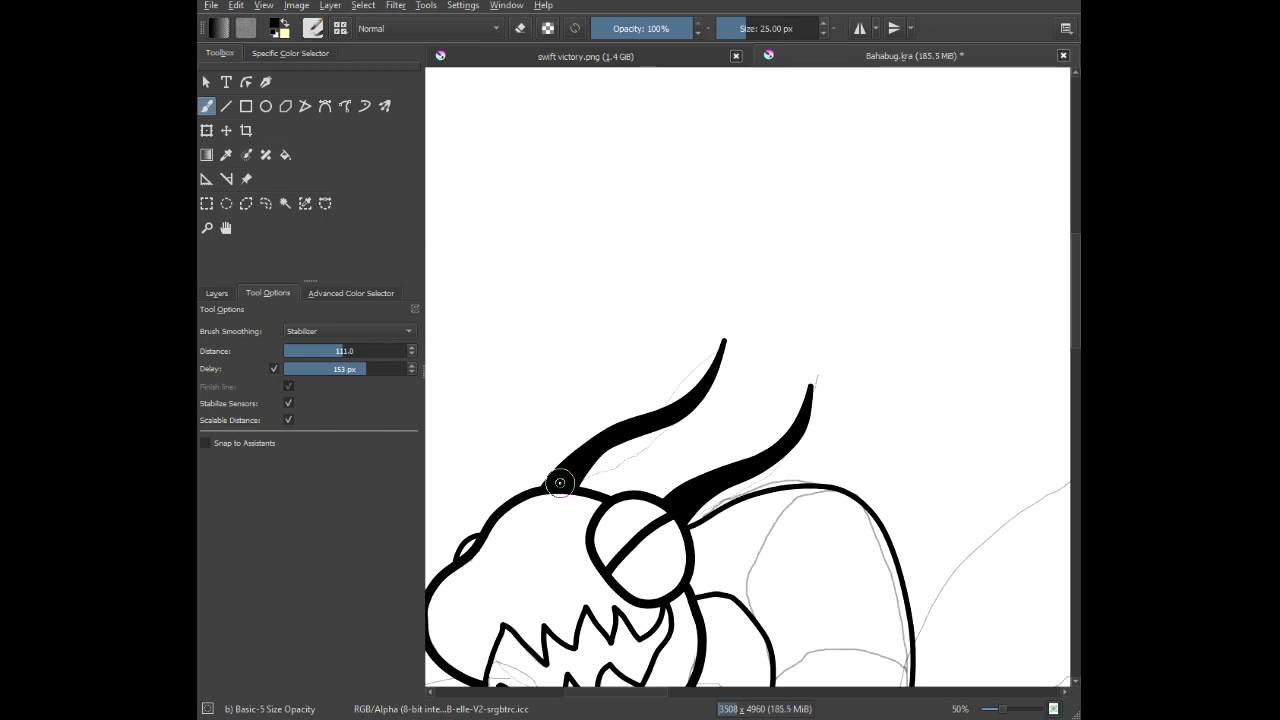
Thicken the back-of-neck outline at 25 px, from behind the eye over the curve and down to the shoulder.
left_click_drag(667, 517, 710, 352)
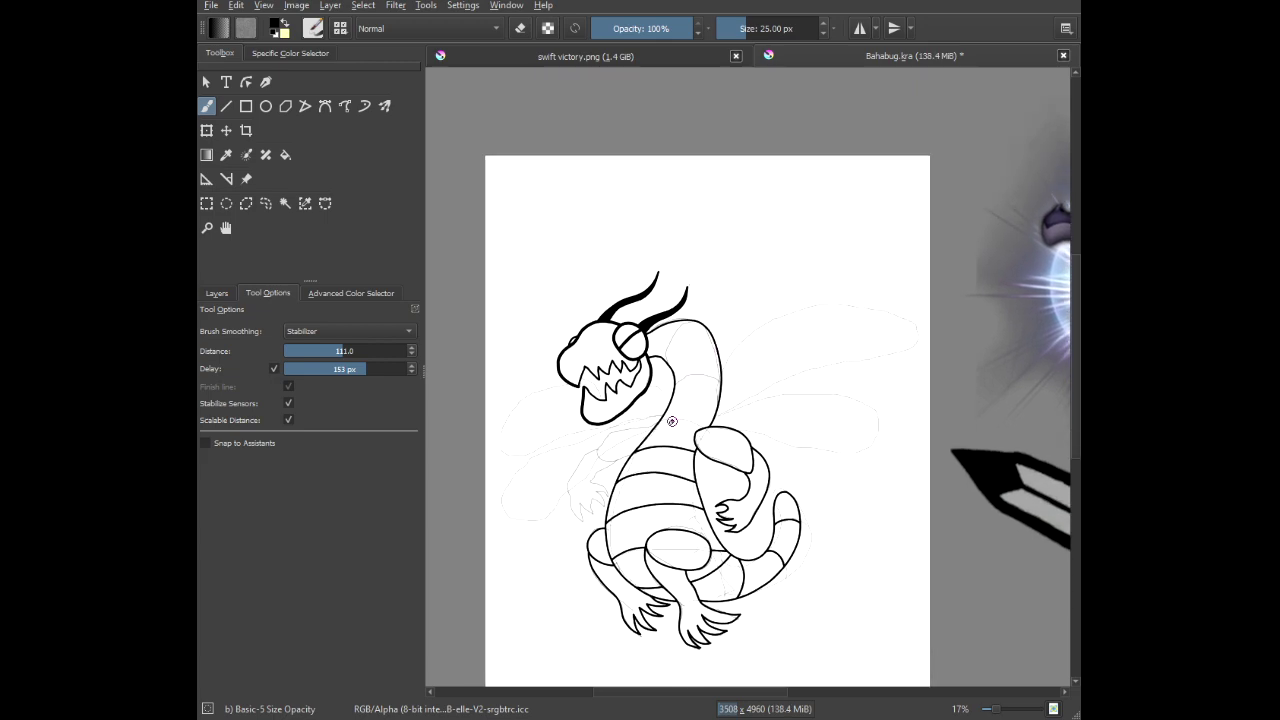
scroll(713, 469, "up", 4)
left_click_drag(681, 257, 763, 443)
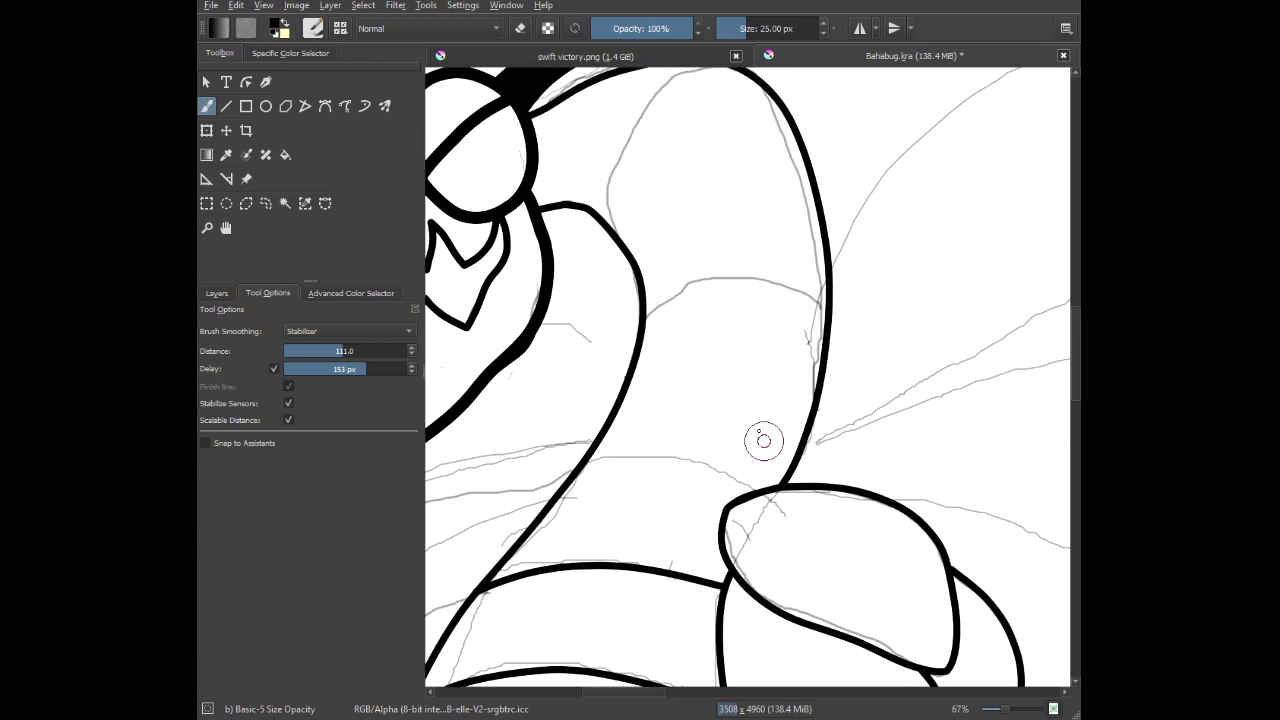
left_click_drag(549, 158, 576, 245)
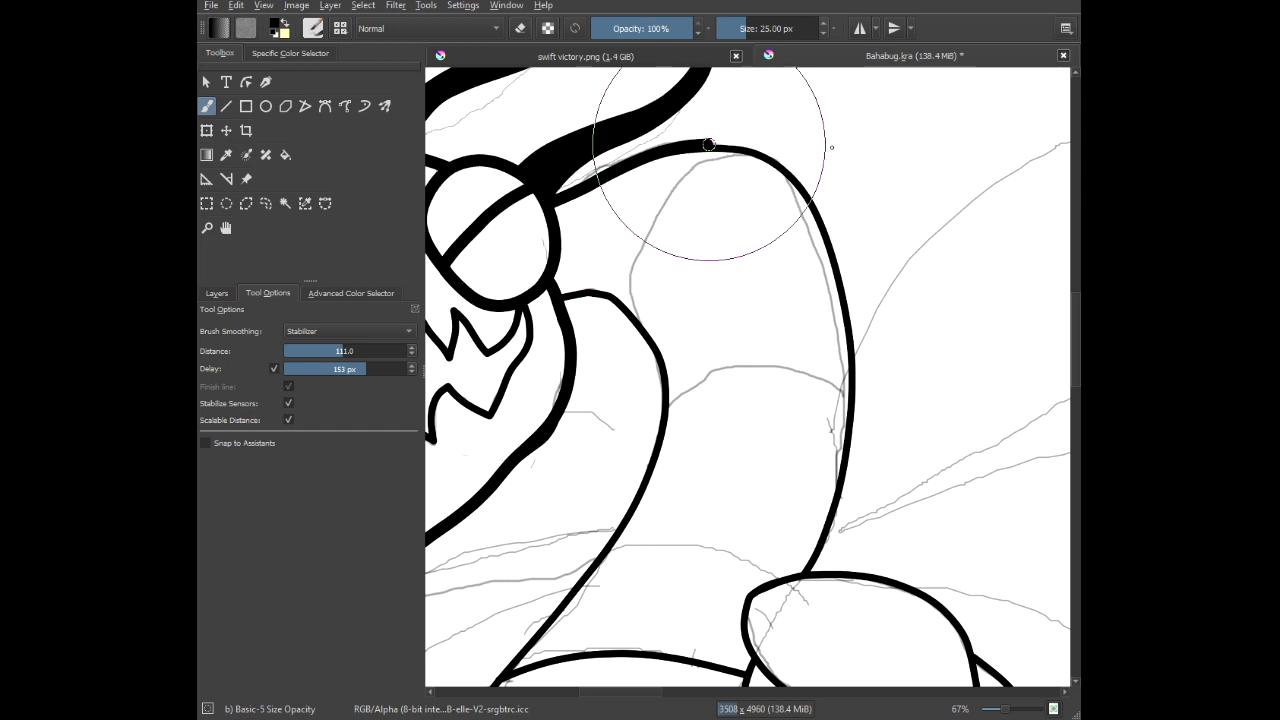
mouse_move(875, 263)
left_mouse_down()
mouse_move(854, 488)
mouse_move(819, 588)
left_mouse_up()
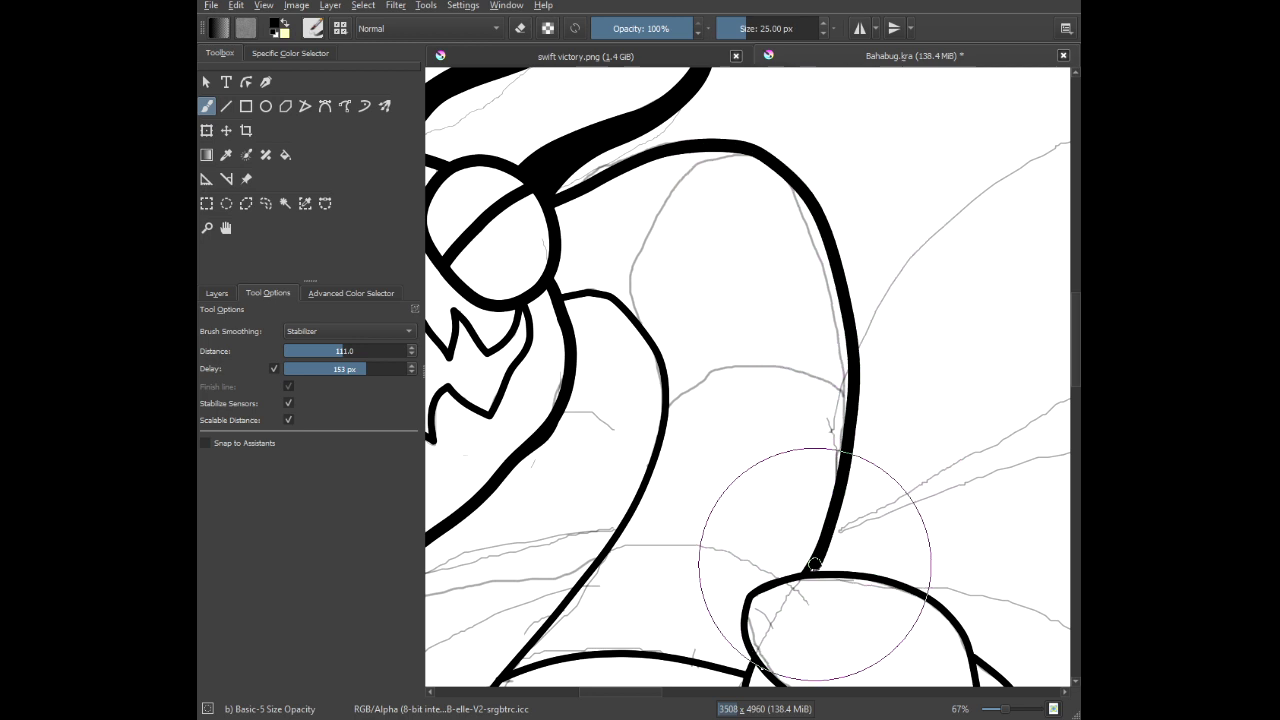
Ink a curved band across the middle of the neck over its sketch line at 25 px.
scroll(707, 538, "up", 2)
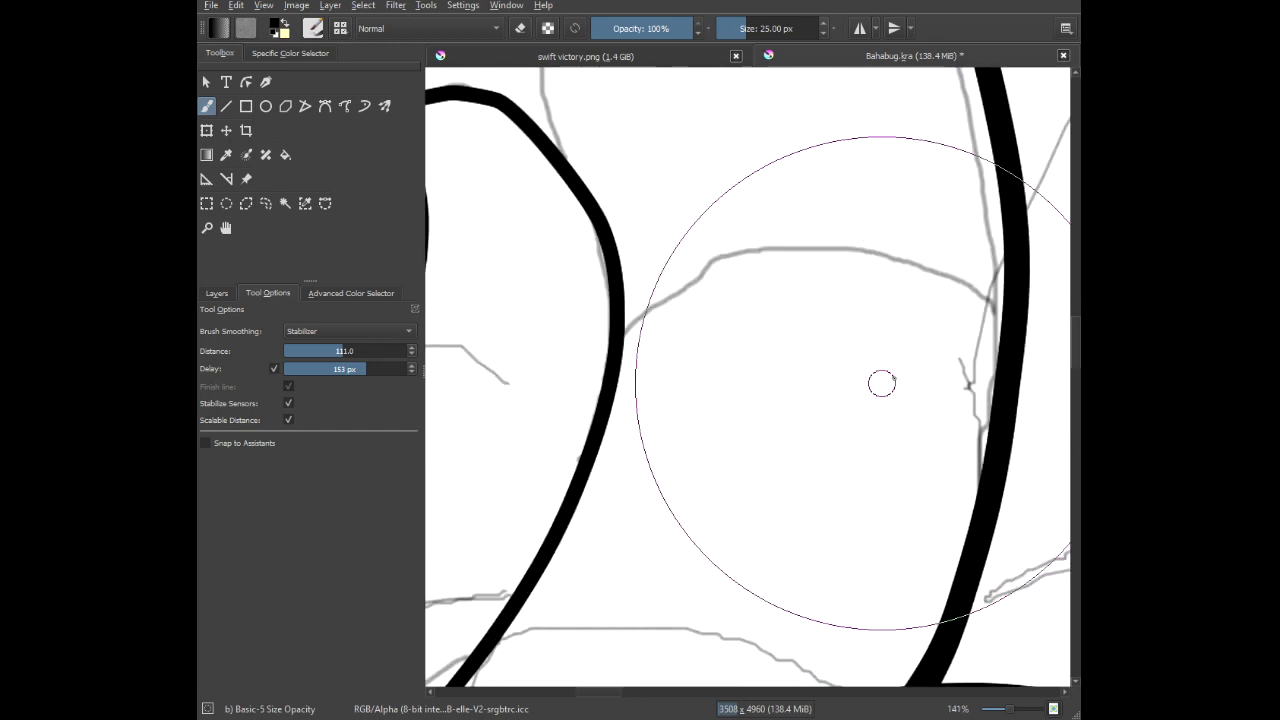
mouse_move(977, 282)
left_mouse_down()
mouse_move(896, 248)
mouse_move(738, 247)
mouse_move(657, 270)
mouse_move(615, 300)
mouse_move(565, 349)
mouse_move(535, 413)
left_mouse_up()
scroll(571, 340, "down", 2)
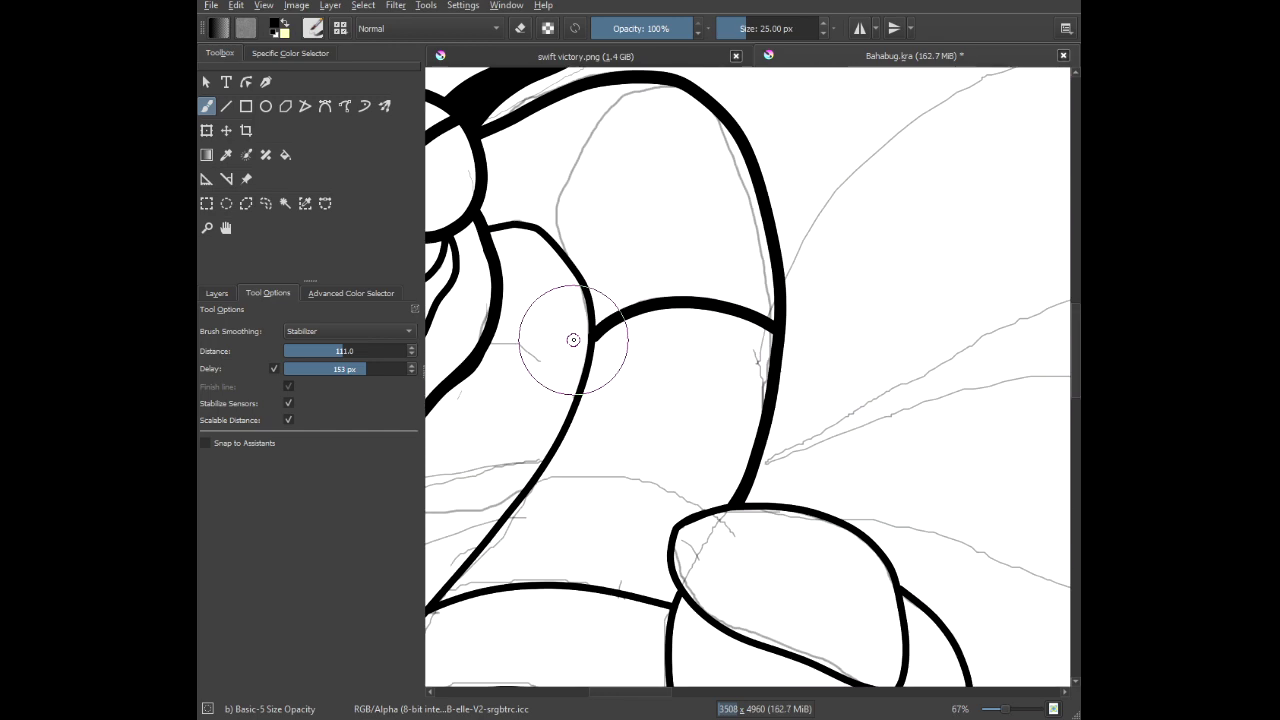
Thicken the throat outline at 25 px, from behind the jaw down to the uppermost belly band.
left_click_drag(571, 340, 758, 201)
scroll(668, 96, "up", 1)
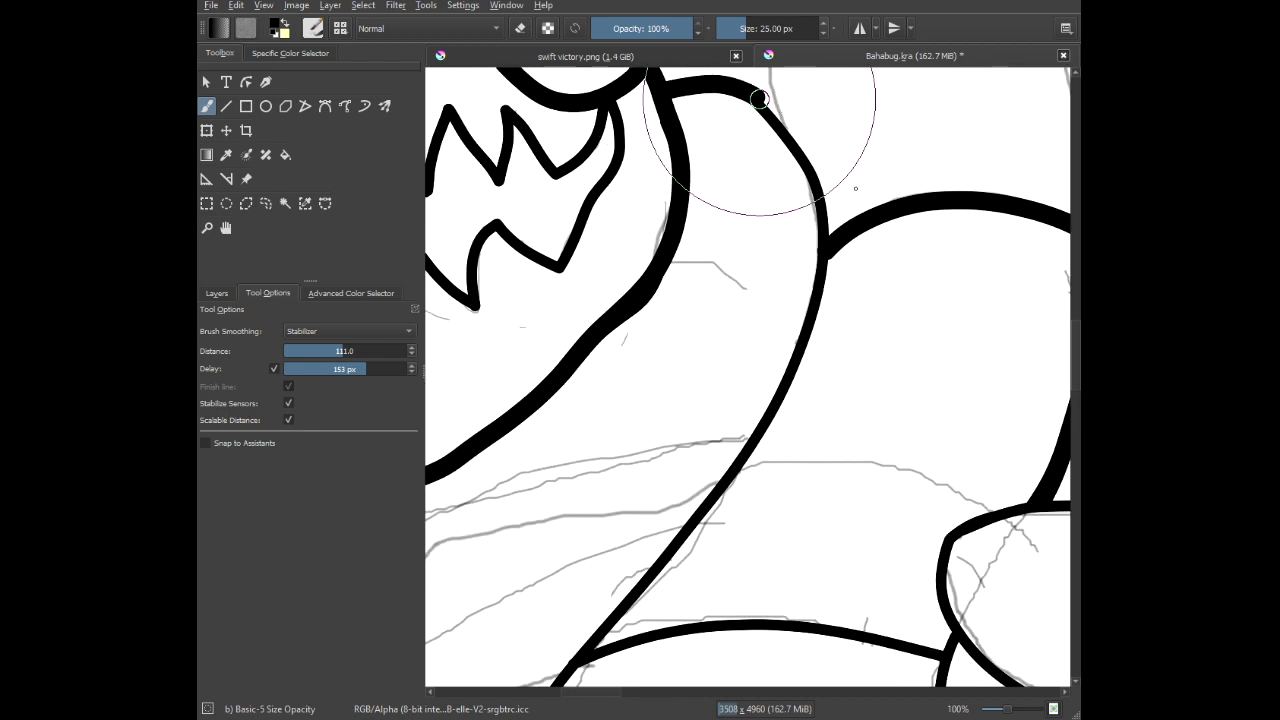
mouse_move(850, 284)
left_mouse_down()
mouse_move(653, 596)
mouse_move(572, 676)
left_mouse_up()
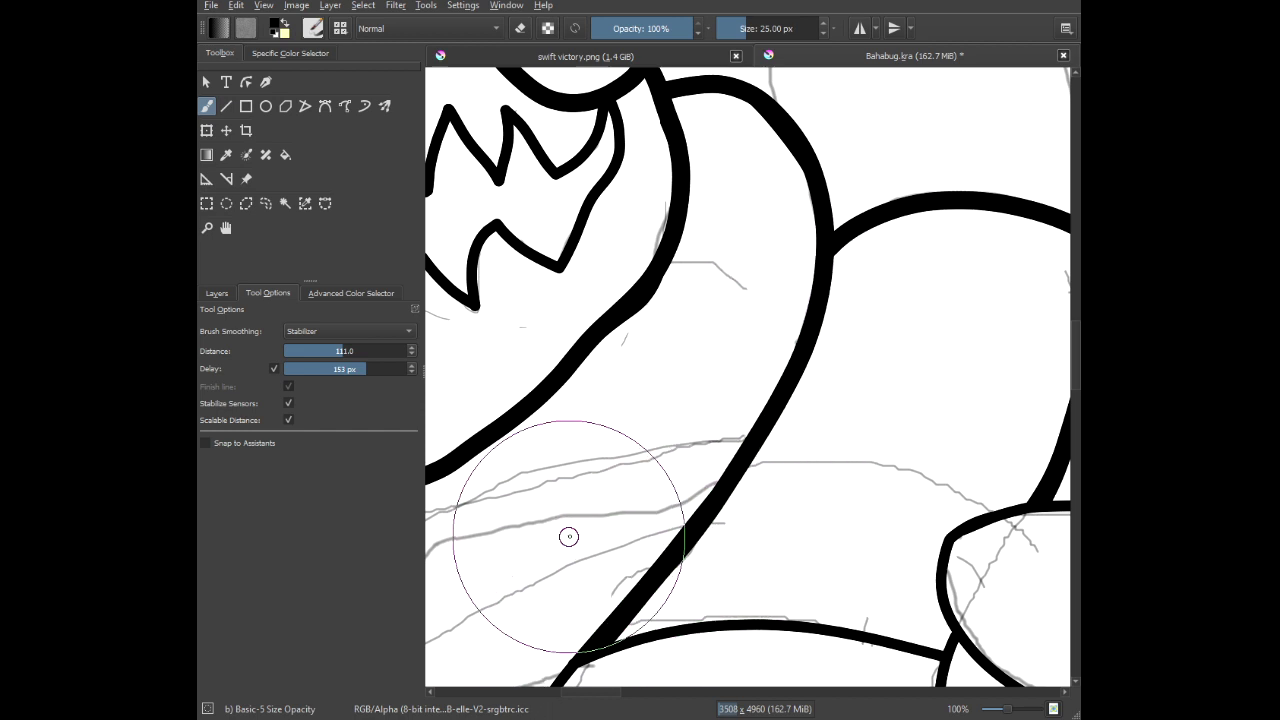
Thicken the uppermost belly band at 25 px, from the chest outline across to the near shoulder.
left_click_drag(646, 557, 618, 232)
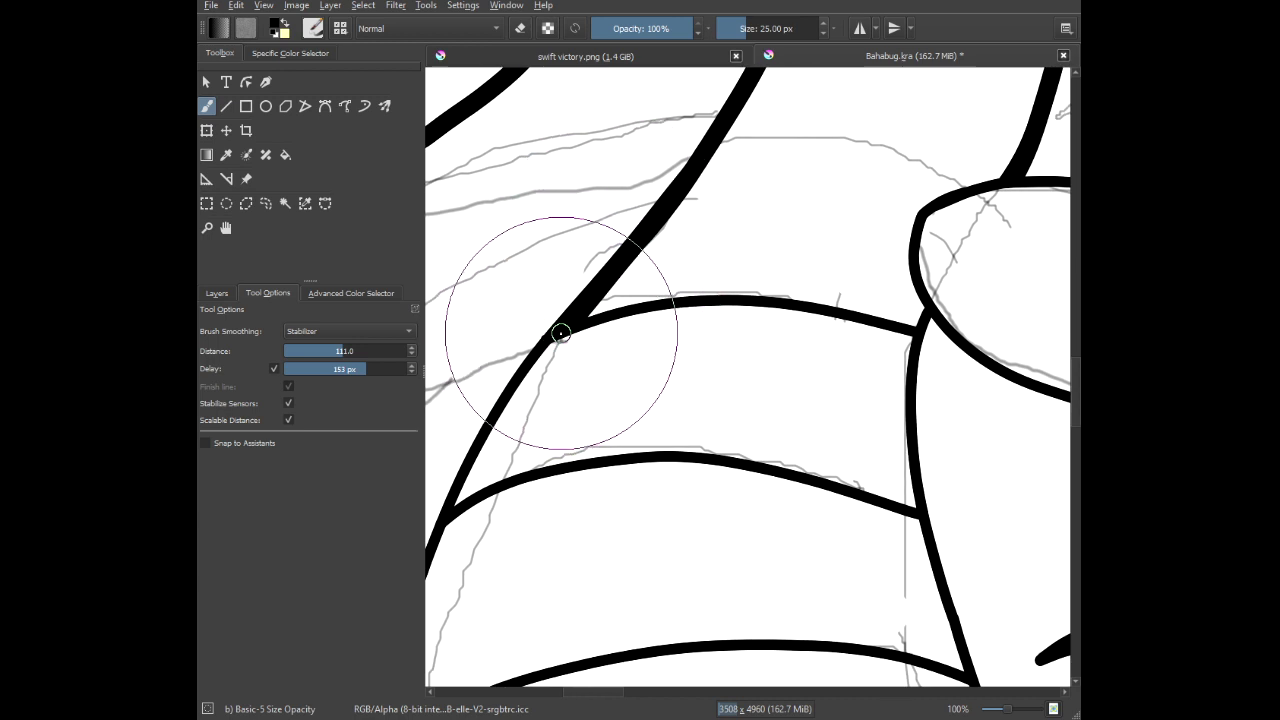
mouse_move(555, 334)
left_mouse_down()
mouse_move(575, 316)
mouse_move(750, 292)
mouse_move(917, 327)
left_mouse_up()
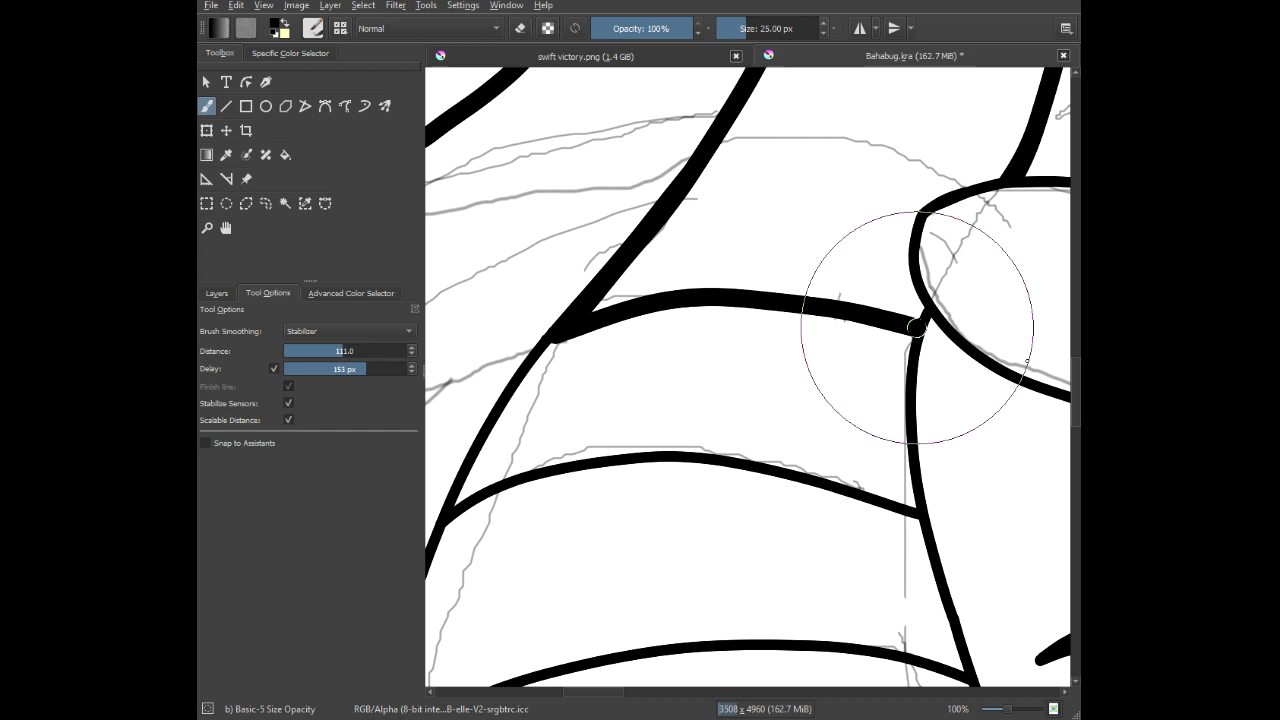
scroll(920, 319, "up", 4)
scroll(908, 248, "down", 3)
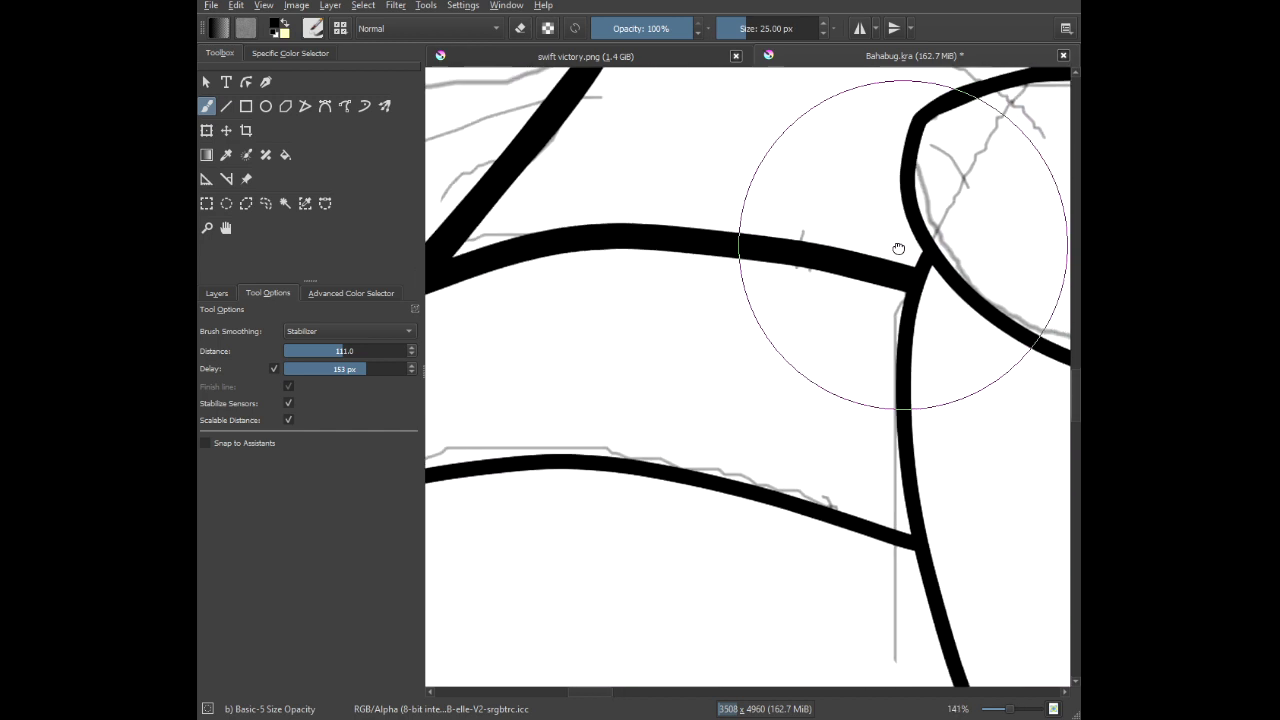
Thicken the entire rounded outline of the near shoulder at 25 px, redoing the first stroke along its lower edge.
left_click_drag(897, 249, 502, 378)
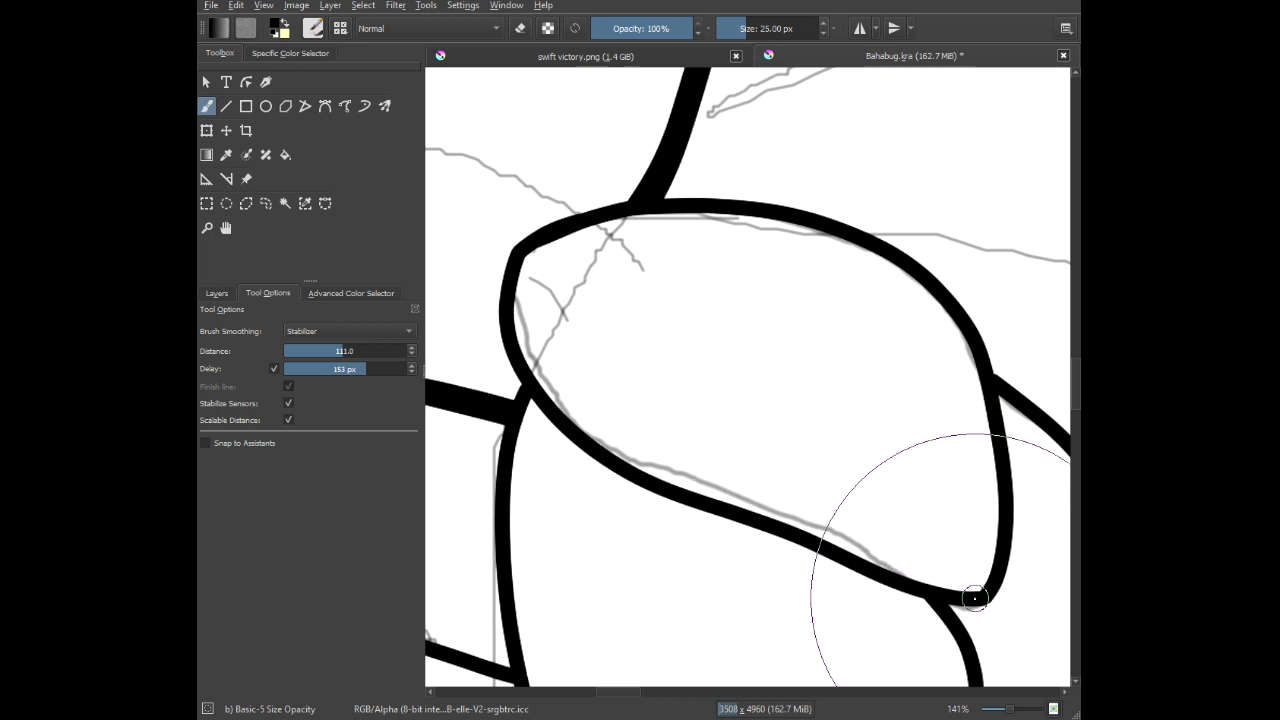
left_click_drag(783, 567, 726, 509)
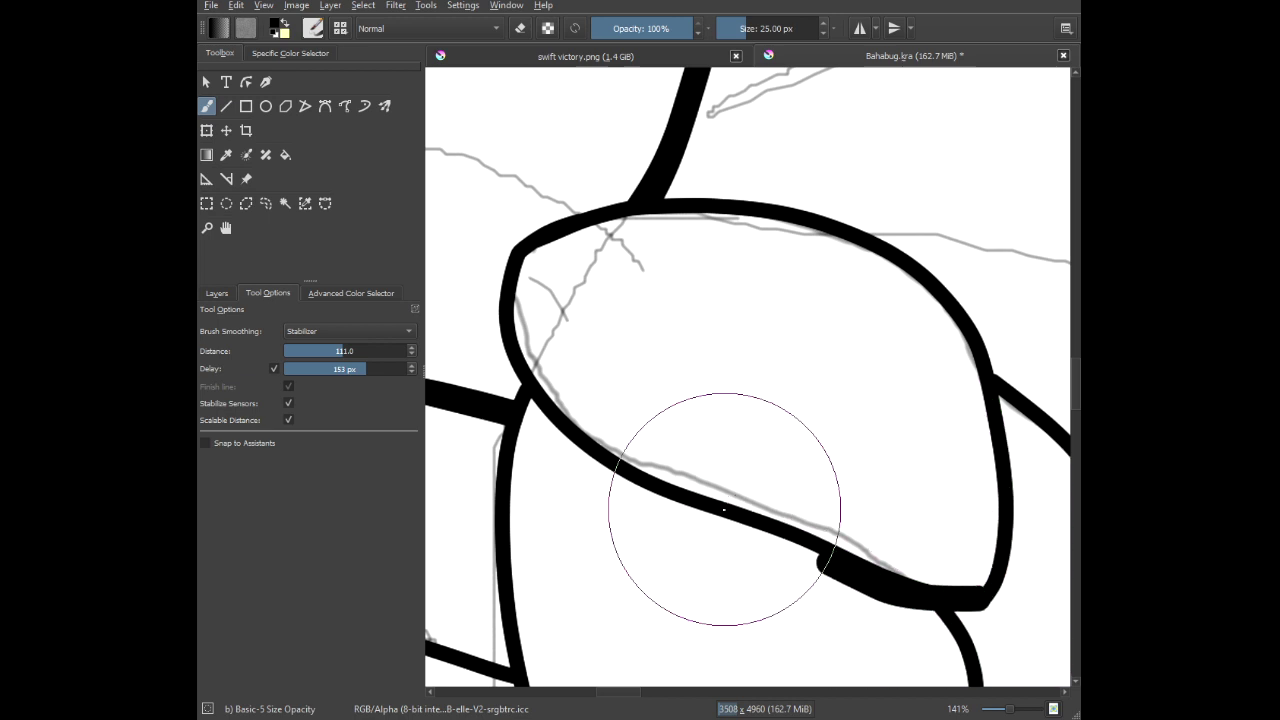
key("ctrl+z")
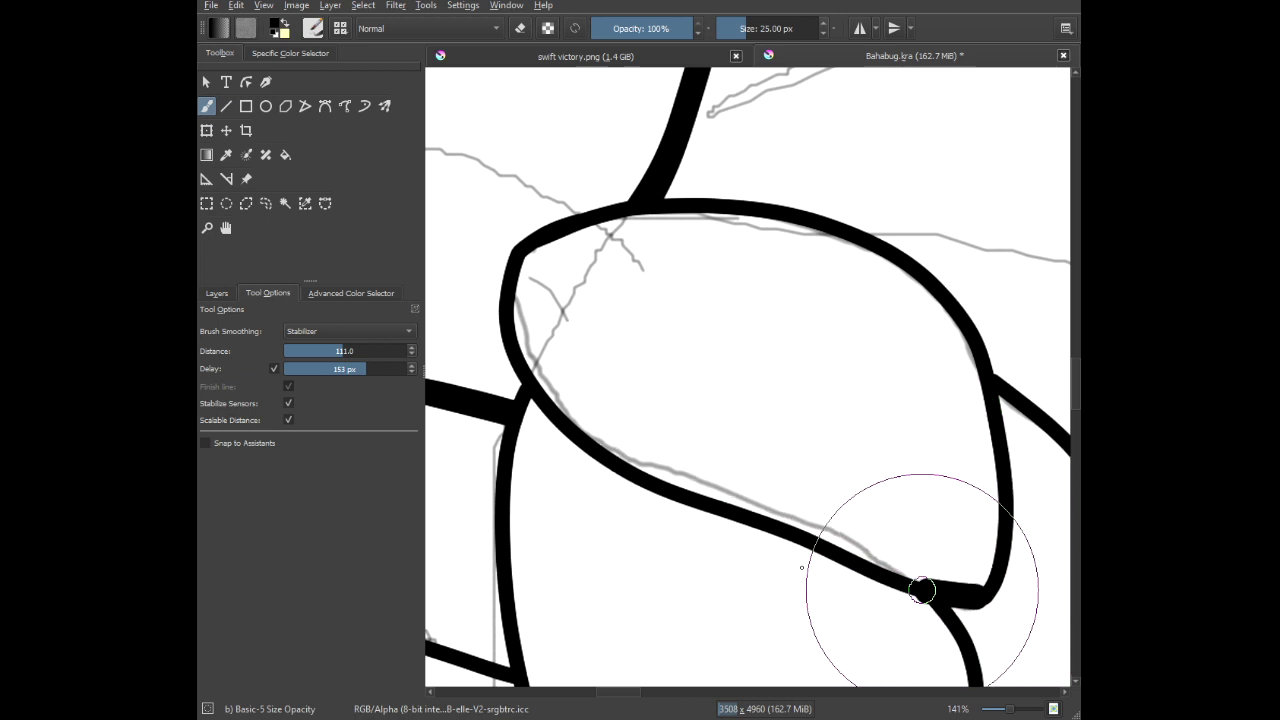
mouse_move(801, 567)
left_mouse_down()
mouse_move(787, 535)
mouse_move(619, 477)
mouse_move(531, 427)
mouse_move(480, 368)
mouse_move(455, 289)
left_mouse_up()
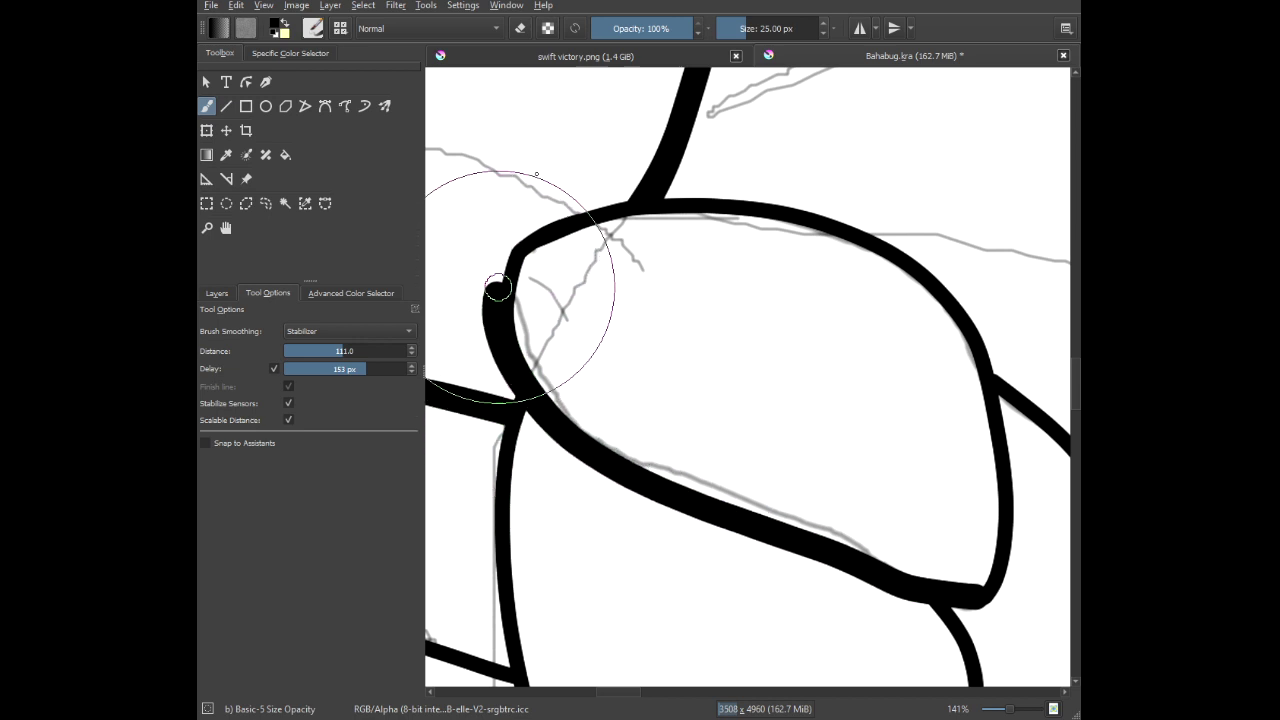
mouse_move(659, 175)
left_mouse_down()
mouse_move(790, 205)
mouse_move(941, 265)
mouse_move(1031, 408)
left_mouse_up()
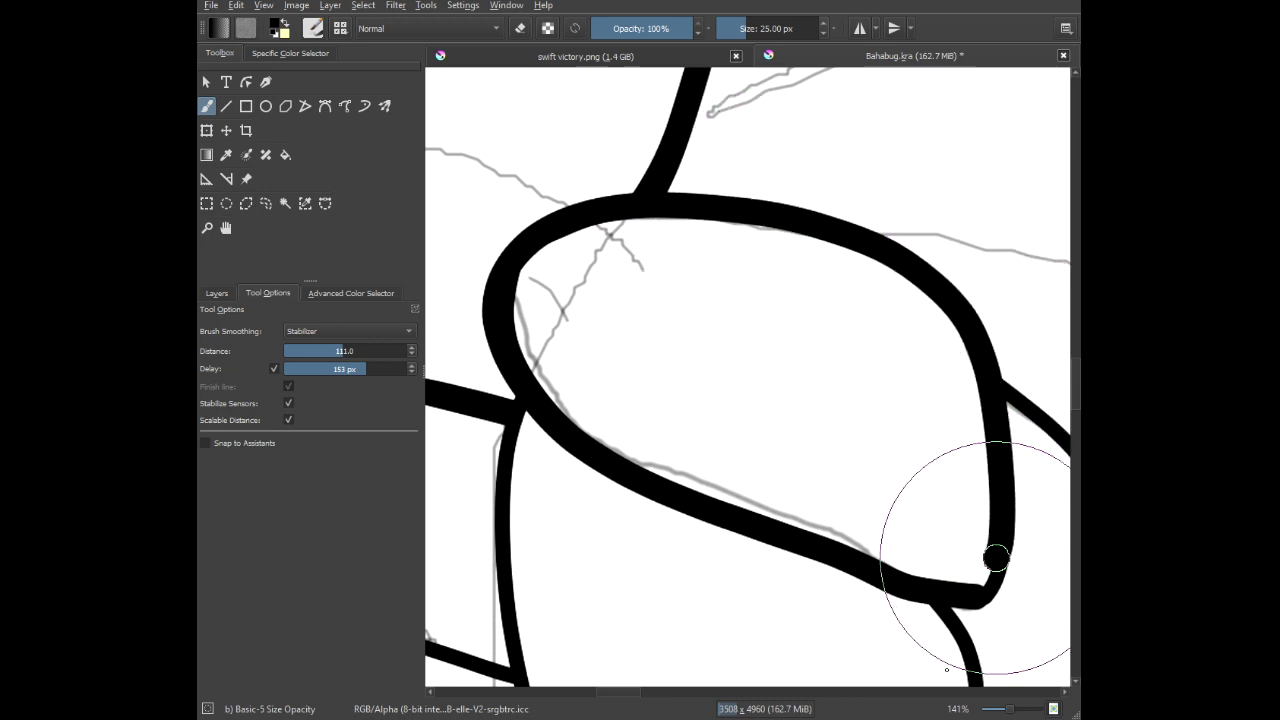
scroll(881, 656, "down", 5)
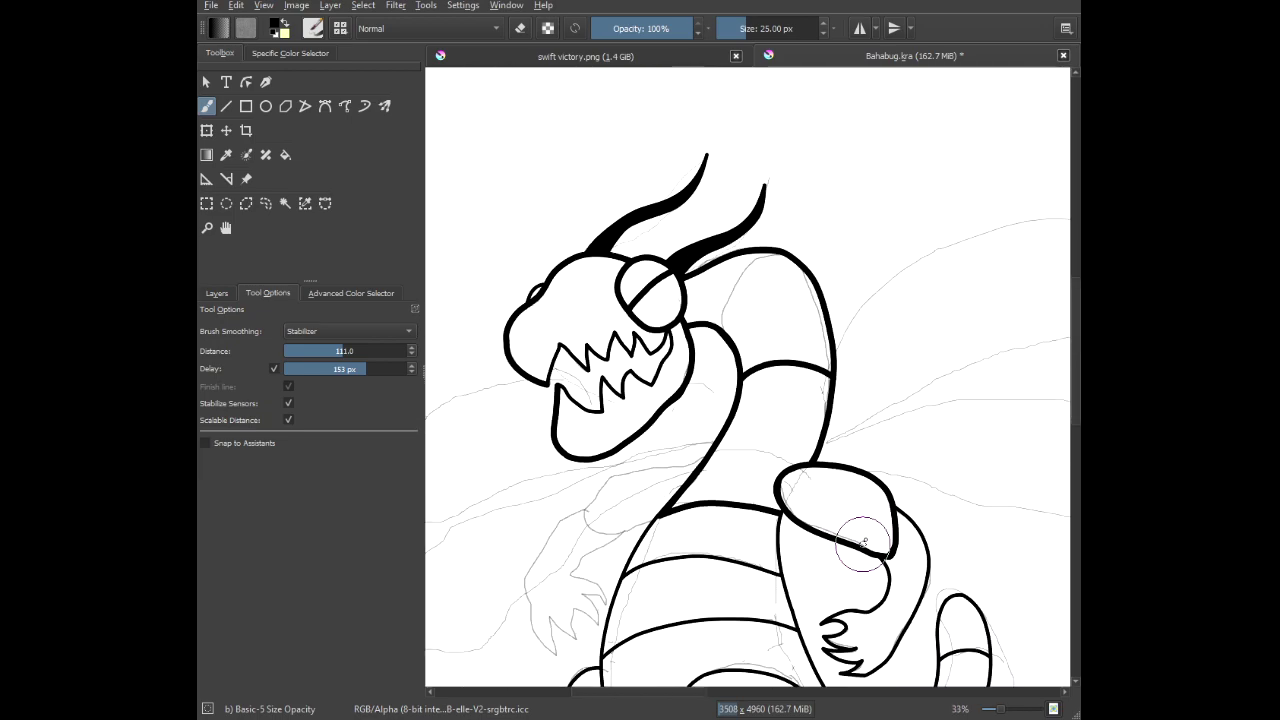
scroll(817, 571, "up", 9)
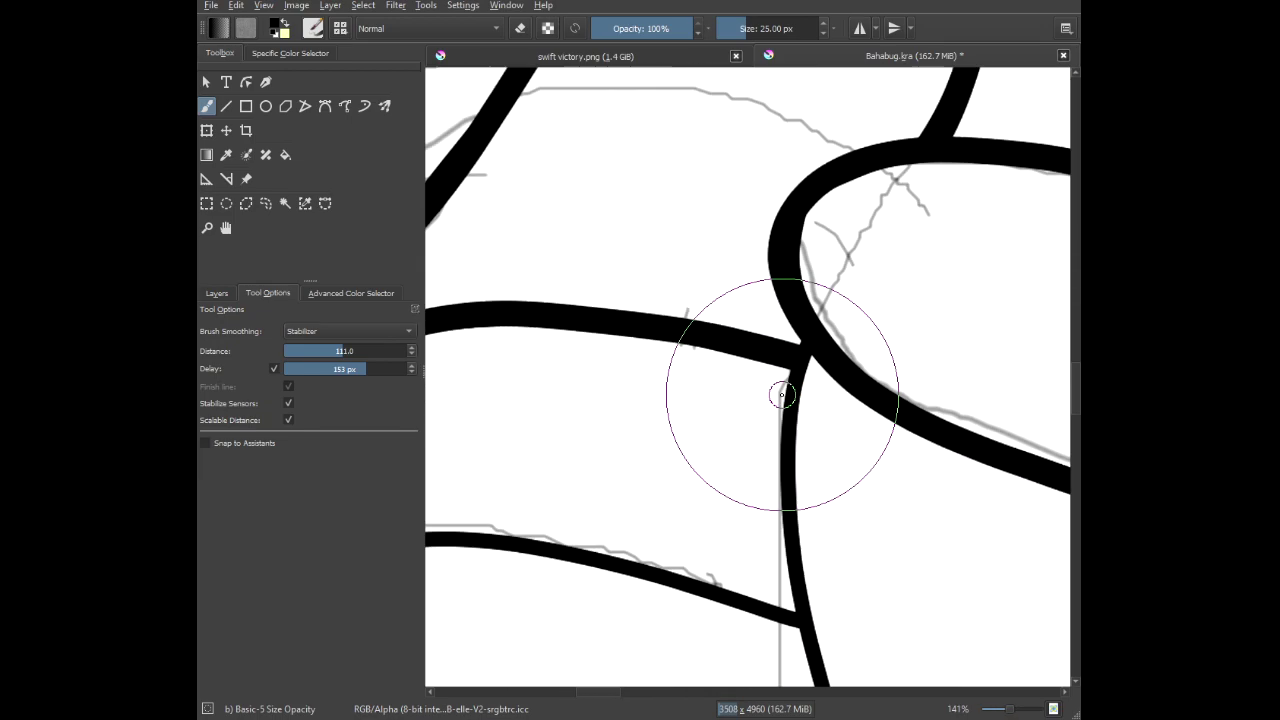
mouse_move(792, 307)
left_mouse_down()
mouse_move(744, 384)
mouse_move(729, 501)
mouse_move(689, 508)
mouse_move(741, 412)
left_mouse_up()
scroll(729, 500, "down", 7)
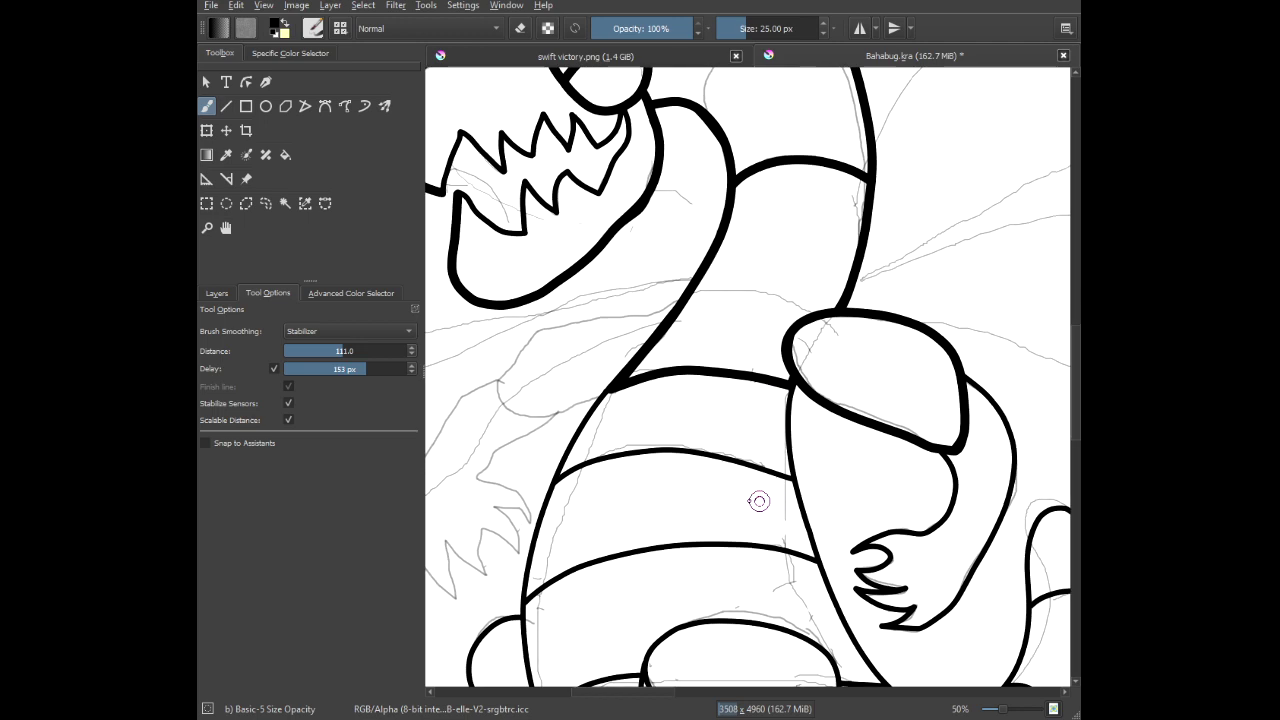
Thicken the torso outline on both sides between the uppermost and second belly bands at 25 px.
scroll(548, 476, "up", 4)
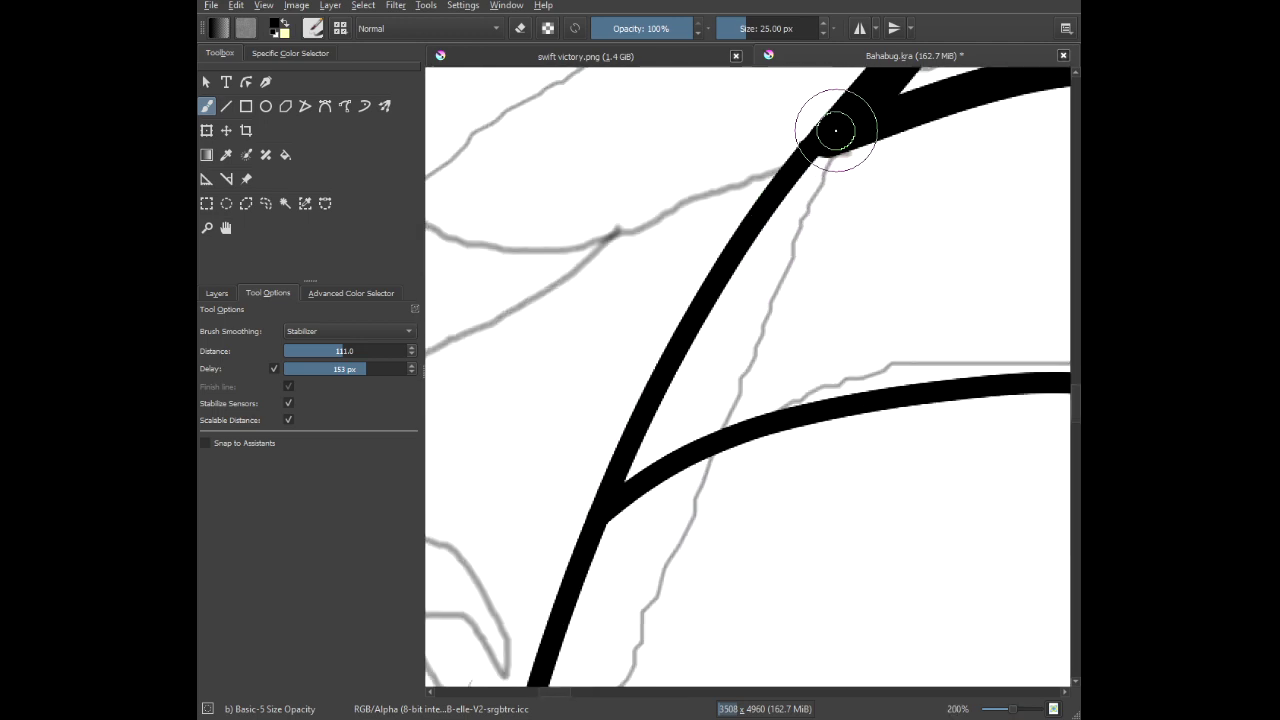
mouse_move(811, 155)
left_mouse_down()
mouse_move(683, 366)
mouse_move(597, 589)
left_mouse_up()
scroll(722, 461, "down", 3)
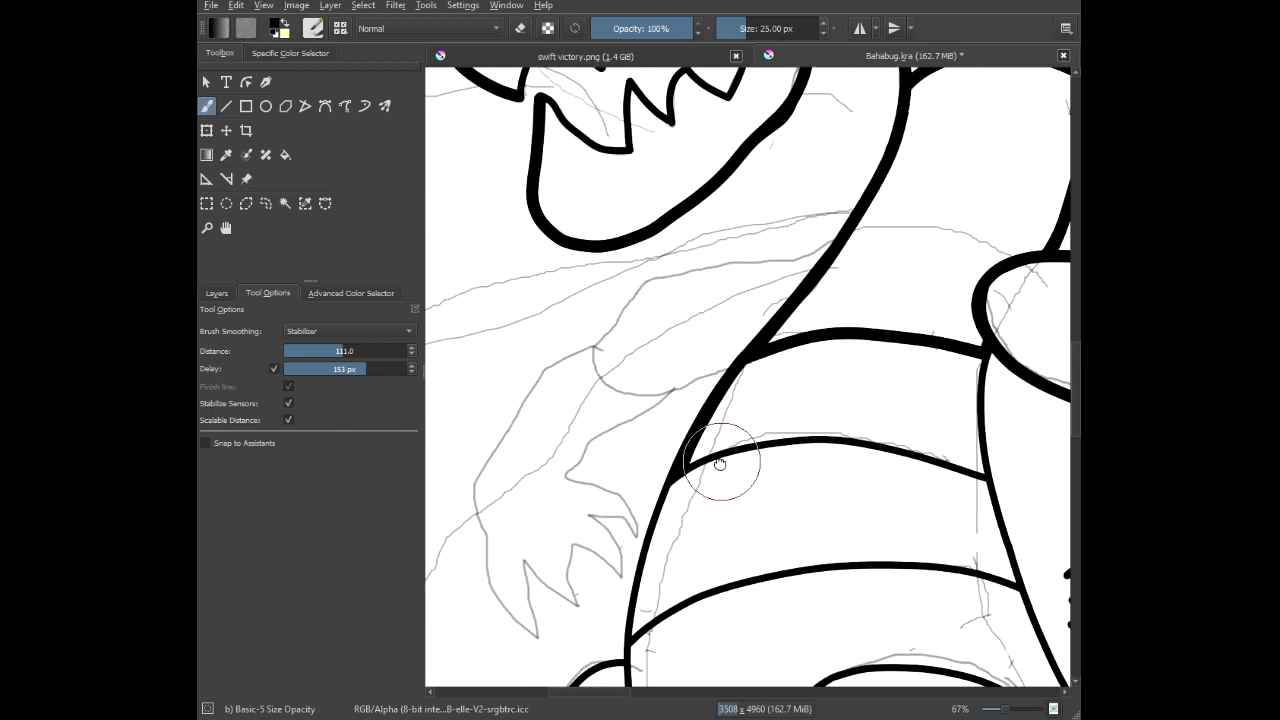
left_click_drag(976, 399, 786, 349)
scroll(788, 348, "up", 3)
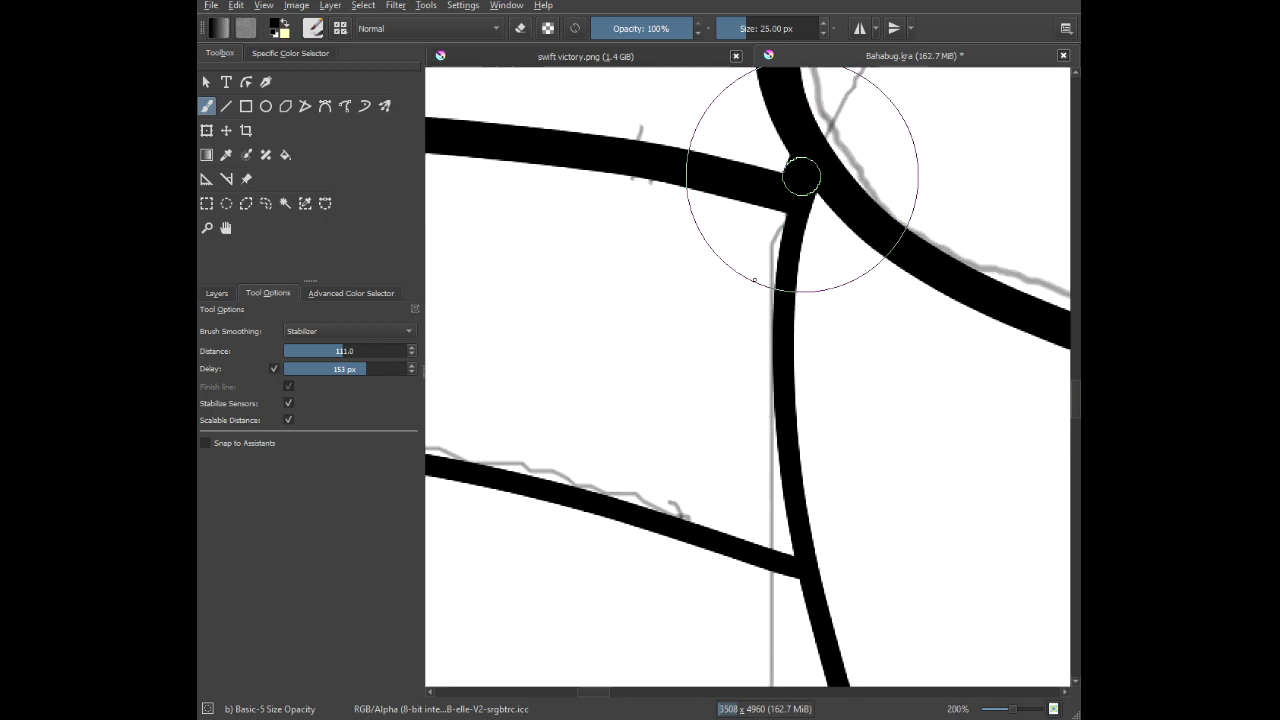
mouse_move(801, 177)
left_mouse_down()
mouse_move(757, 228)
mouse_move(749, 377)
mouse_move(791, 555)
left_mouse_up()
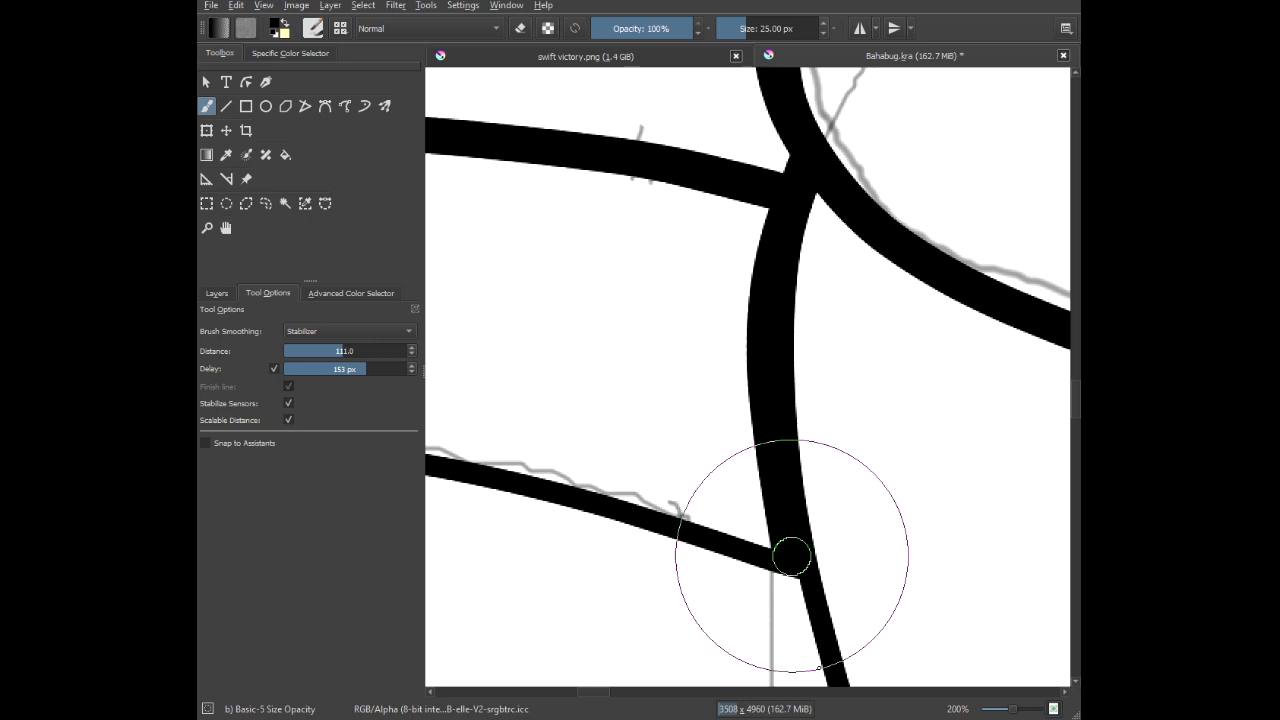
Thicken the second belly band at 25 px, from the near side outline across to the chest outline.
scroll(730, 512, "down", 2)
left_click_drag(721, 514, 931, 451)
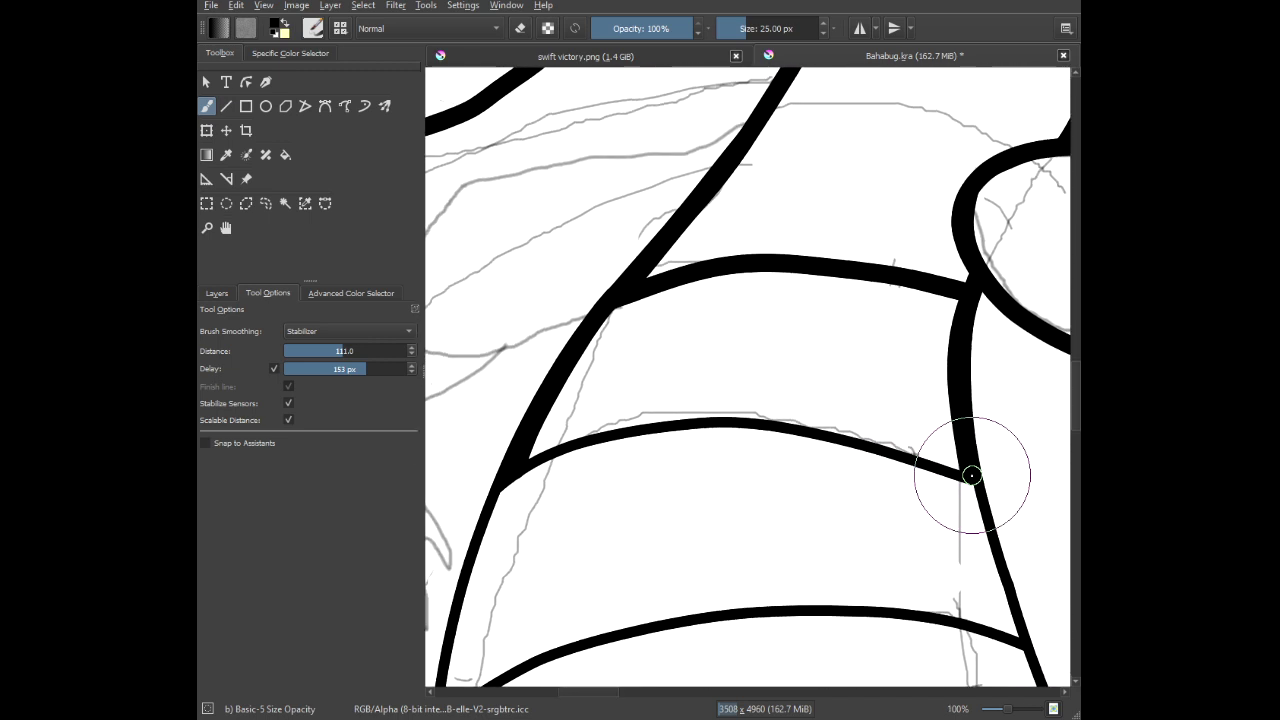
mouse_move(844, 430)
left_mouse_down()
mouse_move(620, 425)
mouse_move(540, 442)
mouse_move(420, 505)
left_mouse_up()
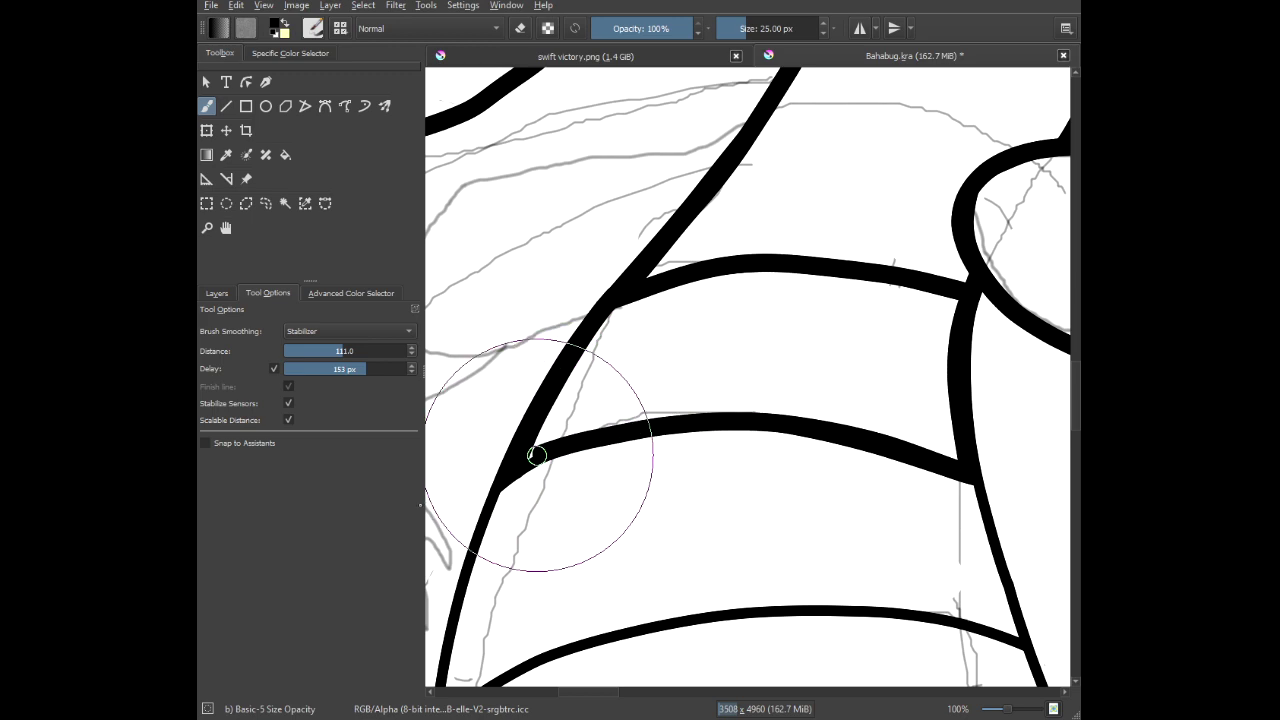
scroll(500, 483, "up", 4)
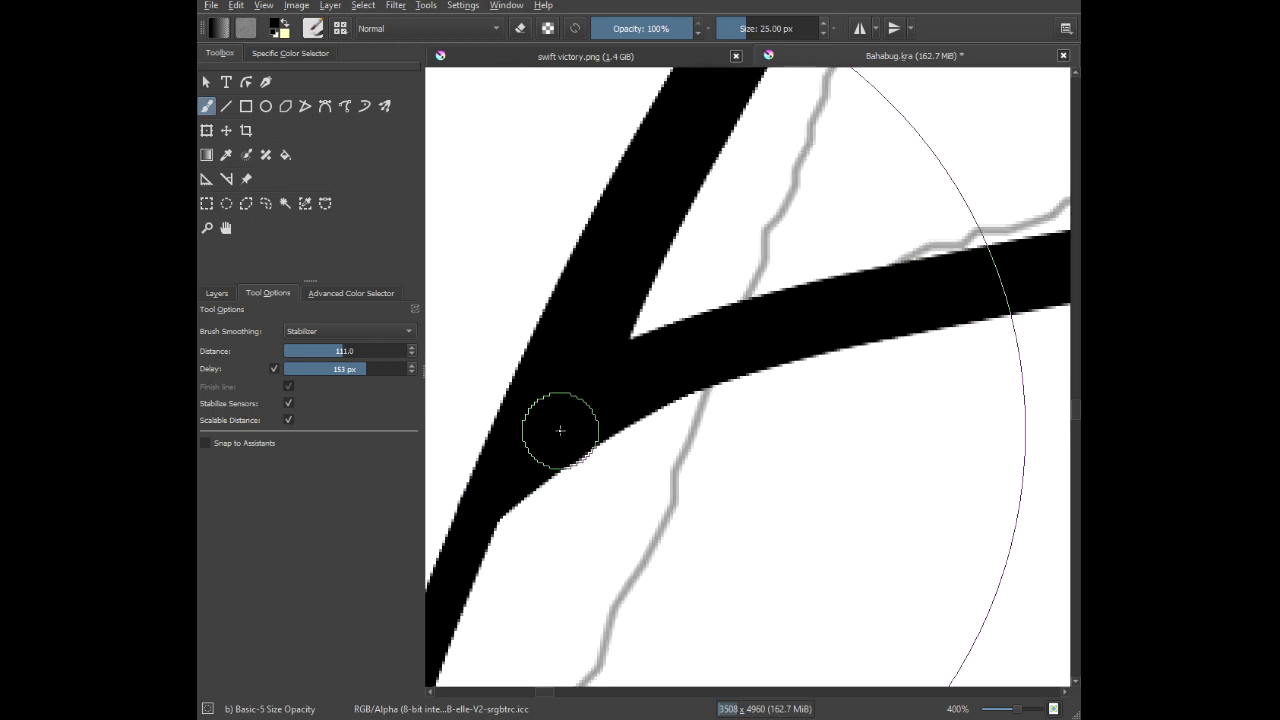
scroll(566, 428, "down", 6)
left_click_drag(575, 455, 543, 426)
scroll(542, 424, "down", 3)
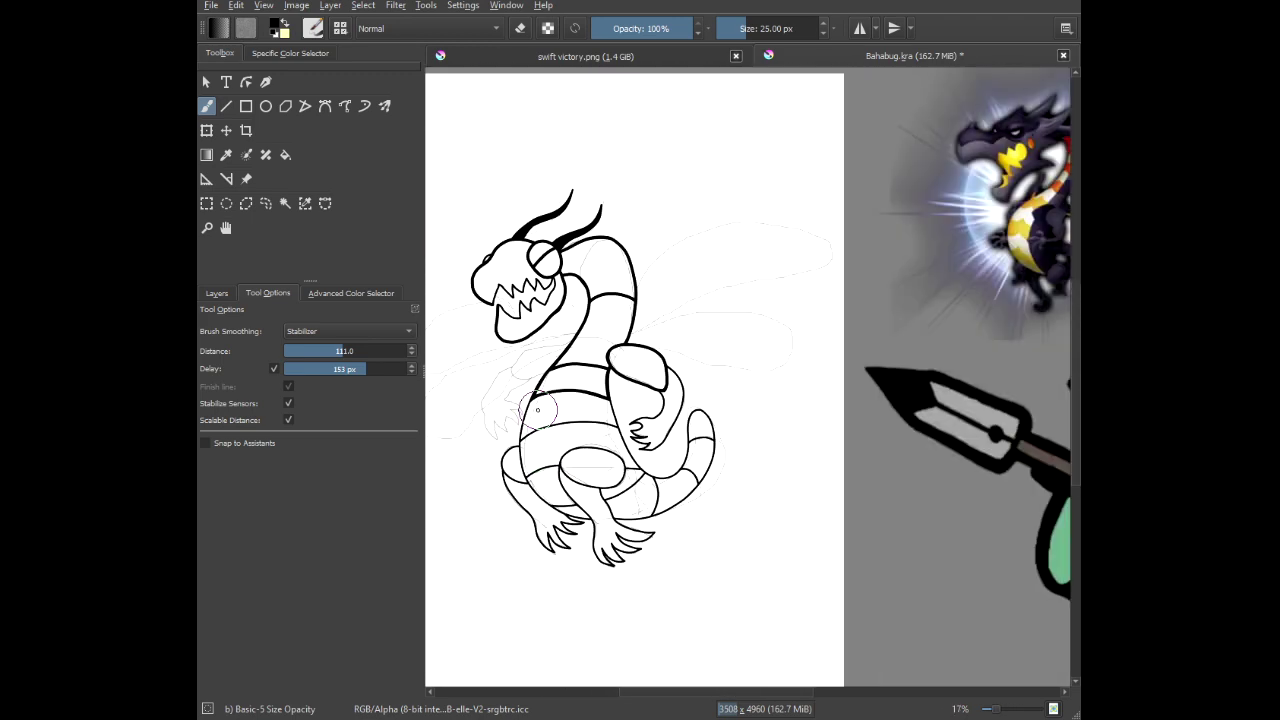
Ink the rounded outline of the far upper arm at 25 px, joining both ends to the chest outline.
scroll(494, 389, "up", 6)
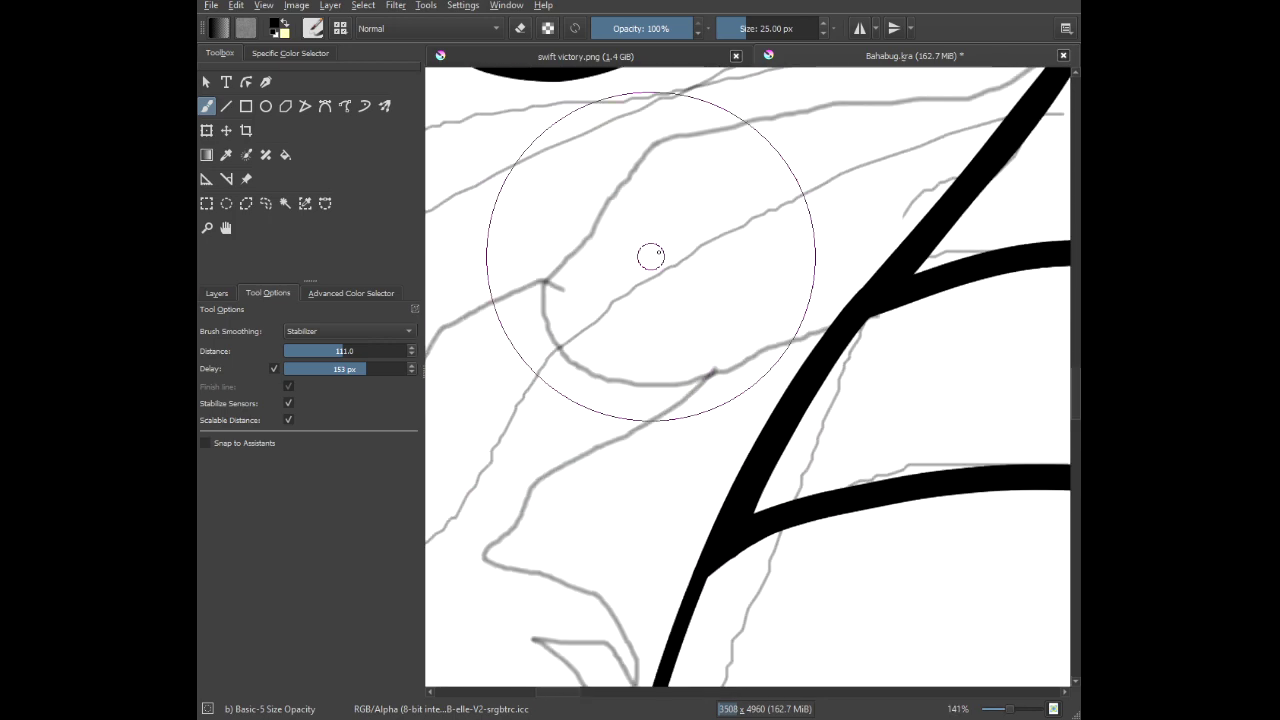
left_click_drag(866, 168, 877, 257)
scroll(944, 192, "down", 1)
mouse_move(938, 197)
left_mouse_down()
mouse_move(898, 252)
mouse_move(660, 330)
mouse_move(591, 390)
mouse_move(575, 450)
mouse_move(650, 505)
mouse_move(765, 440)
mouse_move(952, 378)
left_mouse_up()
scroll(835, 404, "down", 4)
left_click_drag(840, 400, 765, 381)
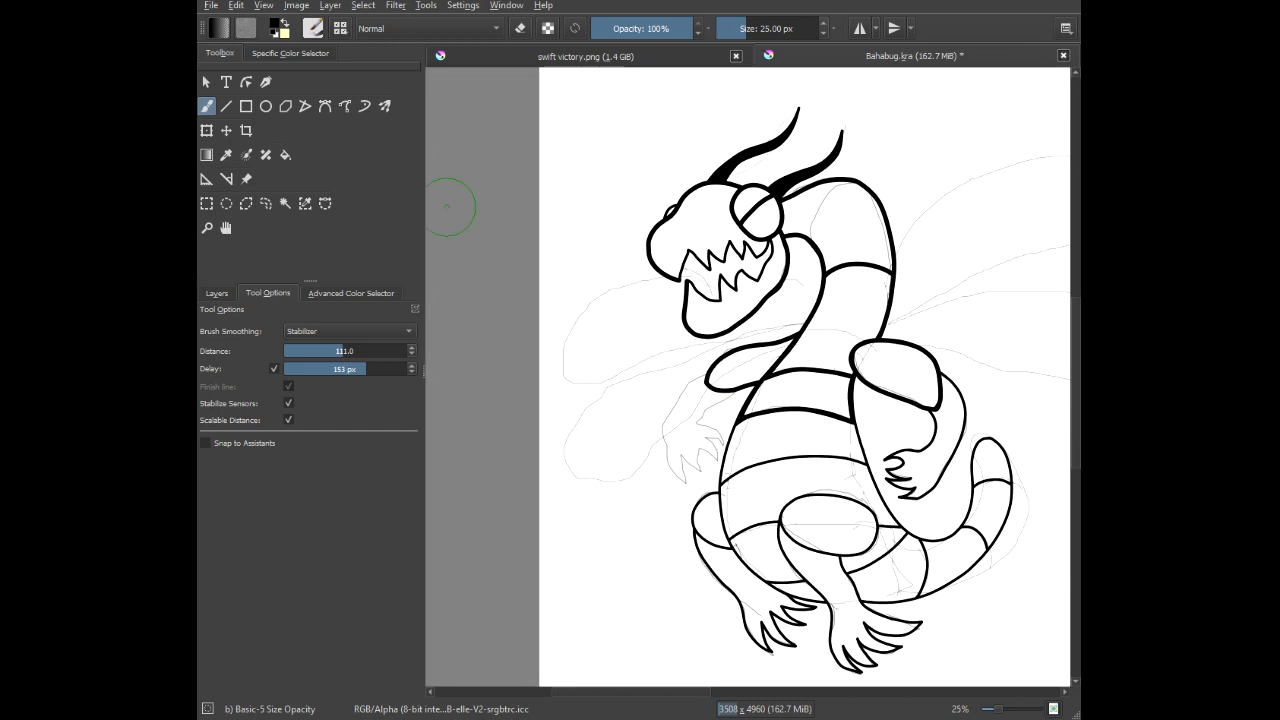
Ink the inner edge of the far forearm at 25 px, from the upper arm down to the first claw's tip.
scroll(704, 437, "up", 5)
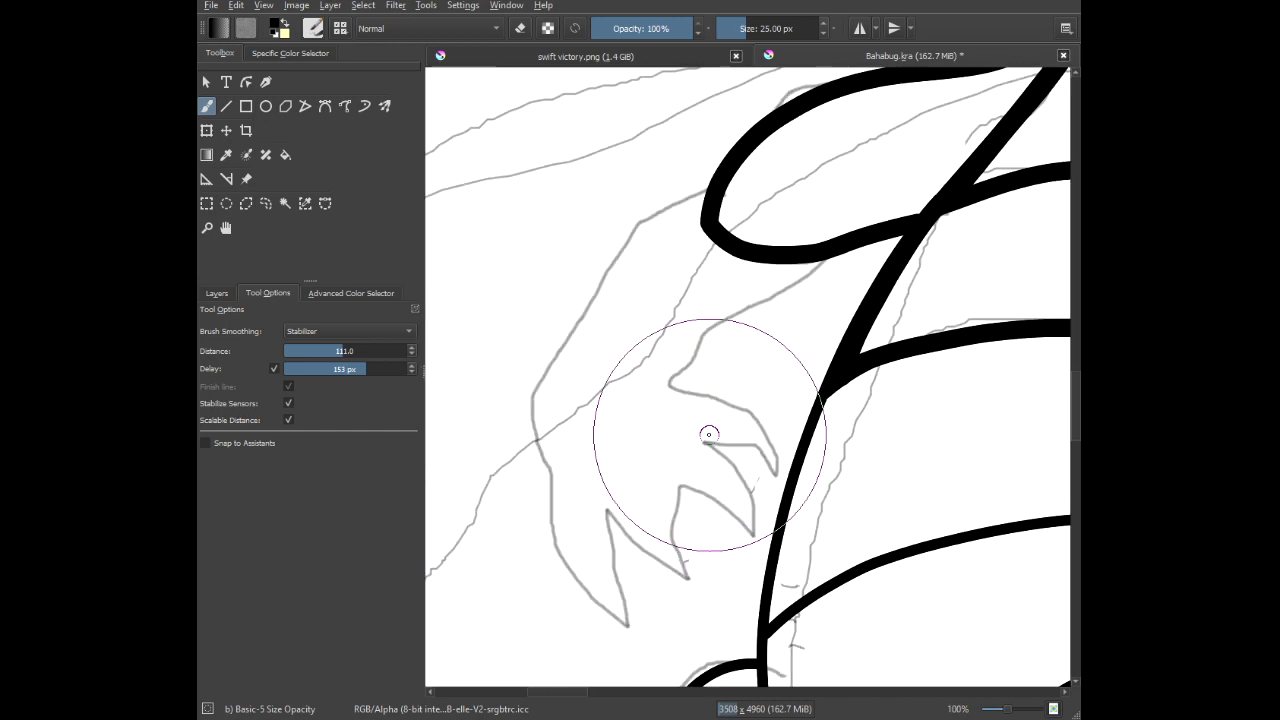
mouse_move(850, 221)
left_mouse_down()
mouse_move(831, 283)
mouse_move(609, 380)
mouse_move(581, 457)
mouse_move(555, 470)
left_mouse_up()
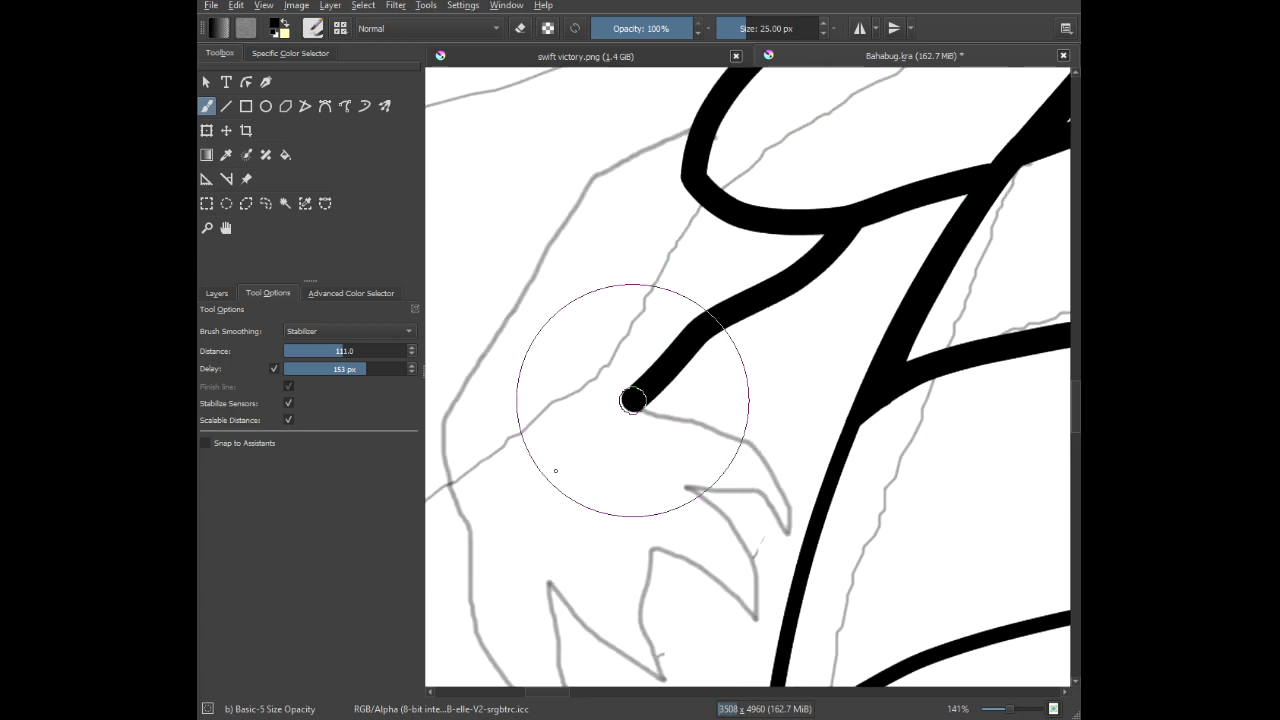
mouse_move(757, 413)
left_mouse_down()
mouse_move(800, 500)
mouse_move(790, 590)
mouse_move(761, 585)
left_mouse_up()
Ink the remaining zigzag of claws on the far hand at 25 px over the sketch.
scroll(761, 585, "up", 1)
scroll(761, 585, "up", 2)
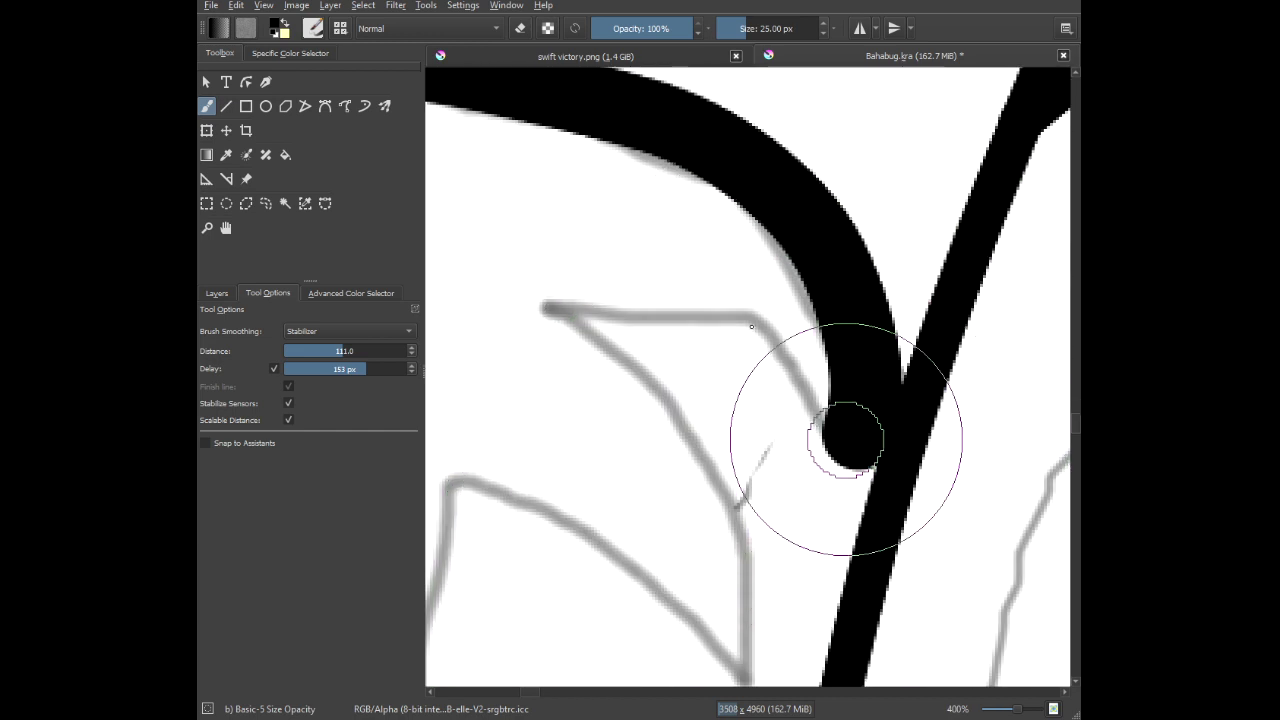
mouse_move(849, 434)
left_mouse_down()
mouse_move(569, 293)
mouse_move(434, 323)
left_mouse_up()
scroll(522, 330, "down", 2)
mouse_move(522, 330)
left_mouse_down()
mouse_move(766, 271)
mouse_move(829, 277)
mouse_move(857, 400)
mouse_move(900, 429)
mouse_move(701, 314)
mouse_move(635, 327)
left_mouse_up()
Ink the outer edge of the far forearm at 25 px, from the last claw up to the upper arm.
mouse_move(772, 427)
left_mouse_down()
mouse_move(746, 520)
mouse_move(787, 634)
mouse_move(691, 472)
mouse_move(625, 440)
mouse_move(577, 374)
mouse_move(552, 306)
mouse_move(634, 475)
mouse_move(655, 645)
mouse_move(632, 500)
mouse_move(657, 616)
mouse_move(757, 657)
mouse_move(688, 609)
mouse_move(662, 557)
mouse_move(613, 328)
mouse_move(729, 146)
mouse_move(780, 100)
mouse_move(830, 70)
mouse_move(940, 88)
left_mouse_up()
scroll(673, 555, "down", 3)
scroll(689, 620, "up", 2)
left_click_drag(909, 160, 873, 295)
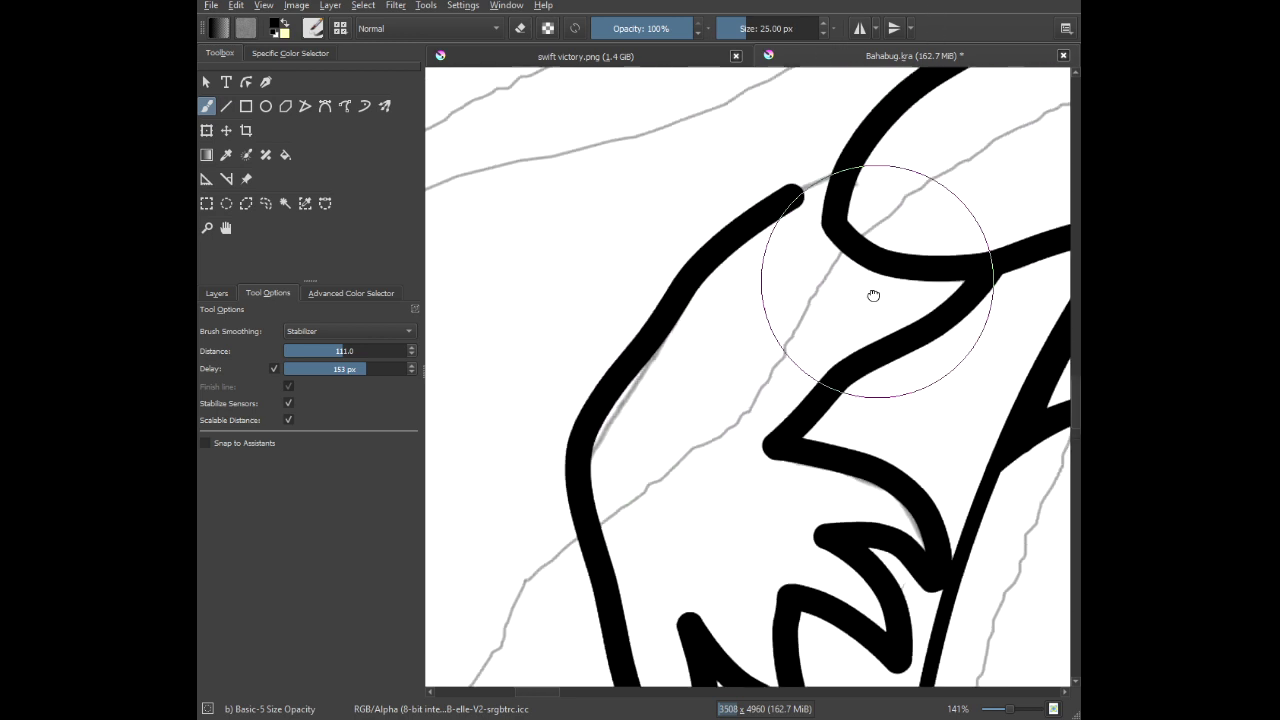
scroll(855, 170, "up", 4)
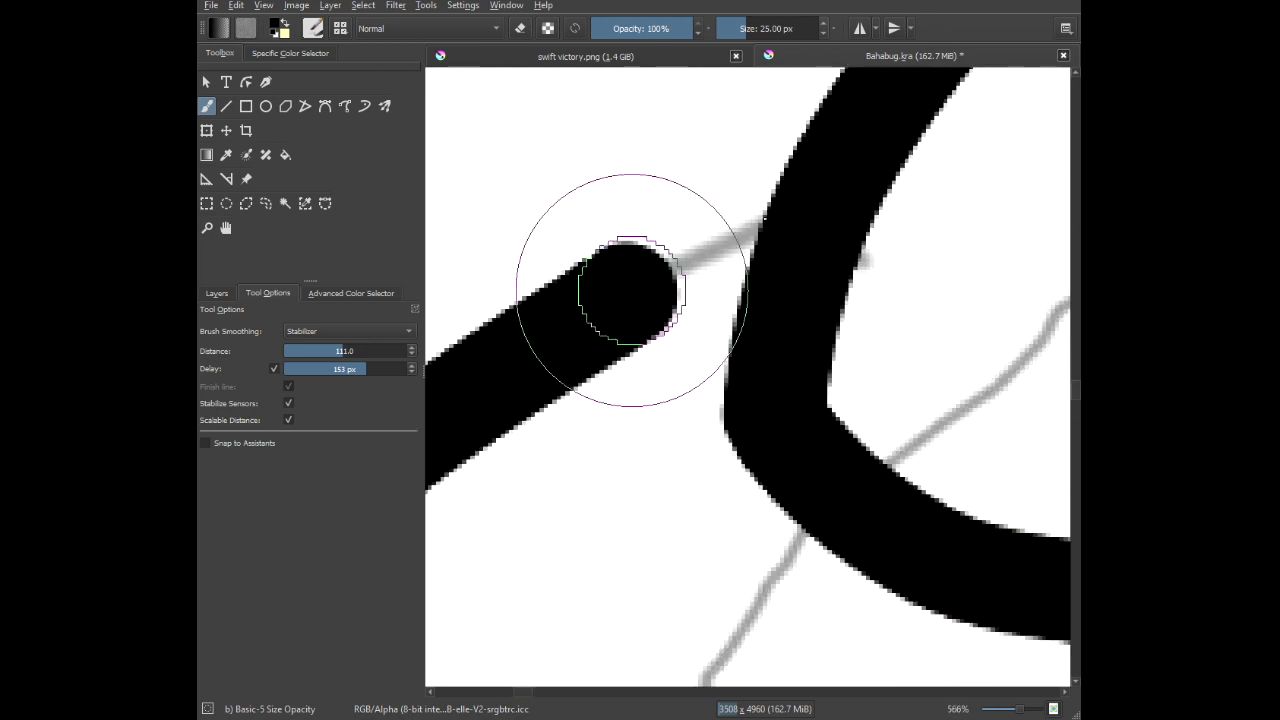
mouse_move(631, 290)
left_mouse_down()
mouse_move(771, 230)
mouse_move(890, 242)
left_mouse_up()
scroll(890, 242, "down", 9)
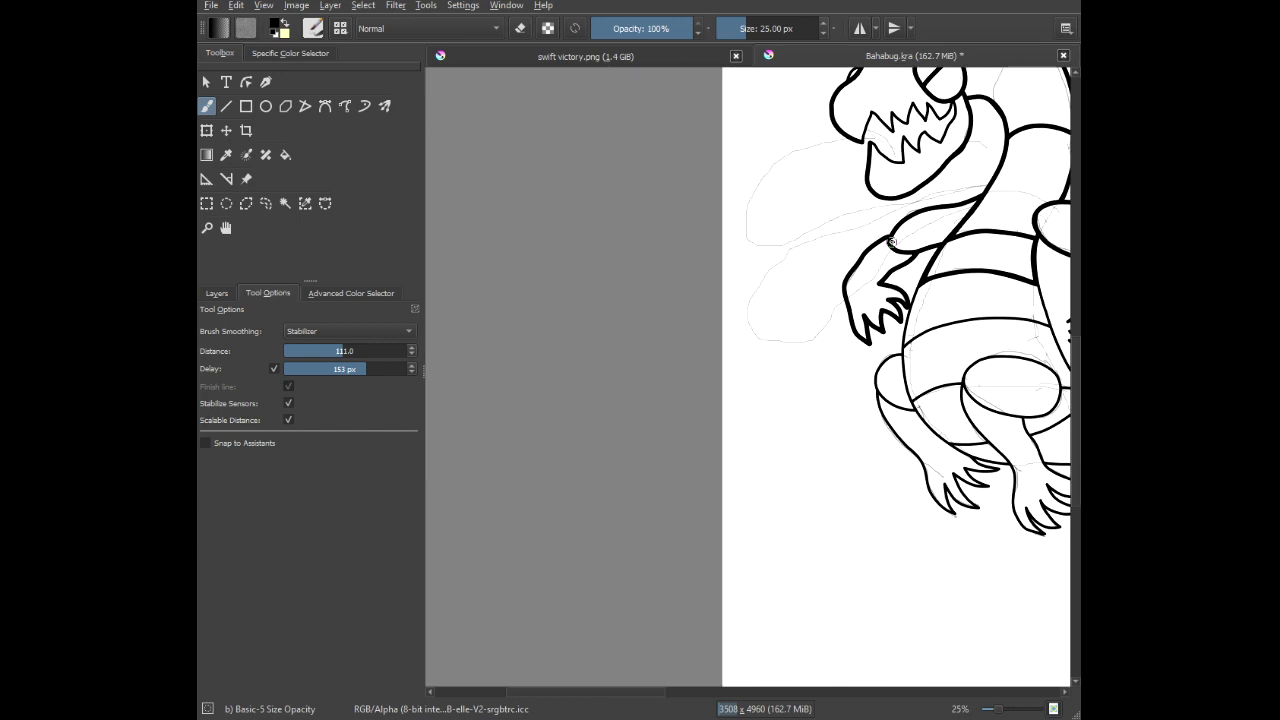
Ink the lower far wing at 25 px, from the throat around its rounded tip and back to the forearm.
scroll(975, 230, "up", 3)
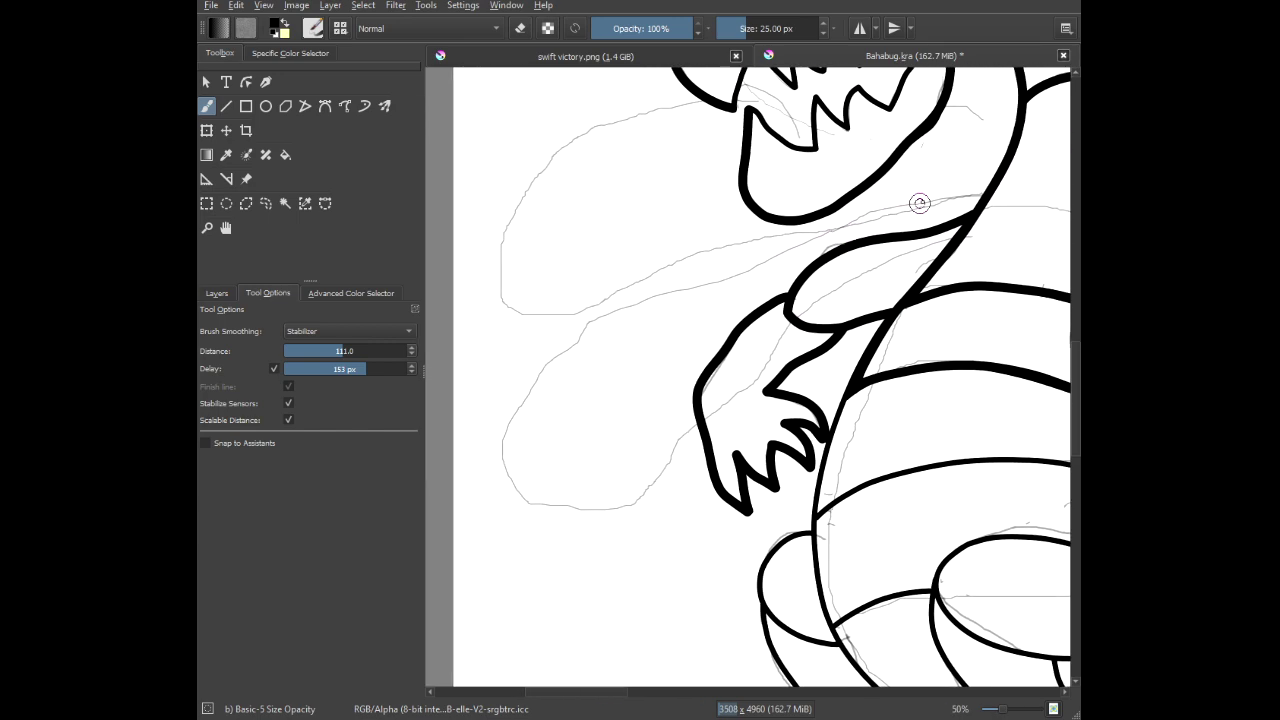
mouse_move(877, 217)
left_mouse_down()
mouse_move(735, 259)
mouse_move(655, 302)
mouse_move(505, 341)
mouse_move(457, 436)
mouse_move(444, 503)
left_mouse_up()
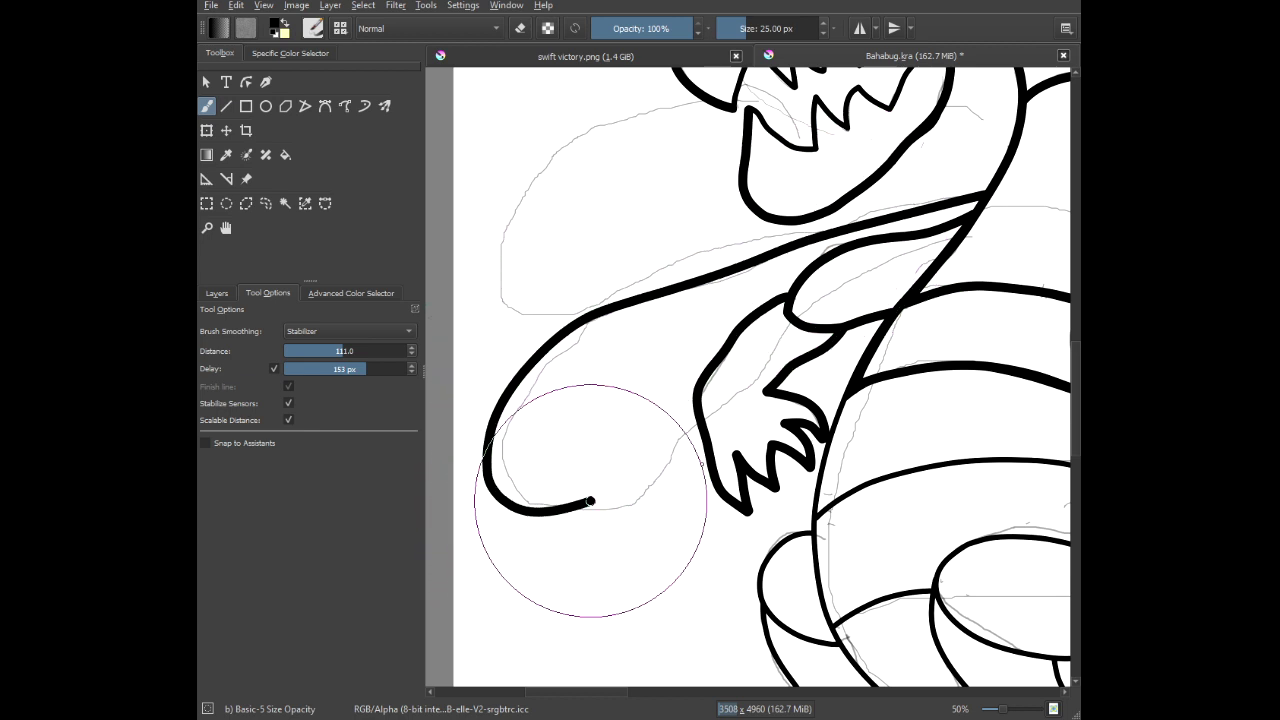
left_click_drag(729, 411, 785, 359)
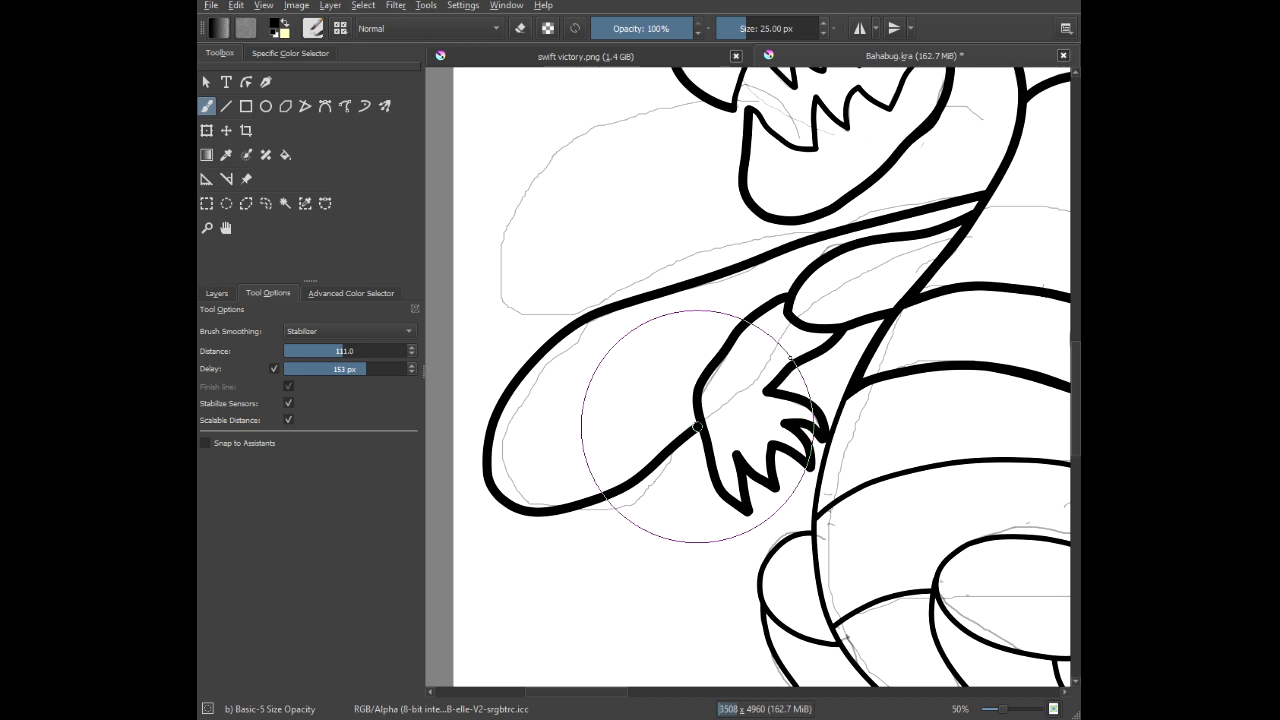
scroll(801, 352, "down", 4)
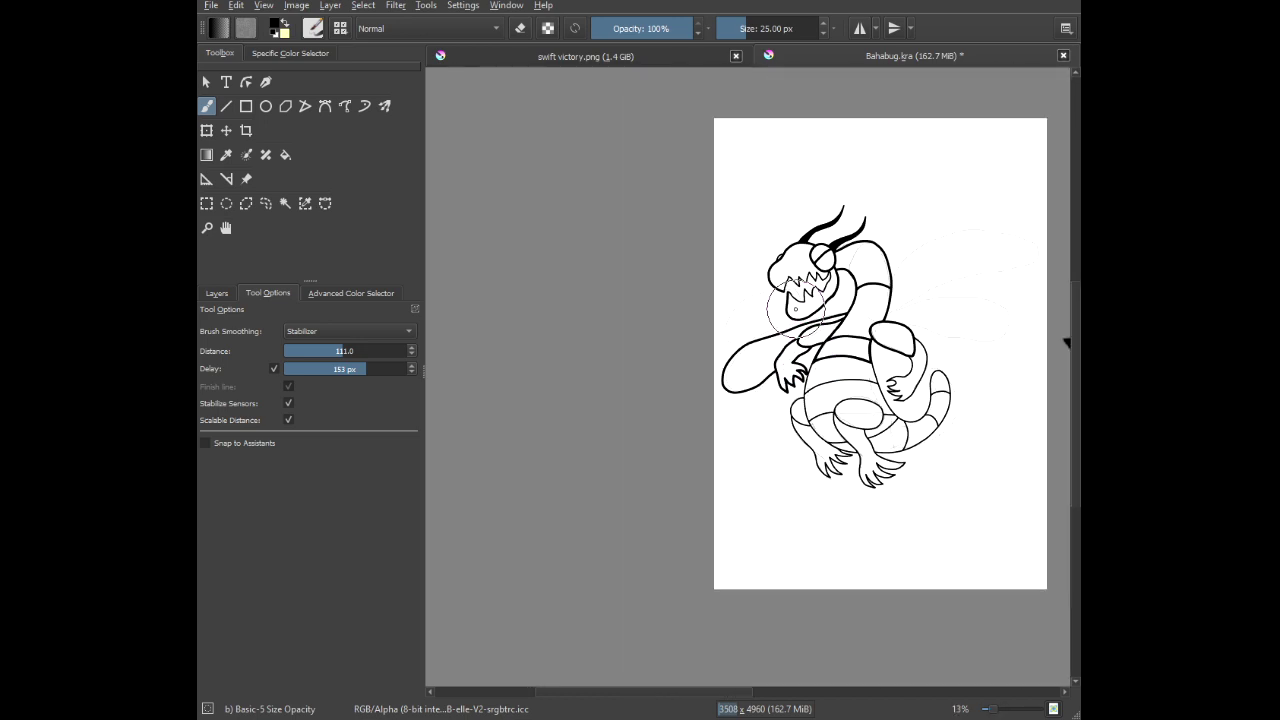
Ink a curved line inside the front of the mouth at 16.71 px, from the upper jaw to the lower gum line.
scroll(793, 309, "up", 4)
scroll(726, 196, "up", 5)
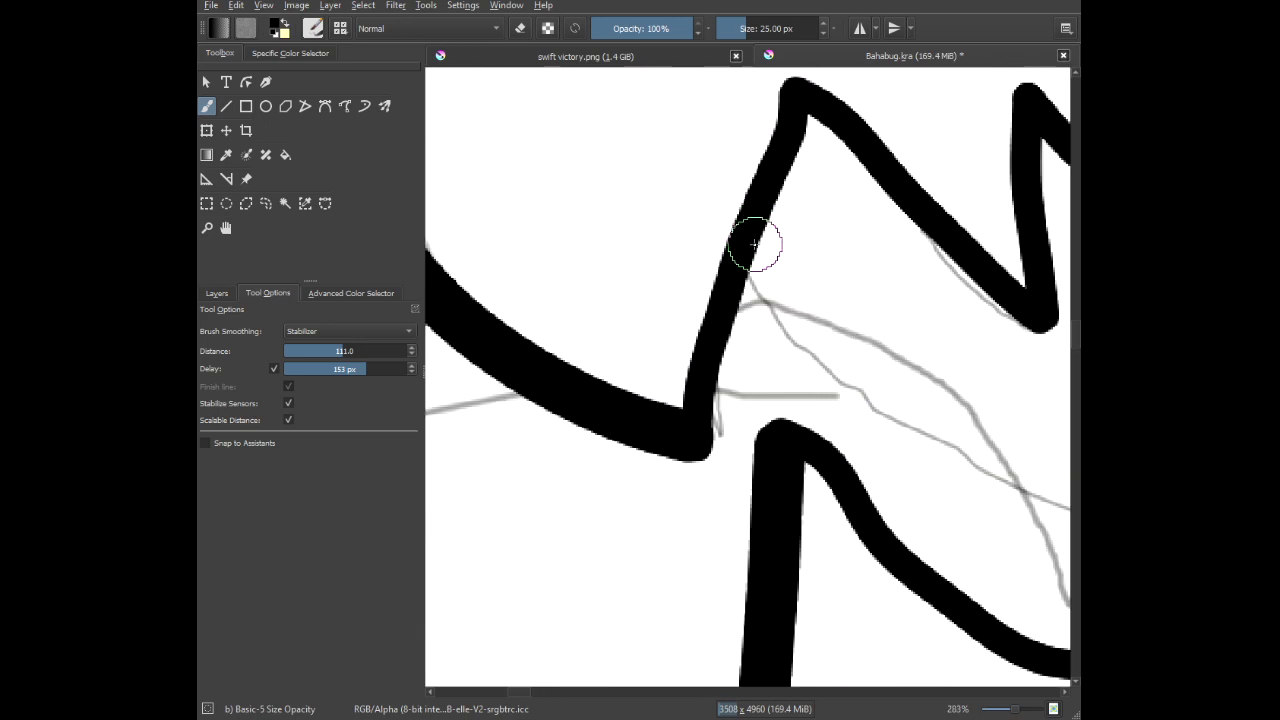
left_click_drag(769, 272, 565, 268)
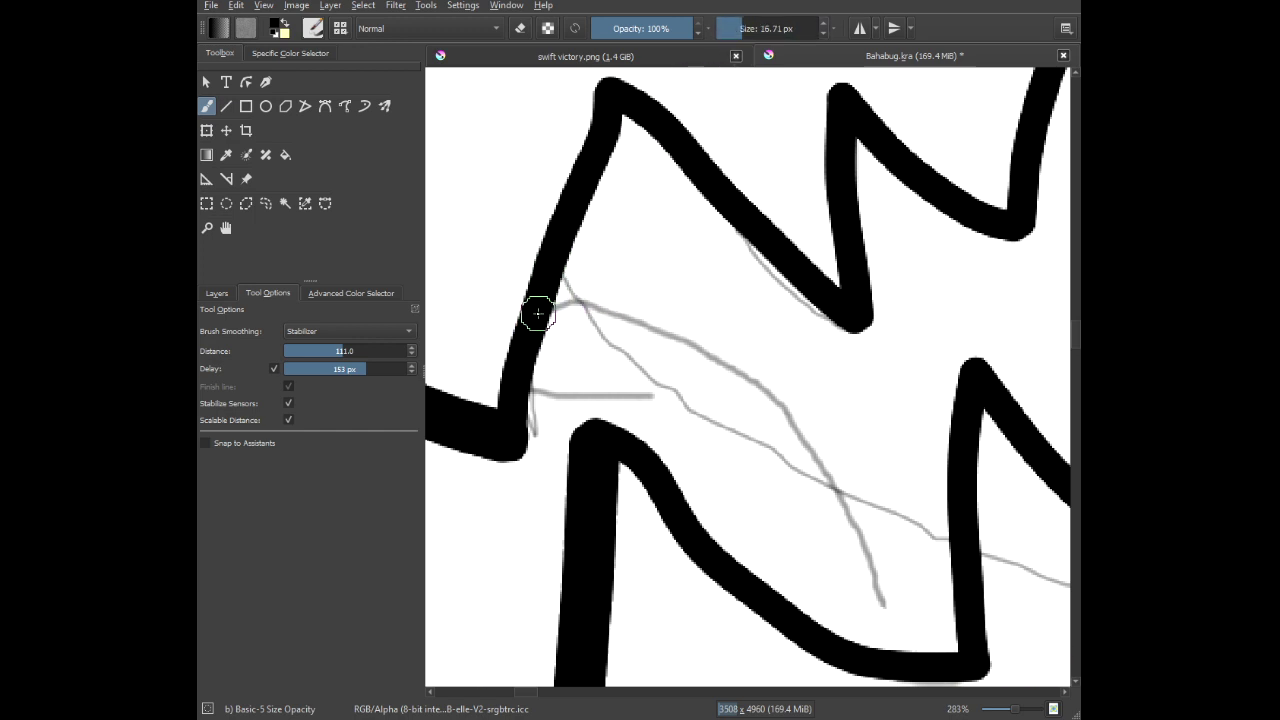
mouse_move(605, 301)
left_mouse_down()
mouse_move(708, 342)
mouse_move(824, 454)
mouse_move(866, 523)
mouse_move(890, 667)
left_mouse_up()
scroll(886, 530, "down", 6)
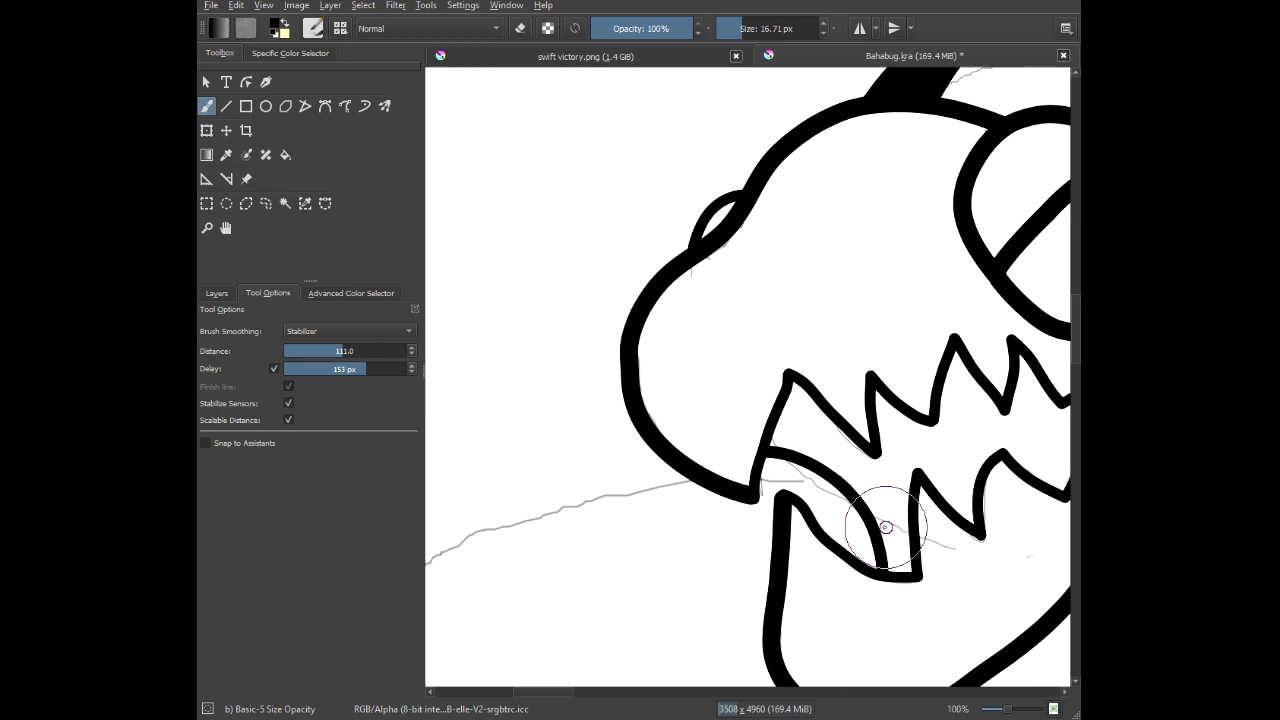
Set the brush size to 25 px and ink a curved band across the throat just behind the jaw.
left_click_drag(819, 275, 755, 123)
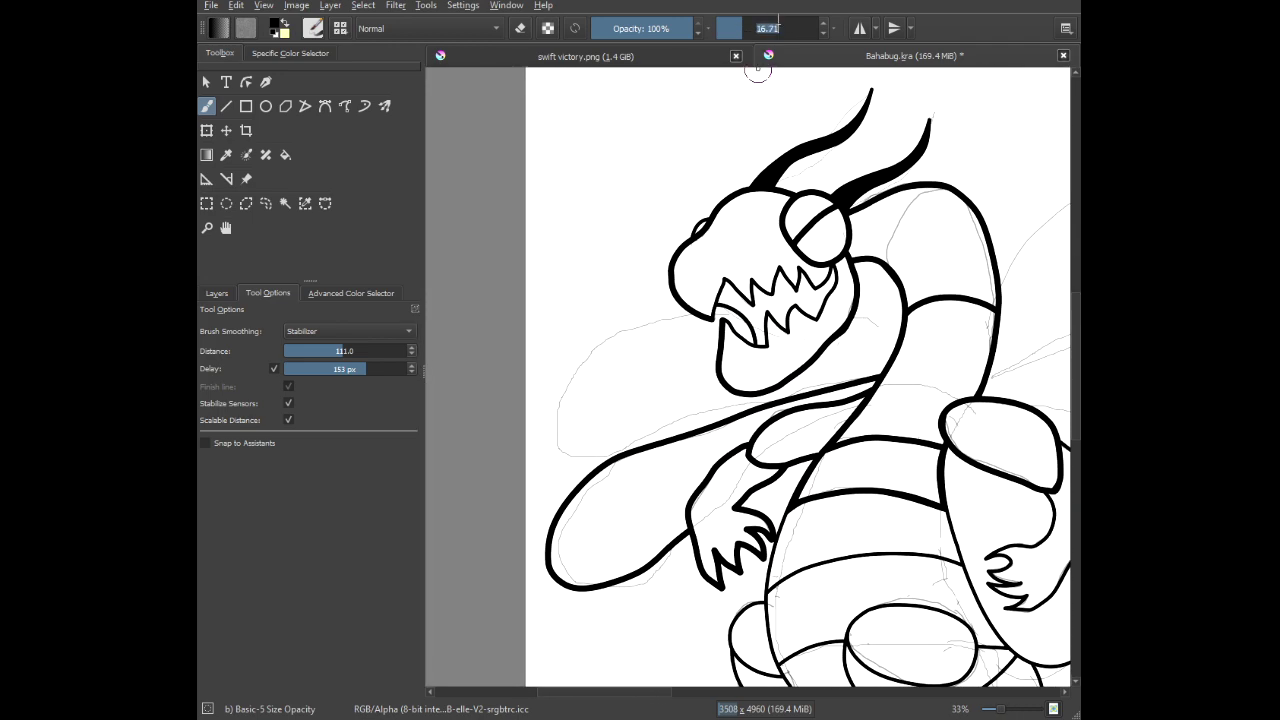
scroll(880, 320, "up", 5)
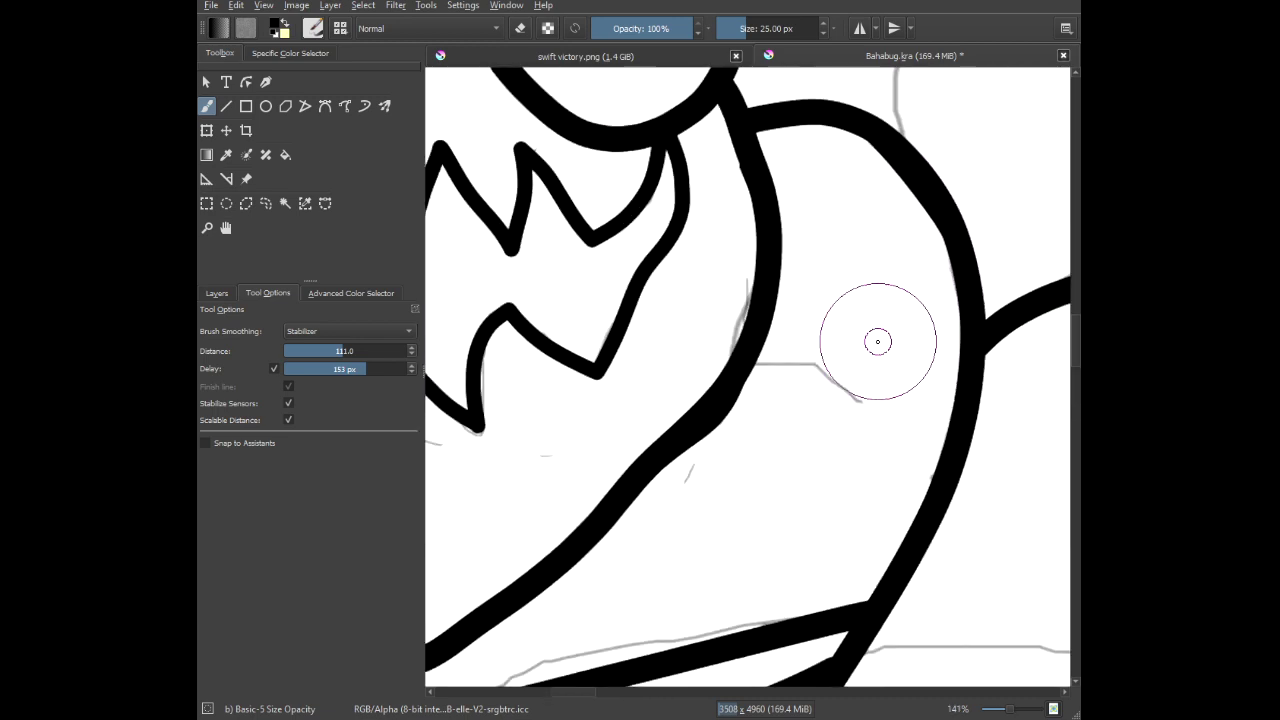
mouse_move(855, 426)
left_mouse_down()
mouse_move(880, 420)
mouse_move(1064, 563)
left_mouse_up()
scroll(946, 507, "down", 3)
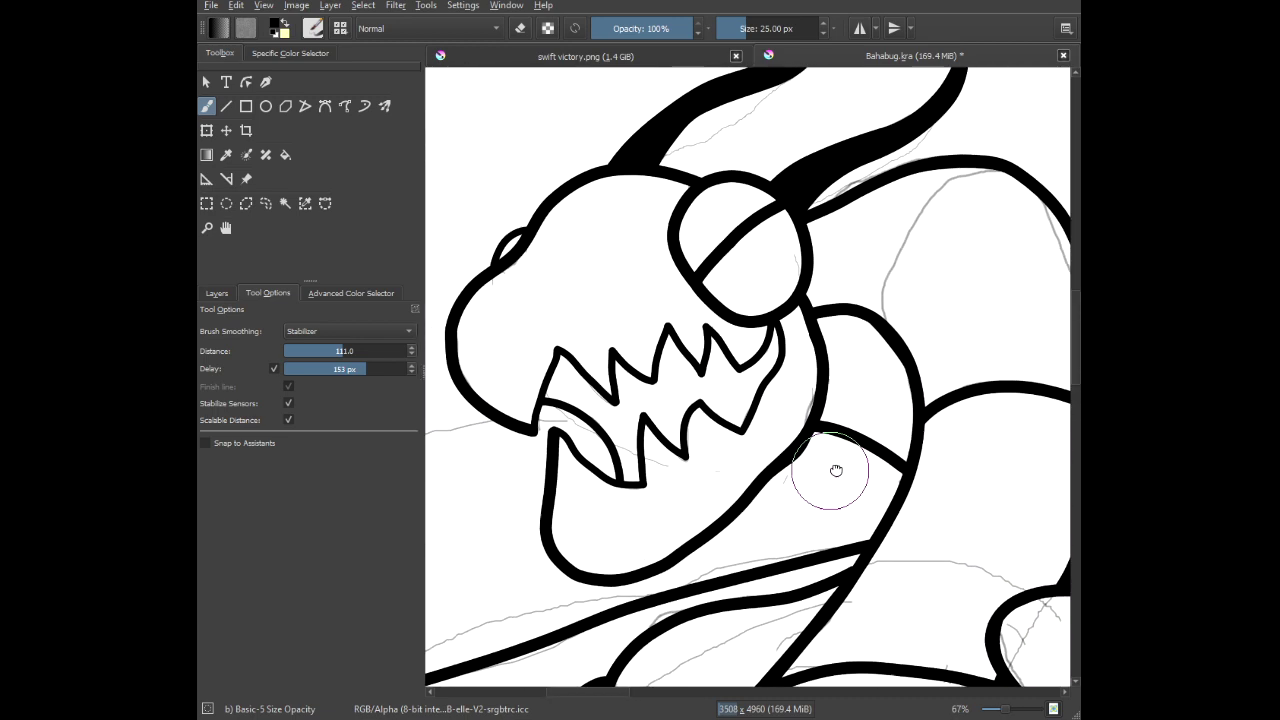
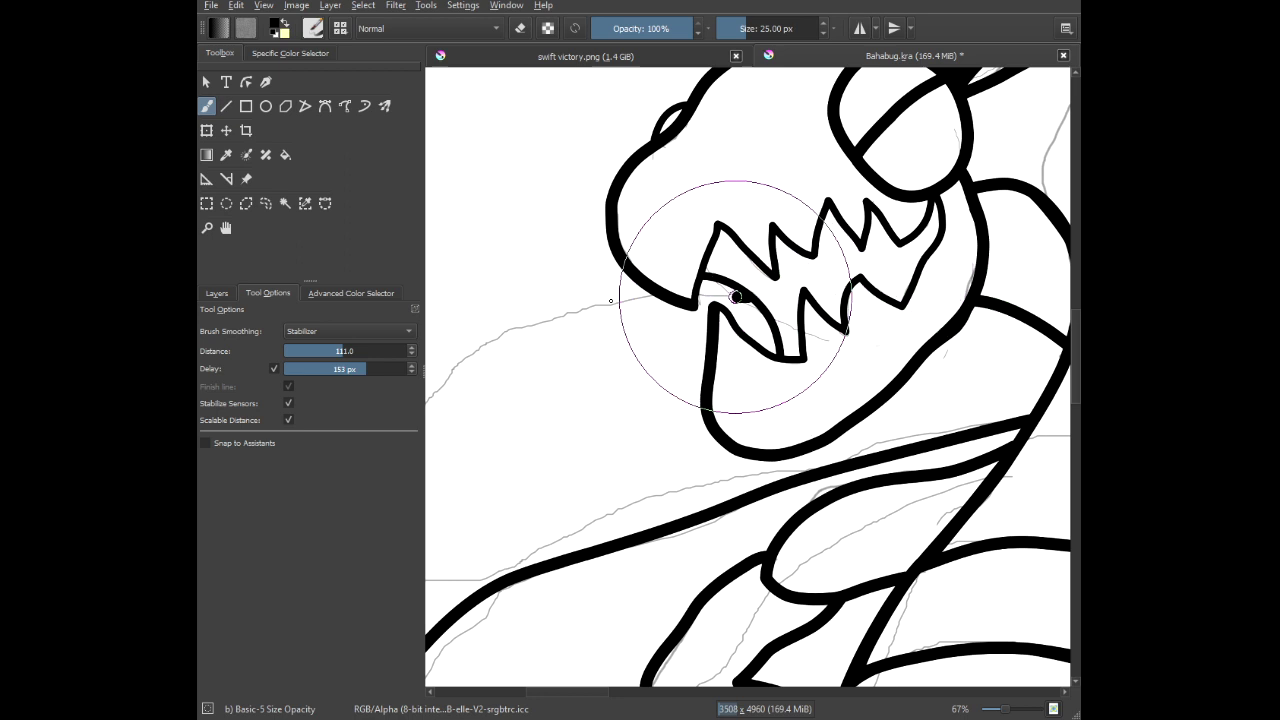
Ink the upper far wing's edge through the front mouth gap at 25 px and erase the overshoot at the curved mouth line.
left_click_drag(611, 300, 591, 309)
scroll(663, 312, "up", 4)
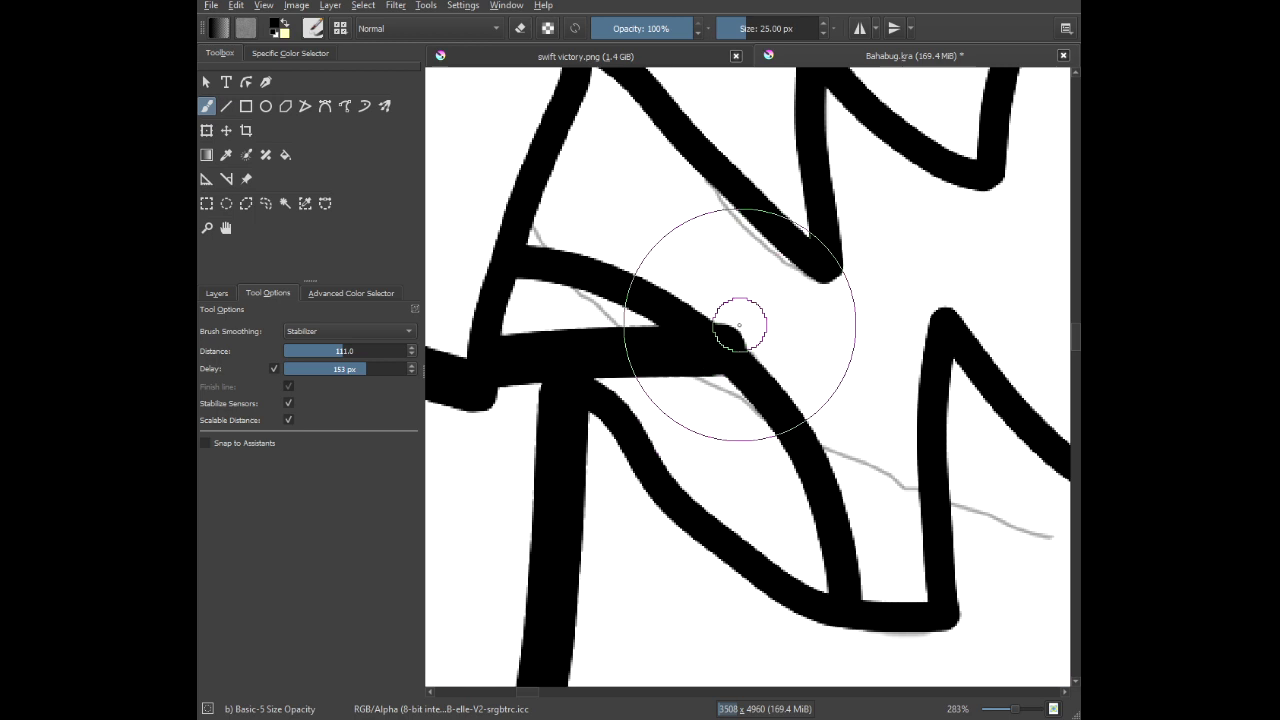
scroll(737, 327, "up", 4)
key("e")
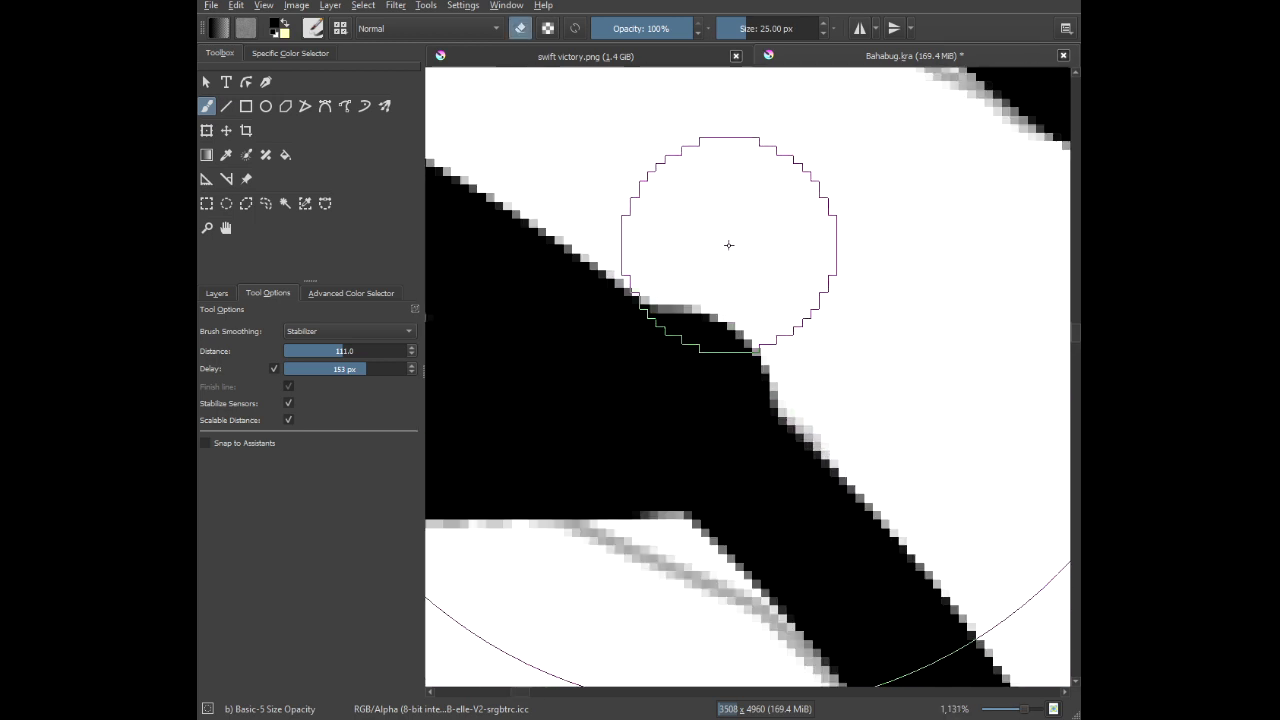
scroll(729, 244, "down", 7)
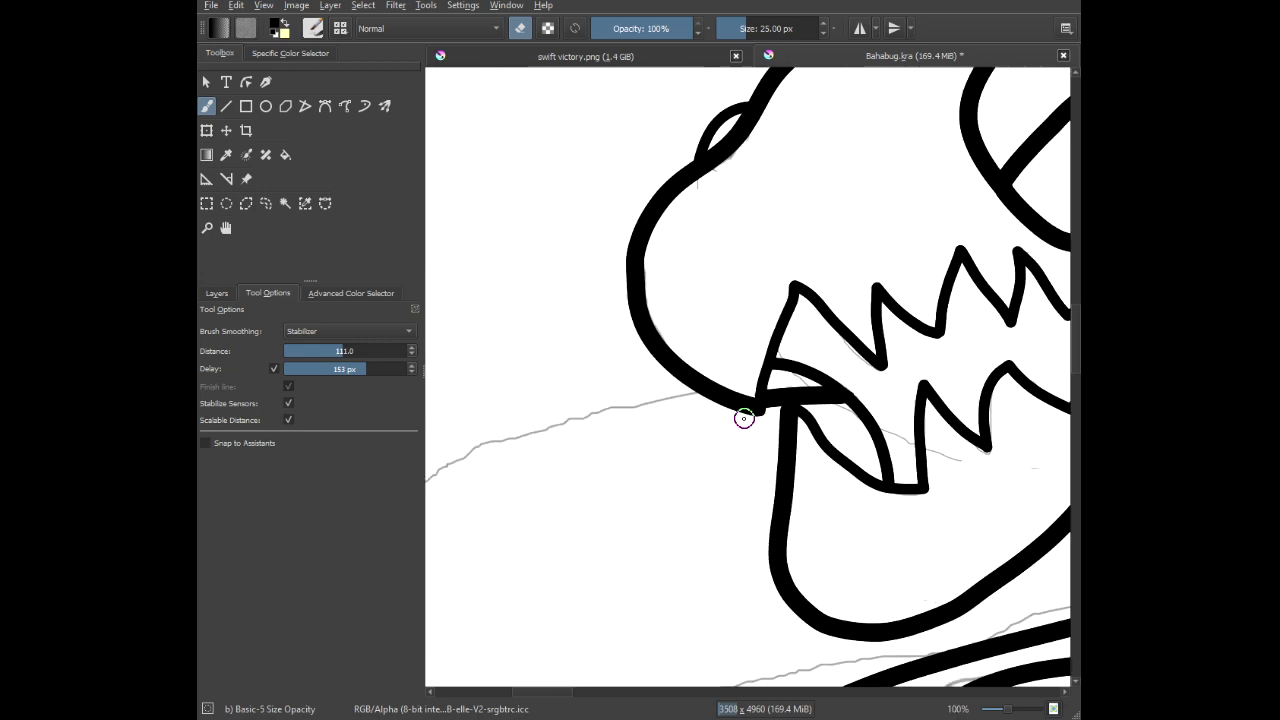
Ink the upper far wing at 25 px, from the snout around its rounded tip and back along the lower wing's edge.
scroll(878, 276, "down", 2)
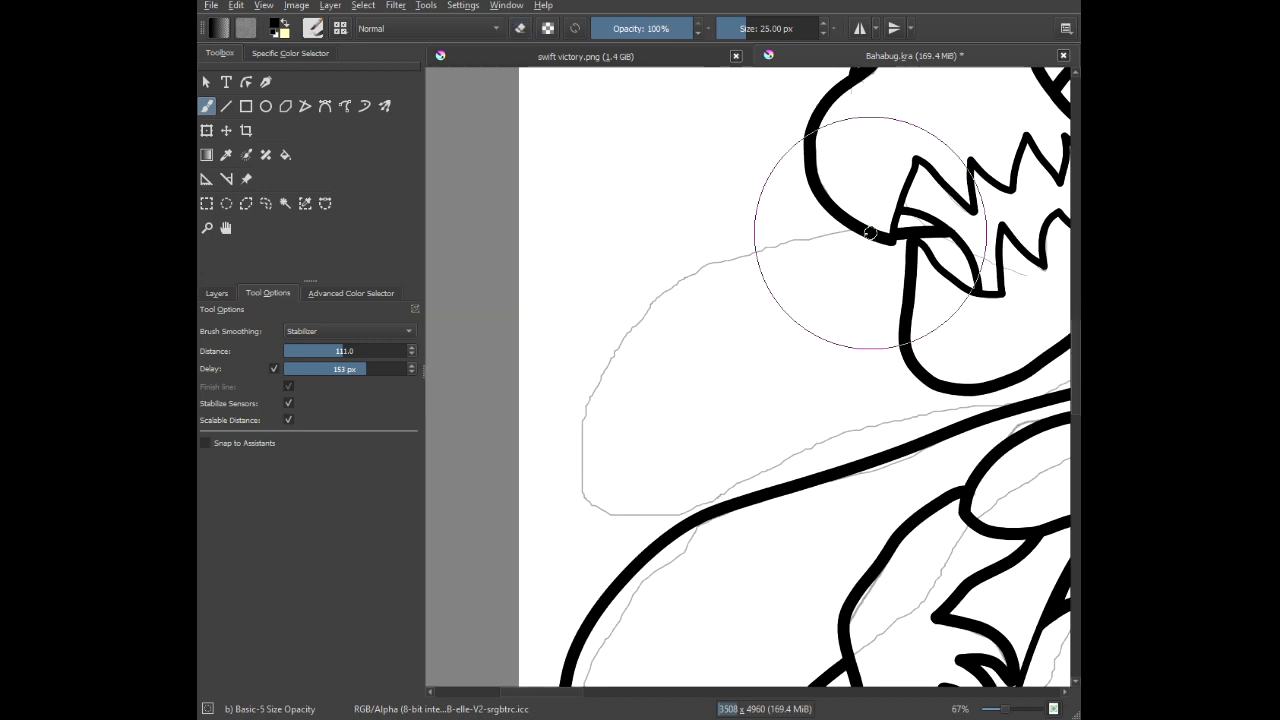
mouse_move(870, 232)
left_mouse_down()
mouse_move(721, 262)
mouse_move(611, 319)
mouse_move(544, 433)
mouse_move(560, 529)
mouse_move(600, 569)
left_mouse_up()
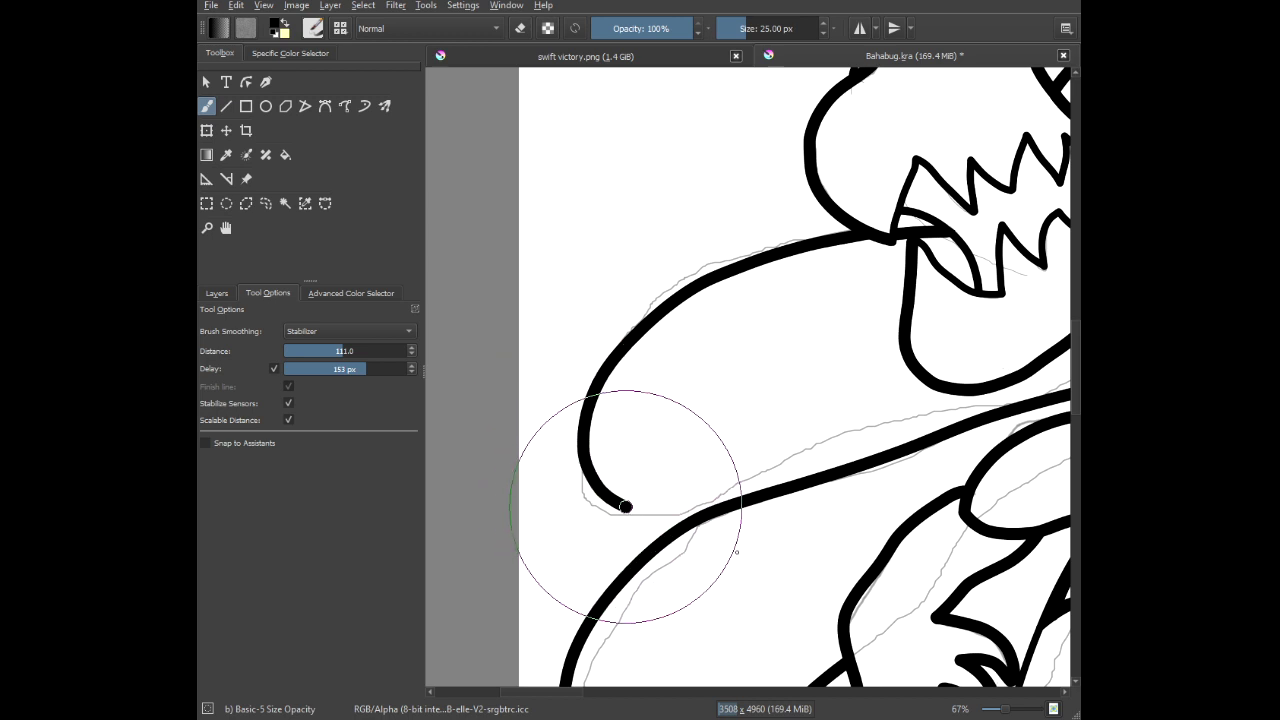
left_click_drag(790, 487, 1062, 398)
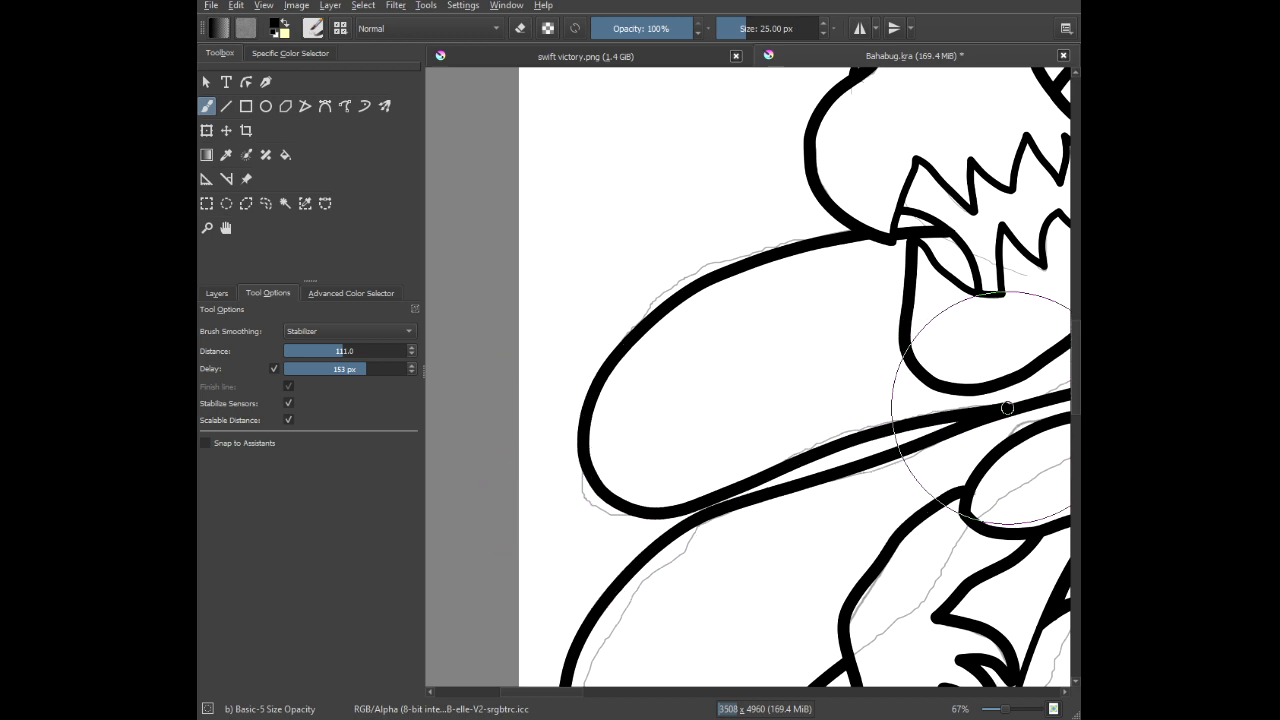
scroll(1016, 406, "down", 5)
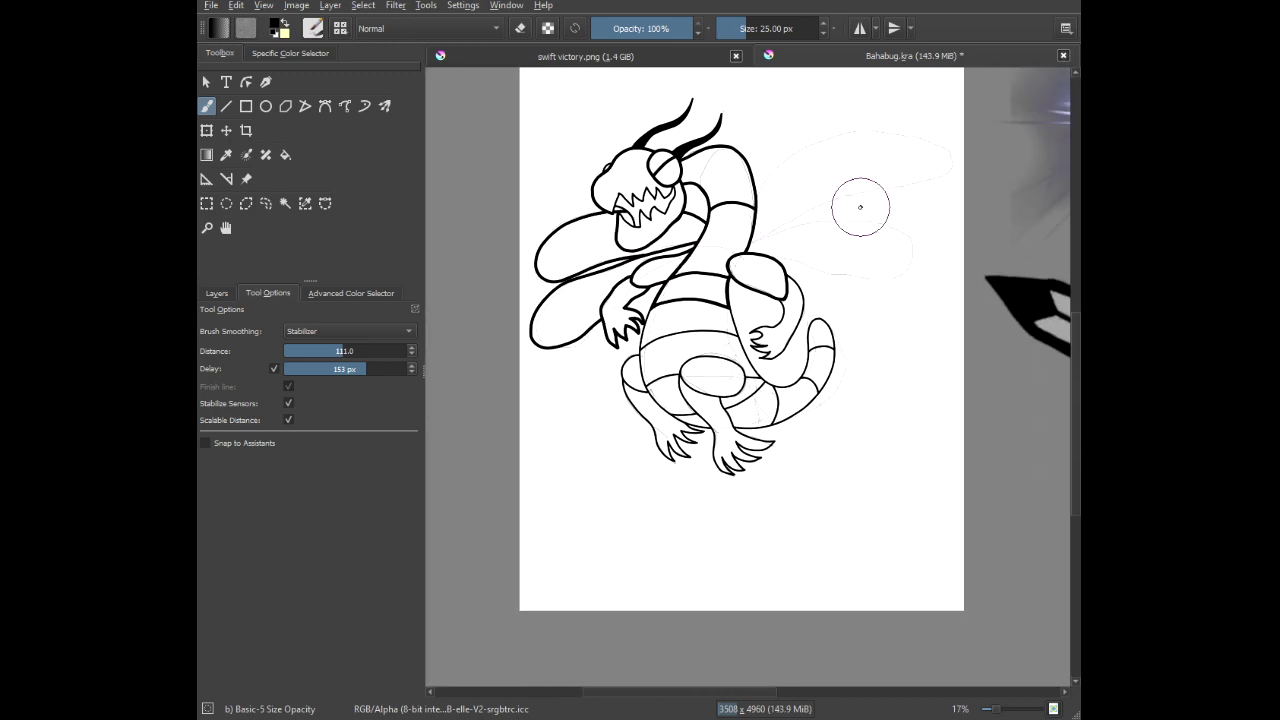
scroll(860, 207, "up", 3)
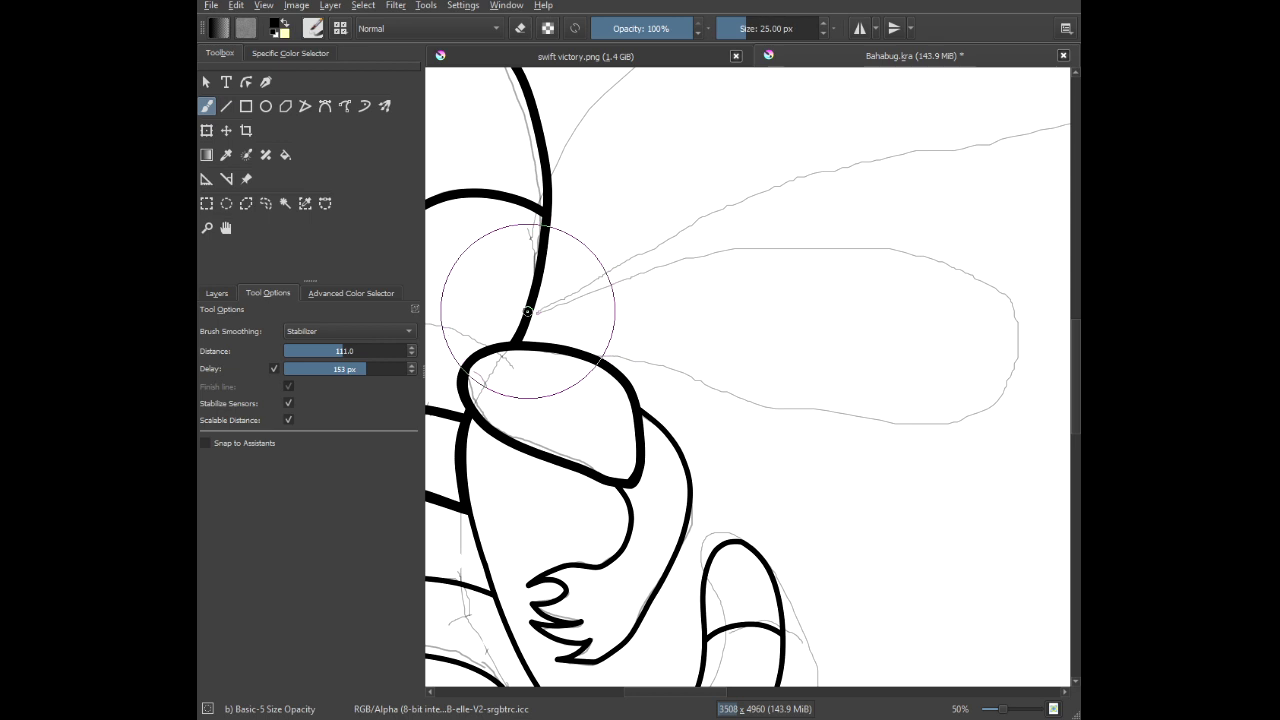
Ink the lower and upper near wings at 25 px, following each sketched outline from the creature's back around the rounded tip and back.
mouse_move(648, 256)
left_mouse_down()
mouse_move(786, 249)
mouse_move(1014, 289)
mouse_move(976, 295)
left_mouse_up()
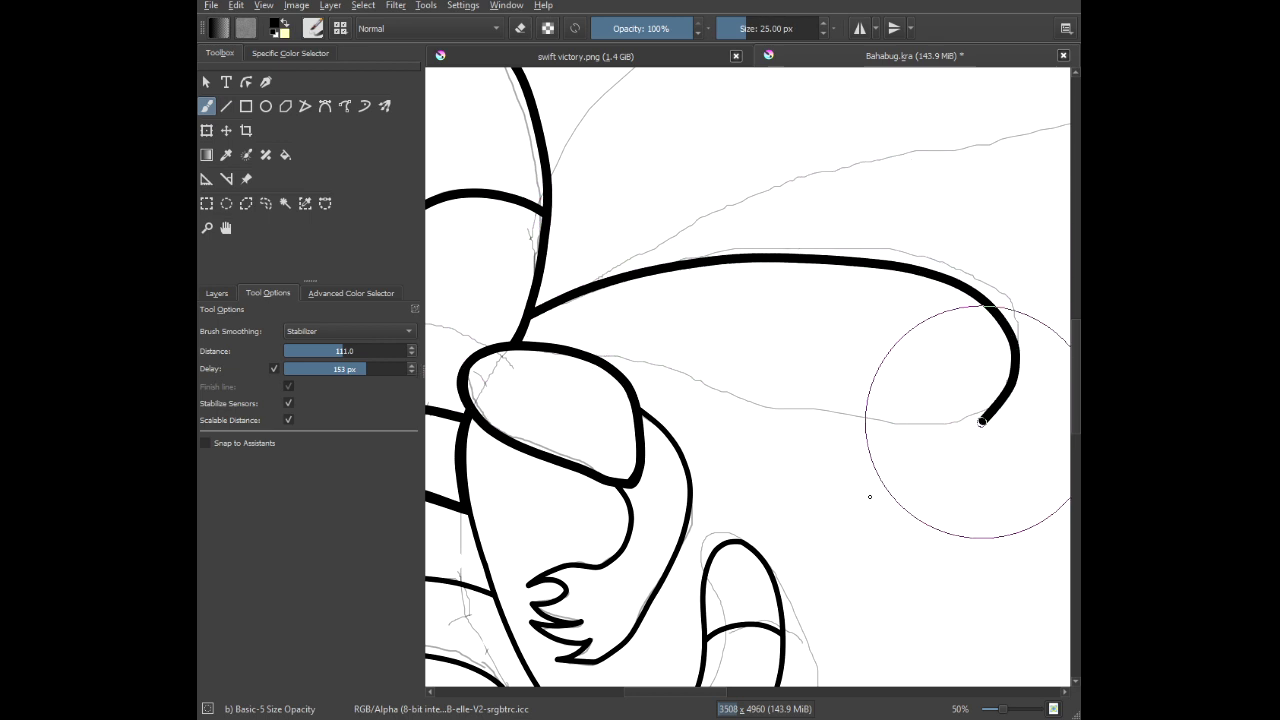
mouse_move(869, 496)
left_mouse_down()
mouse_move(740, 400)
mouse_move(610, 350)
mouse_move(544, 344)
left_mouse_up()
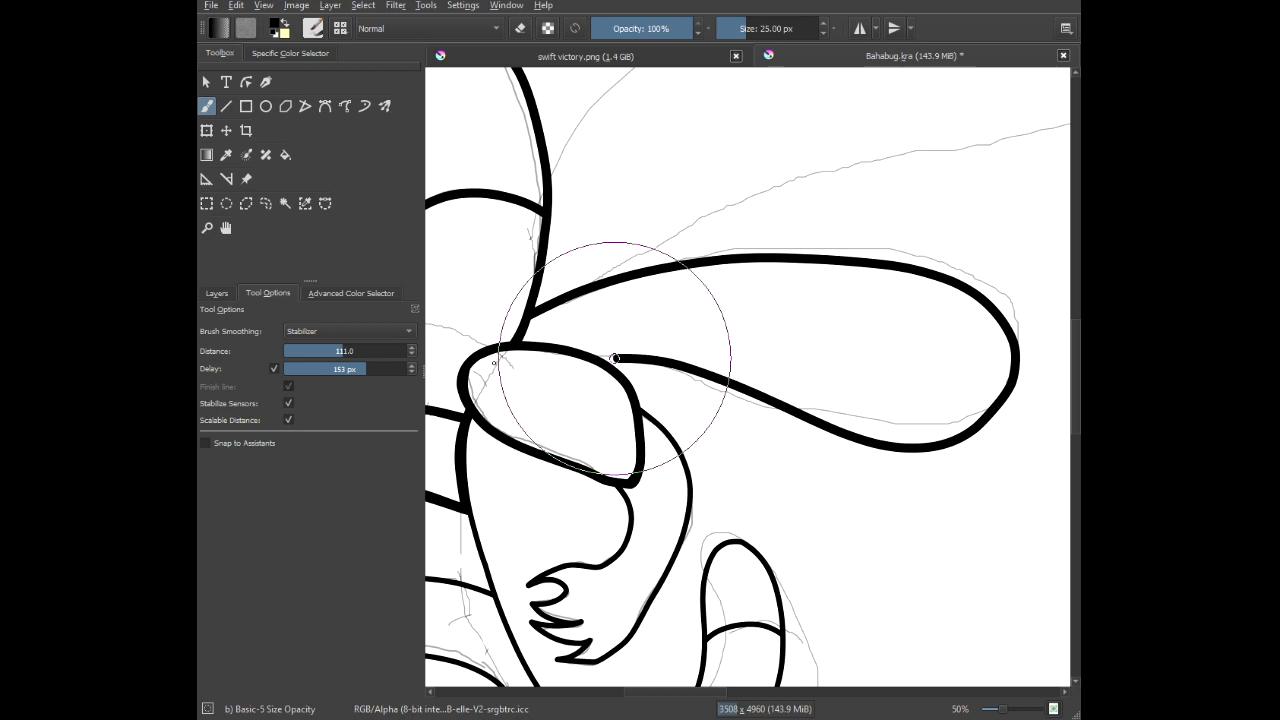
left_click_drag(712, 240, 616, 477)
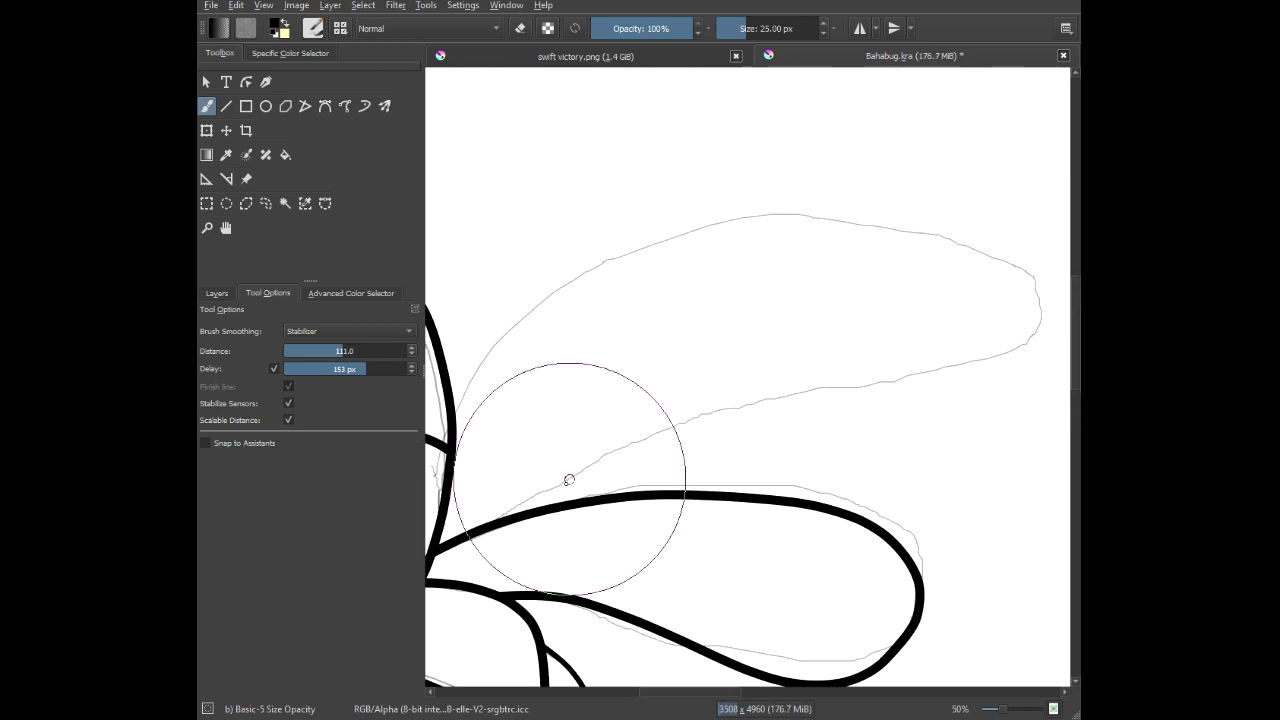
left_click_drag(610, 428, 1020, 334)
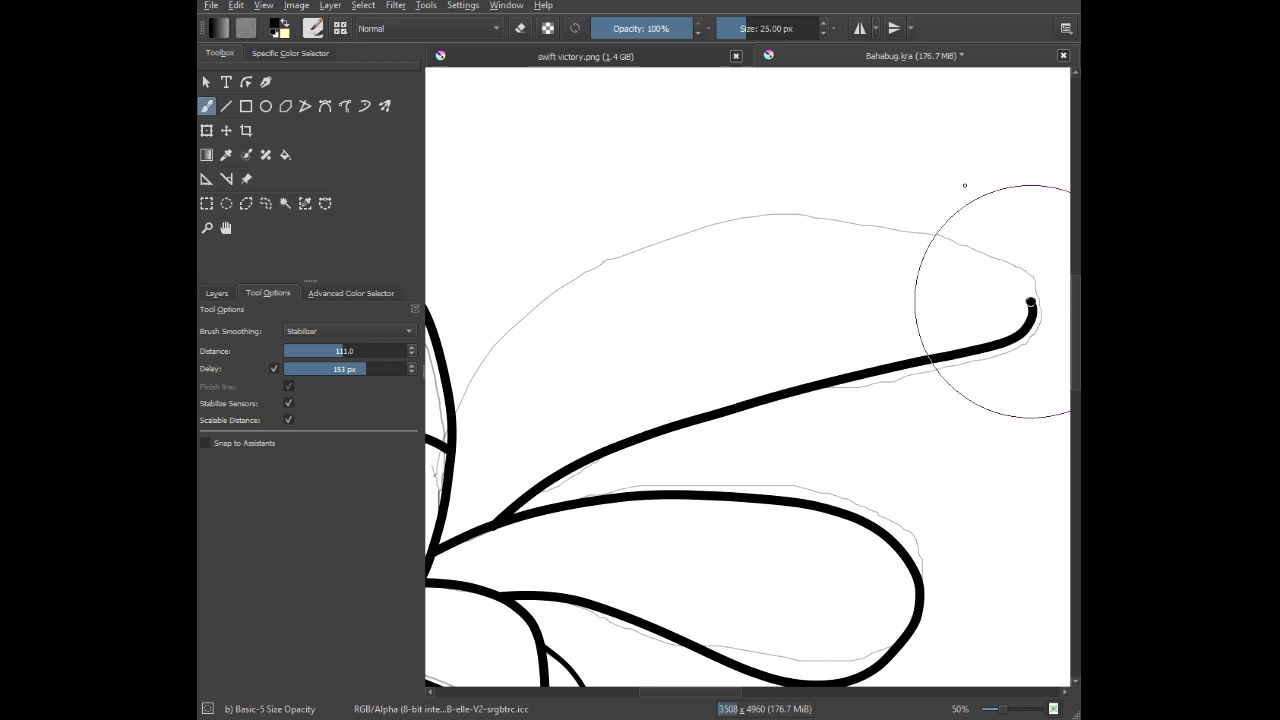
mouse_move(820, 180)
left_mouse_down()
mouse_move(697, 204)
mouse_move(613, 244)
mouse_move(457, 404)
left_mouse_up()
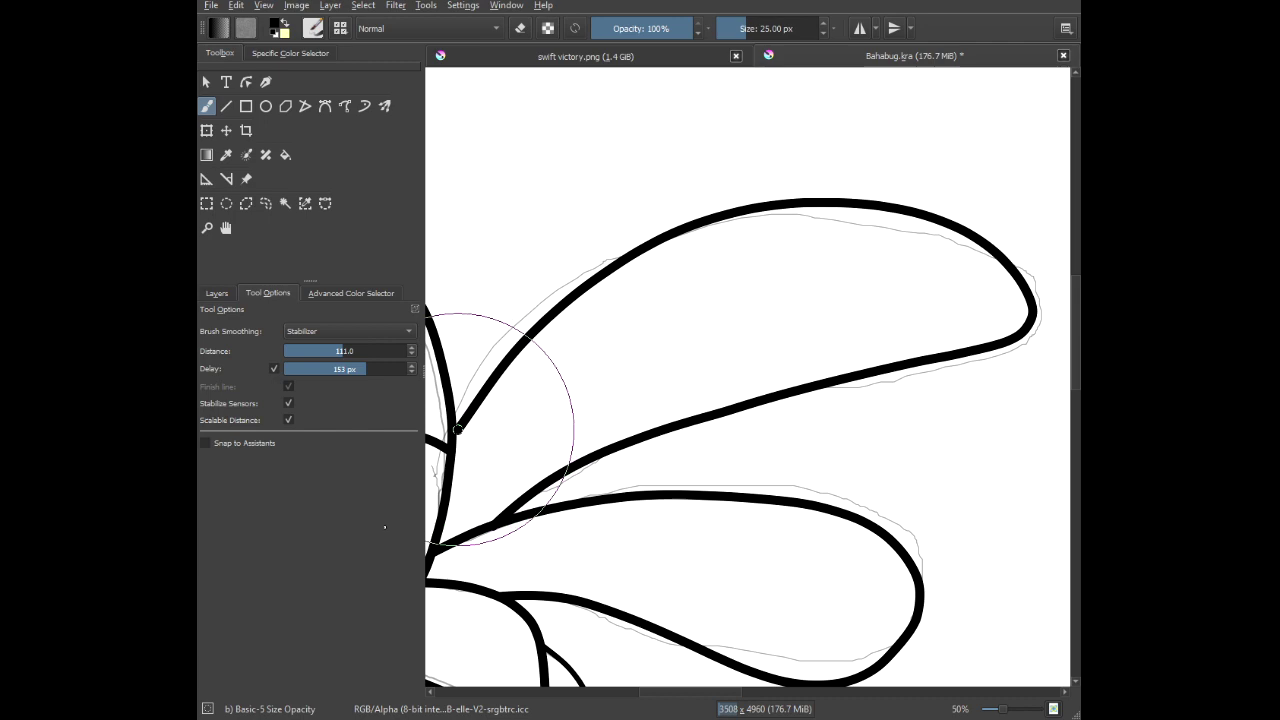
Thicken the torso's left edge at 25 px beside the far hand, from the second belly band down to the third.
scroll(455, 459, "down", 3)
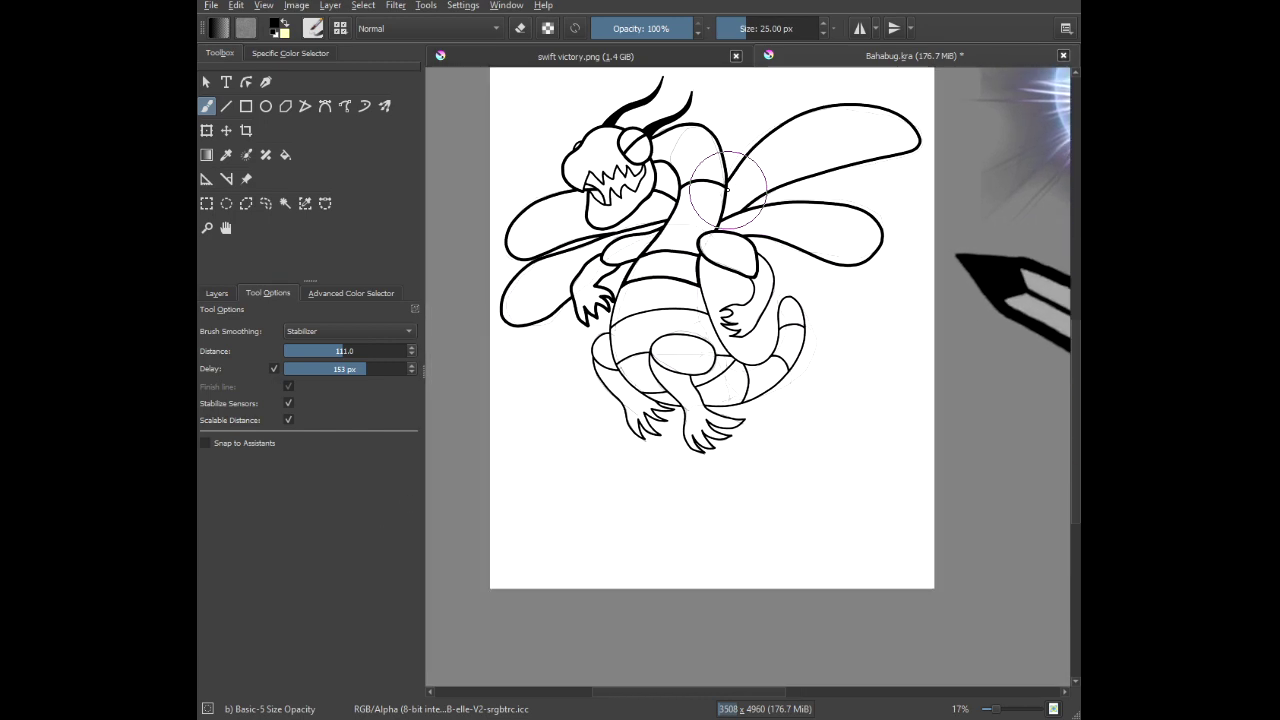
scroll(704, 294, "down", 2)
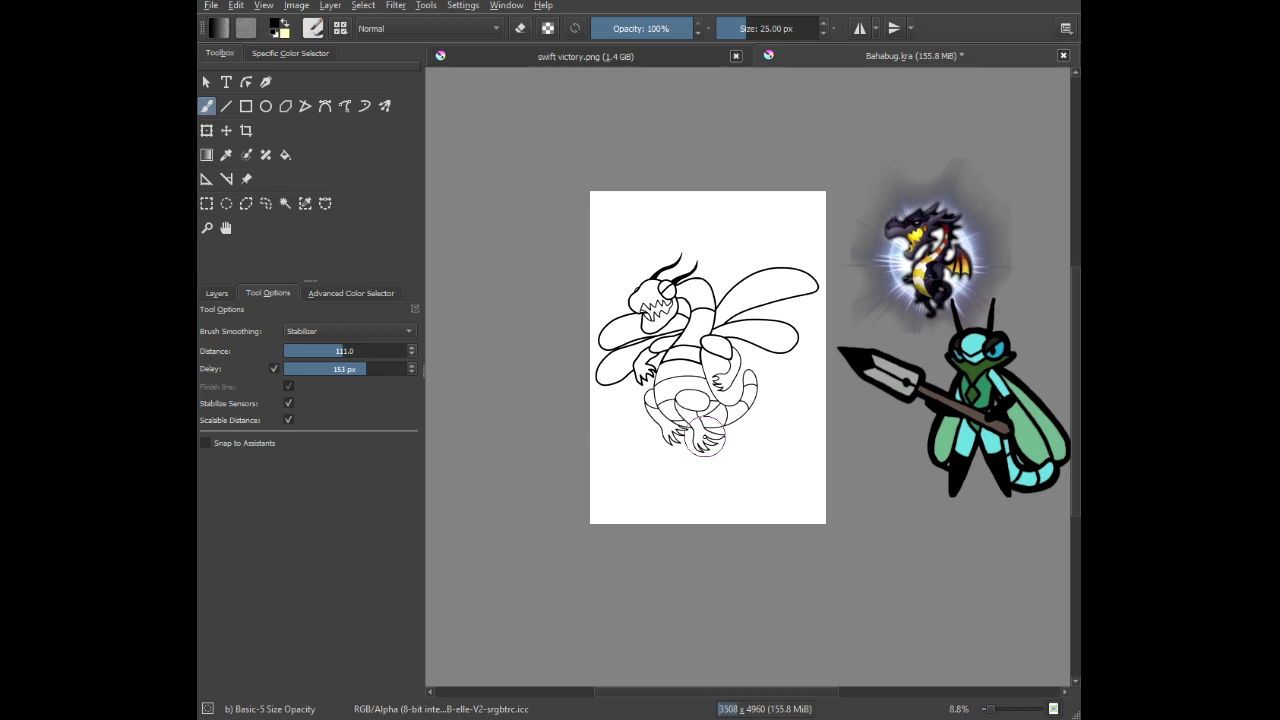
scroll(681, 406, "up", 3)
scroll(635, 298, "up", 5)
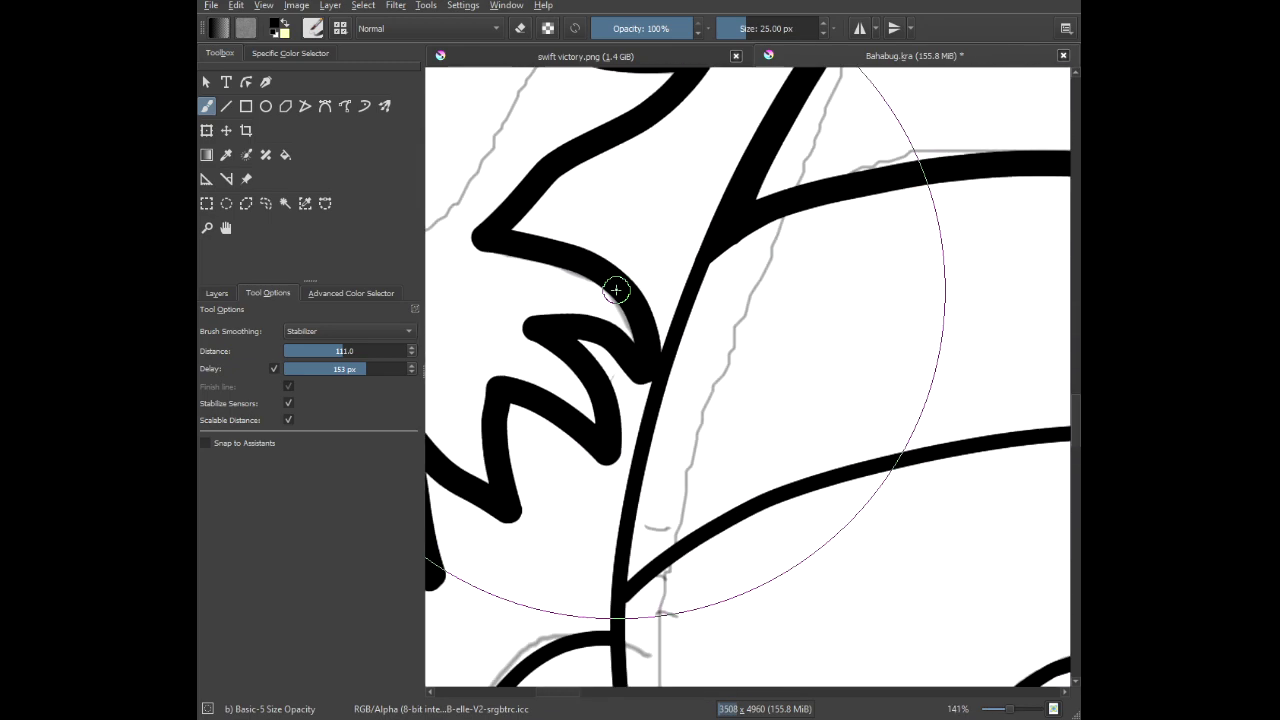
left_click_drag(730, 222, 637, 566)
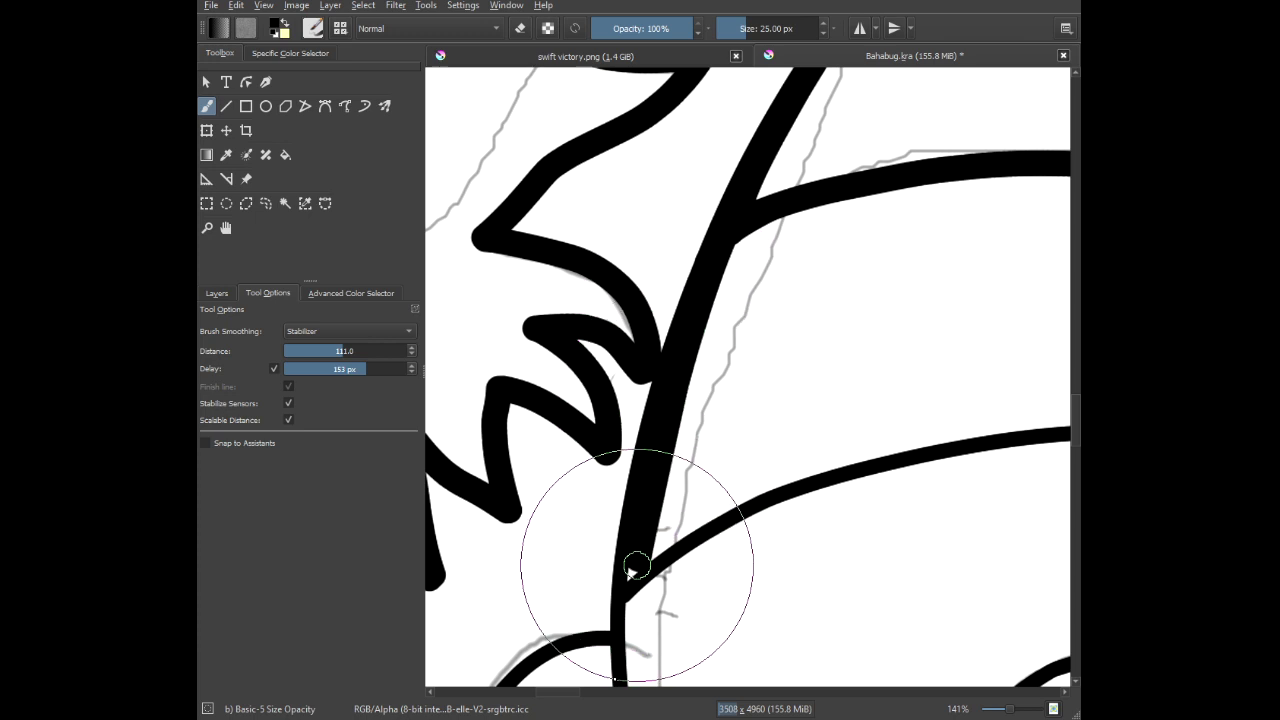
scroll(795, 500, "down", 1)
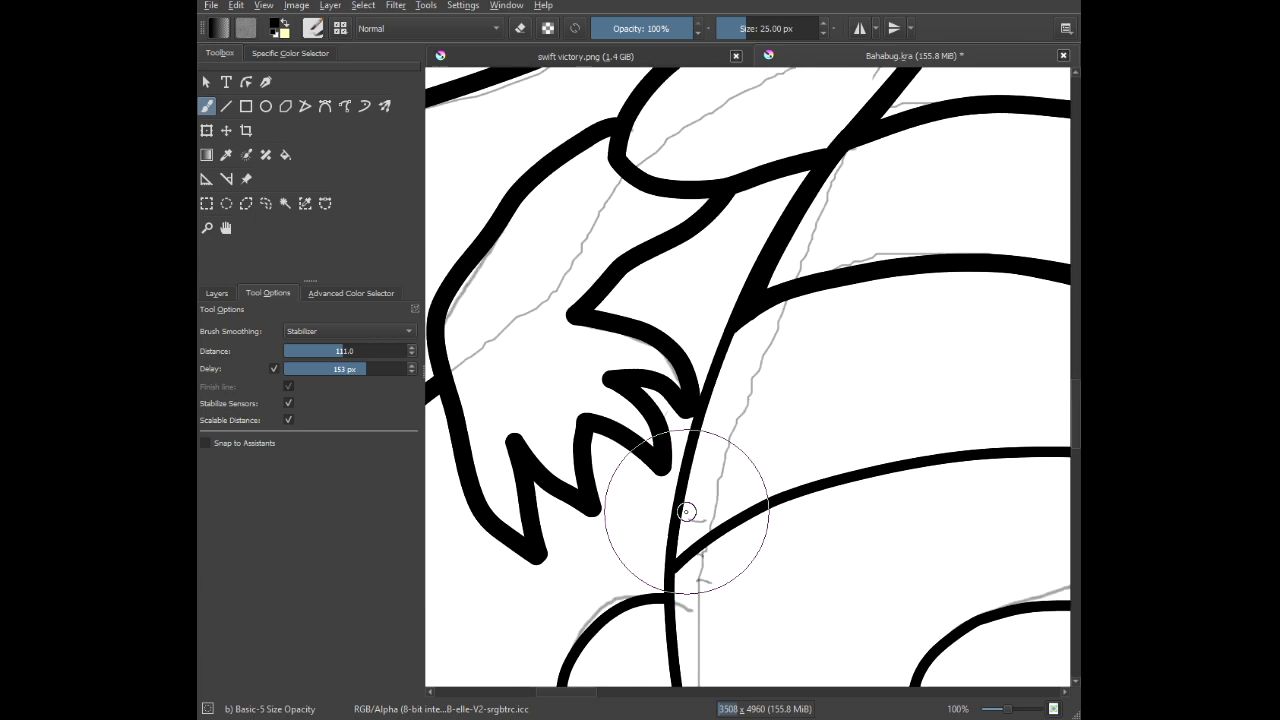
scroll(730, 471, "up", 2)
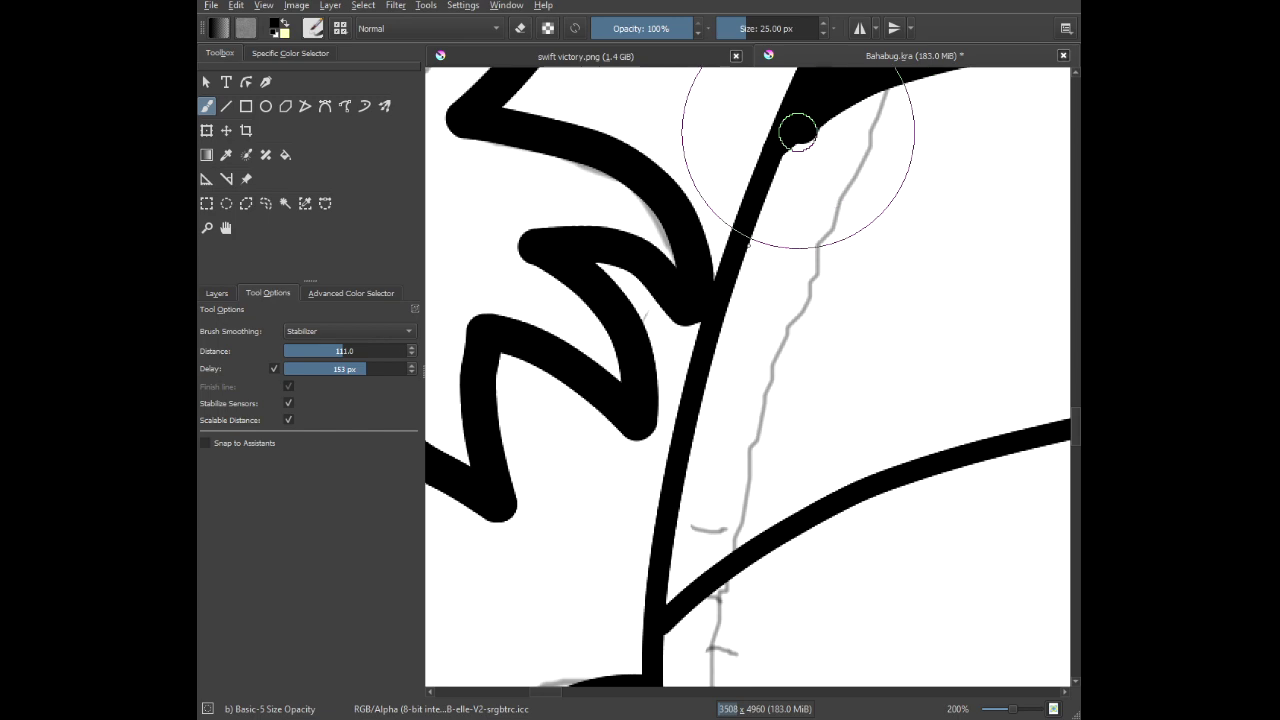
mouse_move(798, 130)
left_mouse_down()
mouse_move(663, 543)
mouse_move(663, 591)
left_mouse_up()
scroll(691, 531, "down", 3)
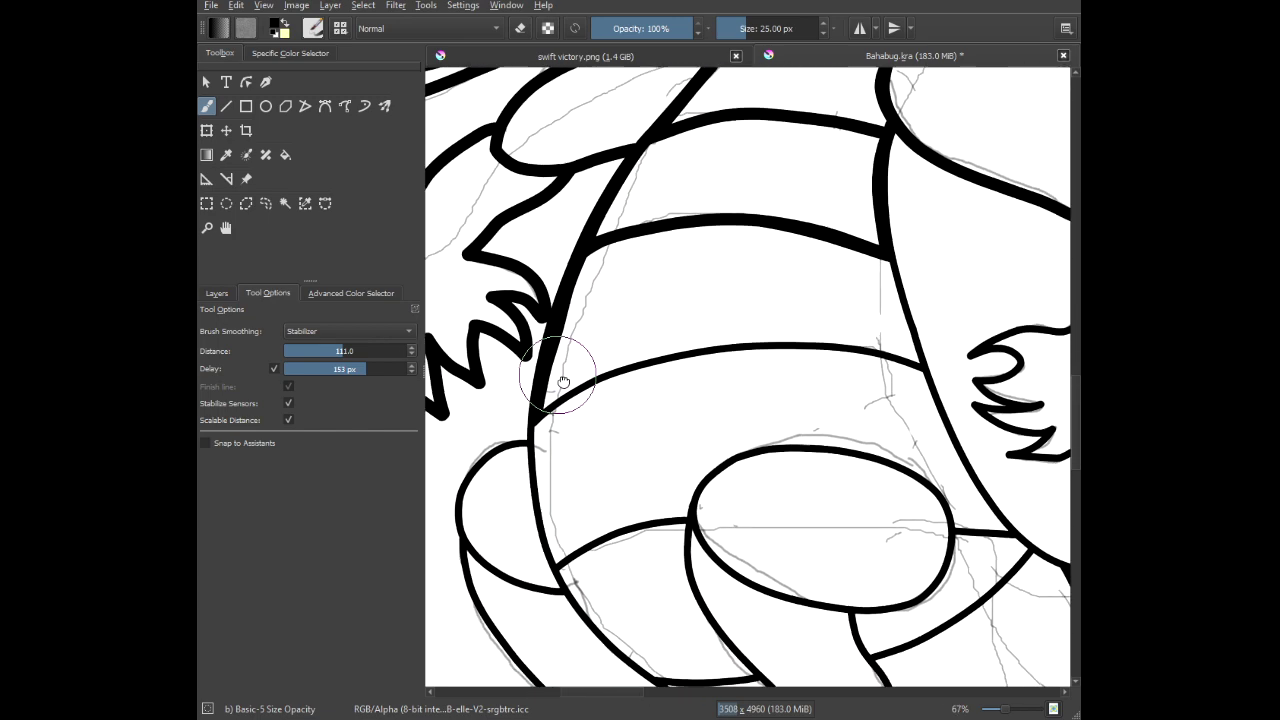
Thicken the torso's right edge between the second and third belly bands at 25 px, and re-ink the third band across the belly.
scroll(829, 294, "up", 3)
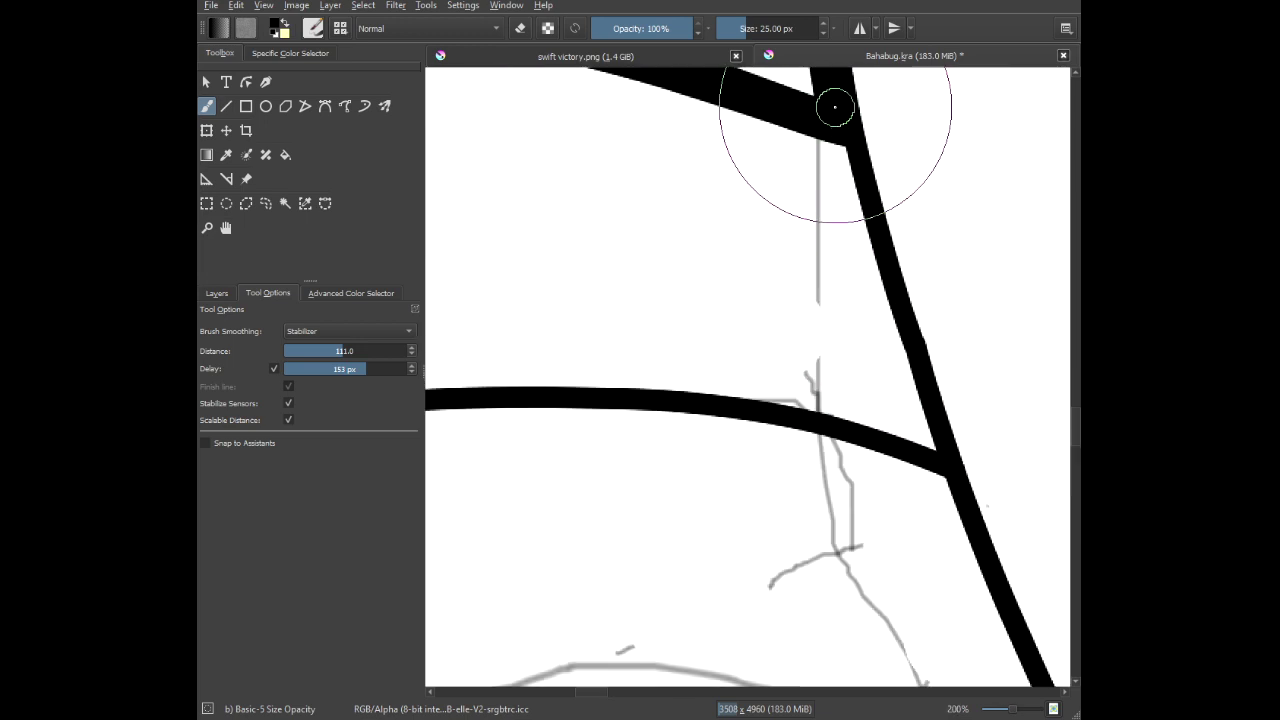
mouse_move(835, 107)
left_mouse_down()
mouse_move(849, 238)
mouse_move(957, 543)
left_mouse_up()
scroll(971, 508, "down", 2)
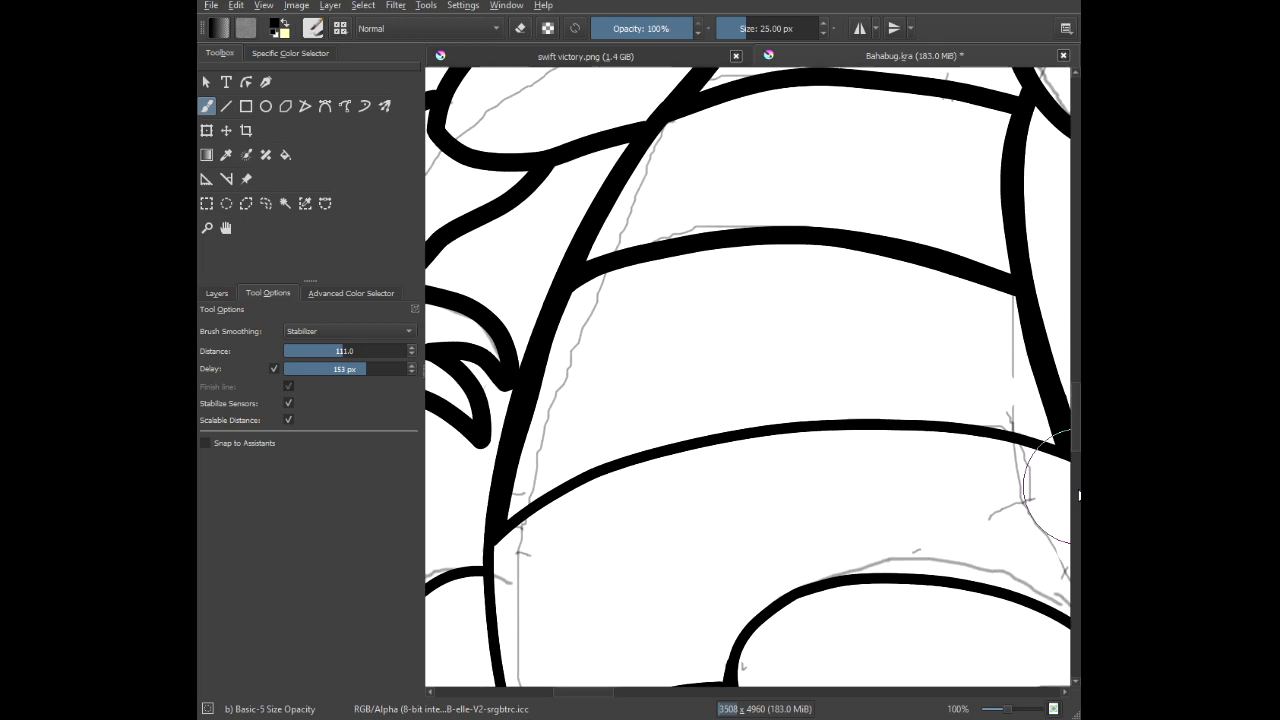
scroll(1043, 441, "down", 1)
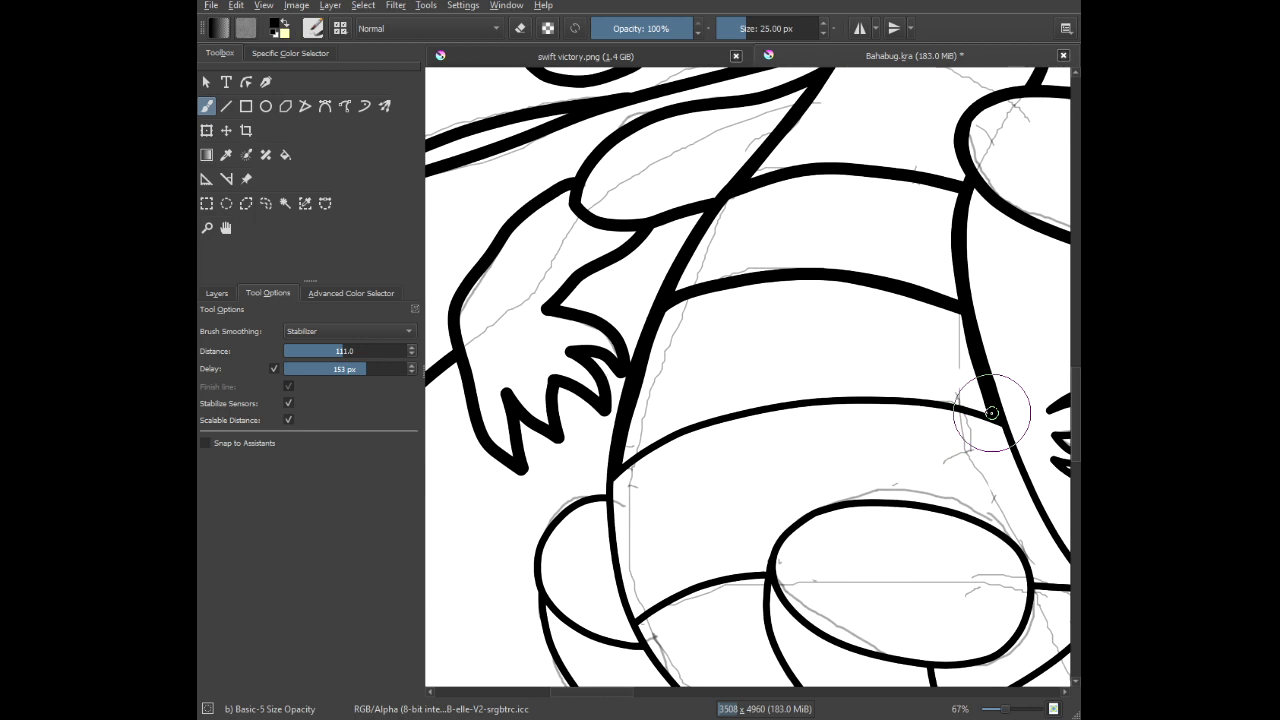
left_click_drag(968, 407, 769, 390)
key("ctrl+z")
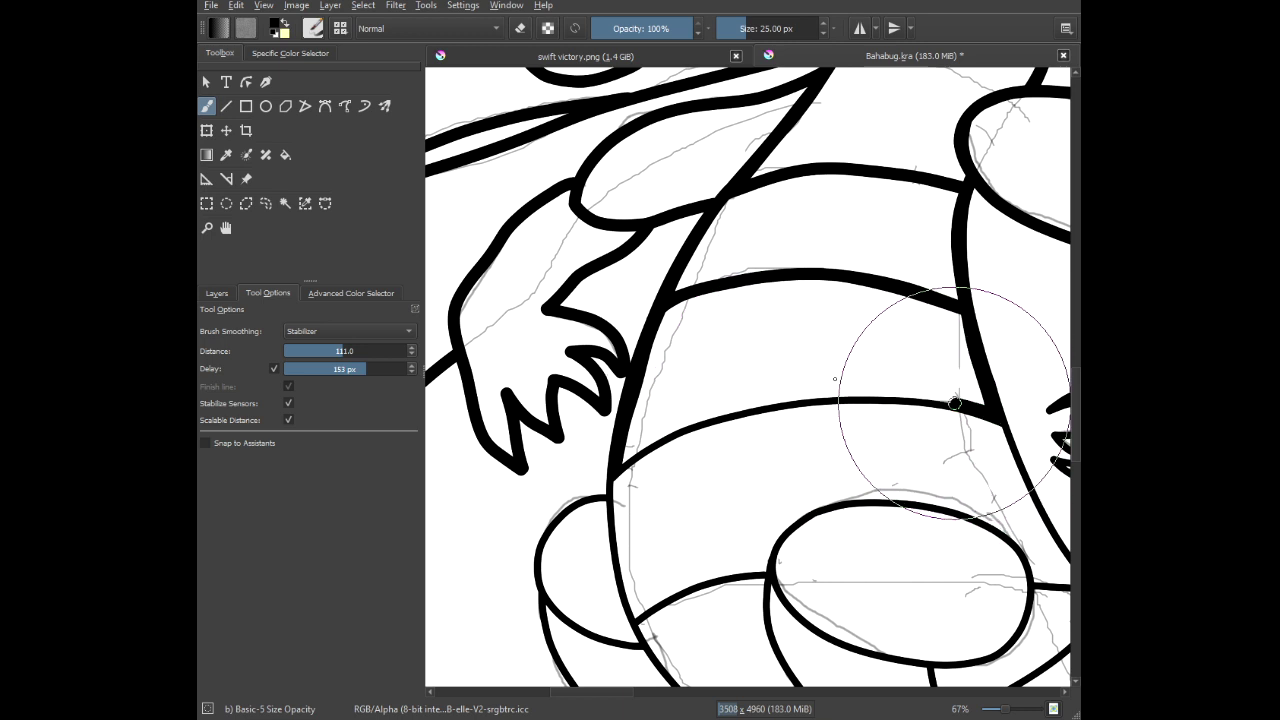
mouse_move(955, 403)
left_mouse_down()
mouse_move(784, 405)
mouse_move(630, 461)
left_mouse_up()
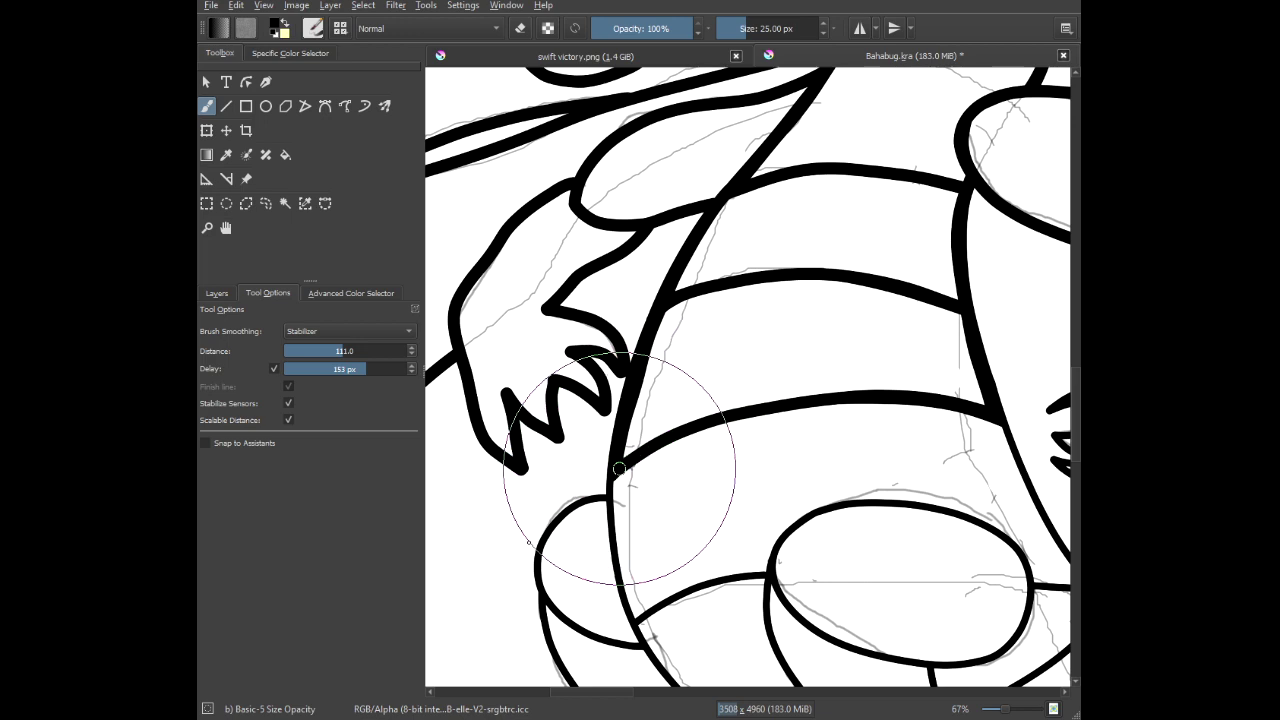
Thicken the near arm's outer edge at 25 px, from the shoulder plate around the elbow to the lowest claw.
scroll(619, 468, "down", 4)
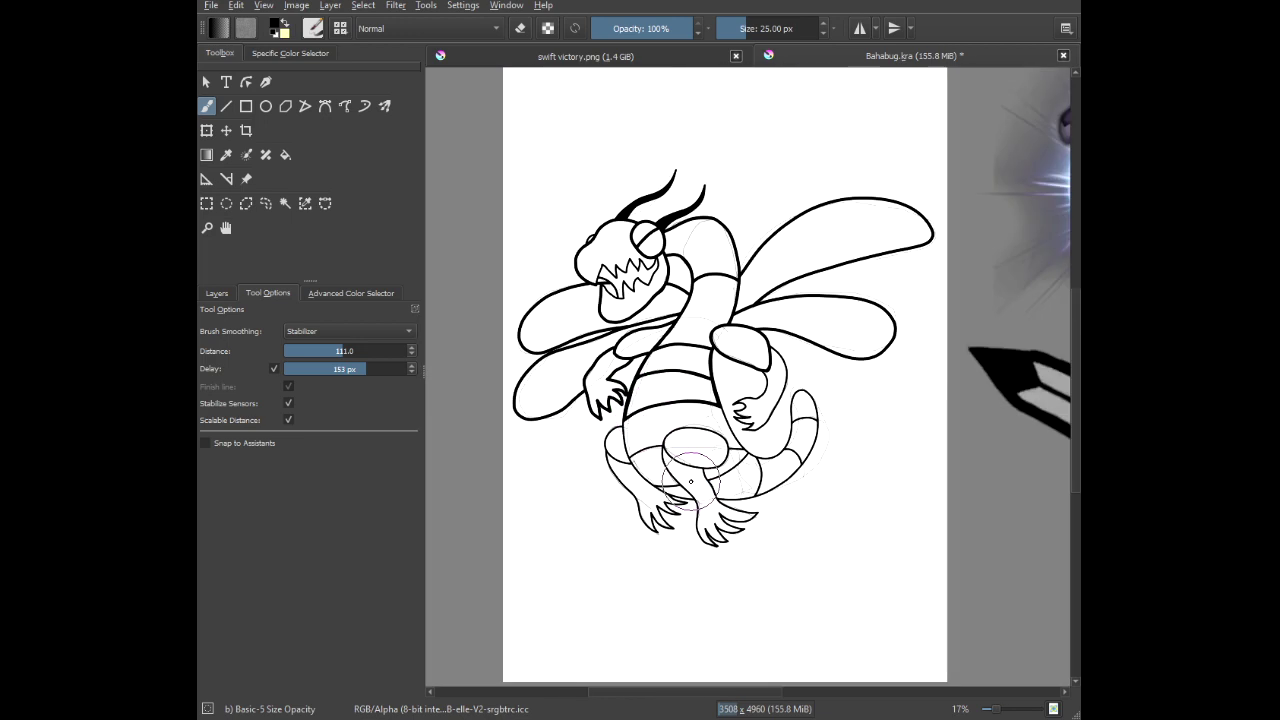
scroll(684, 483, "up", 1)
scroll(785, 390, "up", 4)
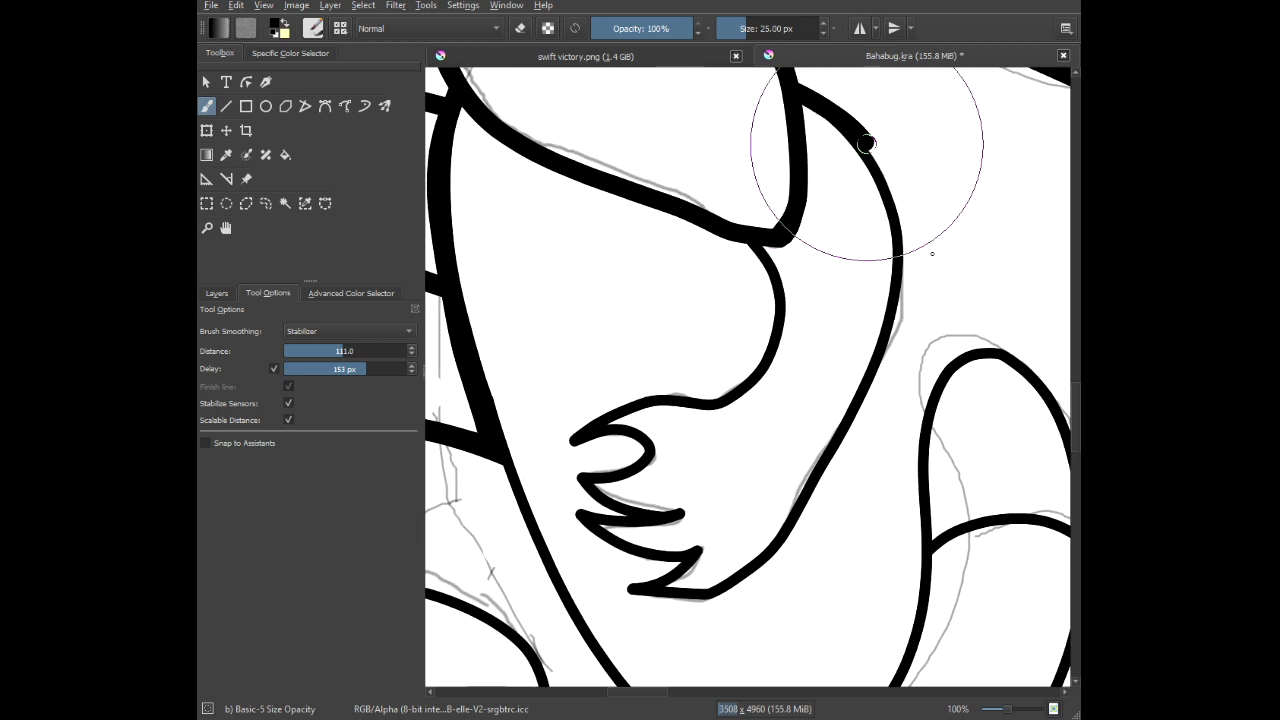
mouse_move(932, 253)
left_mouse_down()
mouse_move(918, 330)
mouse_move(774, 562)
mouse_move(651, 643)
left_mouse_up()
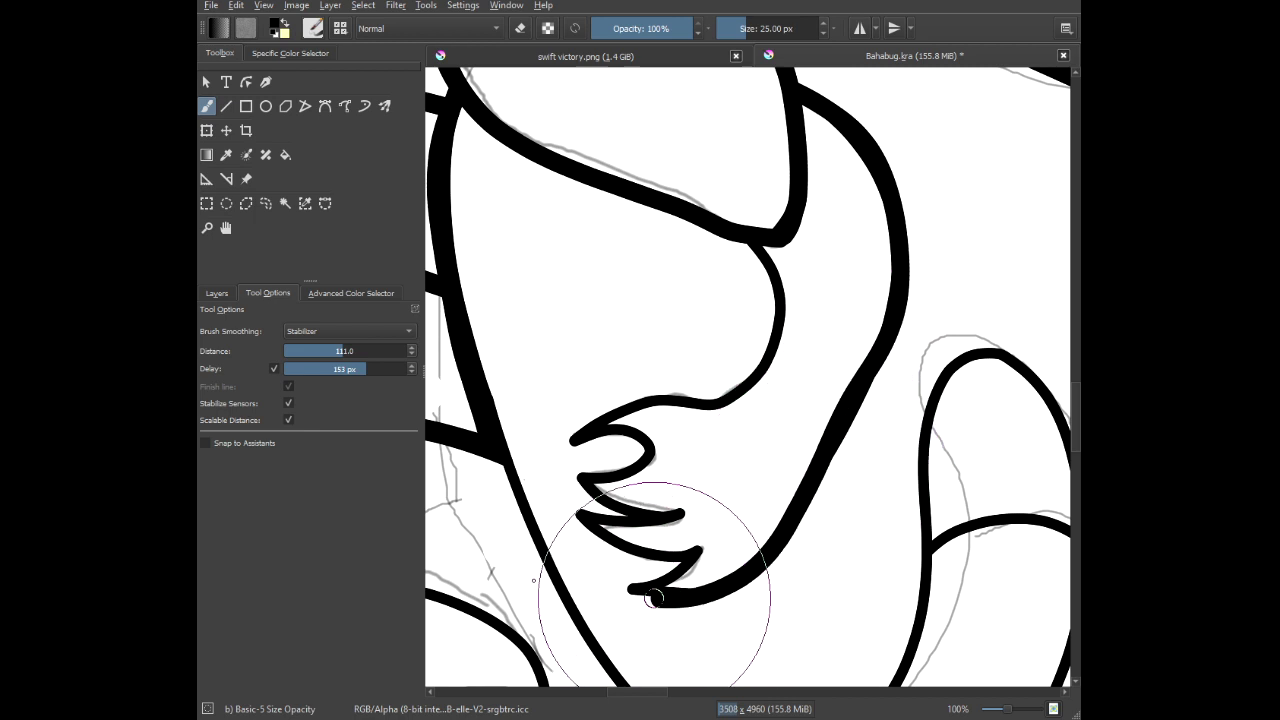
Go over the near hand's claws and the curved gaps between them at 25 px, from the lowest claw up to the top one.
scroll(640, 572, "up", 3)
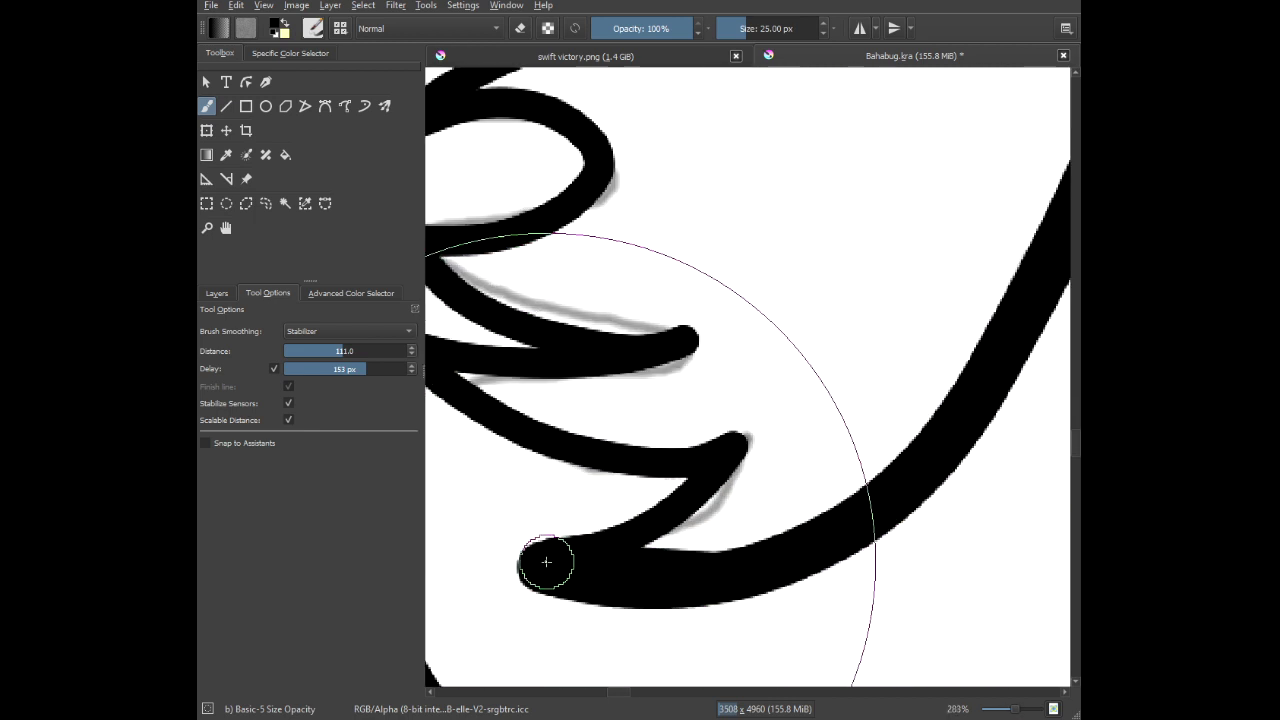
mouse_move(646, 618)
left_mouse_down()
mouse_move(737, 591)
mouse_move(826, 510)
mouse_move(643, 480)
mouse_move(535, 425)
left_mouse_up()
mouse_move(637, 430)
left_mouse_down()
mouse_move(811, 423)
mouse_move(879, 339)
left_mouse_up()
scroll(523, 427, "up", 2)
mouse_move(522, 427)
left_mouse_down()
mouse_move(444, 372)
mouse_move(407, 311)
mouse_move(470, 334)
mouse_move(647, 476)
mouse_move(622, 496)
mouse_move(614, 487)
mouse_move(670, 514)
mouse_move(836, 517)
mouse_move(995, 485)
mouse_move(819, 482)
mouse_move(752, 453)
mouse_move(654, 390)
mouse_move(519, 257)
left_mouse_up()
scroll(550, 372, "down", 4)
scroll(643, 484, "up", 3)
scroll(646, 506, "up", 3)
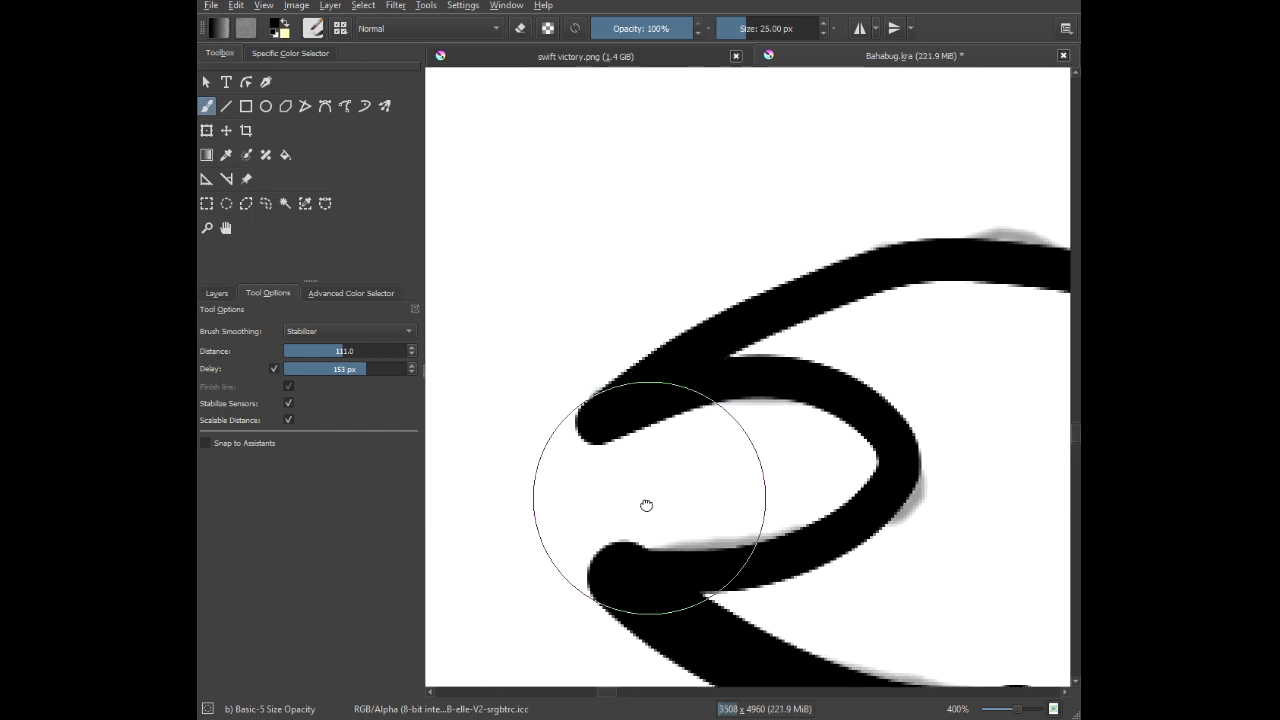
mouse_move(654, 580)
left_mouse_down()
mouse_move(931, 425)
mouse_move(904, 369)
mouse_move(839, 328)
mouse_move(752, 333)
mouse_move(514, 457)
left_mouse_up()
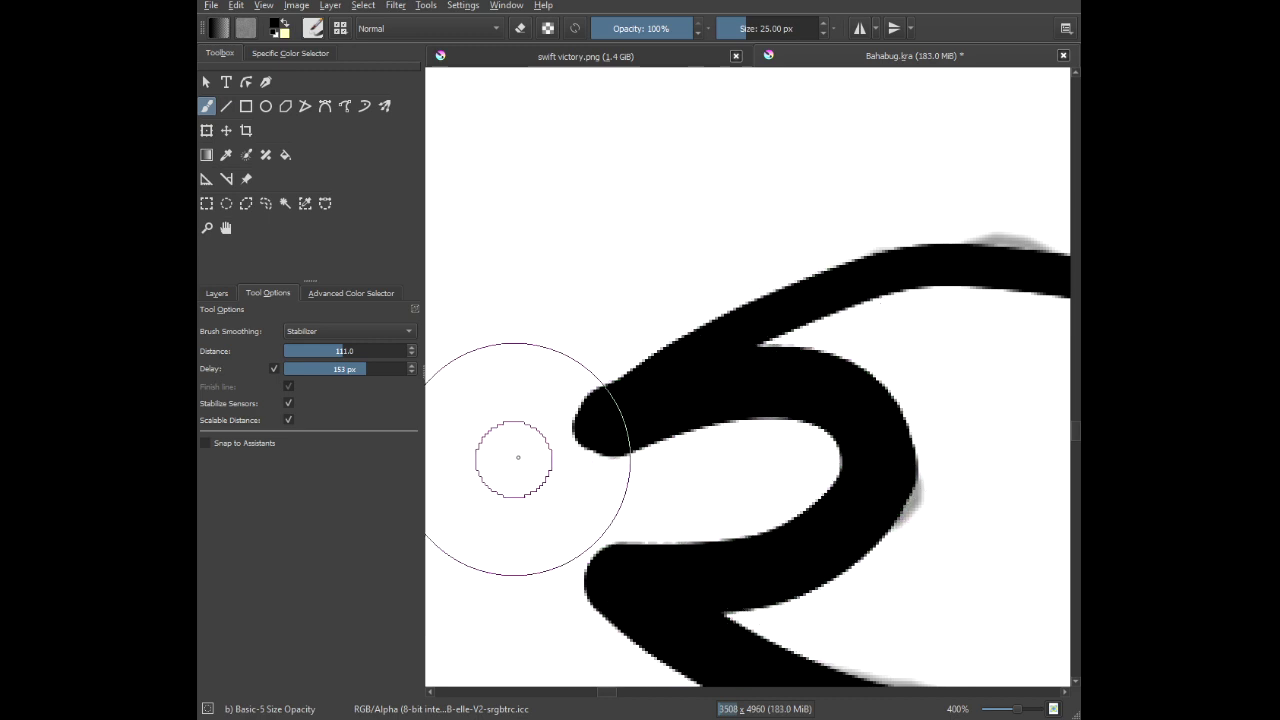
Thicken the near arm's inner edge at 25 px between the top claw and the underside of the shoulder plate.
scroll(548, 448, "down", 3)
mouse_move(628, 426)
left_mouse_down()
mouse_move(589, 454)
mouse_move(571, 550)
mouse_move(575, 530)
mouse_move(640, 510)
mouse_move(797, 517)
mouse_move(865, 468)
mouse_move(883, 337)
mouse_move(863, 223)
mouse_move(743, 111)
mouse_move(680, 90)
left_mouse_up()
scroll(626, 465, "up", 1)
scroll(744, 124, "down", 6)
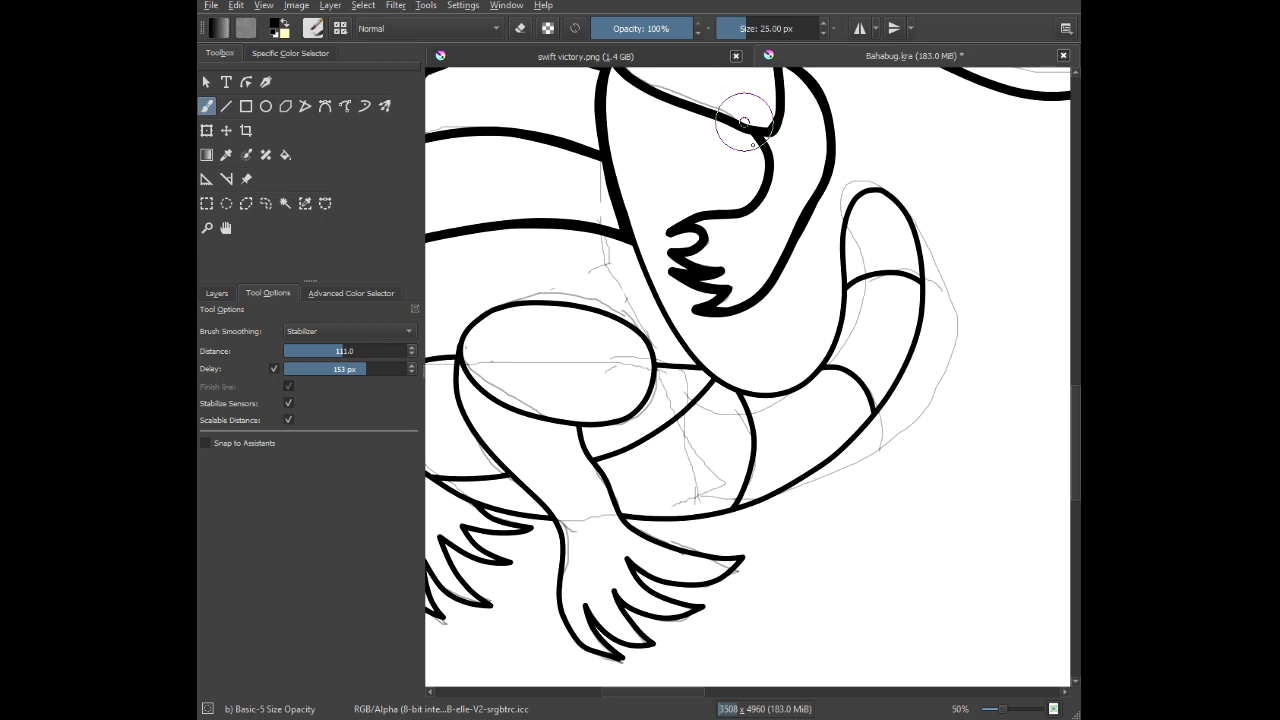
left_click_drag(769, 220, 845, 400)
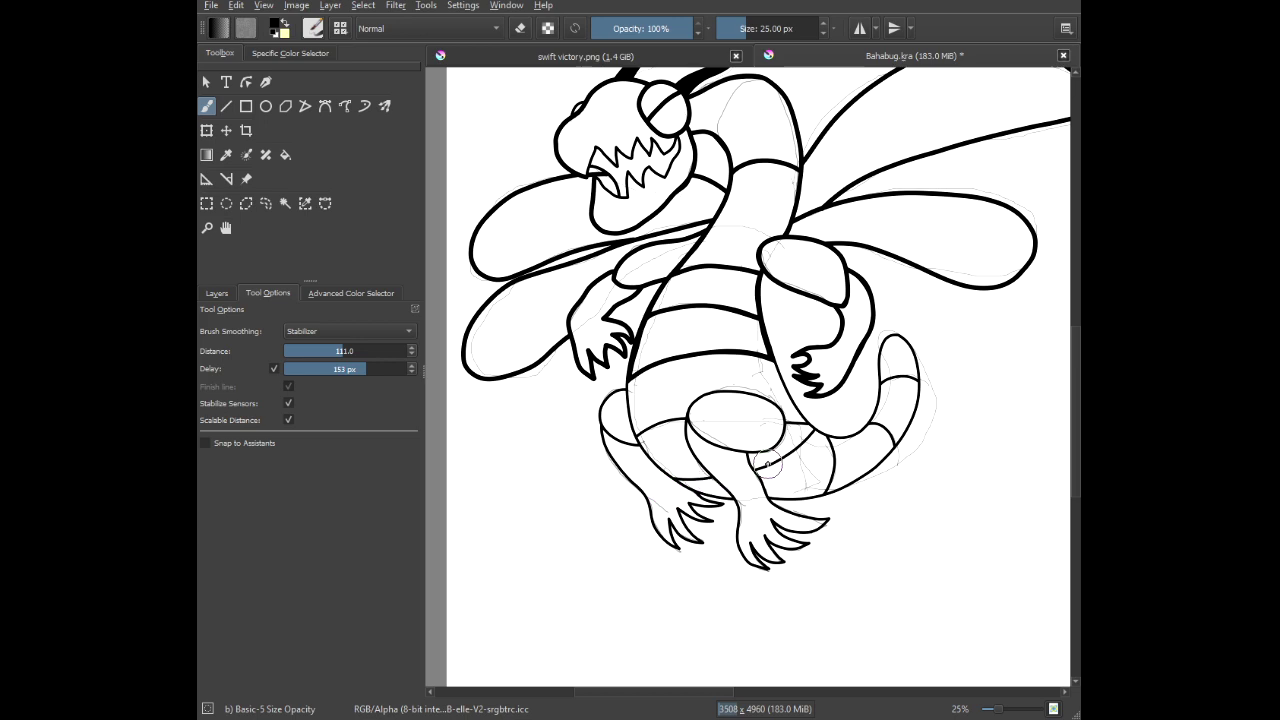
Thicken the torso's right edge from the third belly band to the fourth at 25 px, and the fourth band on both sides of the thigh.
scroll(779, 436, "up", 6)
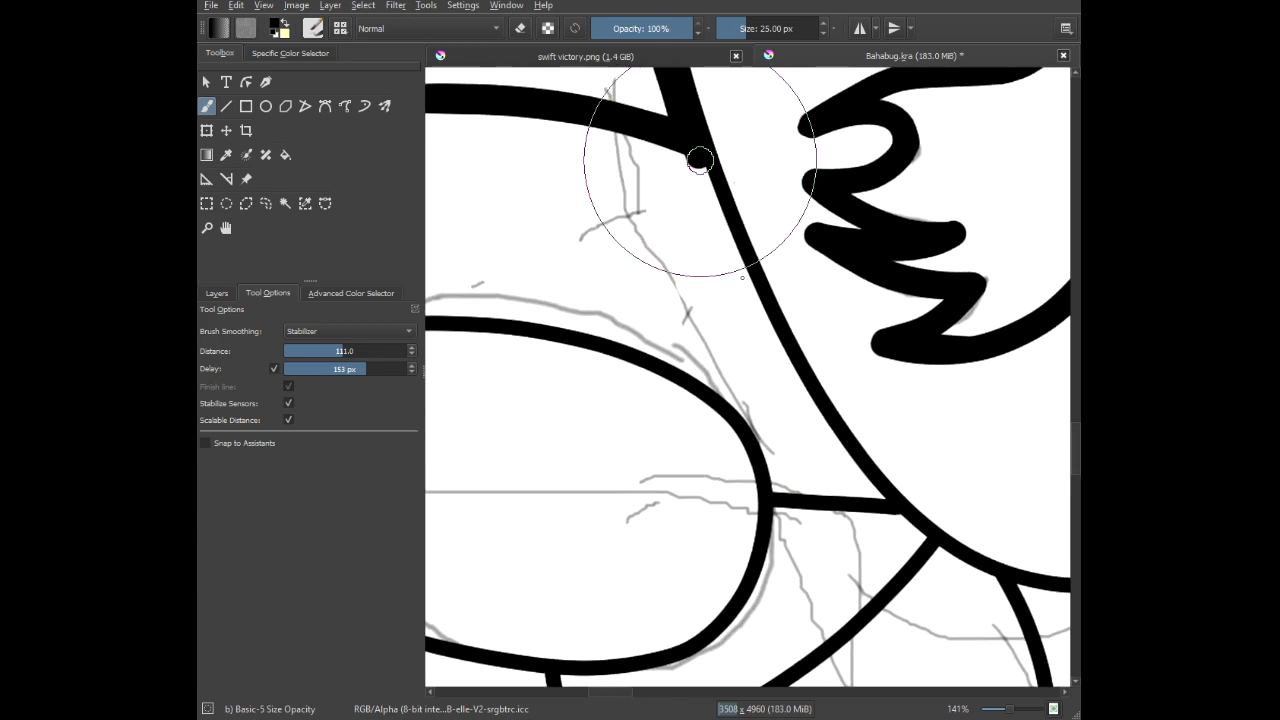
mouse_move(700, 160)
left_mouse_down()
mouse_move(818, 408)
mouse_move(940, 600)
left_mouse_up()
scroll(858, 507, "up", 2)
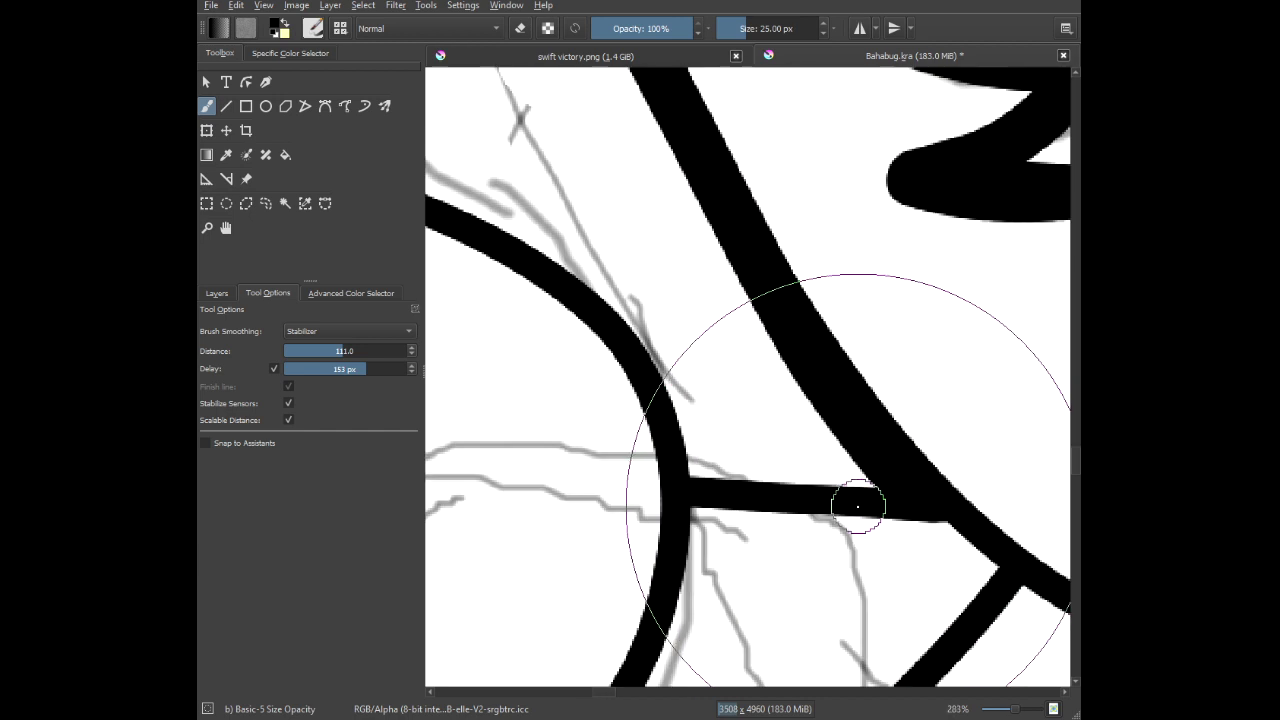
mouse_move(894, 476)
left_mouse_down()
mouse_move(655, 451)
mouse_move(597, 458)
left_mouse_up()
scroll(566, 466, "down", 3)
scroll(809, 371, "down", 1)
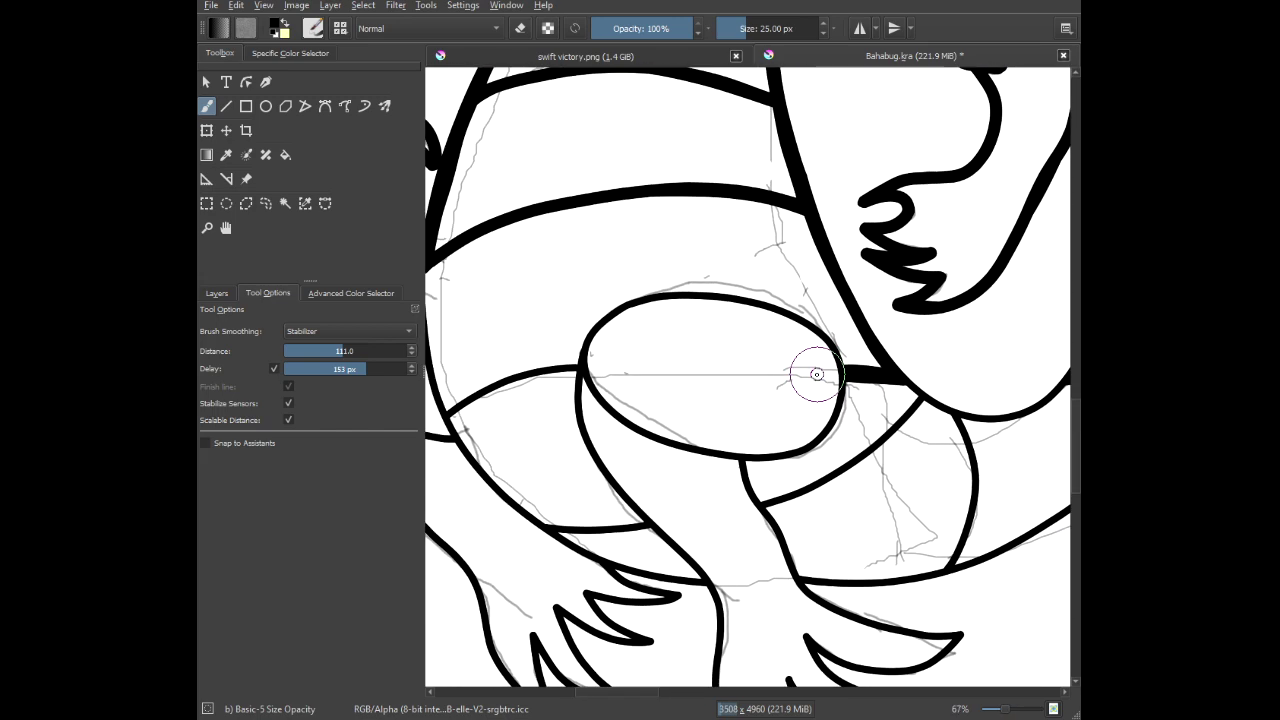
scroll(521, 406, "up", 2)
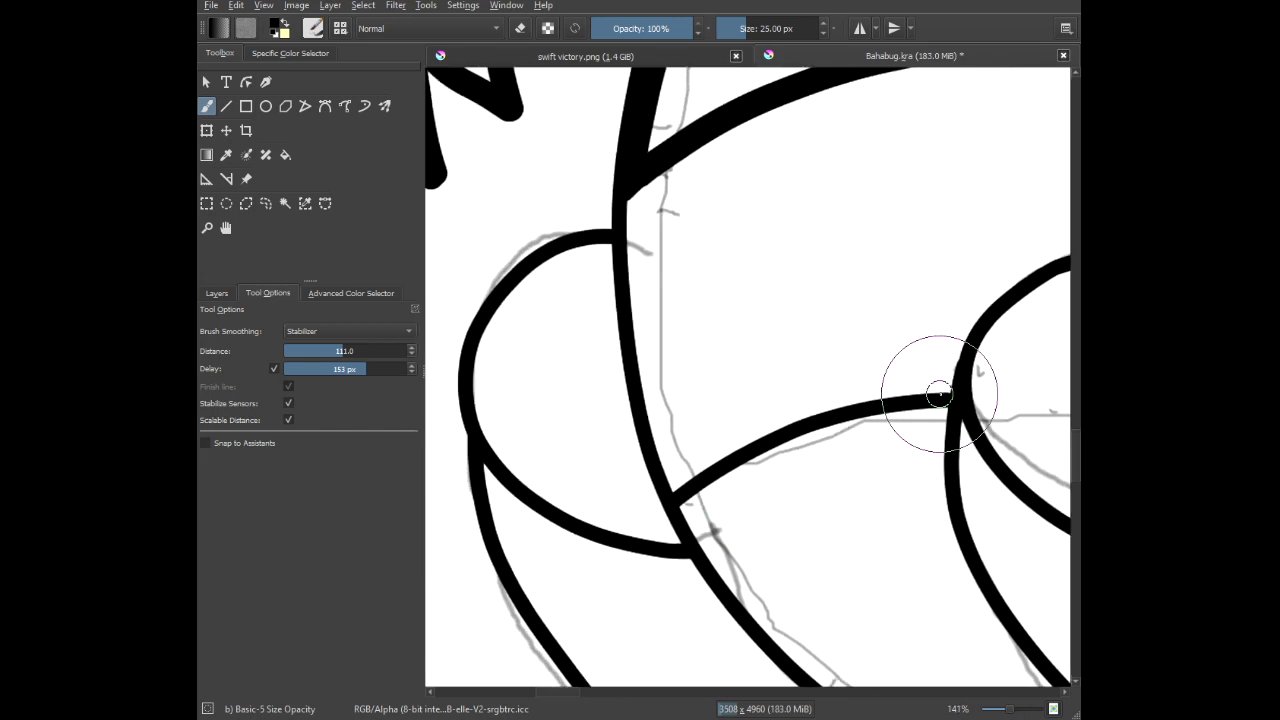
mouse_move(853, 391)
left_mouse_down()
mouse_move(765, 407)
mouse_move(570, 558)
left_mouse_up()
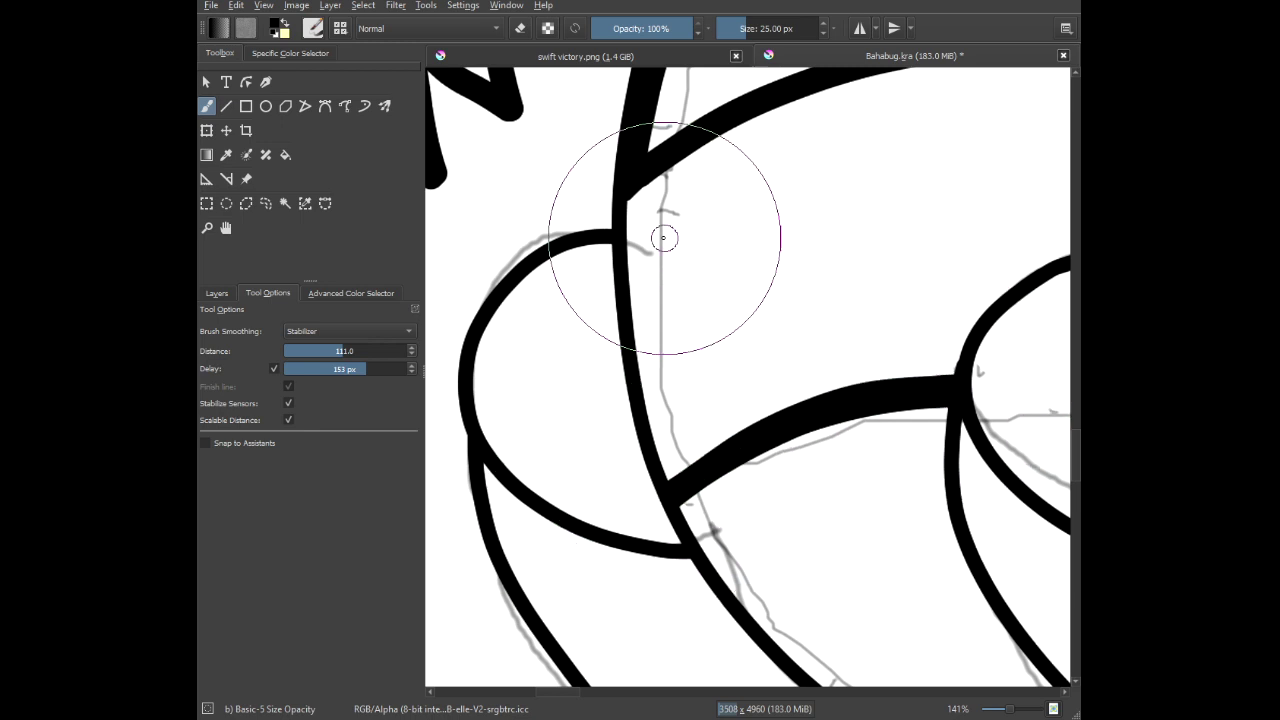
Try to thicken the torso's left edge at 25 px between the third and fourth belly bands.
scroll(633, 207, "up", 1)
mouse_move(632, 157)
left_mouse_down()
mouse_move(651, 398)
mouse_move(690, 591)
left_mouse_up()
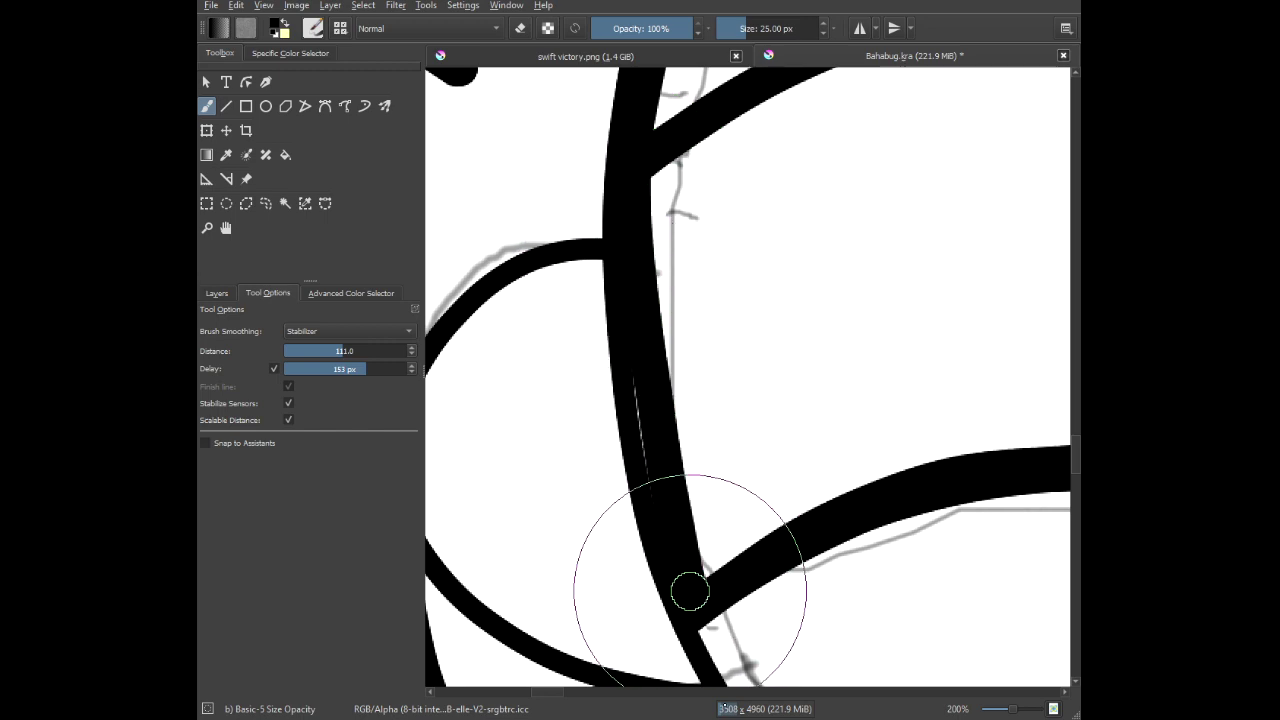
left_click_drag(627, 349, 687, 634)
scroll(713, 562, "down", 4)
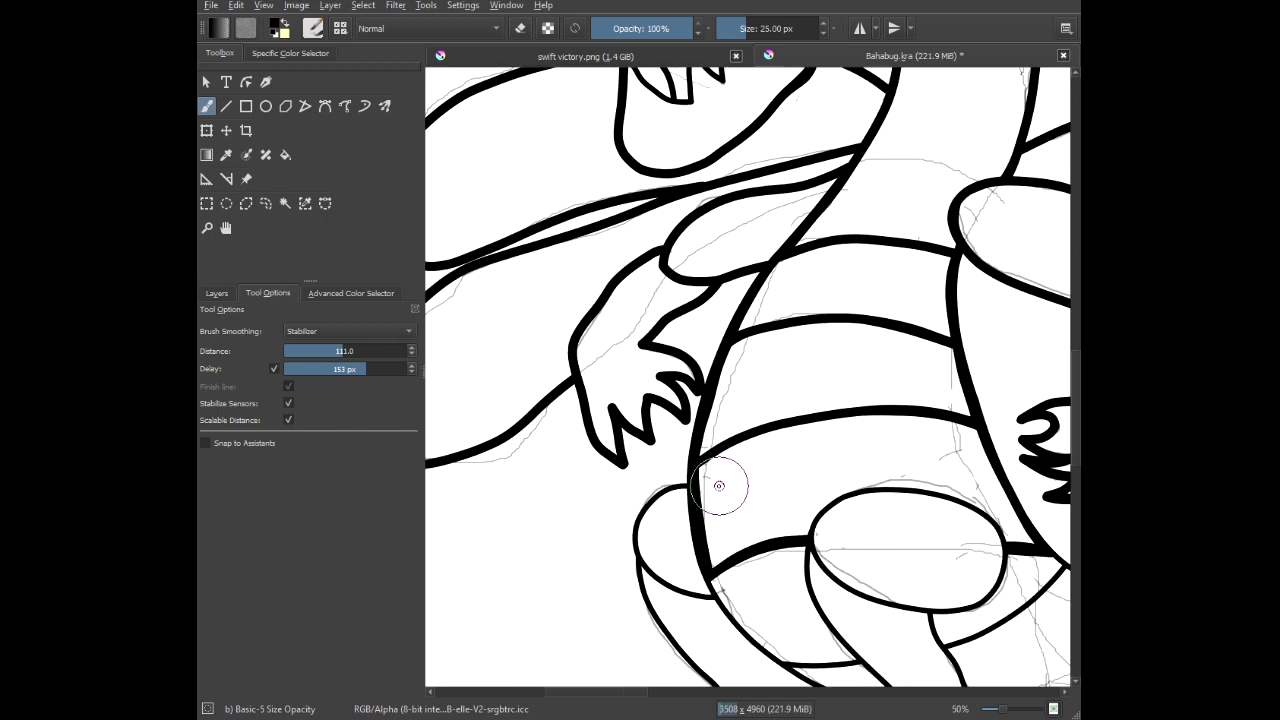
scroll(656, 614, "up", 1)
scroll(737, 583, "up", 3)
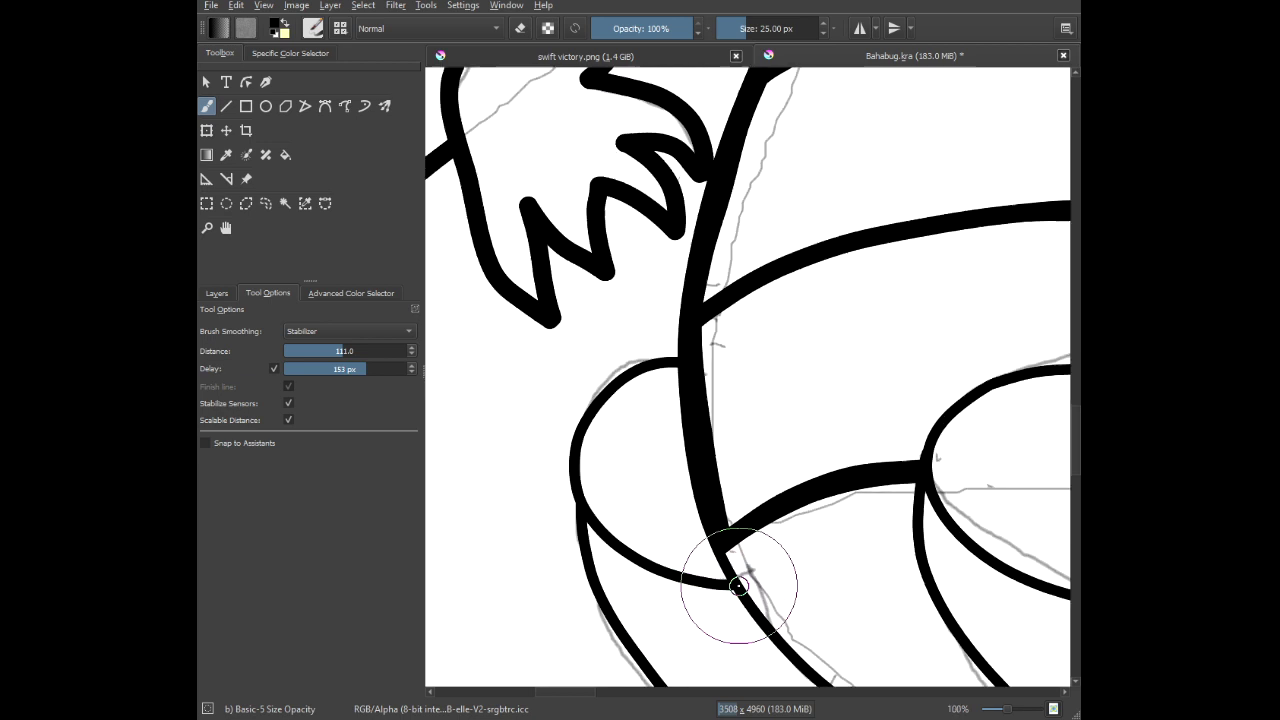
left_click_drag(745, 405, 748, 506)
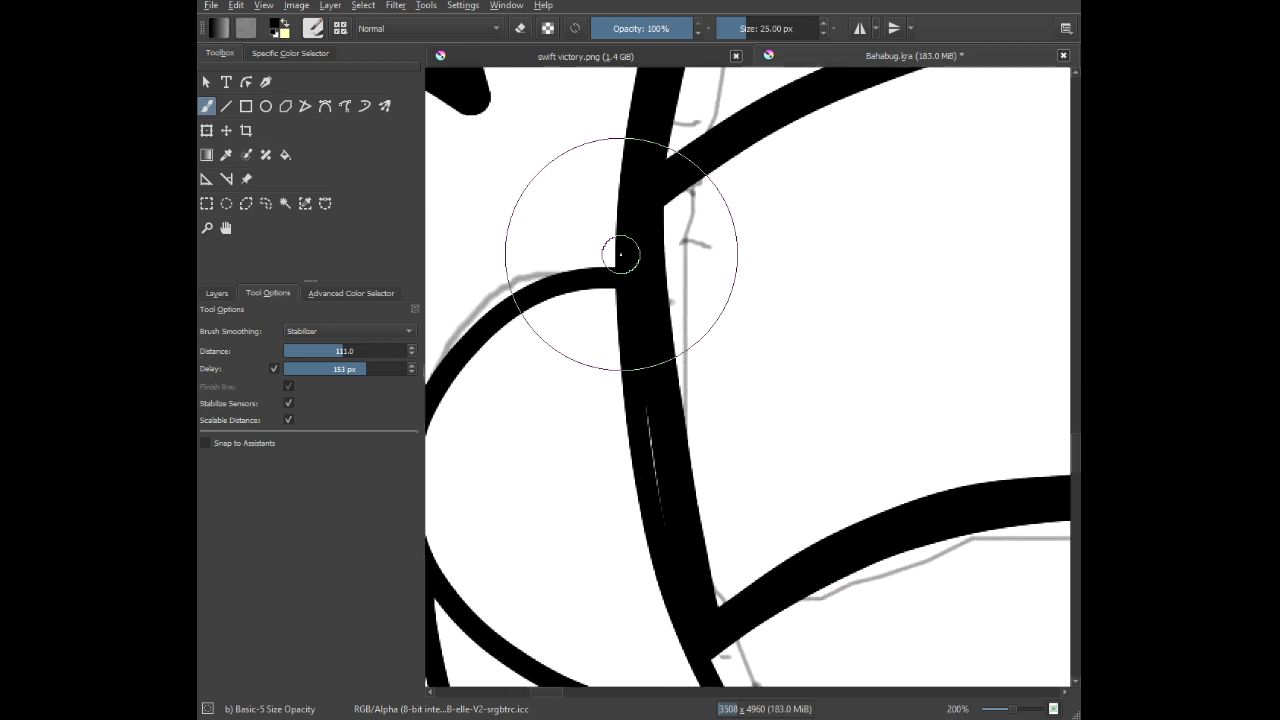
key("ctrl+z")
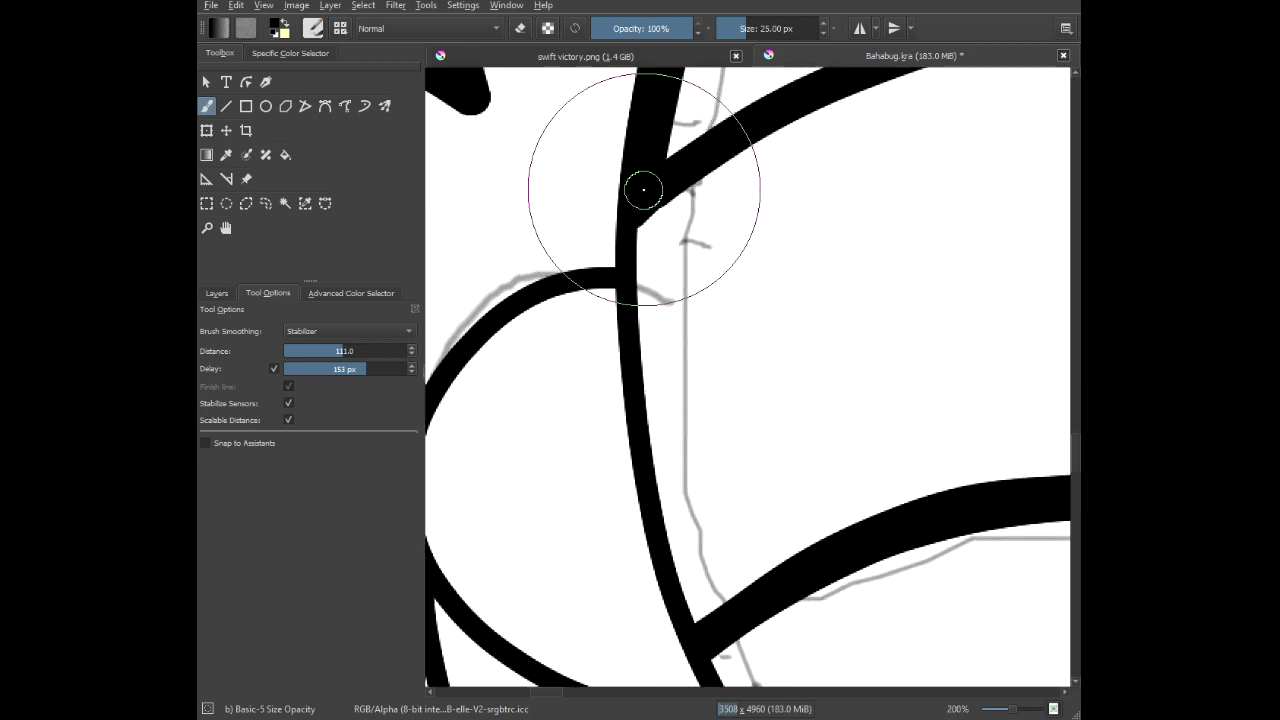
Thicken the torso's left edge at 25 px between the third and fourth belly bands, and the far thigh's rounded outline beside it.
mouse_move(643, 190)
left_mouse_down()
mouse_move(649, 379)
mouse_move(693, 613)
left_mouse_up()
mouse_move(637, 528)
left_mouse_down()
mouse_move(734, 426)
mouse_move(774, 342)
left_mouse_up()
mouse_move(750, 92)
left_mouse_down()
mouse_move(621, 104)
mouse_move(578, 141)
mouse_move(517, 264)
mouse_move(511, 354)
mouse_move(545, 423)
mouse_move(584, 462)
mouse_move(671, 519)
mouse_move(782, 530)
left_mouse_up()
mouse_move(904, 551)
left_mouse_down()
mouse_move(954, 526)
mouse_move(545, 326)
left_mouse_up()
scroll(909, 509, "down", 4)
scroll(545, 325, "up", 3)
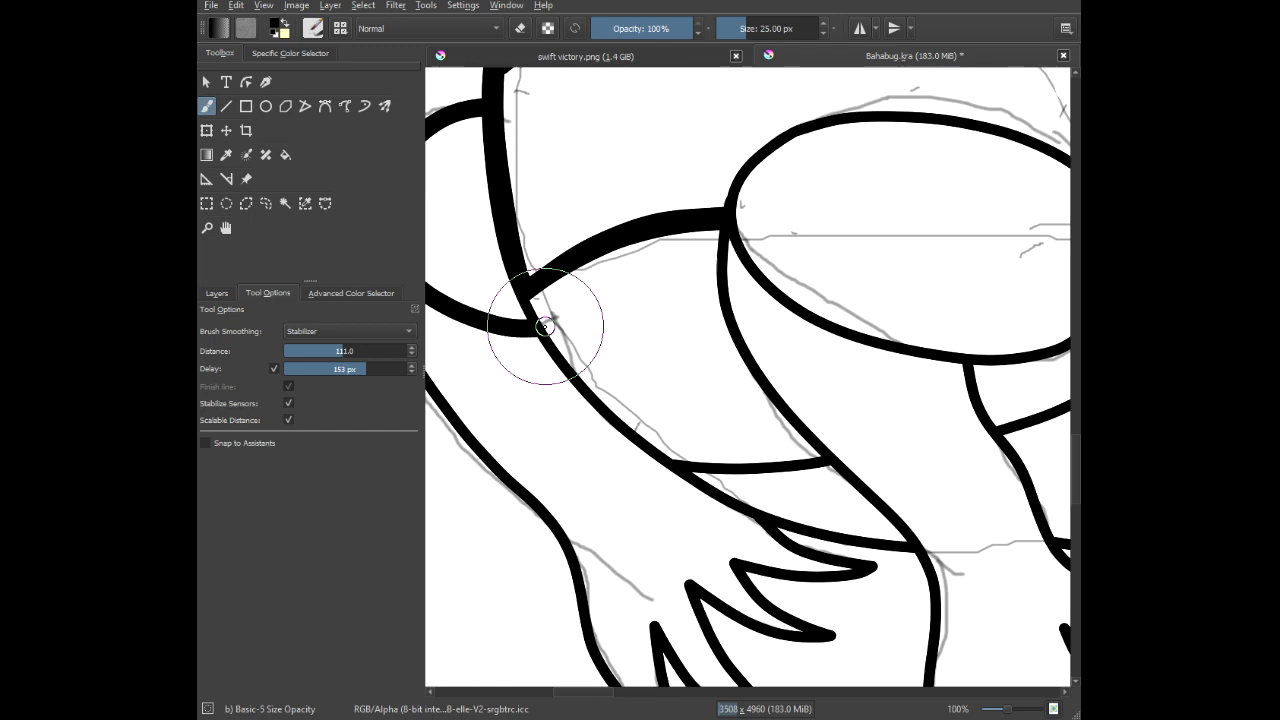
Thicken the torso's lower edge at 25 px from the fourth belly band to the near leg, including the band branching off above it.
mouse_move(563, 391)
left_mouse_down()
mouse_move(723, 531)
mouse_move(810, 552)
mouse_move(1017, 506)
mouse_move(1051, 475)
left_mouse_up()
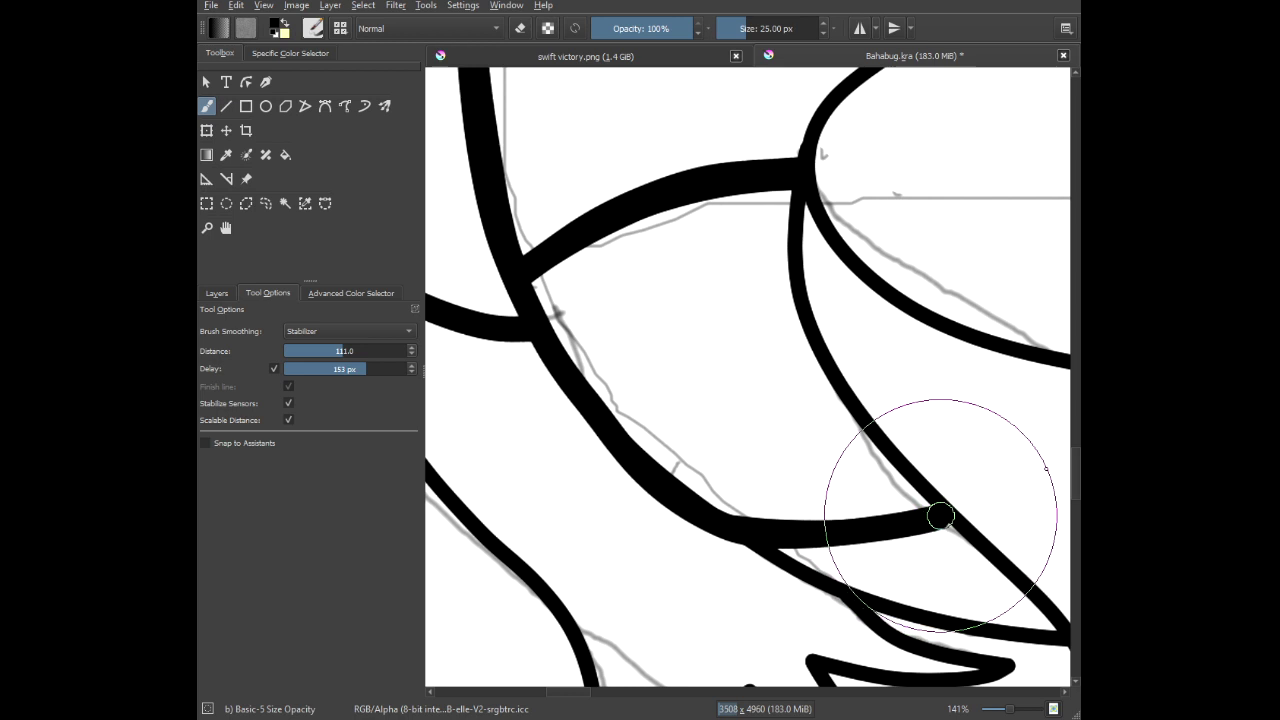
scroll(955, 537, "up", 4)
scroll(901, 446, "down", 3)
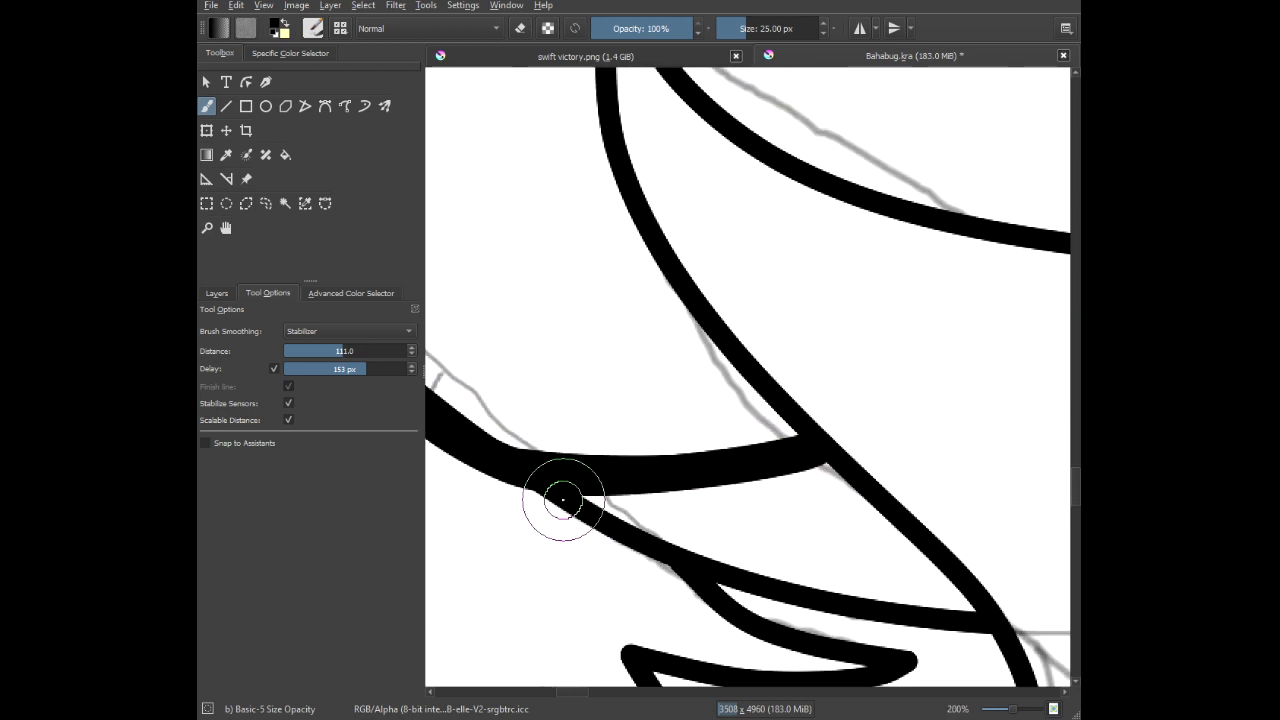
mouse_move(563, 499)
left_mouse_down()
mouse_move(481, 388)
mouse_move(634, 487)
mouse_move(734, 515)
mouse_move(940, 545)
mouse_move(1027, 540)
mouse_move(909, 533)
mouse_move(954, 526)
left_mouse_up()
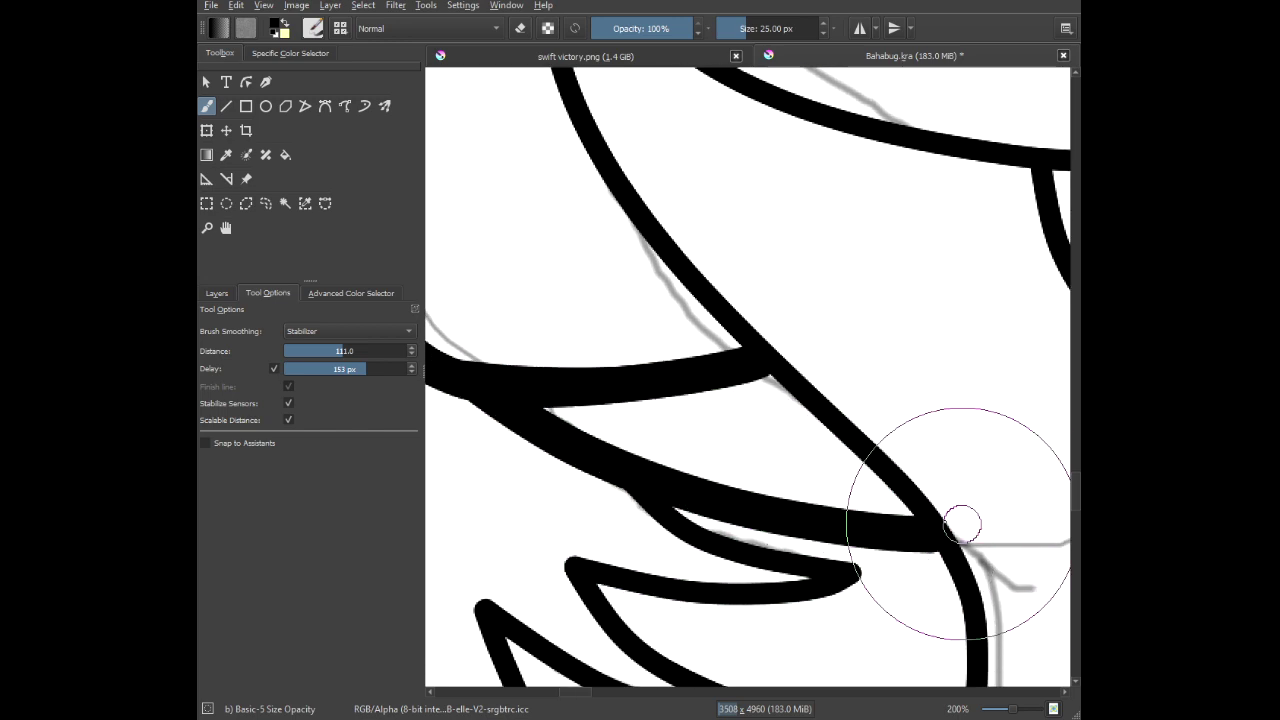
scroll(793, 498, "down", 3)
Try to thicken the far foot's upper claws and the gap between them at 25 px.
scroll(759, 507, "up", 4)
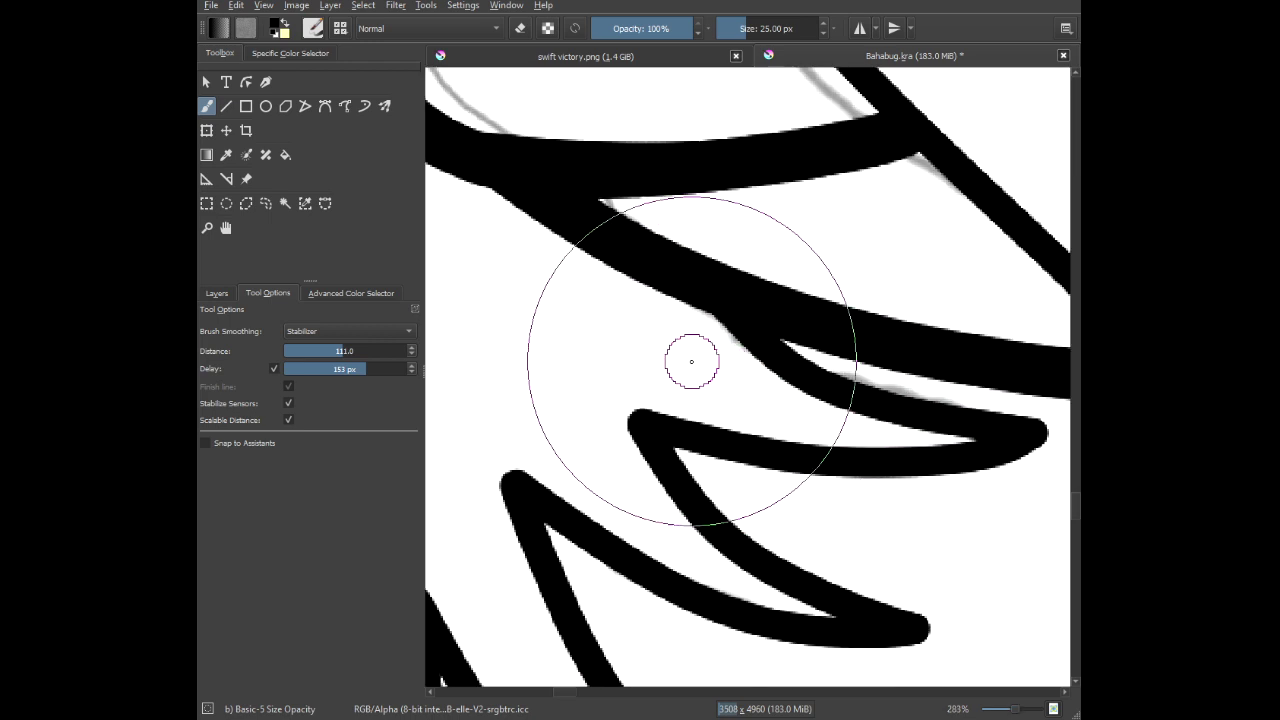
mouse_move(598, 215)
left_mouse_down()
mouse_move(633, 265)
mouse_move(777, 367)
mouse_move(924, 373)
mouse_move(1027, 356)
left_mouse_up()
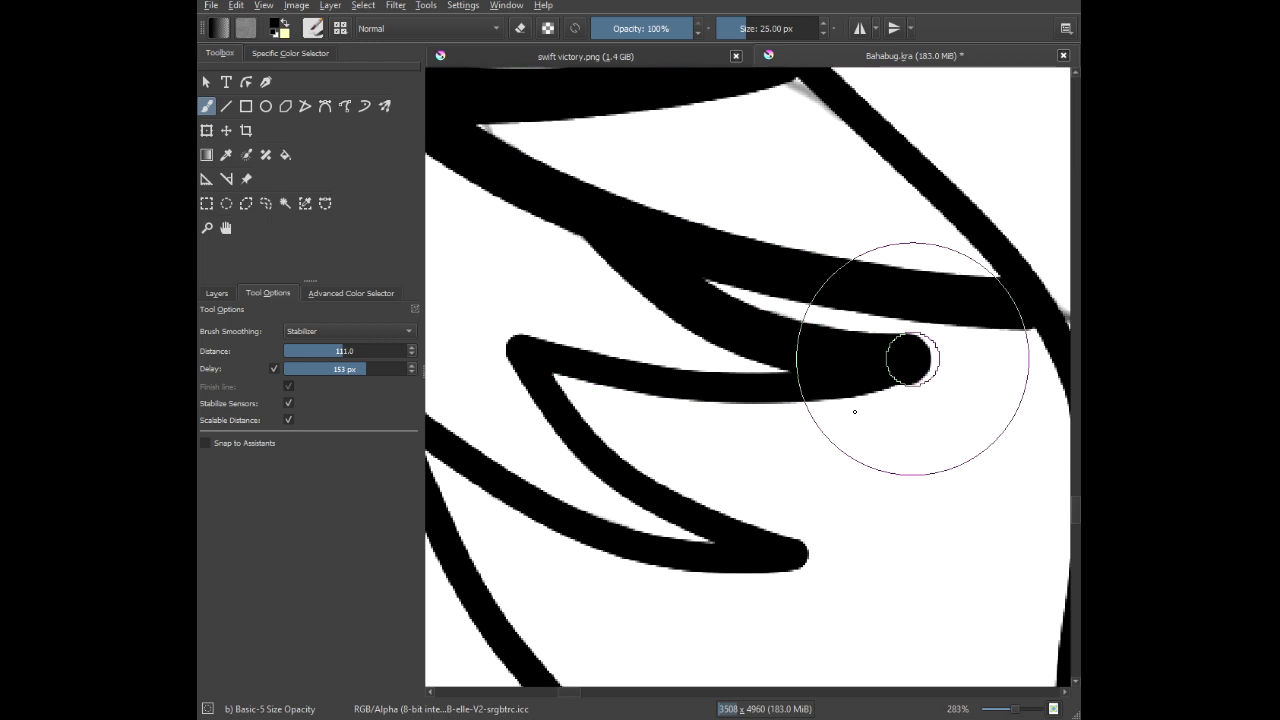
mouse_move(854, 411)
left_mouse_down()
mouse_move(691, 414)
mouse_move(421, 327)
mouse_move(746, 544)
mouse_move(872, 576)
mouse_move(760, 534)
mouse_move(800, 550)
left_mouse_up()
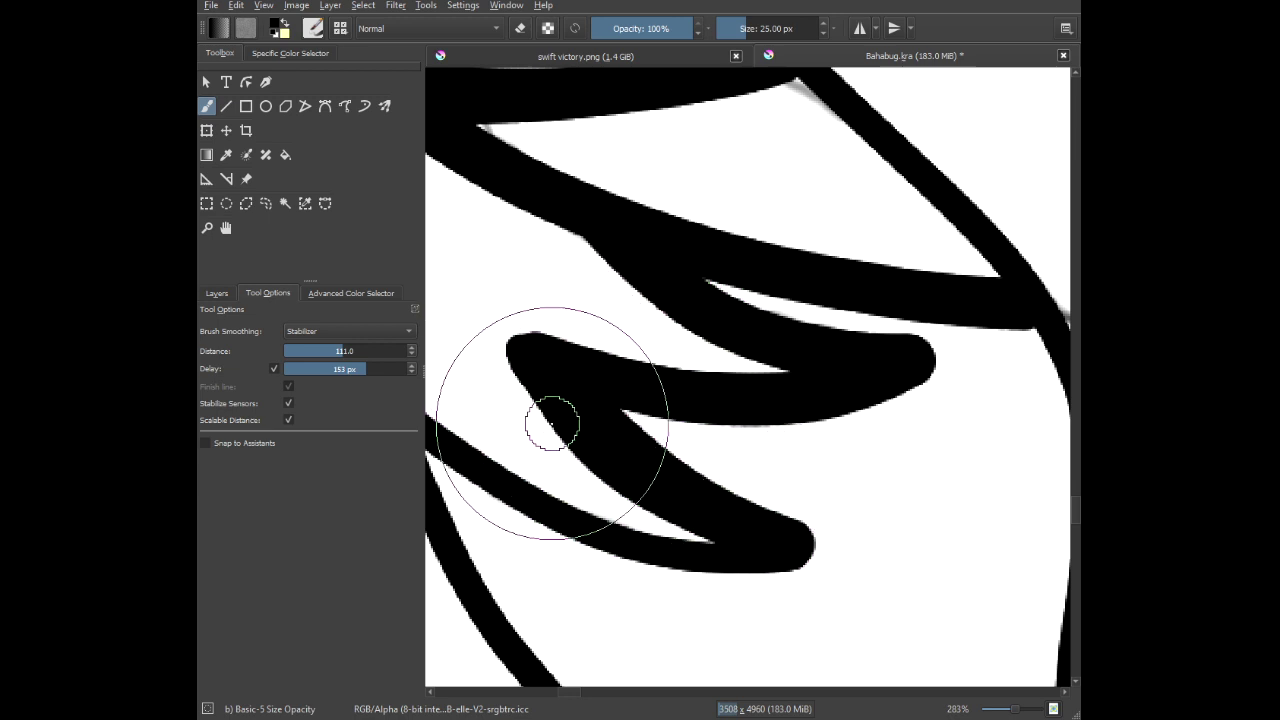
scroll(529, 349, "up", 1)
scroll(530, 350, "down", 2)
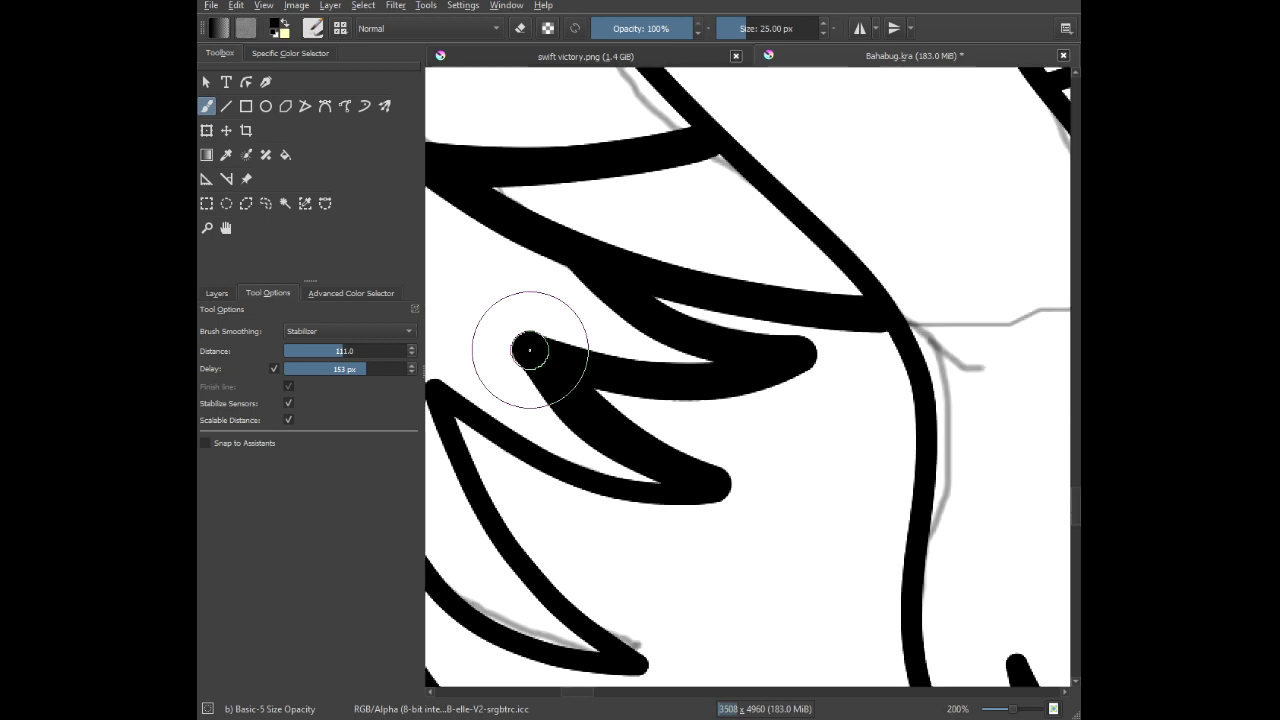
scroll(529, 349, "down", 3)
scroll(540, 440, "up", 4)
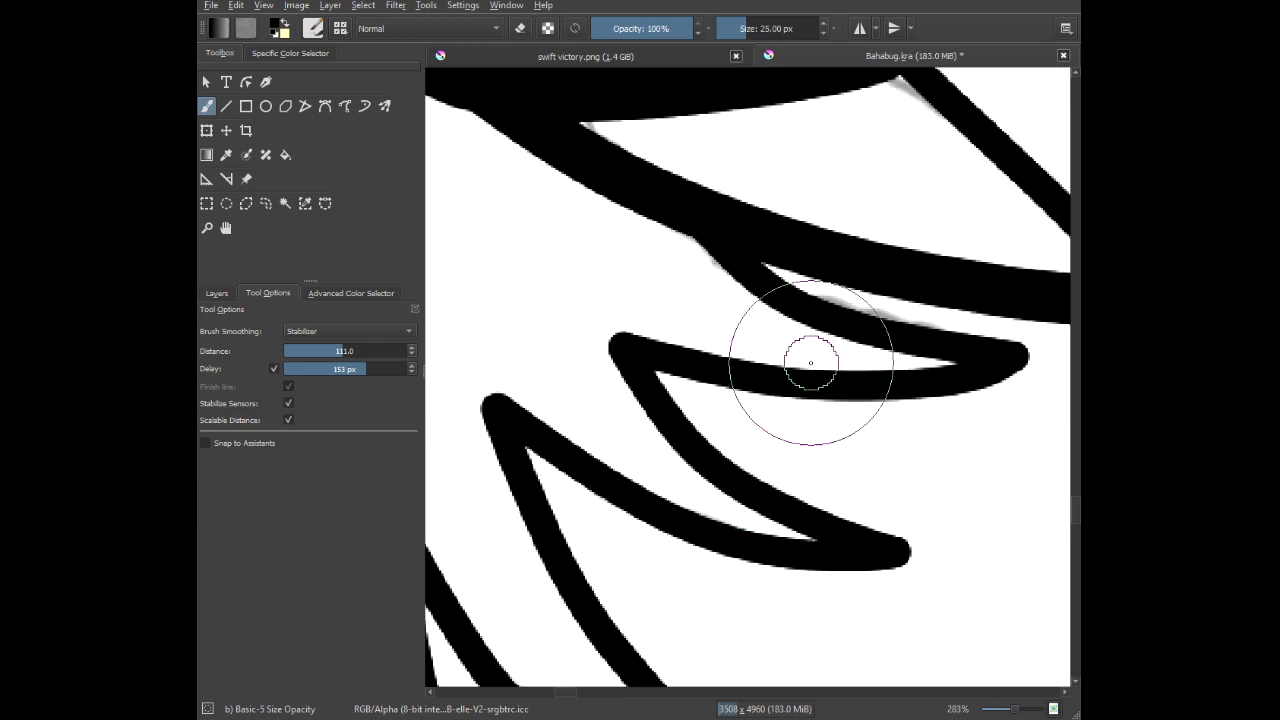
Go over the far foot's claws and the curved gaps between them at 25 px, from the top claw down to the lowest one.
mouse_move(709, 226)
left_mouse_down()
mouse_move(719, 258)
mouse_move(808, 341)
mouse_move(869, 363)
mouse_move(1060, 363)
mouse_move(996, 352)
mouse_move(1015, 358)
mouse_move(833, 400)
mouse_move(755, 392)
mouse_move(543, 325)
left_mouse_up()
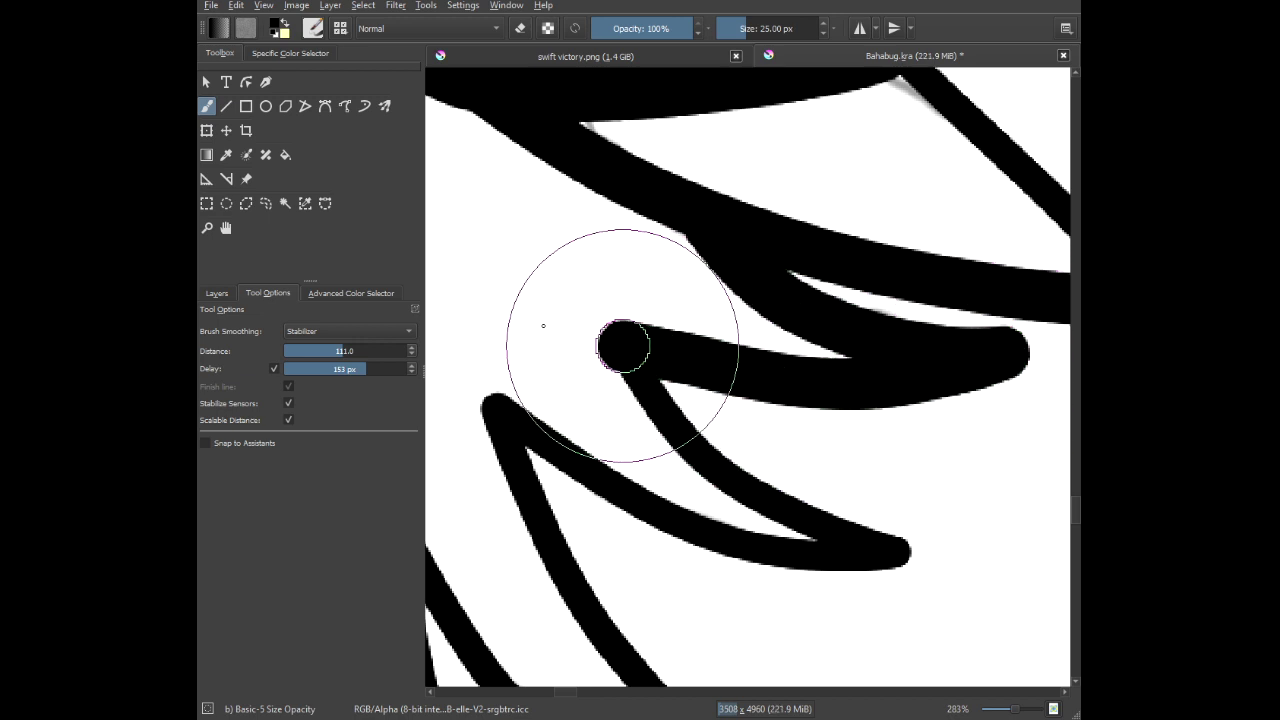
mouse_move(667, 448)
left_mouse_down()
mouse_move(780, 534)
mouse_move(937, 564)
mouse_move(1001, 560)
mouse_move(882, 525)
mouse_move(883, 546)
mouse_move(830, 567)
mouse_move(737, 583)
mouse_move(672, 564)
mouse_move(407, 347)
left_mouse_up()
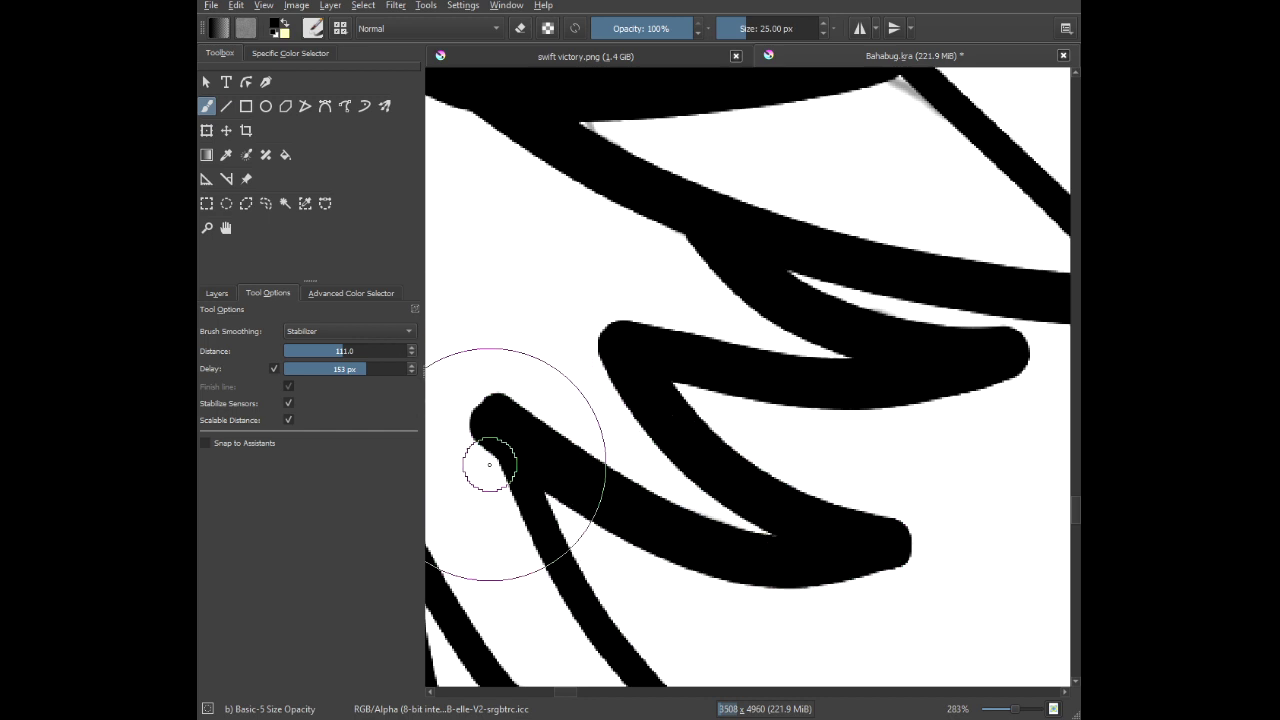
mouse_move(489, 466)
left_mouse_down()
mouse_move(524, 353)
mouse_move(539, 204)
left_mouse_up()
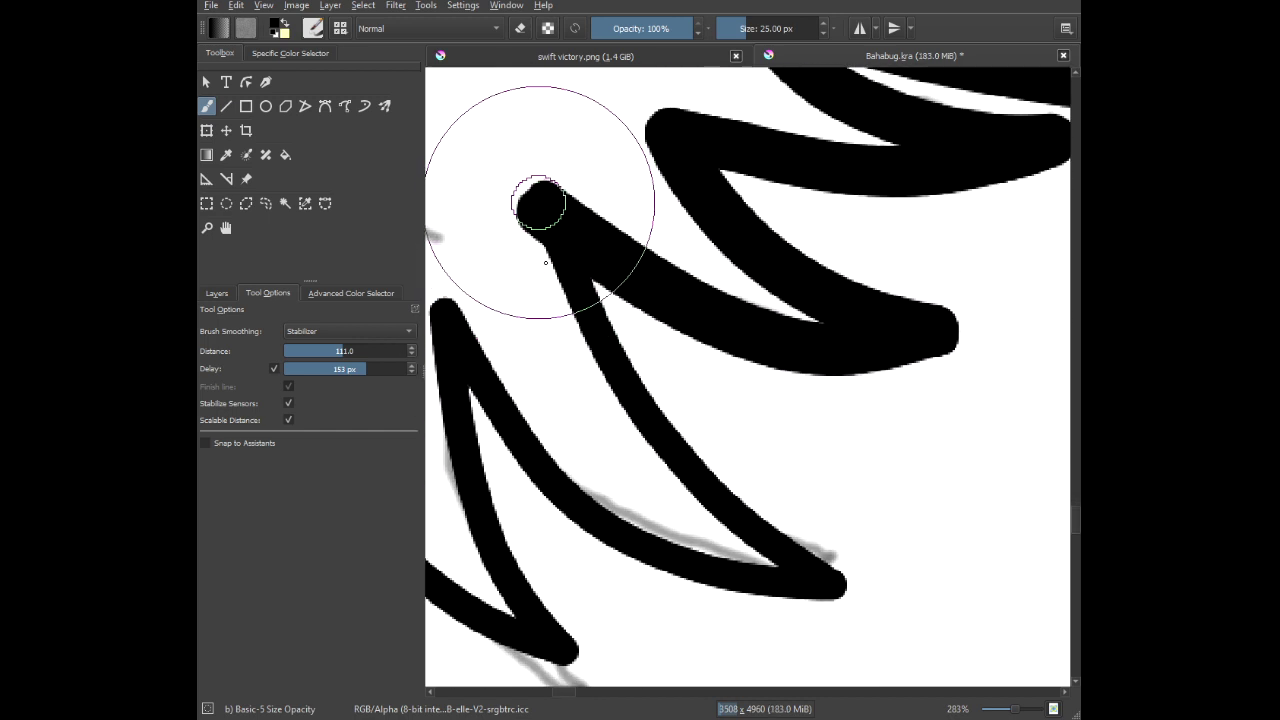
mouse_move(546, 263)
left_mouse_down()
mouse_move(595, 392)
mouse_move(711, 527)
mouse_move(786, 579)
mouse_move(938, 609)
left_mouse_up()
mouse_move(717, 588)
left_mouse_down()
mouse_move(625, 560)
mouse_move(530, 450)
mouse_move(416, 240)
mouse_move(455, 300)
mouse_move(540, 320)
mouse_move(571, 260)
mouse_move(586, 434)
mouse_move(691, 606)
left_mouse_up()
scroll(703, 536, "down", 3)
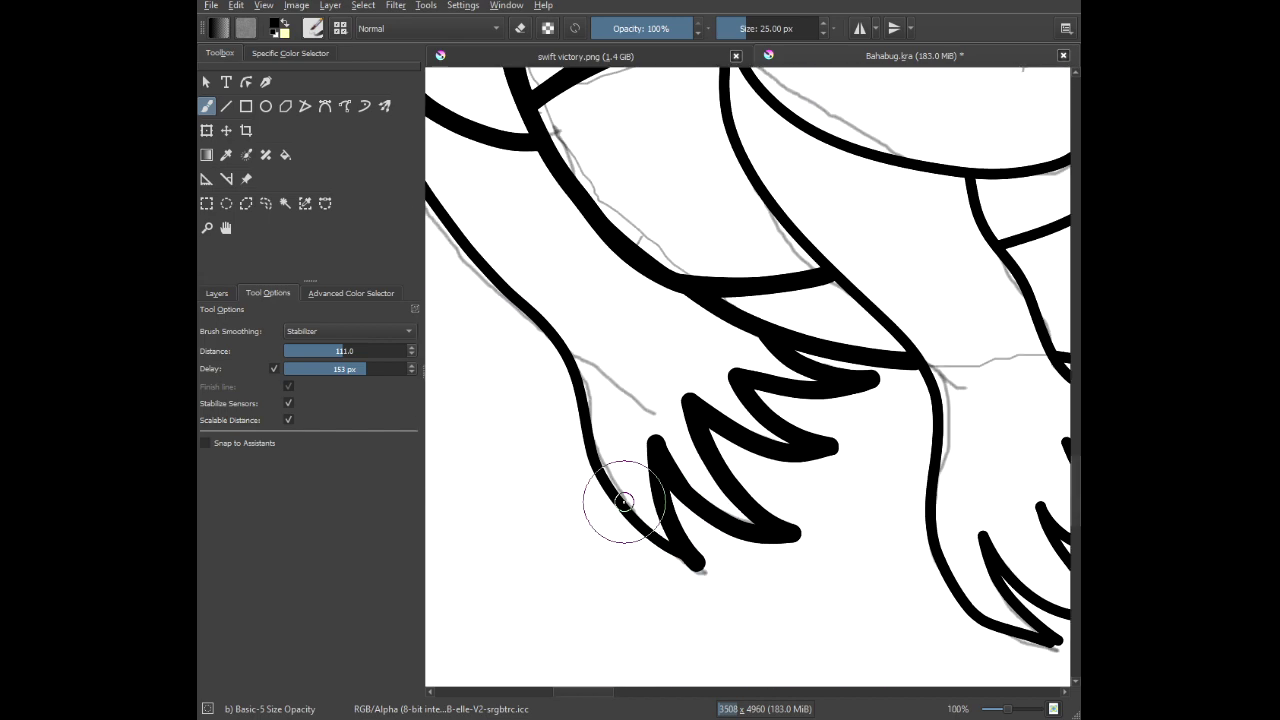
Try to thicken the far leg's outer edge at 25 px between the lowest claw and the thigh.
left_click_drag(623, 503, 795, 598)
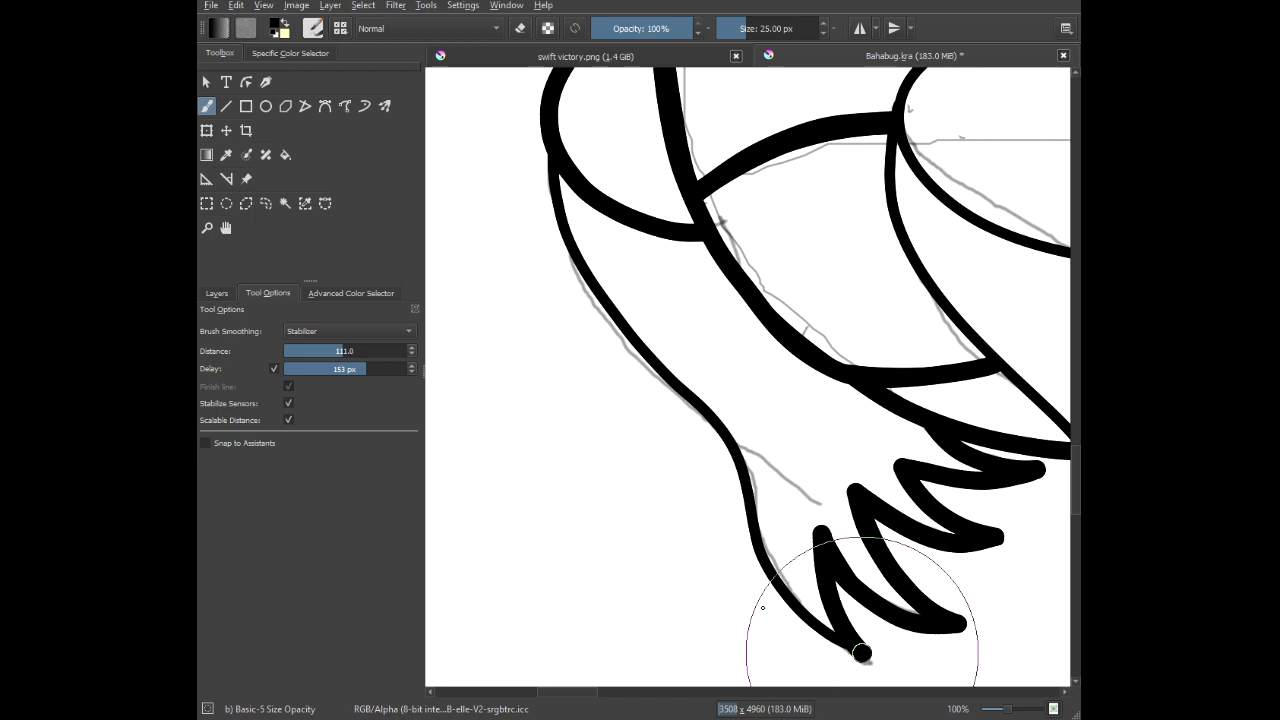
mouse_move(762, 607)
left_mouse_down()
mouse_move(705, 405)
mouse_move(666, 334)
mouse_move(591, 321)
mouse_move(551, 289)
mouse_move(530, 78)
mouse_move(546, 30)
left_mouse_up()
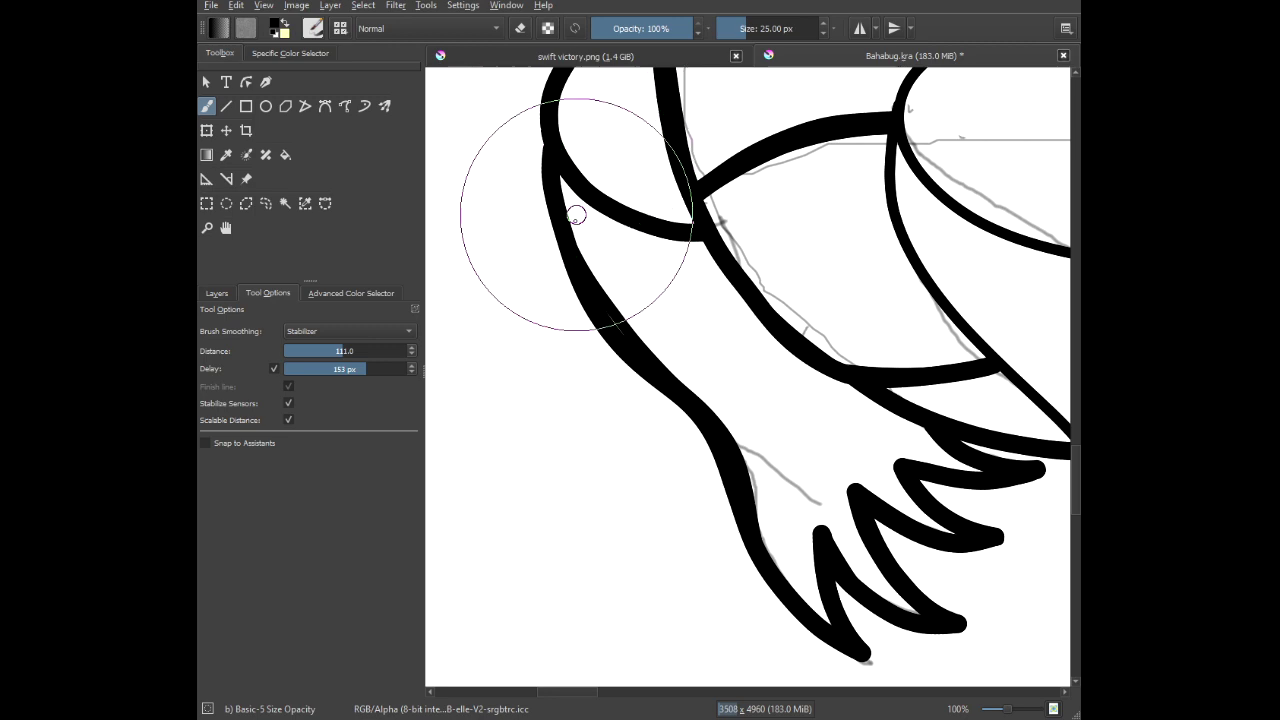
scroll(608, 320, "up", 3)
left_click_drag(586, 291, 734, 462)
scroll(734, 461, "down", 6)
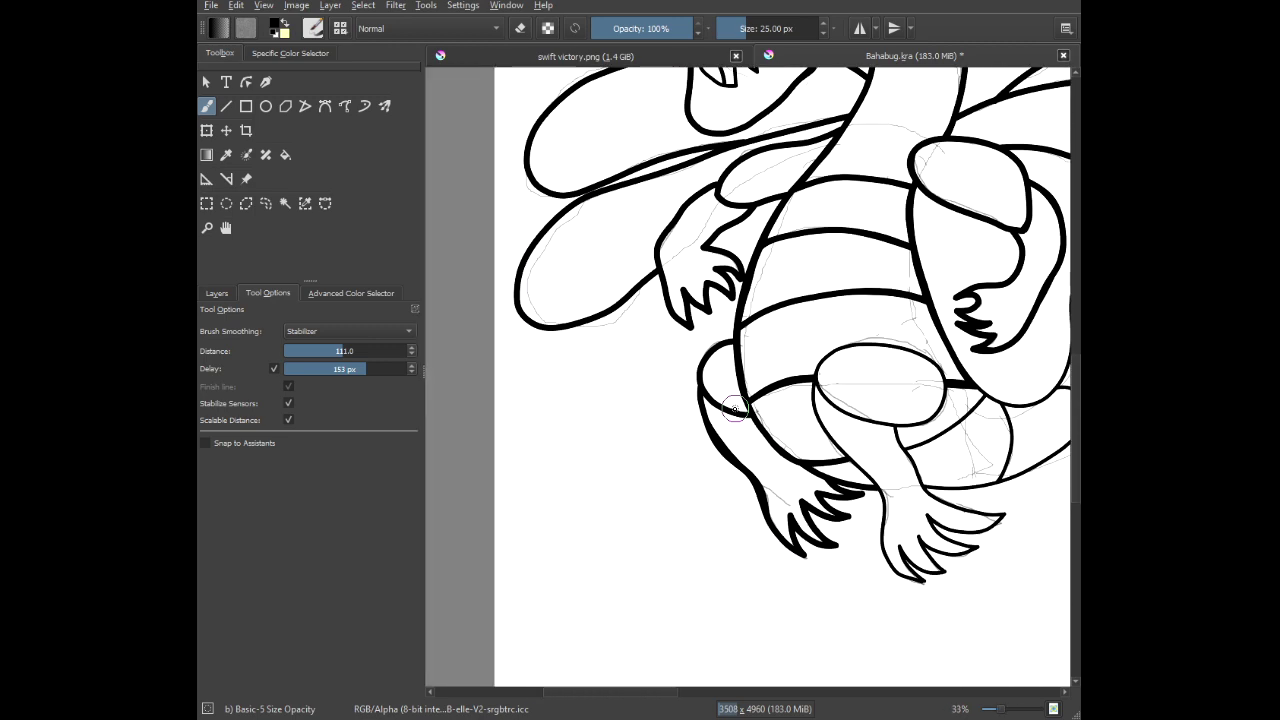
scroll(735, 410, "down", 3)
scroll(835, 433, "up", 8)
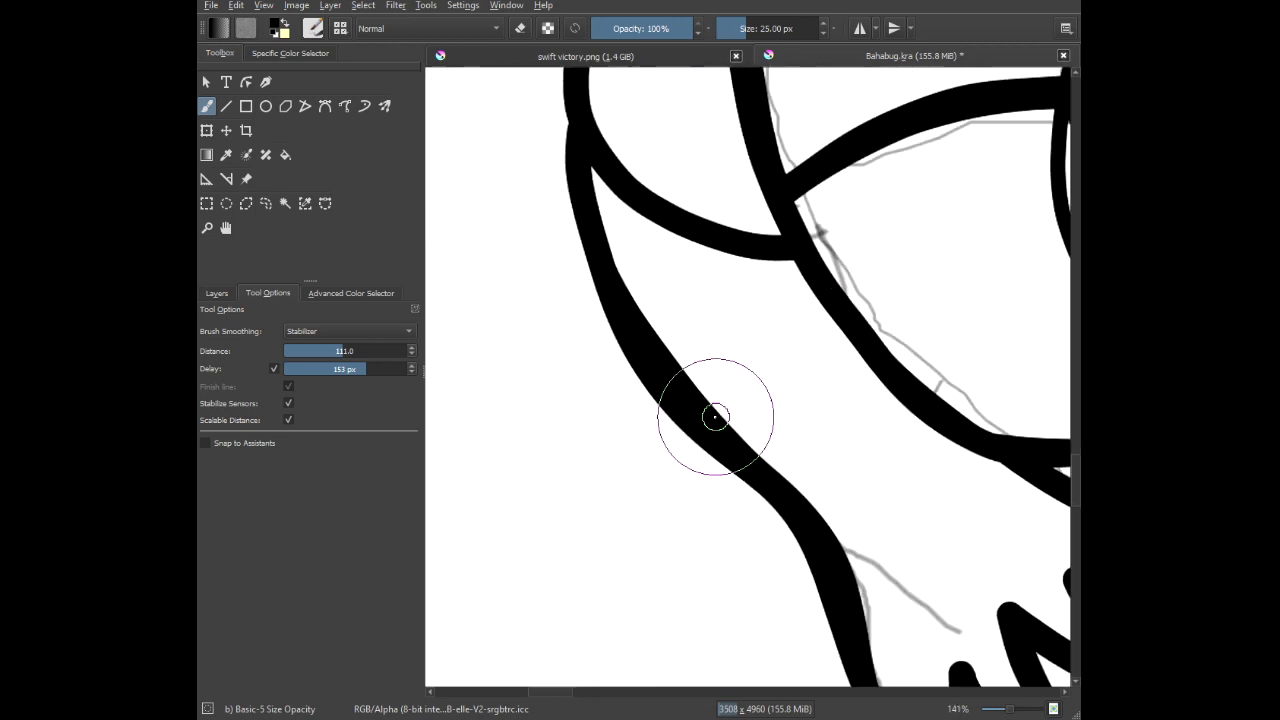
scroll(759, 327, "down", 3)
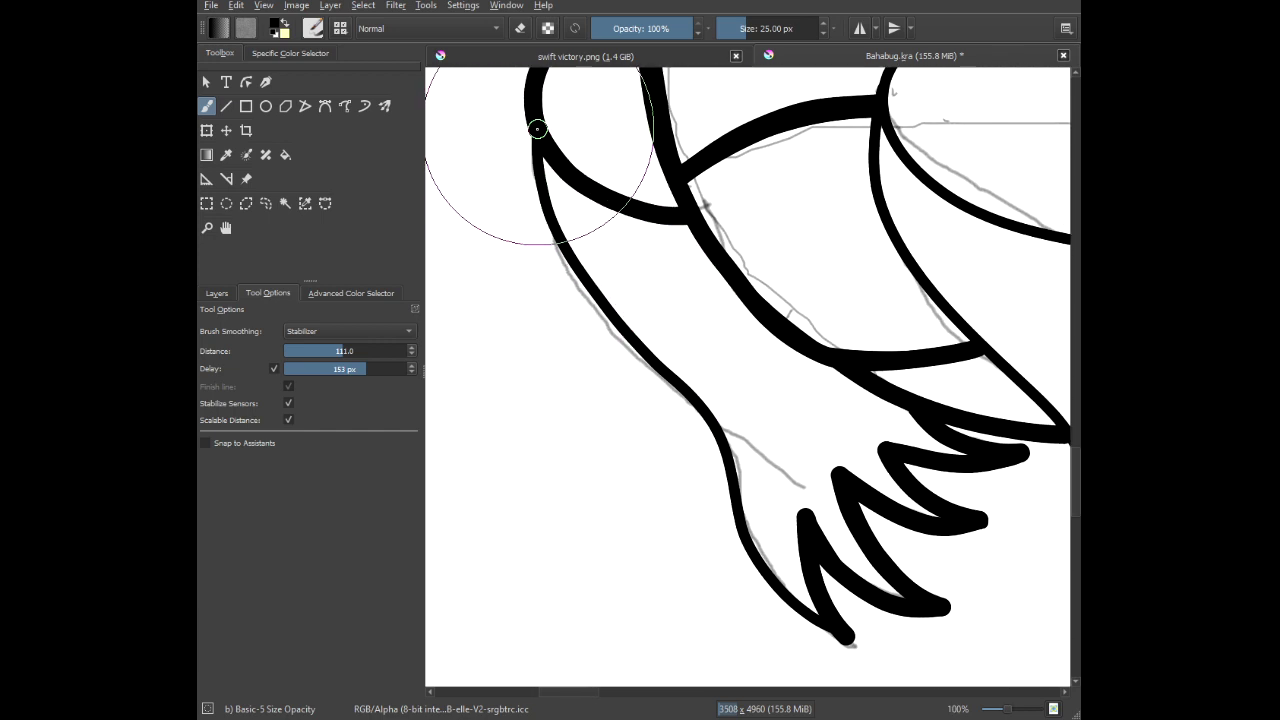
mouse_move(534, 264)
left_mouse_down()
mouse_move(669, 373)
mouse_move(758, 485)
mouse_move(750, 586)
mouse_move(782, 647)
mouse_move(929, 680)
left_mouse_up()
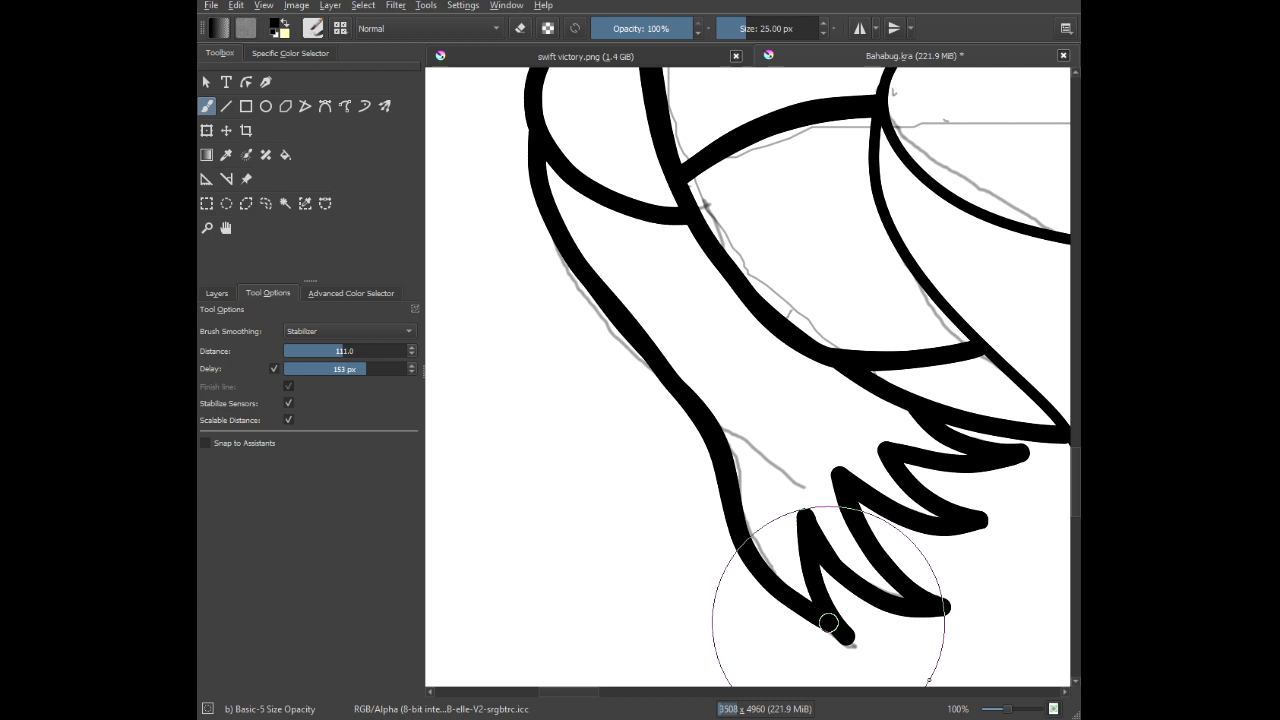
left_click_drag(844, 662, 842, 637)
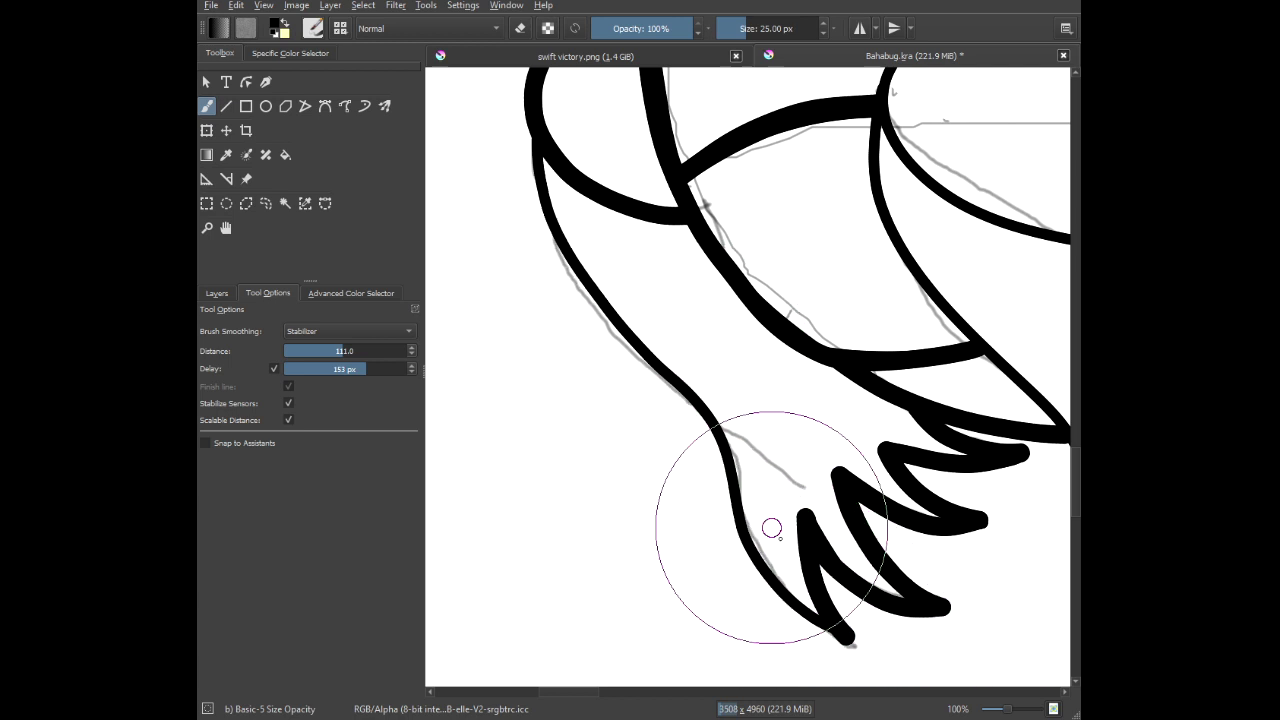
Thicken the far leg's outer edge at 25 px from the lowest claw up to the thigh.
mouse_move(844, 637)
left_mouse_down()
mouse_move(755, 562)
mouse_move(703, 420)
mouse_move(558, 231)
mouse_move(538, 146)
left_mouse_up()
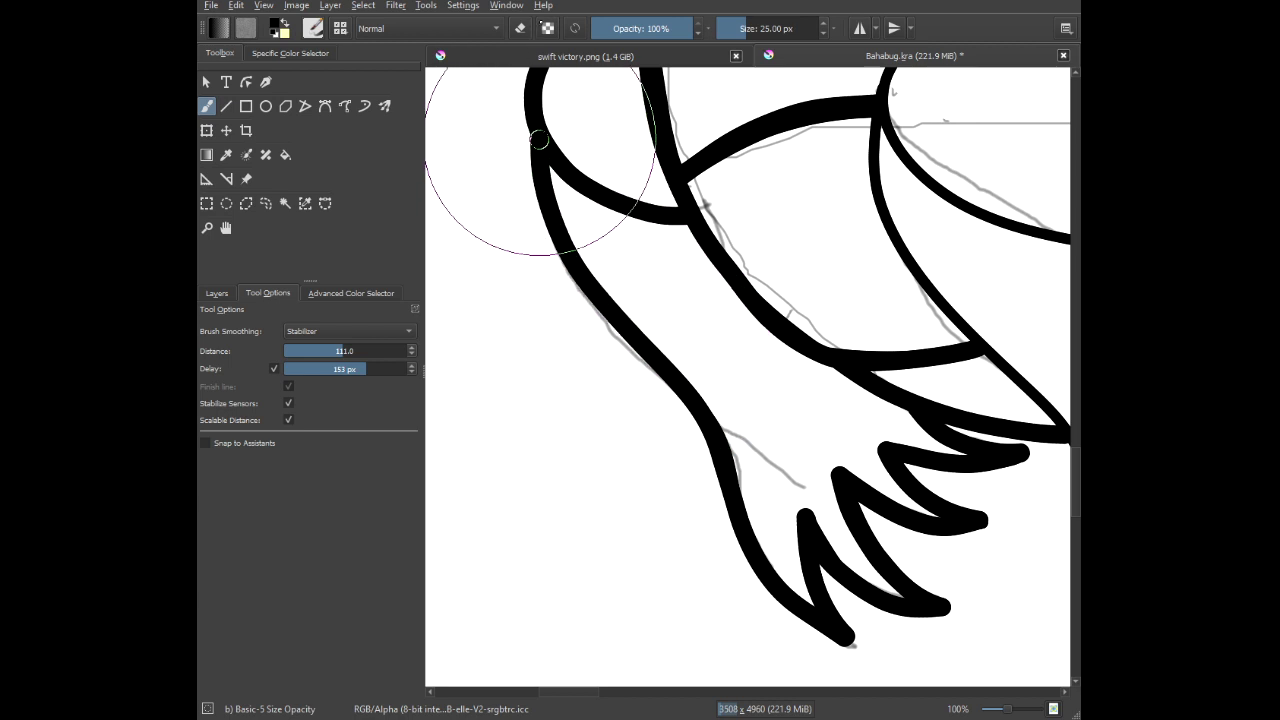
scroll(646, 220, "down", 5)
left_click_drag(668, 250, 617, 425)
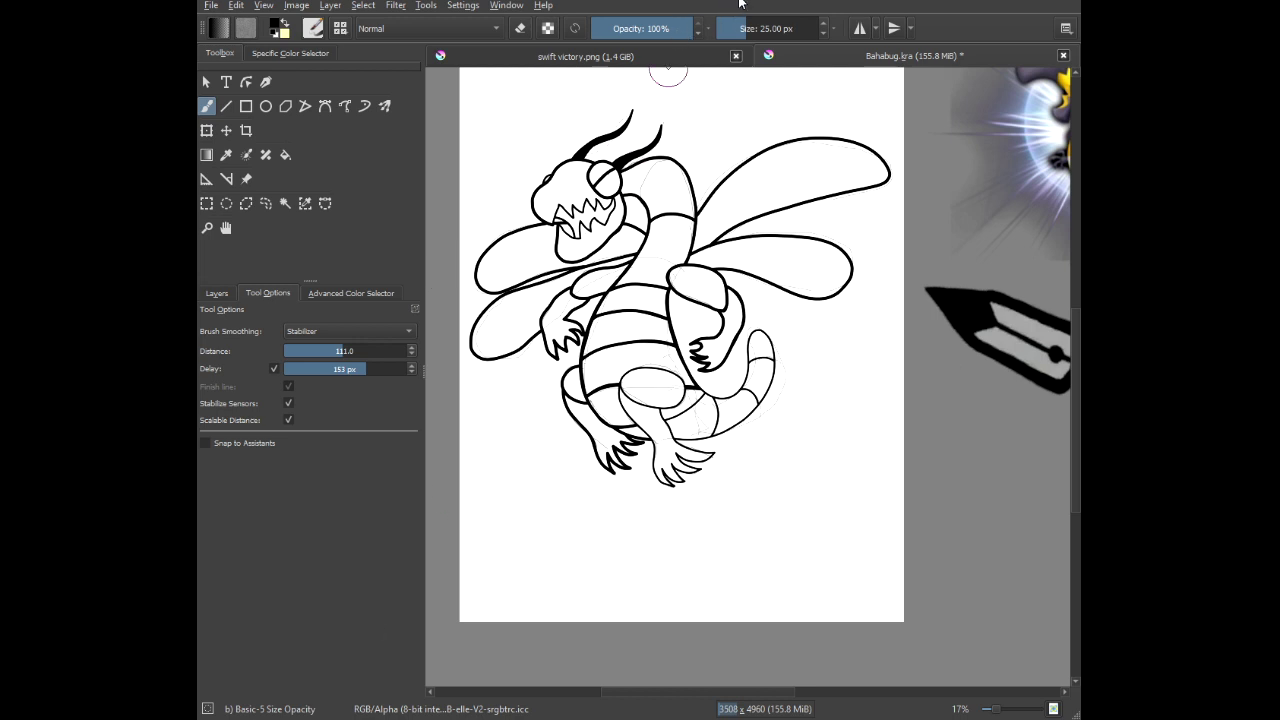
Thicken the near thigh's oval outline at 25 px, and the near leg's outer edge from the oval down to the lowest claw.
scroll(617, 405, "up", 3)
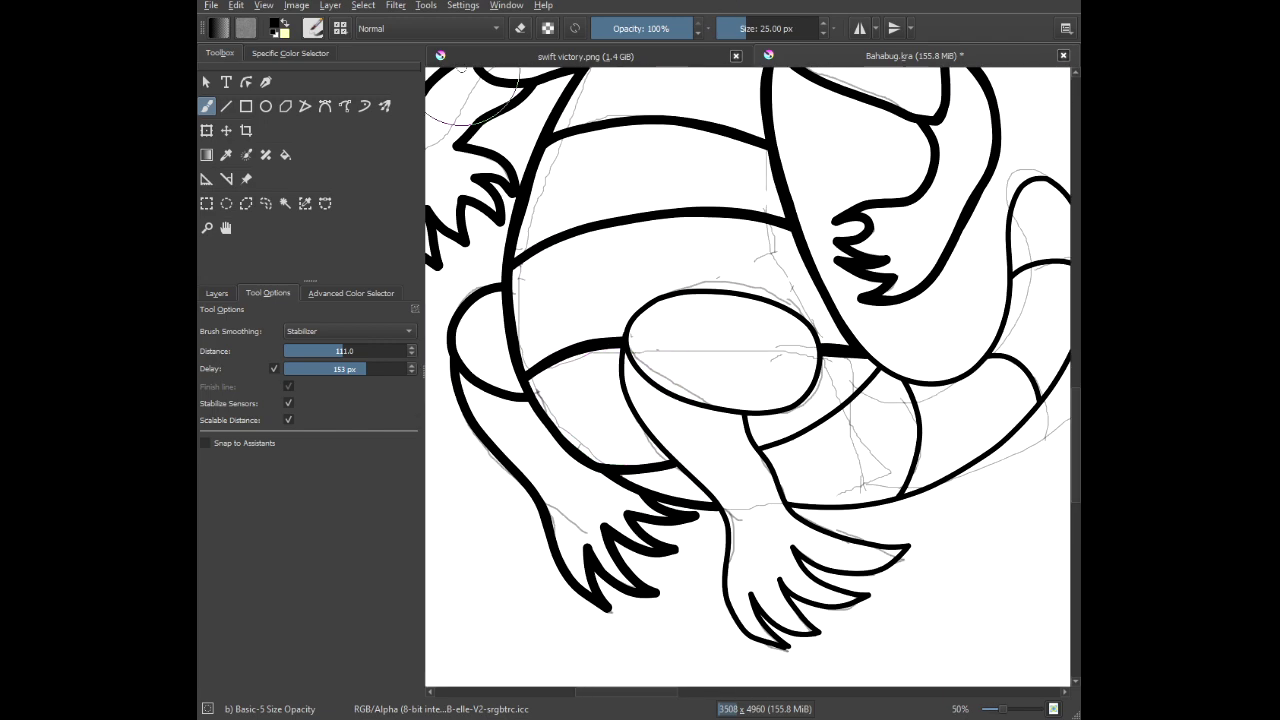
scroll(626, 415, "up", 3)
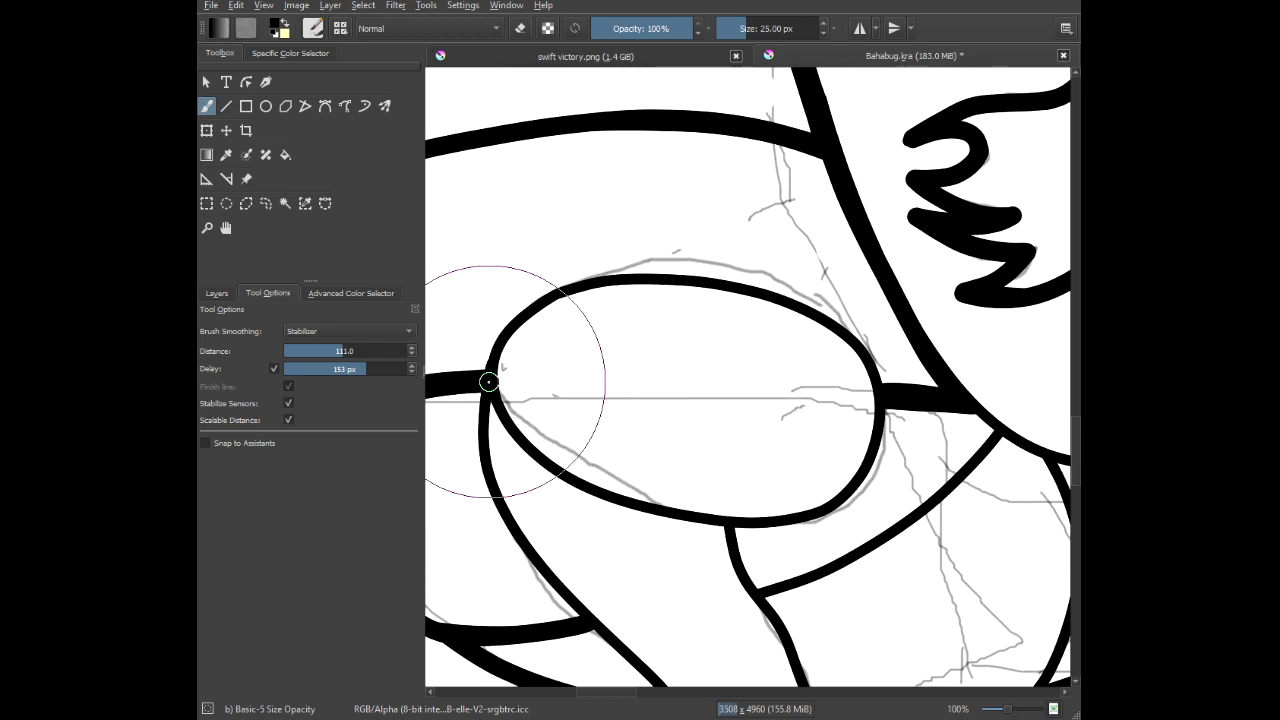
mouse_move(488, 381)
left_mouse_down()
mouse_move(494, 337)
mouse_move(523, 300)
mouse_move(653, 277)
mouse_move(810, 310)
mouse_move(857, 344)
mouse_move(885, 408)
mouse_move(864, 480)
mouse_move(830, 510)
mouse_move(768, 528)
mouse_move(606, 503)
mouse_move(518, 445)
mouse_move(489, 395)
left_mouse_up()
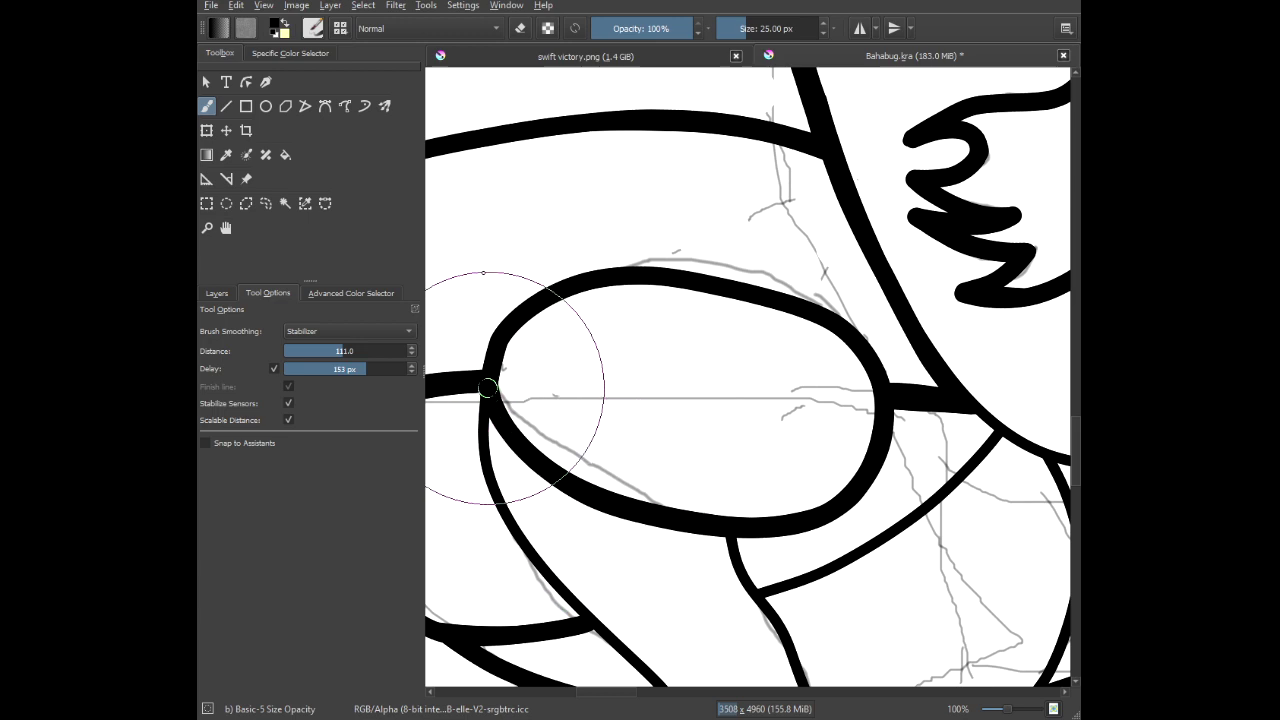
scroll(487, 381, "down", 5)
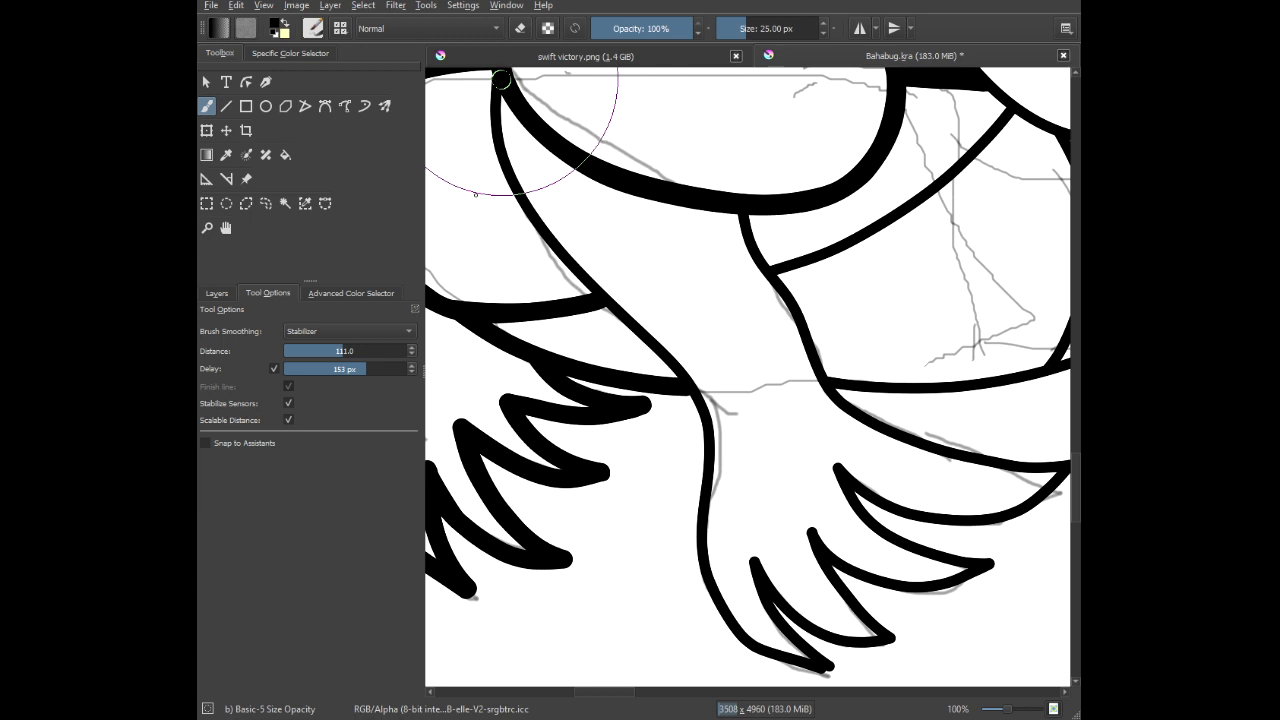
mouse_move(557, 283)
left_mouse_down()
mouse_move(620, 360)
mouse_move(737, 448)
mouse_move(718, 682)
mouse_move(760, 705)
mouse_move(848, 717)
left_mouse_up()
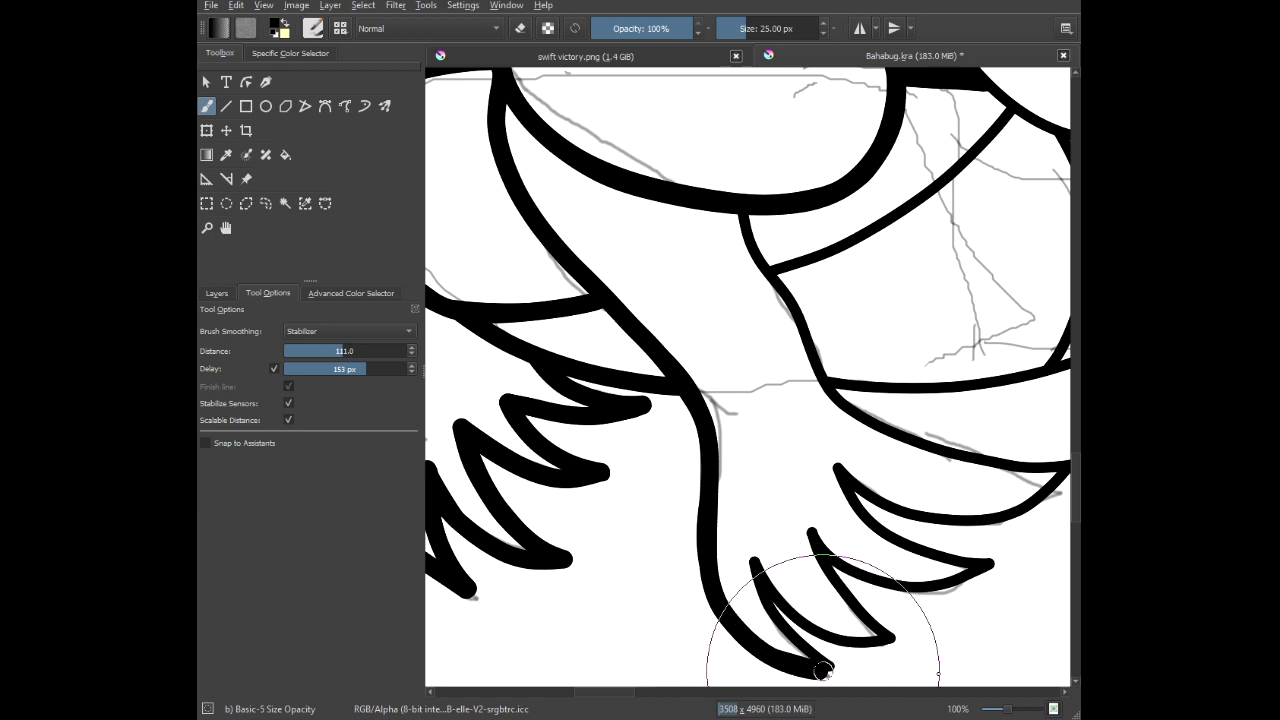
Go over the near foot's lower claws and the gaps between them at 25 px, from the lowest claw up to the notch below the top claw.
left_click_drag(799, 620, 656, 490)
scroll(652, 492, "up", 2)
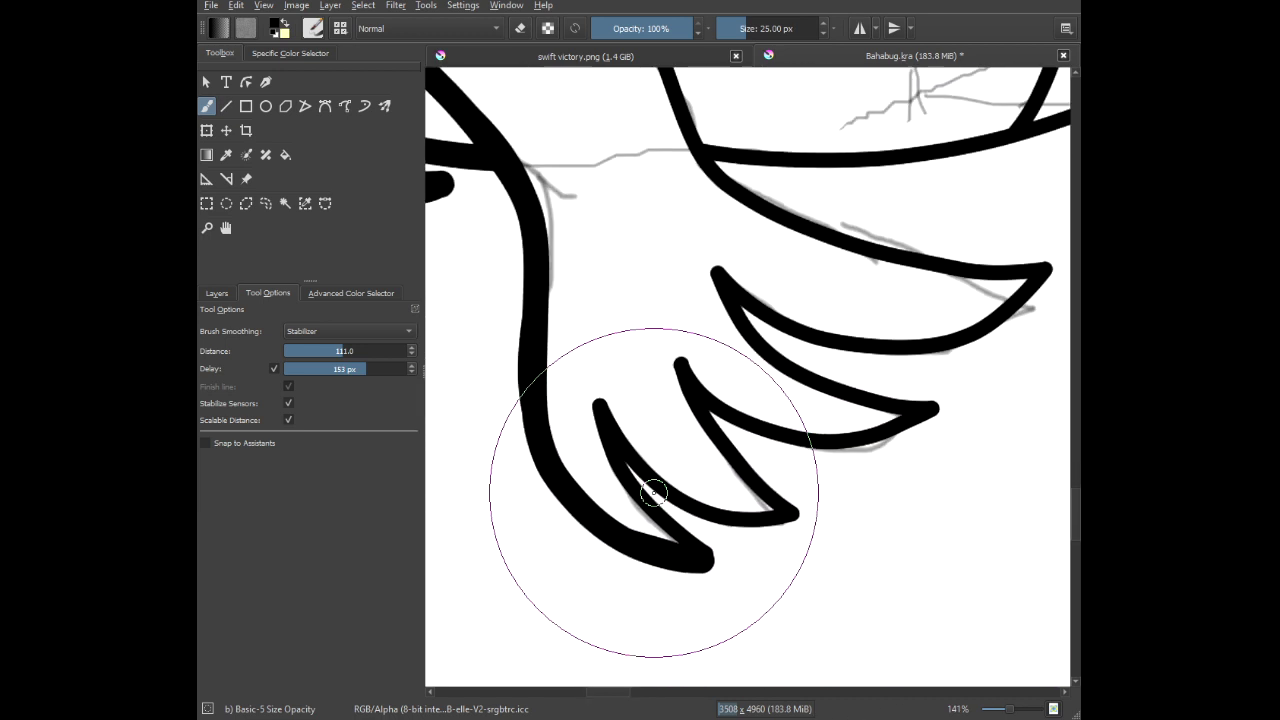
mouse_move(727, 585)
left_mouse_down()
mouse_move(634, 491)
mouse_move(557, 264)
mouse_move(605, 475)
mouse_move(680, 520)
mouse_move(810, 530)
mouse_move(954, 514)
left_mouse_up()
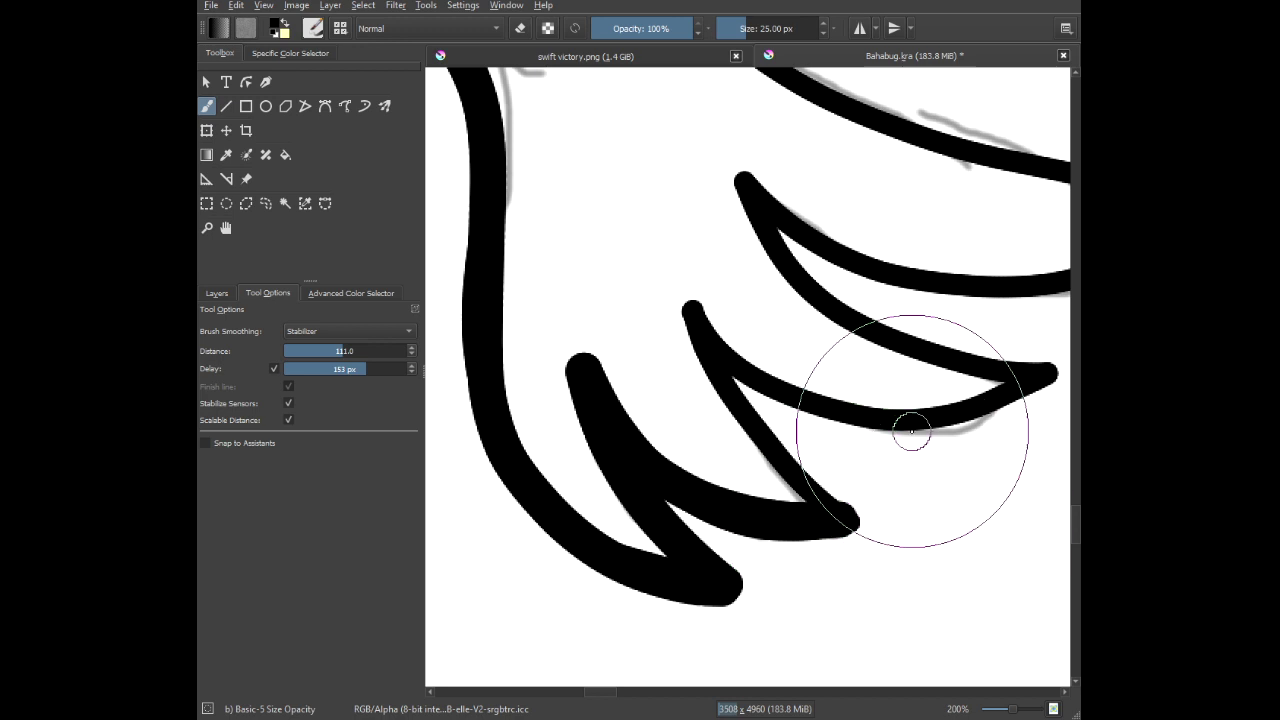
mouse_move(907, 418)
left_mouse_down()
mouse_move(781, 486)
mouse_move(757, 538)
left_mouse_up()
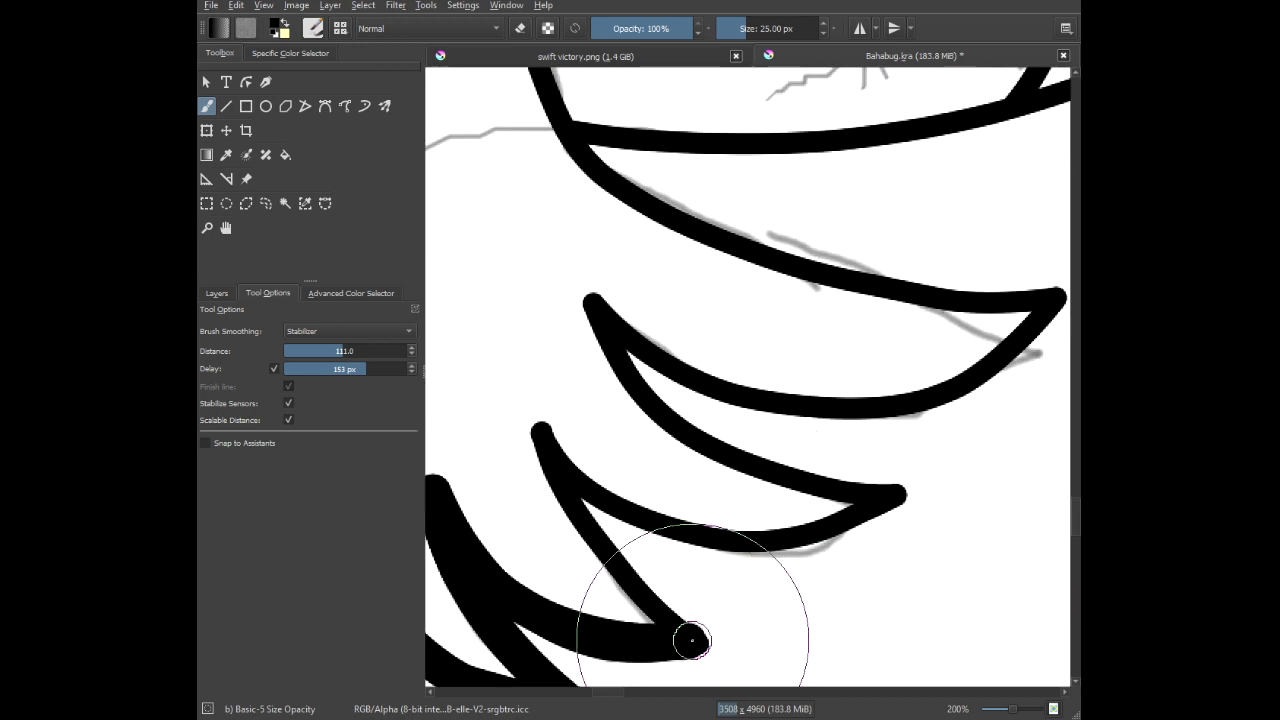
mouse_move(645, 616)
left_mouse_down()
mouse_move(617, 542)
mouse_move(560, 490)
mouse_move(520, 304)
mouse_move(600, 500)
mouse_move(710, 550)
mouse_move(880, 520)
mouse_move(956, 484)
mouse_move(992, 449)
mouse_move(740, 486)
mouse_move(626, 409)
mouse_move(540, 203)
left_mouse_up()
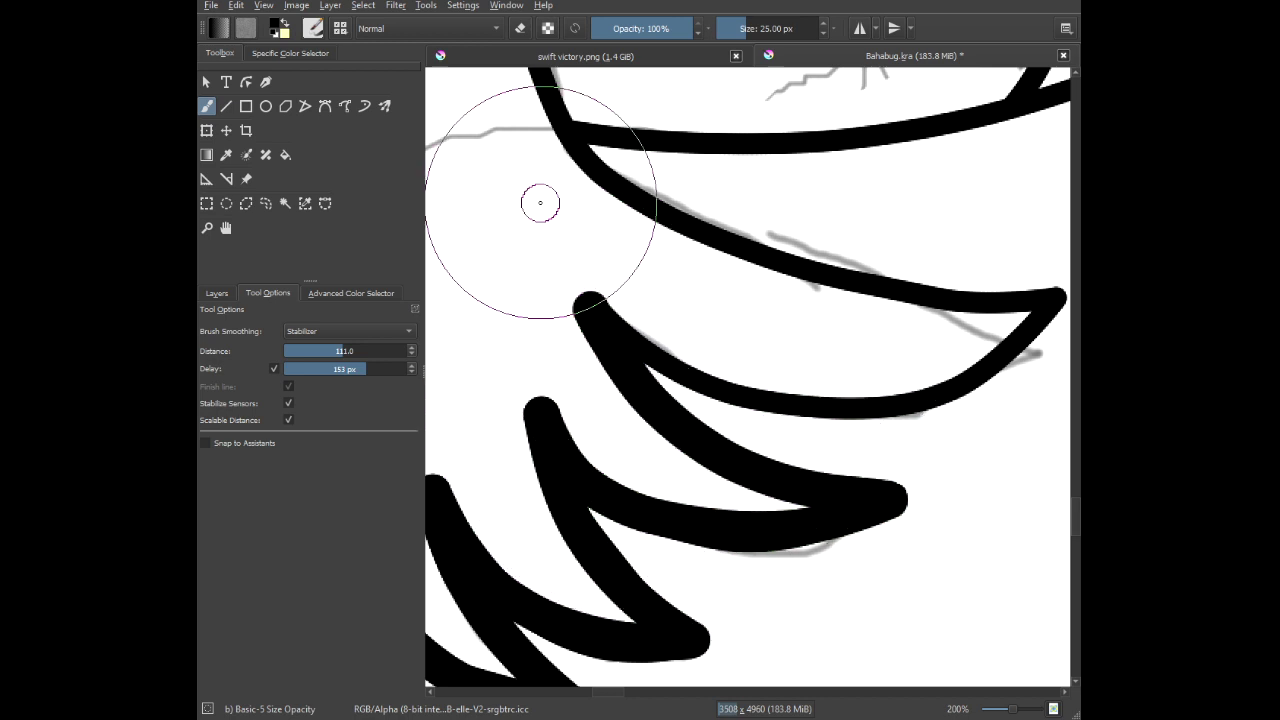
mouse_move(762, 304)
left_mouse_down()
mouse_move(762, 374)
mouse_move(801, 496)
left_mouse_up()
scroll(775, 503, "down", 2)
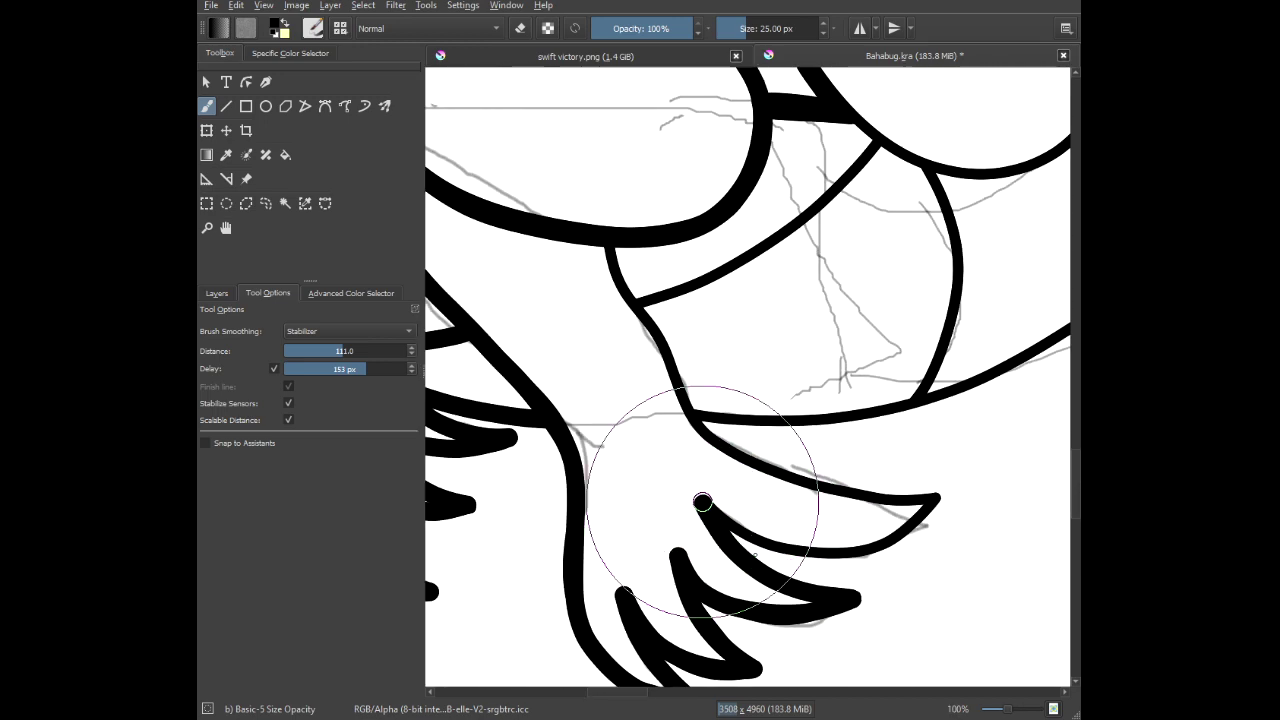
Try to thicken the near foot's top claw at 25 px around its lower edge and tip.
mouse_move(755, 555)
left_mouse_down()
mouse_move(866, 569)
mouse_move(957, 540)
mouse_move(985, 520)
mouse_move(1008, 407)
left_mouse_up()
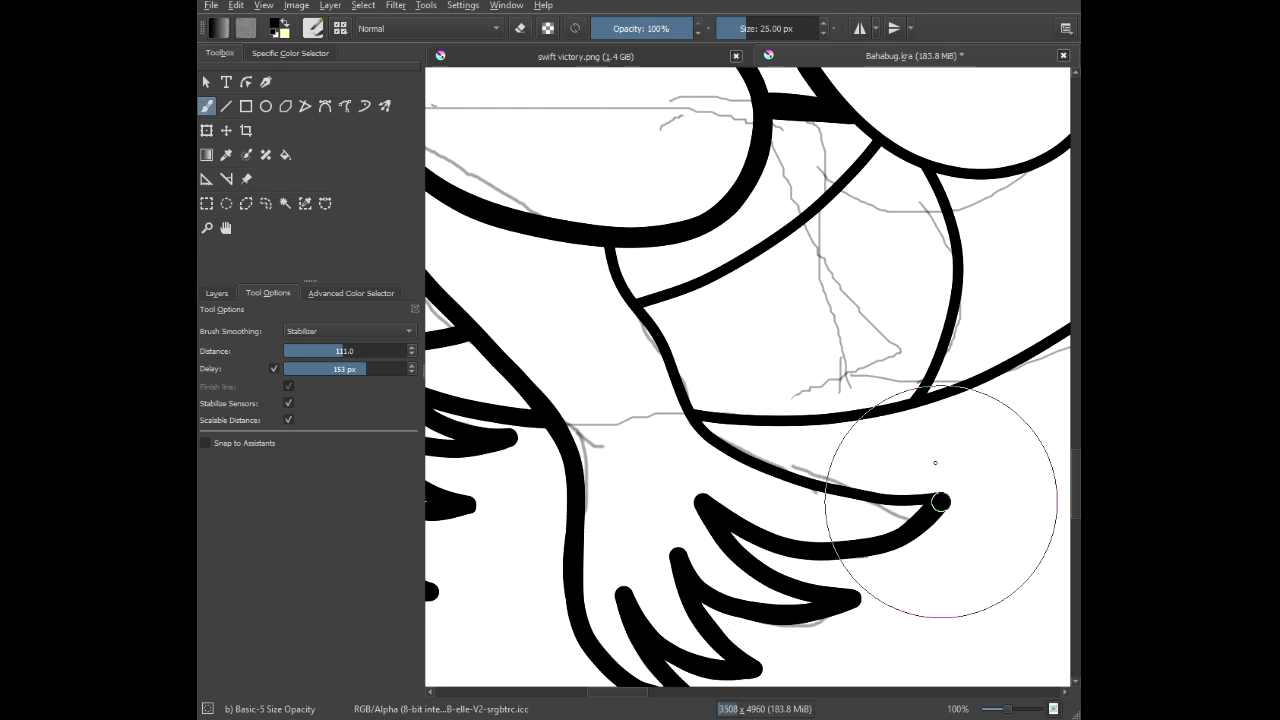
left_click_drag(940, 502, 905, 494)
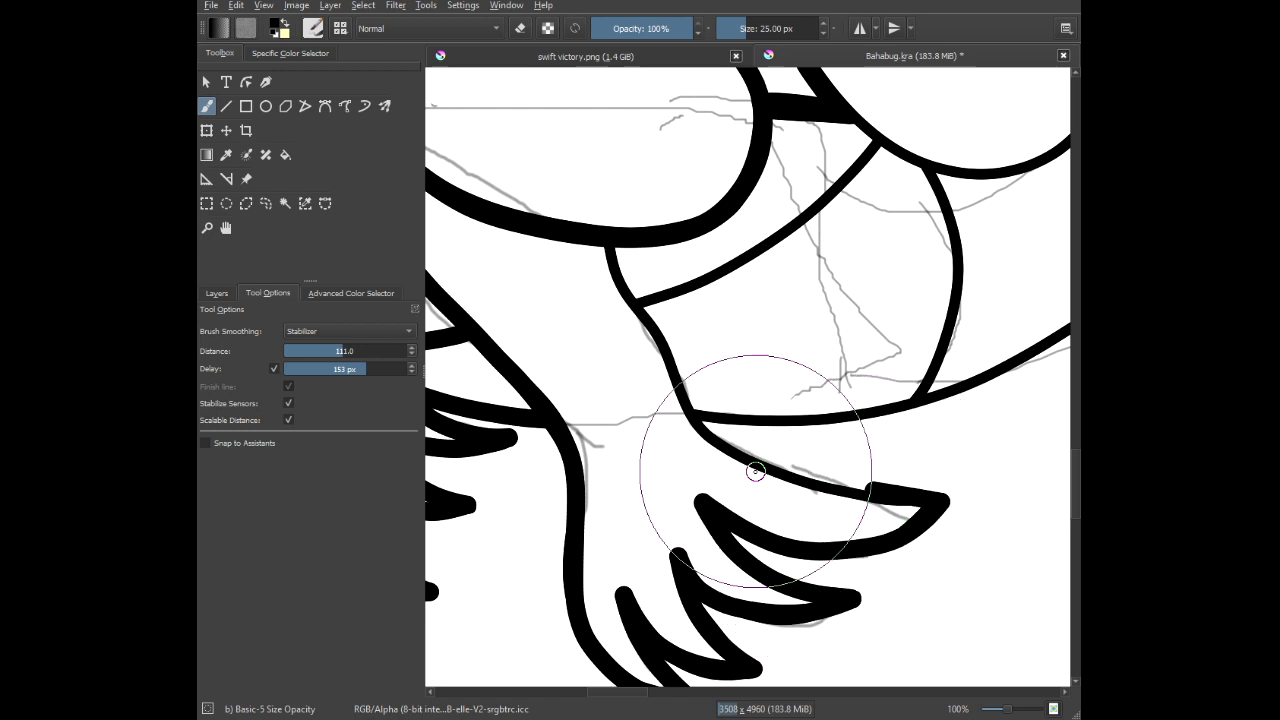
scroll(823, 522, "up", 1)
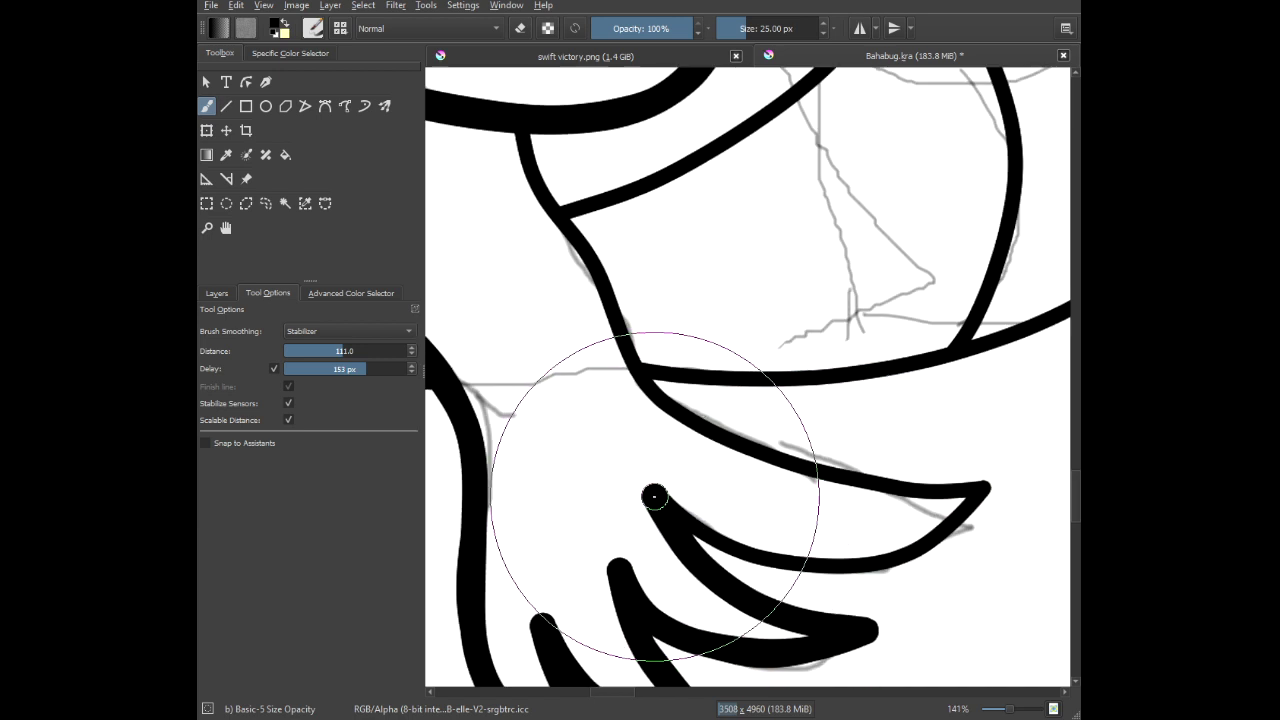
Thicken the near foot's top claw at 25 px, and the near leg's inner edge from the claw tip up to the oval thigh.
mouse_move(685, 530)
left_mouse_down()
mouse_move(850, 555)
mouse_move(992, 530)
mouse_move(1038, 462)
mouse_move(1040, 395)
left_mouse_up()
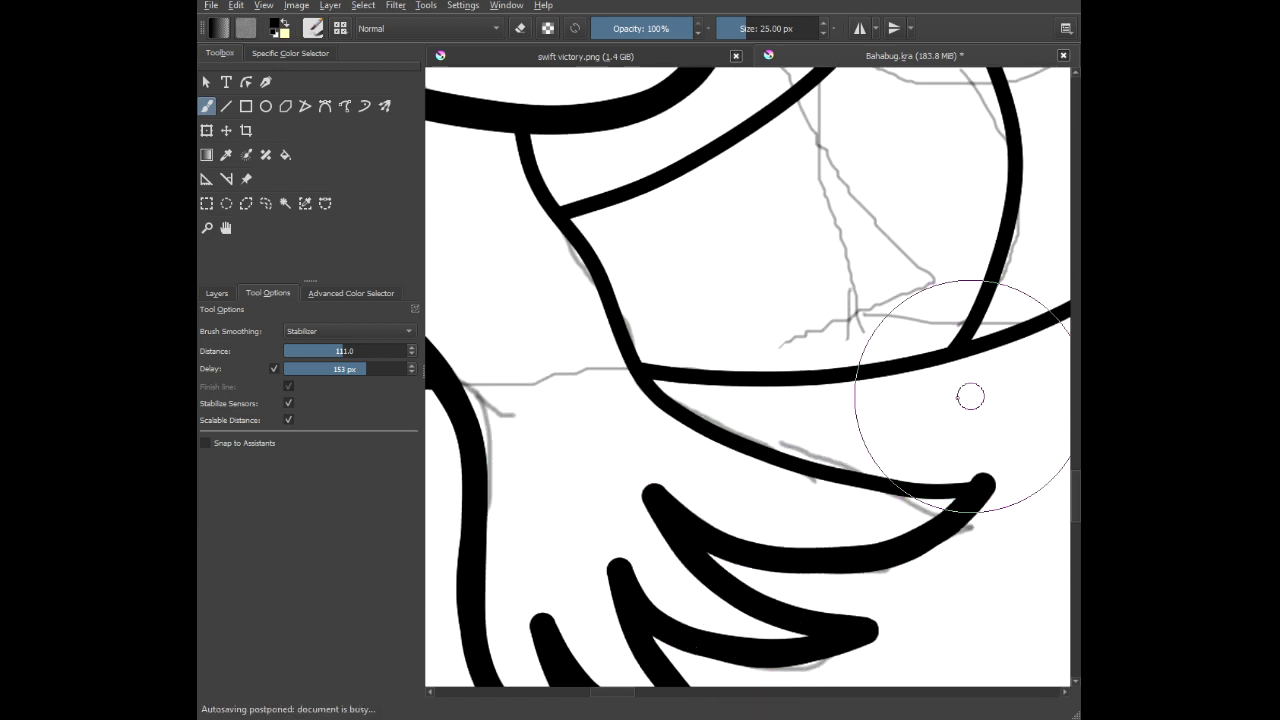
left_click_drag(836, 396, 864, 463)
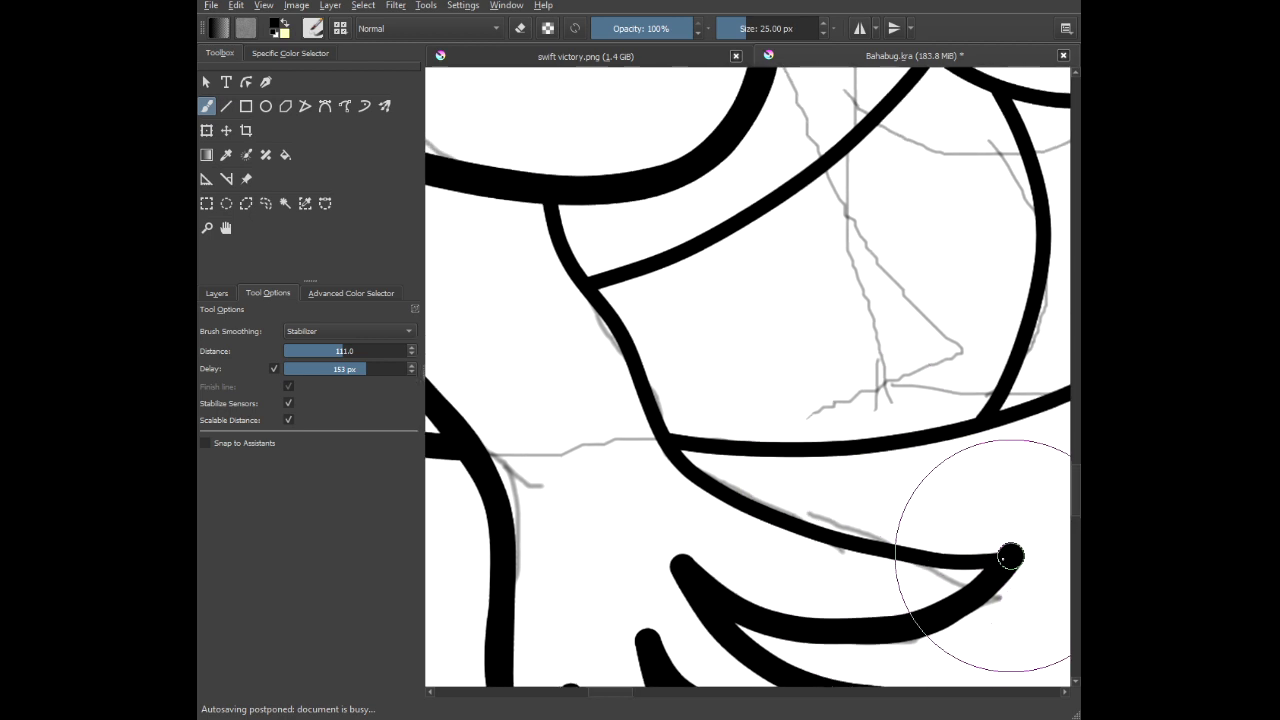
mouse_move(1010, 556)
left_mouse_down()
mouse_move(878, 565)
mouse_move(803, 552)
mouse_move(650, 457)
mouse_move(600, 381)
mouse_move(585, 312)
mouse_move(656, 424)
mouse_move(559, 261)
mouse_move(546, 203)
left_mouse_up()
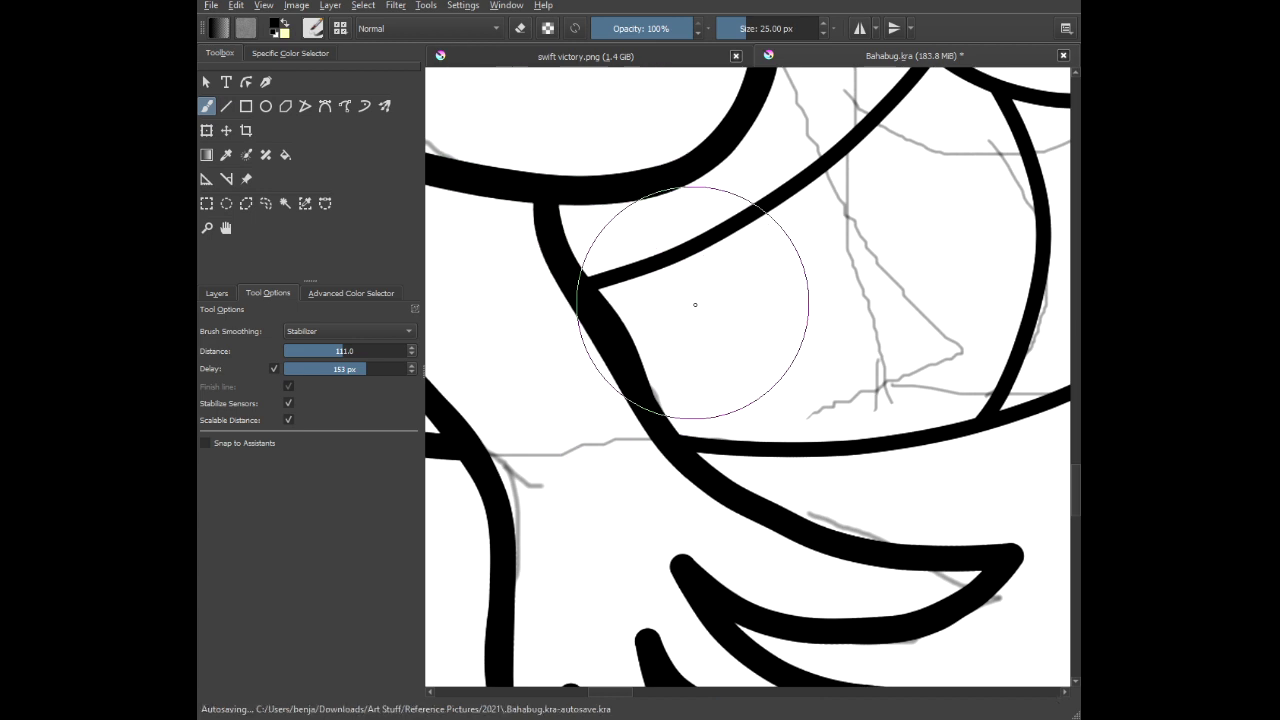
mouse_move(1010, 550)
left_mouse_down()
mouse_move(820, 539)
mouse_move(679, 463)
mouse_move(550, 230)
left_mouse_up()
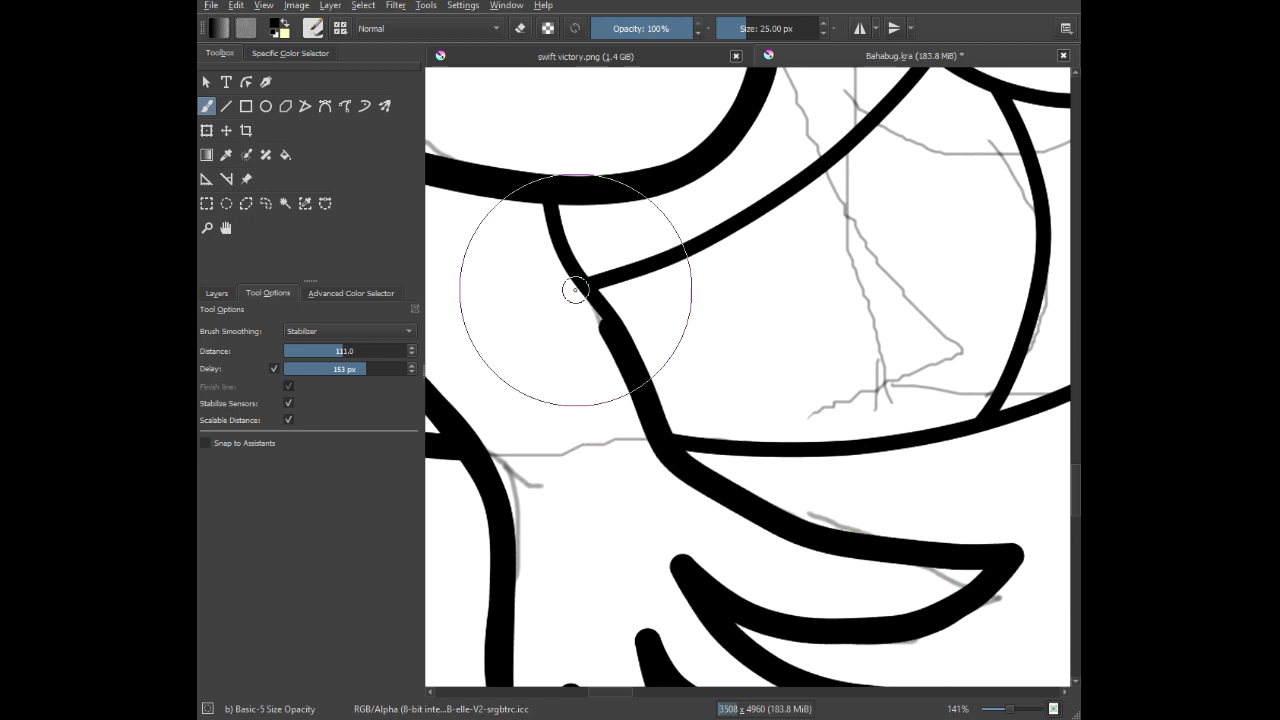
scroll(566, 286, "up", 3)
mouse_move(725, 477)
left_mouse_down()
mouse_move(629, 345)
mouse_move(610, 294)
mouse_move(632, 135)
left_mouse_up()
scroll(660, 224, "down", 6)
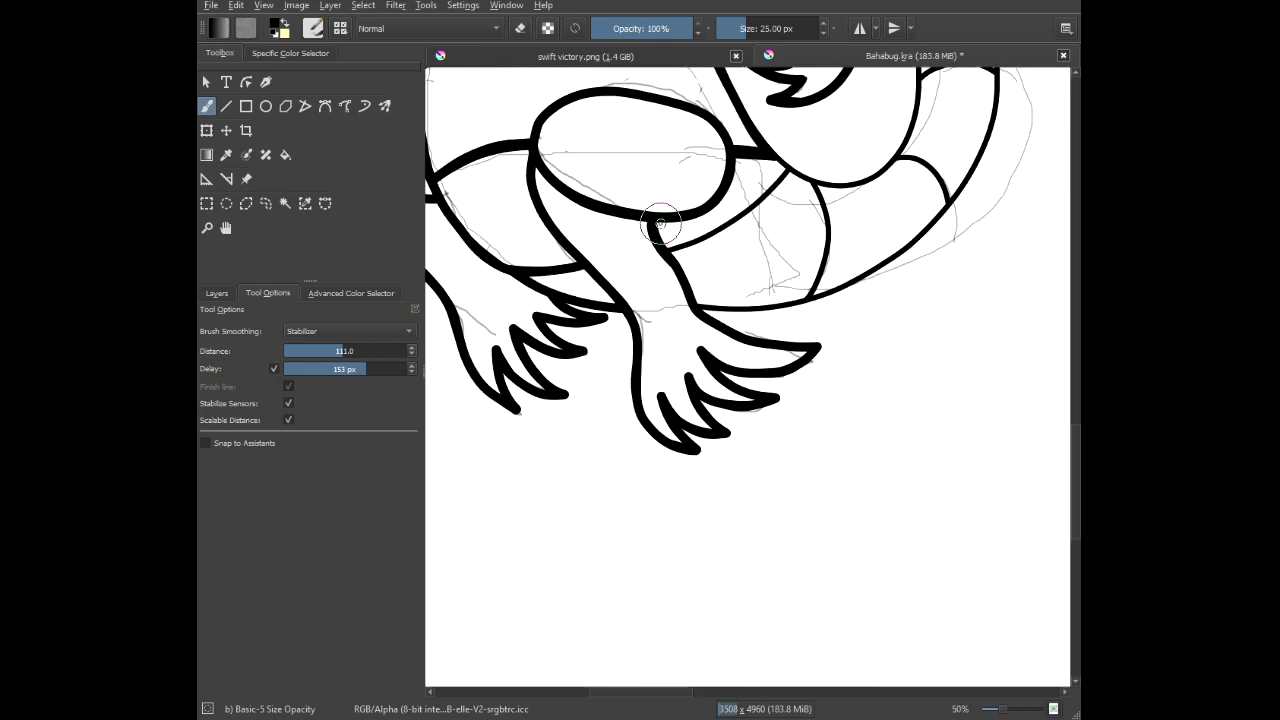
Thicken the curved band line from the body's lower edge down to the near leg's inner edge at 25 px.
scroll(660, 224, "up", 5)
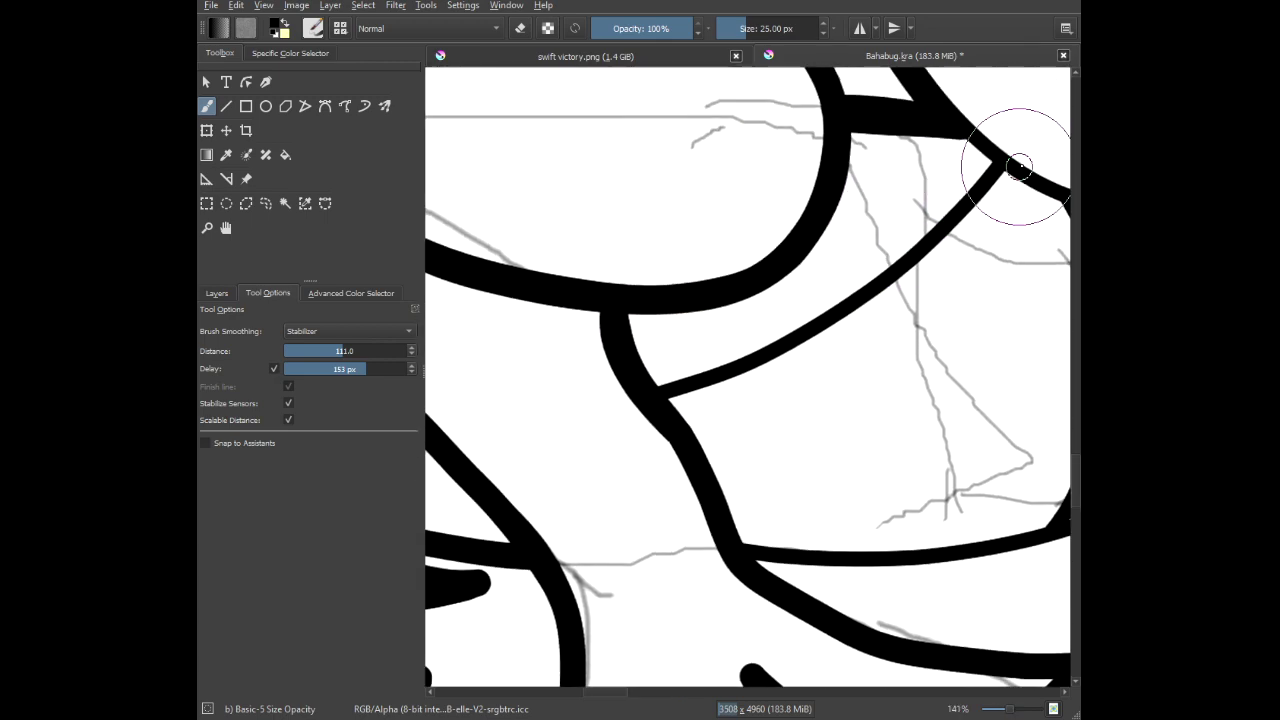
mouse_move(1000, 163)
left_mouse_down()
mouse_move(862, 295)
mouse_move(778, 342)
mouse_move(645, 383)
left_mouse_up()
mouse_move(890, 330)
left_mouse_down()
mouse_move(633, 384)
mouse_move(605, 429)
left_mouse_up()
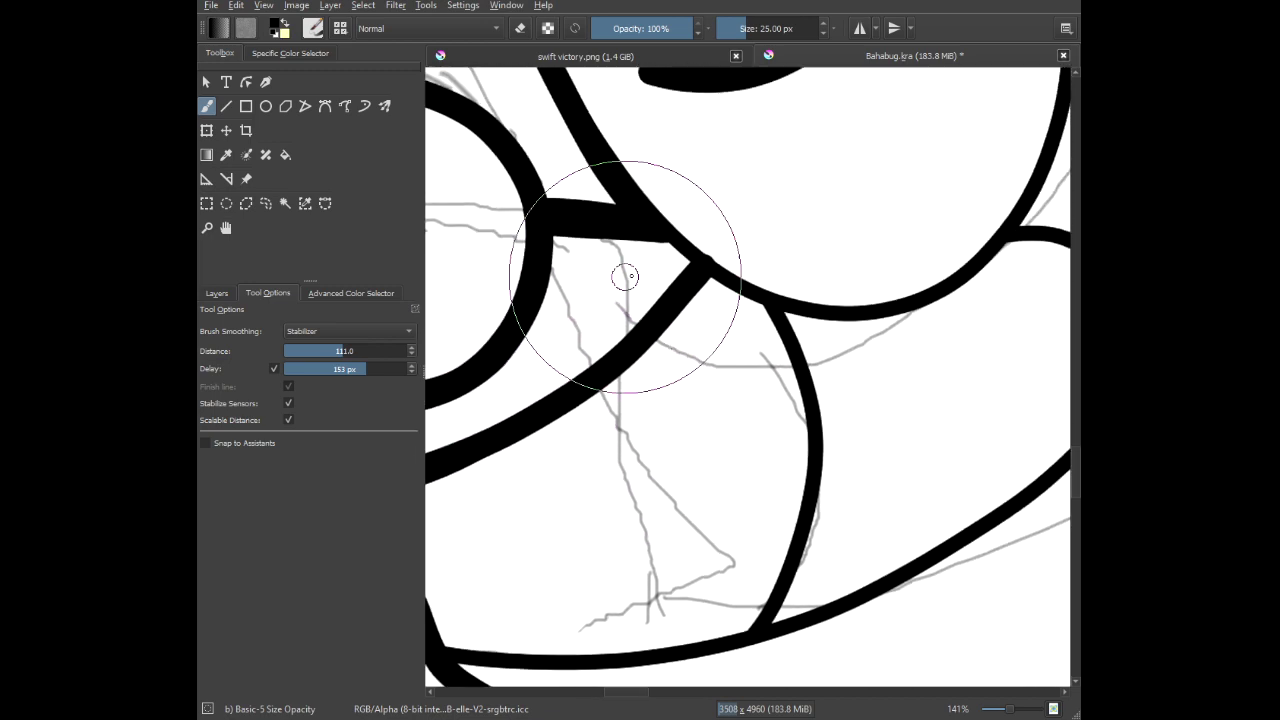
Thicken the body's lower edge beside the near thigh and the tail's inner edge up to the tail tip at 25 px.
scroll(725, 277, "down", 1)
left_click_drag(725, 277, 634, 381)
left_click_drag(759, 326, 734, 446)
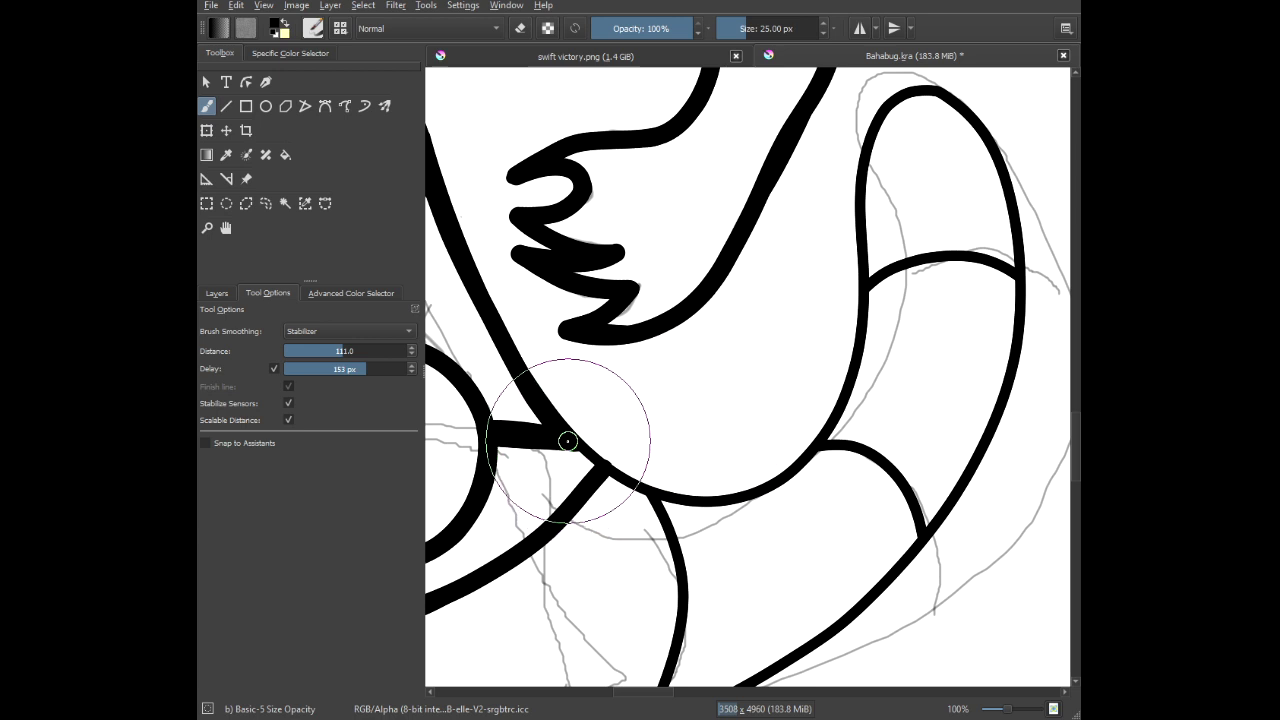
left_click_drag(568, 440, 592, 466)
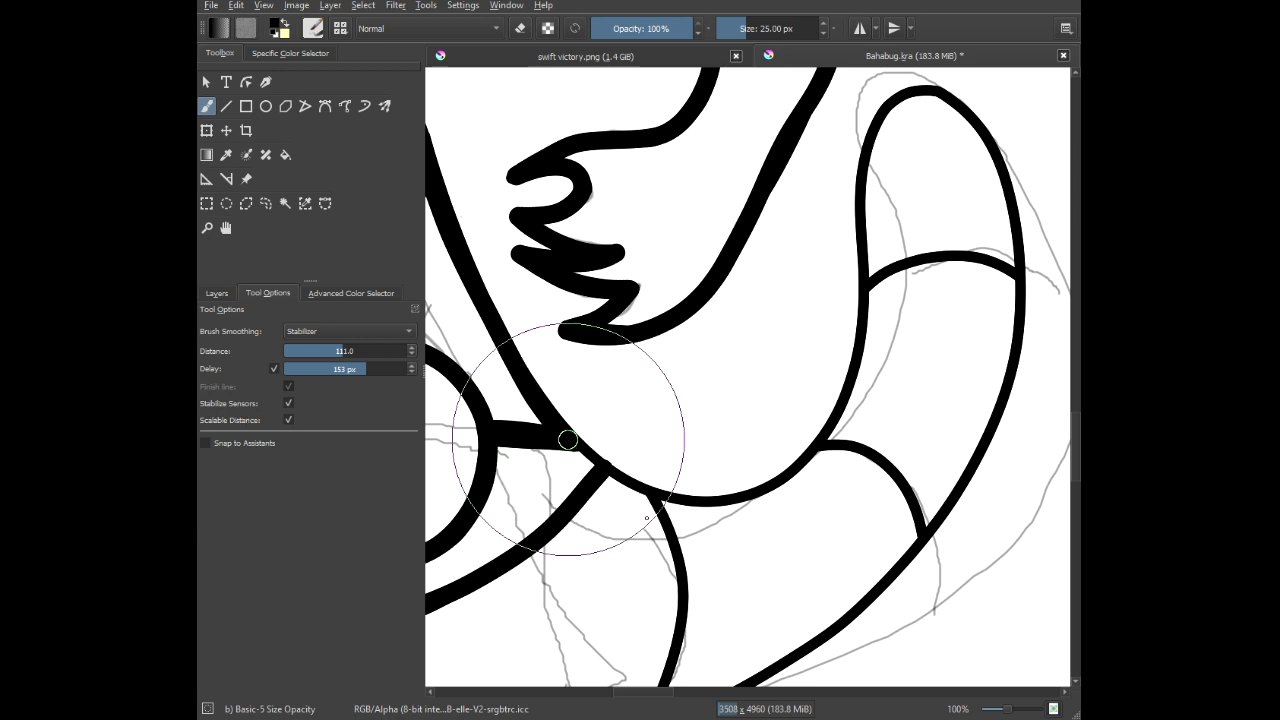
mouse_move(647, 518)
left_mouse_down()
mouse_move(726, 540)
mouse_move(794, 526)
mouse_move(838, 494)
mouse_move(880, 420)
mouse_move(885, 300)
mouse_move(862, 107)
mouse_move(930, 72)
mouse_move(1025, 51)
left_mouse_up()
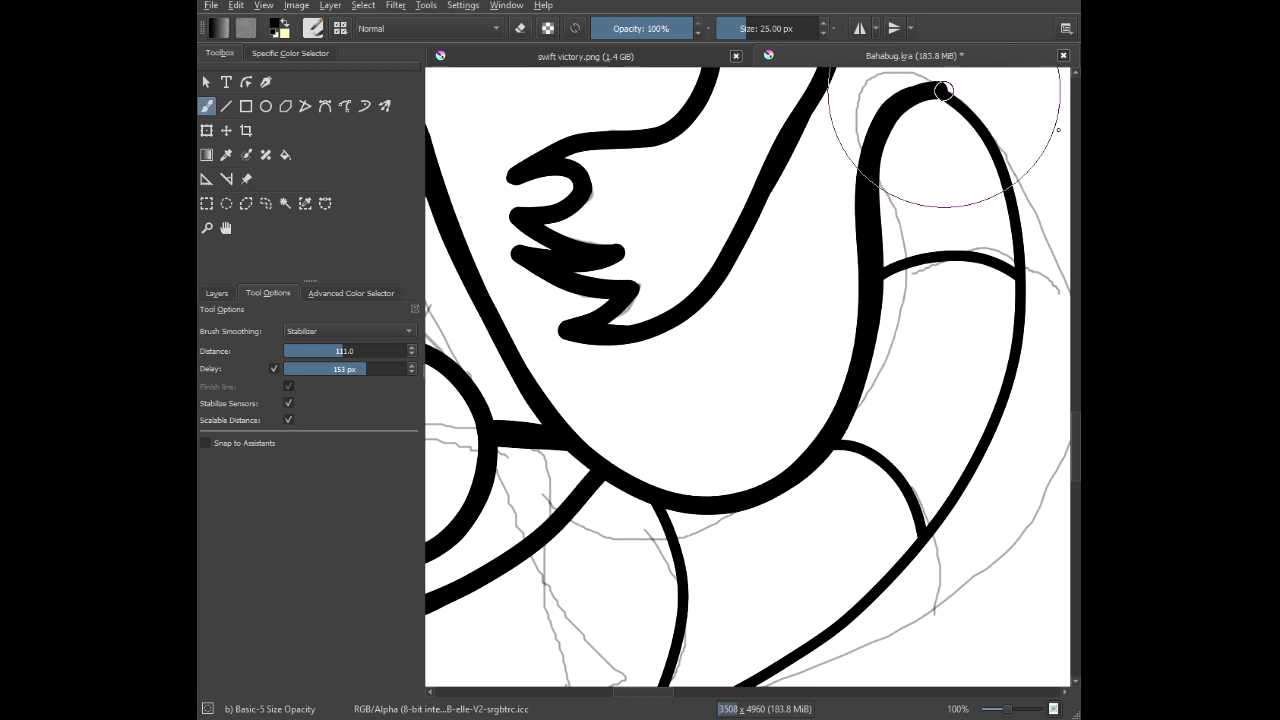
Thicken the tail's outer edge at 25 px from the tip down and around to where it meets the near leg.
mouse_move(944, 91)
left_mouse_down()
mouse_move(1022, 225)
mouse_move(1024, 315)
mouse_move(982, 401)
mouse_move(914, 283)
mouse_move(928, 226)
left_mouse_up()
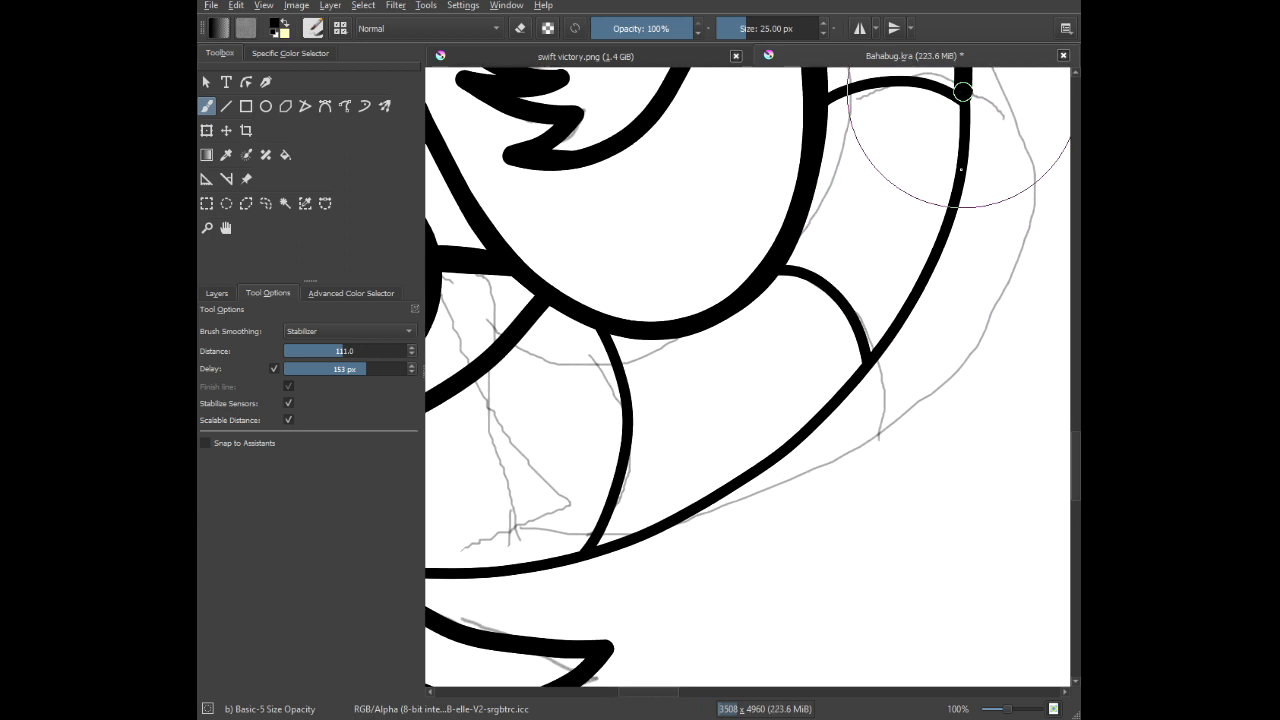
mouse_move(960, 170)
left_mouse_down()
mouse_move(945, 240)
mouse_move(895, 330)
mouse_move(748, 485)
mouse_move(610, 545)
mouse_move(465, 582)
mouse_move(347, 571)
mouse_move(289, 543)
left_mouse_up()
left_click_drag(725, 437, 998, 353)
scroll(652, 482, "up", 4)
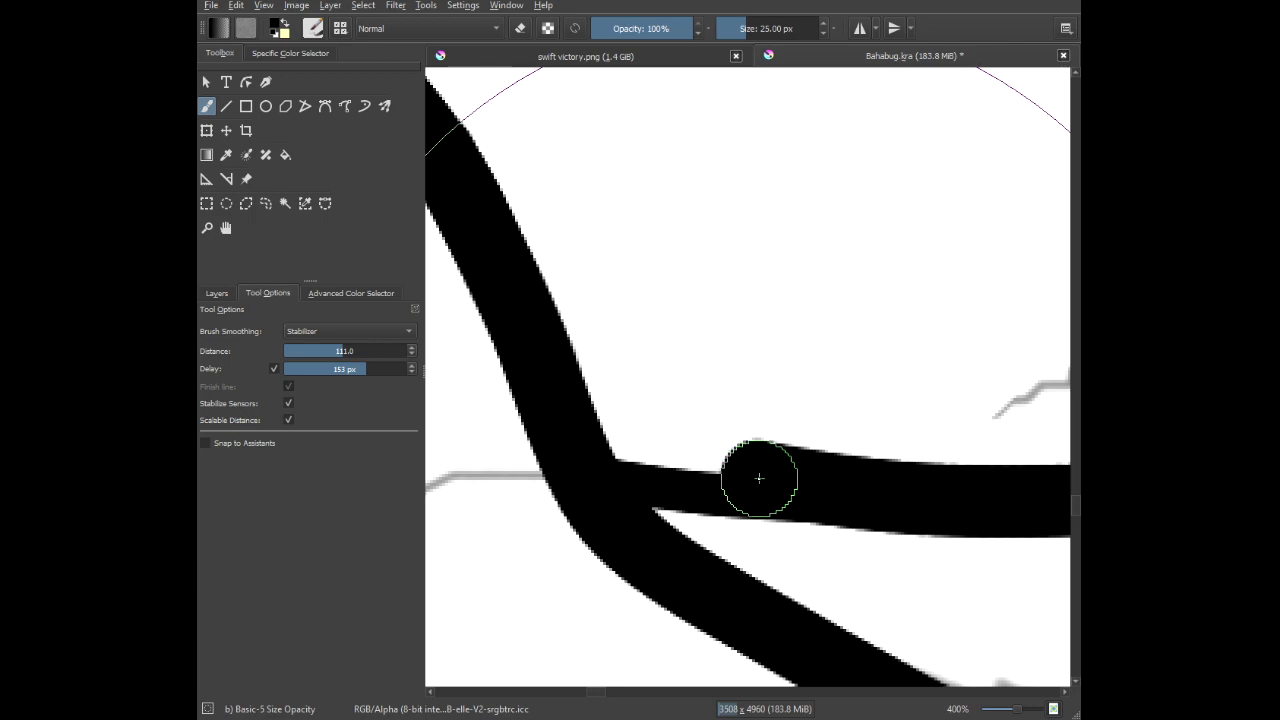
mouse_move(759, 478)
left_mouse_down()
mouse_move(490, 421)
mouse_move(566, 433)
left_mouse_up()
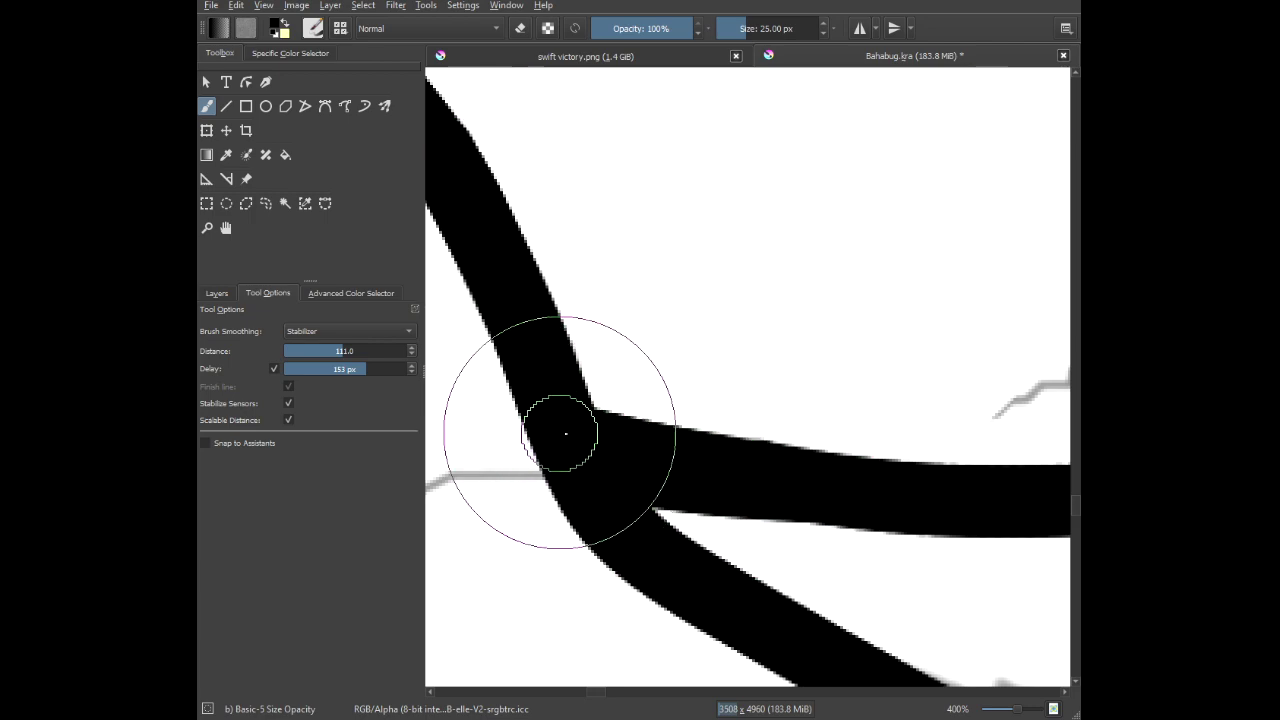
Thicken the tail's three segment lines at 25 px, working from the near leg towards the tail tip.
scroll(634, 417, "down", 9)
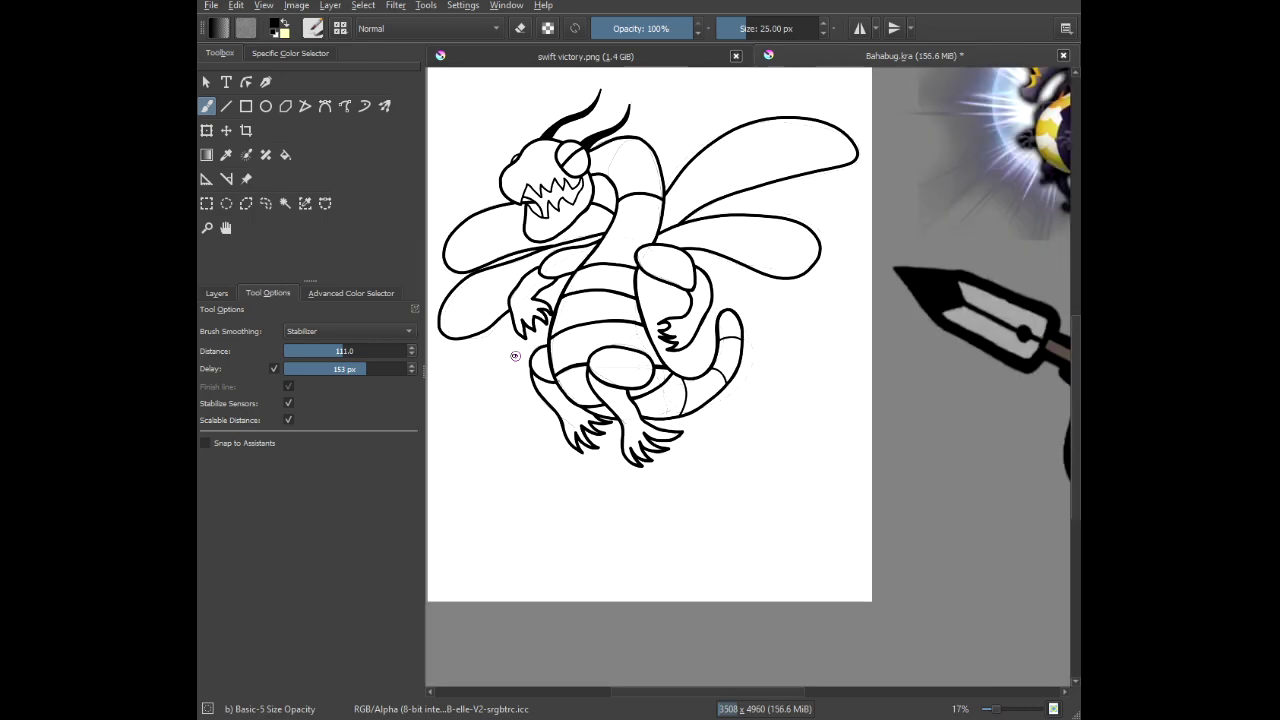
scroll(670, 401, "up", 8)
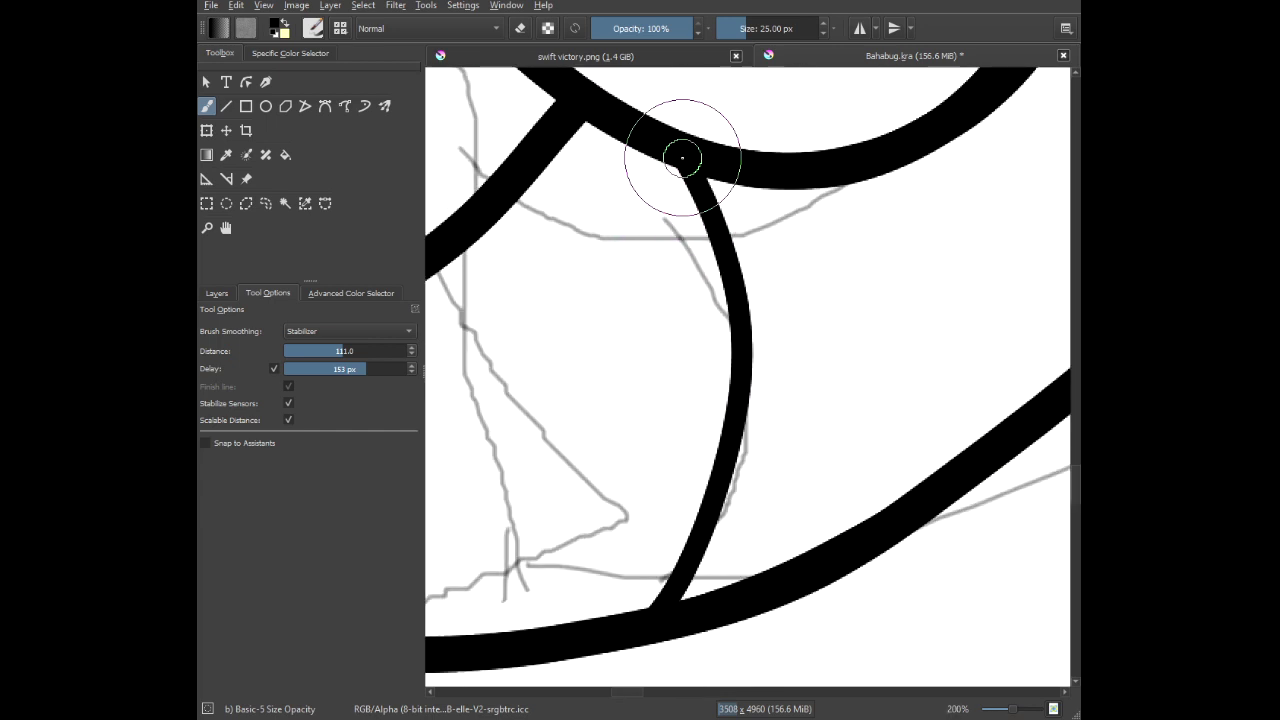
mouse_move(682, 157)
left_mouse_down()
mouse_move(719, 250)
mouse_move(732, 396)
mouse_move(707, 510)
mouse_move(651, 614)
left_mouse_up()
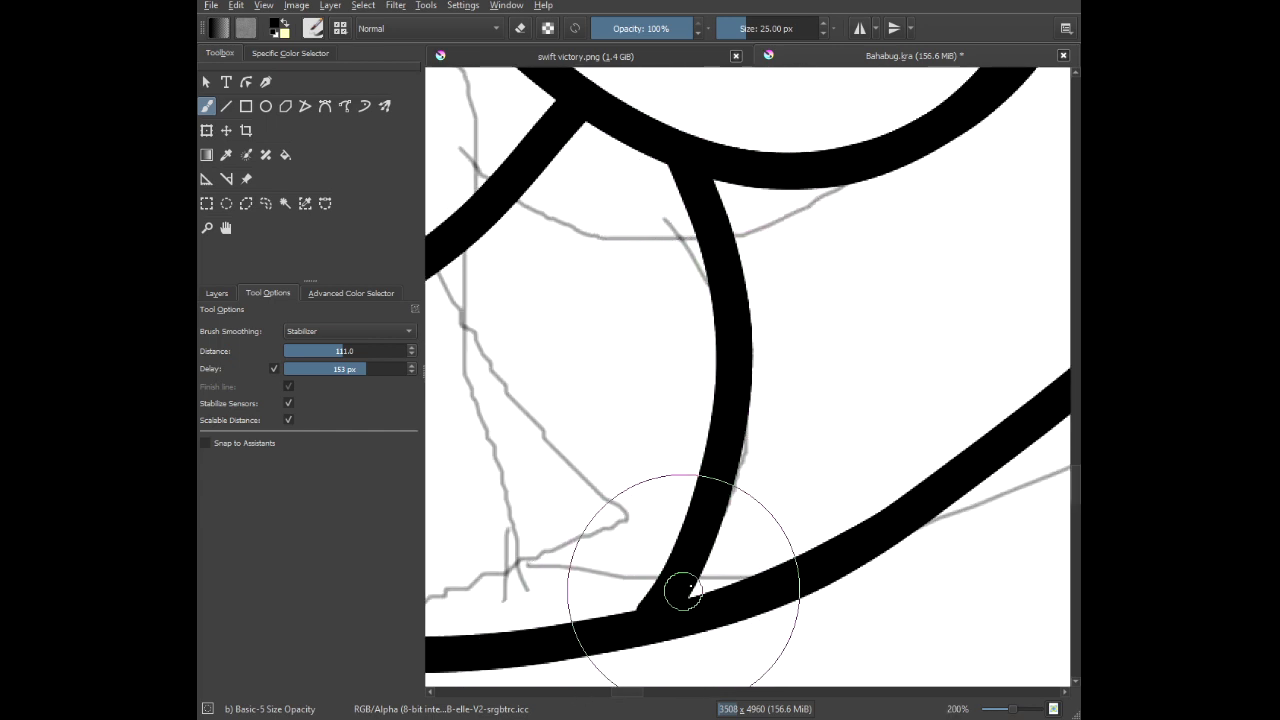
scroll(645, 605, "up", 3)
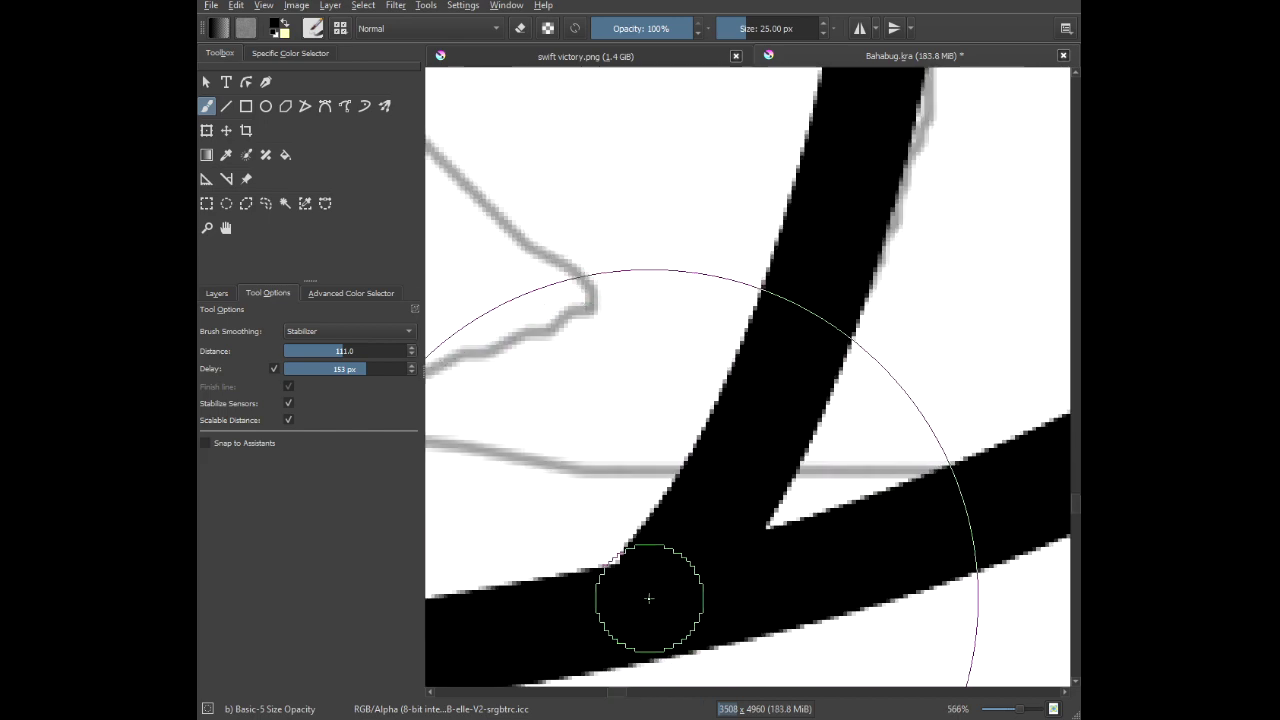
scroll(720, 530, "down", 5)
scroll(840, 400, "up", 3)
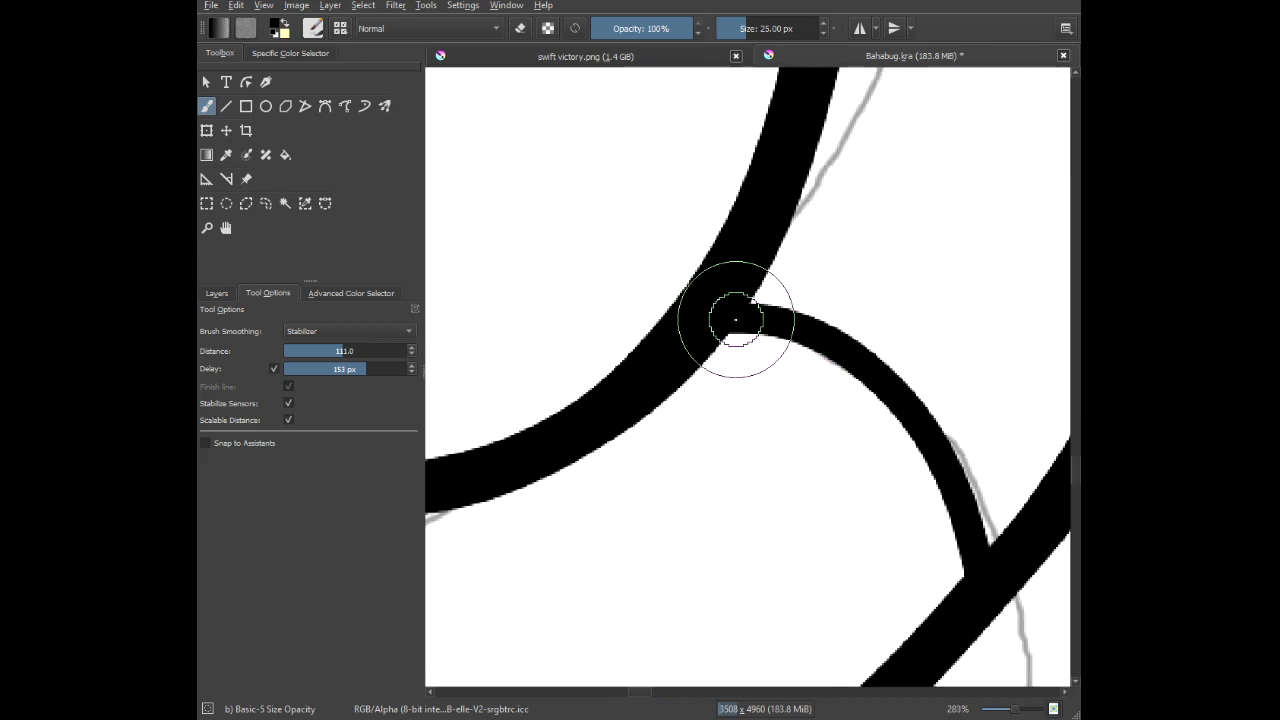
mouse_move(735, 319)
left_mouse_down()
mouse_move(712, 311)
mouse_move(891, 351)
mouse_move(966, 503)
mouse_move(970, 585)
left_mouse_up()
scroll(865, 442, "down", 1)
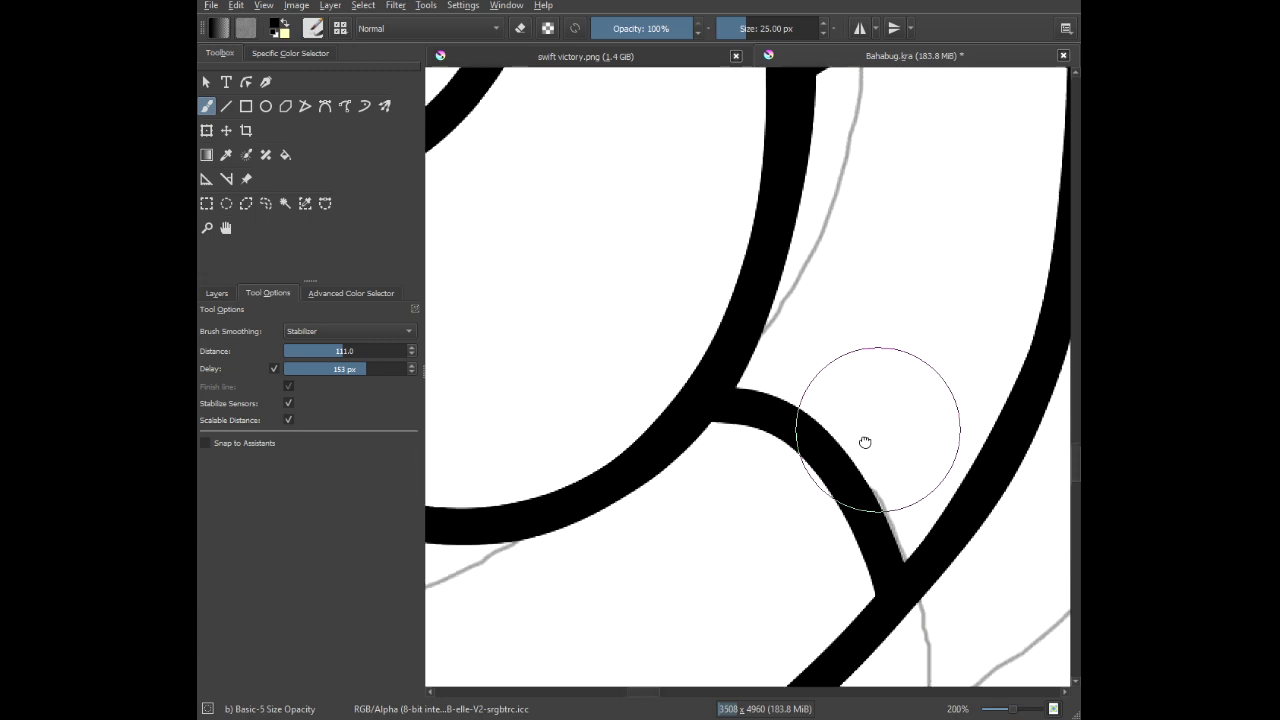
left_click_drag(865, 442, 680, 371)
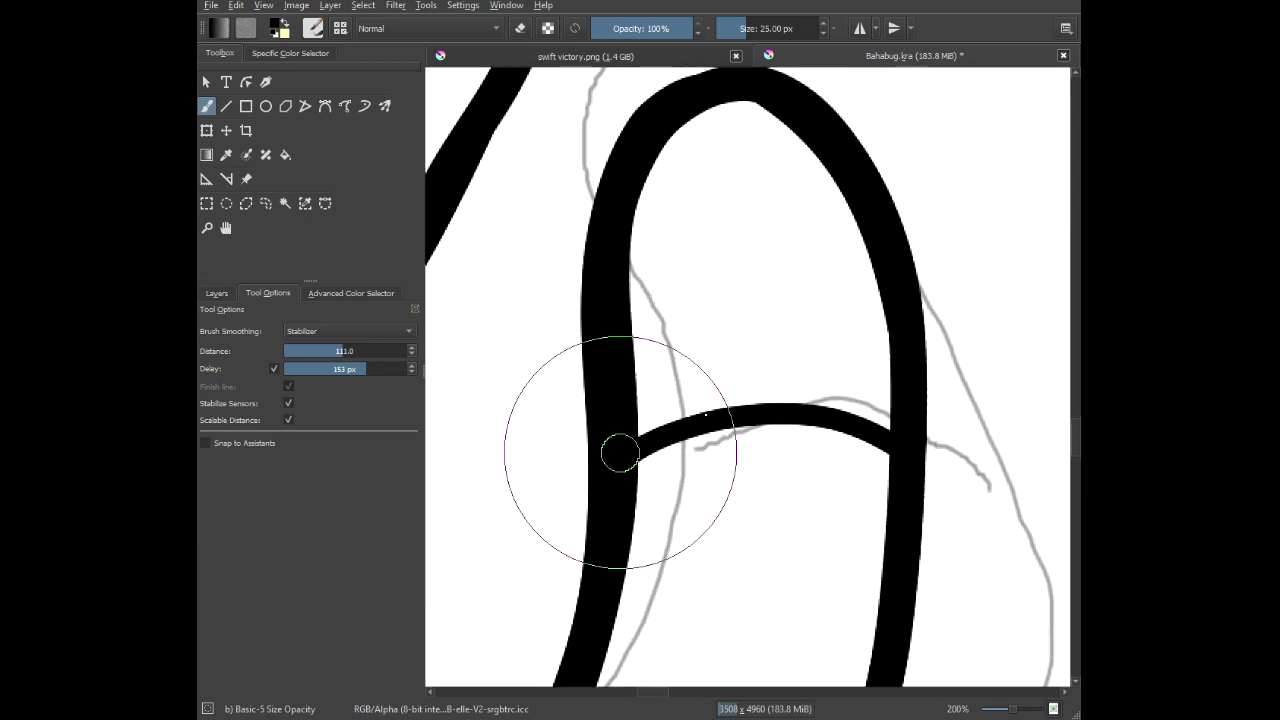
mouse_move(620, 453)
left_mouse_down()
mouse_move(666, 425)
mouse_move(800, 414)
mouse_move(896, 446)
mouse_move(966, 443)
left_mouse_up()
scroll(983, 417, "down", 10)
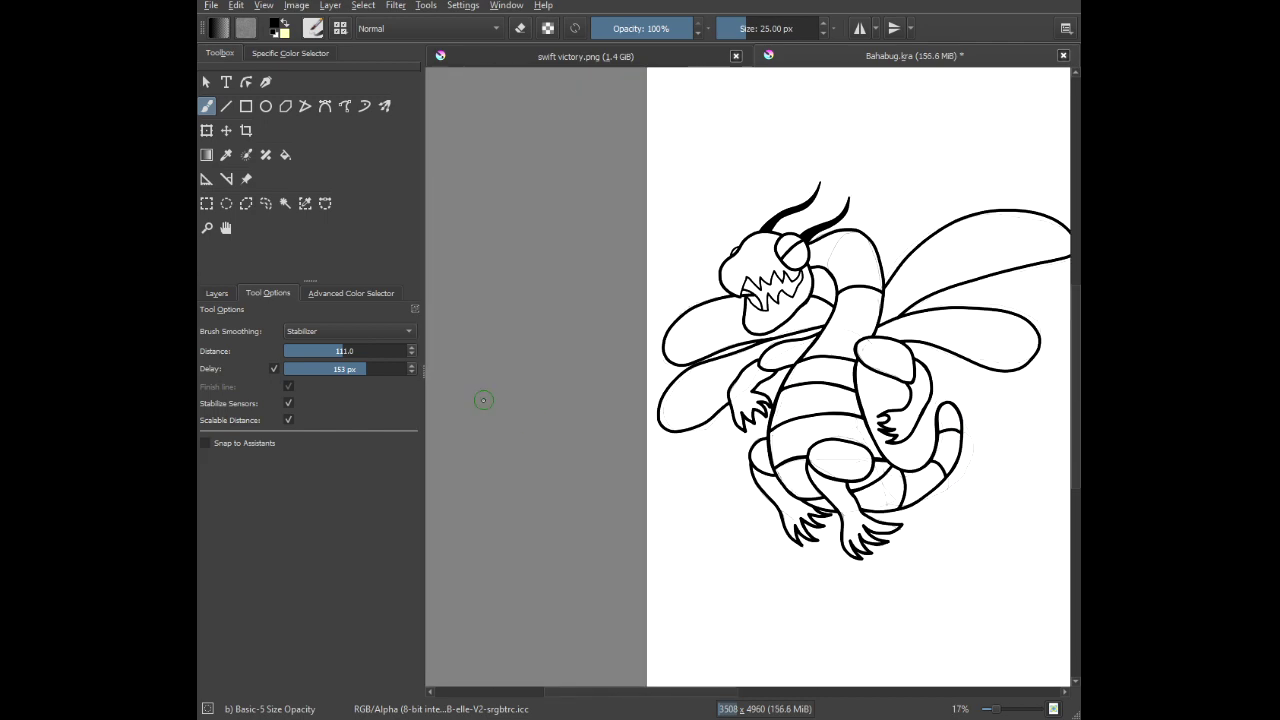
Save Bahabug.kra and duplicate the line art layer, Layer 4.
left_click(218, 294)
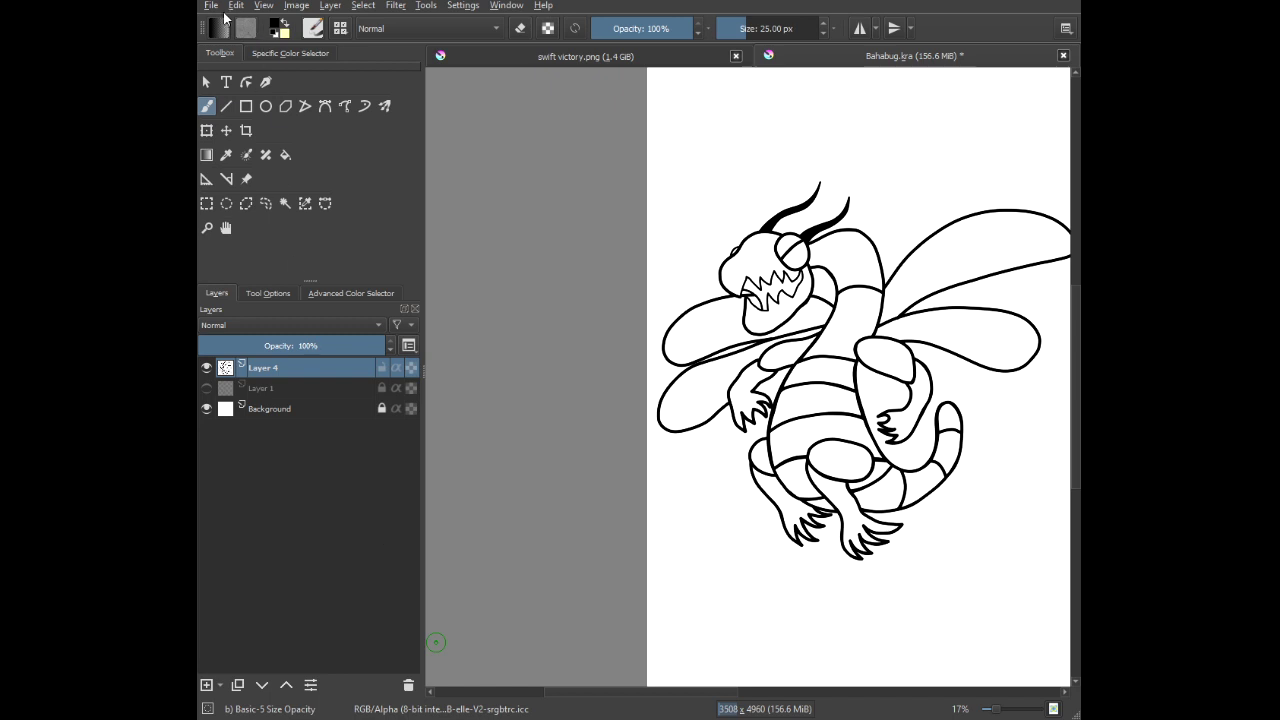
key("ctrl+s")
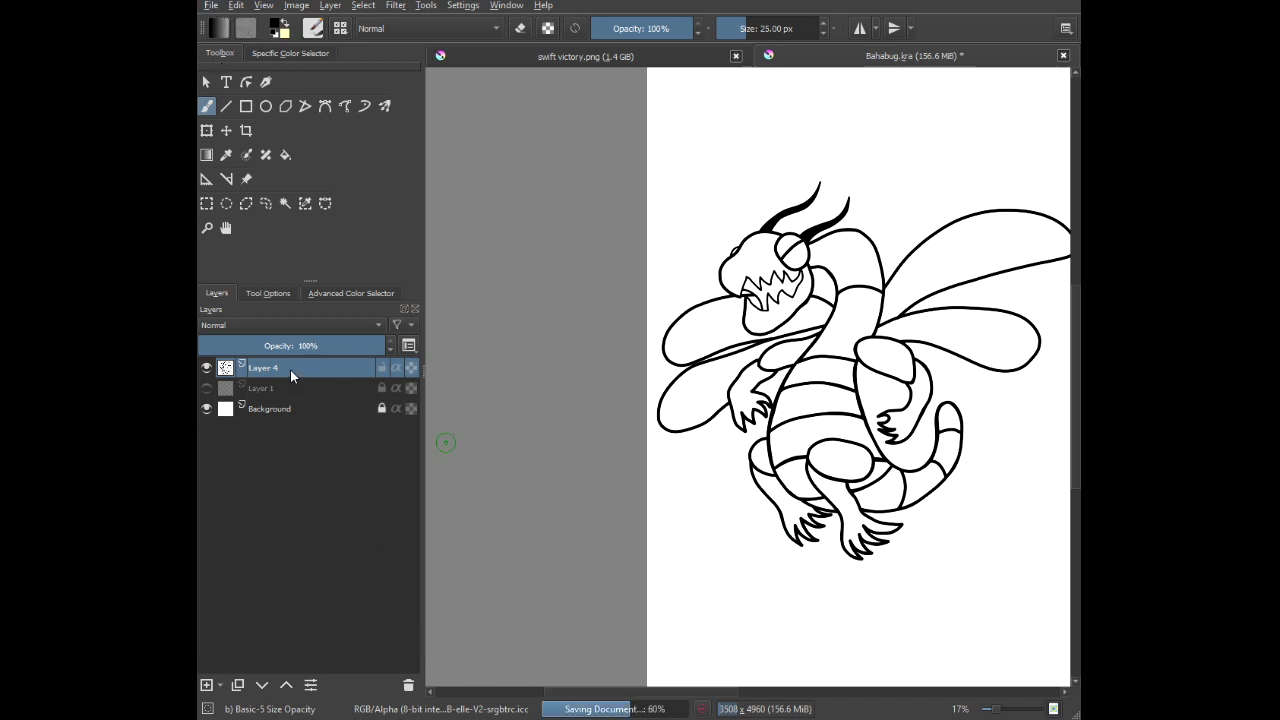
key("ctrl+j")
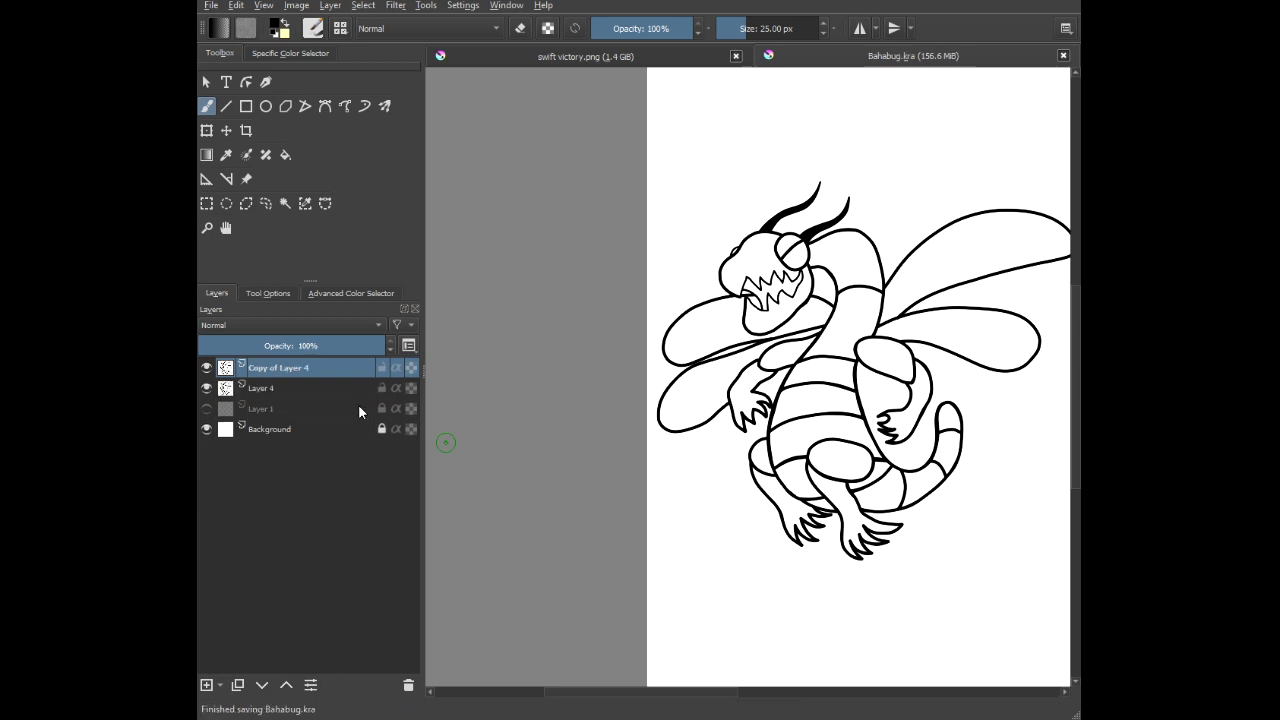
Lock the original Layer 4 and group it together with its copy.
left_click(356, 393)
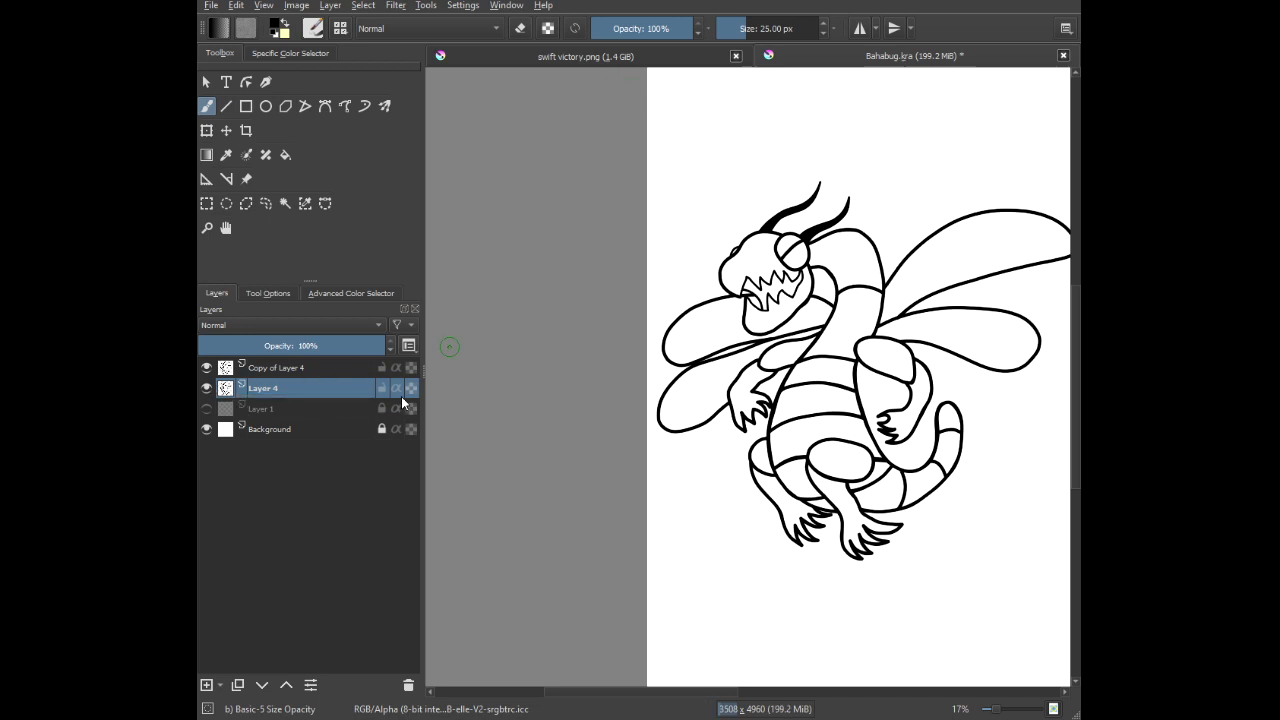
left_click(340, 369, "ctrl")
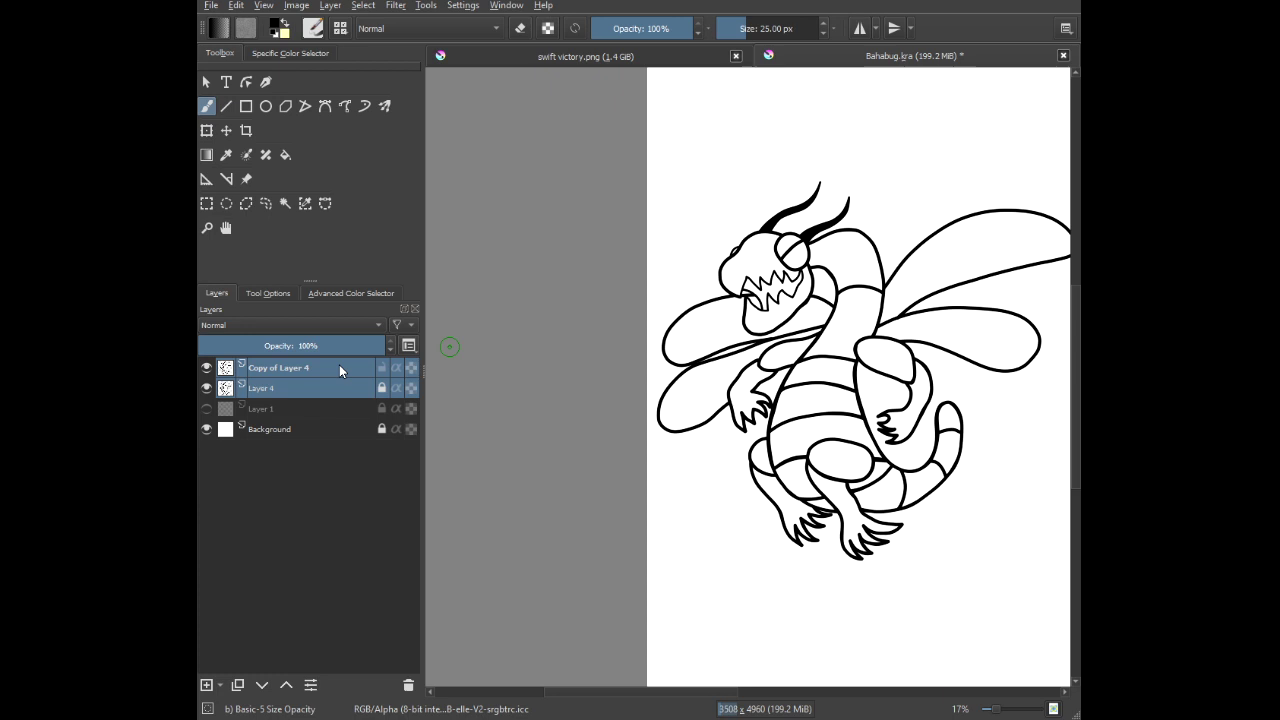
key("ctrl+g")
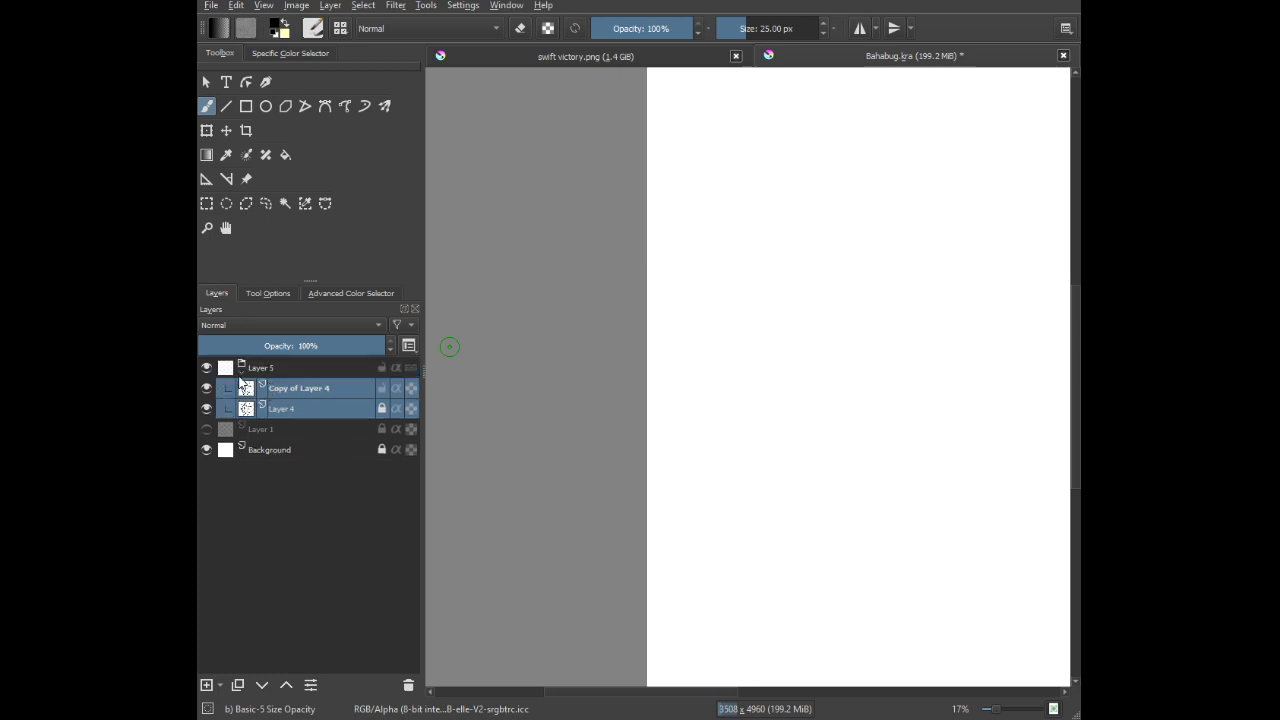
Add a new empty paint layer between the line art group and the hidden Layer 1.
key("shift+Delete")
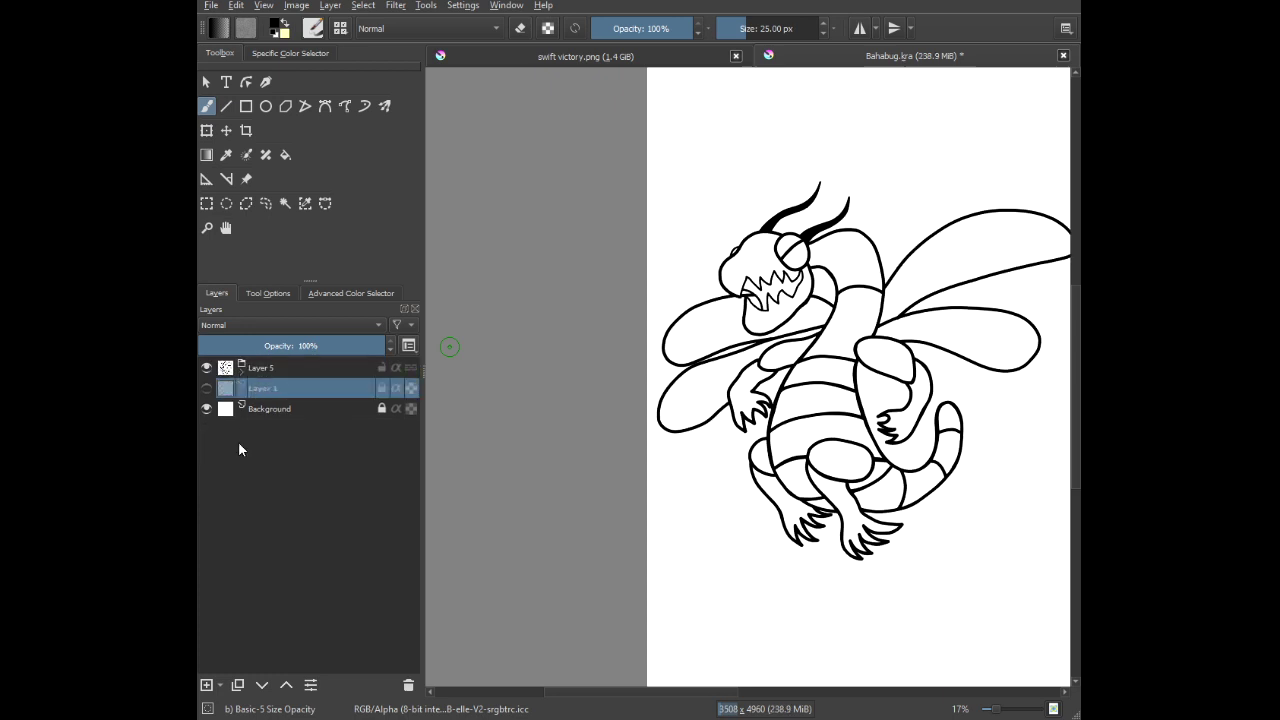
left_click(207, 685)
Examine the whole line art alongside the dragon and spear-carrying insect reference images beside the canvas.
left_click_drag(878, 394, 646, 414)
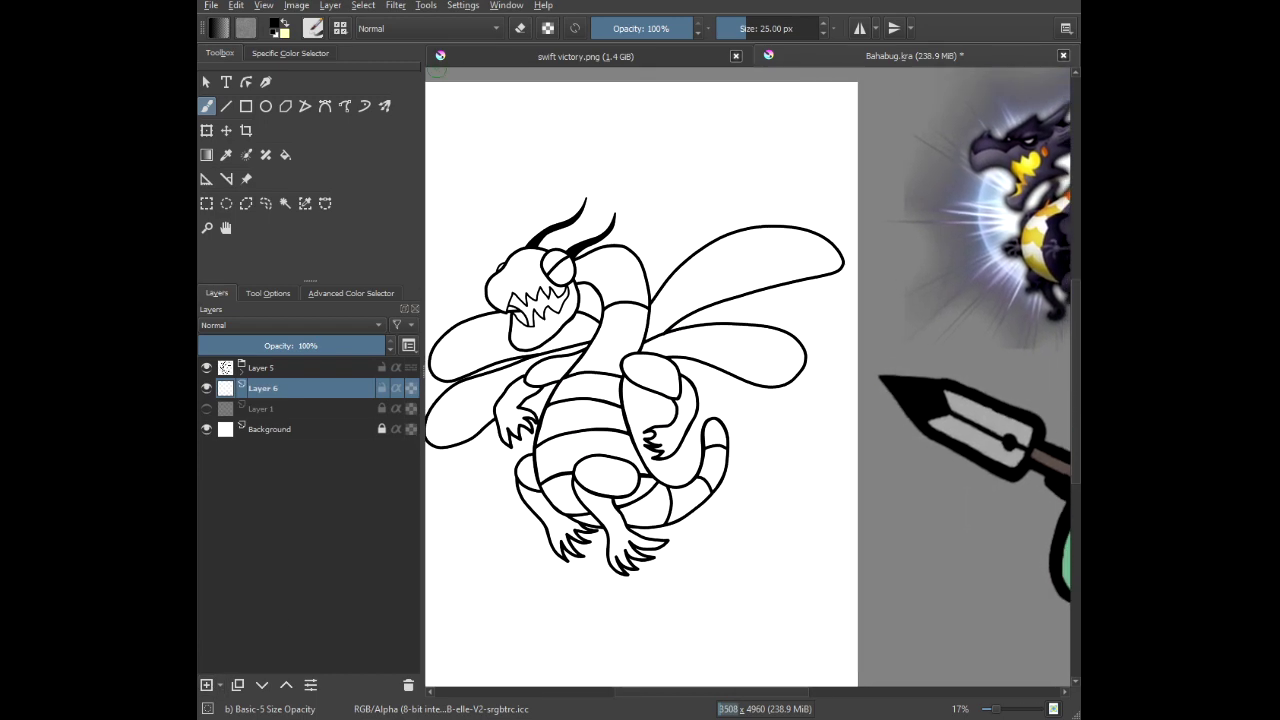
scroll(808, 270, "down", 1)
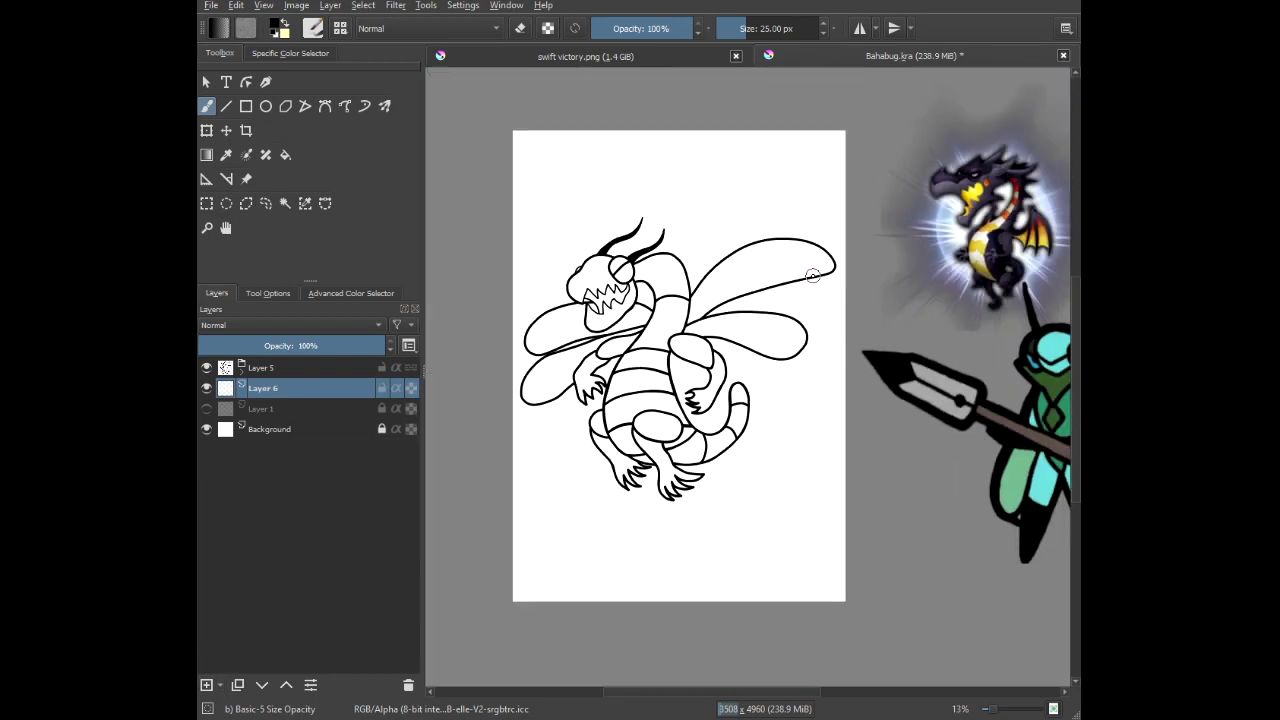
left_click_drag(803, 279, 764, 297)
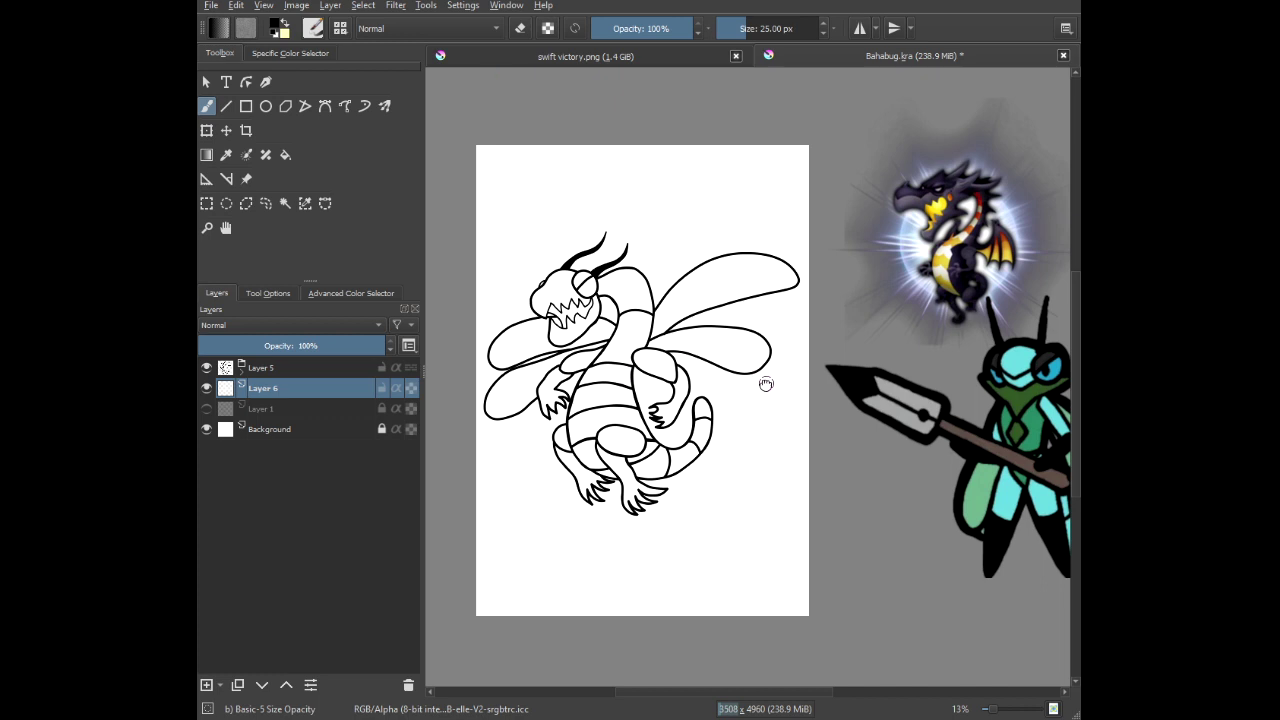
left_click_drag(766, 384, 729, 398)
right_click(755, 206)
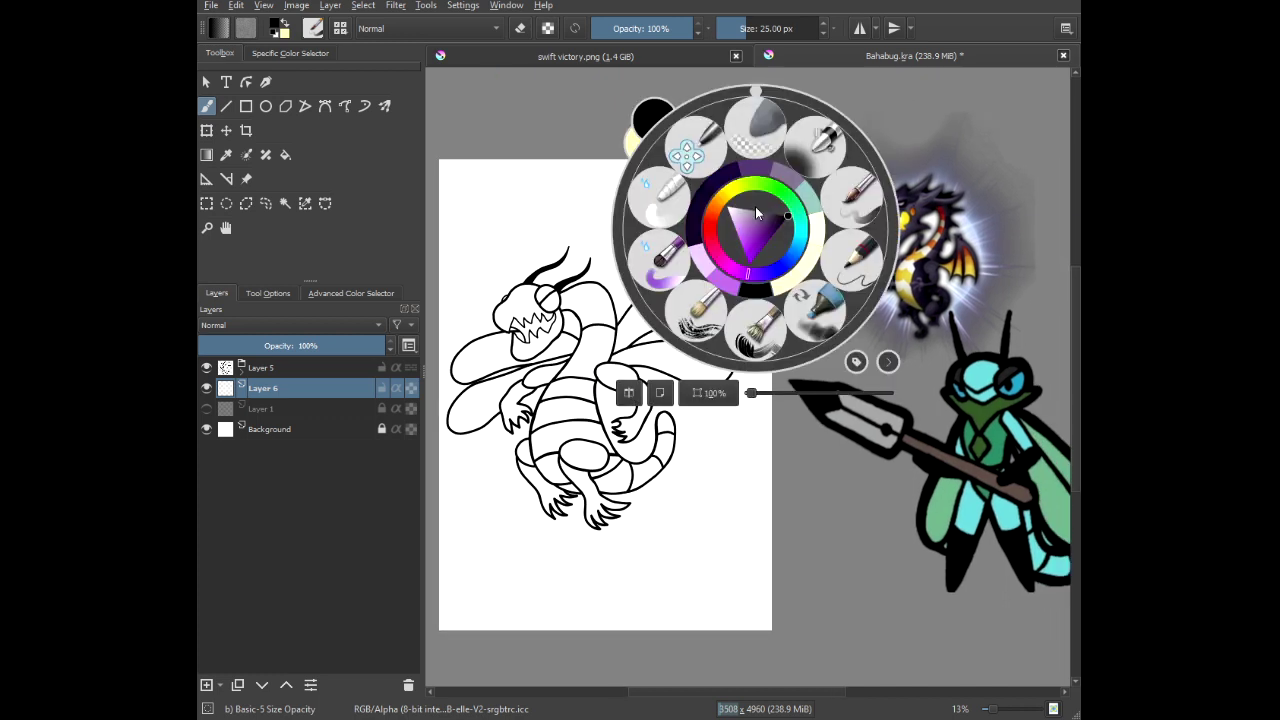
left_click(564, 151)
scroll(848, 197, "up", 3)
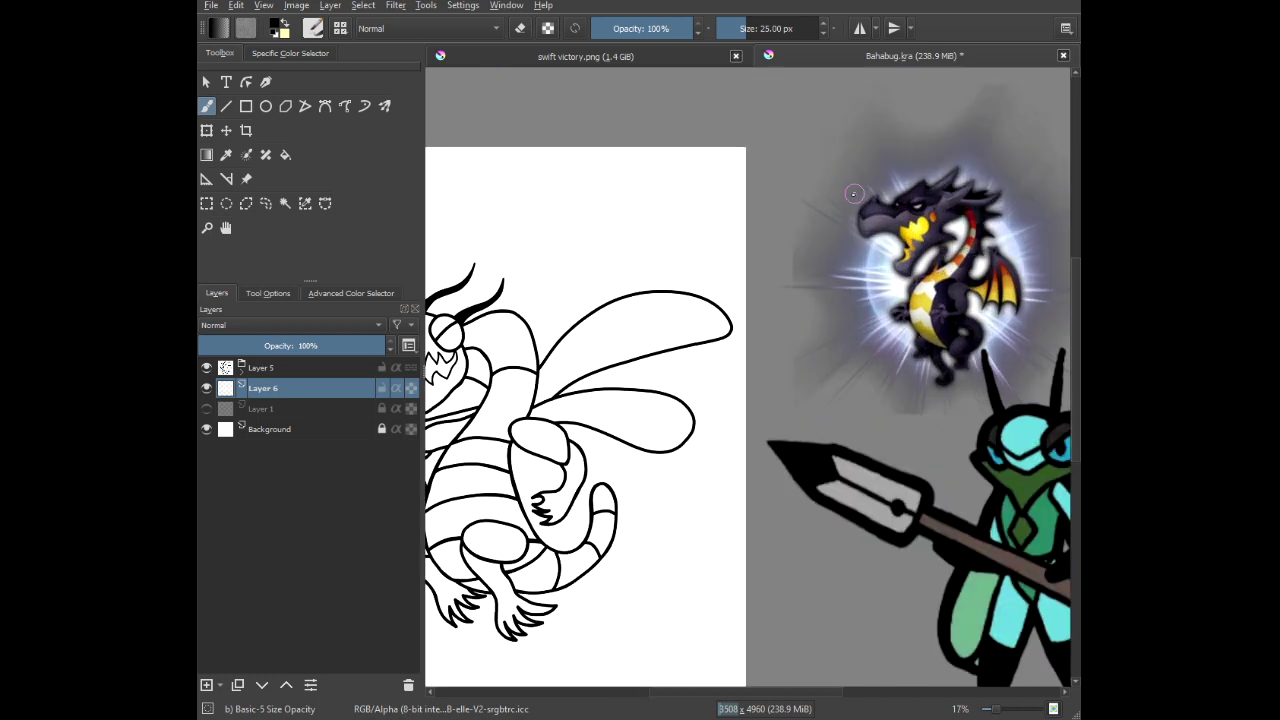
left_click_drag(605, 275, 1029, 218)
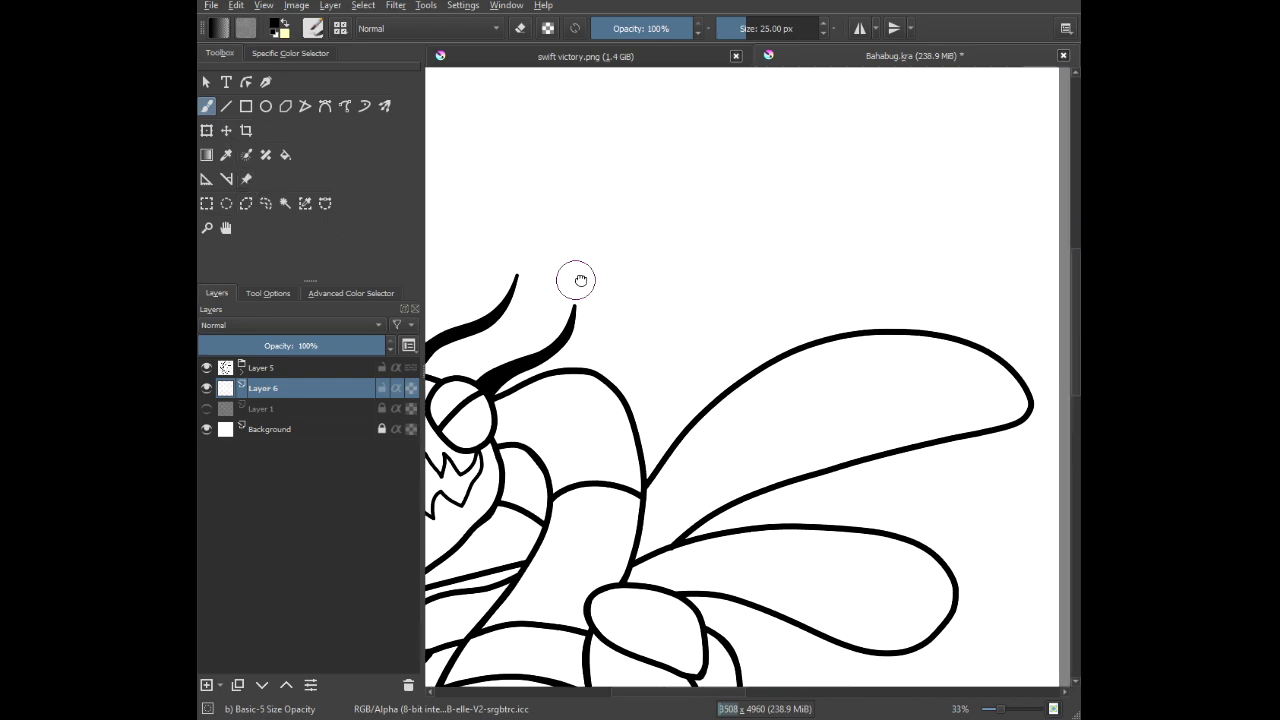
scroll(580, 280, "down", 4)
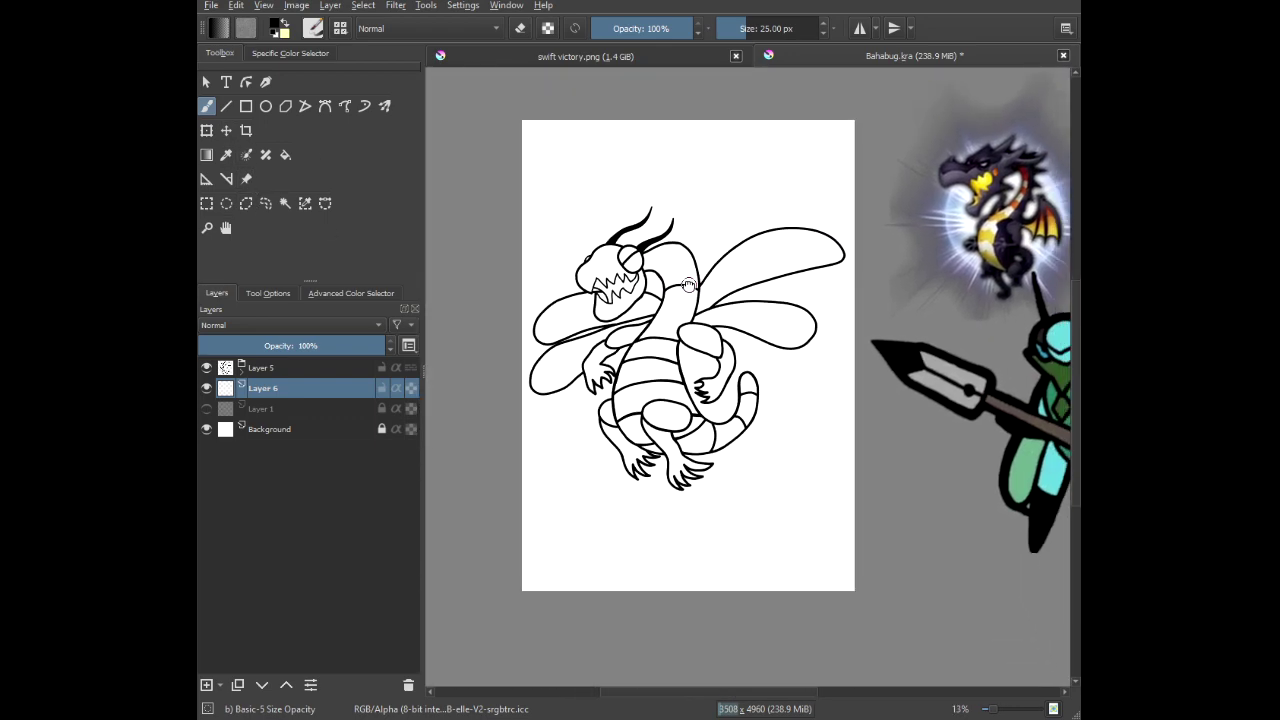
Set the painting colour to a muted, dark greyish purple based on the reference dragon's body.
right_click(760, 207)
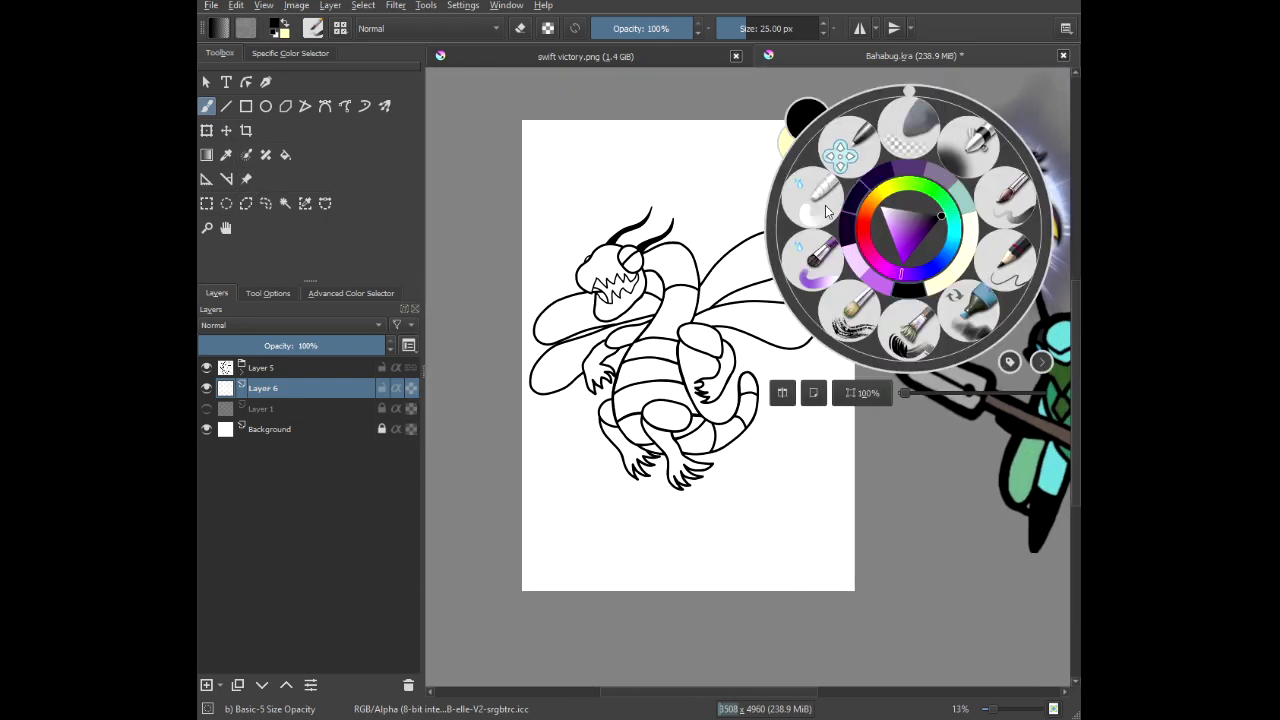
left_click(688, 190)
scroll(932, 184, "up", 3)
left_click_drag(932, 262, 722, 349)
right_click(720, 348)
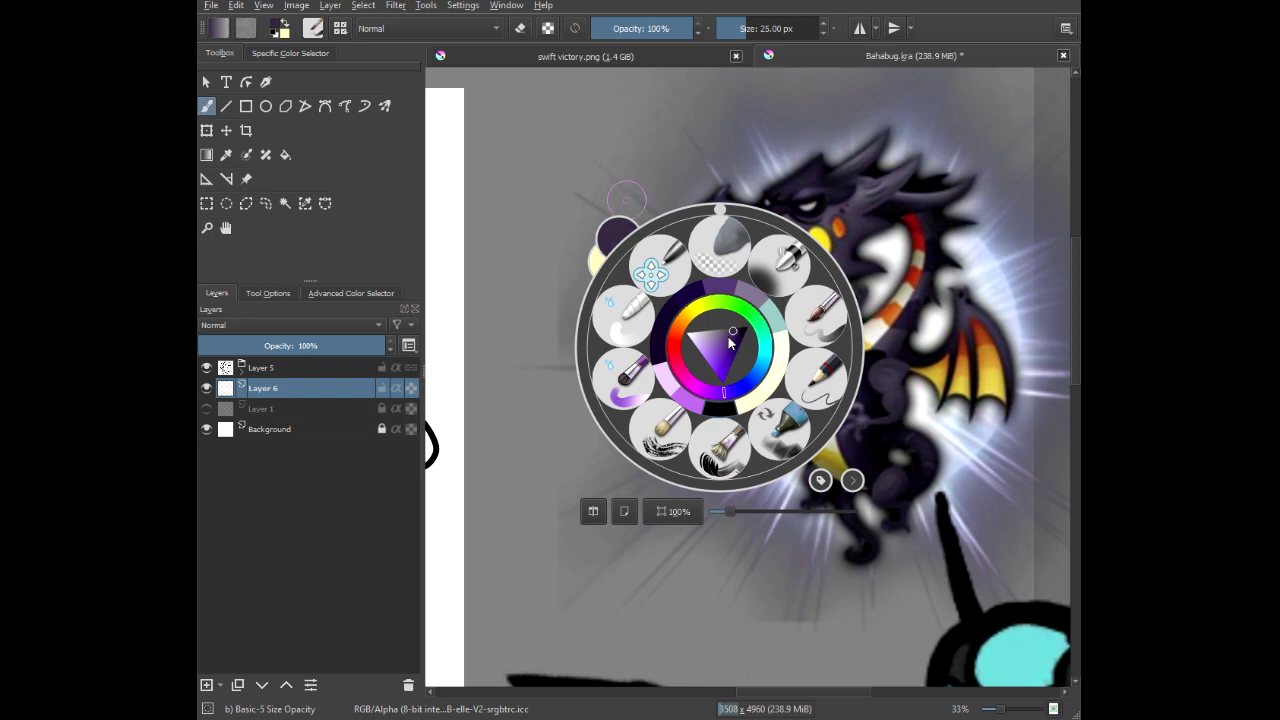
left_click(730, 331)
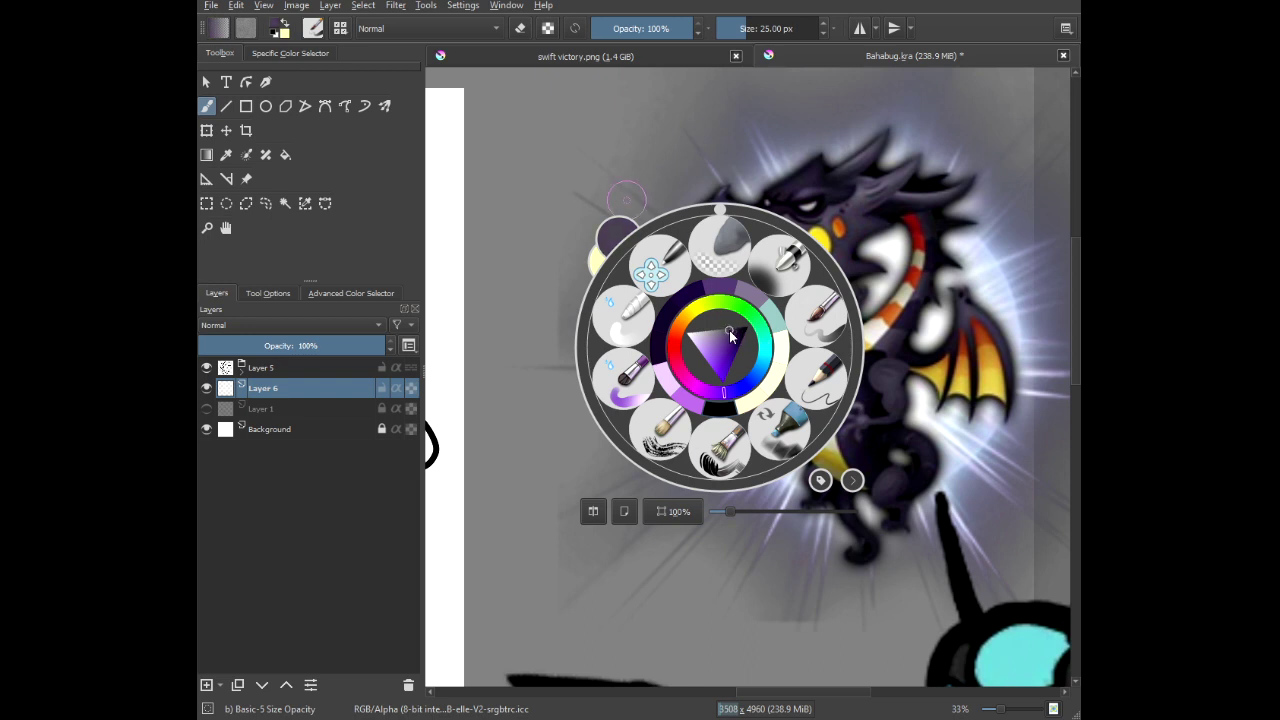
left_click(563, 191)
Fill the upper part of the creature's head with the dark greyish purple on Layer 6.
scroll(558, 293, "down", 1)
left_click_drag(622, 303, 891, 292)
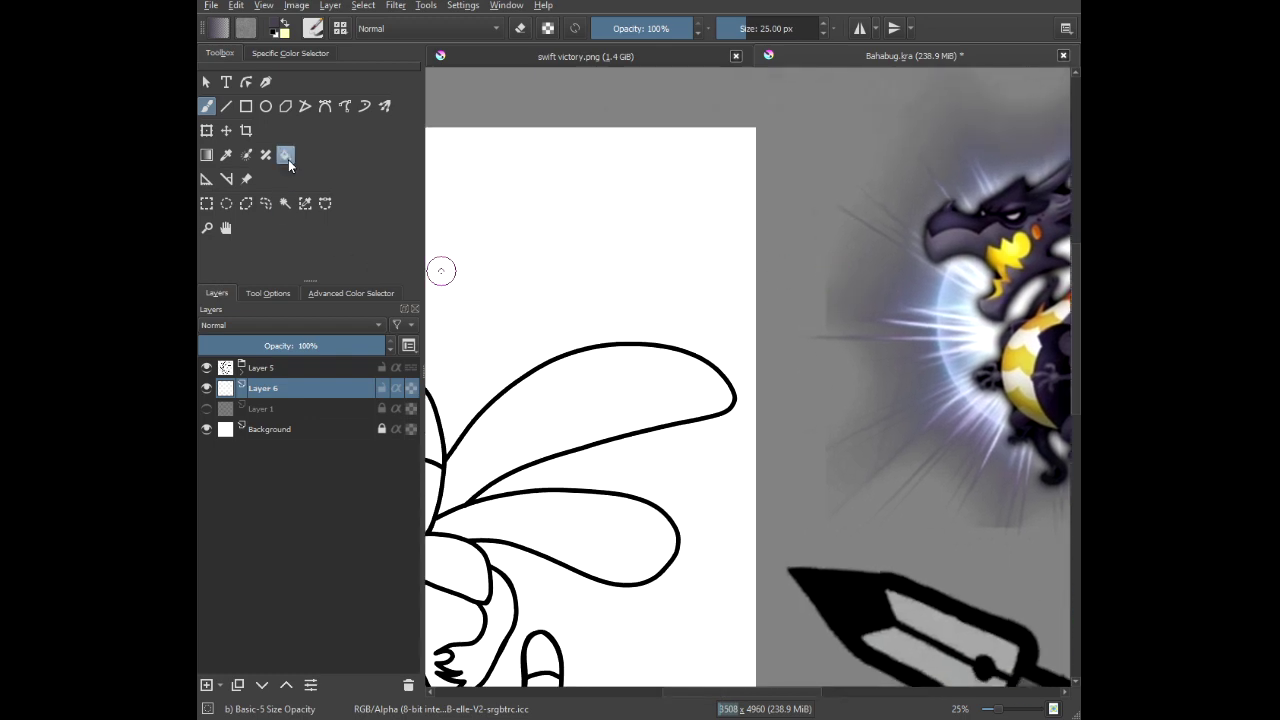
scroll(625, 256, "down", 1)
left_click_drag(650, 247, 767, 199)
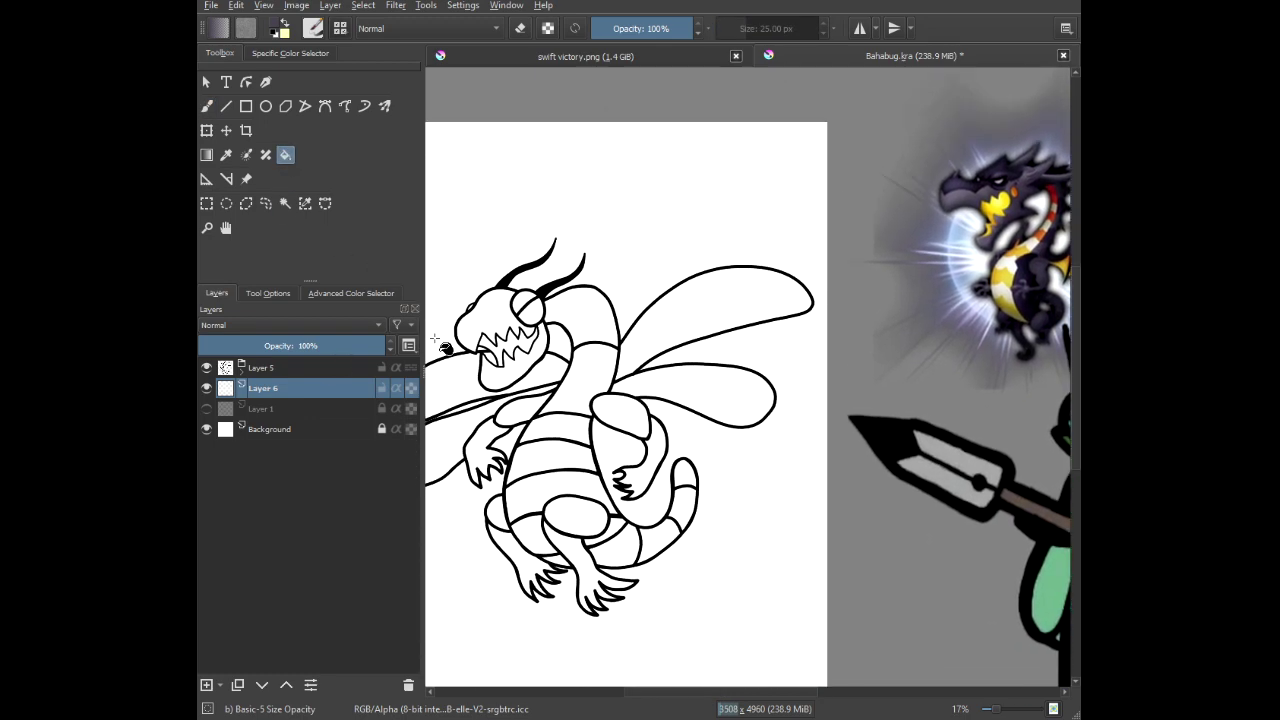
left_click(492, 316)
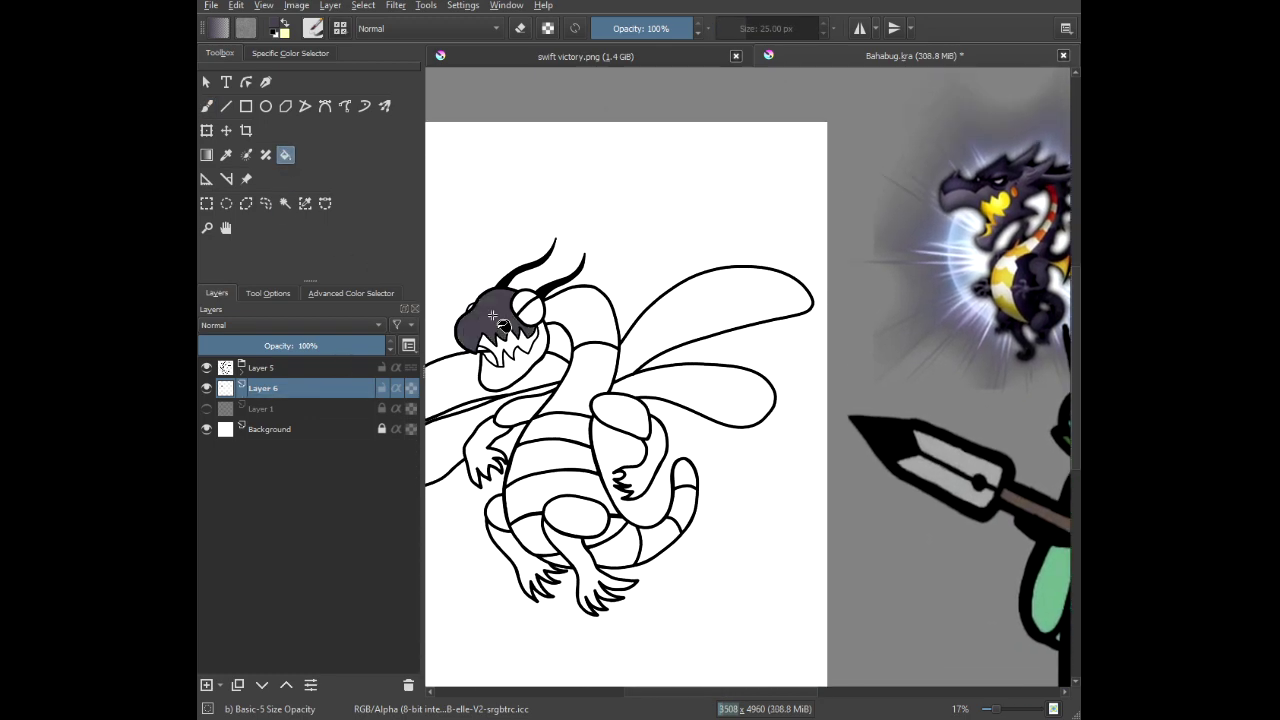
Try filling the creature's upper pair of wings with the dark greyish purple.
left_click_drag(676, 320, 651, 287)
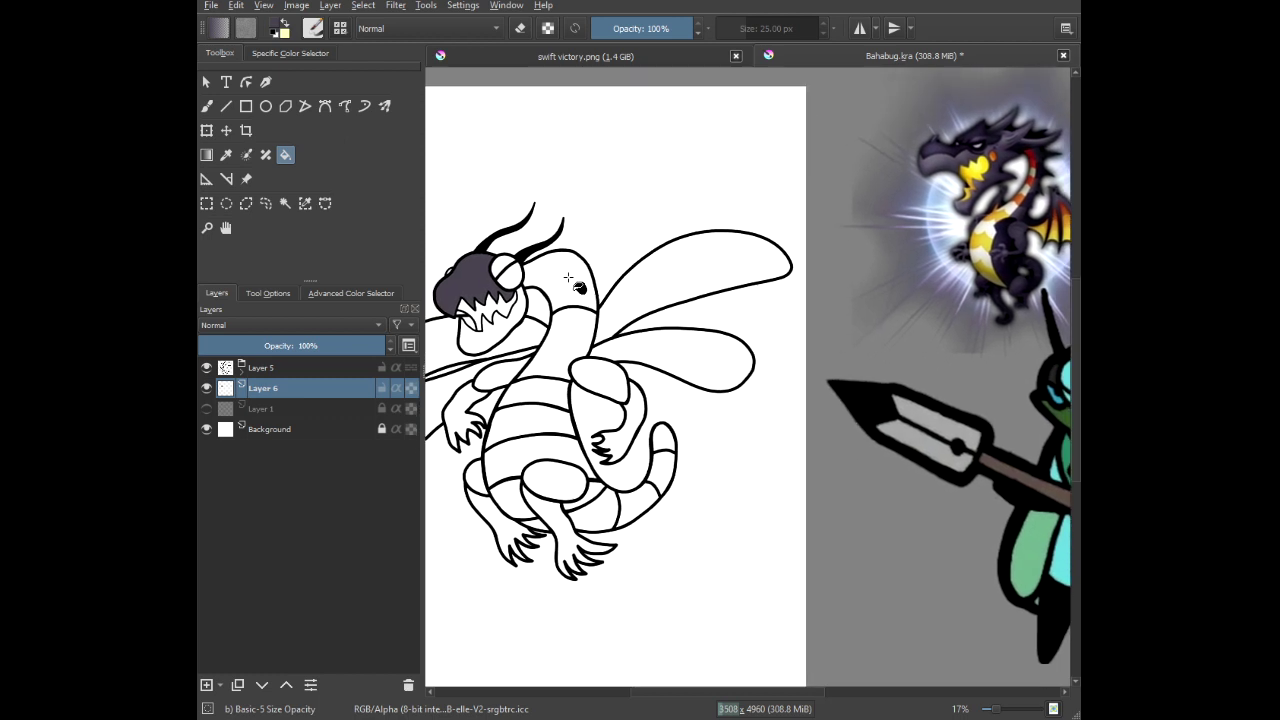
left_click(641, 290)
scroll(591, 288, "down", 1)
left_click_drag(591, 288, 642, 267)
scroll(562, 293, "up", 2)
scroll(556, 294, "up", 1)
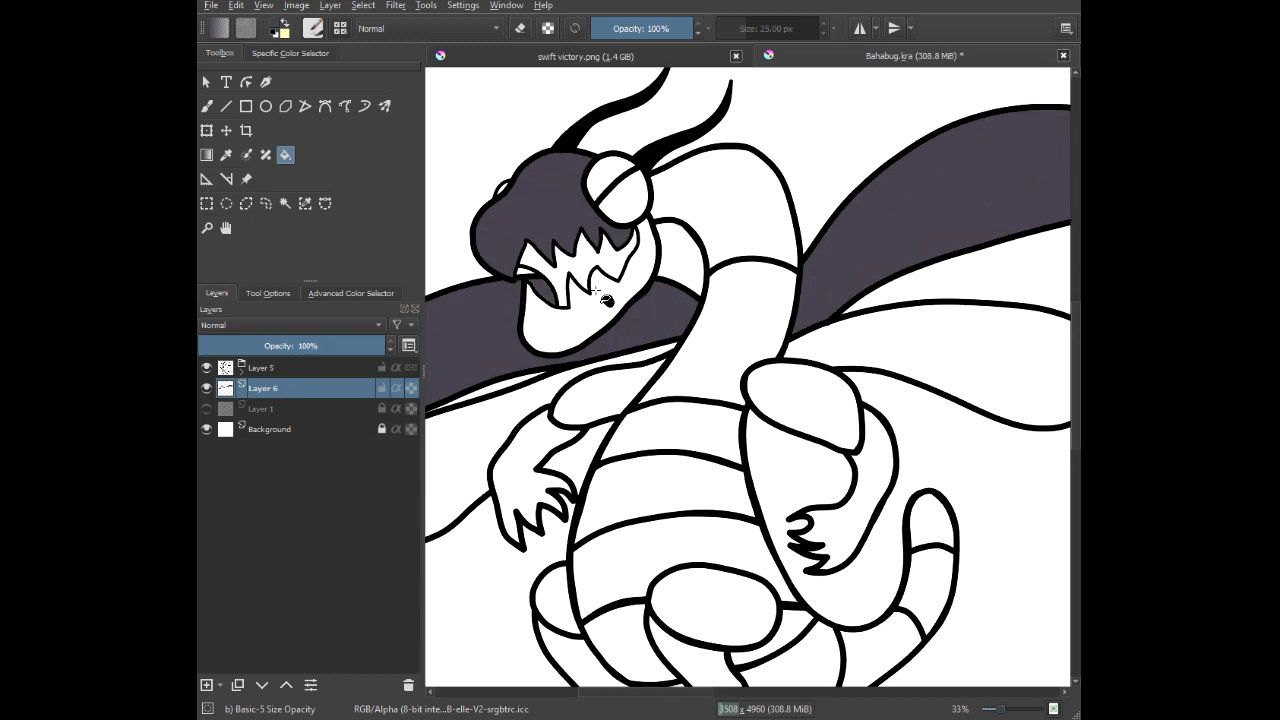
scroll(600, 292, "down", 3)
key("ctrl+z")
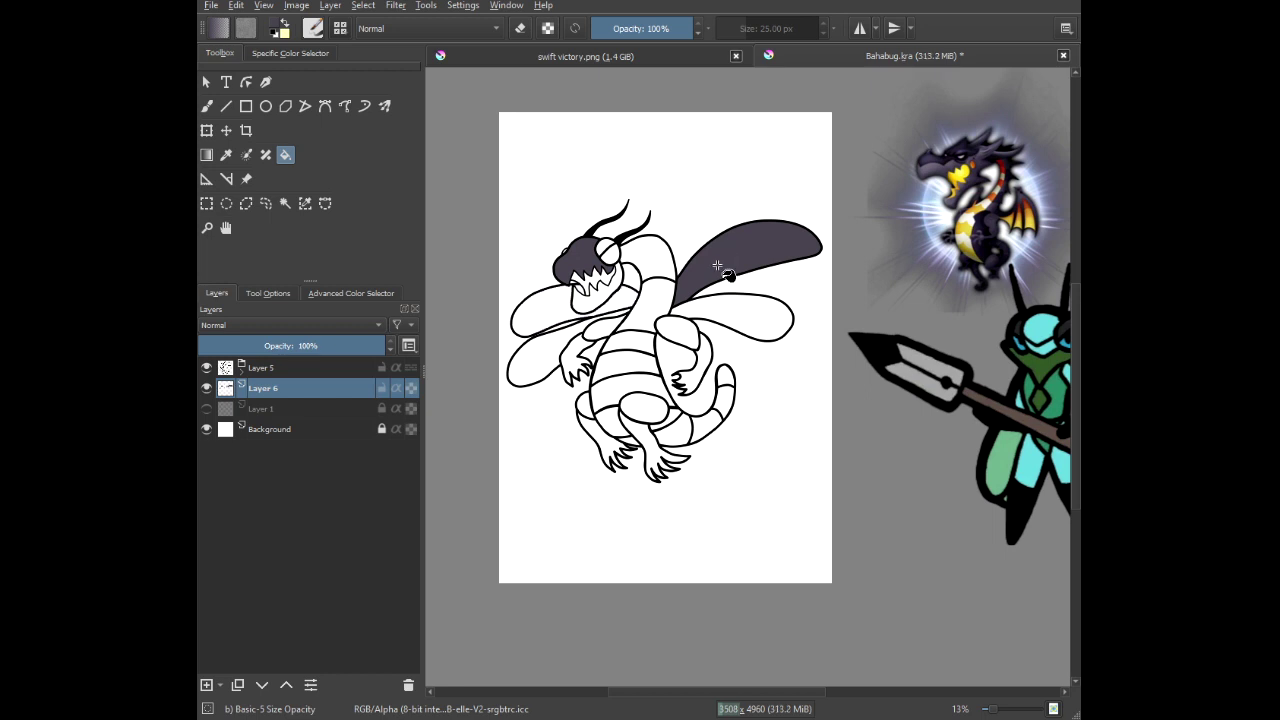
key("ctrl+z")
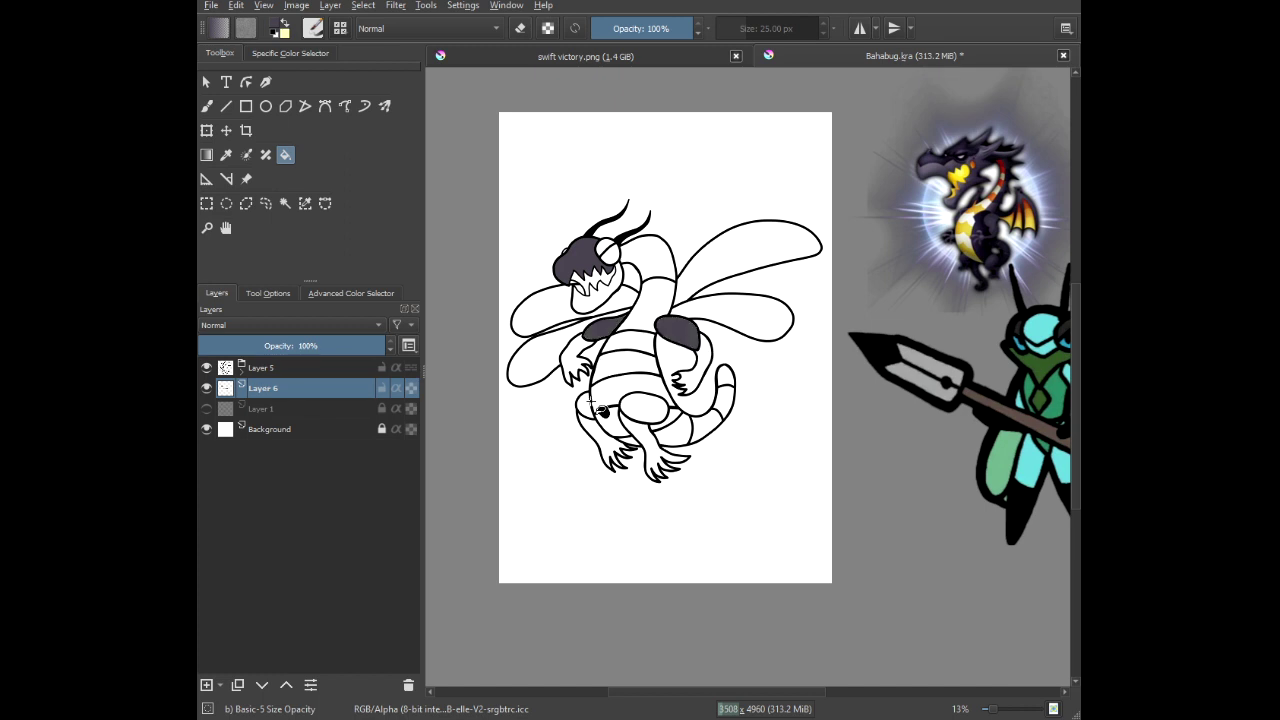
Change the painting colour to black and fill both lower legs with feet and both forearms with claws.
right_click(630, 408)
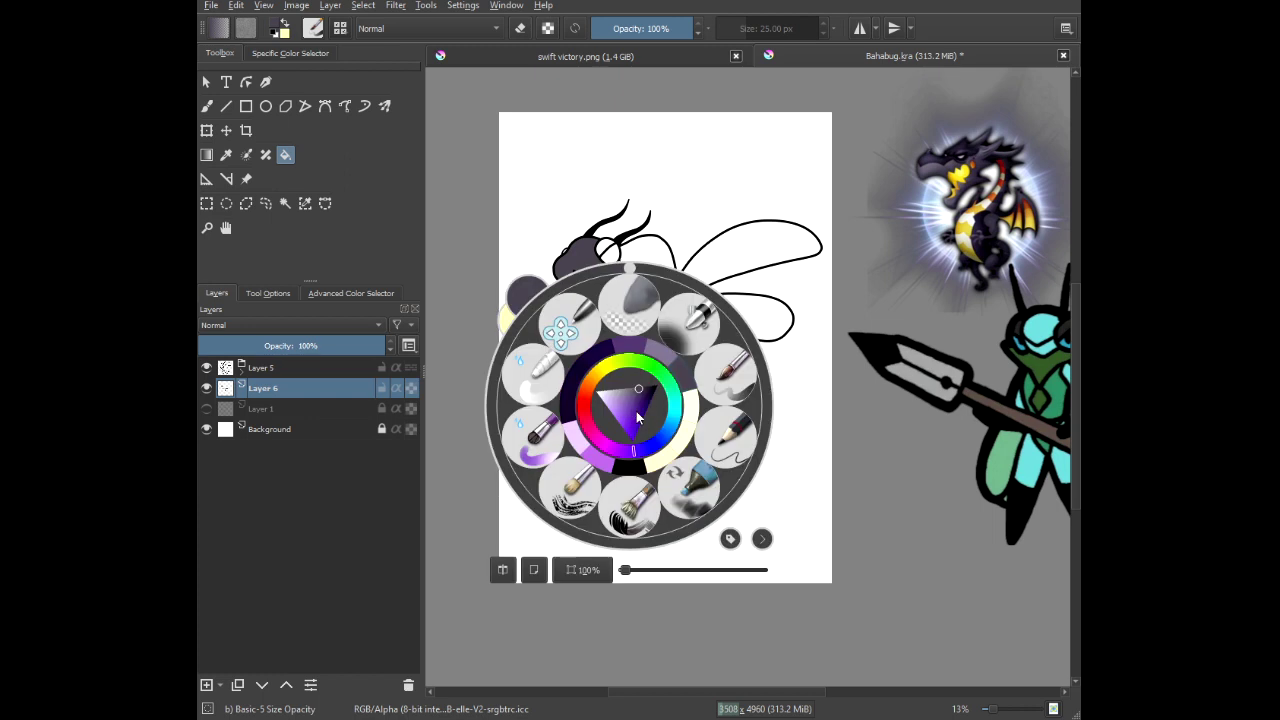
left_click_drag(646, 404, 652, 392)
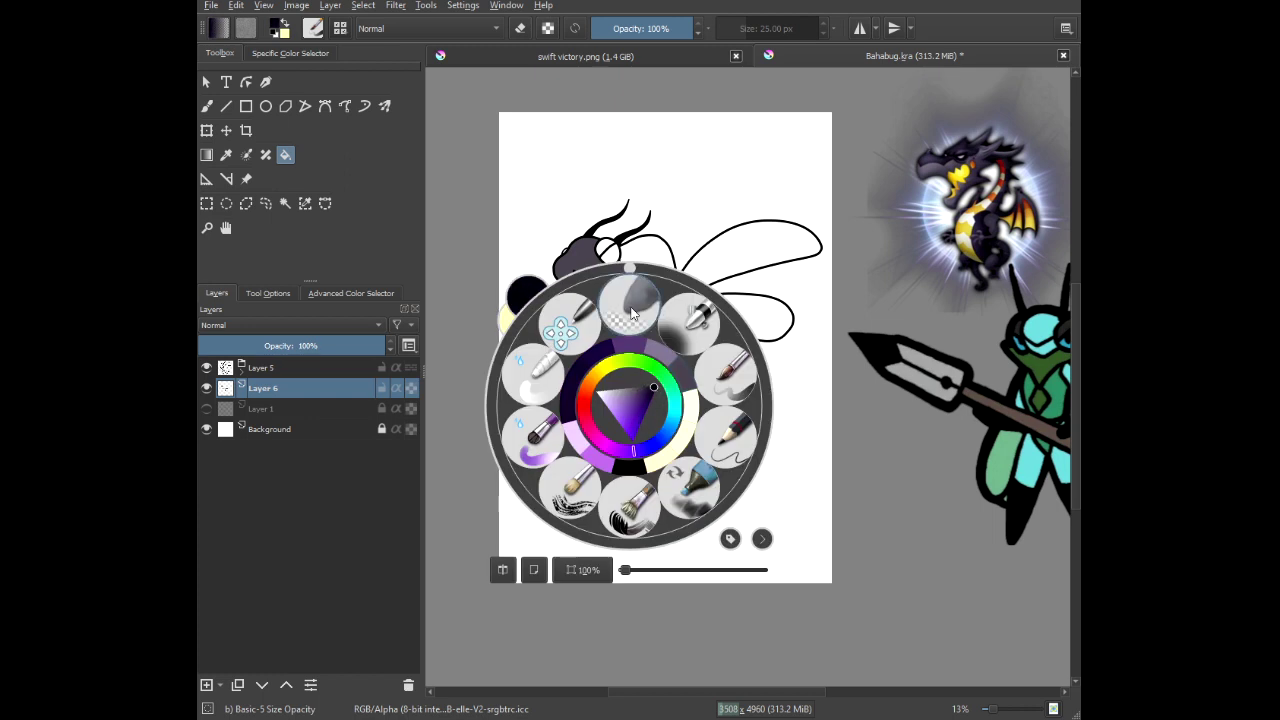
left_click(612, 232)
left_click(643, 434)
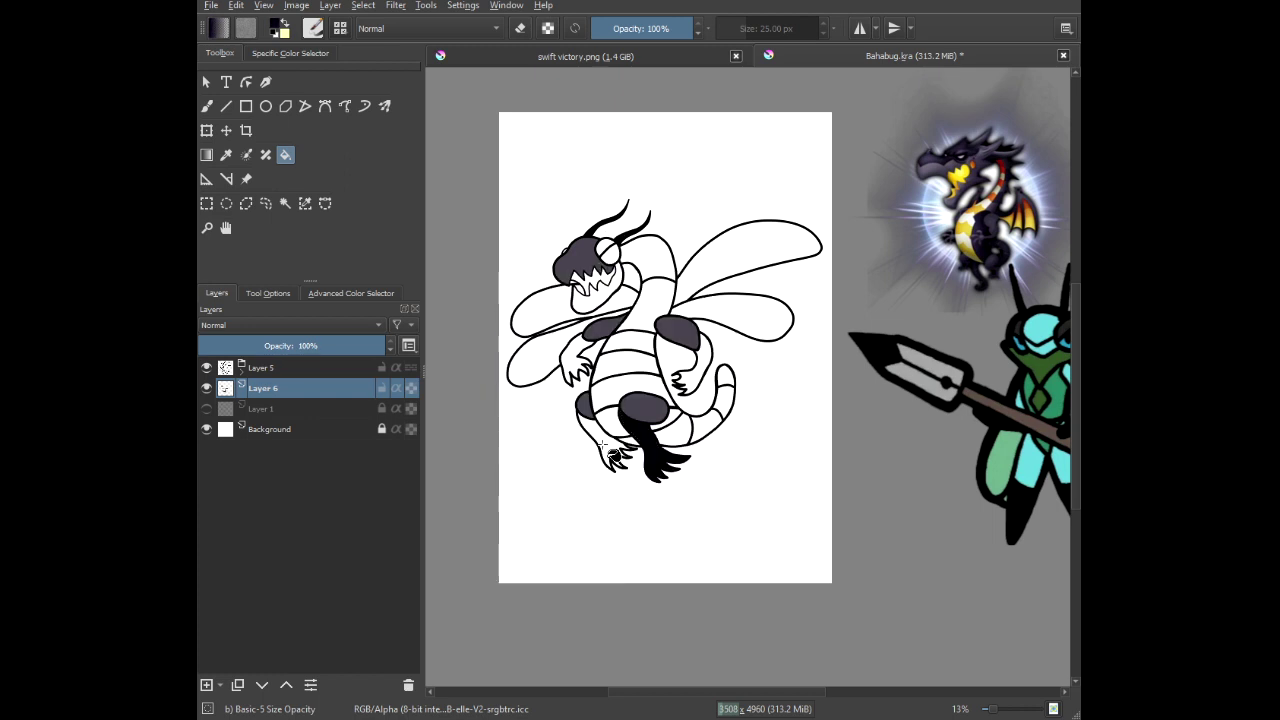
left_click(612, 455)
left_click(702, 360)
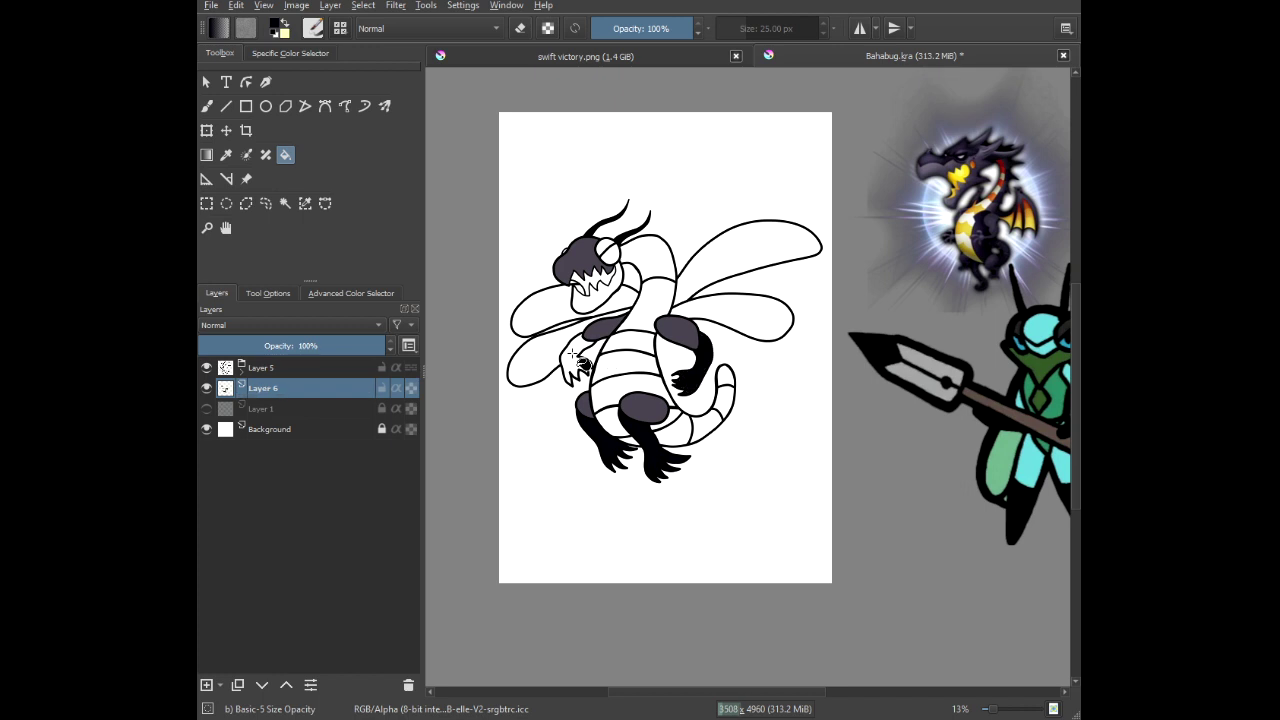
left_click(574, 356)
Set the painting colour to a bright yellow like the mouth of the reference dragon.
scroll(614, 288, "up", 3)
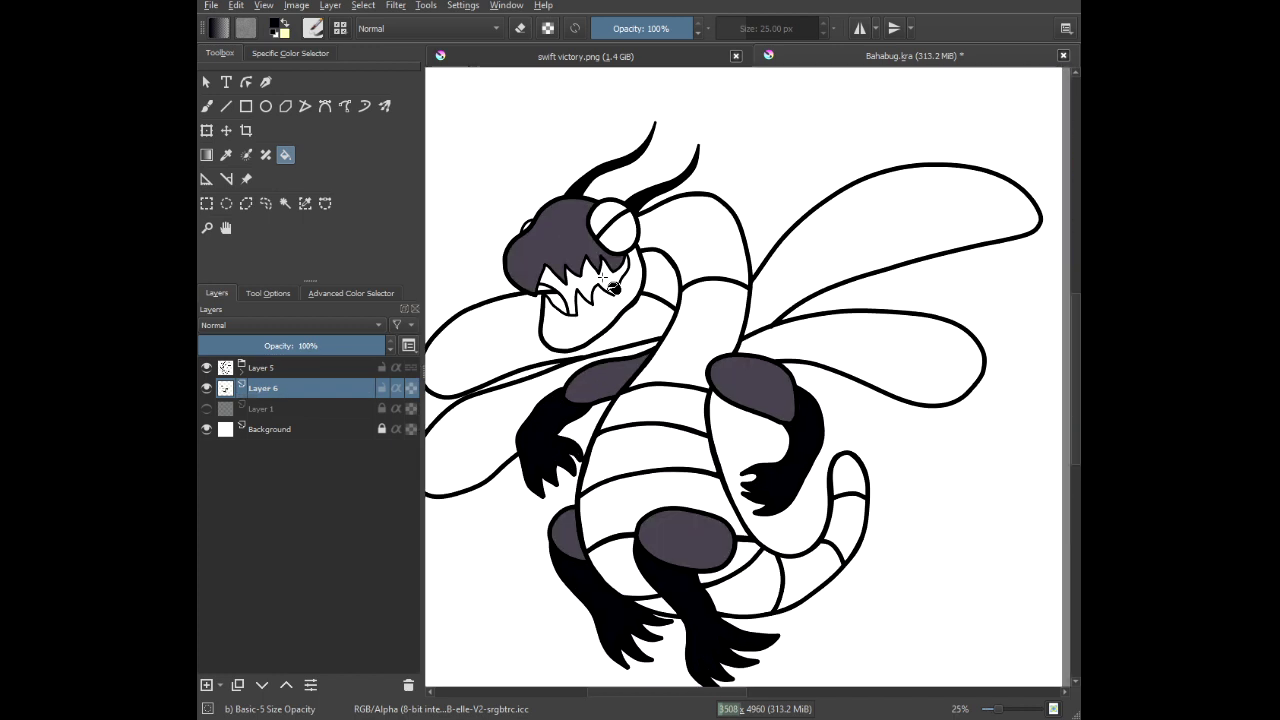
scroll(607, 284, "up", 1)
right_click(605, 279)
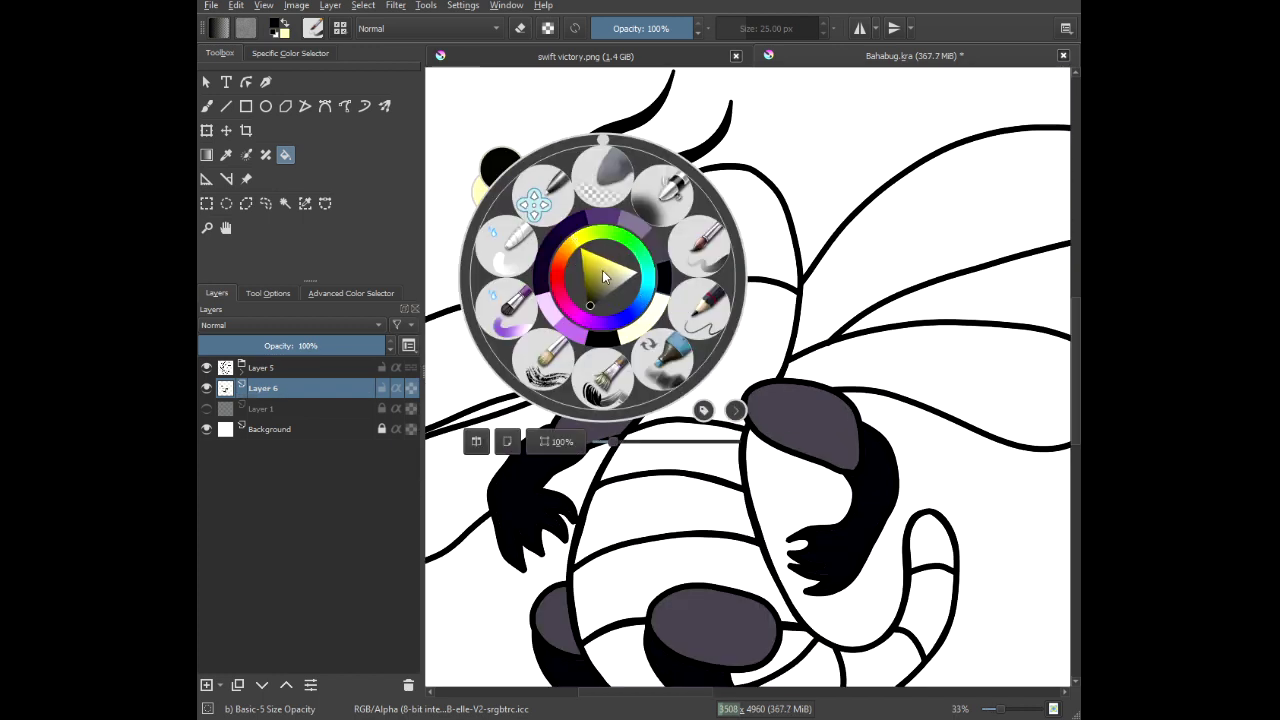
left_click(622, 267)
left_click(880, 170)
left_click_drag(897, 183, 391, 439)
left_click_drag(786, 322, 579, 290)
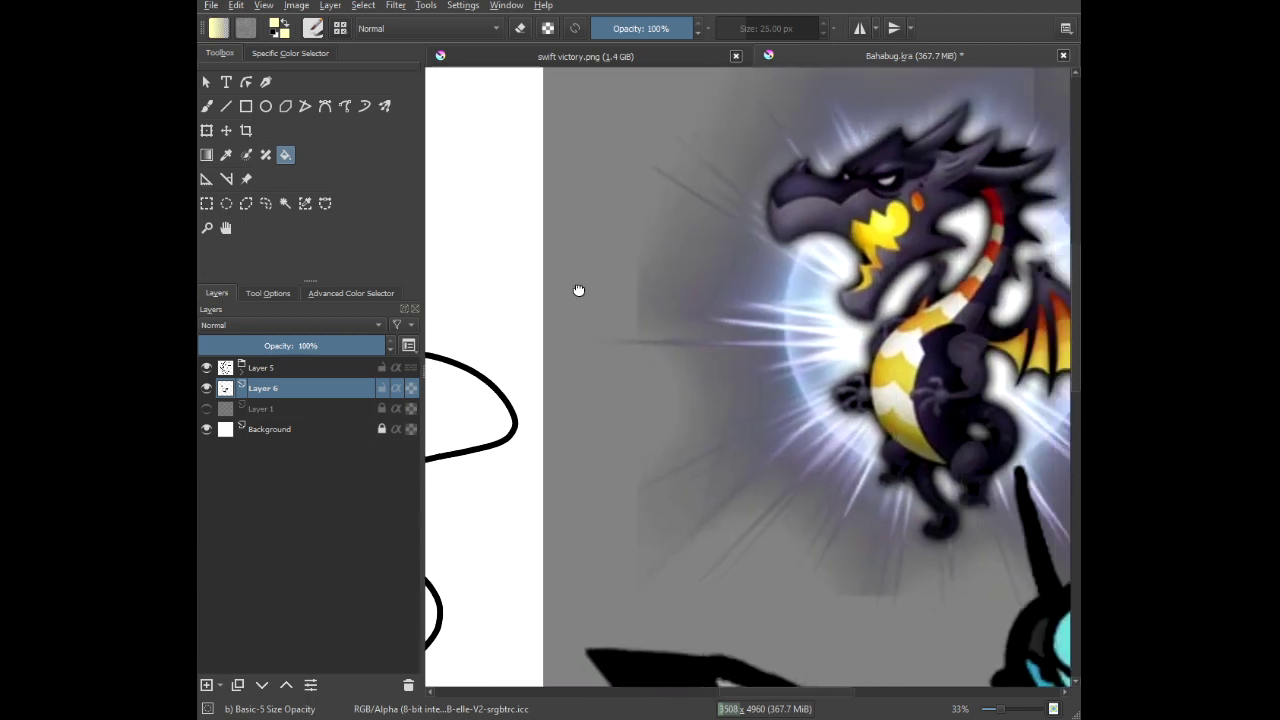
right_click(732, 410)
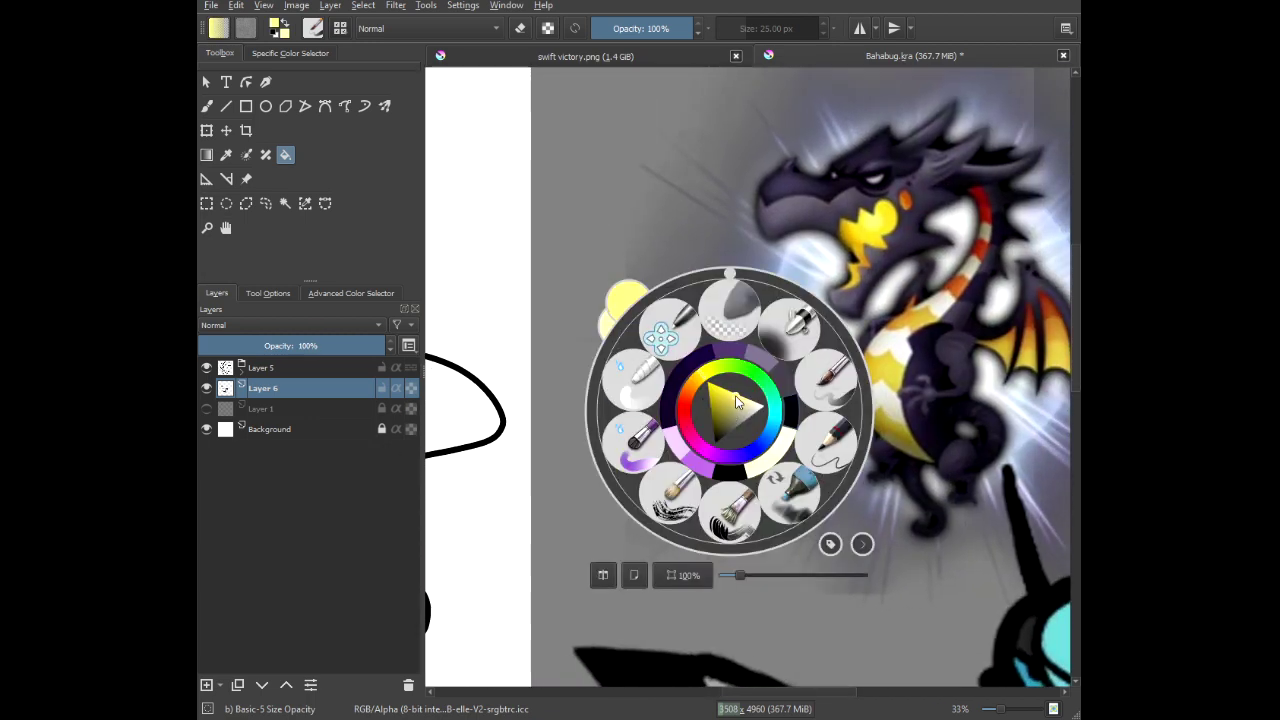
left_click_drag(735, 396, 725, 390)
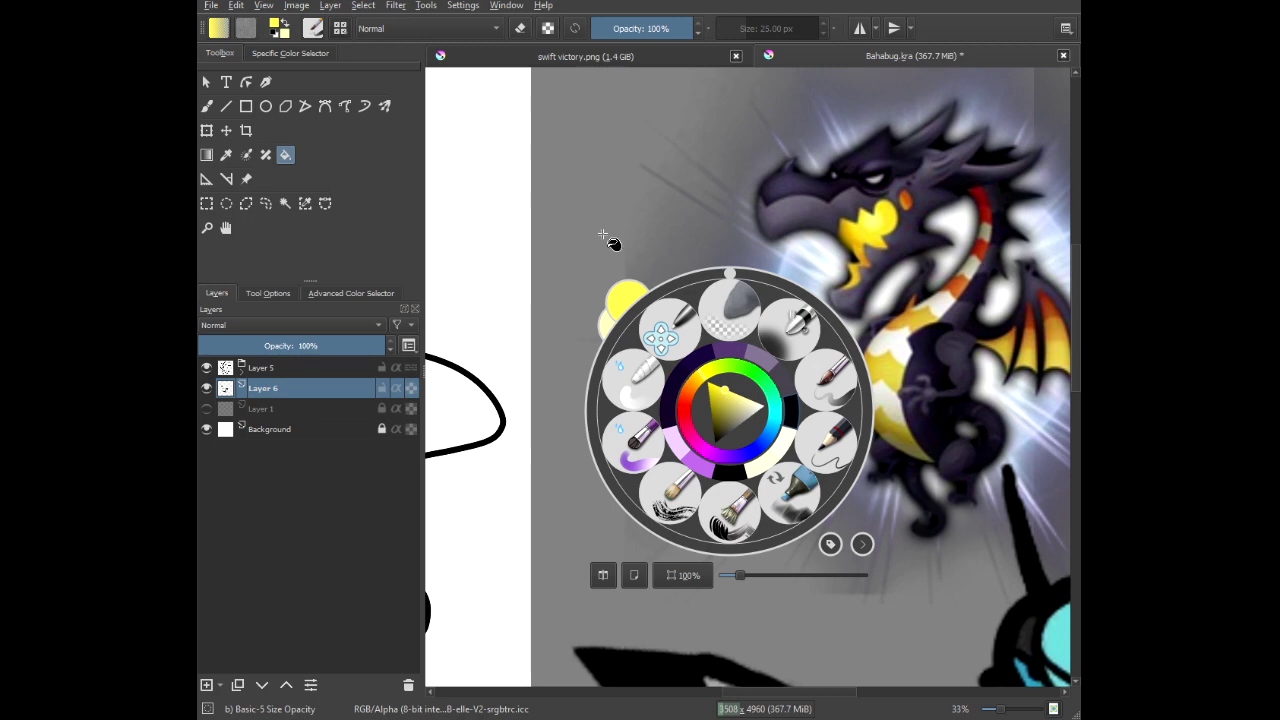
Try filling the creature's lower jaw with bright yellow.
scroll(600, 270, "down", 5)
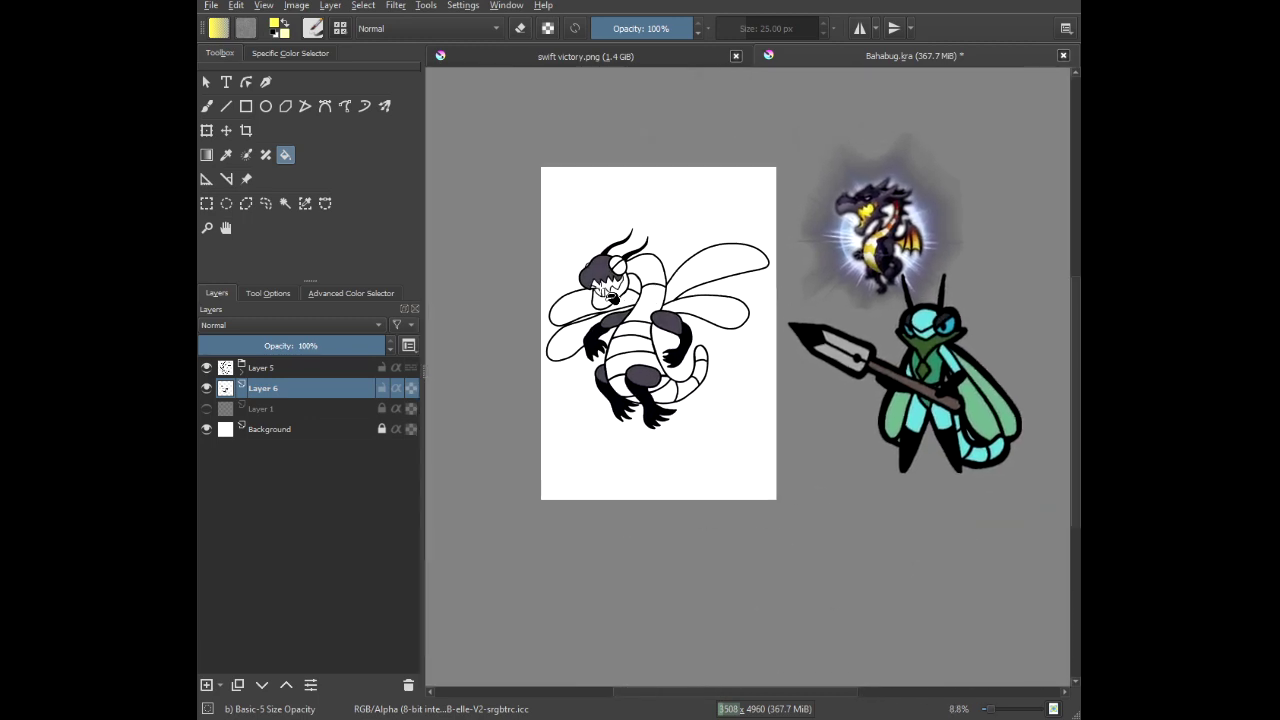
scroll(580, 258, "up", 3)
left_click(634, 305)
scroll(634, 305, "down", 2)
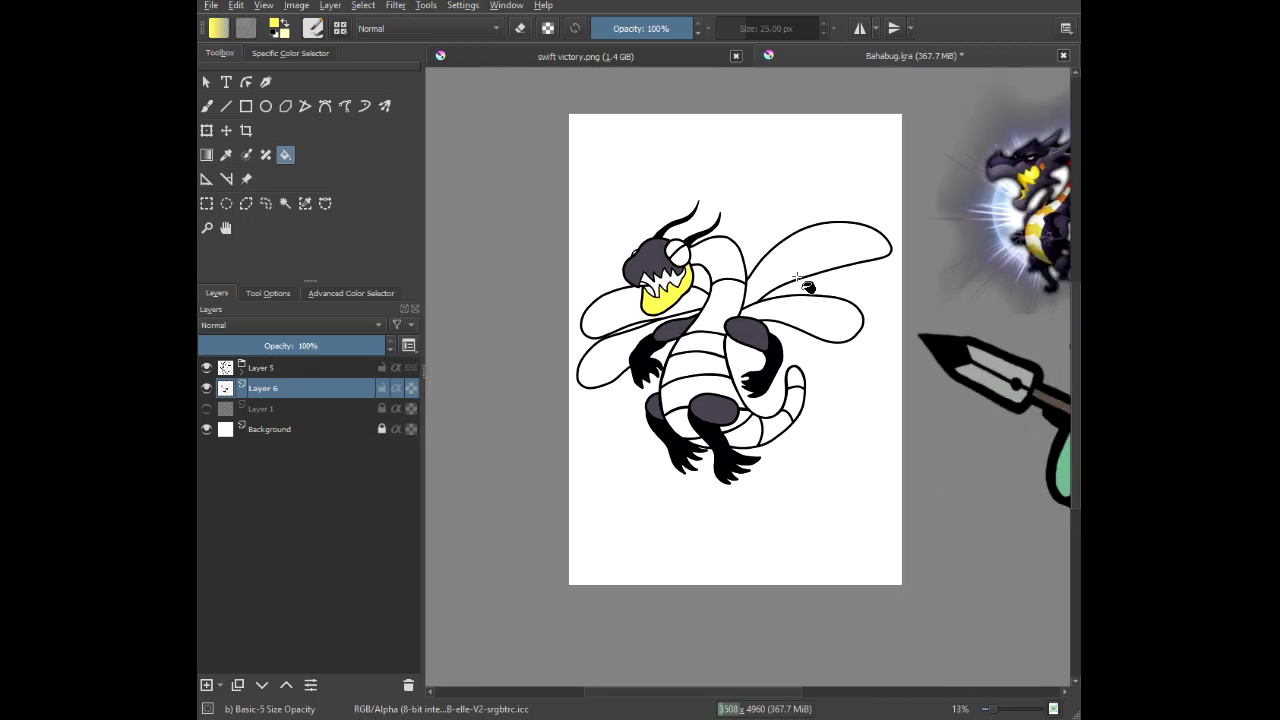
key("ctrl+z")
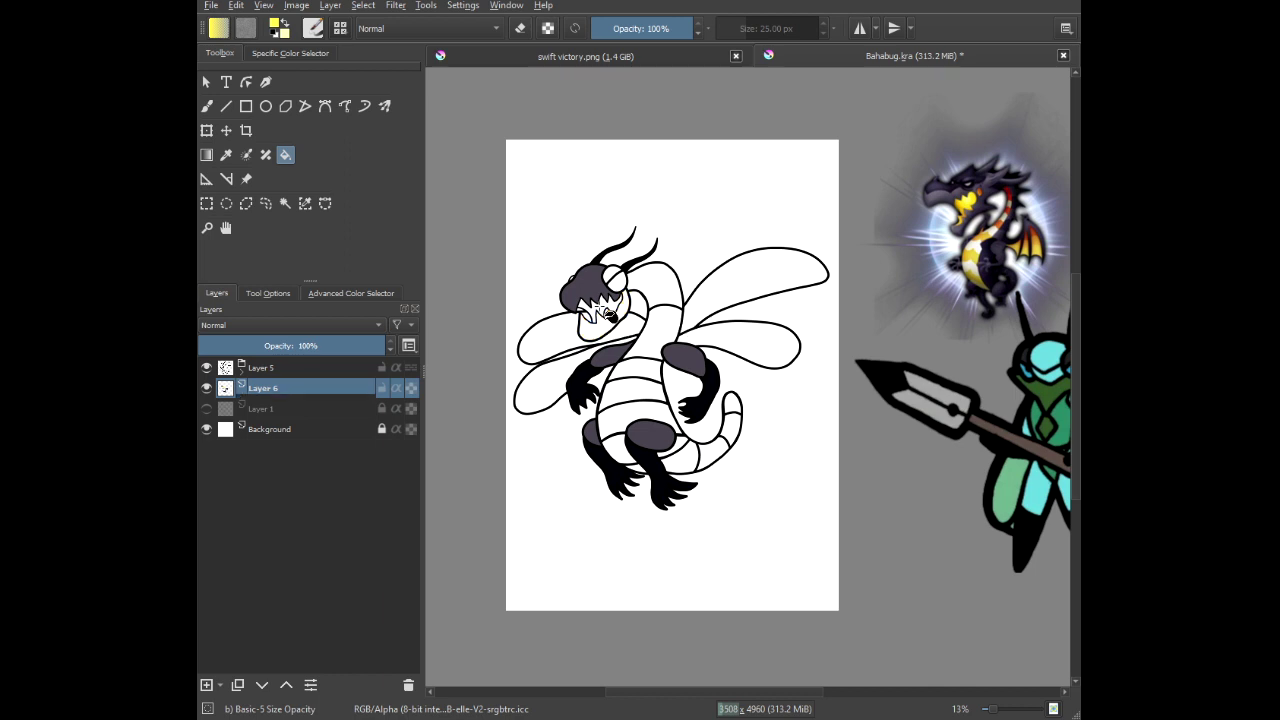
Fill the mouth gap between the jagged teeth with yellow and the eyelid areas with black.
left_click(608, 313)
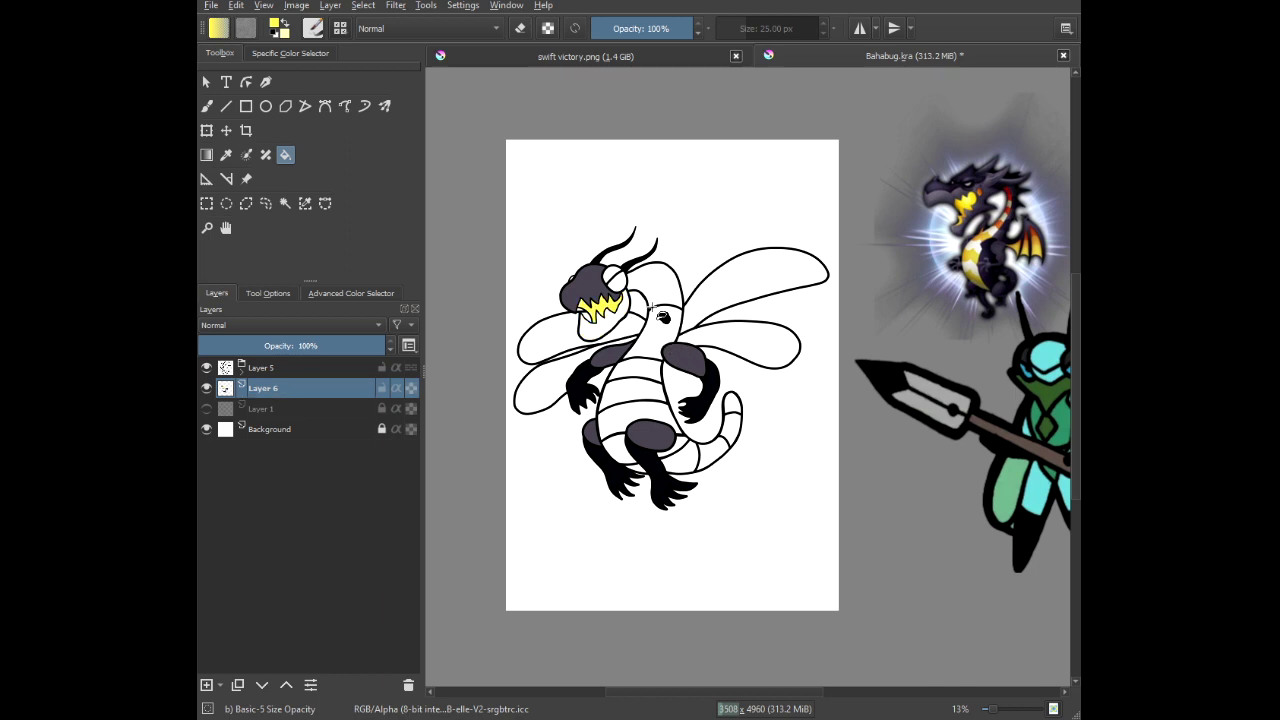
left_click(578, 390, "ctrl")
left_click(607, 274)
scroll(554, 278, "up", 1)
scroll(600, 289, "up", 3)
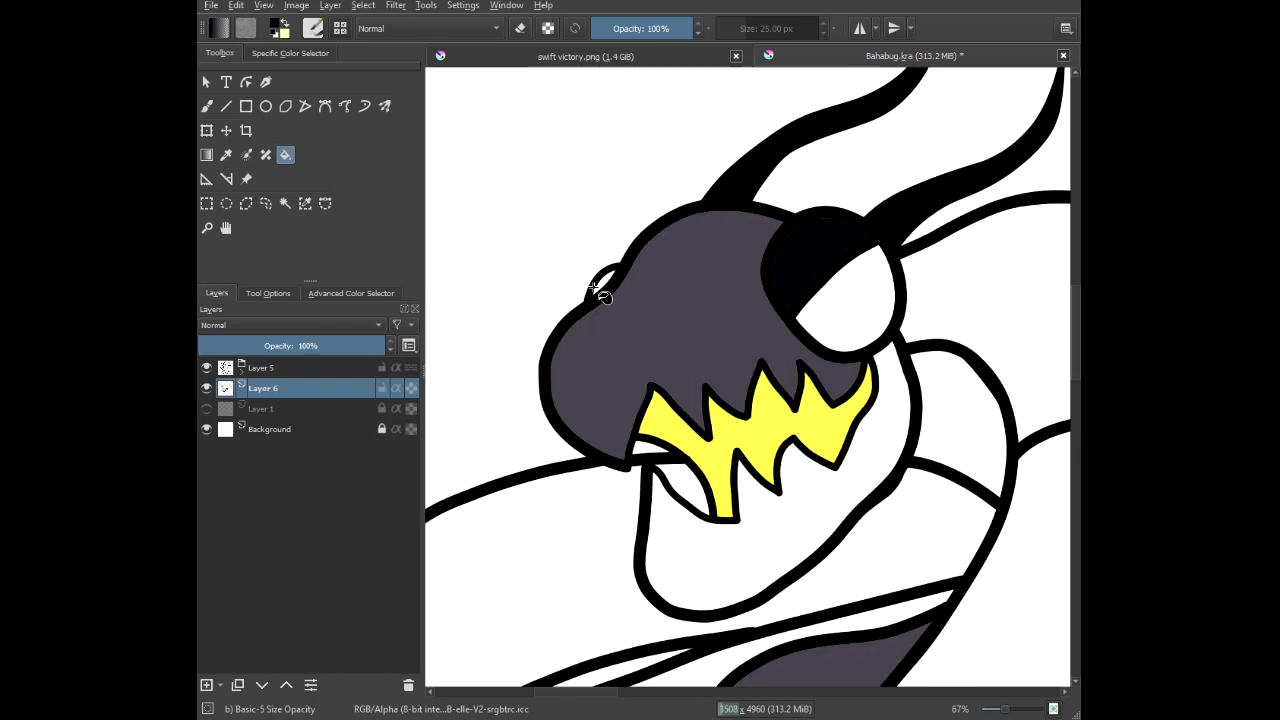
scroll(718, 295, "down", 1)
scroll(718, 295, "down", 5)
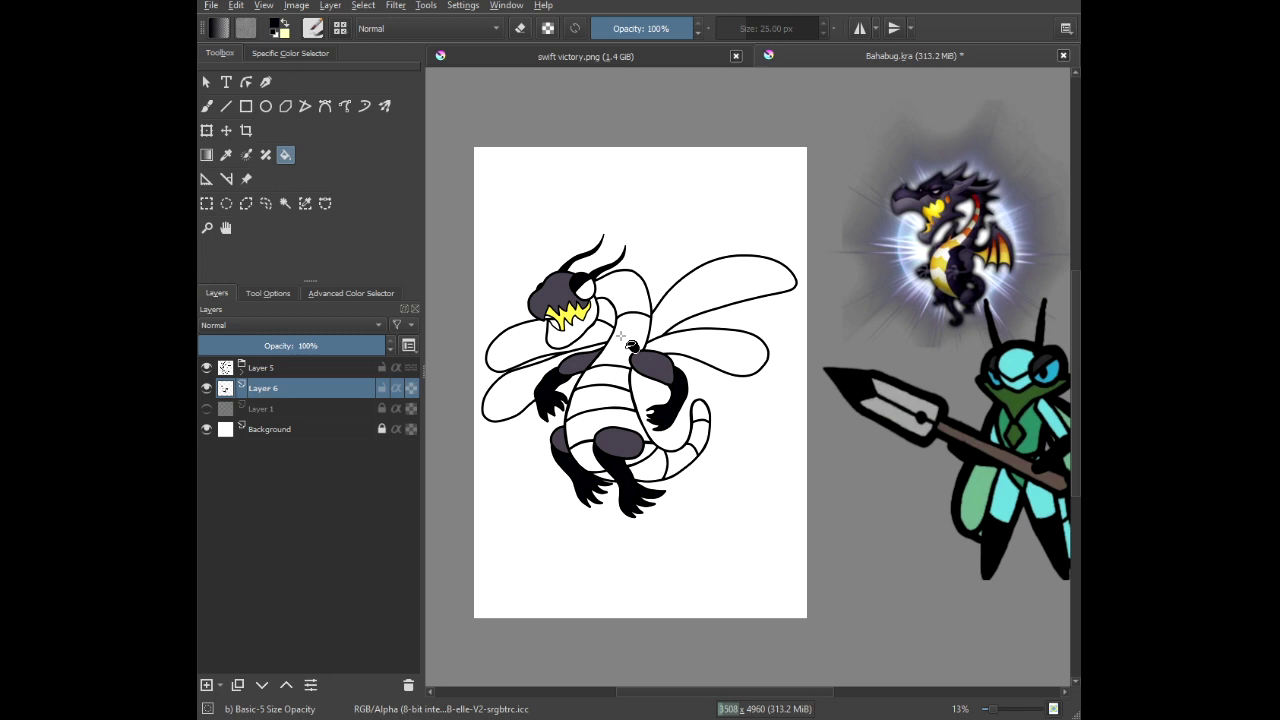
Set the painting colour to a strong, saturated orange inspired by the reference dragon's wings.
scroll(690, 330, "up", 1)
right_click(688, 318)
left_click_drag(652, 283, 649, 294)
left_click(678, 299)
left_click(880, 208)
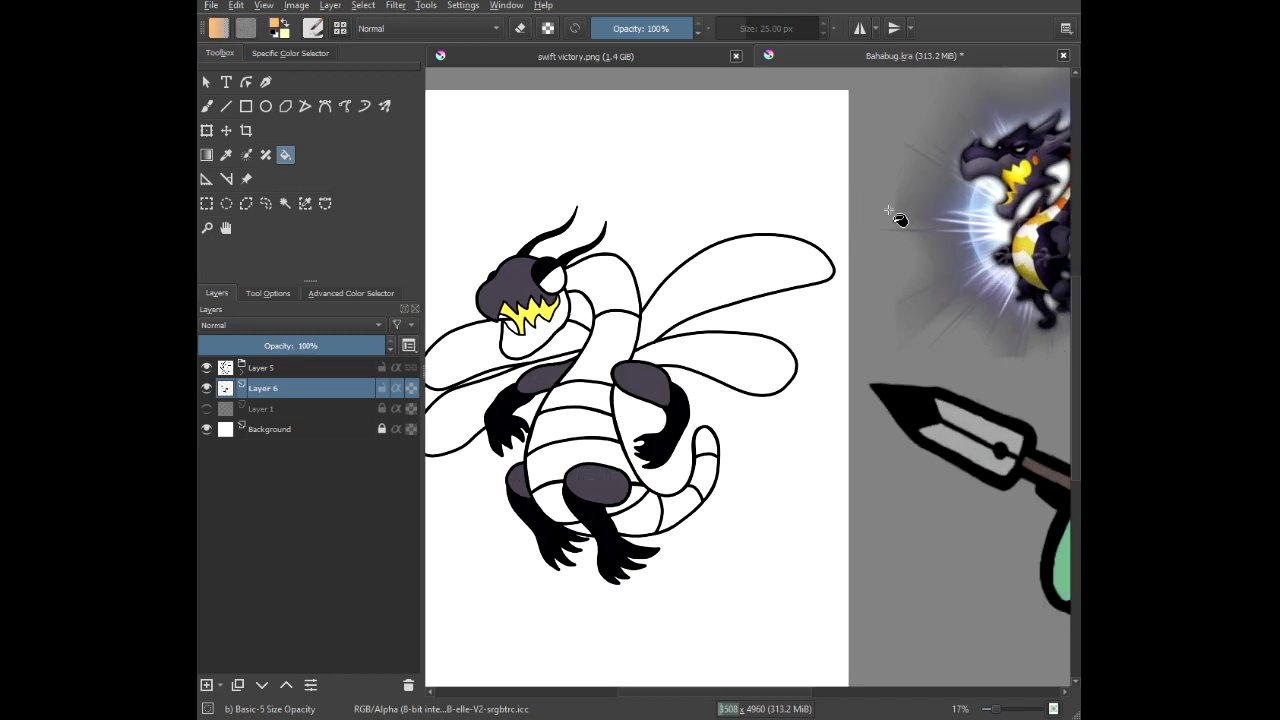
left_click_drag(1024, 273, 894, 287)
right_click(895, 287)
left_click(744, 190)
right_click(910, 390)
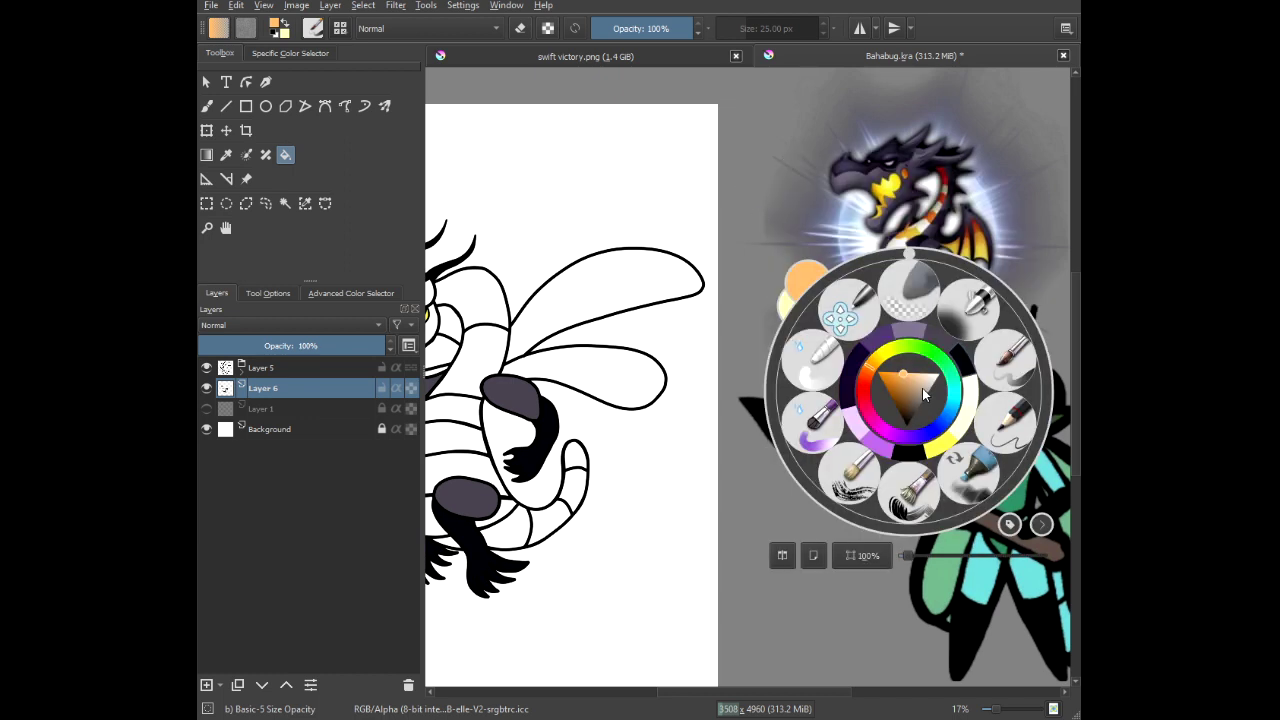
left_click(891, 380)
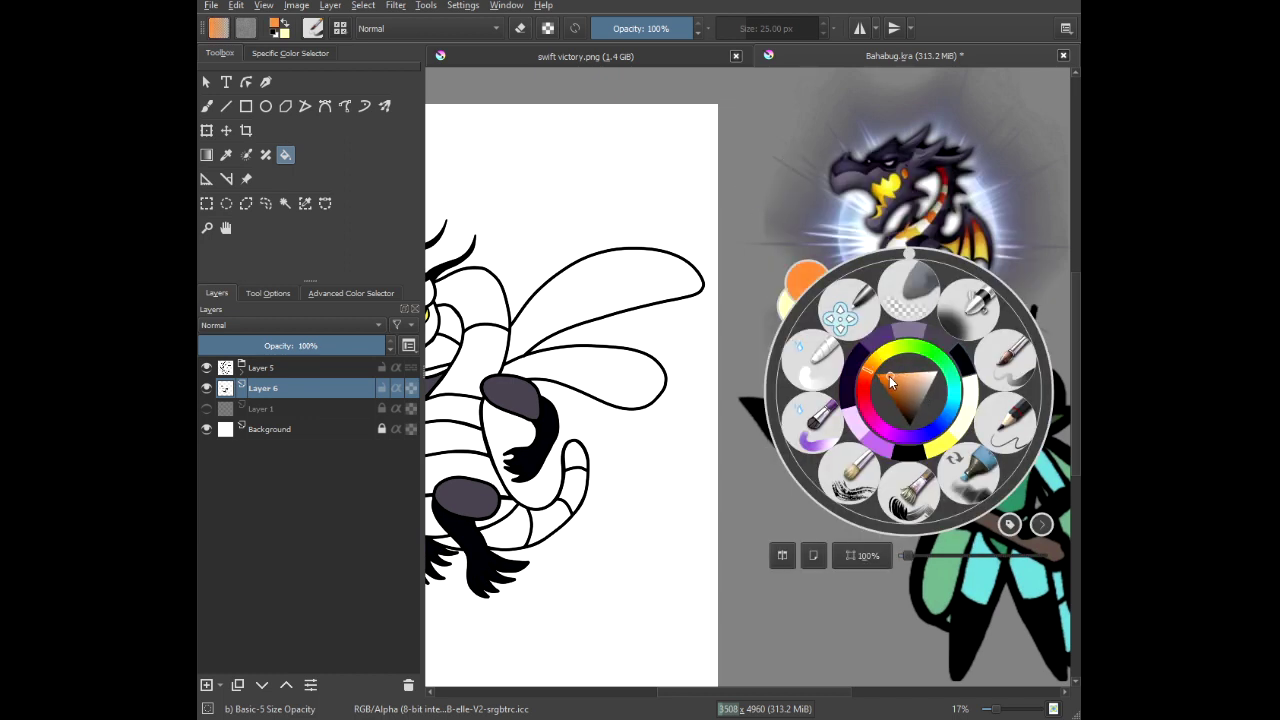
left_click(884, 376)
left_click(700, 258)
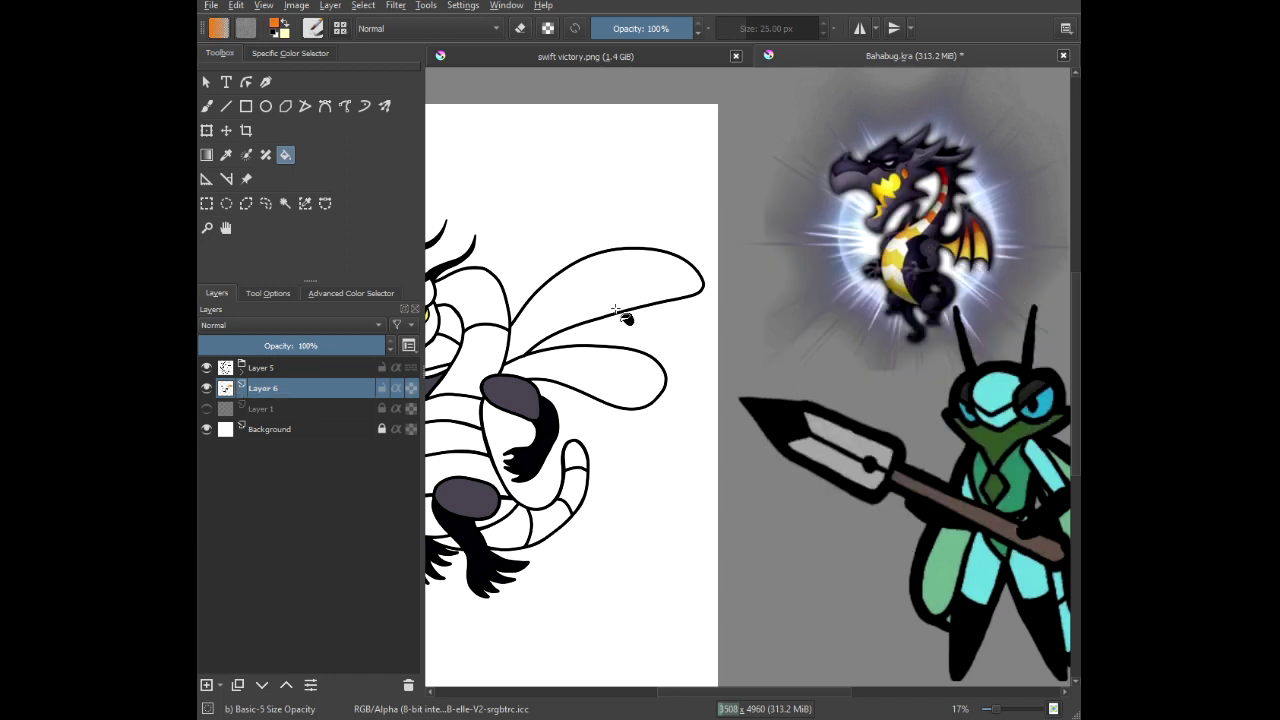
Fill the upper pair of wings on both sides of the body with orange and save Bahabug.kra.
left_click(612, 305)
left_click_drag(595, 336, 785, 285)
left_click(630, 310)
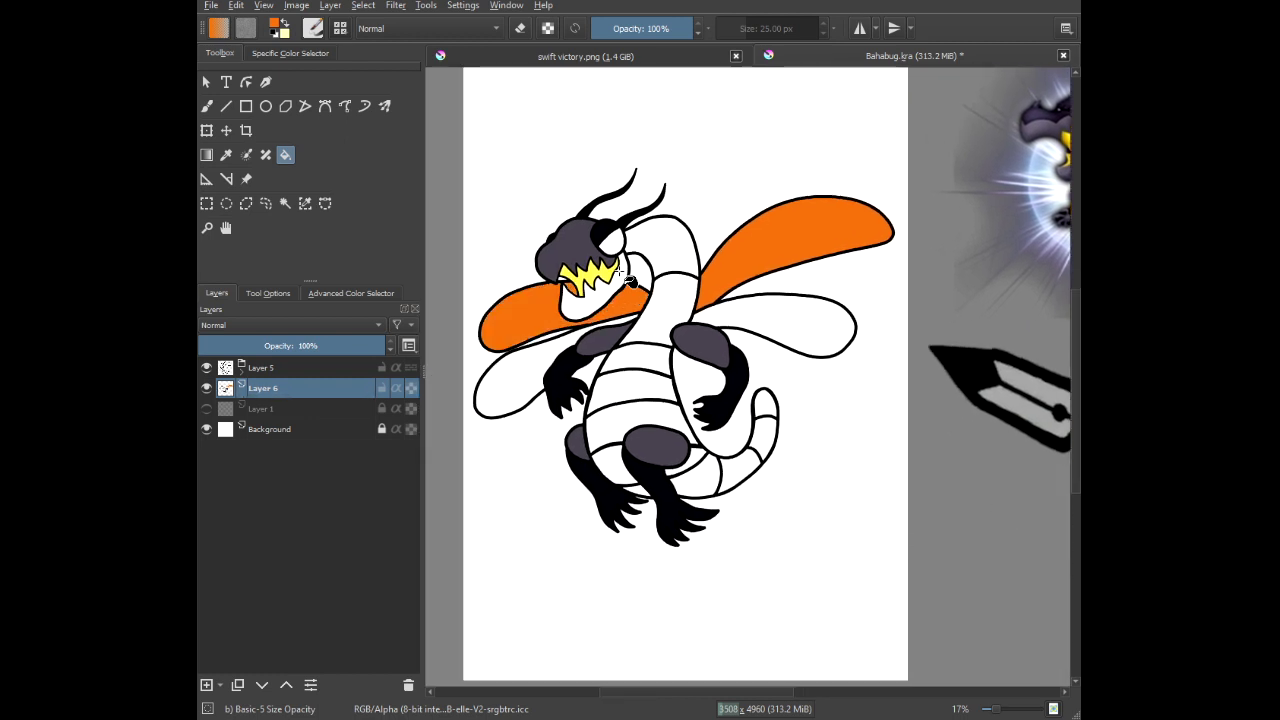
key("ctrl+s")
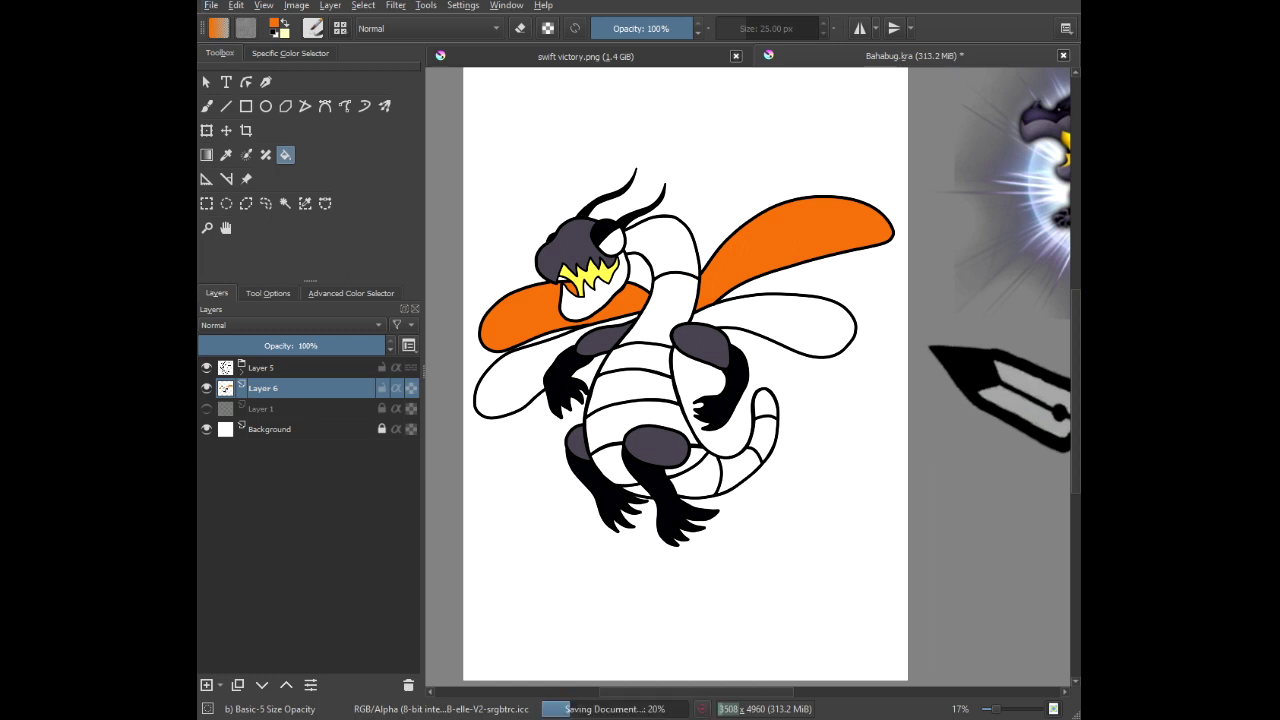